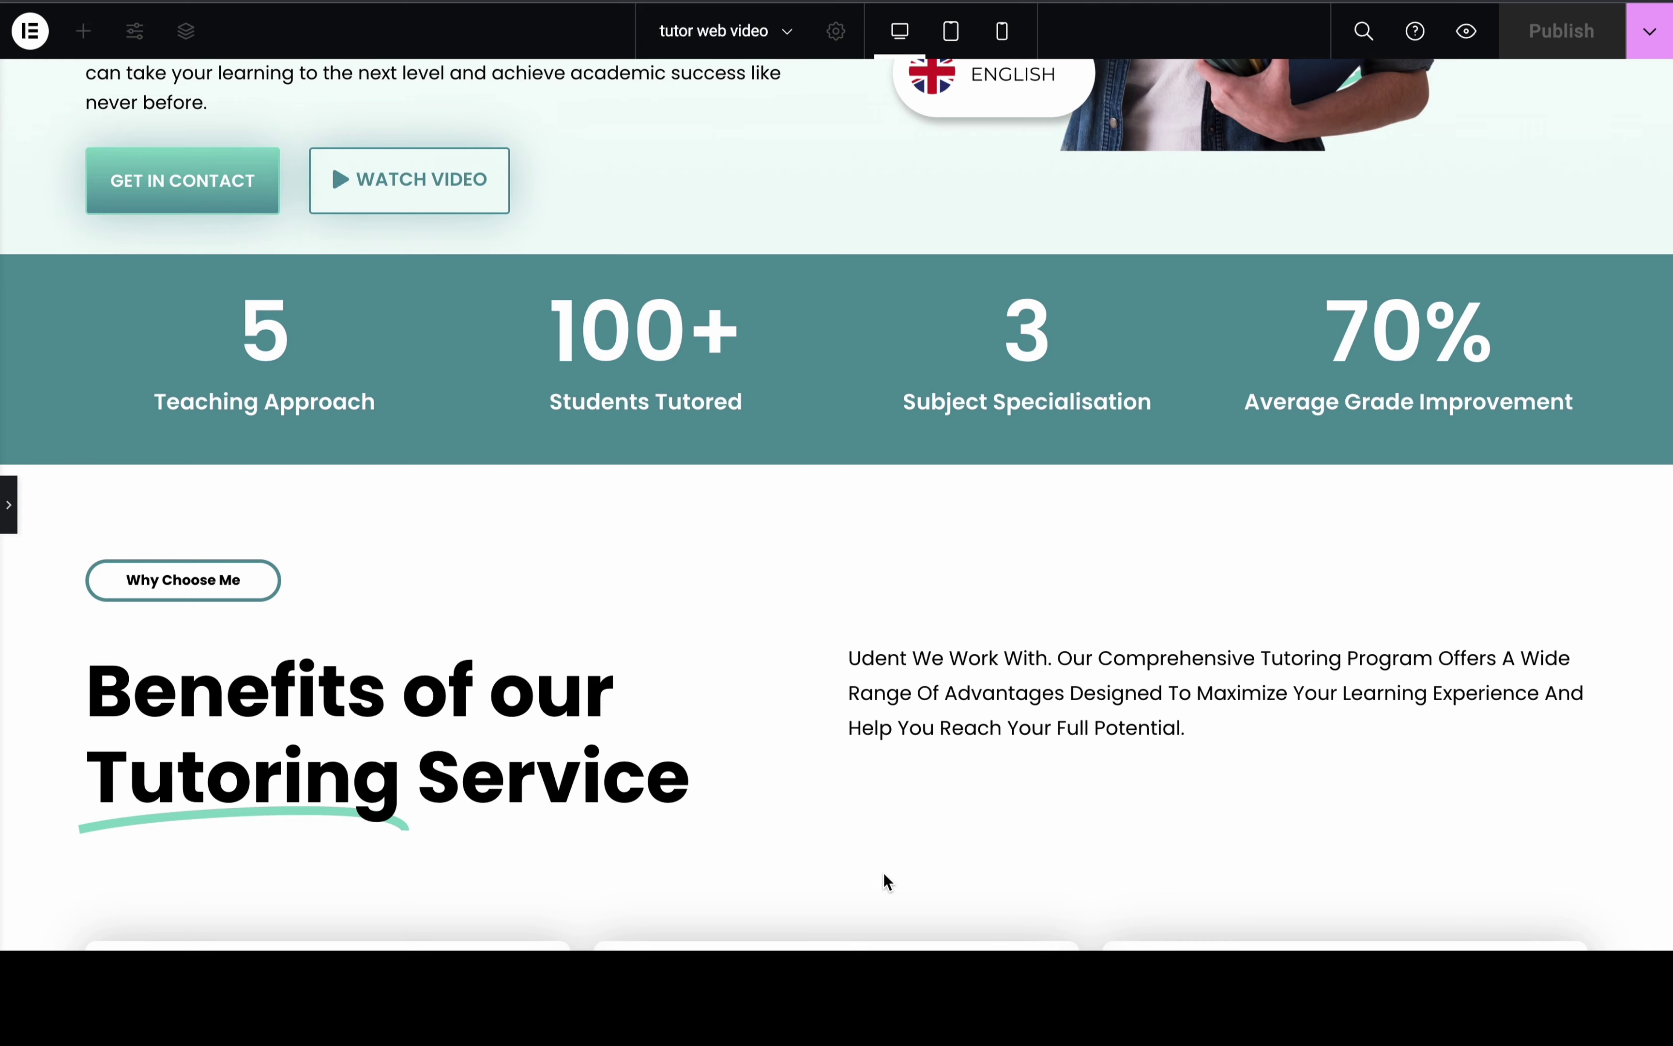
# Look through the finished tutor page from the statistics band down to the student testimonials
pyautogui.scroll(-10, 883, 873)
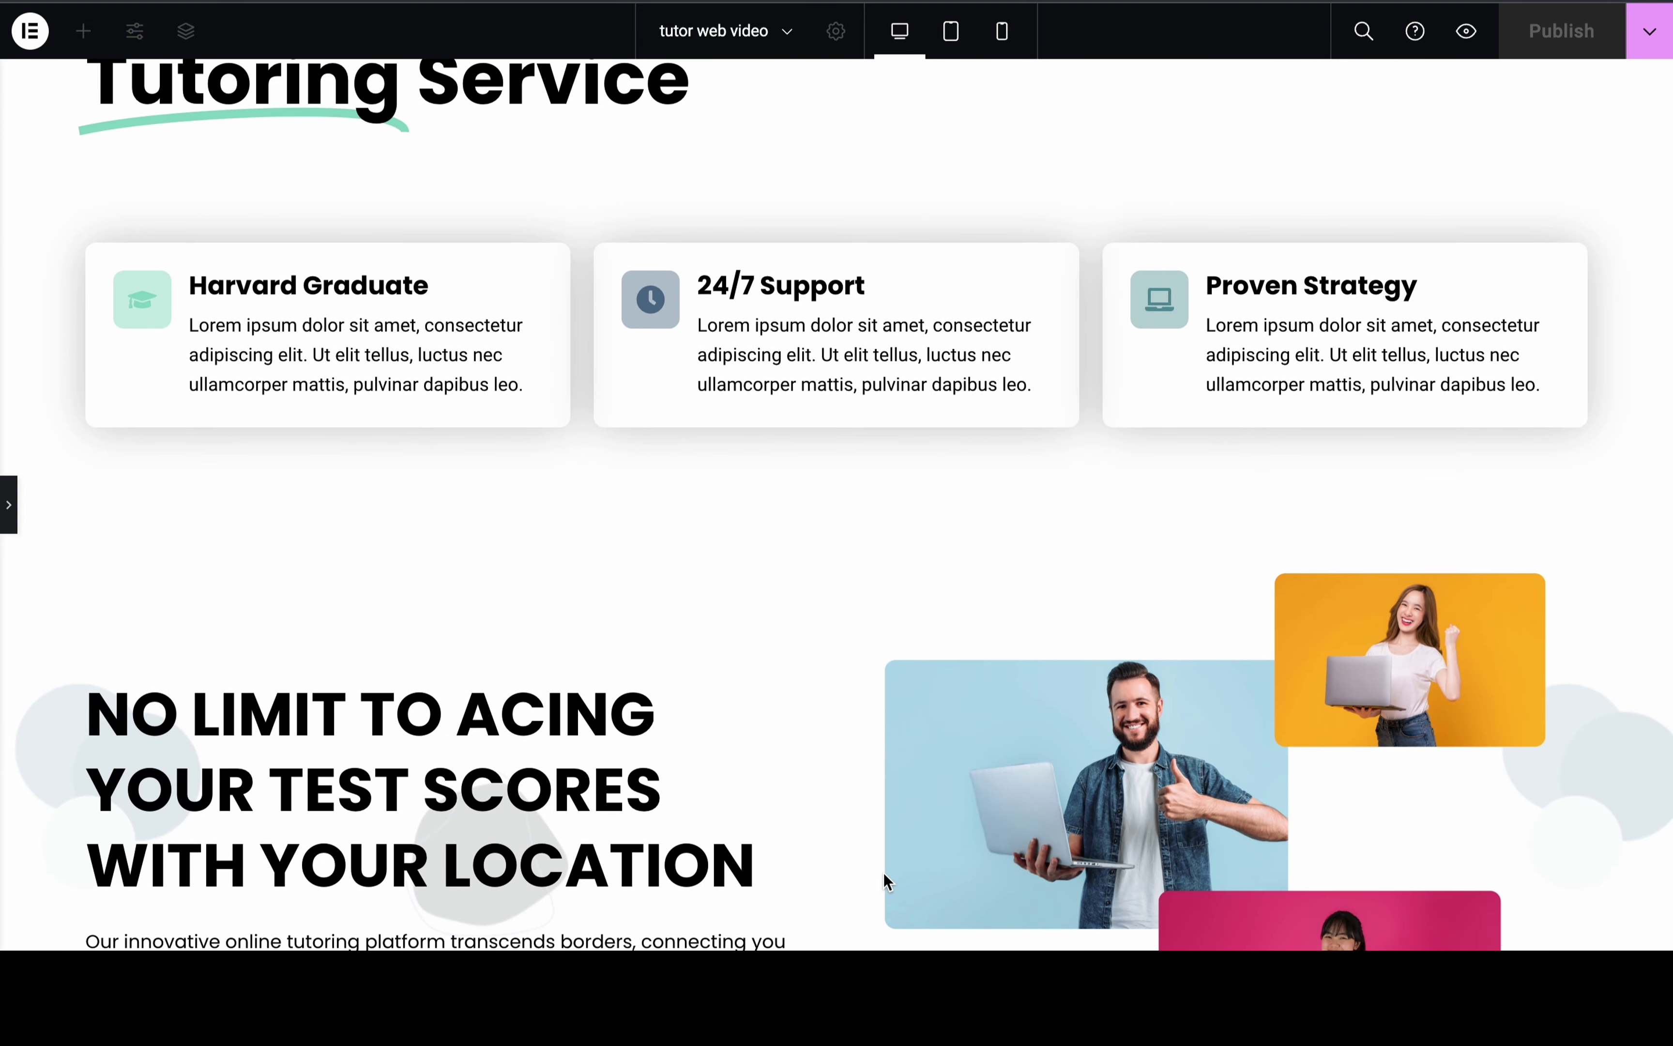
pyautogui.scroll(-20, 884, 878)
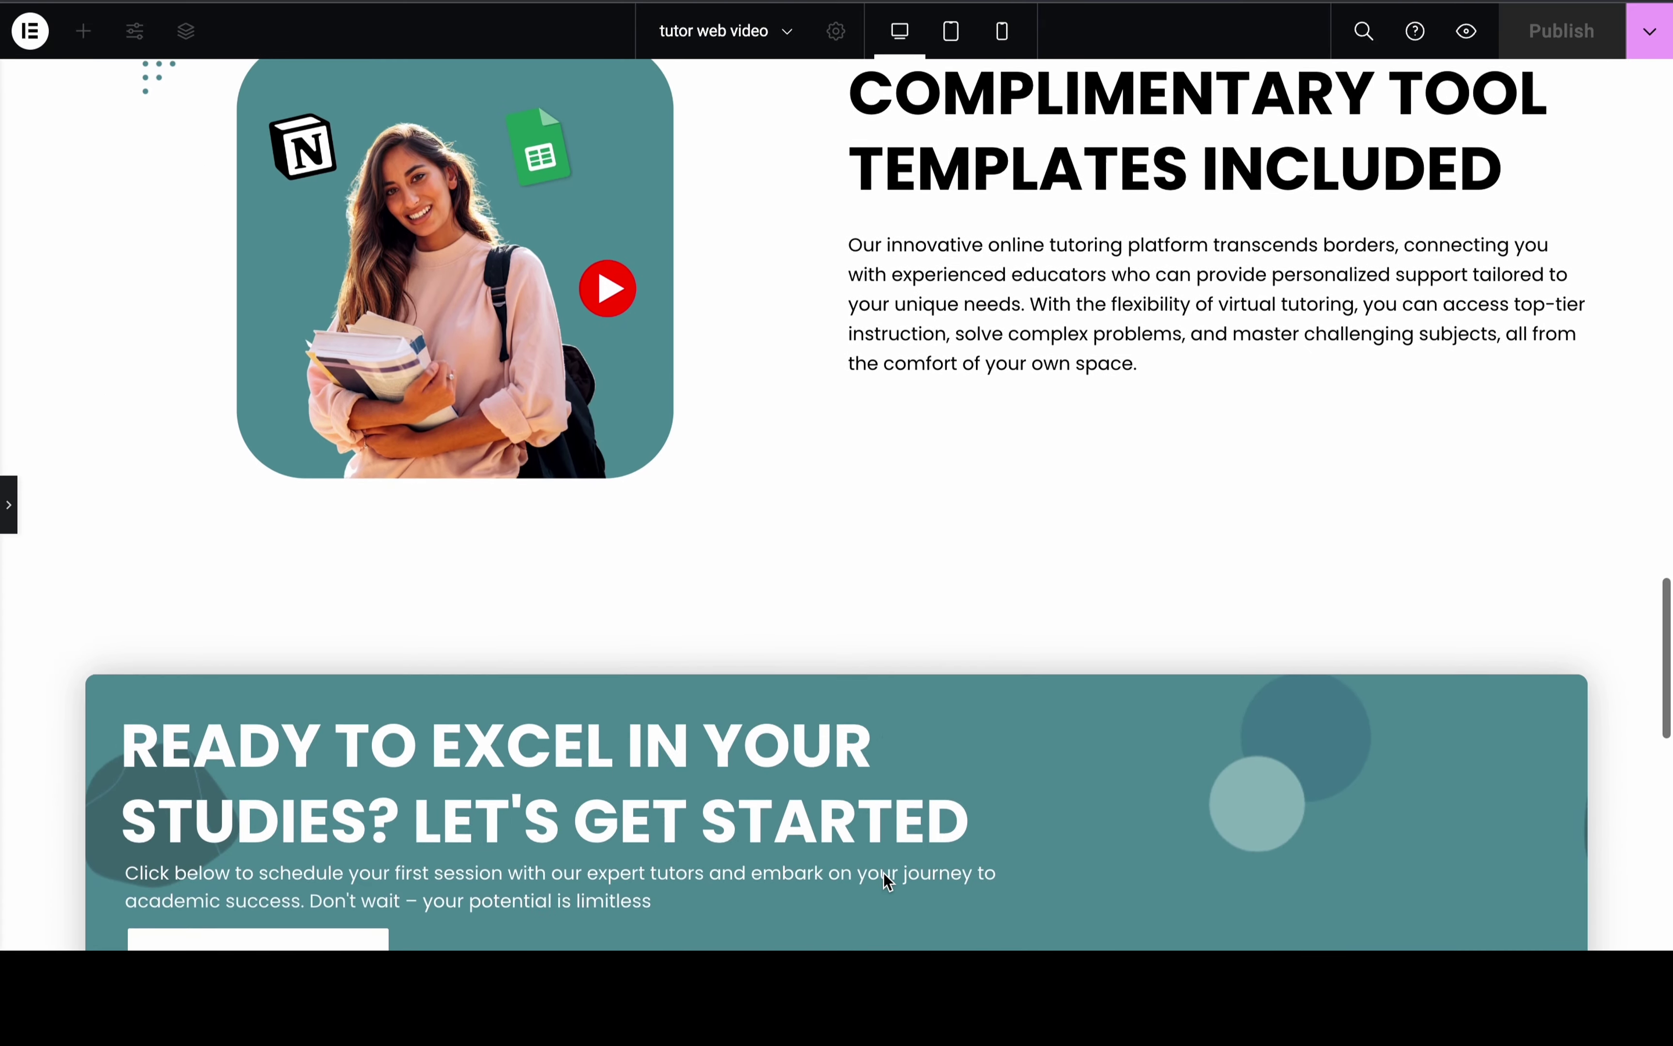
pyautogui.scroll(-15, 883, 873)
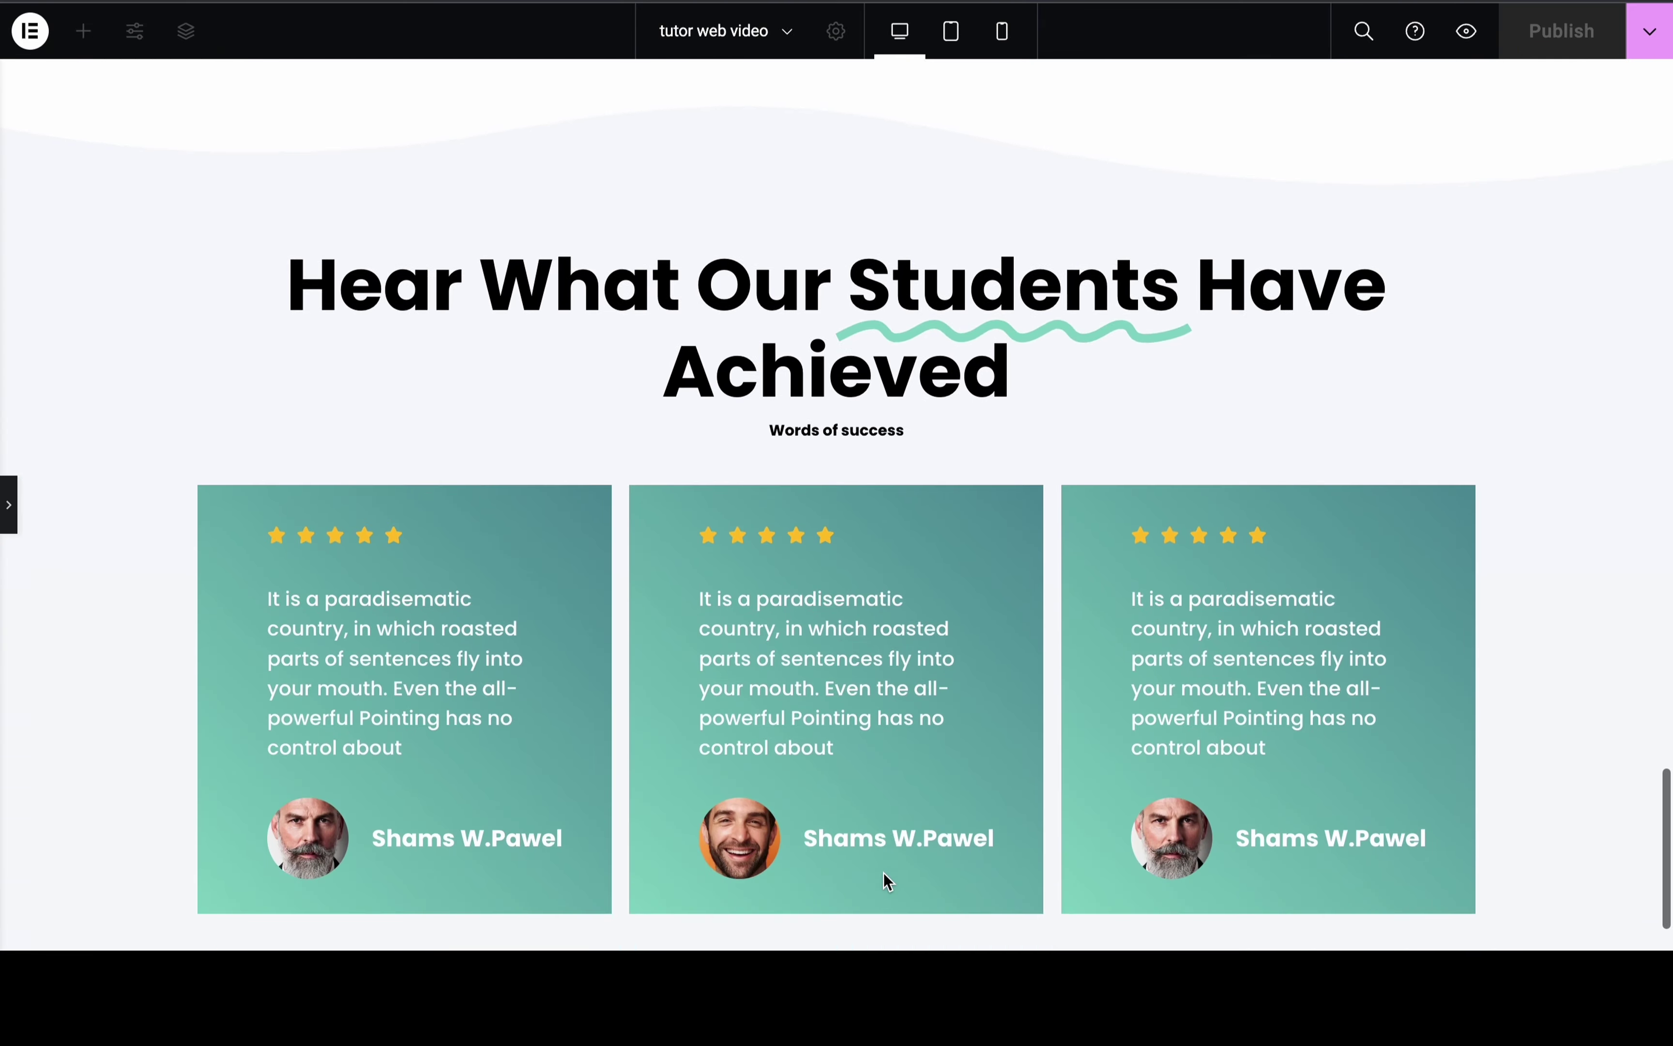
pyautogui.scroll(-2, 885, 876)
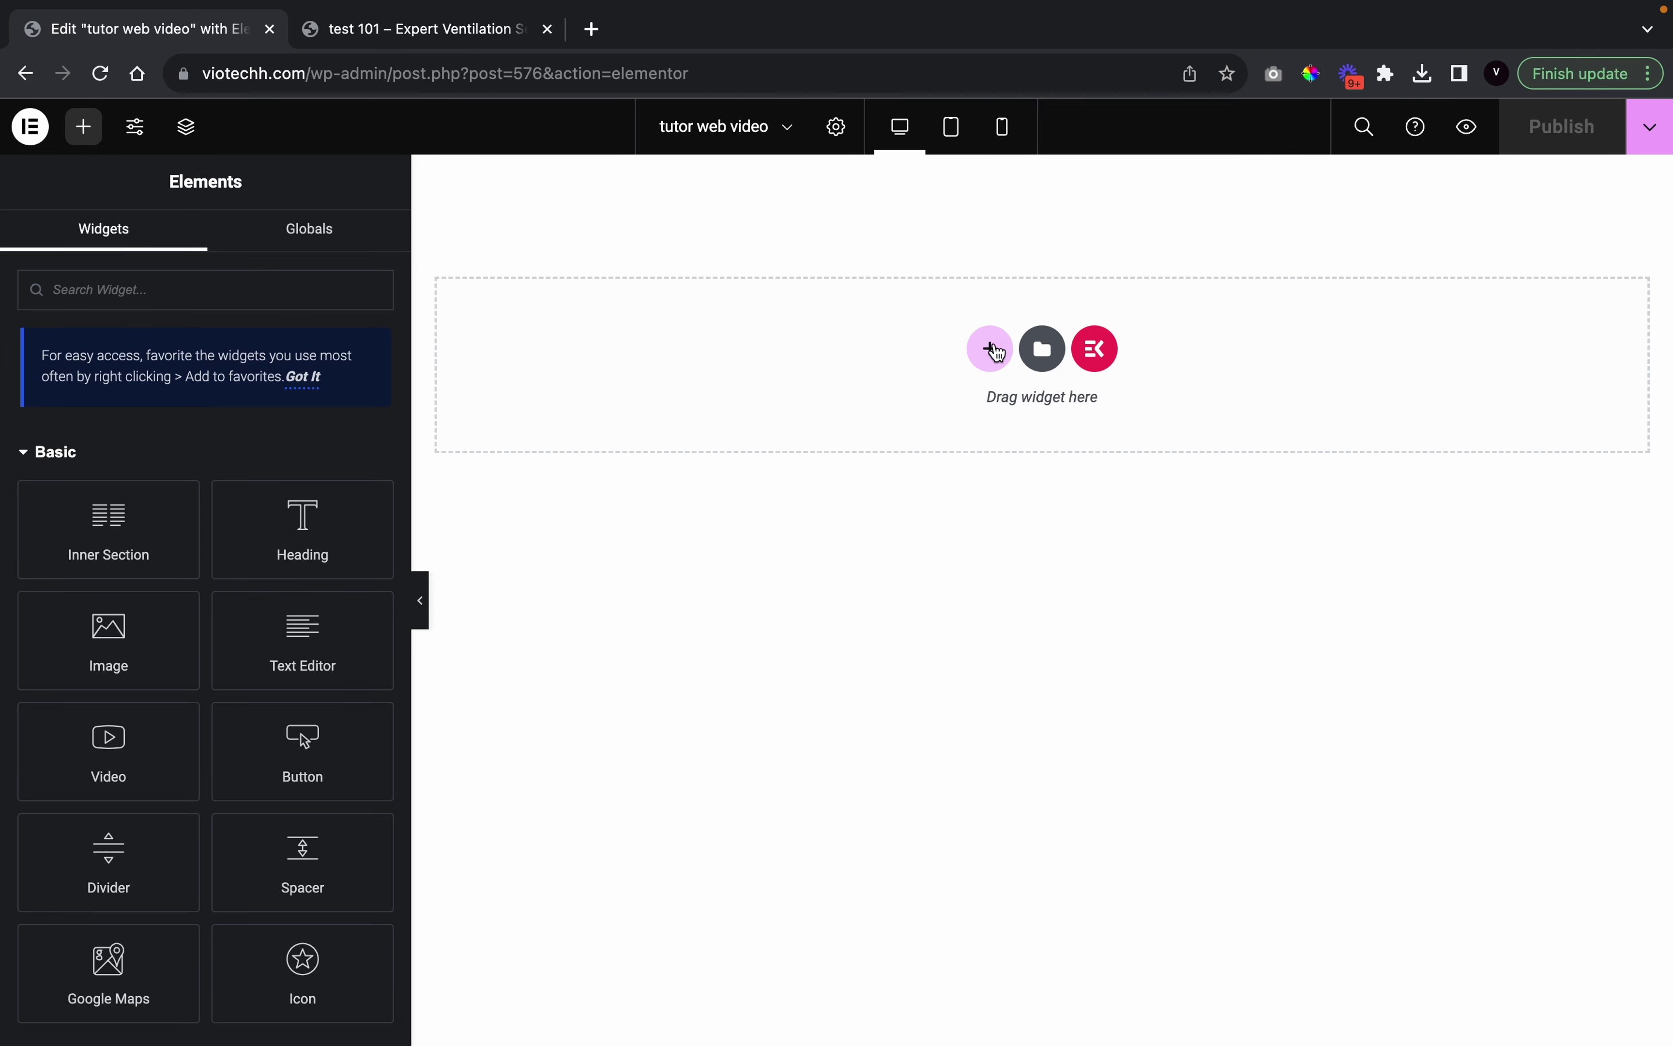
# Add a section with two equal columns to the empty page and open its settings
pyautogui.click(998, 353)
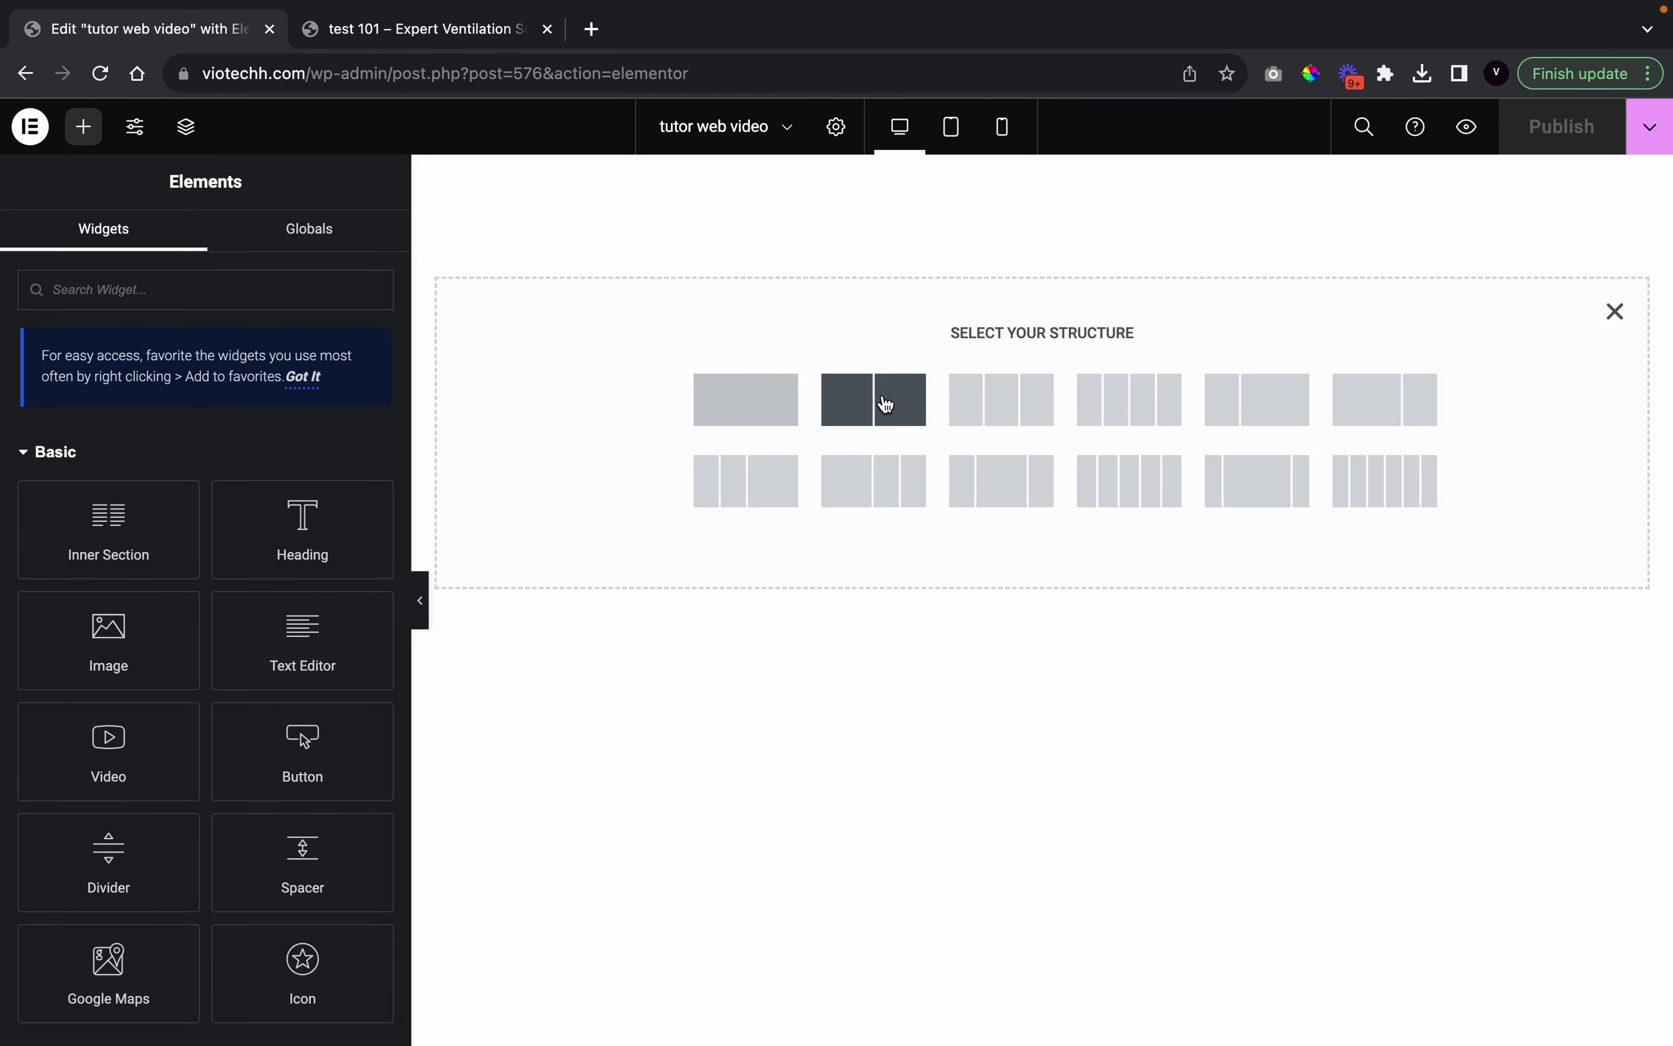
pyautogui.click(871, 419)
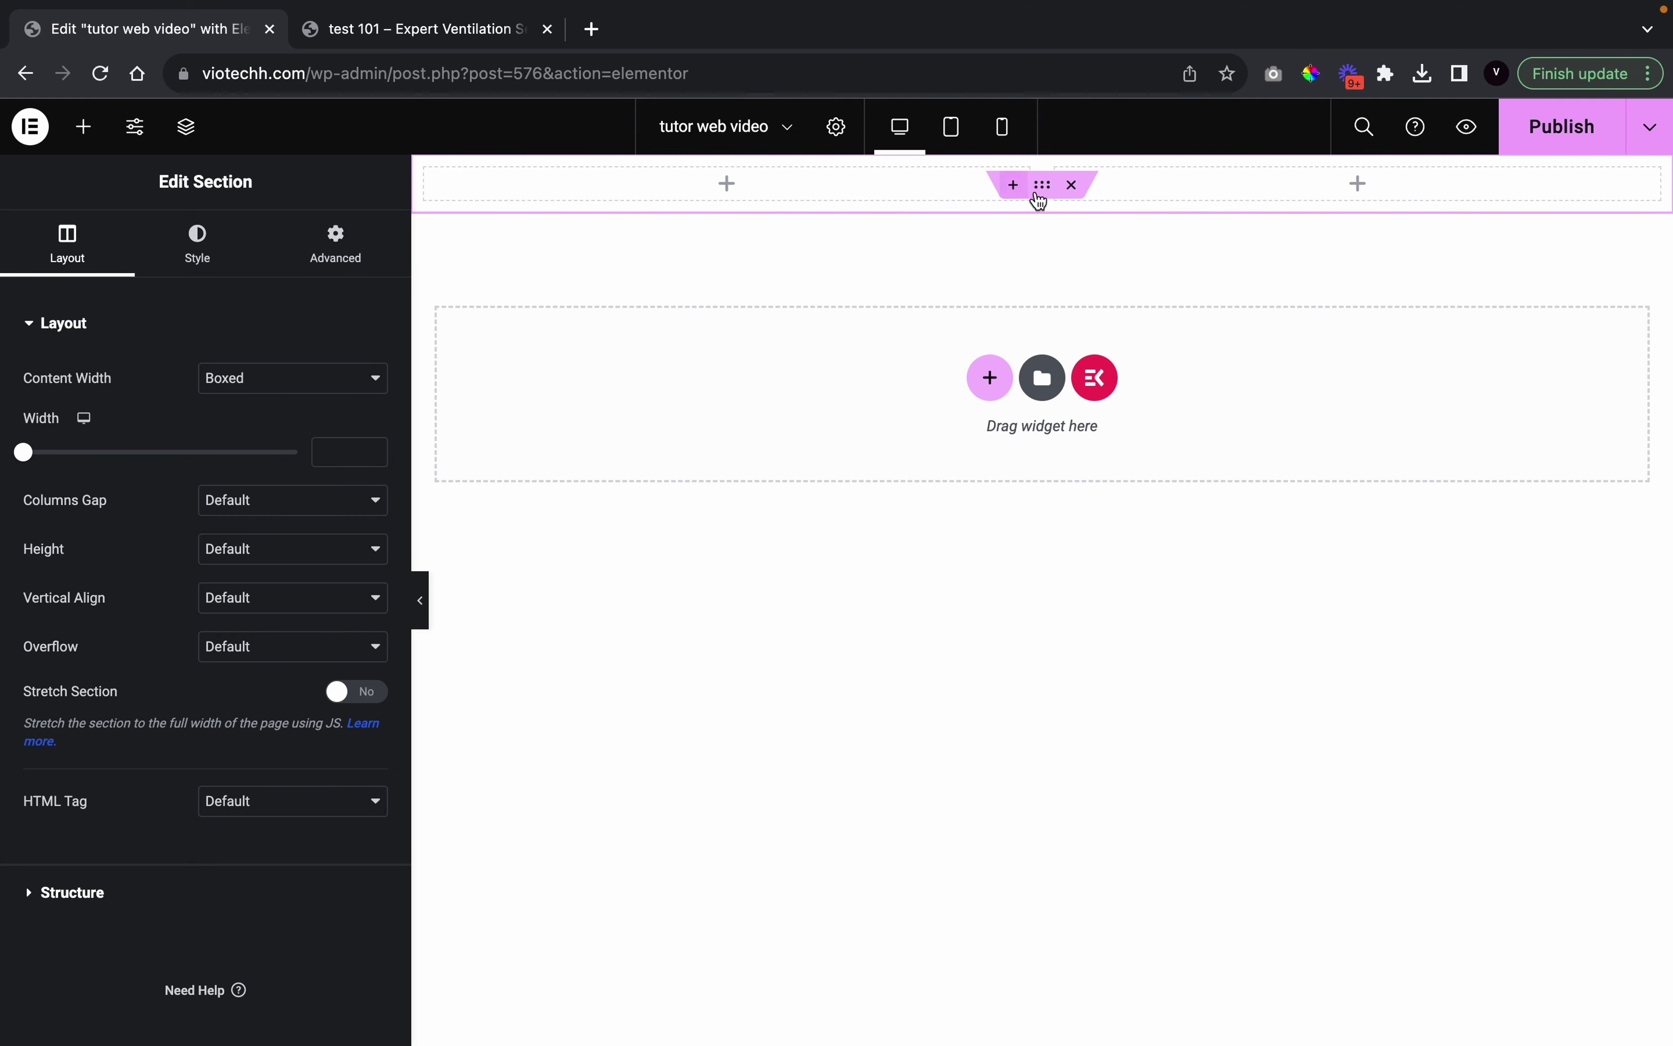
pyautogui.moveTo(1040, 200); pyautogui.dragTo(1045, 198)
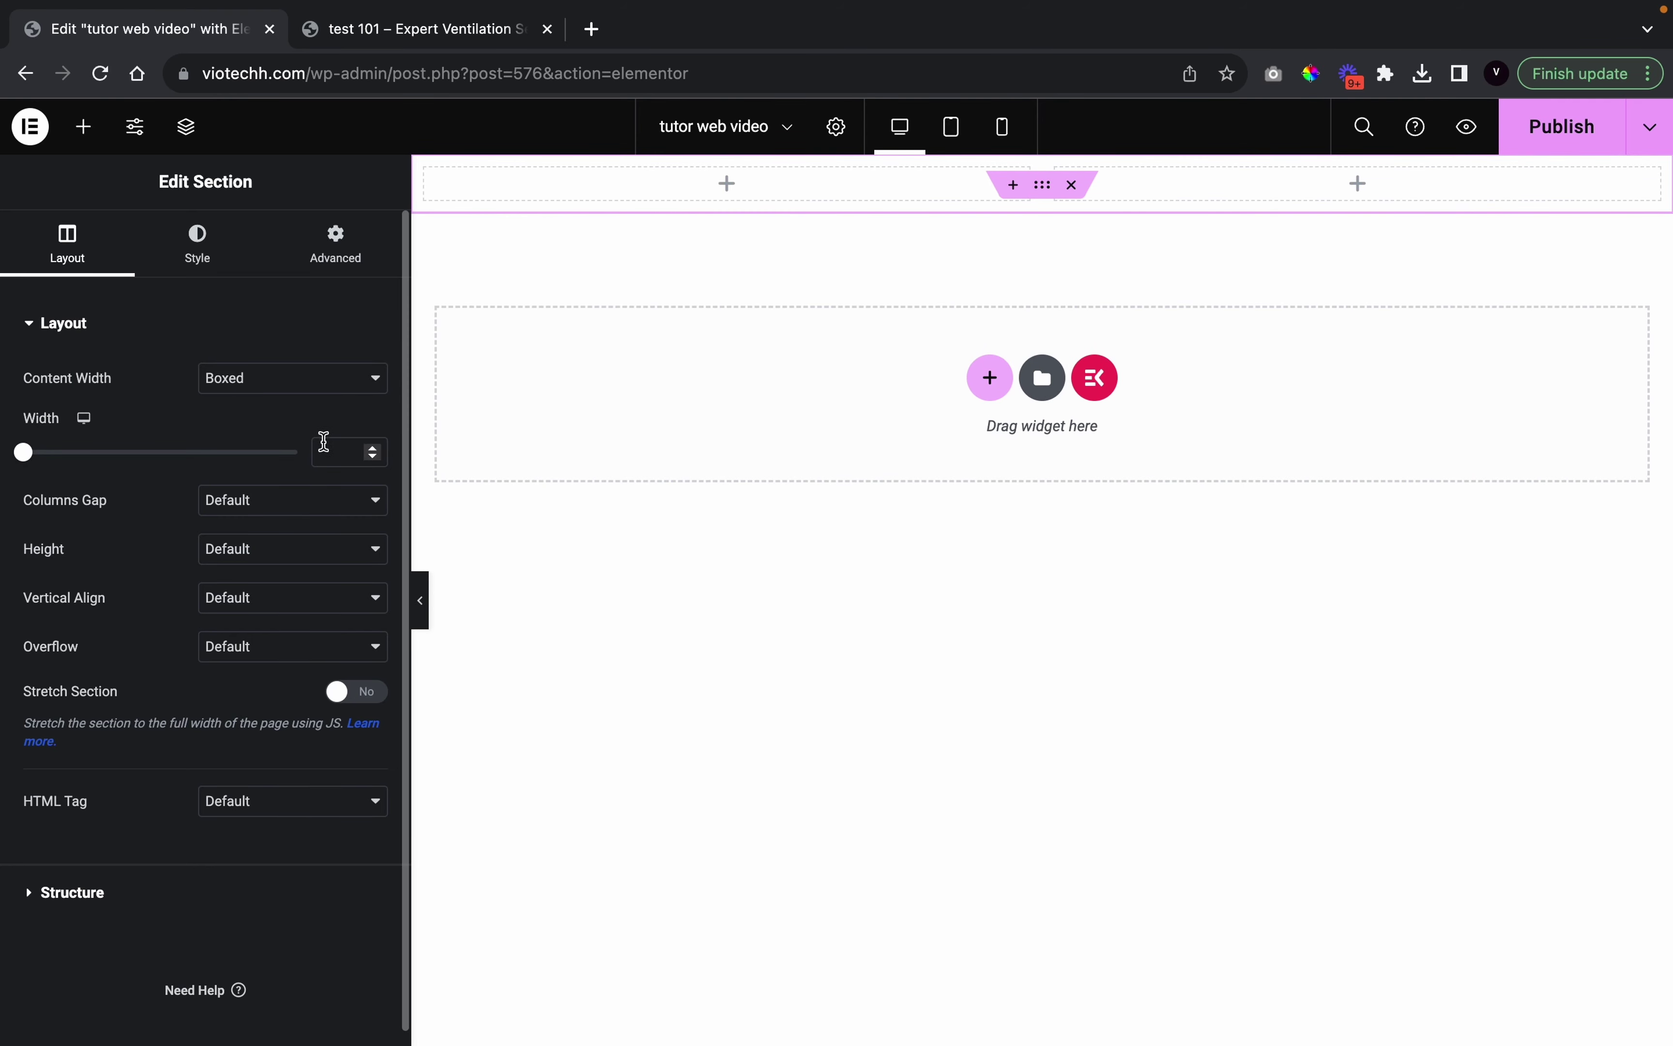
# Set the section's boxed content width to 1313 and give it a minimum height of 735 px
pyautogui.click(349, 450)
pyautogui.write('1313')
pyautogui.click(300, 562)
pyautogui.click(274, 599)
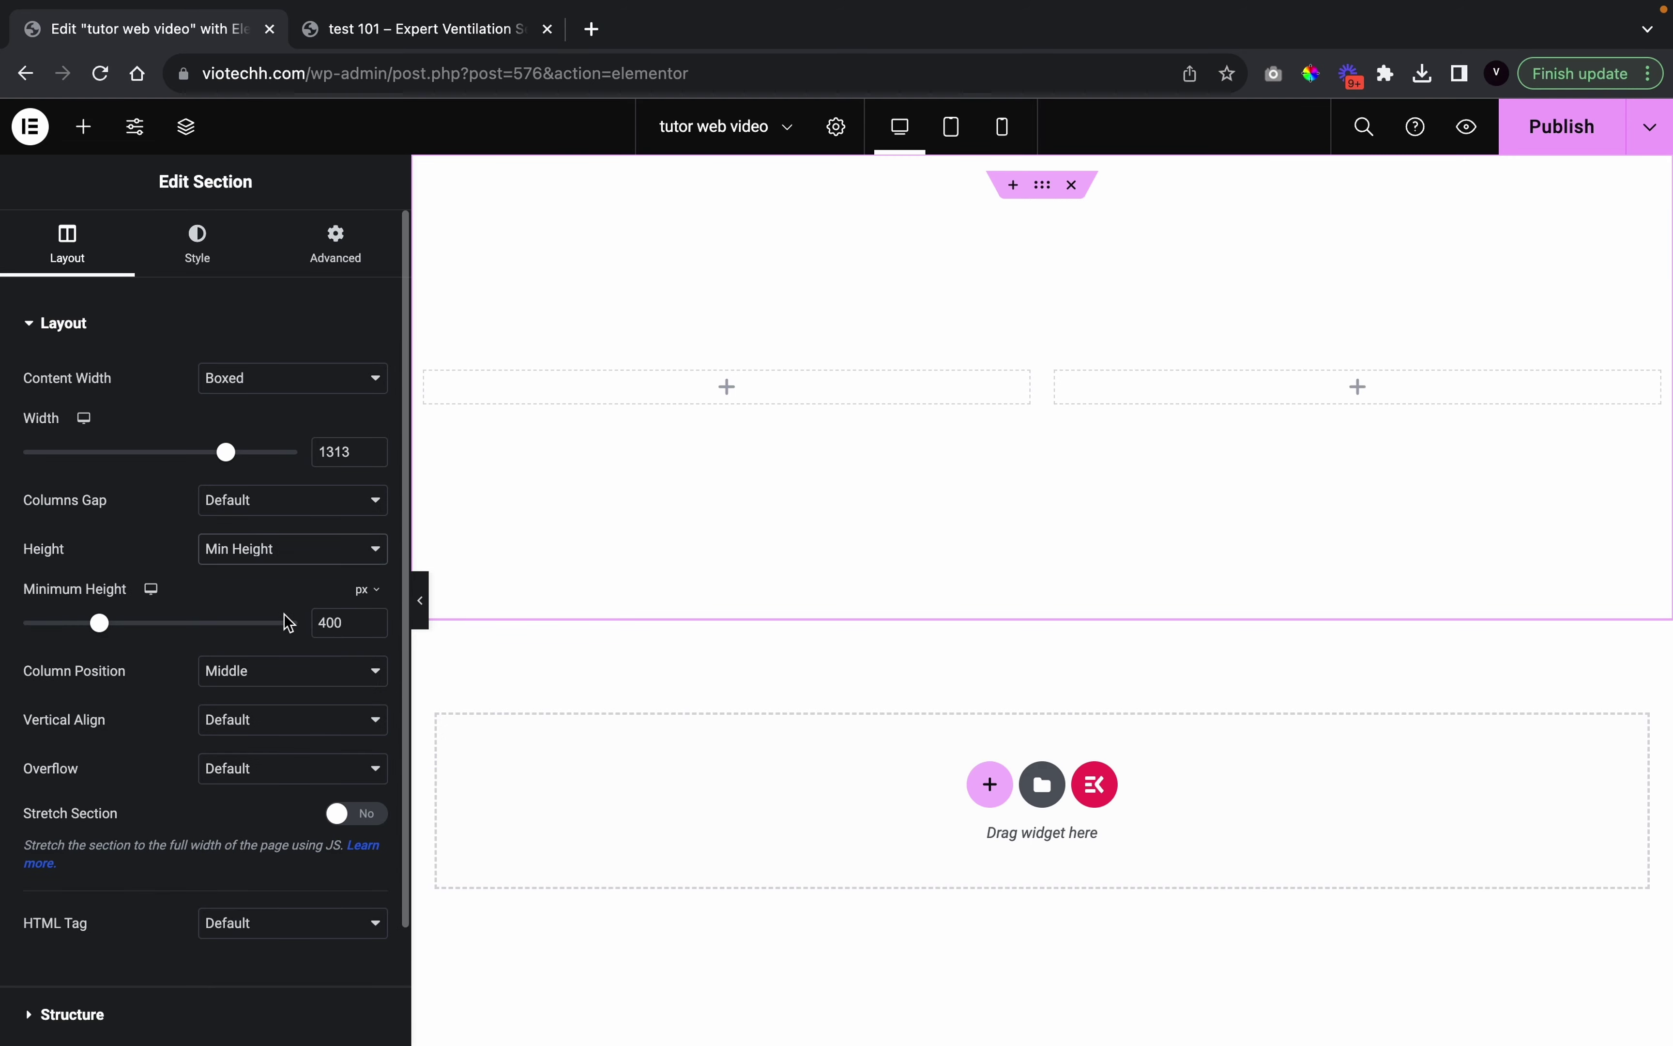
pyautogui.click(349, 626)
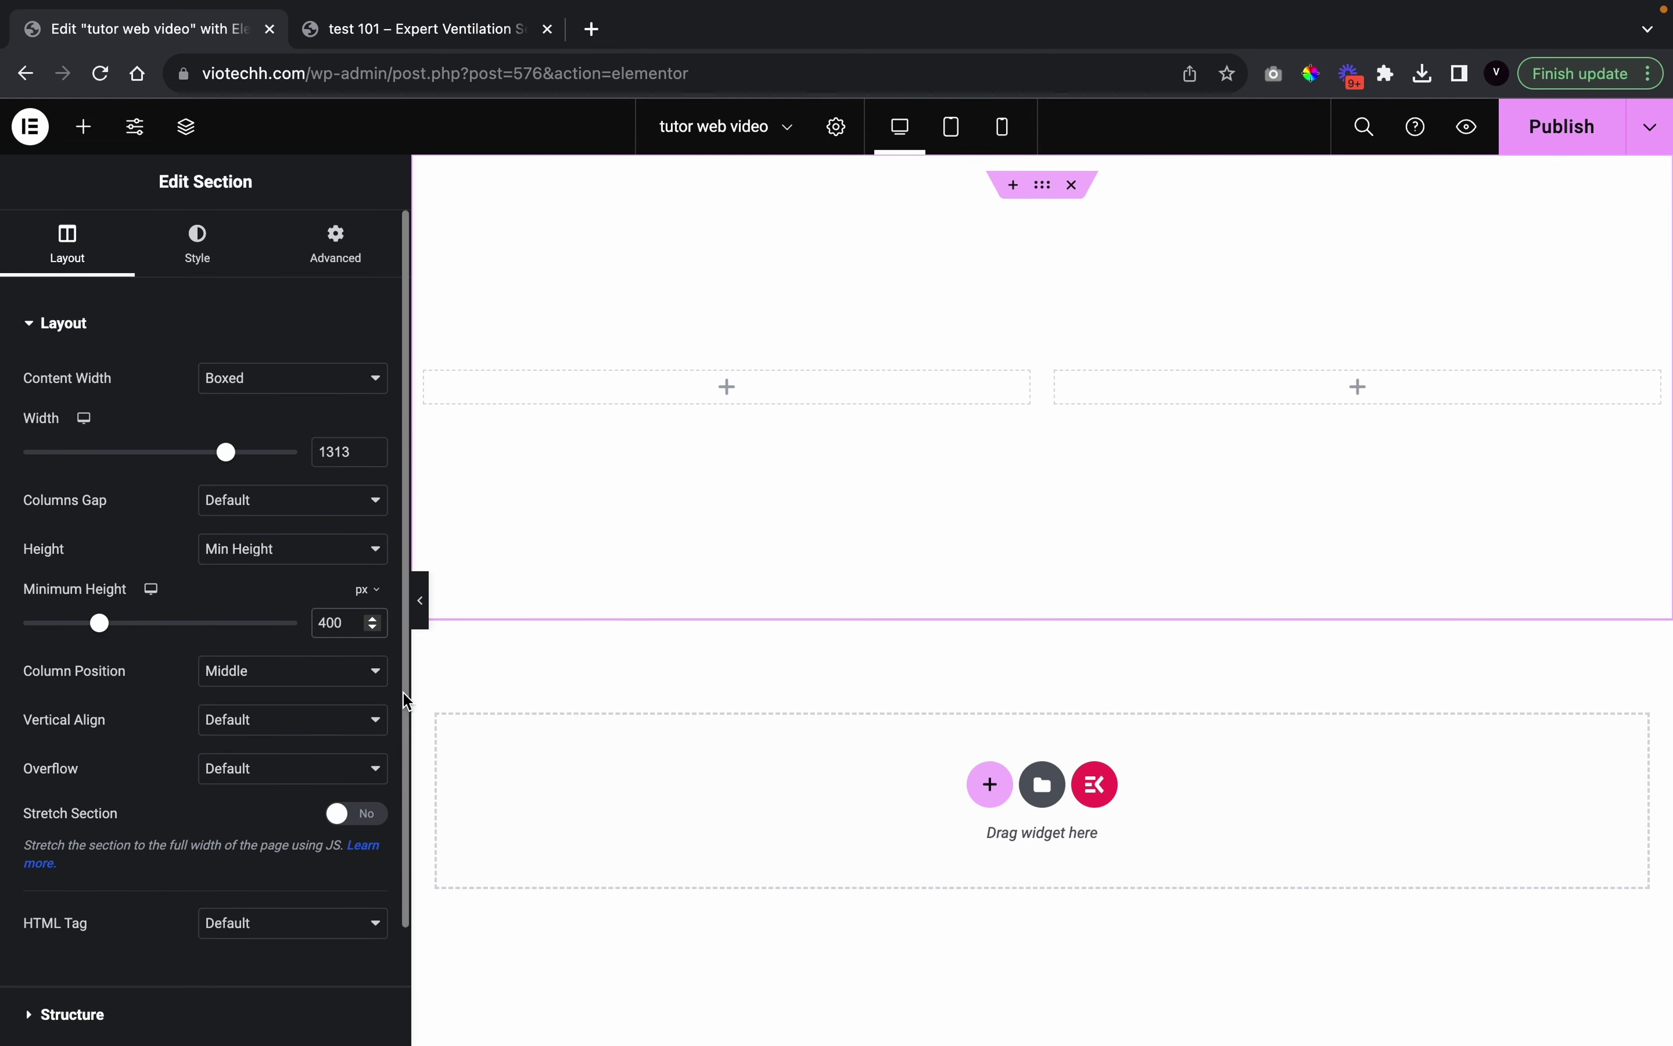
pyautogui.press('BackSpace')
pyautogui.press('BackSpace')
pyautogui.press('BackSpace')
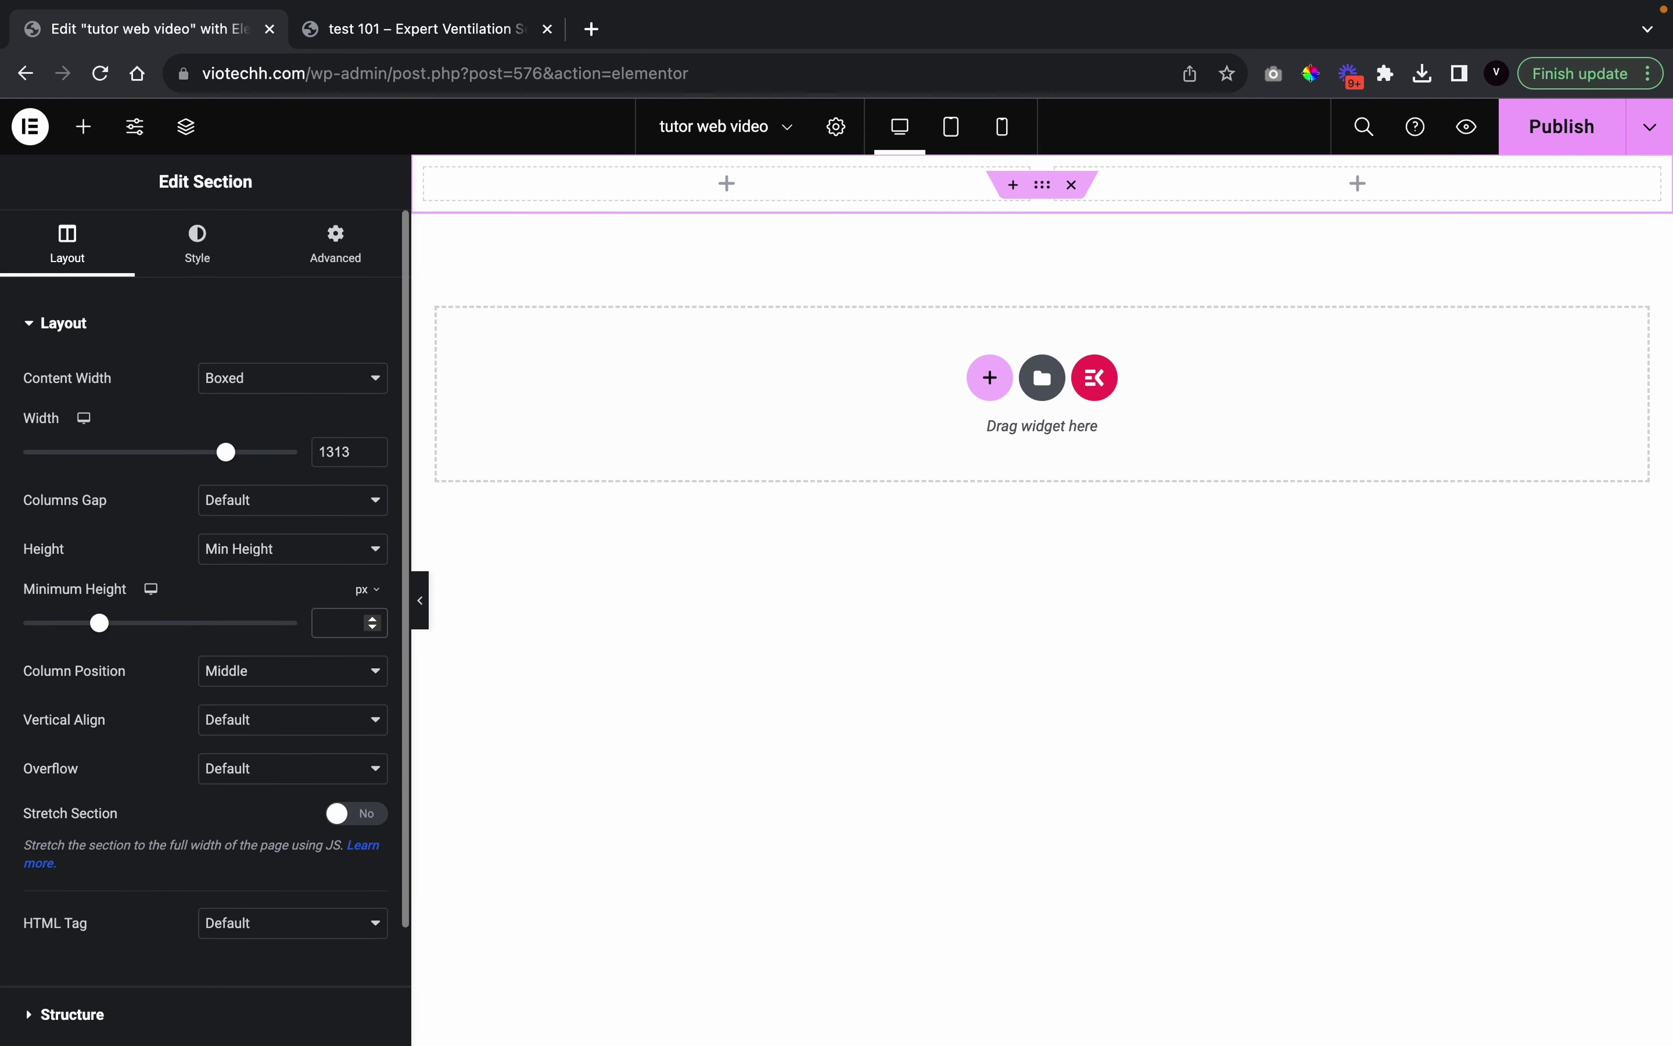
pyautogui.write('735')
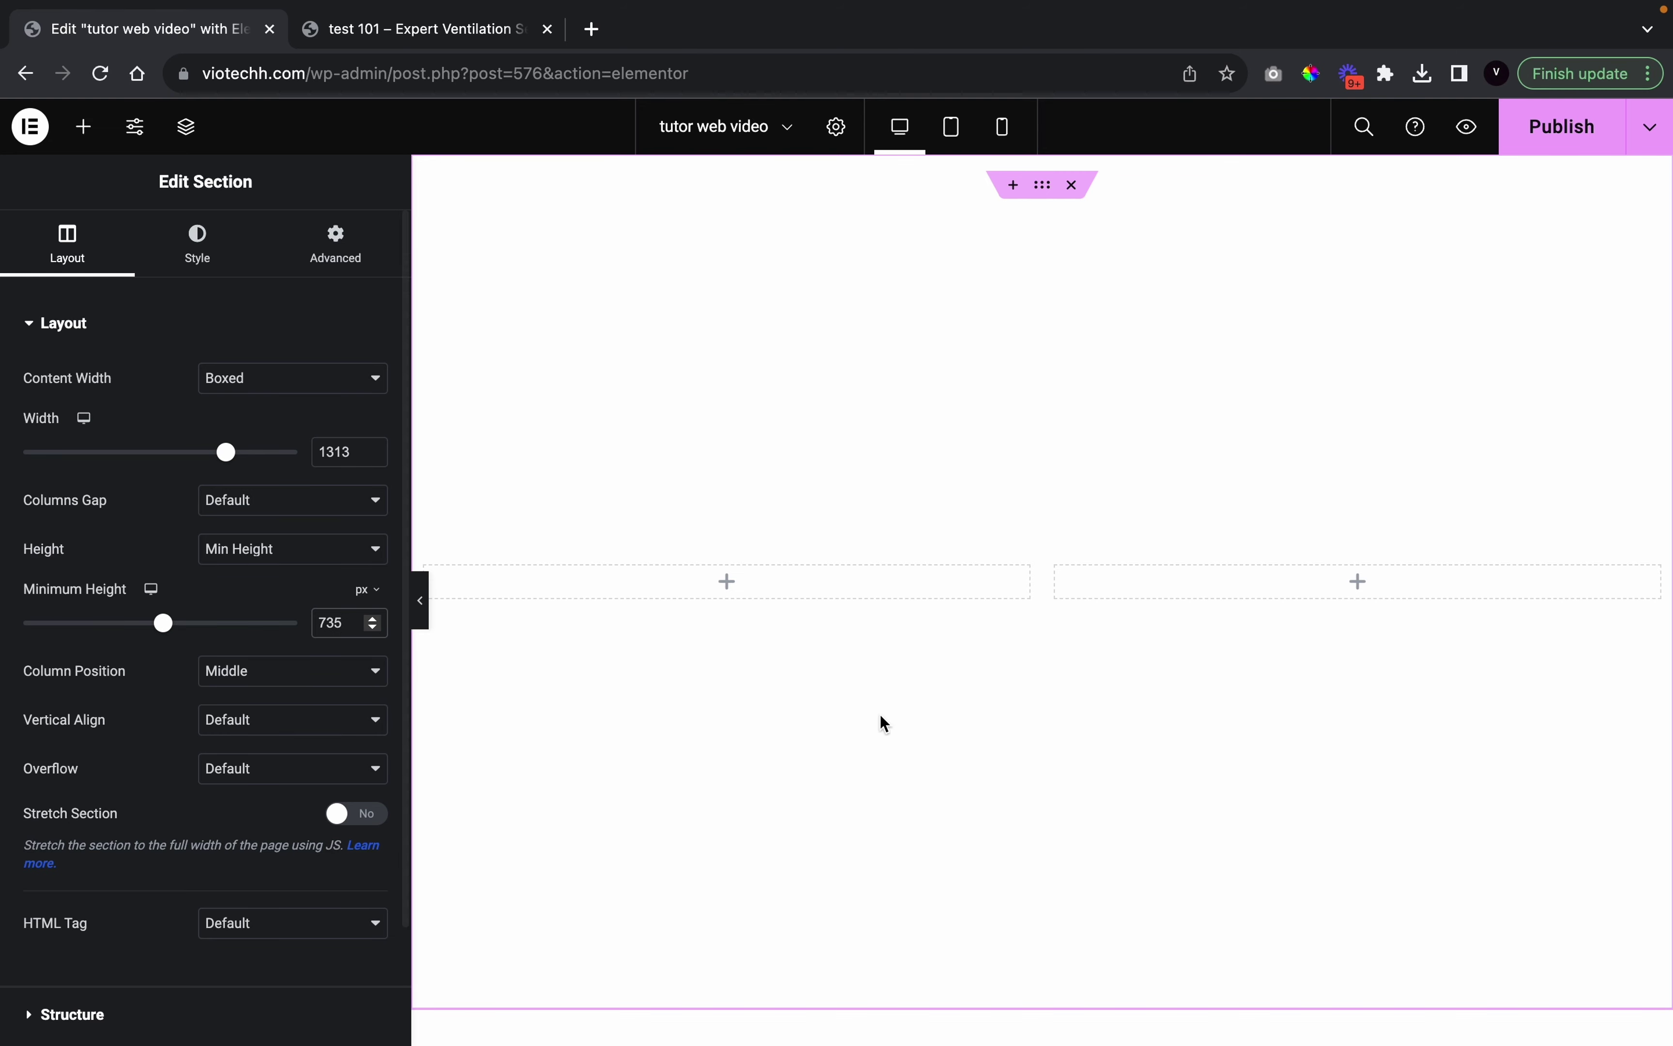
pyautogui.scroll(-4, 975, 546)
pyautogui.scroll(4, 1065, 202)
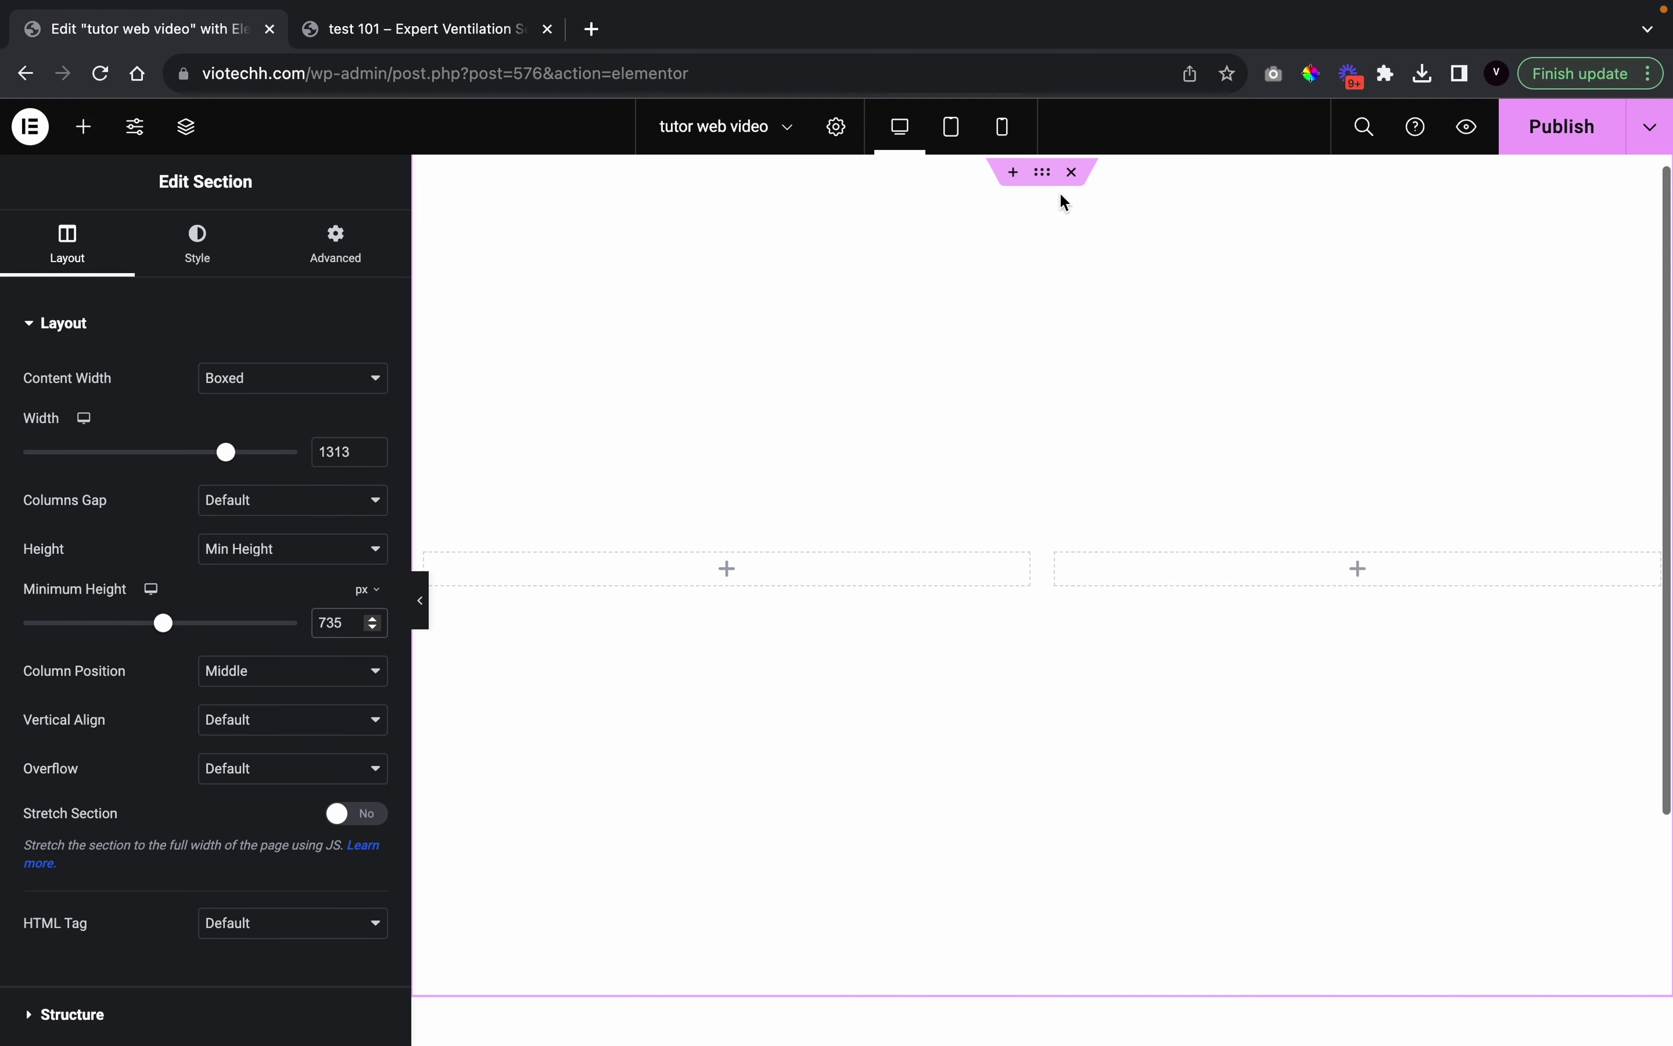
# Give the section a gradient background with the global color "main 1" as its first color
pyautogui.click(206, 261)
pyautogui.click(306, 429)
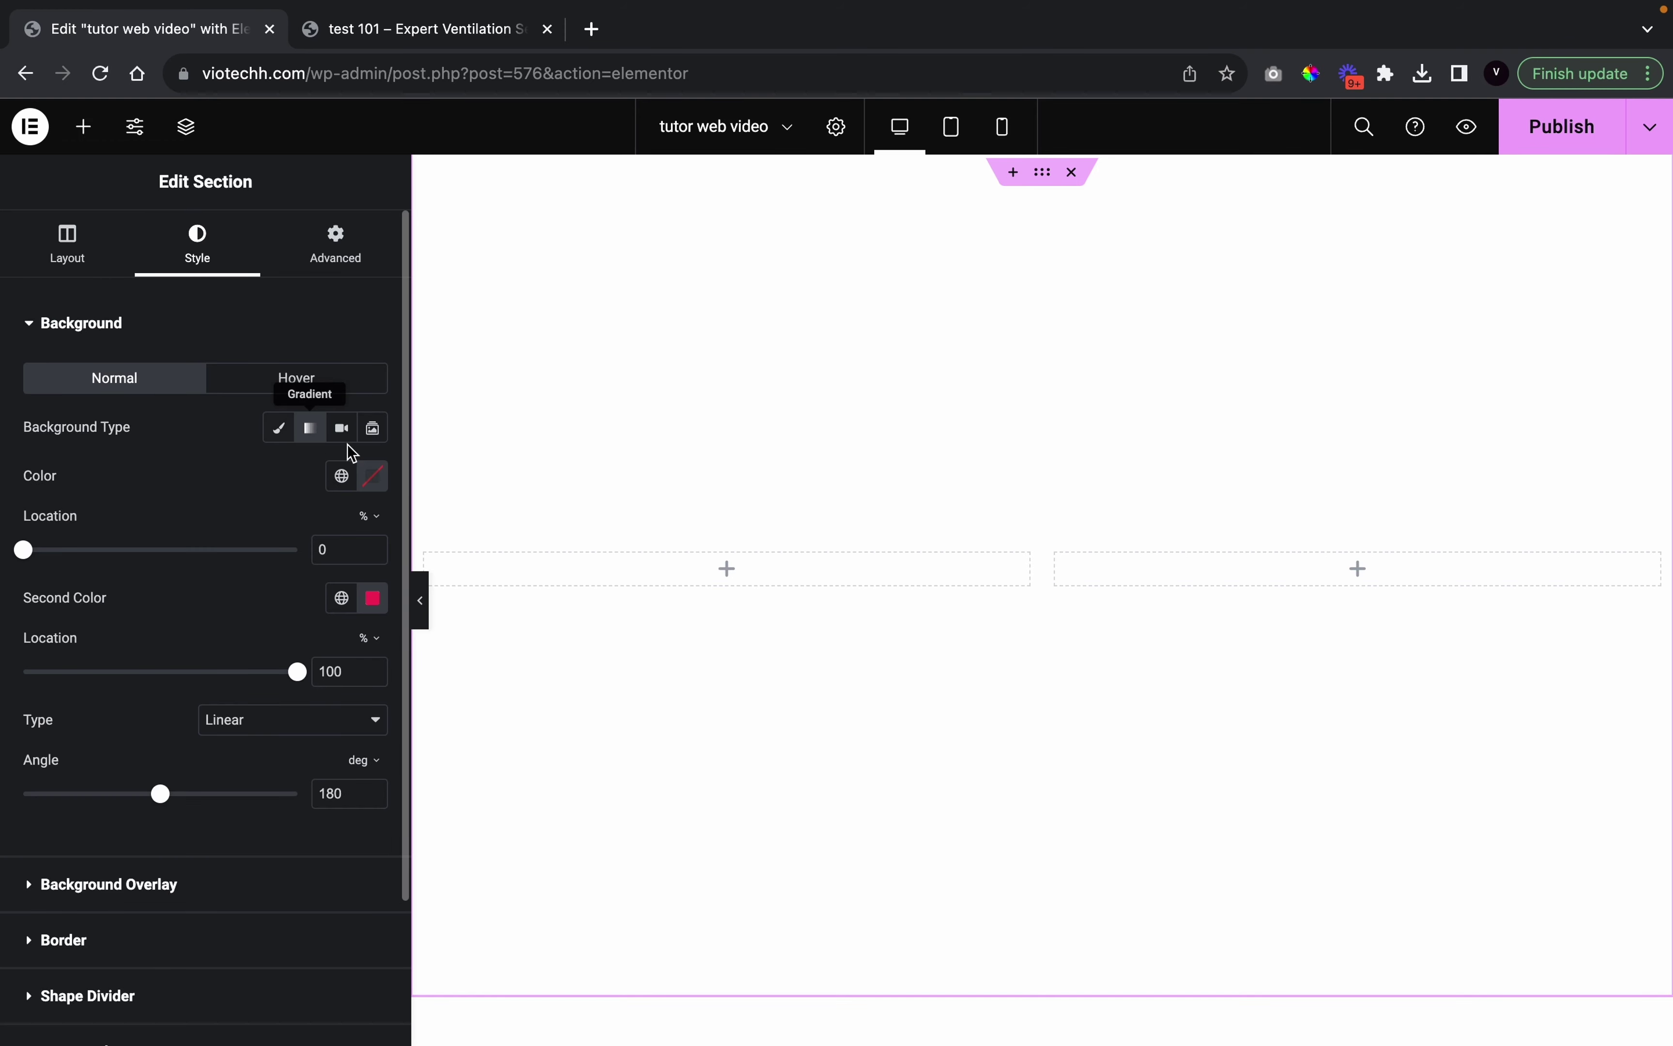
pyautogui.click(342, 477)
pyautogui.scroll(-10, 236, 712)
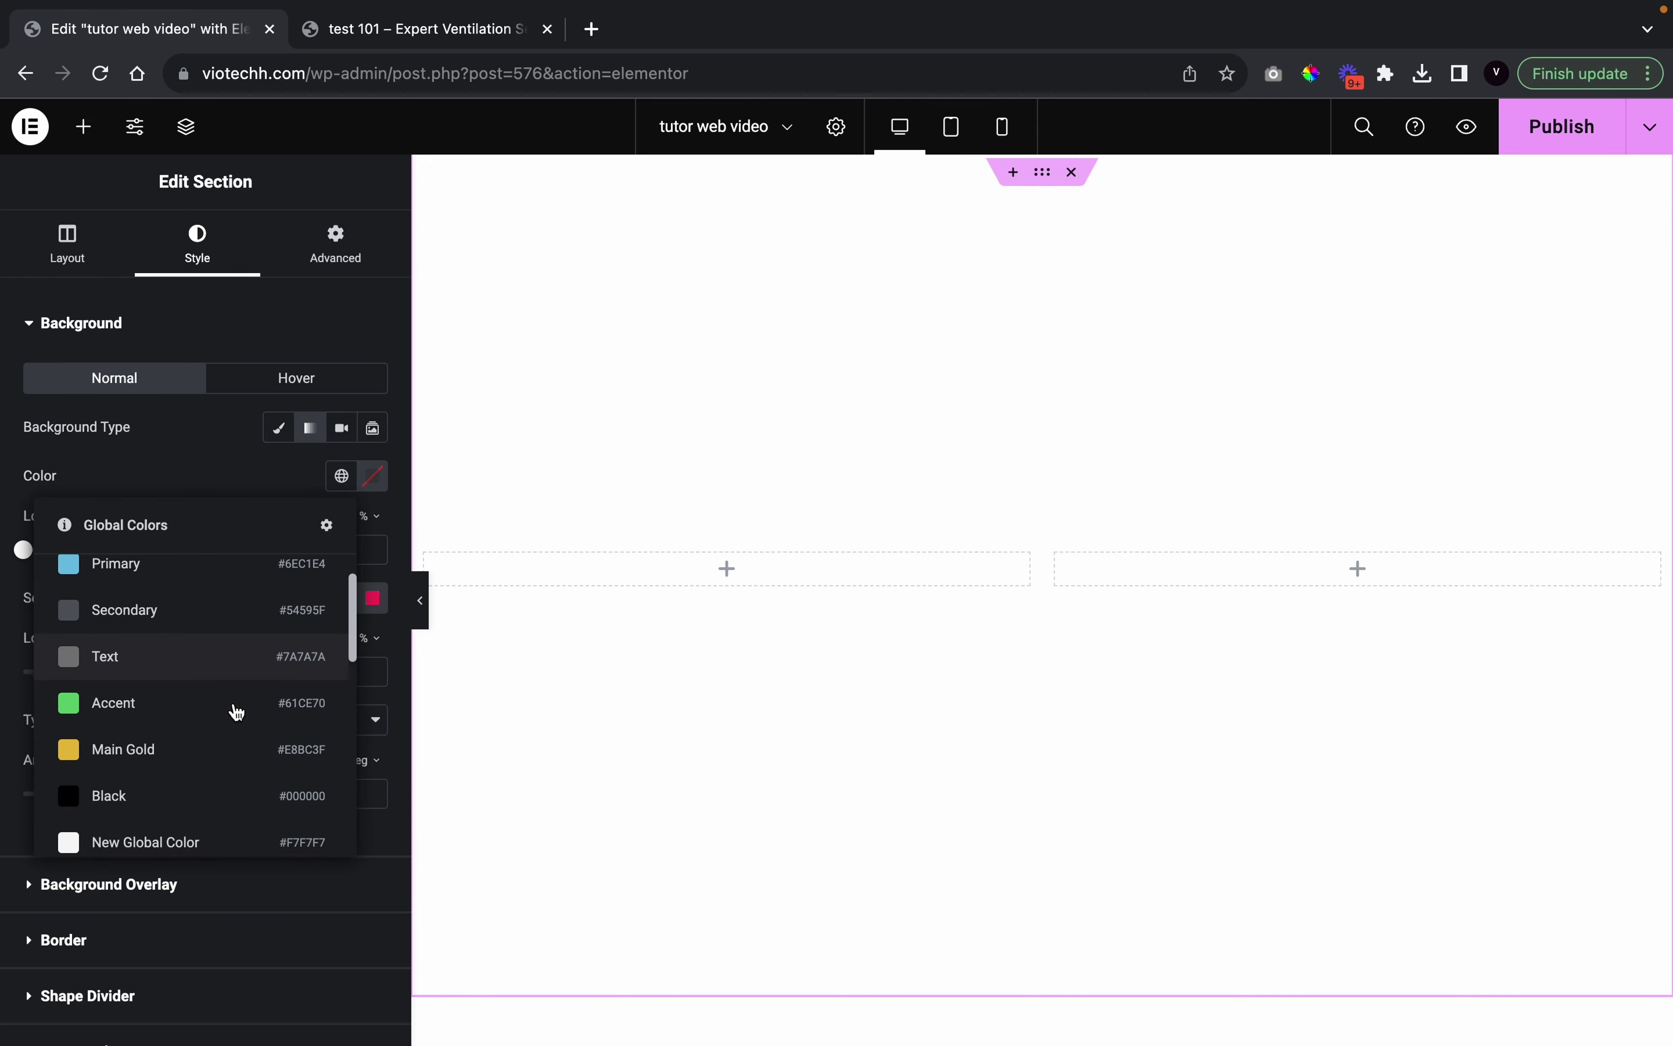
pyautogui.scroll(5, 236, 712)
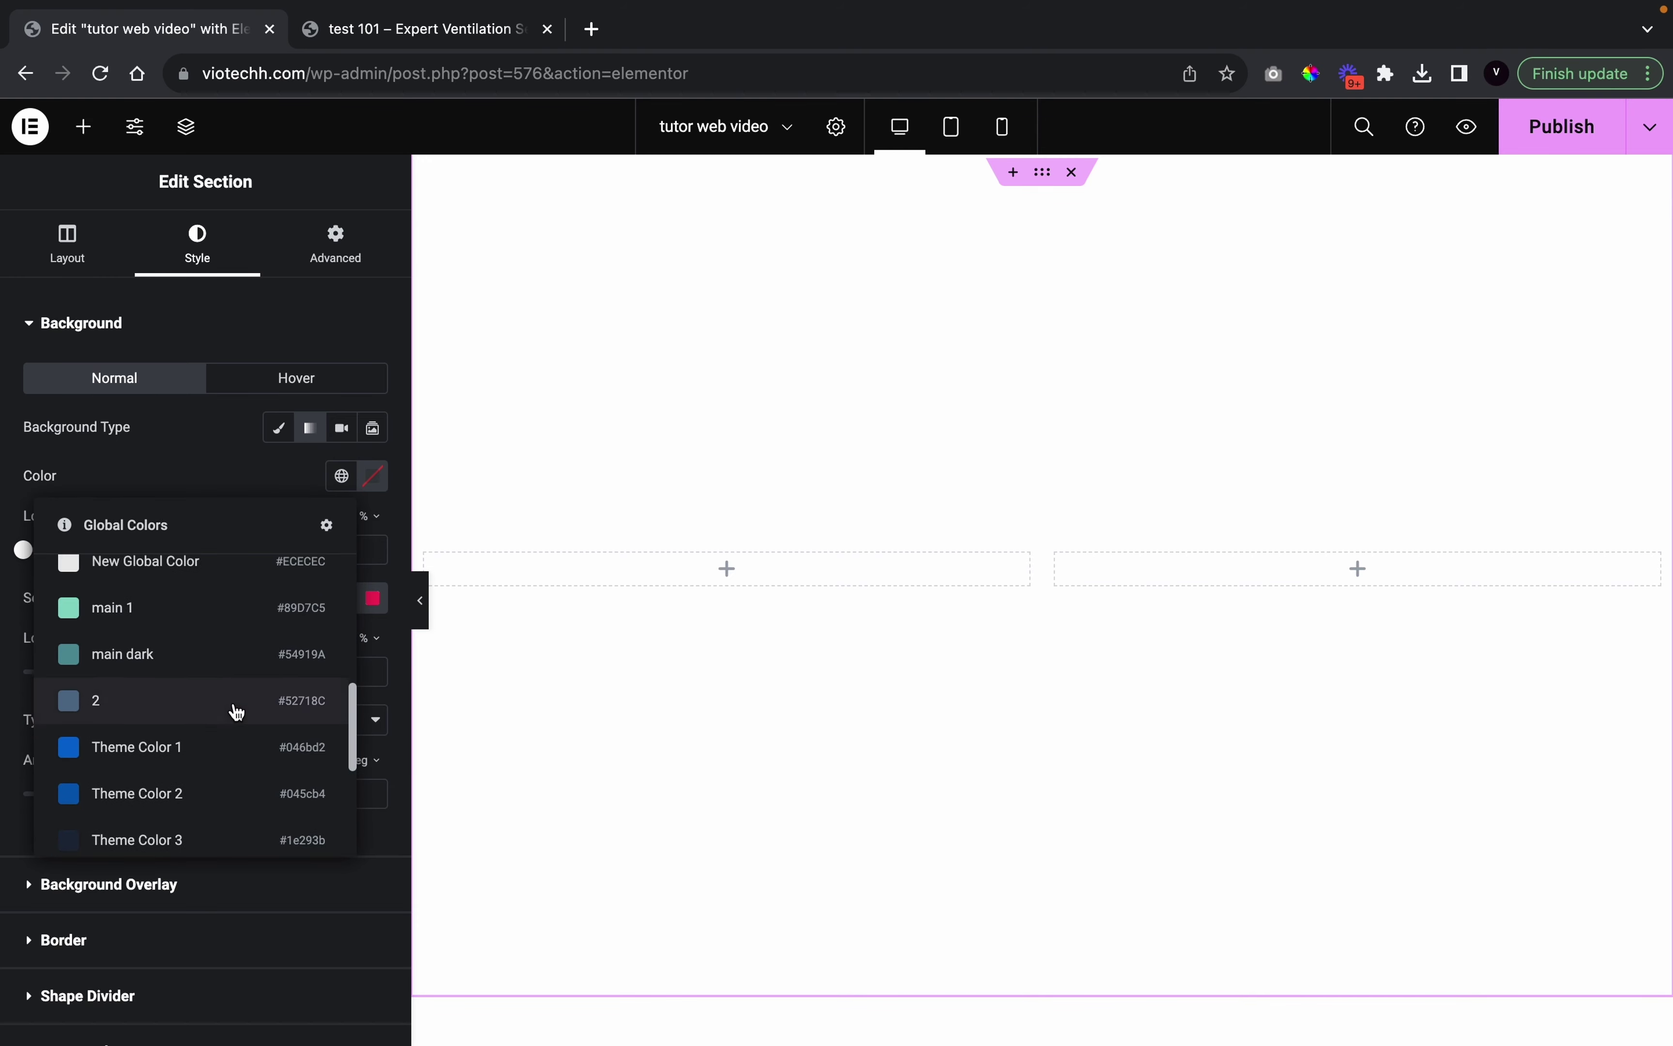
pyautogui.click(178, 671)
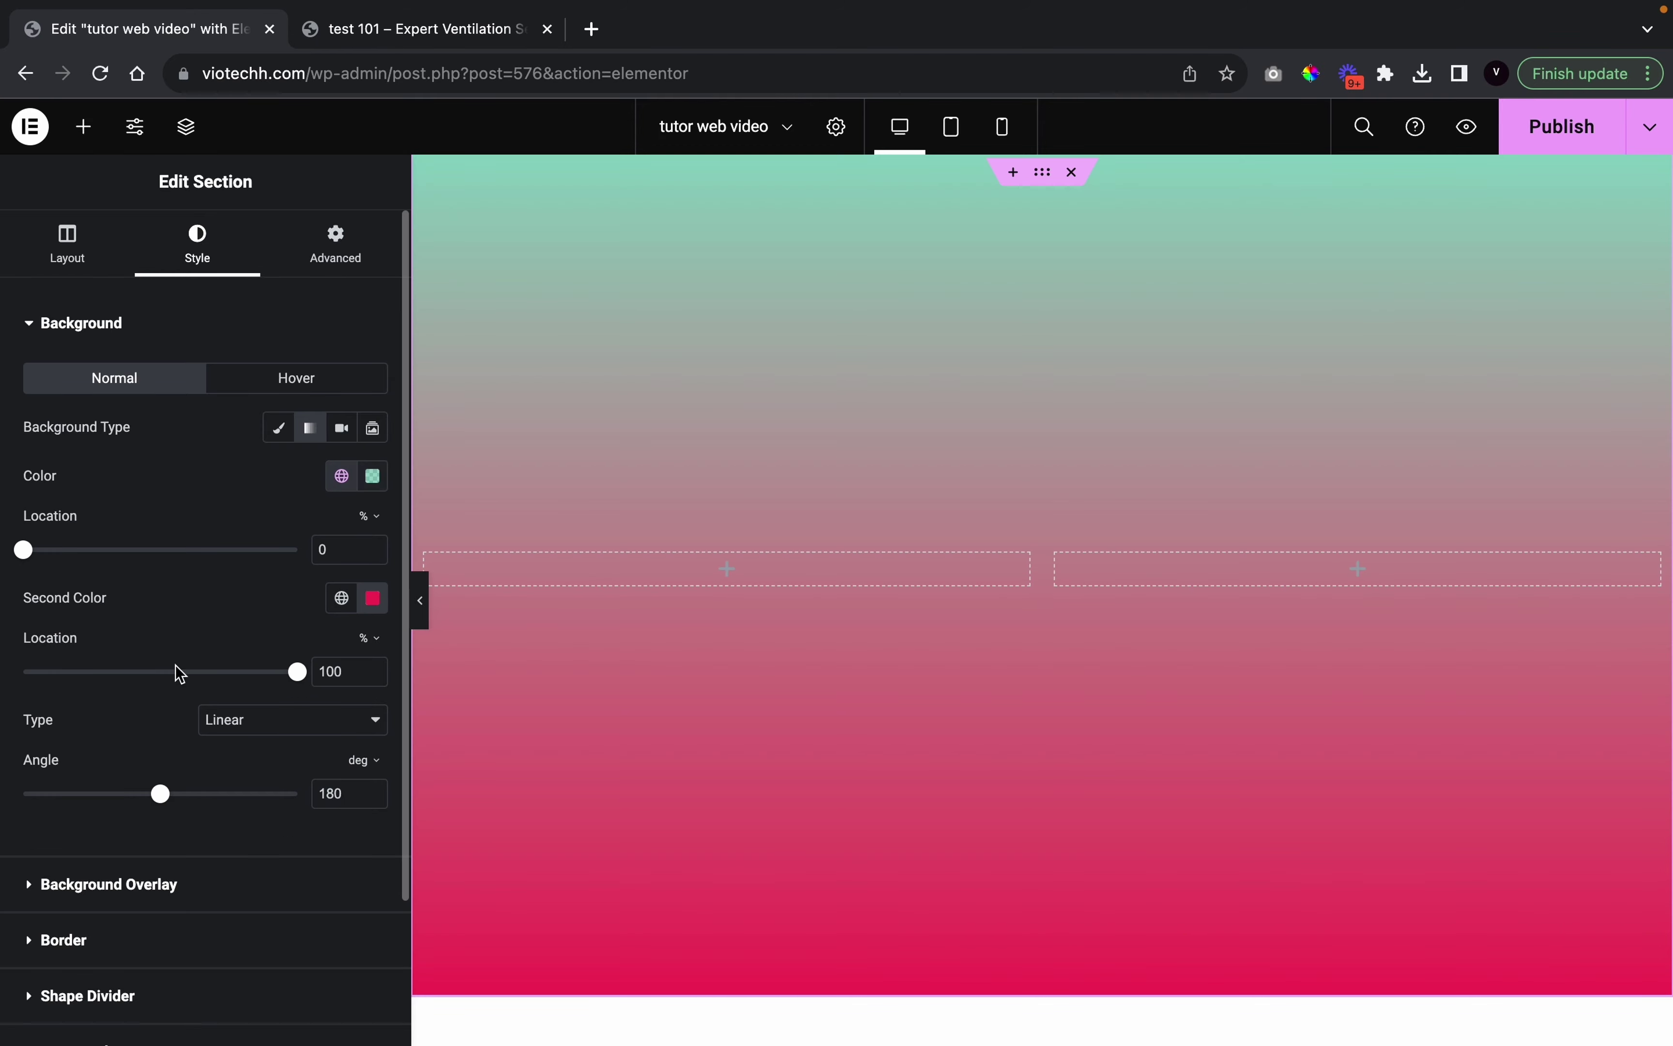
# Set the gradient's first color to Theme Color 6 (#FFFFFF) and its second to New Global Color #89D7C521
pyautogui.click(341, 476)
pyautogui.scroll(-10, 162, 794)
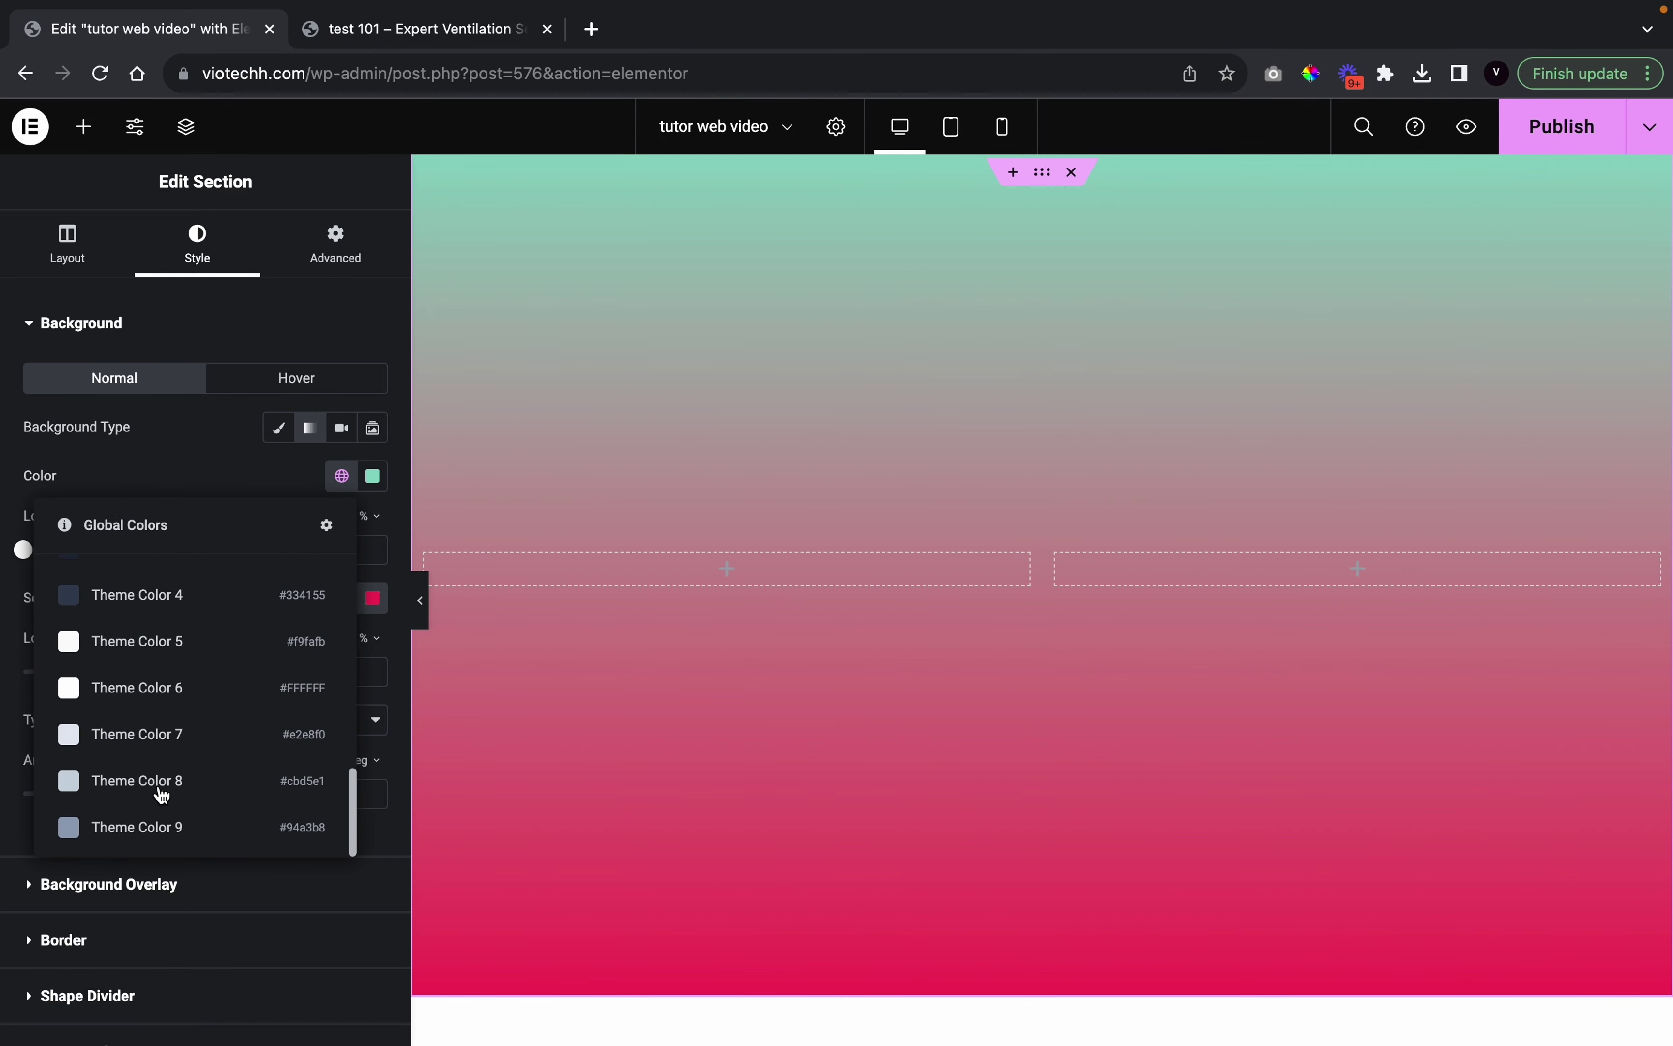
pyautogui.click(193, 687)
pyautogui.click(327, 610)
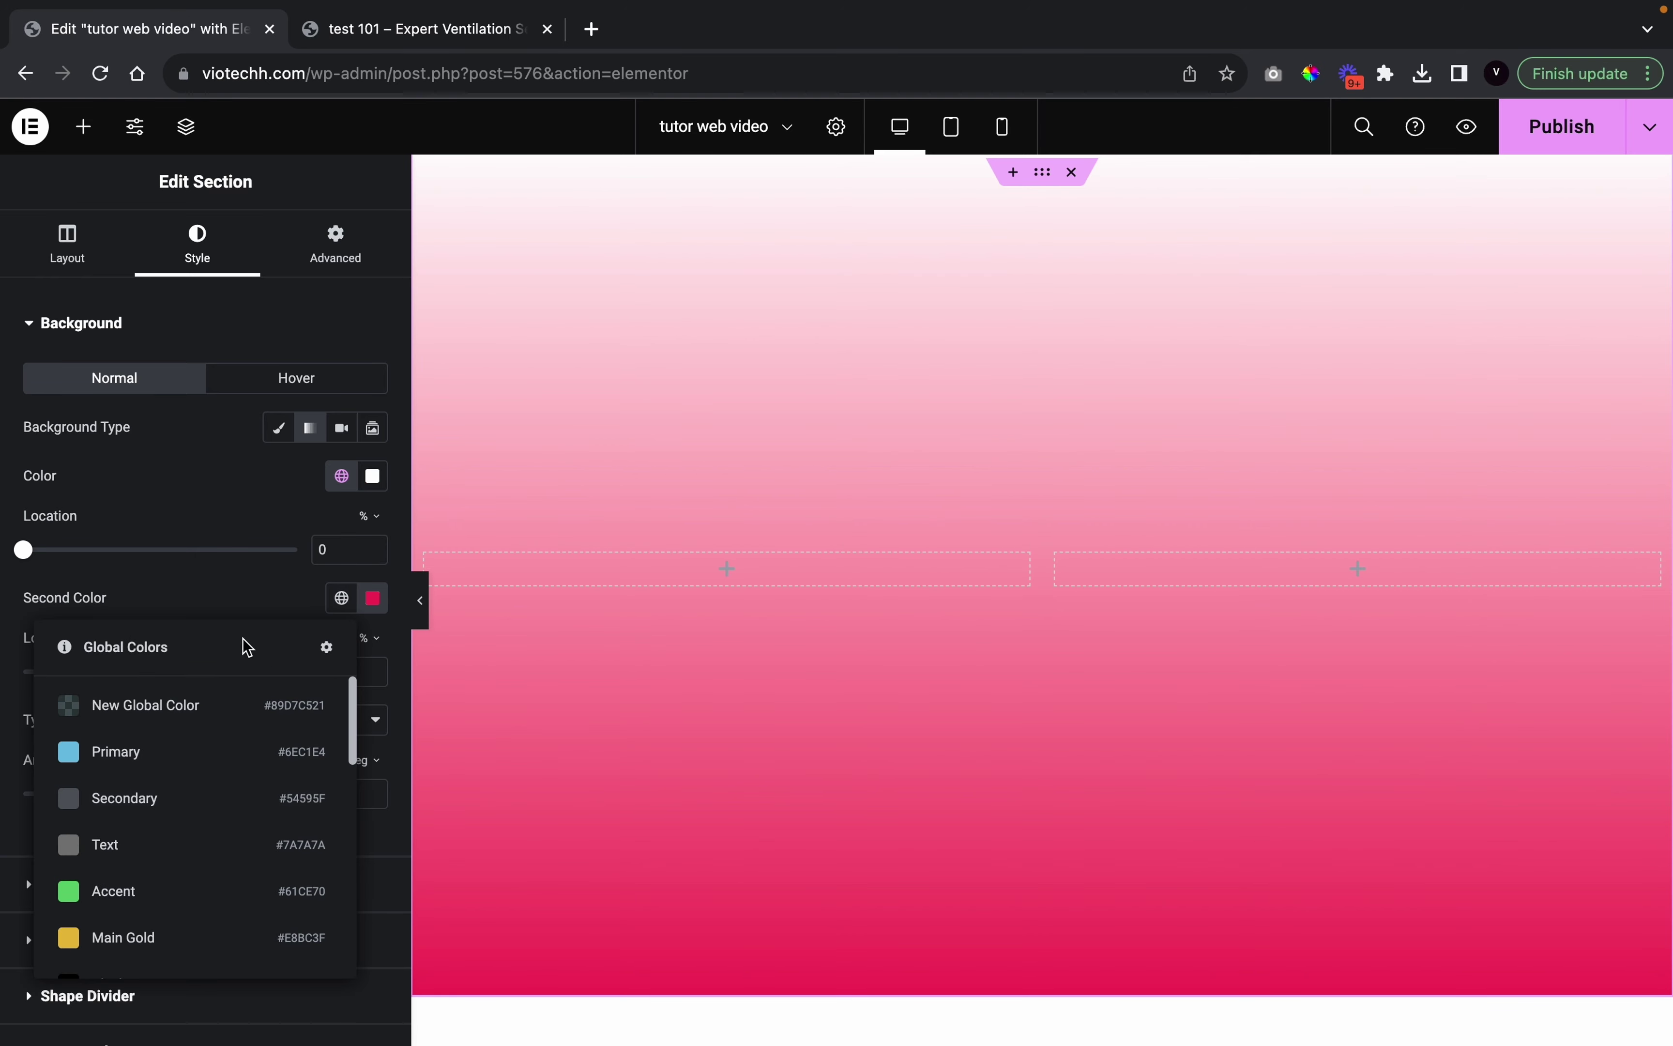
pyautogui.click(168, 717)
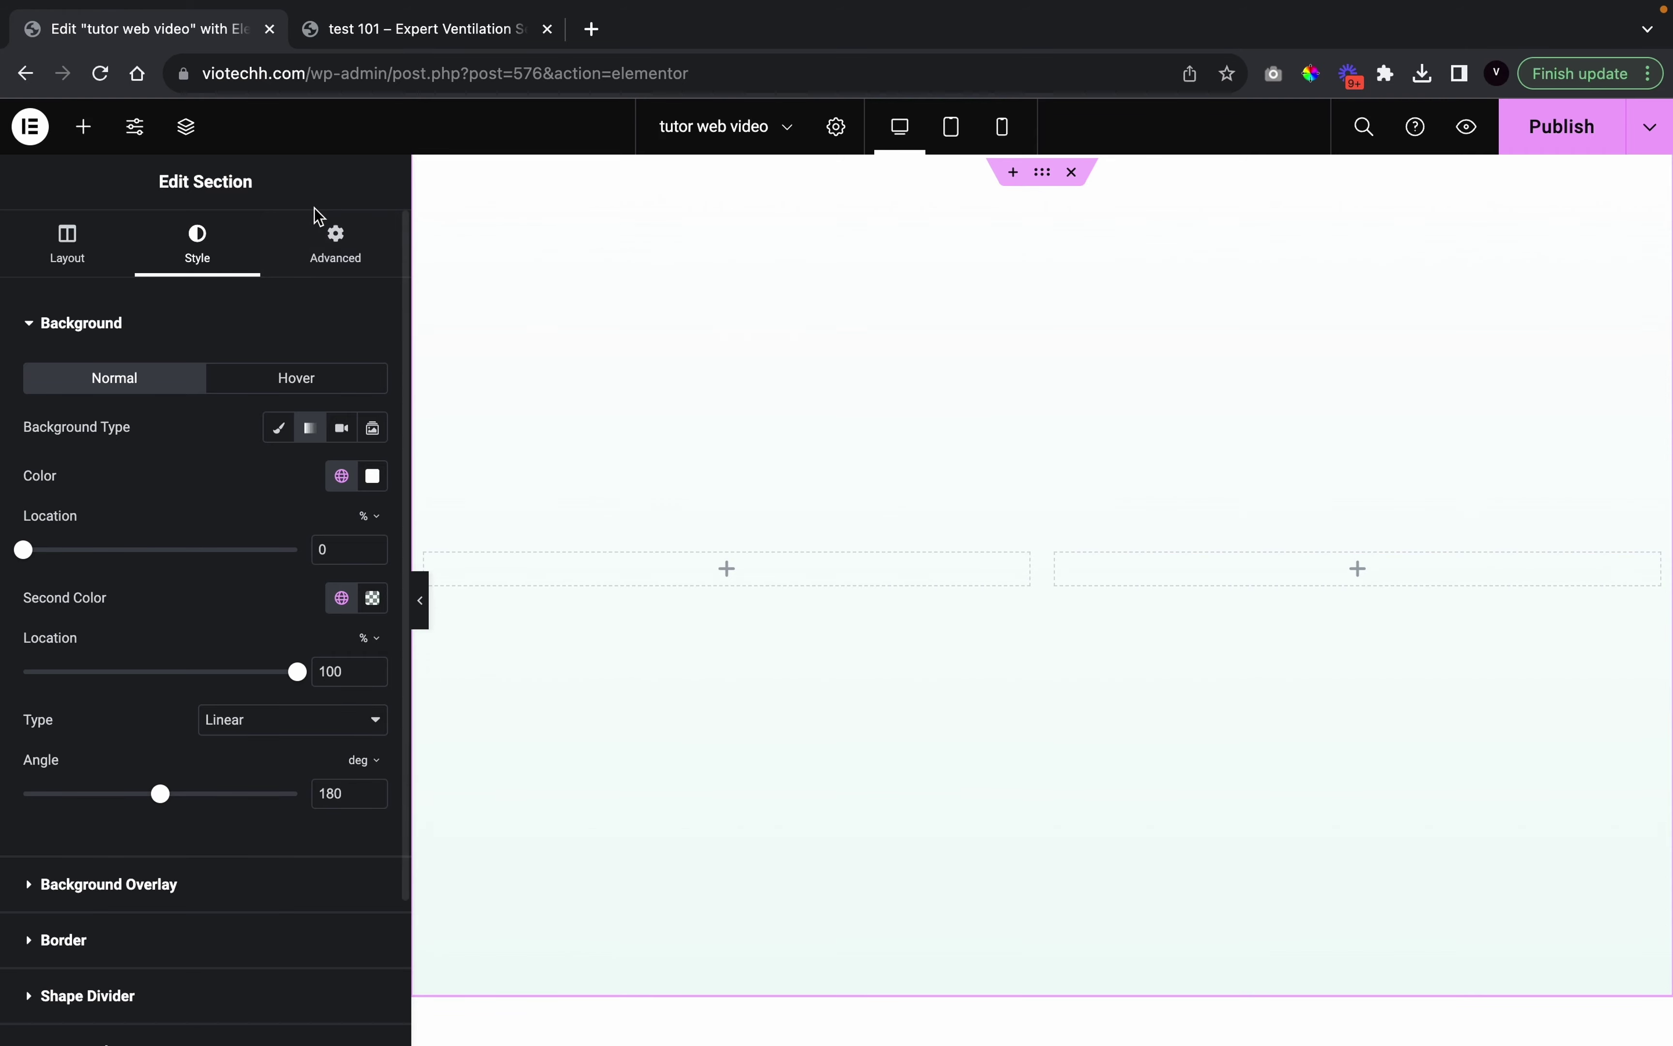
# Add an Image widget to the right column using Copy-of-Polkeen-construction-website-design-1.png from the media library
pyautogui.click(84, 129)
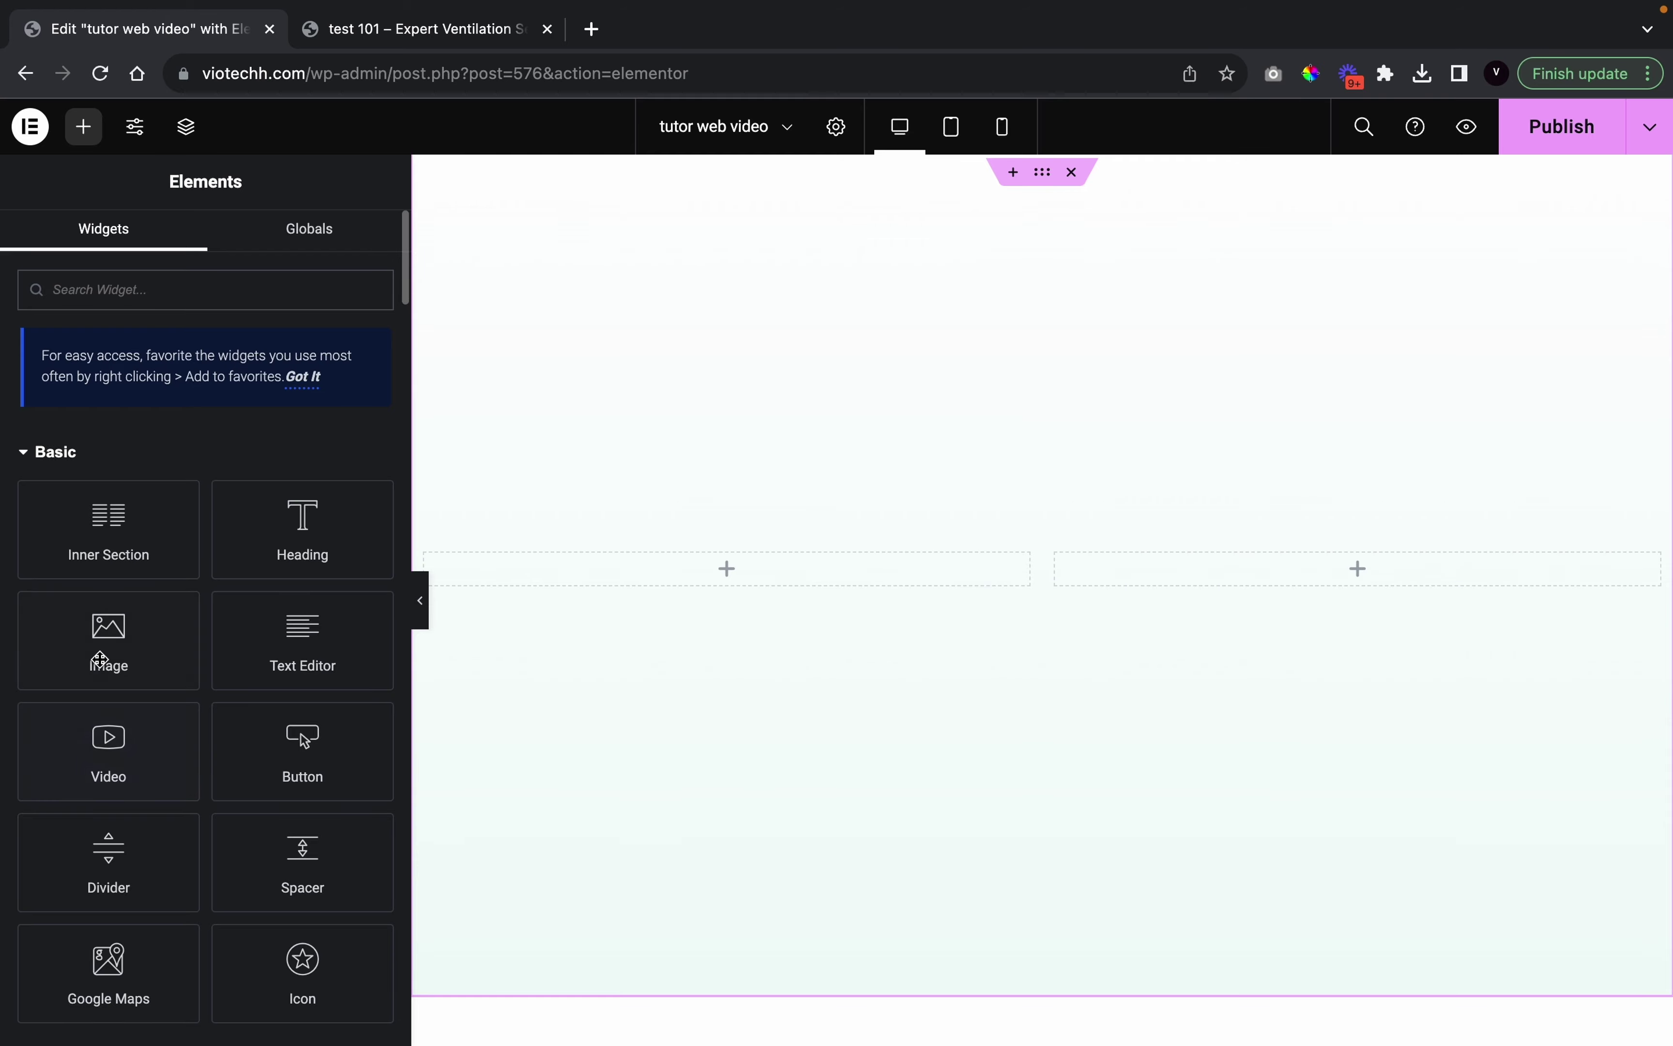
pyautogui.moveTo(108, 640); pyautogui.dragTo(1305, 591)
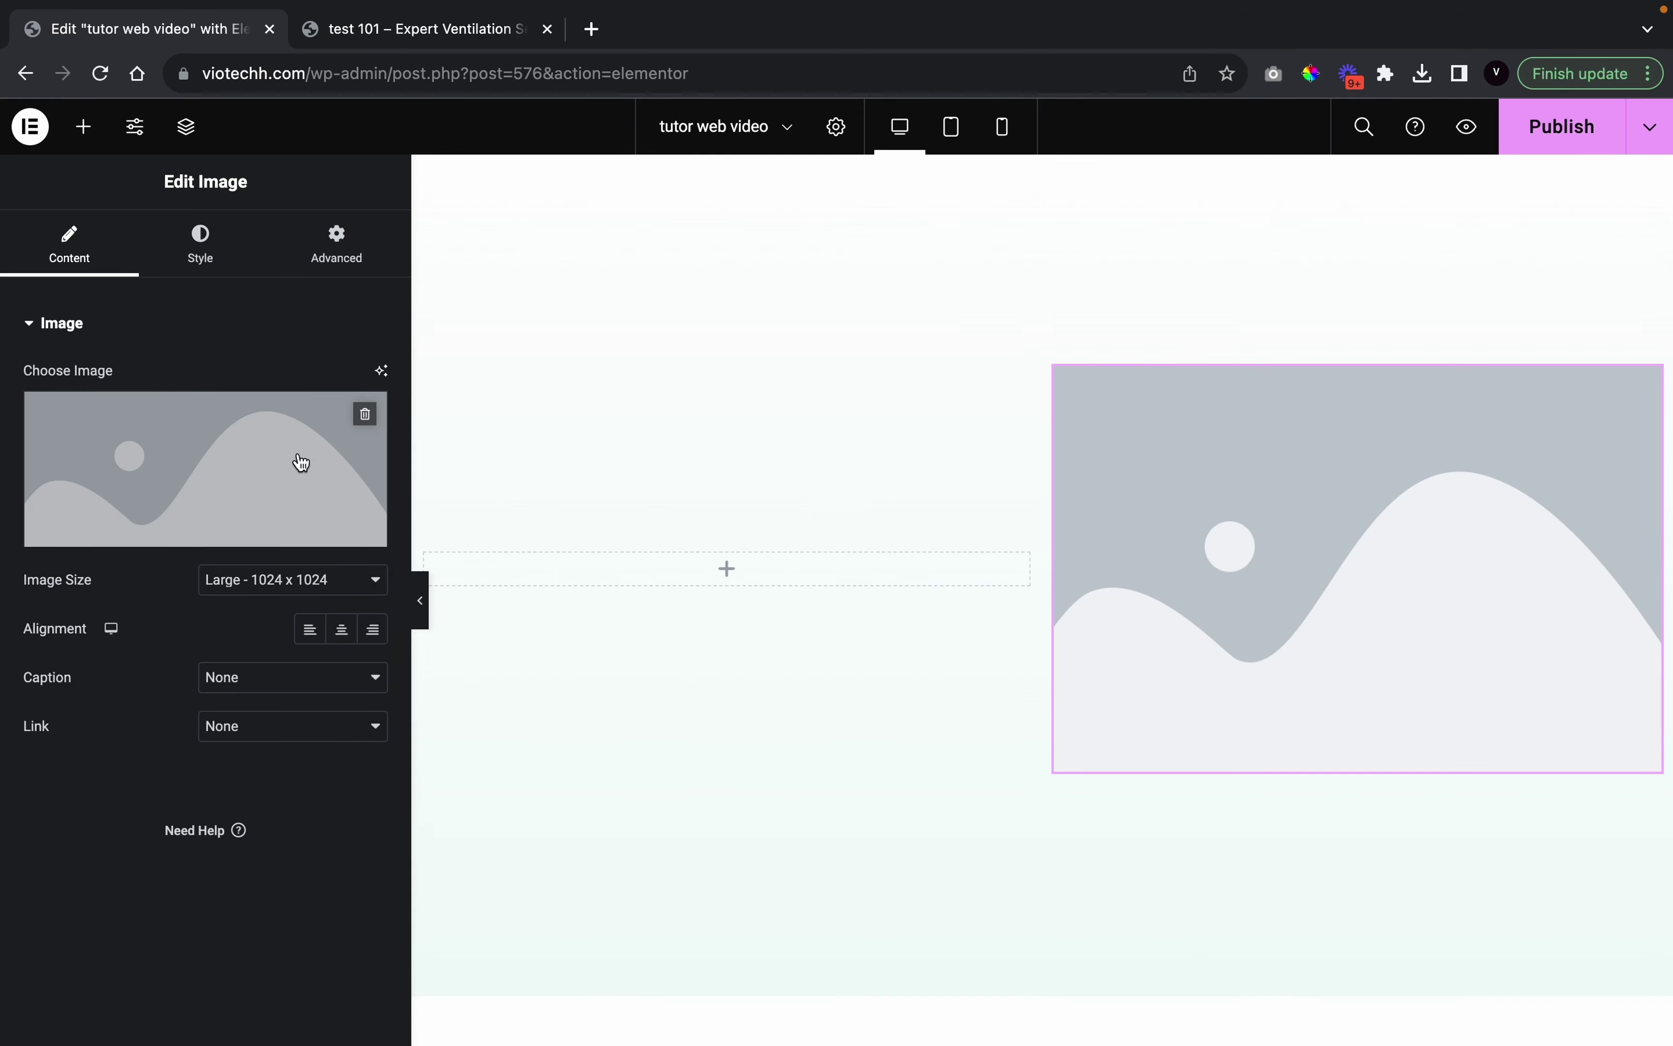
pyautogui.click(258, 452)
pyautogui.scroll(-1, 758, 703)
pyautogui.scroll(-2, 759, 703)
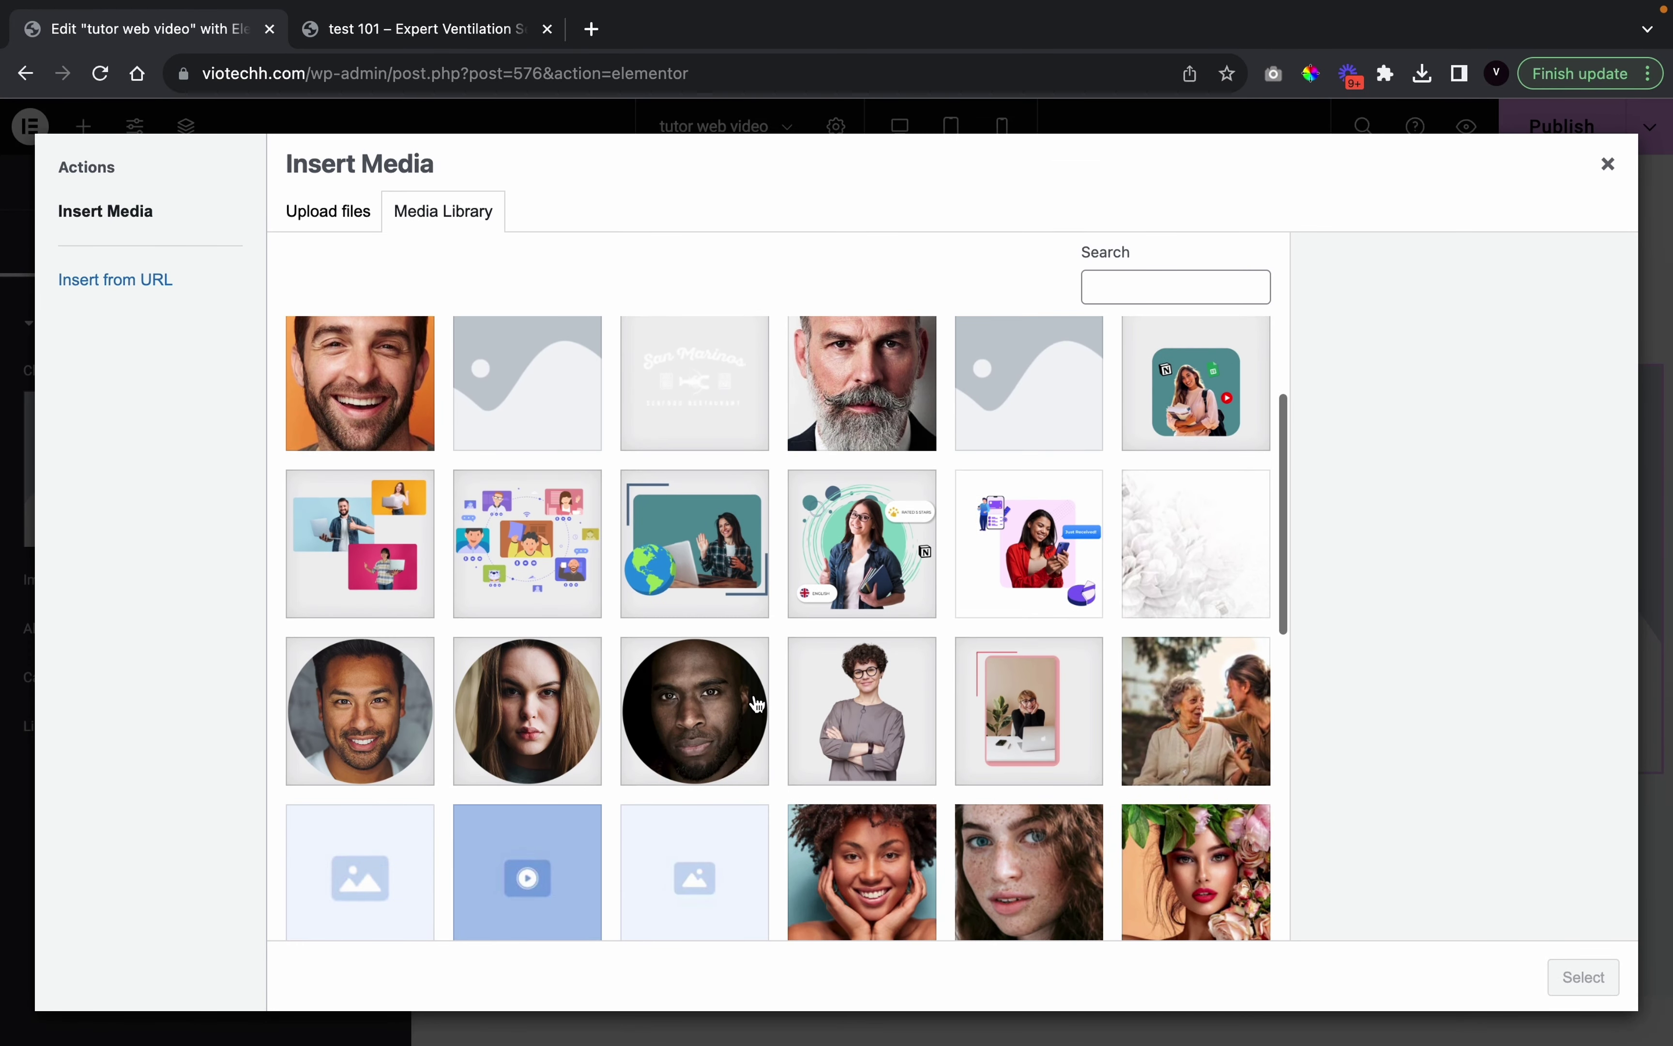
pyautogui.click(854, 533)
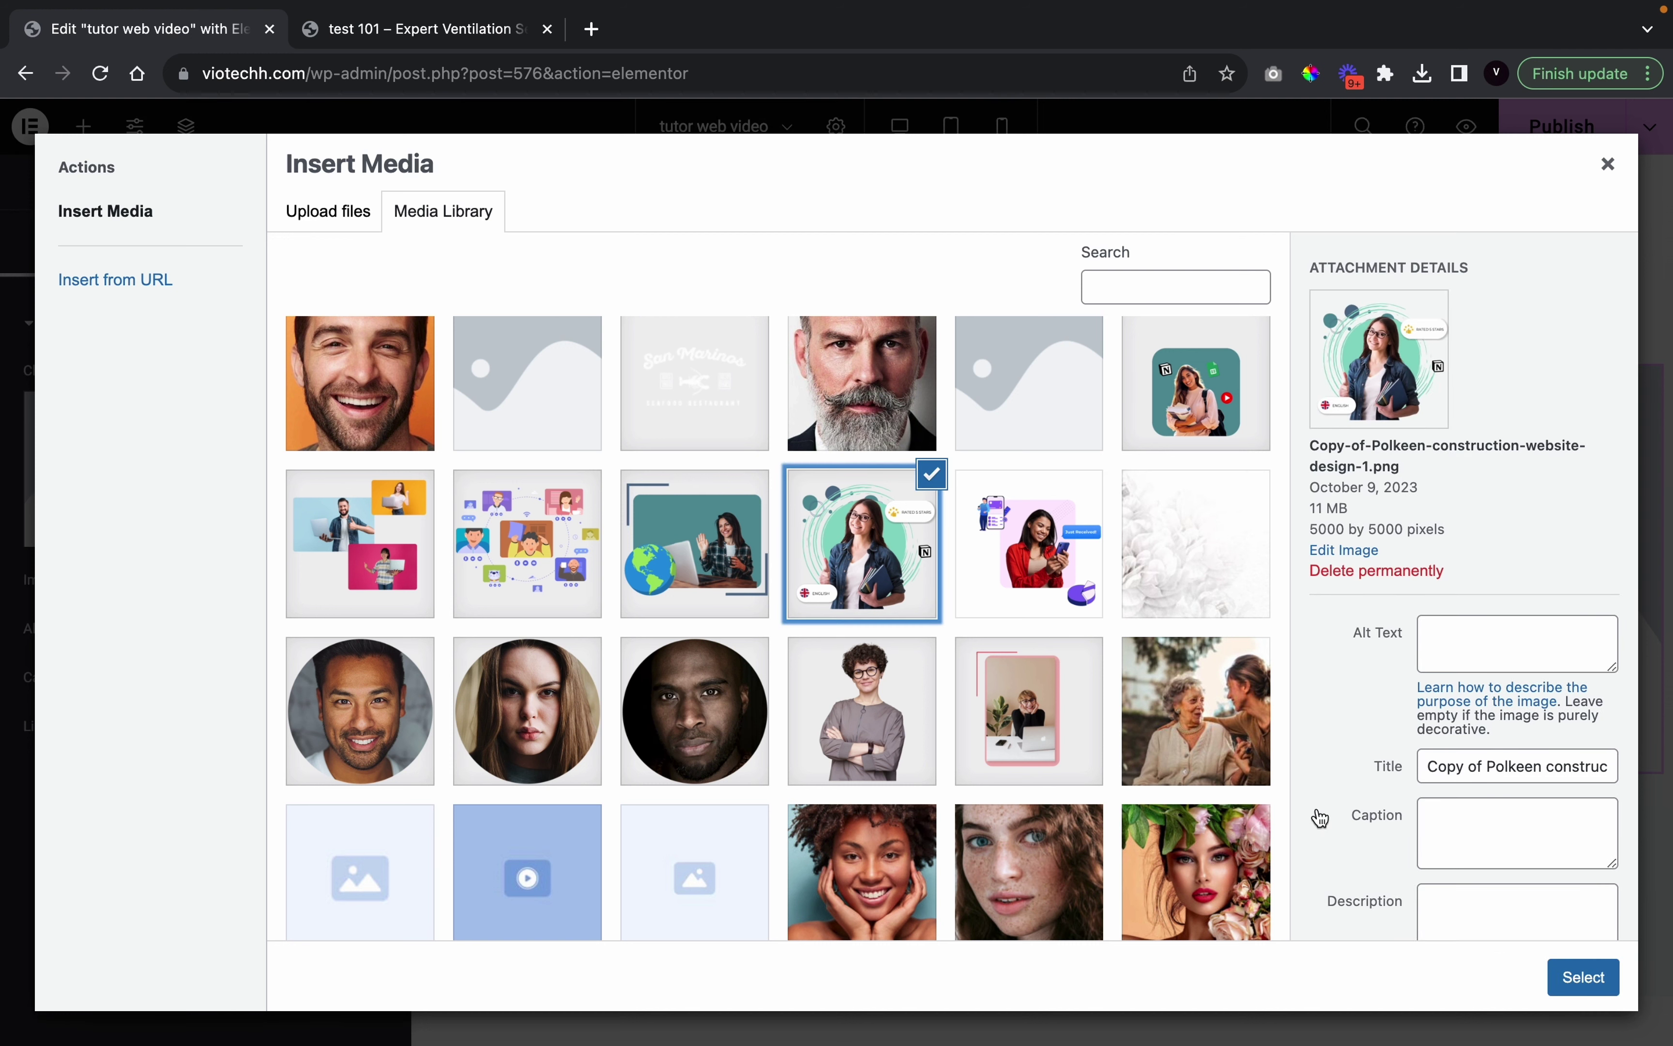
pyautogui.click(1590, 968)
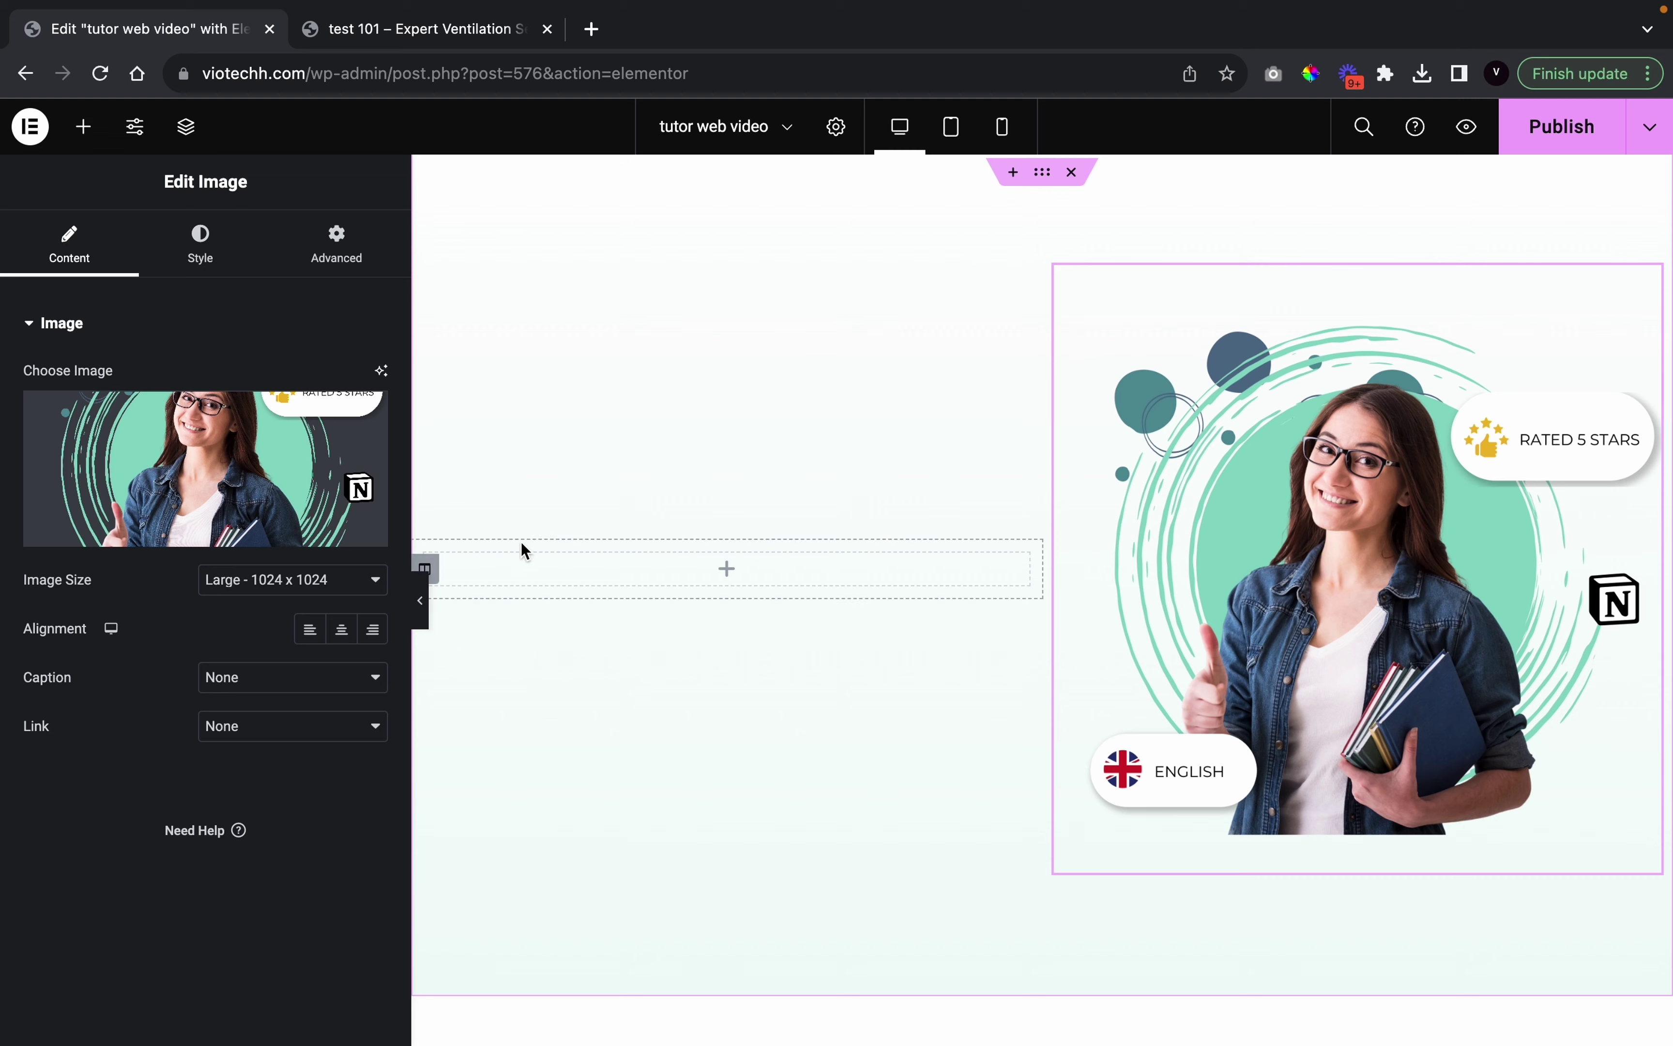
# Add an Animated Headline widget to the left column and set its highlight shape to Underline
pyautogui.click(82, 132)
pyautogui.write('anim')
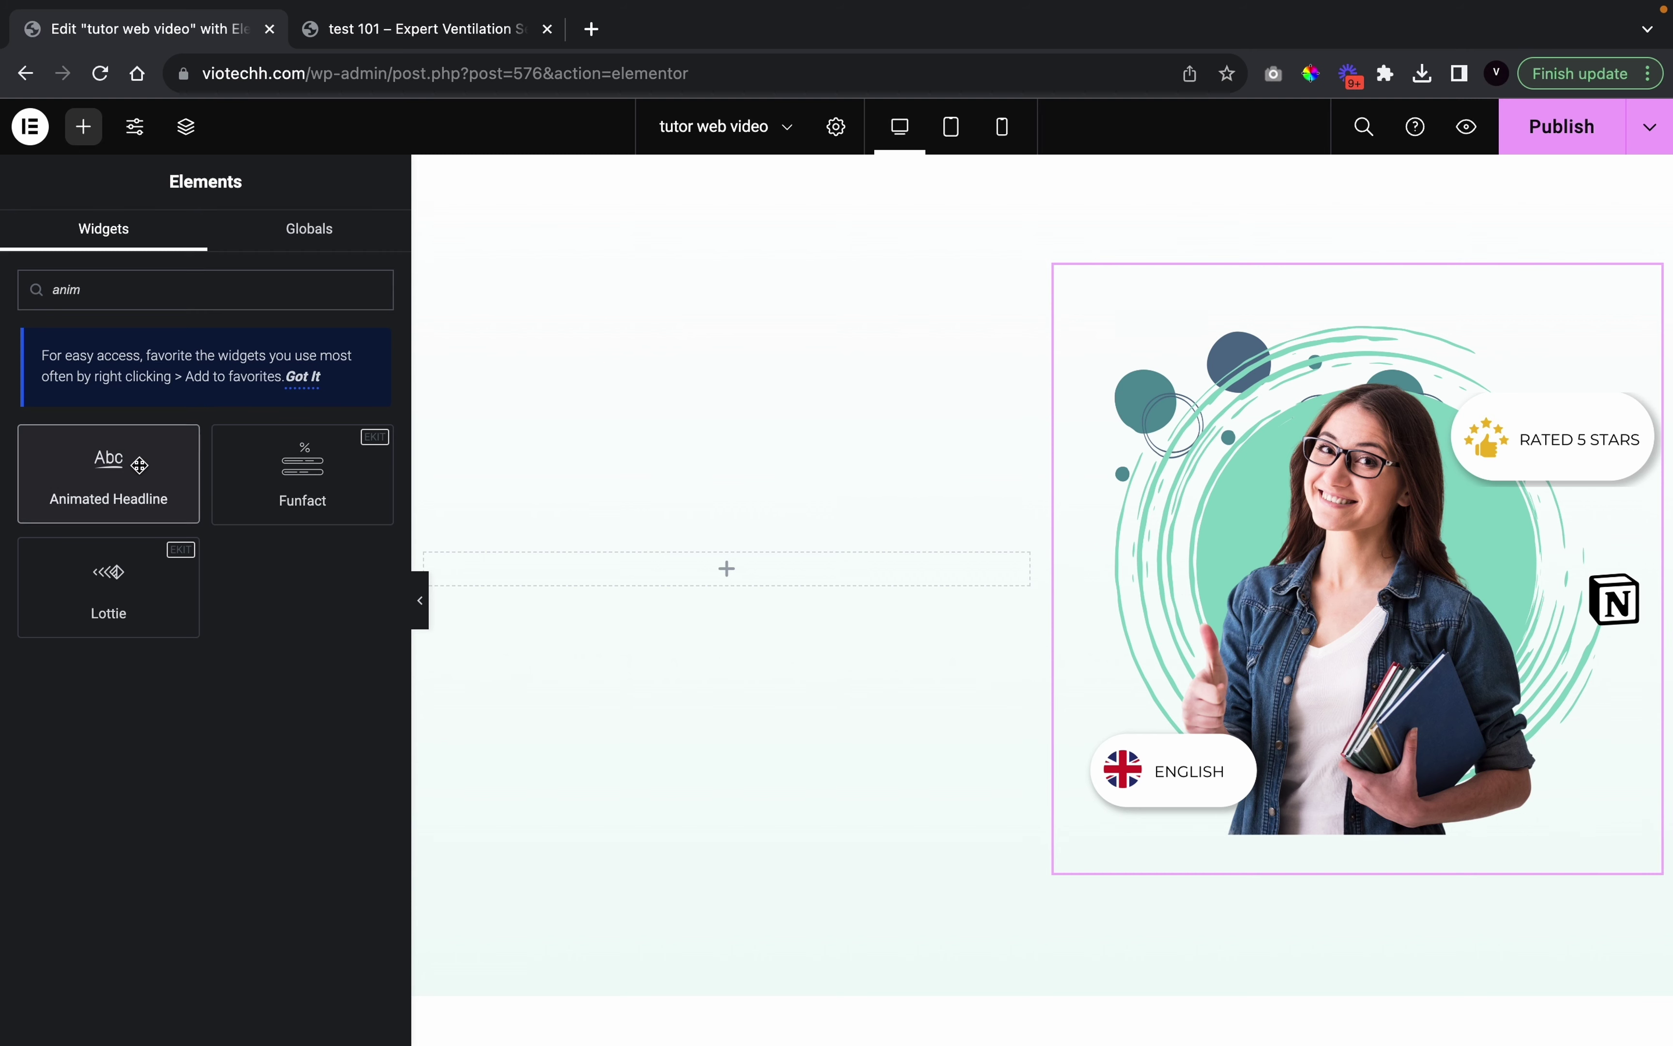
pyautogui.moveTo(139, 464); pyautogui.dragTo(884, 572)
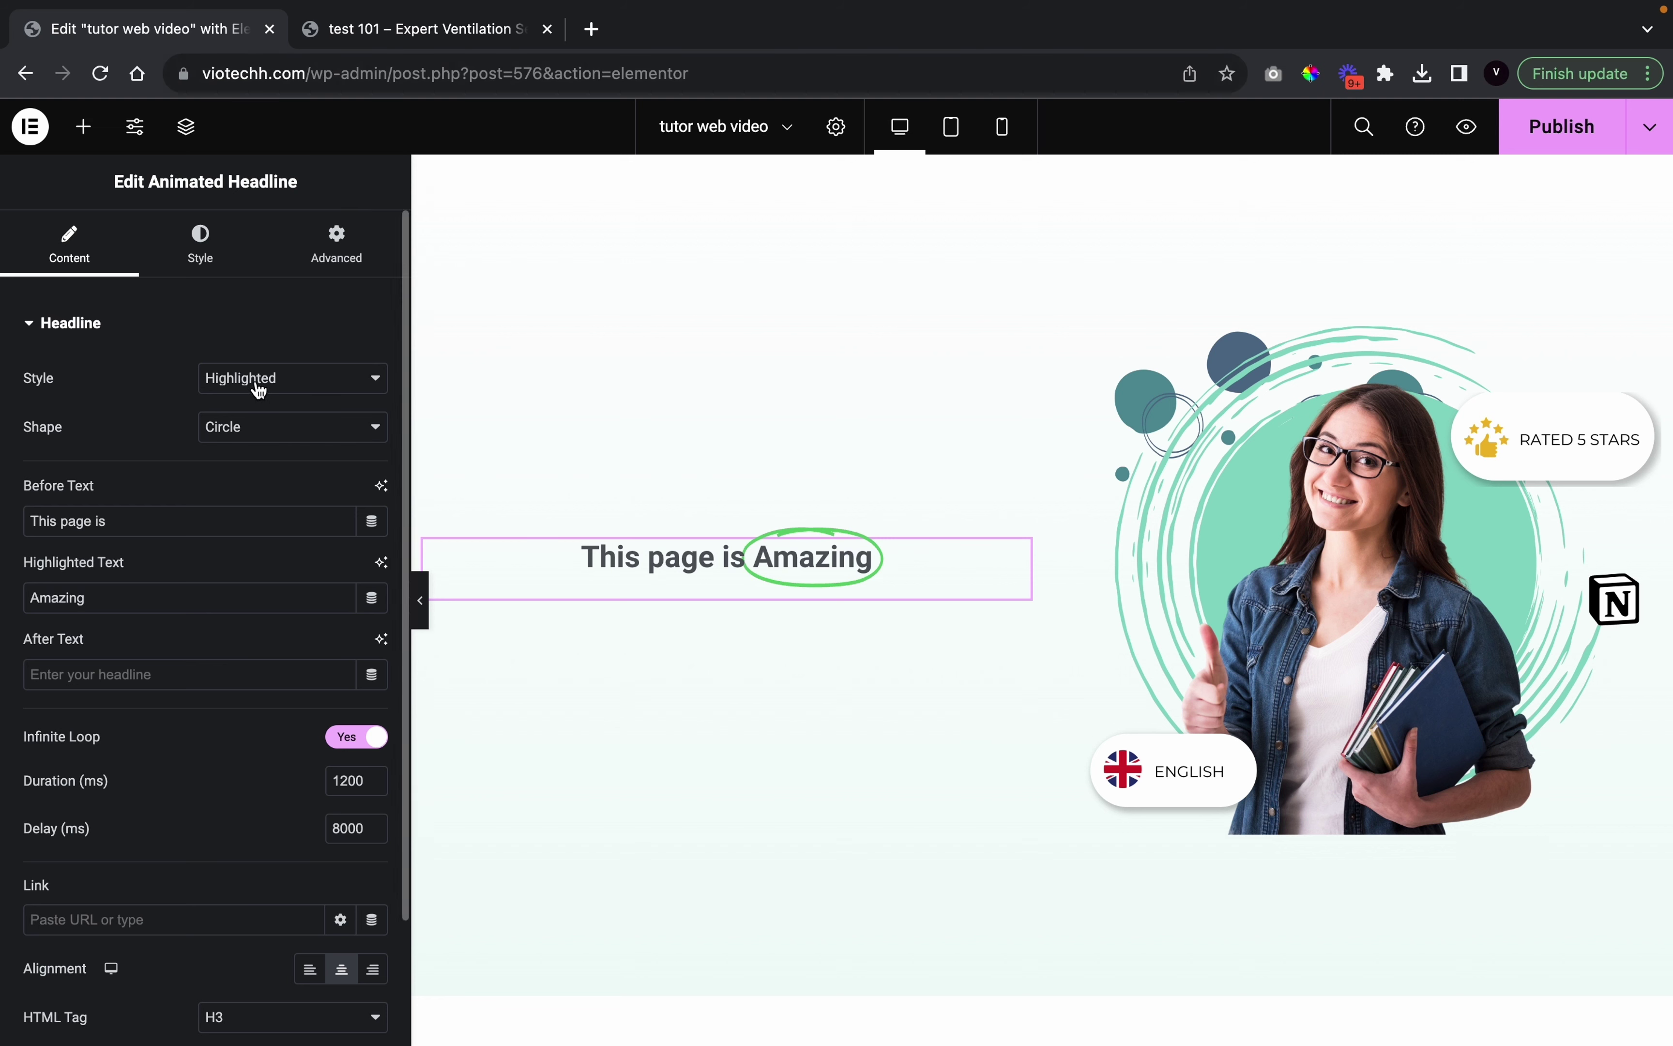
pyautogui.click(213, 440)
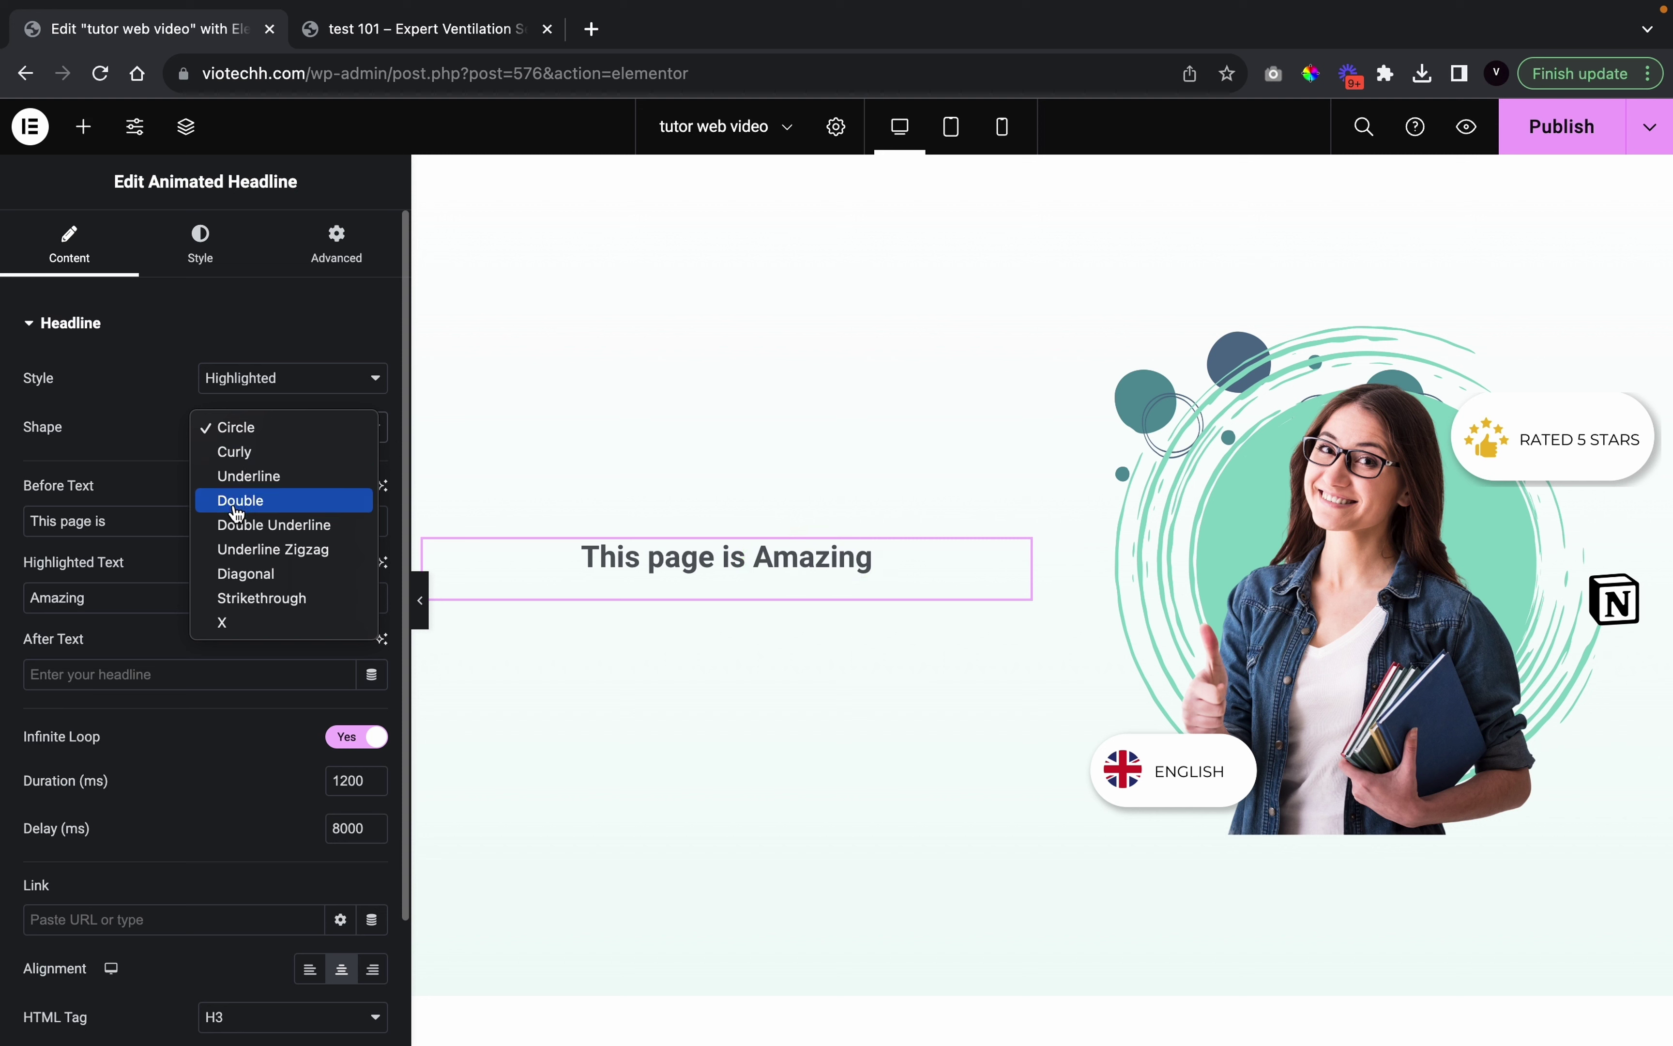
pyautogui.click(258, 477)
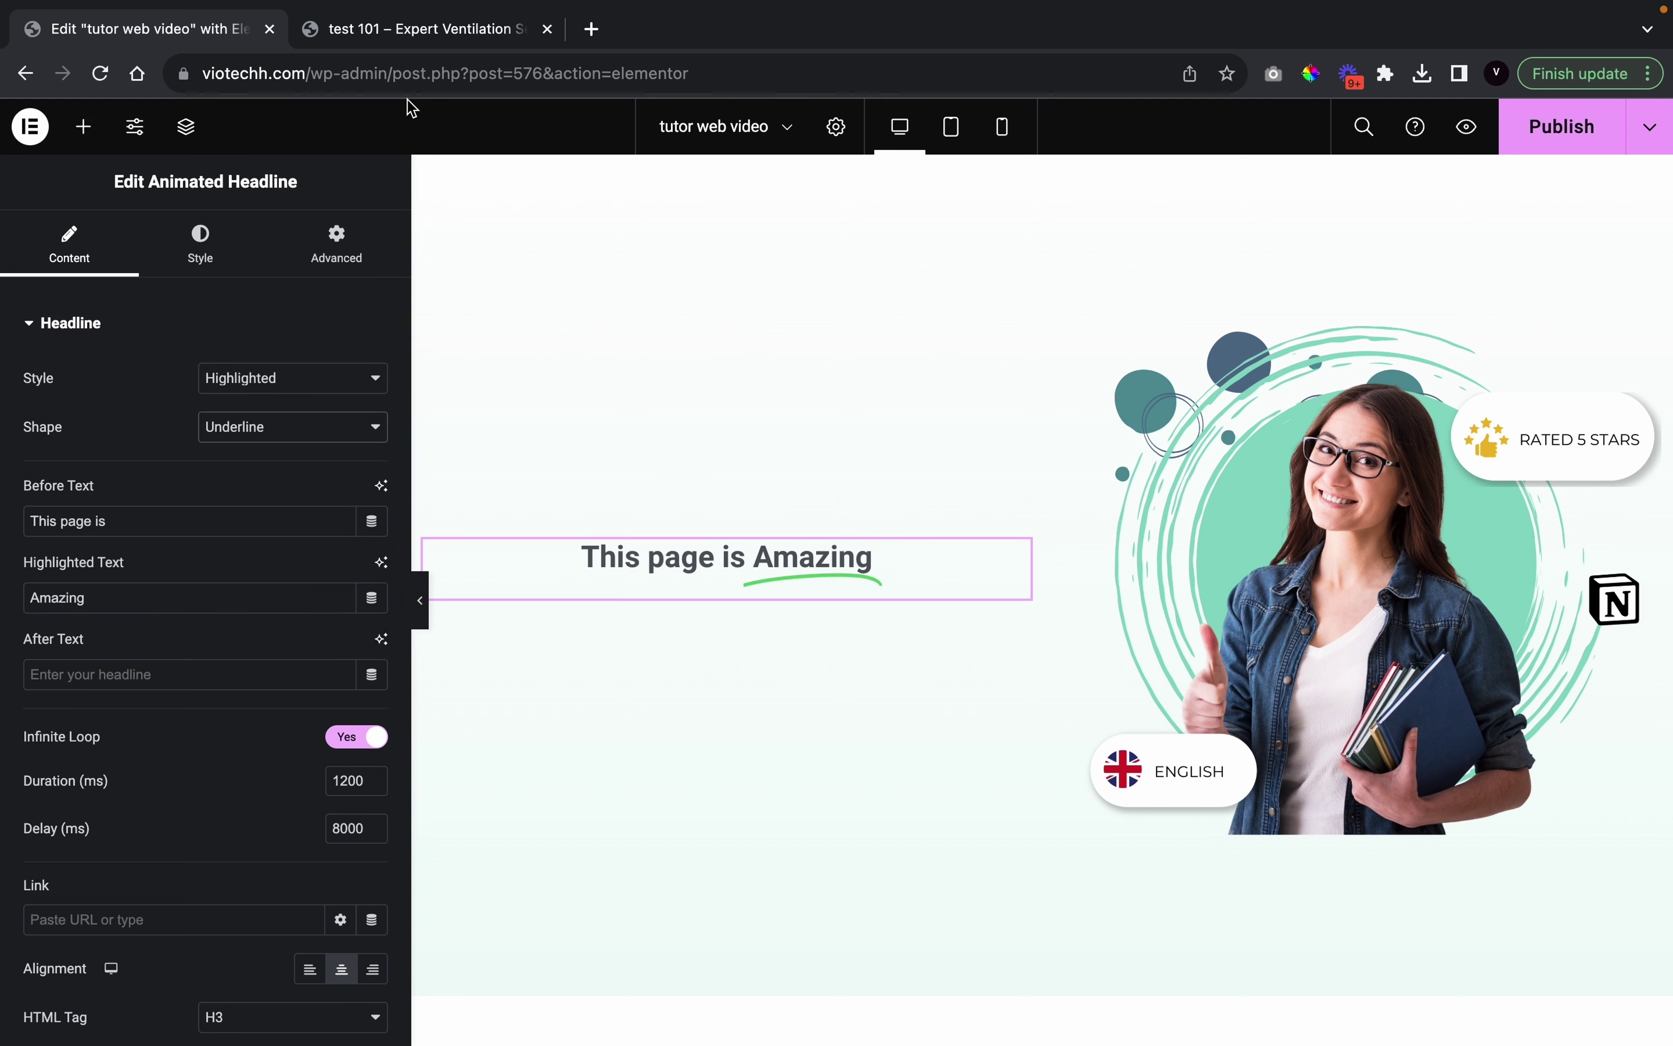
# Copy "Unlock Your Academic Potential With Personalized Tutoring" from the test 101 page into the headline's Before Text
pyautogui.click(438, 42)
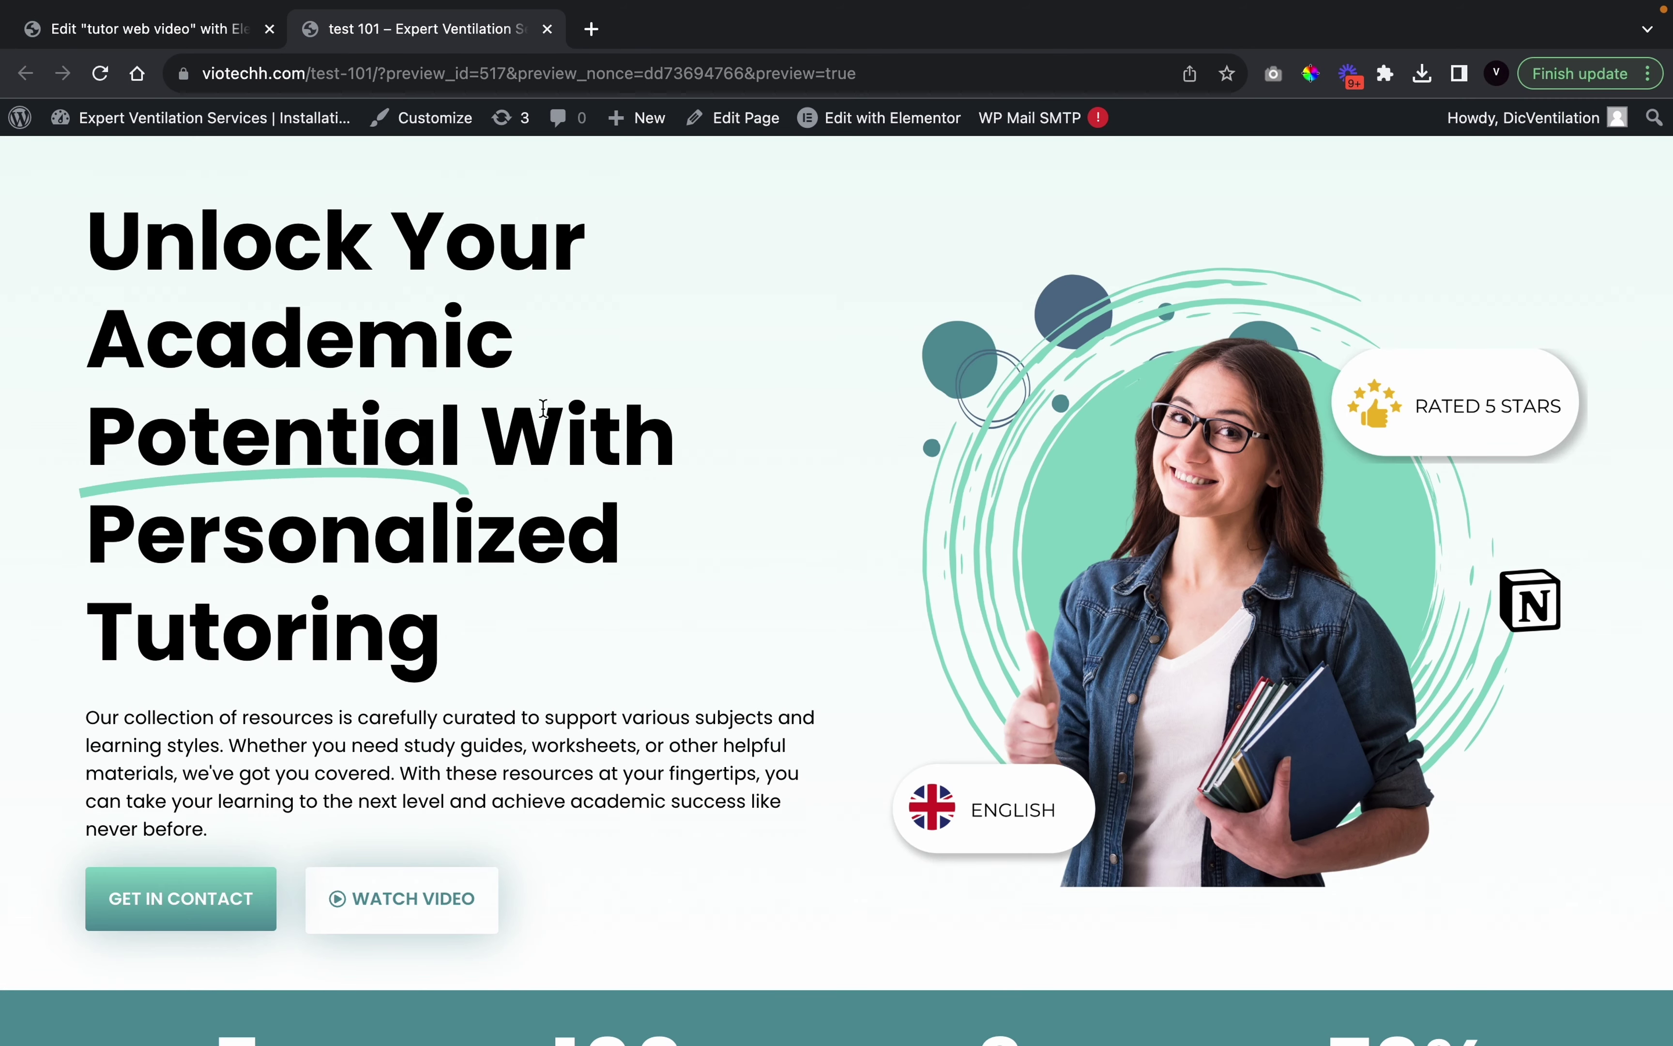
pyautogui.moveTo(436, 622); pyautogui.dragTo(99, 237)
pyautogui.press('super+c')
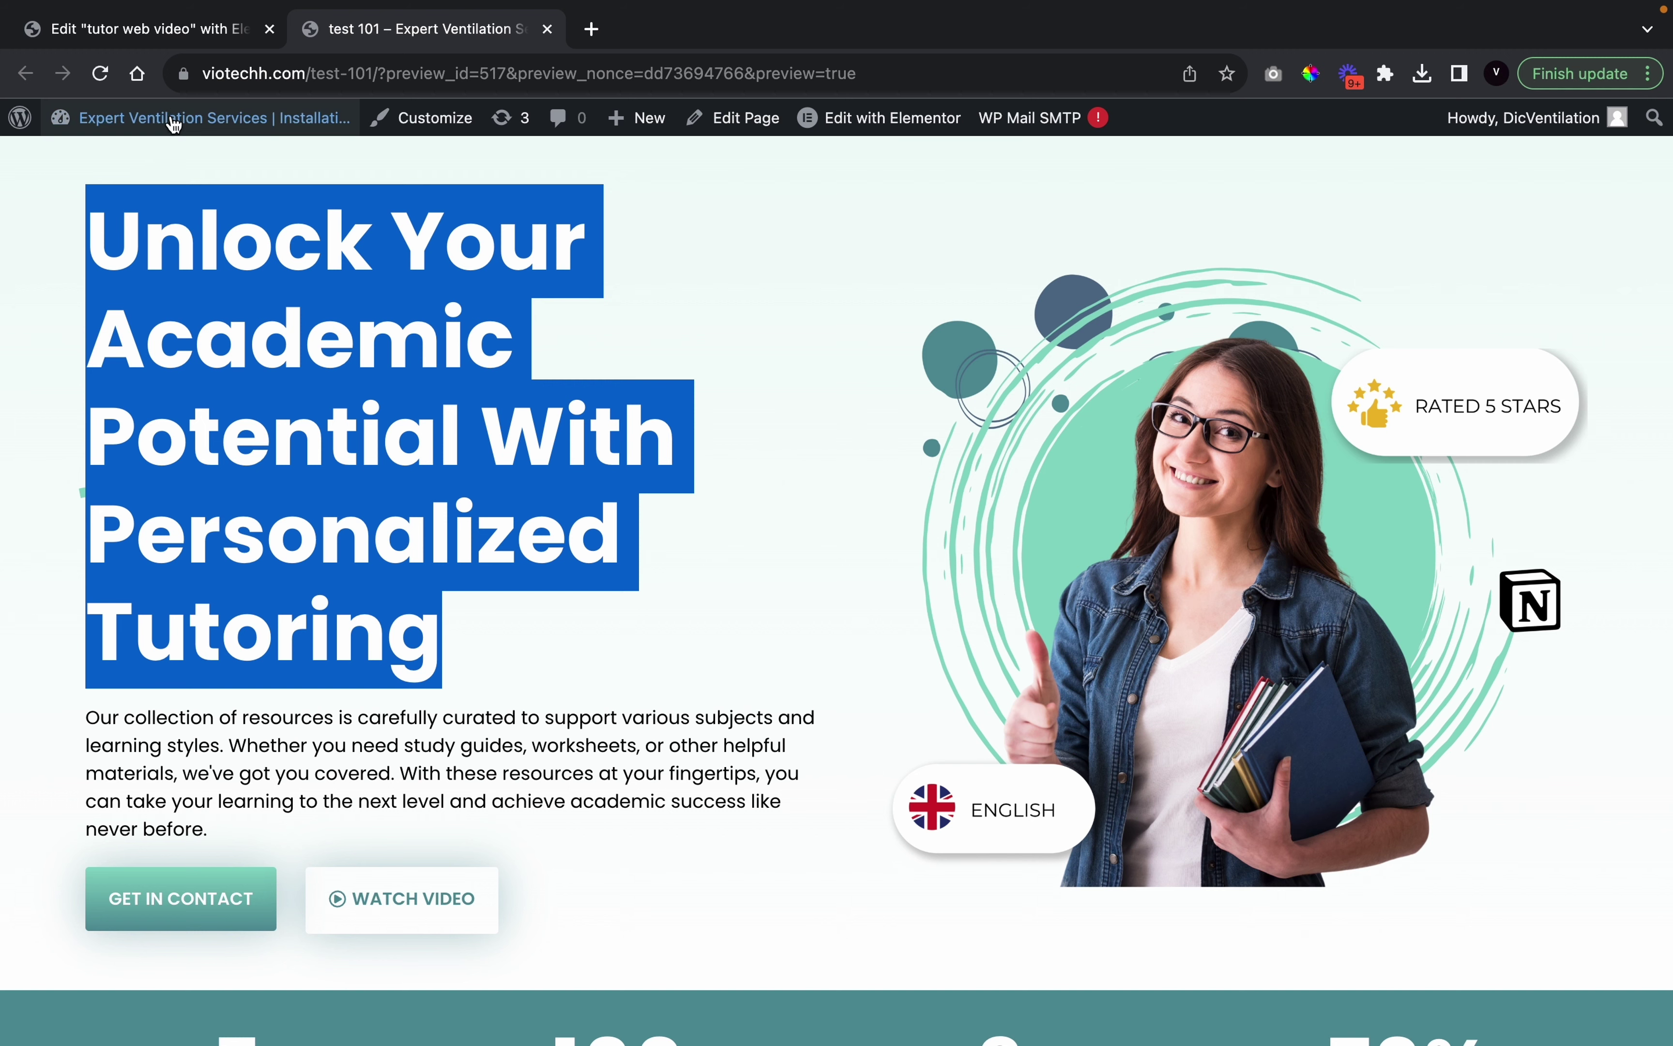
pyautogui.click(173, 31)
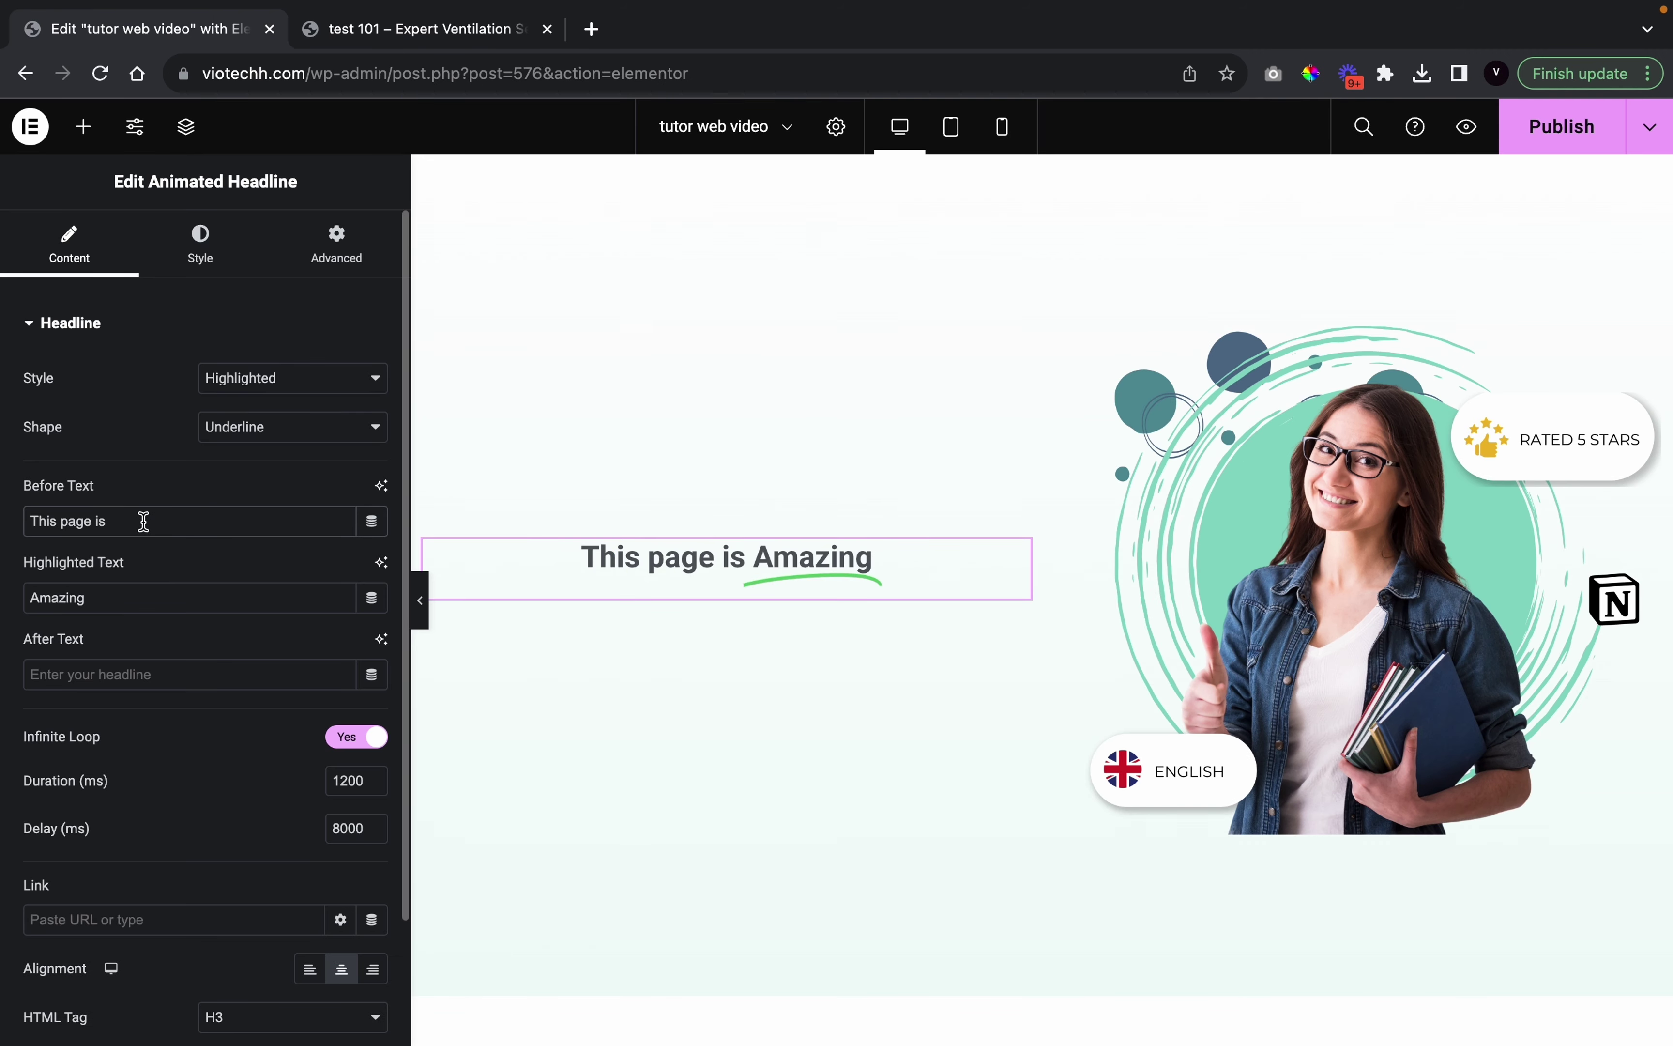
pyautogui.press('super+a')
pyautogui.press('super+v')
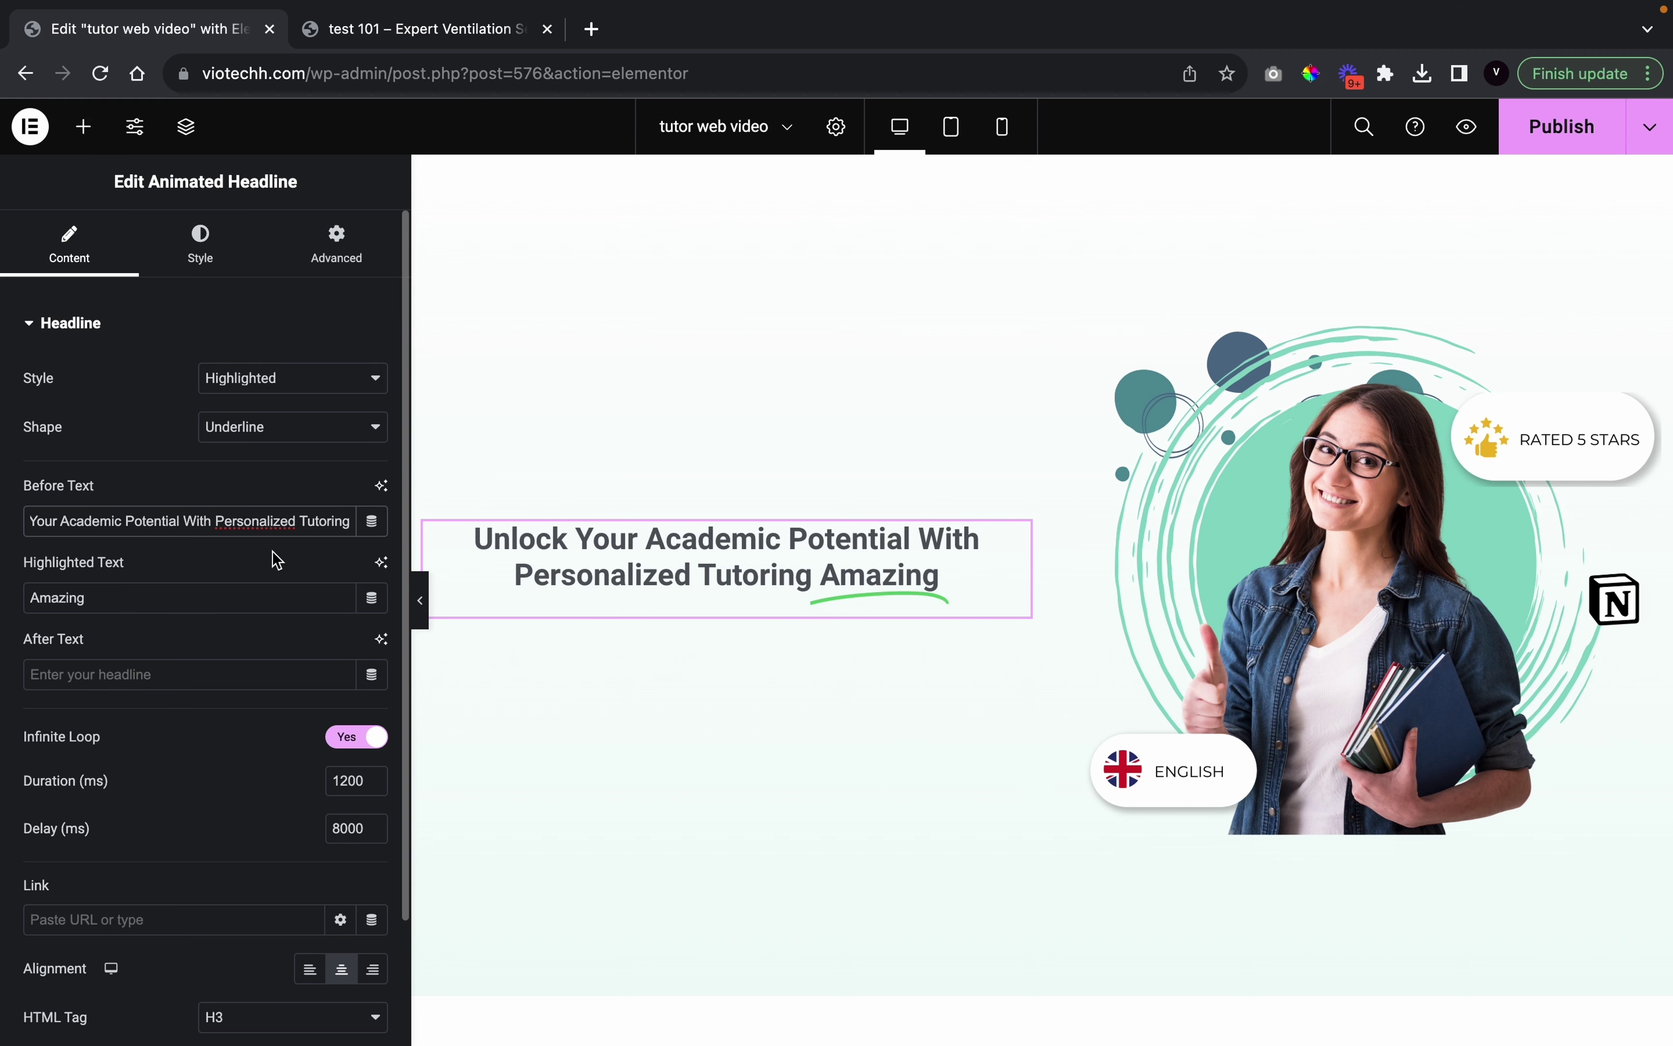
# Check which headline word is underlined on the test 101 page, and return to the Elementor editor
pyautogui.click(457, 35)
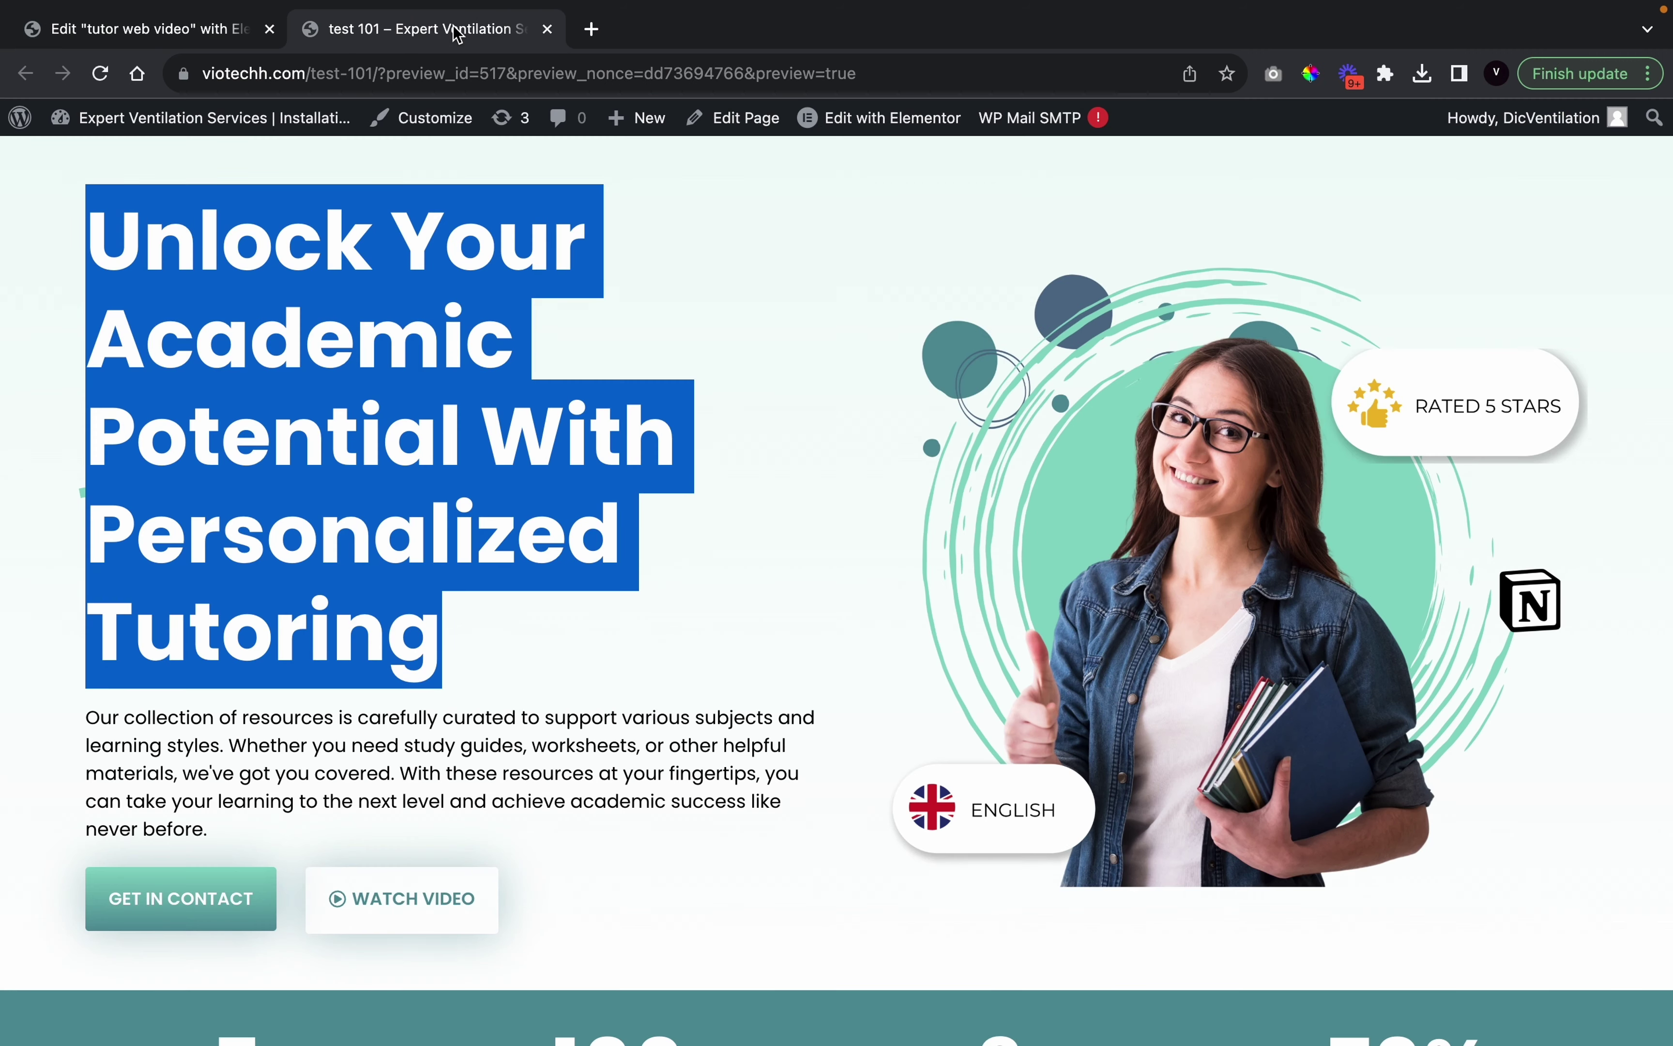
pyautogui.click(722, 482)
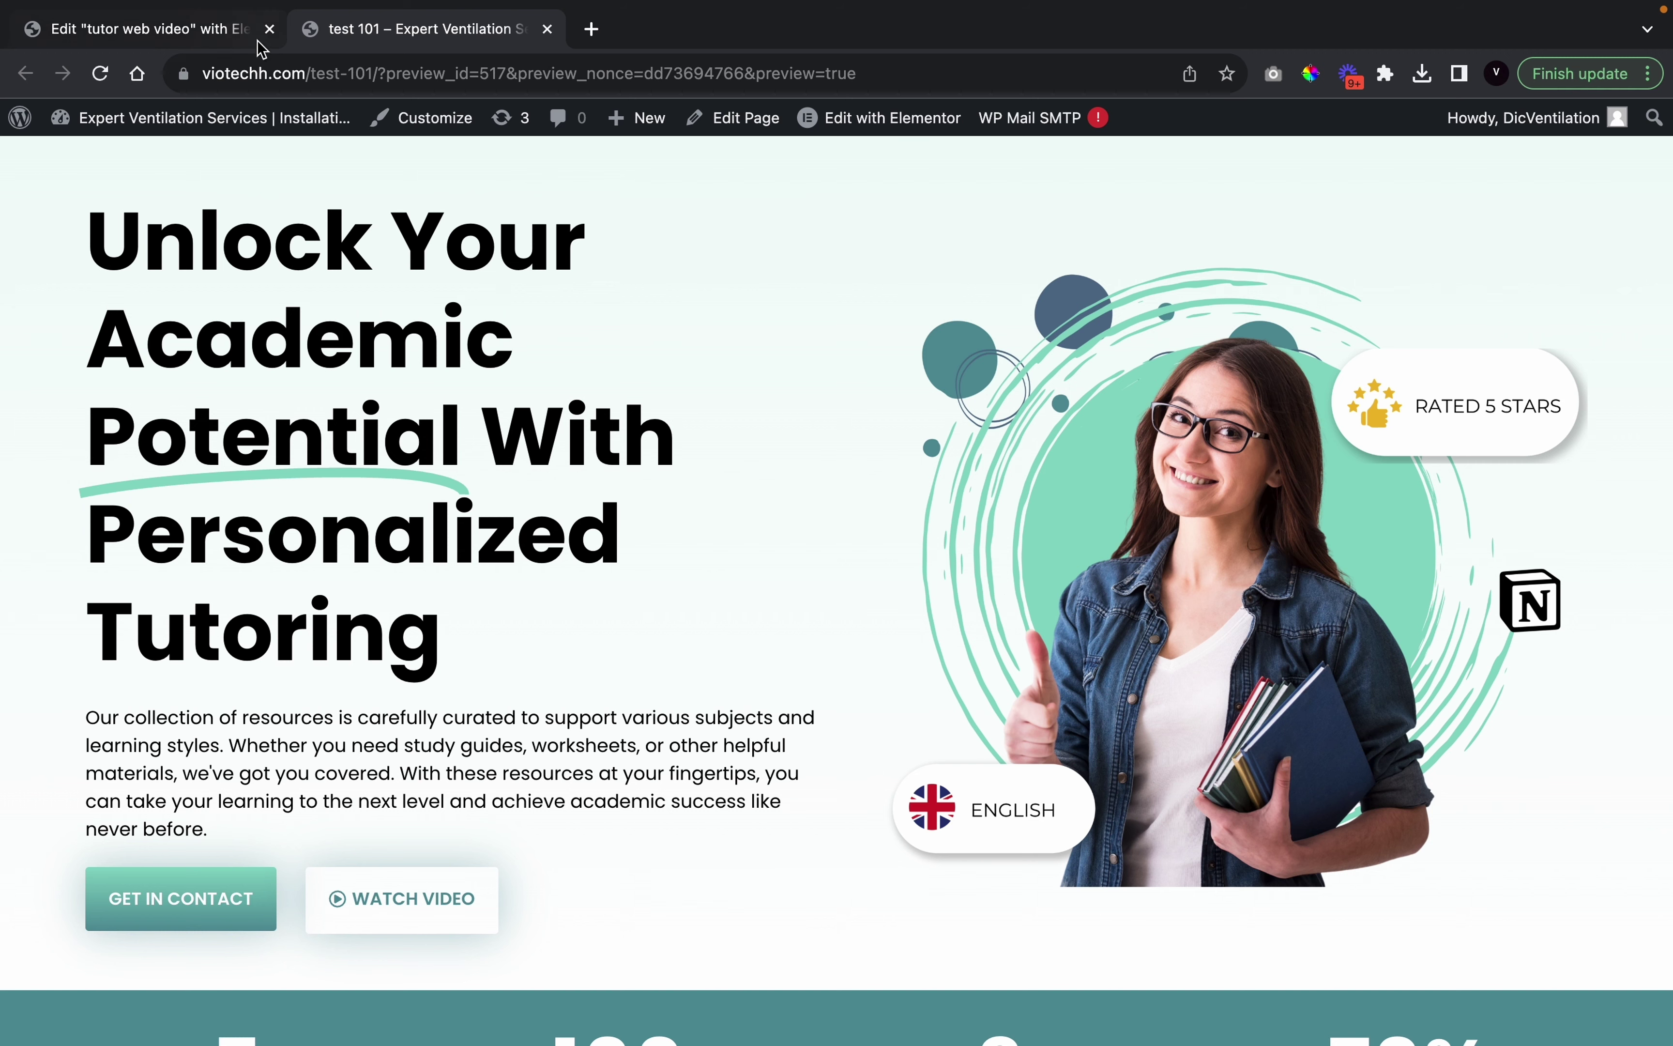
pyautogui.click(193, 45)
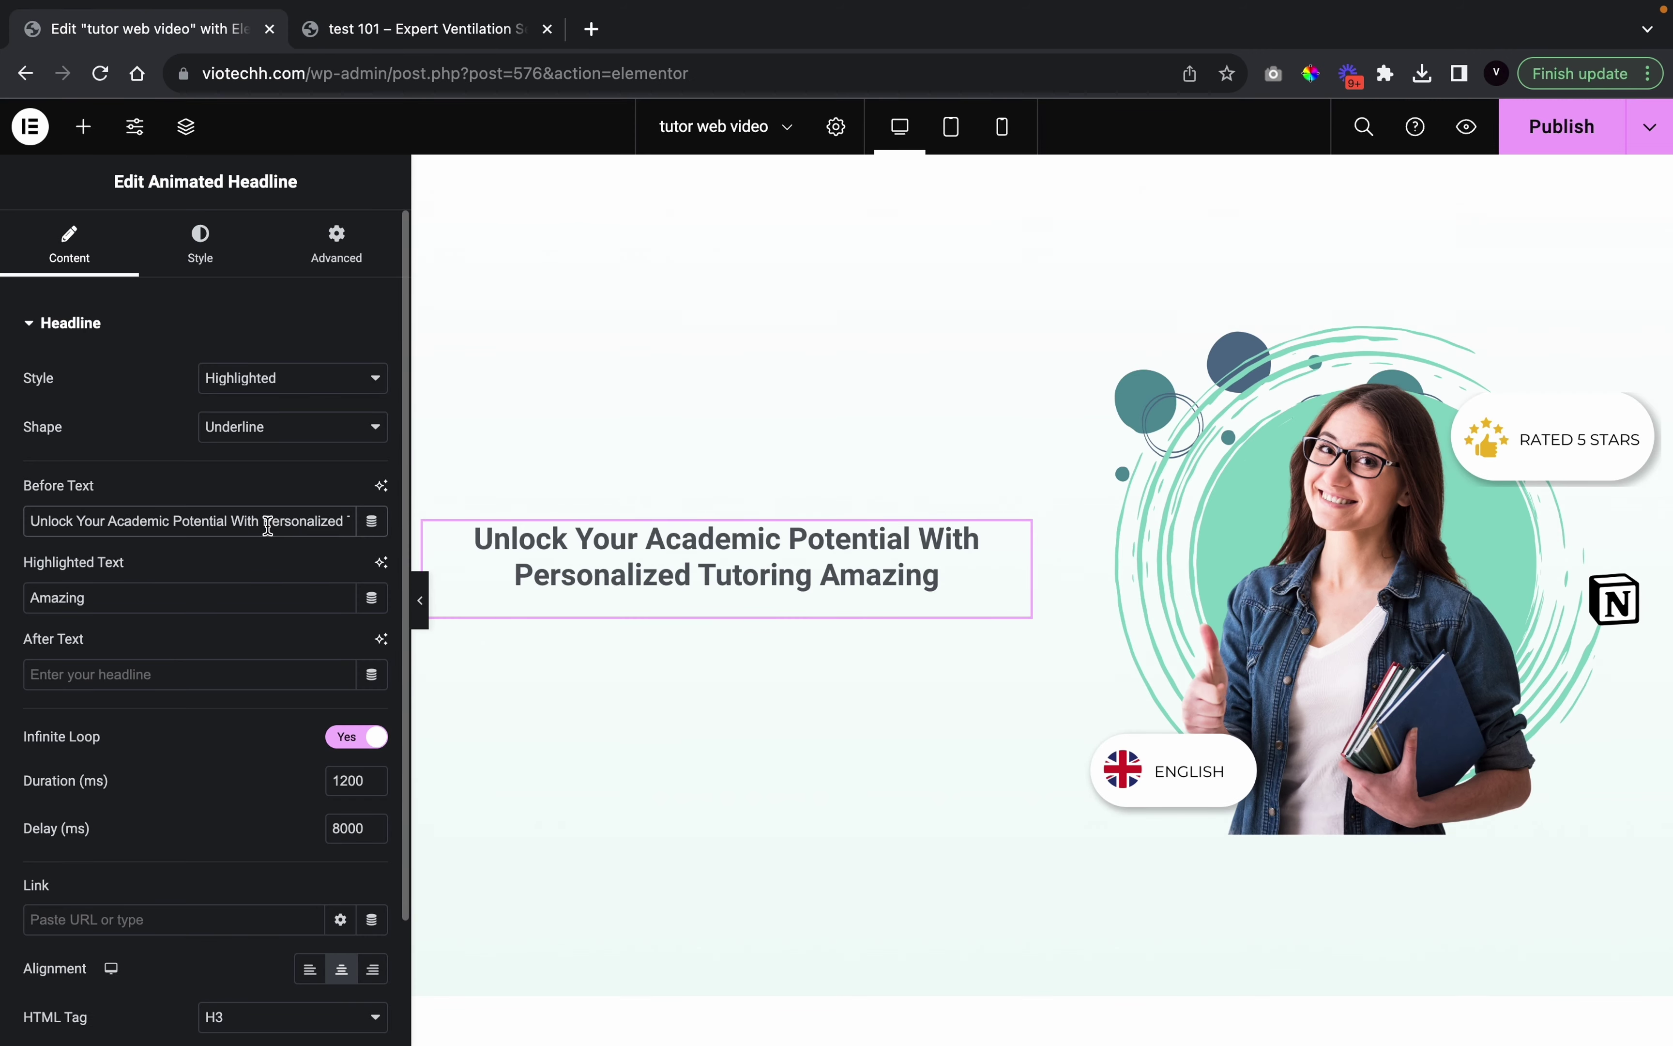
# Replace the headline's Highlighted Text with "Potential", copied from the Before Text
pyautogui.doubleClick(97, 597)
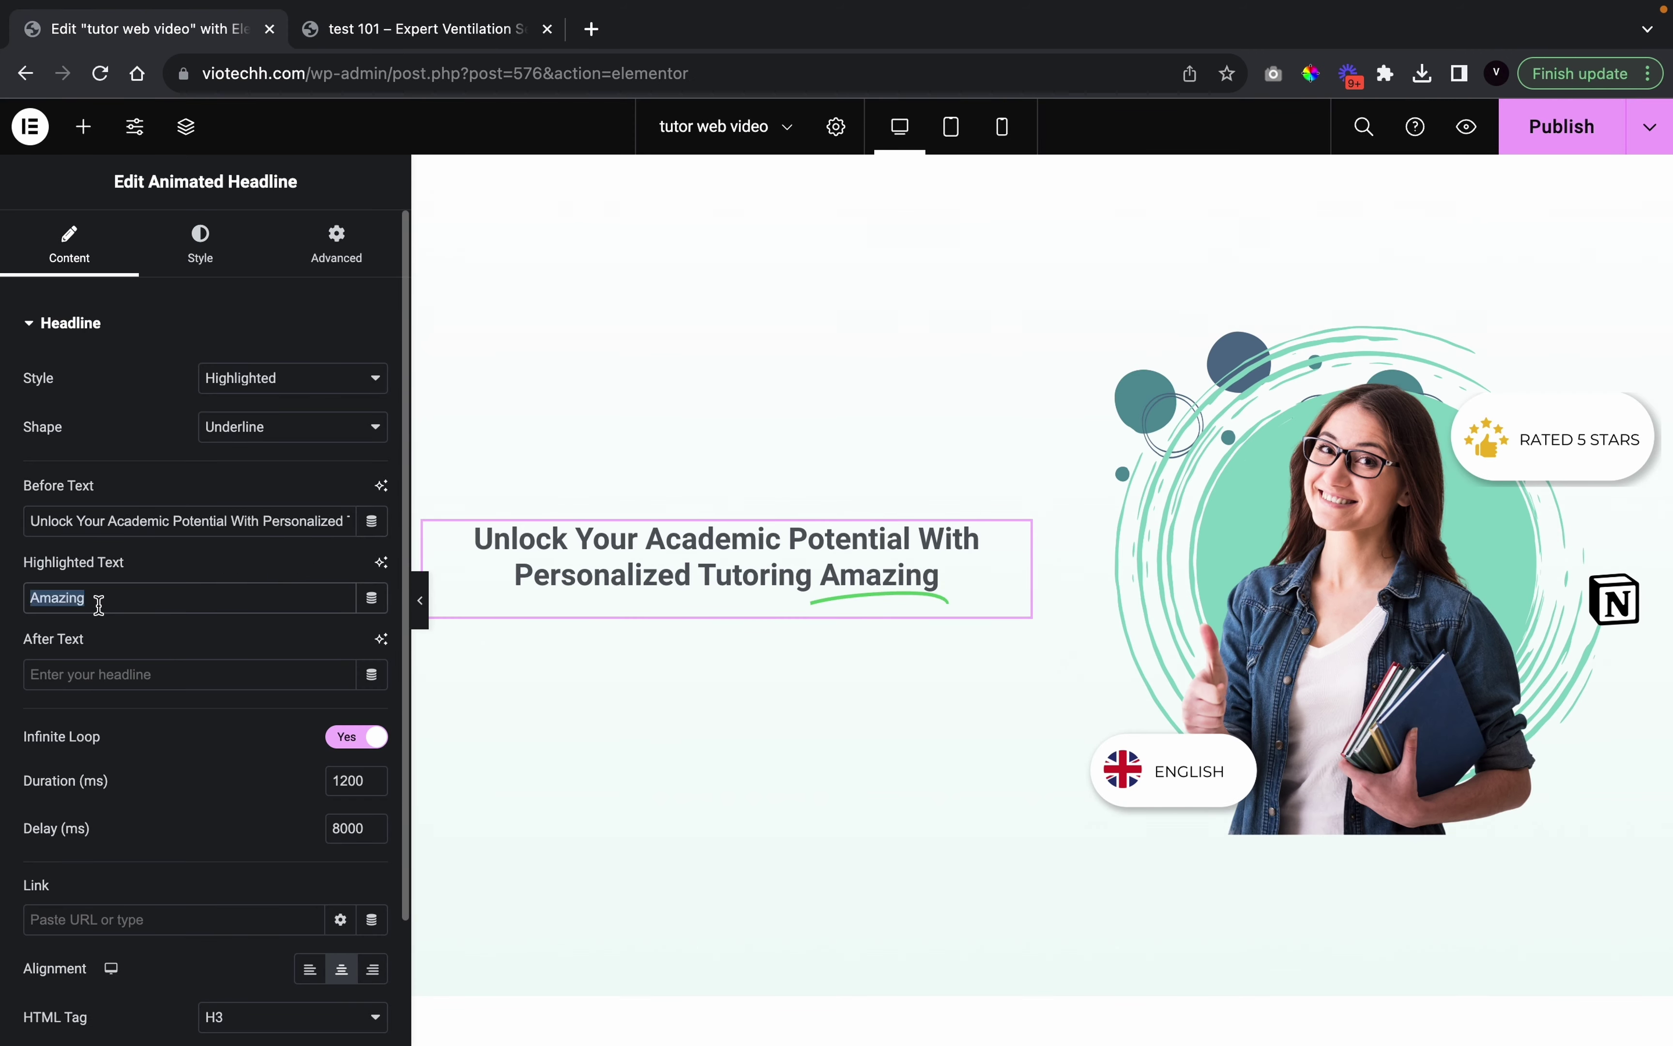
pyautogui.press('BackSpace')
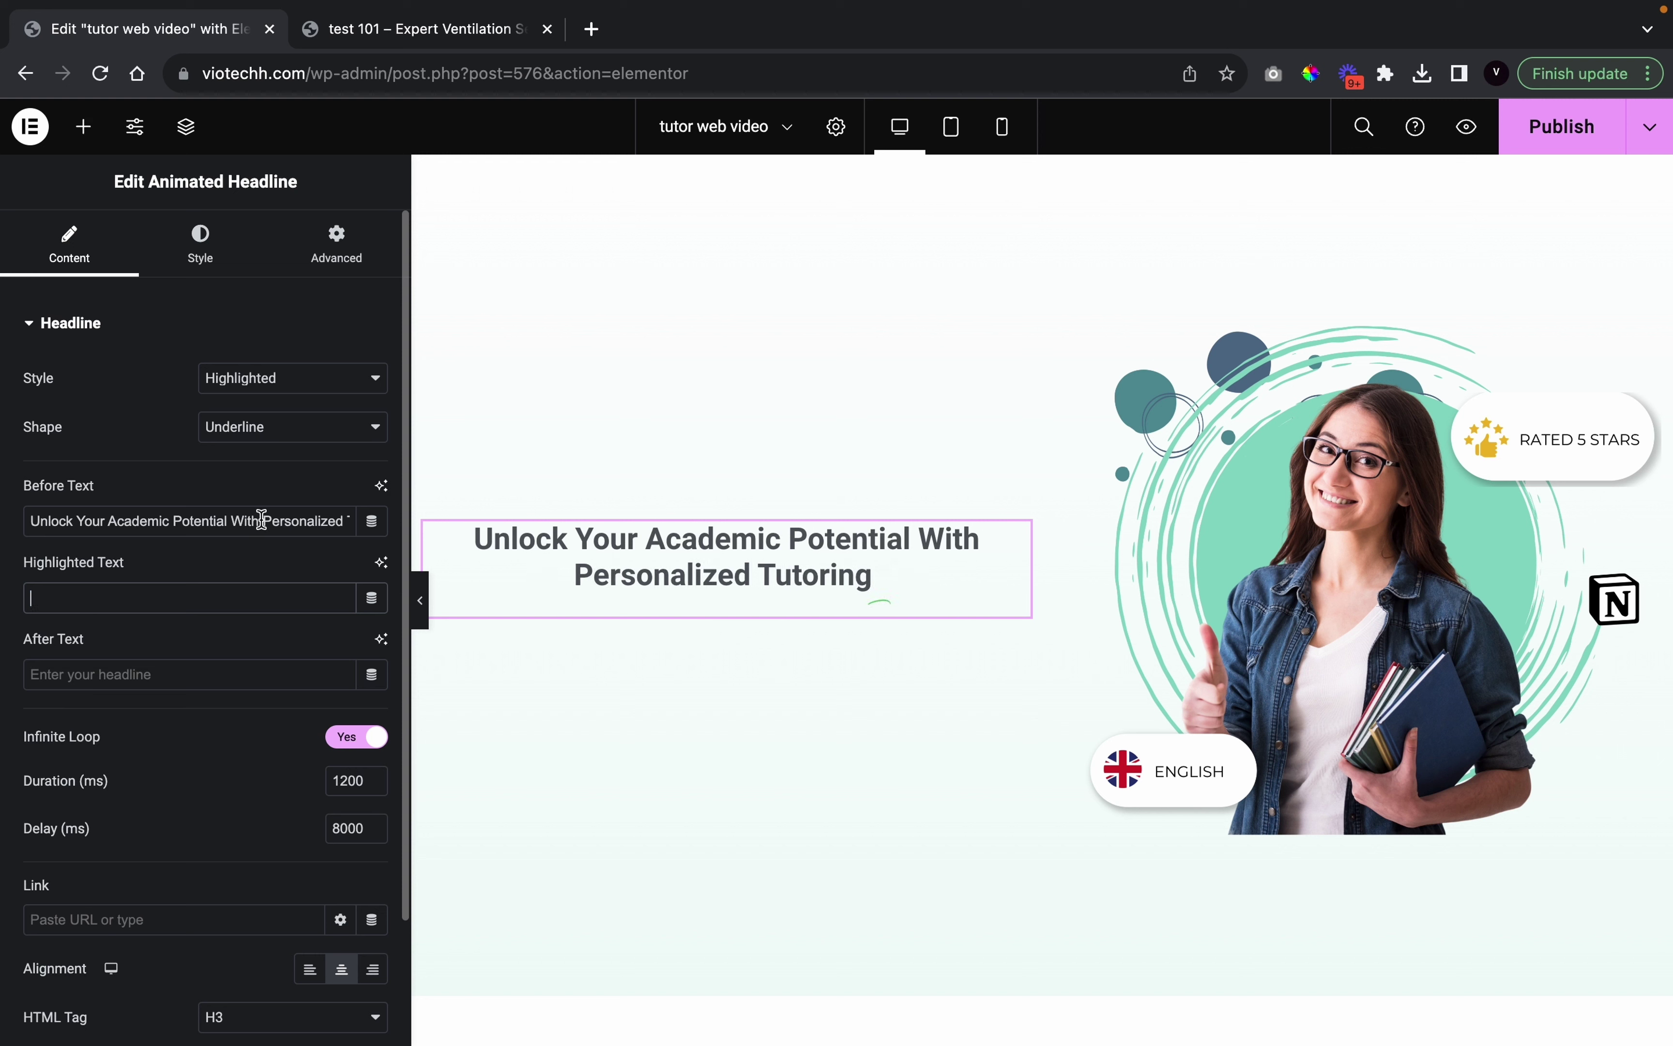
pyautogui.doubleClick(205, 519)
pyautogui.press('super+c')
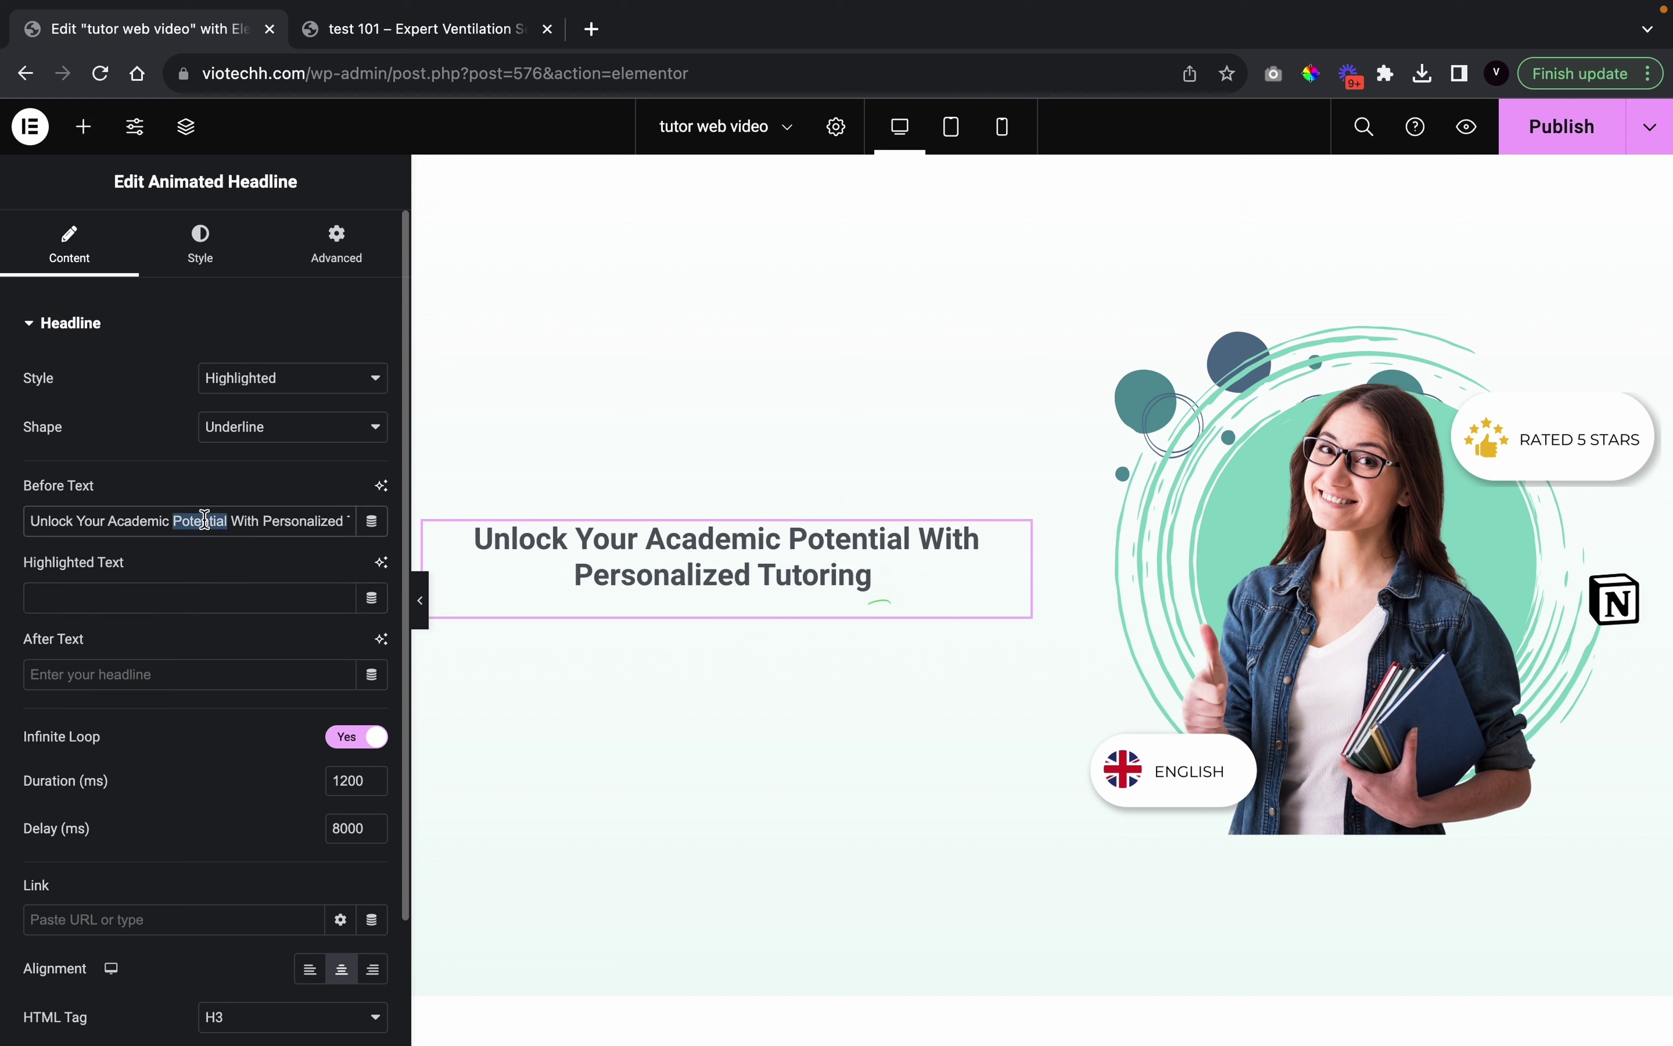
pyautogui.click(123, 599)
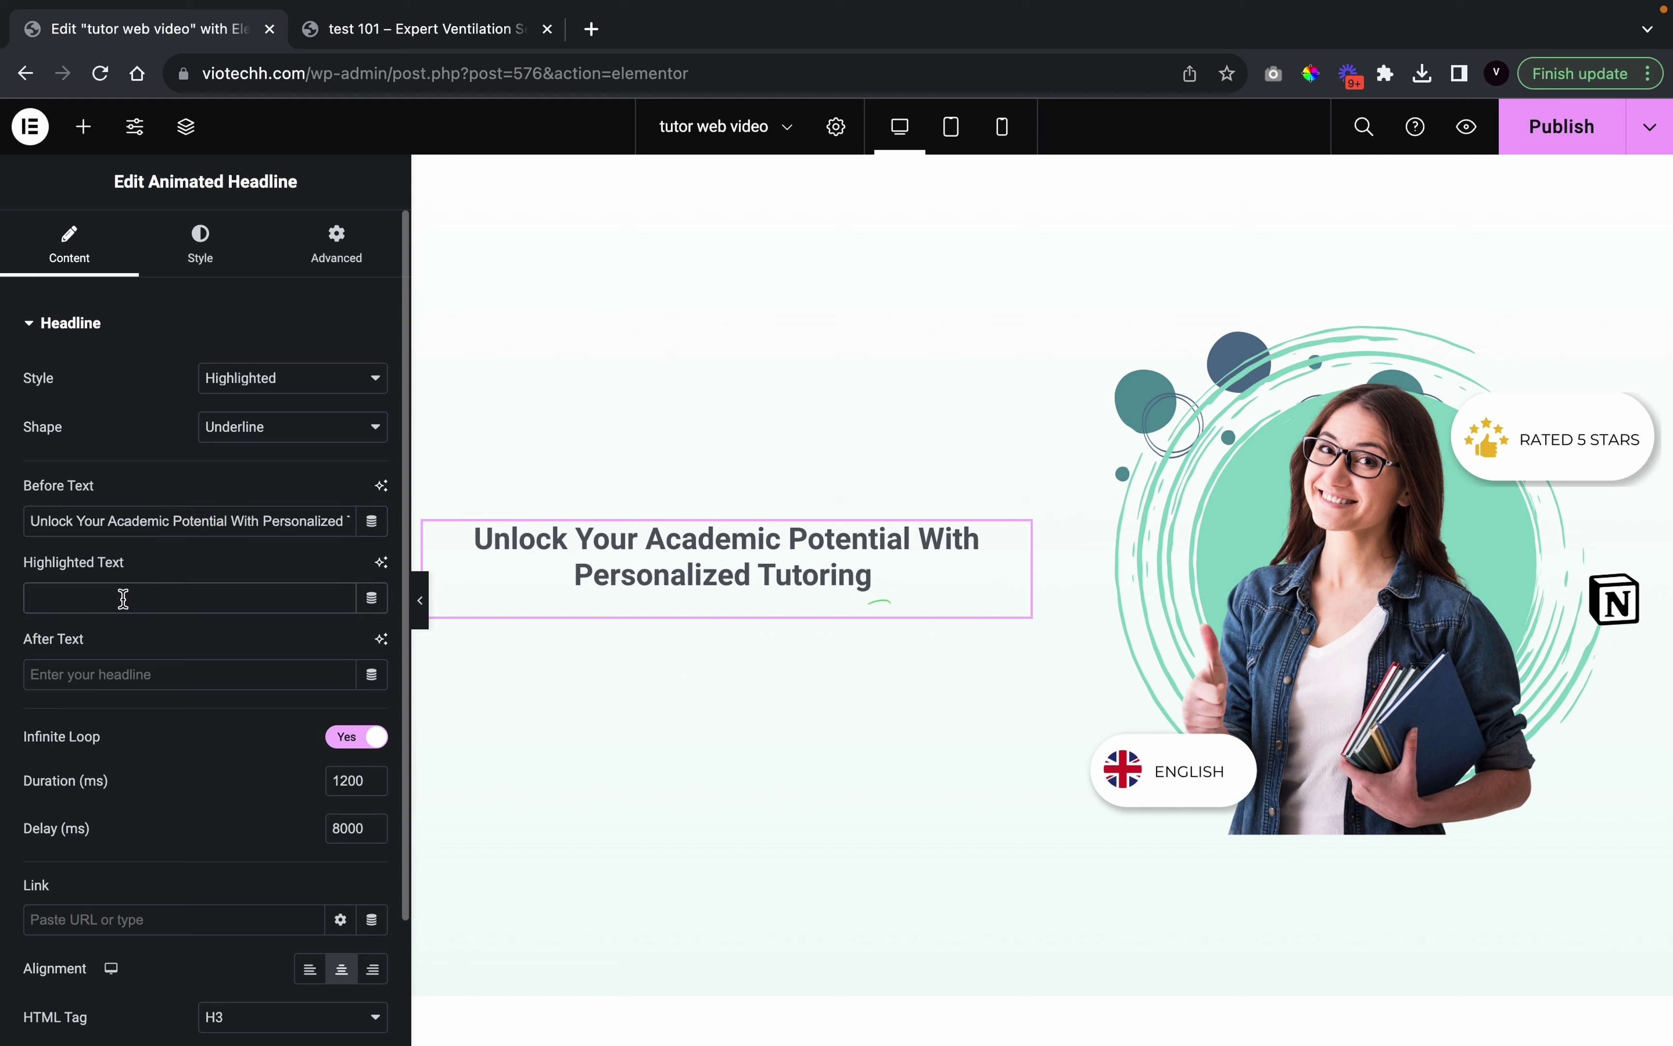
pyautogui.press('super+v')
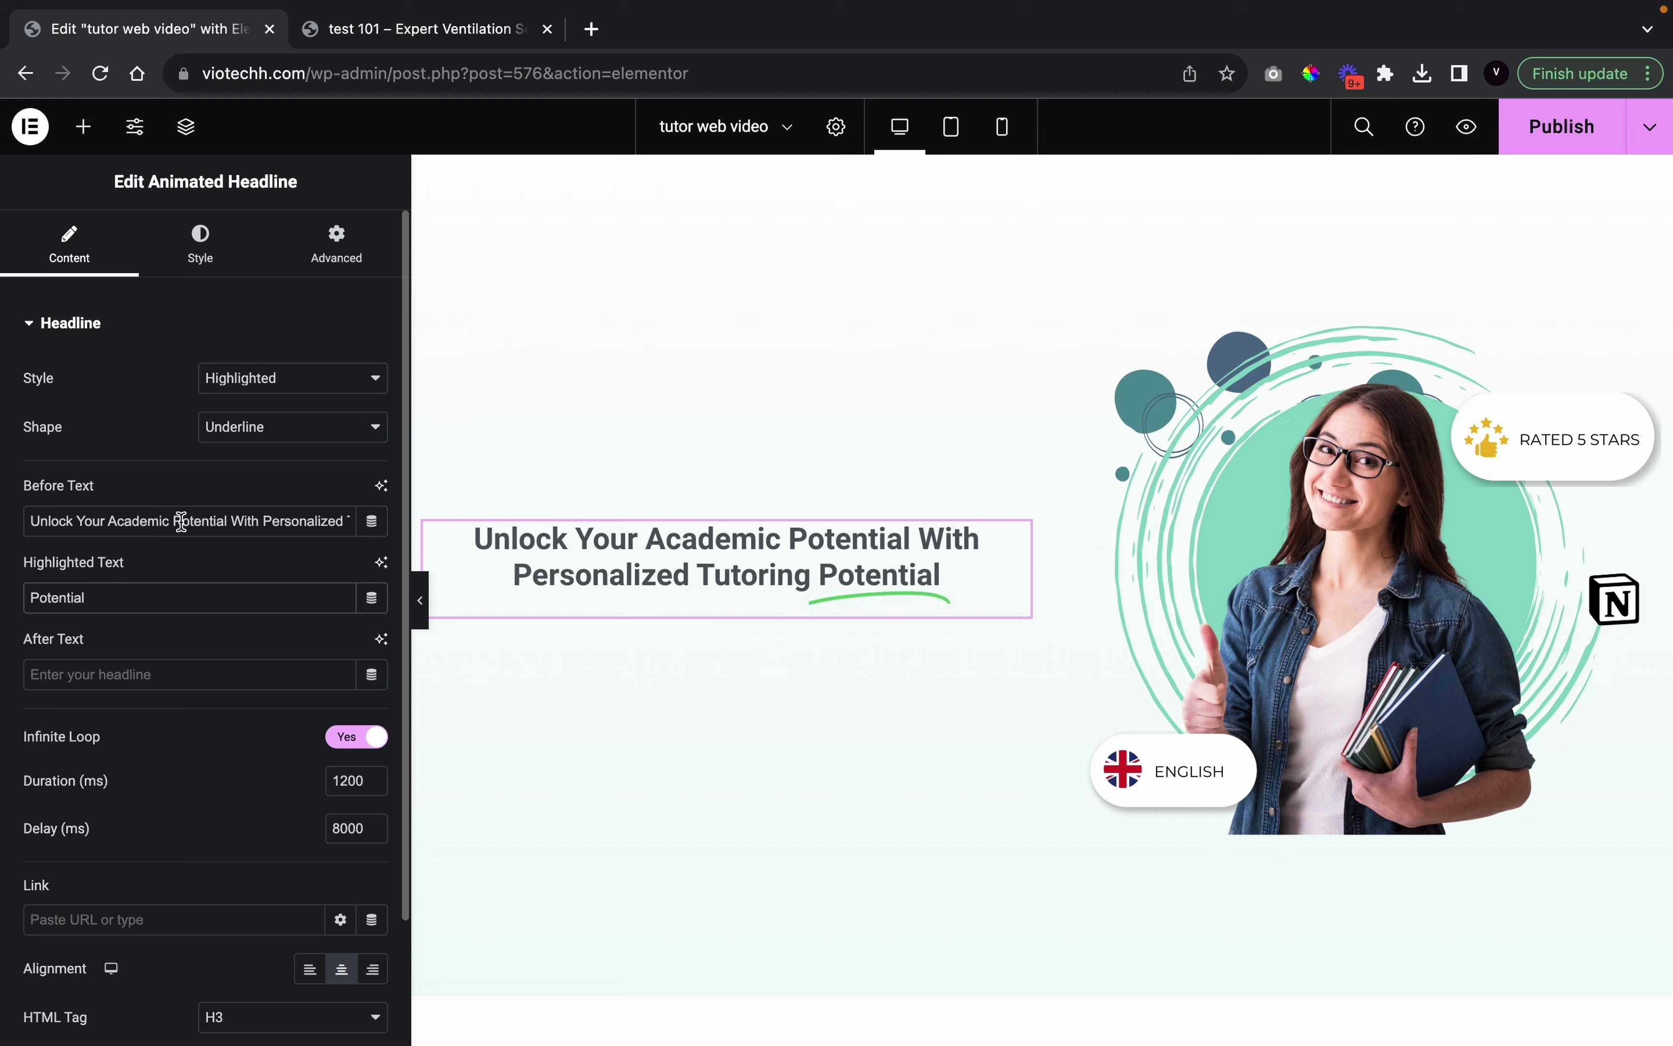
# Shorten the Before Text to "Unlock Your Academic" and put "With Personalized Tutoring" in the After Text
pyautogui.moveTo(174, 524); pyautogui.dragTo(429, 540)
pyautogui.press('super+c')
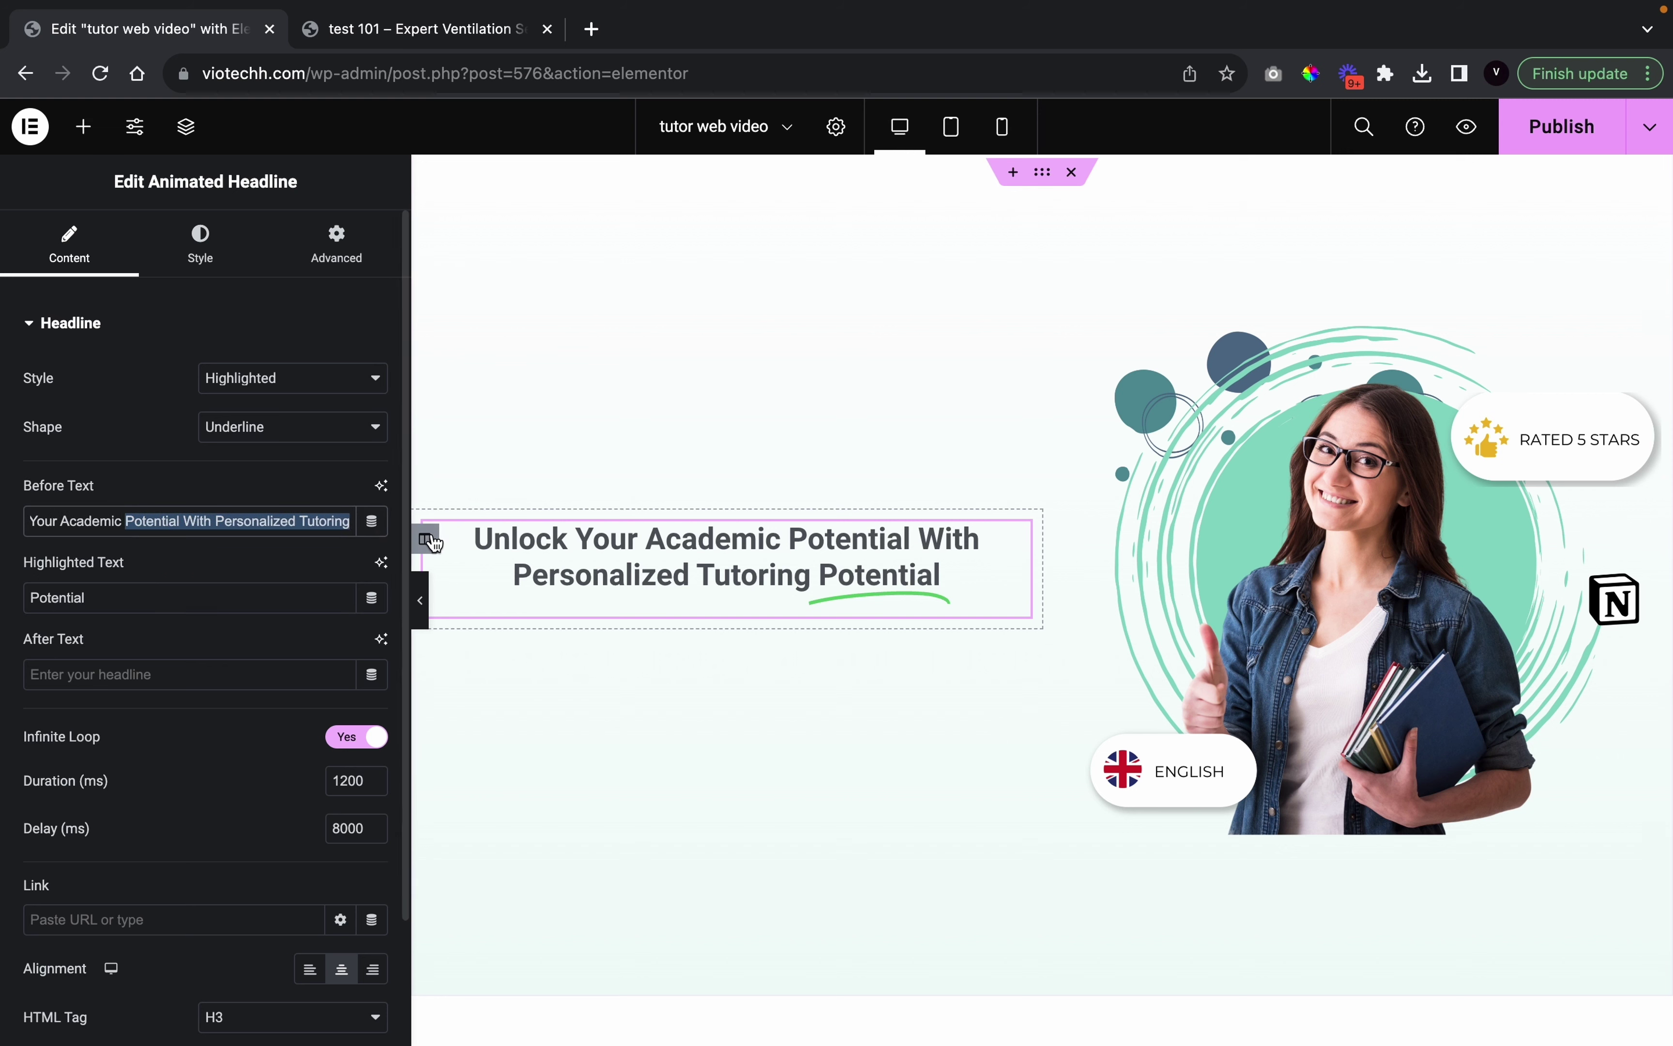
pyautogui.press('BackSpace')
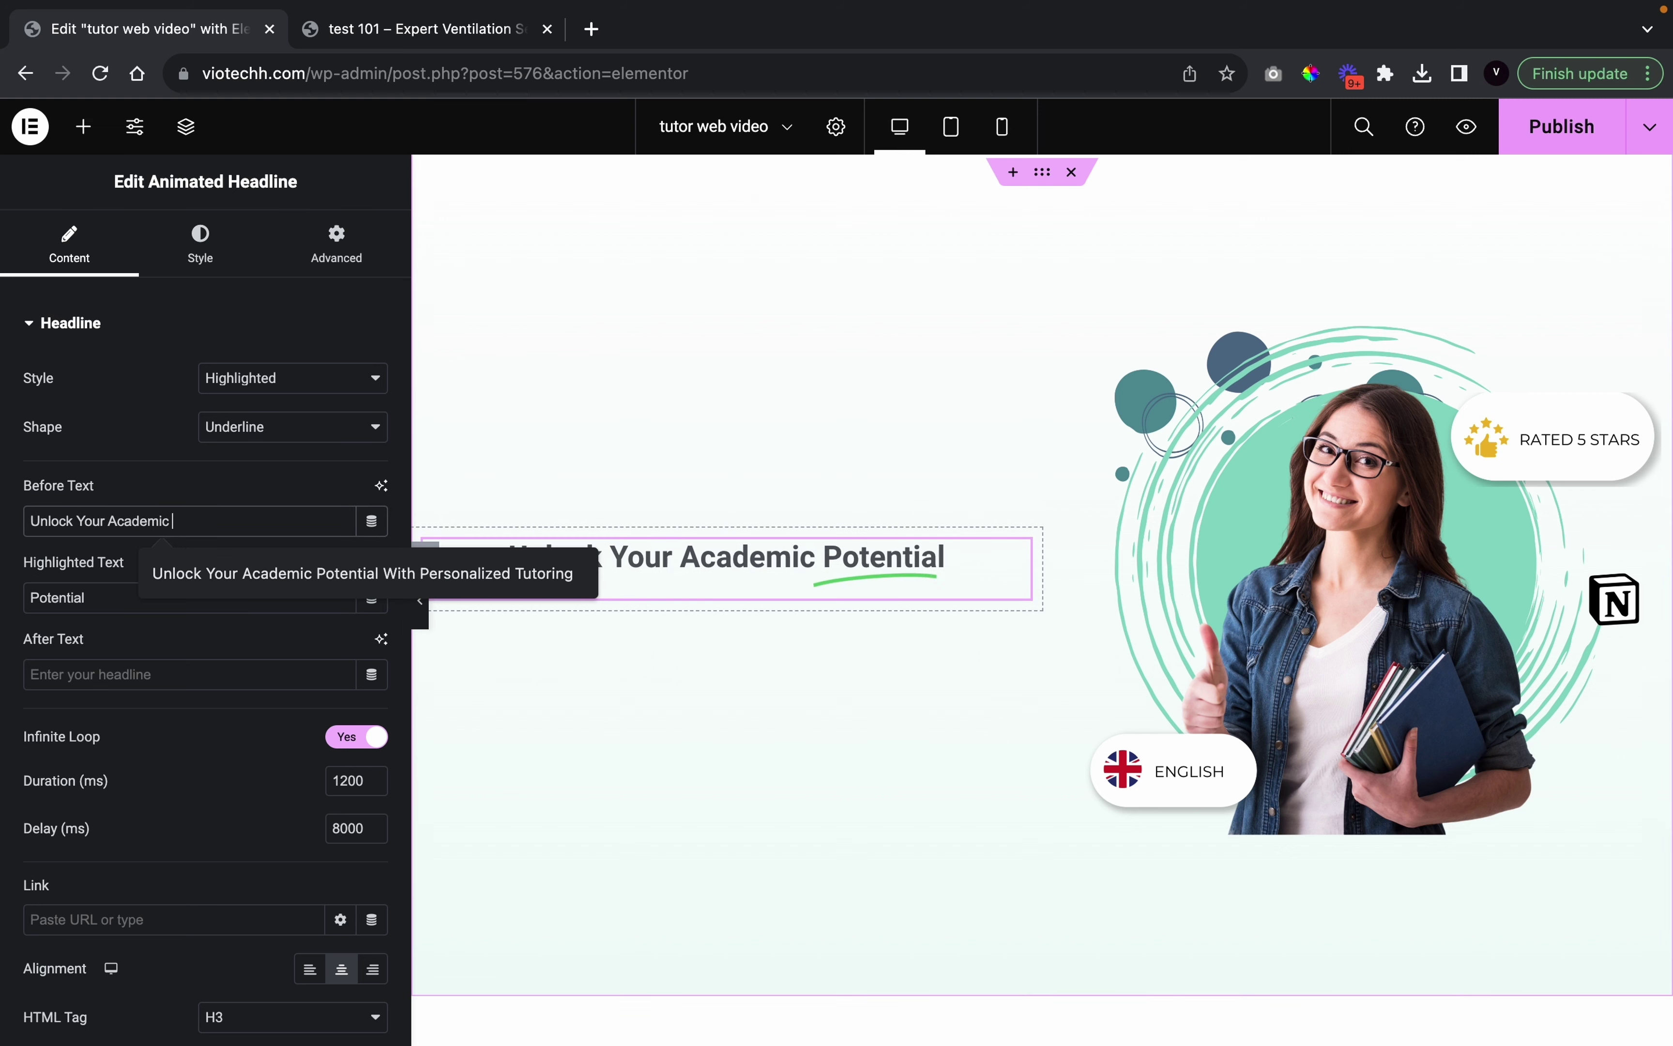
pyautogui.click(62, 676)
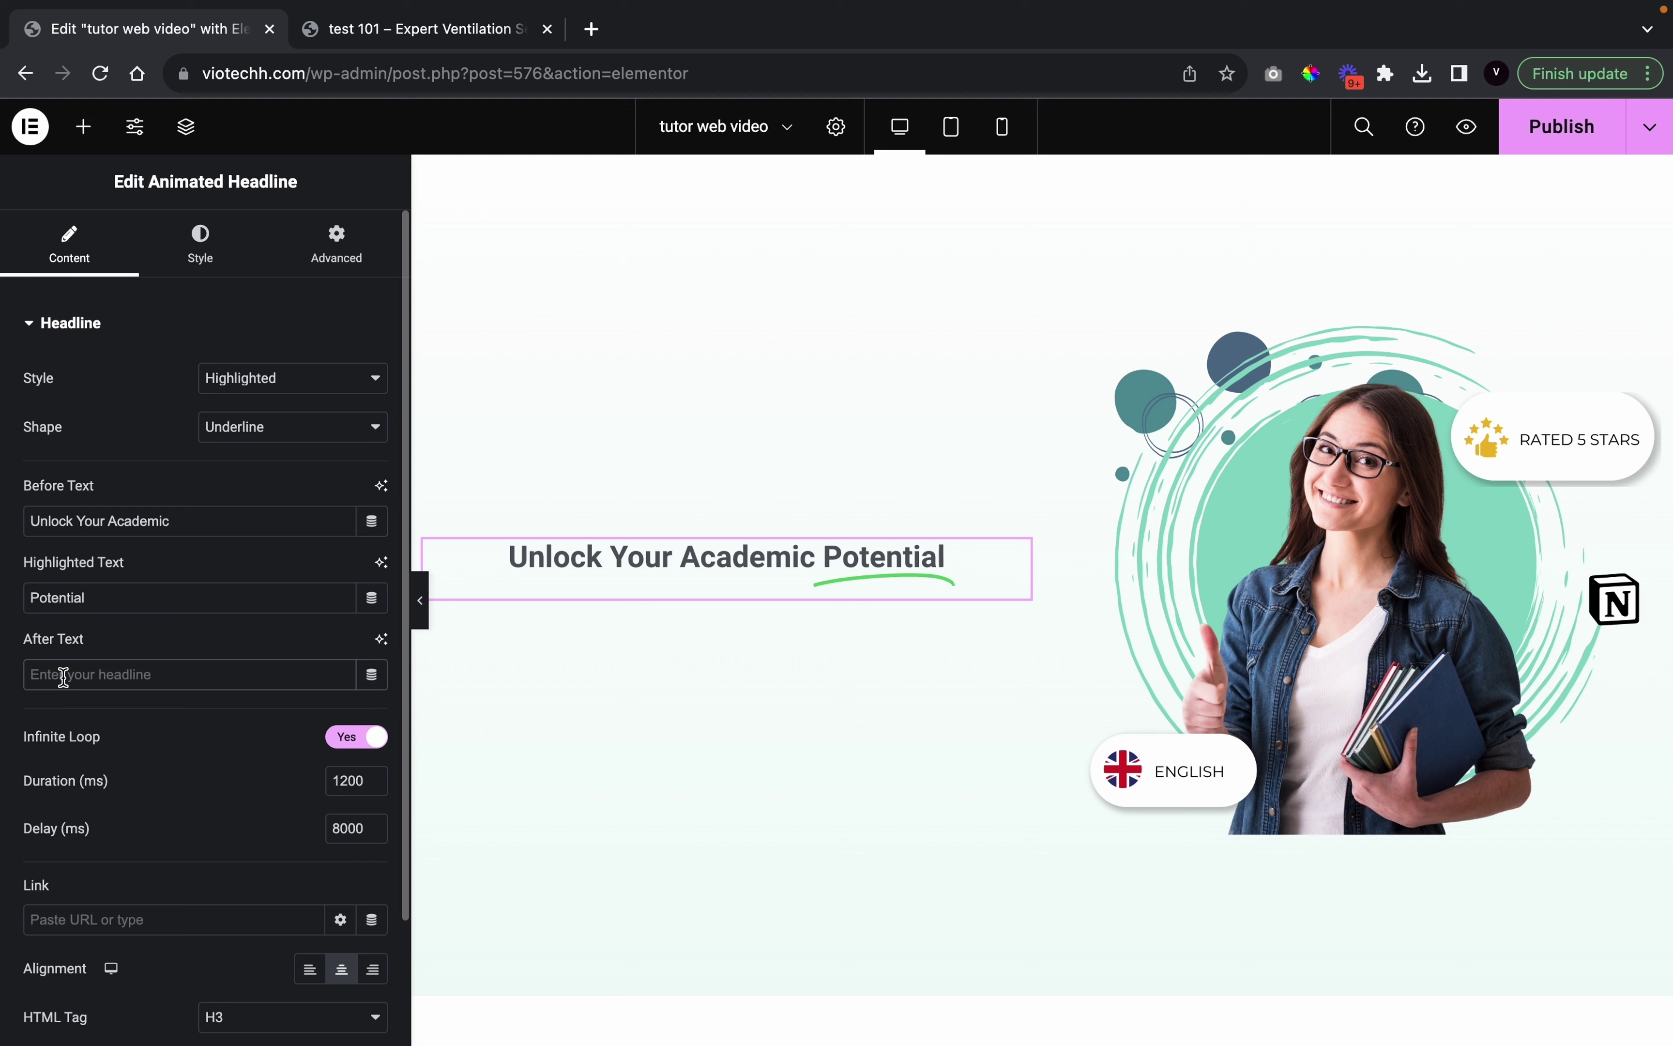
pyautogui.press('super+v')
pyautogui.doubleClick(52, 671)
pyautogui.press('BackSpace')
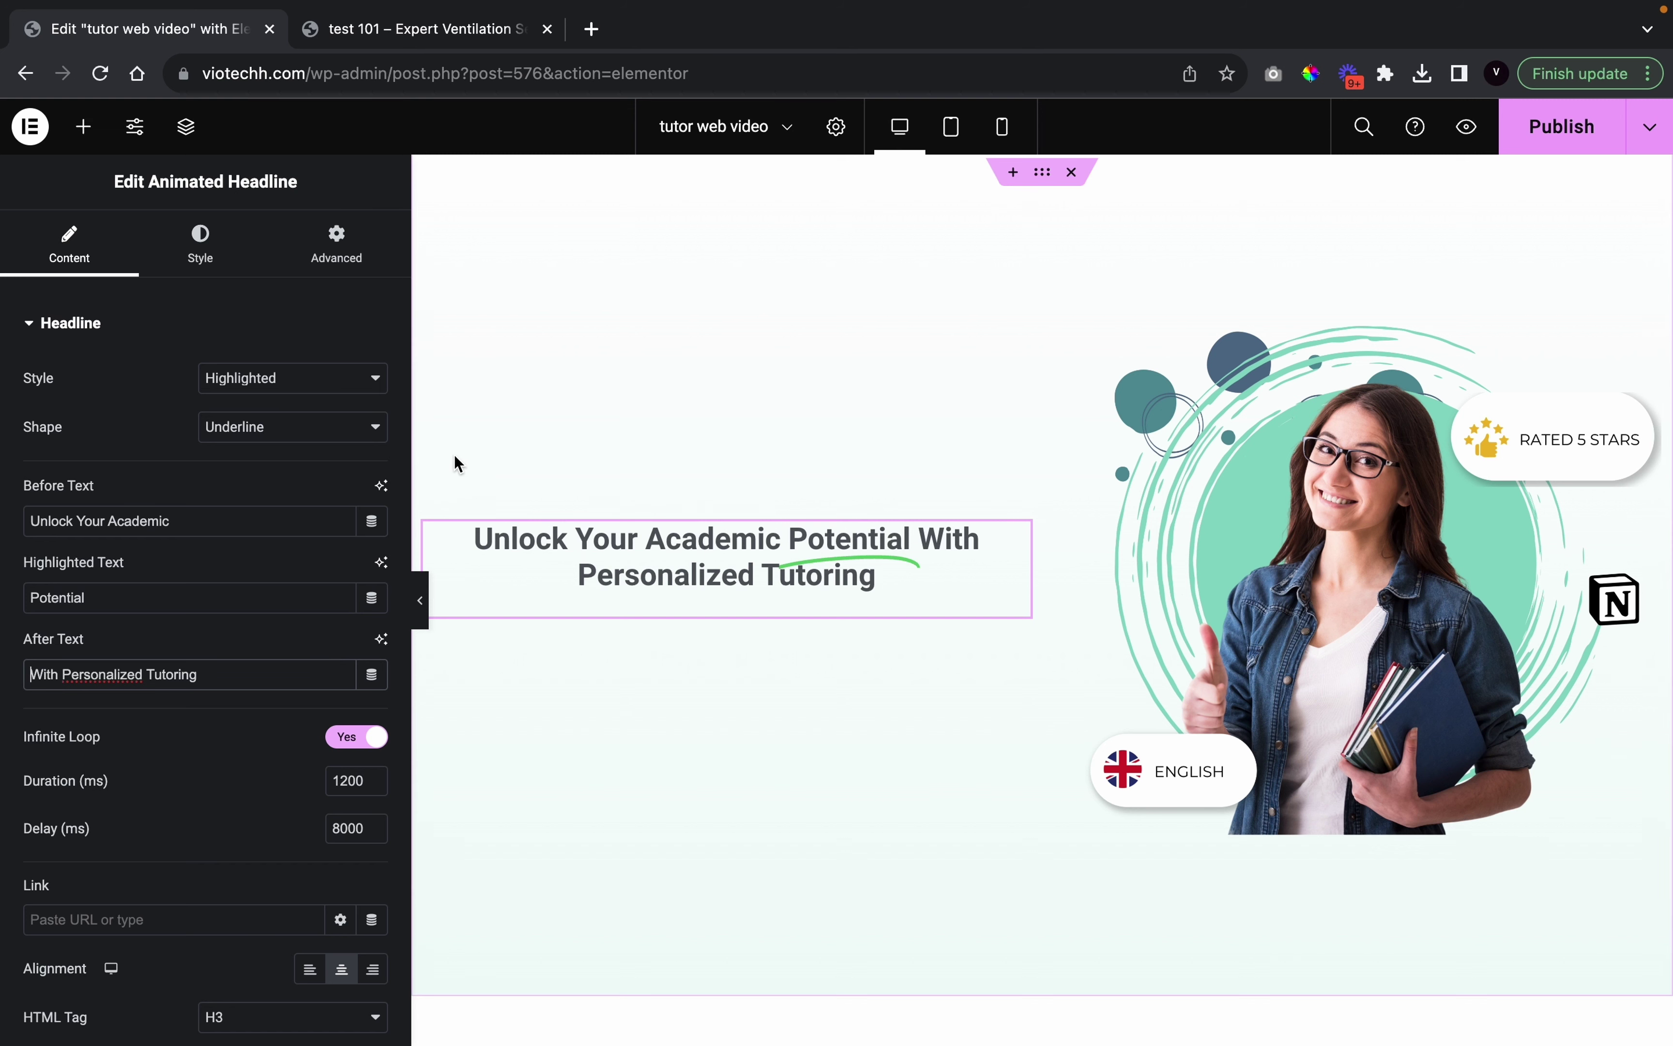
# Left-align the animated headline and set its main text color to the global color Black
pyautogui.click(311, 970)
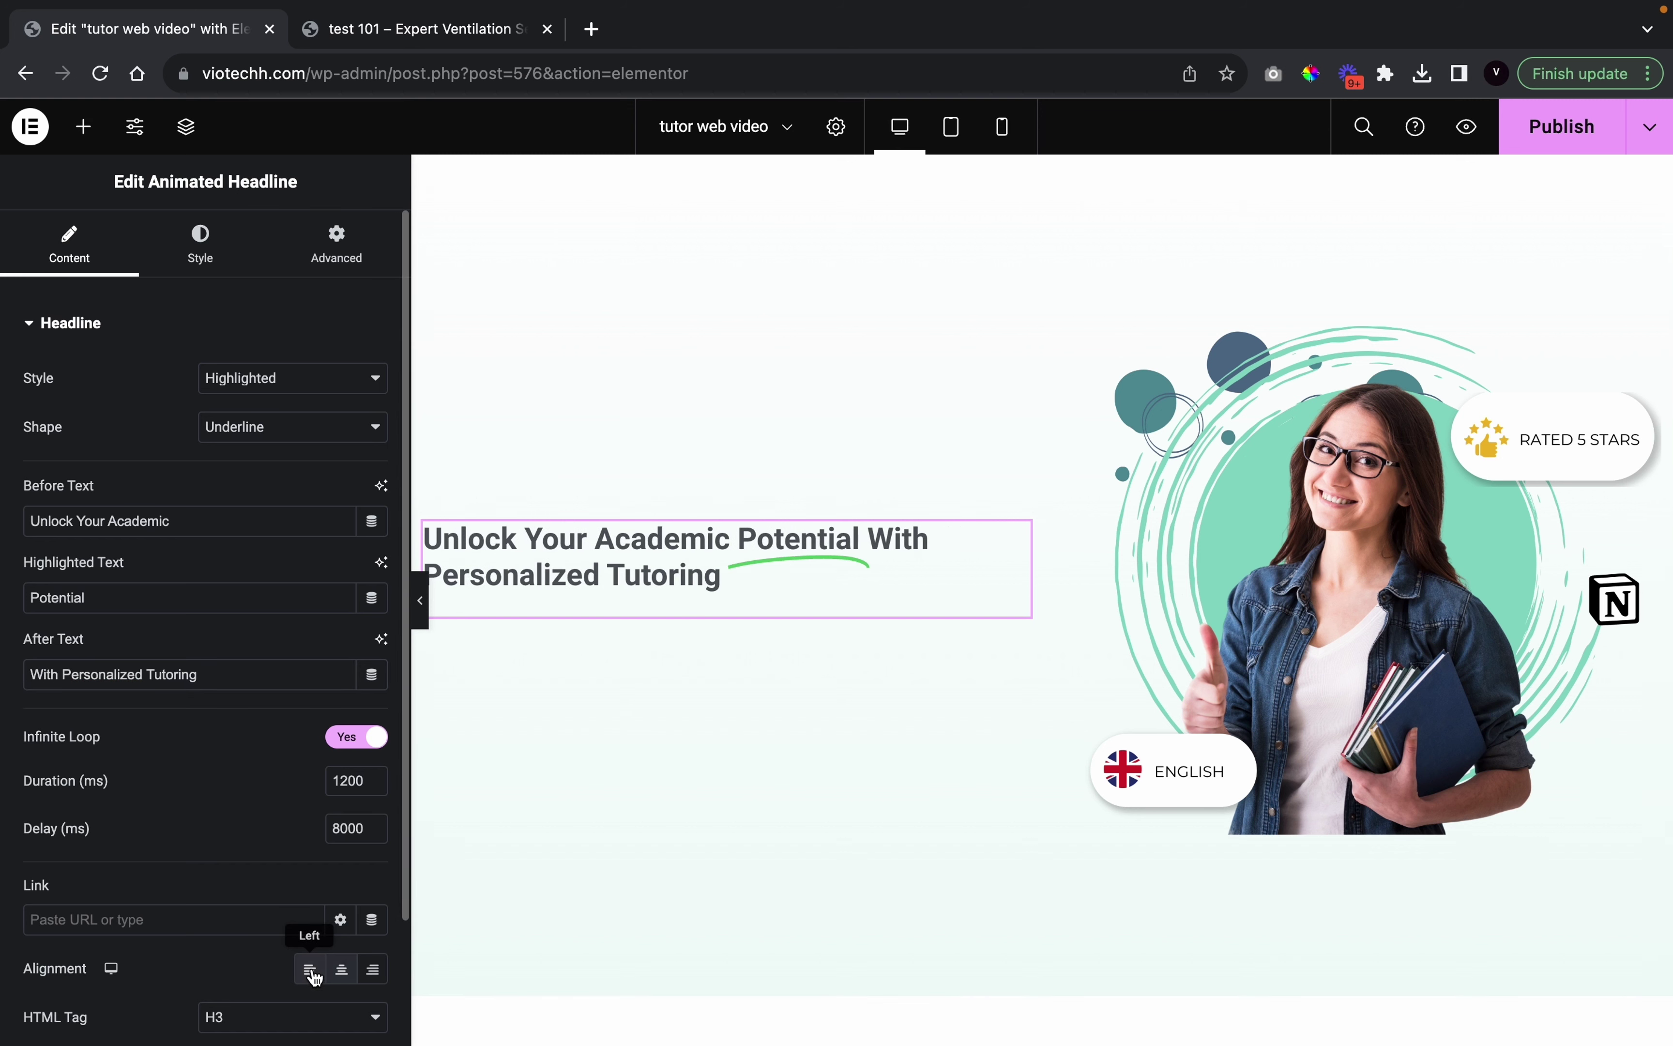
pyautogui.click(194, 274)
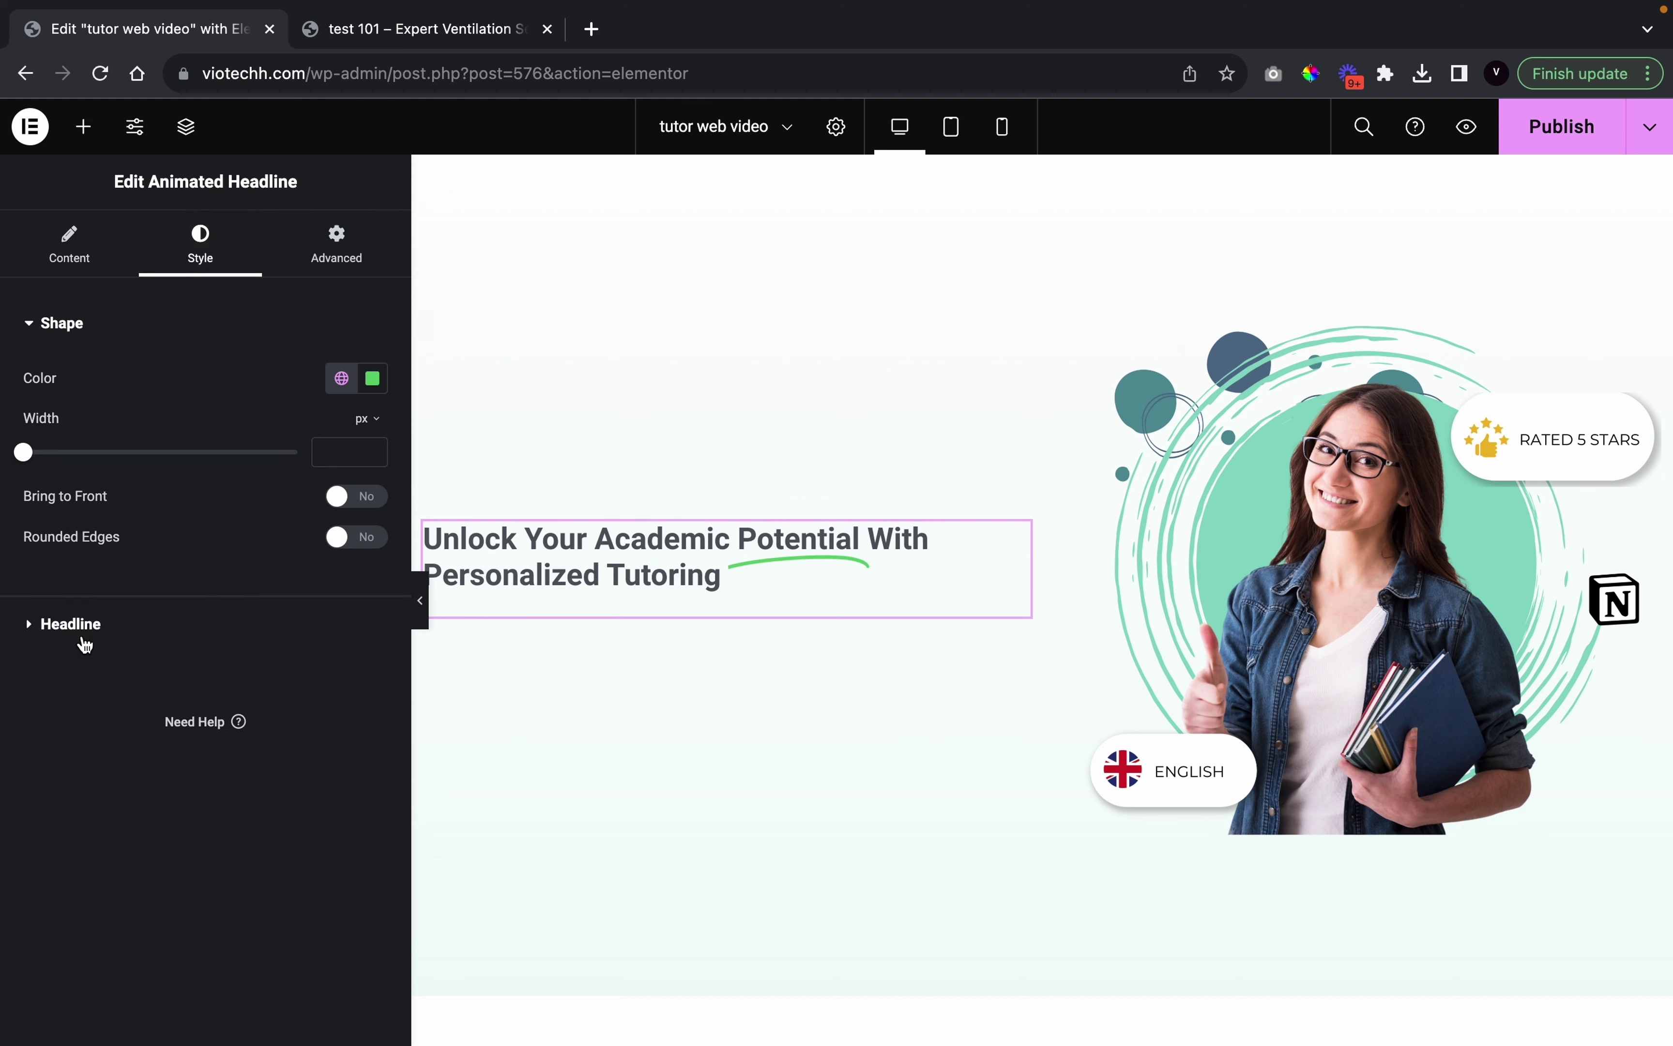
pyautogui.click(72, 624)
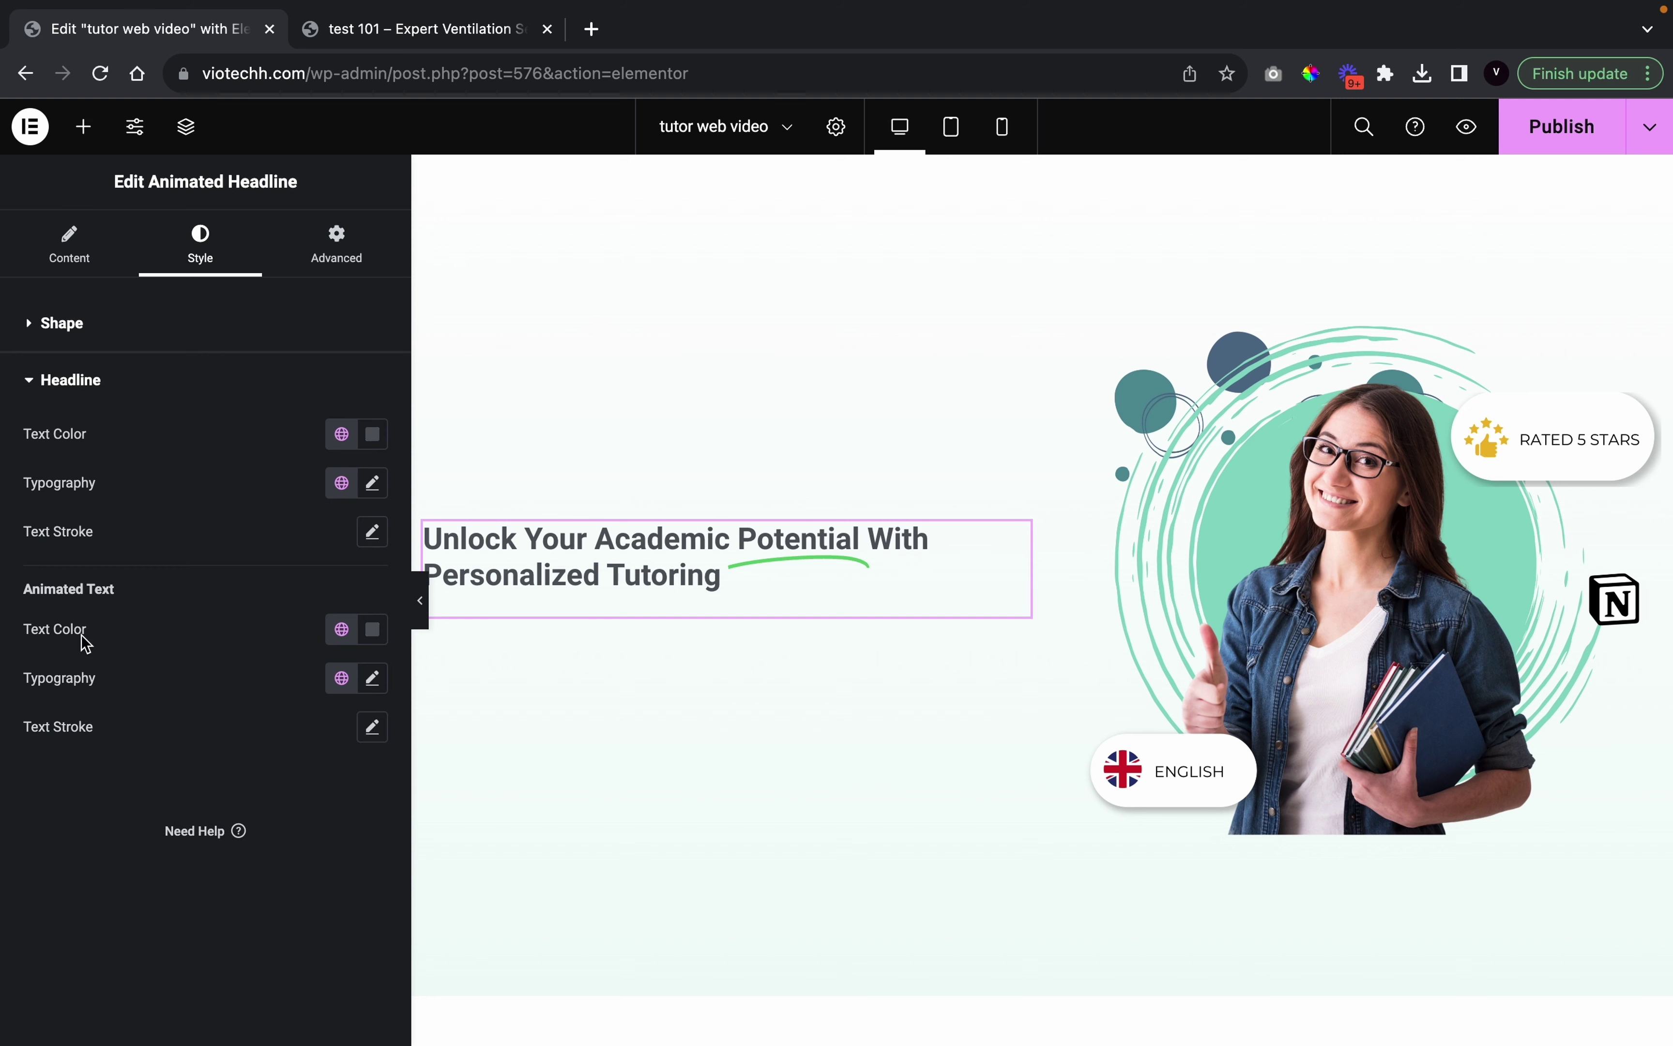
pyautogui.click(342, 433)
pyautogui.scroll(-6, 221, 735)
pyautogui.scroll(3, 221, 736)
pyautogui.scroll(-5, 221, 736)
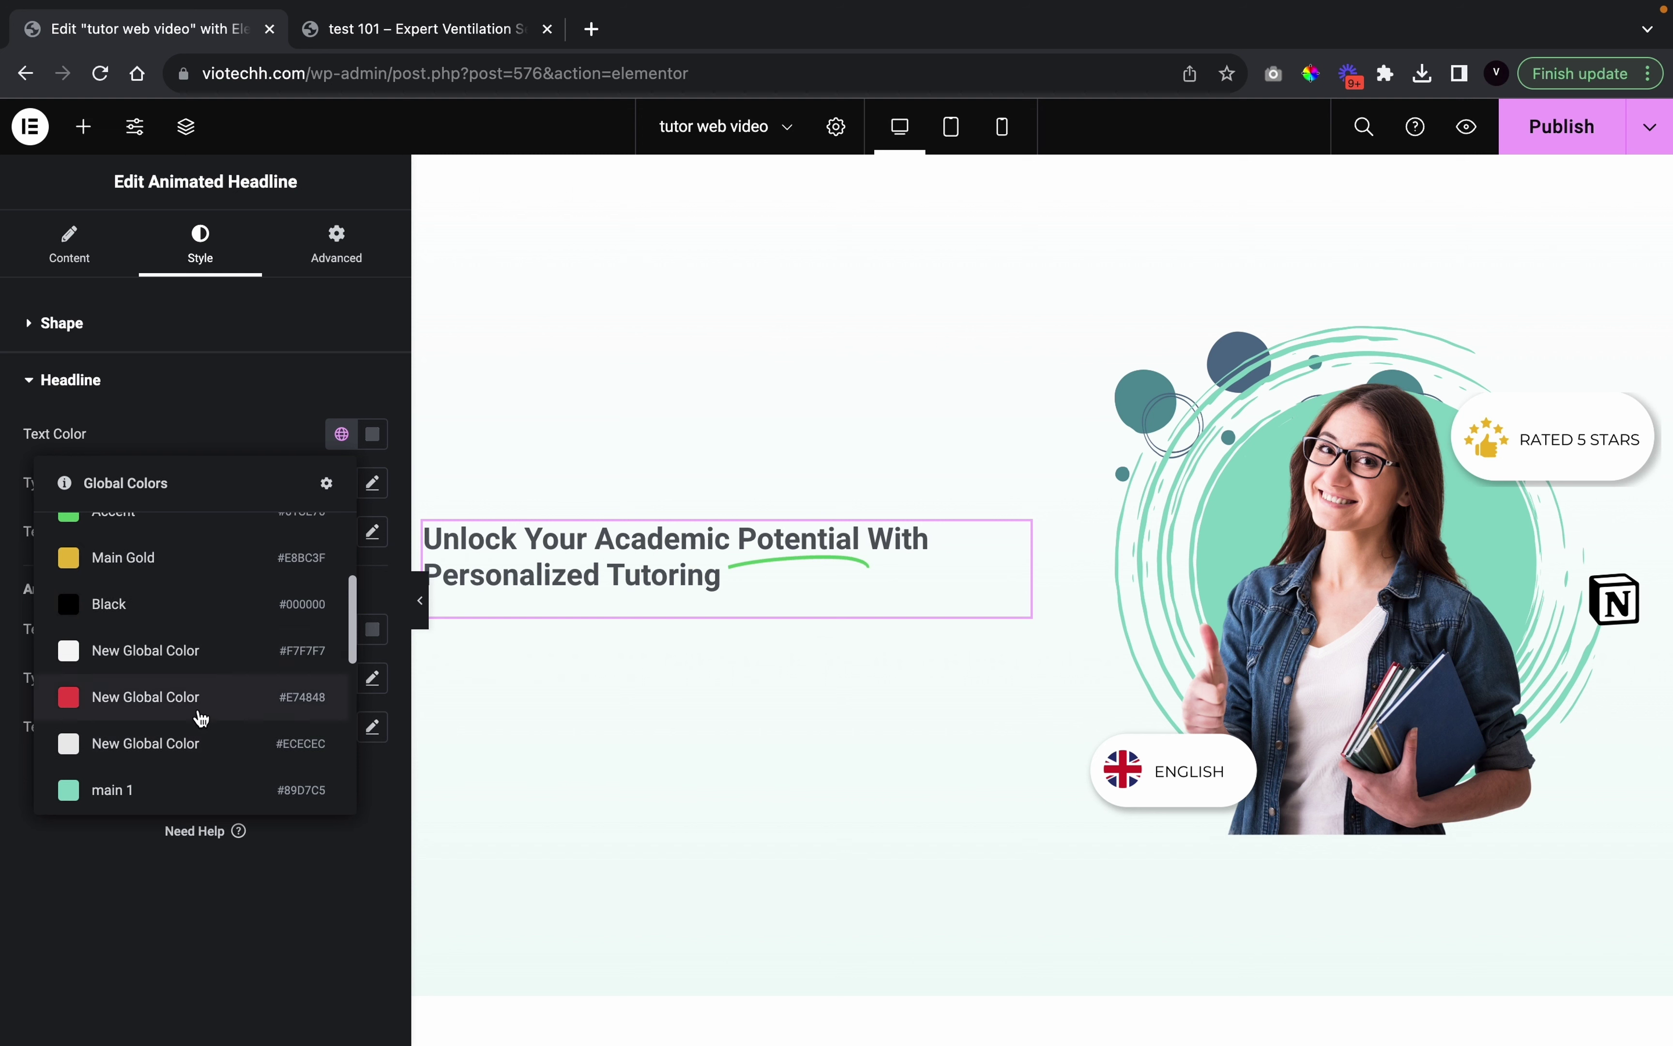
pyautogui.click(157, 602)
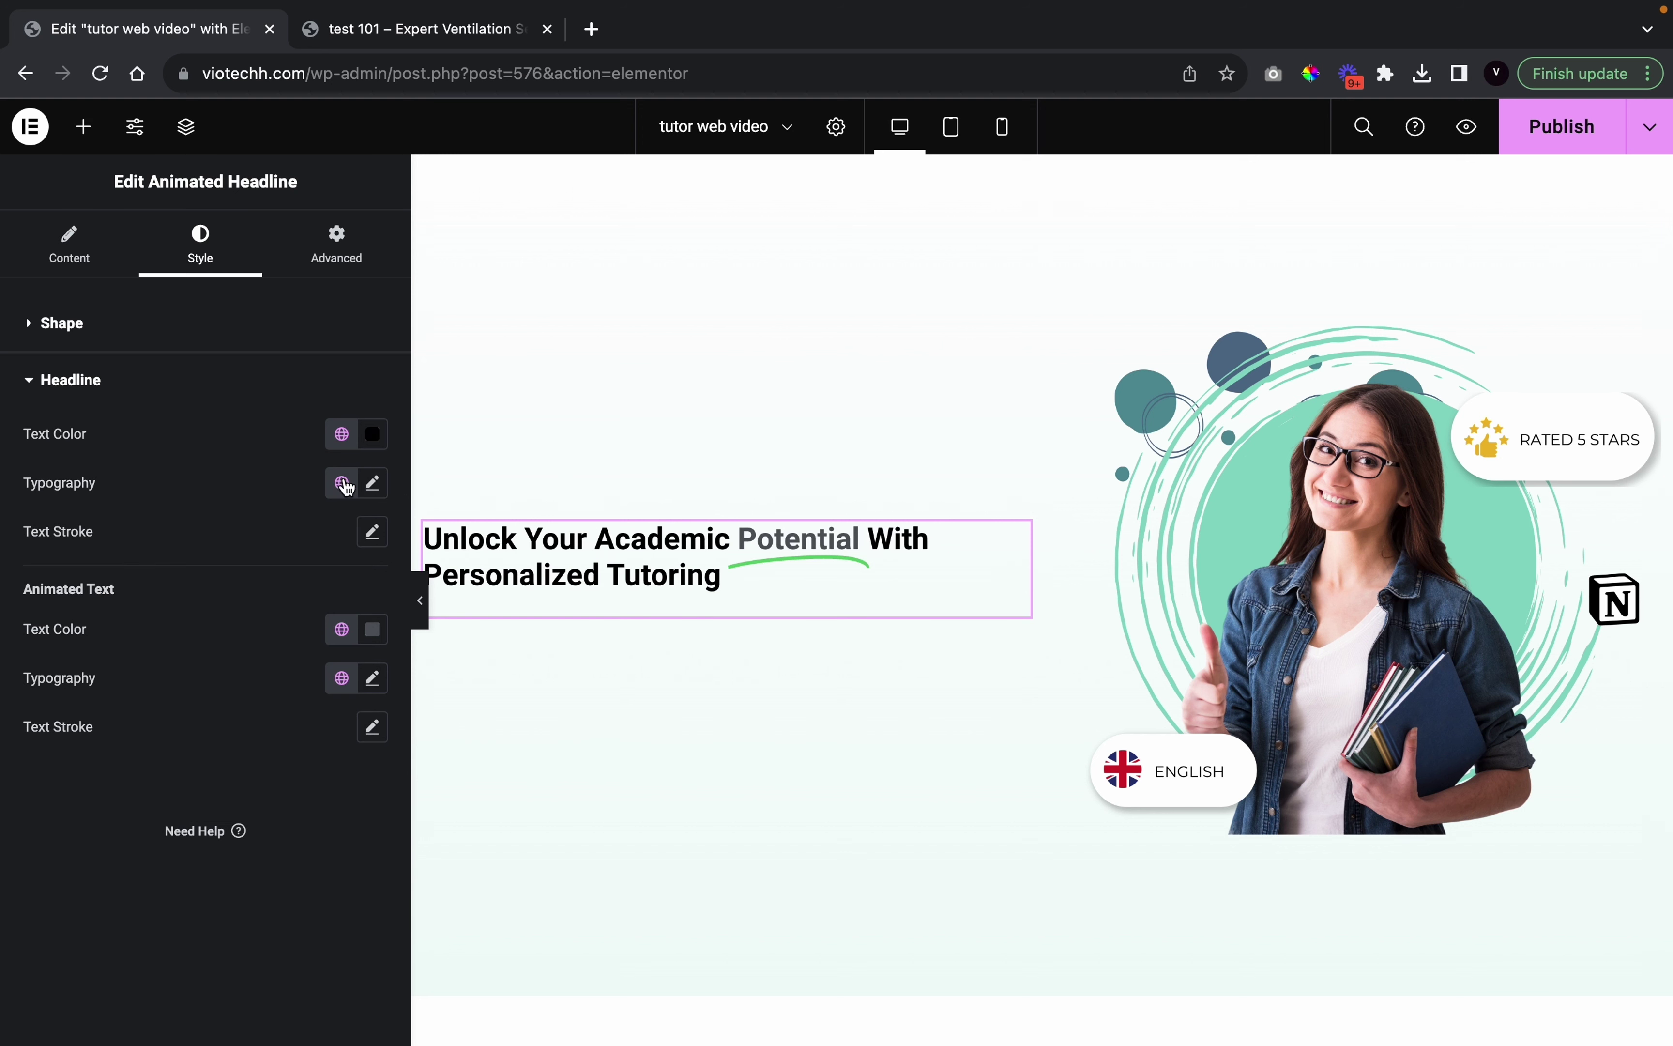
# Set the main headline typography to Poppins, weight 700 (Bold), size 70 px
pyautogui.click(373, 483)
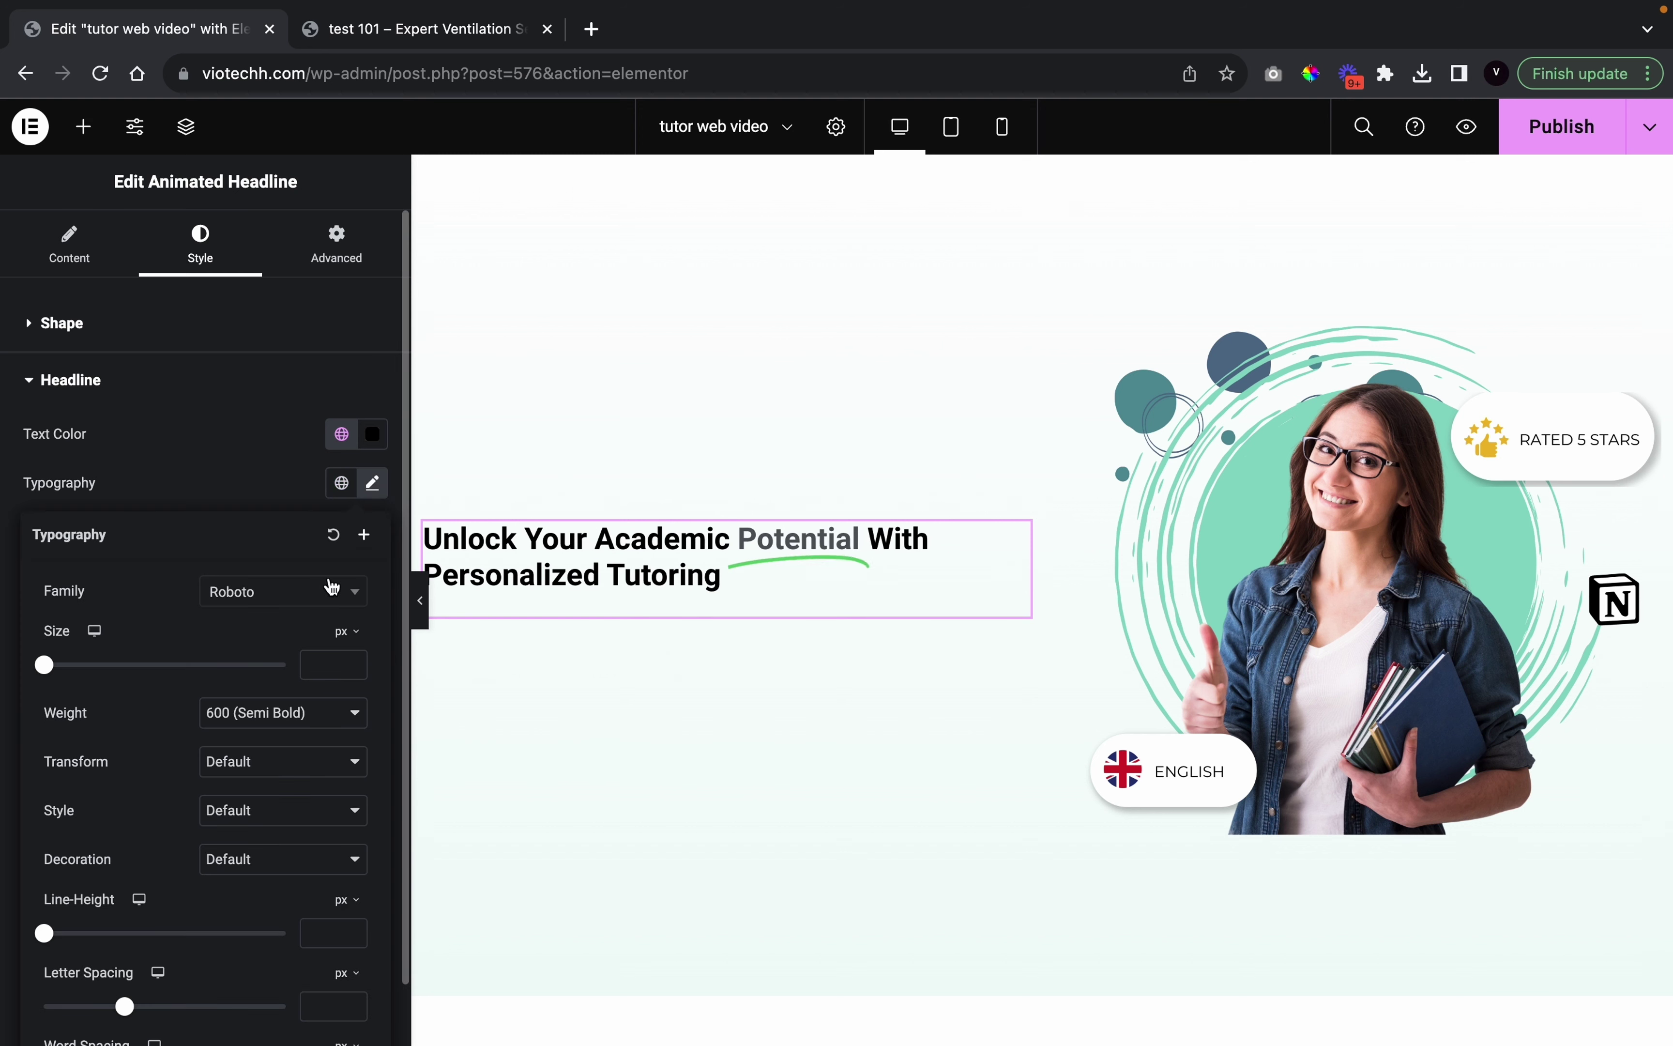
pyautogui.click(329, 607)
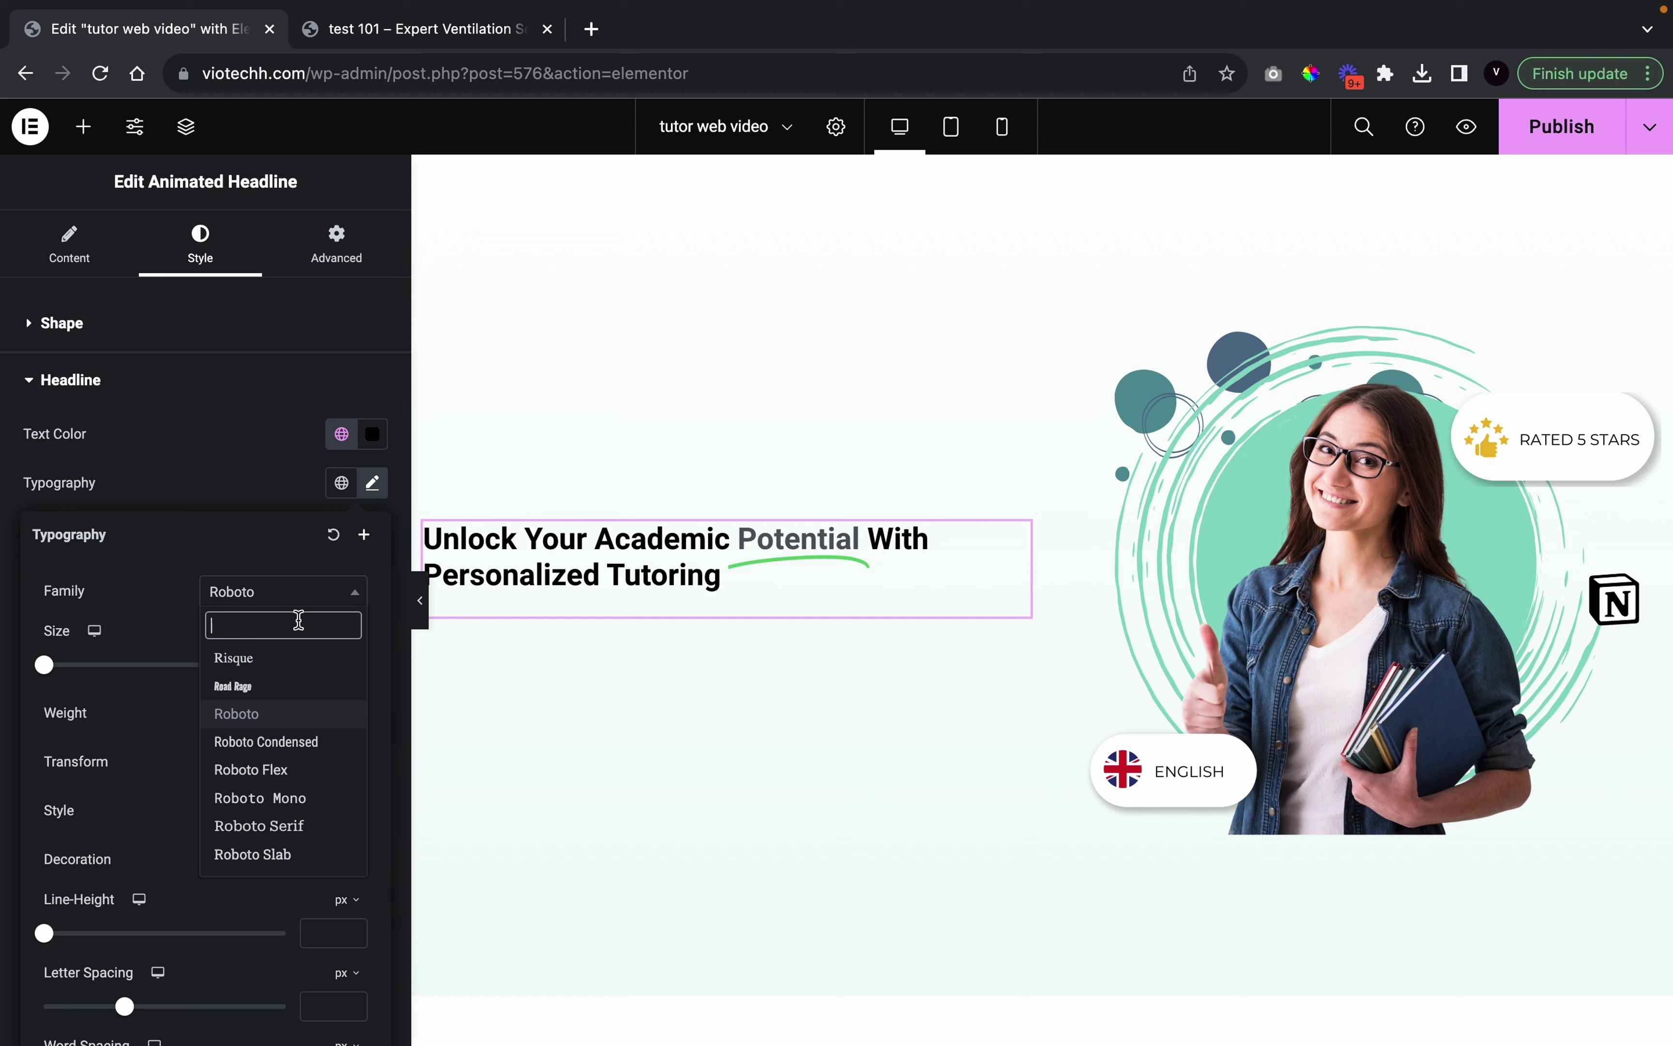
pyautogui.write('popp')
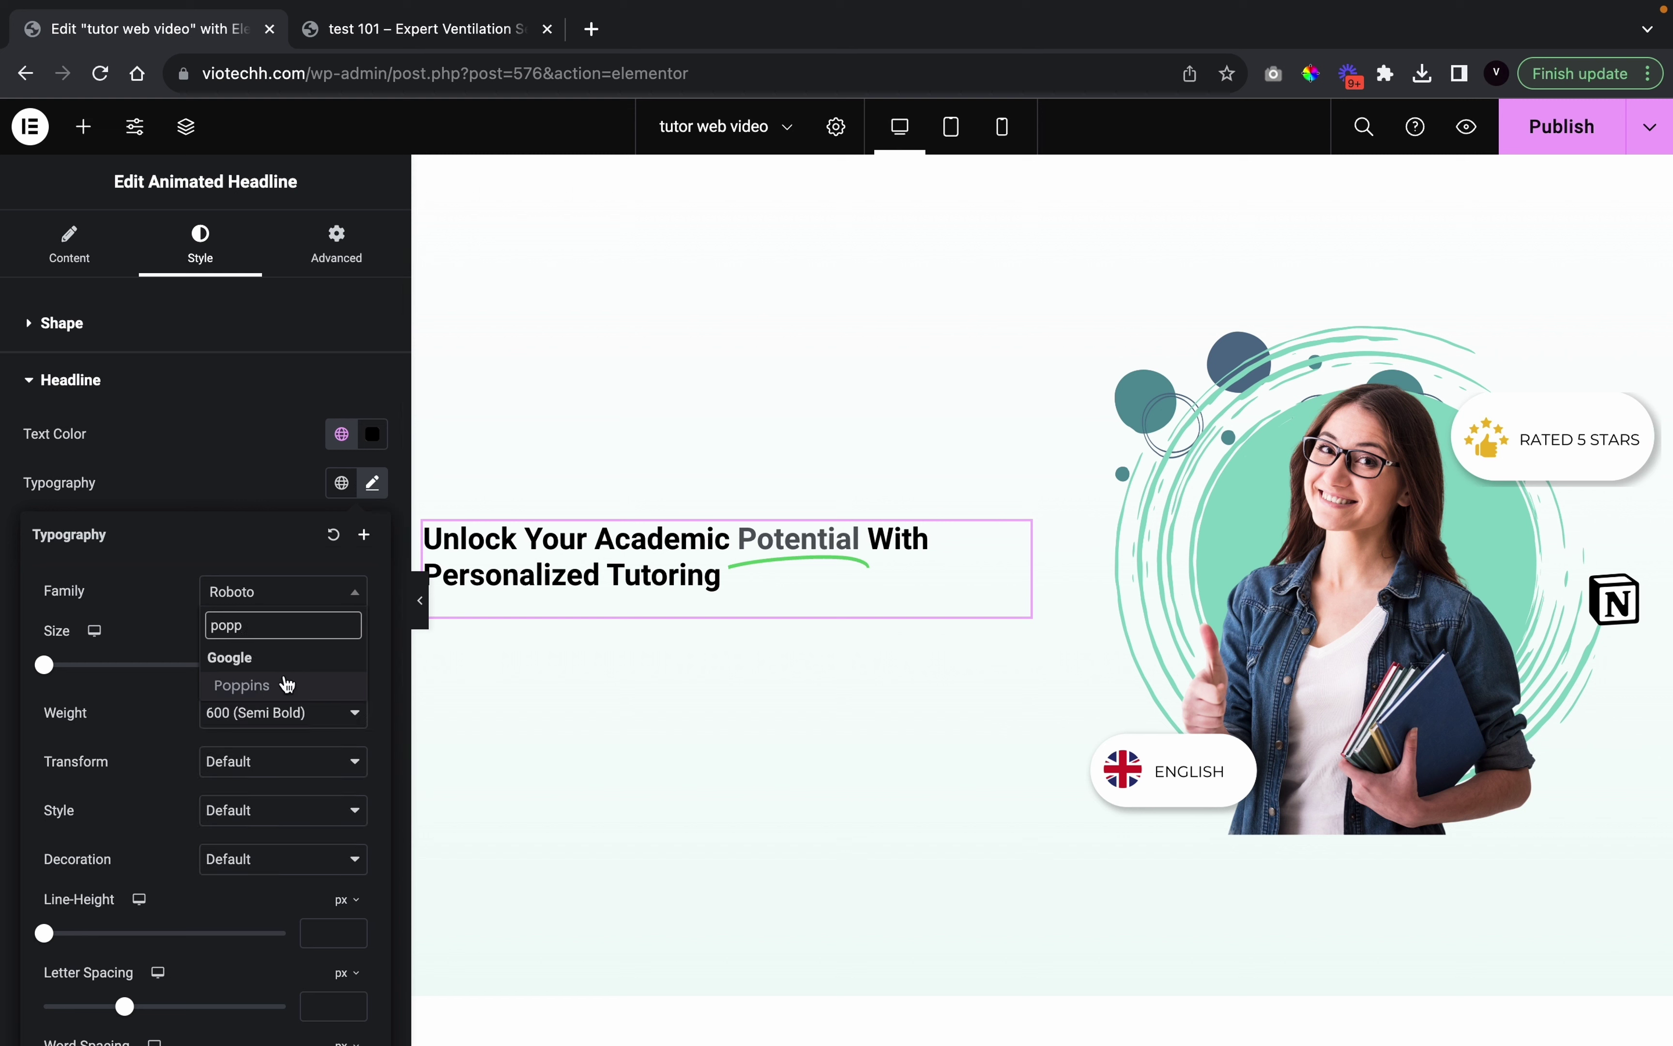
pyautogui.click(283, 686)
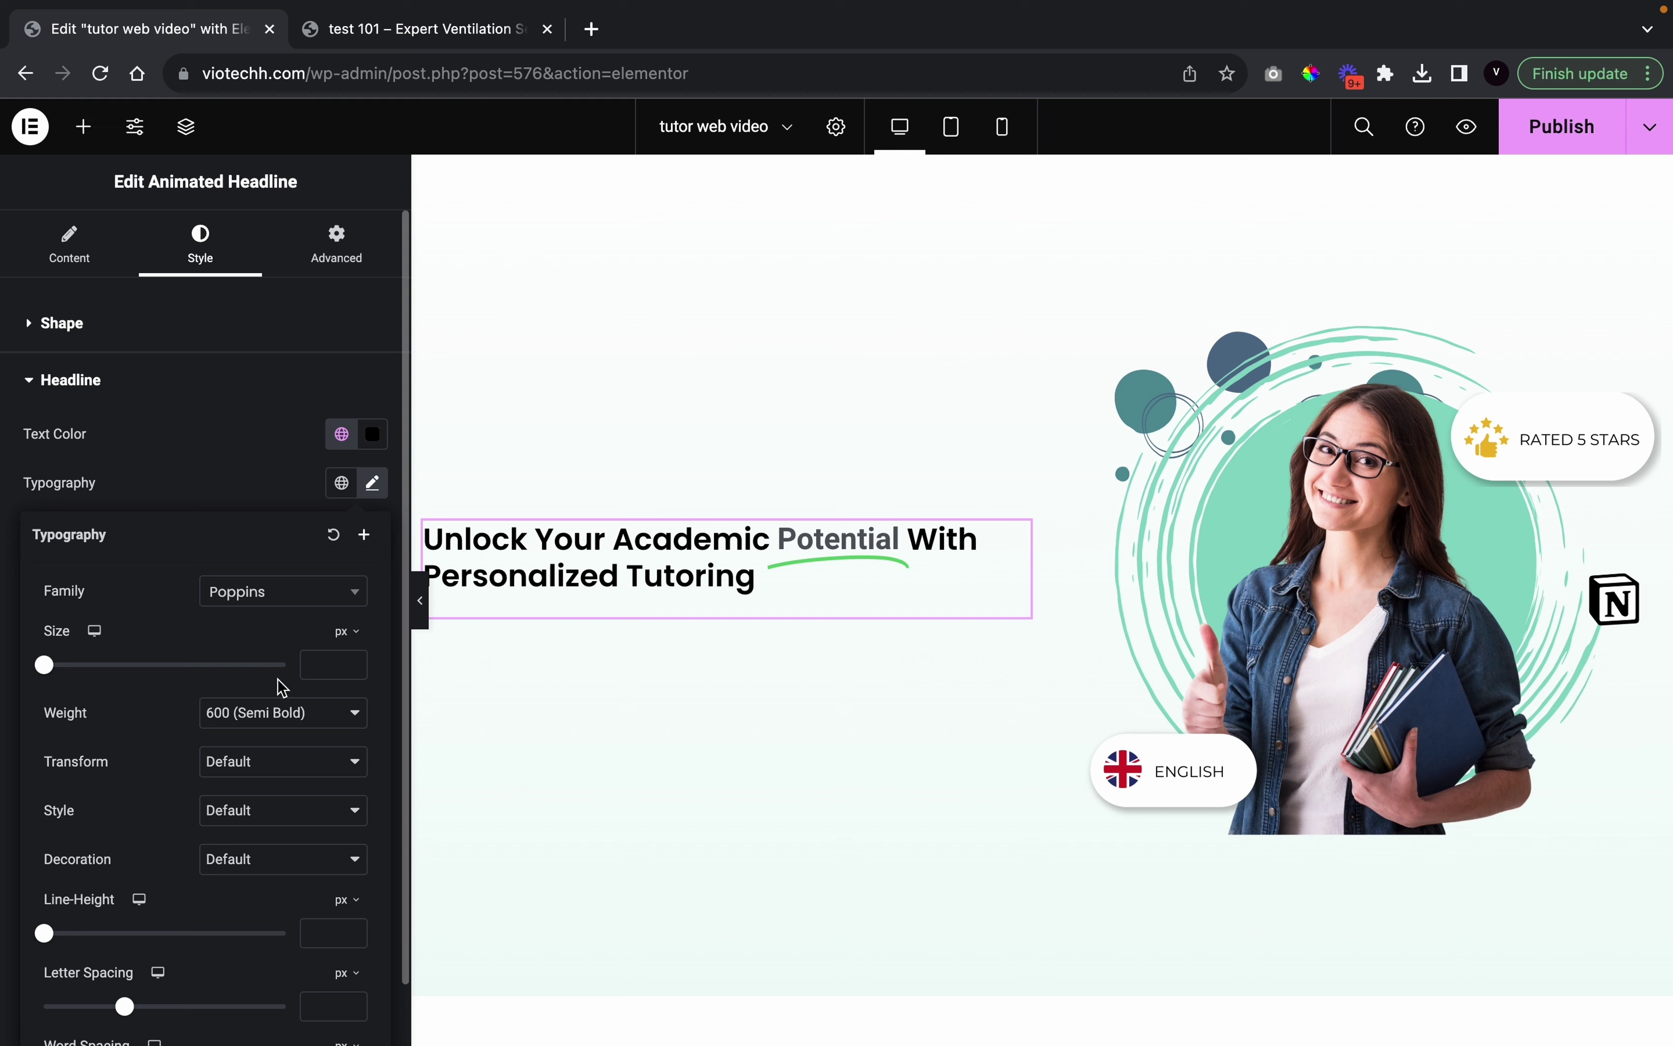
pyautogui.click(239, 724)
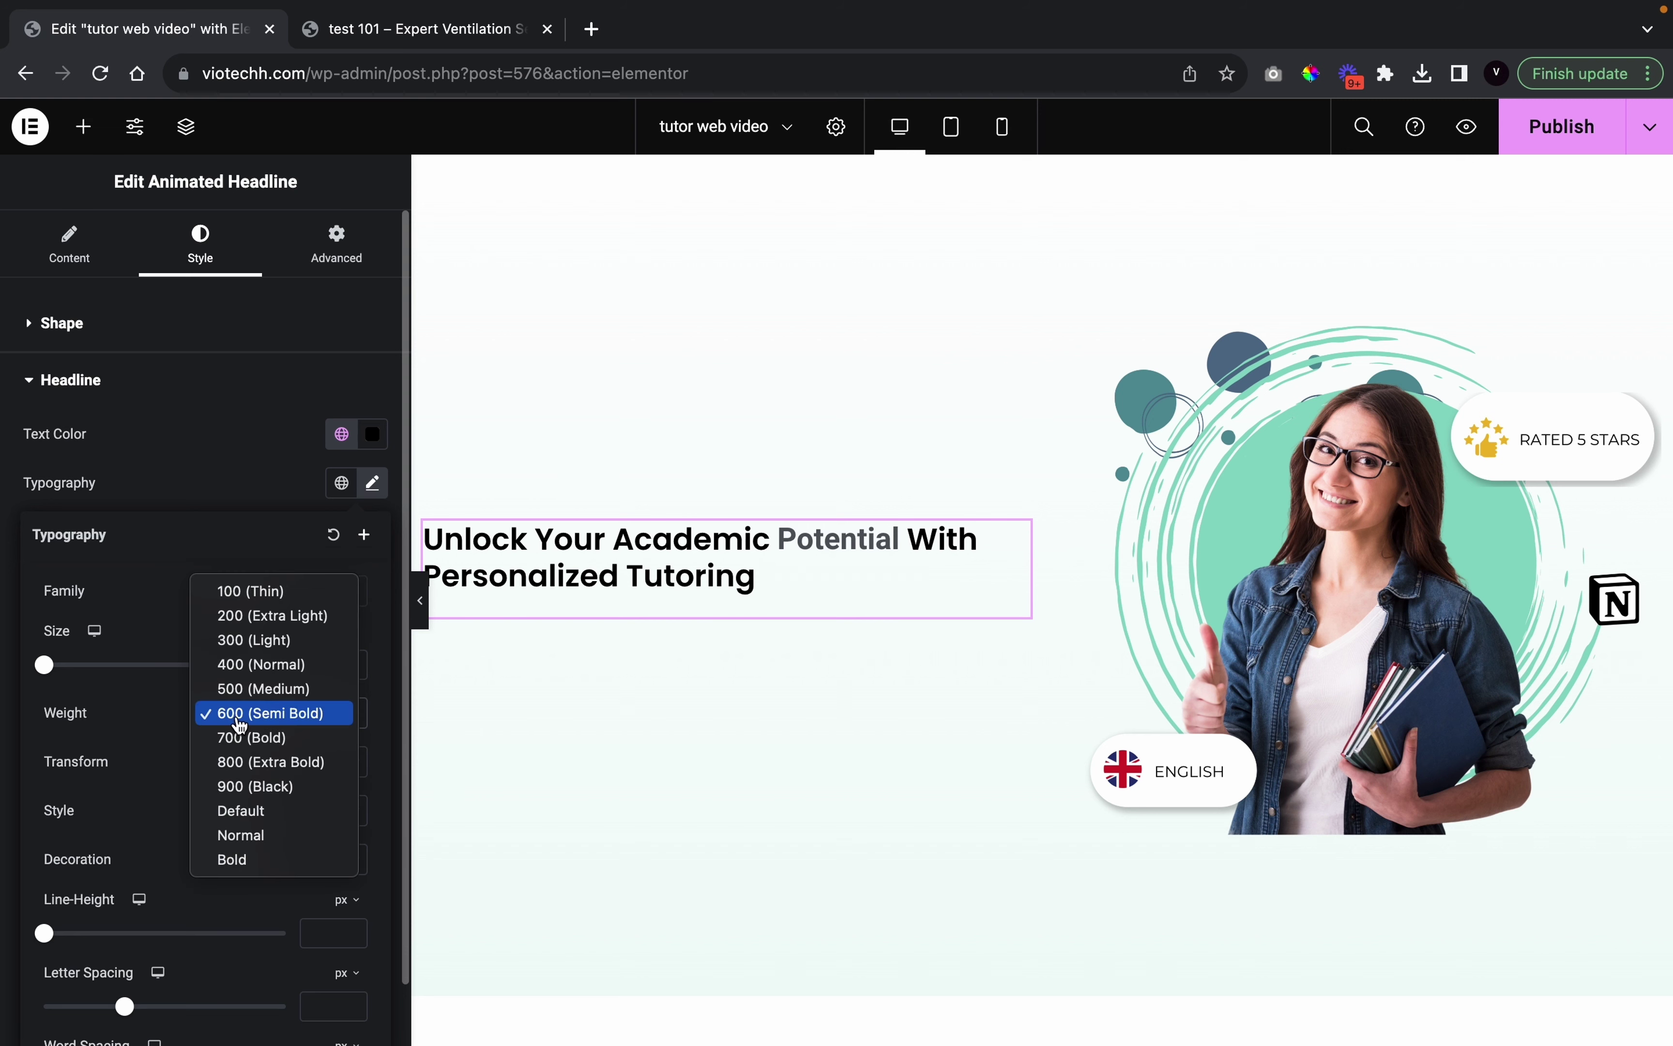
pyautogui.click(235, 738)
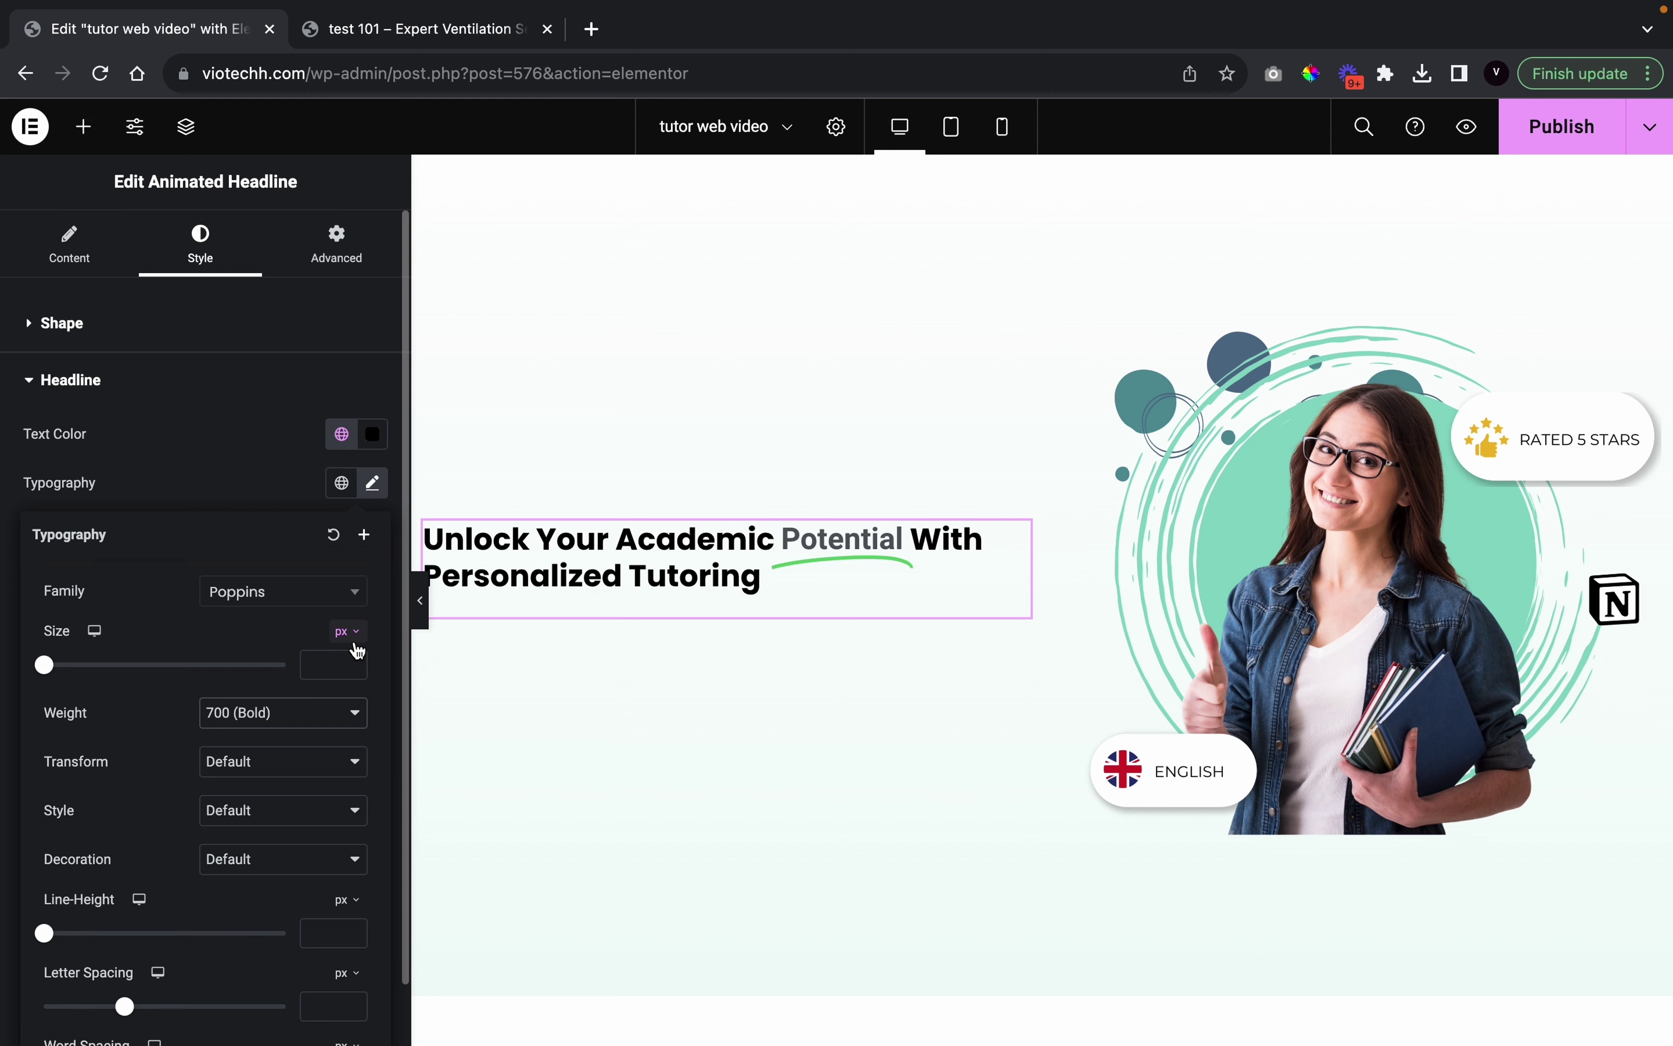
pyautogui.click(331, 658)
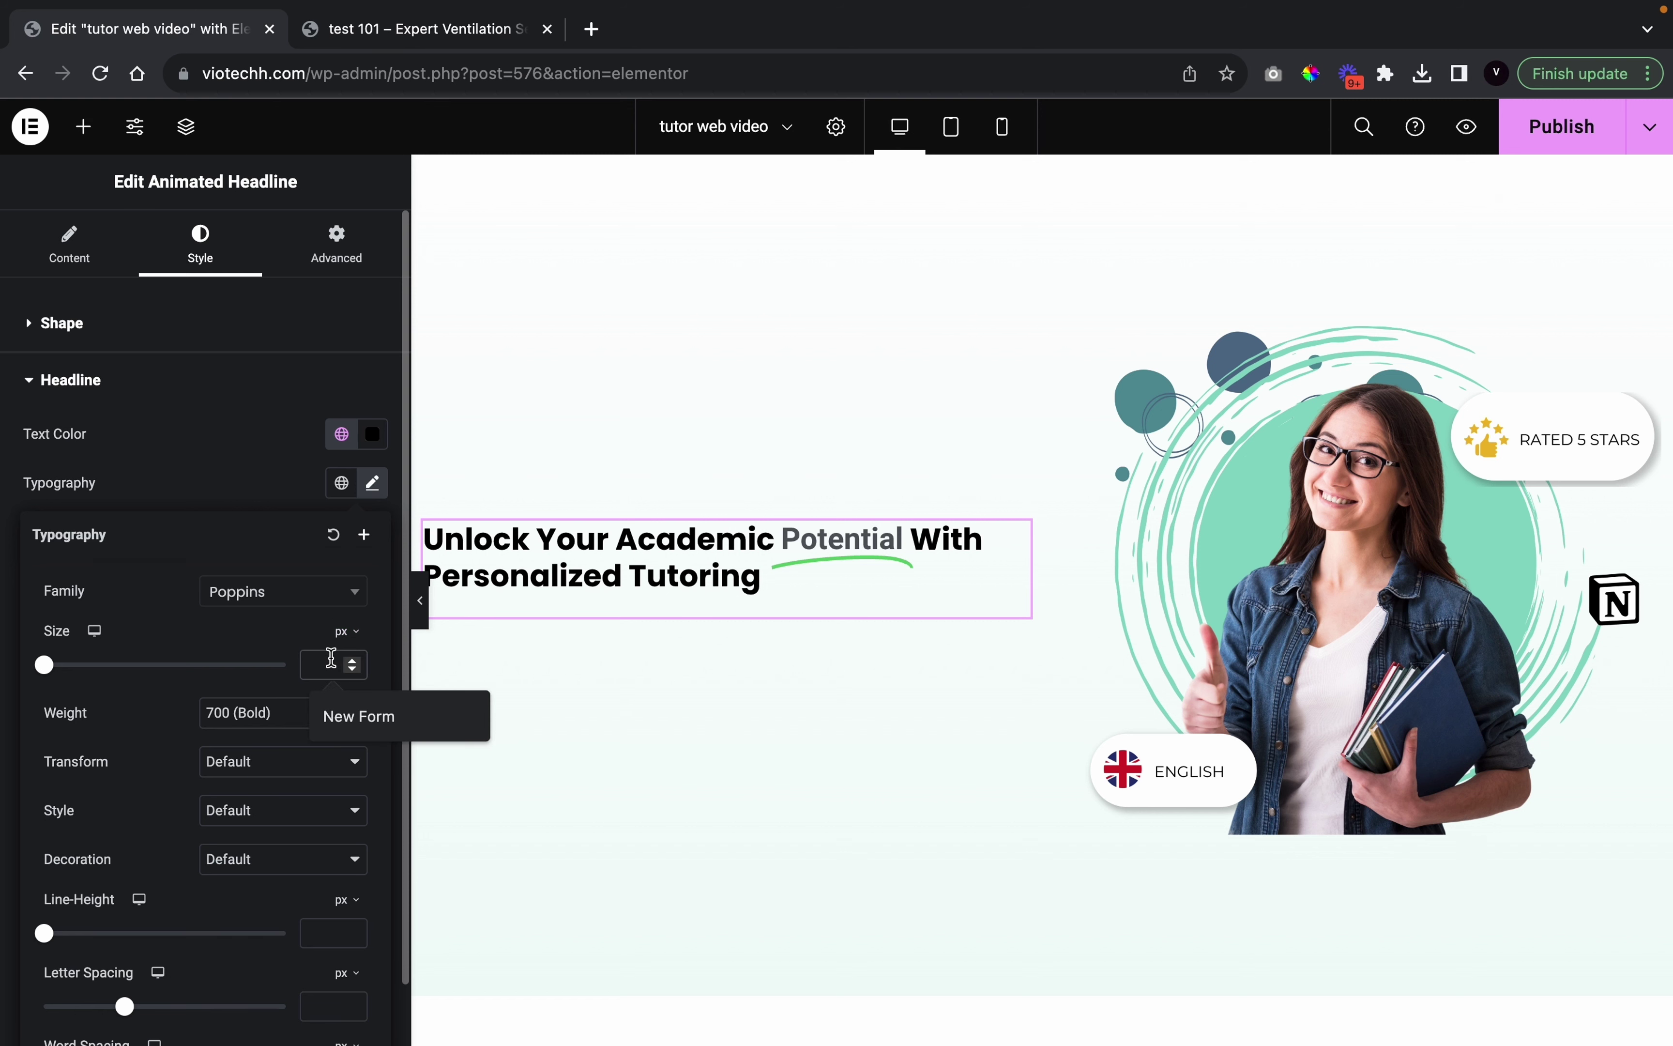
pyautogui.write('70')
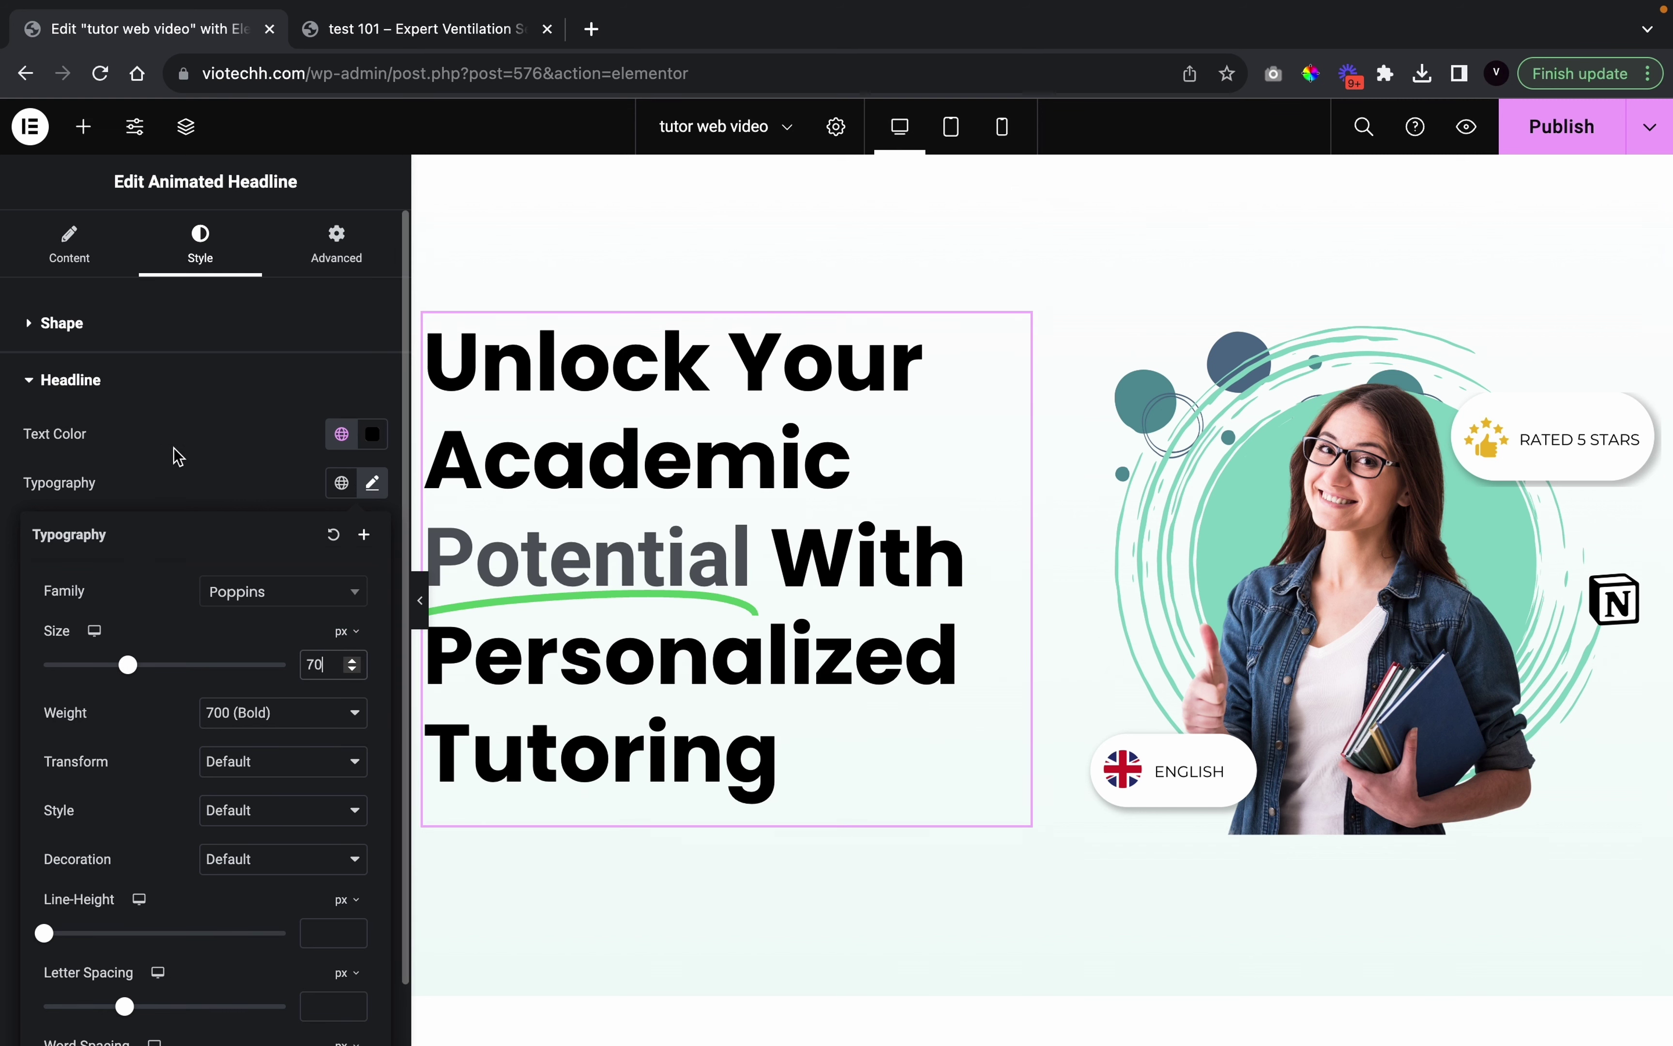
pyautogui.click(211, 441)
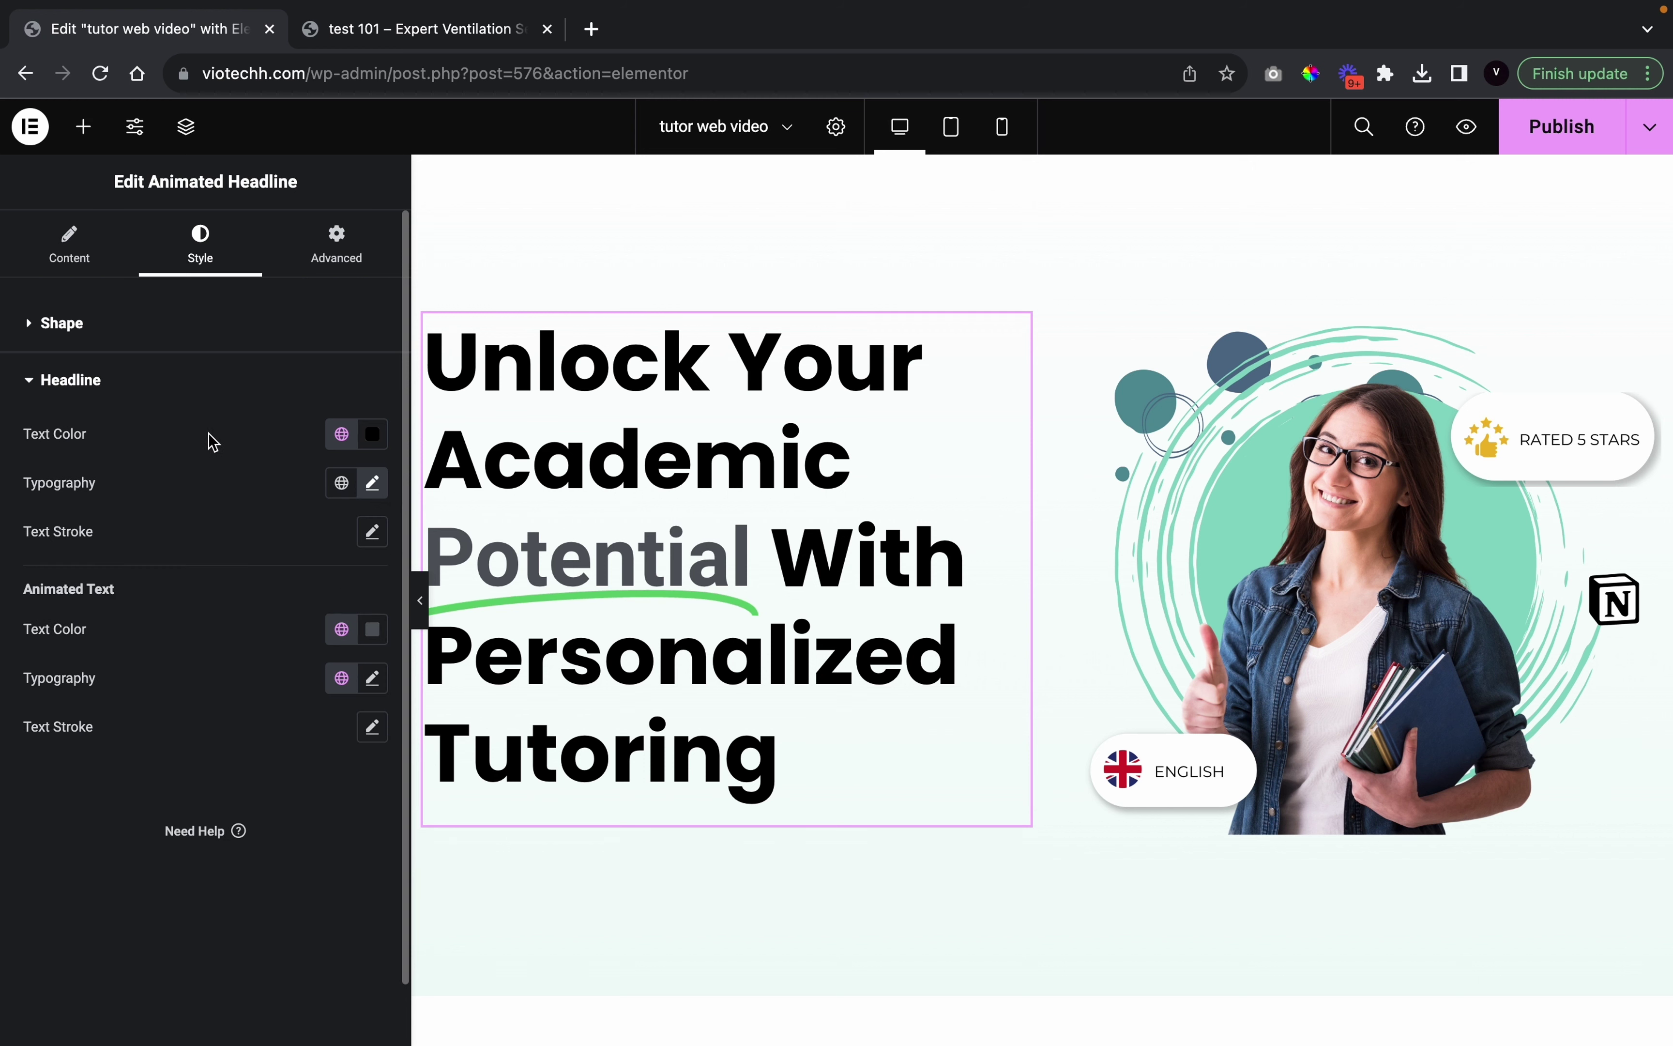
# Set the animated text's color to global Black and its typography to Poppins, weight 700 (Bold), and preview the headline at full width
pyautogui.click(331, 638)
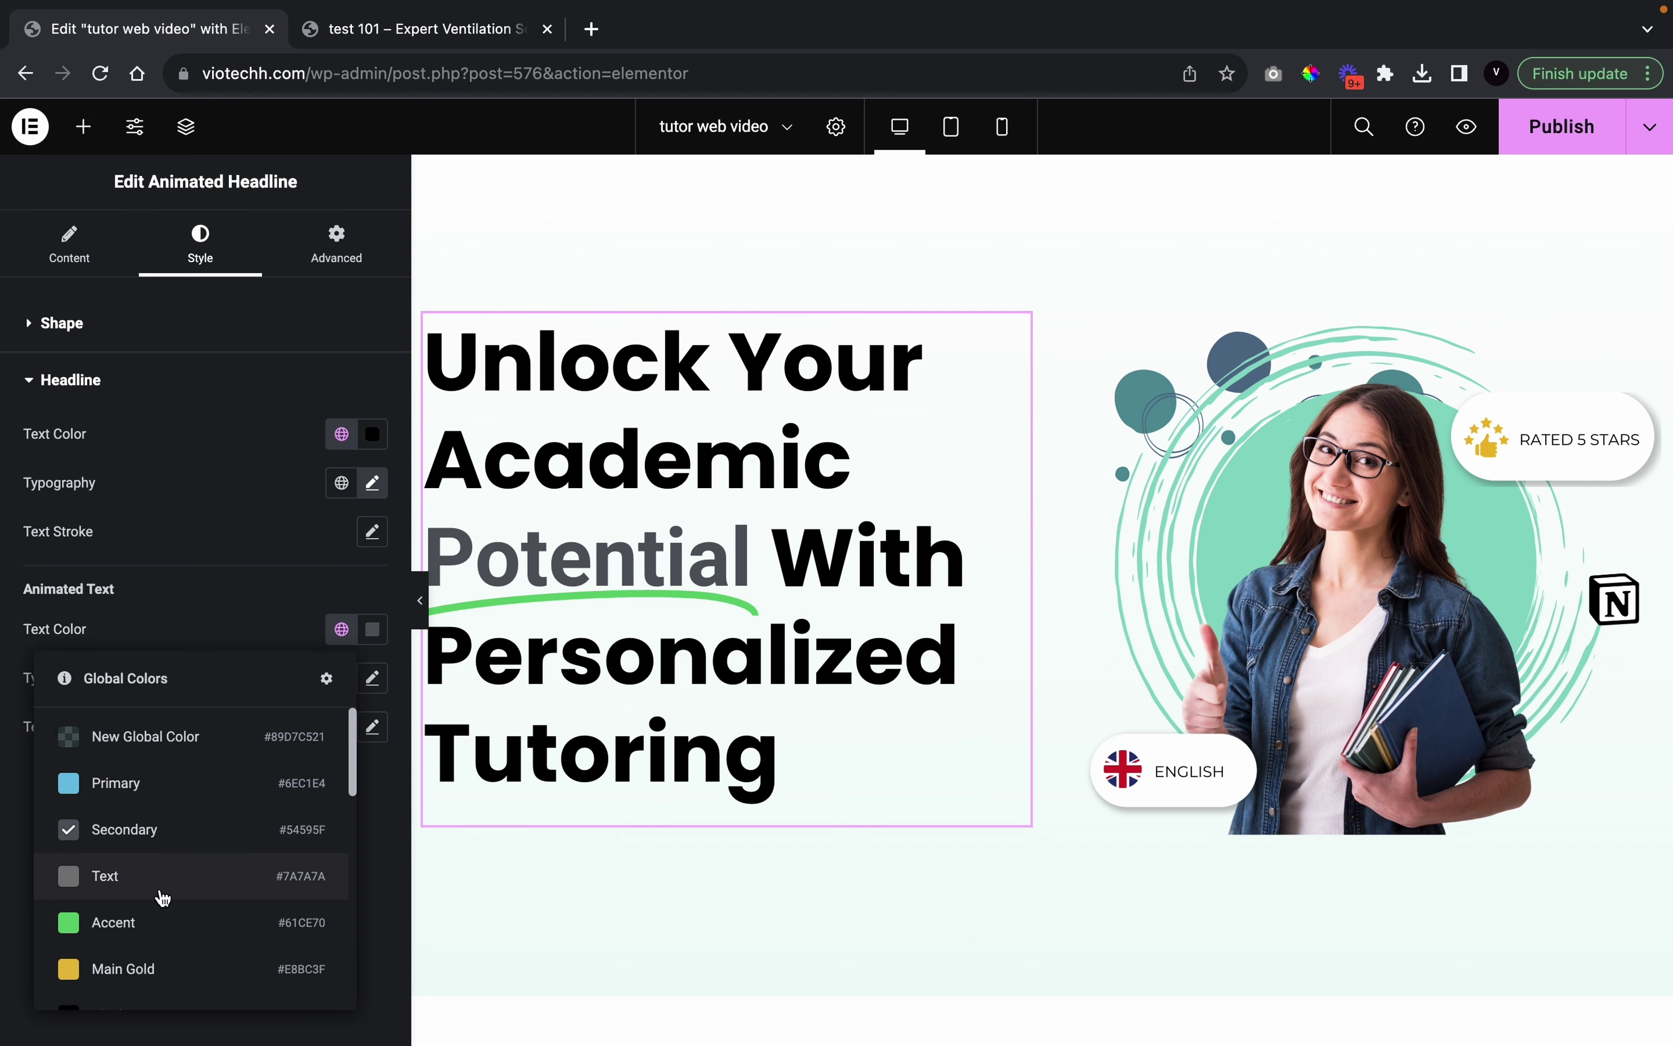
pyautogui.scroll(-3, 159, 926)
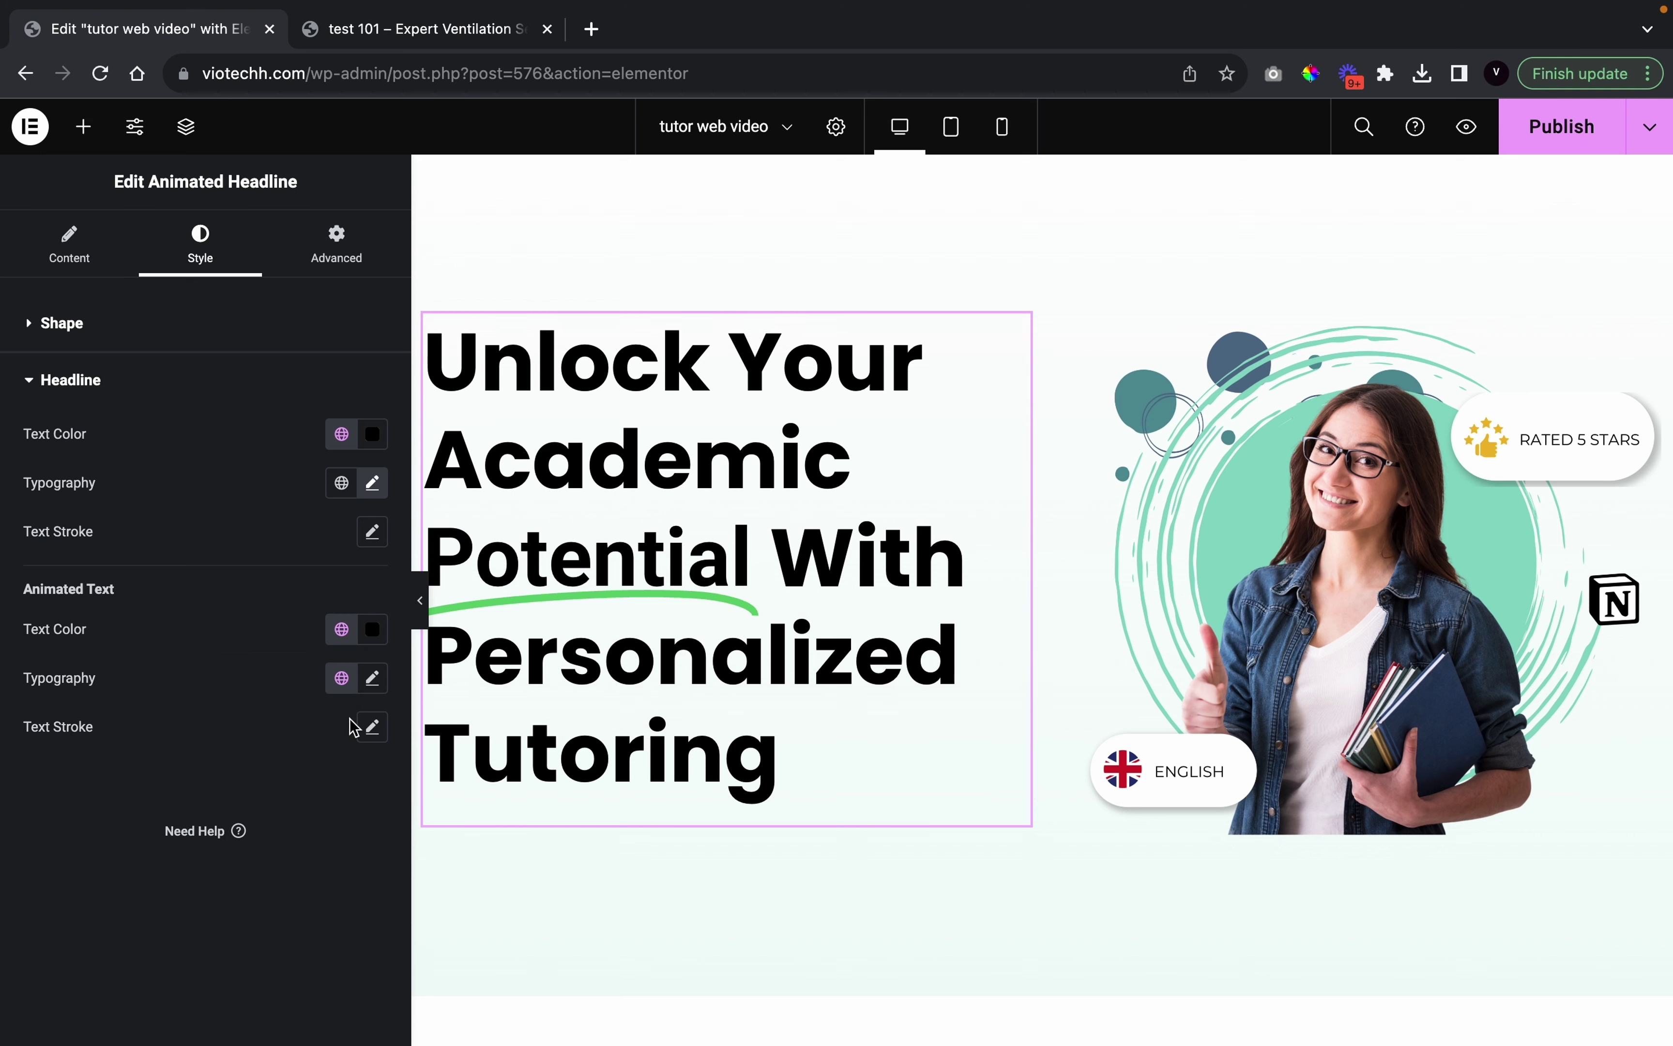
pyautogui.click(372, 677)
pyautogui.click(280, 801)
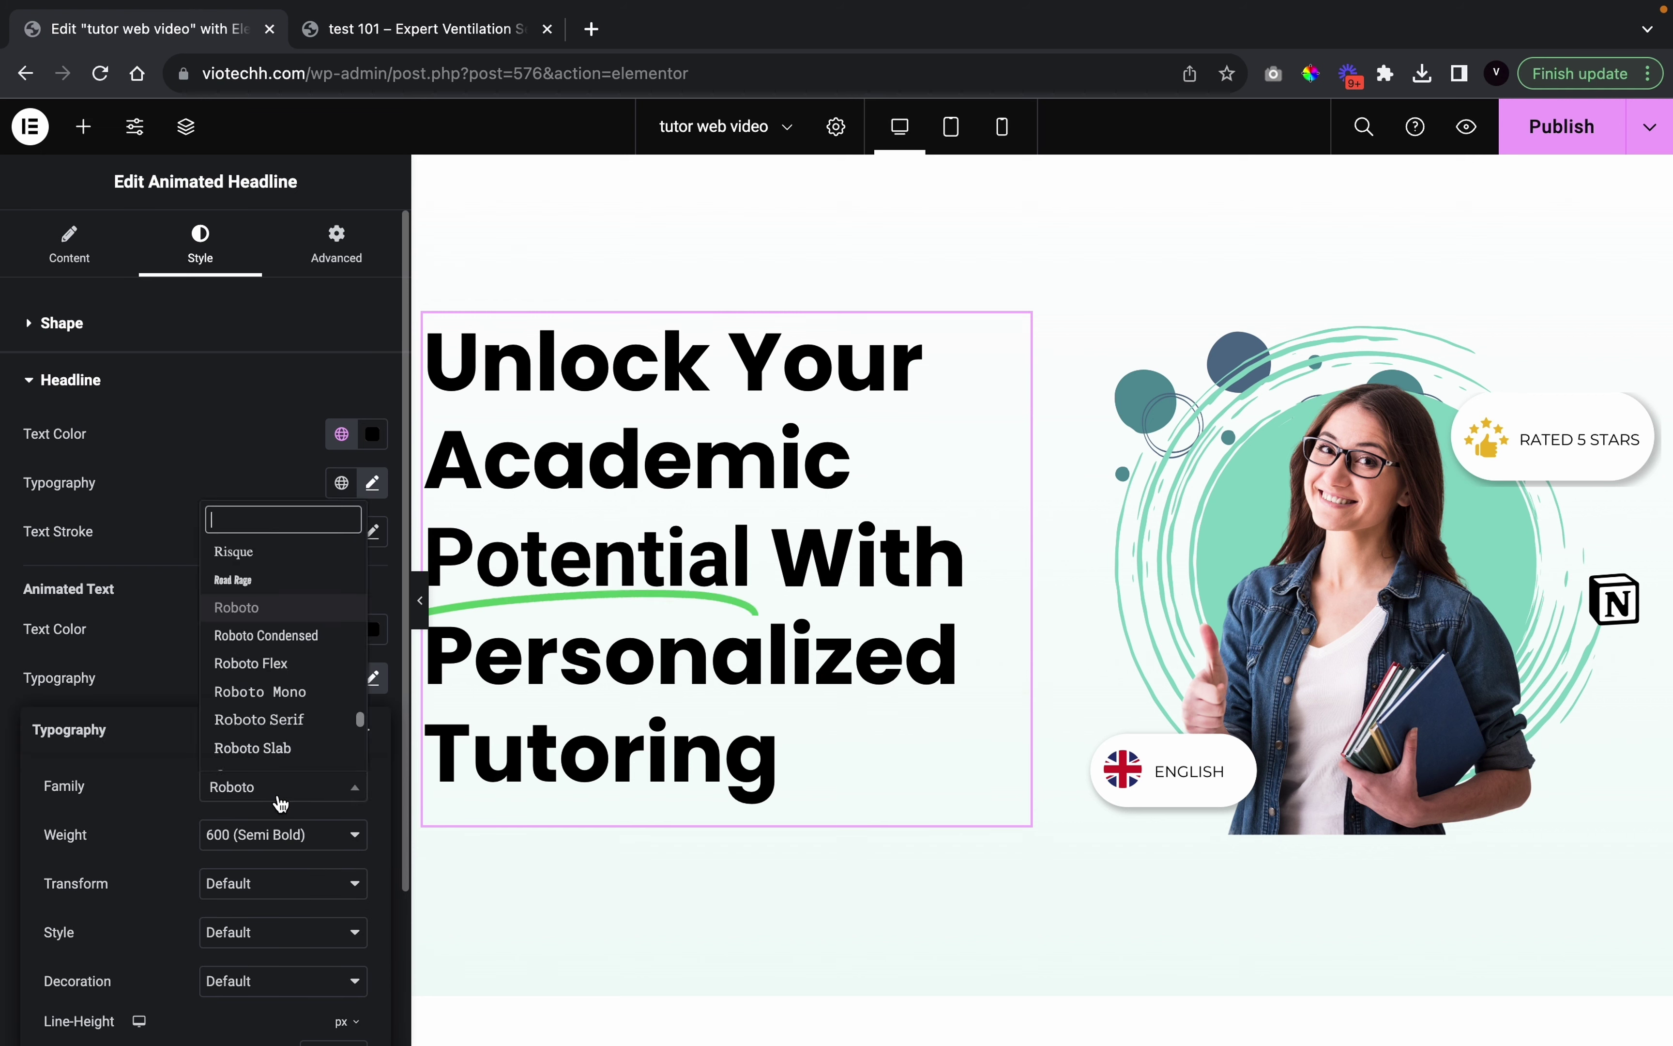
pyautogui.write('popp')
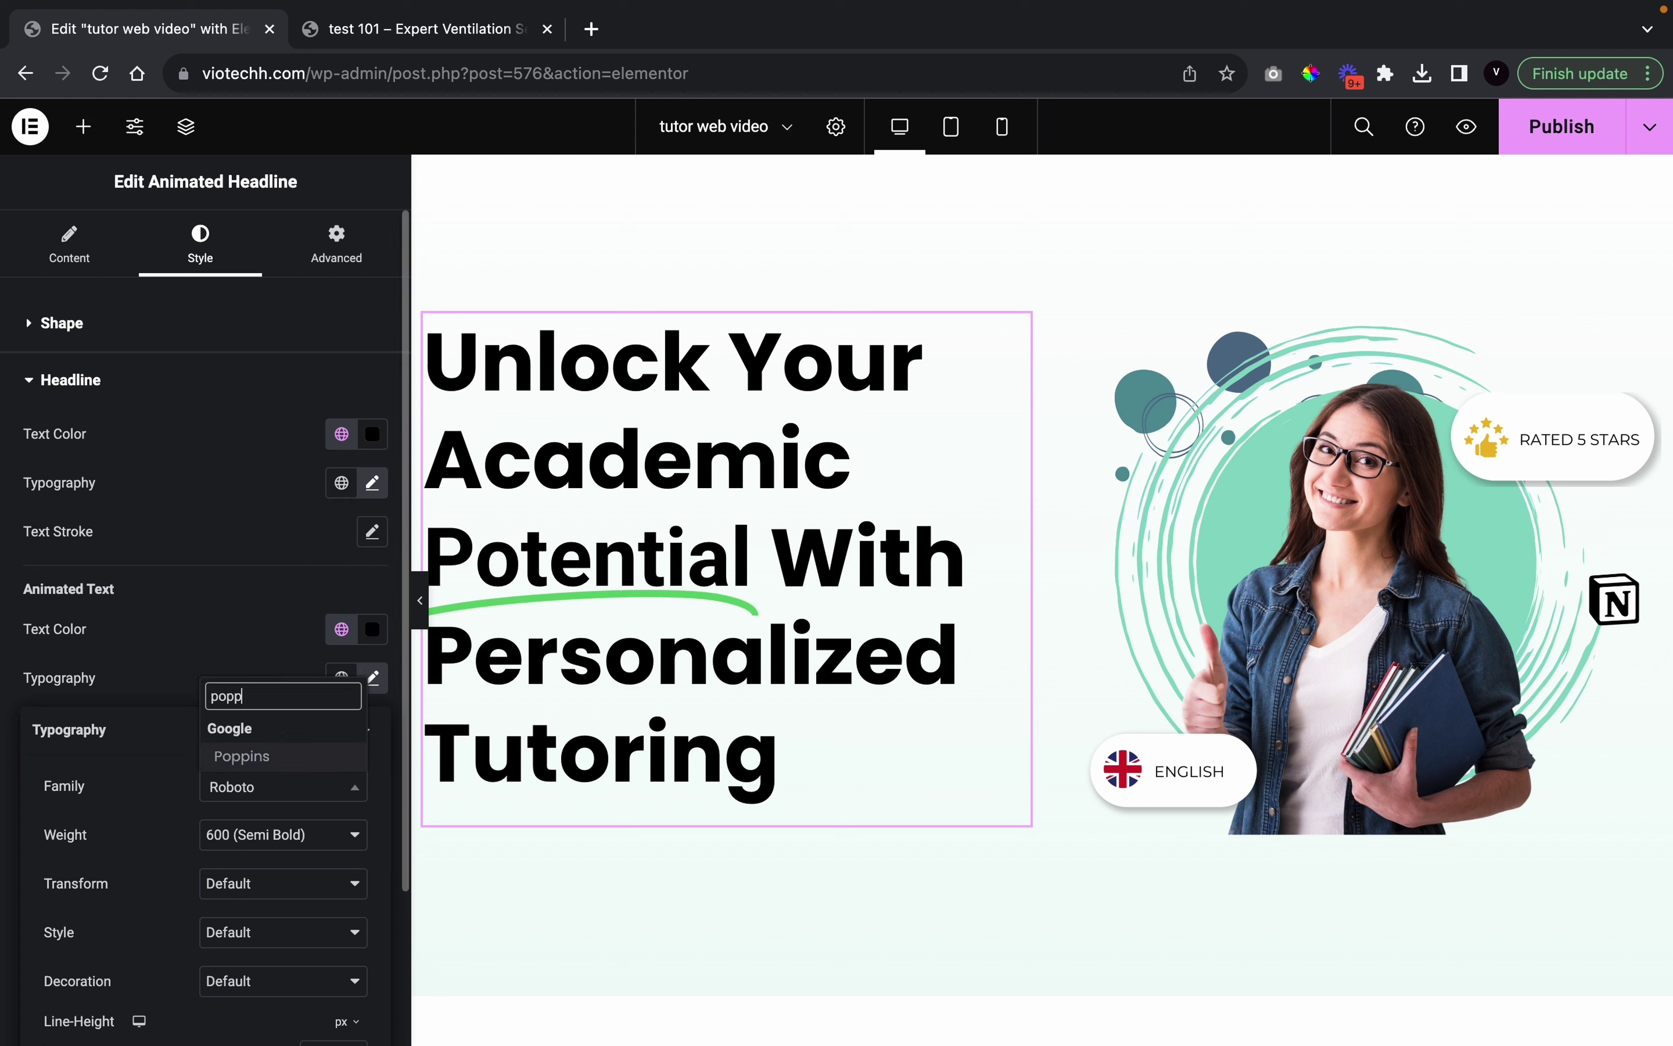
pyautogui.click(233, 755)
pyautogui.click(240, 835)
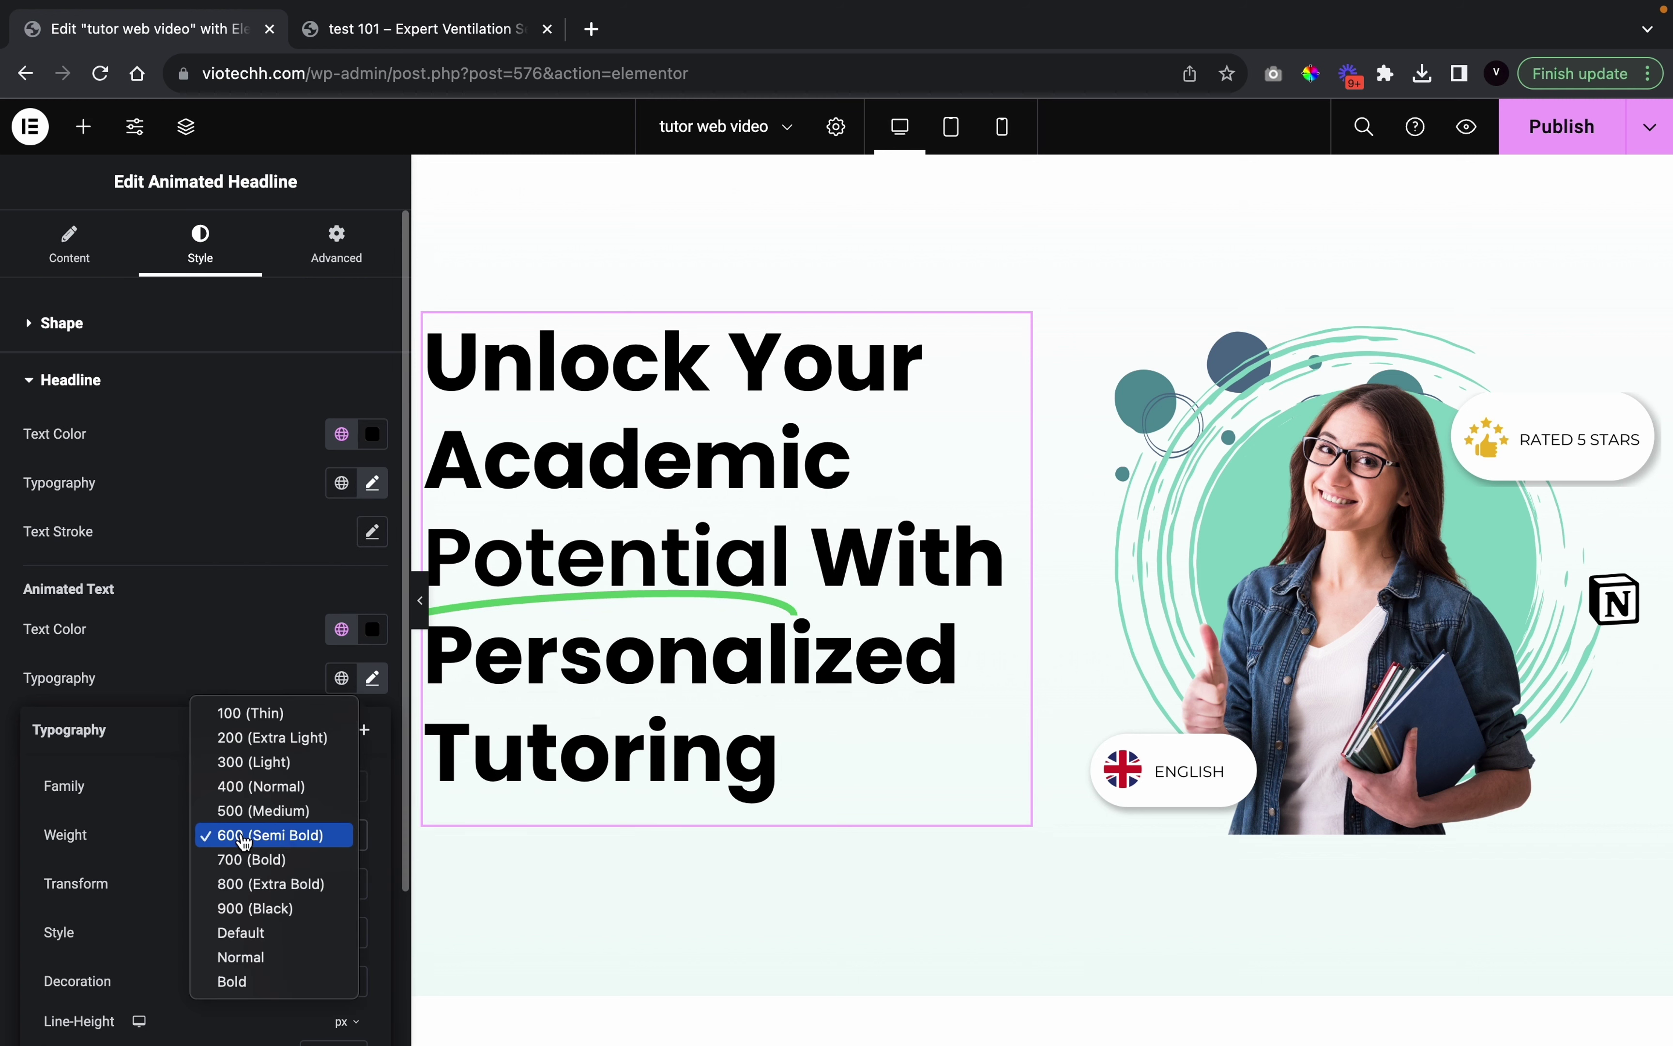
pyautogui.click(238, 862)
pyautogui.click(297, 656)
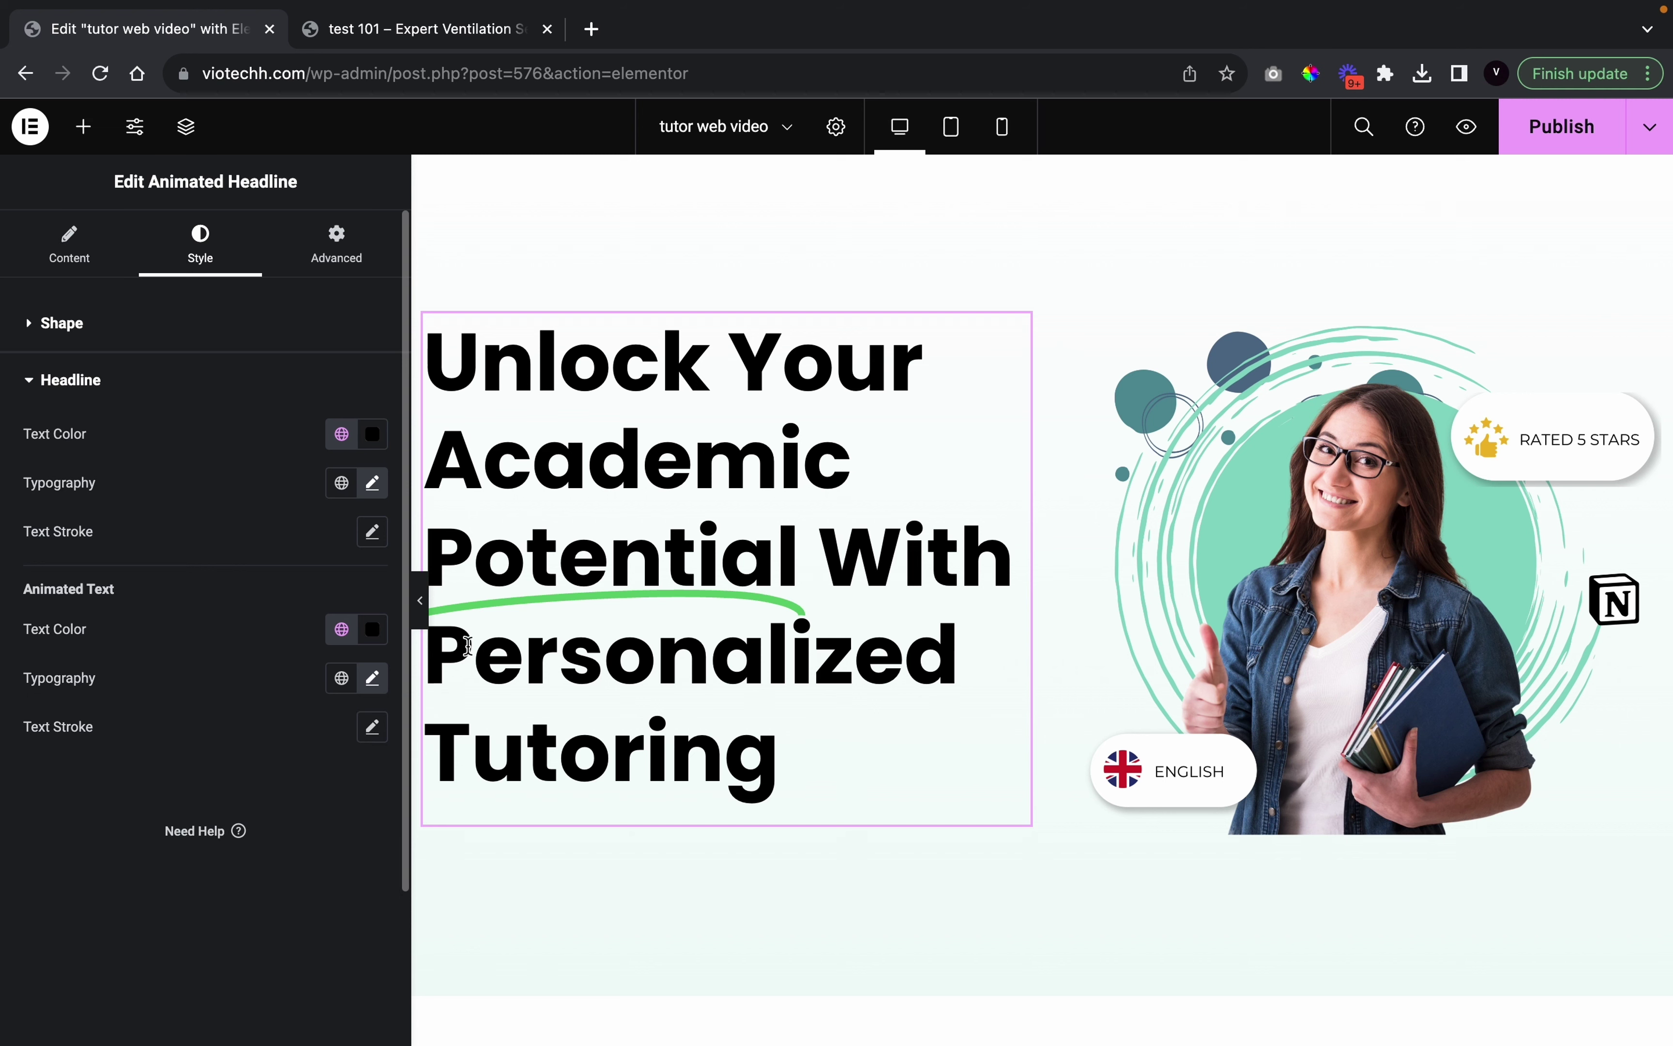
pyautogui.click(420, 600)
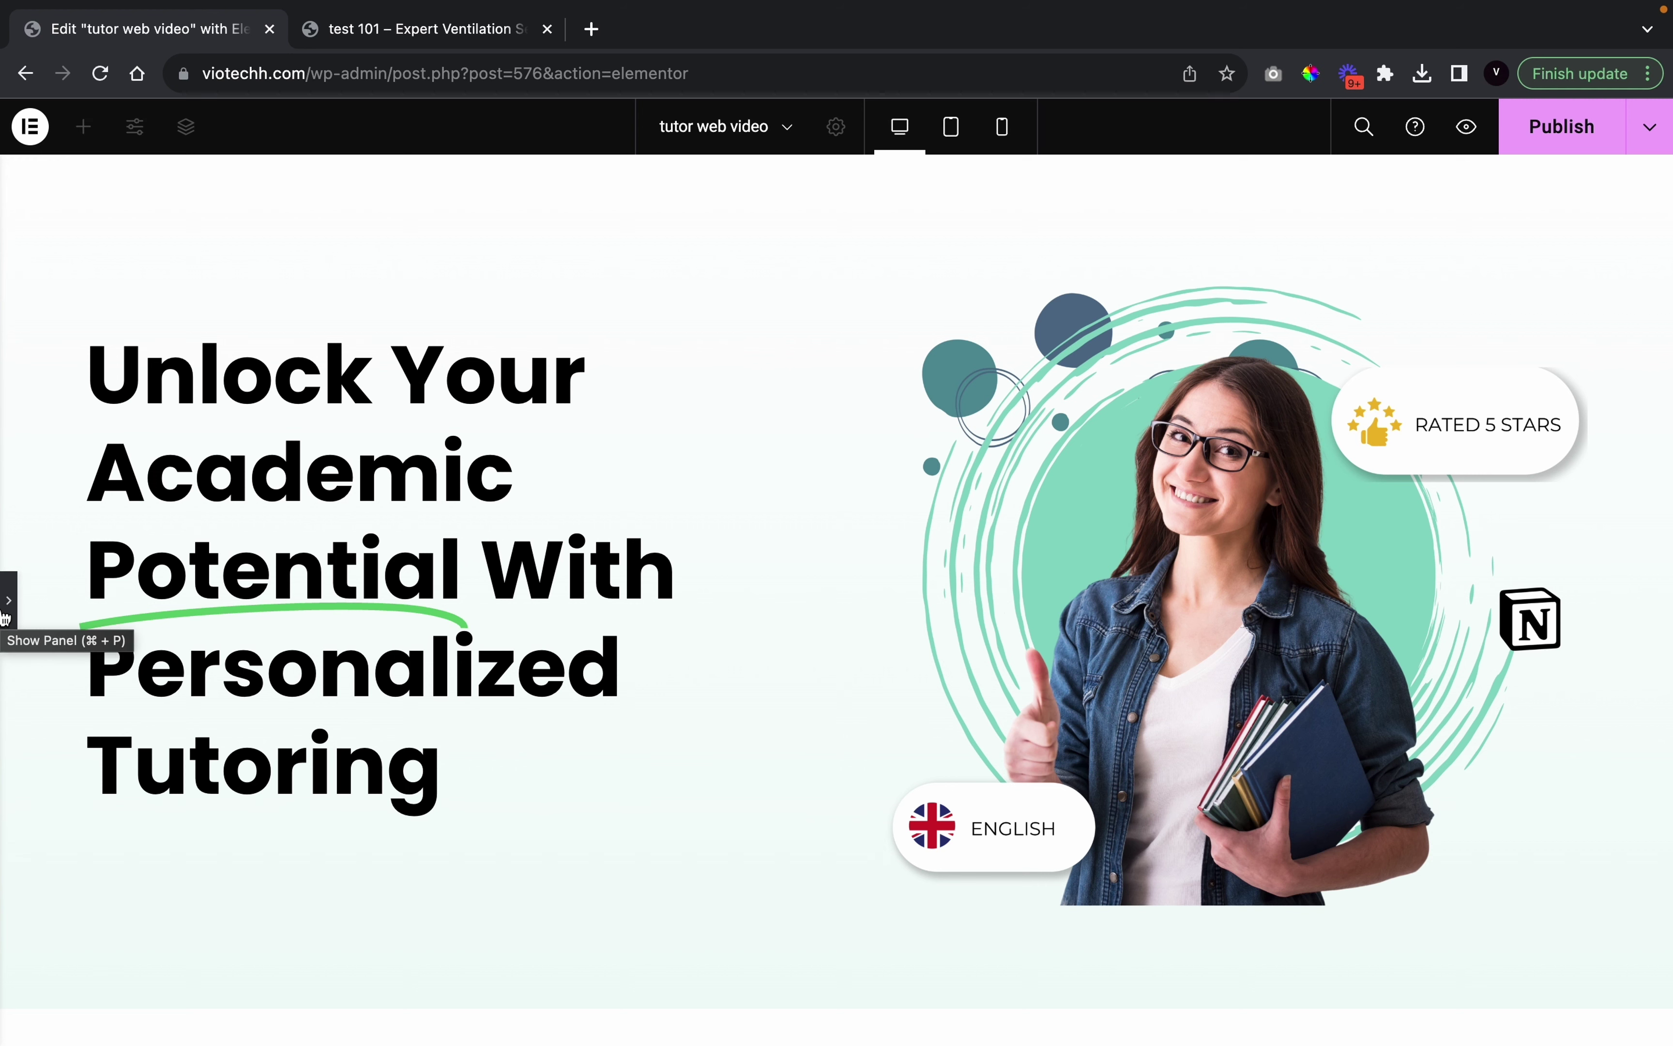
pyautogui.click(8, 599)
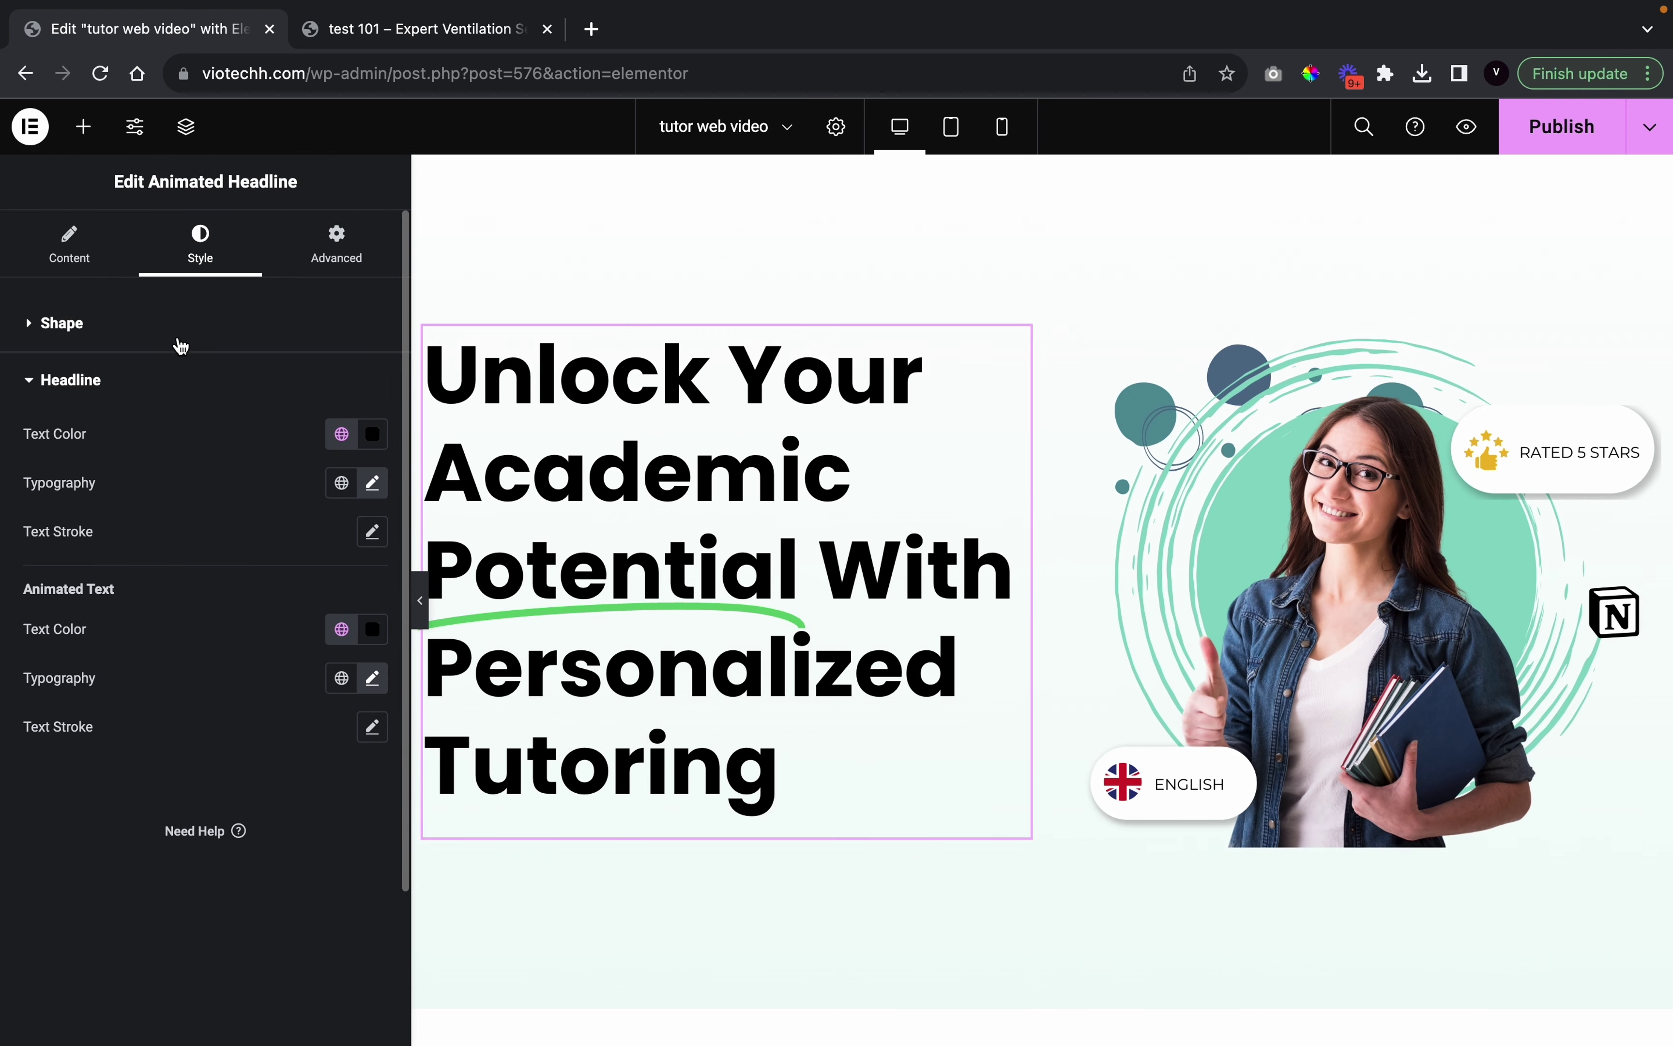
# Set the underline shape's color to the global color main 1 and its width to 12 px, and preview the result
pyautogui.click(174, 342)
pyautogui.click(341, 408)
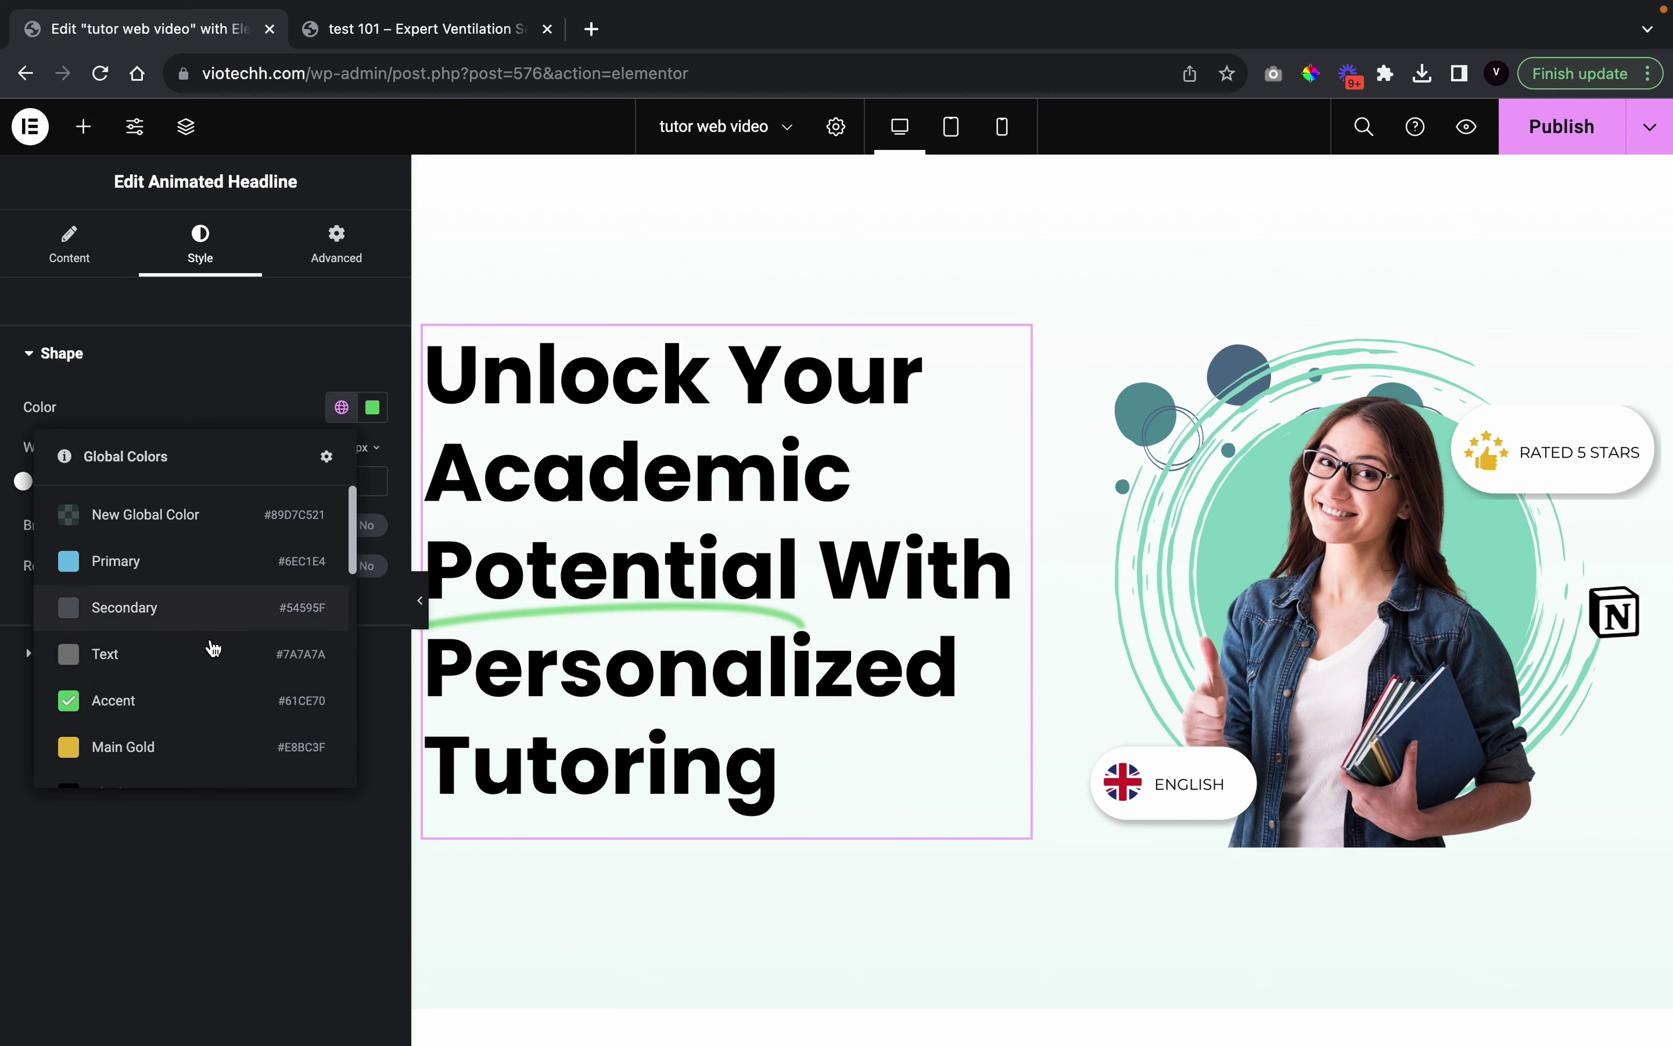
pyautogui.scroll(-5, 217, 759)
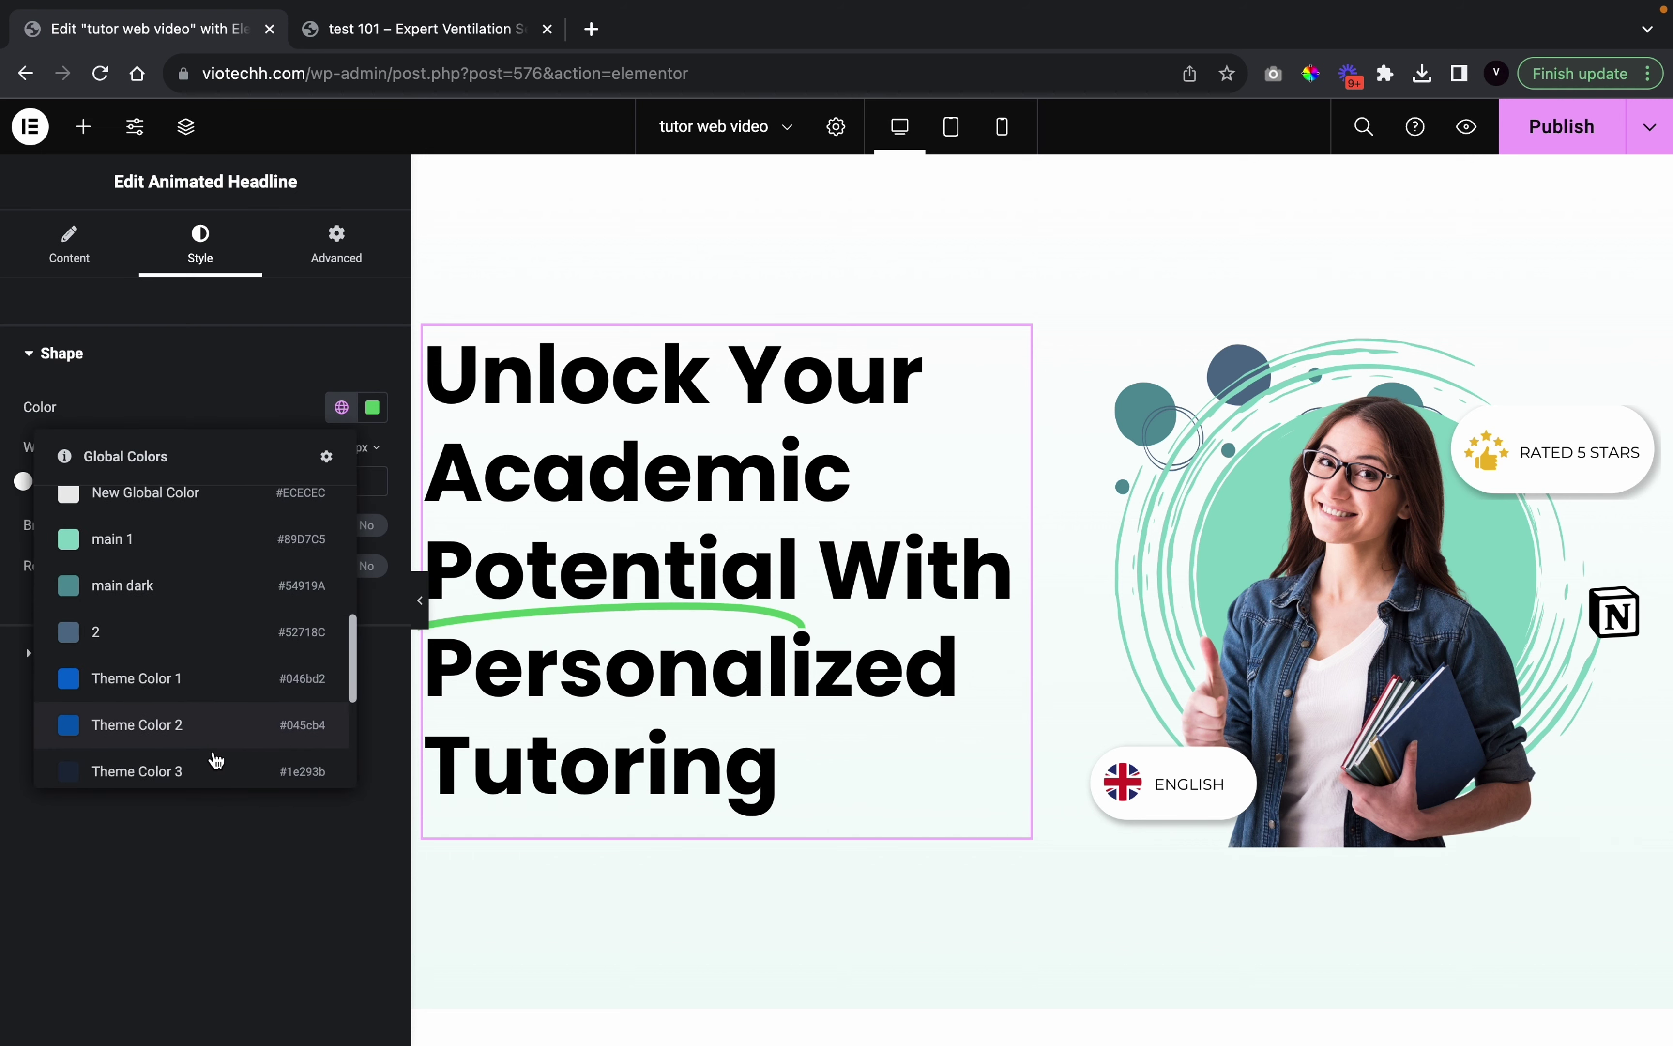
pyautogui.click(165, 550)
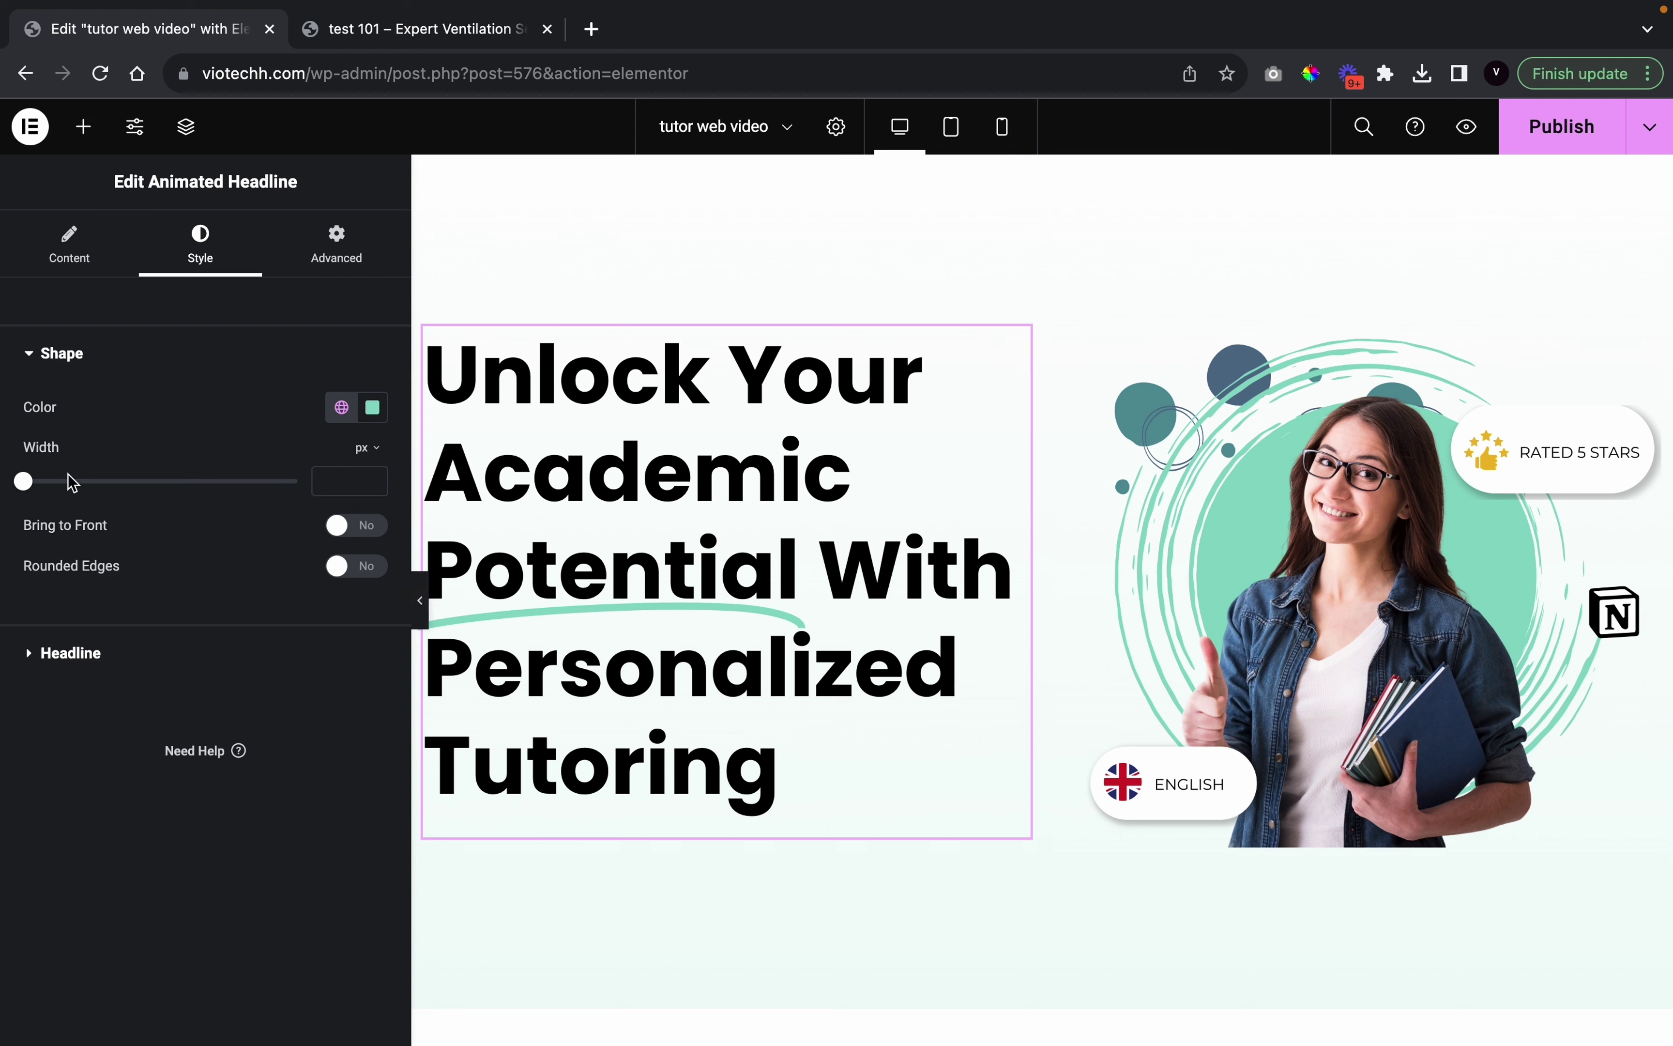
pyautogui.click(342, 477)
pyautogui.write('12')
pyautogui.click(421, 595)
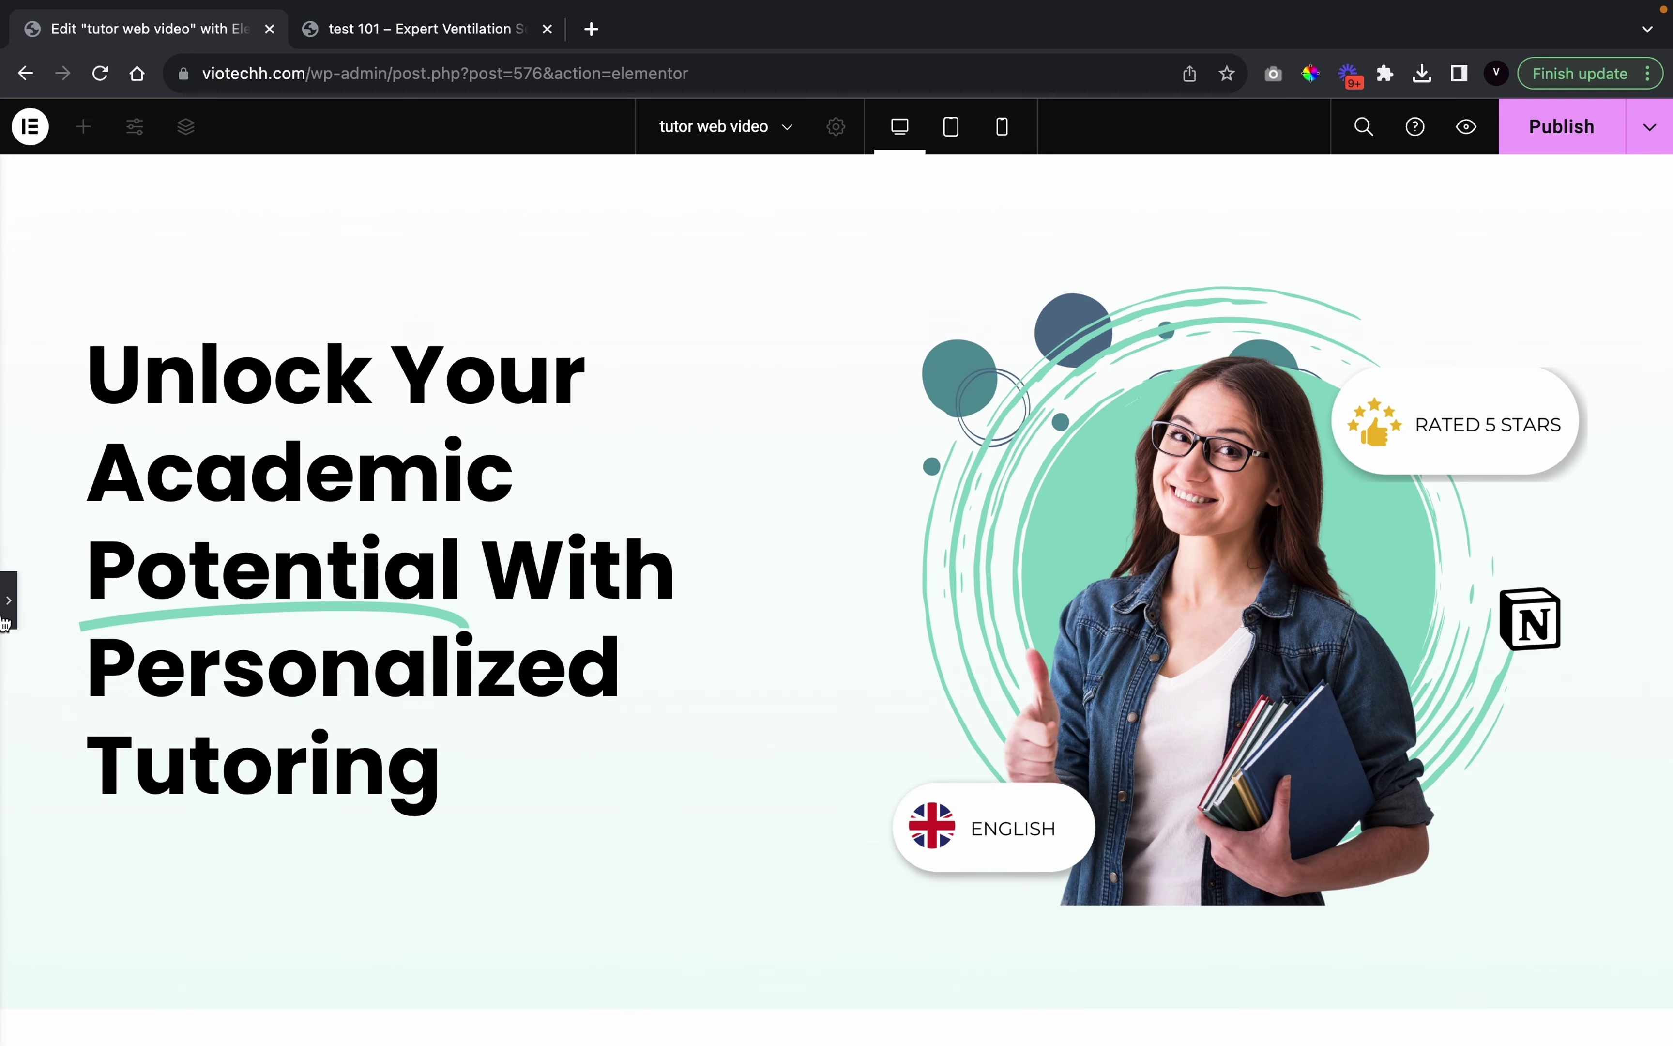
# Turn off the infinite loop for the animated headline and preview the hero at full width
pyautogui.click(5, 620)
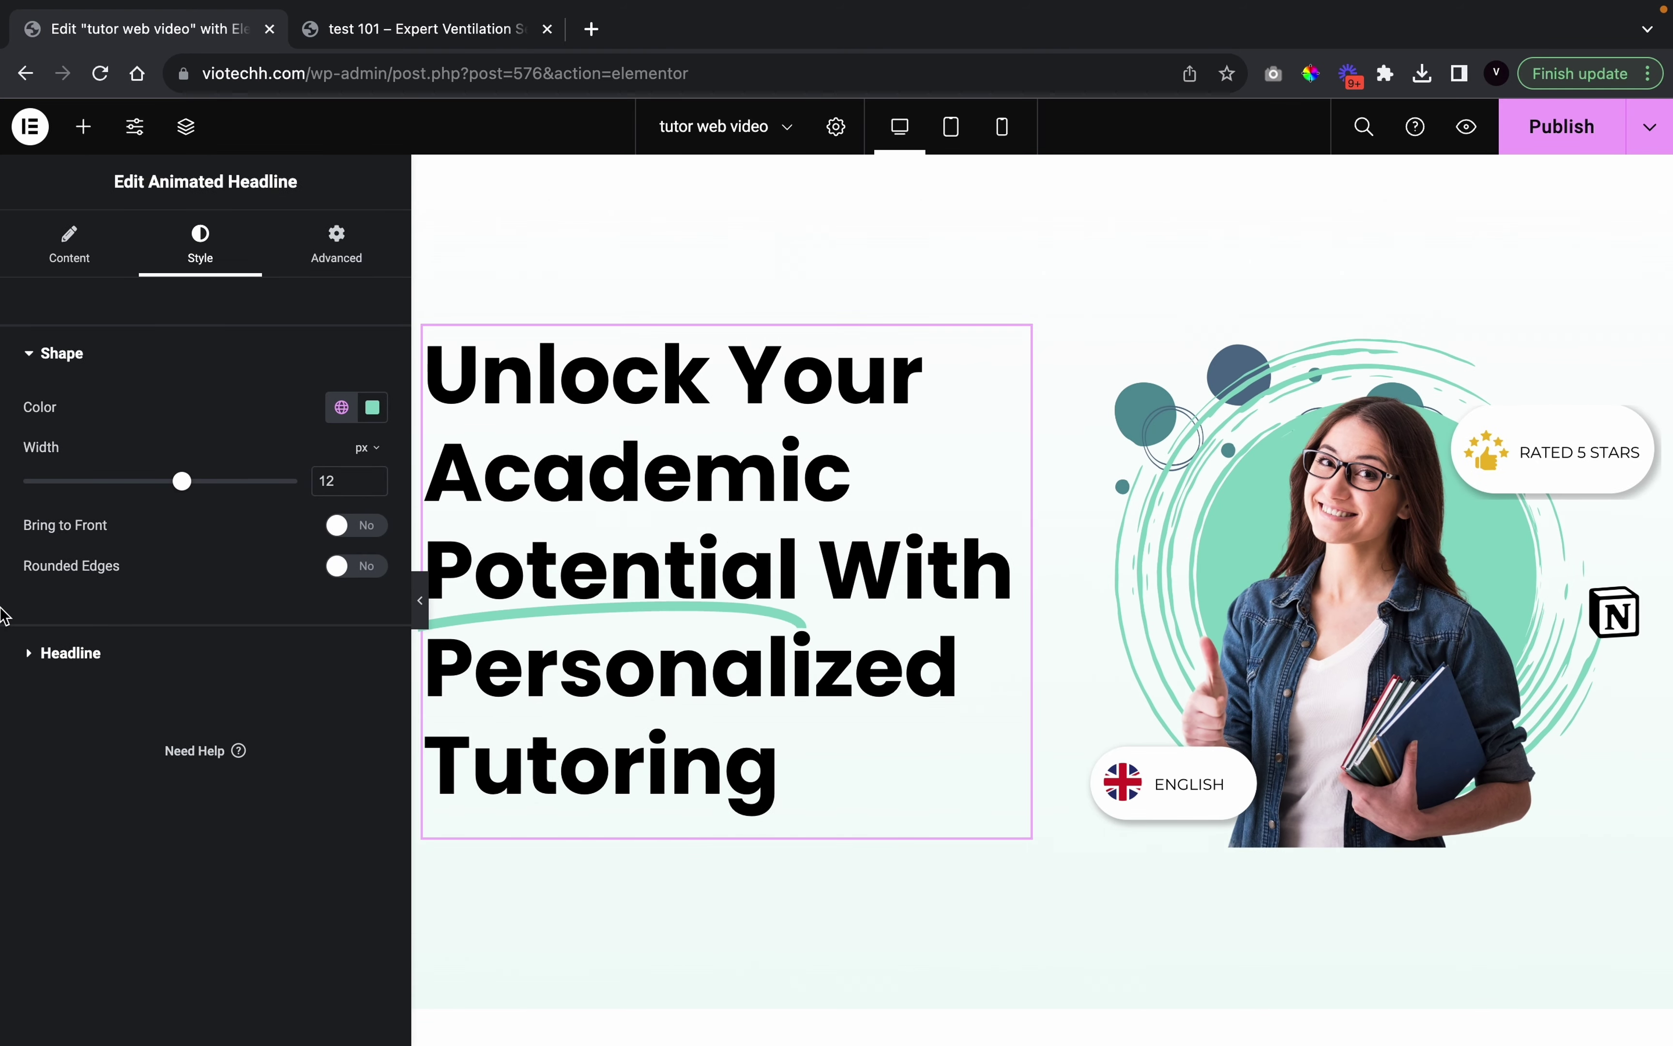
pyautogui.click(68, 246)
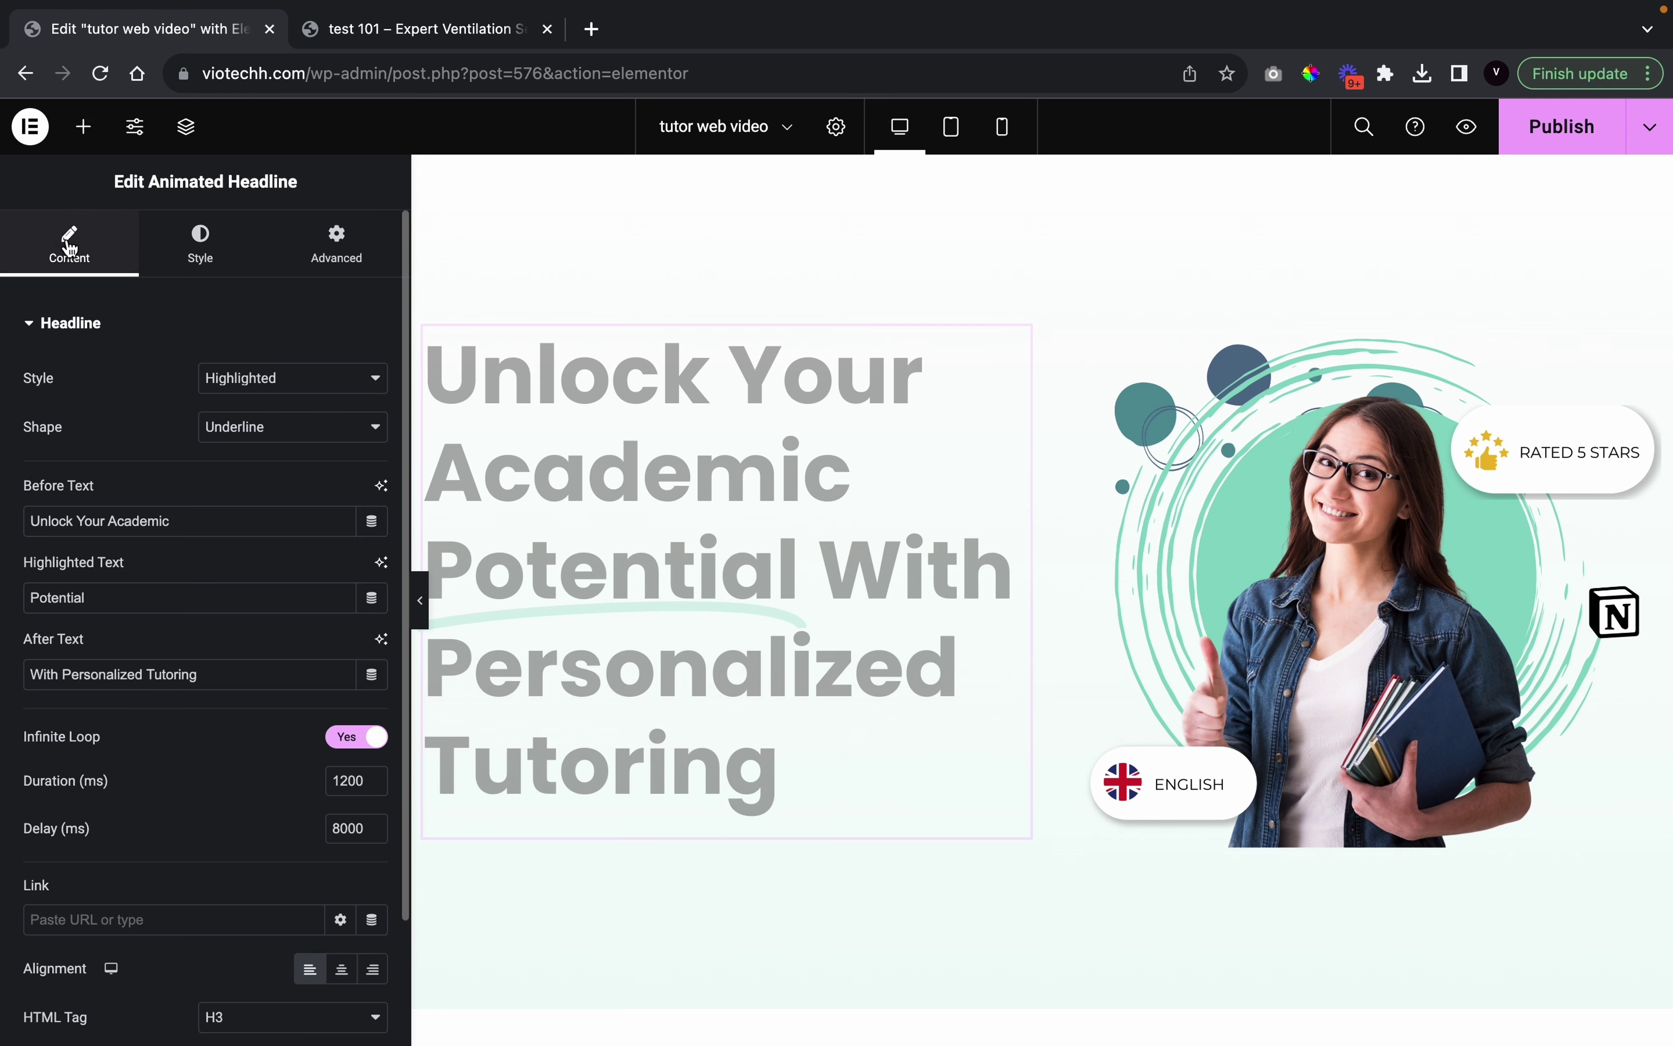
pyautogui.scroll(-2, 169, 668)
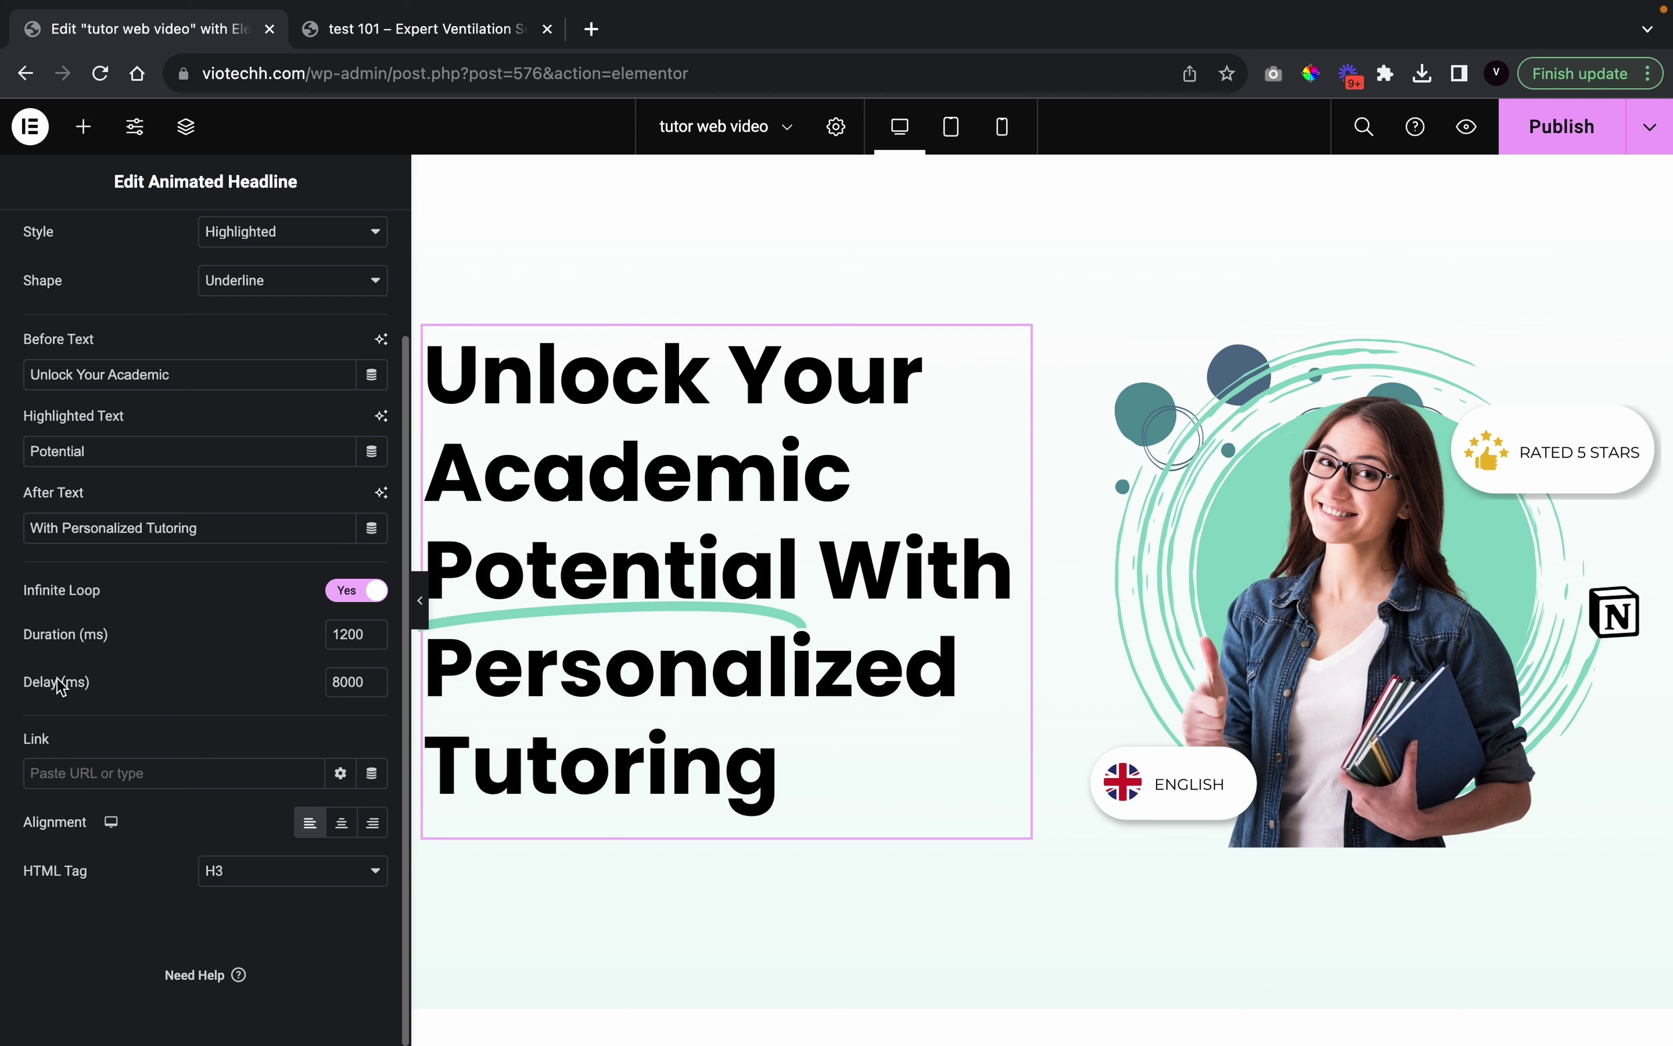
pyautogui.click(379, 602)
pyautogui.click(419, 600)
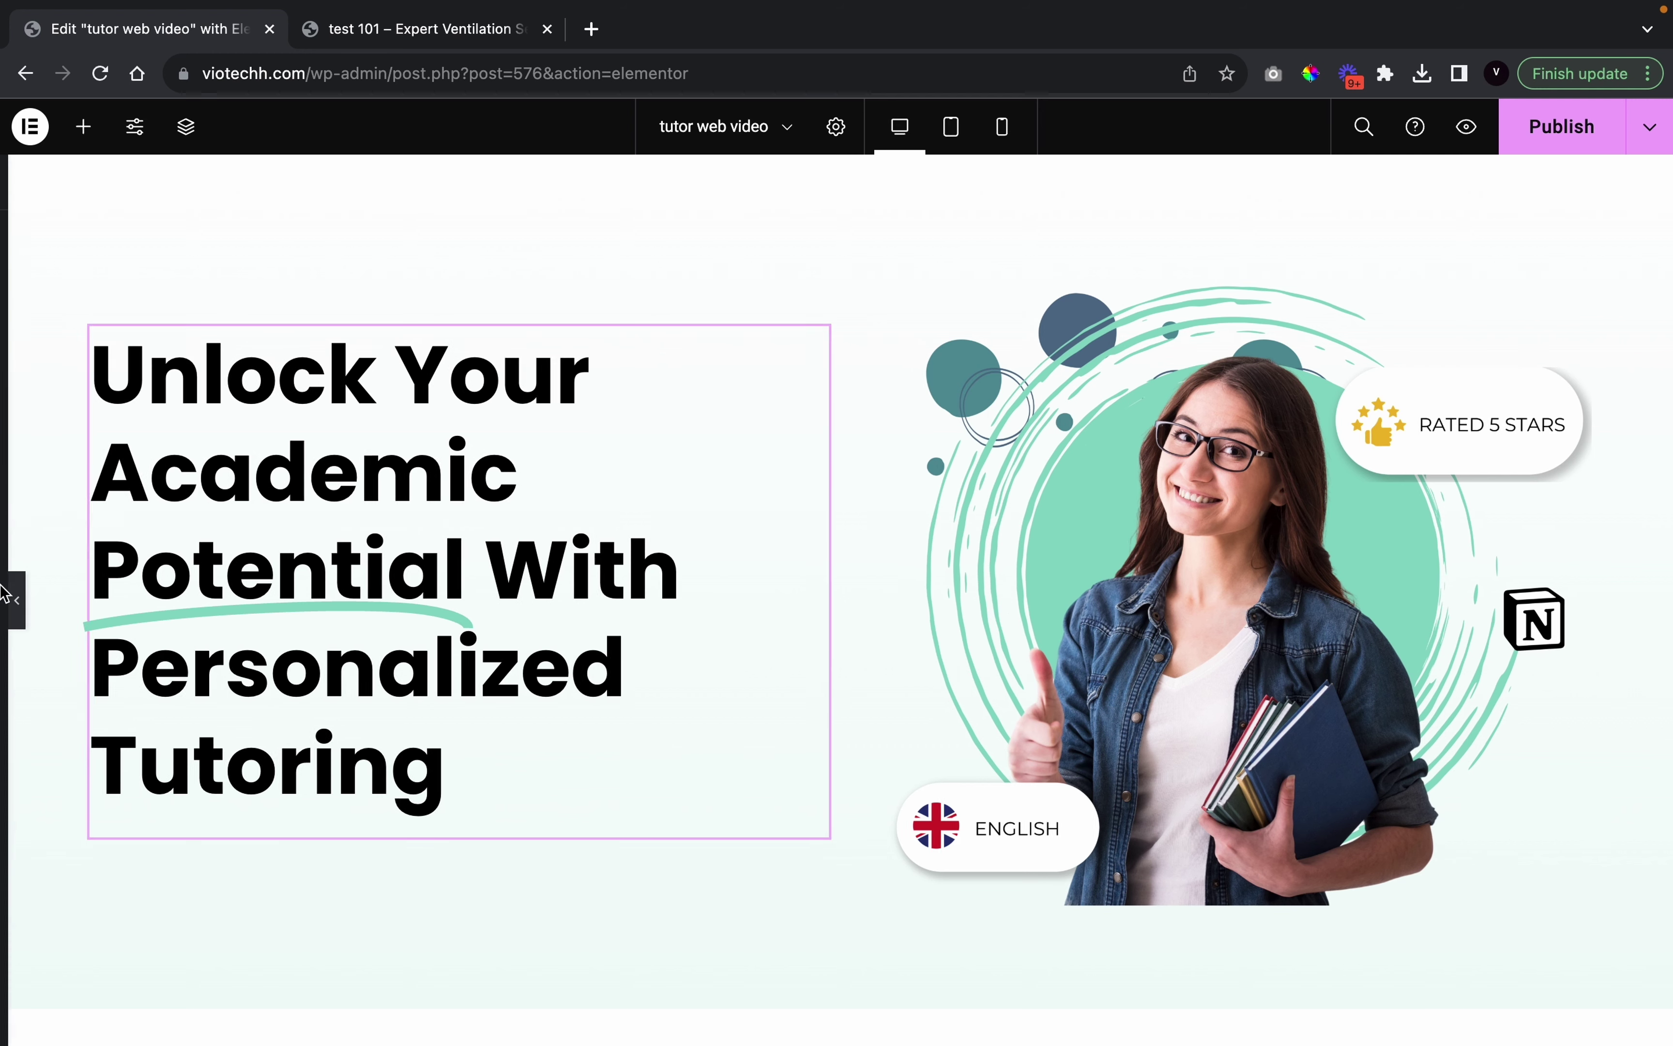
pyautogui.click(7, 598)
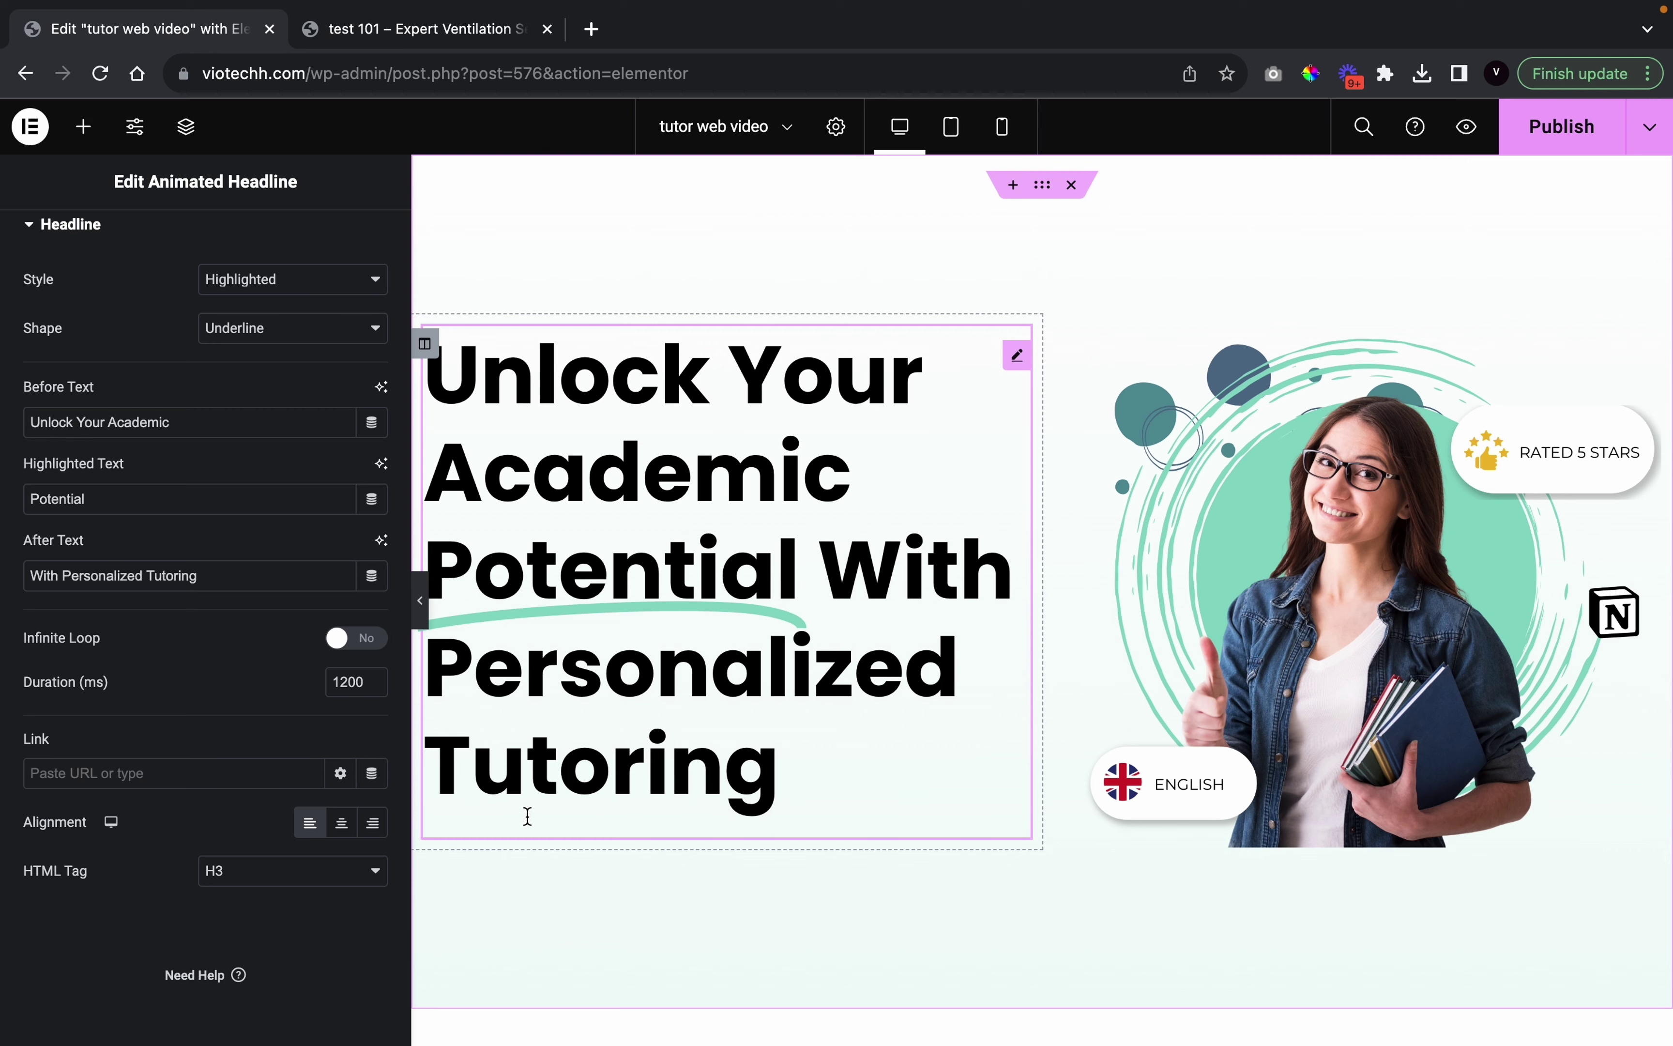
# Add a Text Editor widget below the headline and replace its placeholder text with the hero paragraph copied from the test 101 page
pyautogui.click(83, 126)
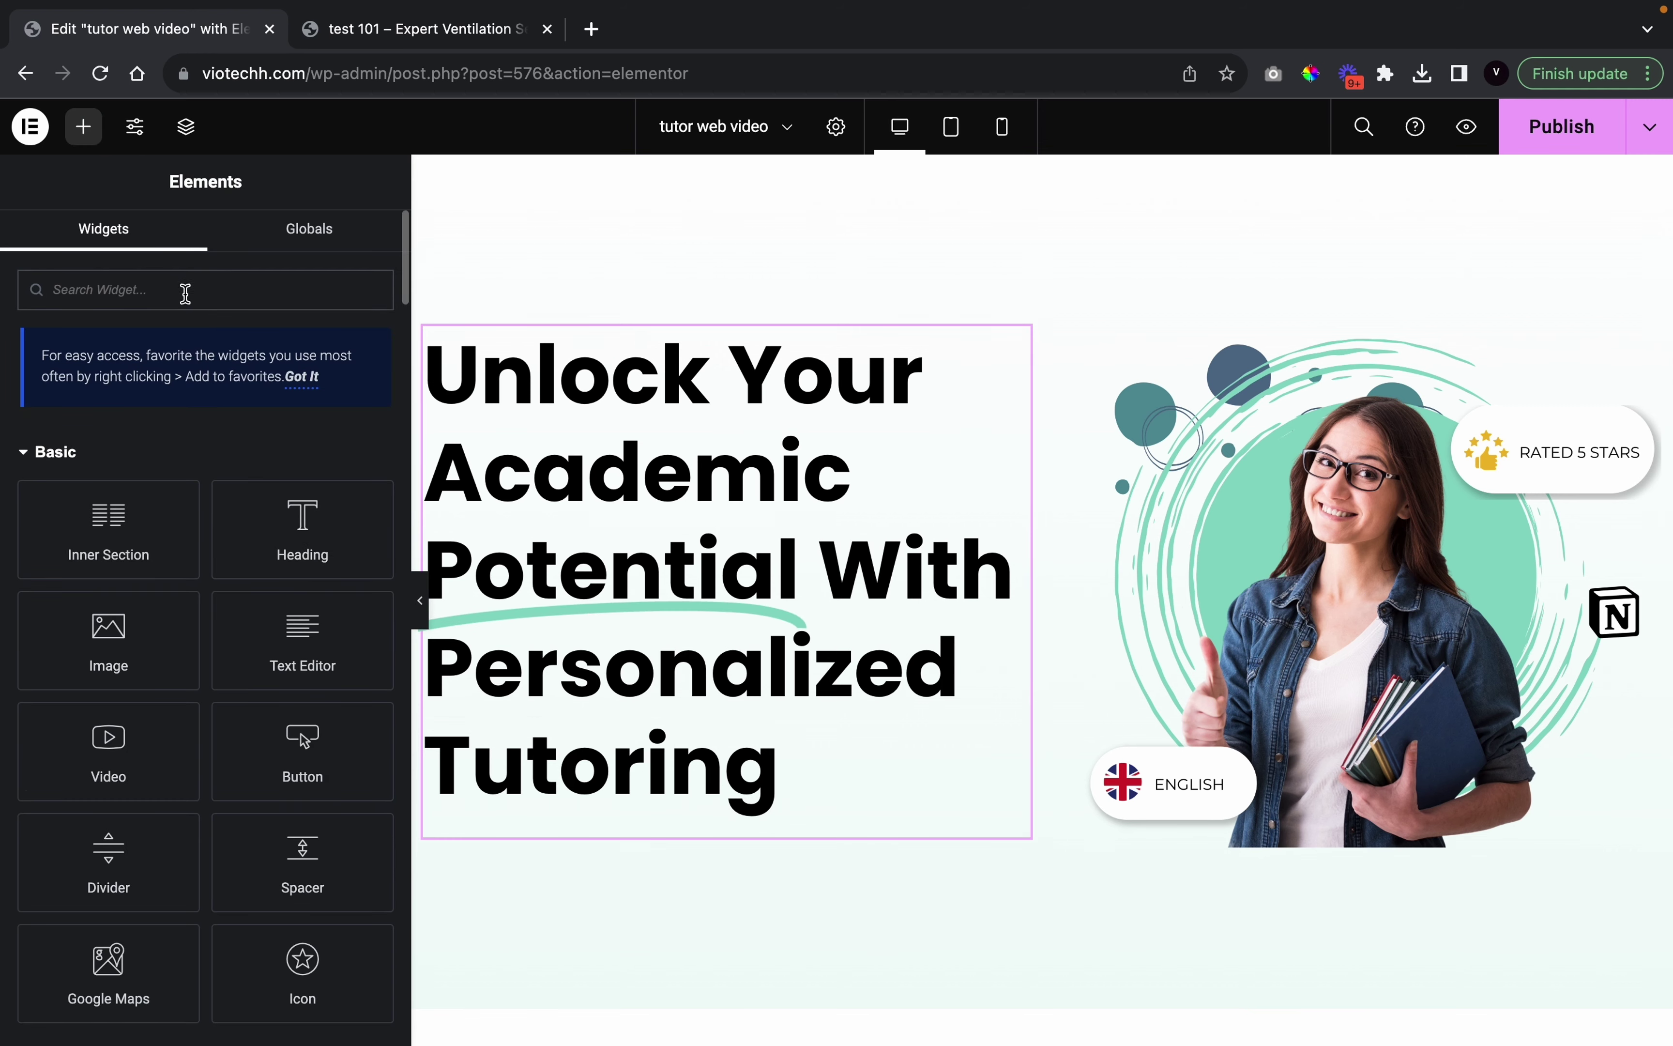
pyautogui.moveTo(302, 626); pyautogui.dragTo(635, 826)
pyautogui.click(449, 31)
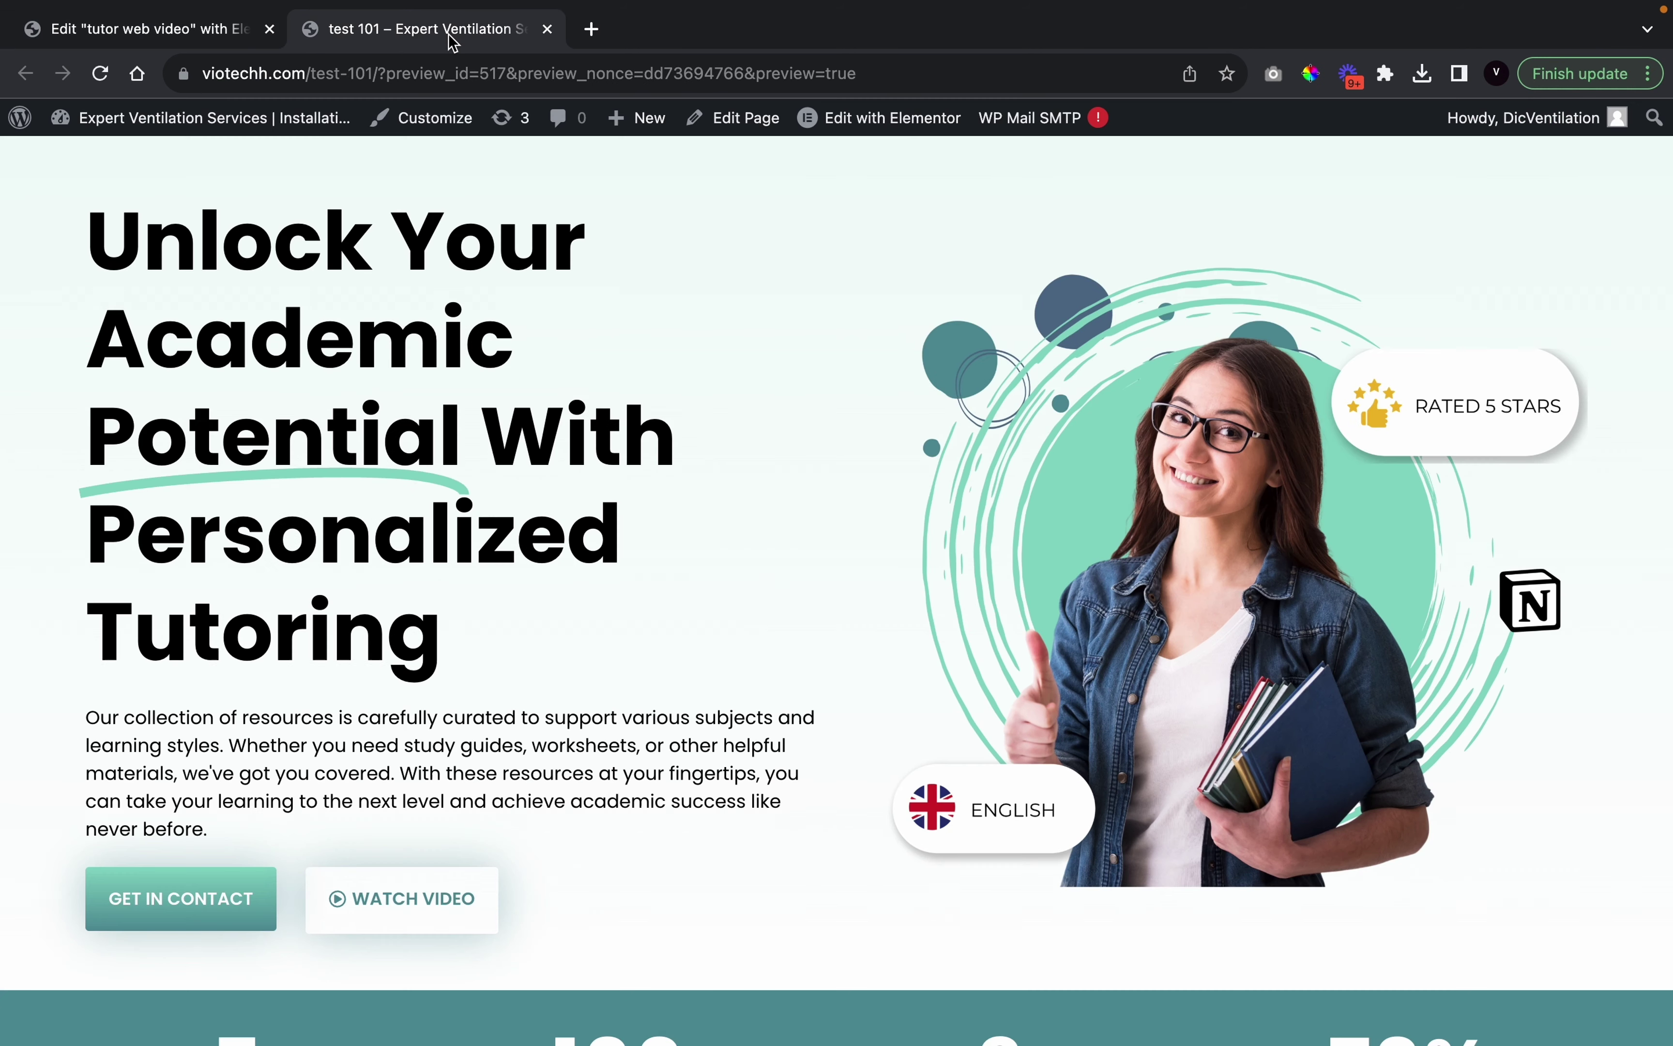
pyautogui.moveTo(781, 805); pyautogui.dragTo(126, 712)
pyautogui.click(234, 834)
pyautogui.moveTo(217, 850); pyautogui.dragTo(61, 698)
pyautogui.hotkey('ctrl', 'c')
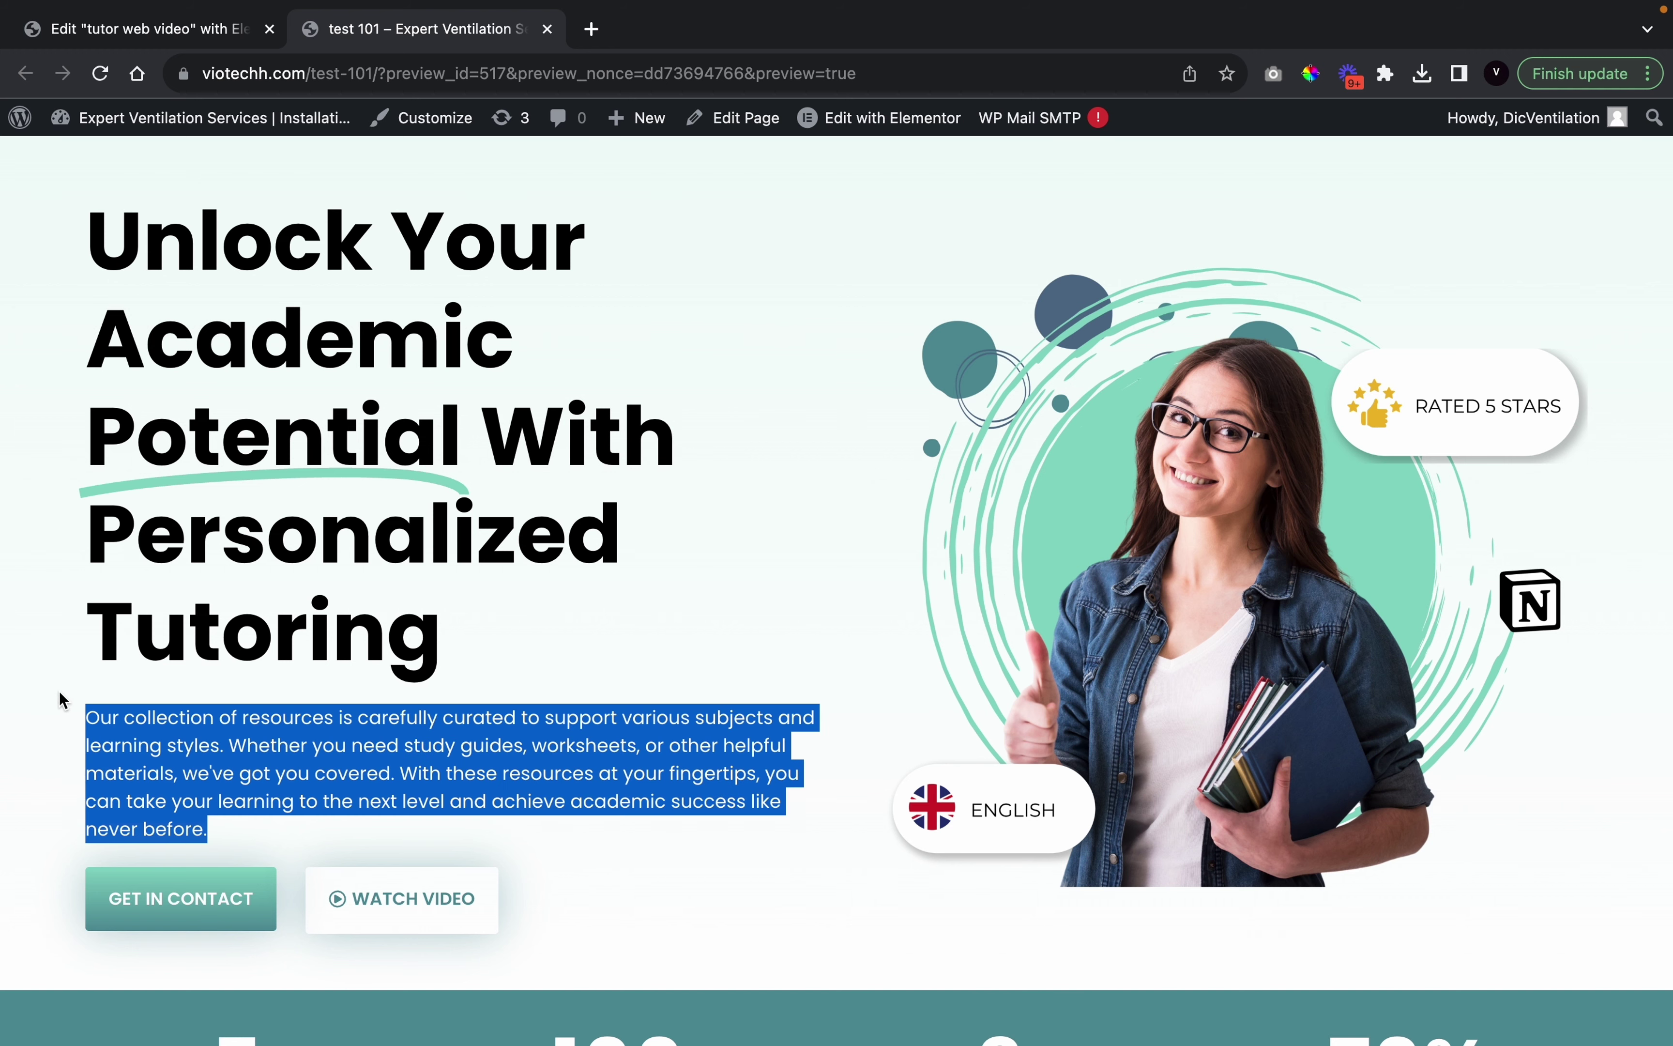
pyautogui.click(217, 31)
pyautogui.moveTo(307, 657); pyautogui.dragTo(46, 536)
pyautogui.hotkey('ctrl', 'v')
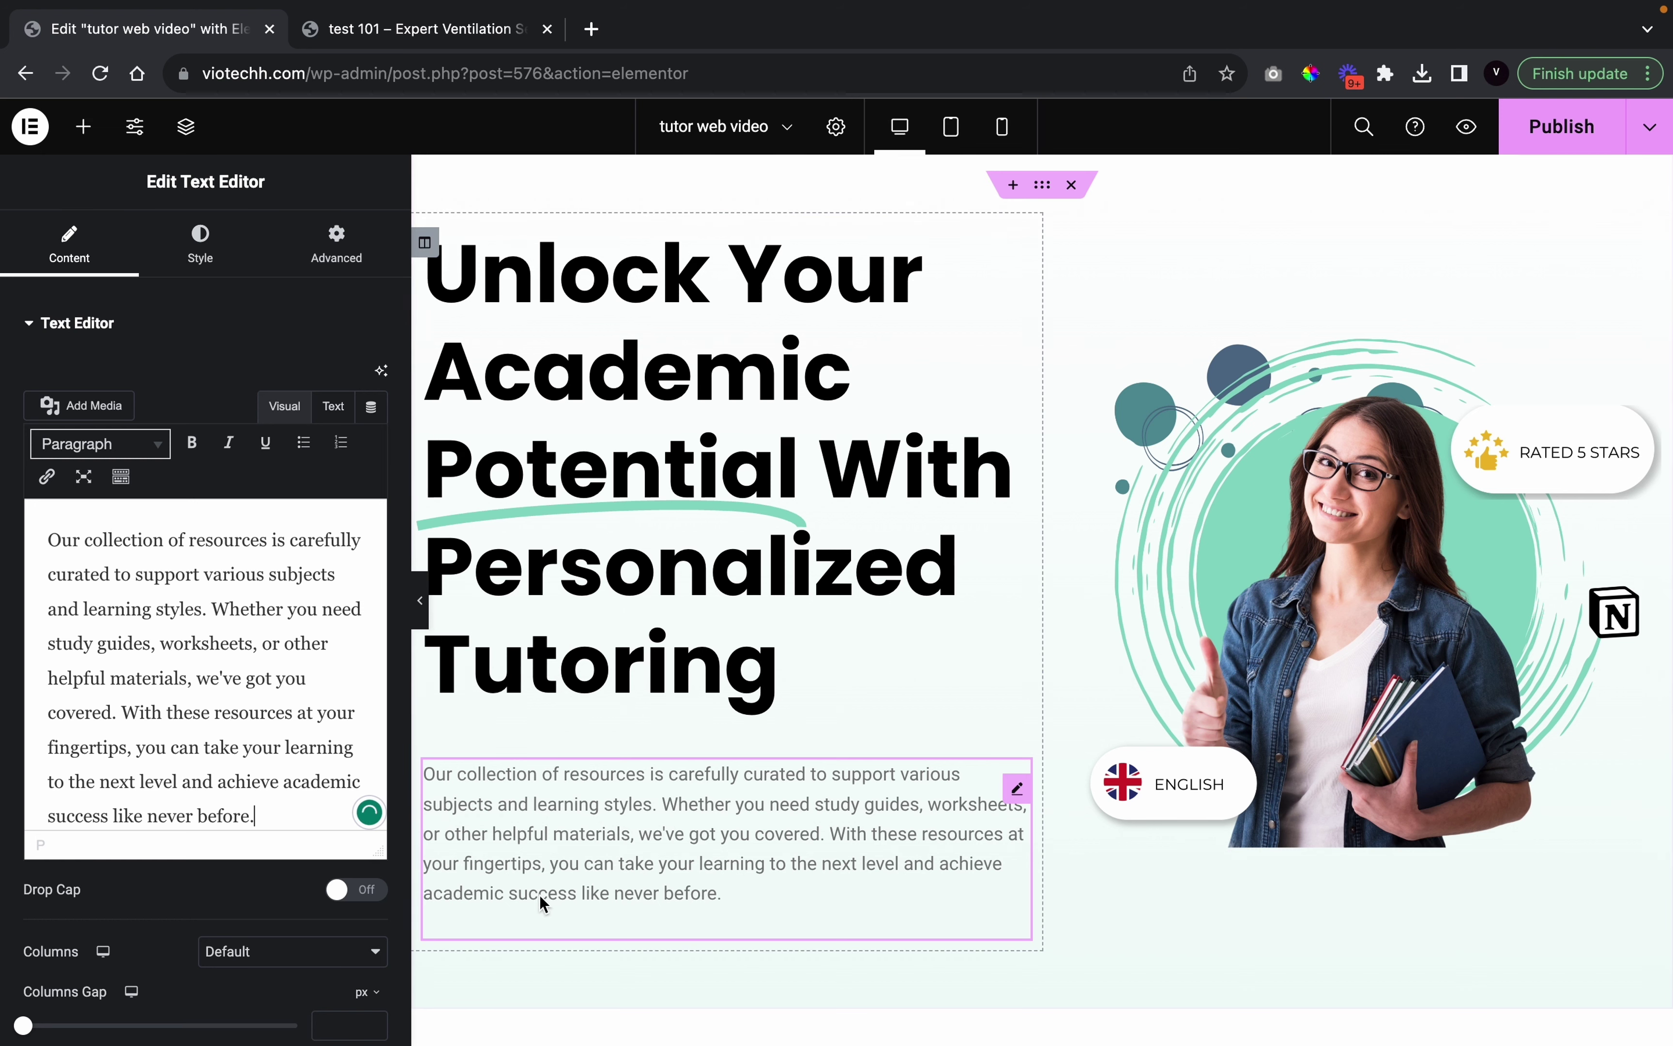
# Set the hero paragraph's text color to the global color Black
pyautogui.scroll(-3, 263, 882)
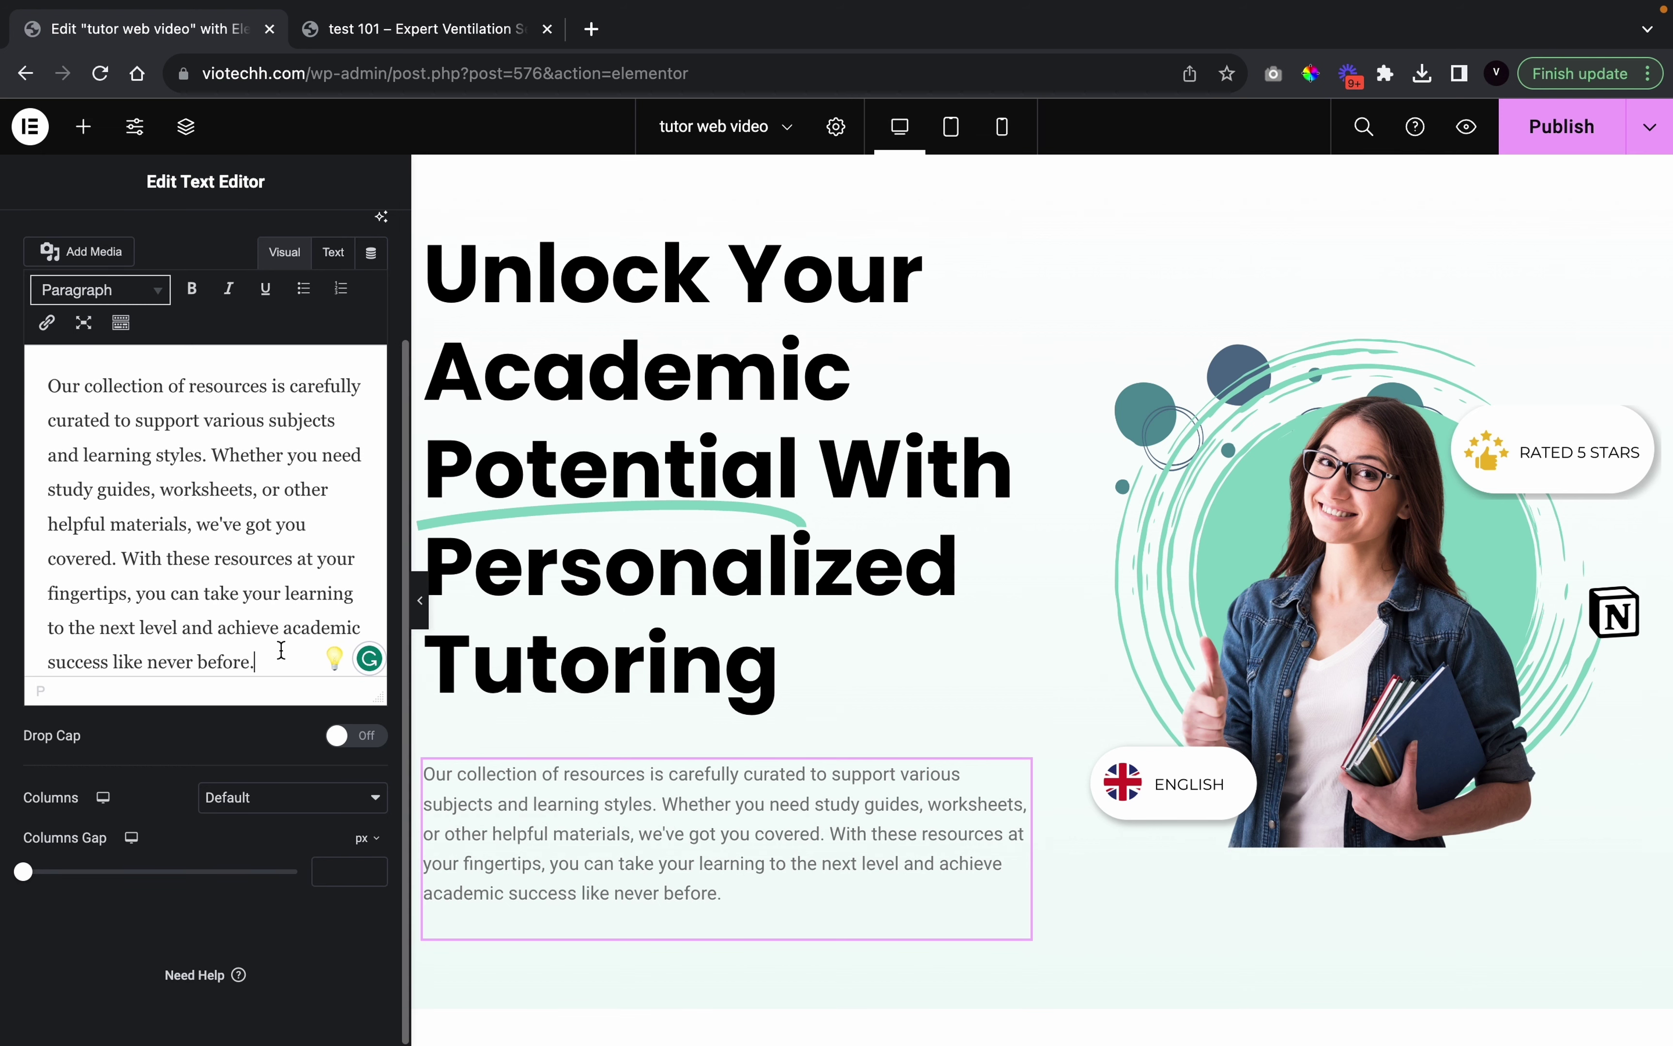
pyautogui.scroll(3, 273, 353)
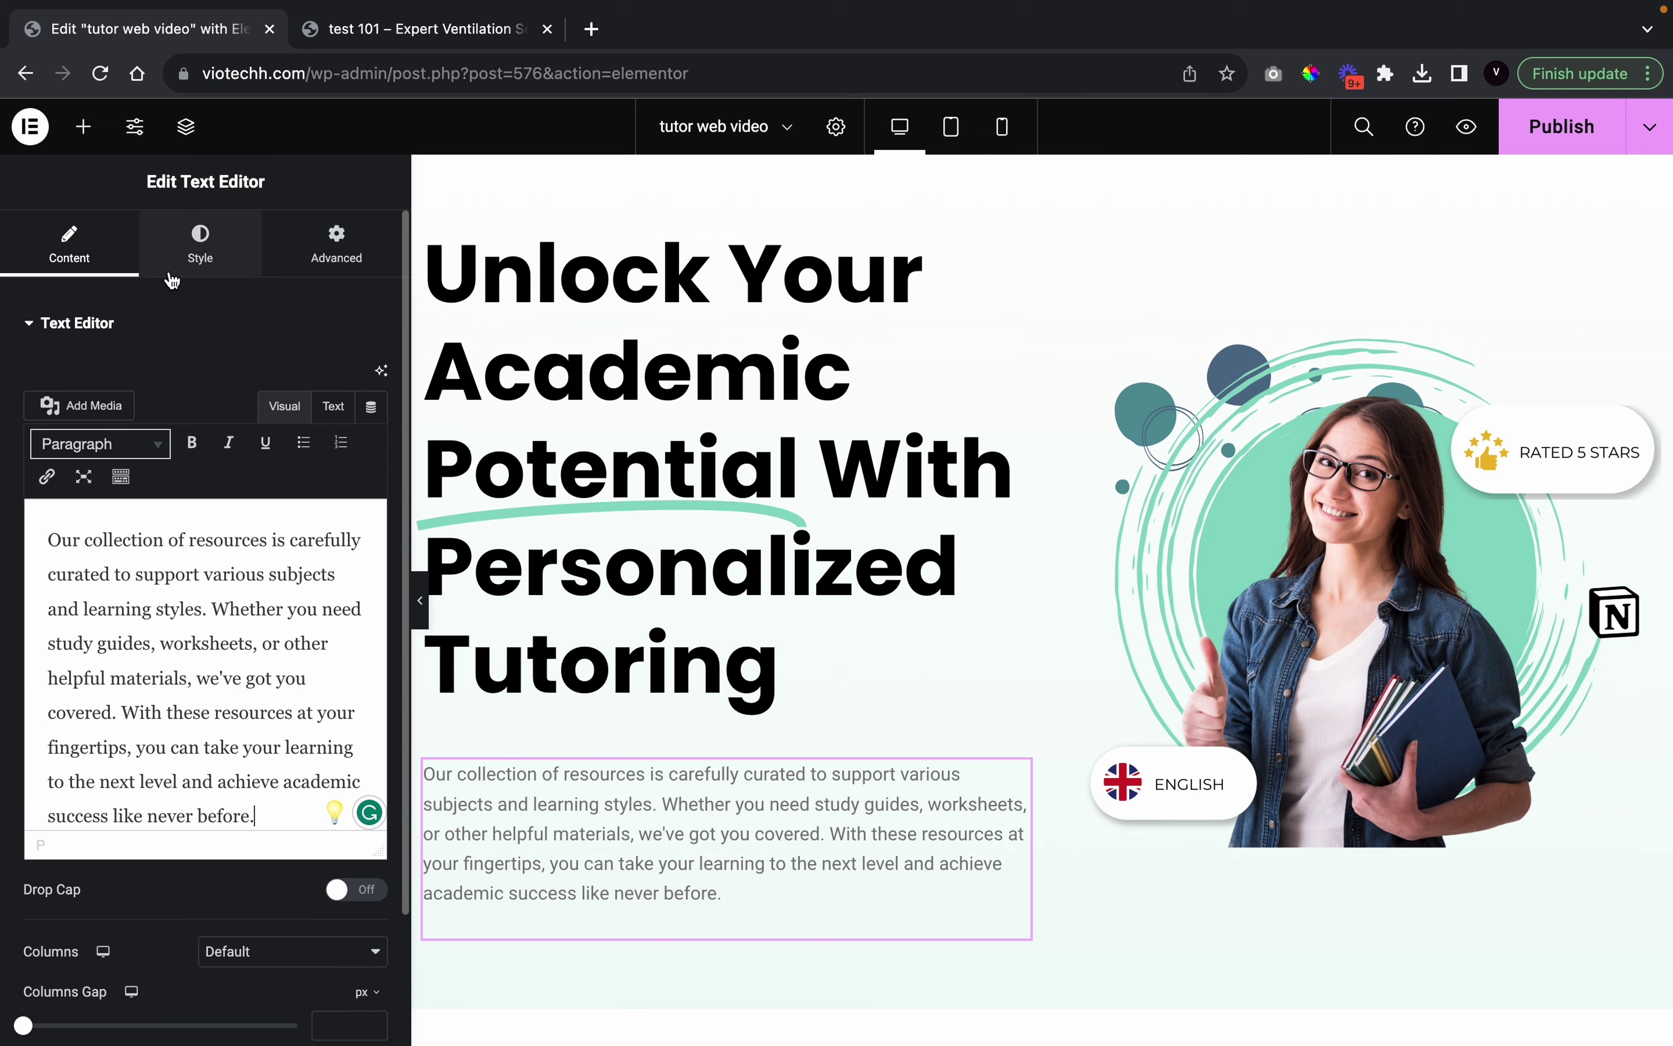
pyautogui.click(196, 267)
pyautogui.click(332, 433)
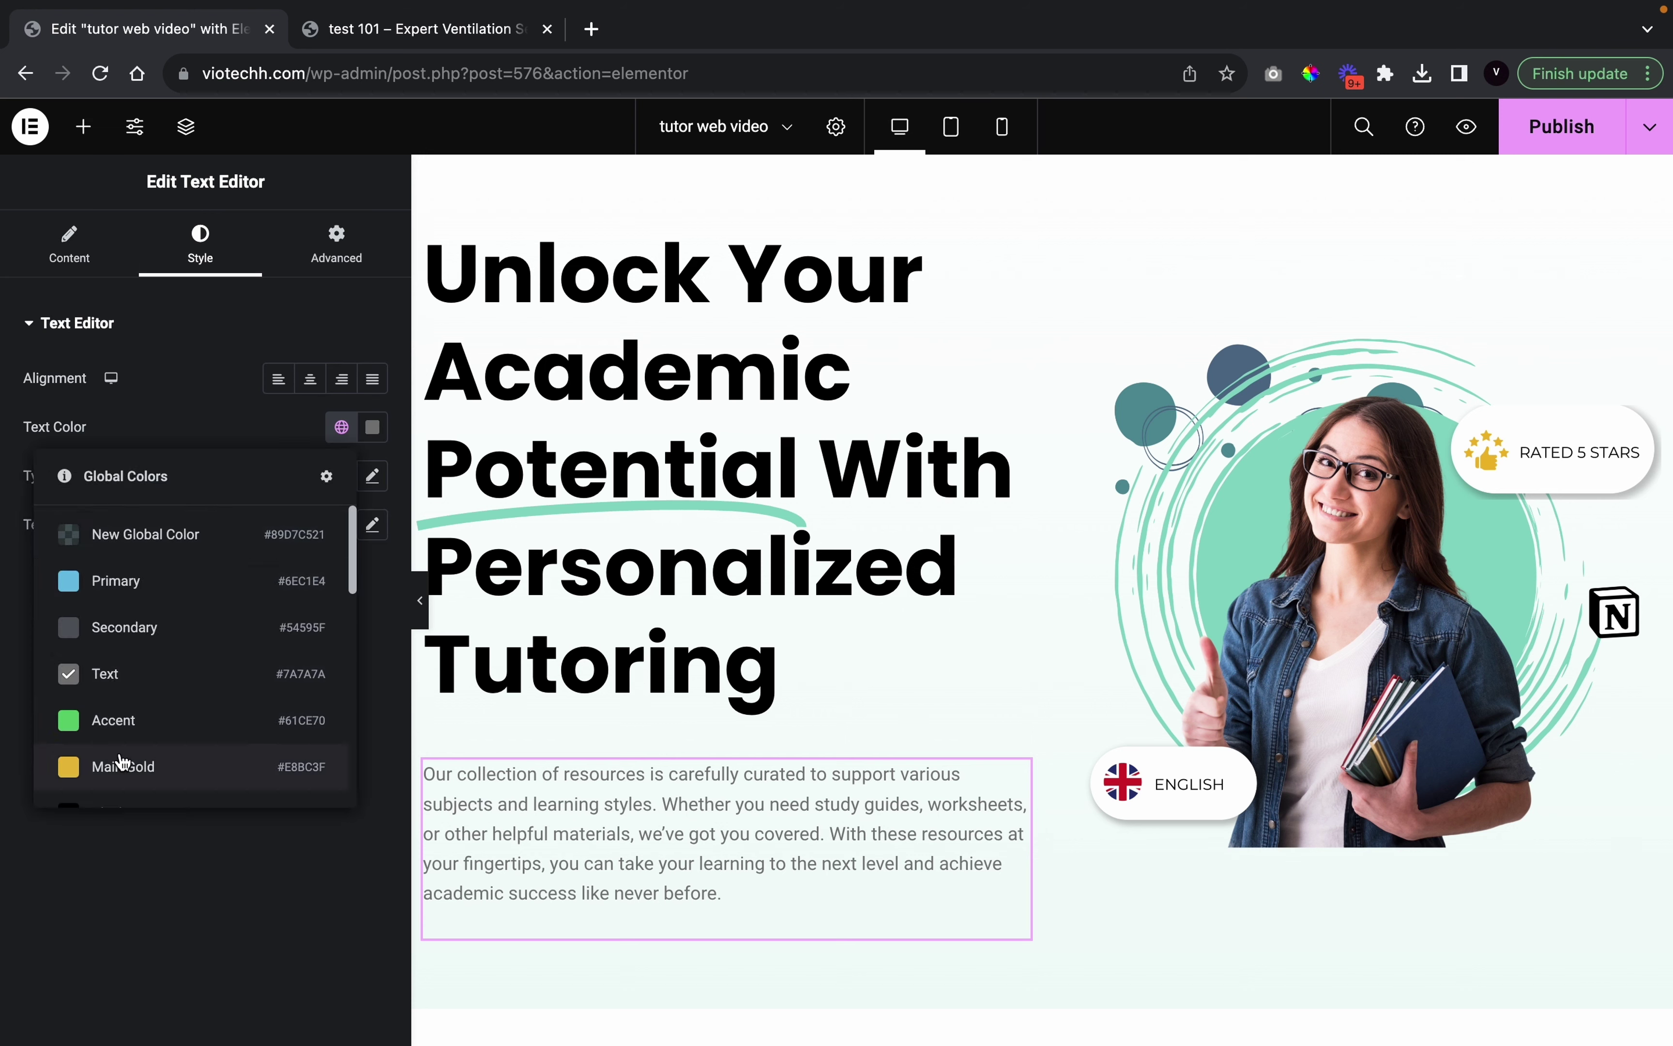
pyautogui.scroll(-2, 127, 740)
pyautogui.click(139, 692)
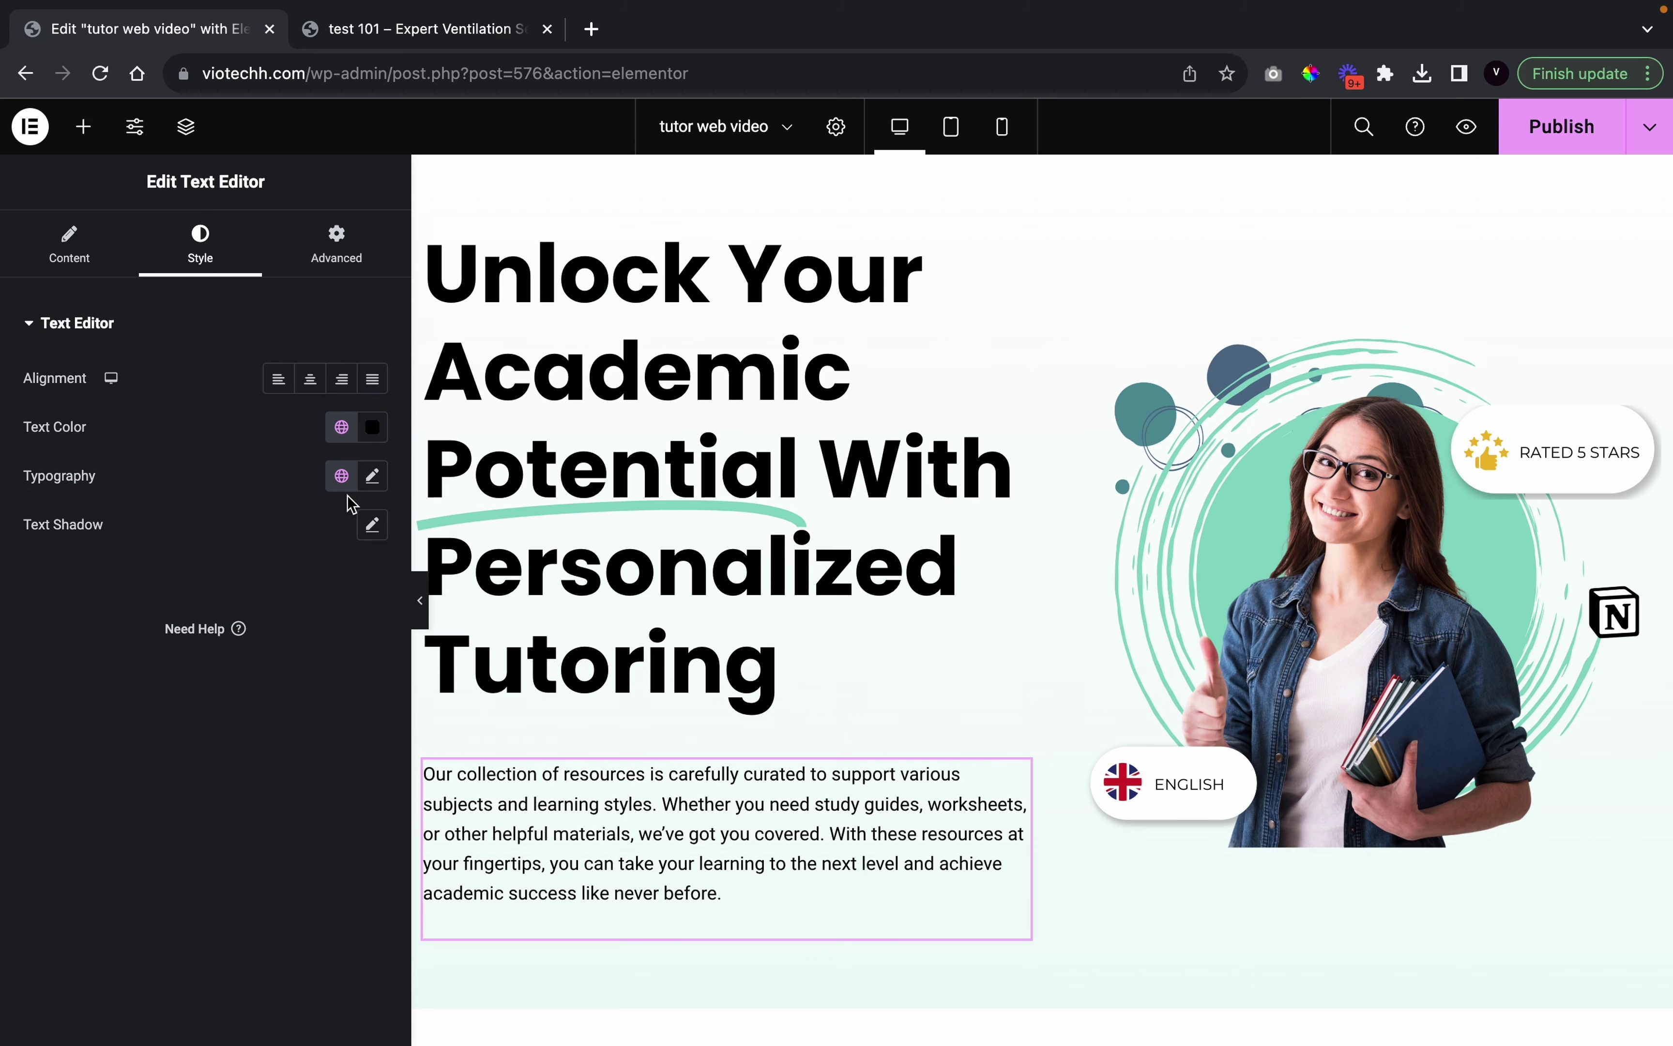
# Set the hero paragraph's typography to Poppins at 15 px and preview it at full width
pyautogui.click(372, 477)
pyautogui.click(291, 596)
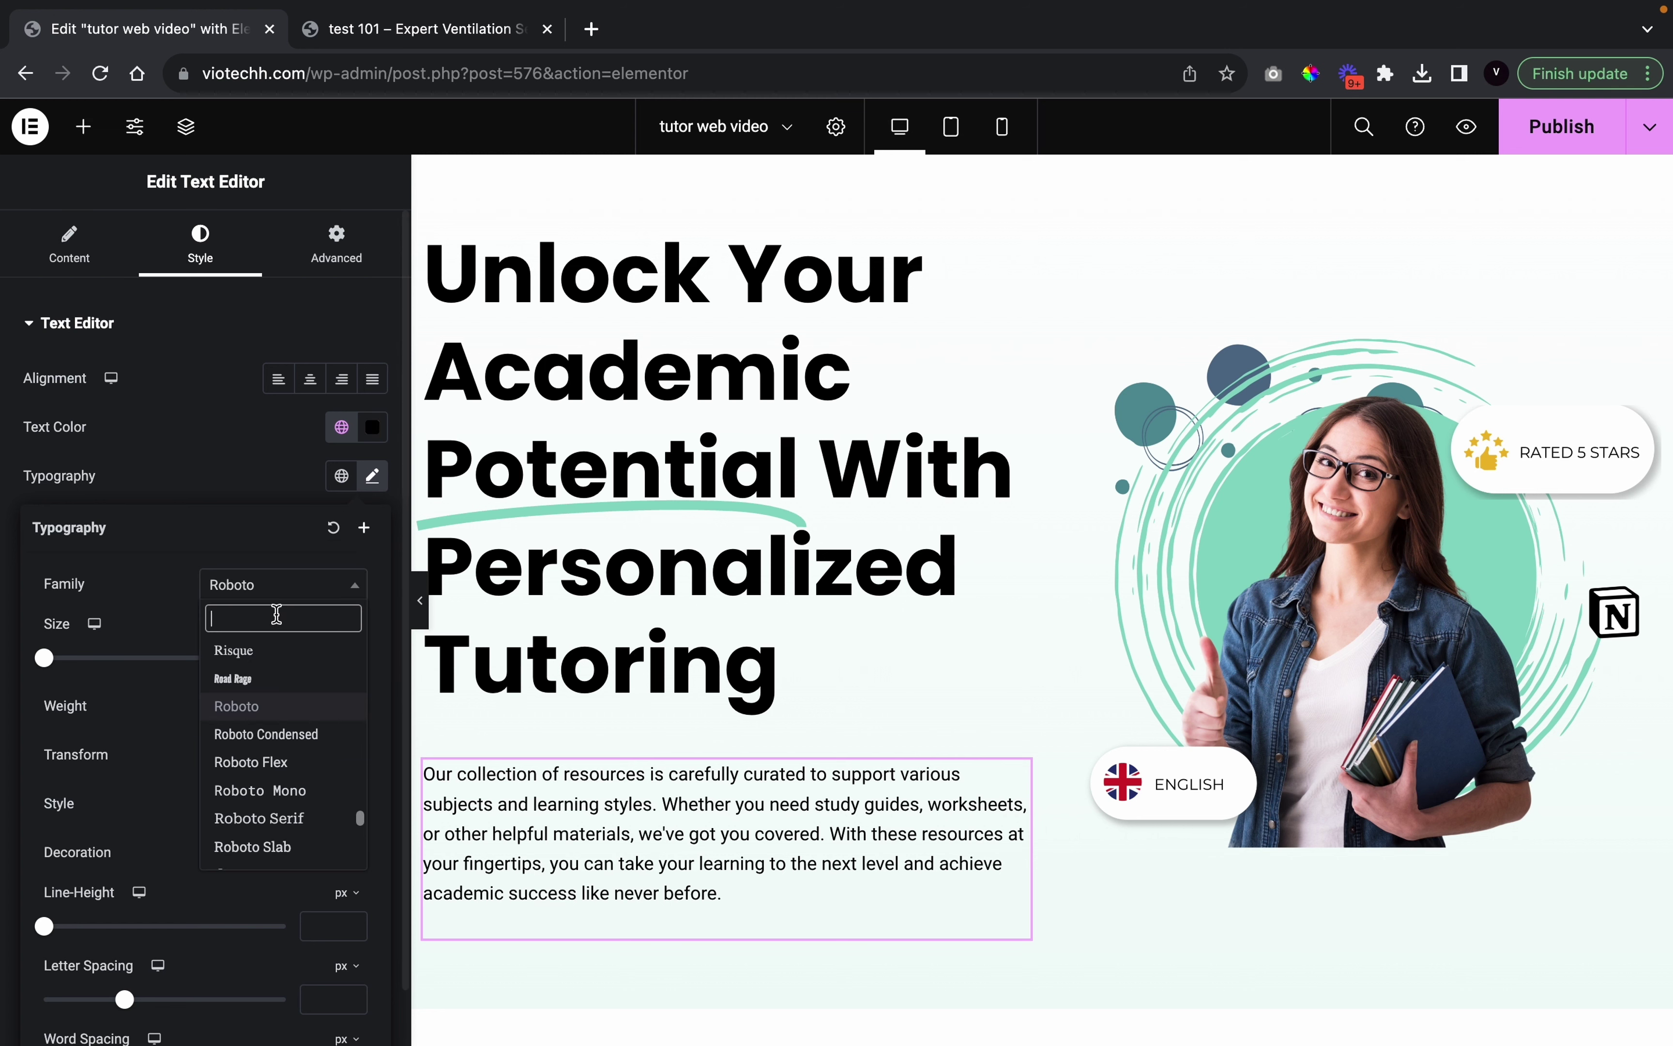
pyautogui.write('popp')
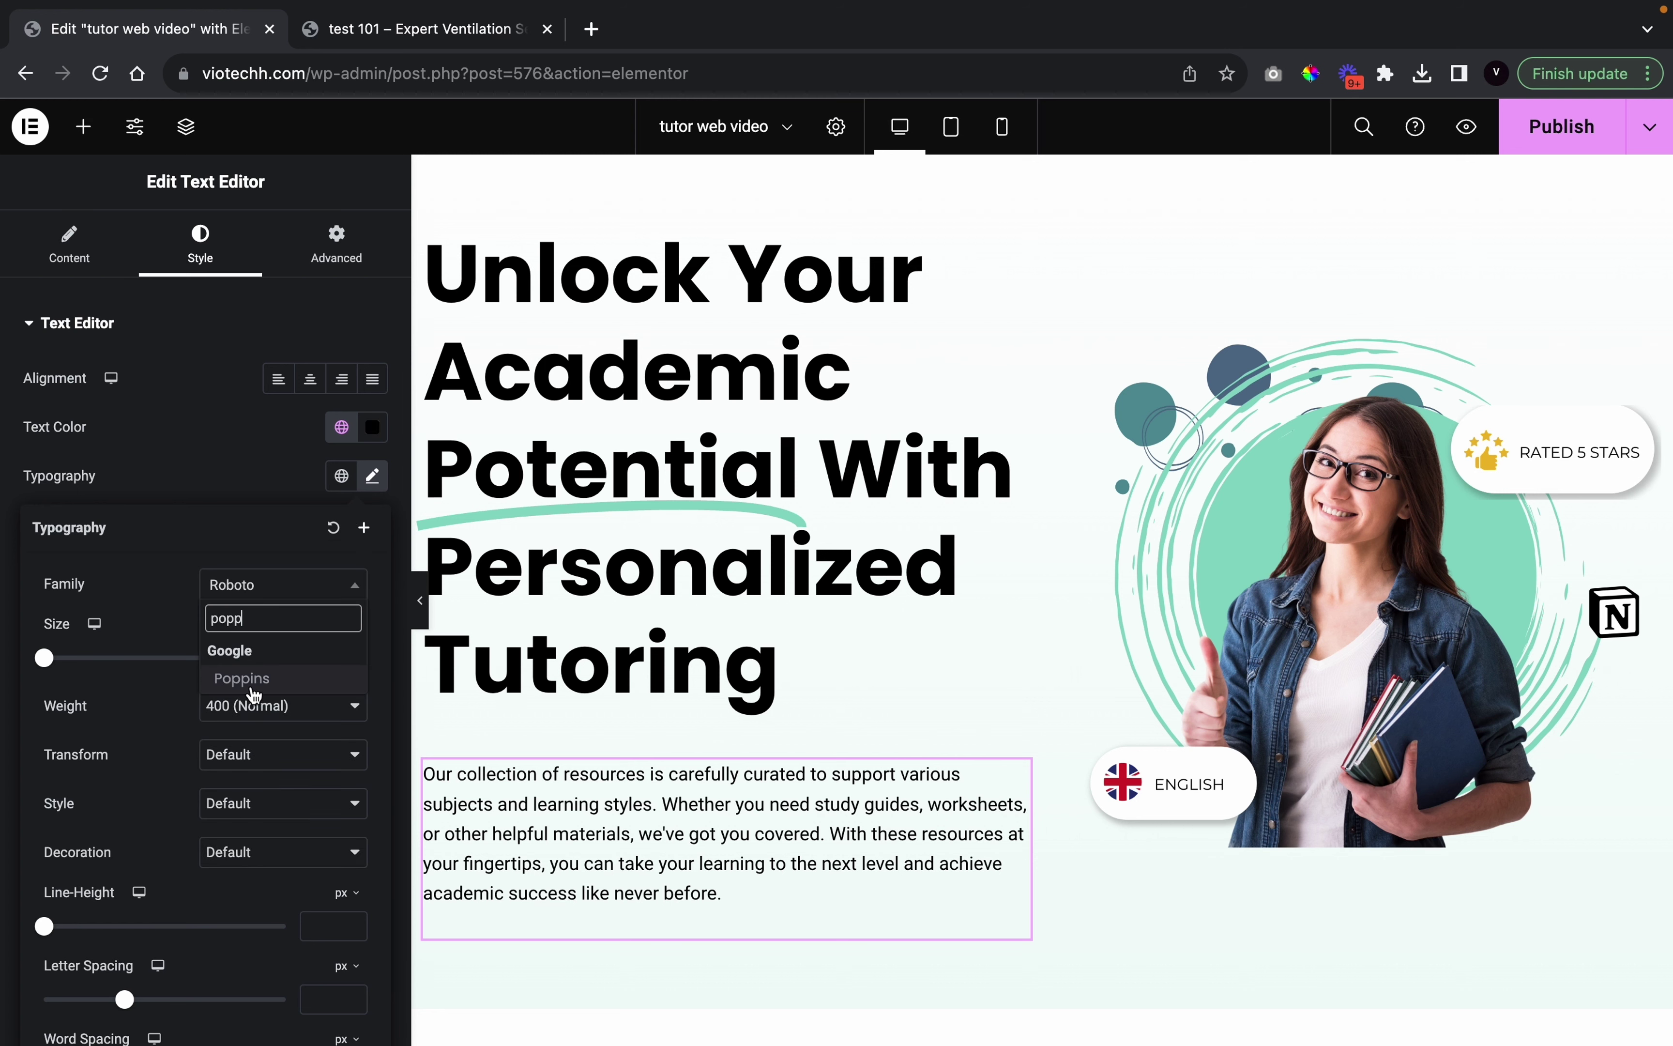
pyautogui.click(257, 681)
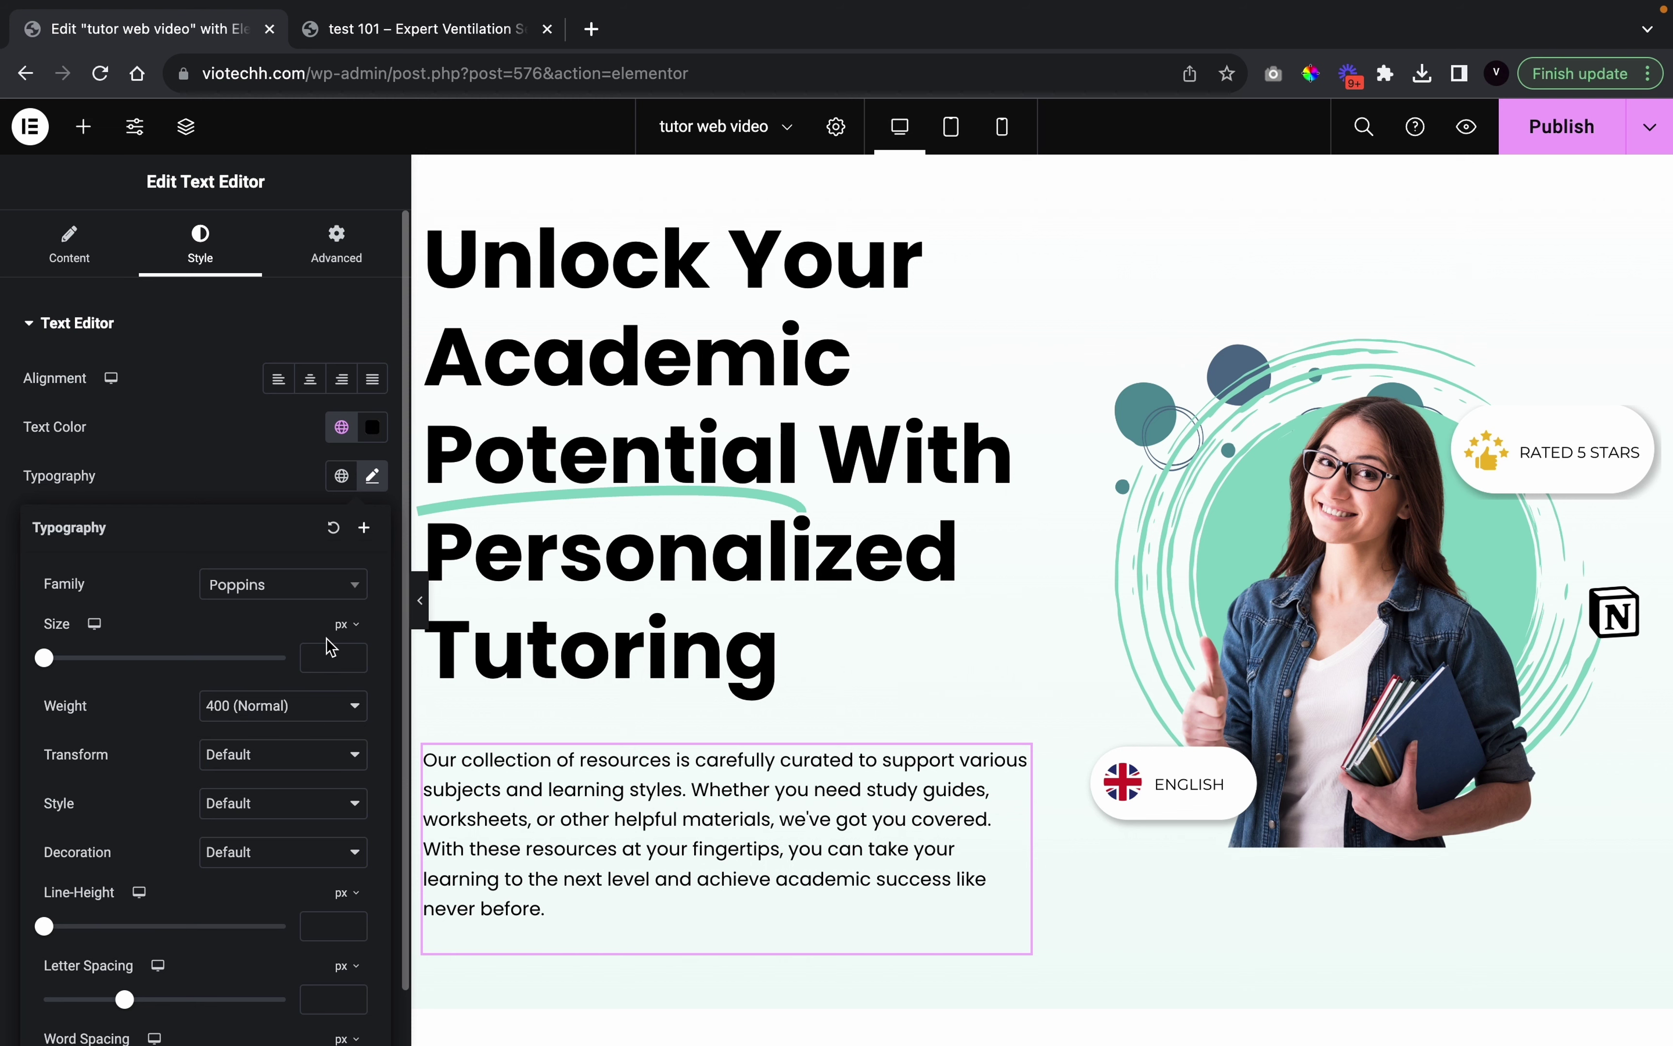
pyautogui.click(352, 653)
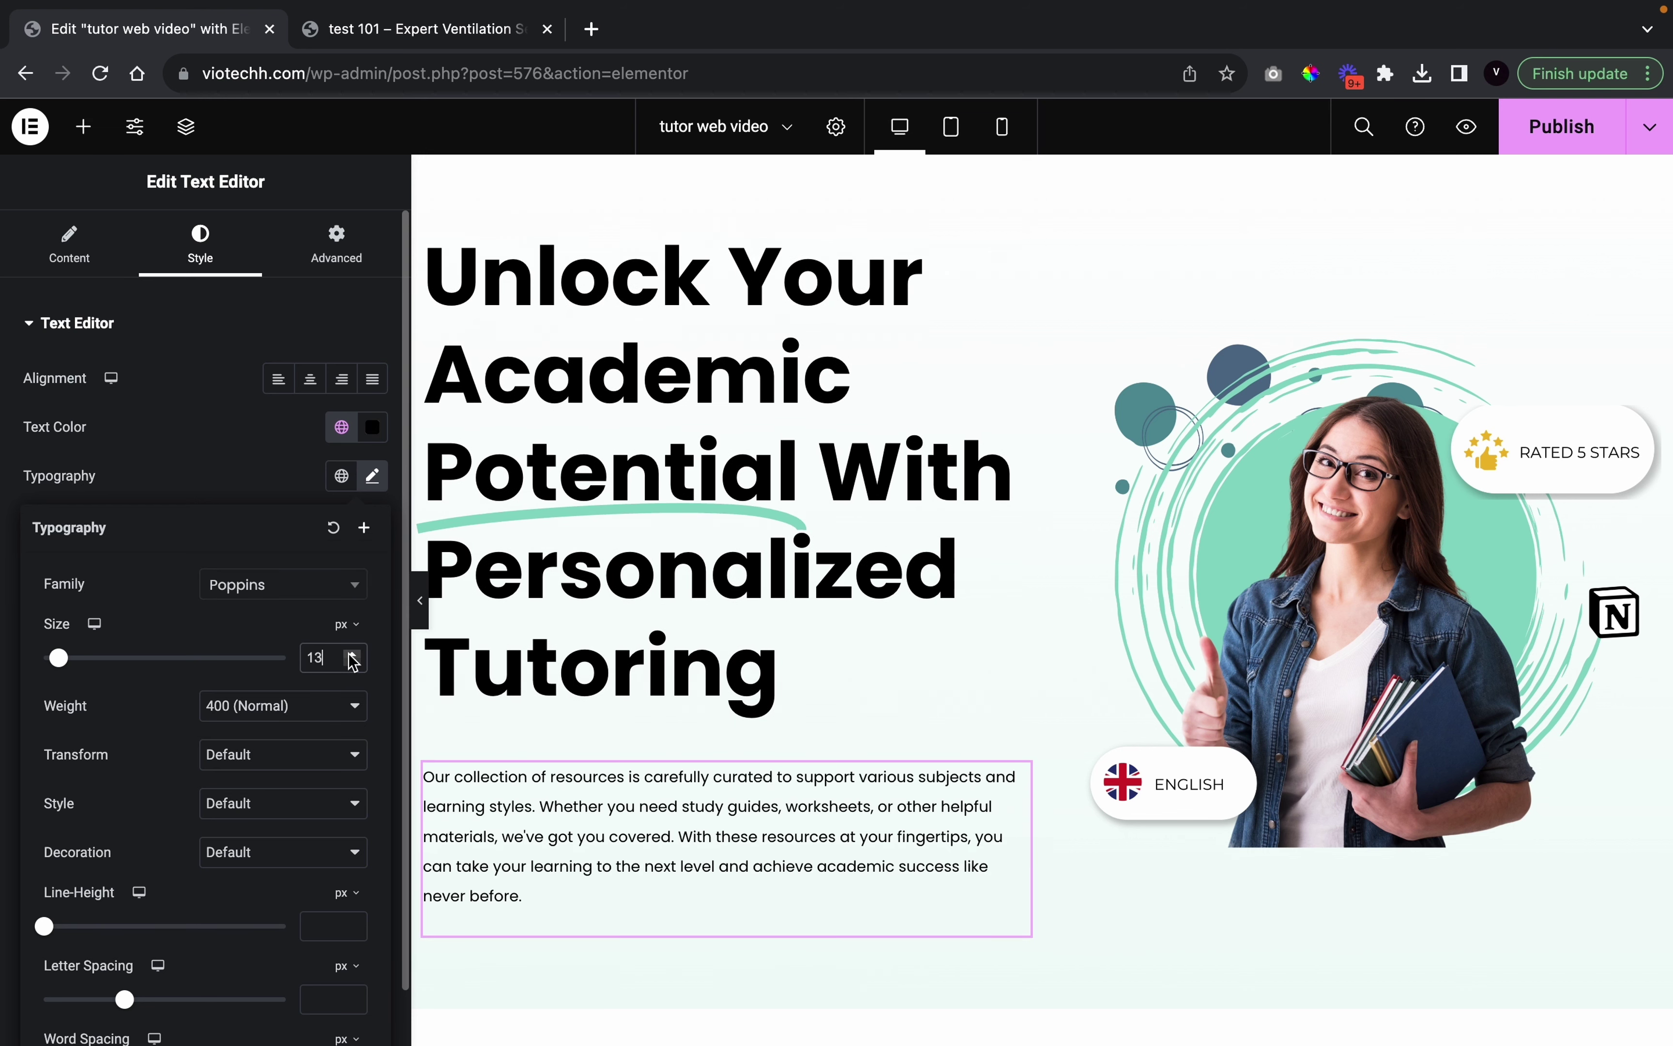
pyautogui.click(352, 653)
pyautogui.click(352, 654)
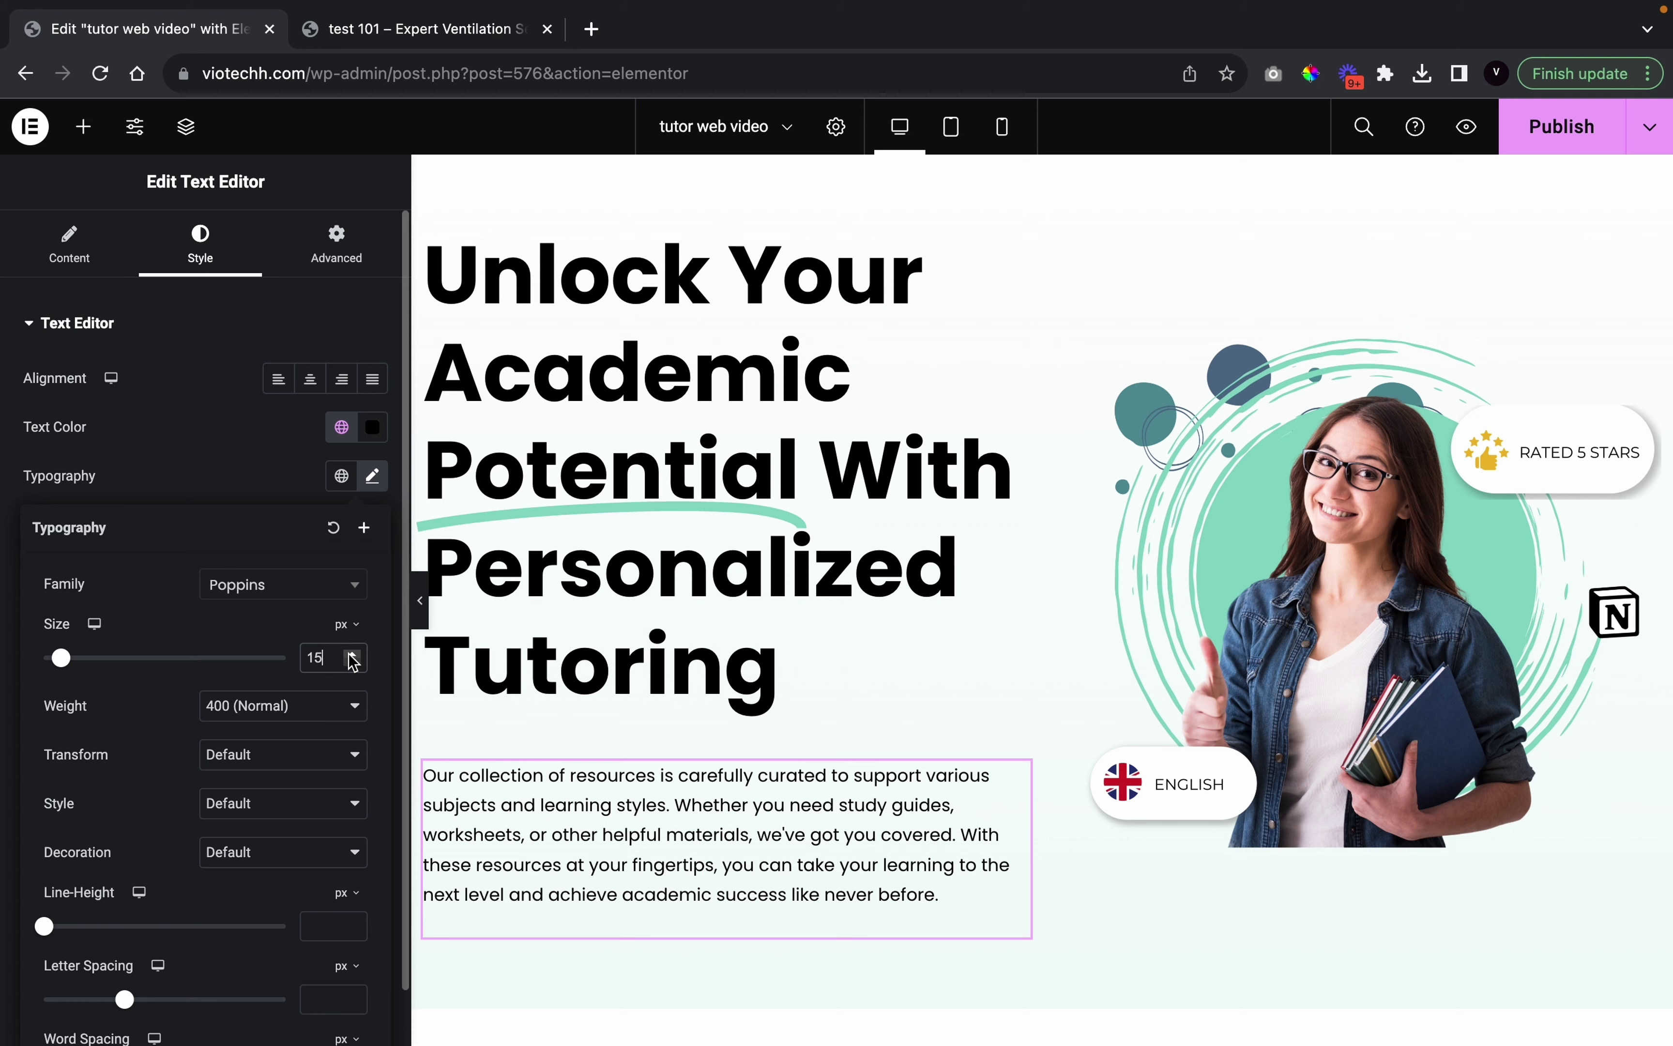
pyautogui.click(420, 615)
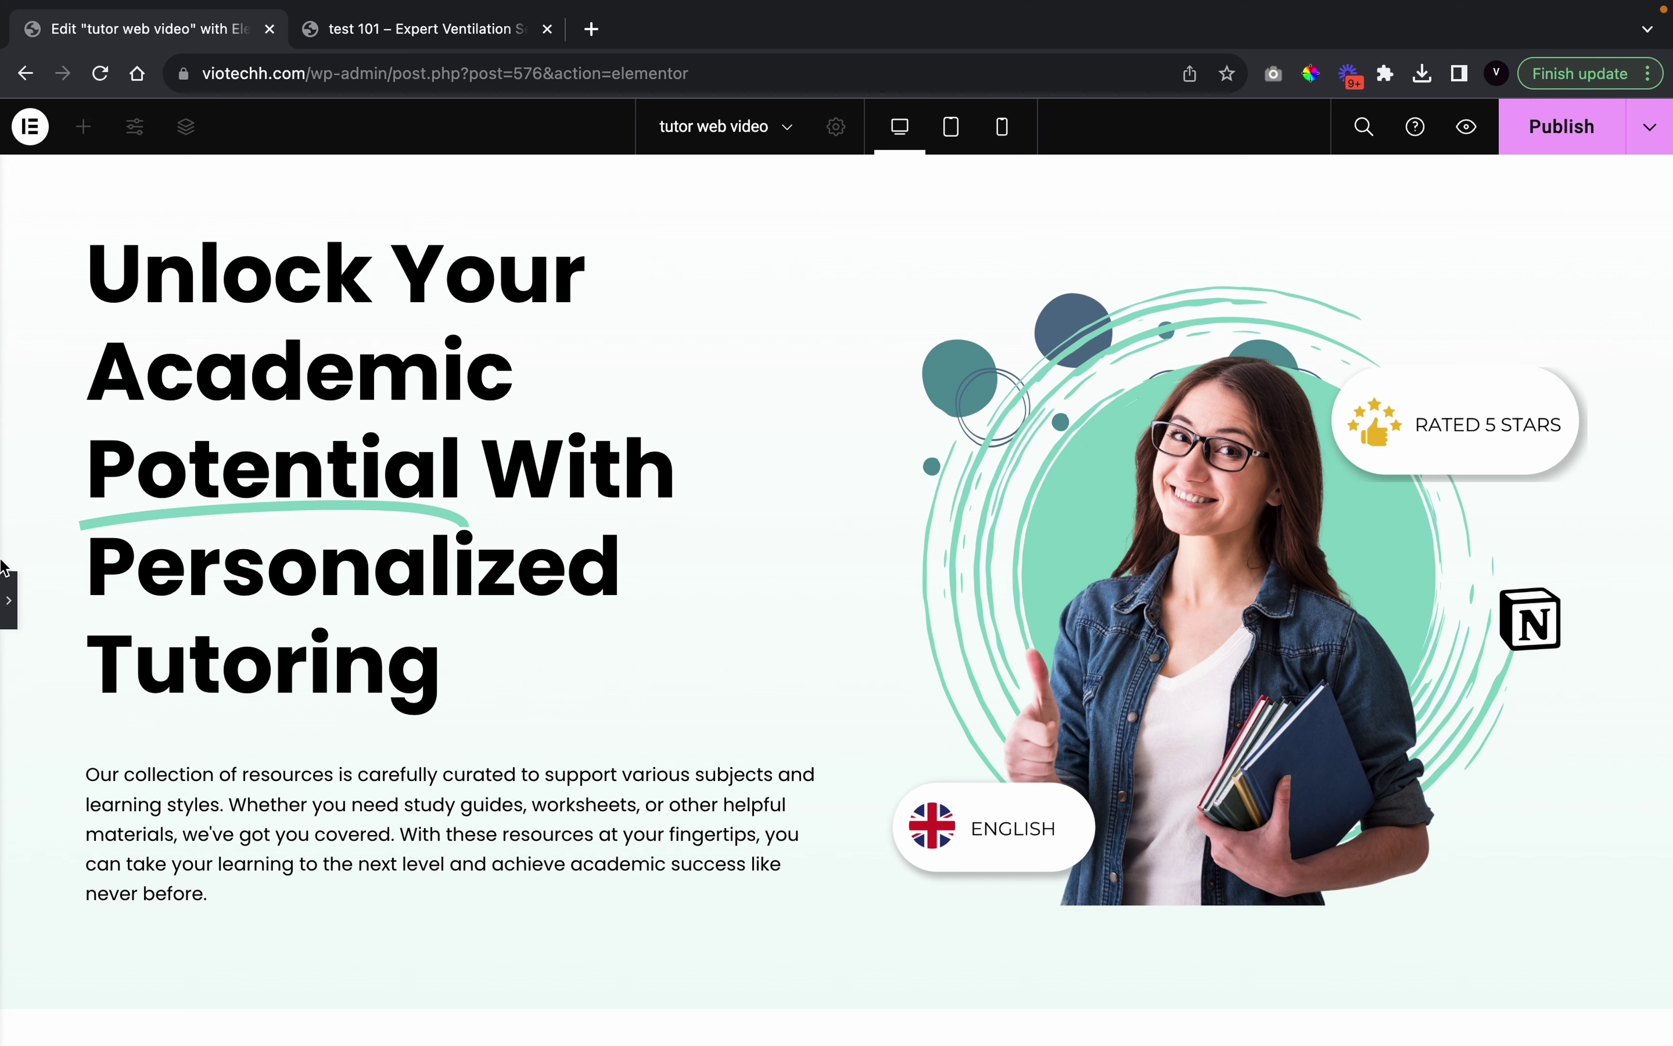
# Unlink the paragraph's margin values, set the top margin to -5 px, and preview the spacing at full width
pyautogui.click(7, 588)
pyautogui.click(340, 251)
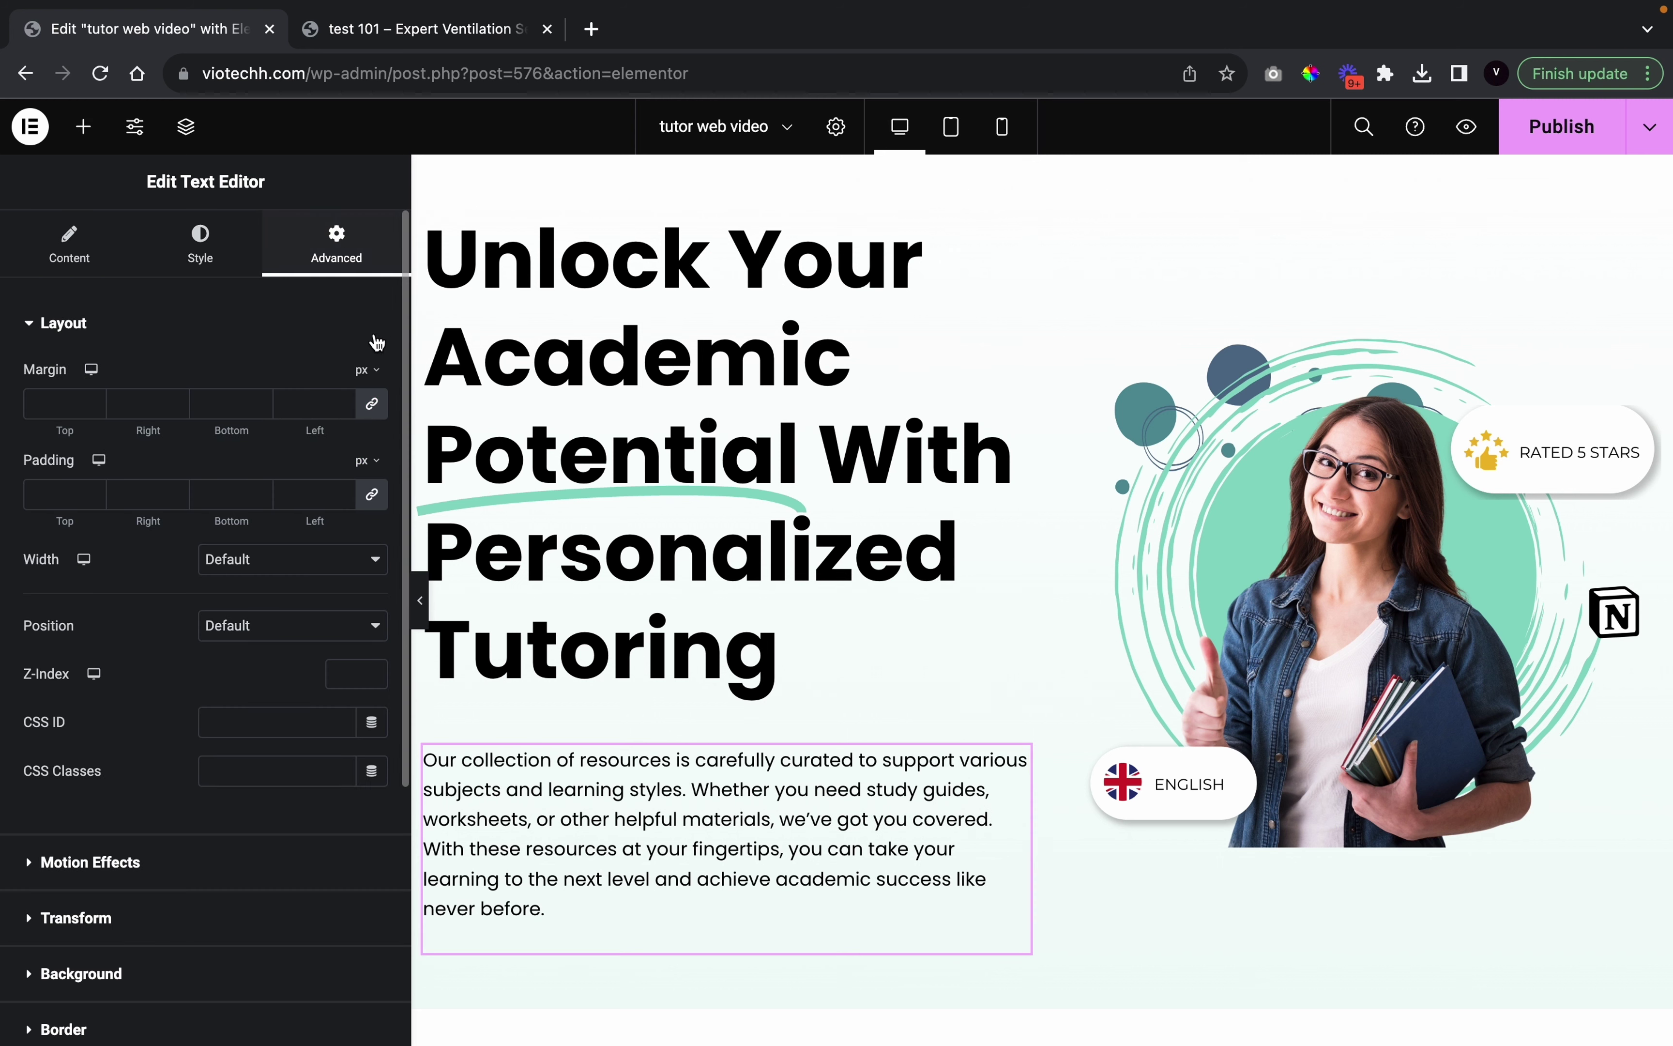
pyautogui.click(372, 404)
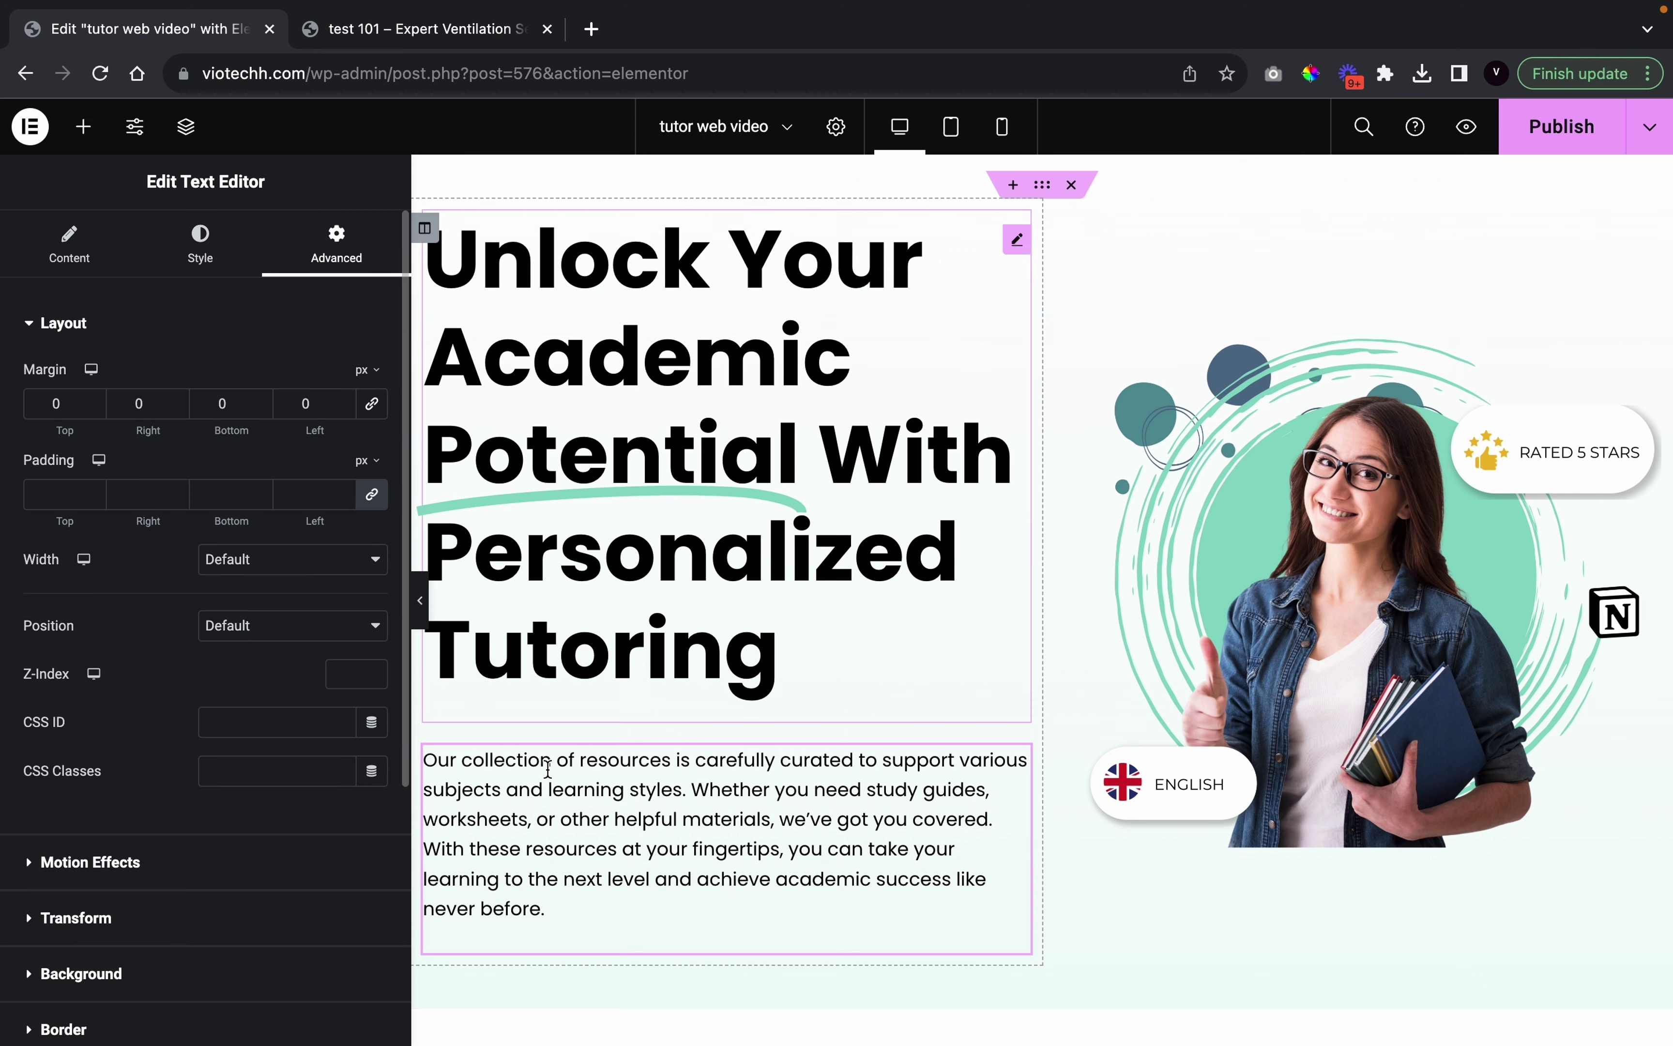
pyautogui.click(95, 408)
pyautogui.click(95, 409)
pyautogui.click(95, 408)
pyautogui.click(95, 408)
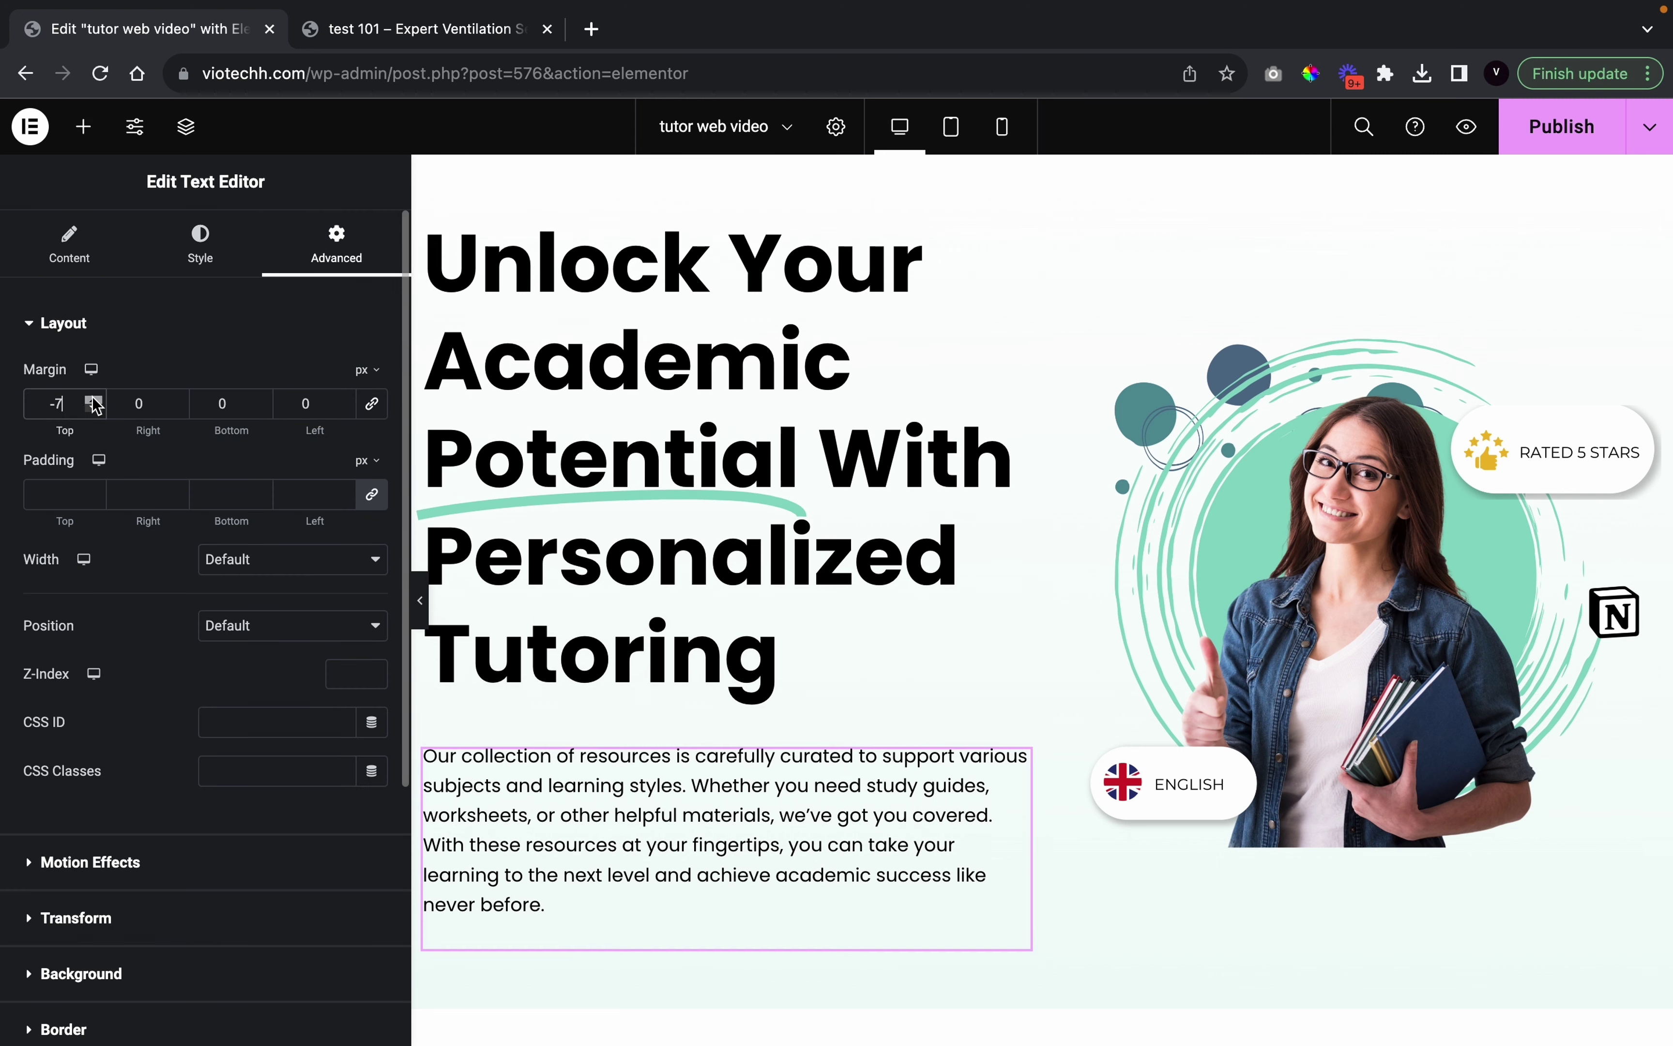
pyautogui.click(94, 399)
pyautogui.click(94, 399)
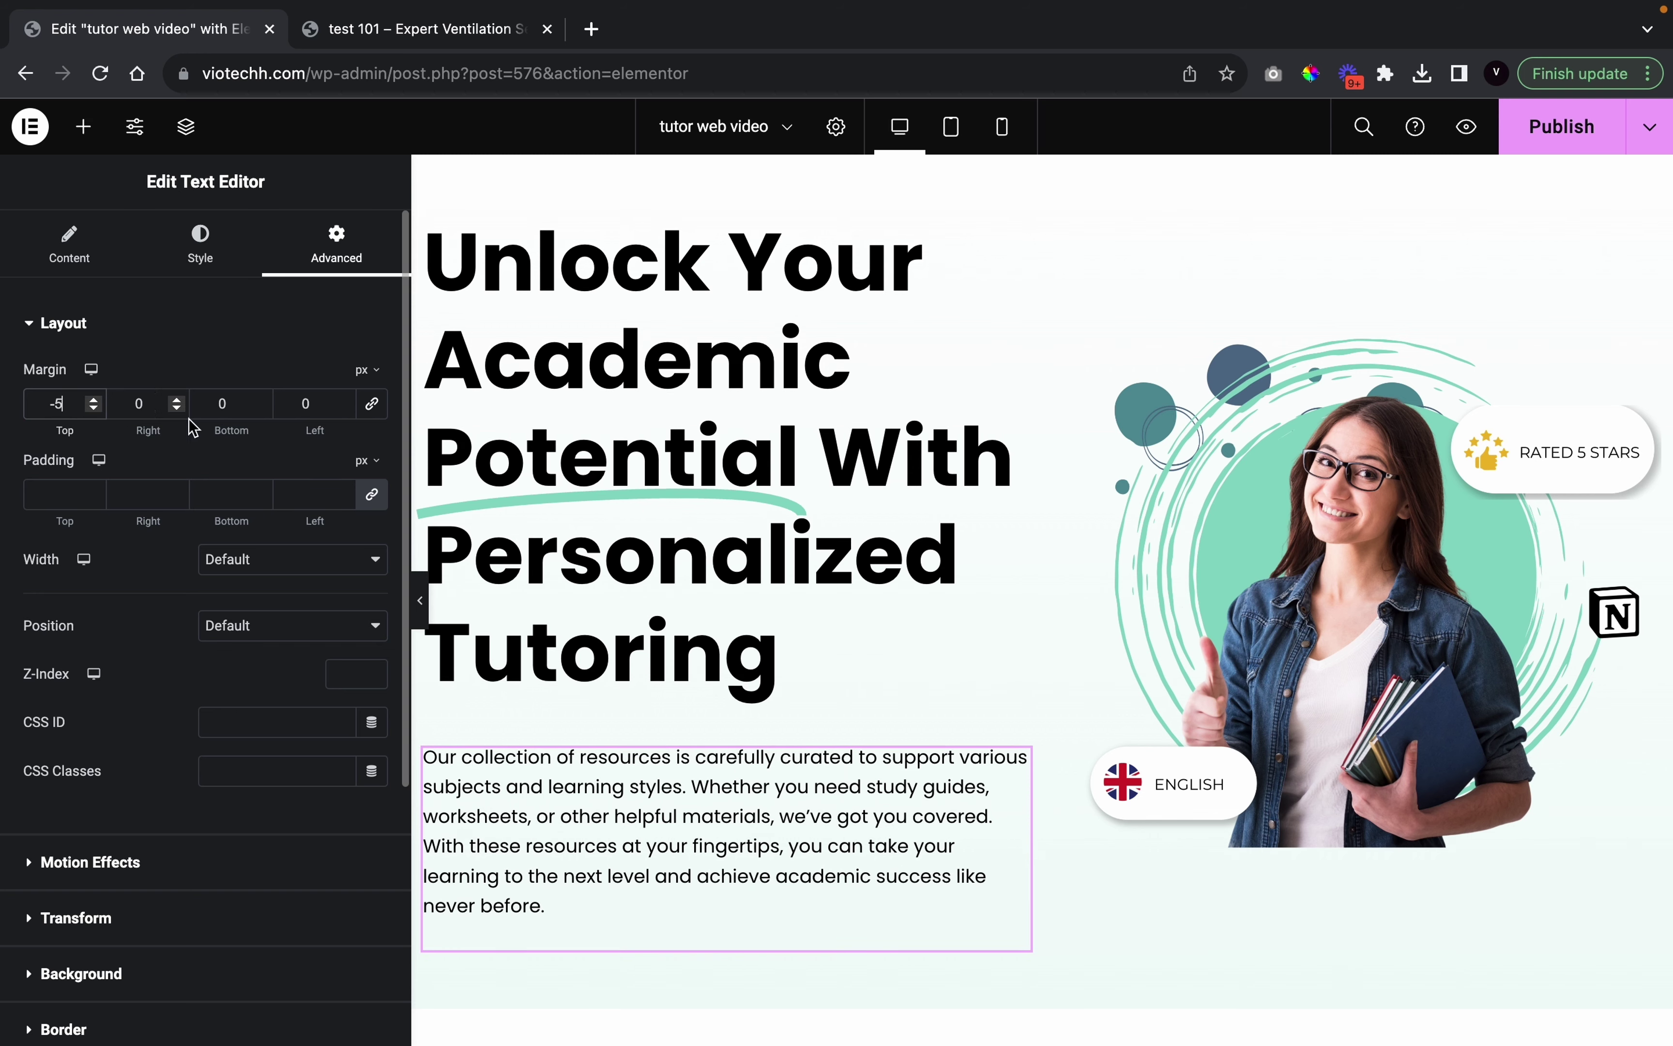
pyautogui.click(413, 601)
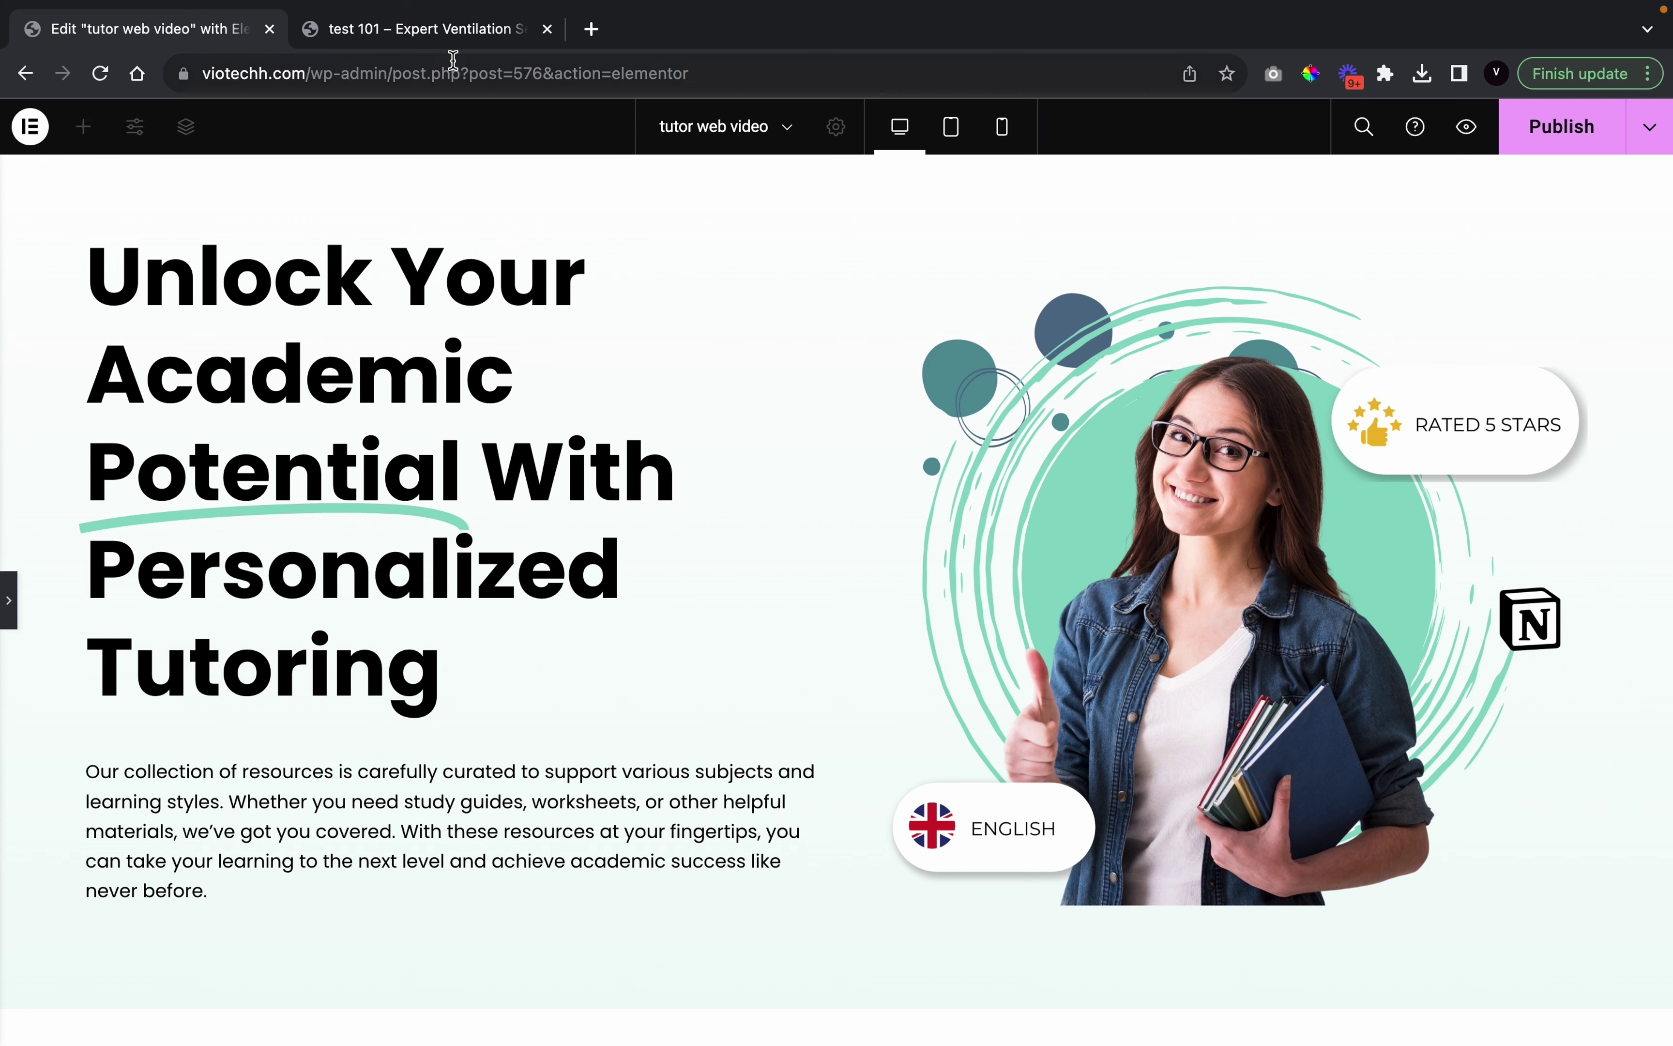
# Check the hero layout on the test 101 page and add two Button widgets below the hero paragraph
pyautogui.click(455, 35)
pyautogui.click(636, 562)
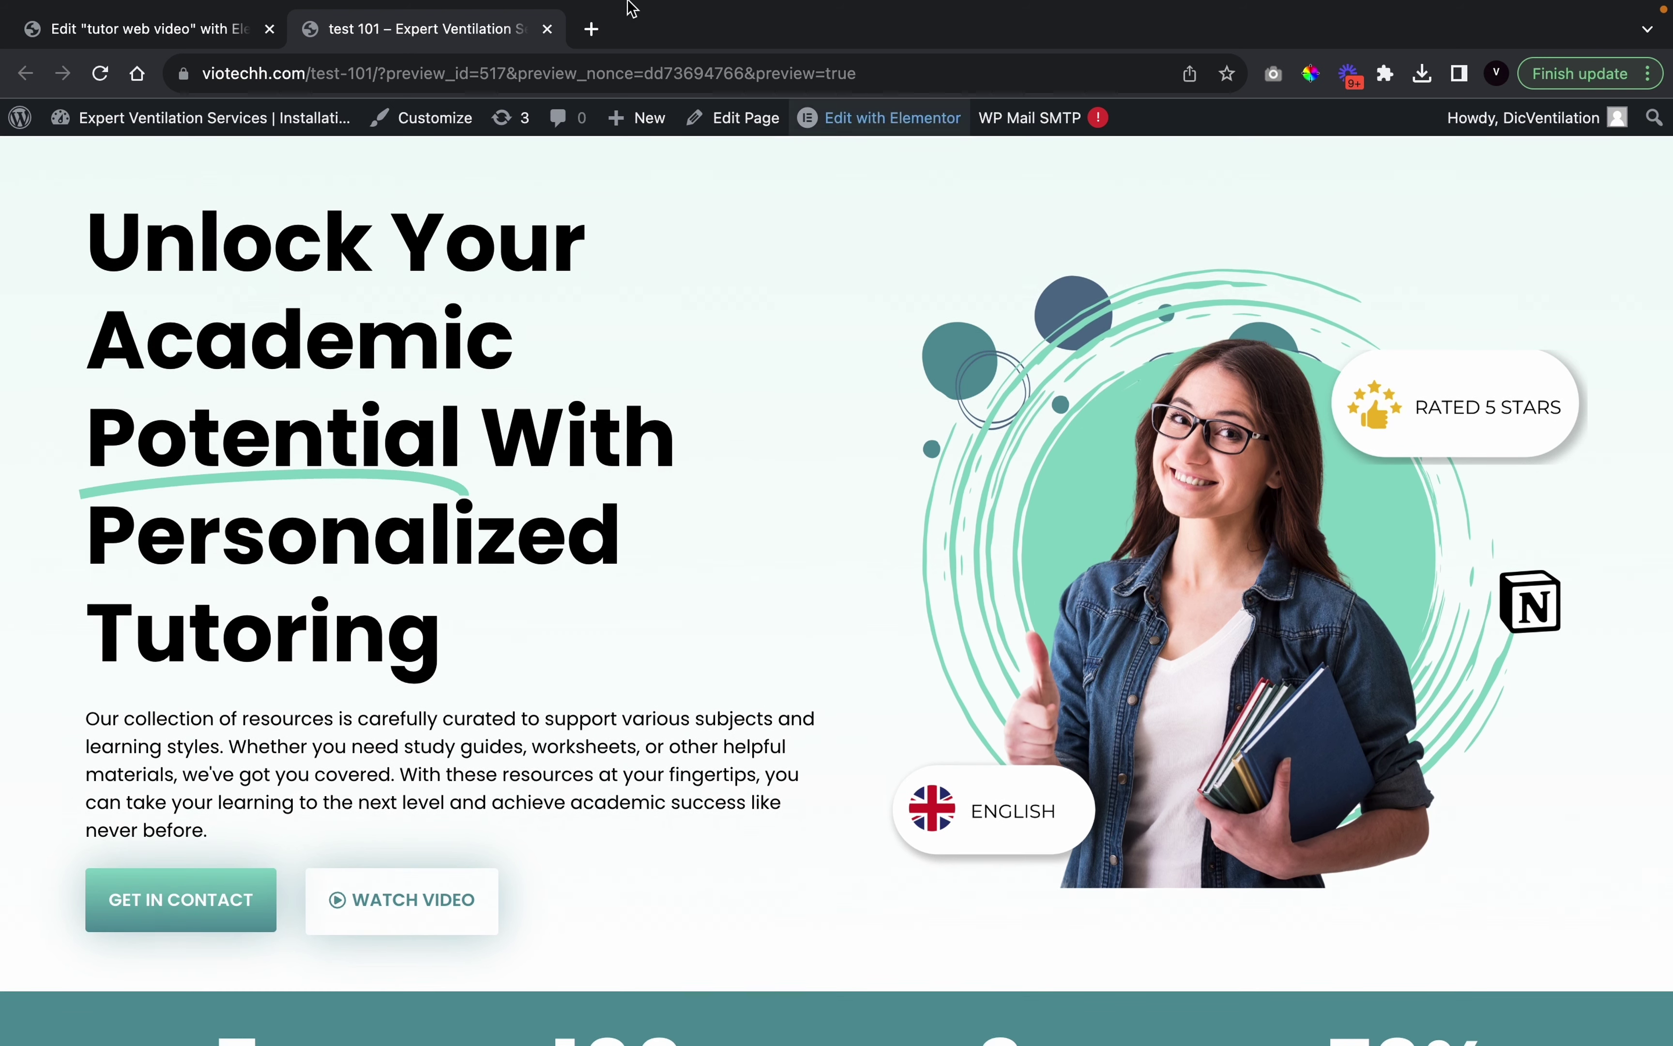
pyautogui.click(134, 39)
pyautogui.click(9, 599)
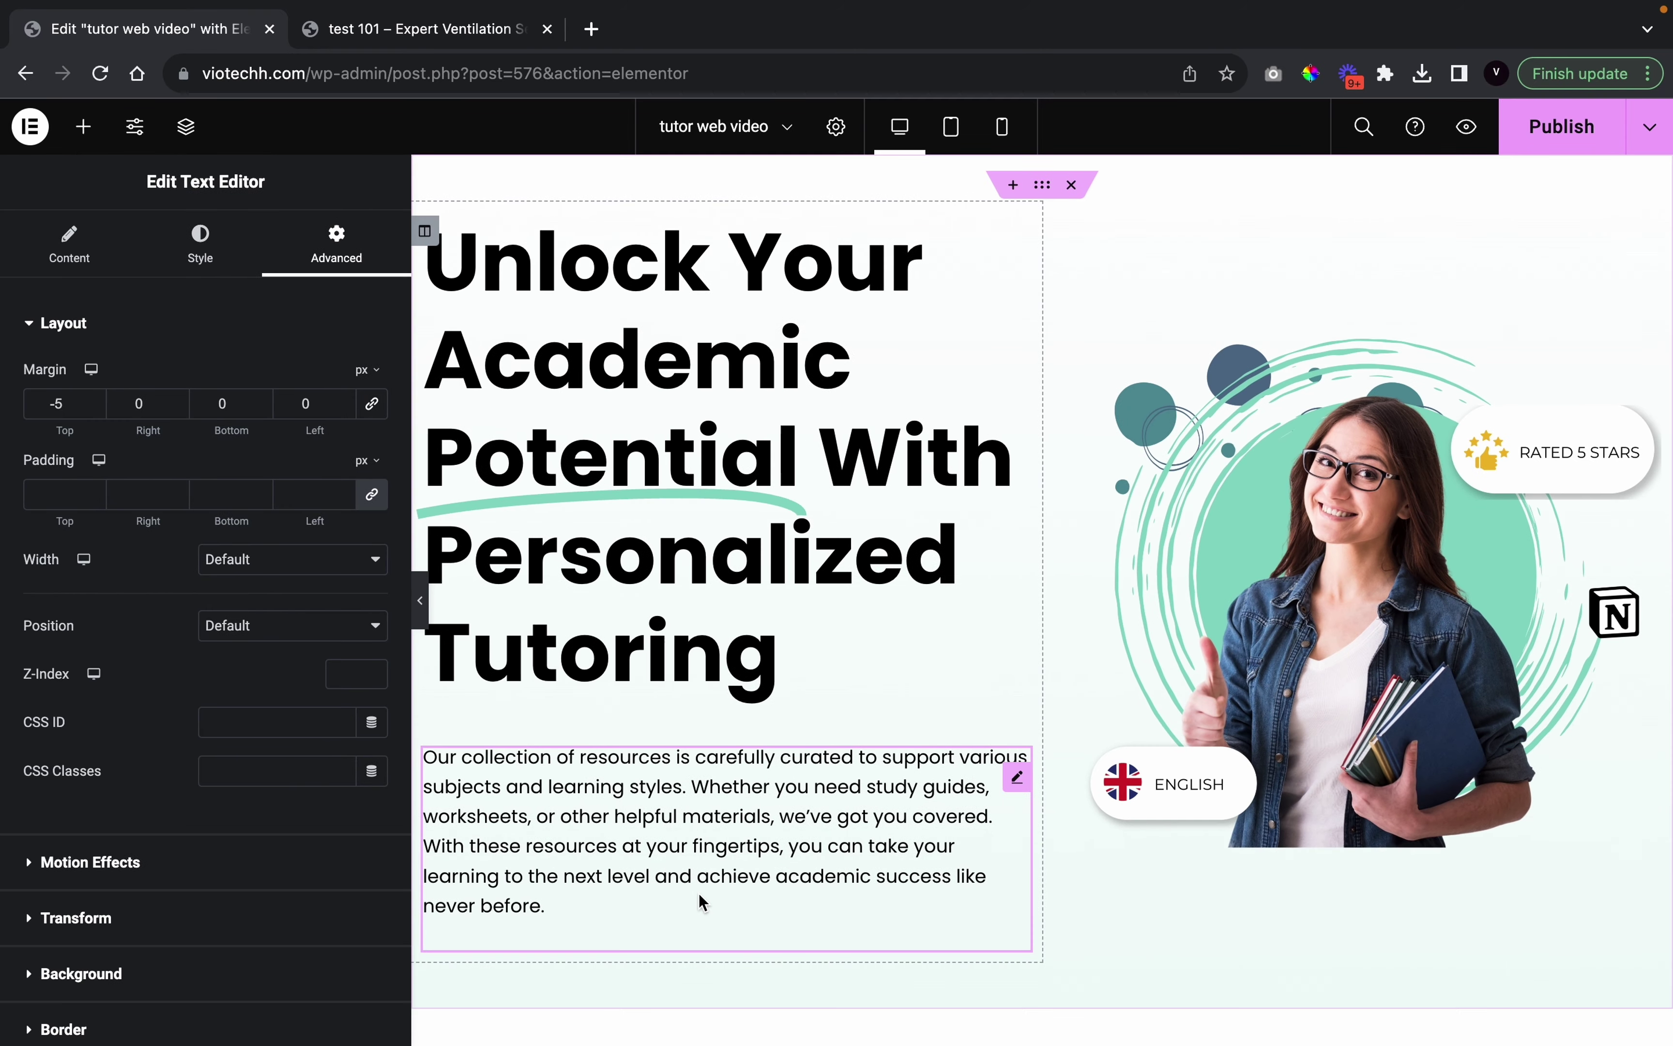
pyautogui.scroll(-3, 698, 900)
pyautogui.click(83, 127)
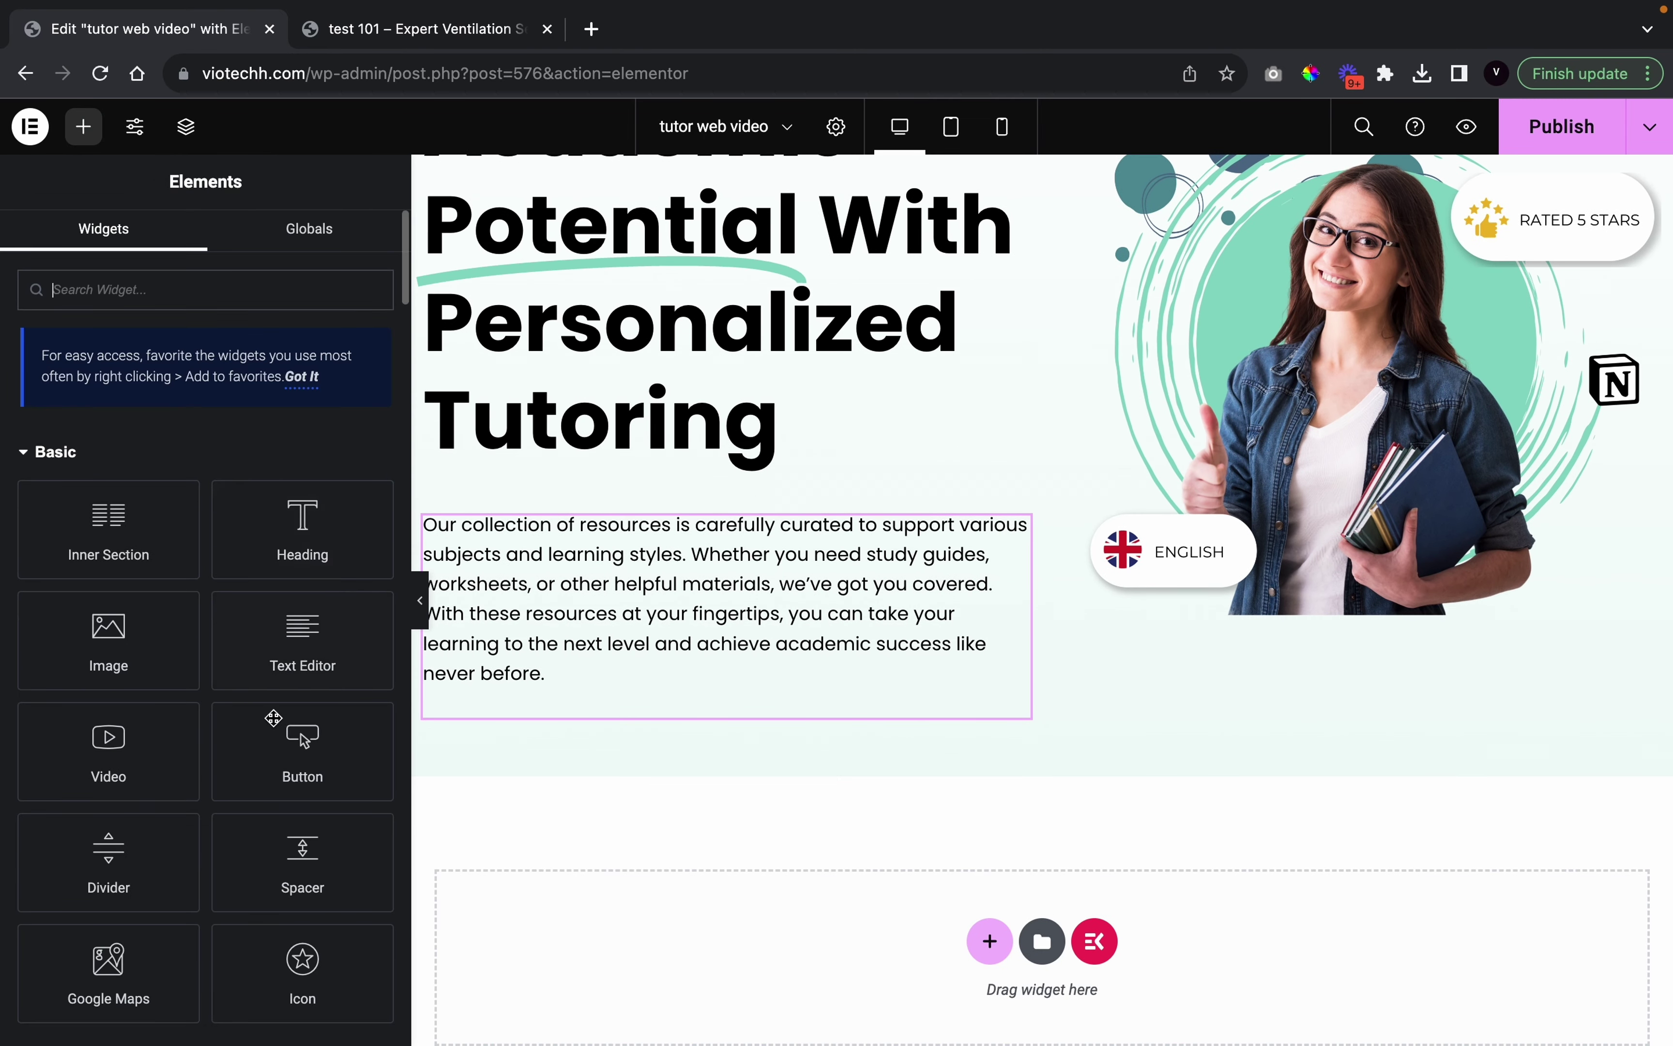
pyautogui.moveTo(305, 790); pyautogui.dragTo(528, 733)
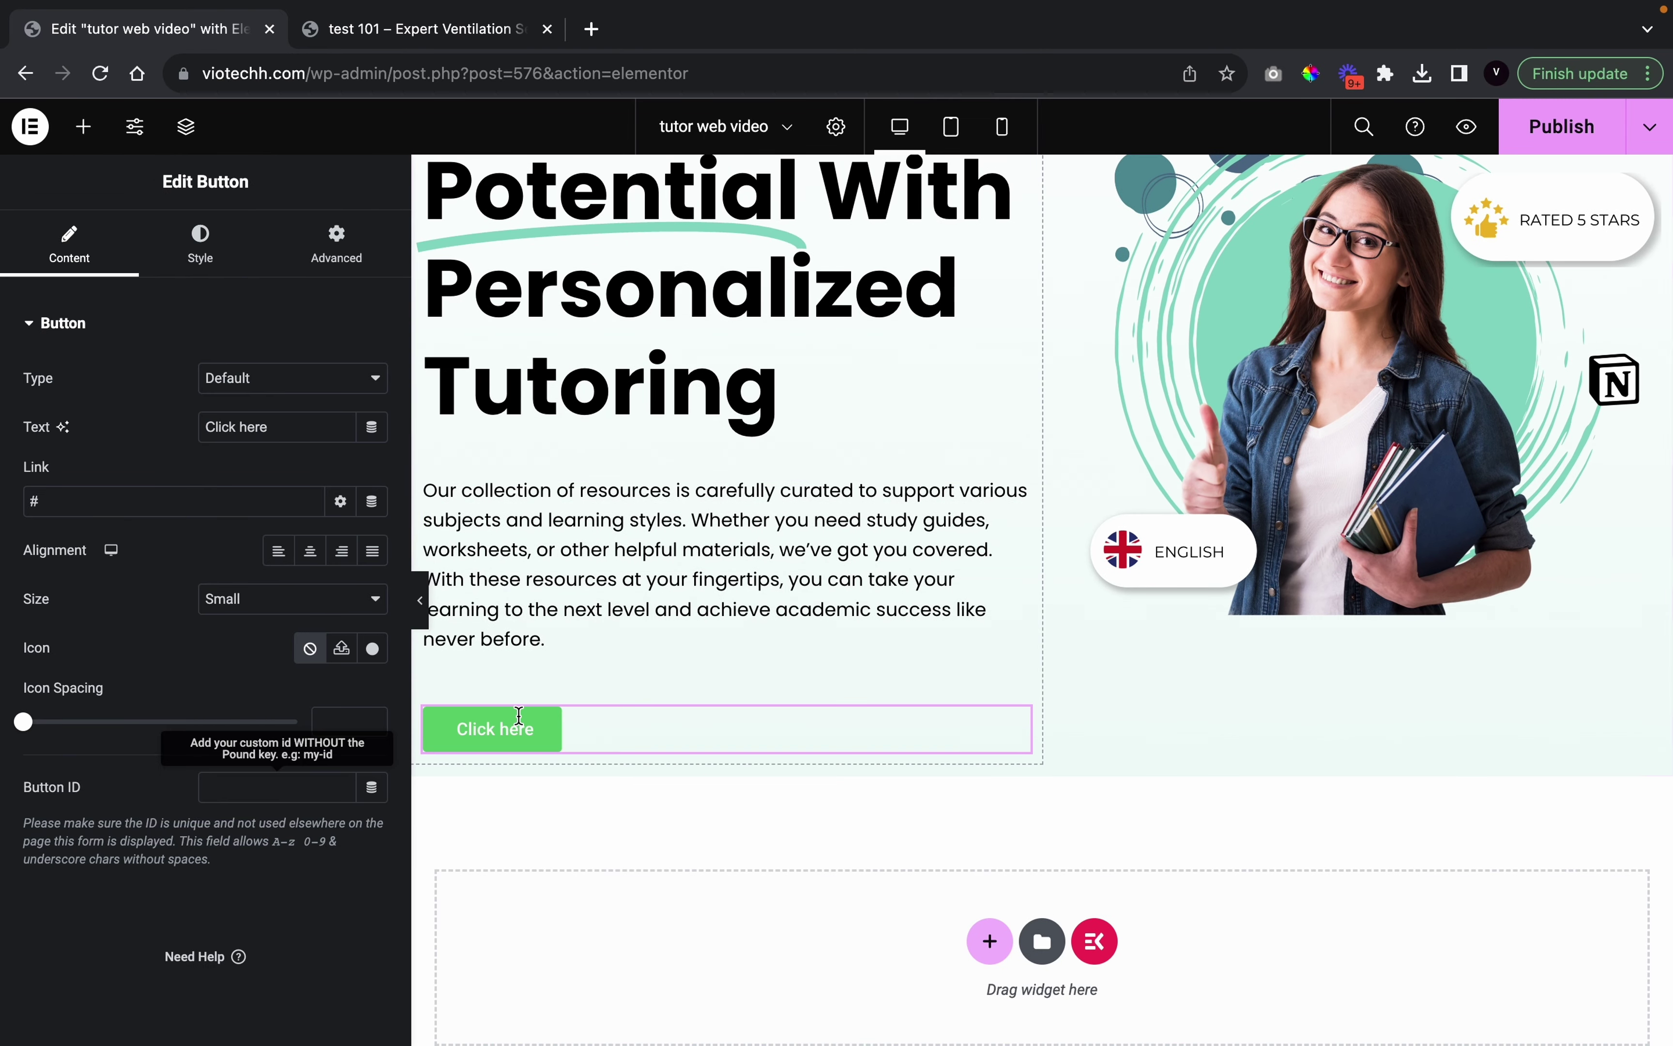
pyautogui.click(87, 139)
pyautogui.moveTo(302, 756); pyautogui.dragTo(538, 716)
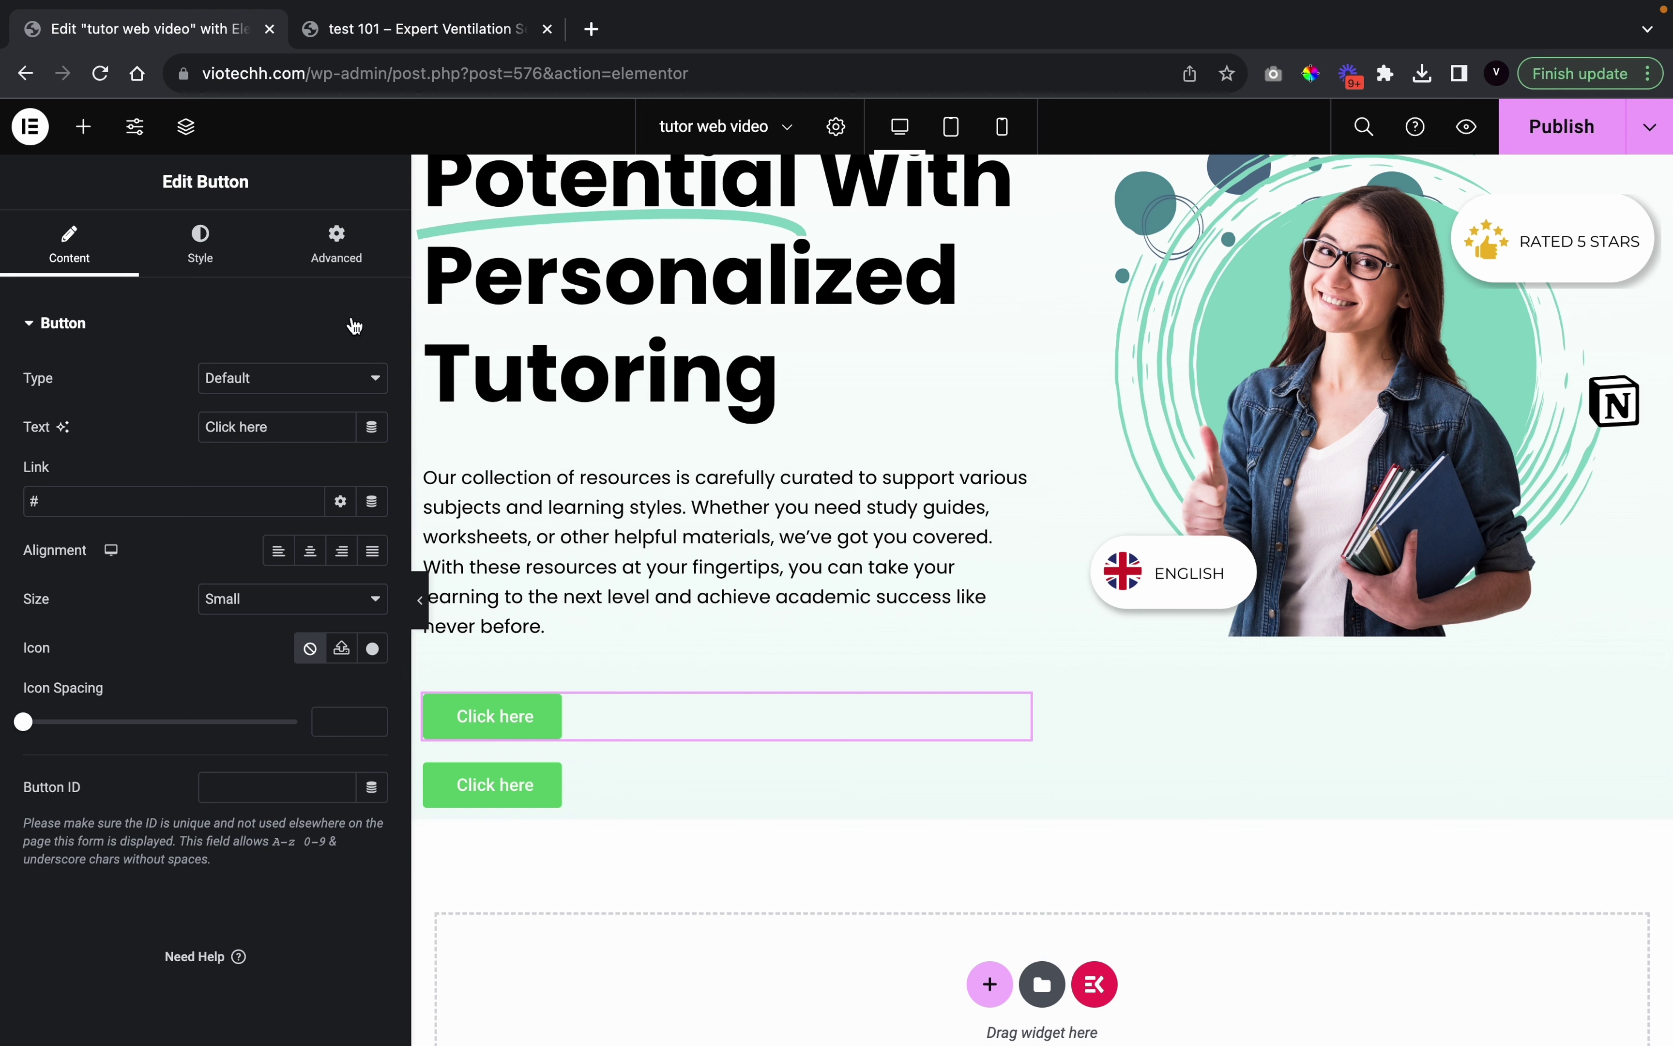
# Set the width of both hero buttons to Inline (auto) so they sit side by side
pyautogui.click(336, 245)
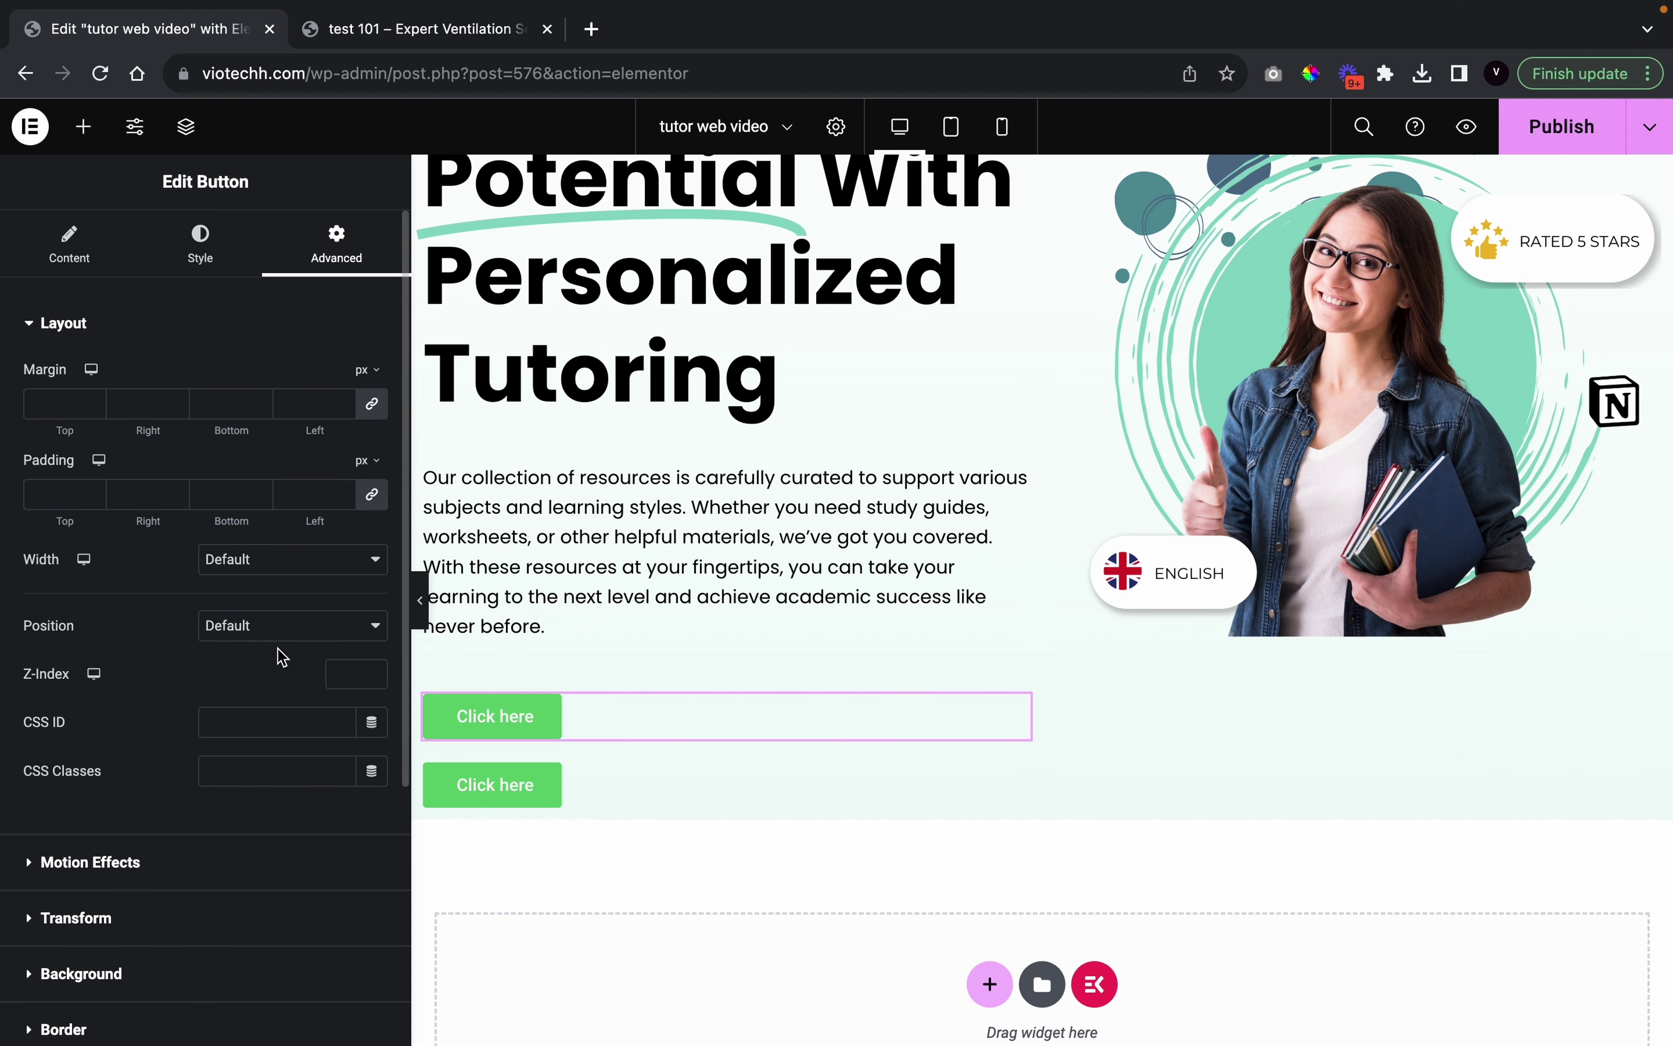
pyautogui.click(291, 559)
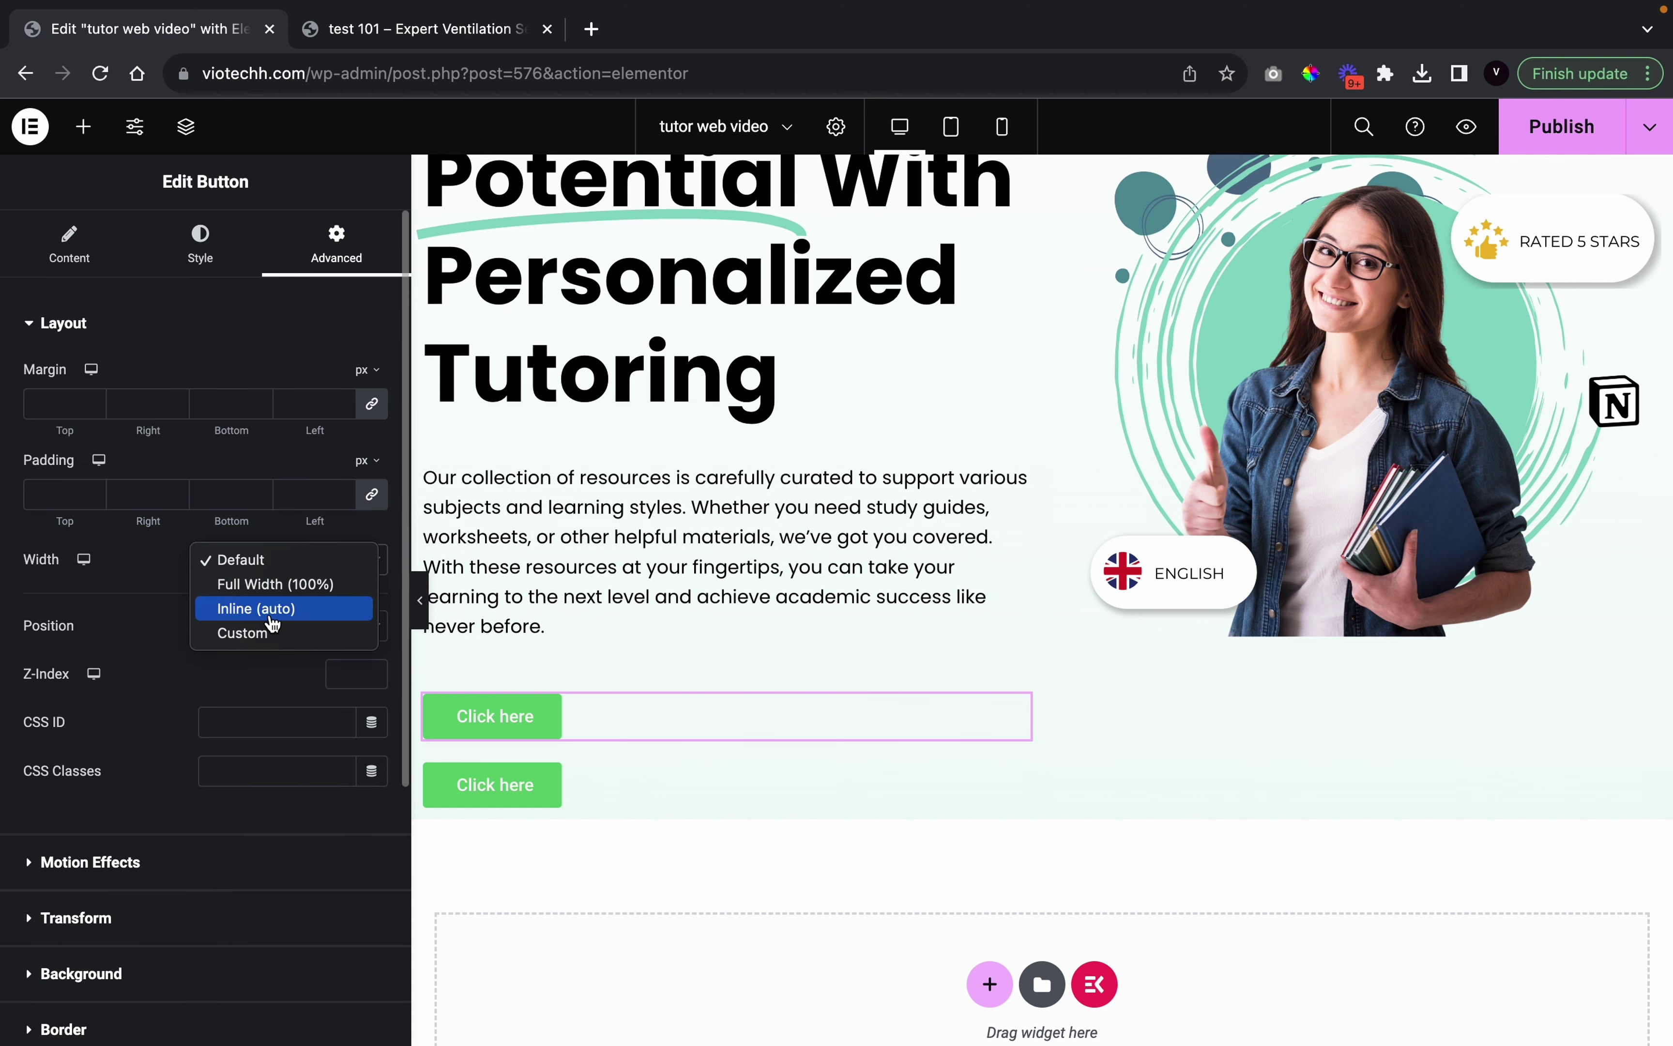
pyautogui.click(271, 603)
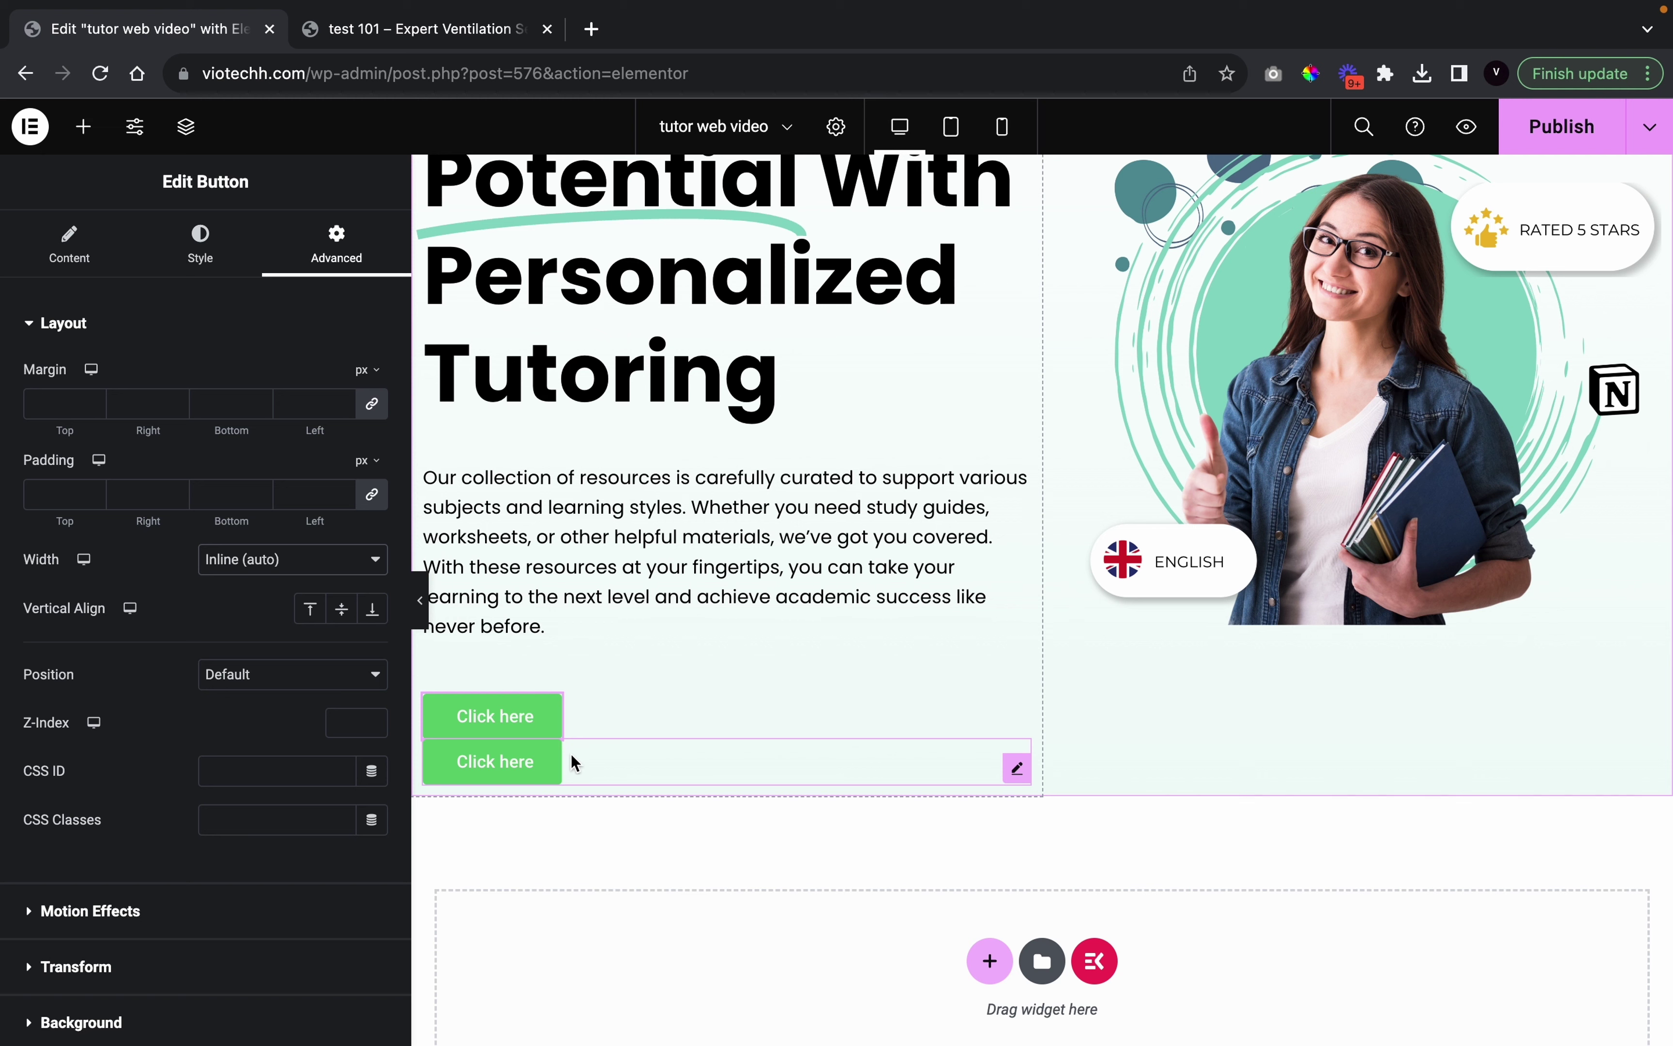
pyautogui.click(561, 763)
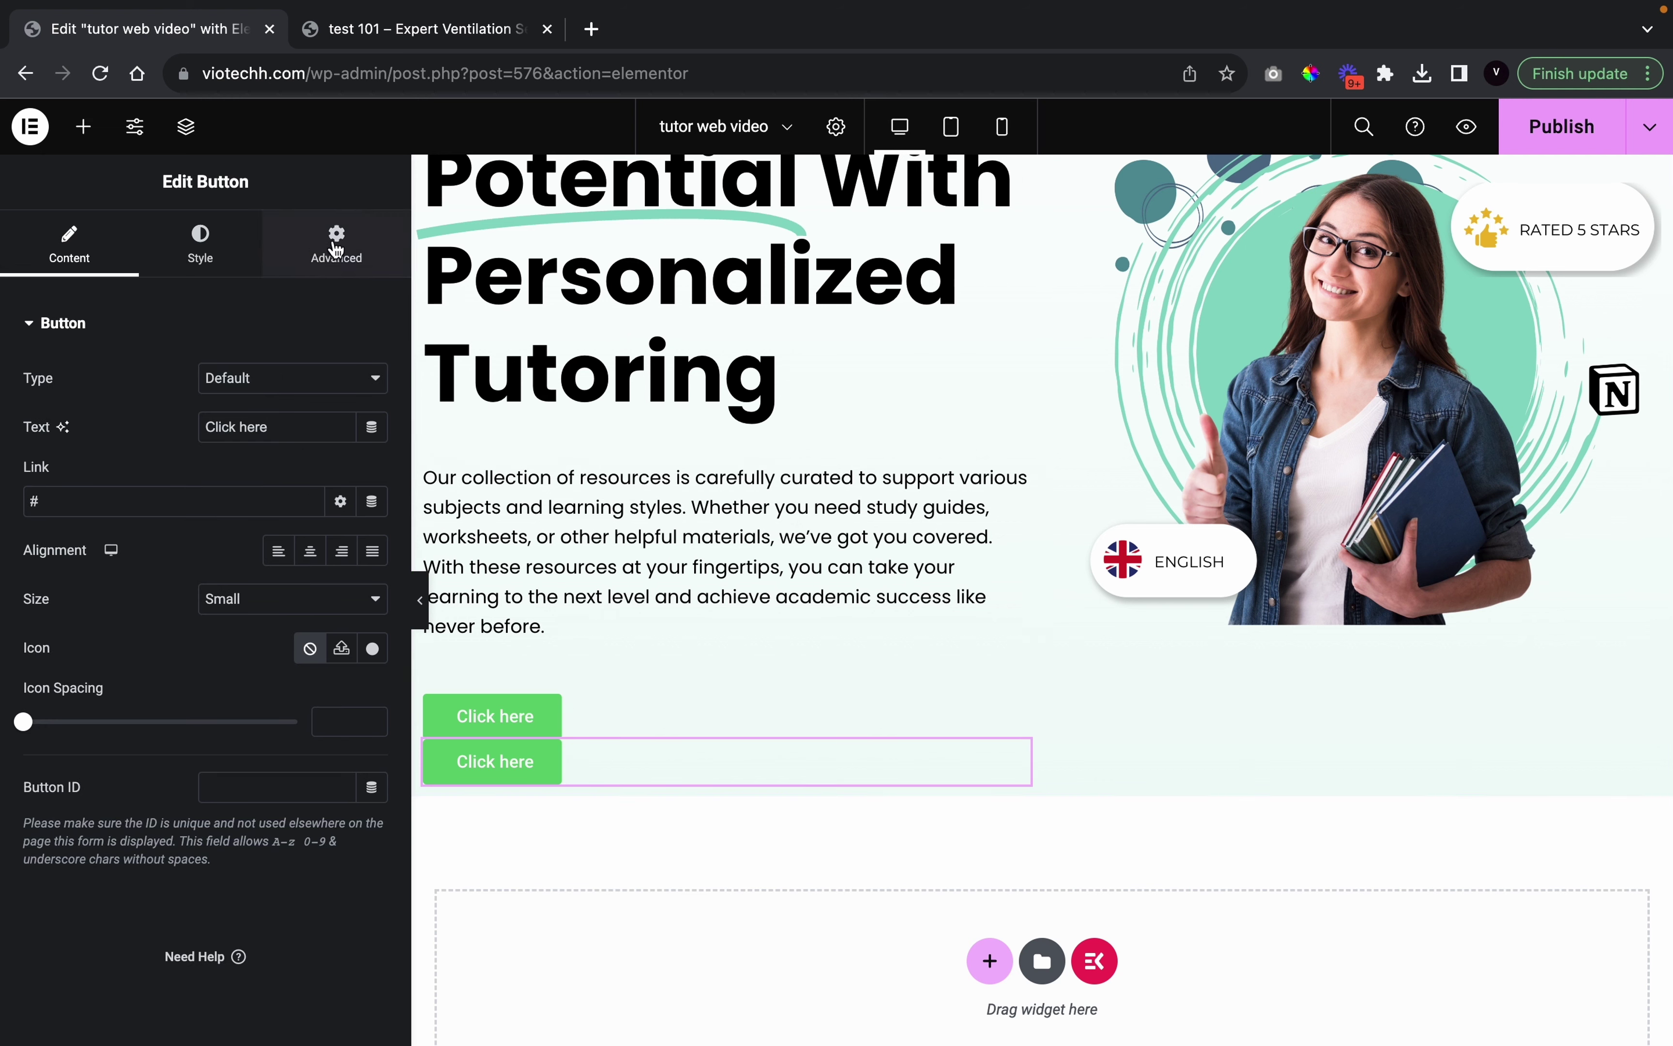
pyautogui.click(336, 247)
pyautogui.click(218, 559)
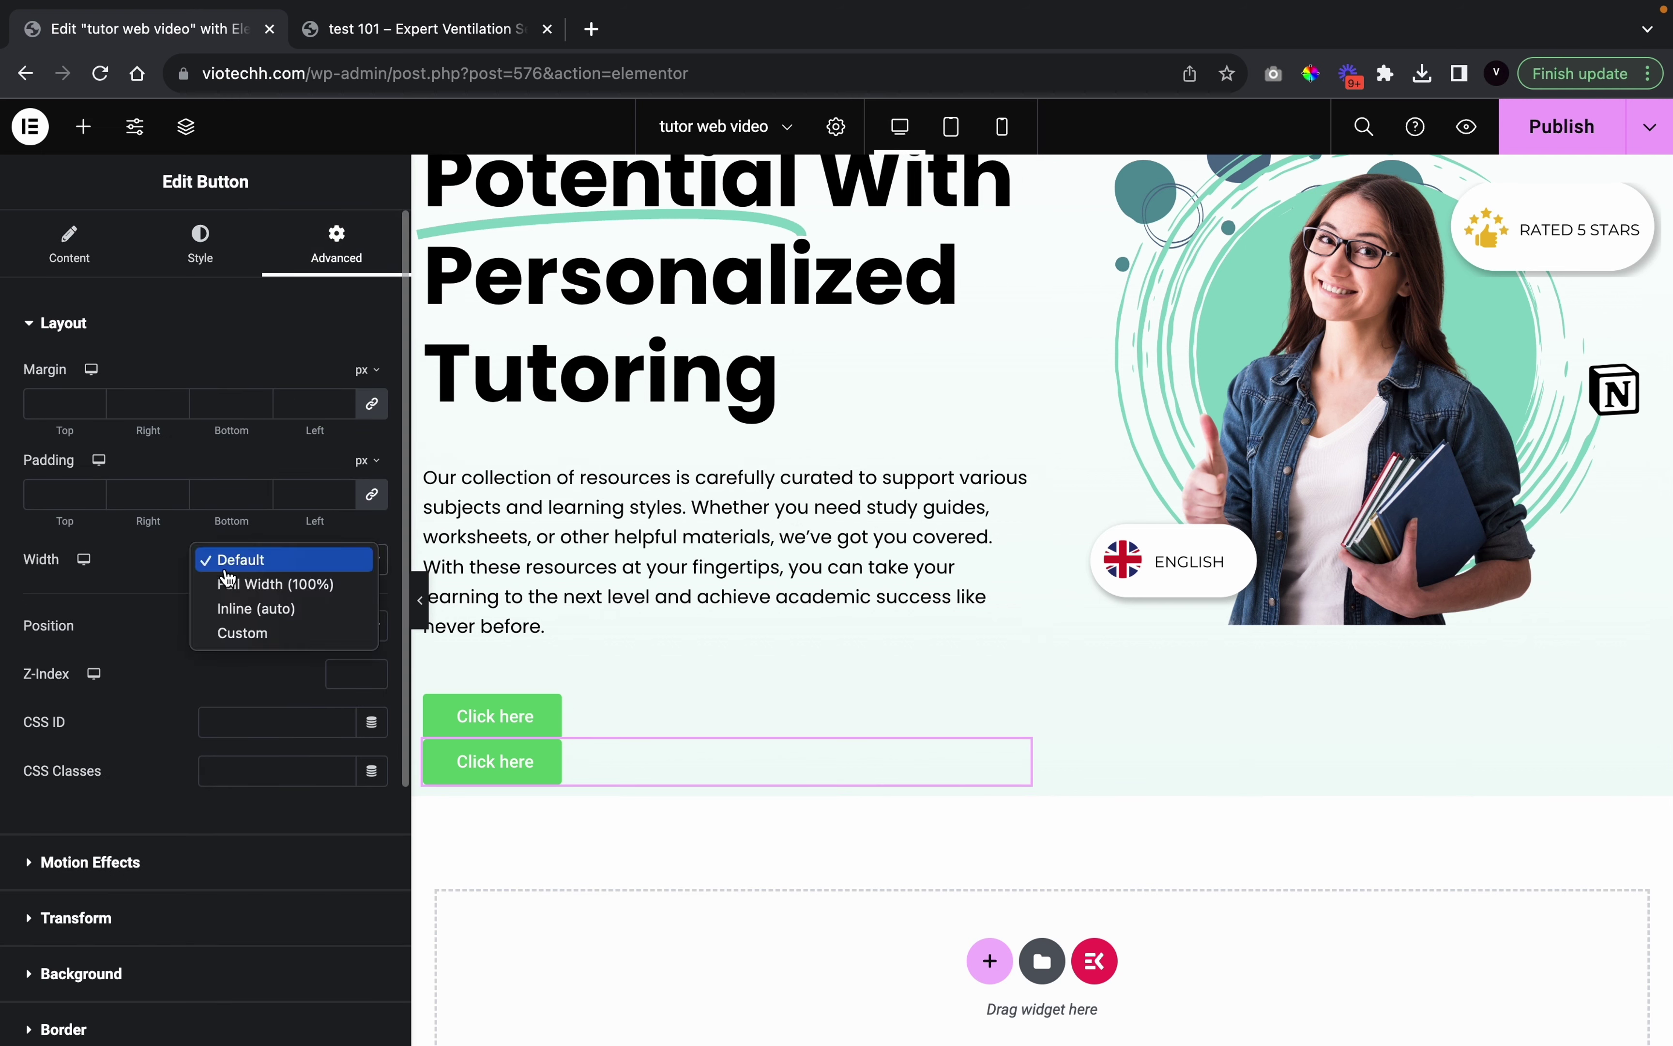
pyautogui.click(280, 610)
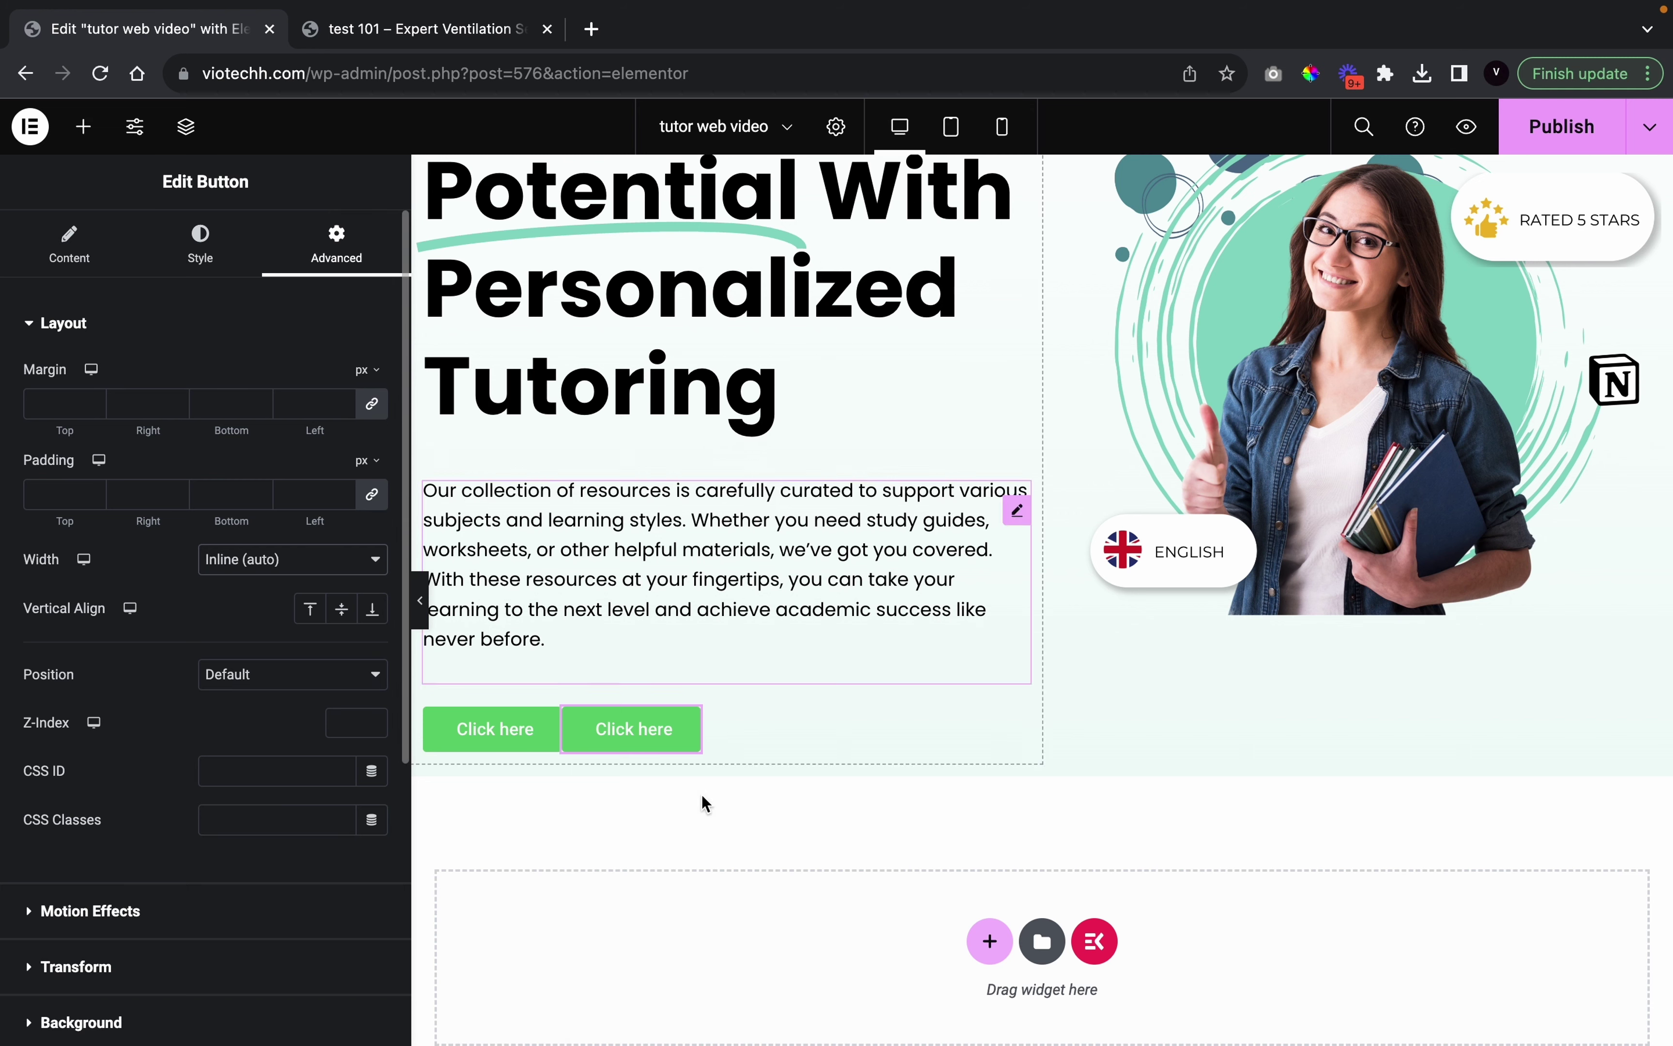
# Unlink the second hero button's margin values, set its left margin to 25 px, and preview the spacing at full width
pyautogui.click(420, 600)
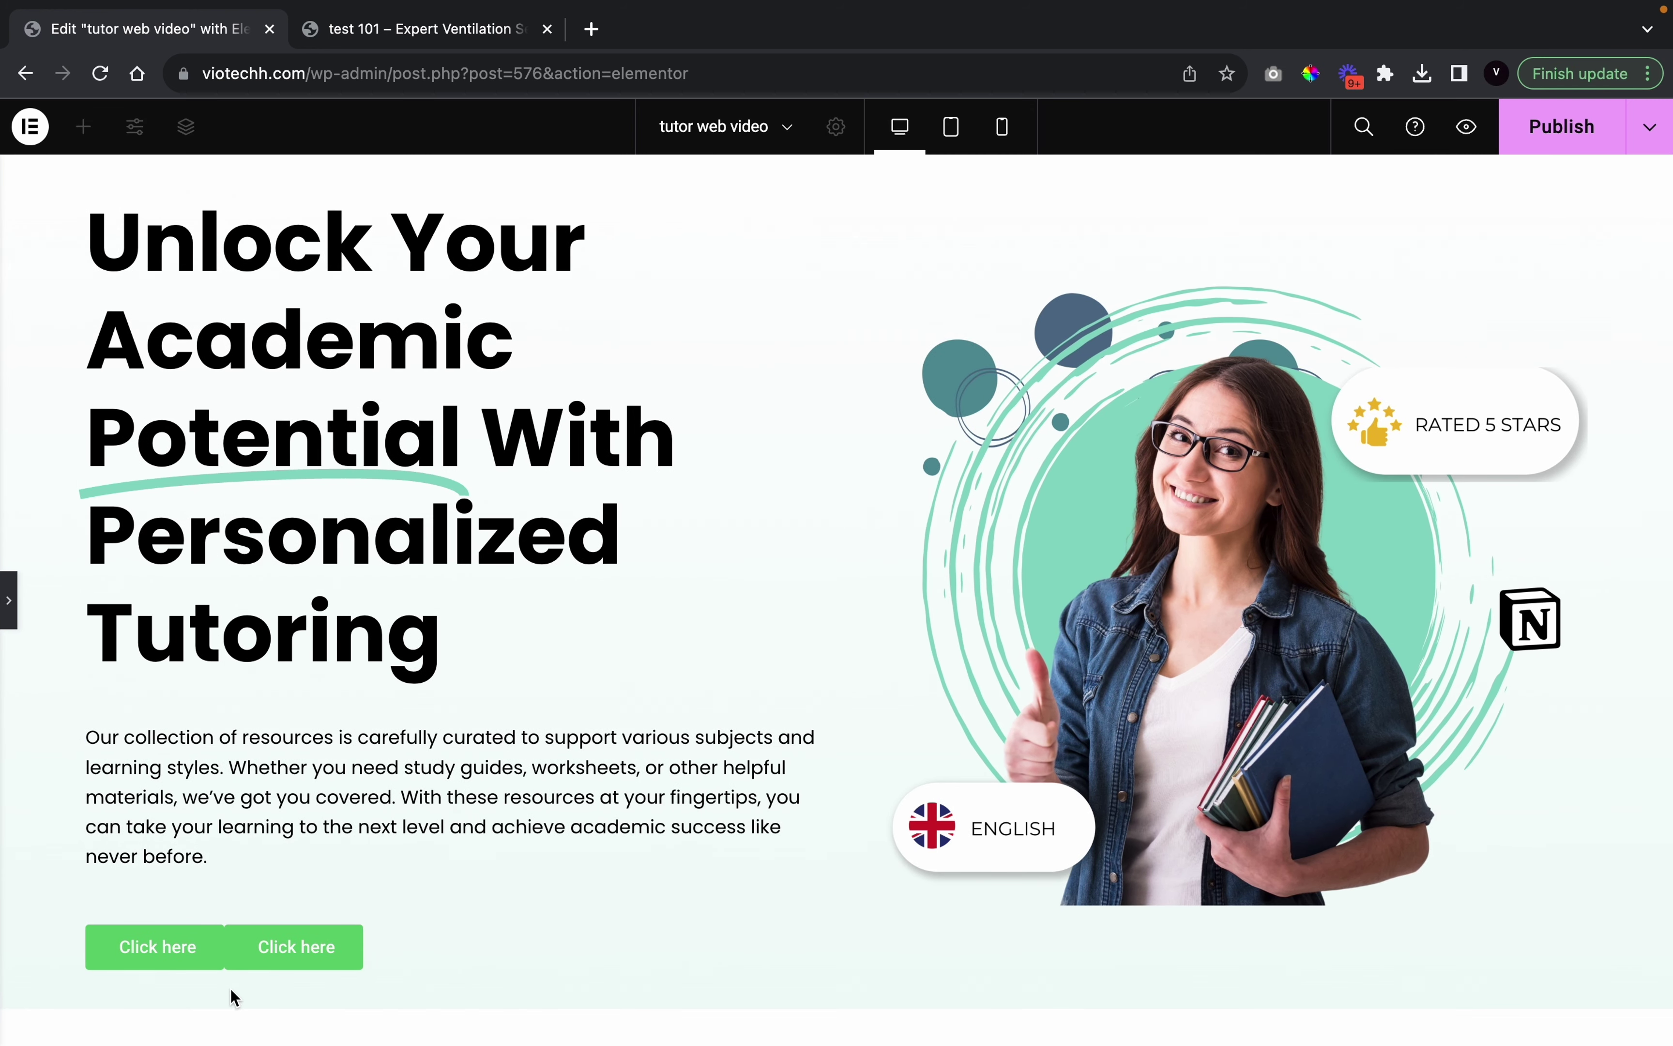
pyautogui.click(6, 622)
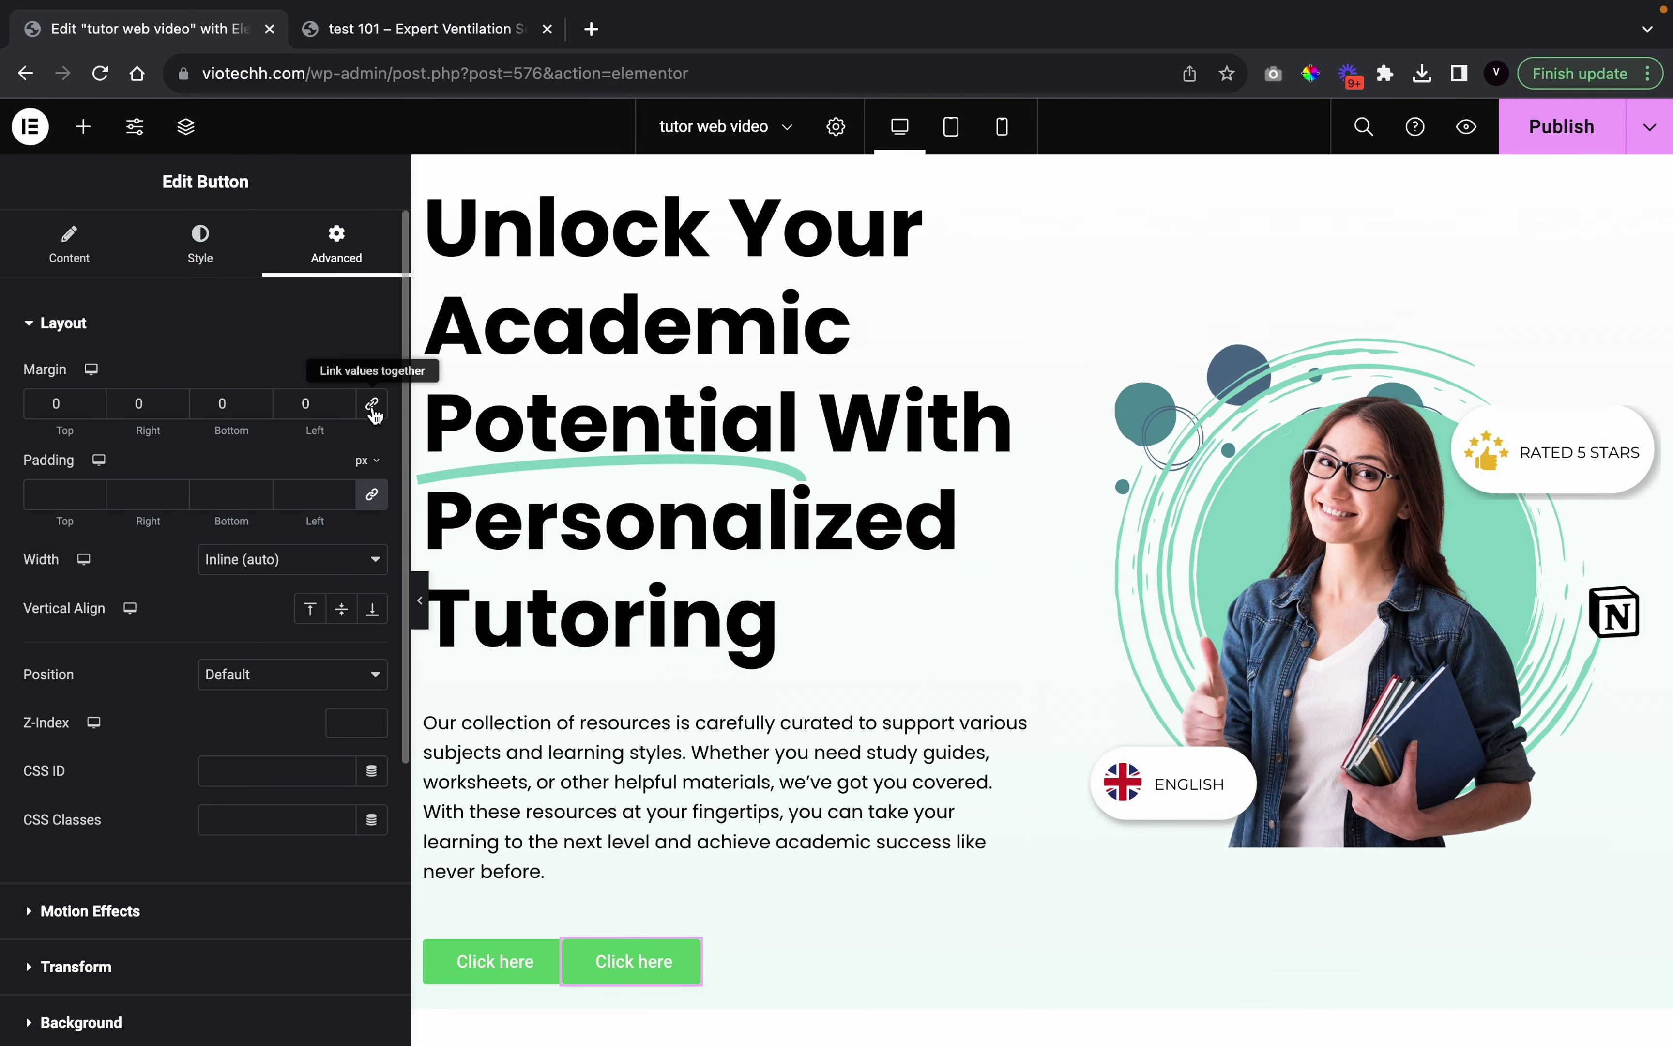
pyautogui.click(341, 406)
pyautogui.moveTo(343, 399); pyautogui.dragTo(343, 401)
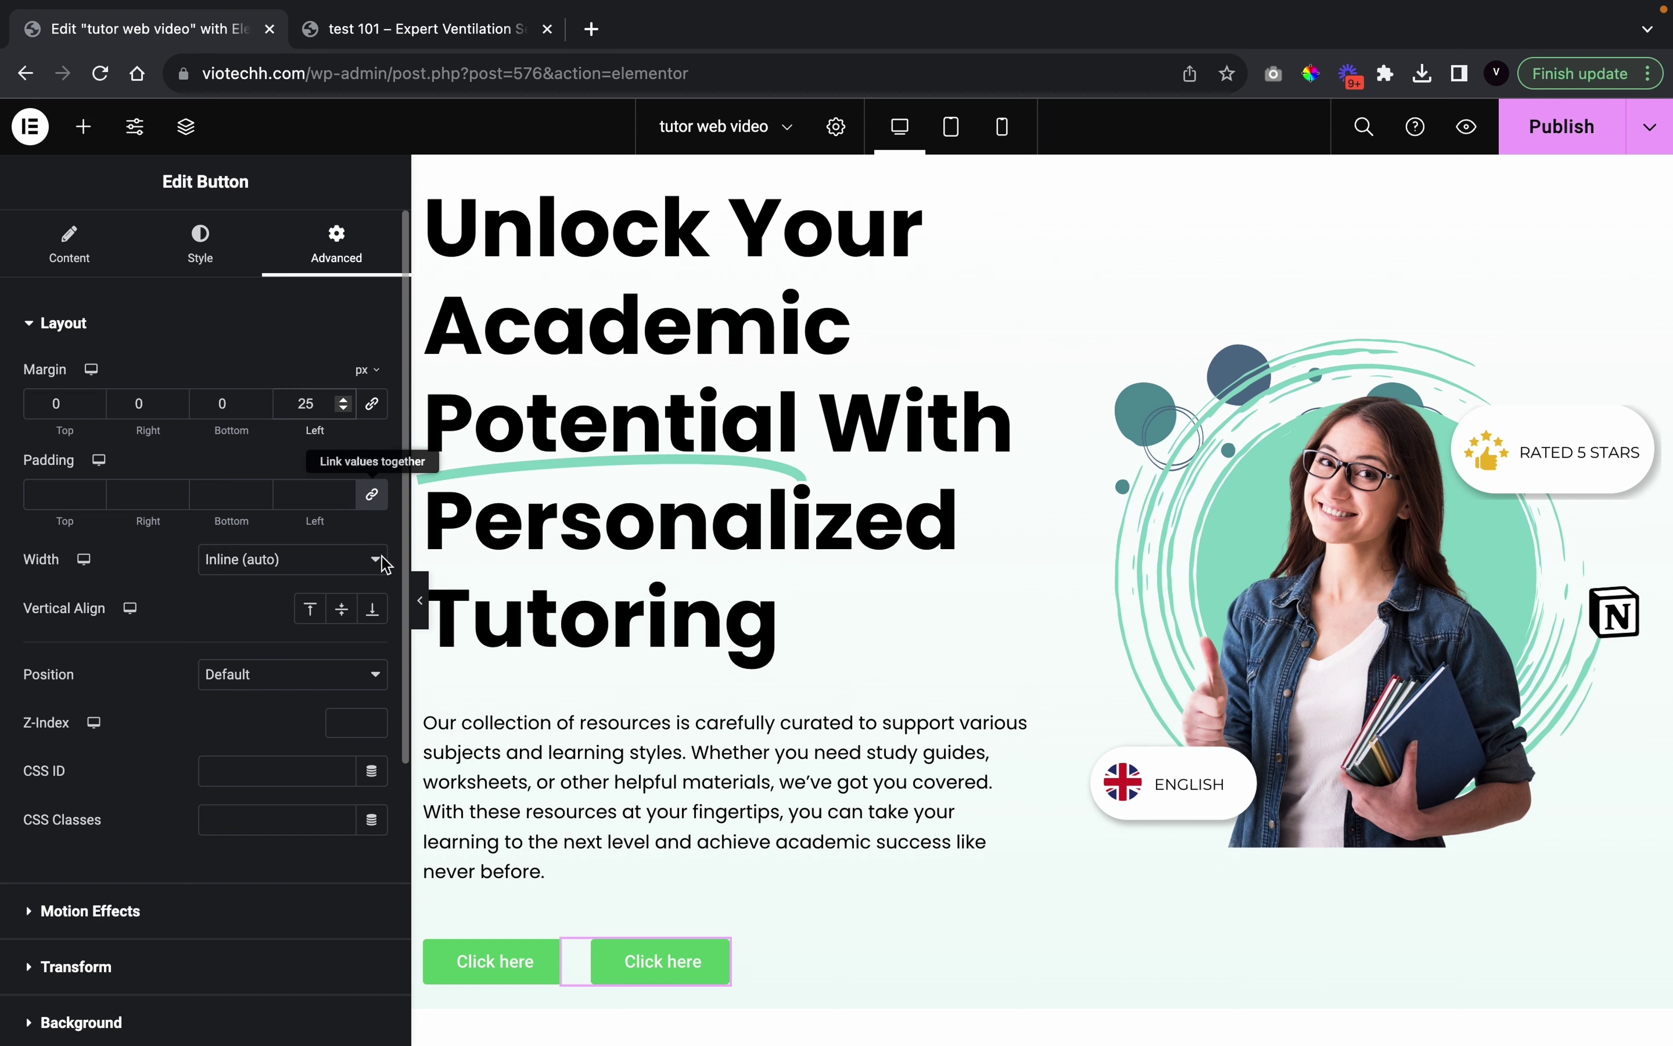
pyautogui.click(418, 601)
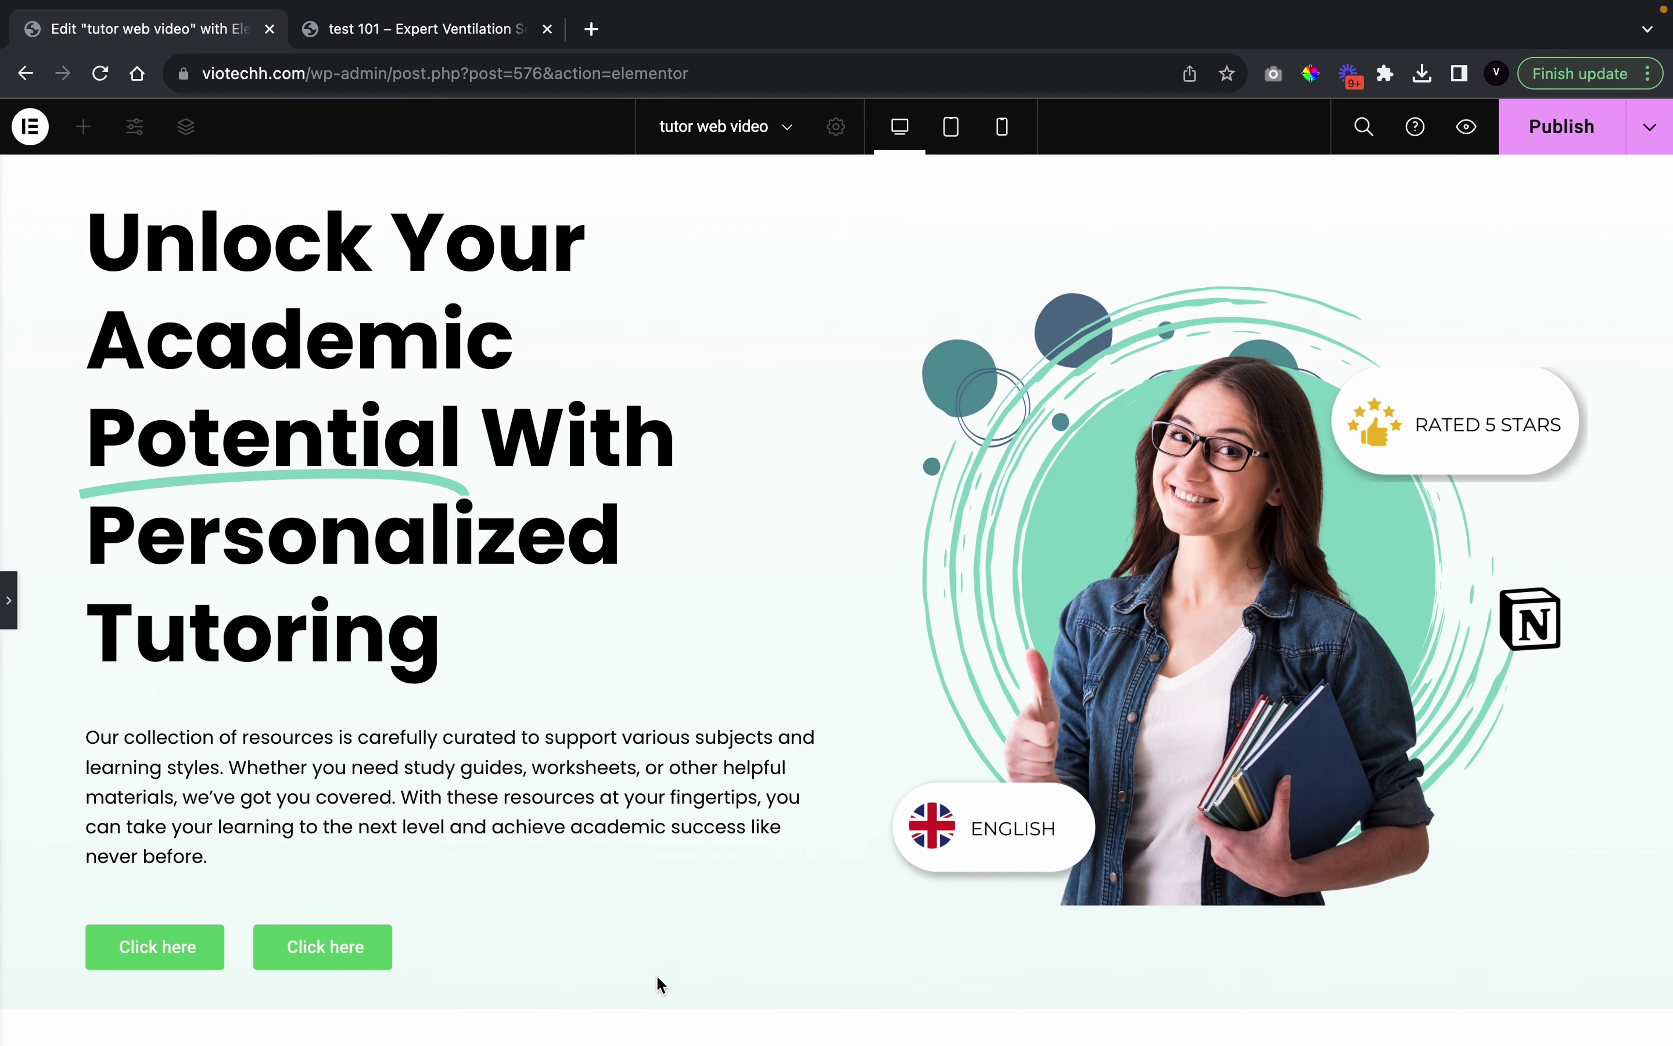
pyautogui.click(5, 599)
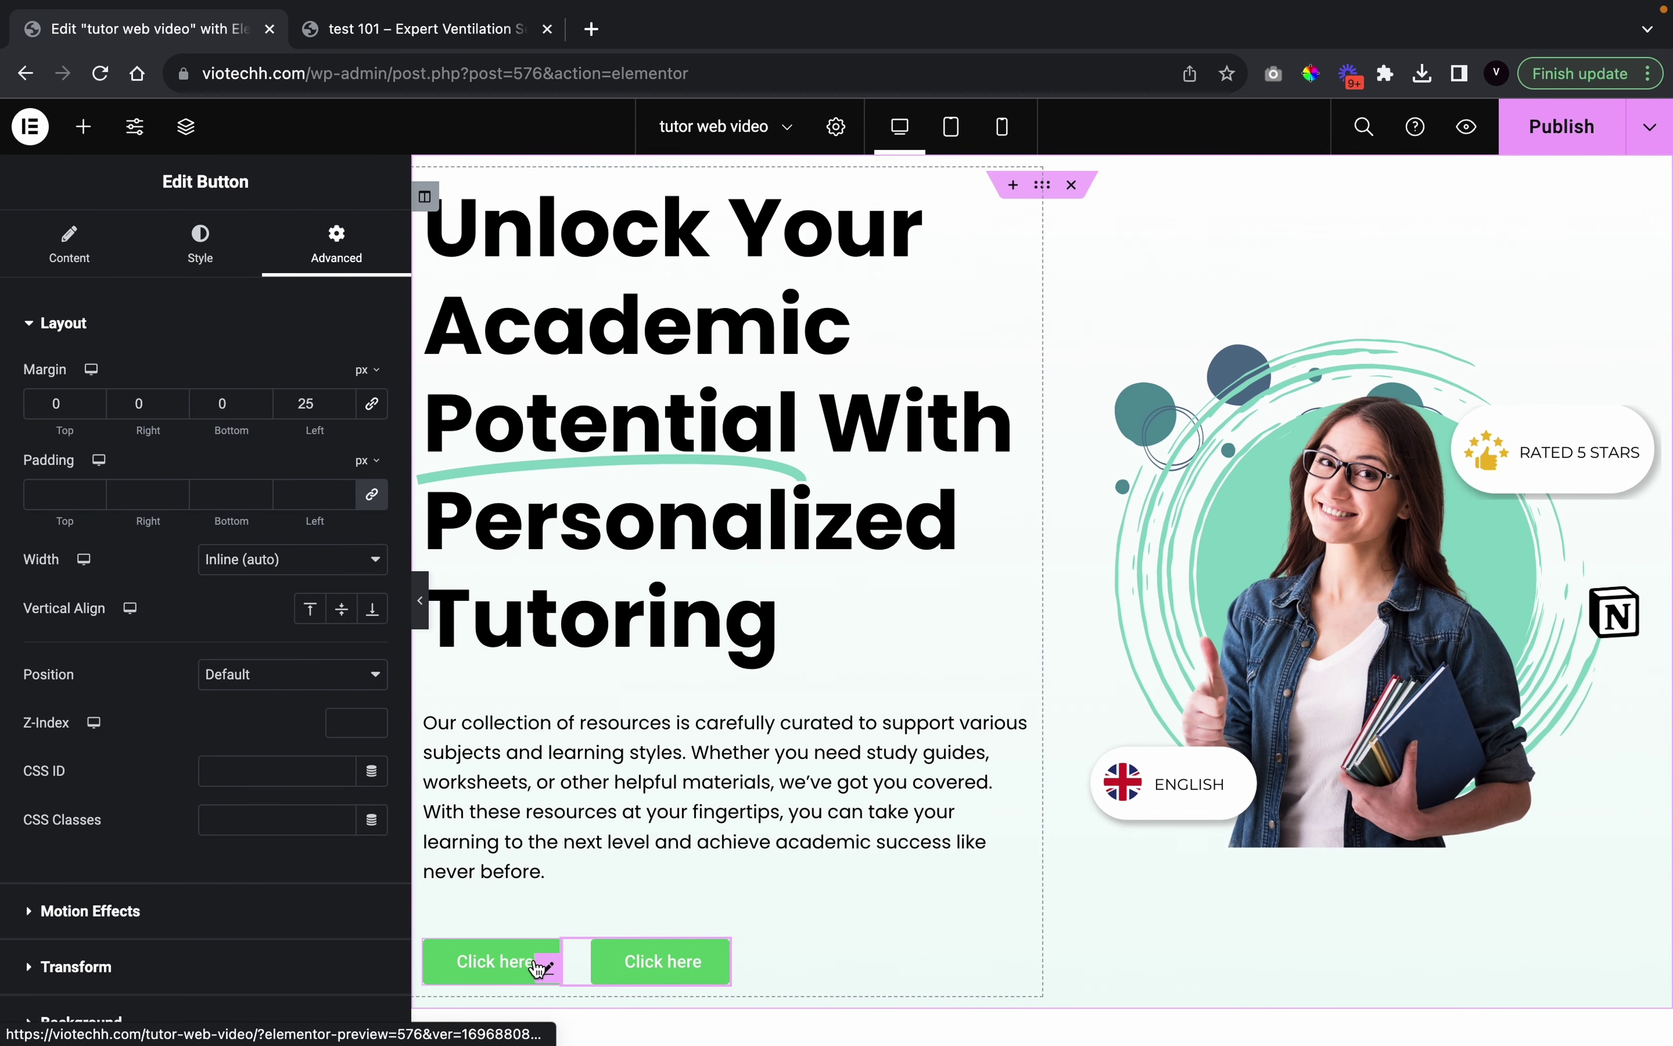
# Change the first hero button's text to "Get in contact"
pyautogui.click(548, 975)
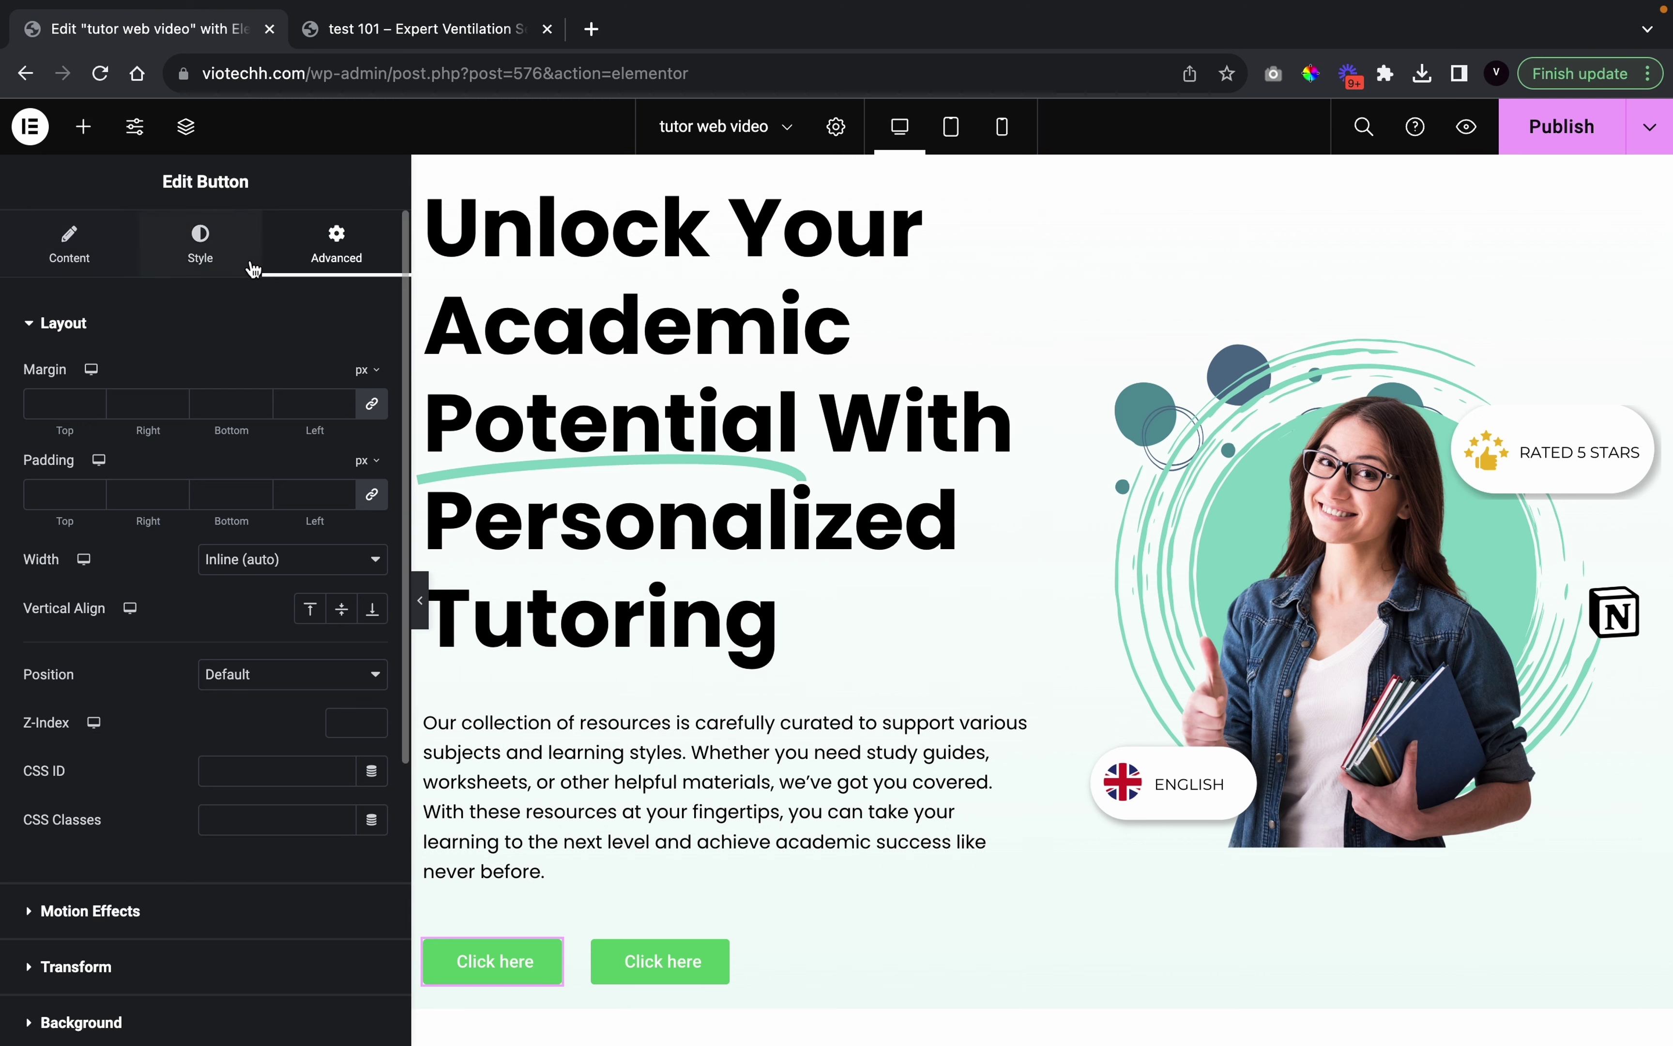
pyautogui.click(90, 240)
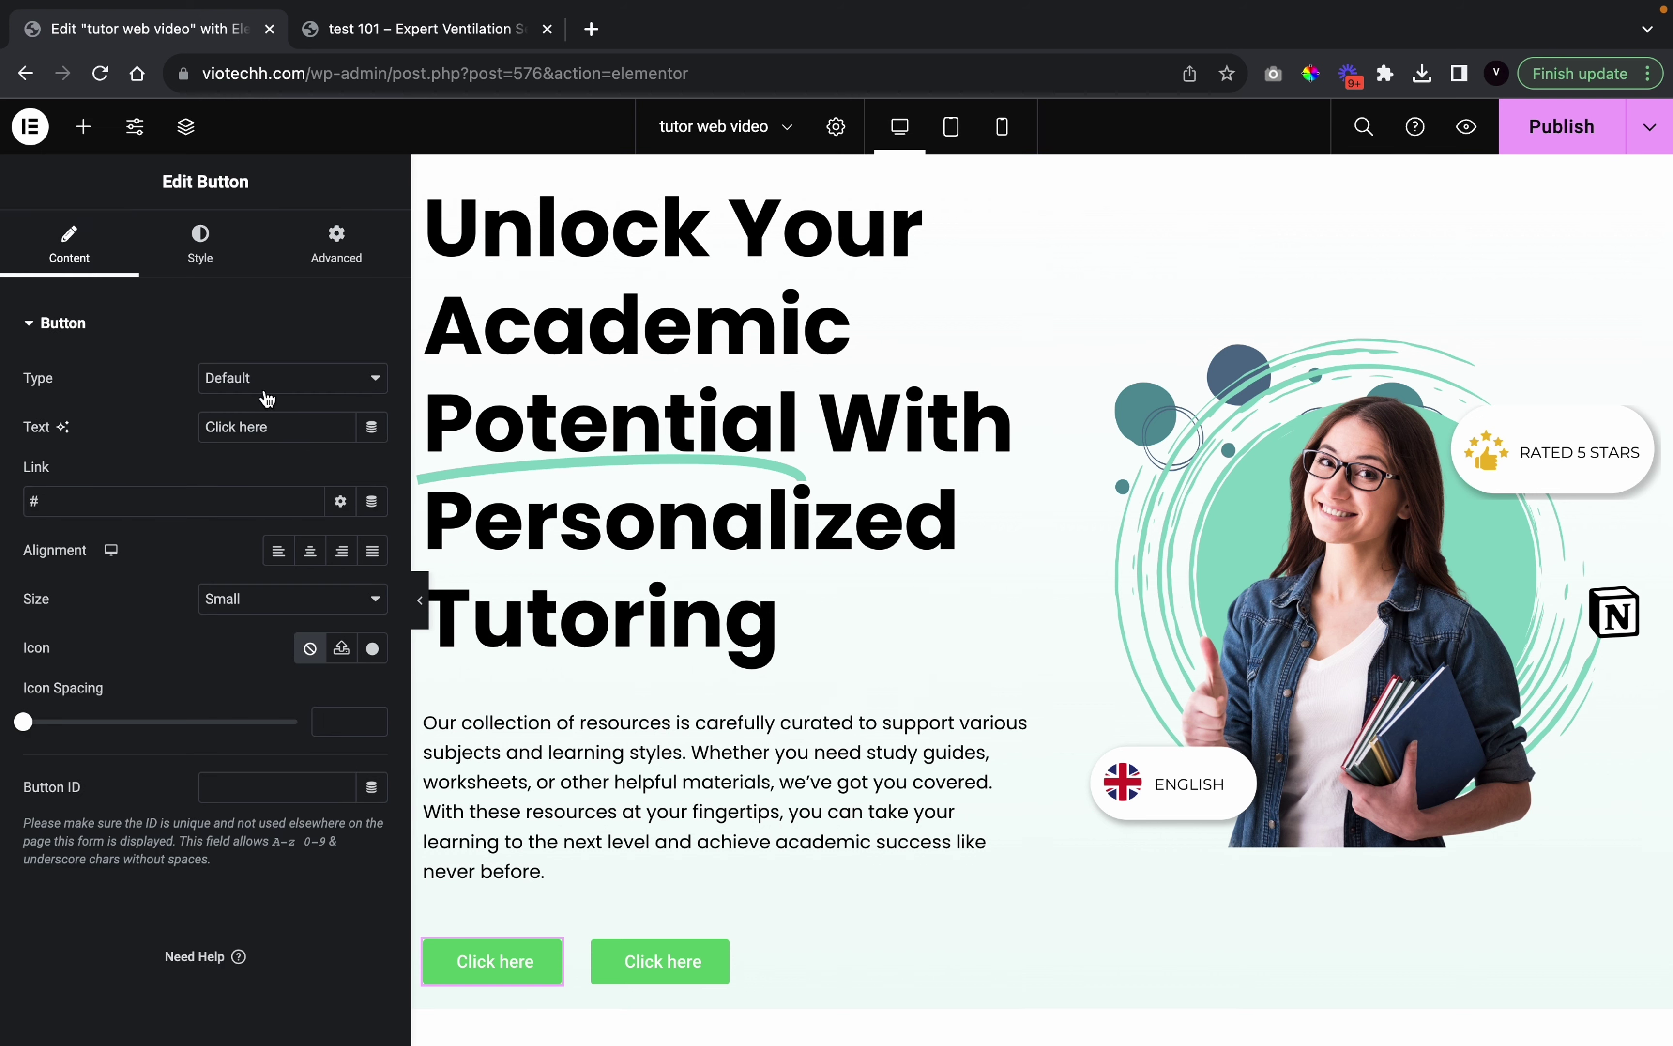
pyautogui.moveTo(270, 429); pyautogui.dragTo(203, 427)
pyautogui.write('G')
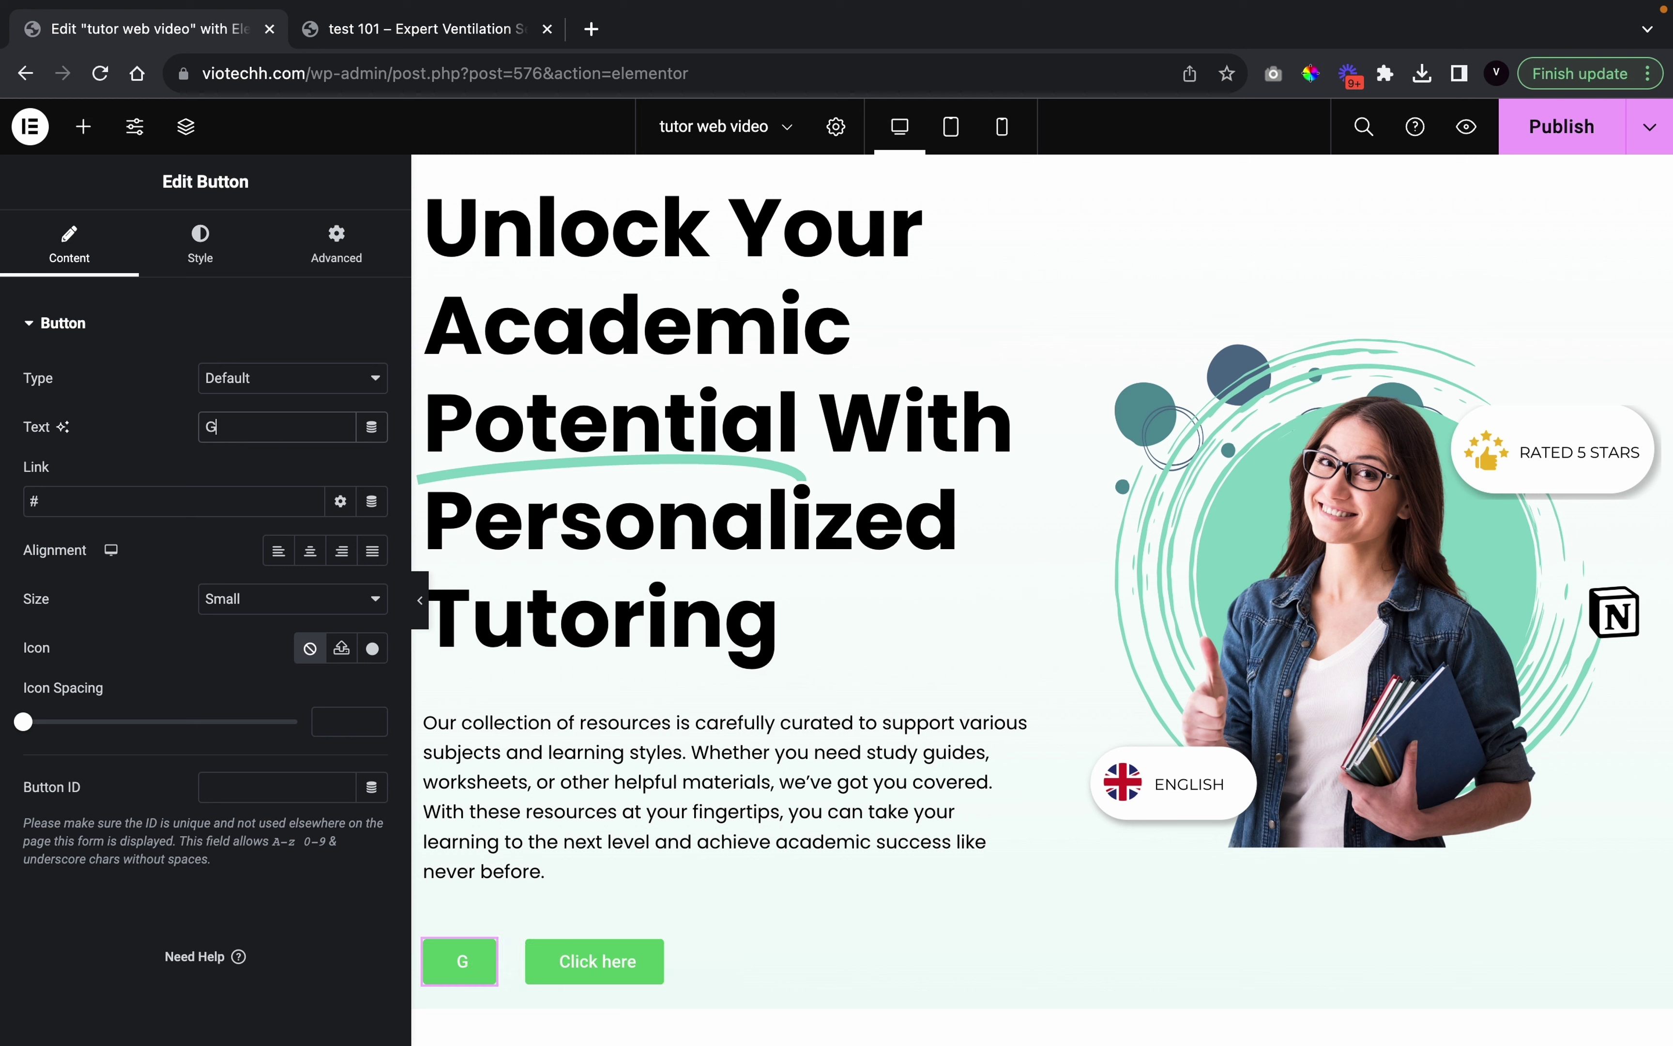
pyautogui.write('et in contact')
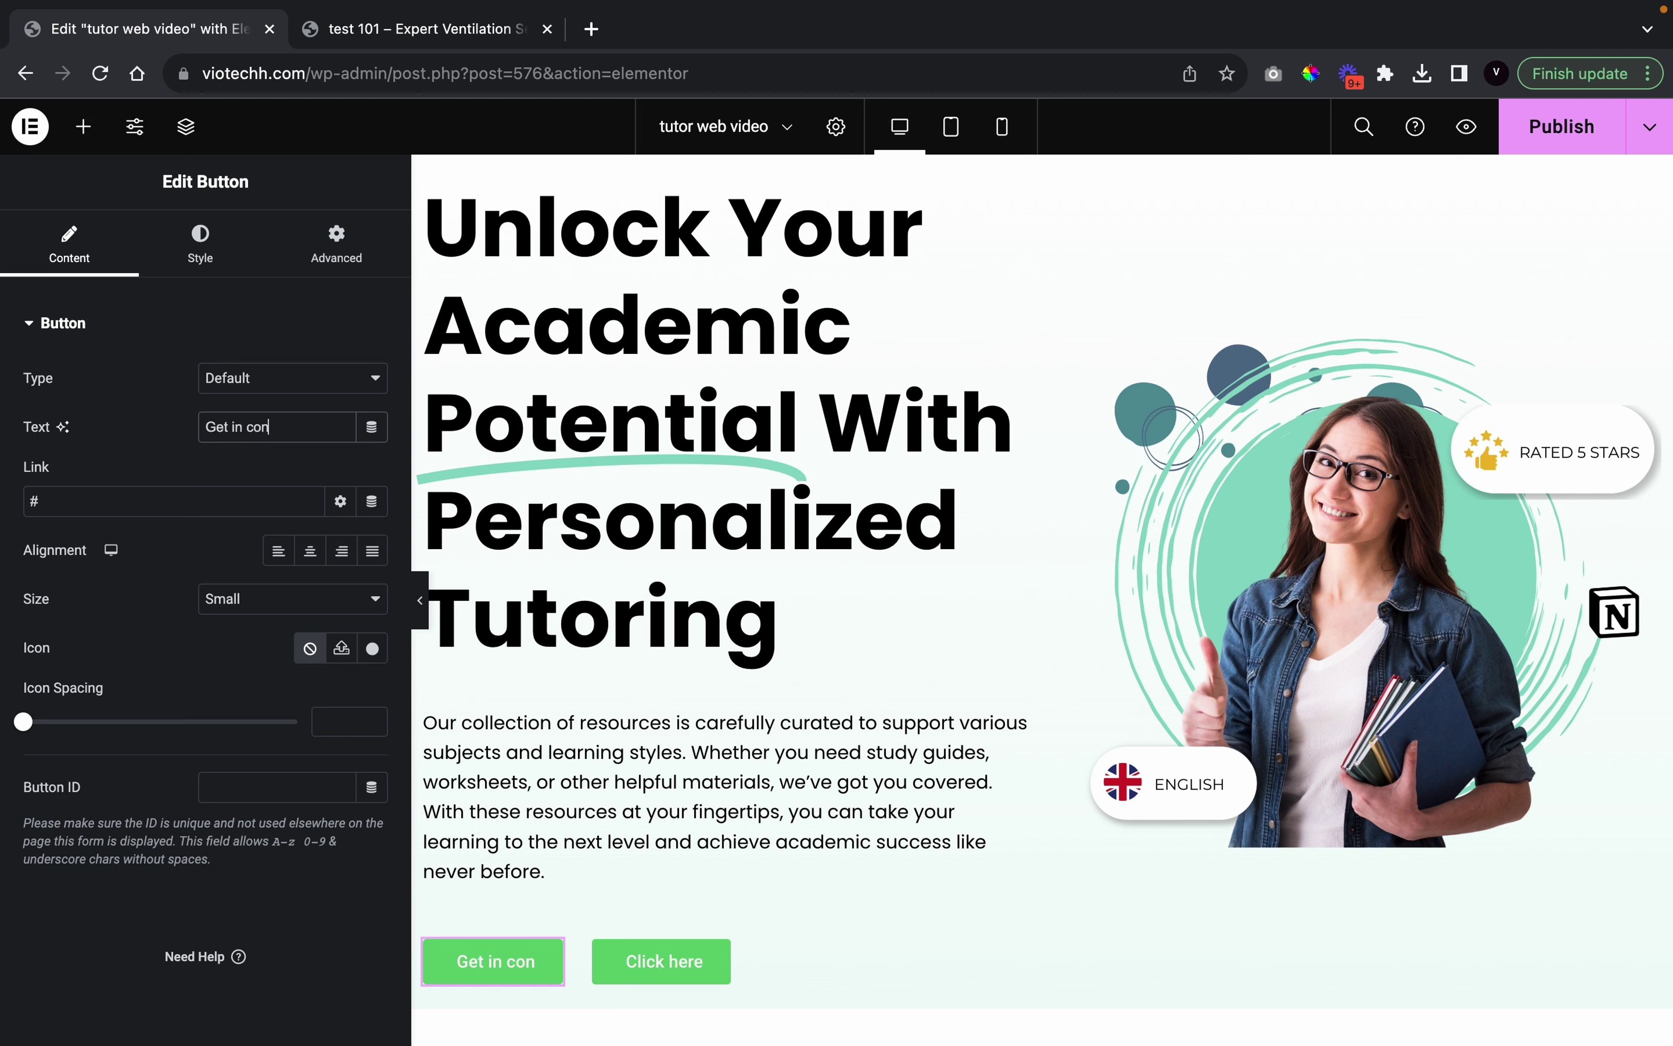
# Set the Get in contact button's font to Poppins with weight 600 (Semi Bold)
pyautogui.click(188, 264)
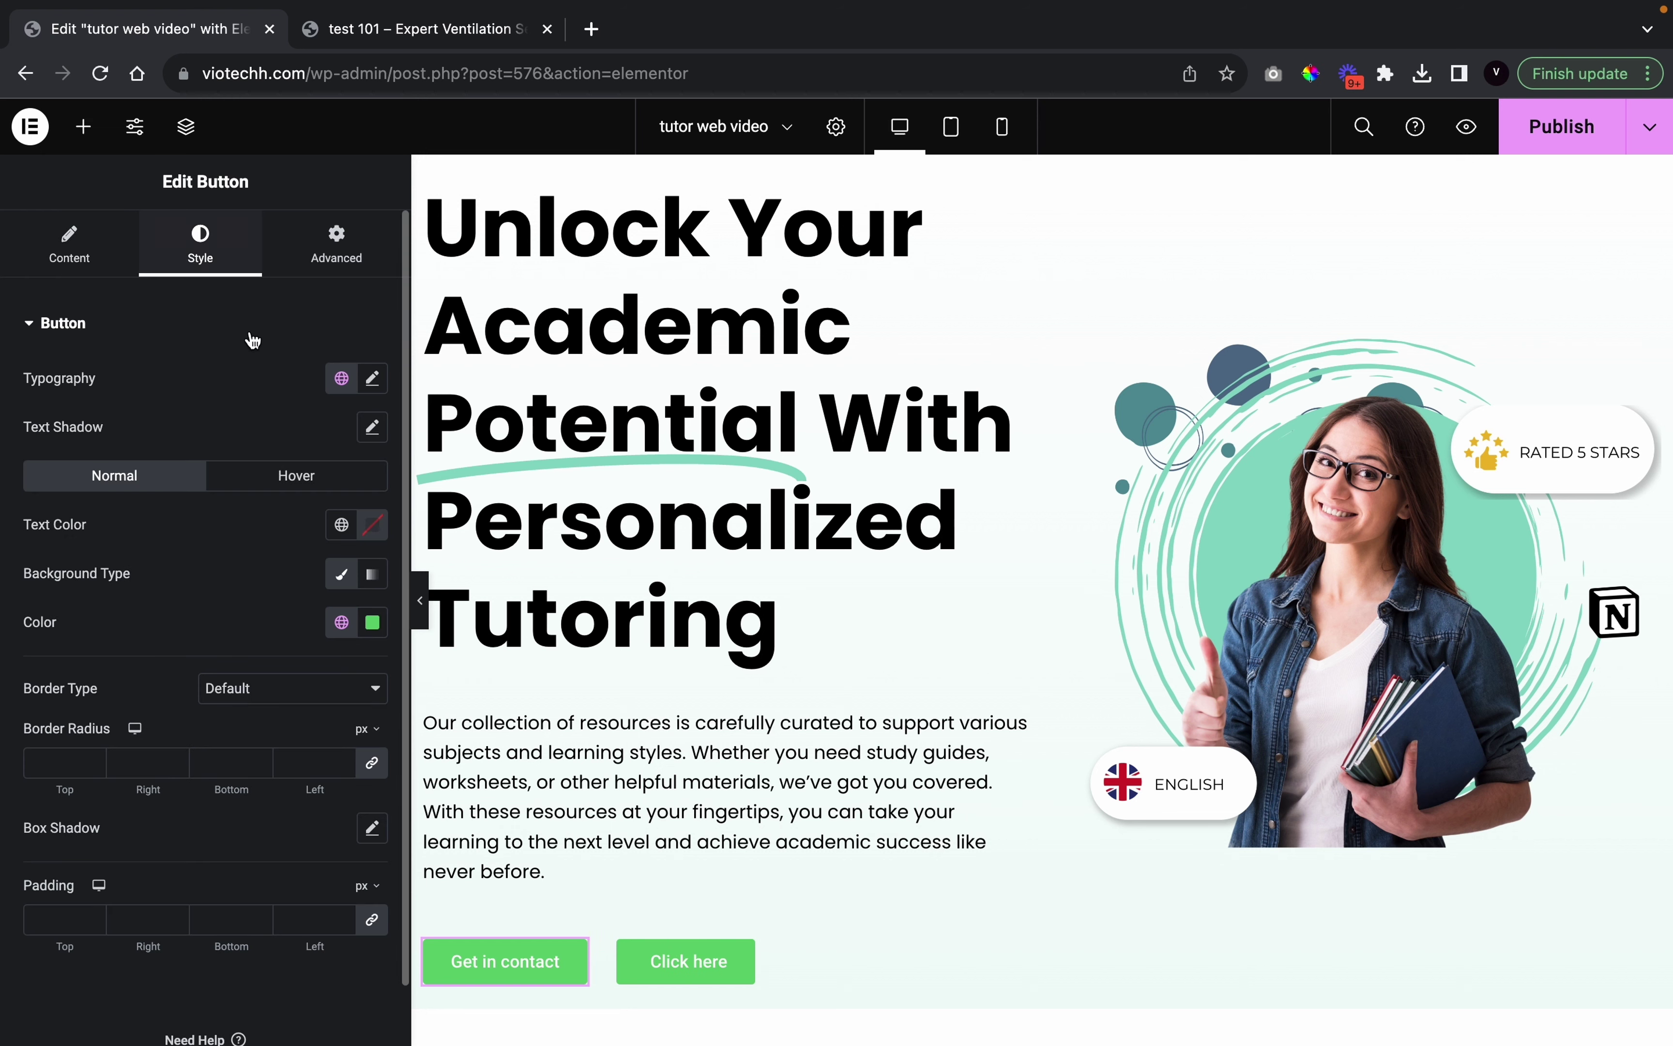
pyautogui.click(376, 389)
pyautogui.click(304, 489)
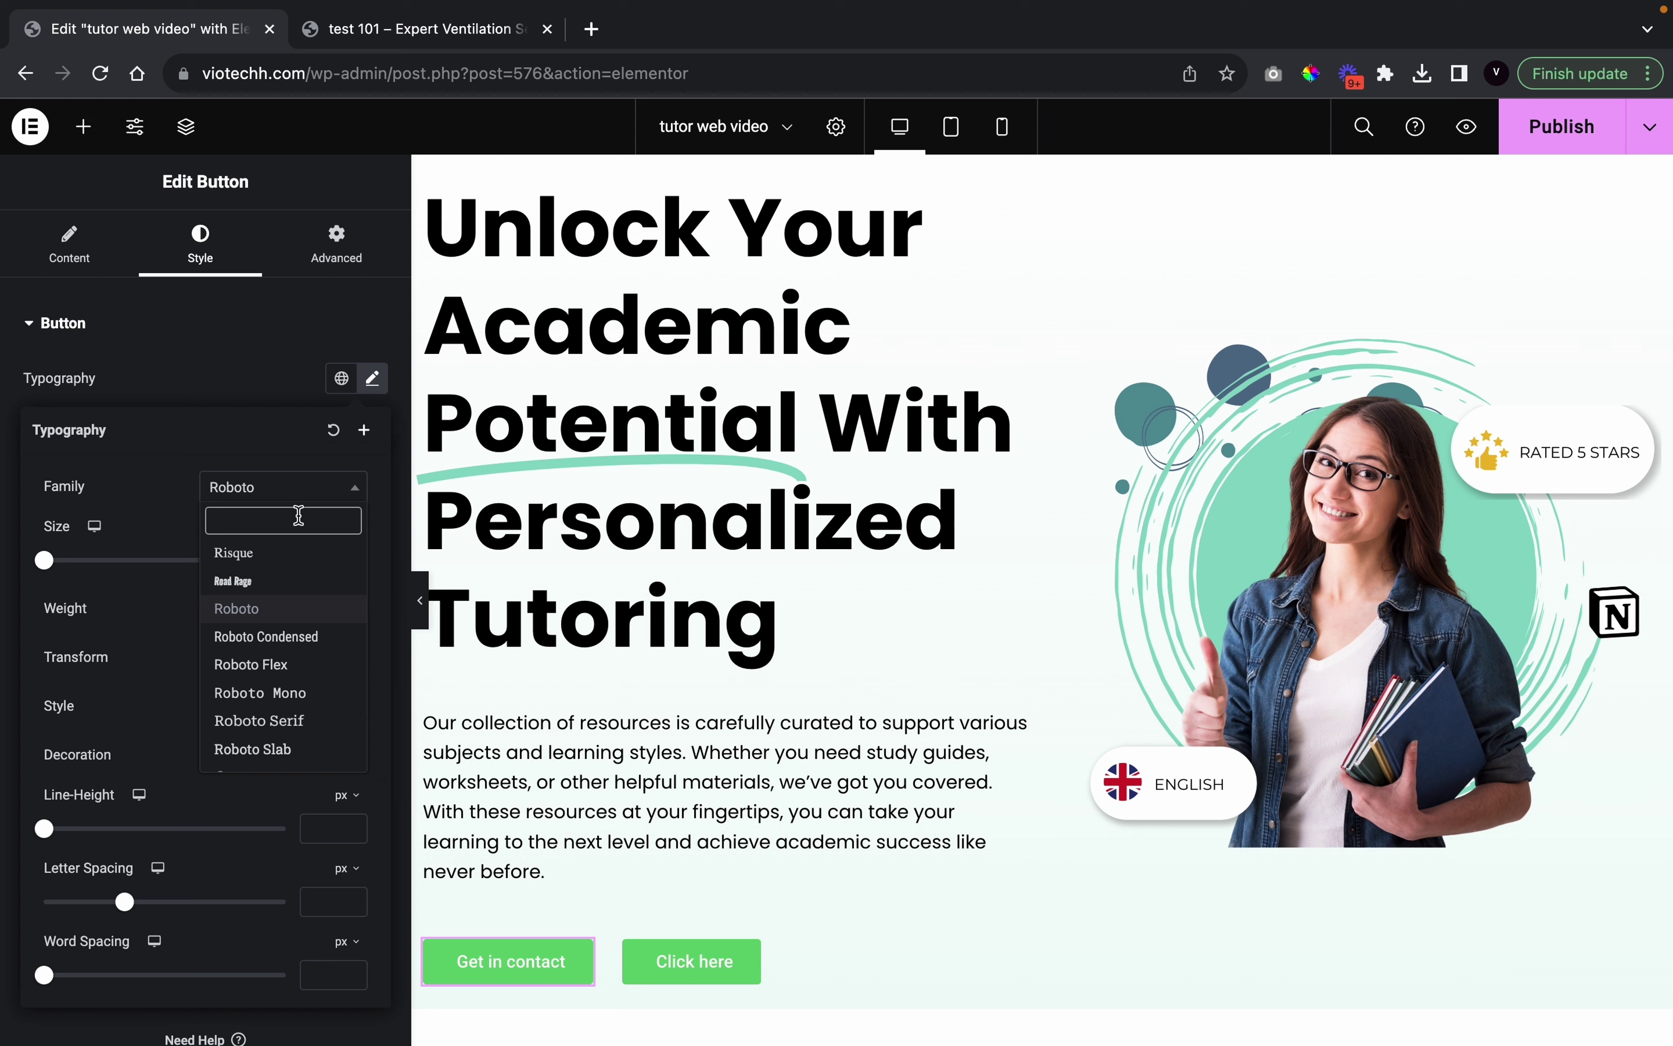
pyautogui.write('poppins')
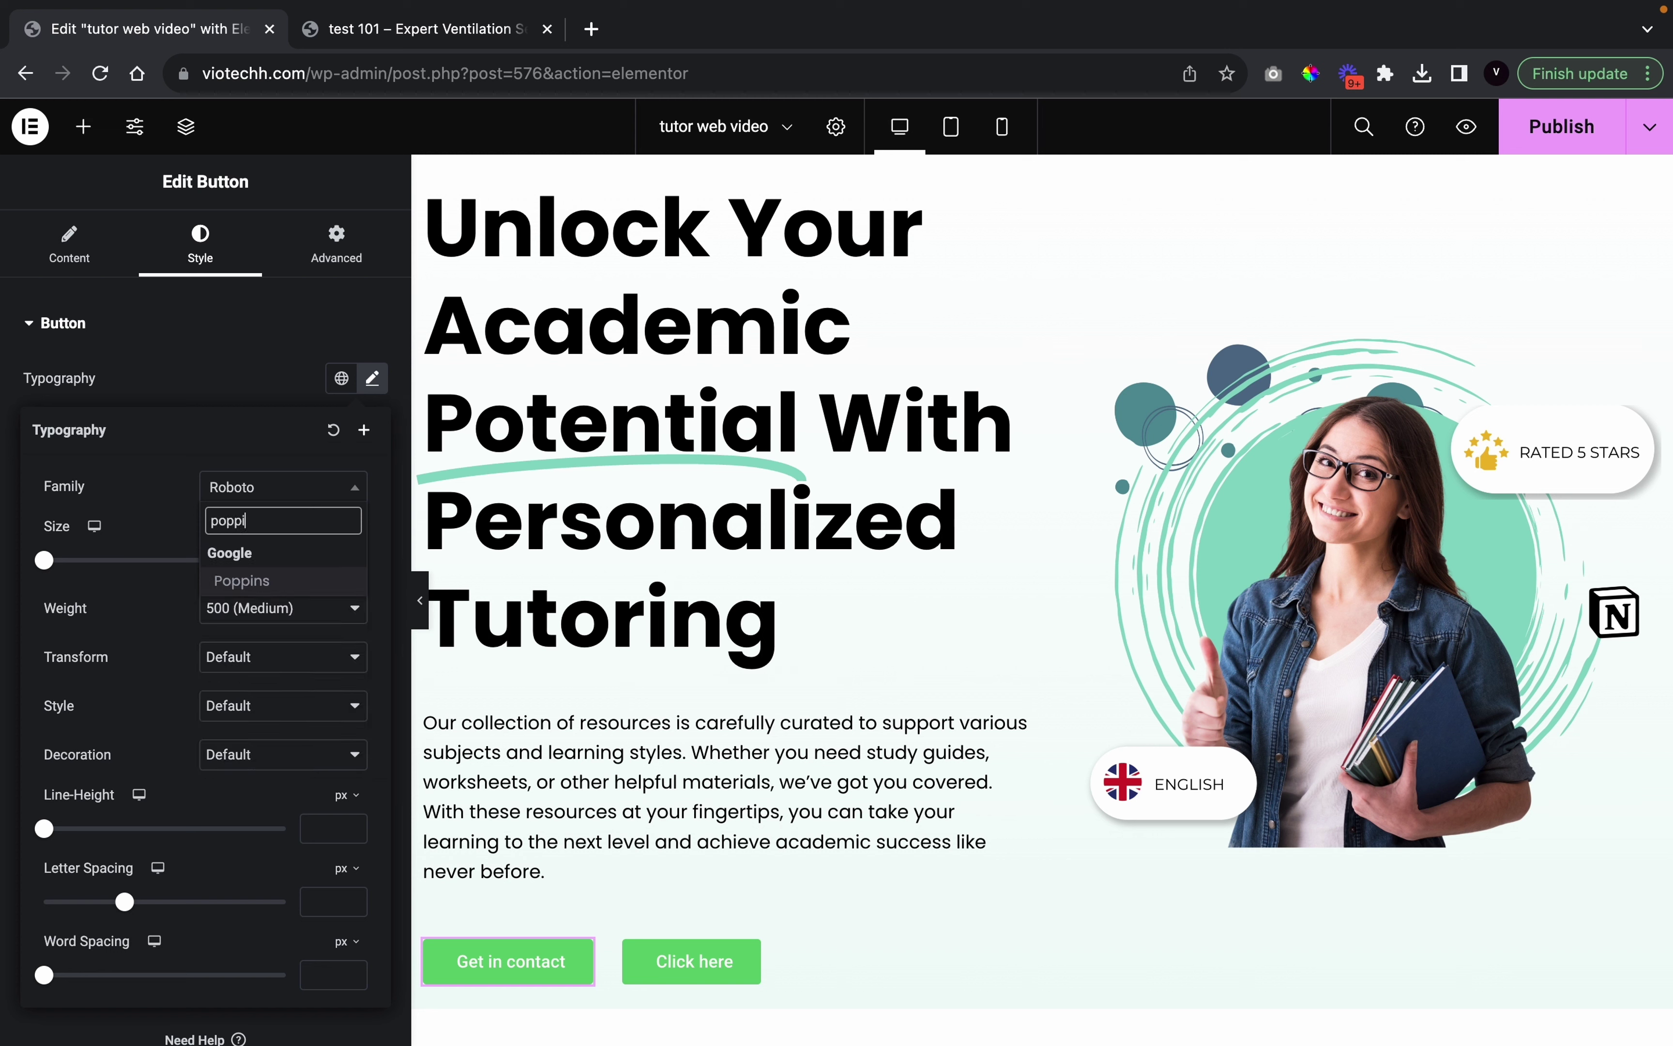
pyautogui.click(284, 581)
pyautogui.click(280, 607)
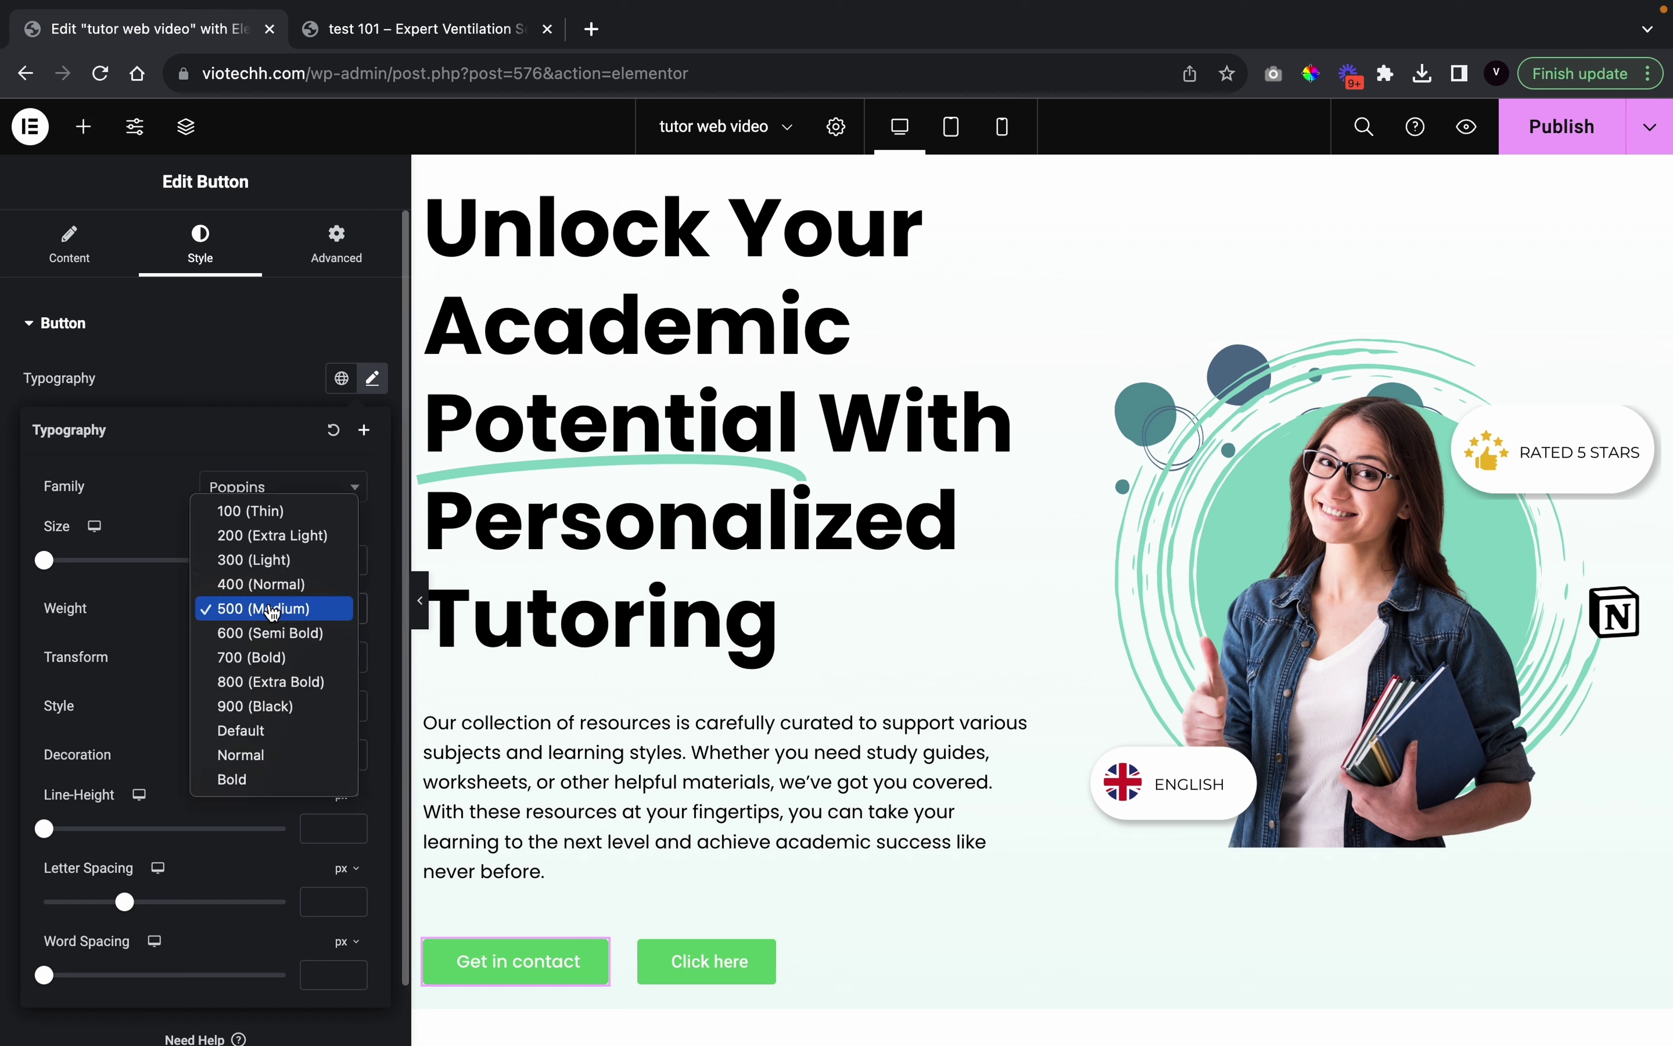
pyautogui.click(268, 634)
# Set the Get in contact button's text size to 15 px and its transform to Uppercase
pyautogui.click(342, 556)
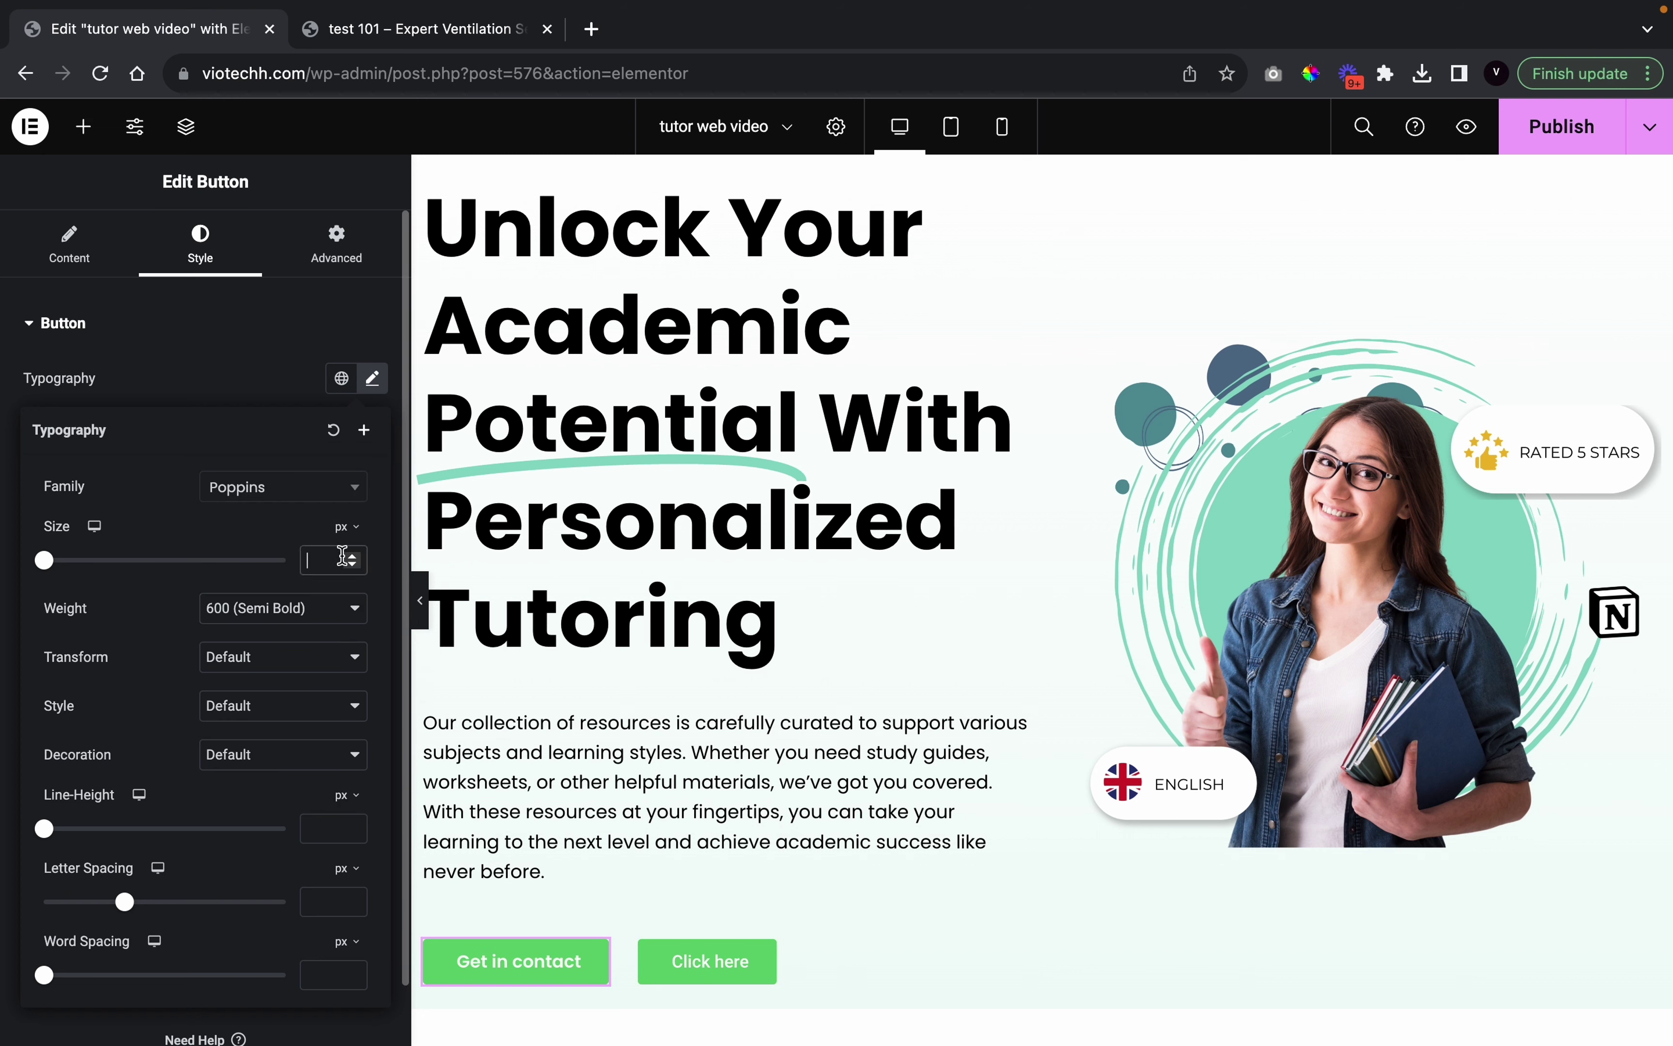
pyautogui.write('15')
pyautogui.click(243, 668)
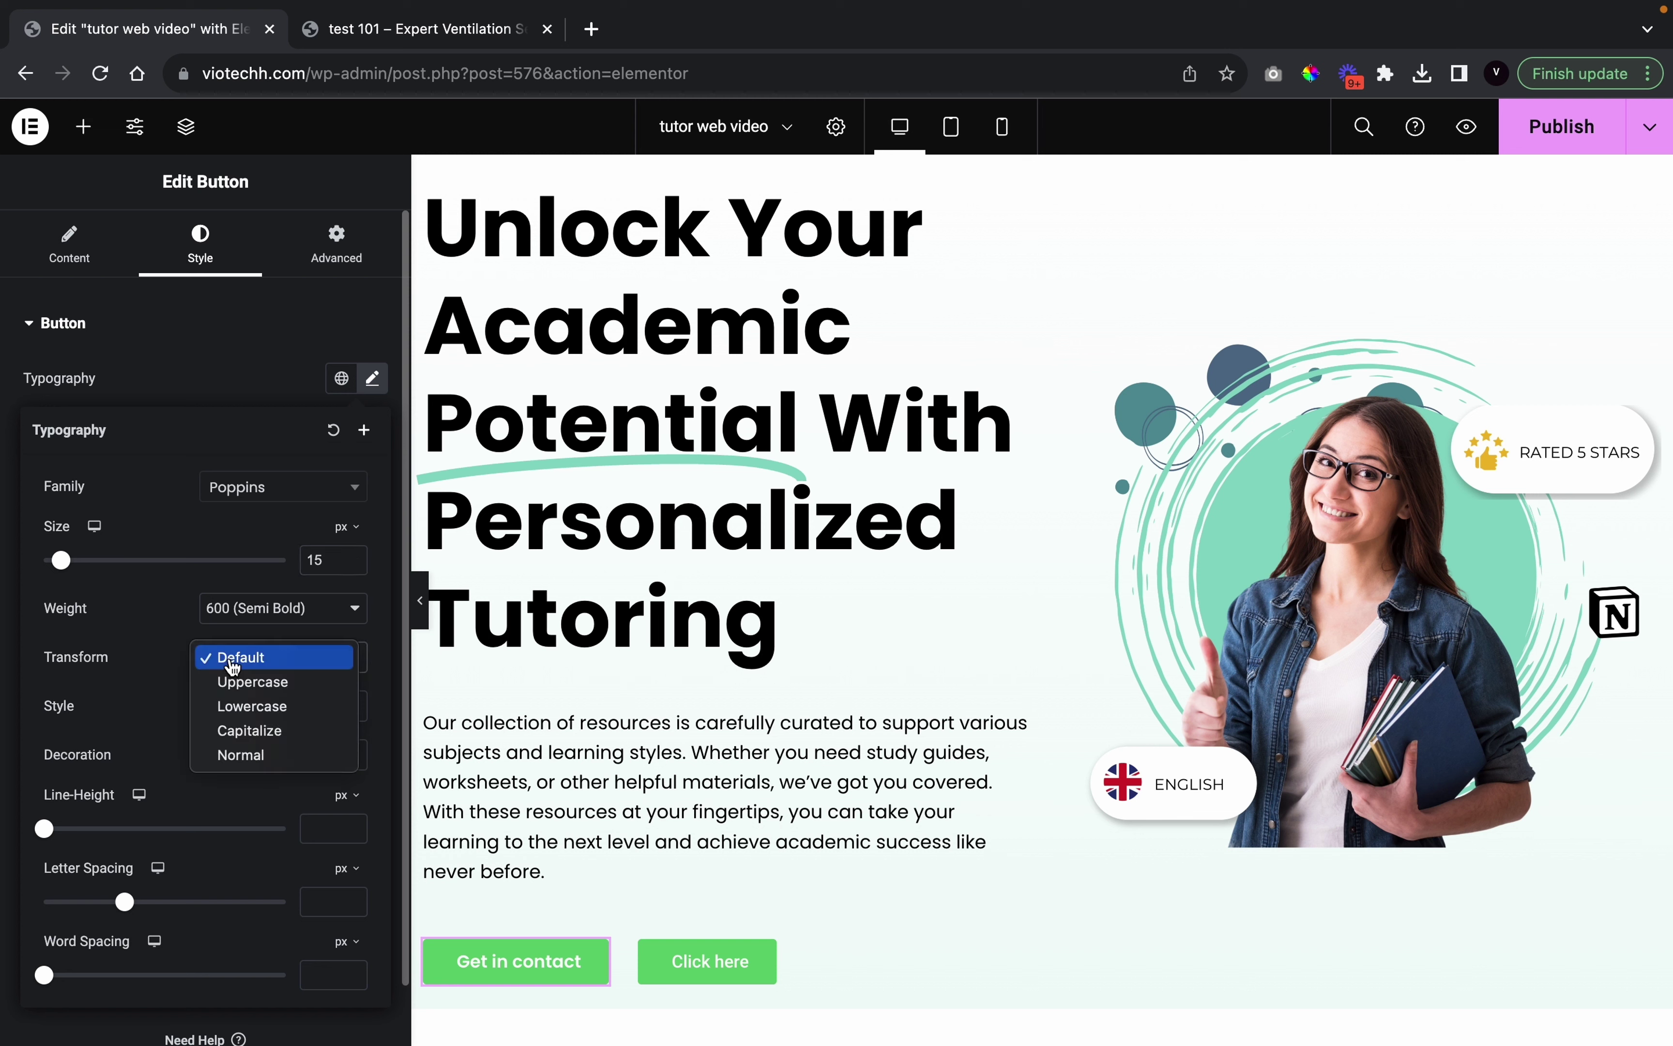
pyautogui.click(251, 683)
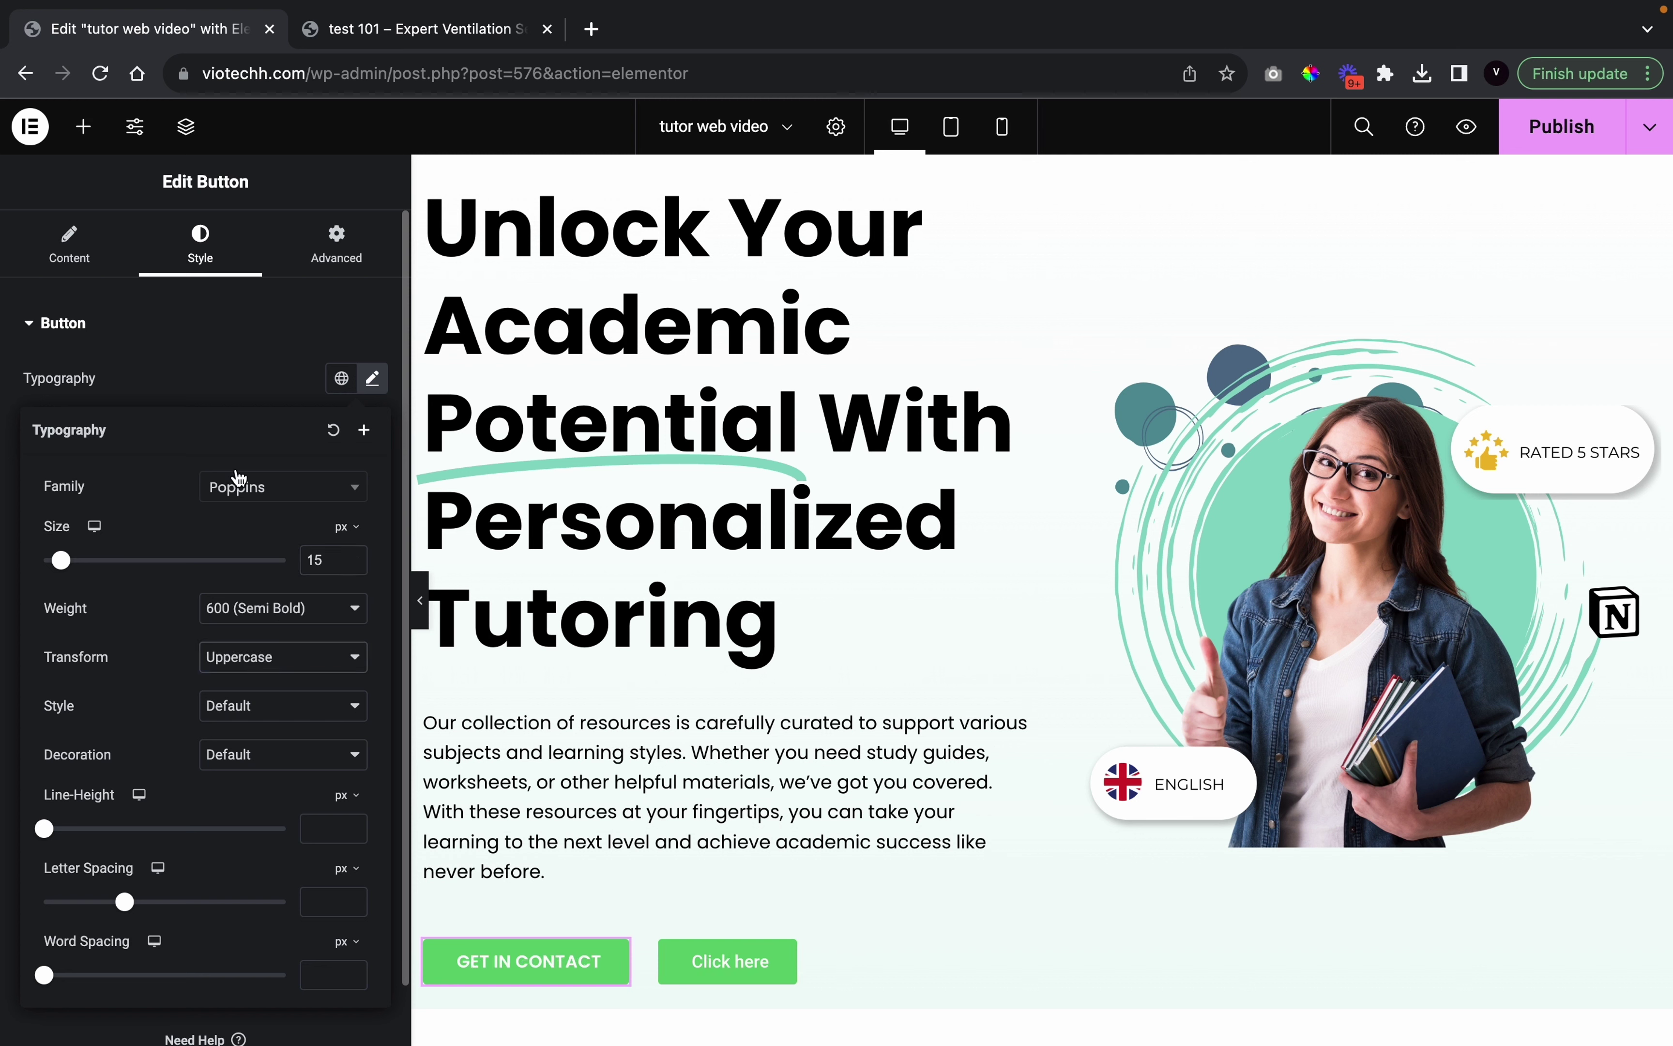
pyautogui.click(231, 363)
pyautogui.click(189, 357)
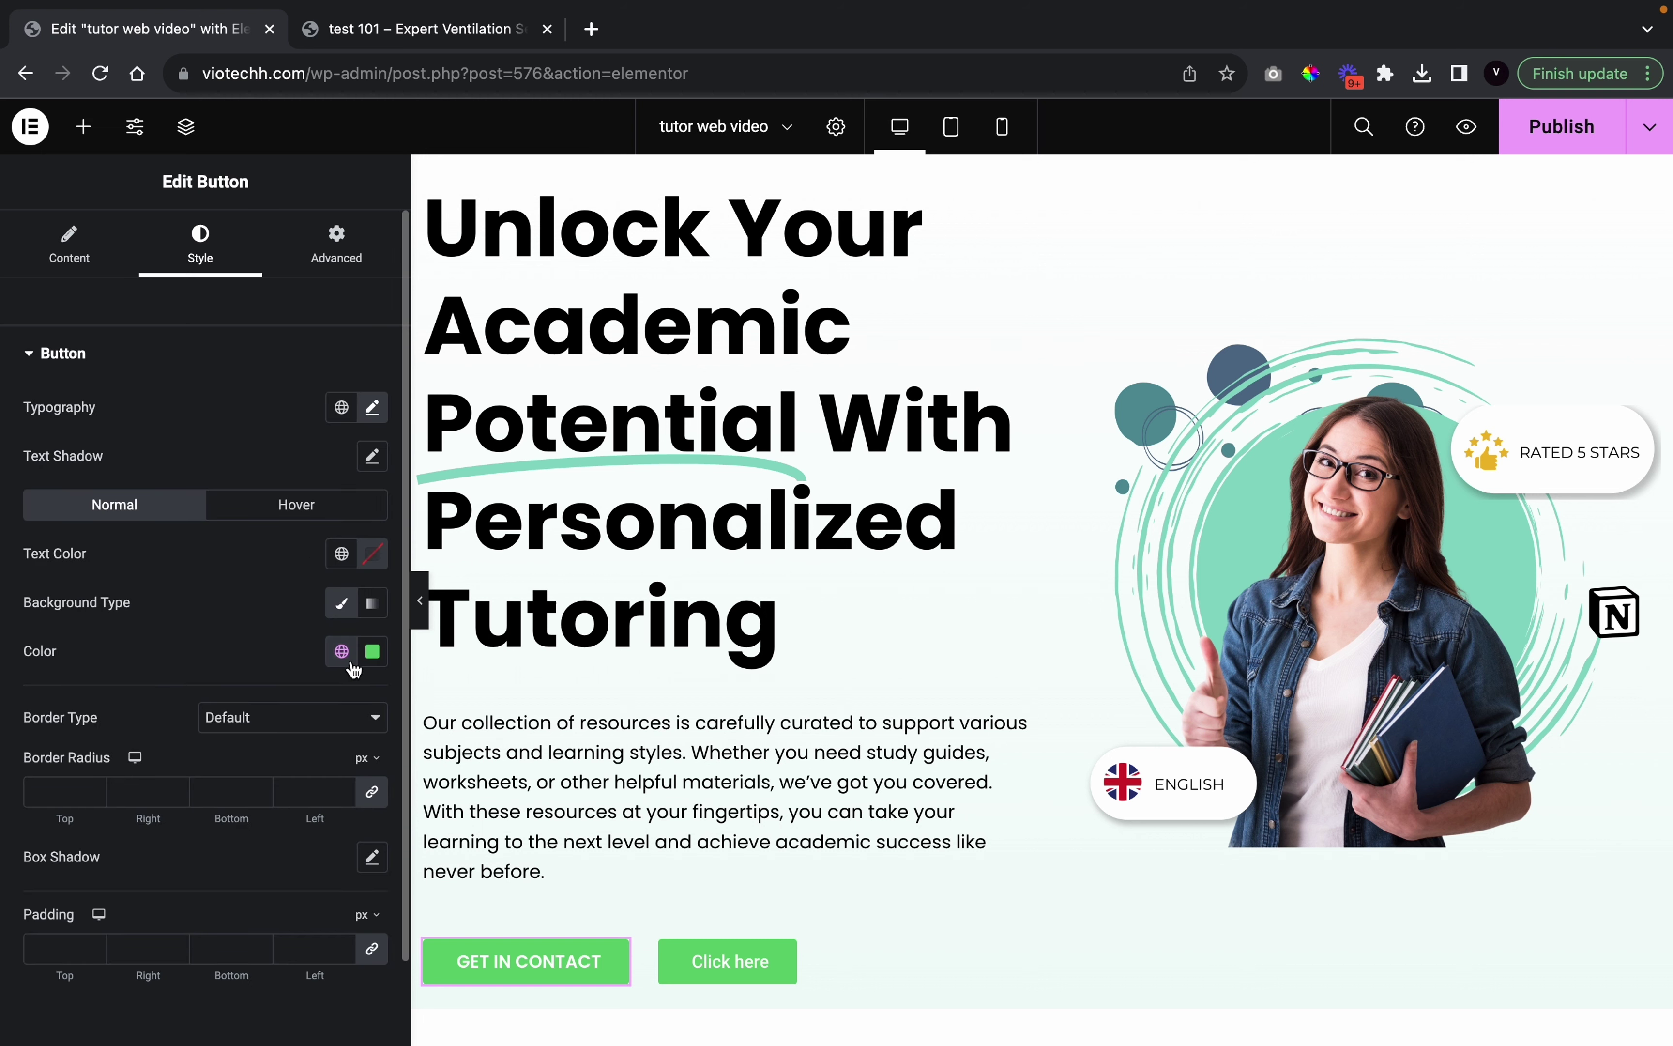
# Switch the Get in contact button's background to a gradient and use the global color main 1 as its first color
pyautogui.click(371, 603)
pyautogui.scroll(-4, 296, 754)
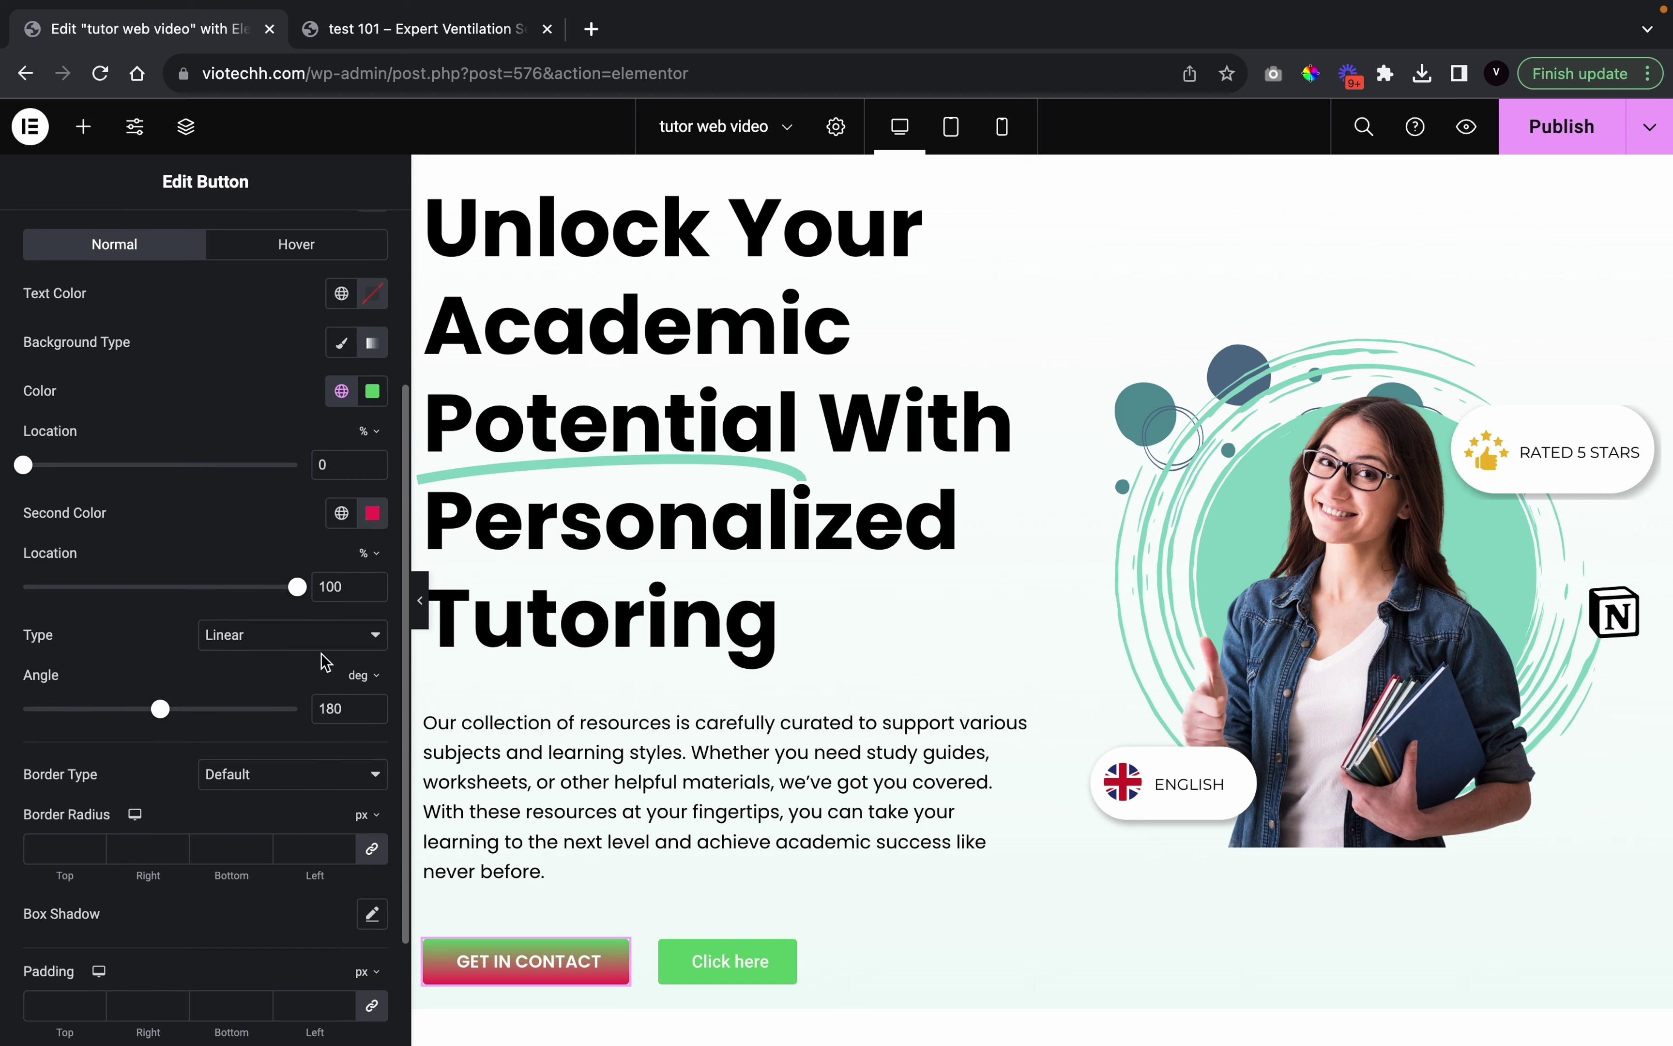
pyautogui.click(342, 391)
pyautogui.scroll(-10, 232, 652)
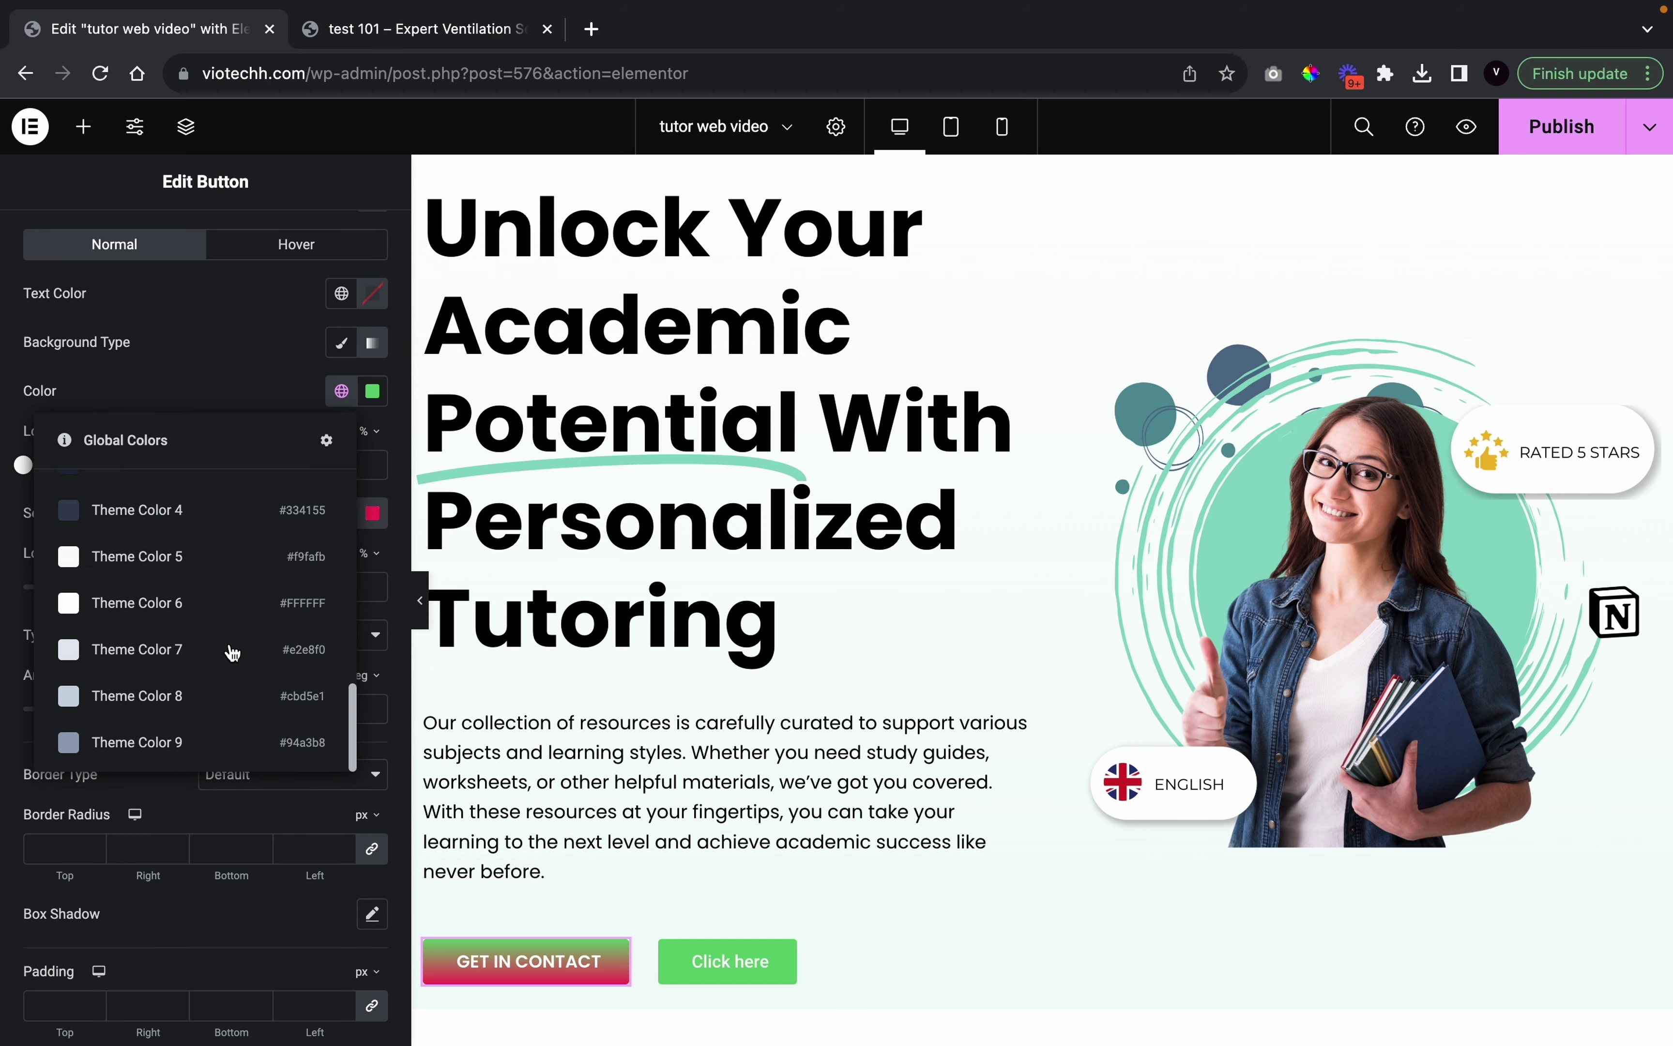
pyautogui.scroll(5, 231, 650)
pyautogui.click(166, 536)
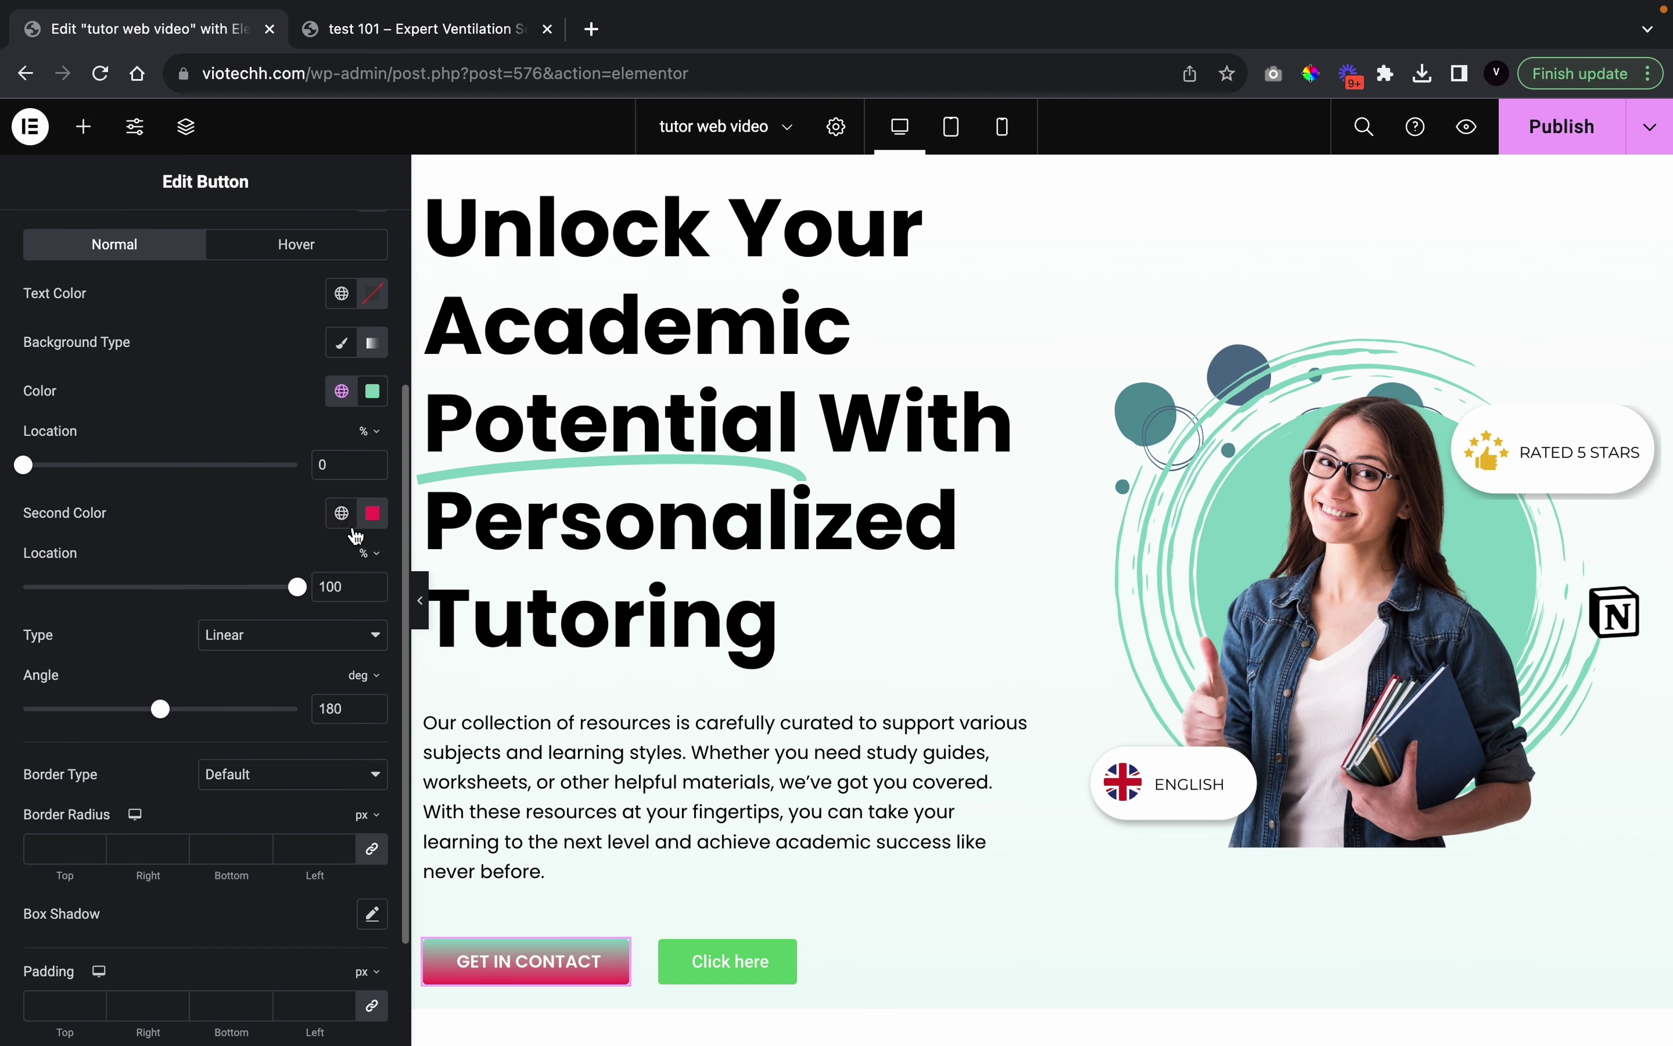
# Set the button gradient's second color to the global color main dark and preview the hero at full width
pyautogui.click(341, 513)
pyautogui.scroll(-10, 254, 784)
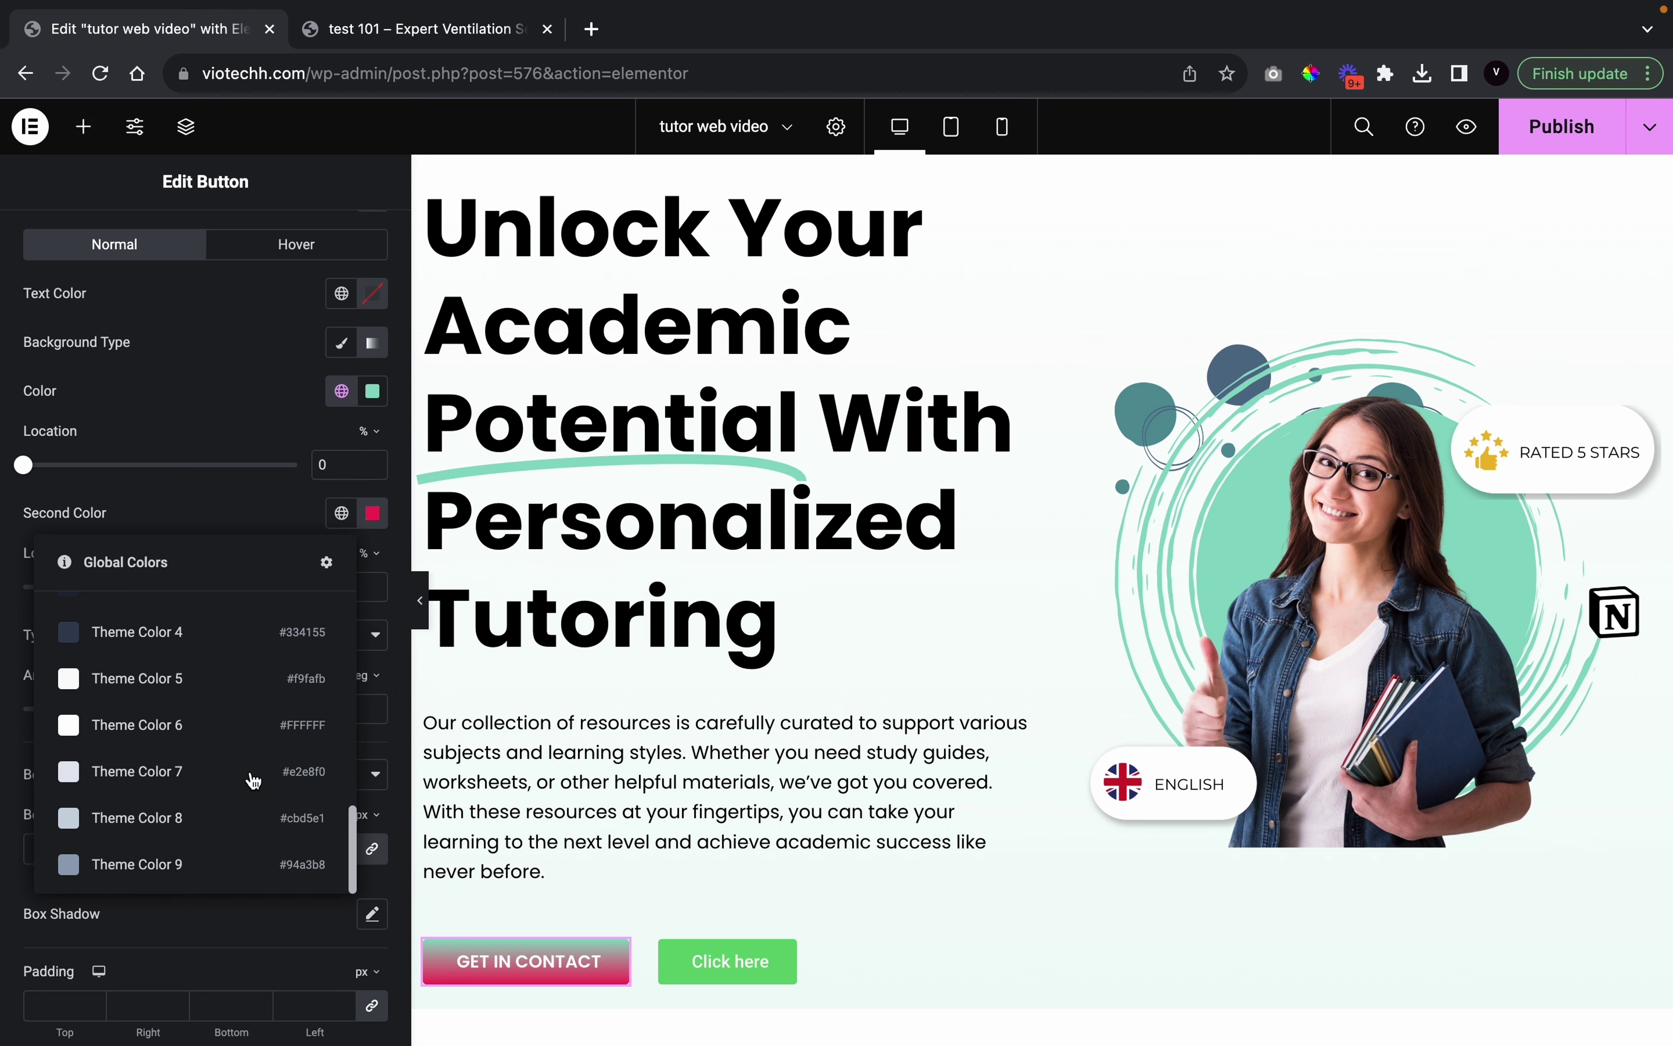
pyautogui.scroll(5, 218, 677)
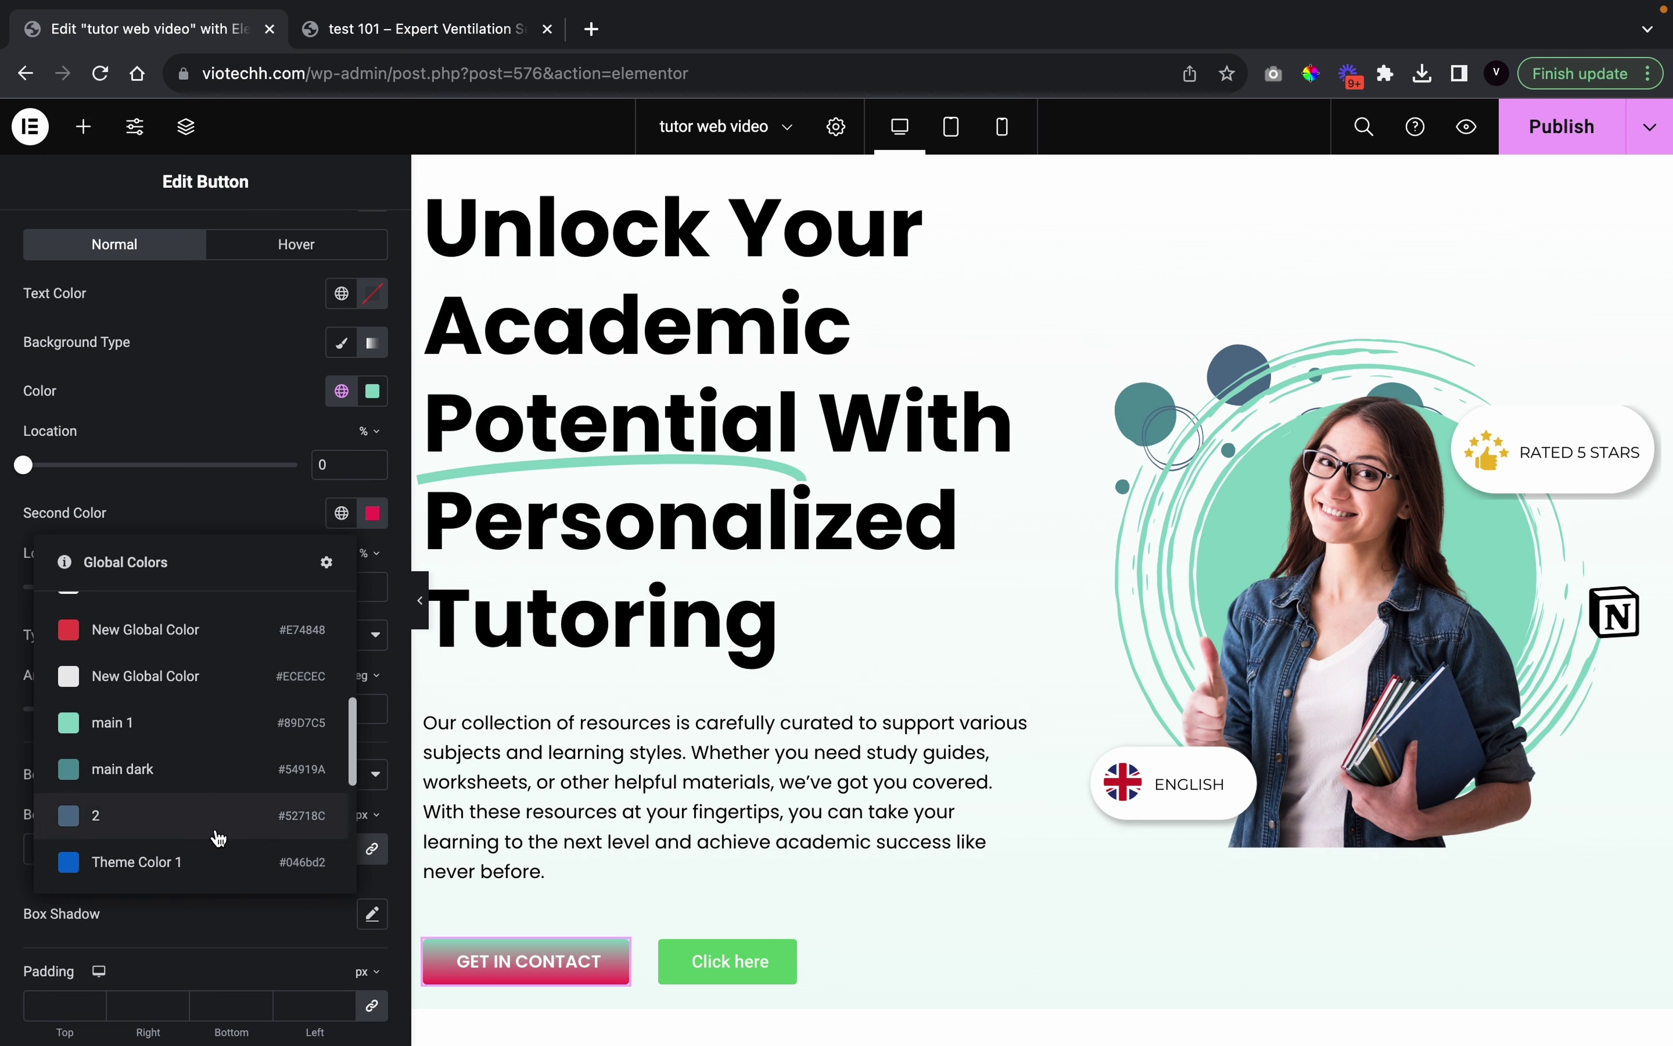
pyautogui.click(182, 766)
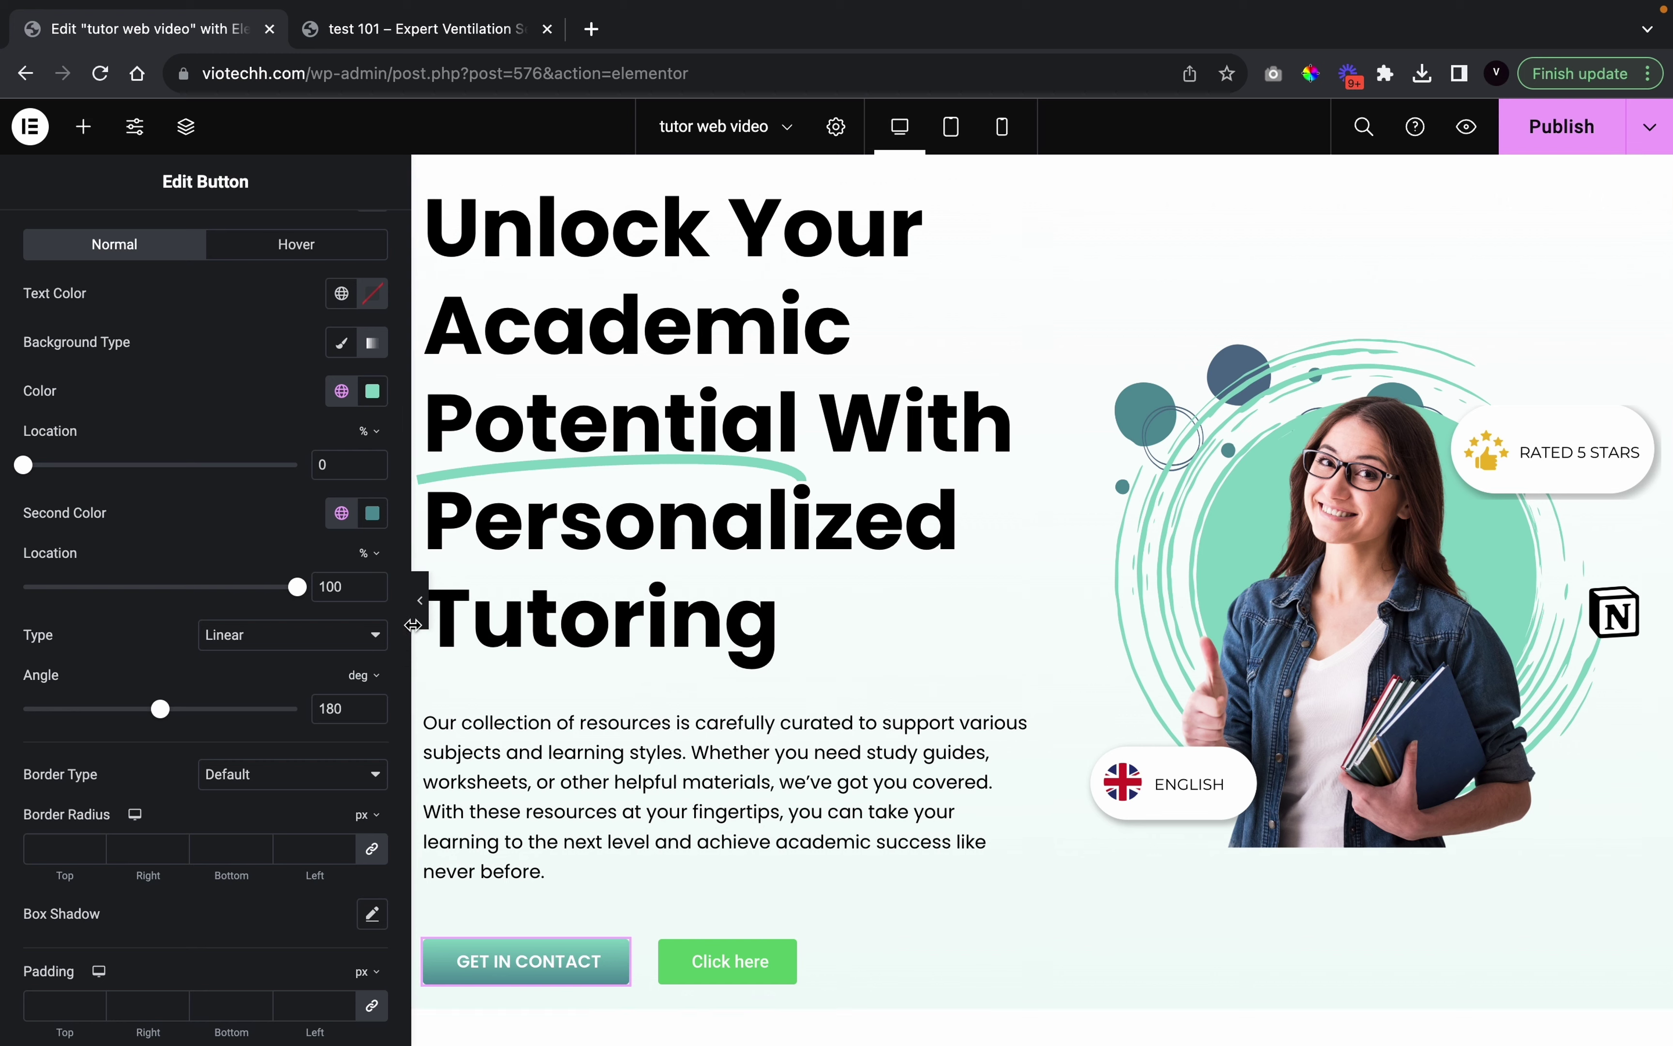
pyautogui.click(428, 612)
pyautogui.click(386, 600)
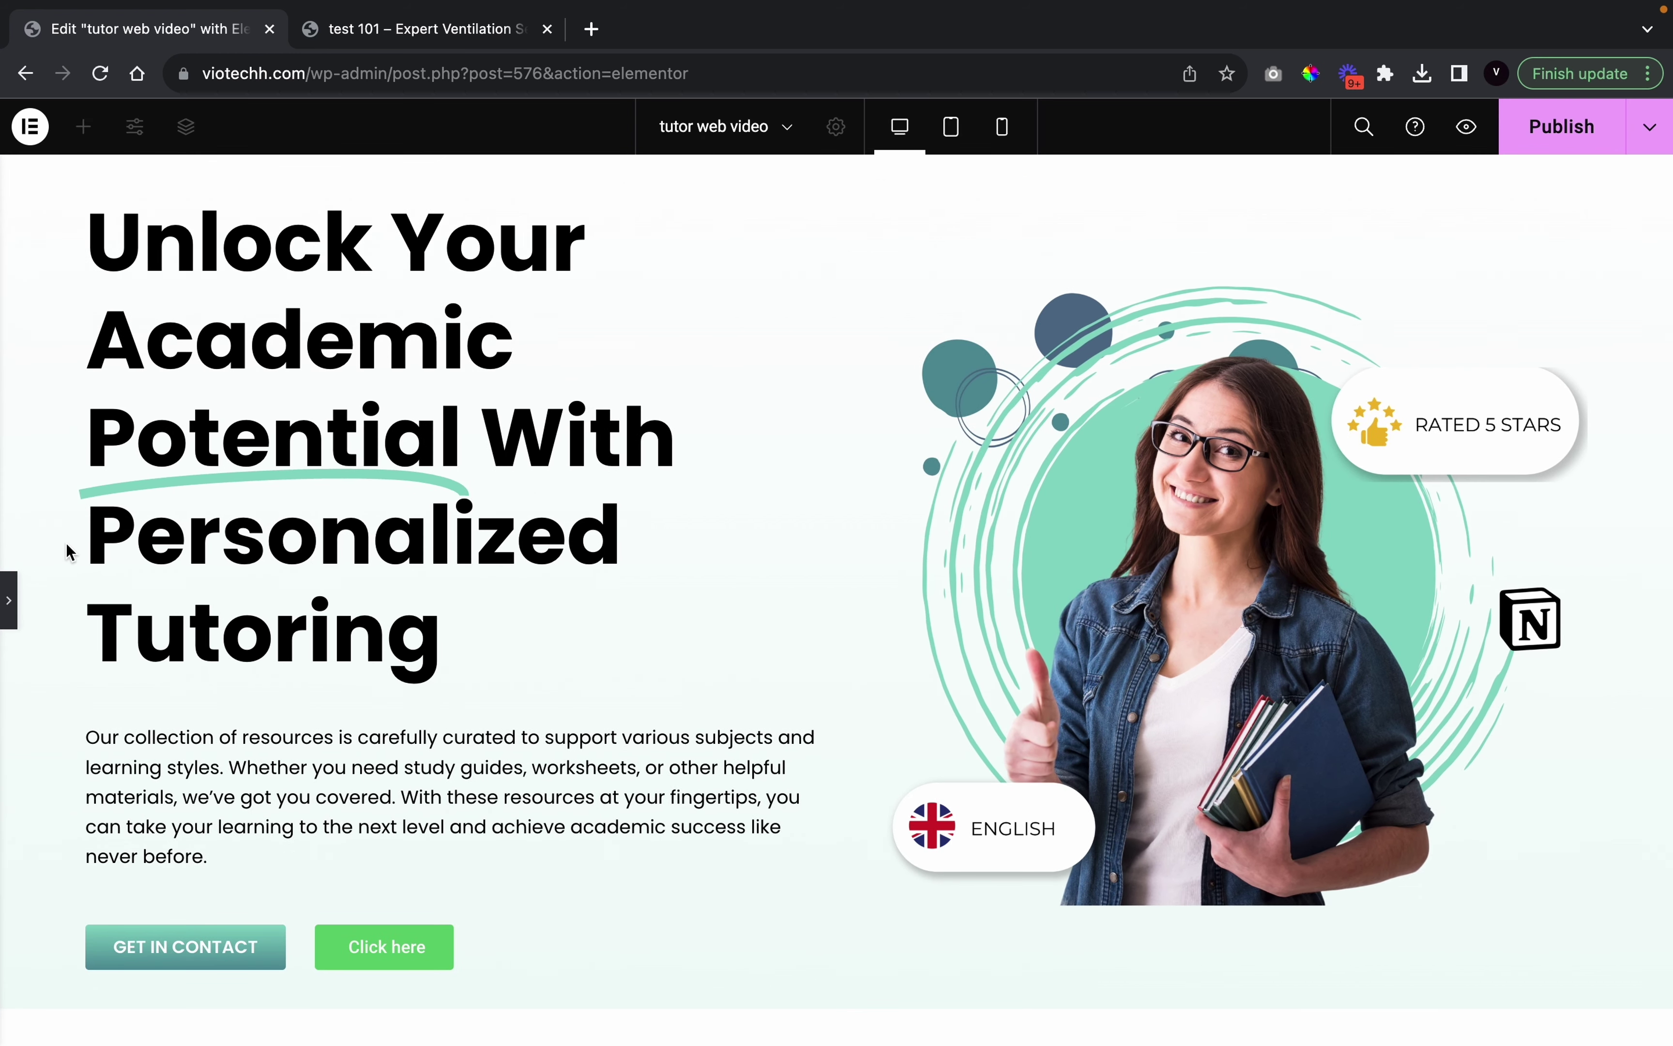
pyautogui.click(5, 593)
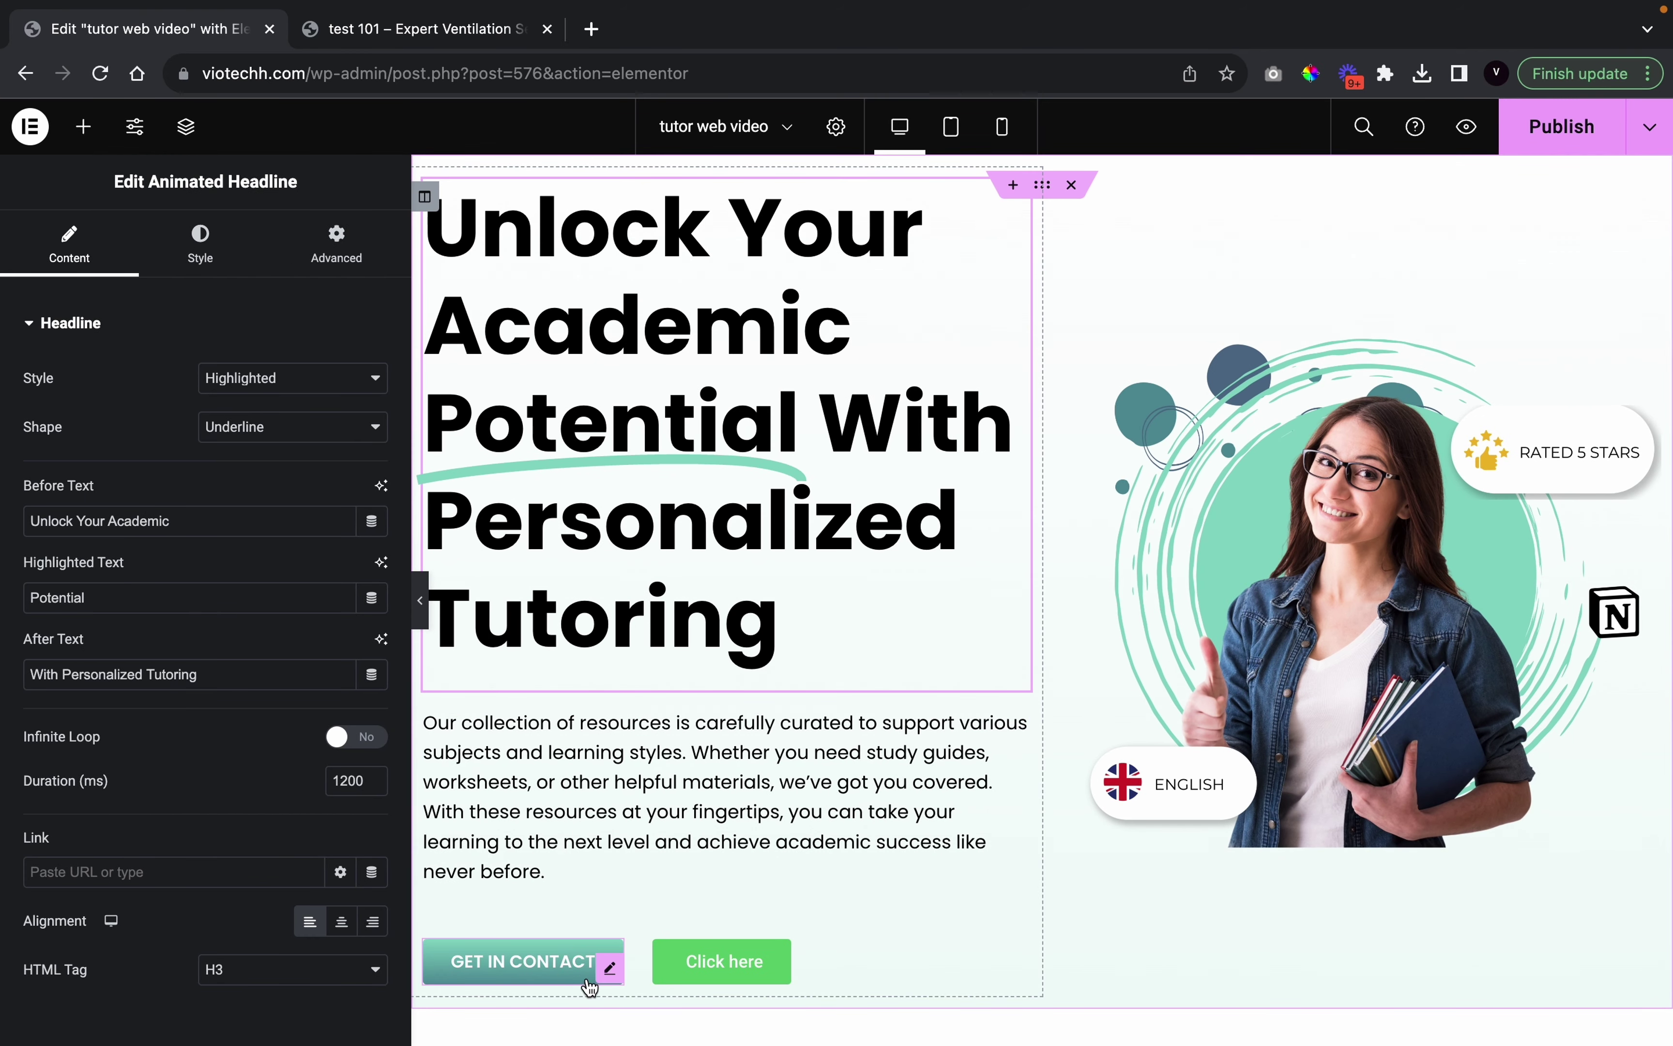
# Set the Get in contact button's padding to 20 px on all sides and preview it at full width
pyautogui.click(610, 973)
pyautogui.scroll(-5, 220, 585)
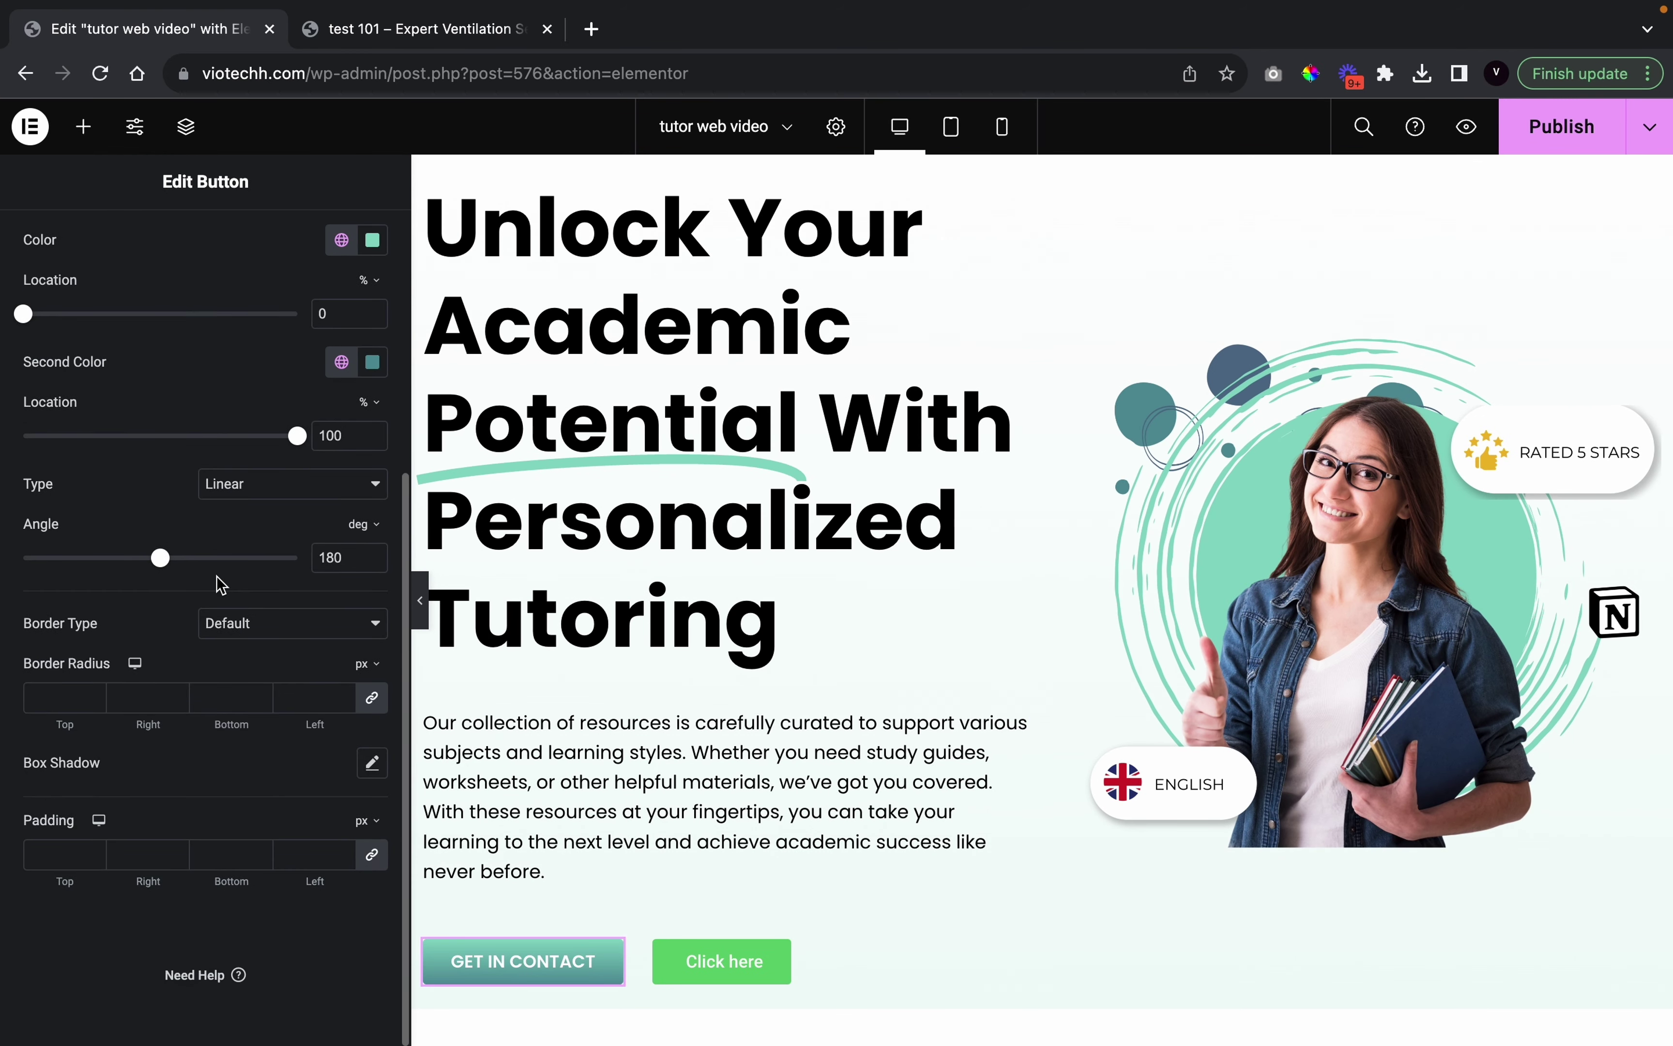
pyautogui.click(344, 852)
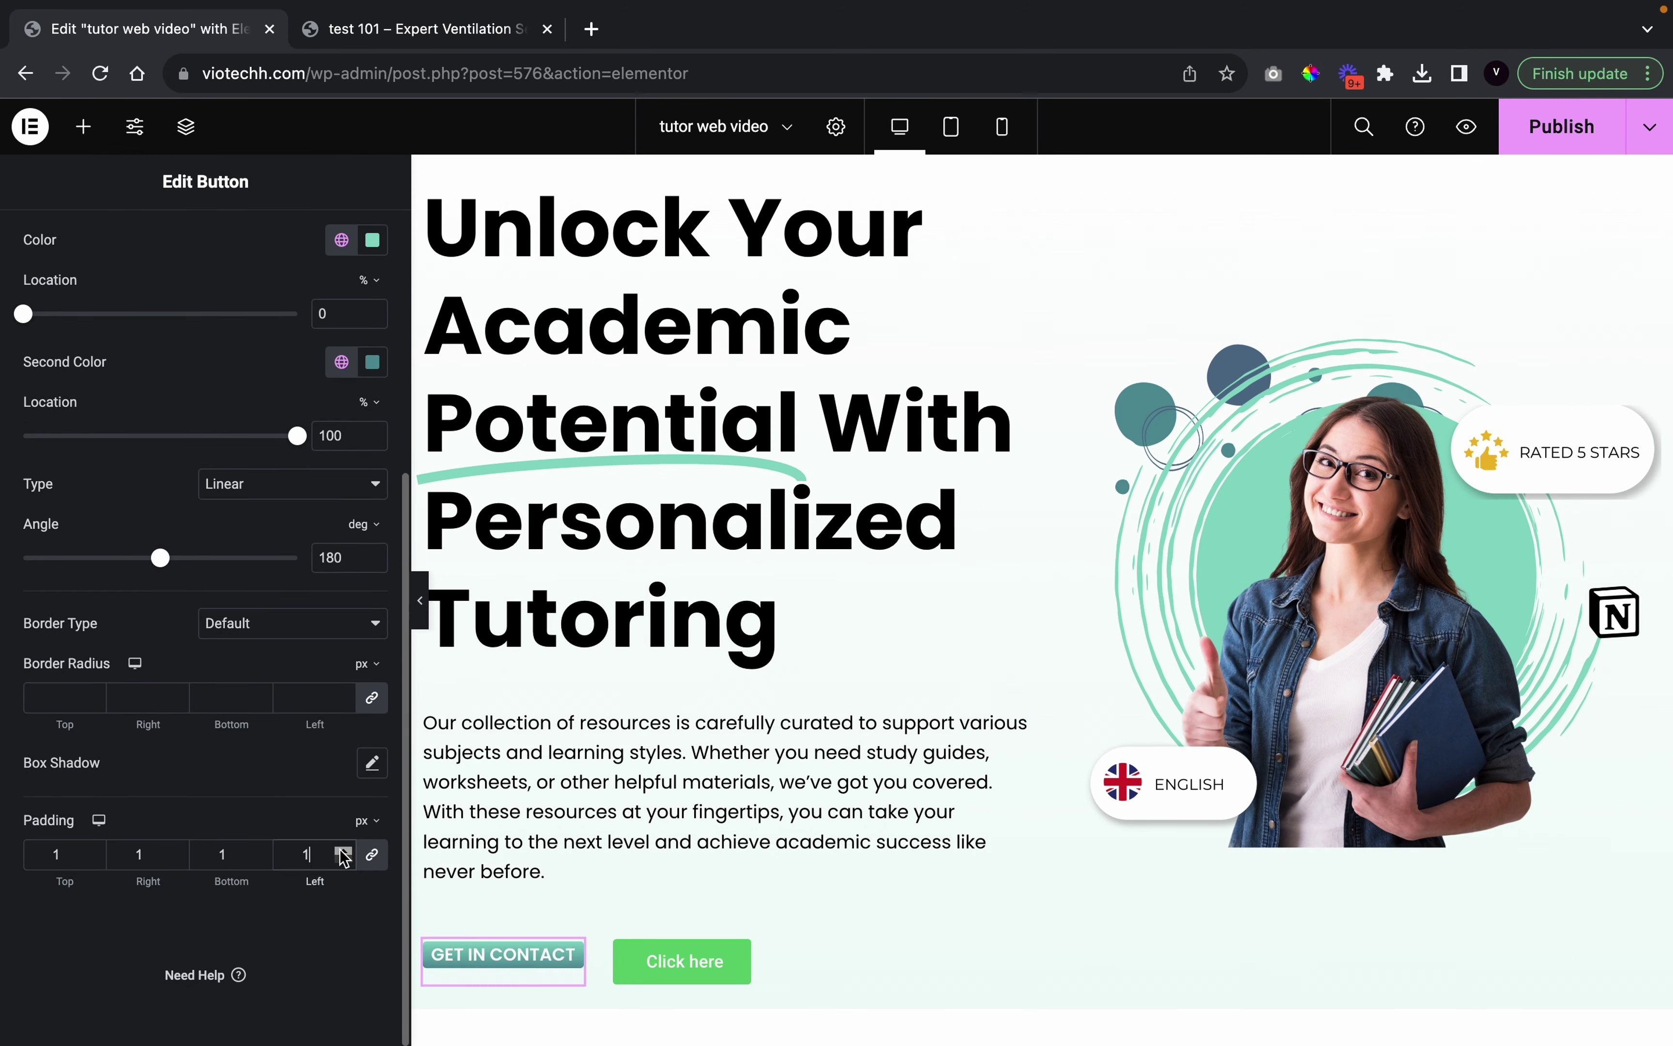
pyautogui.click(343, 851)
pyautogui.click(343, 851)
pyautogui.click(344, 851)
pyautogui.click(344, 852)
pyautogui.click(343, 852)
pyautogui.click(344, 851)
pyautogui.click(344, 852)
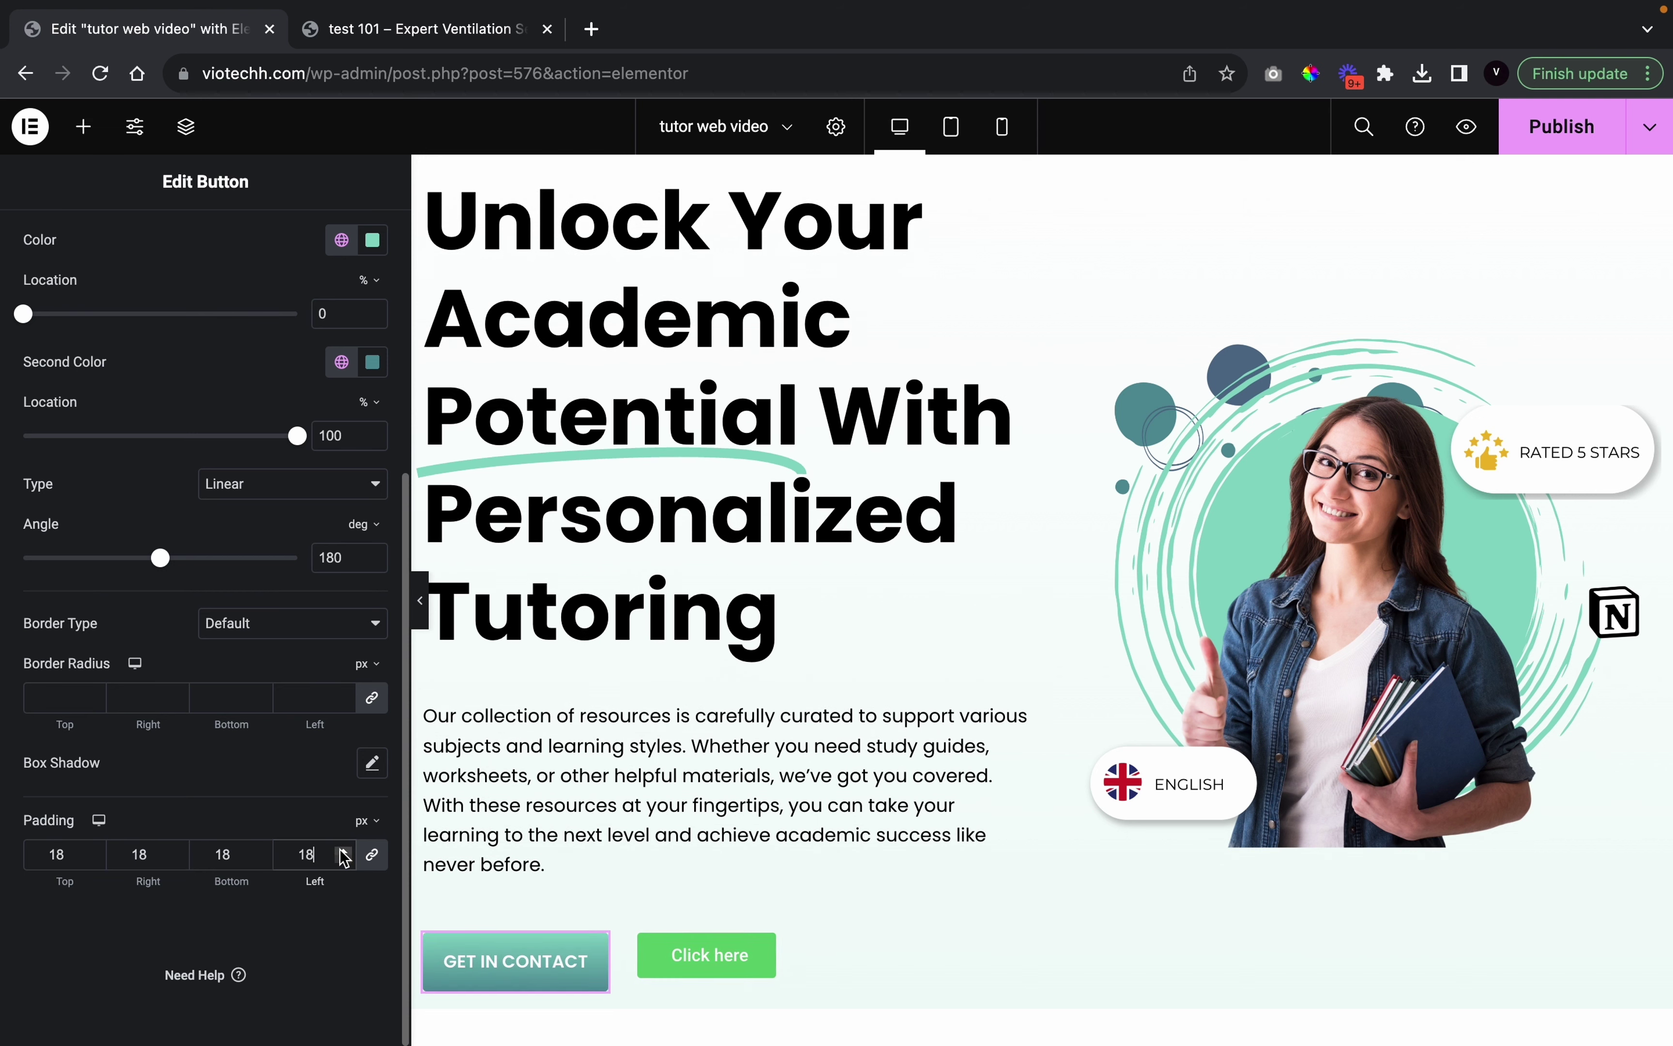
pyautogui.click(344, 852)
pyautogui.click(343, 851)
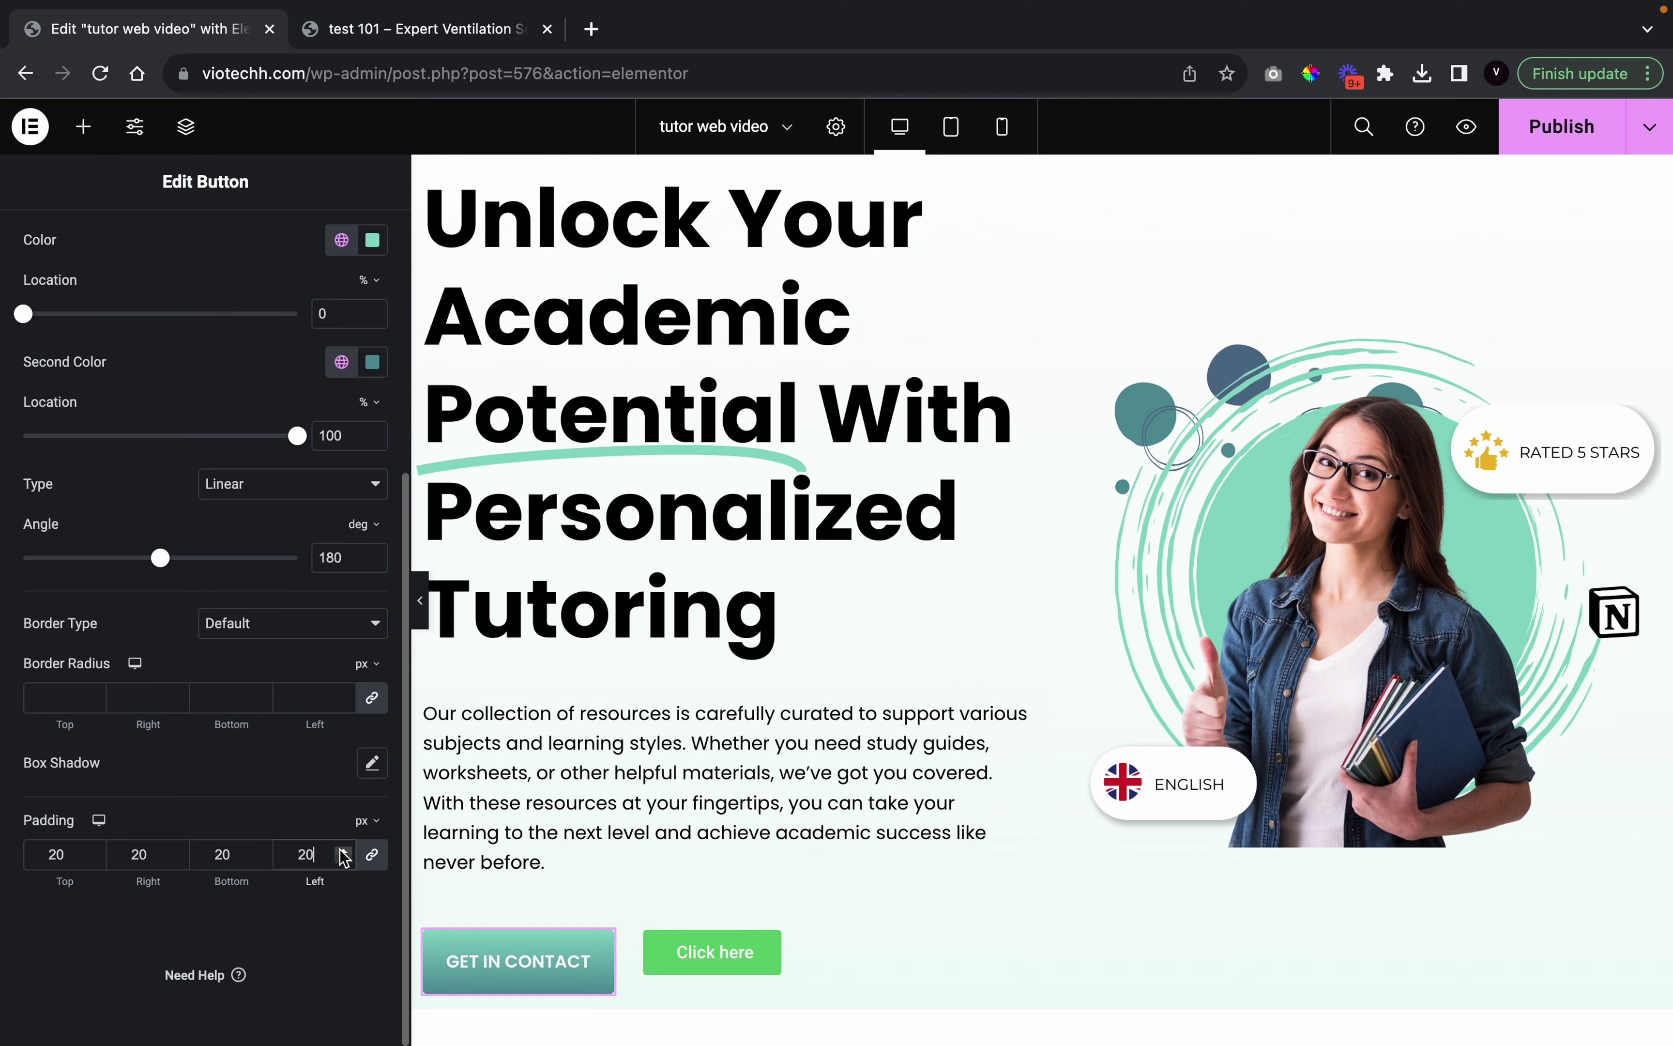
pyautogui.click(418, 606)
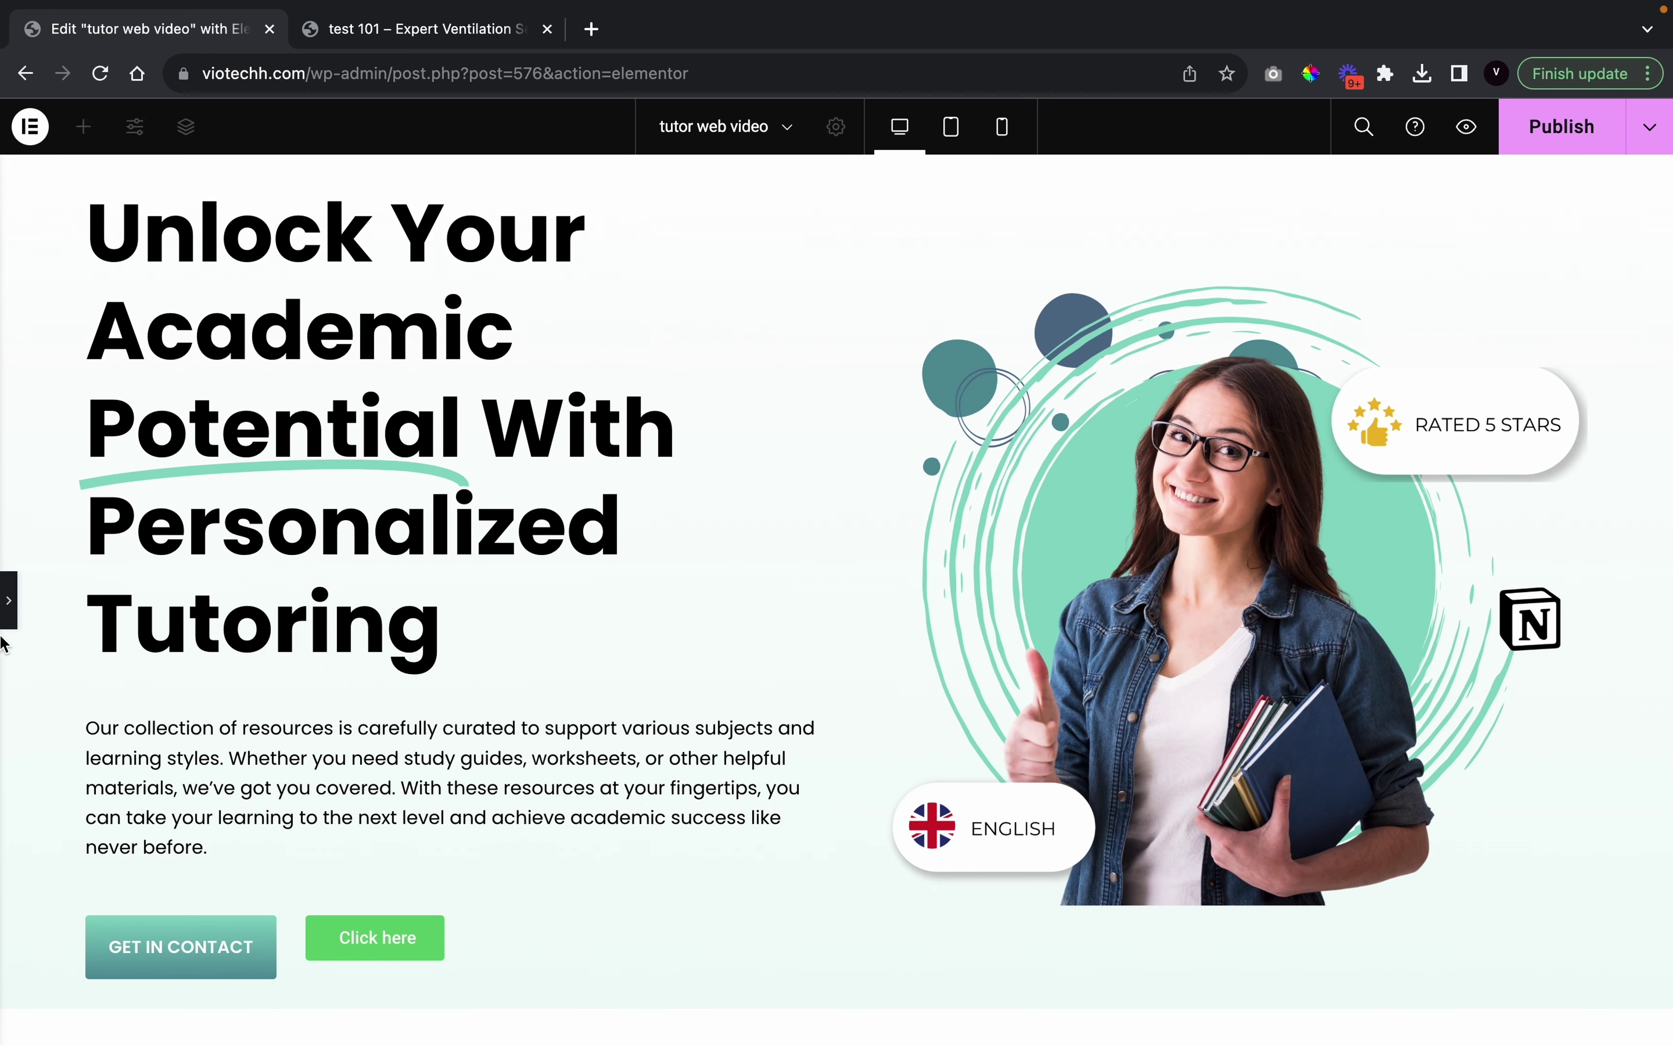
pyautogui.click(8, 601)
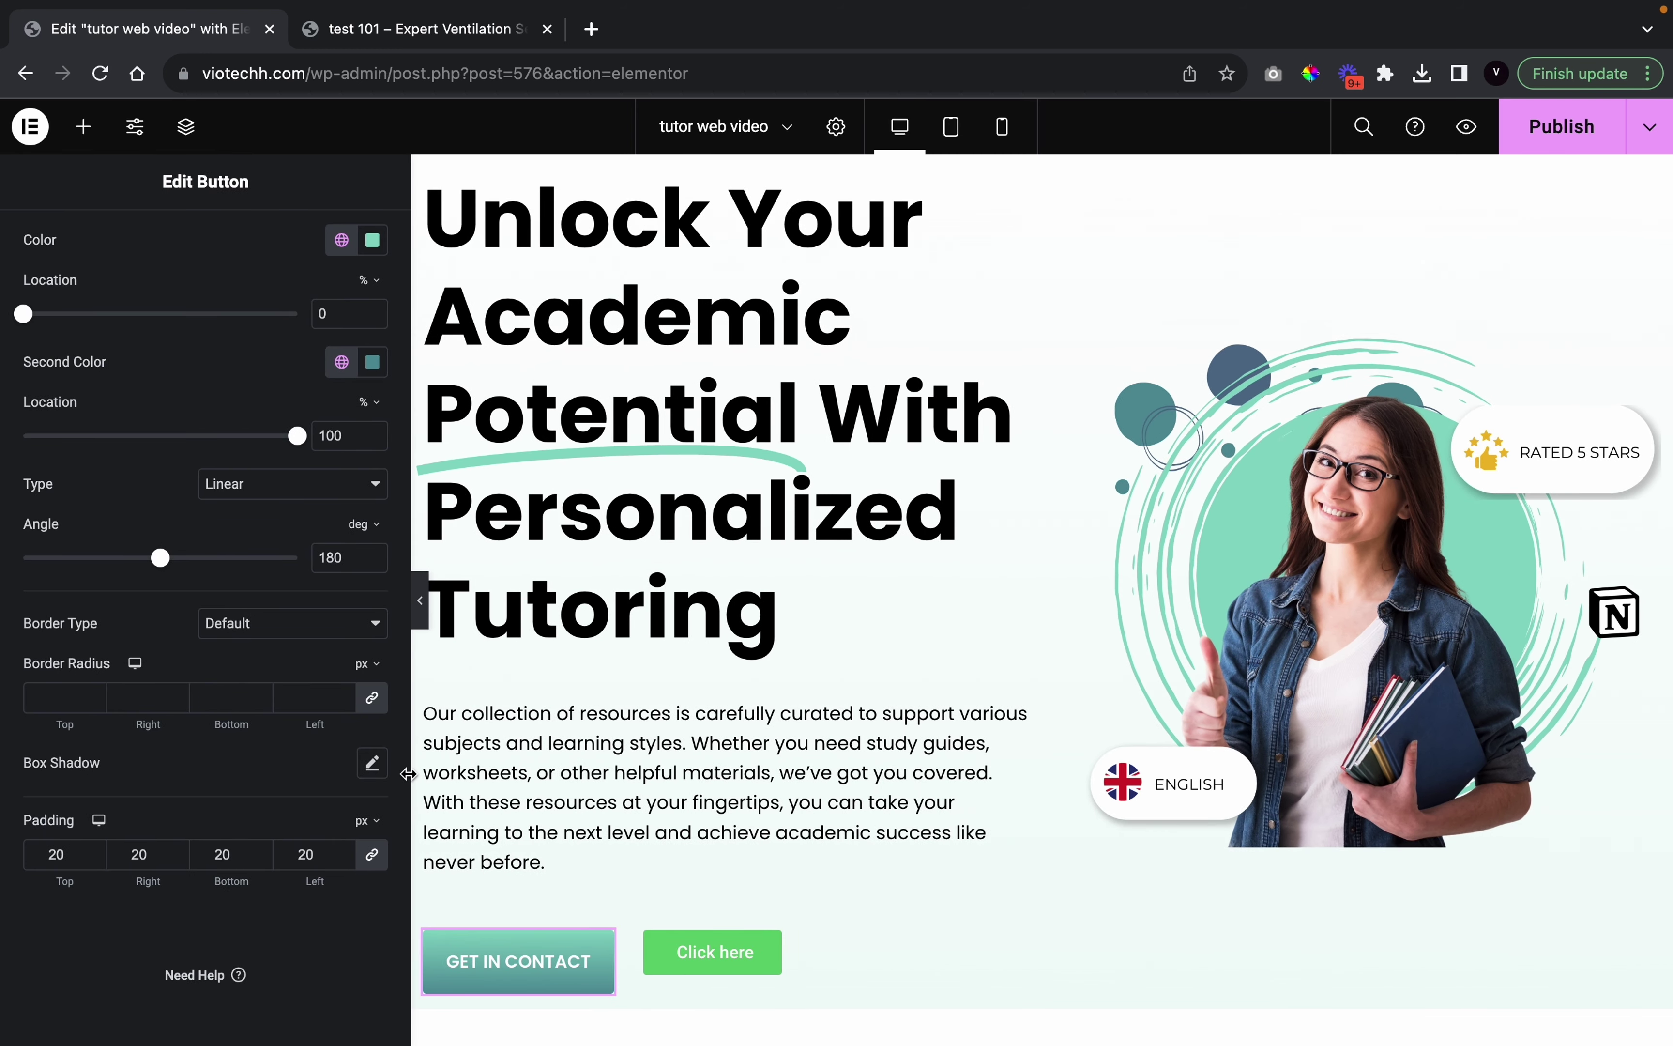
# Add an outline box shadow to the Get in contact button and set its blur to 36
pyautogui.scroll(5, 117, 702)
pyautogui.scroll(-4, 118, 701)
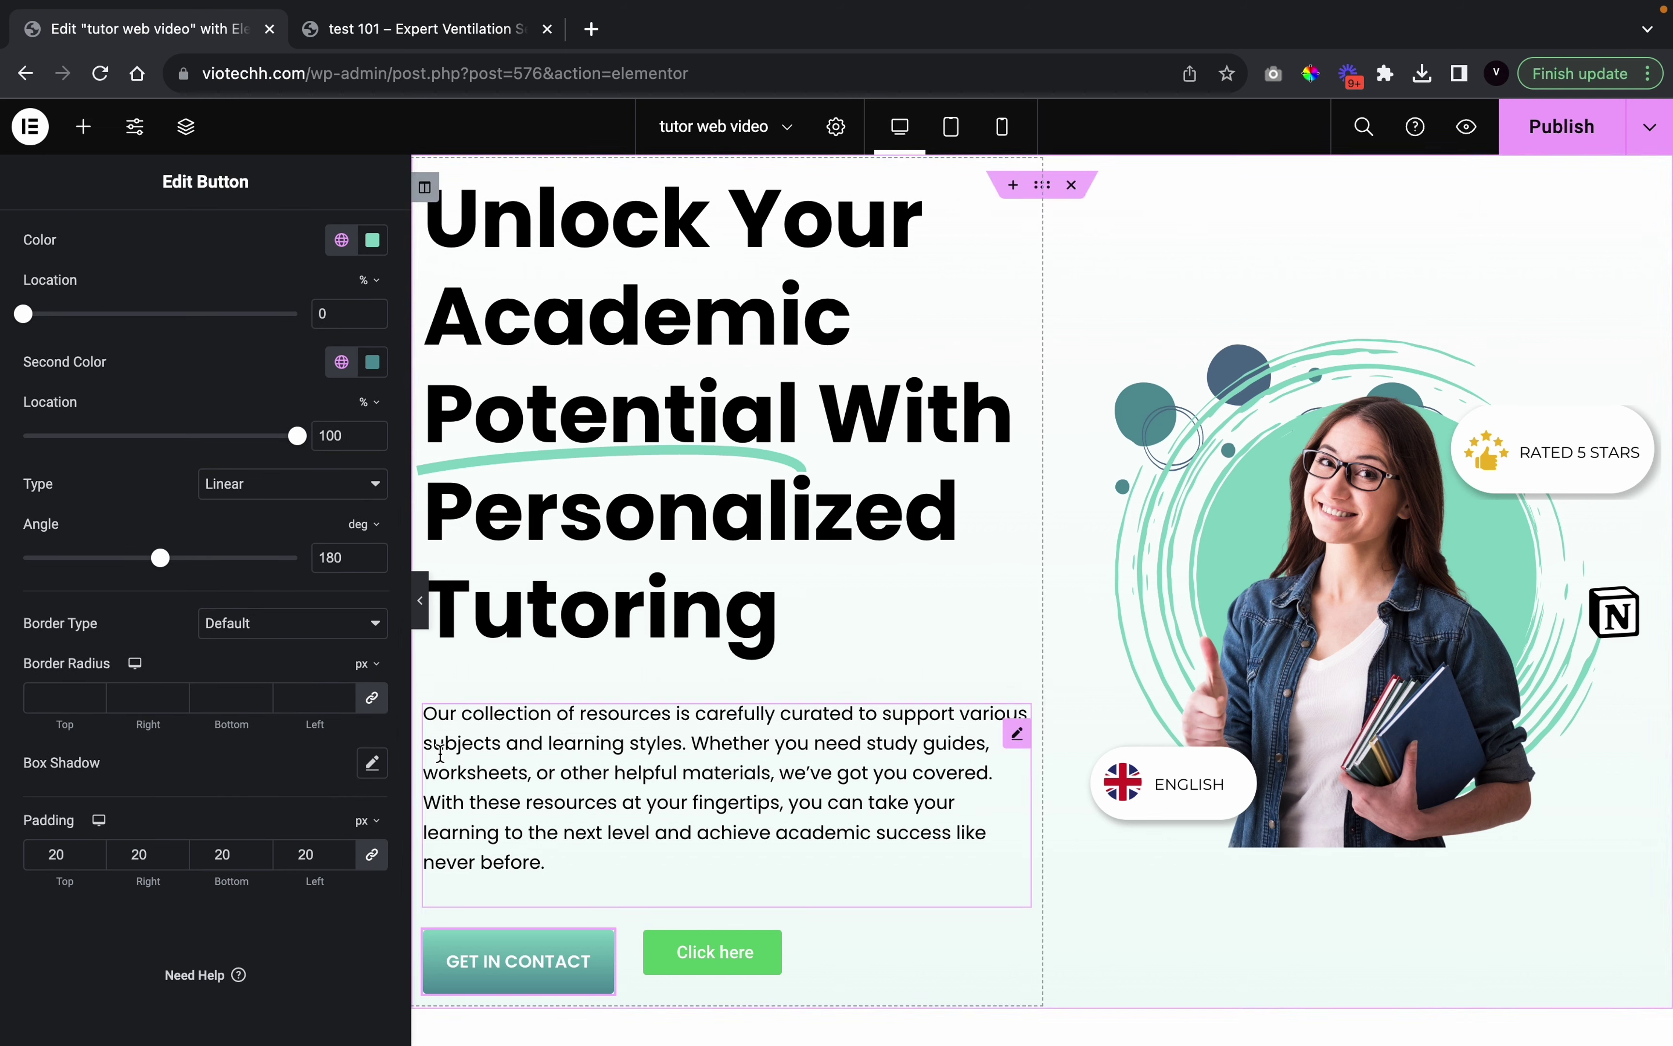
pyautogui.click(372, 762)
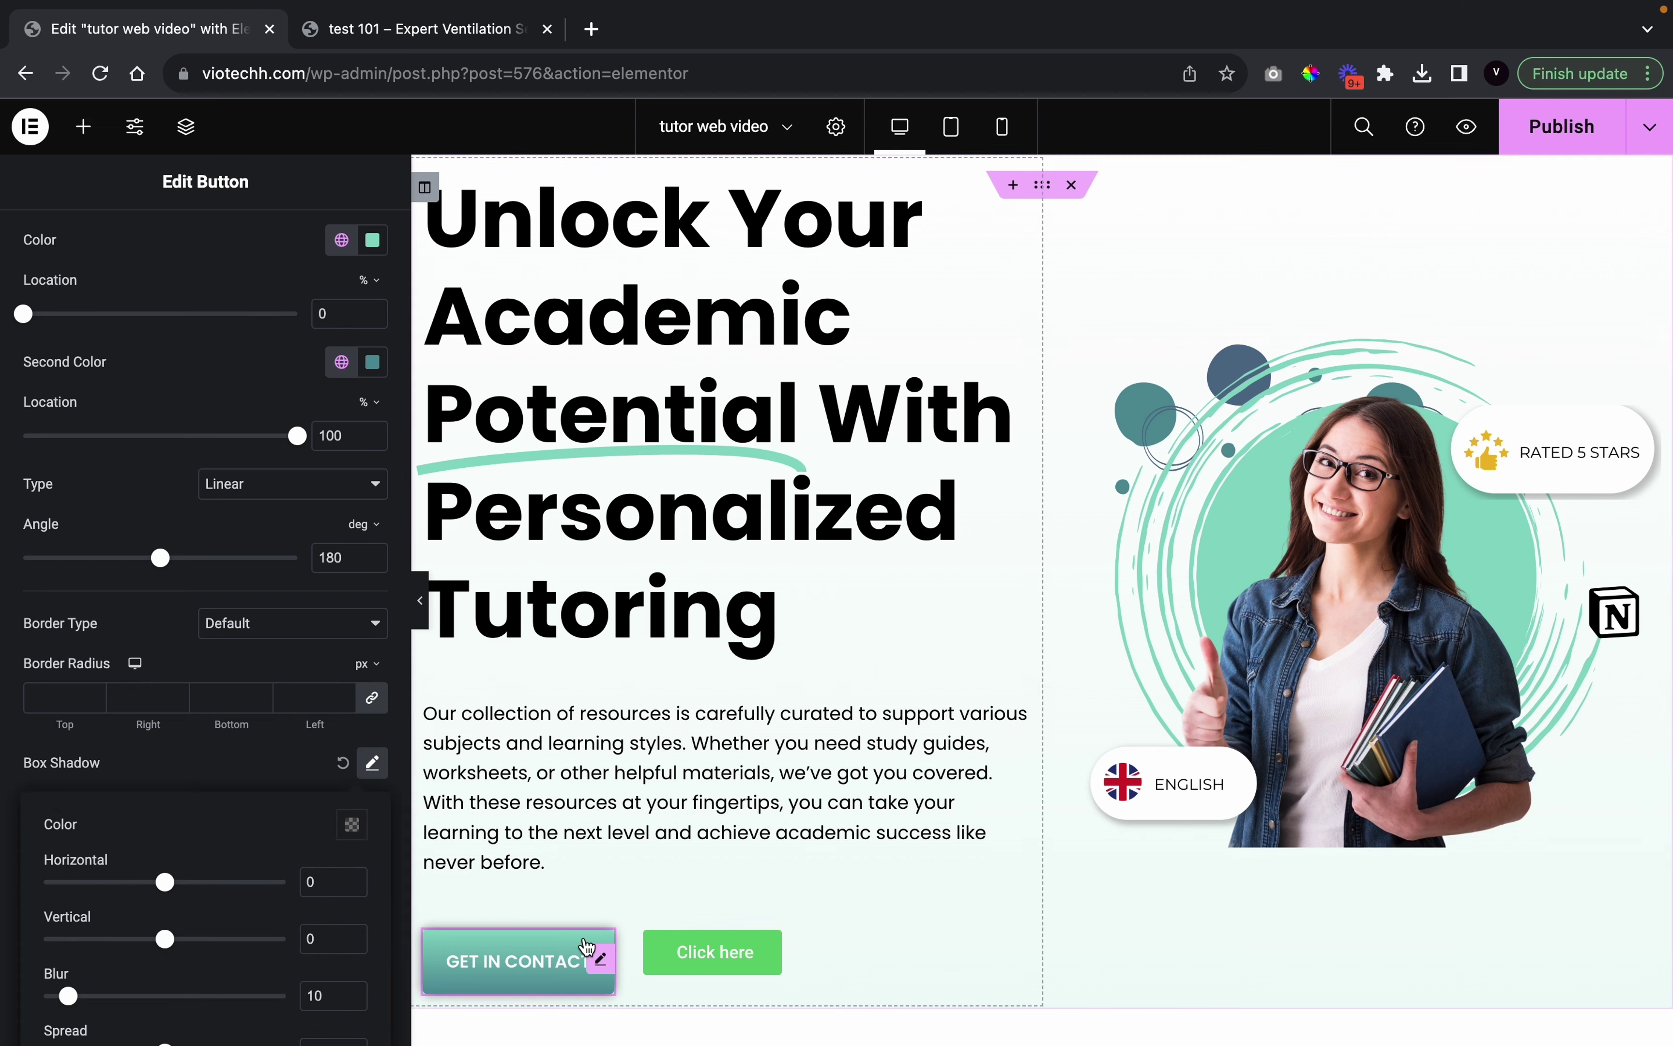
pyautogui.scroll(-2, 588, 951)
pyautogui.scroll(-2, 297, 726)
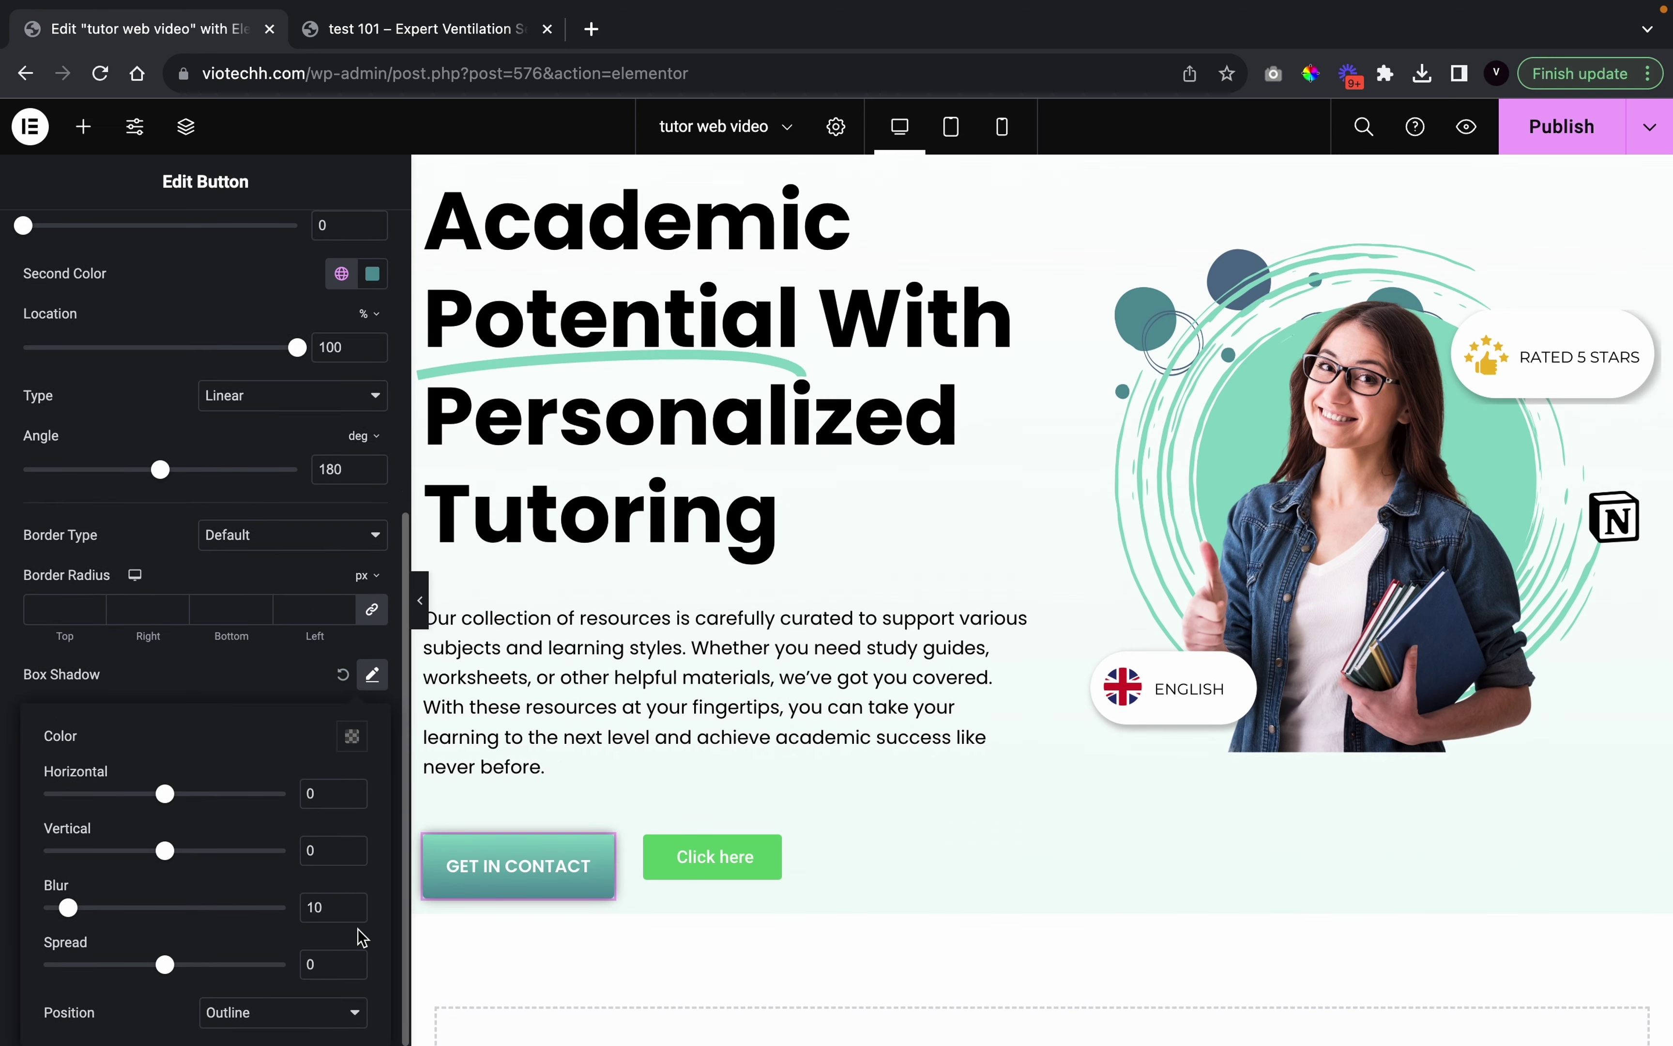
pyautogui.moveTo(72, 914); pyautogui.dragTo(132, 915)
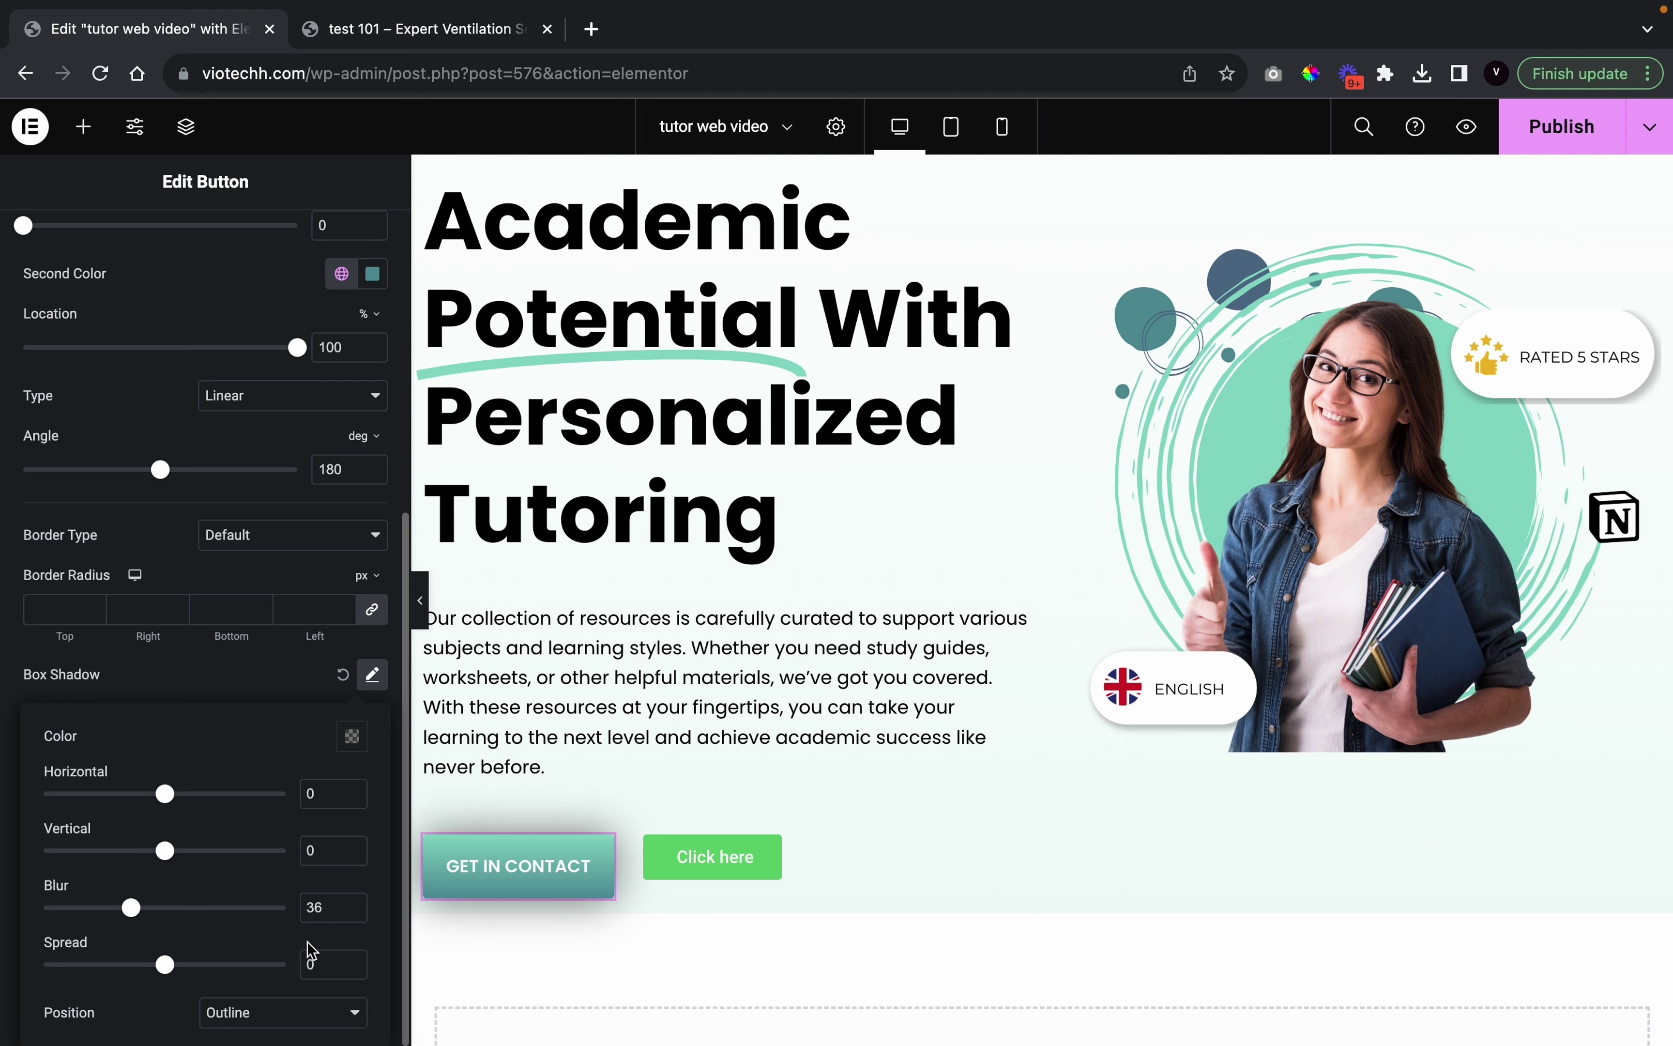
# Set the spread of the Get in contact button's box shadow to 1 and preview the hero at full width
pyautogui.click(355, 962)
pyautogui.click(419, 600)
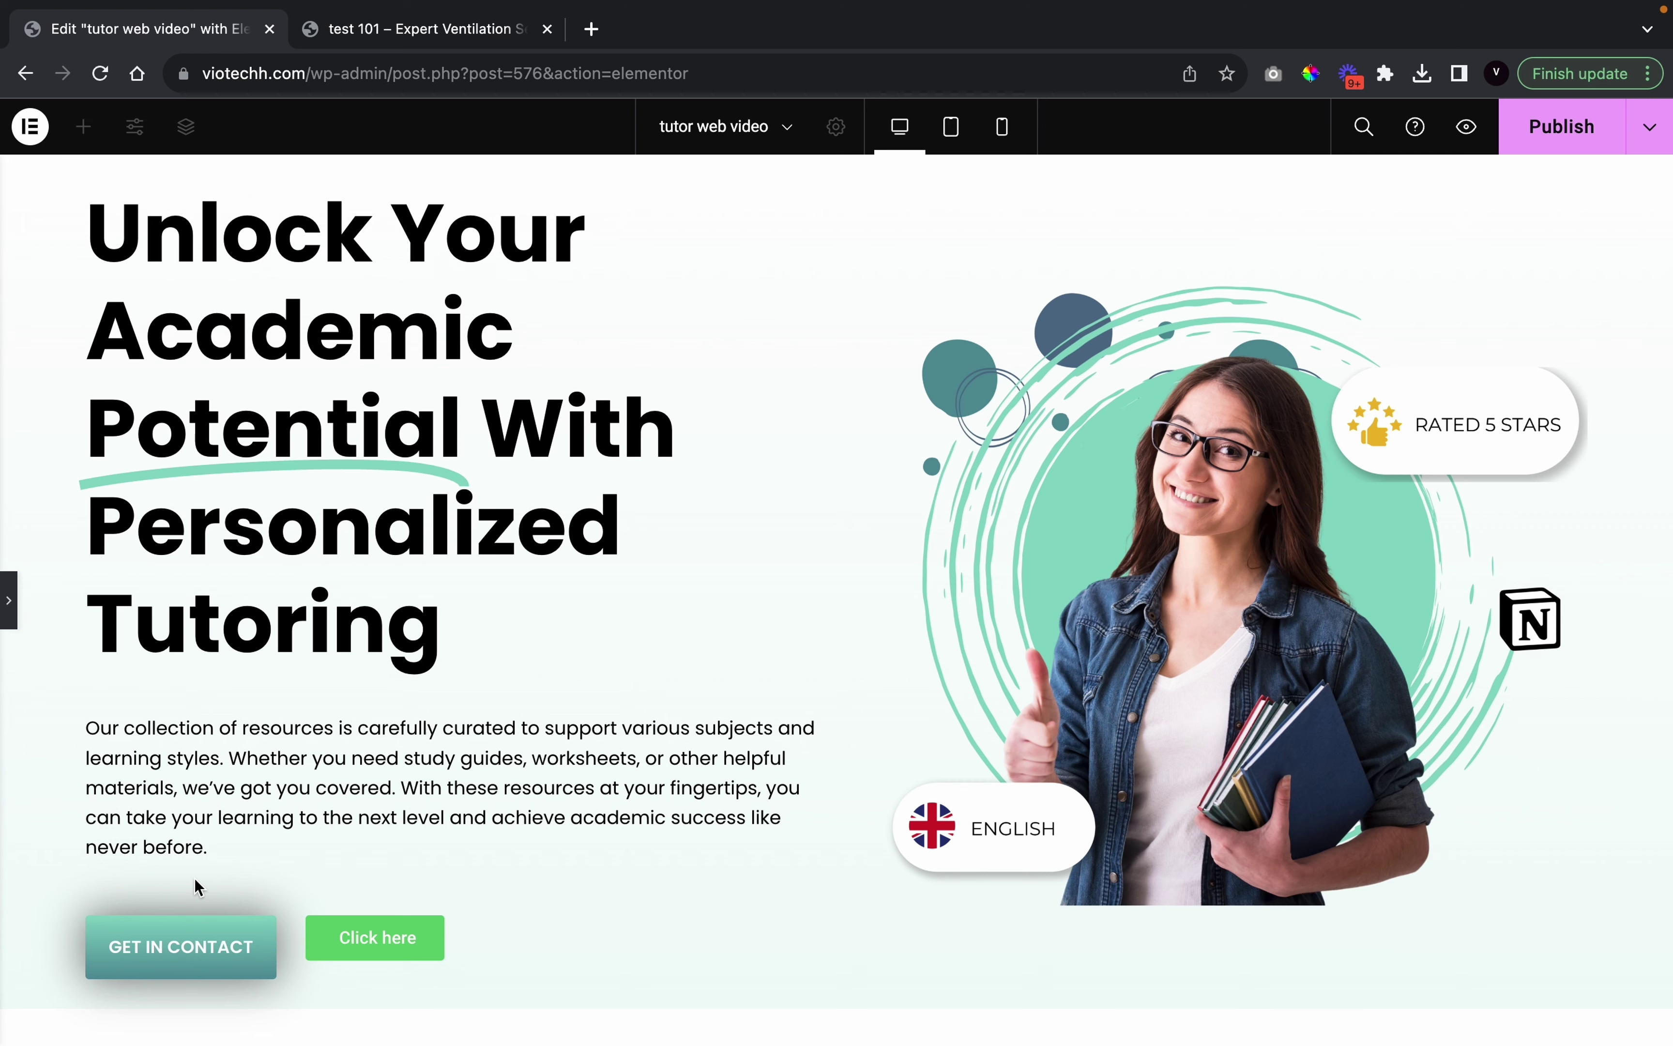
pyautogui.click(5, 596)
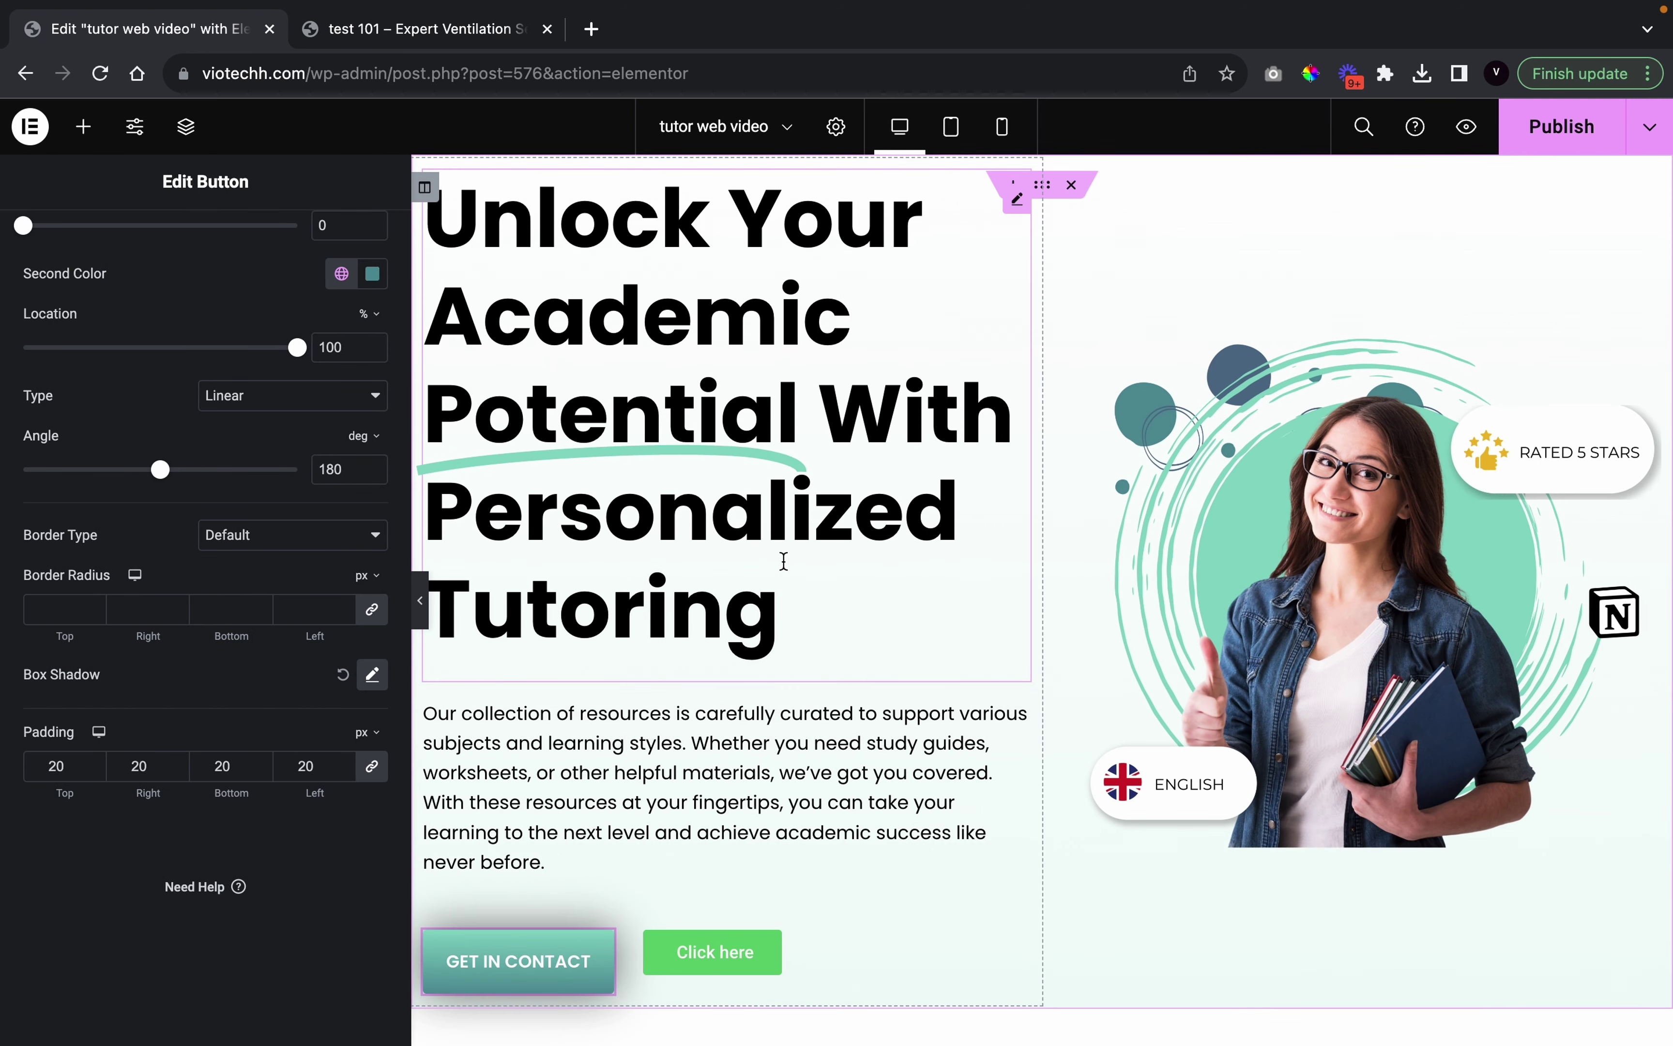
# Change the Get in contact button's box shadow color to hex #54919A6B and preview it at full width
pyautogui.click(372, 675)
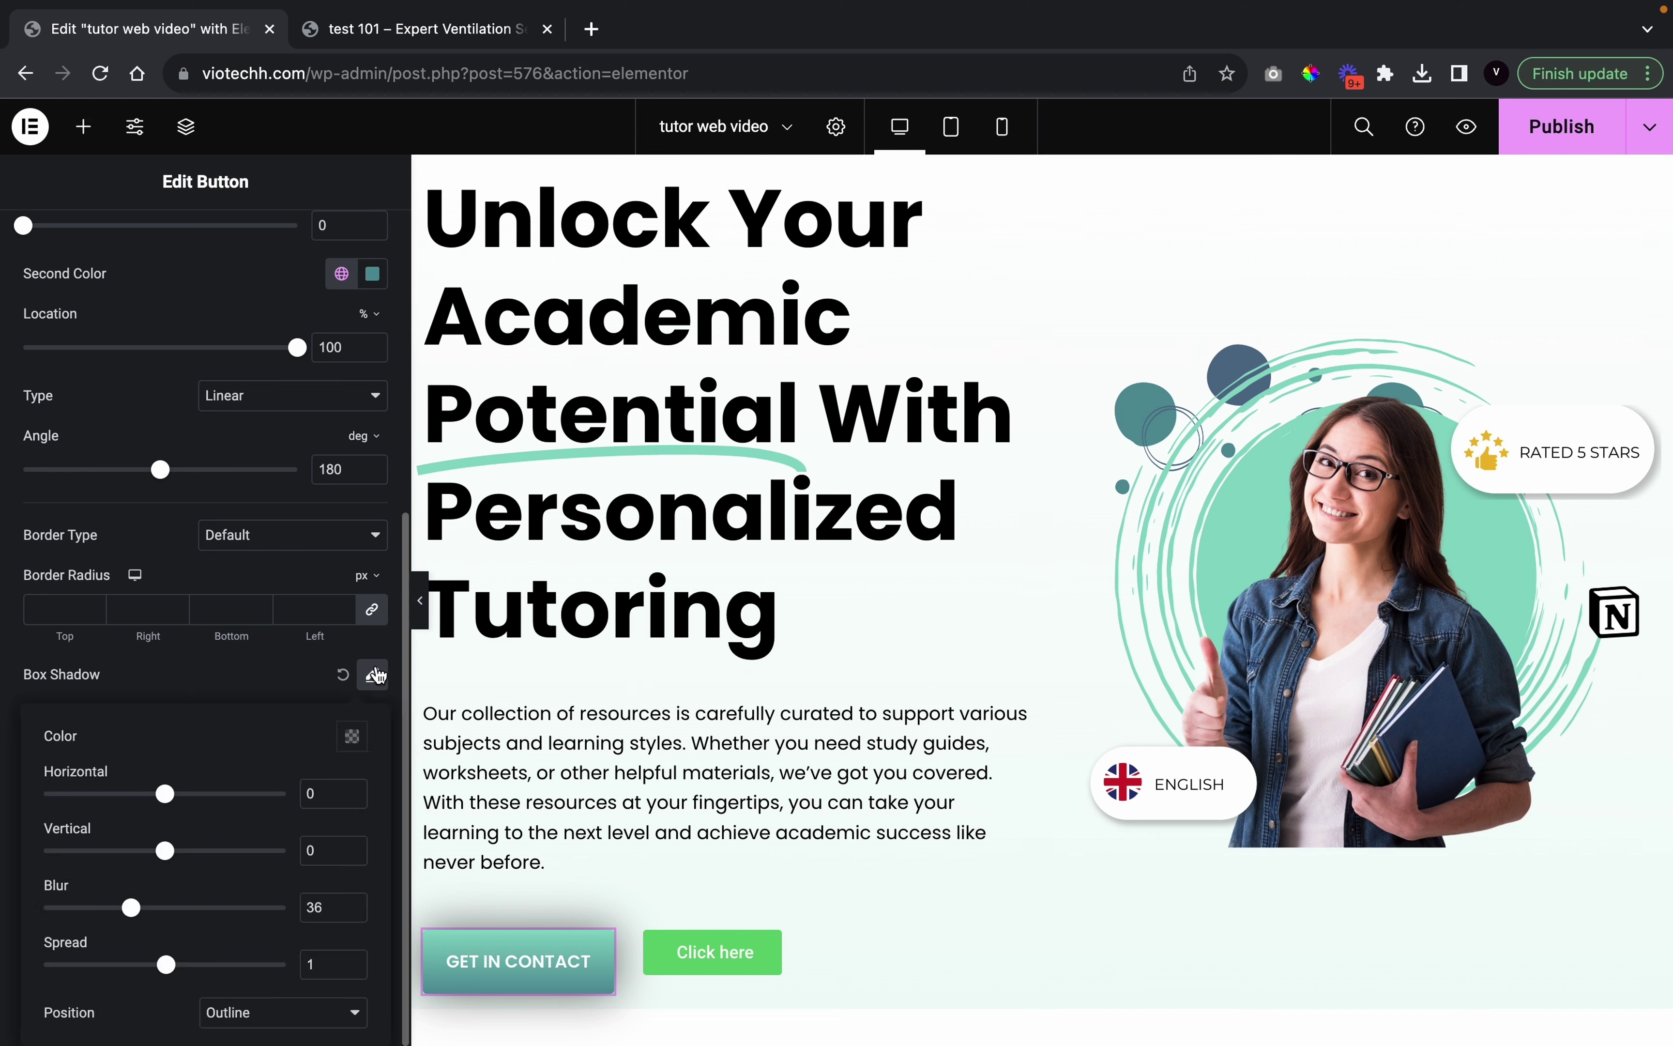
pyautogui.click(352, 736)
pyautogui.tripleClick(346, 681)
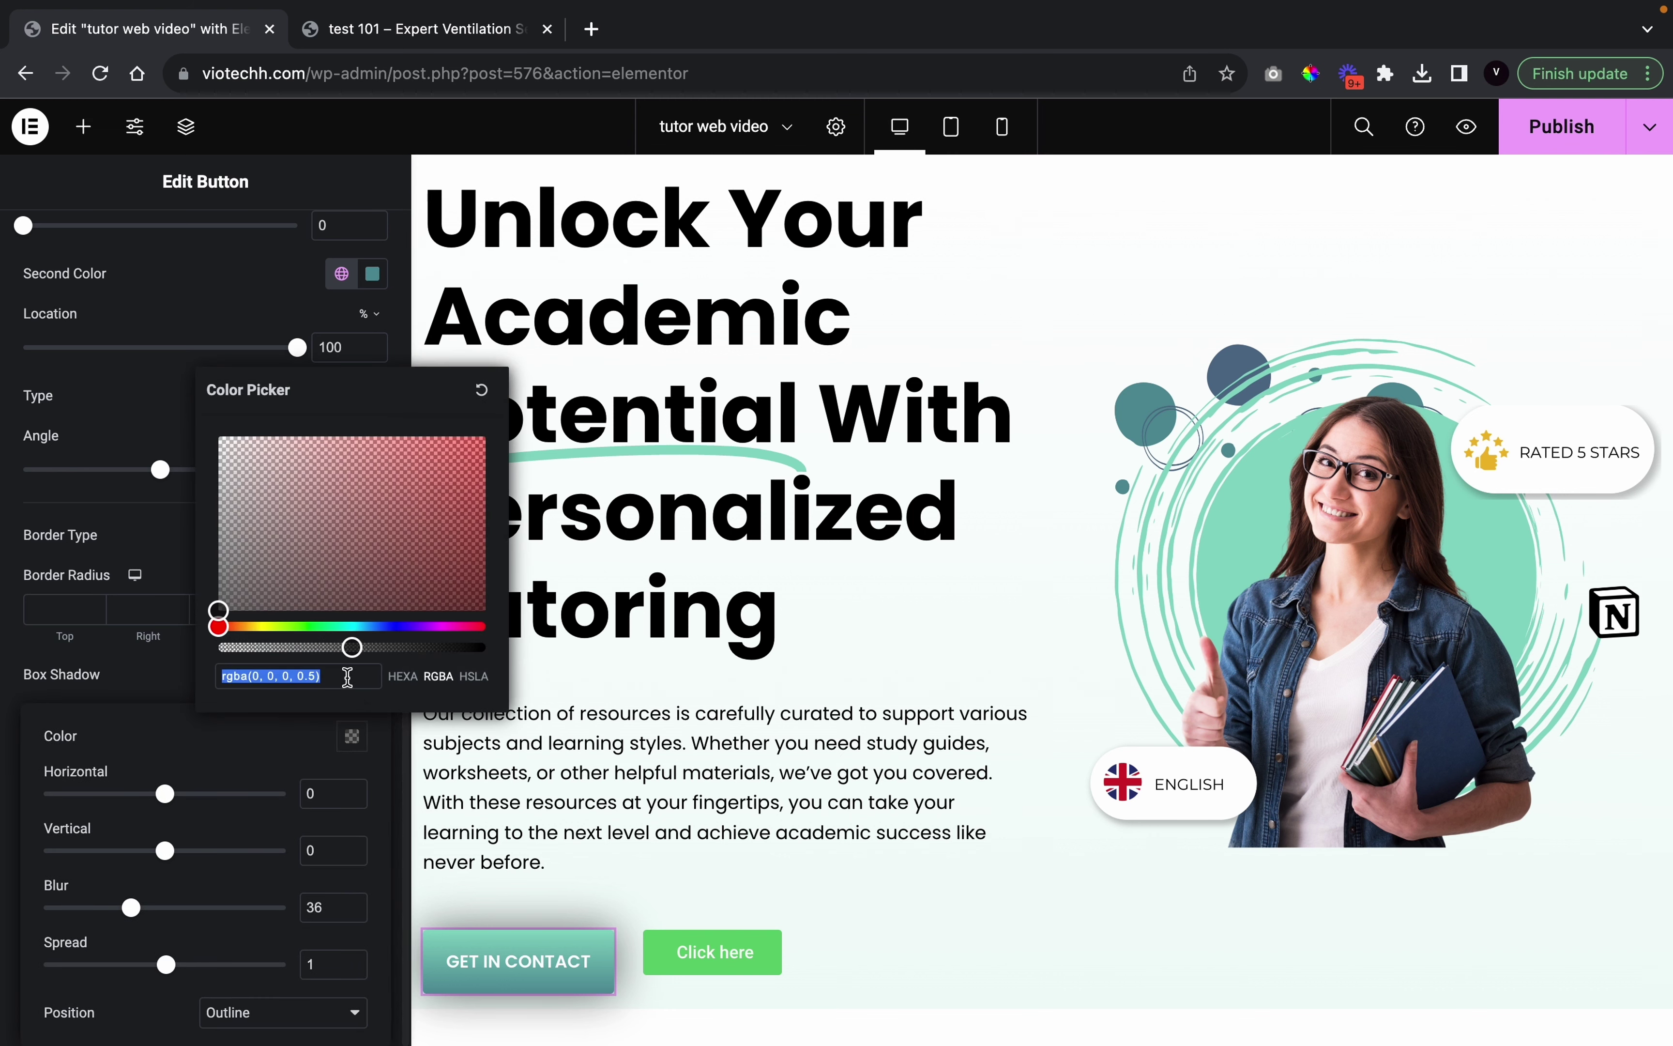
pyautogui.click(403, 676)
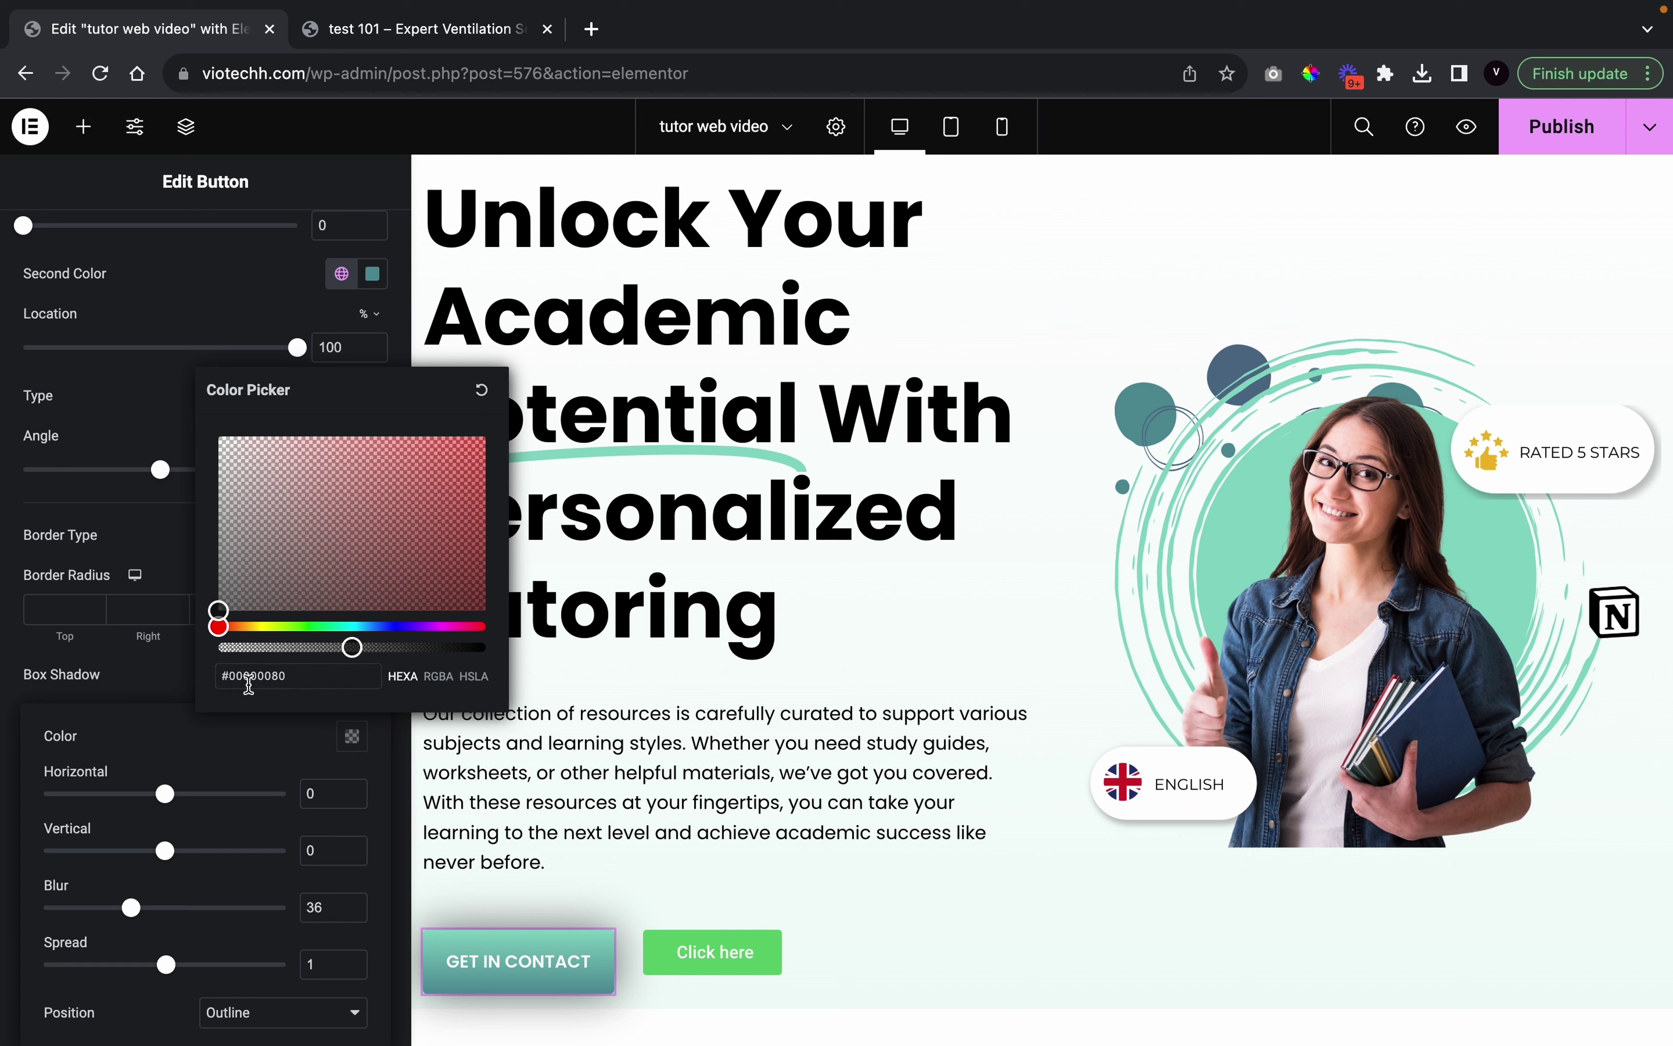
pyautogui.moveTo(232, 678); pyautogui.dragTo(308, 677)
pyautogui.press('BackSpace')
pyautogui.write('549')
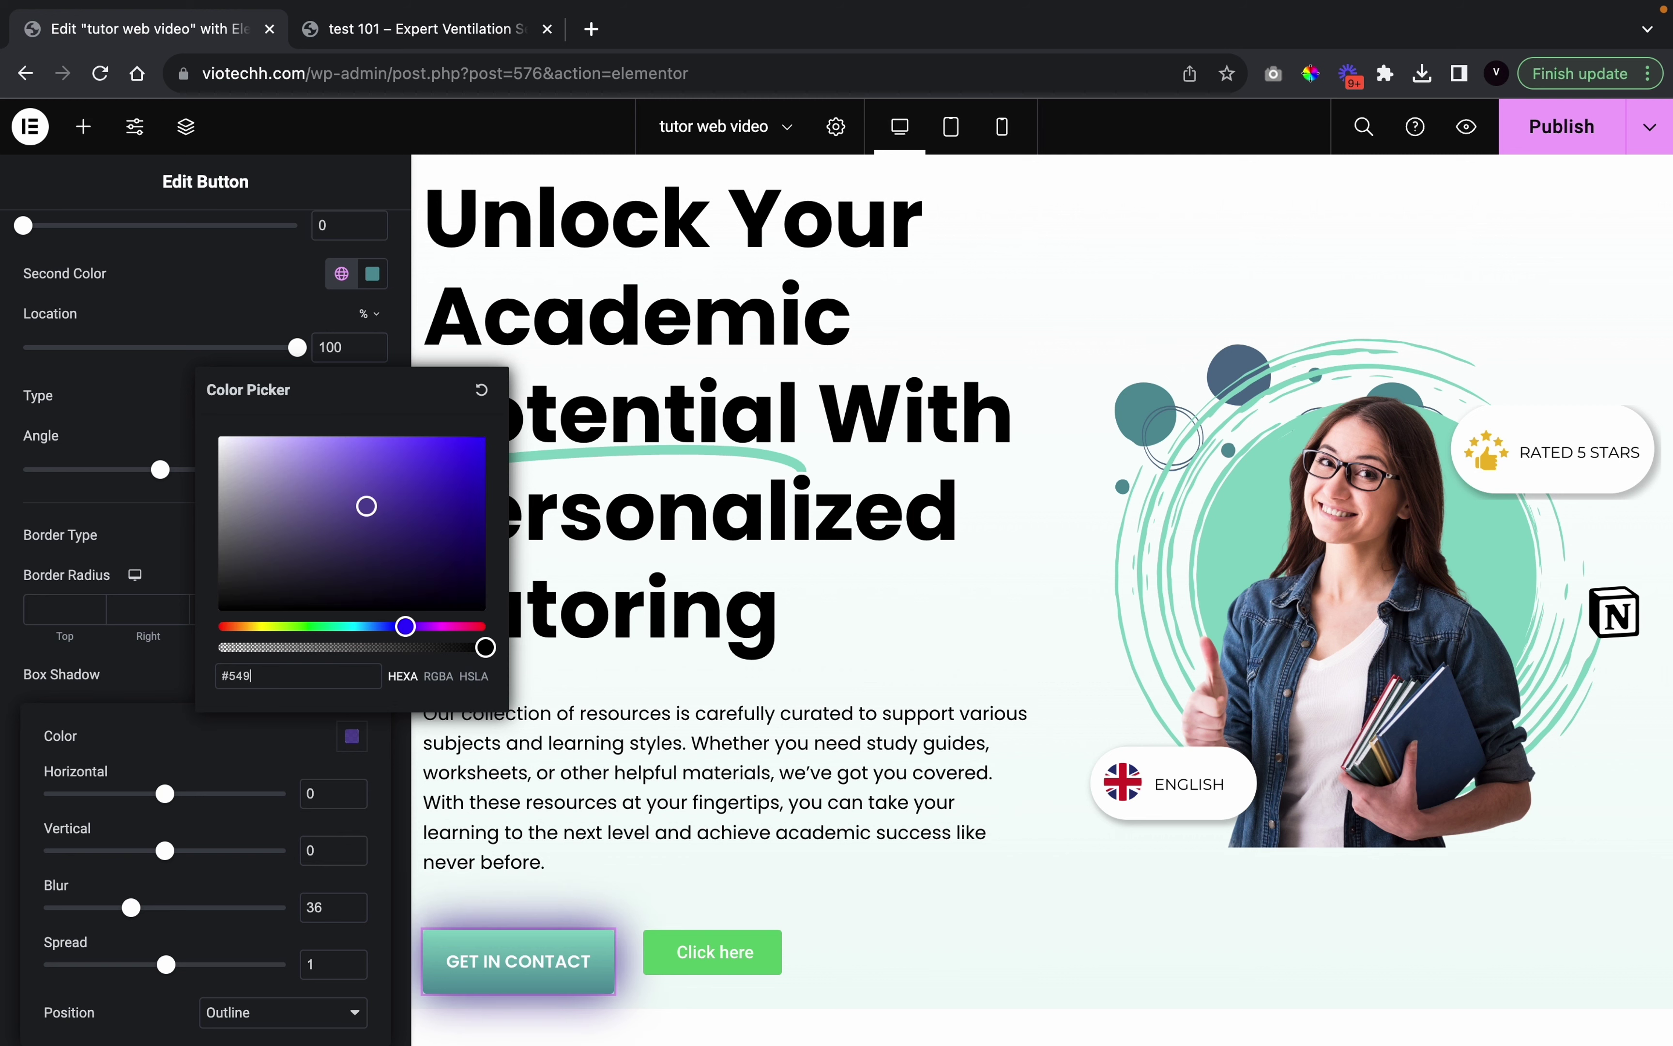
pyautogui.write('19')
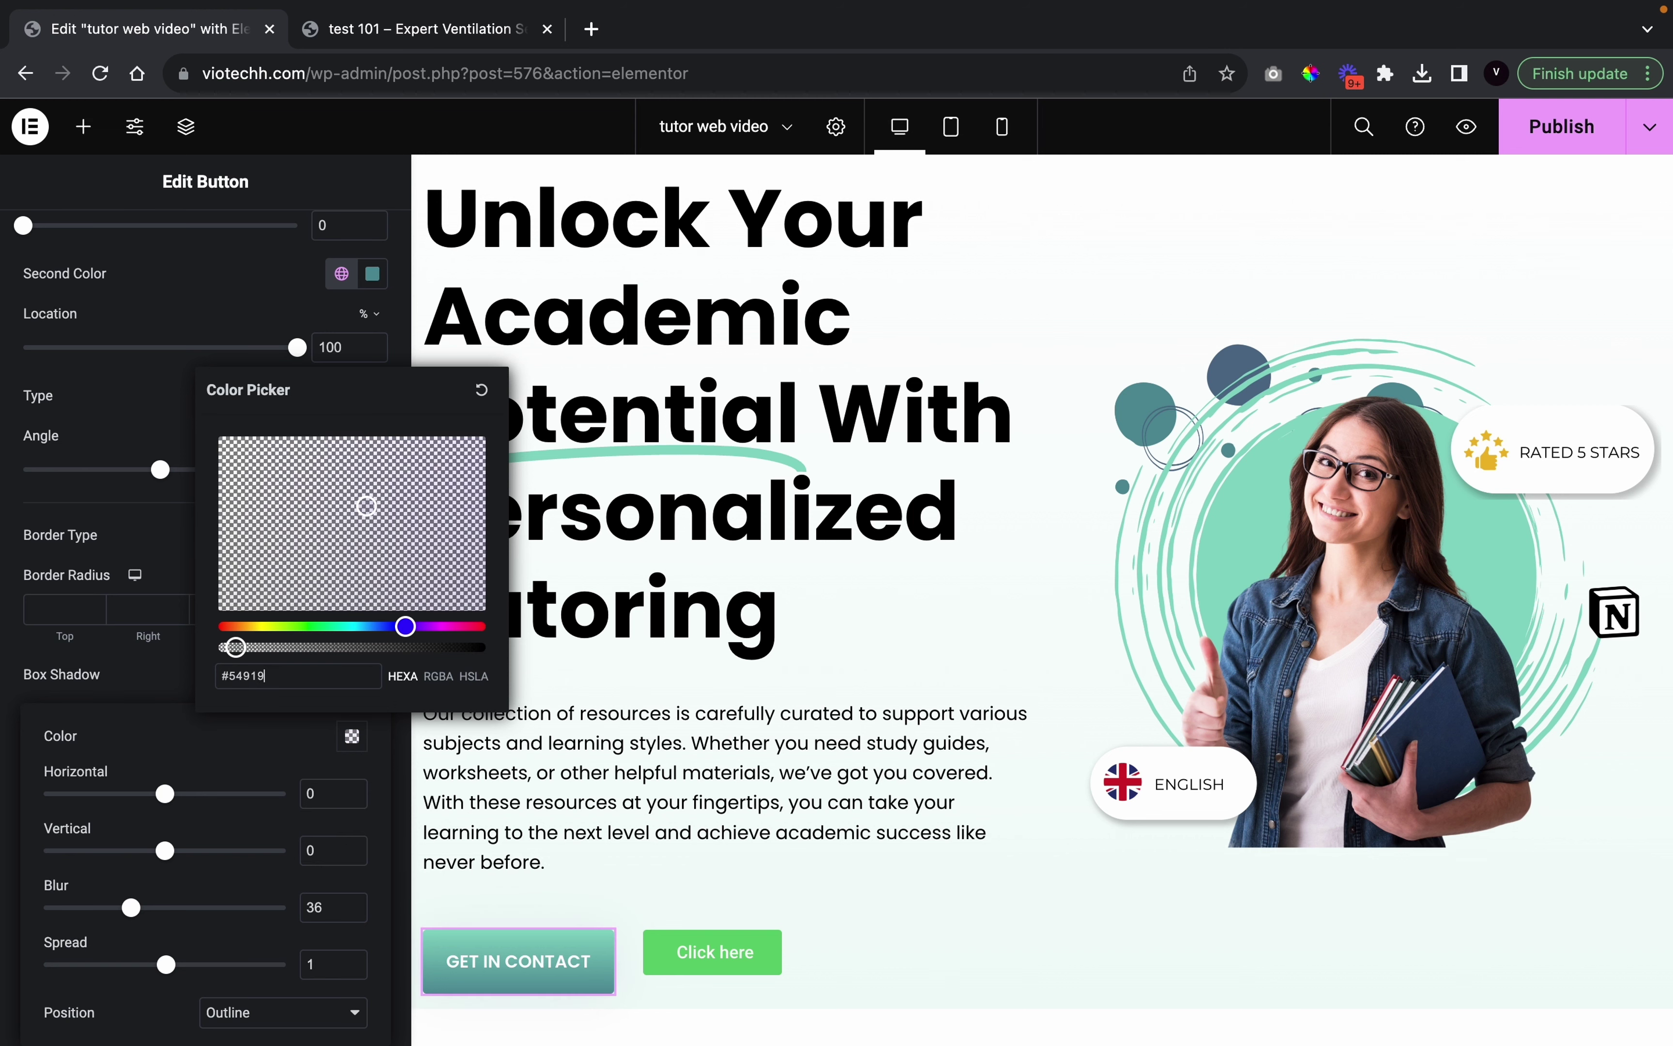
pyautogui.write('A6')
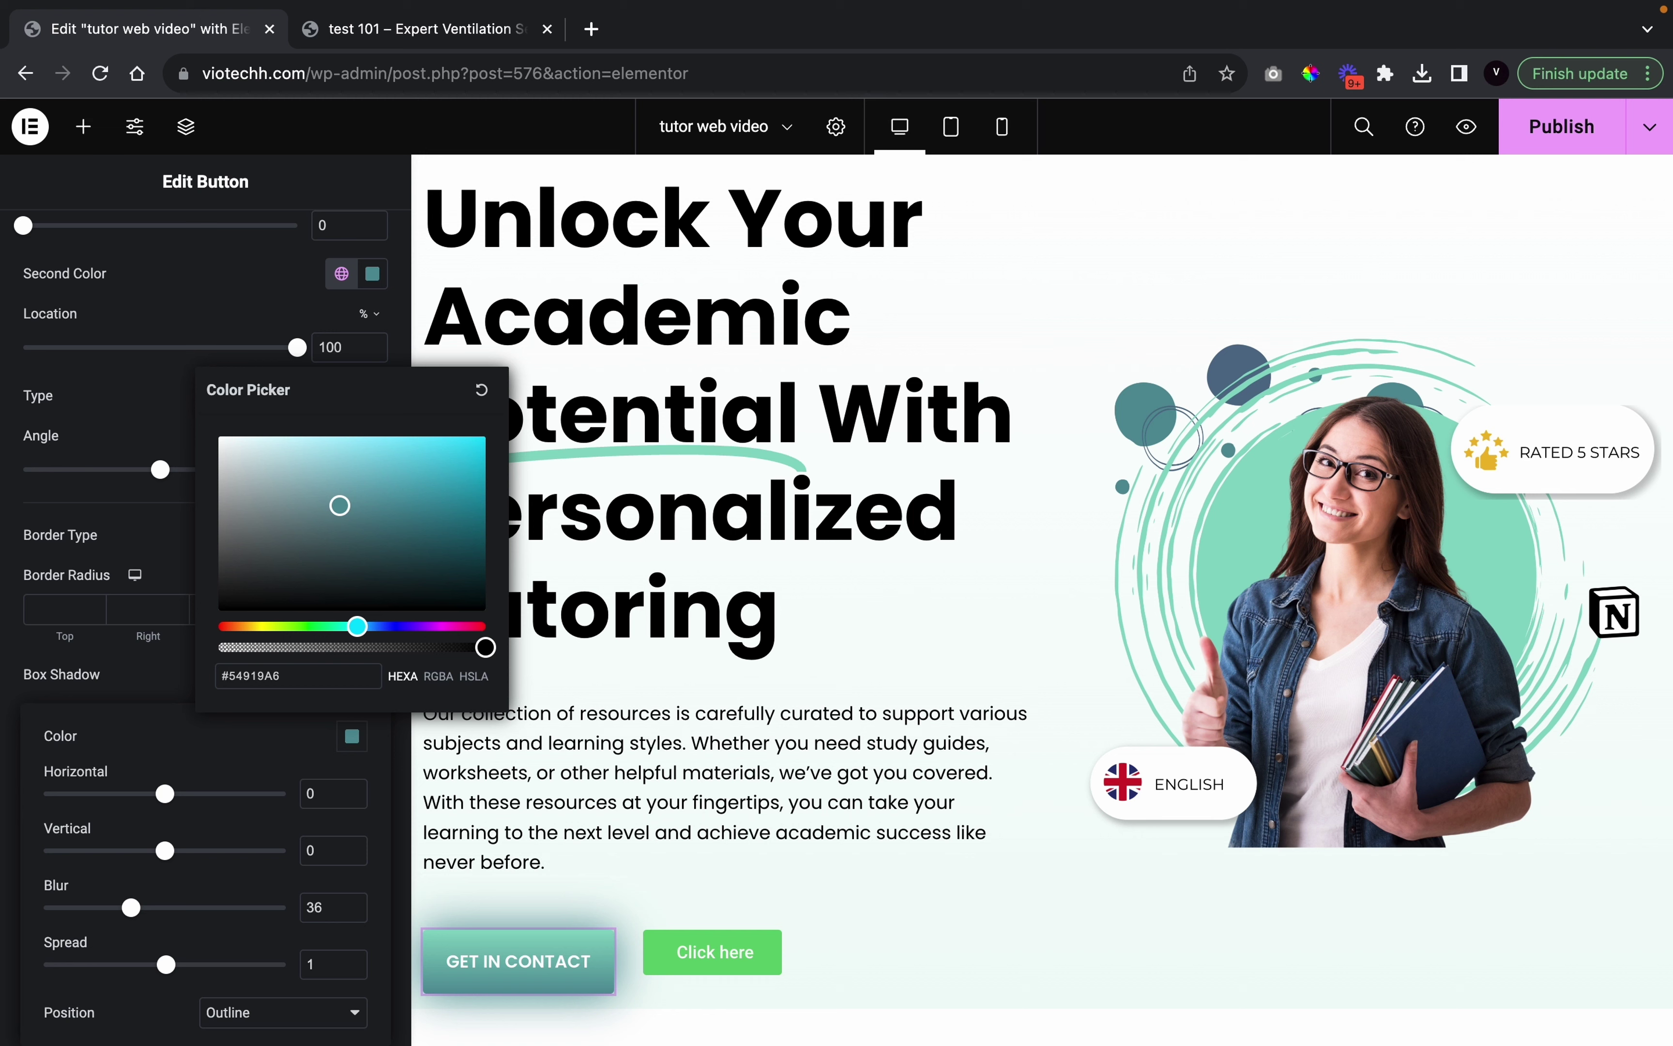
pyautogui.write('B')
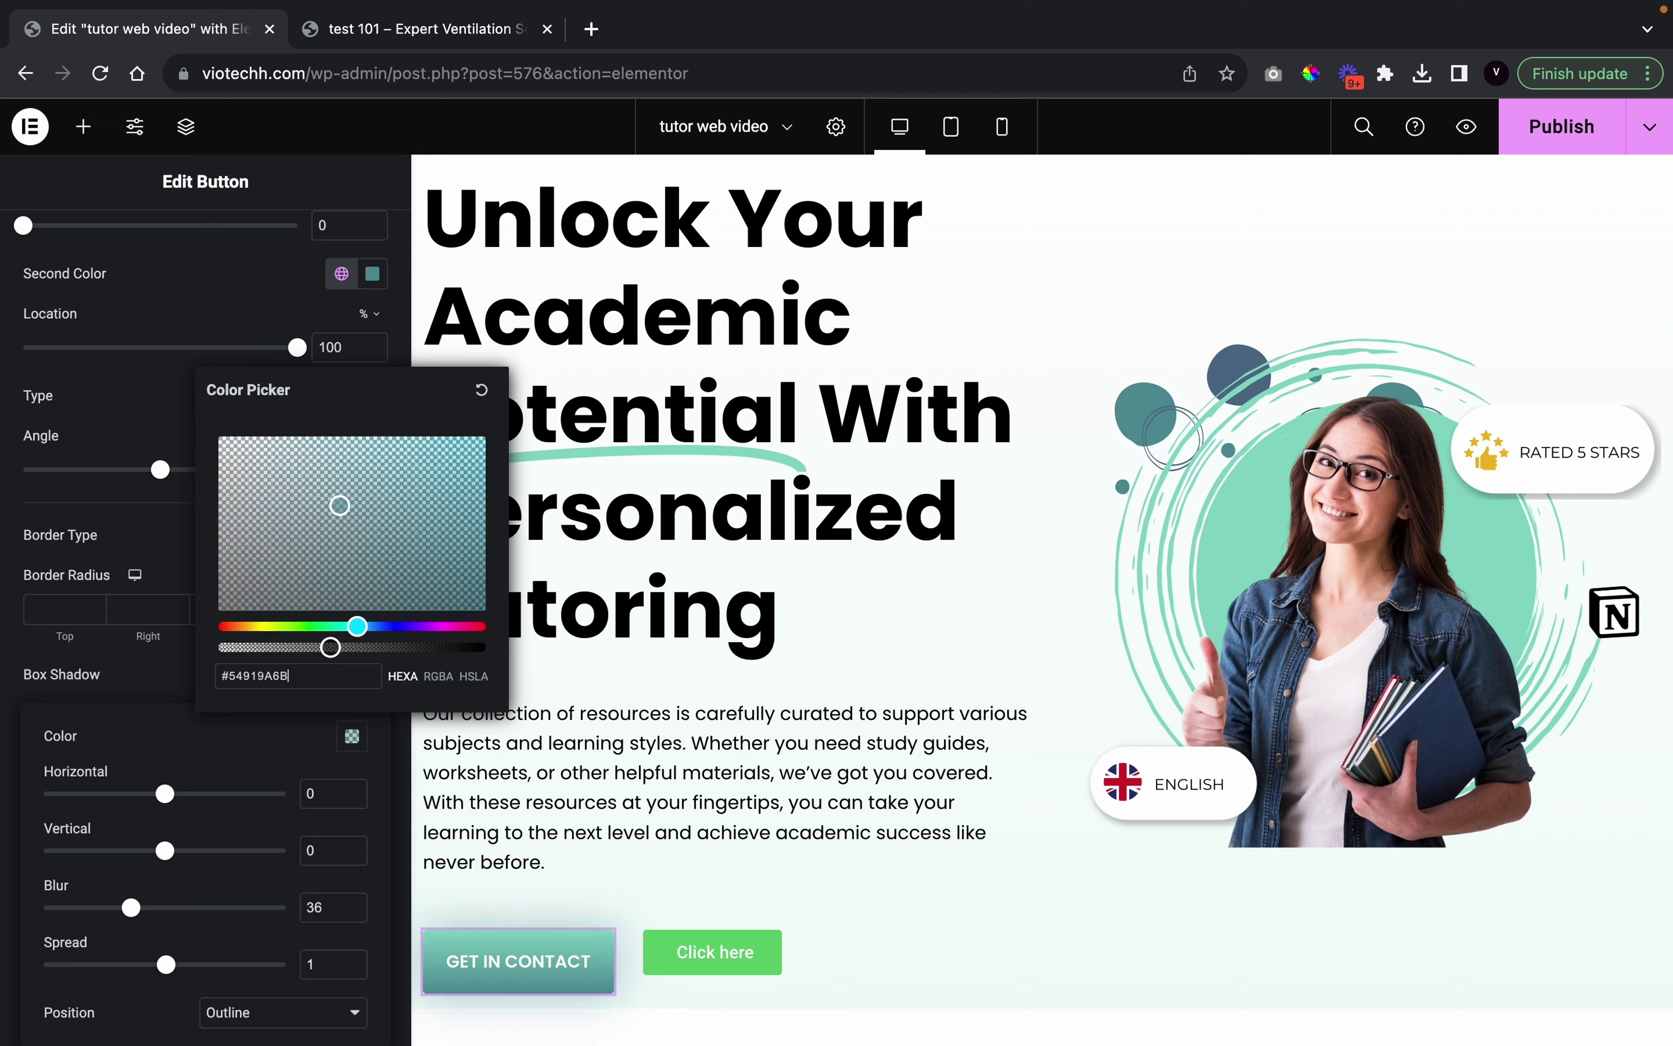
pyautogui.click(84, 681)
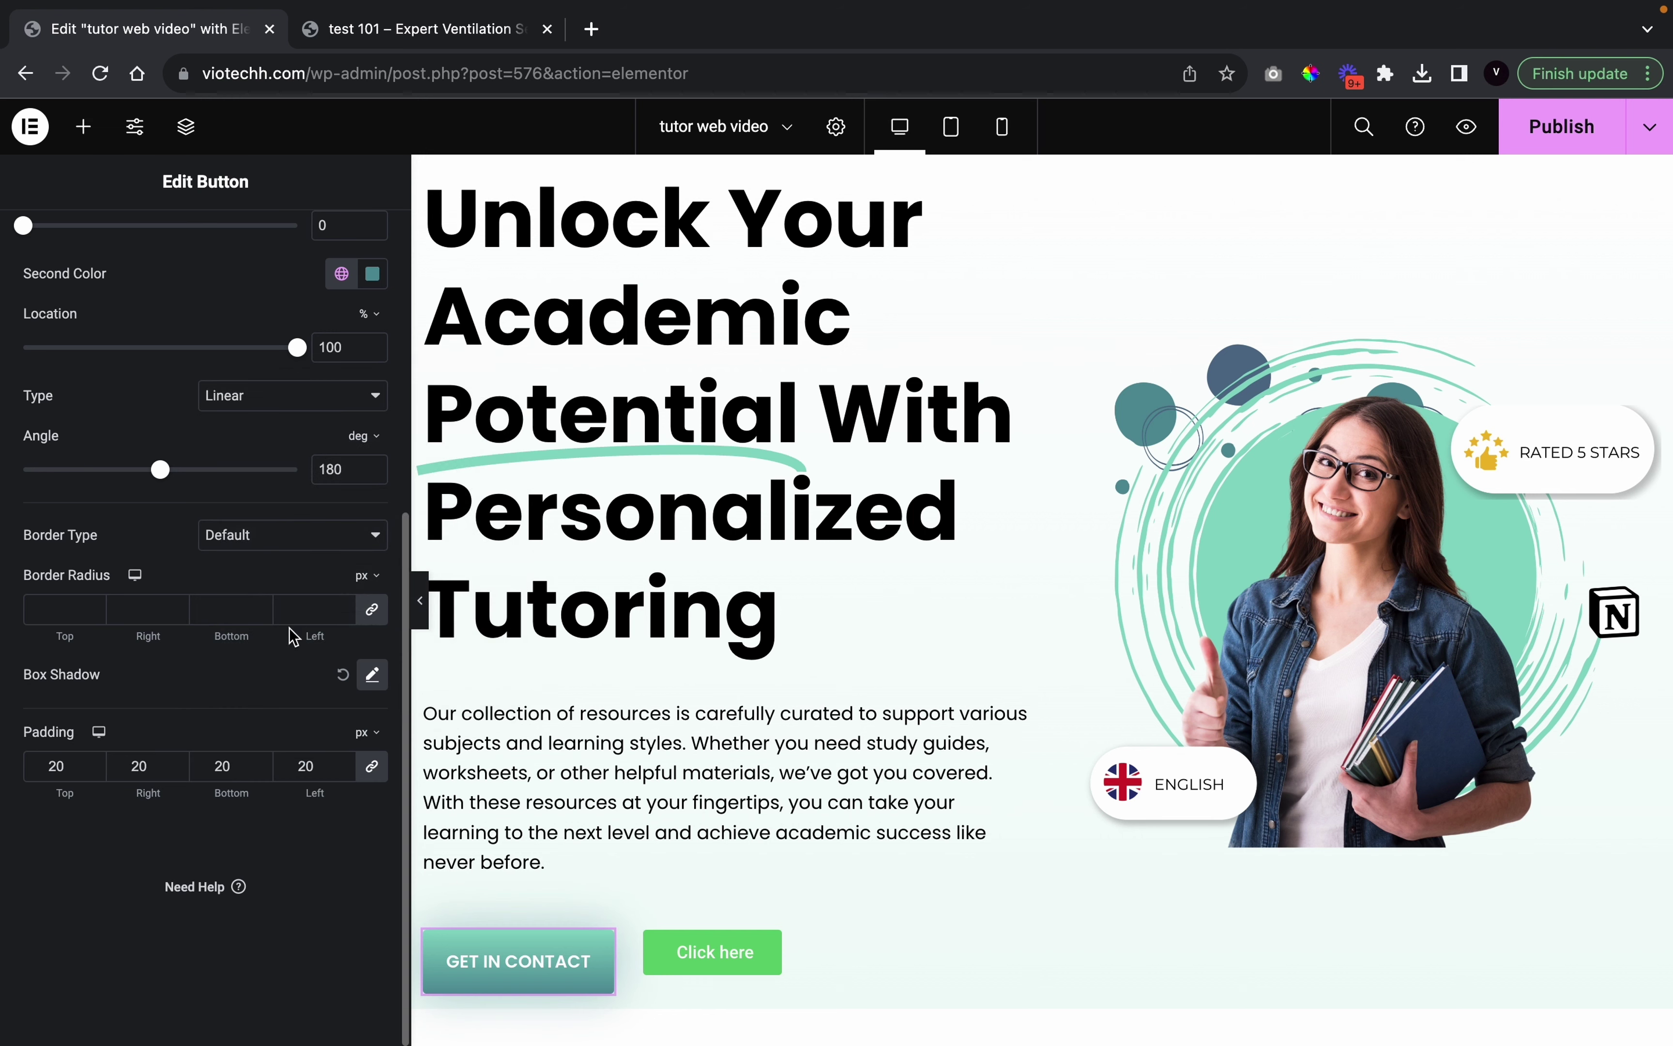
pyautogui.click(421, 609)
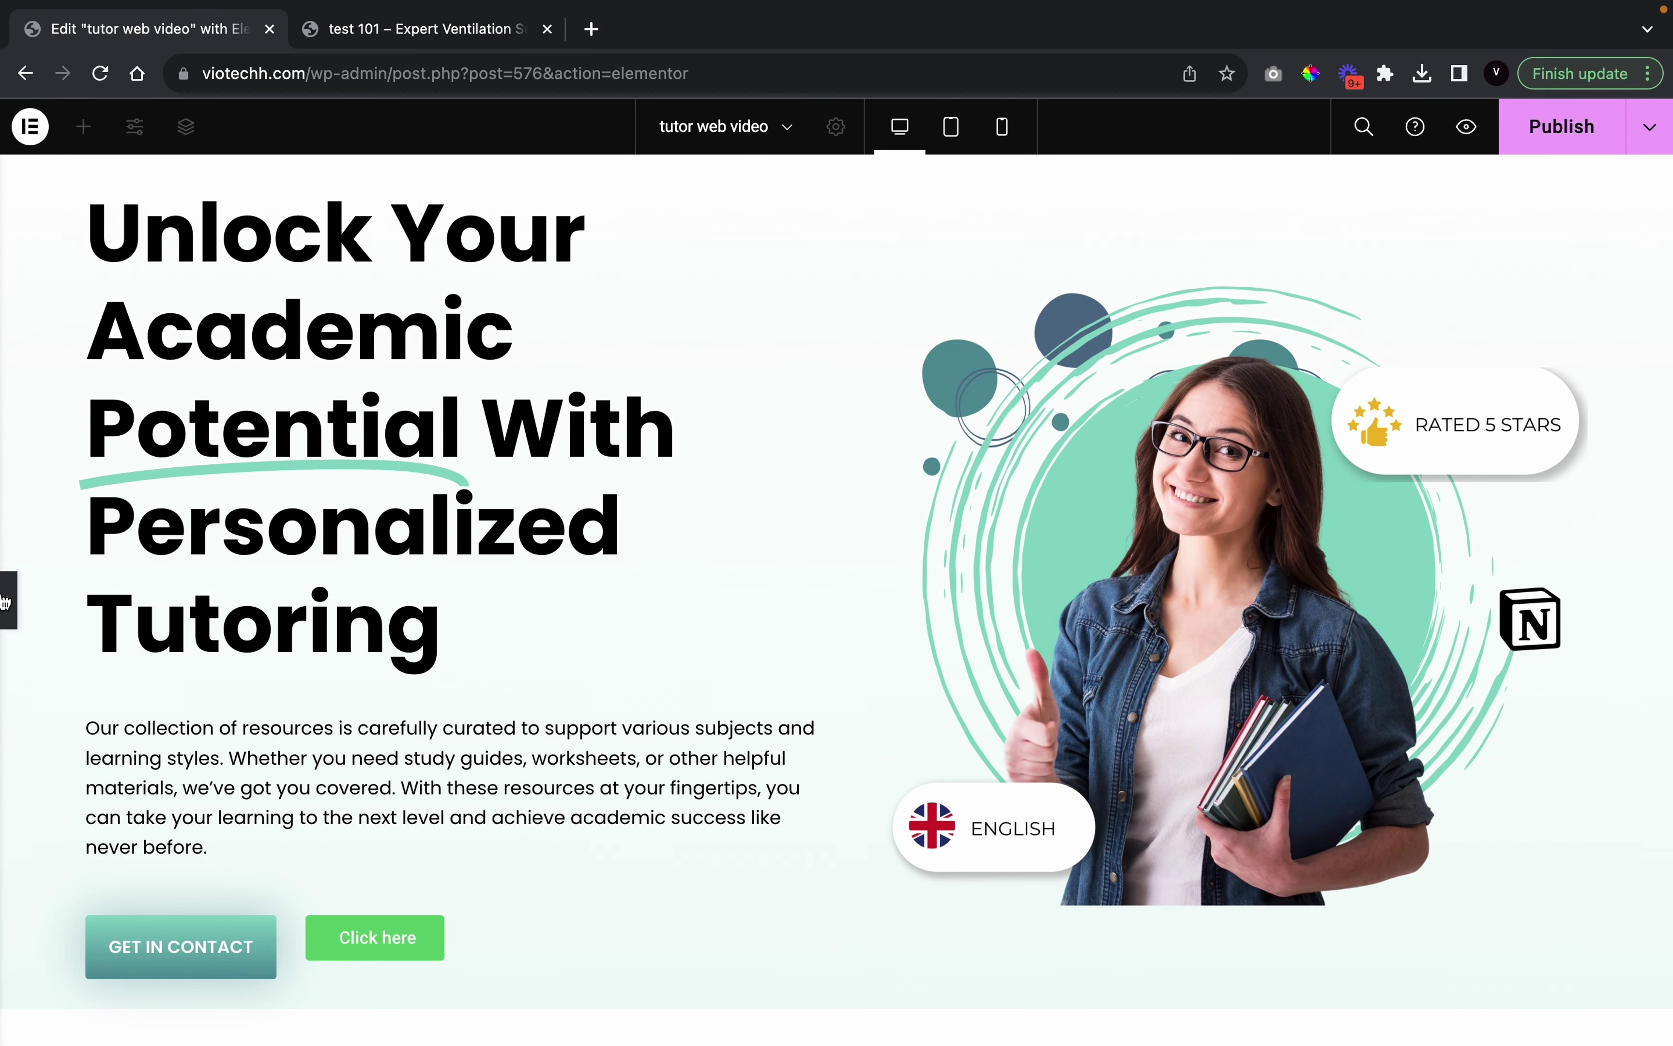
pyautogui.click(6, 600)
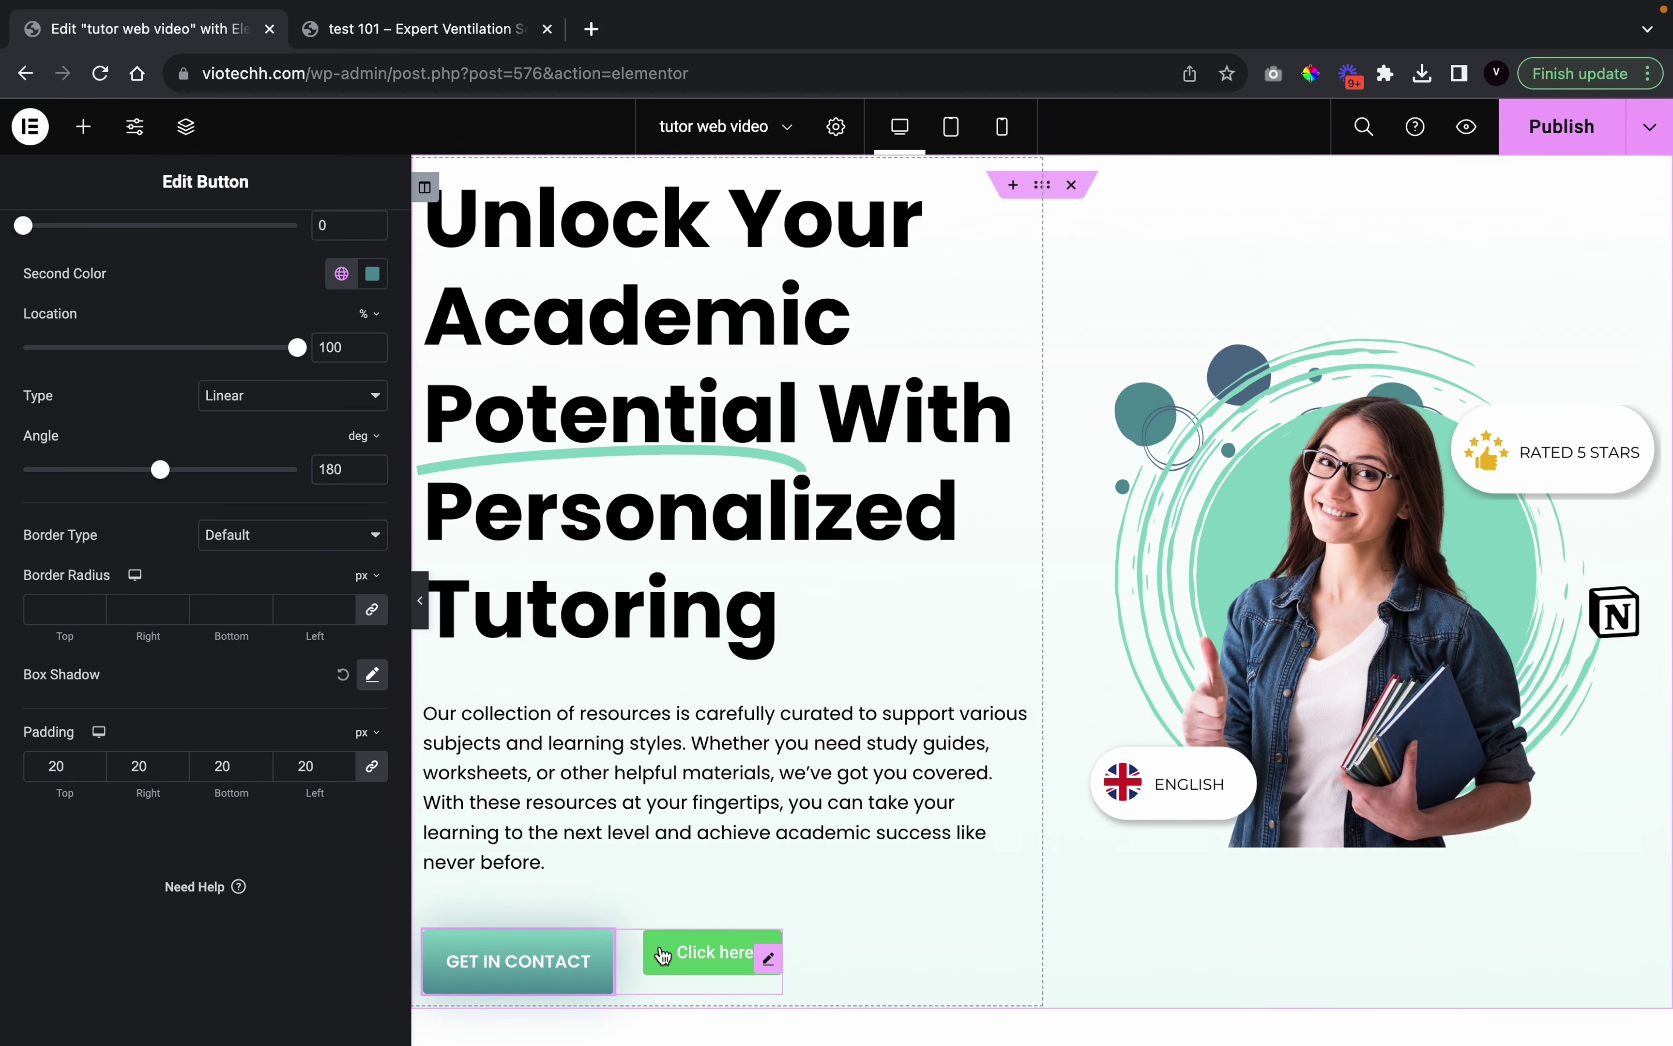
# Change the second hero button's text from Click here to Watch Video
pyautogui.click(769, 962)
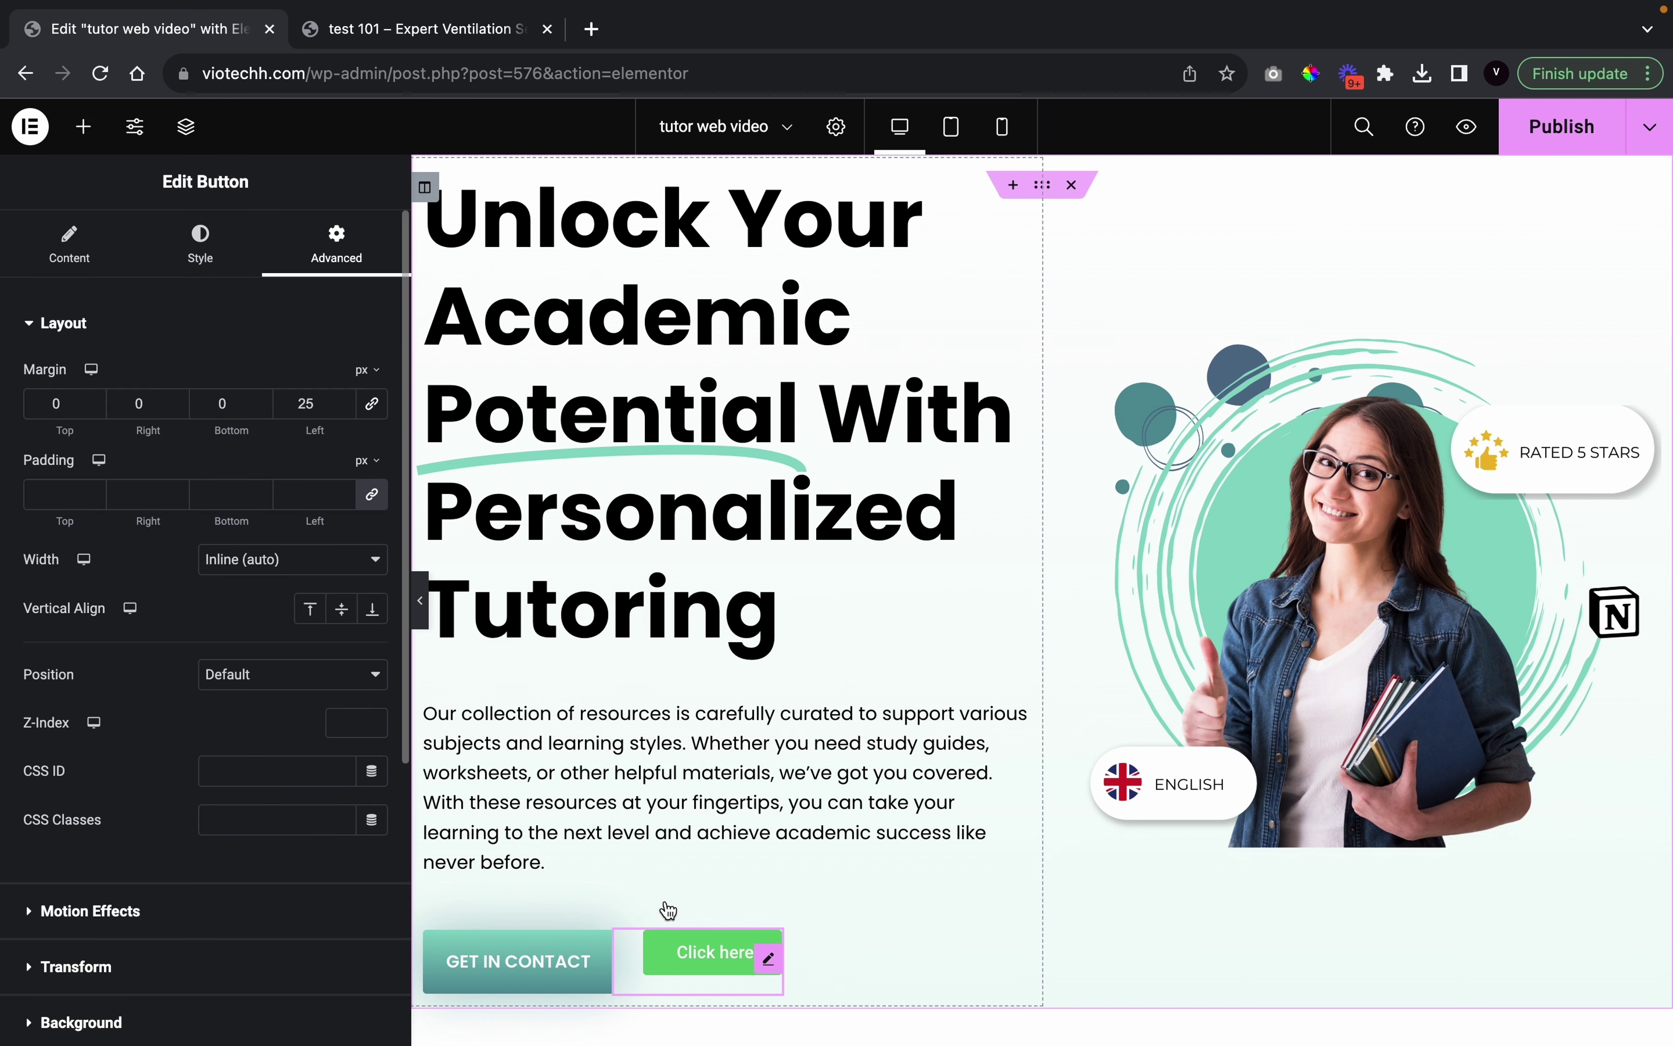
pyautogui.click(56, 256)
pyautogui.tripleClick(271, 434)
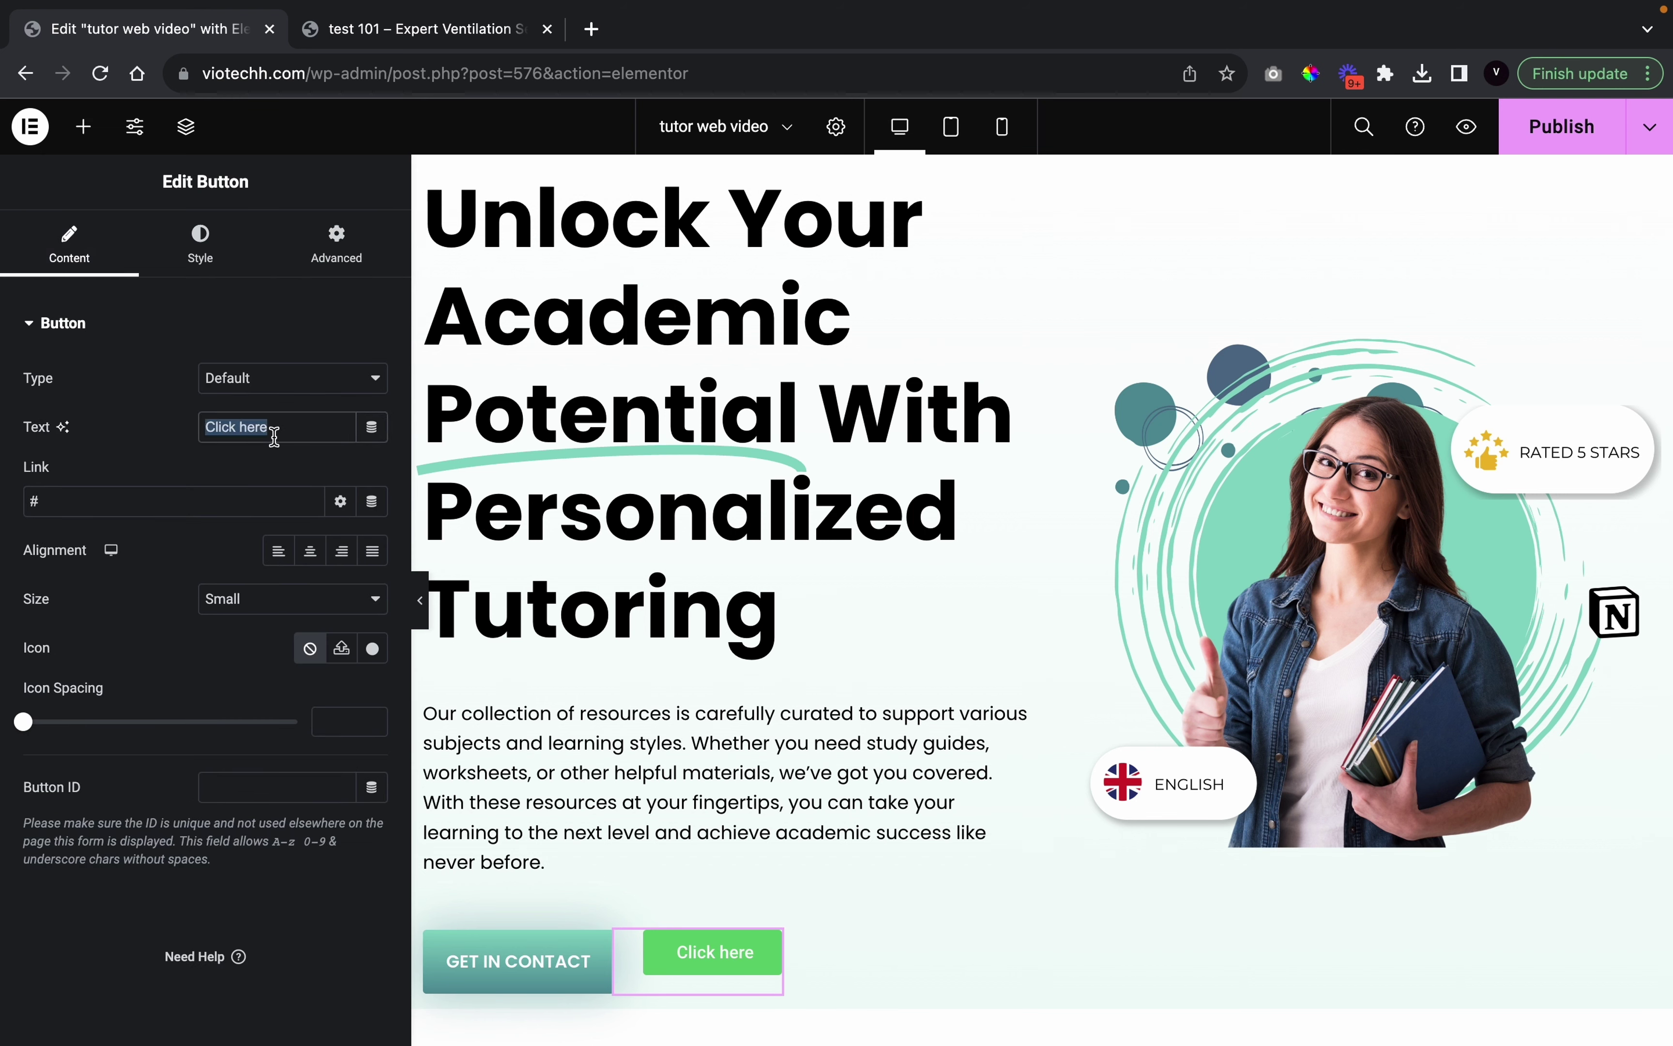
pyautogui.write('Watch Video')
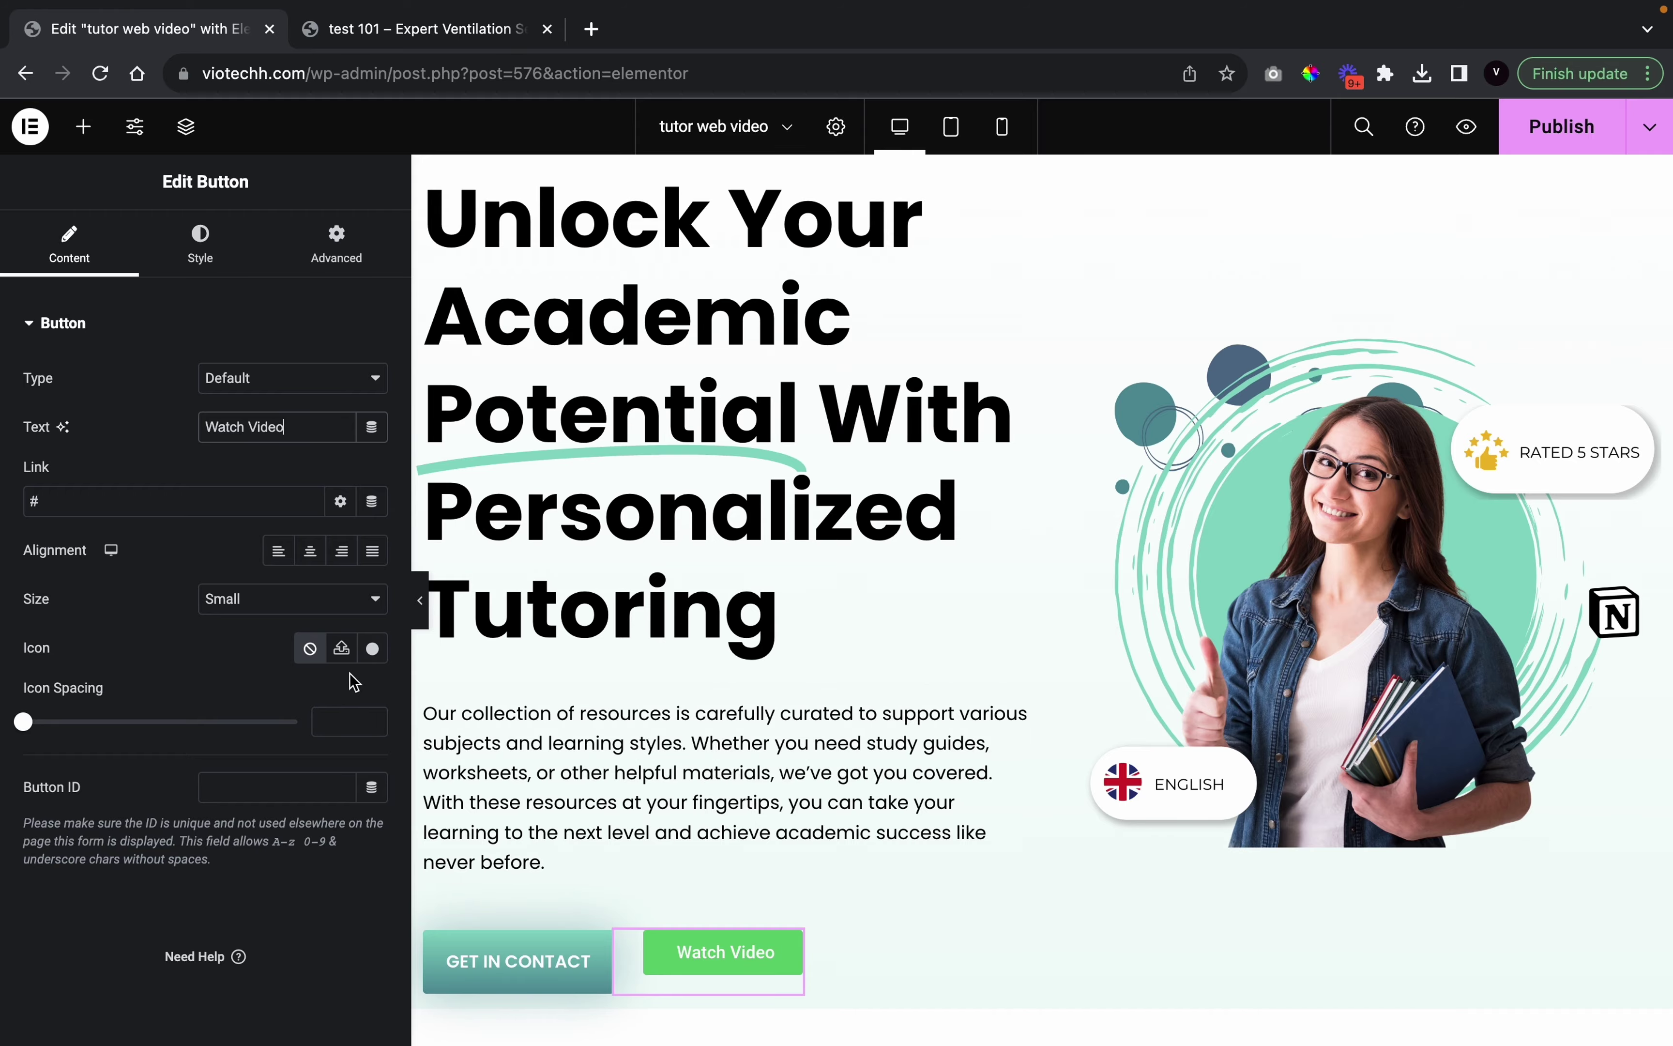
# Search the icon library for play and insert the solid Play icon into the Watch Video button
pyautogui.click(372, 649)
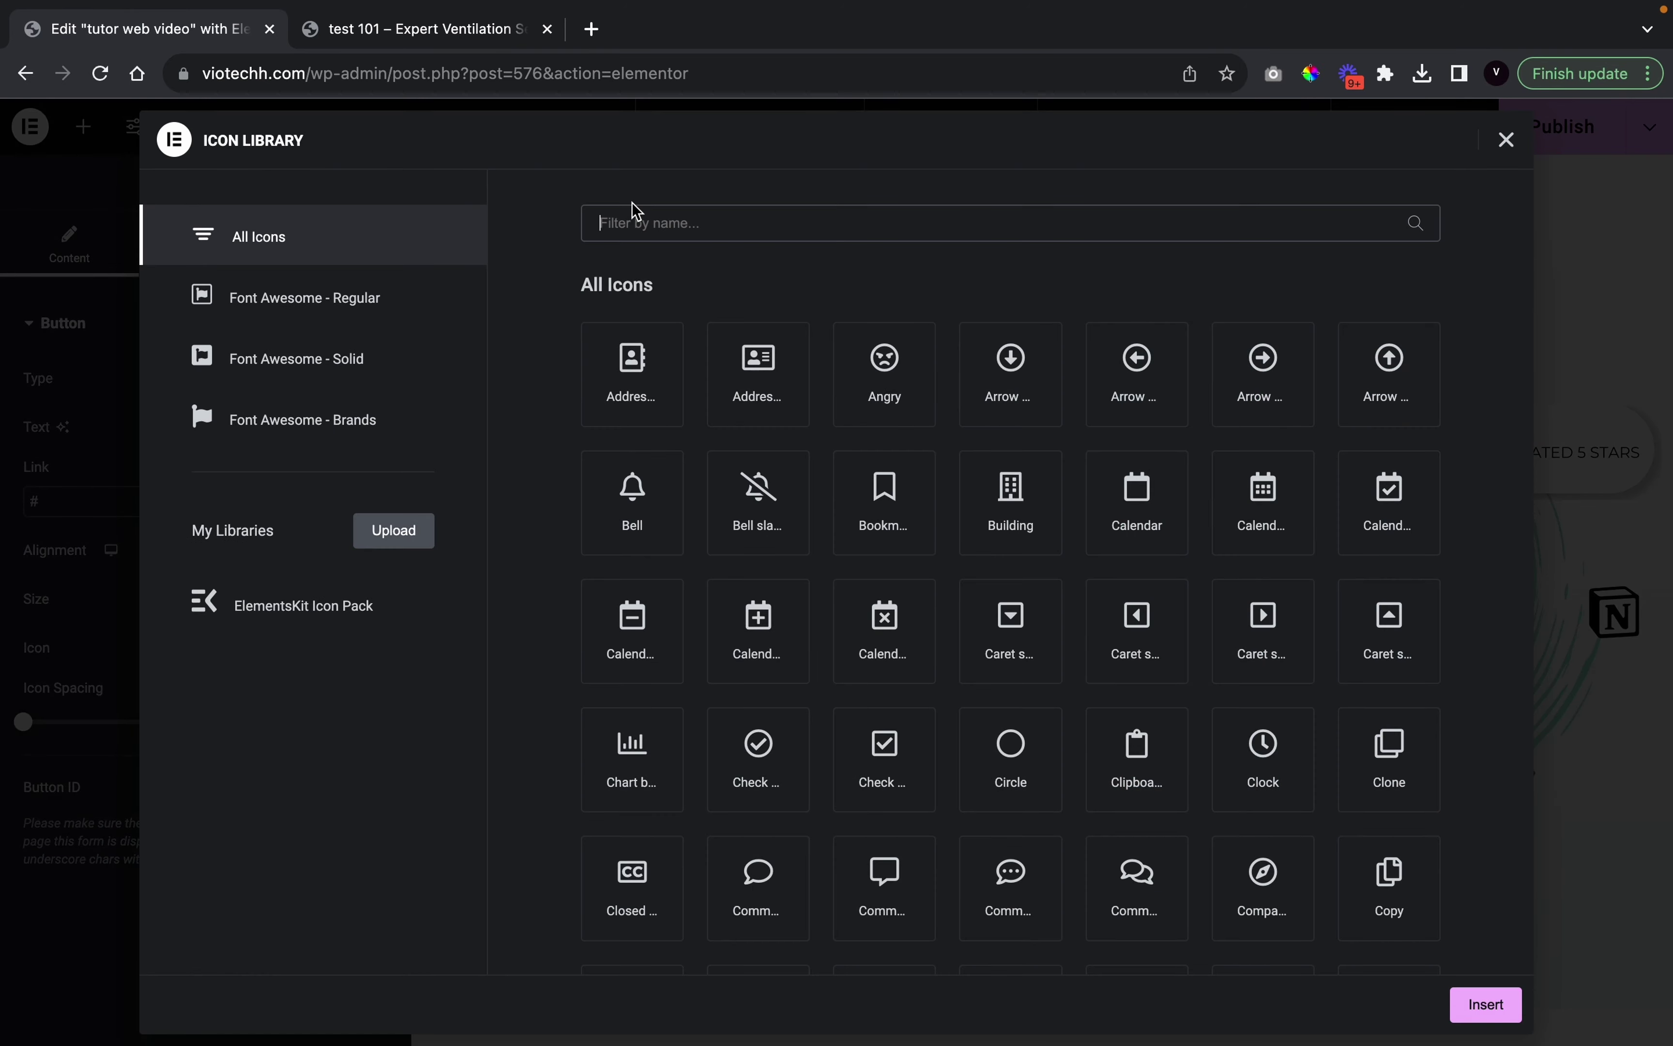
pyautogui.write('play')
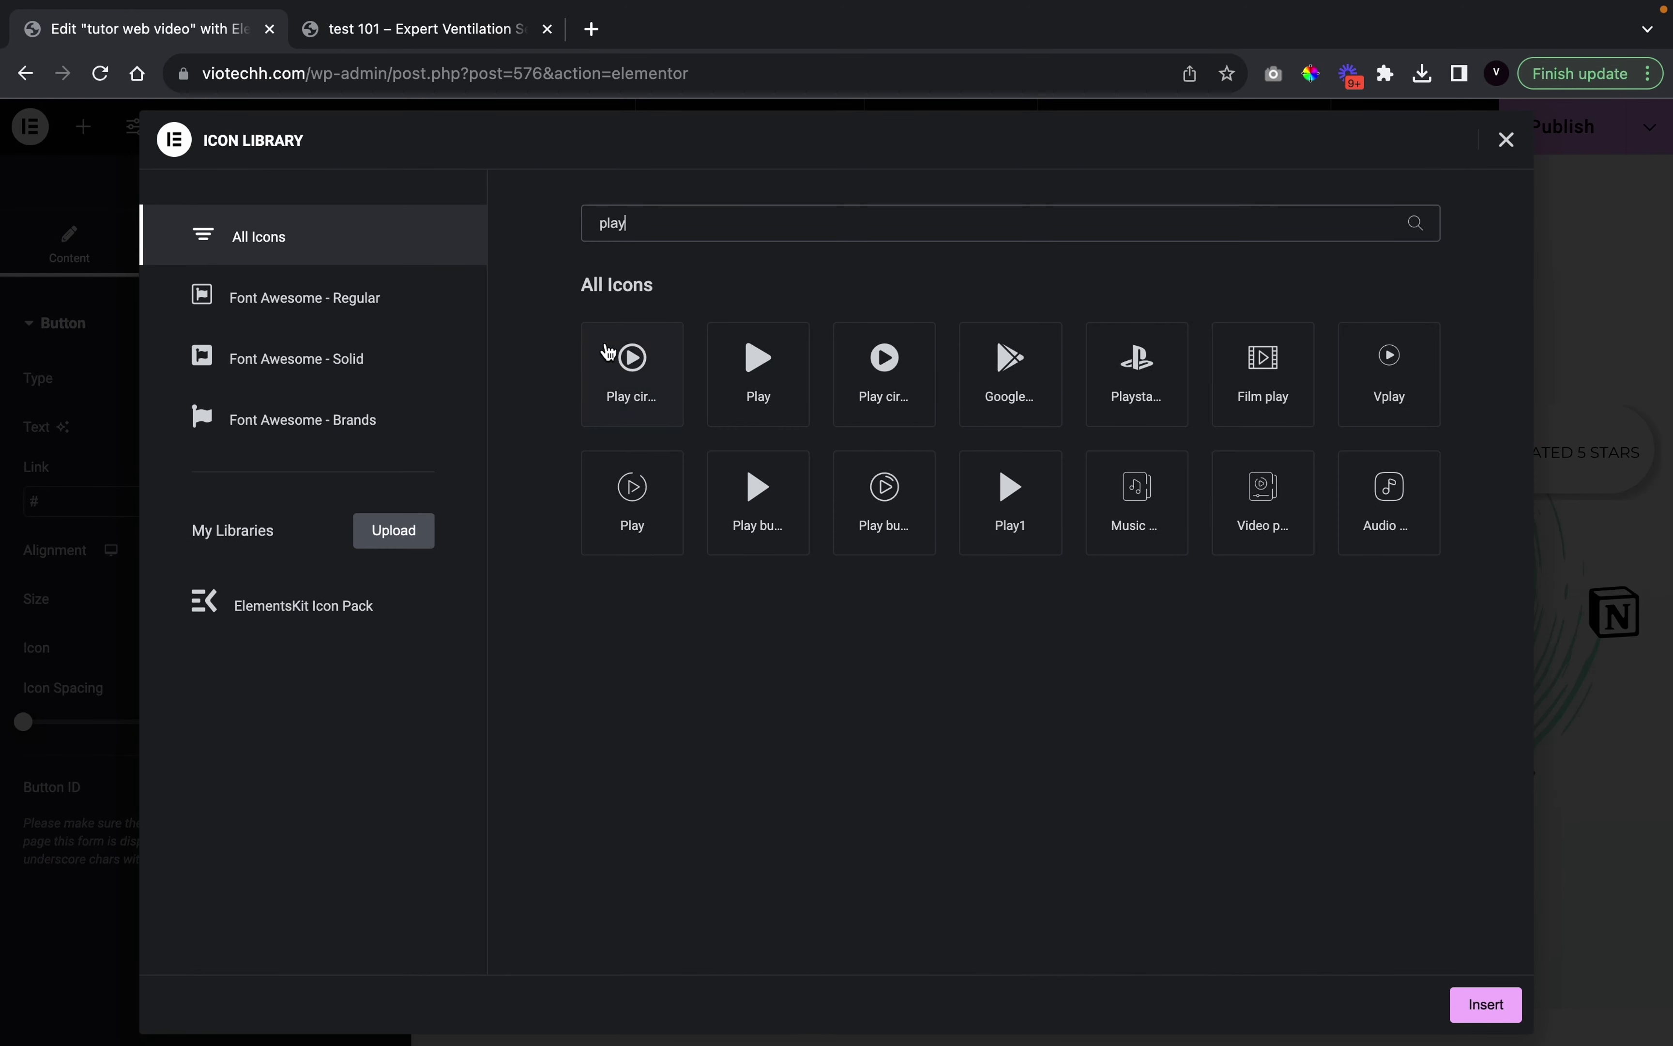
pyautogui.click(778, 405)
pyautogui.click(1497, 1004)
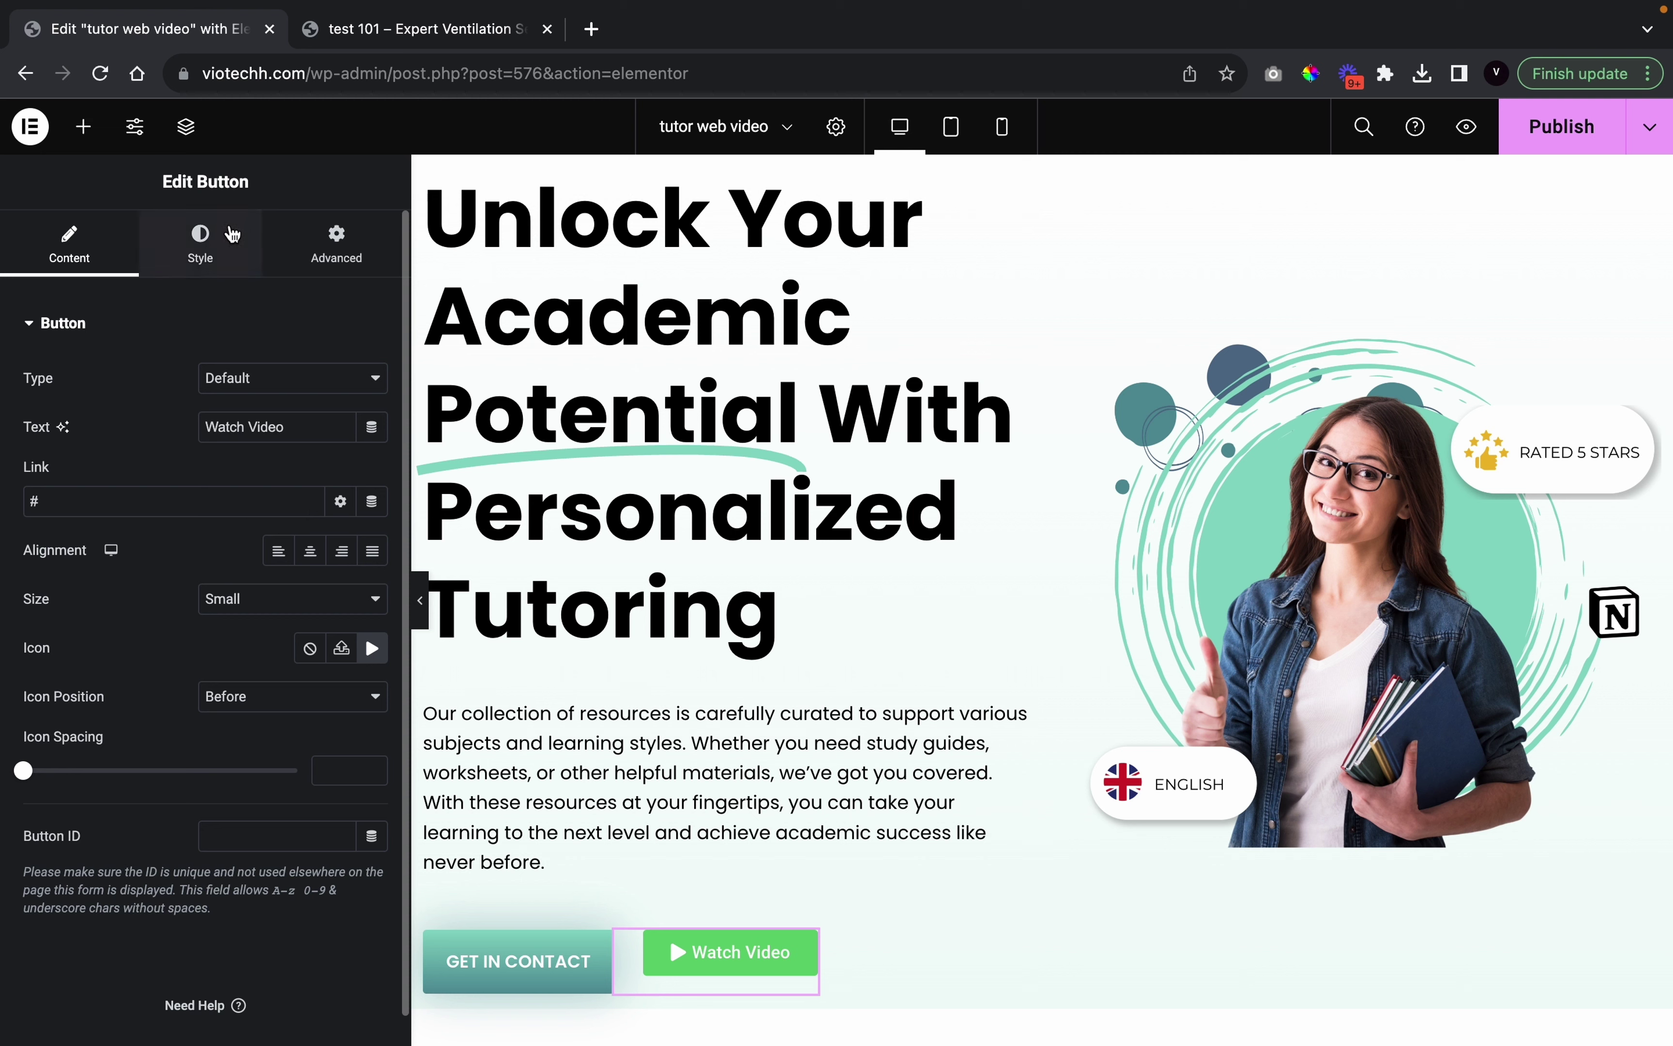
# Set the Watch Video button's typography to Poppins, 16 px, weight 600 (Semi Bold), with uppercase text
pyautogui.click(233, 236)
pyautogui.click(371, 377)
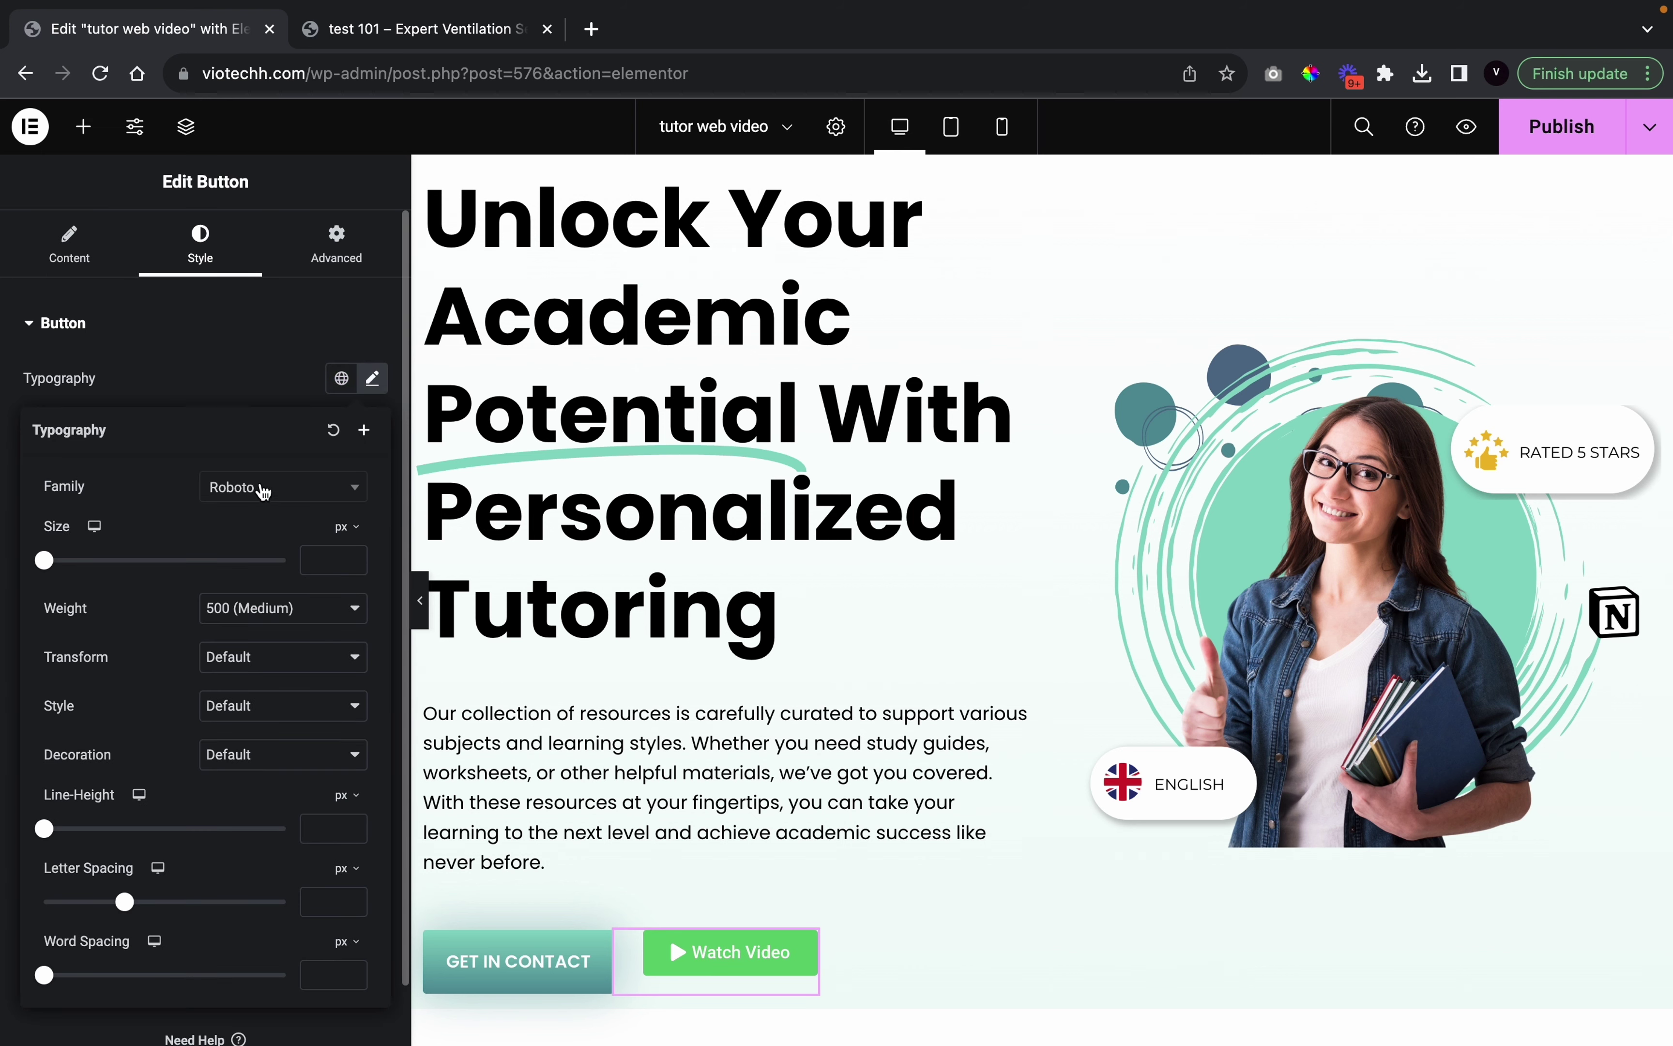
pyautogui.click(263, 491)
pyautogui.write('popp')
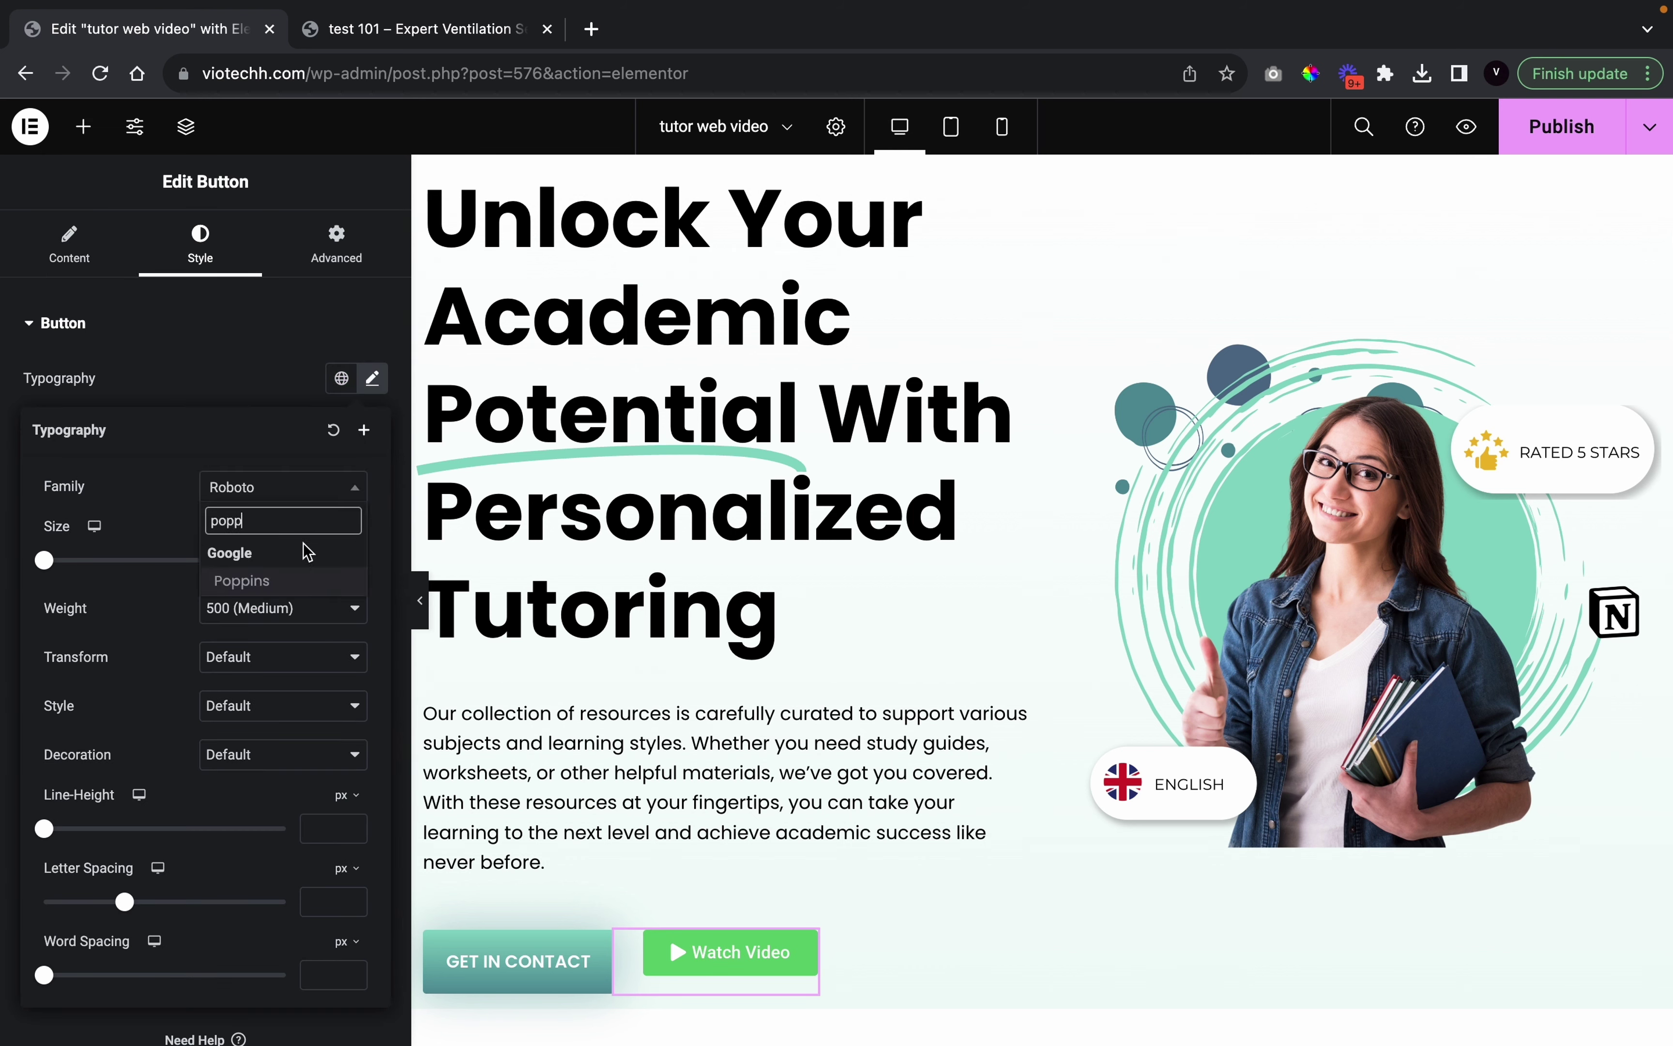
pyautogui.click(288, 582)
pyautogui.click(284, 608)
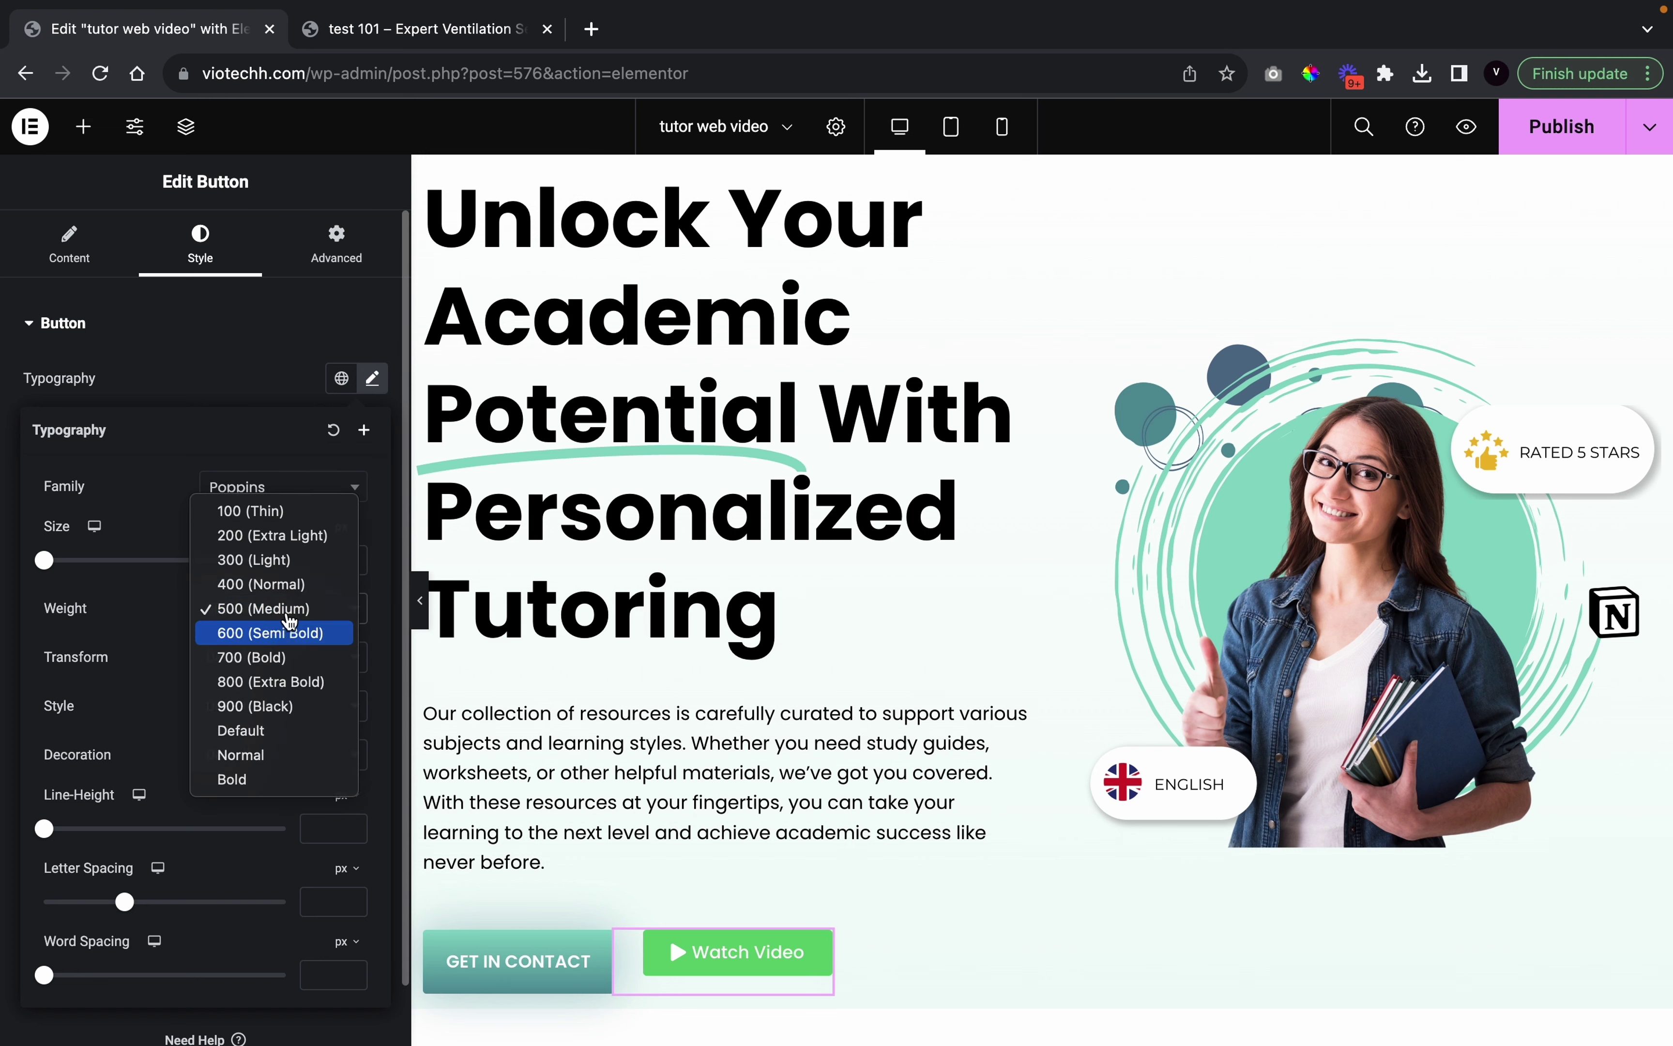
pyautogui.click(289, 622)
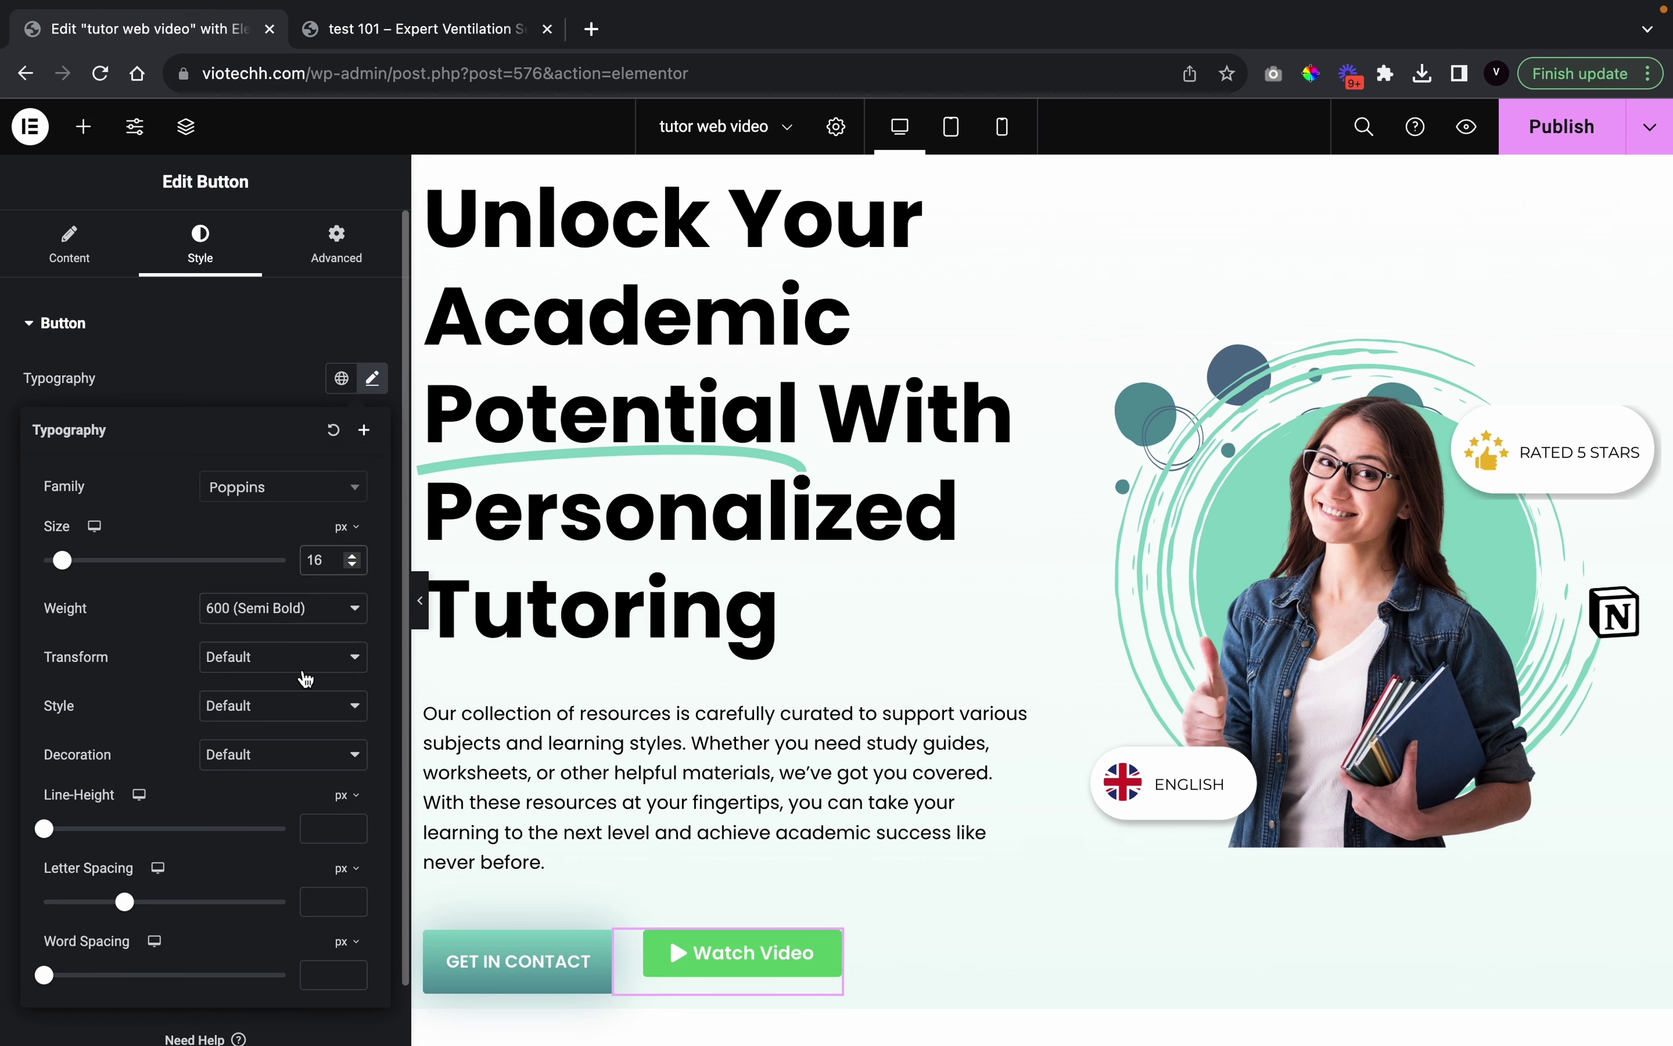
pyautogui.click(285, 662)
pyautogui.click(276, 681)
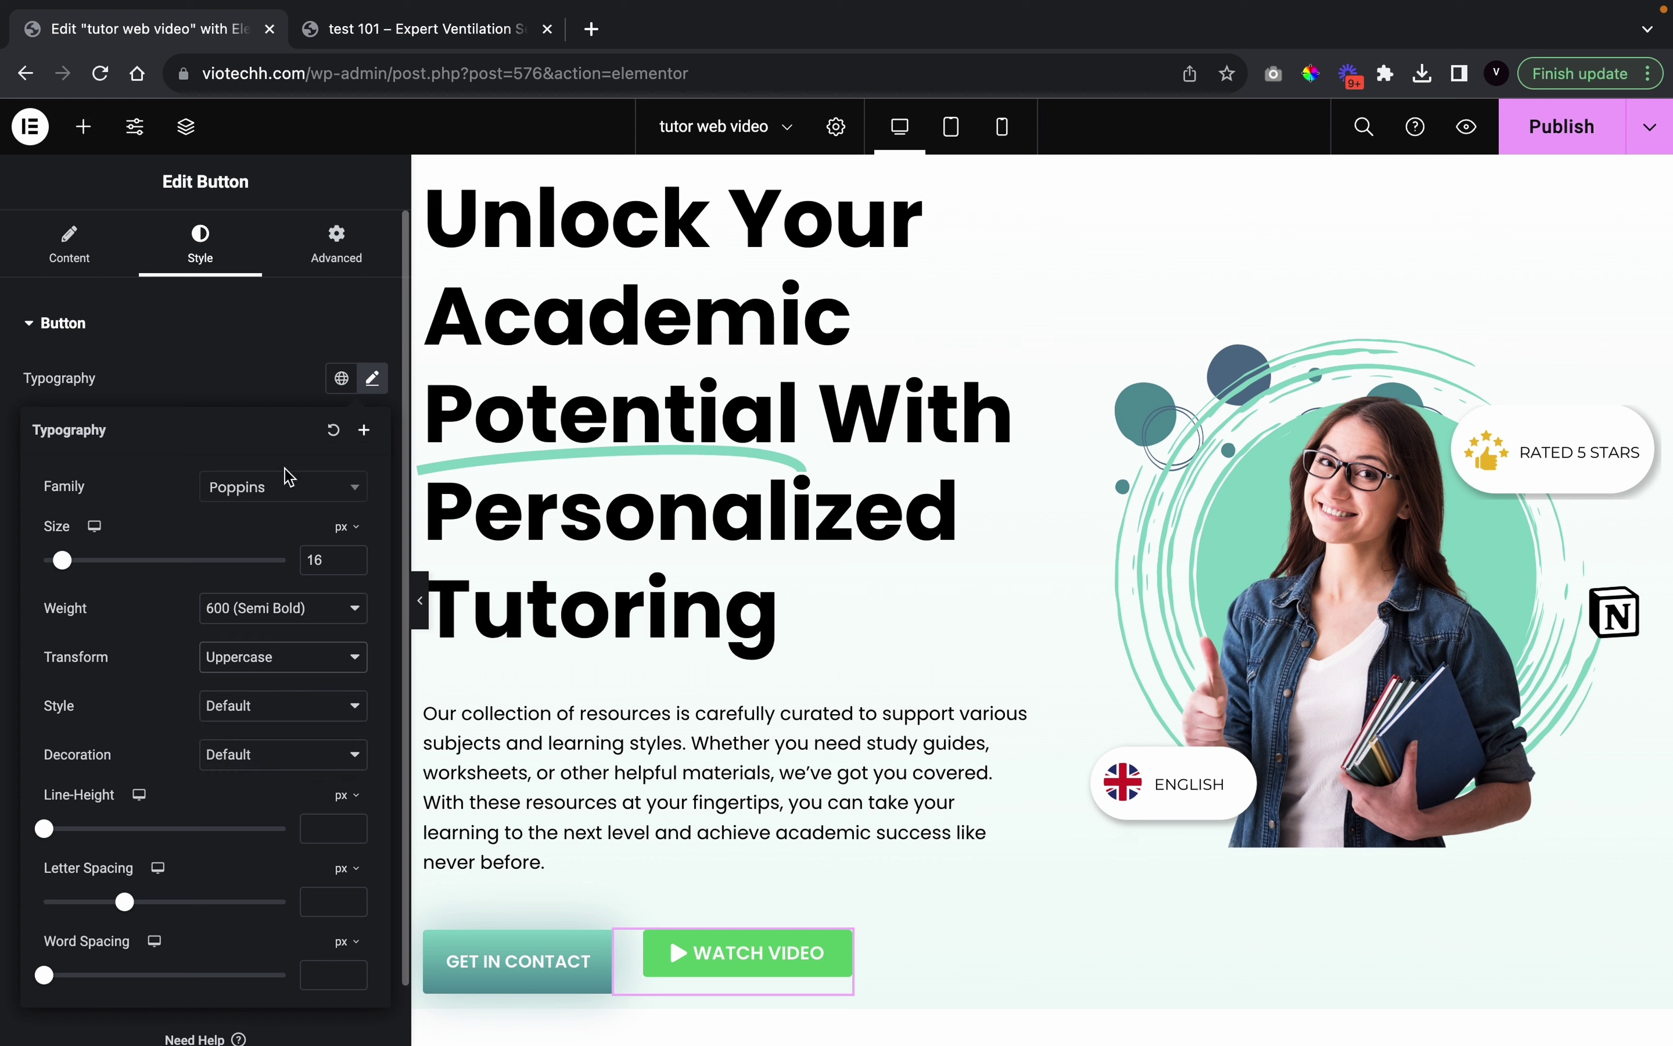
pyautogui.click(269, 380)
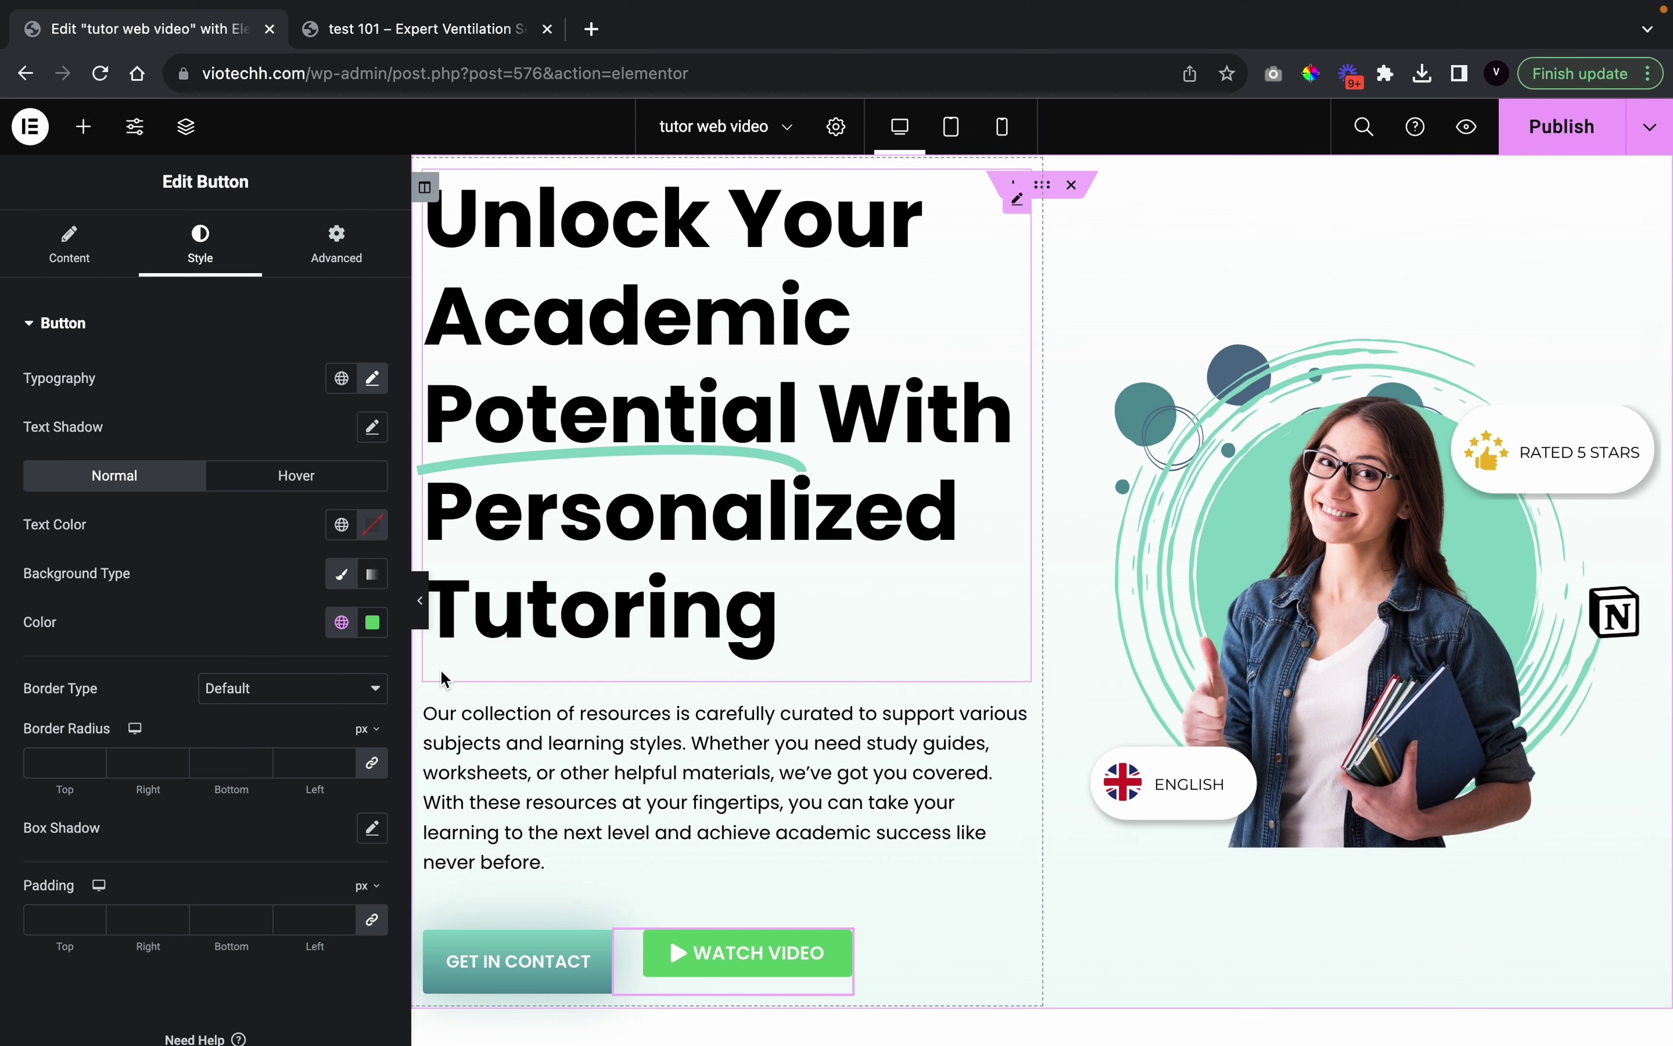
# Make the Watch Video button's background color fully transparent
pyautogui.click(372, 622)
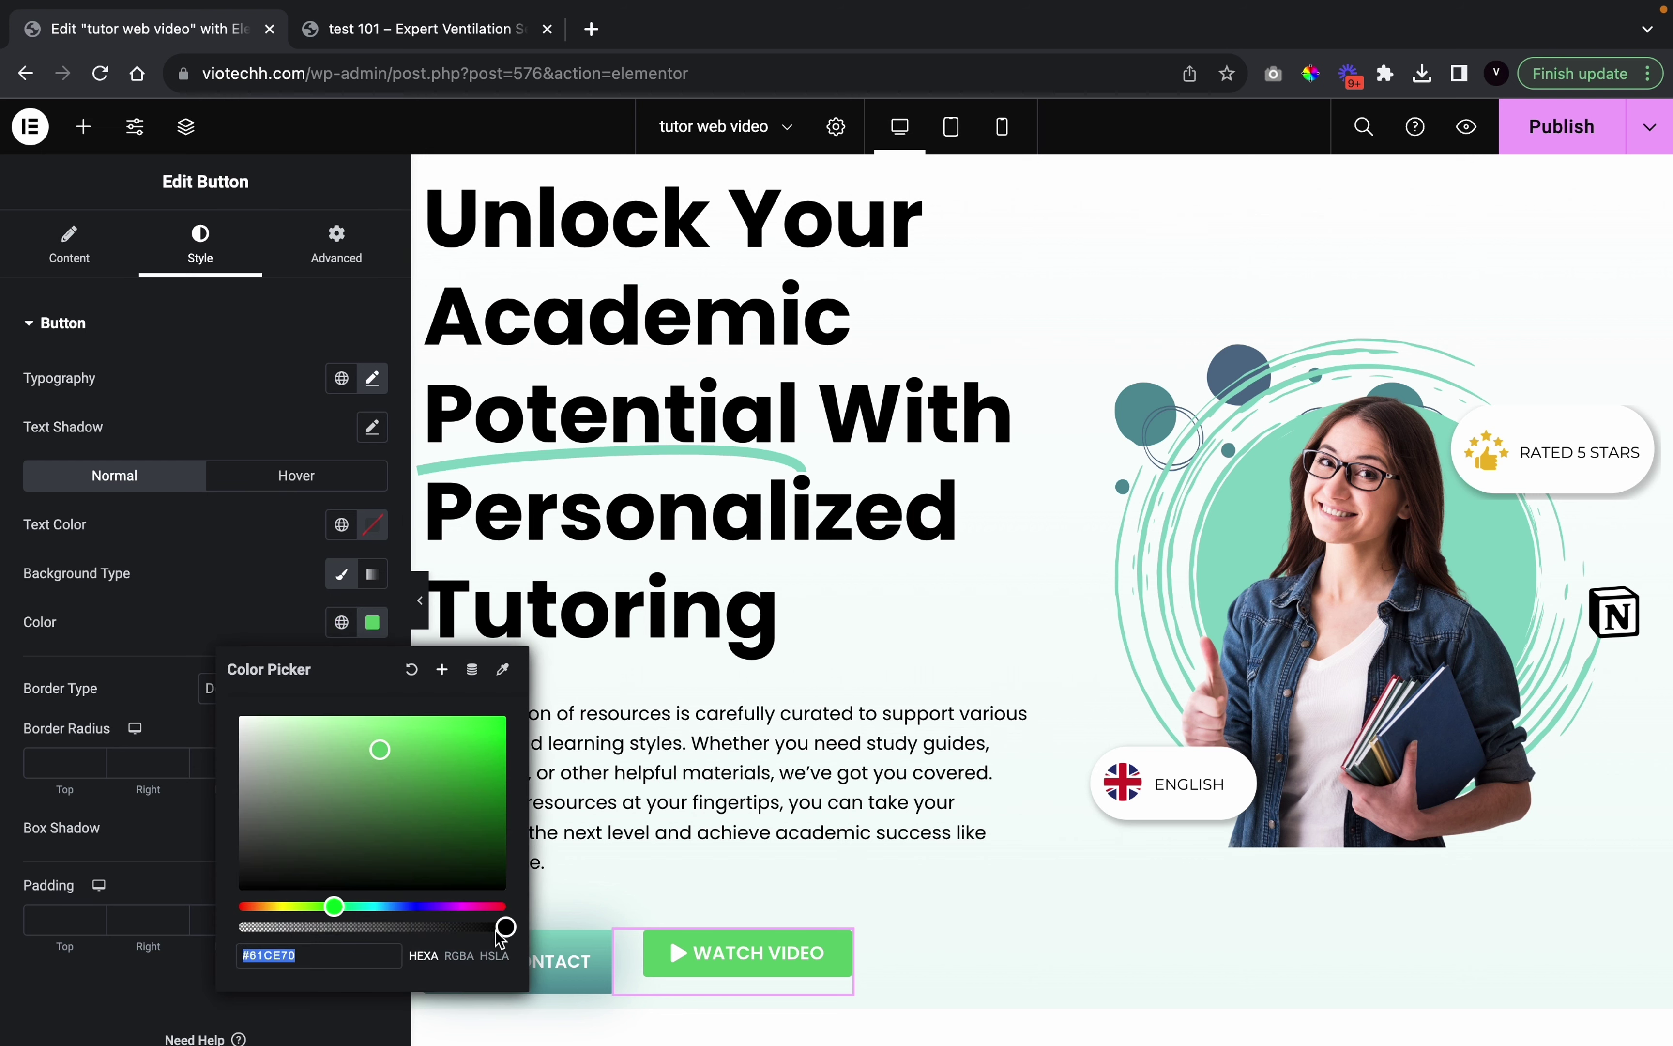
pyautogui.moveTo(505, 927); pyautogui.dragTo(235, 928)
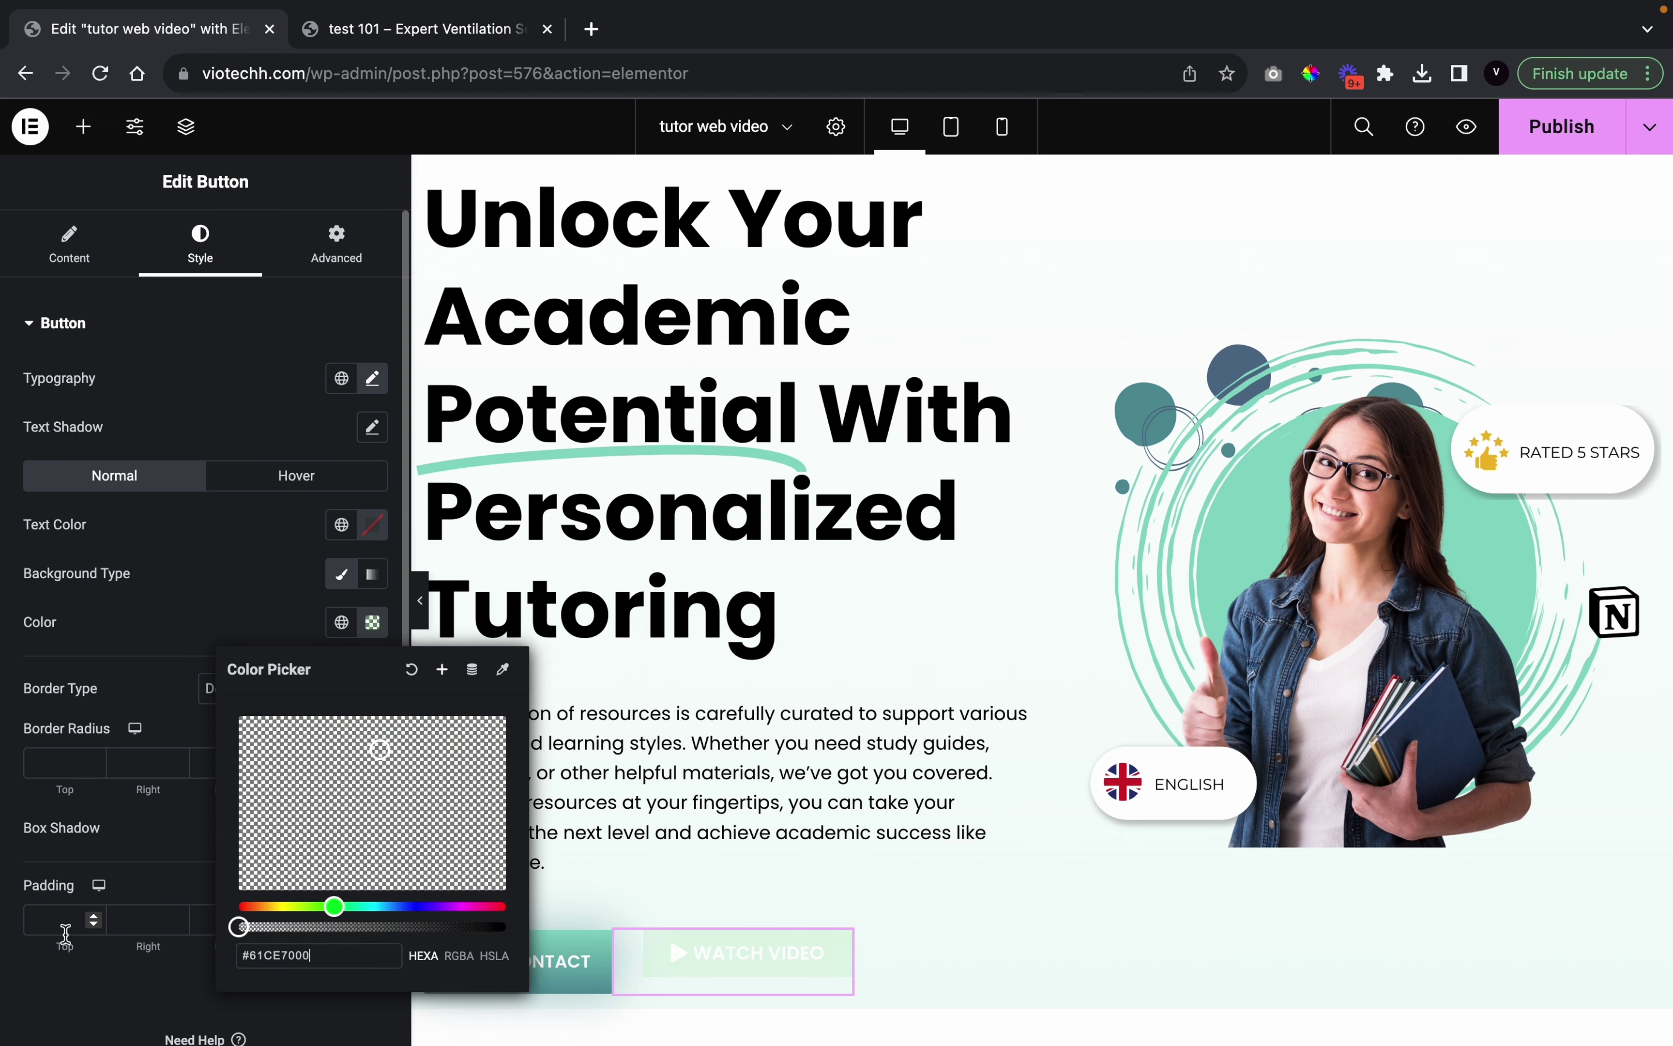
pyautogui.click(145, 830)
# Set the Watch Video button's text color to the global color main dark and preview the hero at full width
pyautogui.click(339, 525)
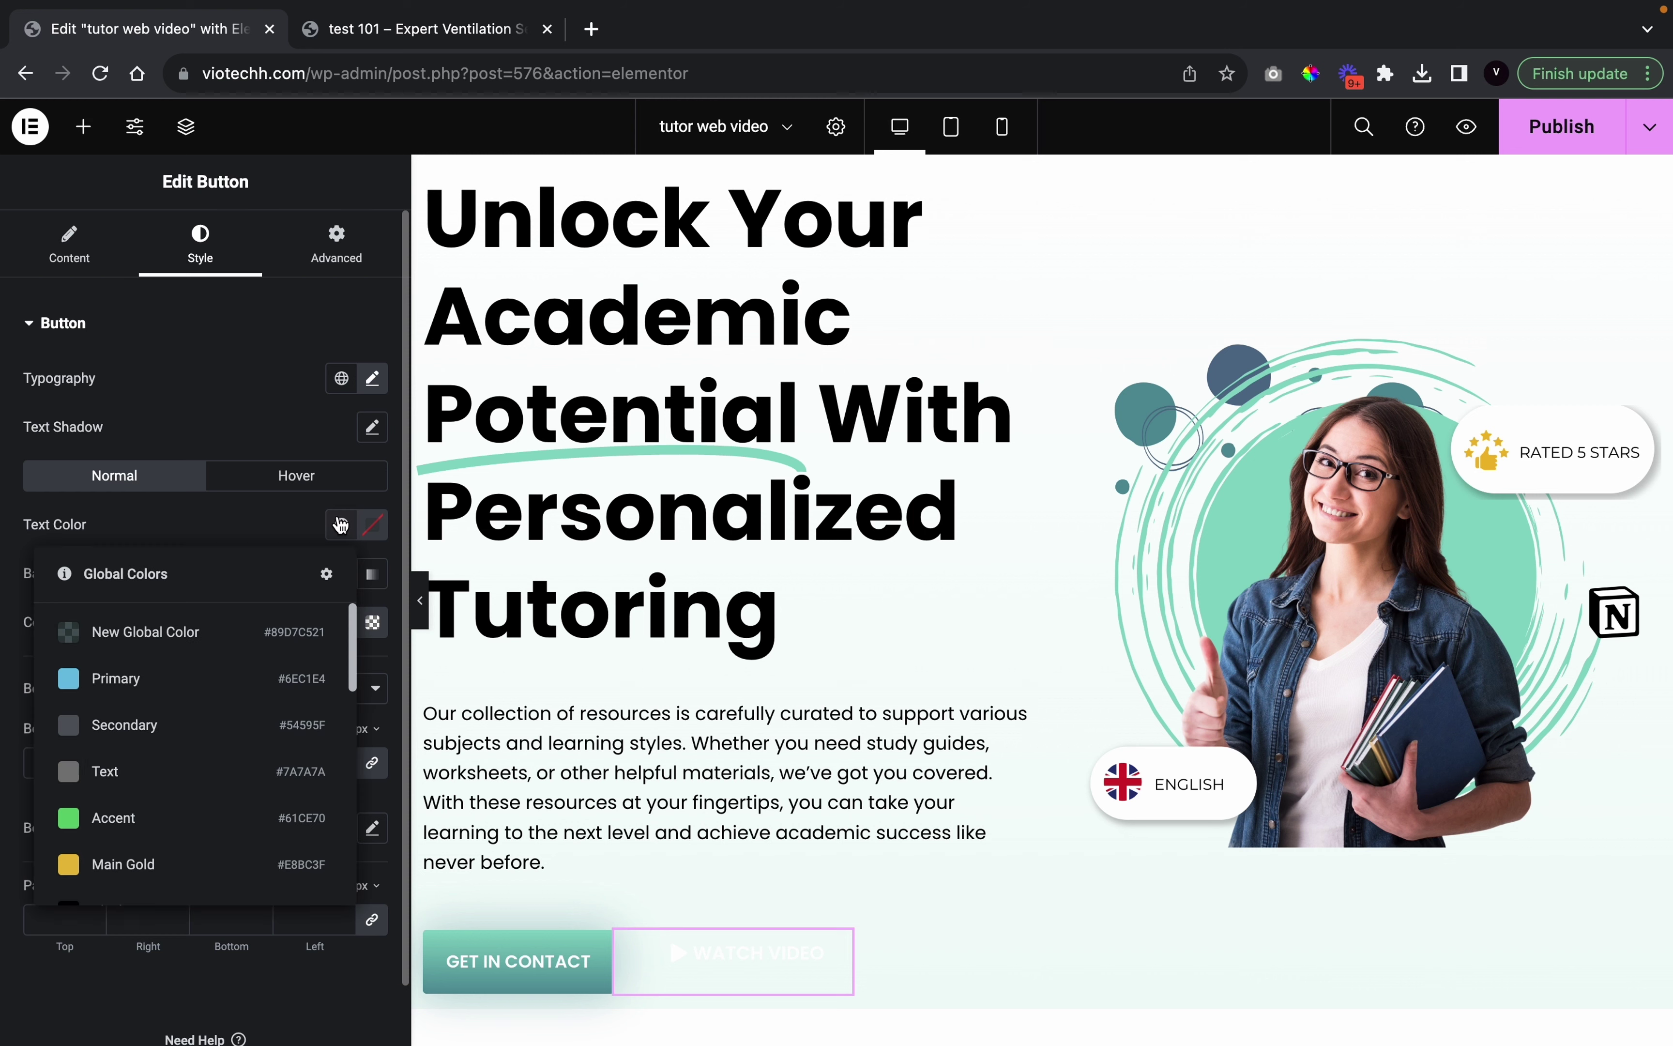
pyautogui.scroll(-5, 243, 816)
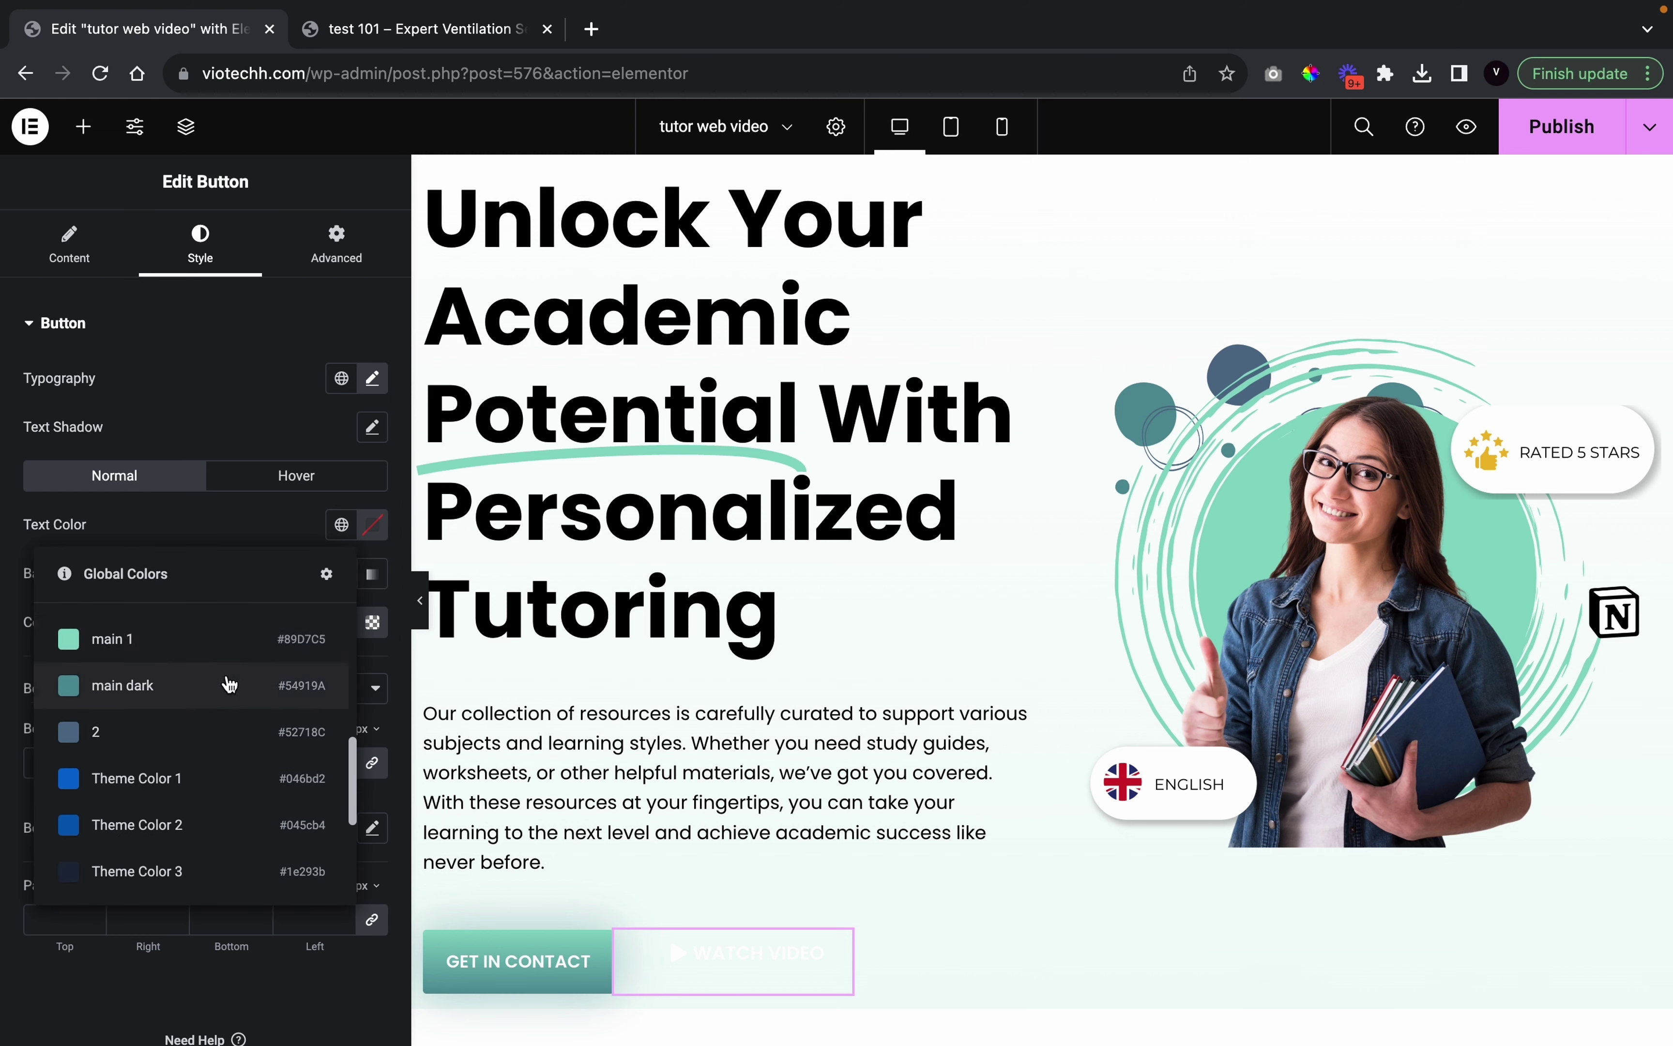
pyautogui.click(224, 687)
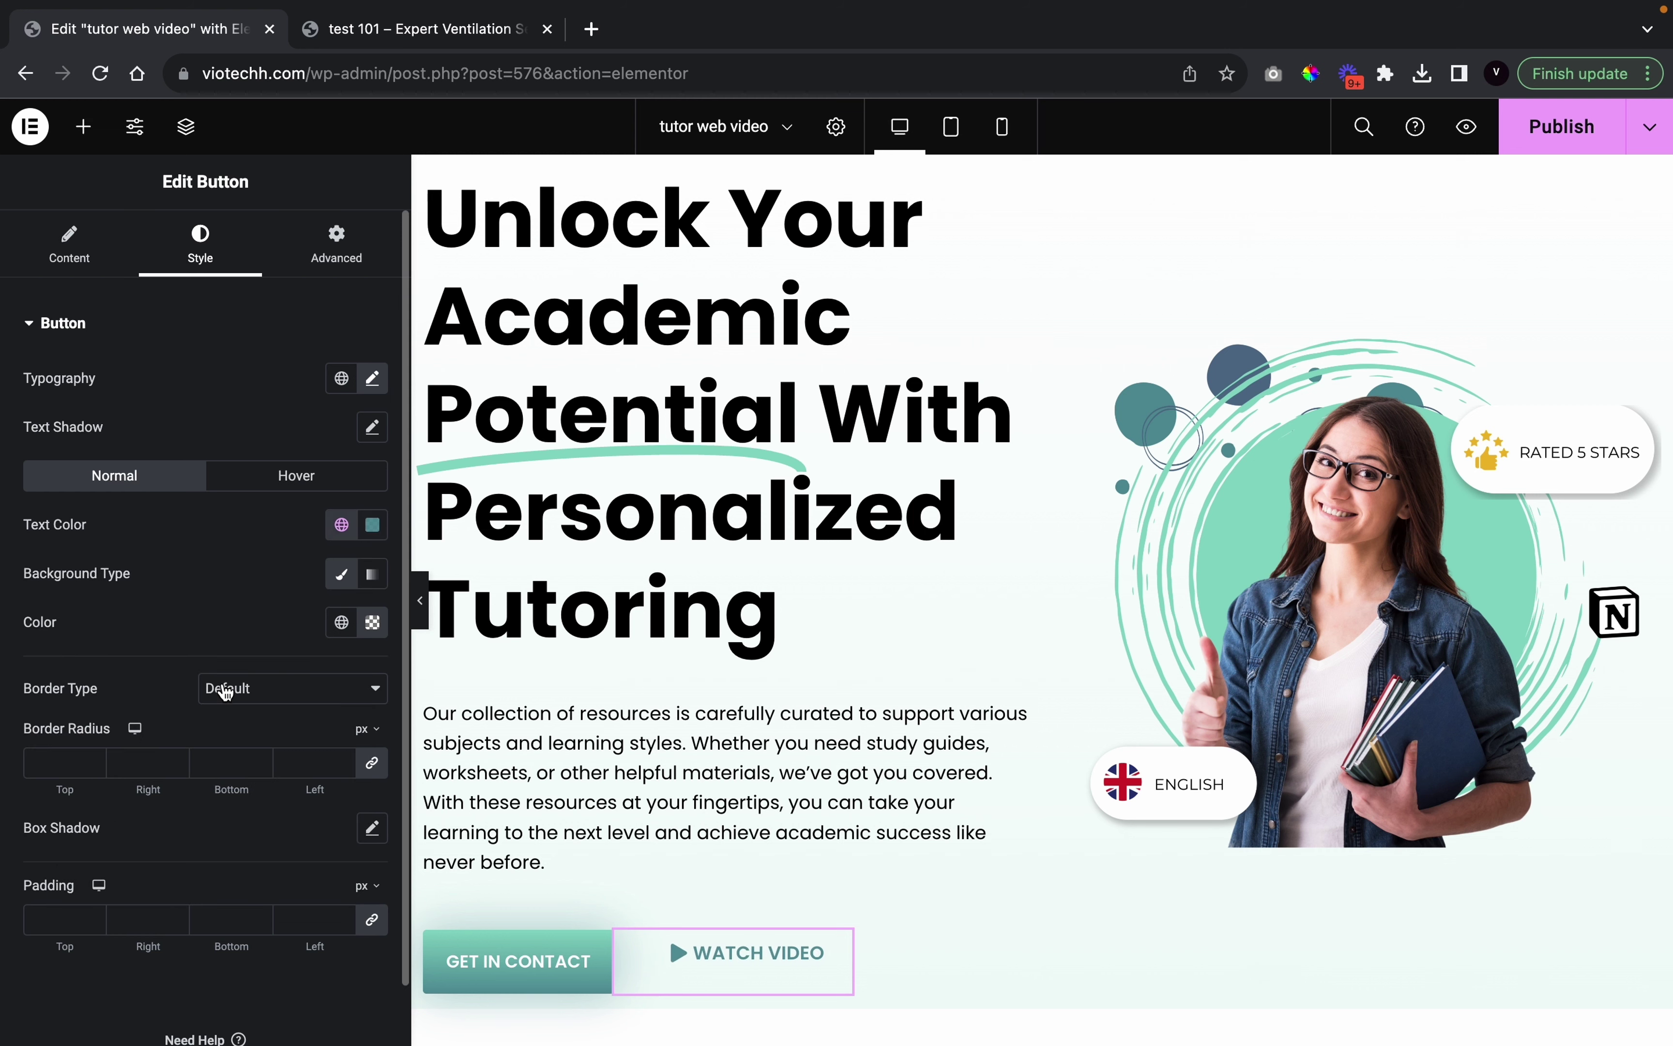
pyautogui.click(419, 599)
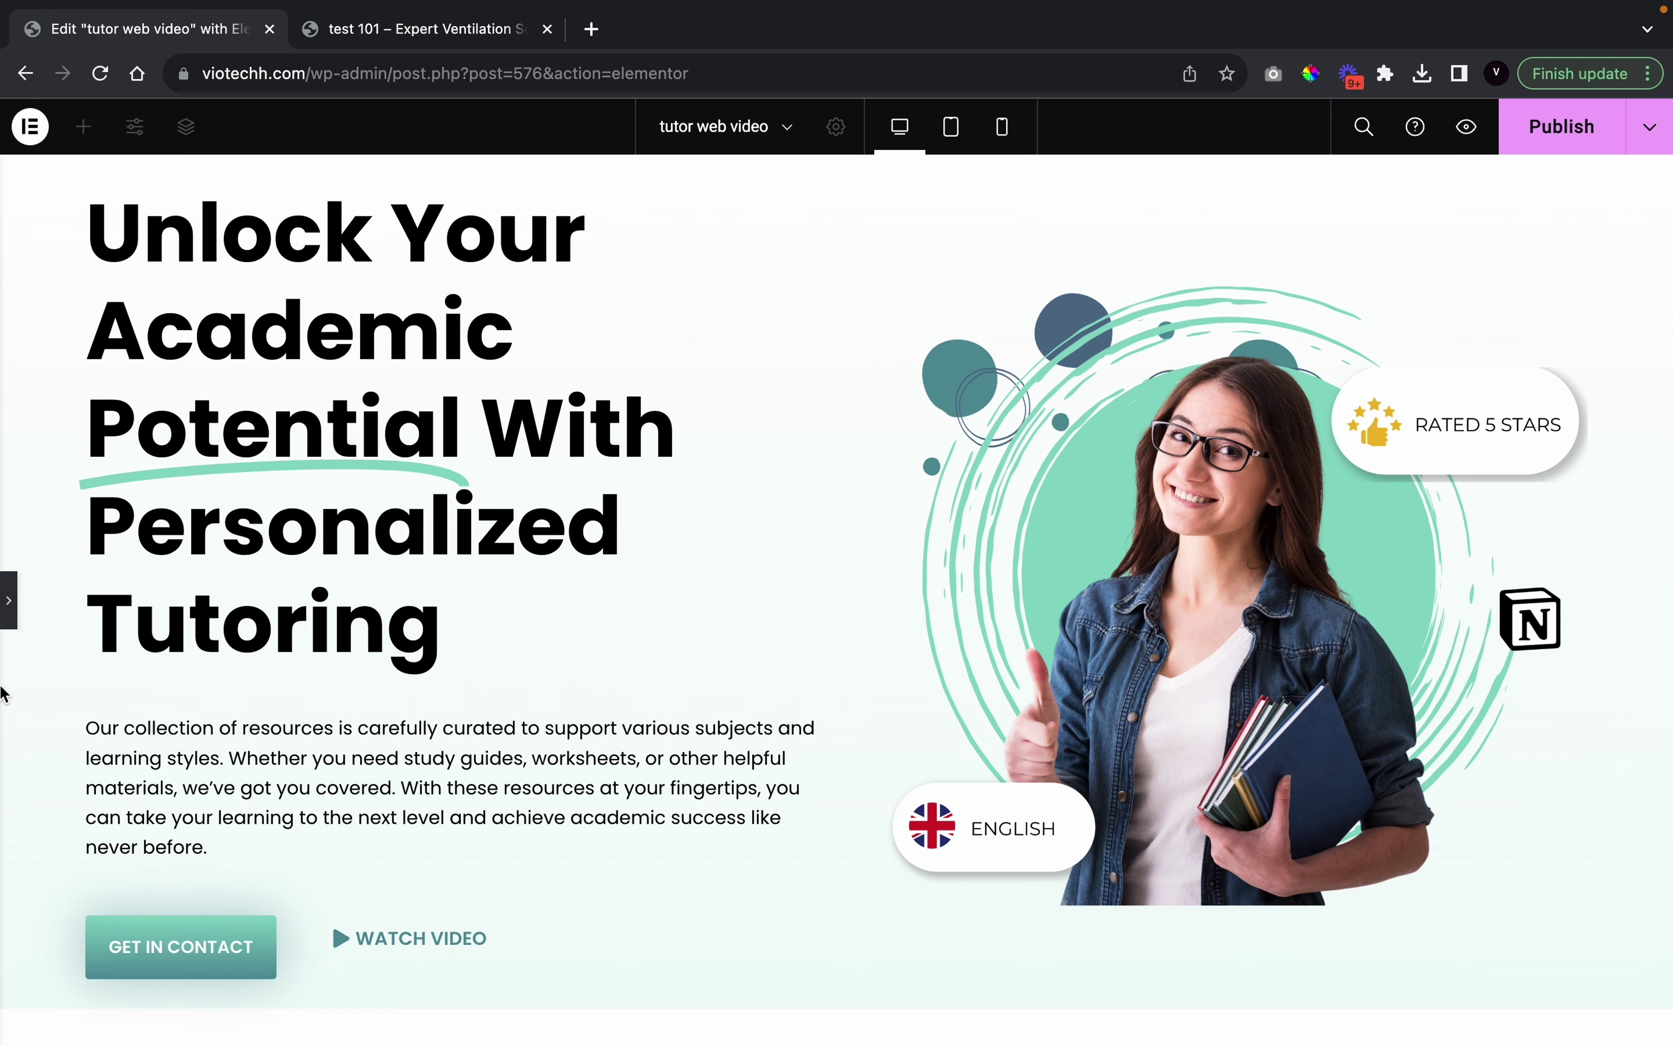
pyautogui.click(8, 599)
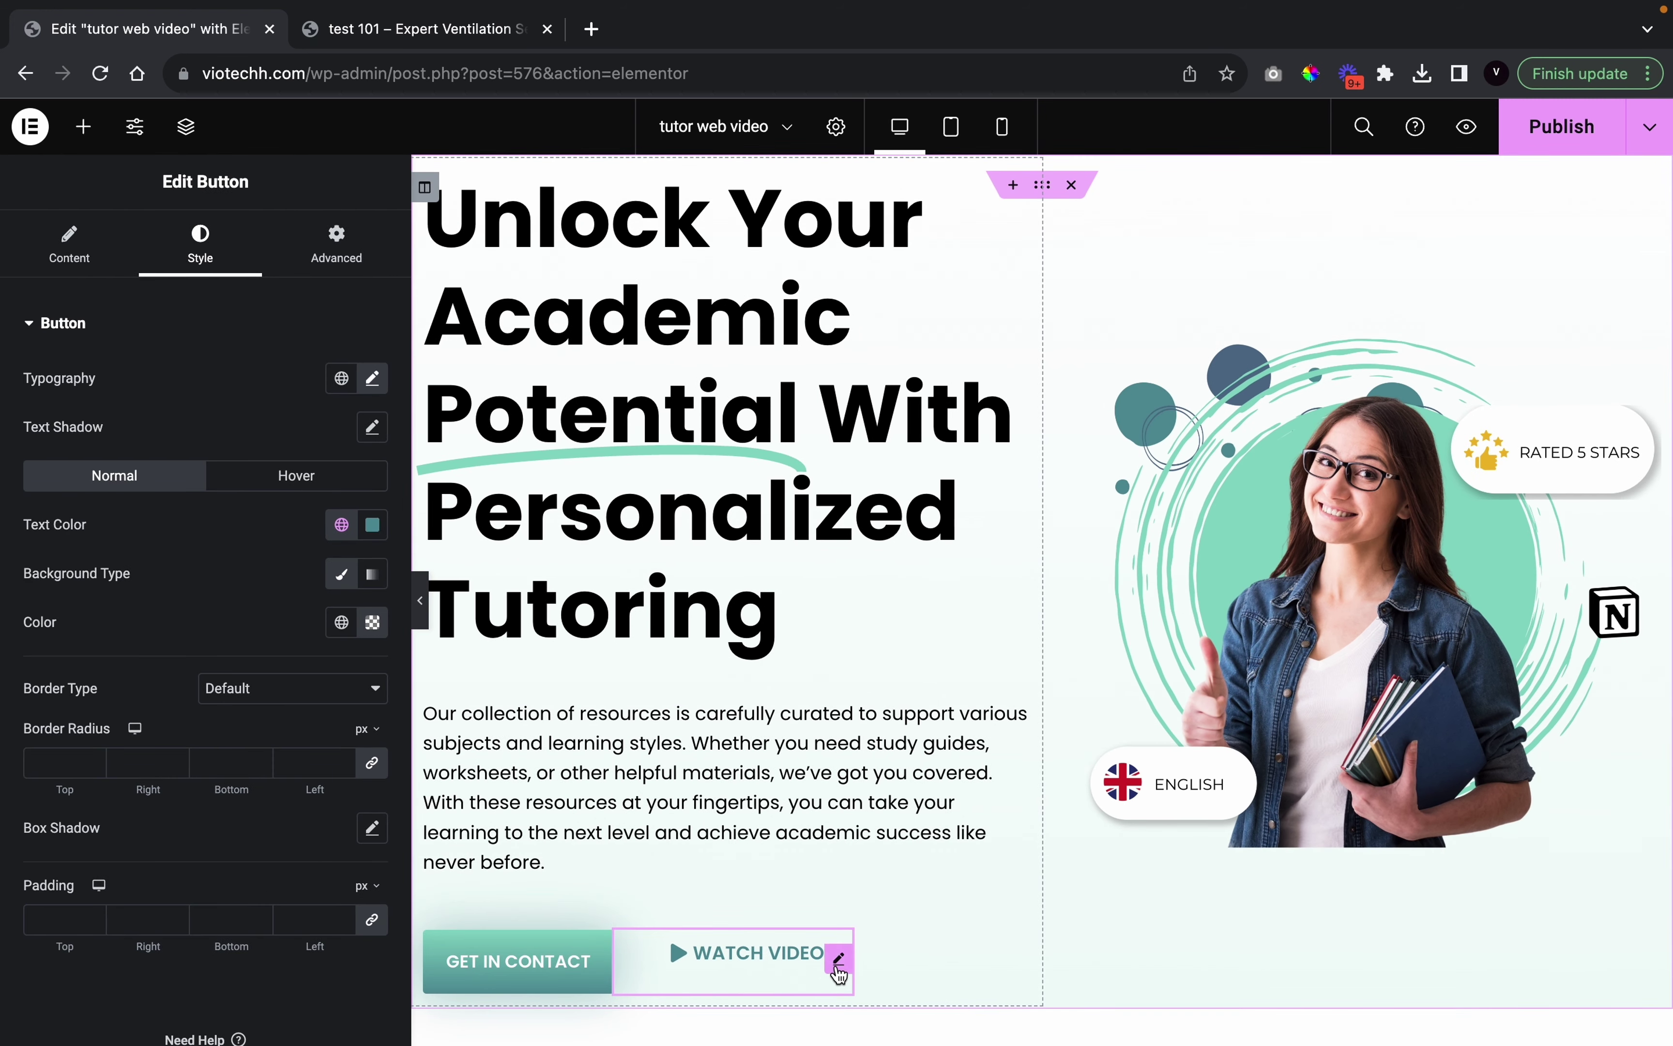
# Give the Watch Video button a solid border in the global color main dark and preview the hero at full width
pyautogui.click(293, 700)
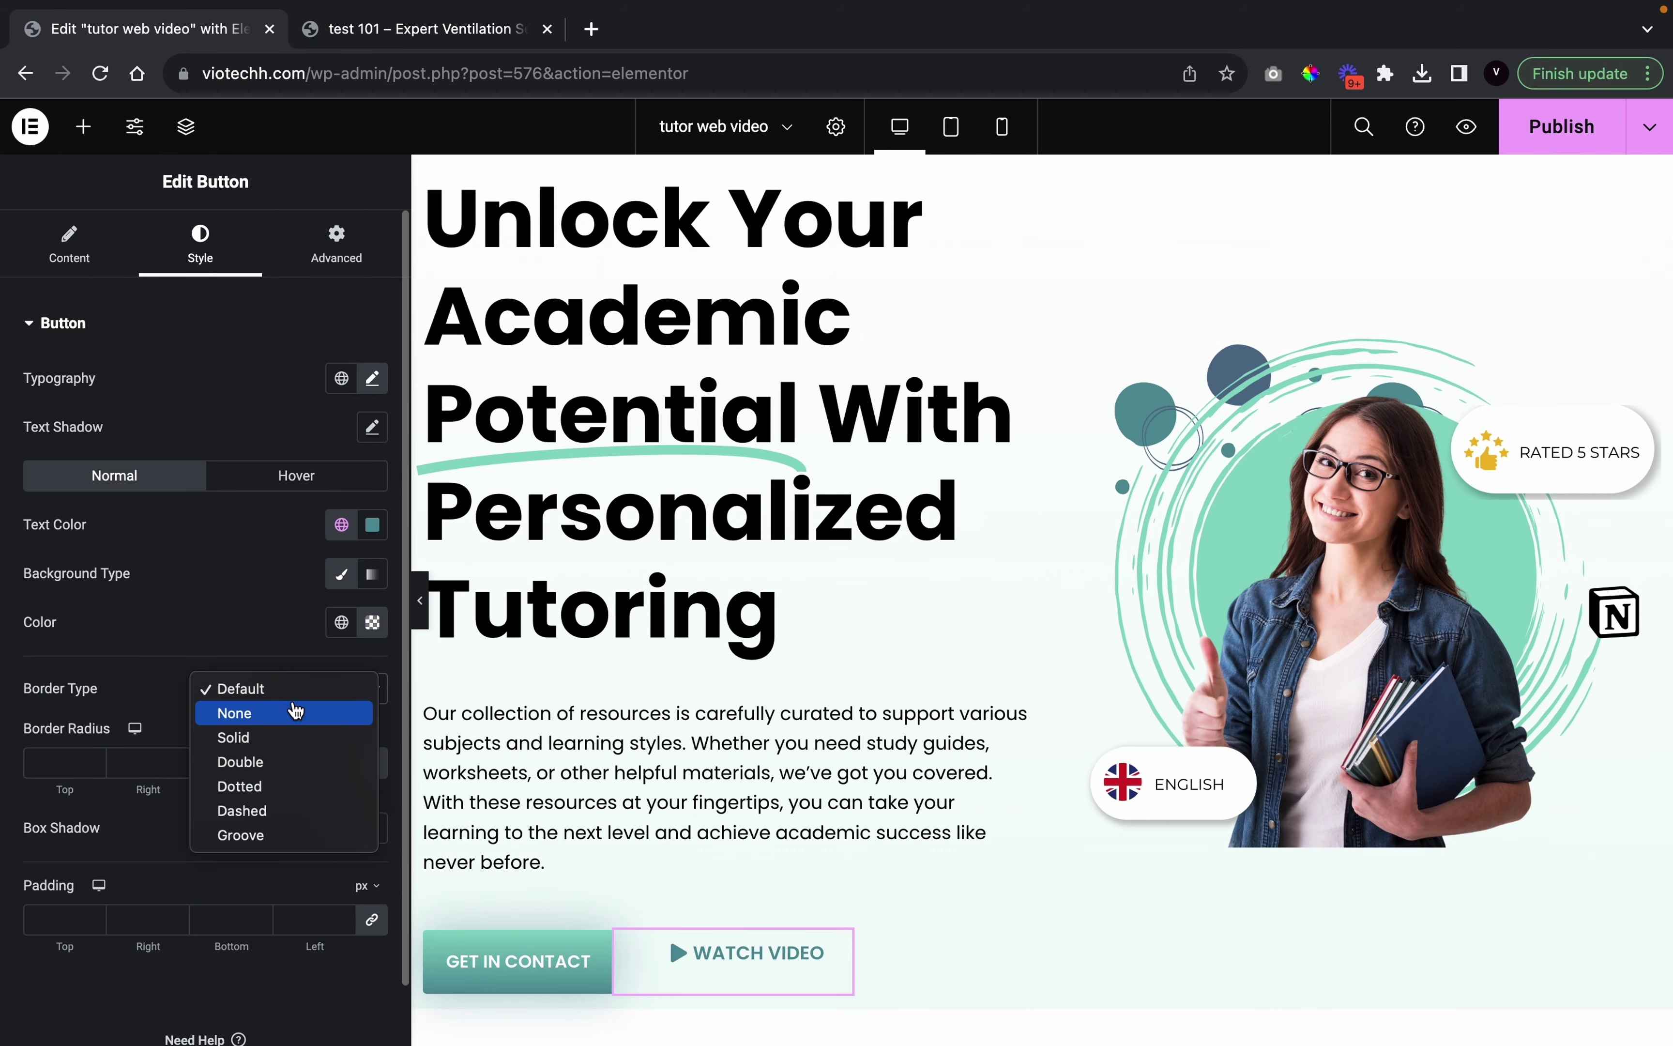
pyautogui.click(272, 737)
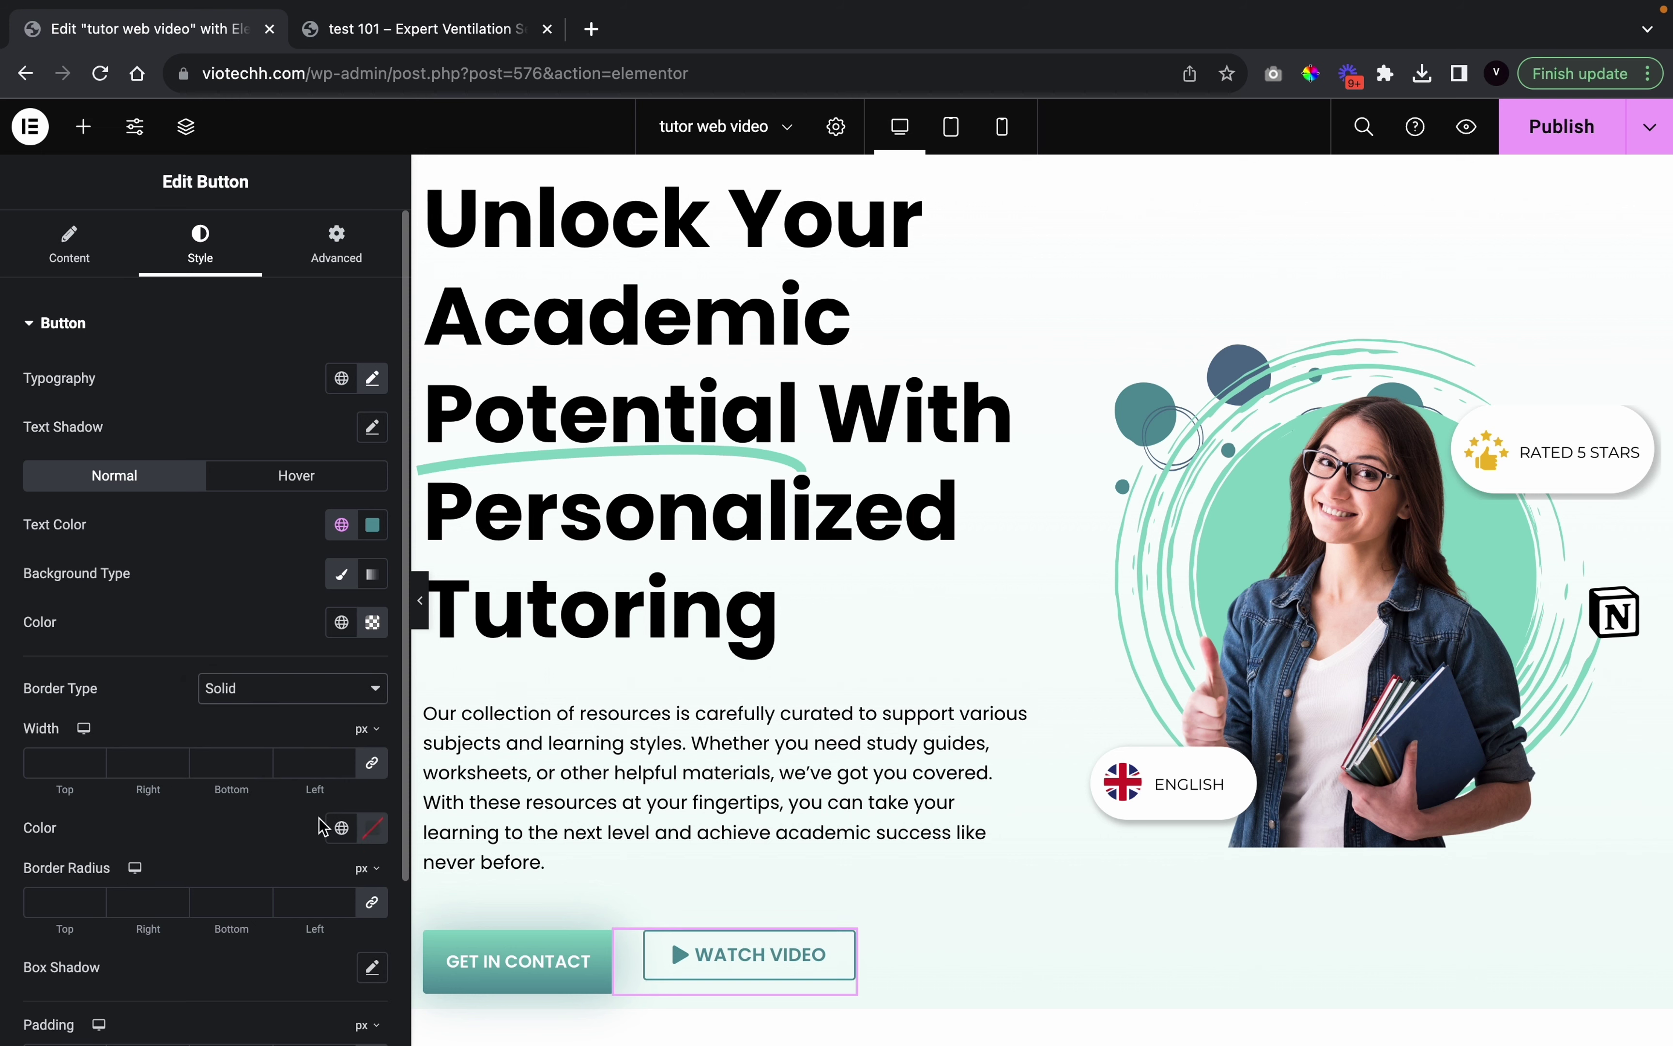
pyautogui.click(341, 828)
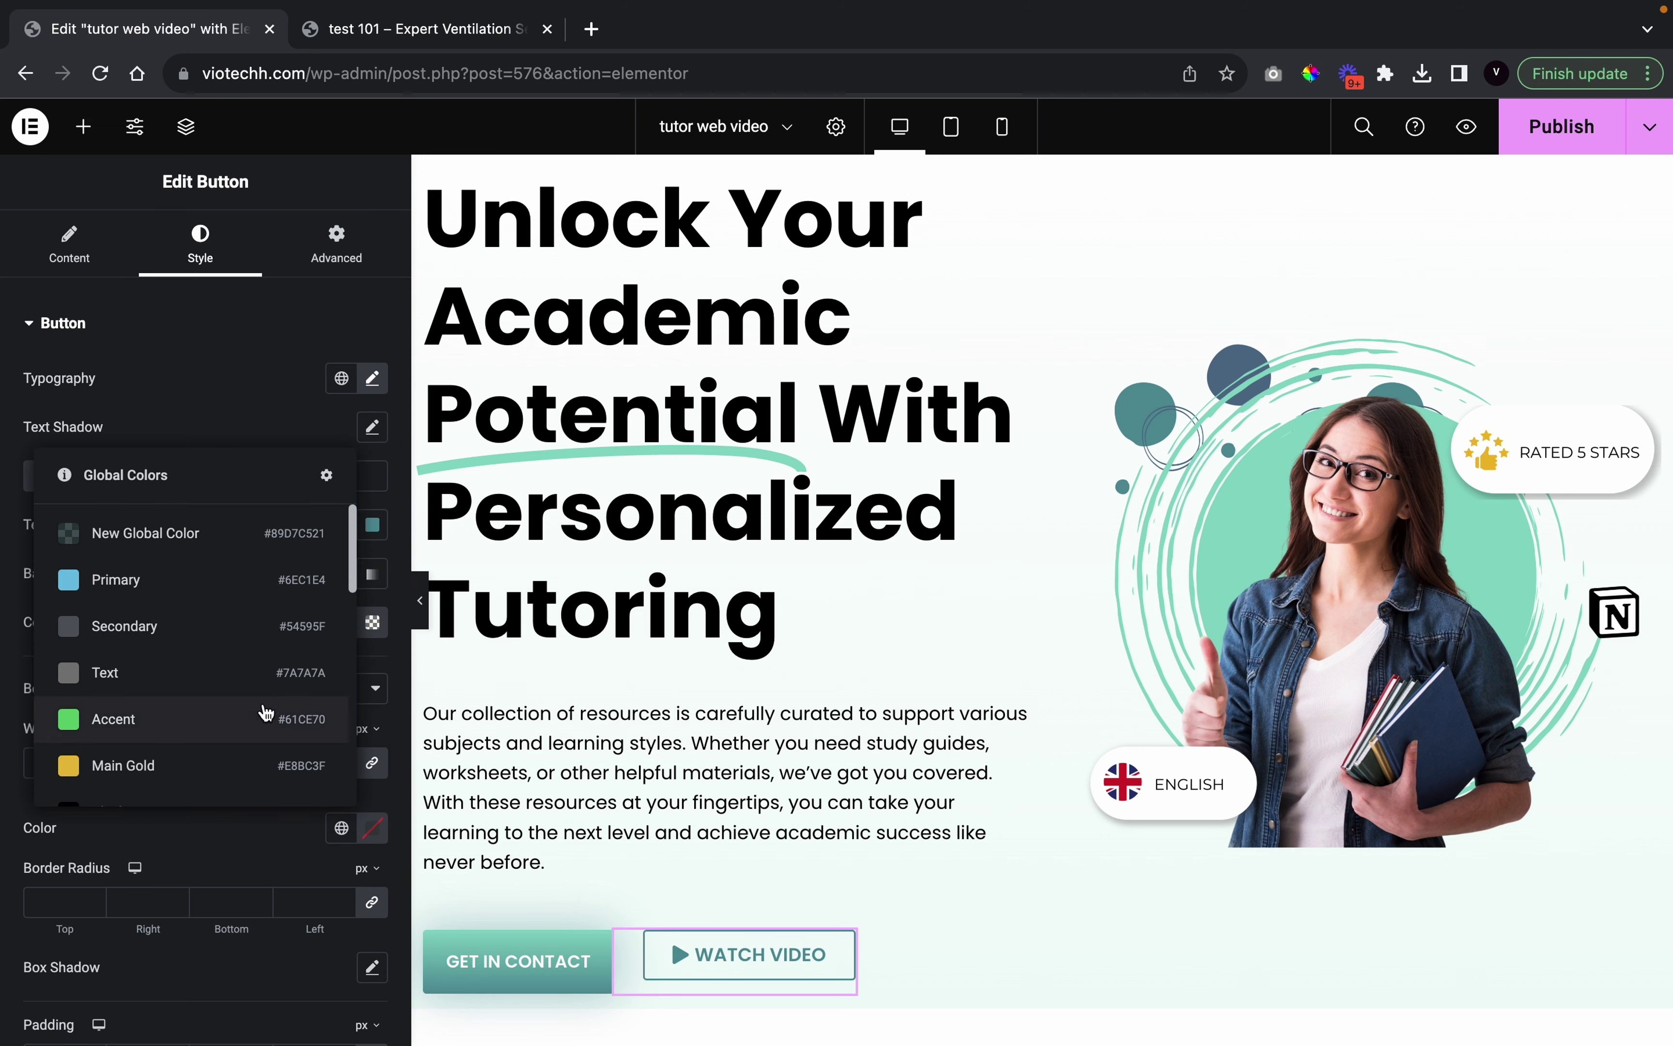
pyautogui.scroll(-6, 263, 711)
pyautogui.scroll(2, 266, 712)
pyautogui.scroll(5, 266, 712)
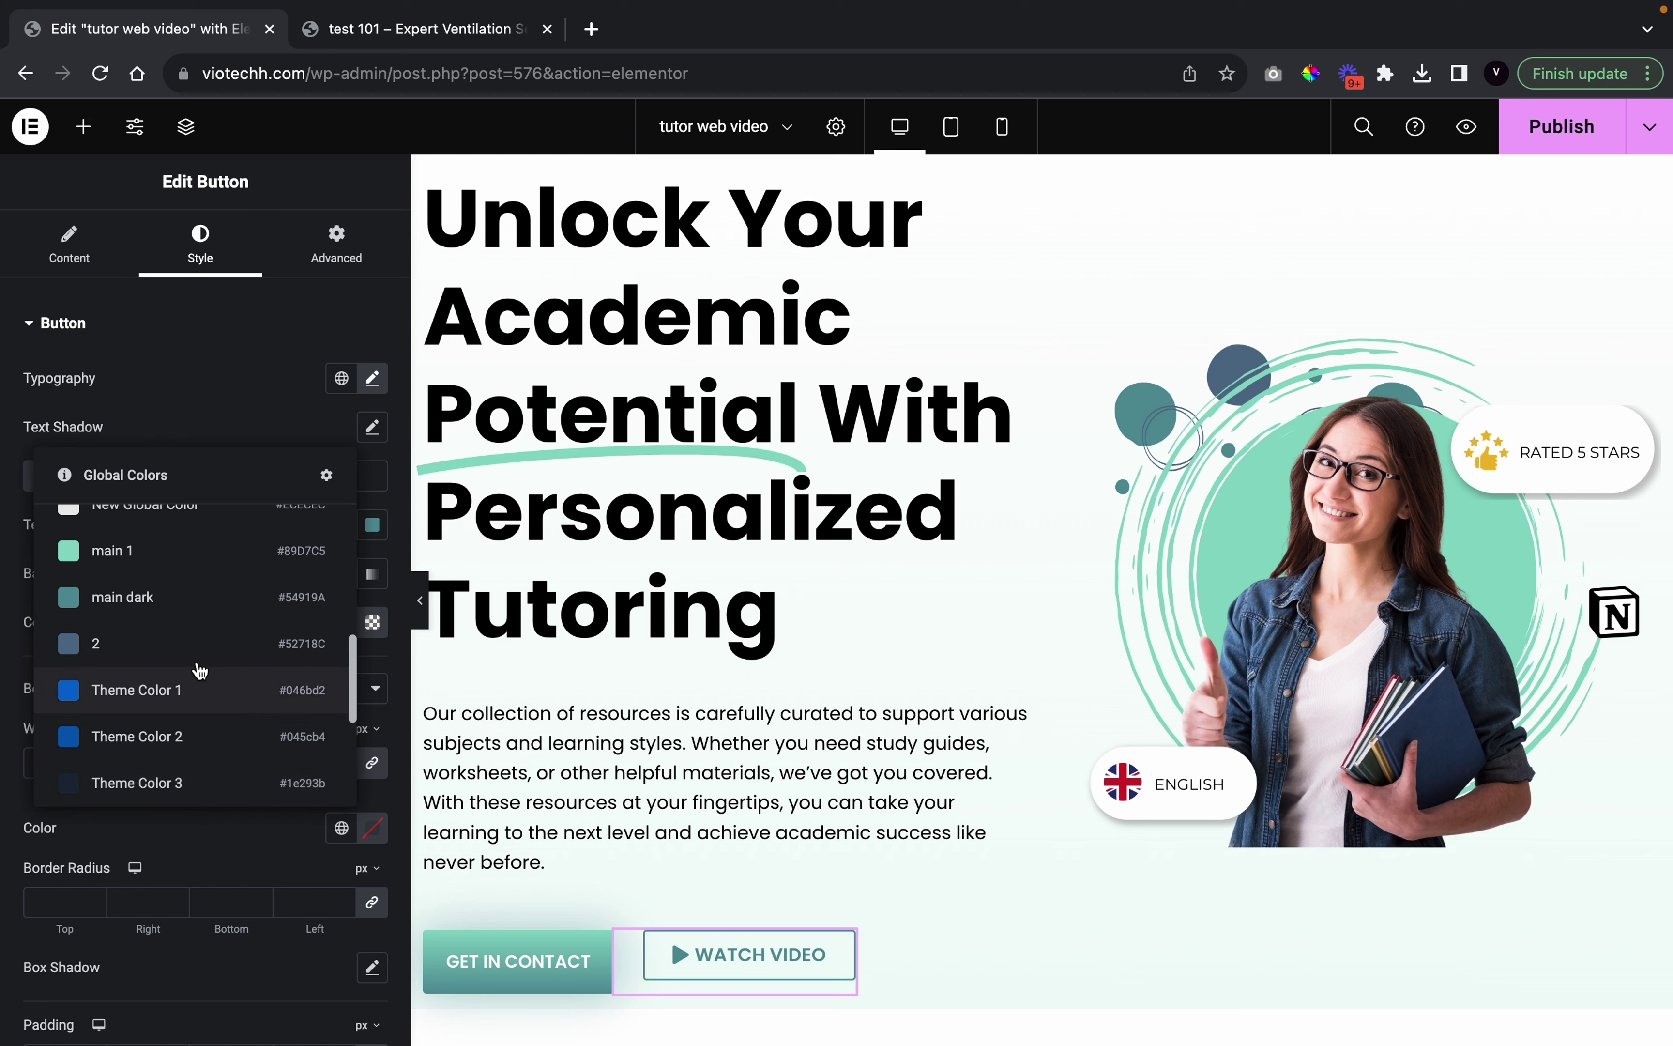
pyautogui.click(186, 599)
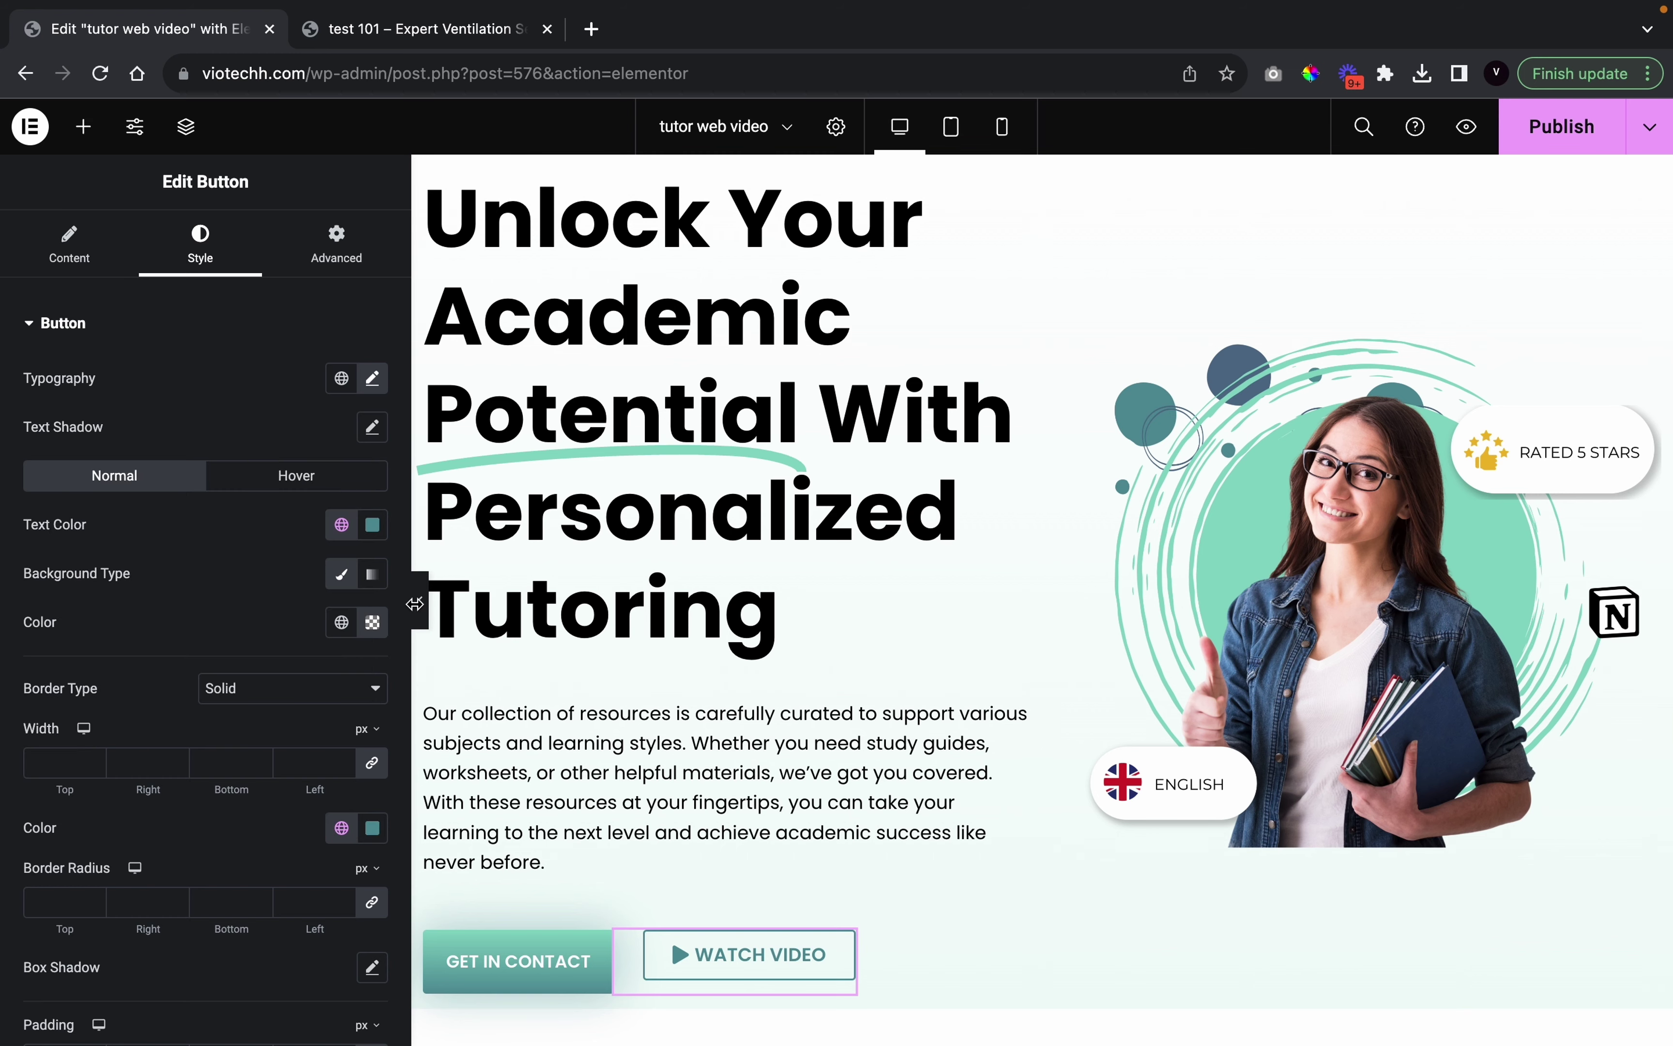
pyautogui.click(420, 600)
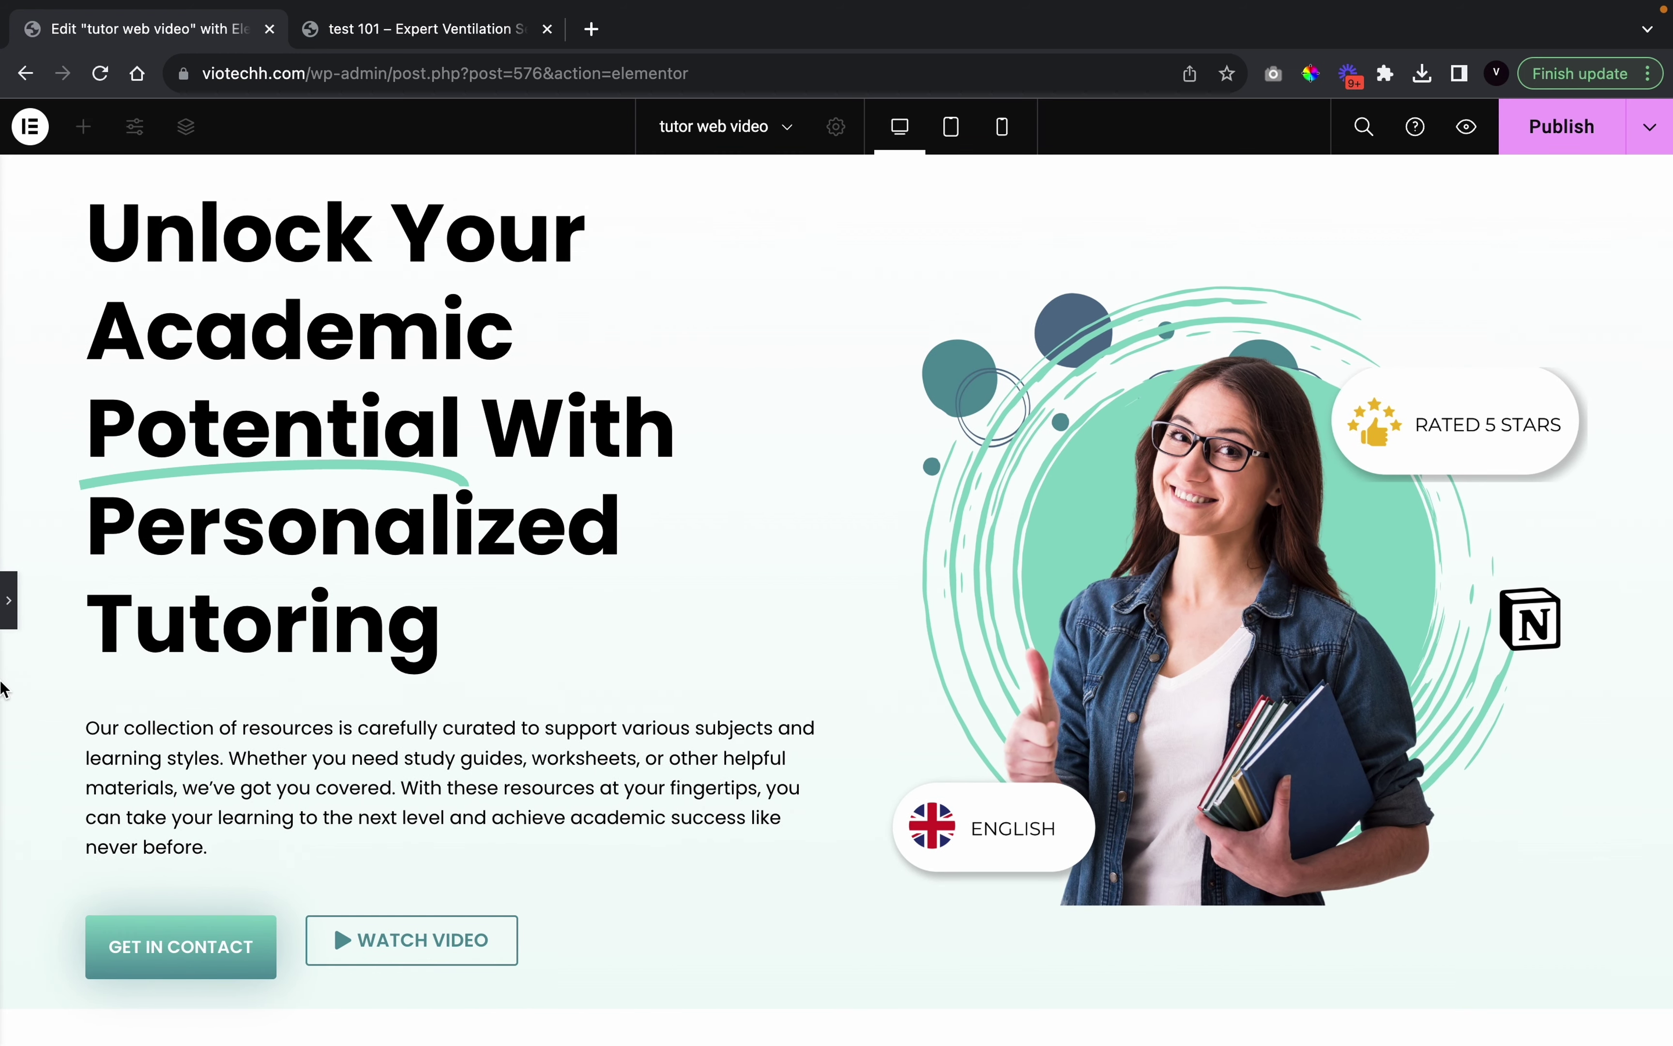
pyautogui.click(5, 591)
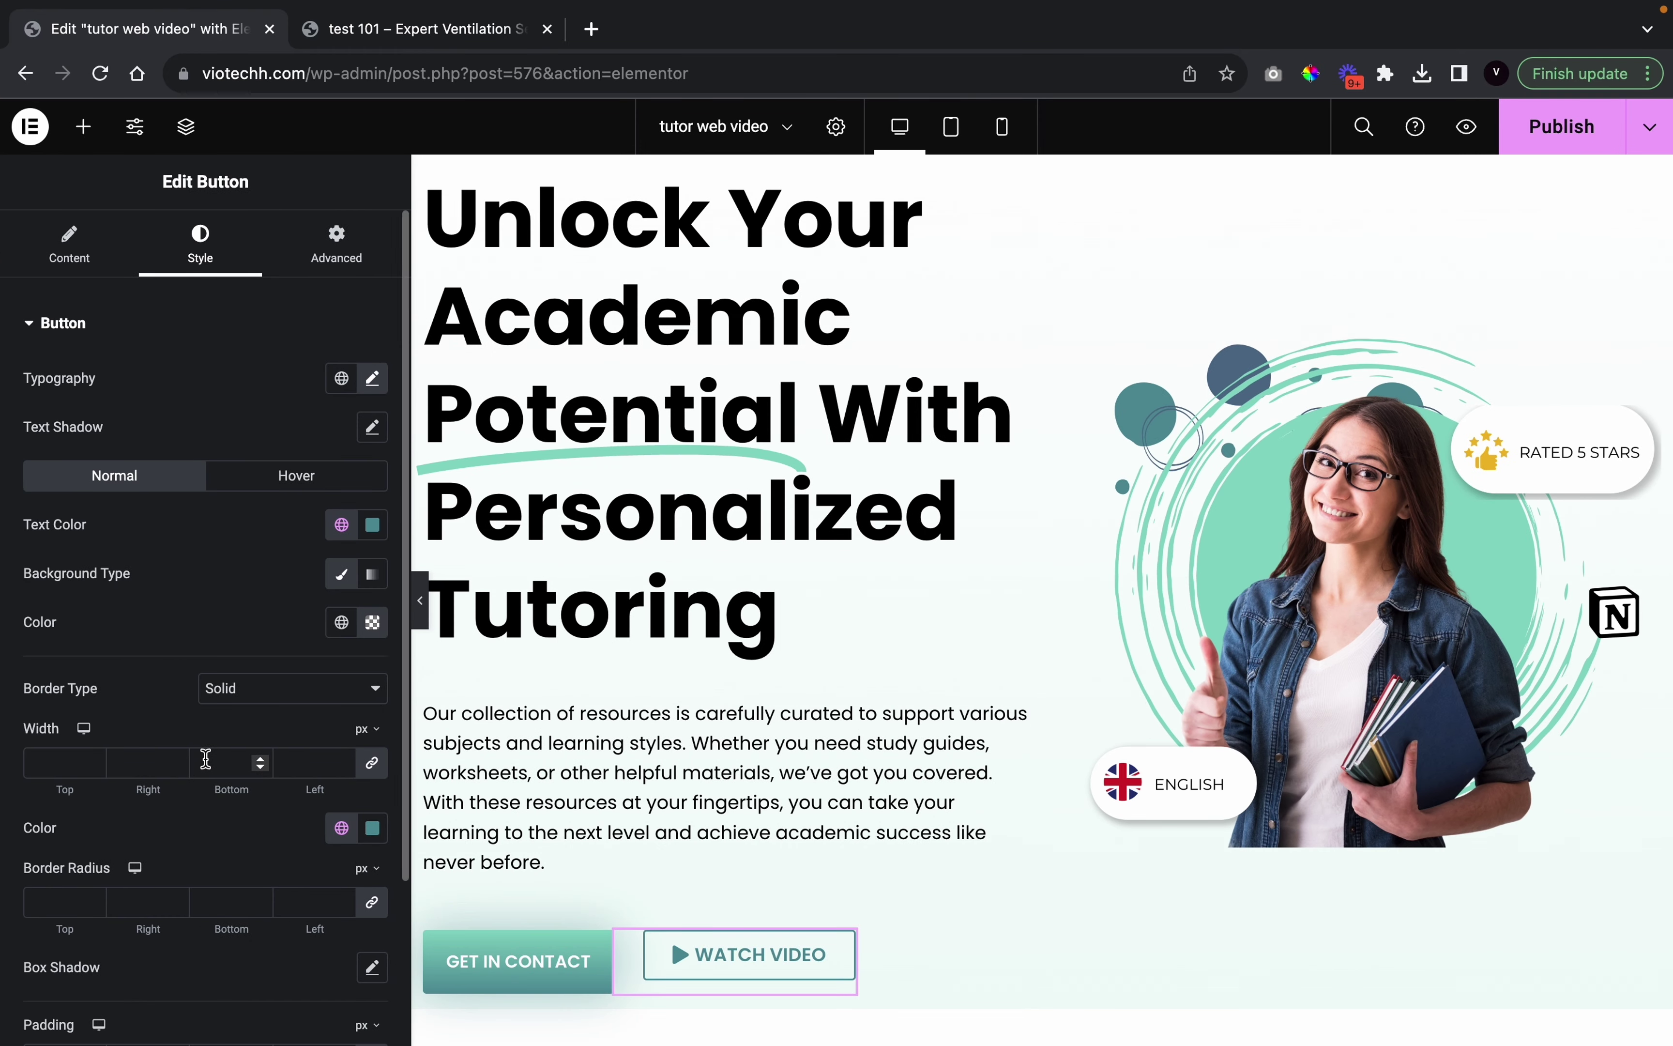
# Set the Watch Video button's padding to 20 px on all sides and preview the hero at full width
pyautogui.scroll(-3, 205, 760)
pyautogui.click(340, 850)
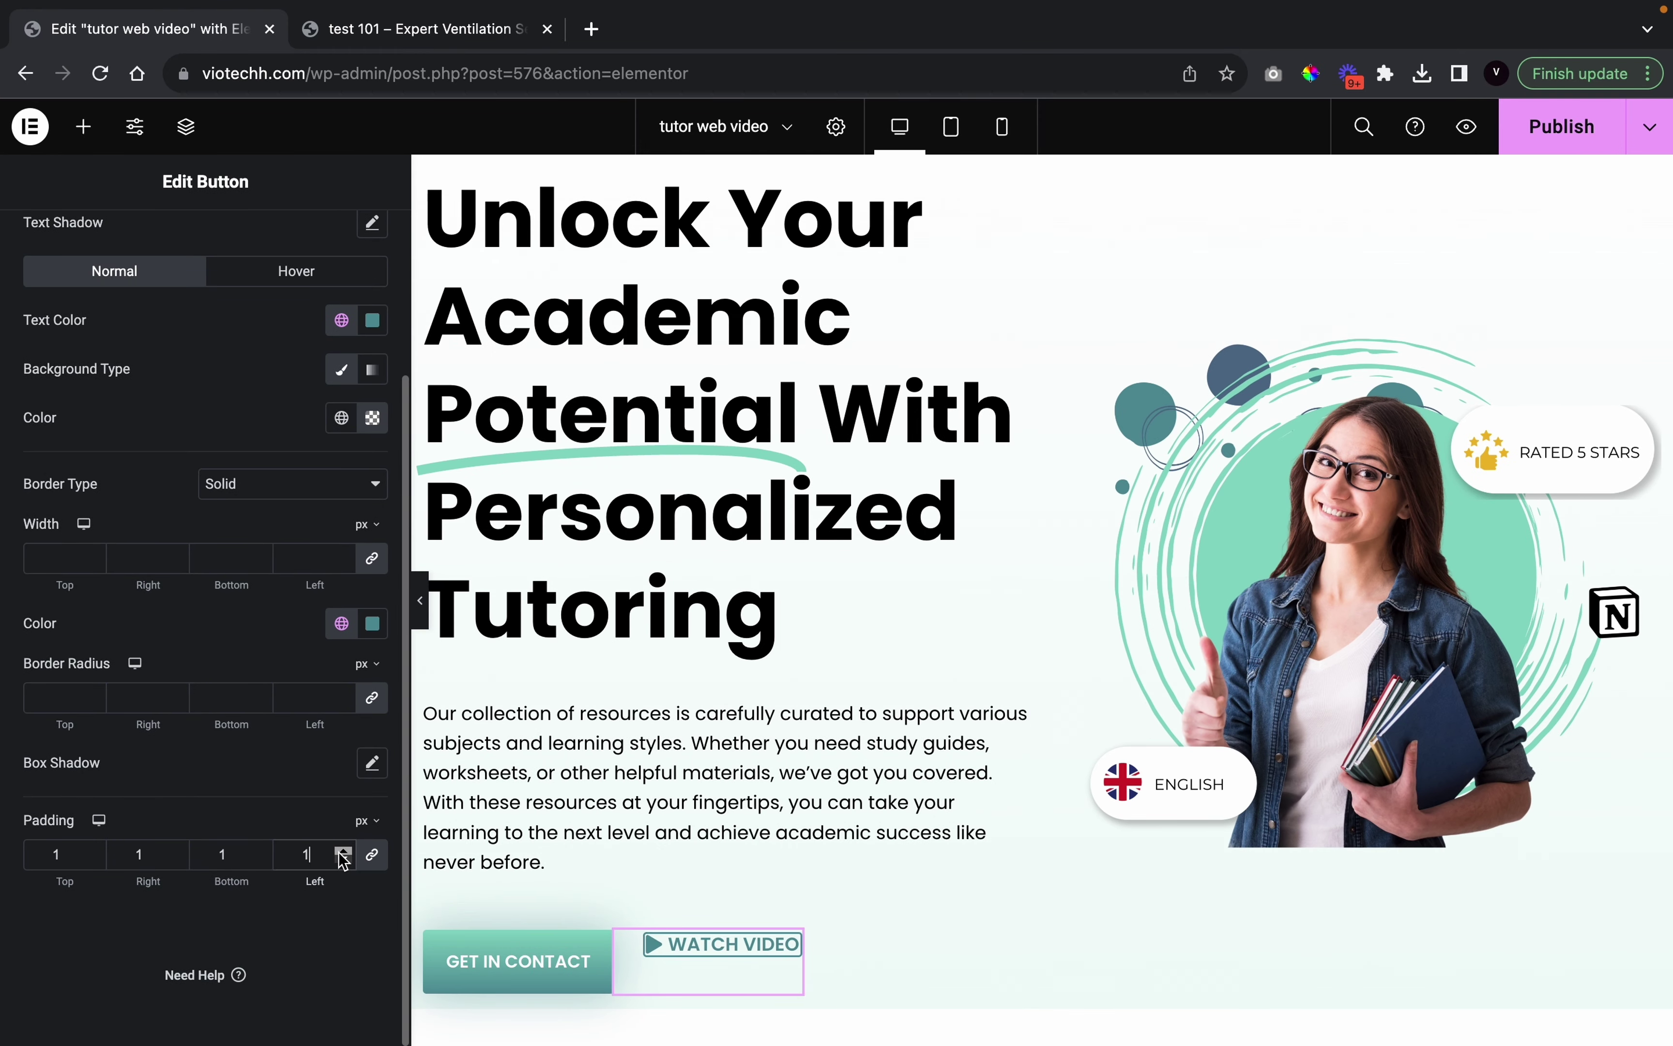
pyautogui.click(343, 851)
pyautogui.click(343, 851)
pyautogui.click(342, 851)
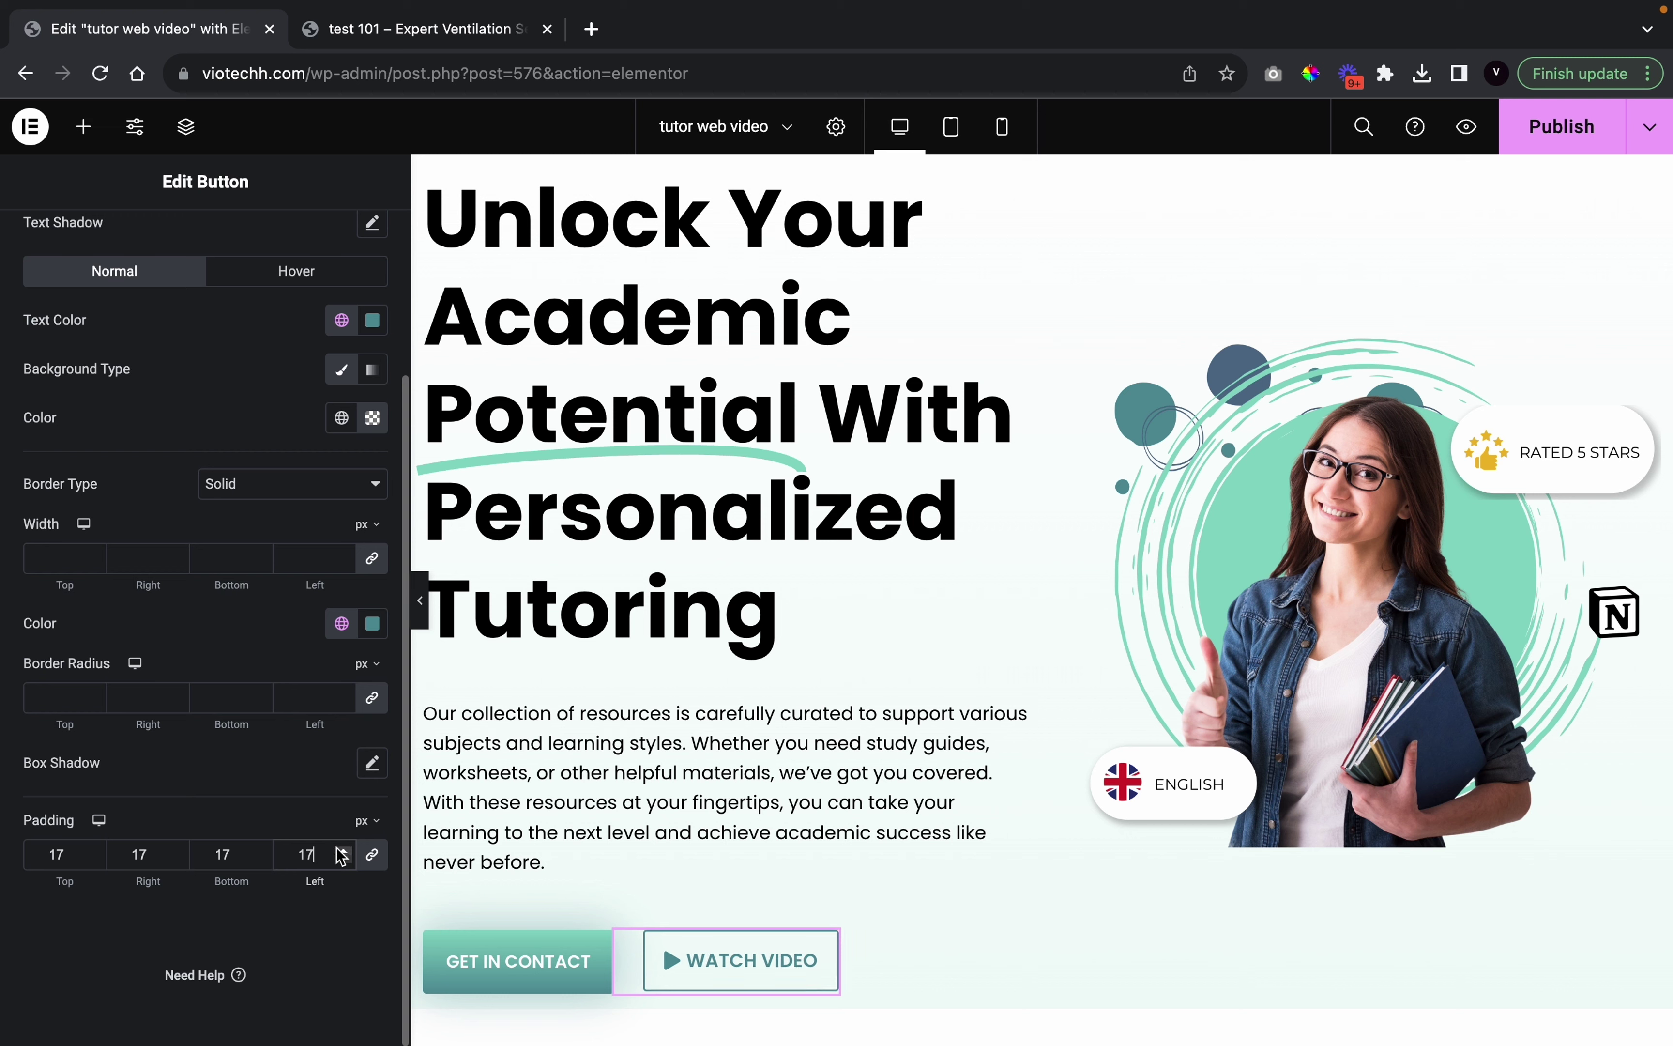
pyautogui.click(343, 852)
pyautogui.click(343, 851)
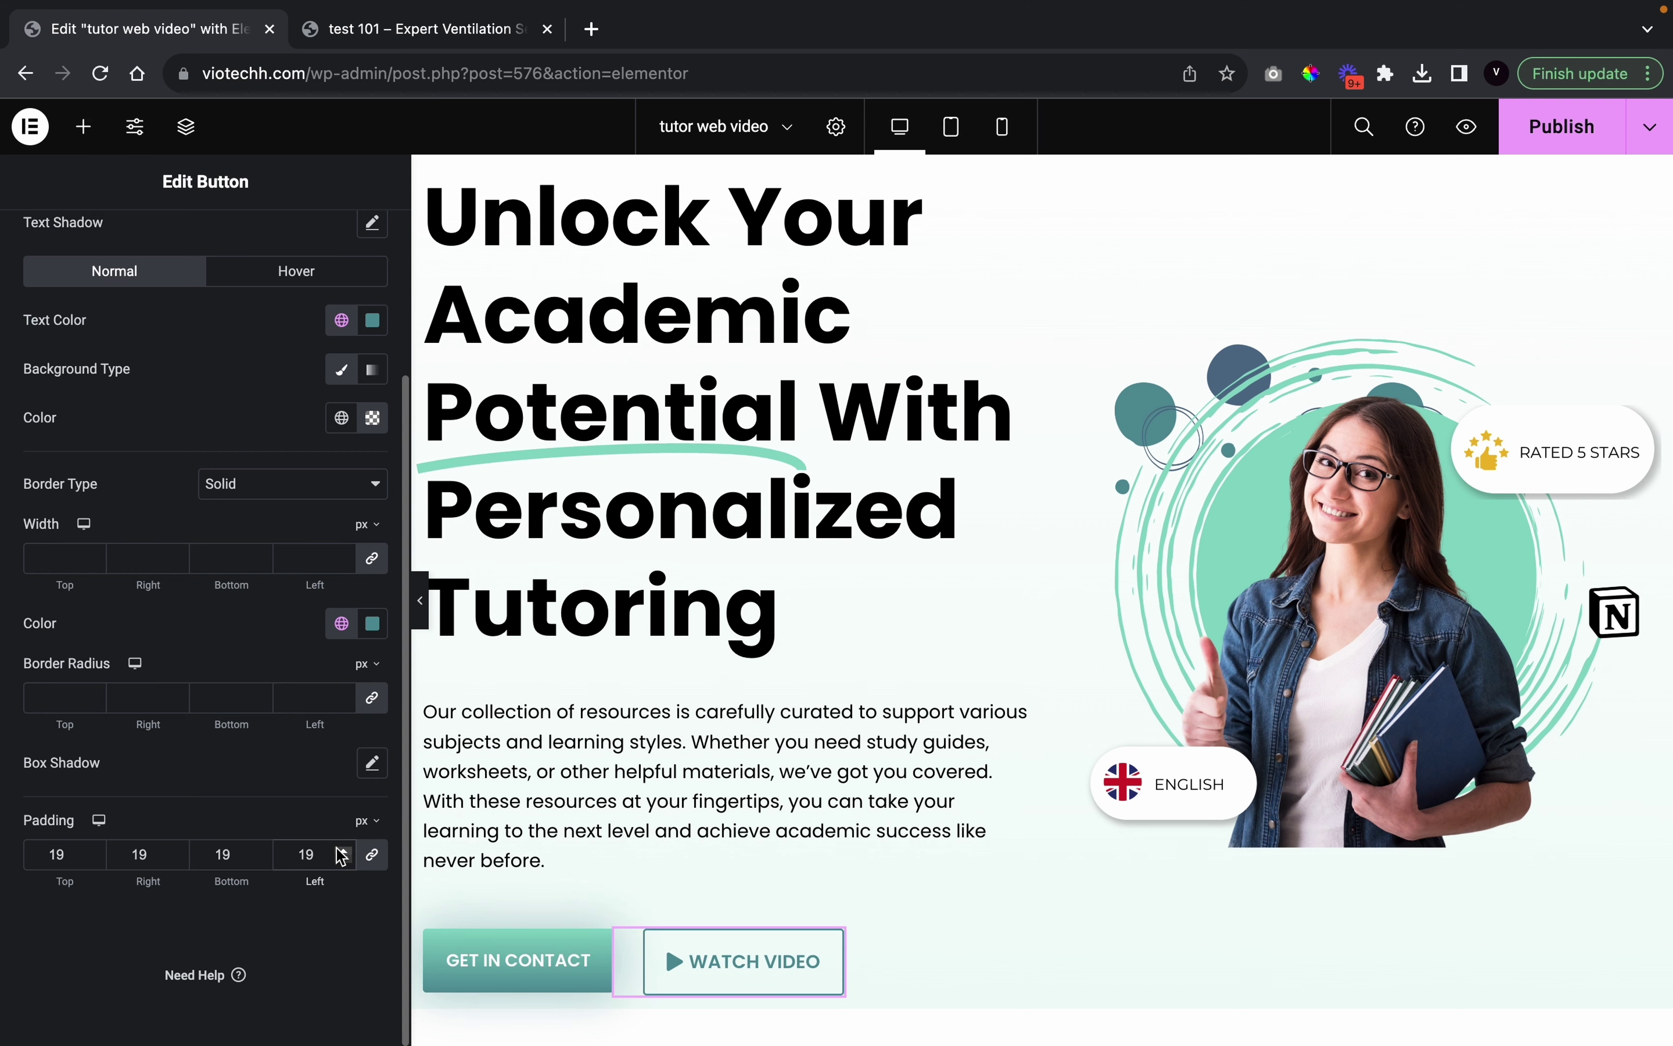
pyautogui.click(420, 600)
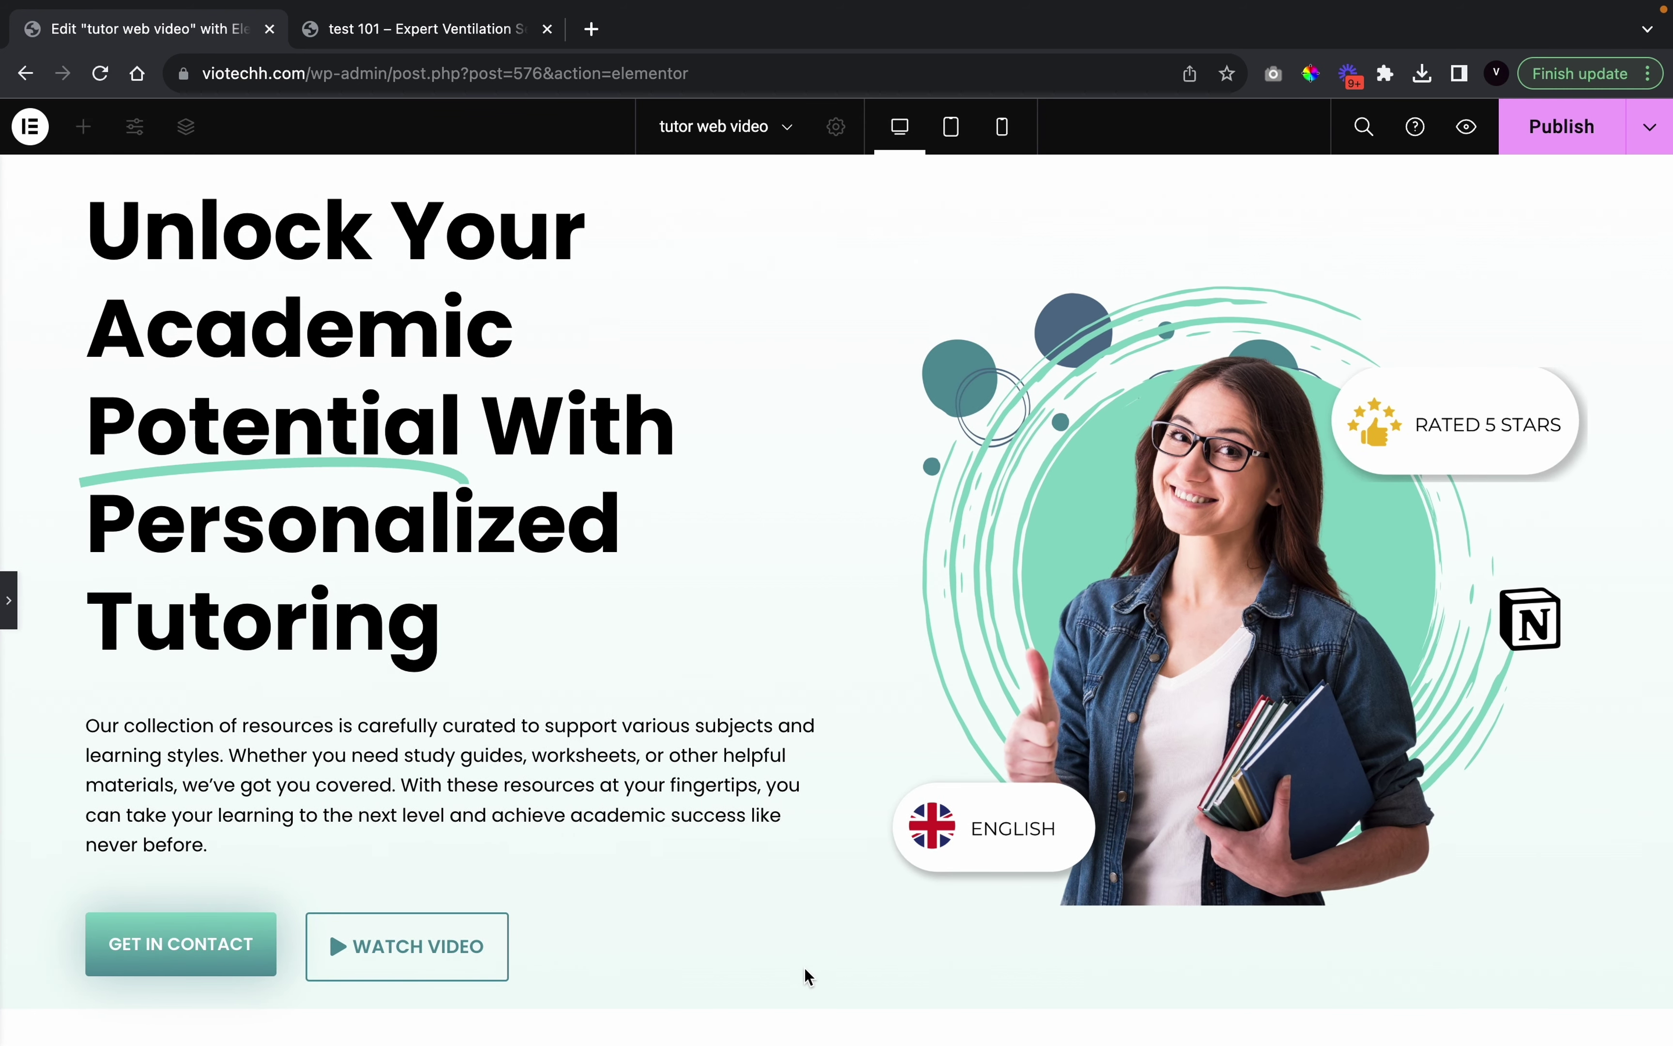
pyautogui.click(6, 623)
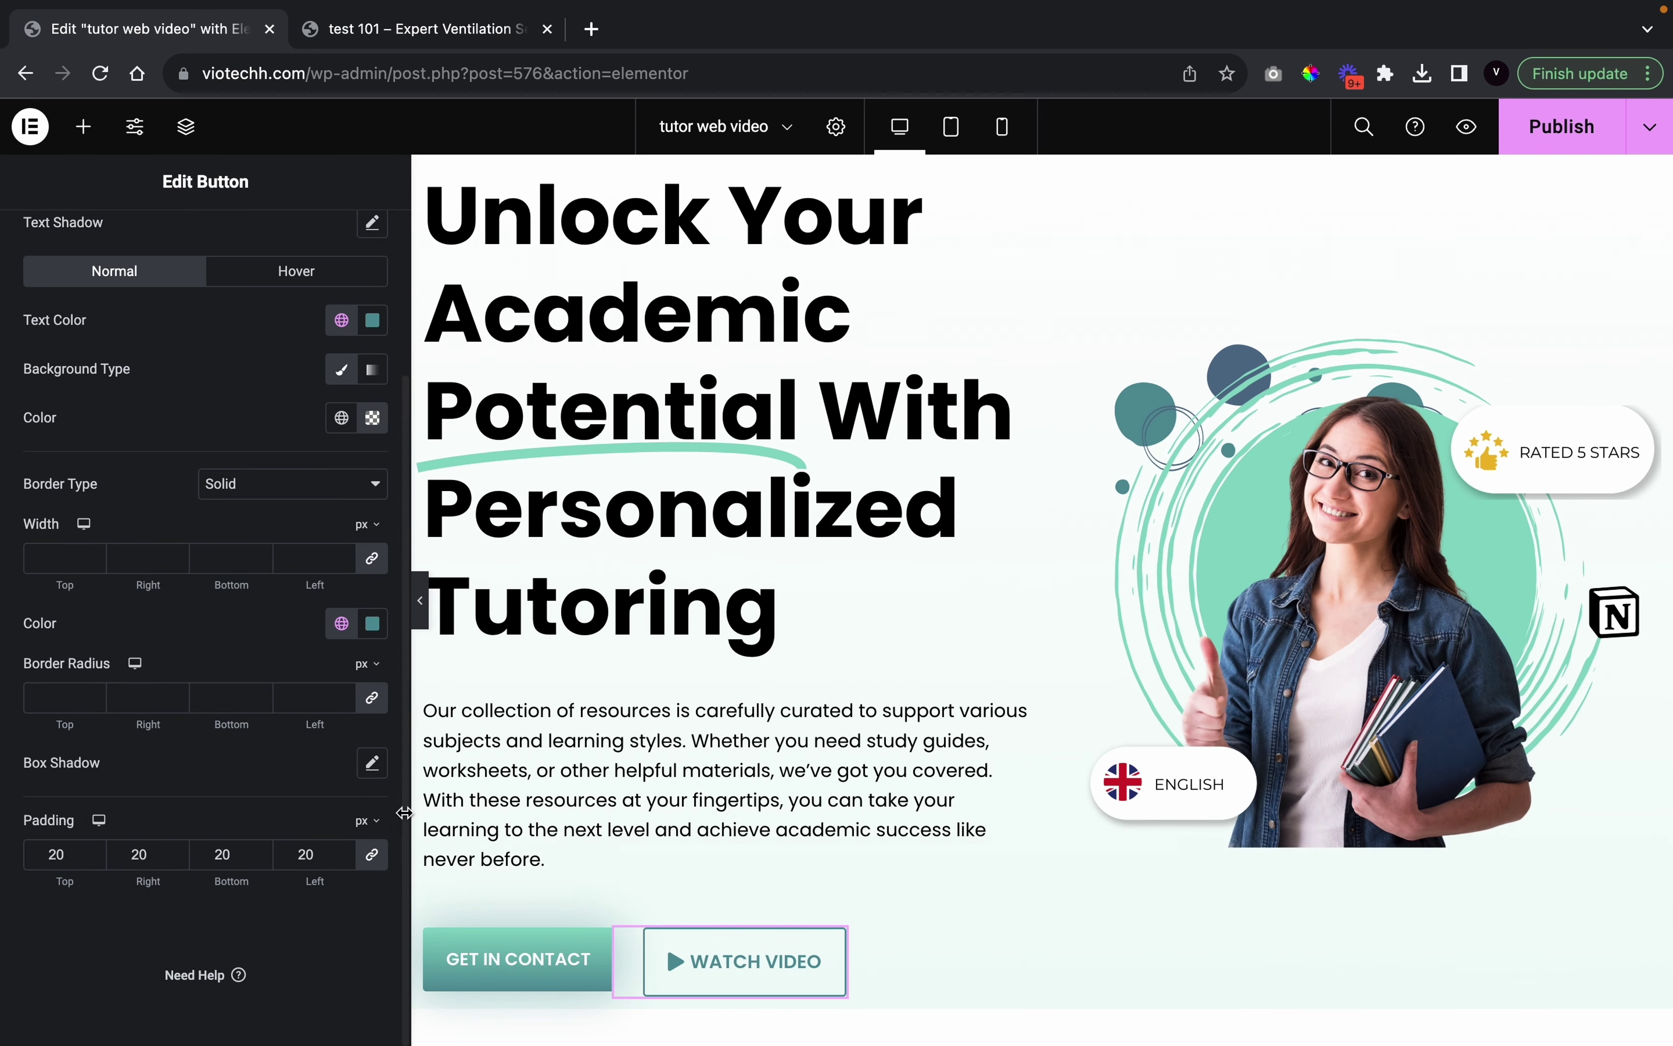
# Add a box shadow to the Watch Video button in a semi-transparent version of #54919A
pyautogui.click(372, 762)
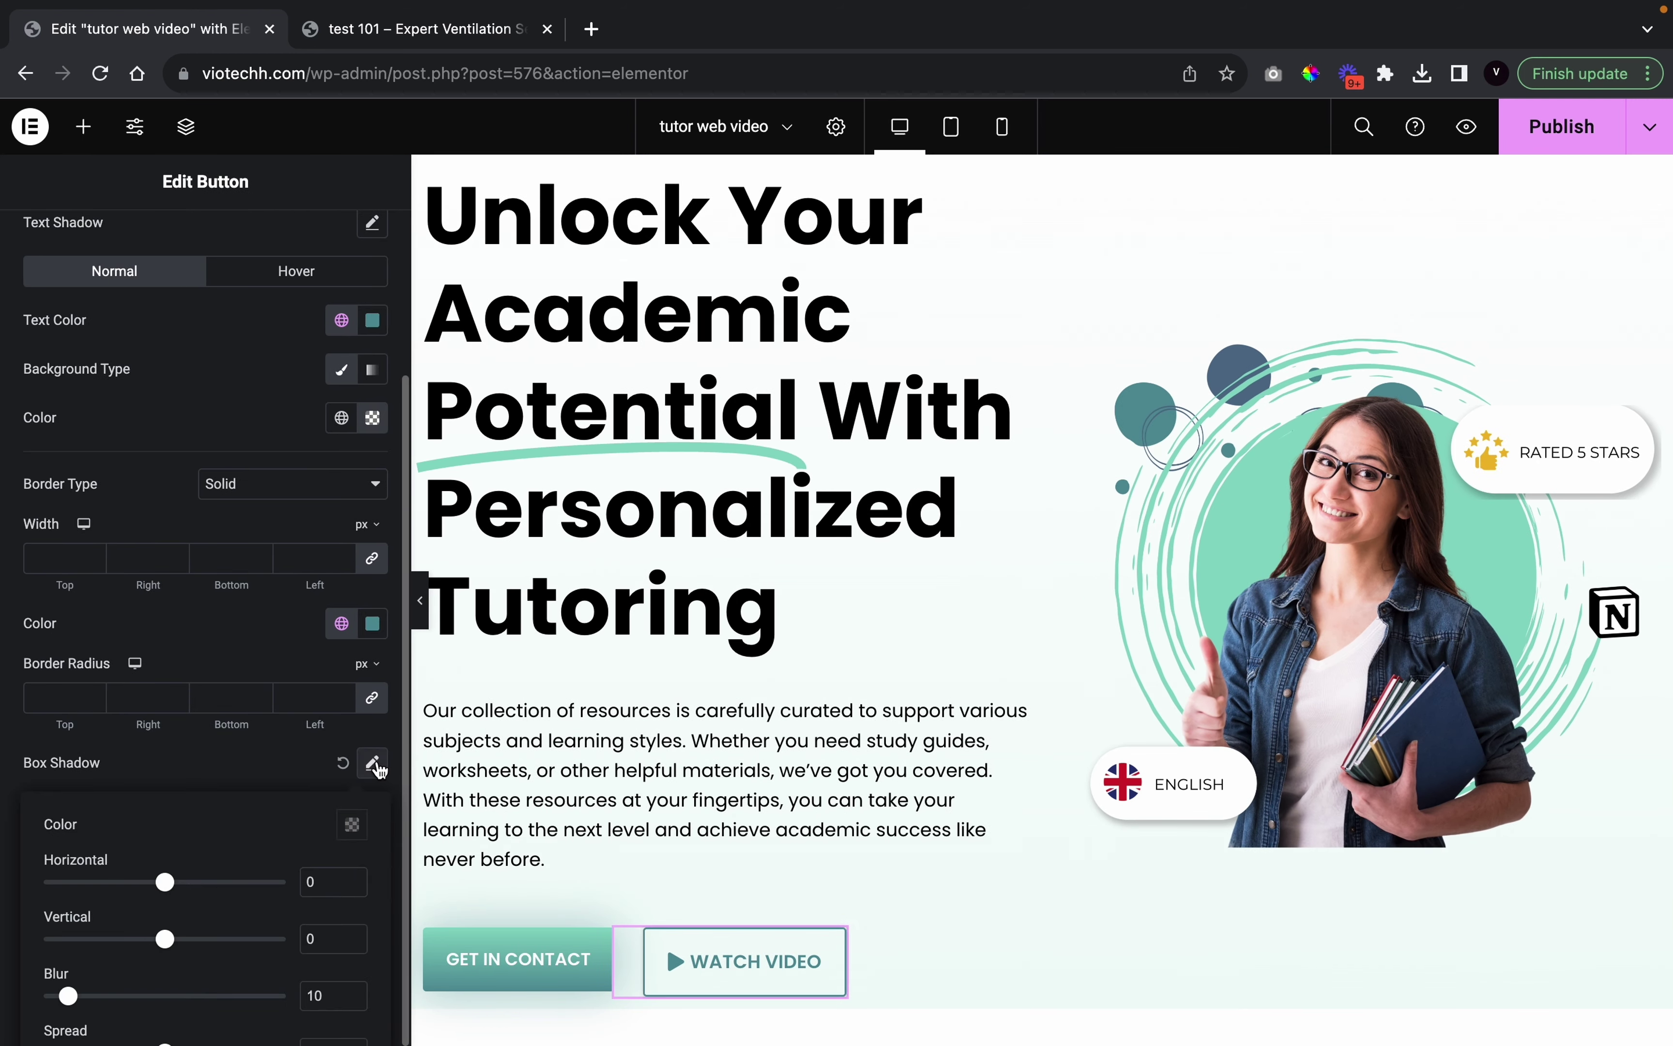
pyautogui.click(352, 824)
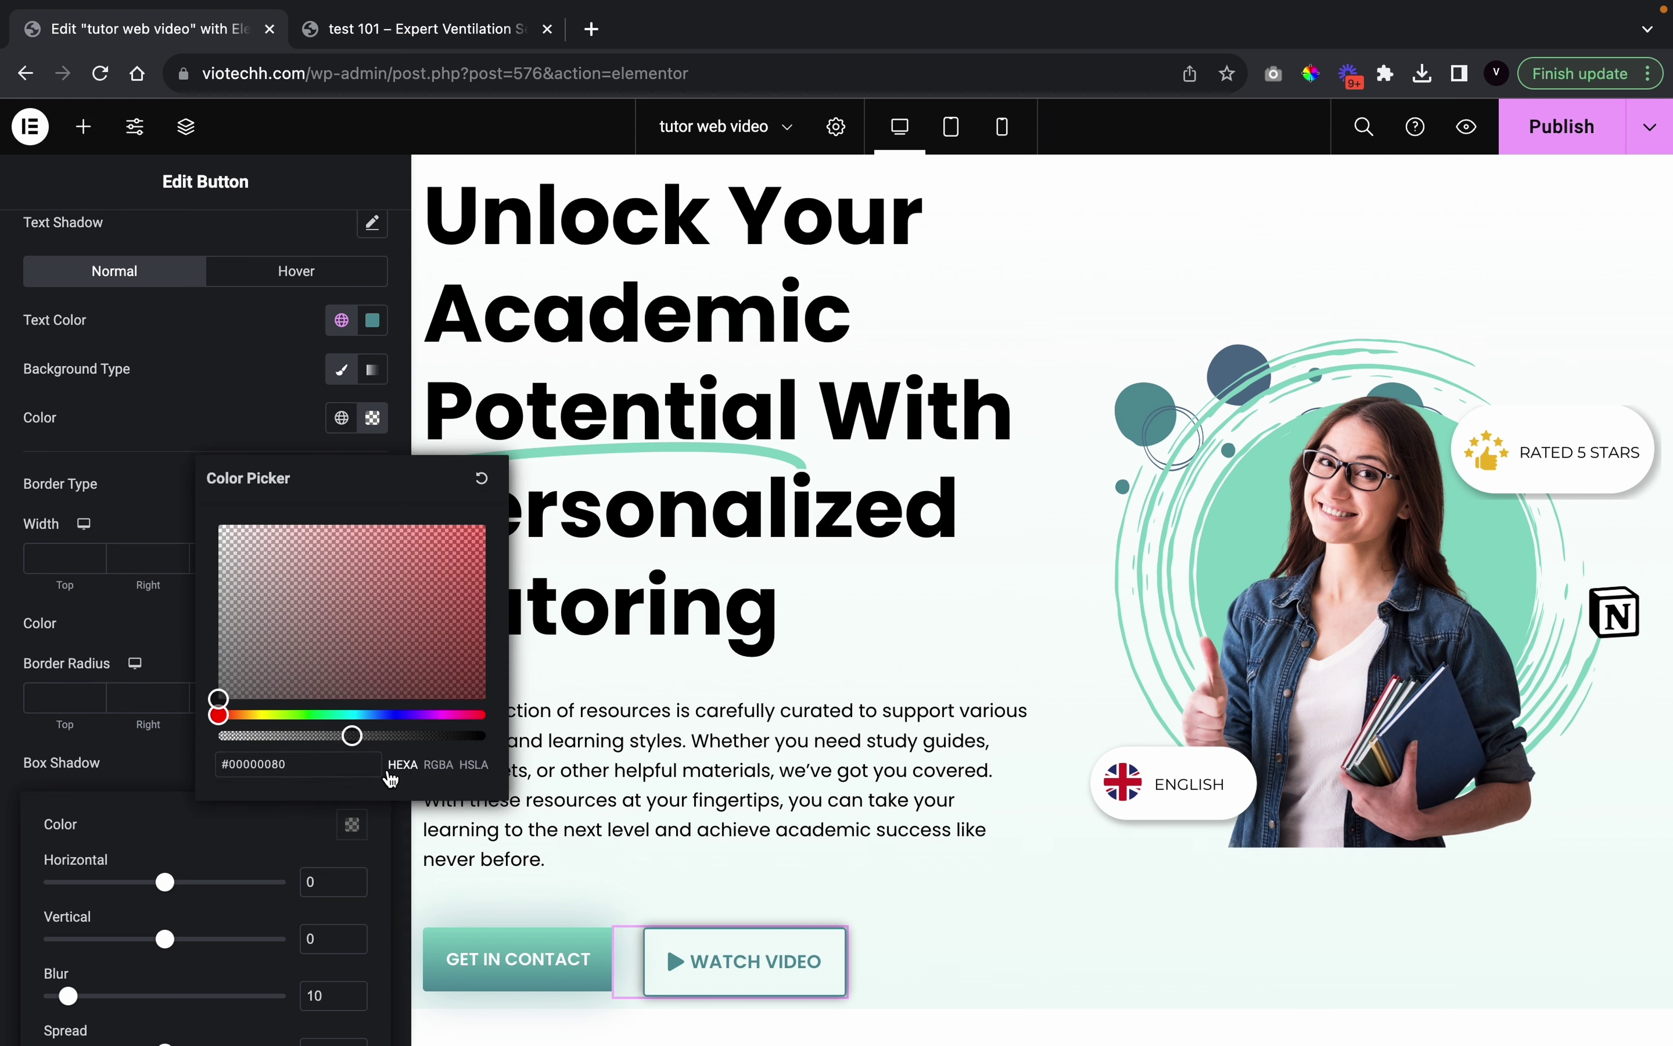
pyautogui.moveTo(231, 763); pyautogui.dragTo(330, 764)
pyautogui.press('BackSpace')
pyautogui.write('54919')
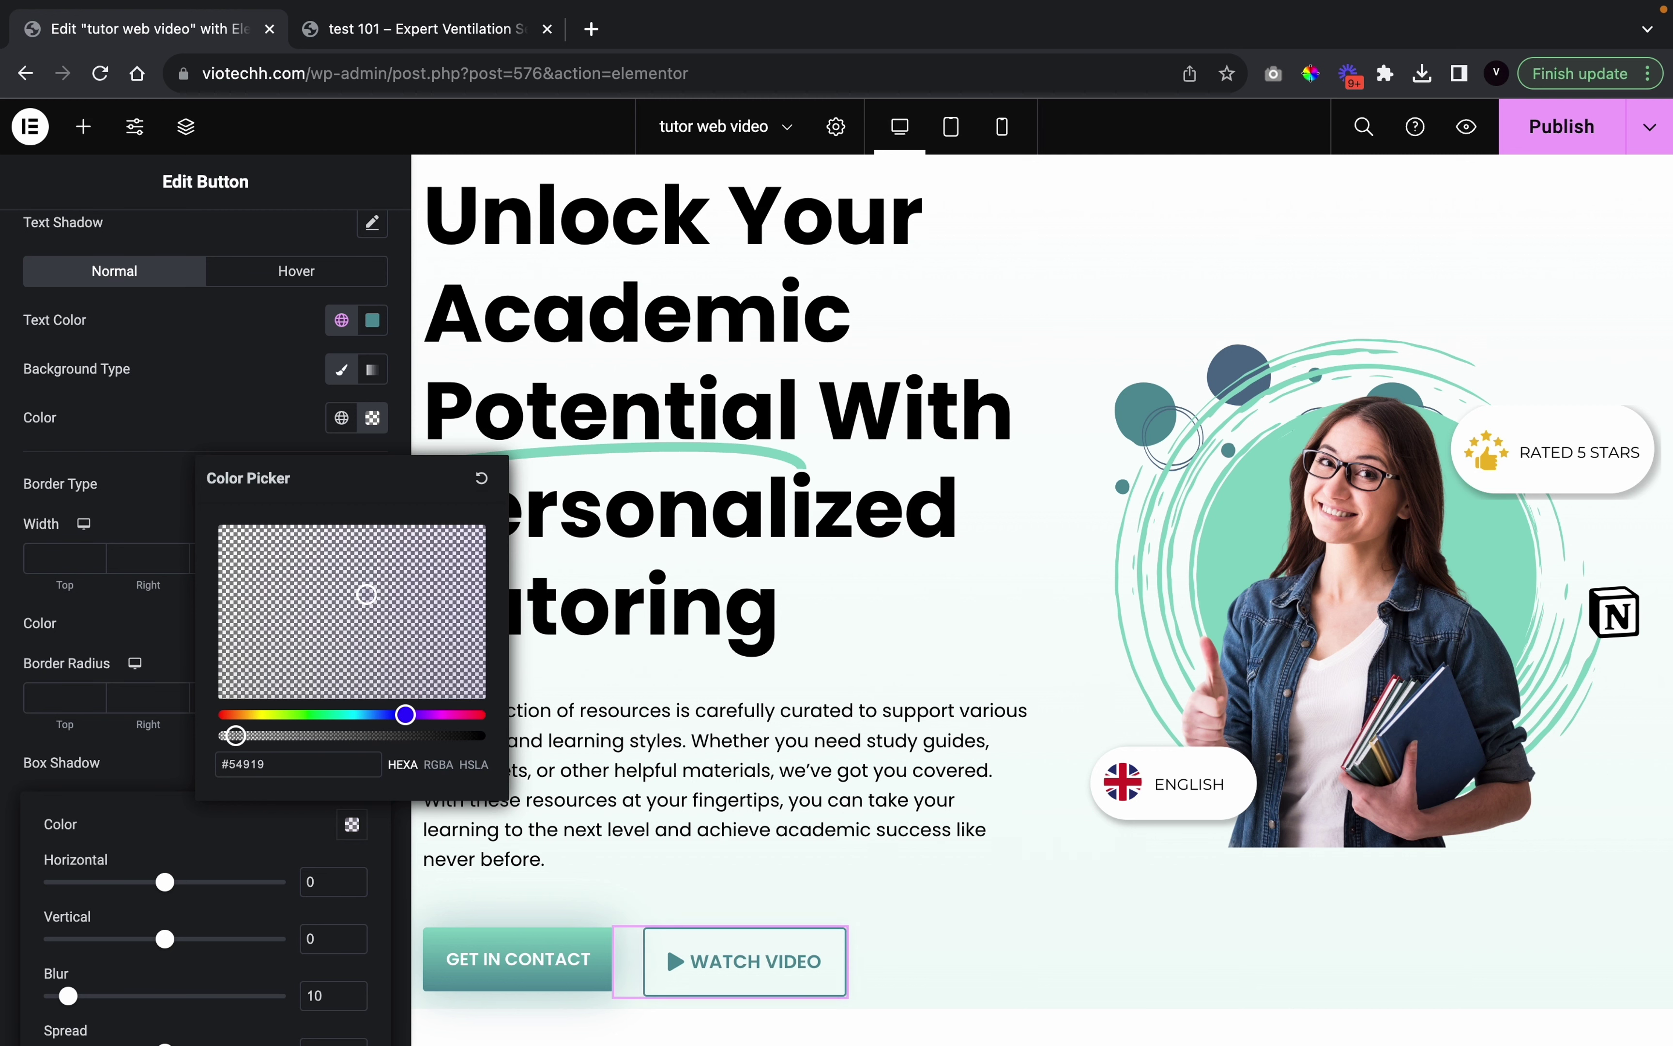
pyautogui.write('A')
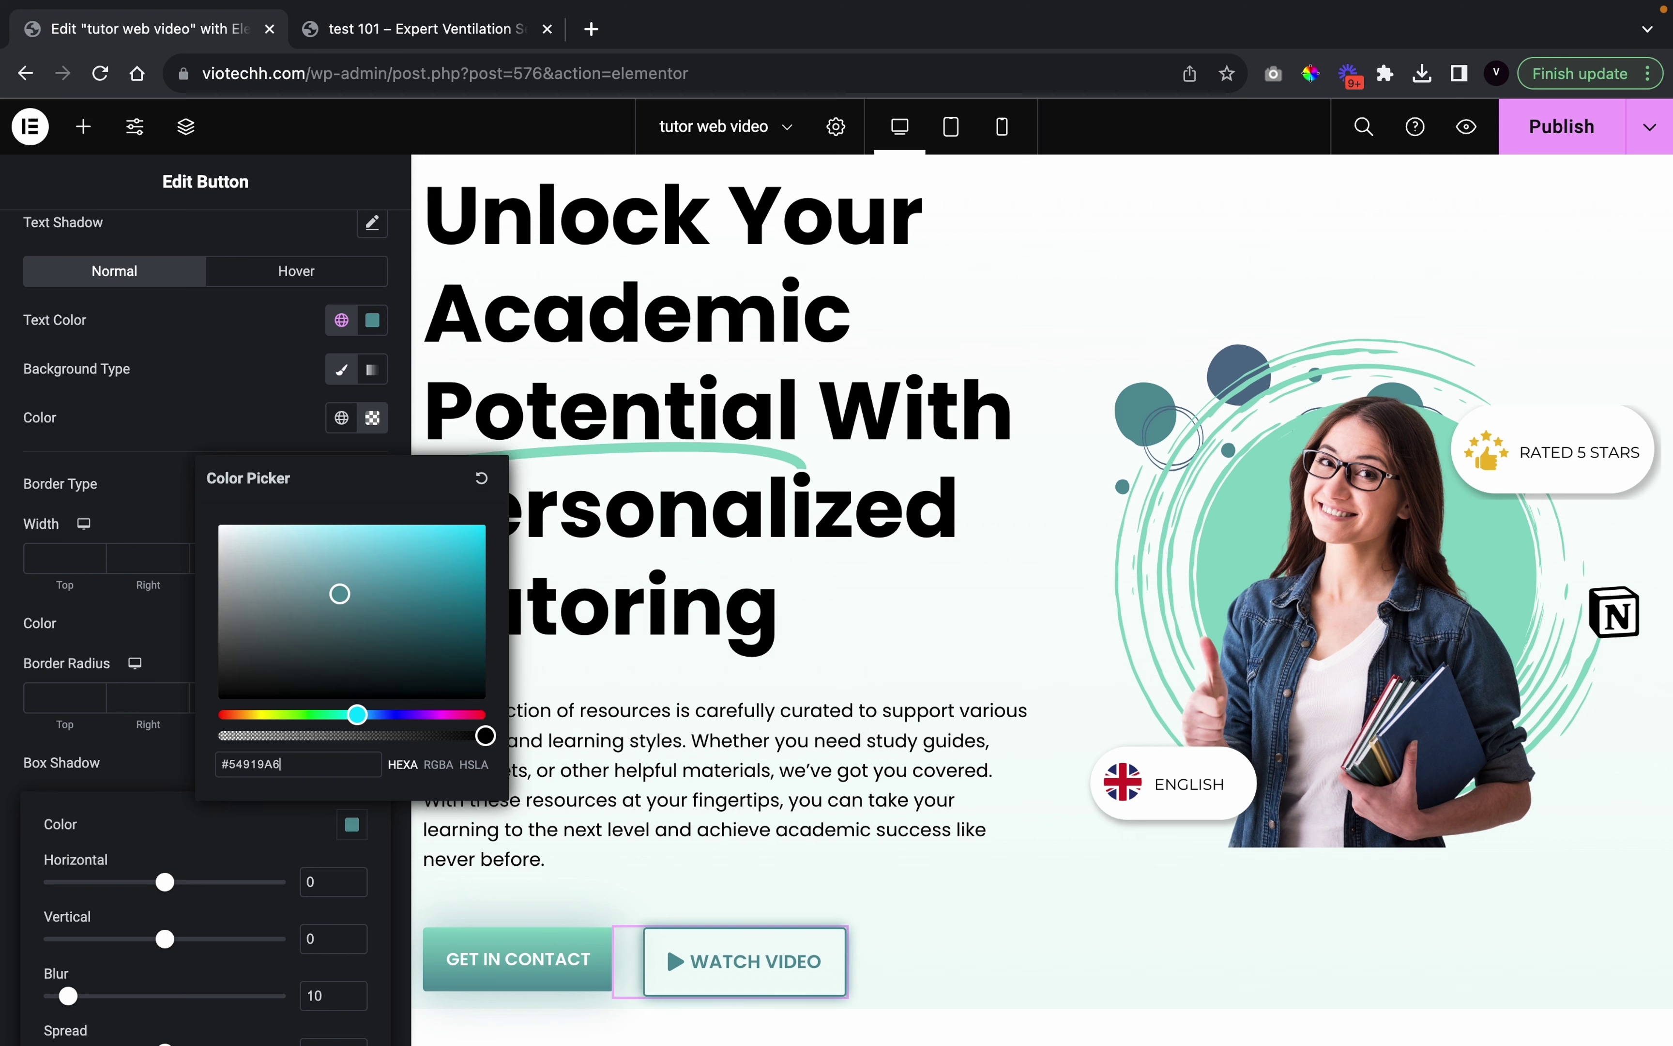
pyautogui.write('6')
pyautogui.click(157, 776)
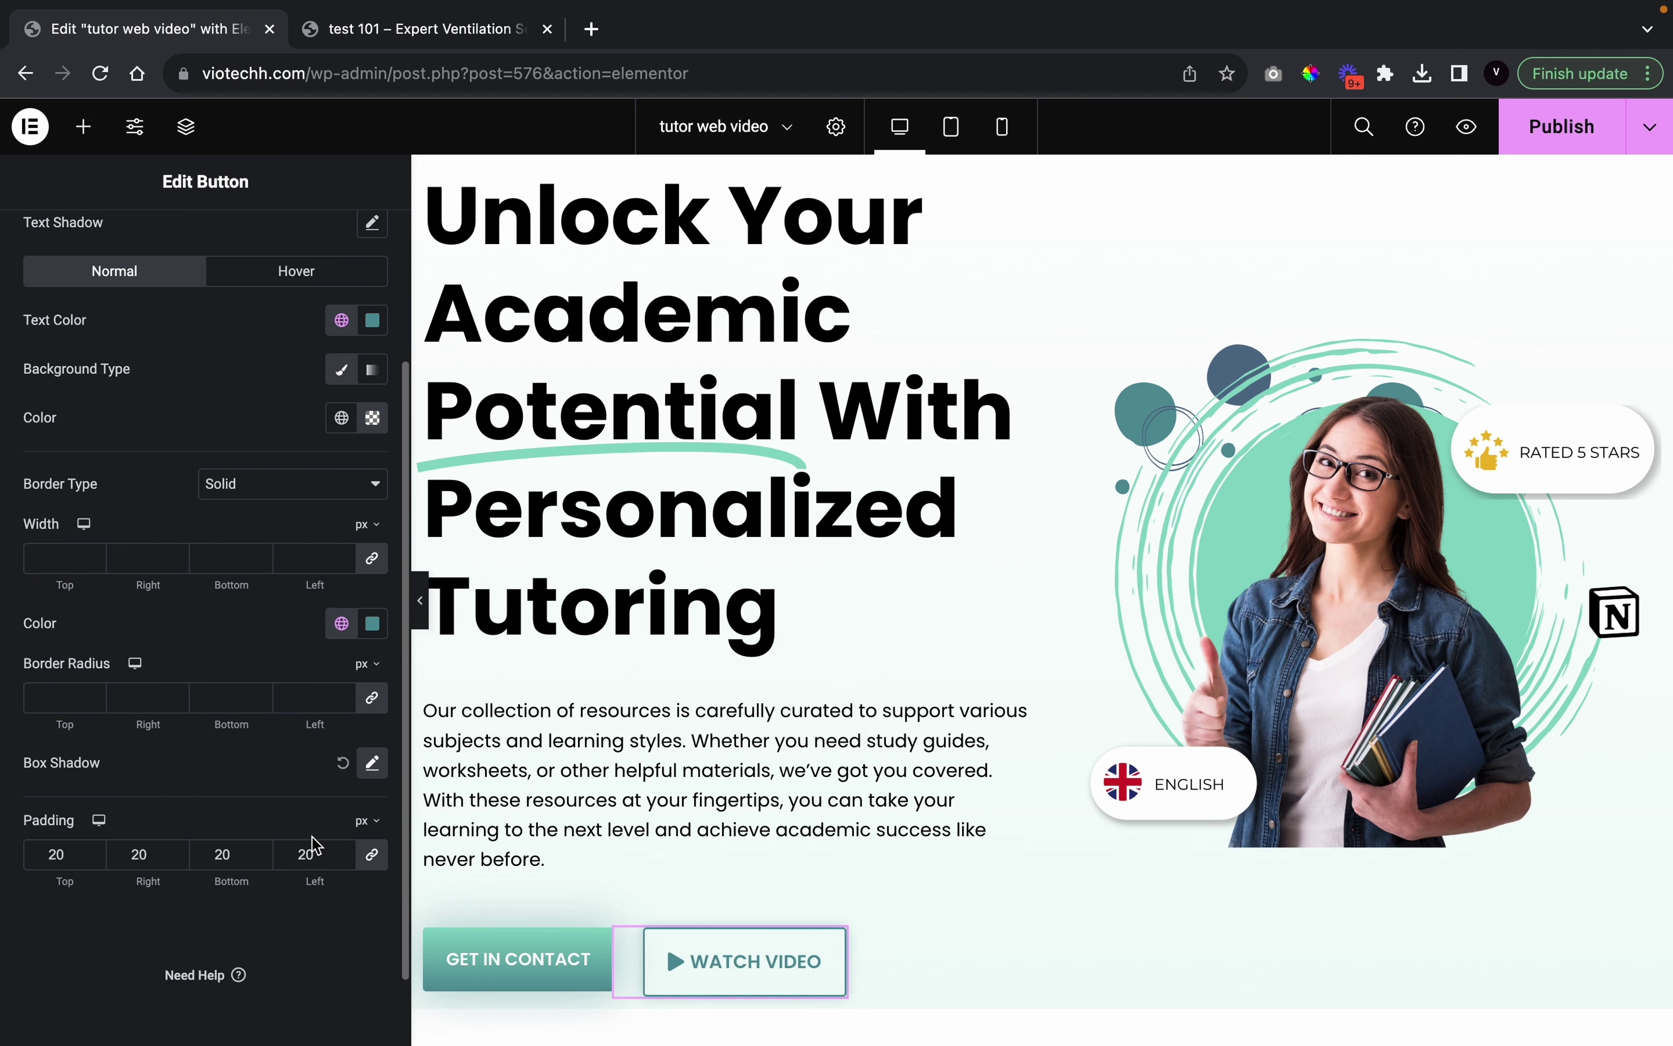
# Set the blur of the Watch Video button's box shadow to 36 and preview the hero at full width
pyautogui.click(371, 764)
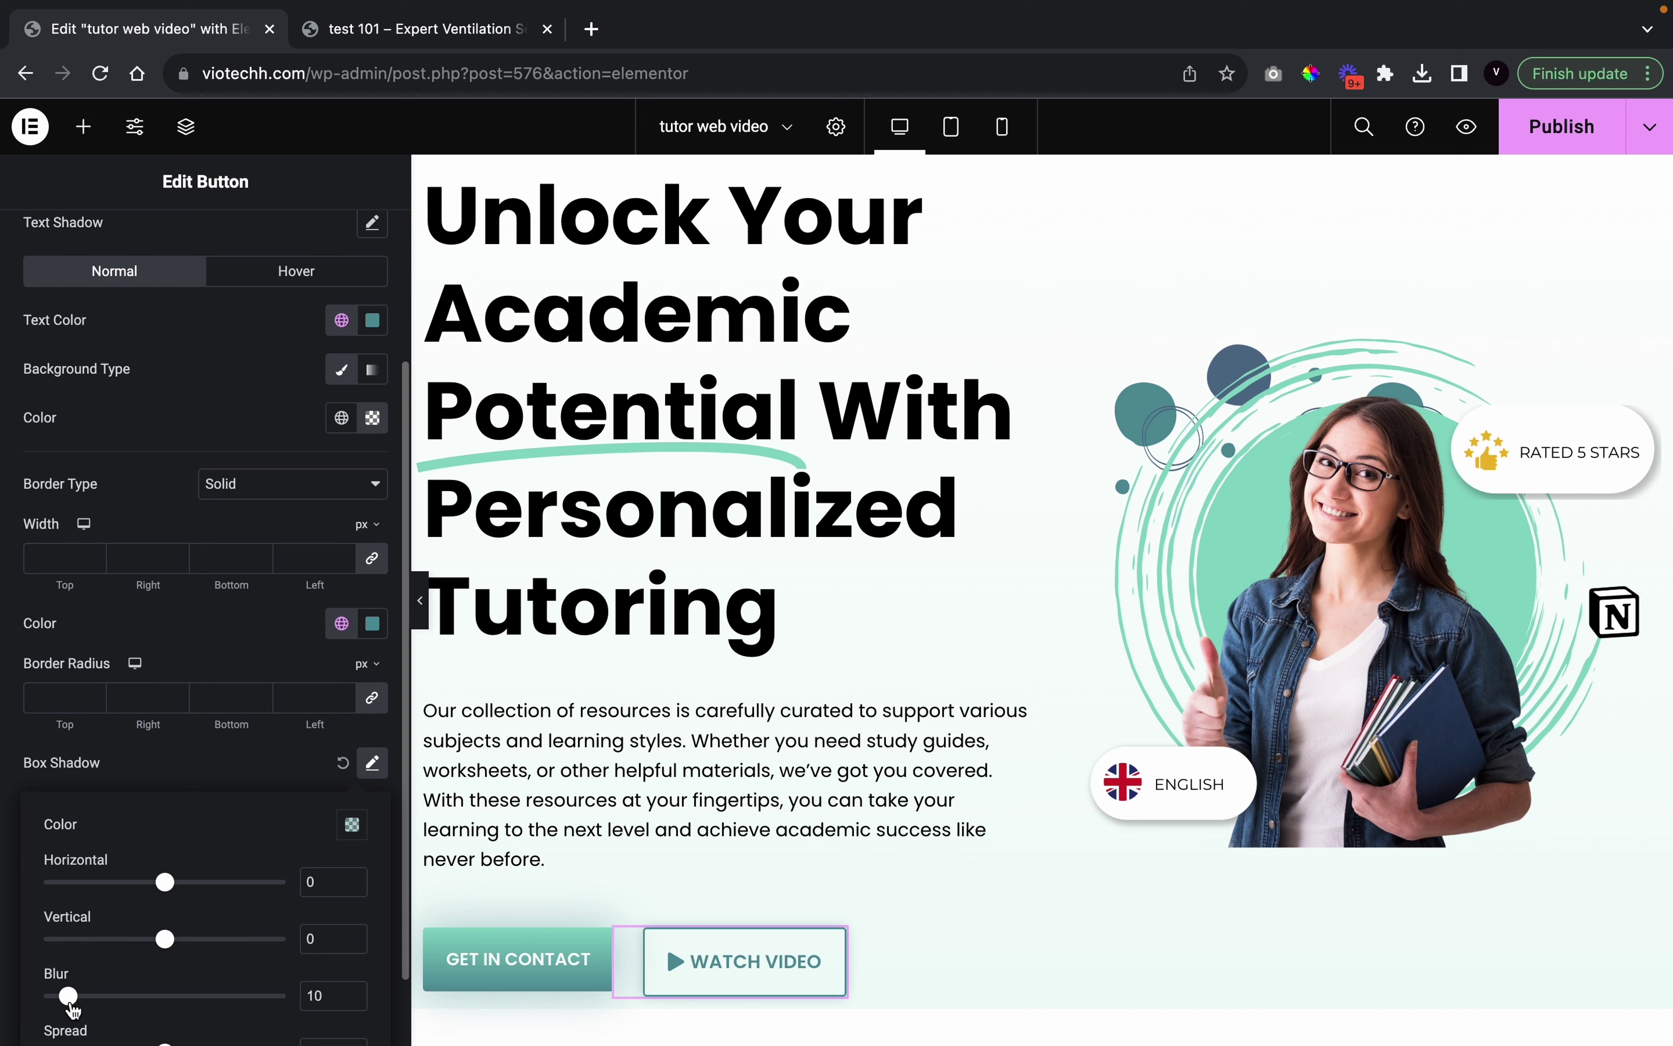
pyautogui.moveTo(71, 1006); pyautogui.dragTo(134, 1002)
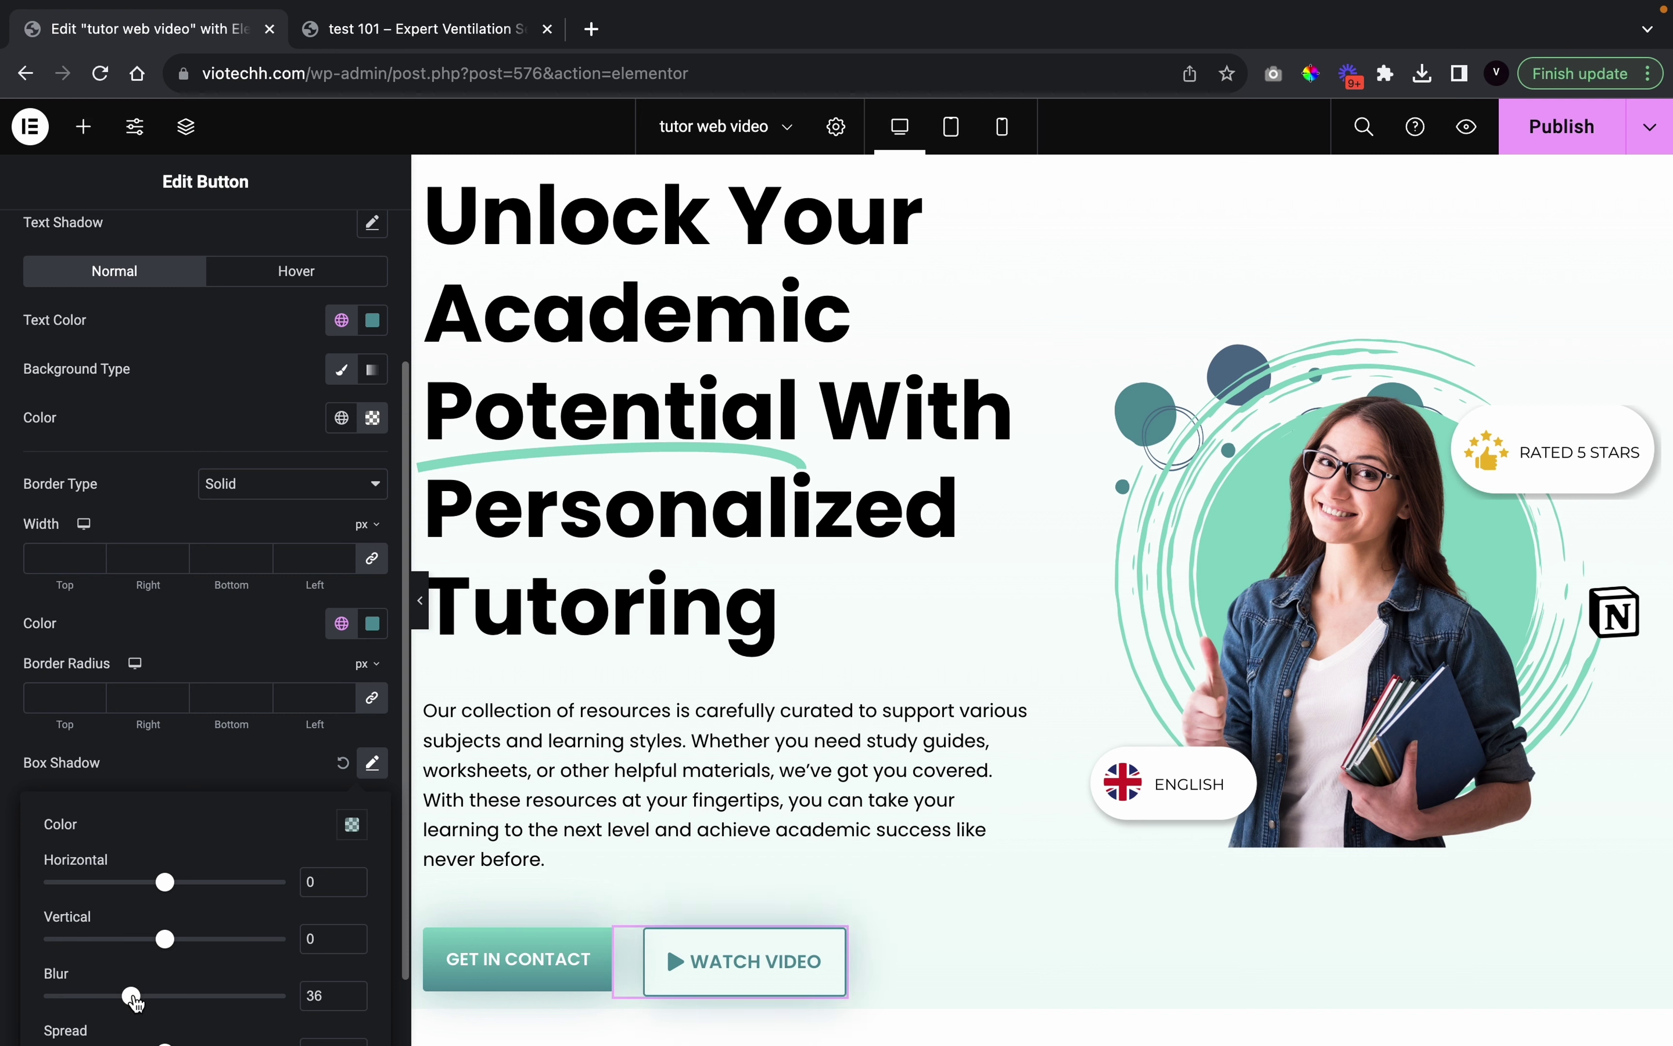
pyautogui.click(209, 781)
pyautogui.click(420, 600)
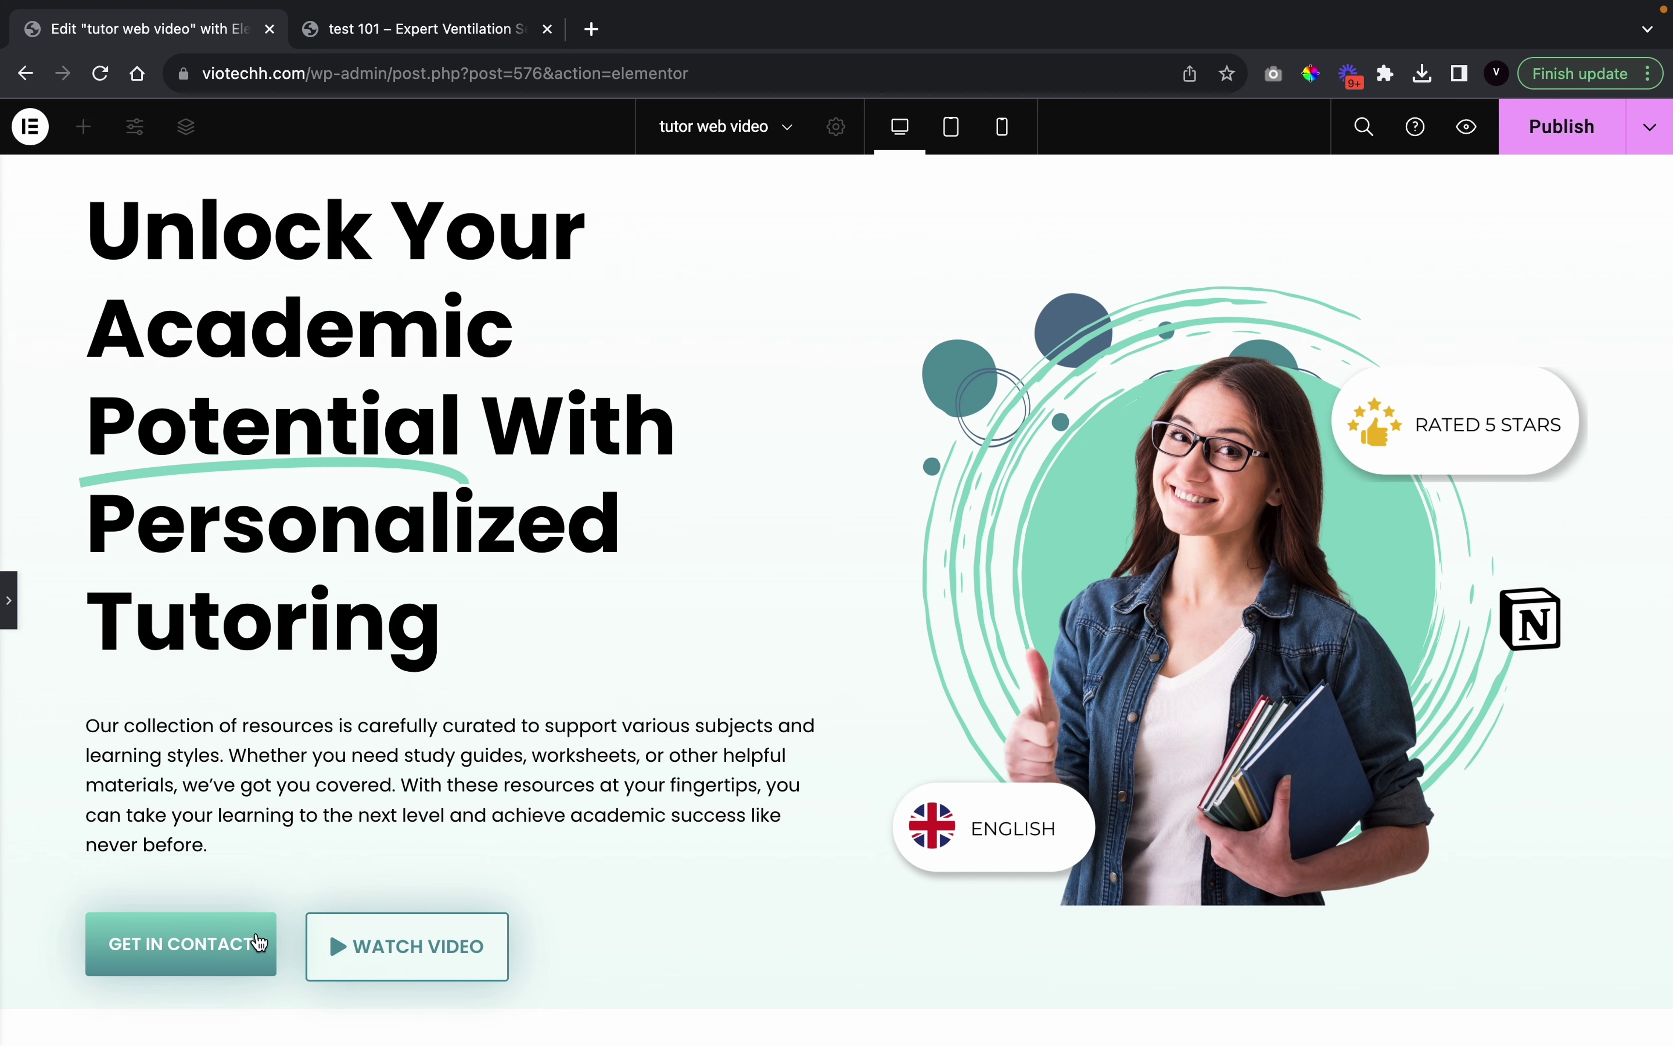
pyautogui.click(8, 601)
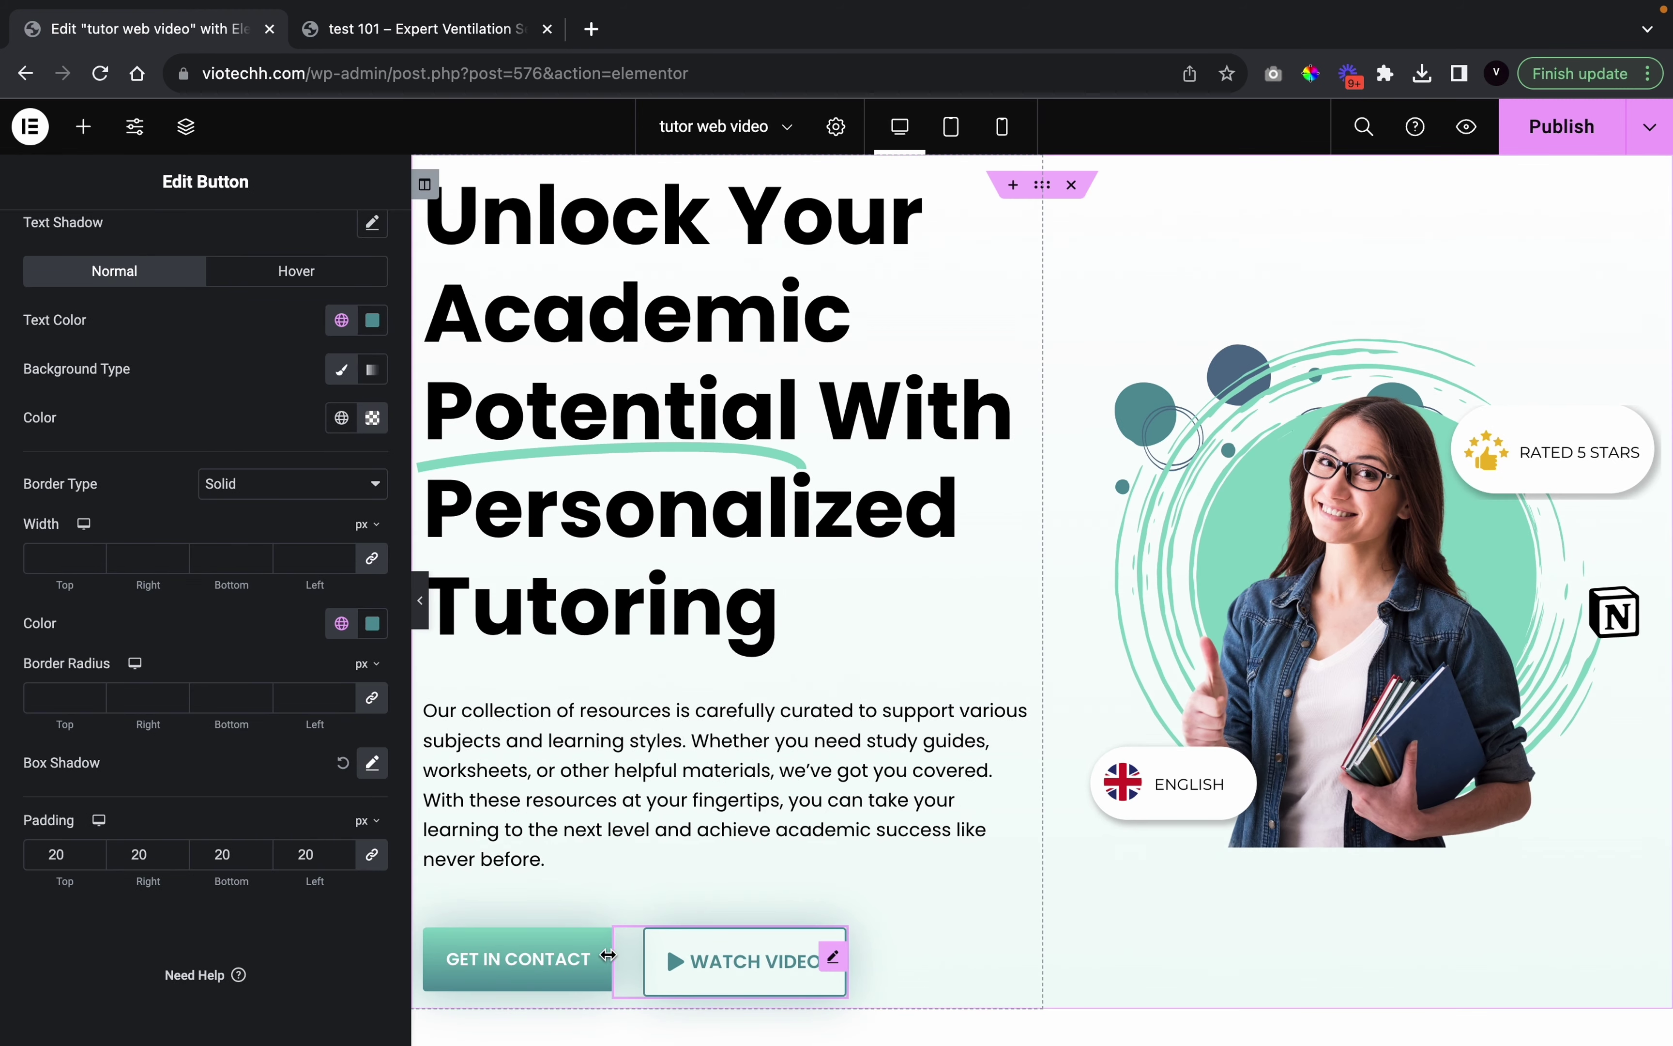
# Give the Get in contact button a solid border in the global color main 1 and preview the hero at full width
pyautogui.click(601, 960)
pyautogui.scroll(-5, 97, 736)
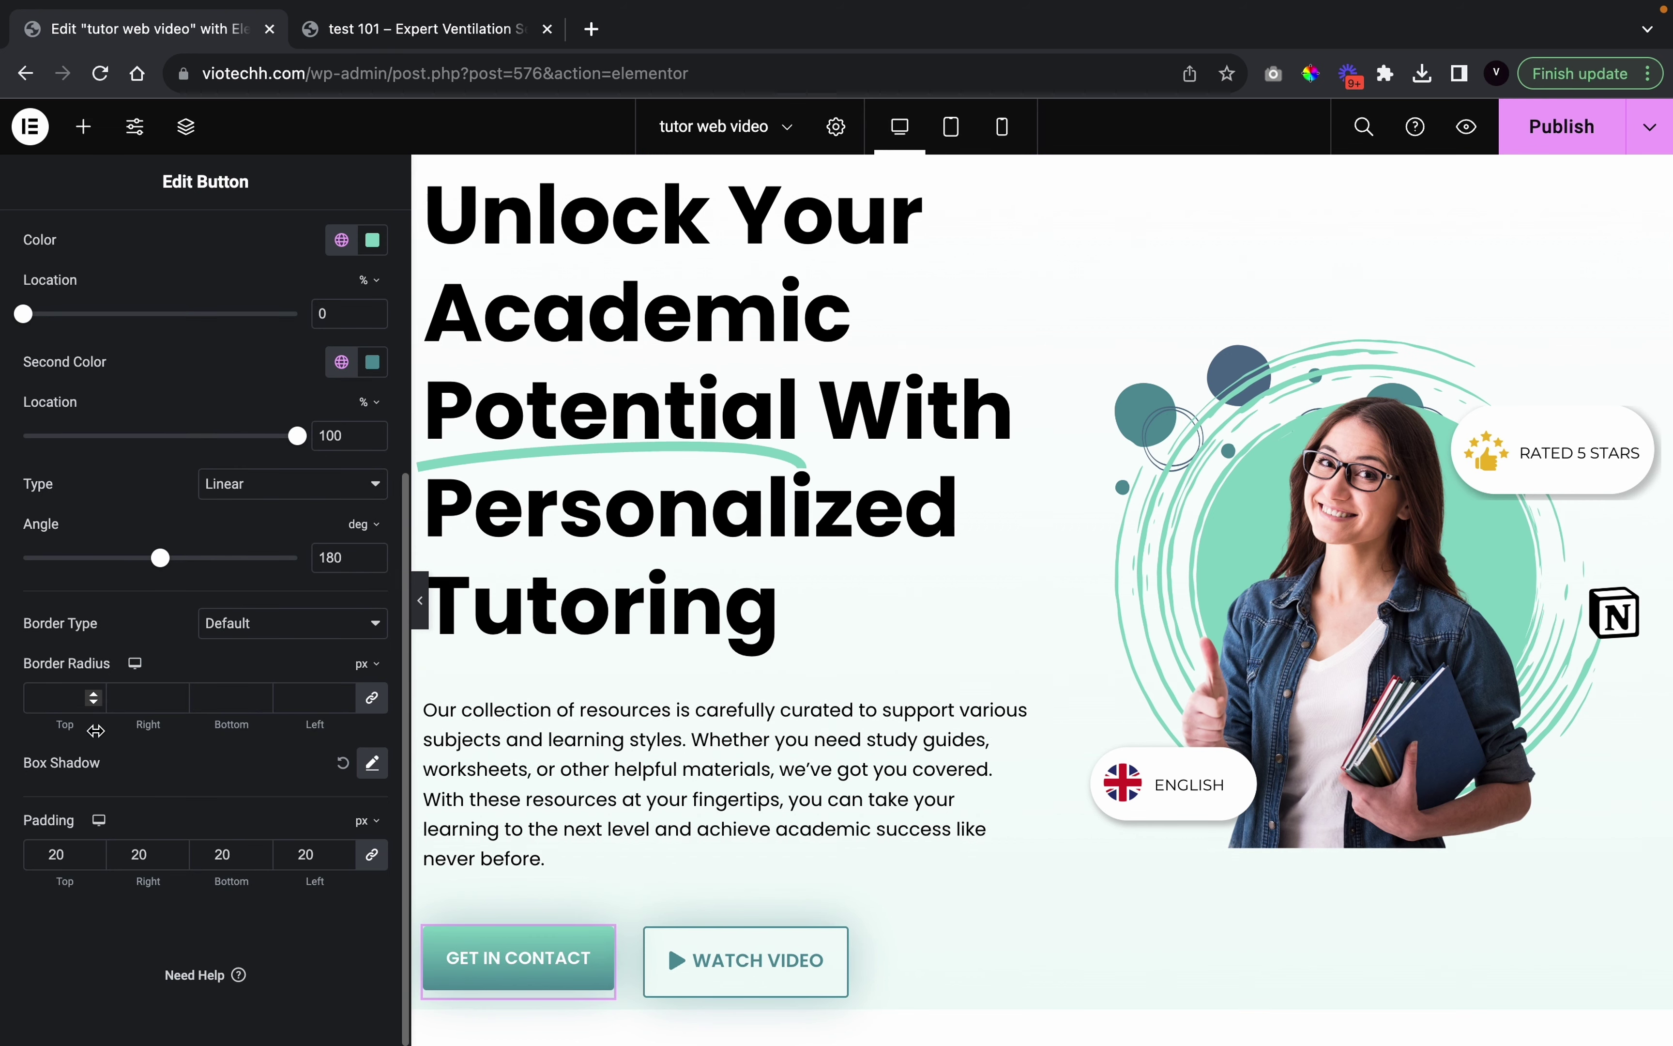
pyautogui.click(298, 625)
pyautogui.click(255, 672)
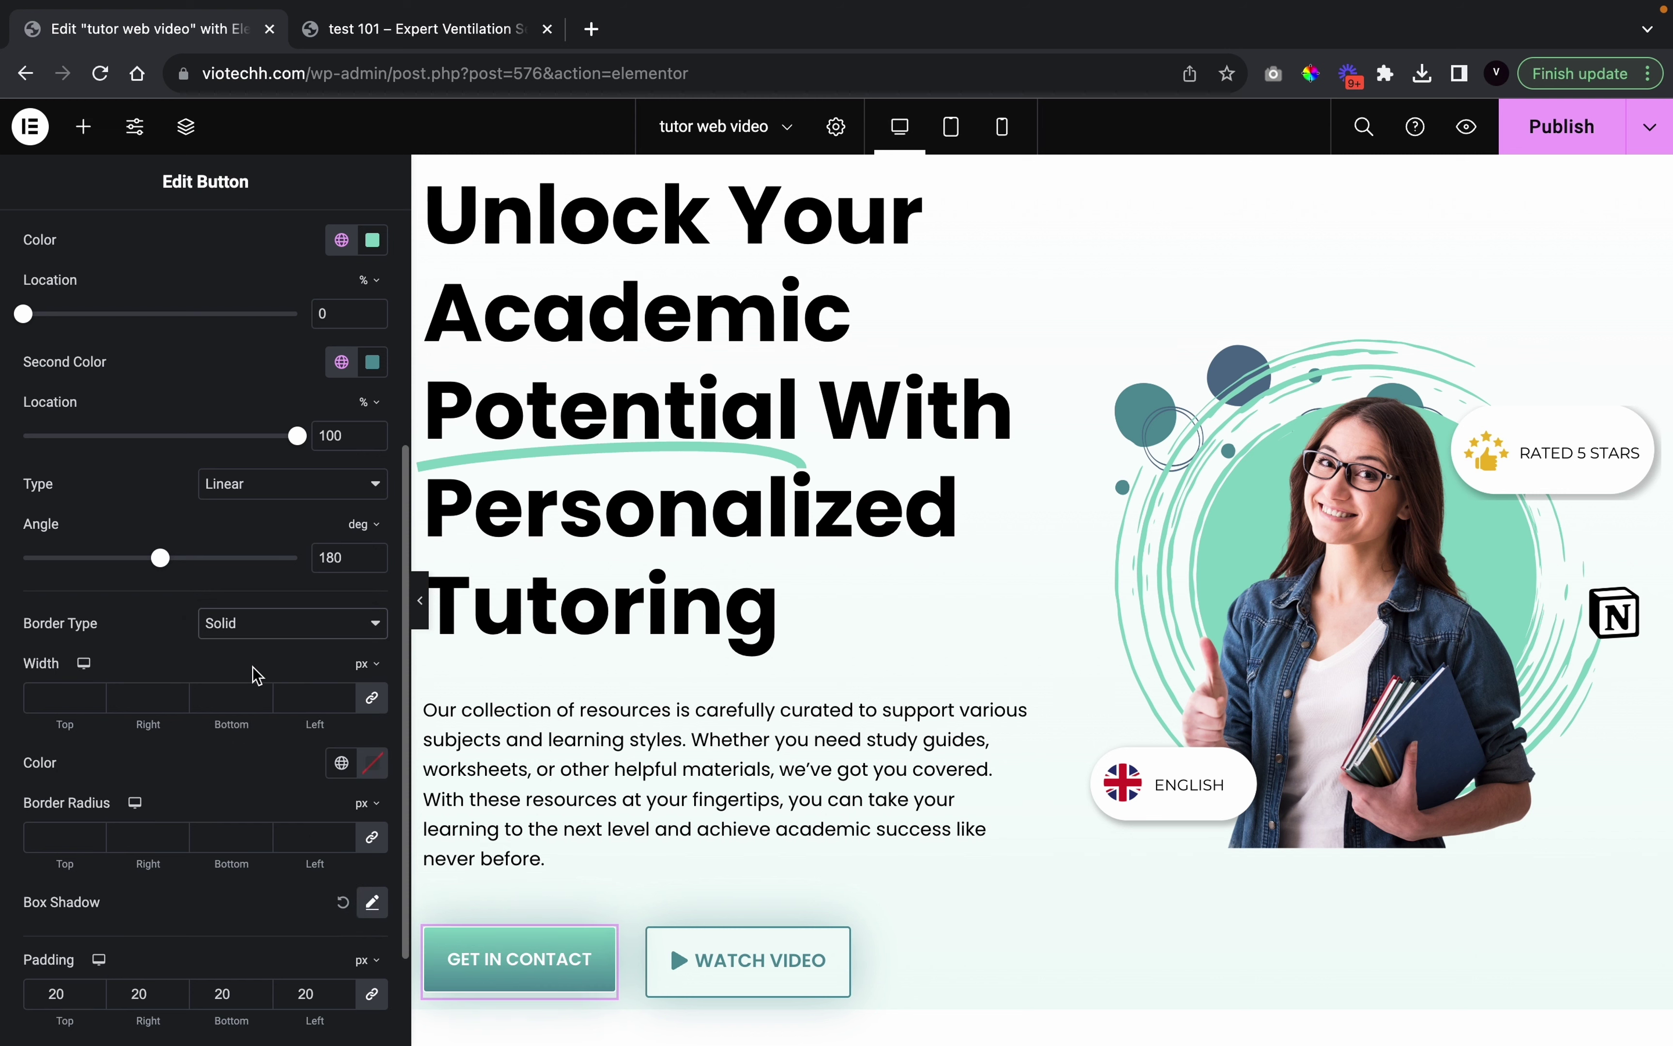
pyautogui.click(341, 762)
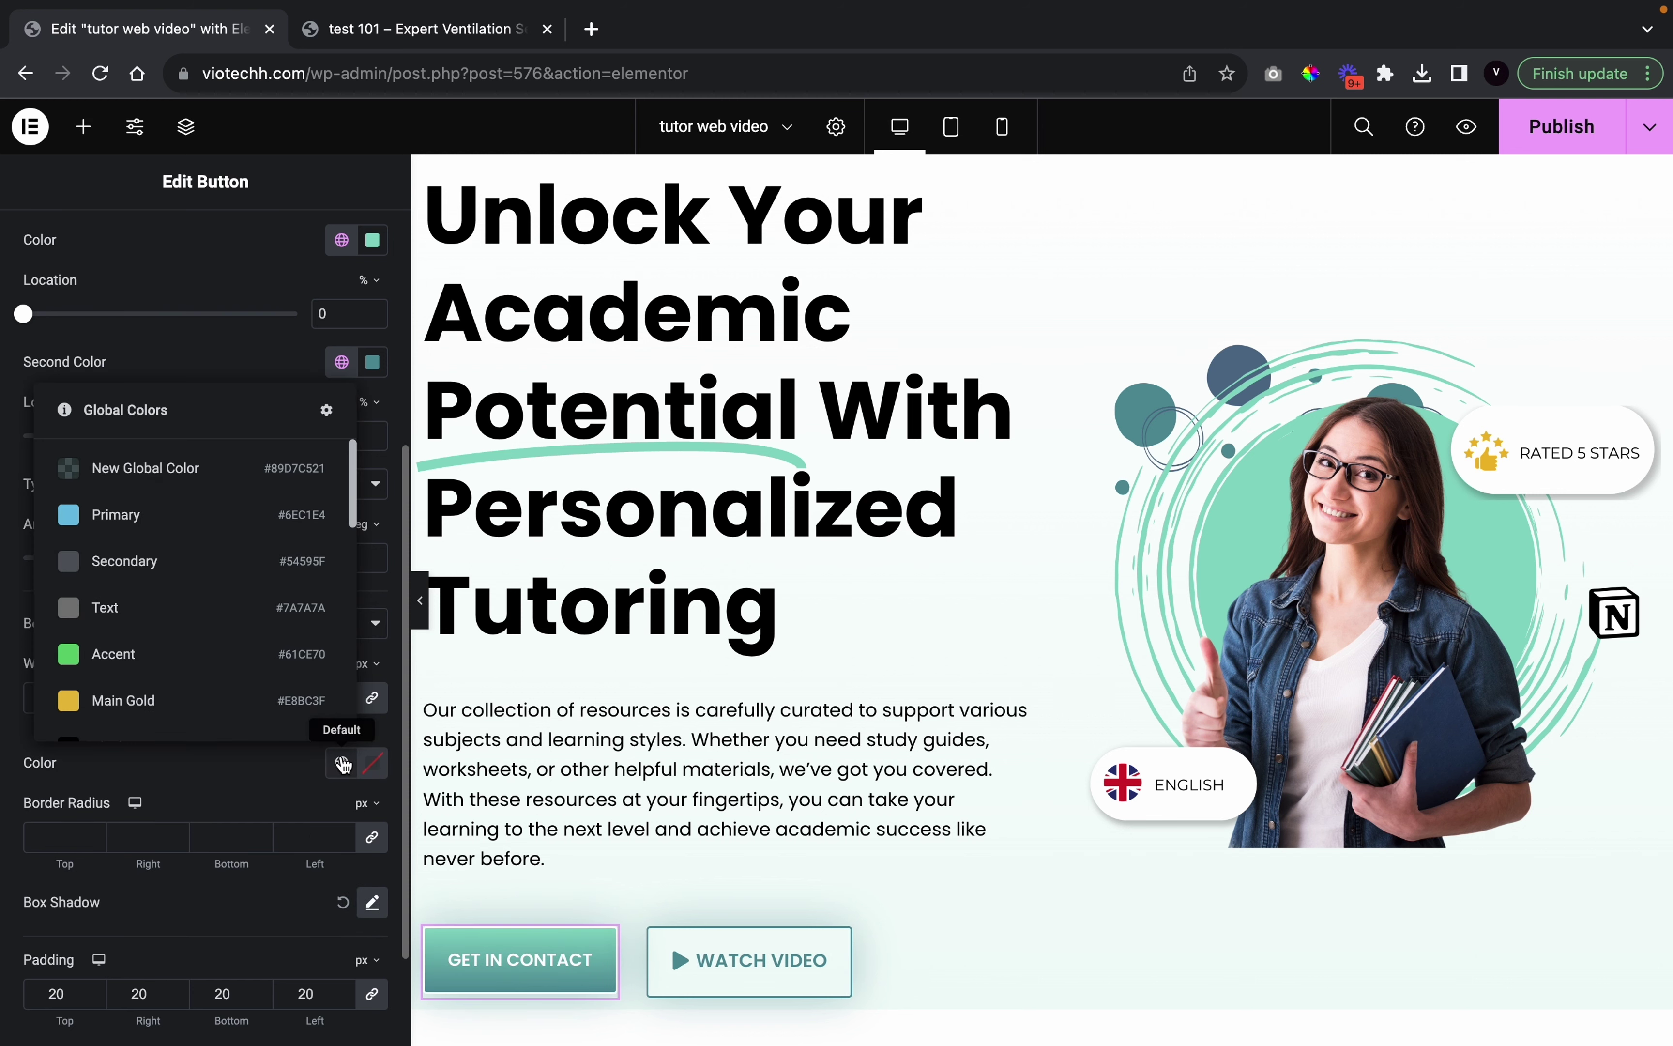
pyautogui.scroll(-3, 217, 687)
pyautogui.scroll(4, 217, 687)
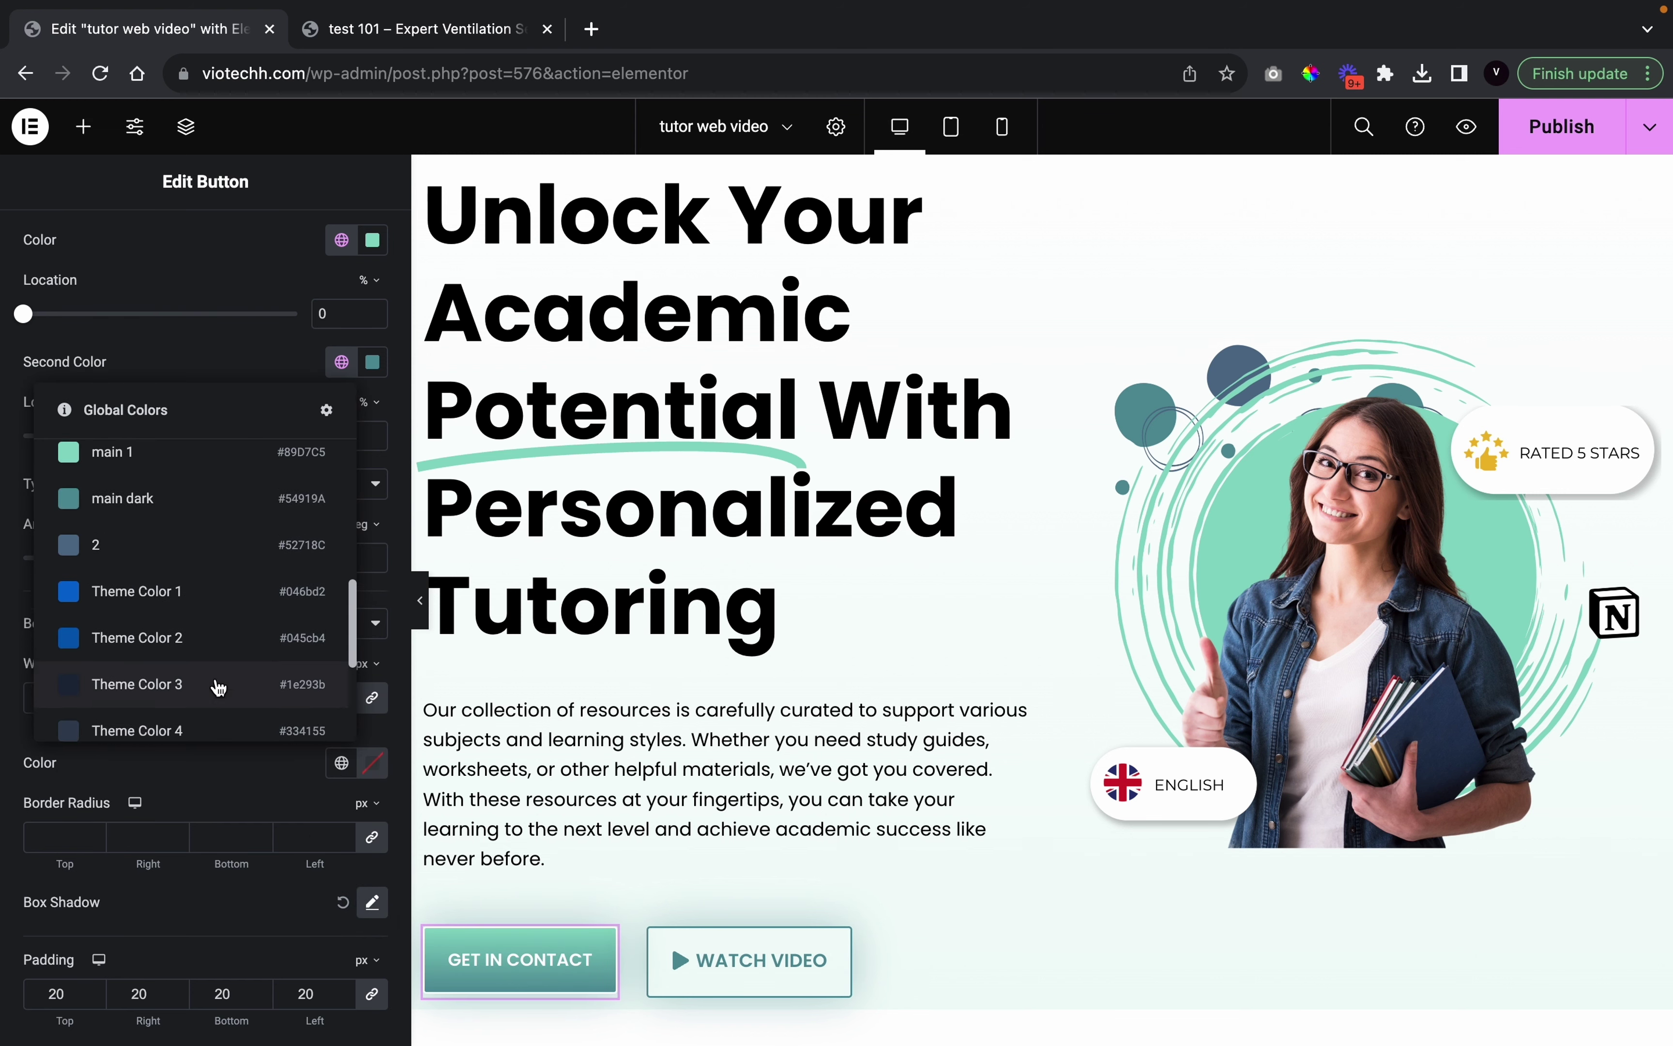
pyautogui.click(165, 569)
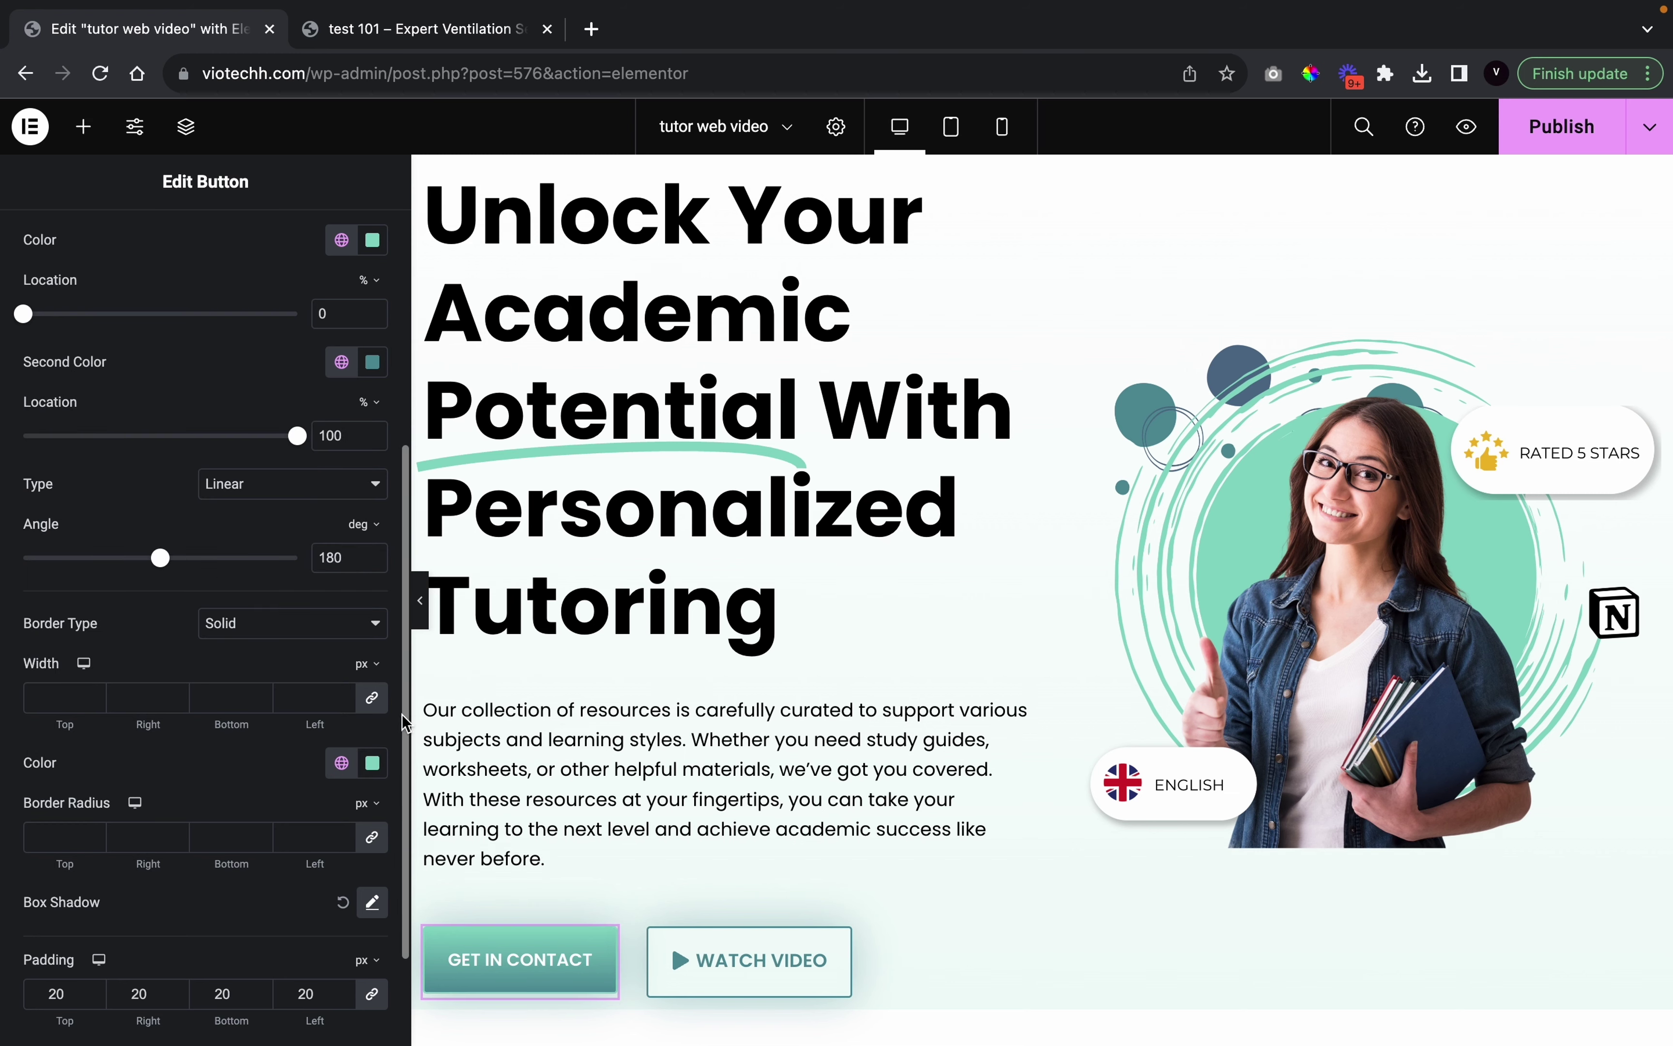
pyautogui.click(420, 600)
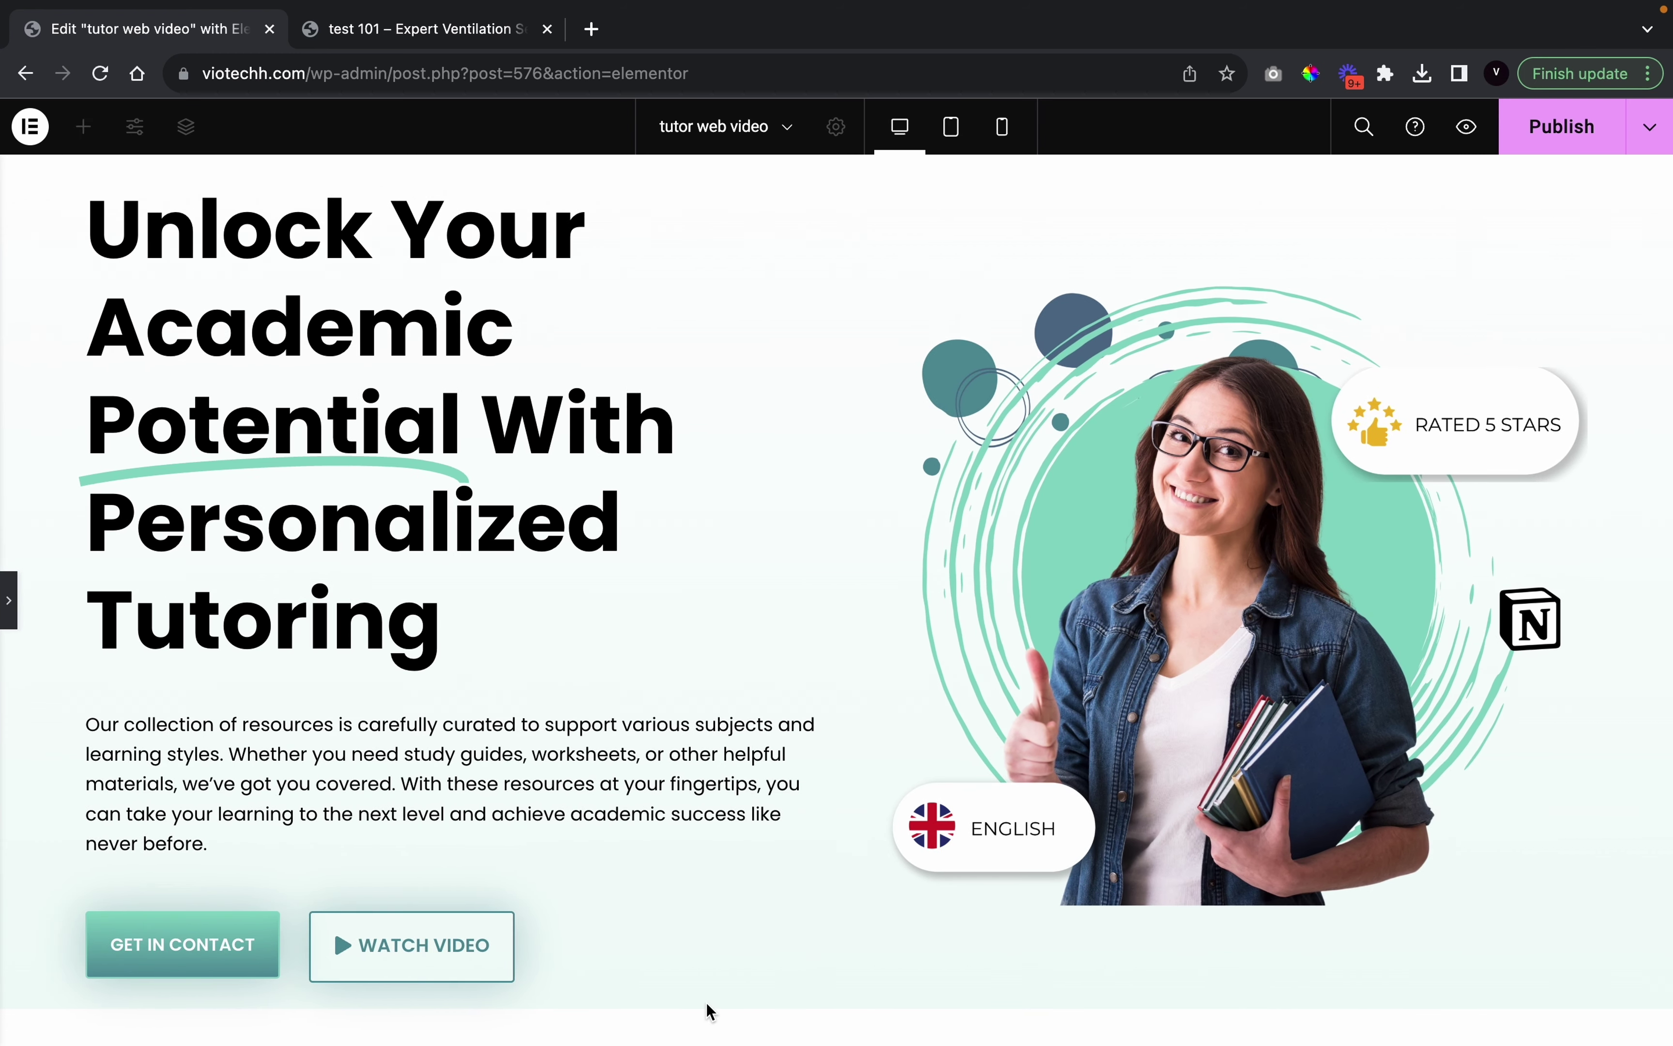
pyautogui.click(8, 600)
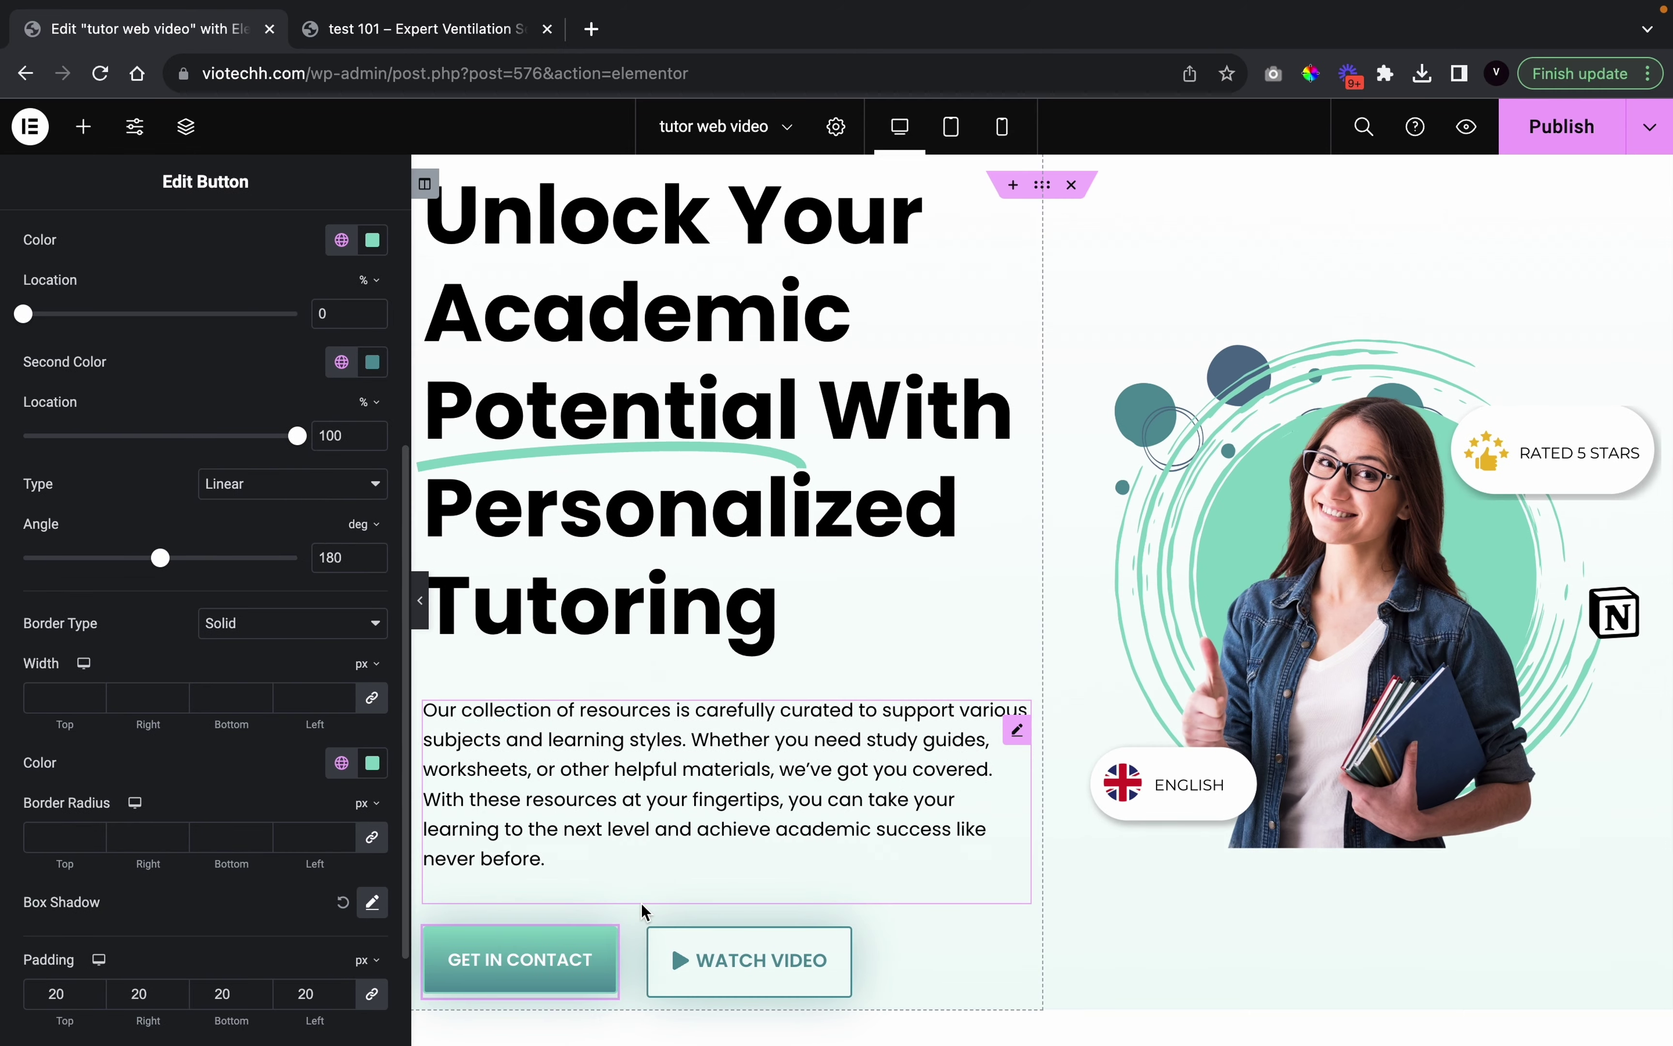
# Reduce the Watch Video button's padding to 18 px on all sides and preview the hero at full width
pyautogui.scroll(6, 179, 896)
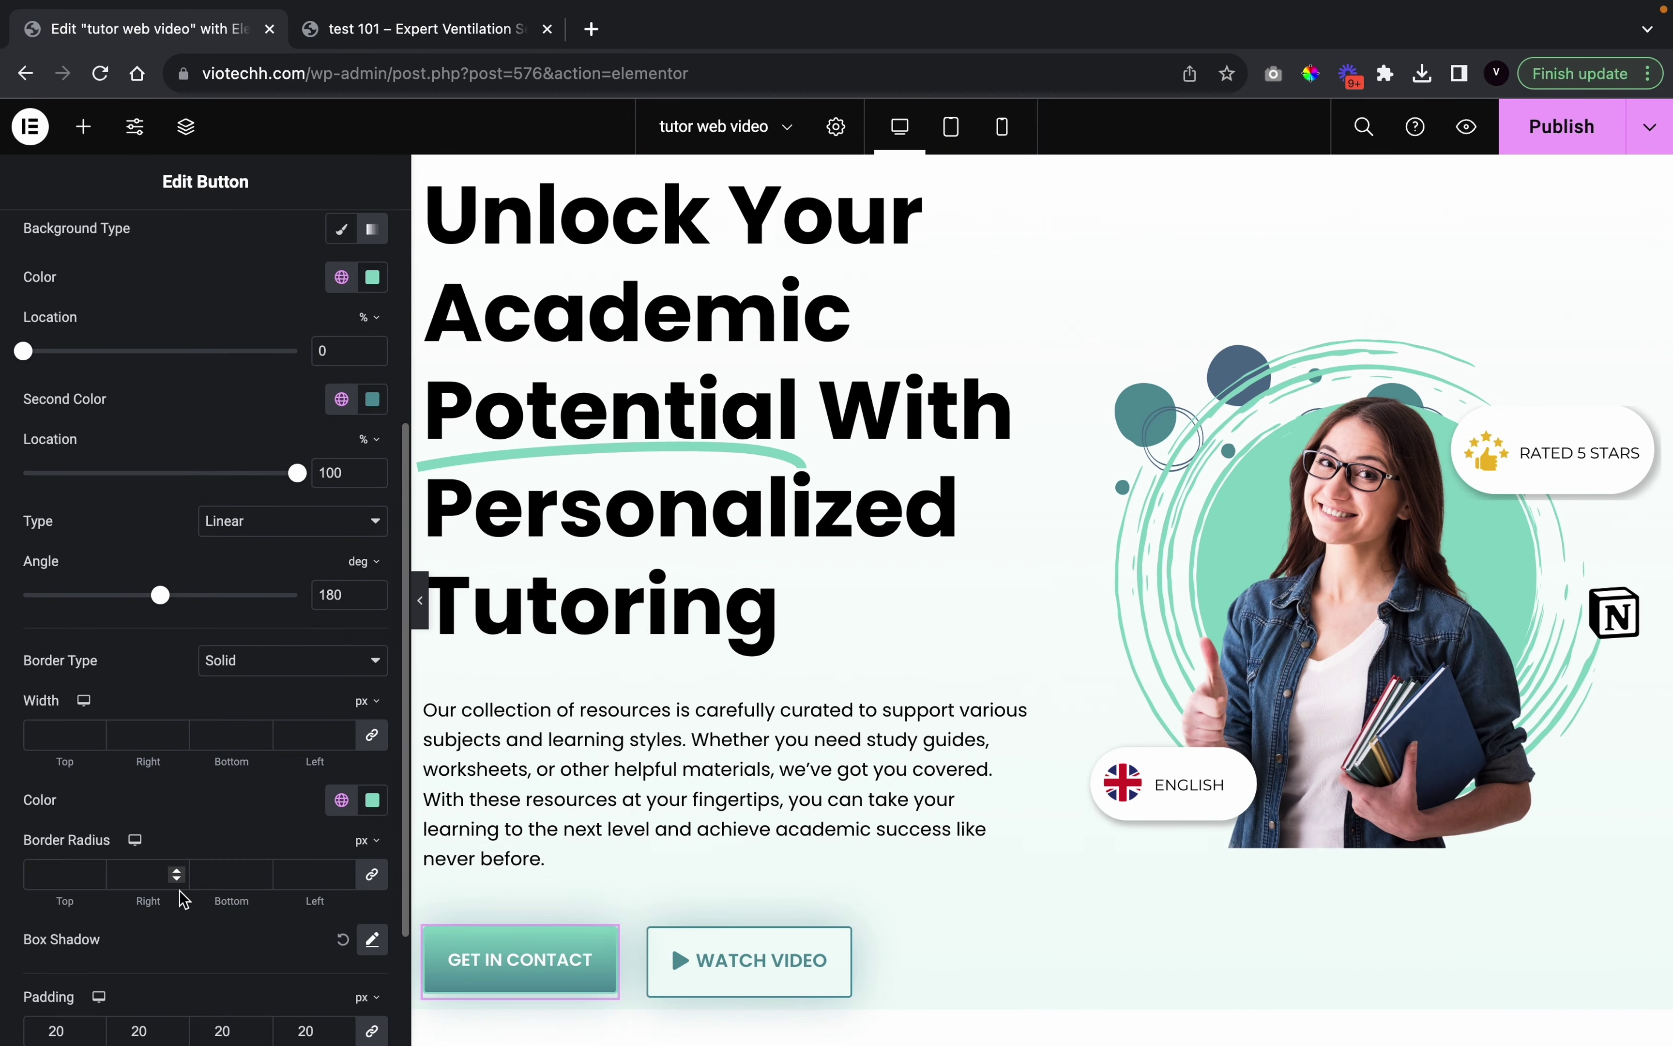
pyautogui.click(701, 989)
pyautogui.scroll(-3, 246, 605)
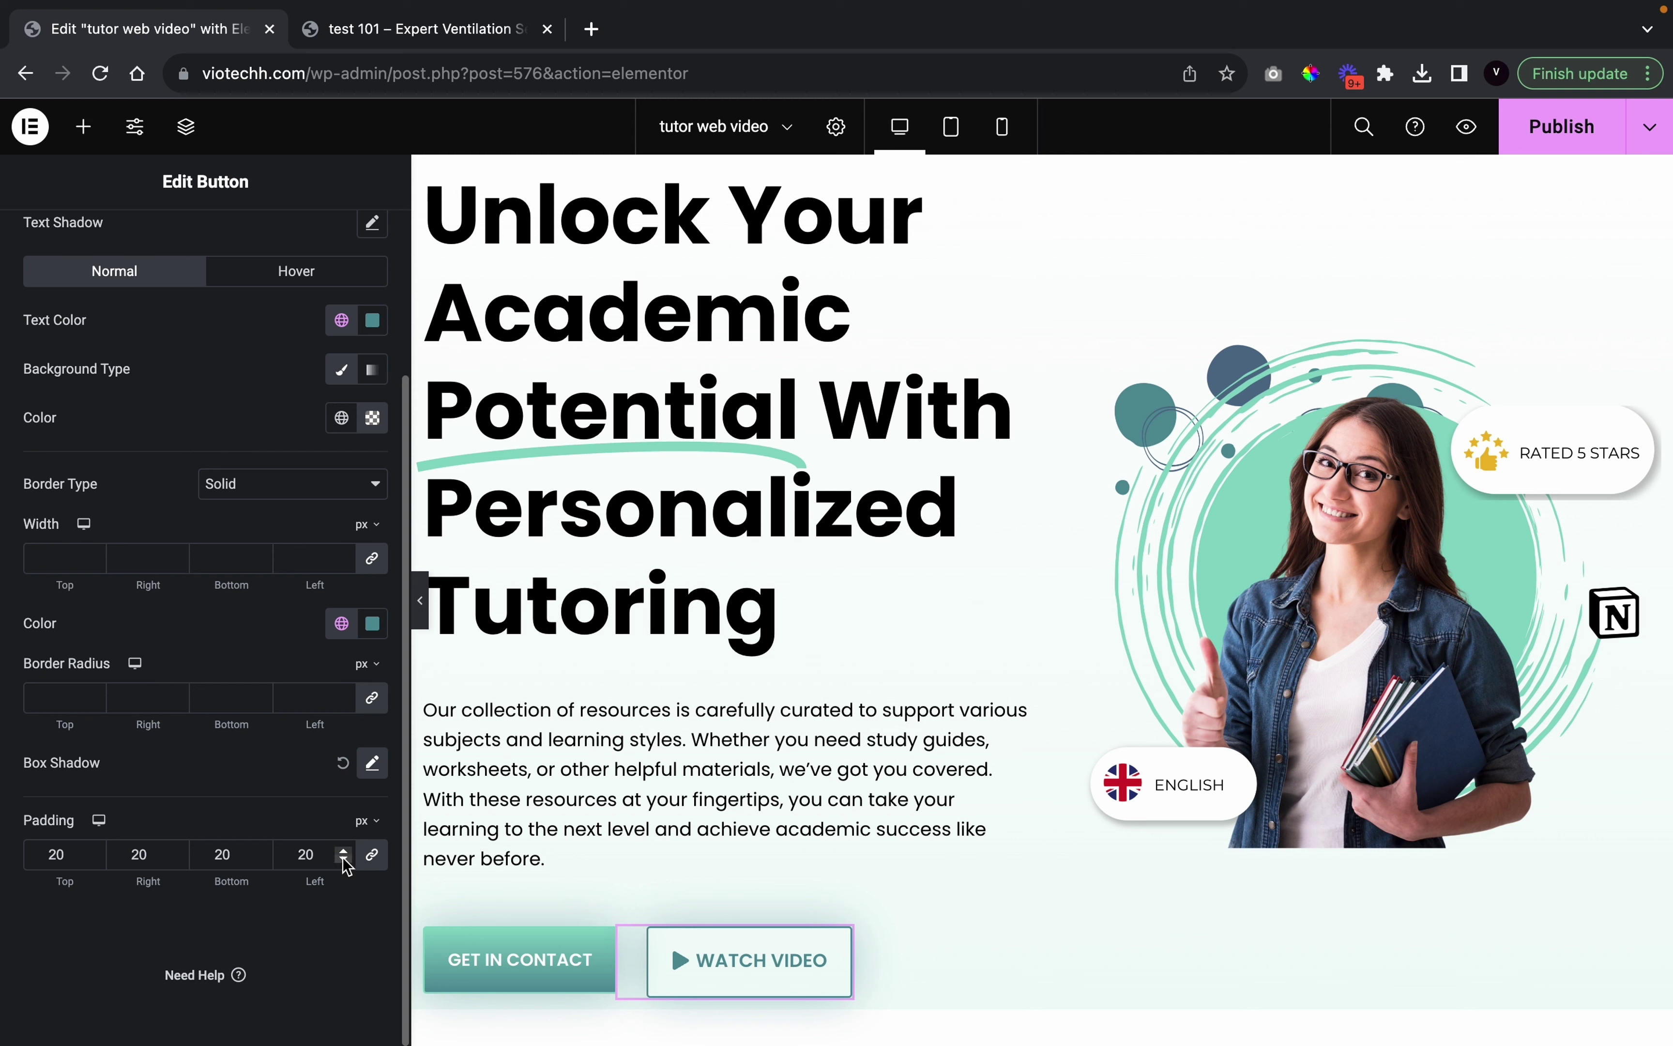
pyautogui.click(344, 860)
pyautogui.click(344, 860)
pyautogui.click(343, 859)
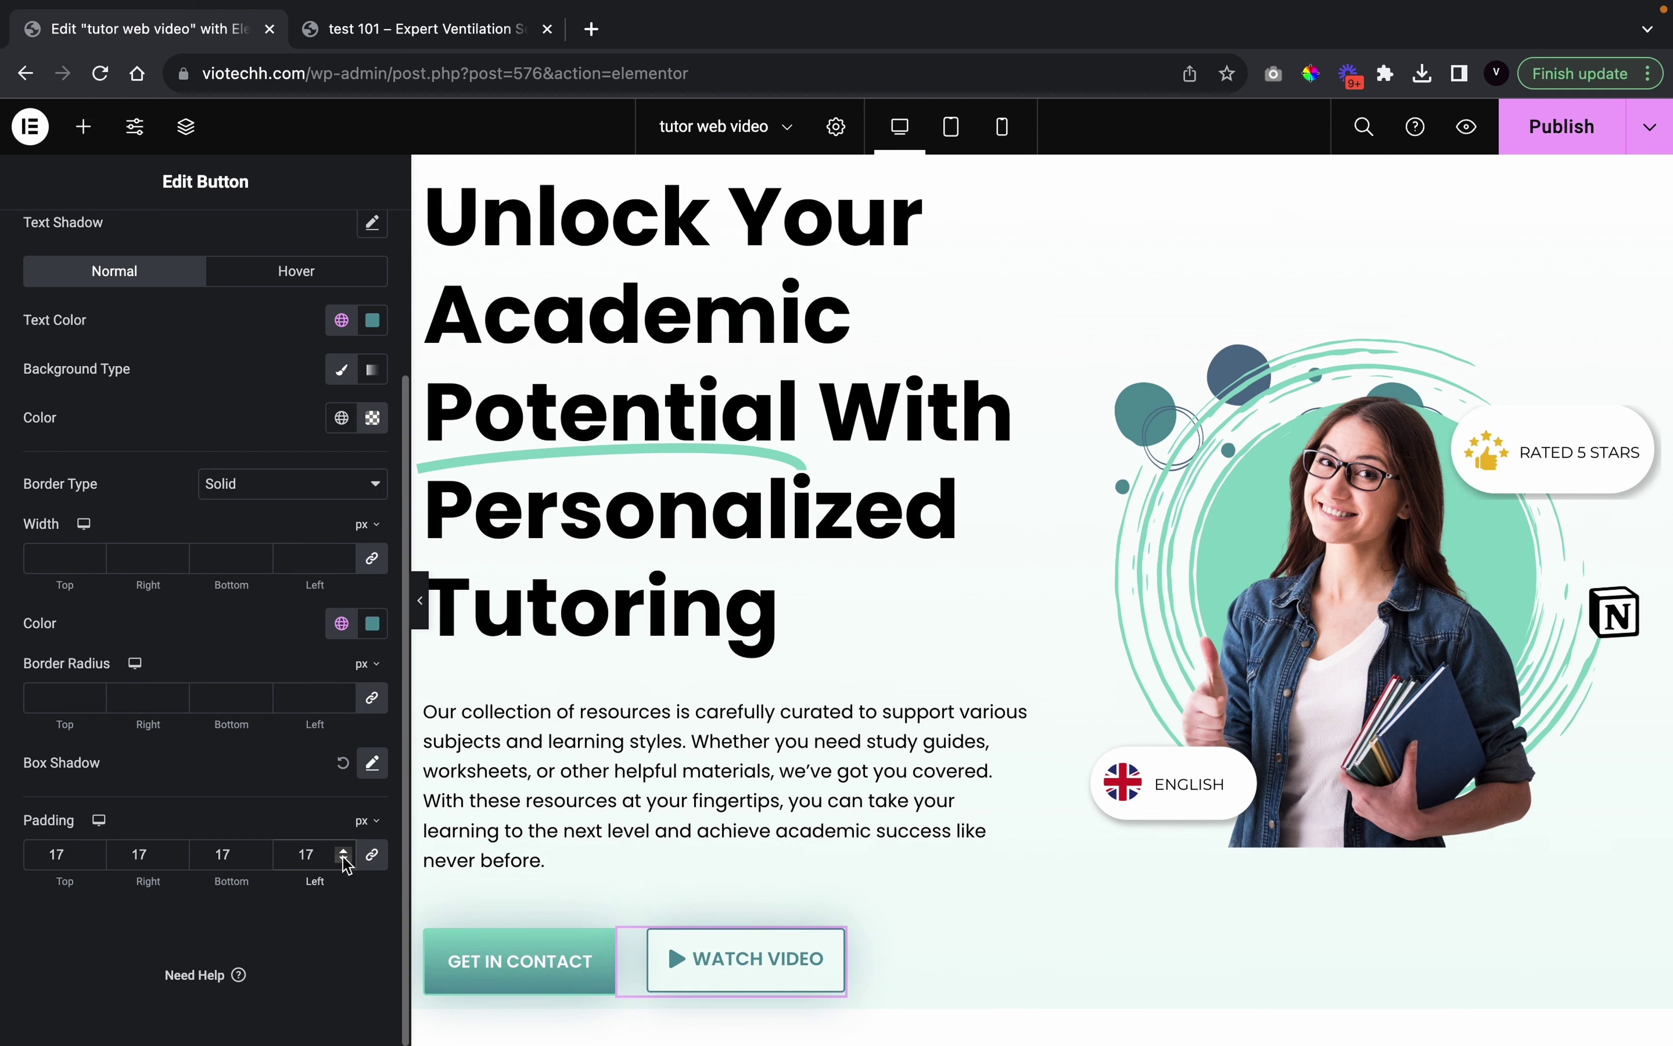
pyautogui.click(343, 852)
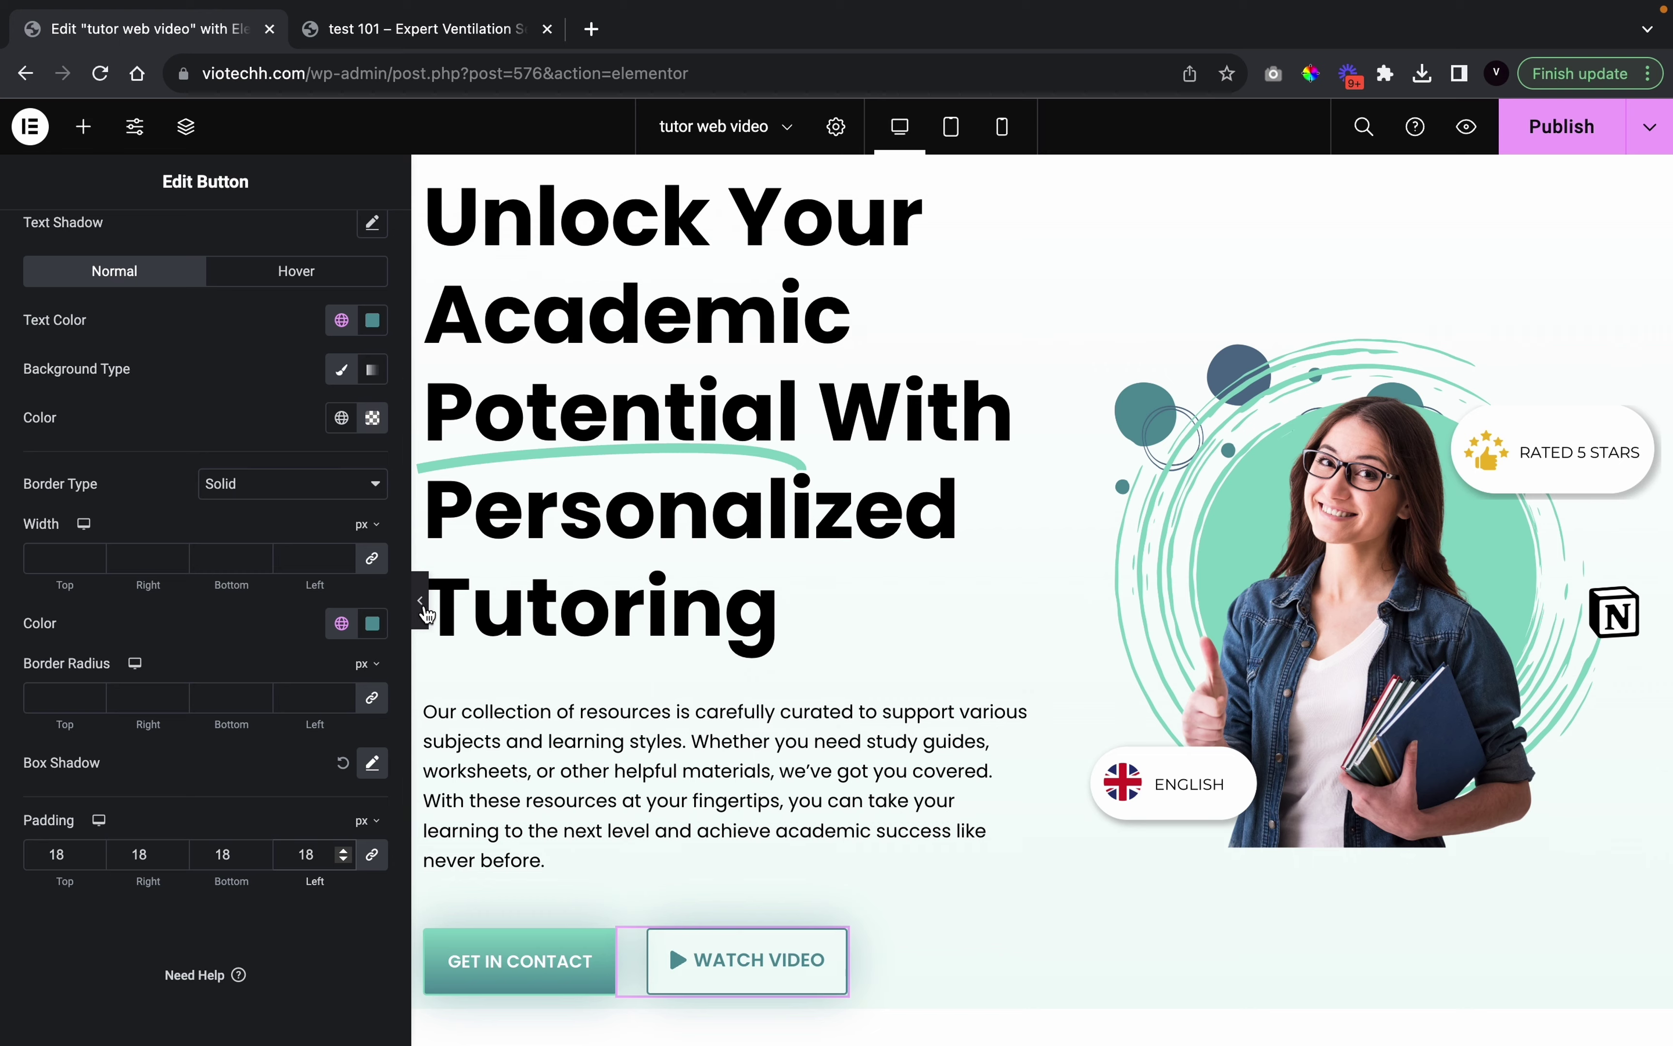
pyautogui.click(421, 604)
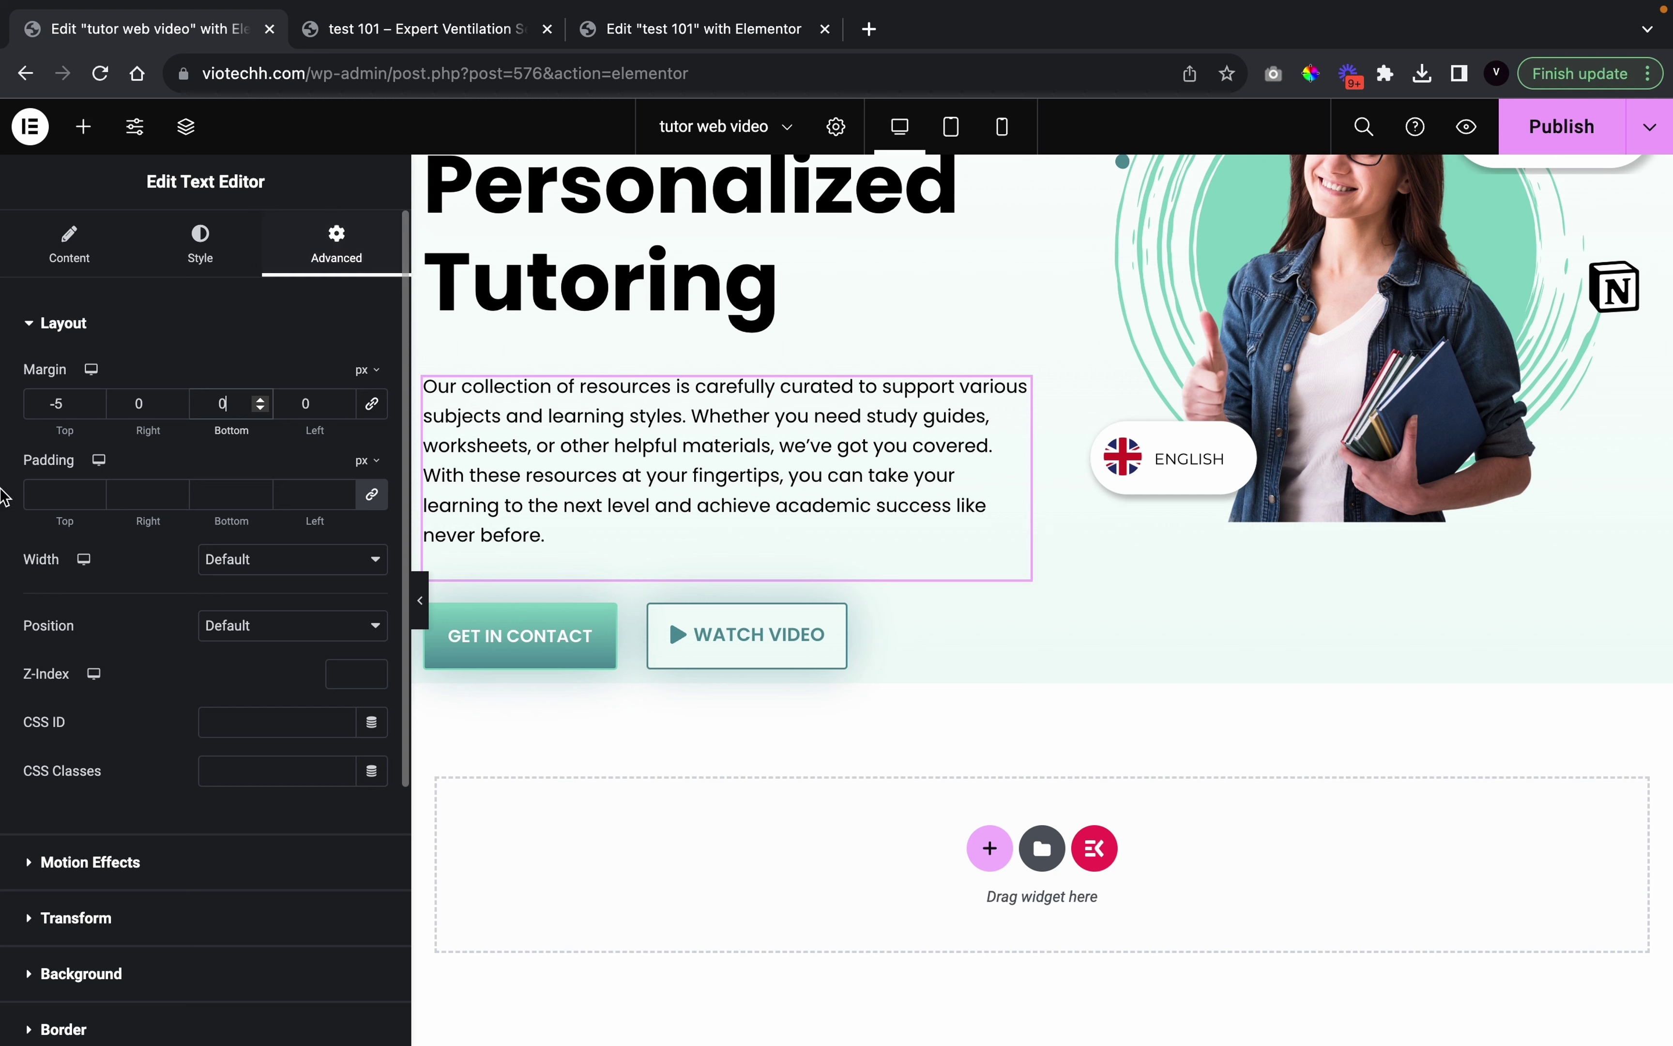
# Set the bottom margin of the hero's description paragraph to -23 px to bring the buttons closer
pyautogui.click(268, 403)
pyautogui.press('Down')
pyautogui.press('Down')
pyautogui.press('Down')
pyautogui.press('Down')
pyautogui.press('Down')
pyautogui.press('Down')
pyautogui.press('Down')
pyautogui.press('Down')
pyautogui.press('Down')
pyautogui.press('Down')
pyautogui.press('Down')
pyautogui.press('Down')
pyautogui.press('Down')
pyautogui.press('Down')
pyautogui.press('Down')
pyautogui.press('Down')
pyautogui.press('Down')
pyautogui.press('Down')
pyautogui.press('Down')
pyautogui.press('Down')
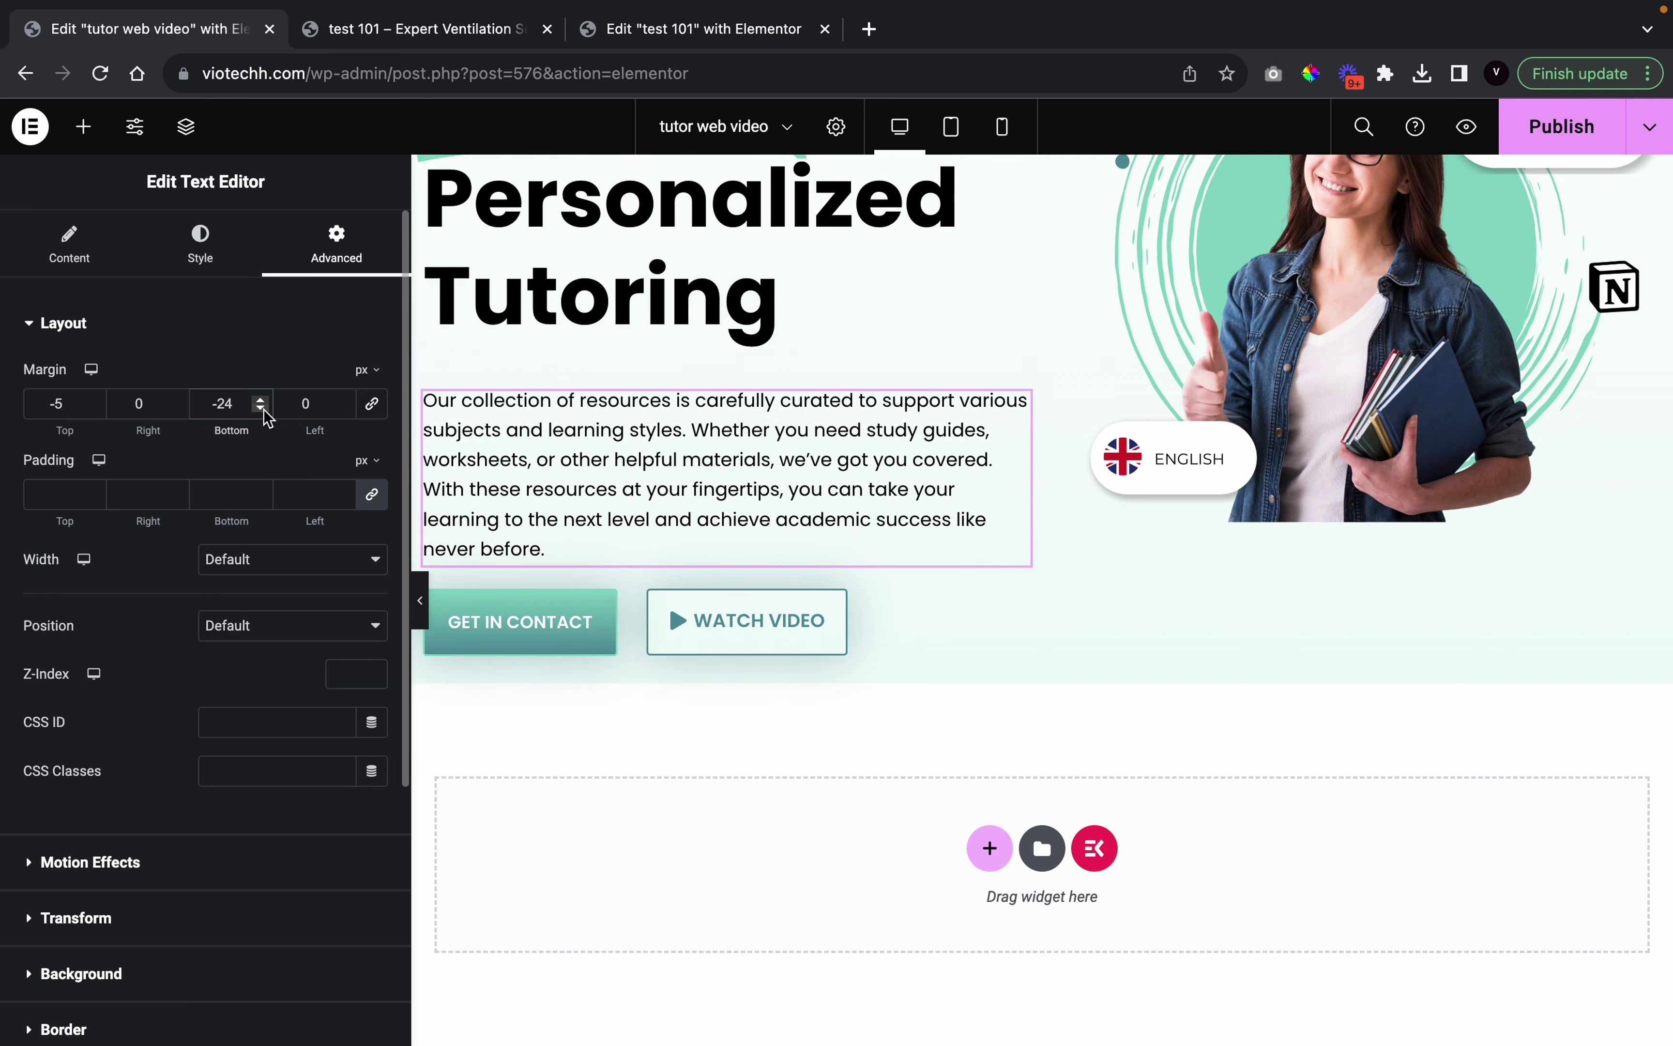
pyautogui.click(263, 399)
pyautogui.click(263, 399)
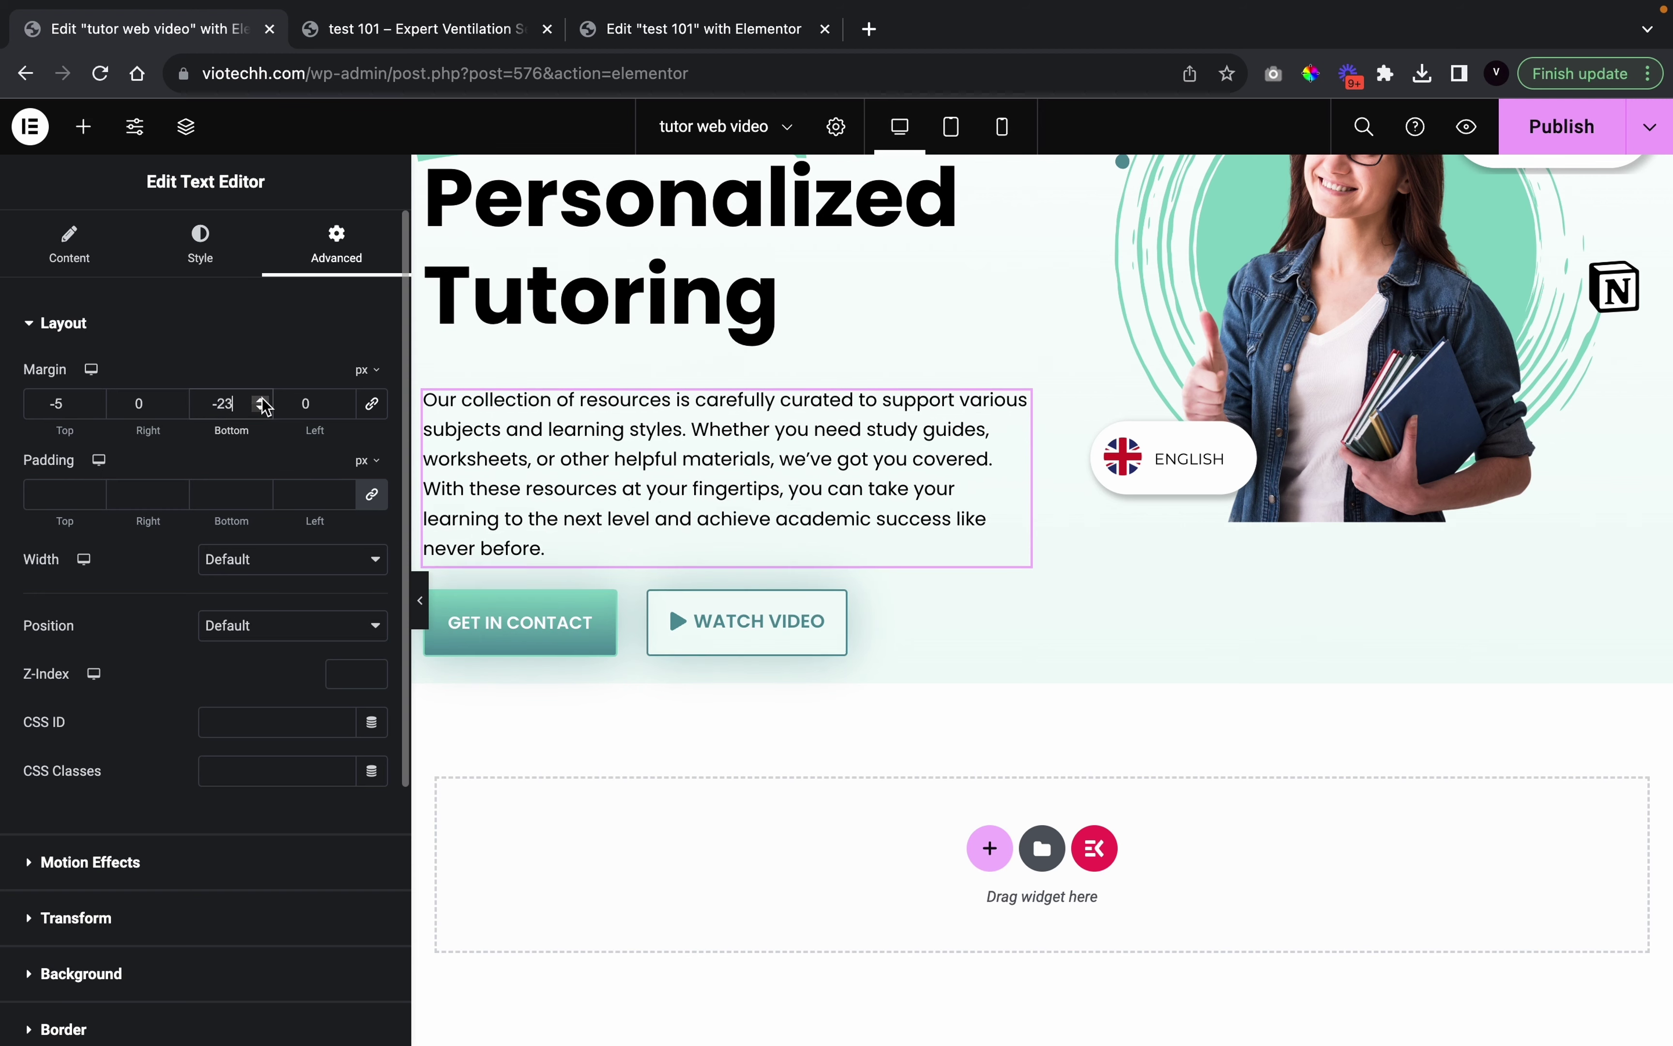
# Set the description paragraph's bottom margin to -20 px and preview the hero at full width
pyautogui.click(263, 399)
pyautogui.click(263, 399)
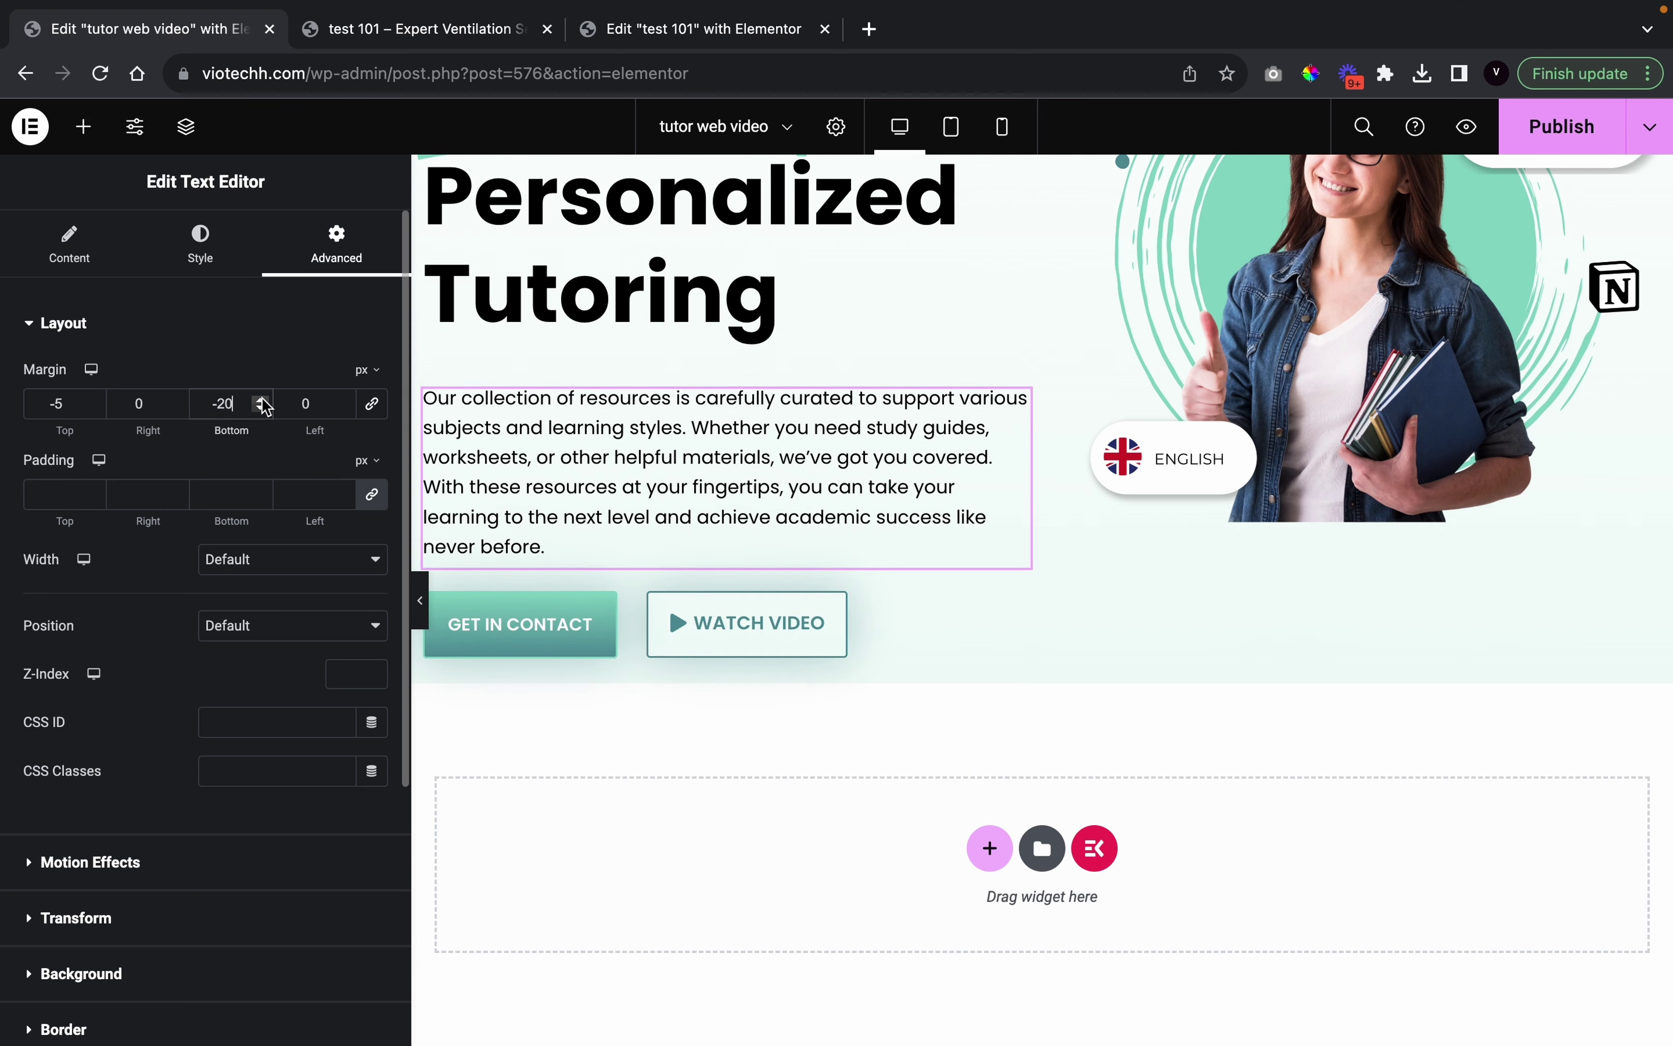
pyautogui.click(420, 599)
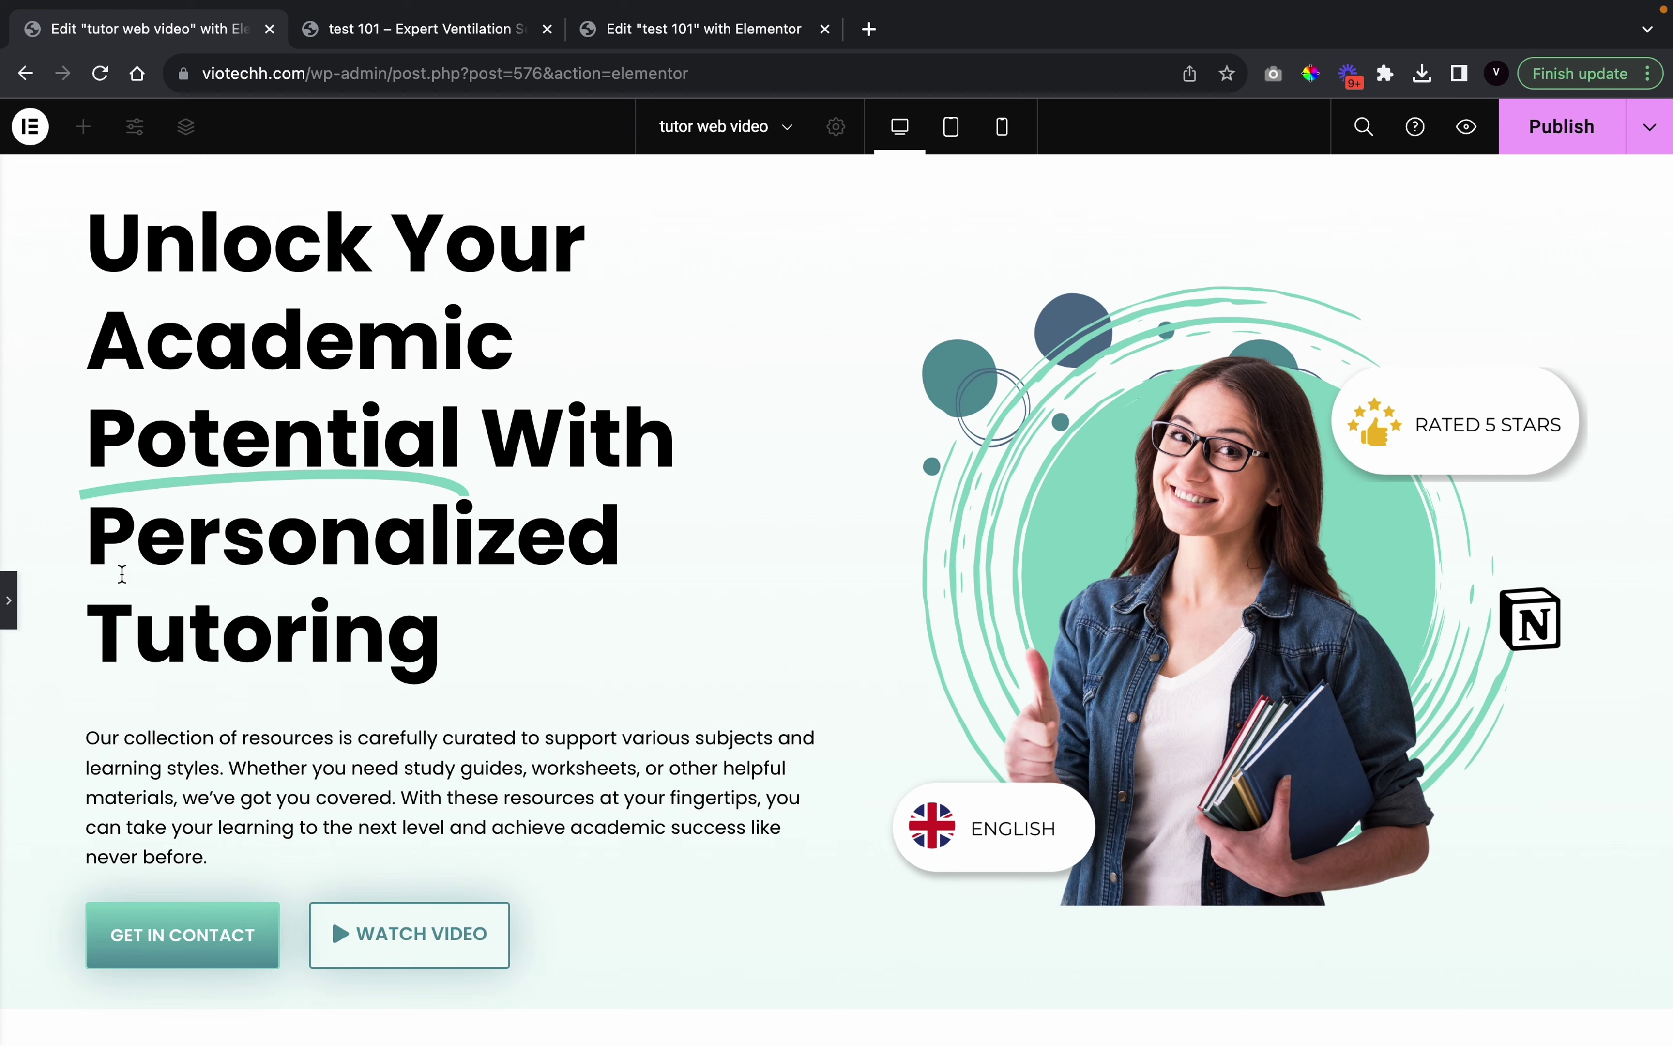
pyautogui.click(6, 625)
# Add a single-column section below the hero and set its boxed content width to 1313
pyautogui.scroll(-5, 864, 840)
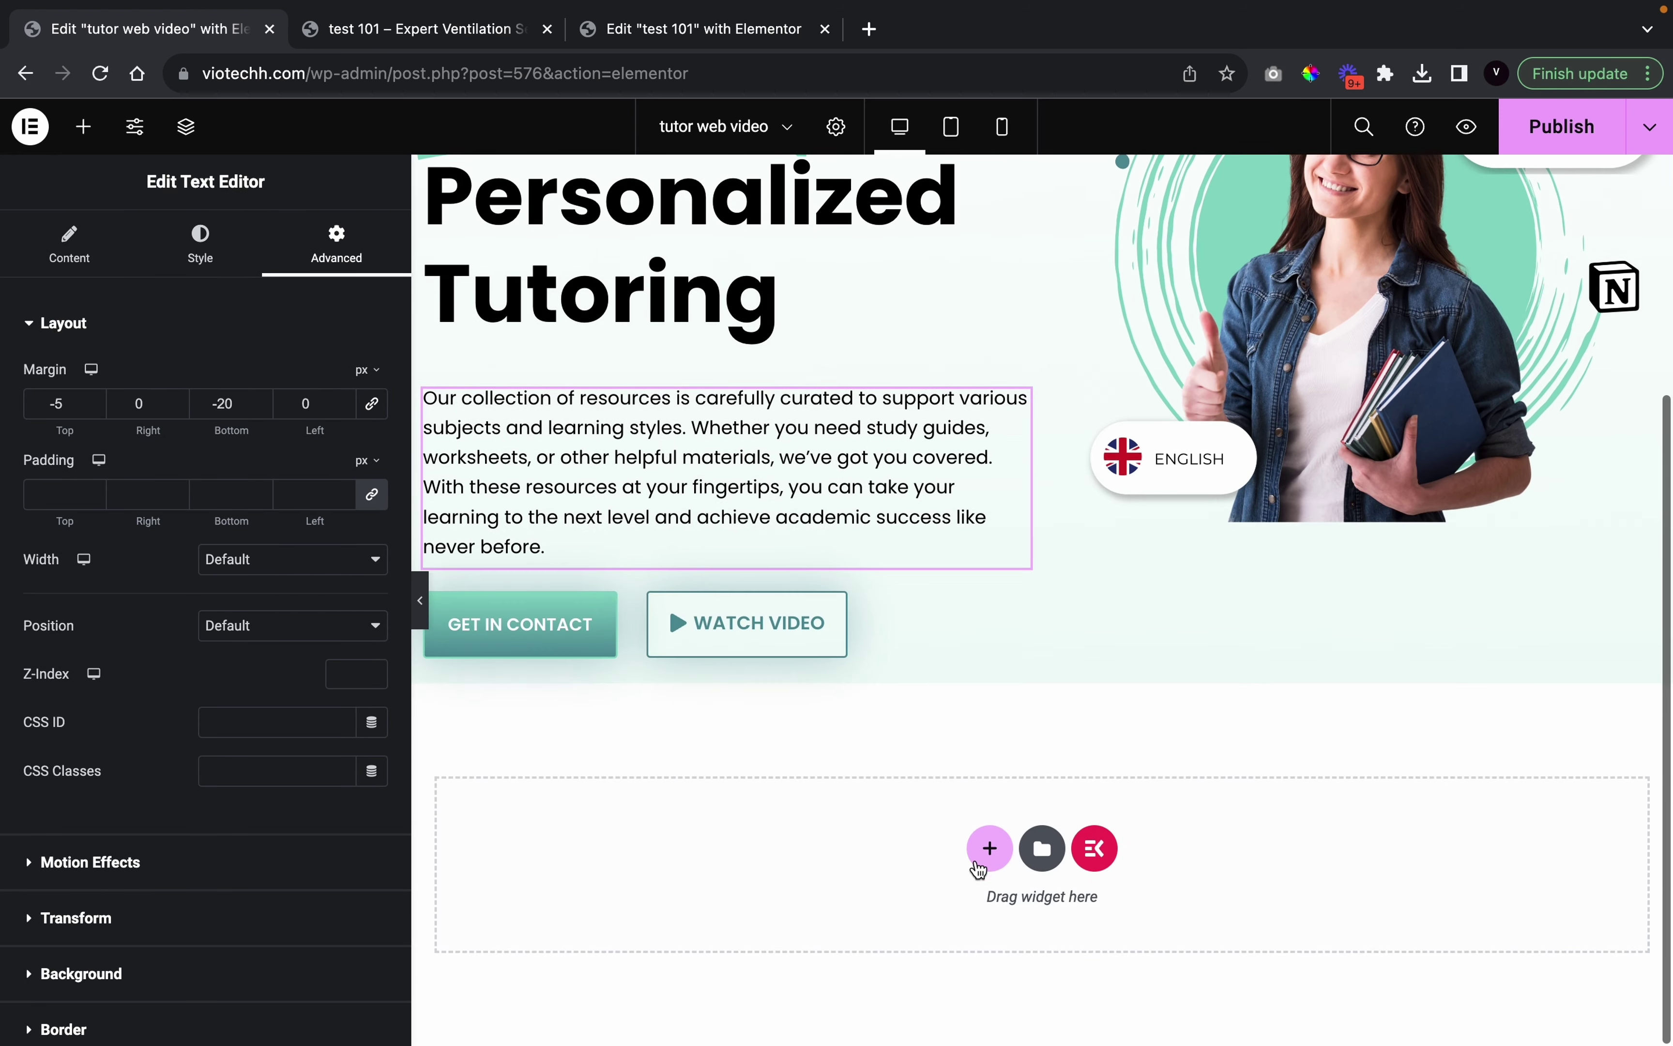
pyautogui.click(986, 849)
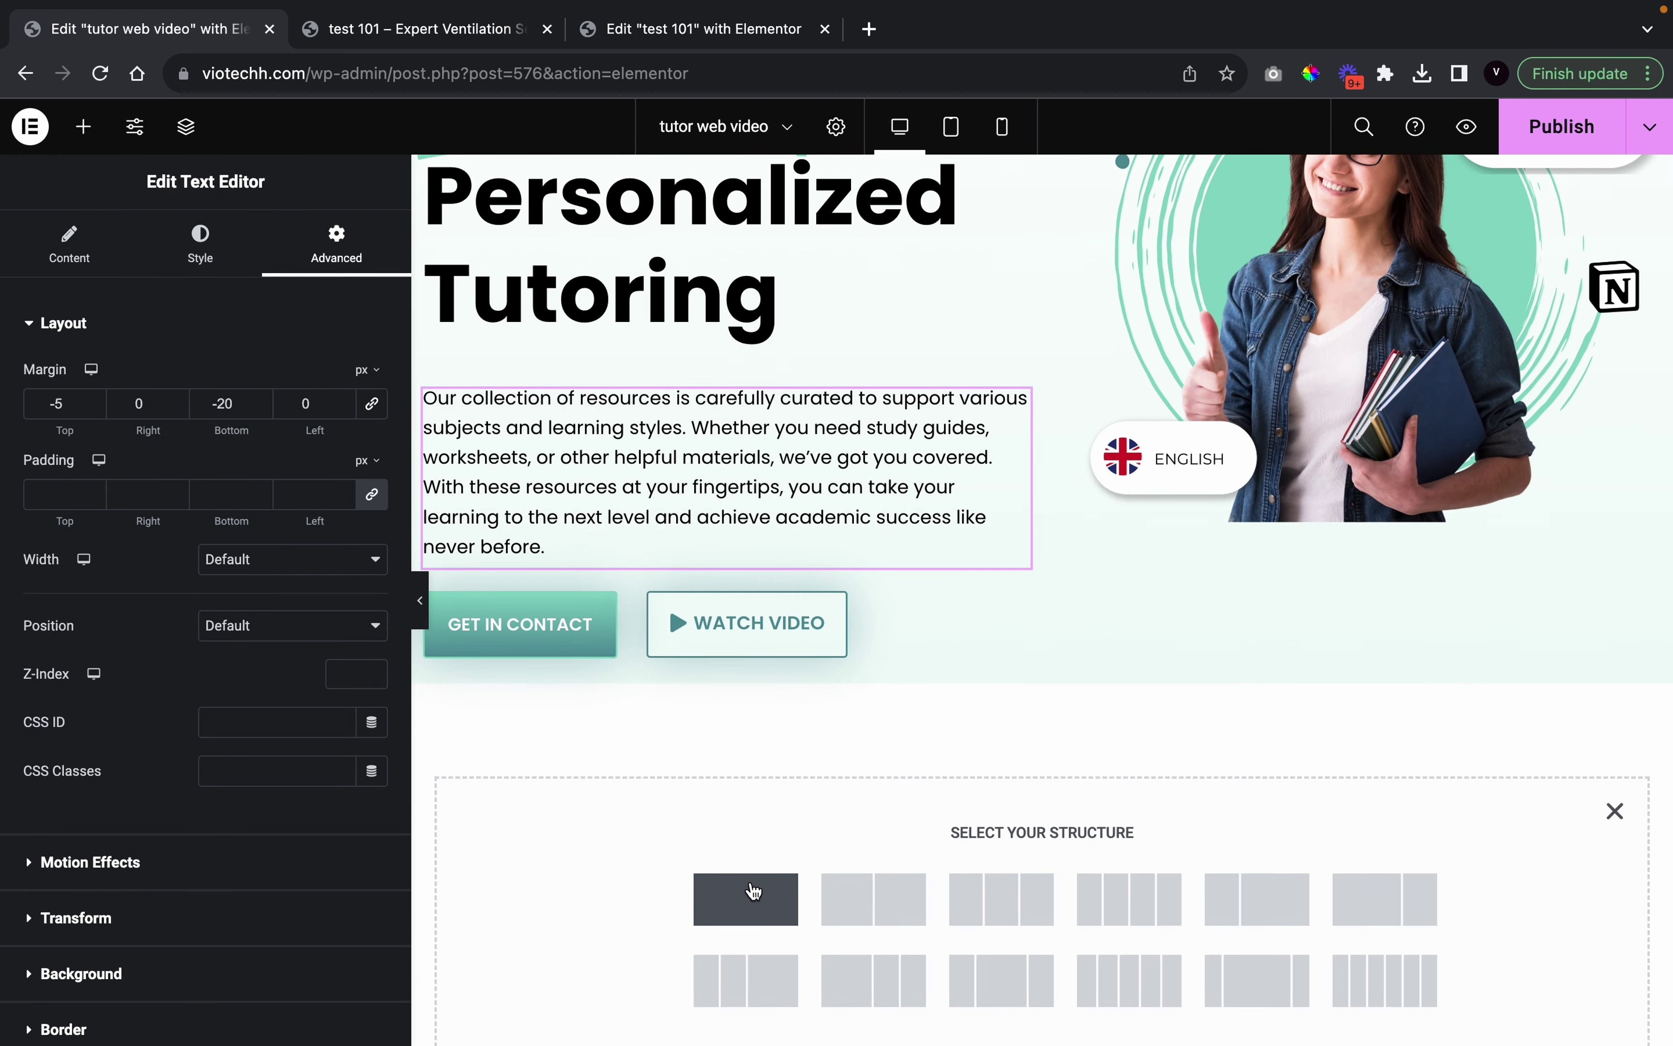
pyautogui.click(745, 898)
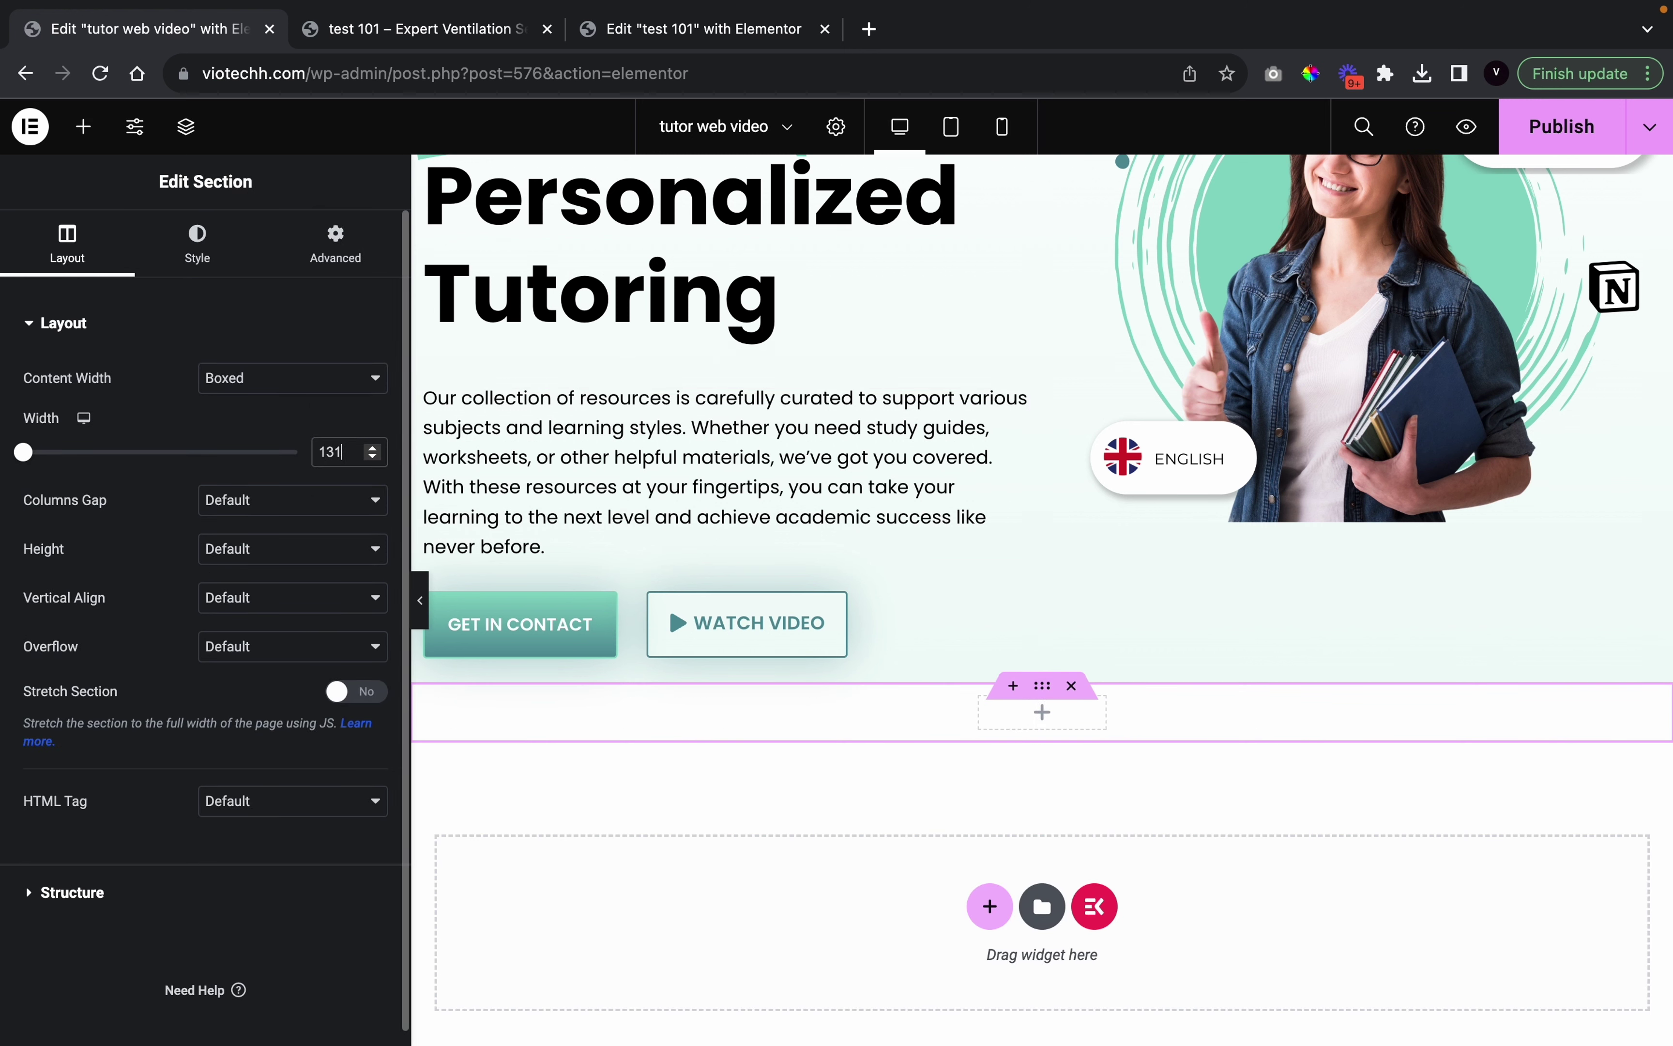
pyautogui.write('3')
# Give the new section below the hero a minimum height of 181 px
pyautogui.click(335, 550)
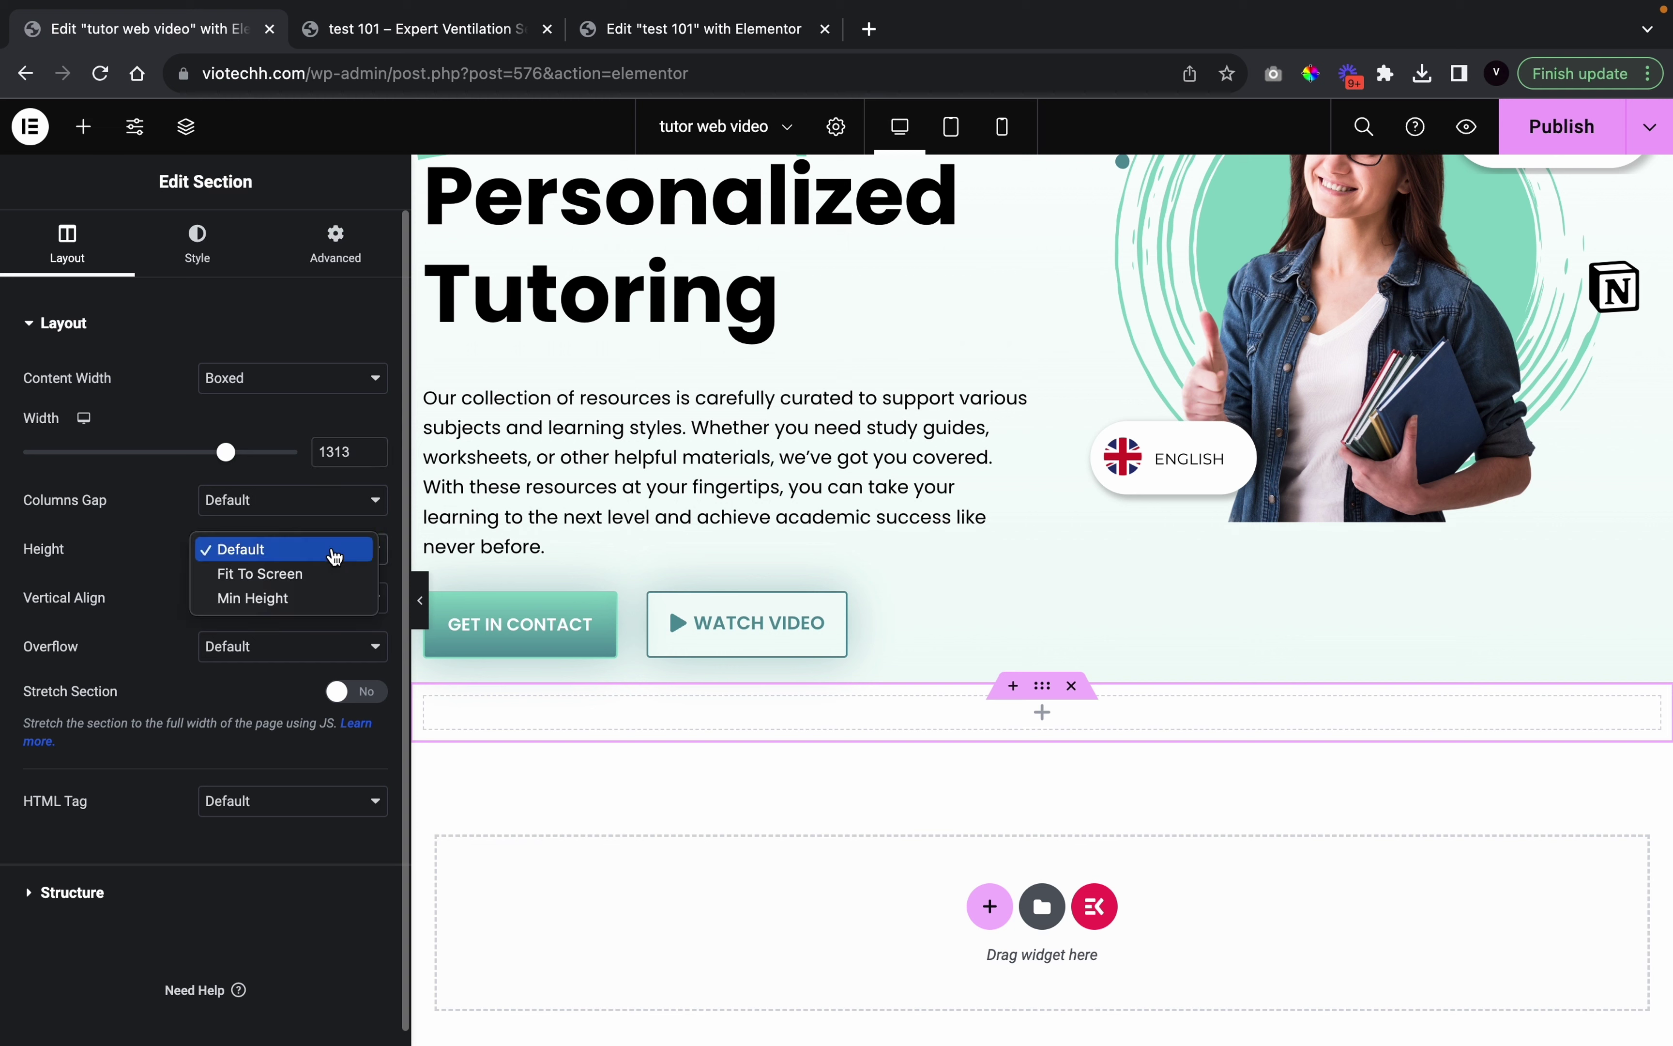
pyautogui.click(310, 598)
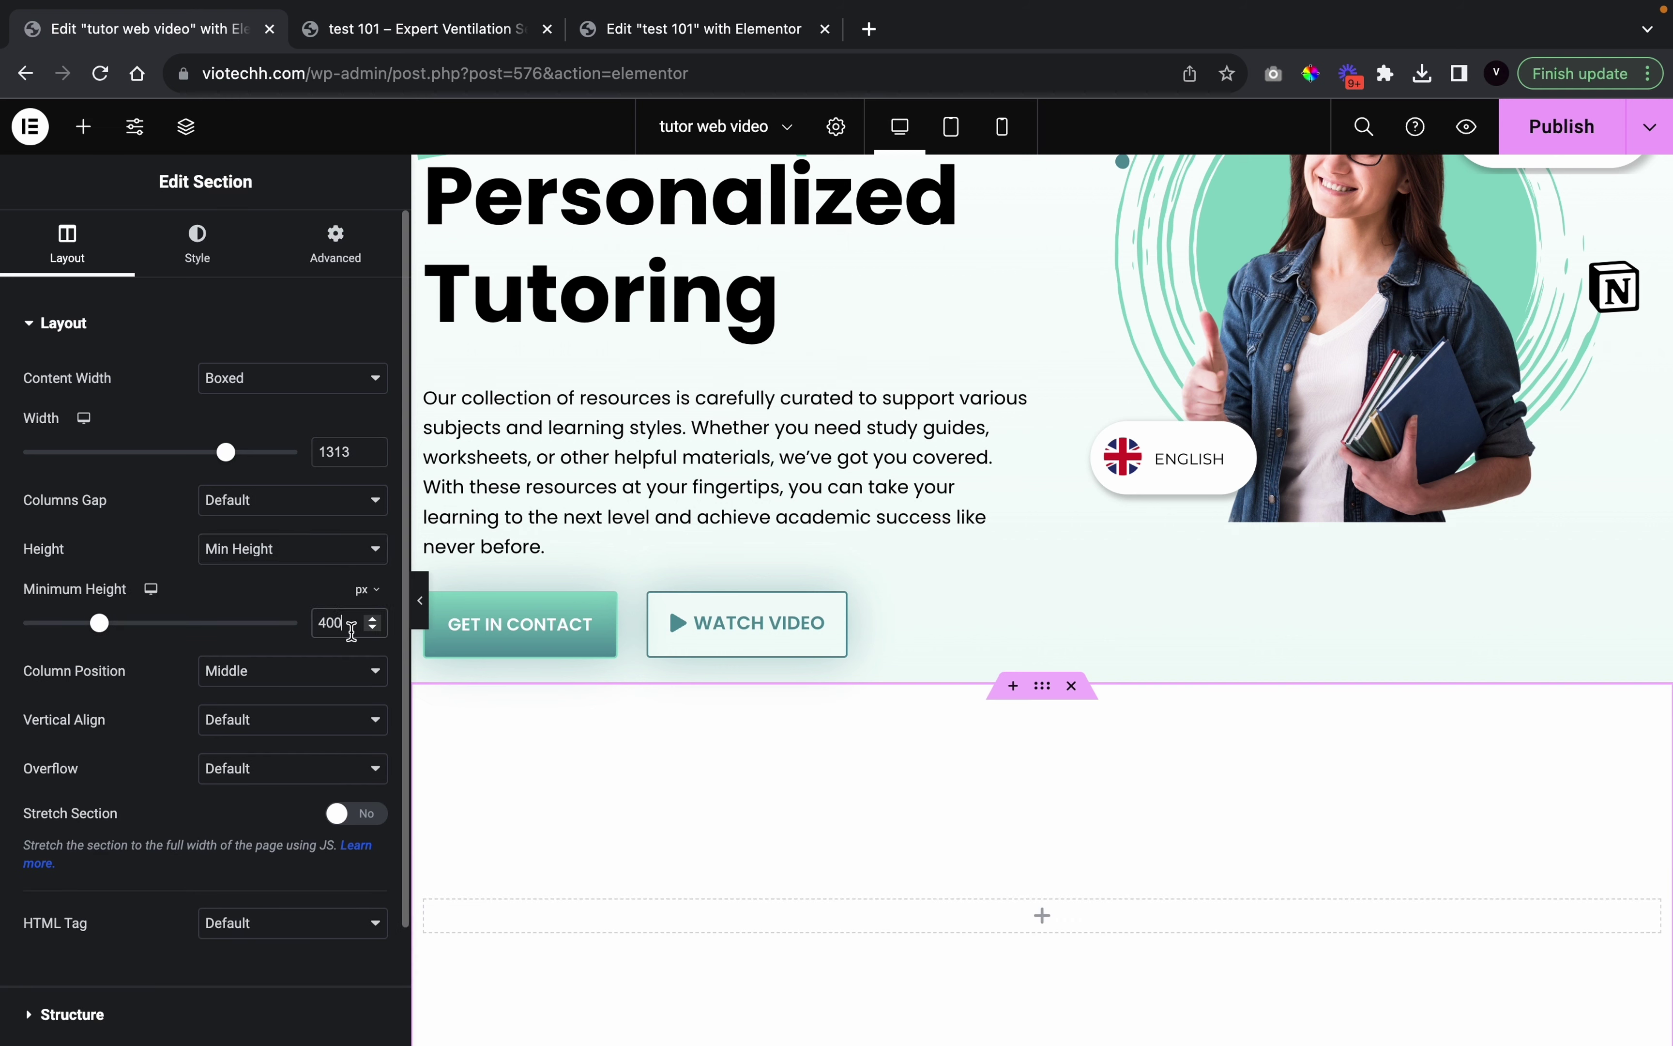
pyautogui.press('BackSpace')
pyautogui.press('BackSpace')
pyautogui.press('BackSpace')
pyautogui.write('181')
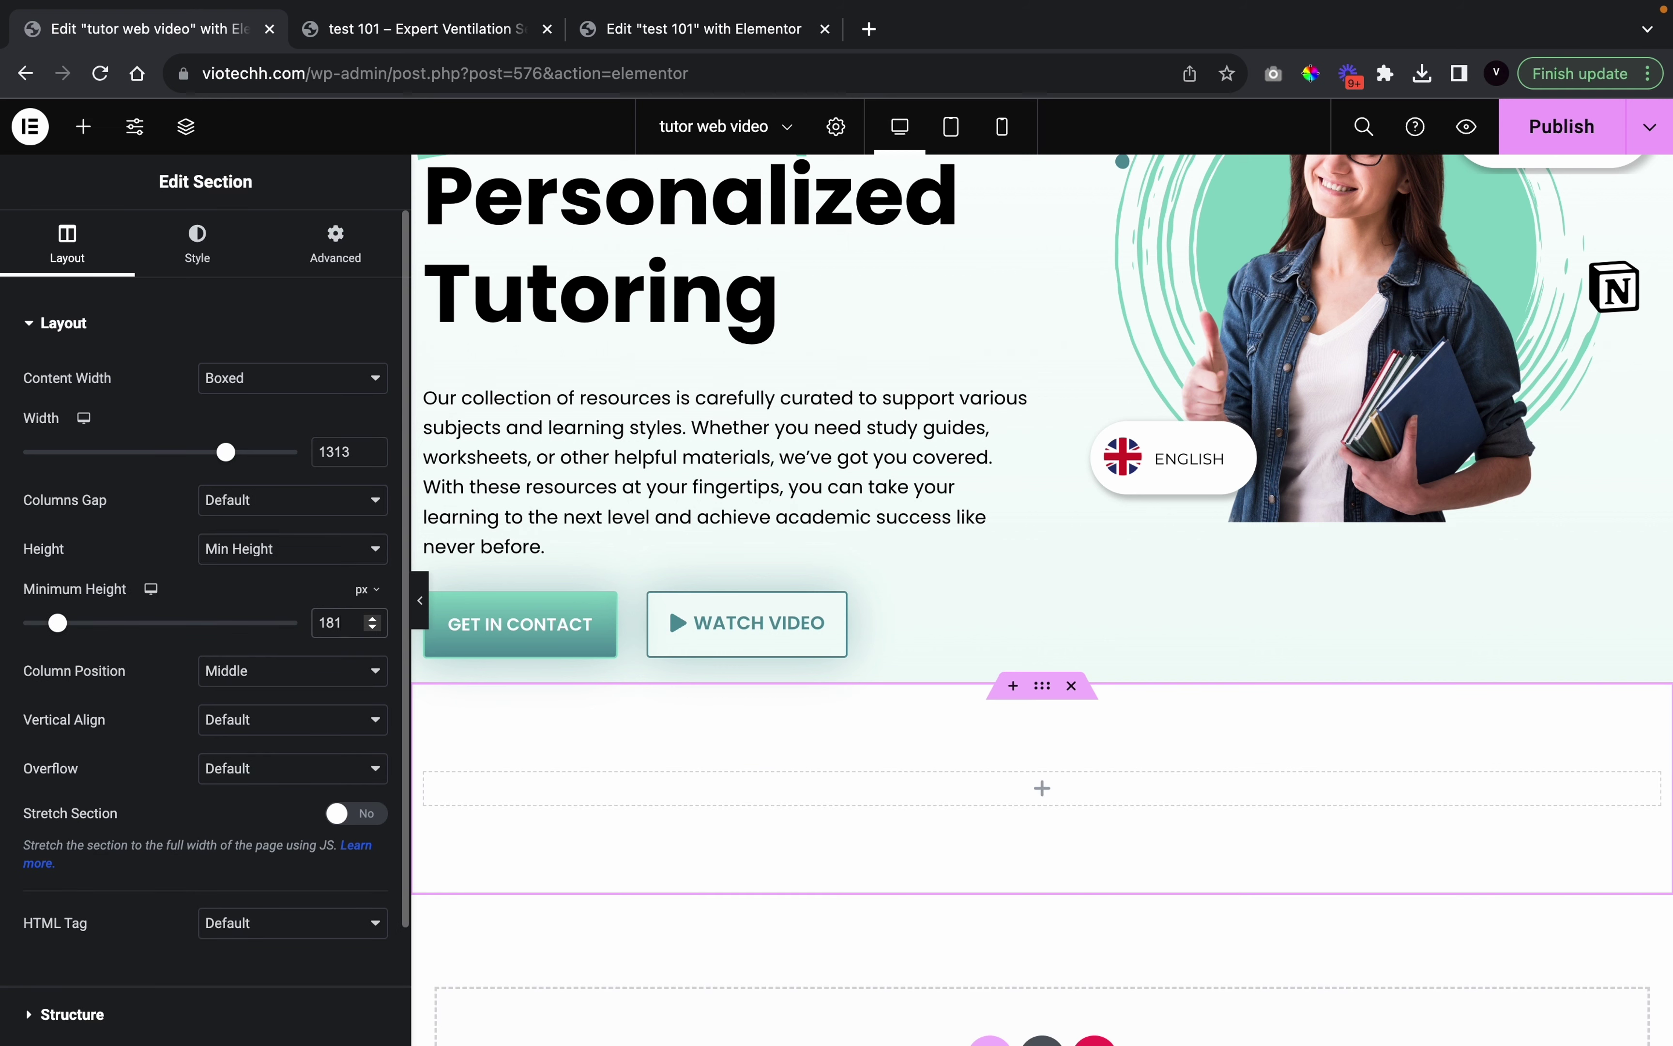
# Add three more columns to the new section so it holds four equal columns
pyautogui.click(428, 789)
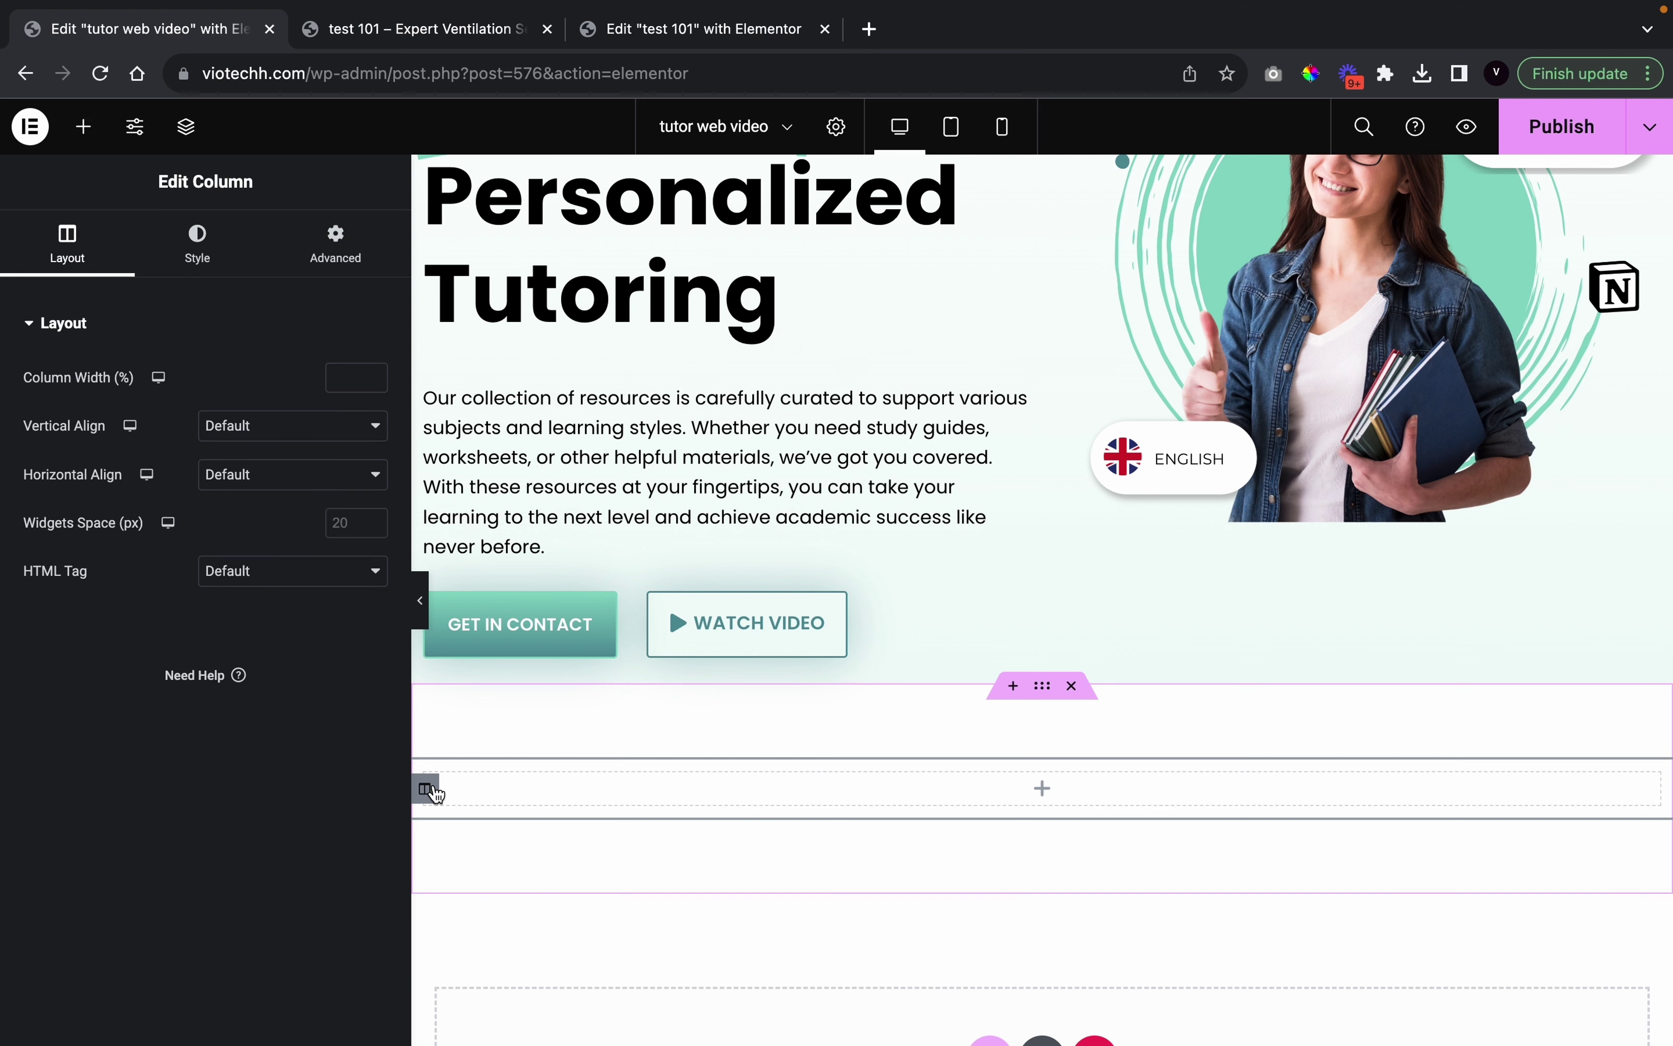
pyautogui.rightClick(432, 790)
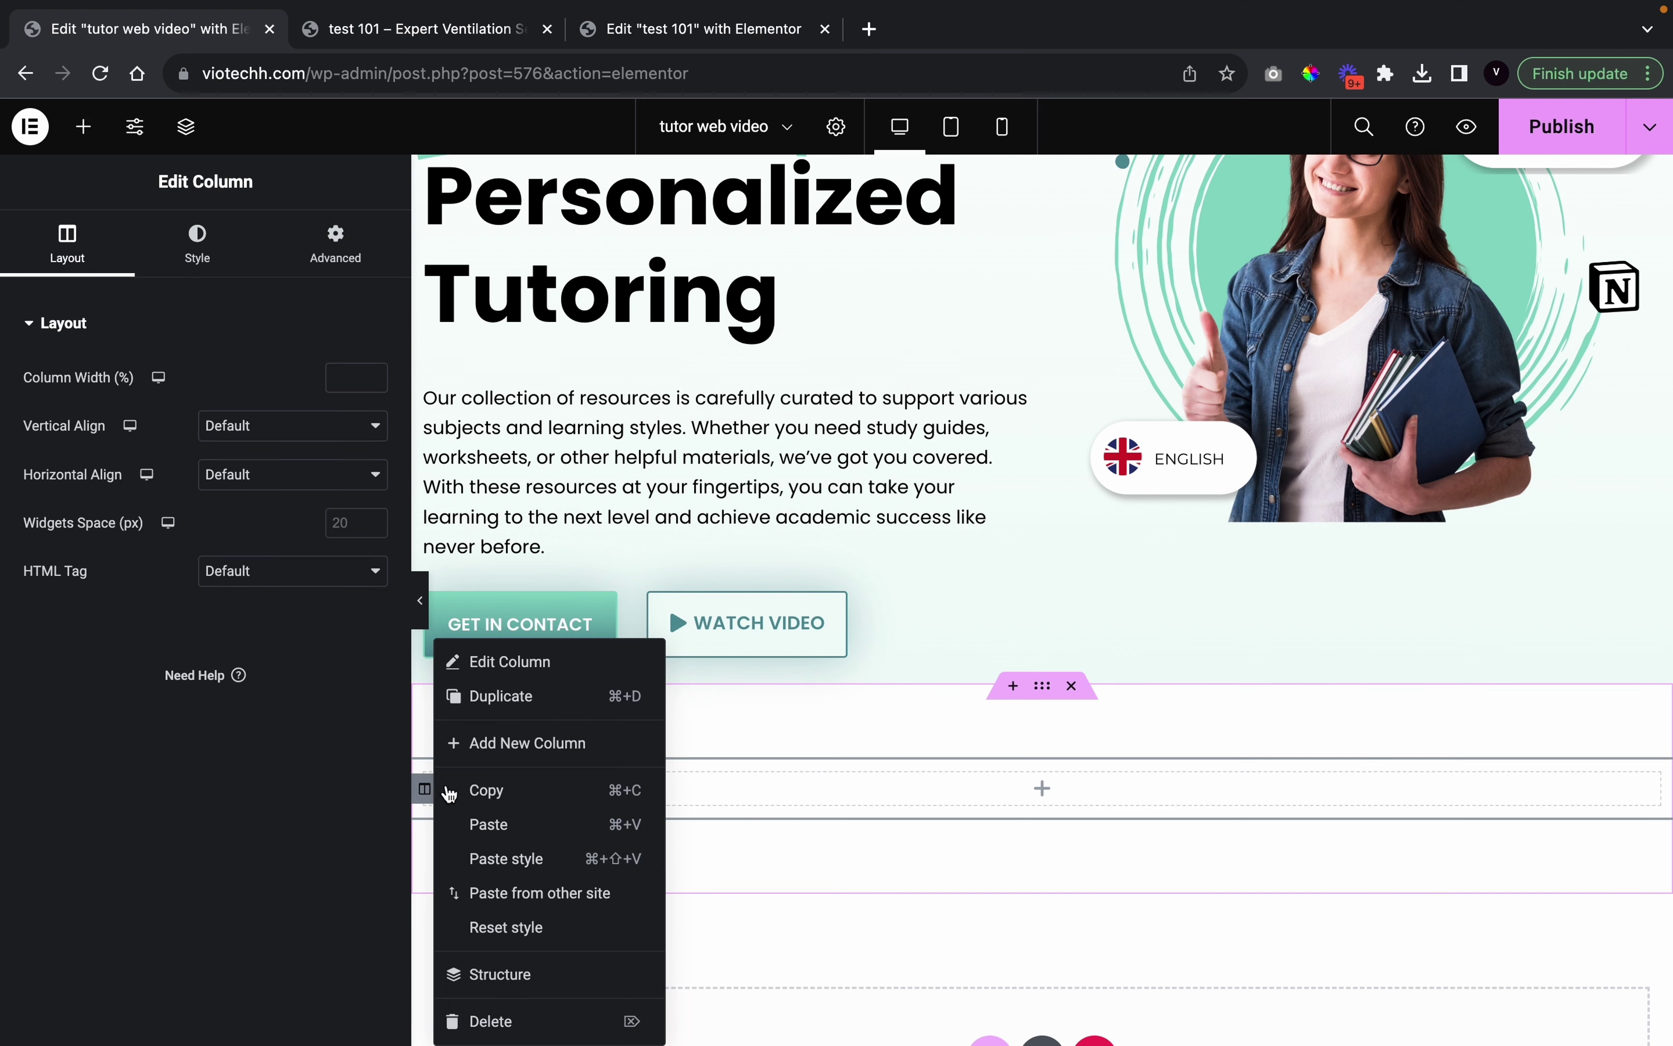
pyautogui.click(526, 747)
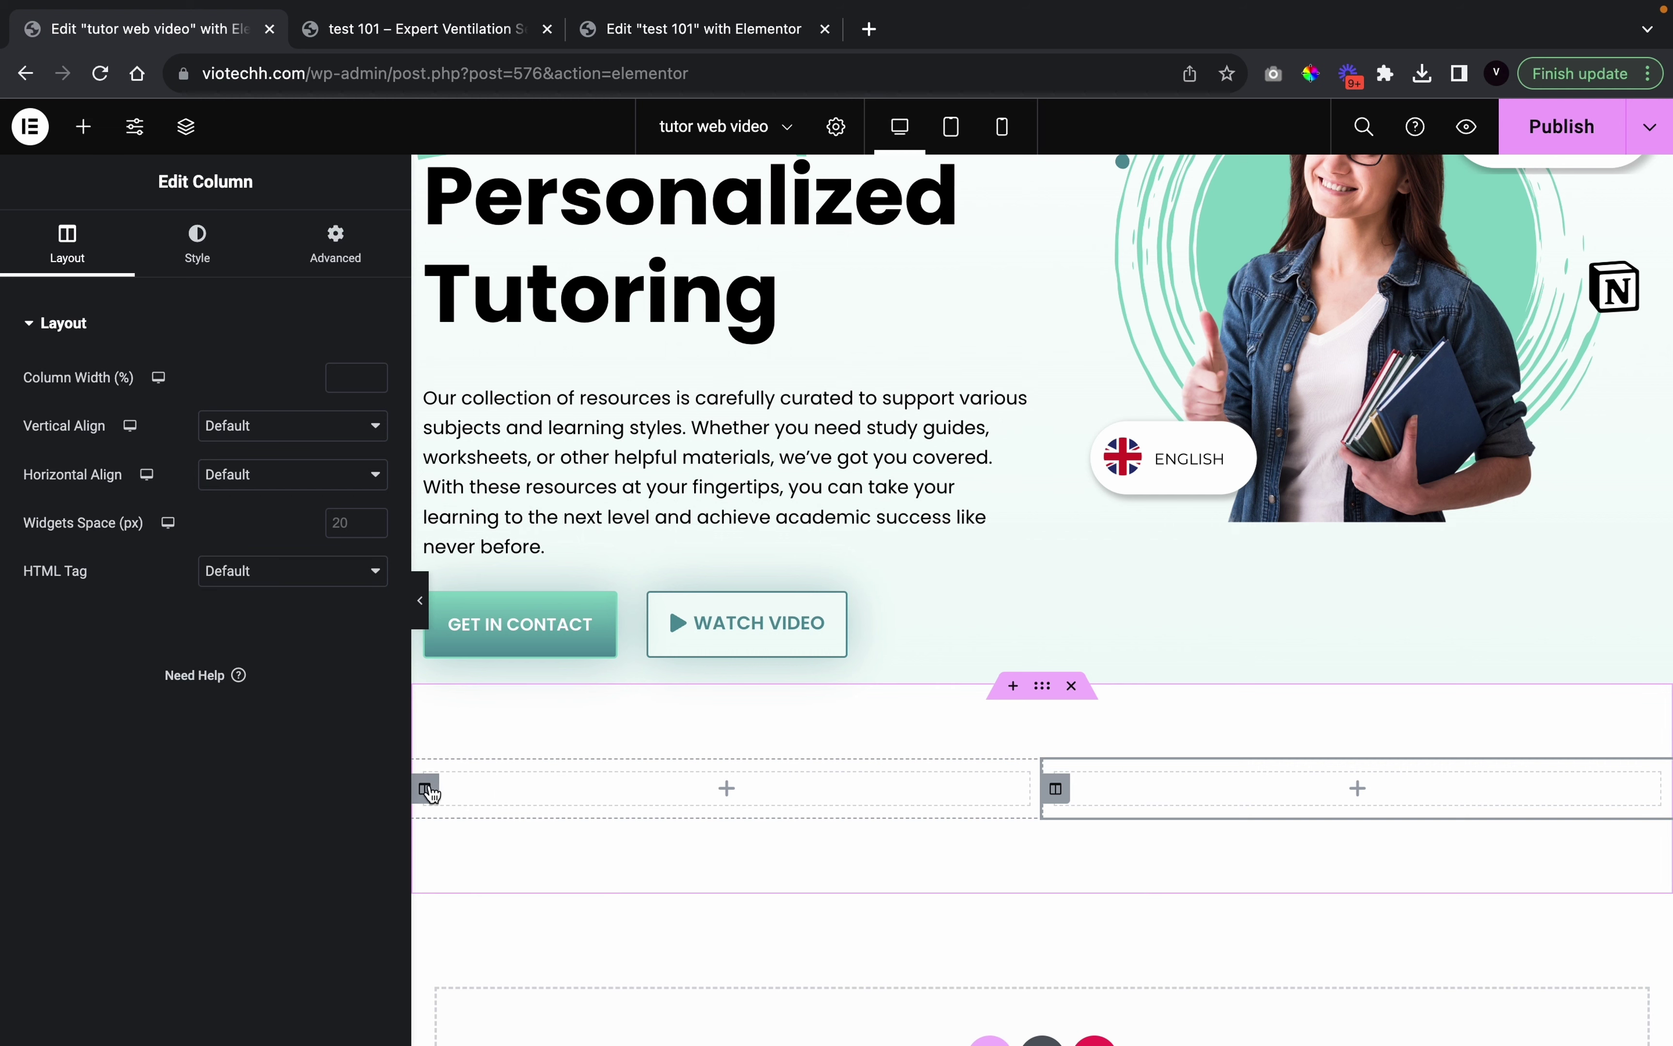
pyautogui.rightClick(443, 787)
pyautogui.click(496, 745)
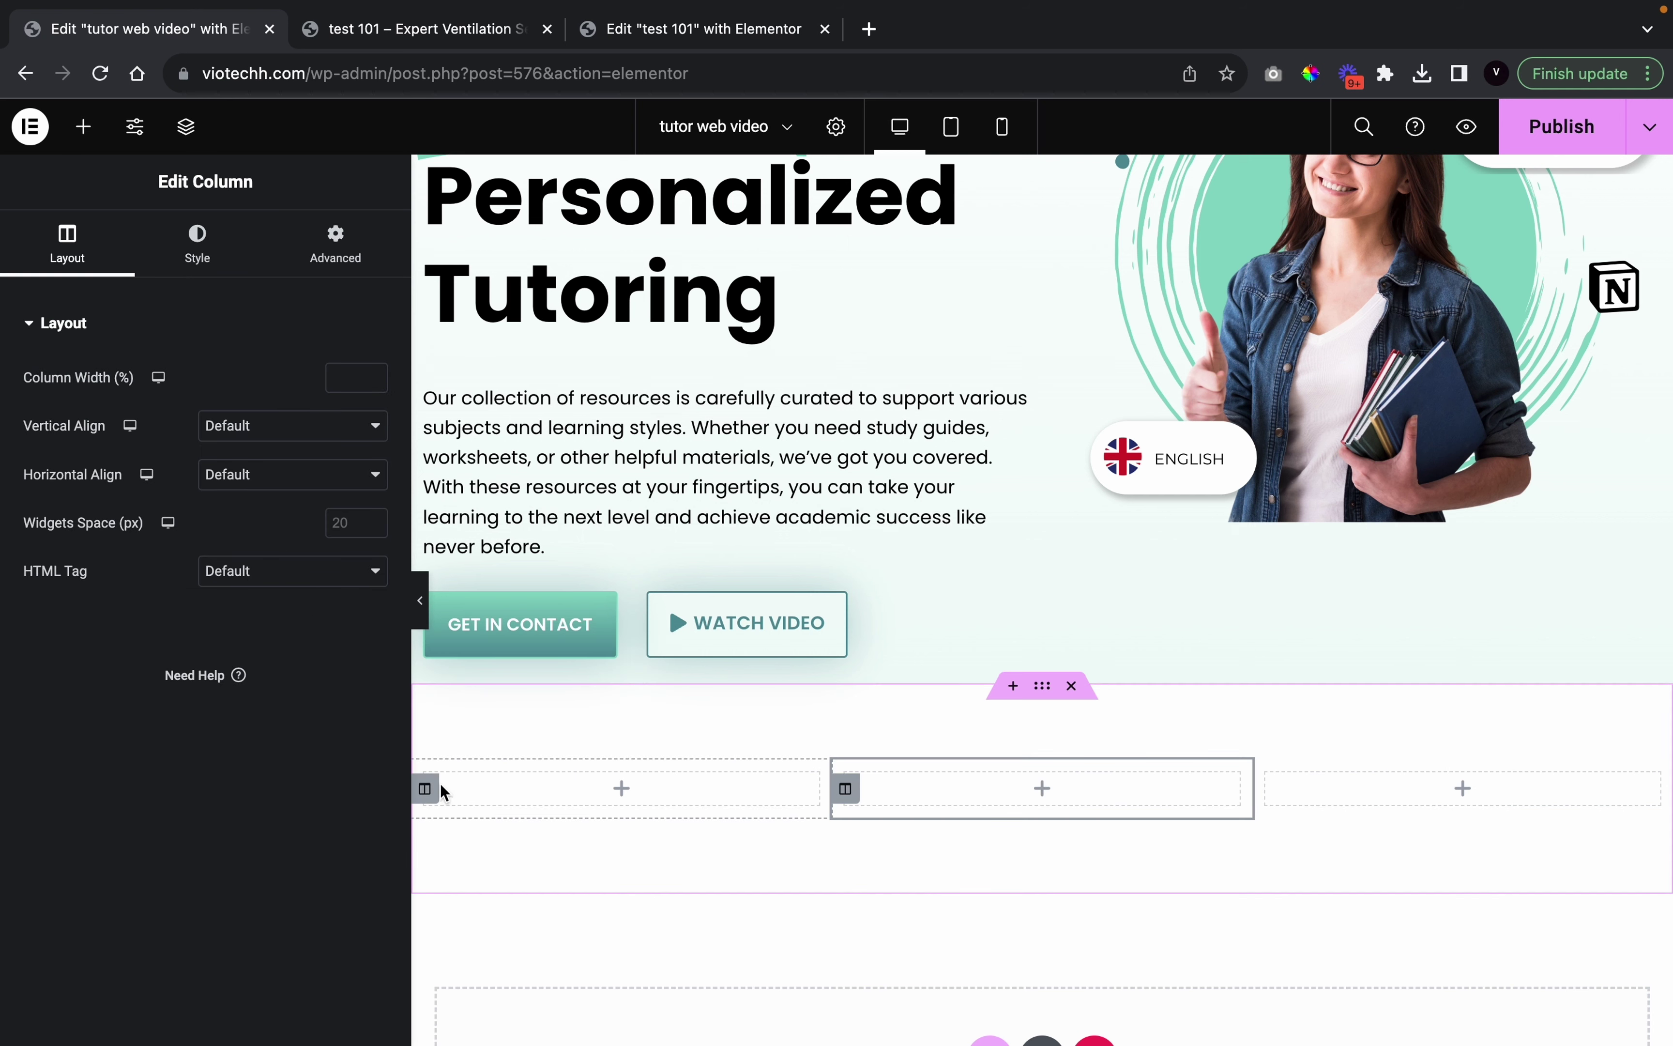
pyautogui.rightClick(437, 791)
pyautogui.click(502, 746)
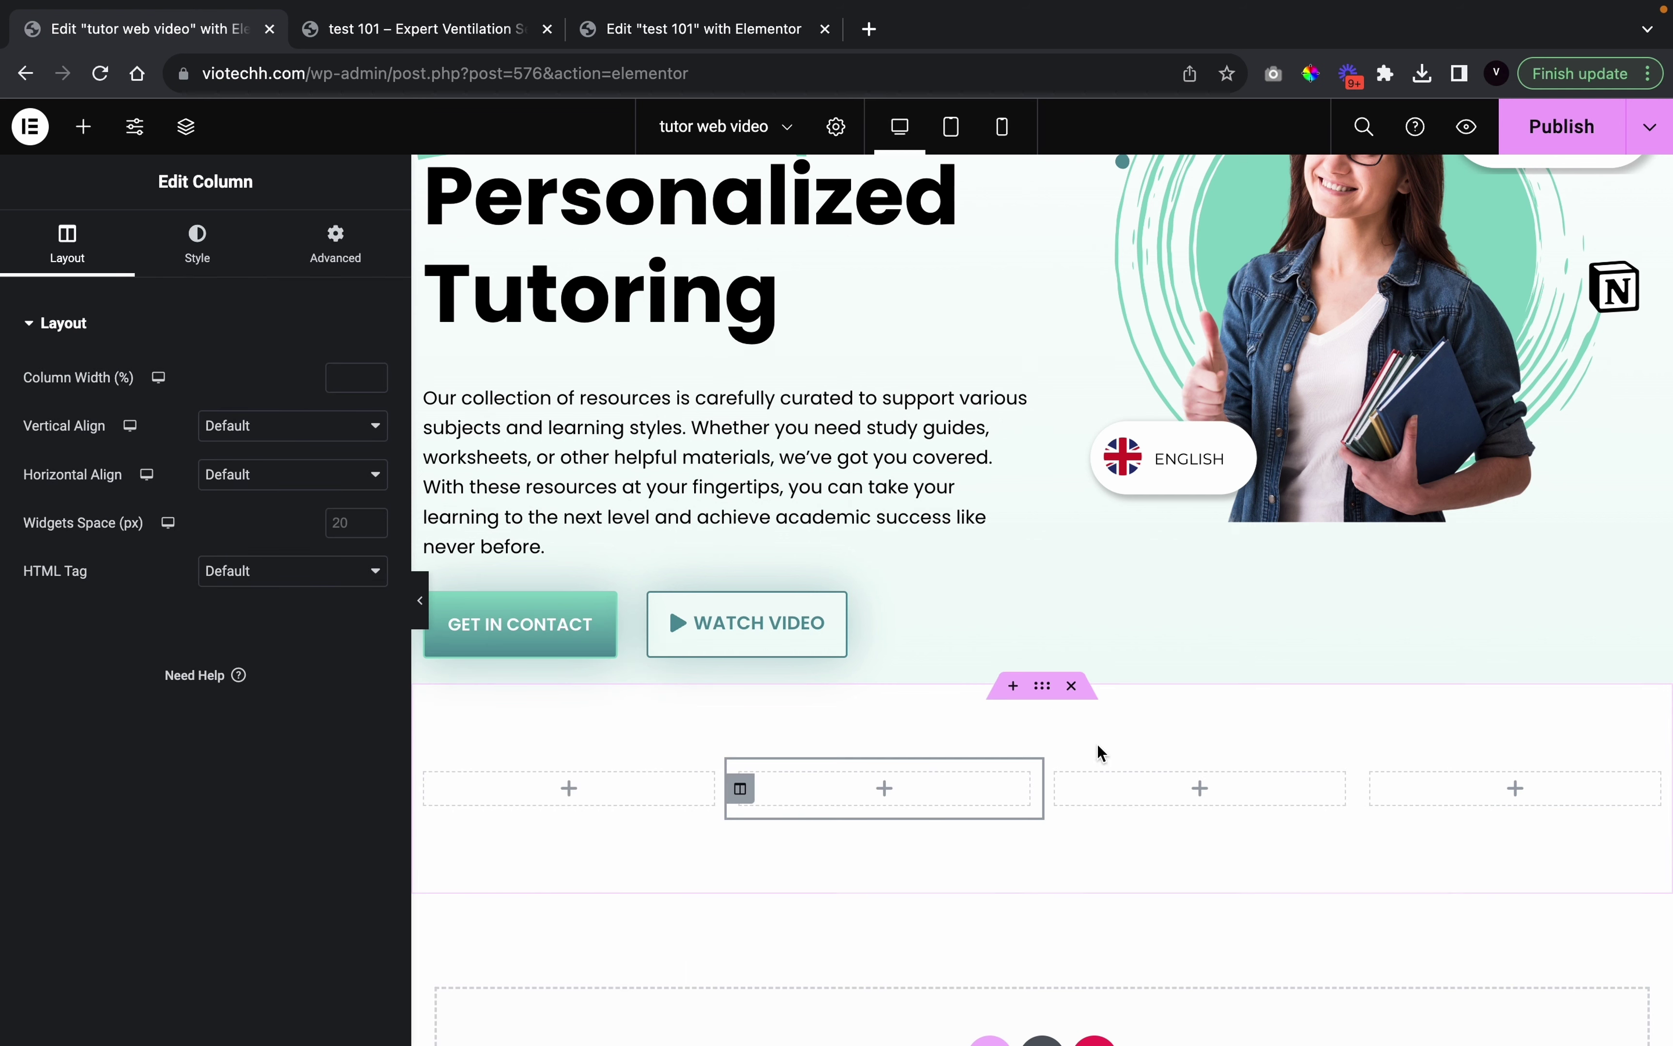
# Give the four-column section a classic background in the global color main dark
pyautogui.click(1044, 696)
pyautogui.click(289, 274)
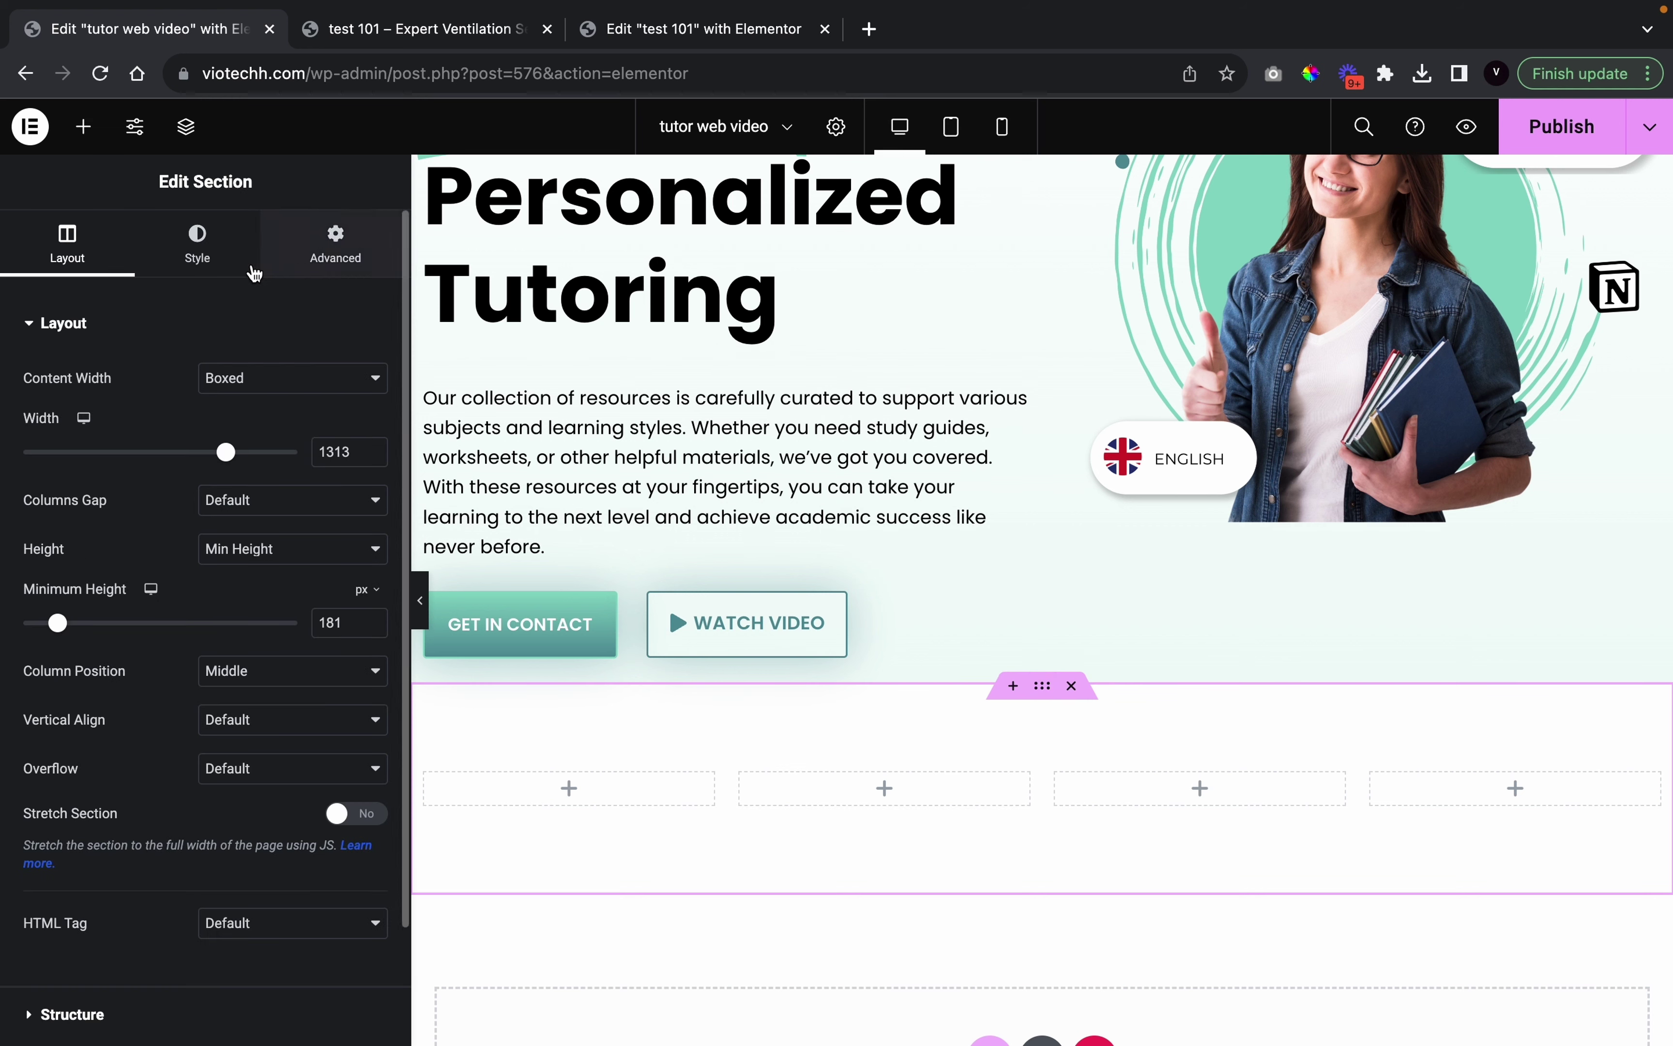
pyautogui.click(245, 273)
pyautogui.click(279, 427)
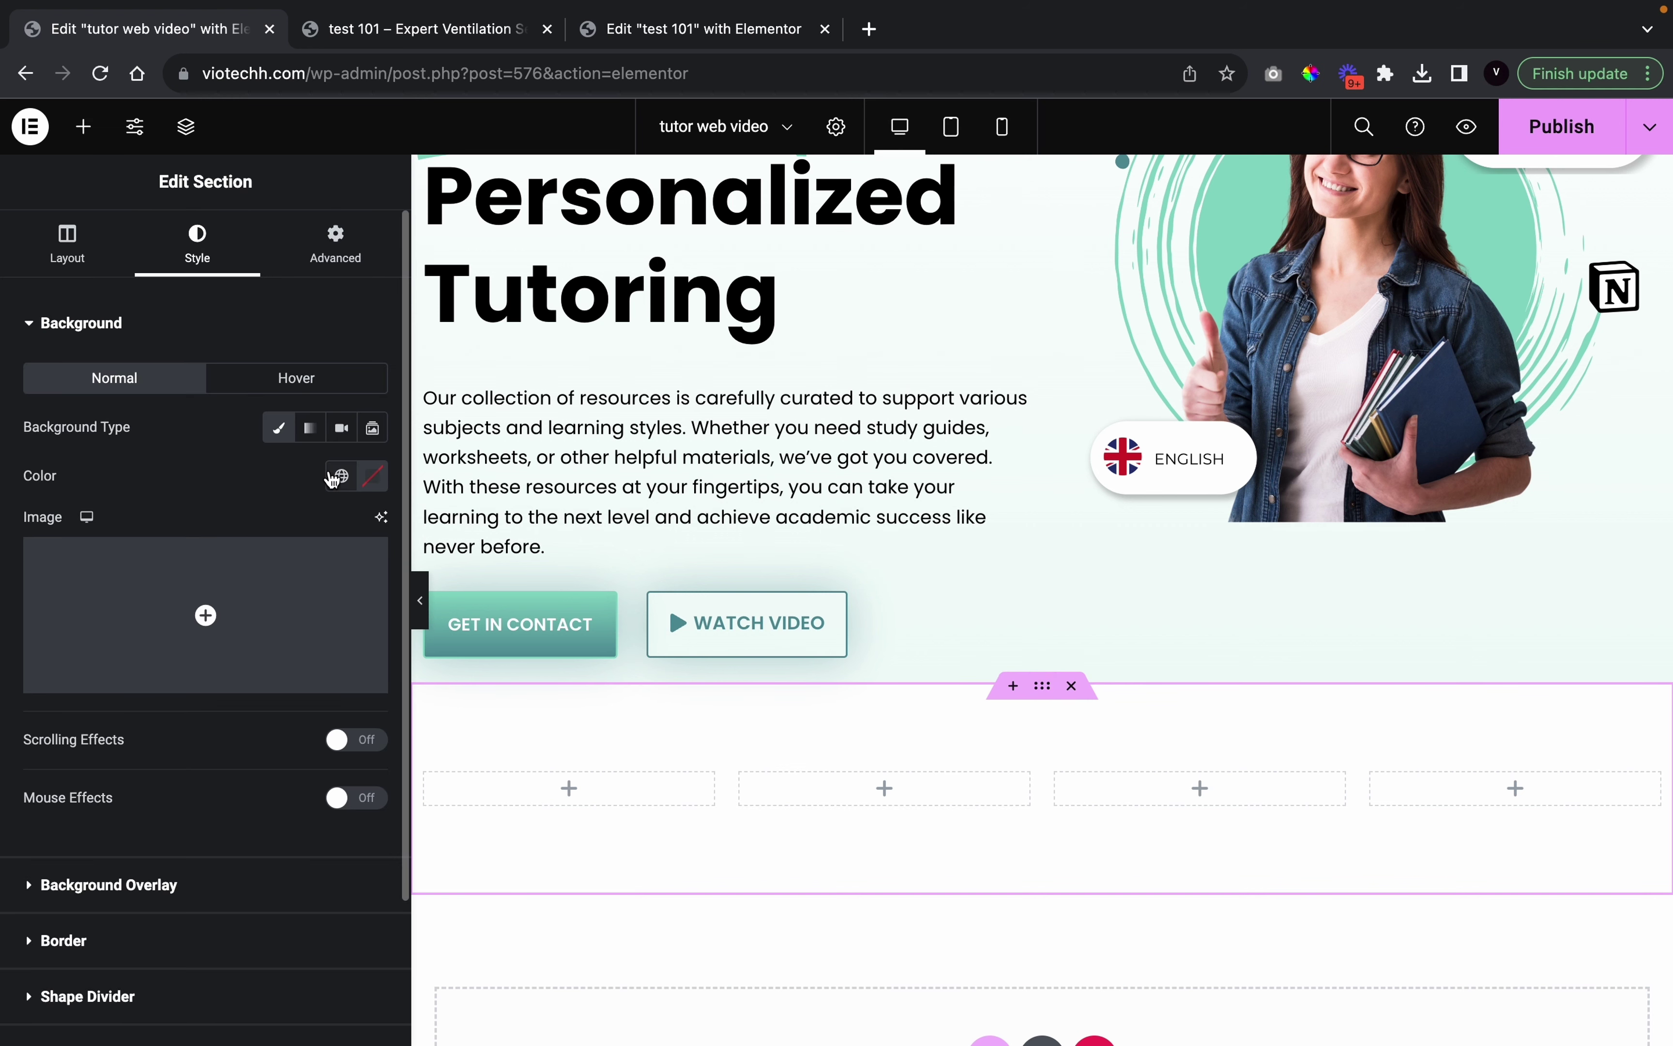
pyautogui.click(341, 475)
pyautogui.scroll(-10, 269, 709)
pyautogui.scroll(4, 270, 710)
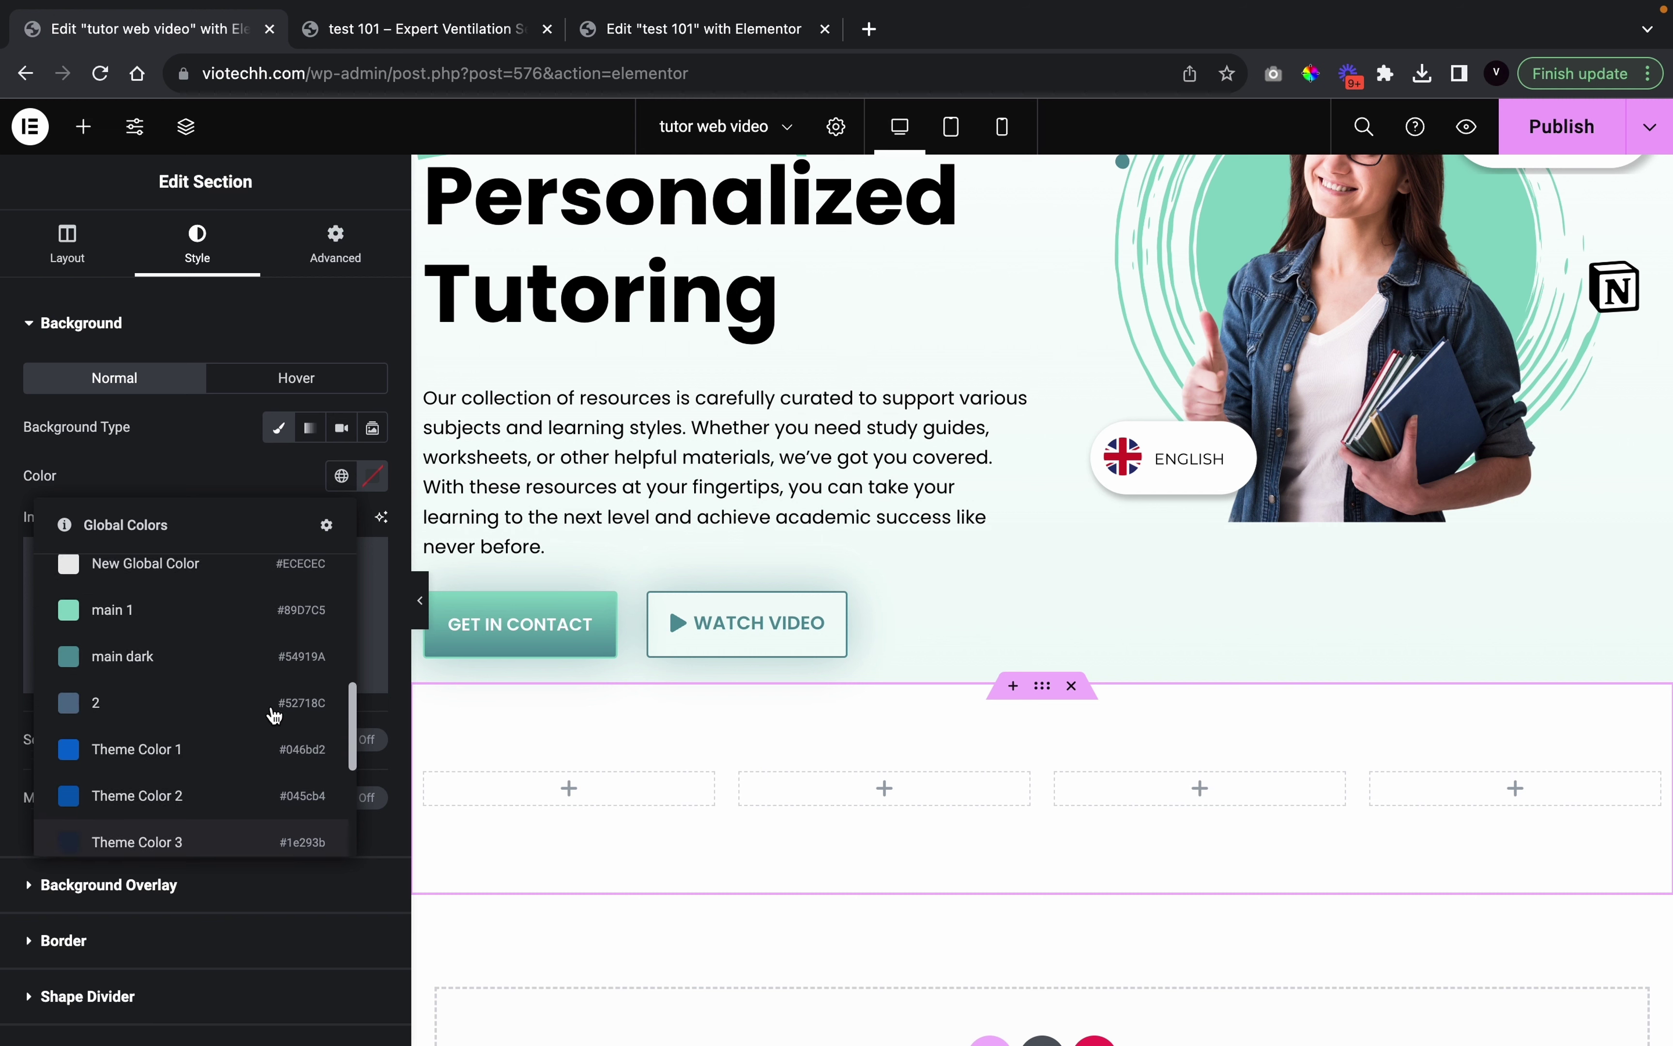
pyautogui.click(208, 716)
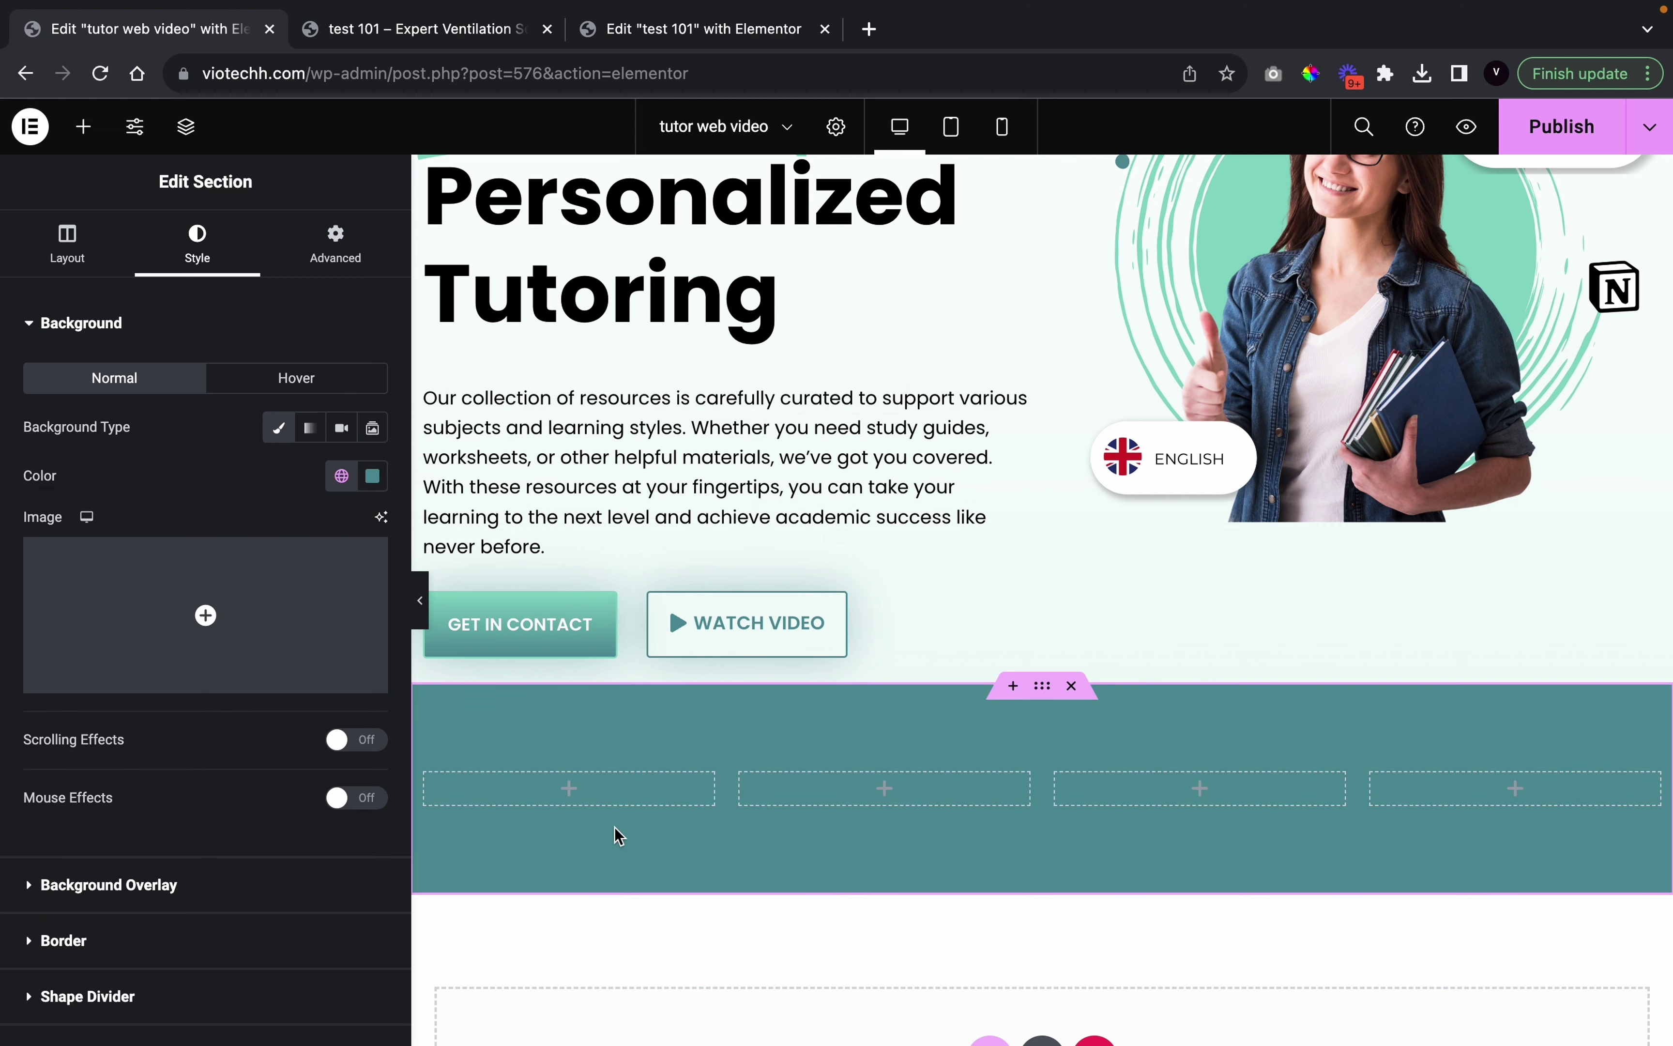
# Find the Counter widget and place it in the first column of the new section
pyautogui.click(83, 126)
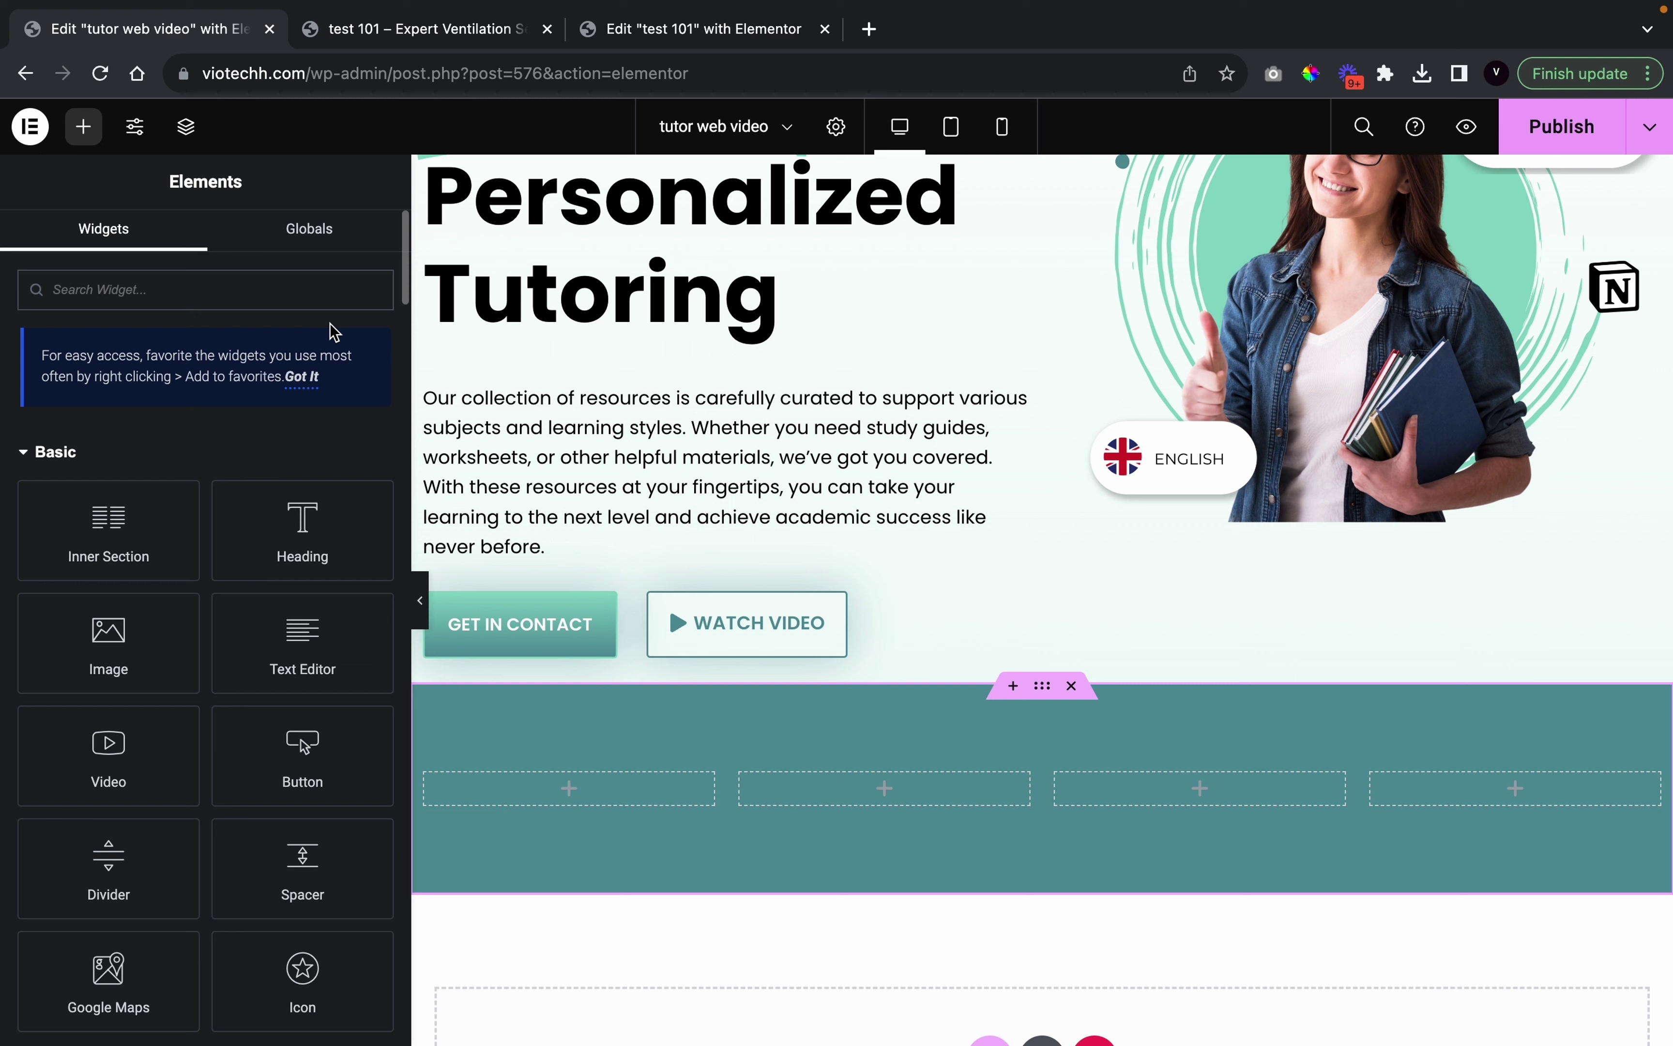
pyautogui.write('COUNT')
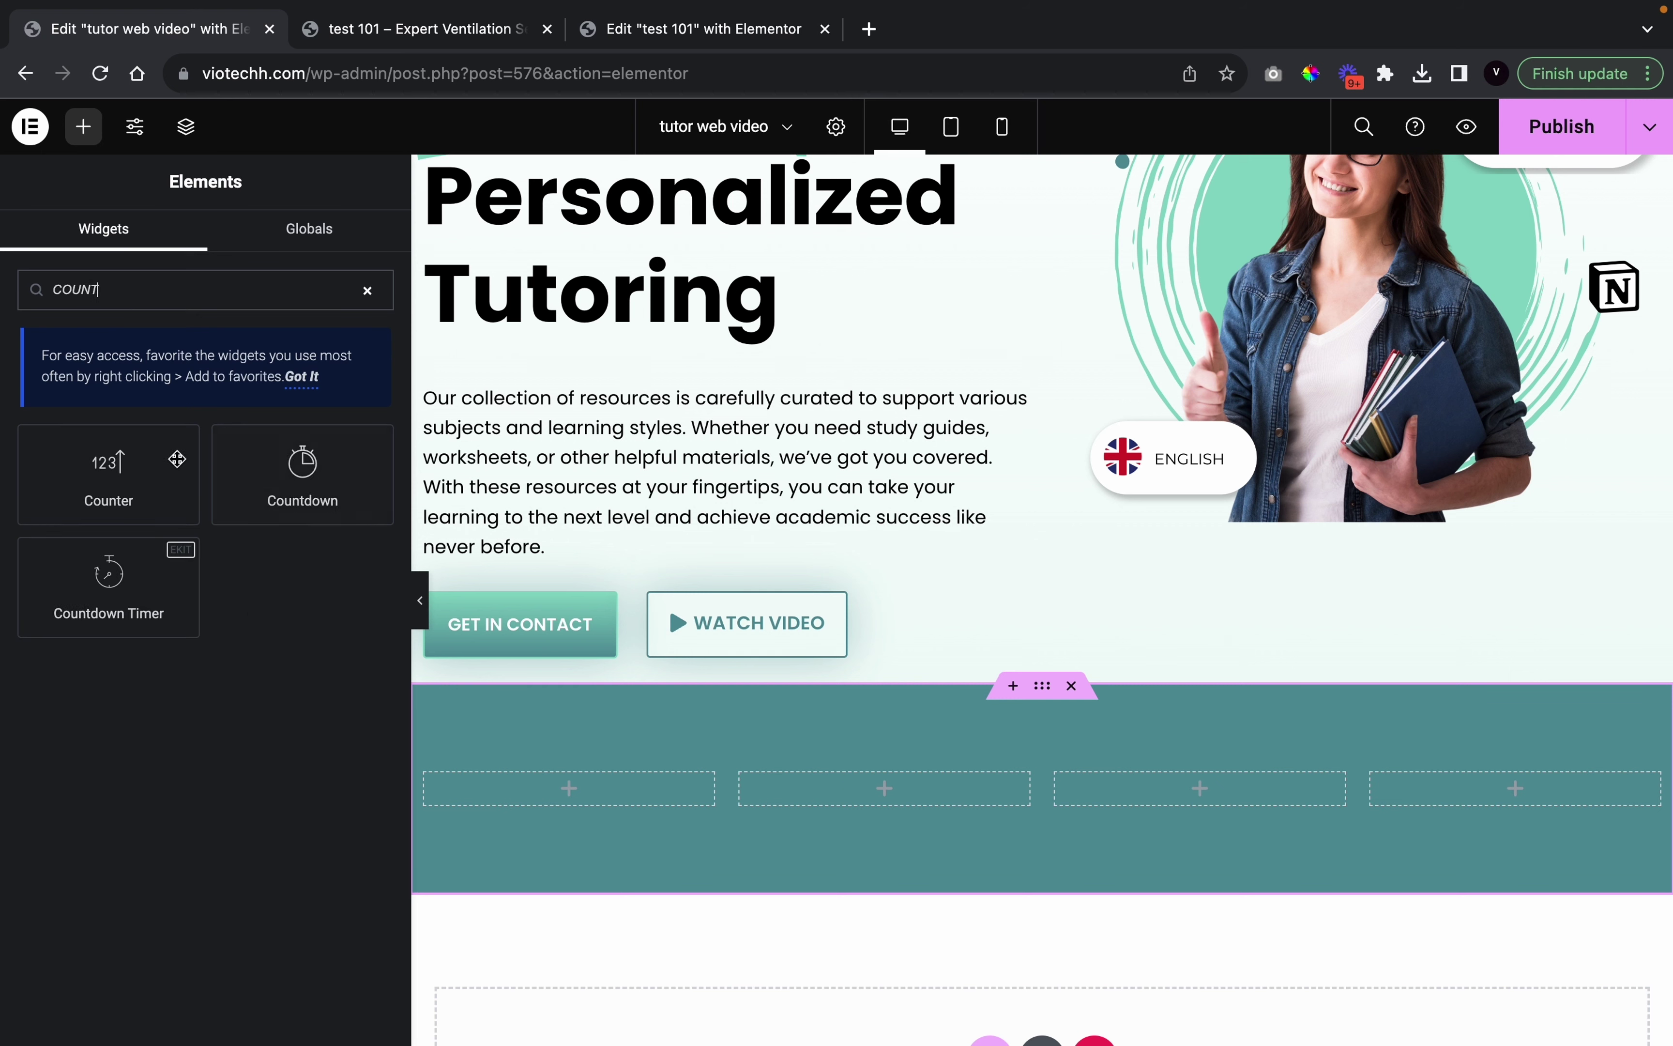
pyautogui.moveTo(134, 485); pyautogui.dragTo(638, 807)
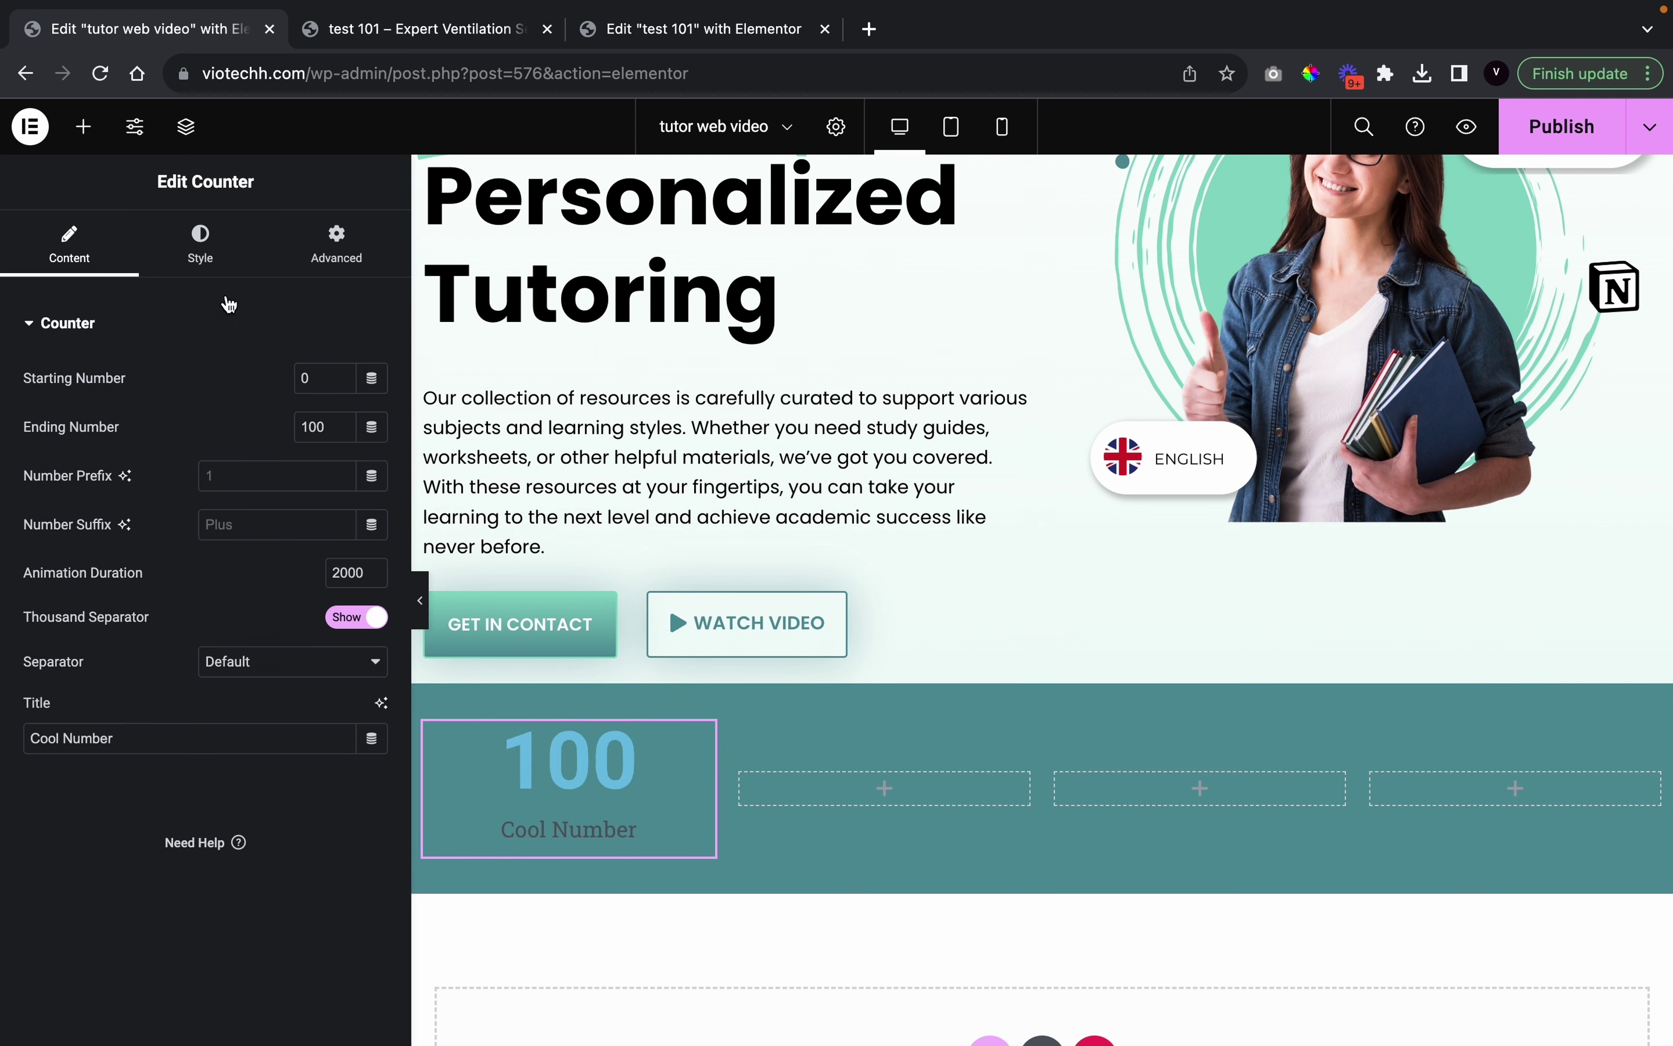
# Change the counter number's text color to a white global color
pyautogui.click(211, 252)
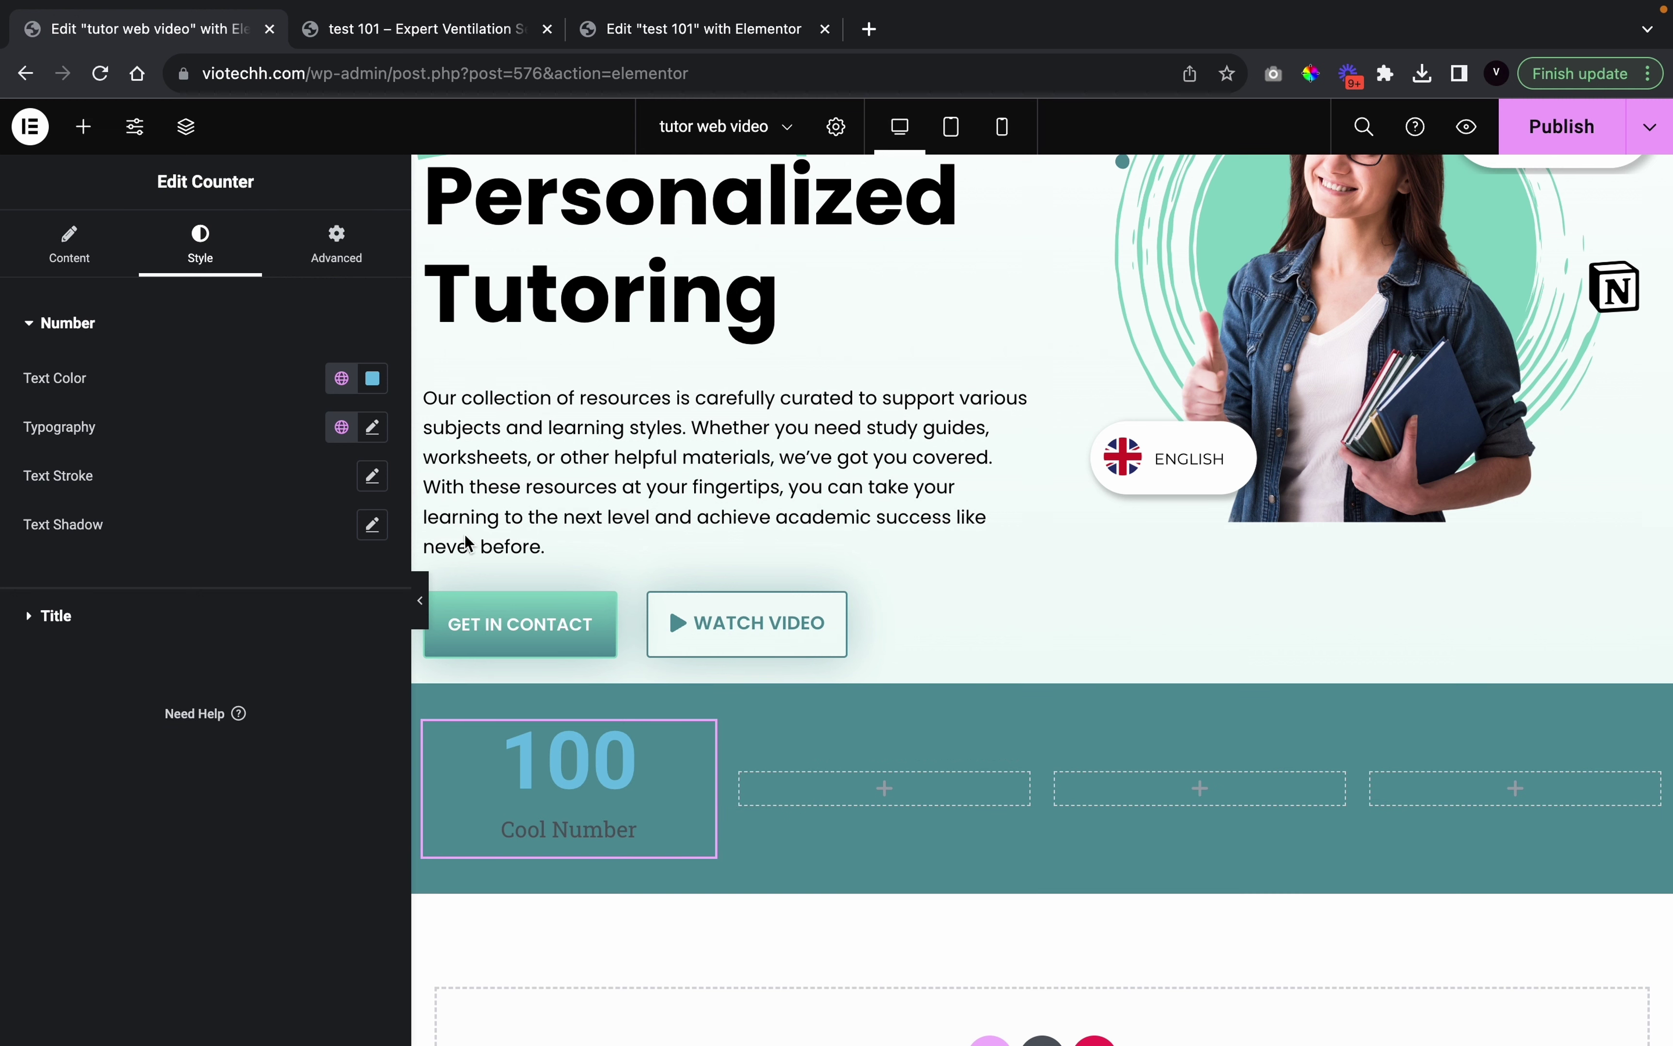
pyautogui.click(341, 377)
pyautogui.scroll(-5, 289, 704)
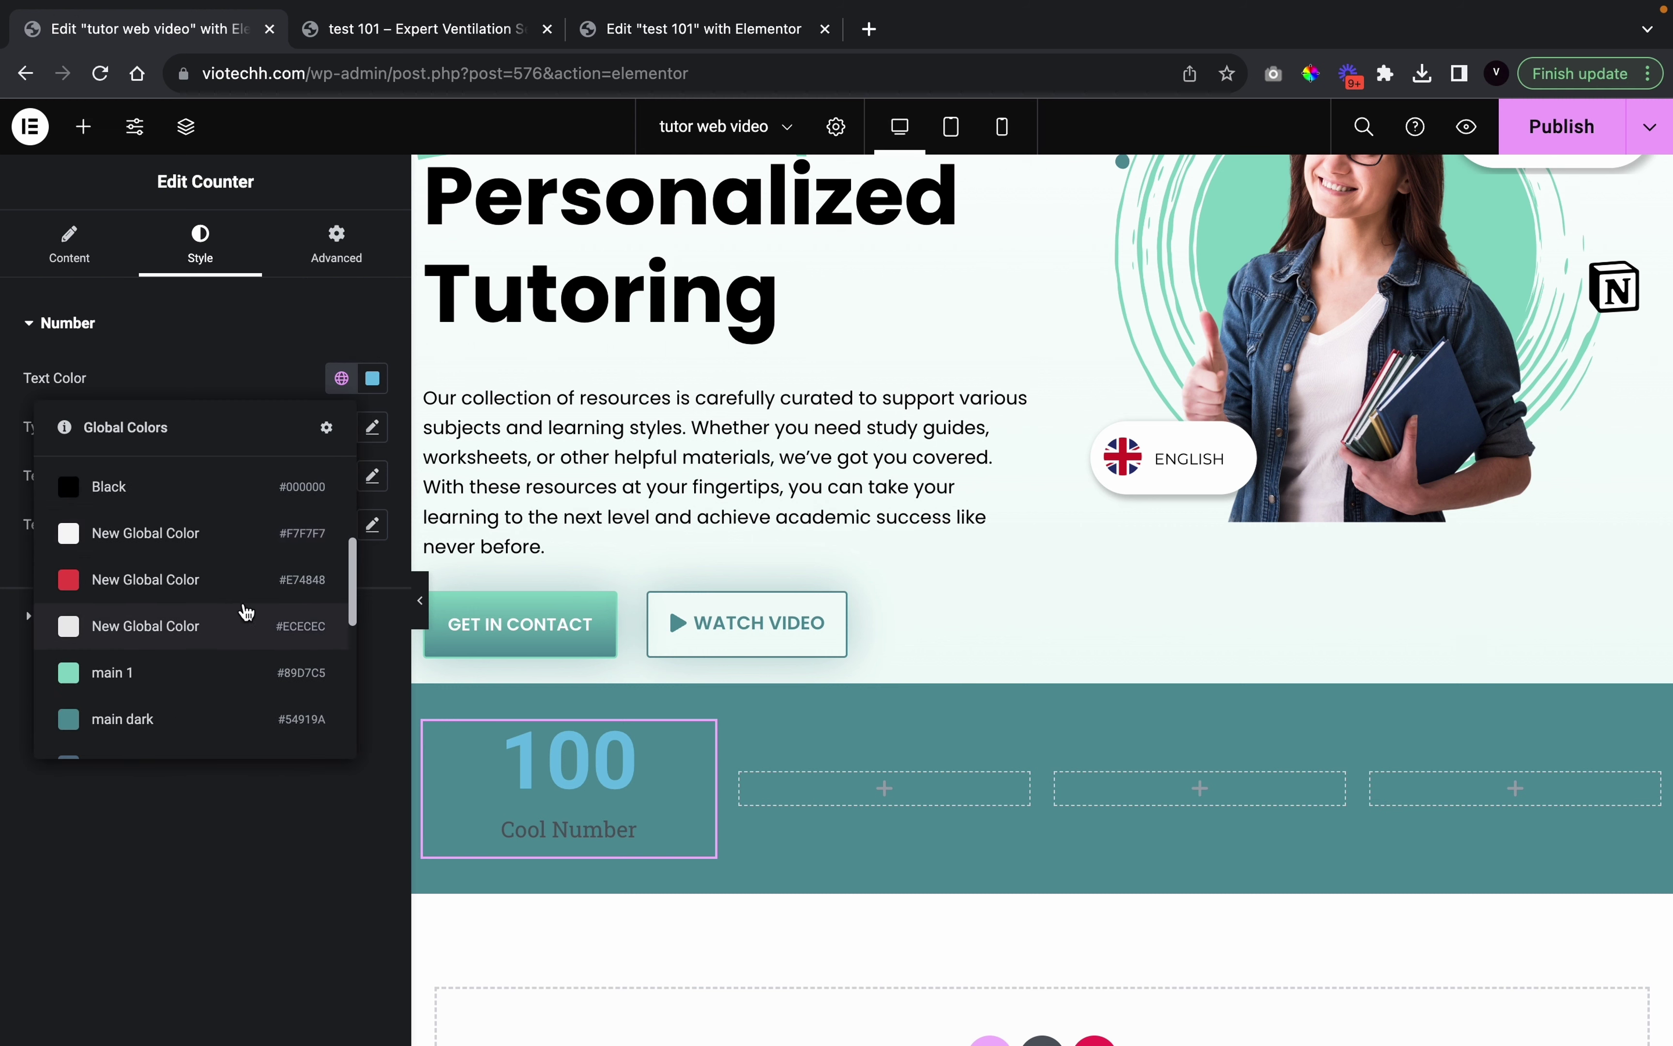
pyautogui.scroll(-5, 291, 609)
pyautogui.scroll(1, 318, 620)
pyautogui.click(268, 620)
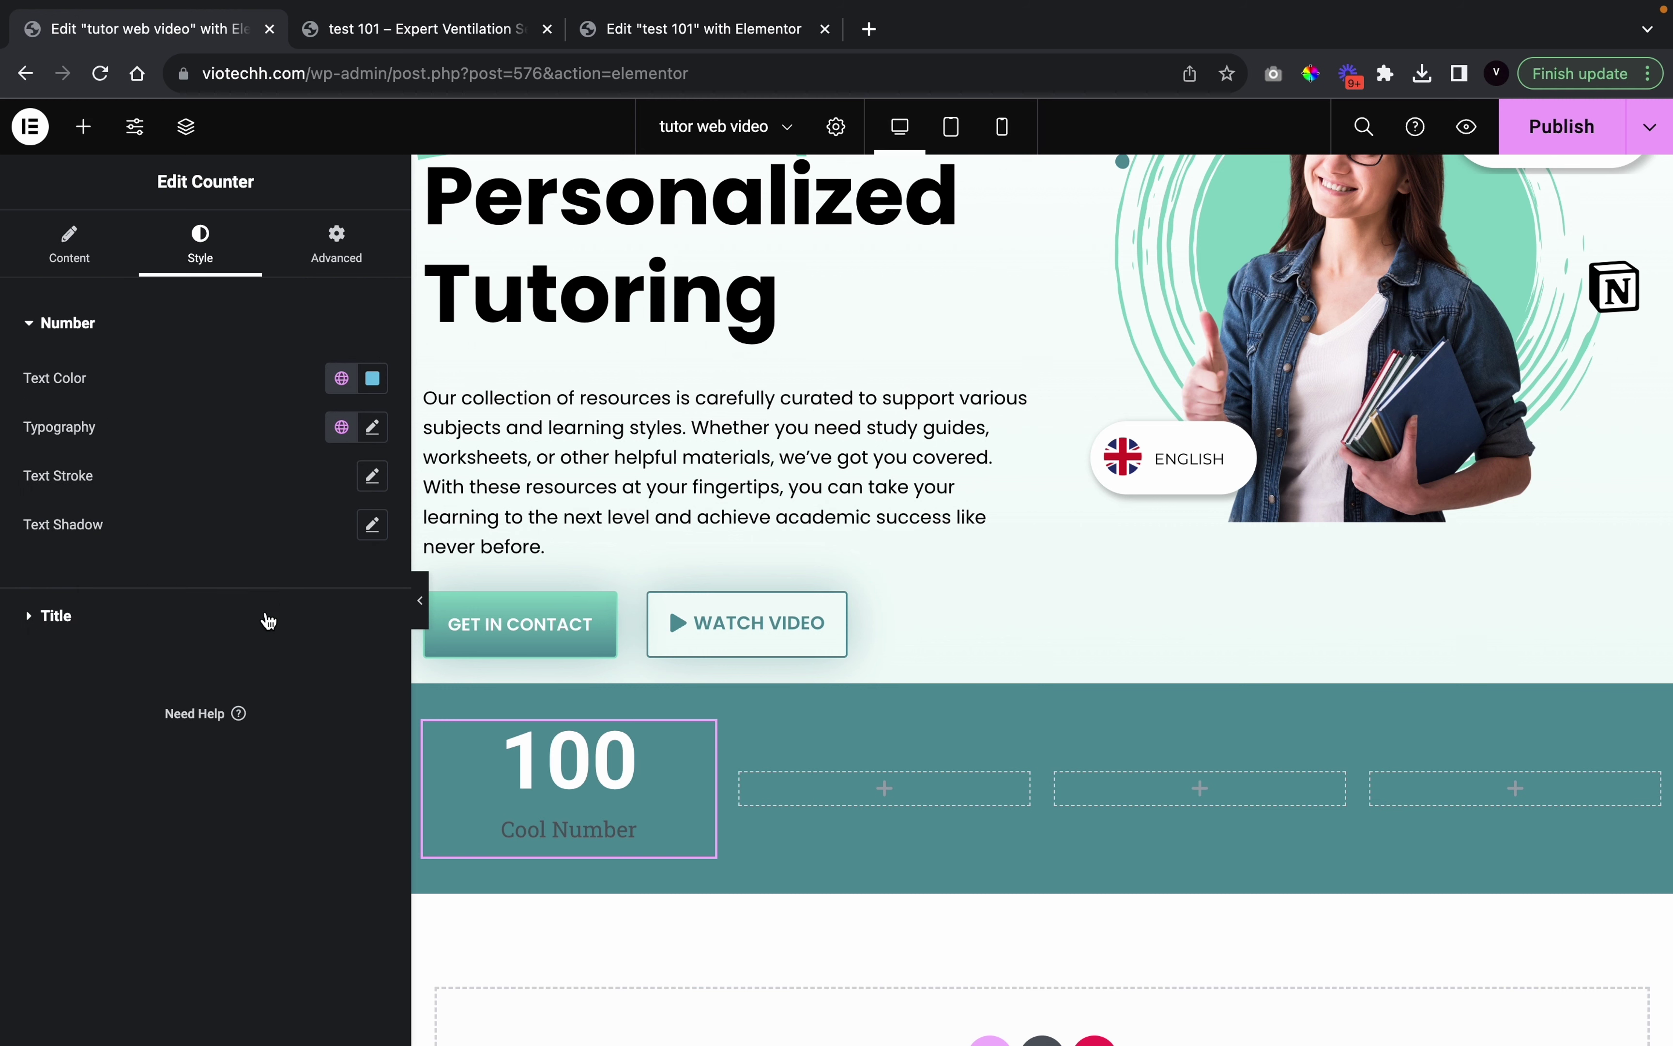
# Set the counter number's typography to Poppins at 72 px
pyautogui.click(376, 434)
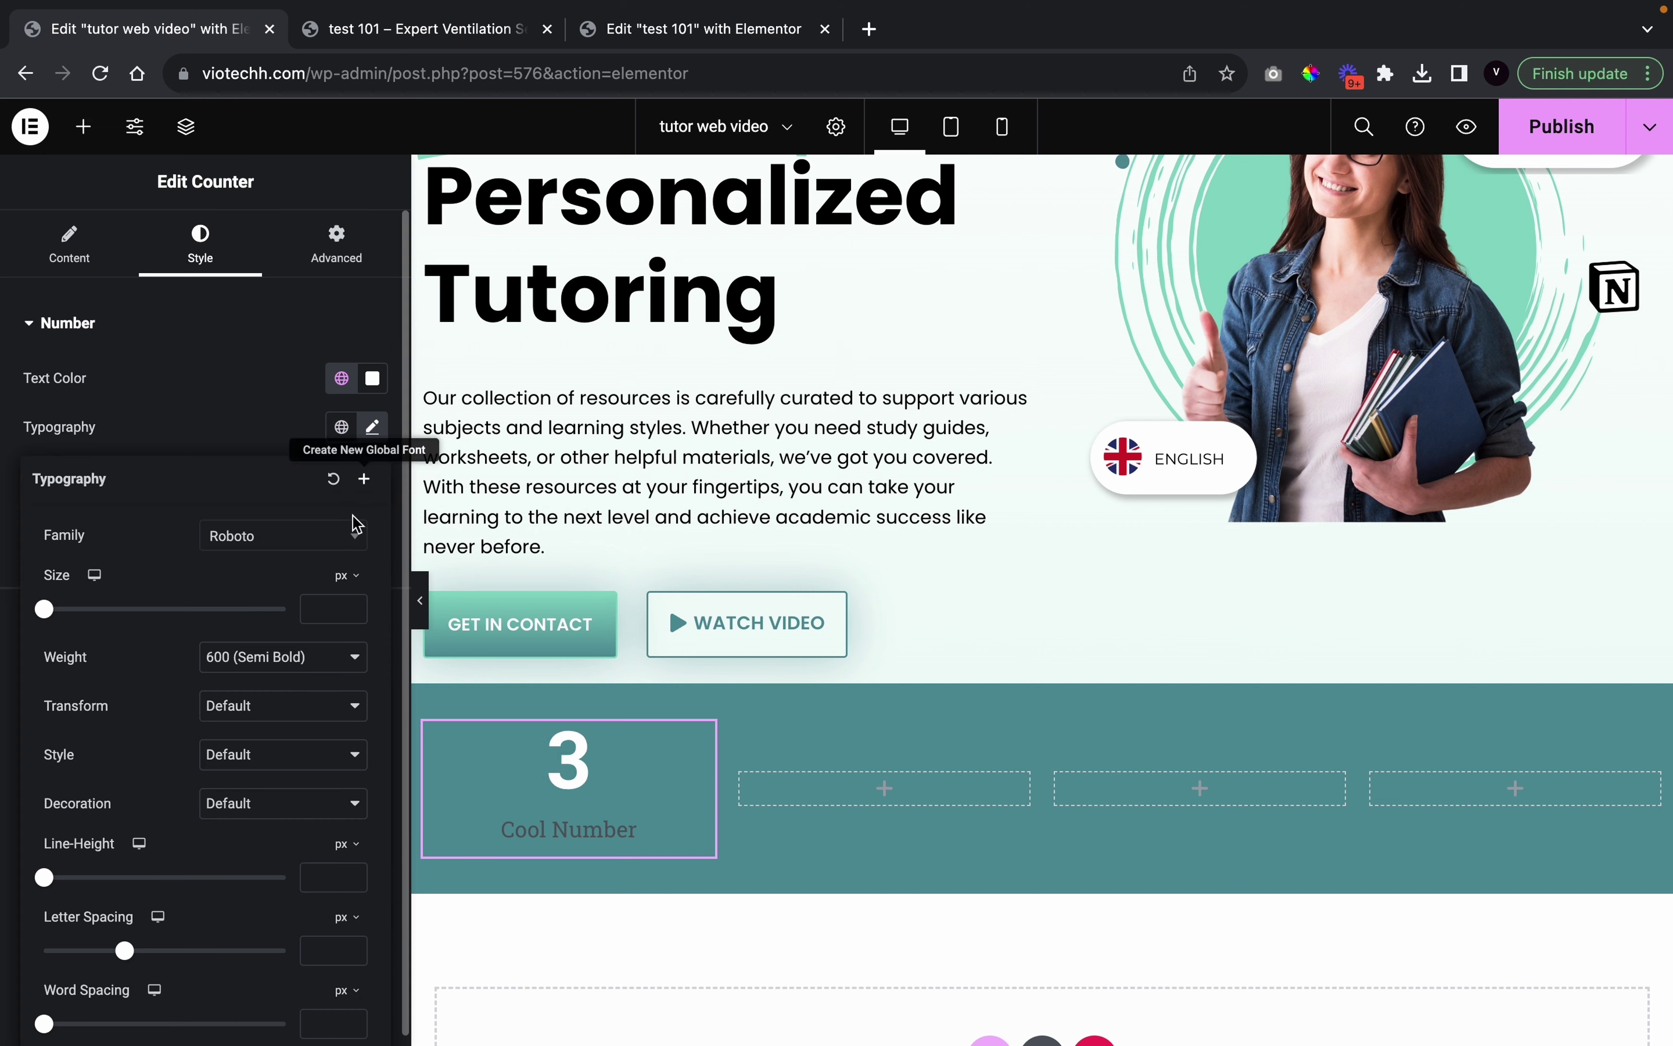
pyautogui.click(316, 537)
pyautogui.write('POPPINS')
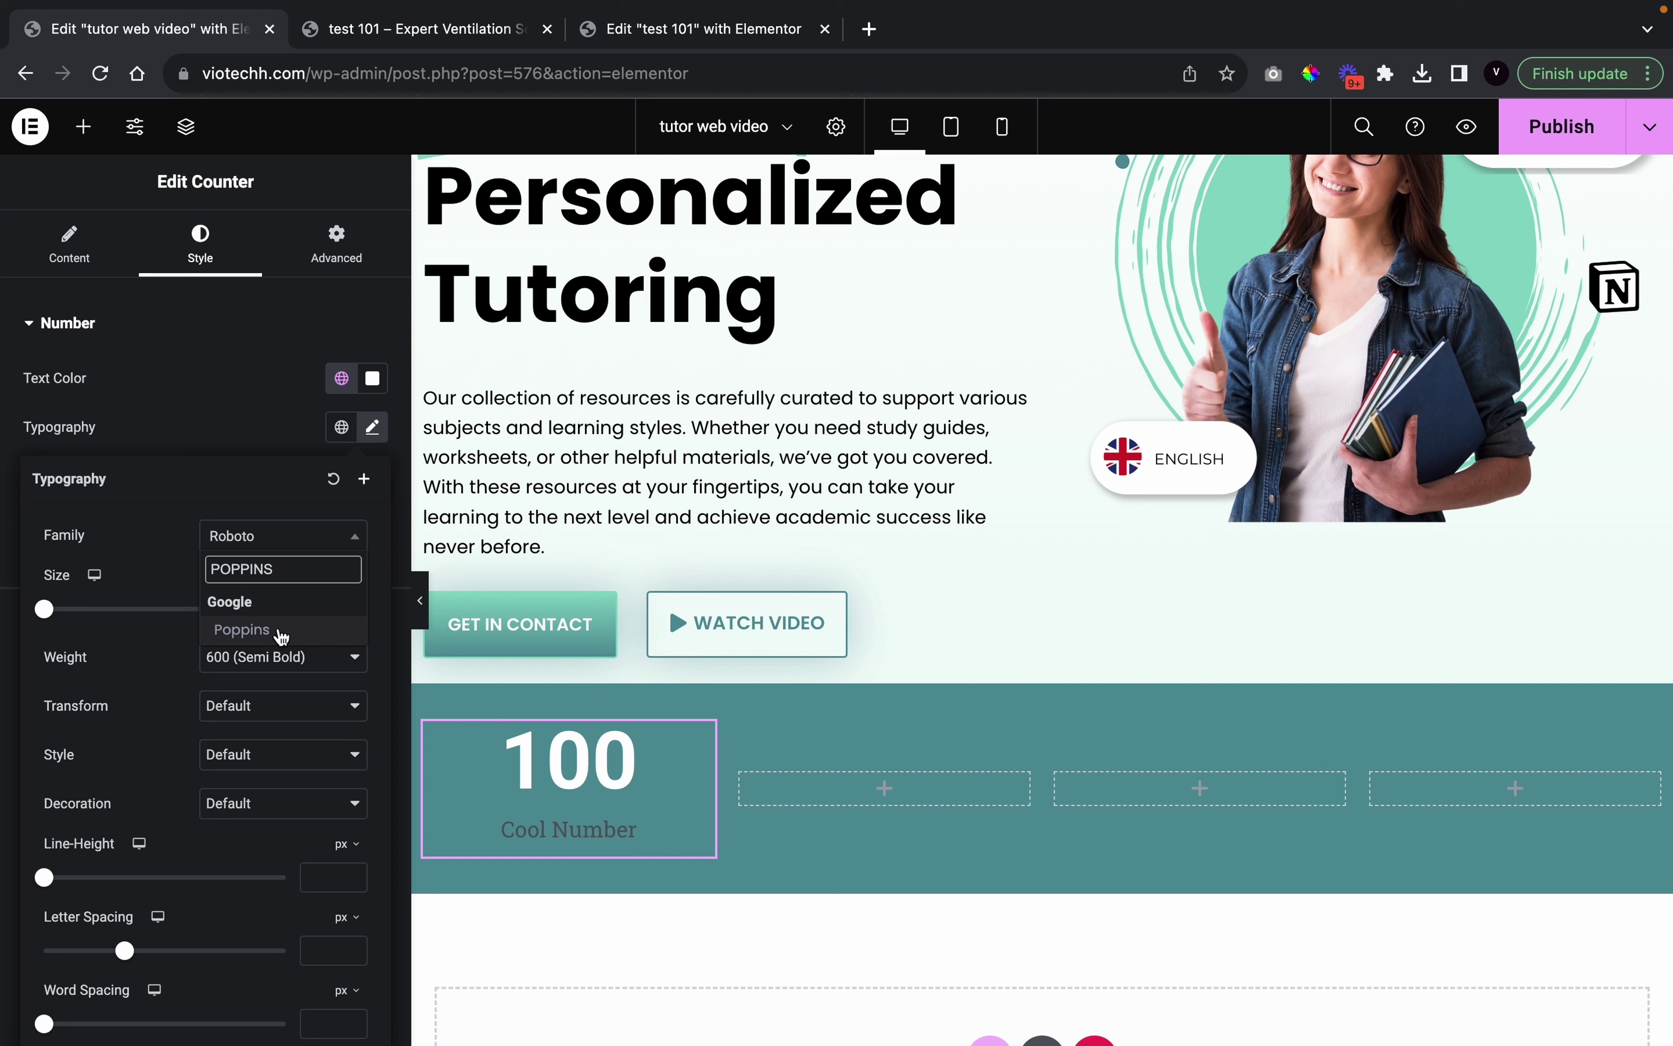
pyautogui.click(279, 632)
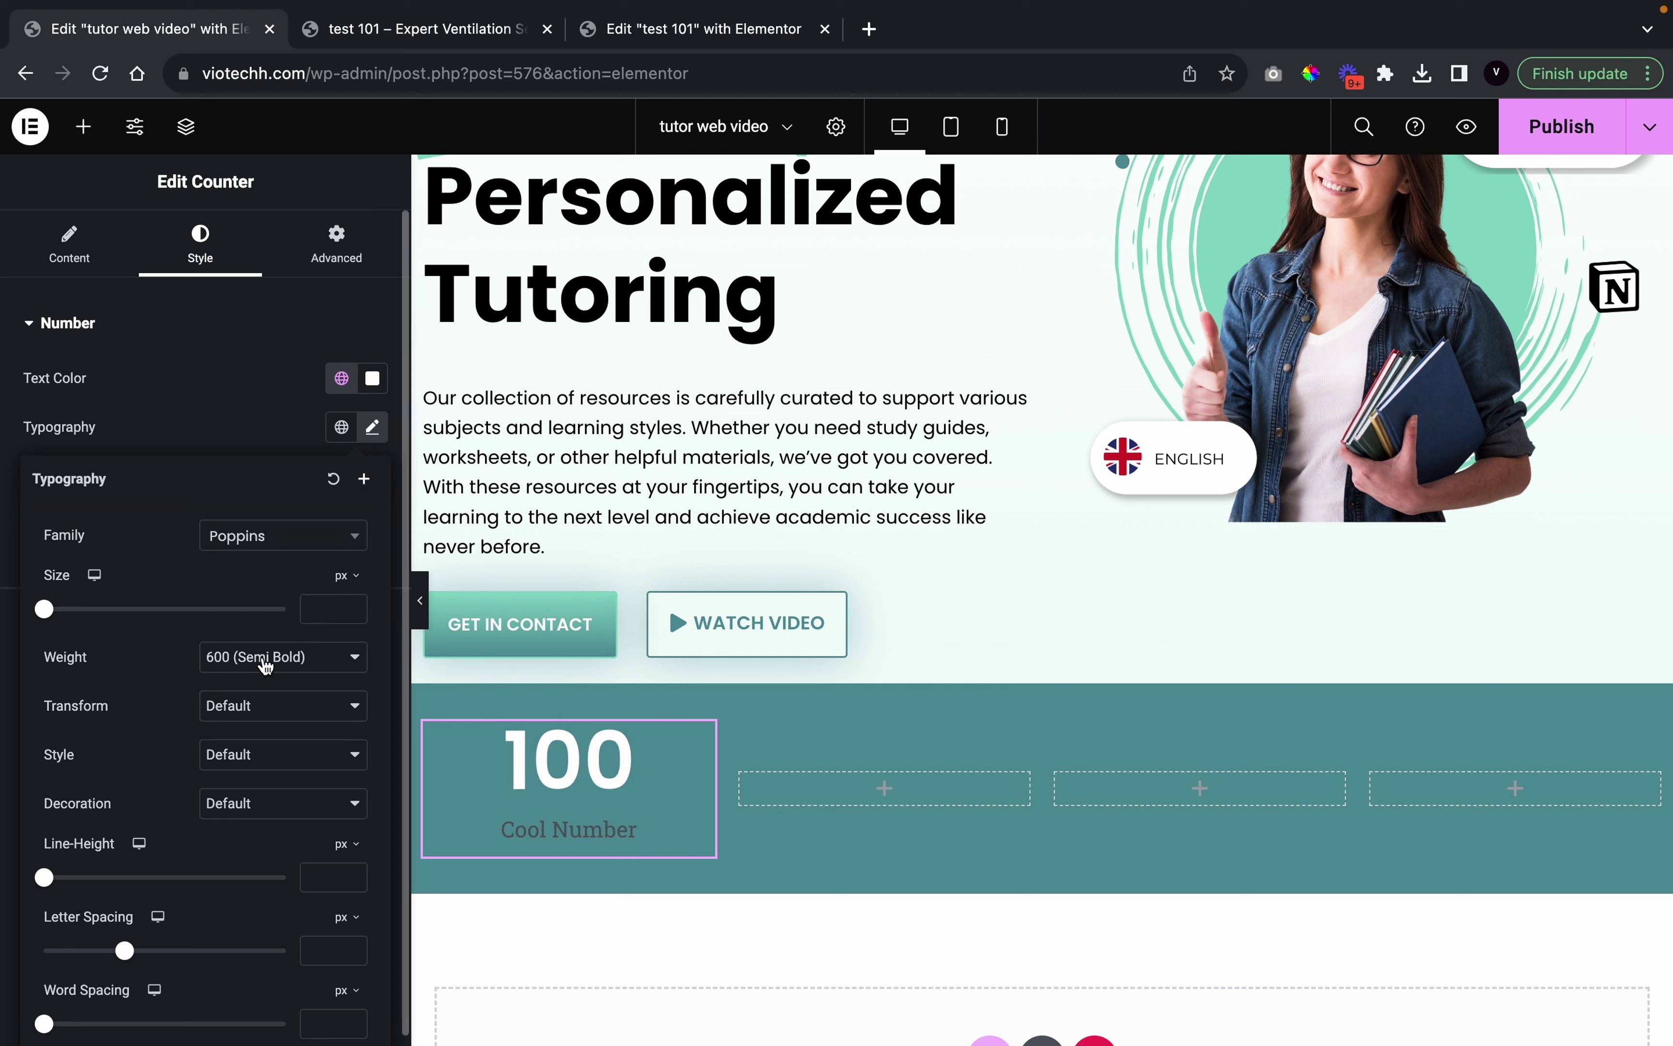
pyautogui.click(339, 607)
pyautogui.write('72')
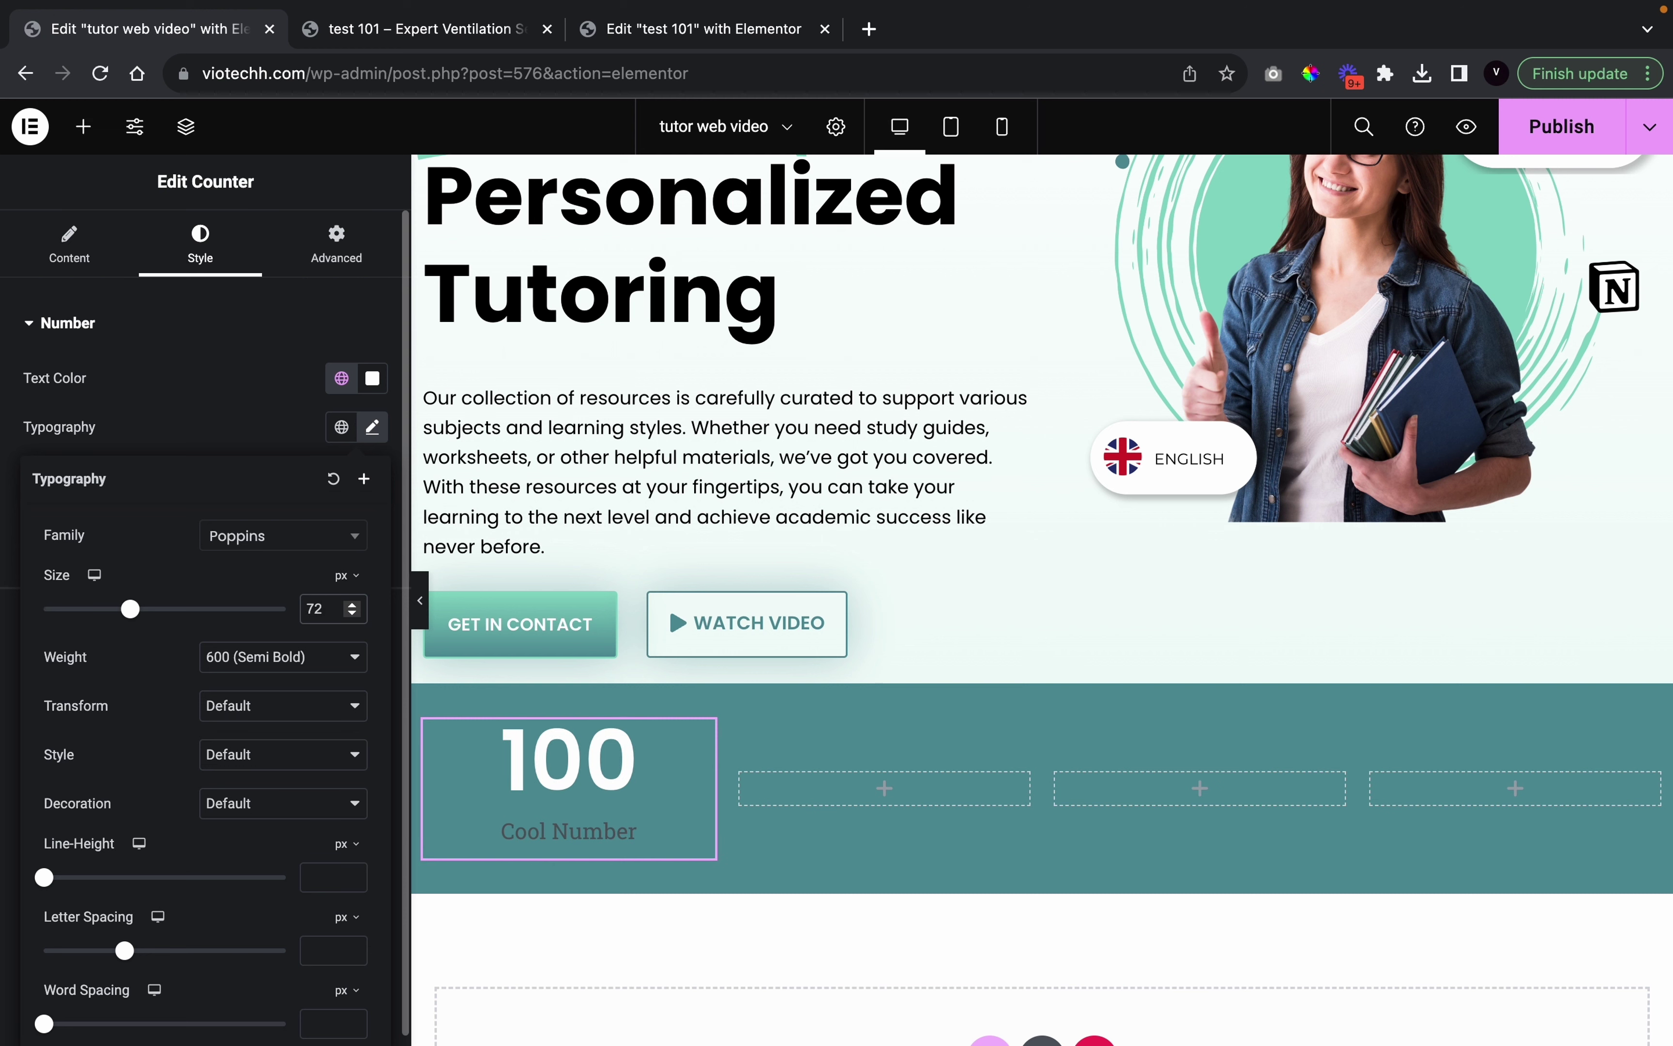
pyautogui.click(272, 418)
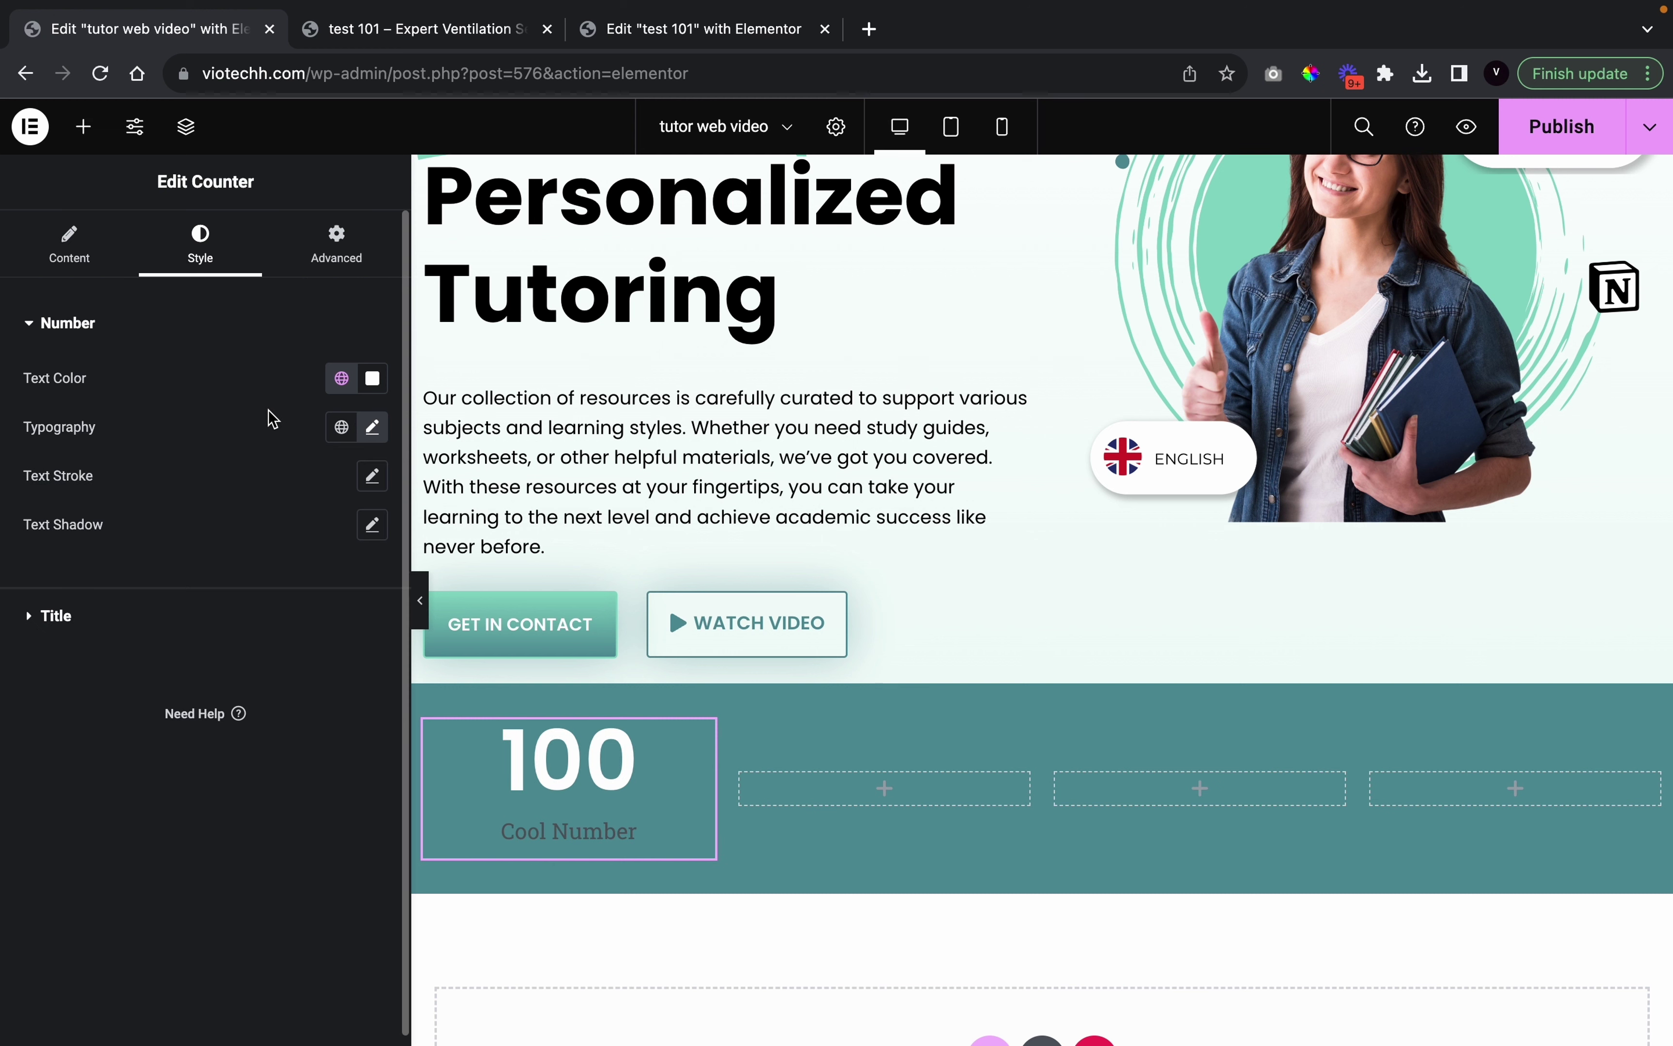
# Set the counter title's text color to the white global Theme Color 6
pyautogui.click(176, 624)
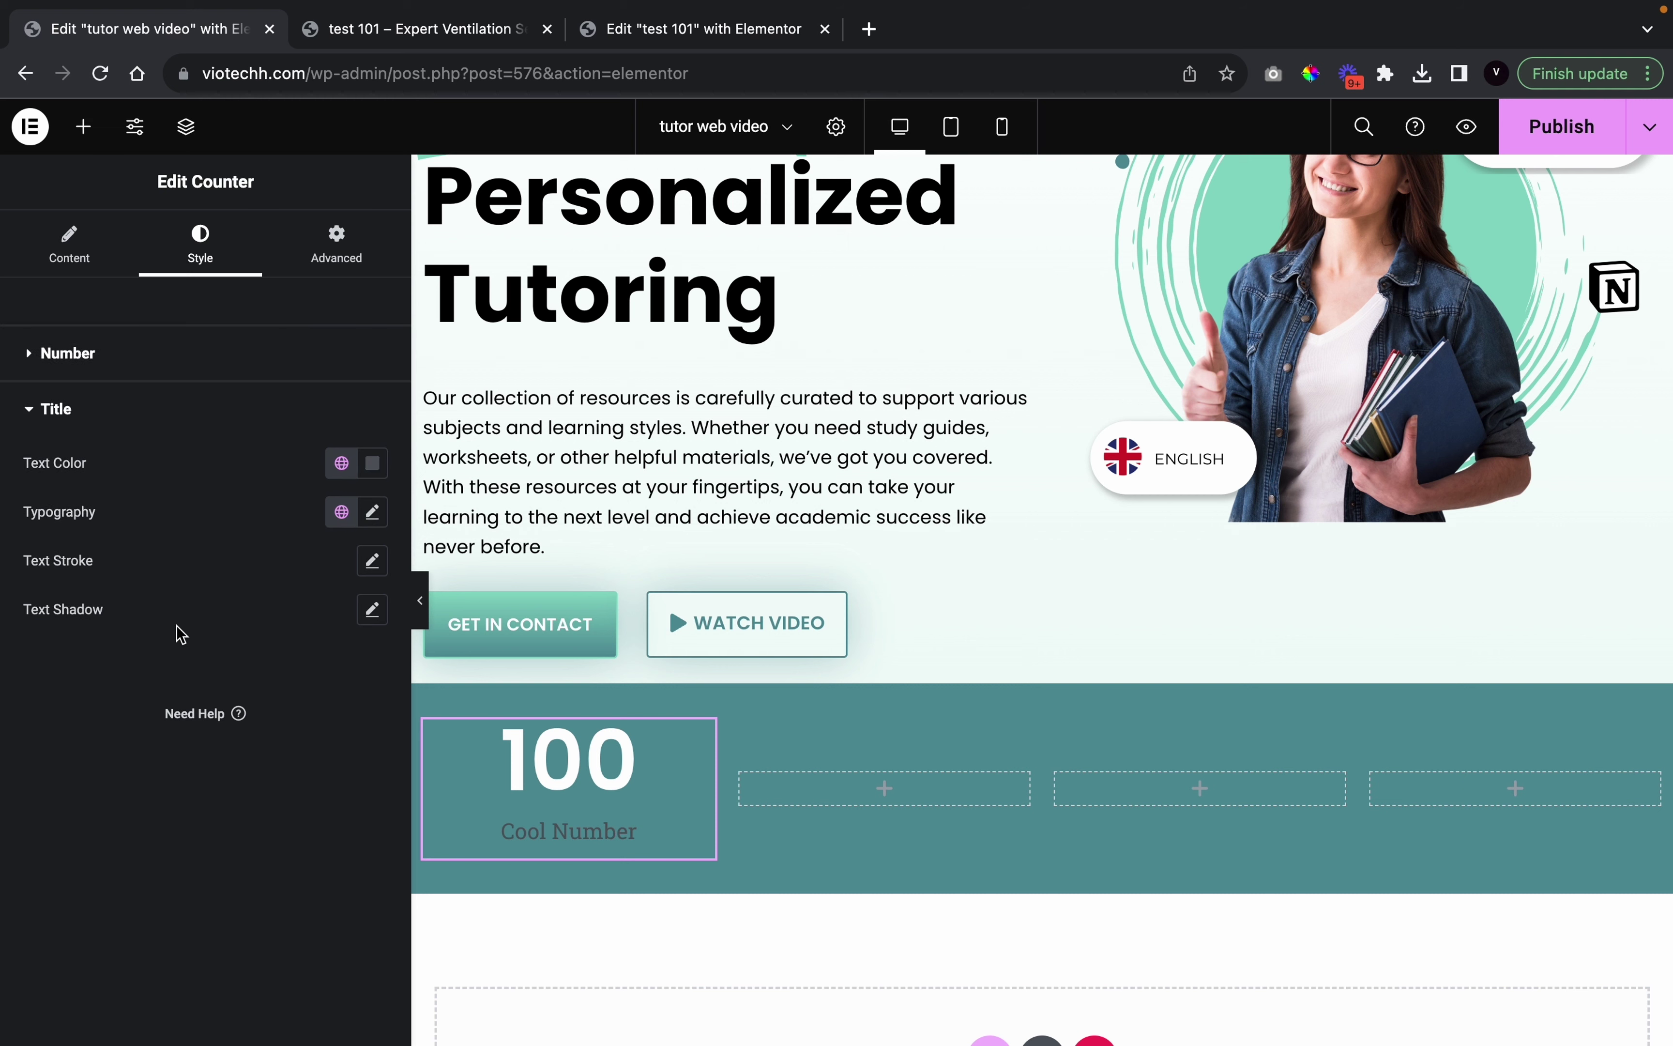
pyautogui.click(342, 465)
pyautogui.scroll(-10, 231, 792)
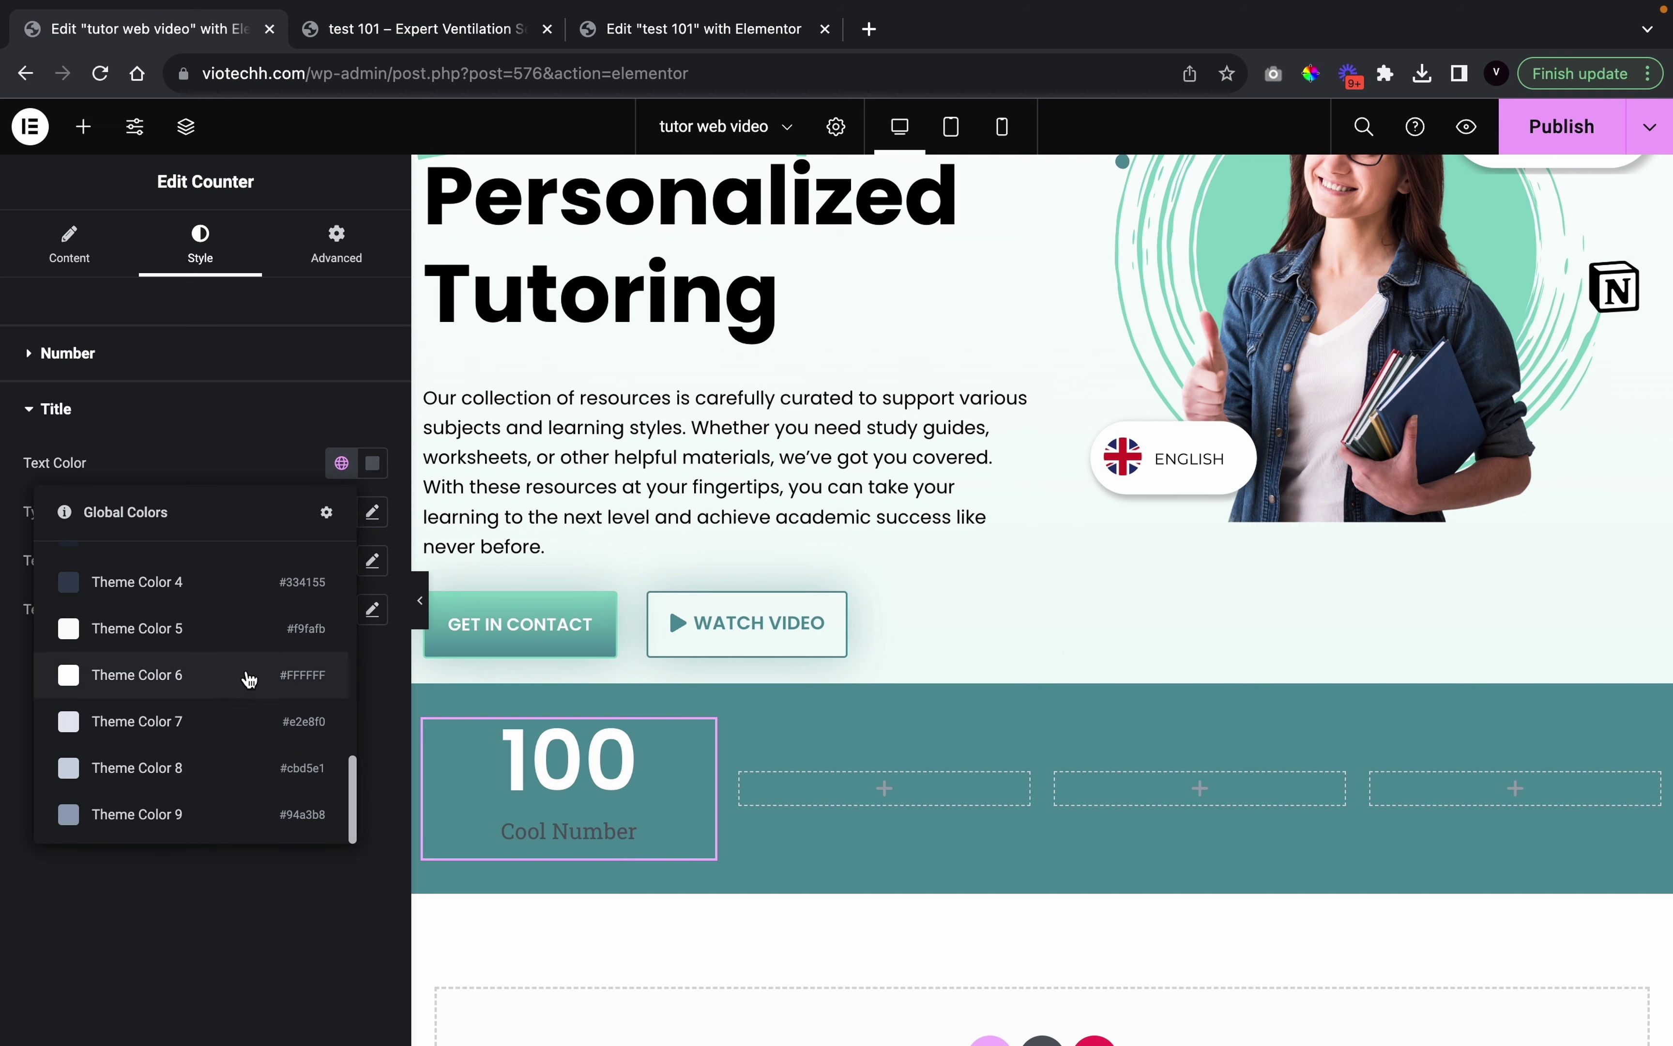
pyautogui.click(249, 679)
# Set the counter title's typography to Poppins, weight 600 (Semi Bold), size 19 px
pyautogui.click(373, 513)
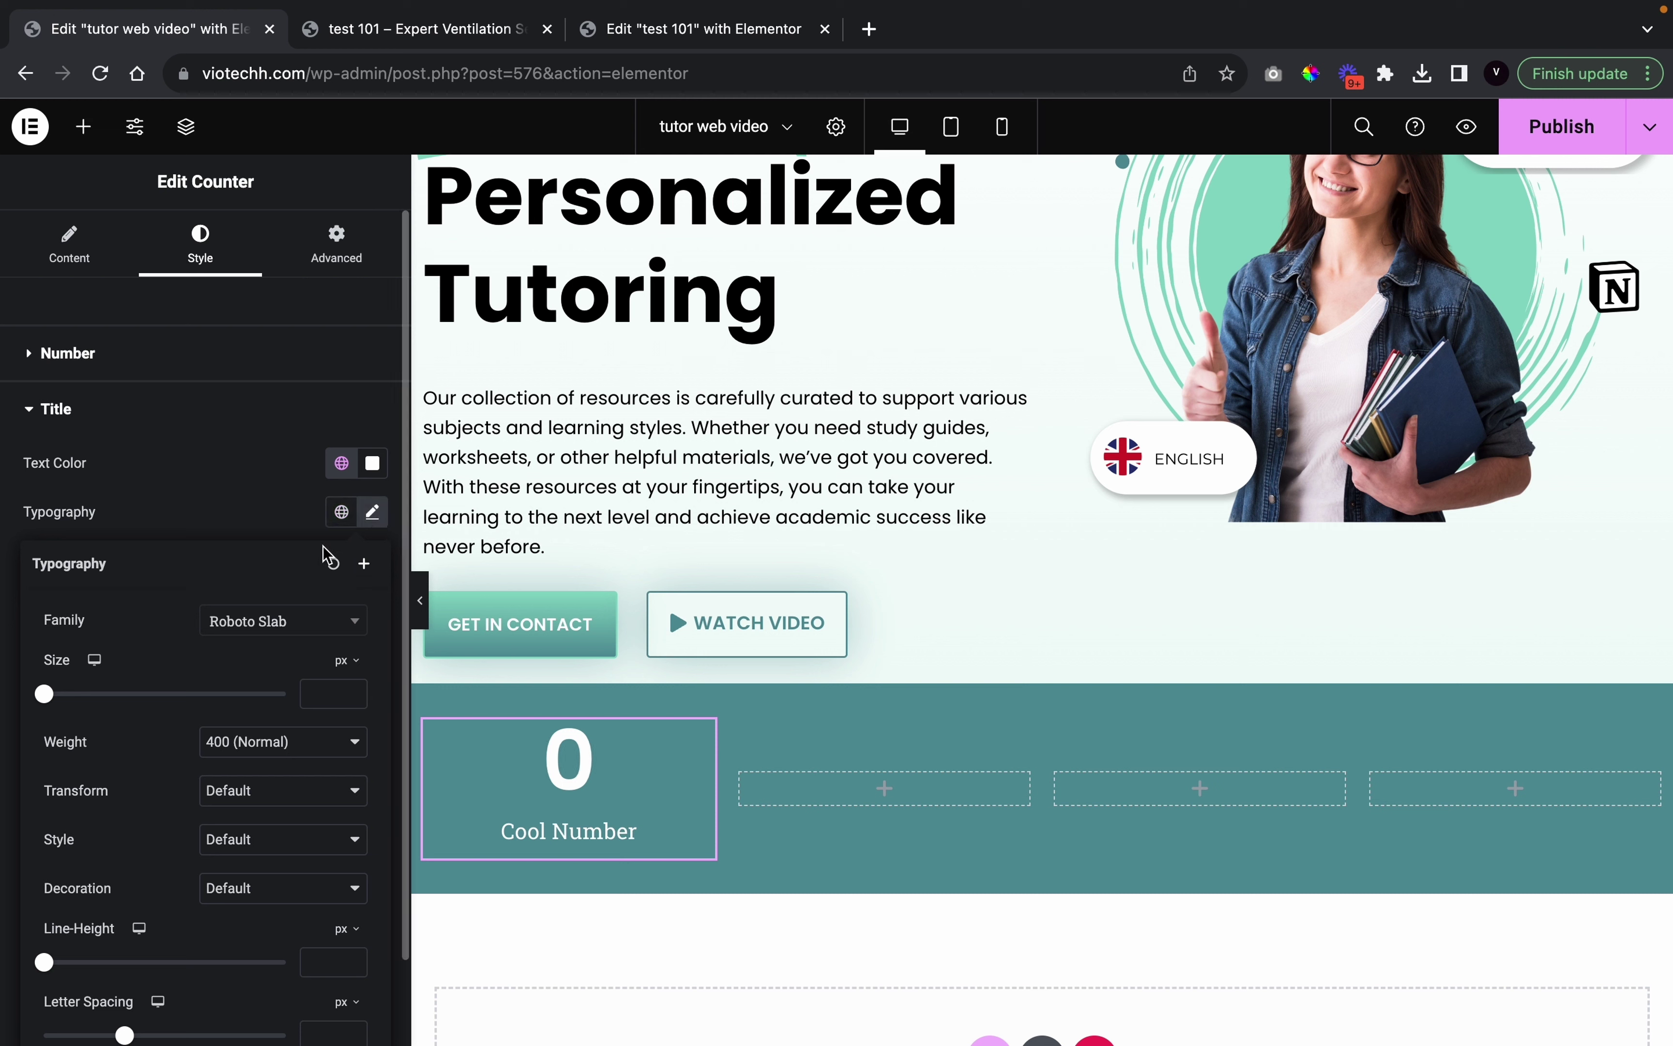
pyautogui.click(293, 623)
pyautogui.write('POPP')
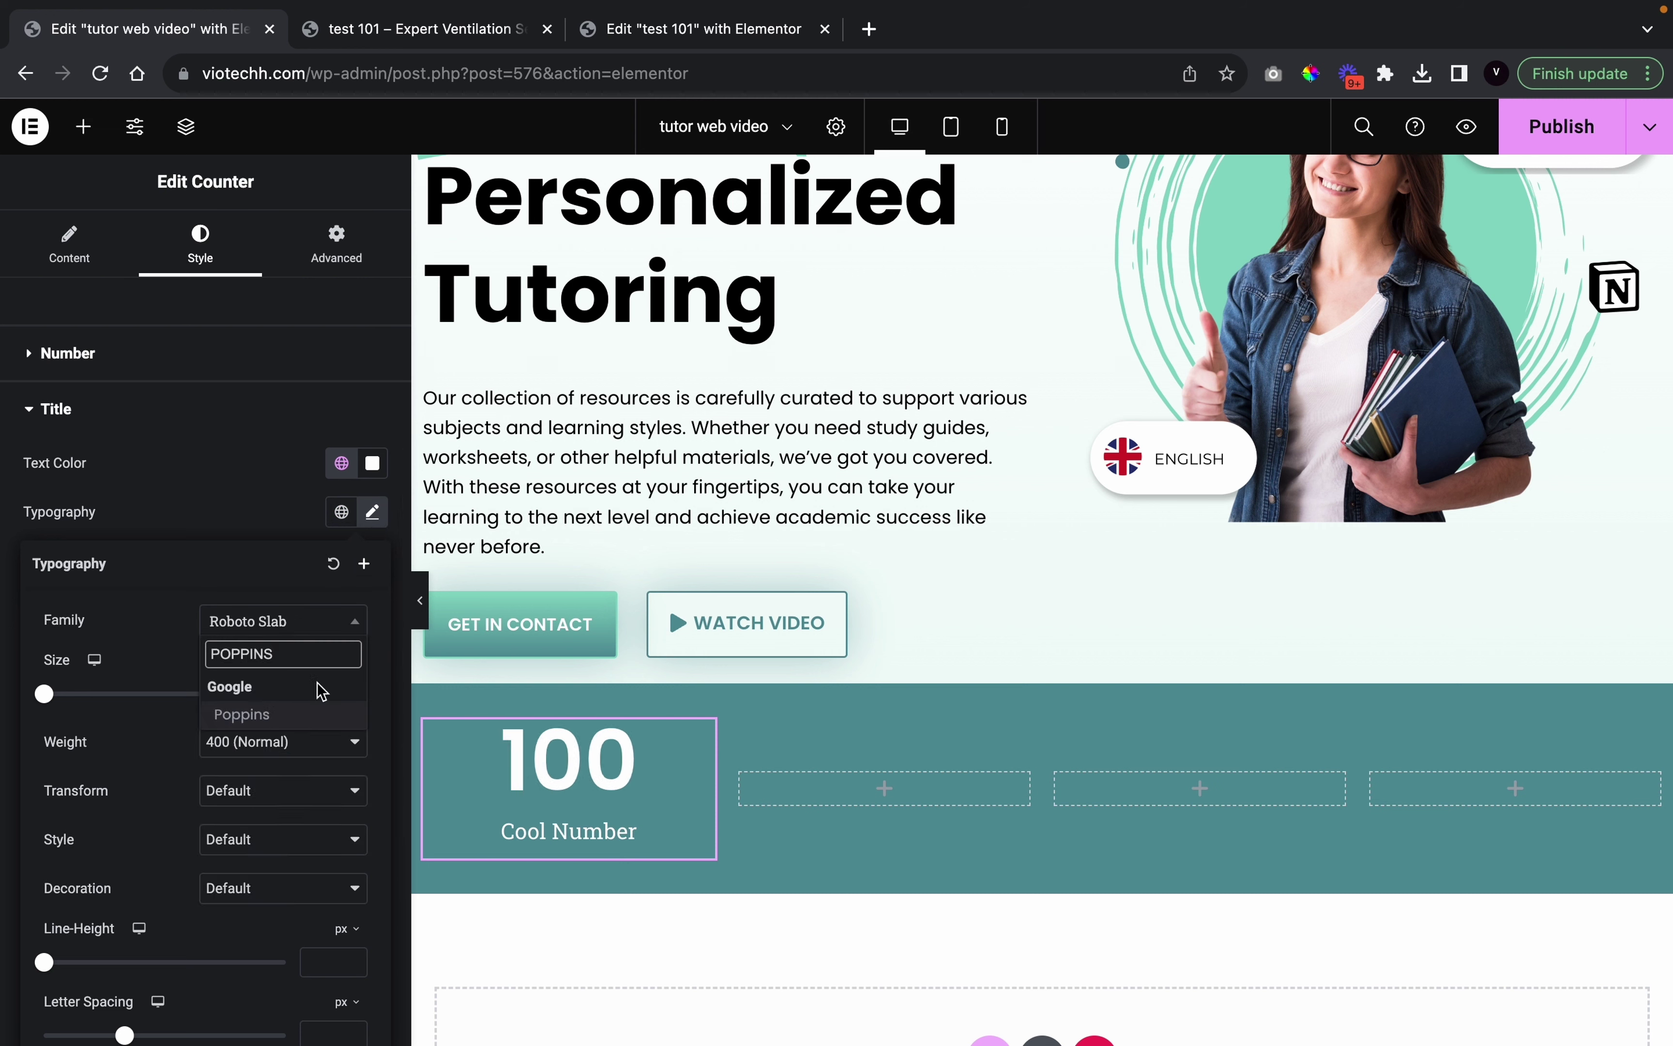
pyautogui.write('INS')
pyautogui.click(291, 719)
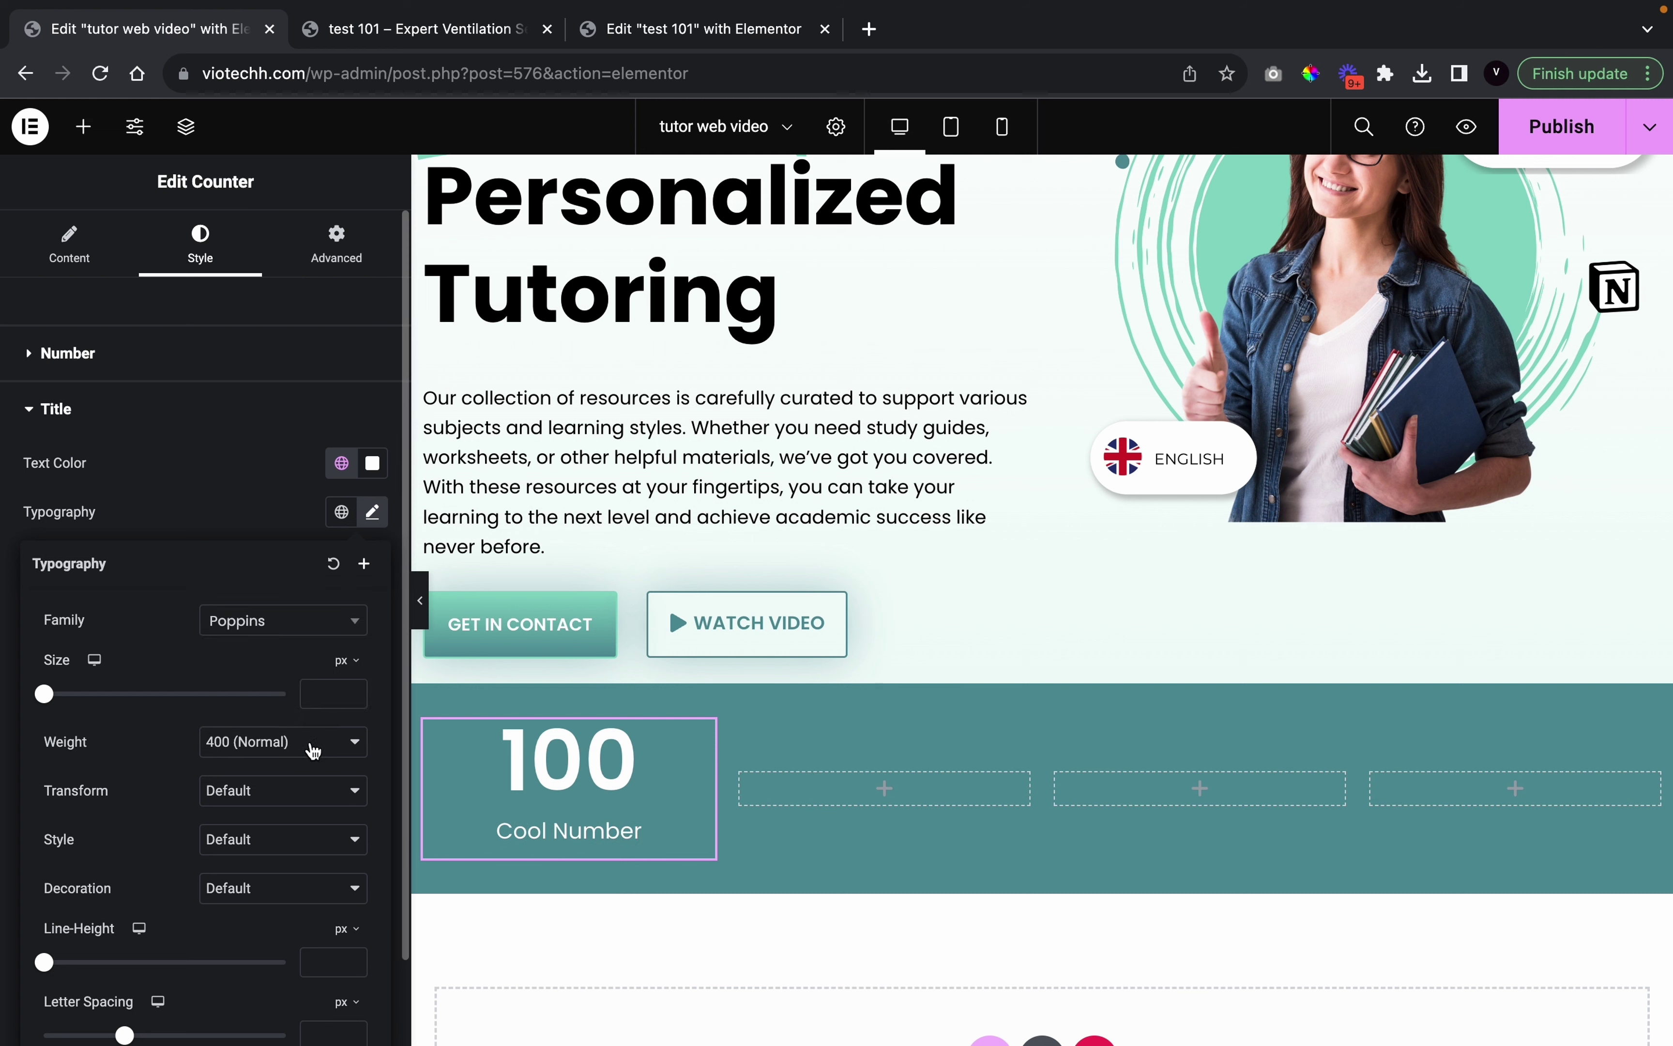
pyautogui.click(313, 751)
pyautogui.click(296, 792)
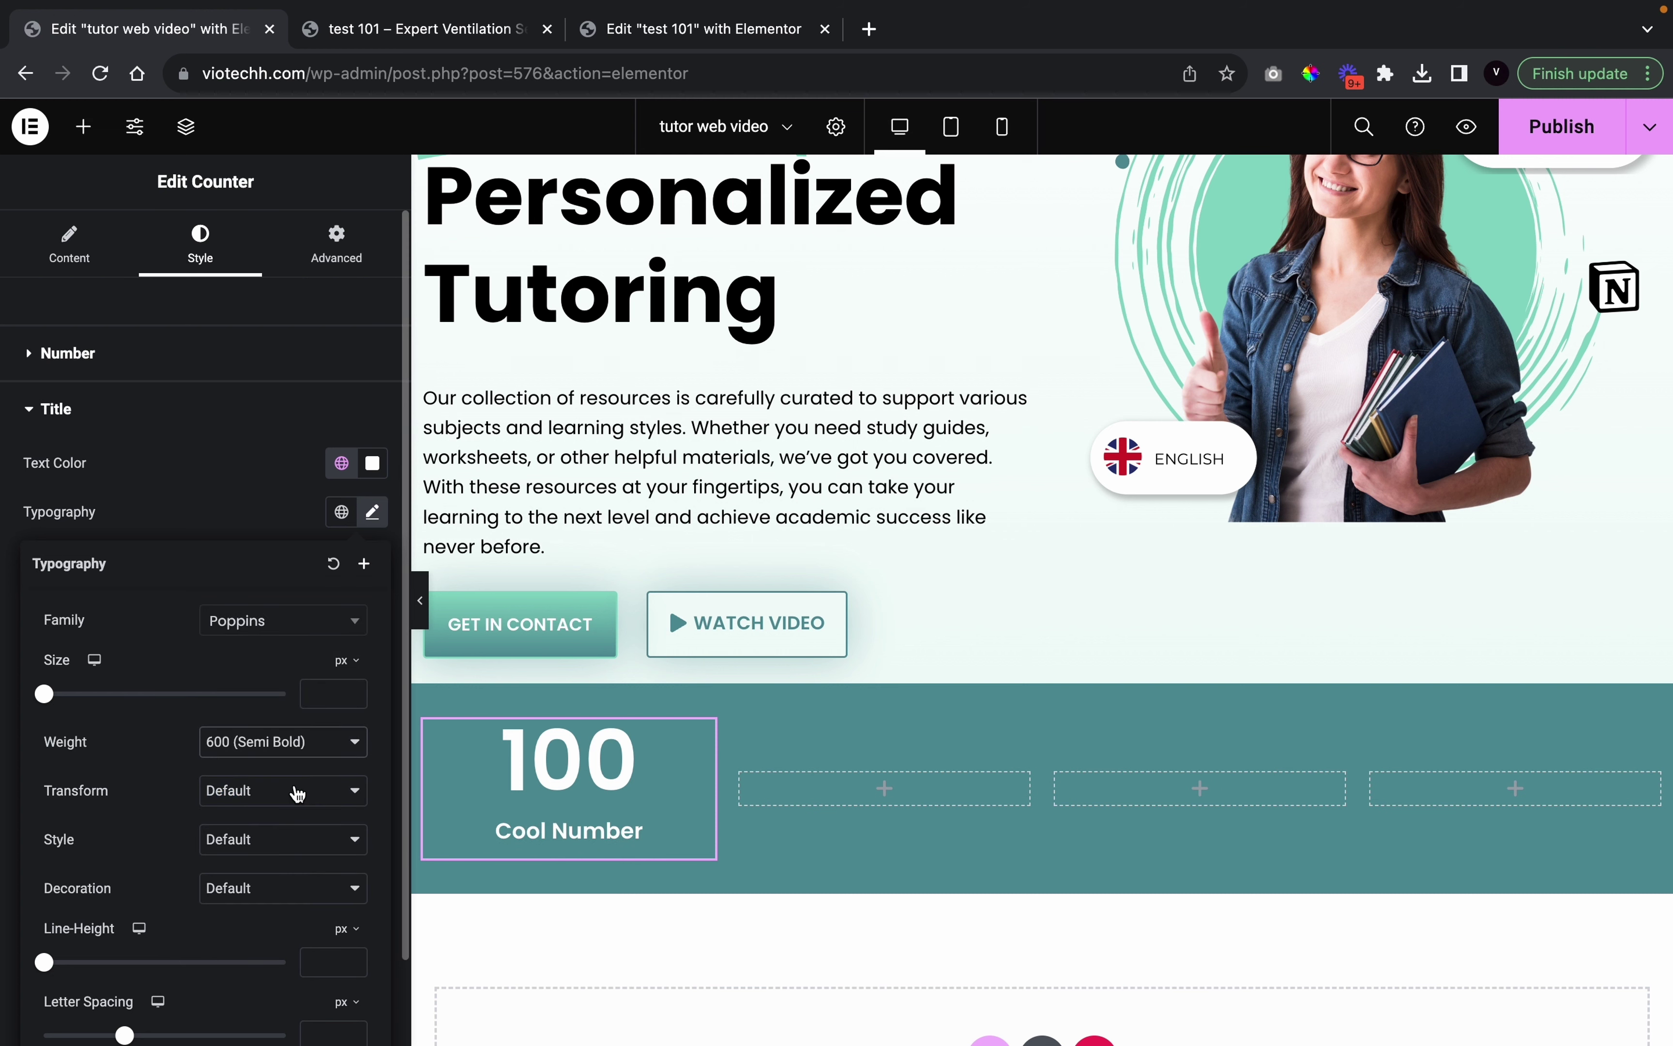
pyautogui.click(331, 691)
pyautogui.write('19')
pyautogui.click(253, 446)
# Copy the styled counter and paste it into the three empty columns of the teal section
pyautogui.rightClick(531, 795)
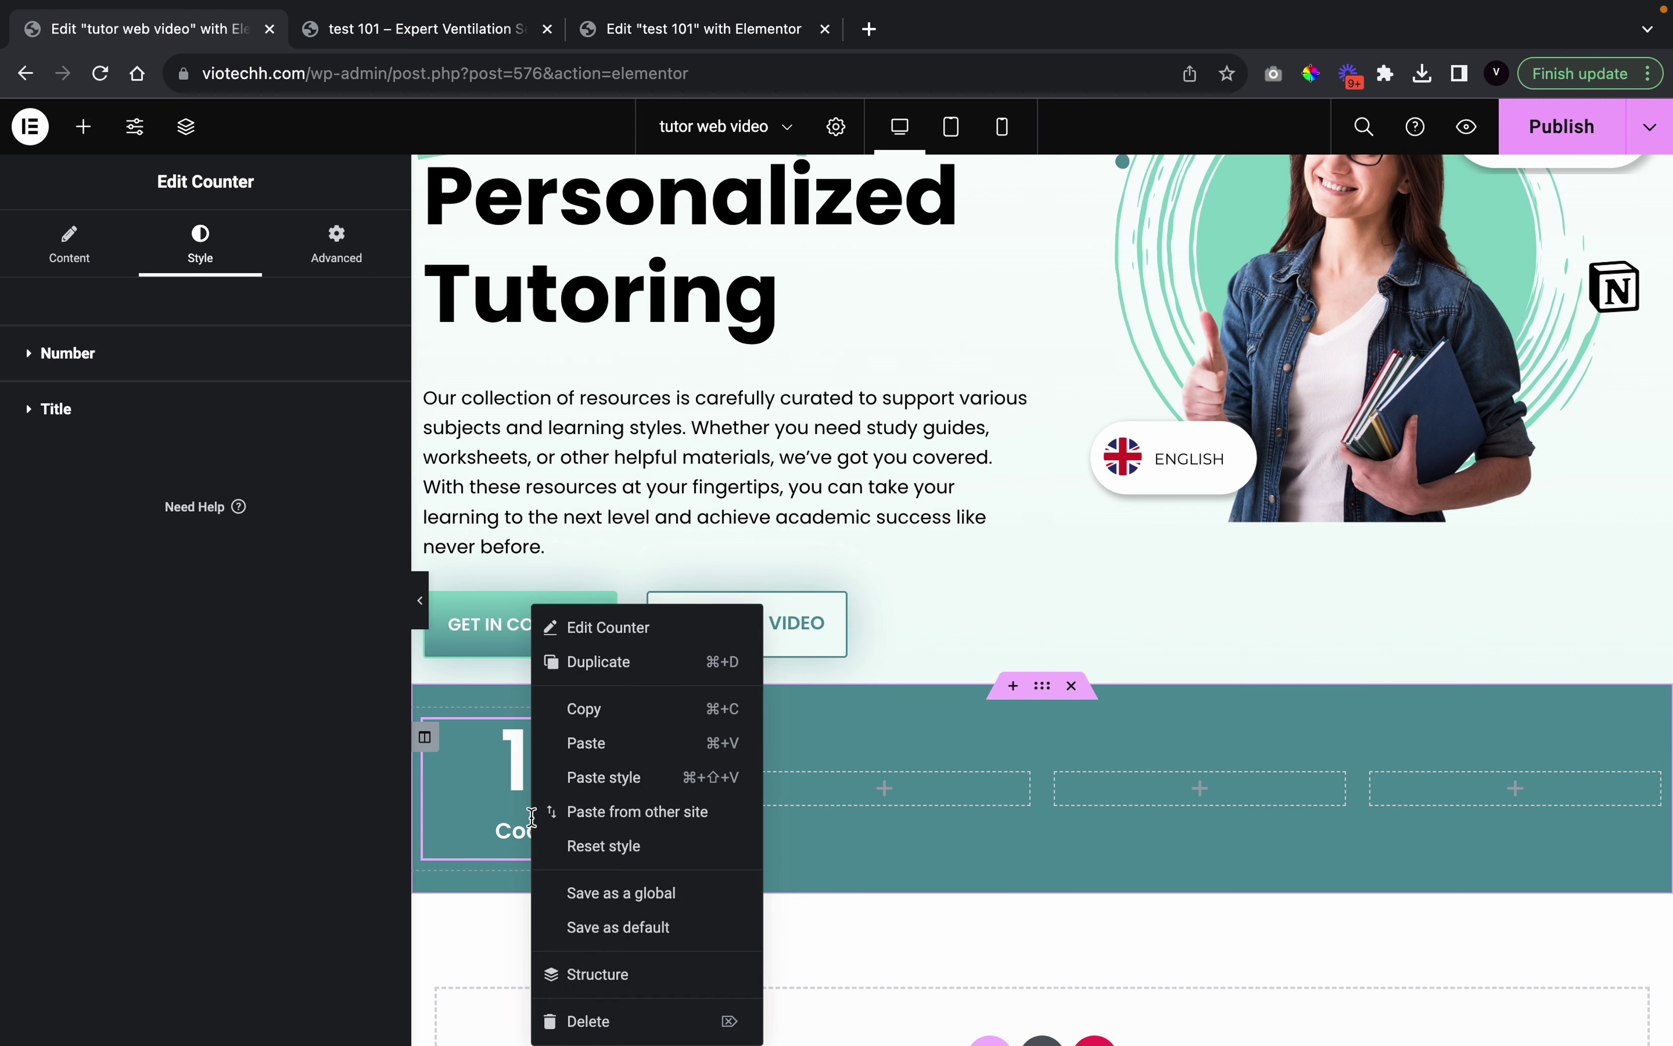
pyautogui.click(643, 724)
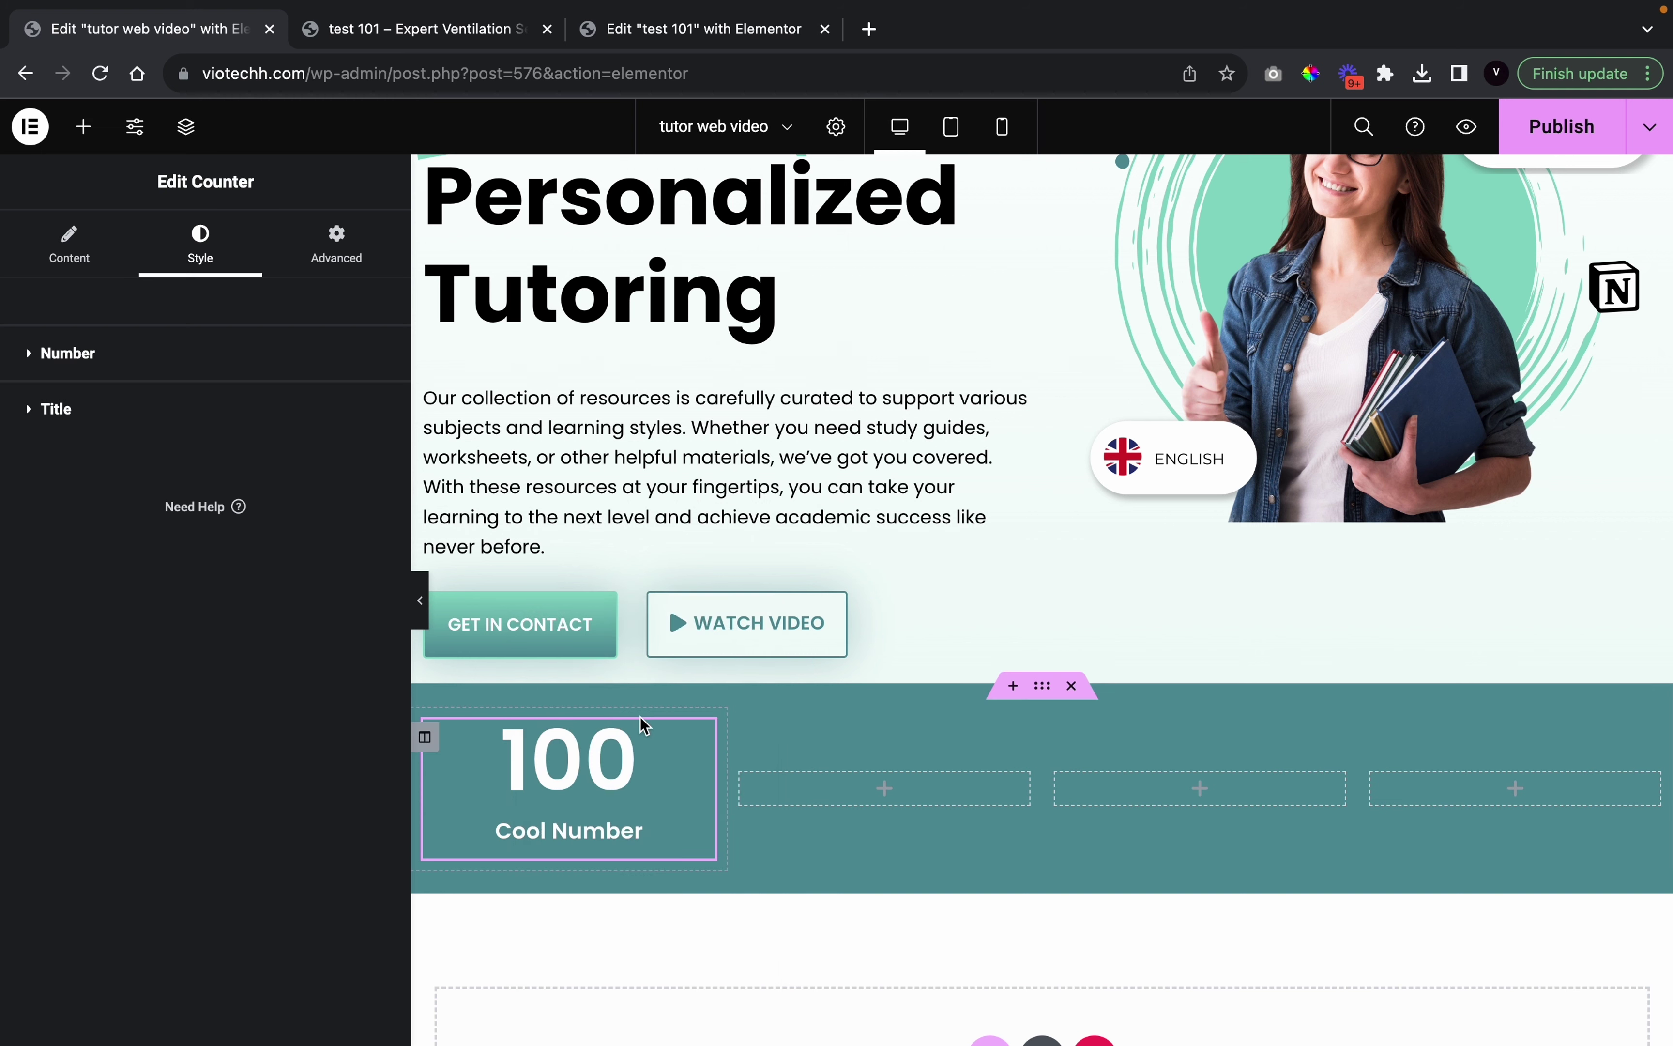
pyautogui.rightClick(889, 799)
pyautogui.click(926, 818)
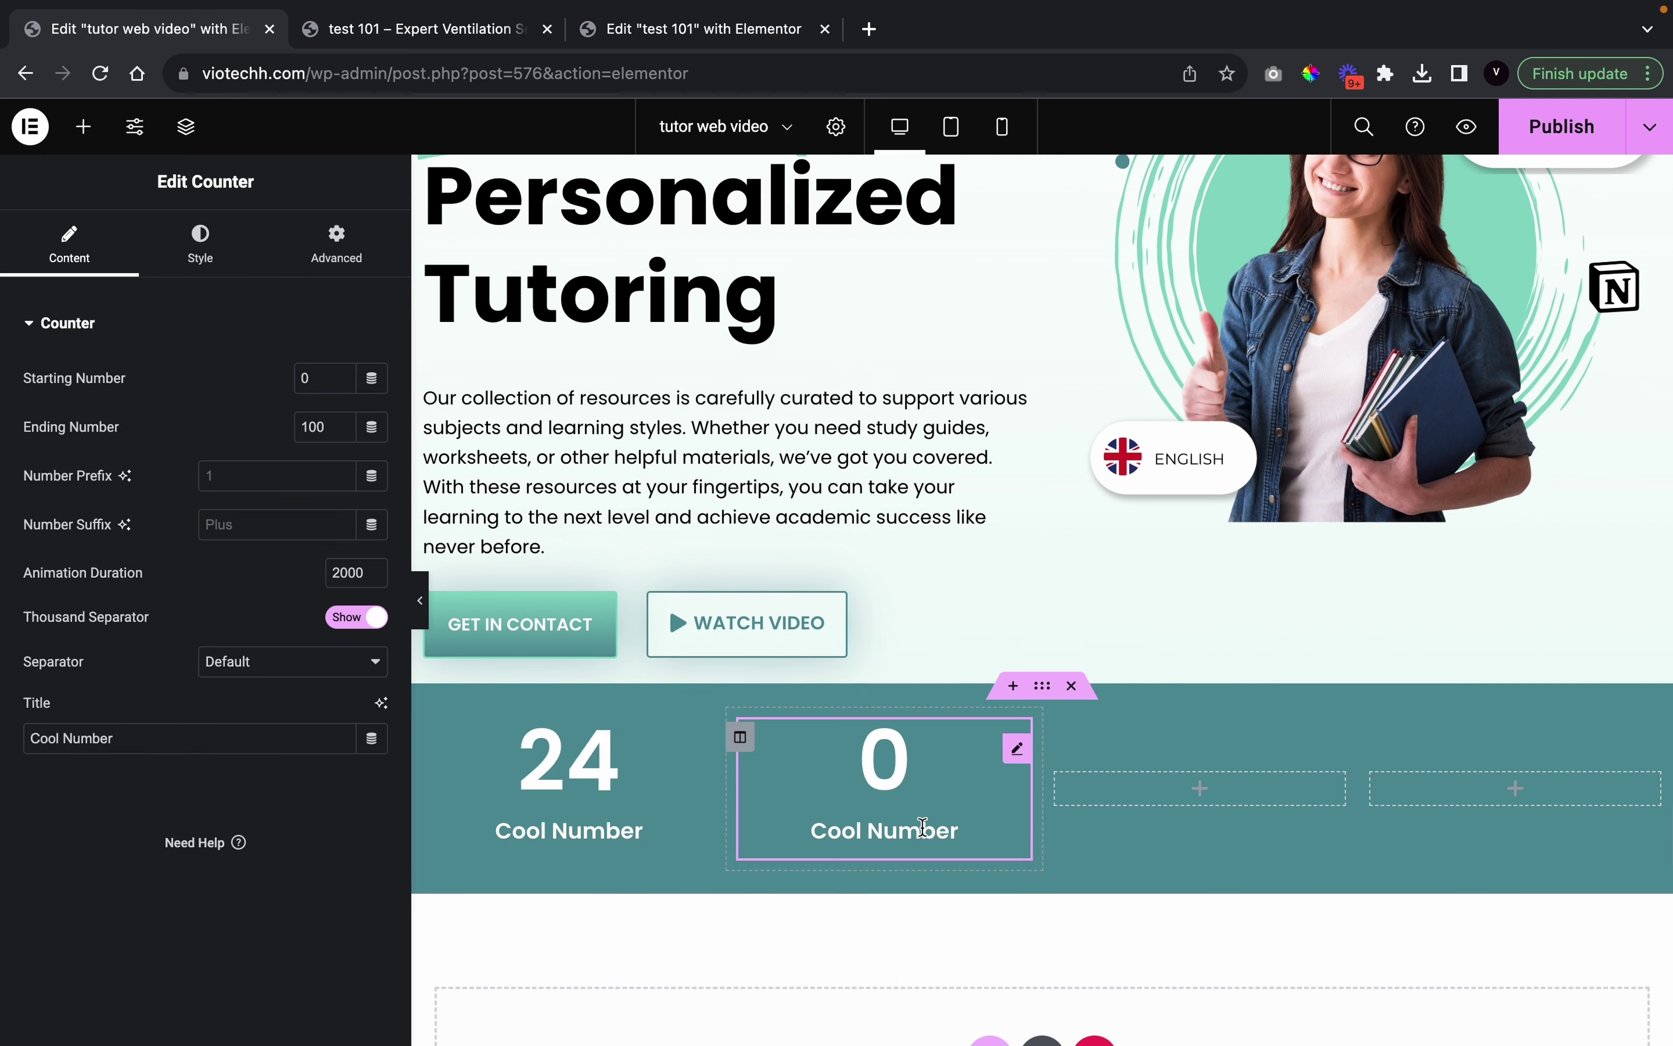
pyautogui.rightClick(1200, 796)
pyautogui.click(1243, 821)
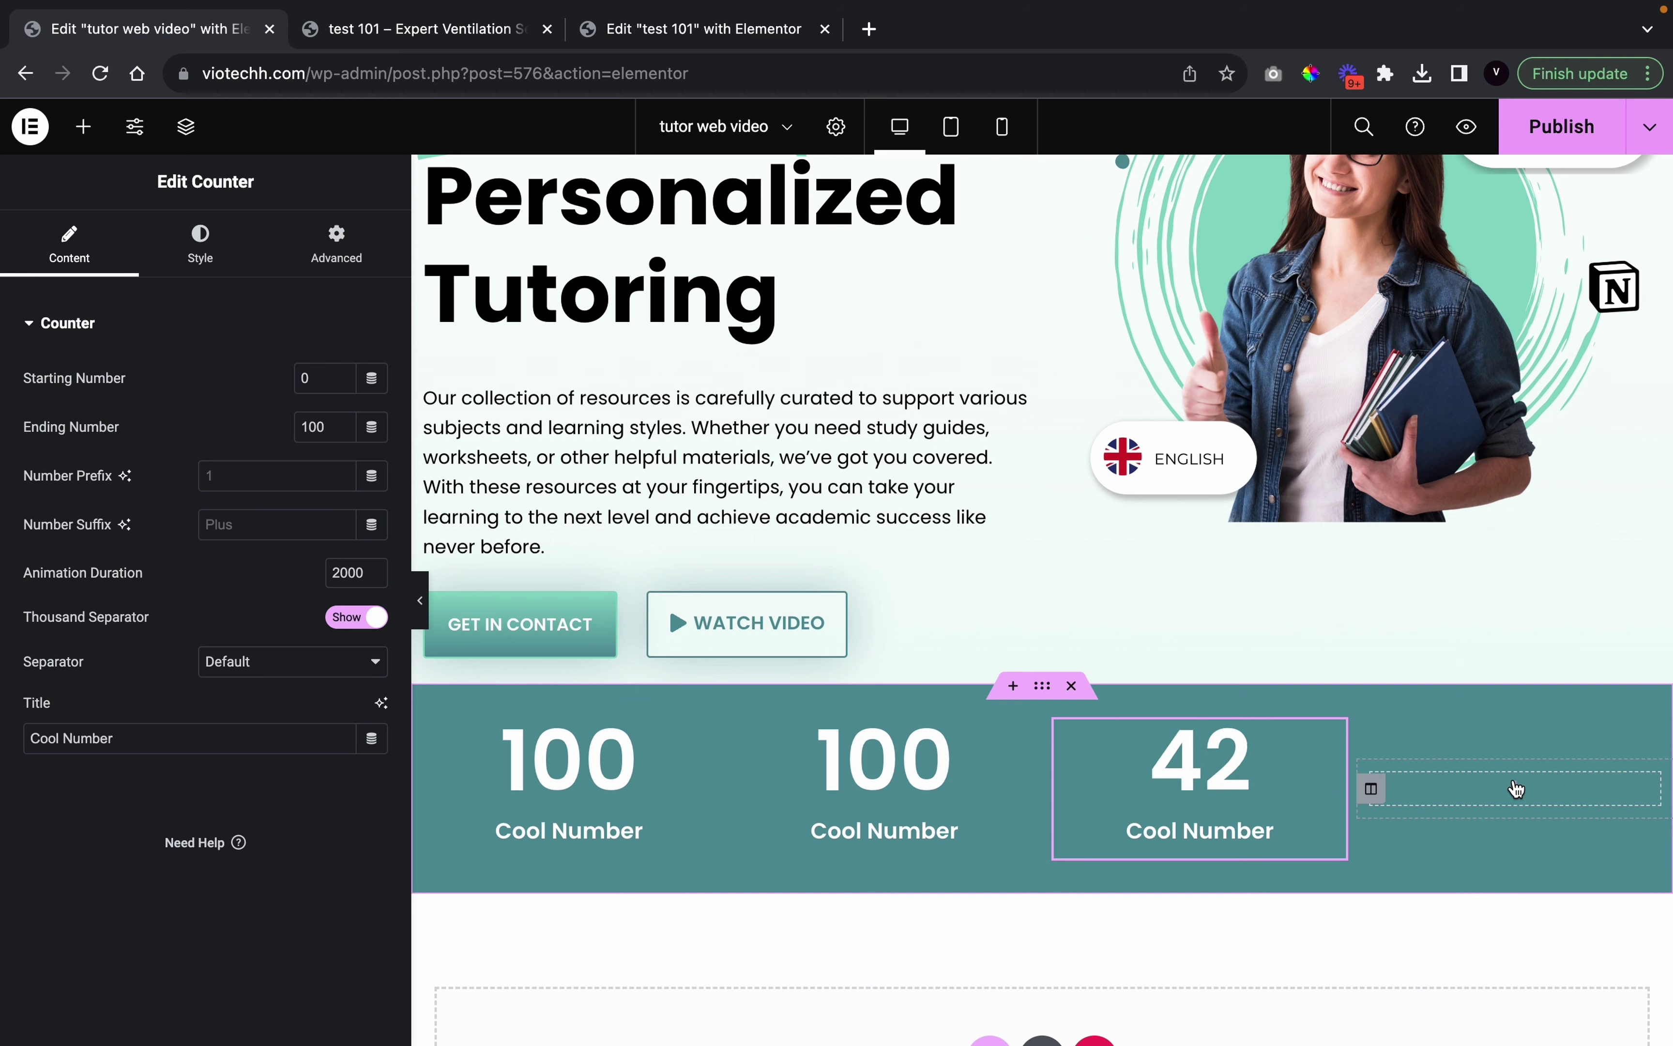
pyautogui.rightClick(1516, 789)
pyautogui.click(1483, 819)
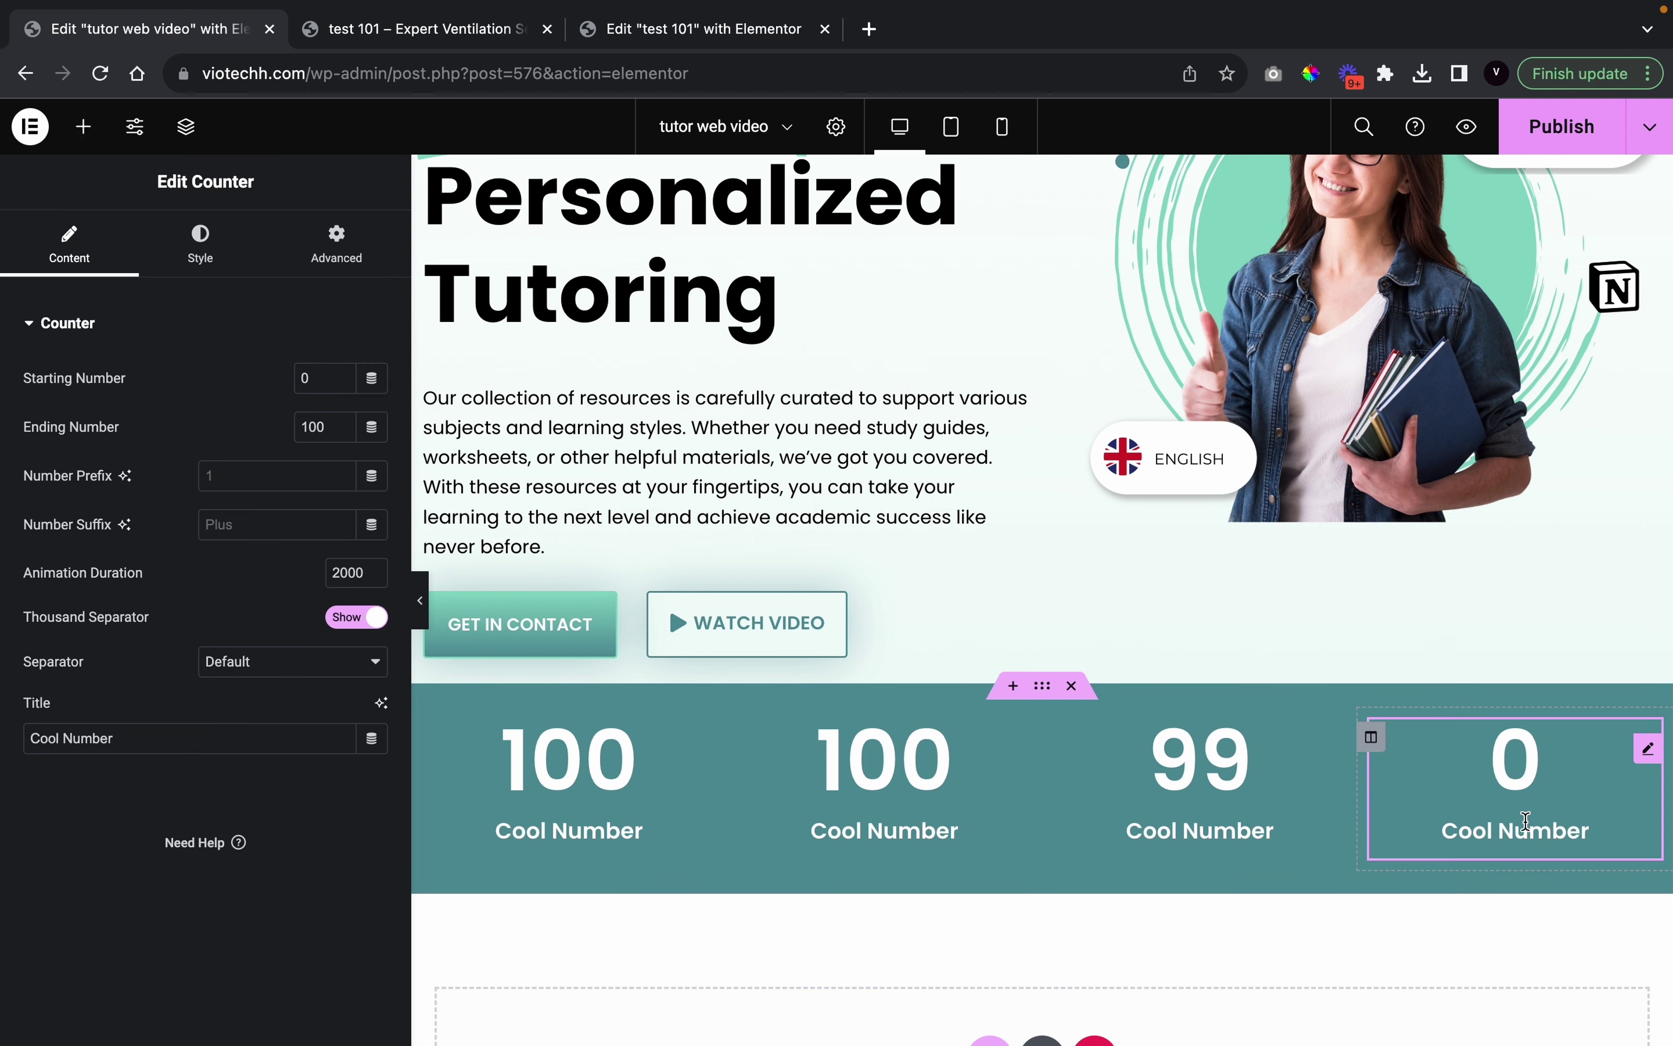
# Select the first counter, close the test 101 Elementor editor, and view the counter section on the test 101 preview page
pyautogui.click(603, 818)
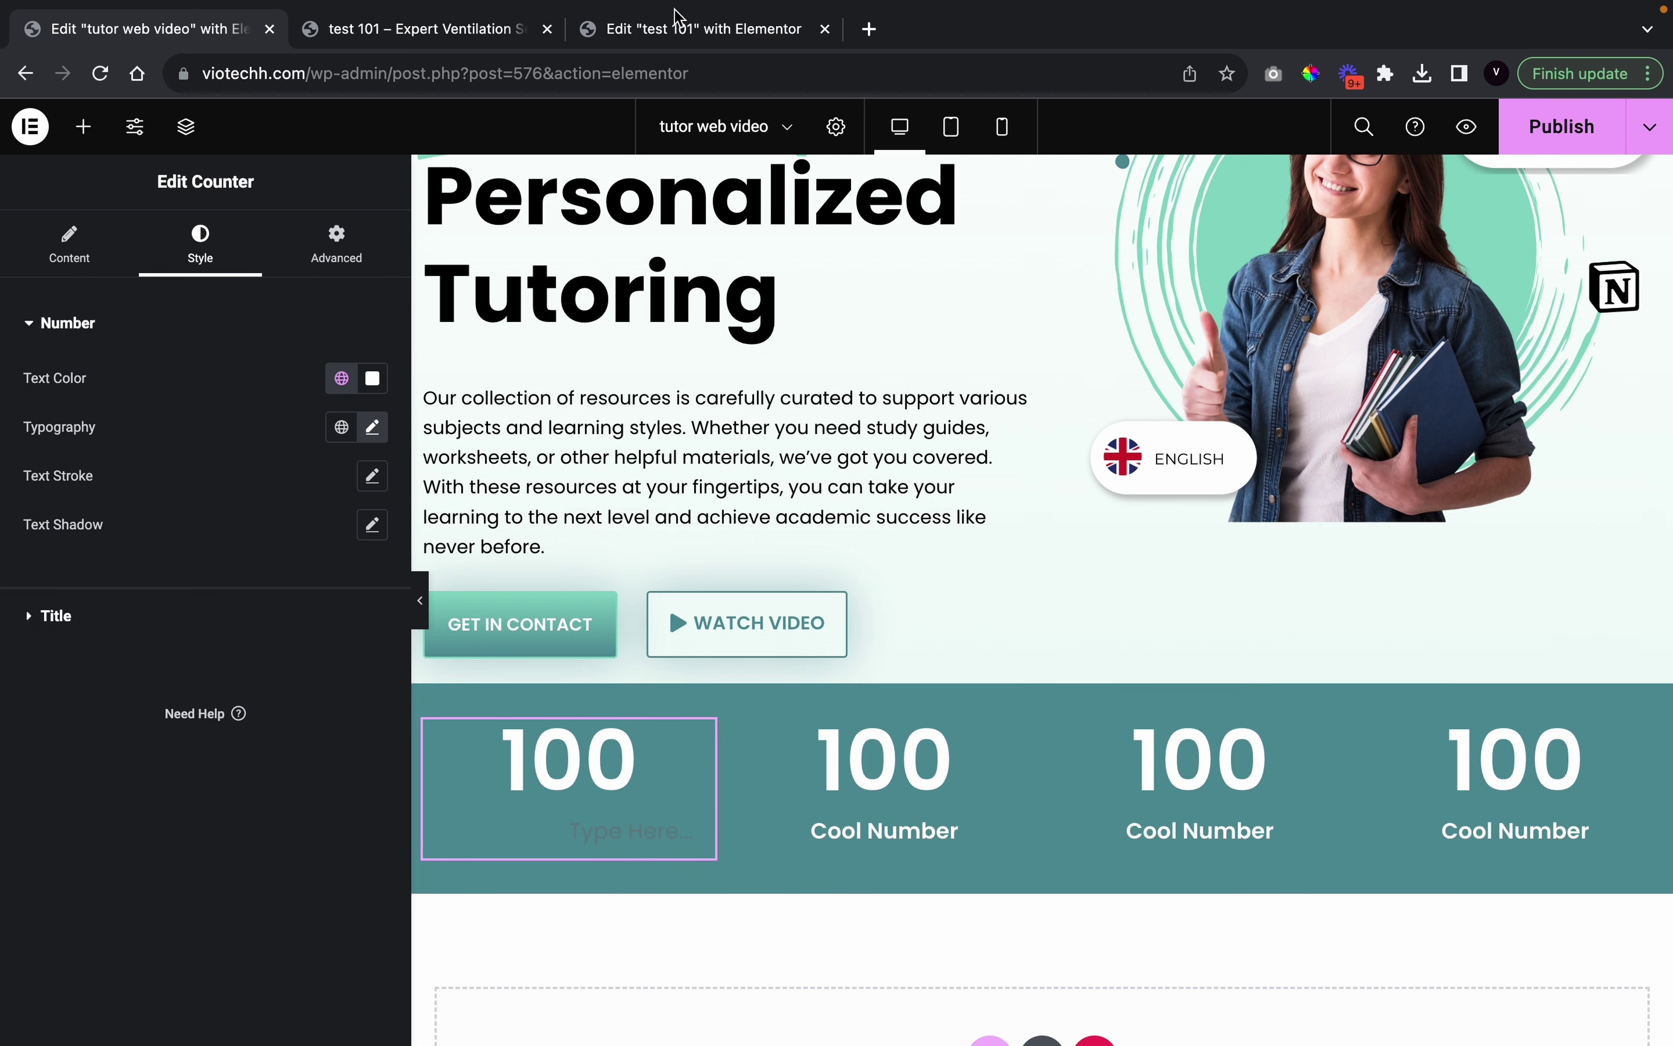
pyautogui.click(676, 27)
pyautogui.click(494, 24)
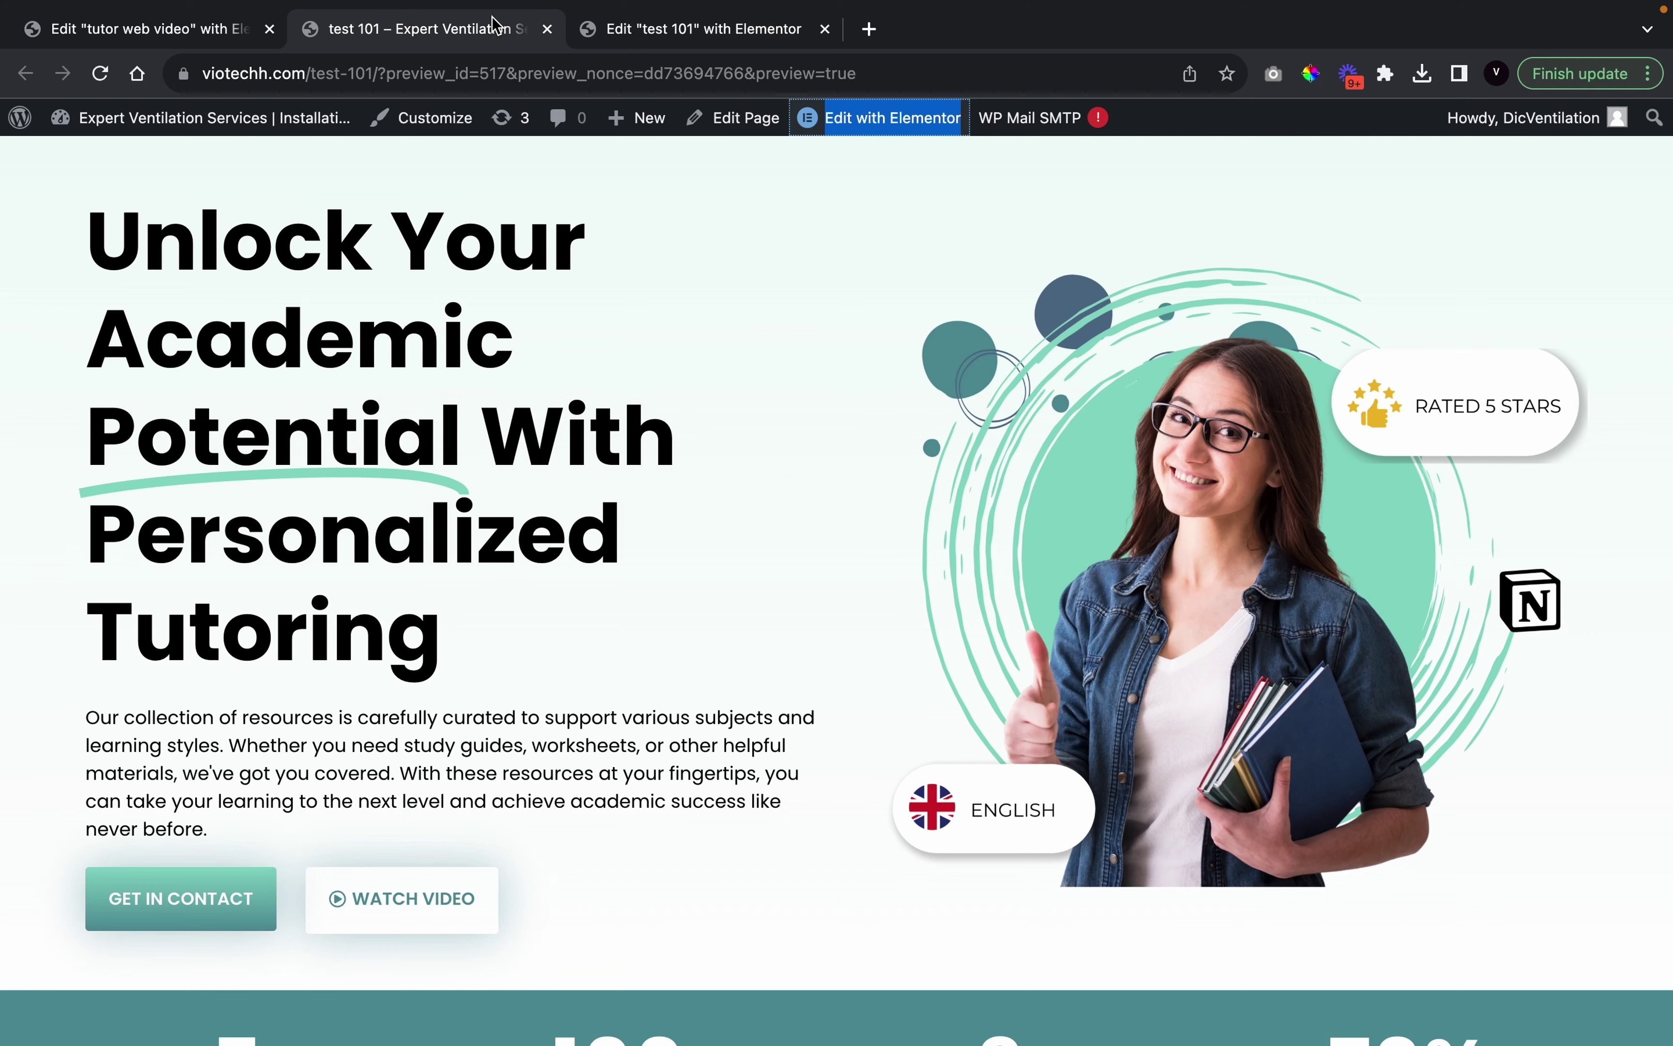
pyautogui.click(824, 28)
pyautogui.click(901, 415)
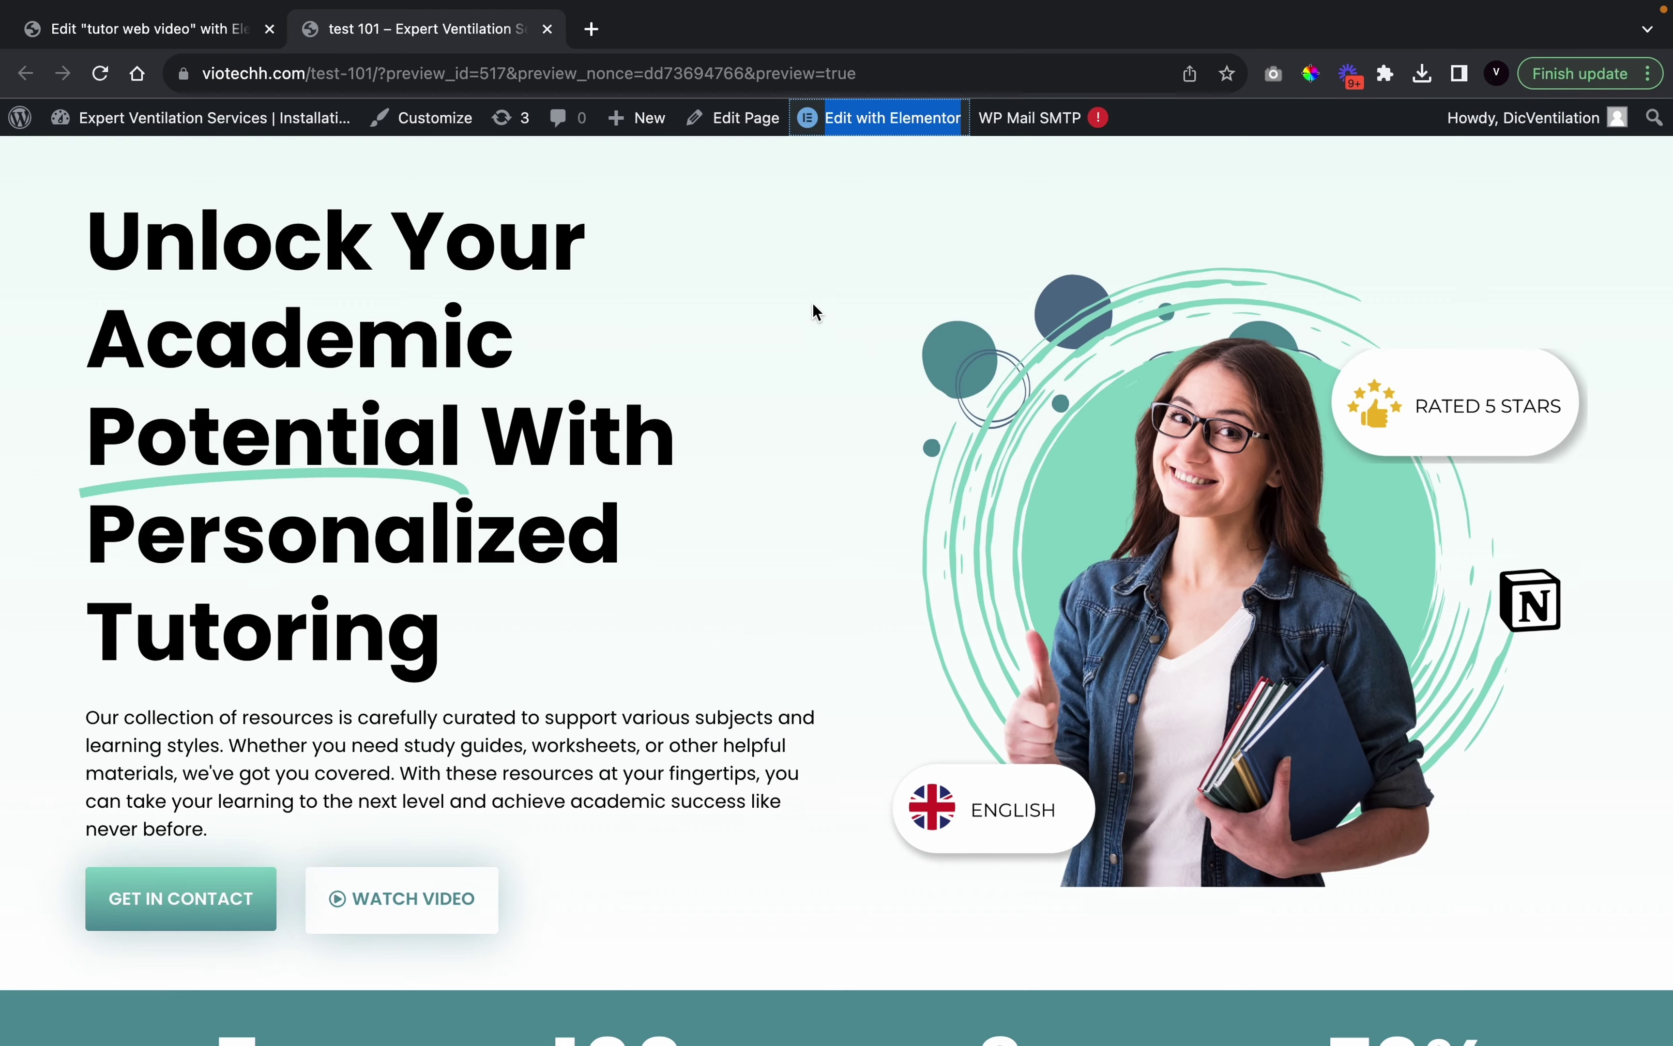
pyautogui.scroll(-5, 705, 745)
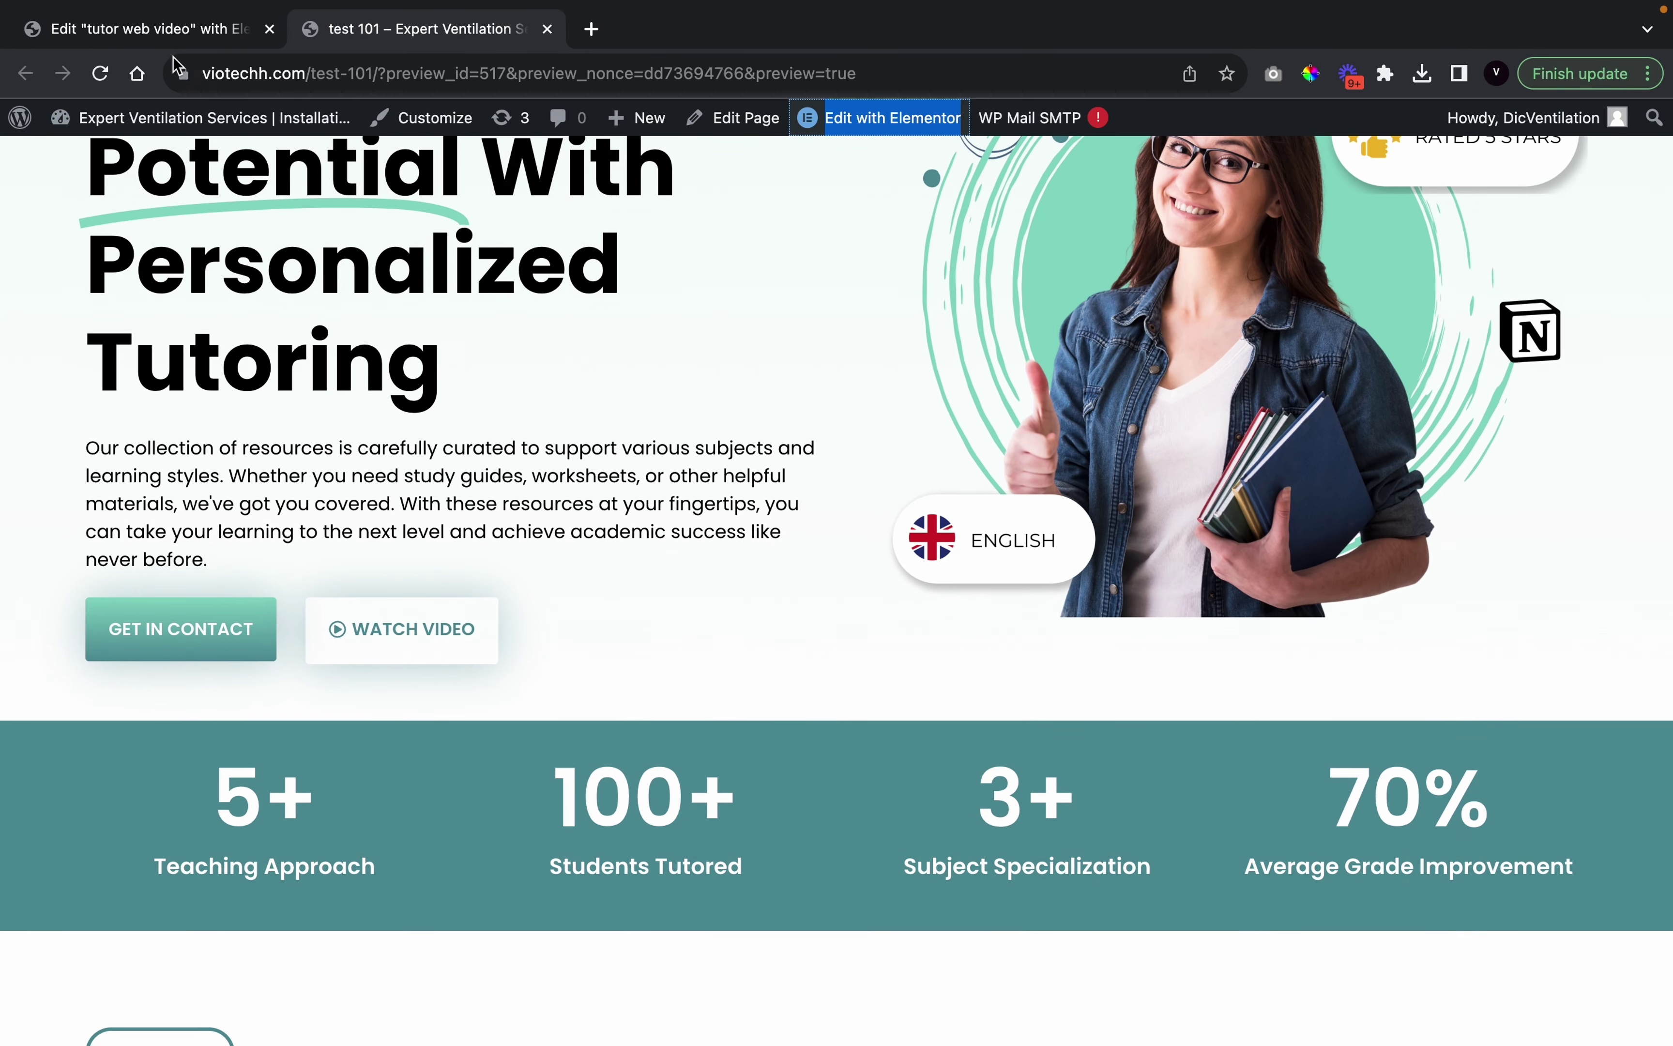
# Back in the tutor web video editor, set the first counter's title to "Teaching Approach" and its ending number to 5
pyautogui.click(178, 30)
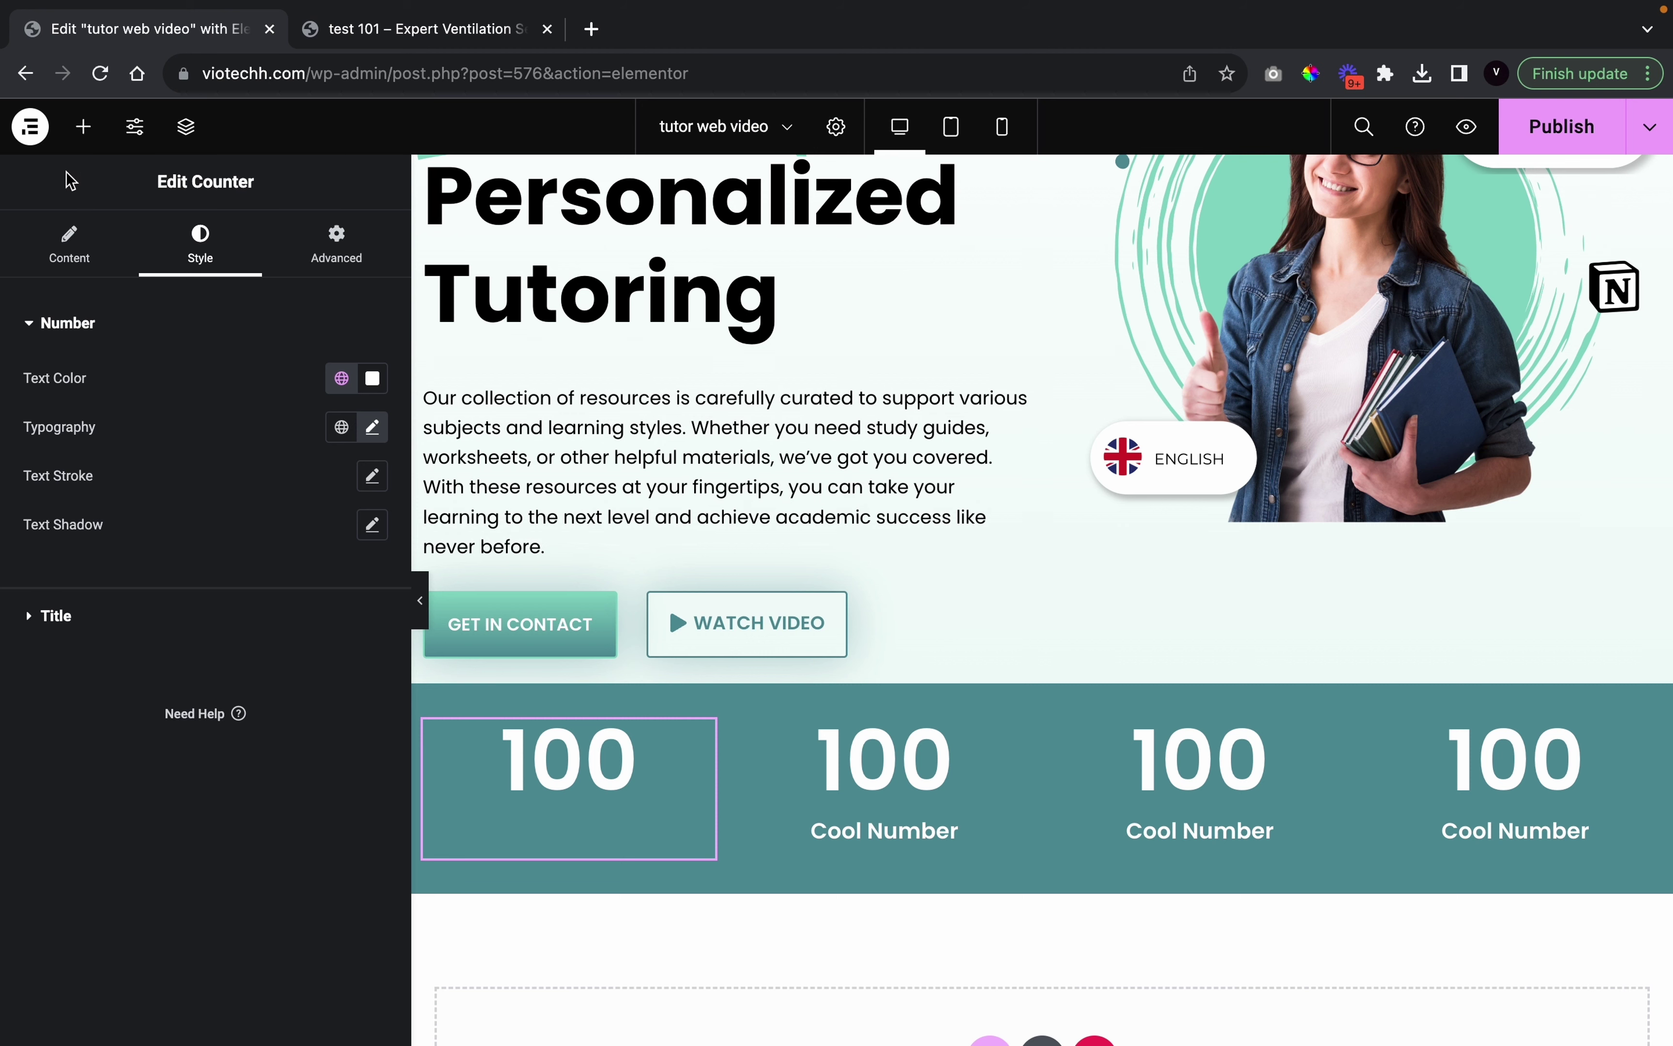
pyautogui.click(90, 233)
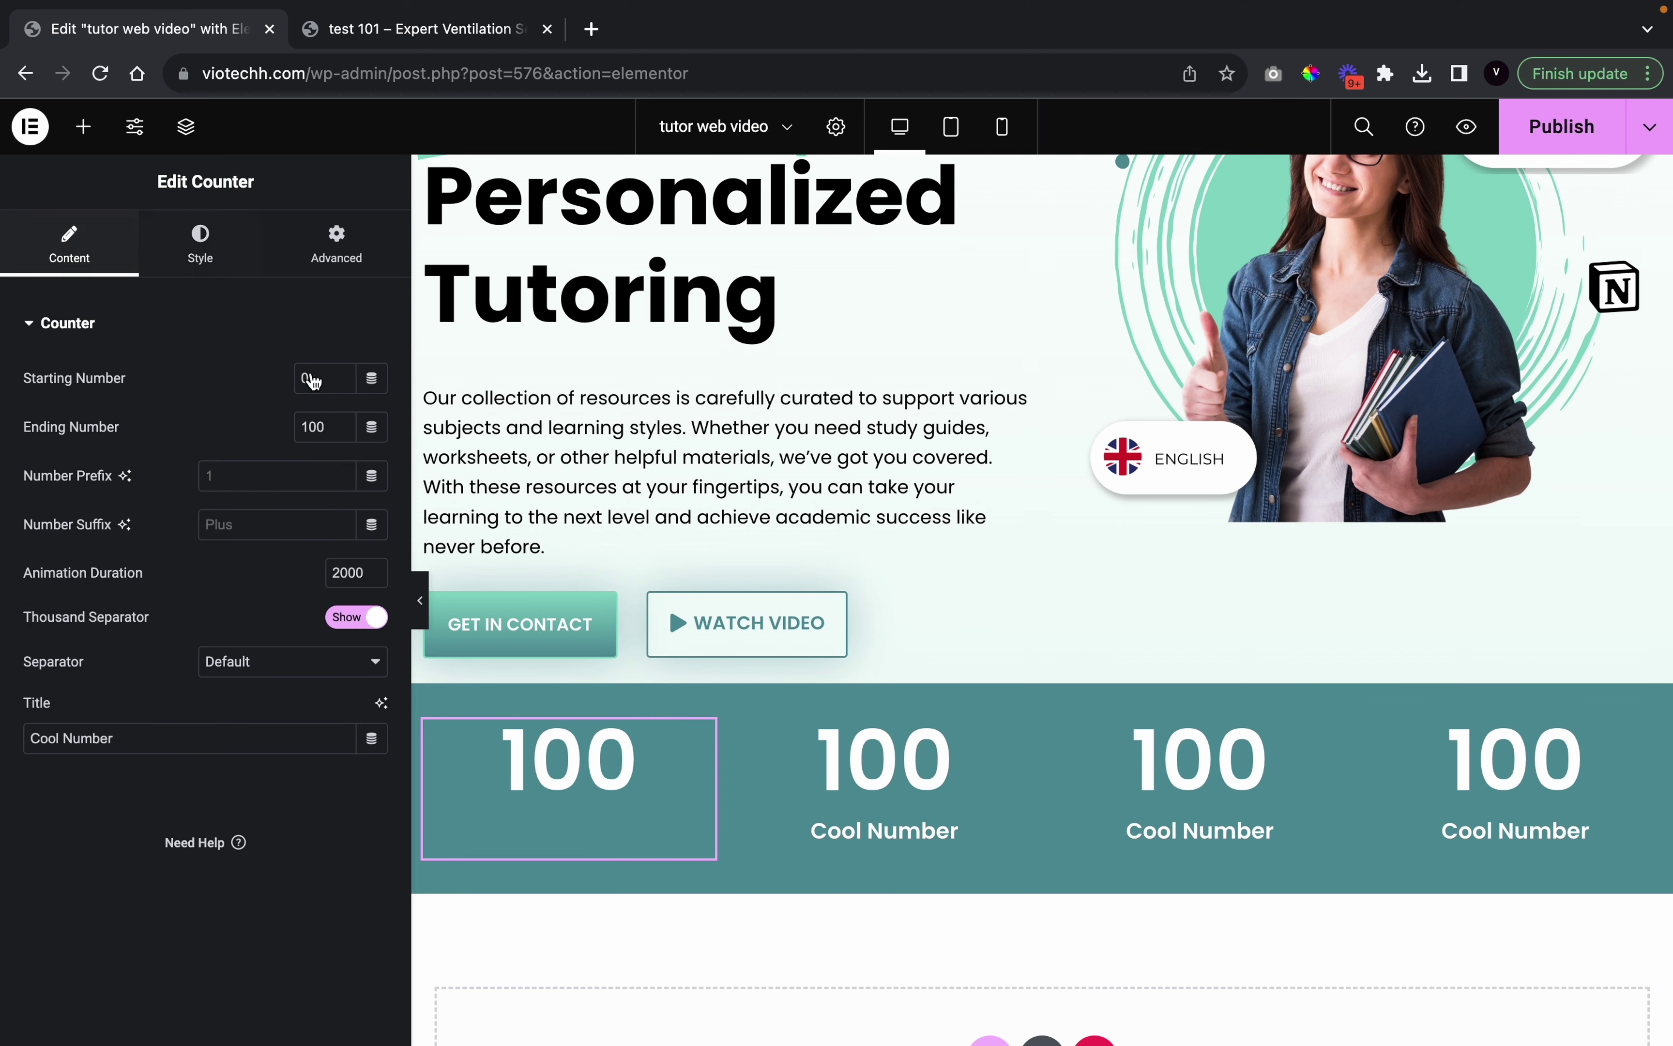
pyautogui.tripleClick(190, 742)
pyautogui.write('tE')
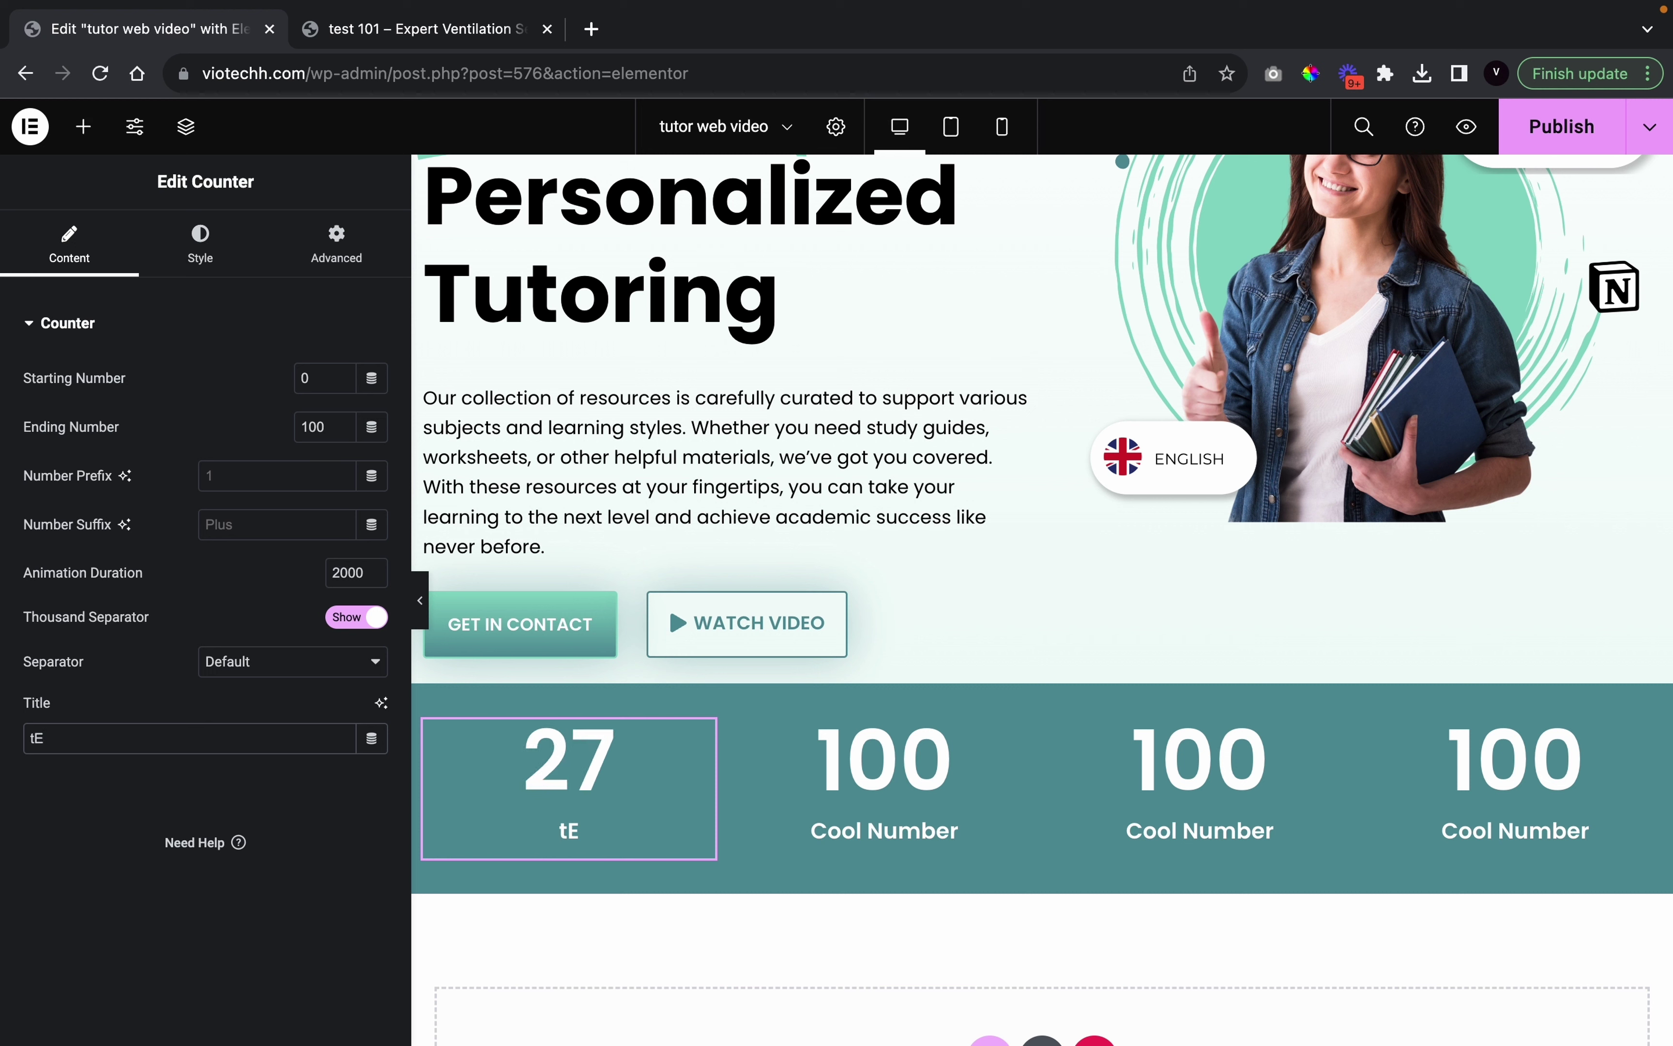
pyautogui.press('BackSpace')
pyautogui.press('BackSpace')
pyautogui.write('Teach')
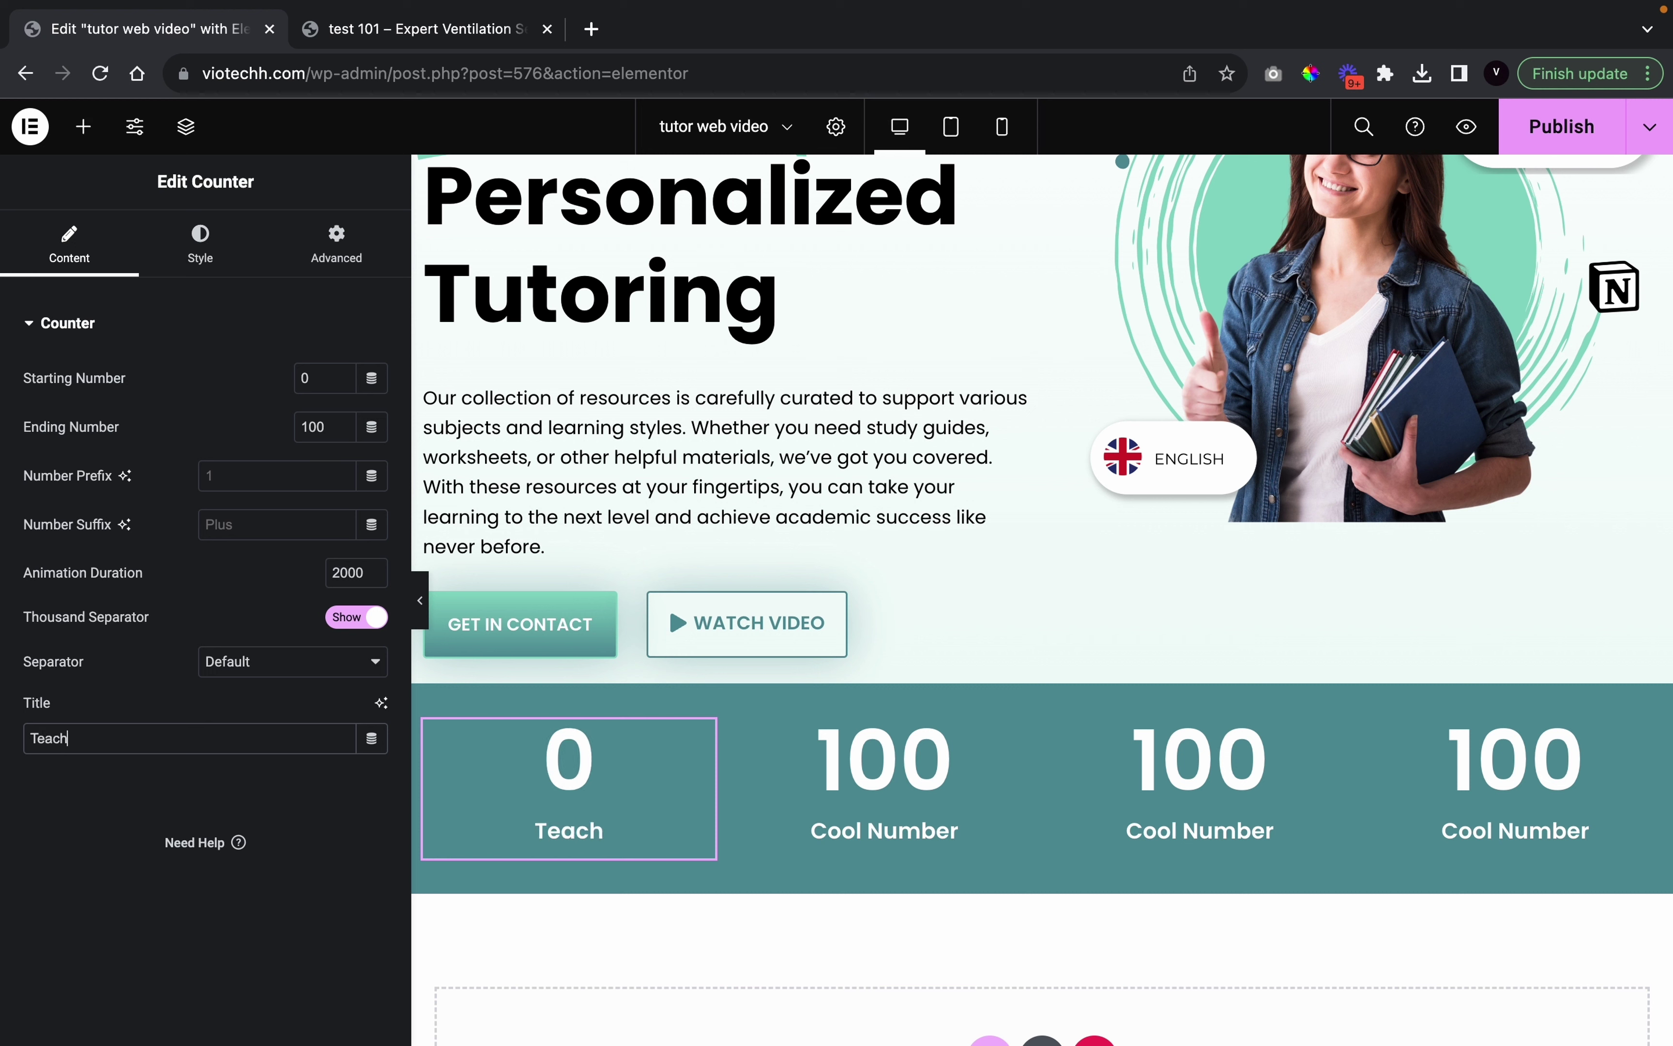
pyautogui.write('ing Appr')
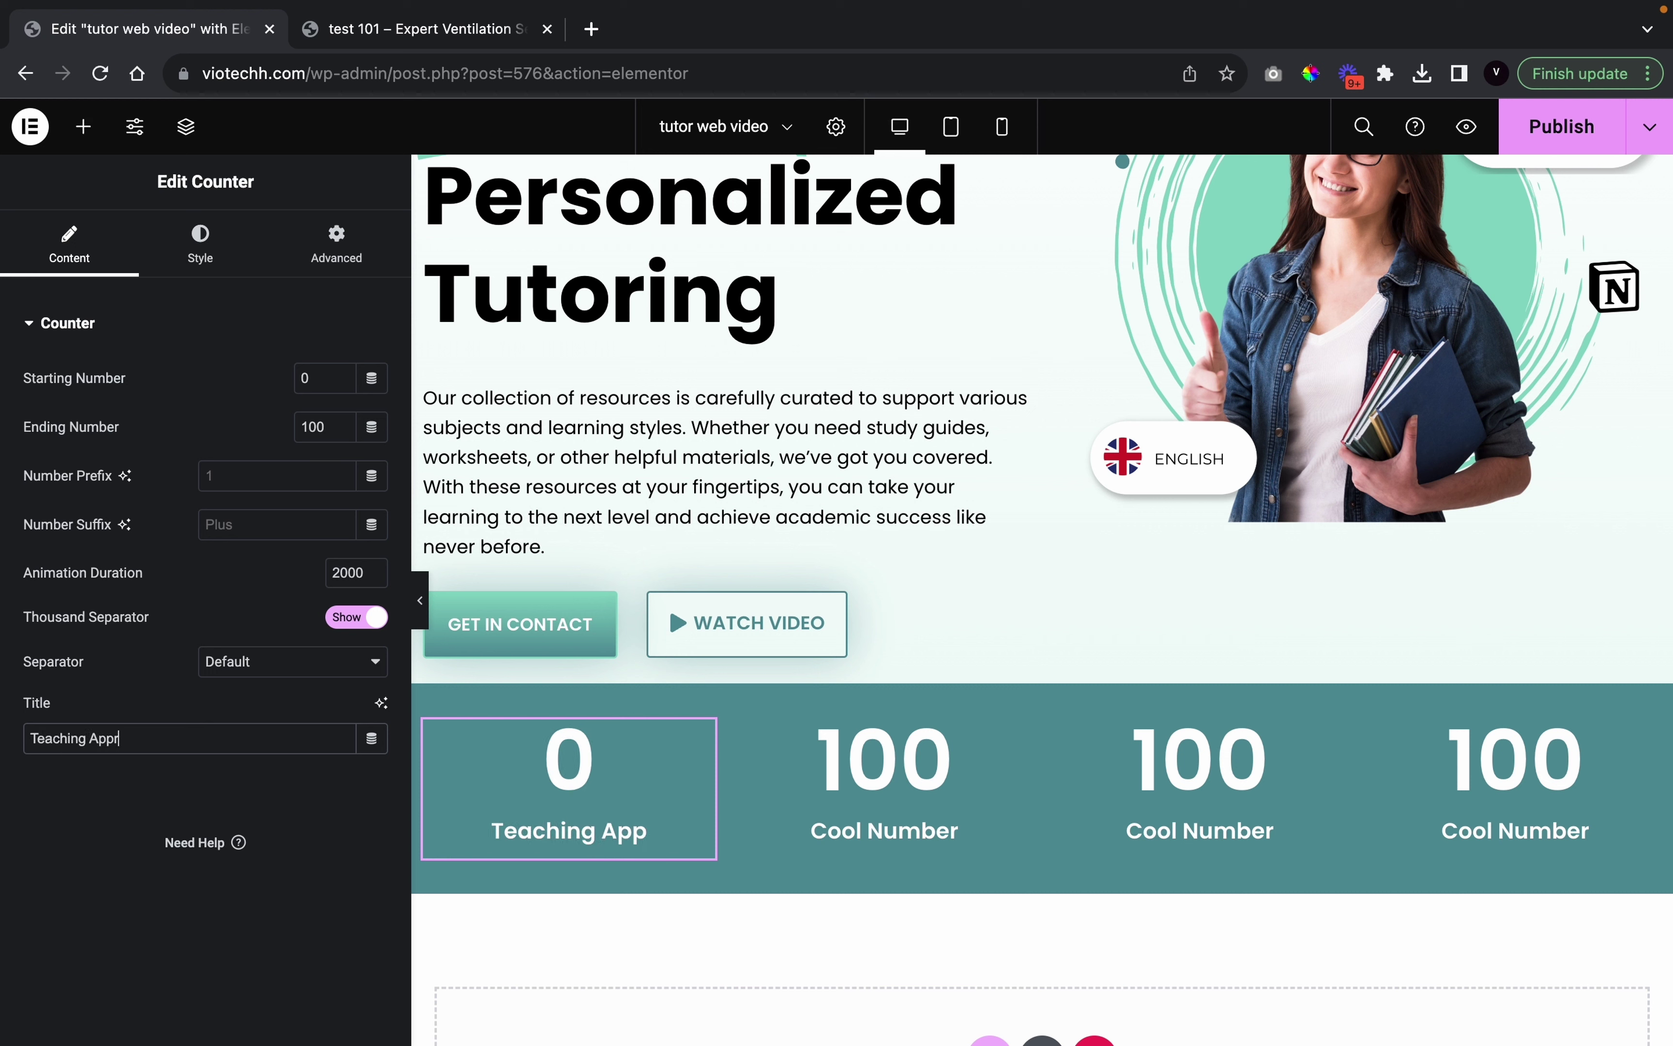
pyautogui.write('oach')
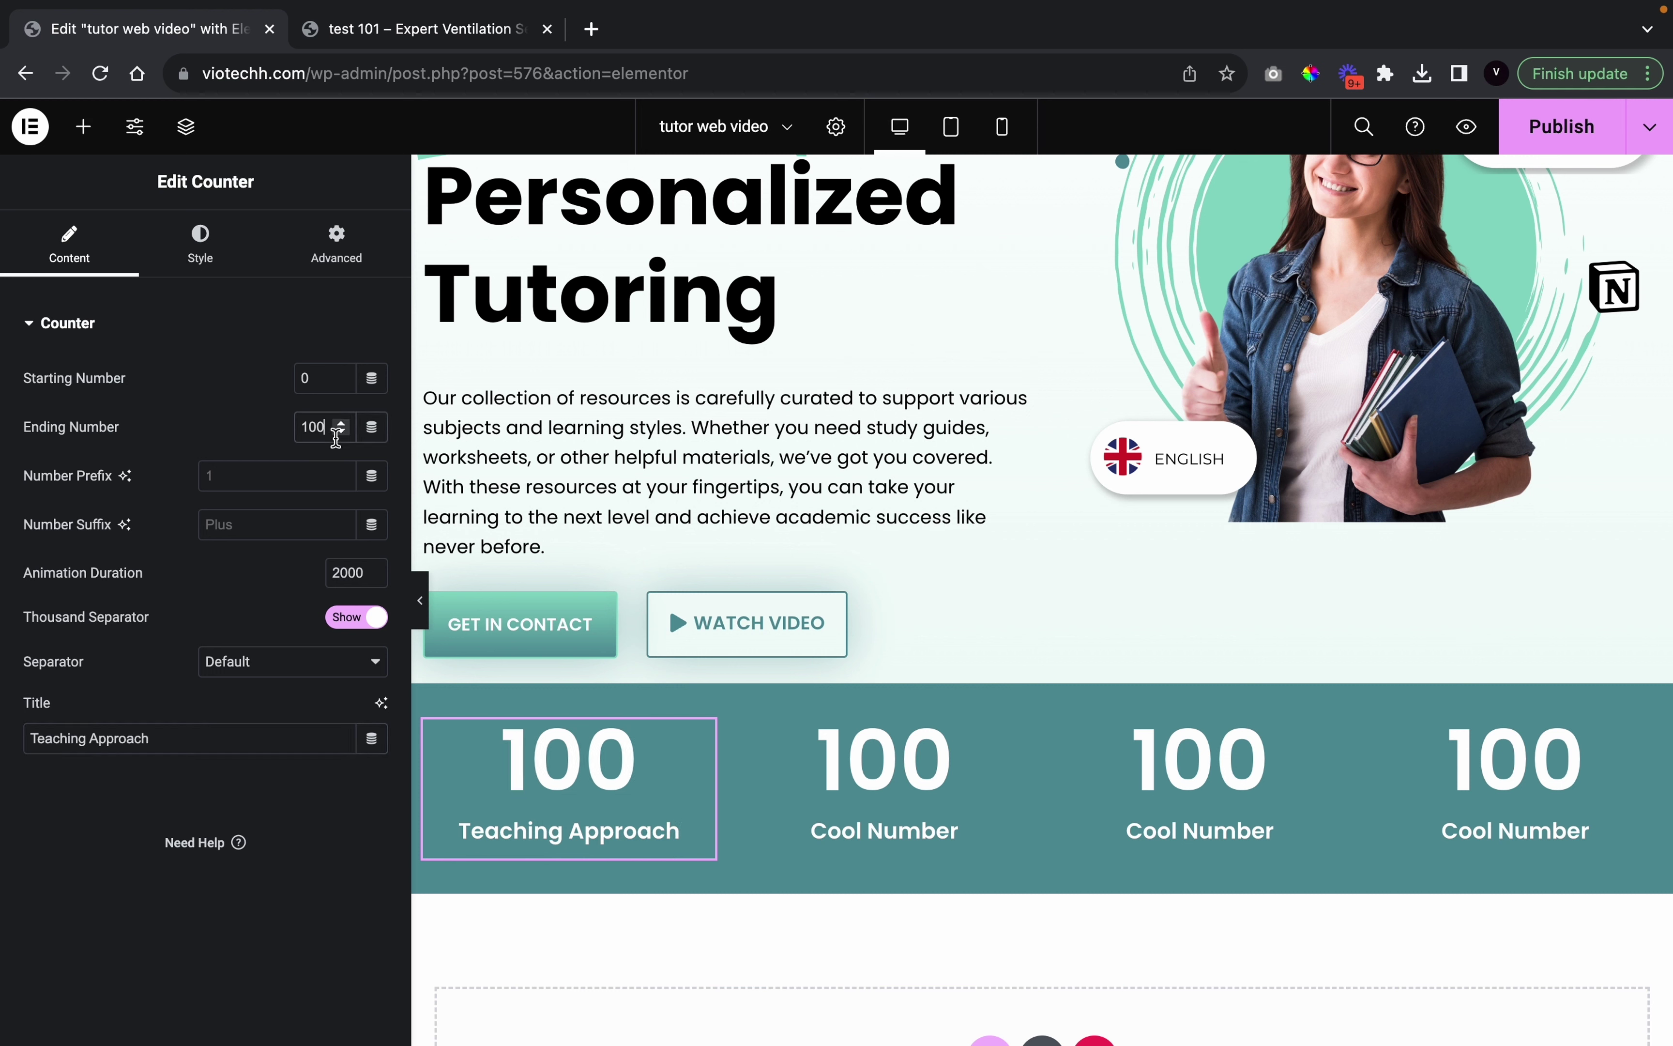
# Set the second counter's title to "Students Tutored" and its number suffix to "+", checking against the test 101 preview
pyautogui.click(841, 807)
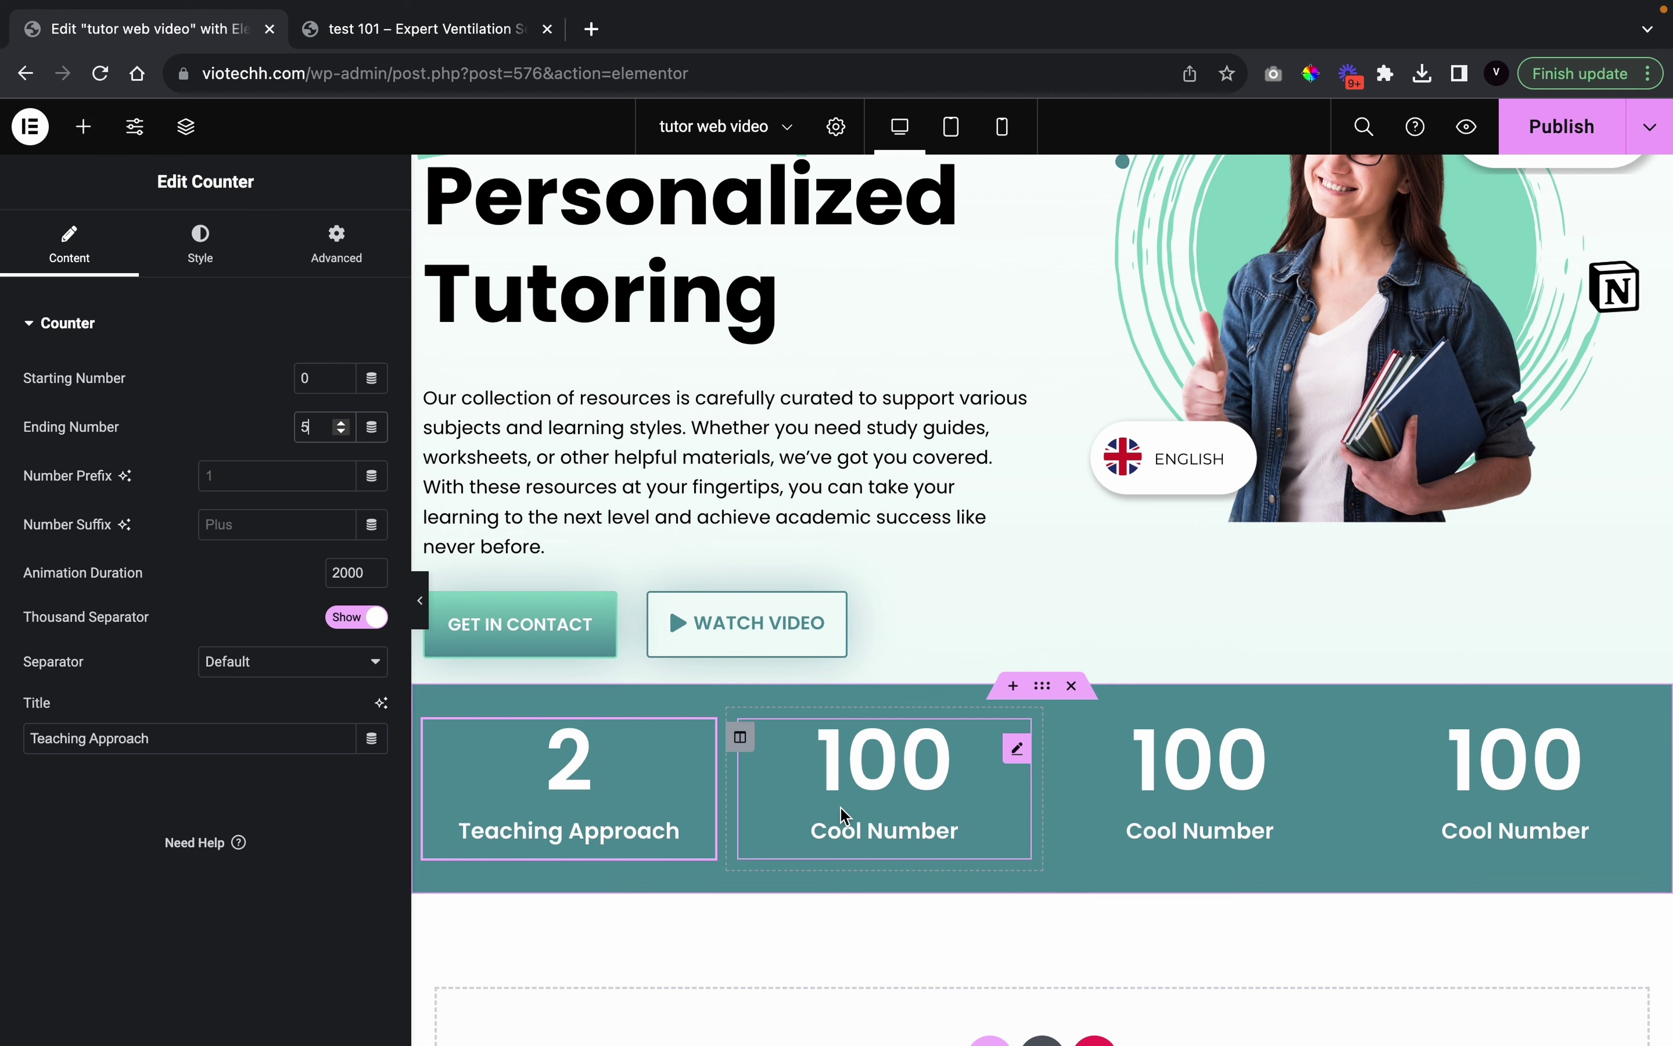
pyautogui.click(479, 22)
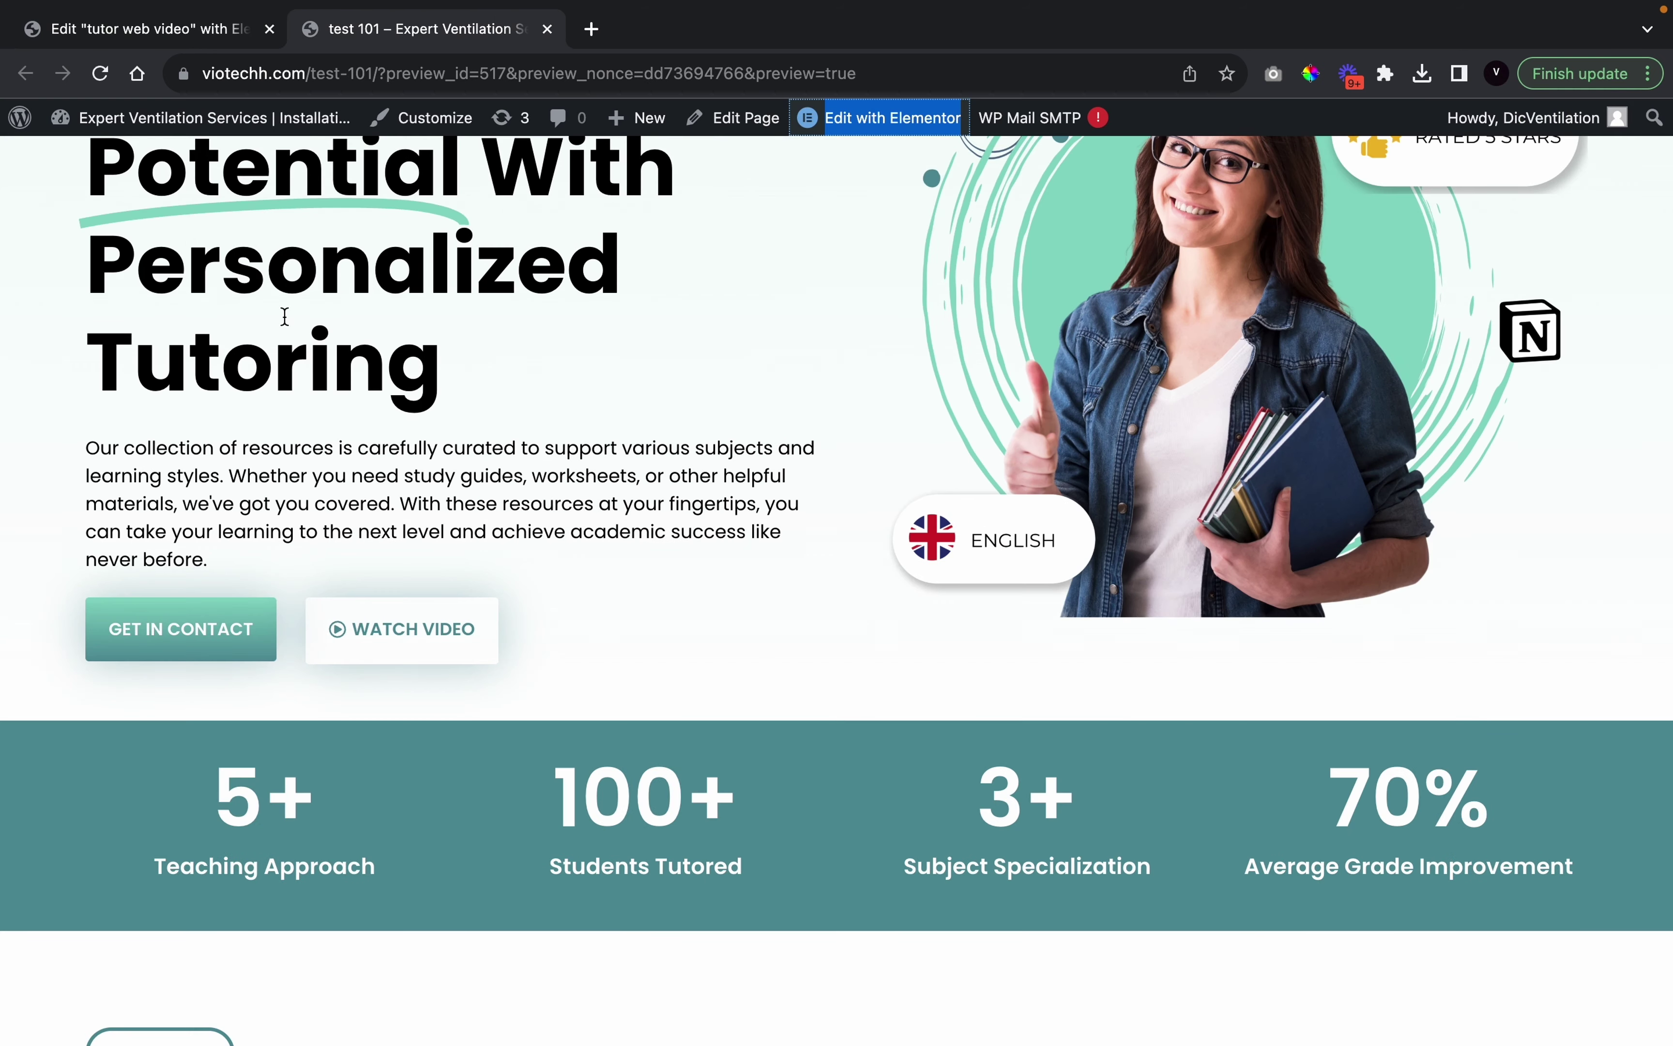
pyautogui.click(162, 36)
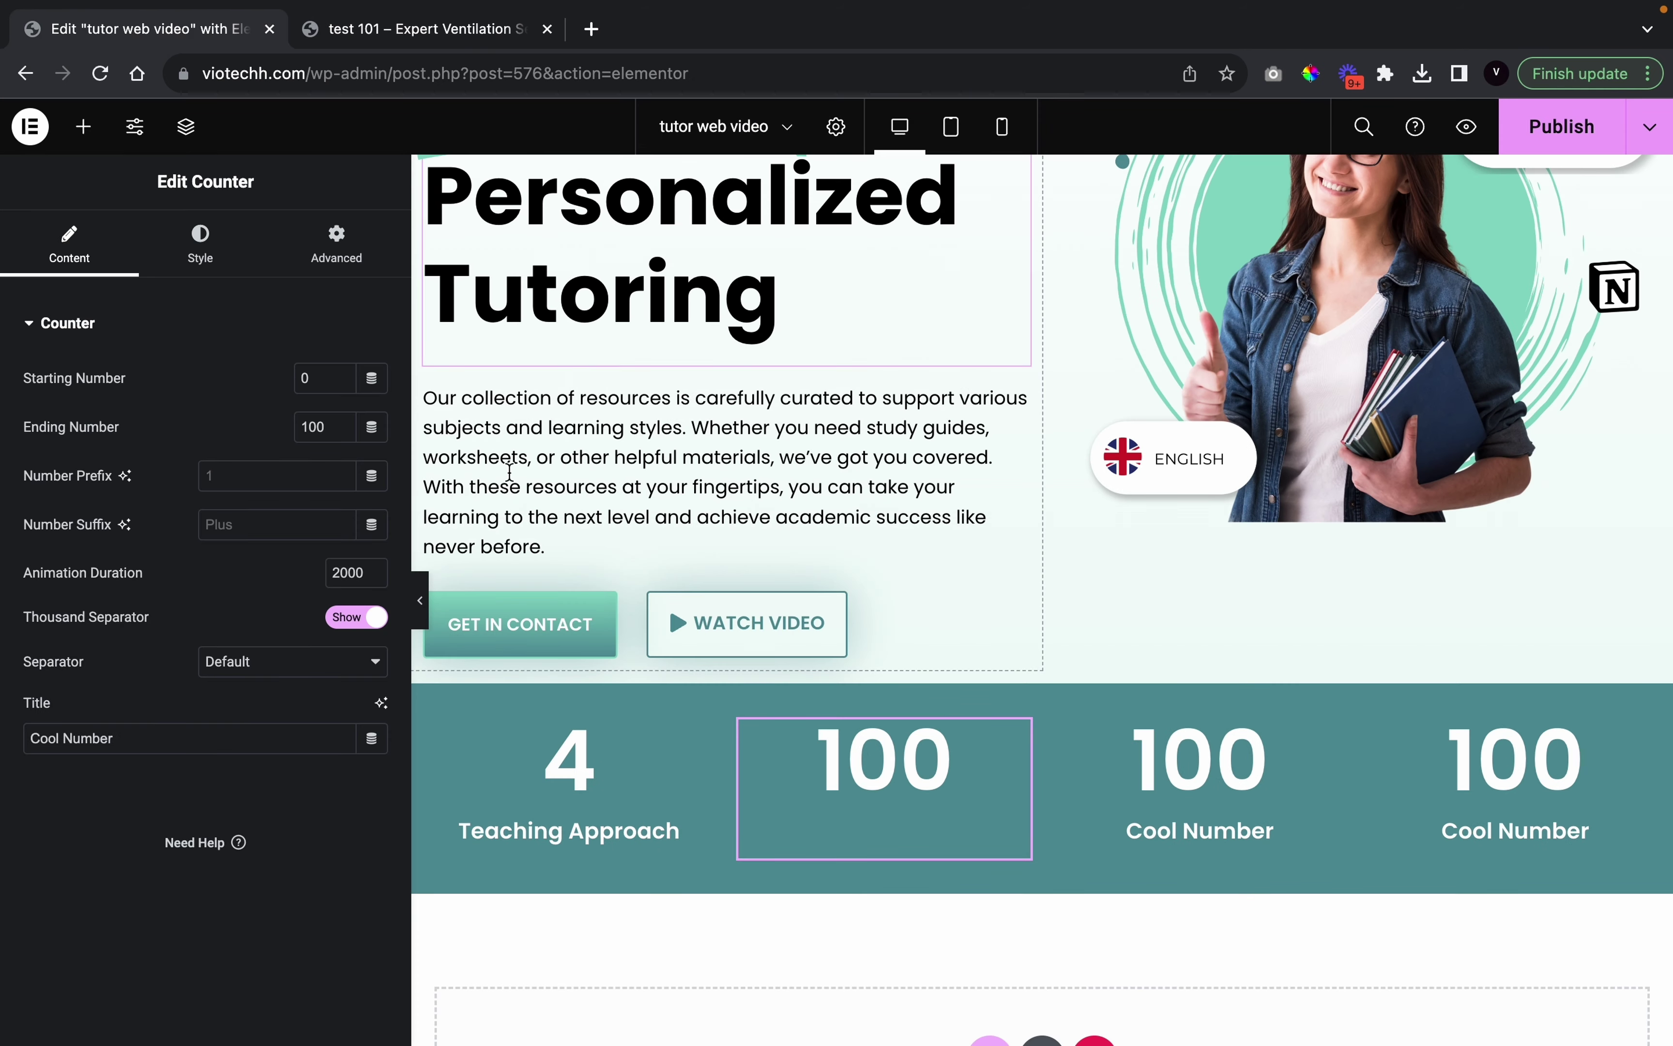
pyautogui.tripleClick(167, 735)
pyautogui.write('Stu')
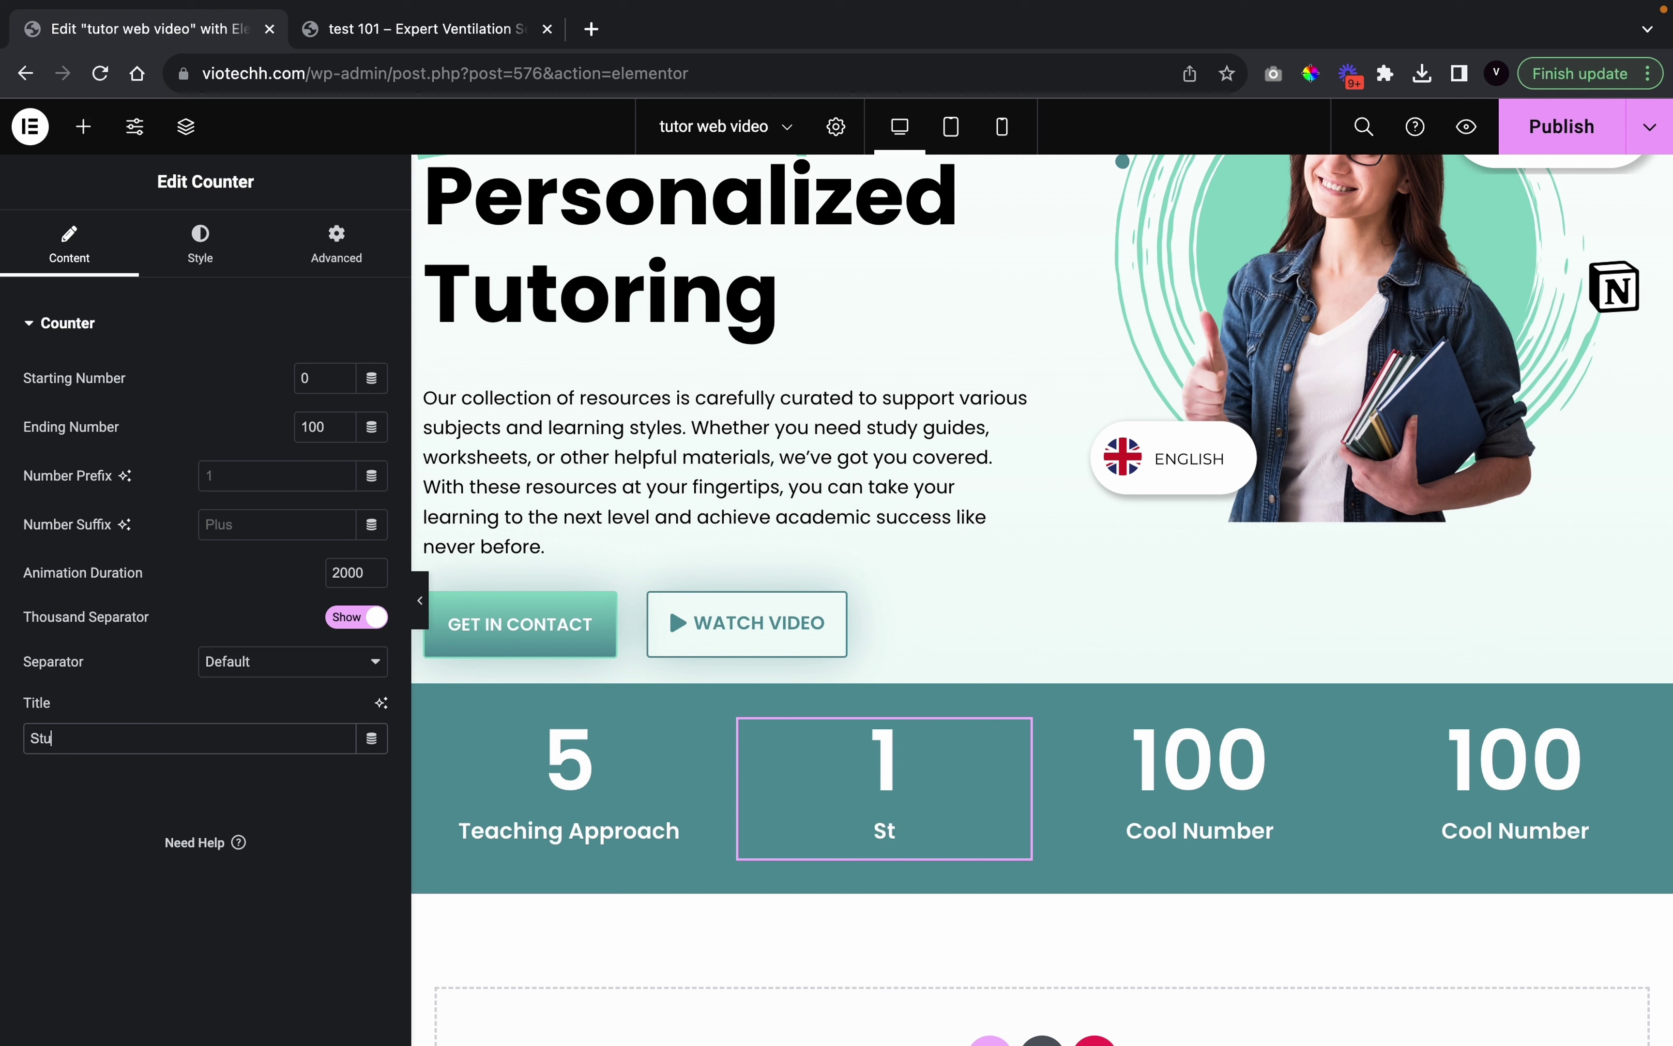
pyautogui.write('dents T')
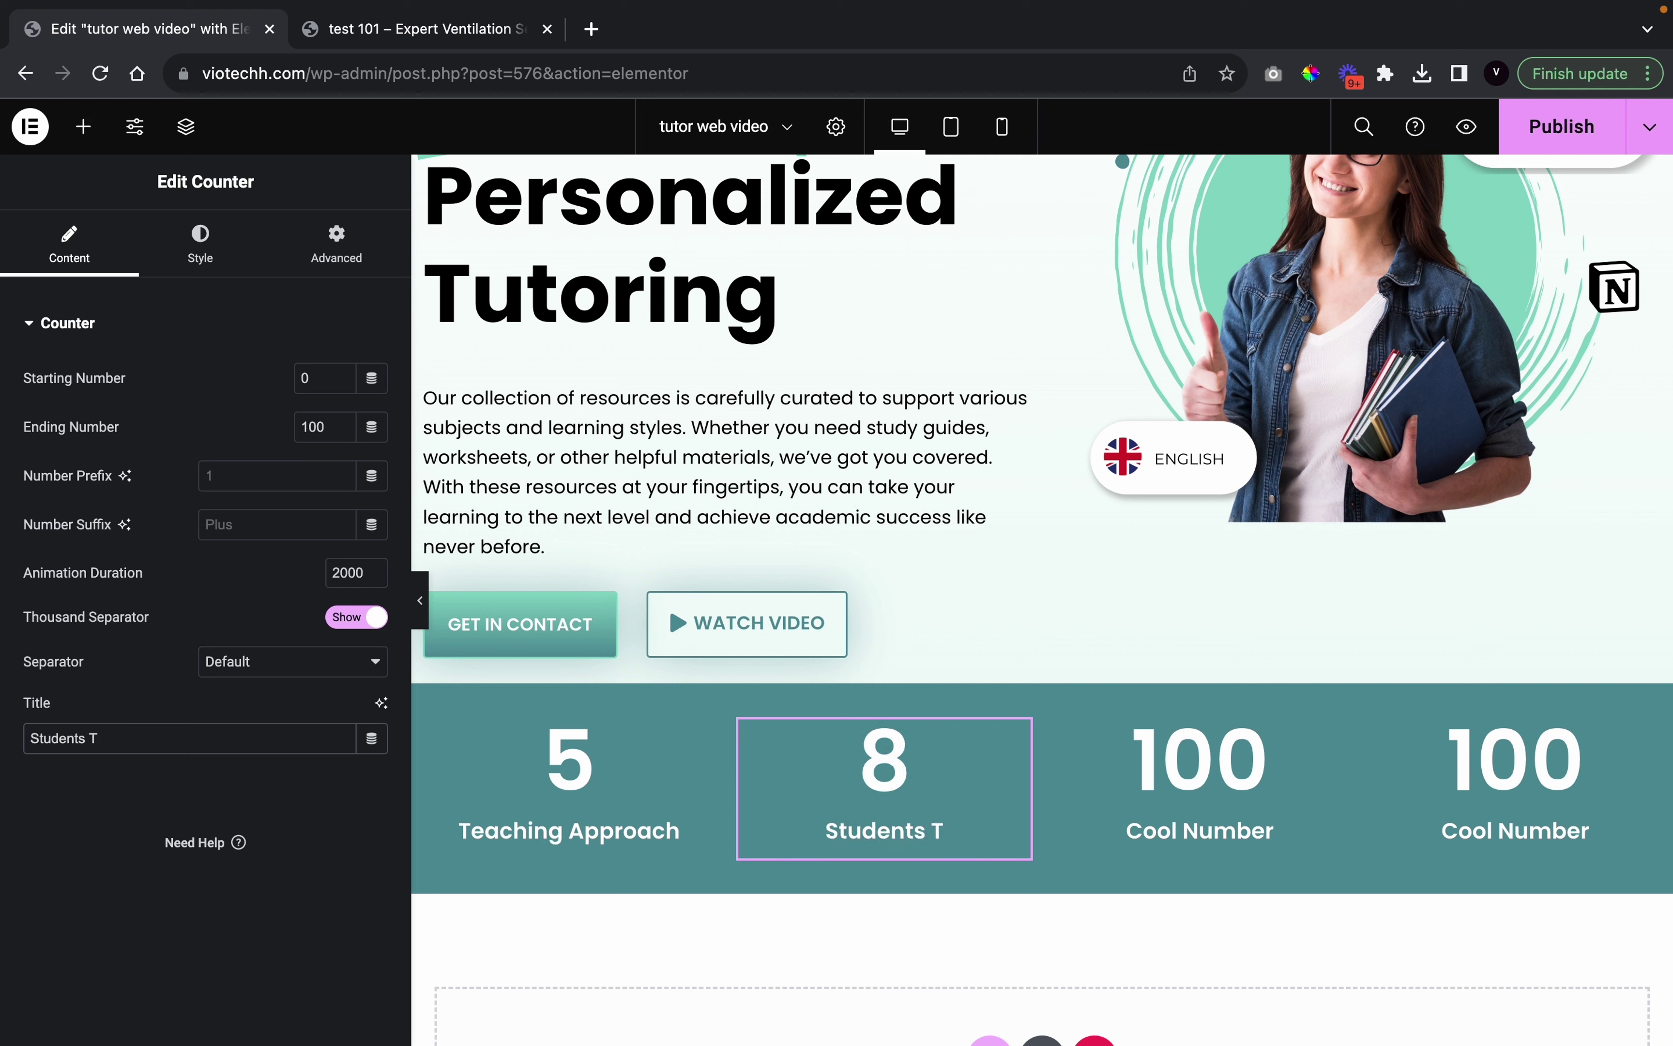
pyautogui.write('utored')
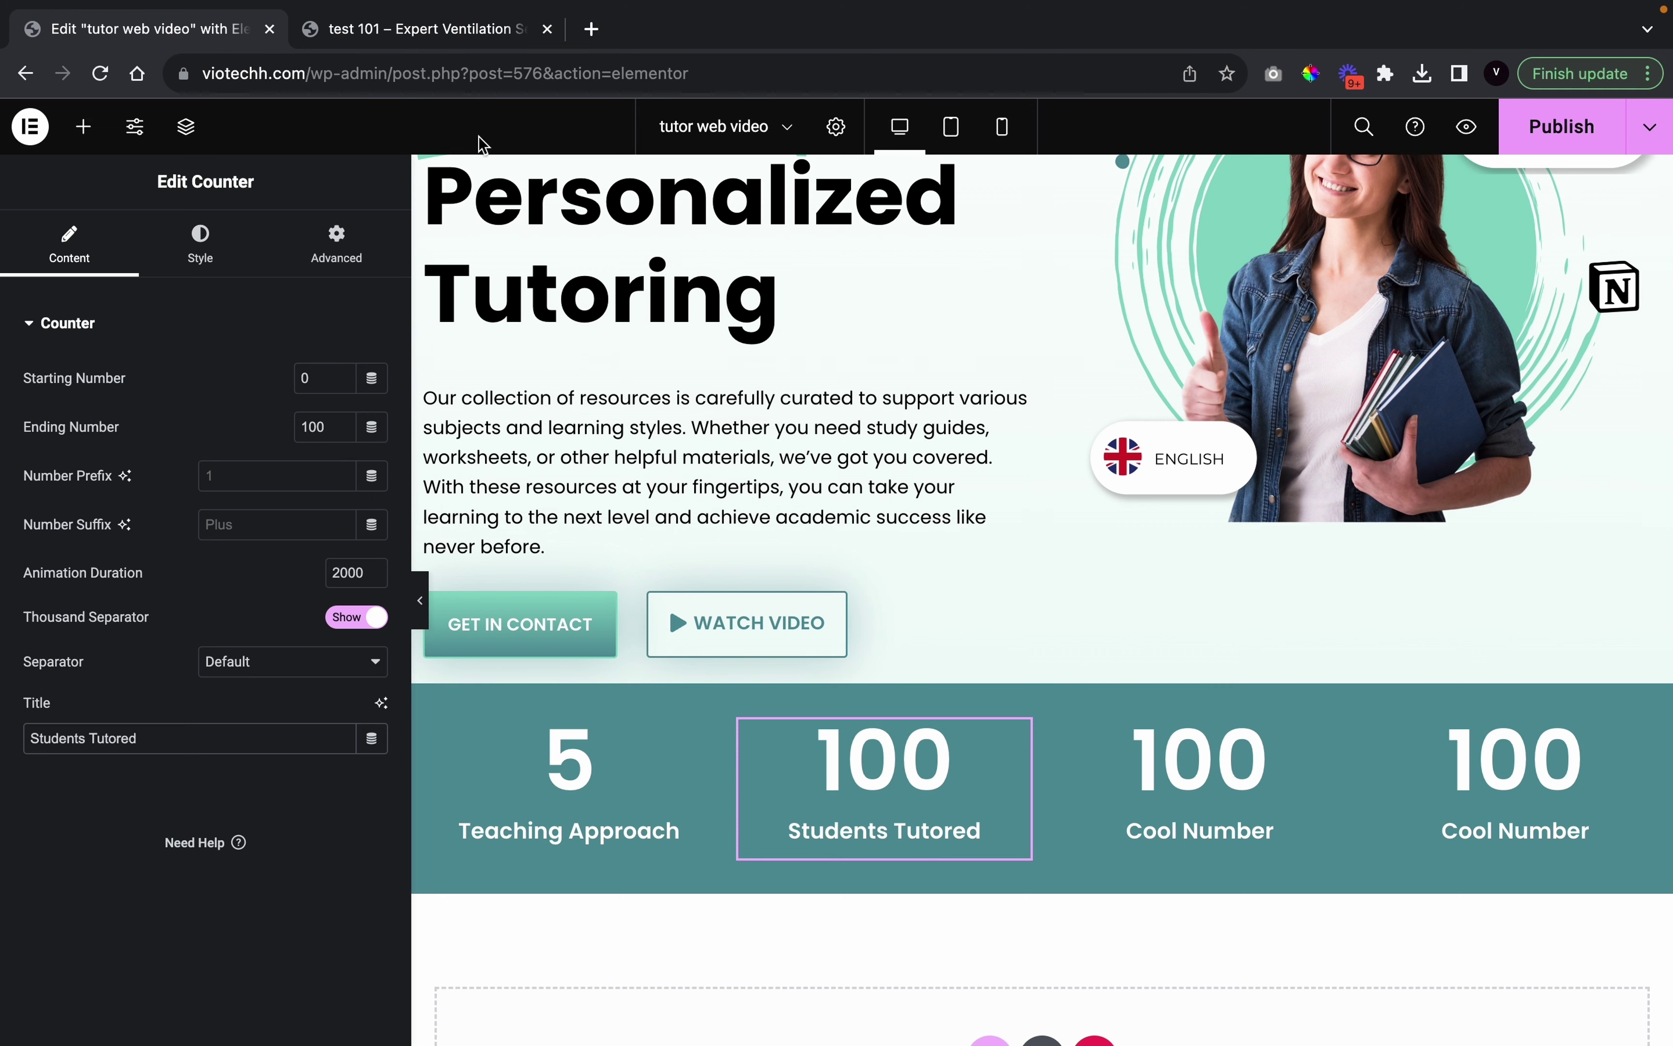
pyautogui.click(471, 34)
pyautogui.click(217, 36)
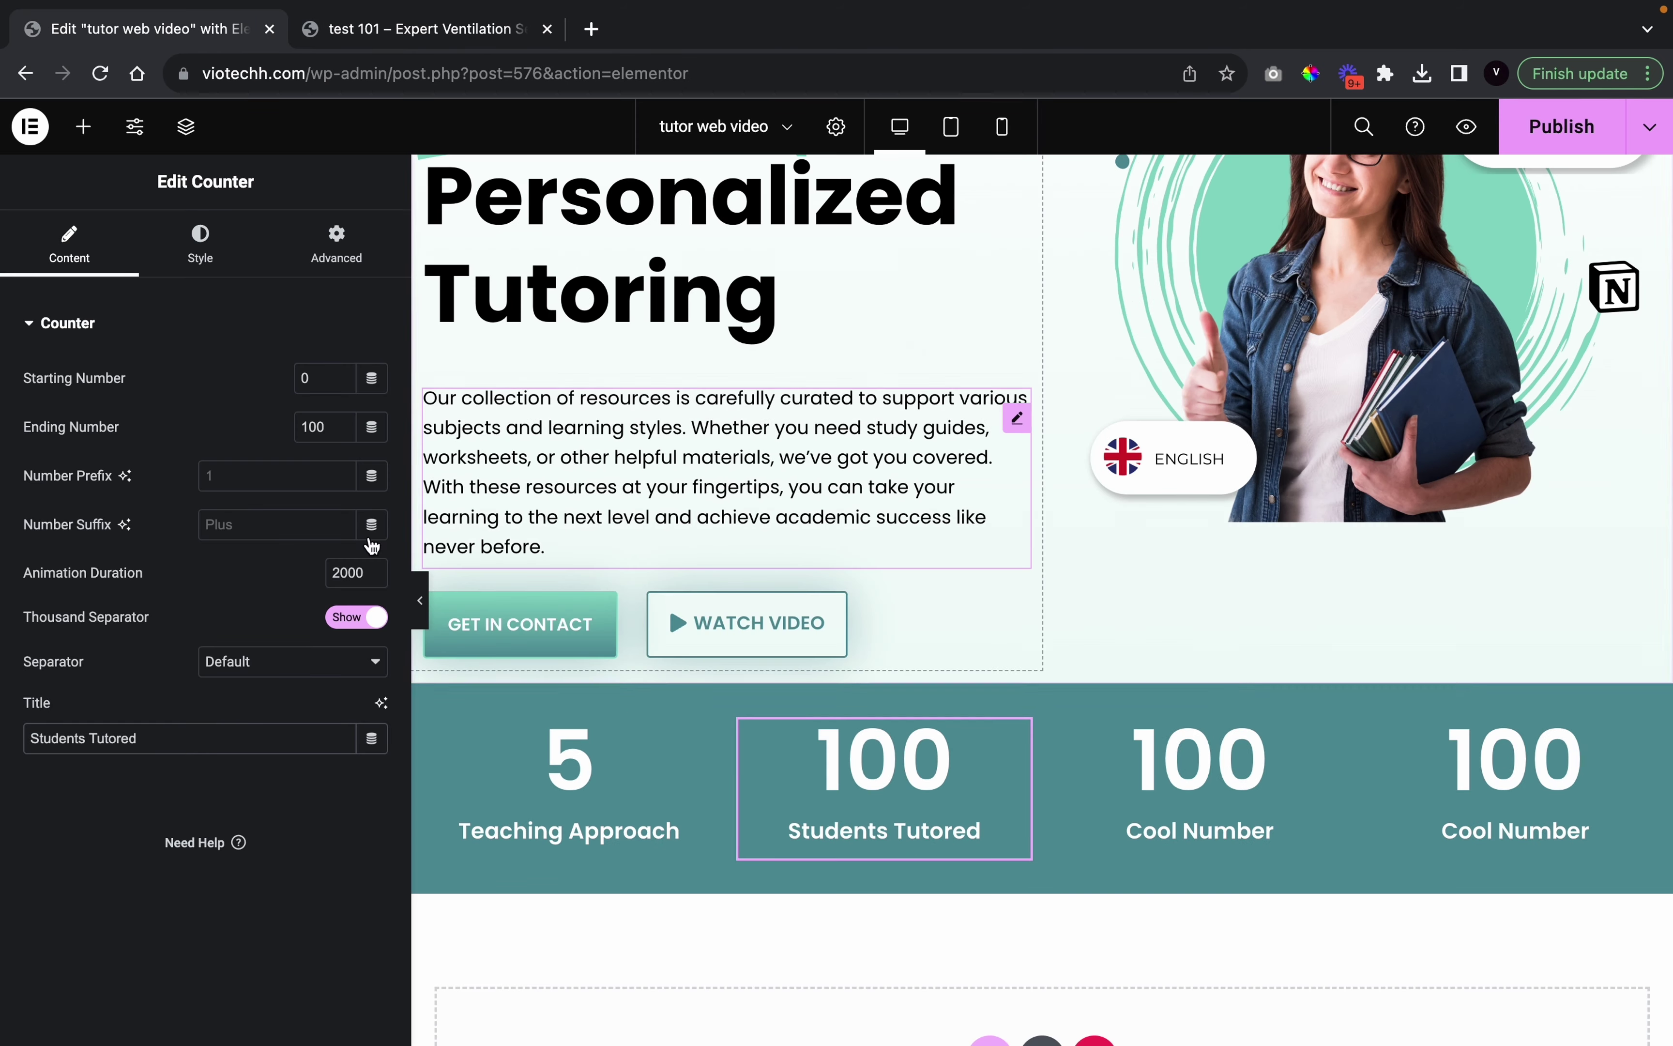
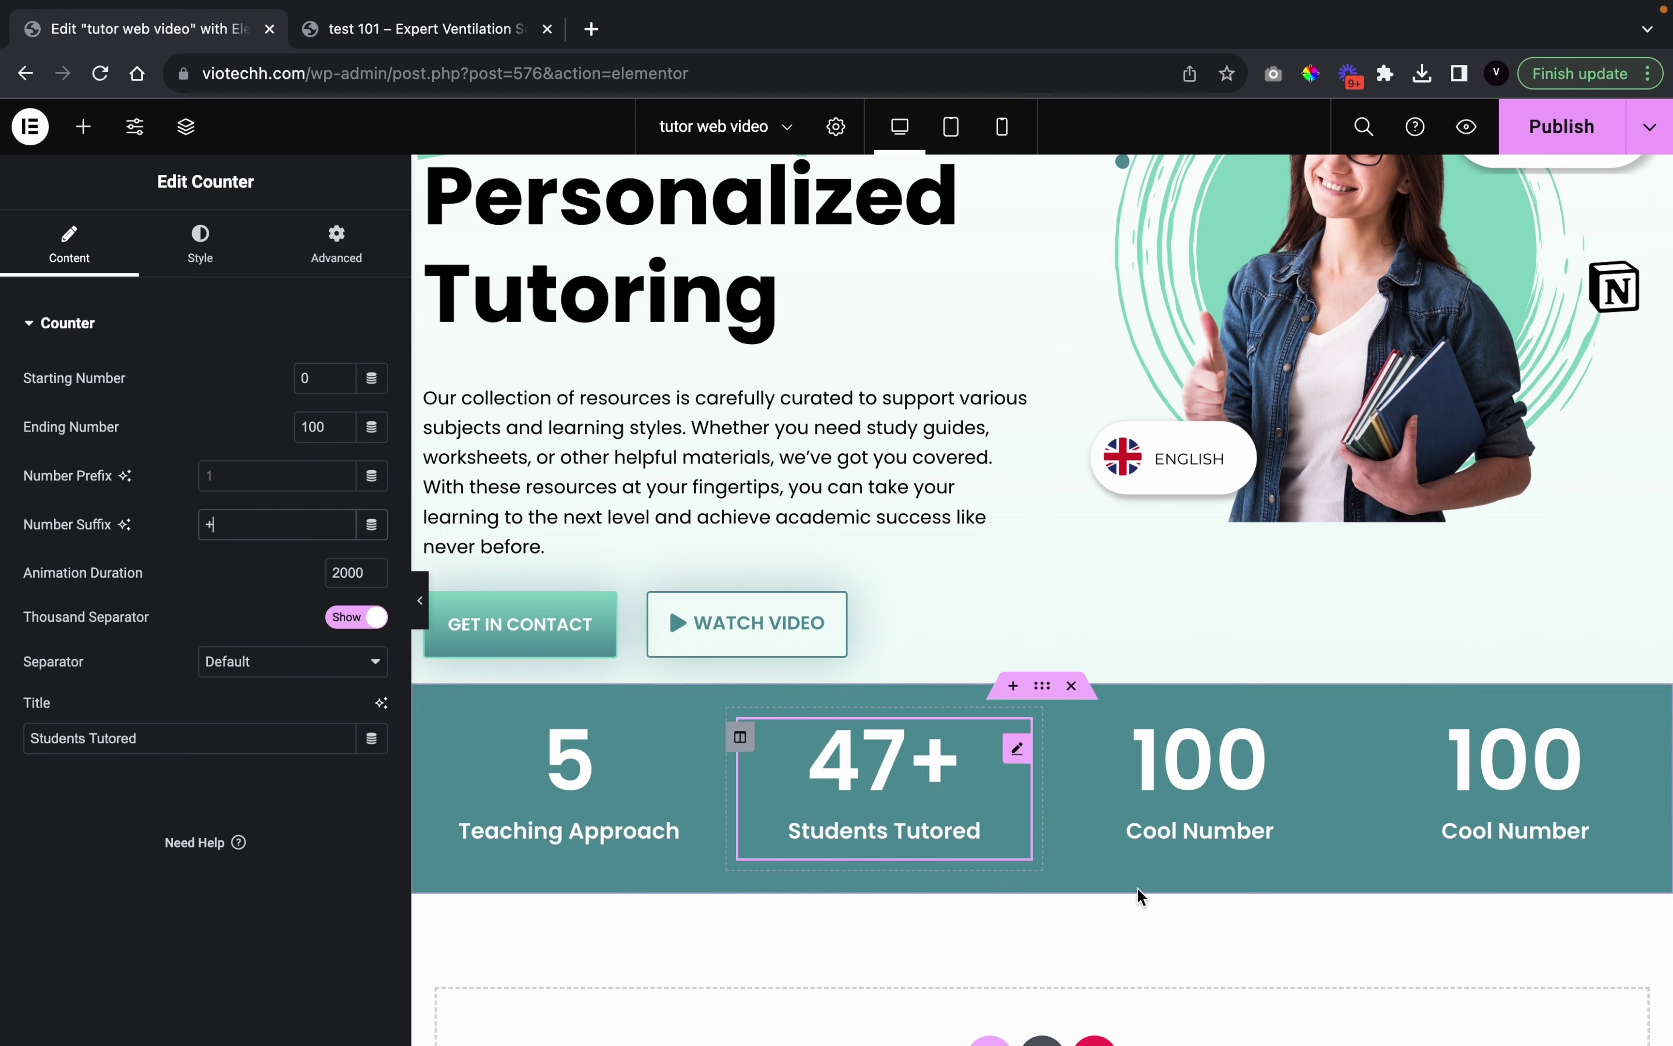
# Set the third counter's title to "Subject Specialisation", matching the test 101 preview and correcting the spelling
pyautogui.click(1261, 760)
pyautogui.click(460, 31)
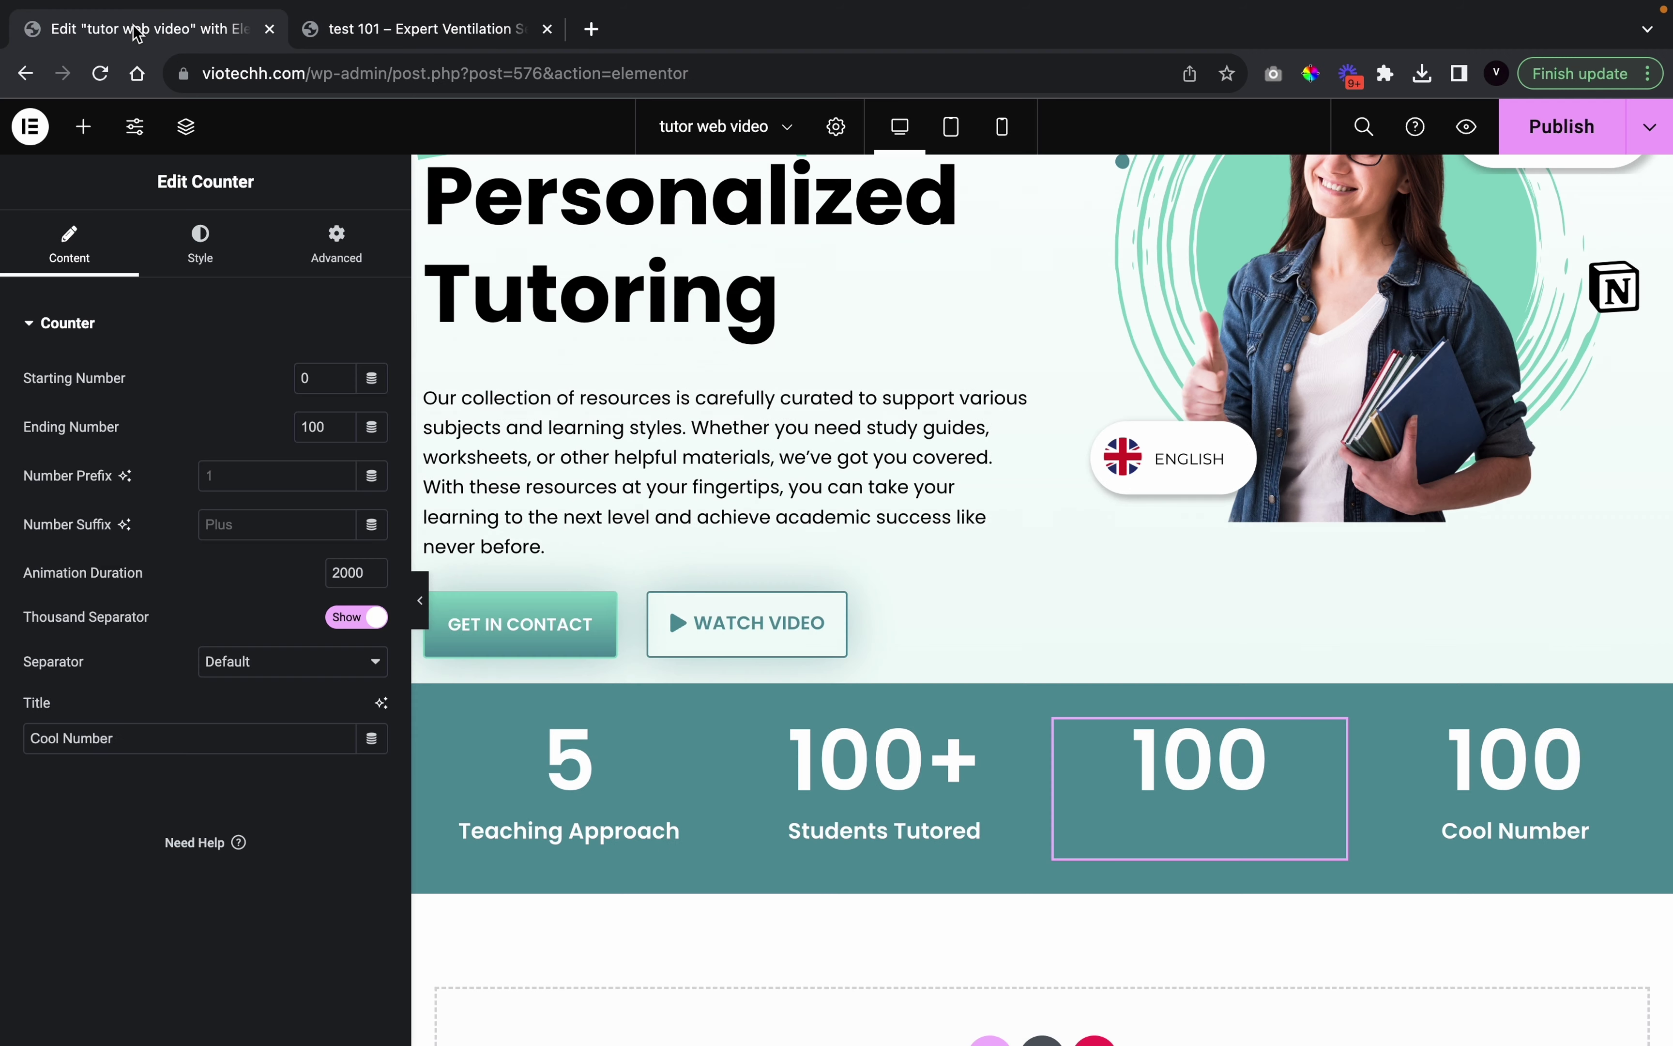
pyautogui.click(135, 29)
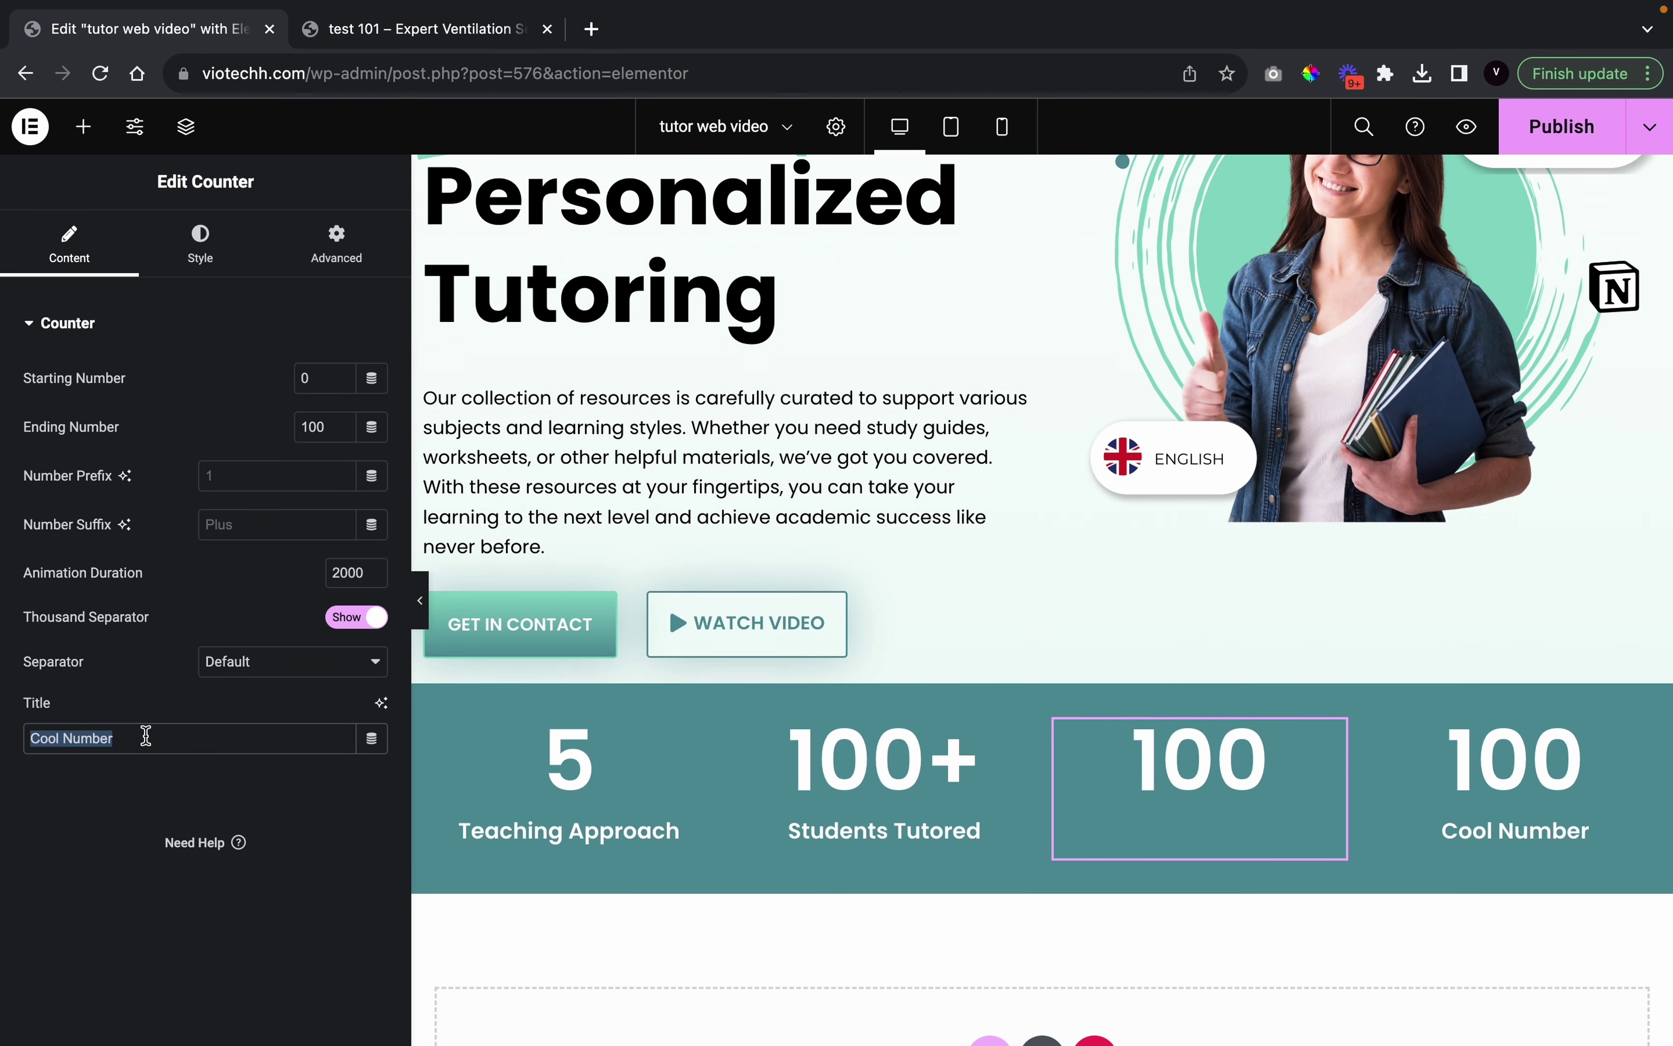
pyautogui.write('Subje')
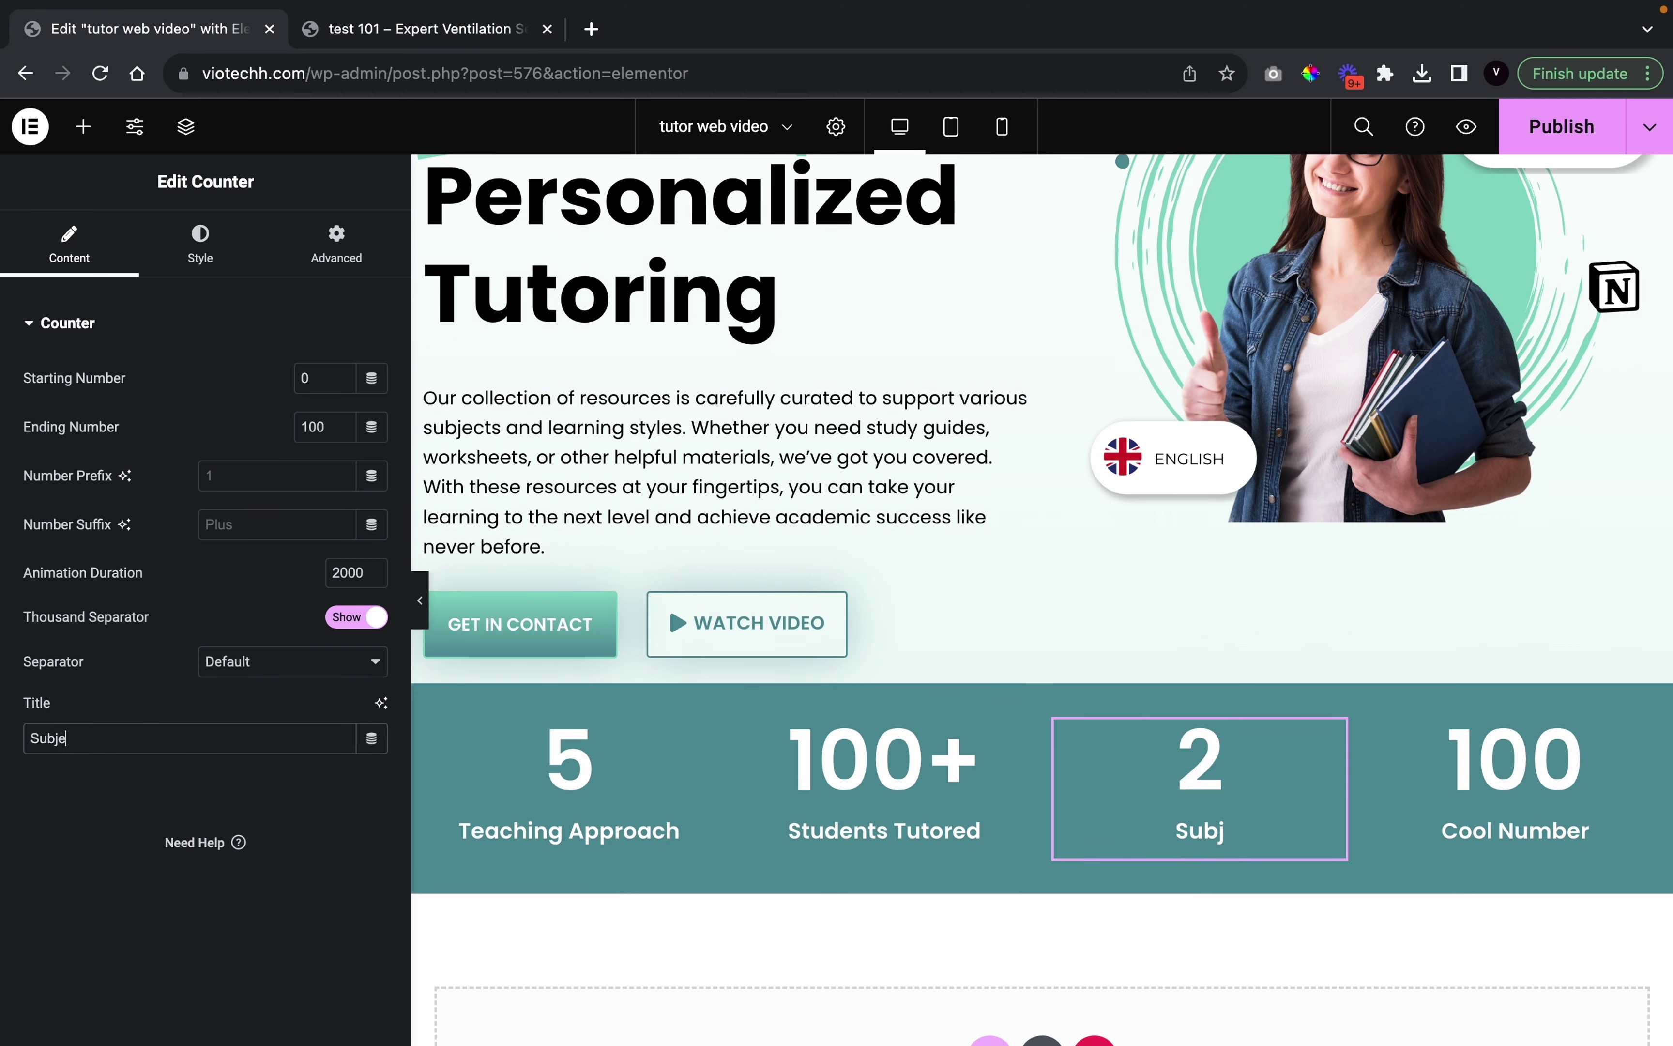
pyautogui.write('ct Spe')
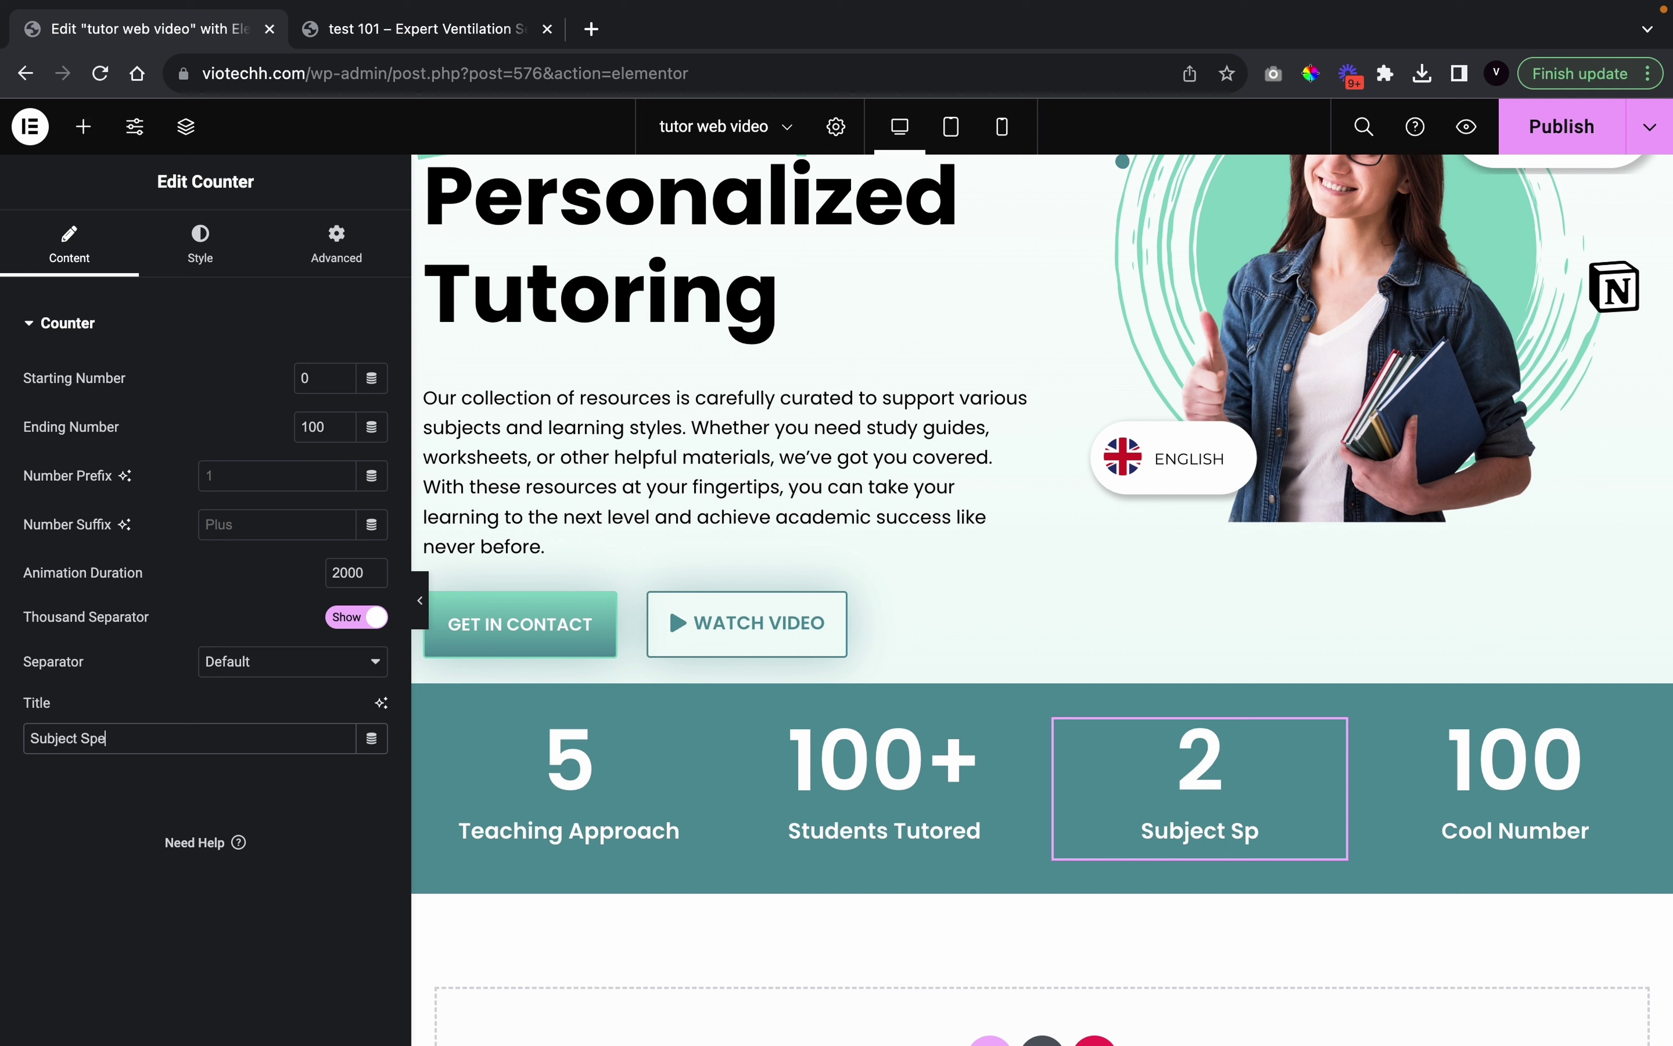
pyautogui.write('cilisati')
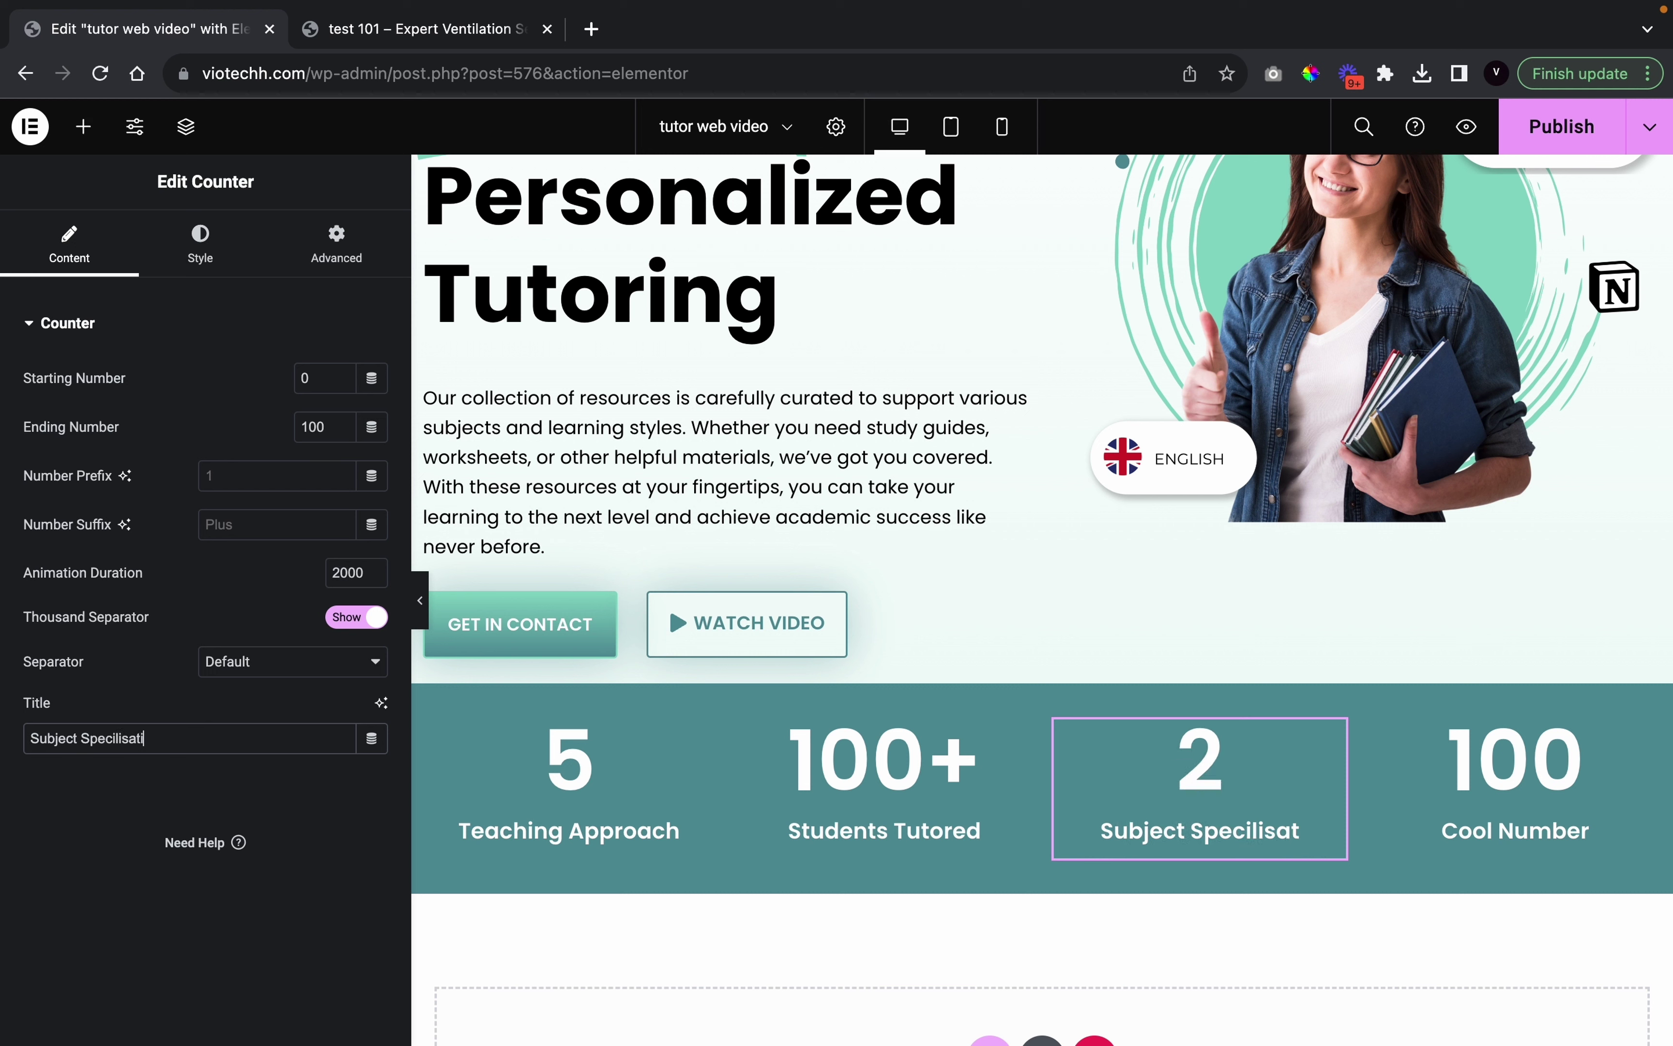
pyautogui.write('on')
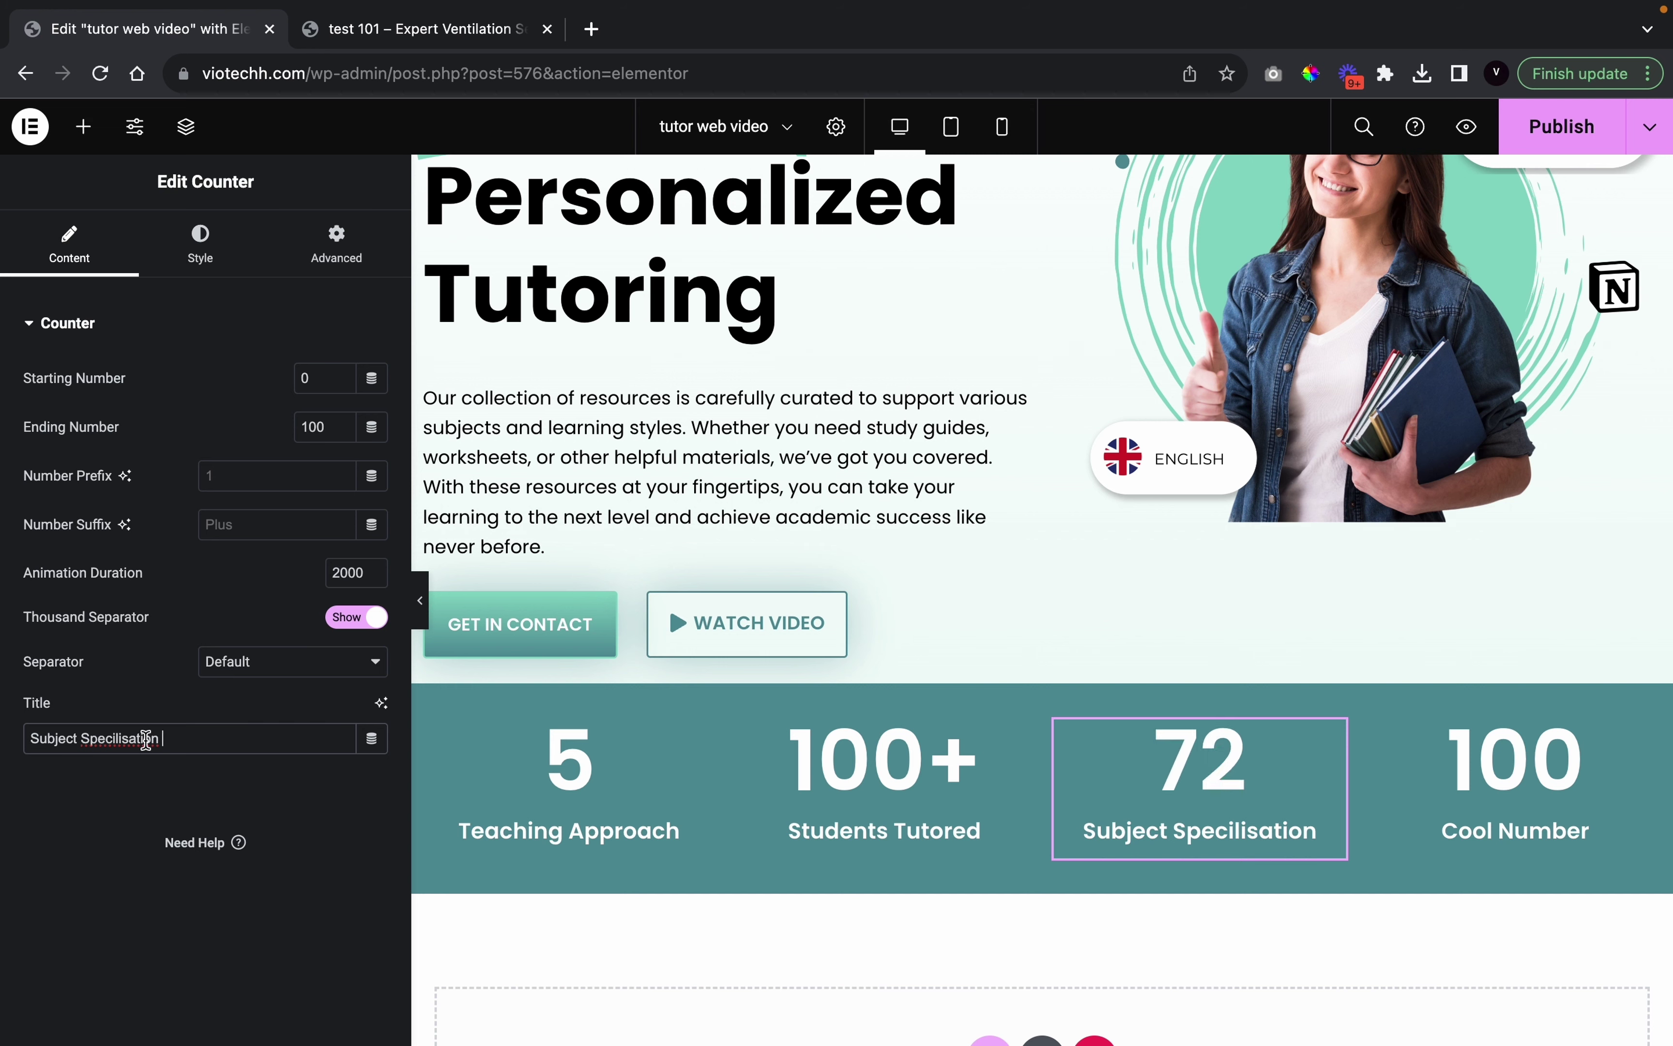
pyautogui.rightClick(146, 739)
pyautogui.click(217, 578)
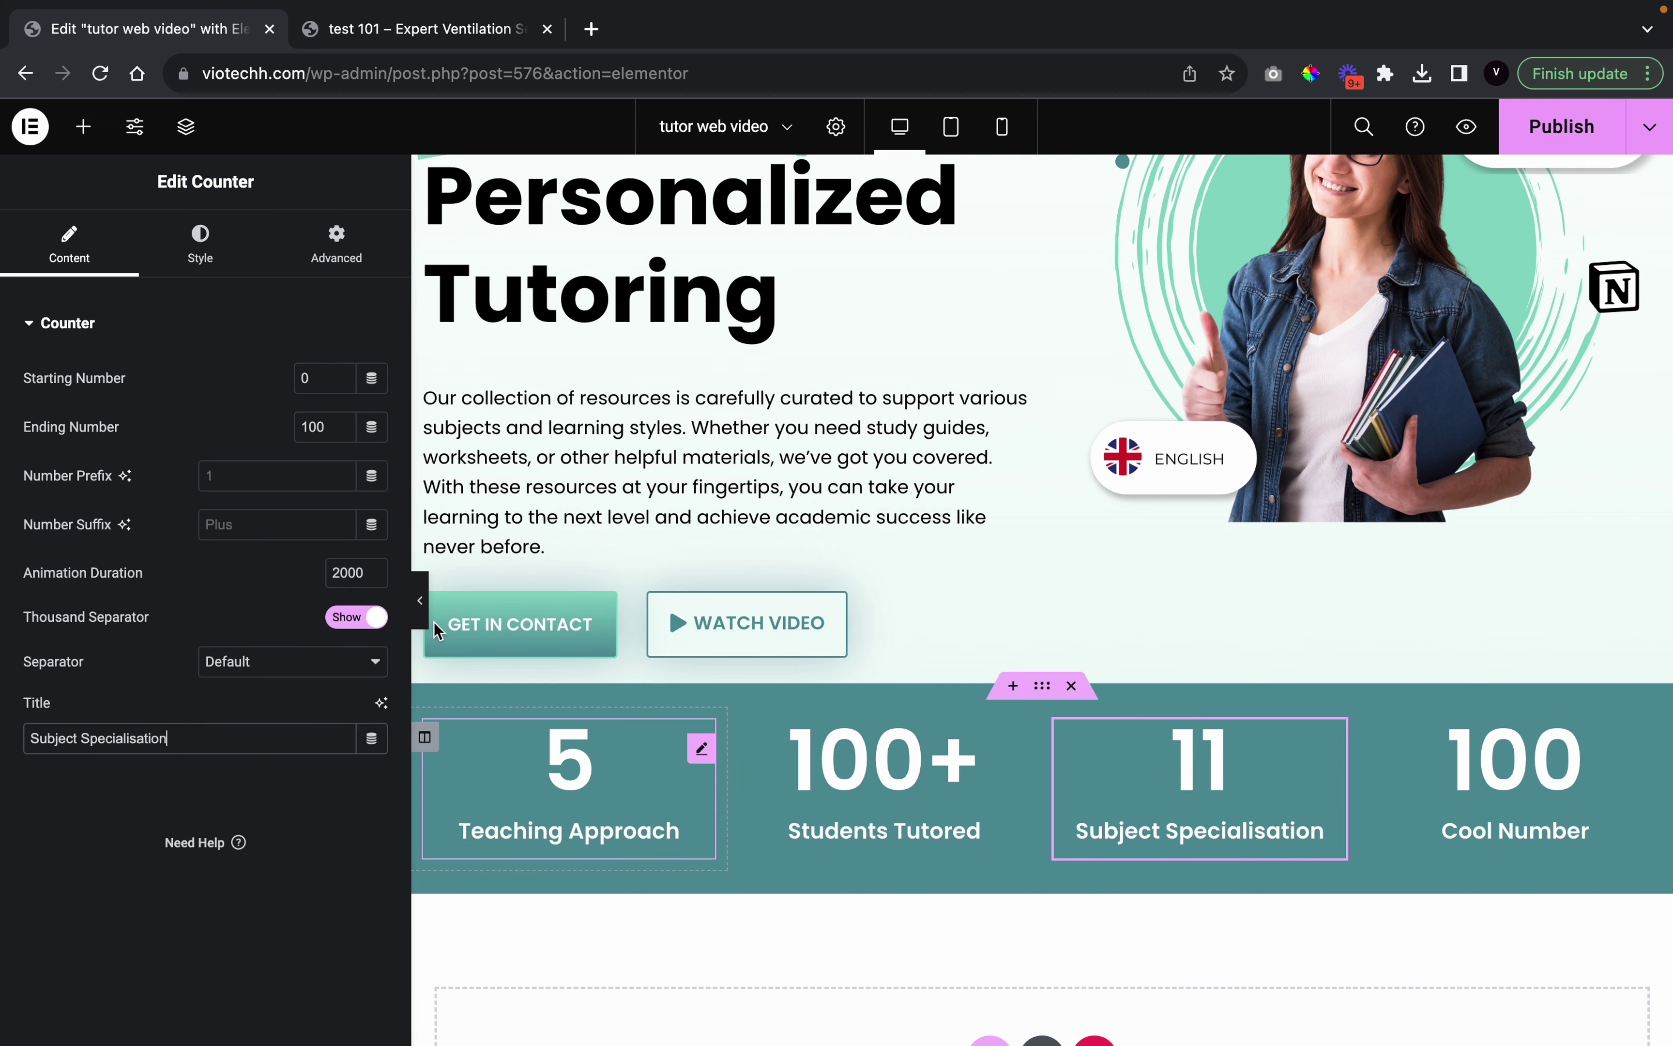
# Check the third counter's number on the test 101 preview and set its ending number to 3
pyautogui.click(459, 34)
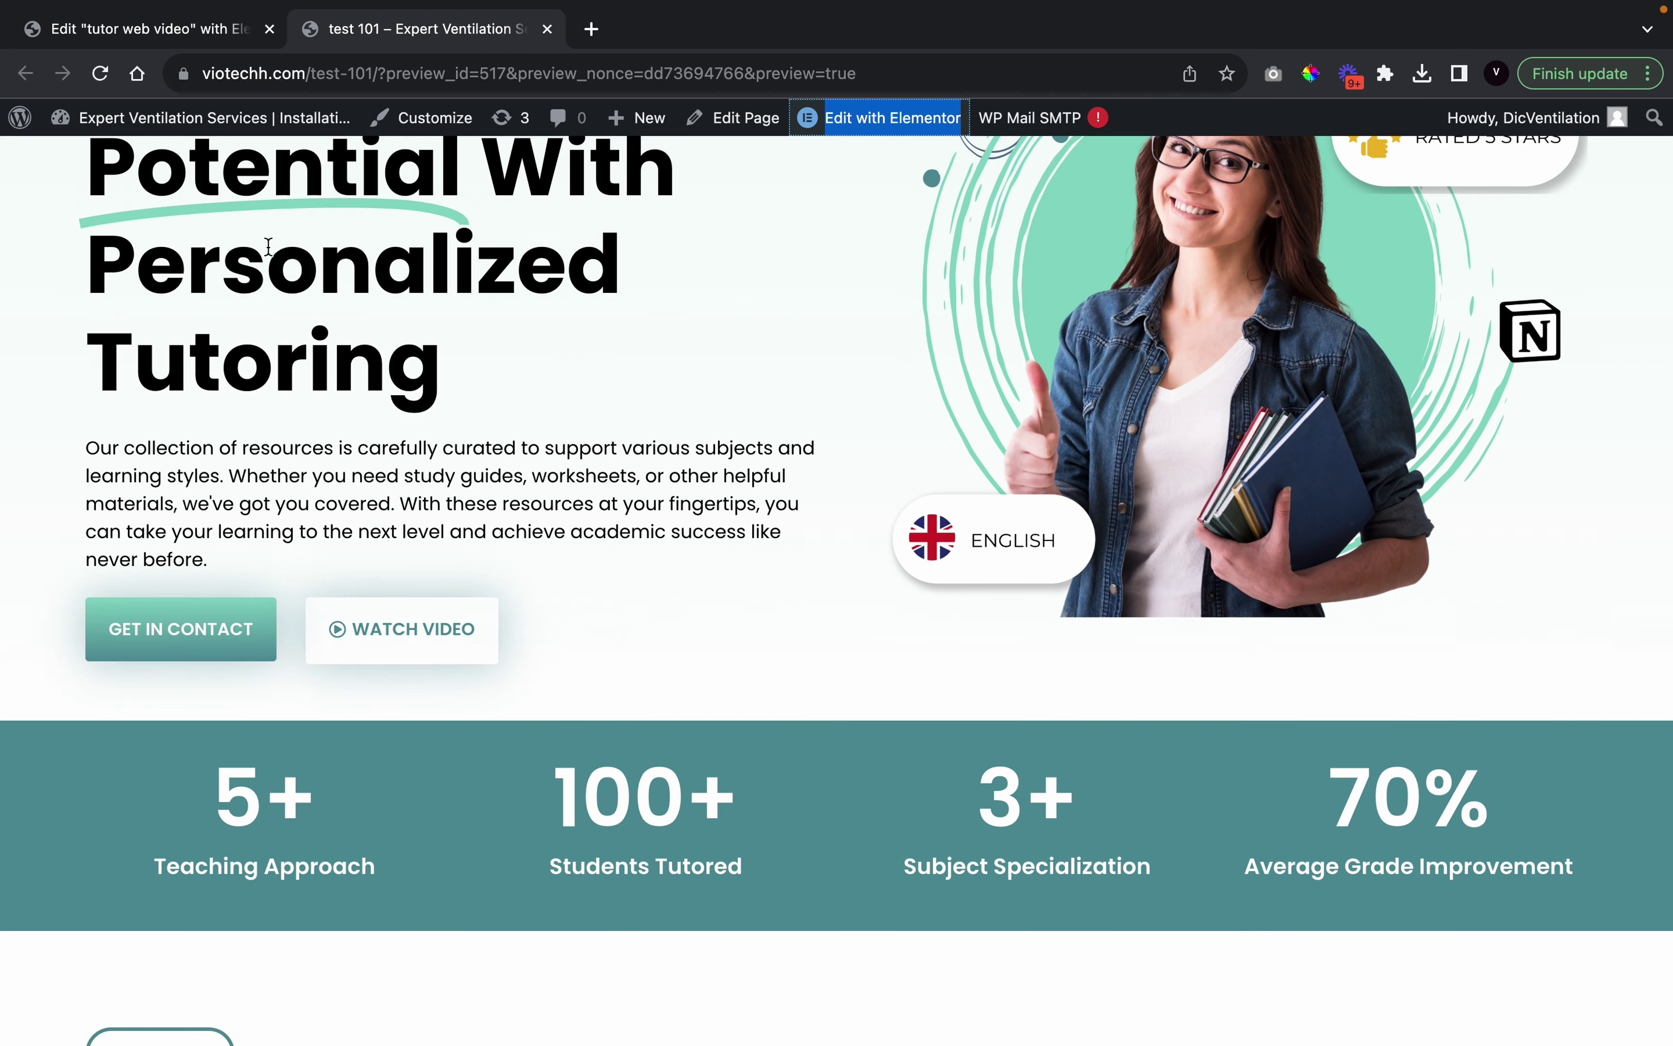
pyautogui.click(161, 29)
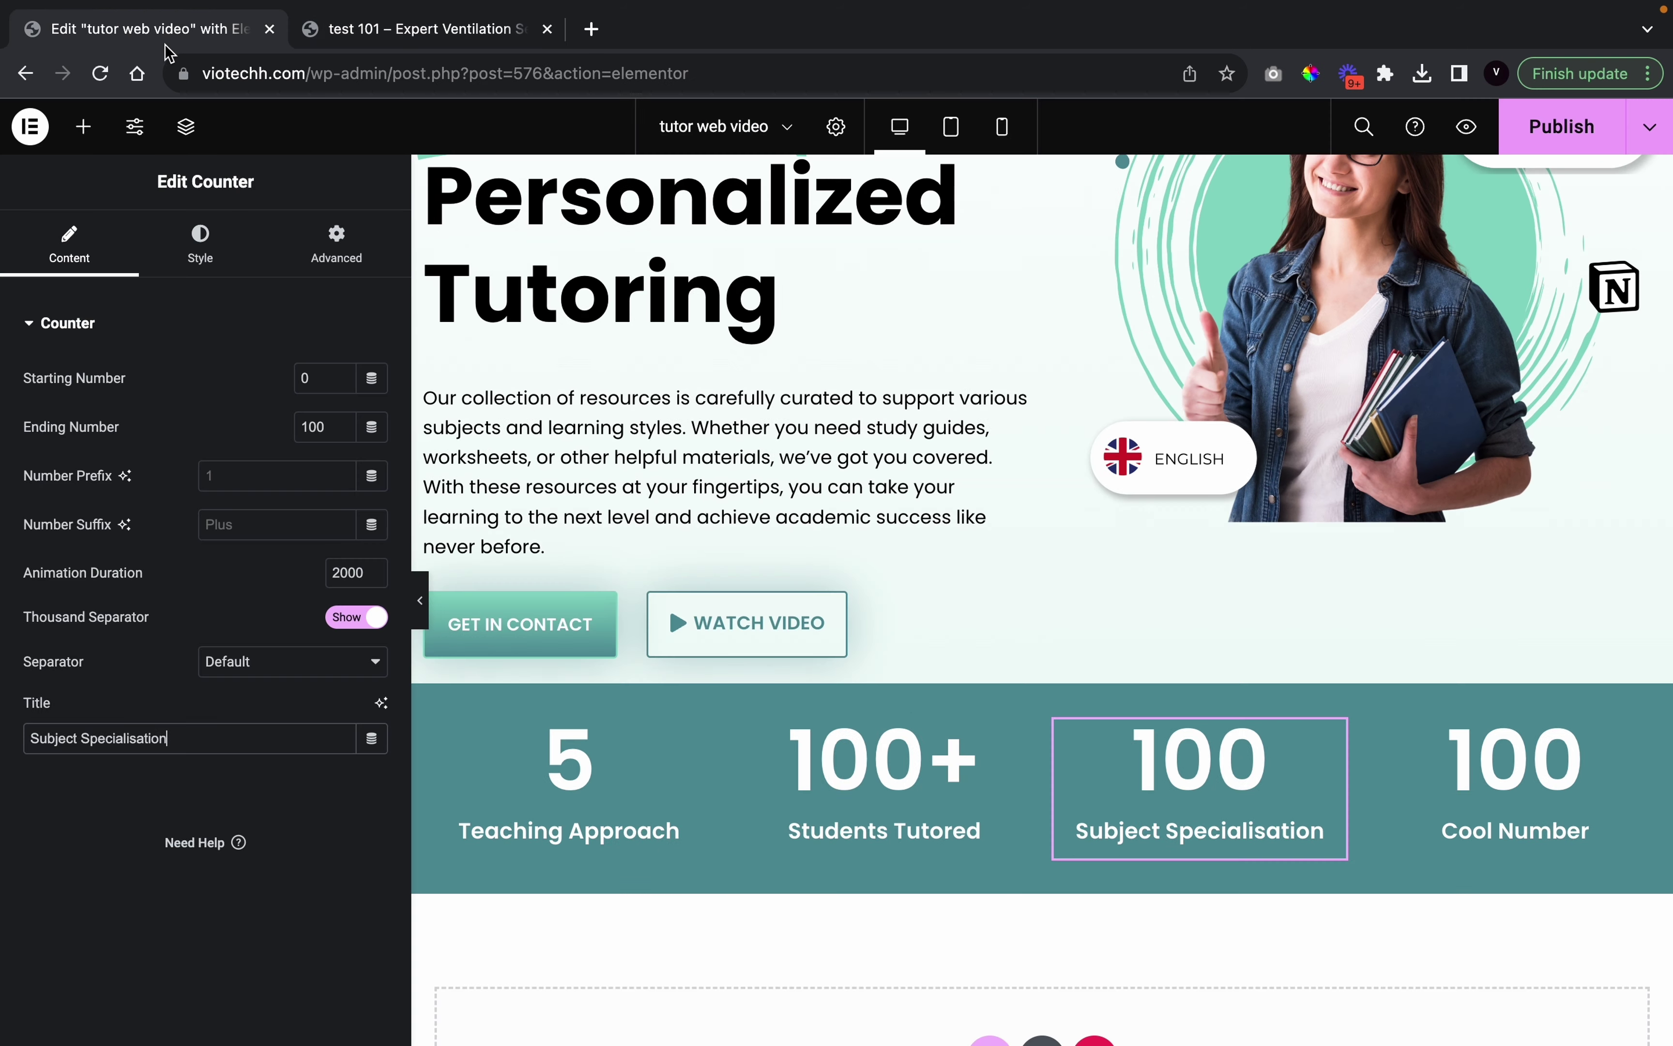
pyautogui.doubleClick(335, 437)
pyautogui.press('BackSpace')
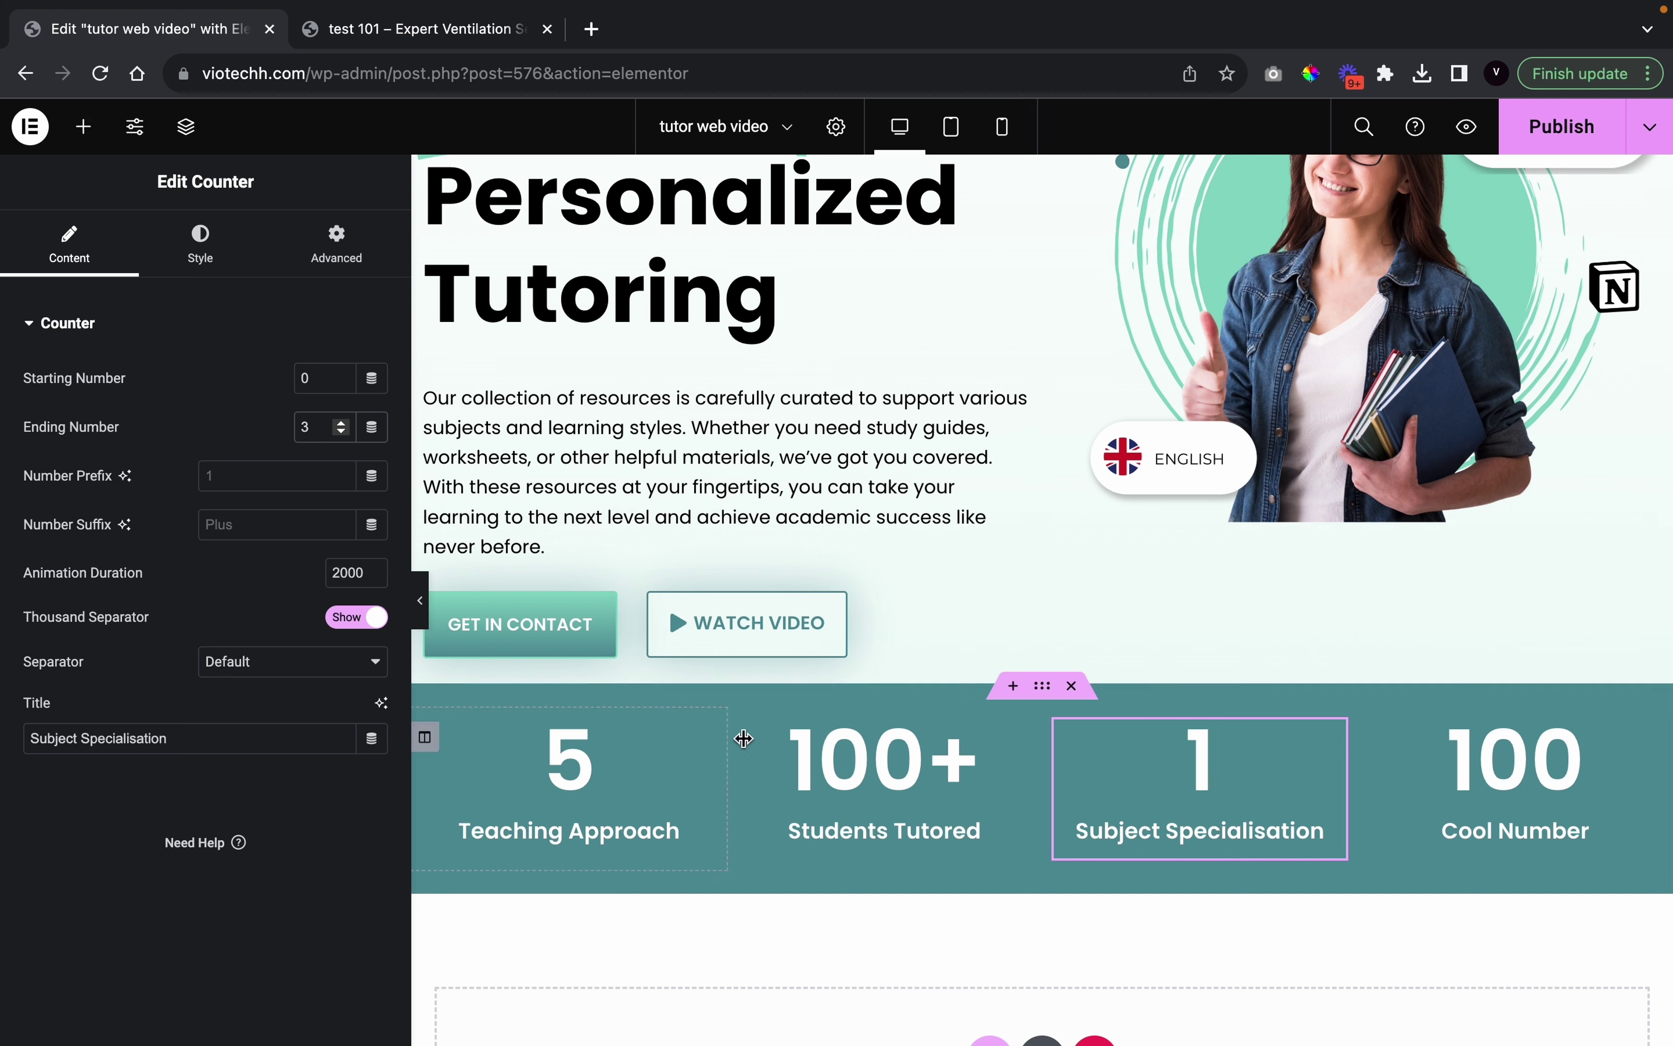
# Check the fourth counter on the test 101 preview and set its title to "Average Grade Improvement", correcting the spelling
pyautogui.click(1492, 780)
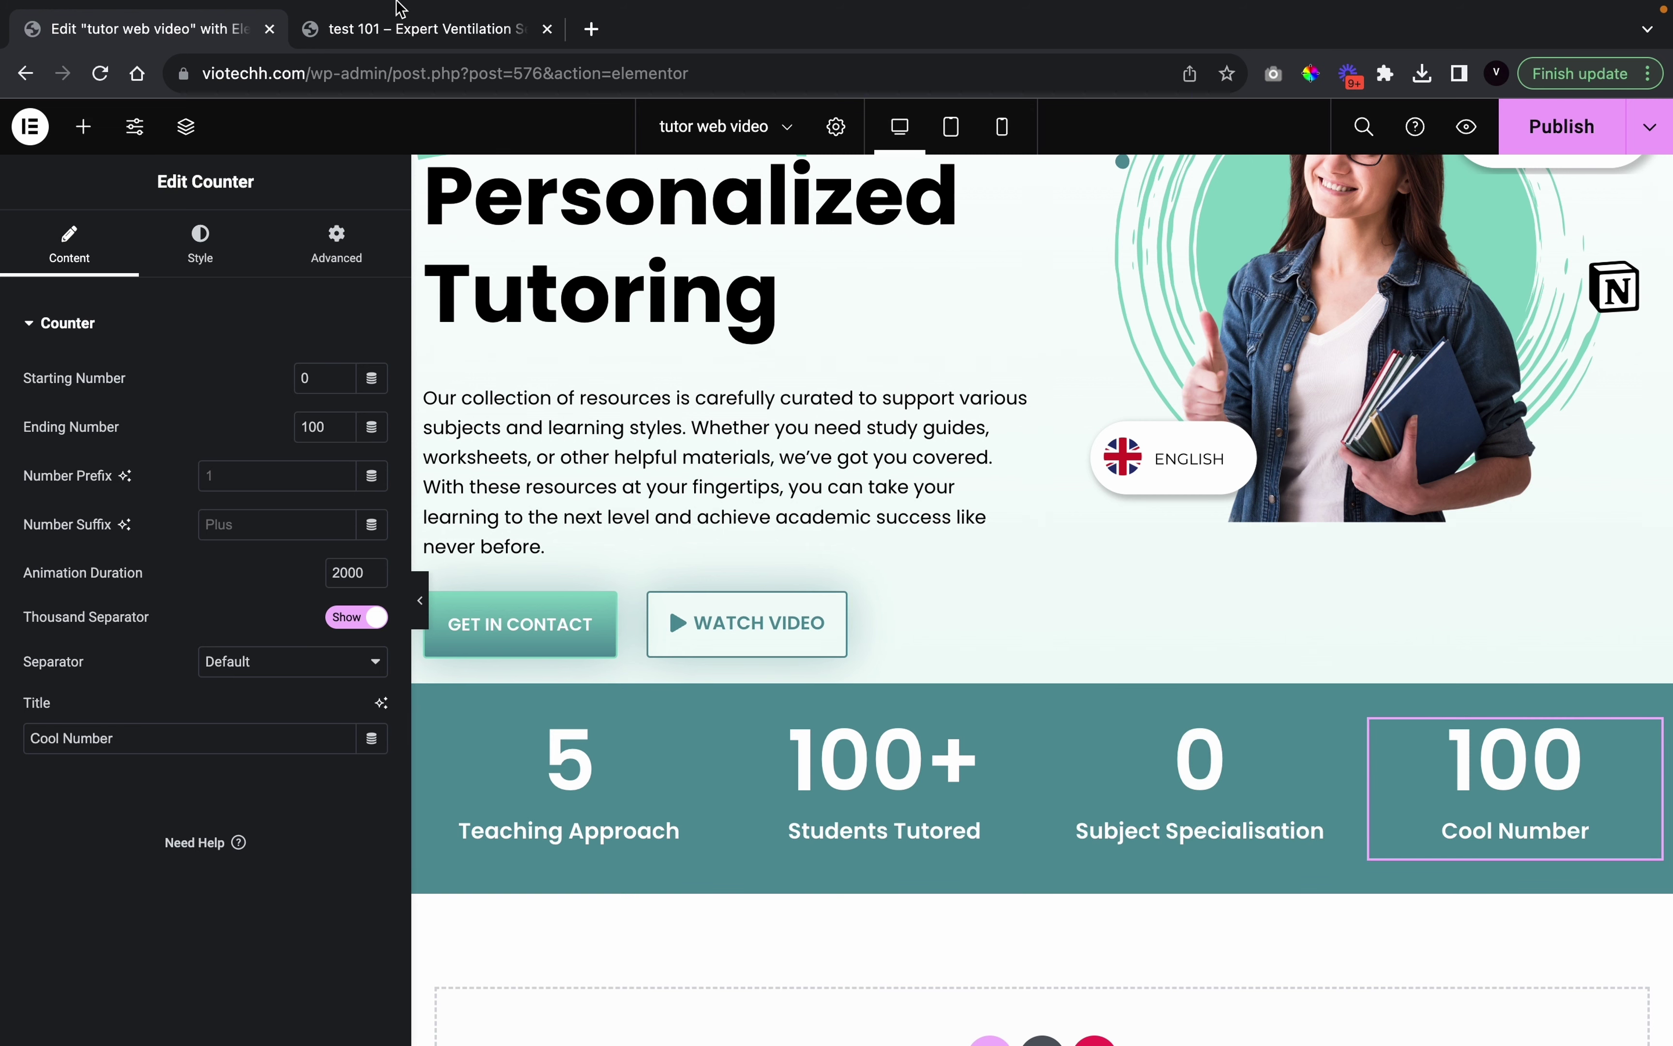
pyautogui.click(442, 29)
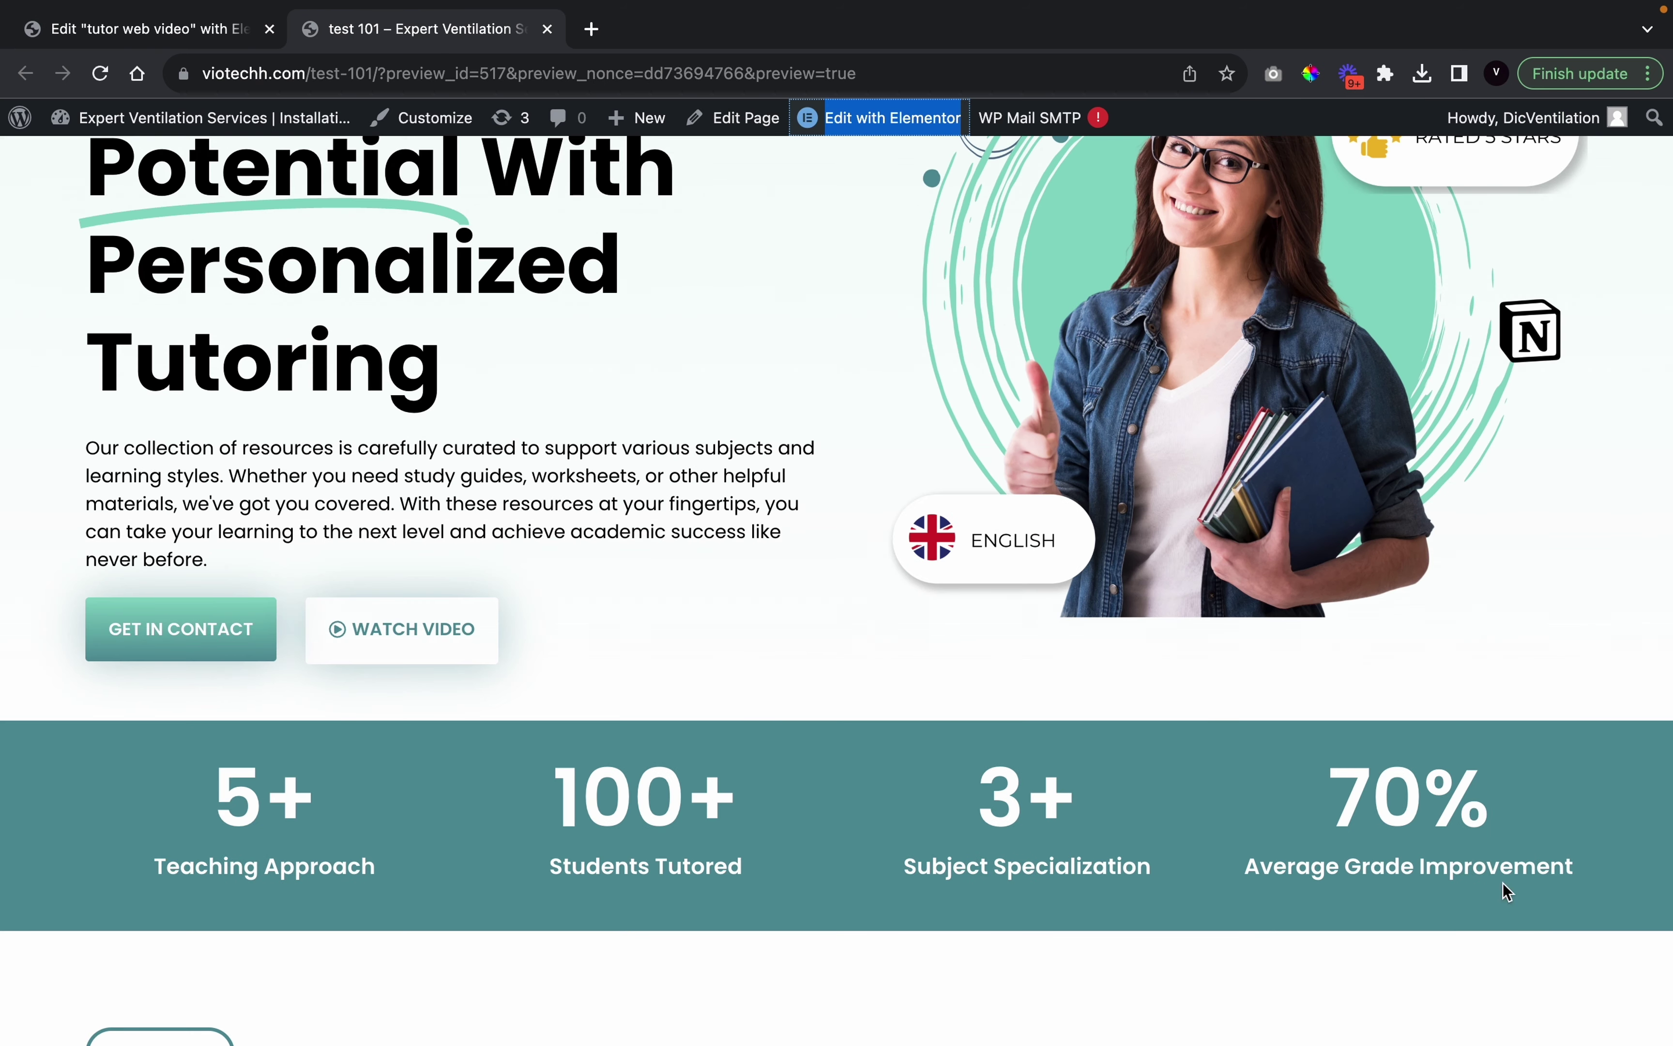
pyautogui.click(142, 41)
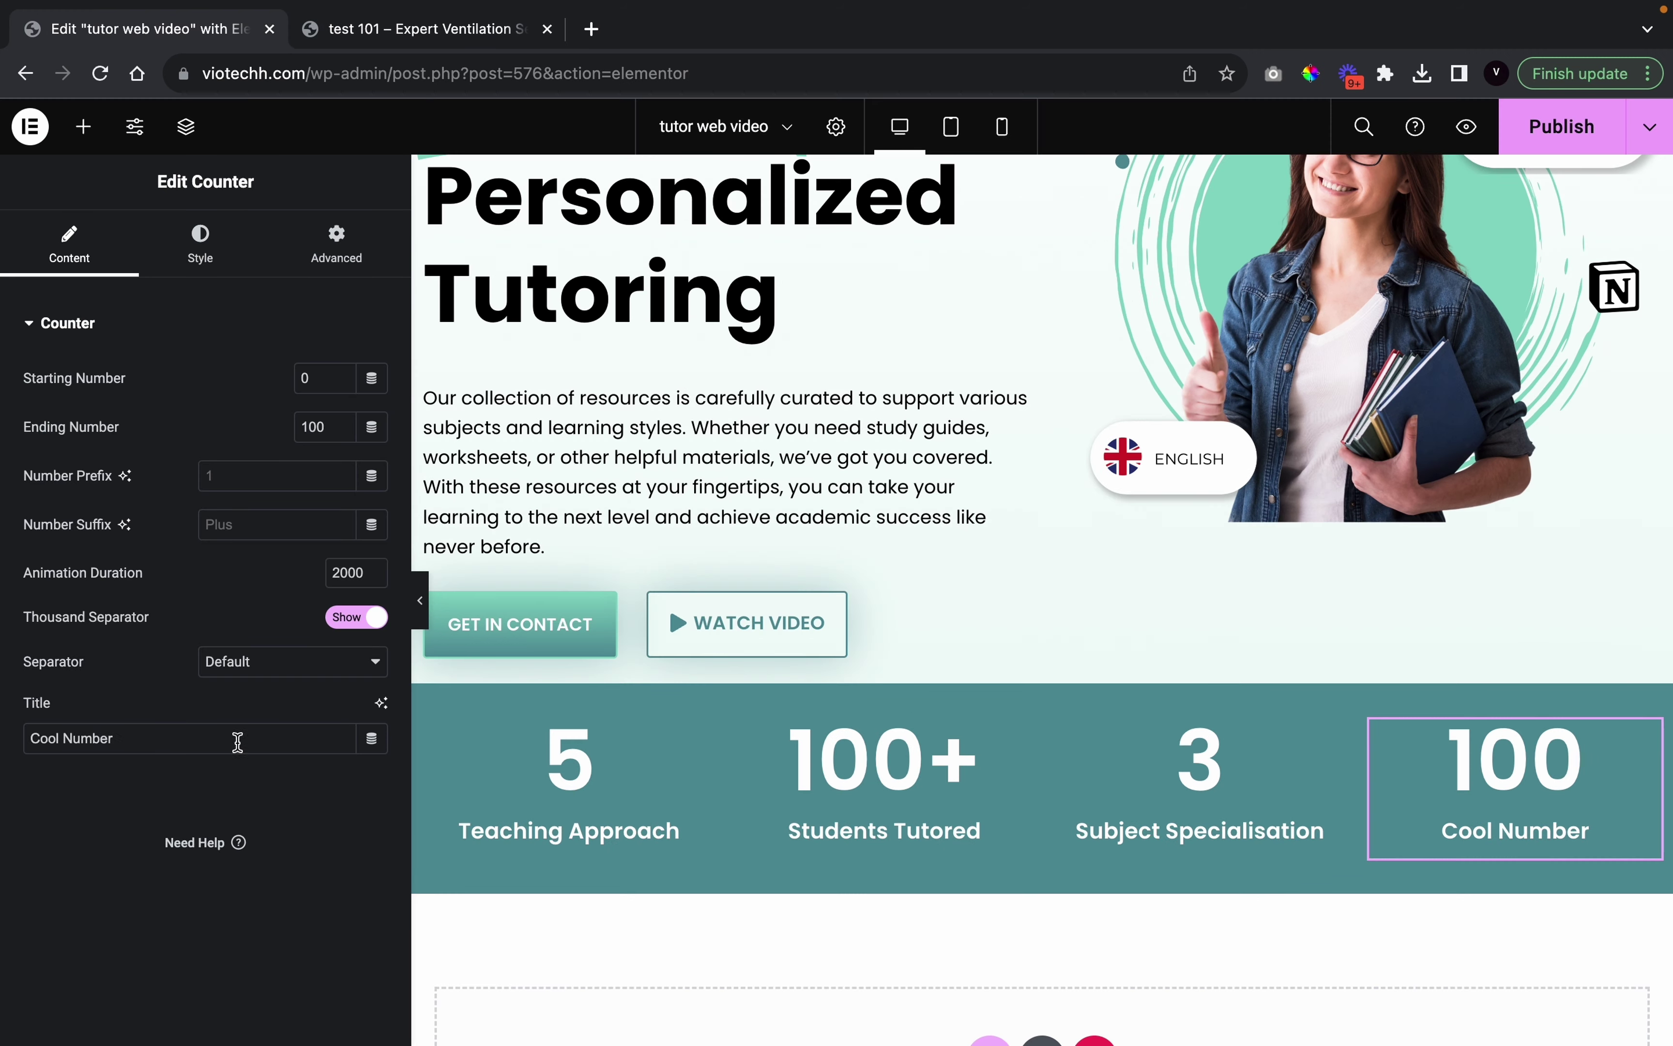
pyautogui.doubleClick(200, 740)
pyautogui.write('A')
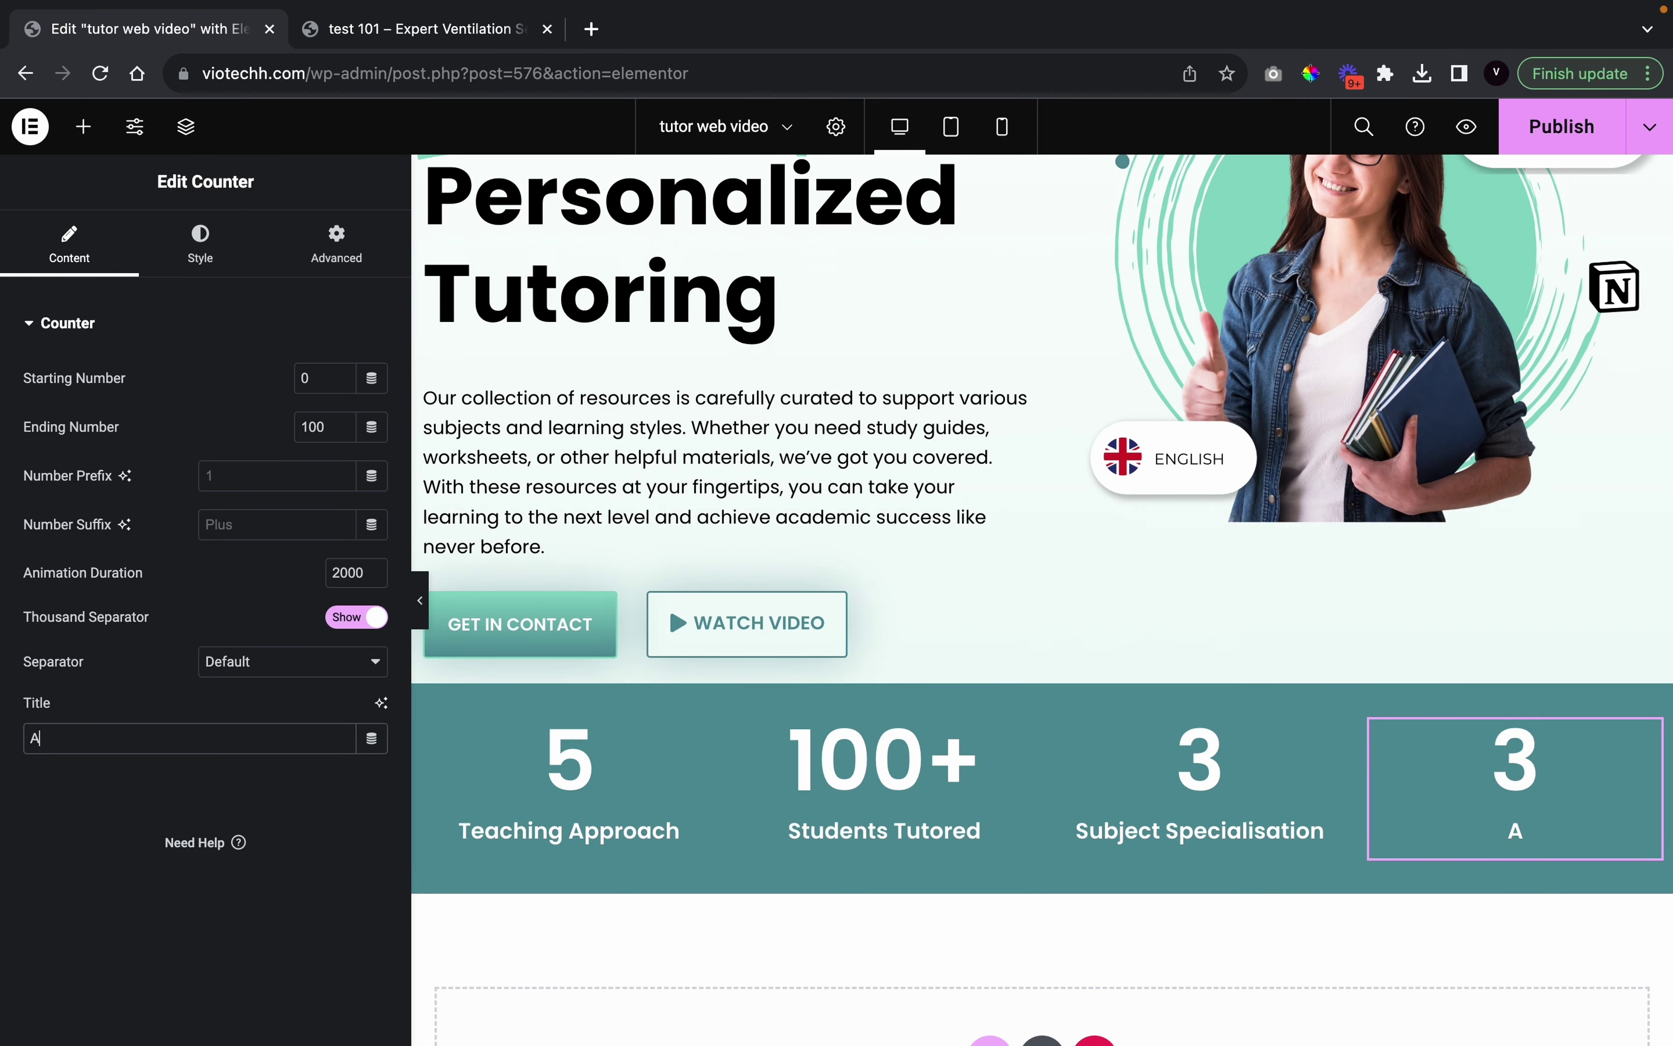
pyautogui.write('verage G')
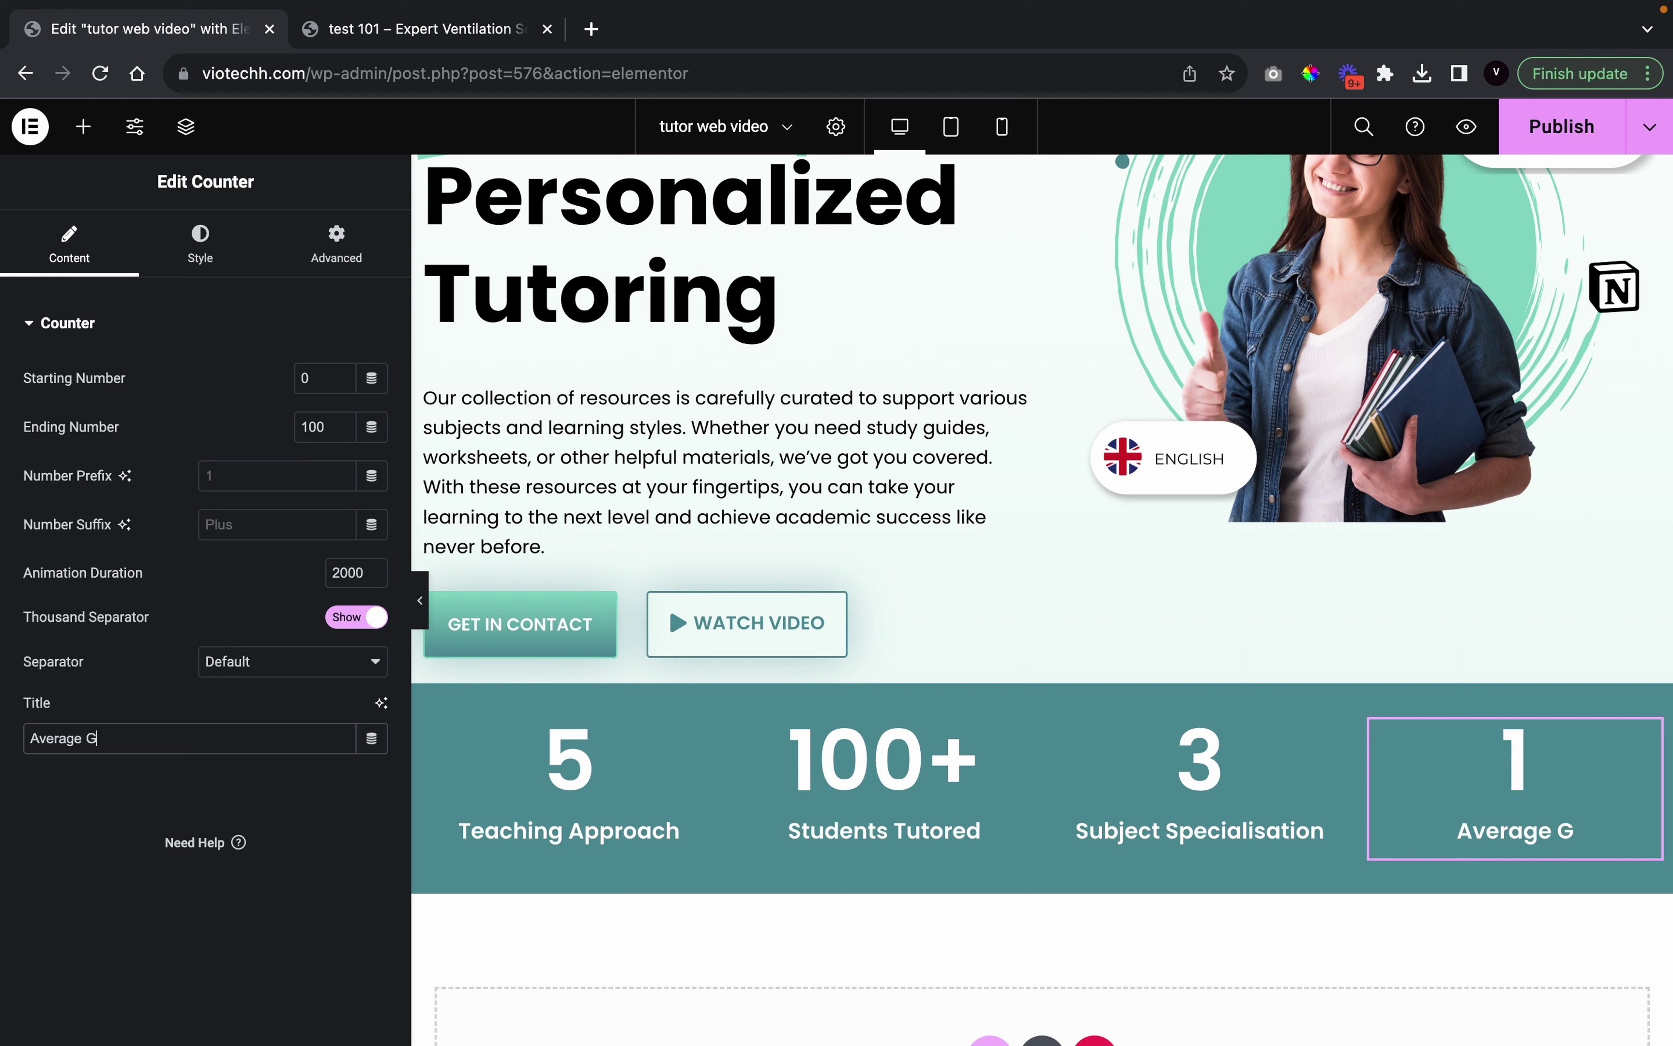
pyautogui.write('rade Improvment')
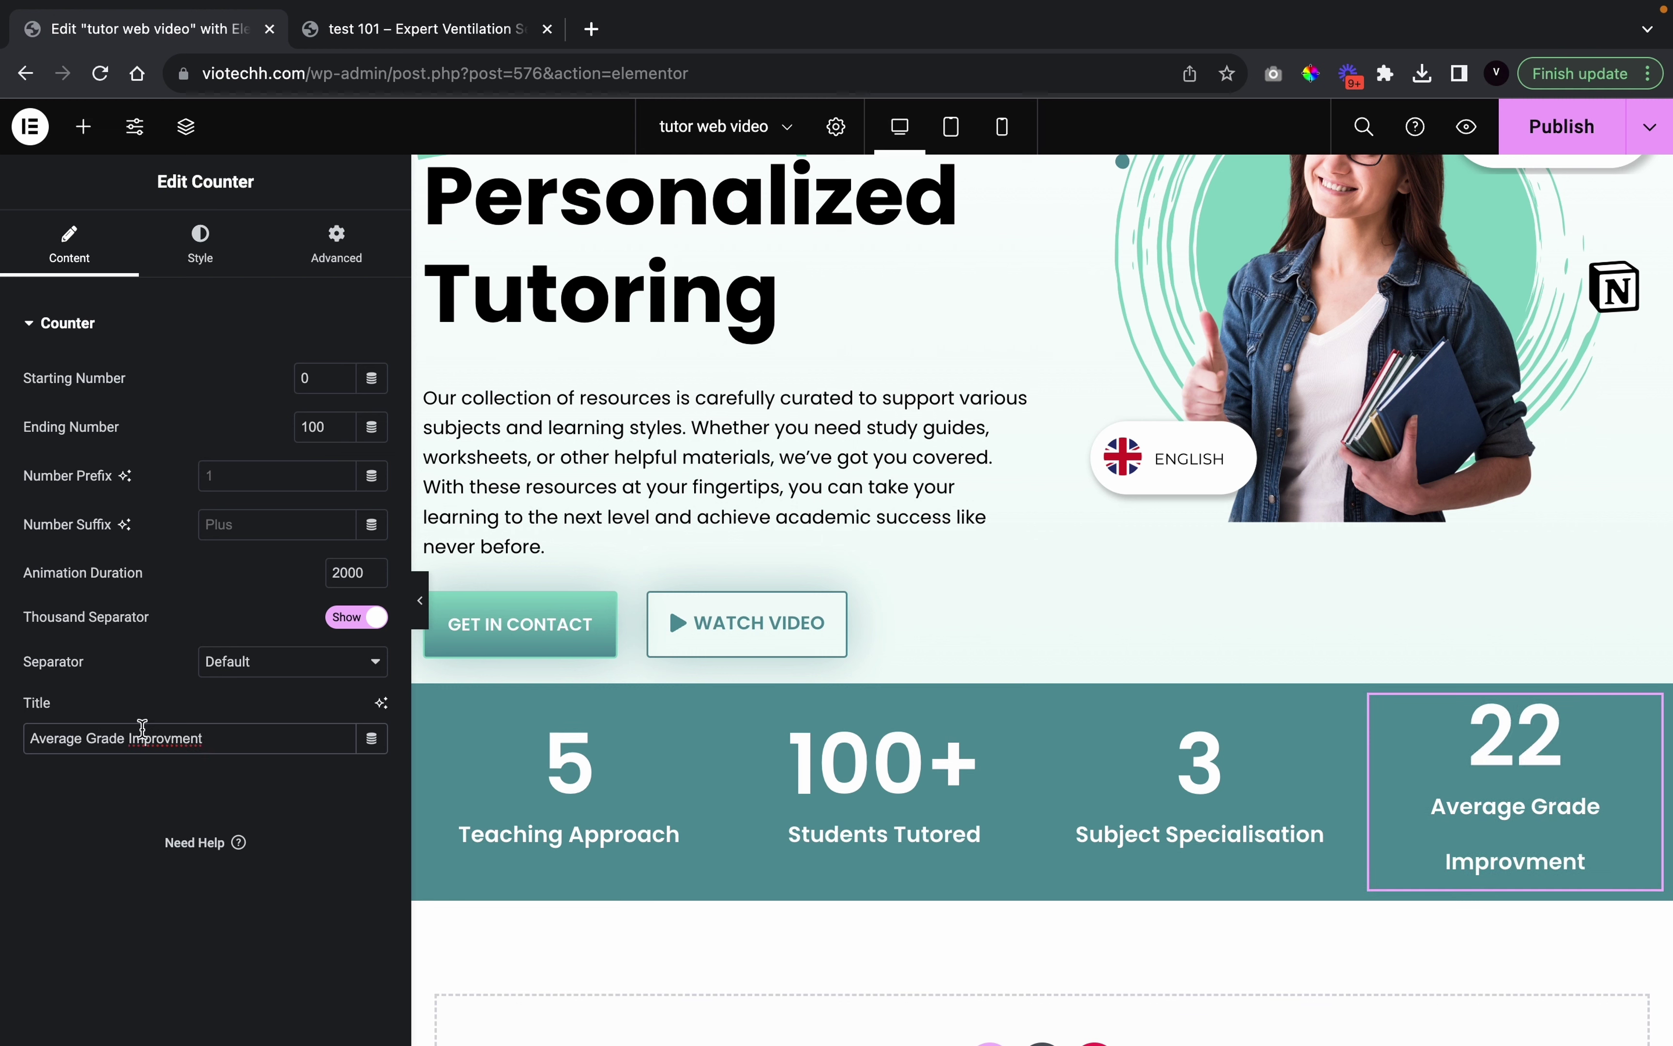
pyautogui.rightClick(114, 750)
pyautogui.click(129, 747)
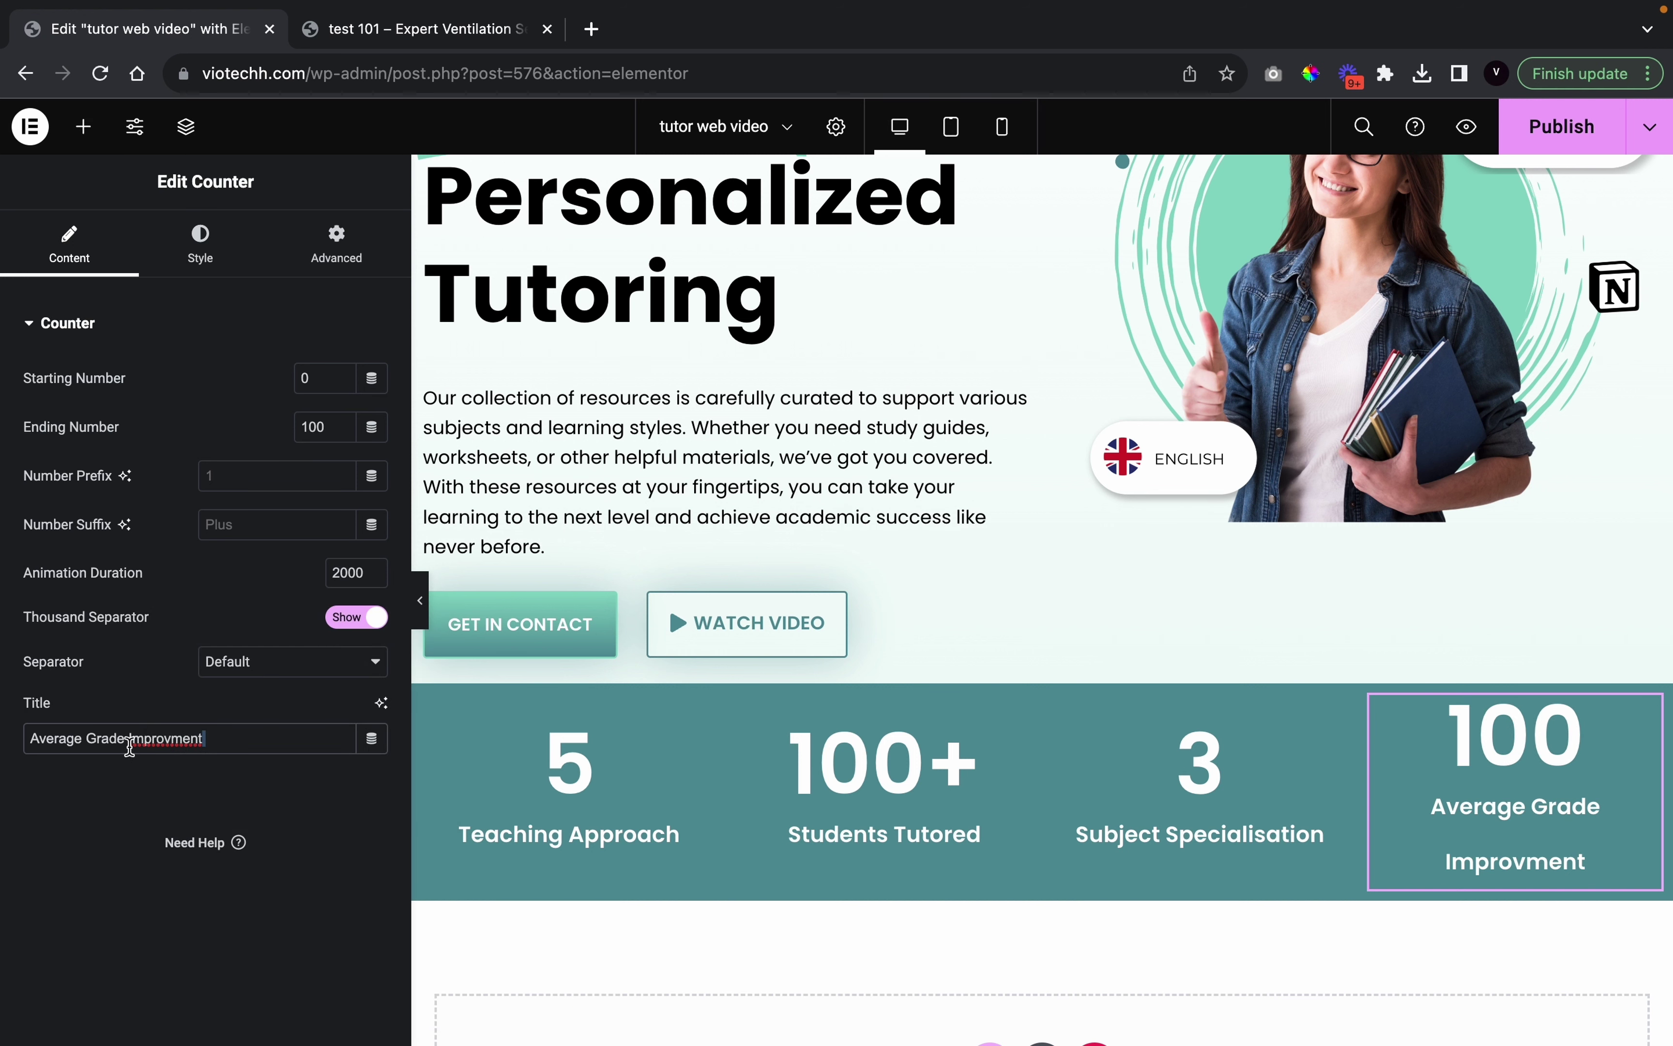
pyautogui.rightClick(140, 745)
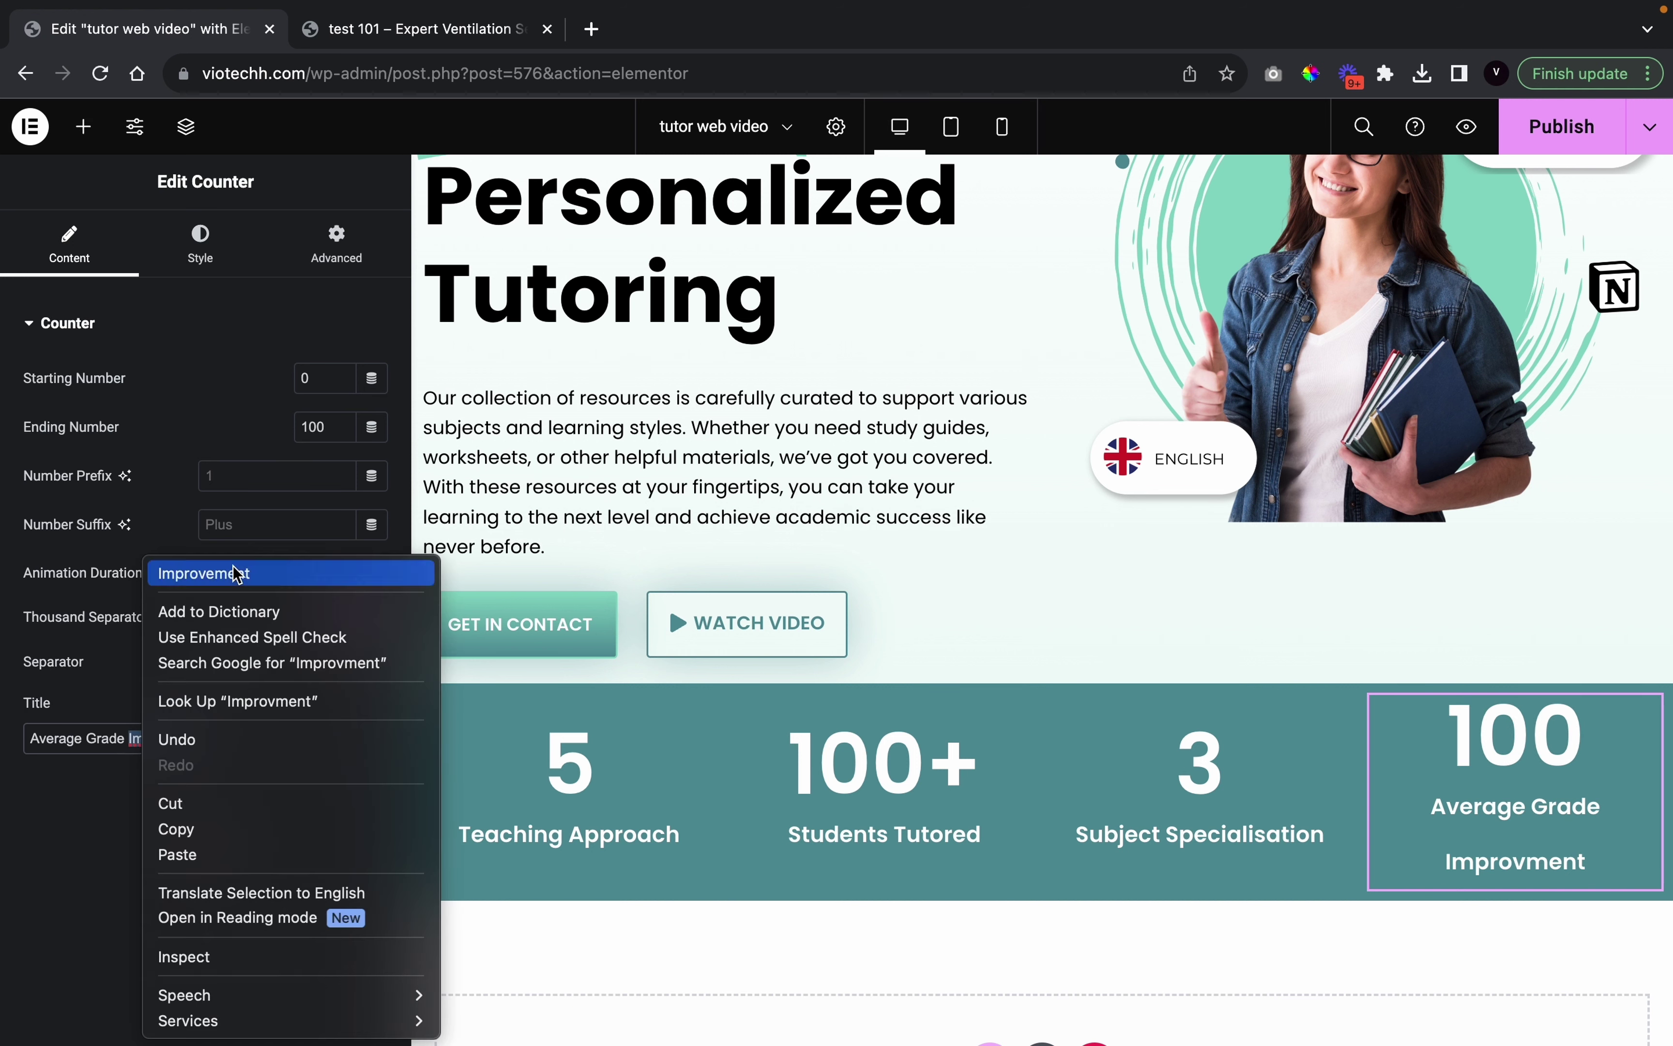
pyautogui.click(187, 571)
# Set the fourth counter's ending number to 70 and its number suffix to "%"
pyautogui.click(341, 432)
pyautogui.press('BackSpace')
pyautogui.press('BackSpace')
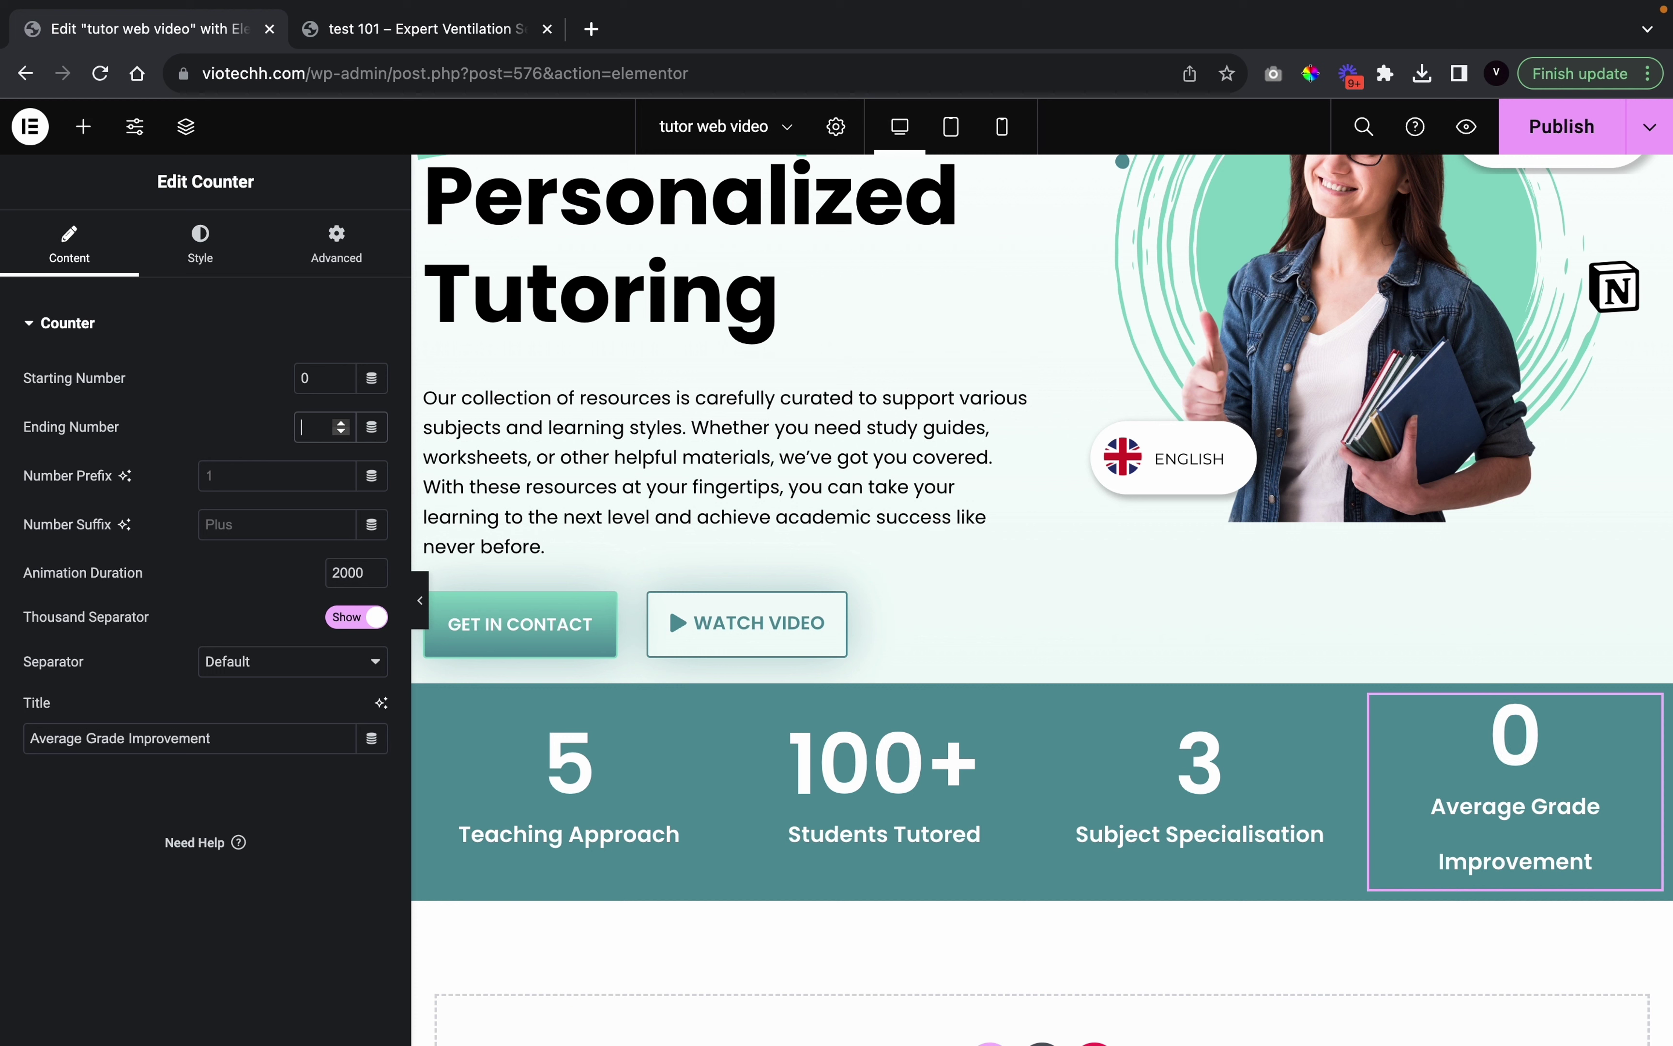
pyautogui.click(267, 523)
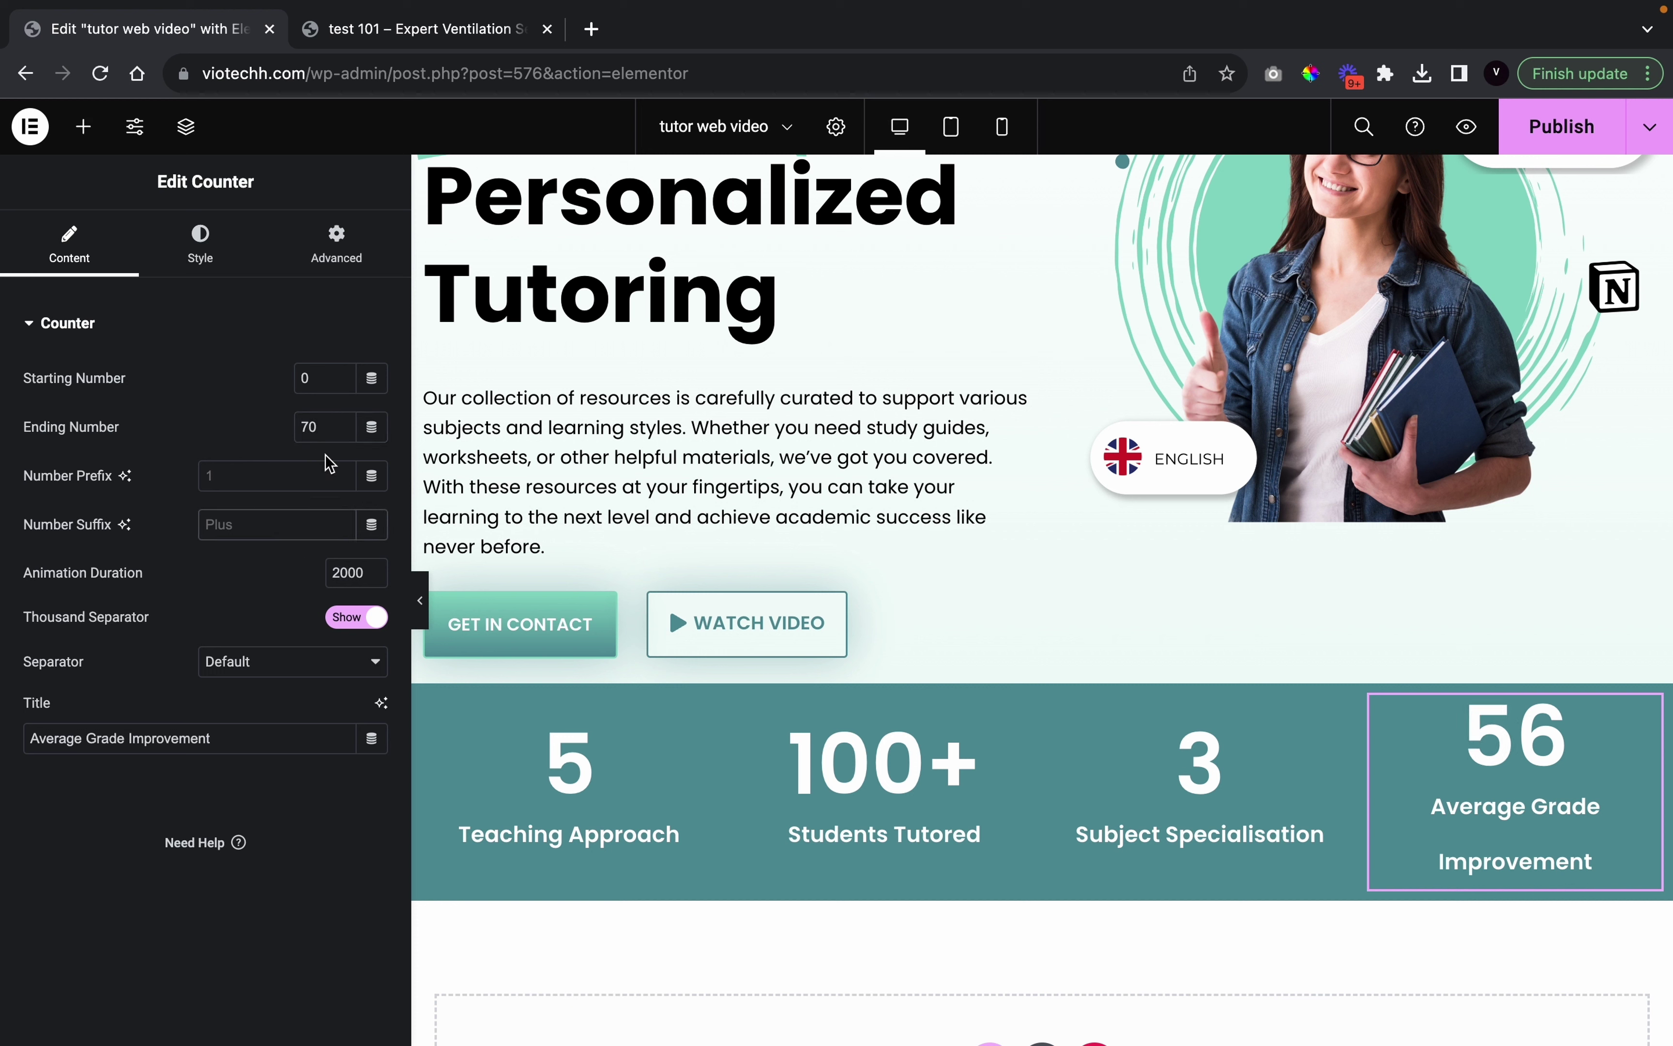
pyautogui.write('+')
pyautogui.press('BackSpace')
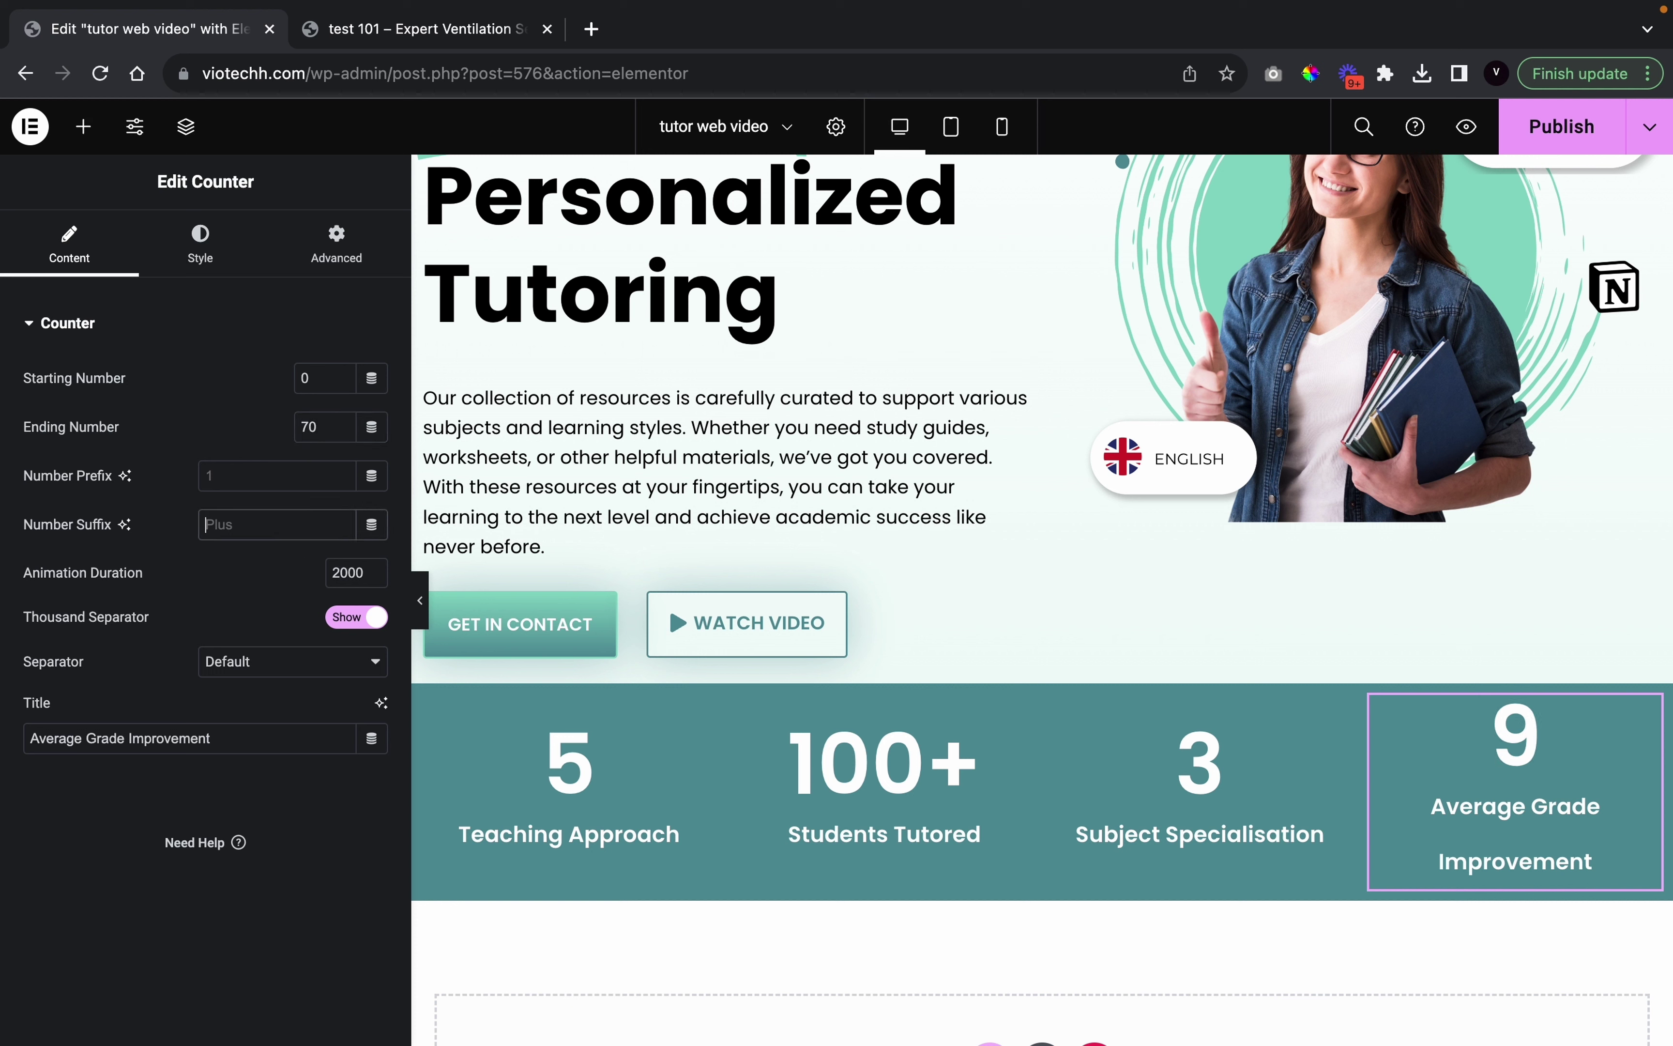
pyautogui.write('%')
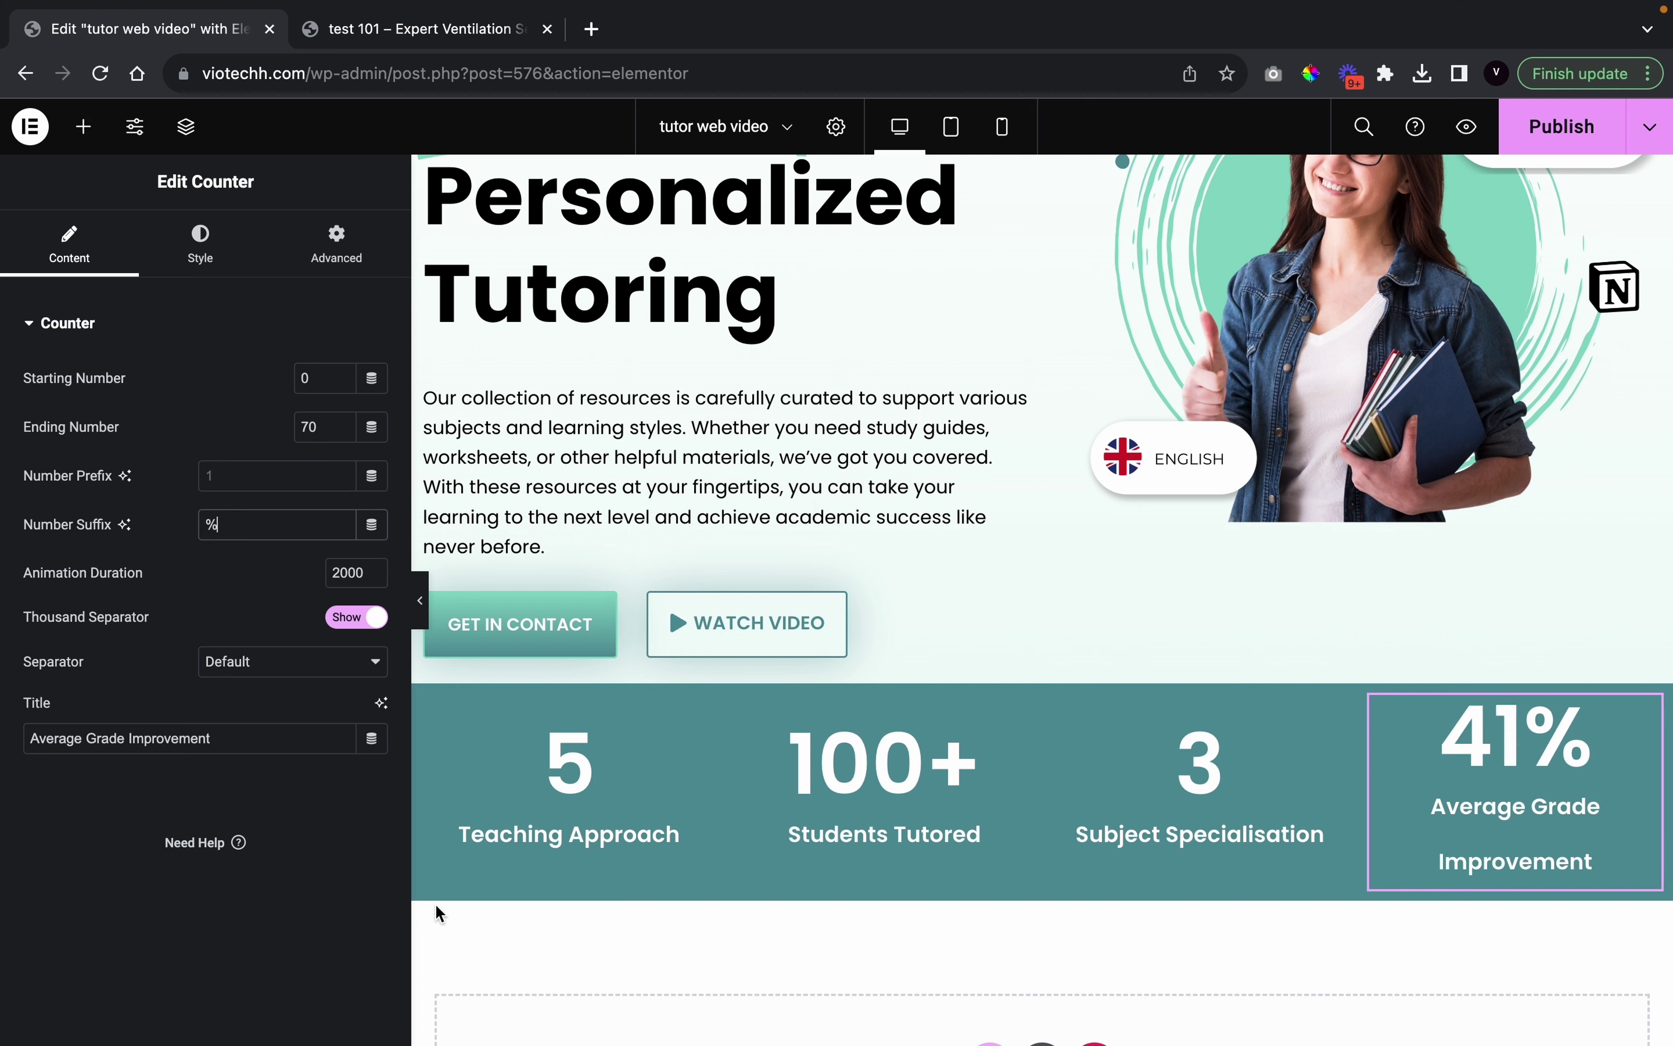
pyautogui.click(420, 599)
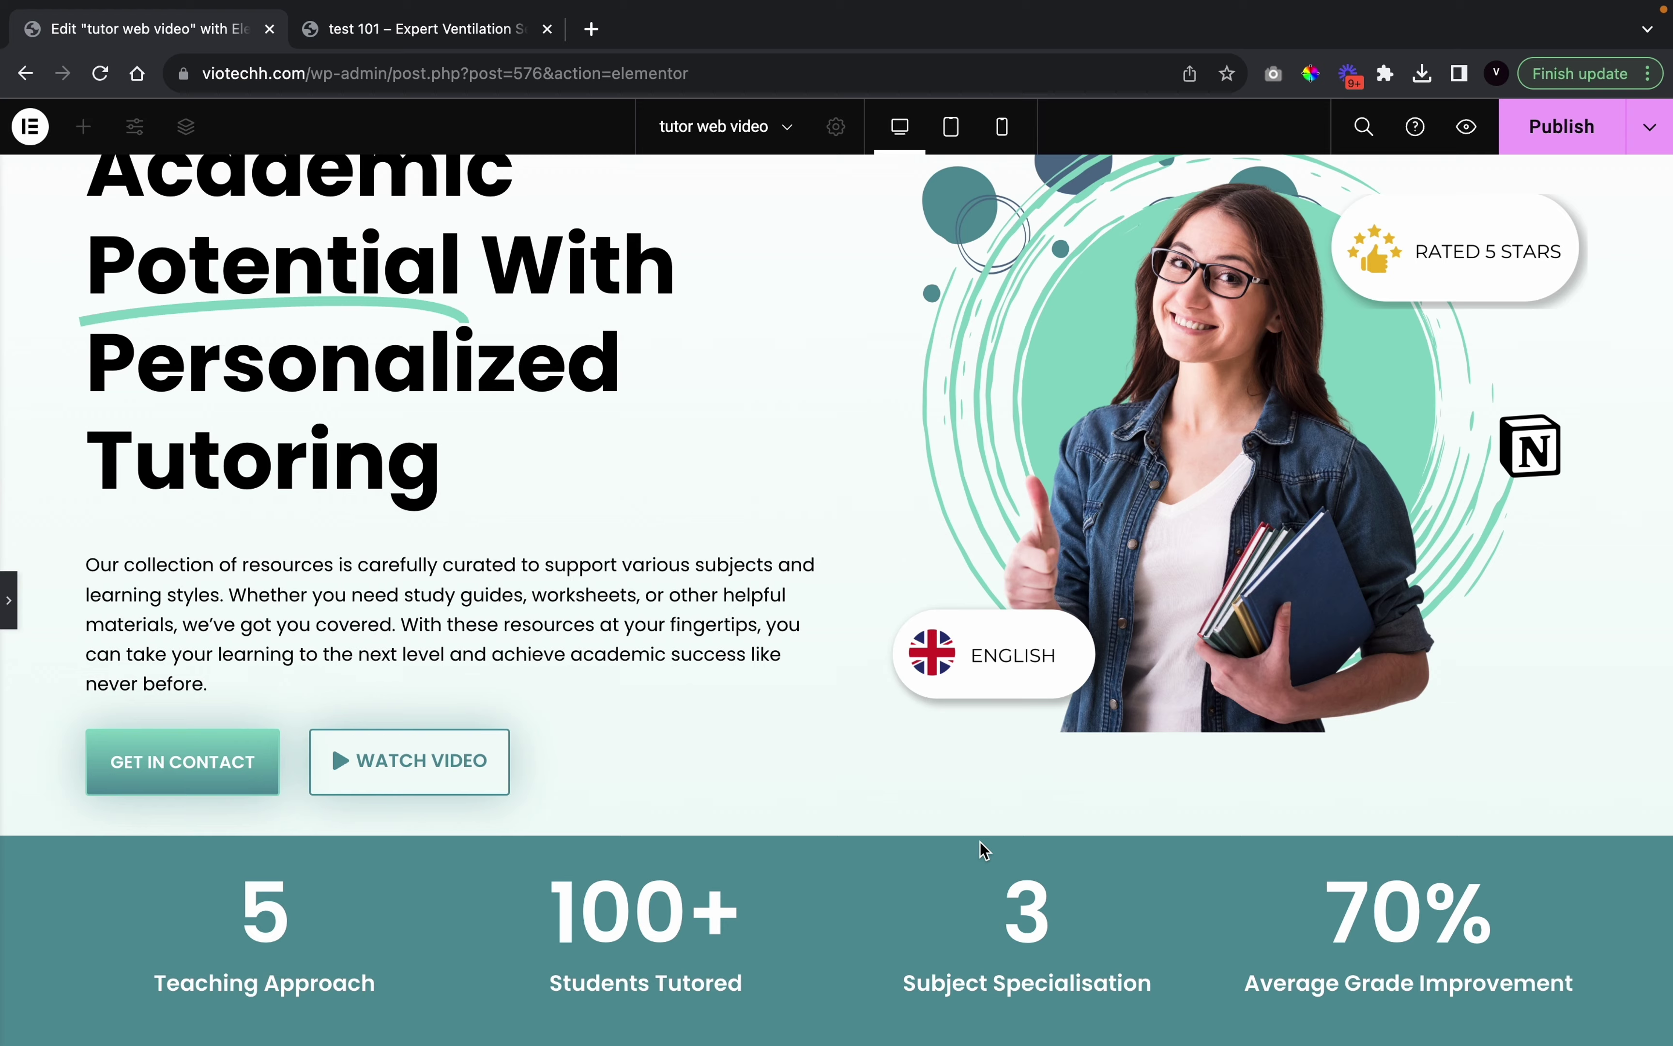
pyautogui.scroll(2, 983, 850)
pyautogui.scroll(-2, 984, 850)
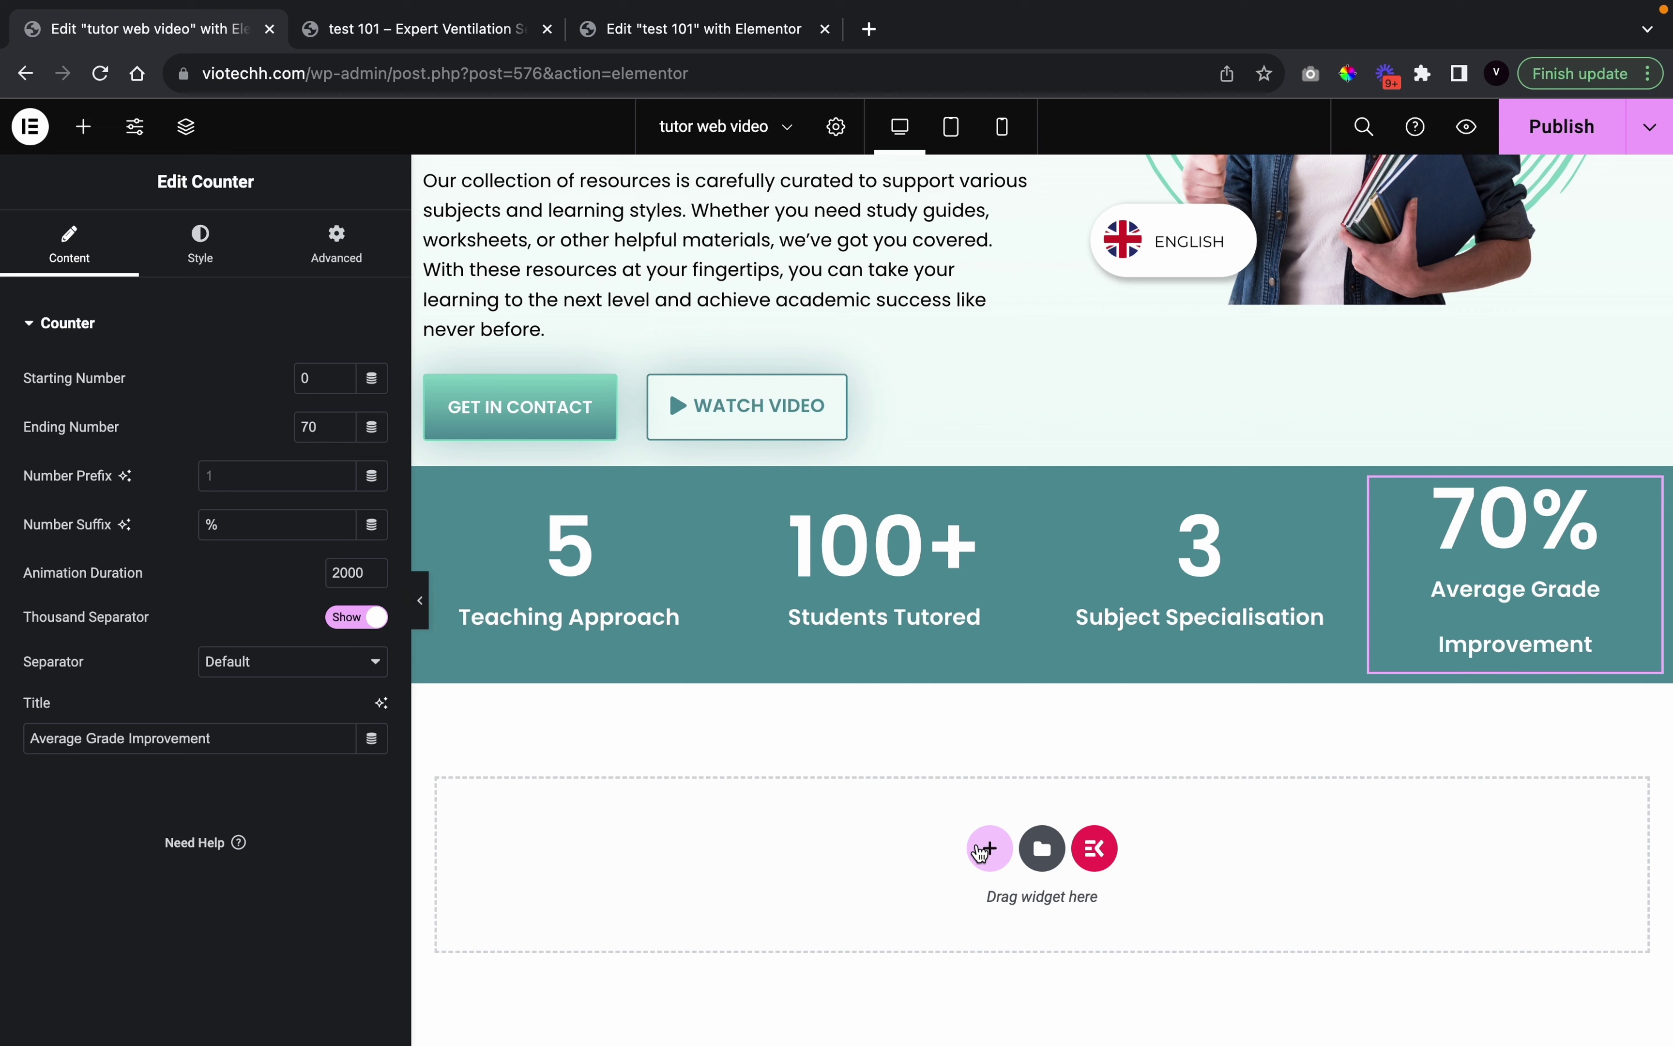
# Add a single-column section below the counters with a content width of 1313 and its height set to Min Height
pyautogui.click(982, 849)
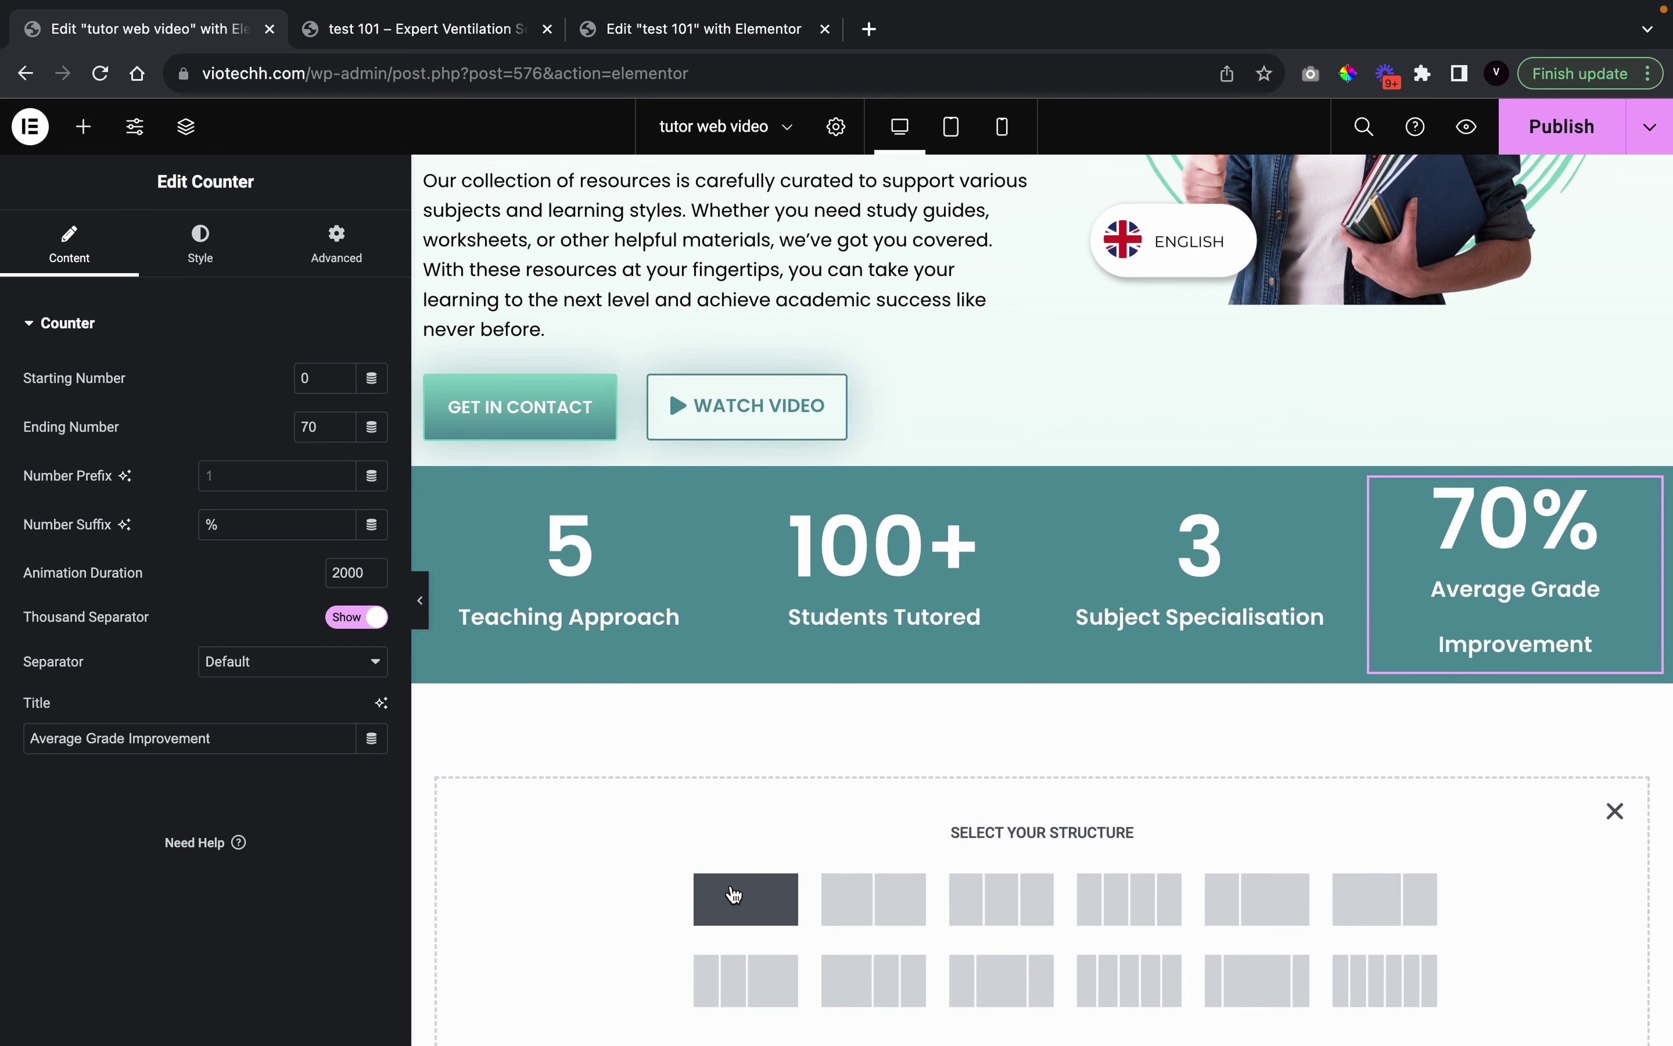
pyautogui.click(746, 899)
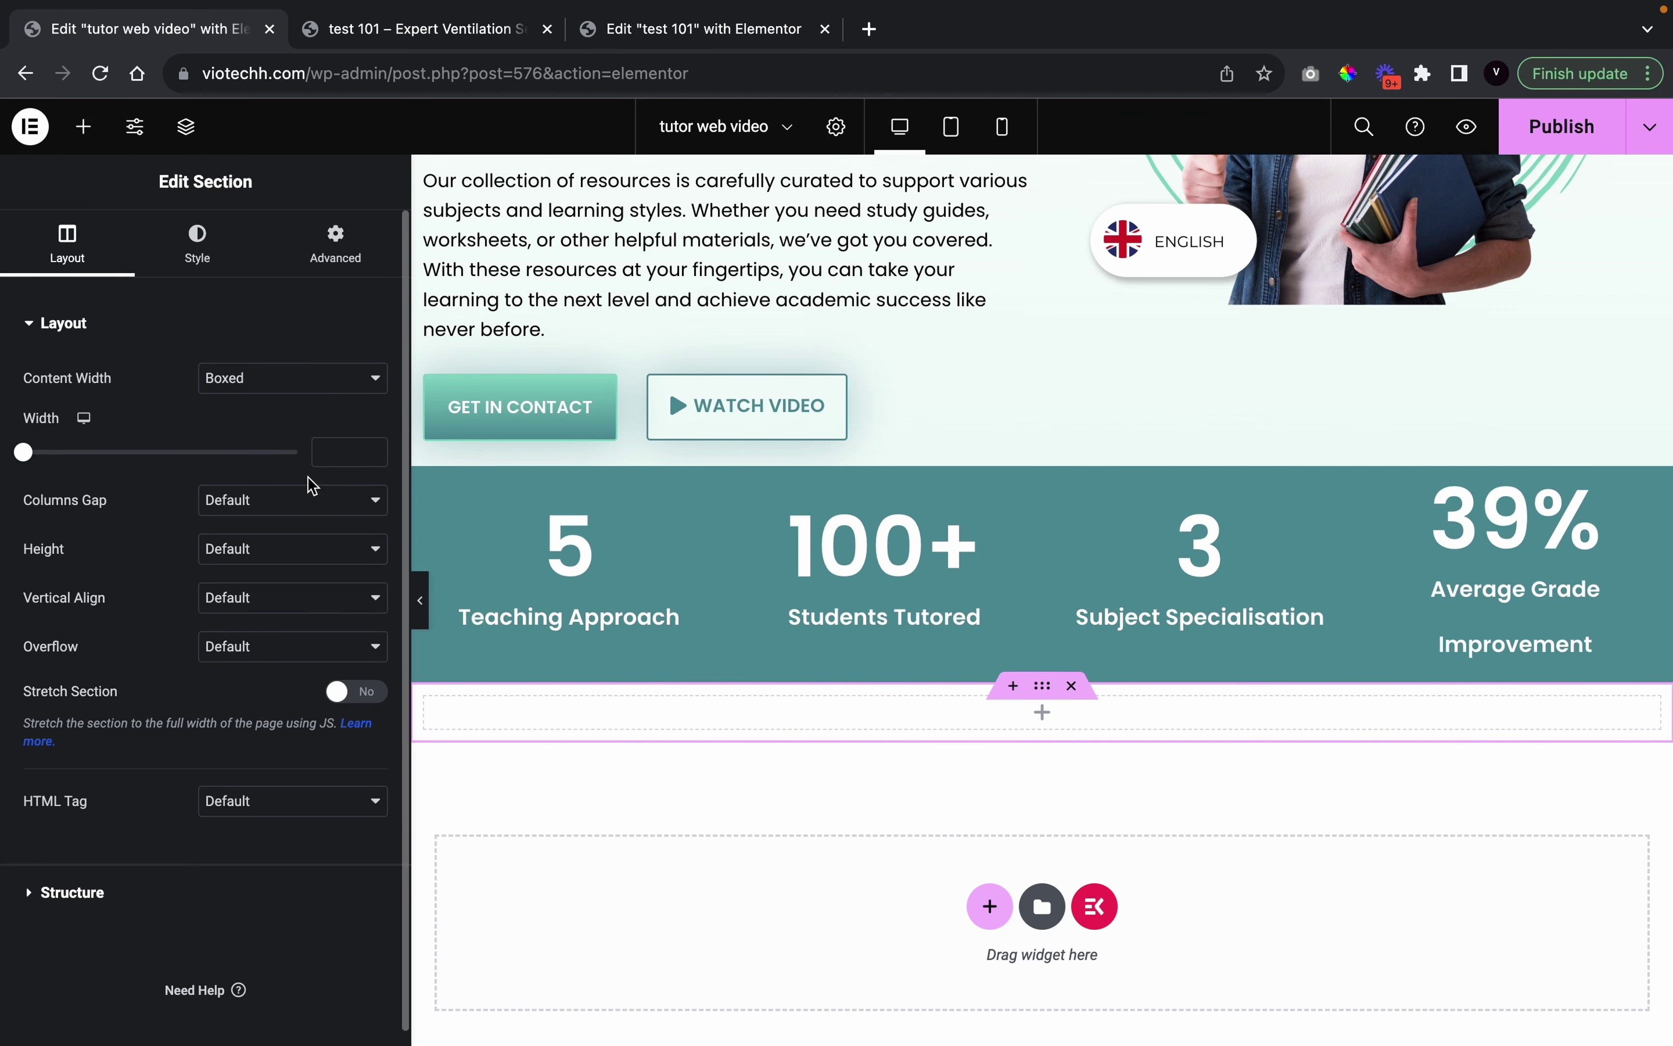
pyautogui.click(339, 457)
pyautogui.write('1313')
pyautogui.click(325, 547)
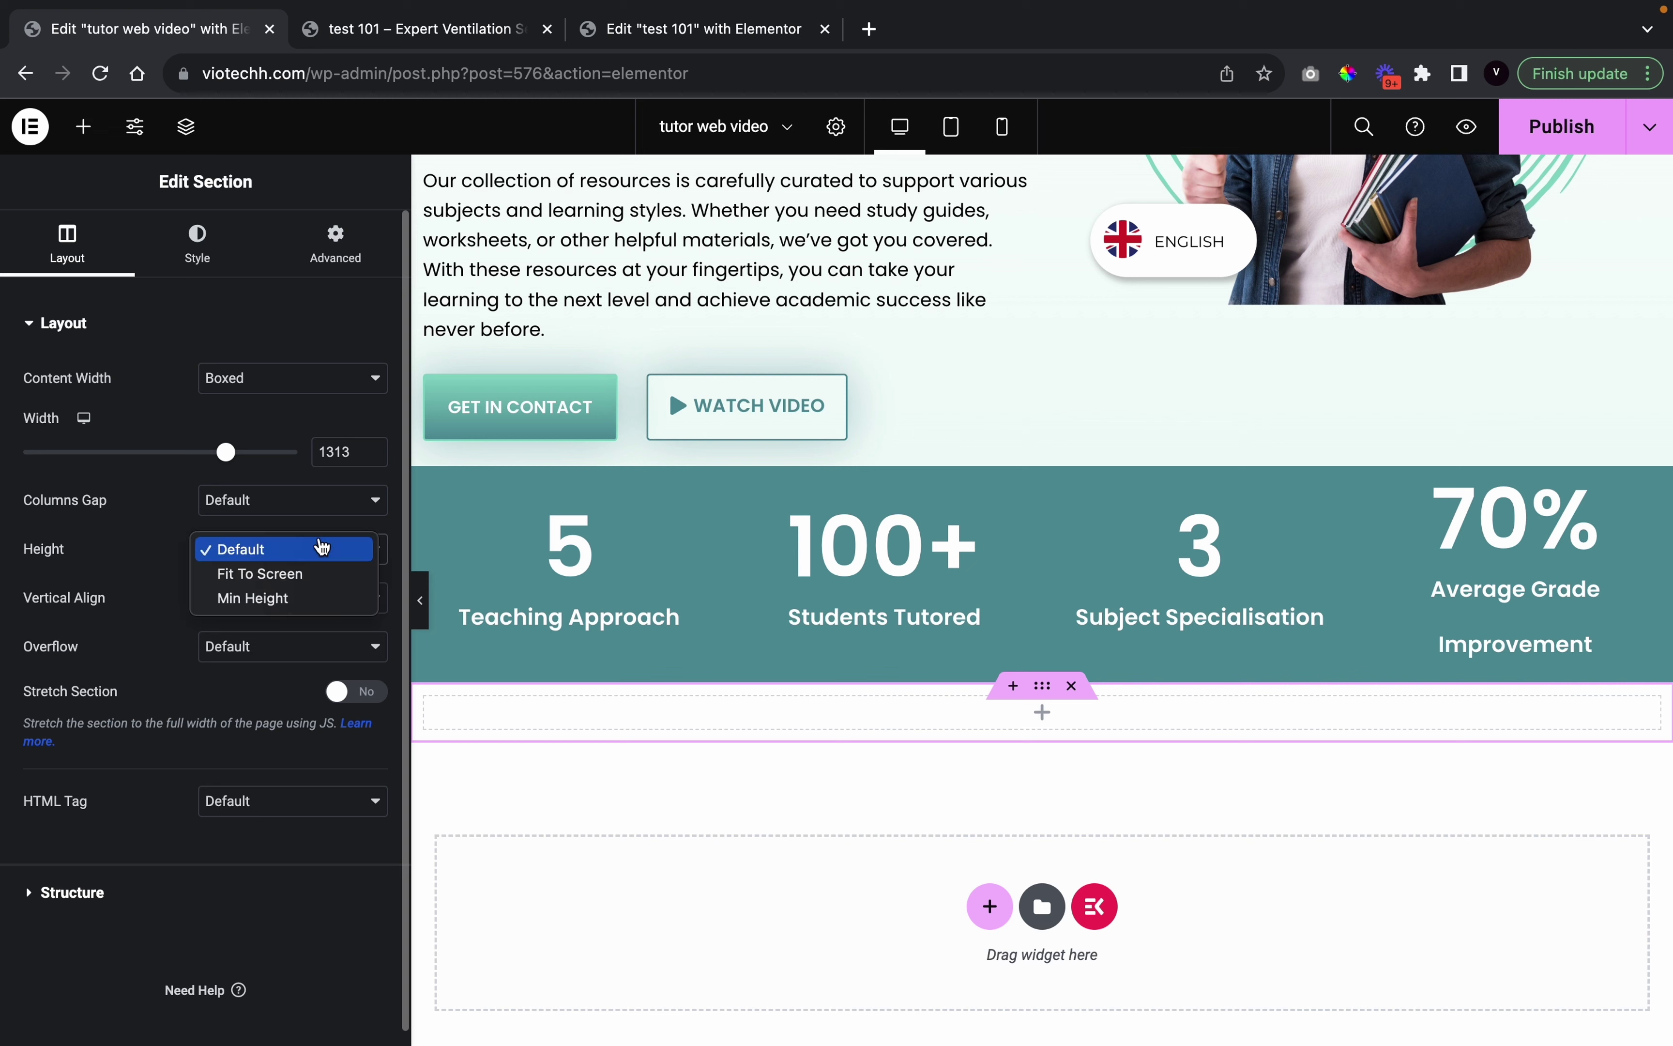
pyautogui.click(298, 598)
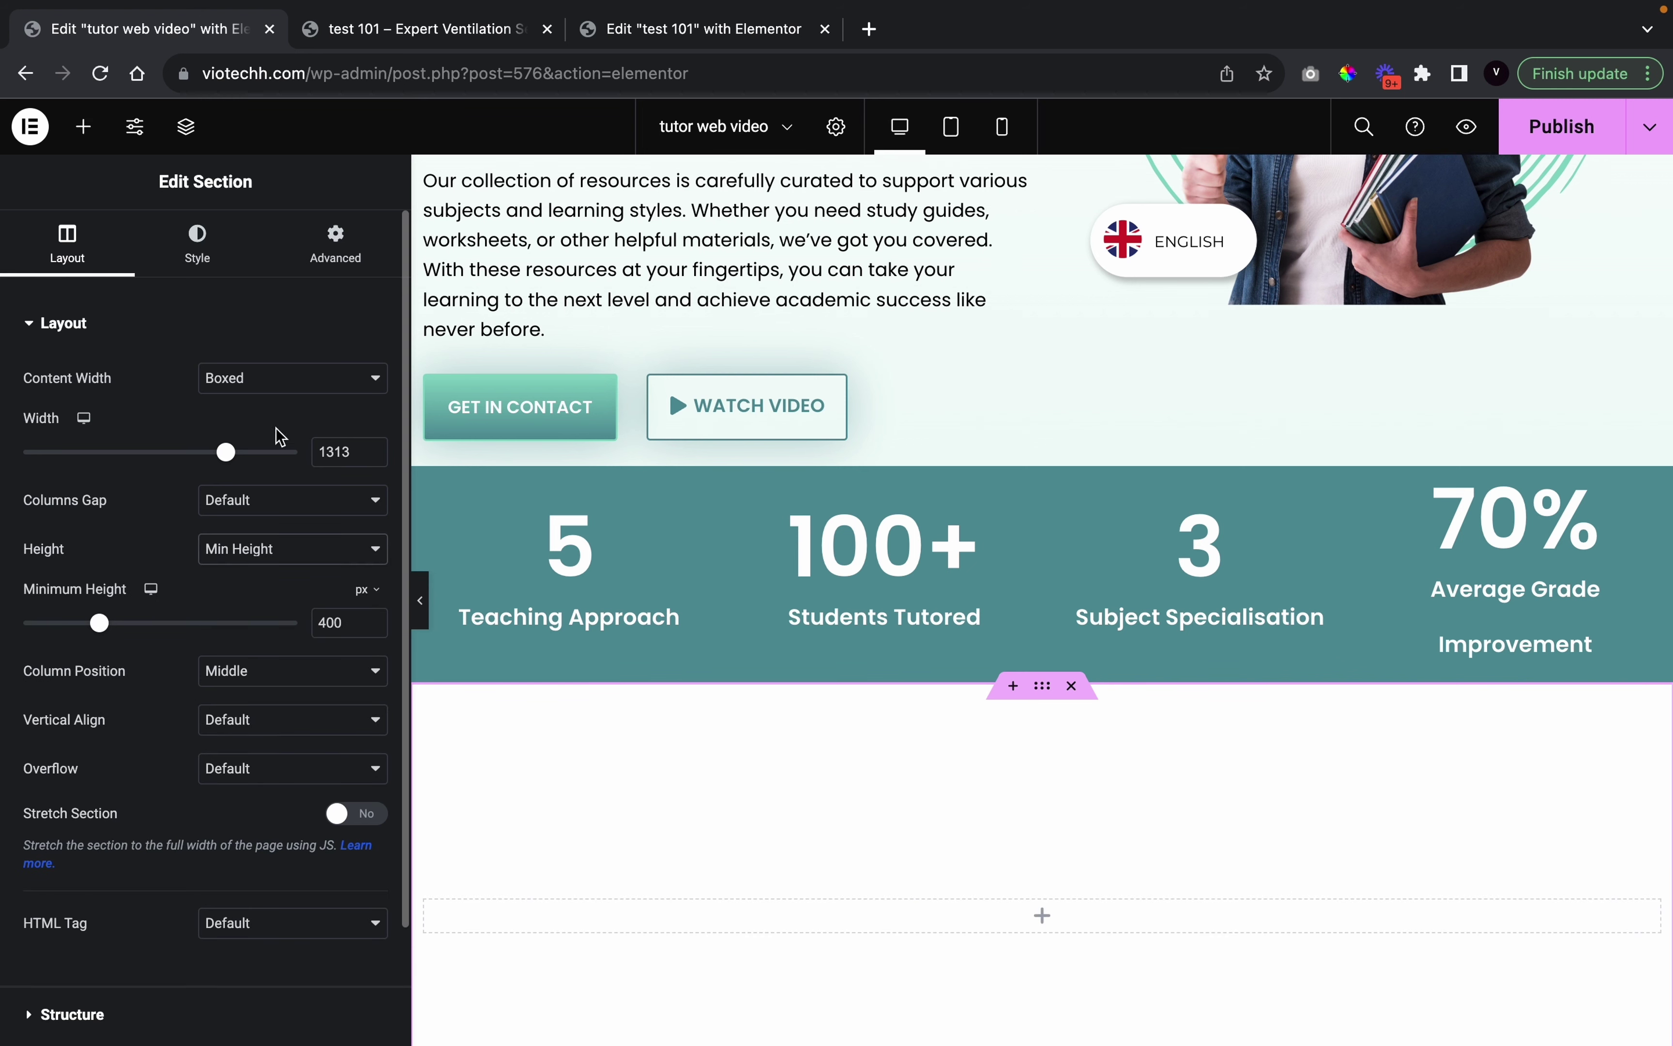
# Check the benefits section on the test 101 preview and add a second column to the new section
pyautogui.scroll(-4, 736, 947)
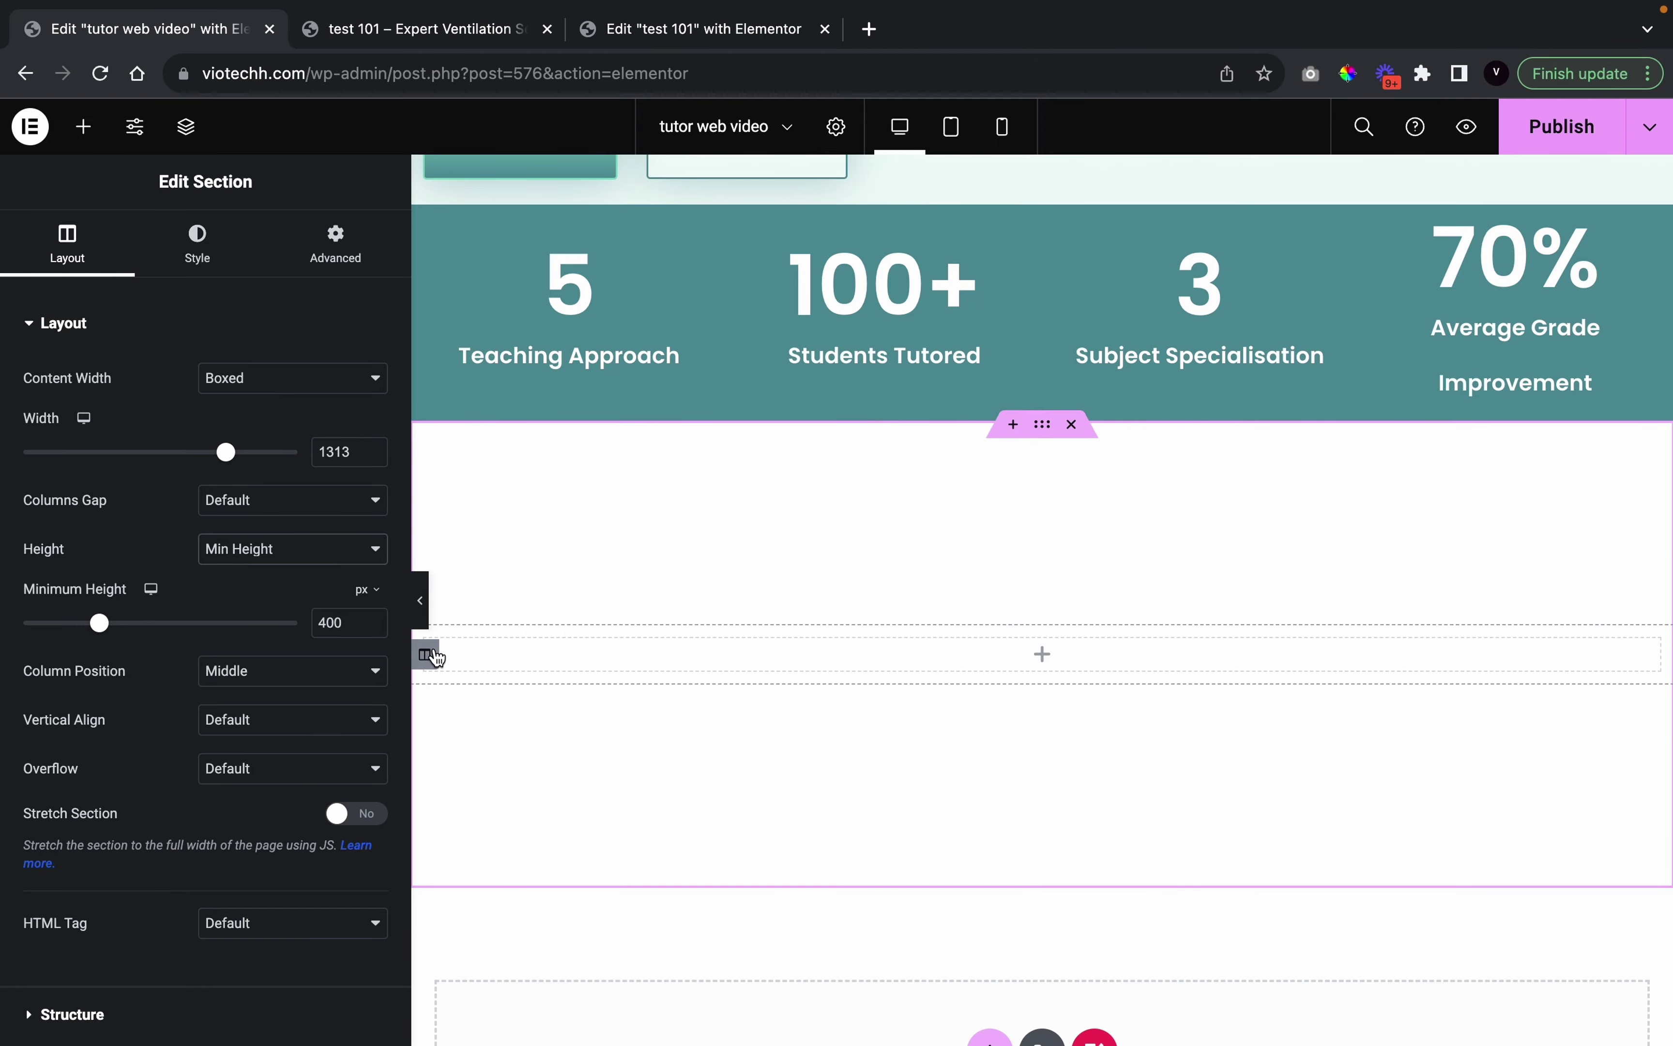
pyautogui.click(427, 655)
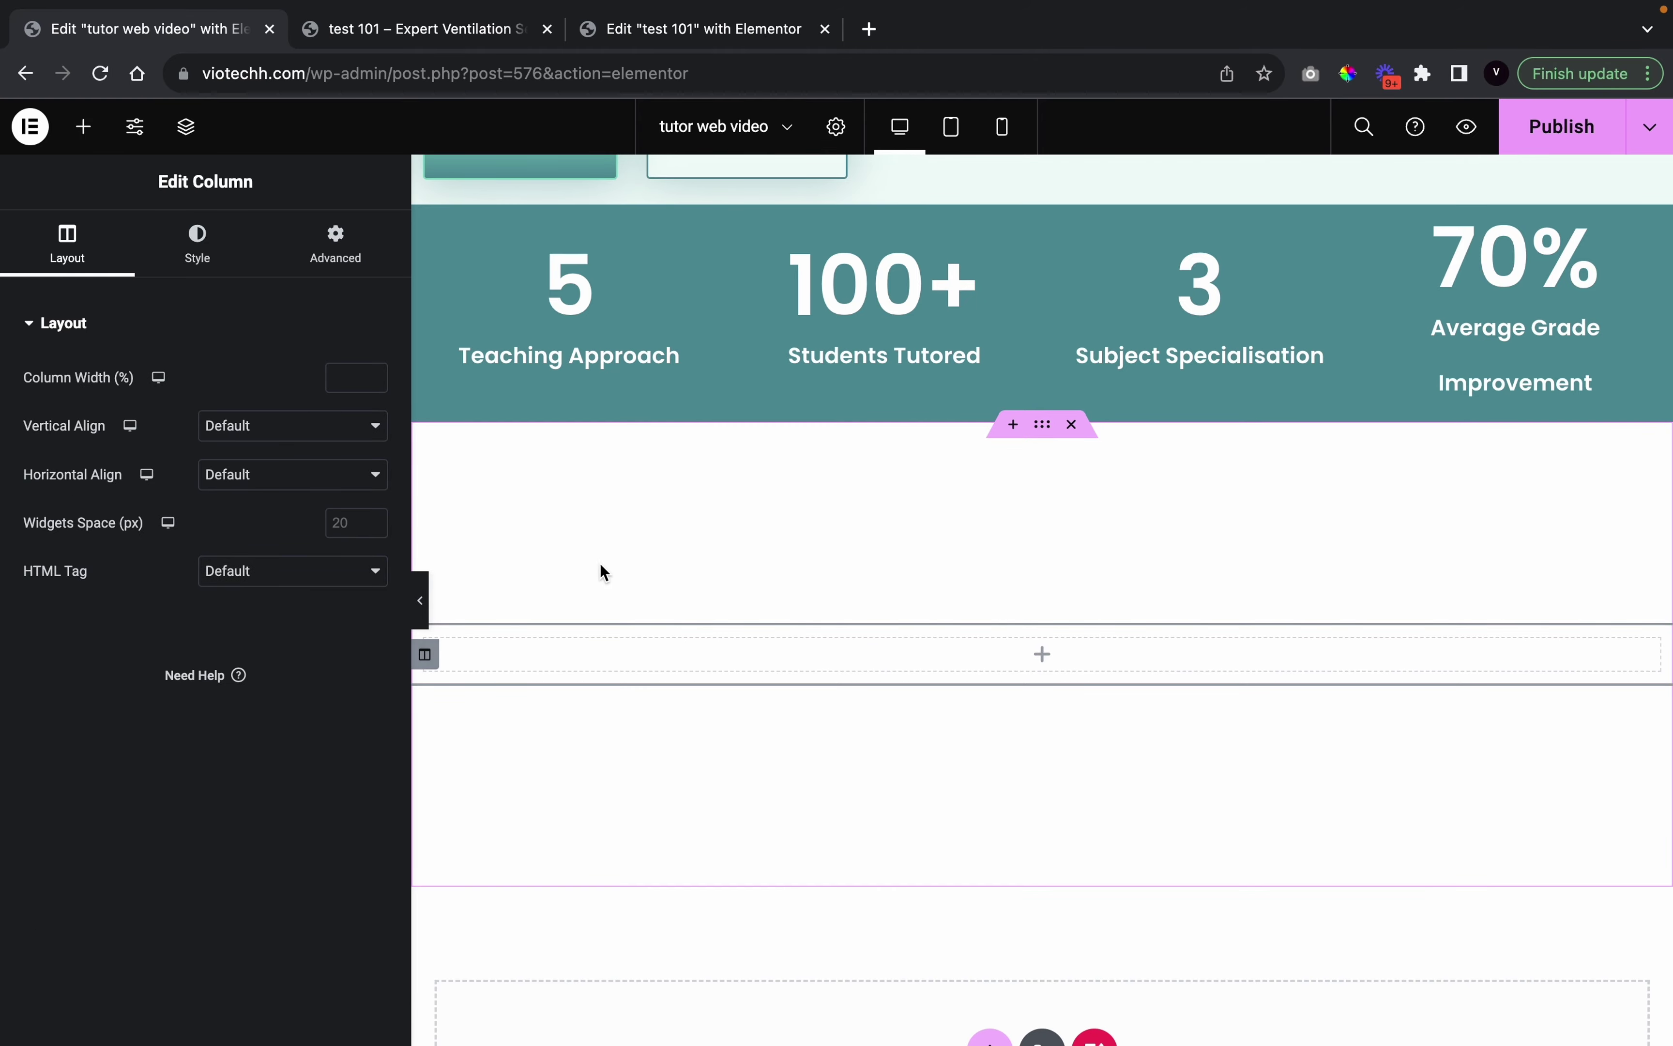
pyautogui.click(476, 27)
pyautogui.scroll(-4, 718, 767)
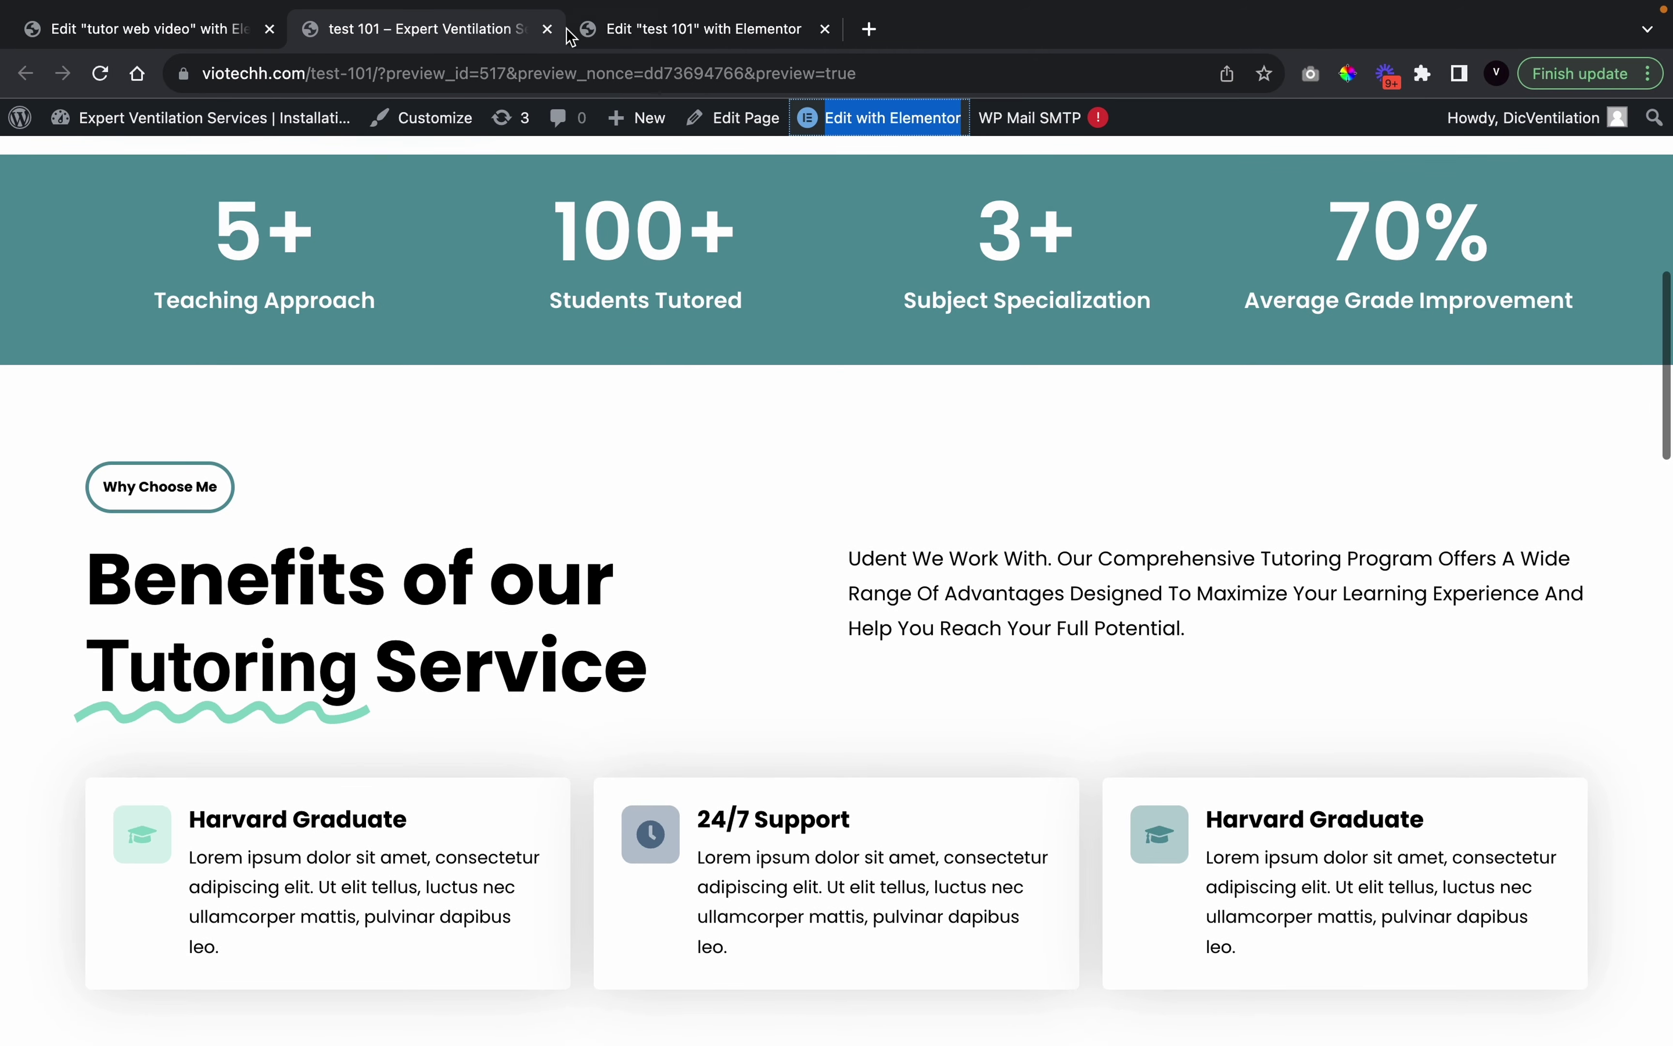
pyautogui.click(207, 29)
pyautogui.rightClick(425, 654)
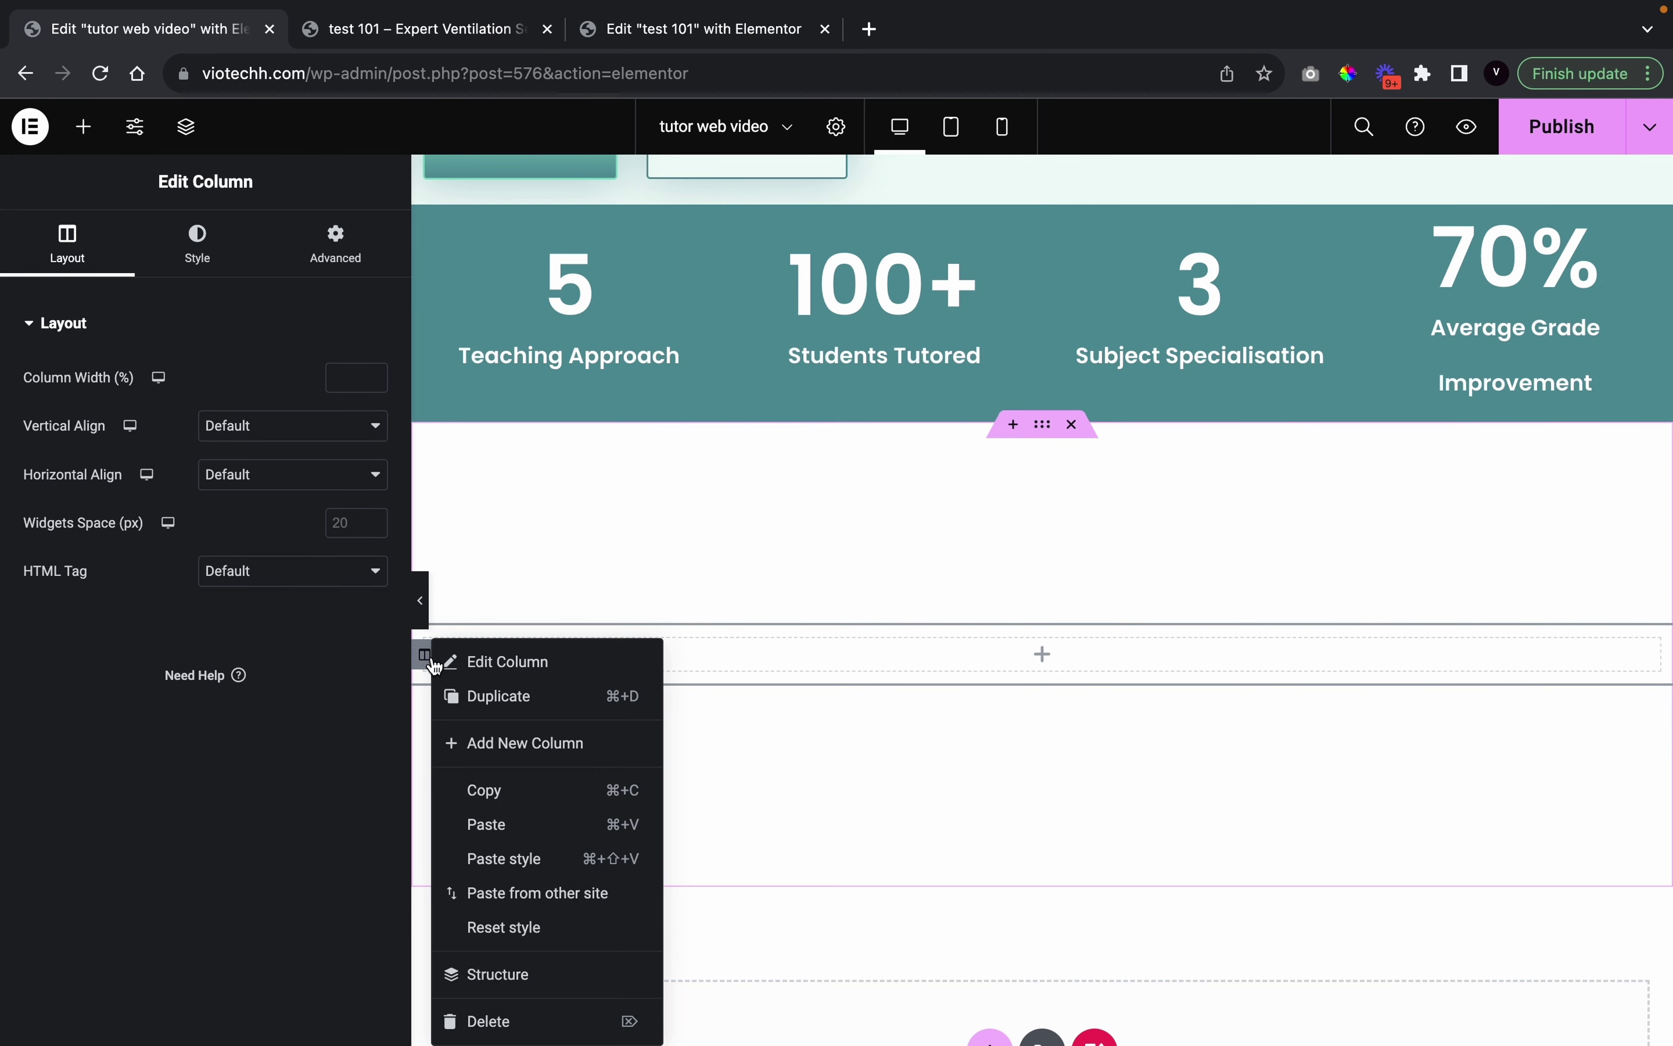
pyautogui.click(491, 740)
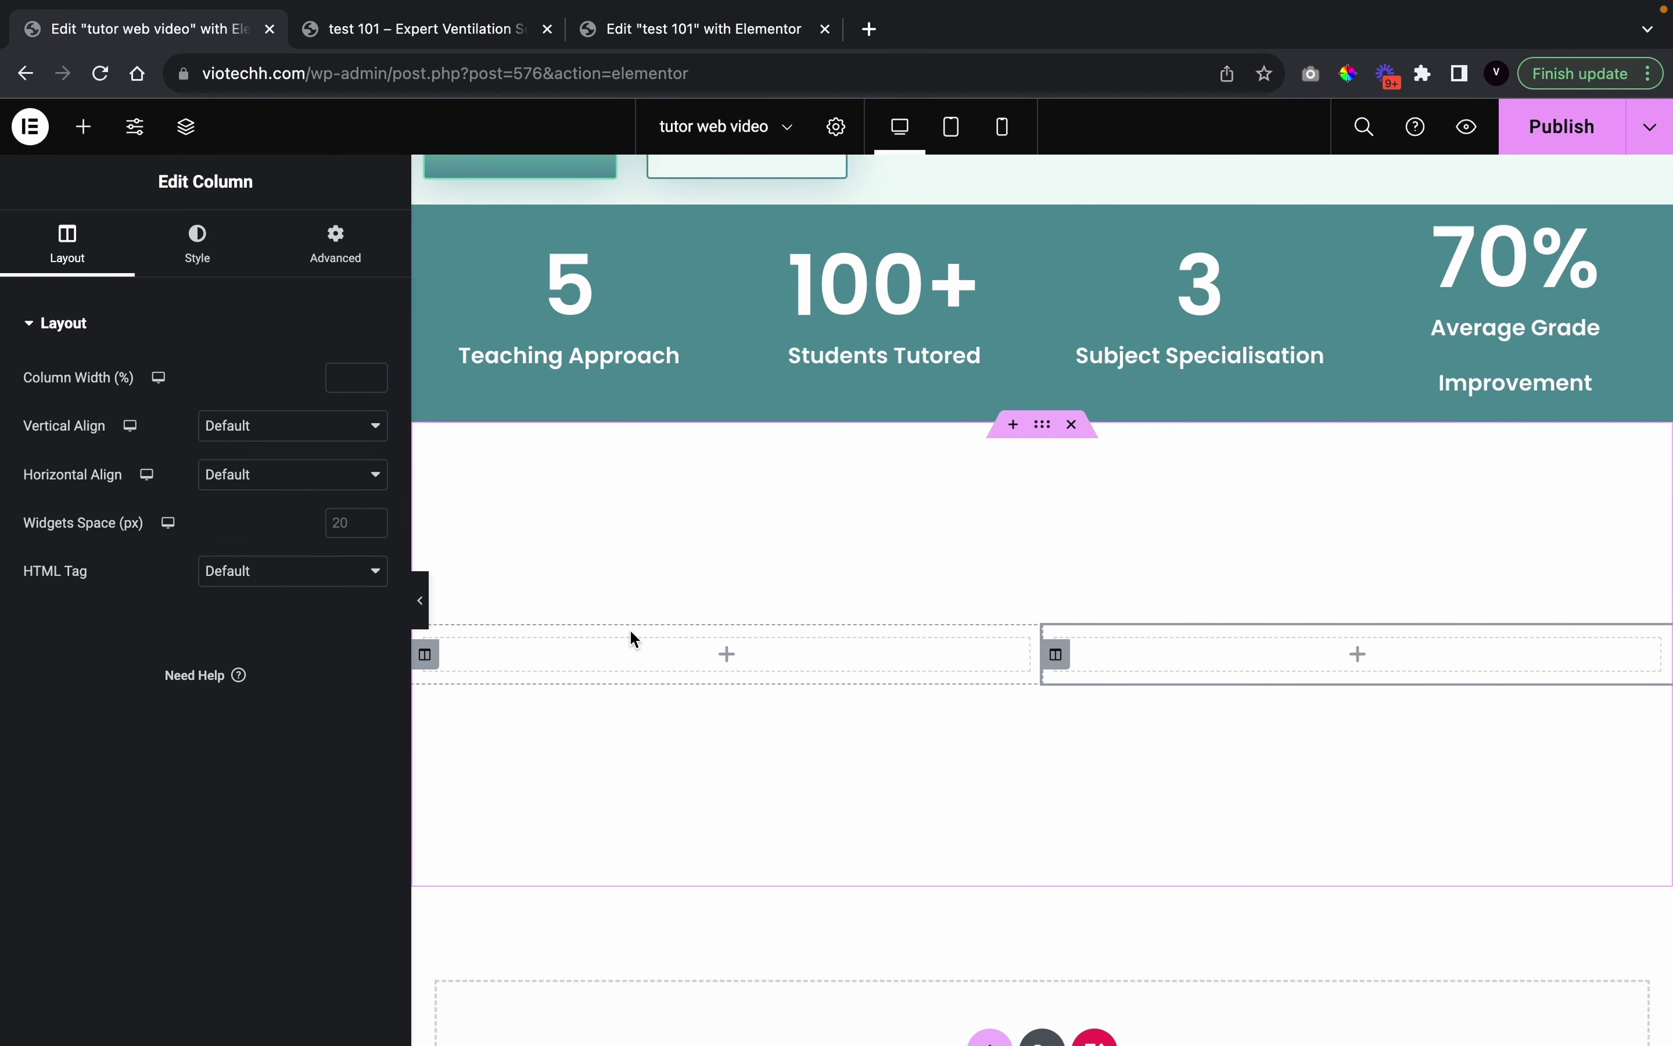
# Find the EKIT Heading widget and place it in the new section's left column
pyautogui.click(72, 131)
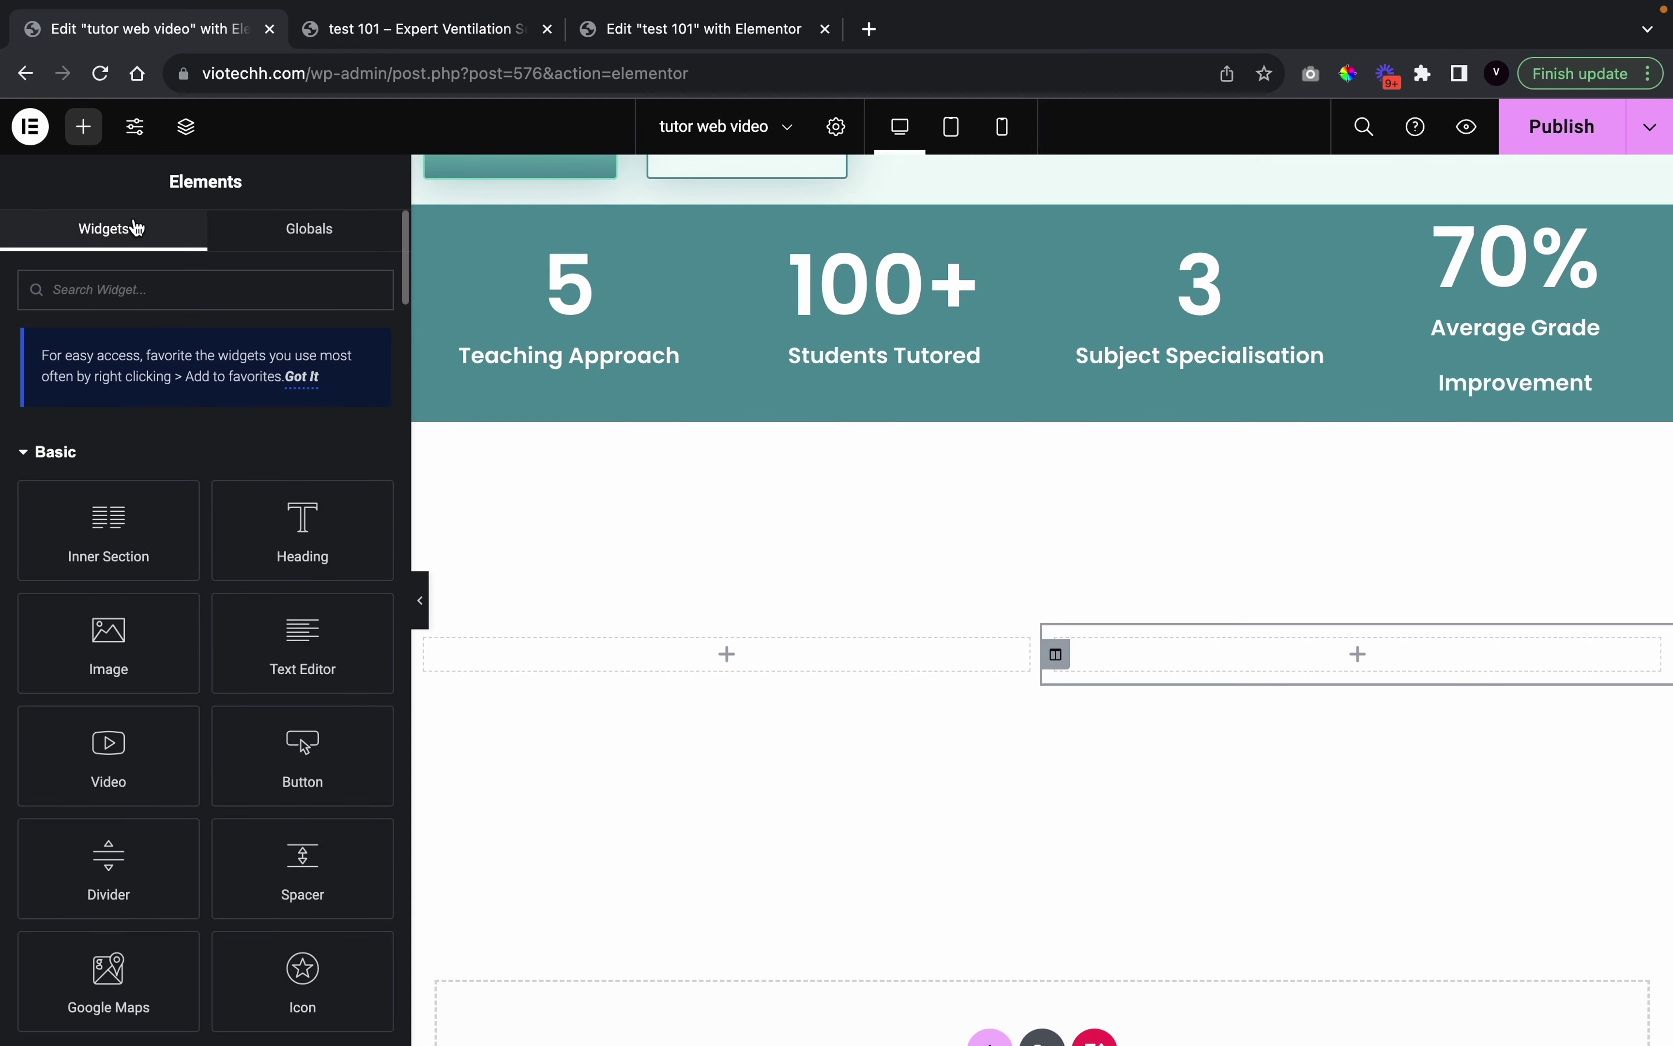
pyautogui.write('heading')
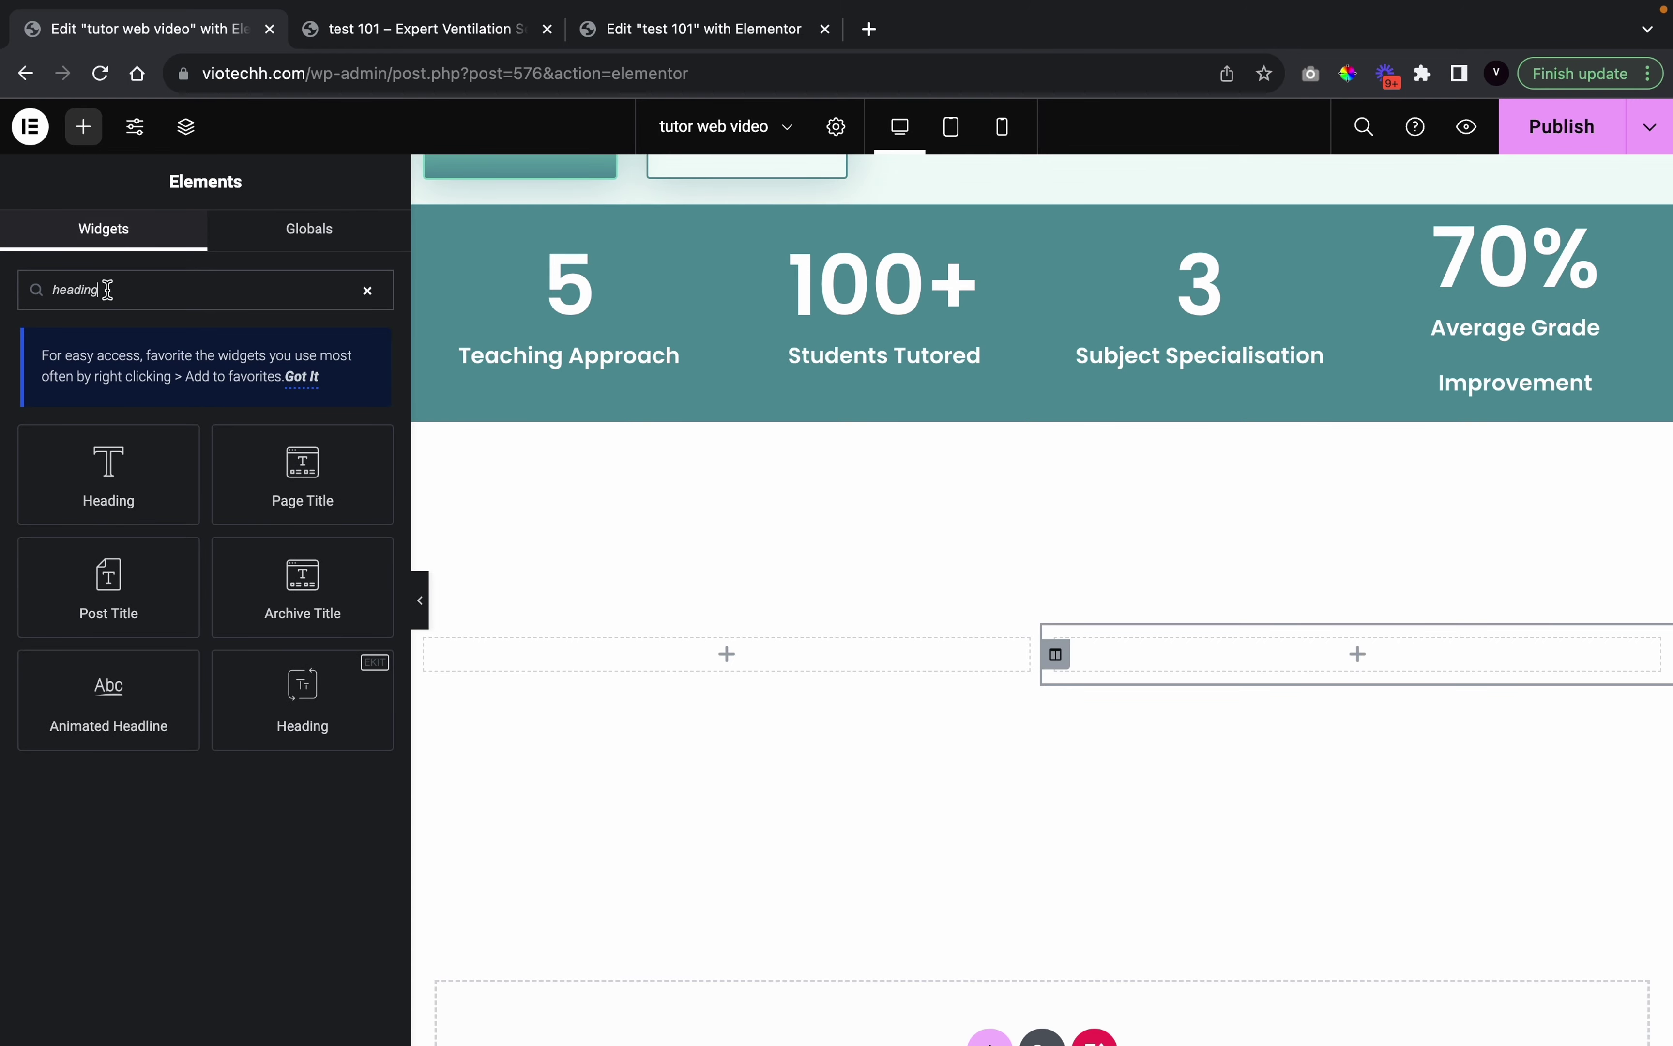
pyautogui.moveTo(303, 691); pyautogui.dragTo(733, 650)
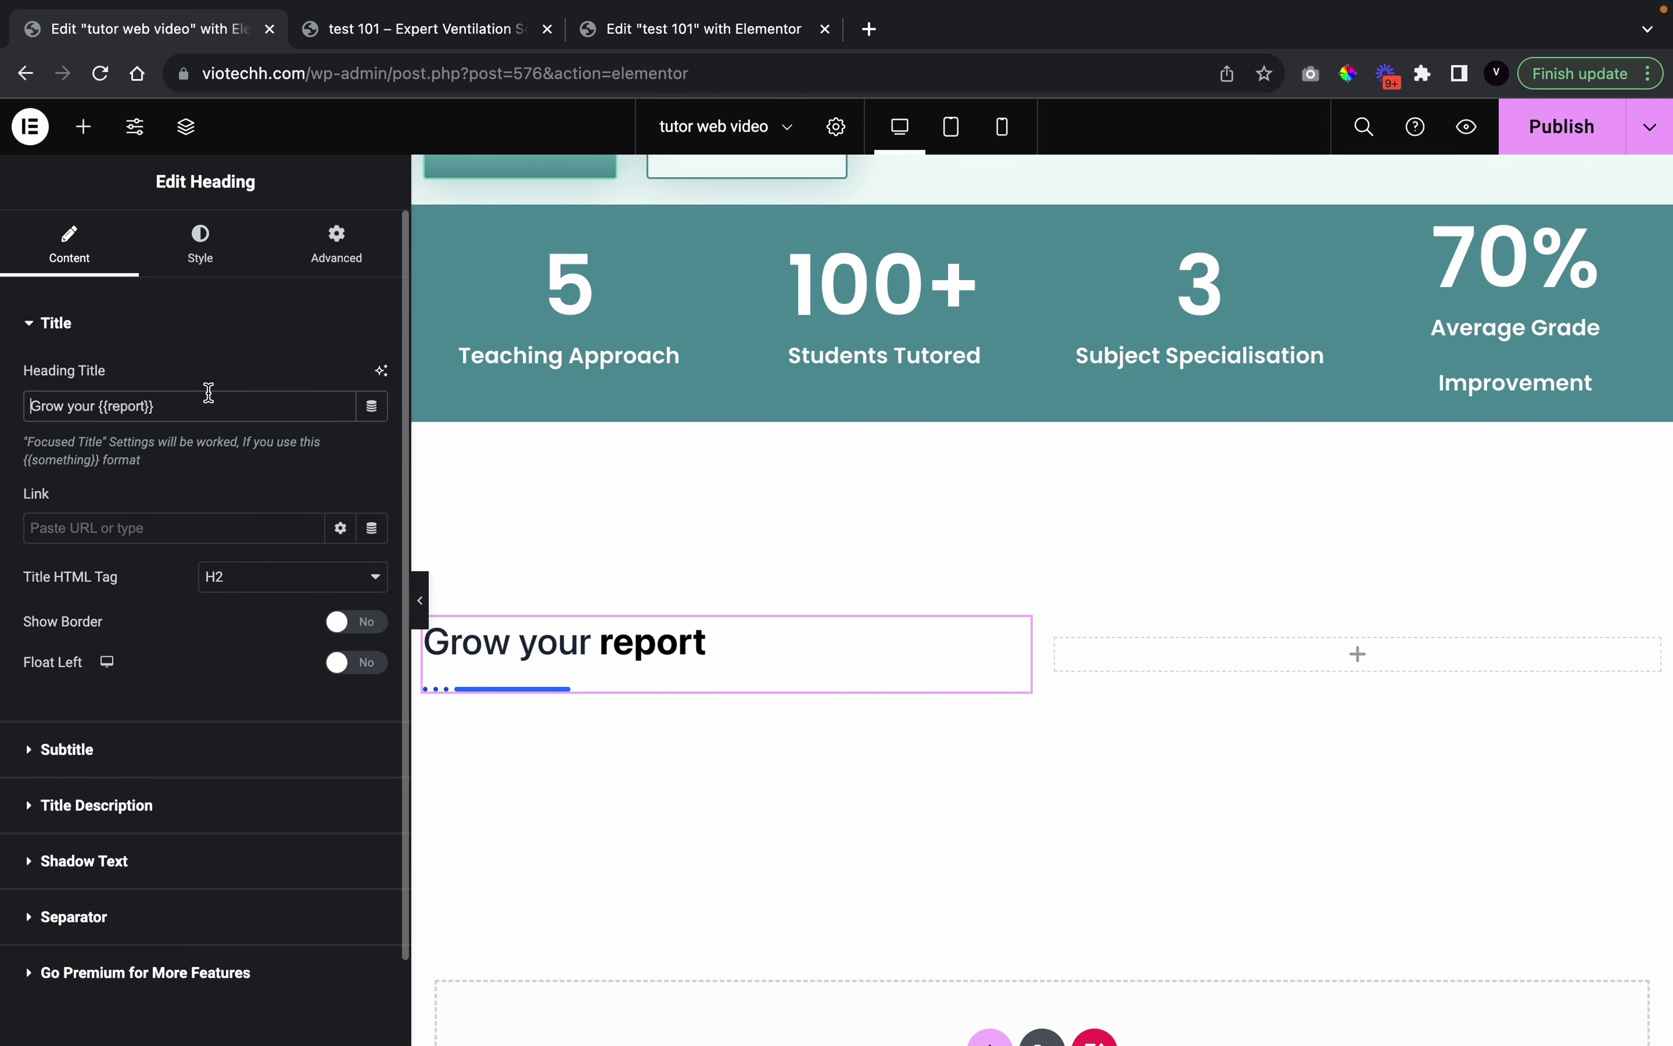
# Clear the new heading's title text and turn off its separator
pyautogui.press('super+a')
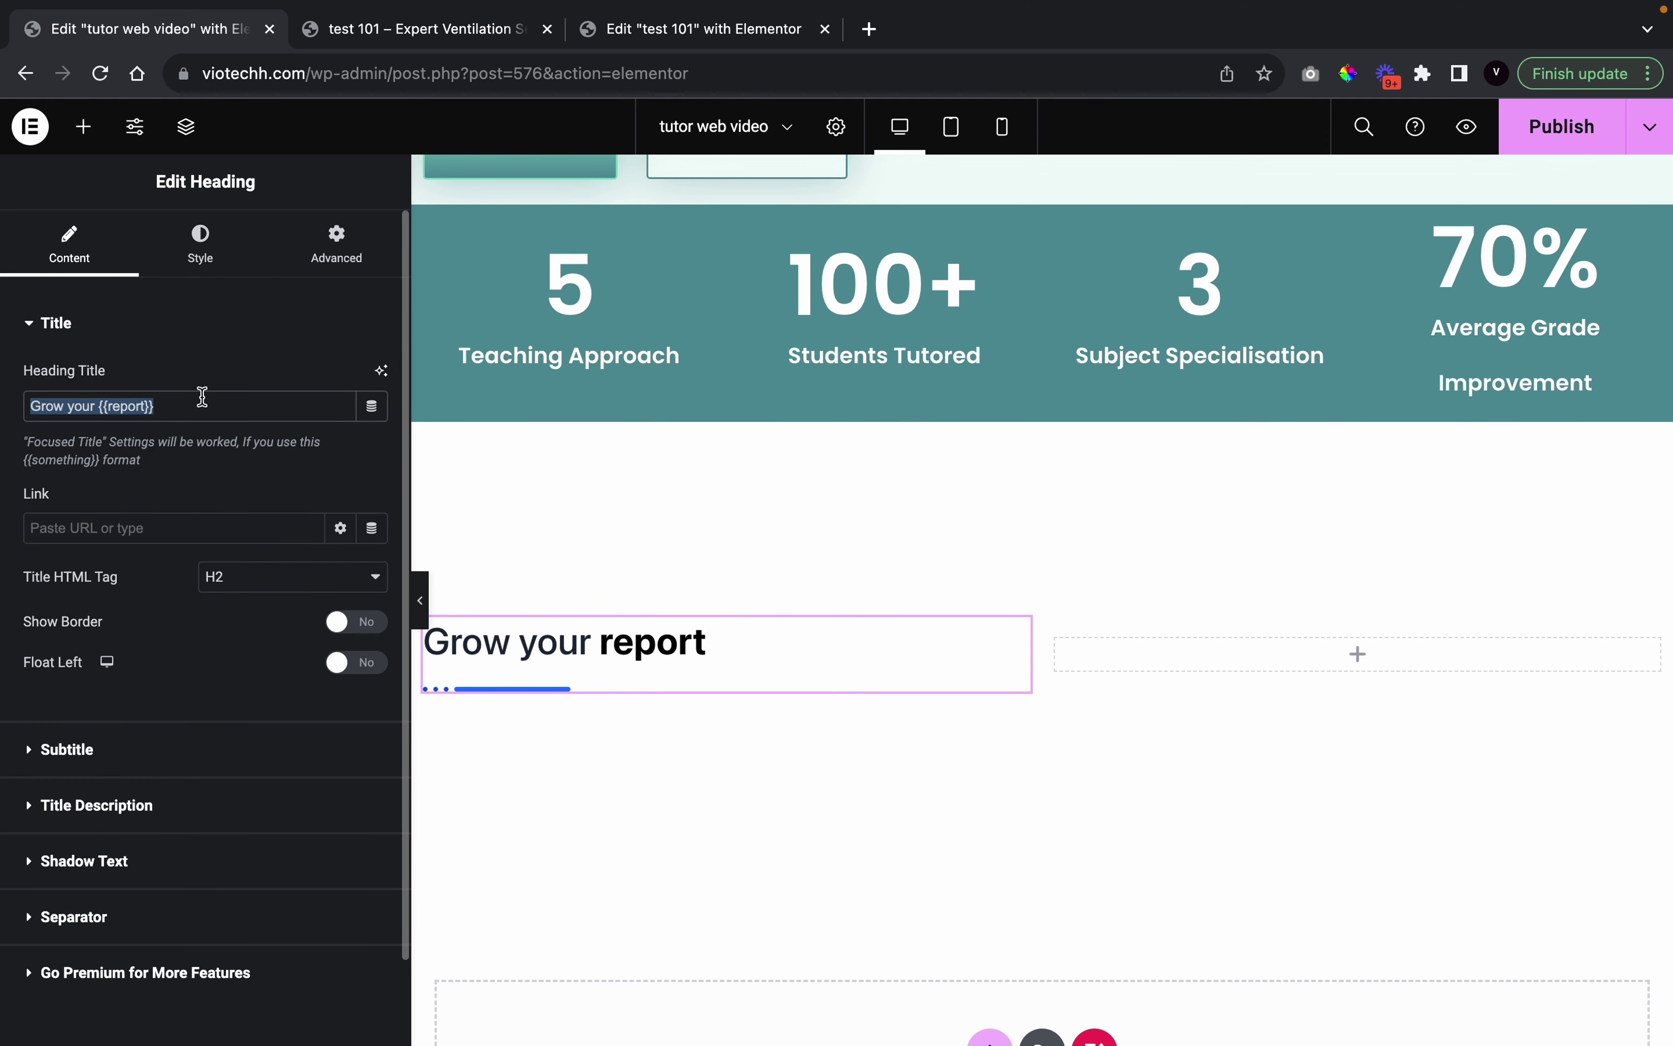
pyautogui.press('BackSpace')
pyautogui.click(121, 915)
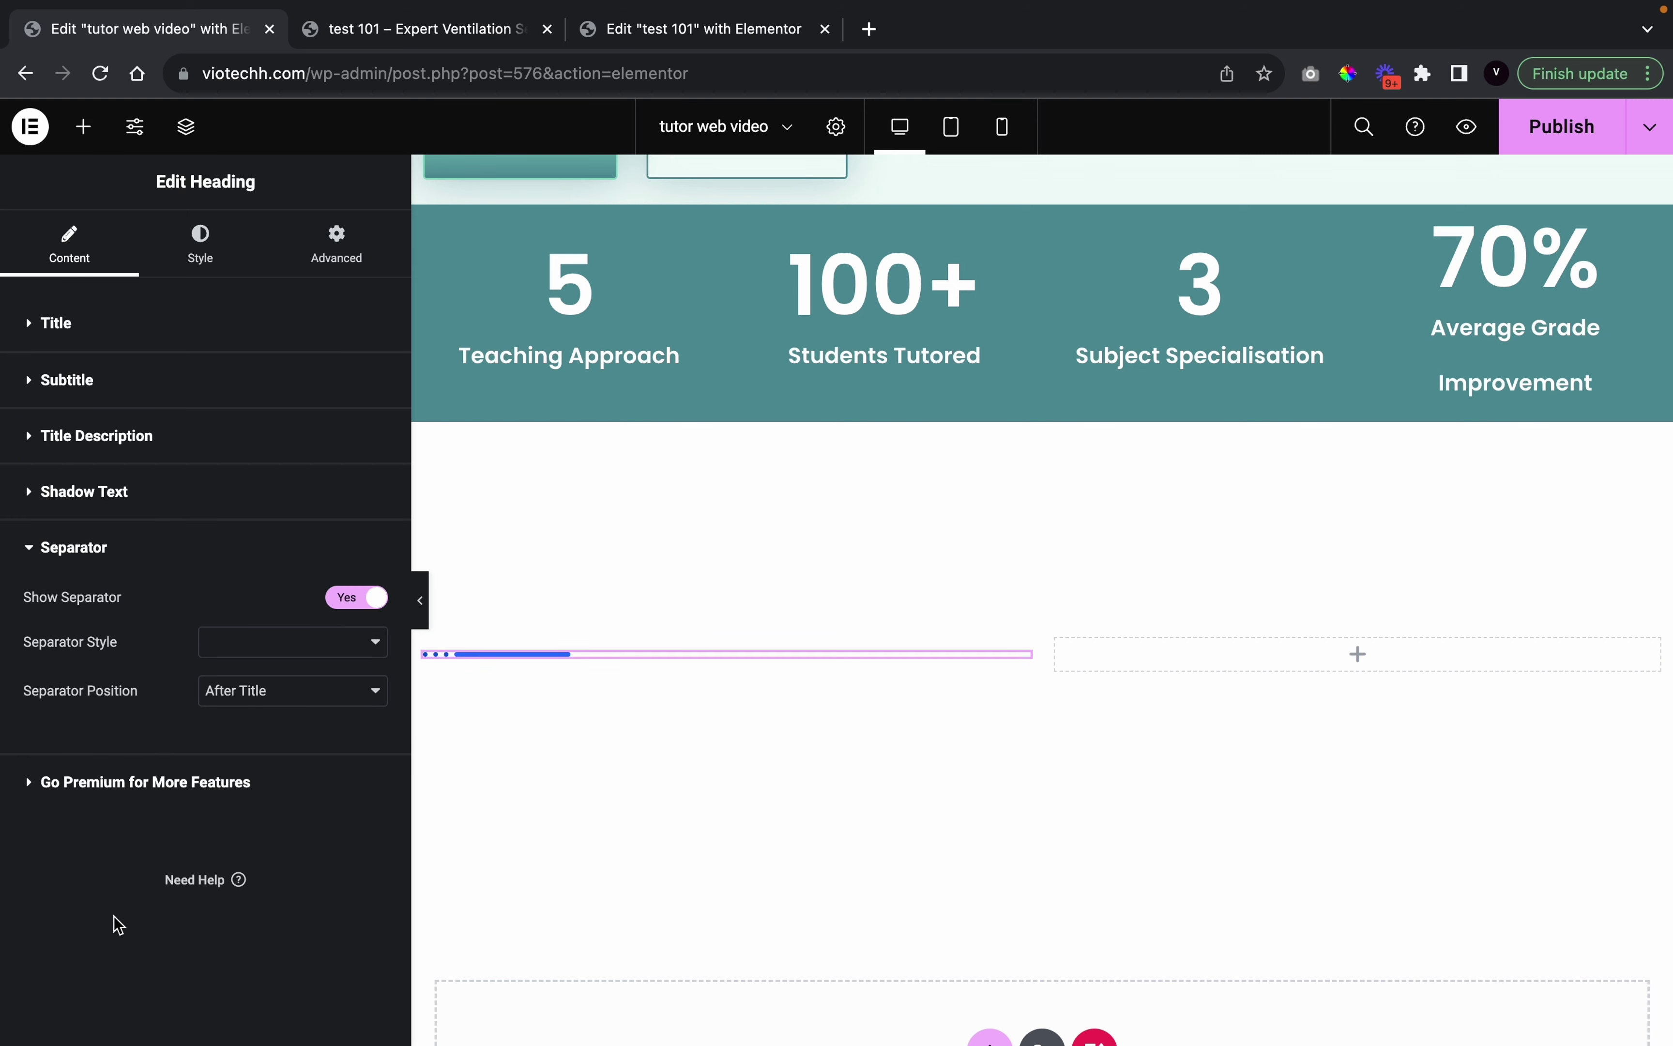
pyautogui.click(357, 597)
# Enable the heading's subtitle and set its text to "Why Choose Me"
pyautogui.click(142, 401)
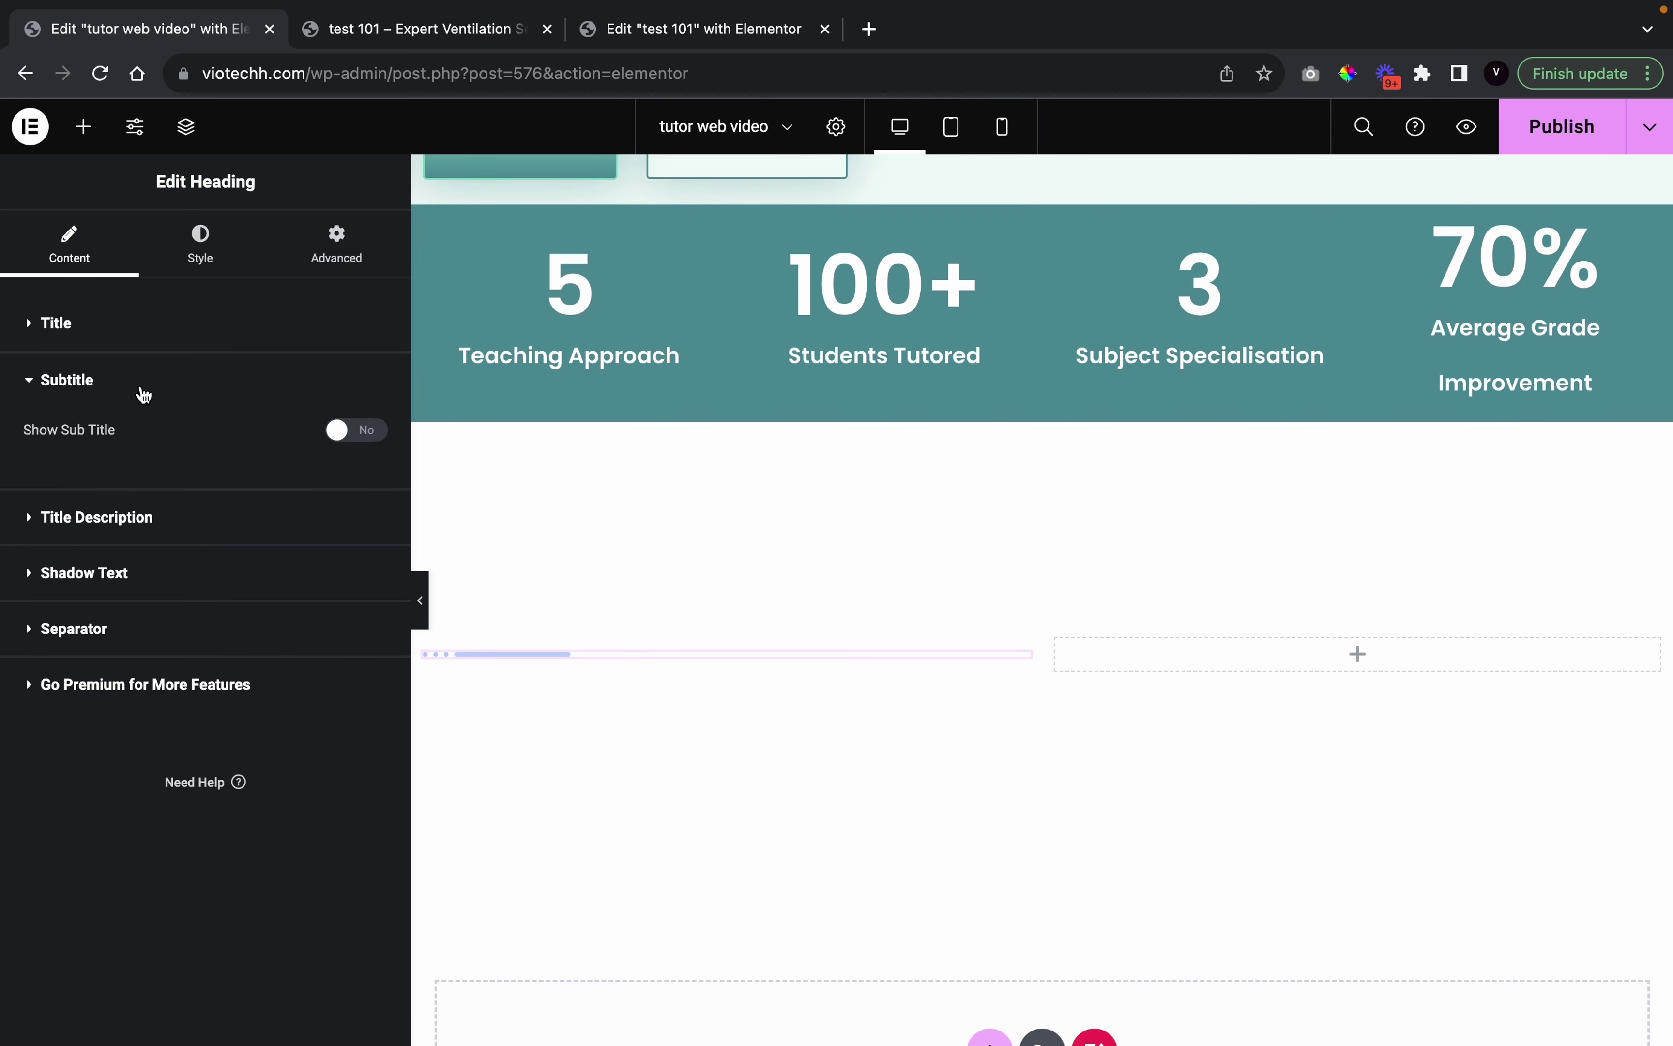
pyautogui.click(358, 429)
pyautogui.tripleClick(187, 582)
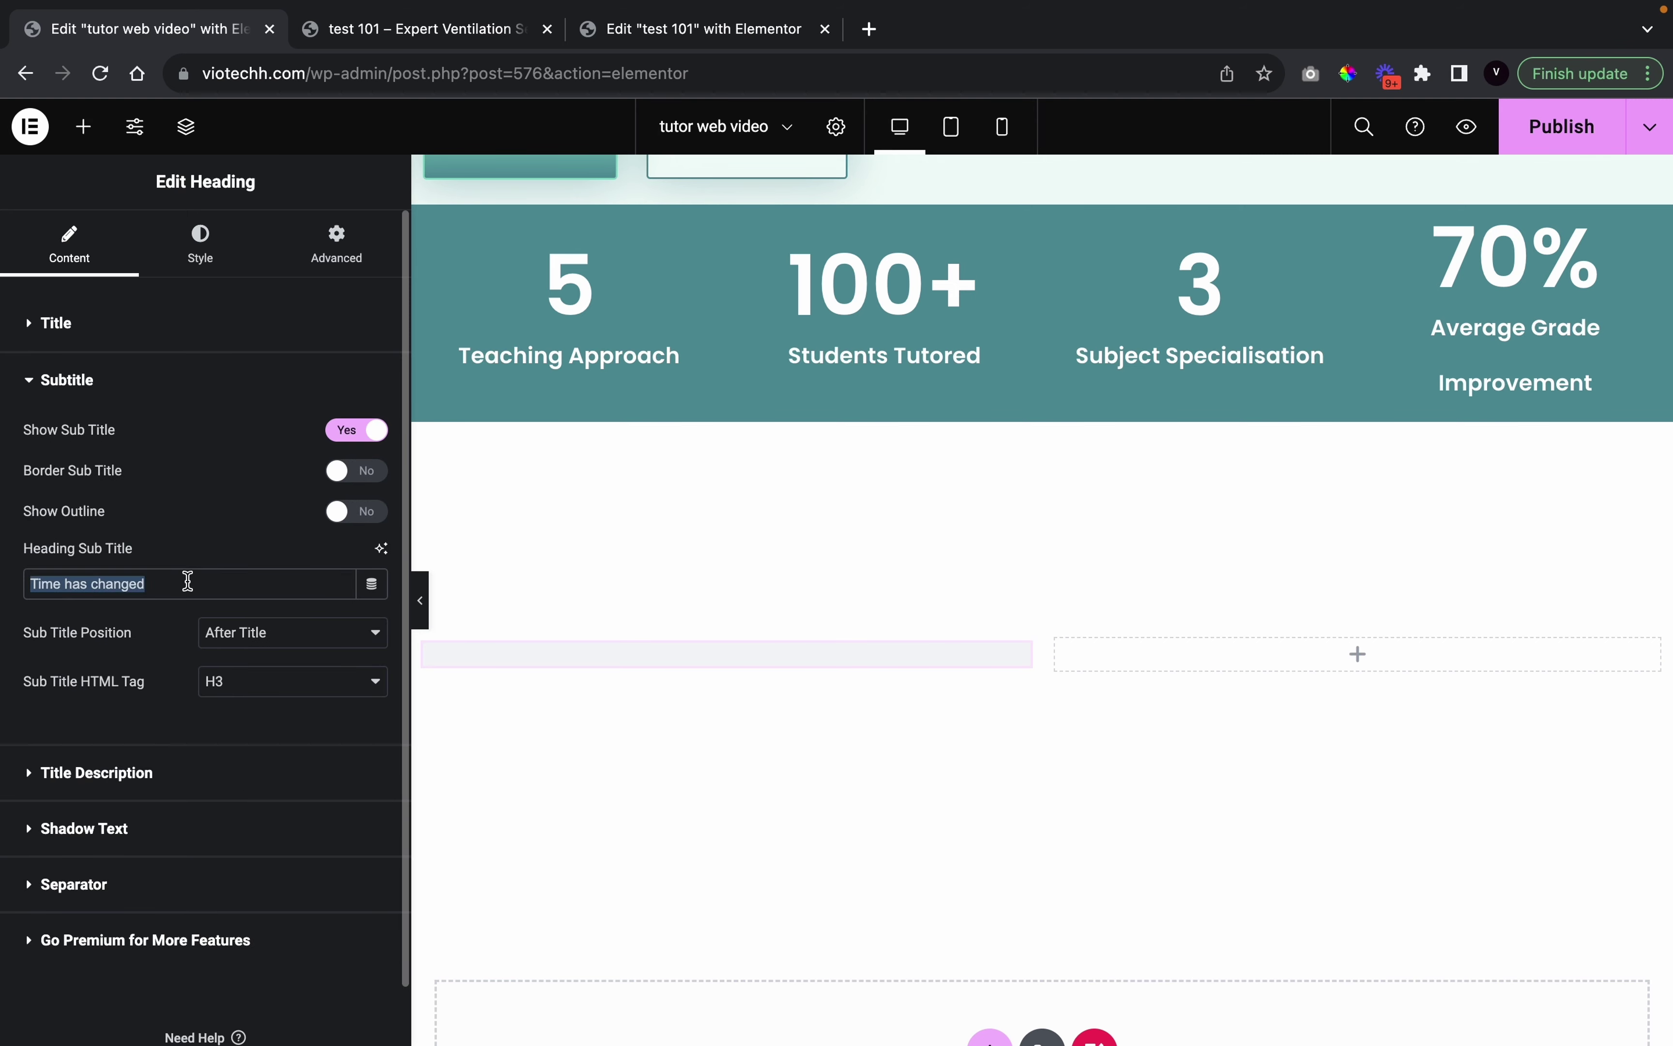
pyautogui.write('Why Choose Me')
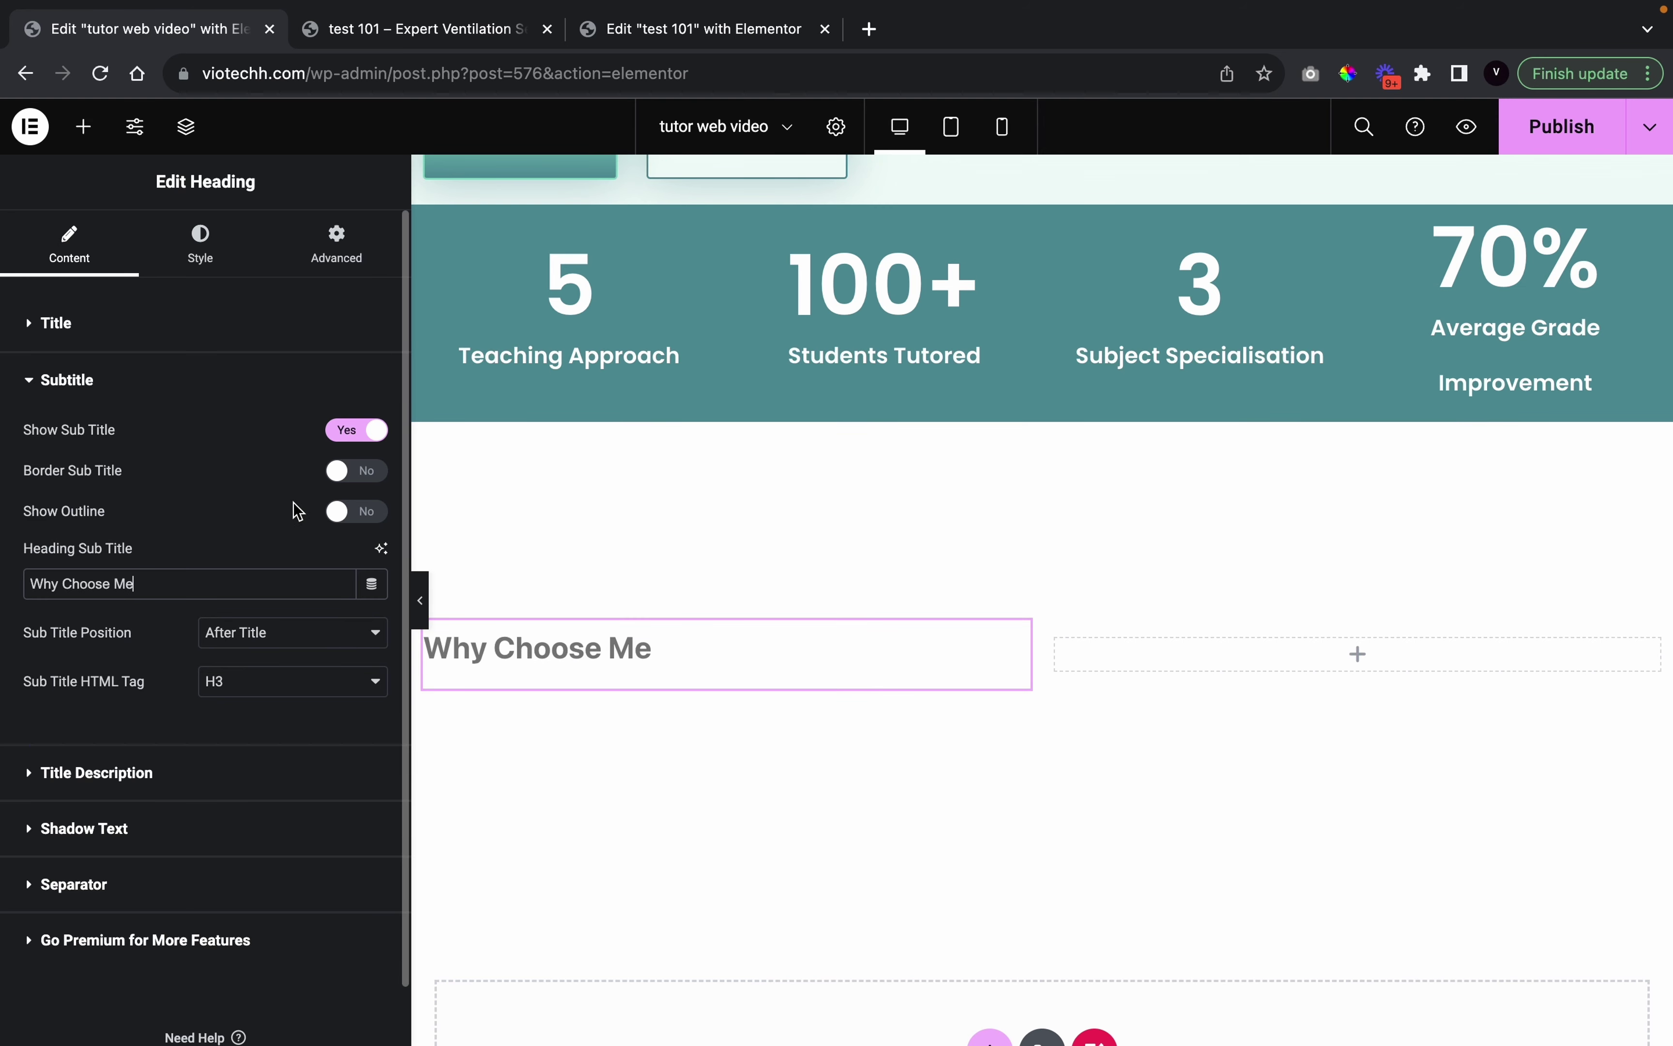
# Apply the black global color to the "Why Choose Me" subtitle
pyautogui.click(201, 248)
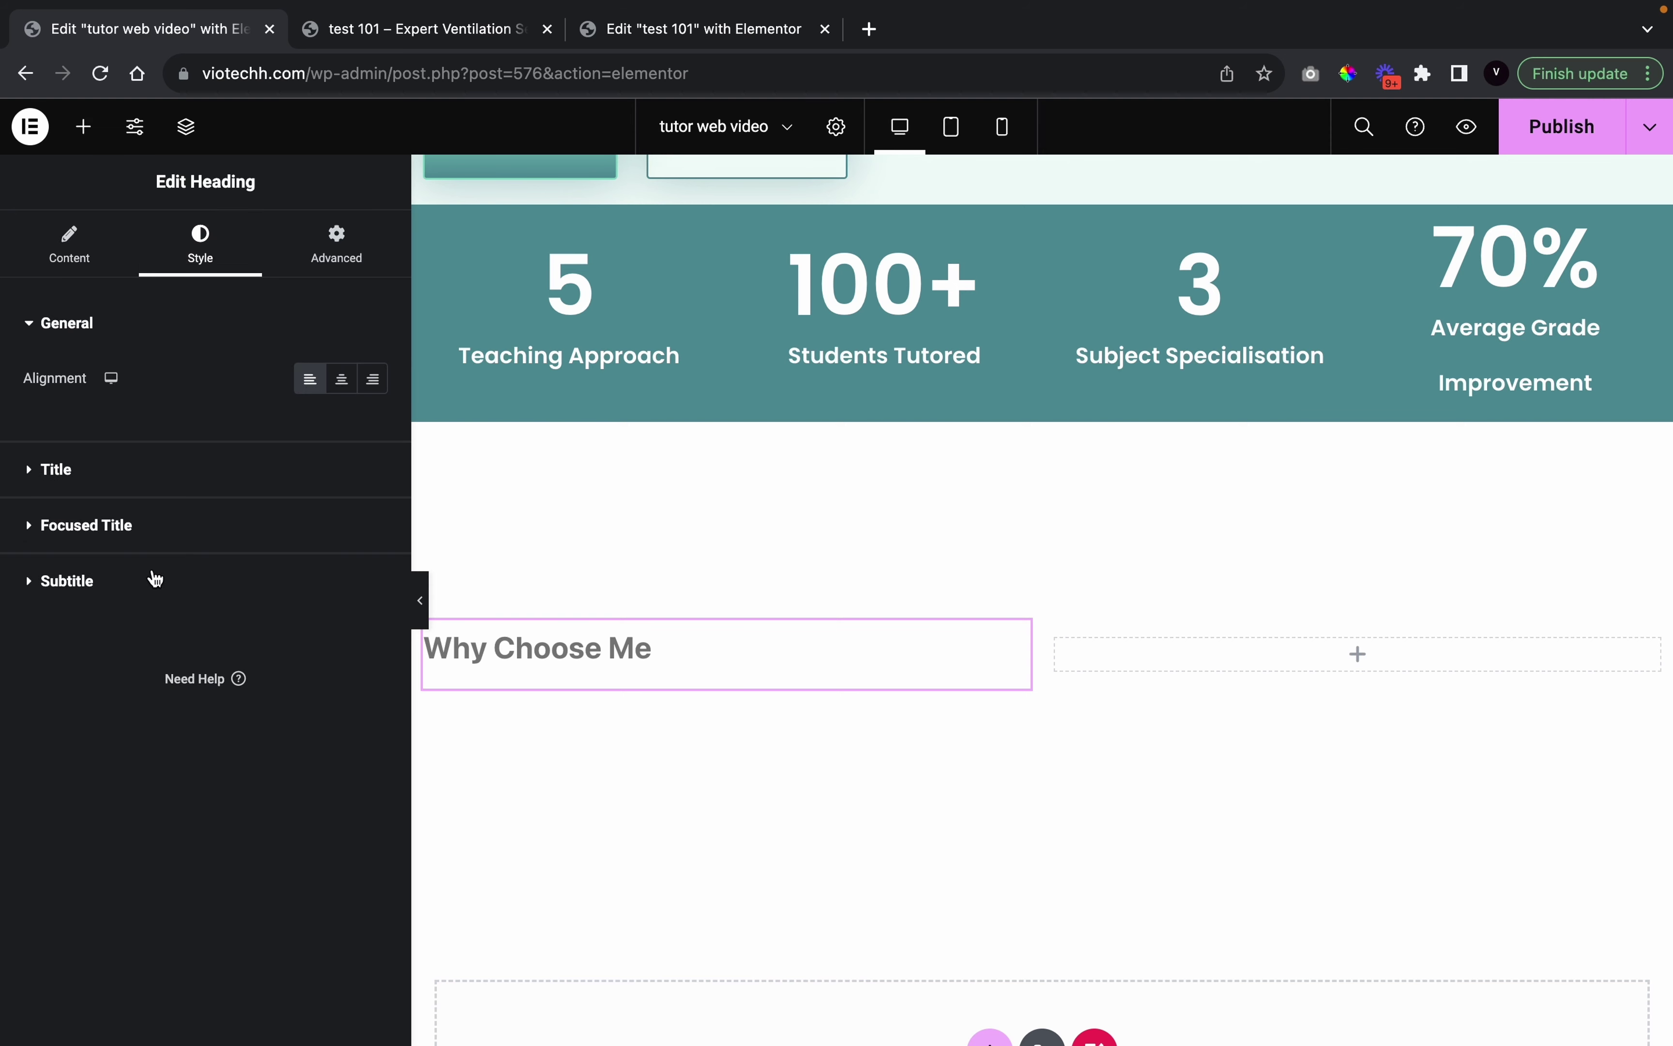
pyautogui.click(149, 586)
pyautogui.click(341, 545)
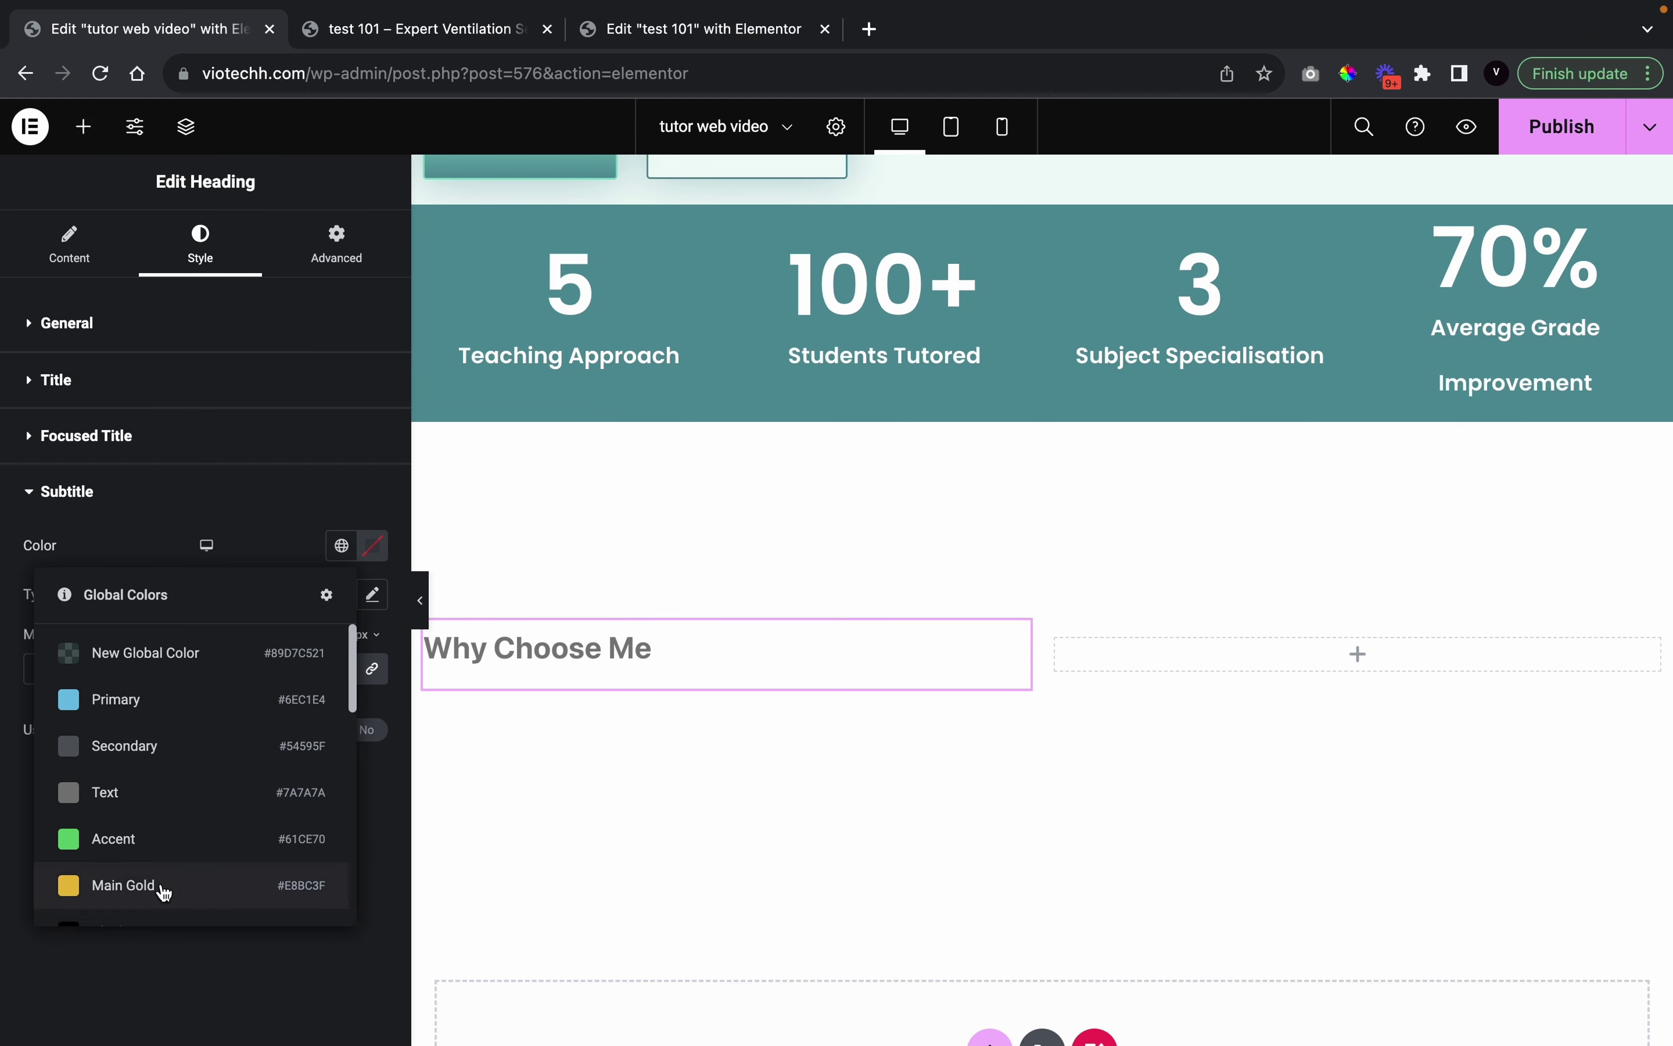
pyautogui.scroll(-3, 162, 887)
pyautogui.scroll(-1, 161, 888)
pyautogui.click(157, 741)
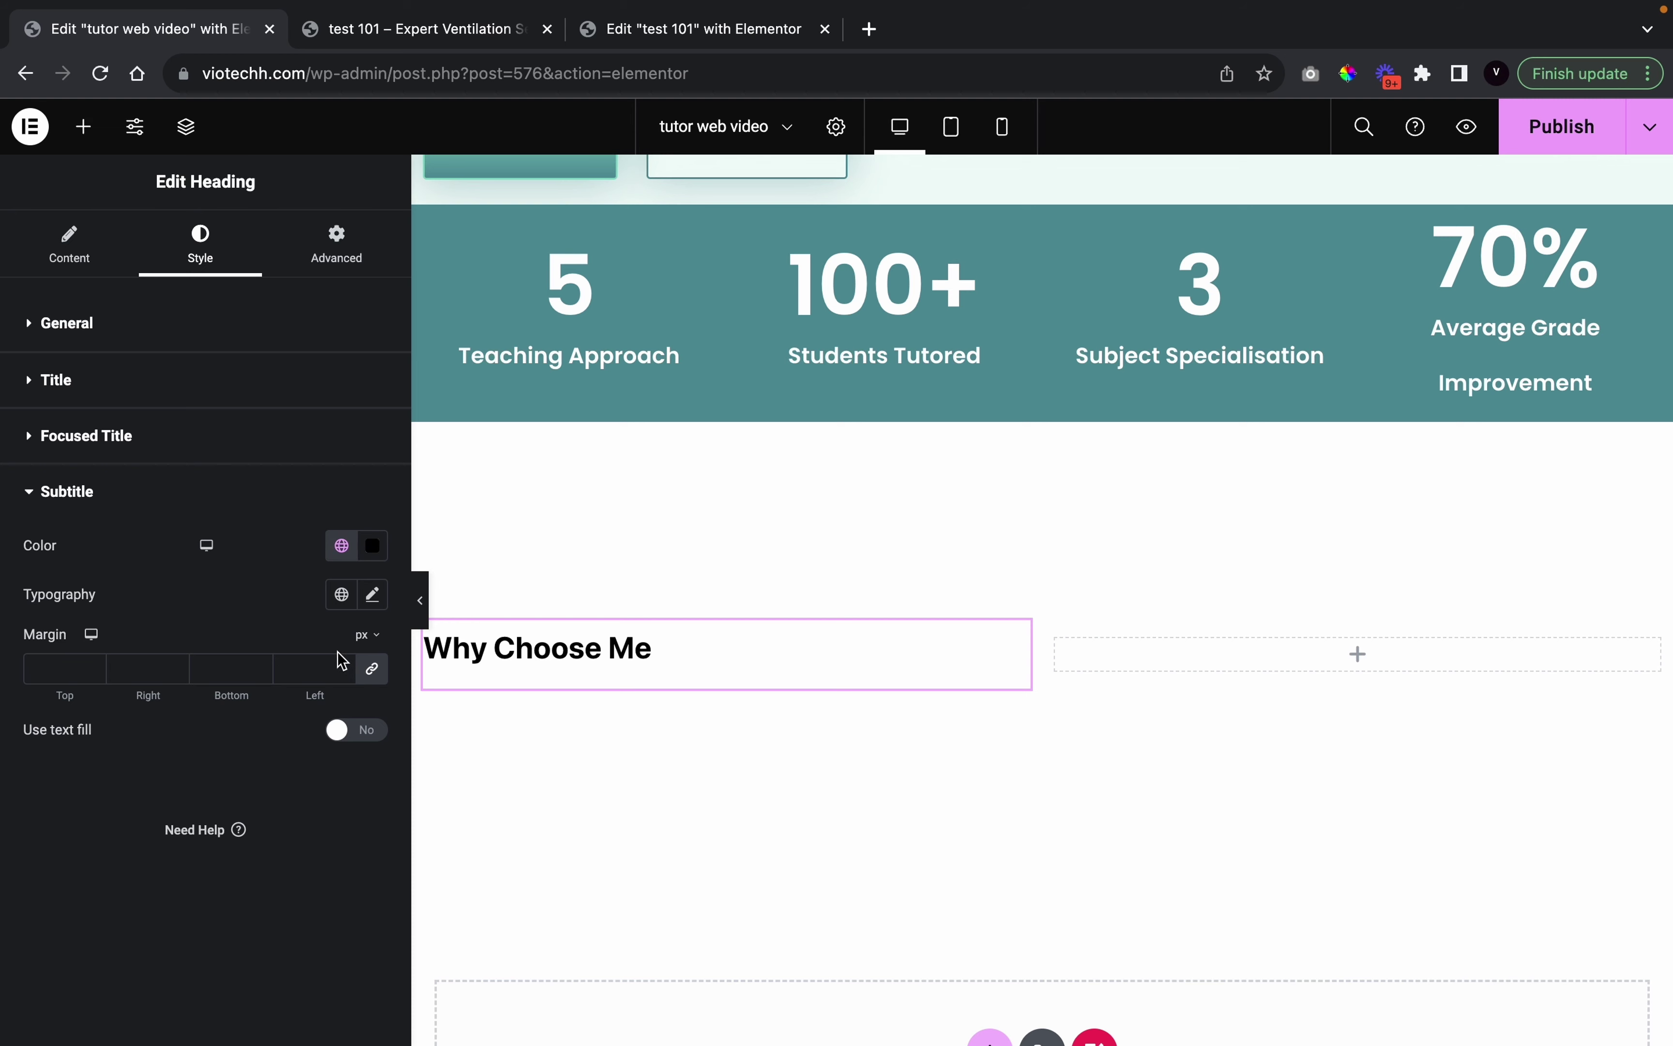
# Set the "Why Choose Me" subtitle's typography to Poppins, weight 700 (Bold), size 12 px
pyautogui.click(384, 600)
pyautogui.click(285, 703)
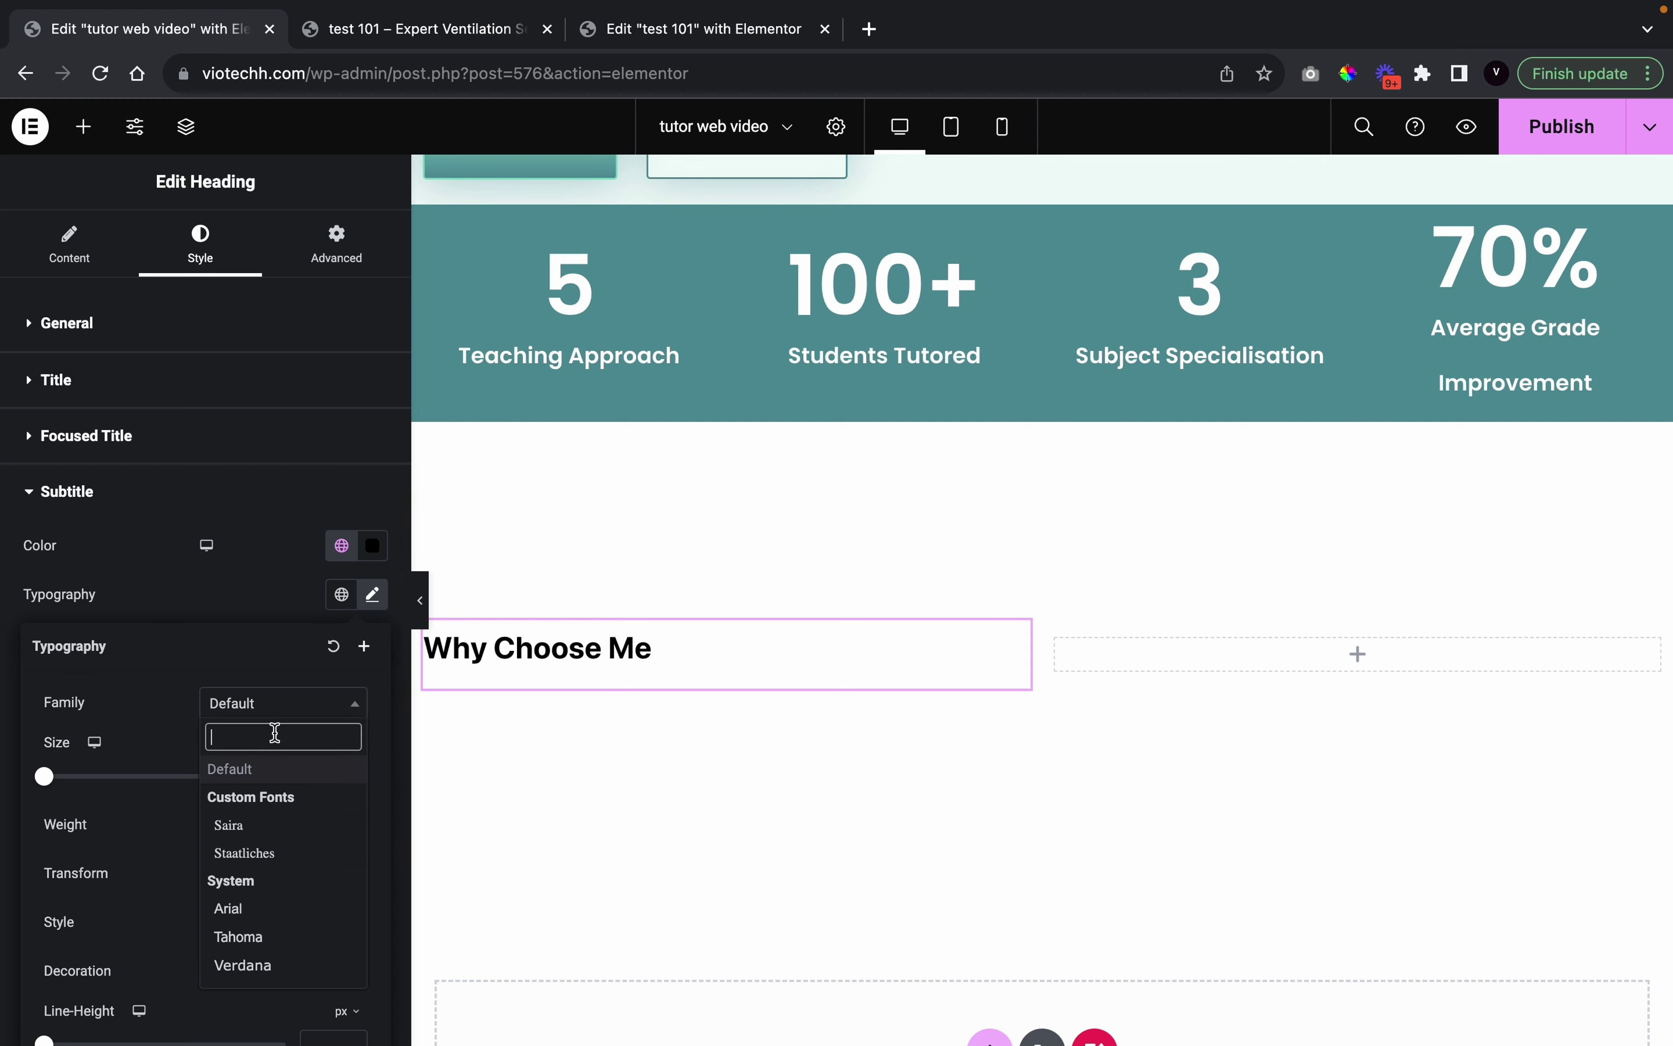
pyautogui.write('poppin')
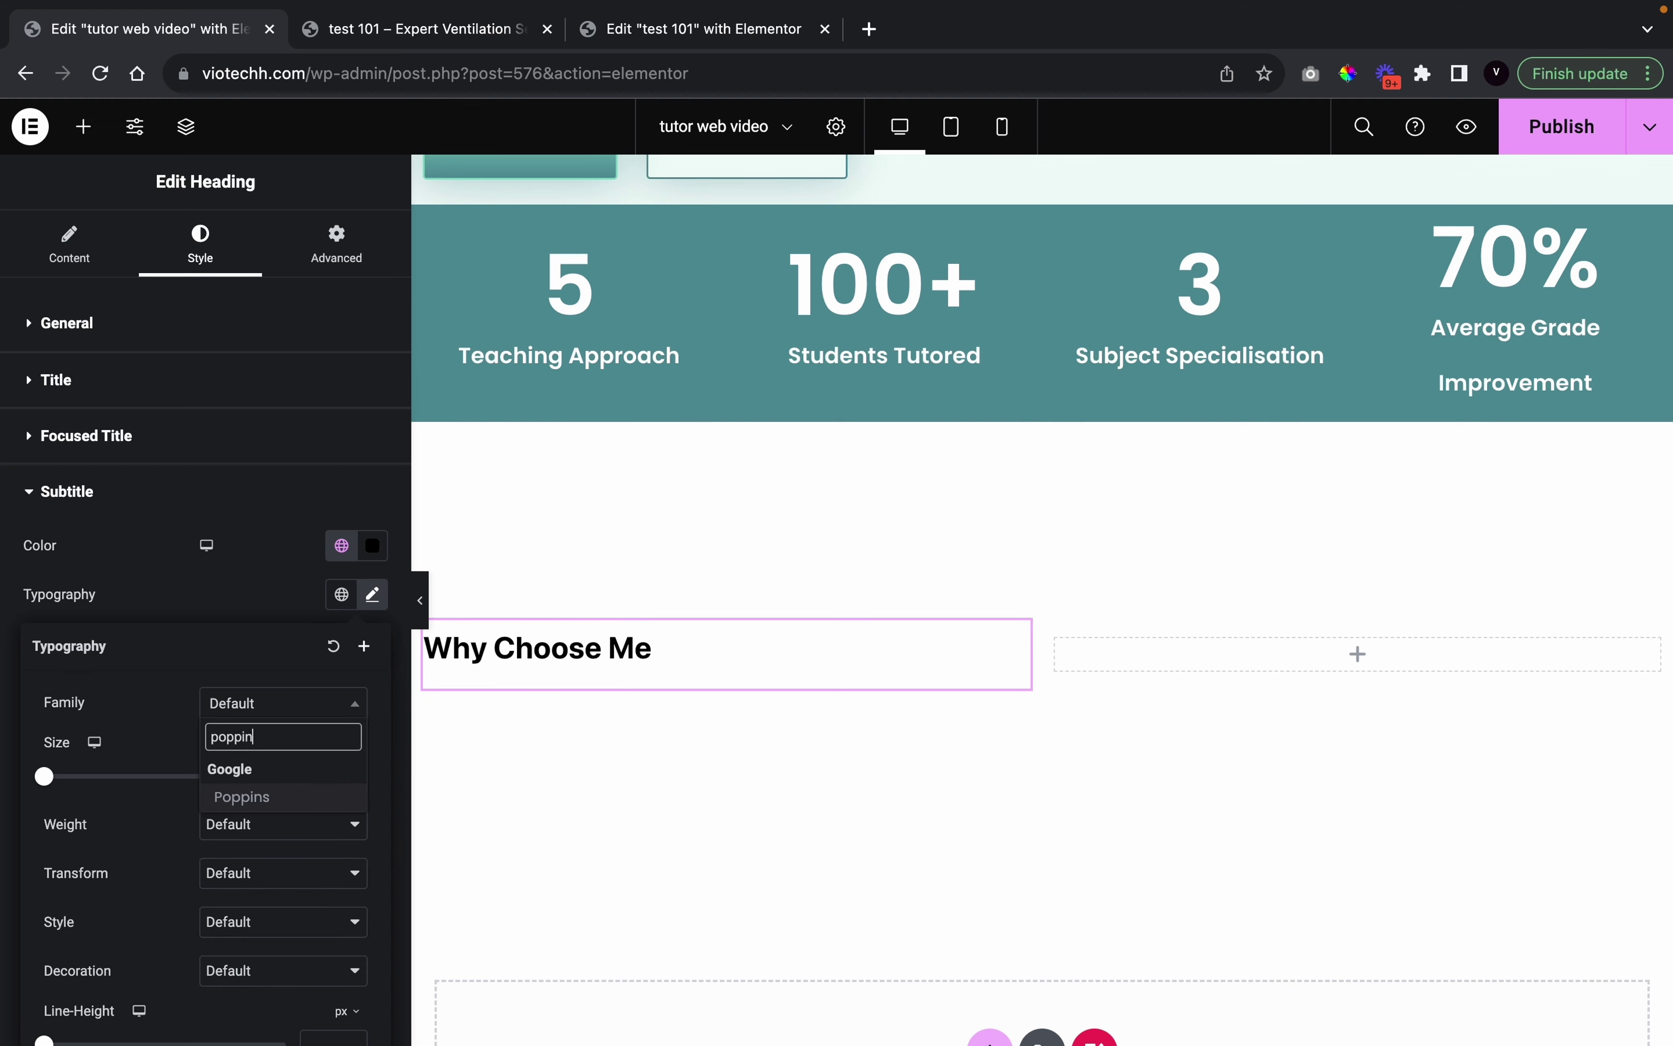
pyautogui.click(238, 799)
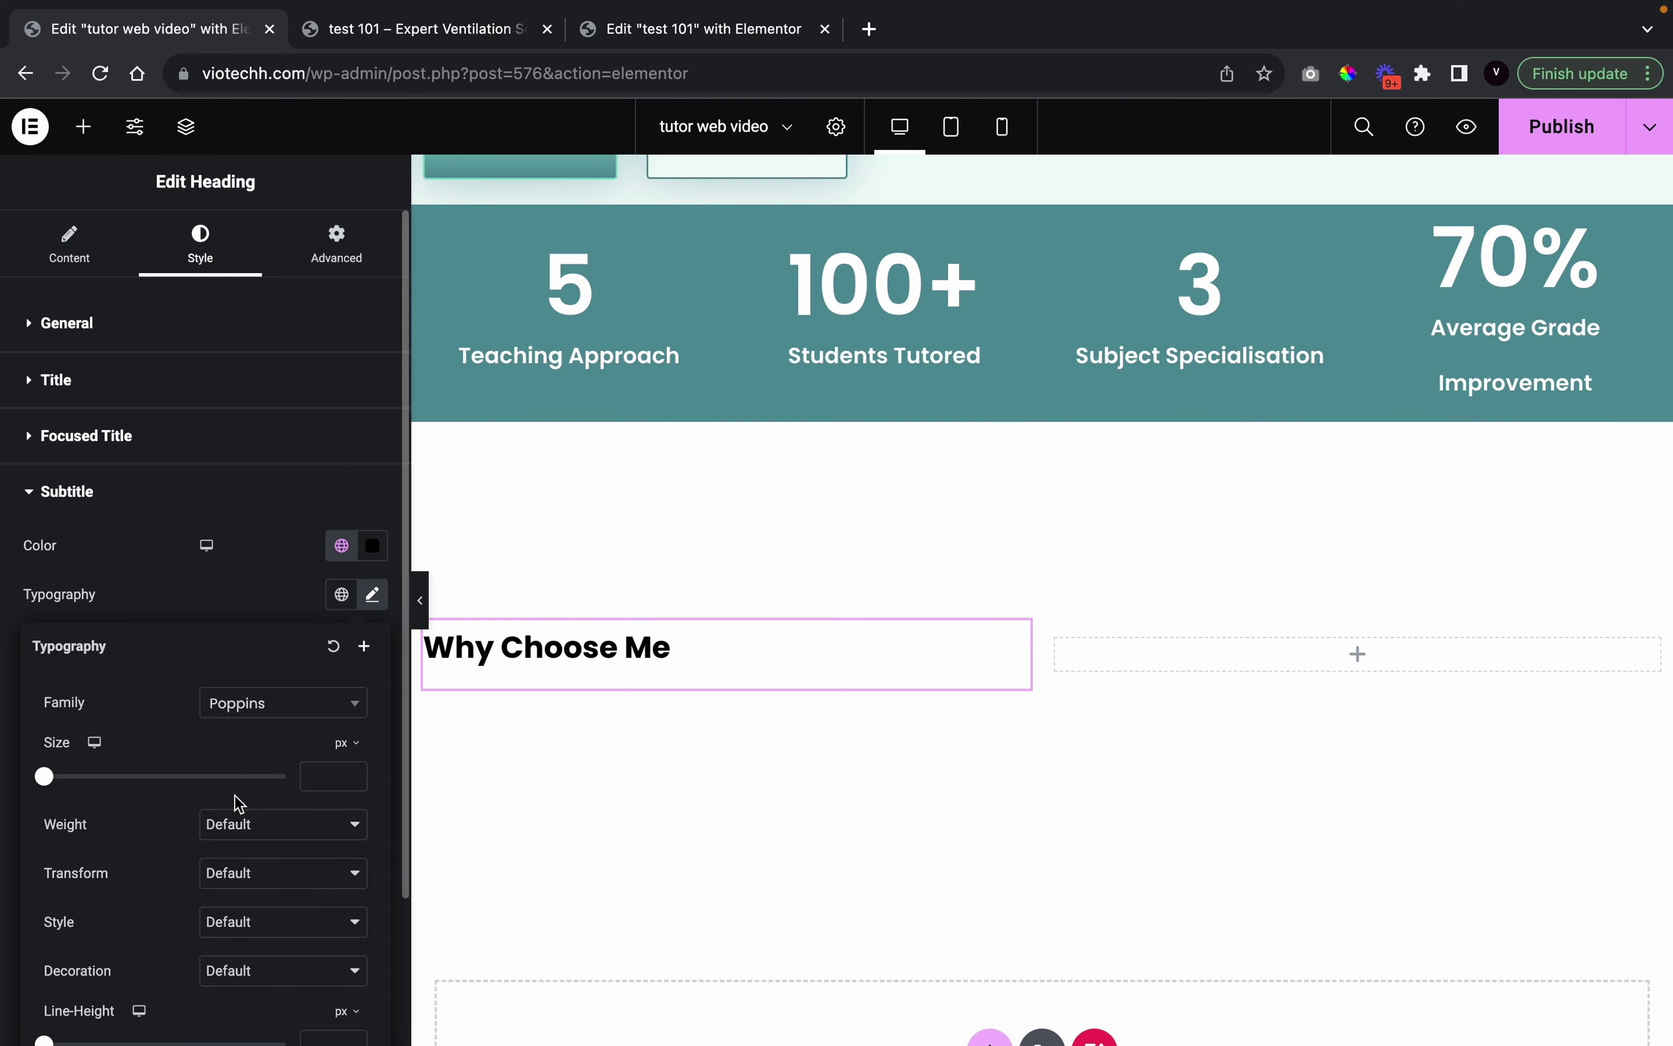
pyautogui.click(243, 835)
pyautogui.click(313, 756)
pyautogui.click(332, 776)
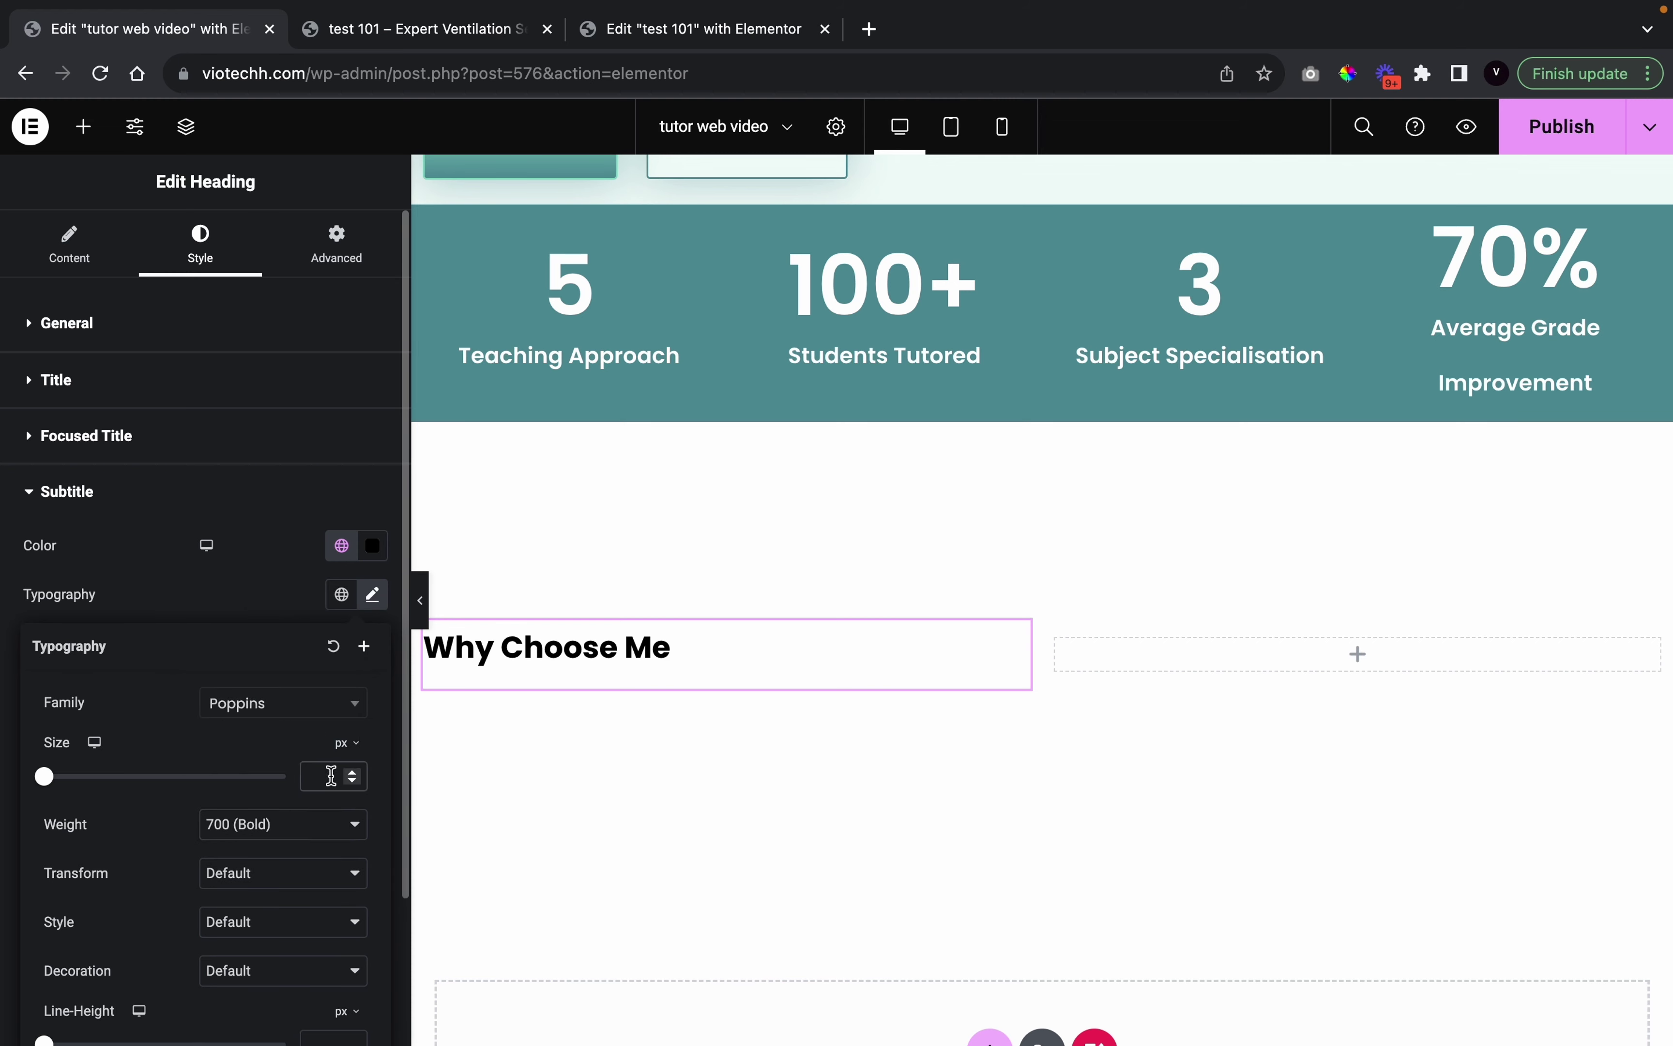
pyautogui.write('12')
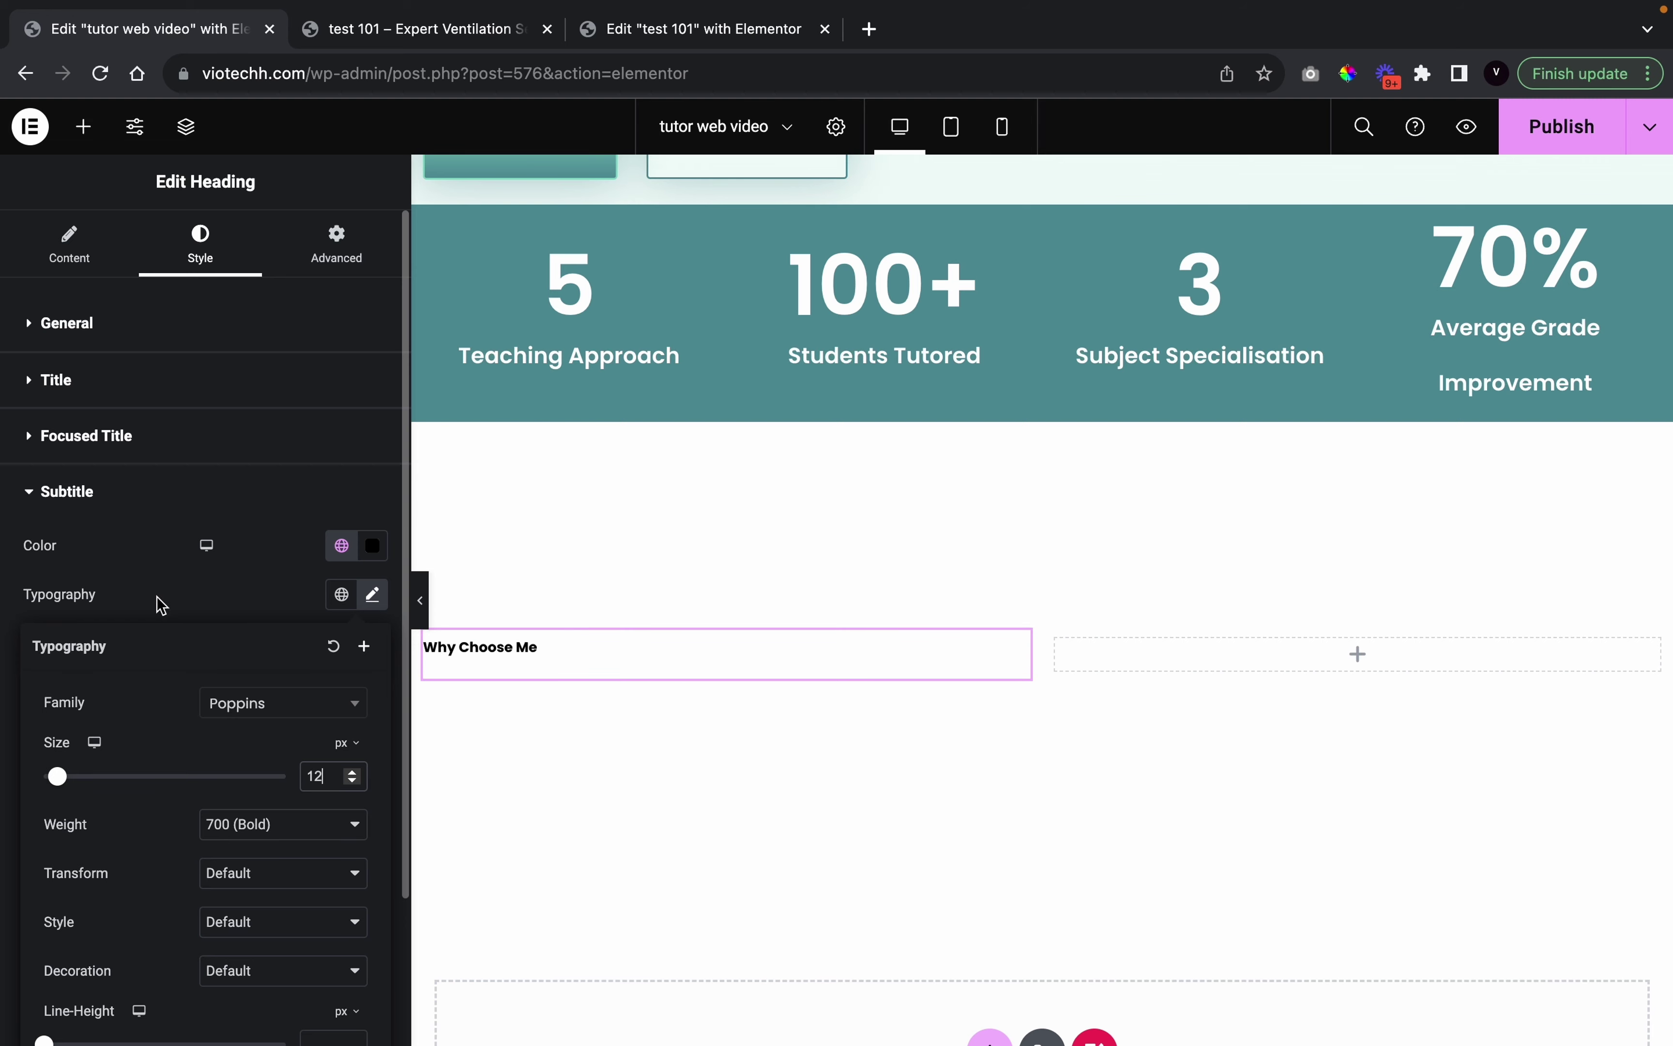
pyautogui.click(284, 593)
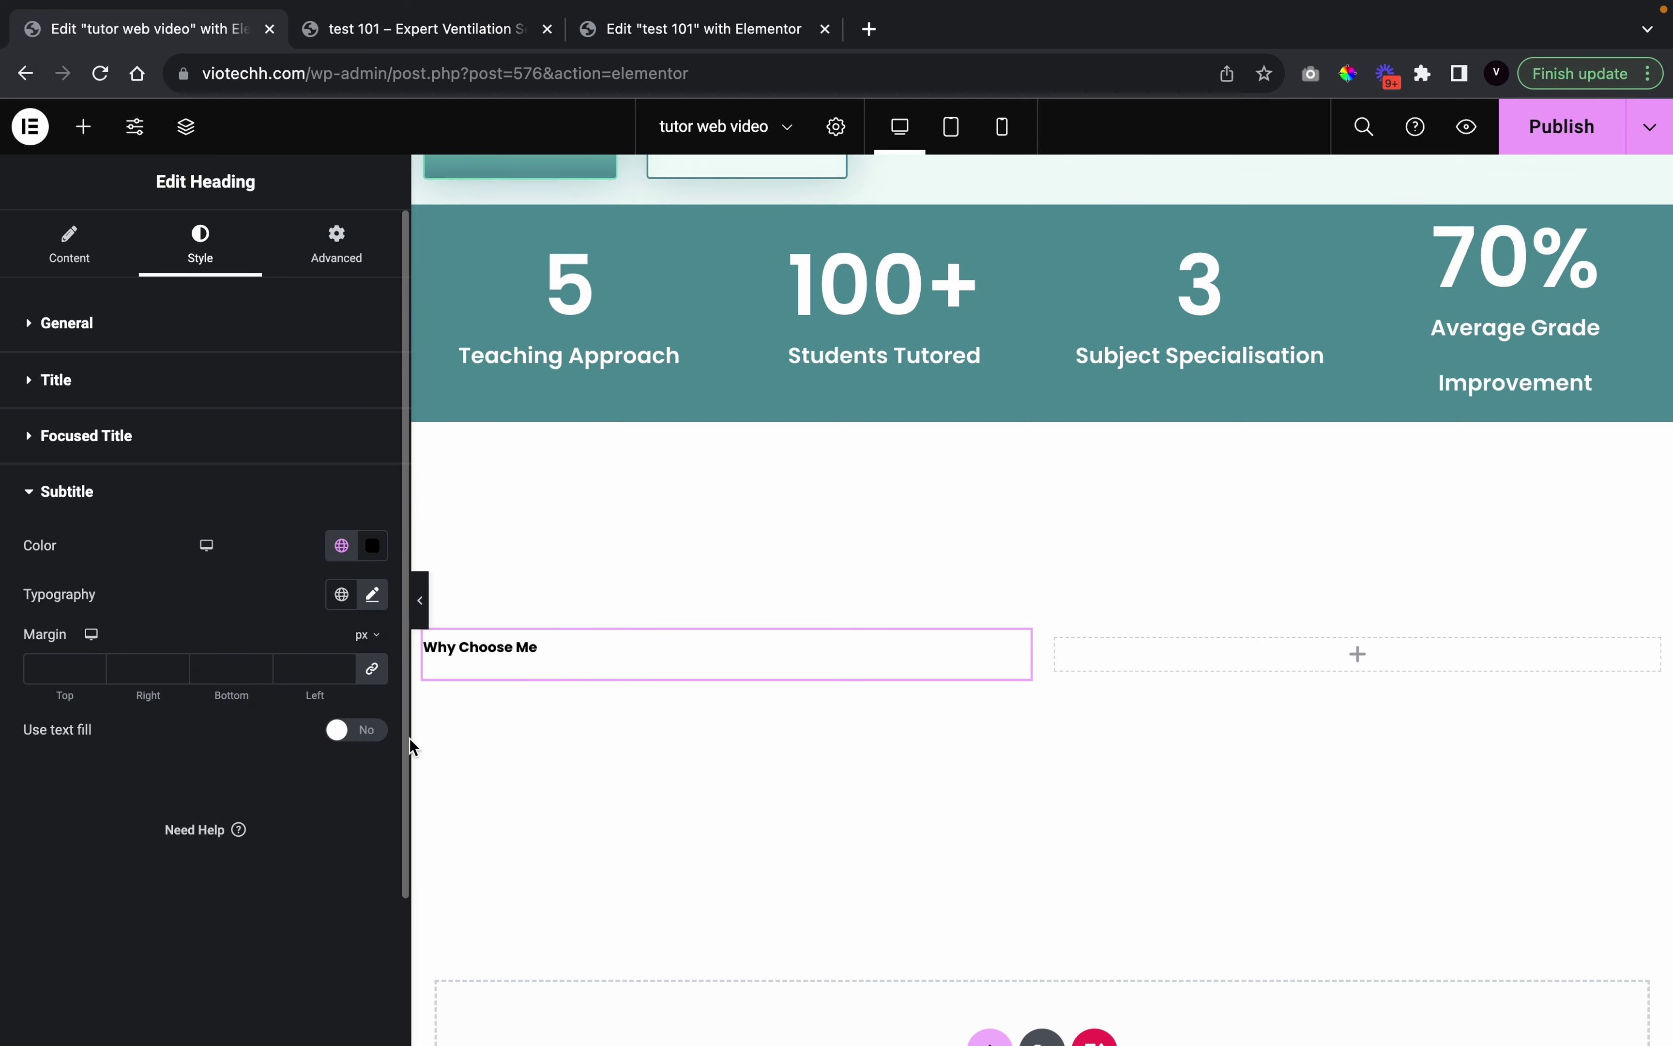
# Enable the outline around the "Why Choose Me" subtitle and set its border type to Solid
pyautogui.click(100, 252)
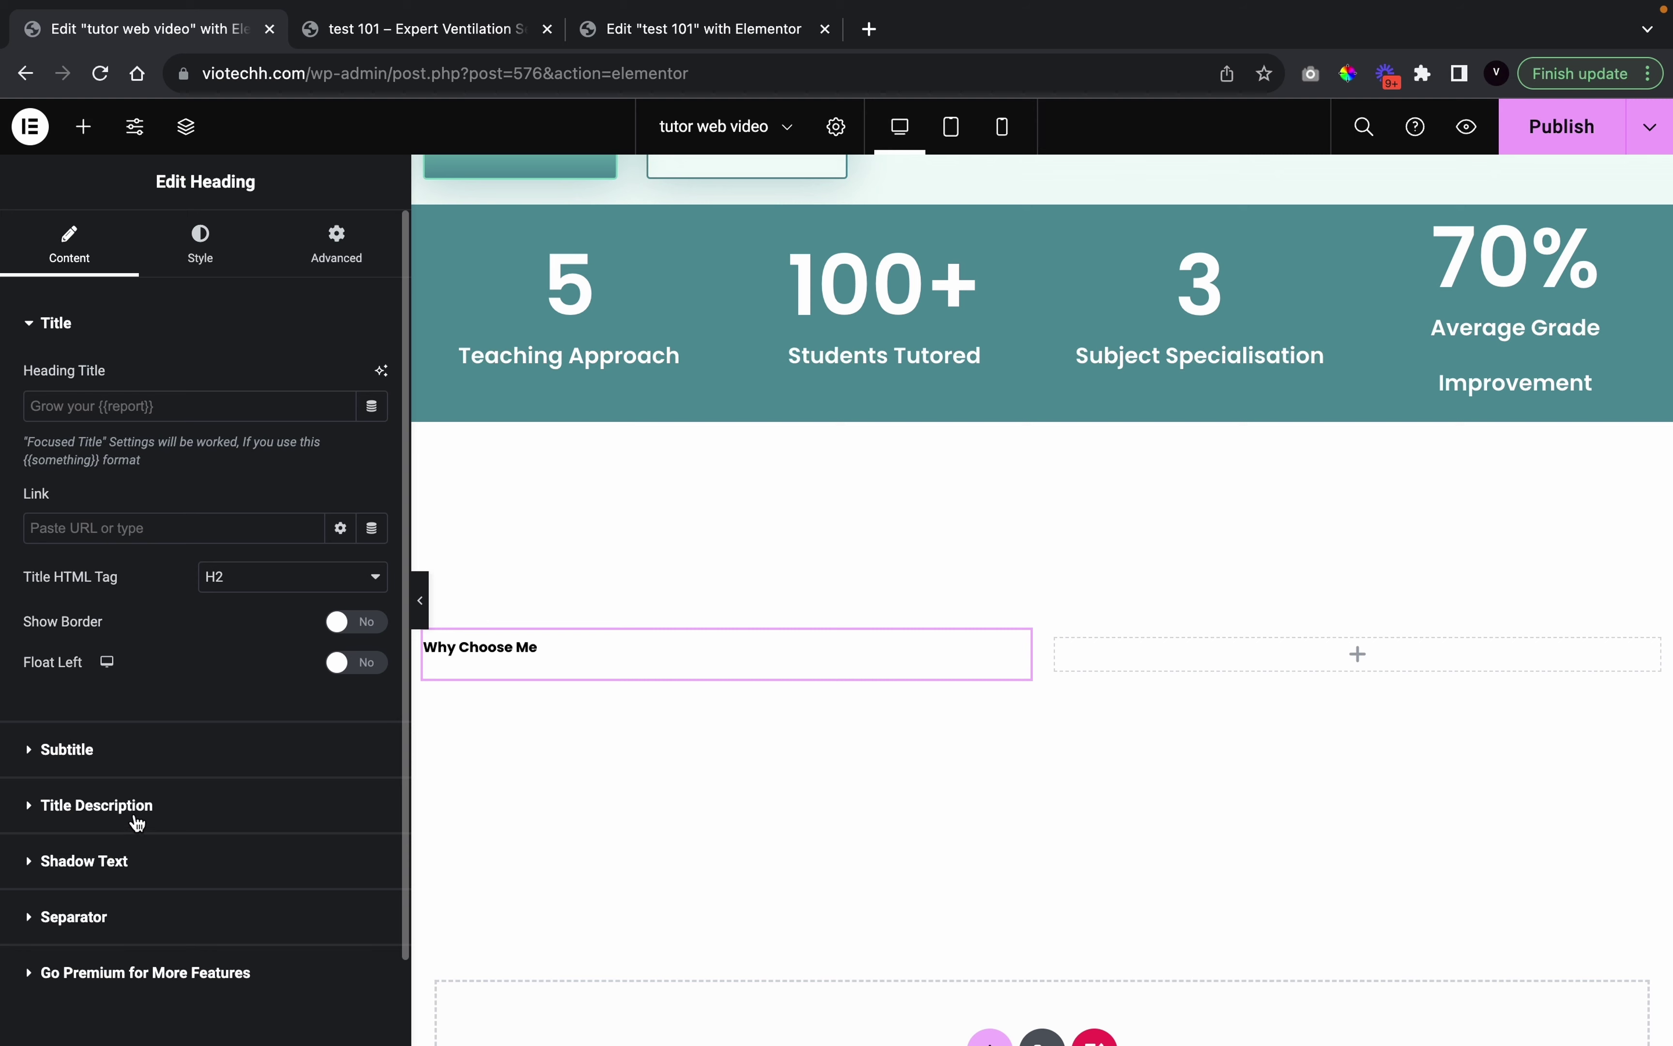
pyautogui.click(121, 753)
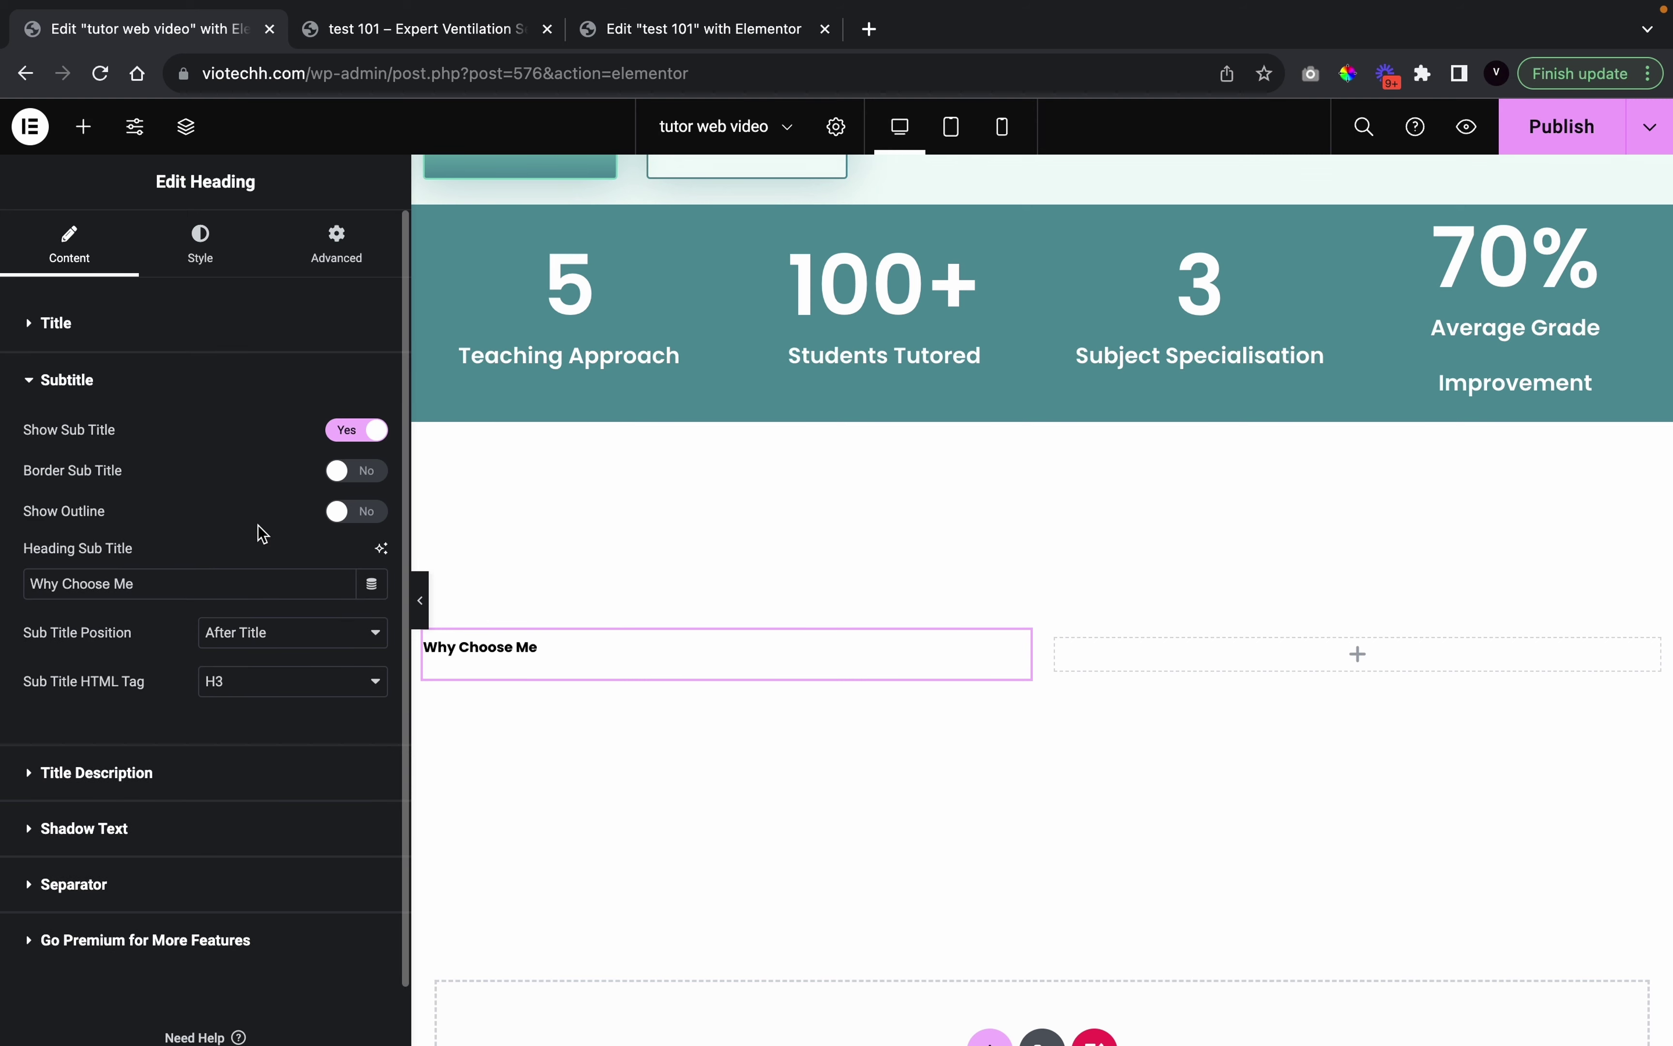
pyautogui.click(353, 513)
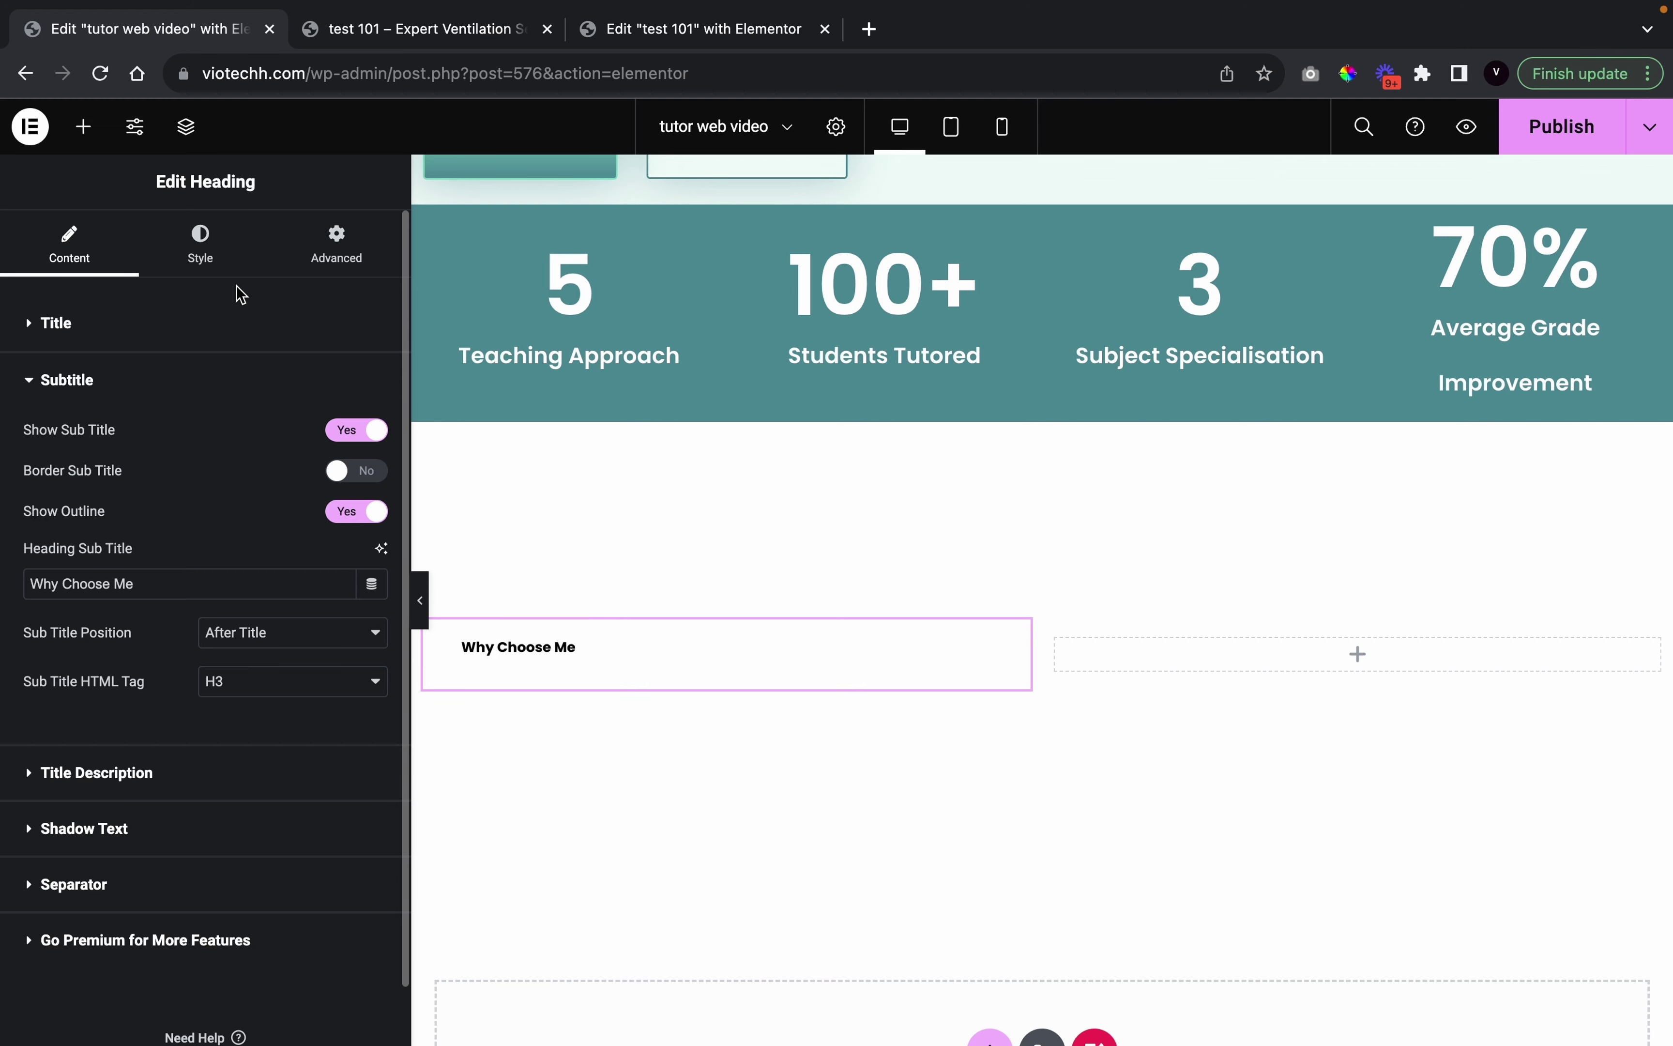
pyautogui.click(224, 276)
pyautogui.click(117, 578)
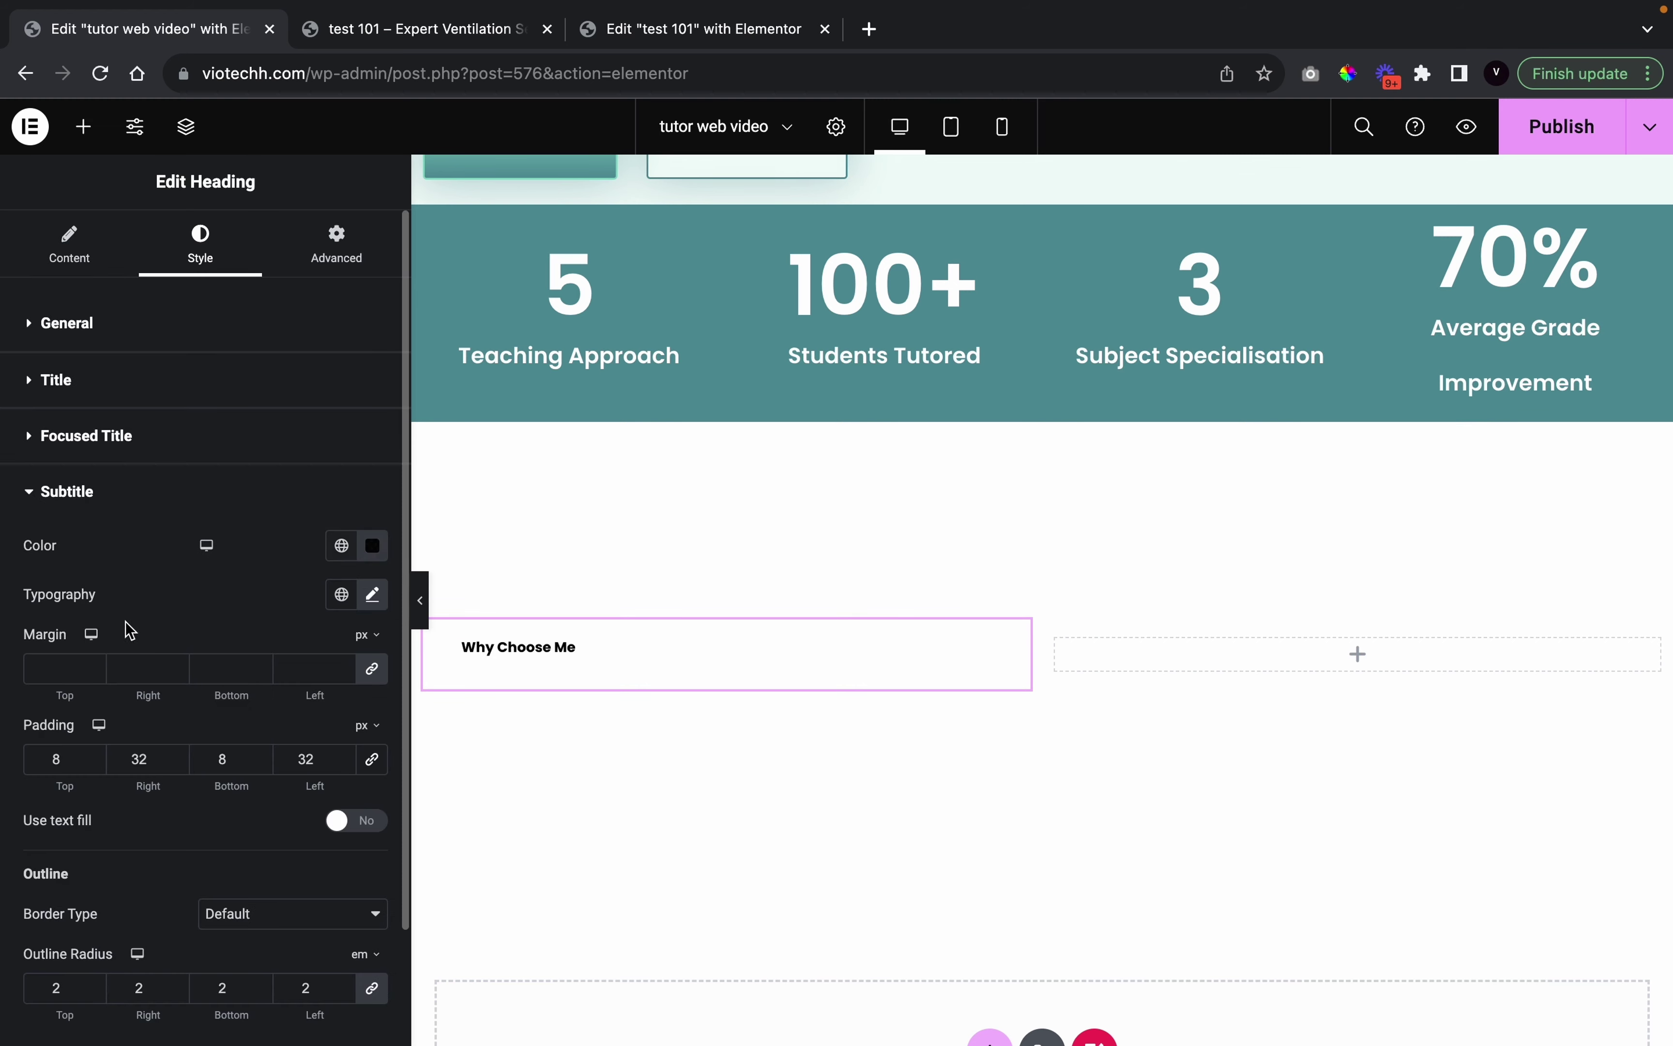
pyautogui.scroll(-2, 157, 768)
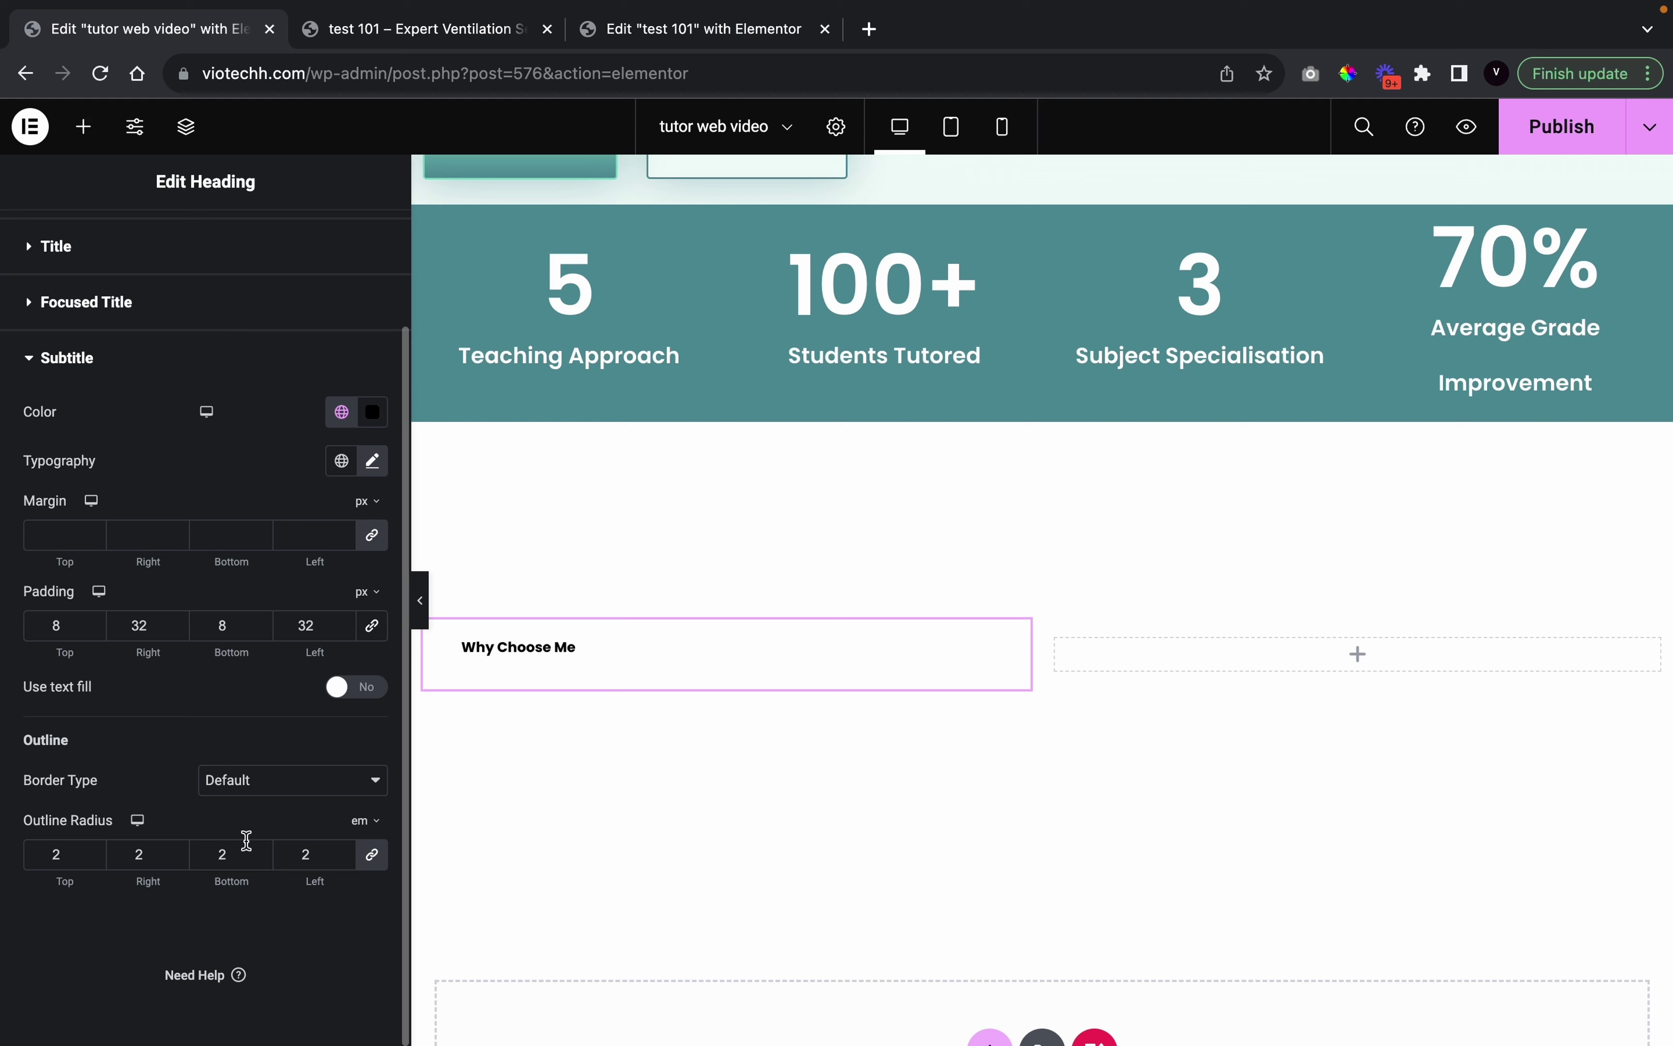
pyautogui.click(279, 787)
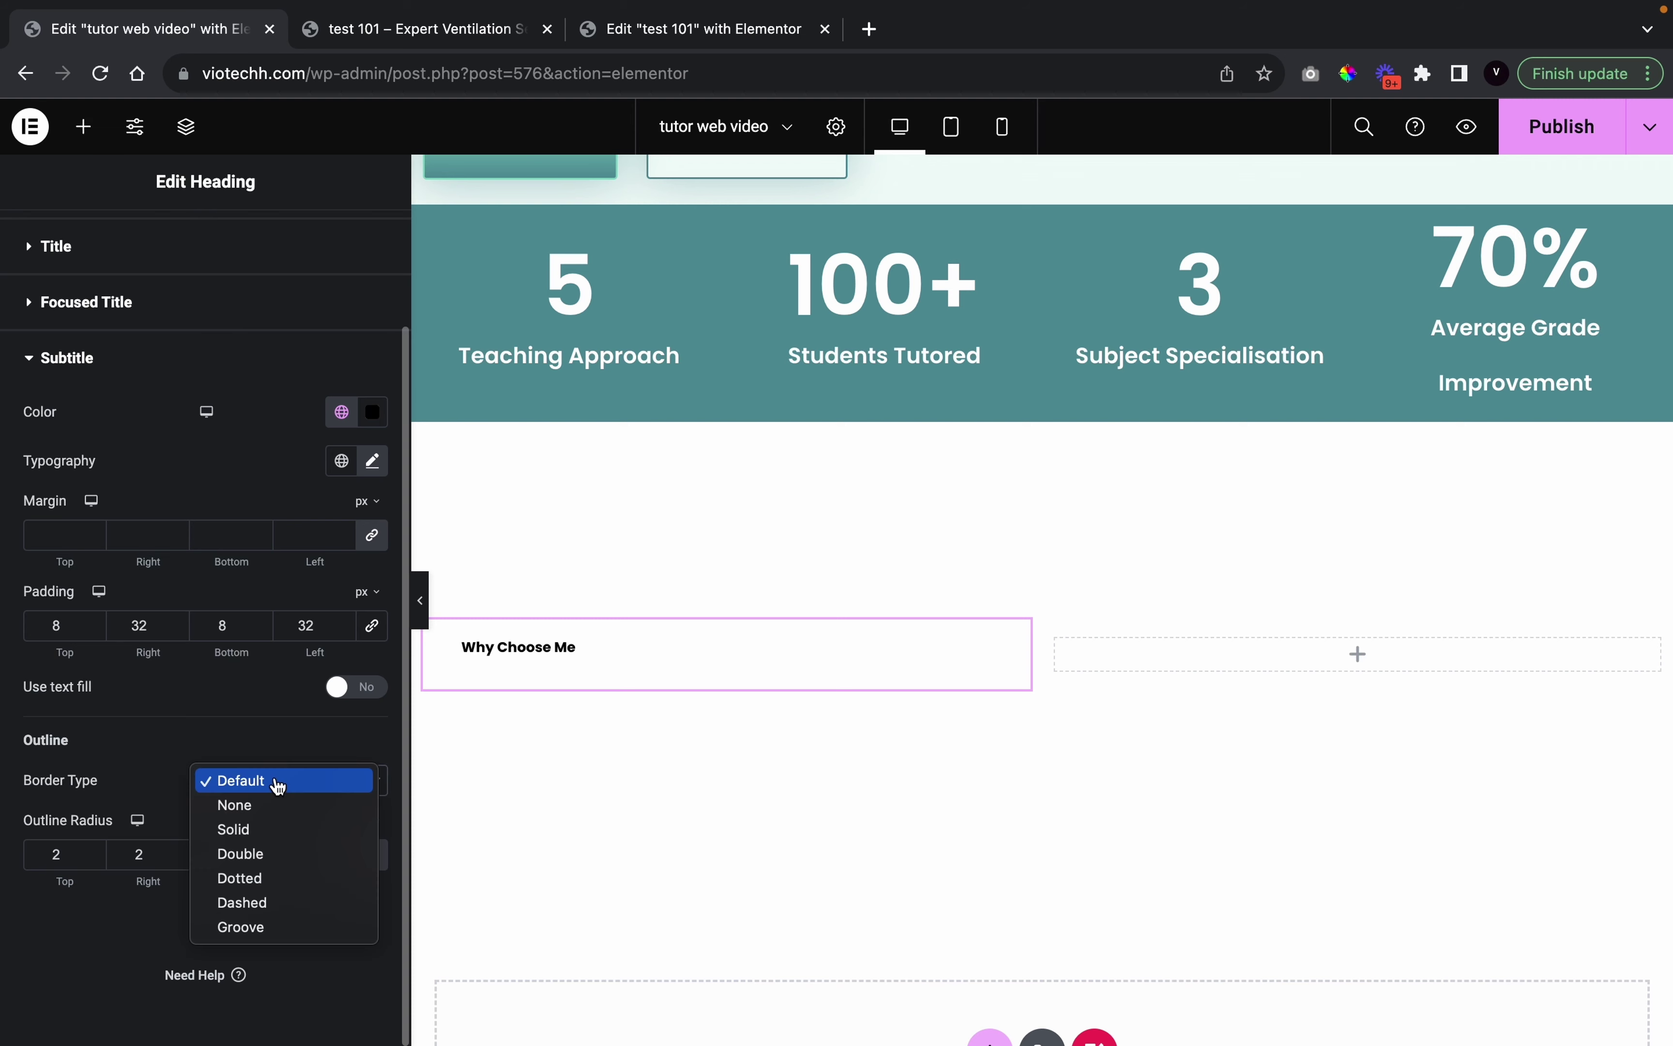
pyautogui.click(265, 829)
# Apply the "main dark" global color to the subtitle's outline
pyautogui.click(342, 919)
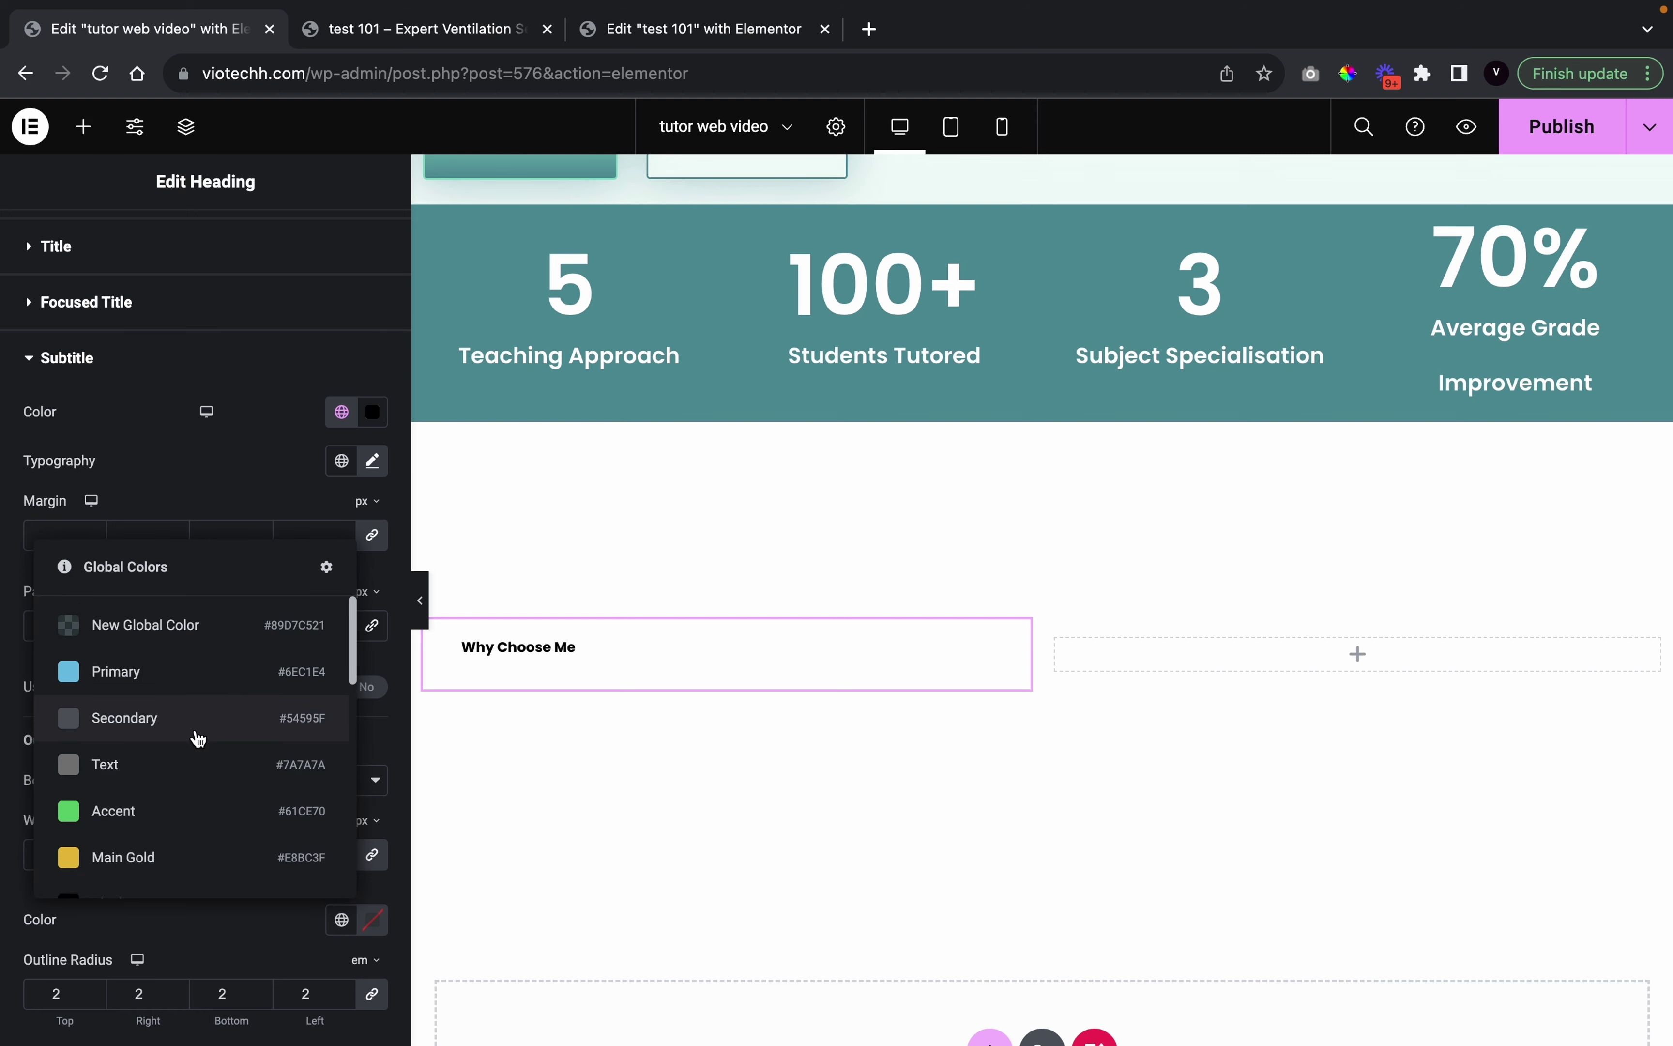
pyautogui.scroll(-5, 197, 743)
pyautogui.scroll(5, 186, 736)
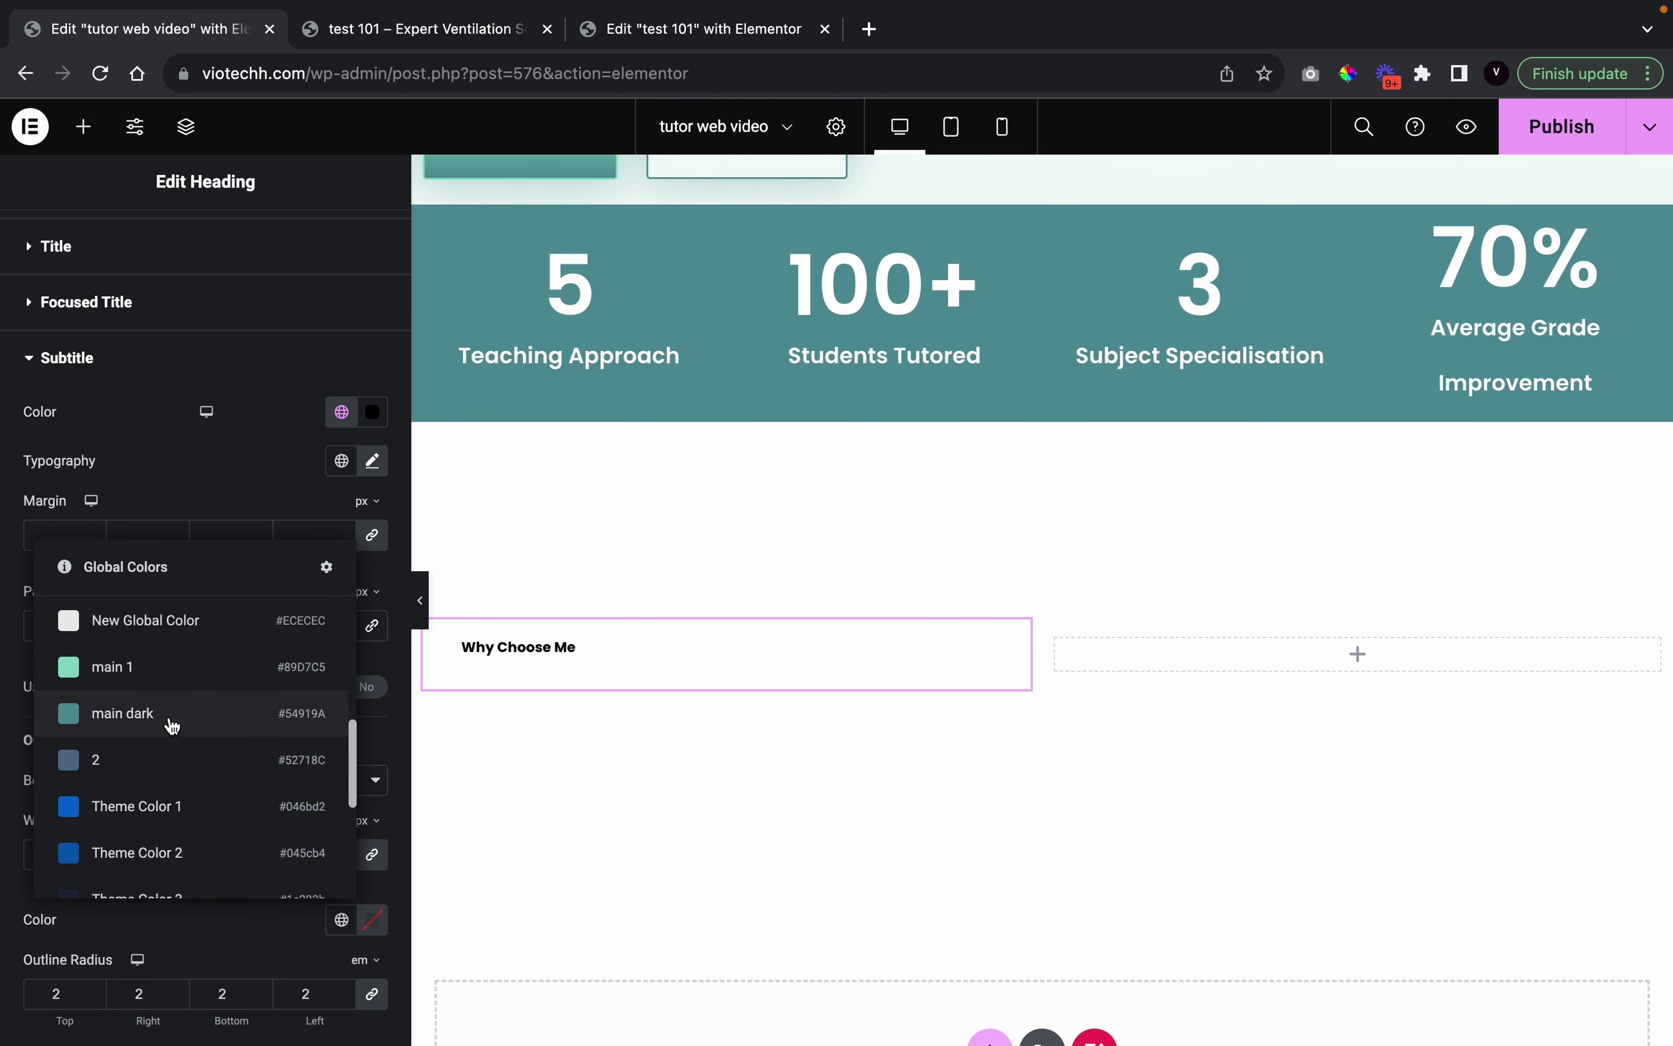
pyautogui.click(172, 719)
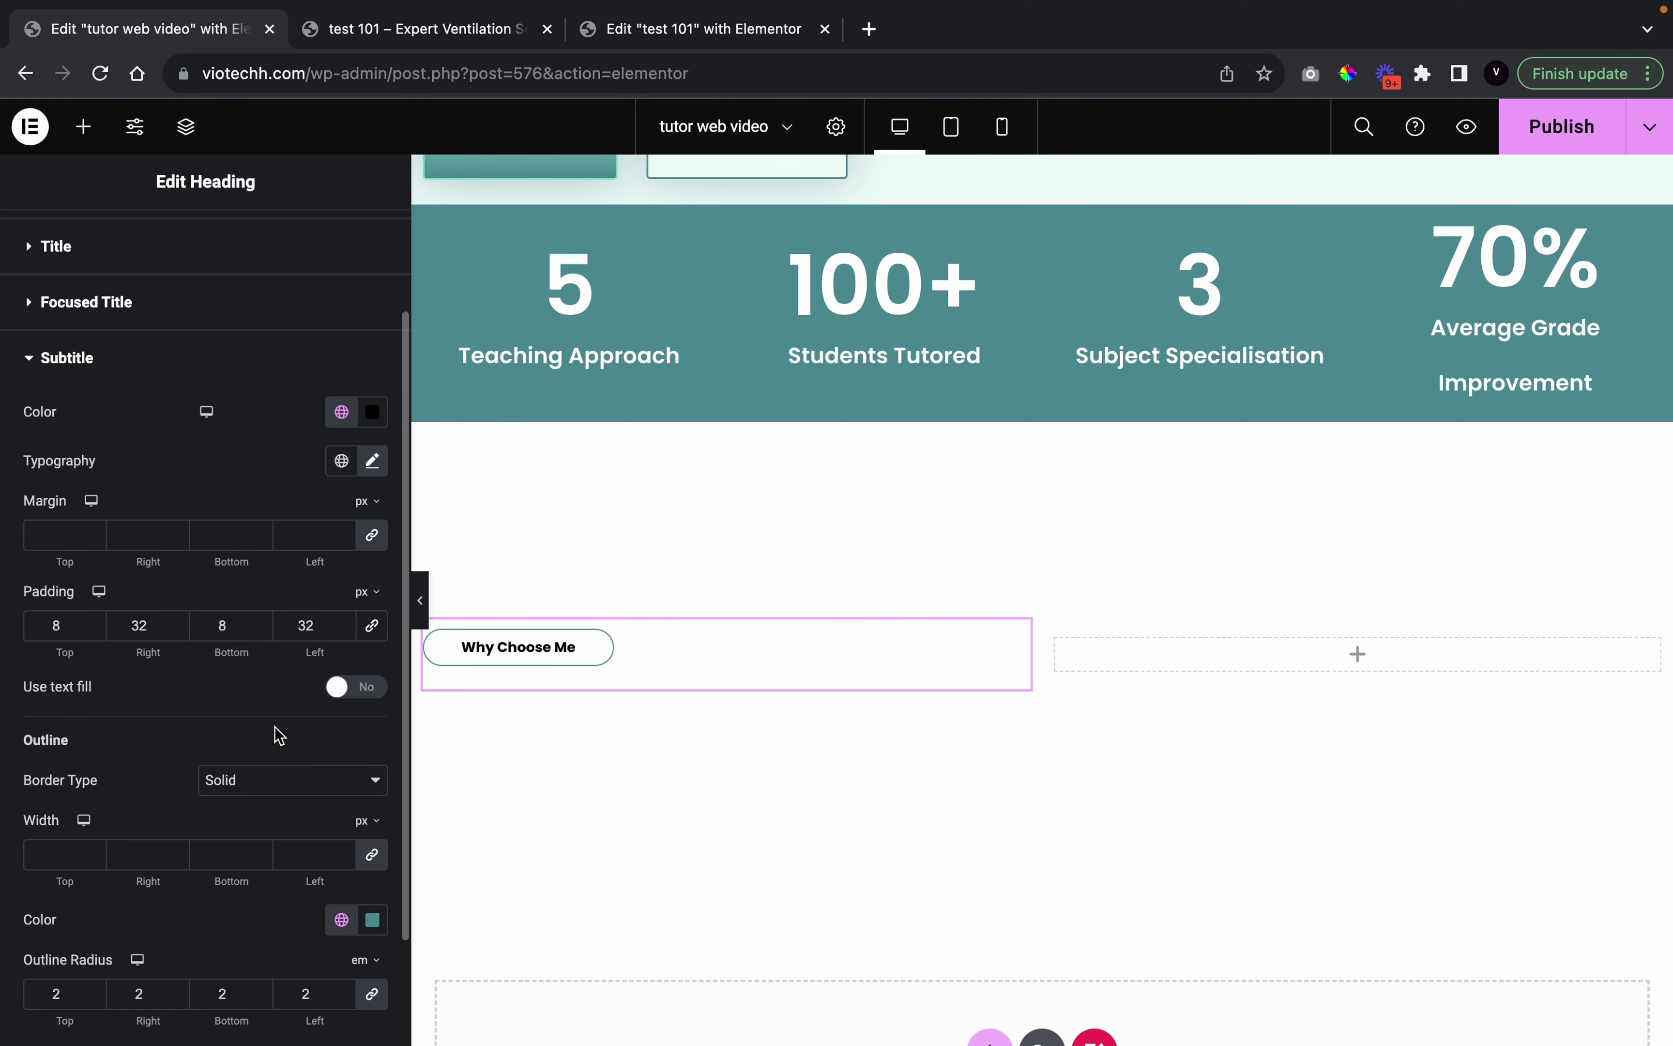
# Set the subtitle outline's width to 3 px on all sides and check the page at full width
pyautogui.scroll(-2, 279, 736)
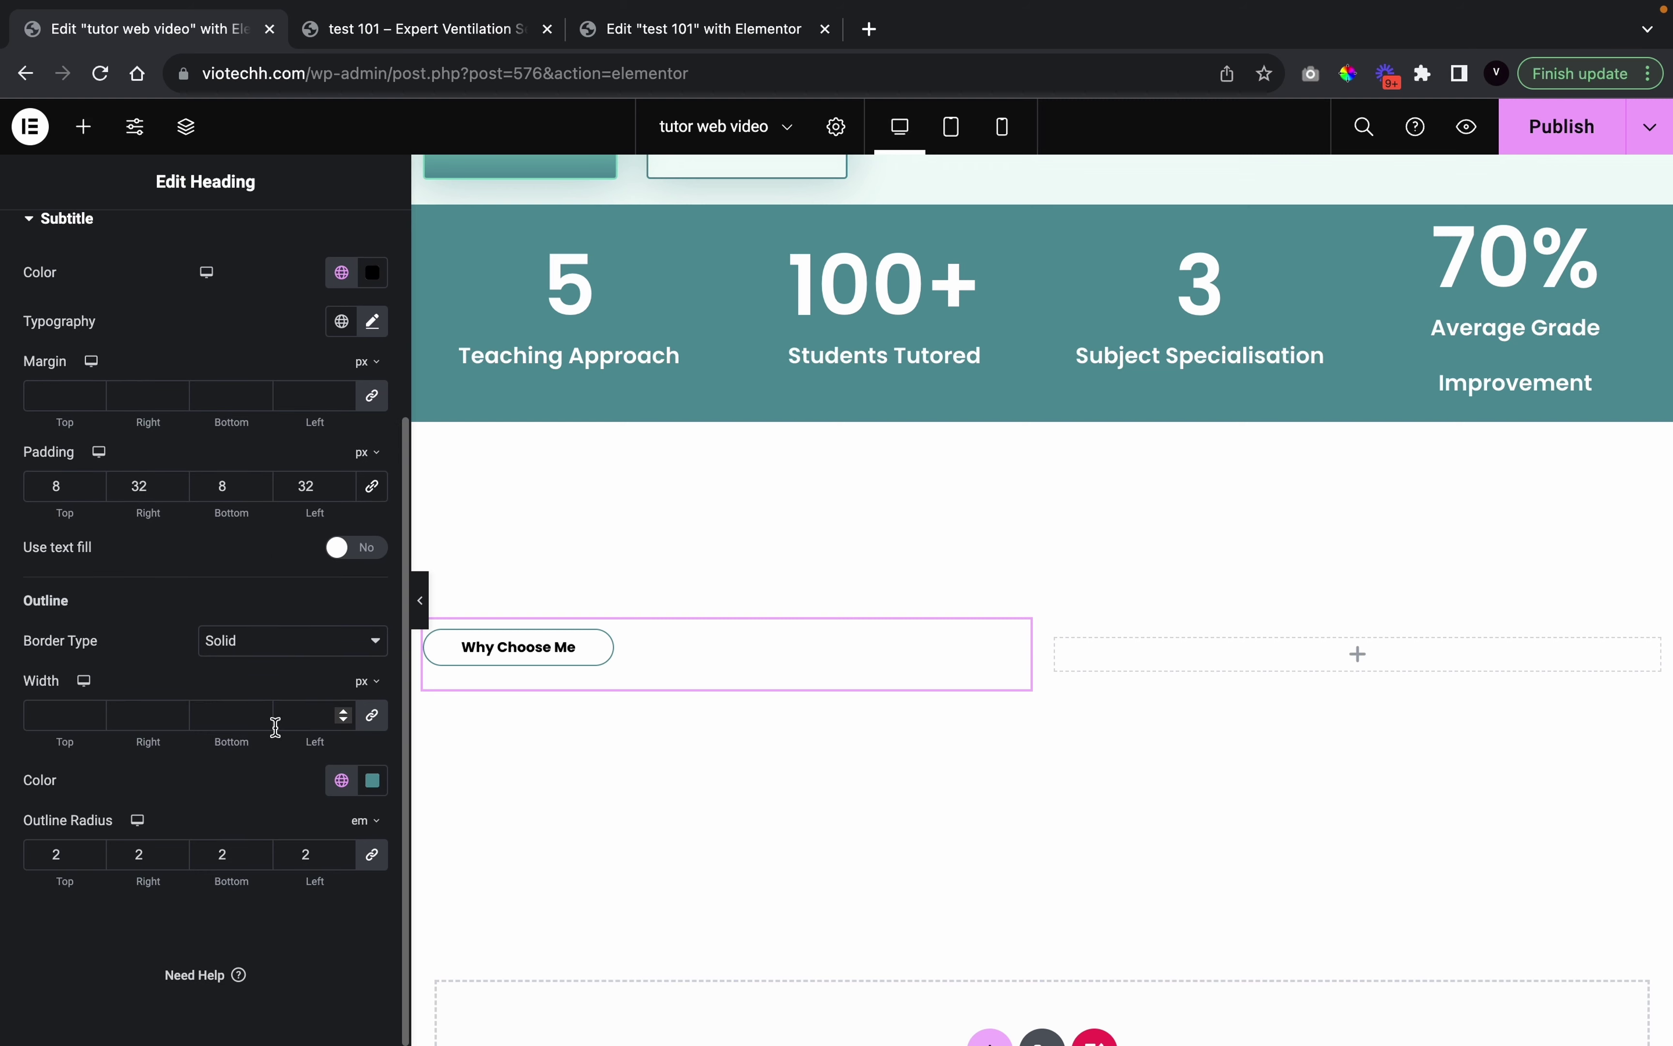
pyautogui.click(341, 712)
pyautogui.click(341, 712)
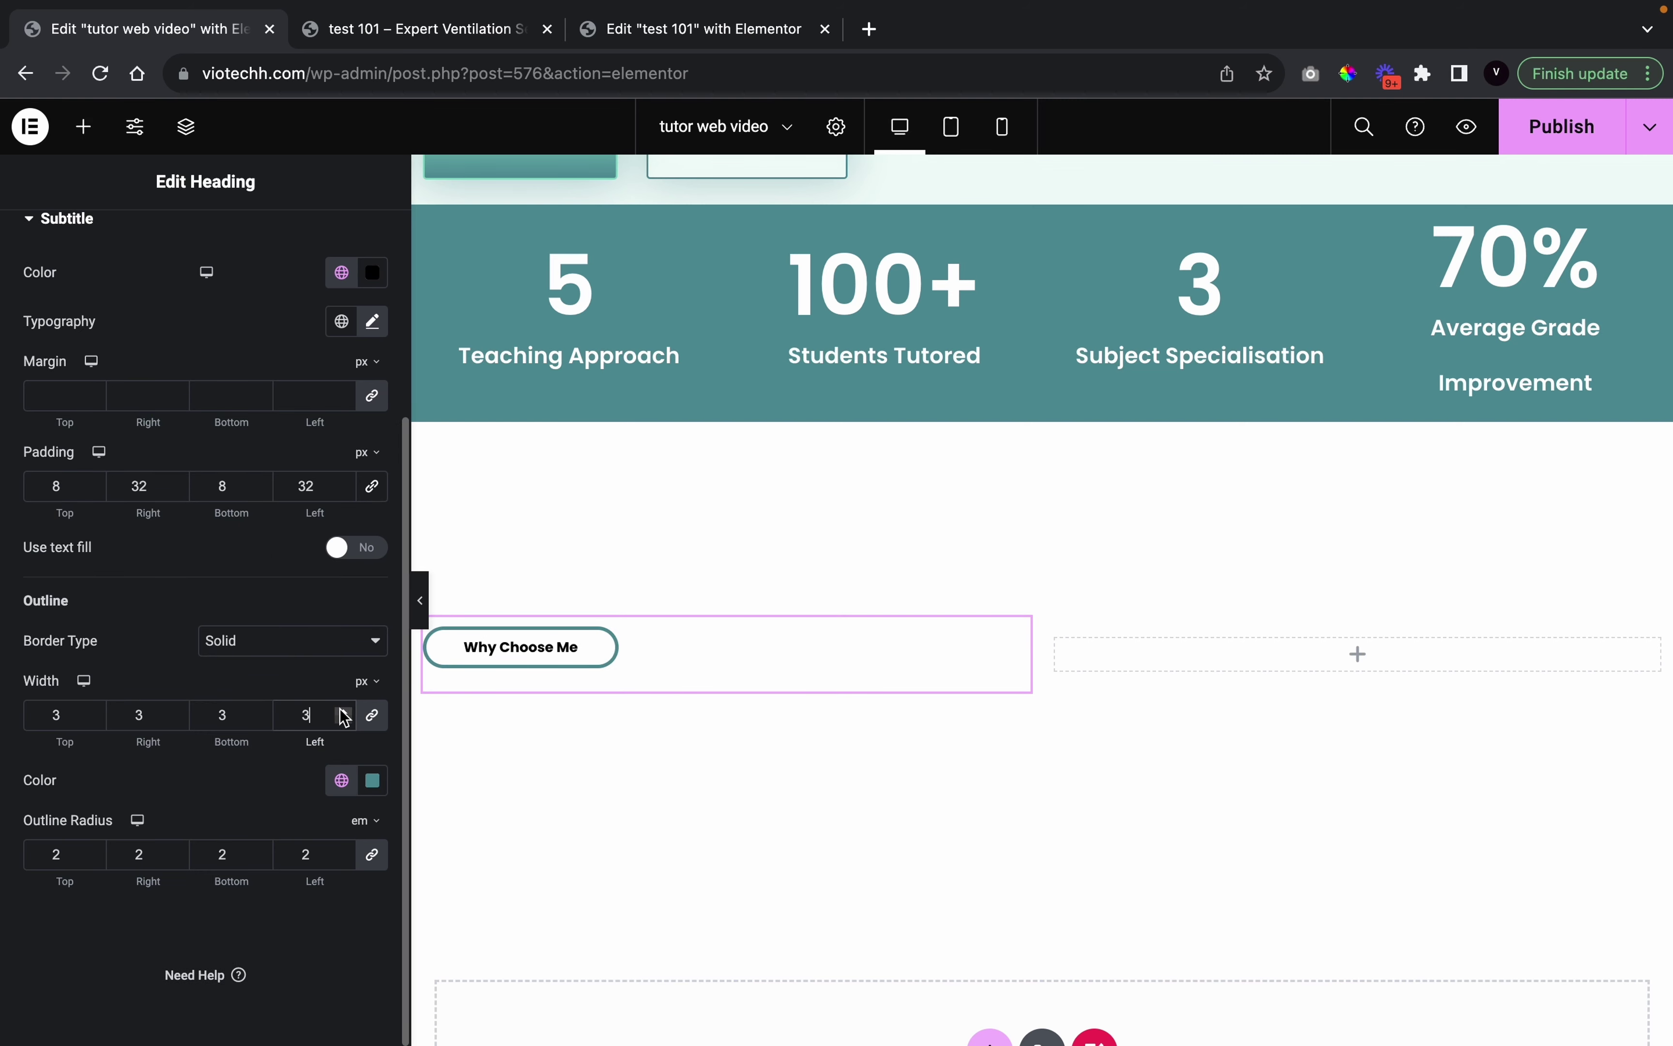
pyautogui.click(425, 601)
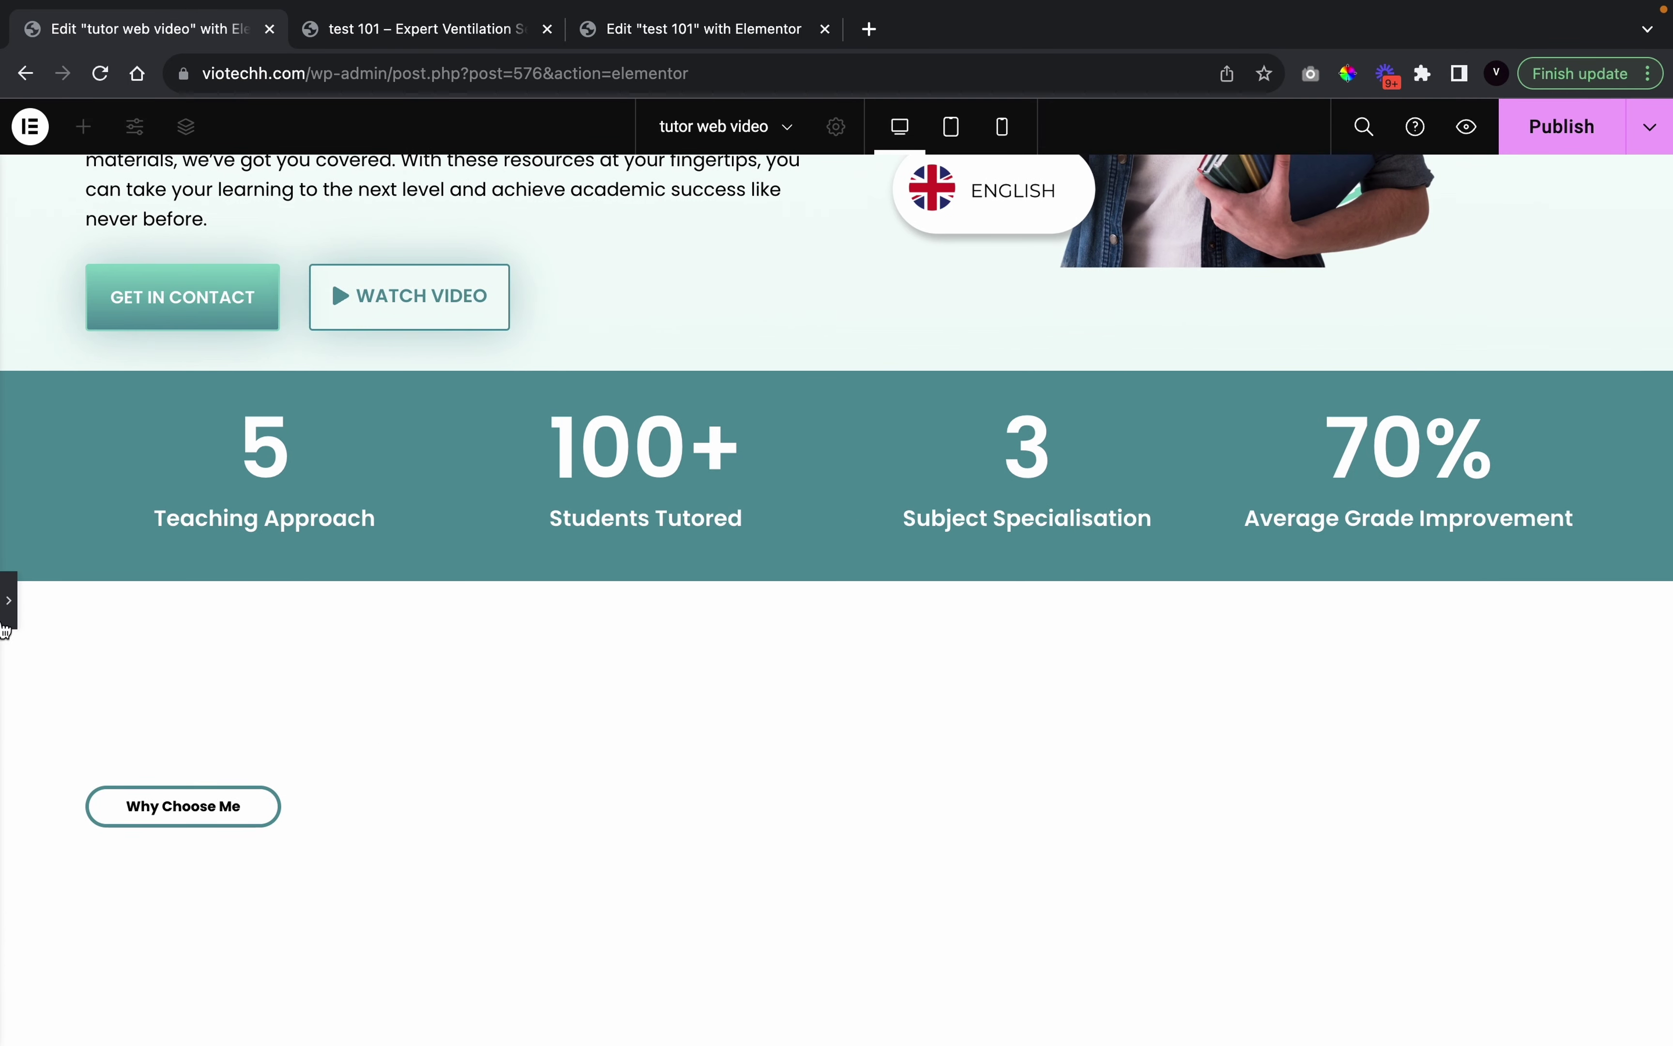
pyautogui.click(7, 615)
# Find the Animated Headline widget and place it below the "Why Choose Me" subtitle
pyautogui.scroll(4, 179, 318)
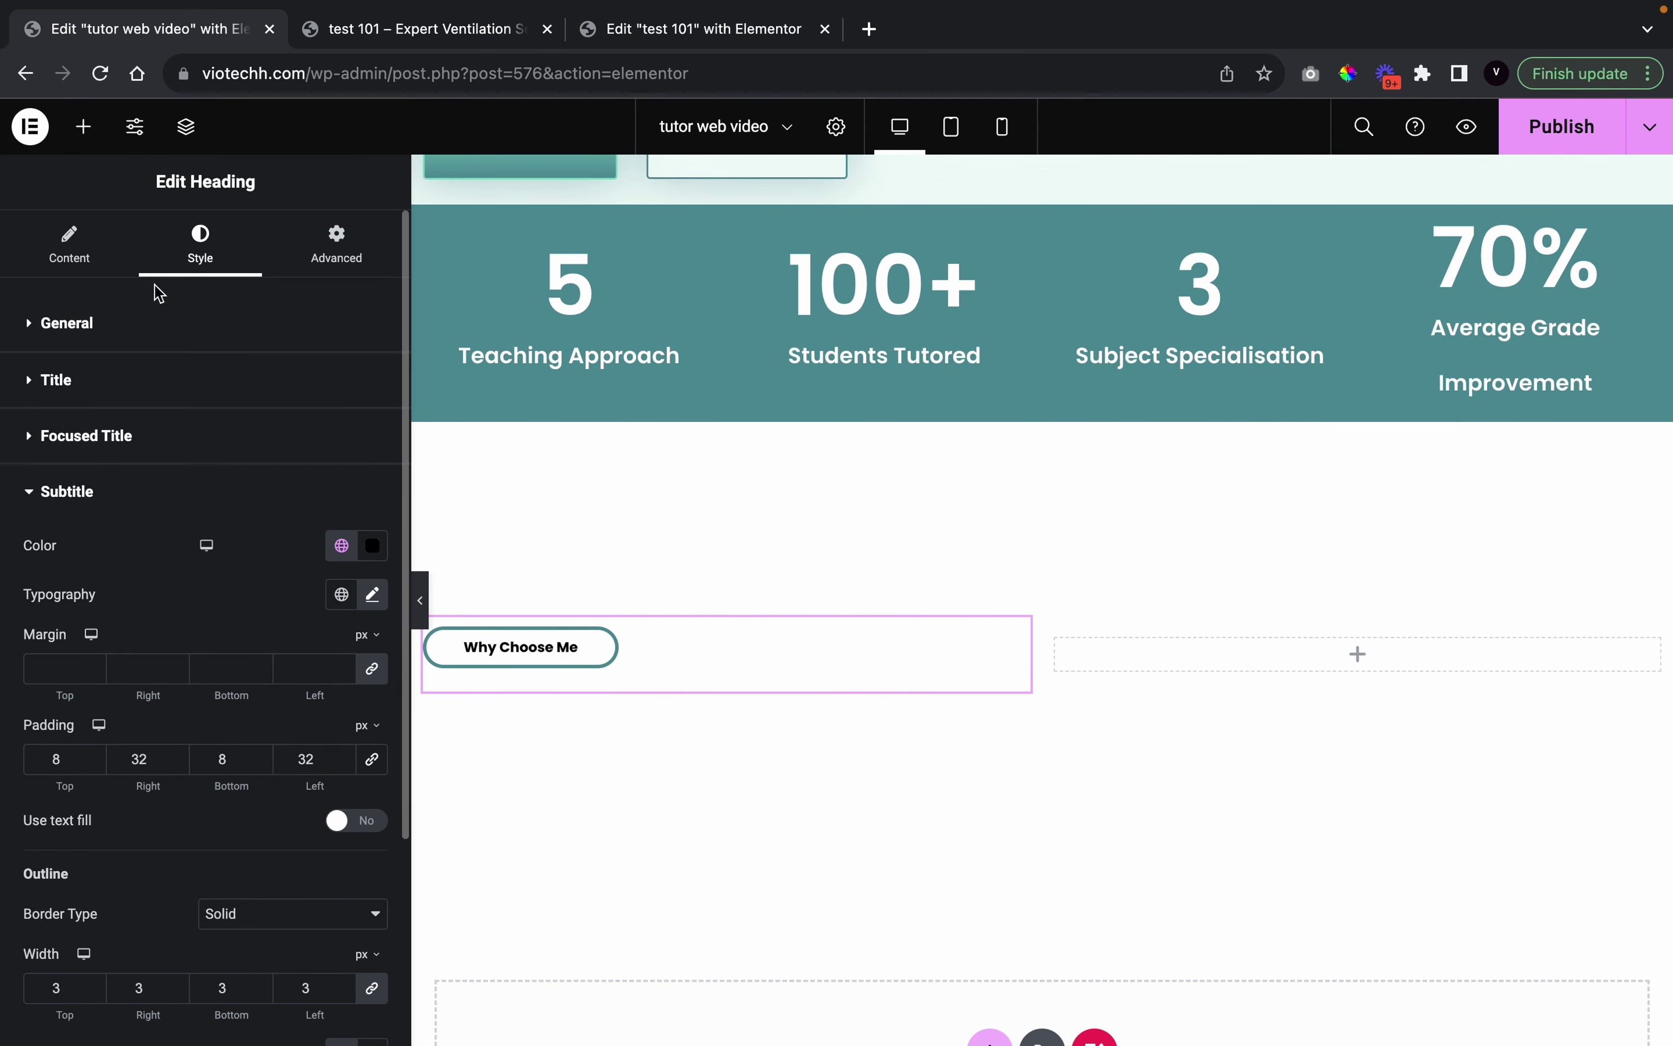
pyautogui.click(82, 126)
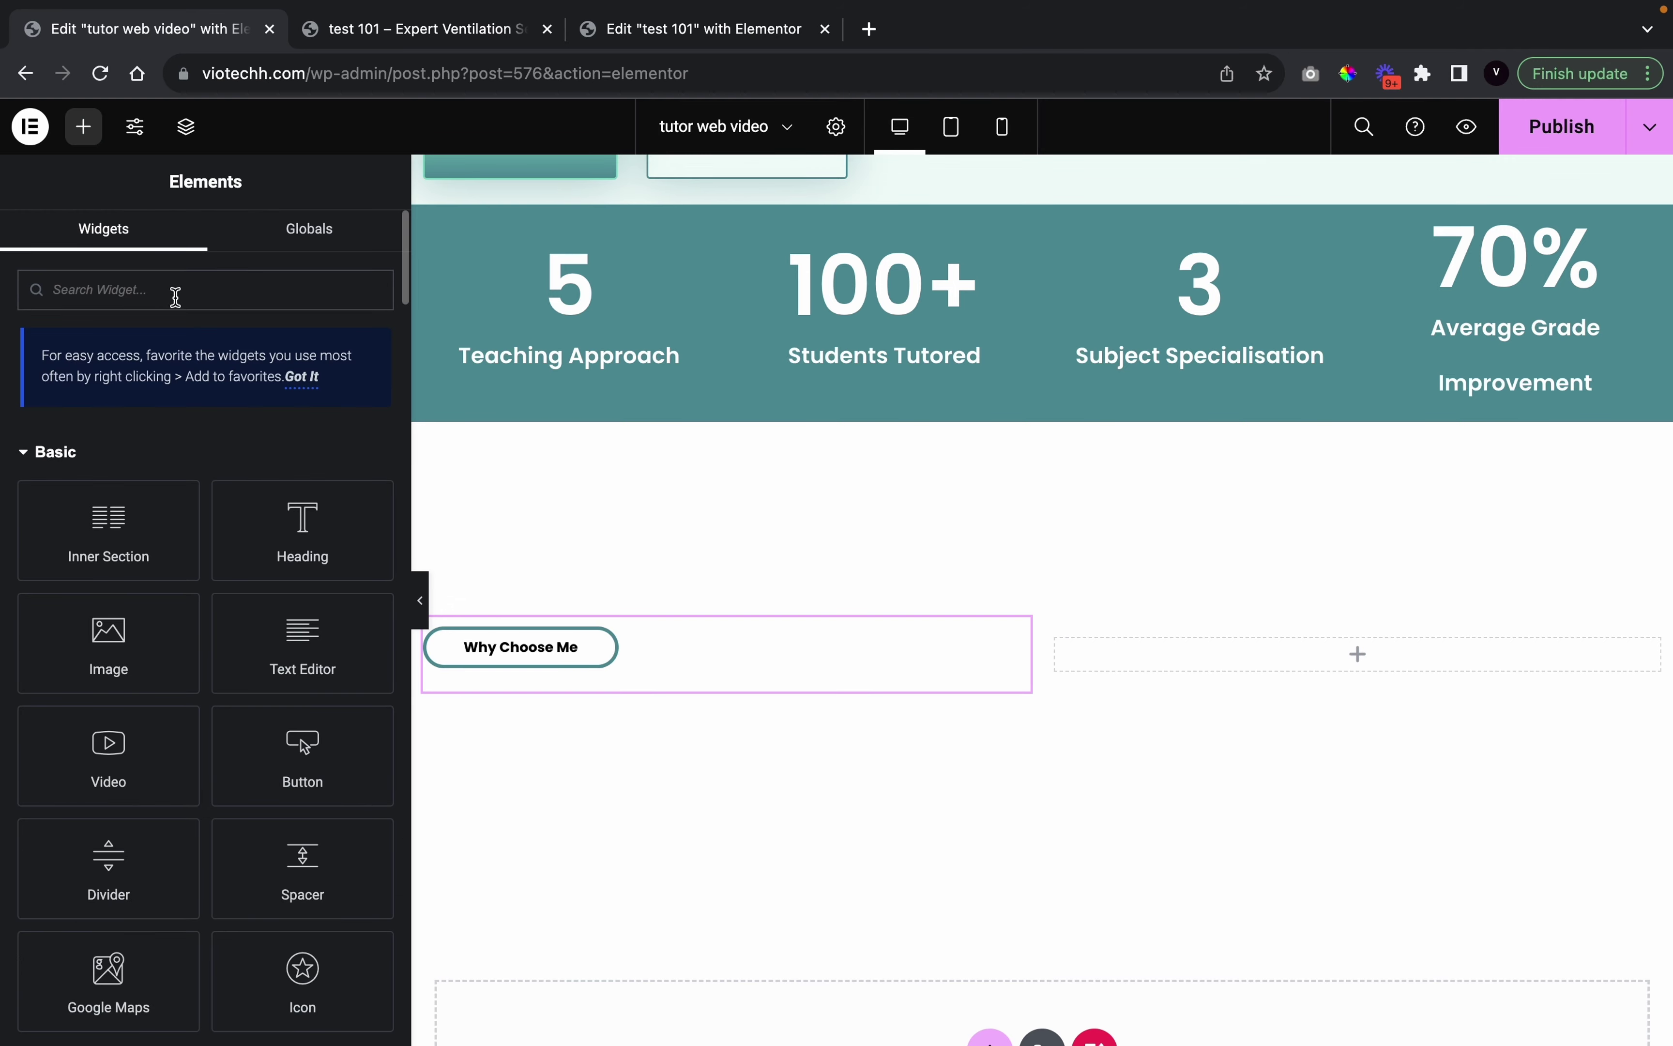
pyautogui.write('anima')
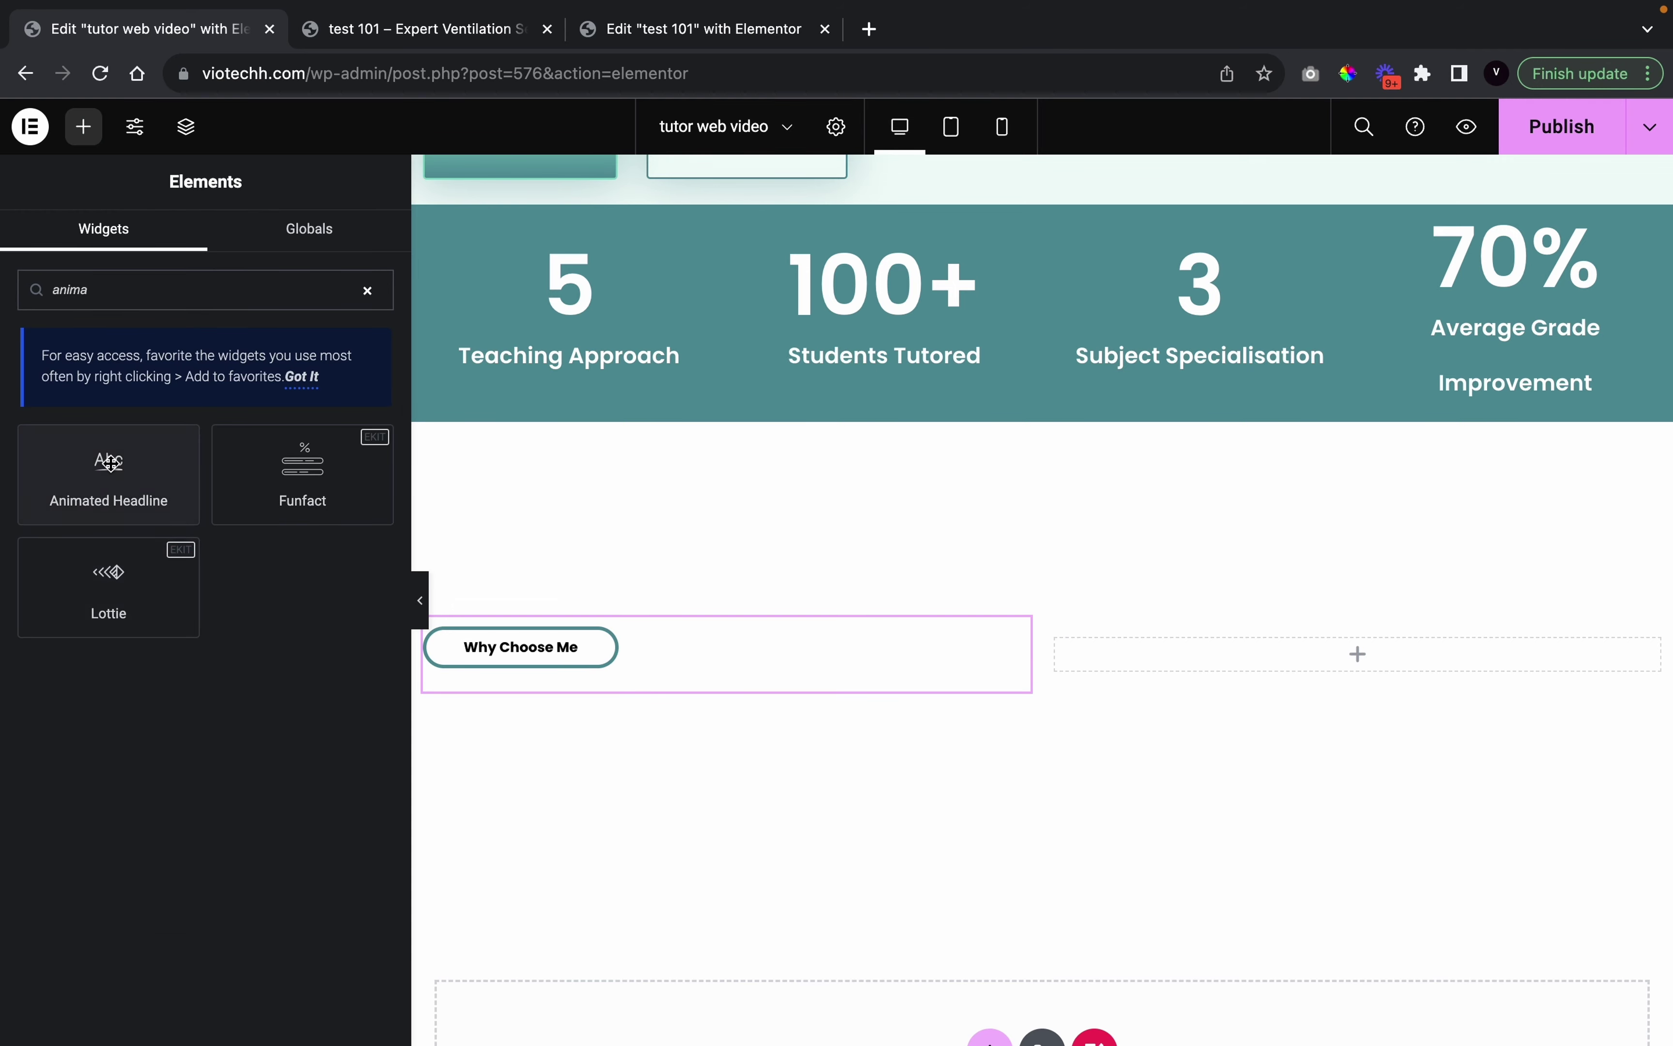
pyautogui.moveTo(134, 493); pyautogui.dragTo(603, 693)
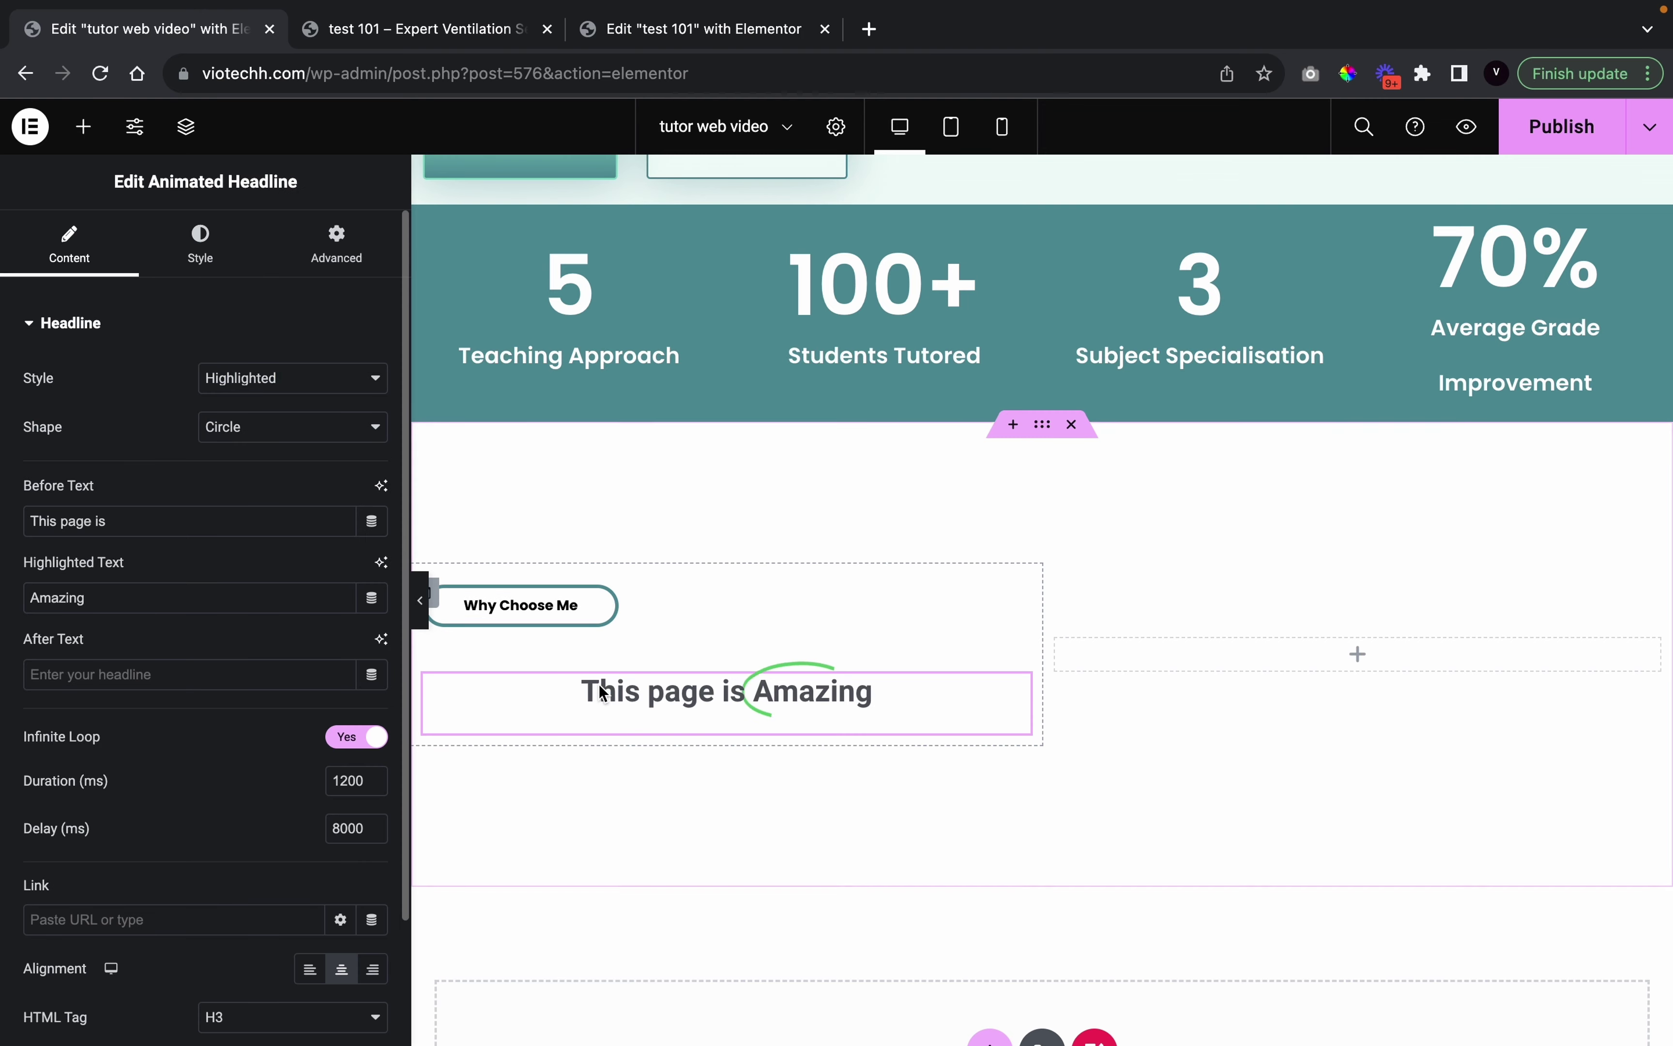
pyautogui.scroll(-3, 252, 828)
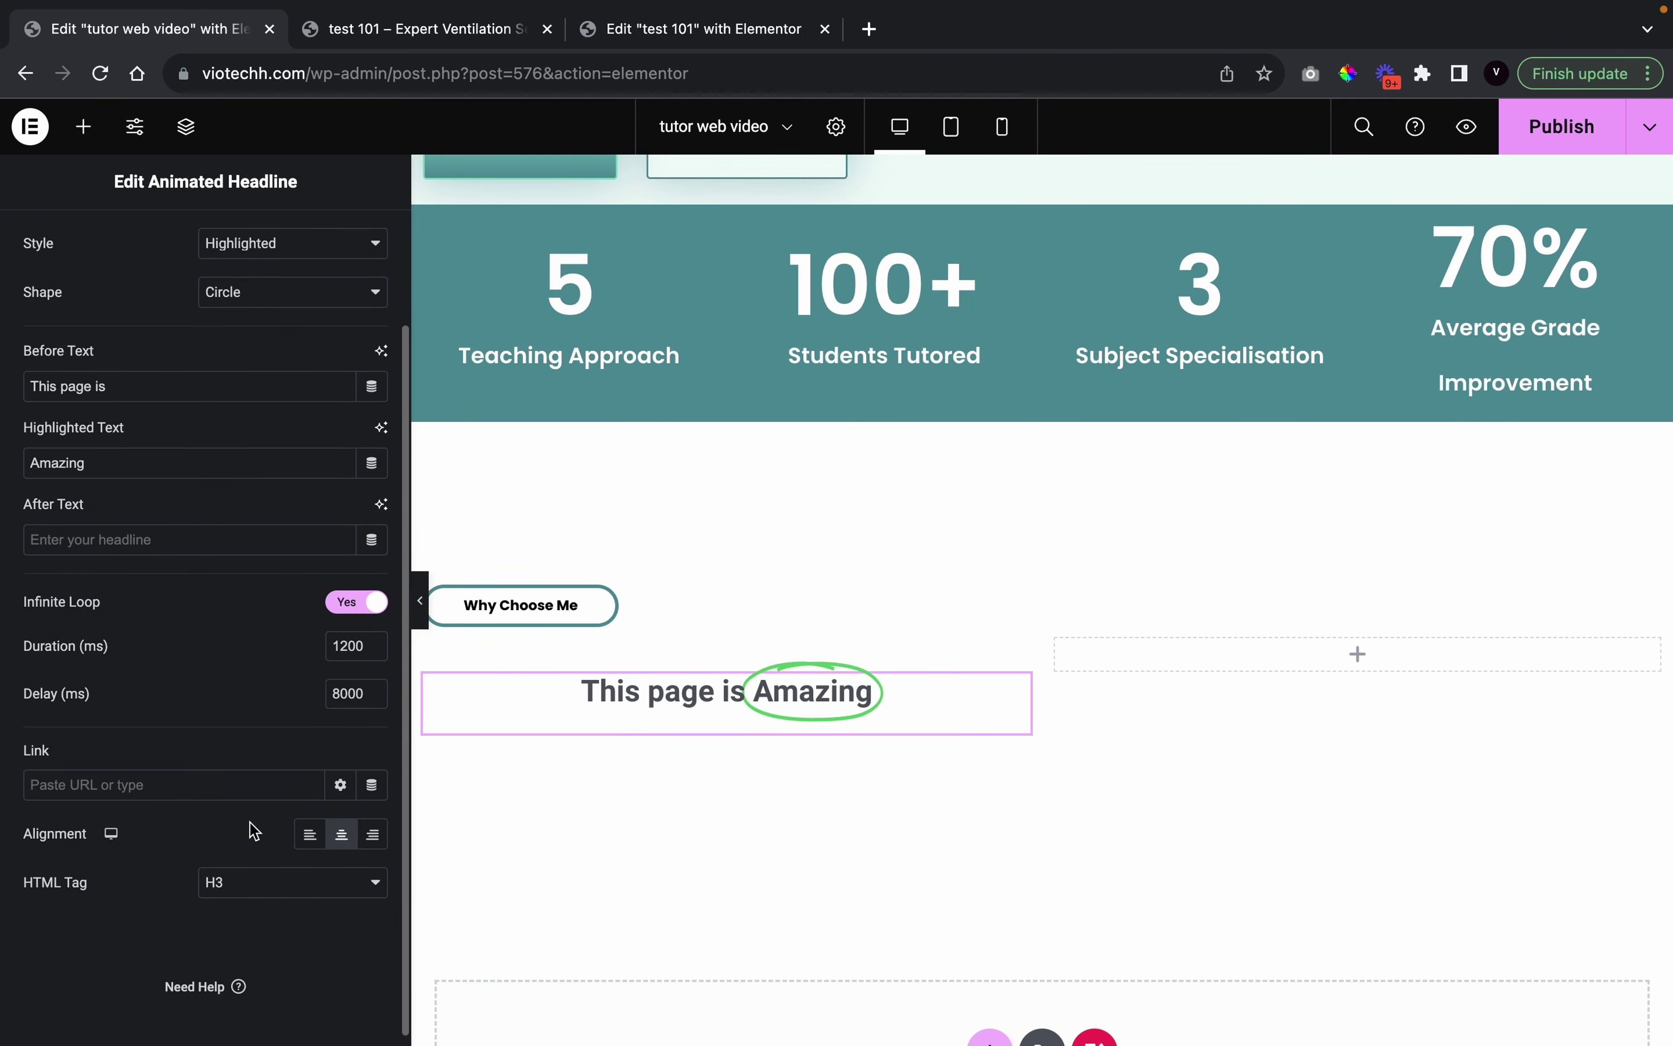
# Left-align the animated headline and replace its before text with "Benefits of our Tutoring Service" copied from the test 101 preview page
pyautogui.click(310, 835)
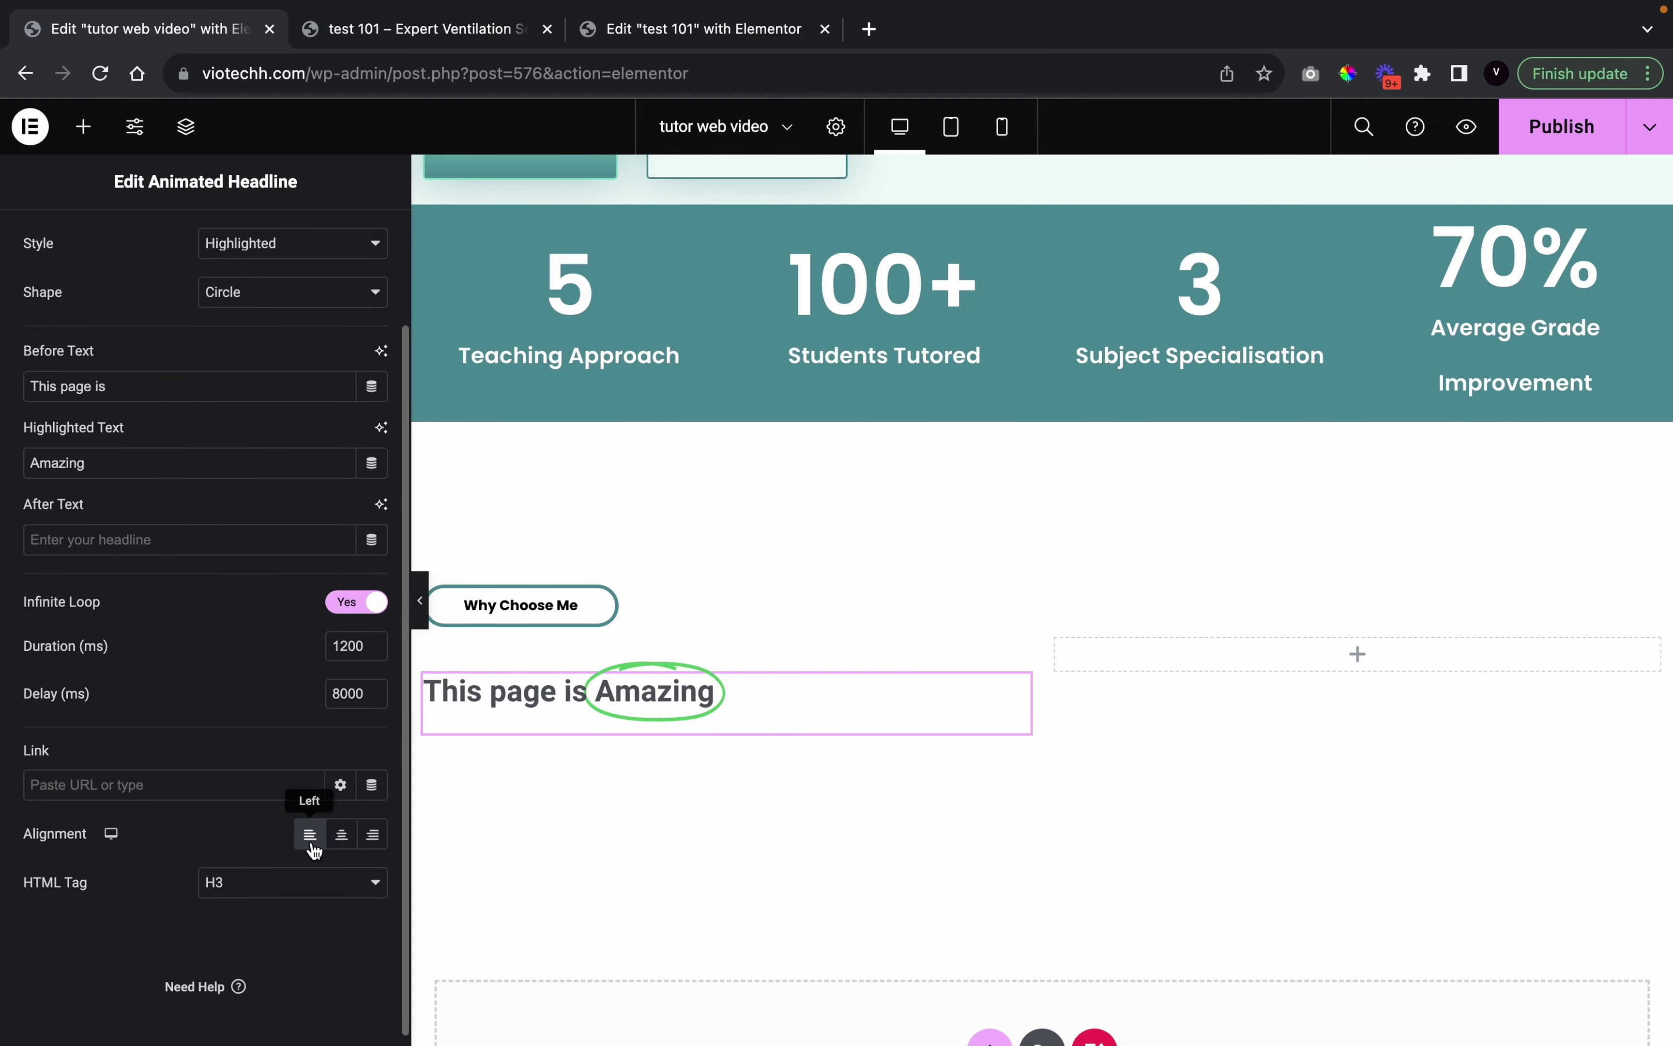
pyautogui.scroll(3, 315, 850)
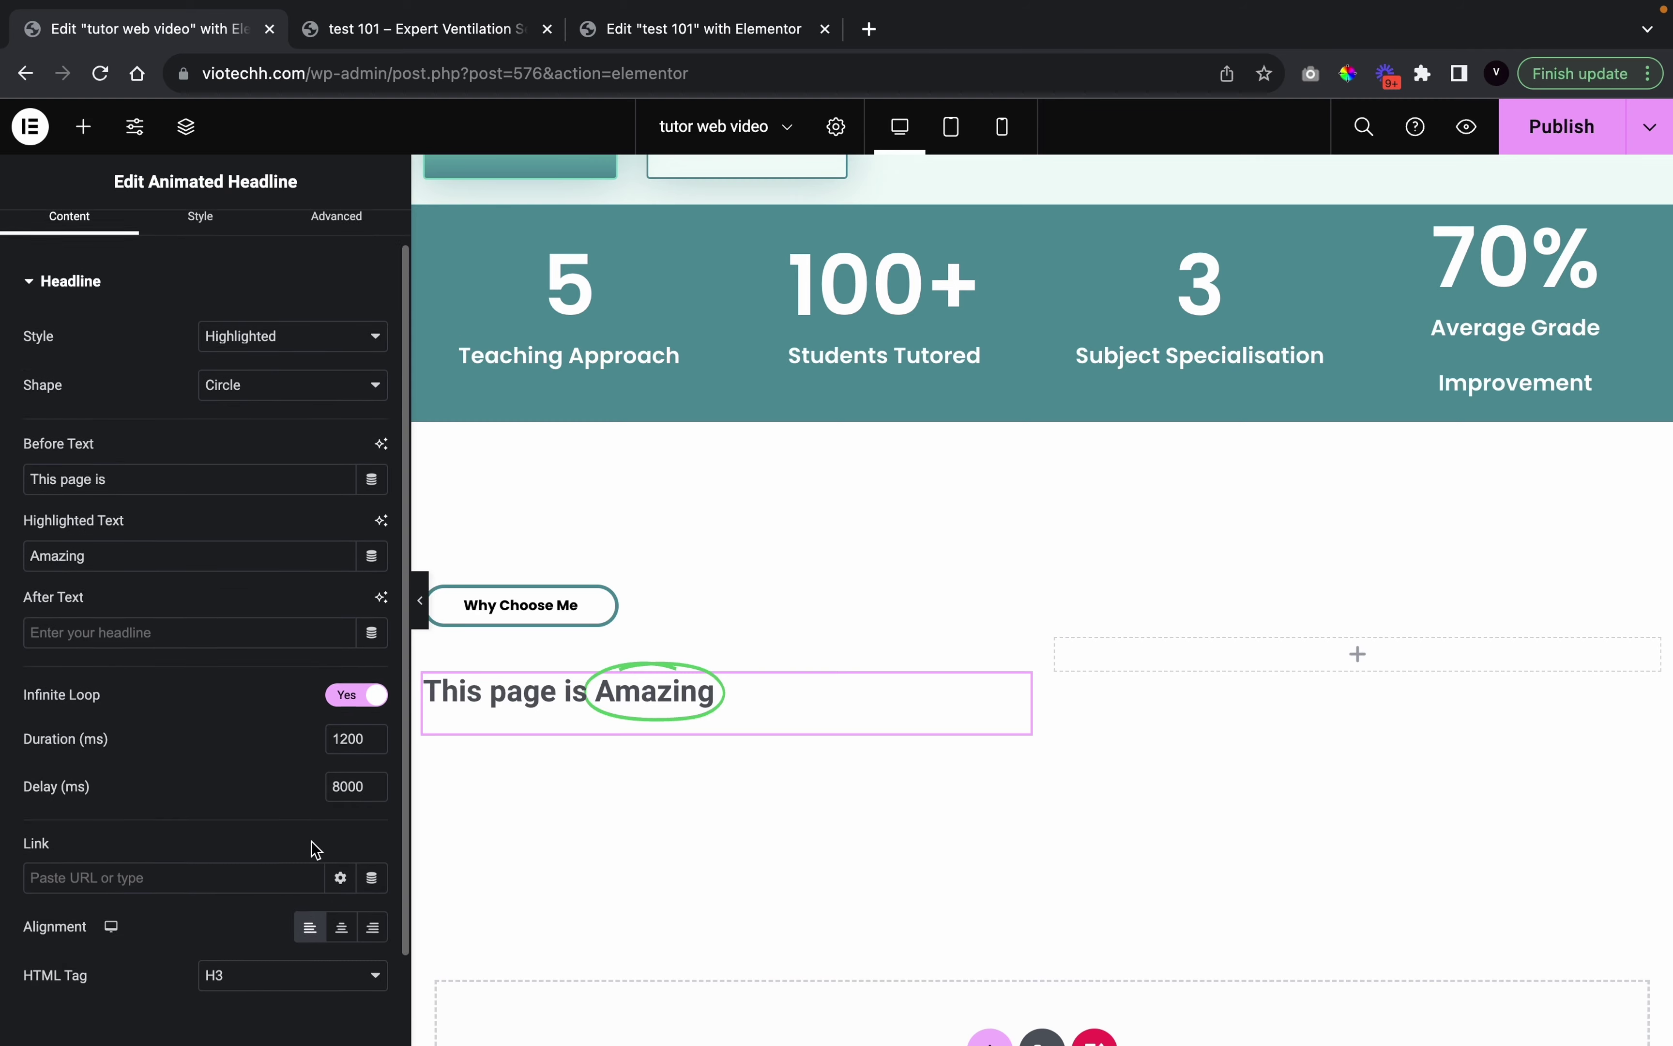
pyautogui.click(473, 31)
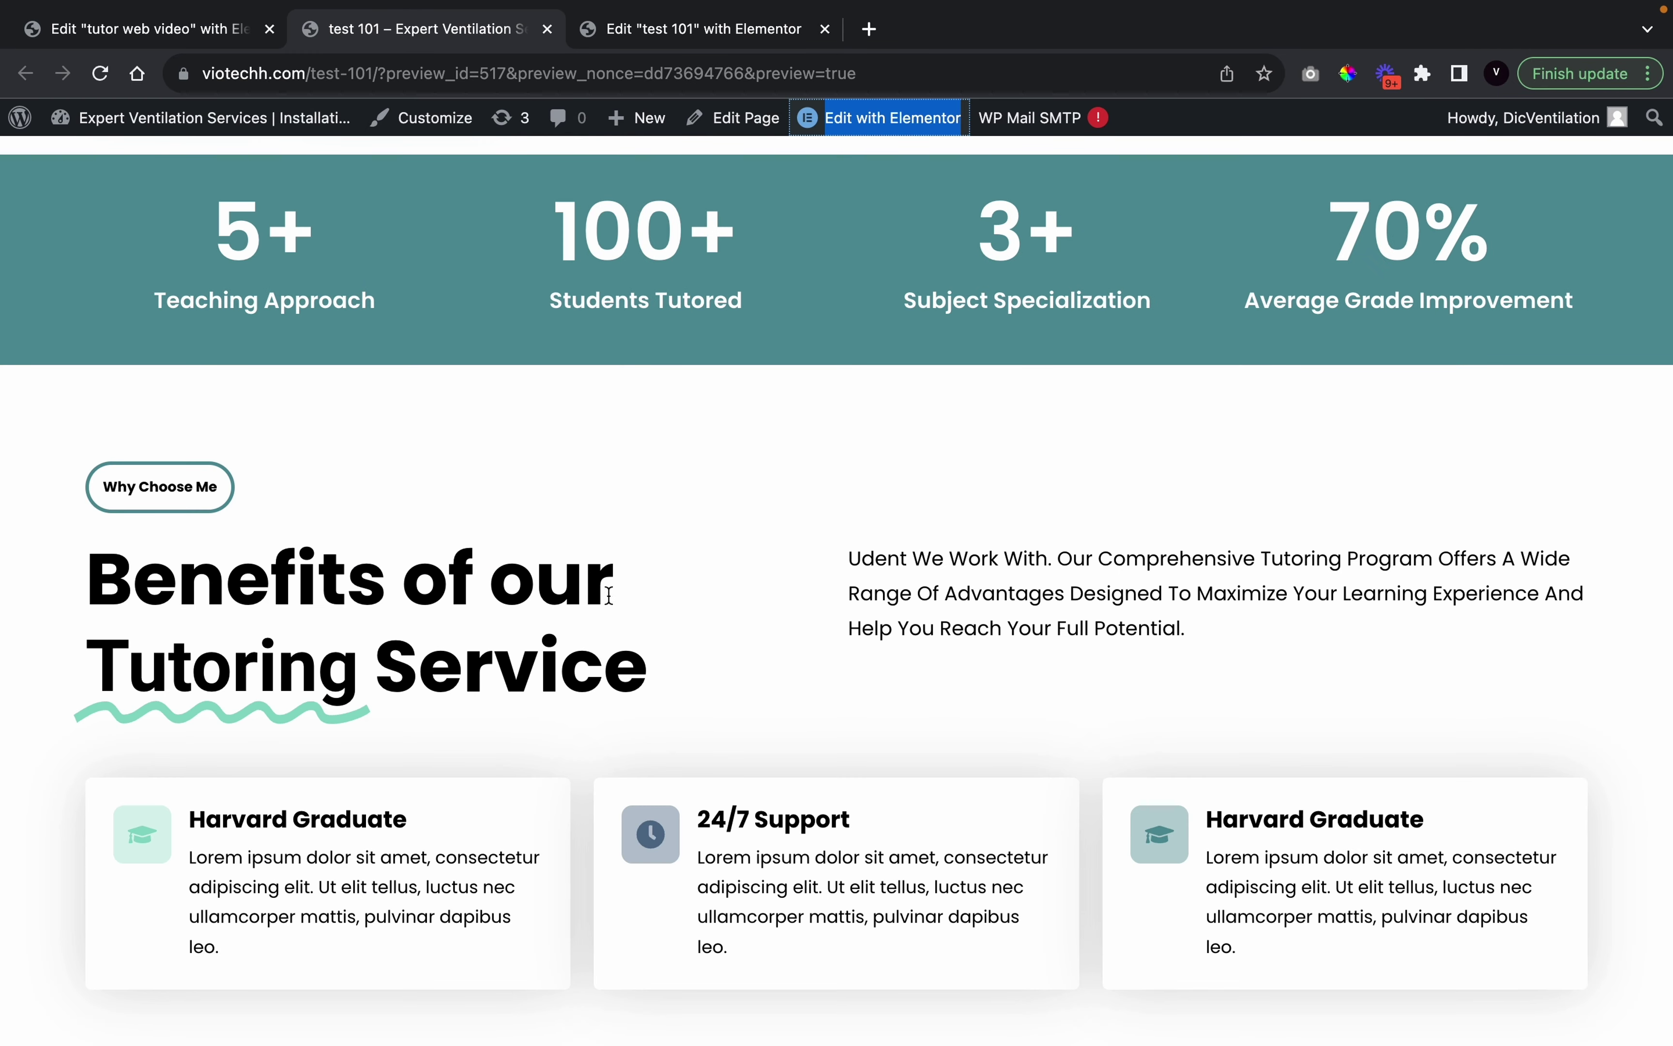
pyautogui.moveTo(670, 692); pyautogui.dragTo(96, 578)
pyautogui.press('super+c')
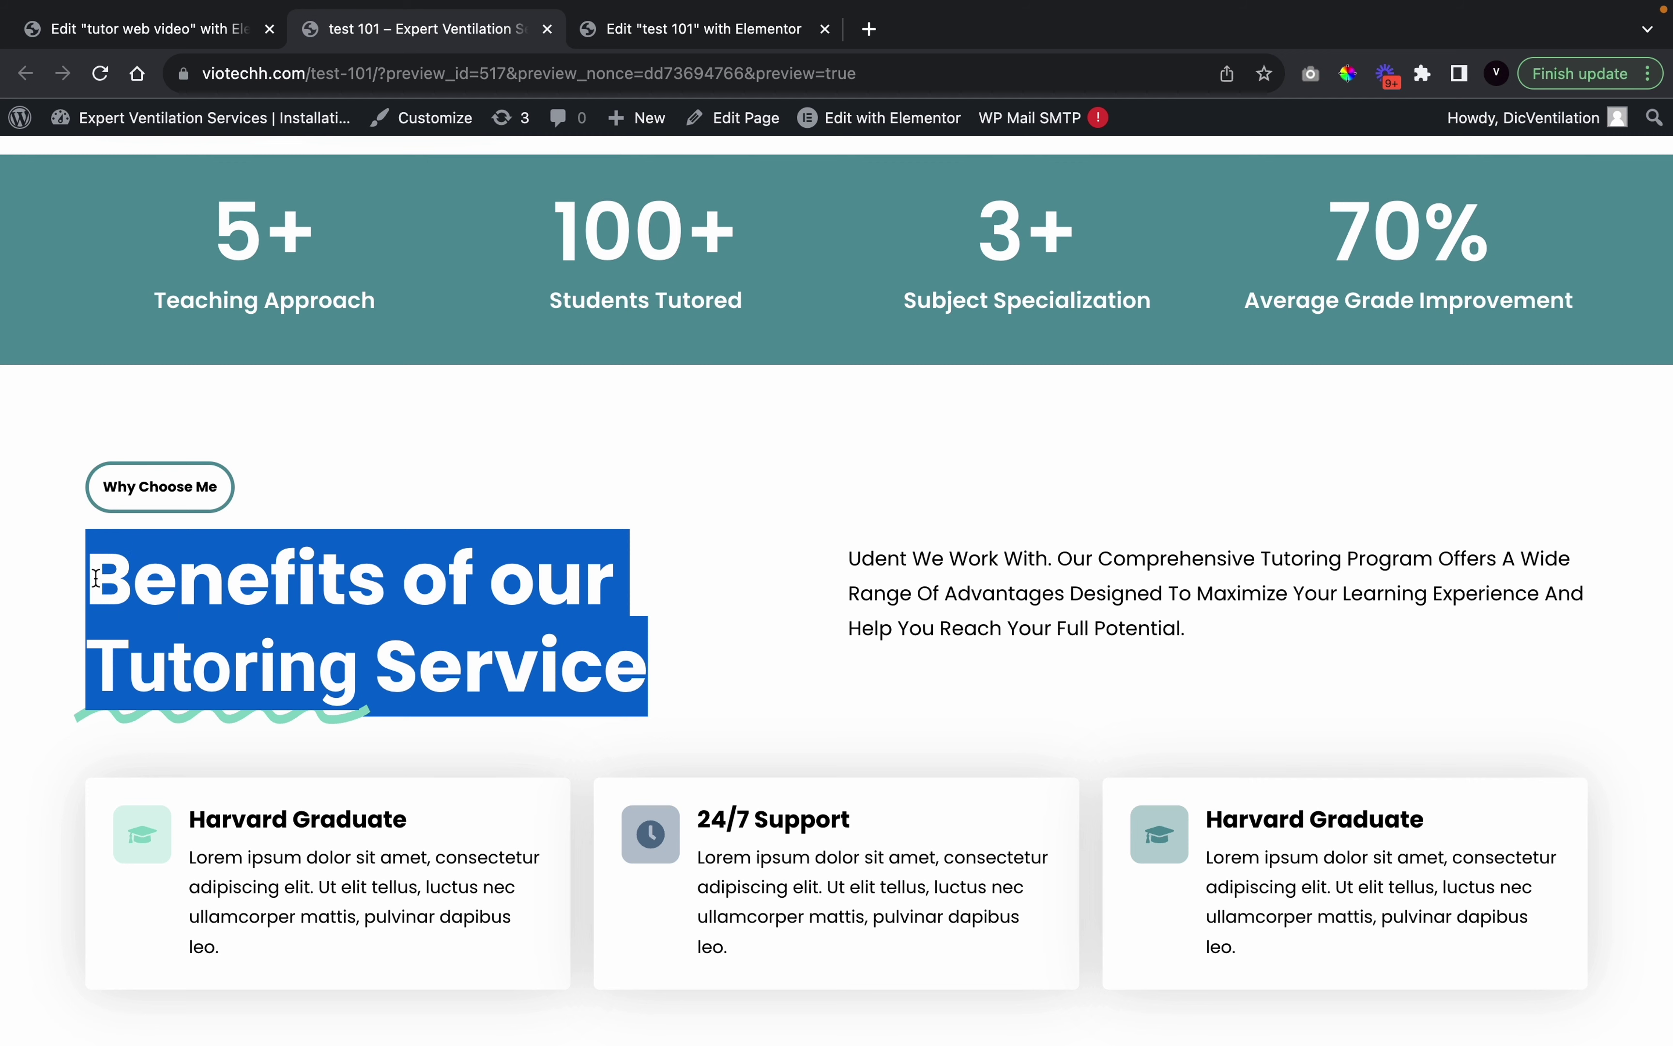
pyautogui.click(194, 34)
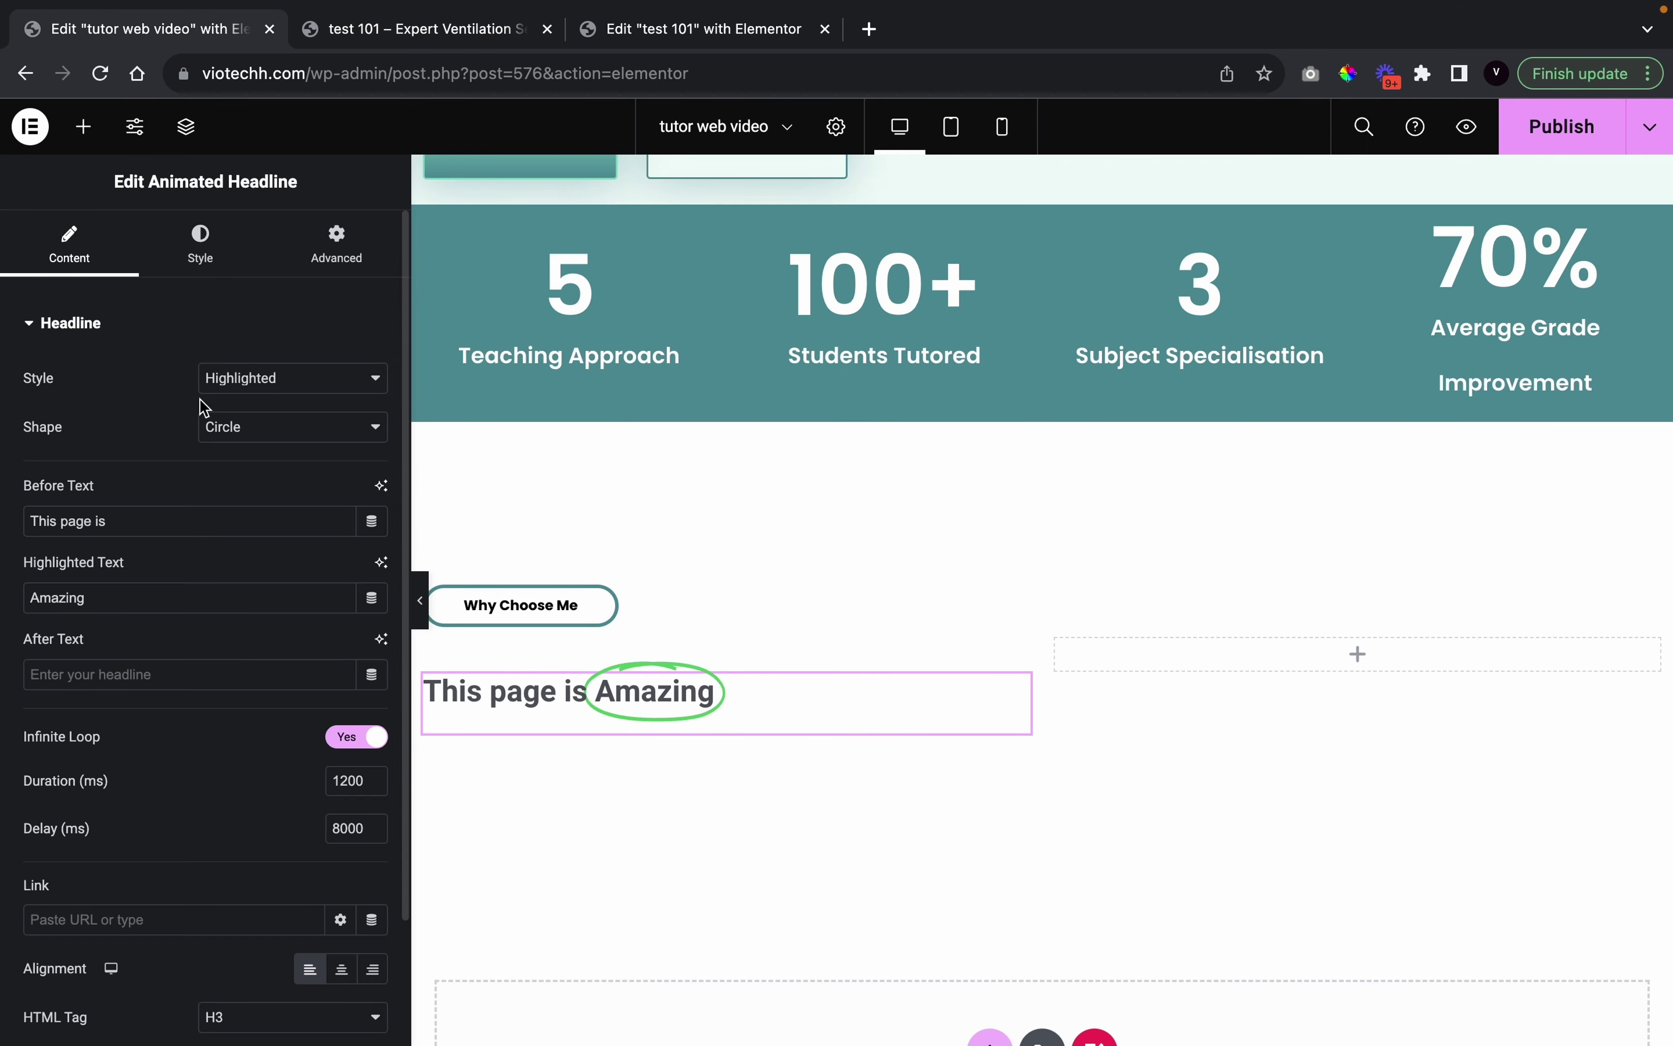
pyautogui.doubleClick(147, 518)
pyautogui.press('super+a')
pyautogui.press('super+v')
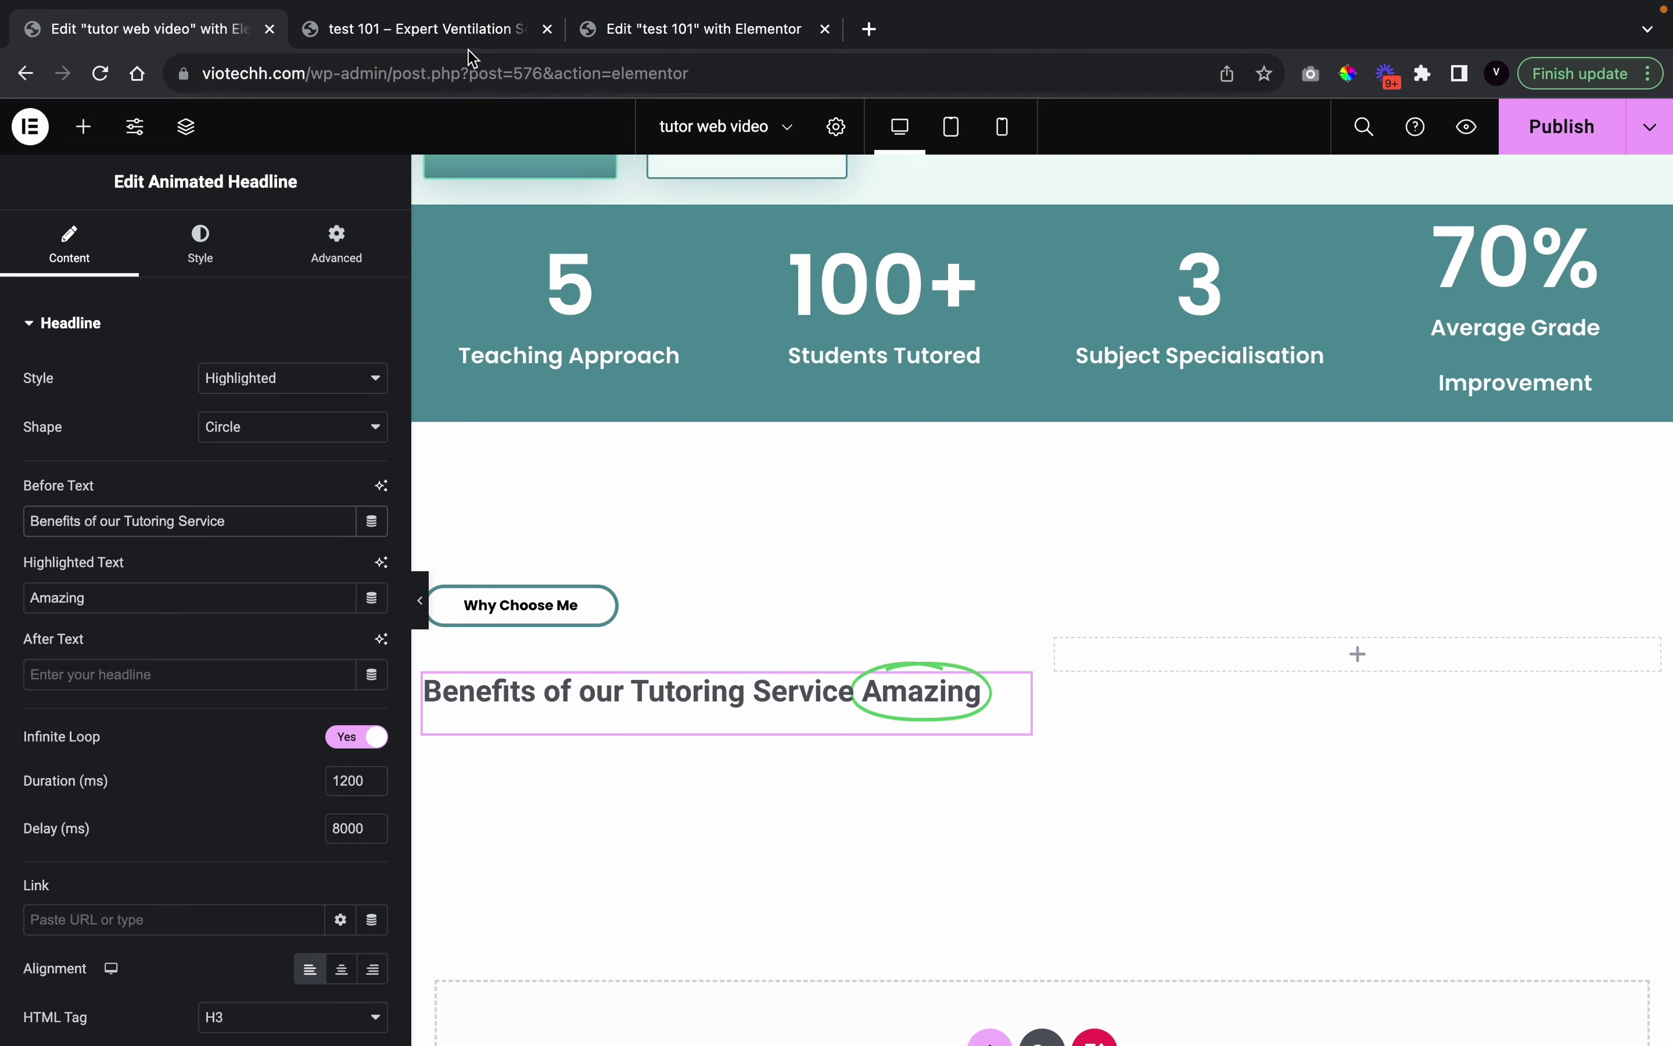
# Set the headline's highlighted text to "Tutoring" and remove that word from the before text
pyautogui.click(464, 33)
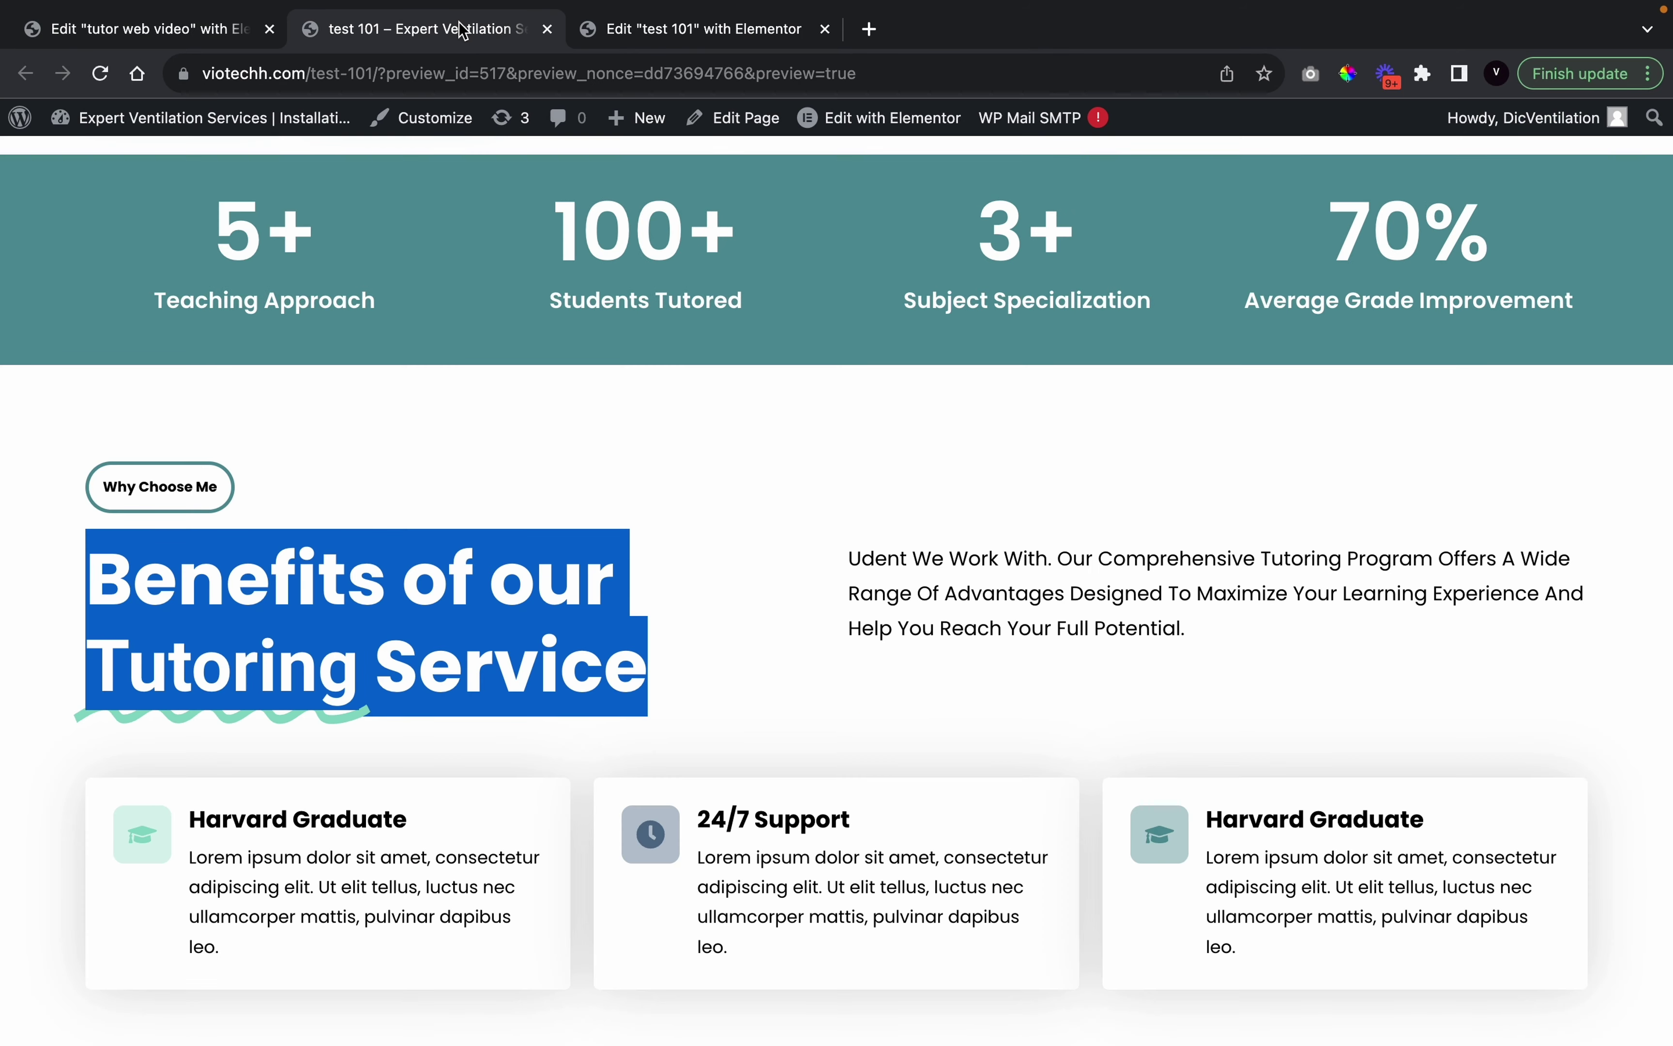
pyautogui.click(233, 49)
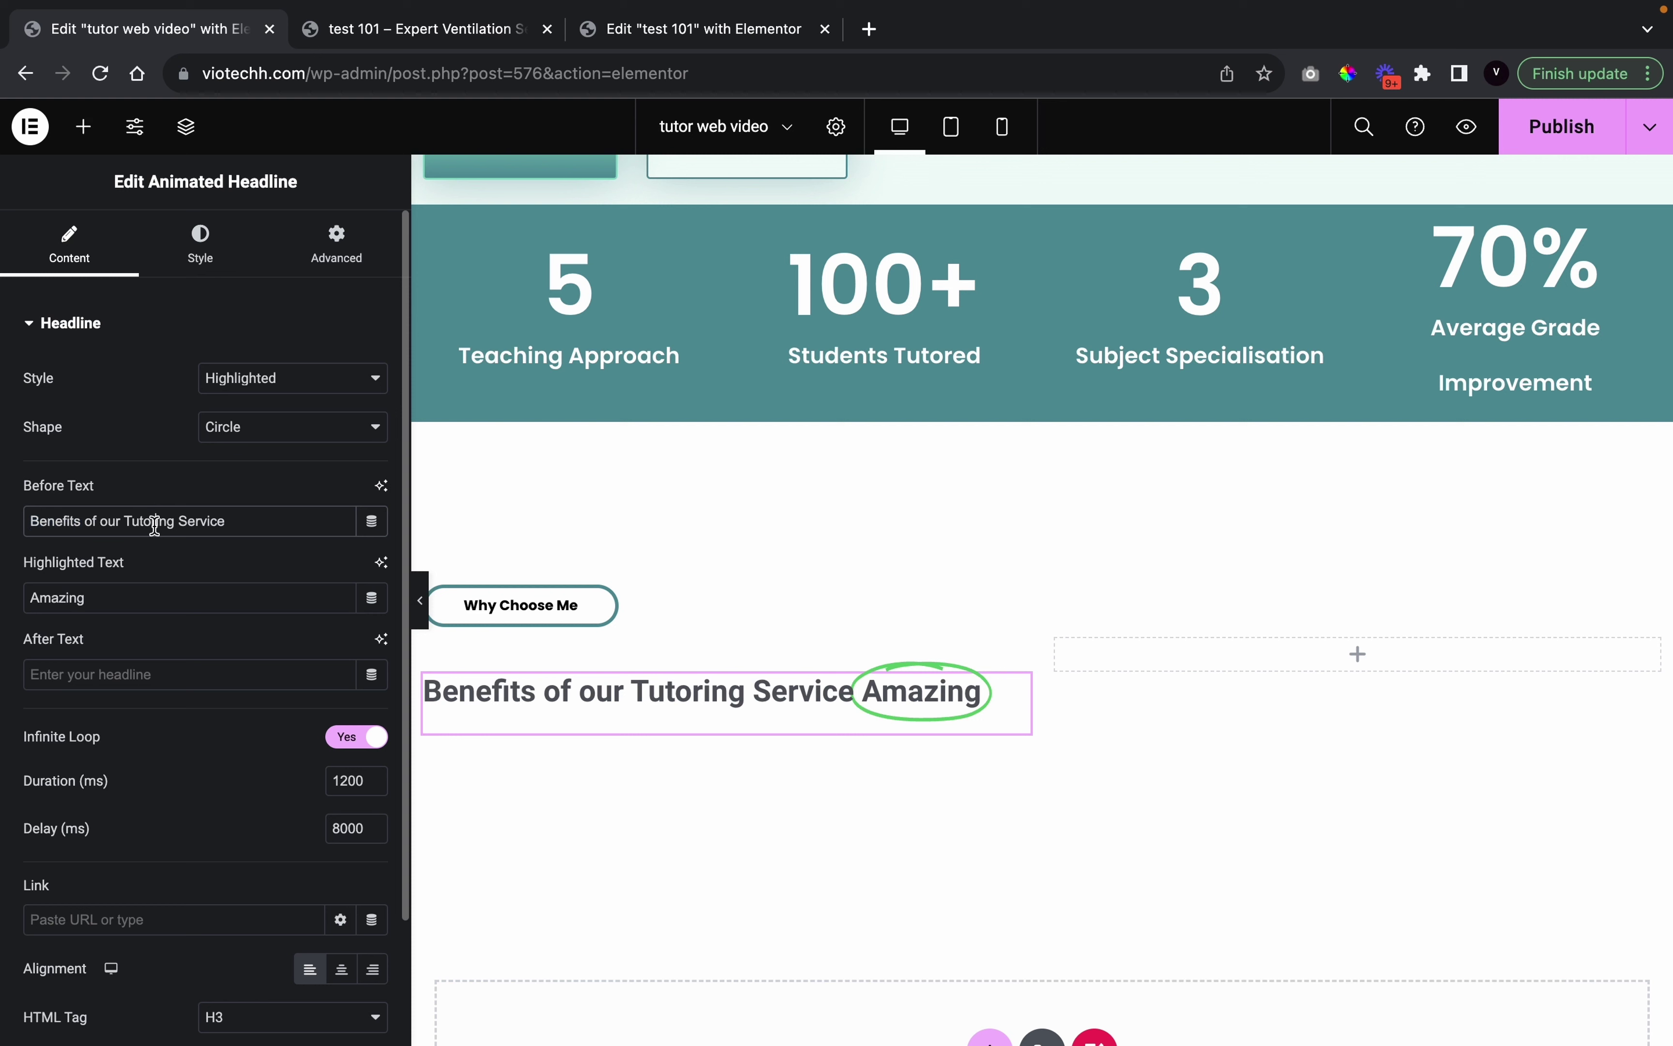
pyautogui.click(105, 597)
pyautogui.doubleClick(104, 597)
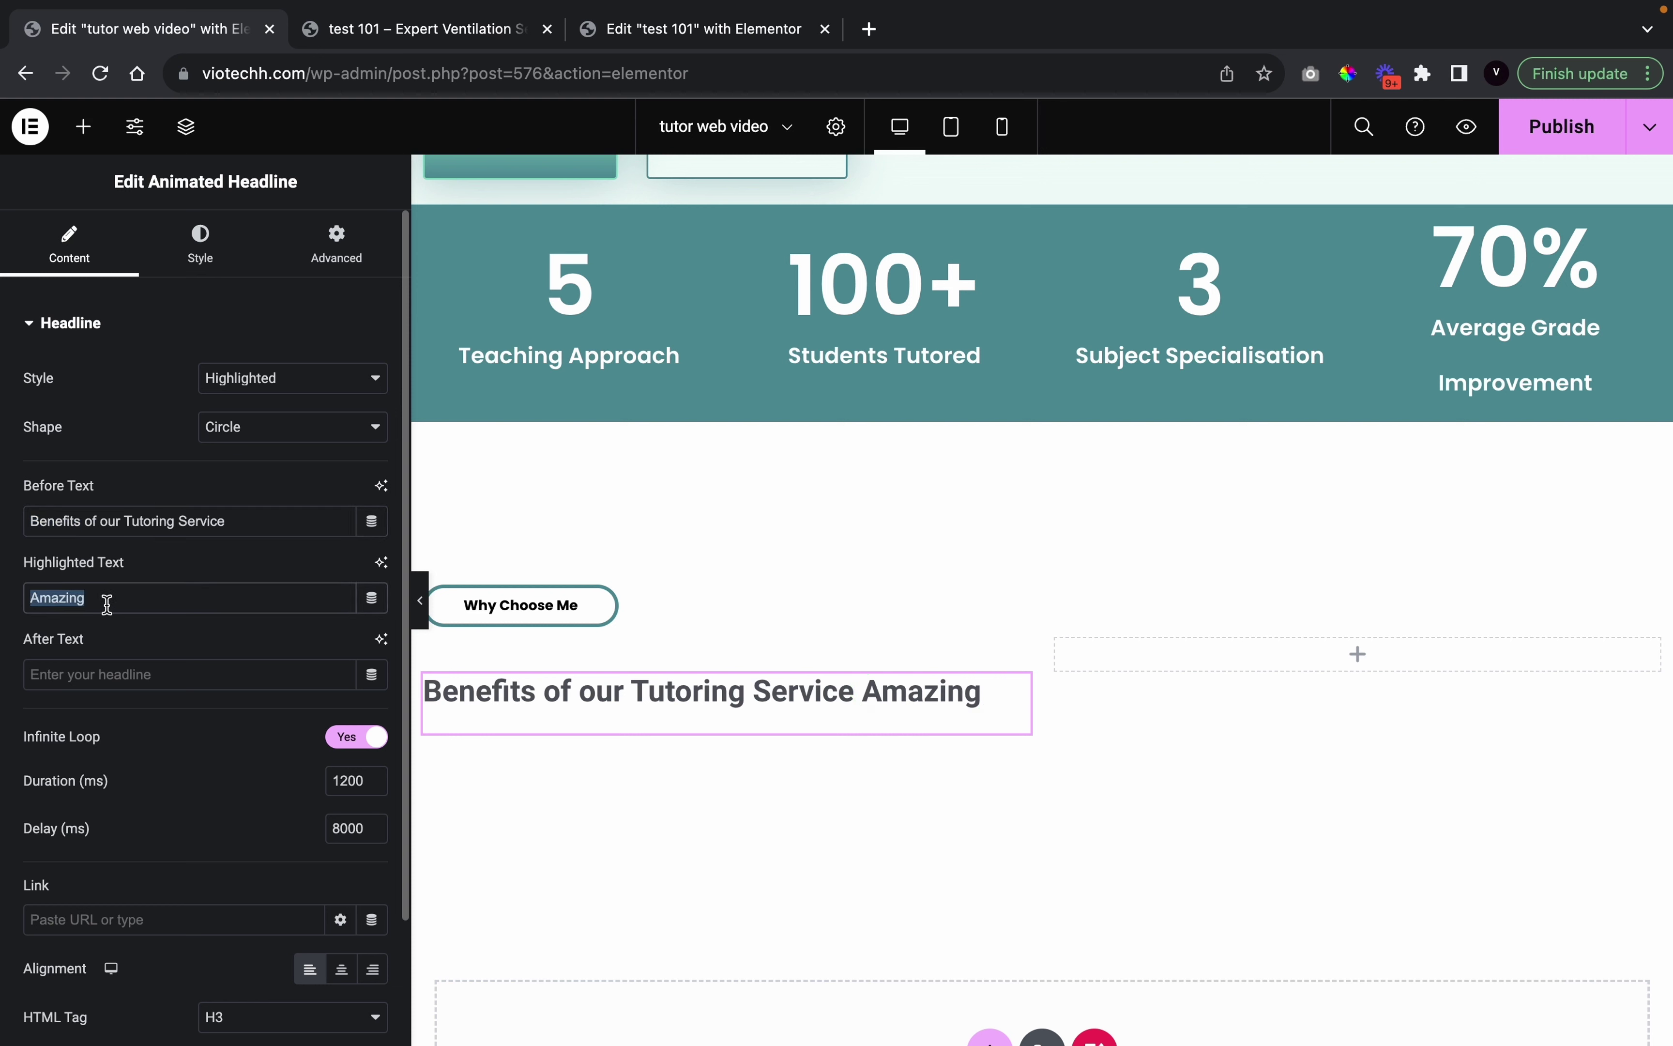
pyautogui.write('Tutoring')
pyautogui.doubleClick(152, 520)
pyautogui.press('BackSpace')
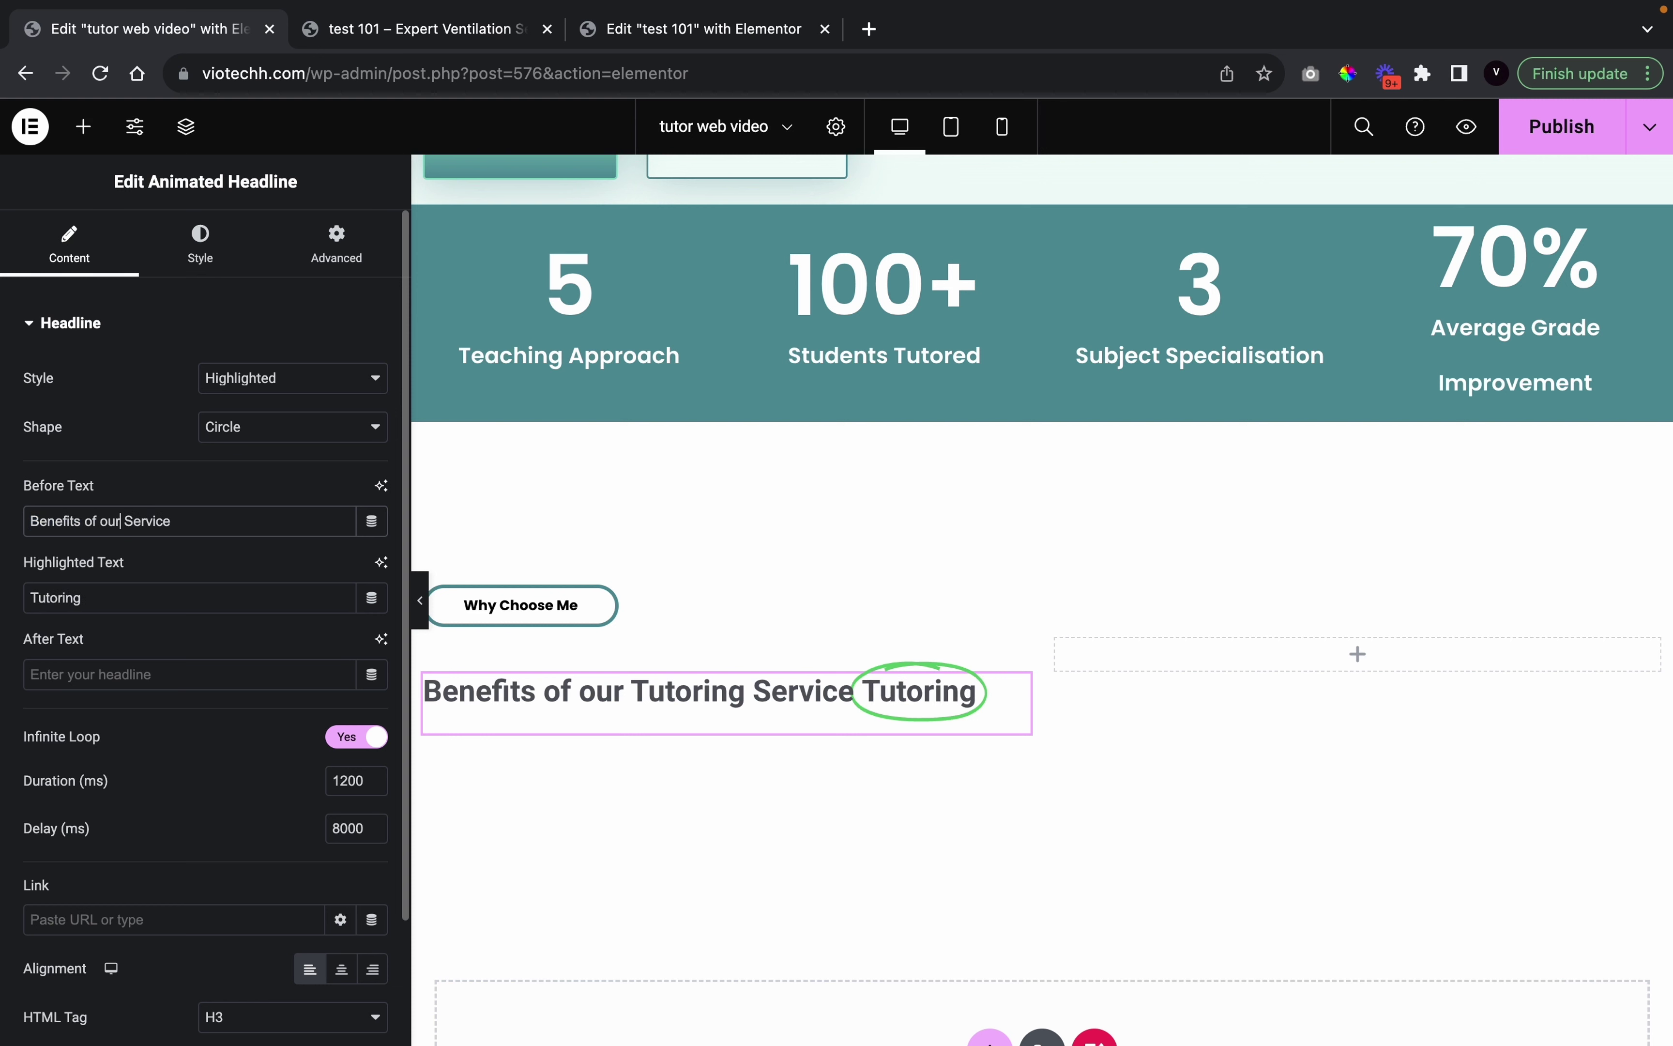
# Move "Benefits of our Service" from the headline's before text into its after text
pyautogui.tripleClick(155, 522)
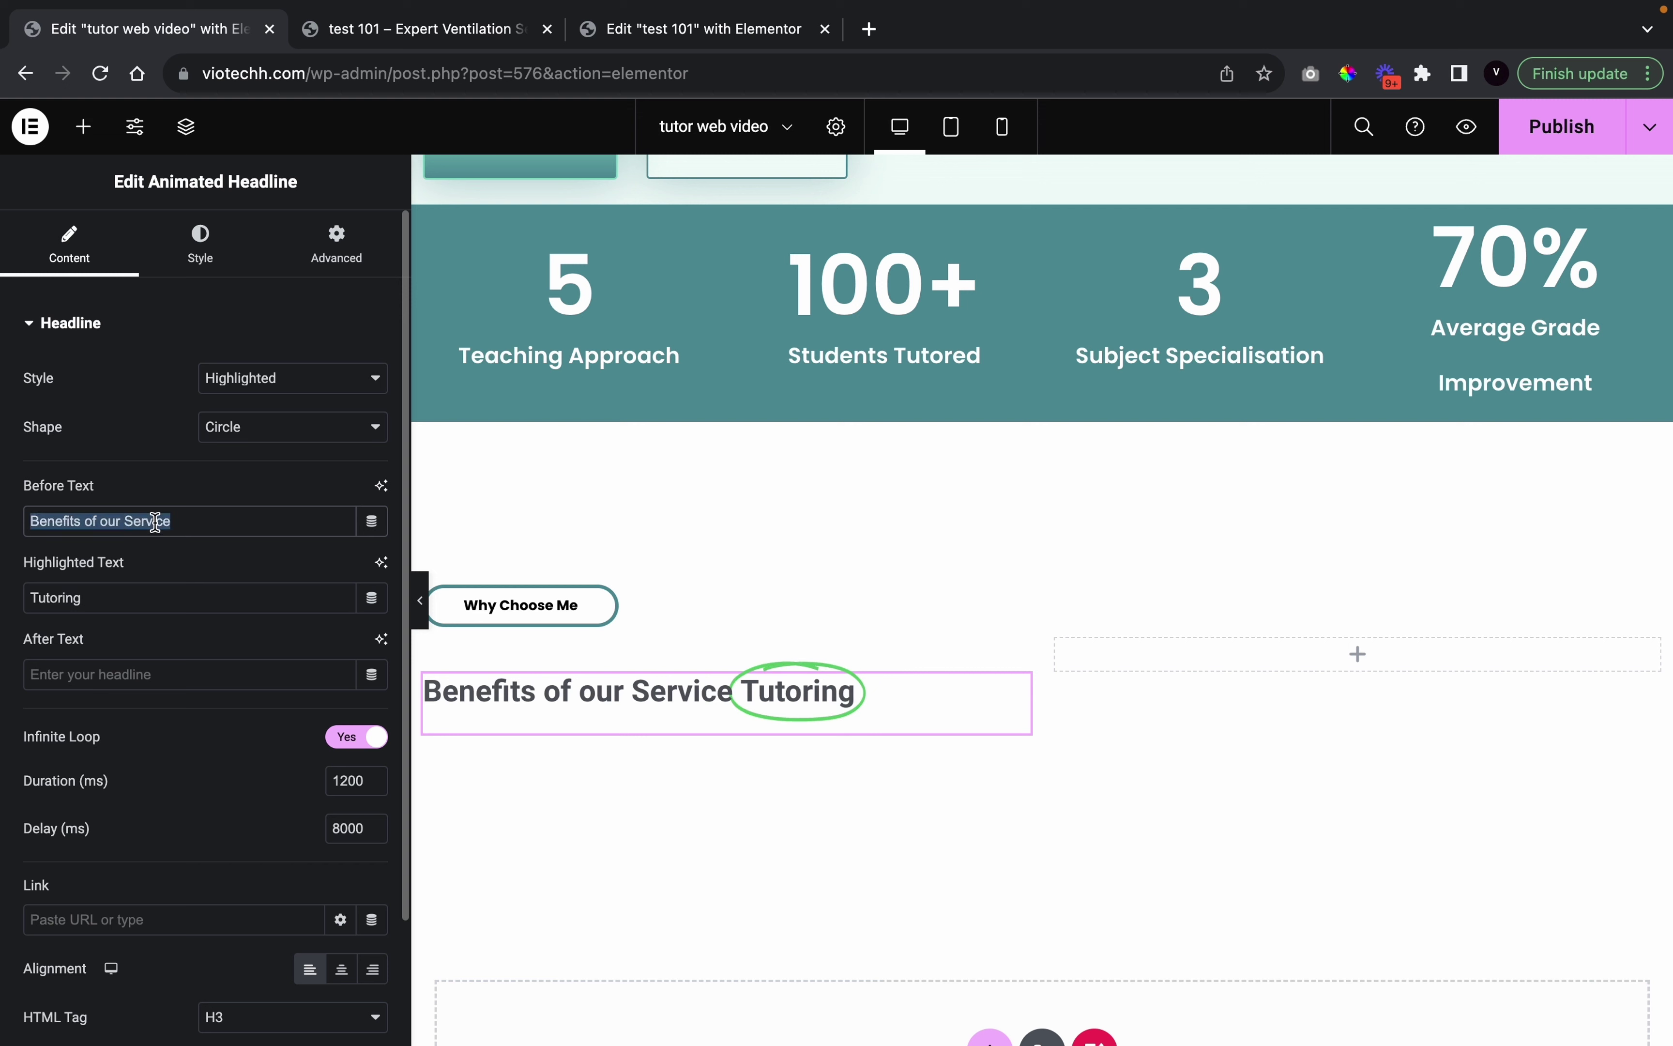
pyautogui.hotkey('ctrl', 'x')
pyautogui.click(115, 676)
pyautogui.hotkey('ctrl', 'v')
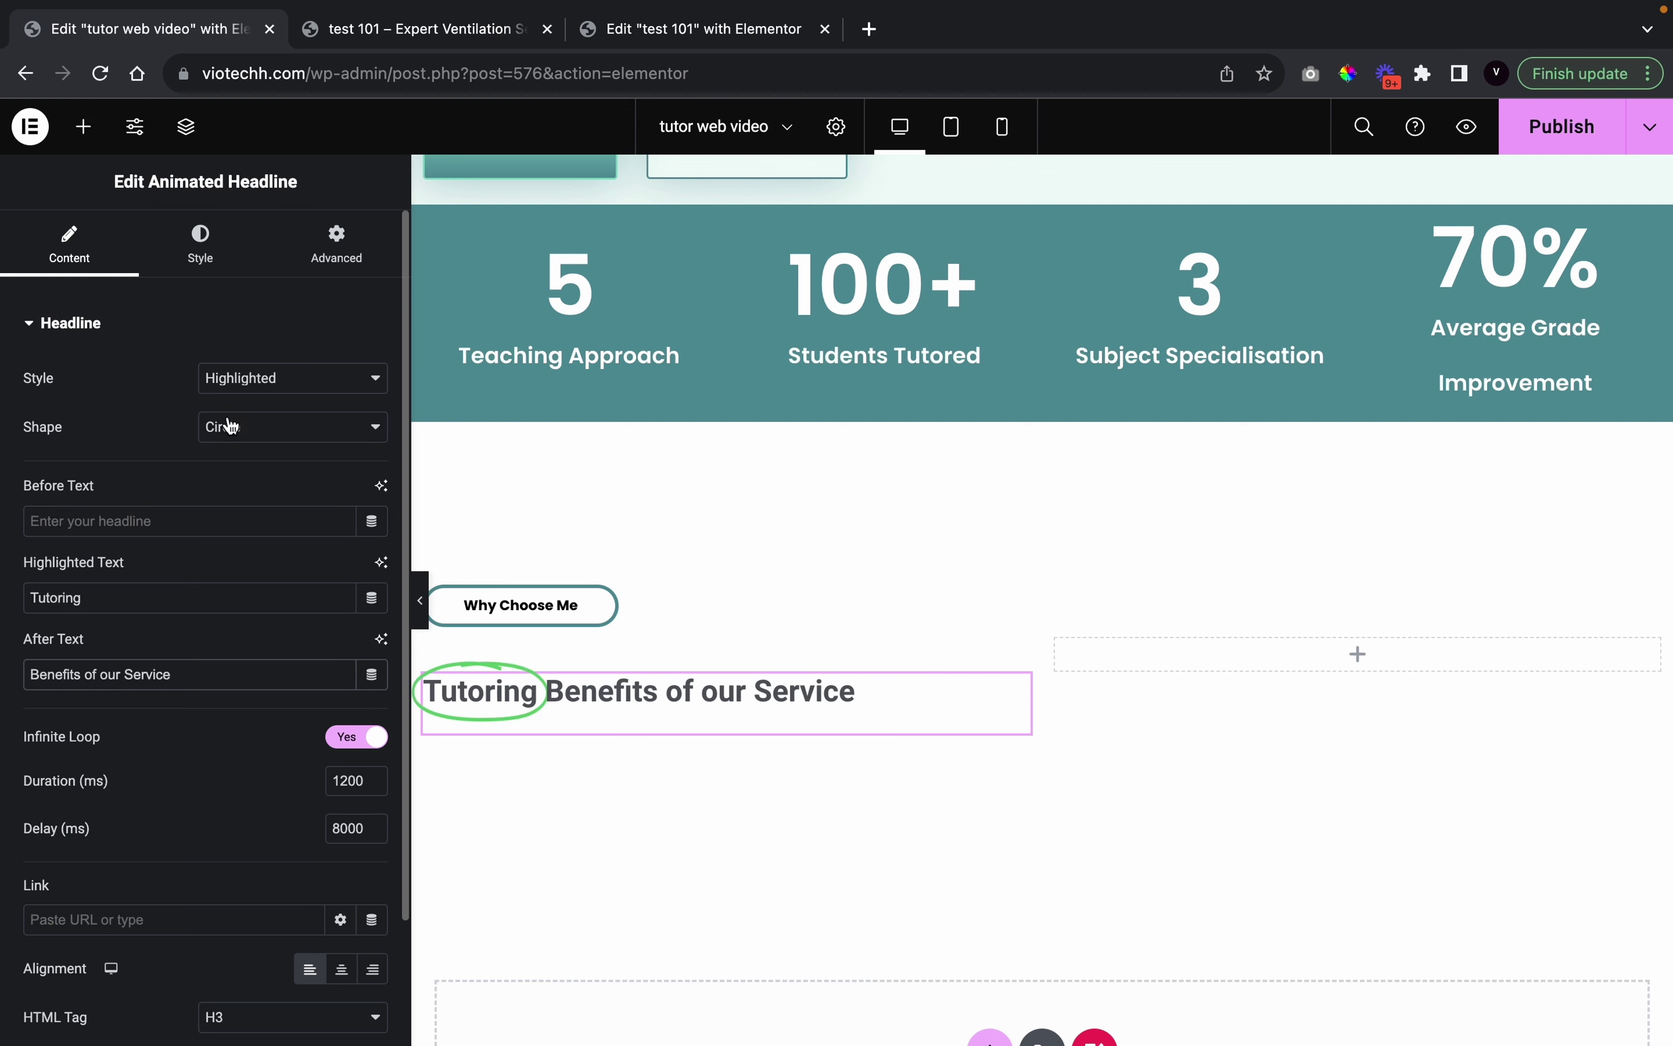
# Set the headline's highlight shape to Underline and turn off its infinite loop
pyautogui.click(241, 437)
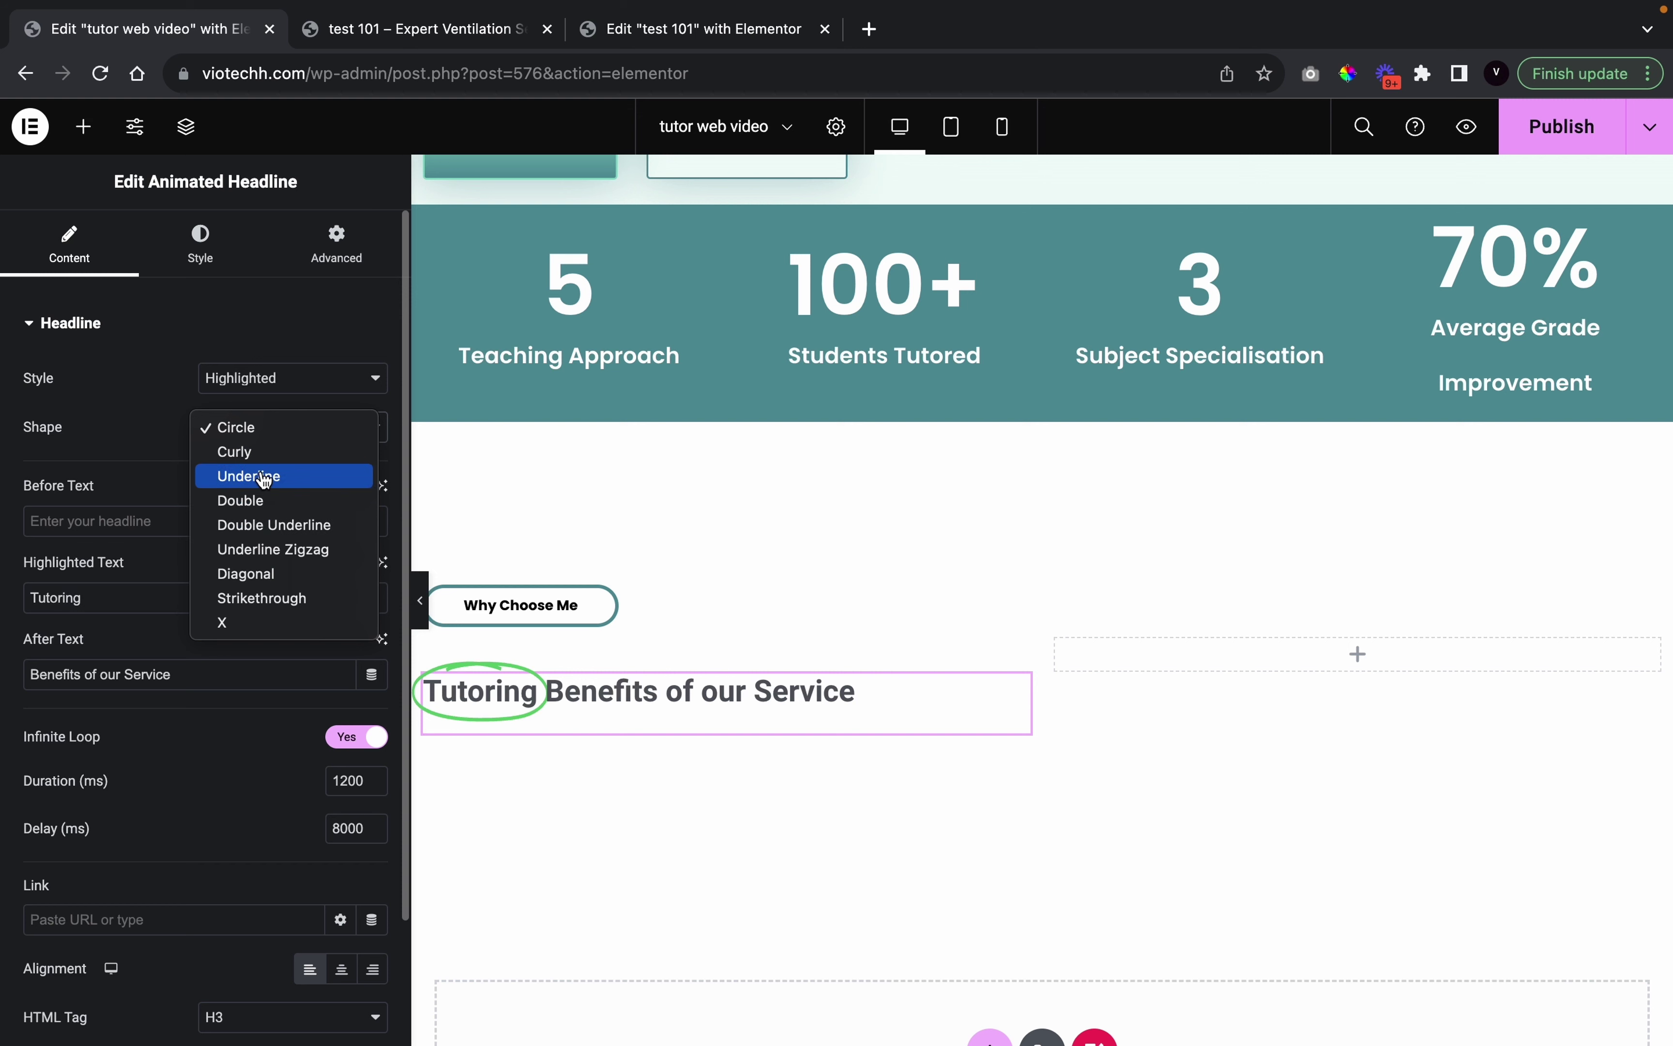
pyautogui.click(265, 477)
pyautogui.scroll(-2, 213, 616)
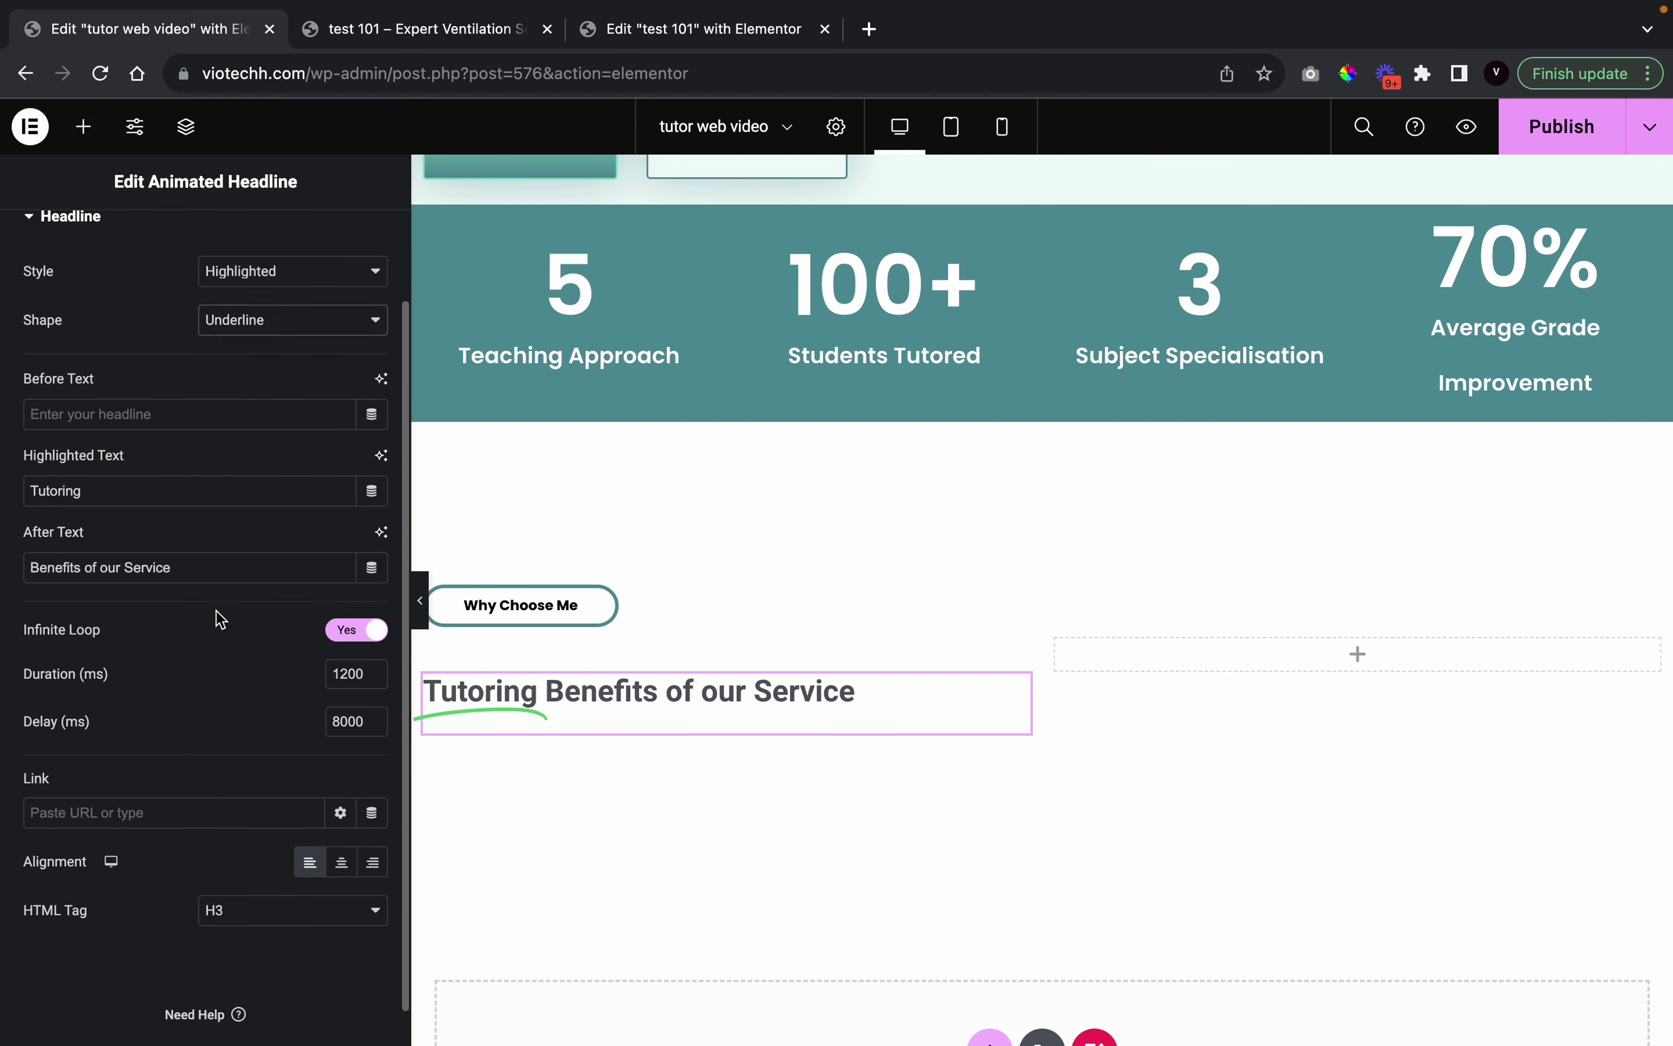
pyautogui.scroll(2, 217, 609)
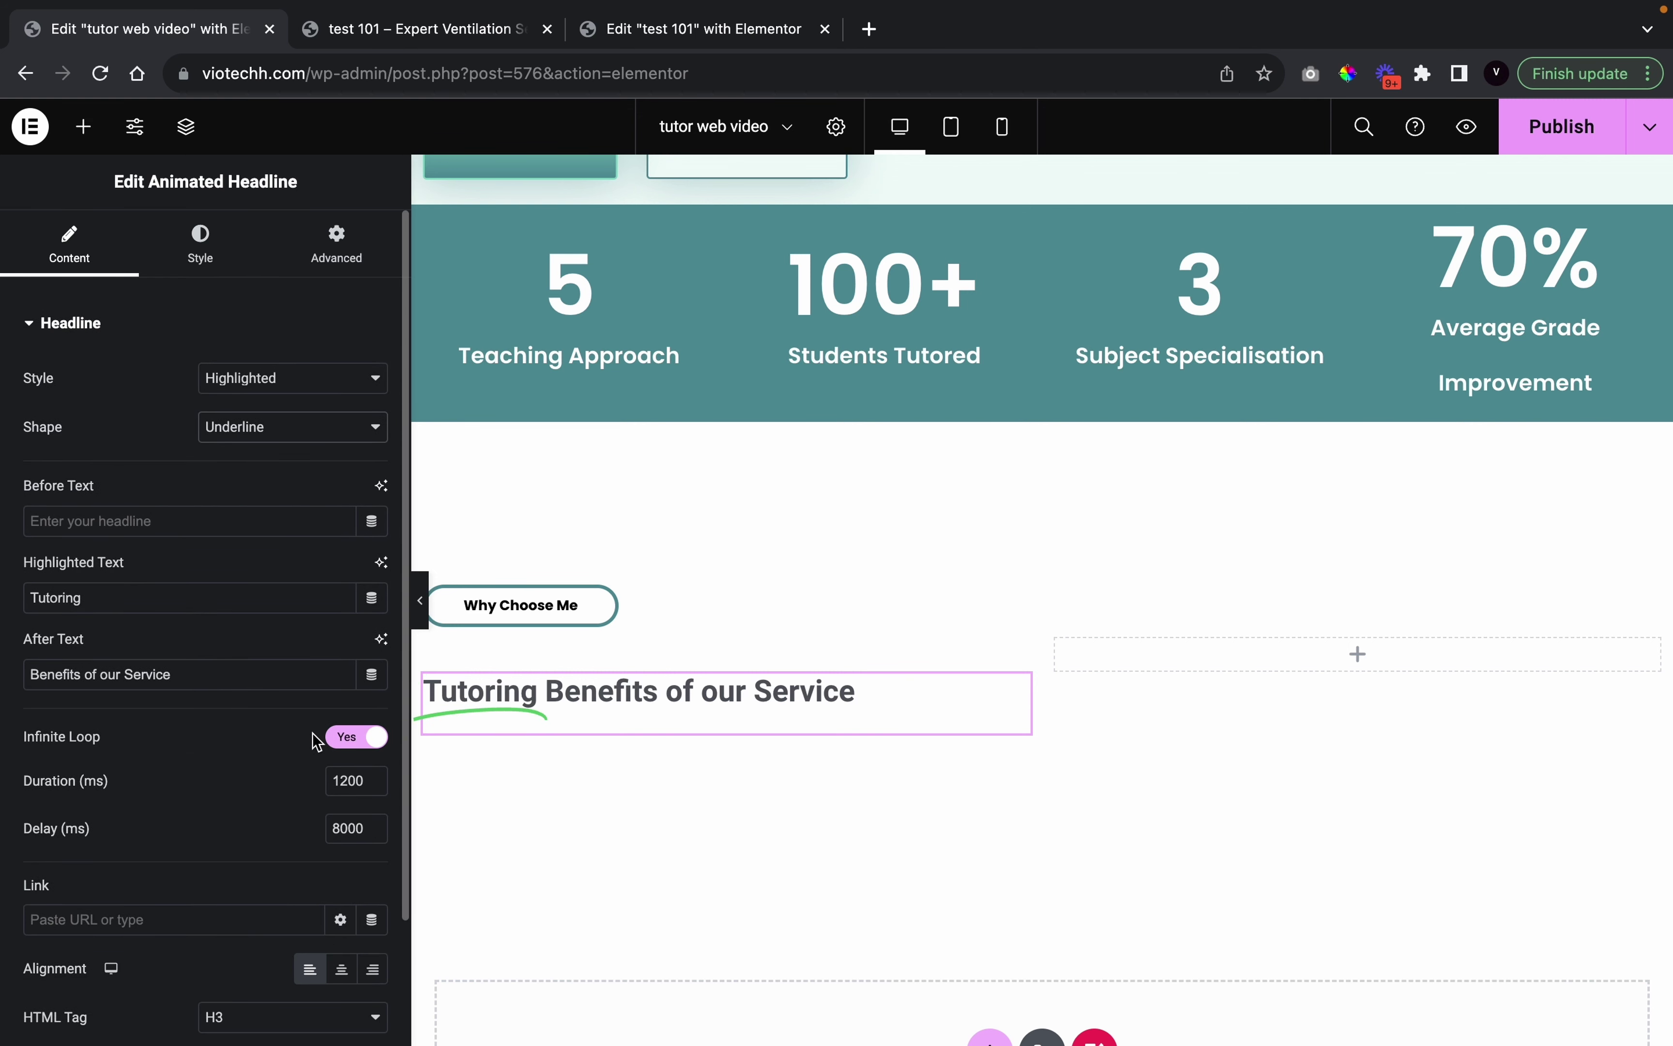
pyautogui.click(334, 739)
# Set the headline's underline shape color to the global color "main 1"
pyautogui.click(176, 270)
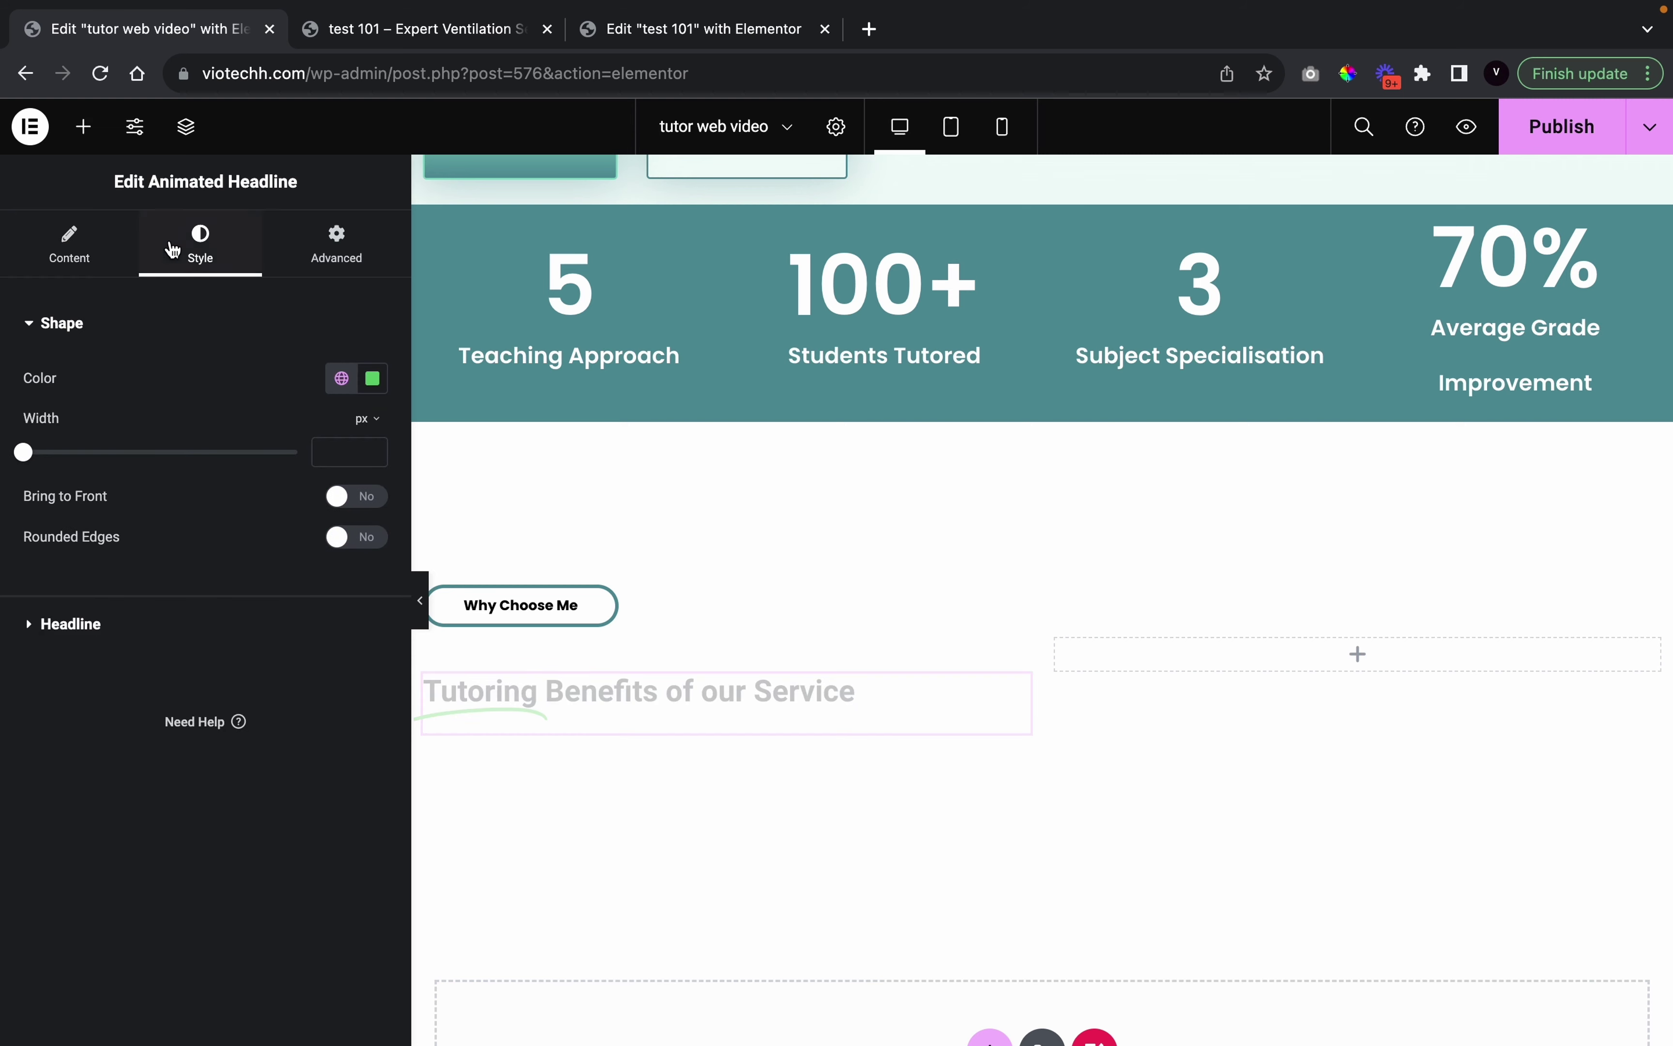
pyautogui.click(342, 377)
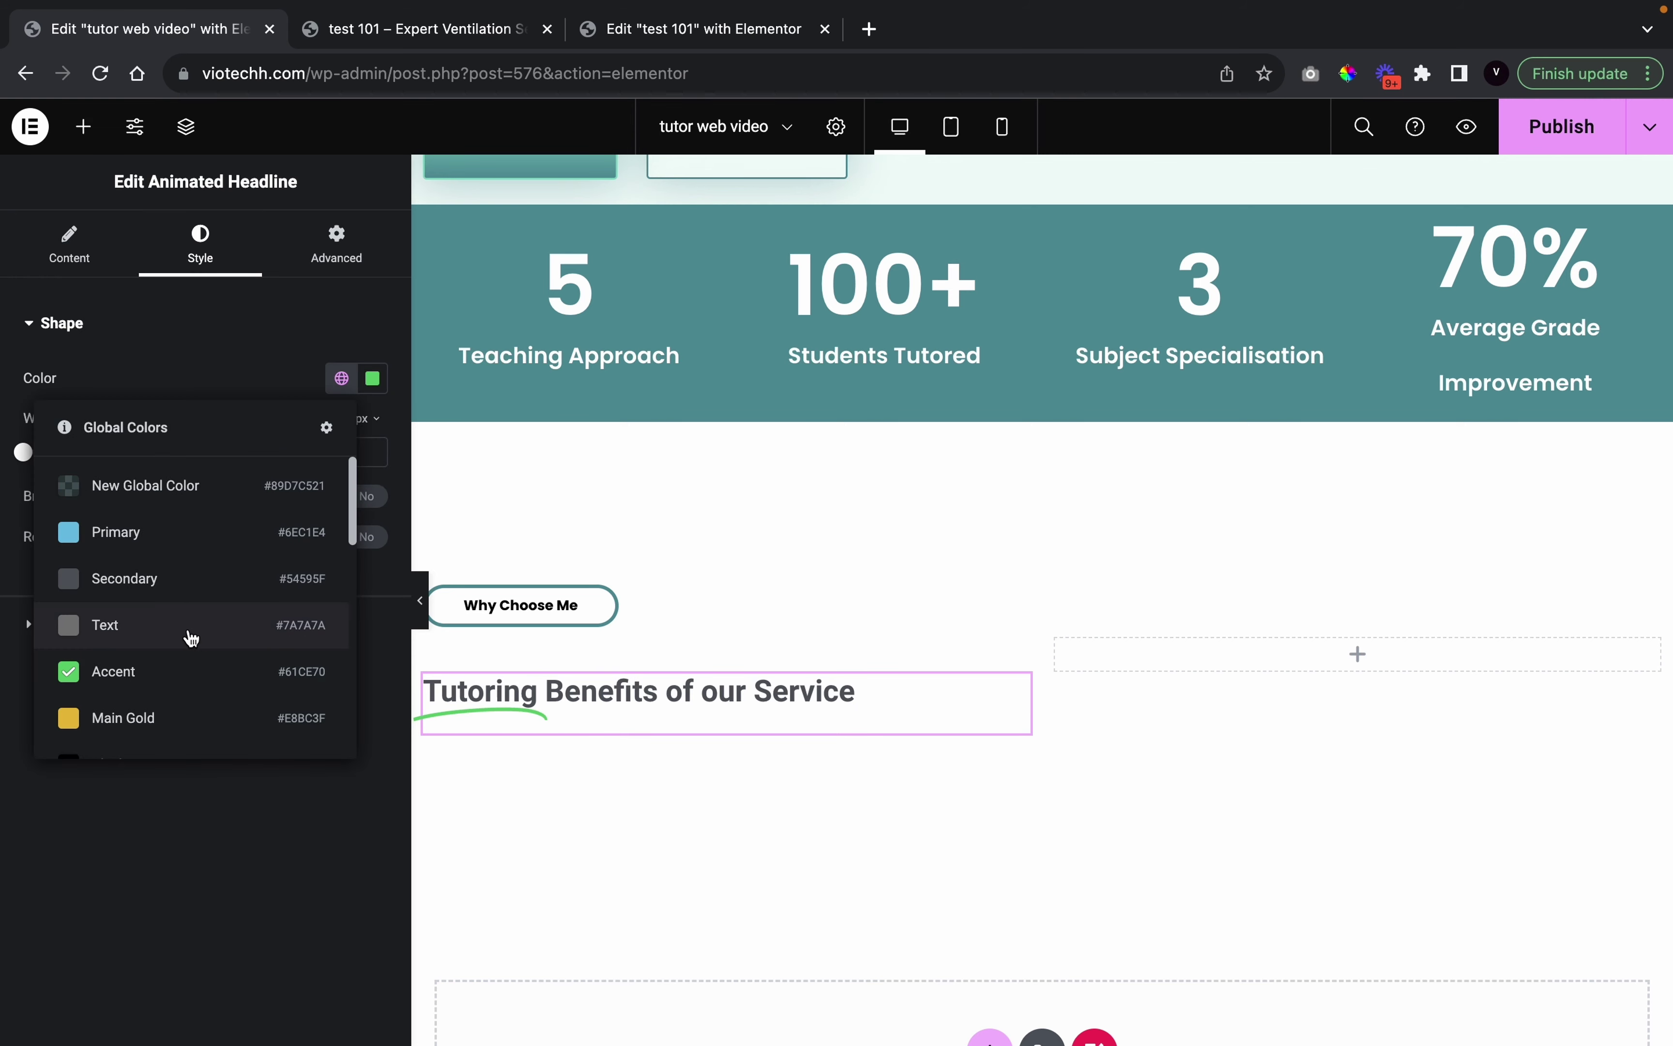
pyautogui.scroll(-5, 188, 634)
pyautogui.scroll(3, 191, 637)
pyautogui.scroll(4, 188, 635)
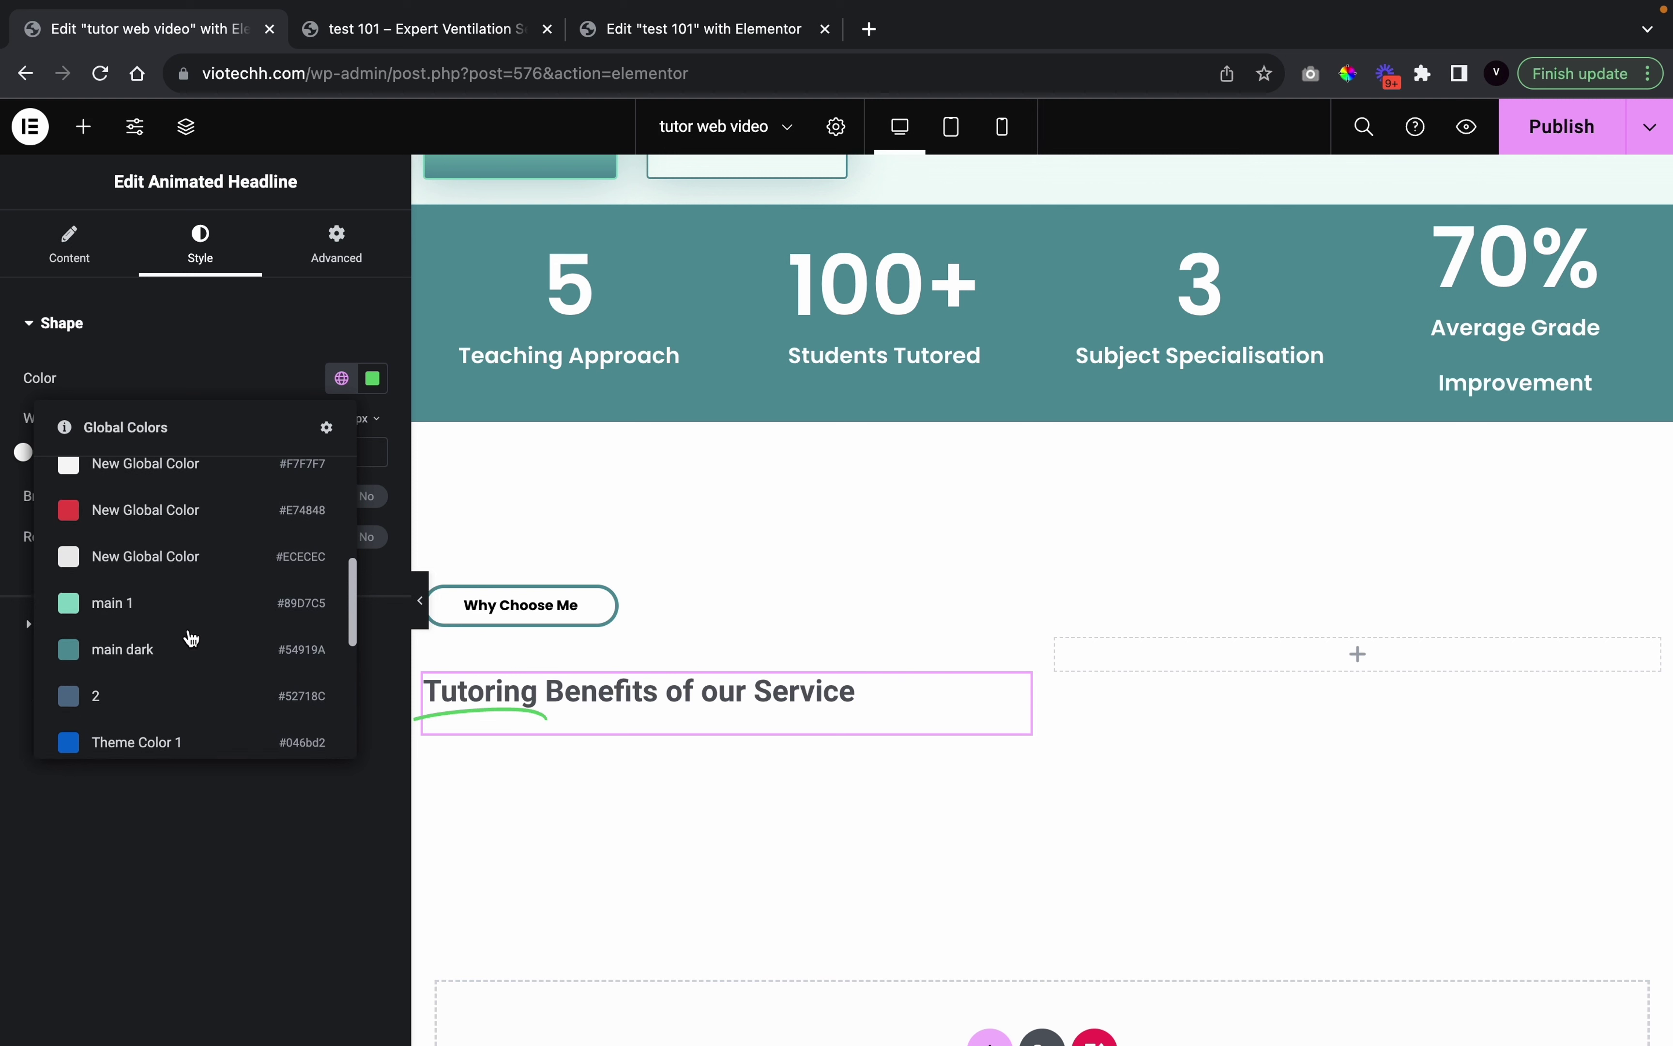
pyautogui.click(131, 620)
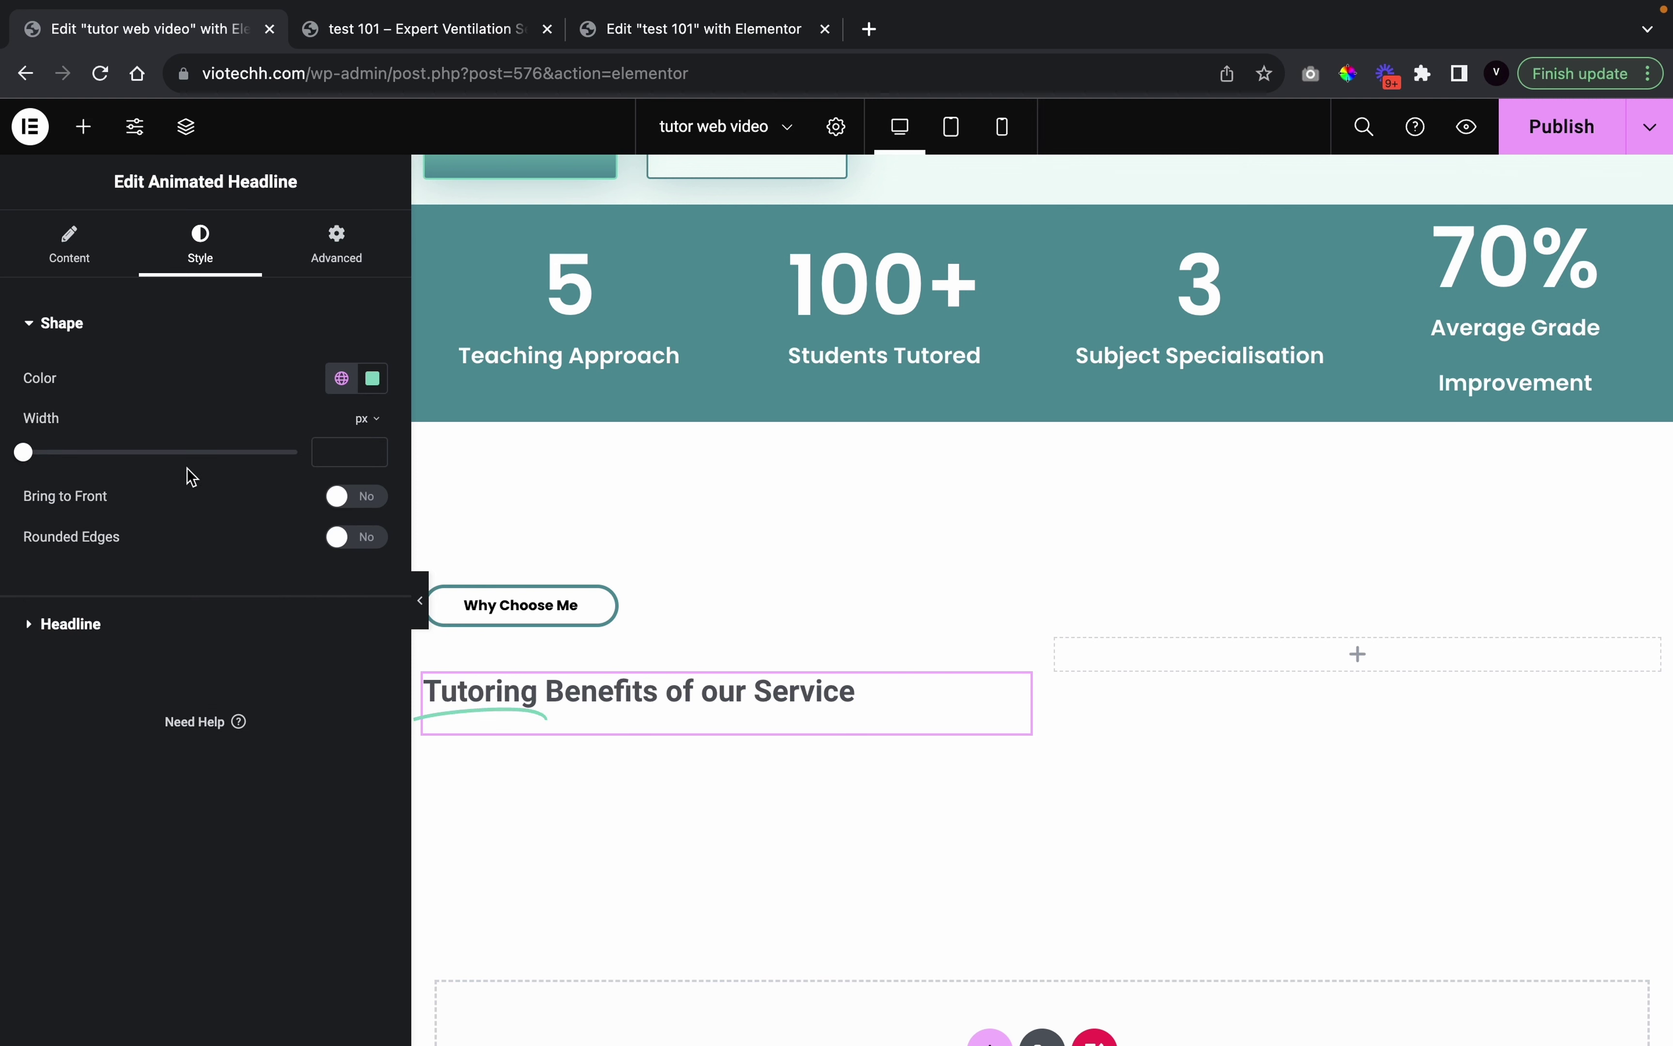
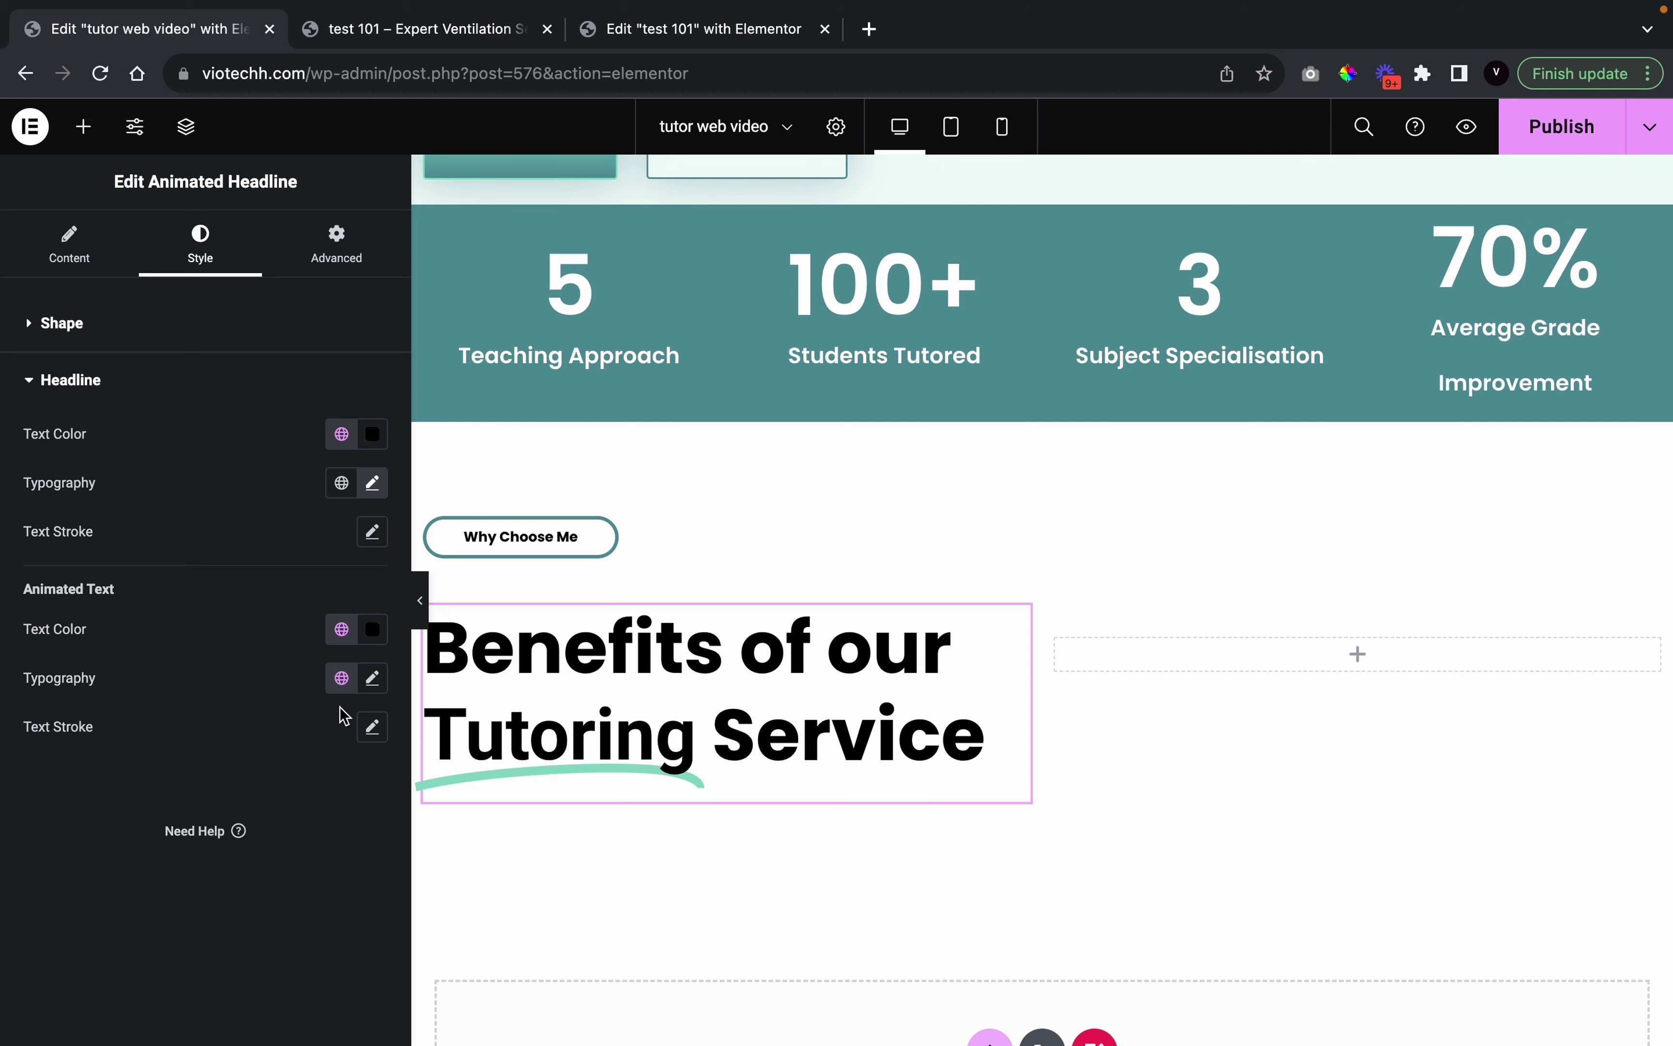
# Set the animated text's font to Poppins with a bold weight matching the rest of the headline, and check it at full page width
pyautogui.click(373, 679)
pyautogui.scroll(-4, 257, 660)
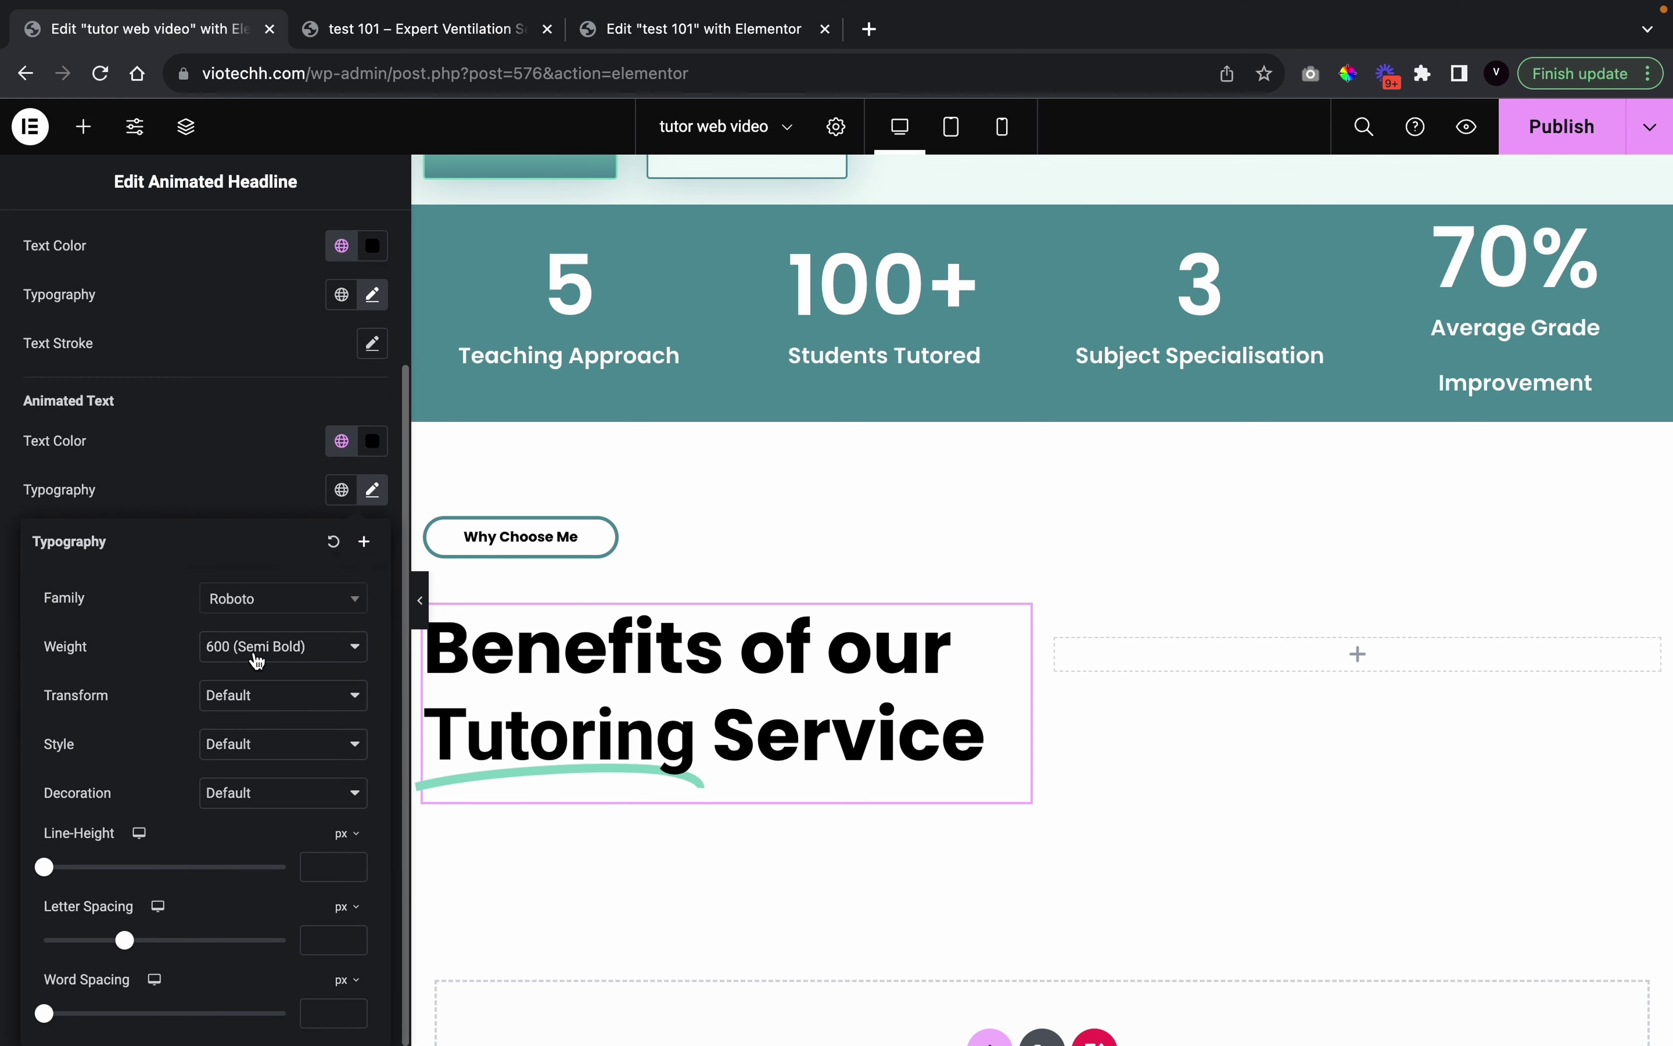
pyautogui.click(274, 600)
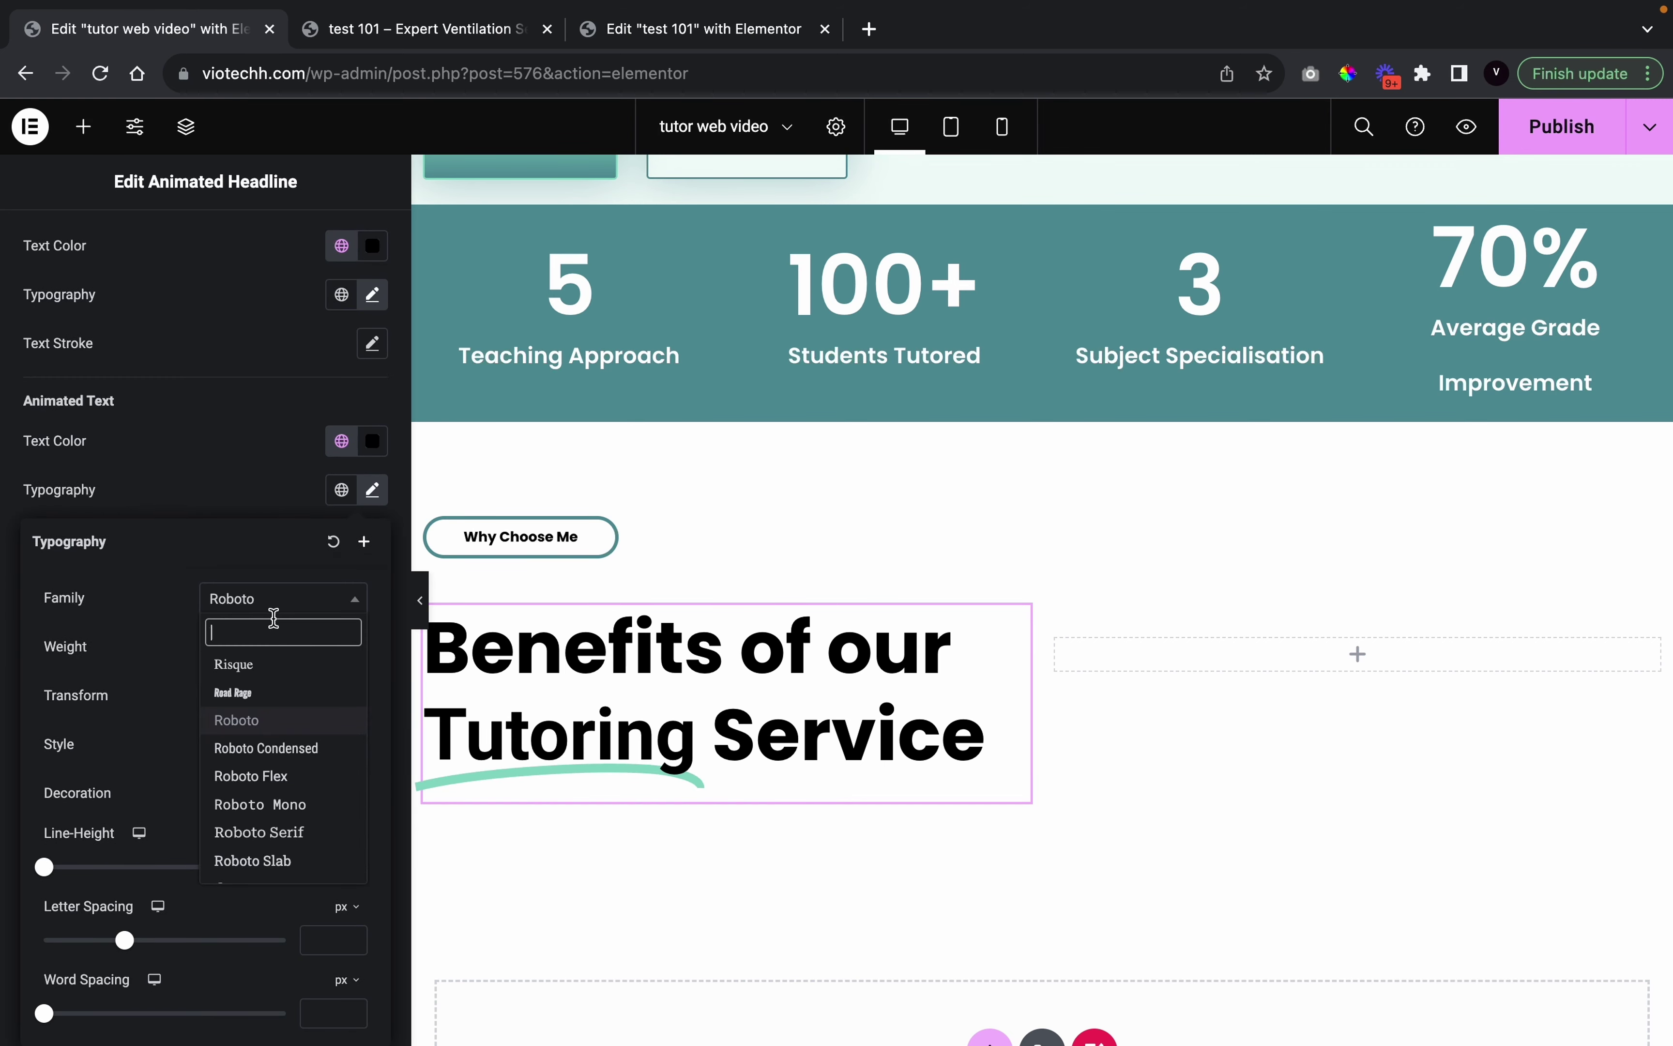
pyautogui.write('poppi')
pyautogui.click(250, 692)
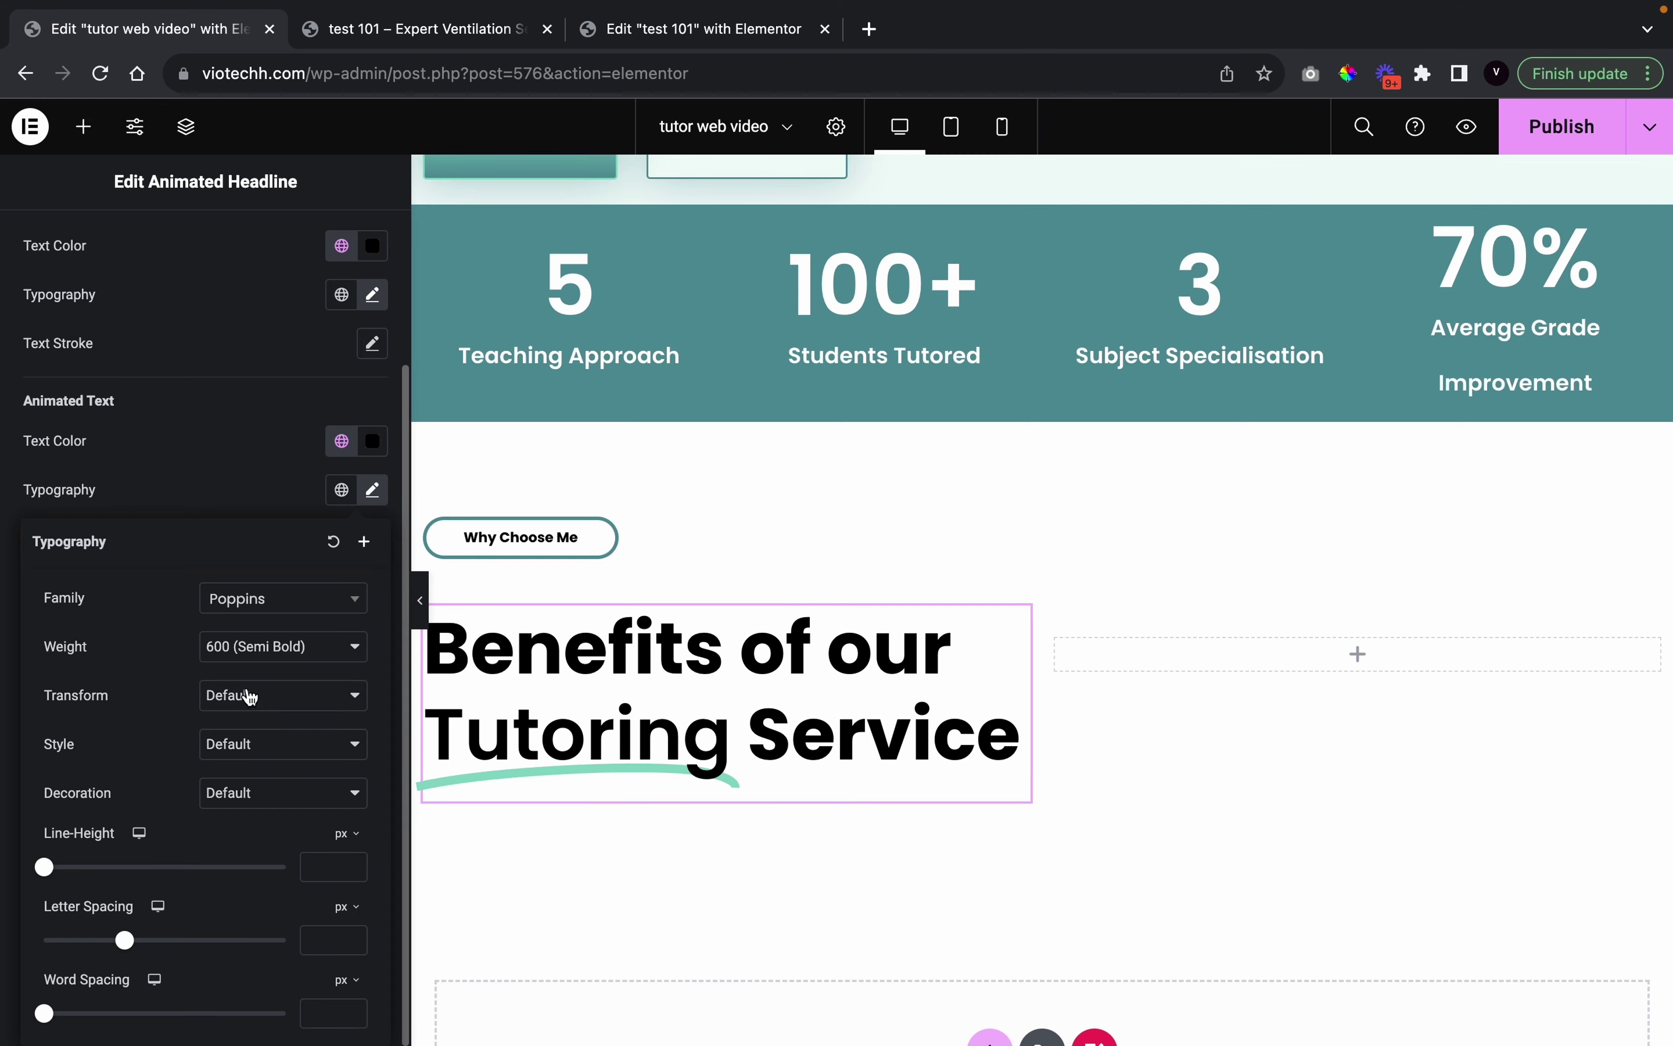
pyautogui.click(250, 647)
pyautogui.click(251, 665)
pyautogui.click(236, 437)
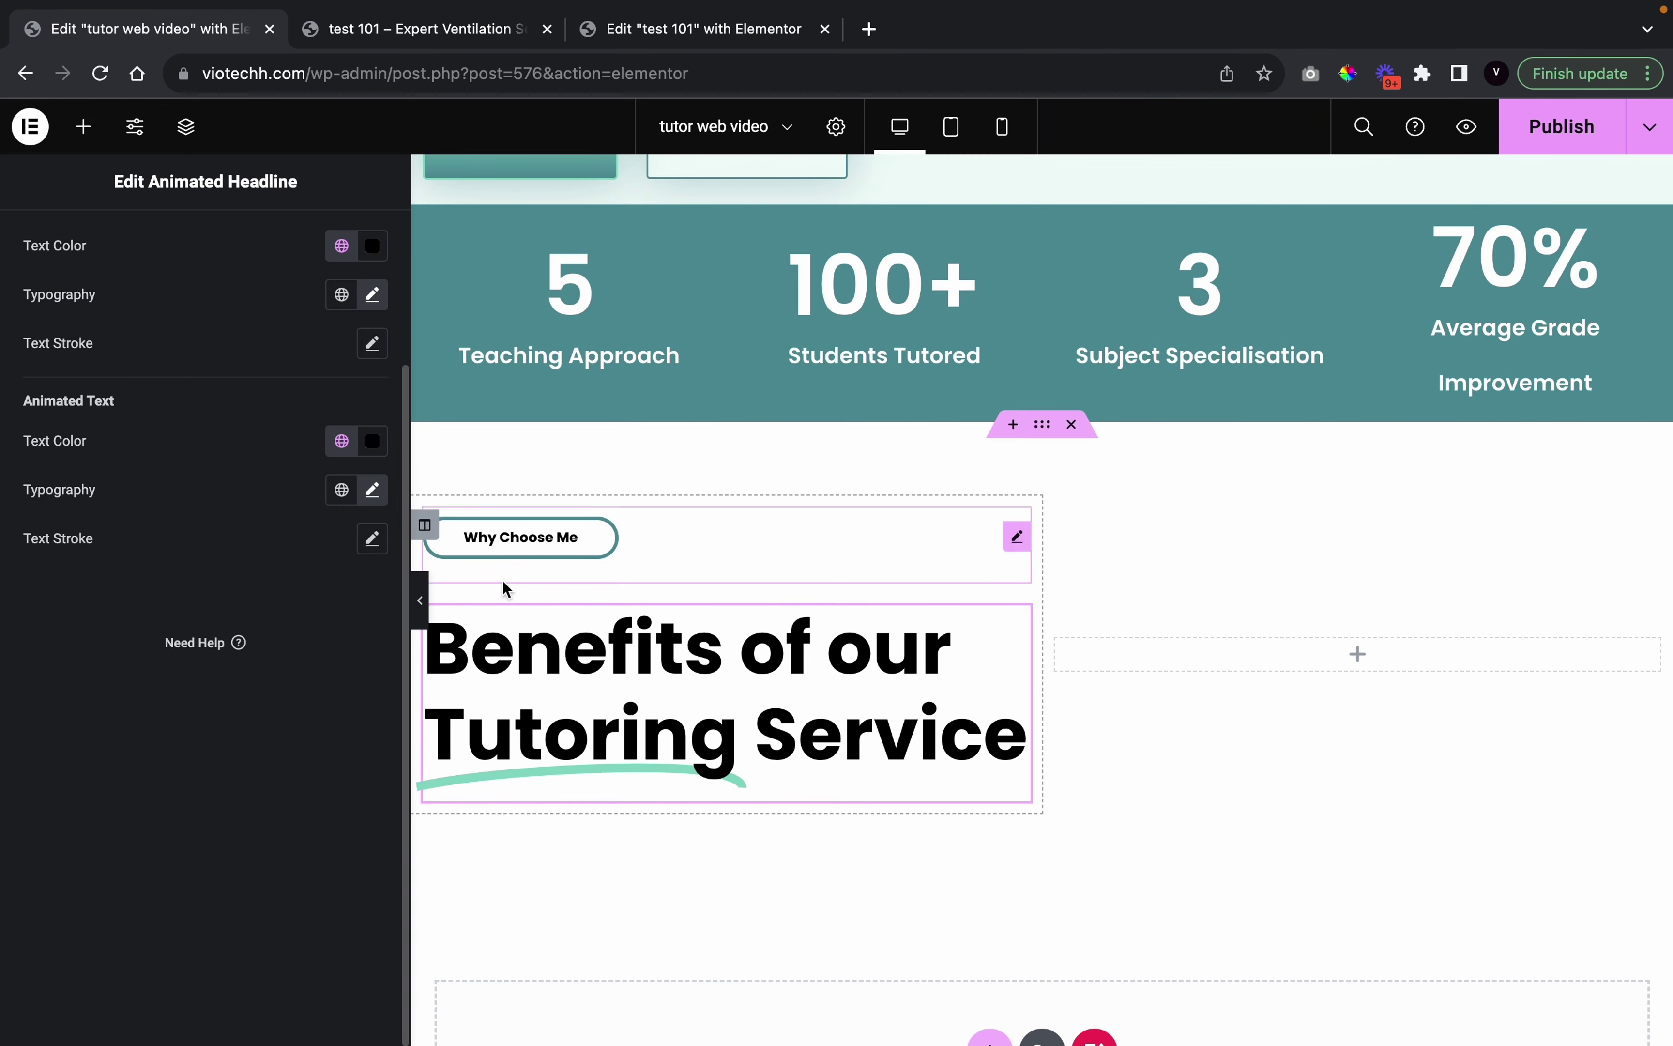
pyautogui.click(419, 601)
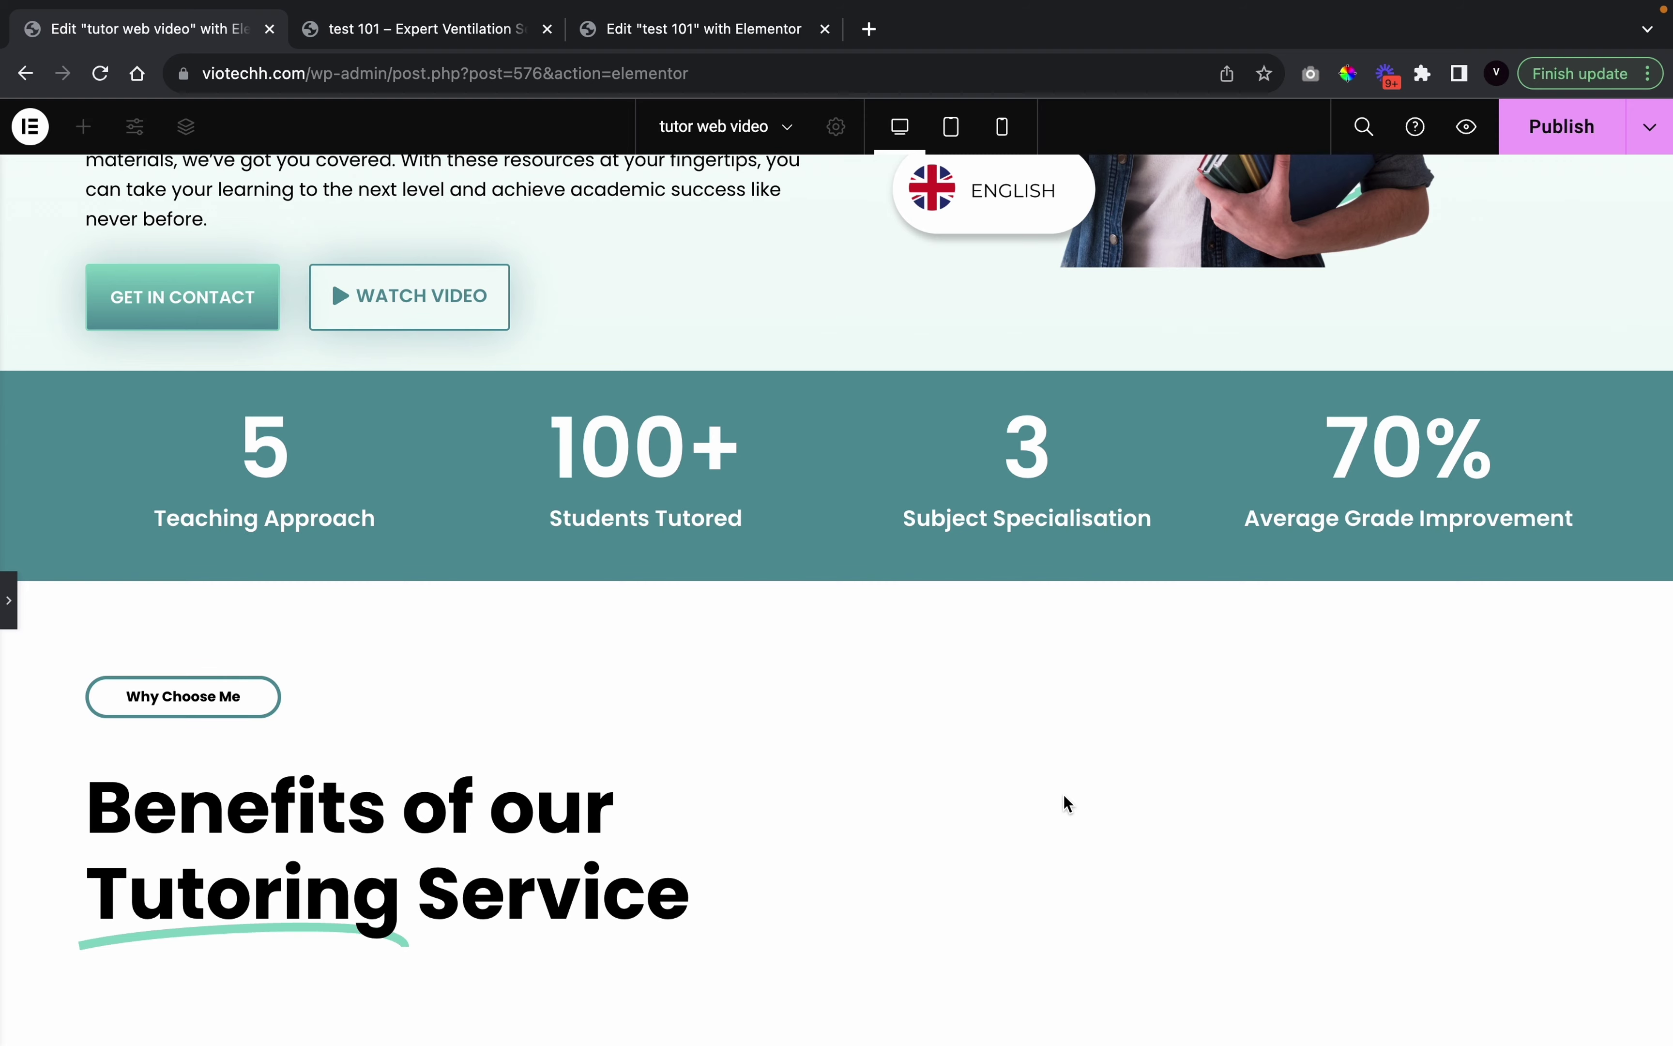
pyautogui.click(7, 608)
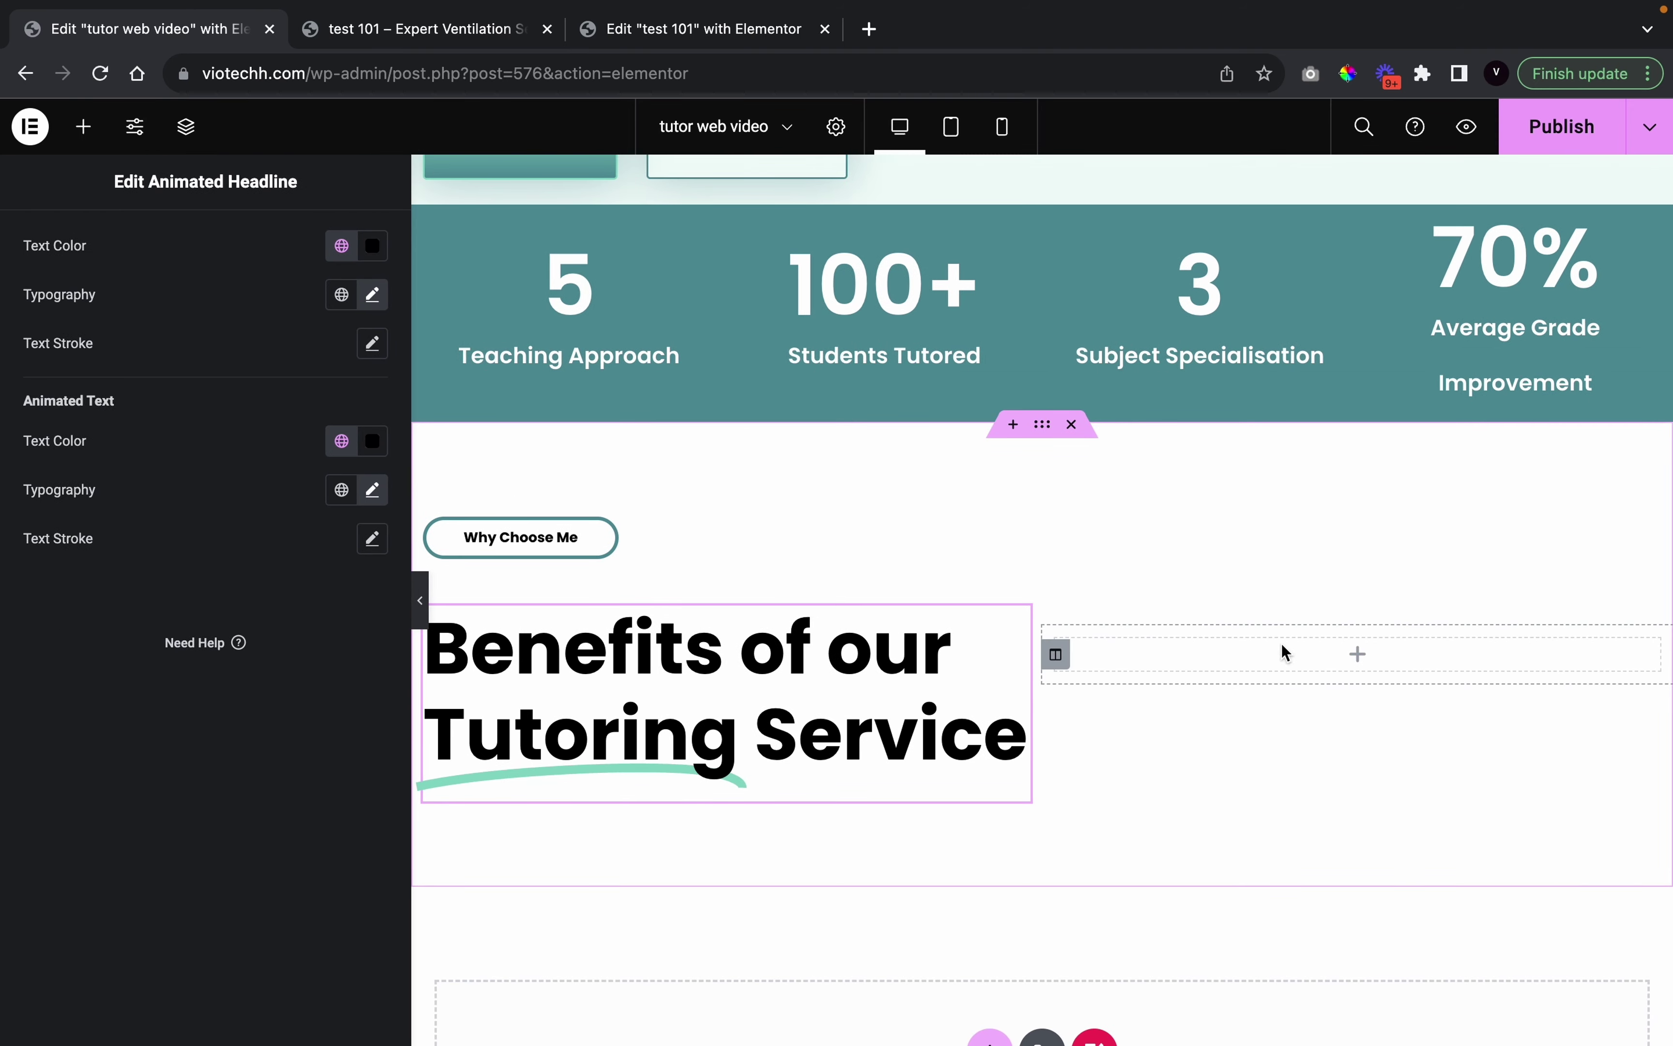
# Add a Text Editor widget to the empty column beside the headline and fill it with the "Udent We Work With" paragraph from the preview page
pyautogui.click(82, 126)
pyautogui.moveTo(305, 648); pyautogui.dragTo(1244, 645)
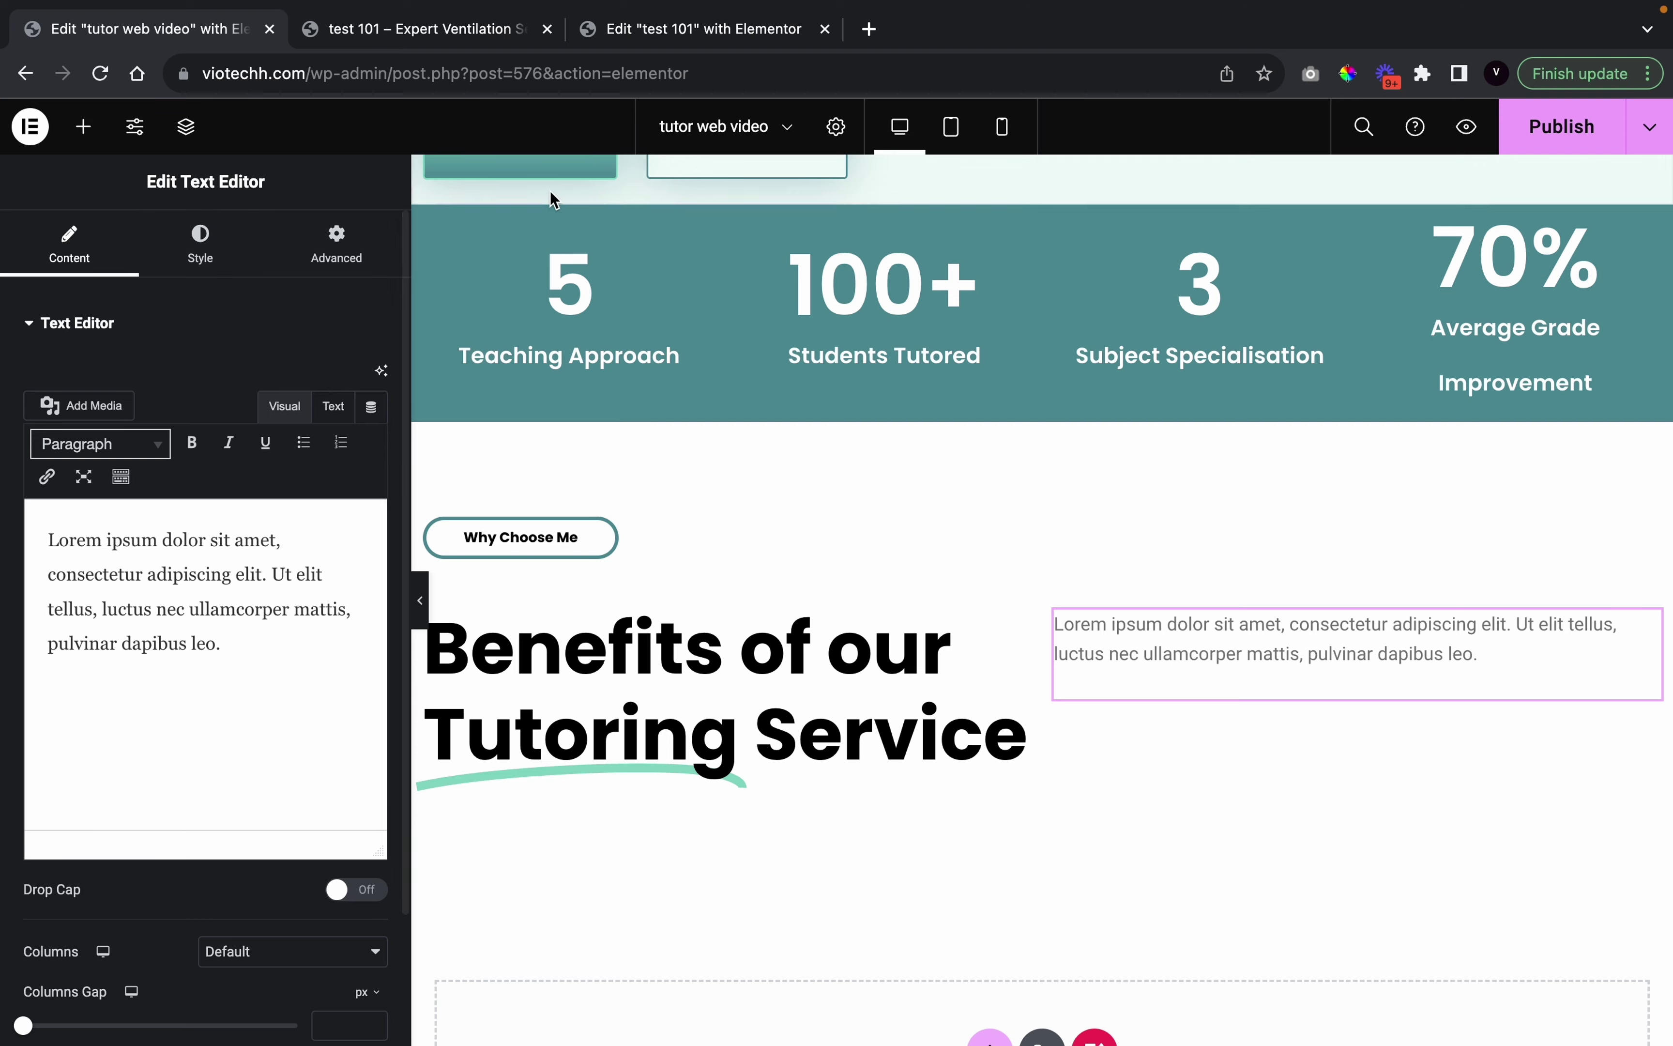
pyautogui.click(433, 43)
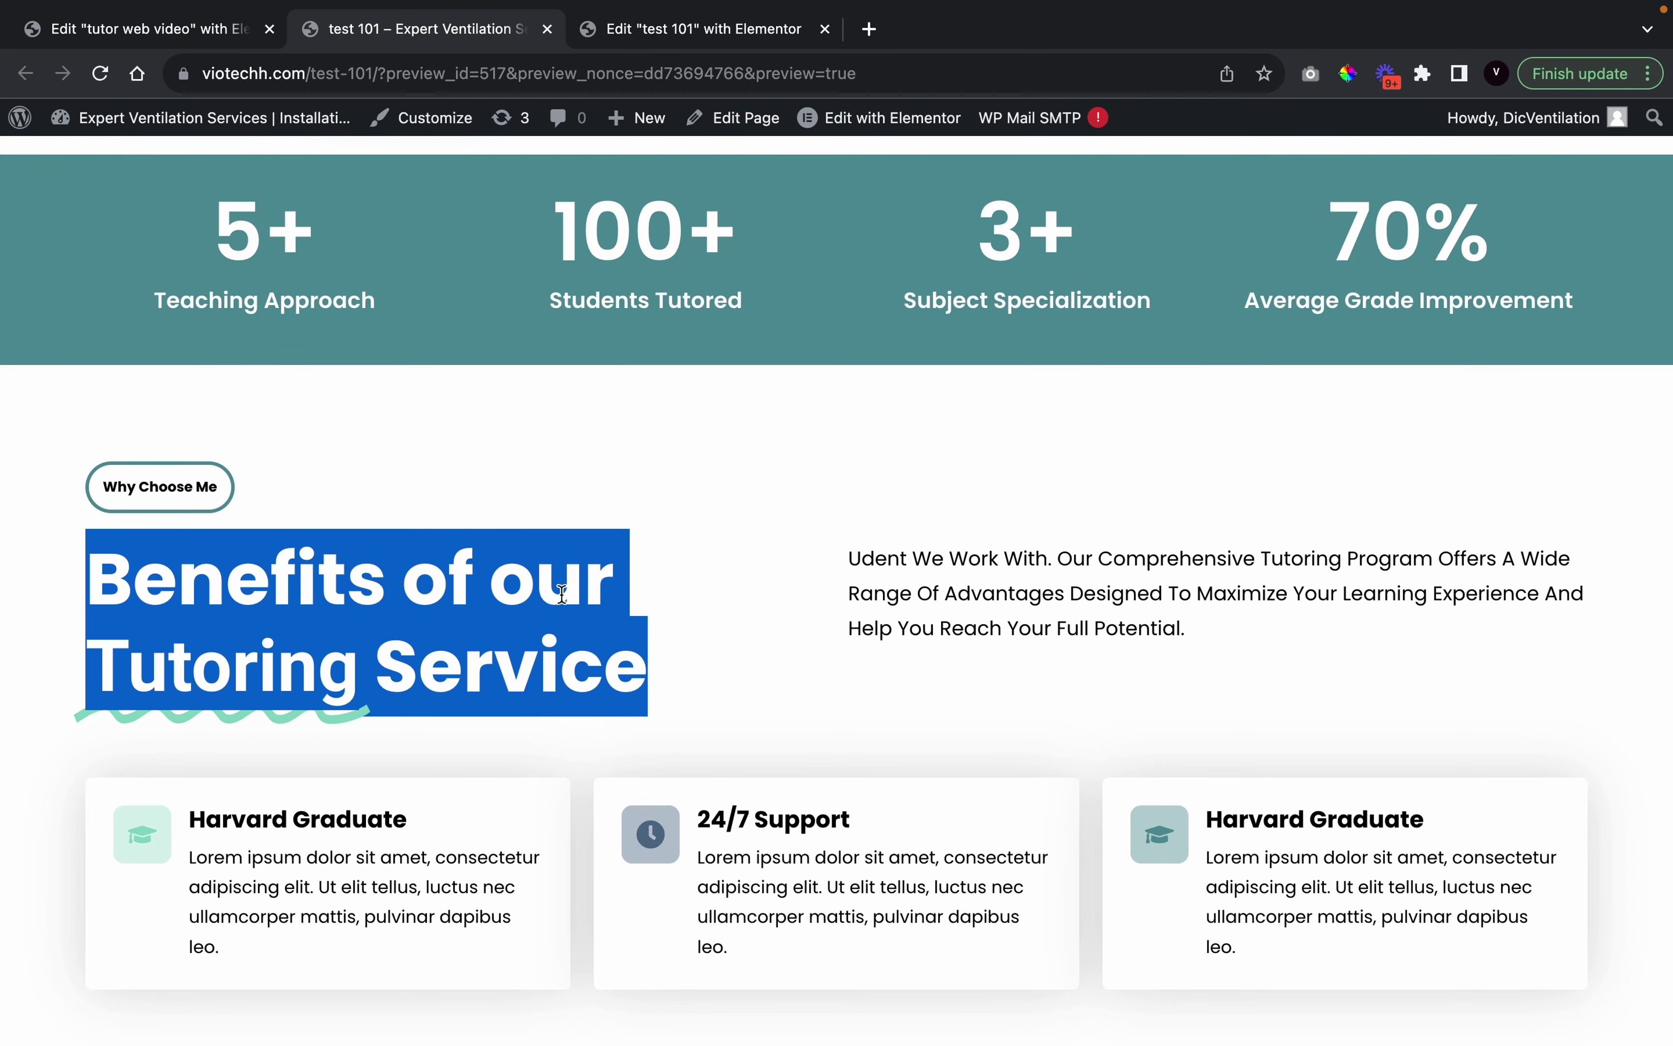
pyautogui.click(967, 598)
pyautogui.moveTo(1199, 647); pyautogui.dragTo(852, 553)
pyautogui.press('super+c')
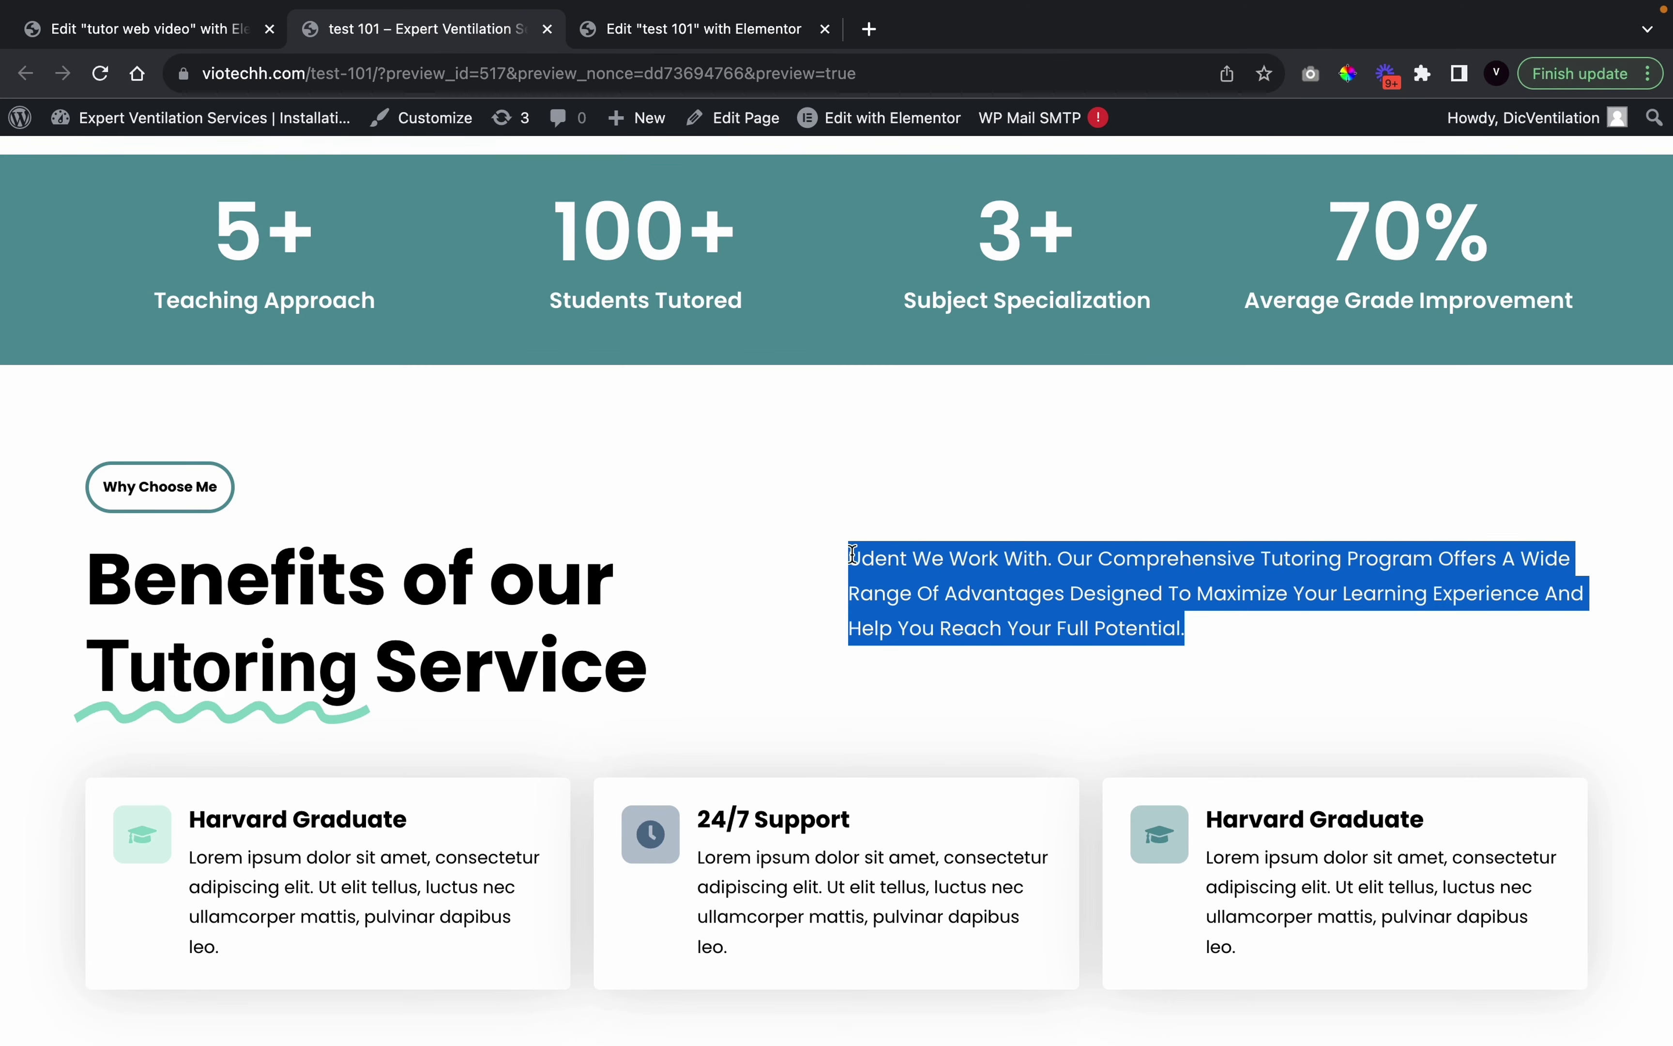
pyautogui.click(202, 47)
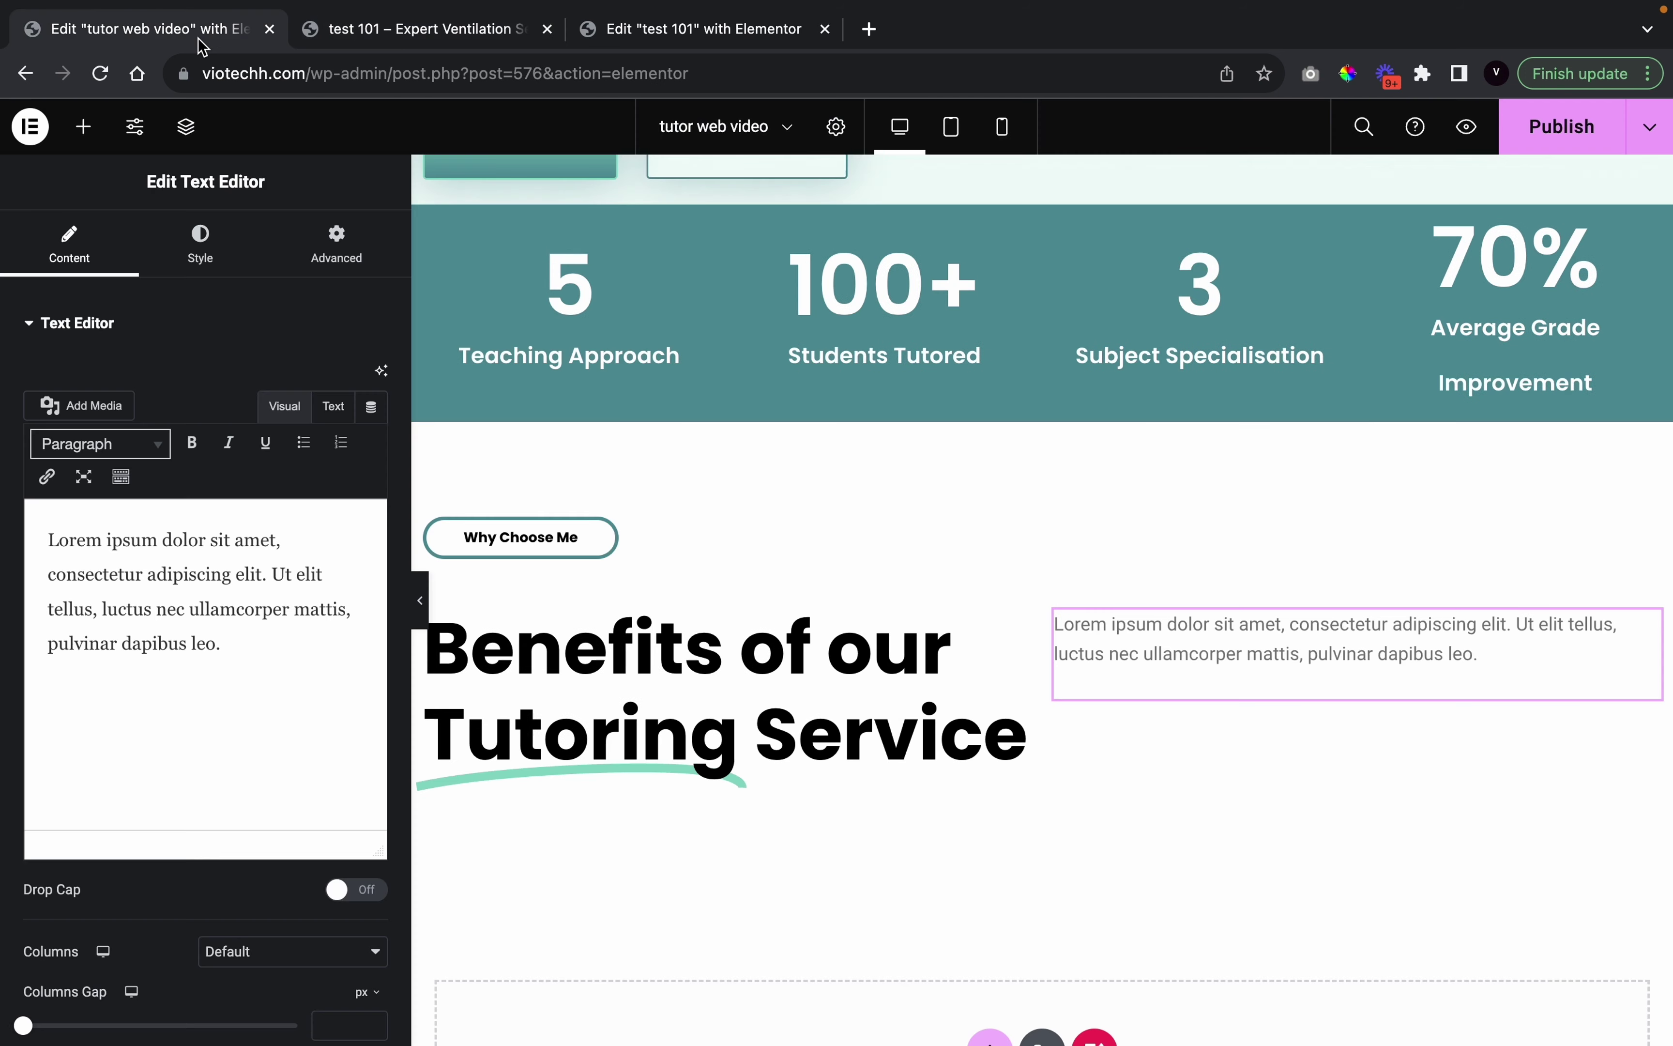
pyautogui.tripleClick(215, 577)
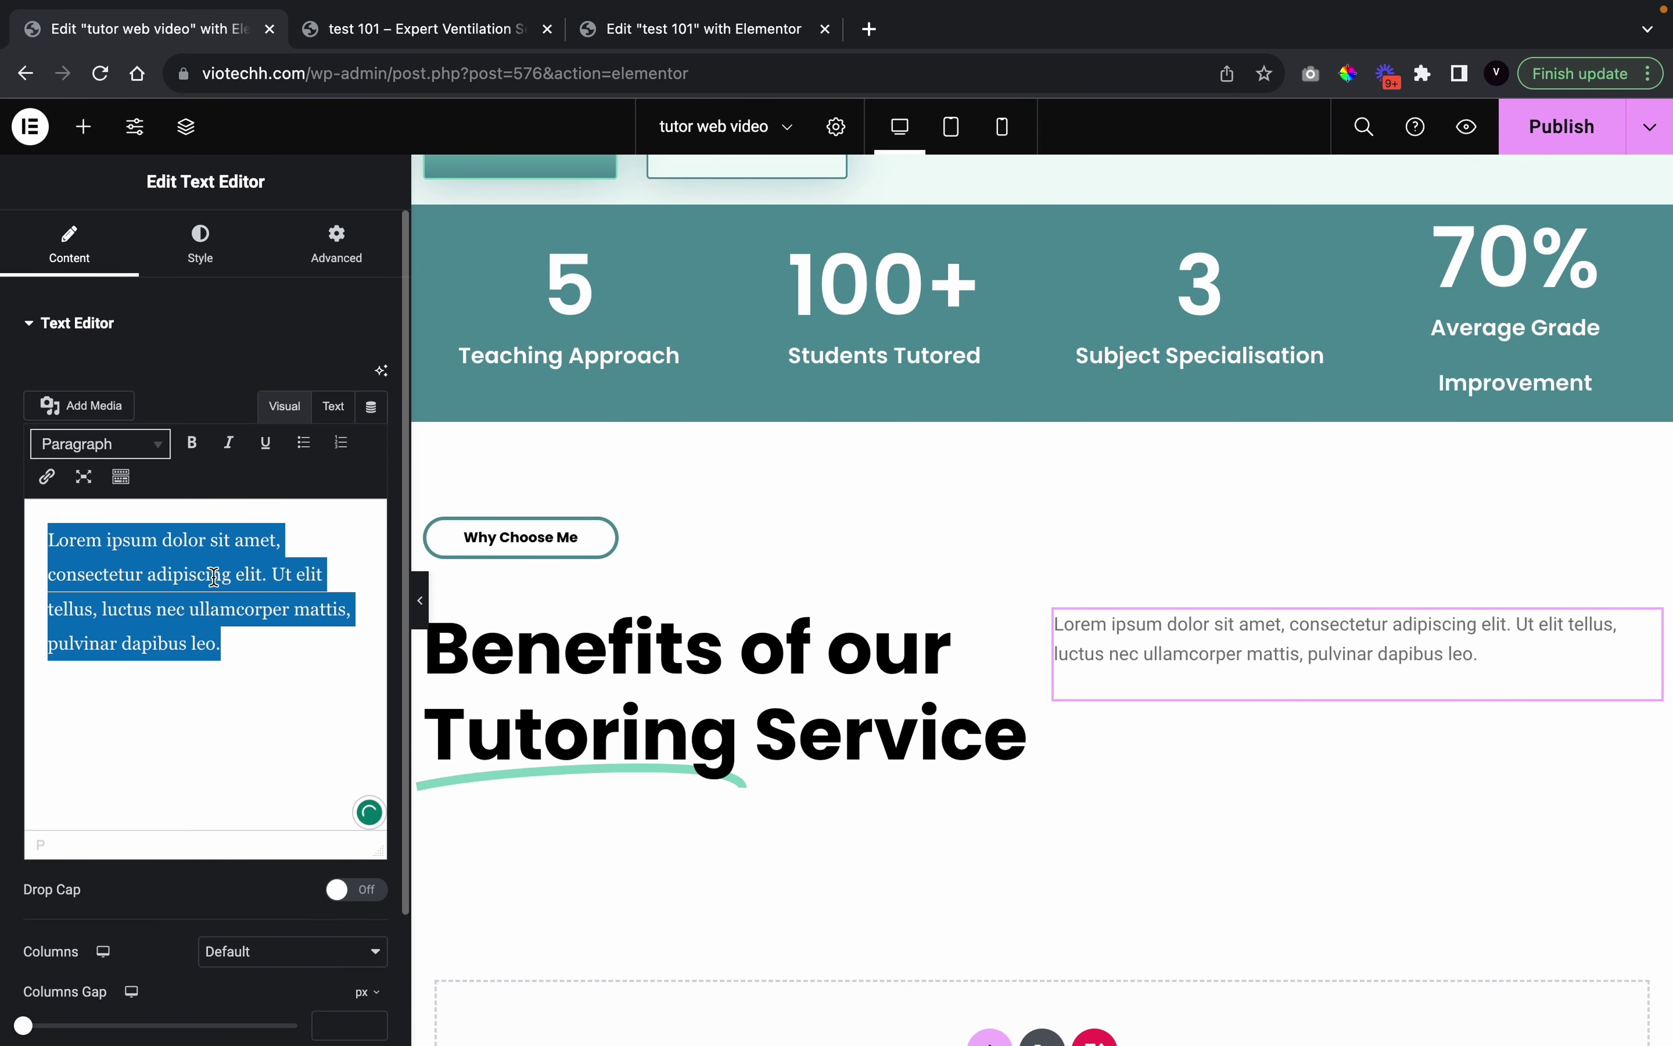
pyautogui.press('super+v')
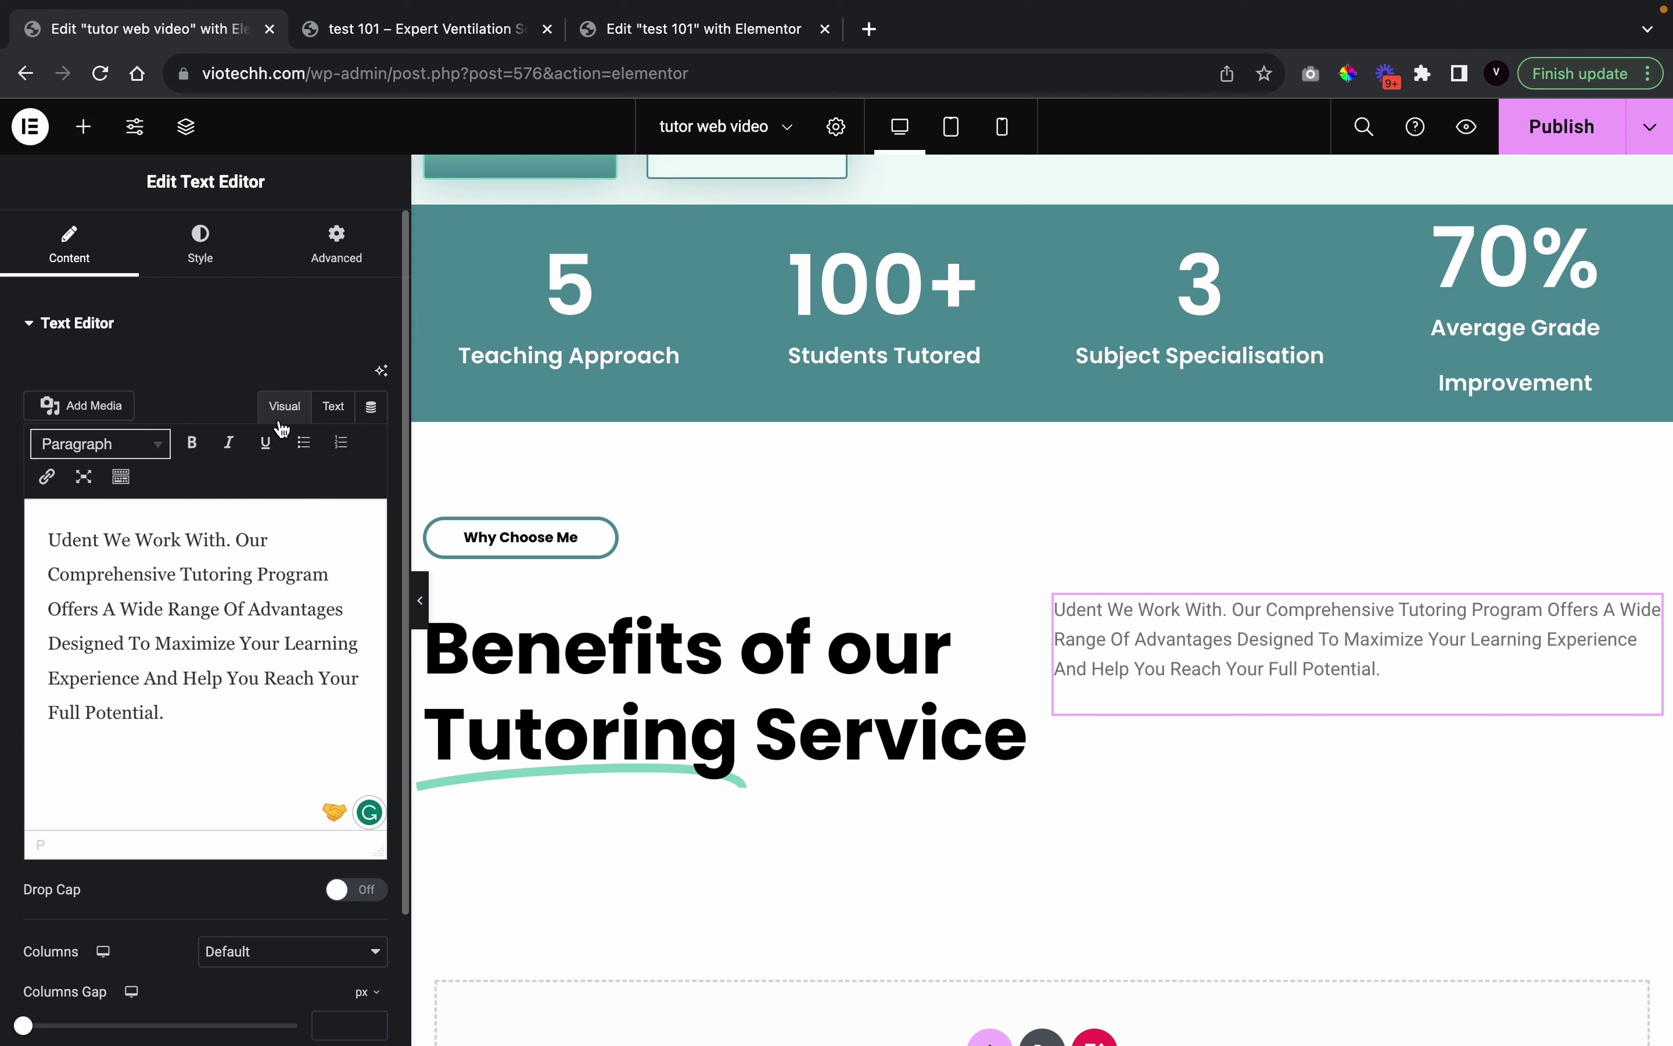
# Set the new paragraph's text color to the global color Black
pyautogui.click(200, 245)
pyautogui.click(349, 431)
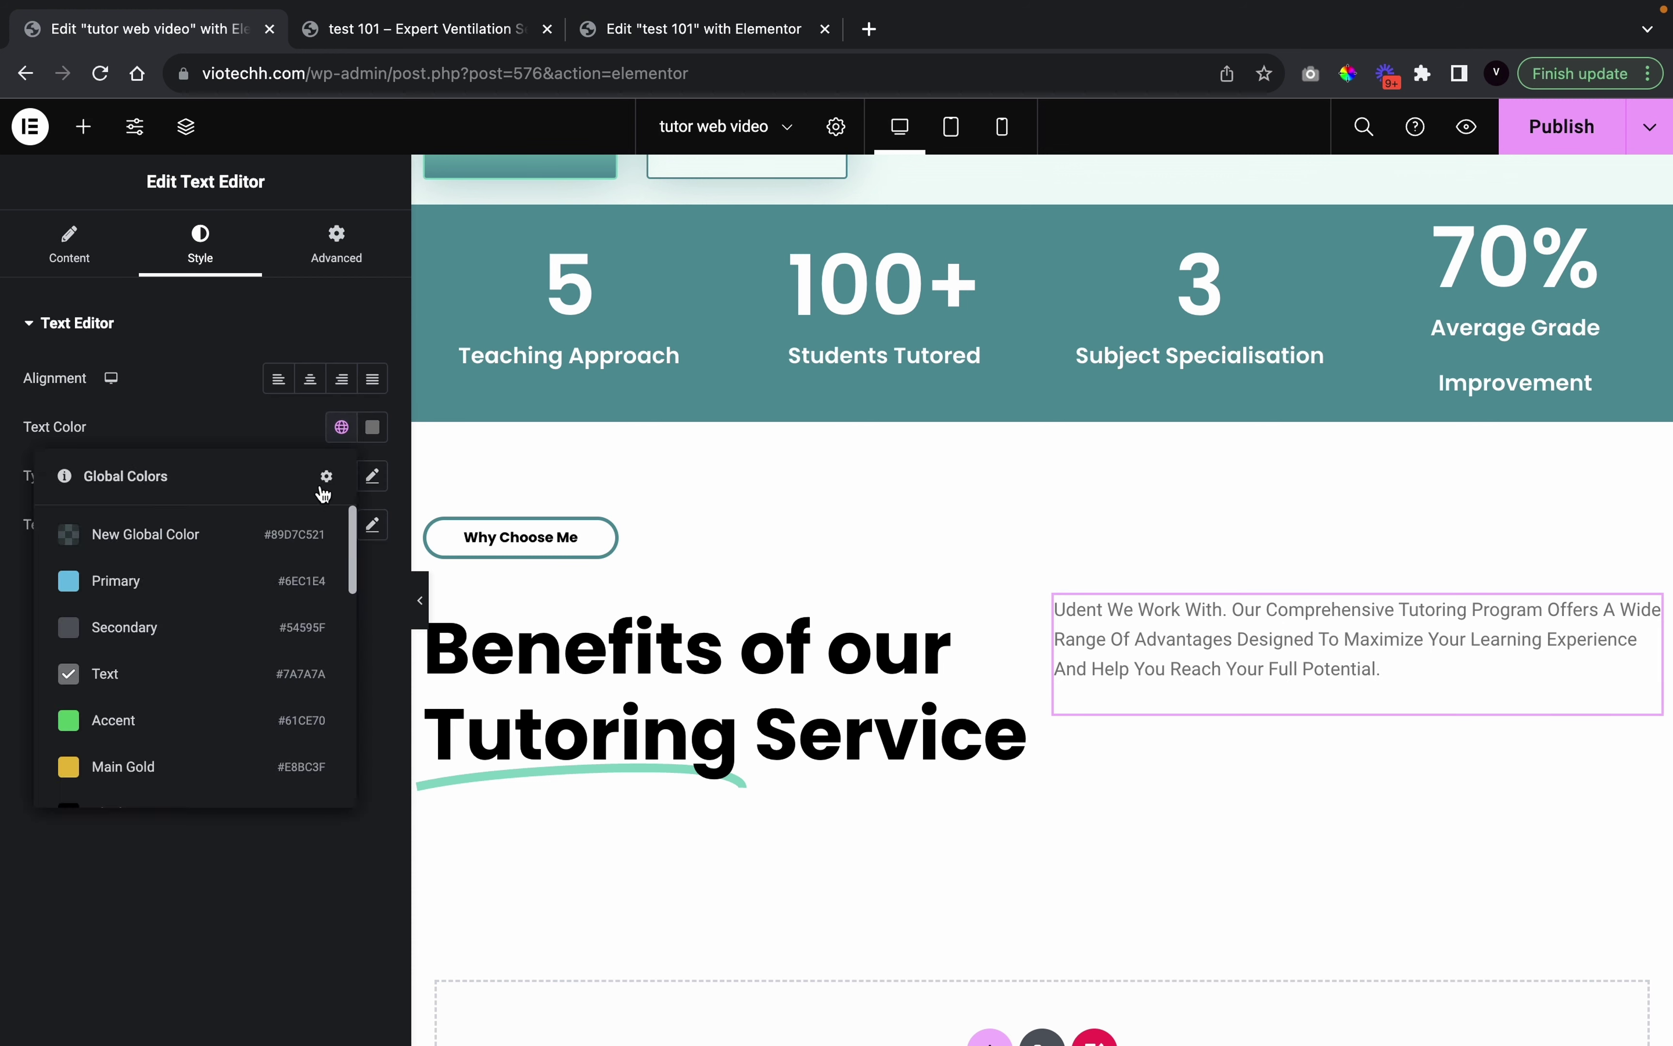
pyautogui.scroll(-5, 202, 702)
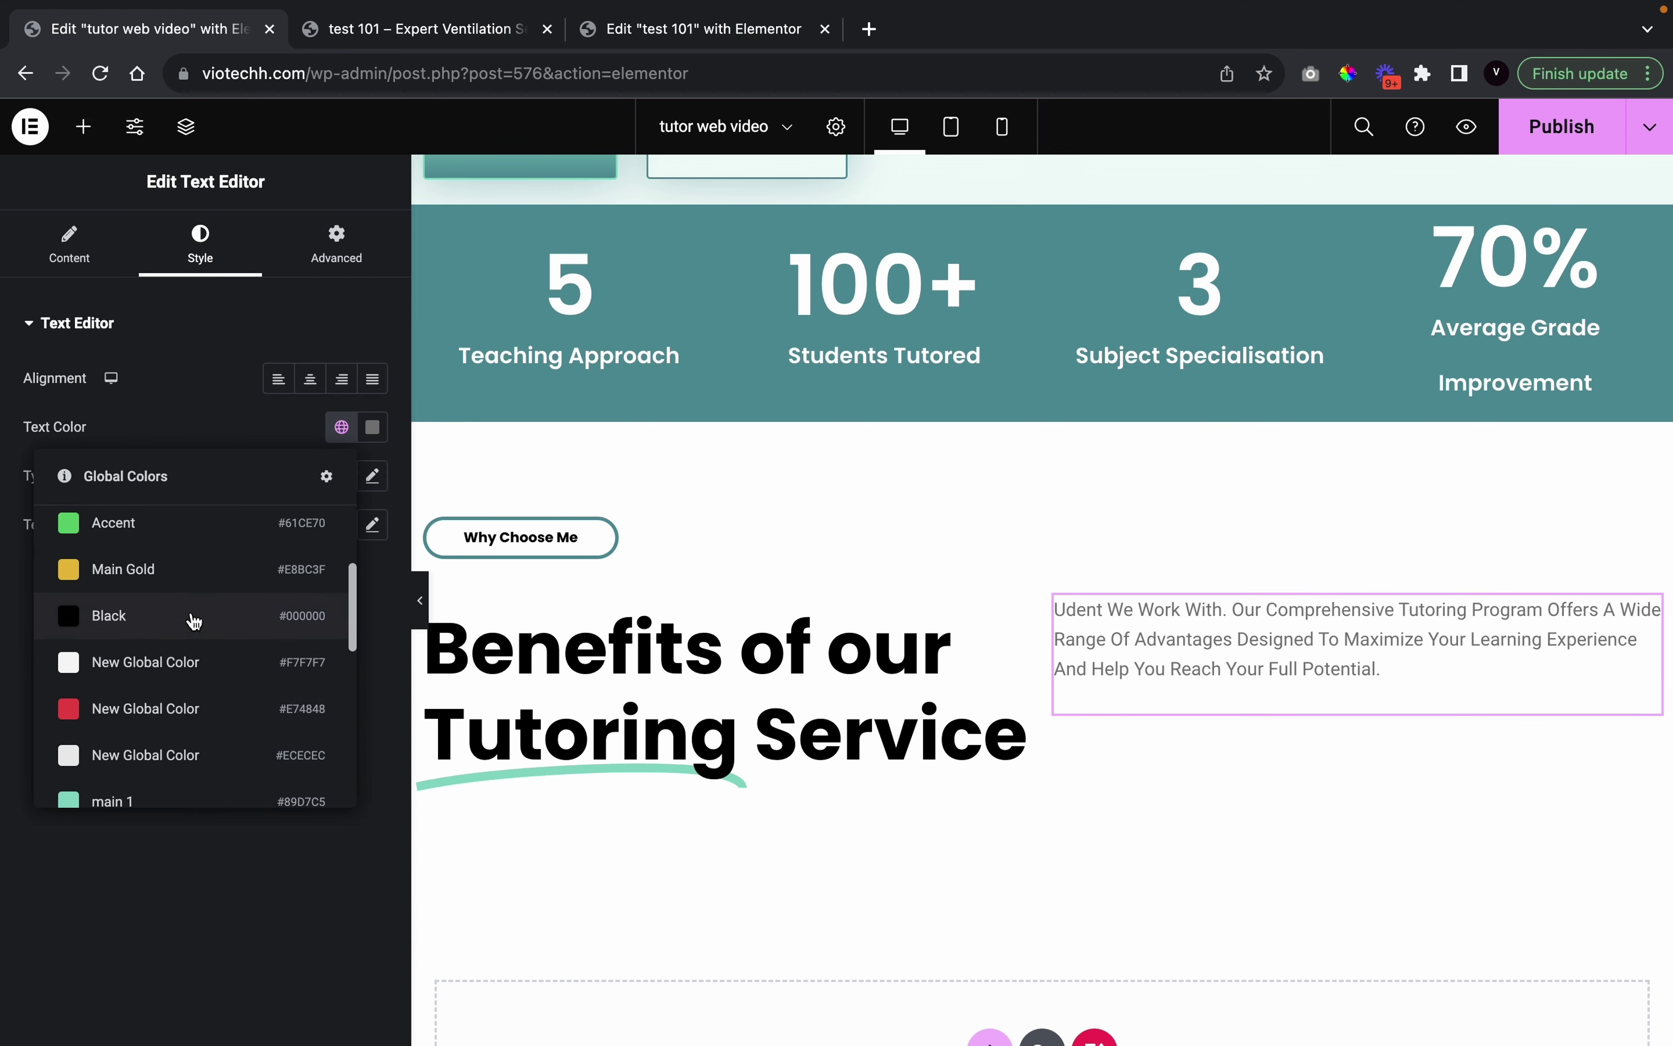
pyautogui.click(194, 619)
# Set the "Udent We Work With" paragraph's font to Poppins at a size of 17 px
pyautogui.click(372, 476)
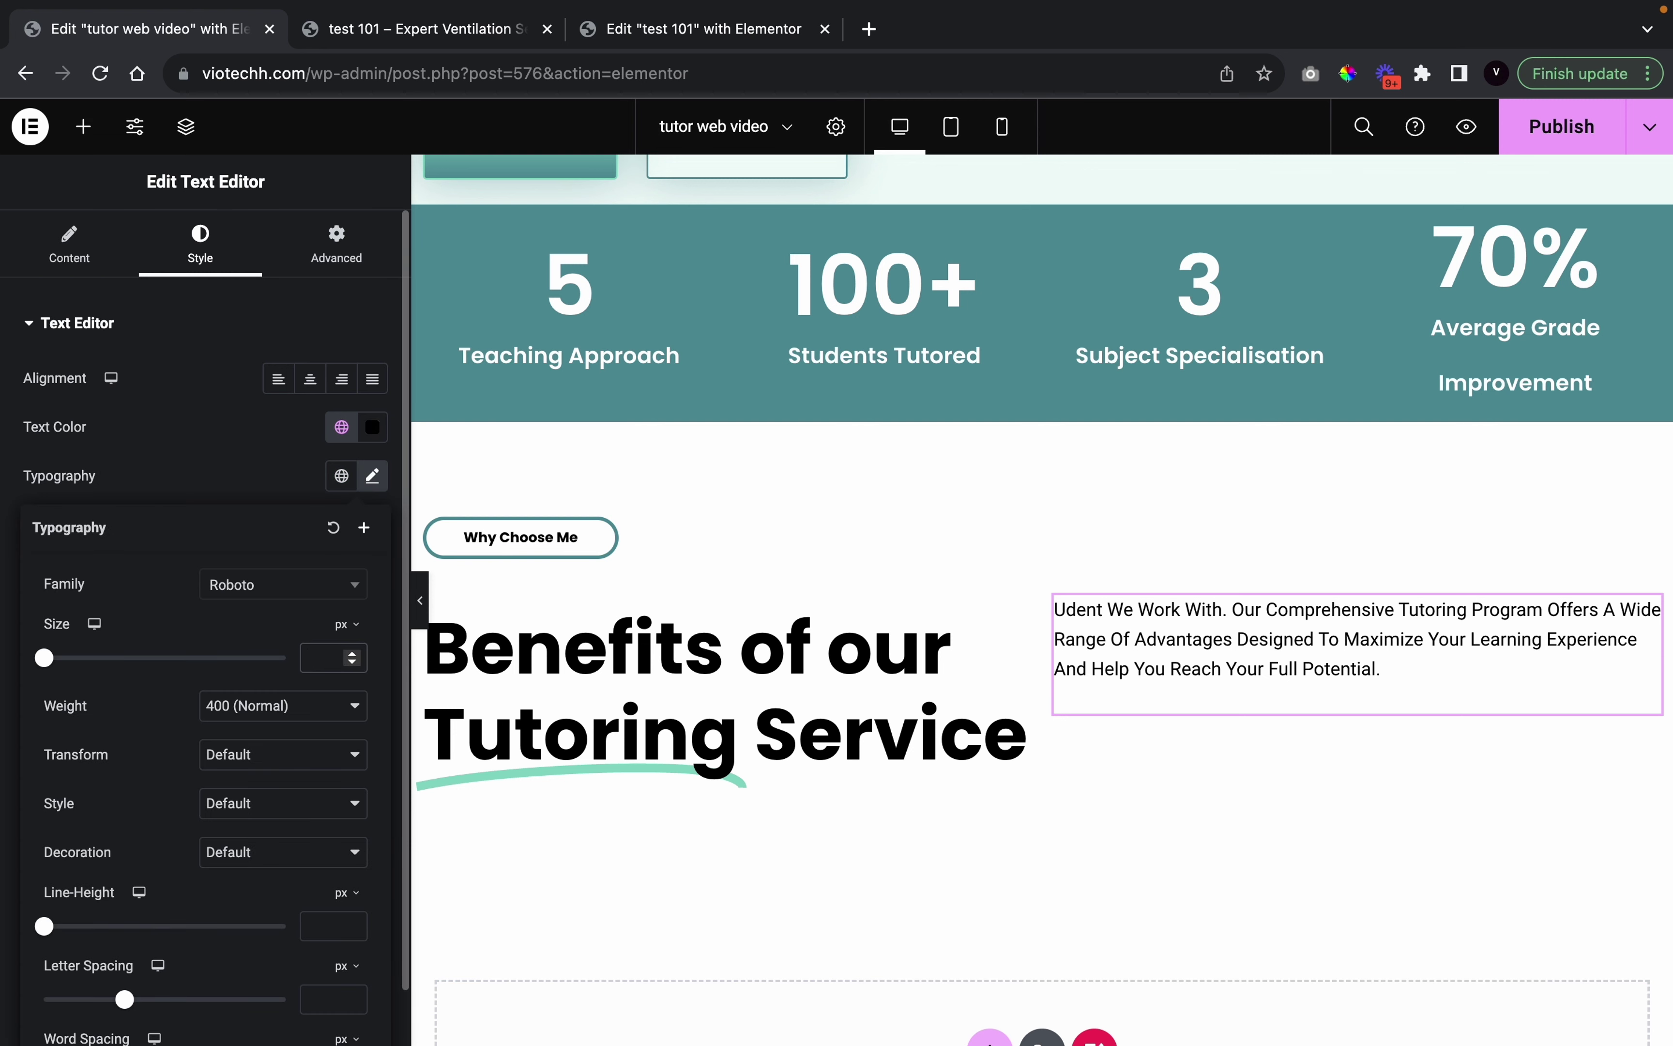
pyautogui.write('17')
pyautogui.click(288, 586)
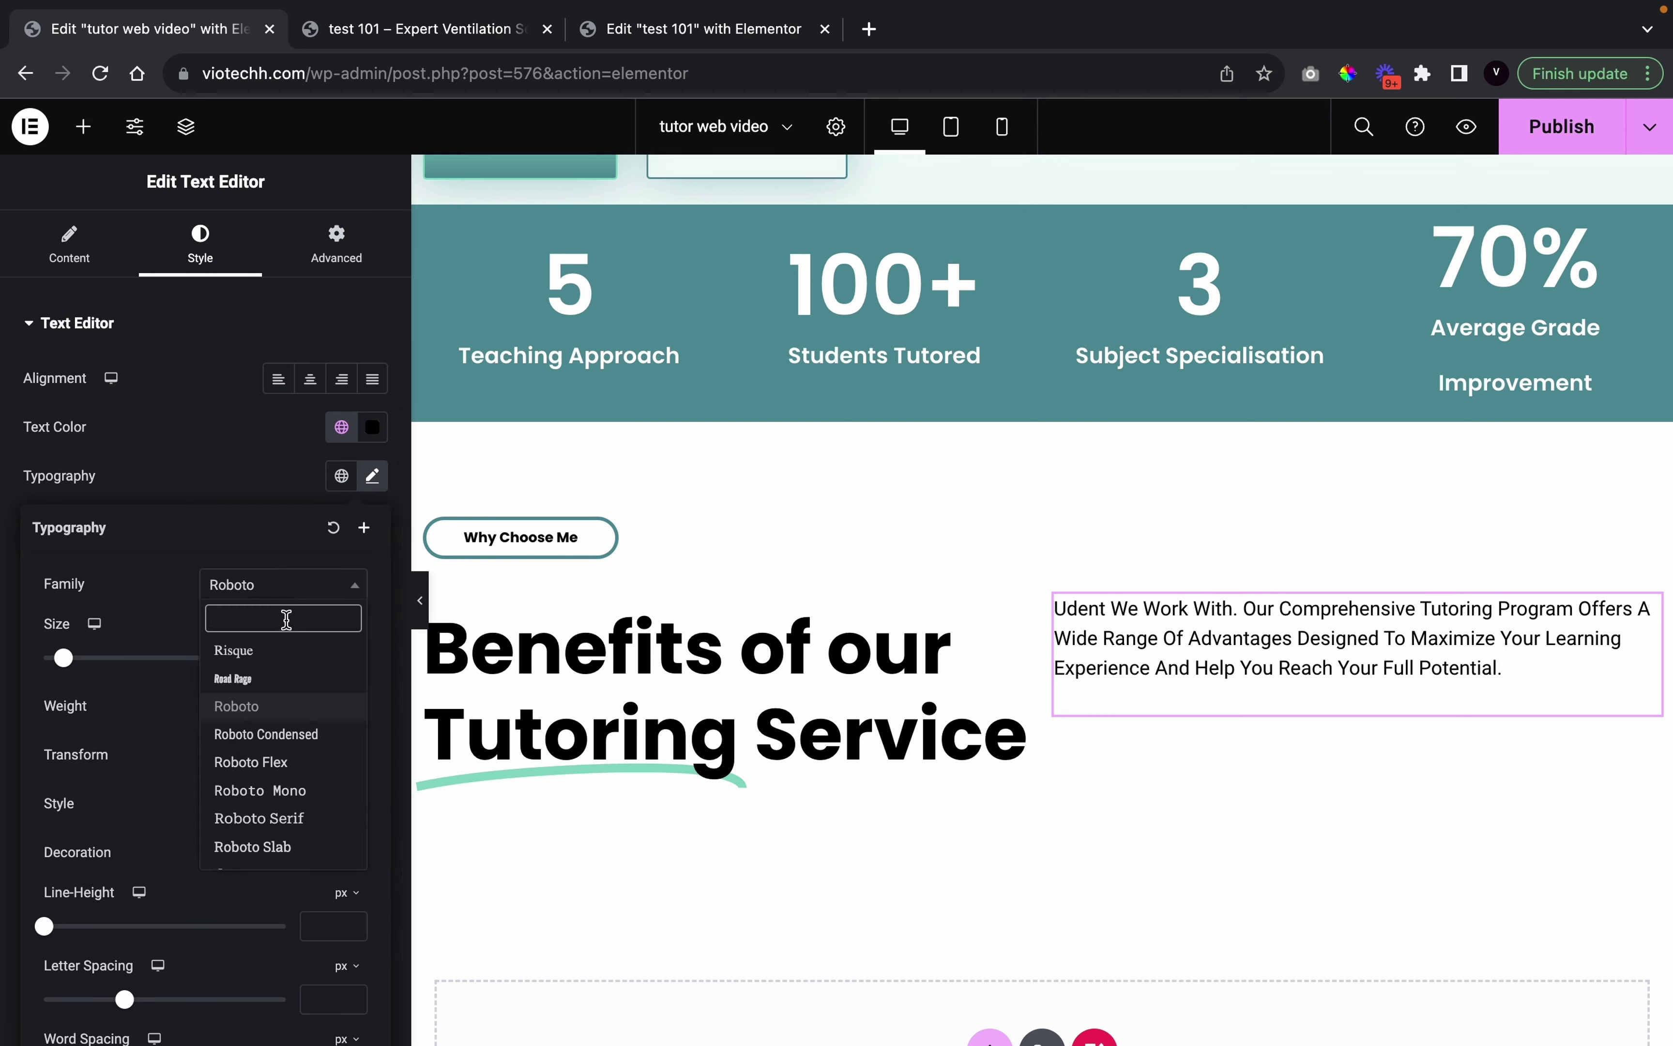
pyautogui.write('POPP')
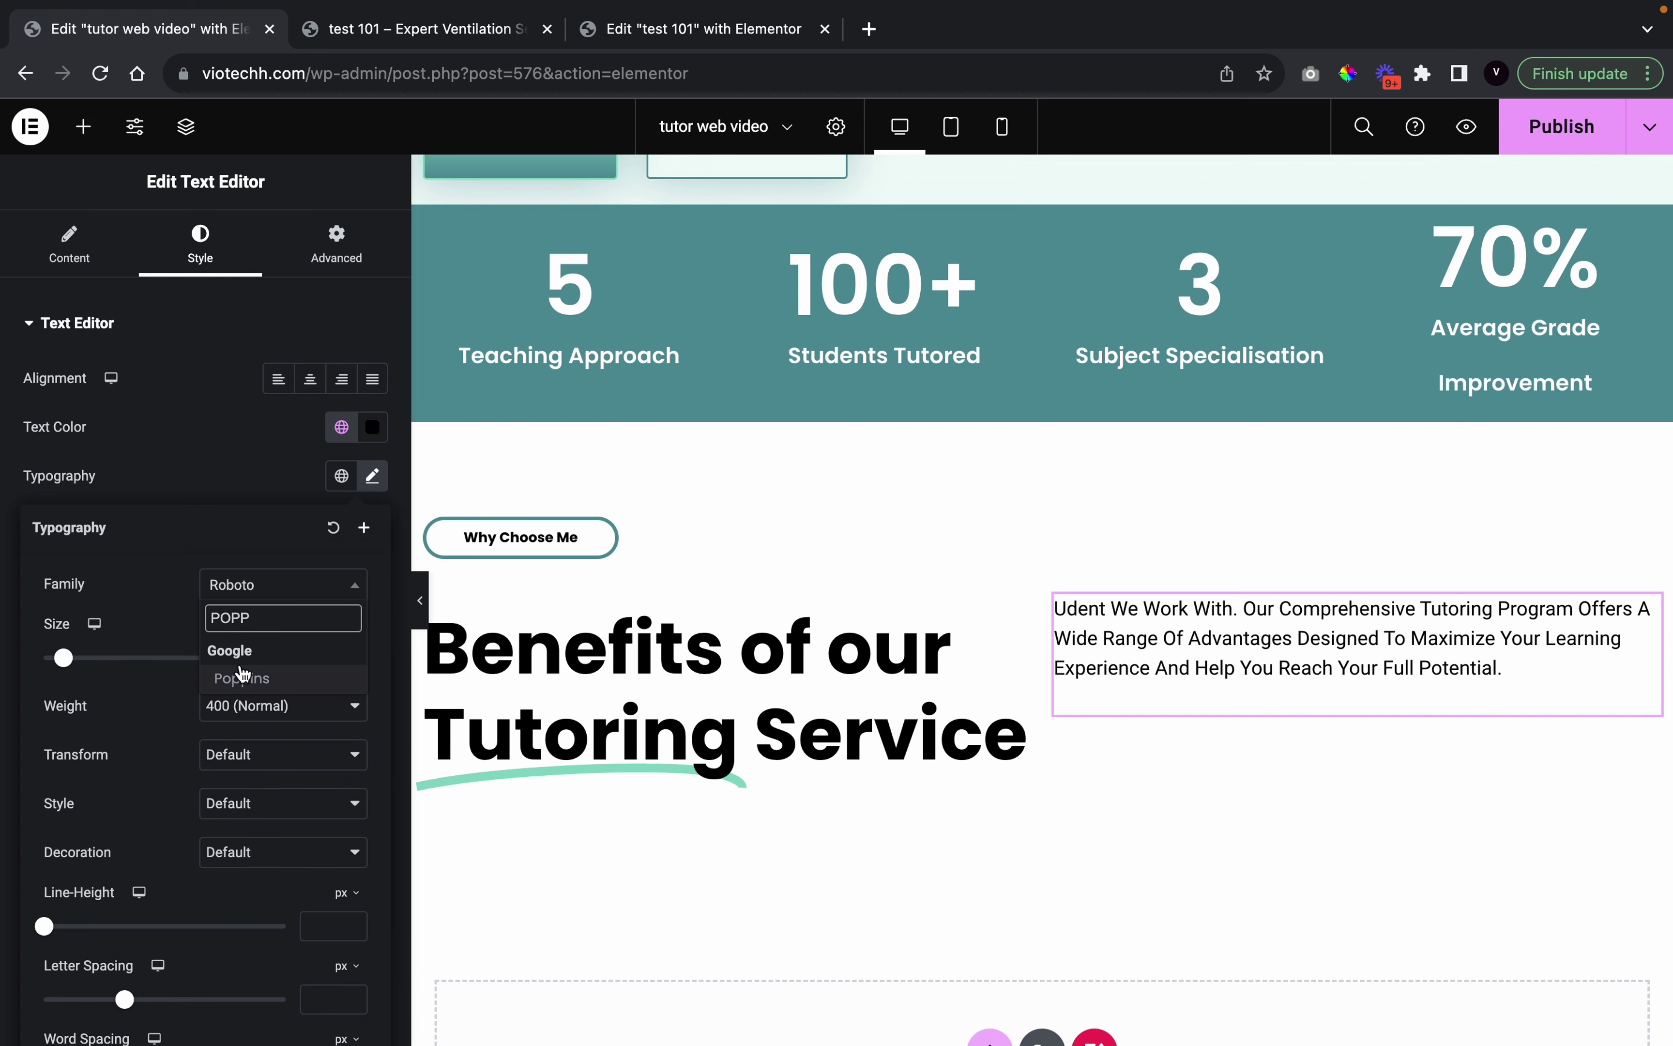
pyautogui.click(243, 674)
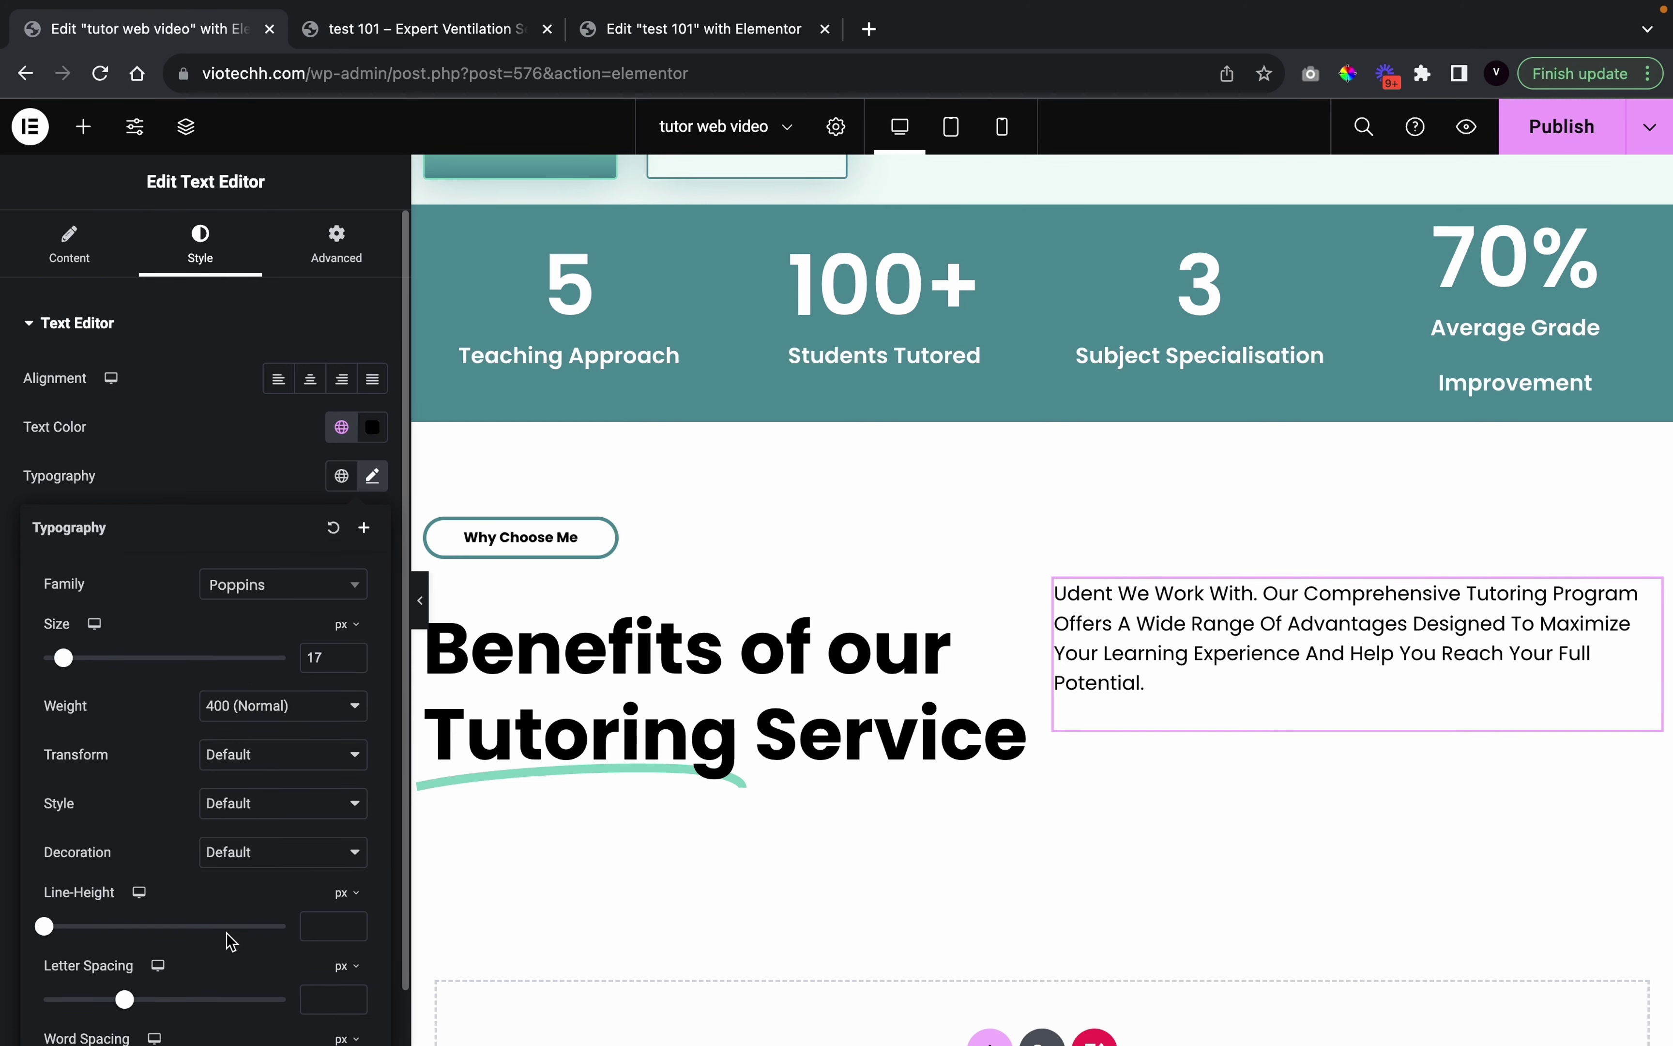
# Set the paragraph's line height to 30 px and check the section at full page width
pyautogui.scroll(-1, 231, 942)
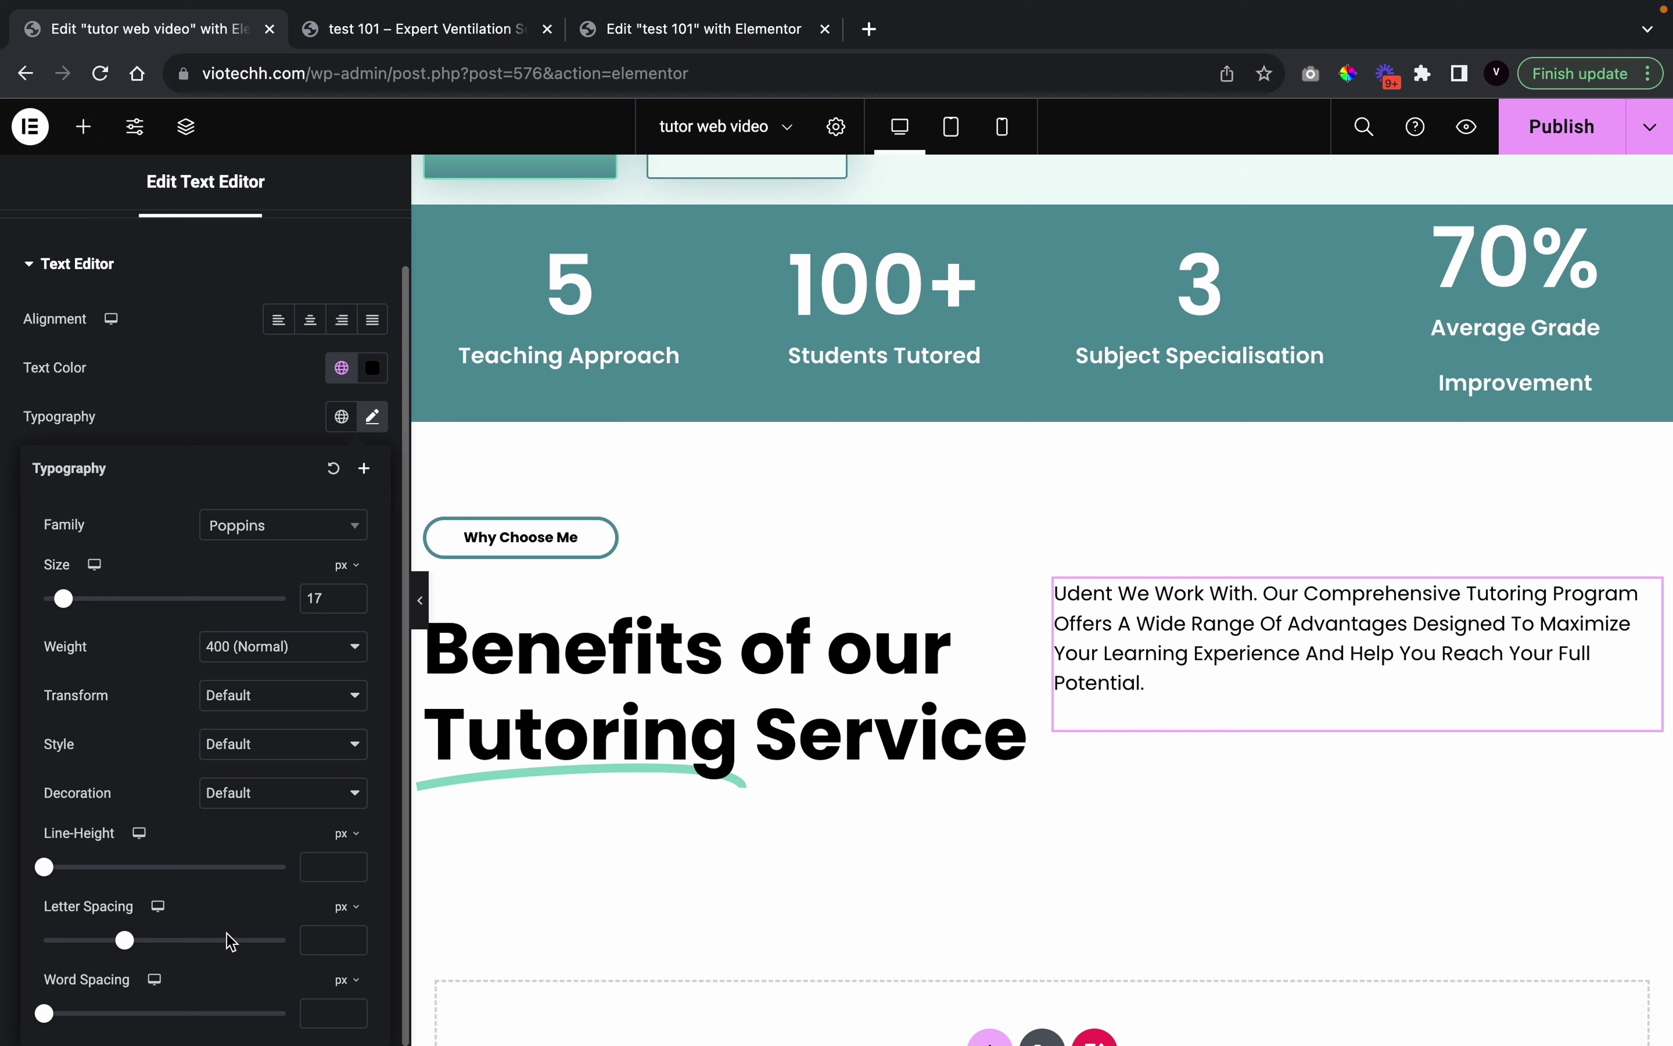
pyautogui.click(352, 864)
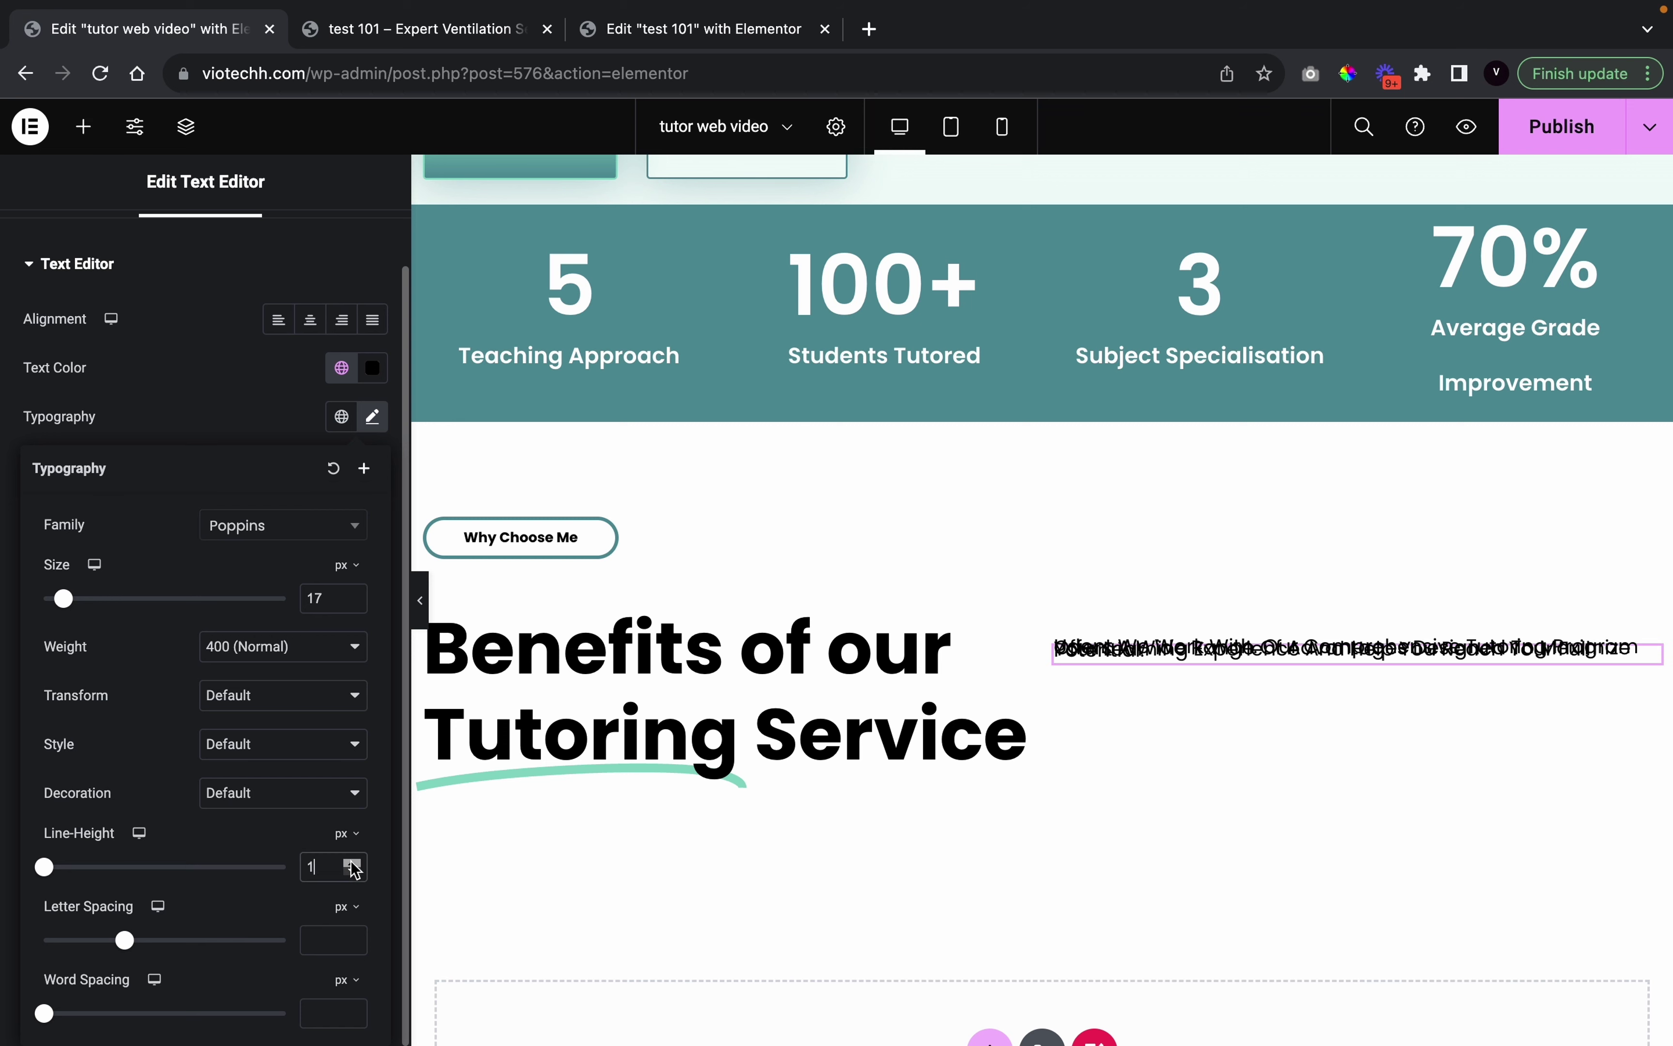
pyautogui.moveTo(354, 867); pyautogui.dragTo(362, 880)
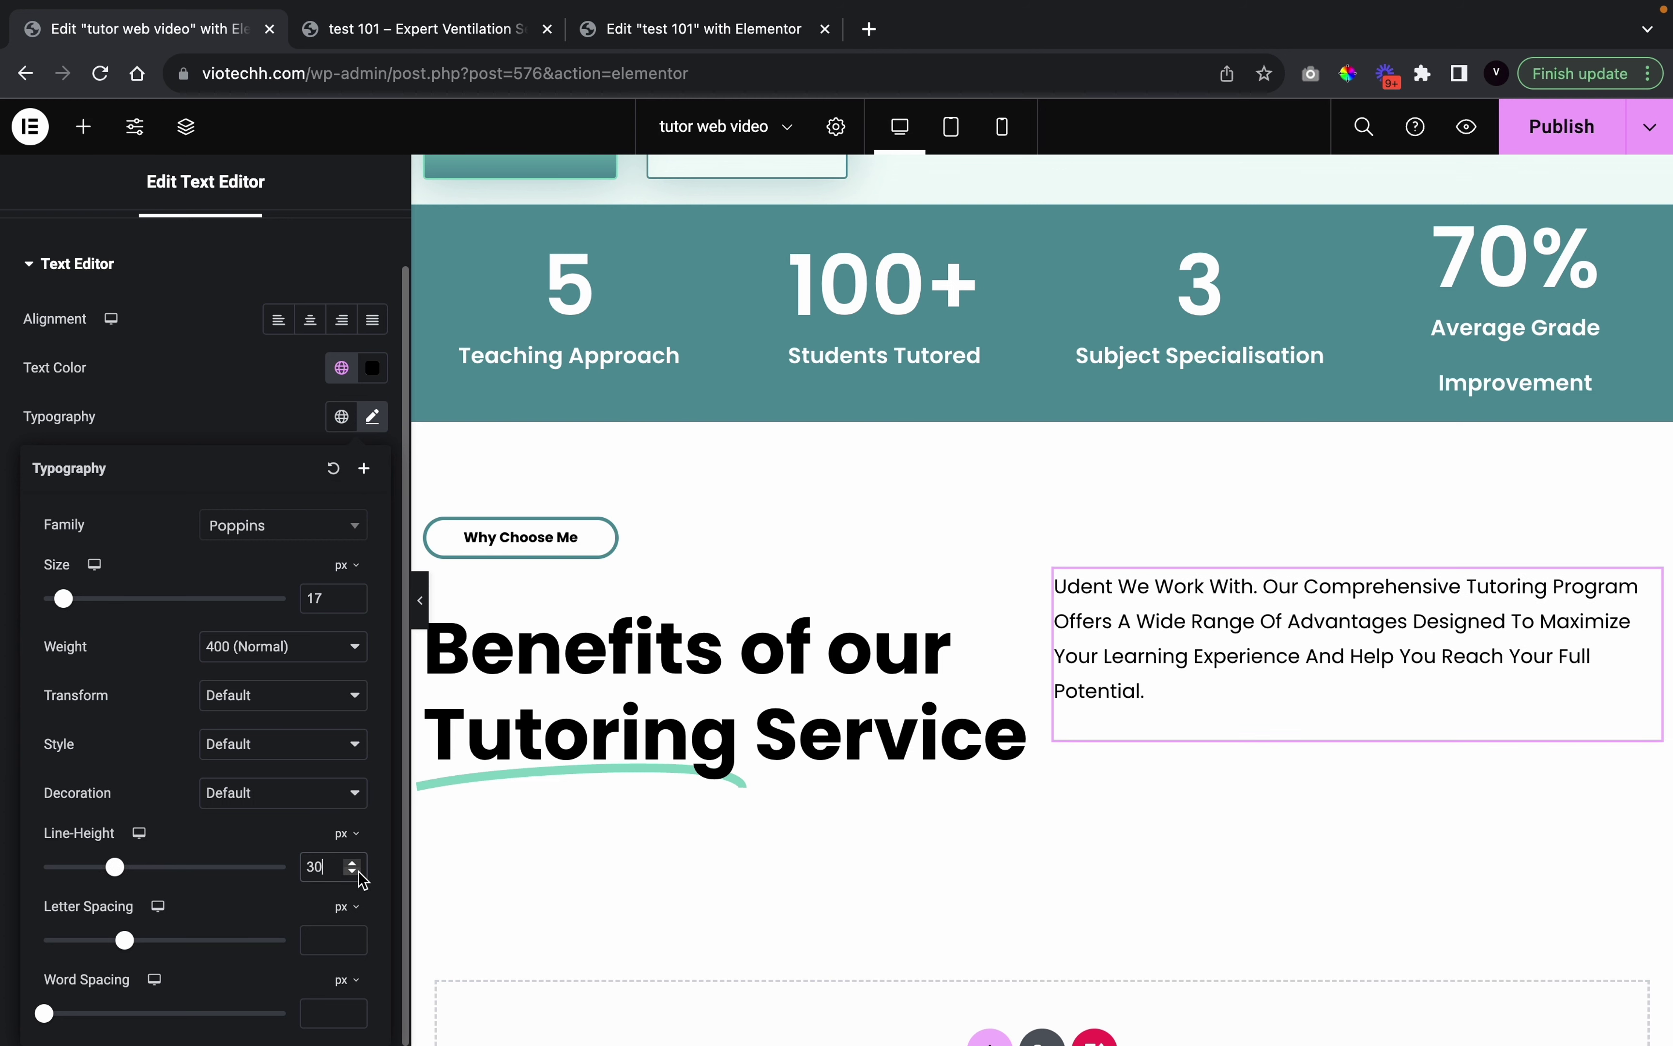
pyautogui.click(187, 438)
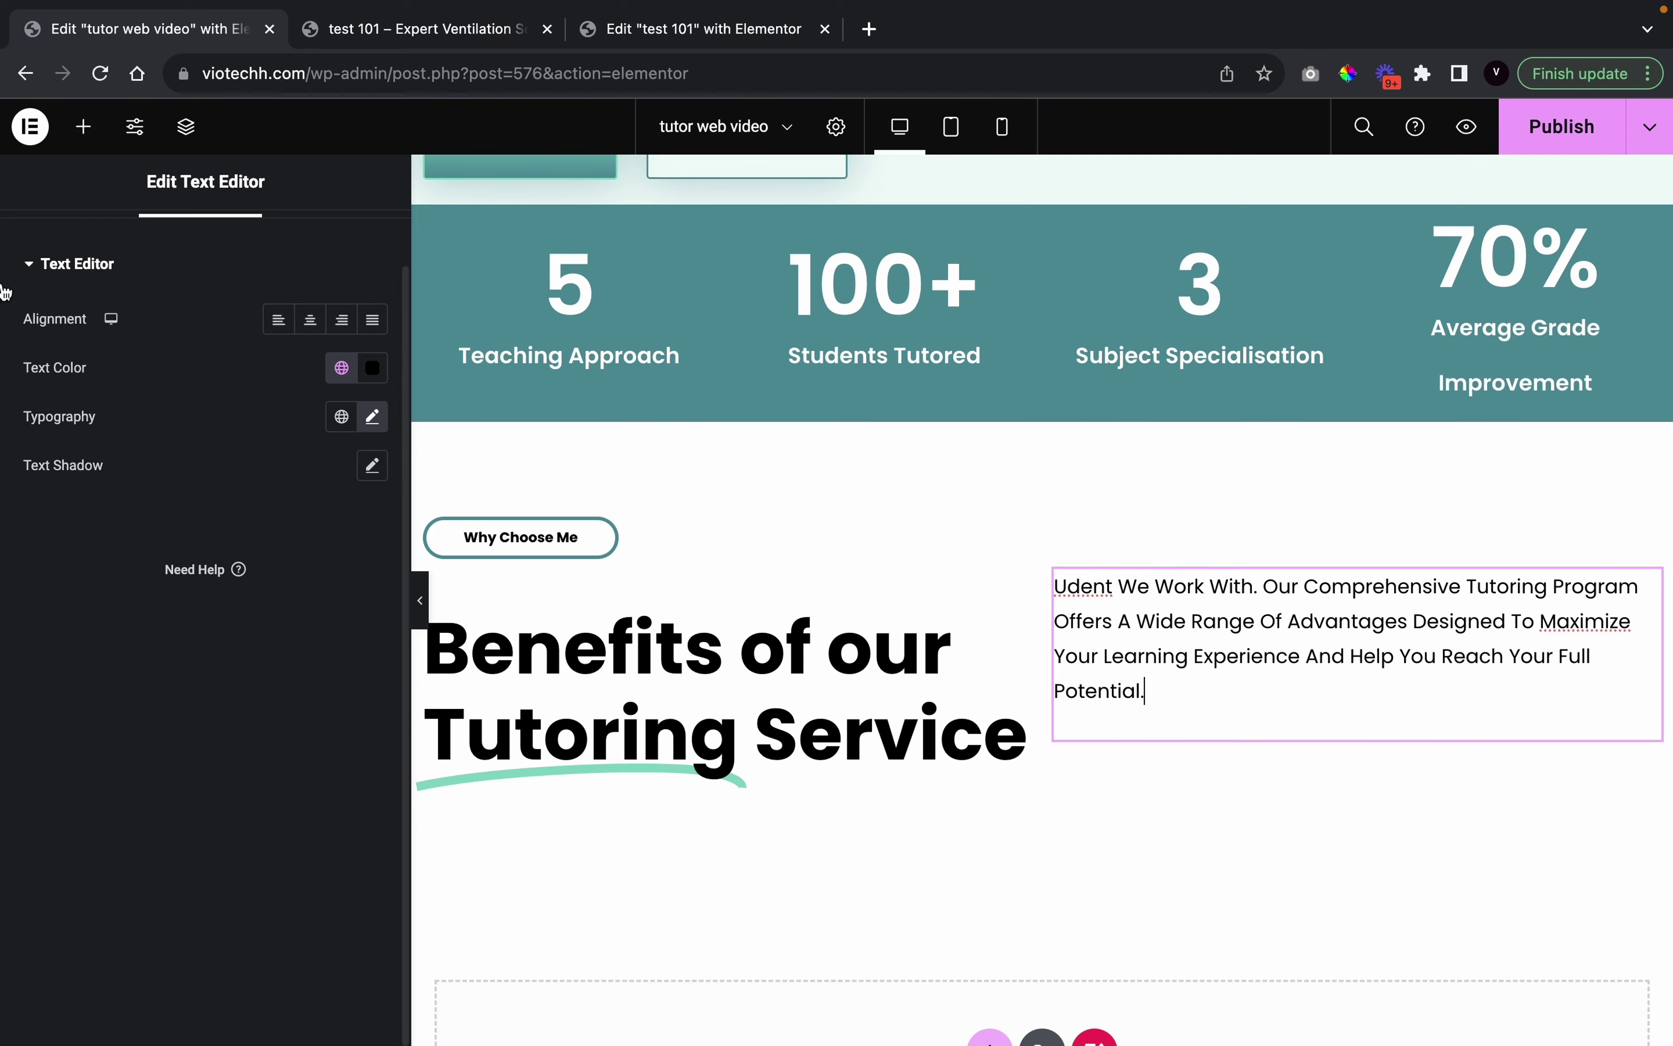
pyautogui.scroll(2, 232, 310)
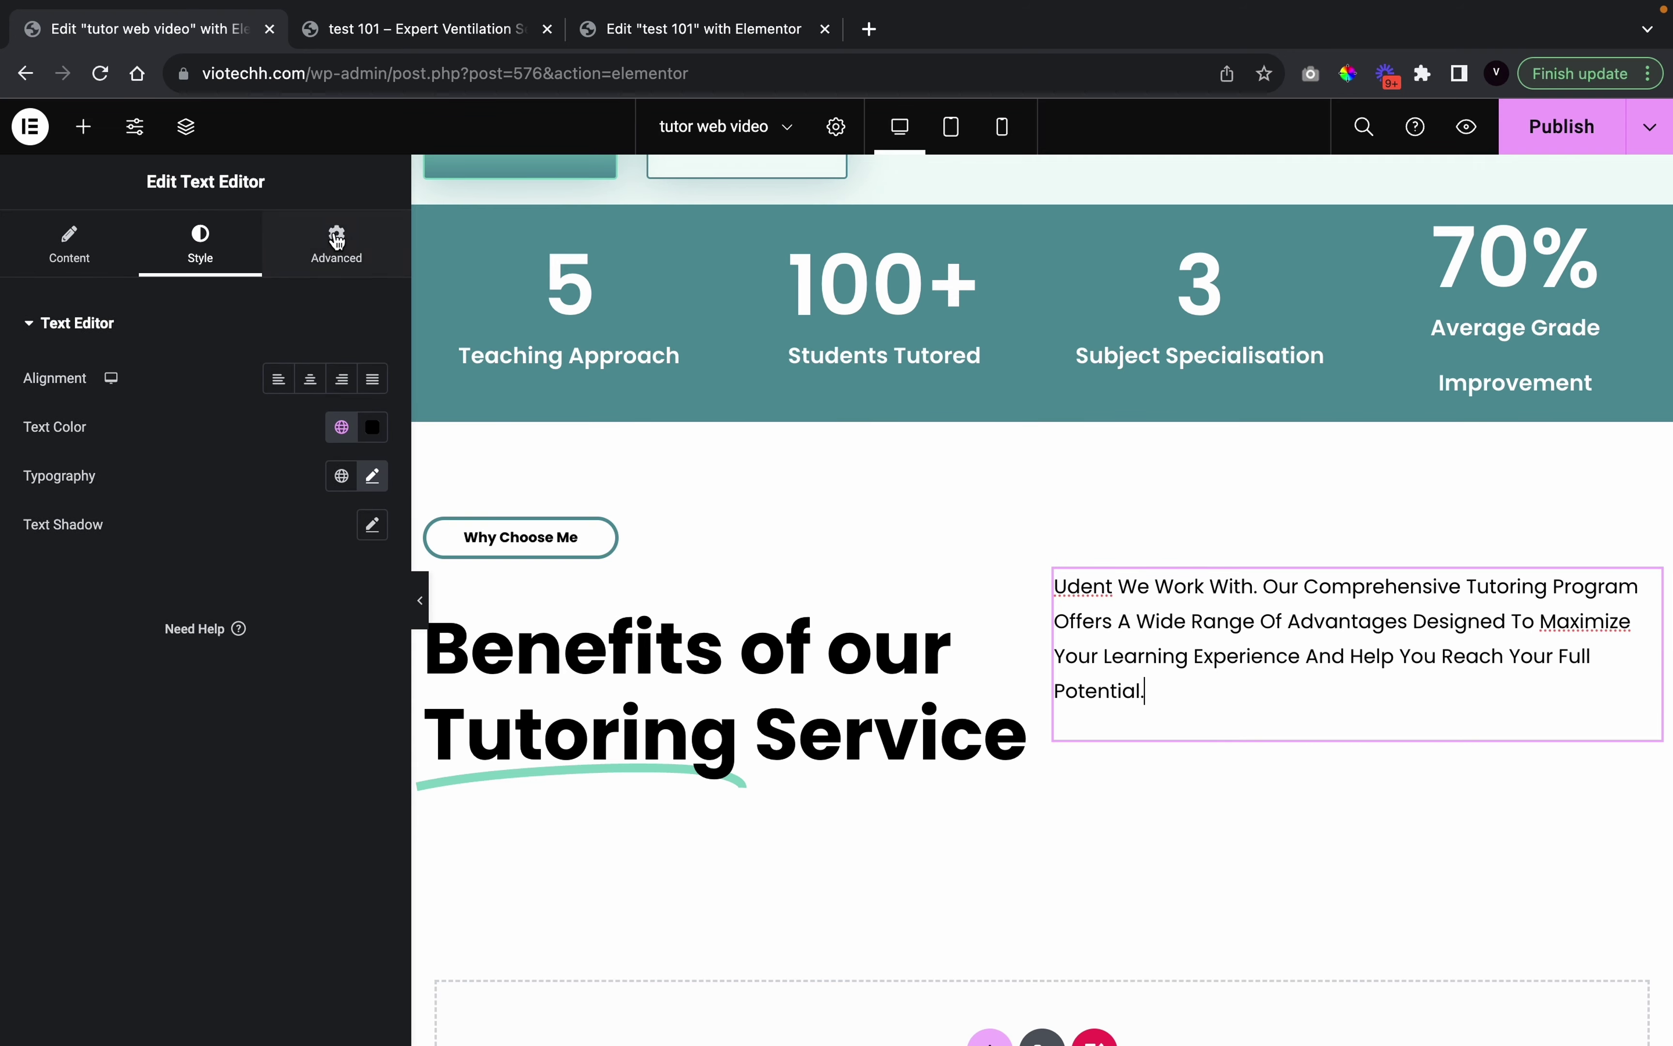
pyautogui.click(420, 608)
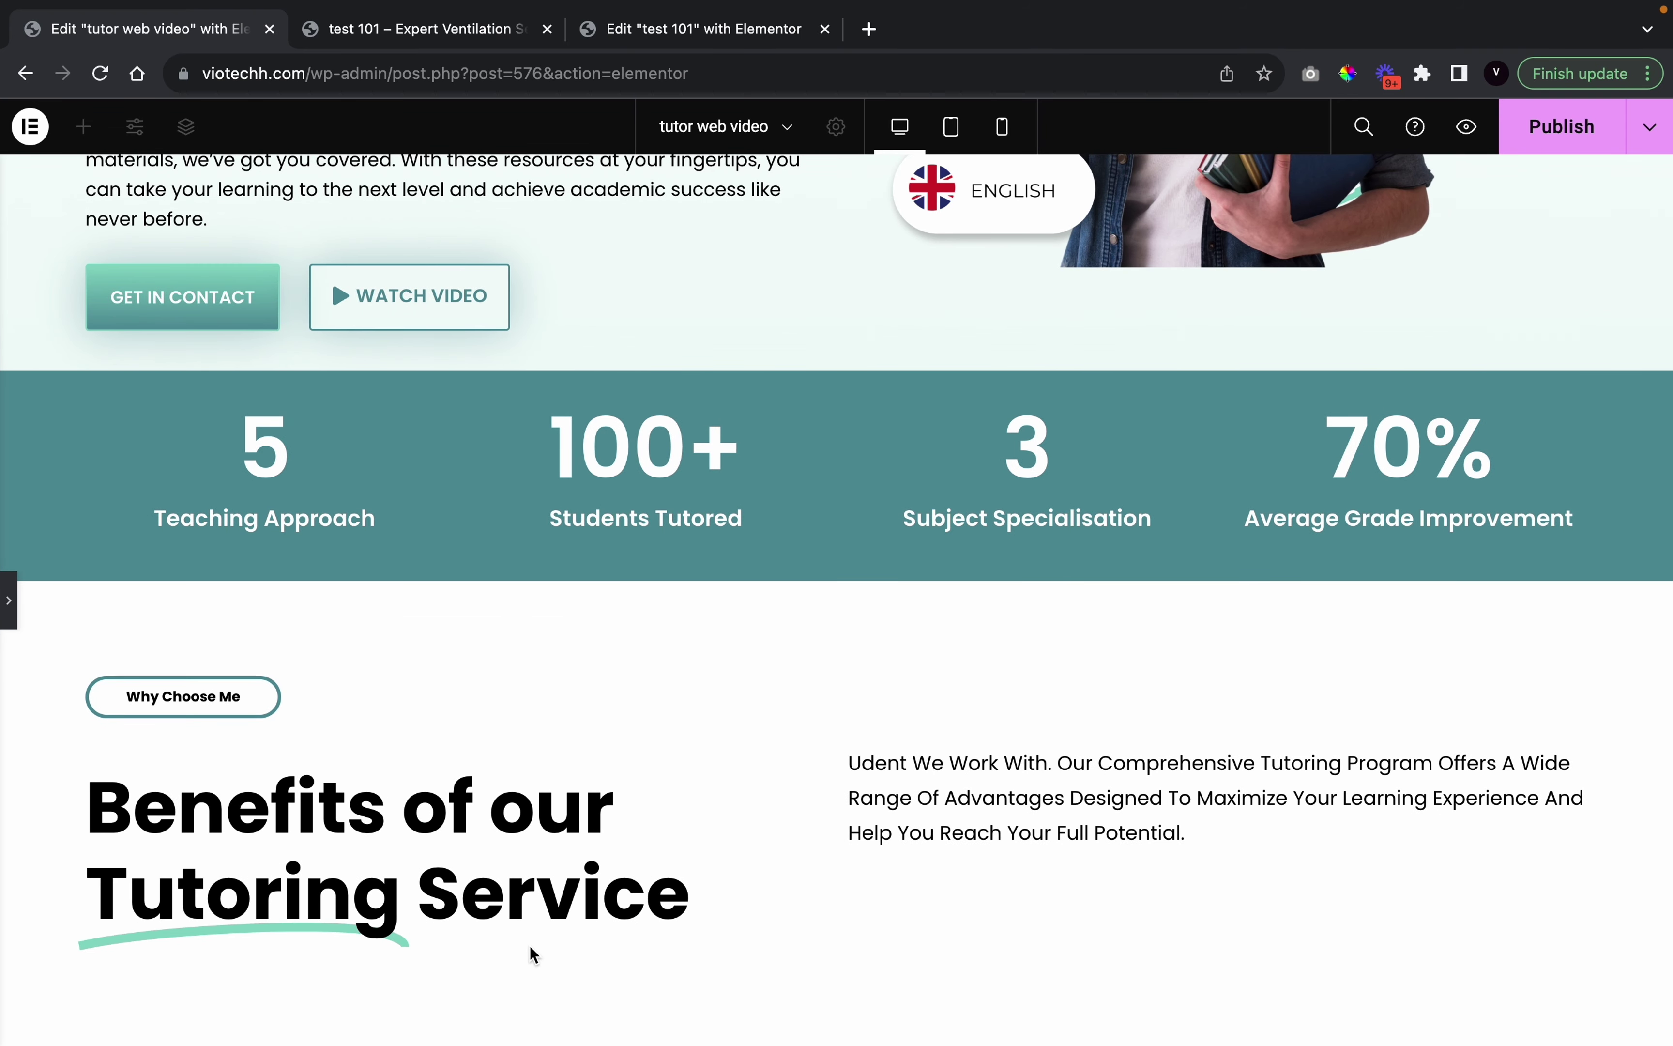
pyautogui.scroll(2, 533, 954)
pyautogui.scroll(-2, 533, 954)
# Unlink the paragraph's margins, set only the top margin to 20 px, and check its alignment with the headline at full page width
pyautogui.click(8, 599)
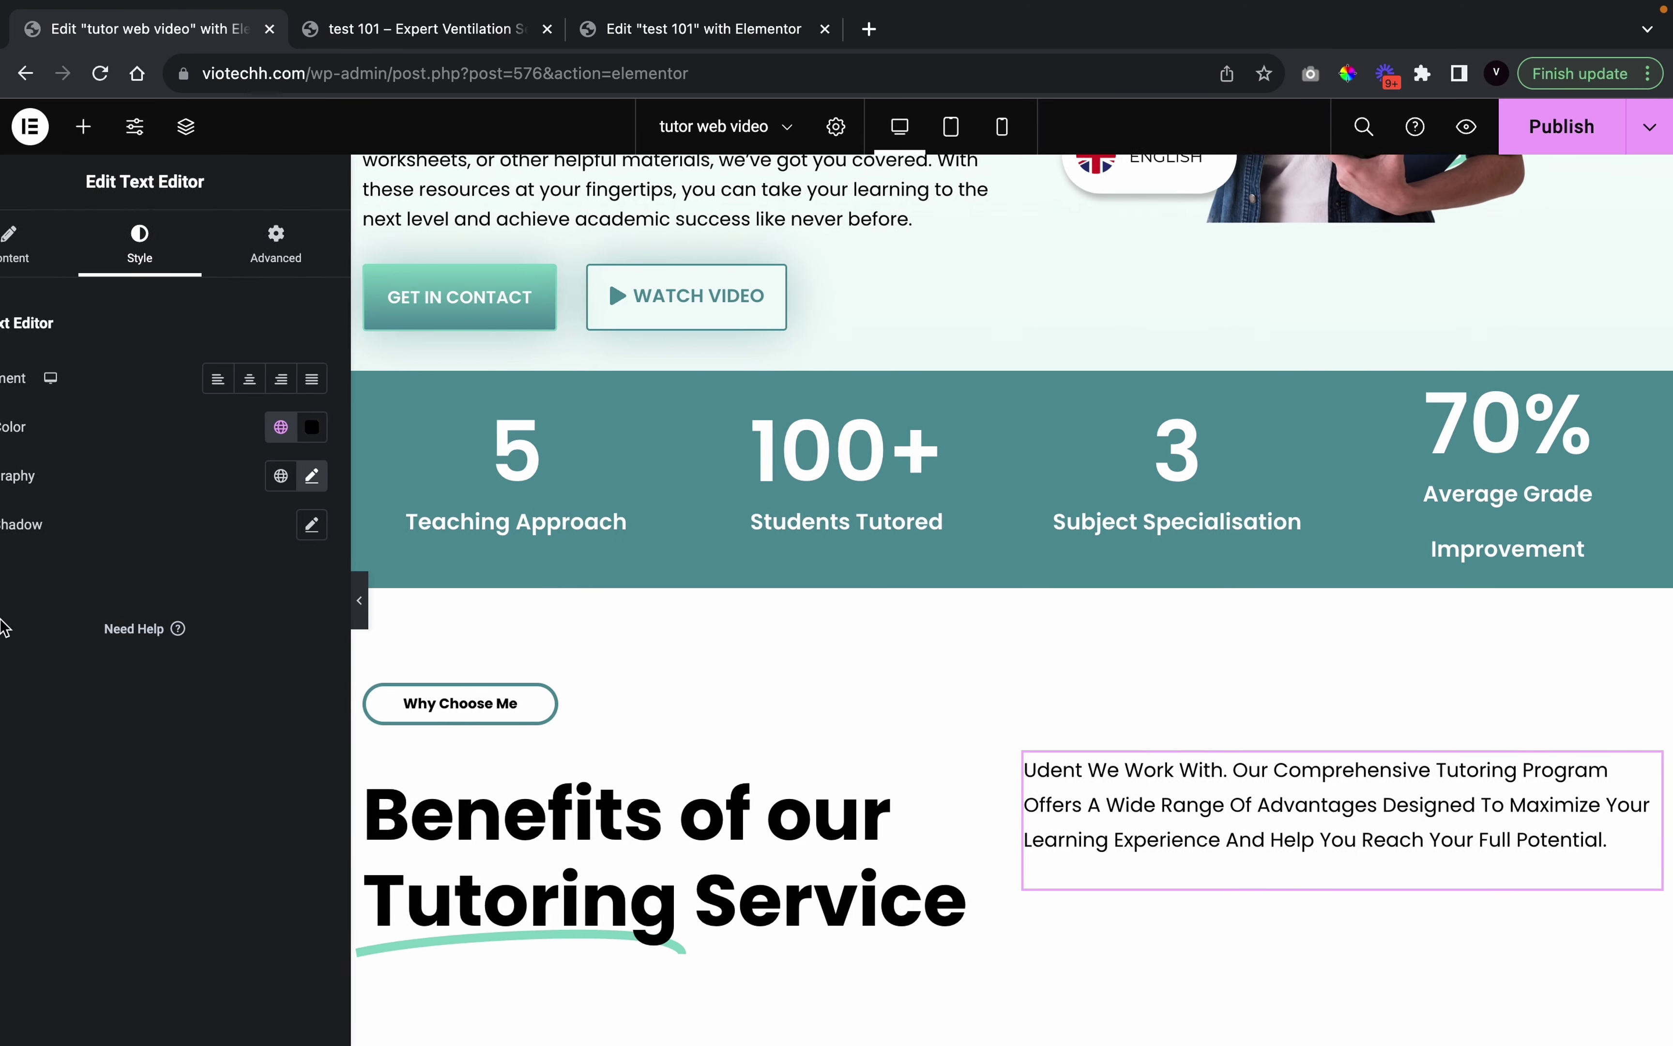
pyautogui.click(337, 266)
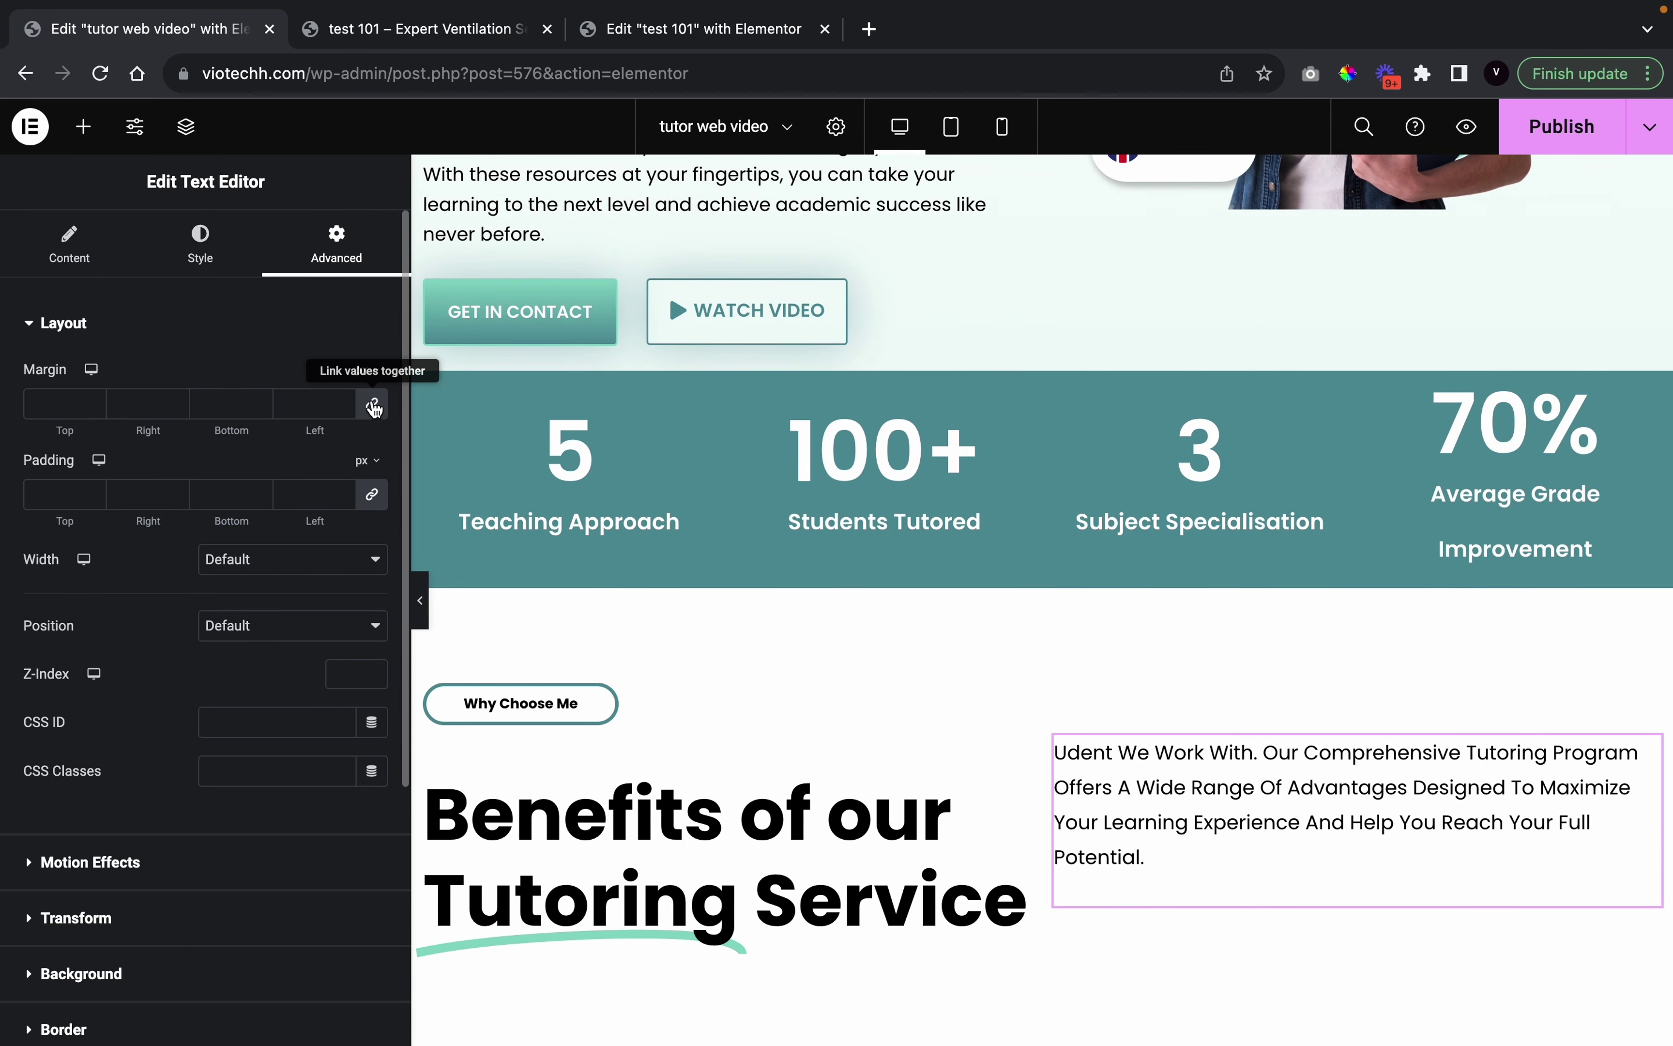
pyautogui.click(371, 404)
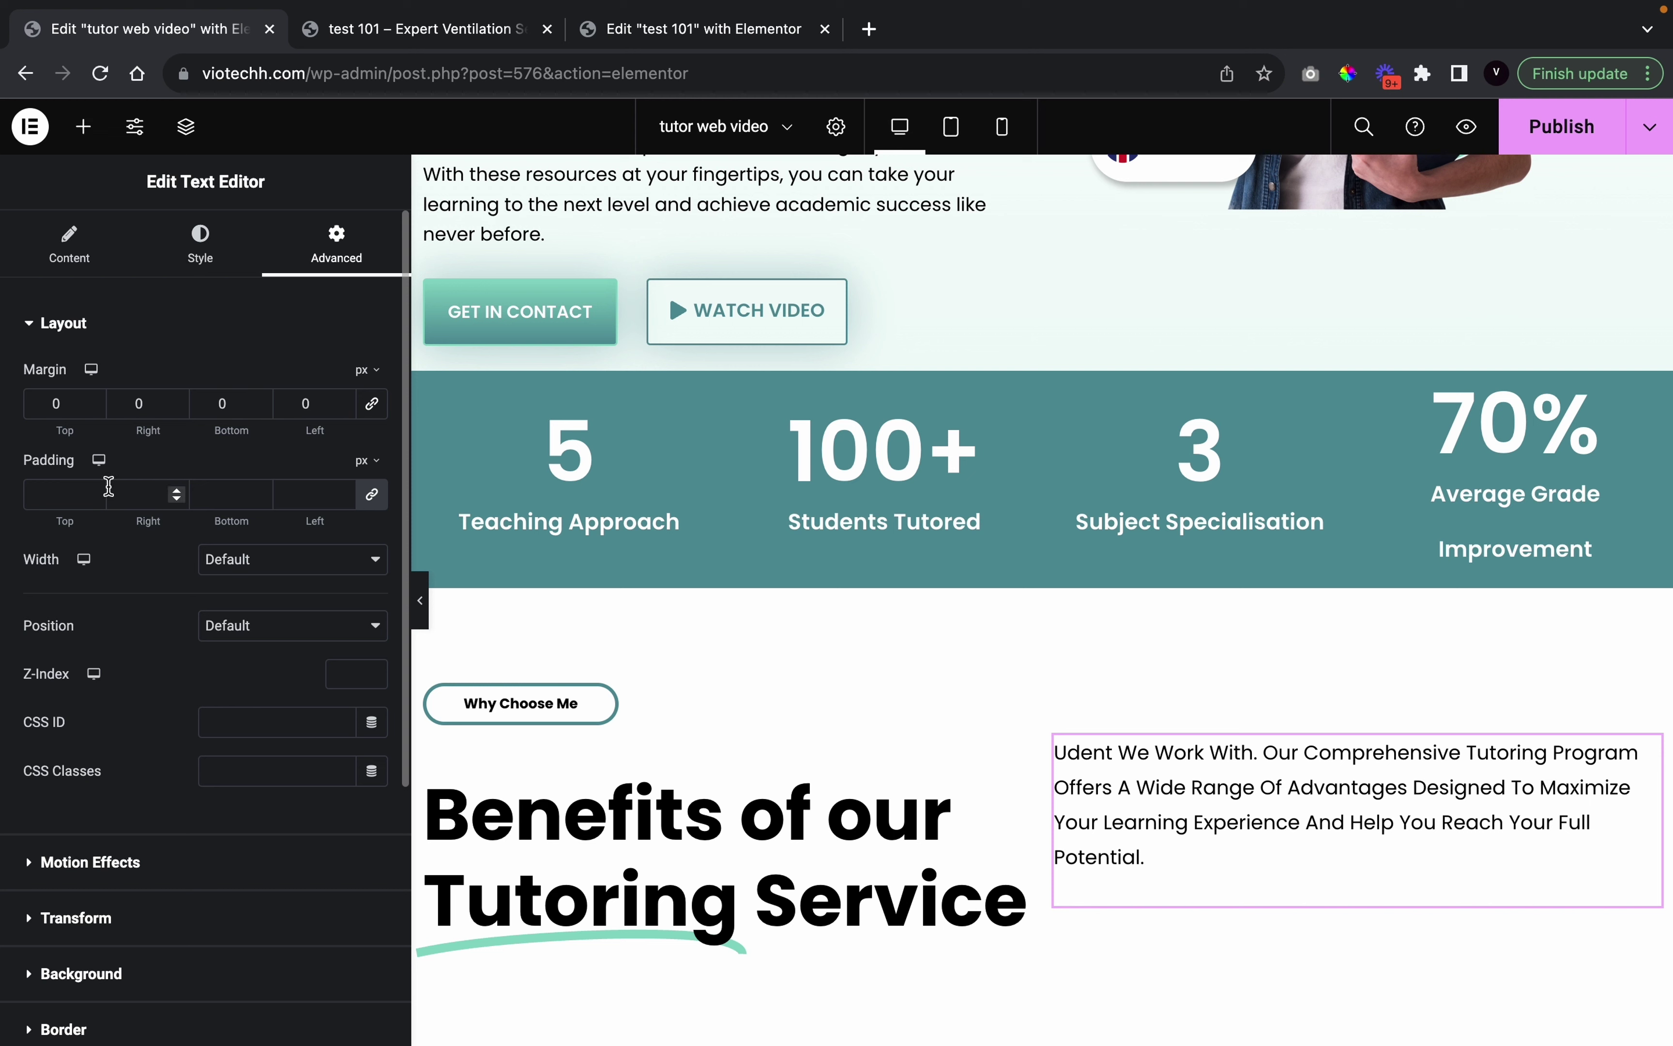
pyautogui.click(92, 400)
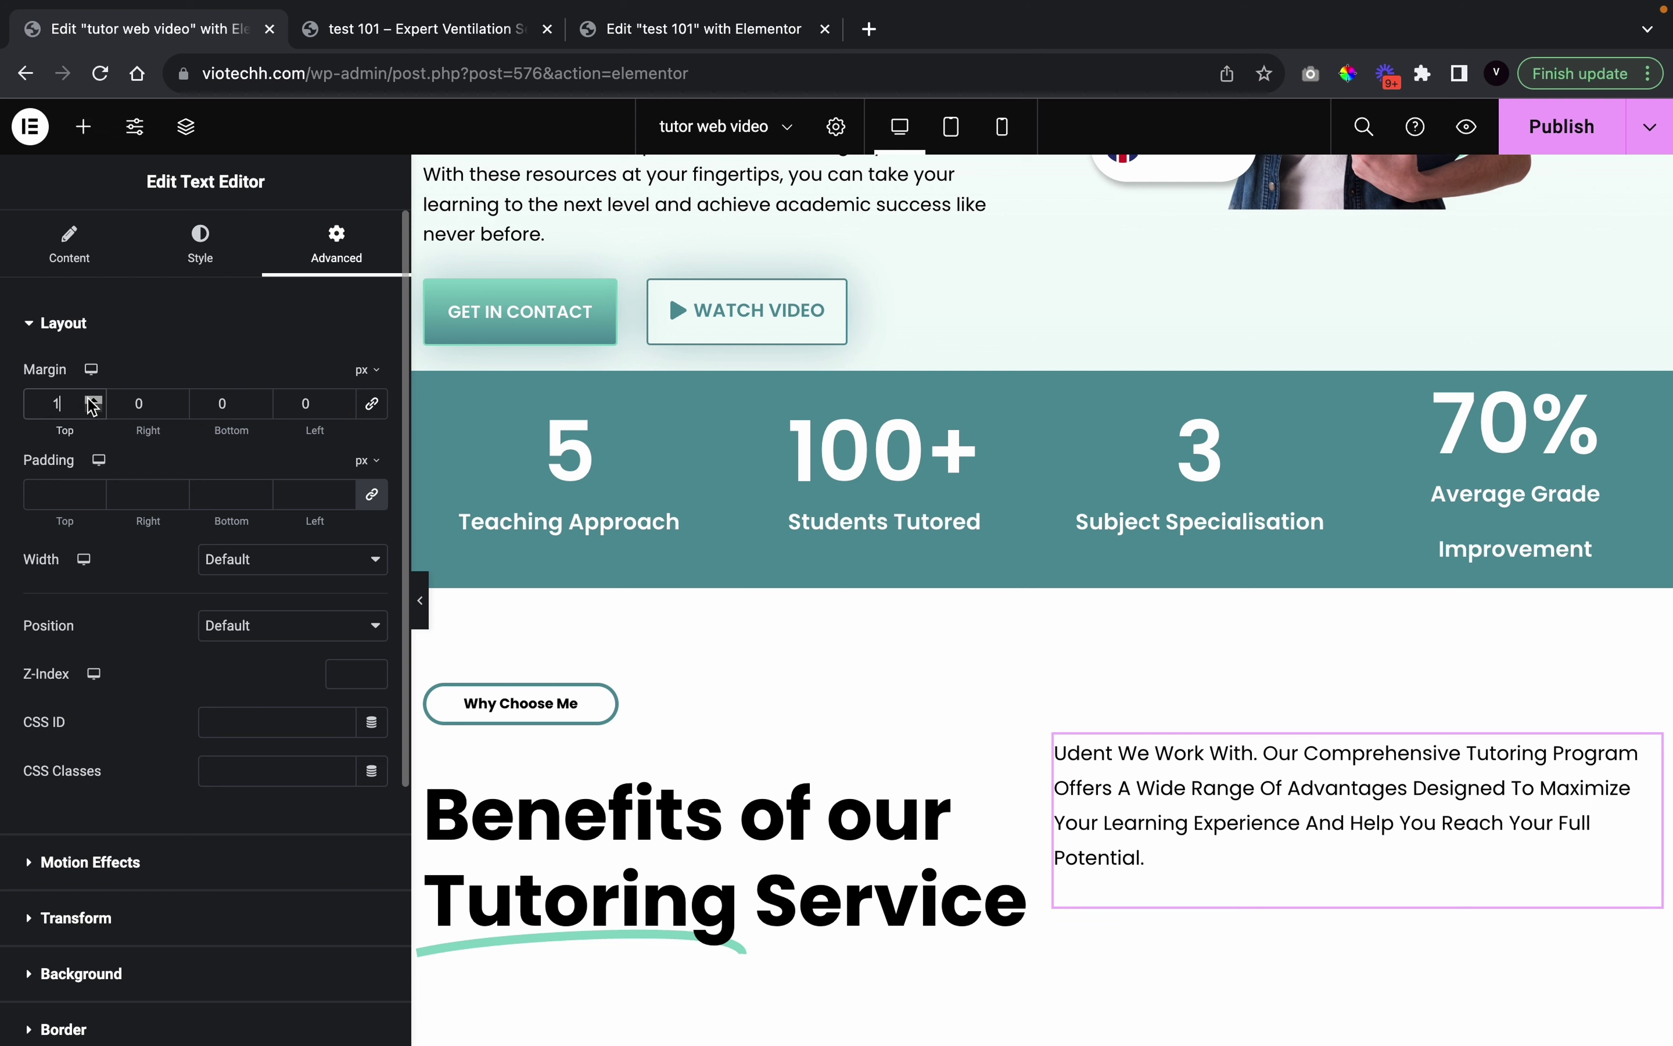
pyautogui.moveTo(92, 400); pyautogui.dragTo(93, 410)
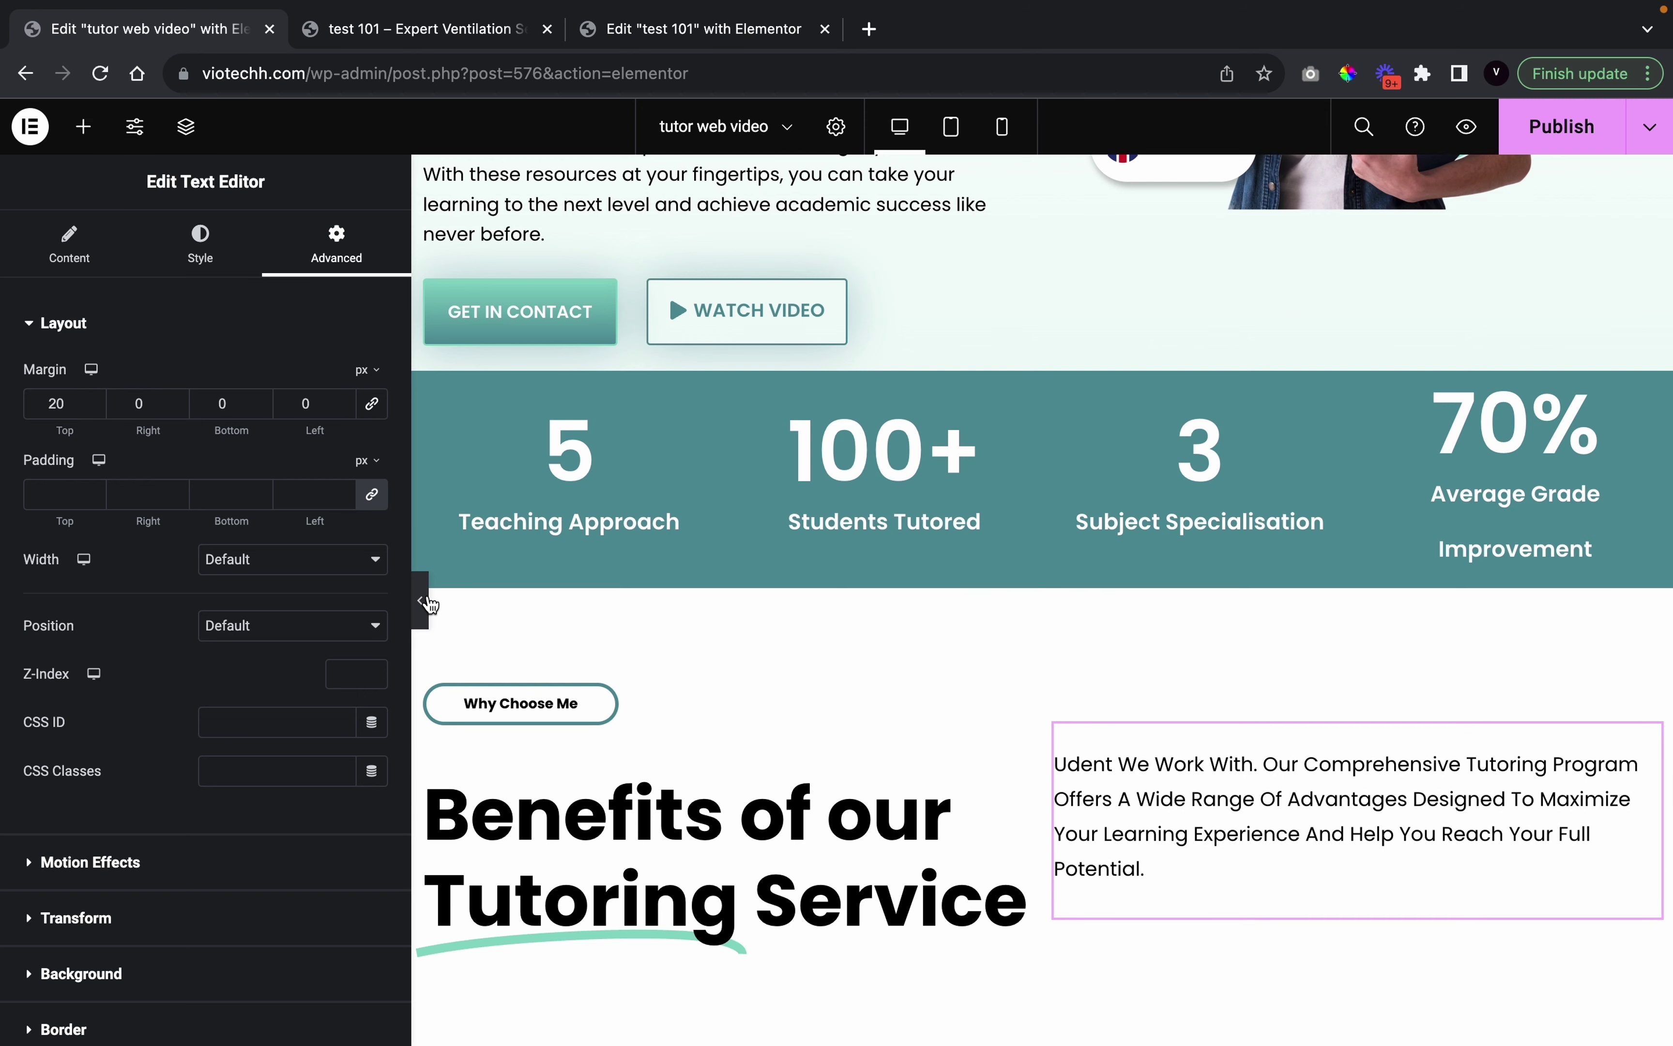
pyautogui.click(419, 600)
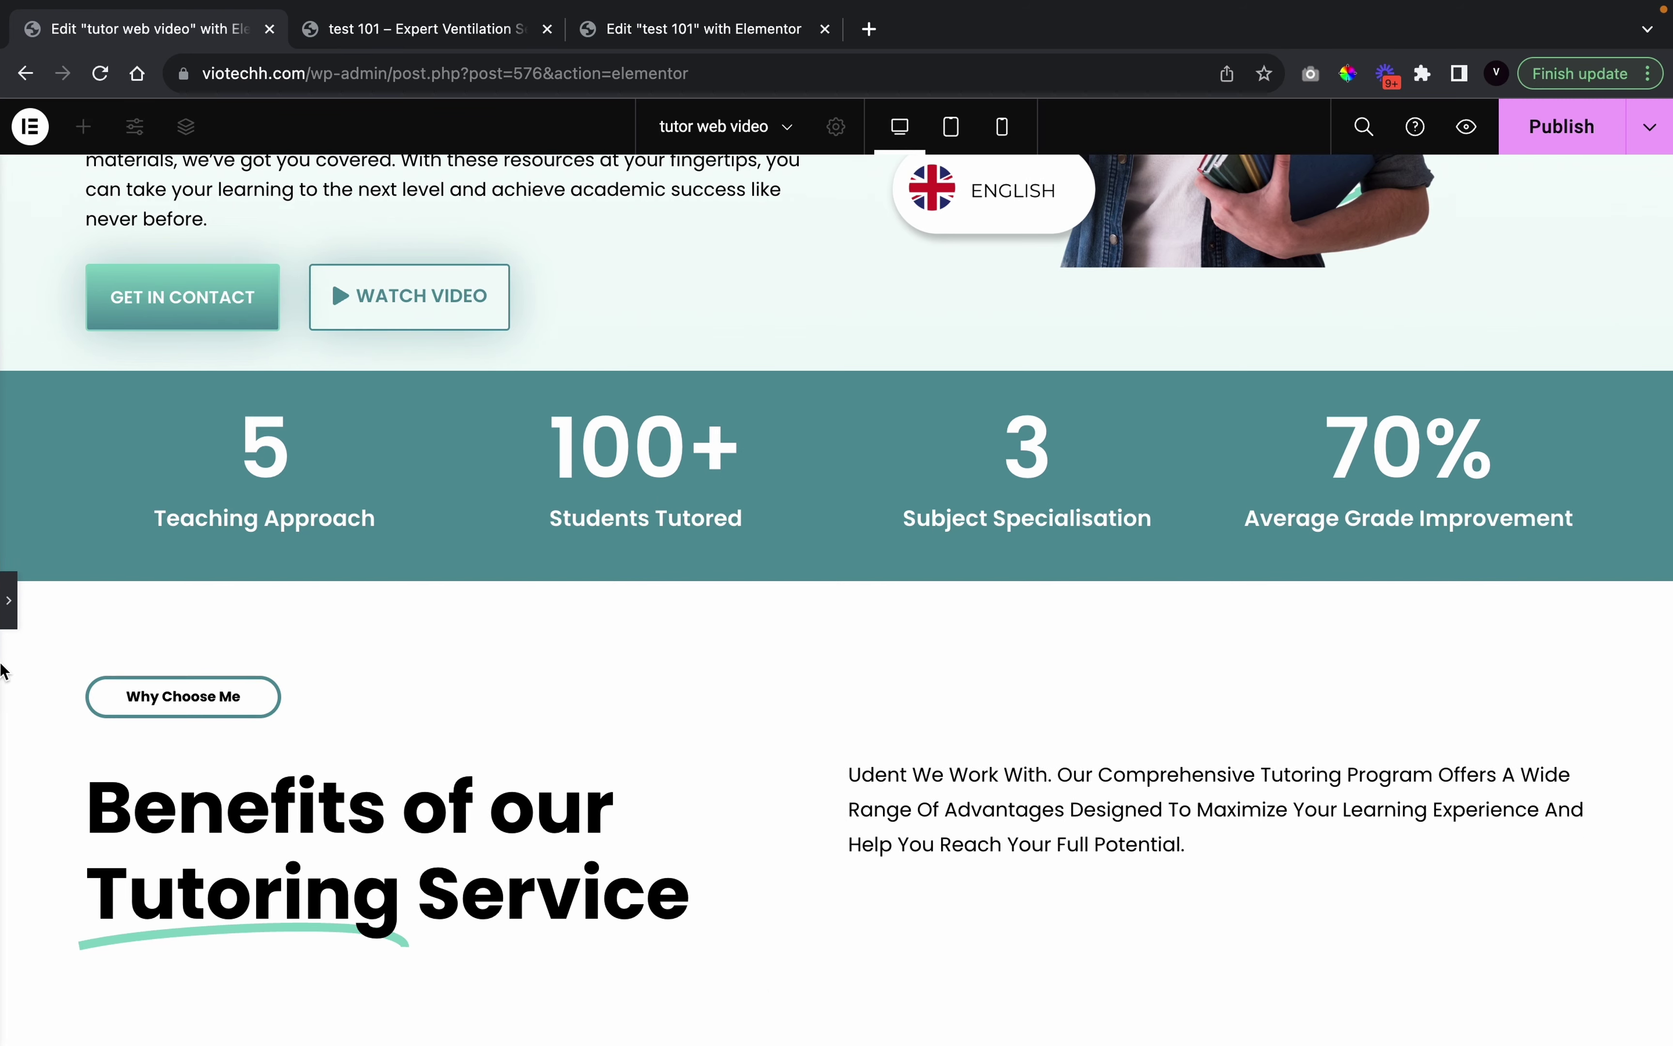
pyautogui.click(8, 608)
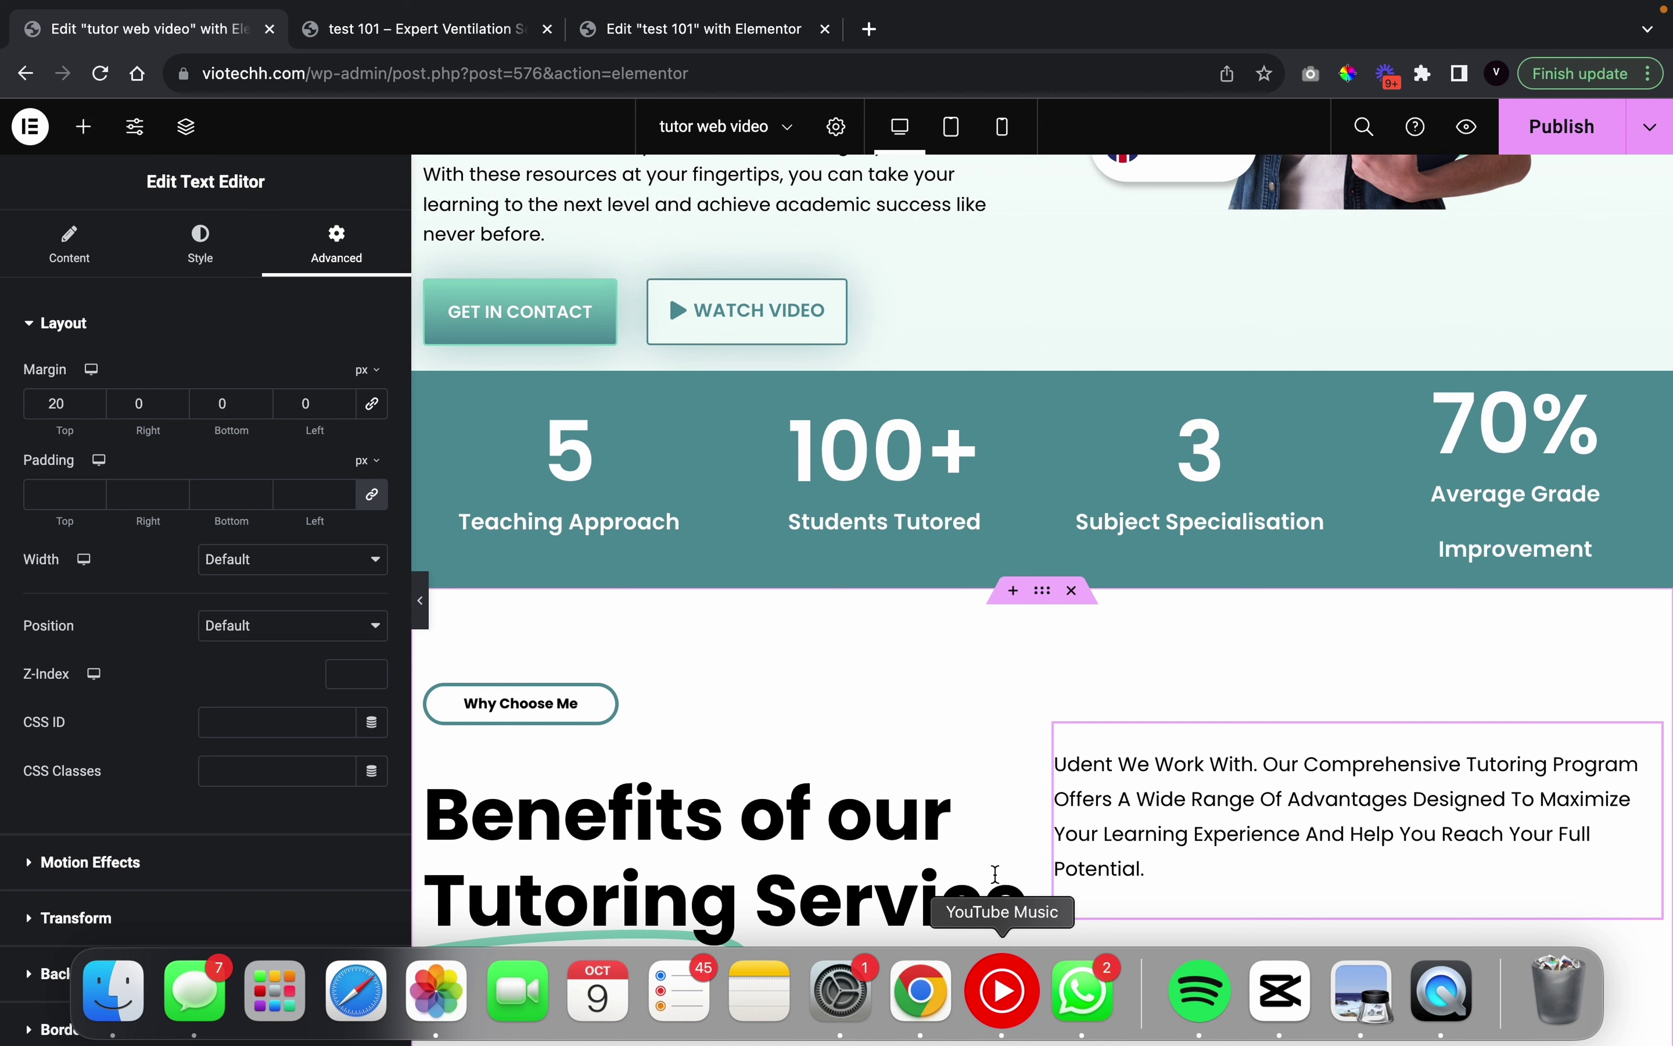
# Add a new section with three equal columns below the benefits headline section
pyautogui.scroll(-4, 998, 873)
pyautogui.click(985, 942)
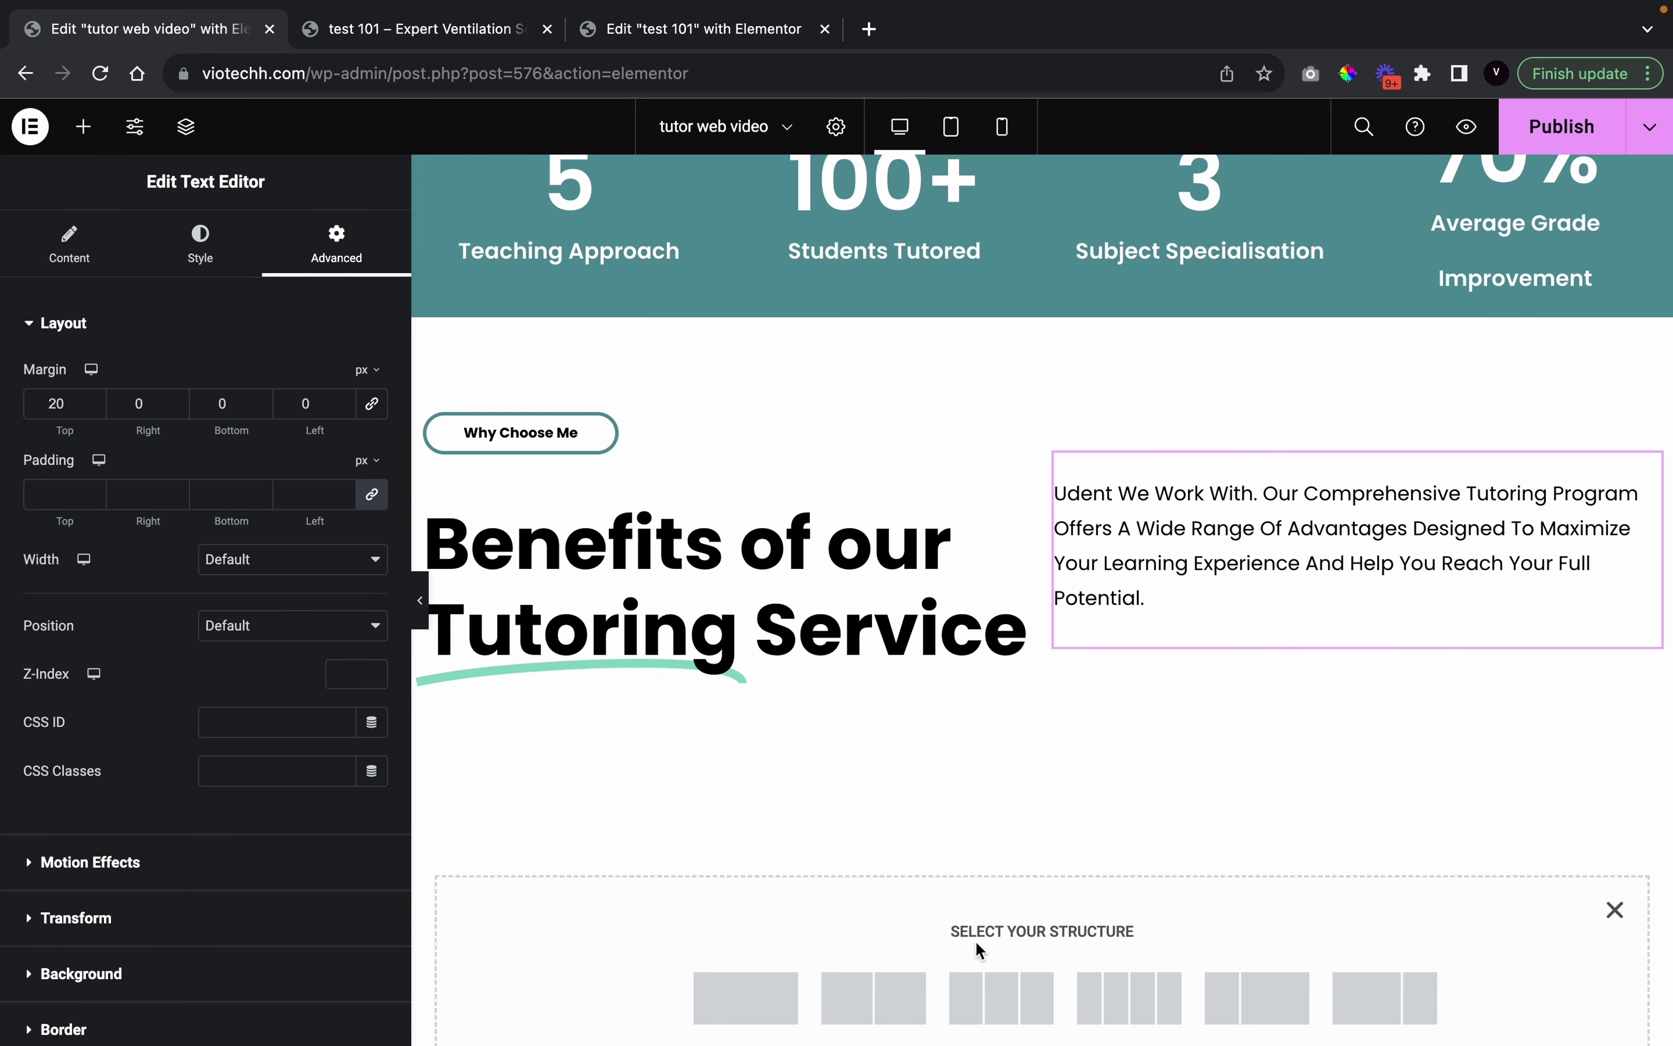
pyautogui.scroll(-3, 946, 861)
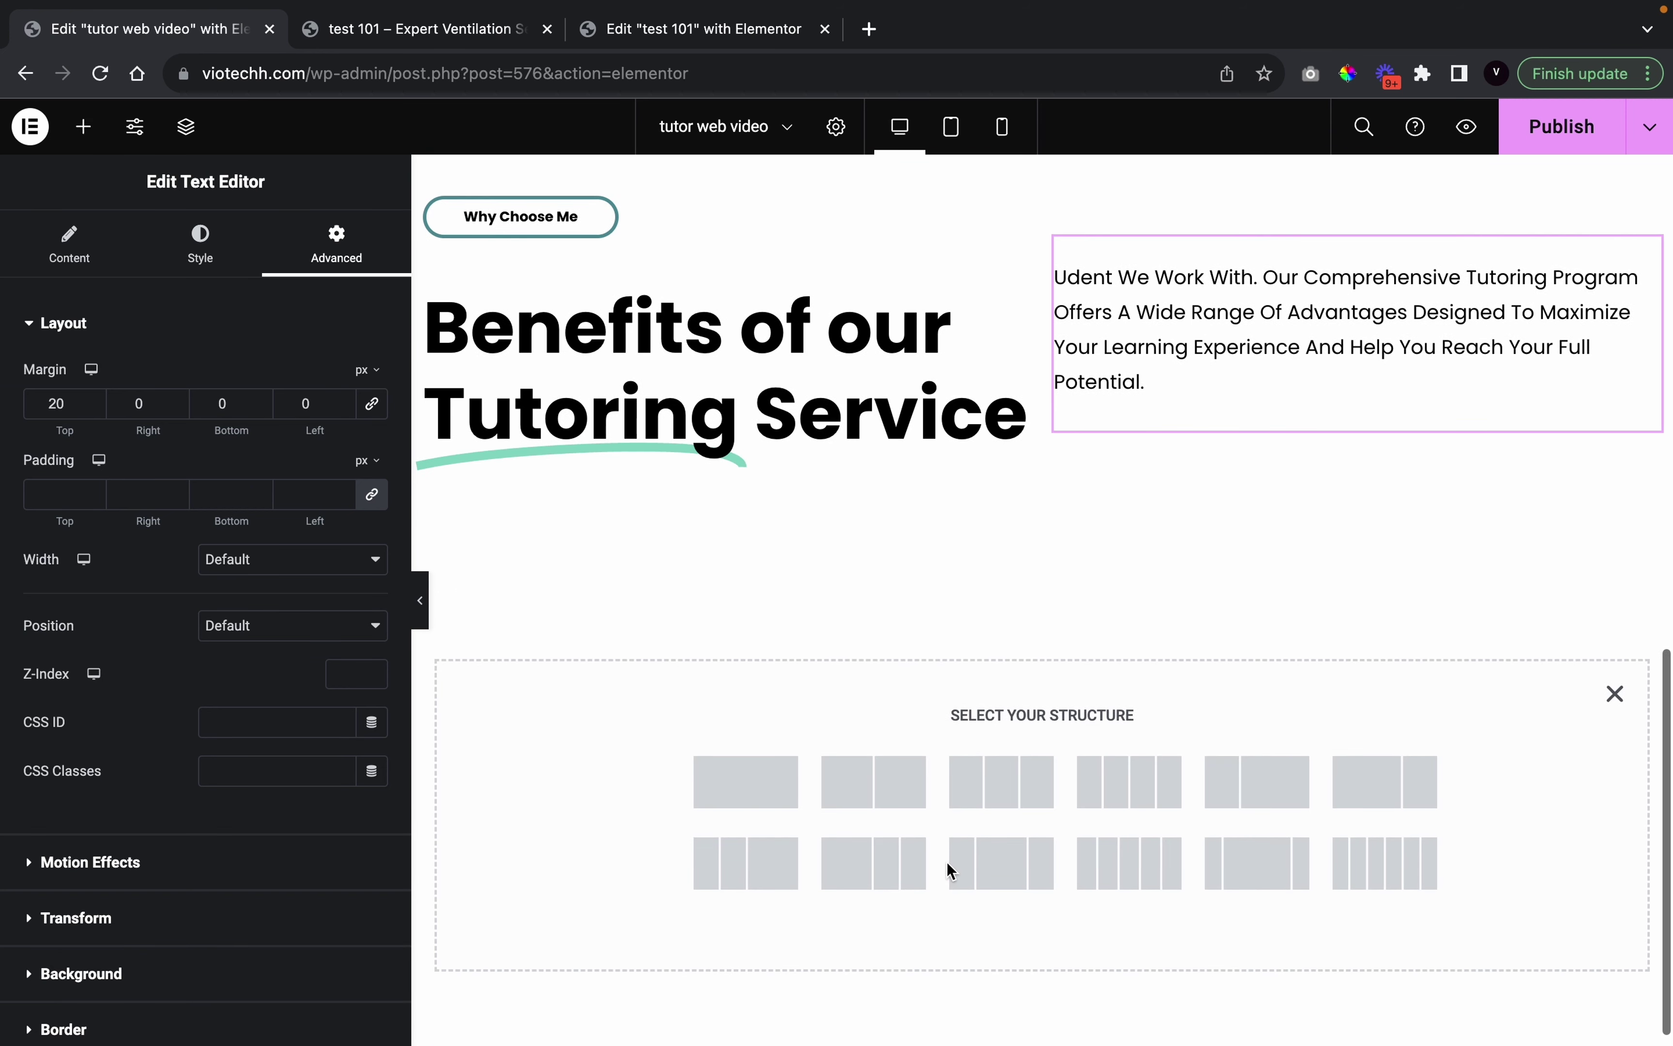
pyautogui.click(1020, 795)
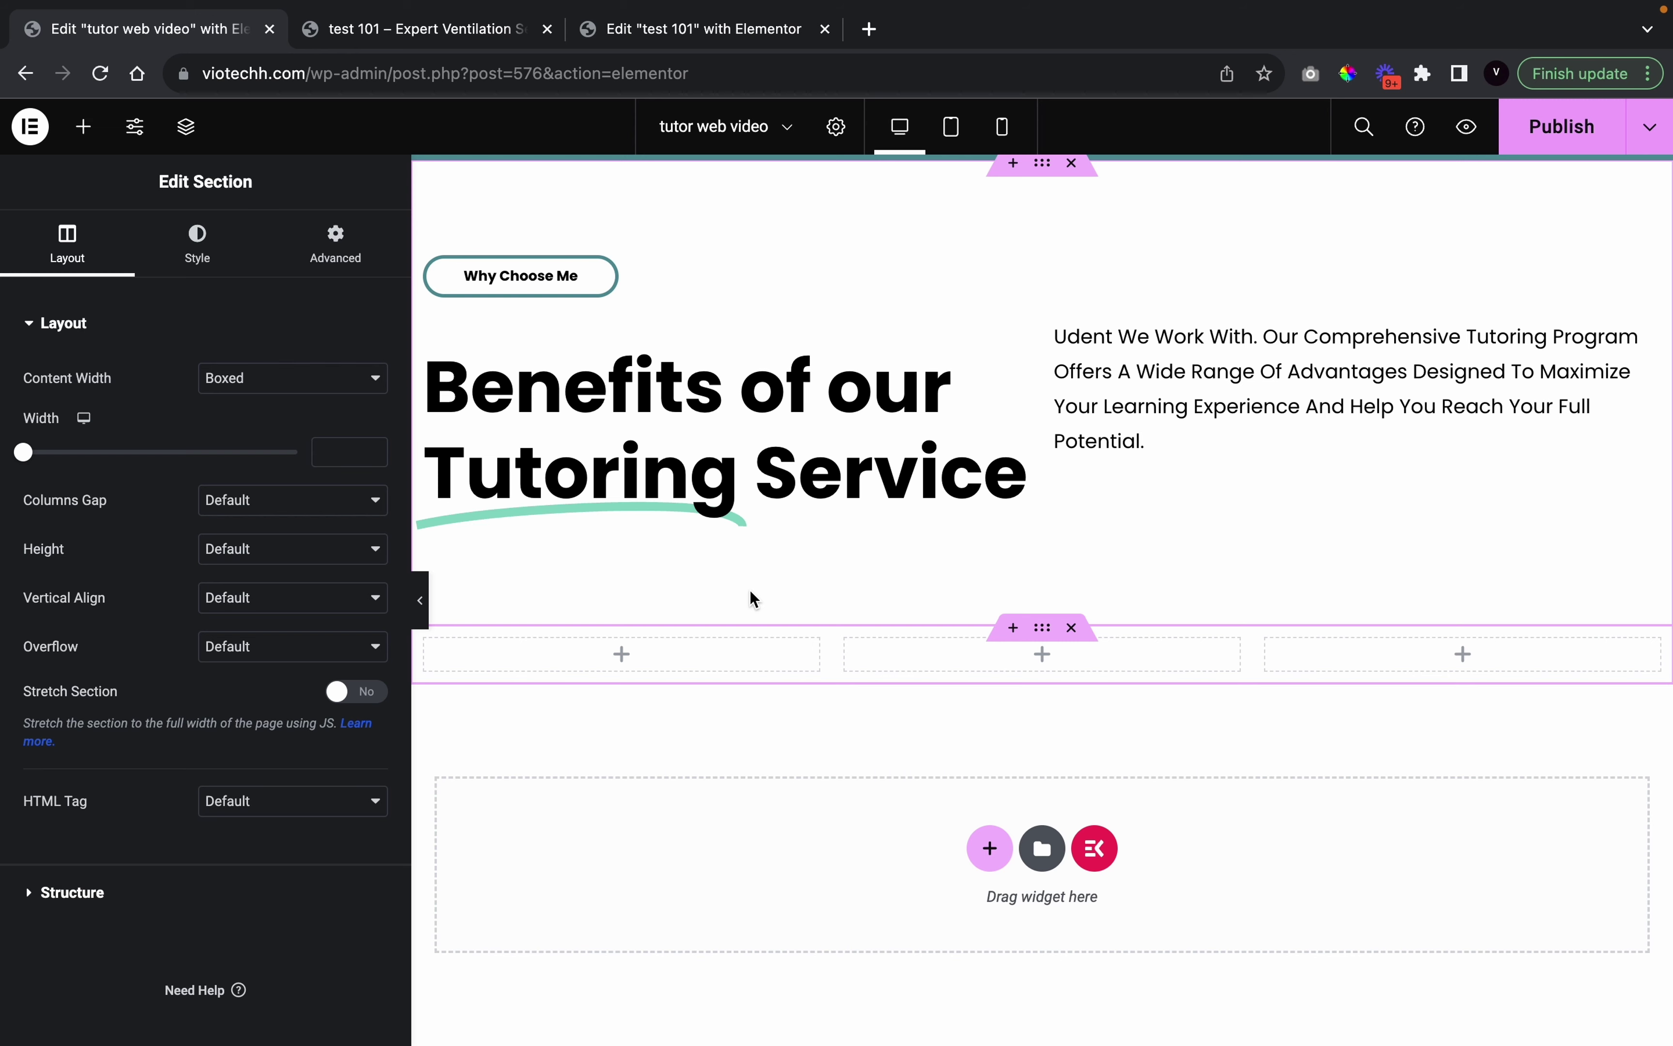
# Add an Icon Box widget to the first of the three columns and place its icon to the left of the text
pyautogui.click(84, 128)
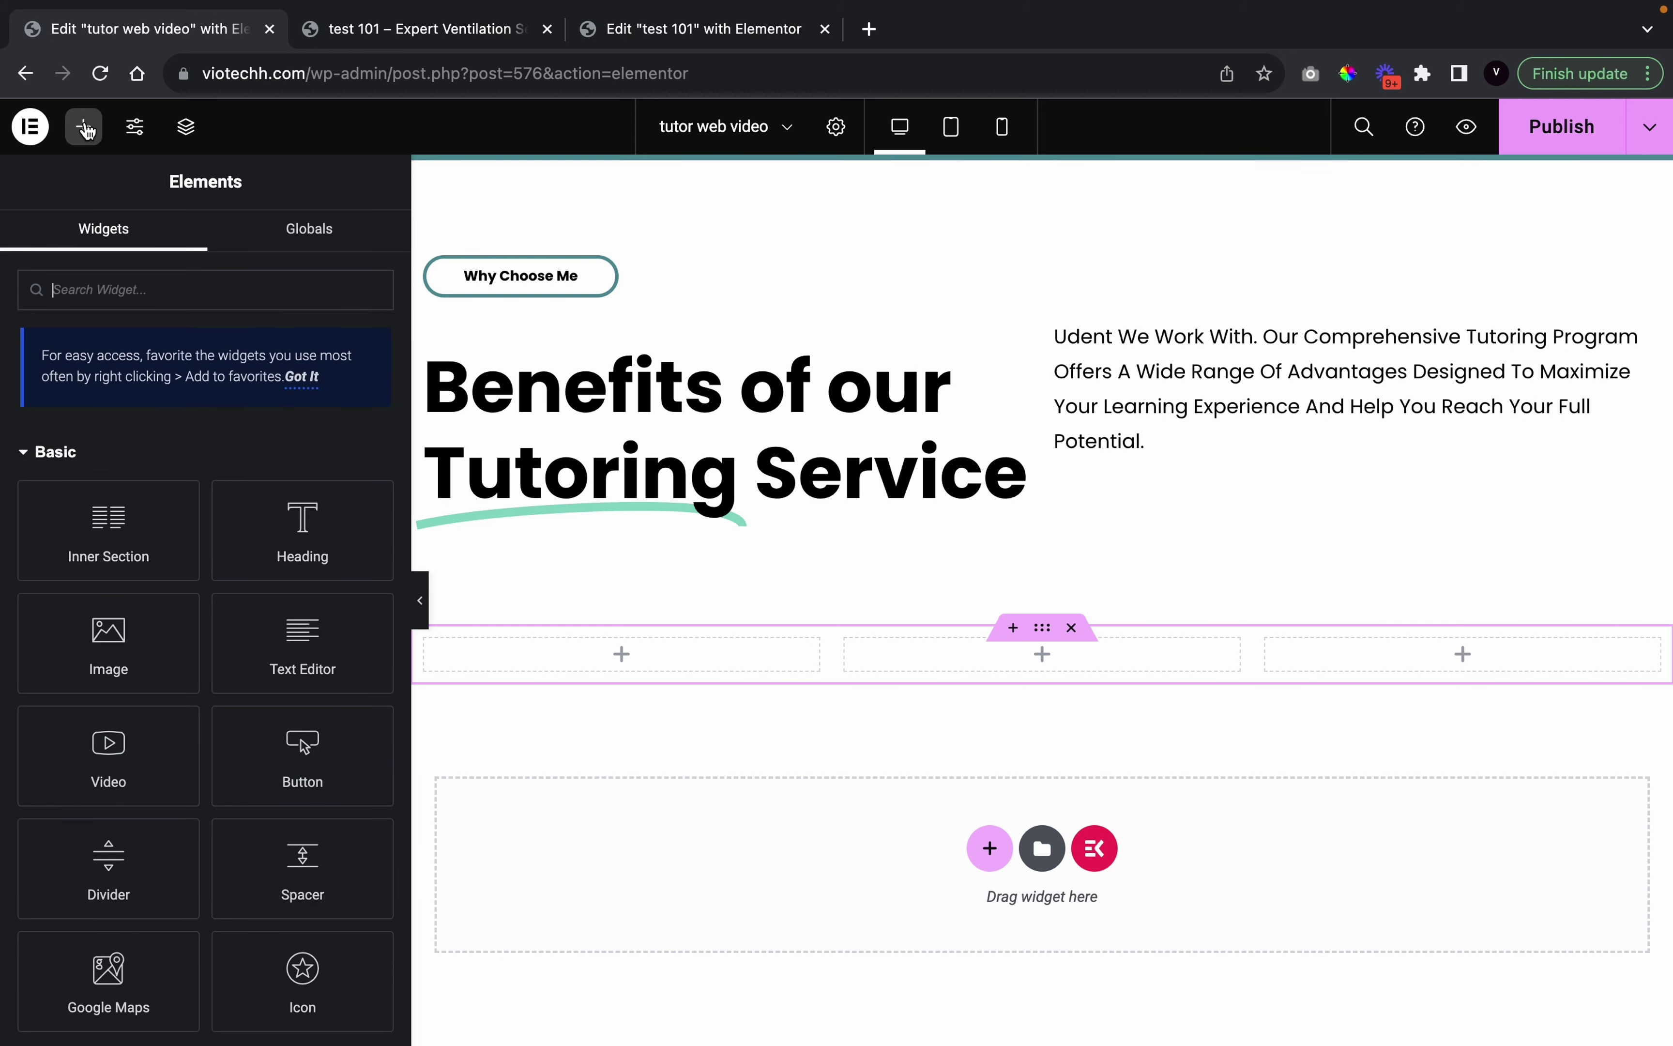
pyautogui.write('ICON')
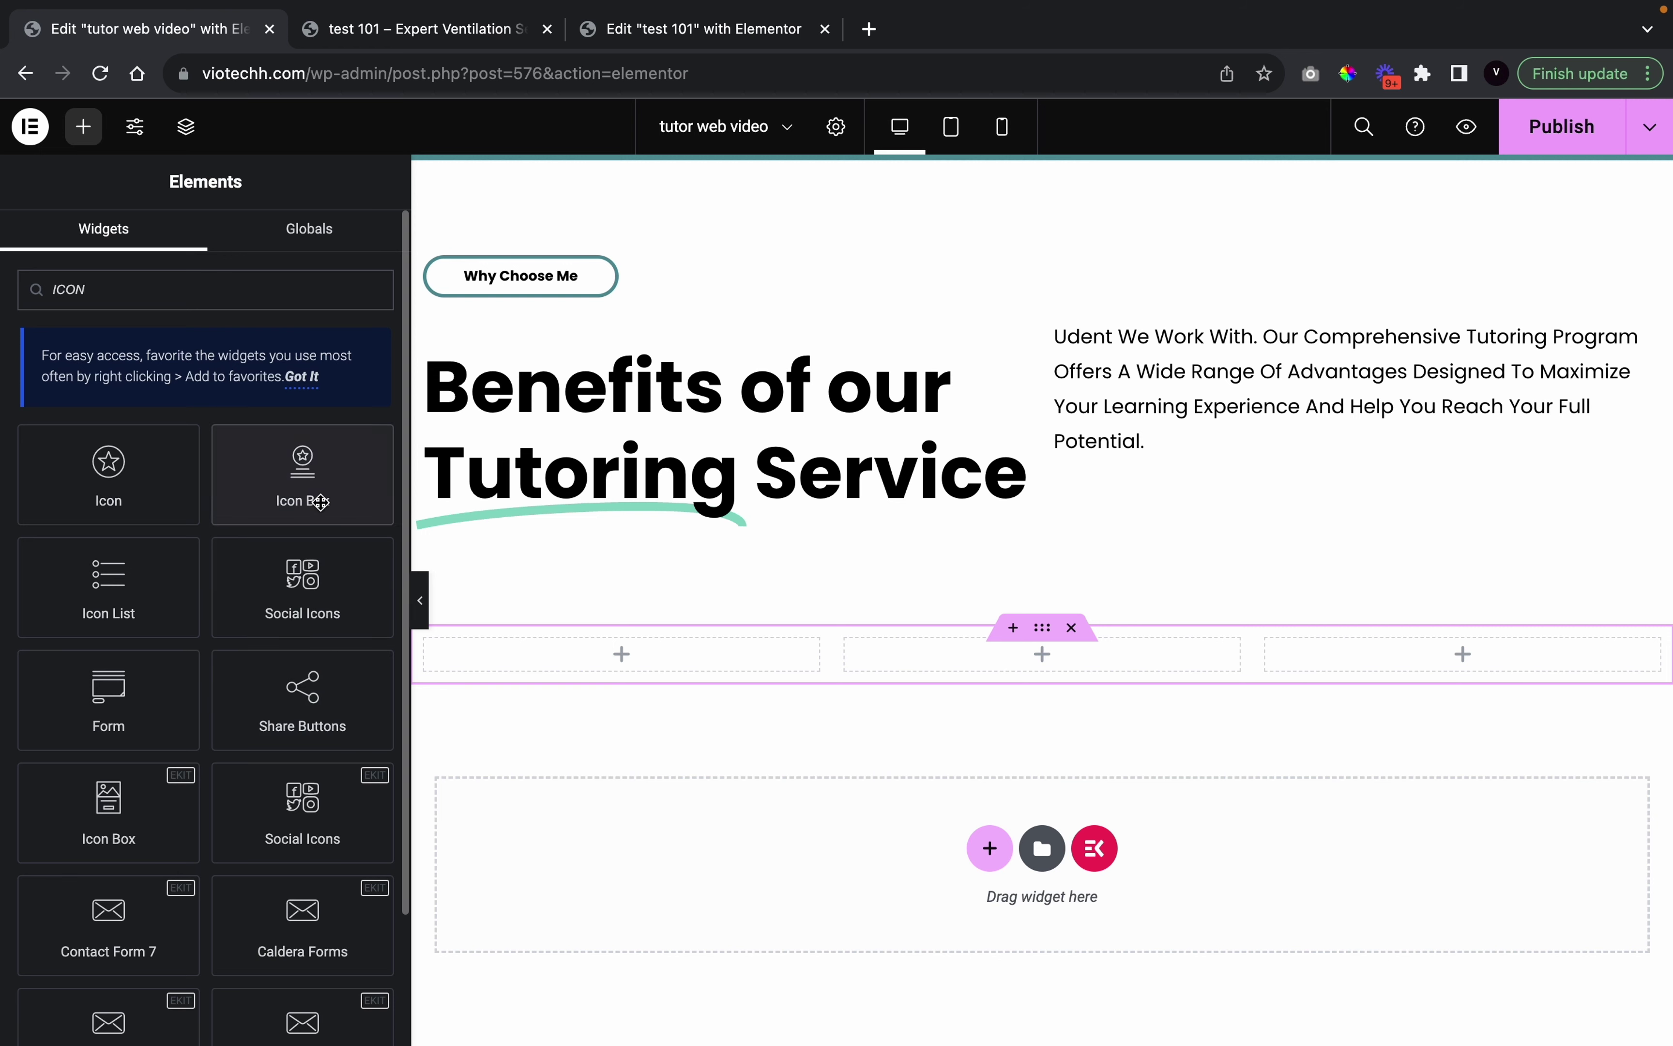
pyautogui.moveTo(319, 502); pyautogui.dragTo(634, 676)
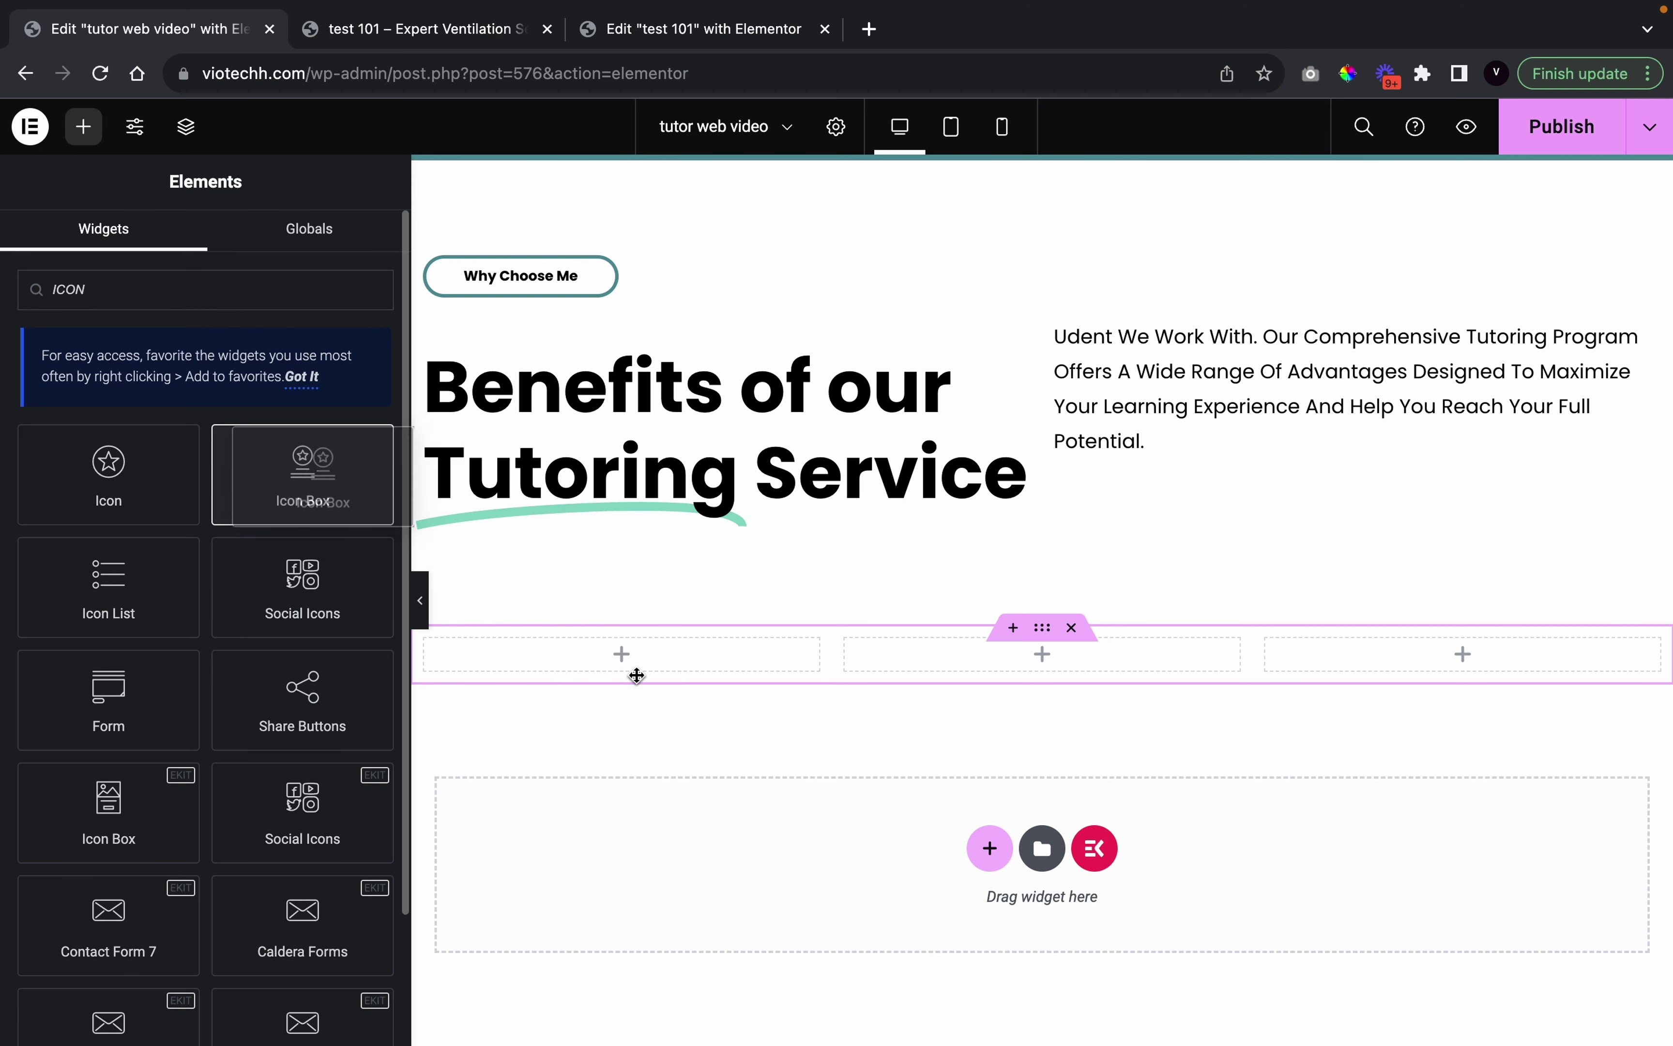
pyautogui.moveTo(307, 490); pyautogui.dragTo(657, 657)
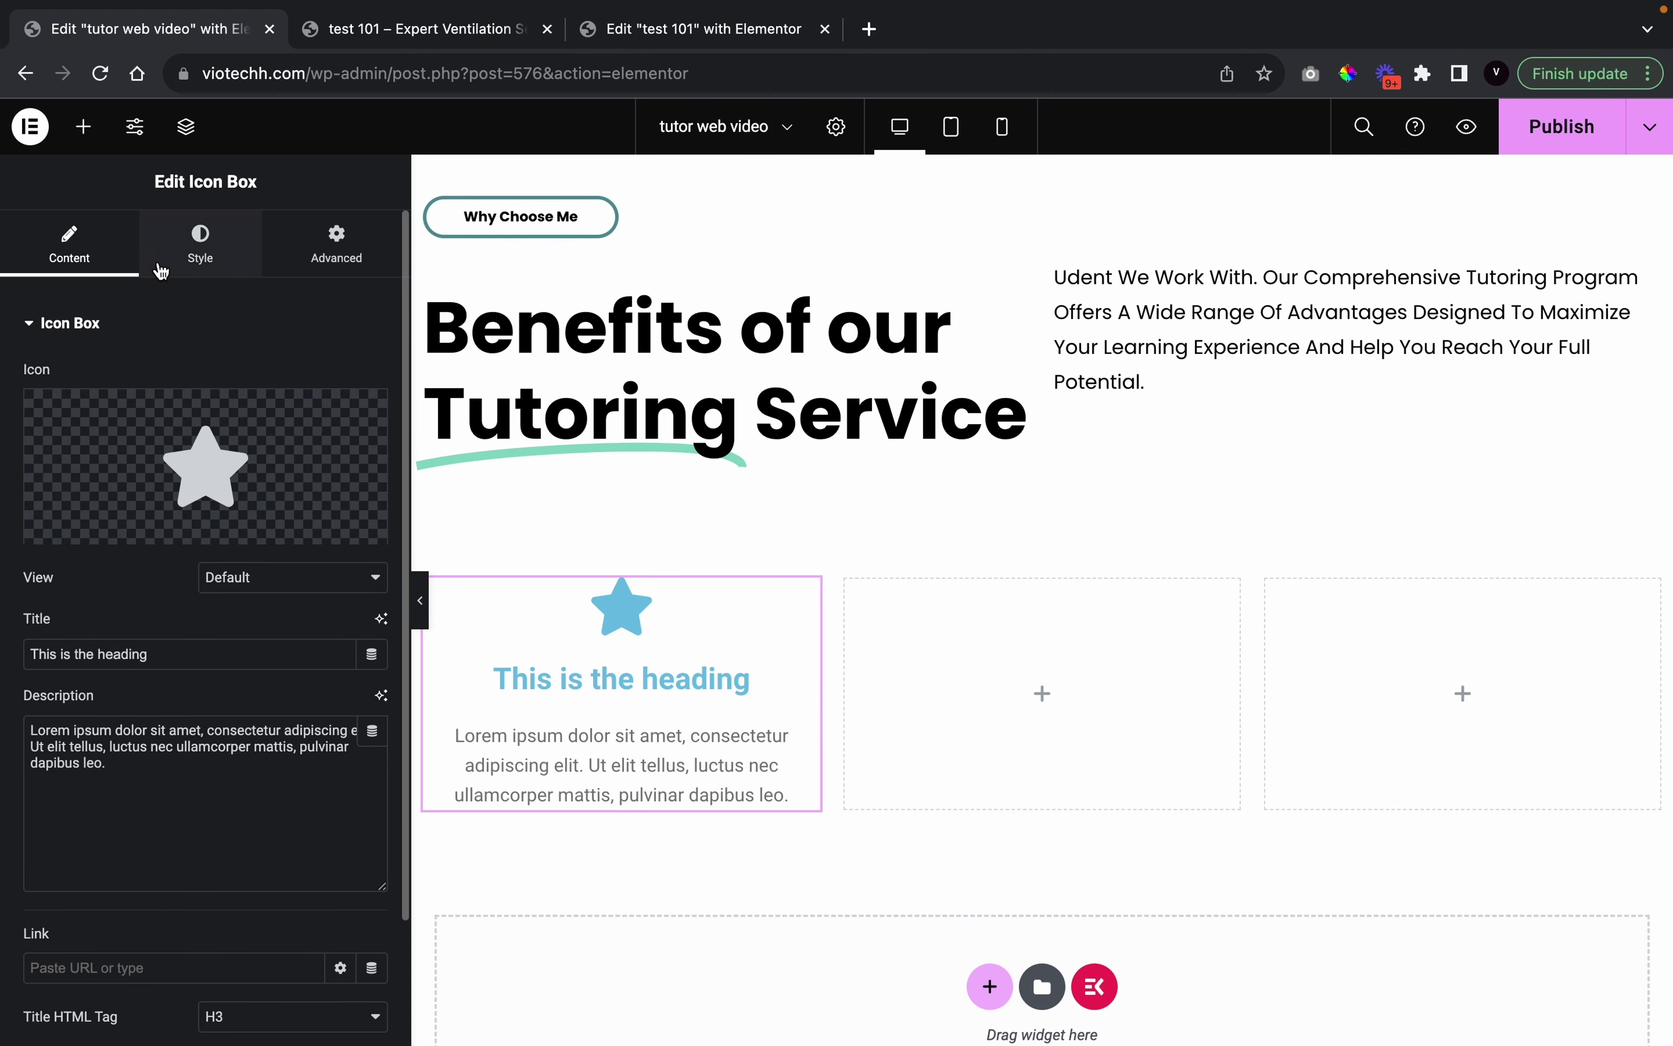
pyautogui.click(158, 260)
pyautogui.click(312, 390)
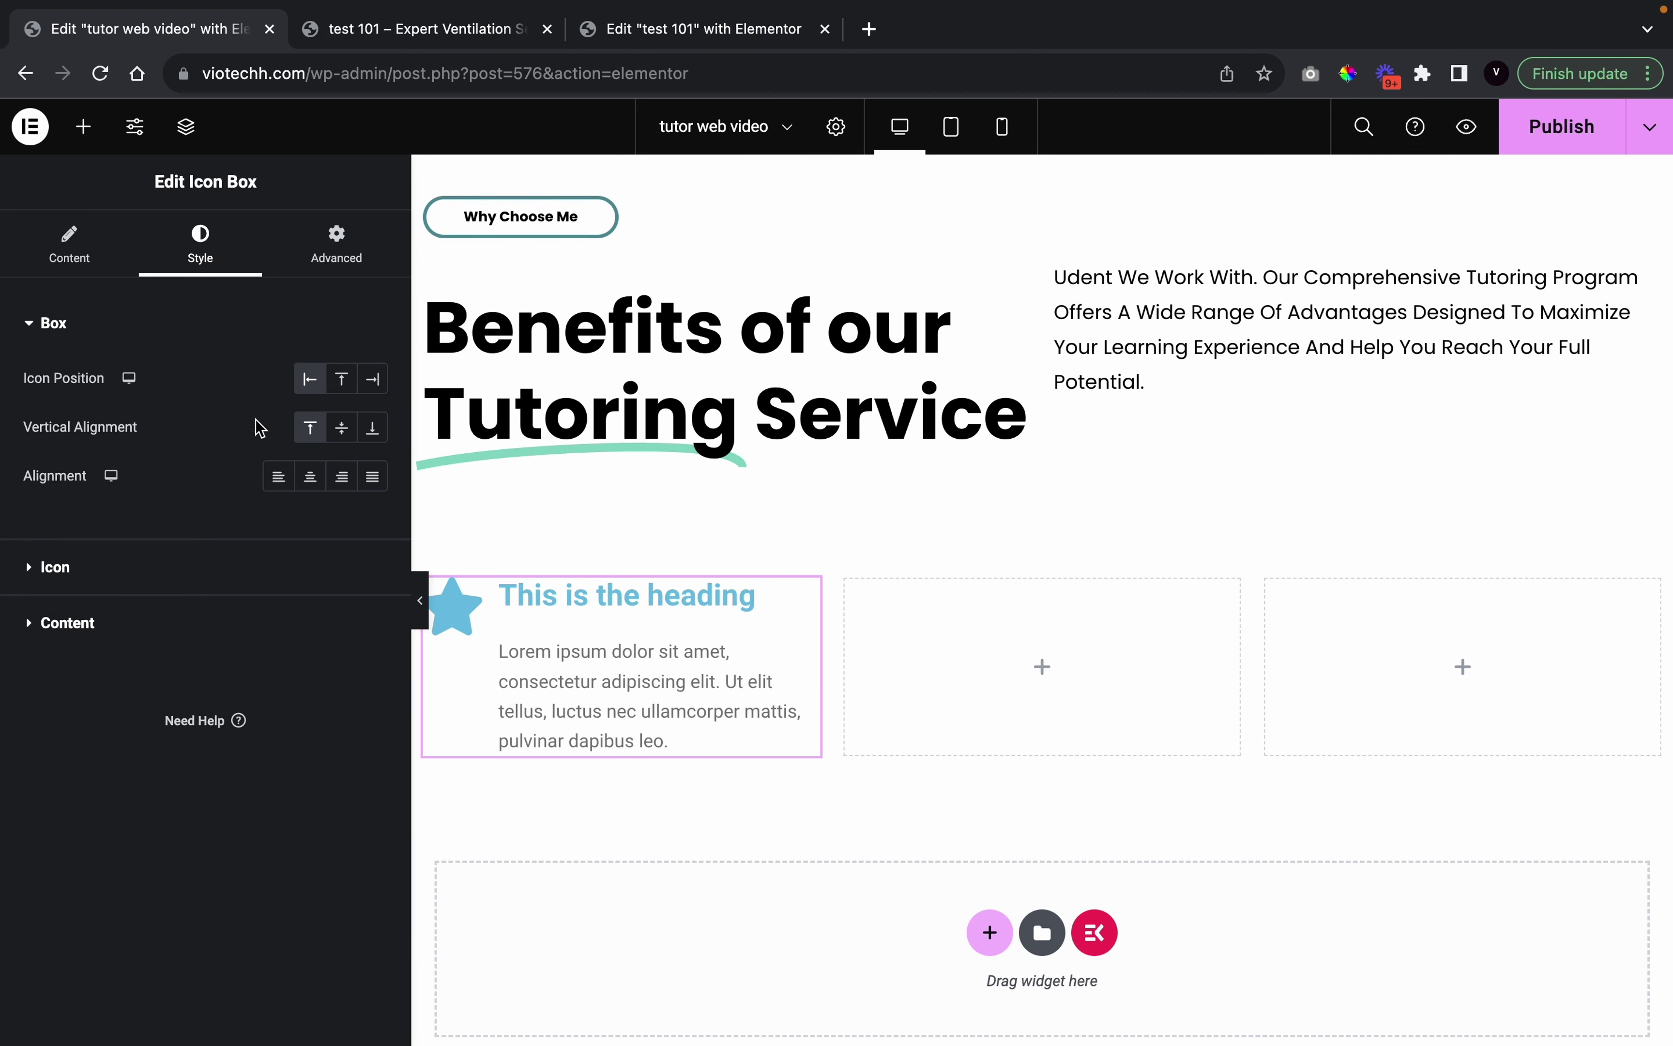
# Replace the icon box's title with "Harvard Graduate", copied from the first benefit card on the test 101 preview page
pyautogui.click(68, 245)
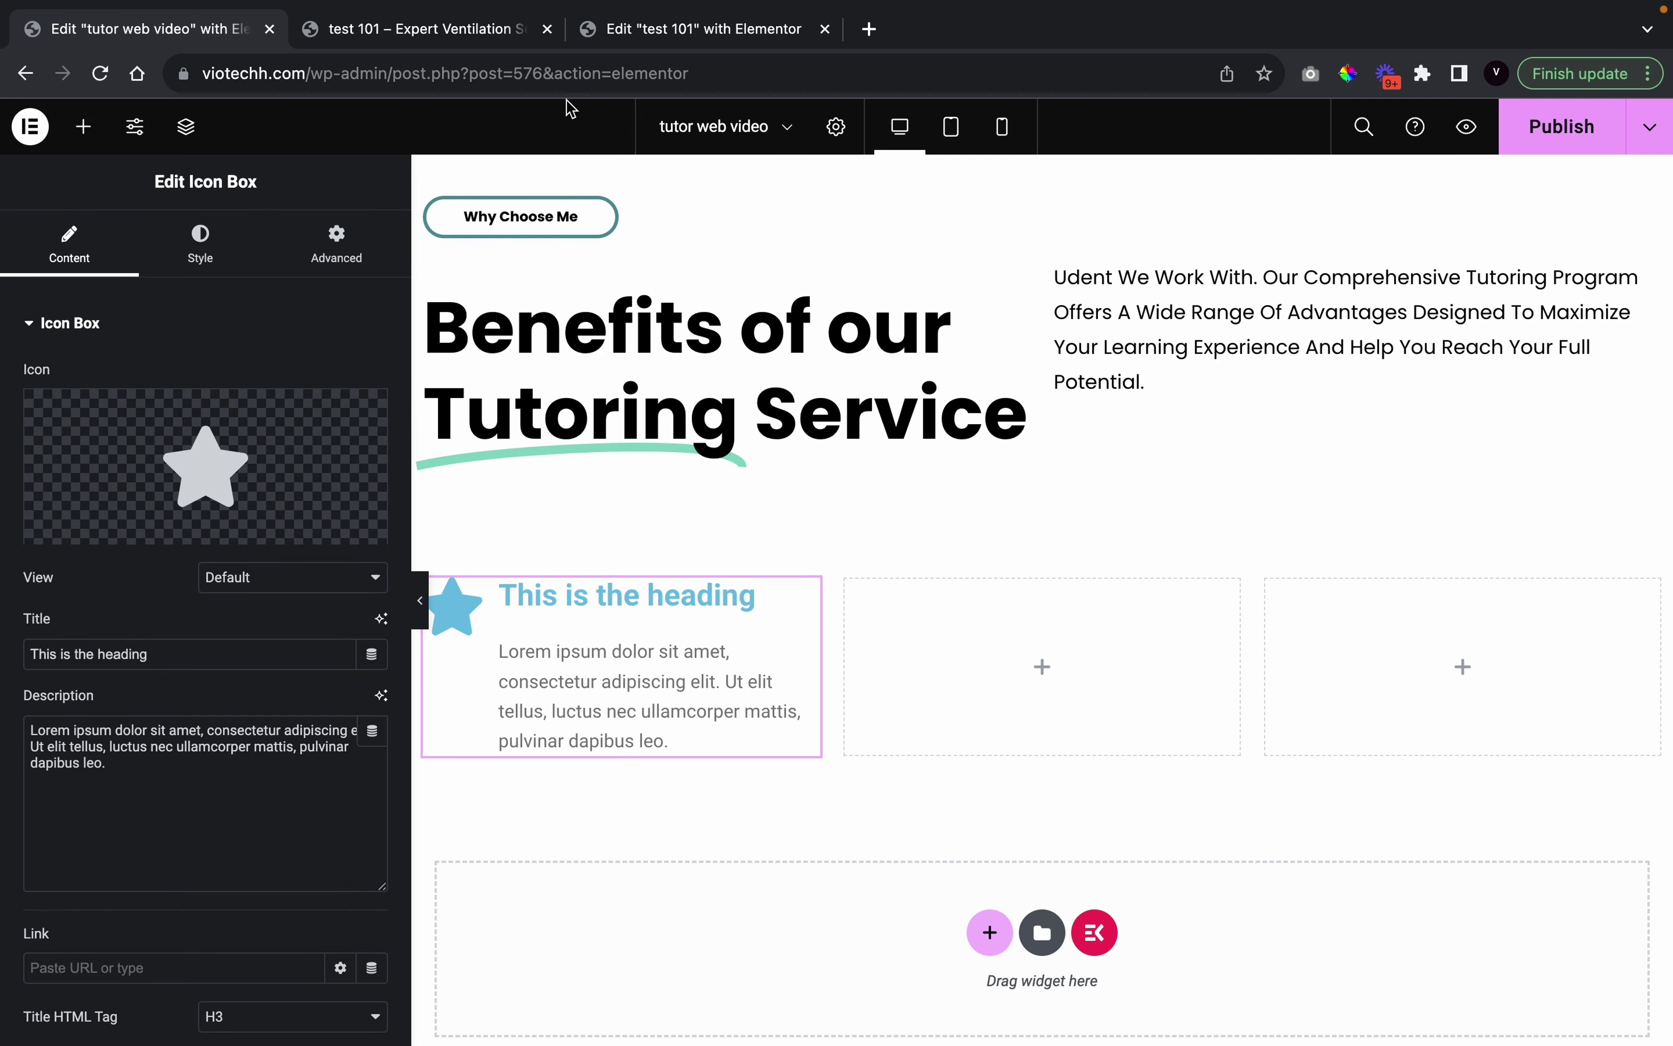
pyautogui.click(404, 34)
pyautogui.scroll(-3, 665, 744)
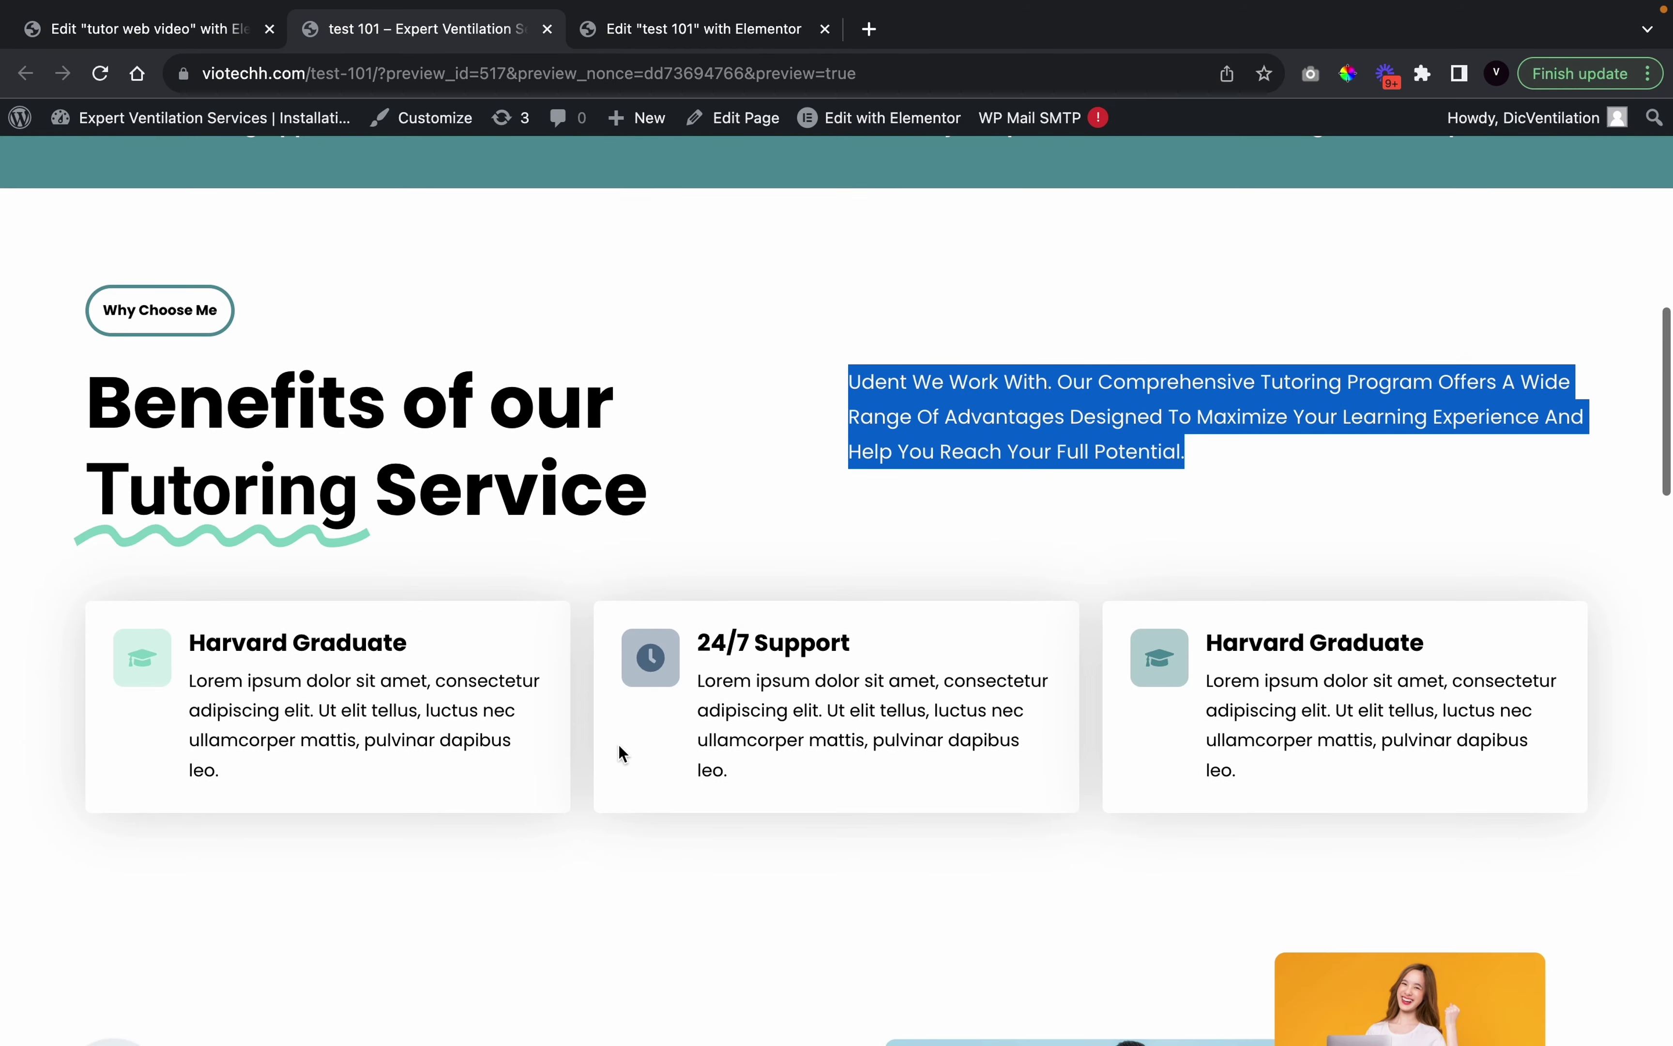
pyautogui.tripleClick(364, 639)
pyautogui.press('super+c')
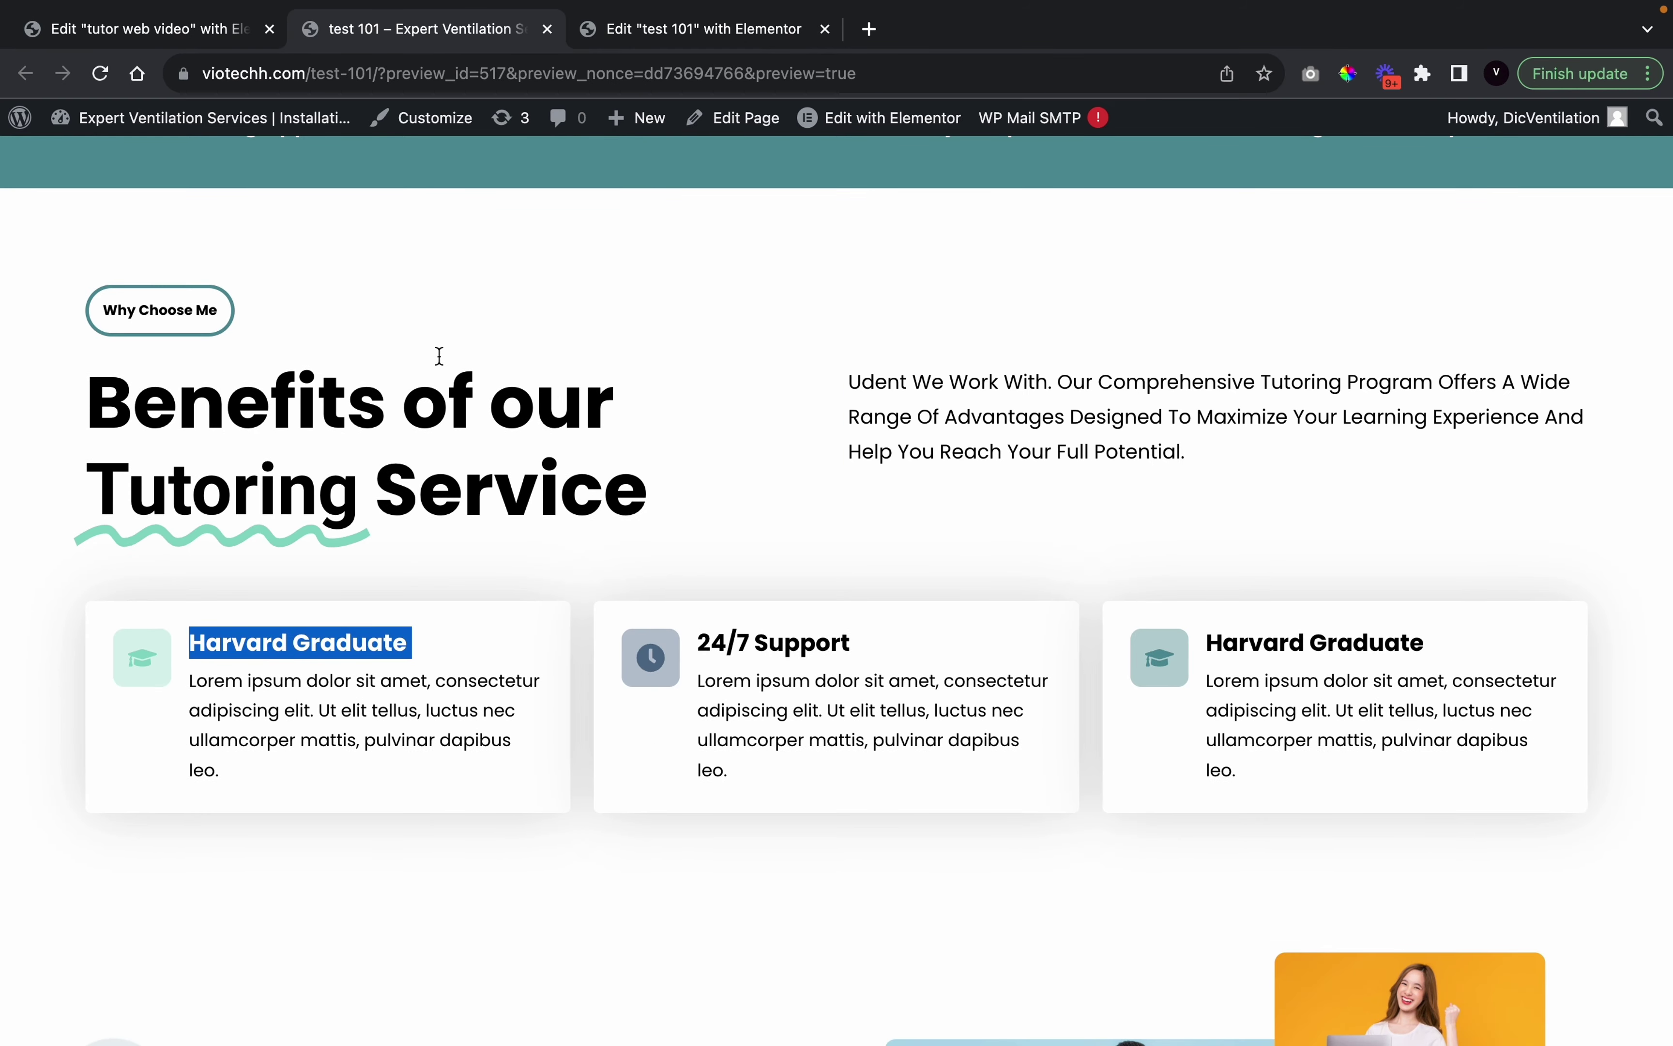
pyautogui.click(173, 50)
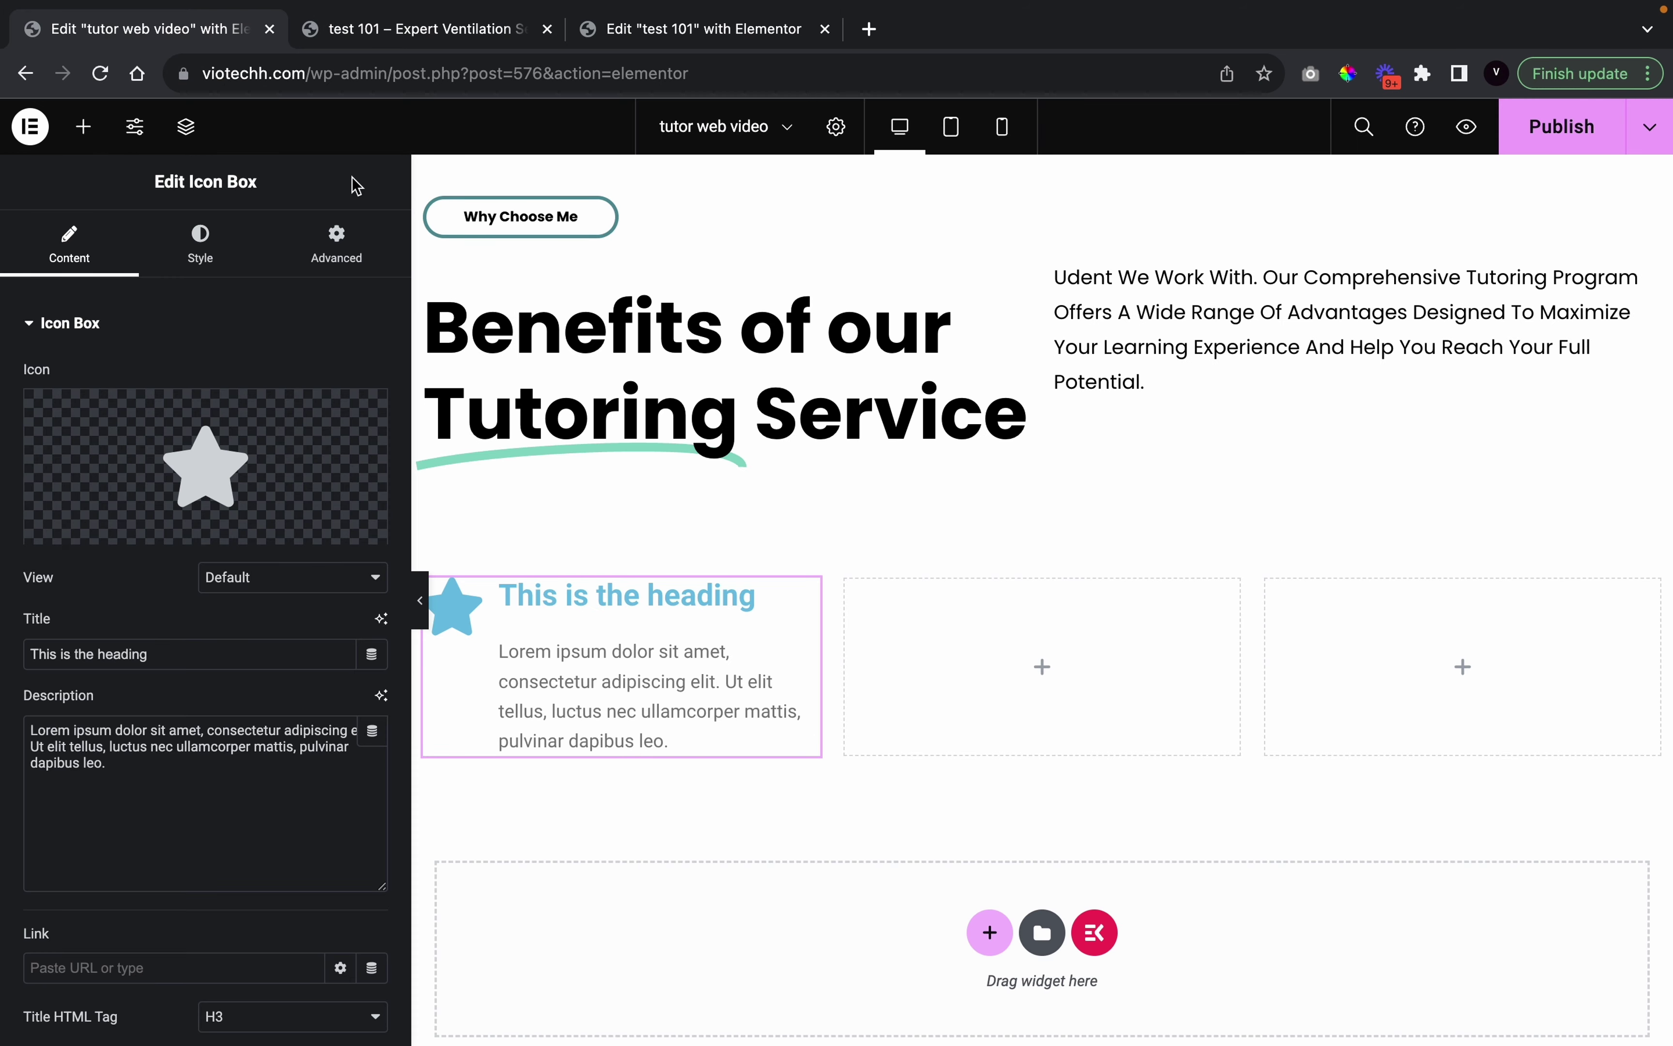
pyautogui.tripleClick(182, 662)
pyautogui.press('super+v')
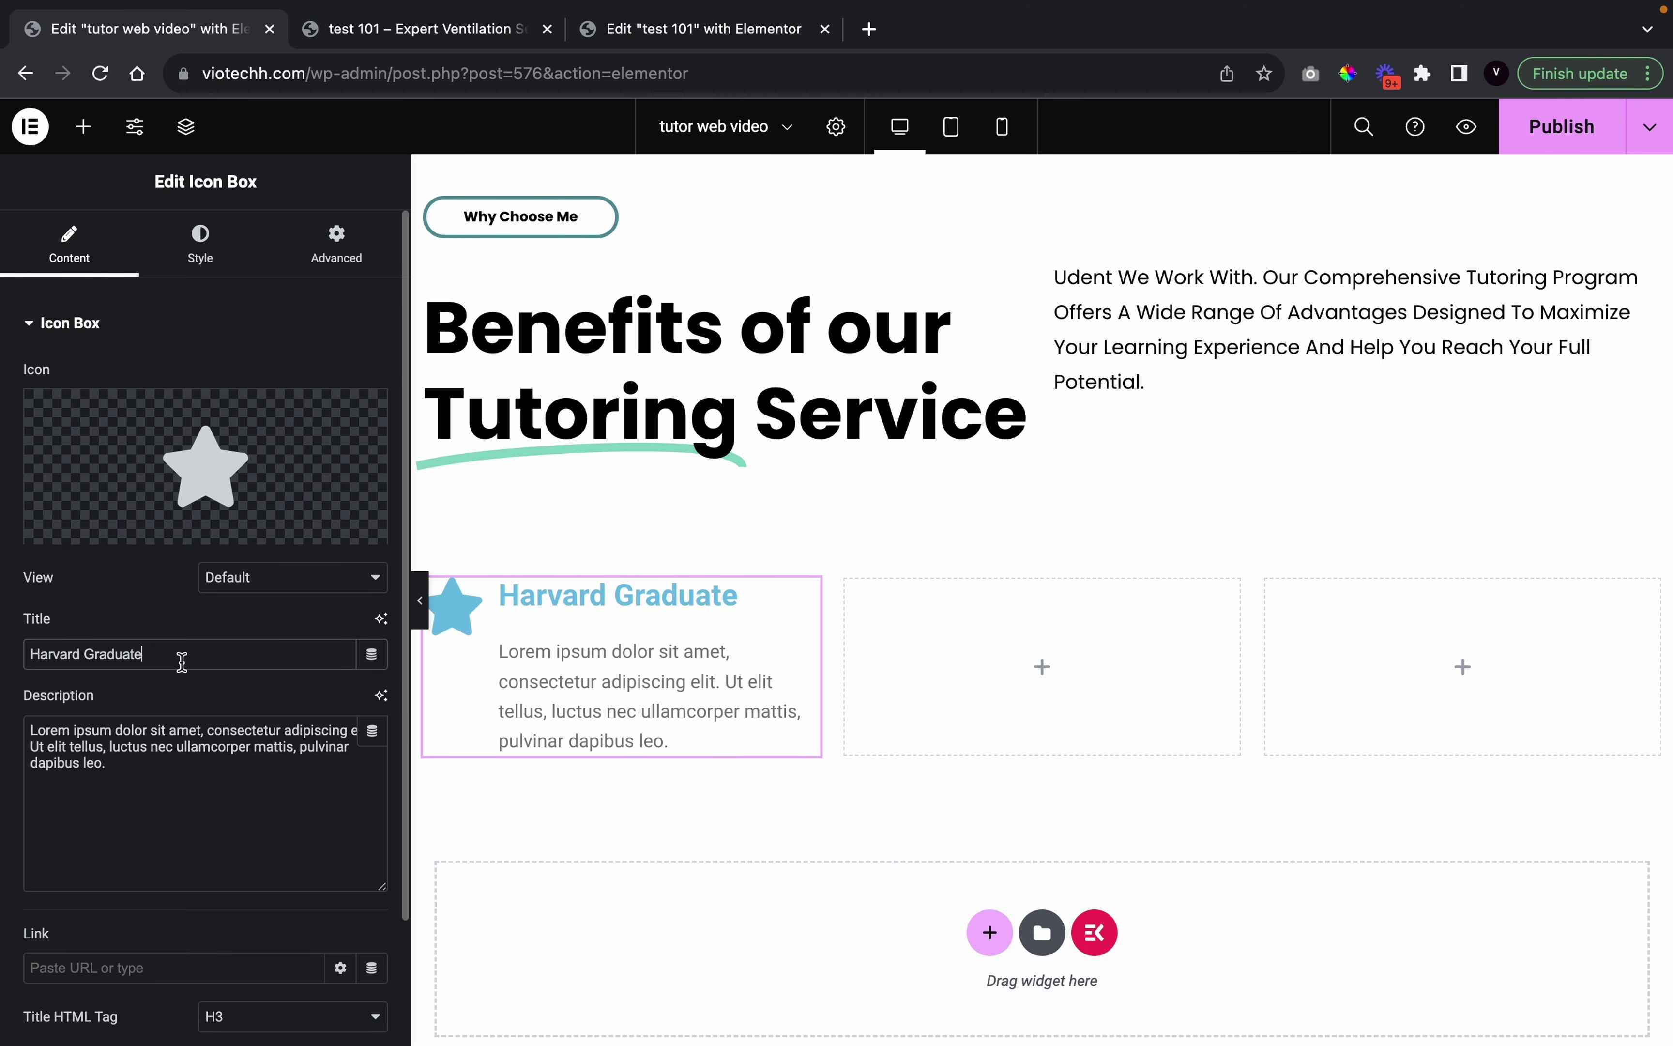
# Replace the icon box's star with the solid graduation cap found by filtering the icon library for "GRAD", and open the widget's style settings
pyautogui.click(205, 470)
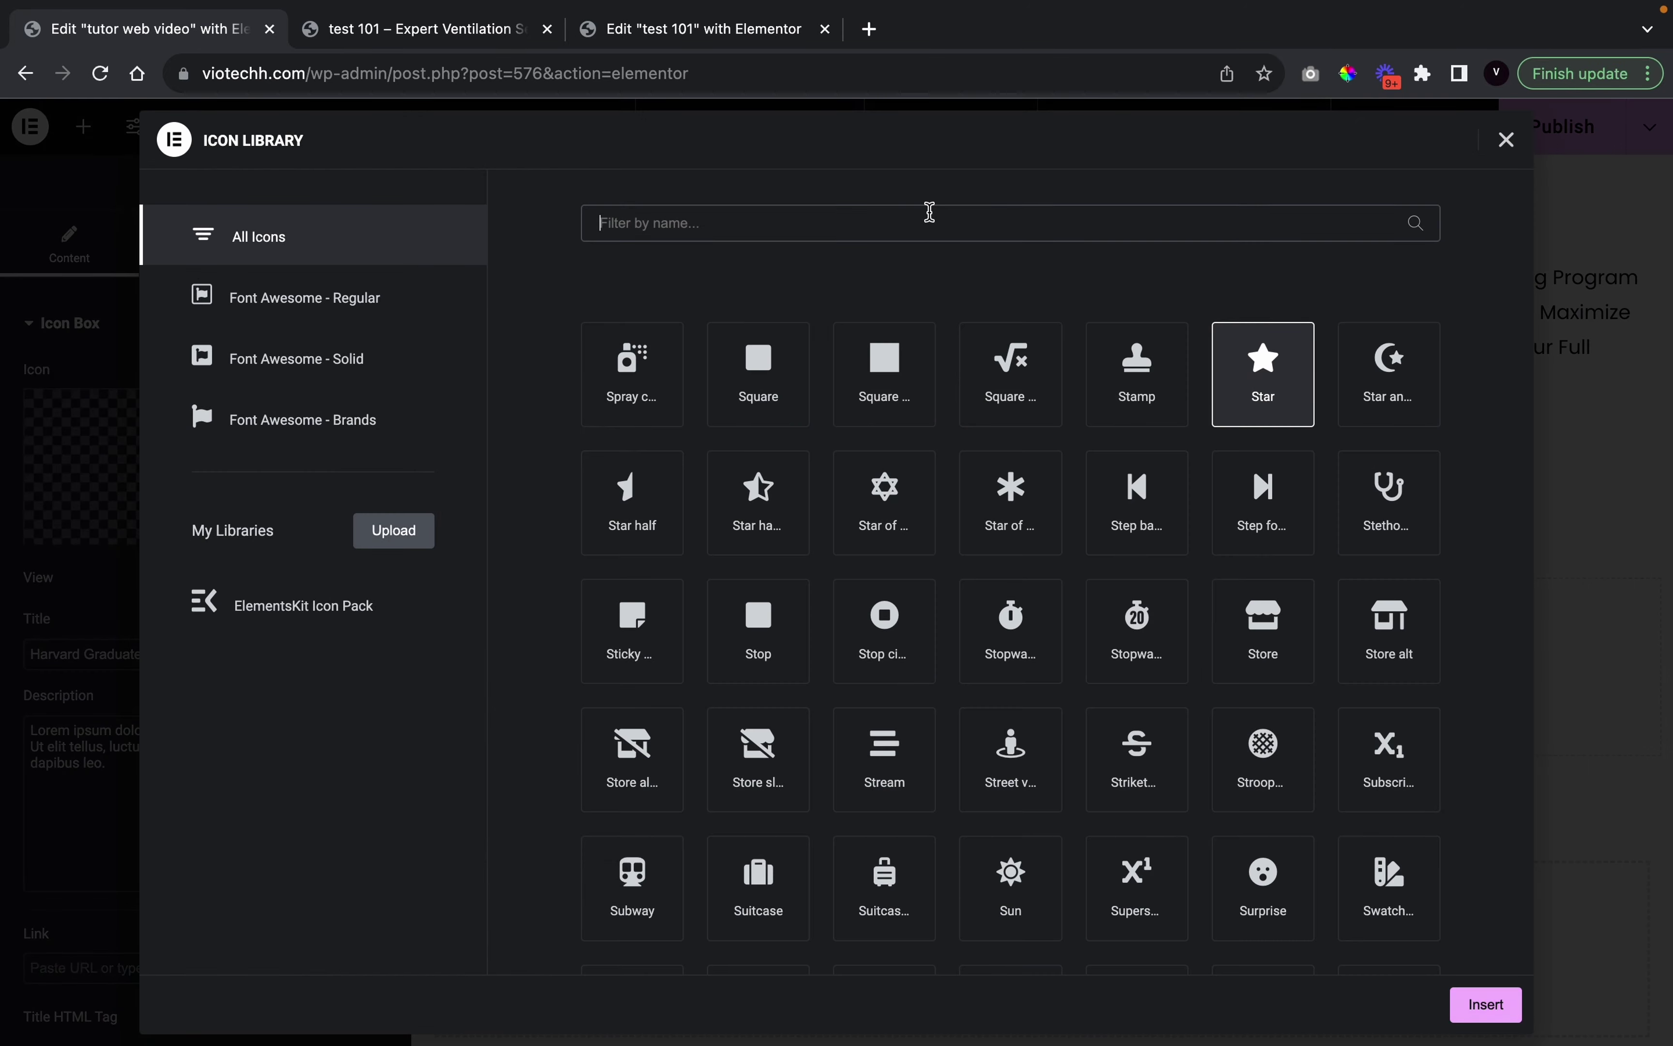
pyautogui.write('GRAD')
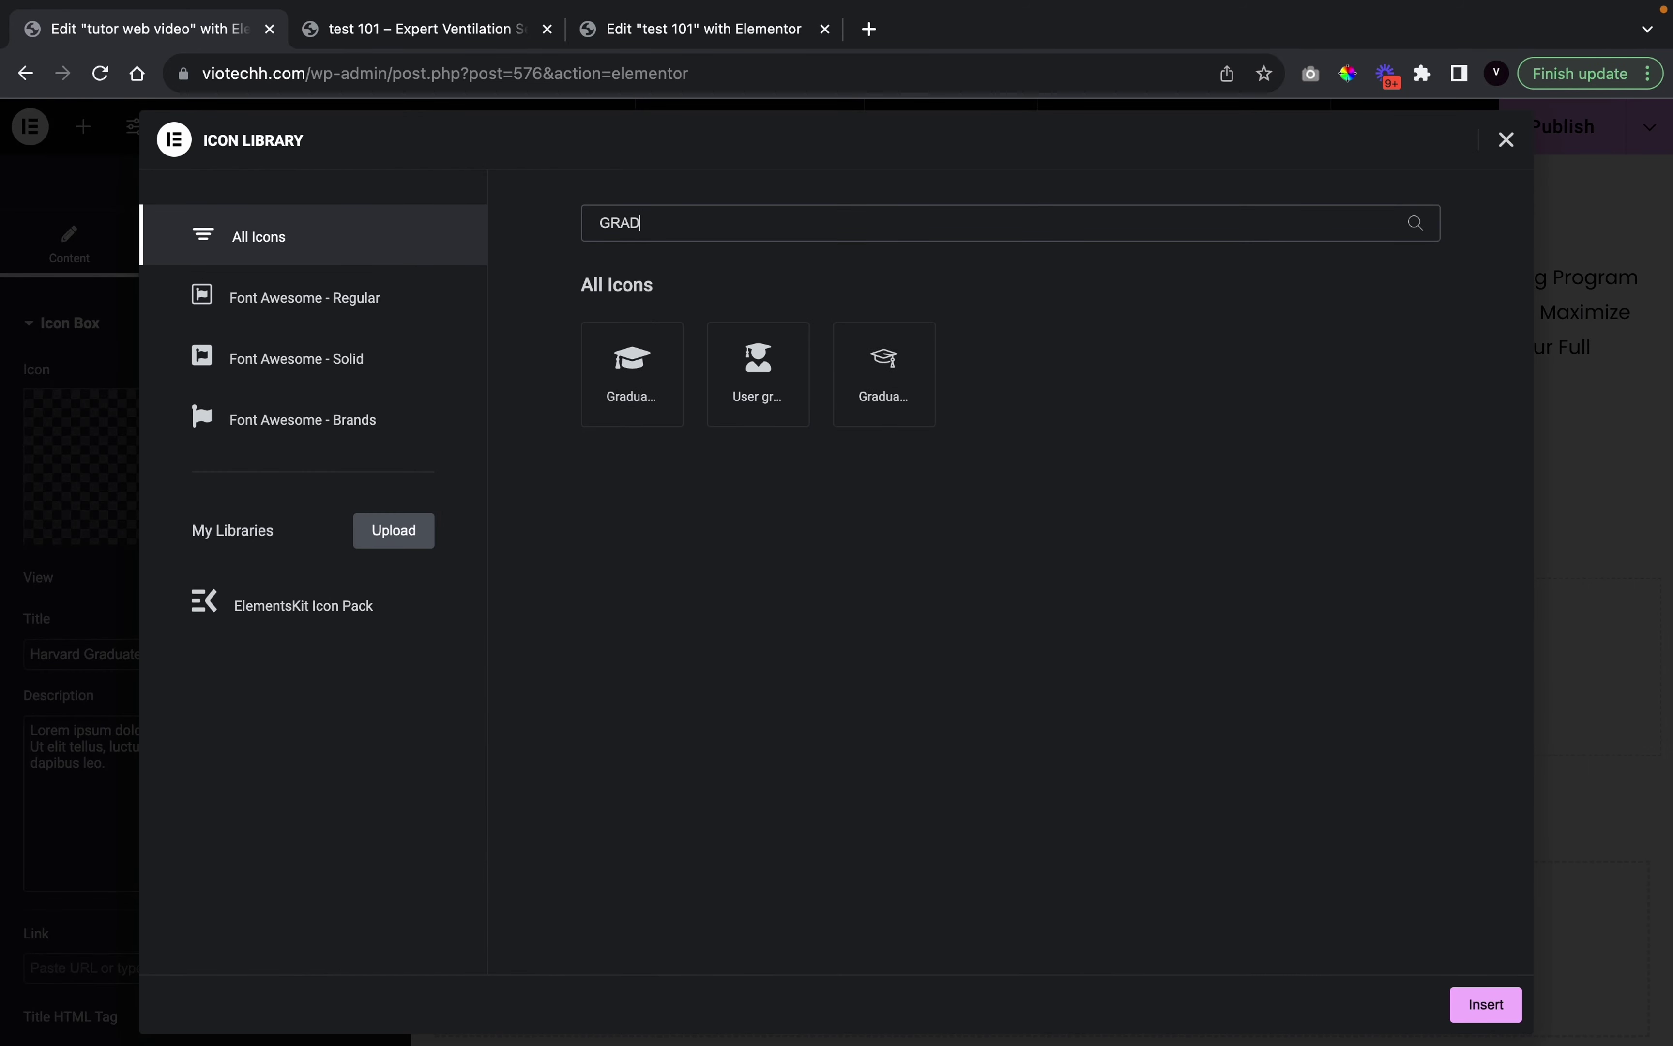
pyautogui.click(640, 390)
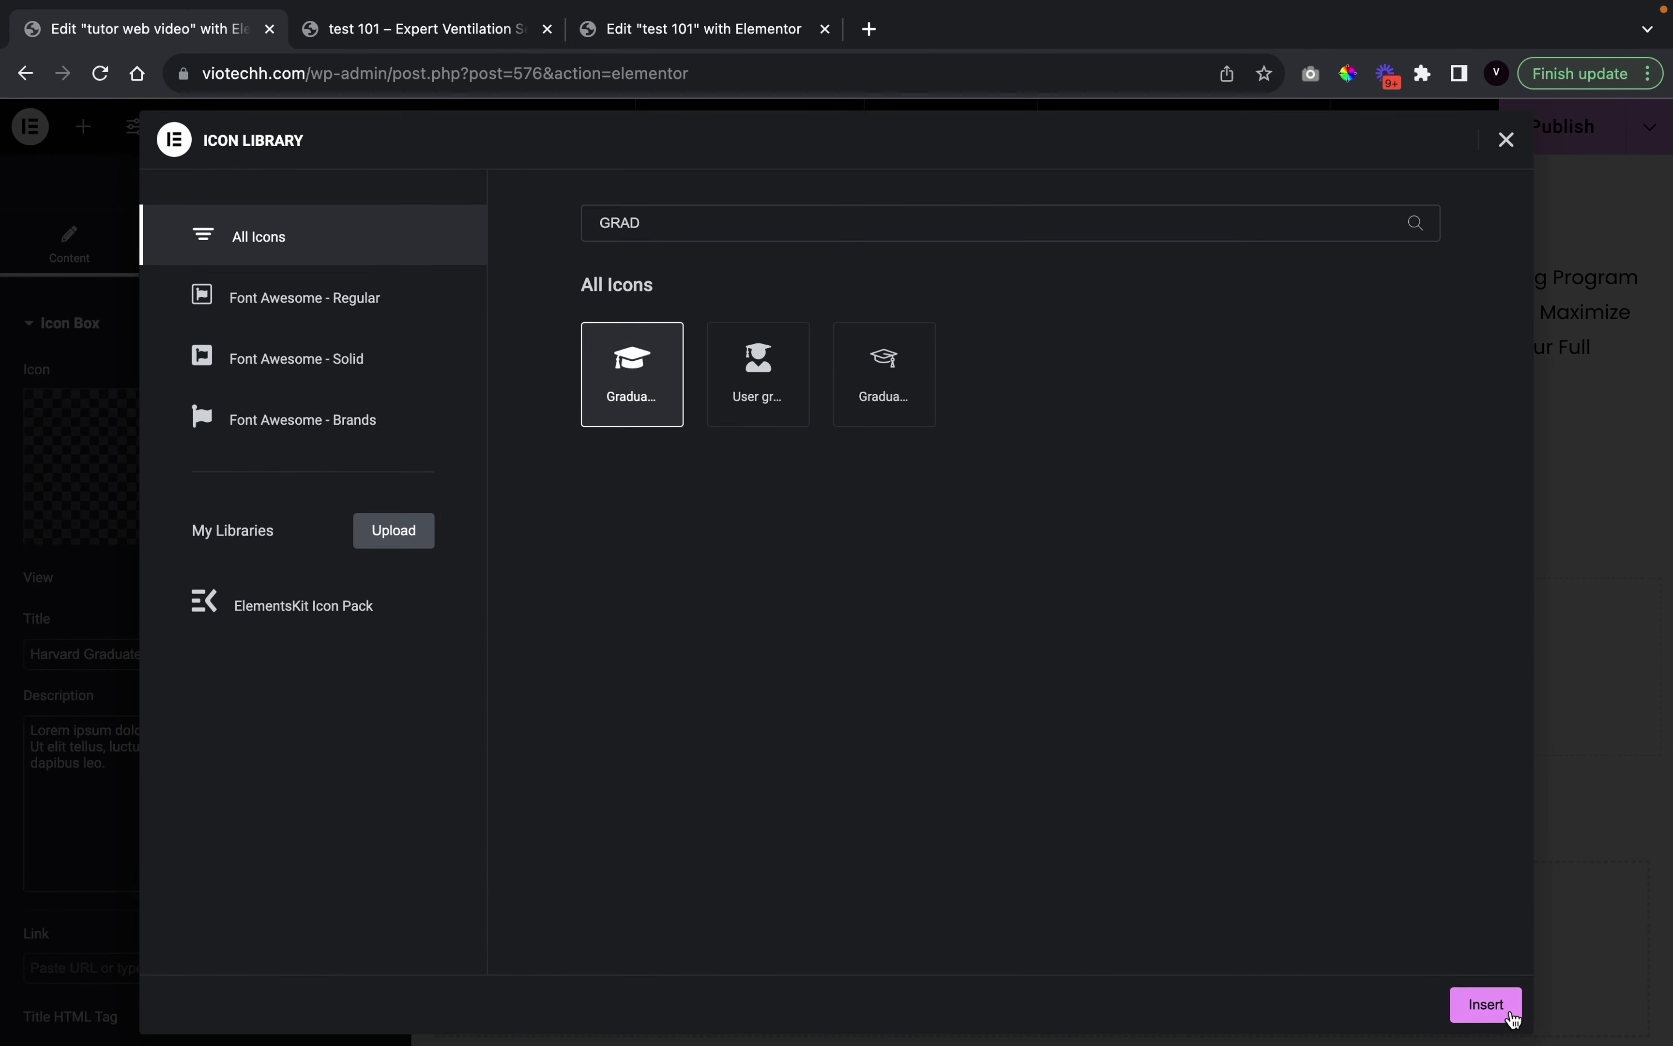
pyautogui.click(1486, 1004)
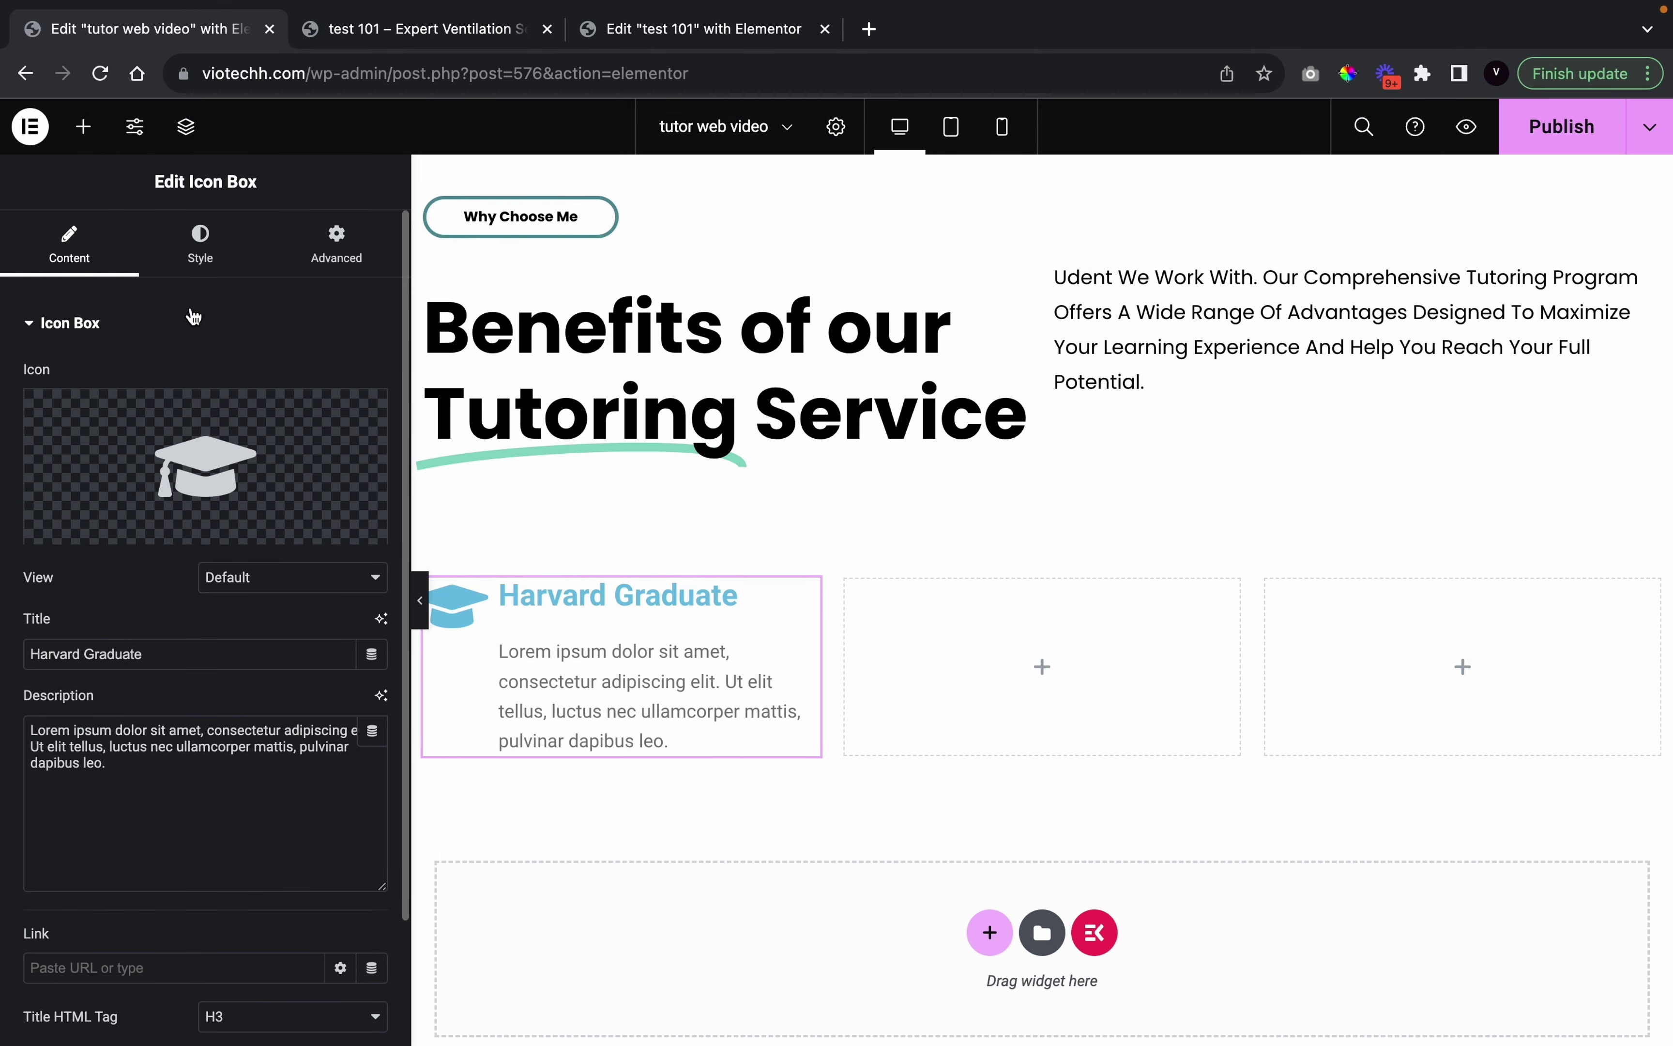
pyautogui.click(192, 248)
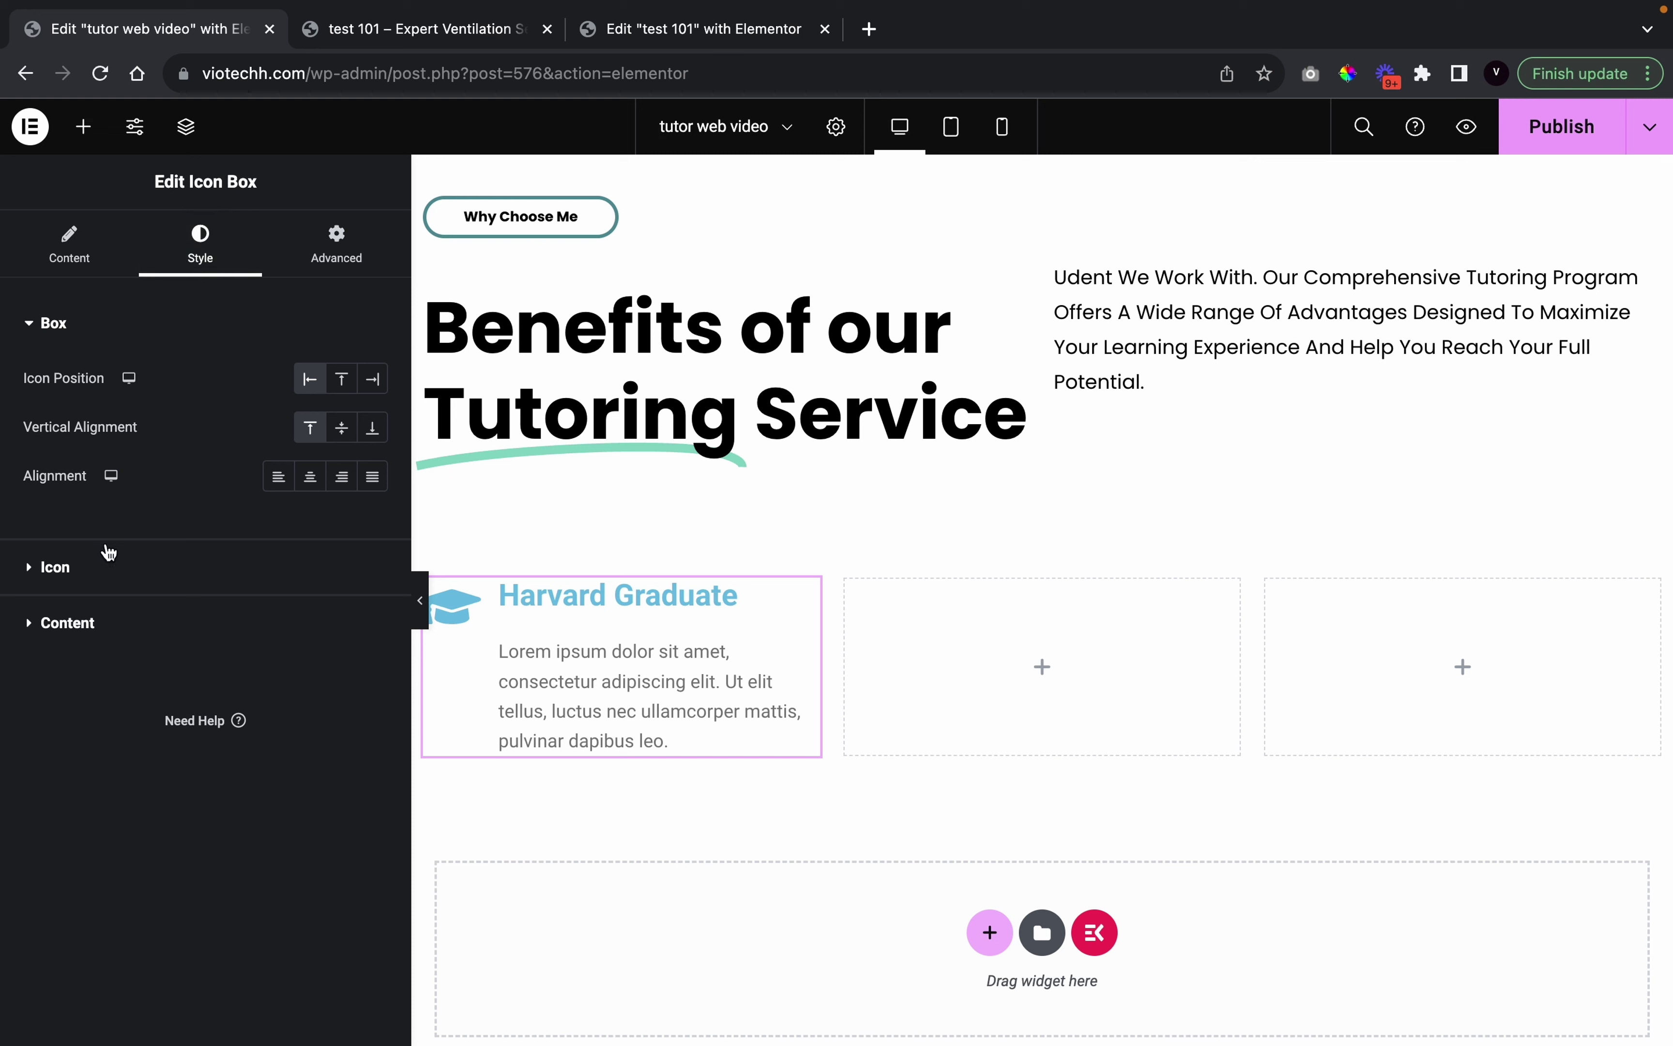
# Set the graduation cap icon's primary color to the global color main 1 and its size to 25 px
pyautogui.click(101, 569)
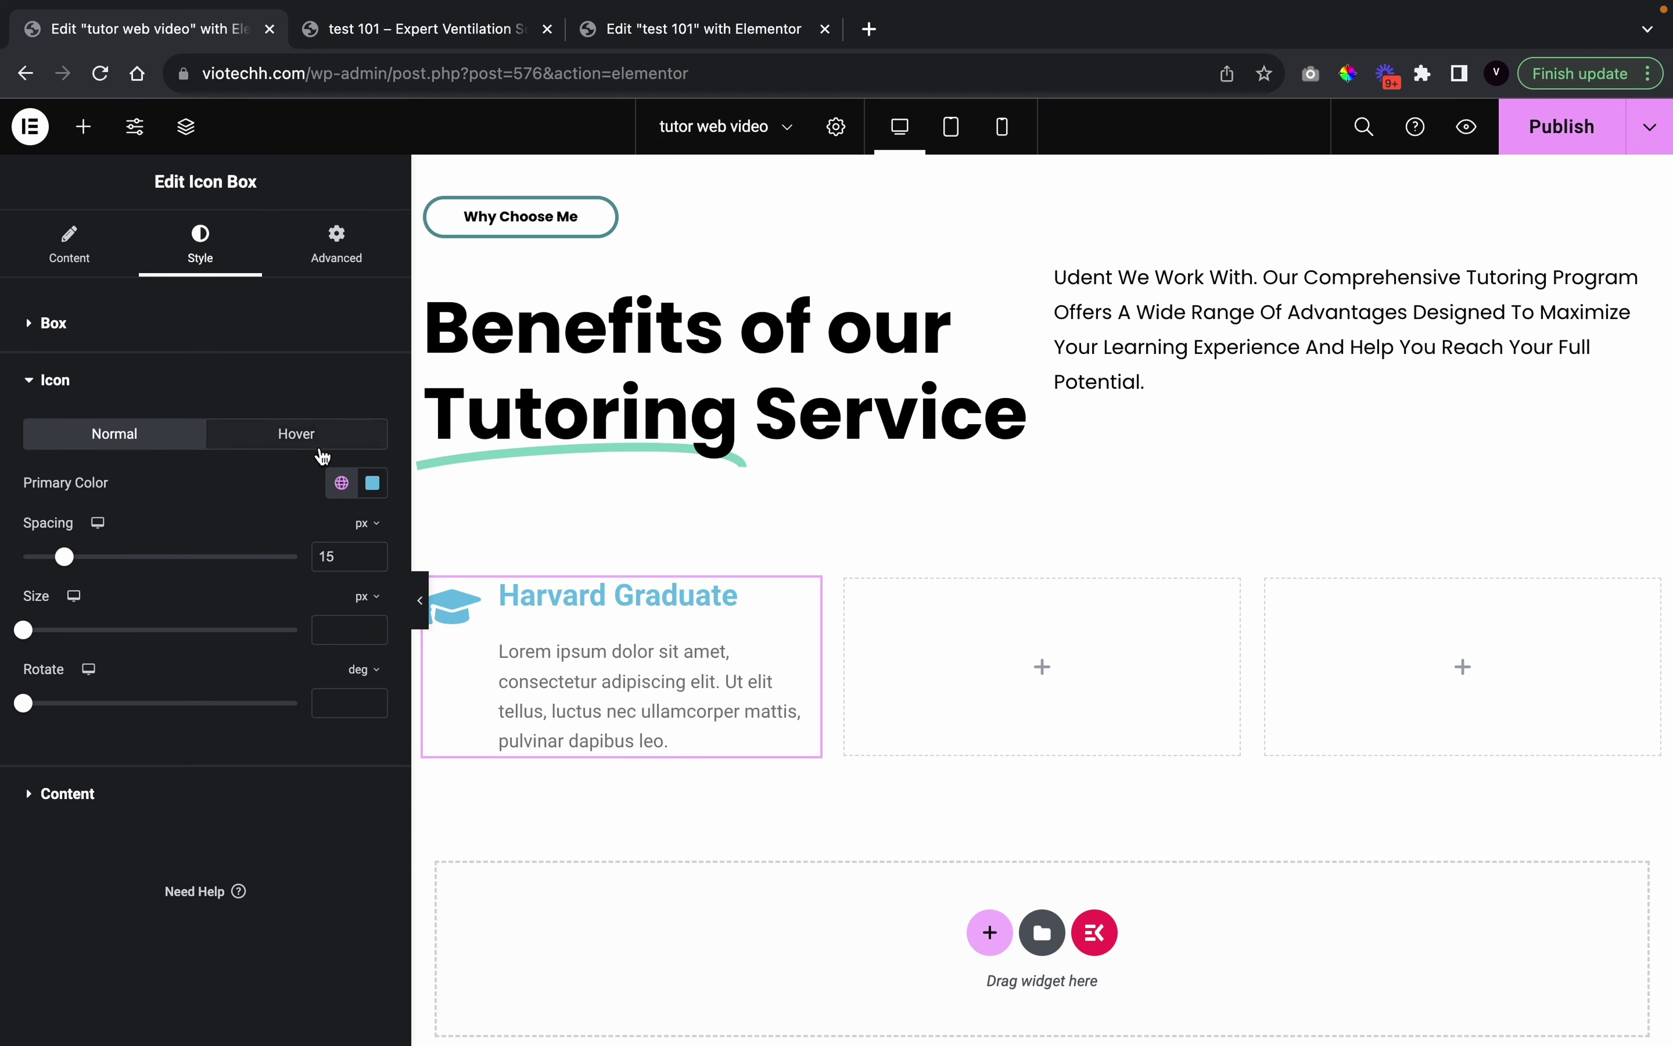
pyautogui.click(341, 482)
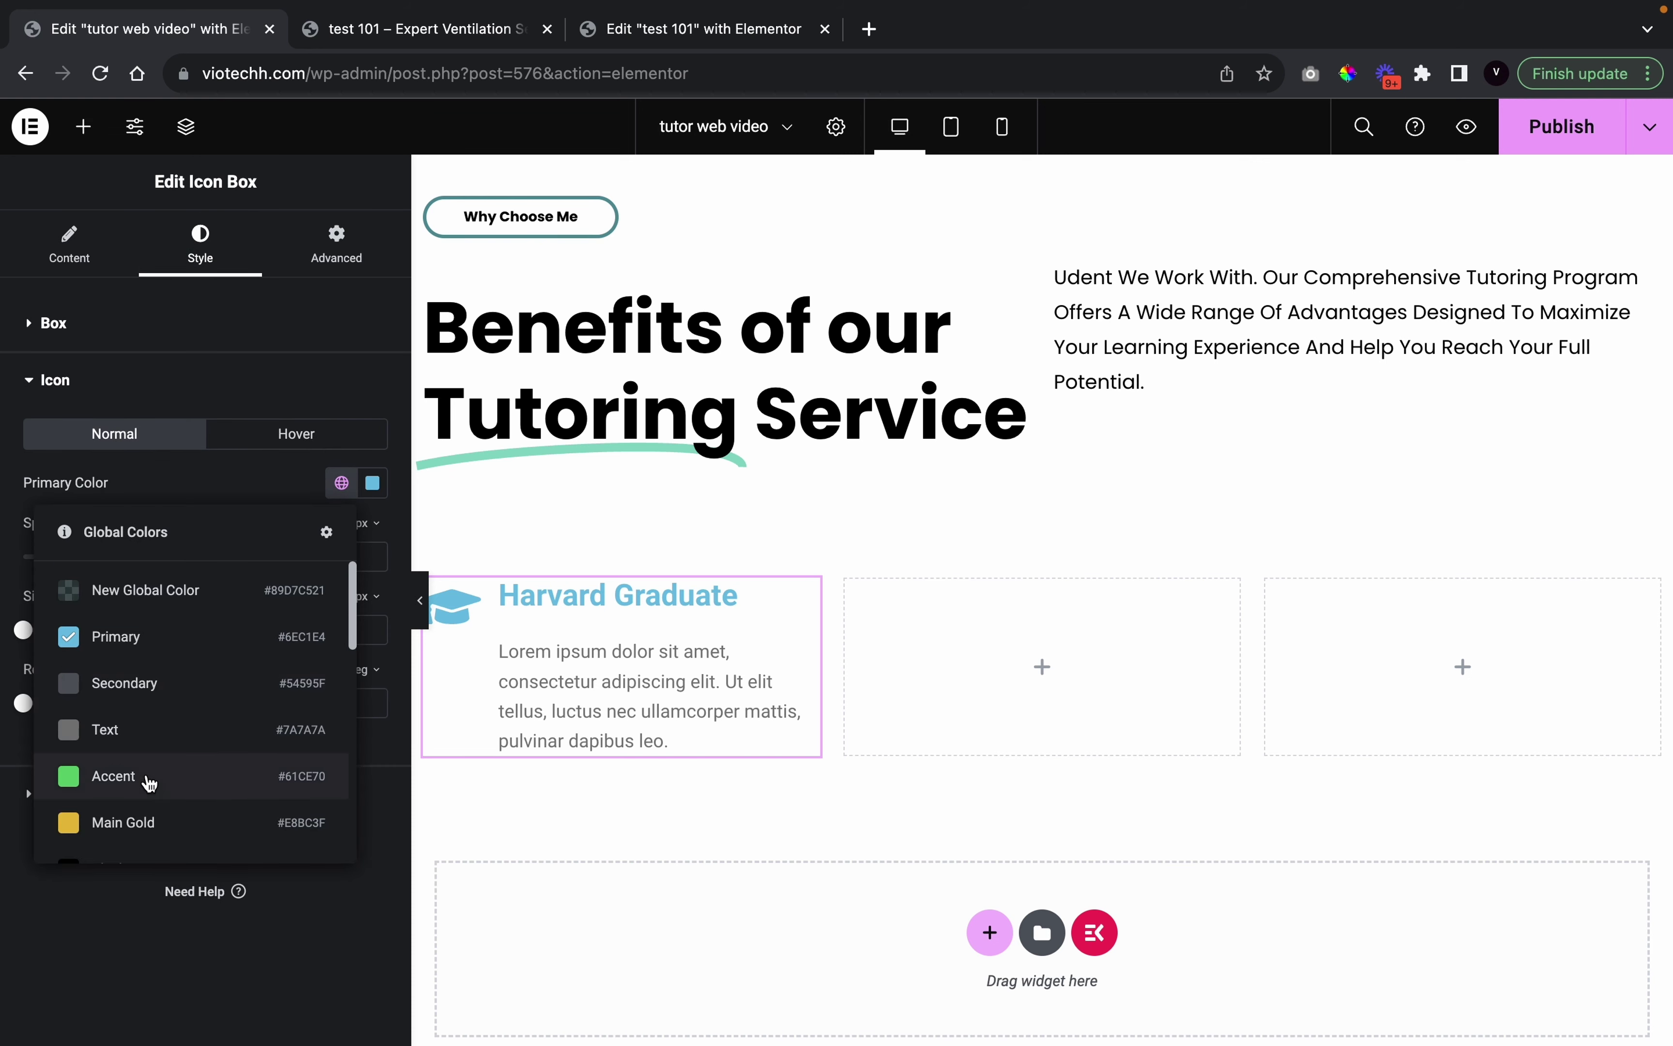
pyautogui.scroll(-3, 149, 783)
pyautogui.scroll(-1, 159, 785)
pyautogui.click(172, 721)
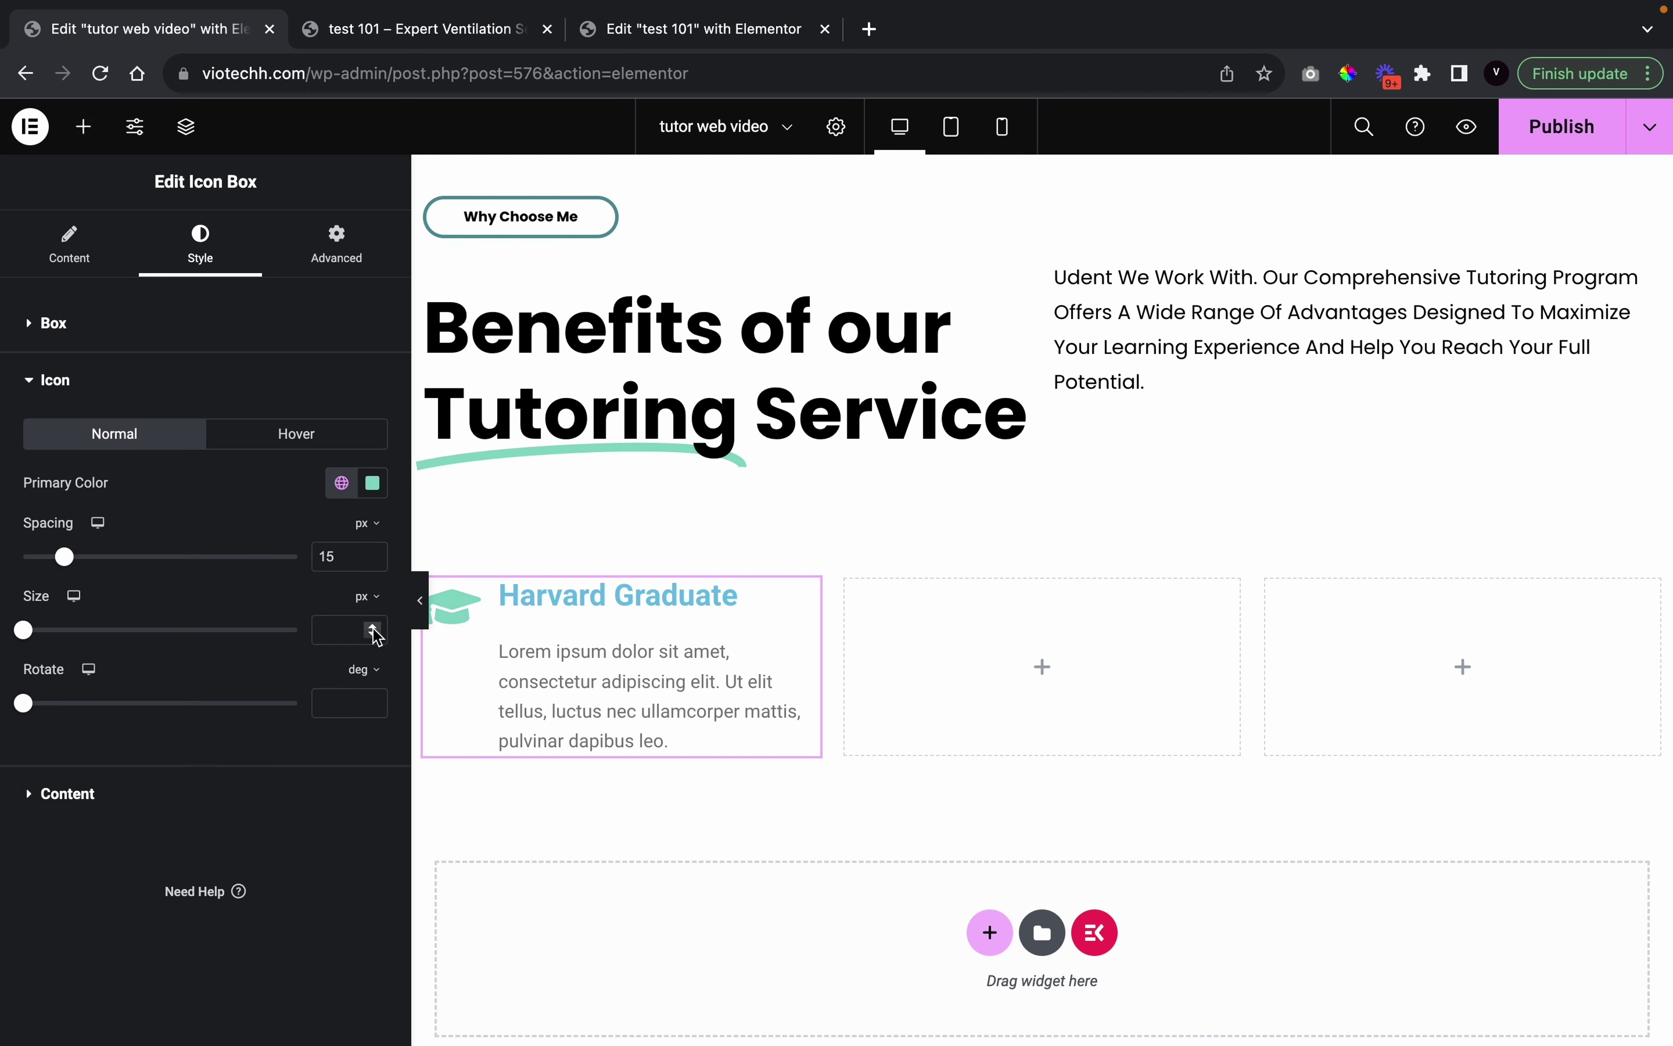
pyautogui.moveTo(374, 629); pyautogui.dragTo(375, 629)
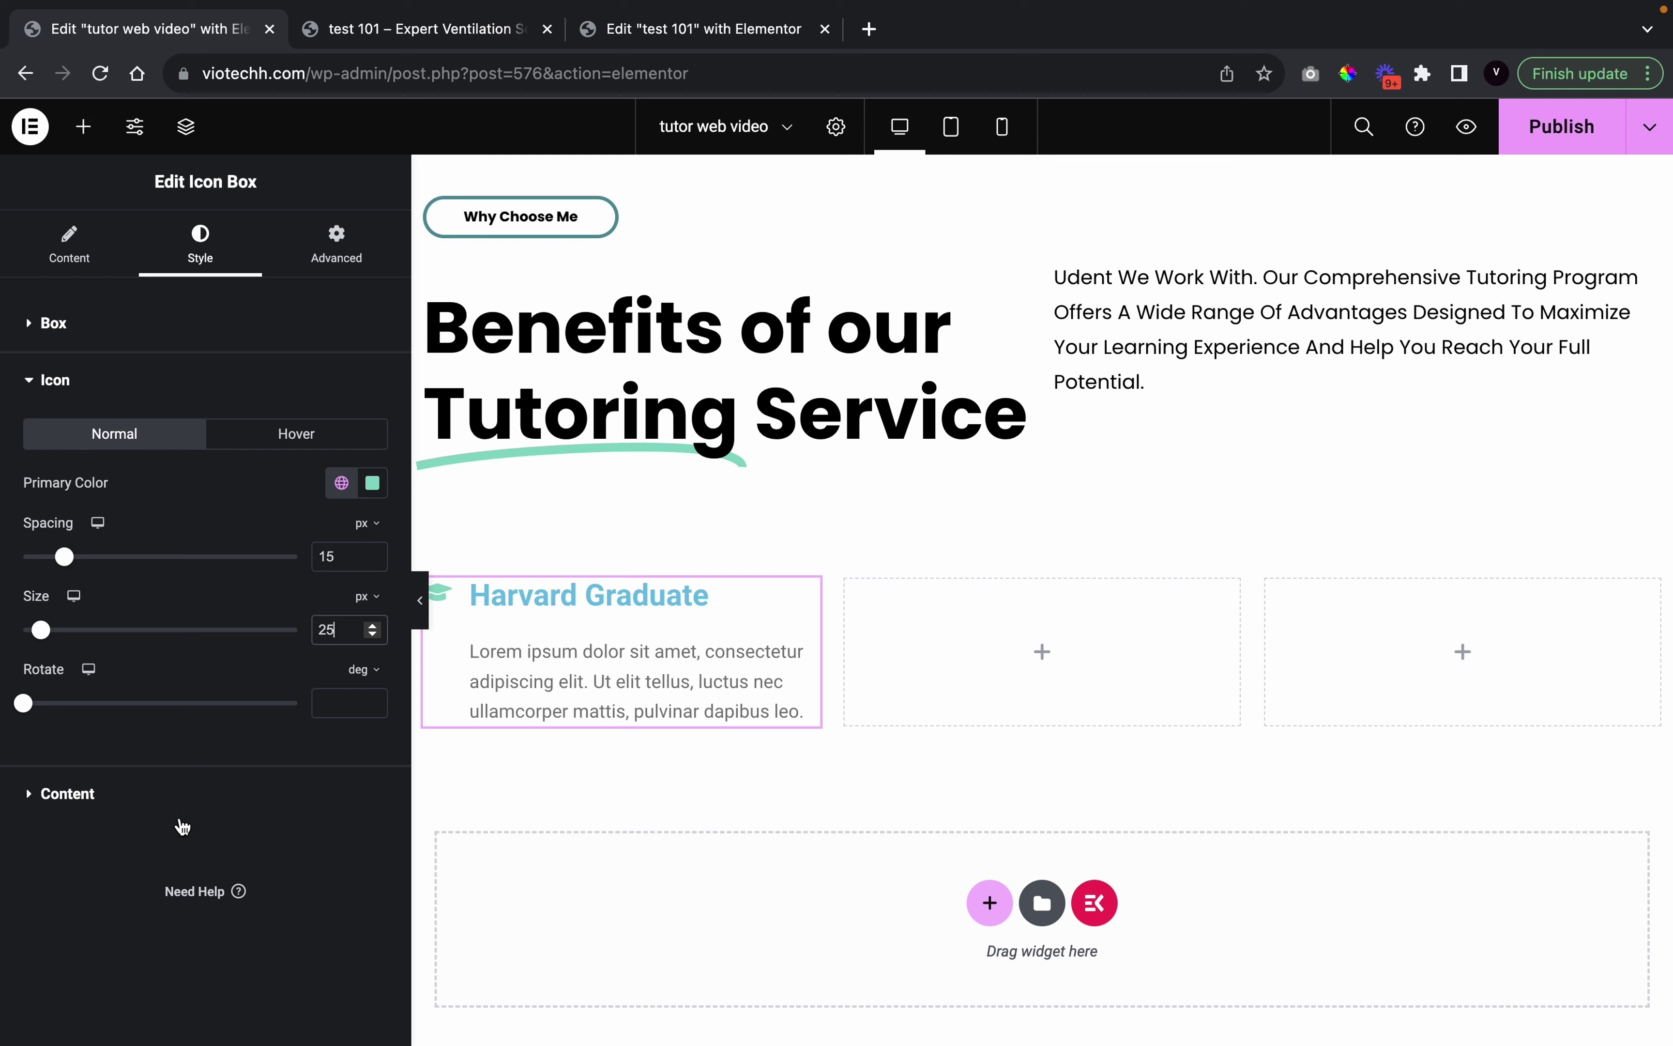
# Set both the title color and the description color of the icon box to the global Black
pyautogui.click(150, 792)
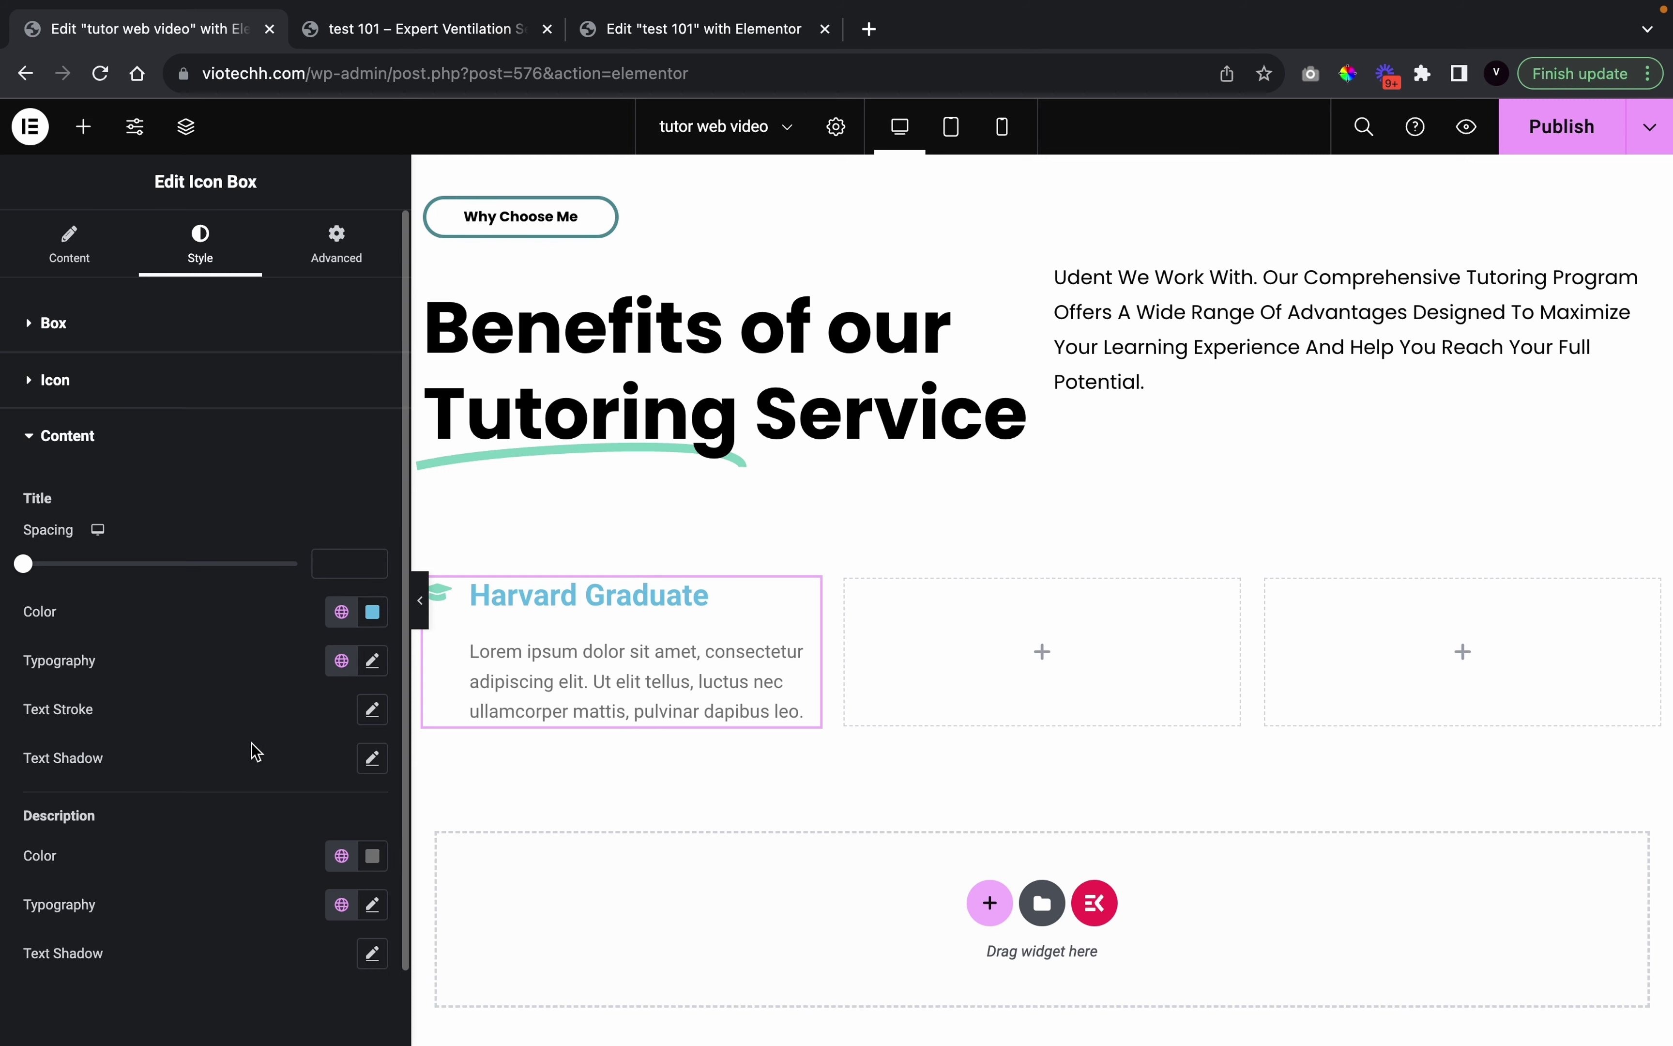
pyautogui.click(349, 615)
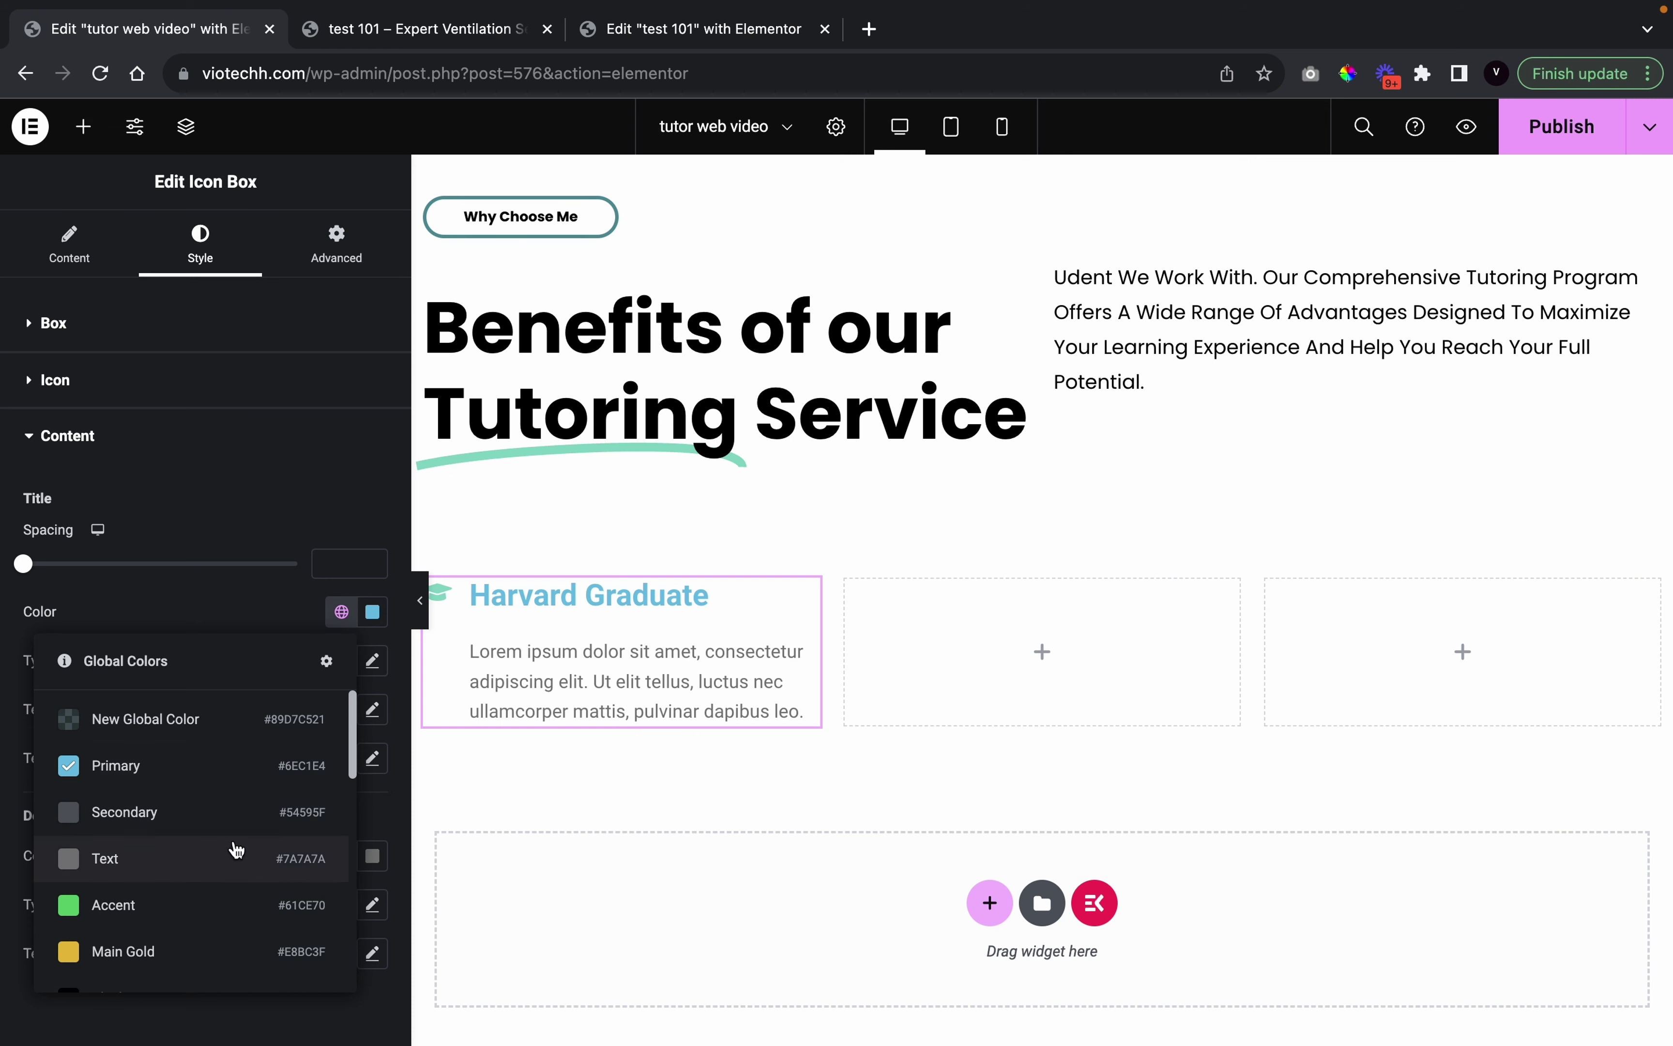
pyautogui.scroll(-10, 186, 851)
pyautogui.scroll(8, 188, 797)
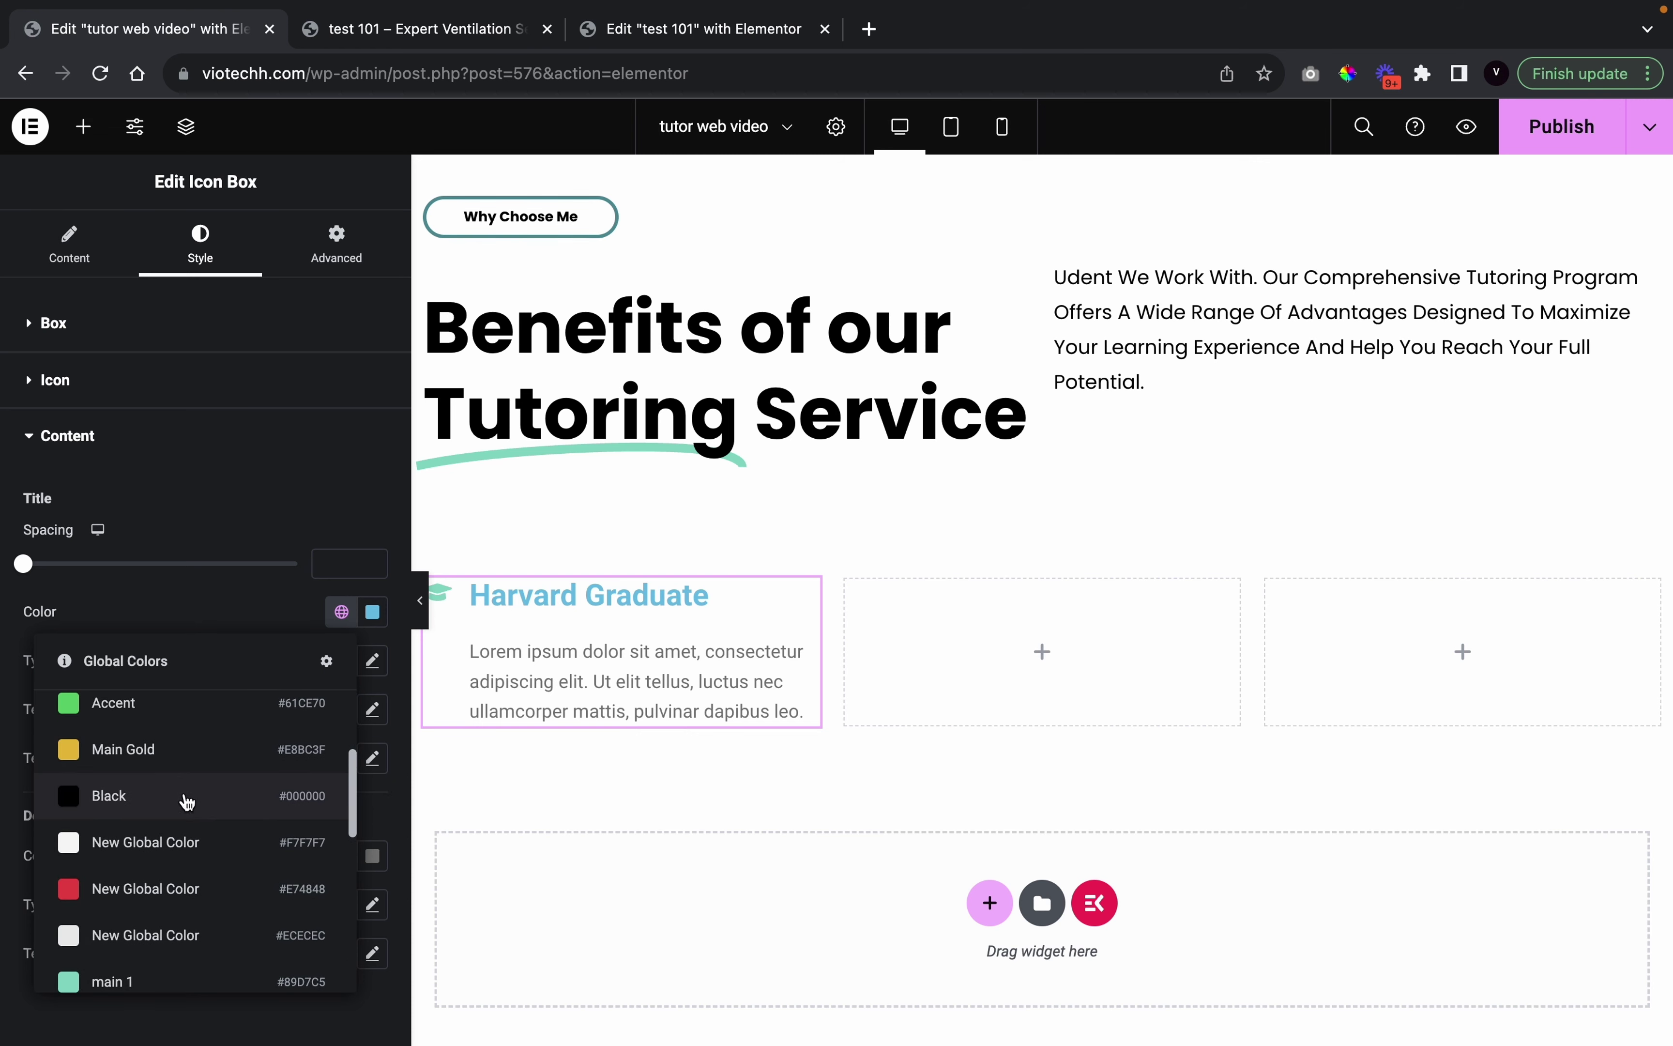
pyautogui.click(187, 796)
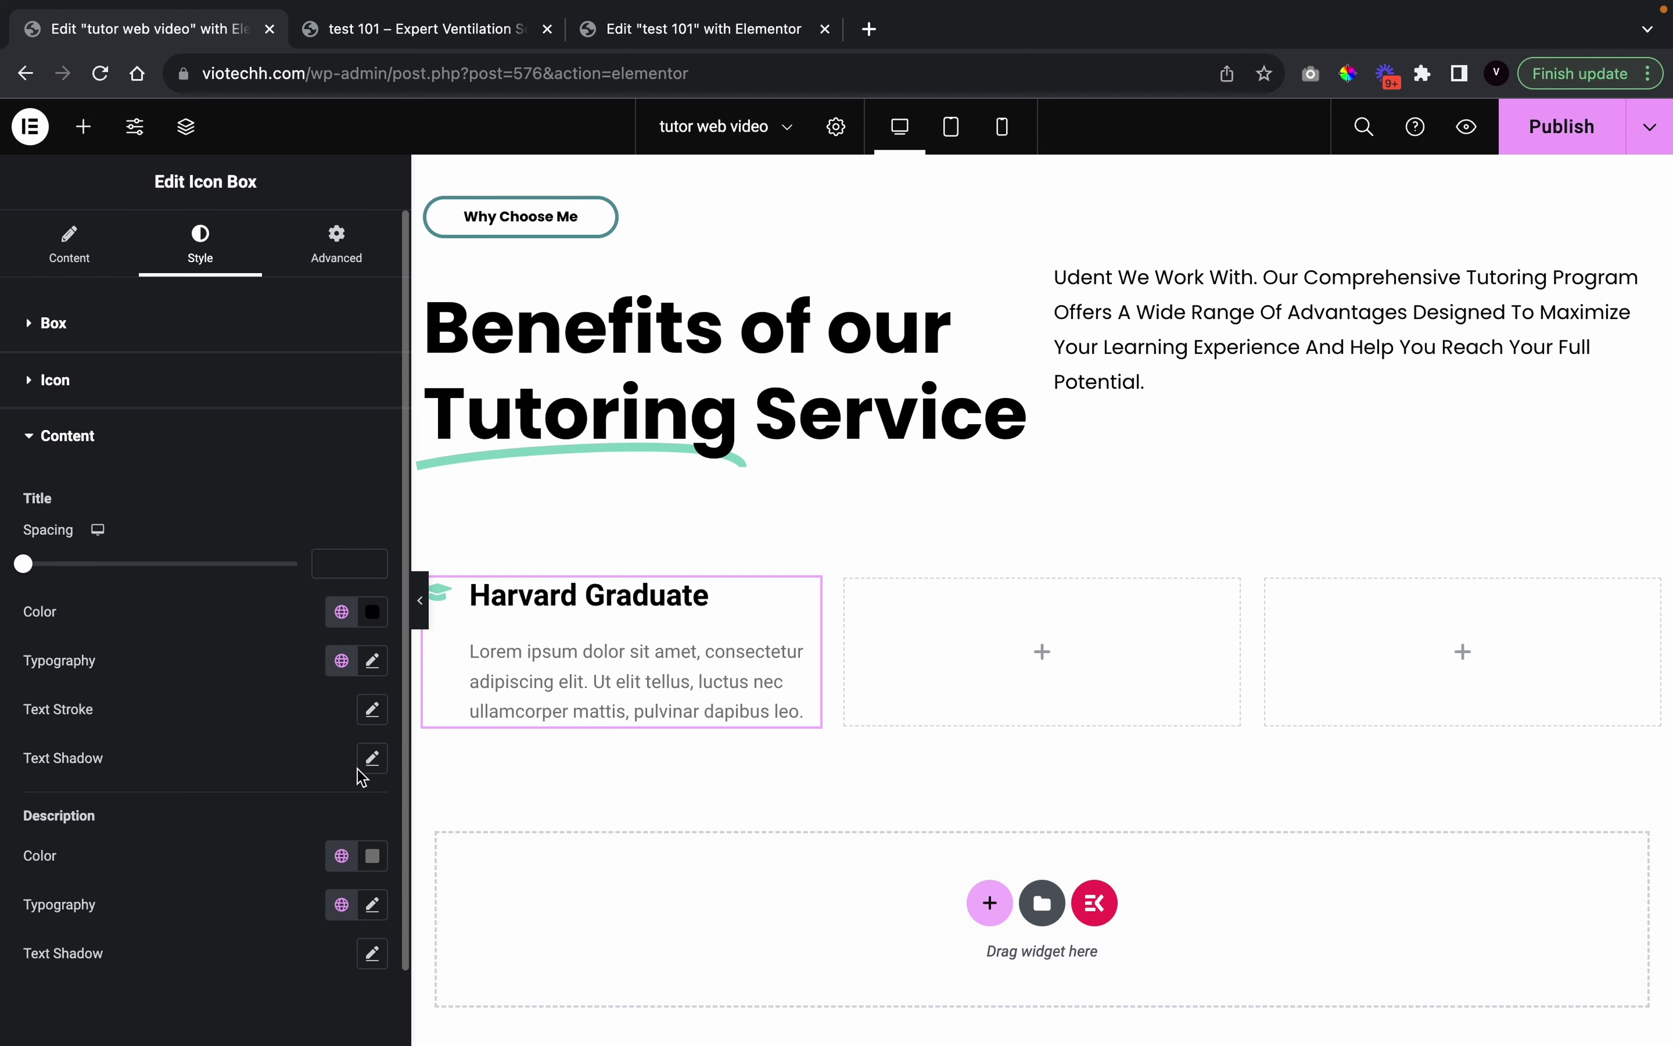
pyautogui.click(341, 855)
pyautogui.scroll(-2, 166, 764)
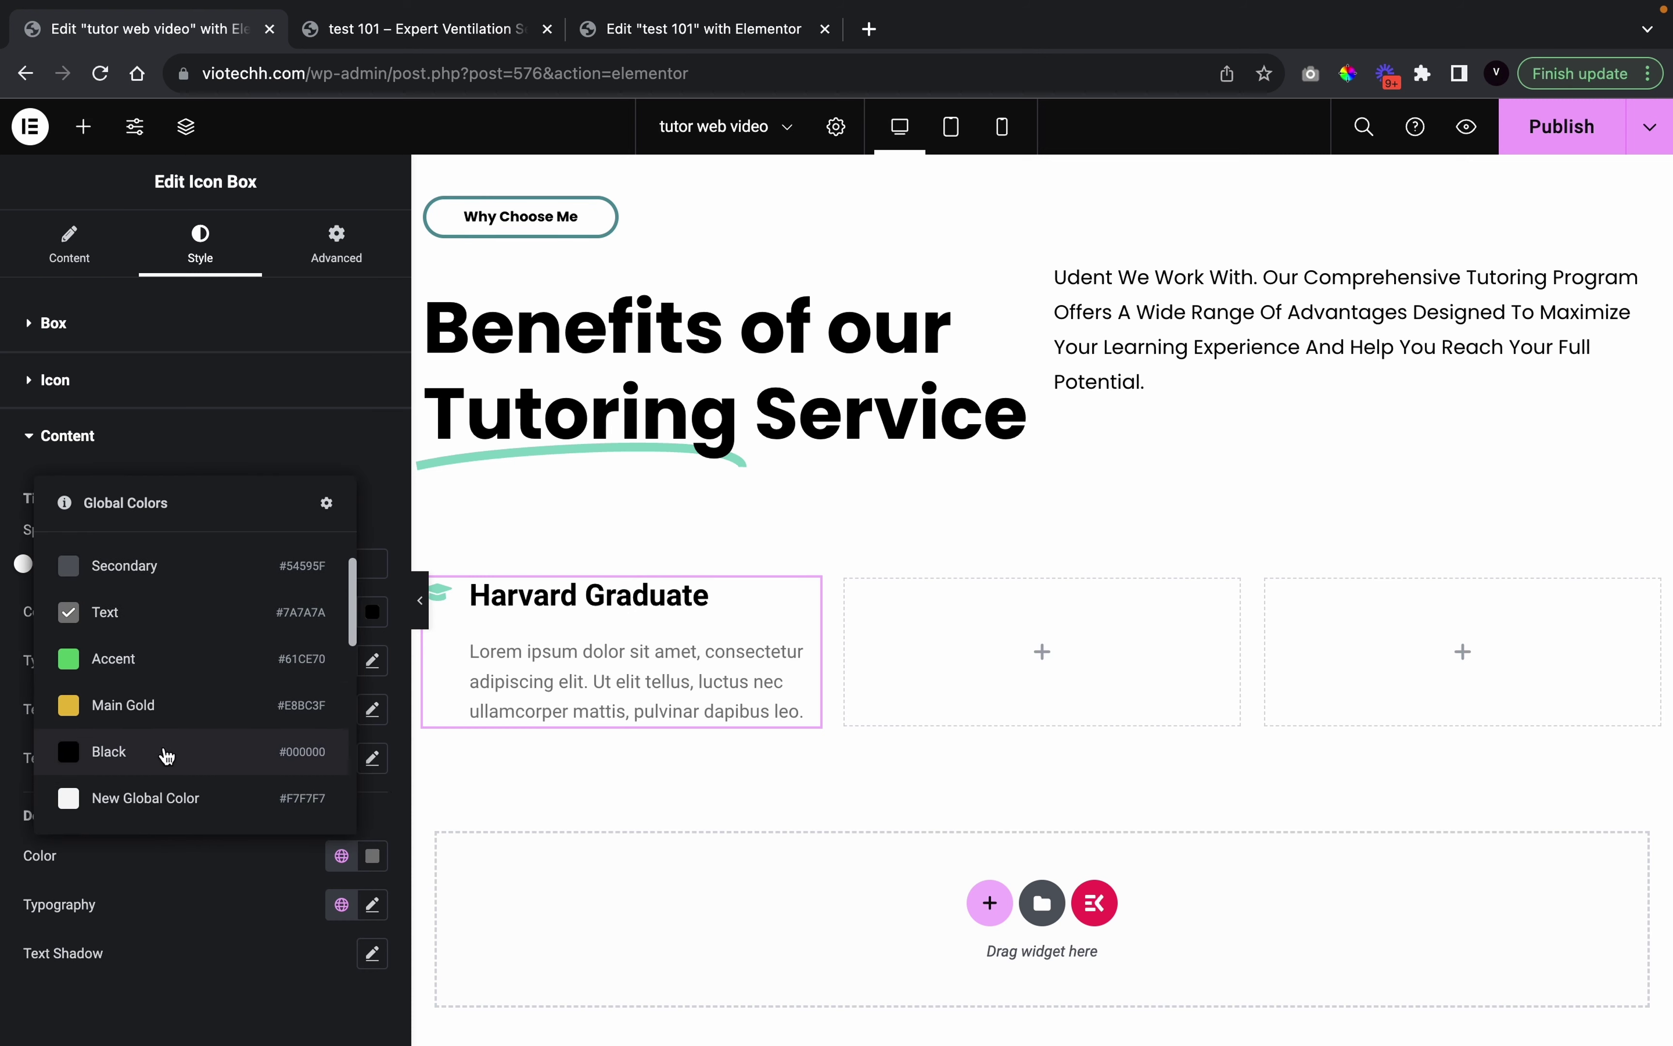
pyautogui.click(167, 753)
# Set the icon box title's font family to Poppins with a weight of 700 (Bold)
pyautogui.click(372, 660)
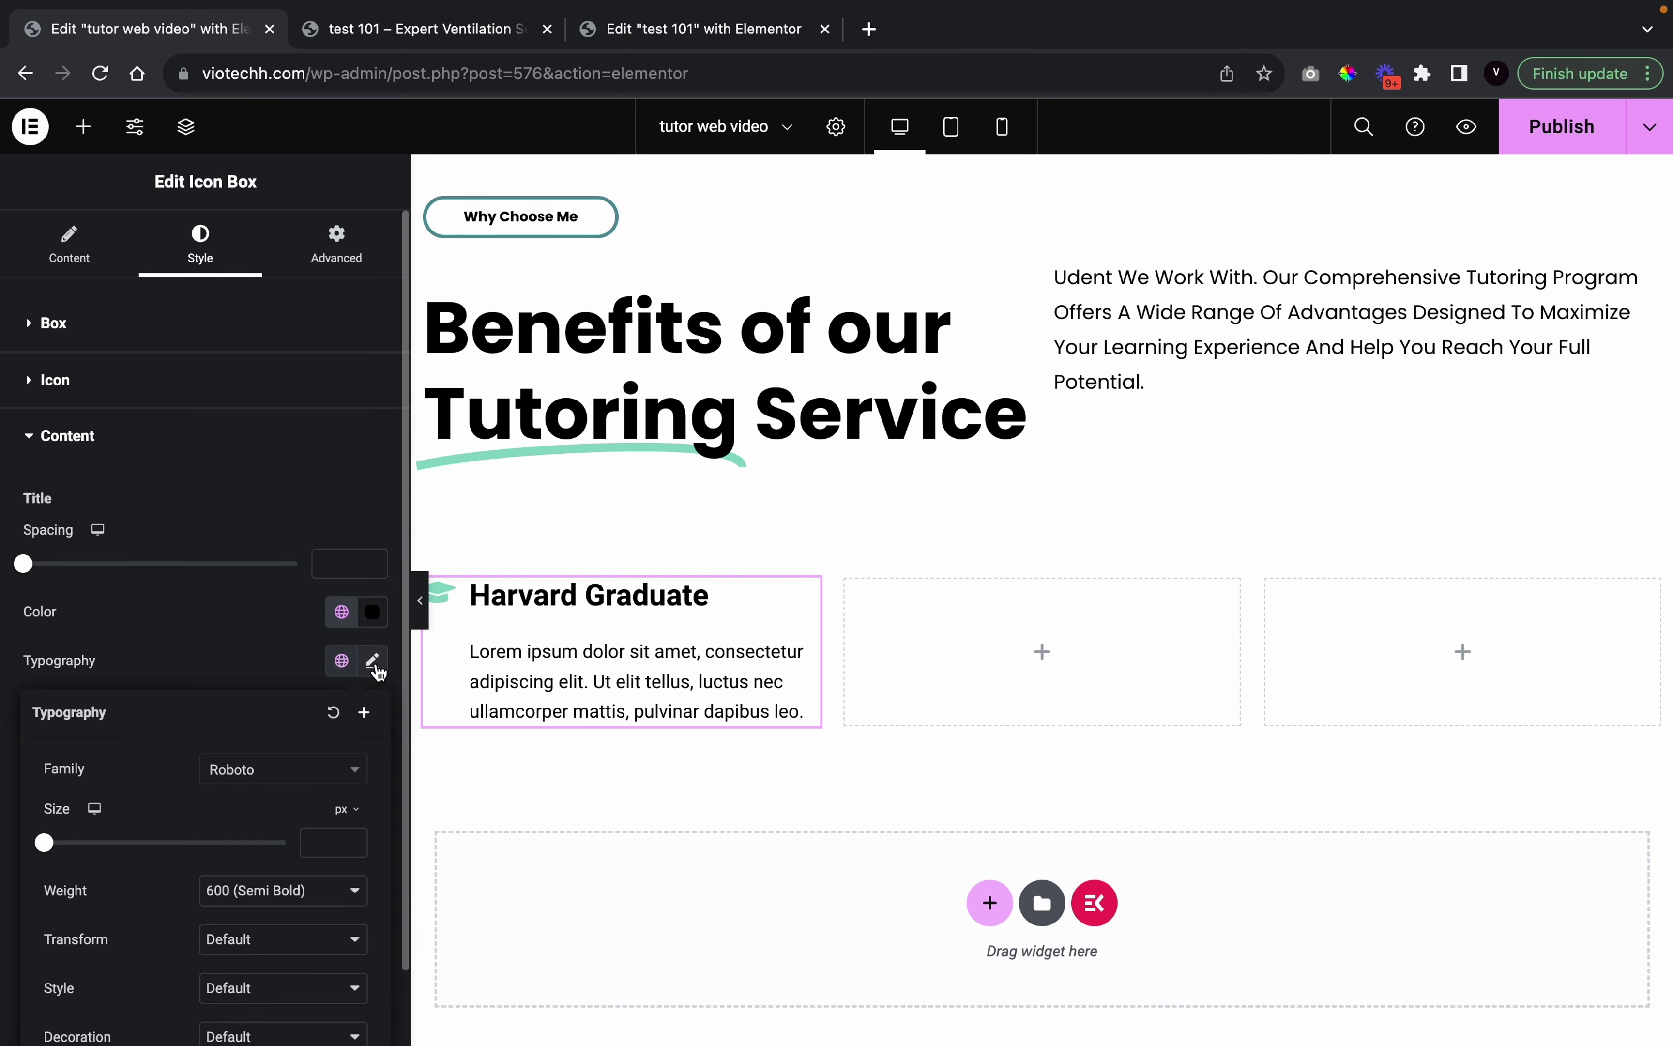
pyautogui.click(302, 785)
pyautogui.write('P')
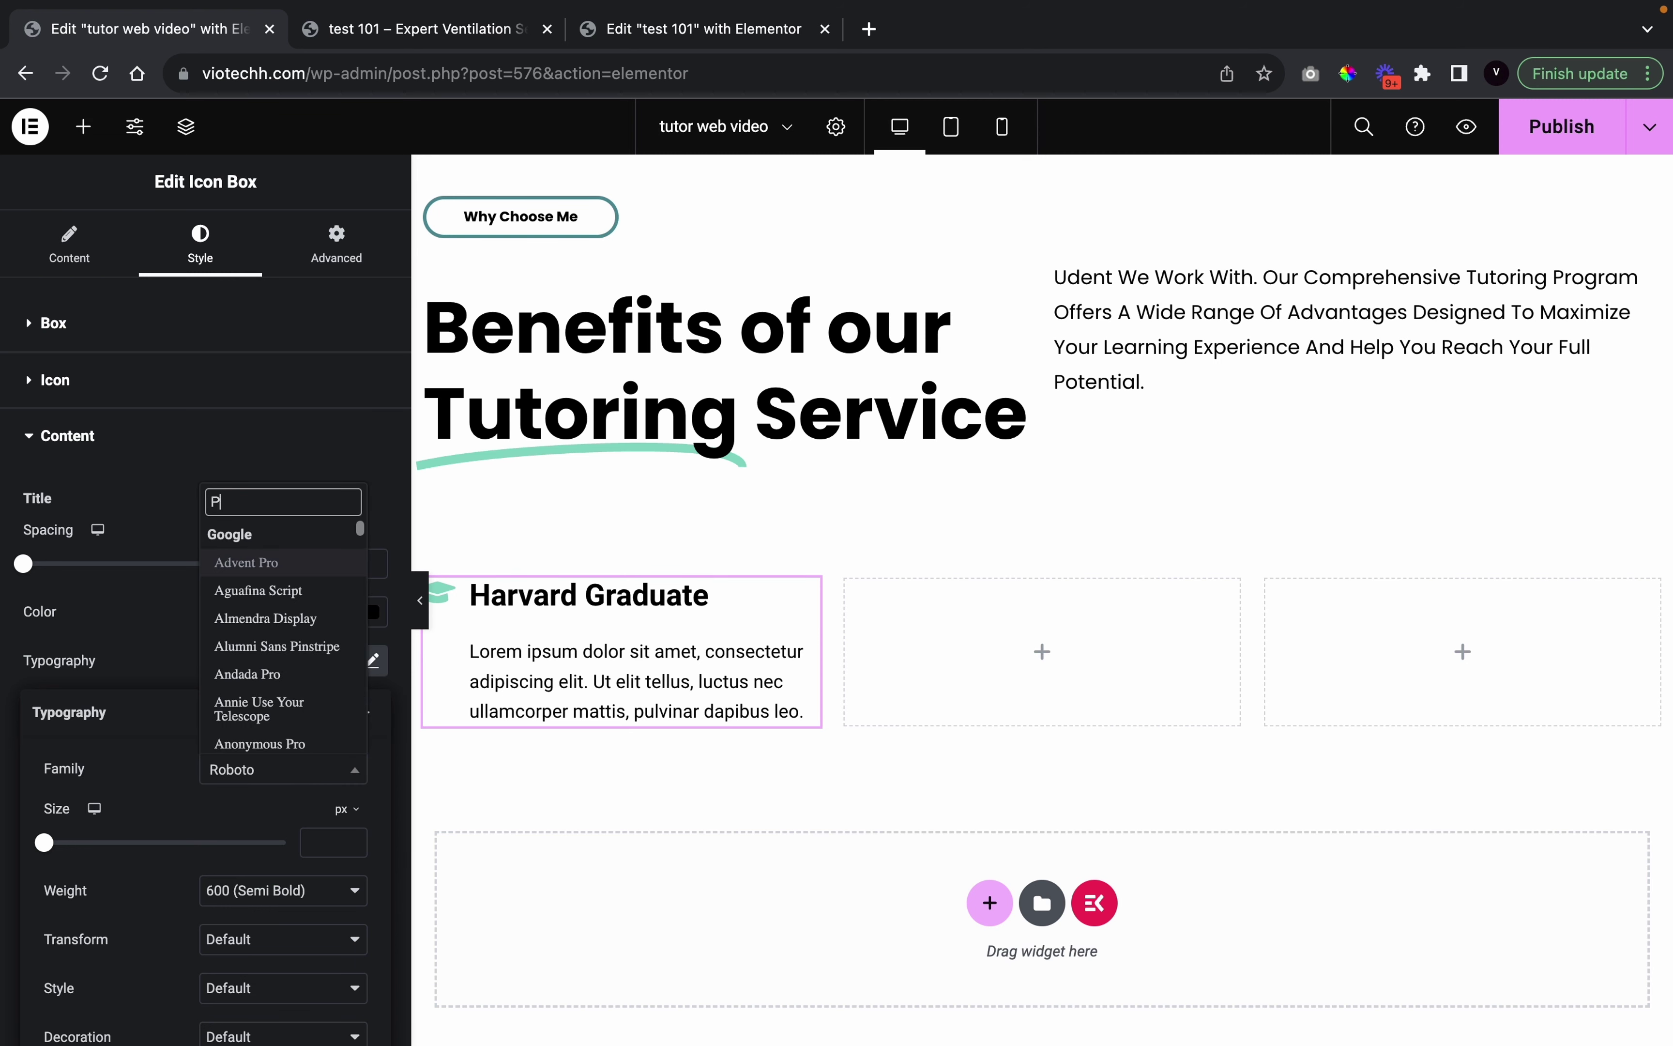
pyautogui.write('OPPINS')
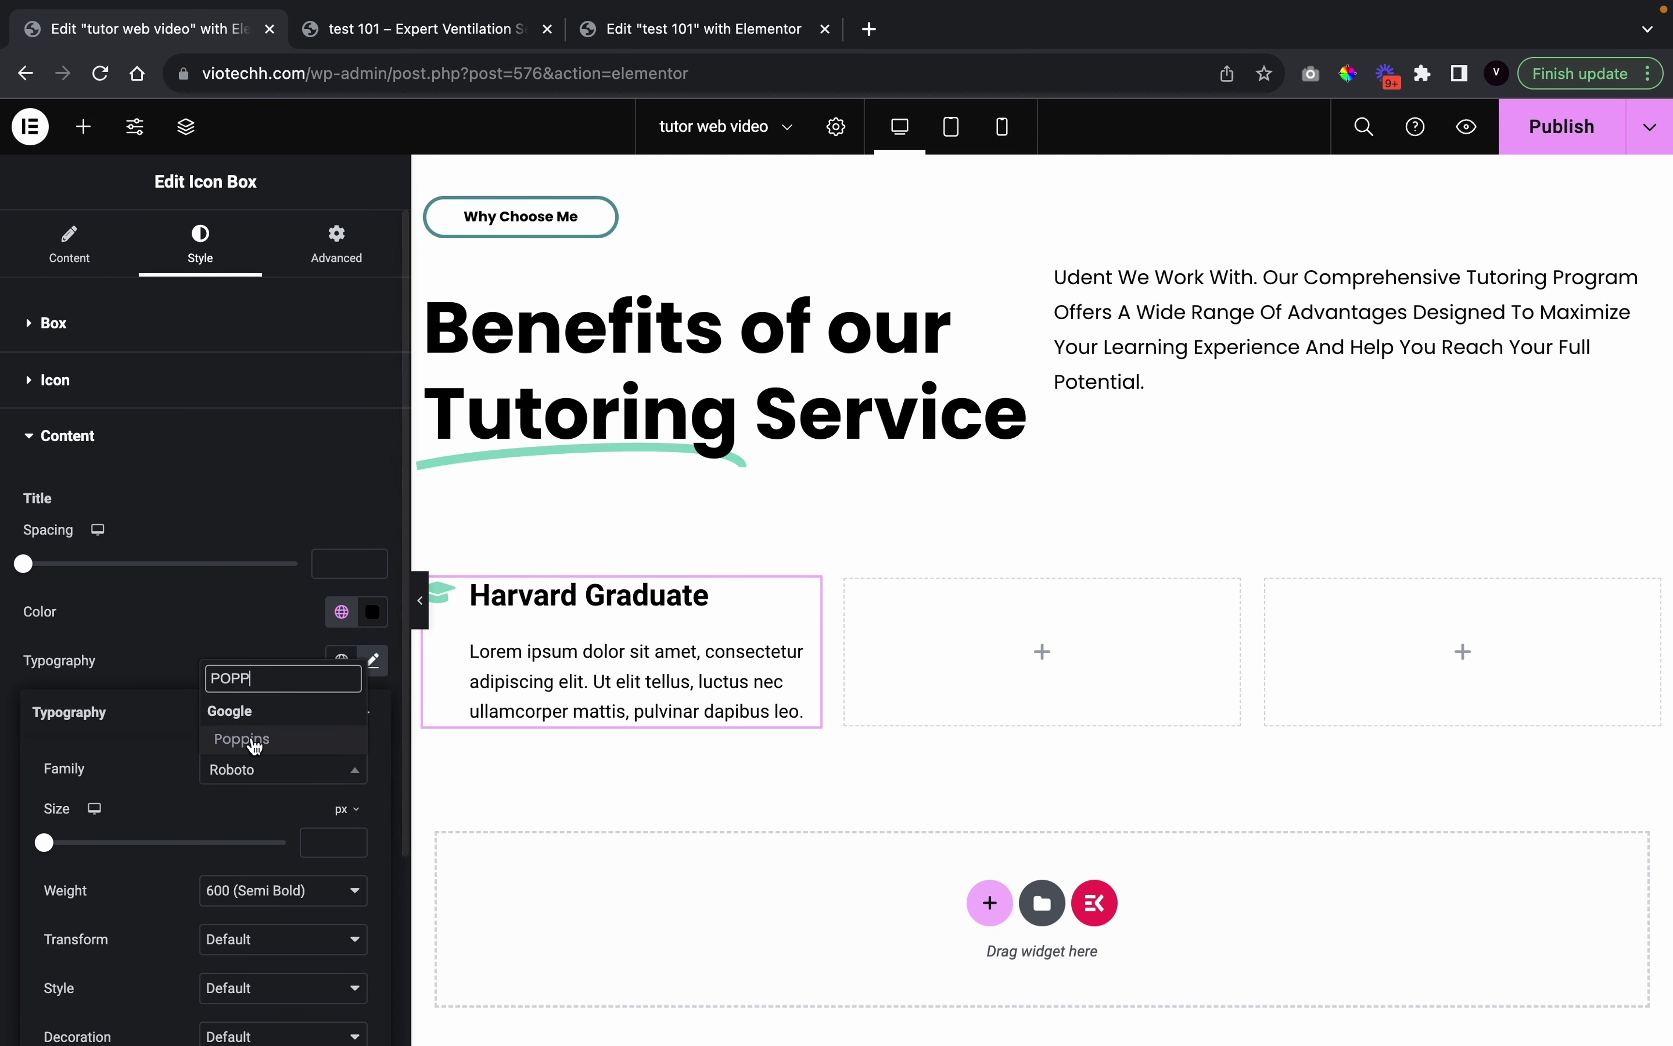
pyautogui.click(255, 739)
pyautogui.click(309, 898)
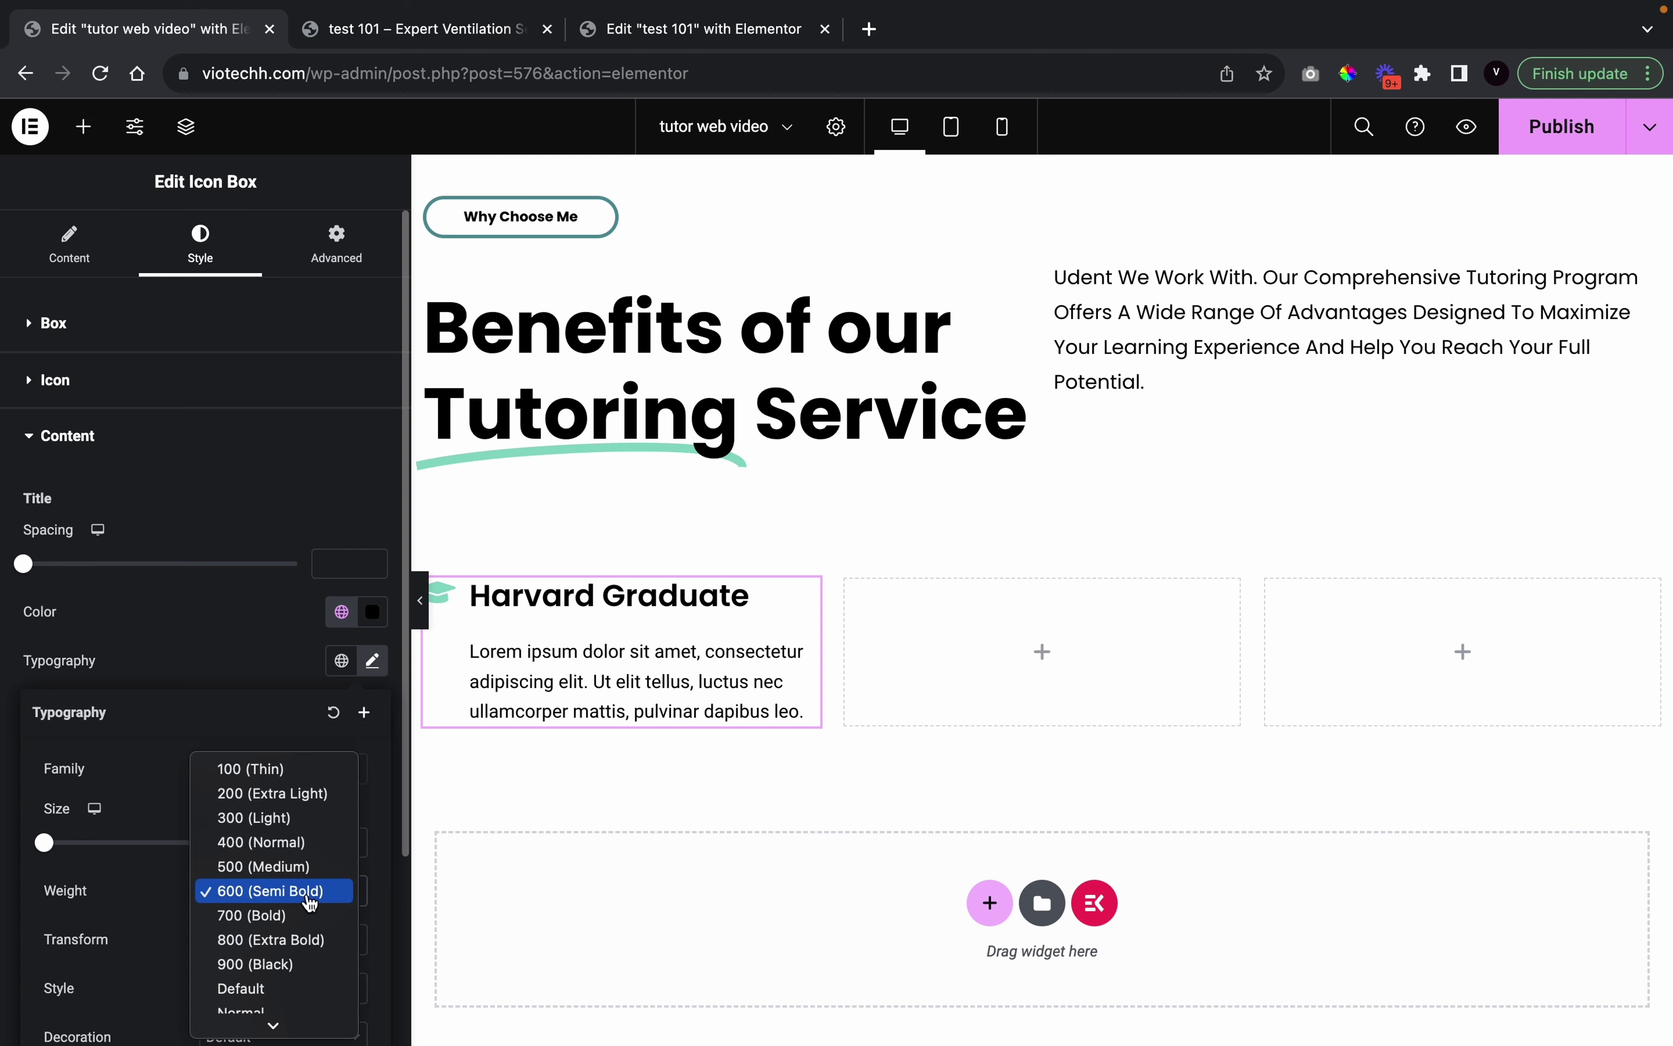
pyautogui.click(302, 920)
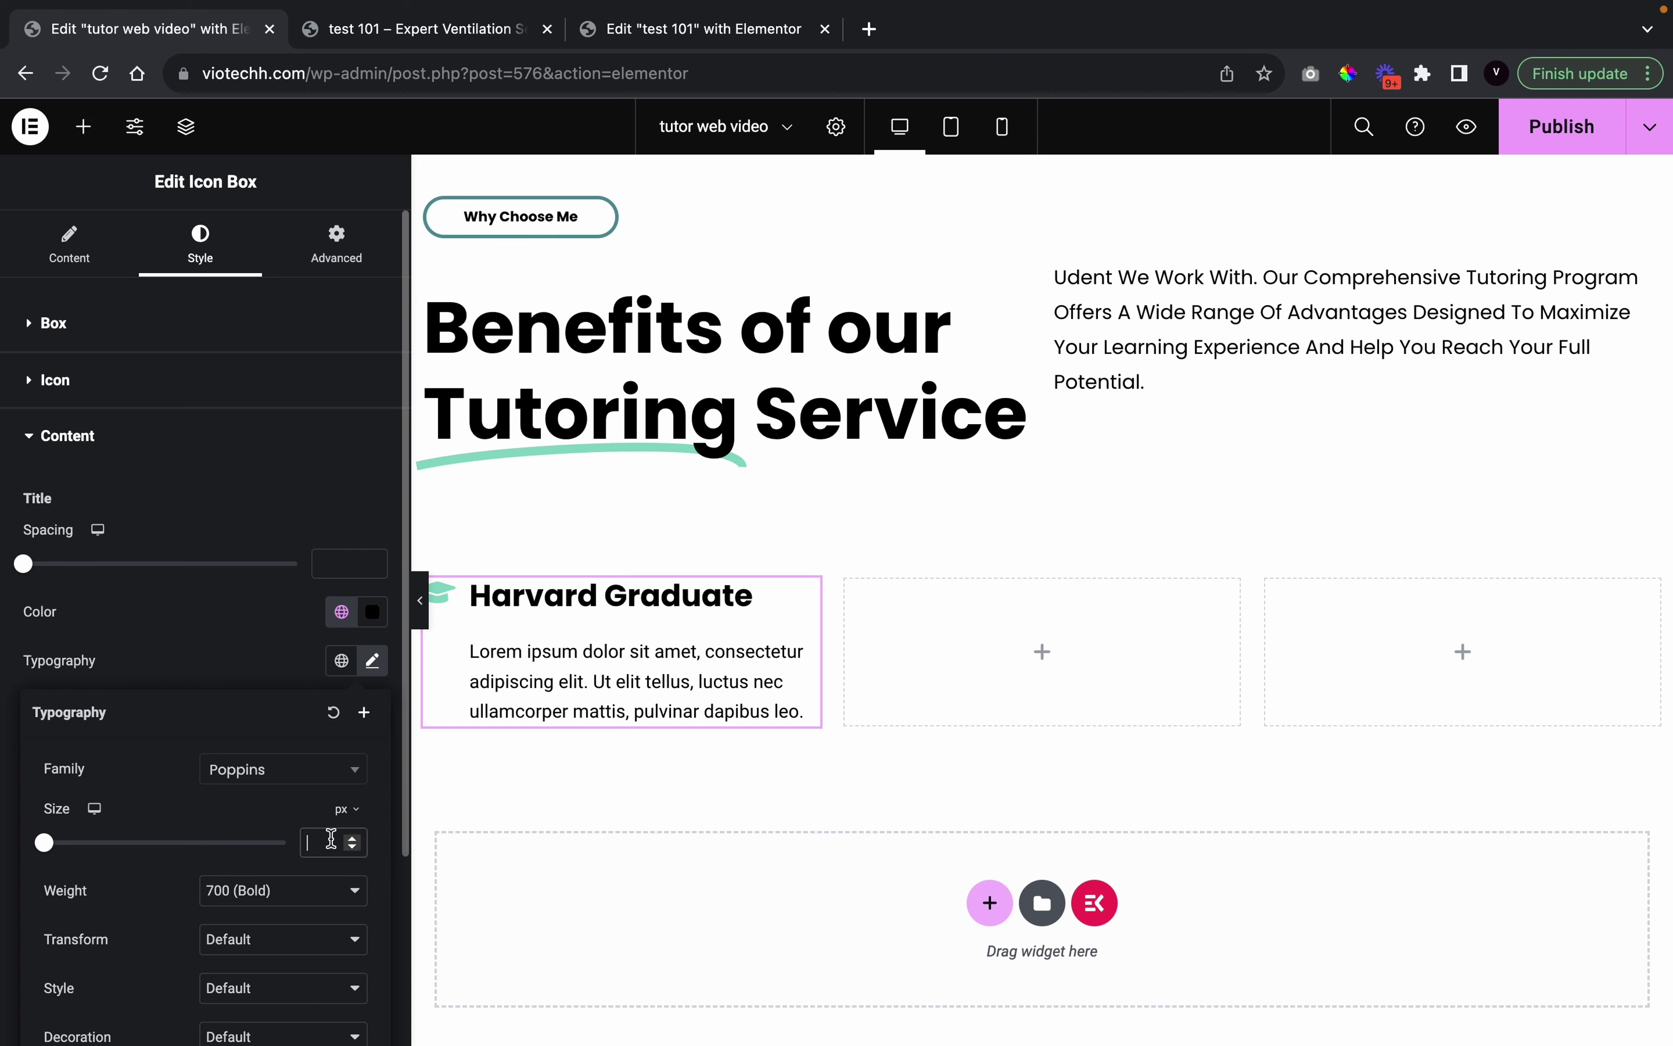
# Set the icon box title's font size to 22 px and its spacing to 8
pyautogui.click(352, 838)
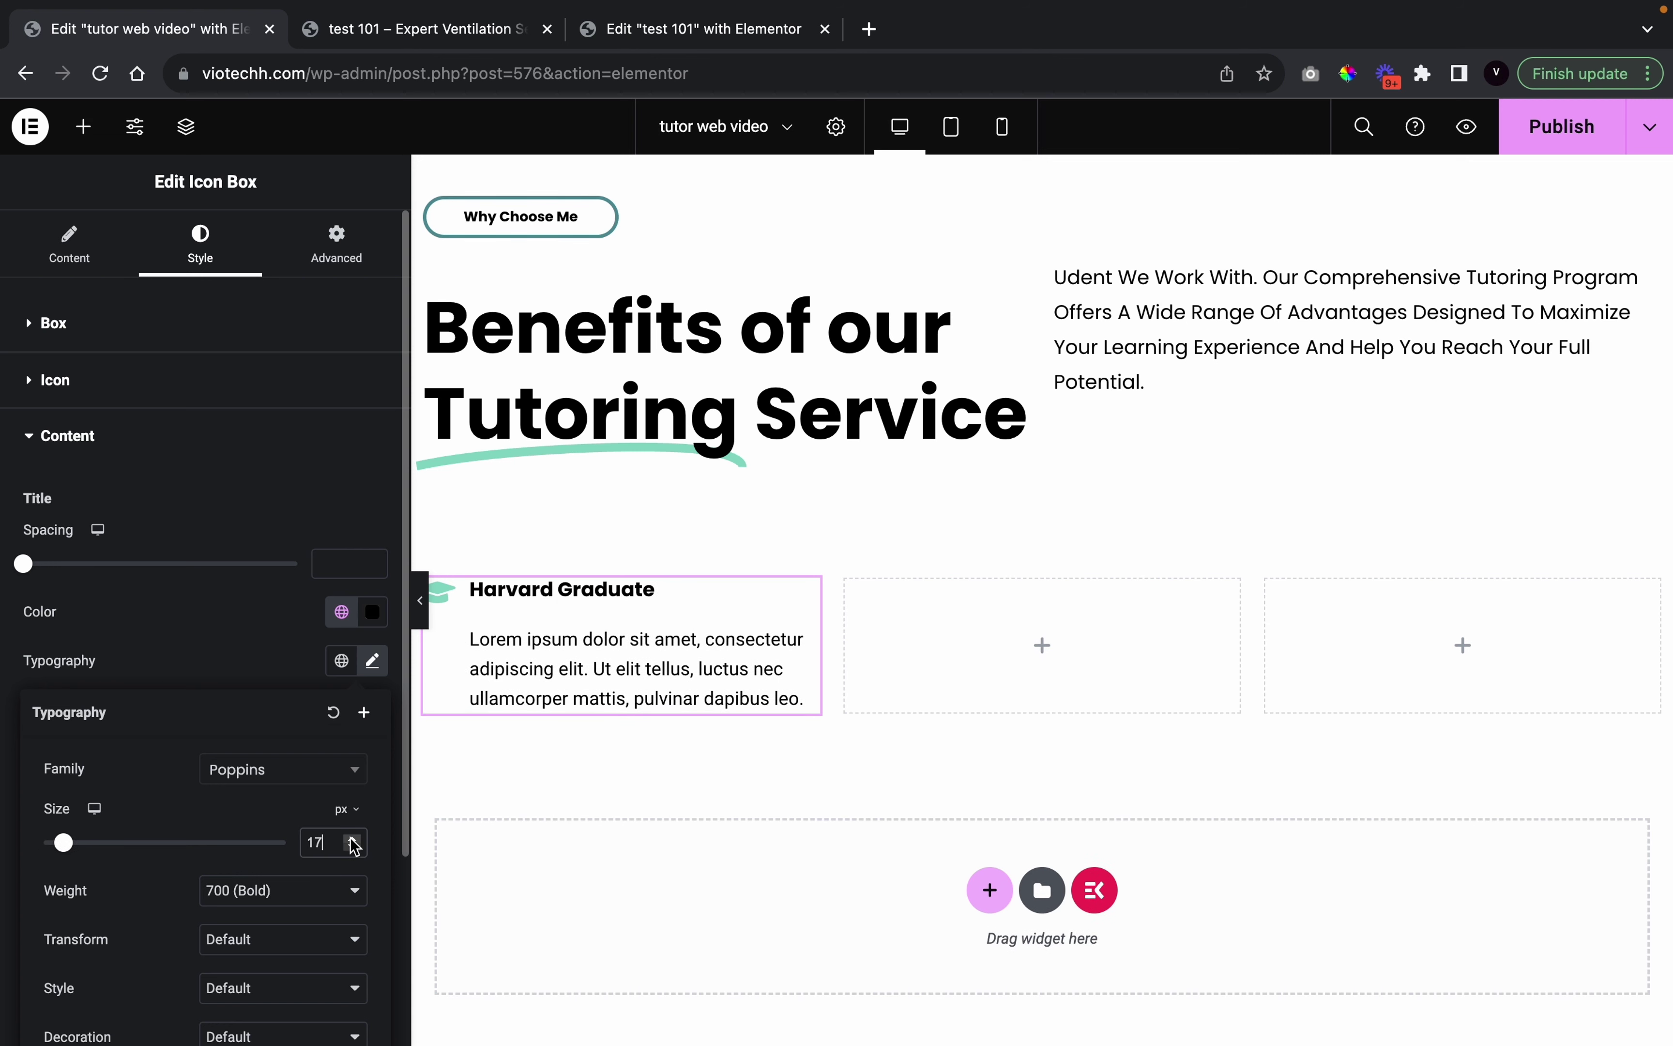
pyautogui.click(352, 838)
pyautogui.click(353, 837)
pyautogui.click(353, 837)
pyautogui.click(353, 838)
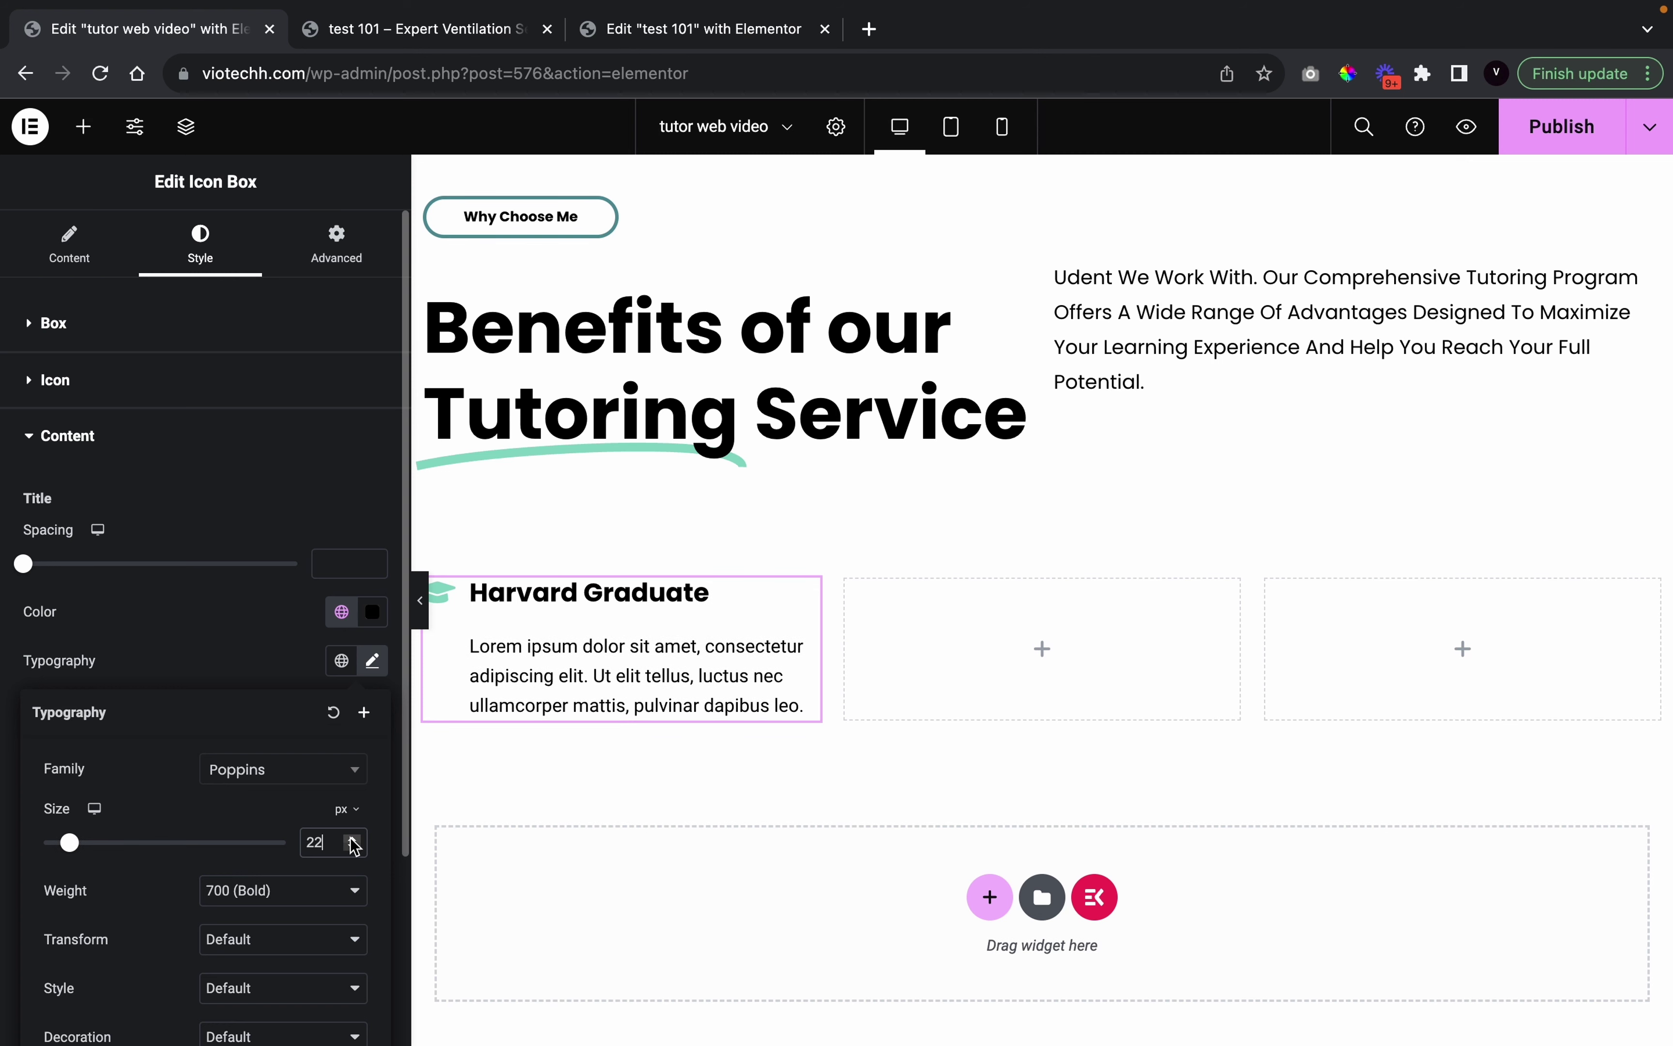
pyautogui.click(254, 626)
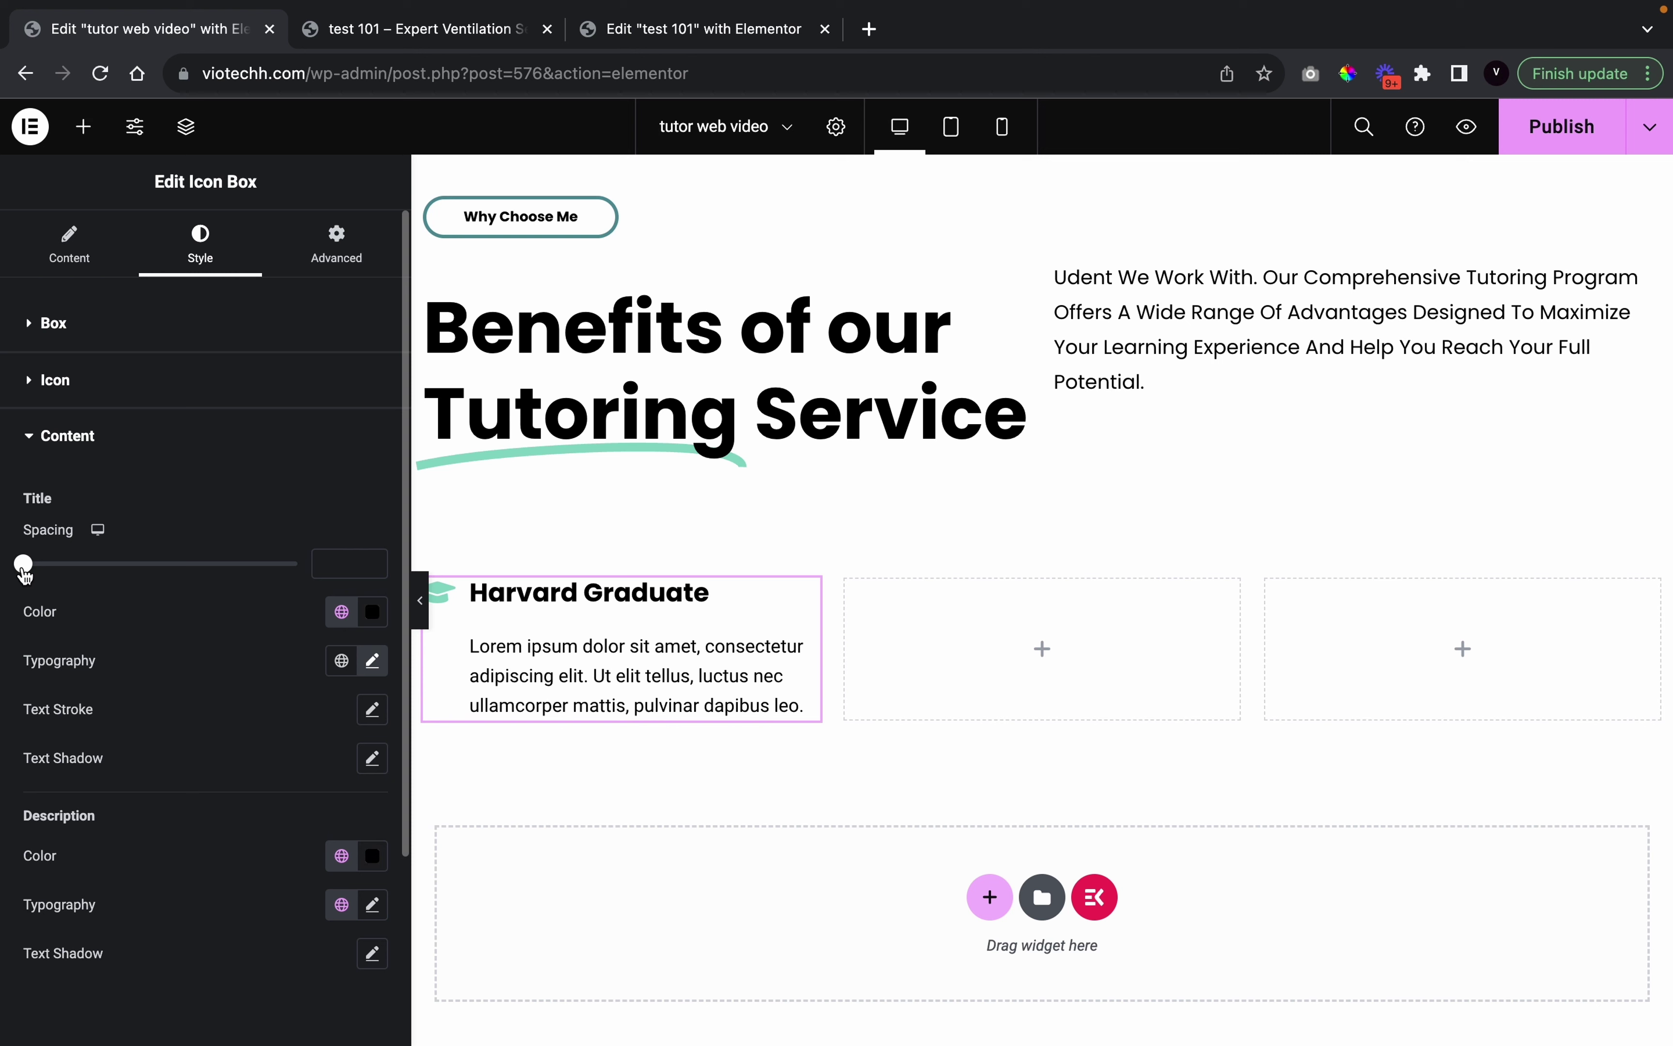
pyautogui.moveTo(25, 574); pyautogui.dragTo(47, 579)
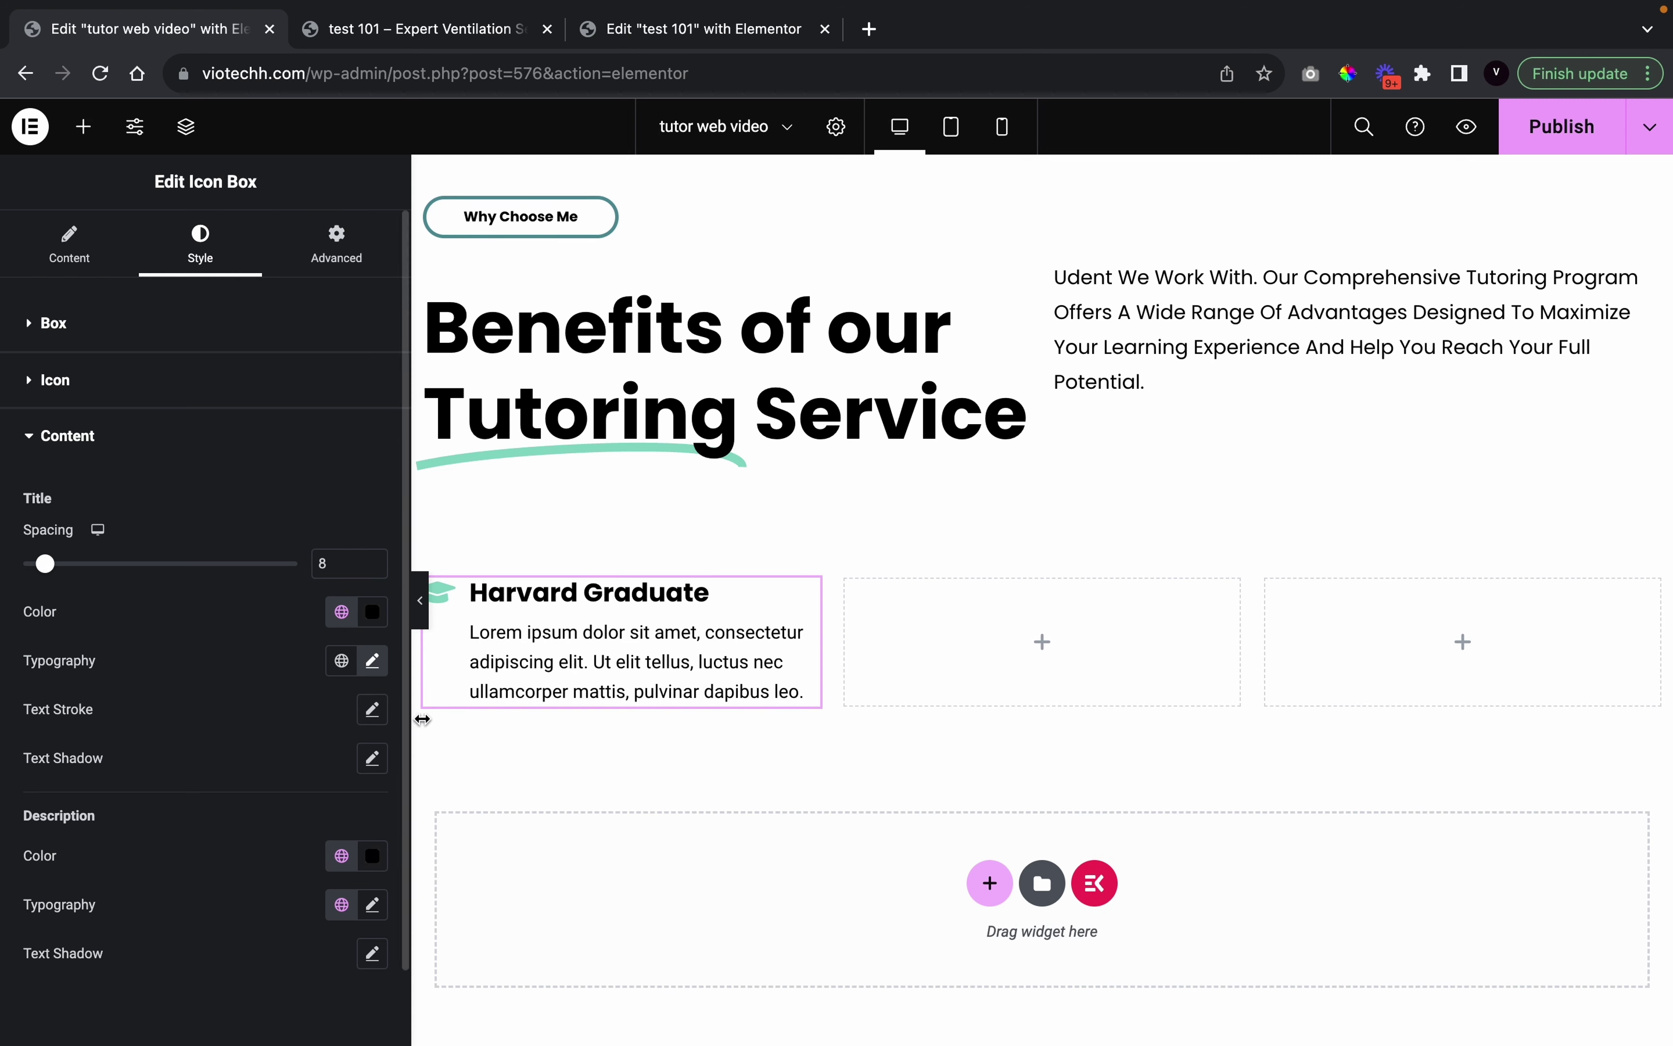
# Compare the icon box with the test 101 preview page and set its icon view to Stacked with a Square shape
pyautogui.click(422, 593)
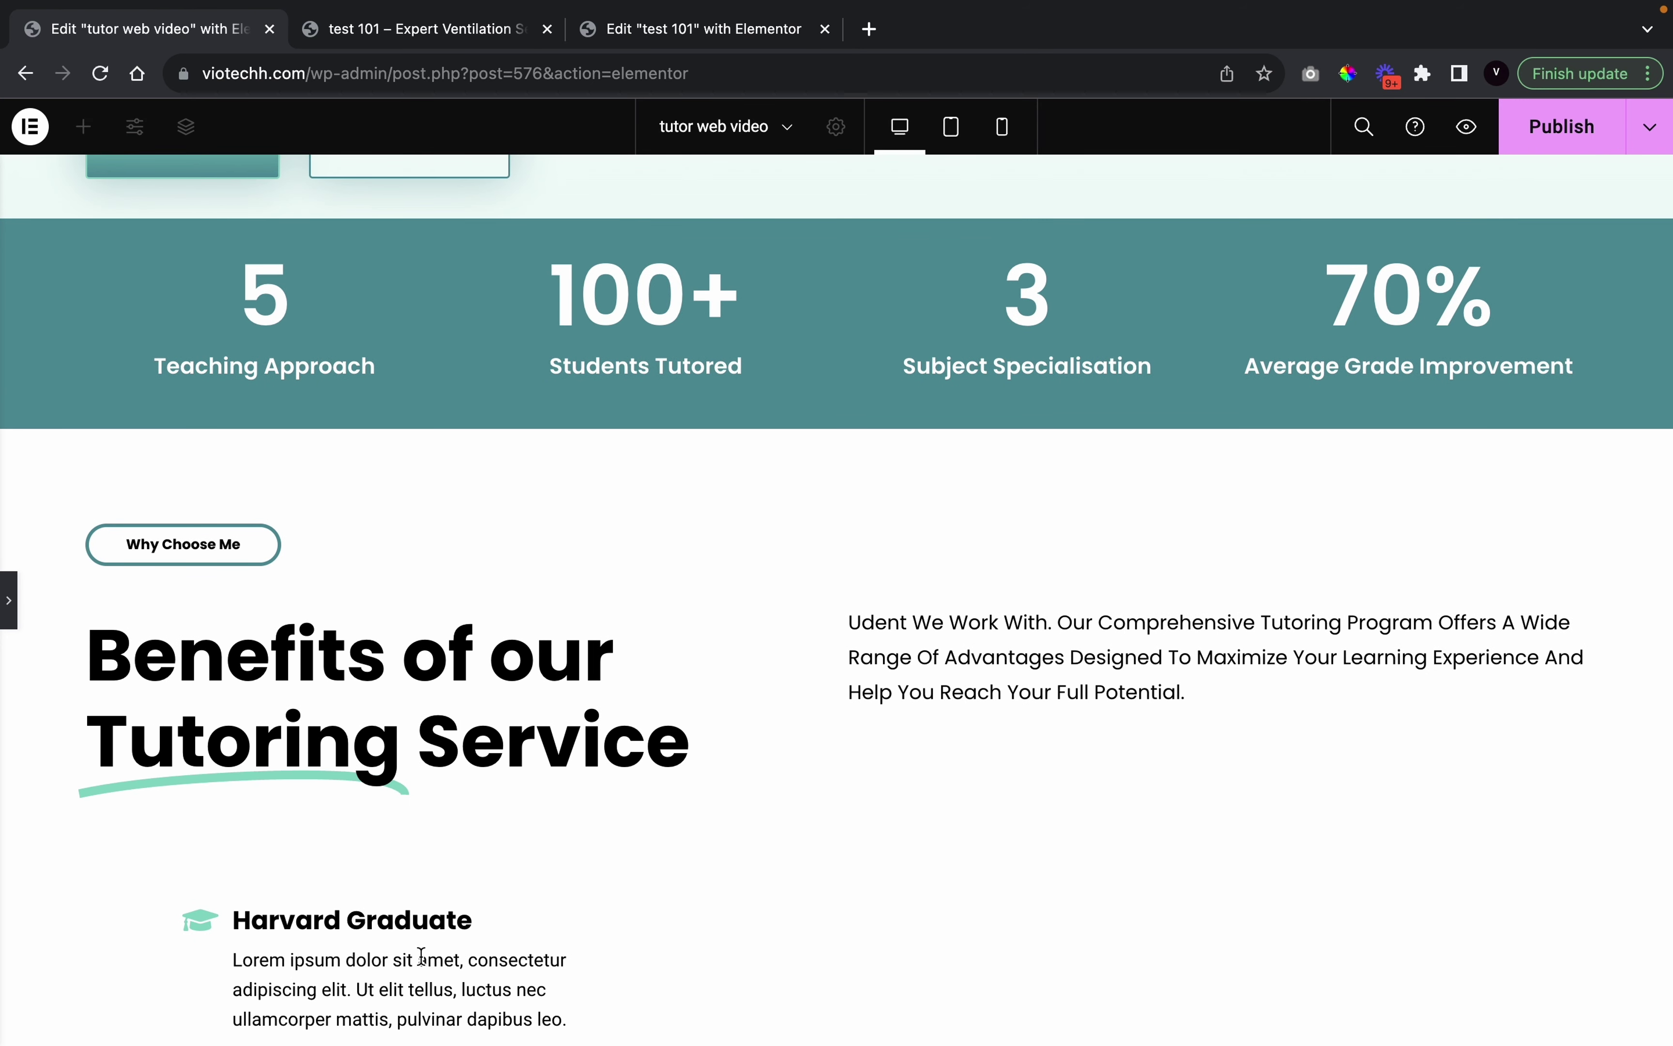
pyautogui.click(482, 30)
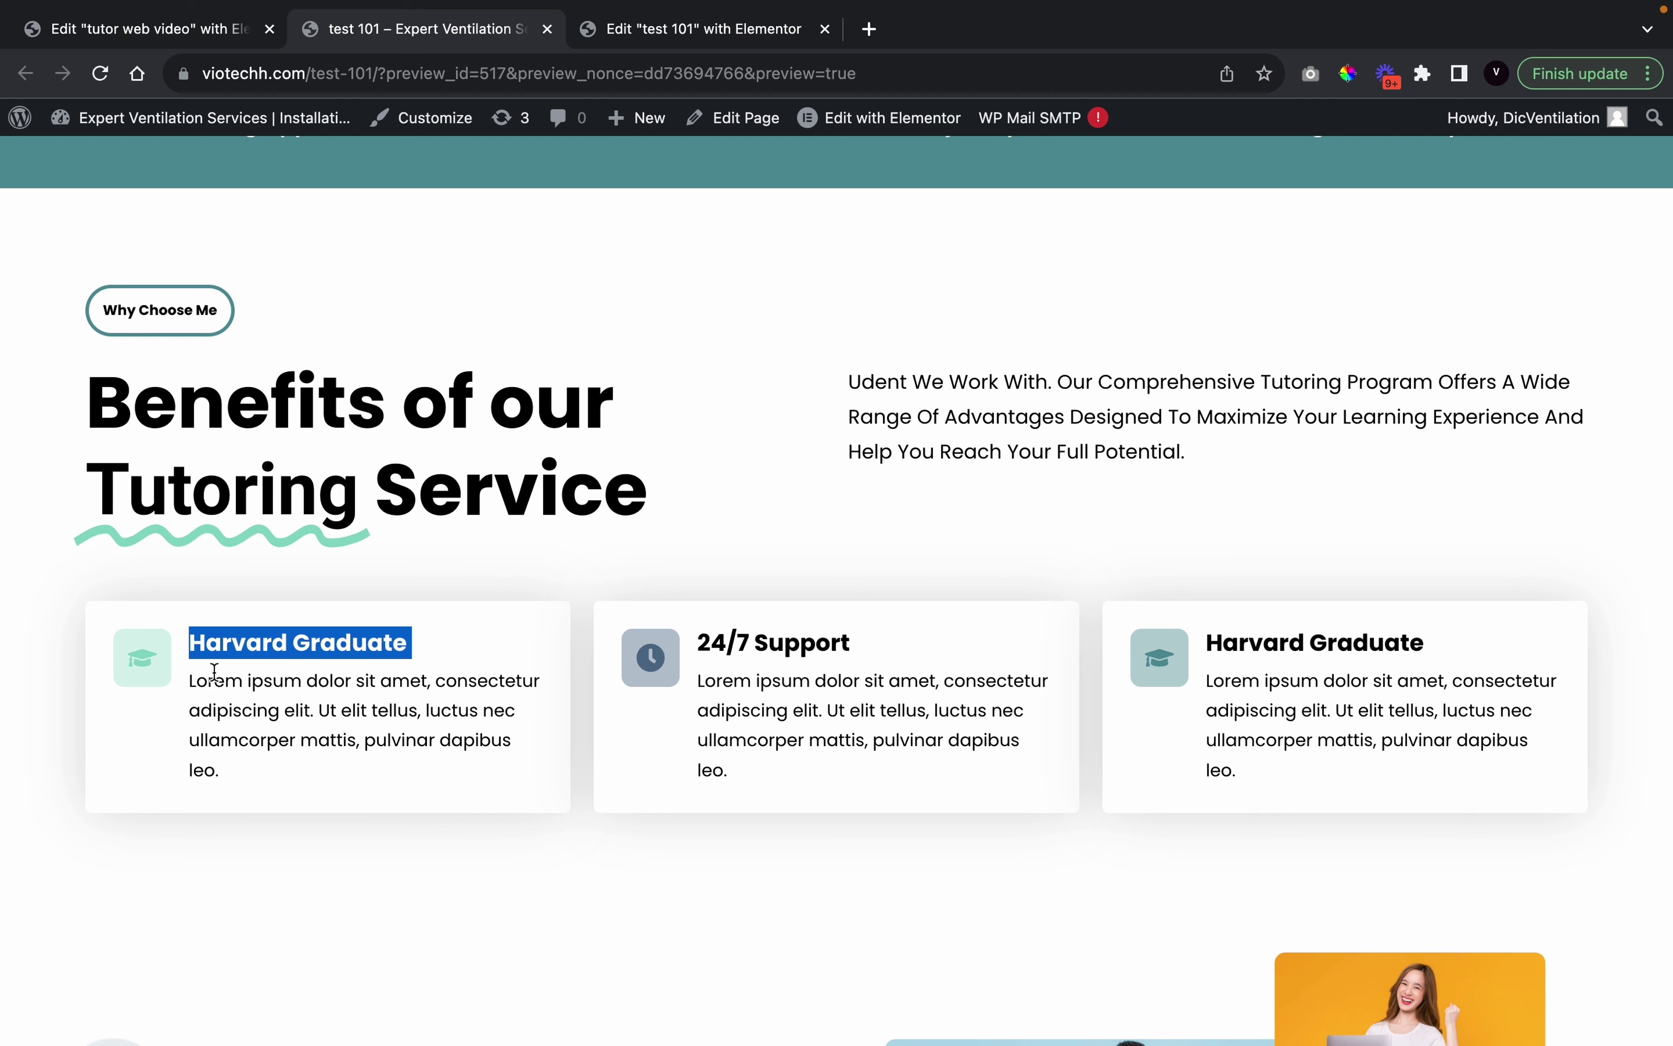
pyautogui.click(232, 44)
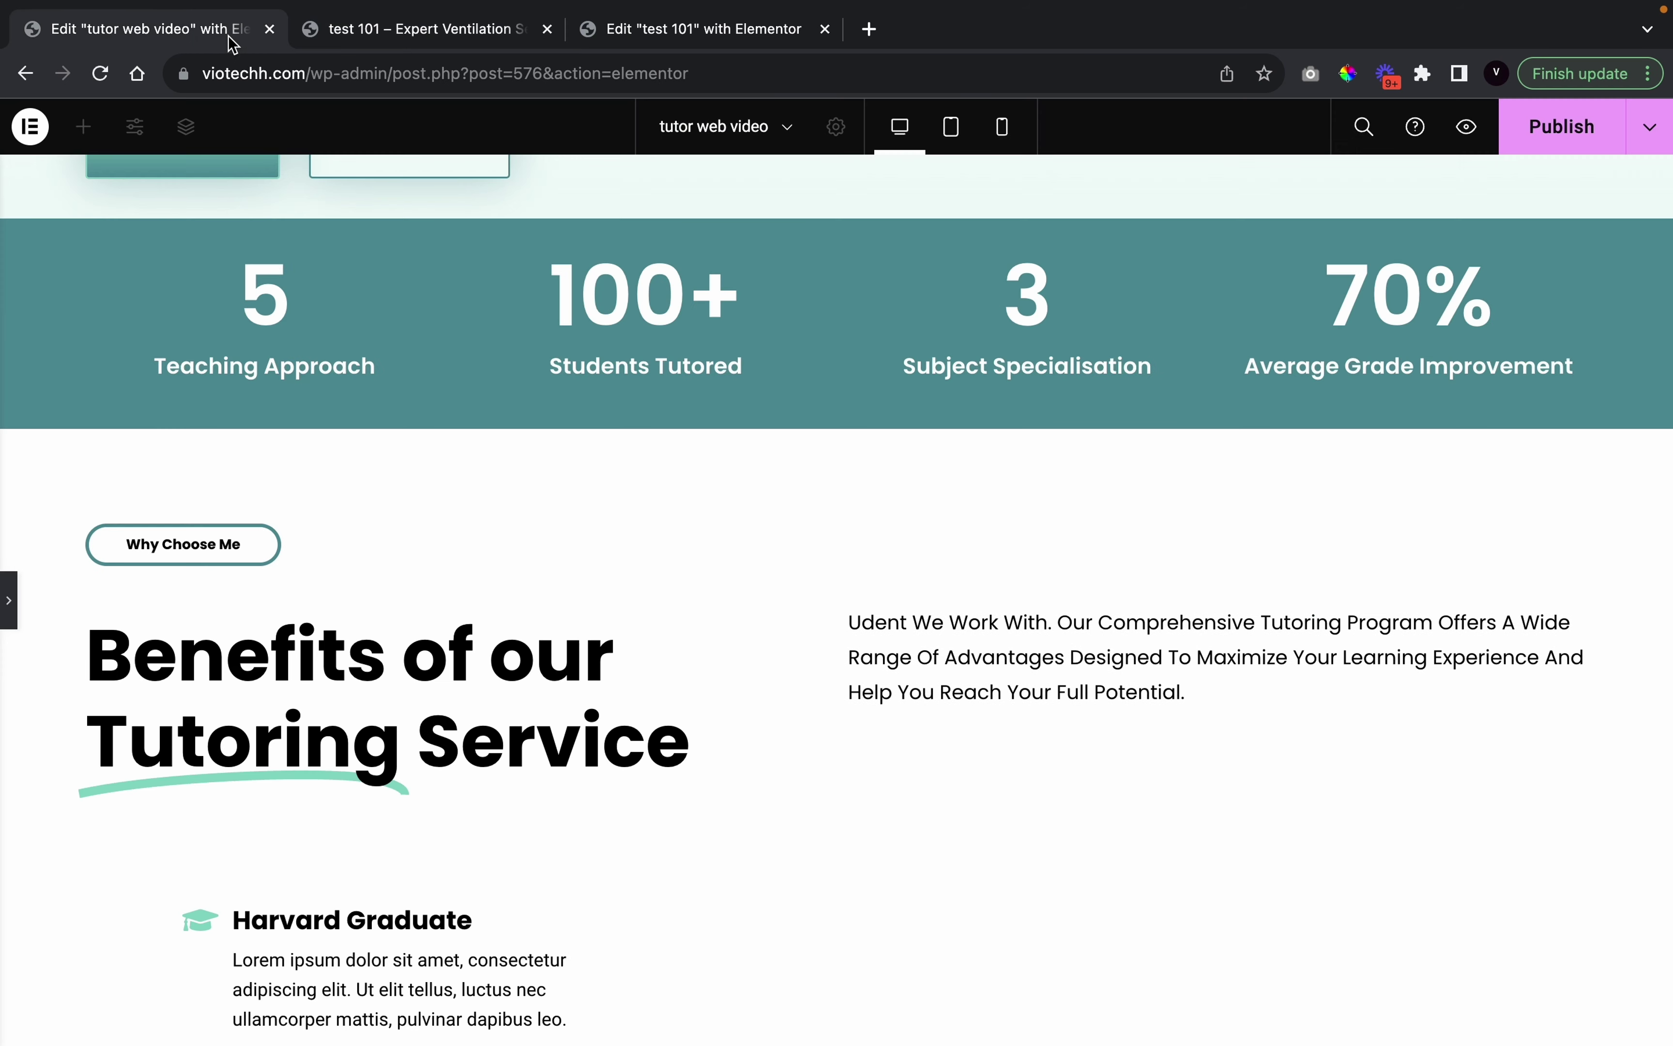
pyautogui.click(5, 608)
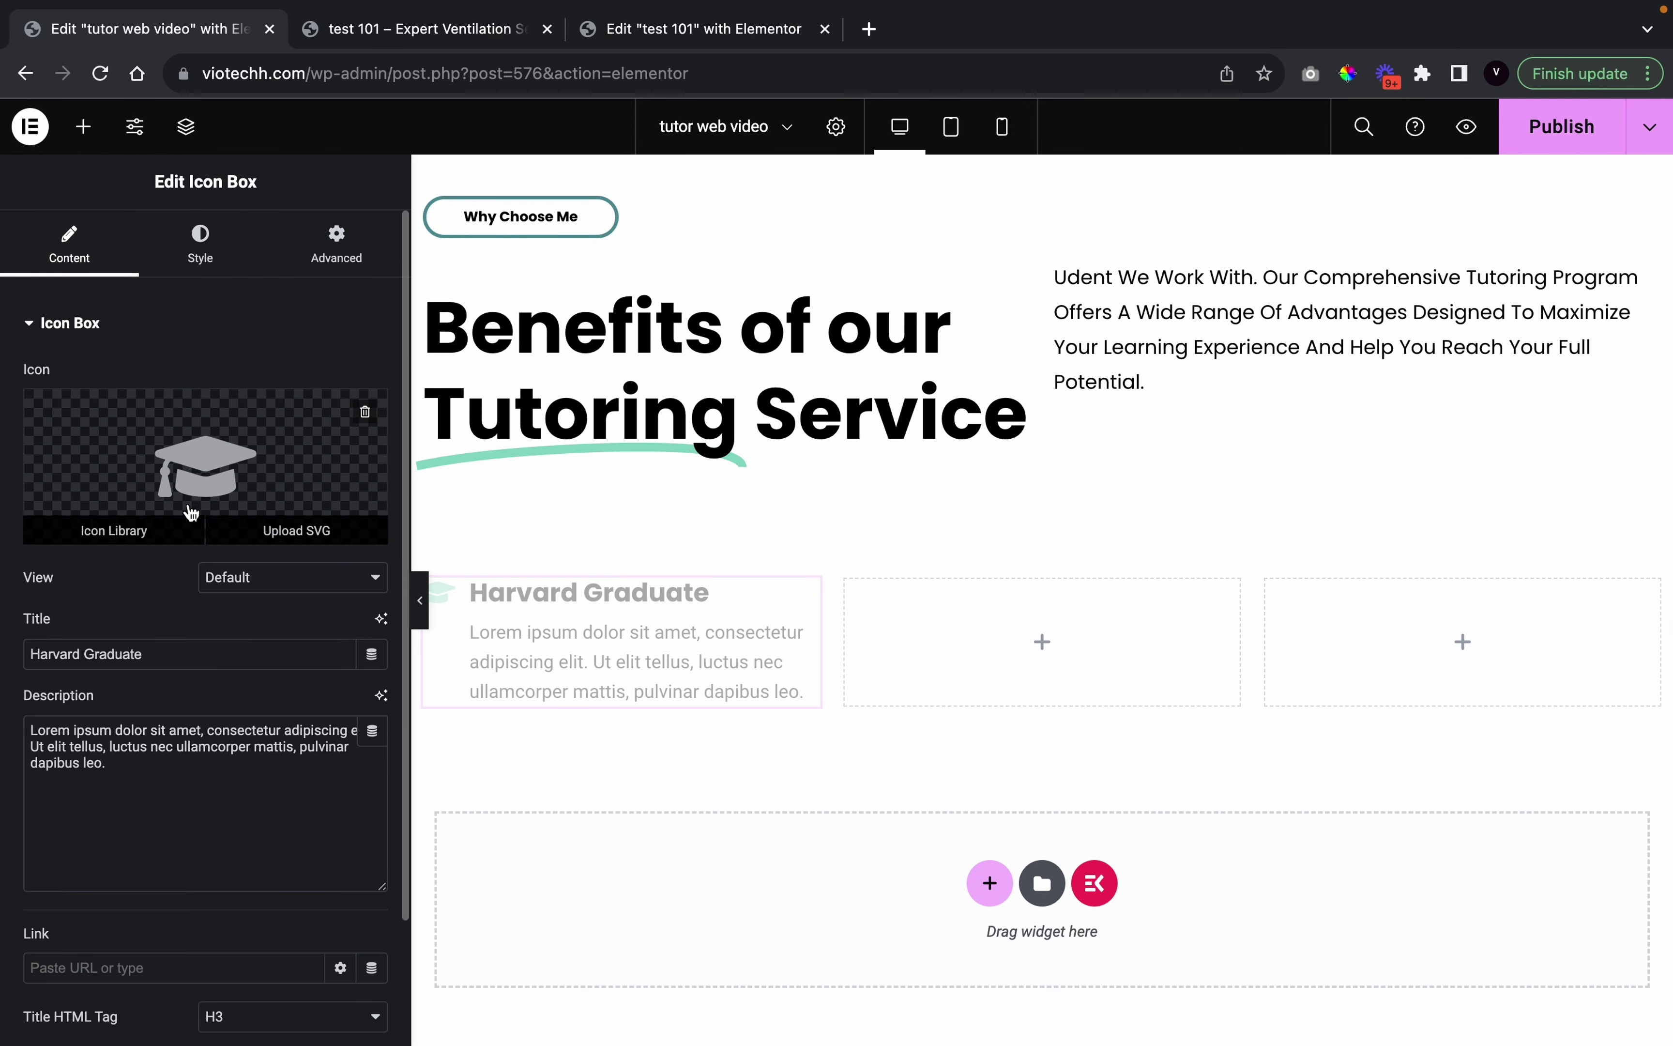
pyautogui.click(248, 581)
pyautogui.click(233, 605)
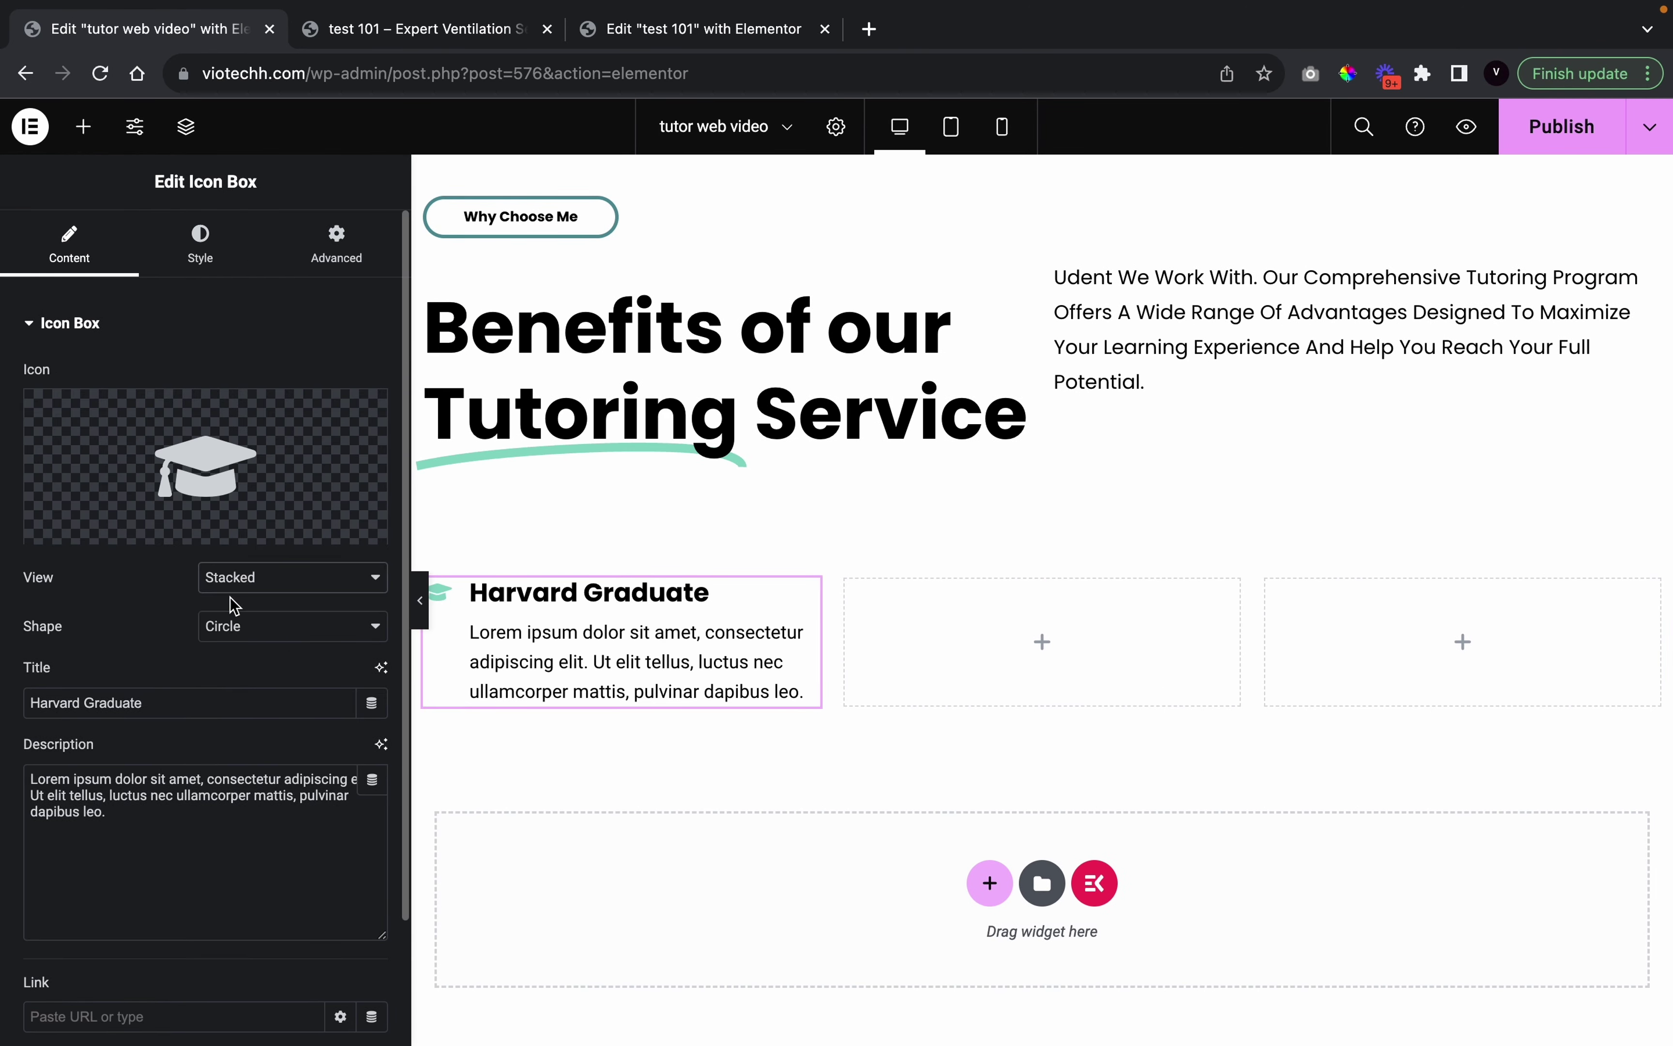
pyautogui.click(269, 627)
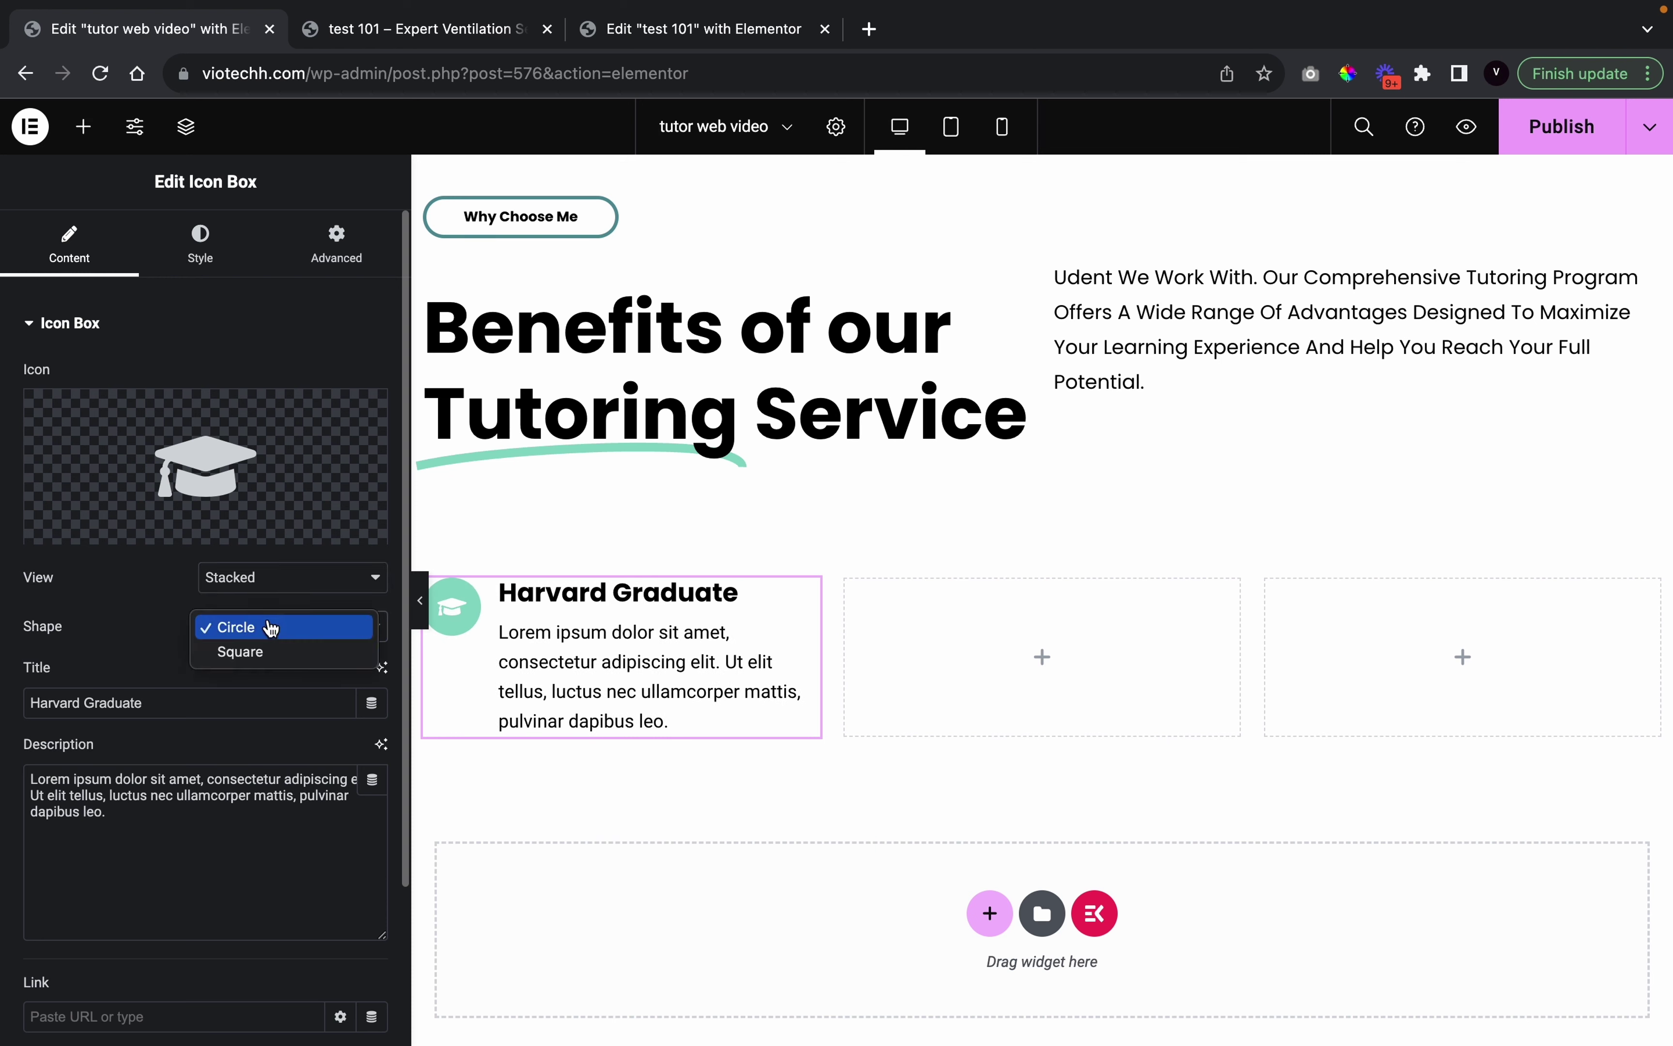
pyautogui.click(269, 650)
# Round the icon's square background with a border radius of 9 px on all four corners
pyautogui.click(195, 257)
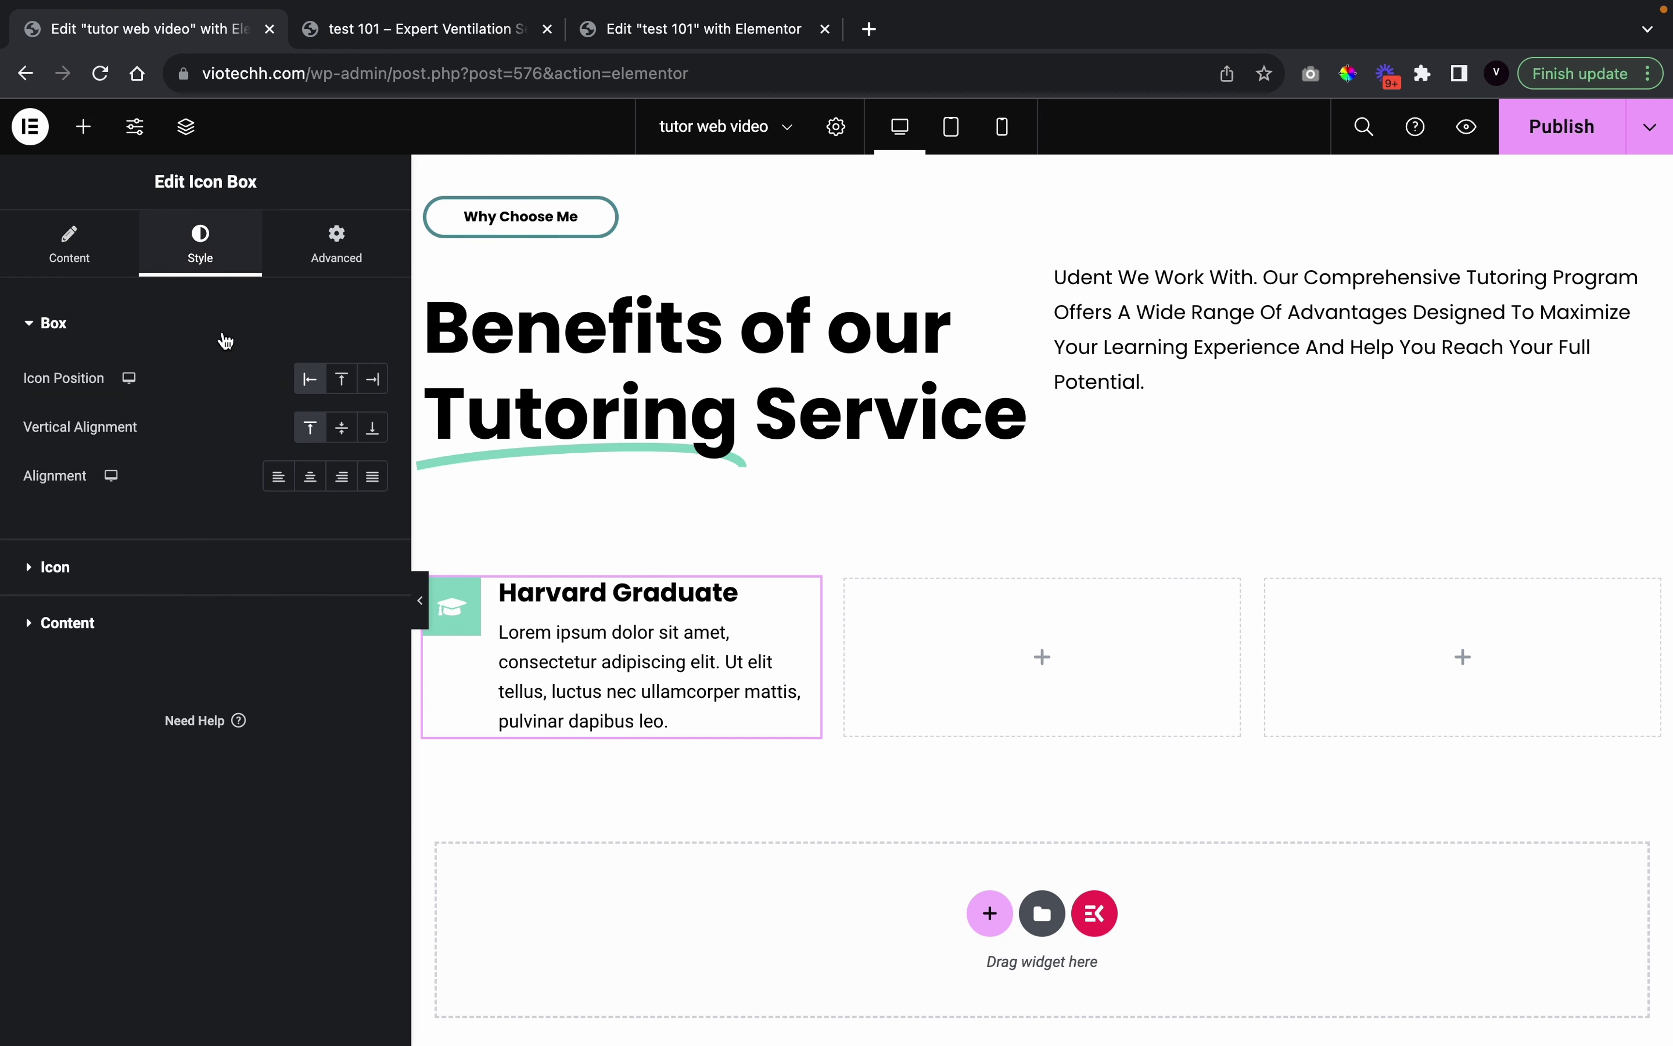
pyautogui.click(183, 631)
pyautogui.click(117, 389)
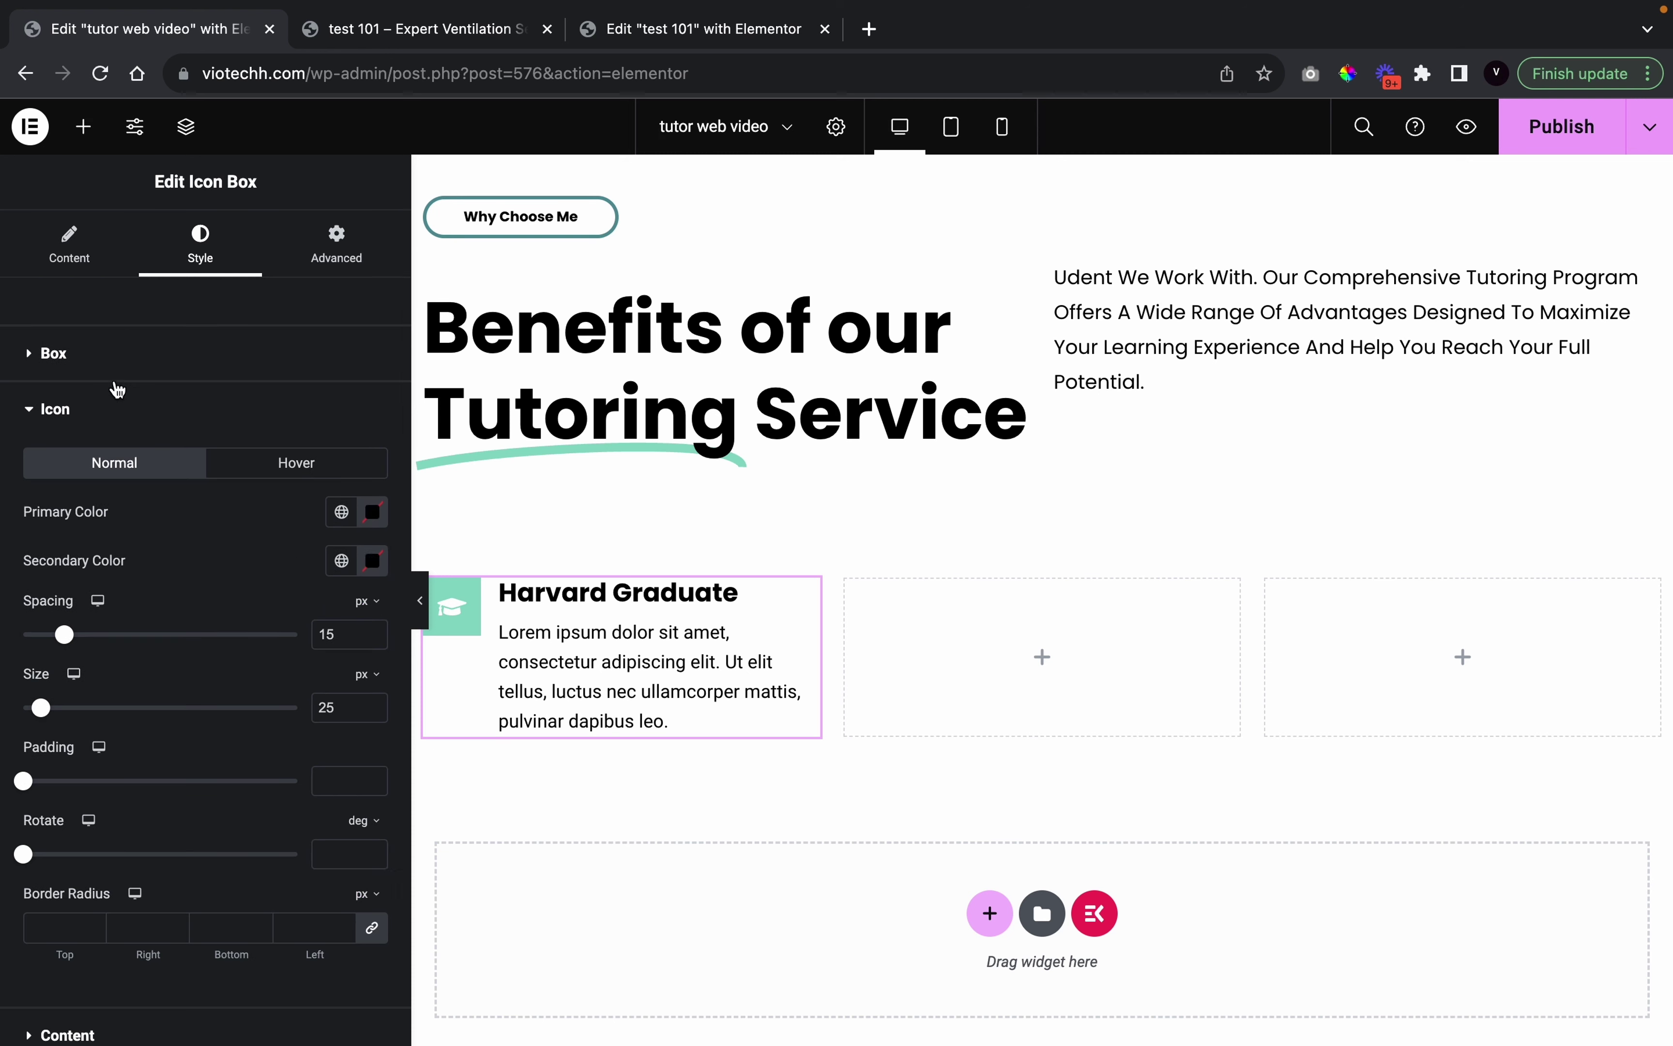
pyautogui.scroll(-3, 218, 718)
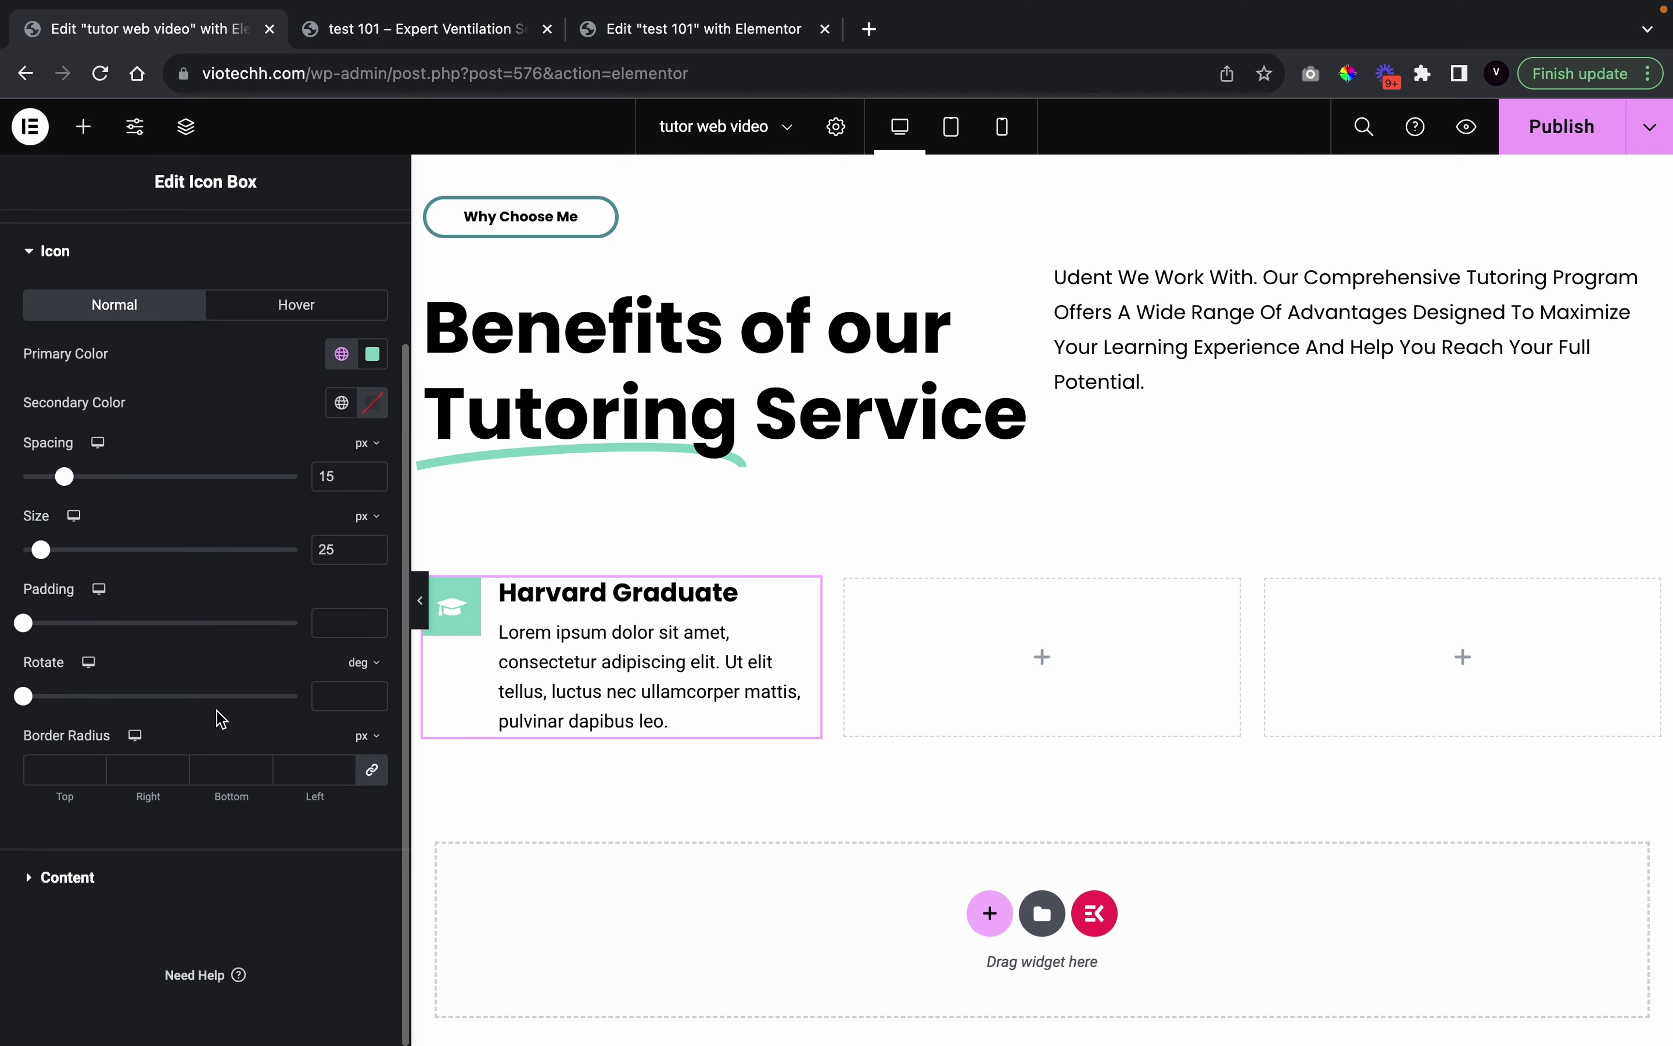
pyautogui.click(346, 766)
pyautogui.click(345, 765)
pyautogui.click(345, 765)
pyautogui.click(346, 765)
# Set the stacked icon's secondary color to the global Theme Color 4
pyautogui.click(342, 403)
pyautogui.scroll(-10, 205, 679)
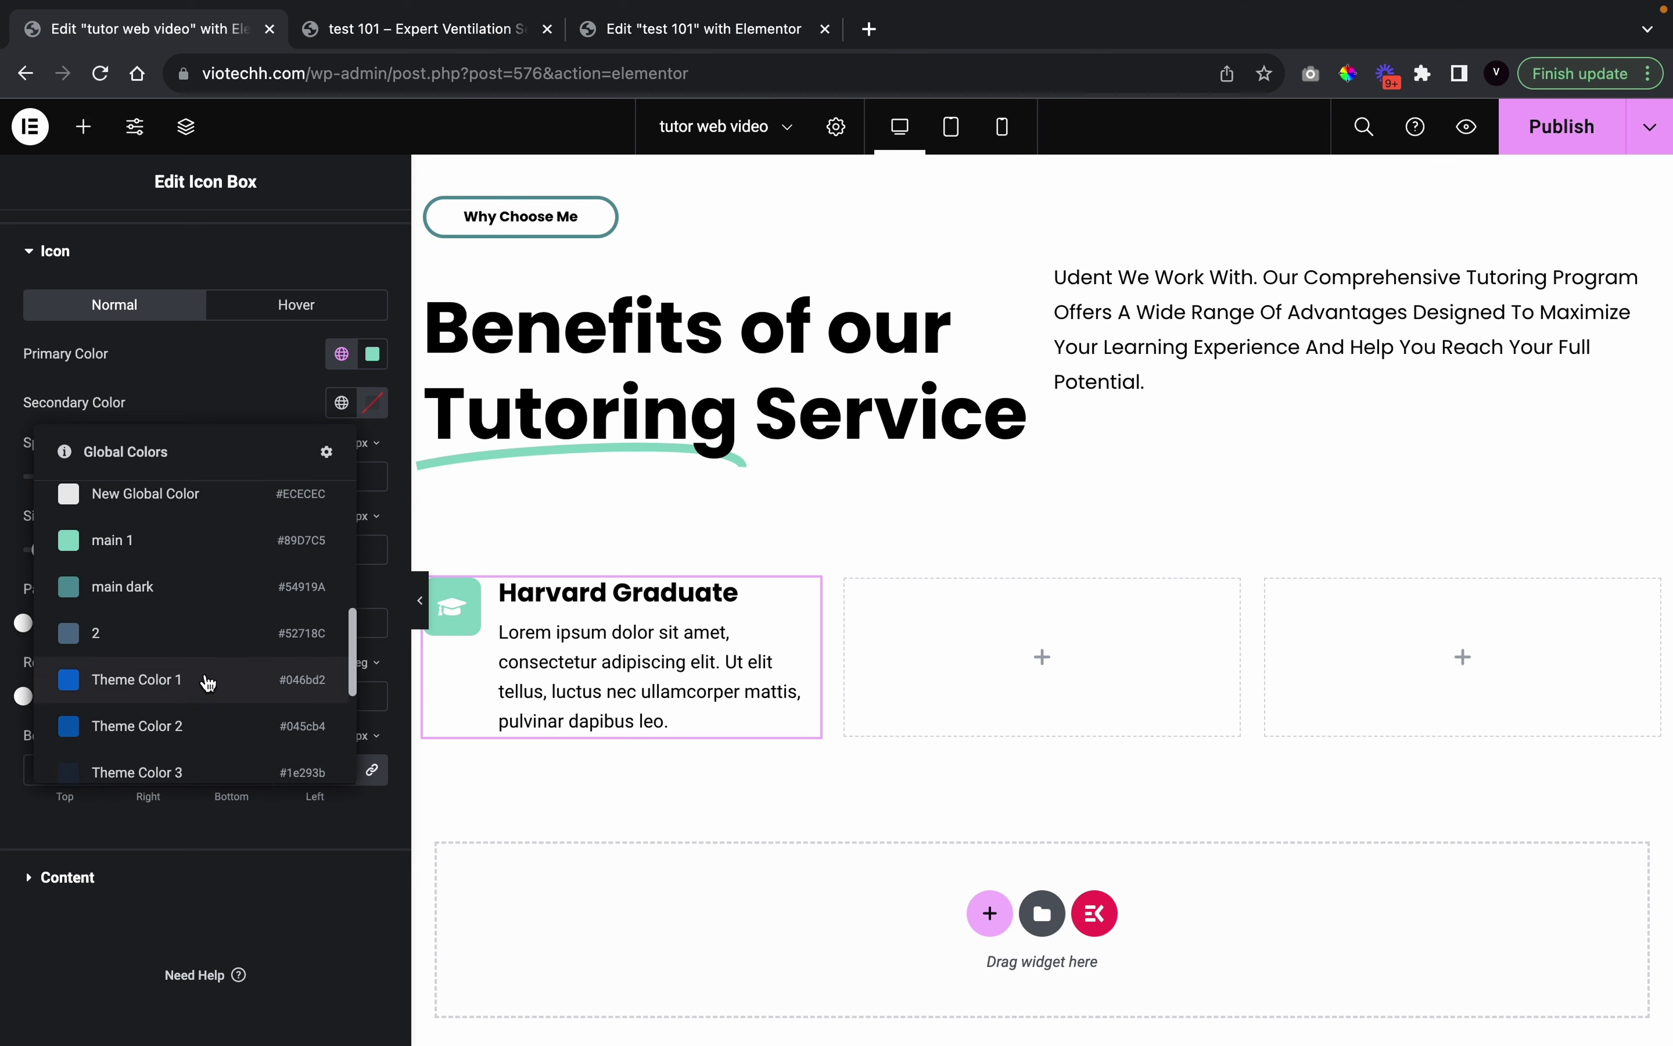
pyautogui.click(214, 523)
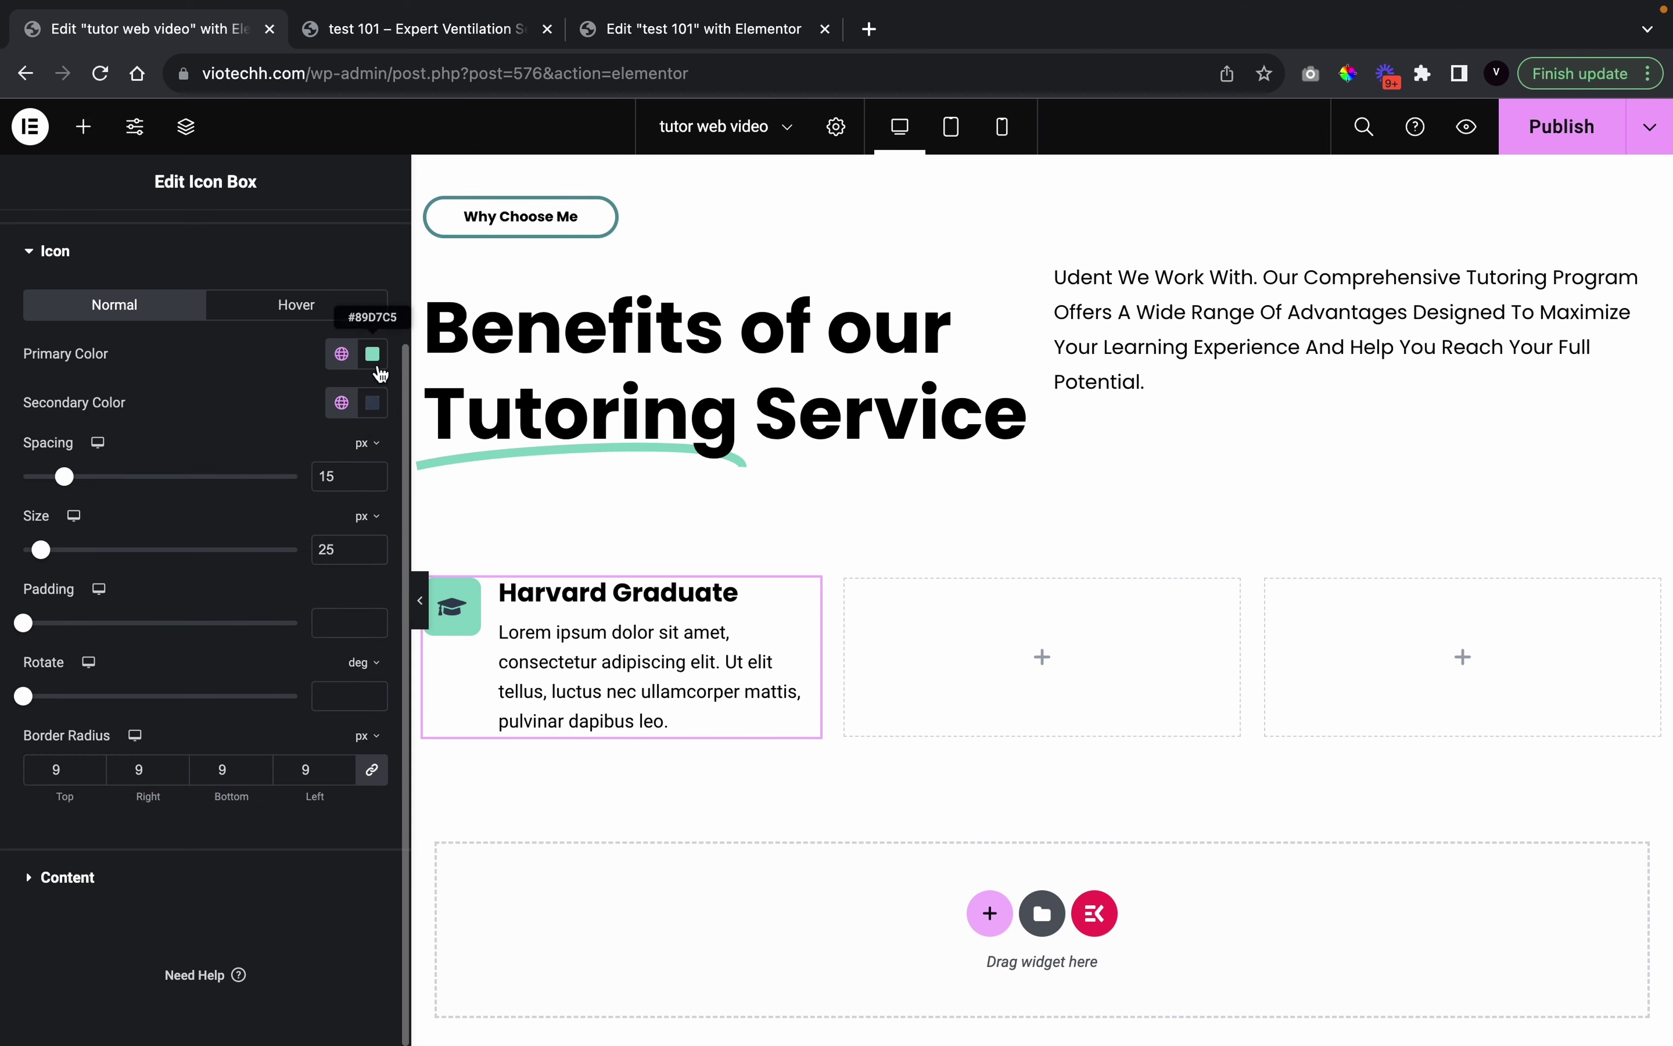
# Change the stacked icon's secondary color to the global color main 1
pyautogui.click(342, 403)
pyautogui.scroll(-10, 104, 743)
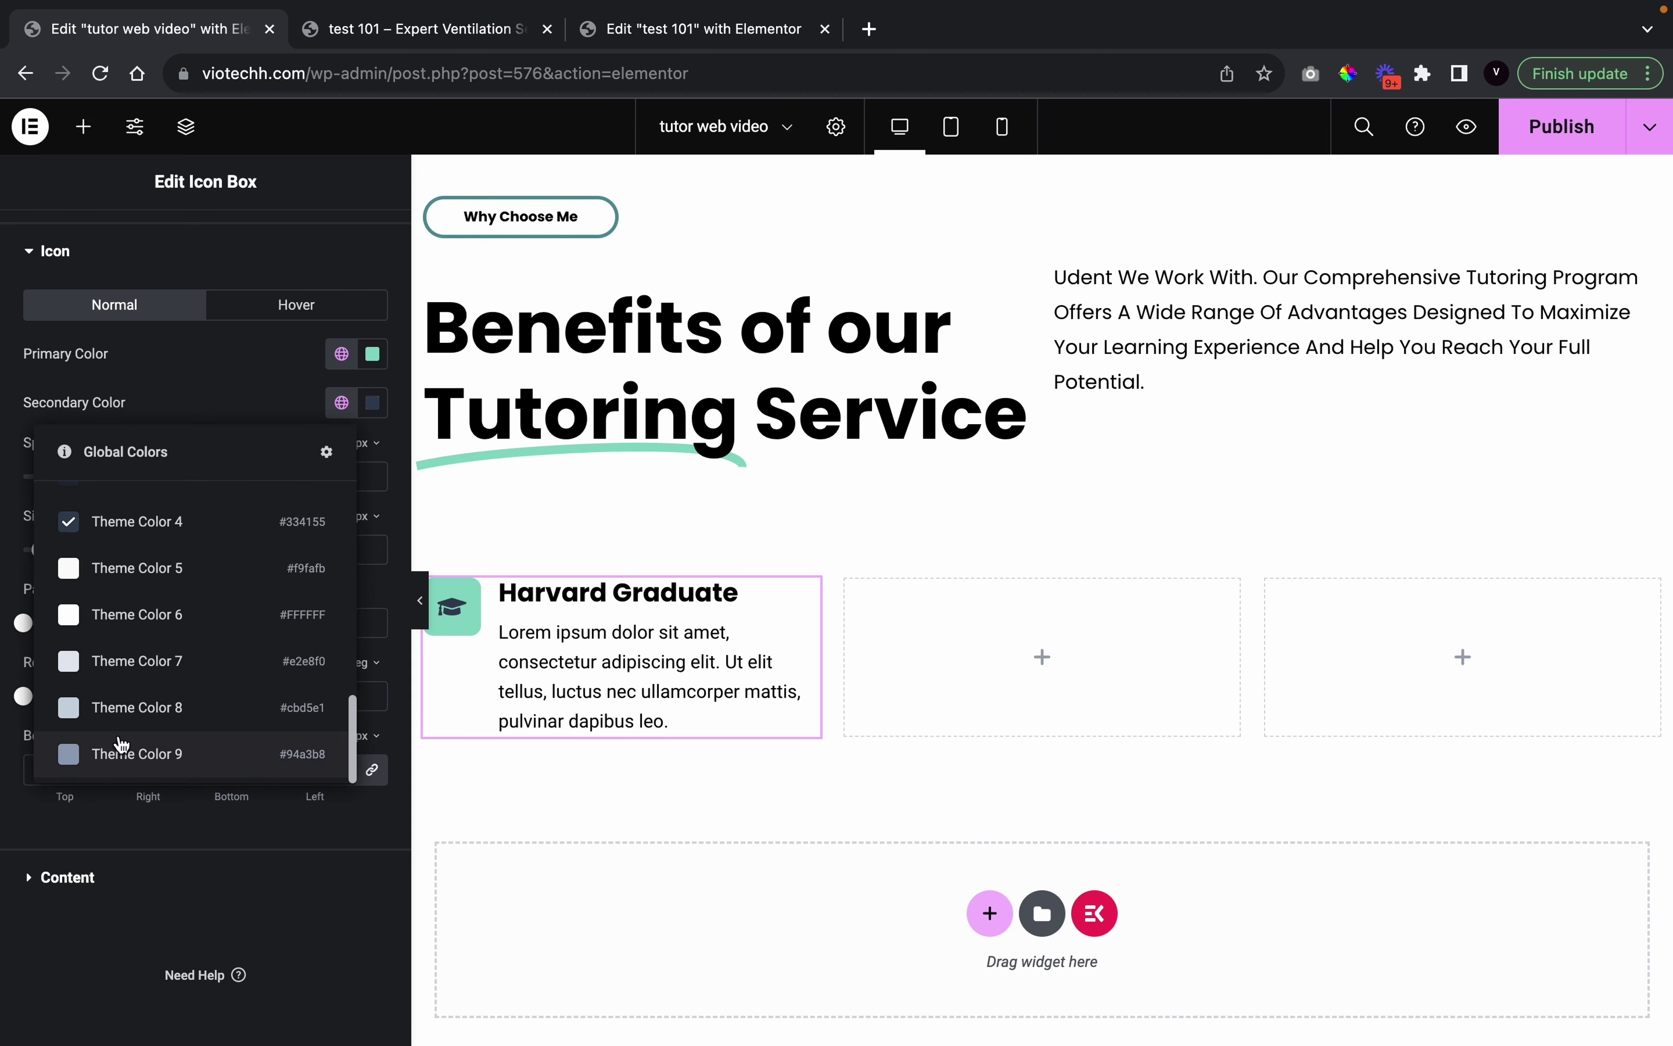
pyautogui.scroll(5, 120, 750)
pyautogui.click(134, 634)
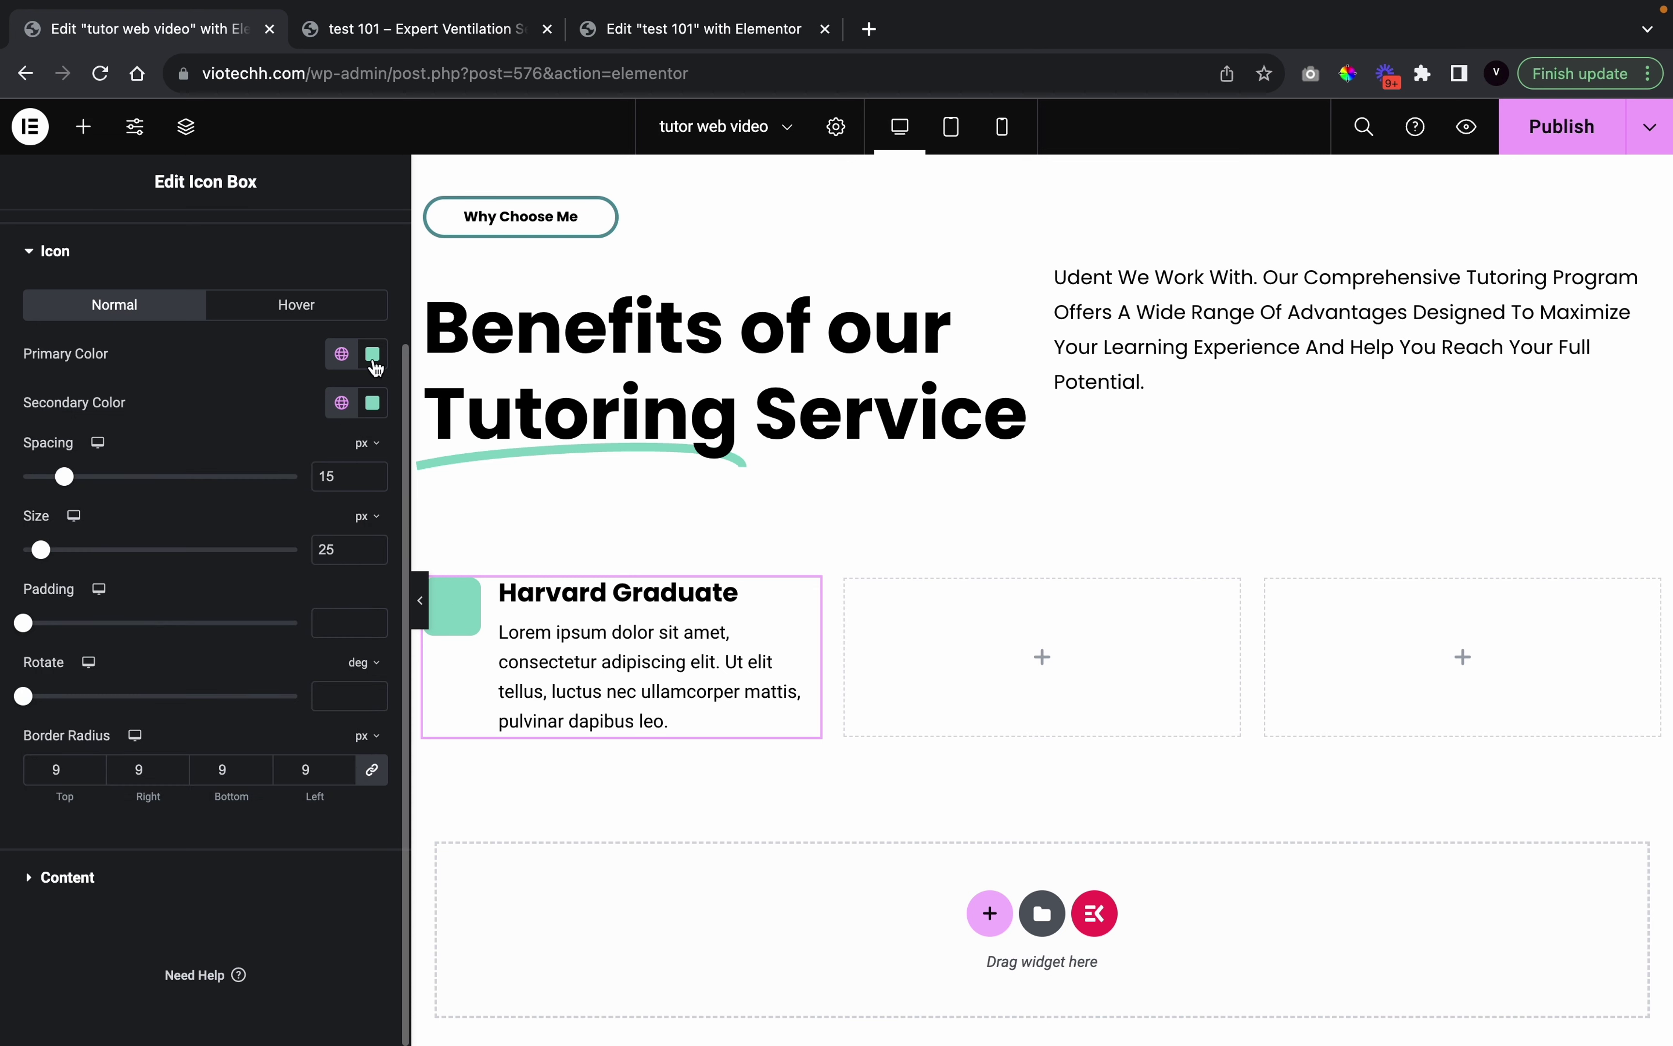
# Make the icon's primary color semi-transparent as #89D7C575 and view the section at full width
pyautogui.click(372, 353)
pyautogui.click(506, 661)
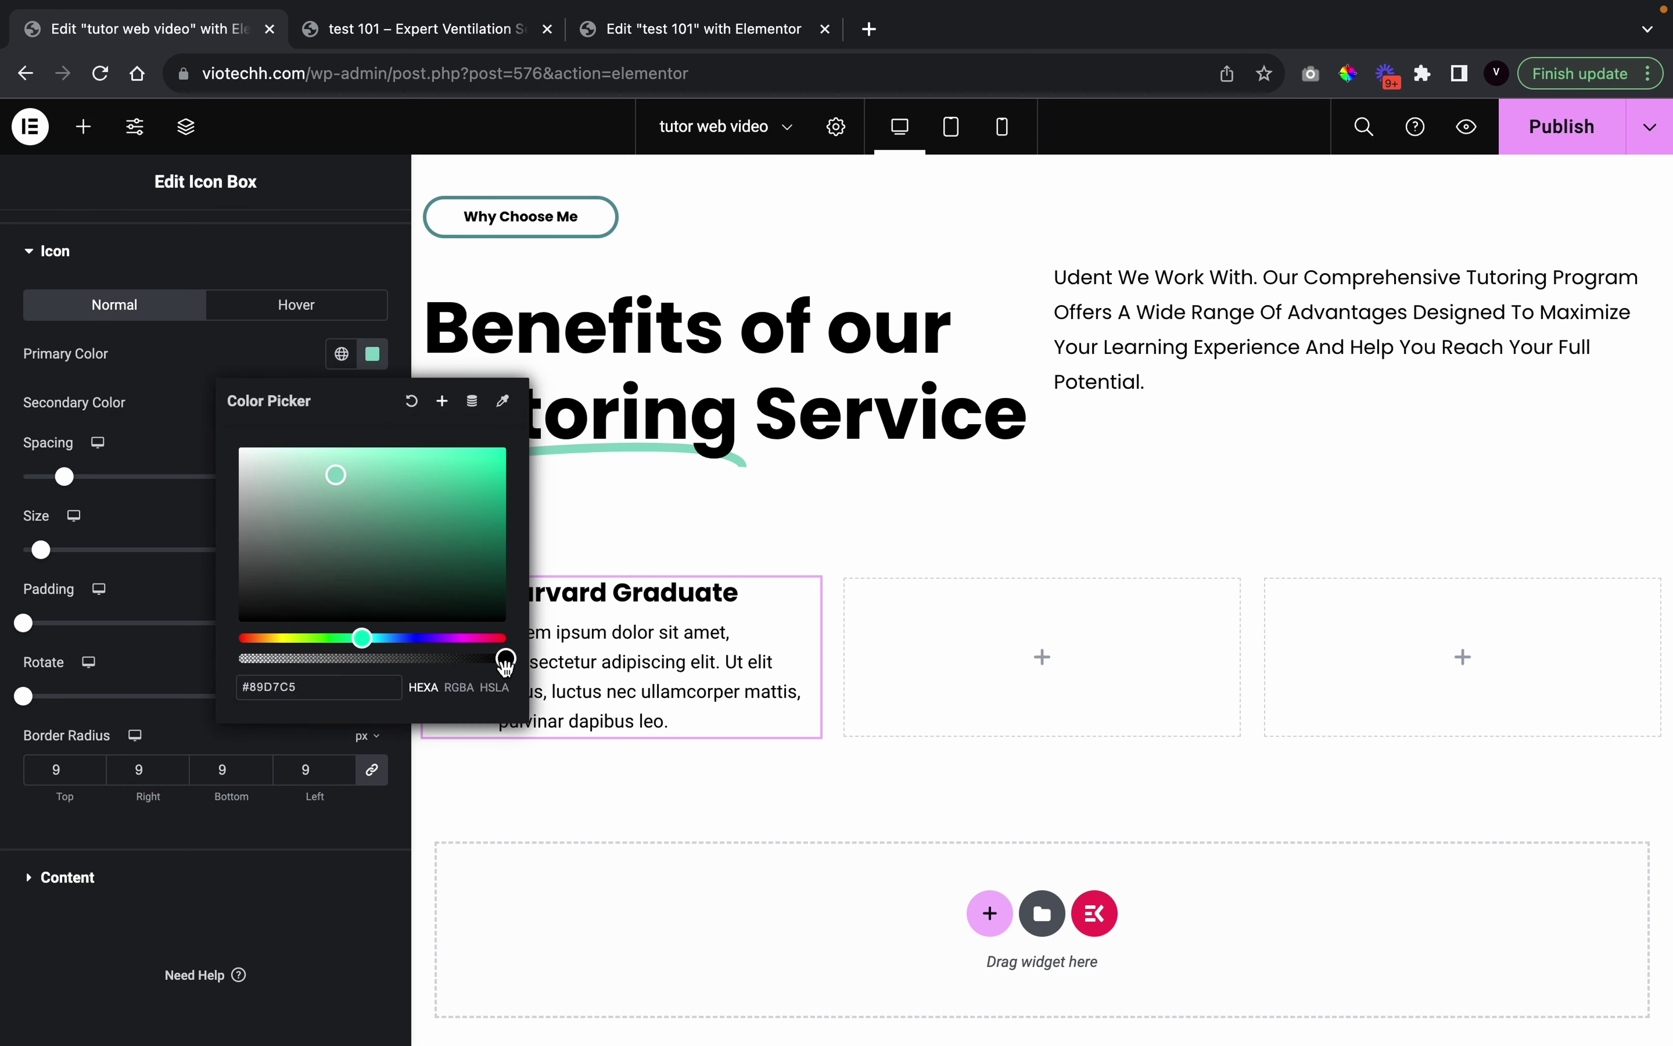
pyautogui.moveTo(506, 661); pyautogui.dragTo(363, 682)
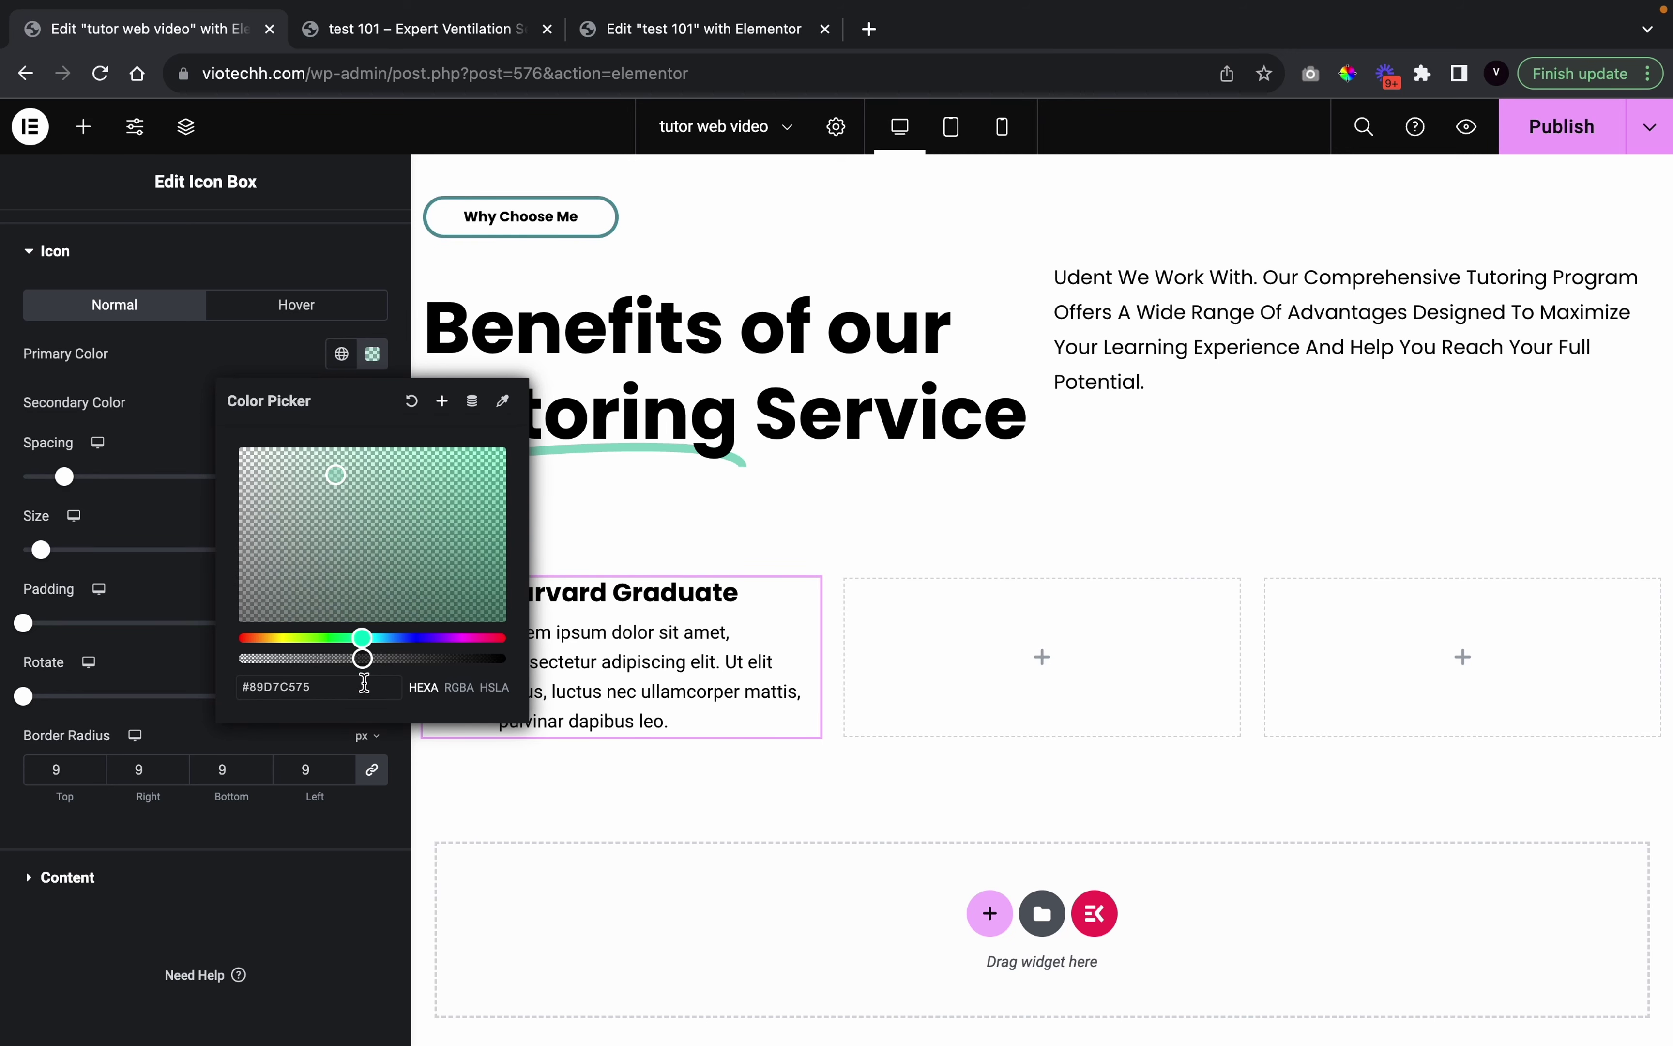
pyautogui.click(177, 595)
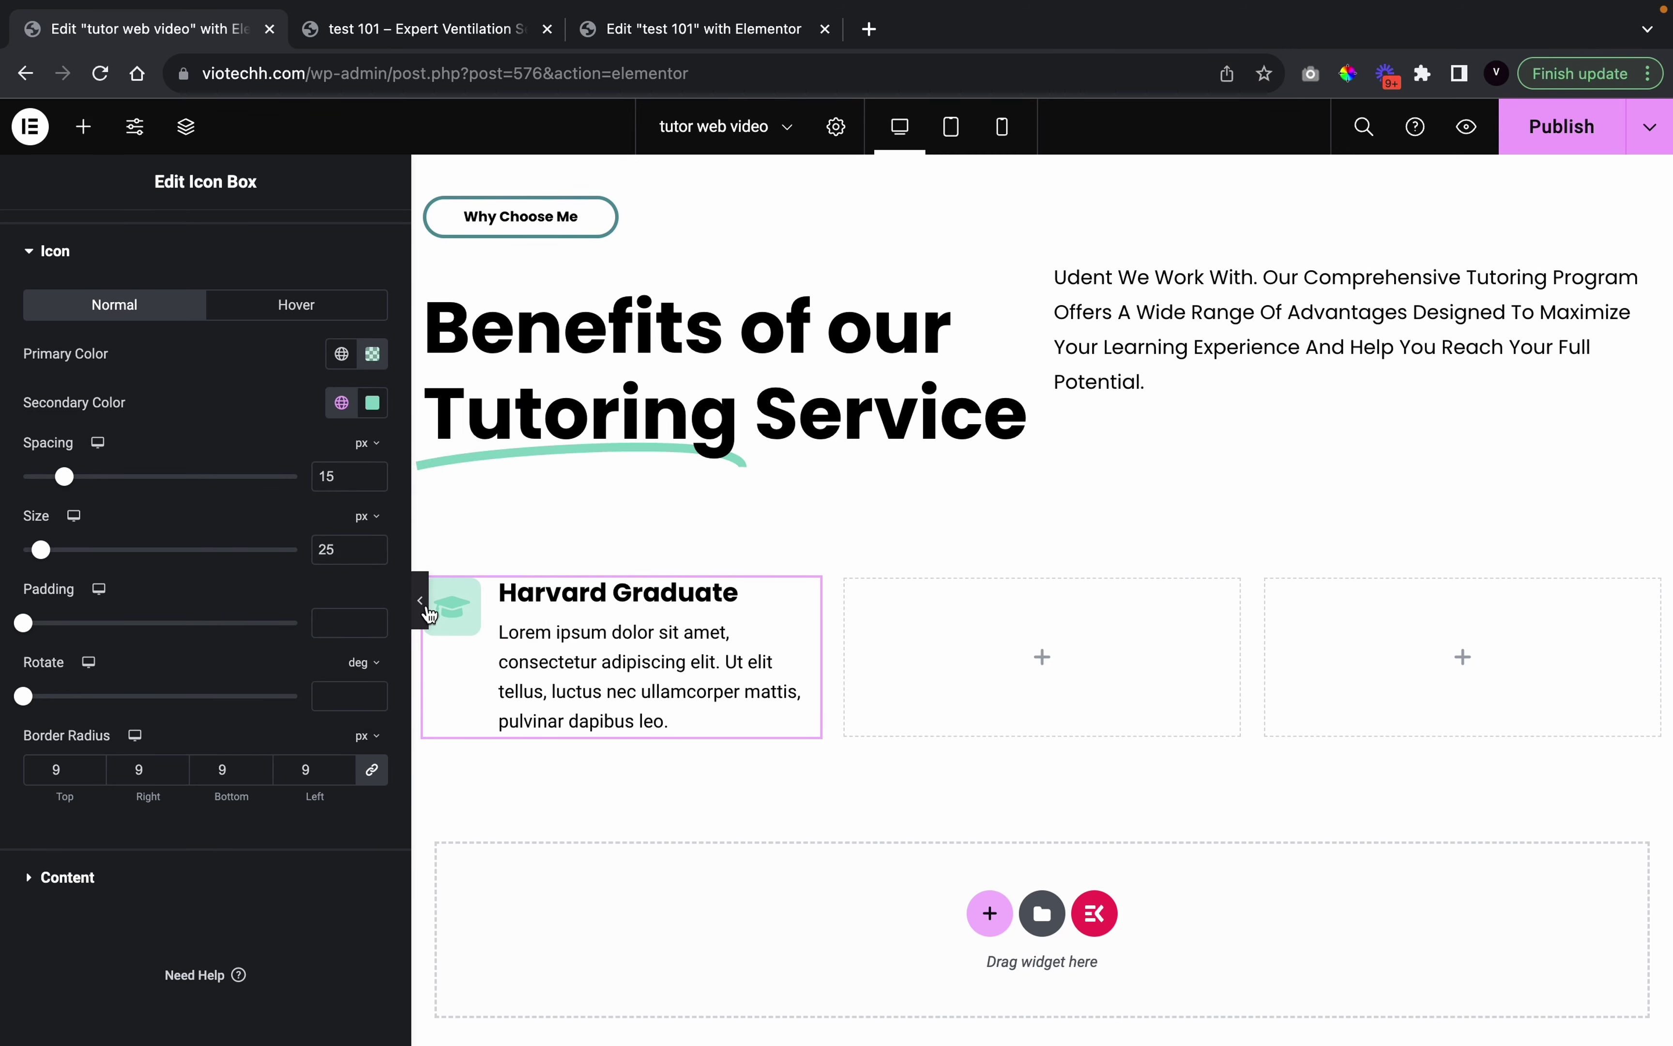
pyautogui.click(423, 603)
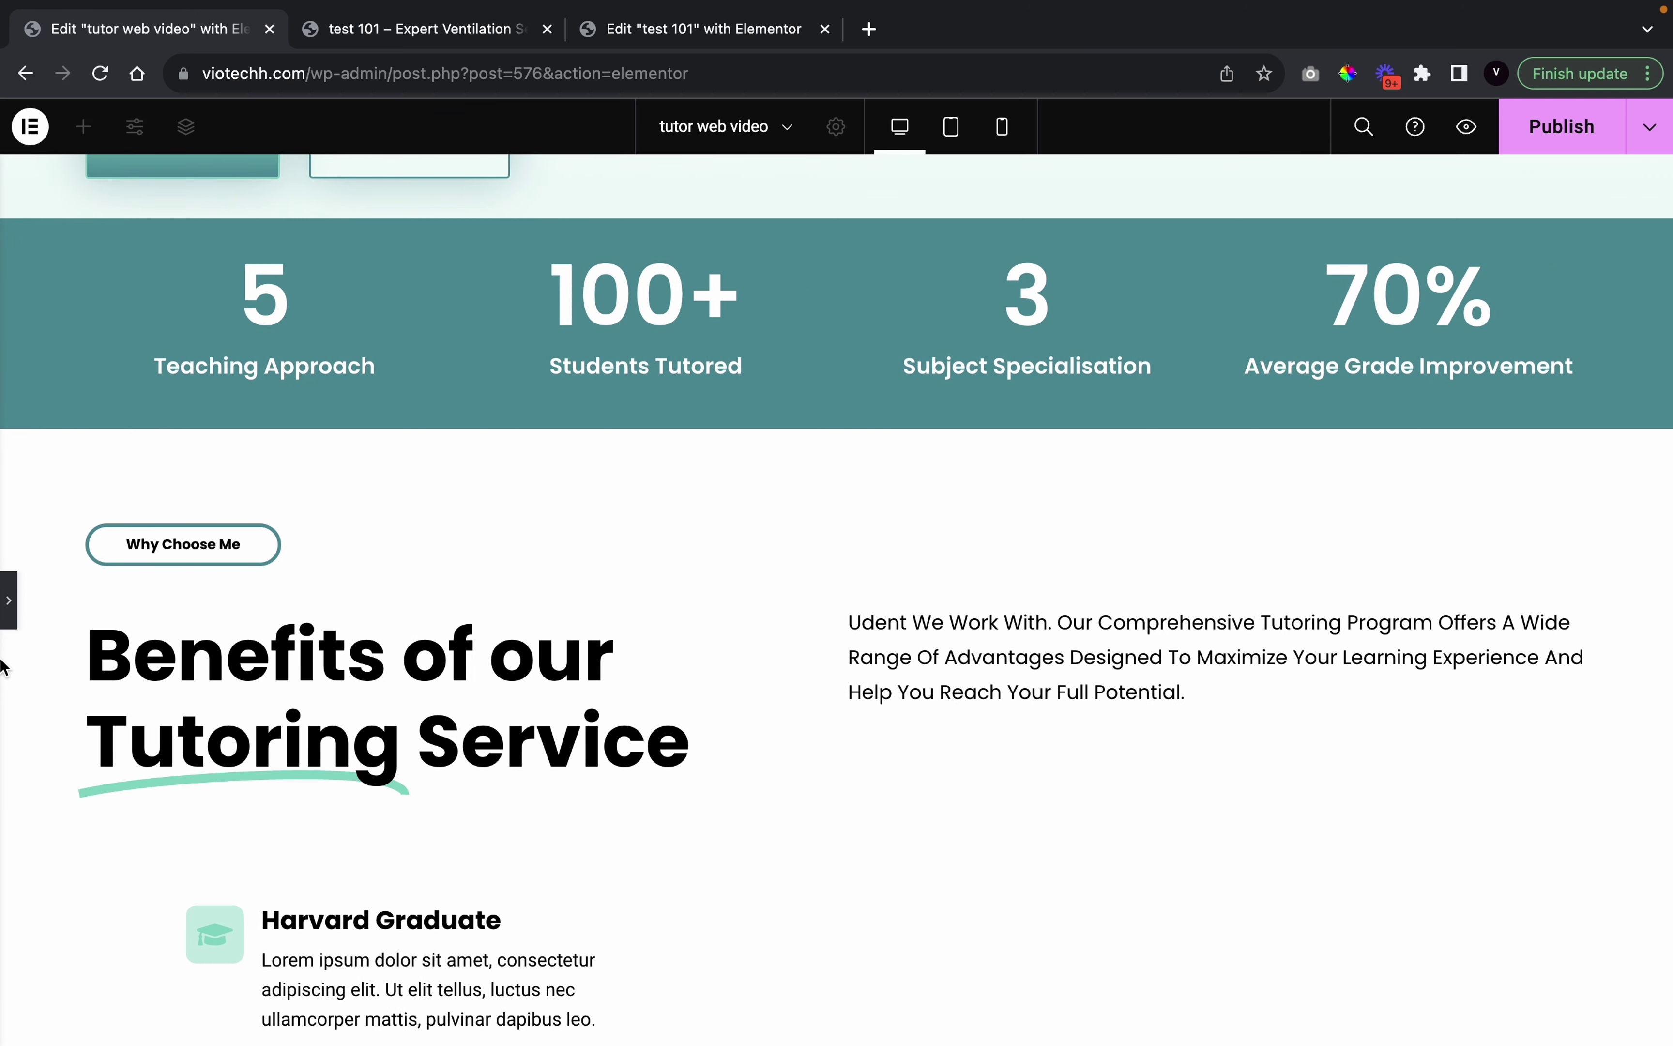
# Check the cards on the test 101 reference page and set the Harvard Graduate icon box's padding to 24 px on all four sides
pyautogui.click(9, 600)
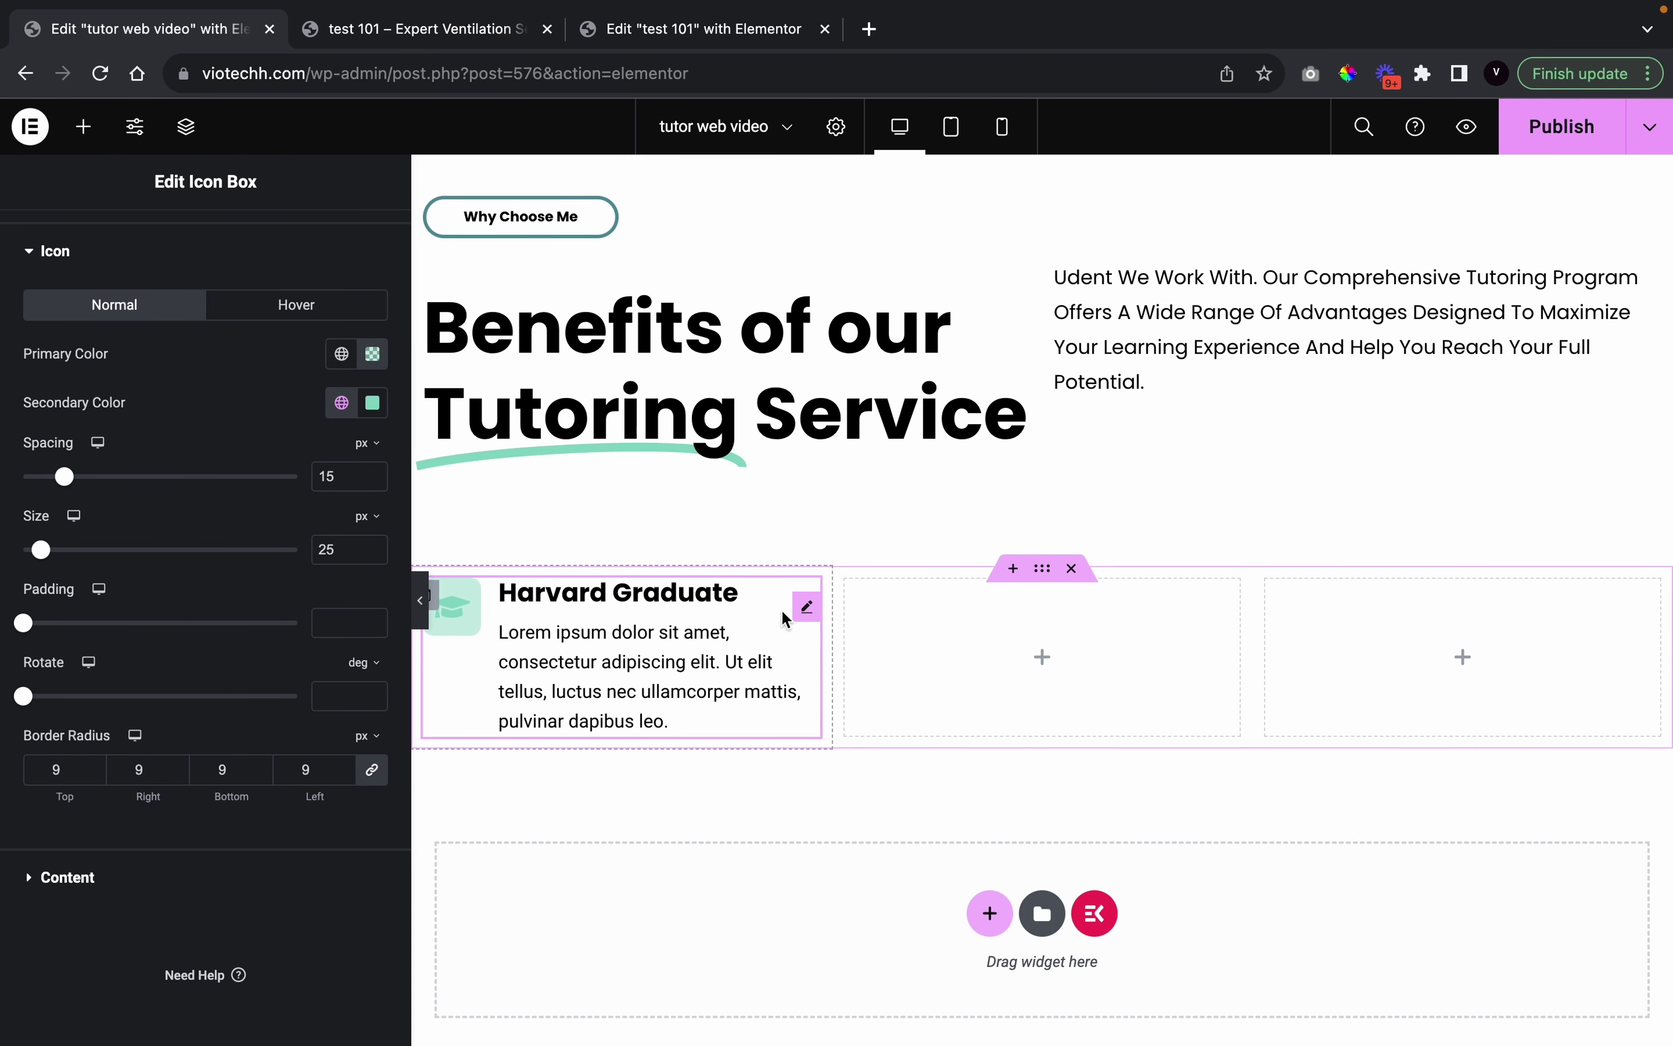
pyautogui.click(397, 45)
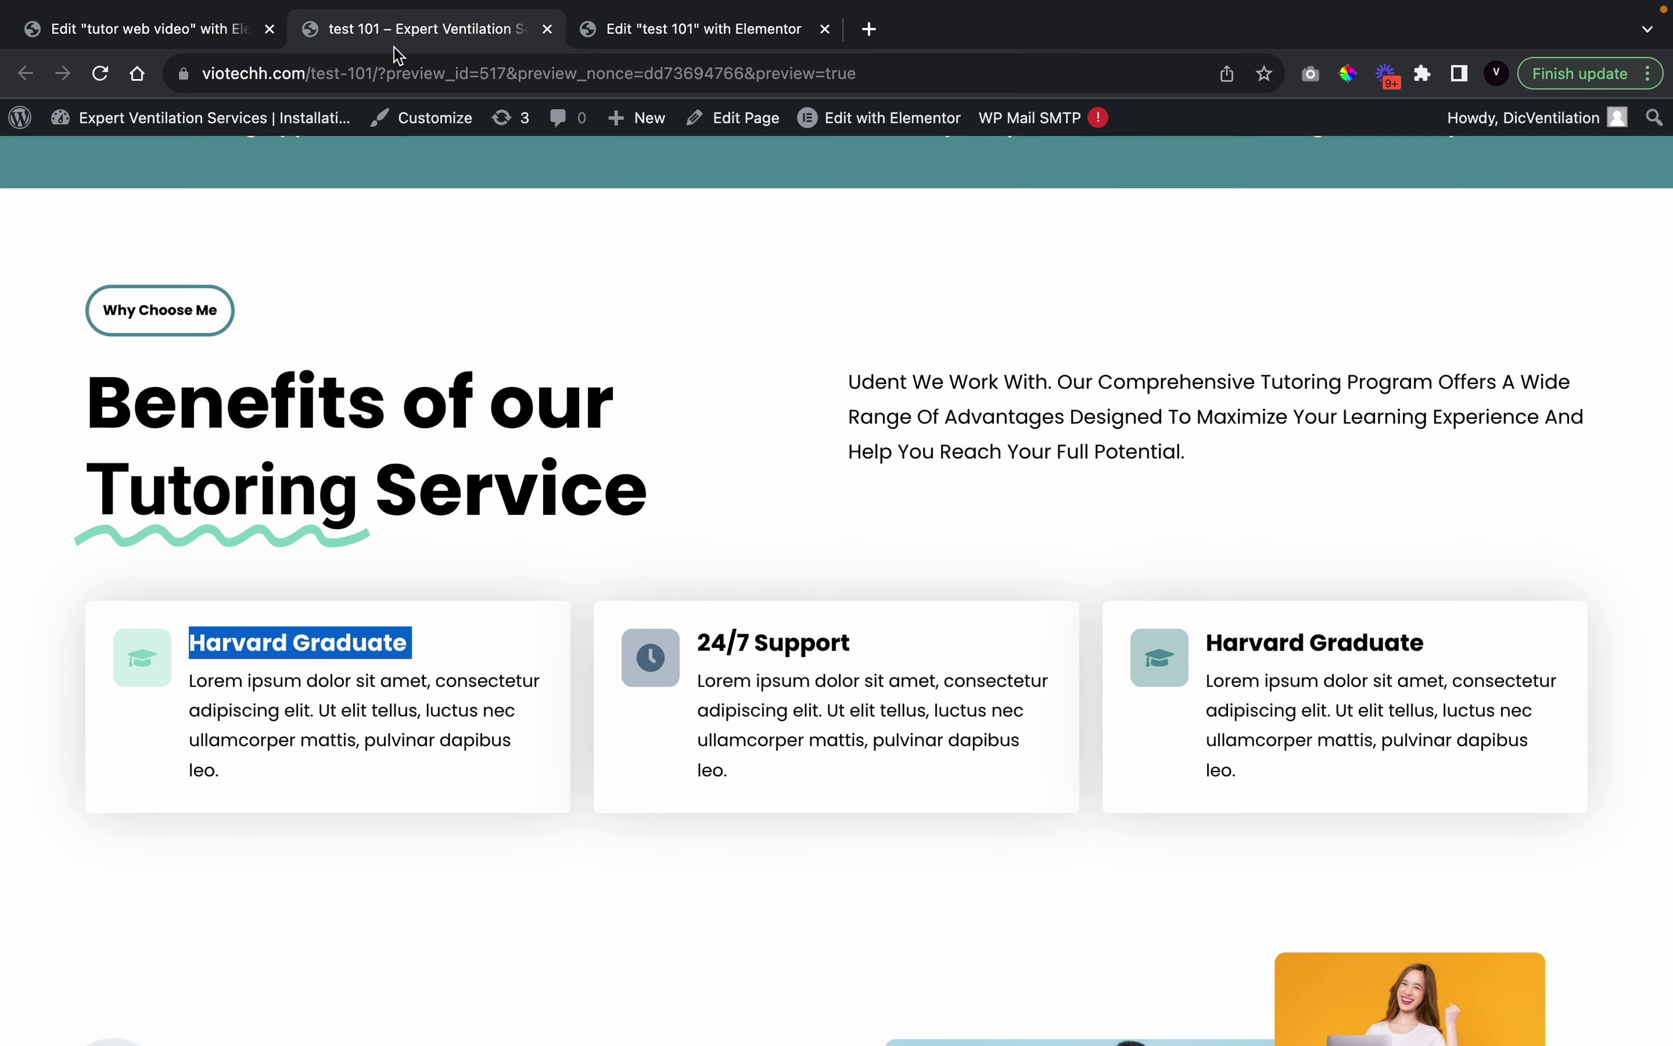
pyautogui.click(197, 43)
pyautogui.scroll(3, 310, 400)
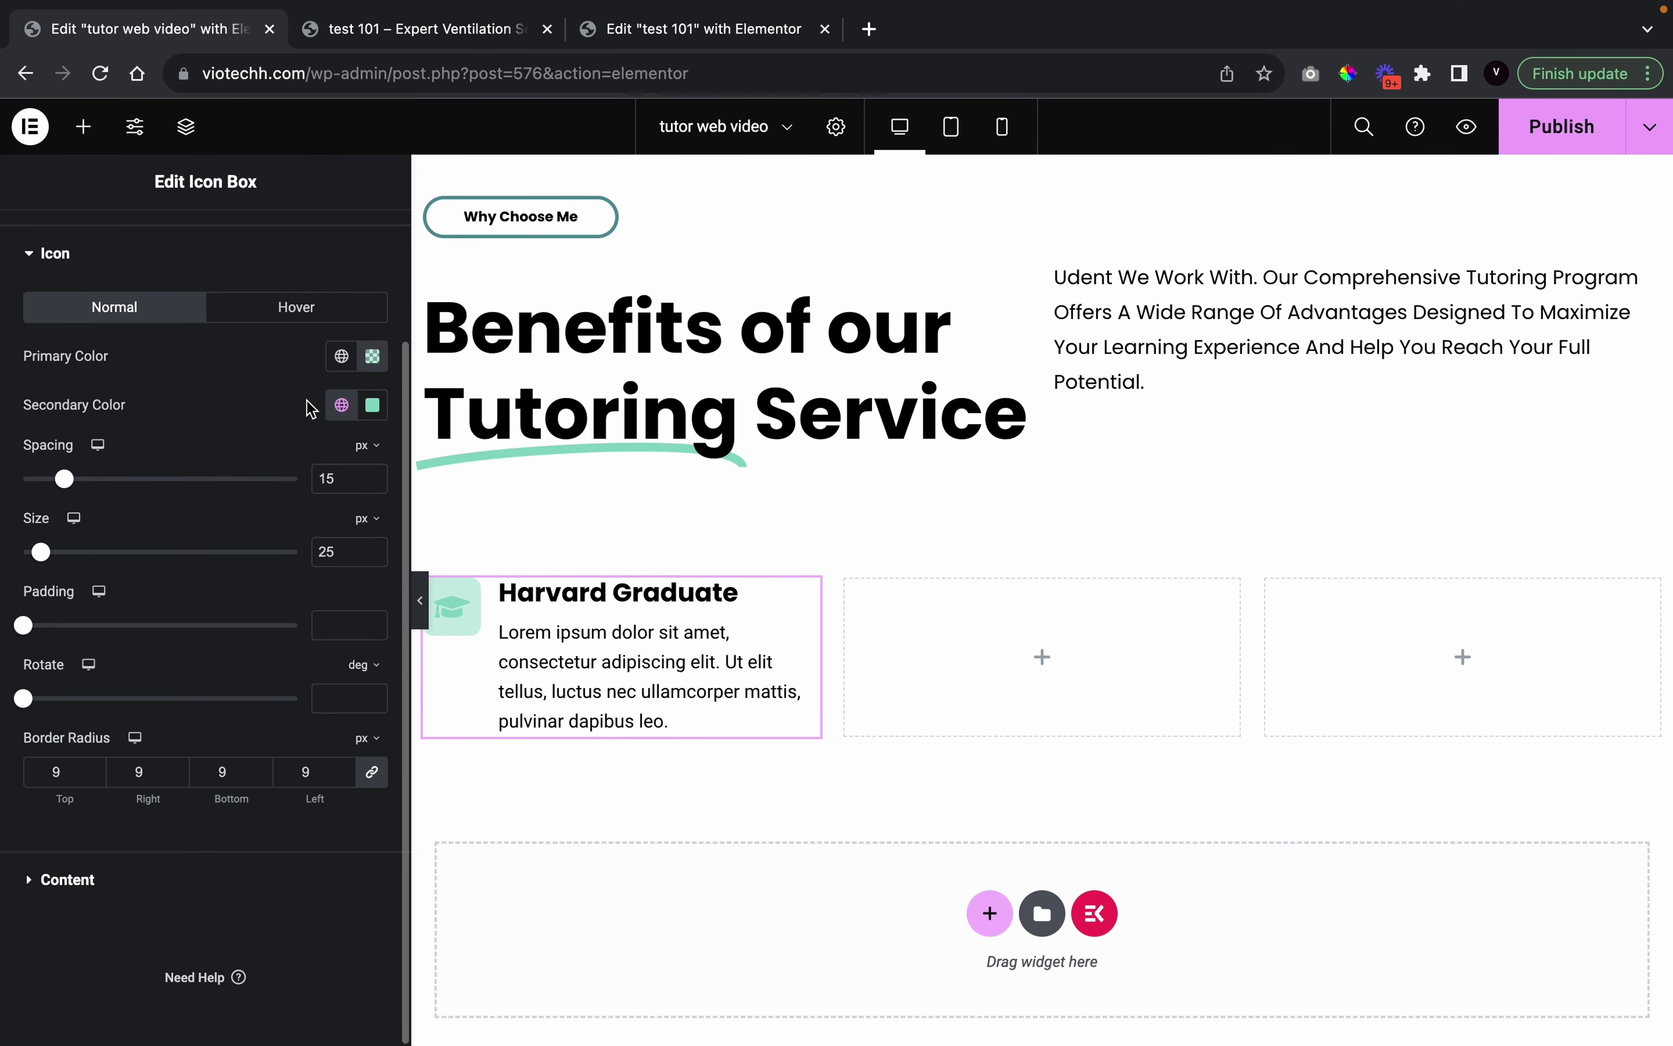
pyautogui.click(302, 276)
pyautogui.scroll(-5, 214, 855)
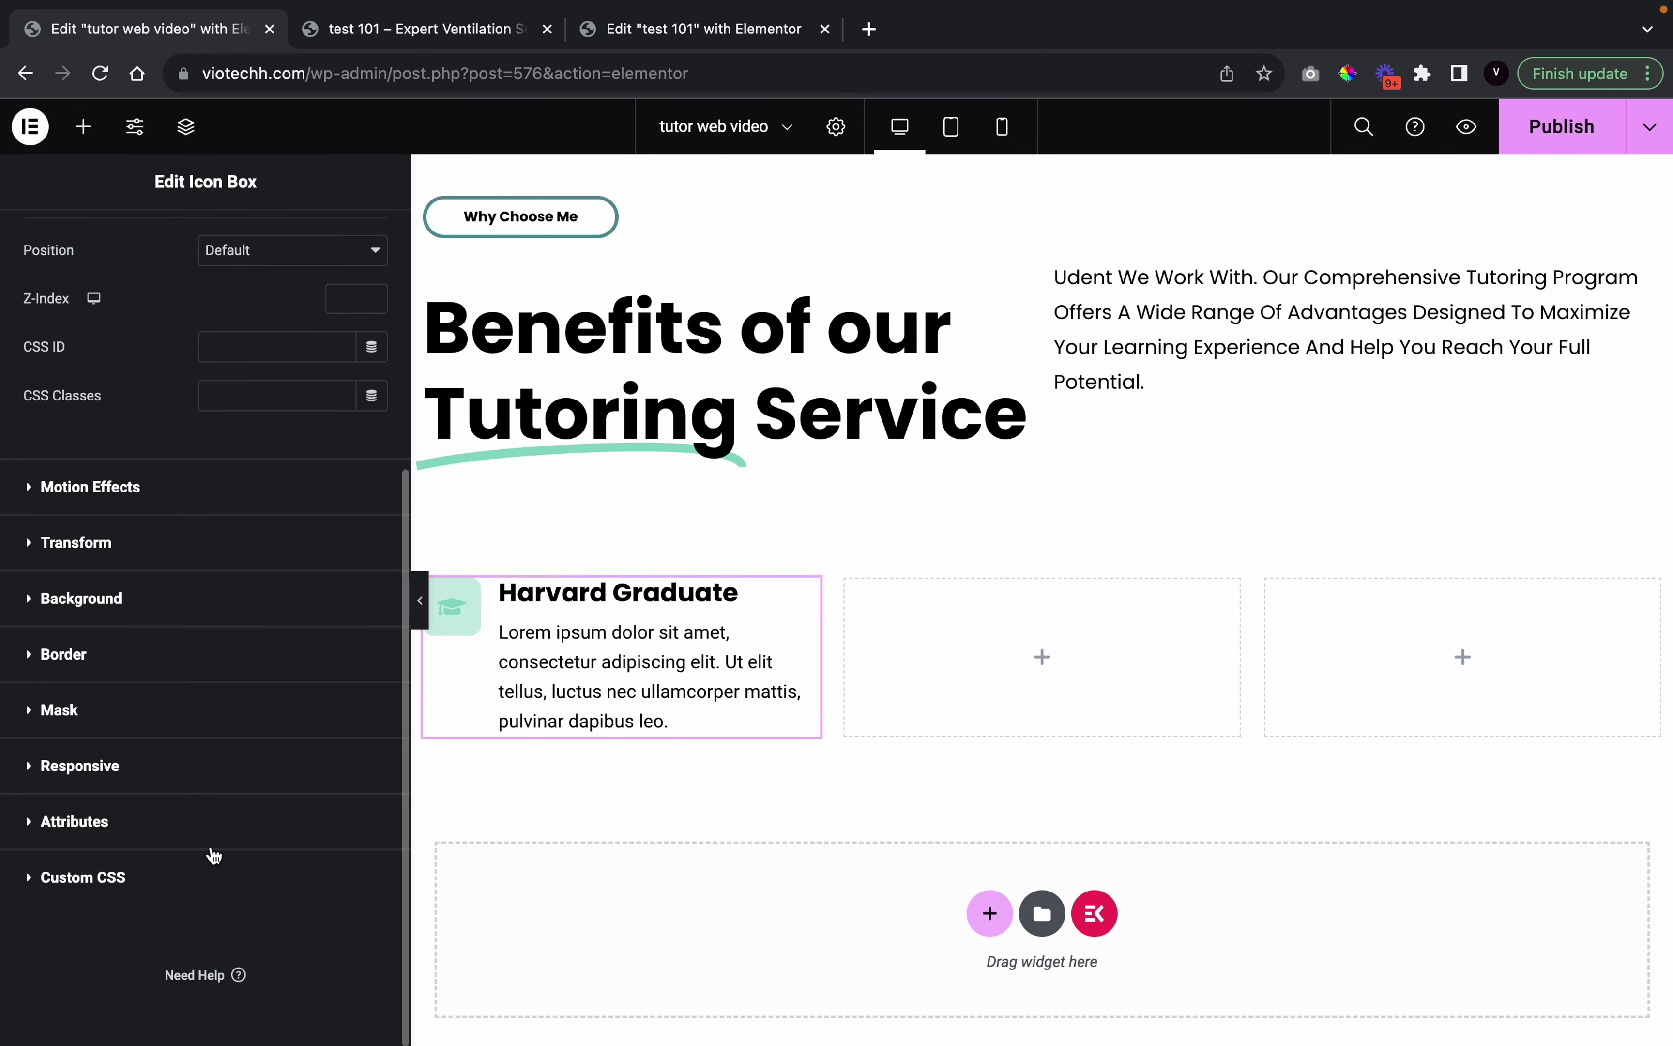
pyautogui.click(107, 669)
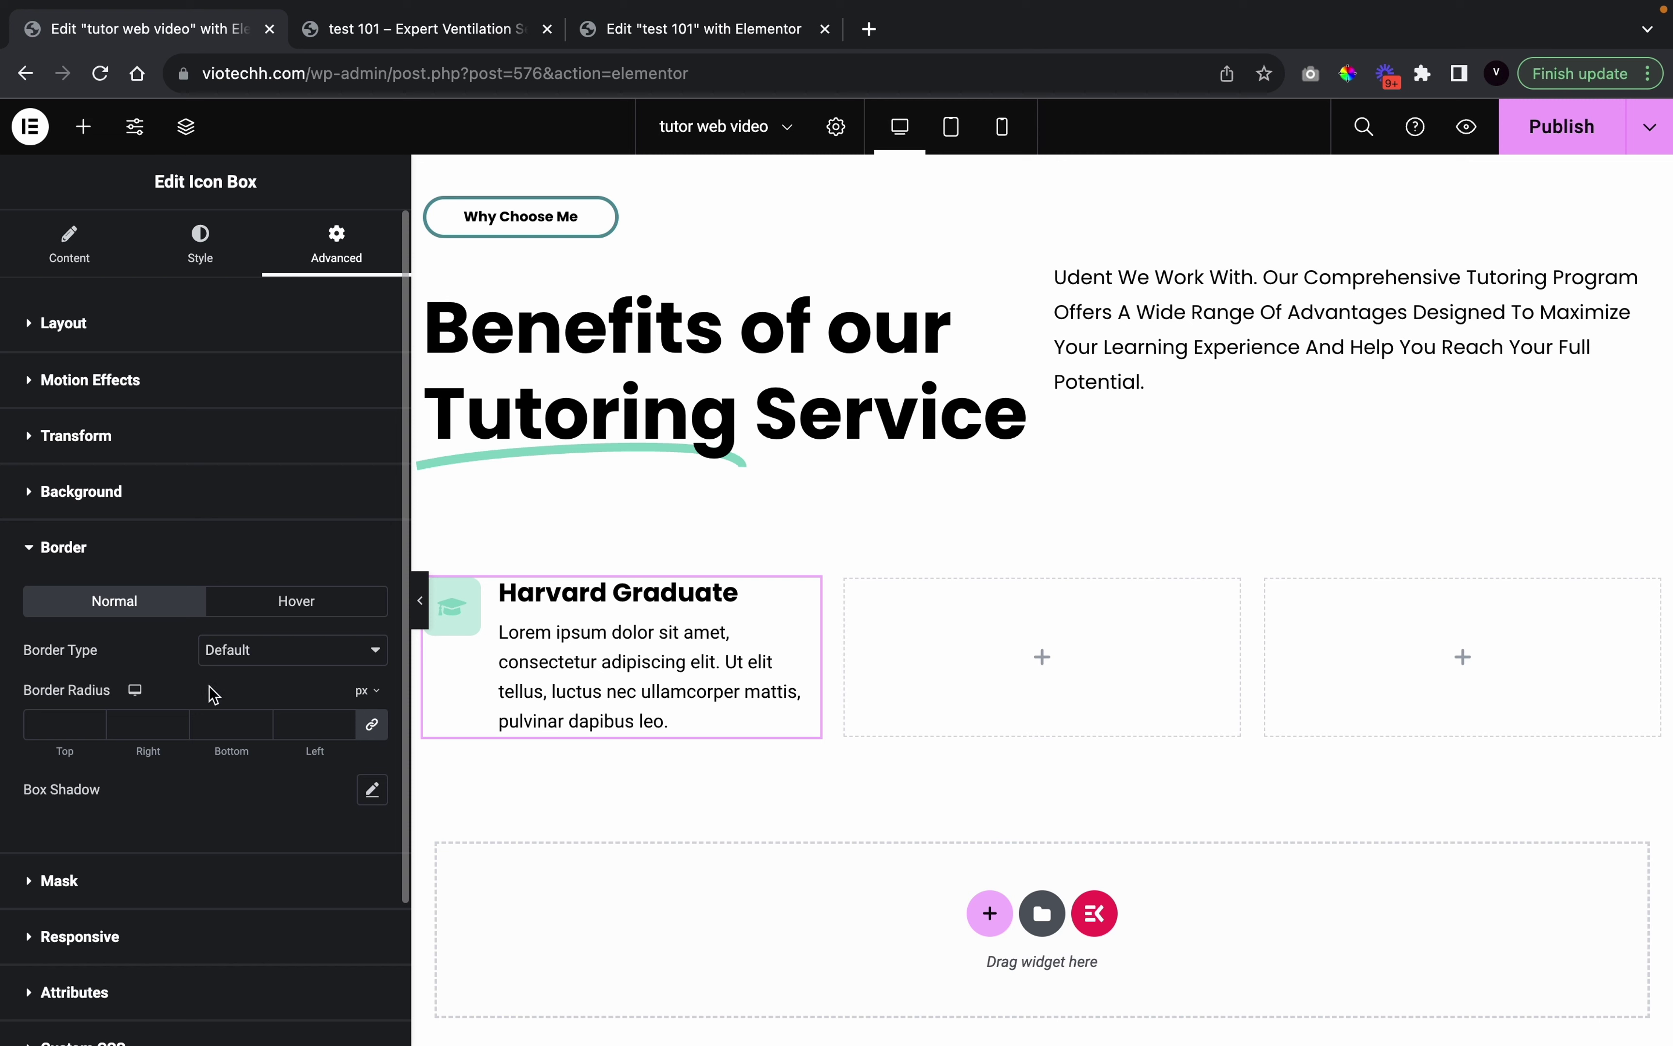
pyautogui.click(126, 344)
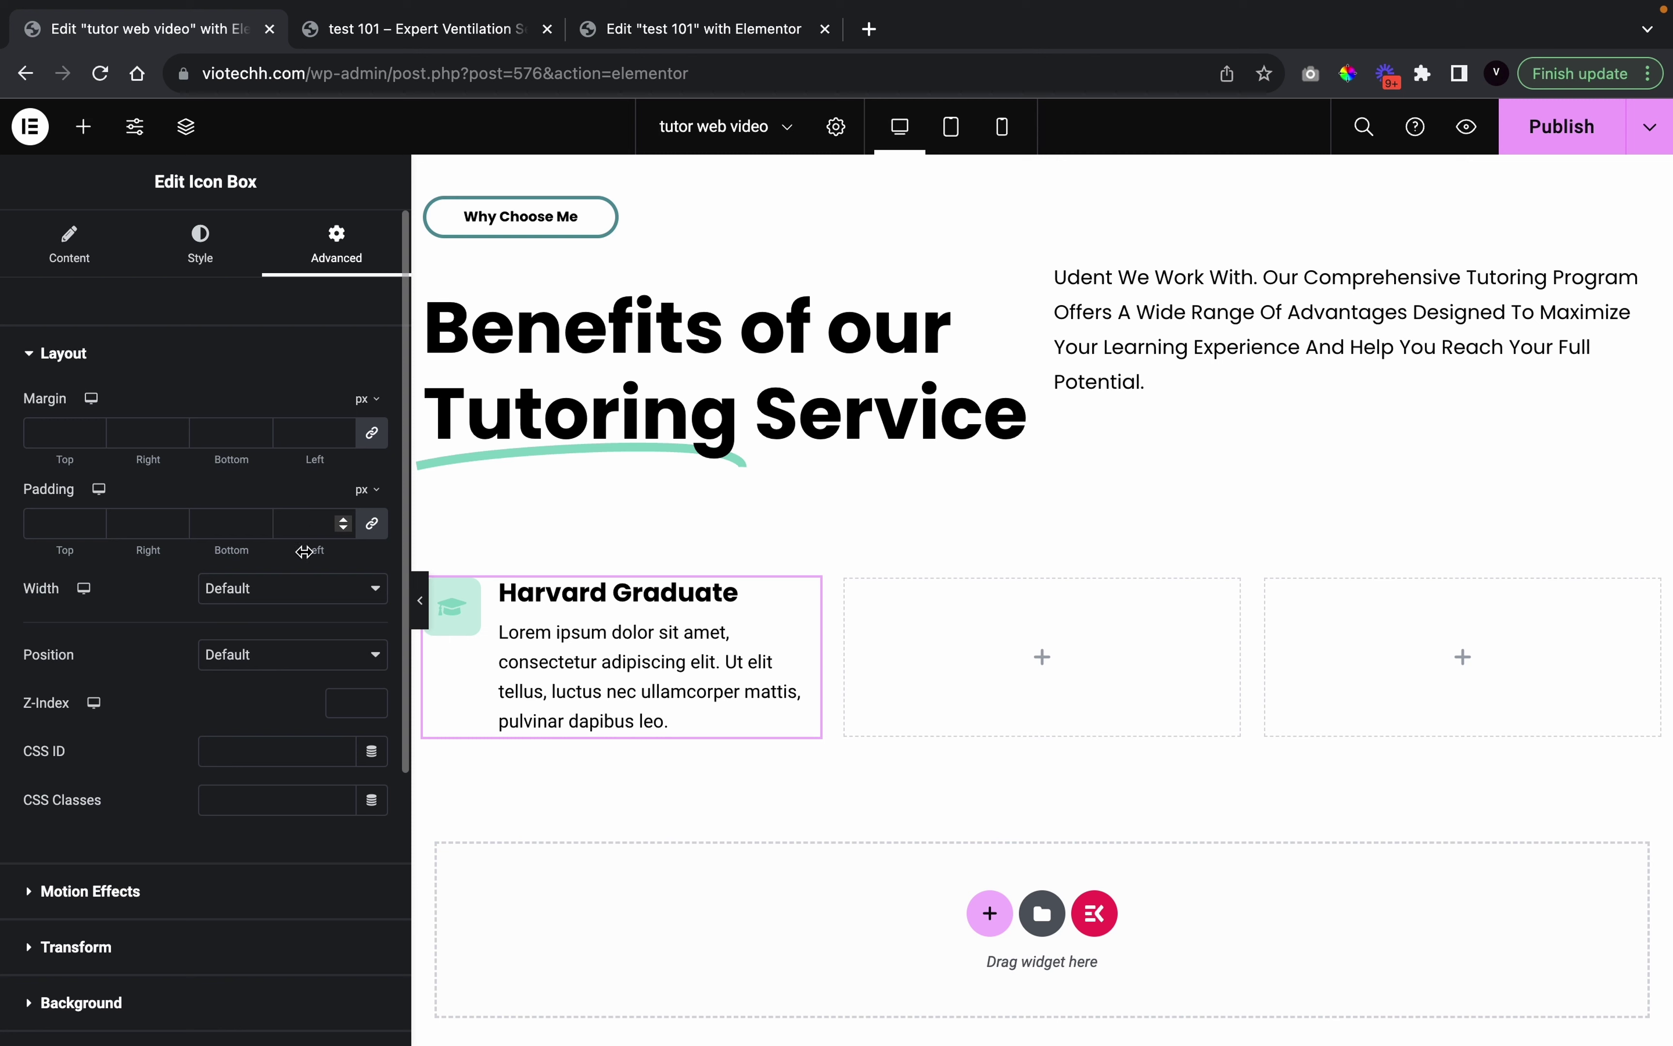
pyautogui.click(343, 518)
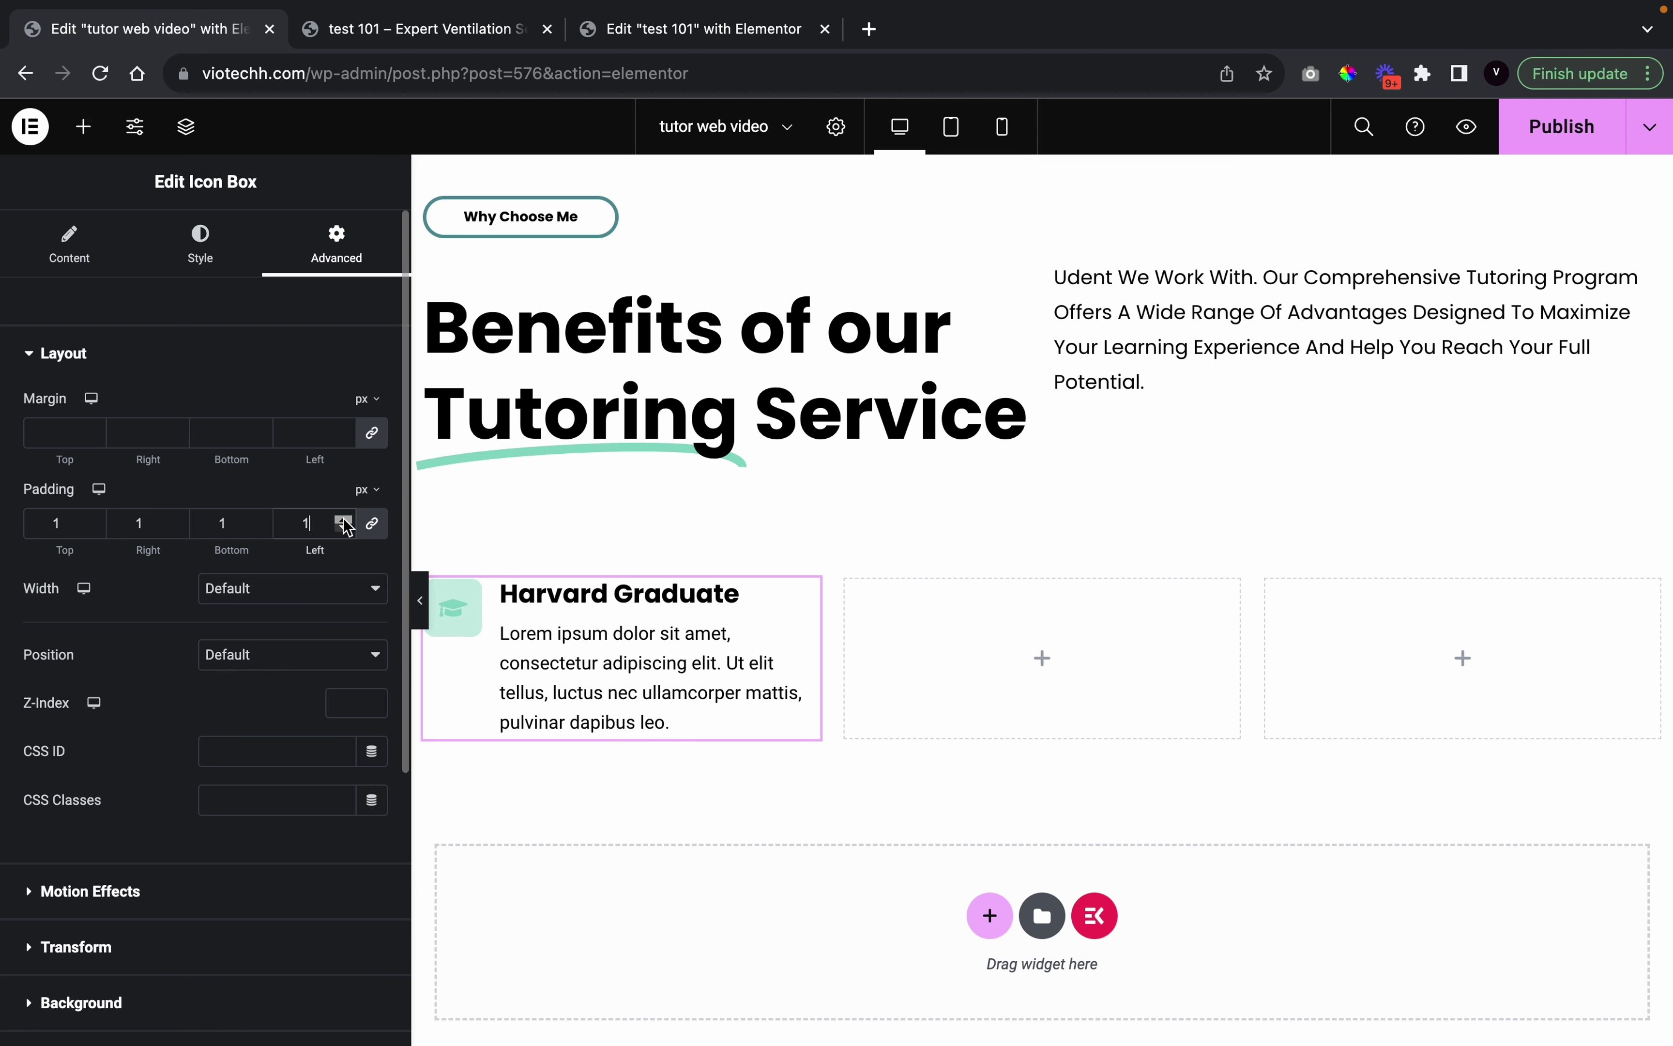
pyautogui.click(344, 518)
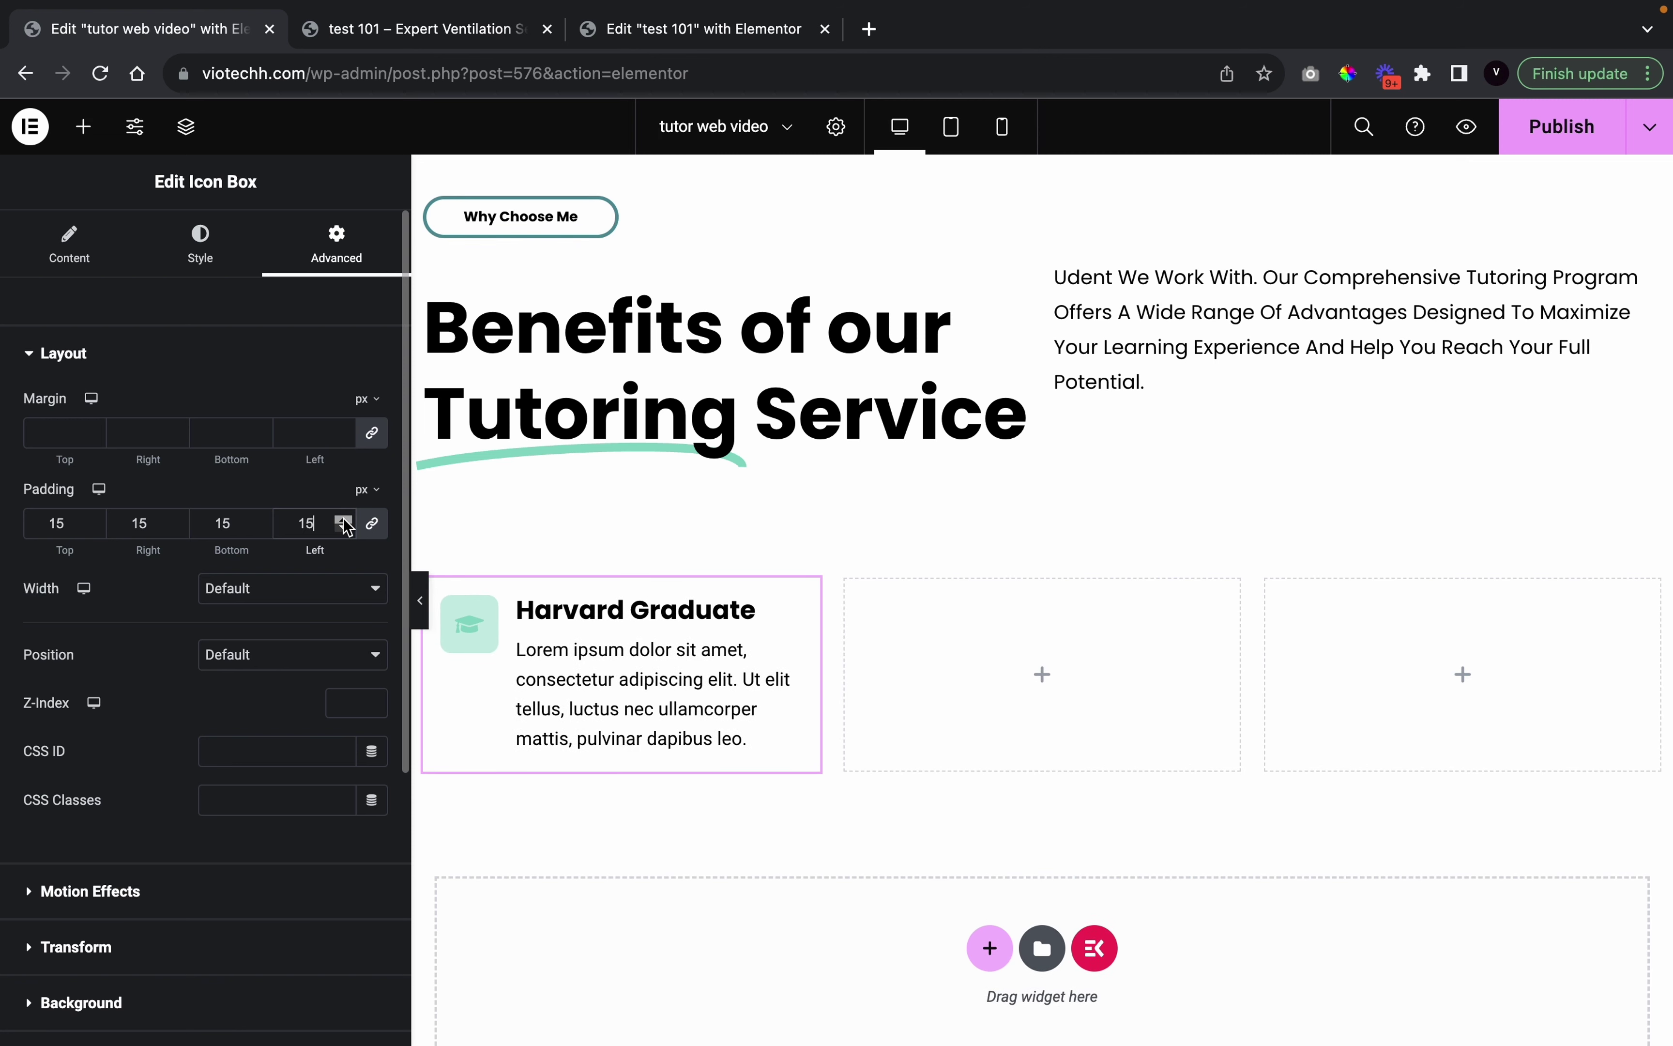
pyautogui.click(343, 519)
pyautogui.click(343, 518)
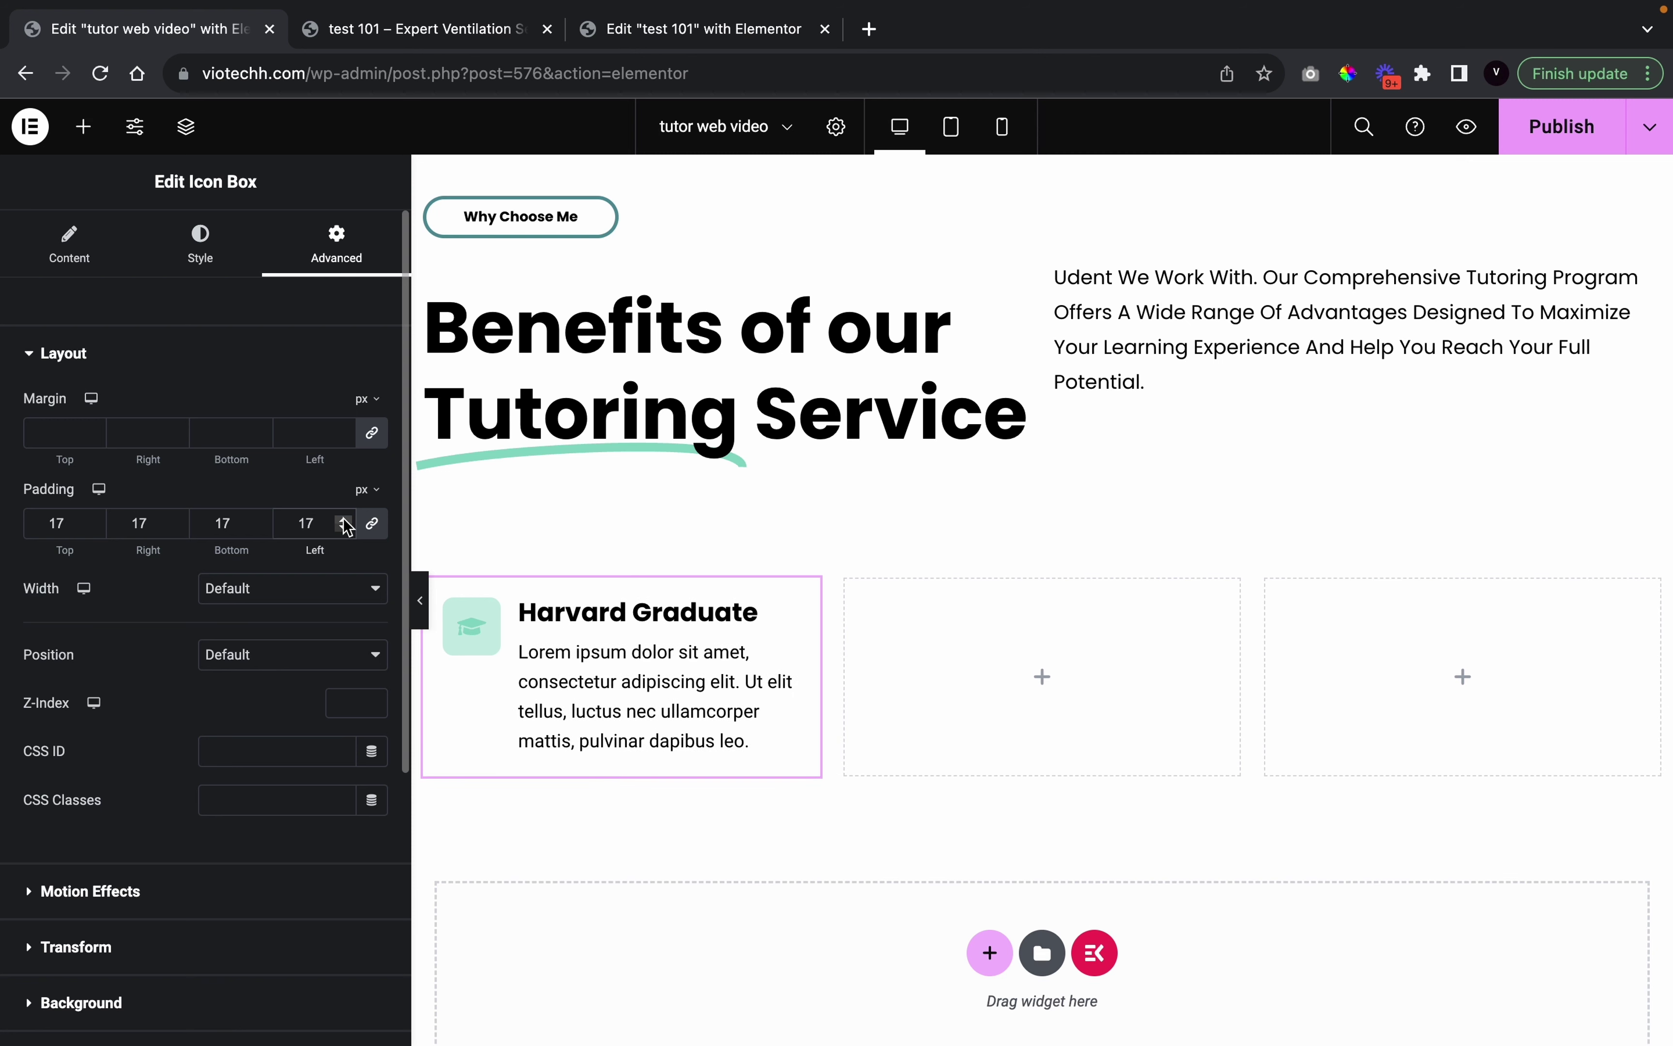
pyautogui.click(344, 519)
pyautogui.click(343, 519)
pyautogui.click(343, 518)
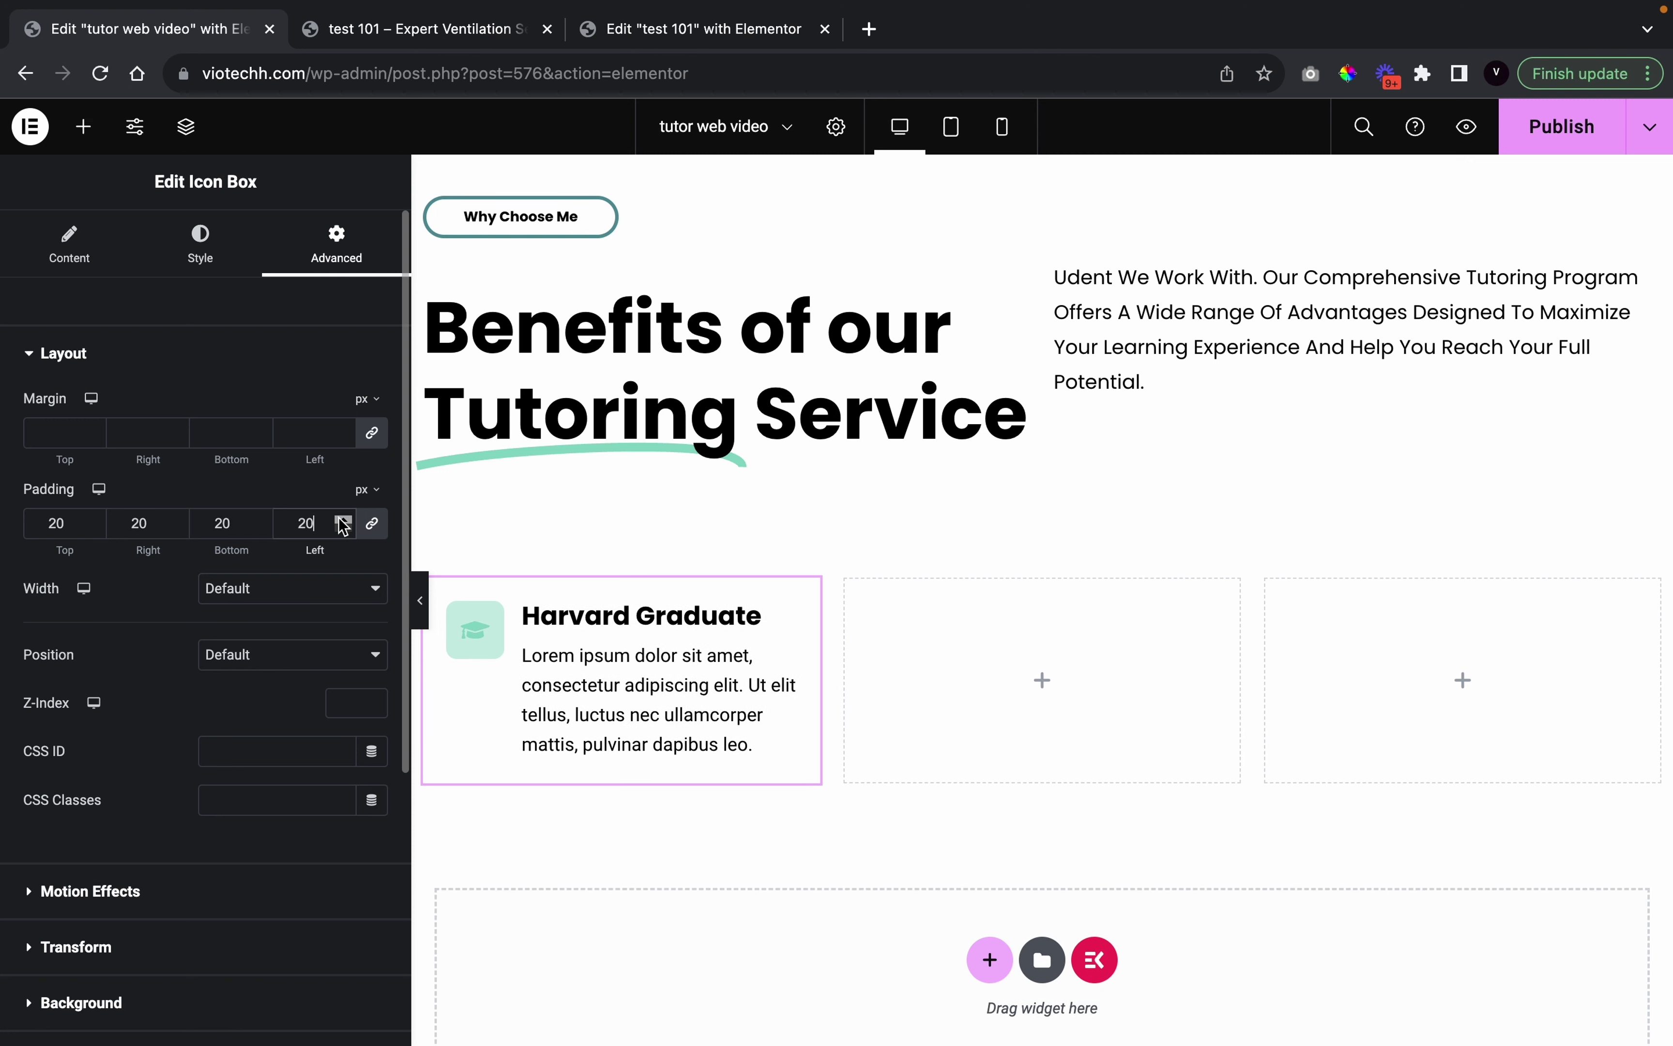
pyautogui.click(343, 518)
pyautogui.click(344, 519)
pyautogui.click(344, 518)
pyautogui.click(343, 519)
pyautogui.click(343, 519)
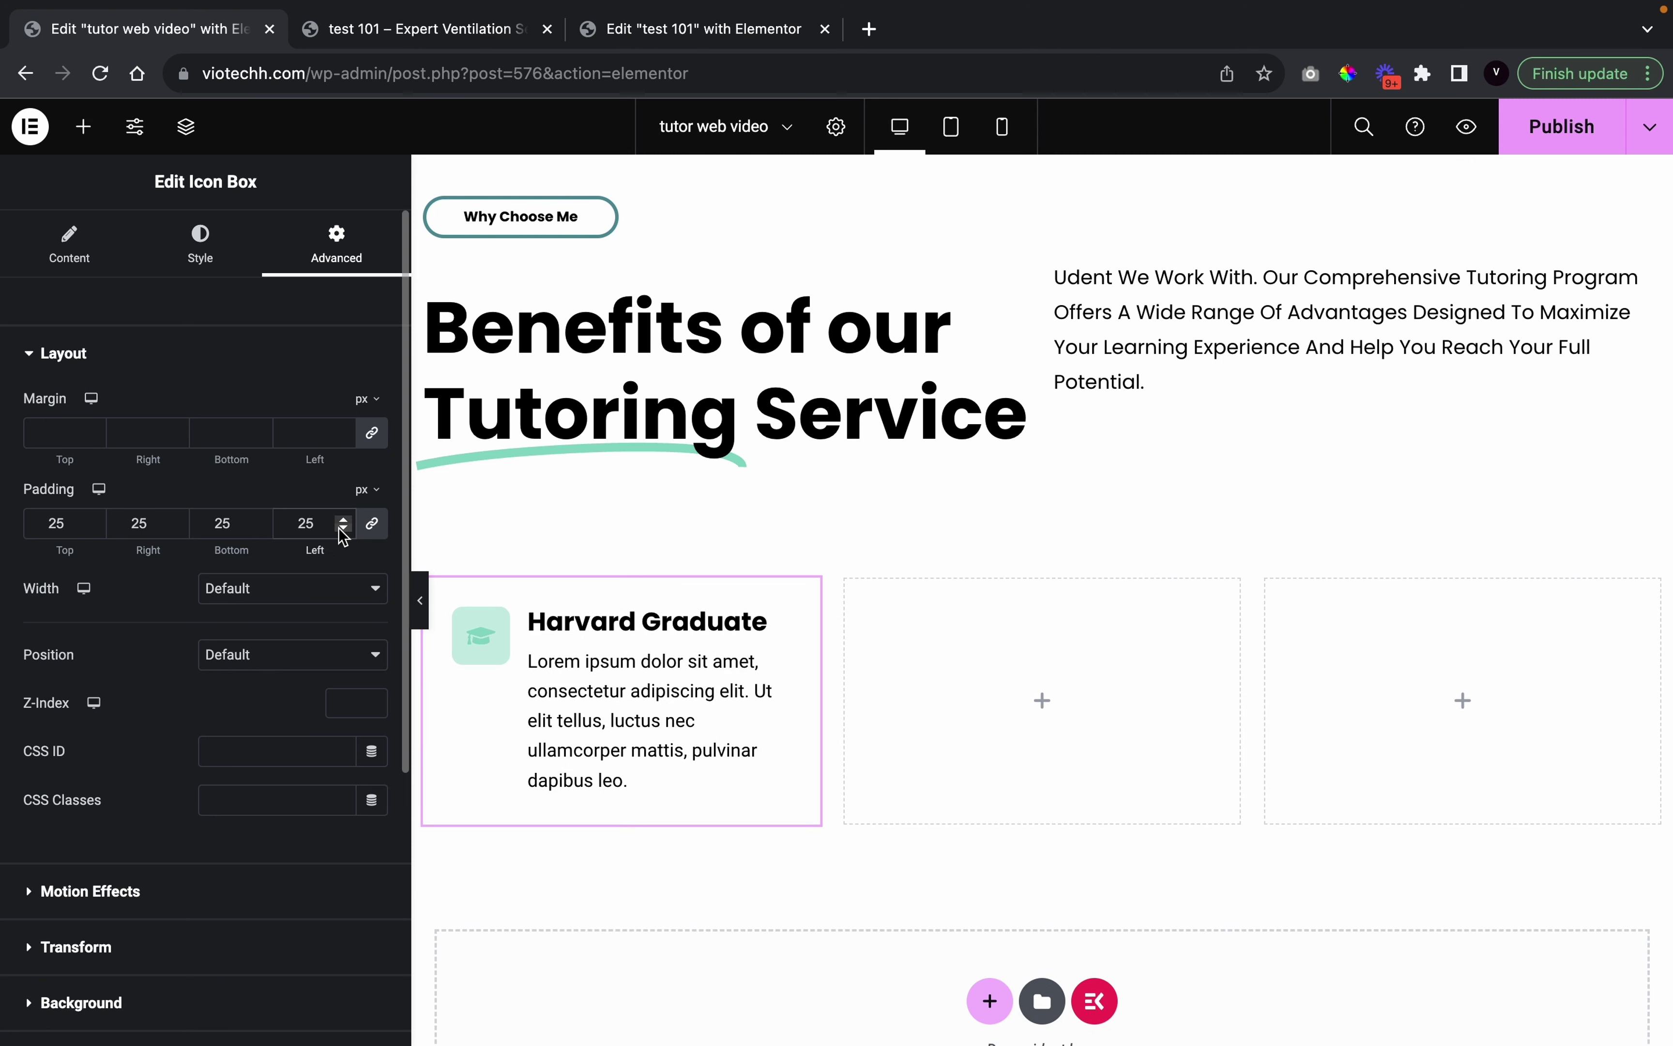
pyautogui.click(342, 529)
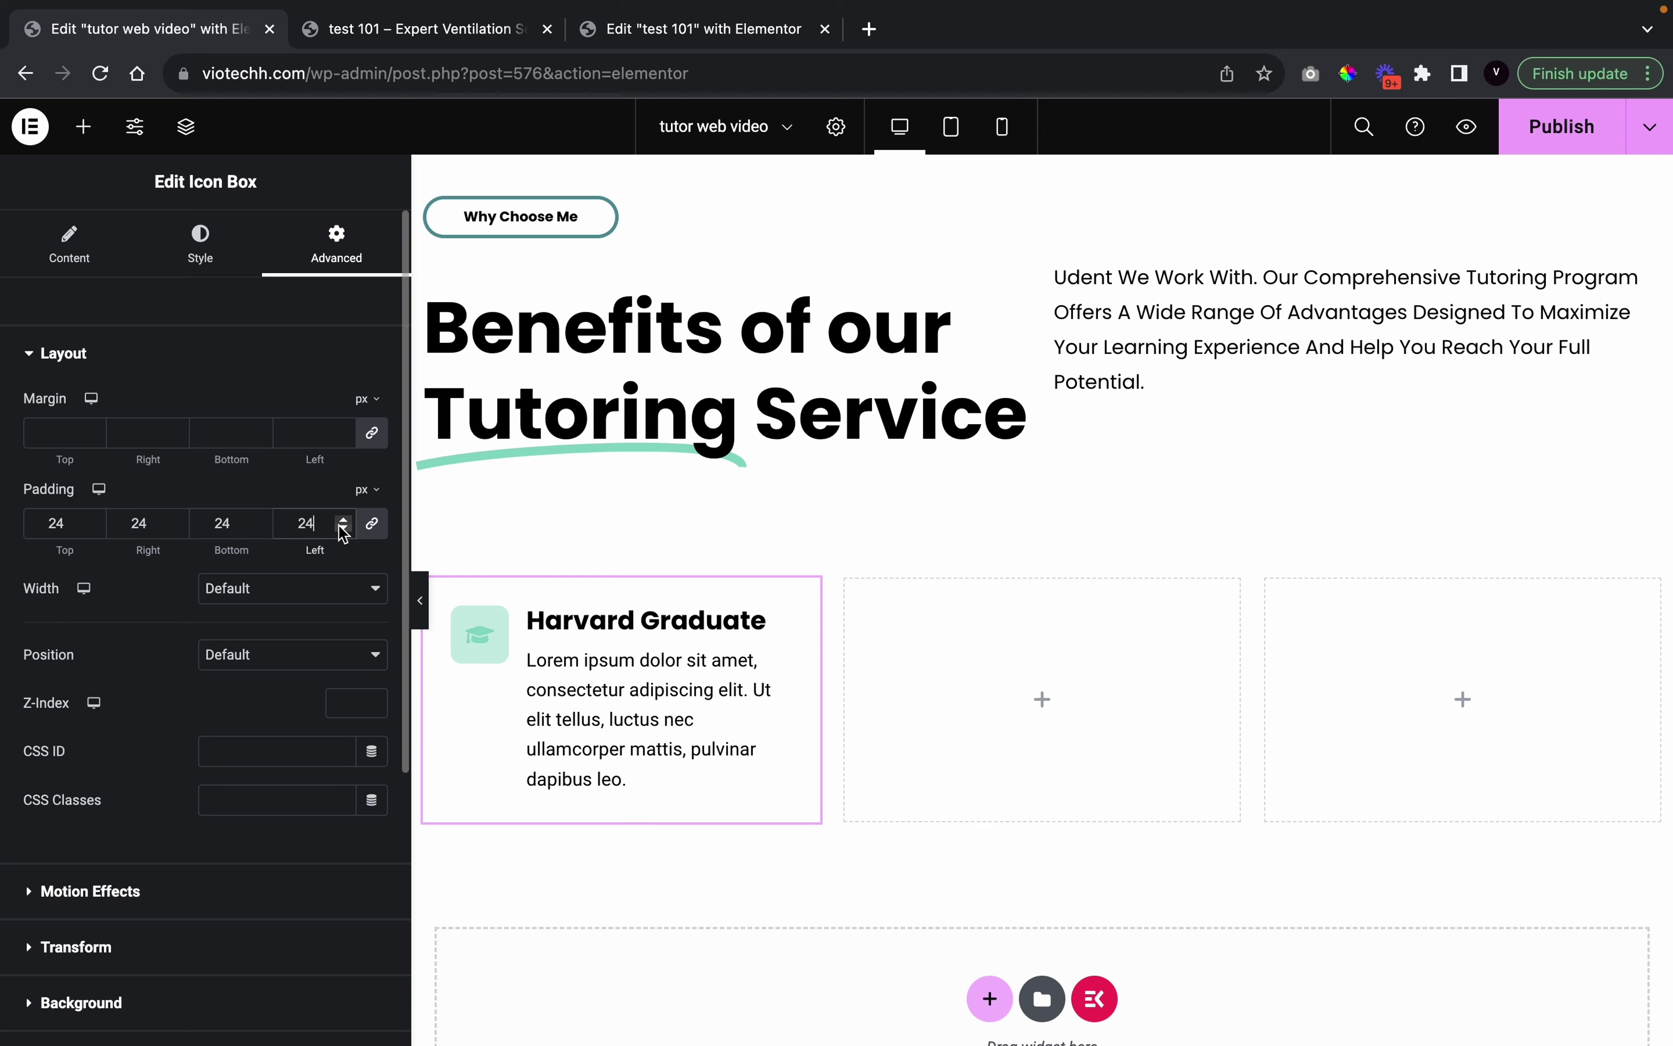
pyautogui.click(419, 592)
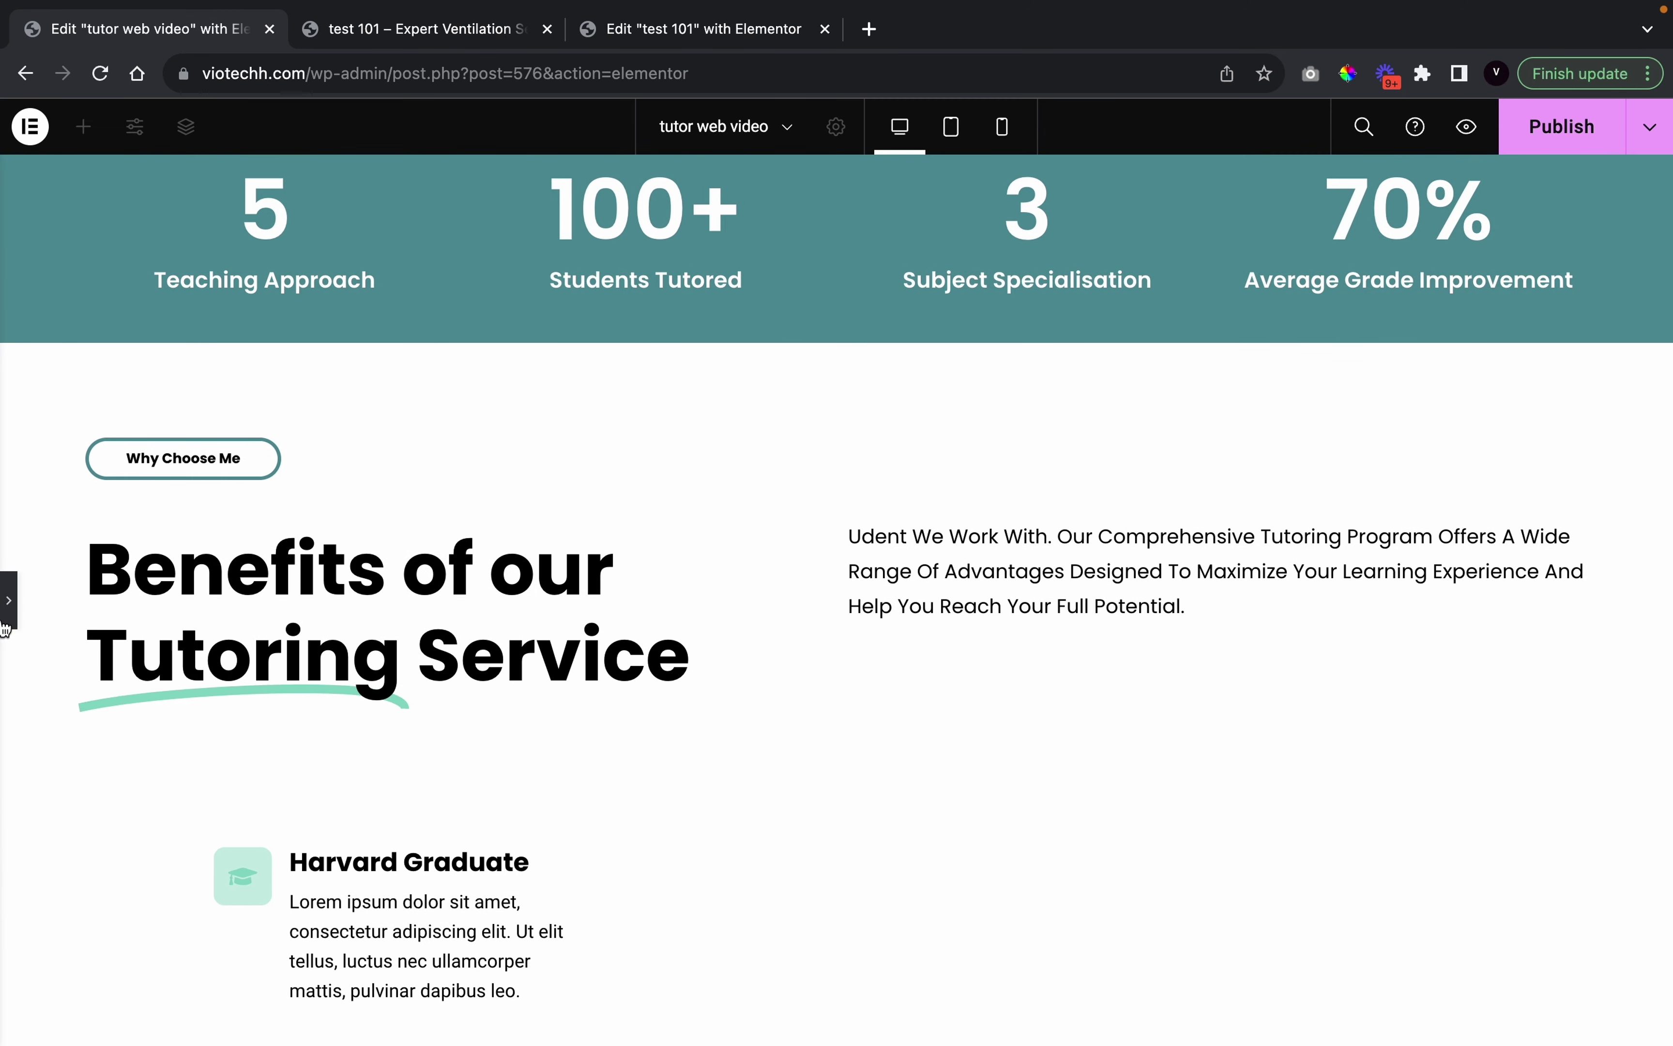
pyautogui.click(5, 626)
# Add an outline box shadow with a blur of 10 to the Harvard Graduate icon box and view it at full width
pyautogui.scroll(-5, 124, 760)
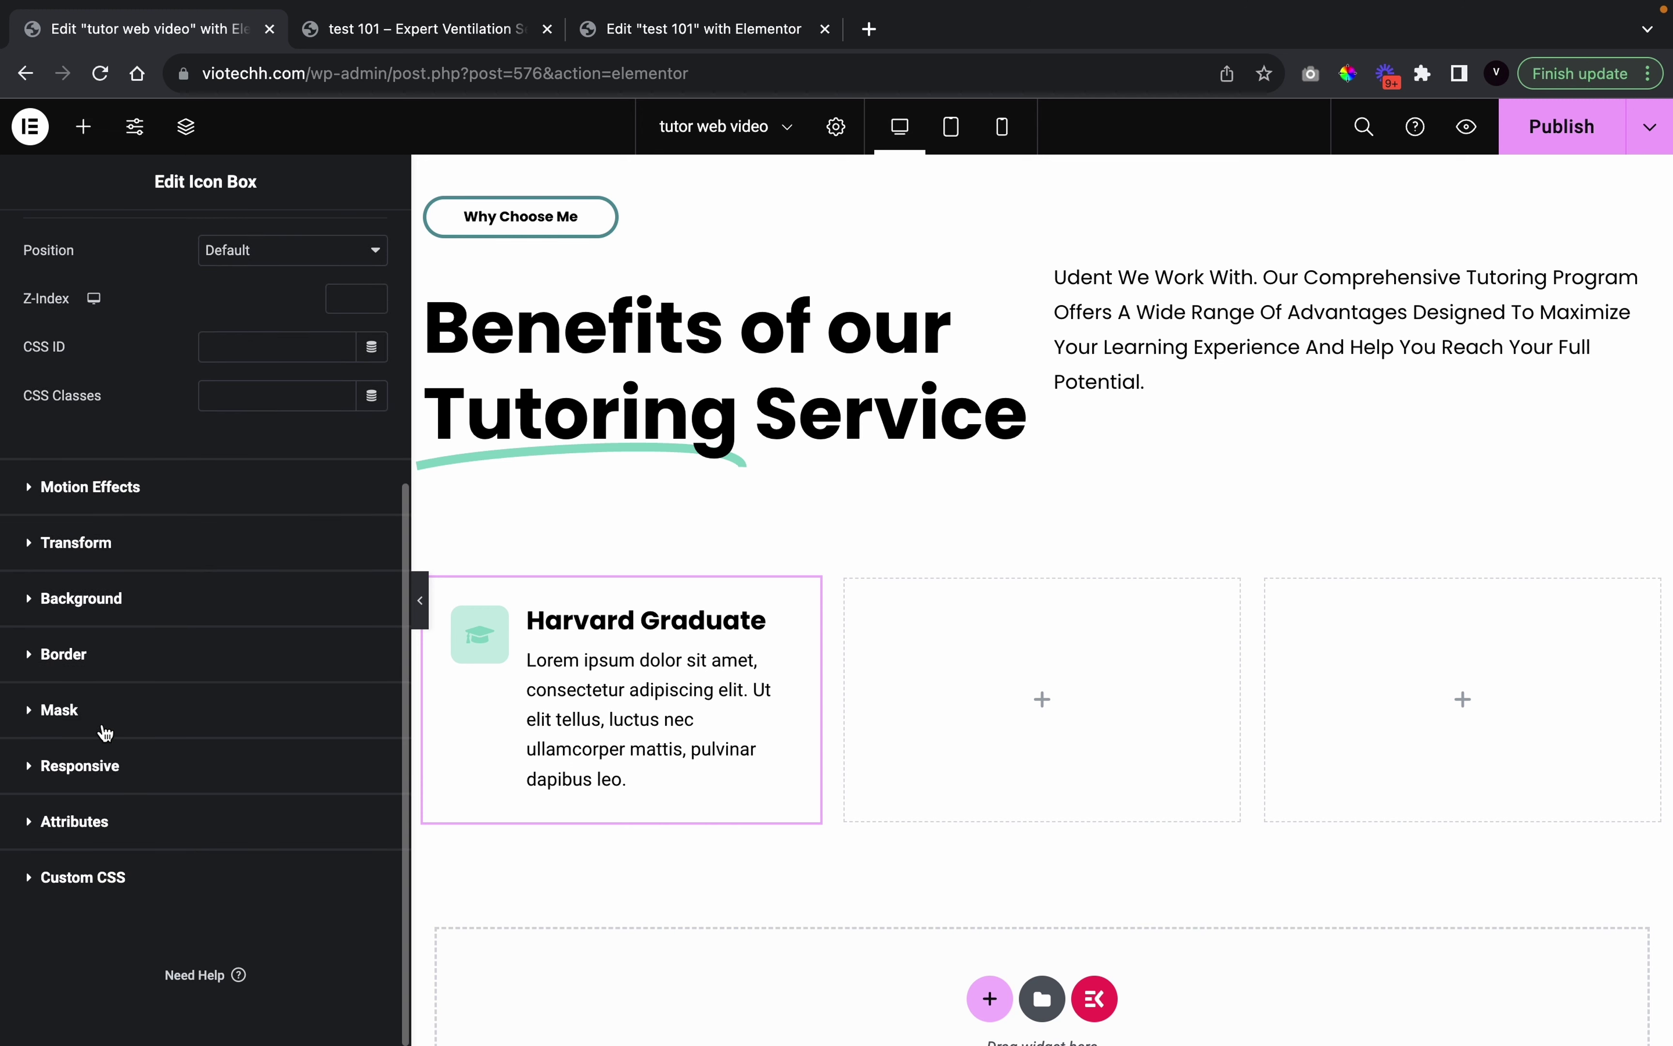
pyautogui.click(103, 675)
pyautogui.click(292, 697)
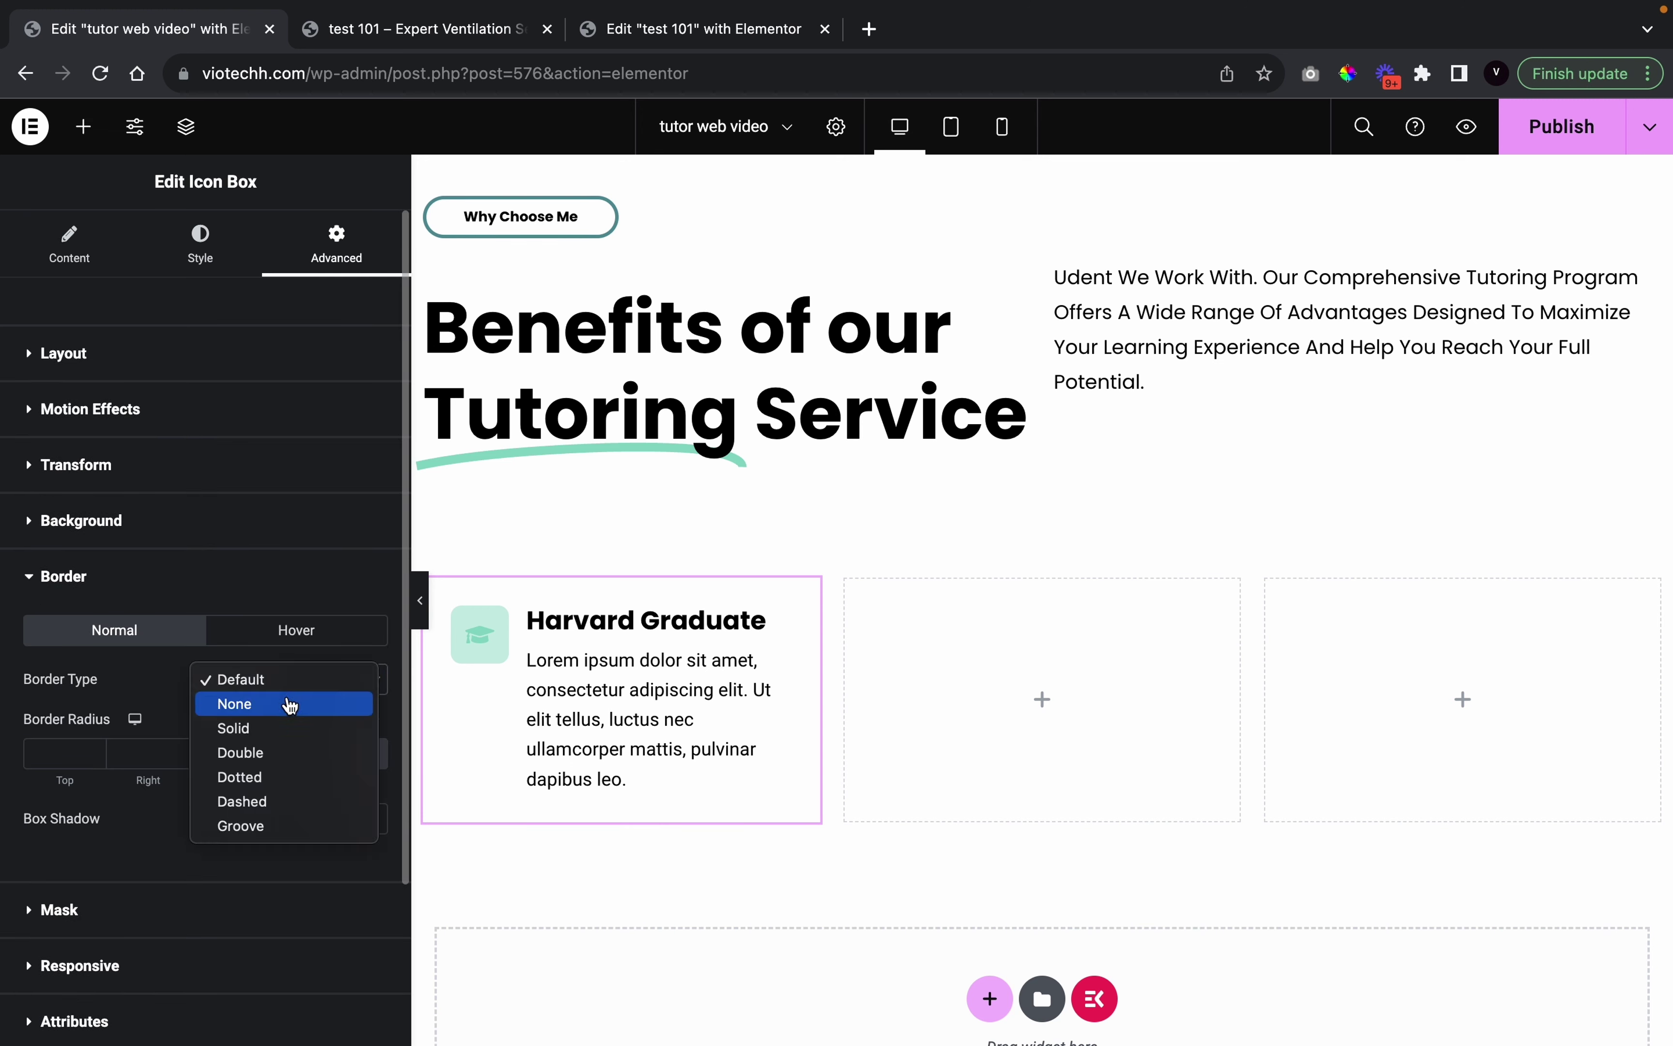
pyautogui.click(158, 686)
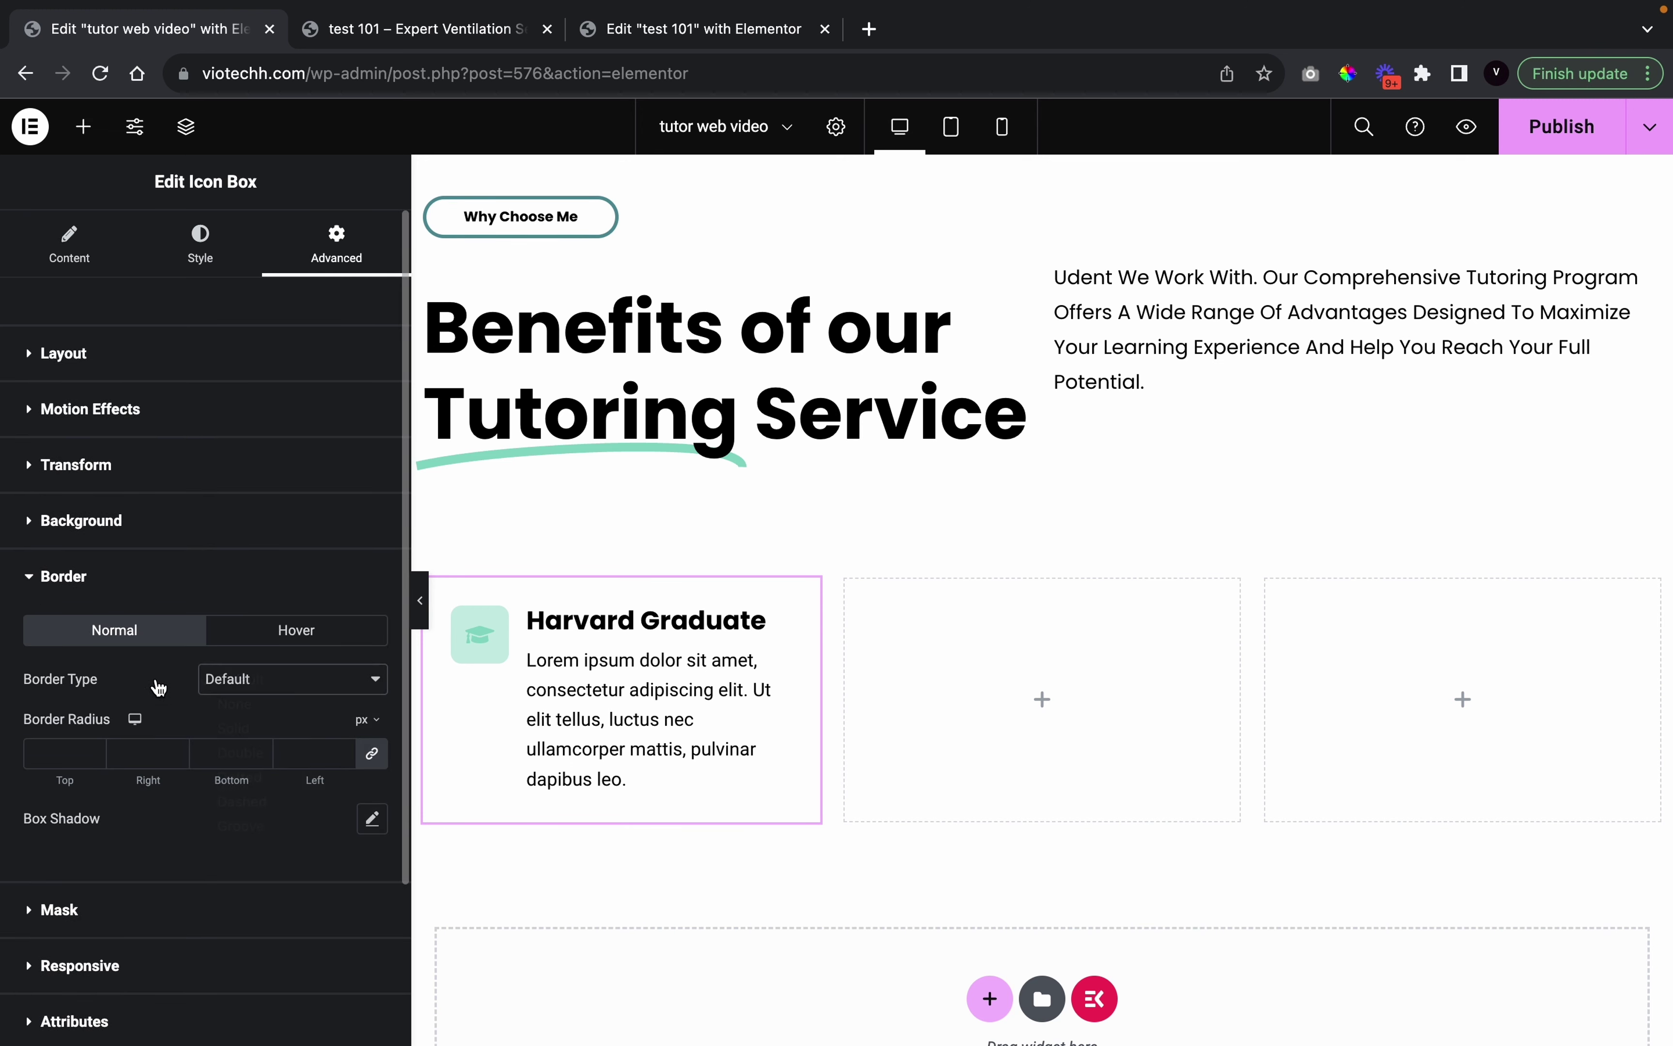
pyautogui.click(372, 819)
pyautogui.scroll(-3, 274, 855)
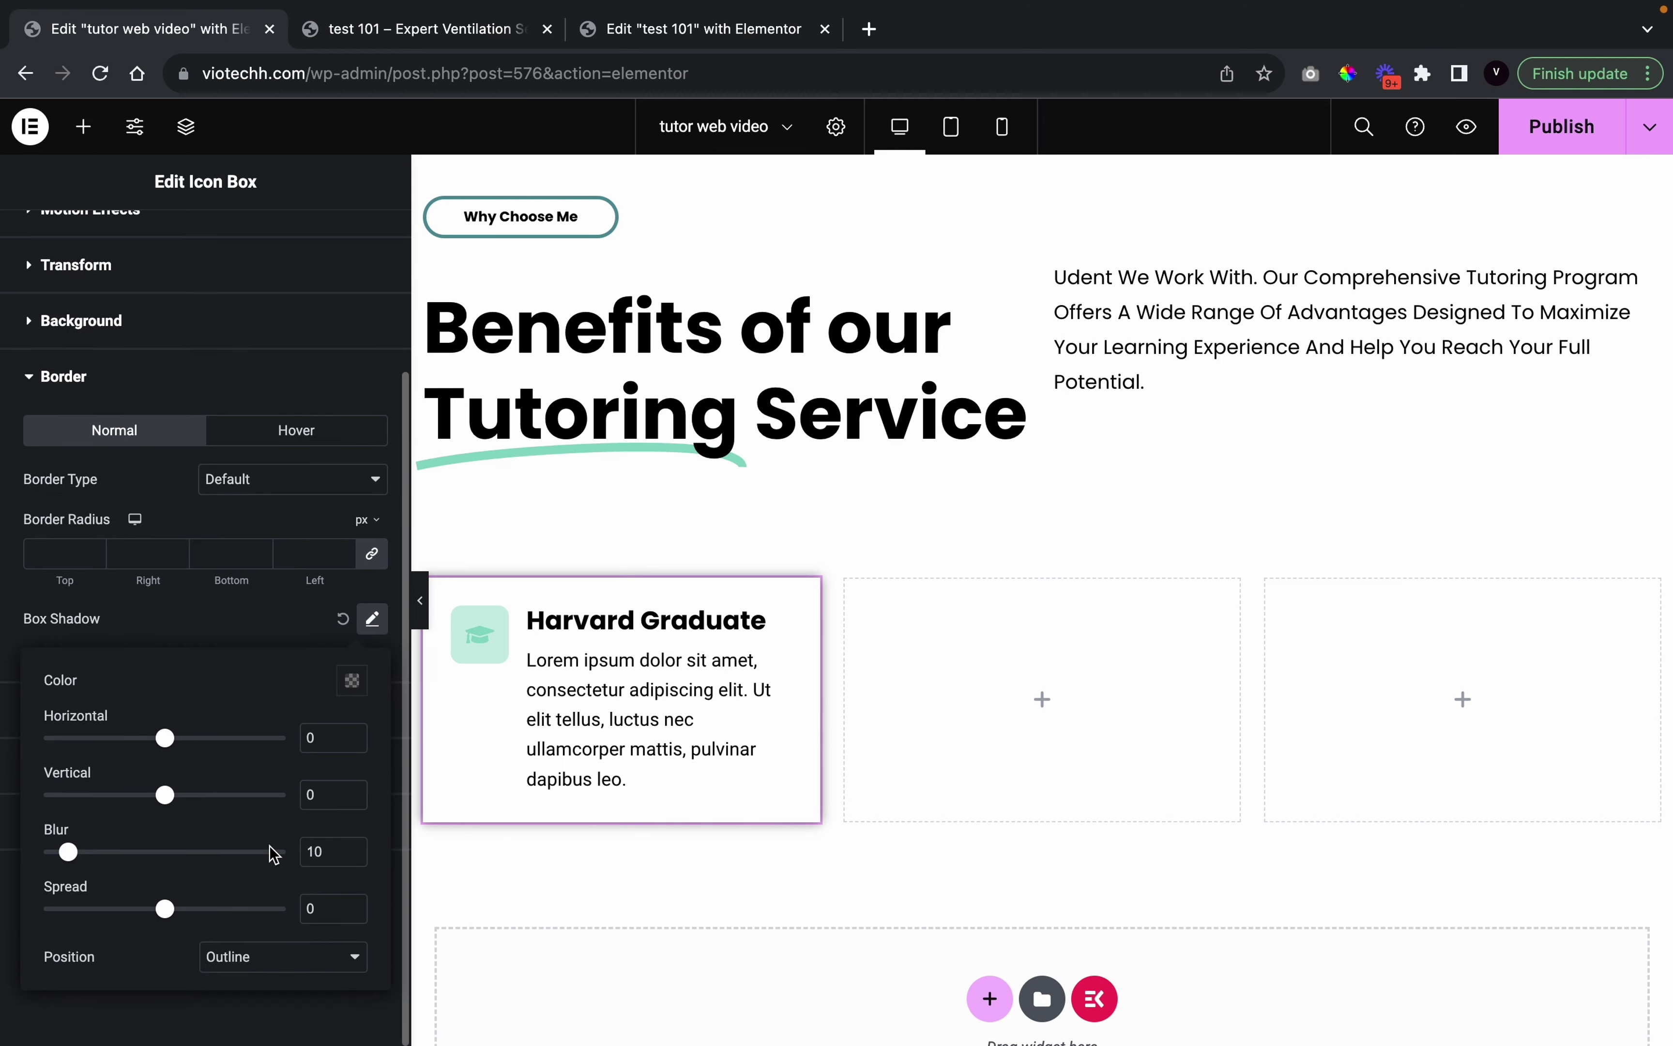
pyautogui.click(420, 608)
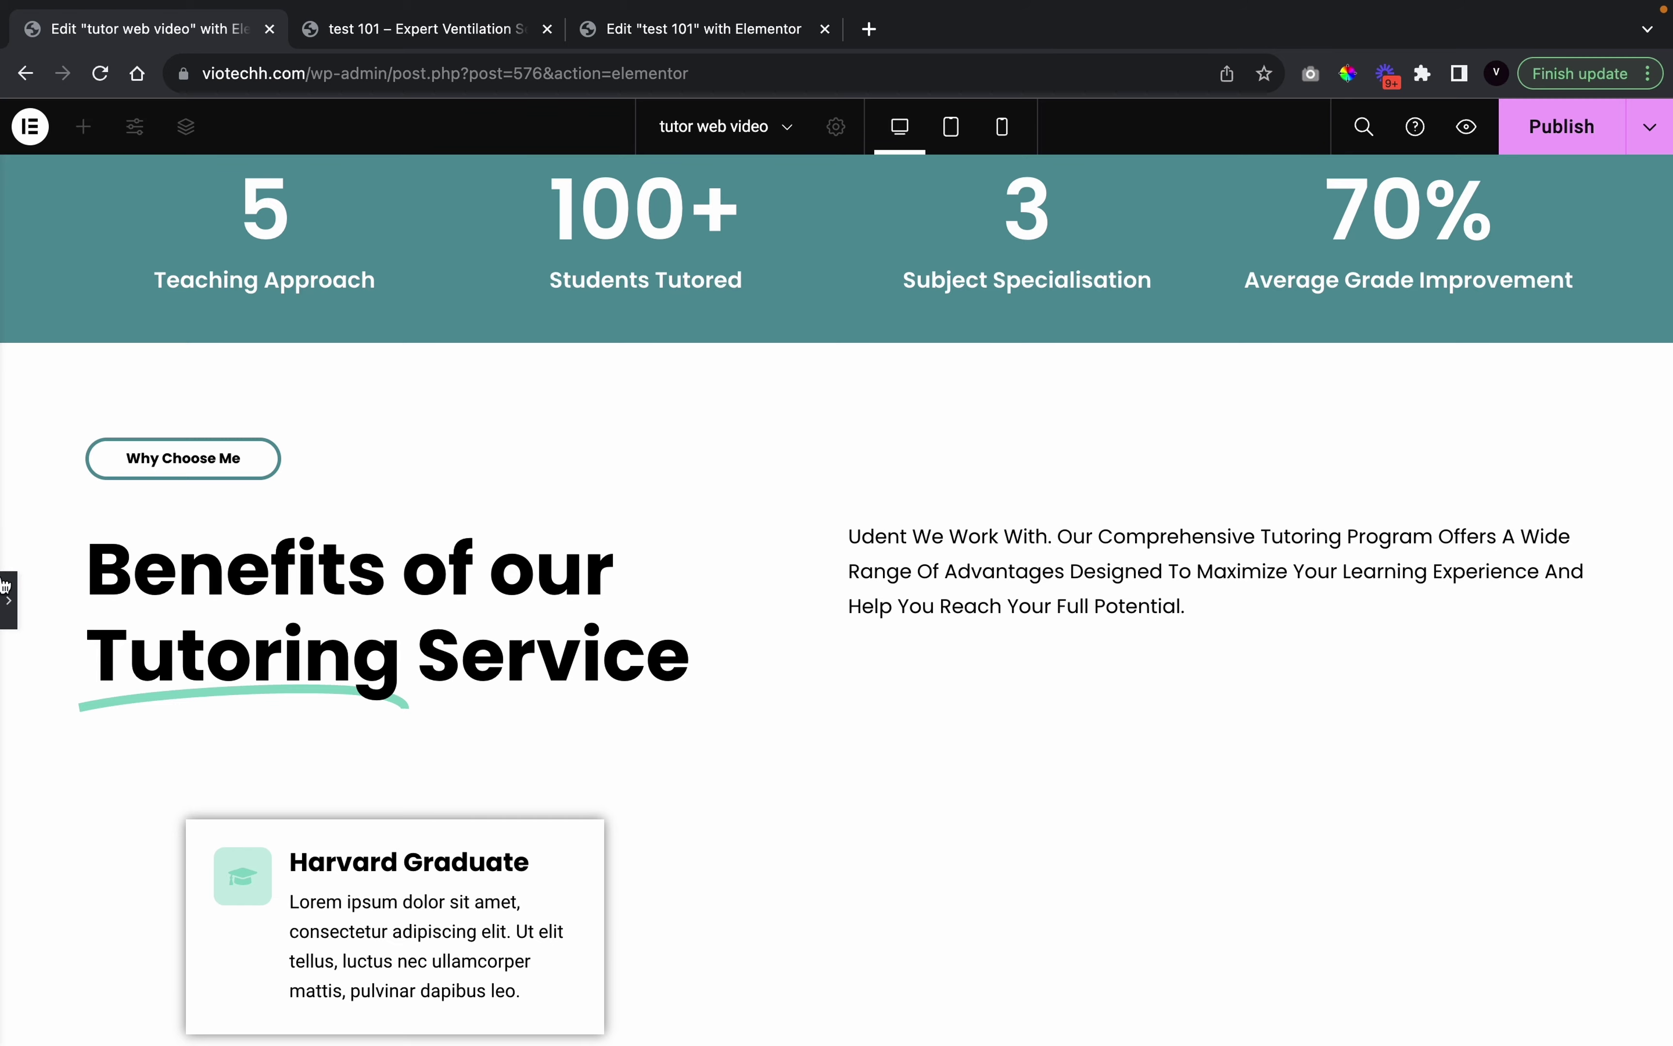
pyautogui.click(7, 601)
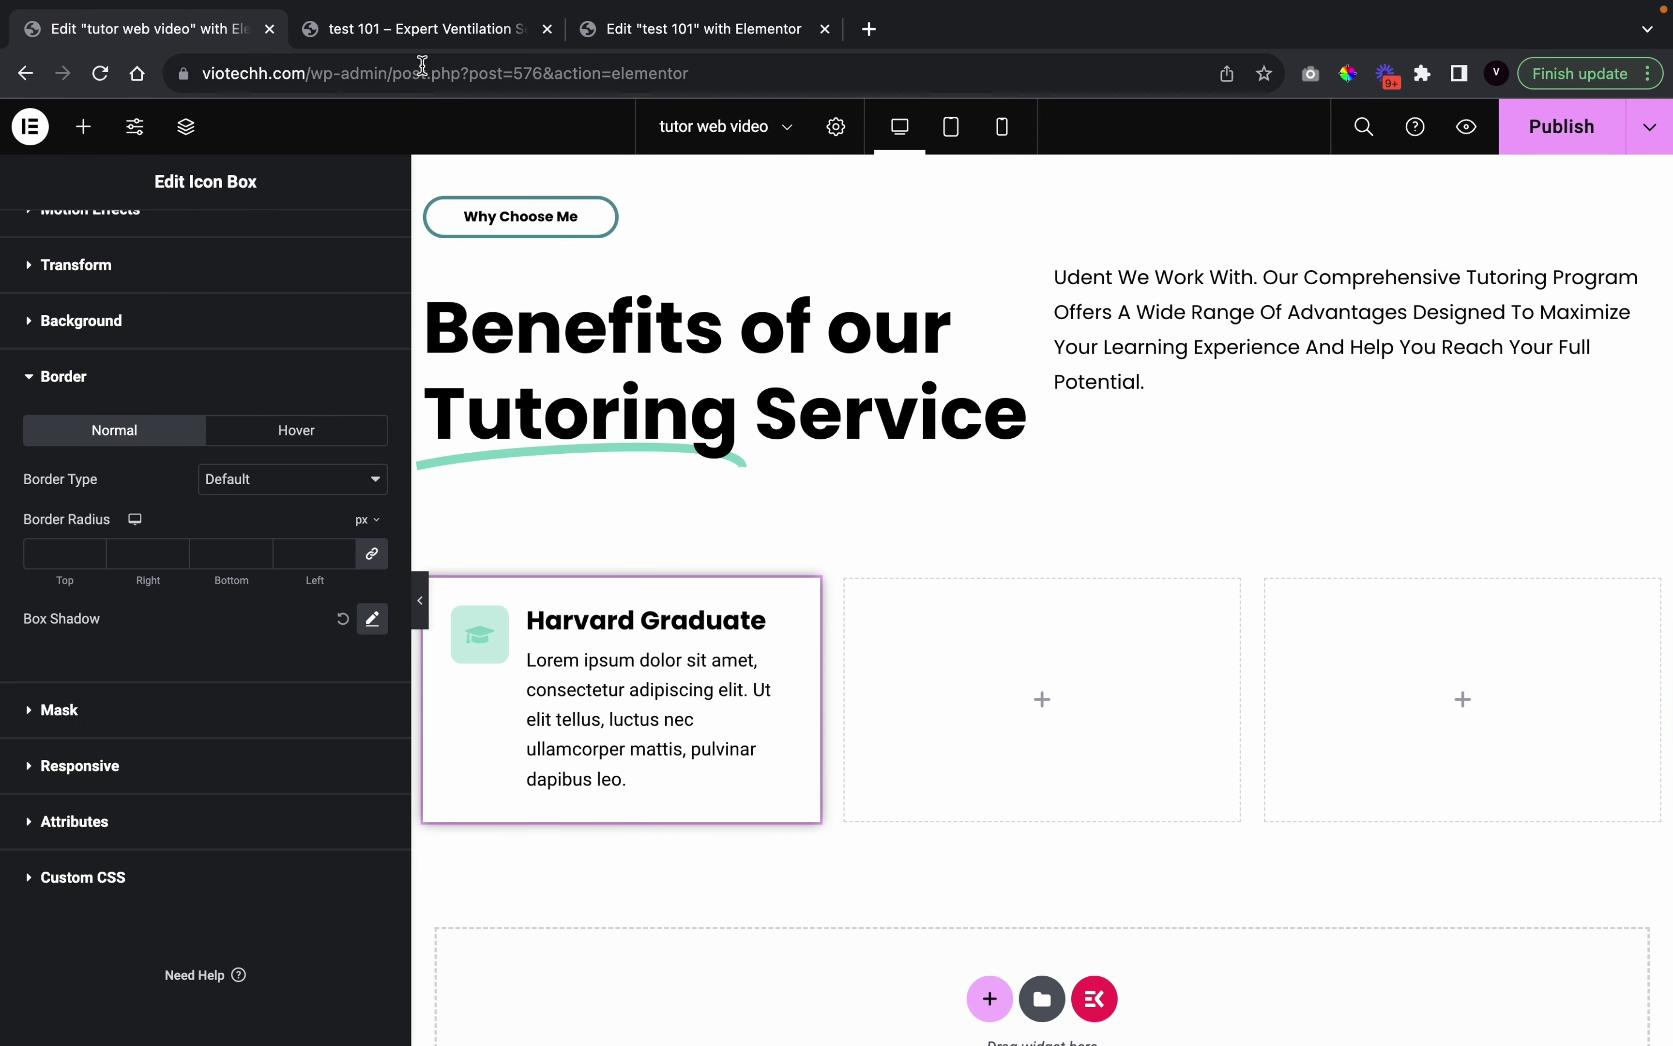
# Soften the card's box shadow to match the reference page, with a blur of 36 and the color rgba(0, 0, 0, 0.2)
pyautogui.click(433, 31)
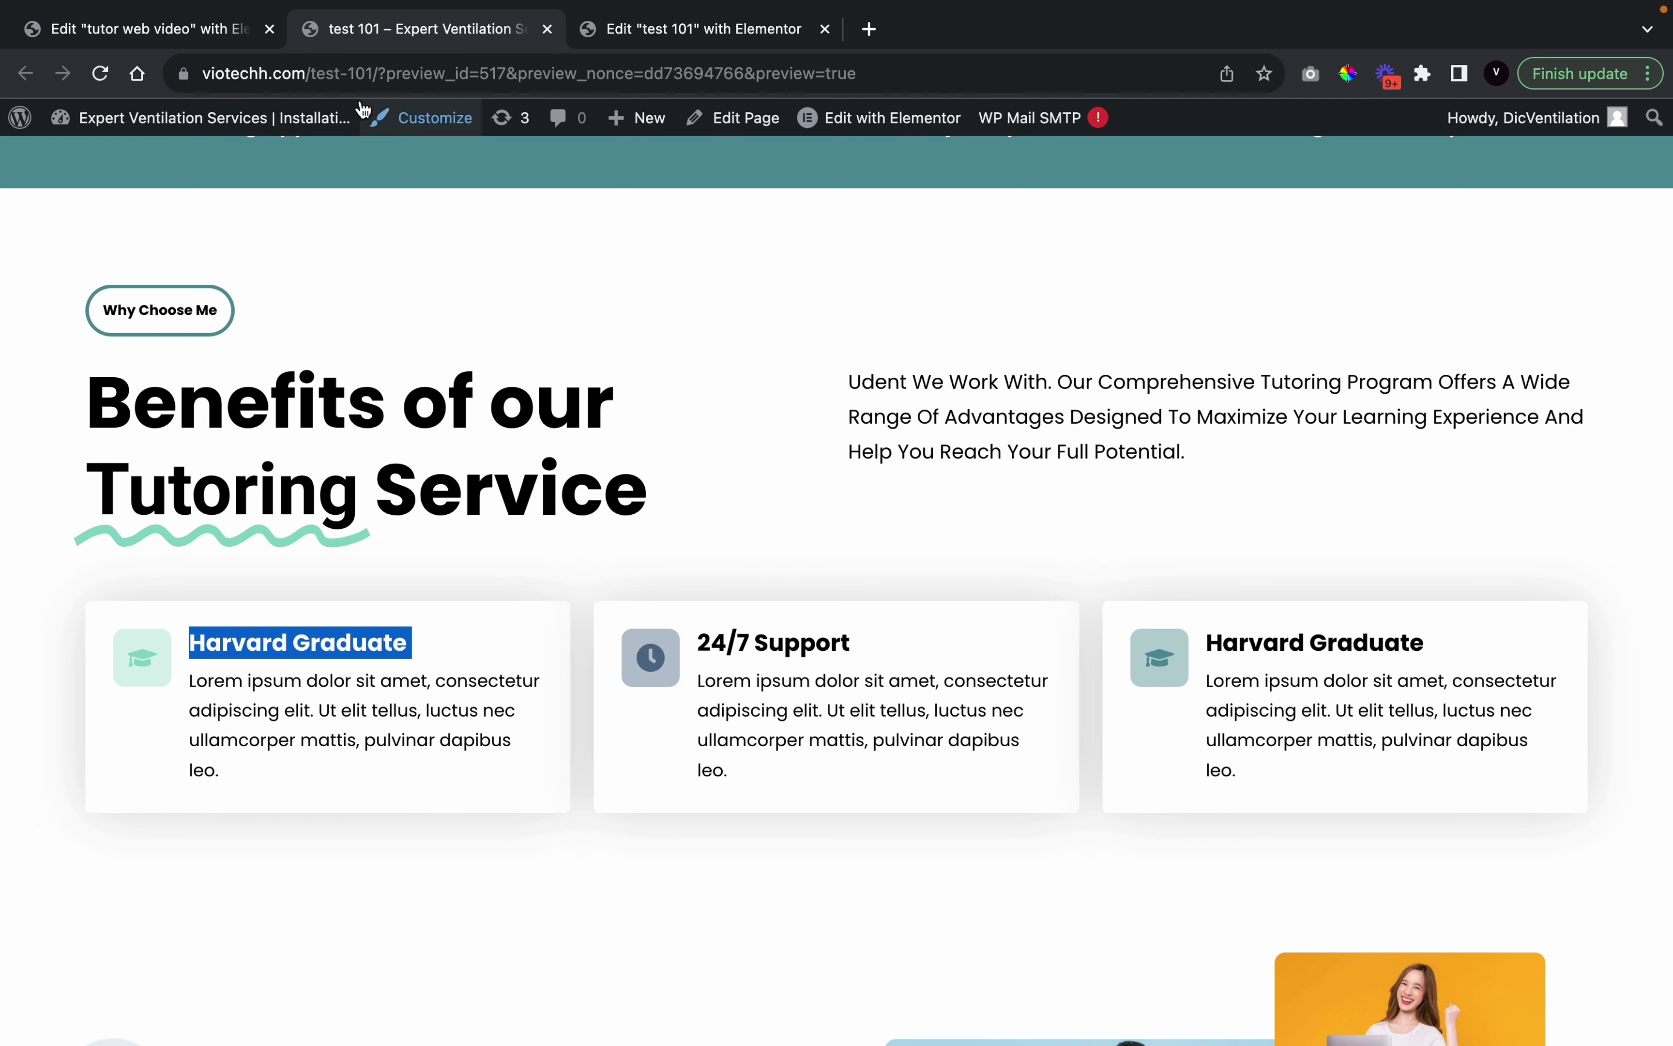
pyautogui.click(216, 42)
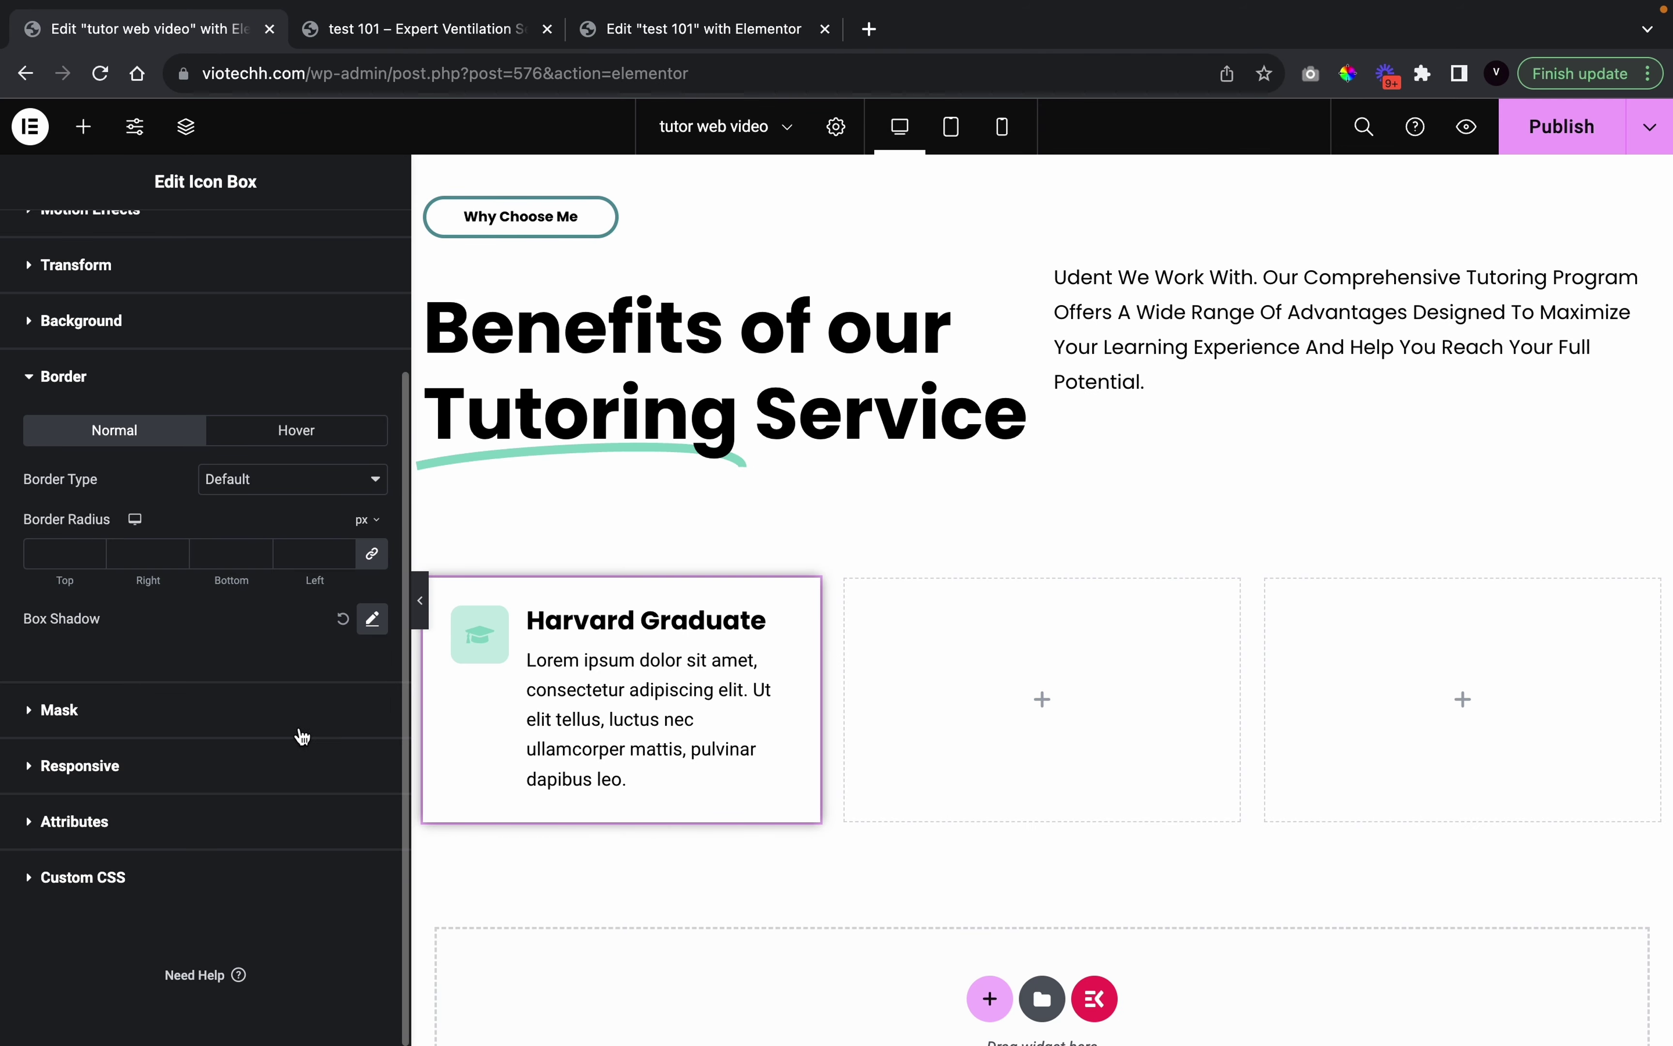
pyautogui.click(373, 618)
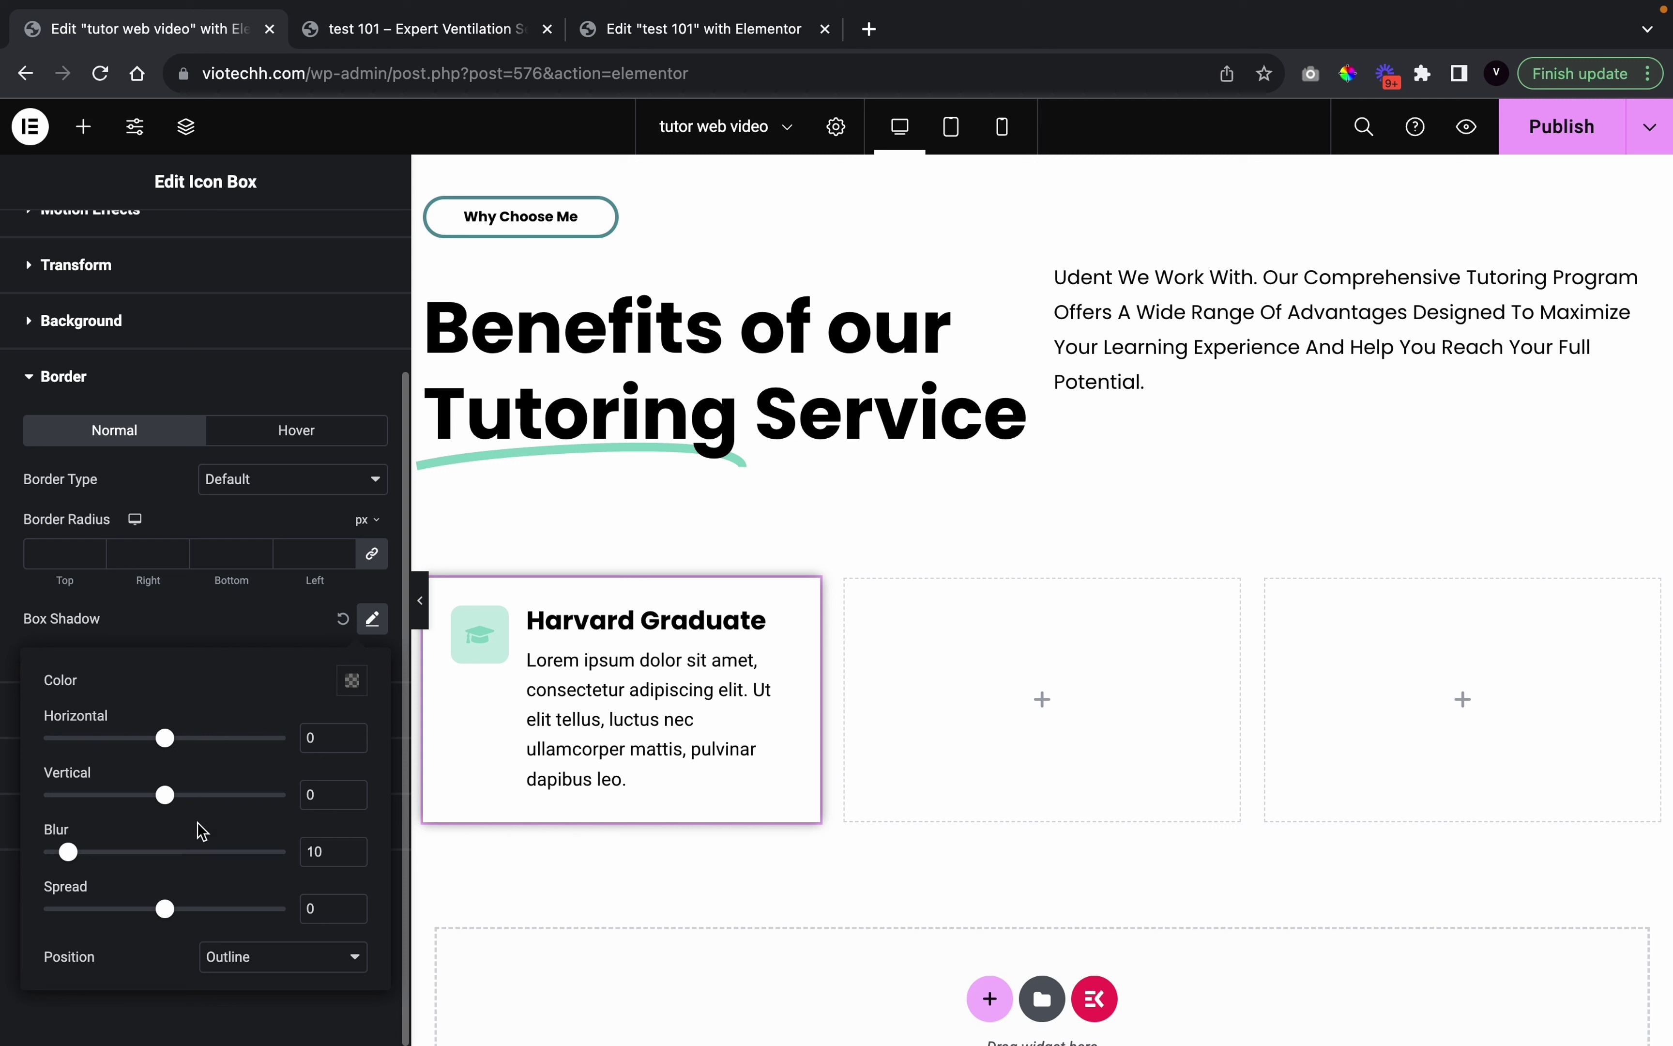
pyautogui.moveTo(68, 854); pyautogui.dragTo(129, 855)
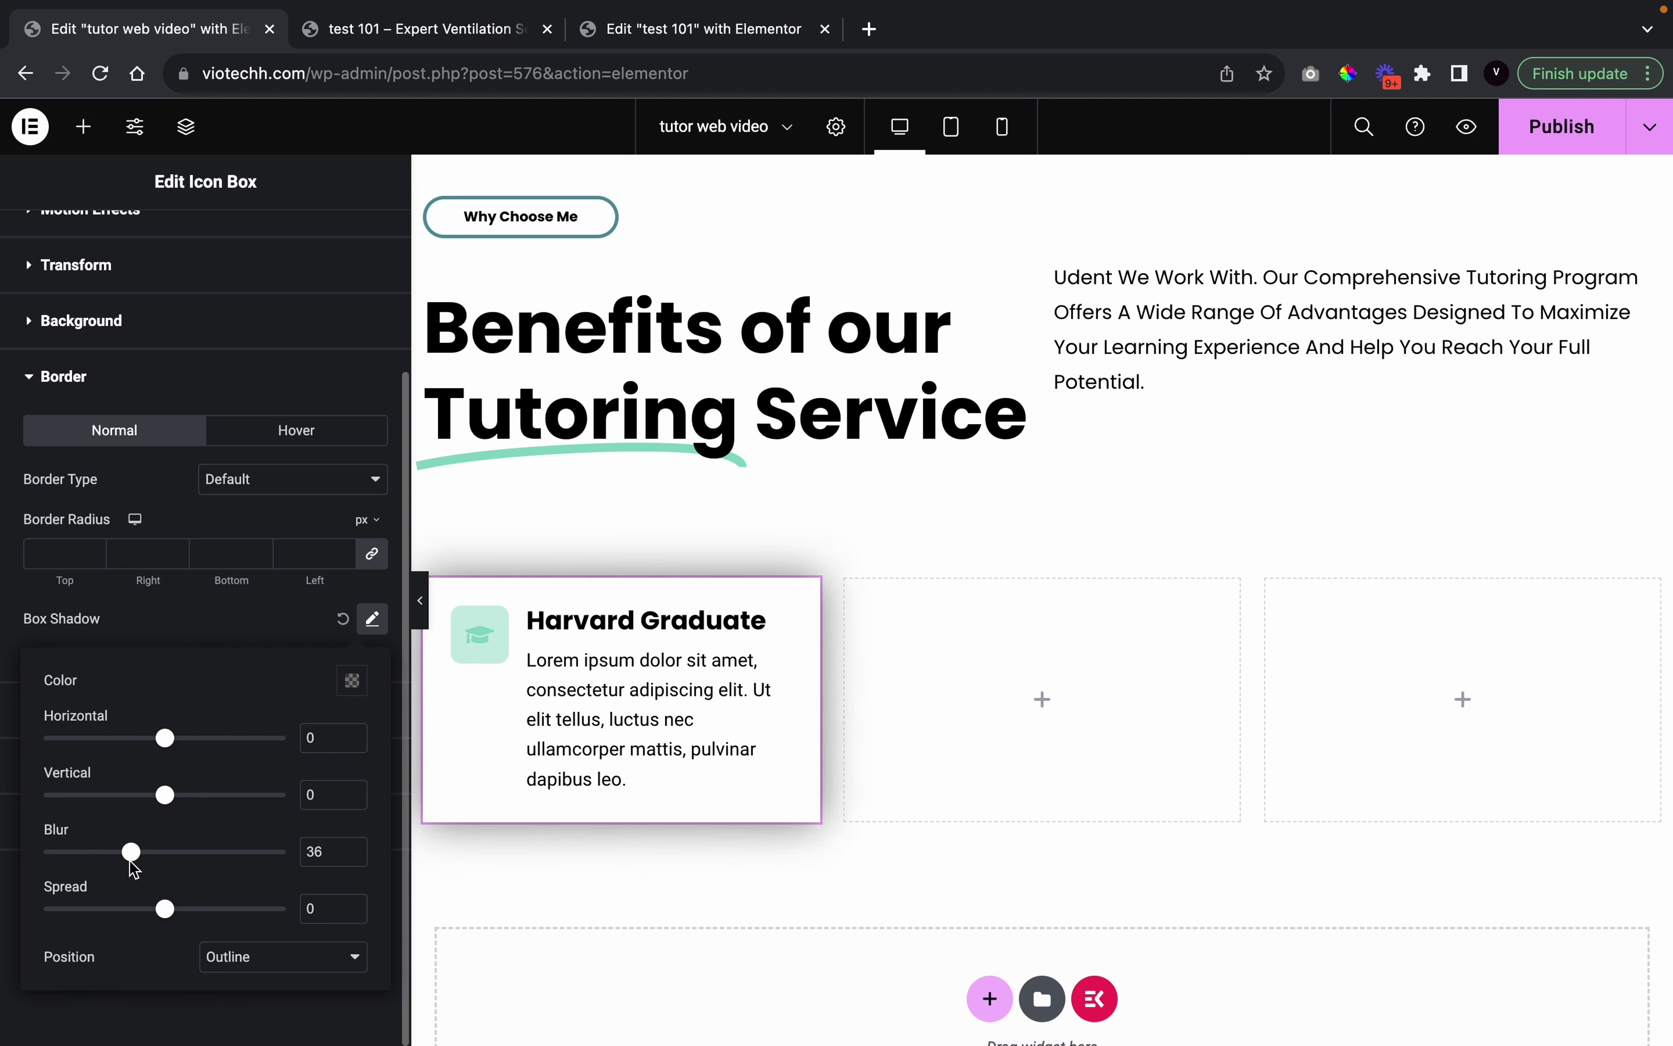
pyautogui.click(354, 683)
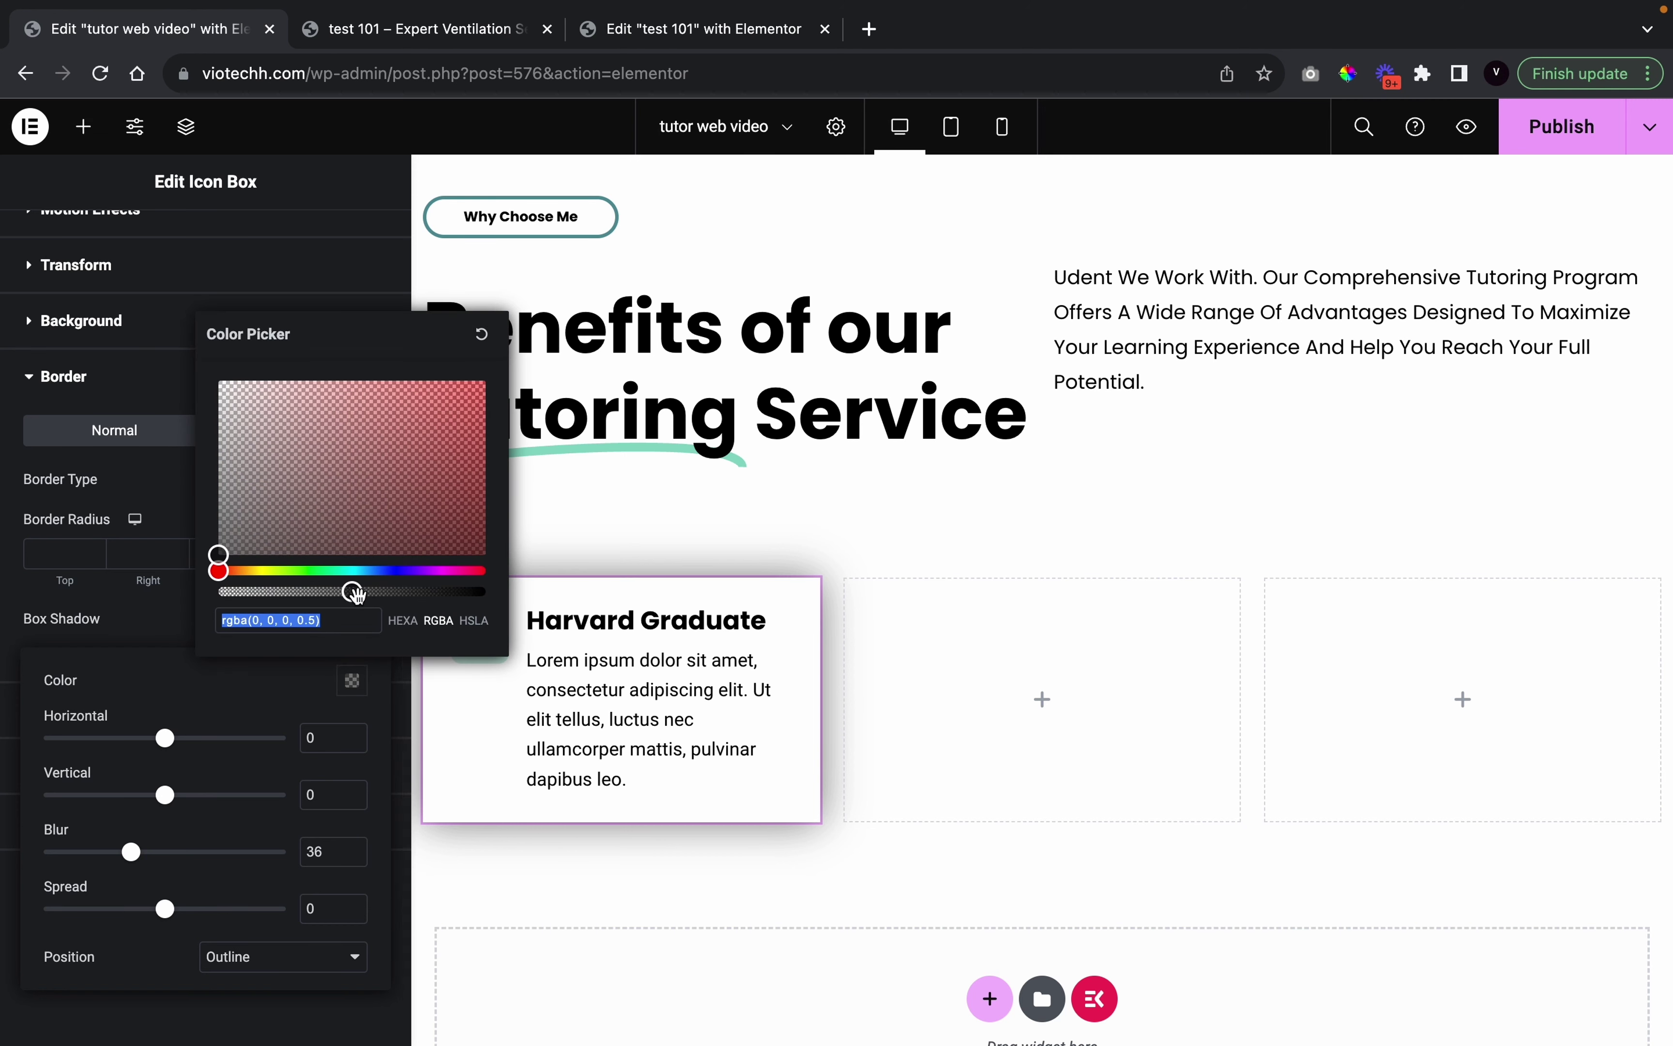
pyautogui.moveTo(357, 592); pyautogui.dragTo(271, 590)
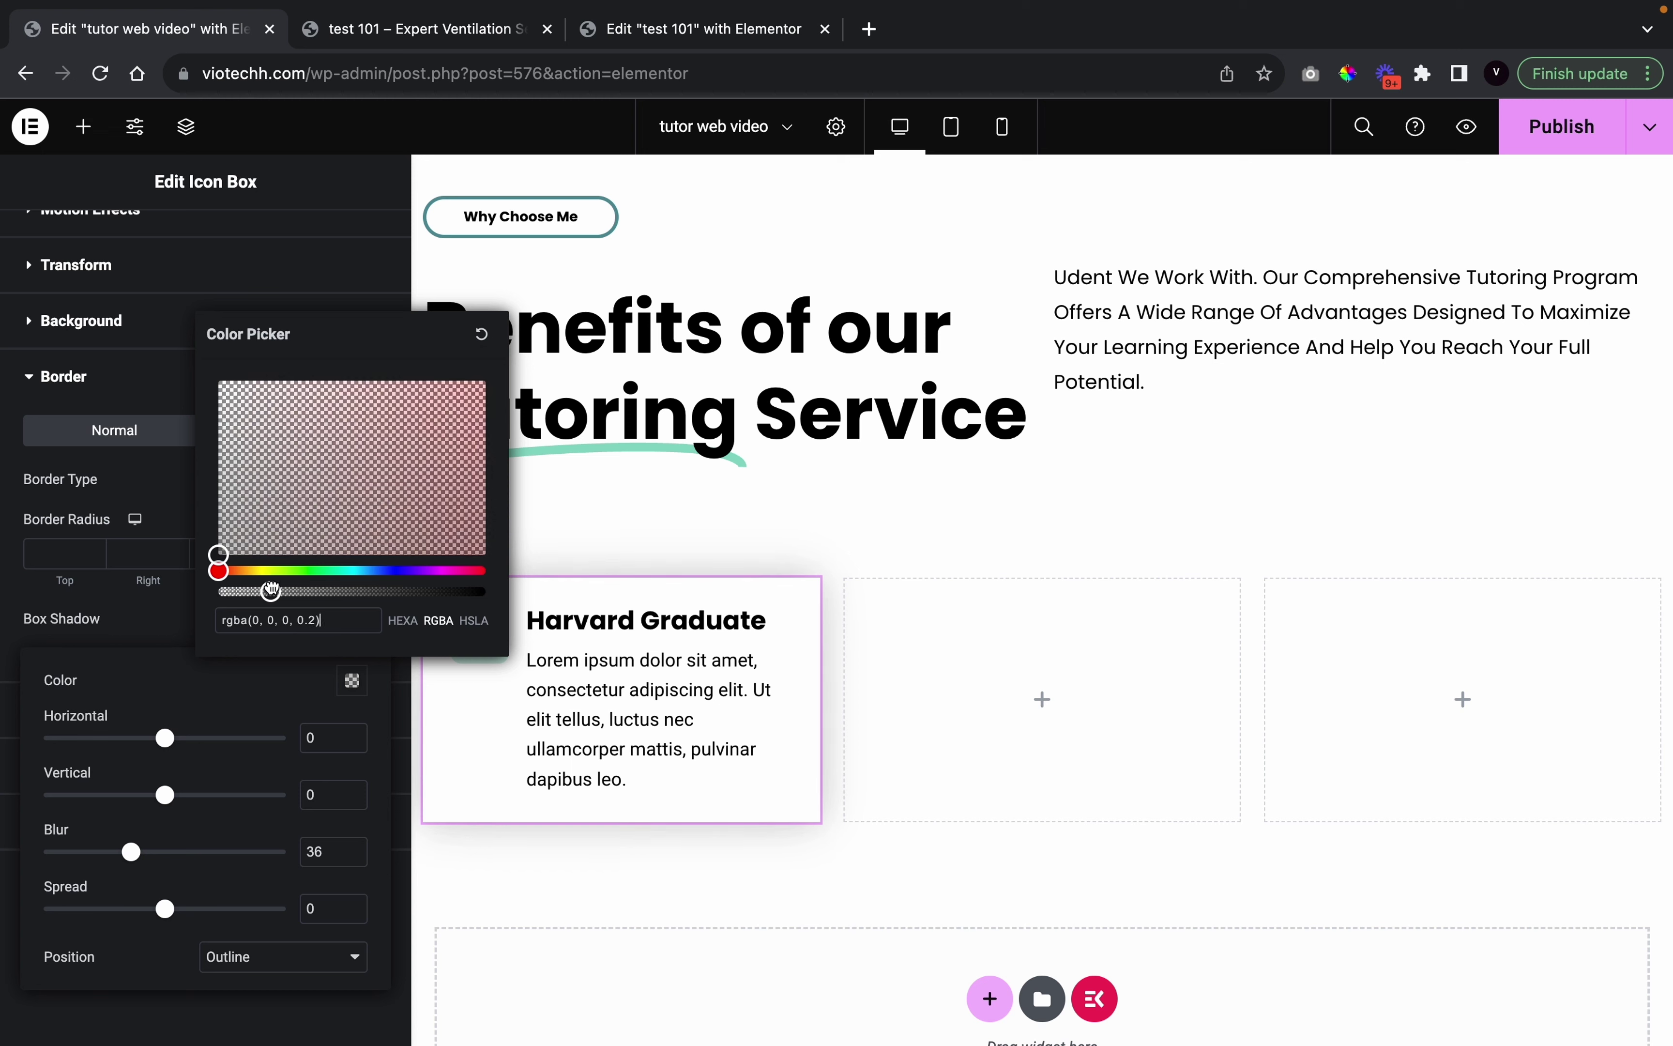
pyautogui.click(179, 597)
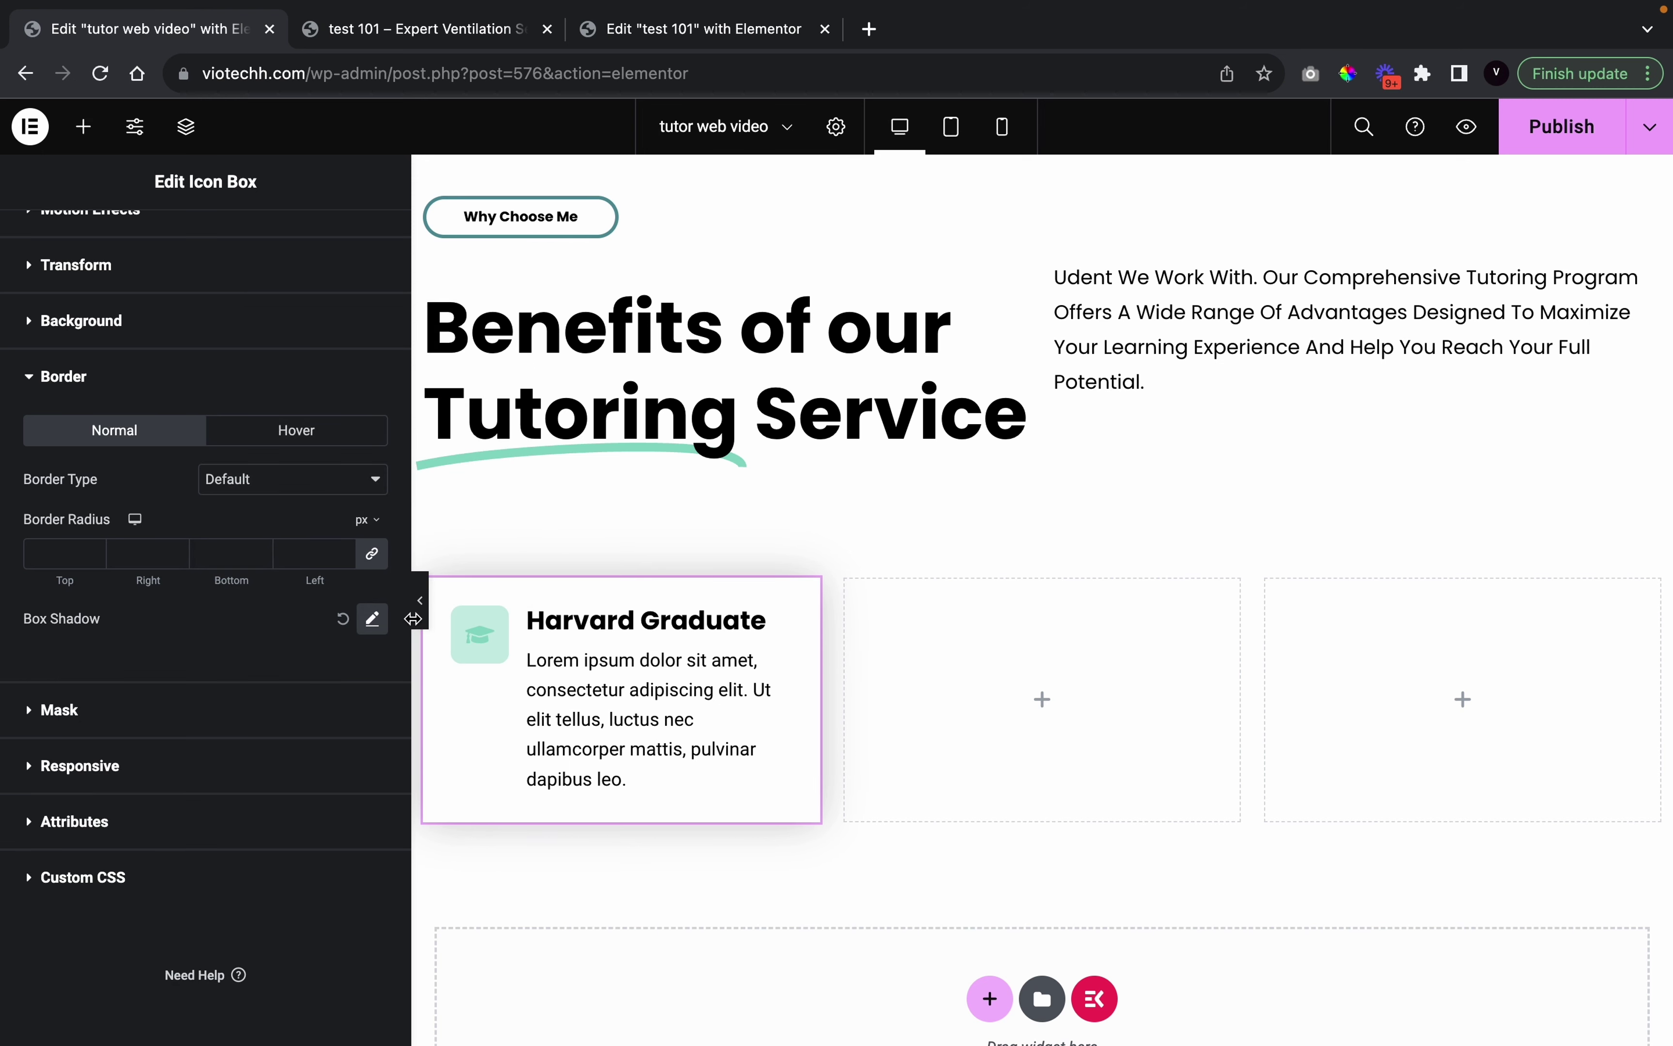
pyautogui.click(372, 618)
pyautogui.click(351, 683)
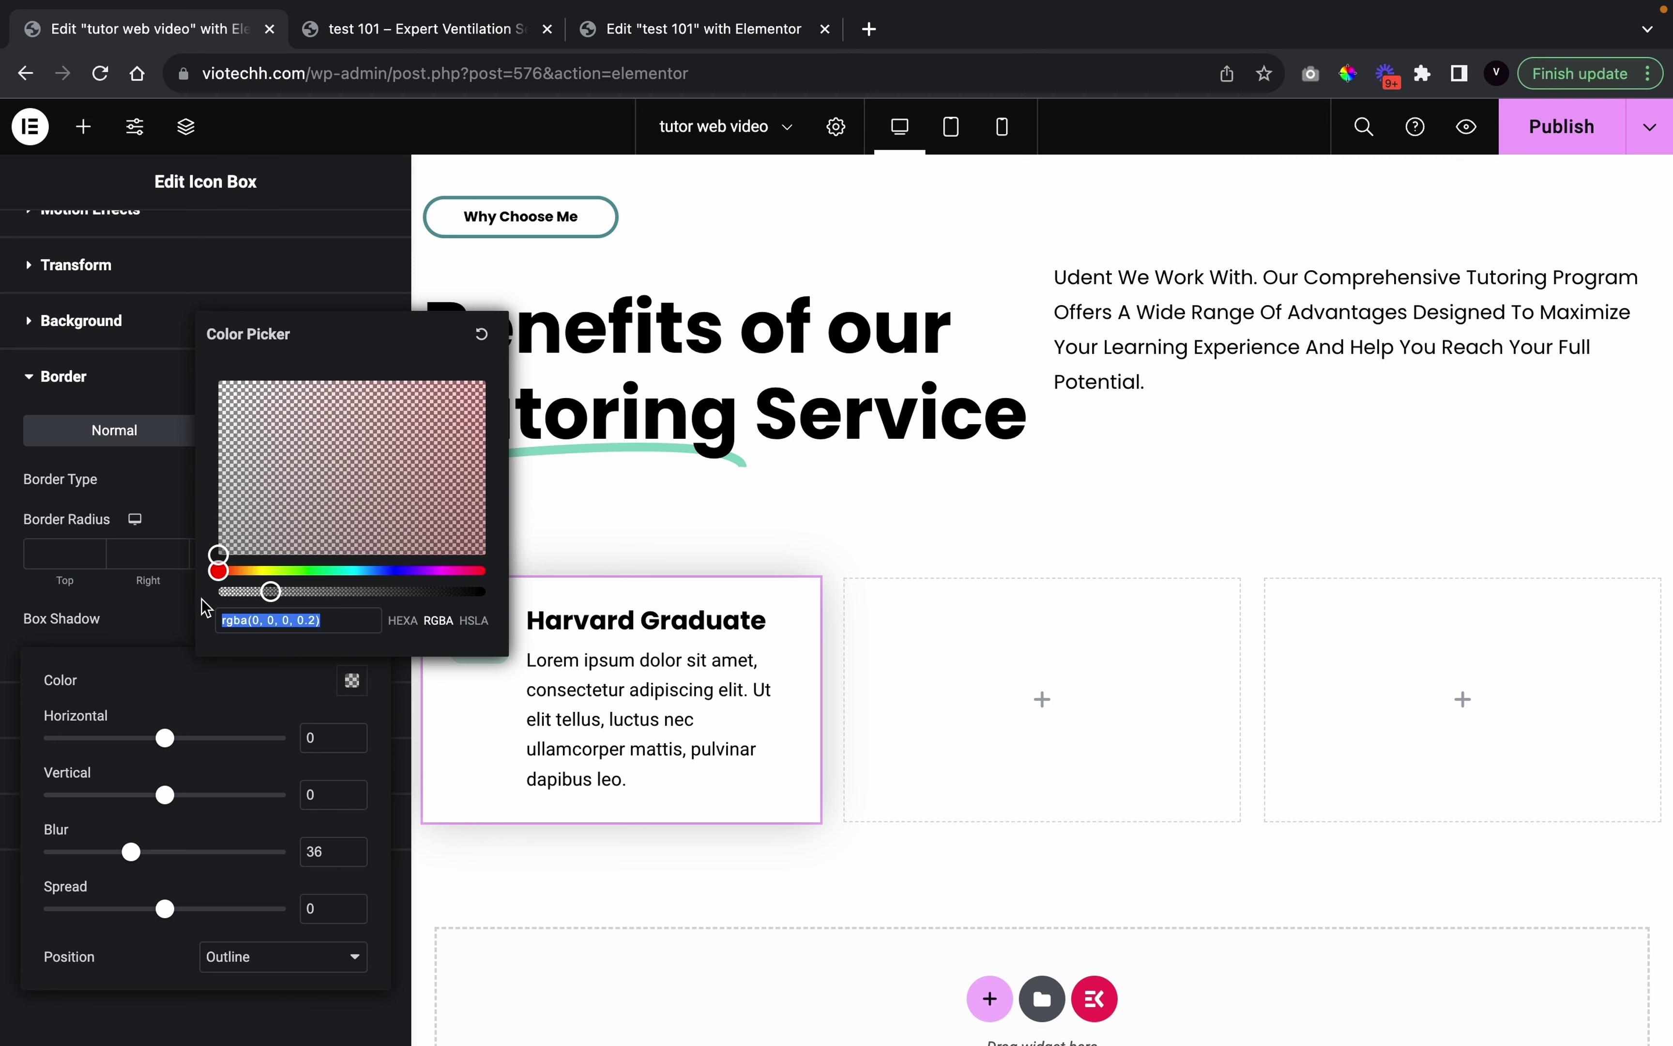
pyautogui.click(182, 598)
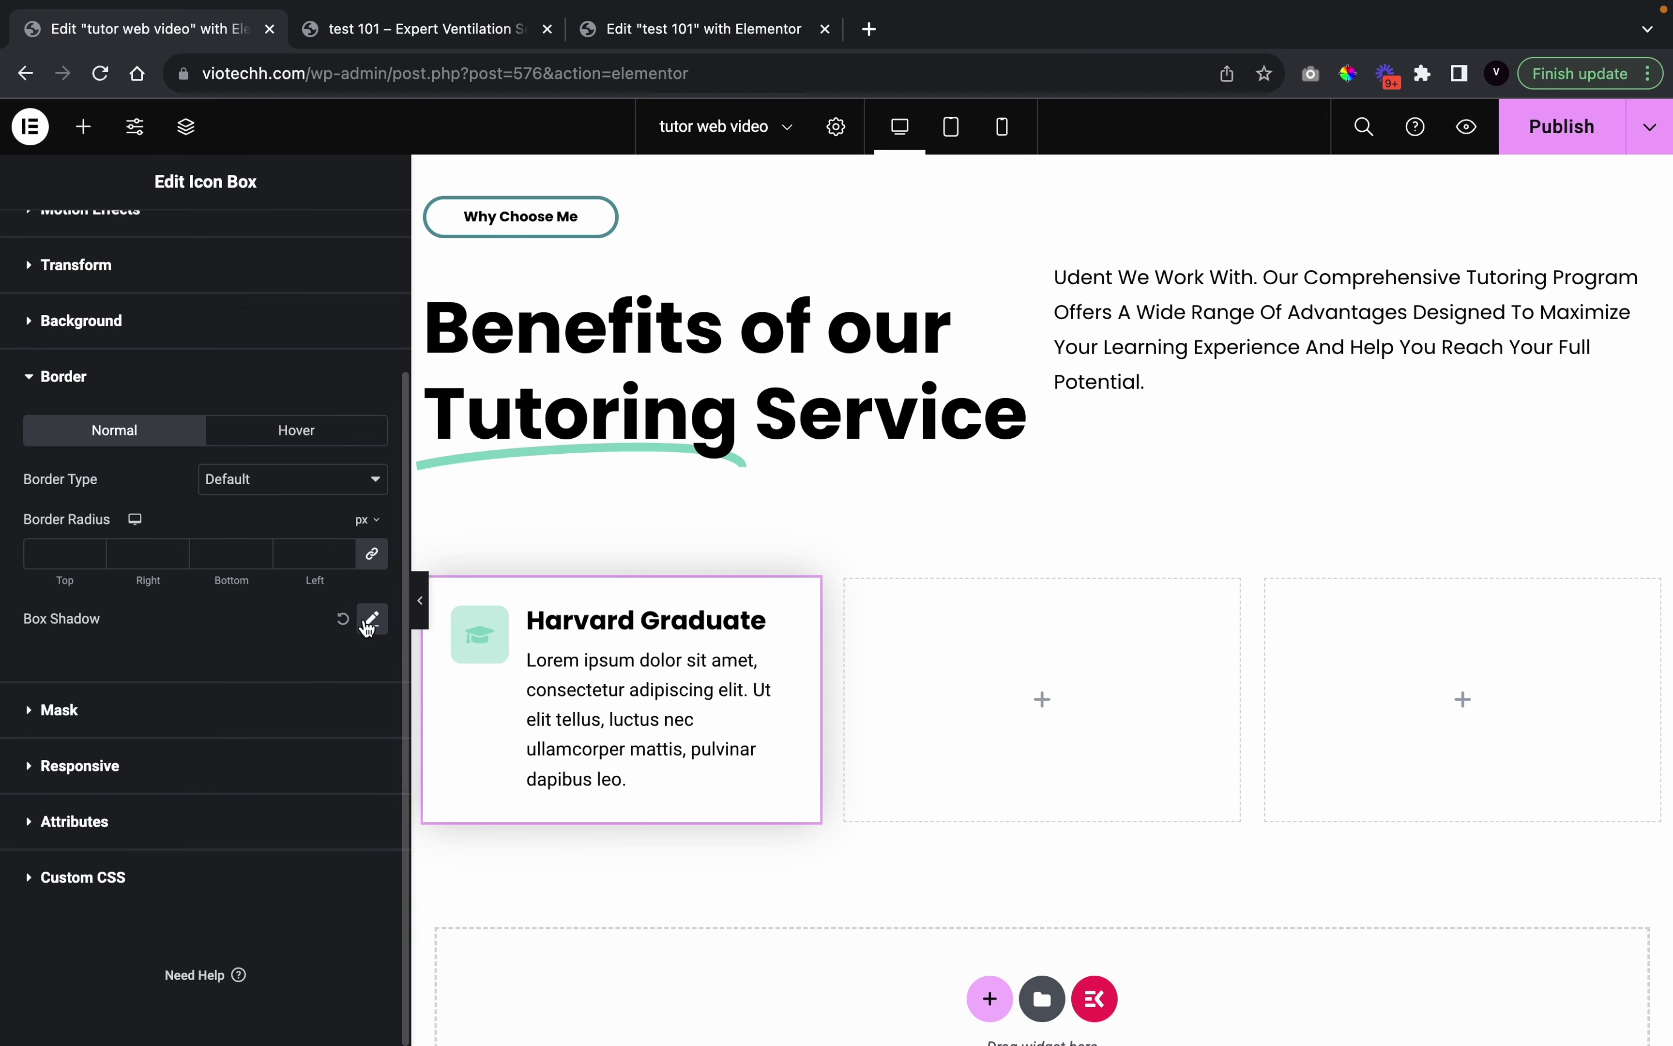
pyautogui.click(423, 605)
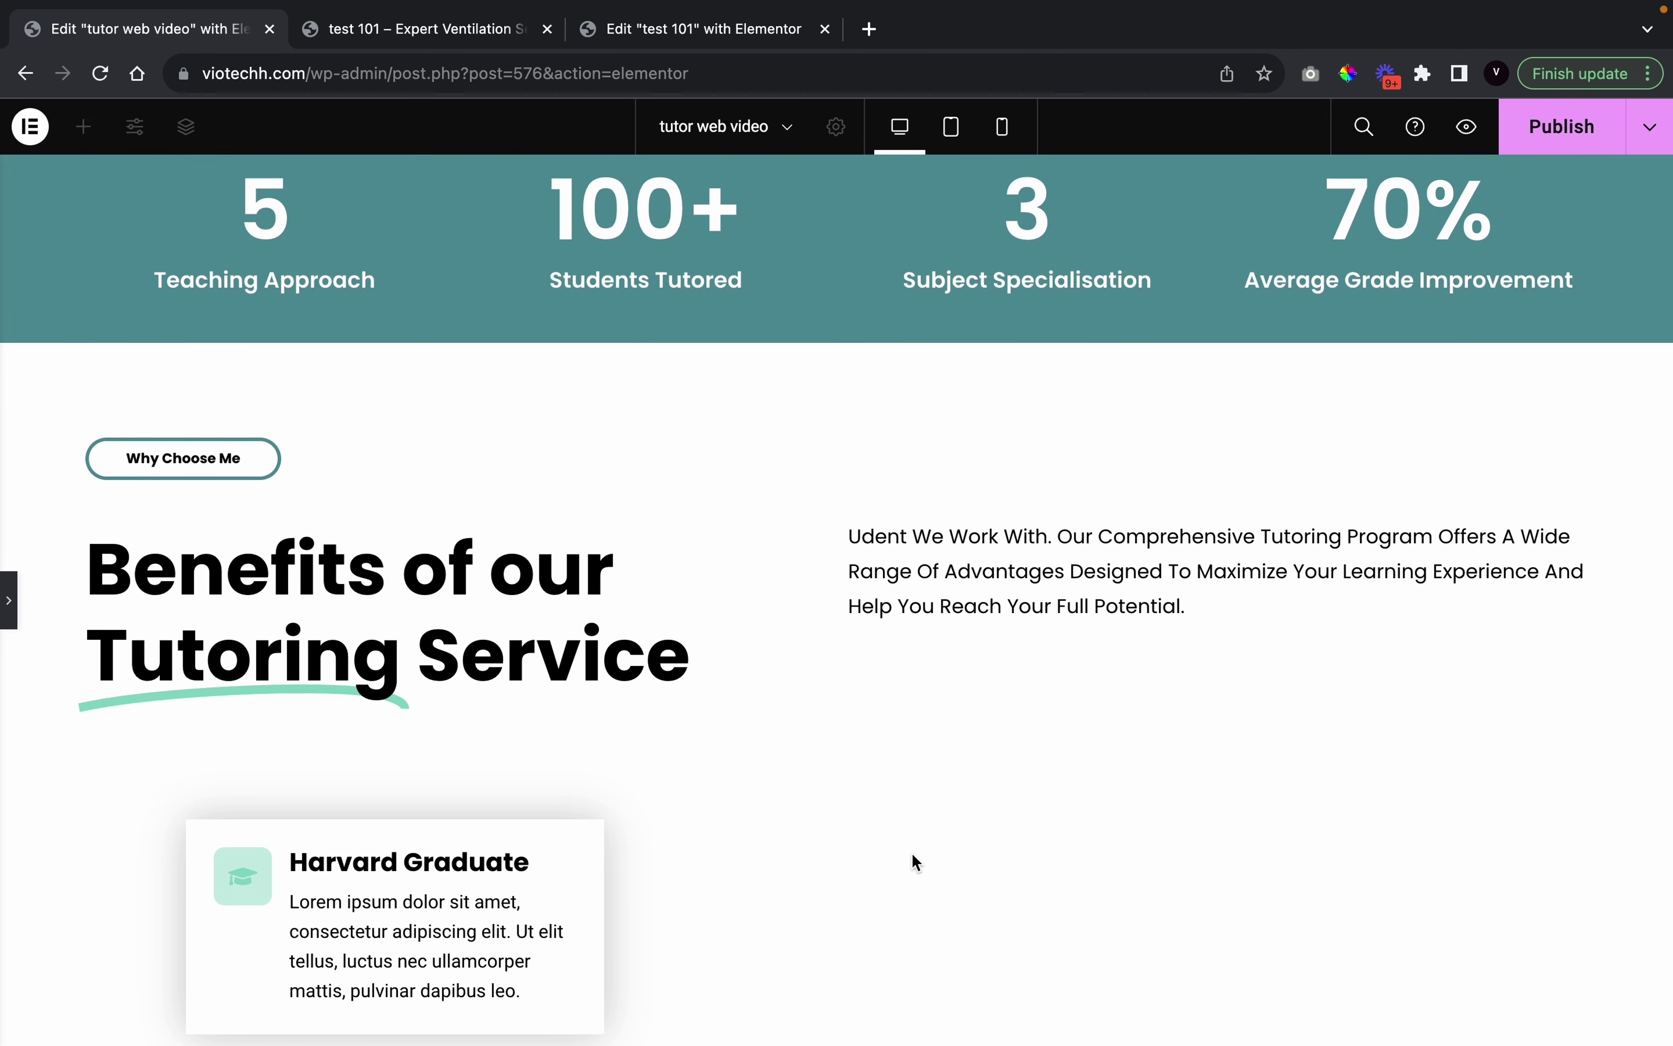
pyautogui.click(7, 600)
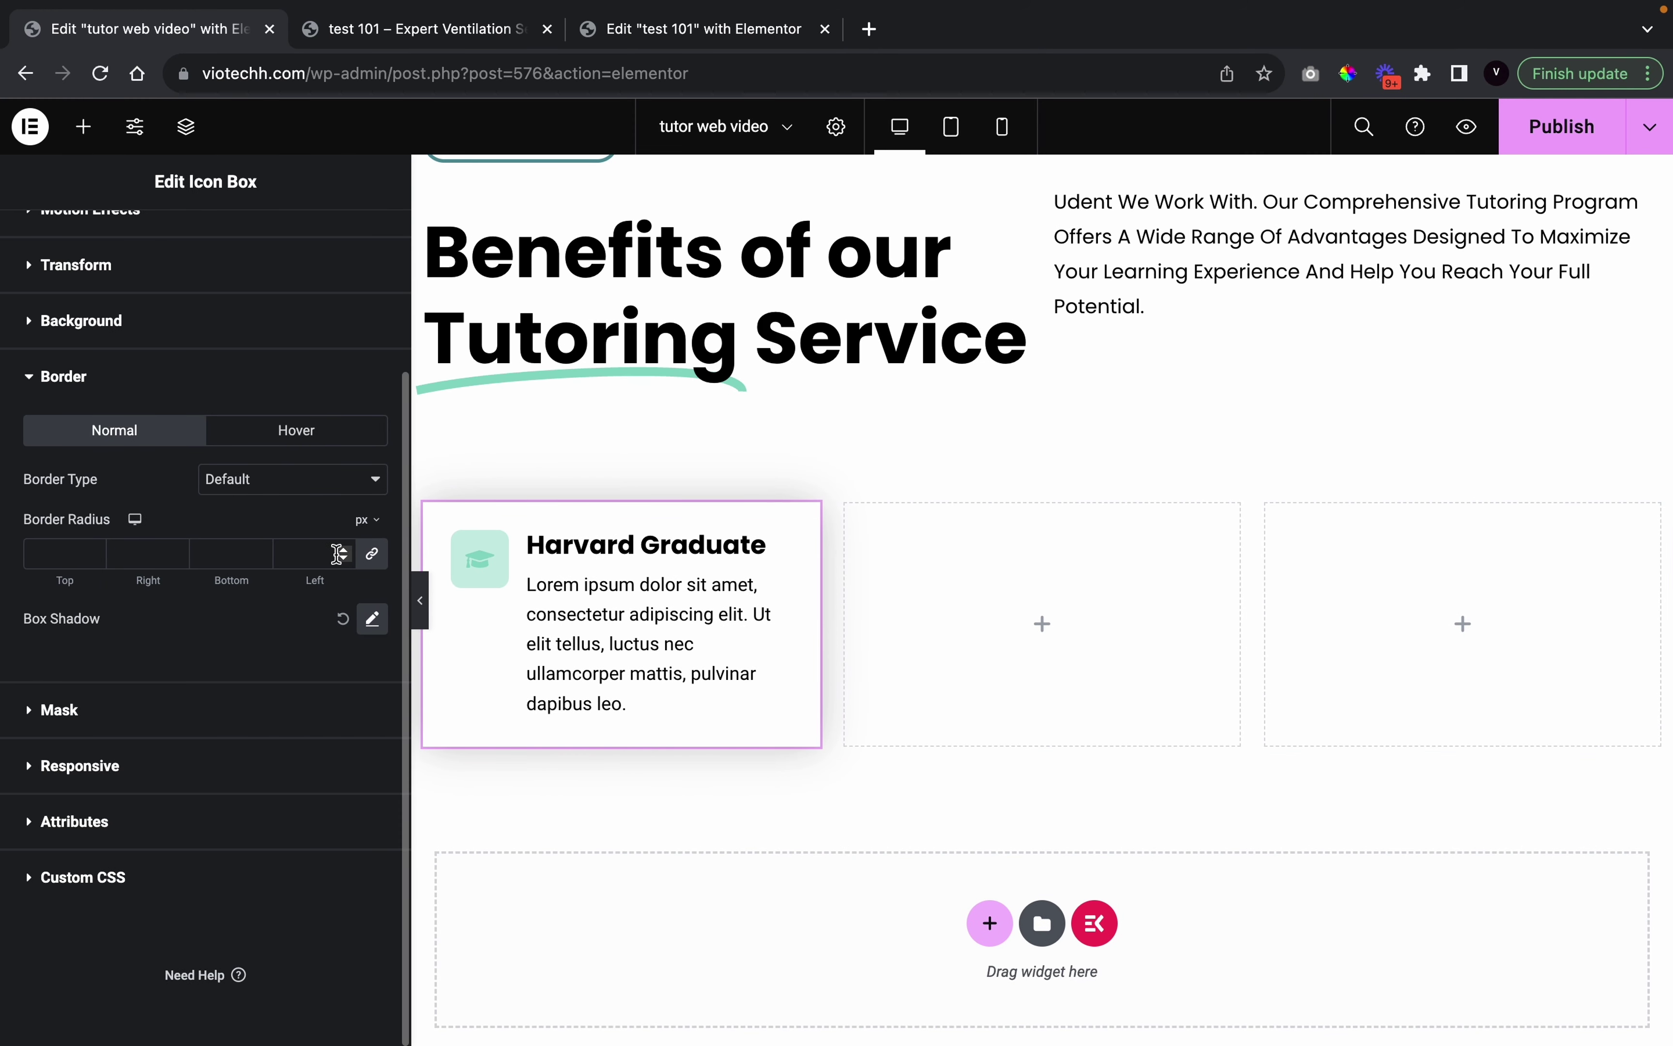
# Round the Harvard Graduate card with a border radius of 9 px on all four corners and view it at full width
pyautogui.click(343, 552)
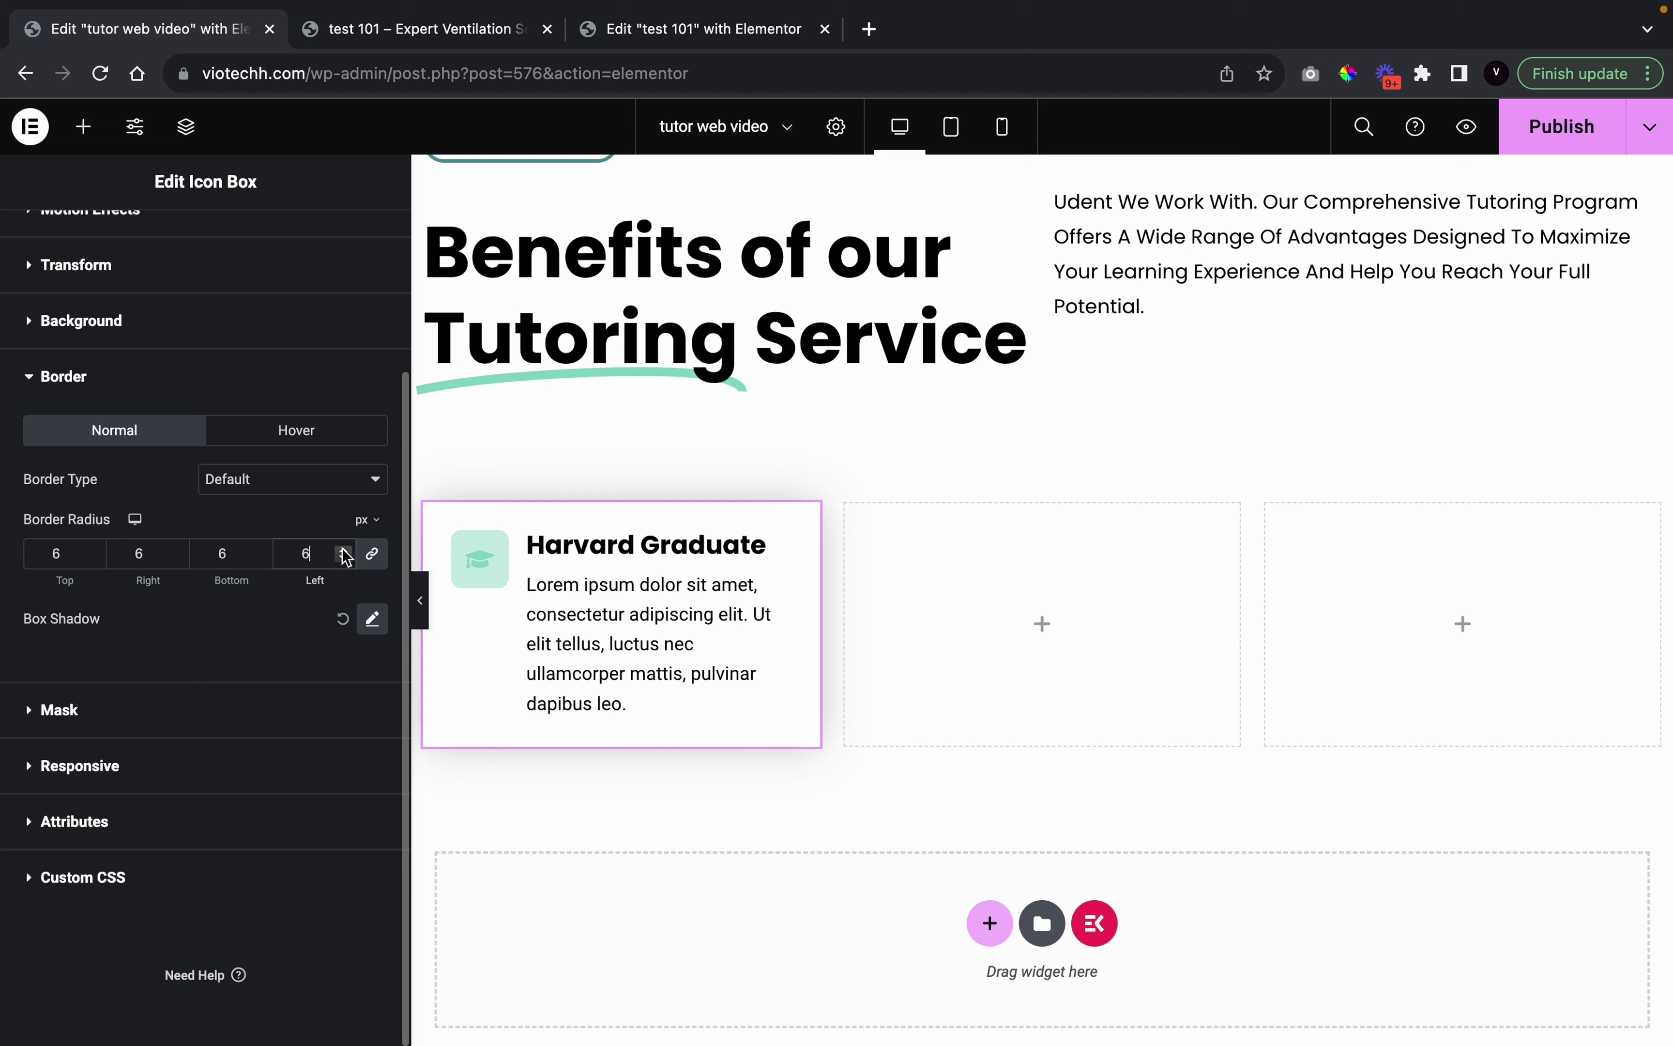
pyautogui.click(420, 601)
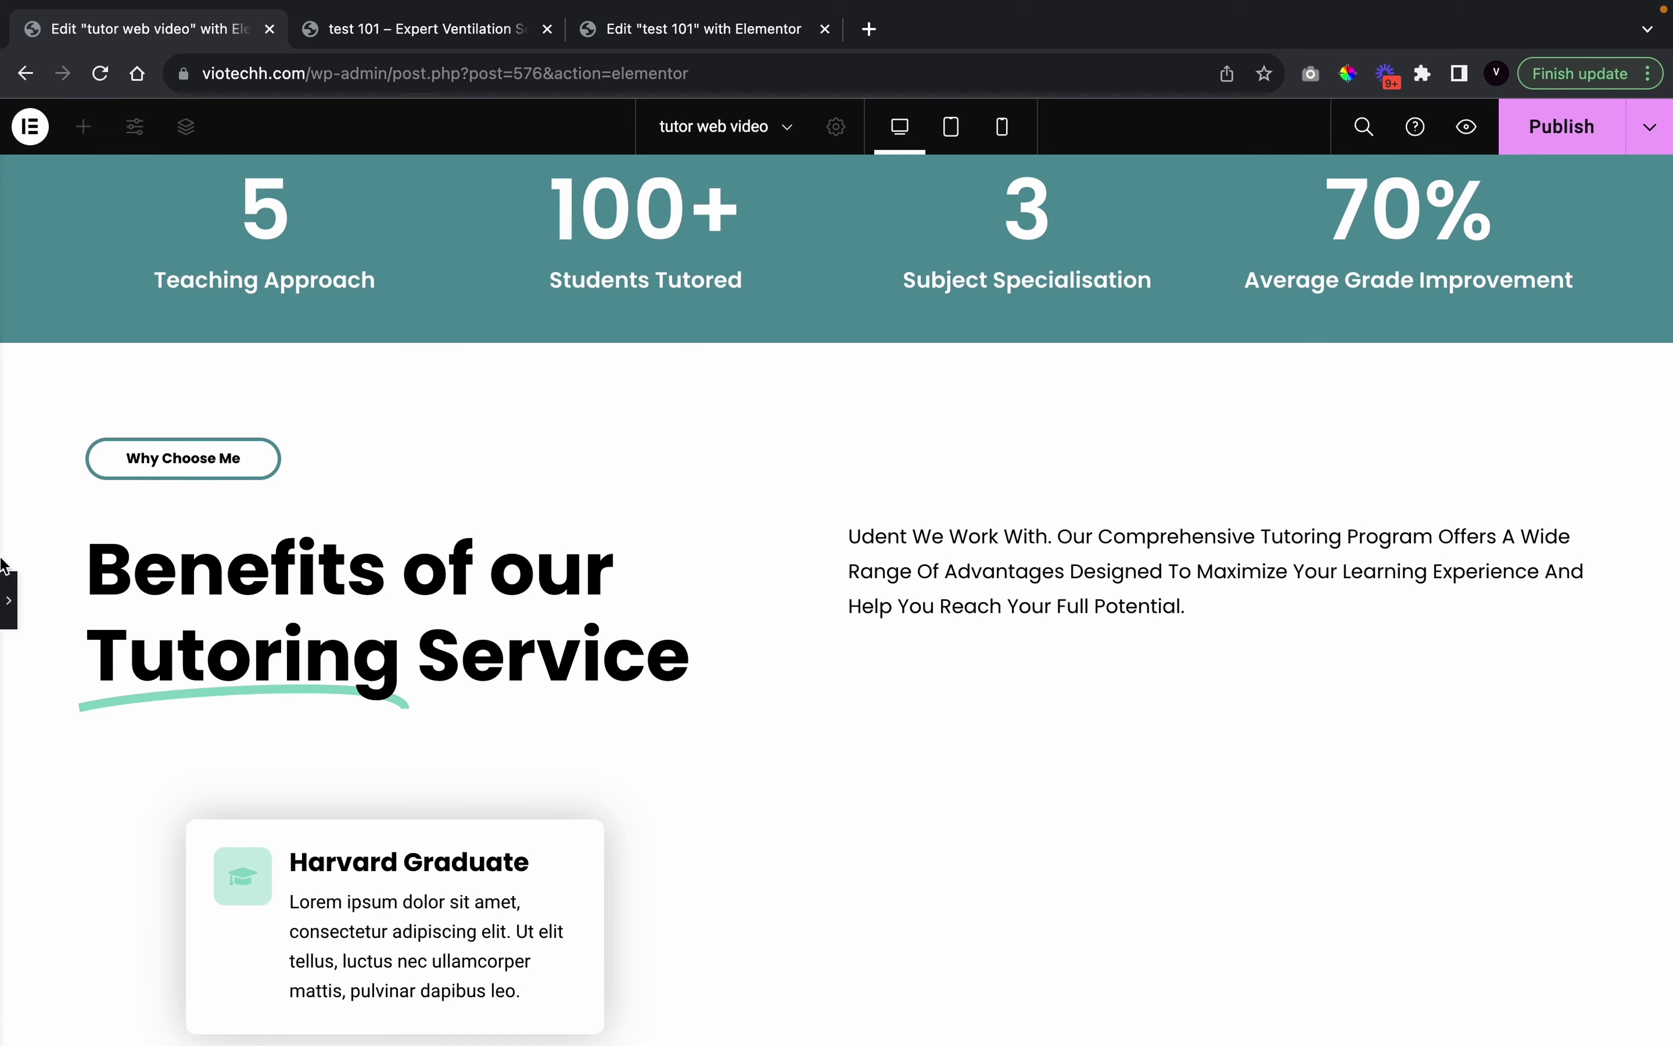
pyautogui.click(7, 598)
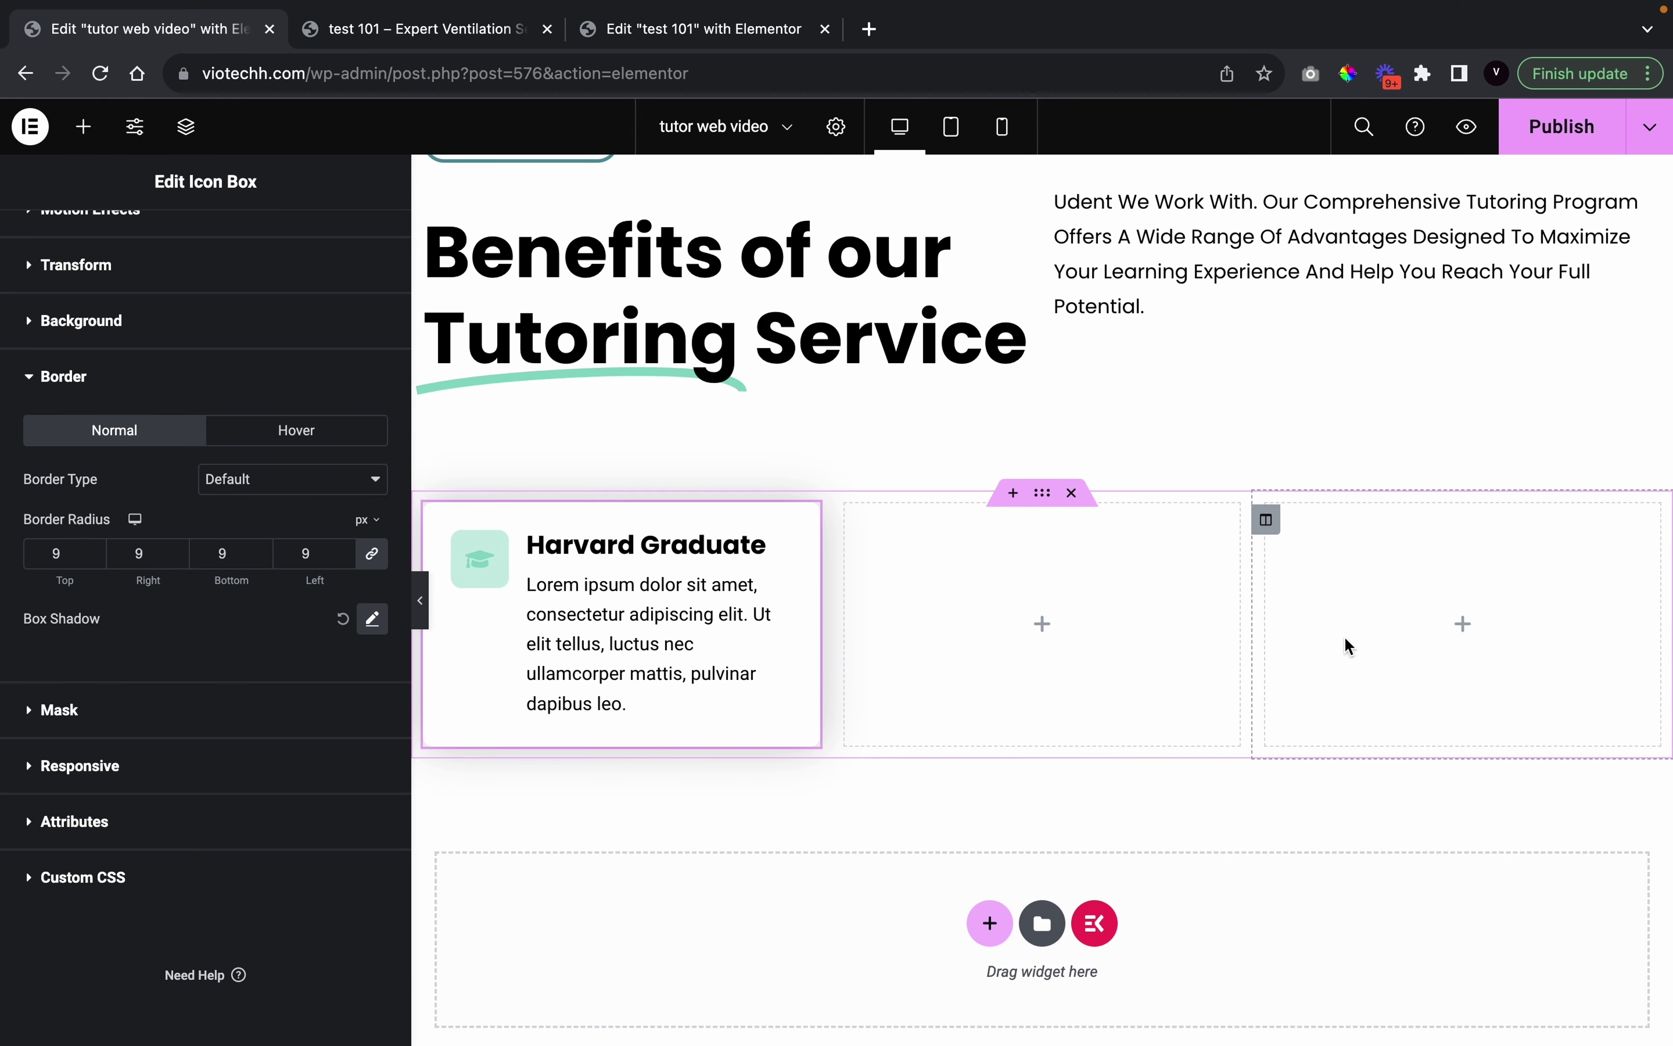
# Set the boxed content width of the three-column cards section to 1313 and view the page at full width
pyautogui.click(1042, 492)
pyautogui.click(347, 452)
pyautogui.write('1313')
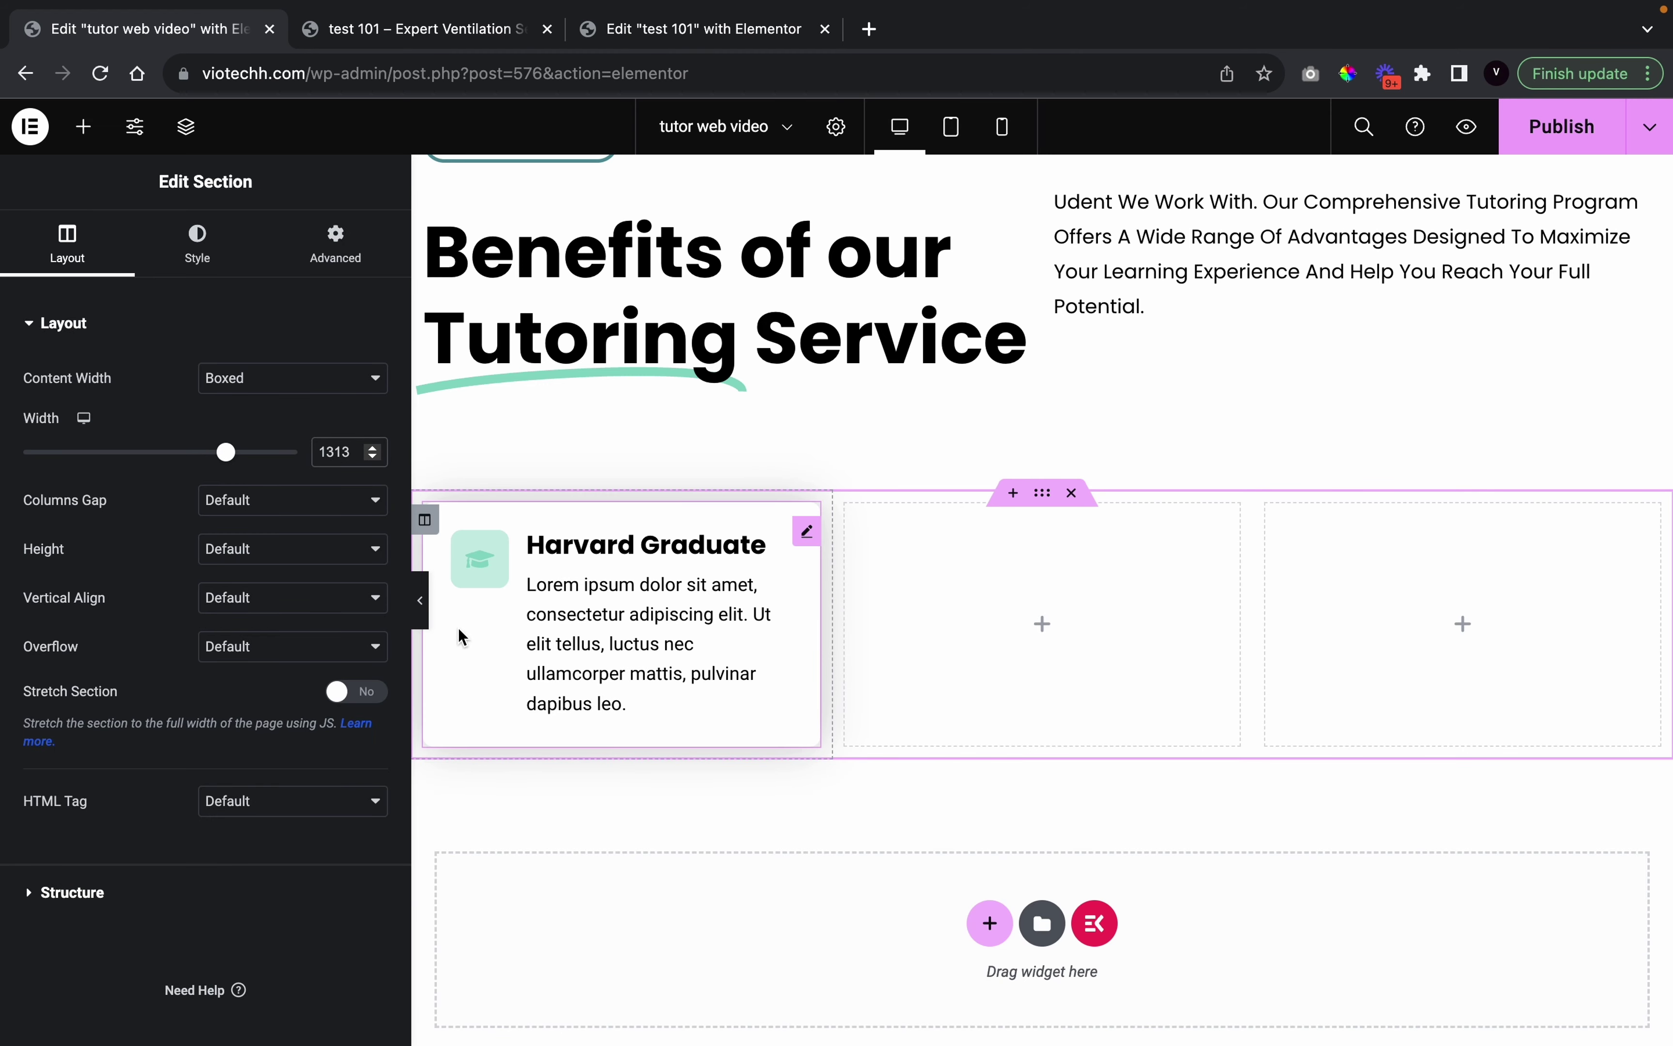
pyautogui.click(420, 601)
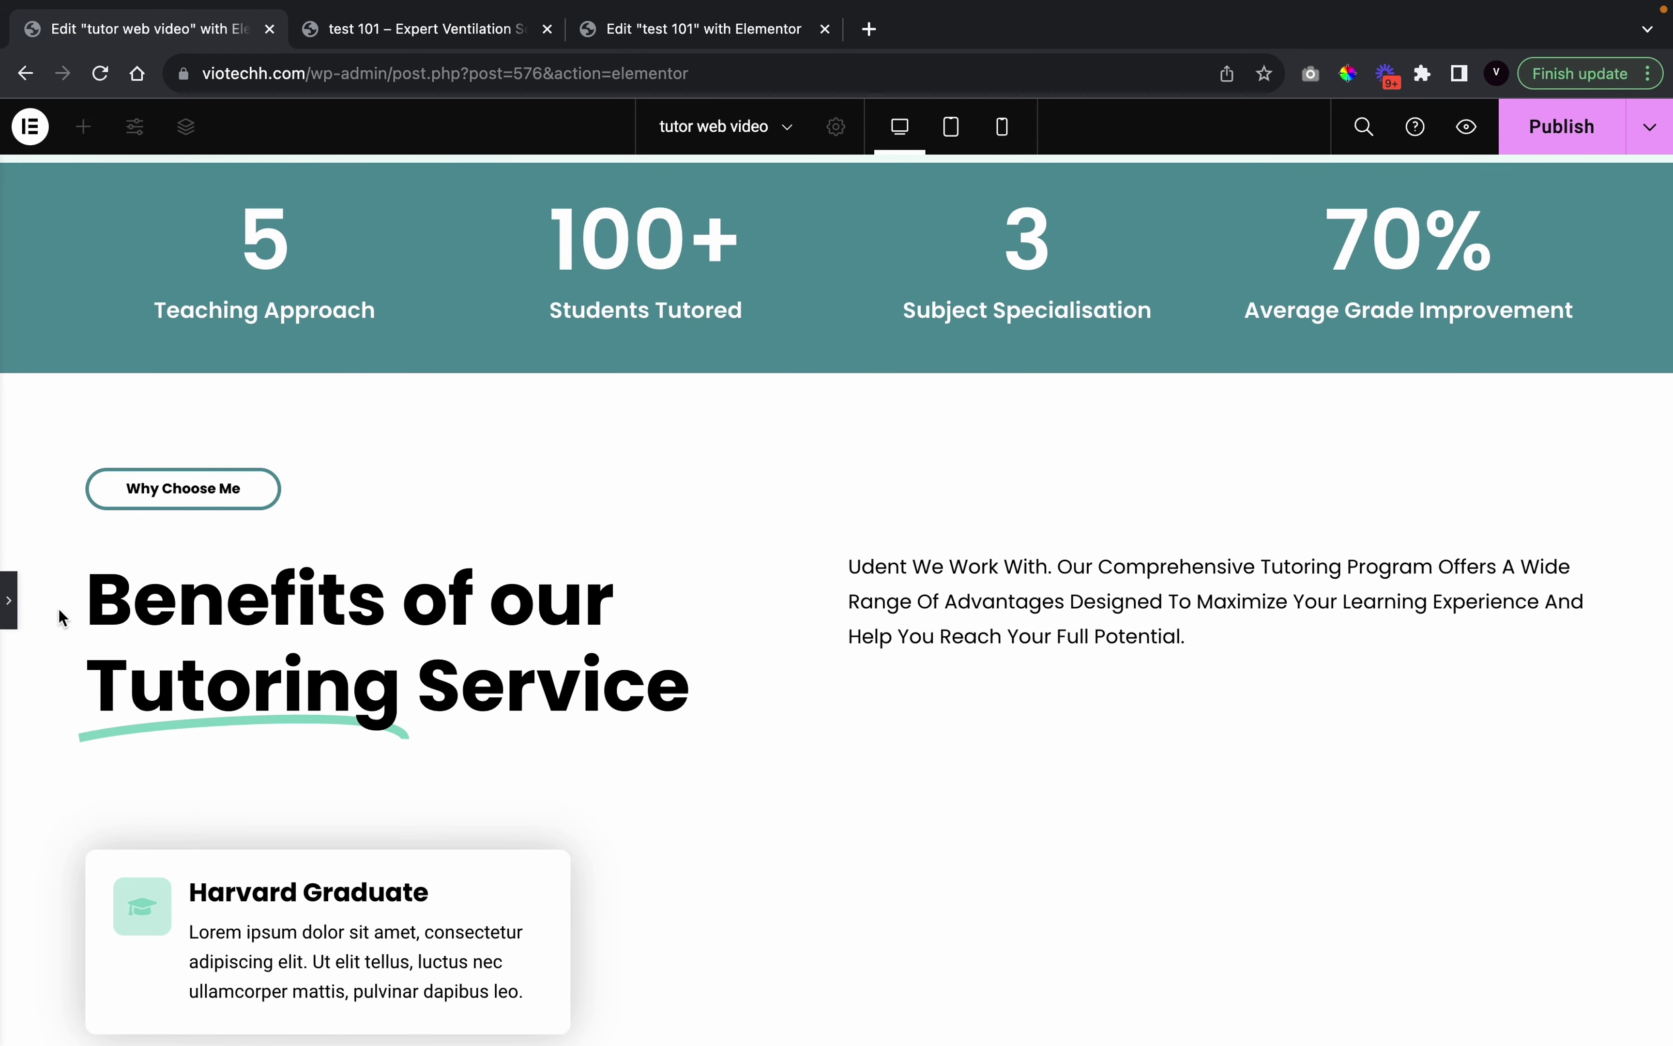
# Copy the styled Harvard Graduate icon box and paste it into the second and third columns of the cards section
pyautogui.click(8, 600)
pyautogui.rightClick(579, 659)
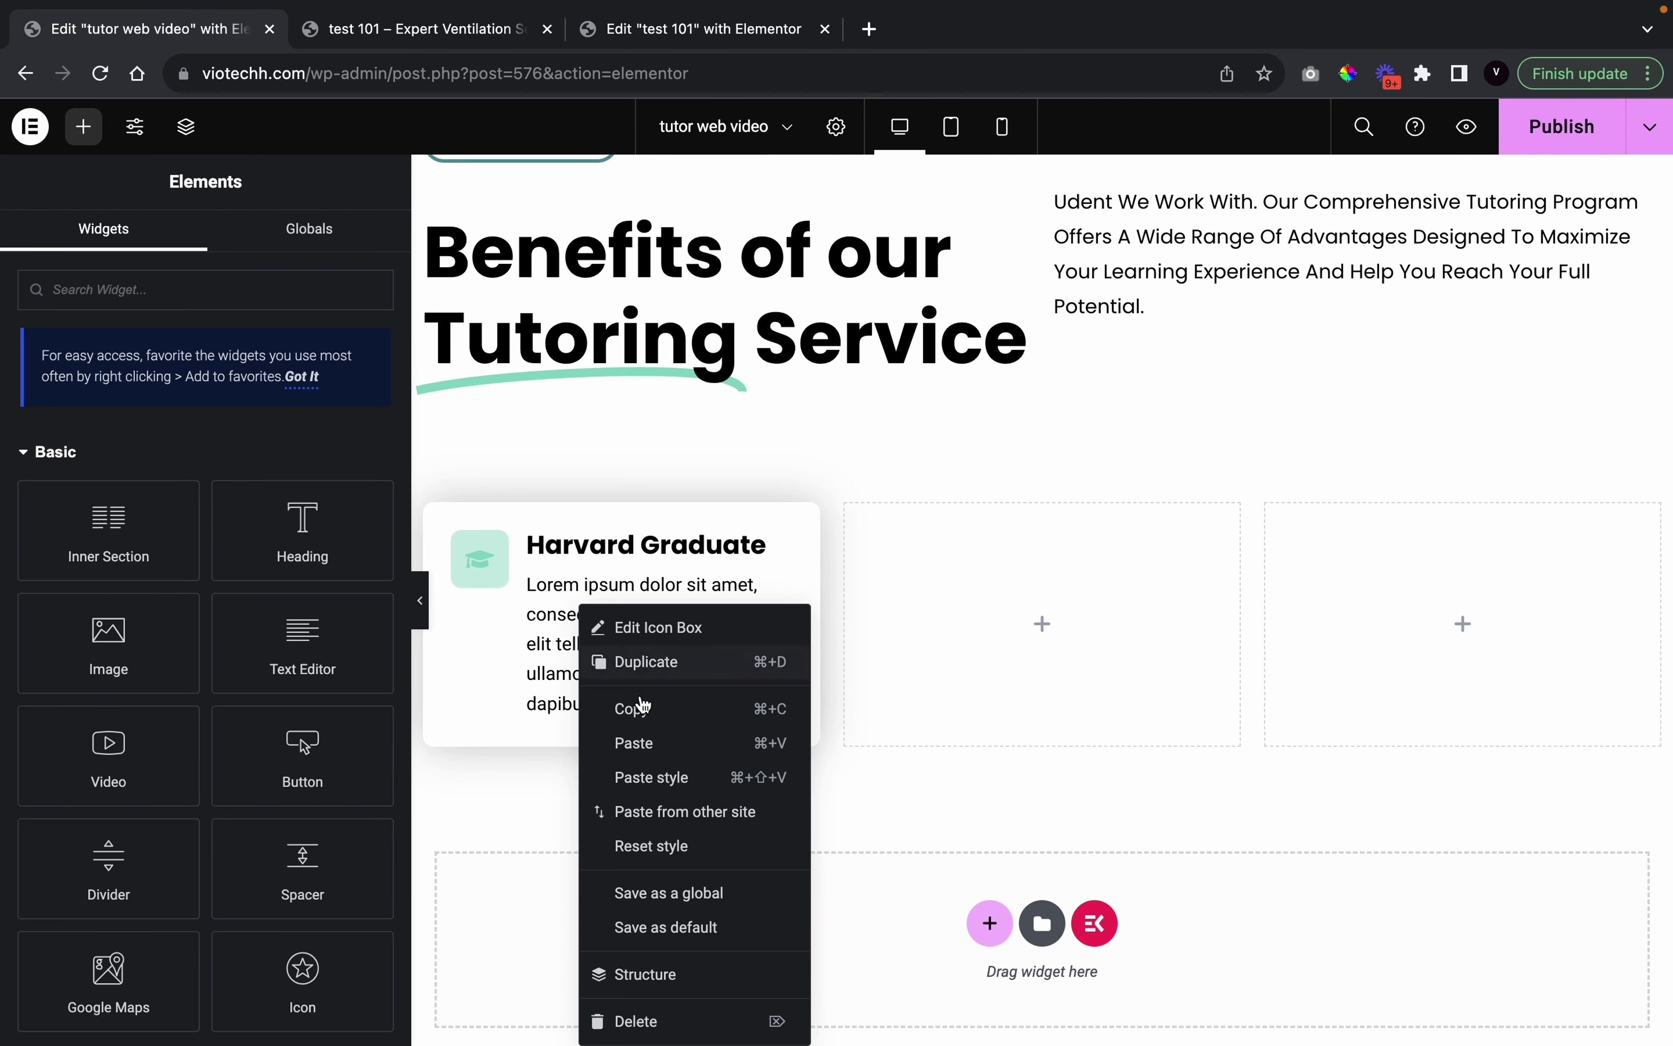
pyautogui.click(643, 700)
pyautogui.rightClick(1015, 583)
pyautogui.click(1092, 763)
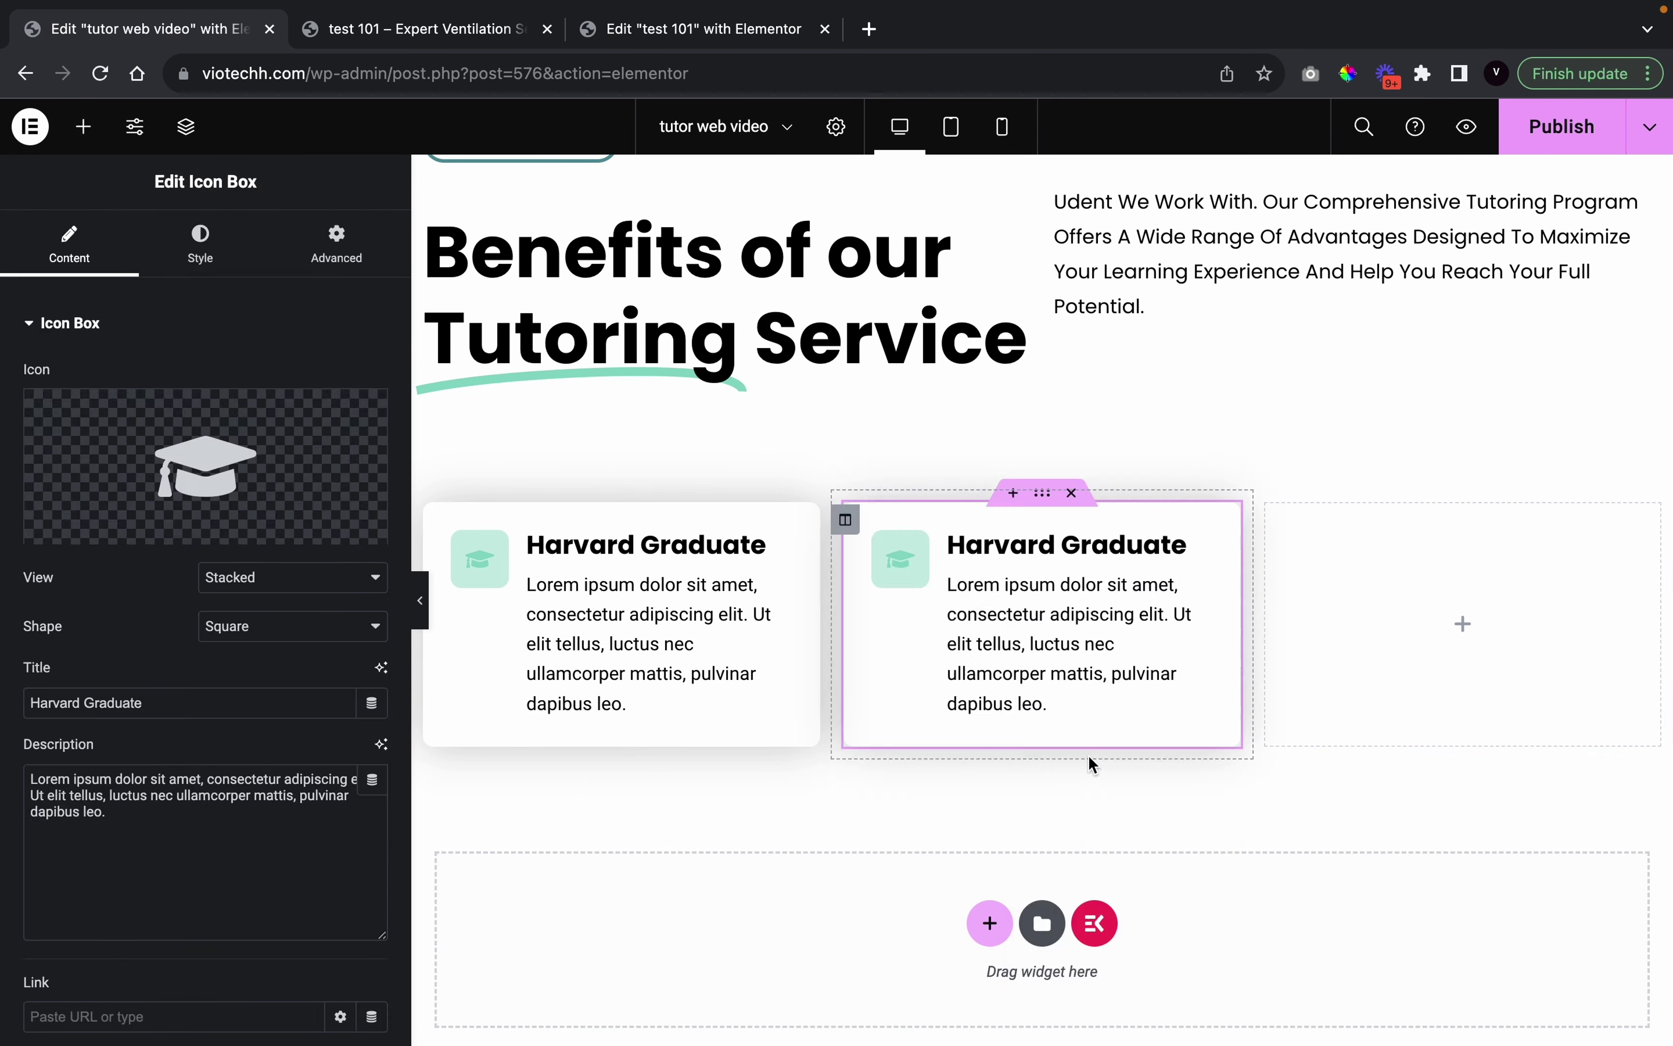
pyautogui.rightClick(1394, 636)
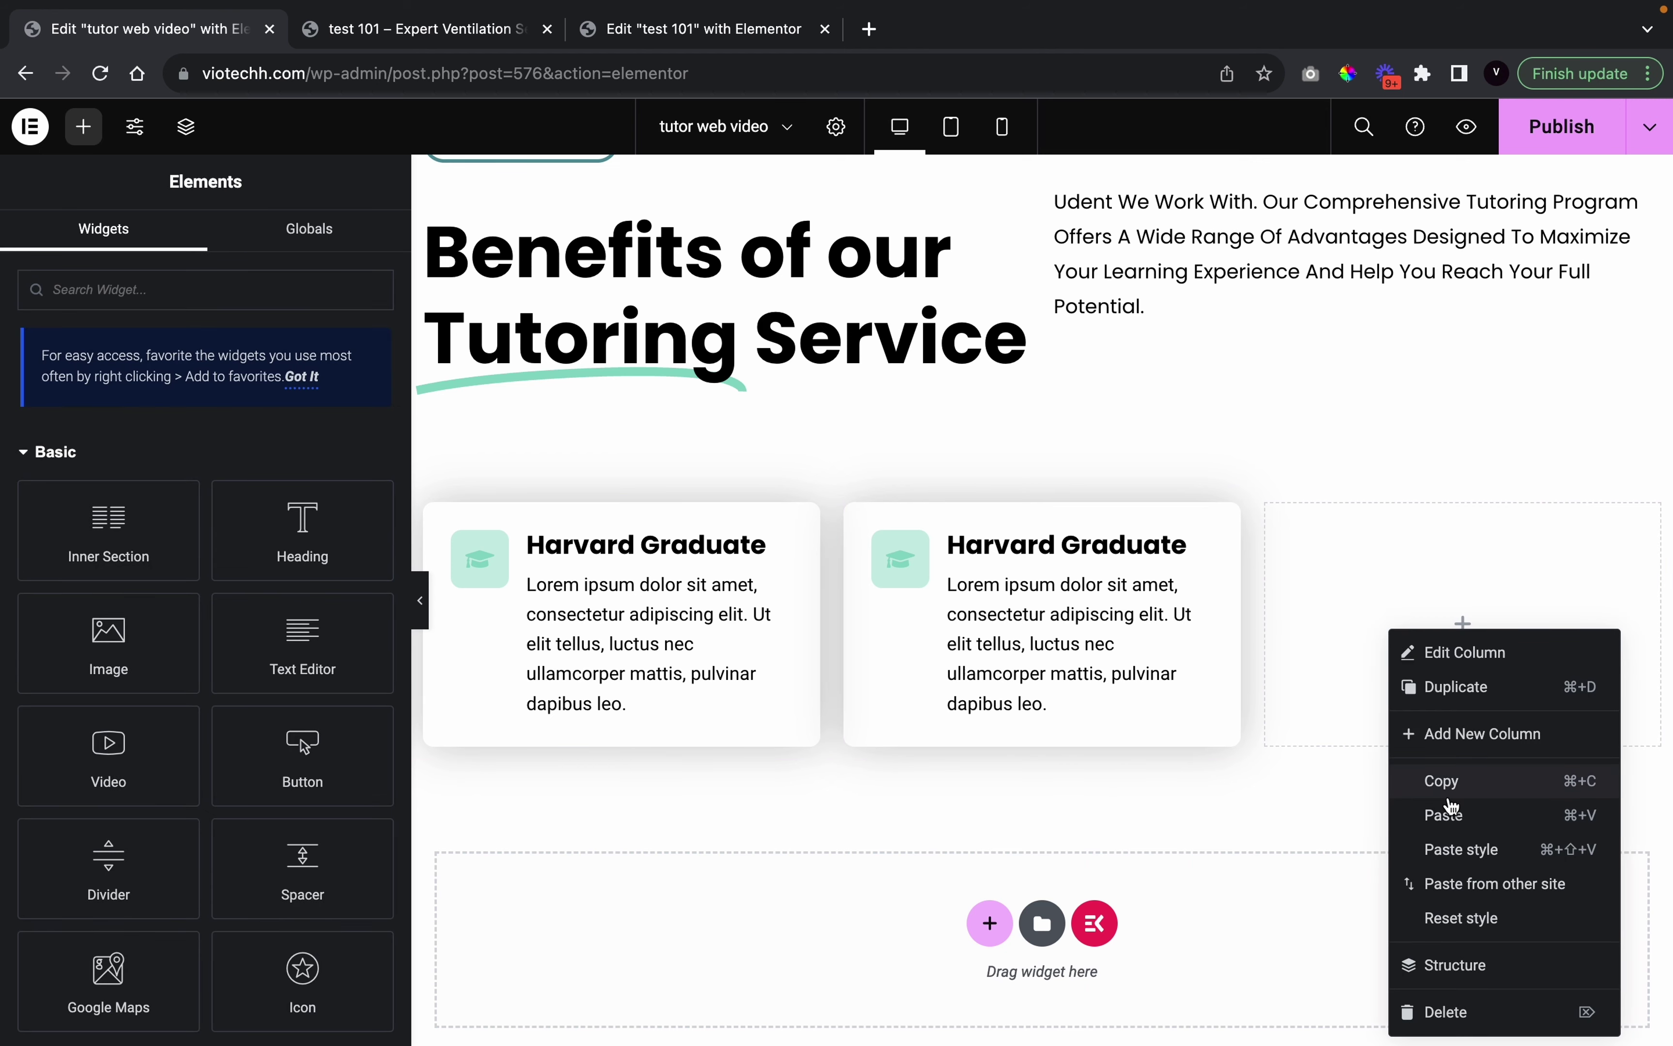
pyautogui.click(1445, 815)
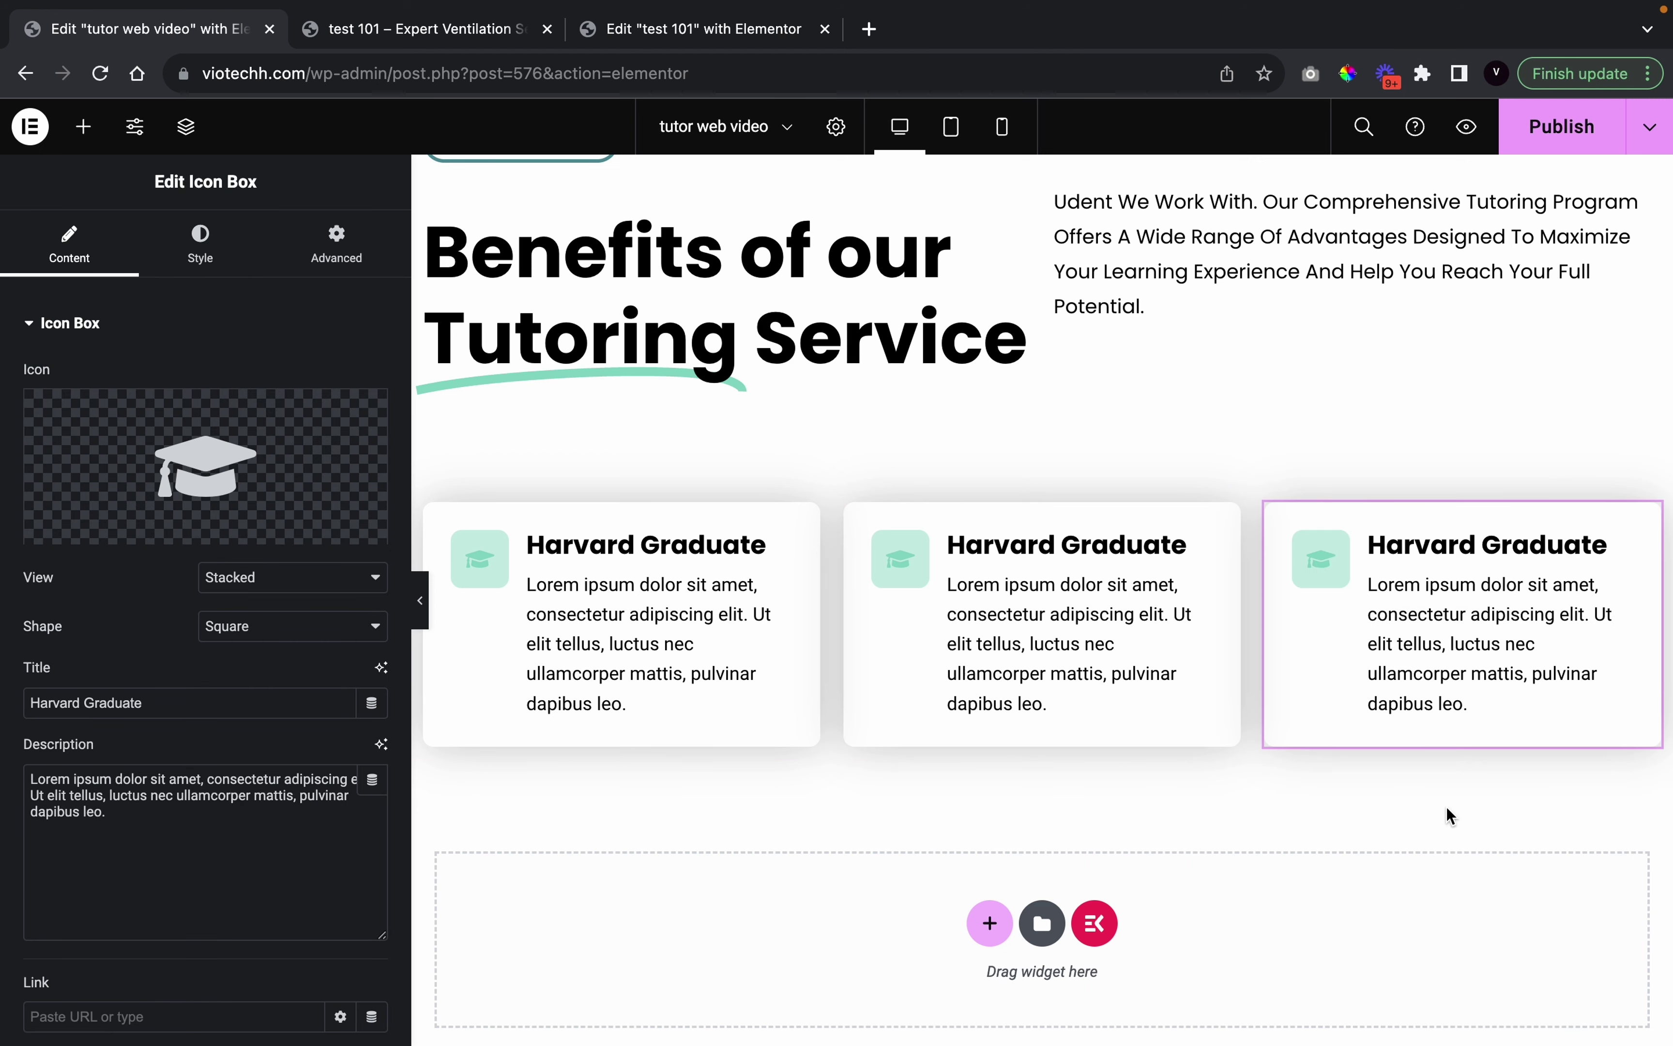
# Copy the second card's title from the reference page and set the middle card's title to "24/7 Support"
pyautogui.click(1001, 594)
pyautogui.click(452, 43)
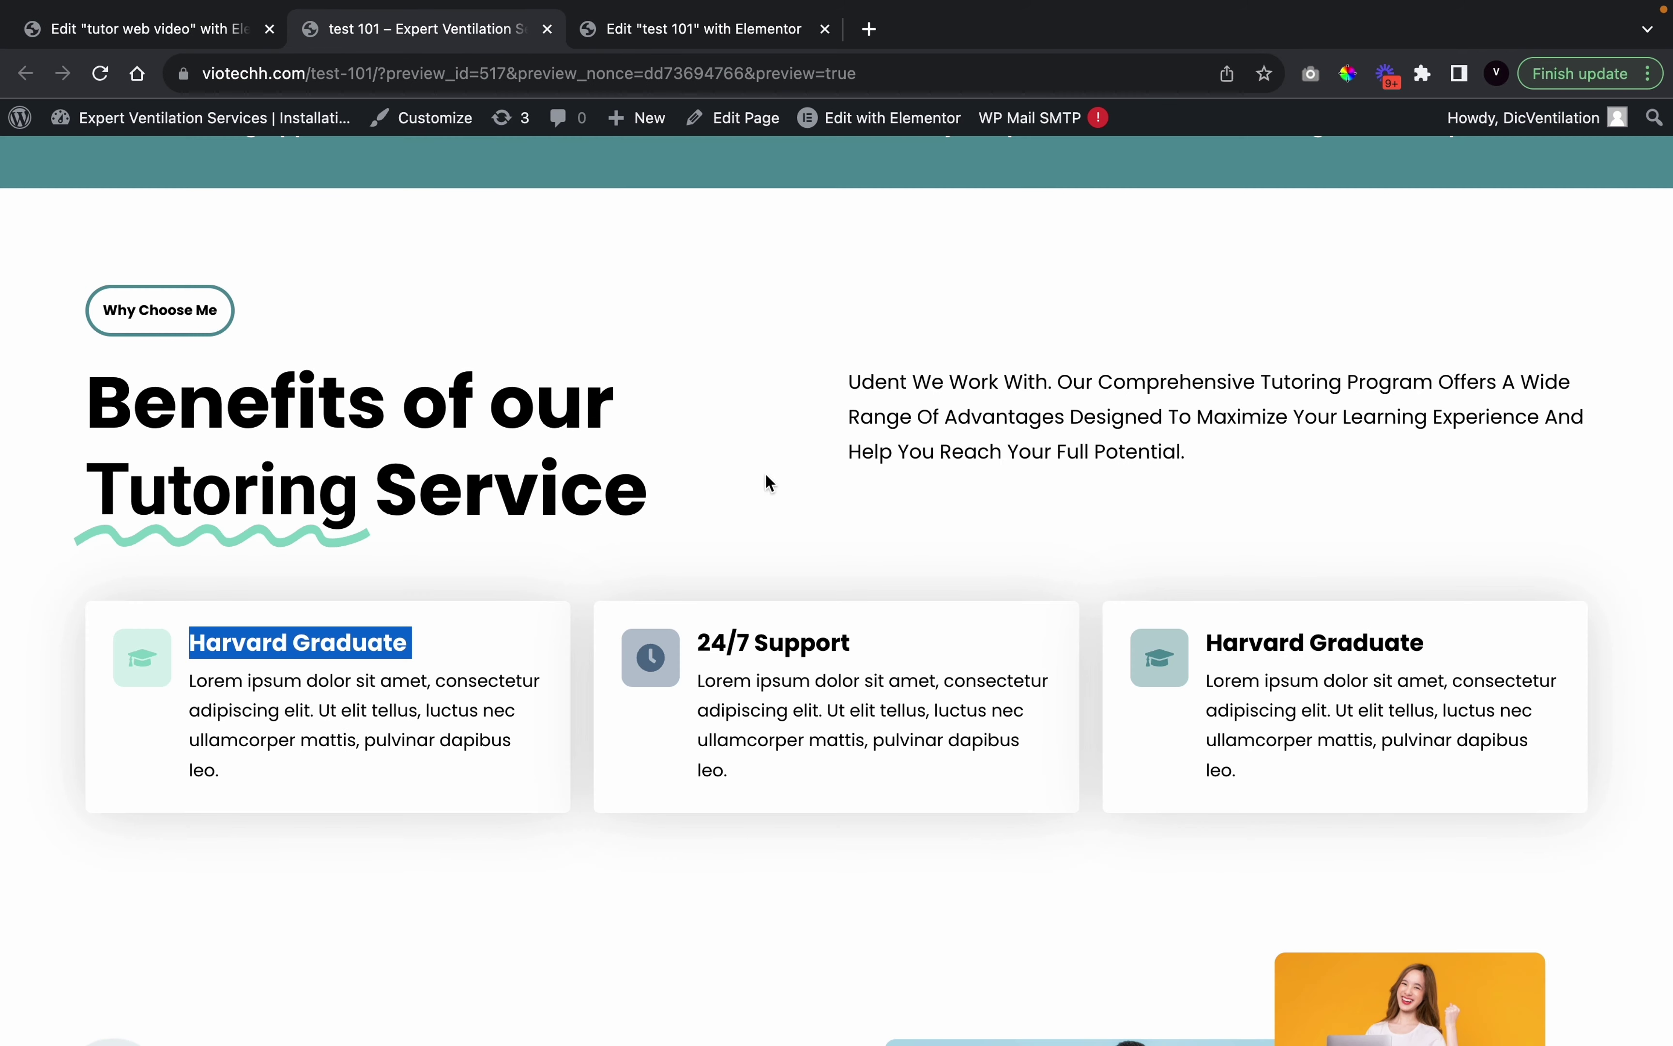
pyautogui.tripleClick(792, 637)
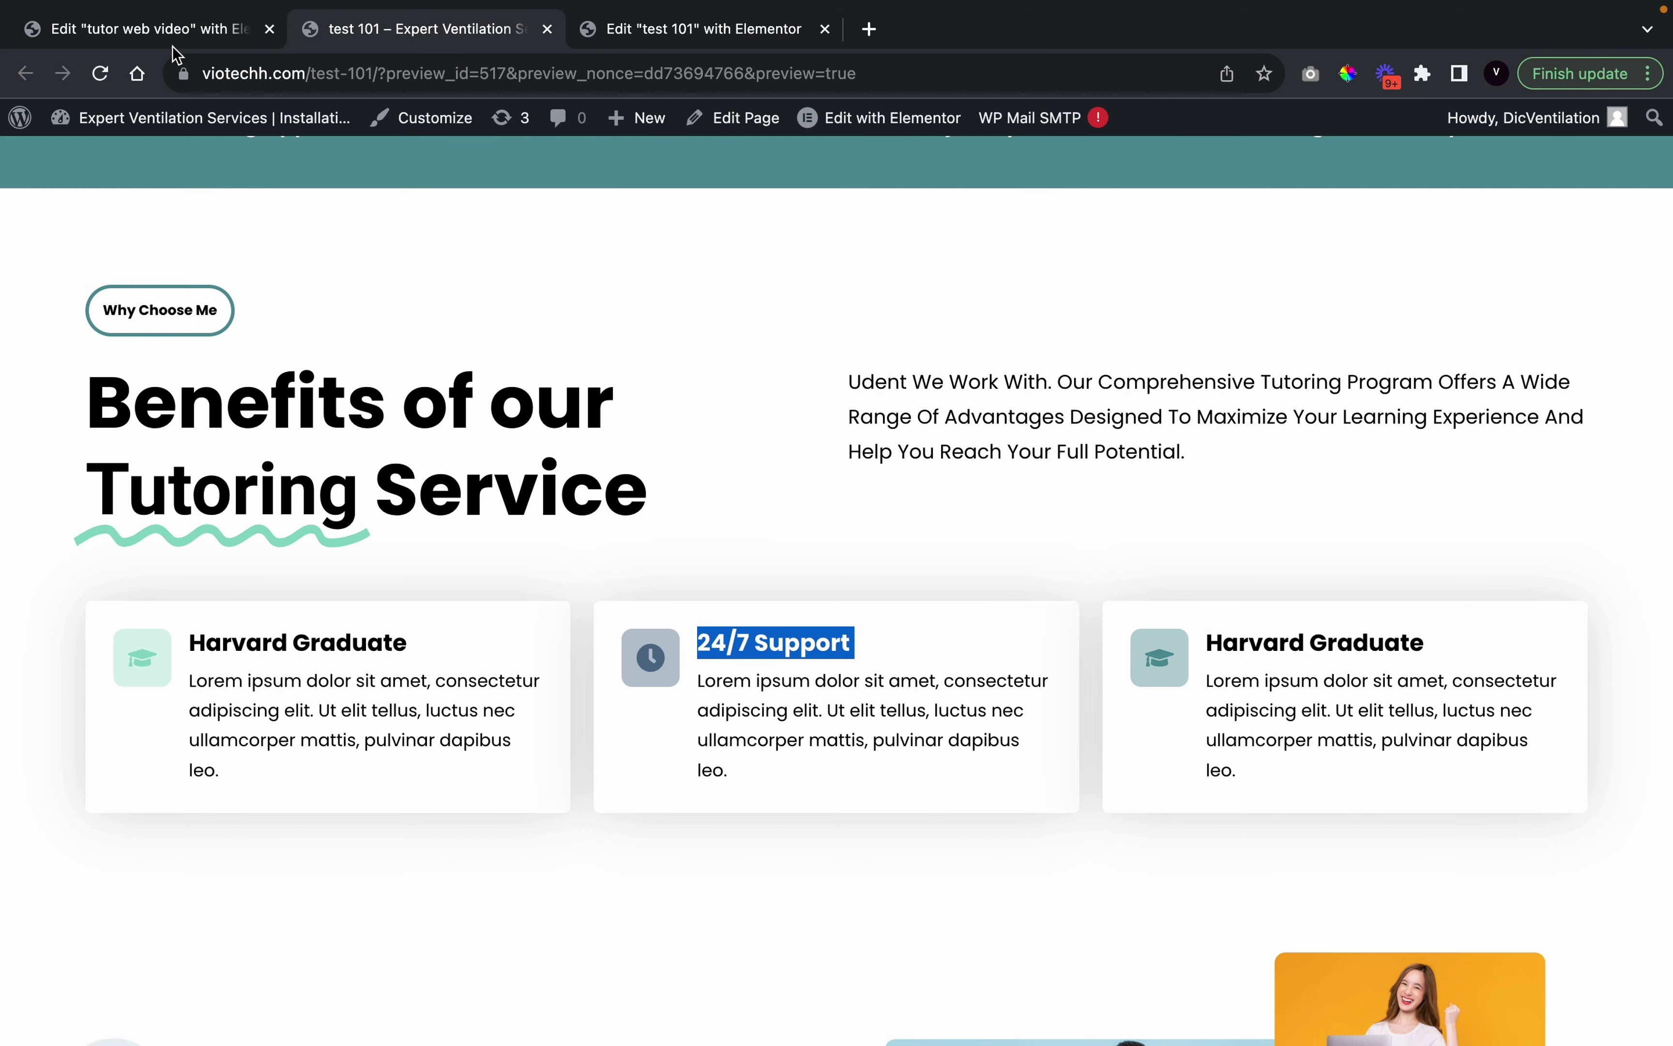
pyautogui.click(171, 29)
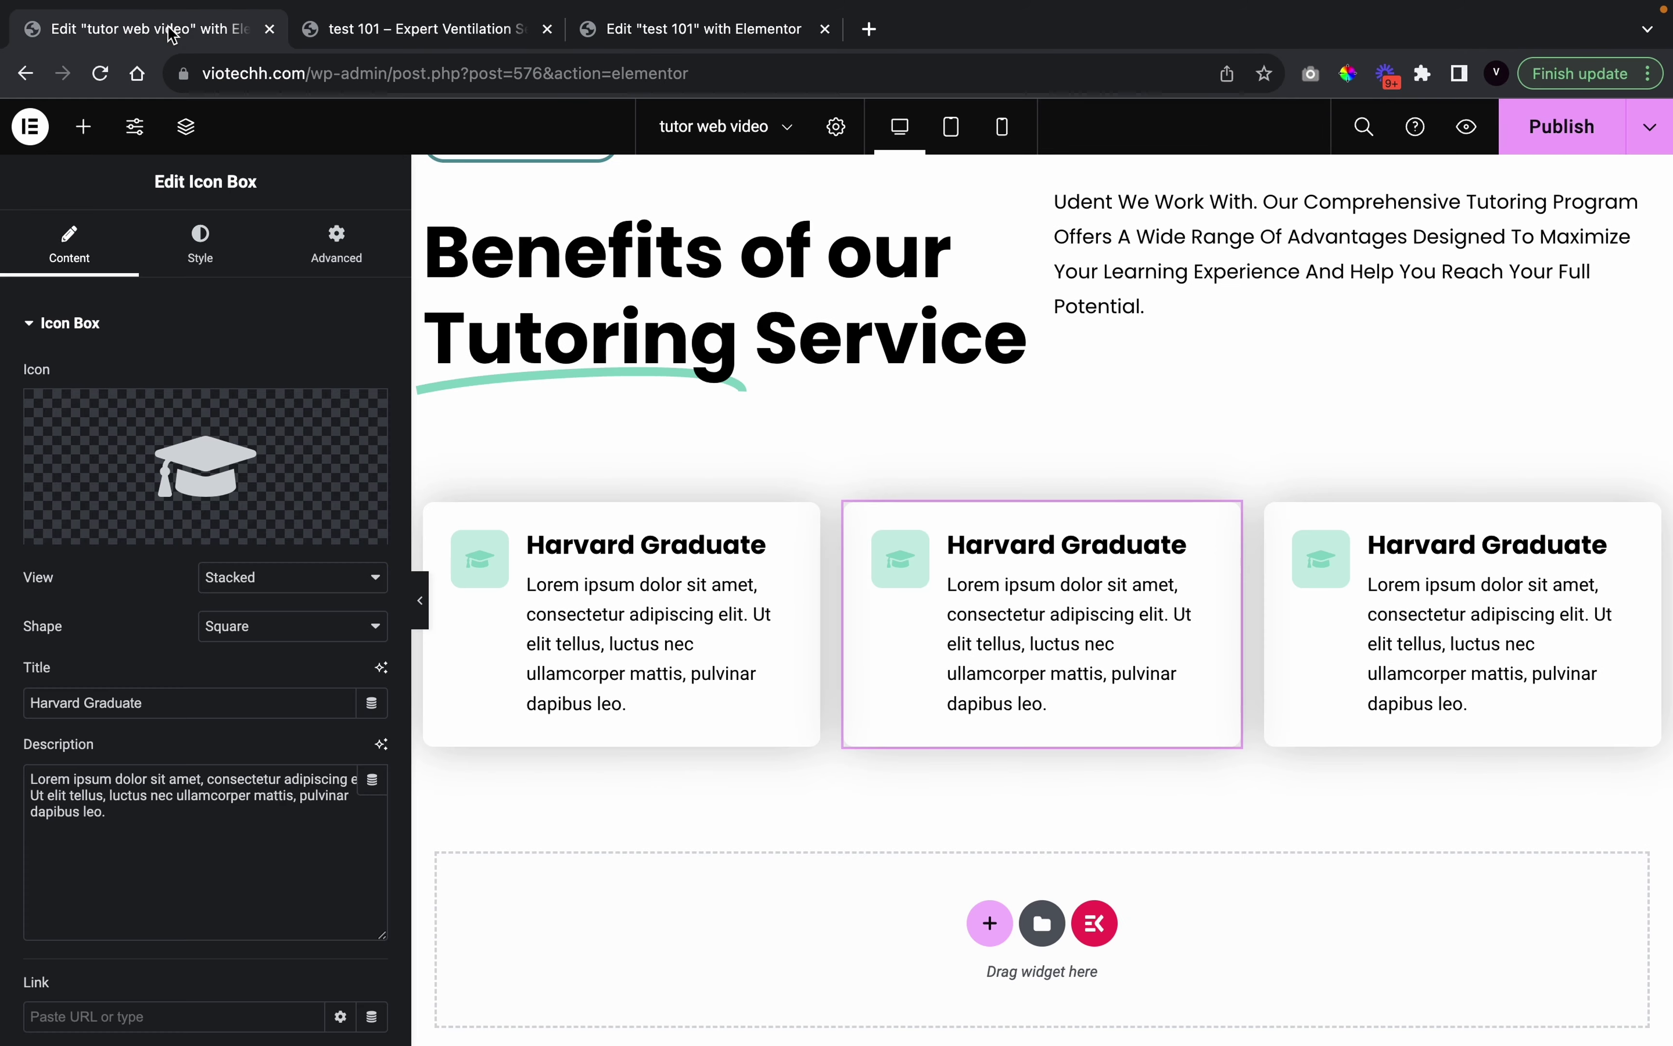
pyautogui.tripleClick(172, 715)
pyautogui.hotkey('ctrl', 'v')
# Replace the 24/7 Support card's icon with the solid Clock icon from the icon library
pyautogui.click(165, 533)
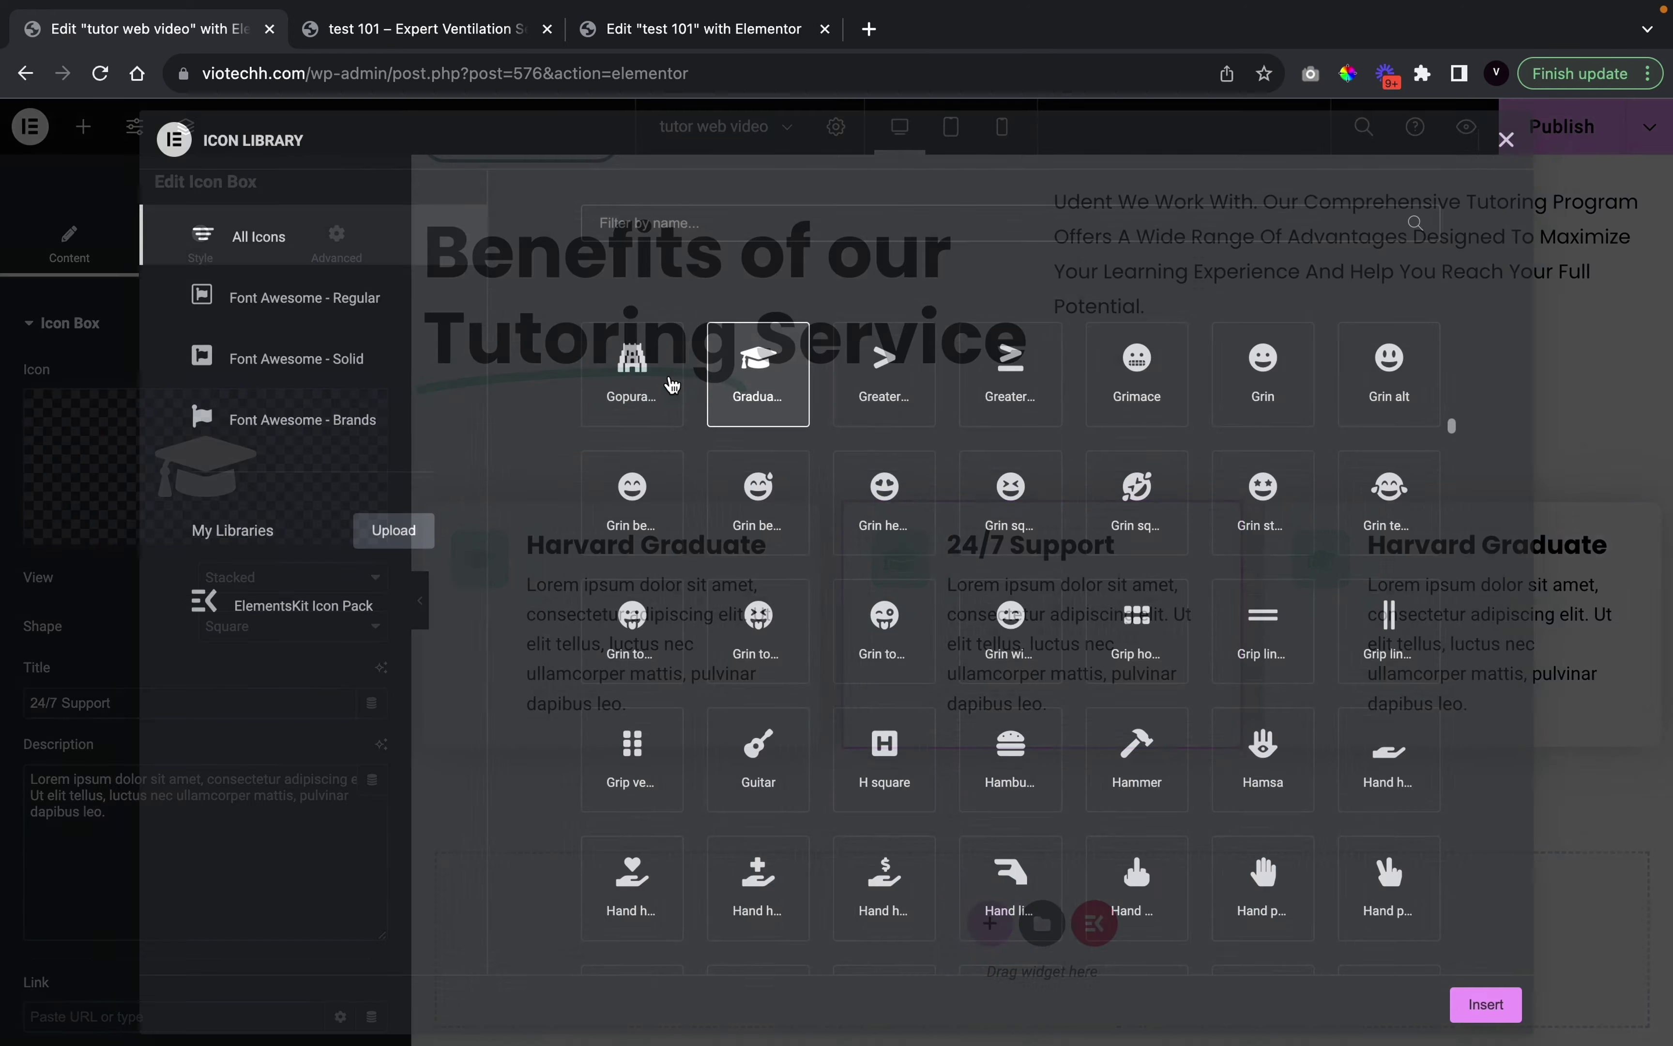
pyautogui.write('CLOCK')
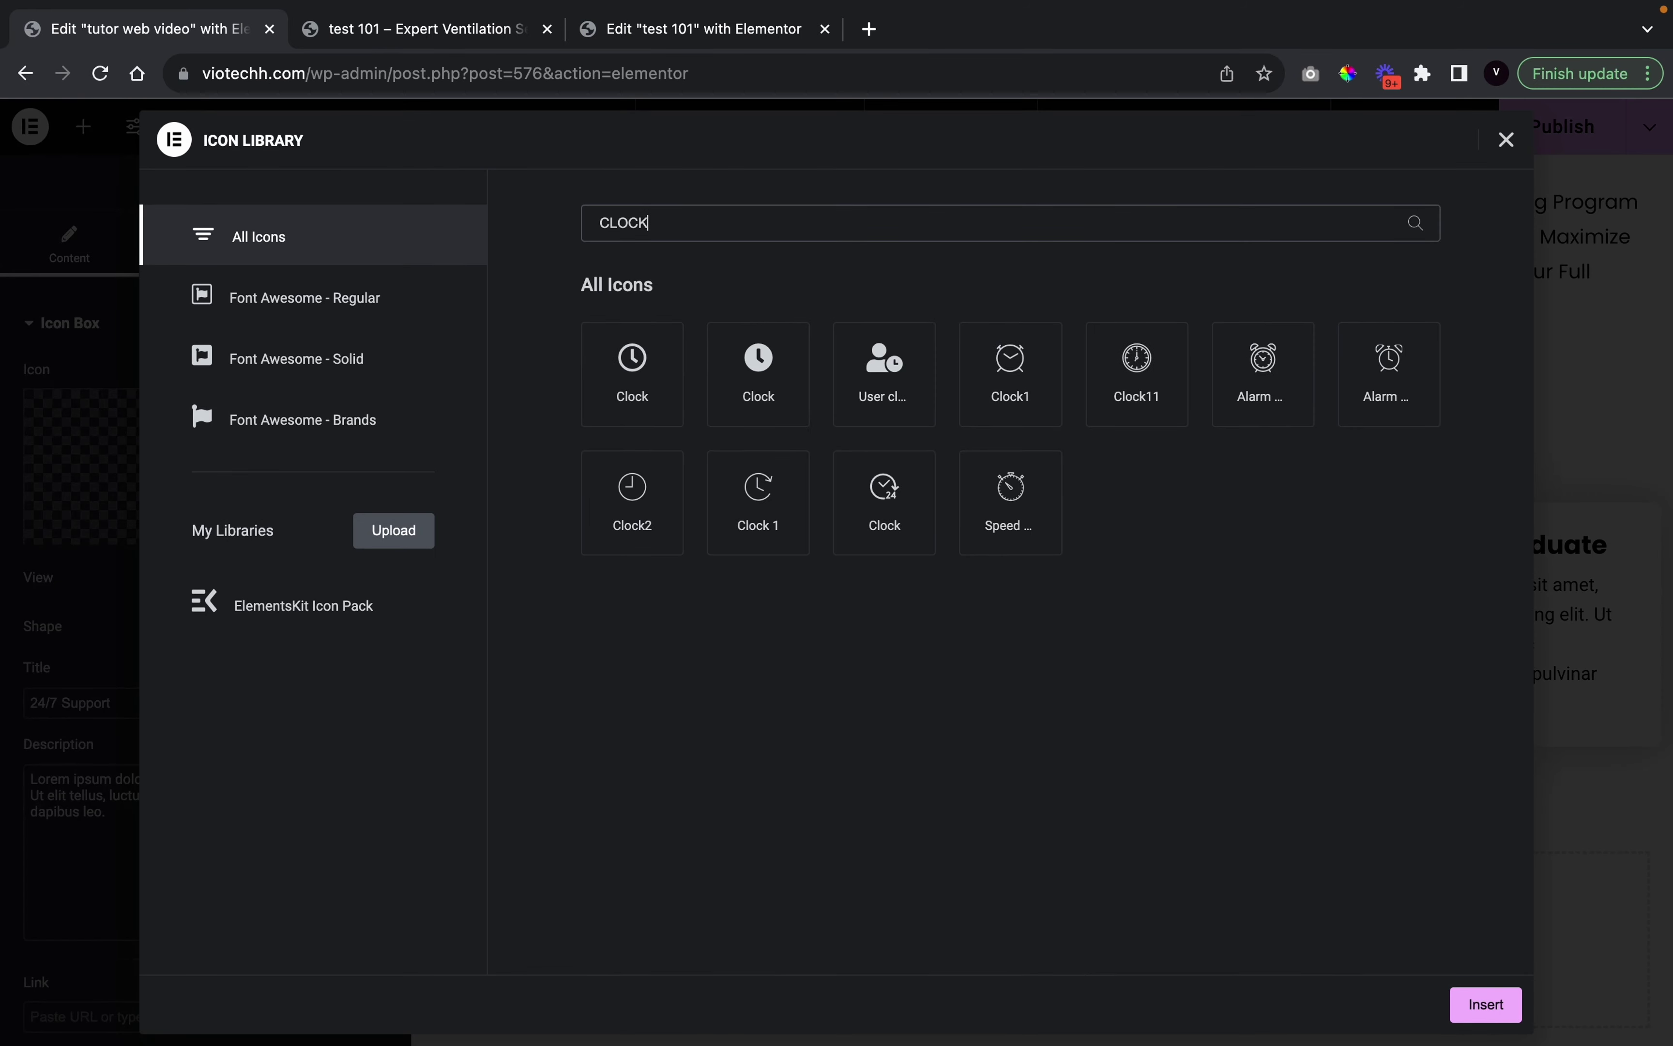
pyautogui.click(784, 403)
pyautogui.click(1485, 1004)
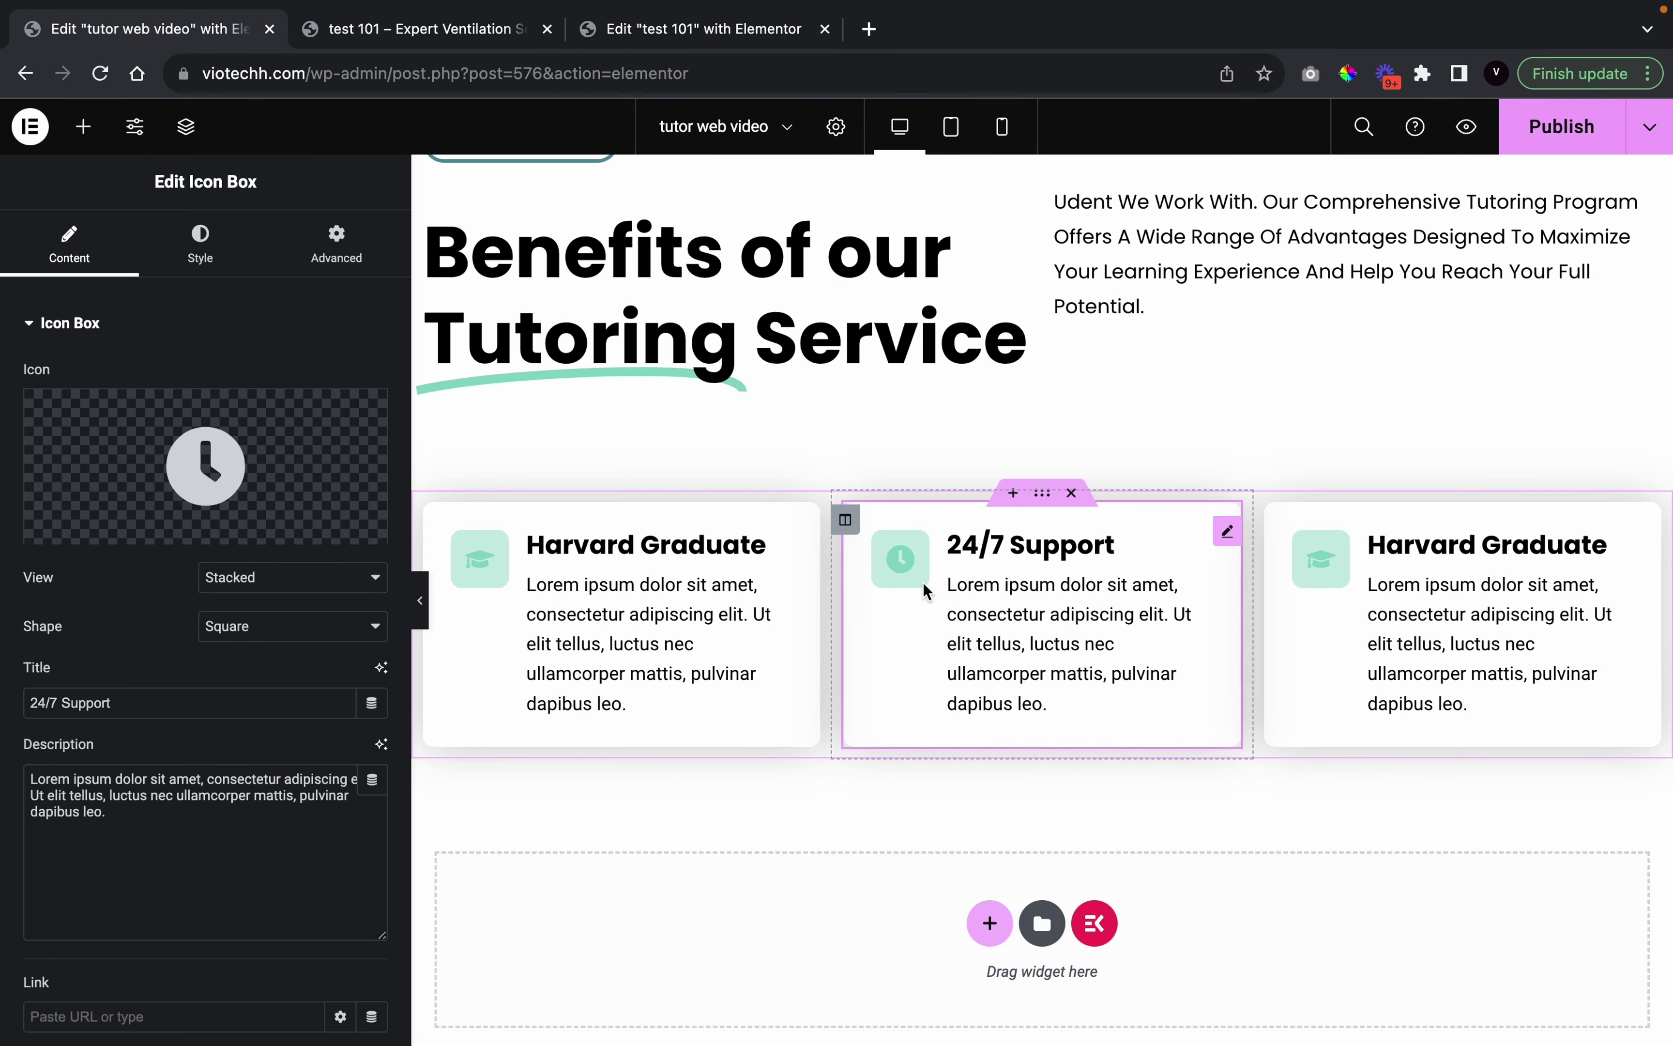
# Set the 24/7 Support icon's secondary color to the global color "2" (#52718C)
pyautogui.click(183, 254)
pyautogui.click(215, 549)
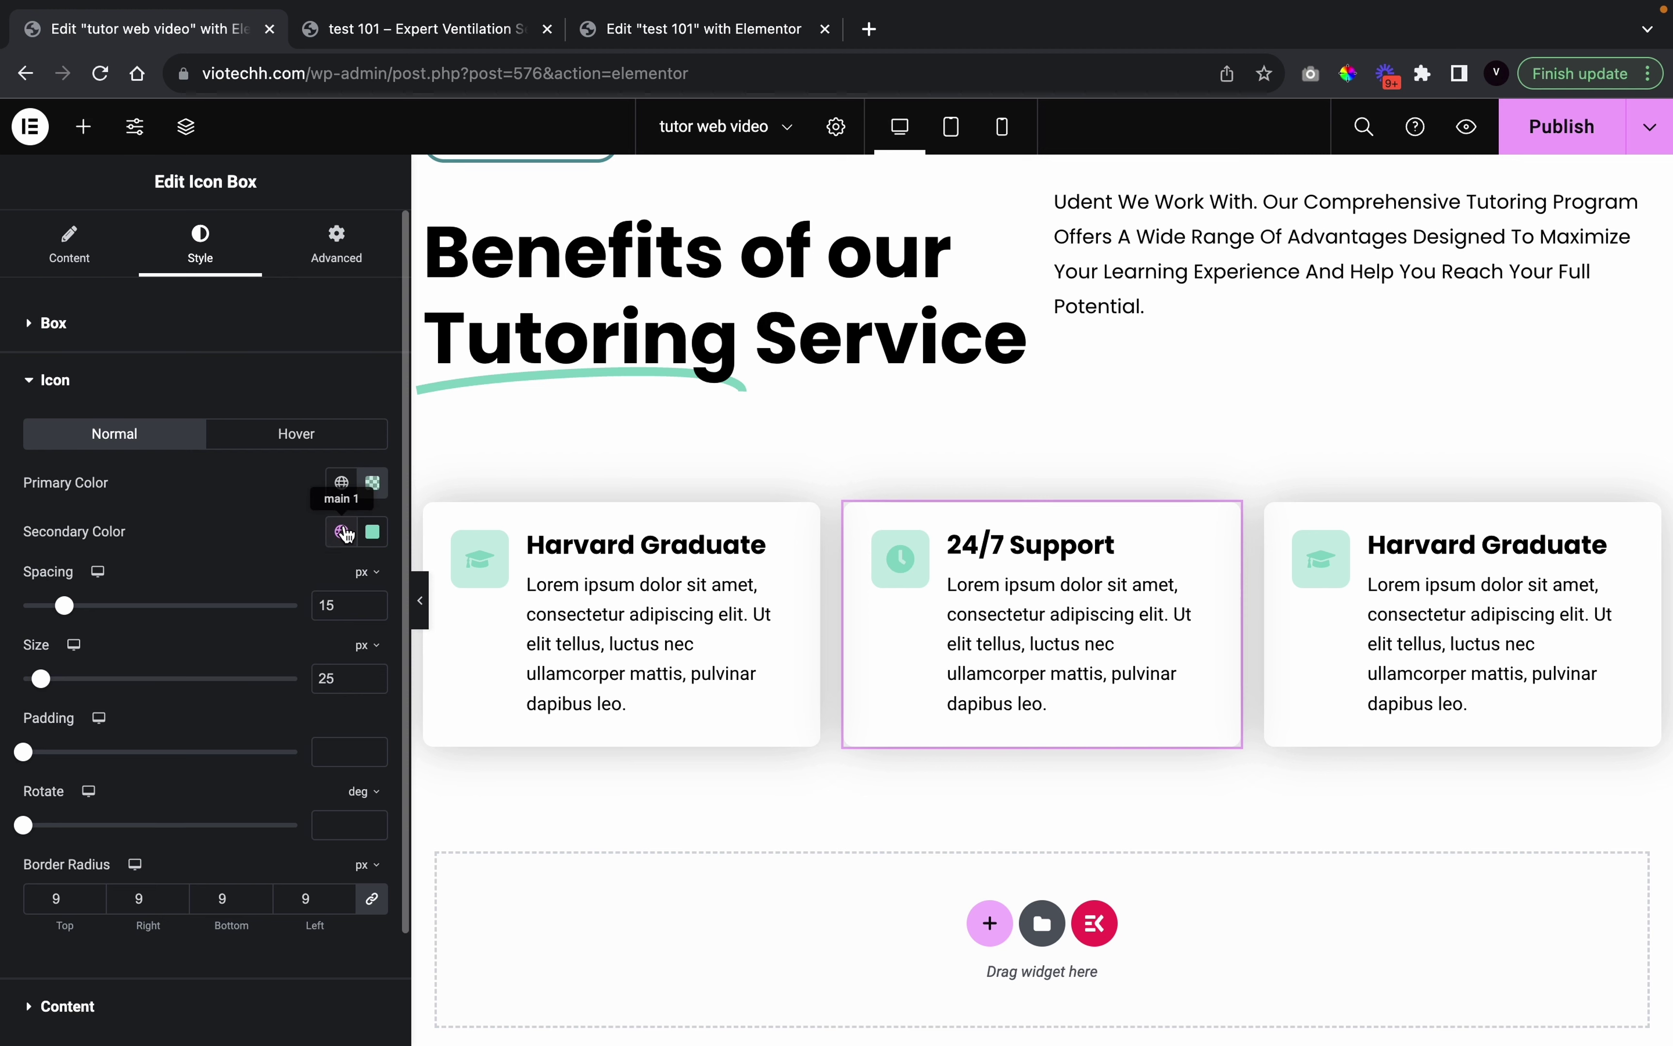
pyautogui.click(341, 531)
pyautogui.scroll(-6, 183, 773)
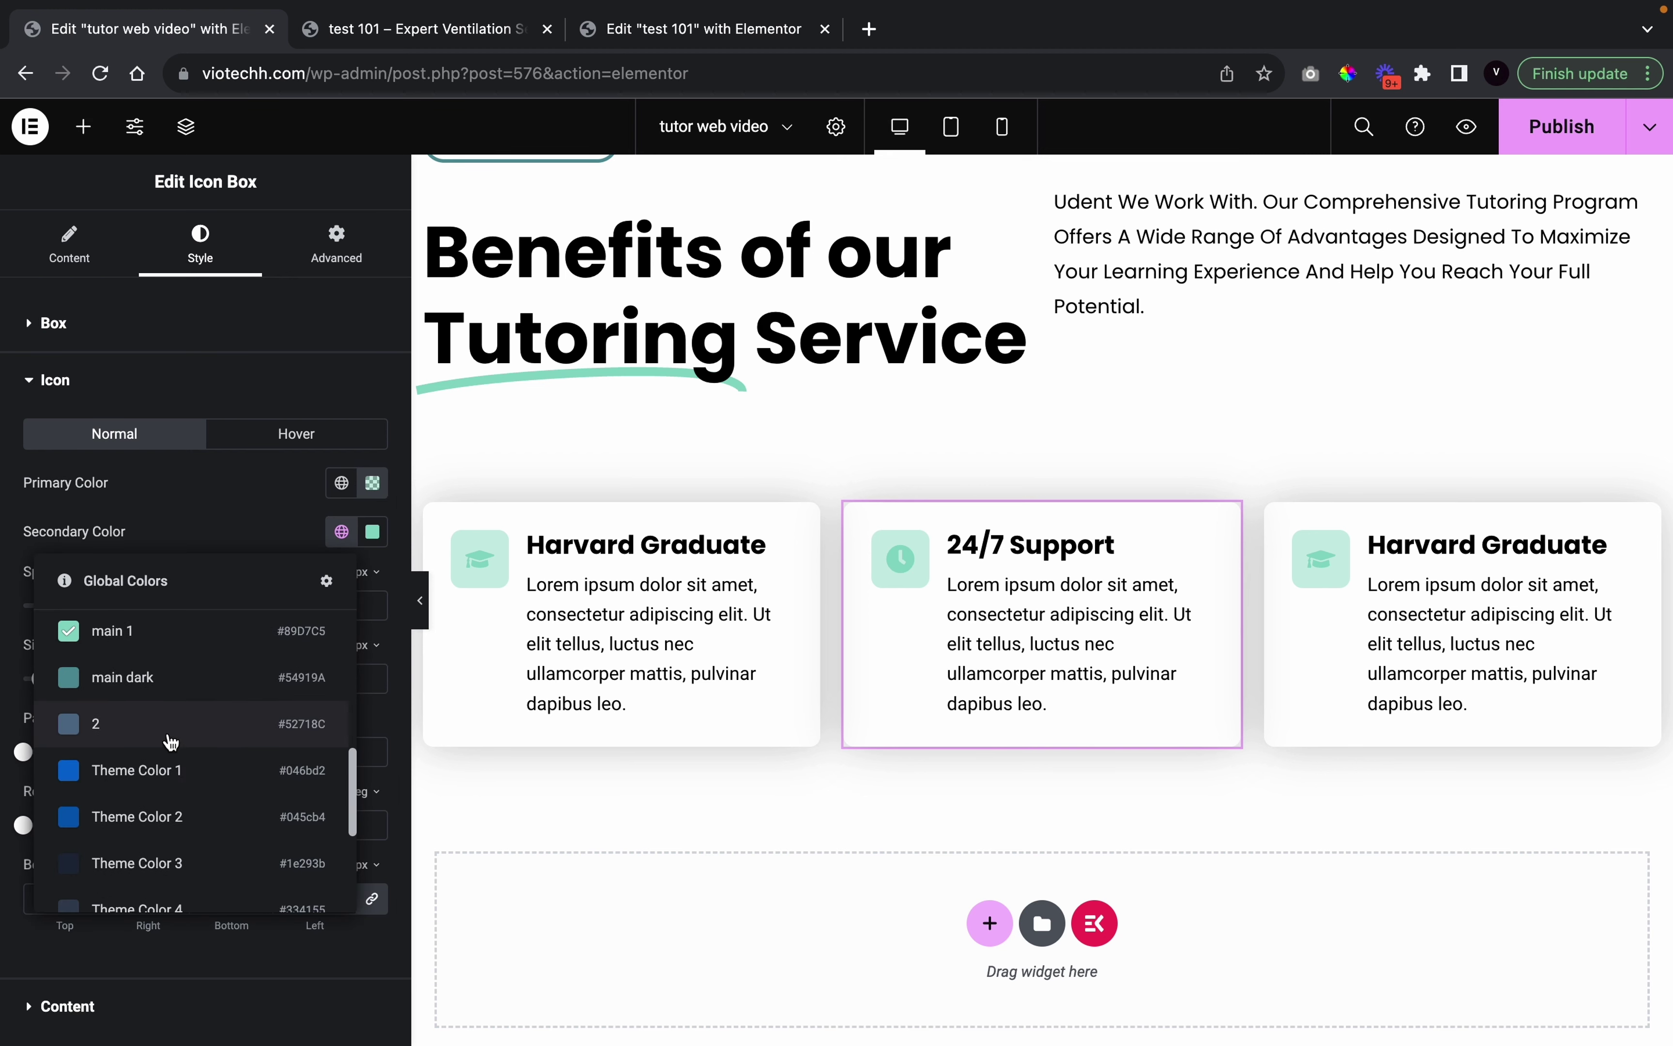
pyautogui.click(168, 735)
# Set the 24/7 Support icon's primary color to the global color "2" and make it semi-transparent, #52718C6B
pyautogui.click(341, 483)
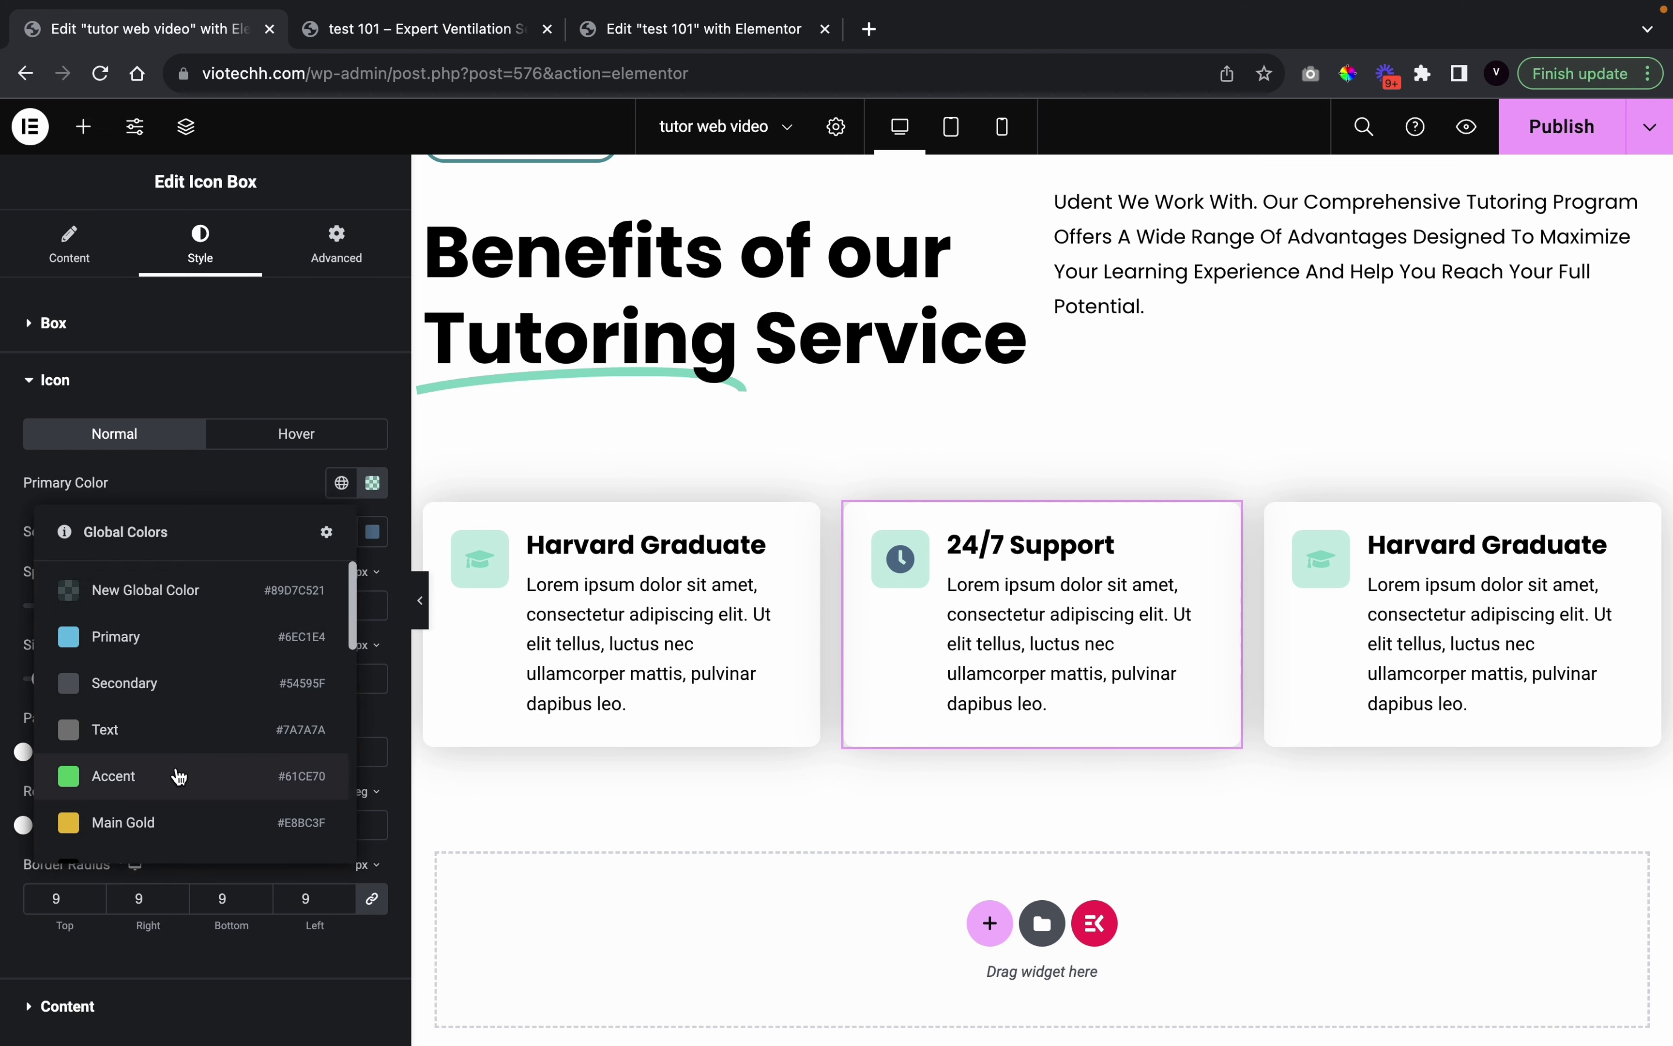
pyautogui.scroll(-8, 176, 770)
pyautogui.scroll(3, 186, 639)
pyautogui.scroll(2, 187, 640)
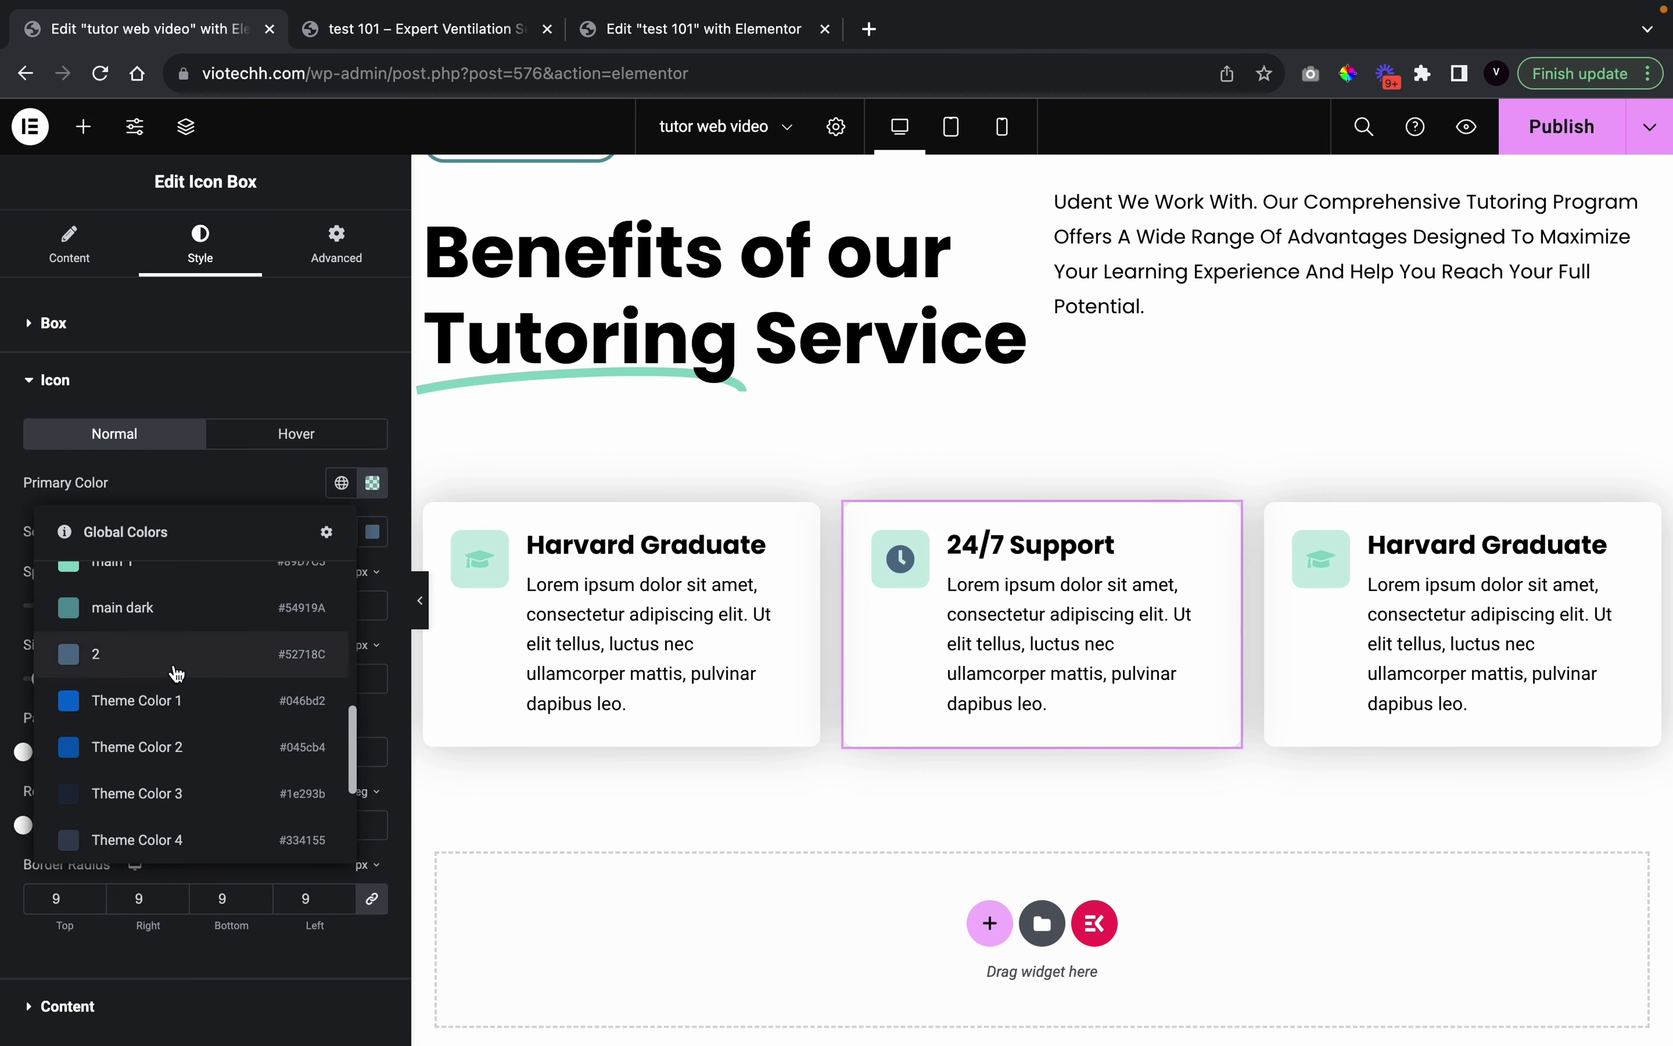
pyautogui.click(173, 656)
pyautogui.click(372, 483)
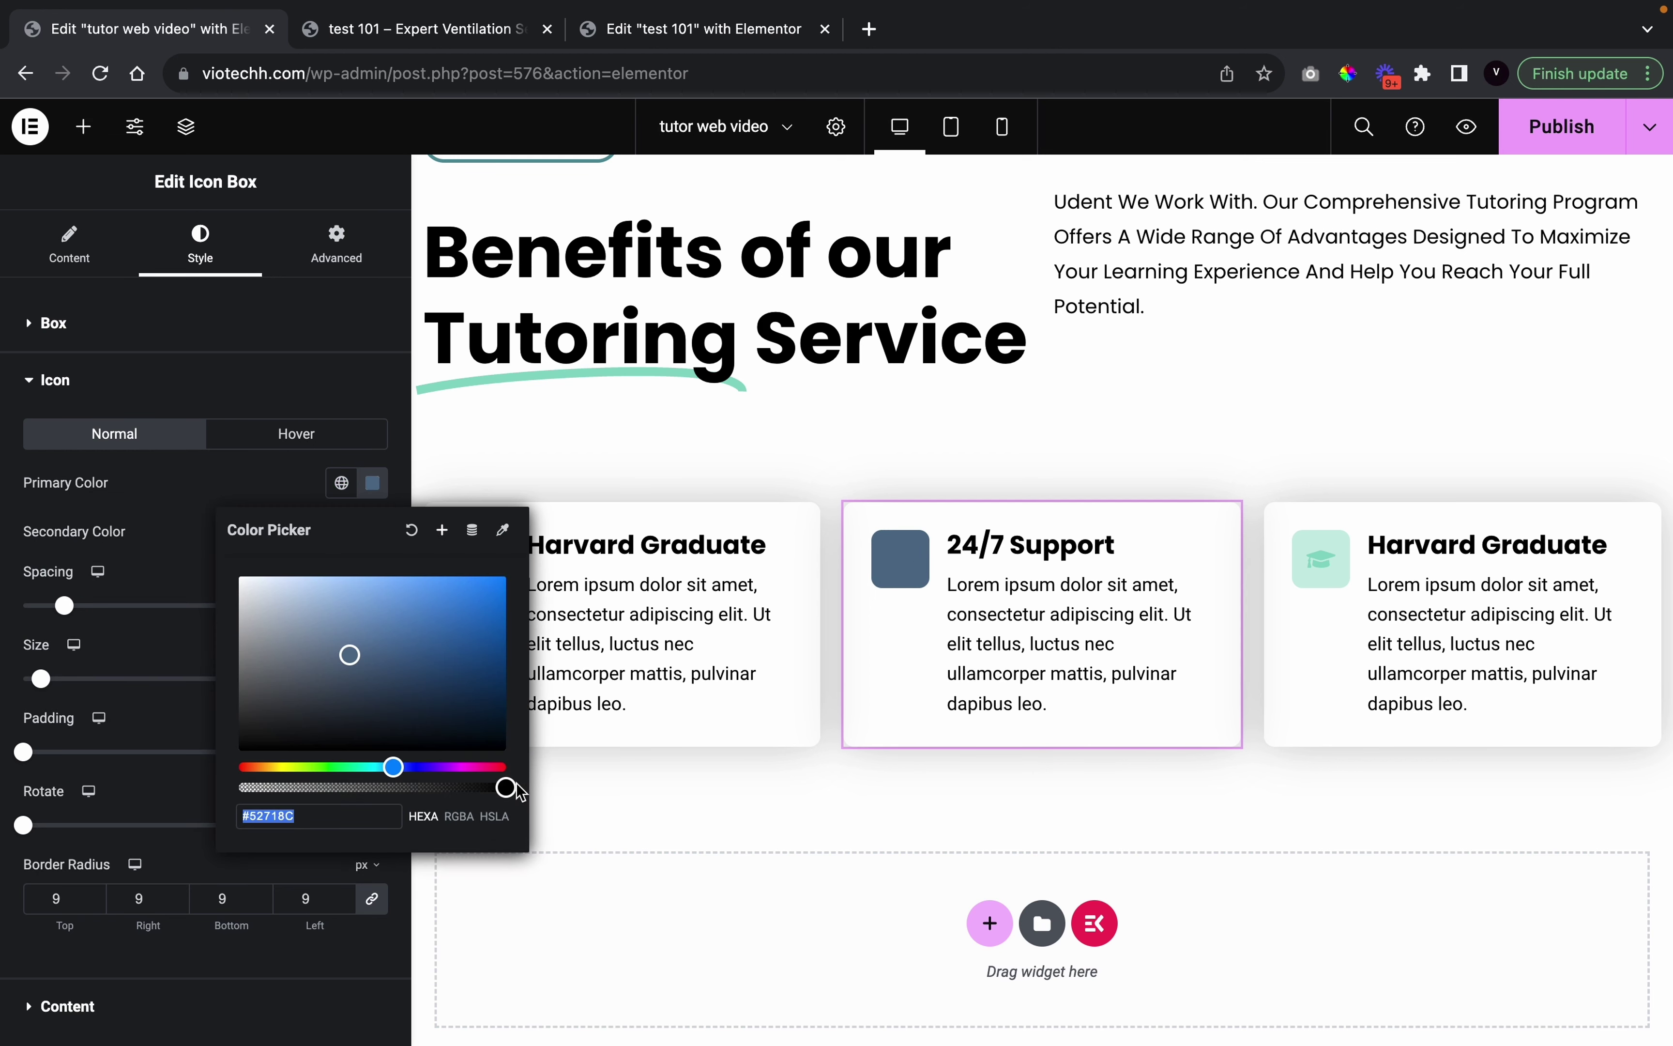
pyautogui.moveTo(506, 787); pyautogui.dragTo(350, 790)
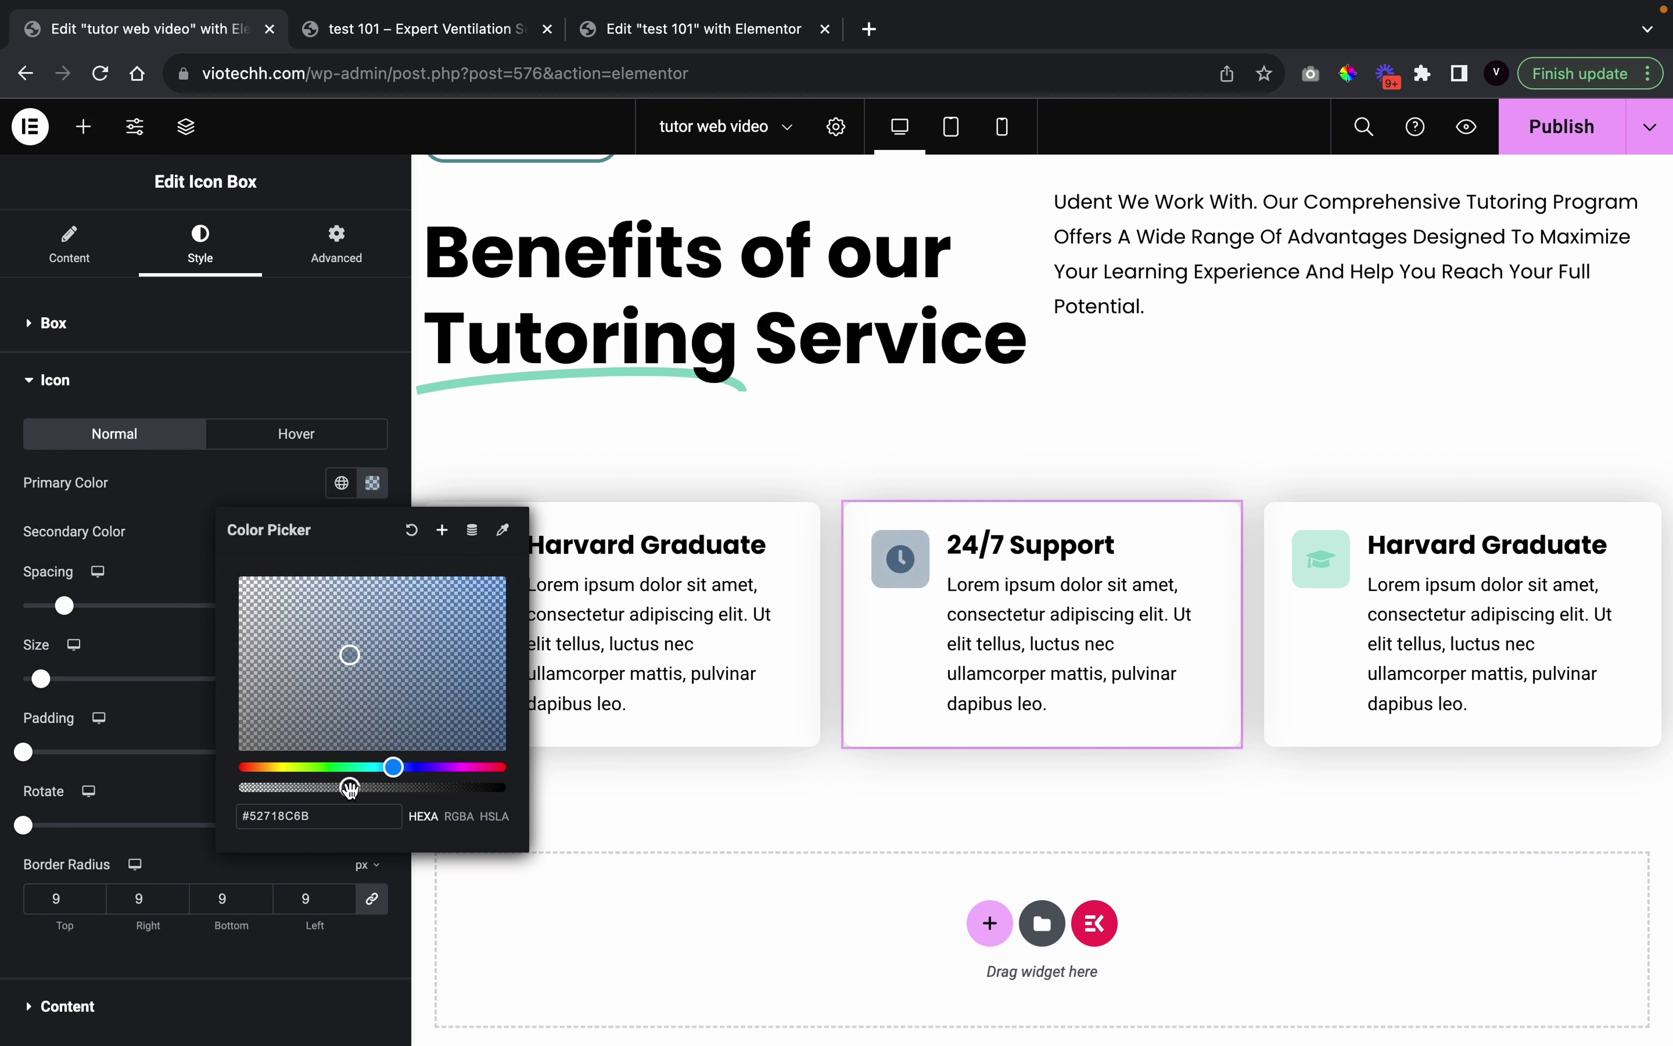
pyautogui.click(171, 489)
# Select the third Harvard Graduate card and check the title and icon of its counterpart on the reference page
pyautogui.click(1466, 704)
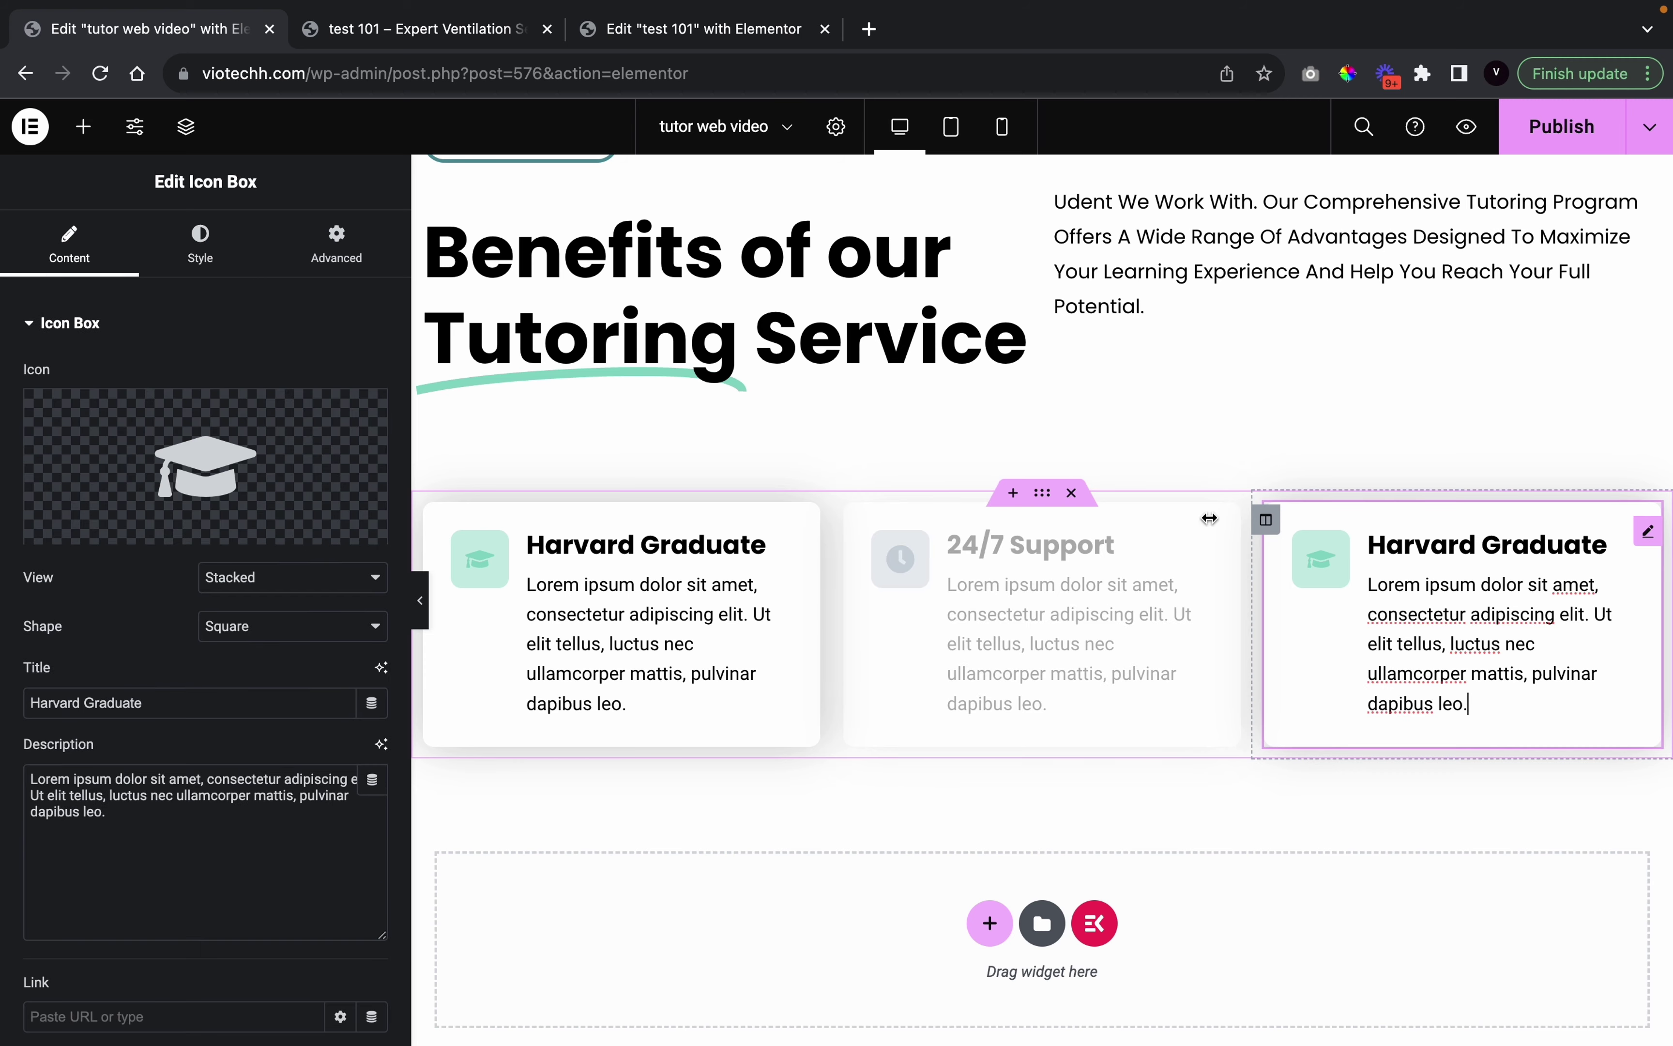
pyautogui.click(455, 40)
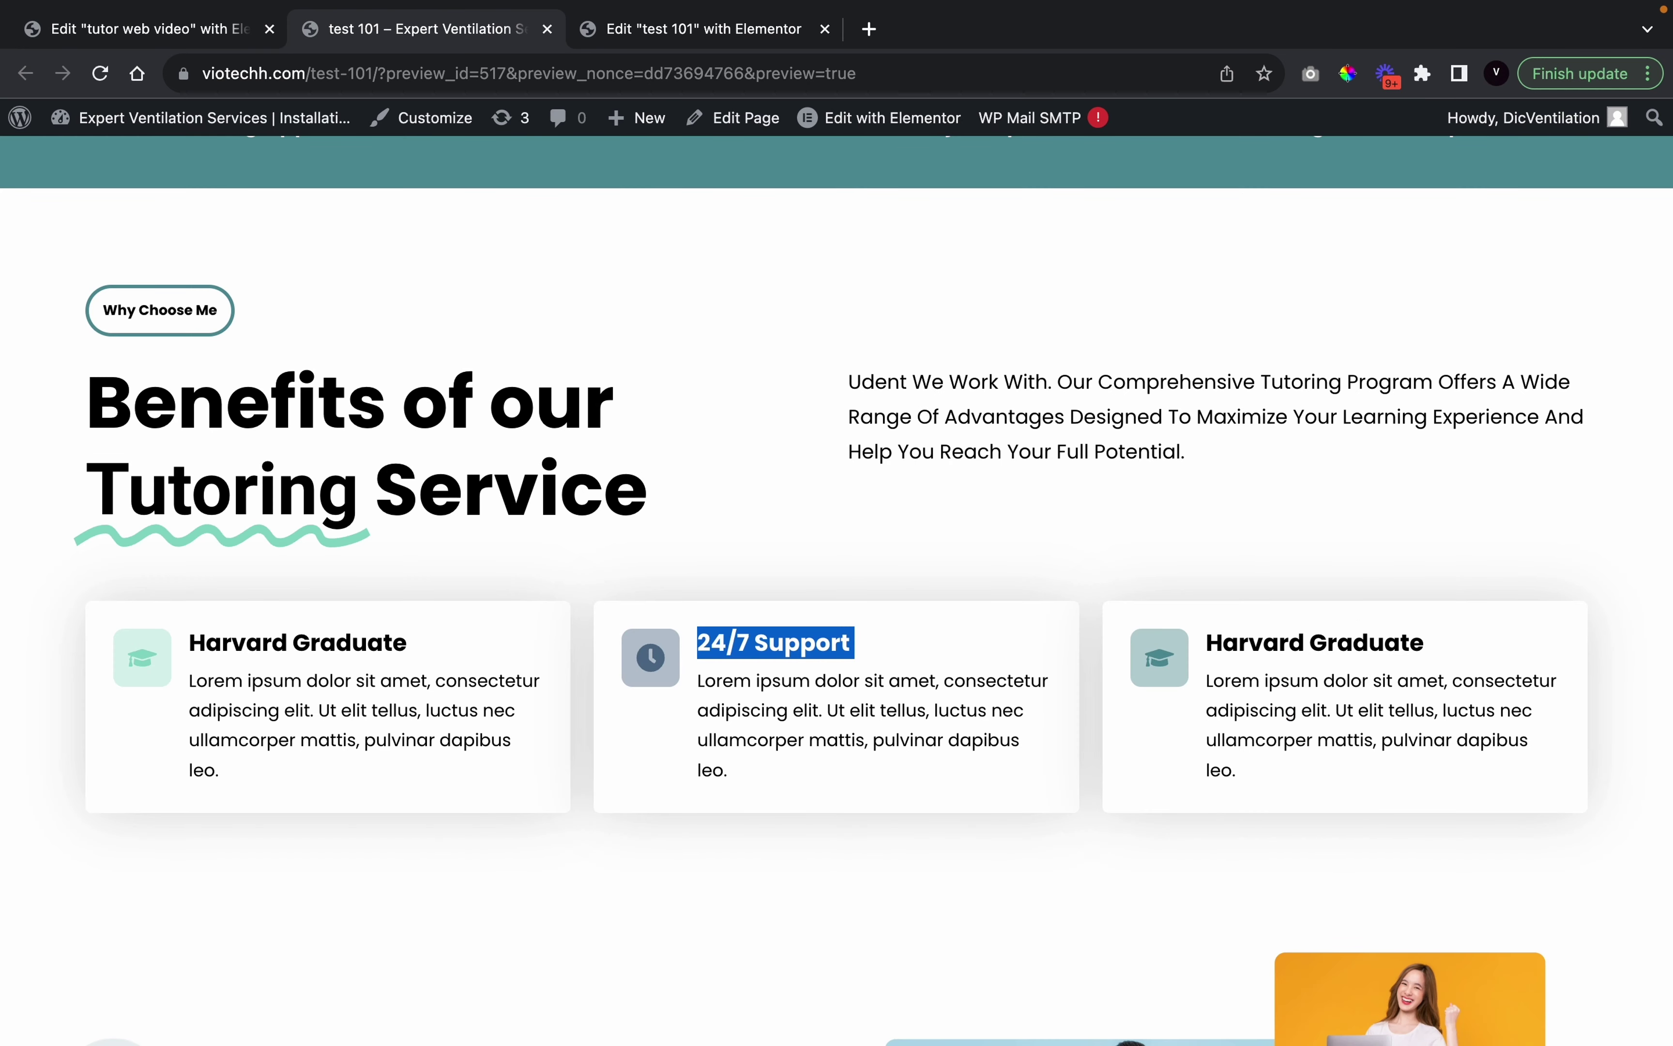
pyautogui.tripleClick(1294, 642)
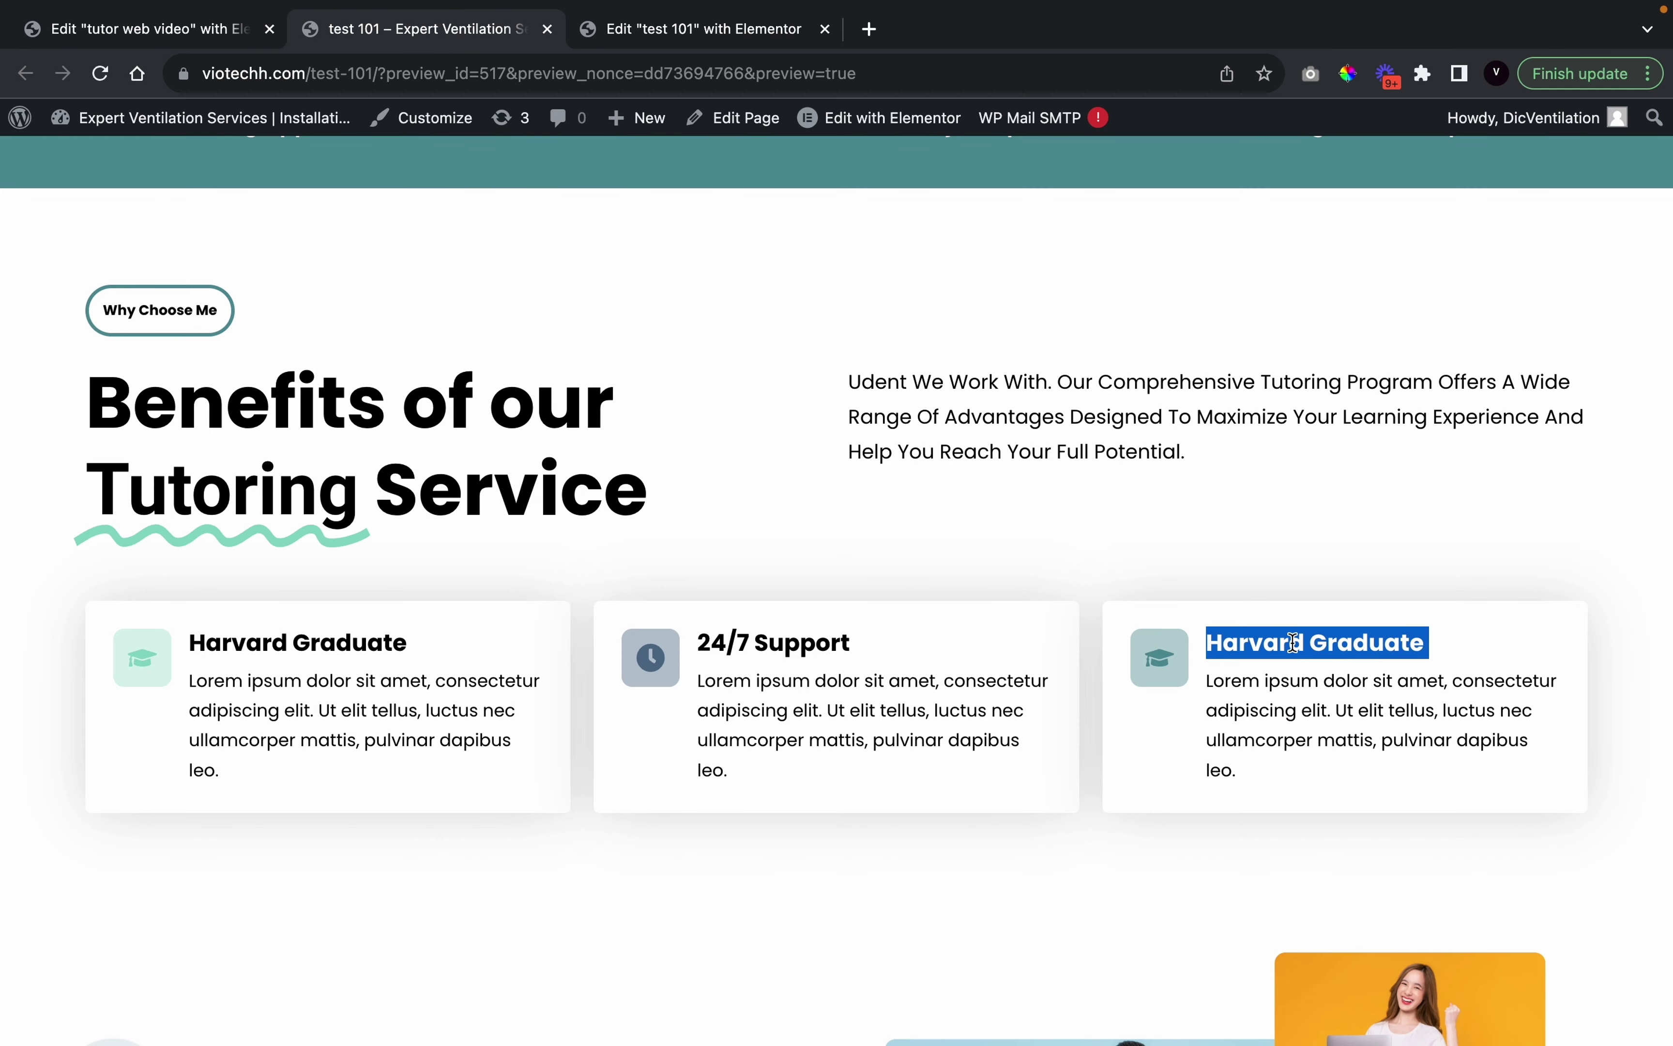
pyautogui.click(218, 43)
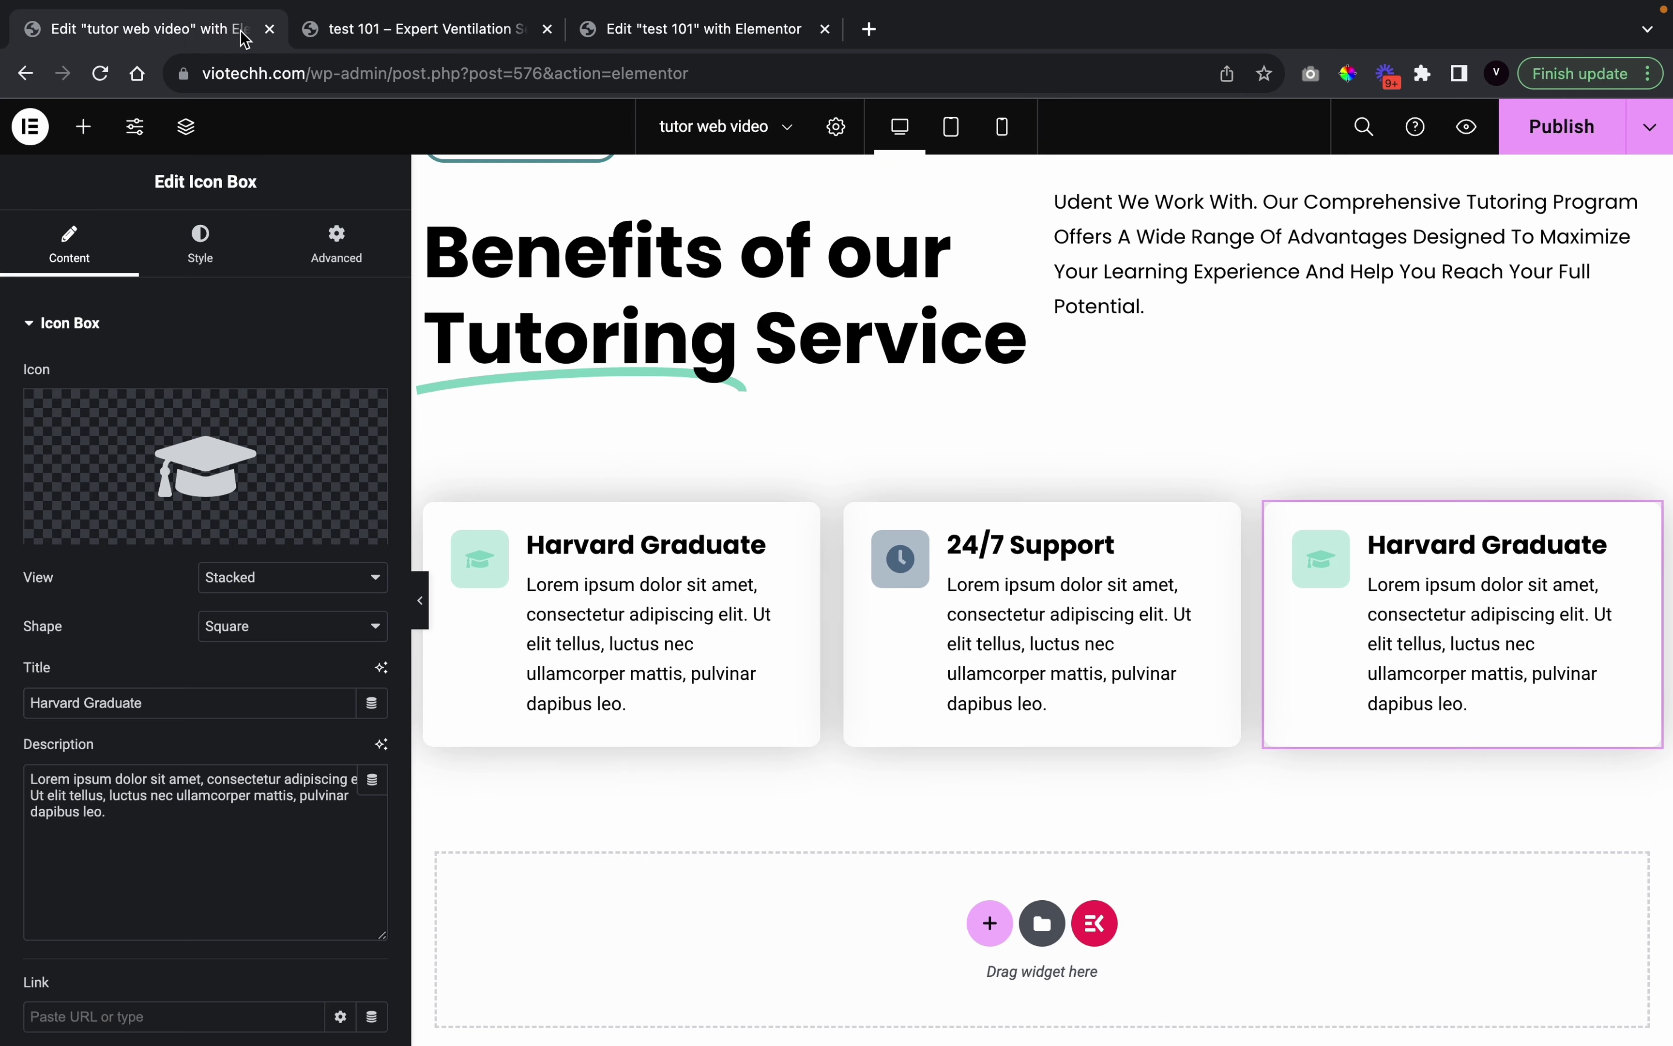
# Replace the third card's graduation cap with the Grin icon from the icon library
pyautogui.click(199, 484)
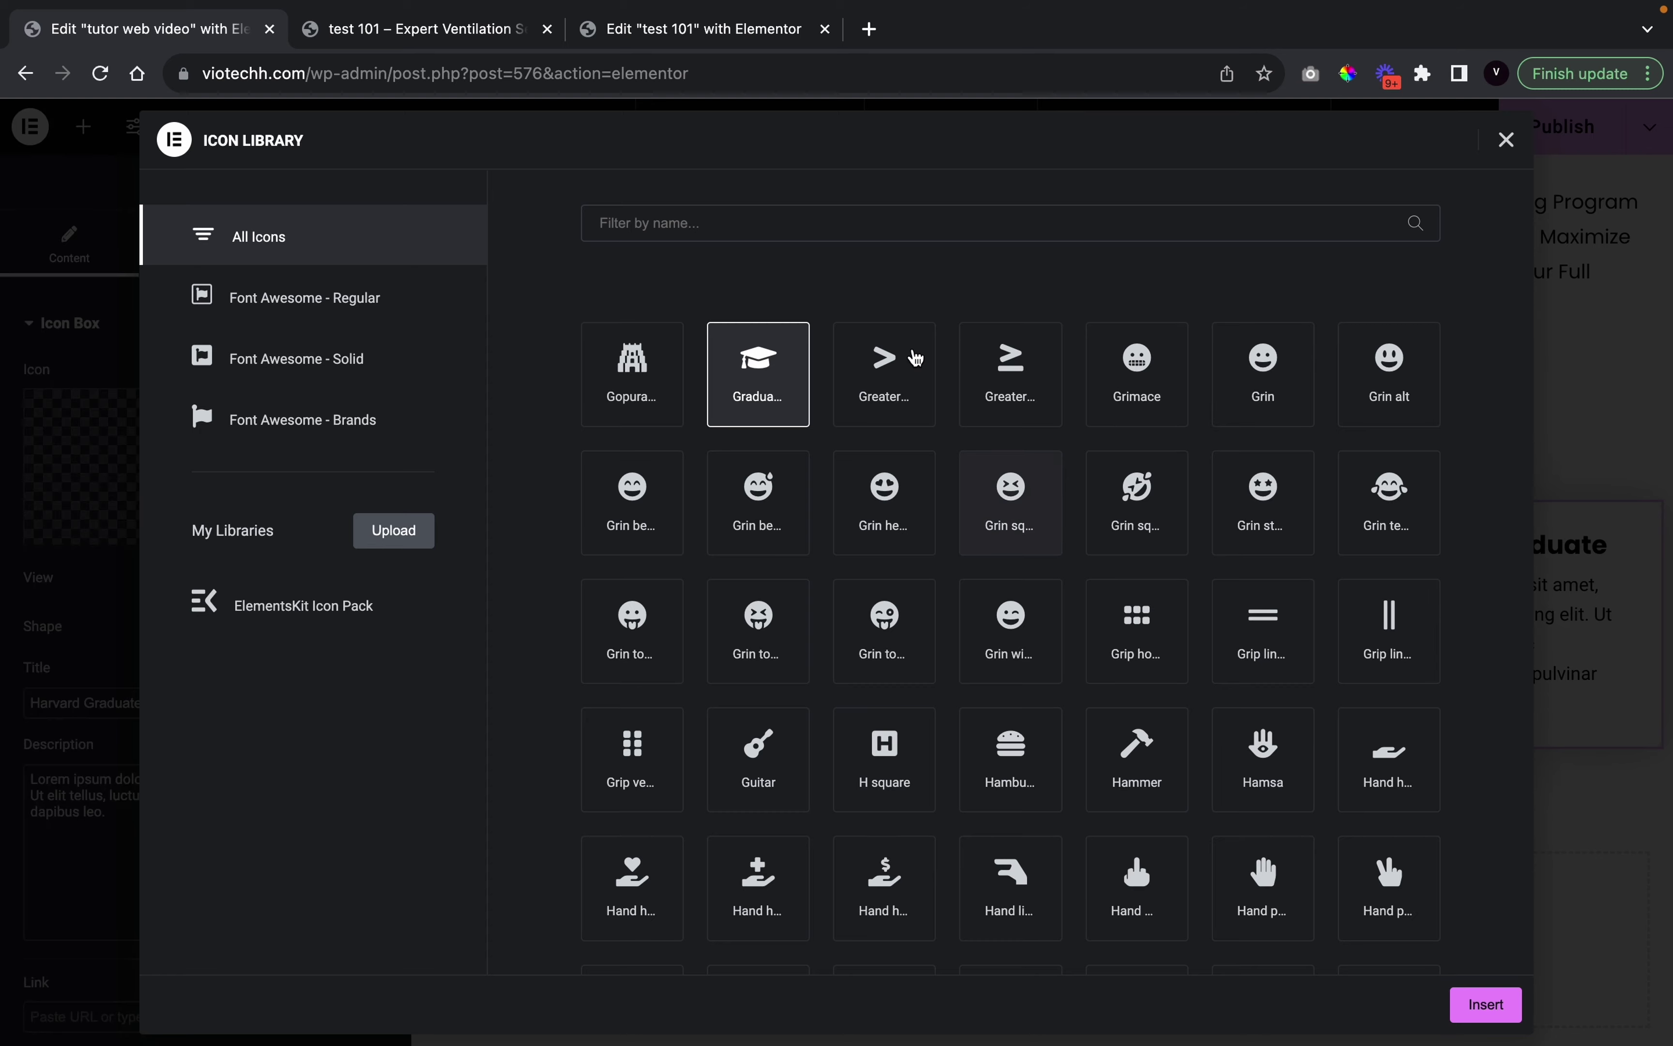
pyautogui.click(1272, 393)
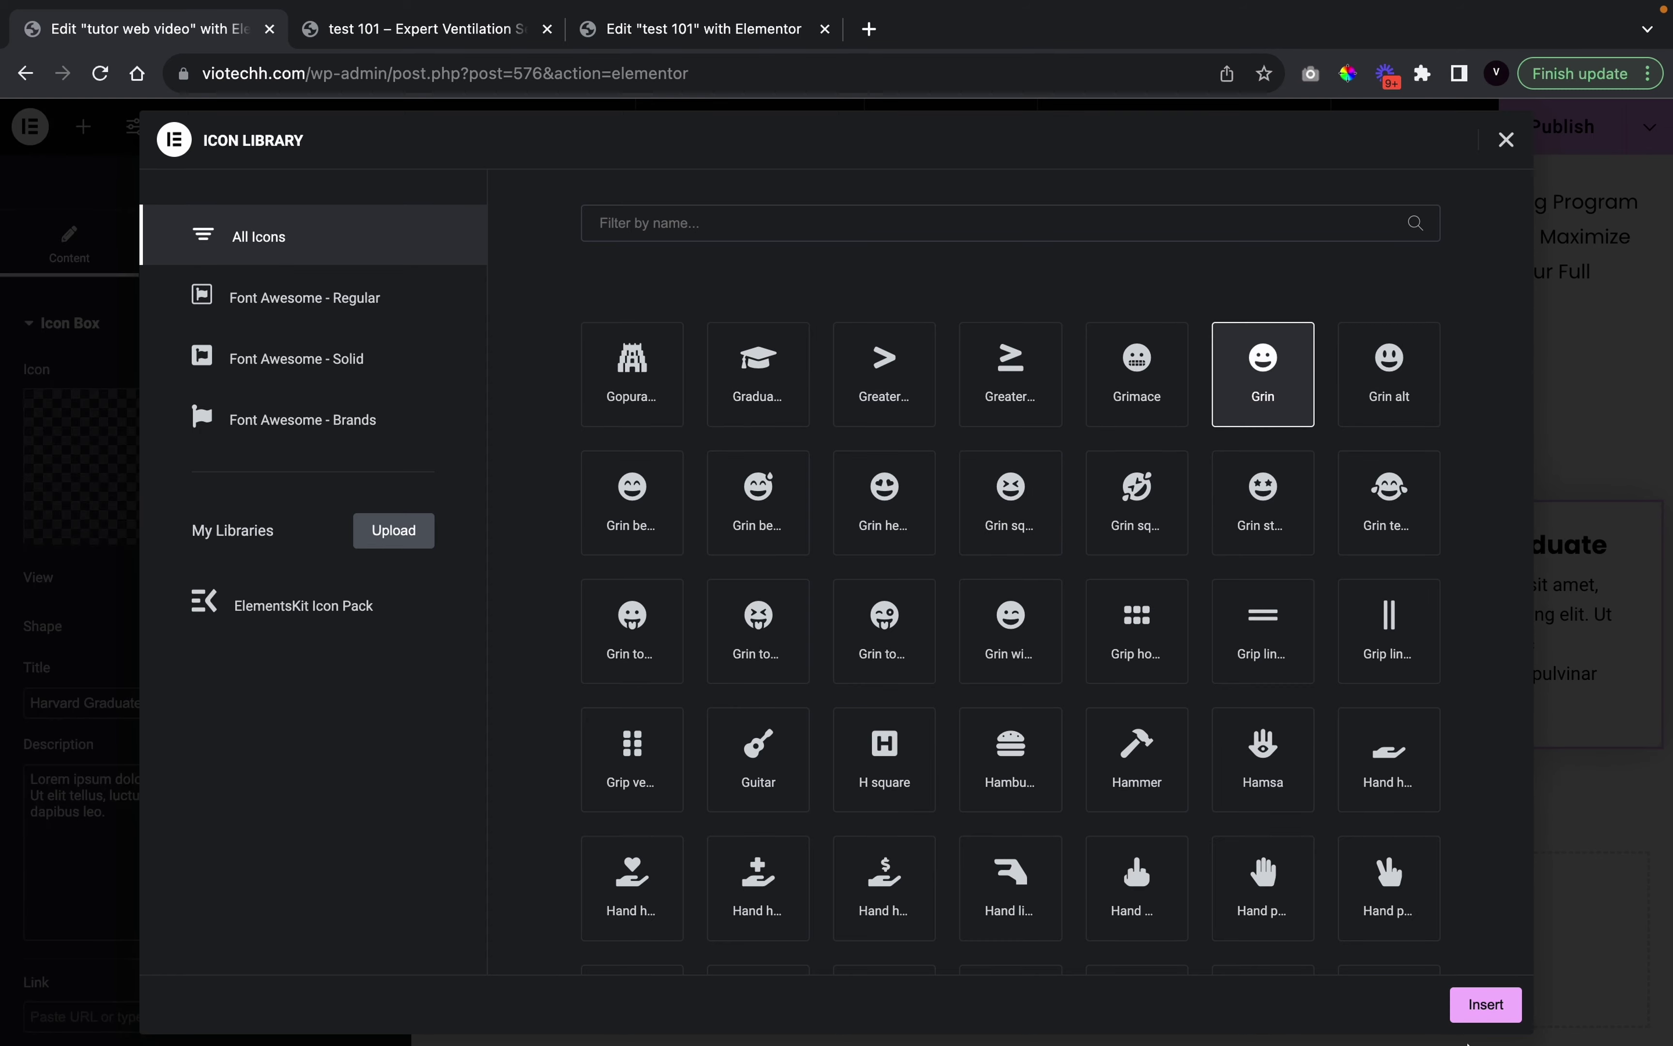
pyautogui.scroll(-3, 1017, 741)
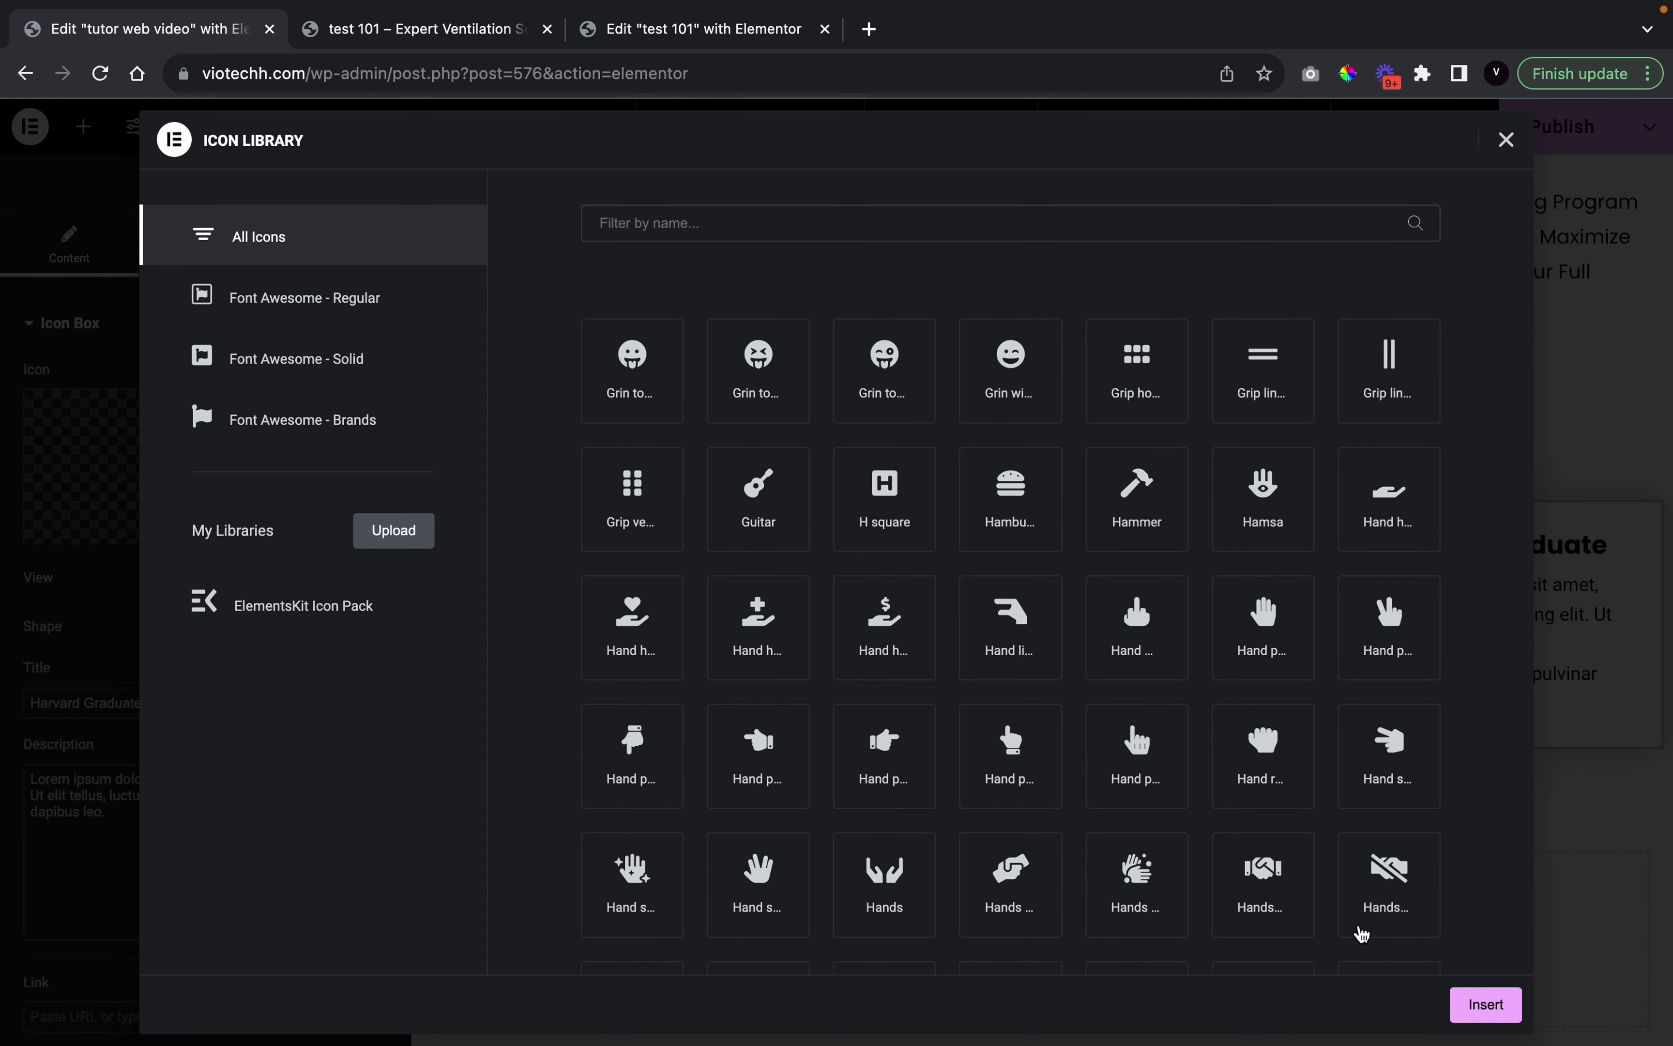
pyautogui.scroll(-3, 999, 667)
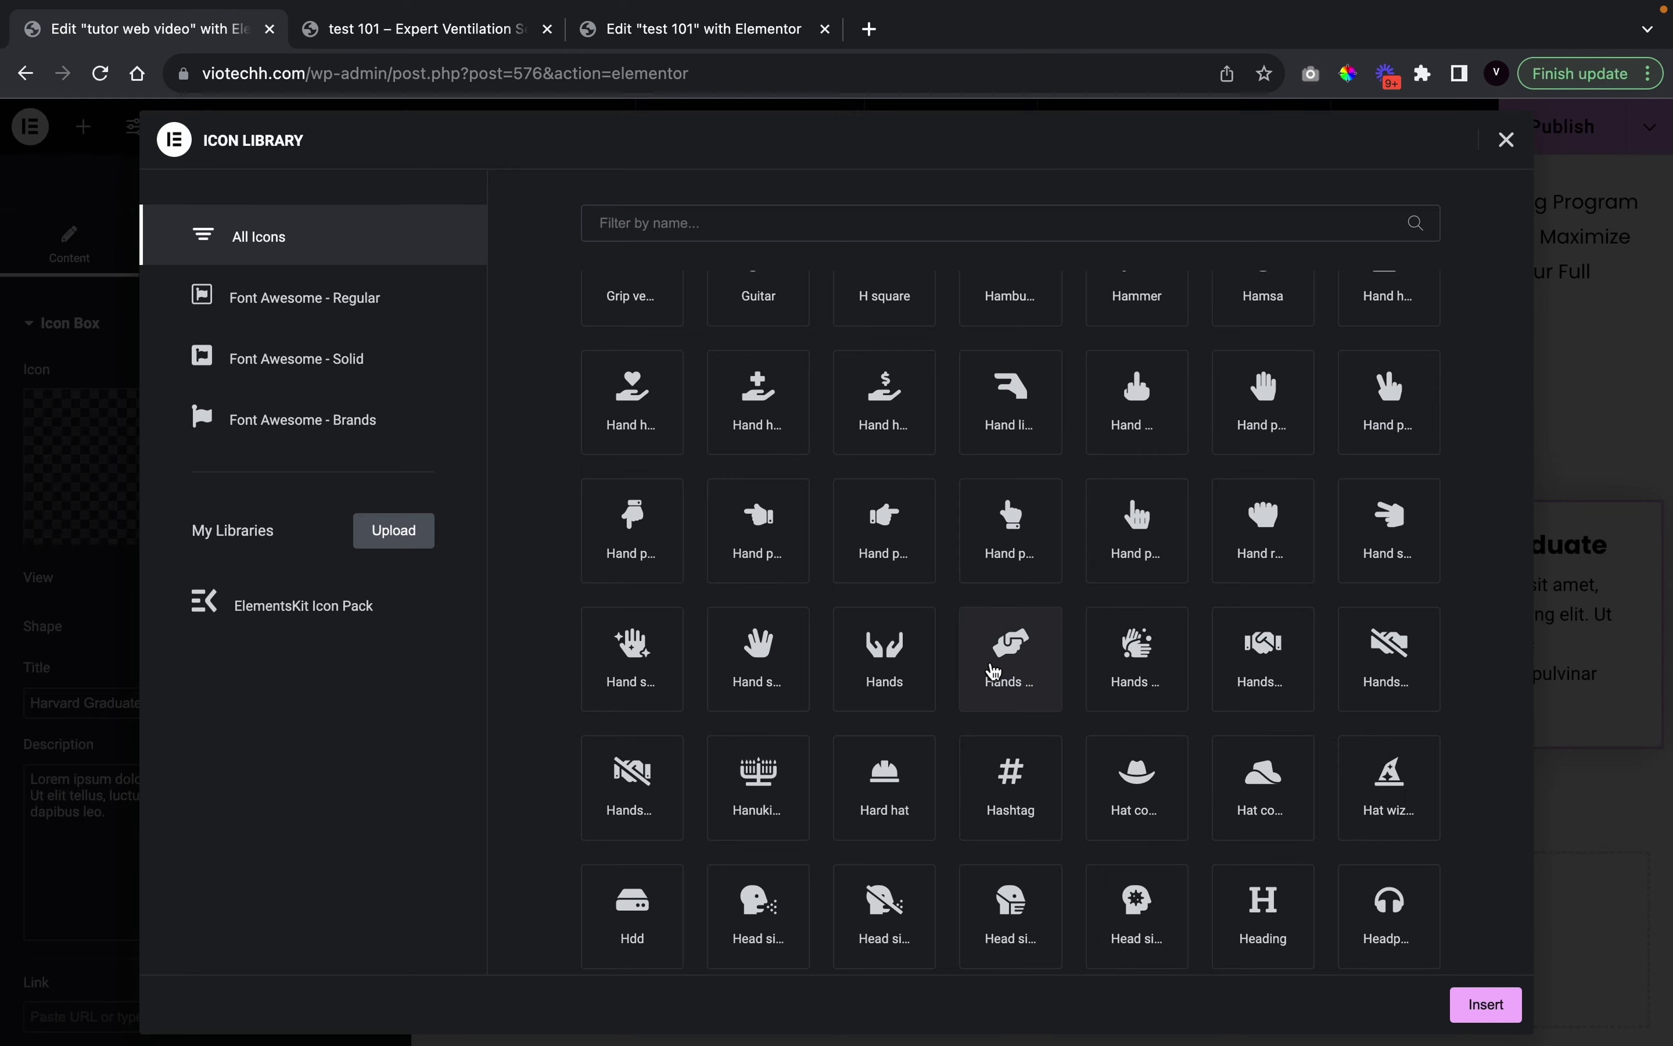
pyautogui.click(1485, 1004)
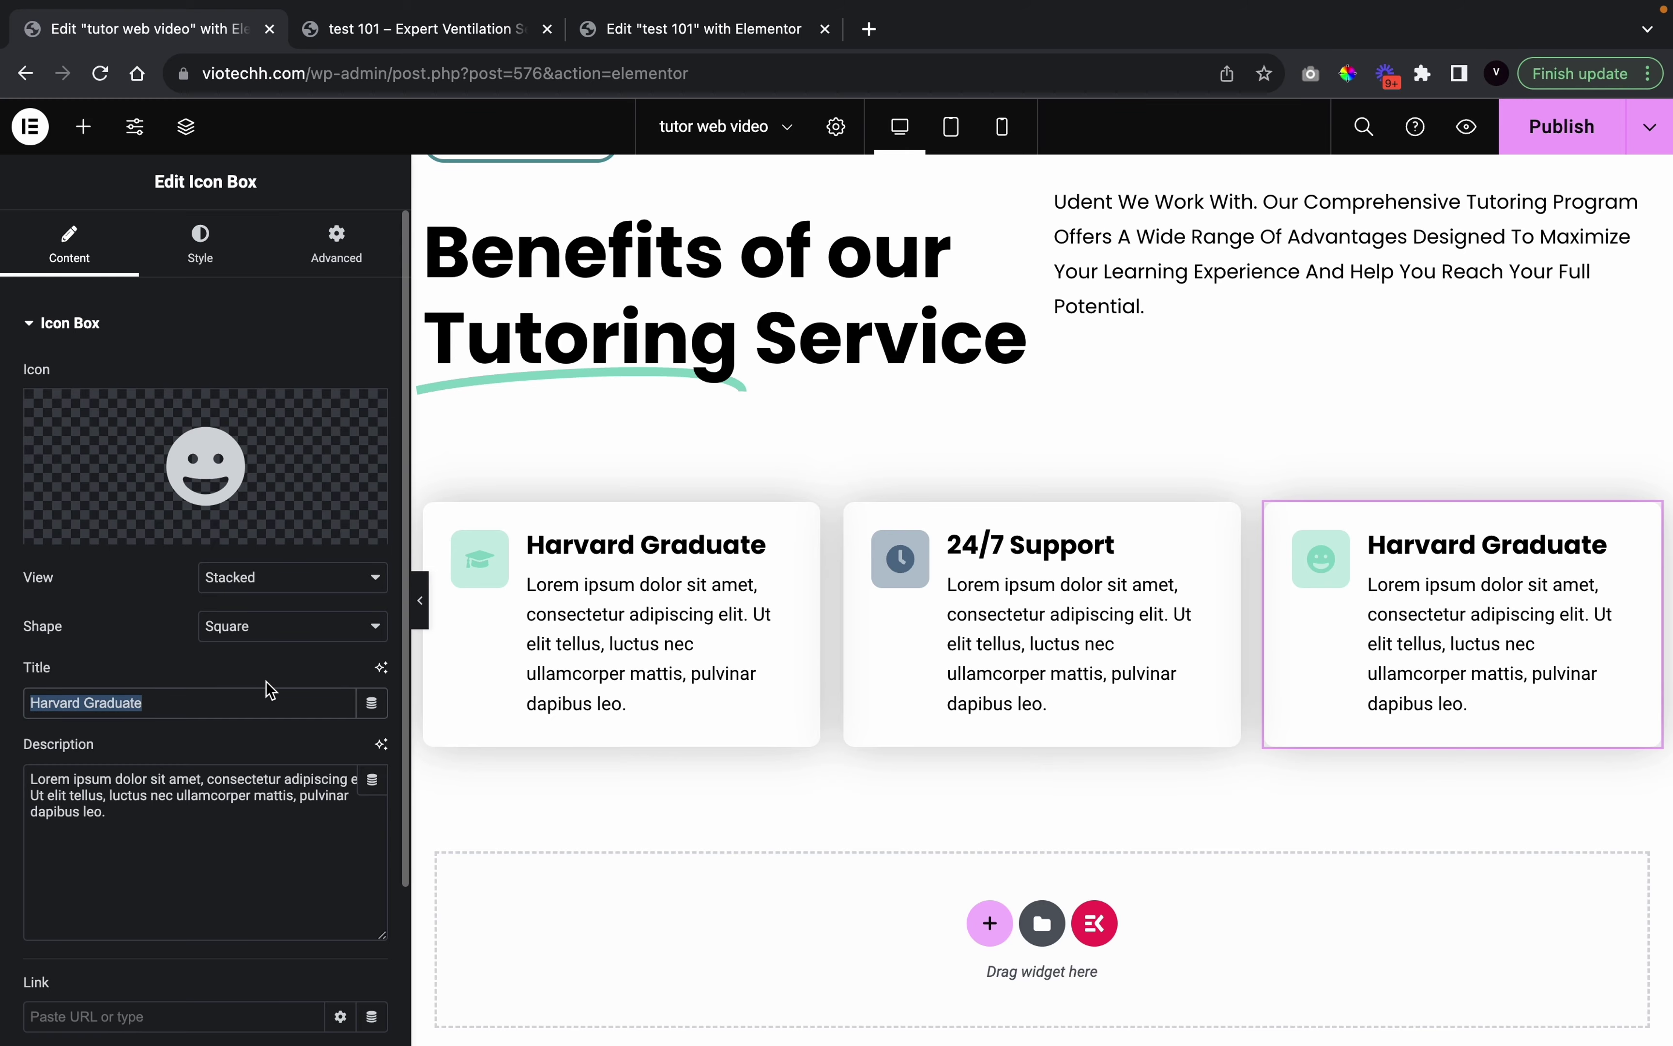
# Clear the third card's title and change its icon to the Laptop icon from the icon library
pyautogui.write('H')
pyautogui.press('BackSpace')
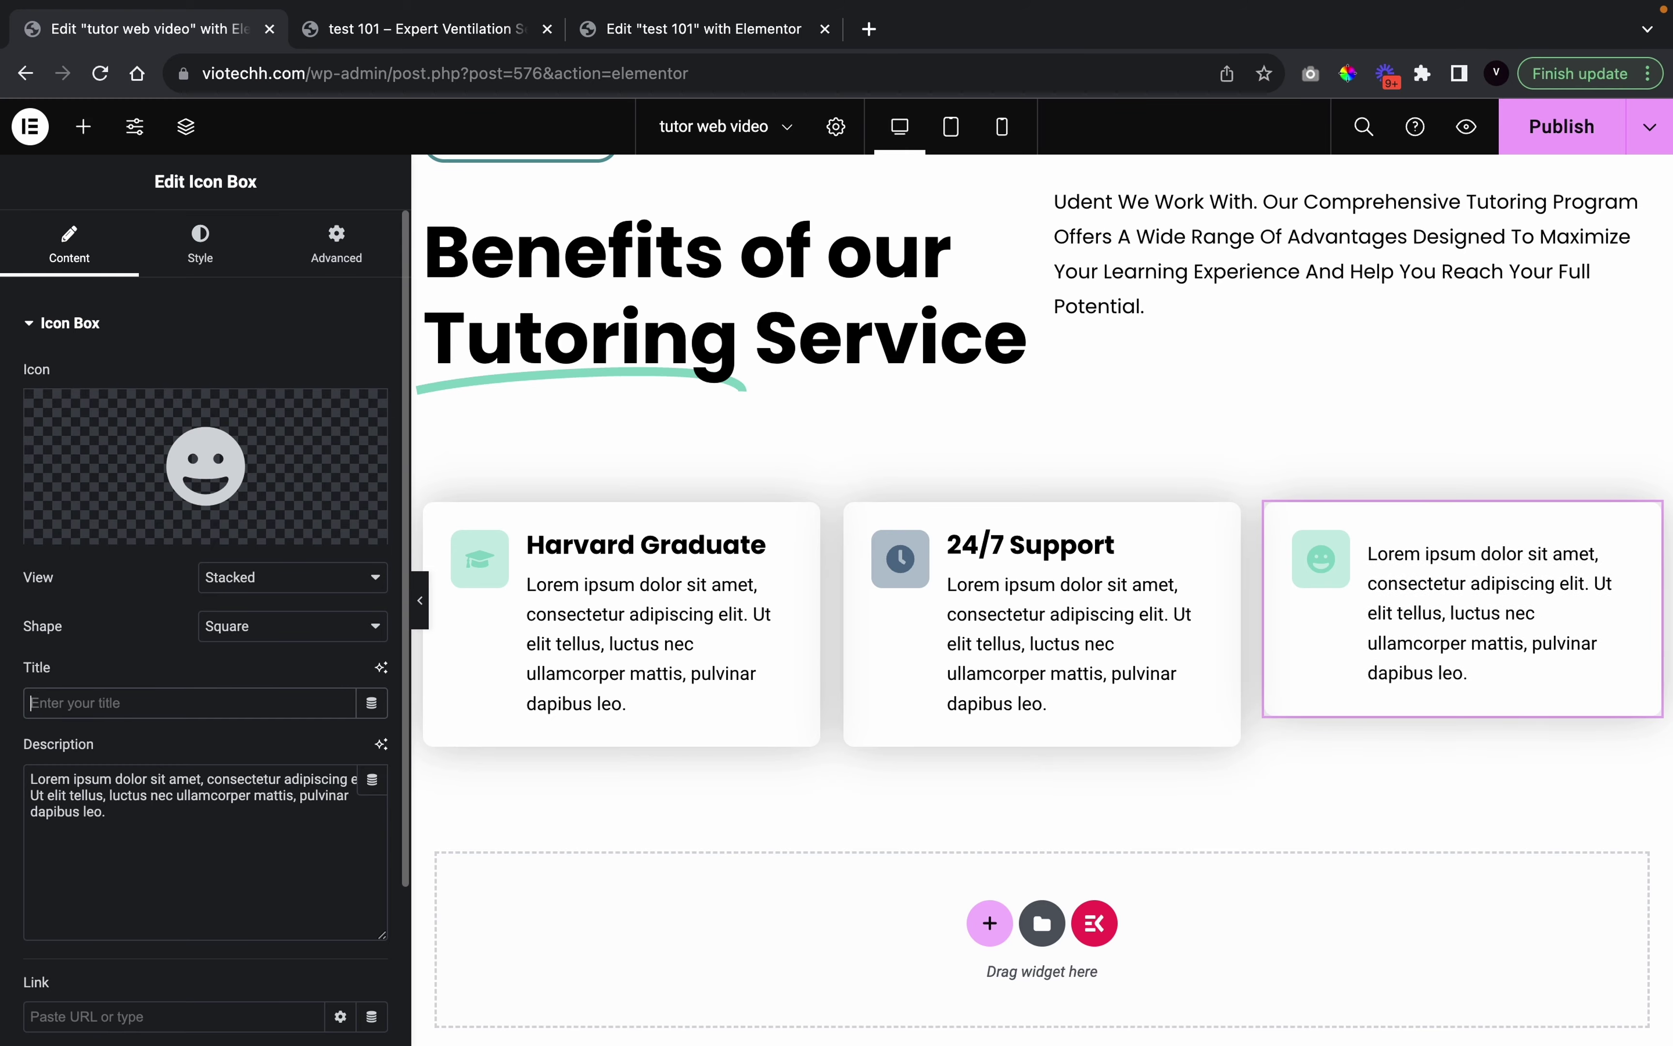
pyautogui.click(176, 547)
pyautogui.scroll(-8, 836, 766)
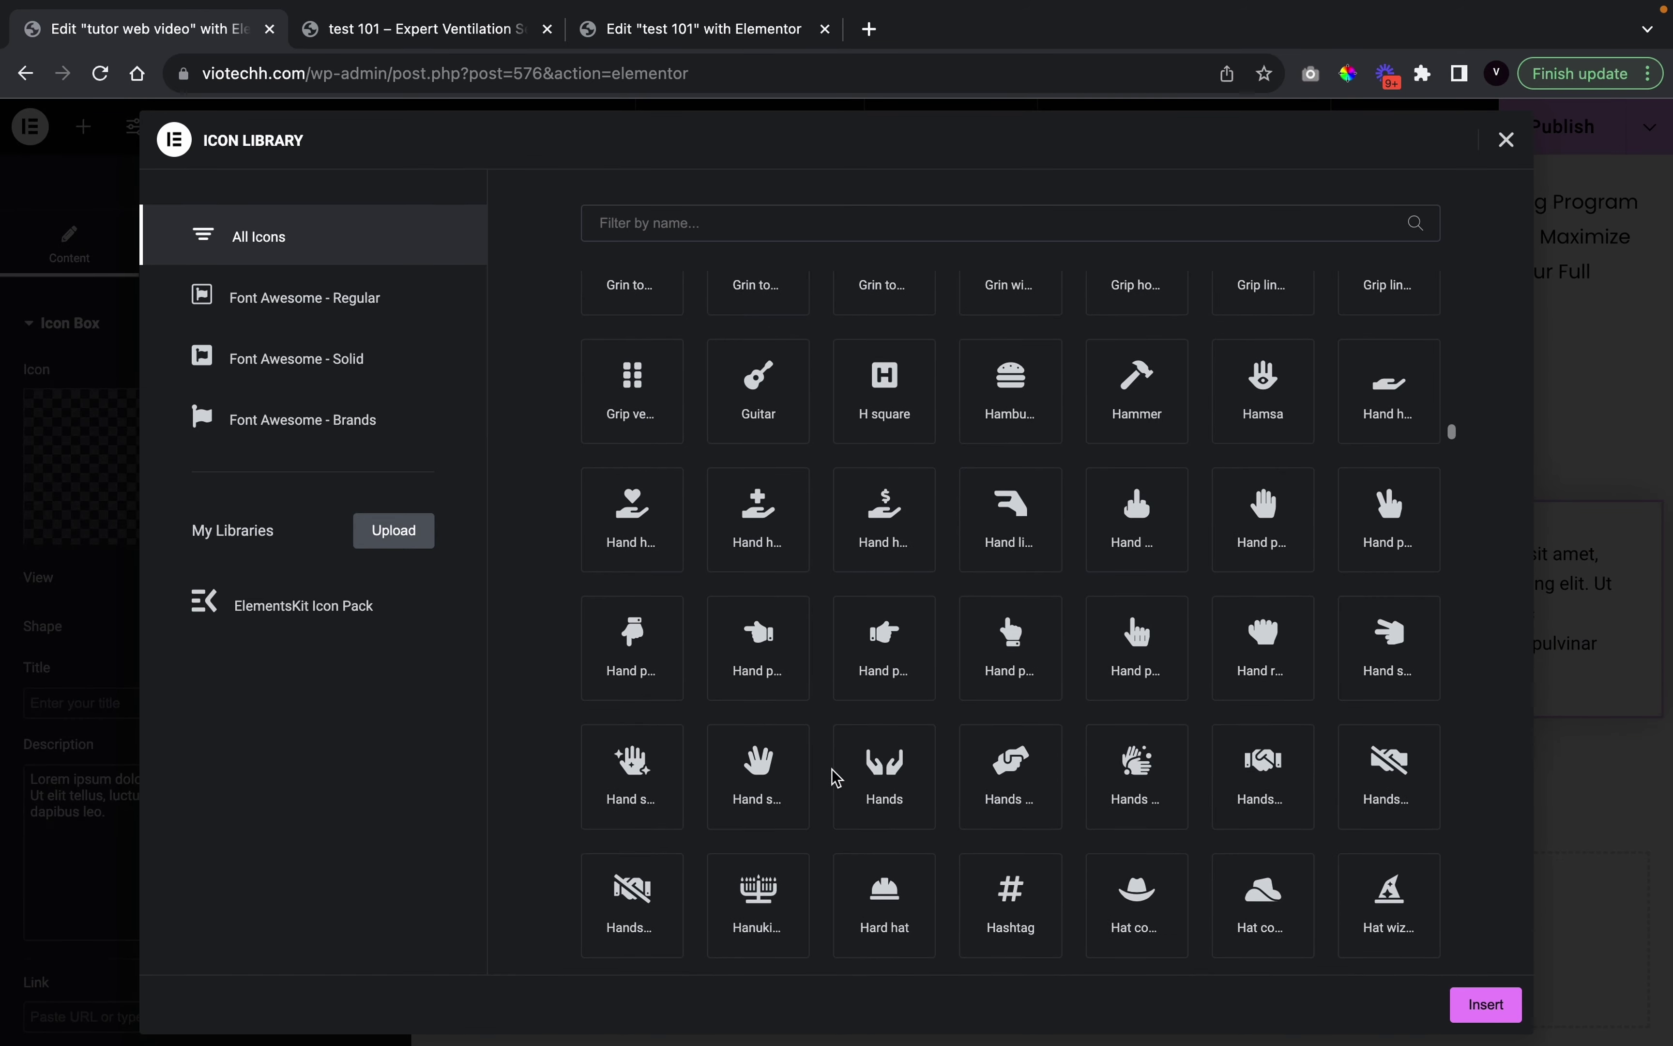
pyautogui.scroll(-3, 837, 767)
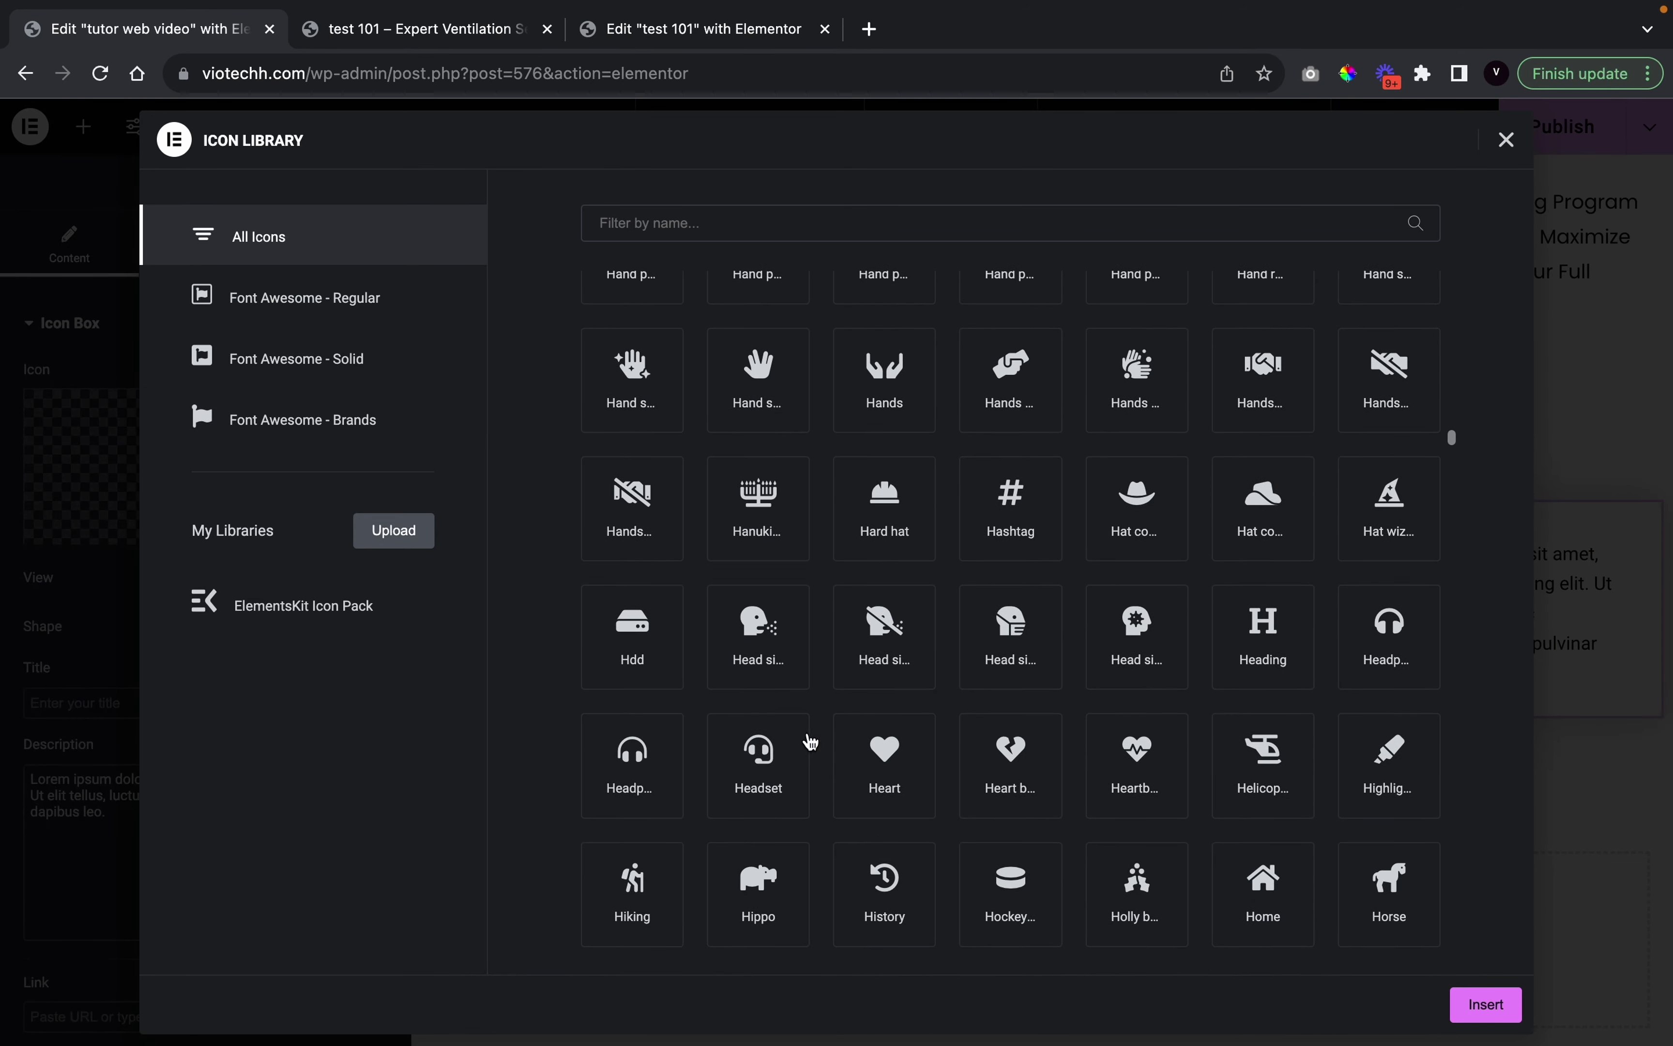
pyautogui.scroll(-4, 1045, 817)
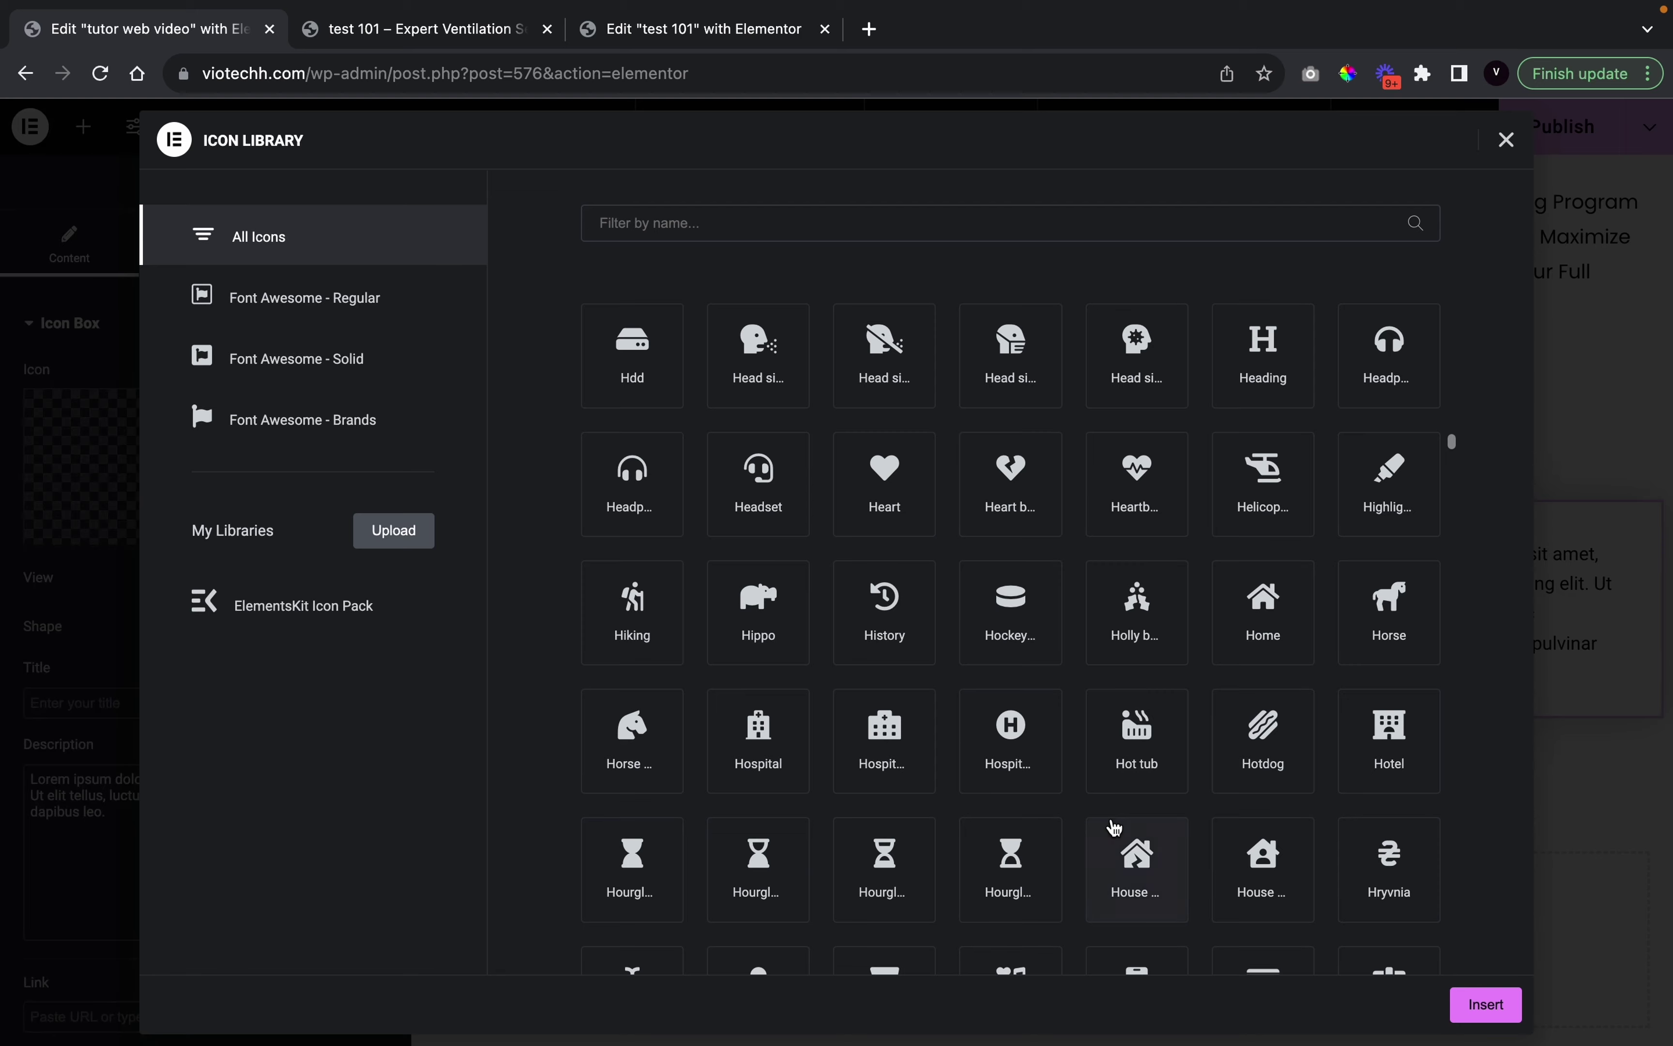
pyautogui.scroll(-5, 1044, 721)
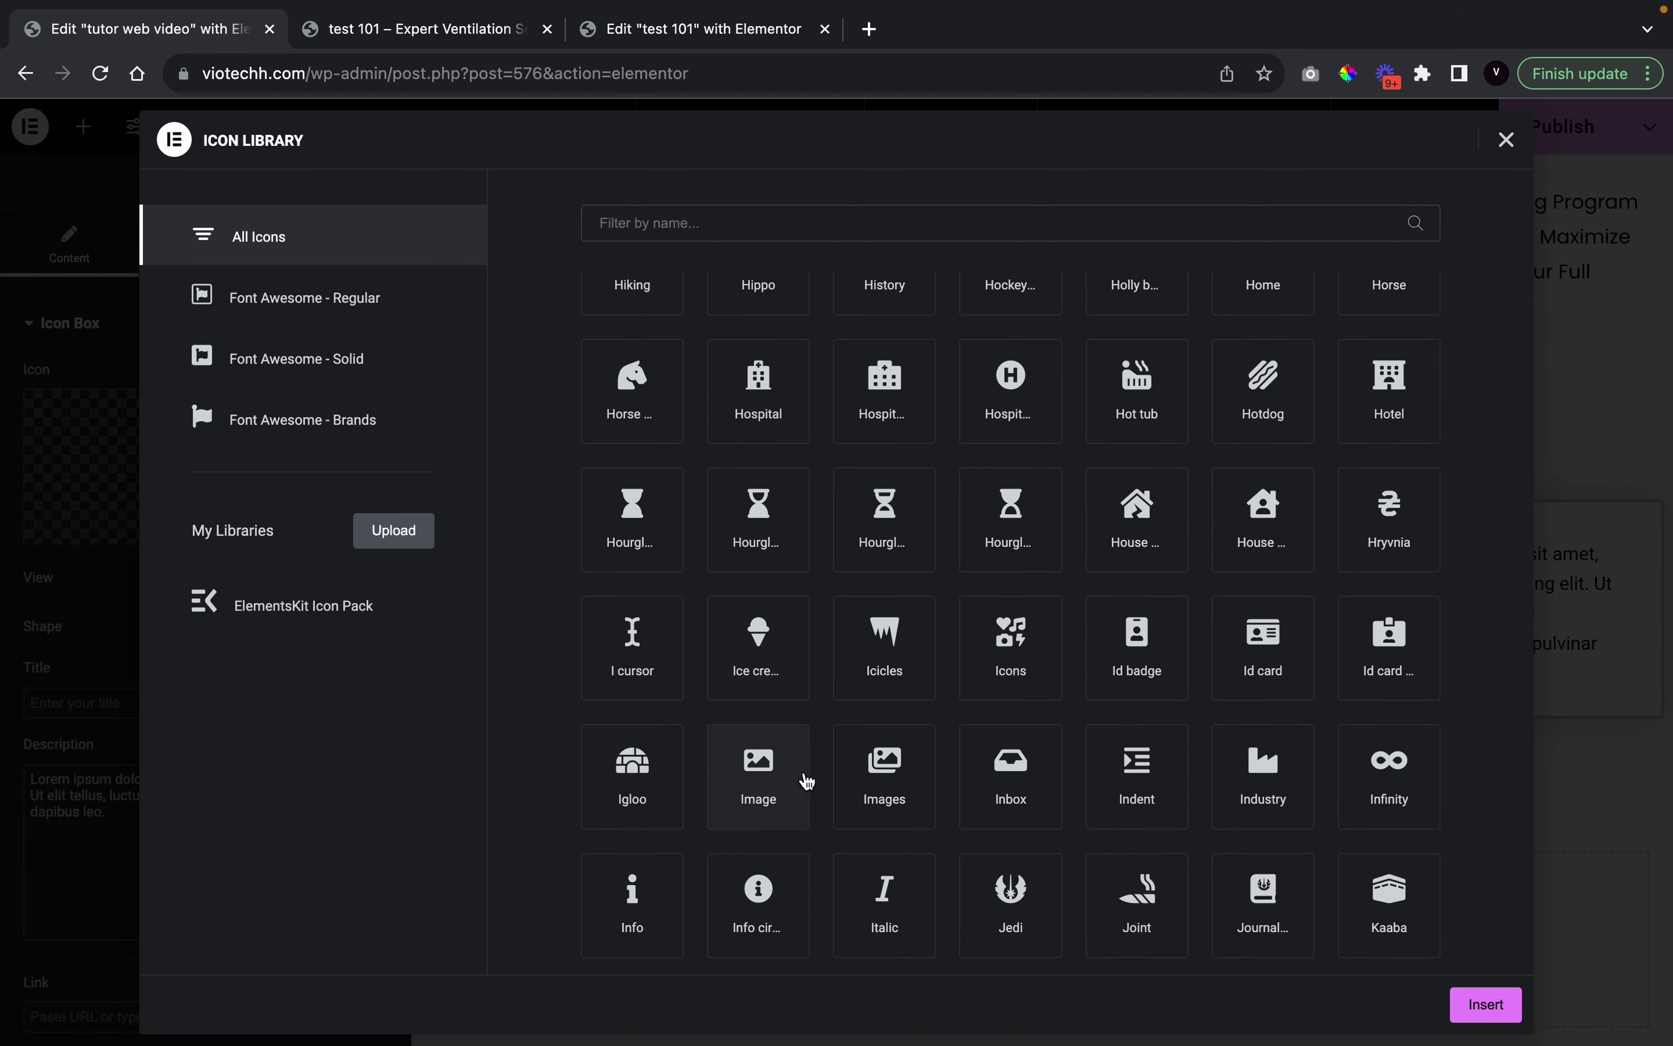
pyautogui.scroll(-3, 807, 779)
pyautogui.click(754, 644)
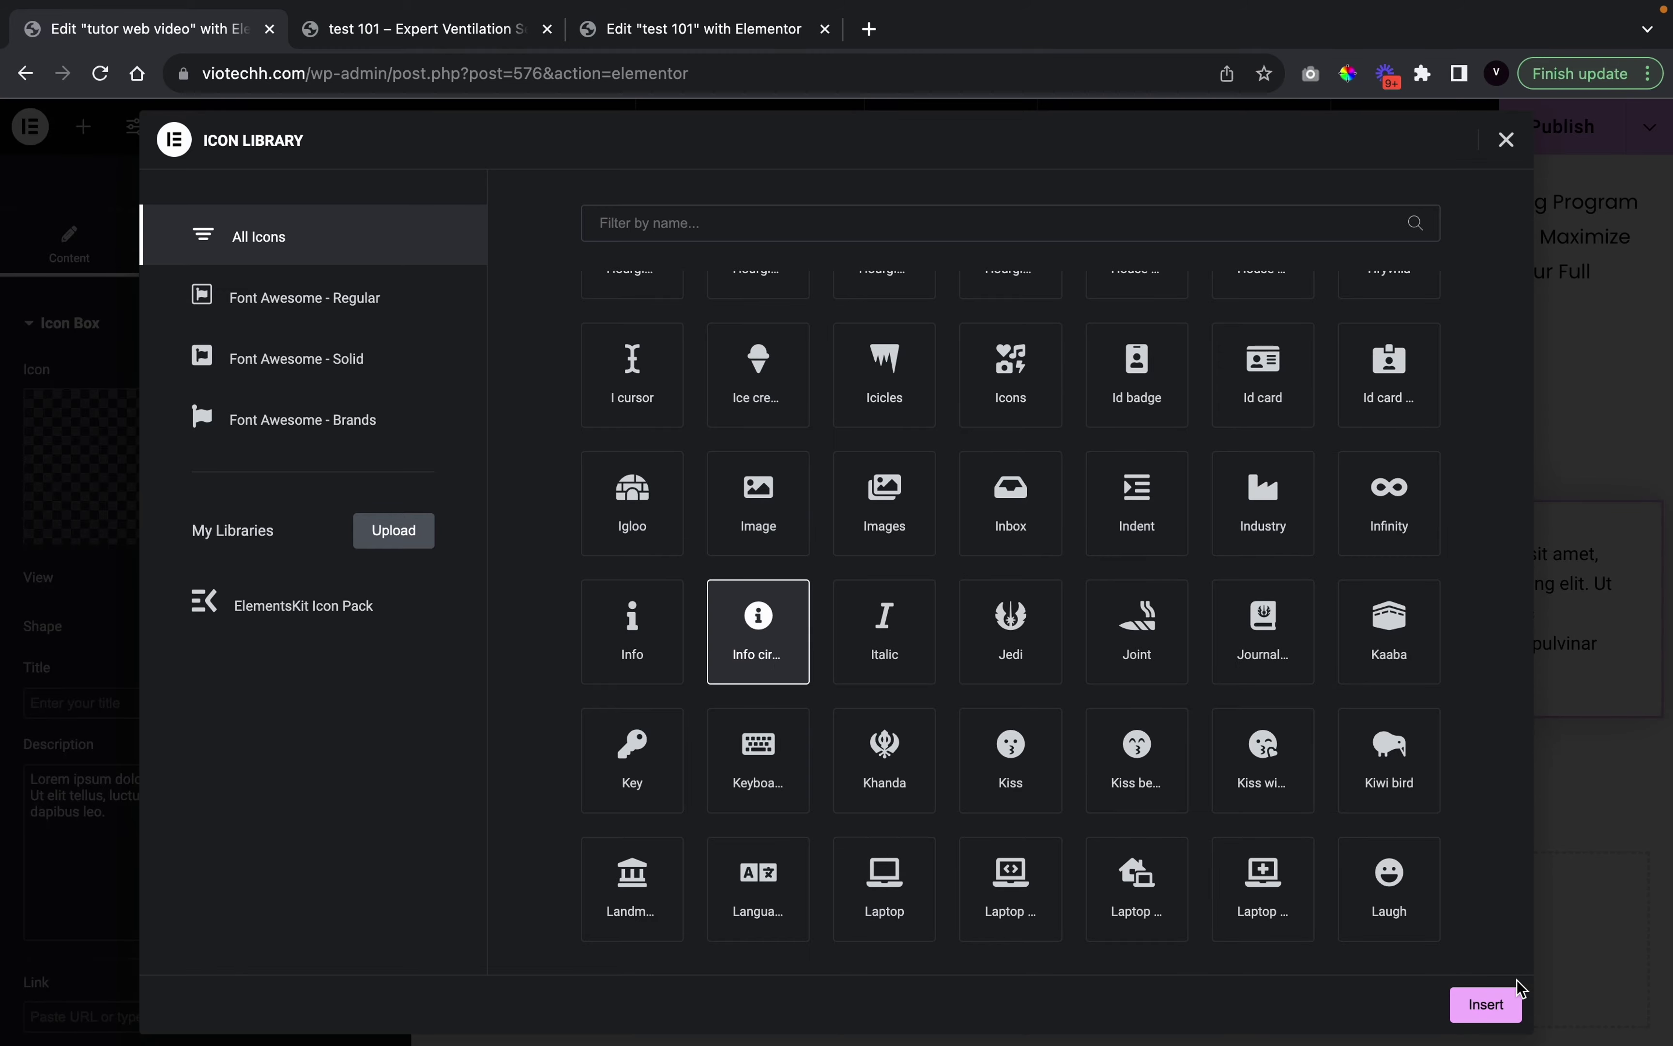
pyautogui.click(891, 886)
pyautogui.click(1486, 1004)
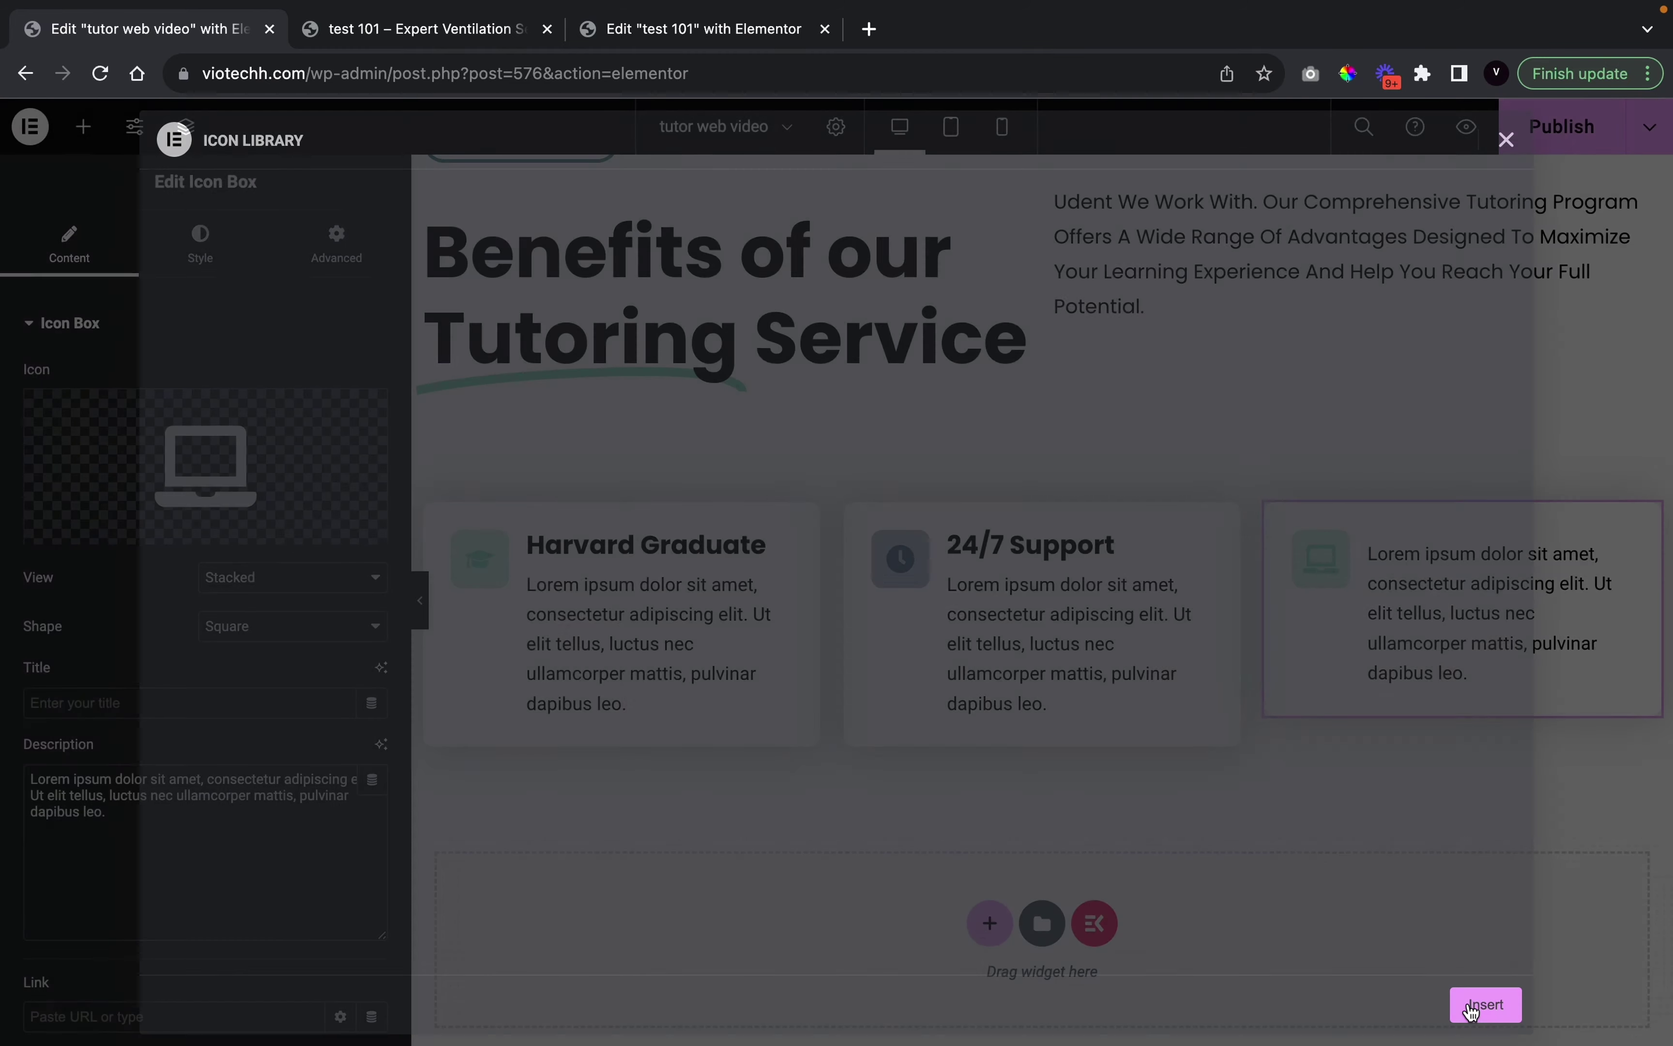
# Title the third card "Proven Strategy", correcting the misspelled word with the suggested spelling
pyautogui.write('Proven Strategy')
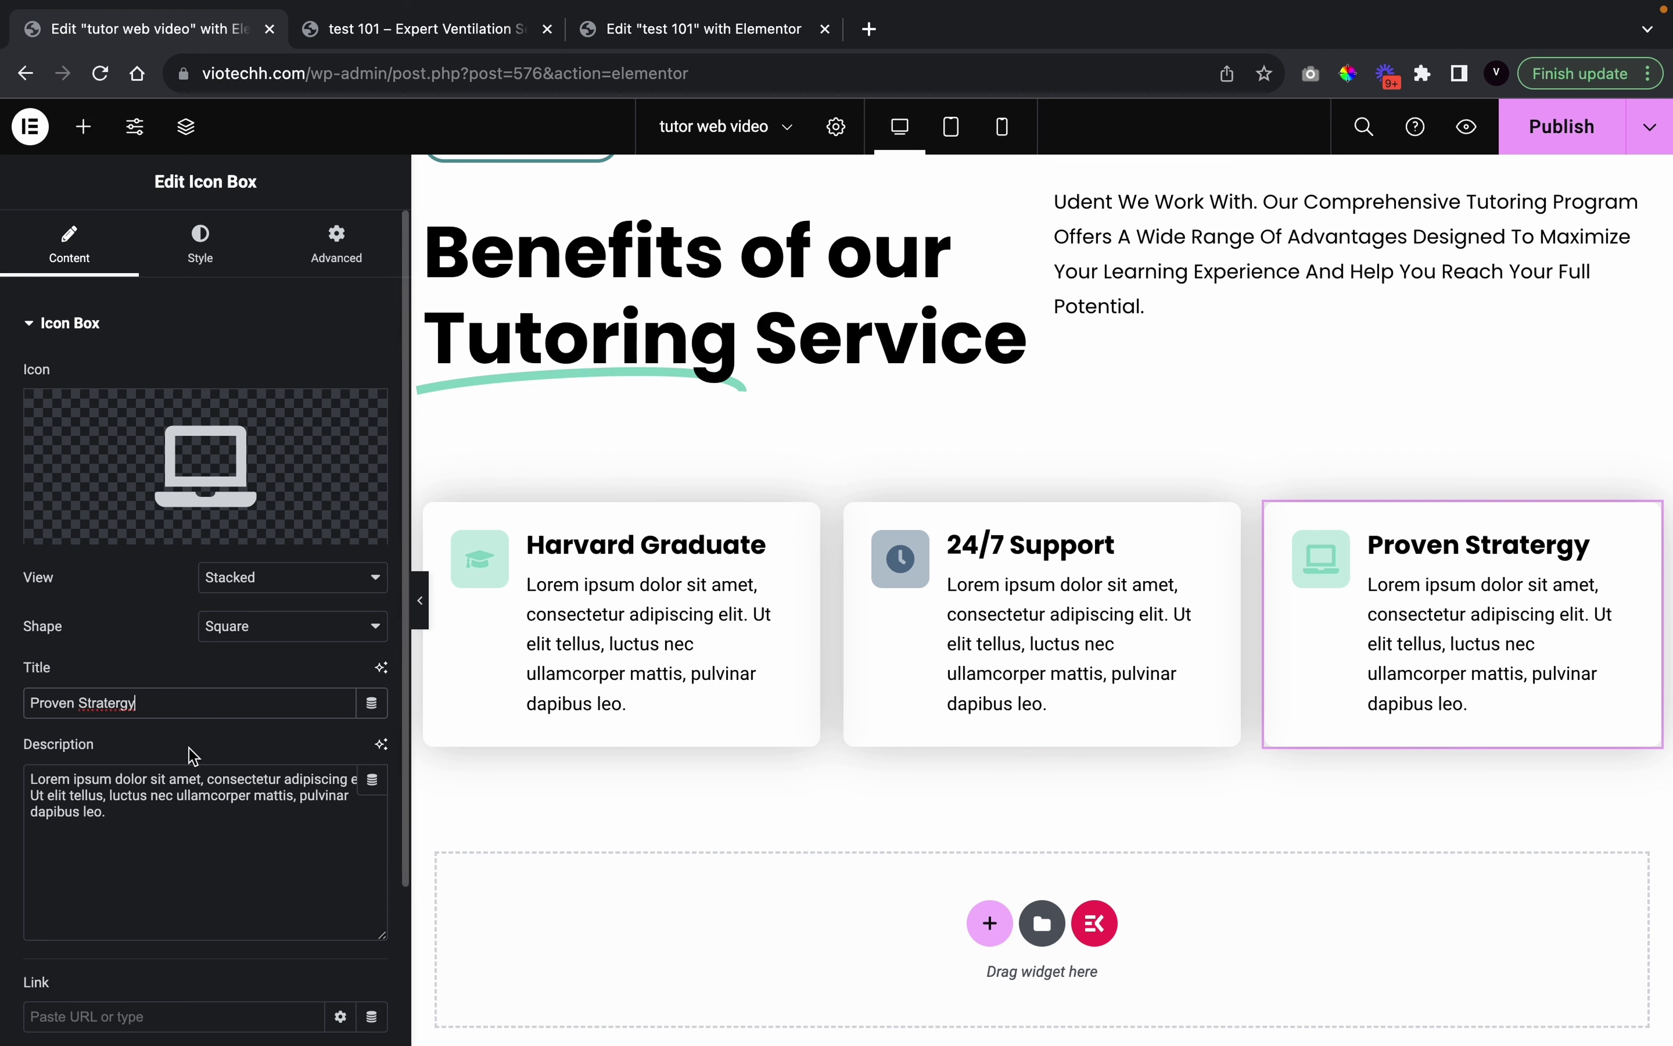
pyautogui.click(100, 706)
pyautogui.rightClick(100, 705)
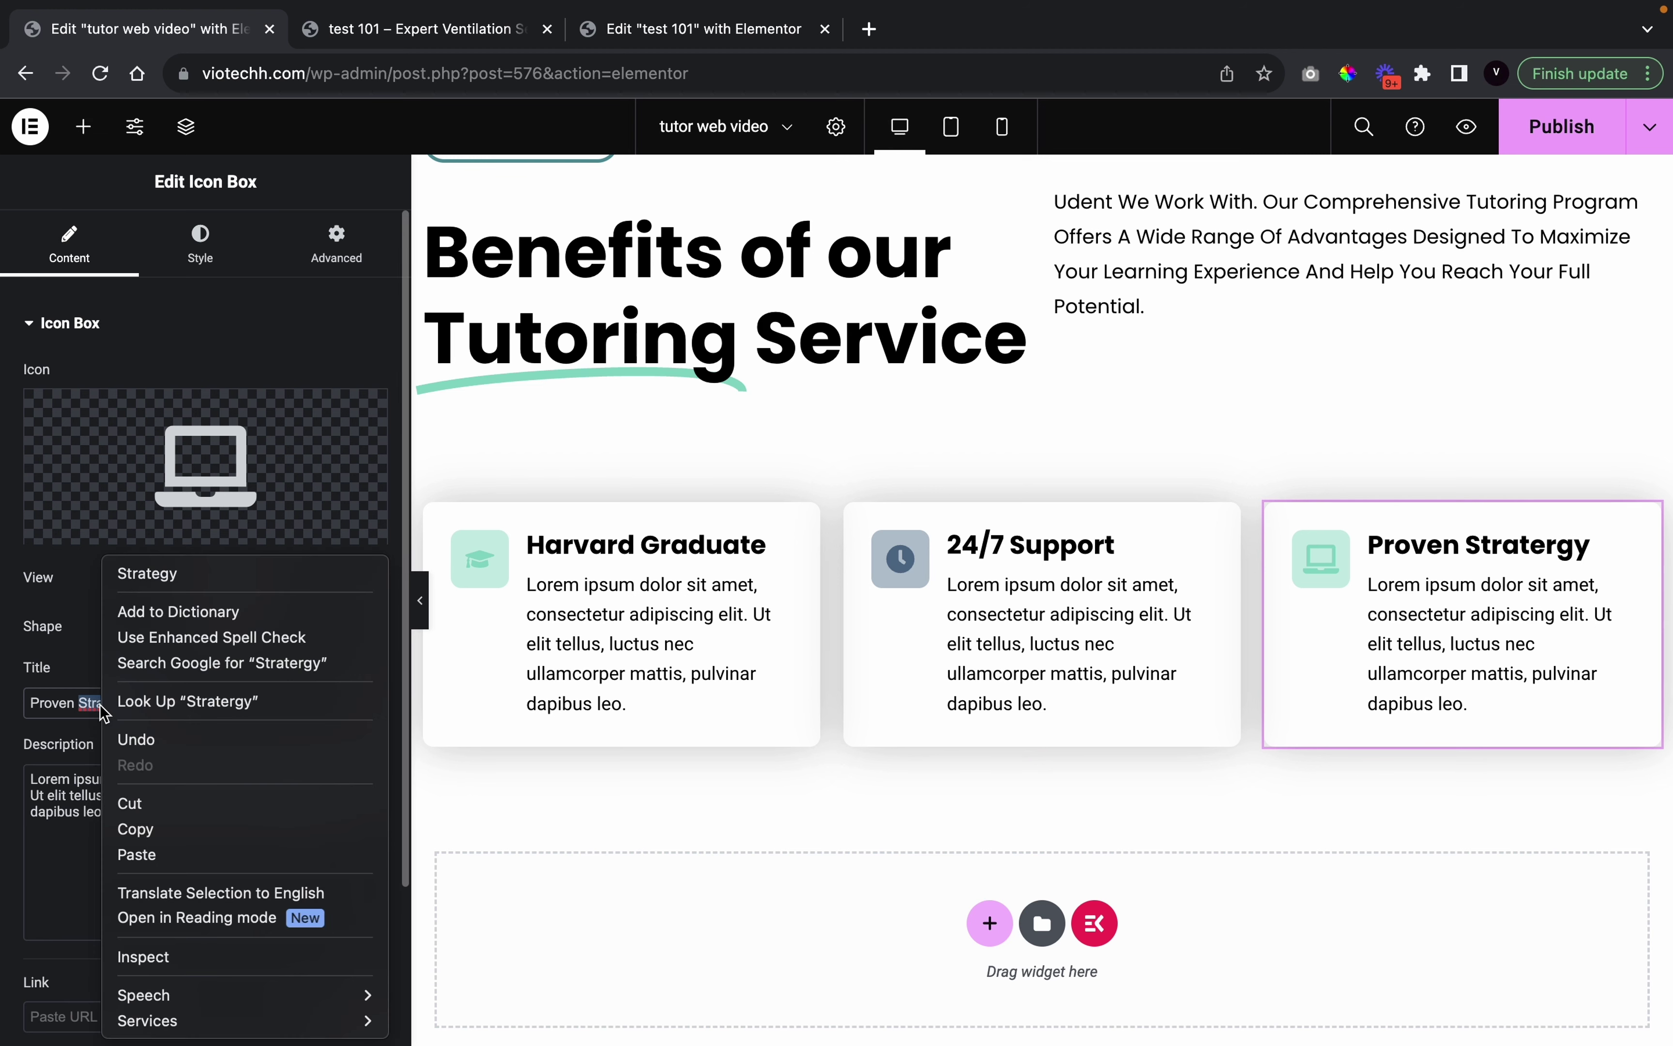
pyautogui.click(187, 577)
# Set the secondary color of the Proven Strategy card's icon to the global color main dark
pyautogui.click(201, 242)
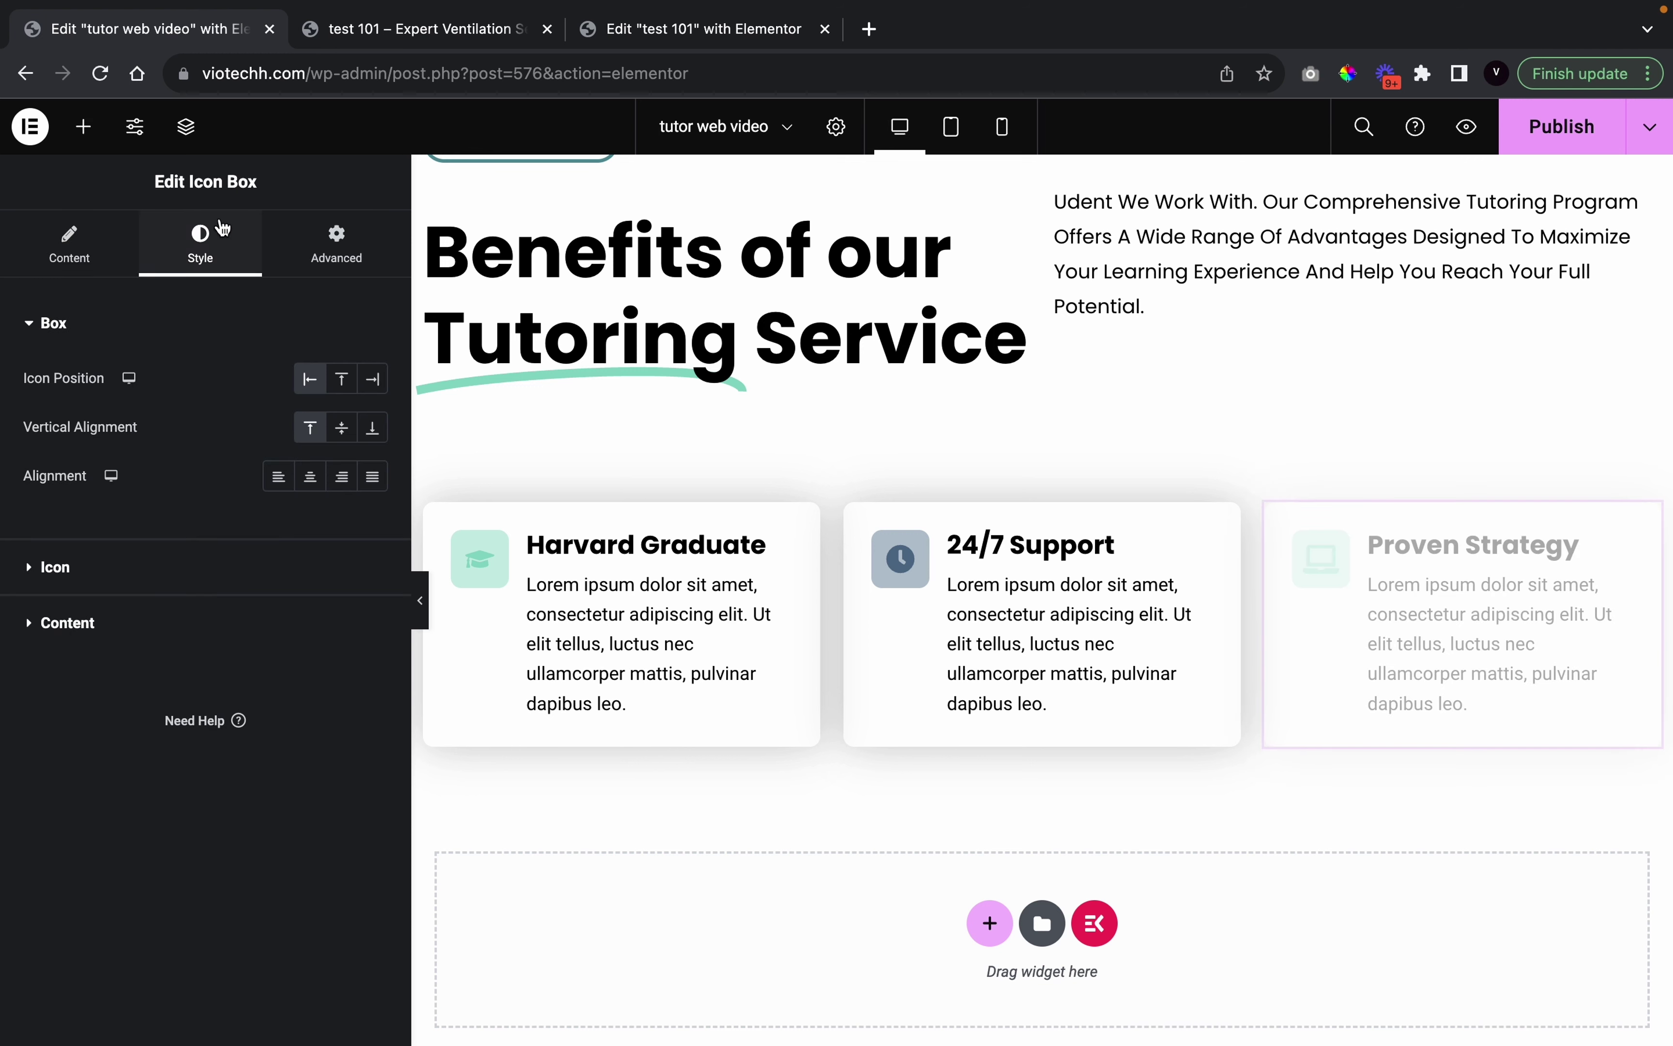
pyautogui.click(198, 576)
pyautogui.click(341, 531)
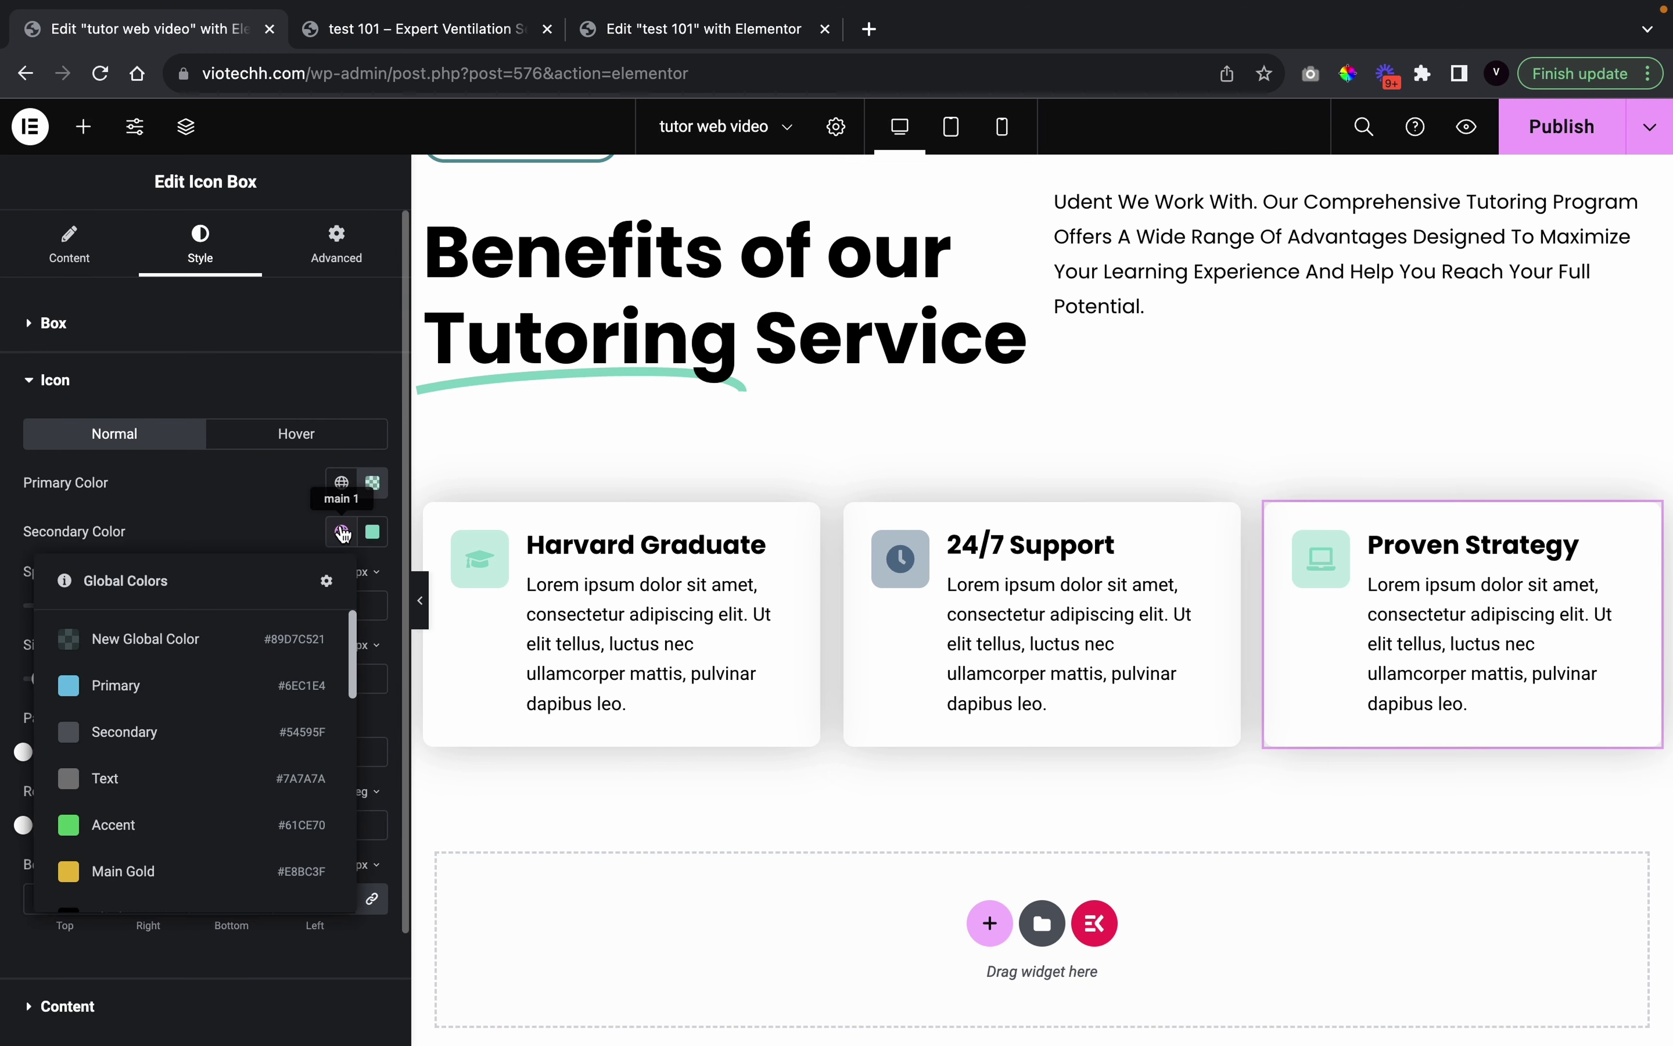
pyautogui.scroll(-5, 197, 777)
pyautogui.scroll(3, 198, 778)
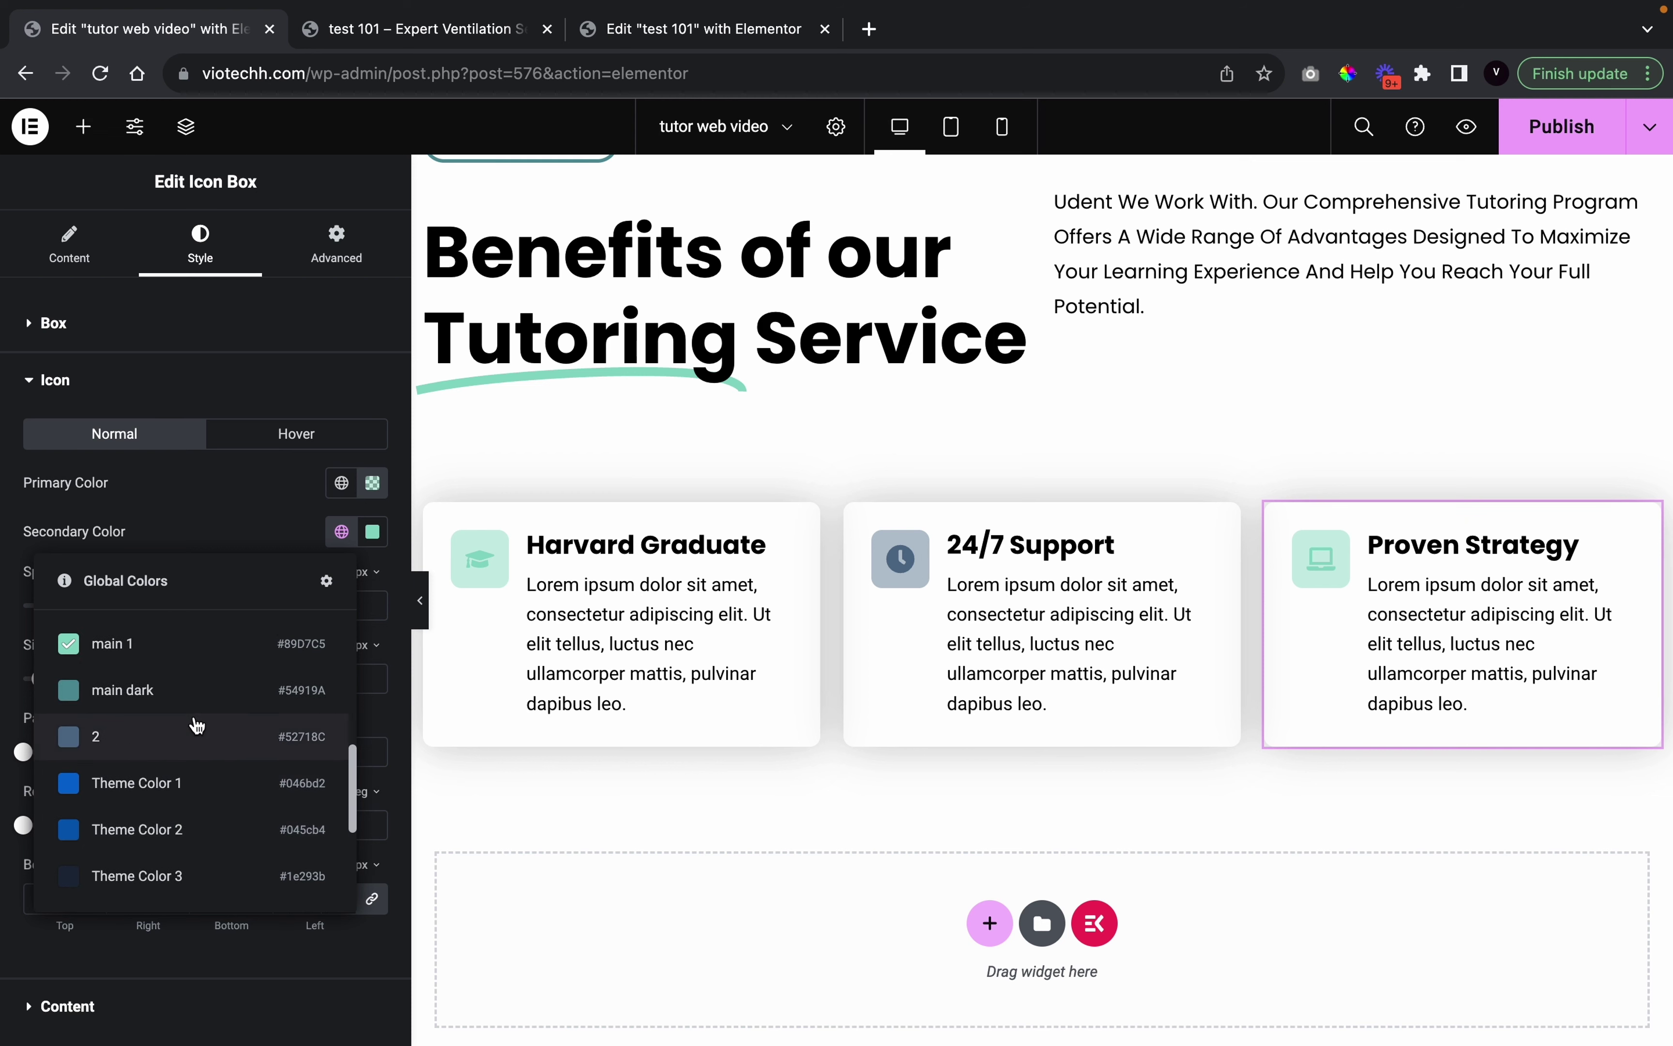
pyautogui.click(195, 732)
# Set the laptop icon's primary color to the global main dark and reduce its opacity to #54919A66
pyautogui.click(341, 483)
pyautogui.scroll(-5, 214, 720)
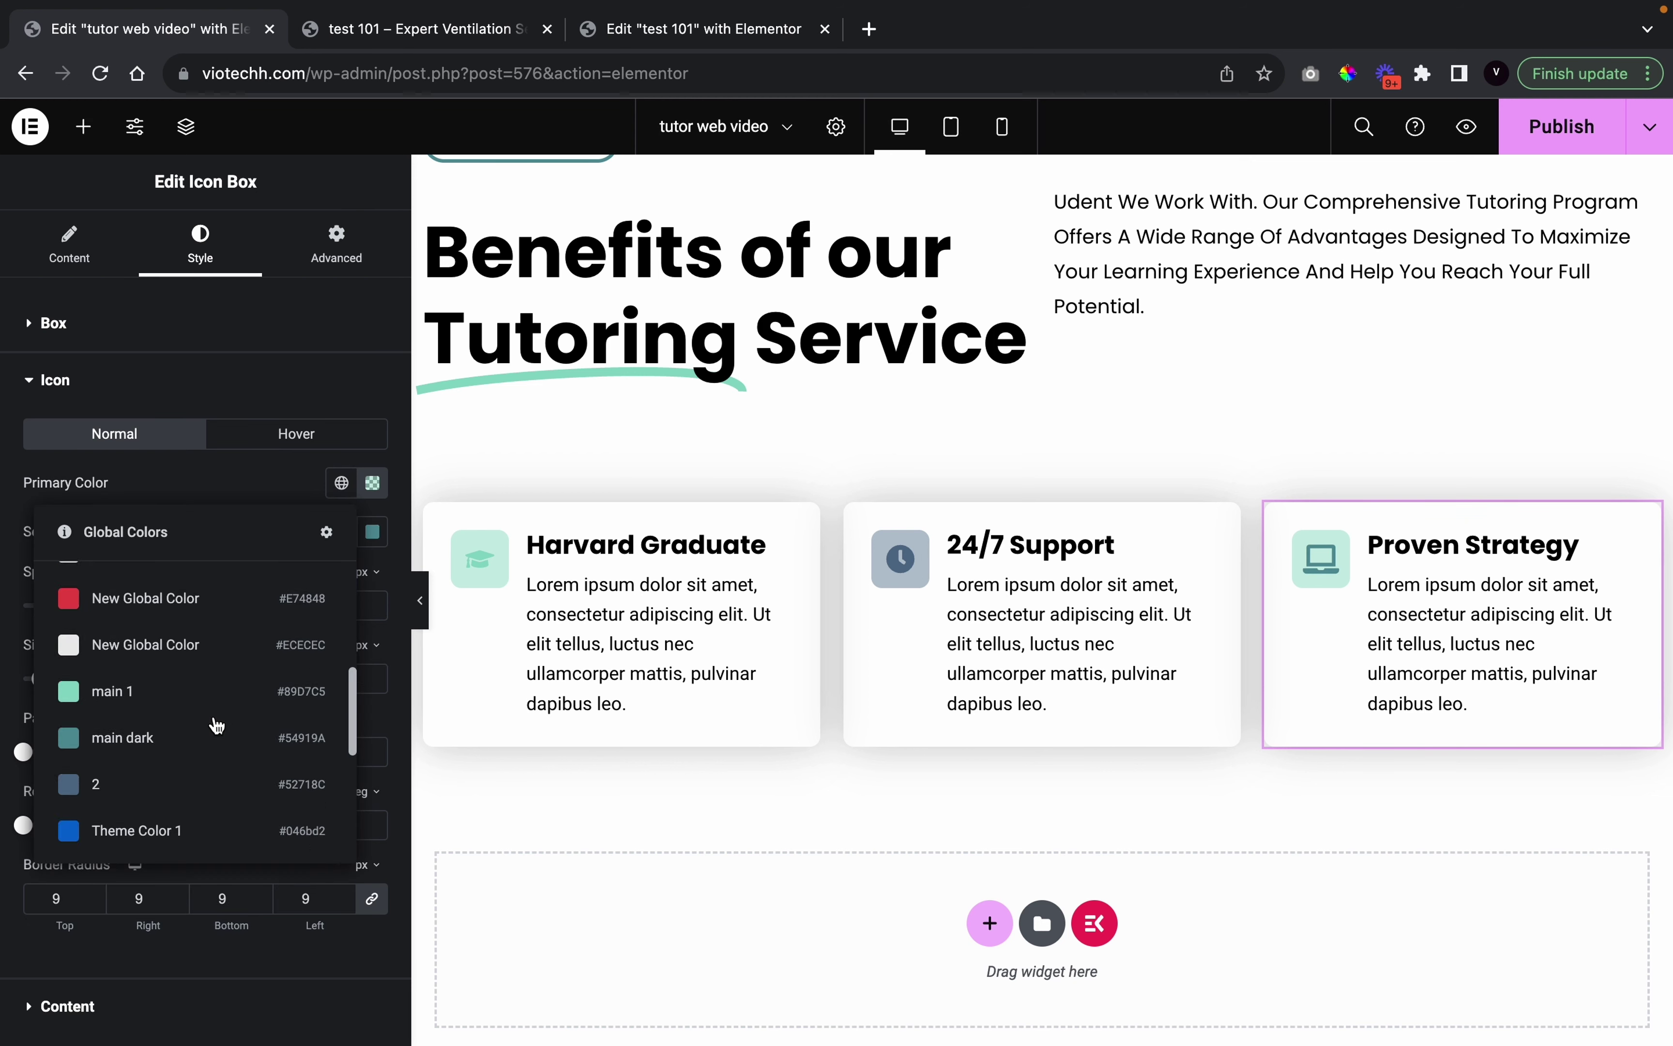
pyautogui.scroll(3, 216, 723)
pyautogui.click(217, 724)
pyautogui.click(371, 483)
pyautogui.moveTo(506, 787); pyautogui.dragTo(363, 806)
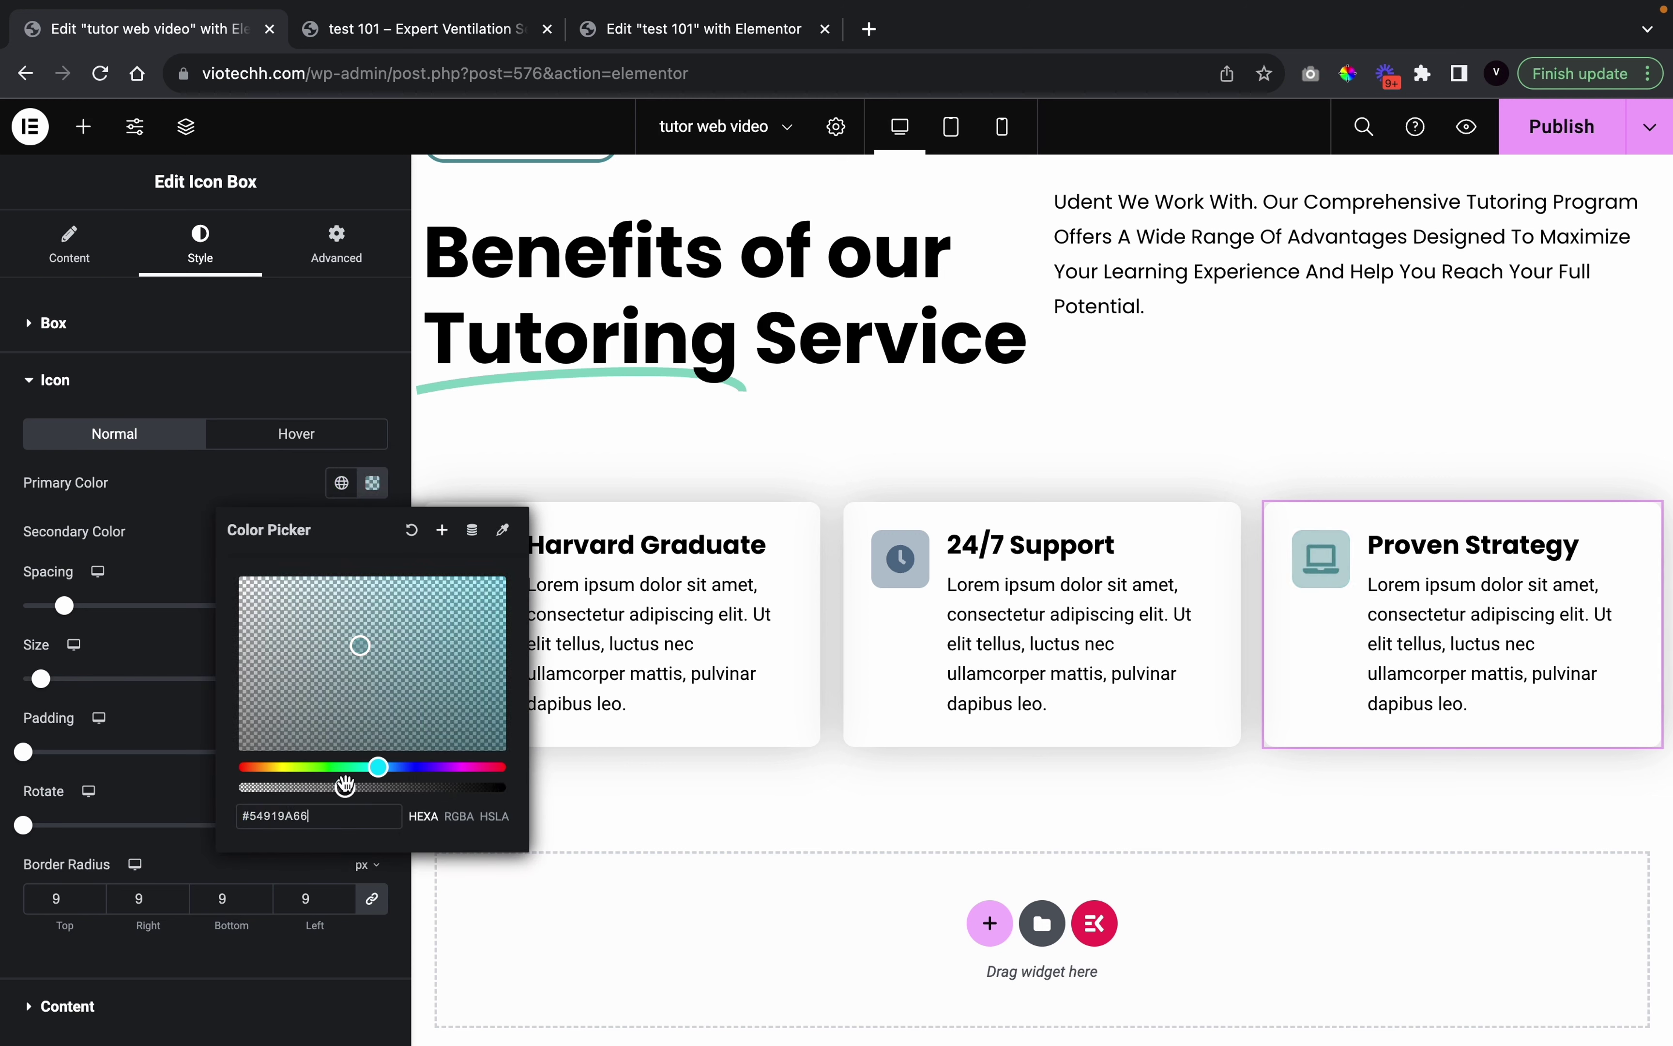
pyautogui.click(283, 490)
# Preview the three benefit cards at full width and check the section that follows them on the reference page
pyautogui.click(421, 600)
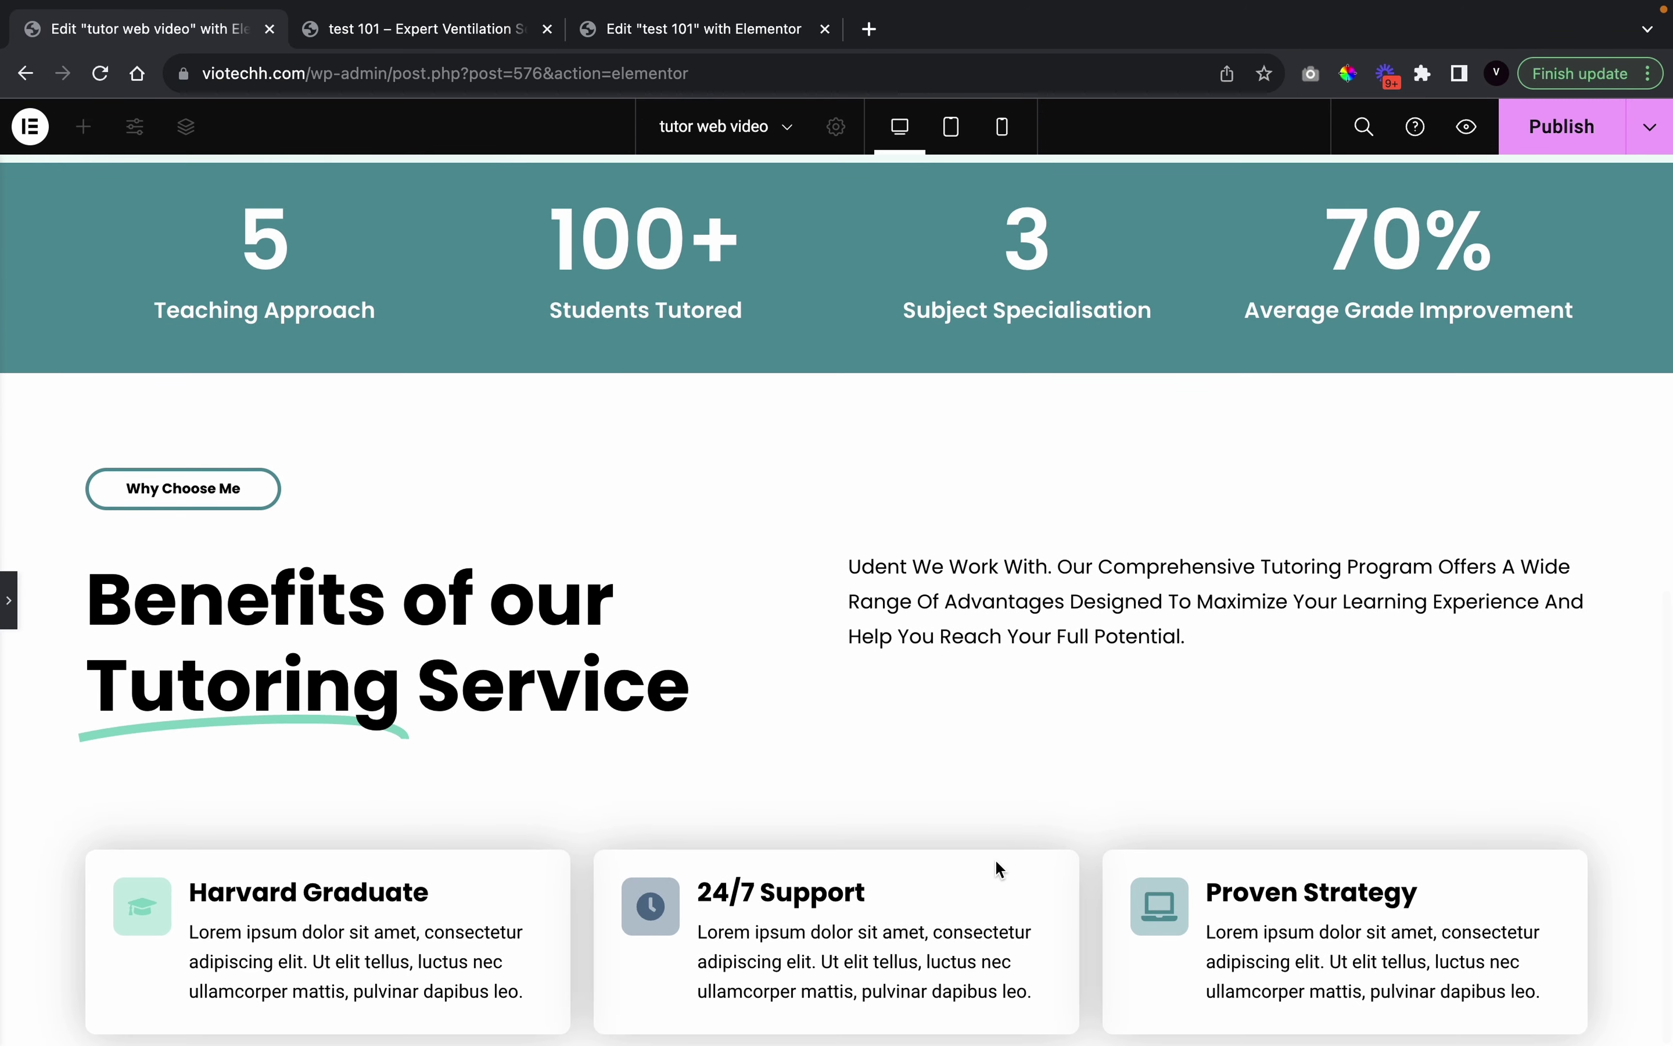
pyautogui.click(5, 600)
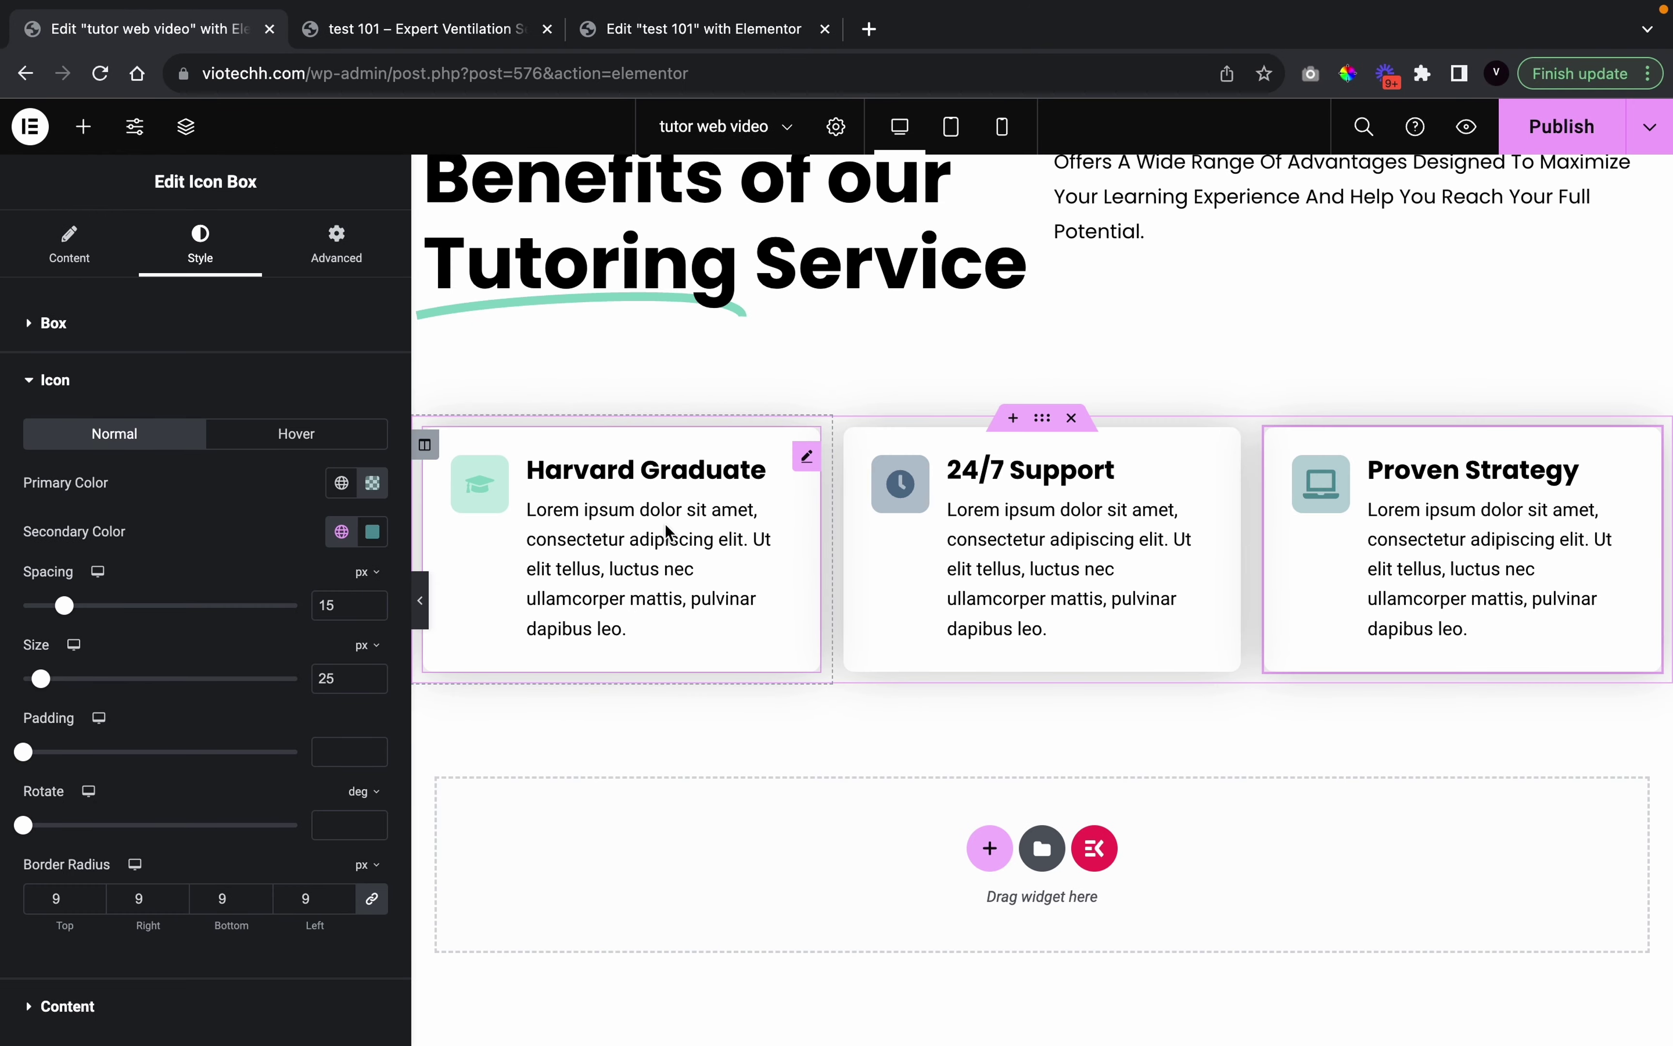
pyautogui.click(395, 38)
pyautogui.scroll(-10, 719, 690)
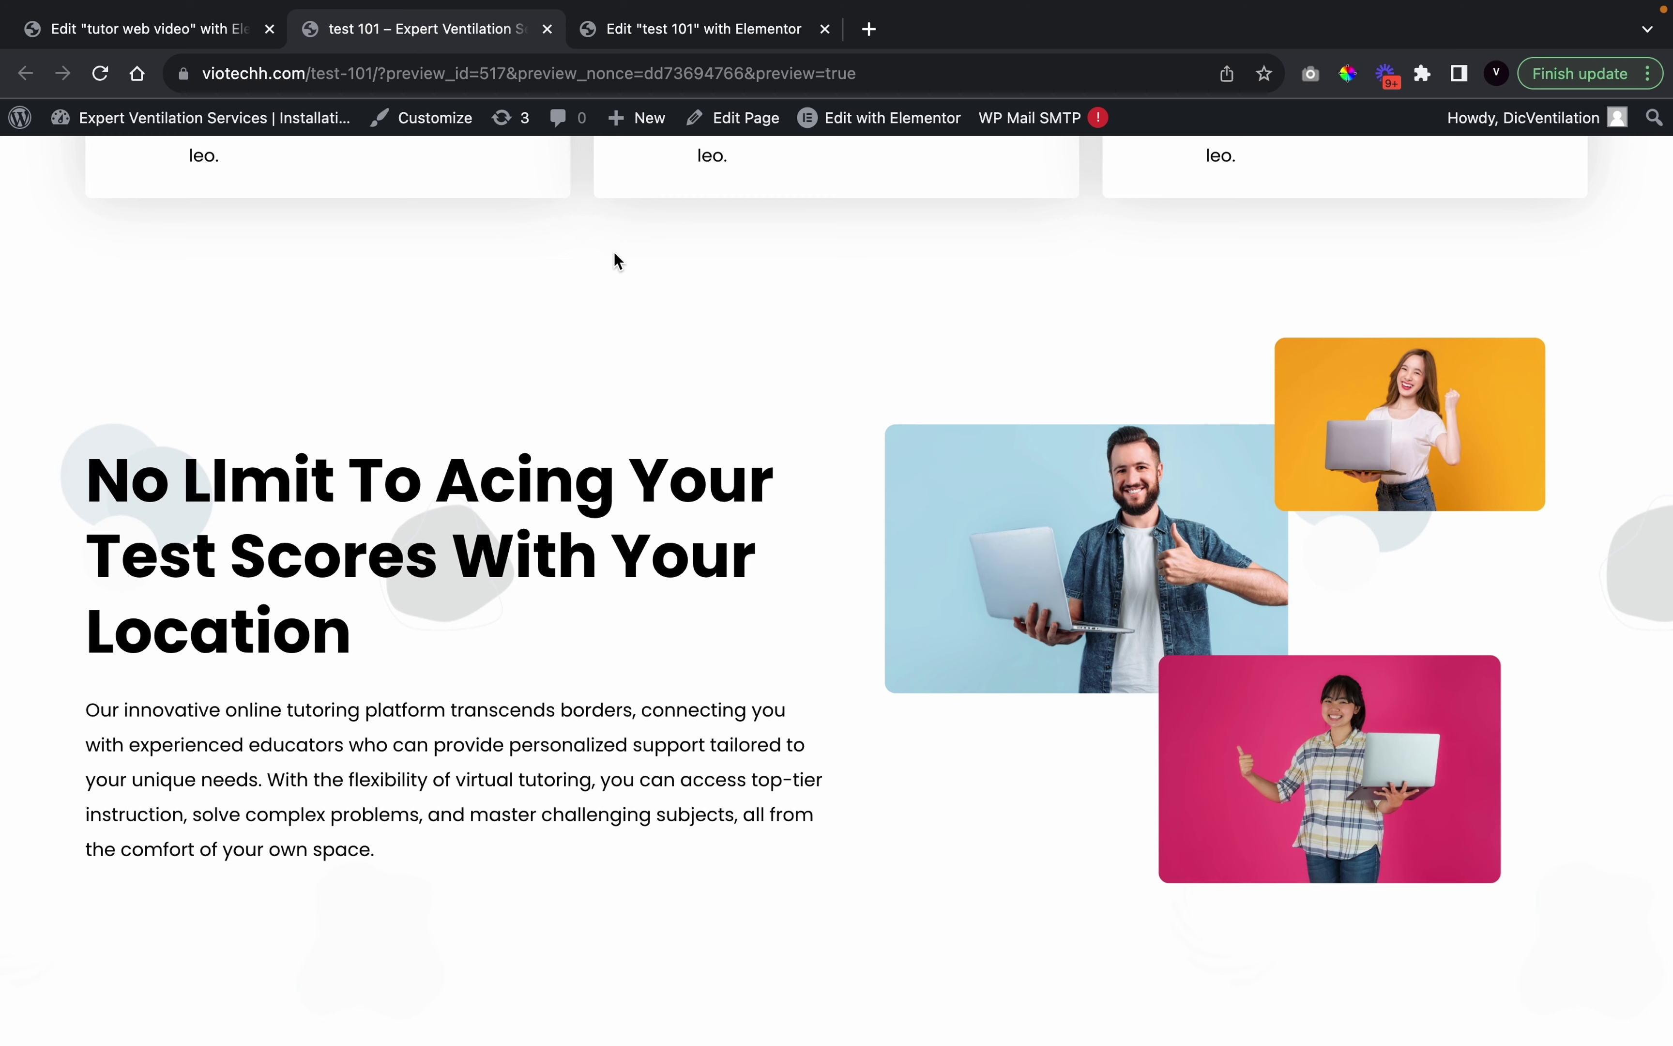
pyautogui.click(175, 25)
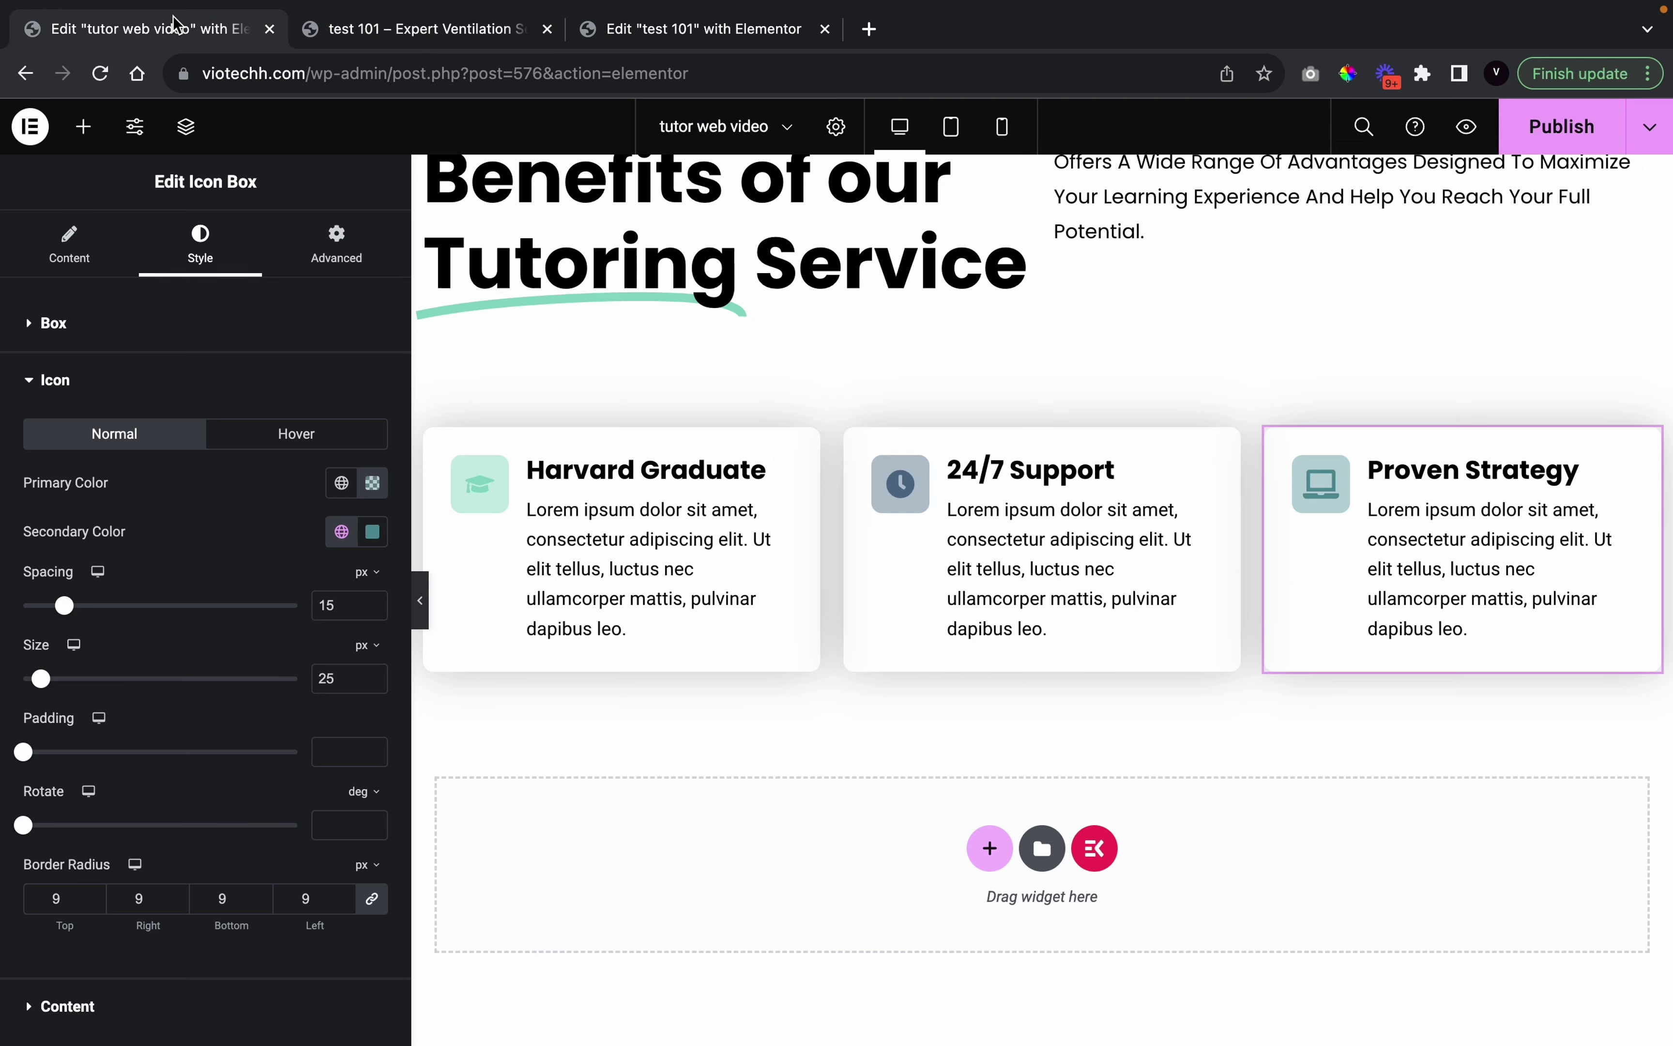
# Add a two-column section below the cards with a boxed width of 1313 and its height set to Min Height
pyautogui.click(1000, 863)
pyautogui.click(892, 912)
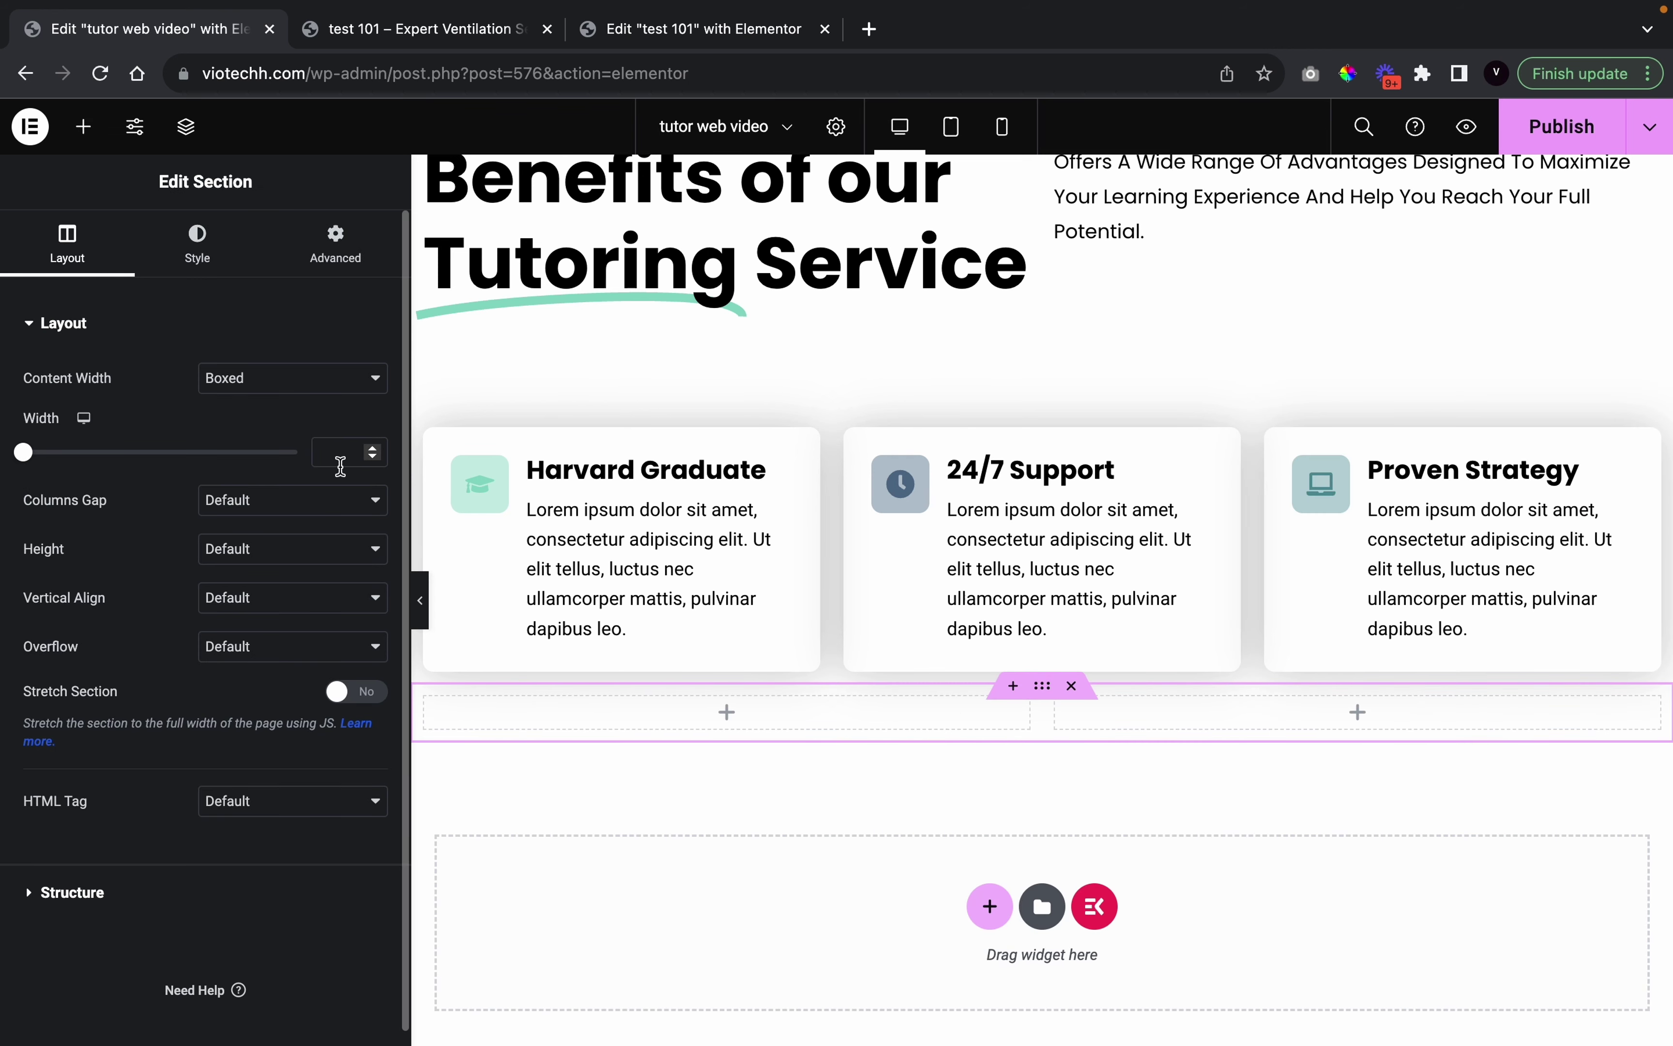
pyautogui.write('1313')
pyautogui.click(280, 550)
pyautogui.click(267, 595)
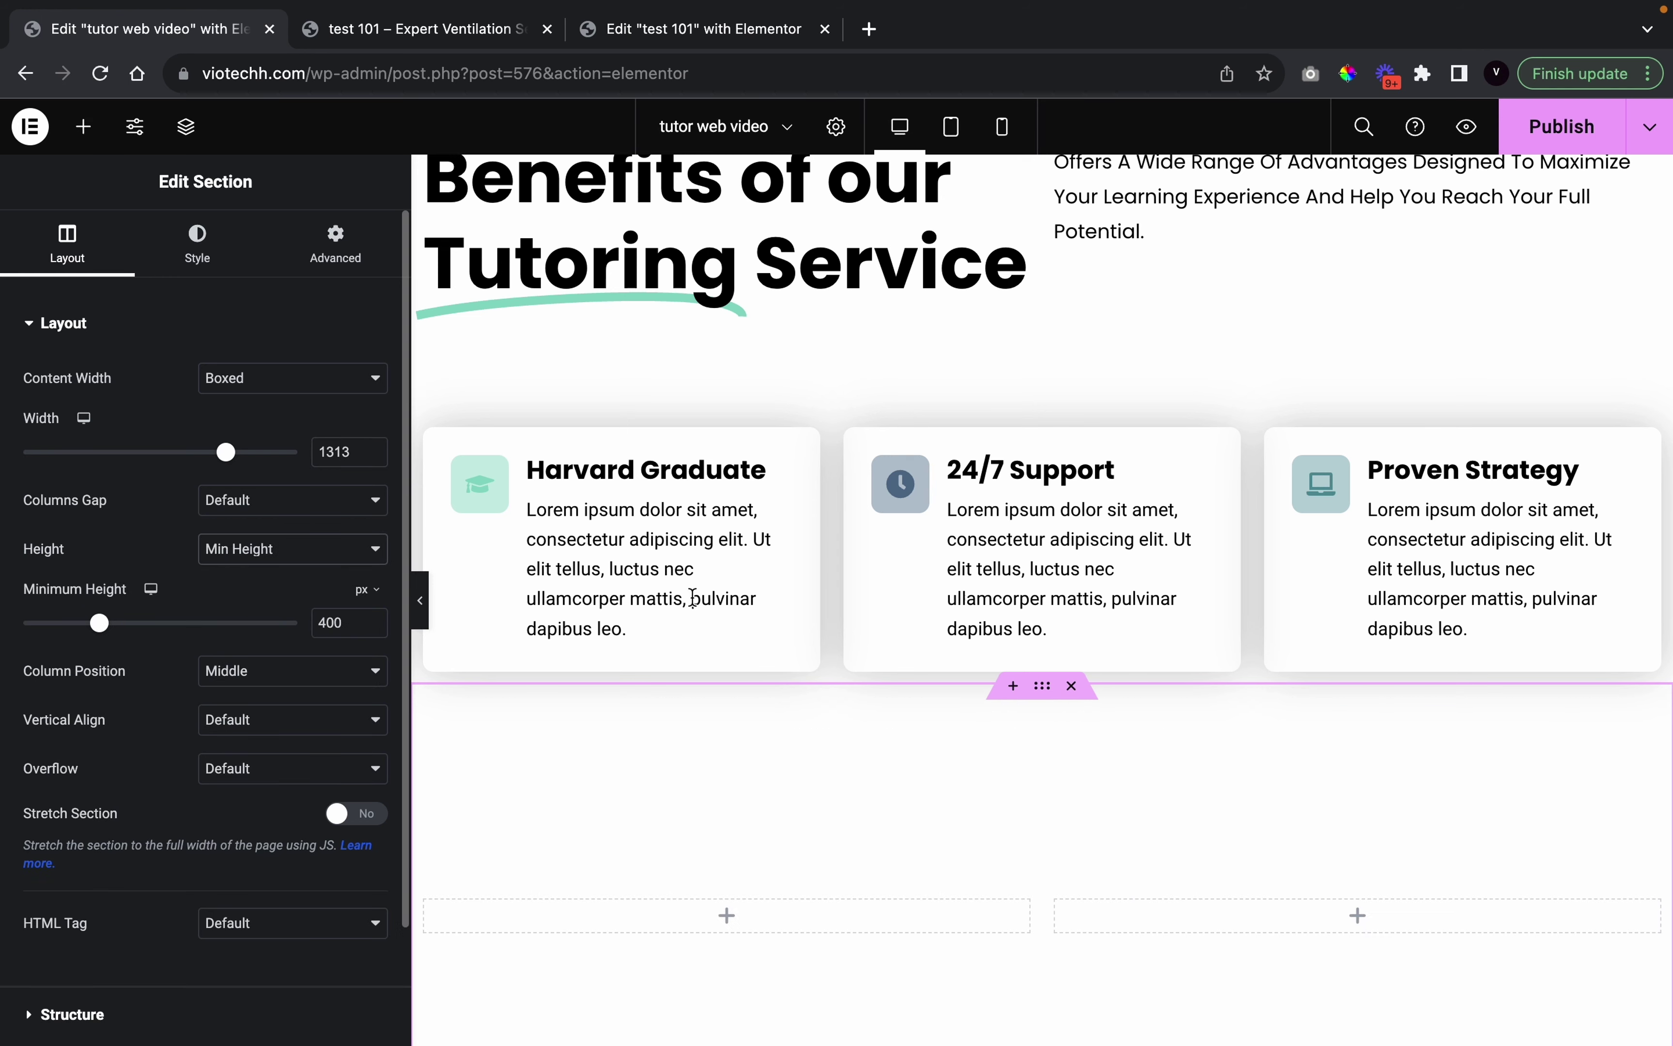
pyautogui.scroll(-5, 959, 726)
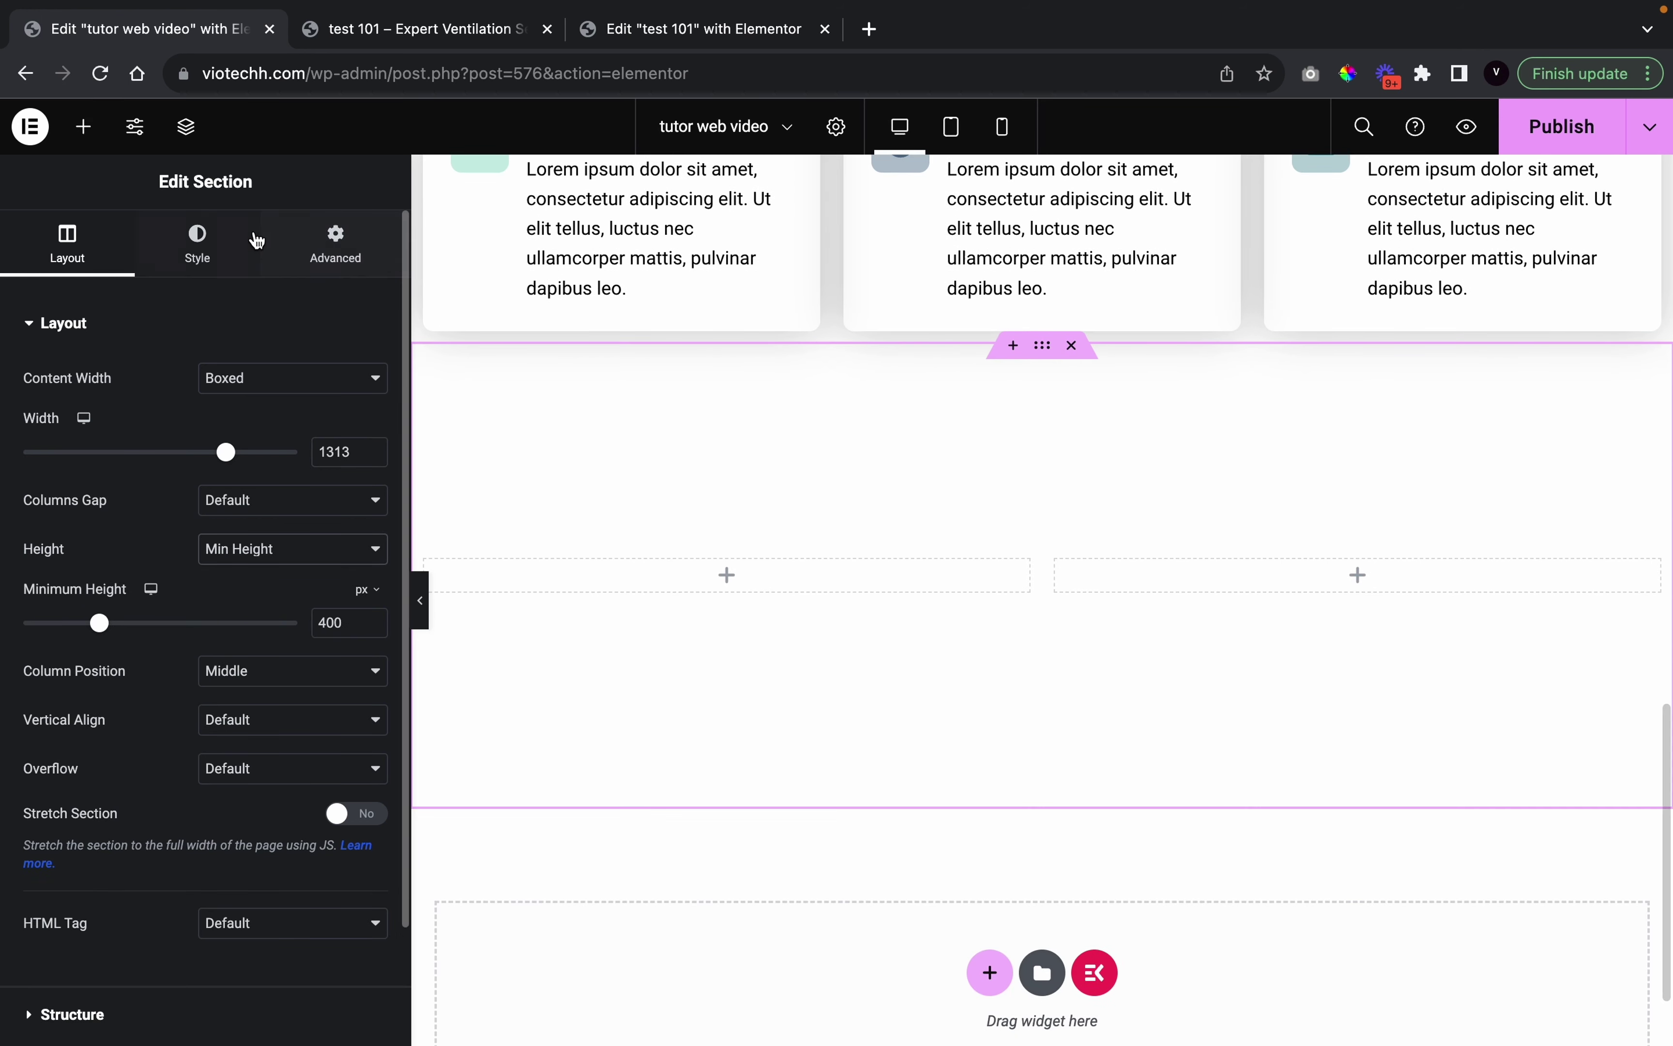
# Compare the new section with the reference page and place the EKIT Heading widget in its left column
pyautogui.click(452, 34)
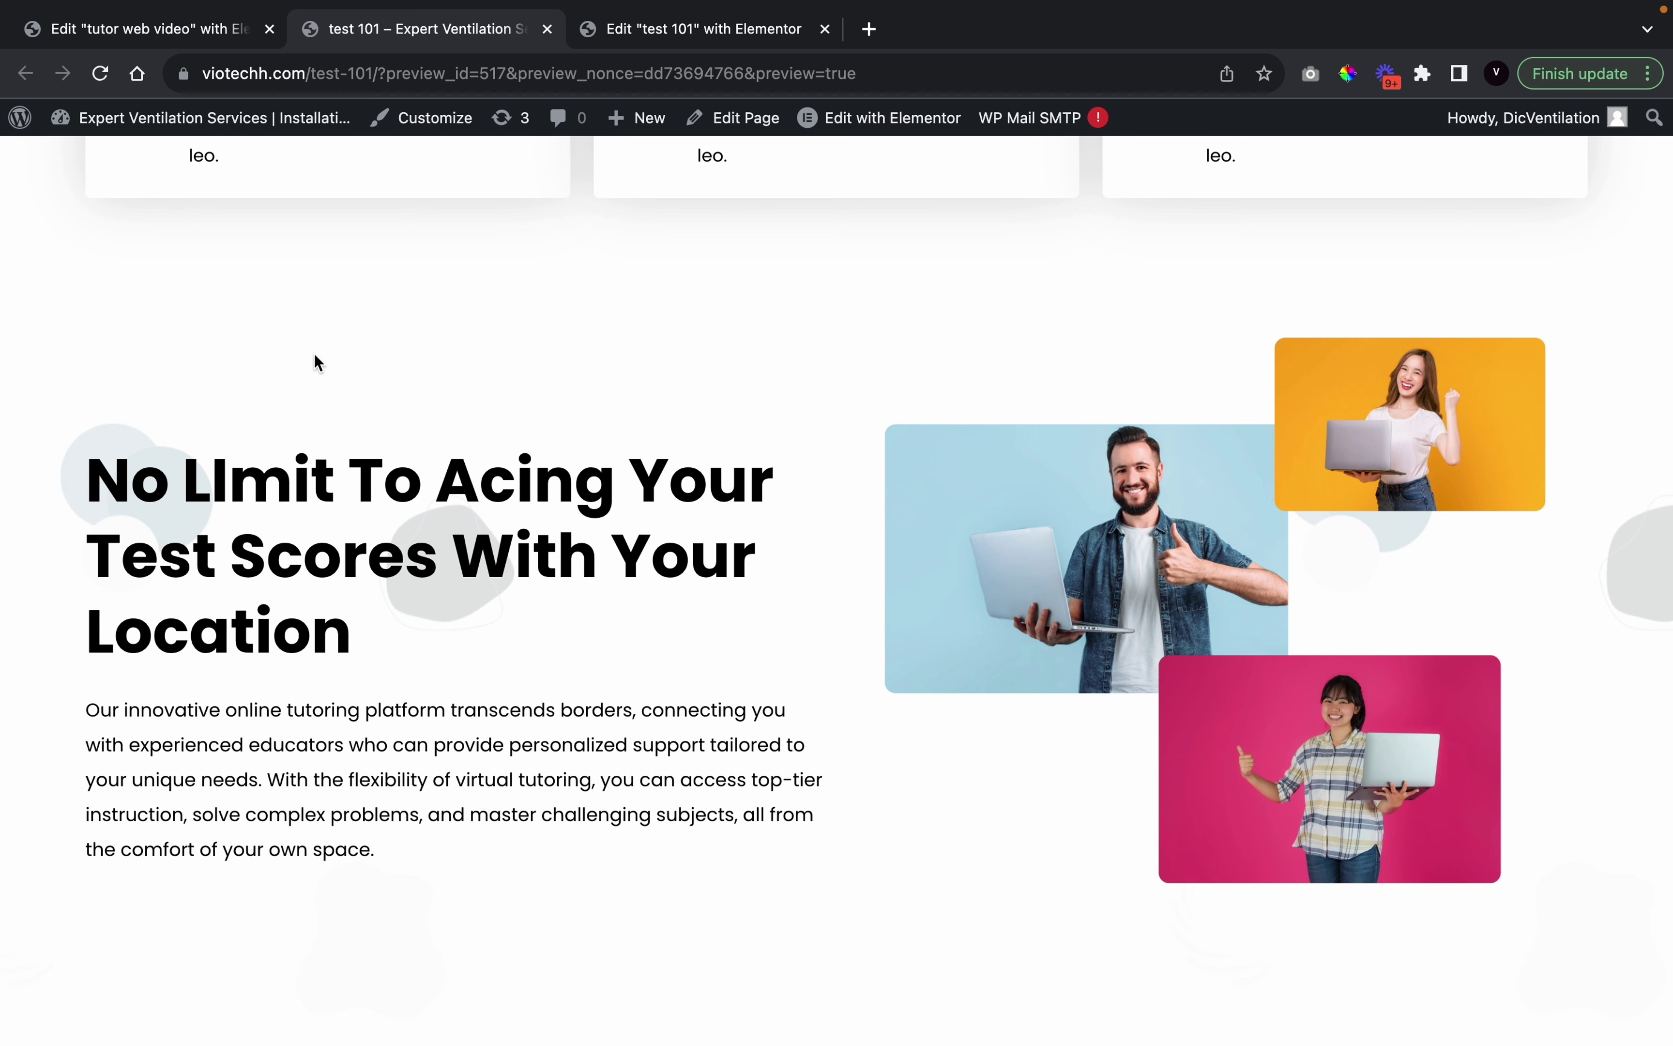
pyautogui.click(220, 43)
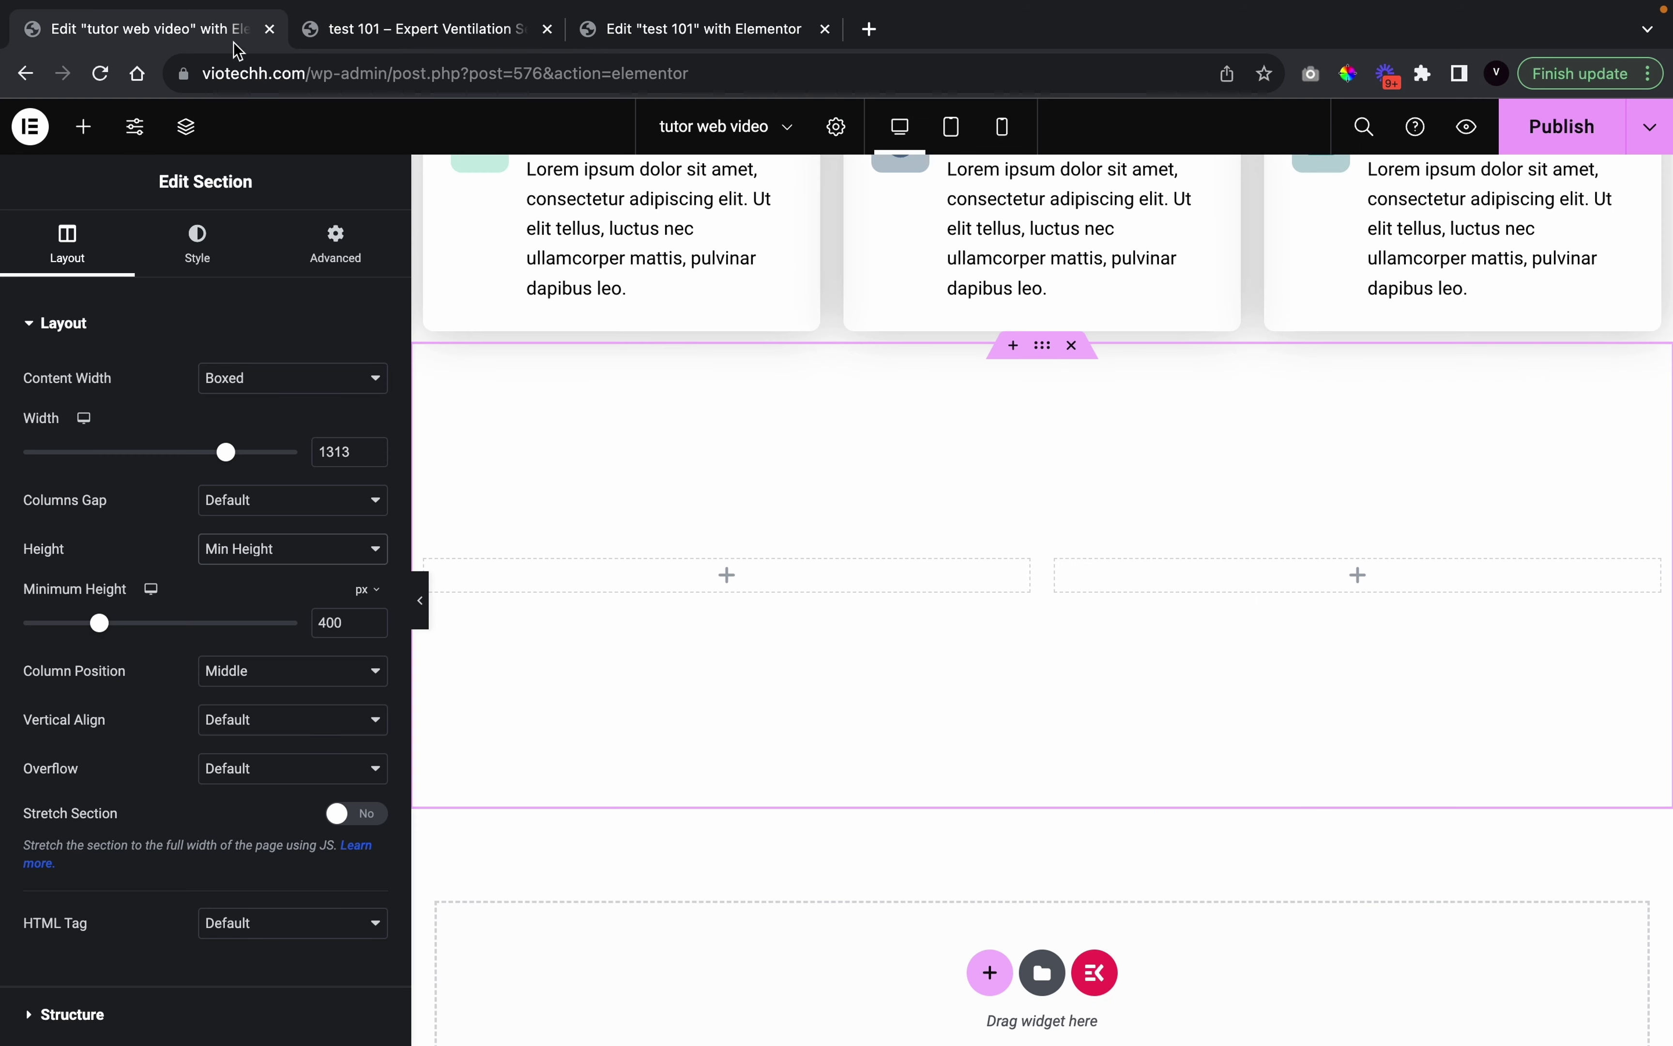
pyautogui.click(219, 246)
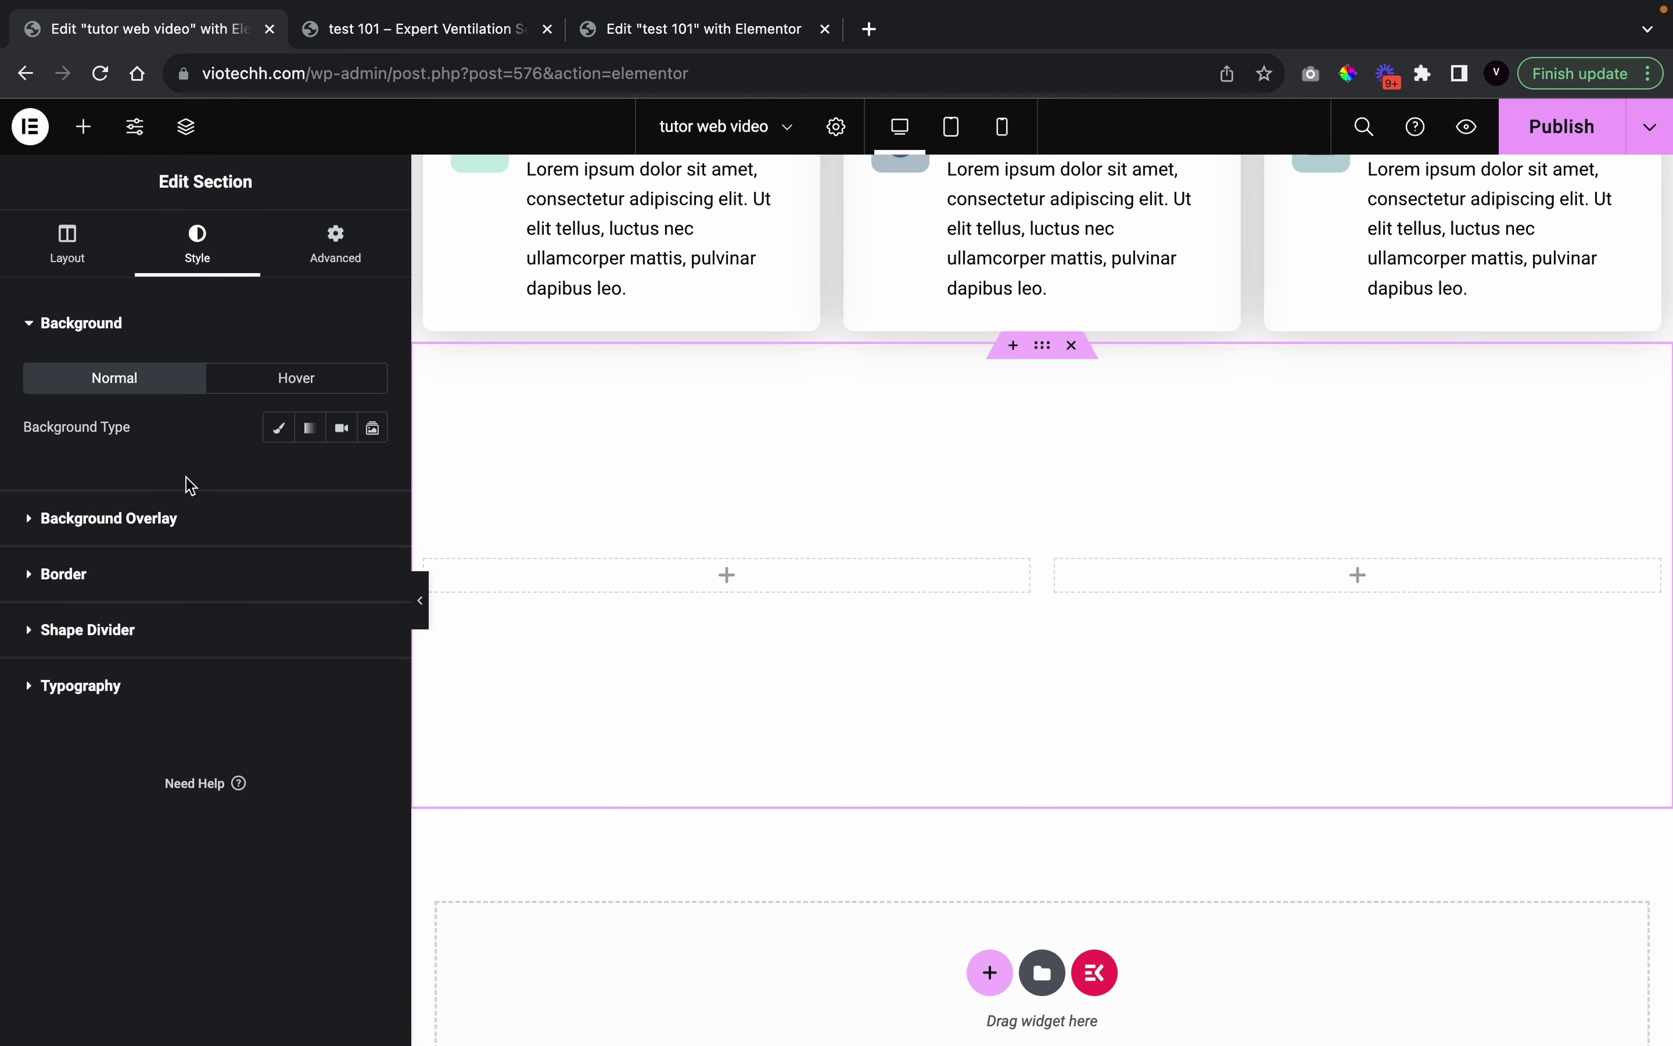
pyautogui.click(83, 126)
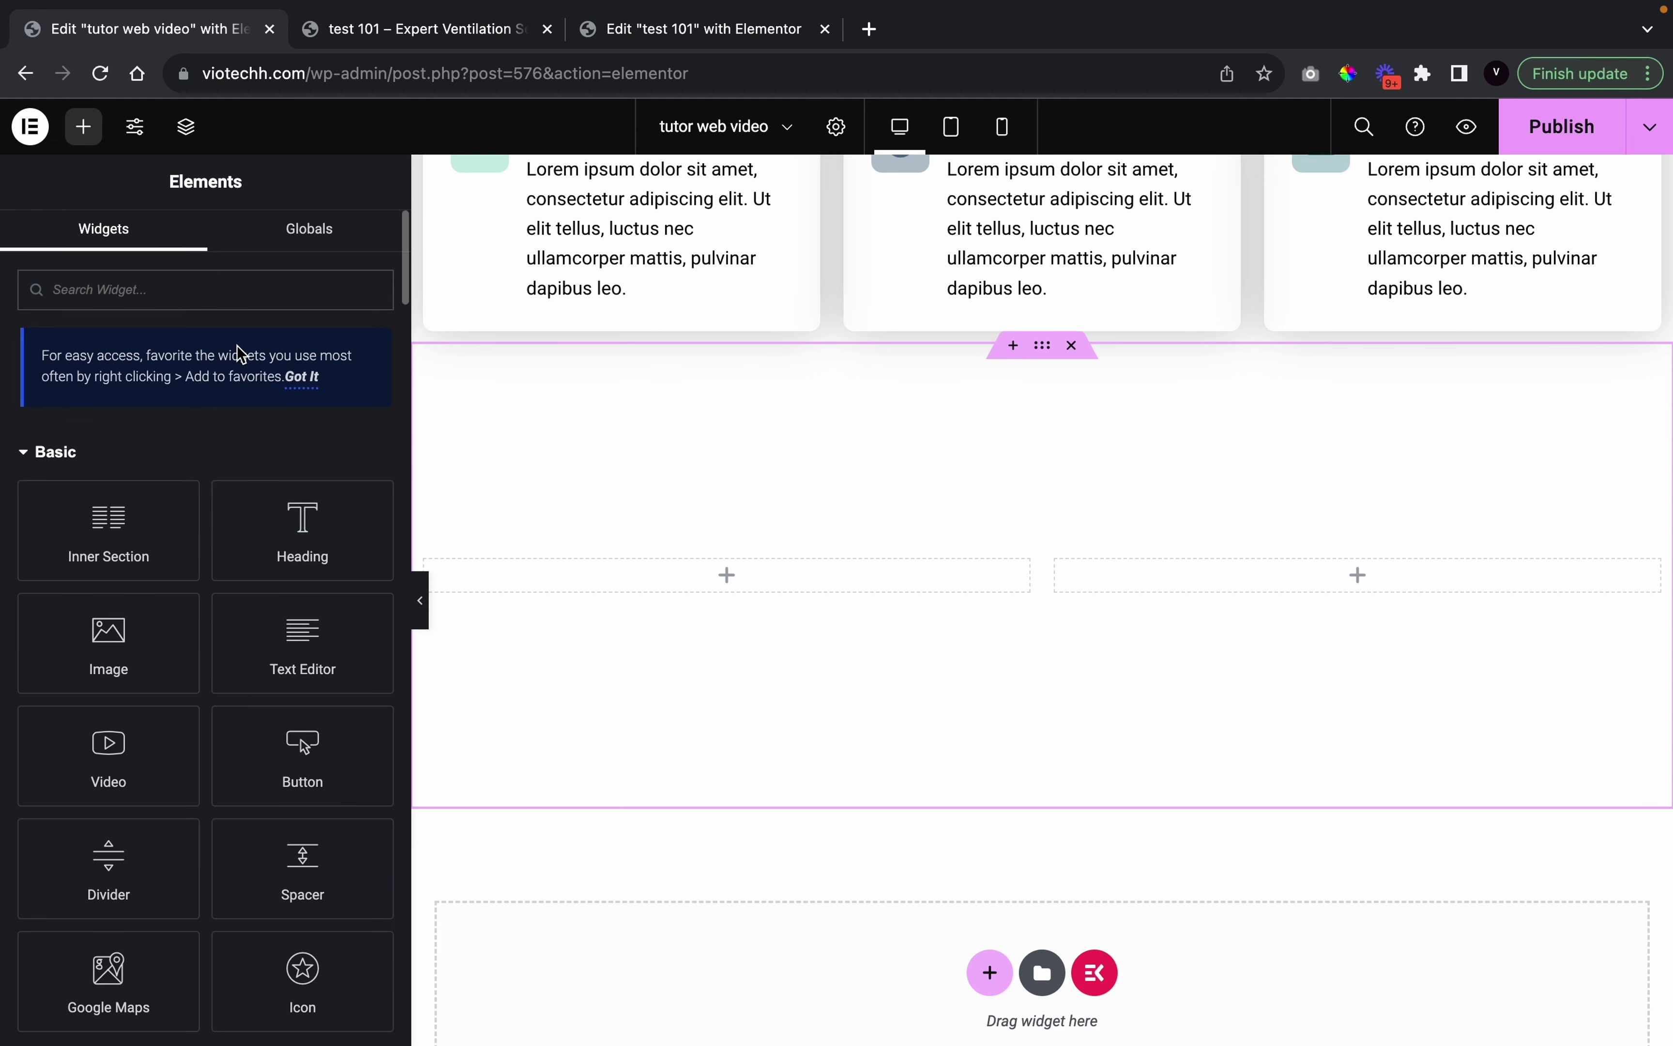
pyautogui.write('heading')
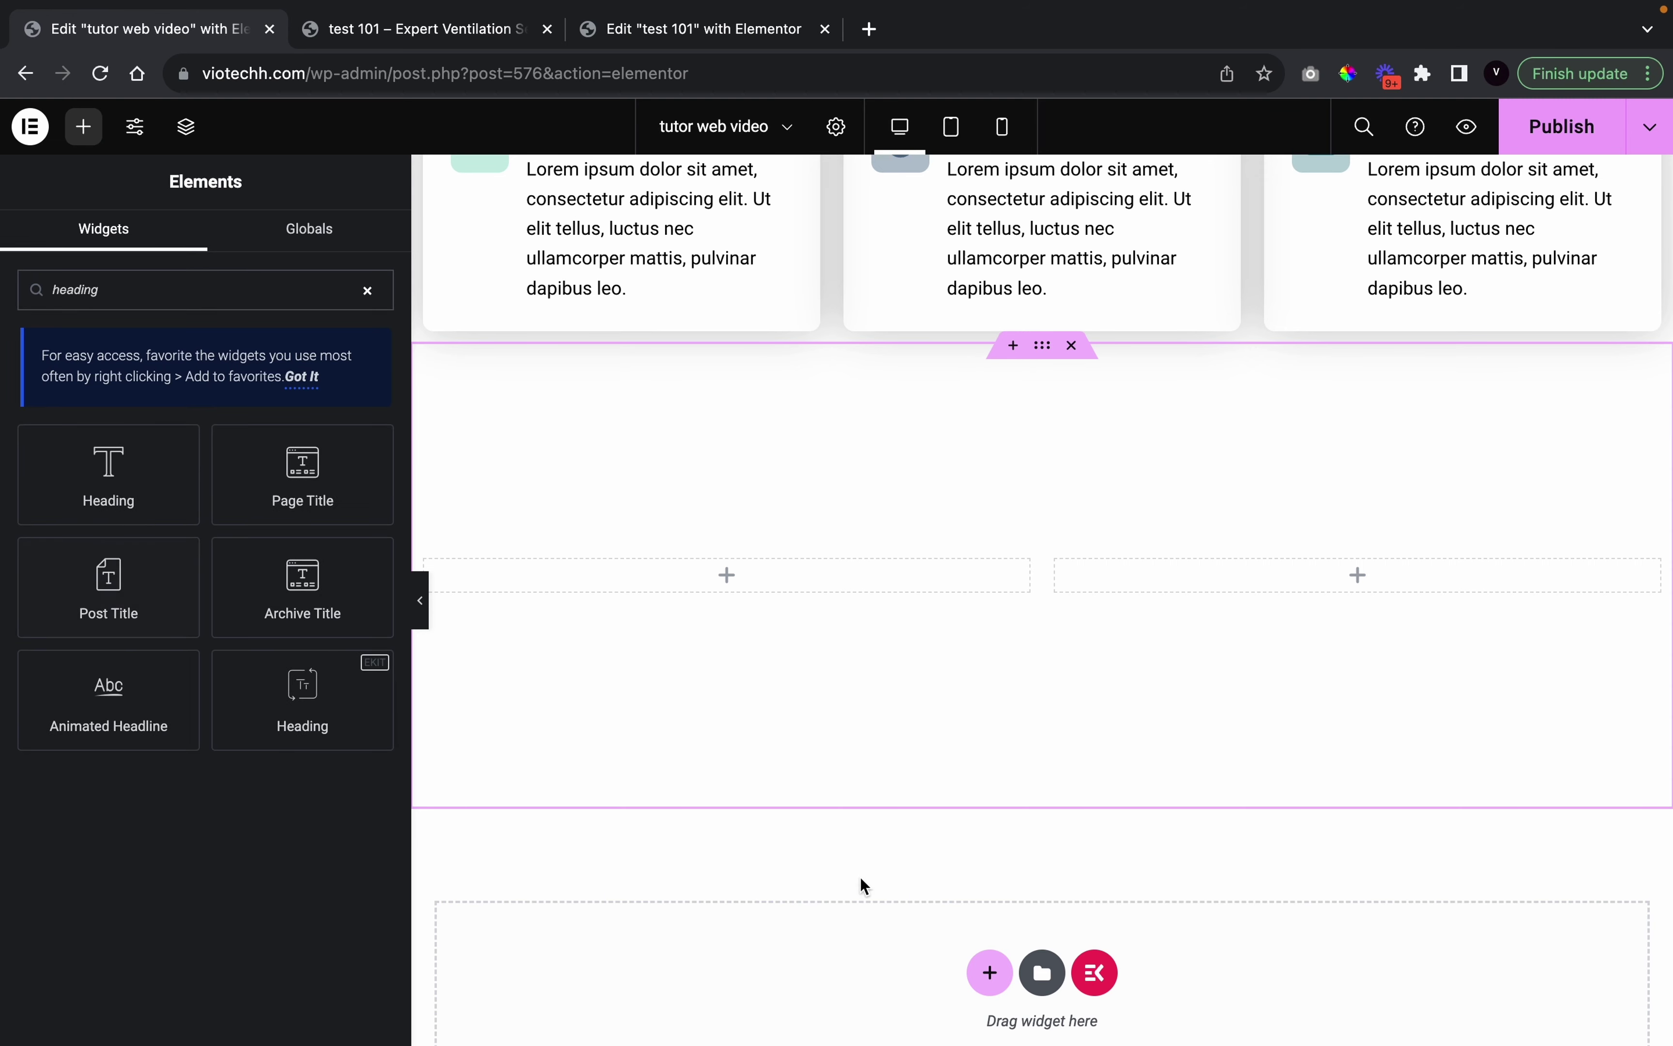
pyautogui.scroll(-1, 988, 885)
pyautogui.moveTo(317, 706); pyautogui.dragTo(633, 555)
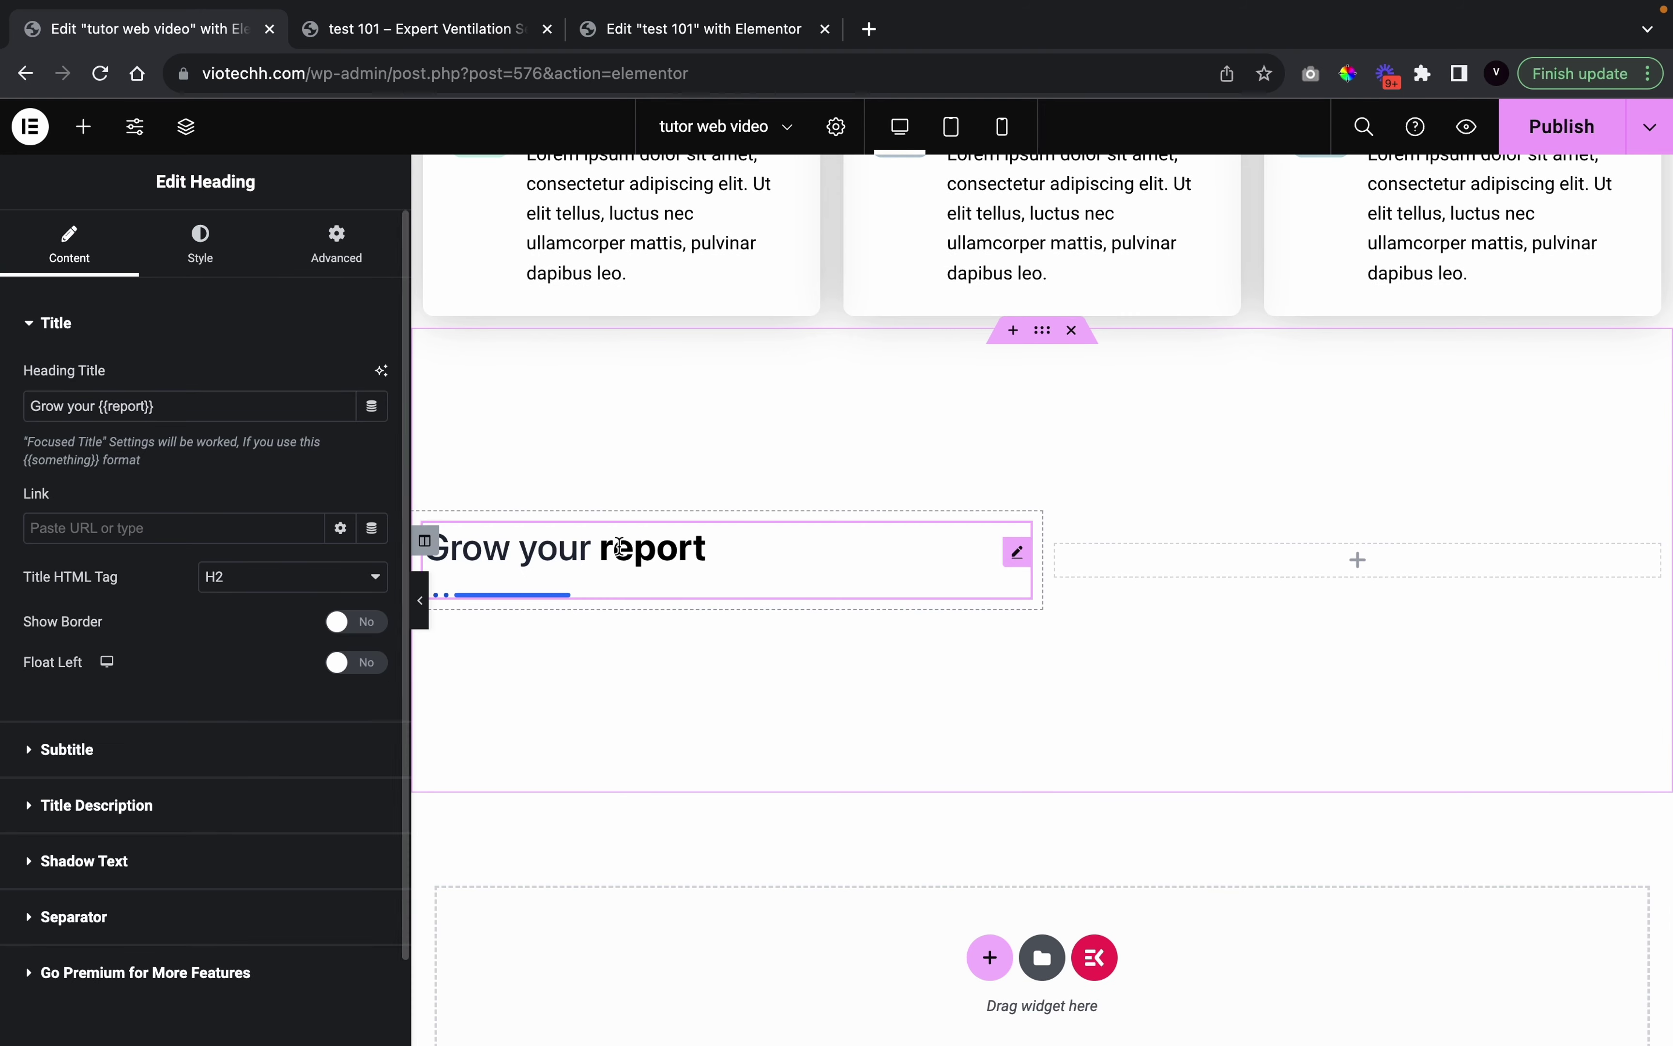
# Replace the heading's title with "No LImit To Acing Your Test Scores With Your Location", copied from the reference page
pyautogui.tripleClick(179, 400)
pyautogui.press('BackSpace')
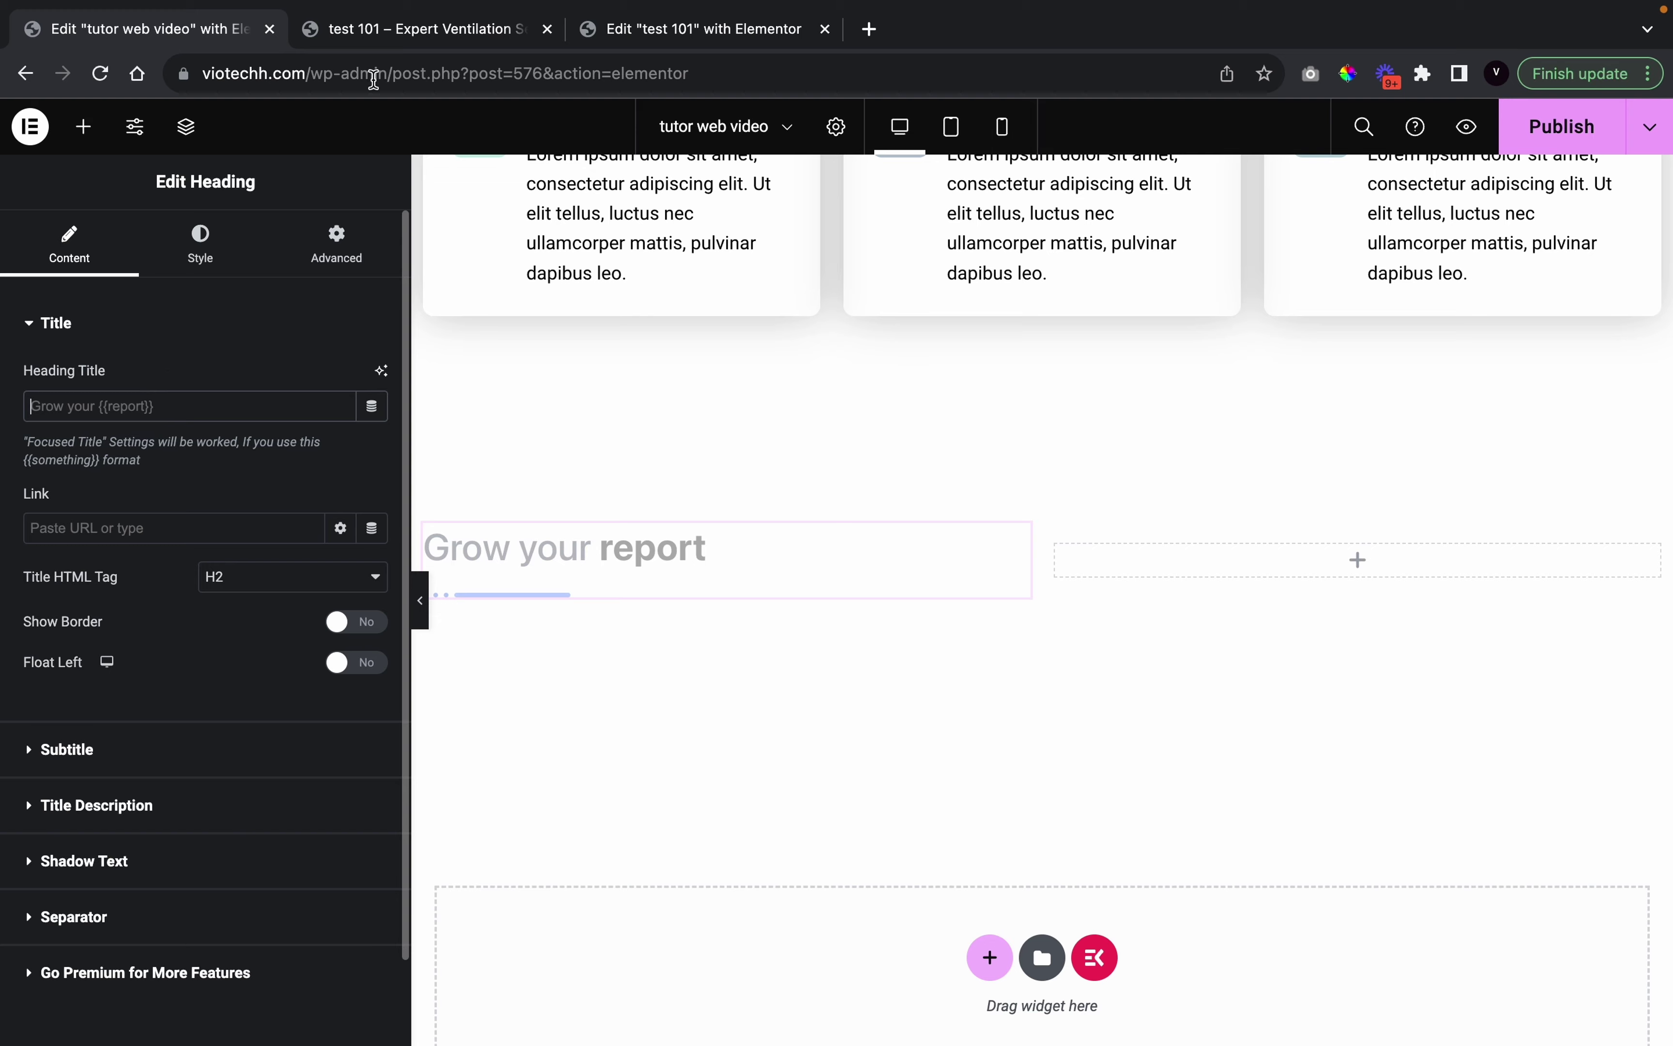
pyautogui.click(423, 31)
pyautogui.moveTo(448, 657); pyautogui.dragTo(41, 408)
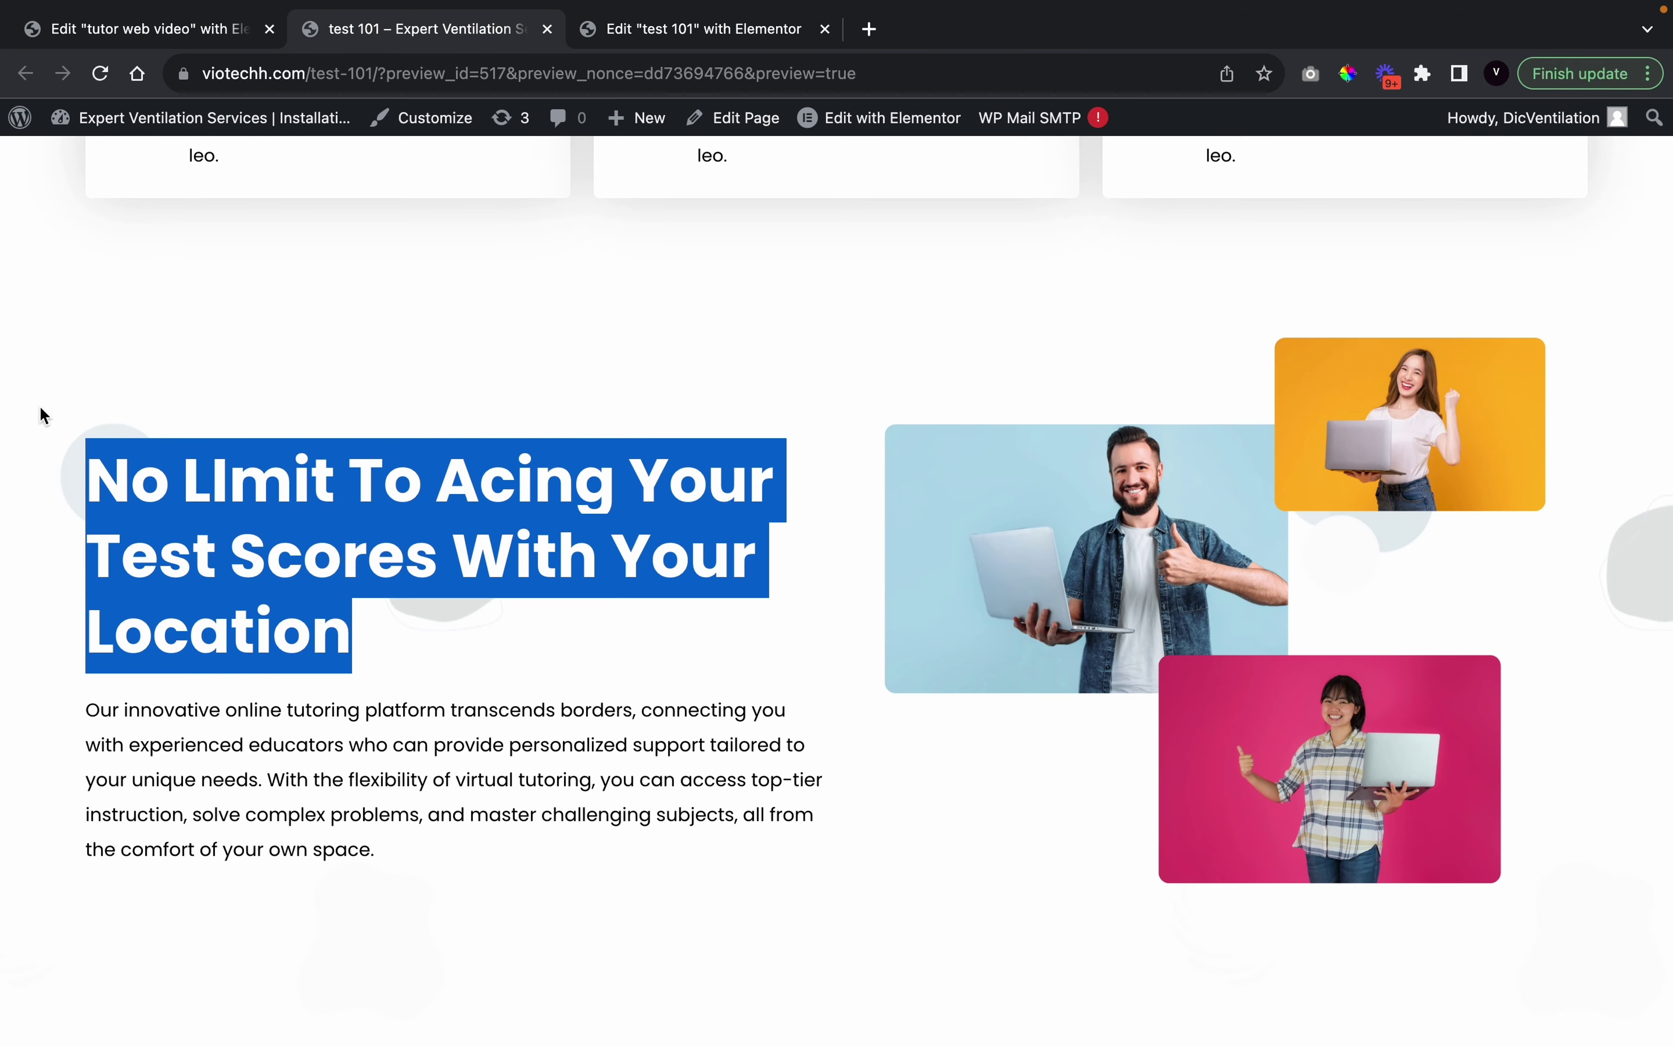
pyautogui.press('super+c')
pyautogui.click(211, 29)
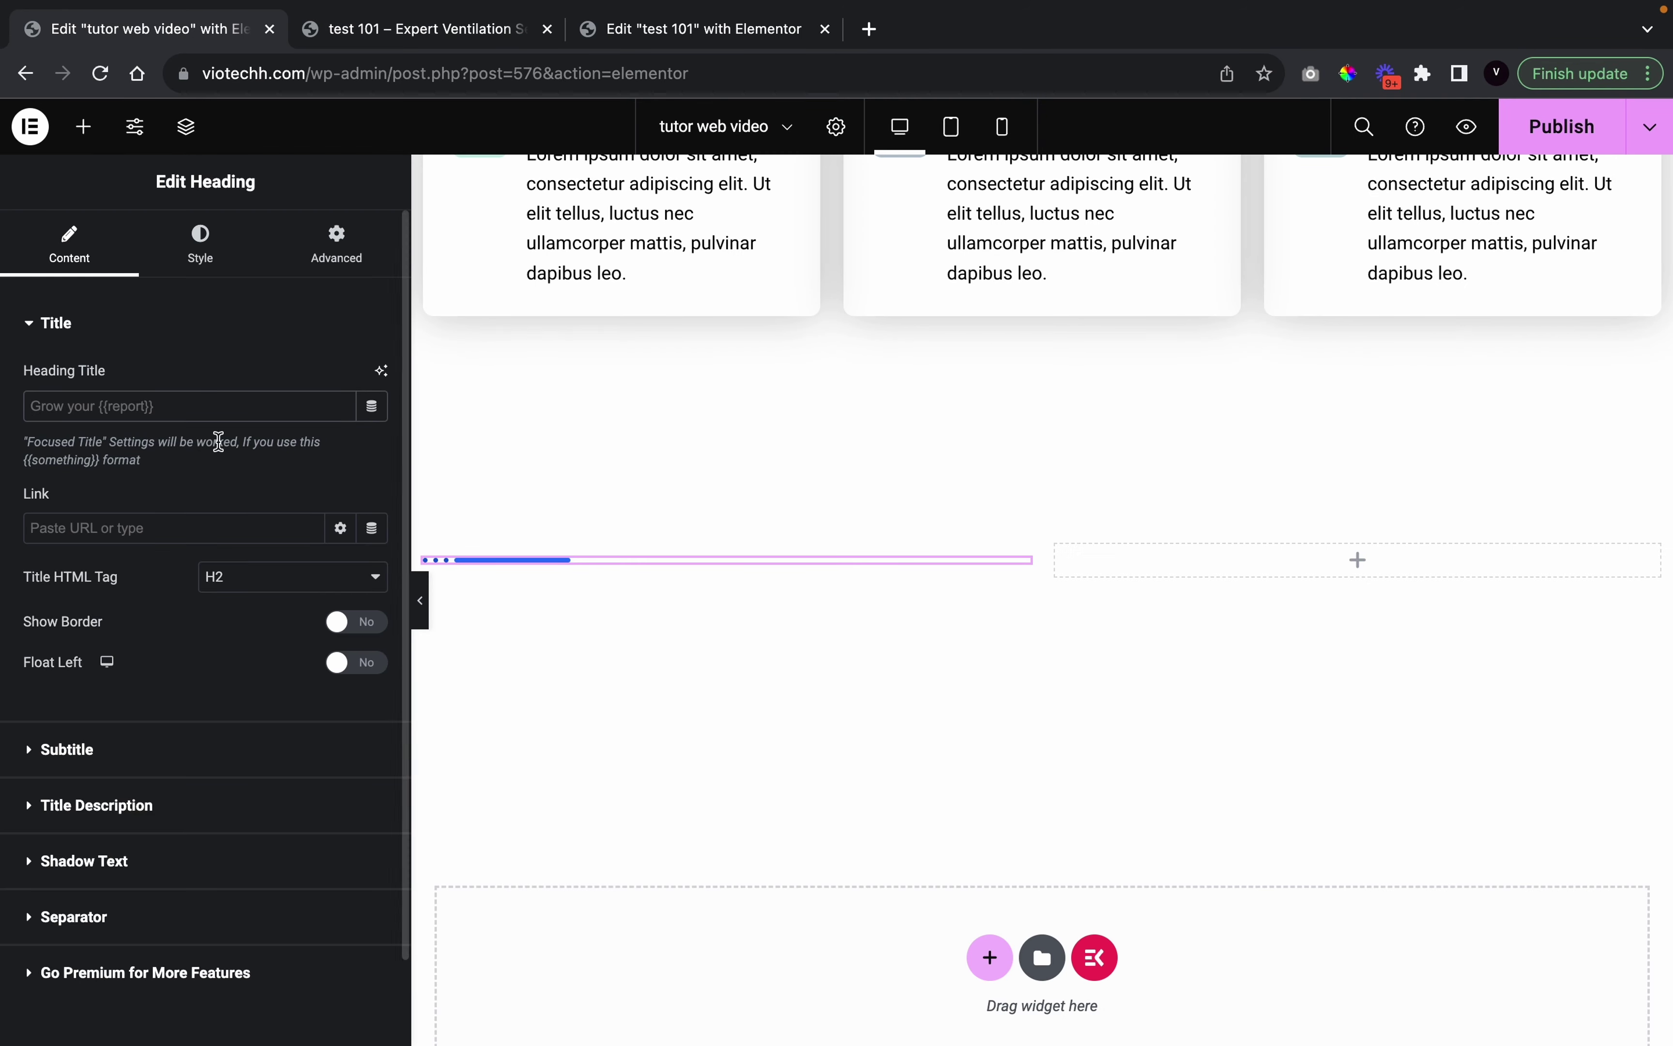
pyautogui.press('super+v')
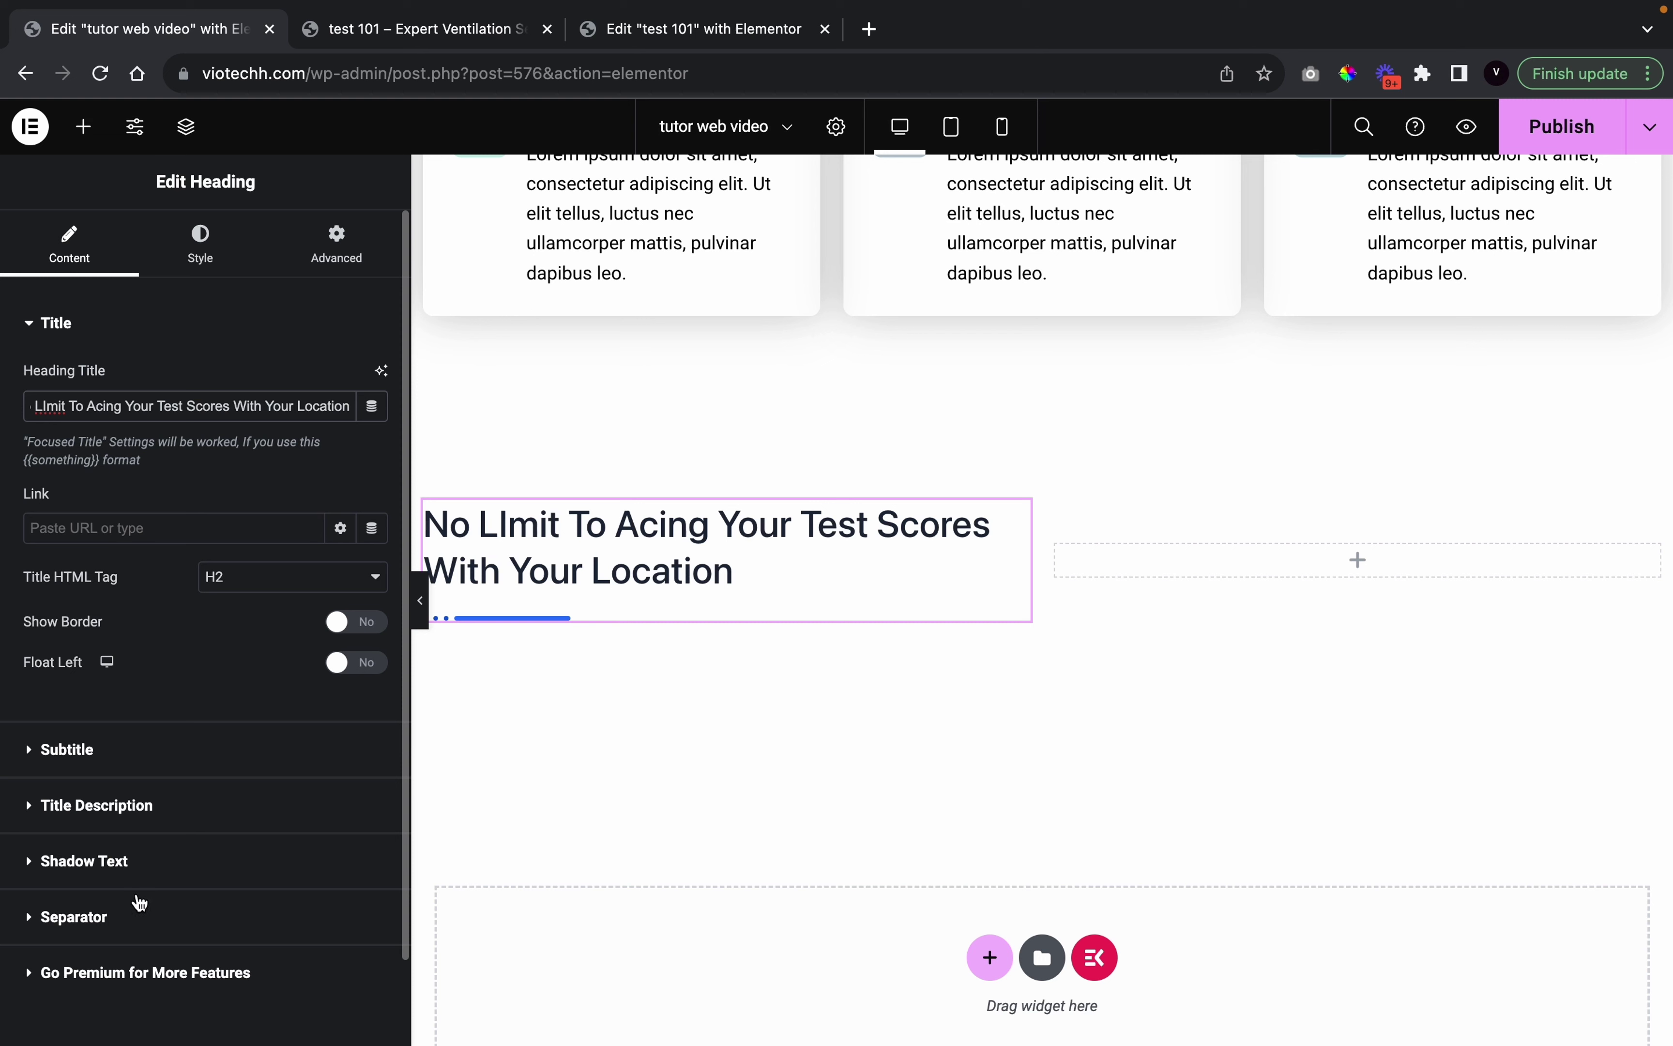
# Hide the heading's separator and set its title color to the global color Black
pyautogui.click(139, 903)
pyautogui.click(357, 597)
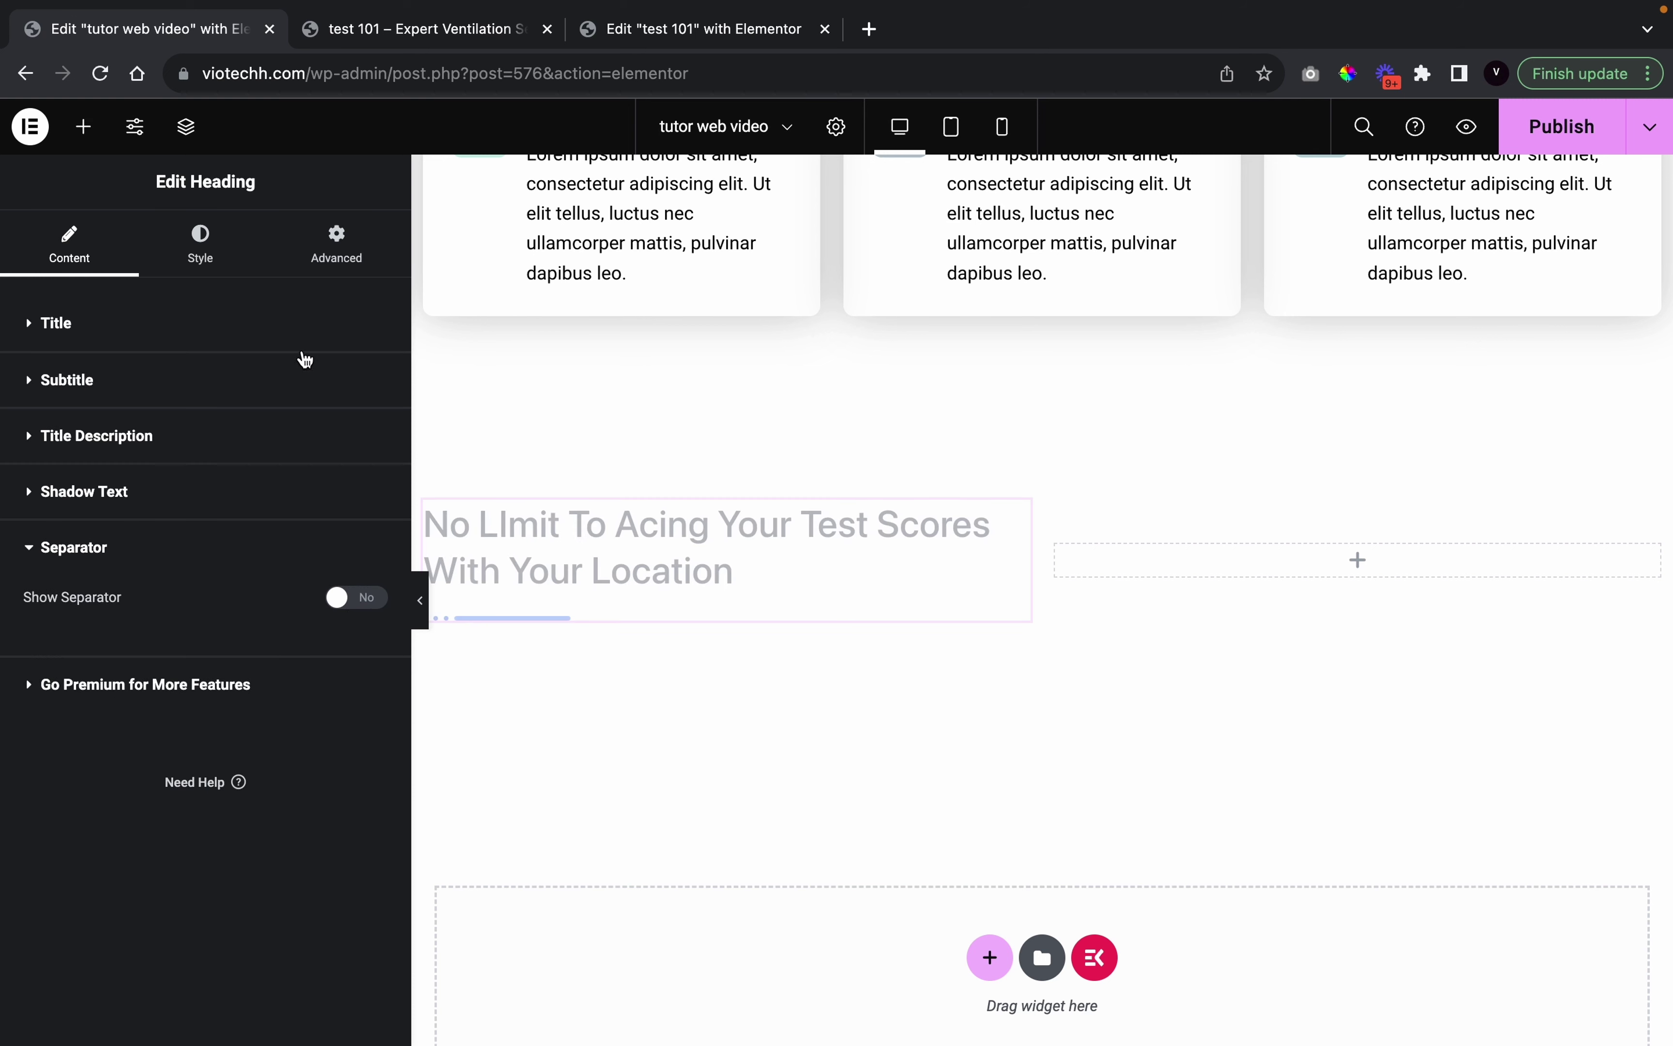
pyautogui.click(220, 240)
pyautogui.click(239, 476)
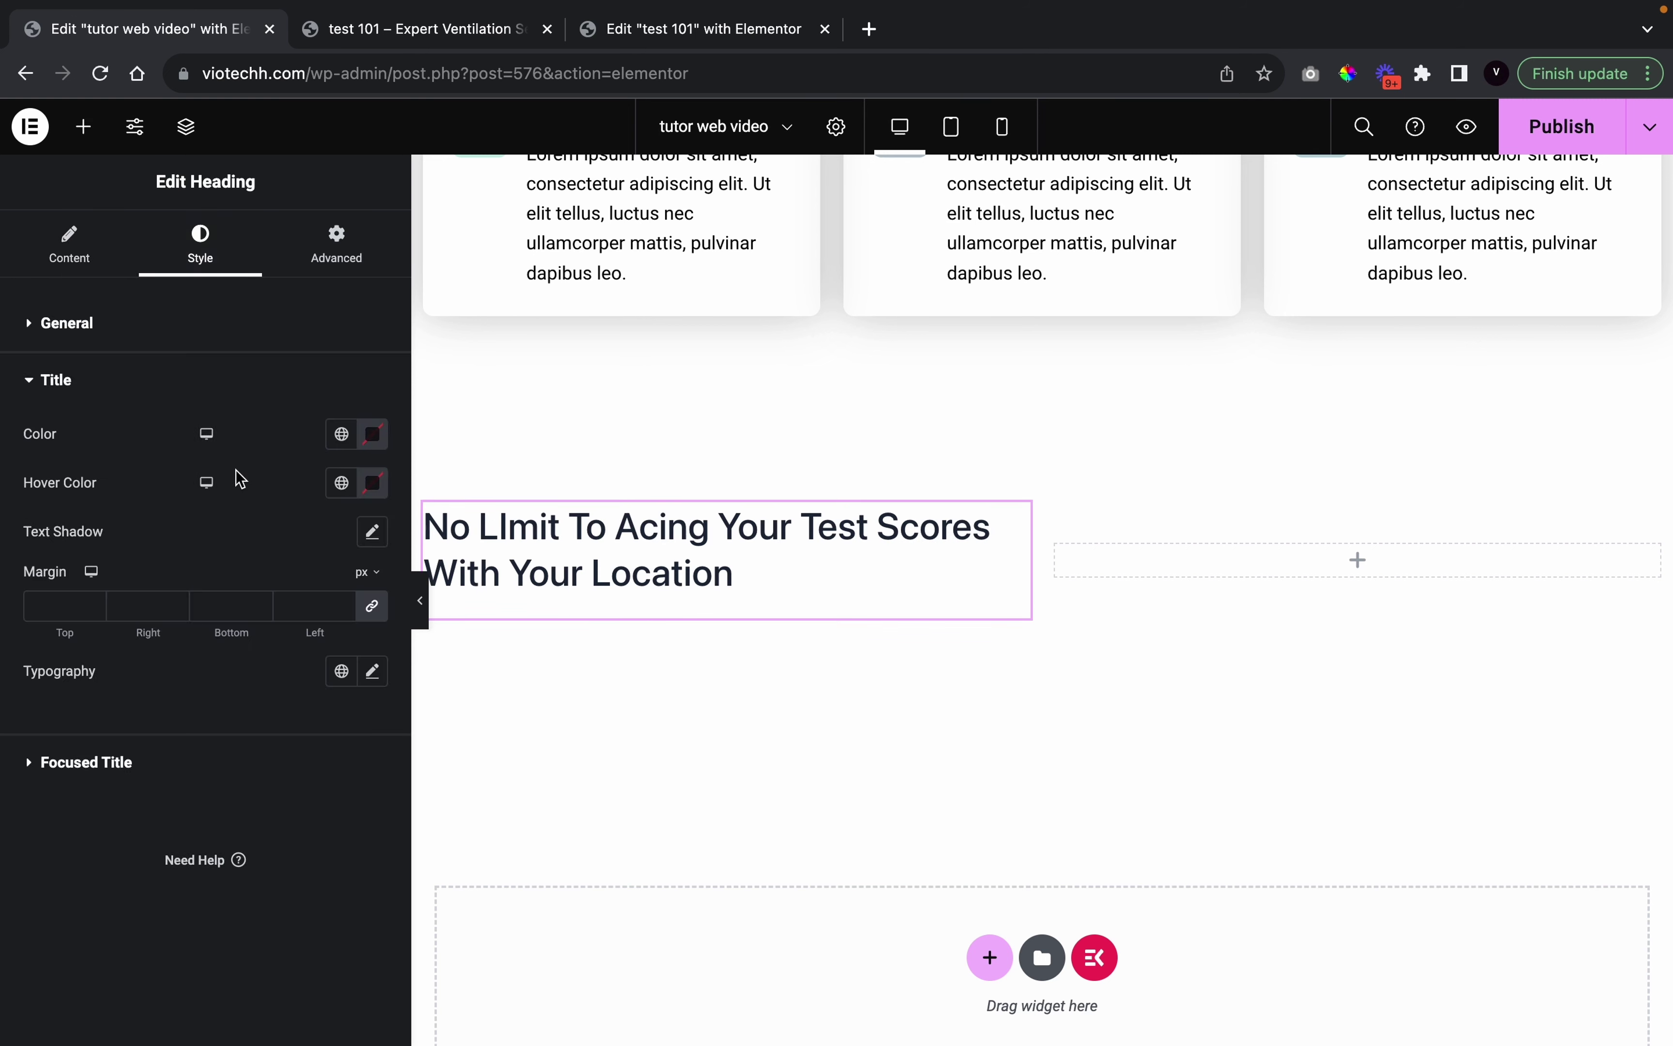
pyautogui.click(352, 441)
pyautogui.scroll(-2, 160, 768)
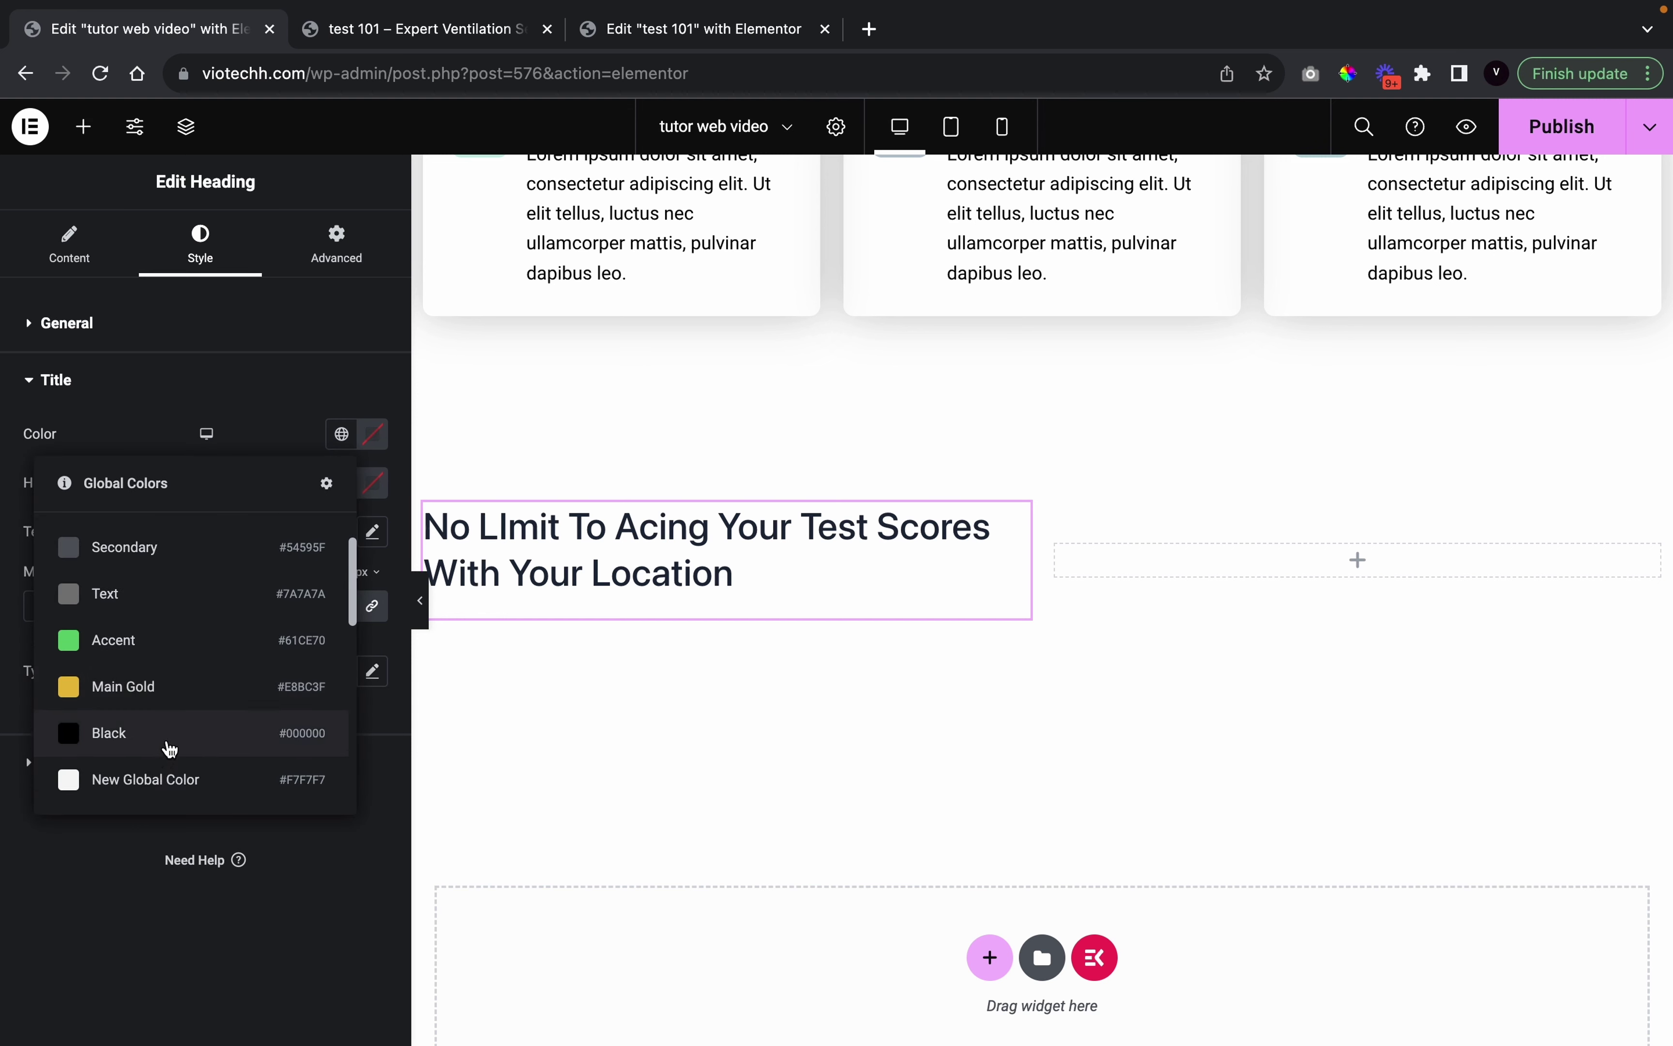
pyautogui.click(164, 745)
# Set the heading's typography to Poppins, 52 px, weight 700 (Bold)
pyautogui.click(370, 671)
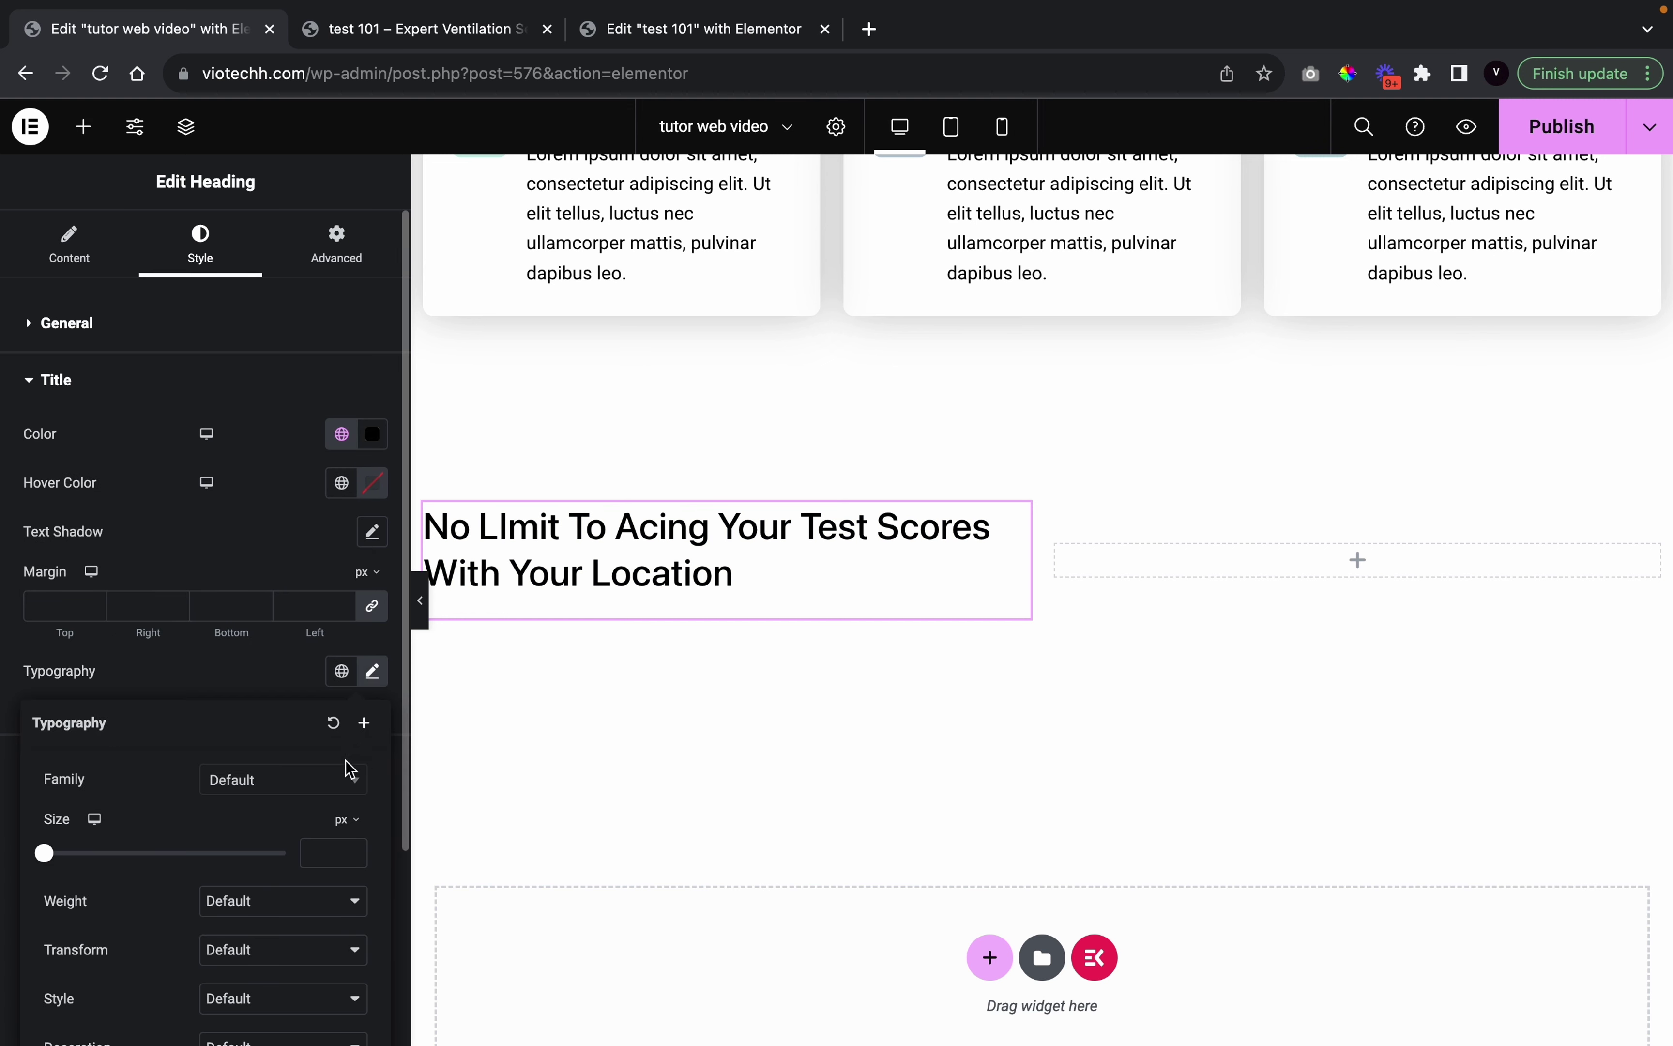
pyautogui.click(266, 790)
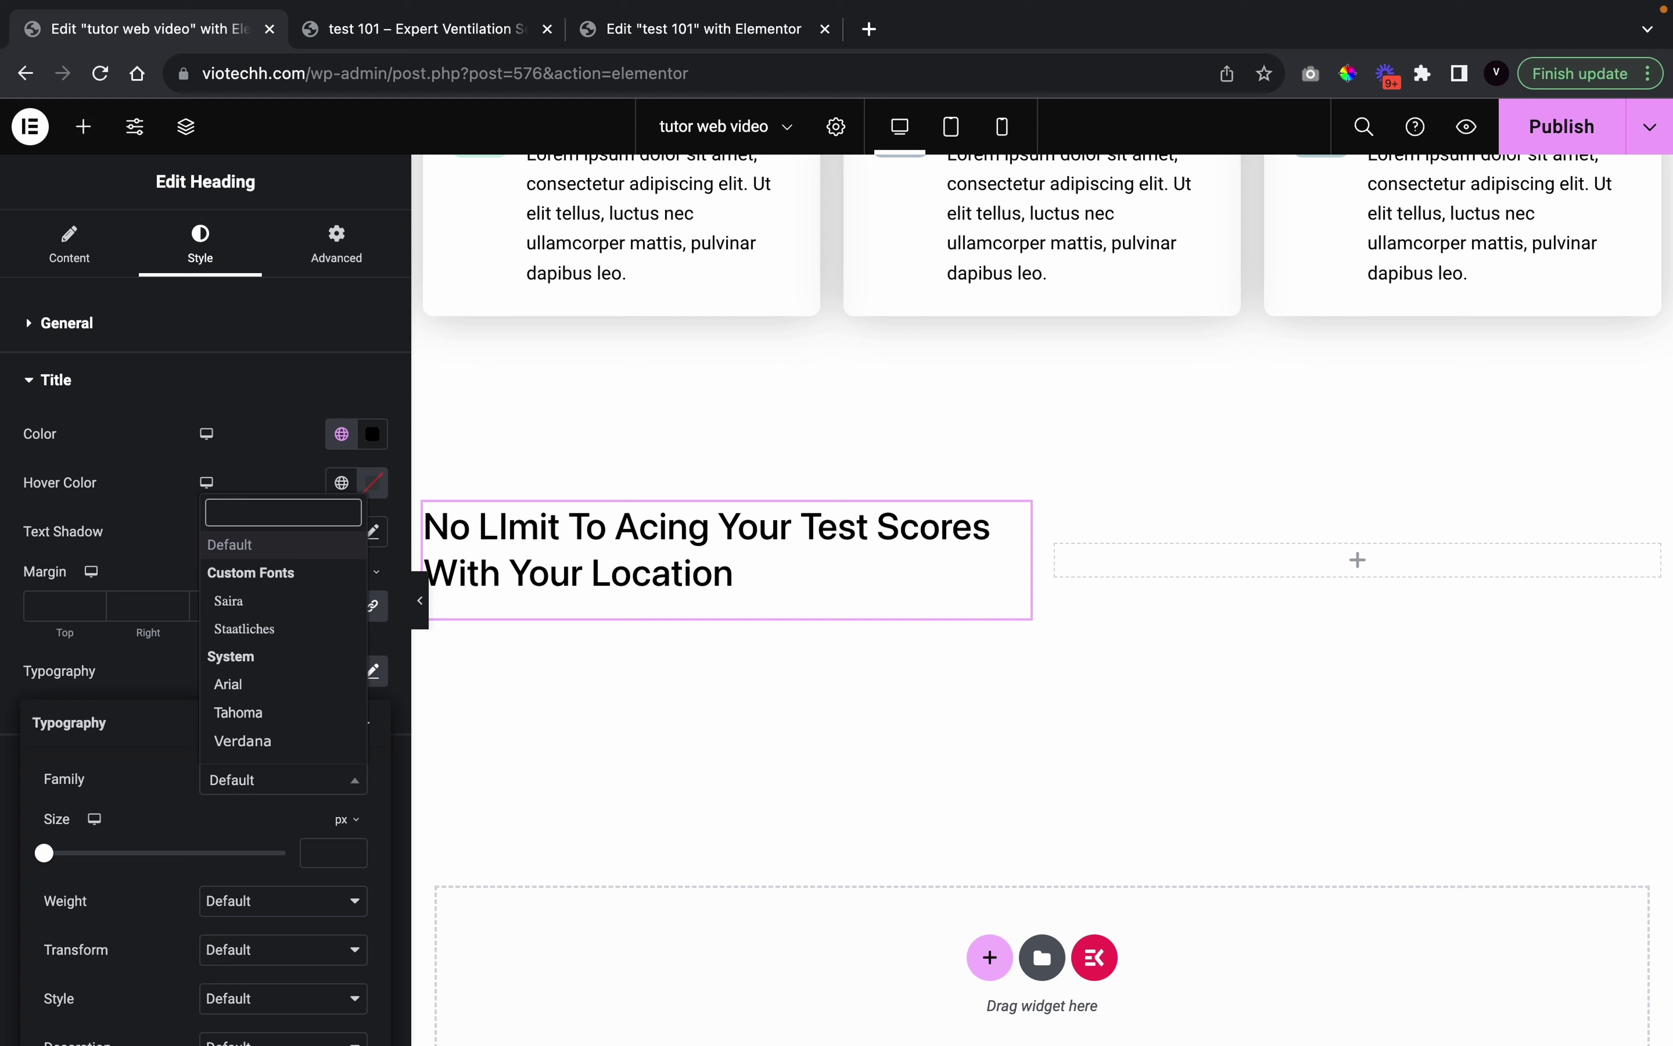
pyautogui.write('popp')
pyautogui.click(267, 750)
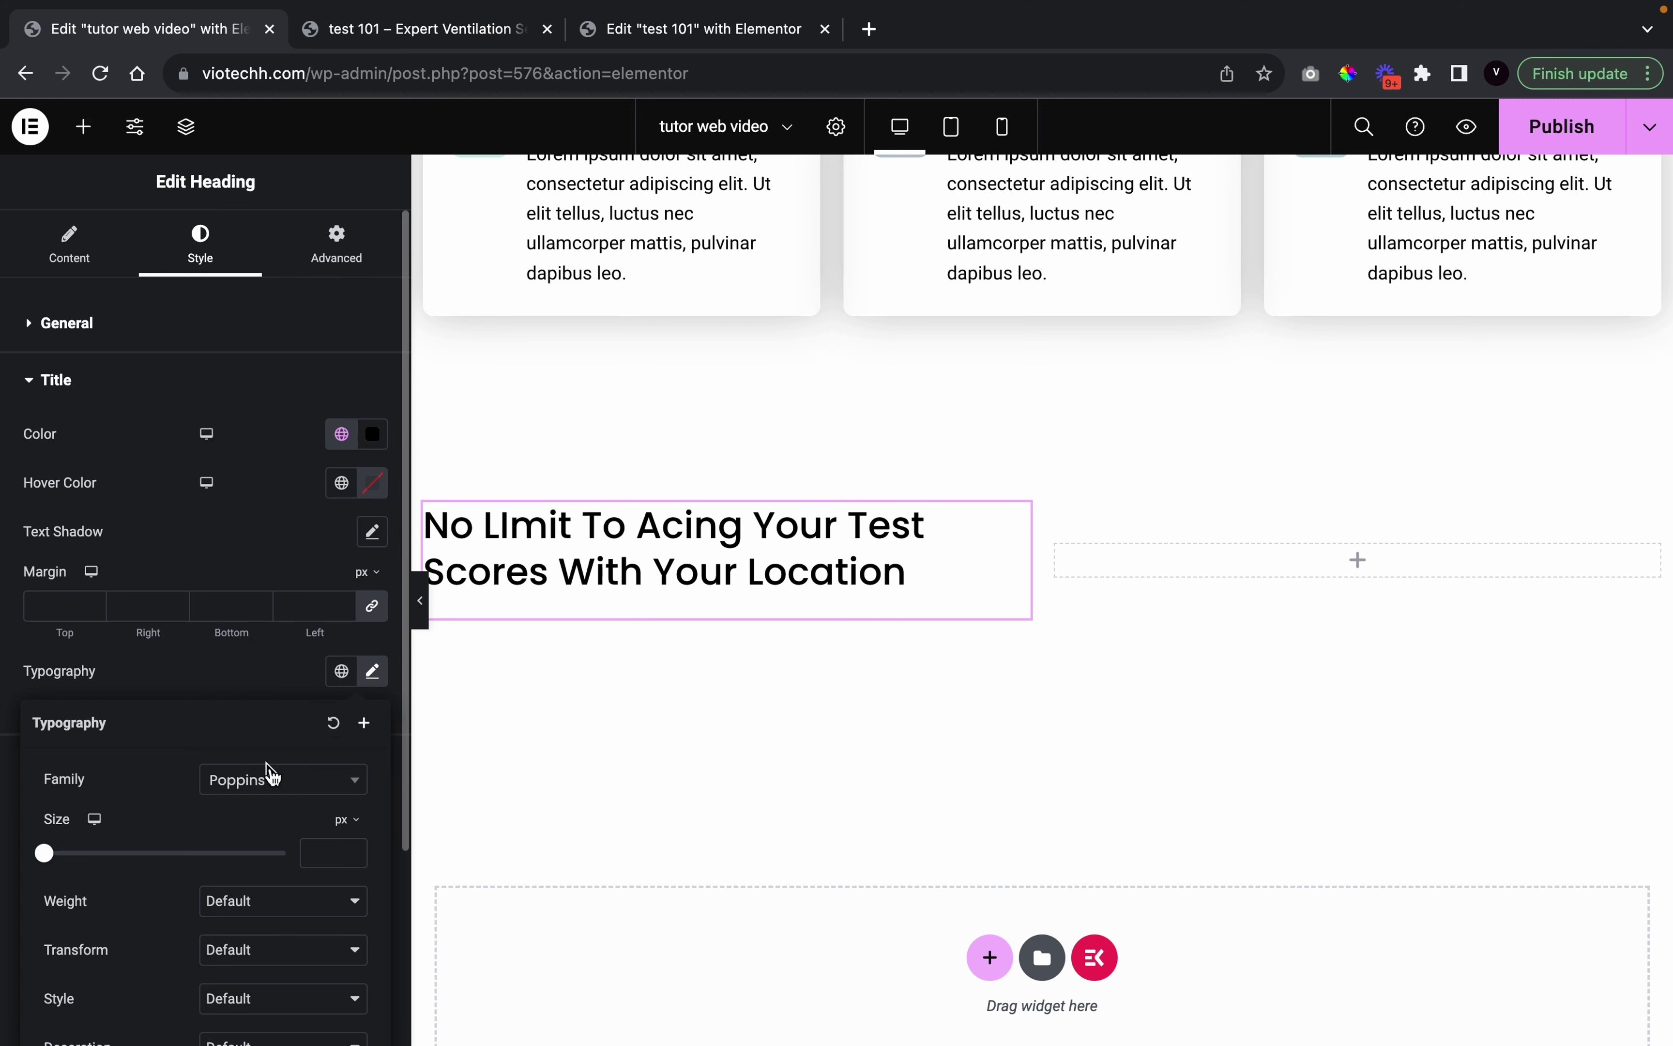
pyautogui.click(336, 855)
pyautogui.write('52')
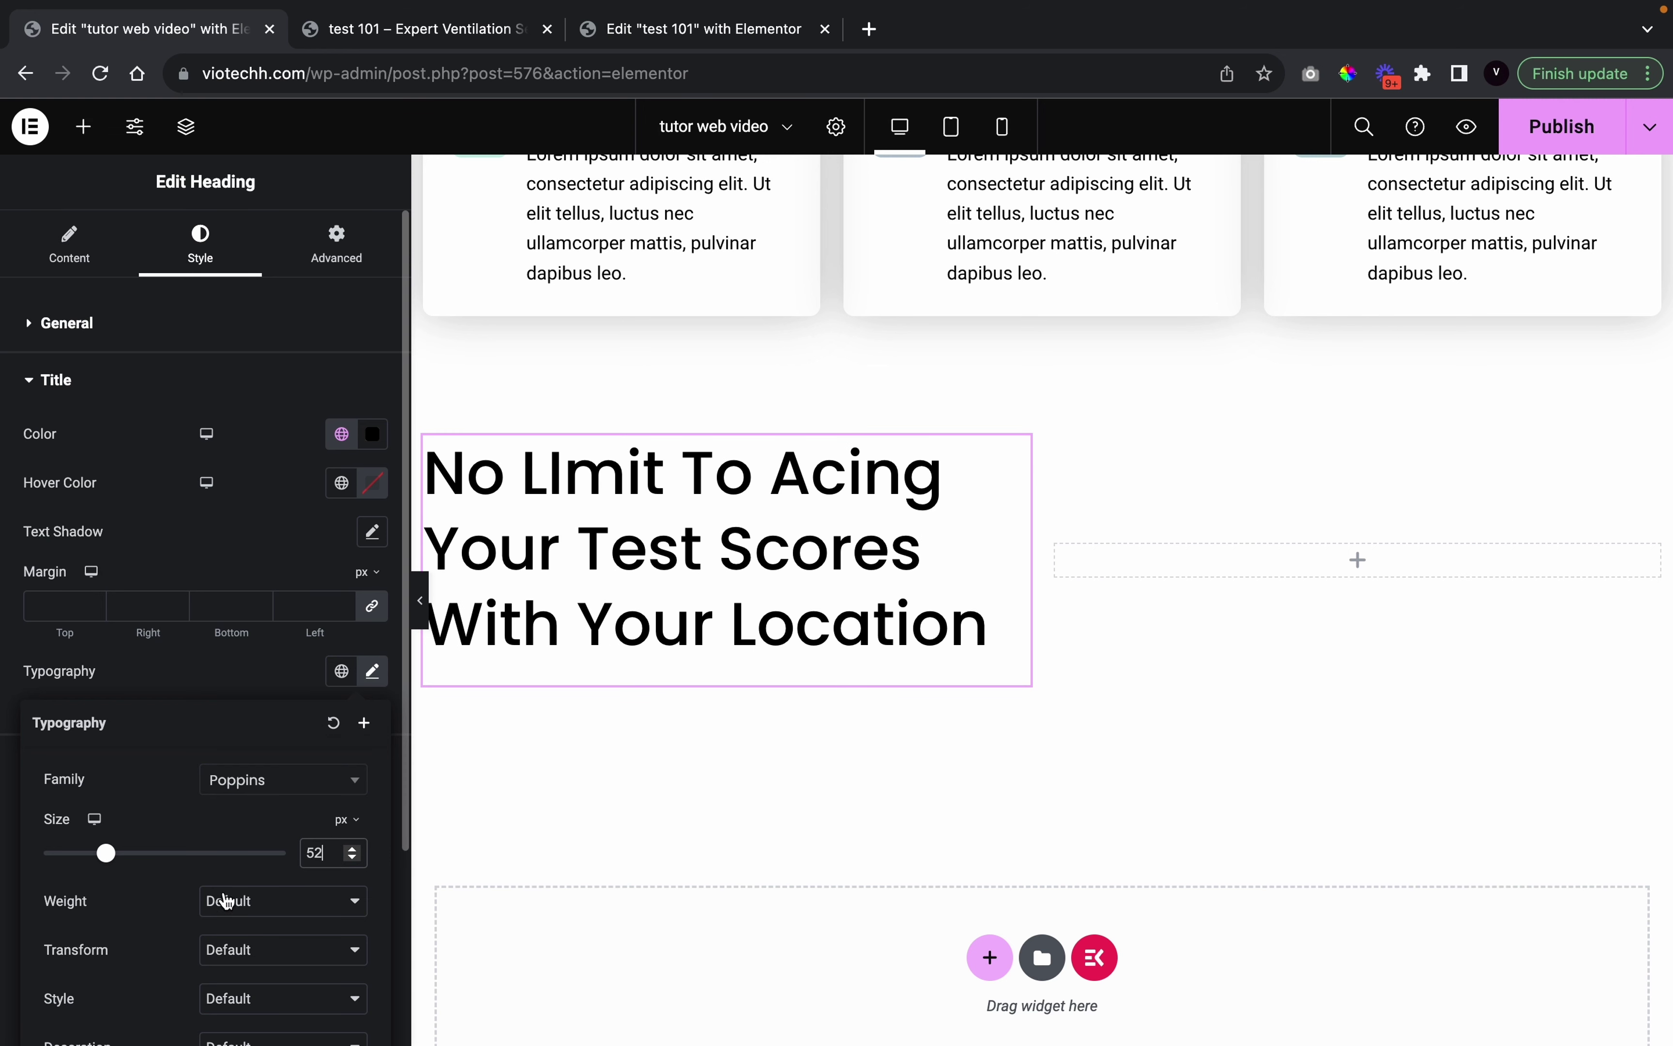
pyautogui.click(226, 900)
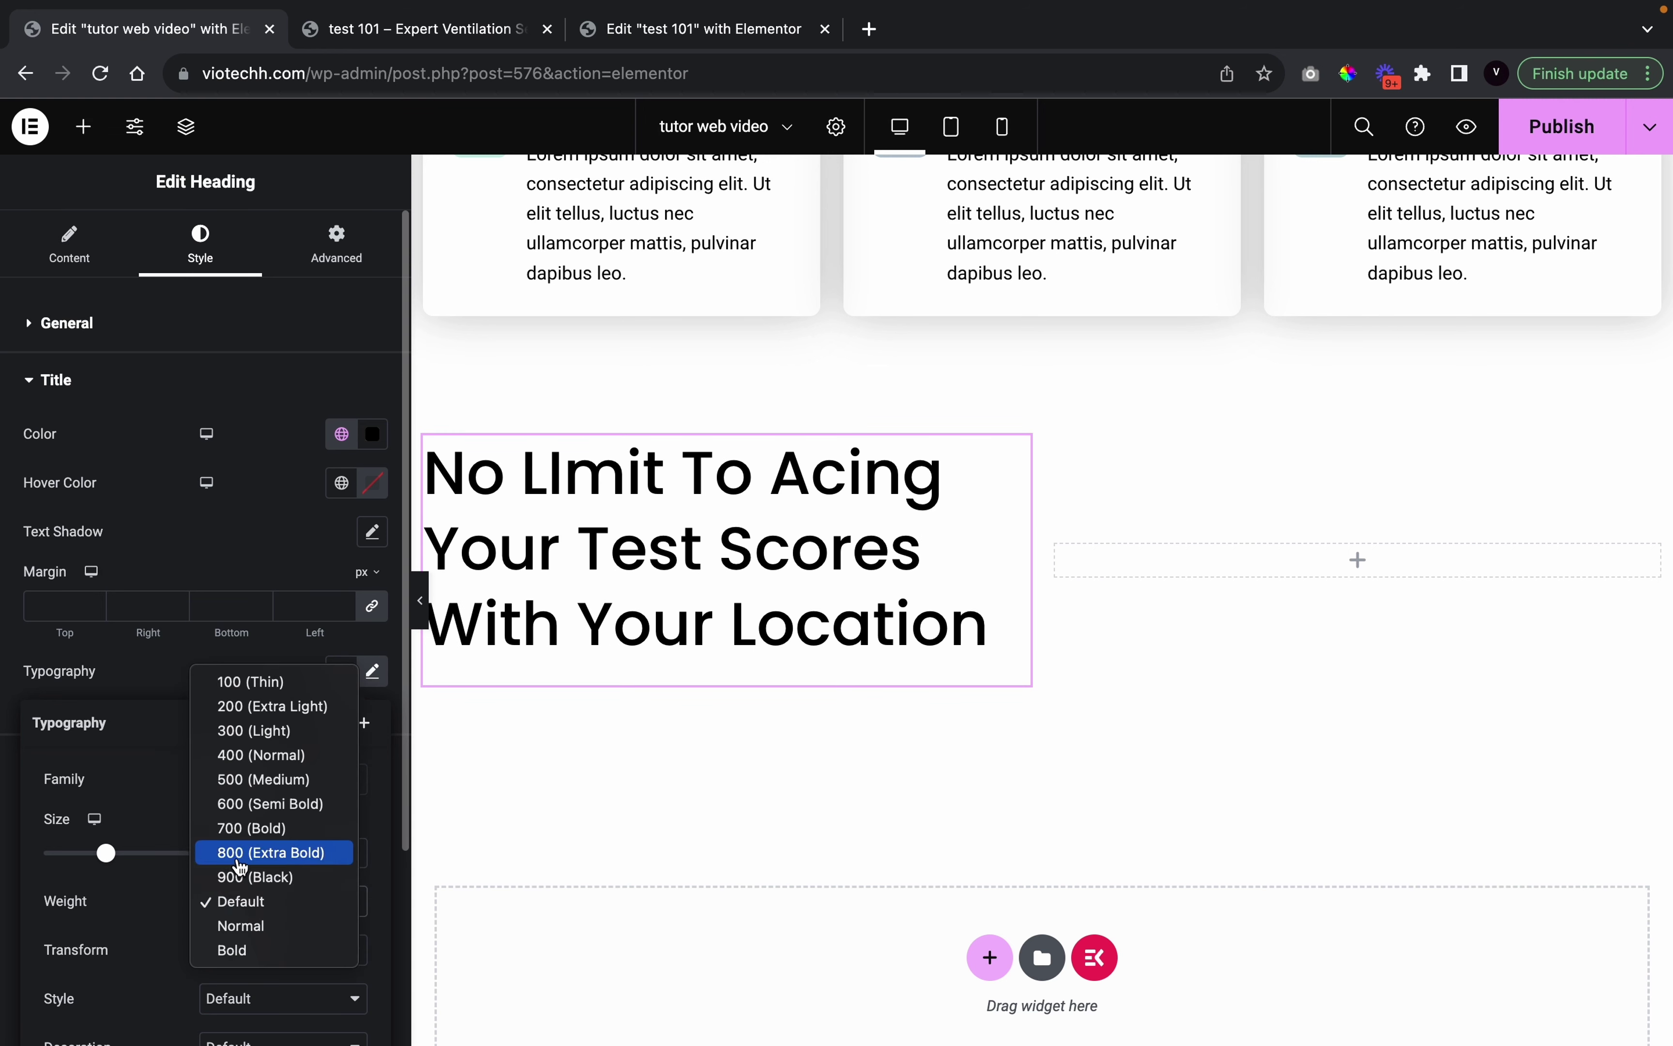
pyautogui.click(251, 828)
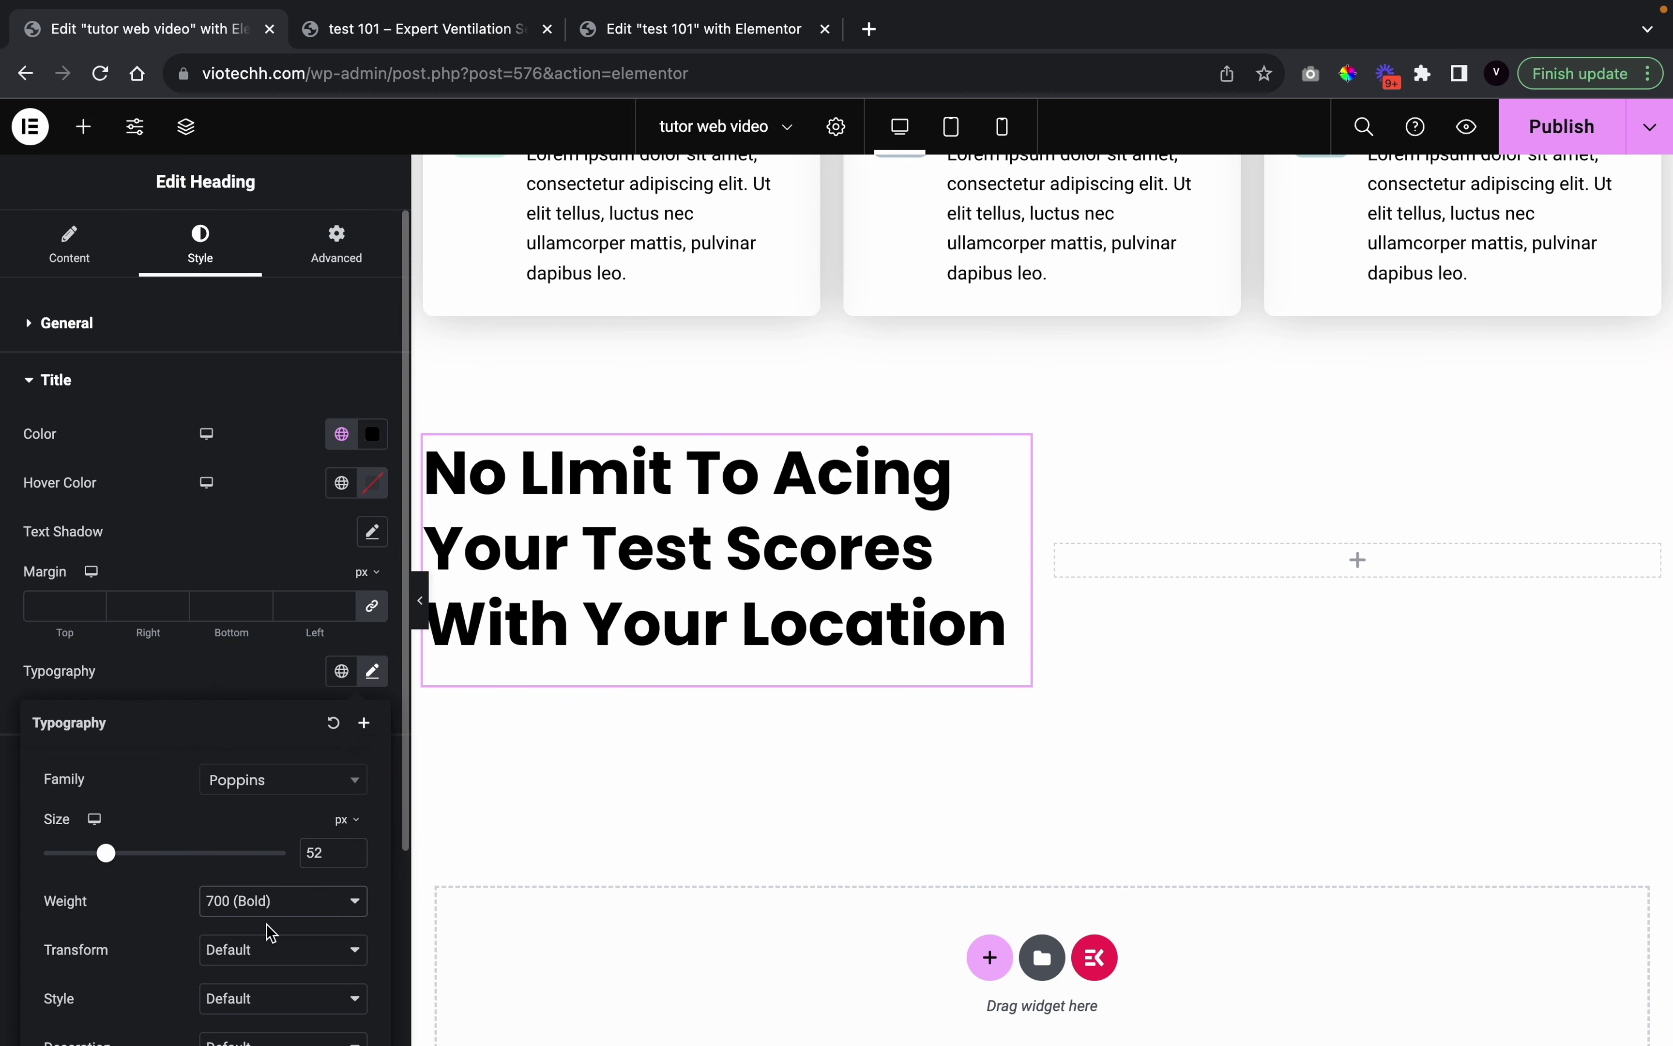
# Set the heading's text transform to Uppercase and preview the section at full width
pyautogui.scroll(-3, 271, 934)
pyautogui.click(232, 732)
pyautogui.click(234, 743)
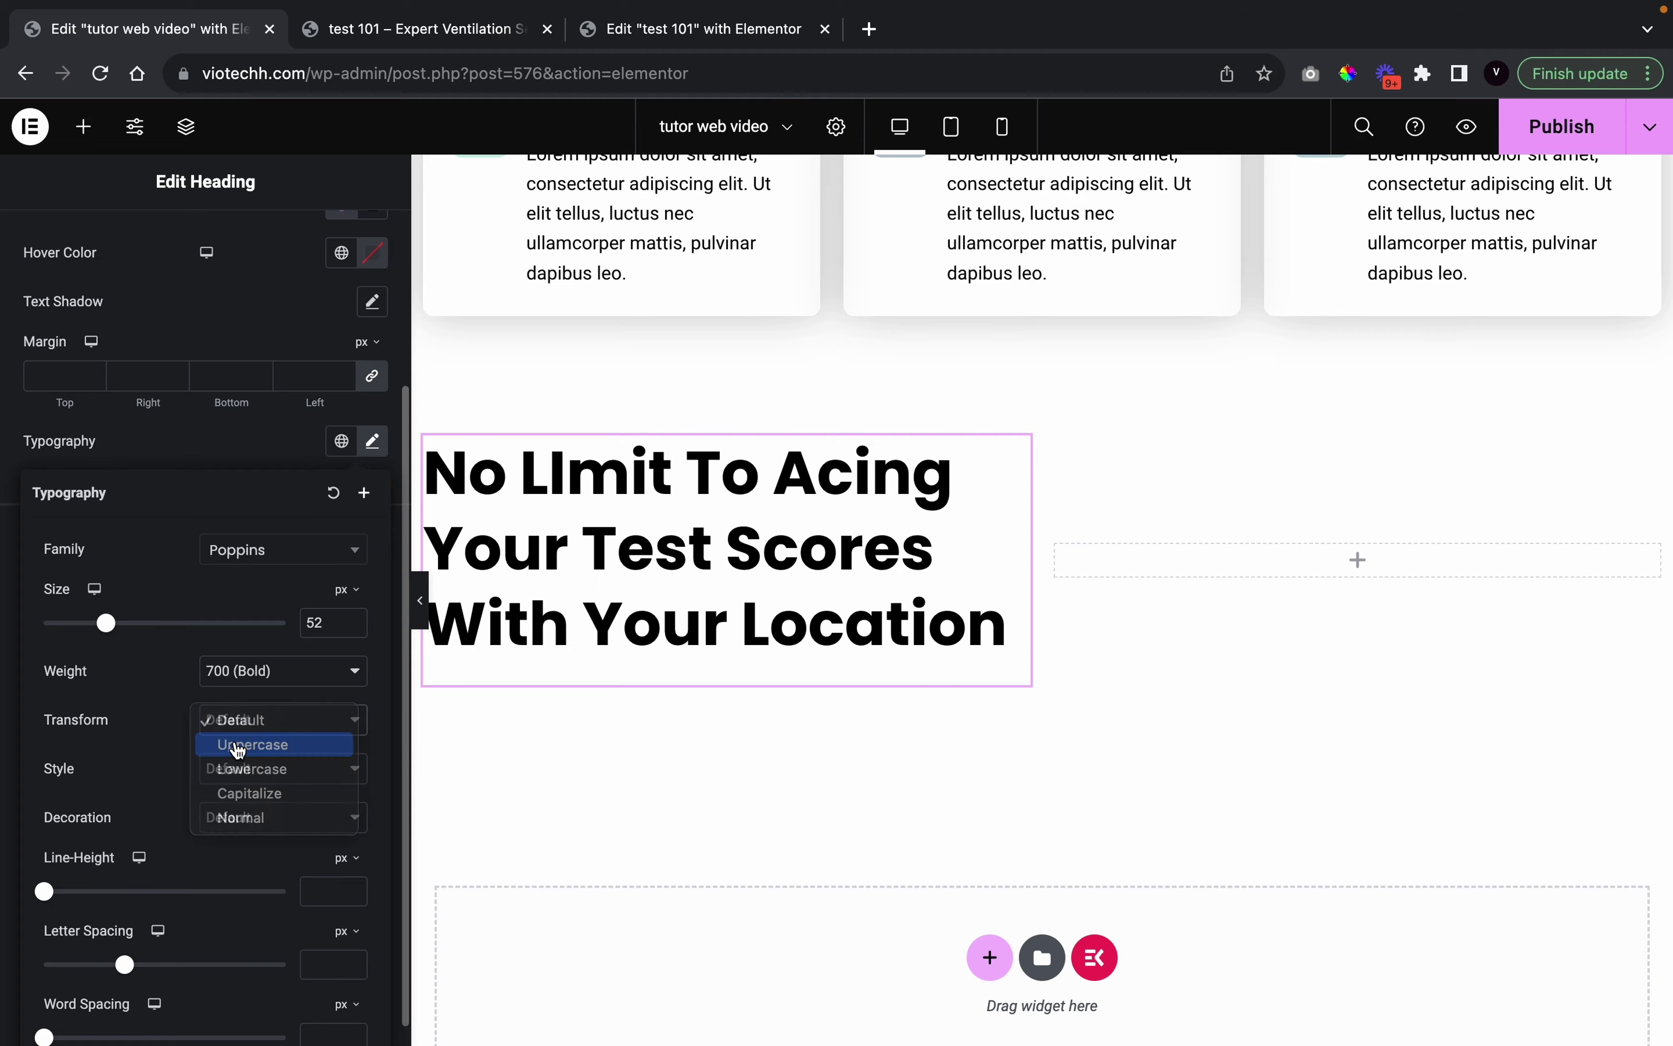
pyautogui.click(419, 613)
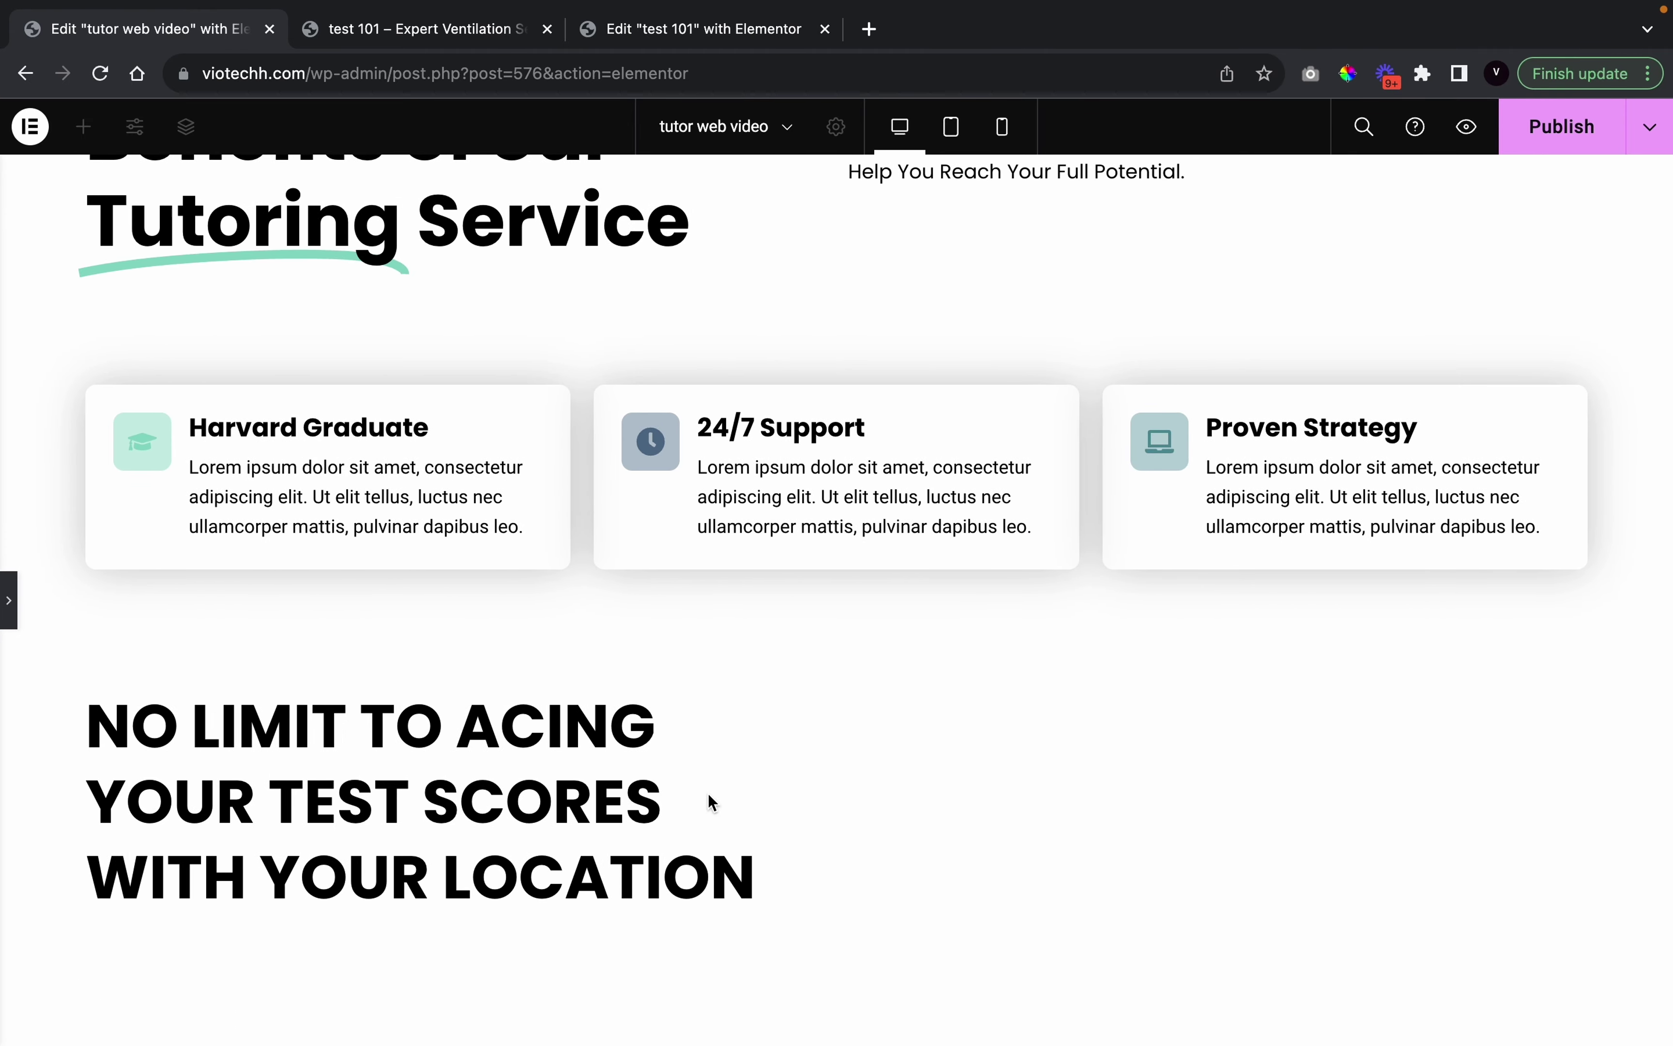
pyautogui.scroll(3, 707, 794)
pyautogui.scroll(-3, 708, 794)
pyautogui.click(9, 600)
# Add a Text Editor widget below the "No Limit To Acing Your Test Scores" heading
pyautogui.scroll(-5, 836, 754)
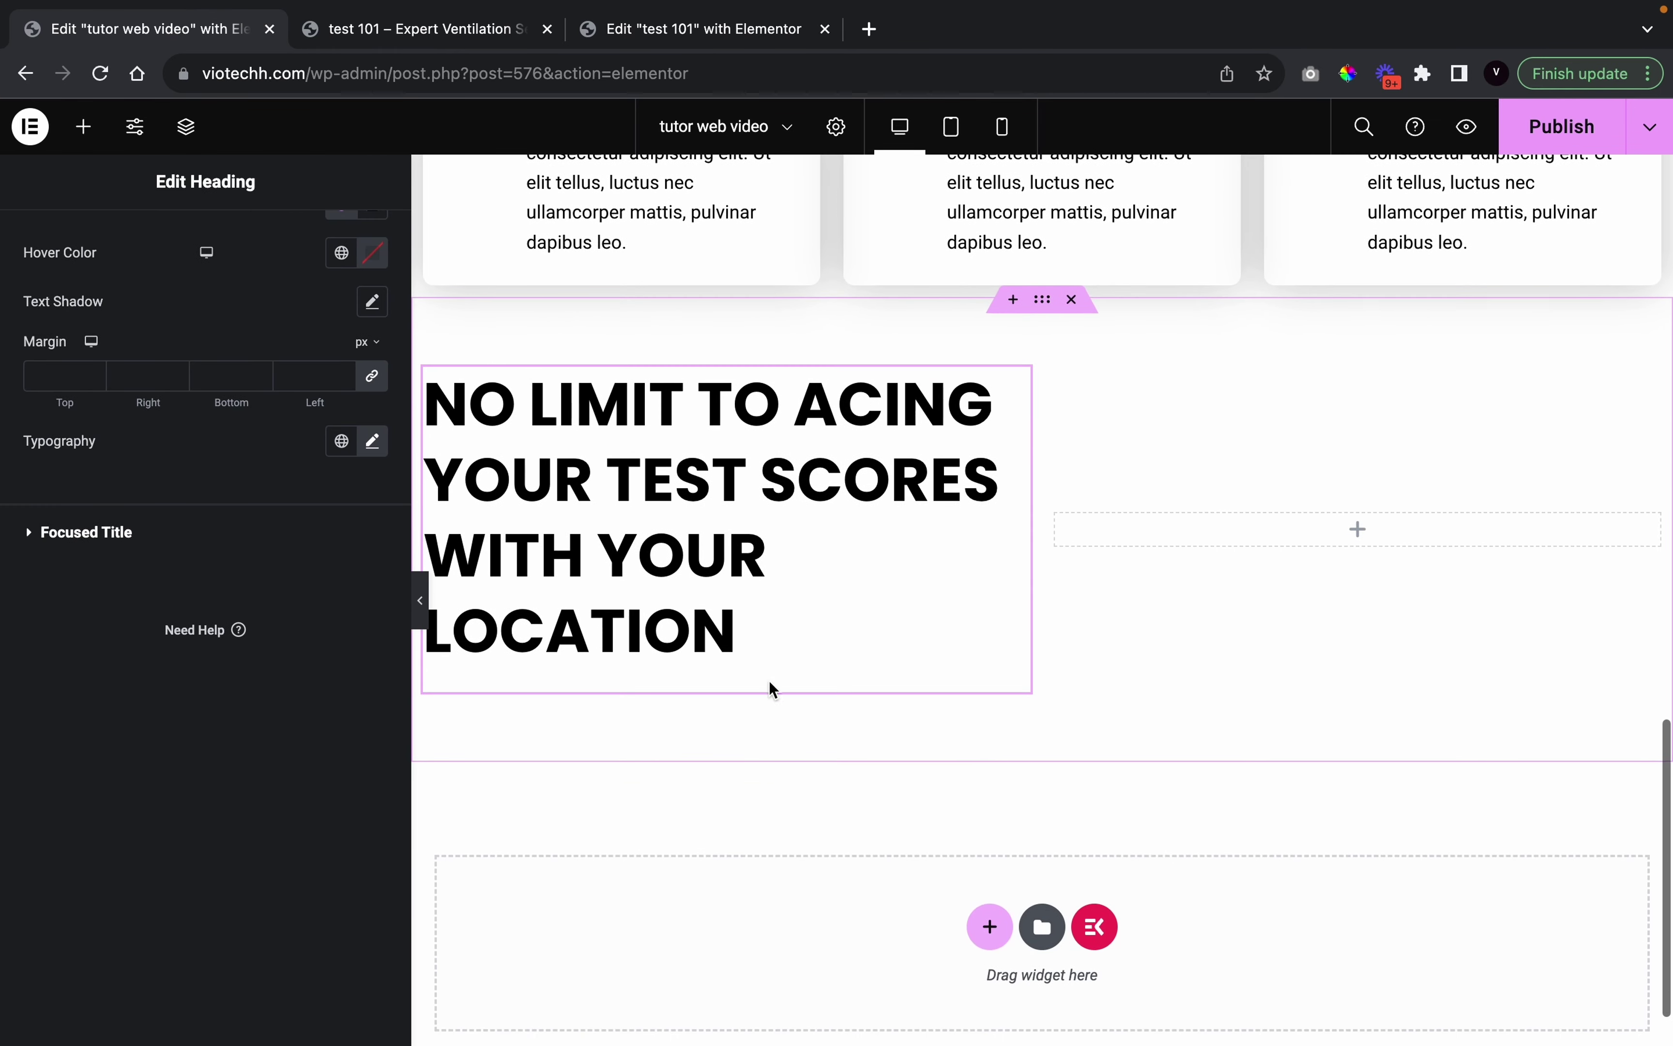
pyautogui.scroll(3, 344, 375)
pyautogui.click(83, 126)
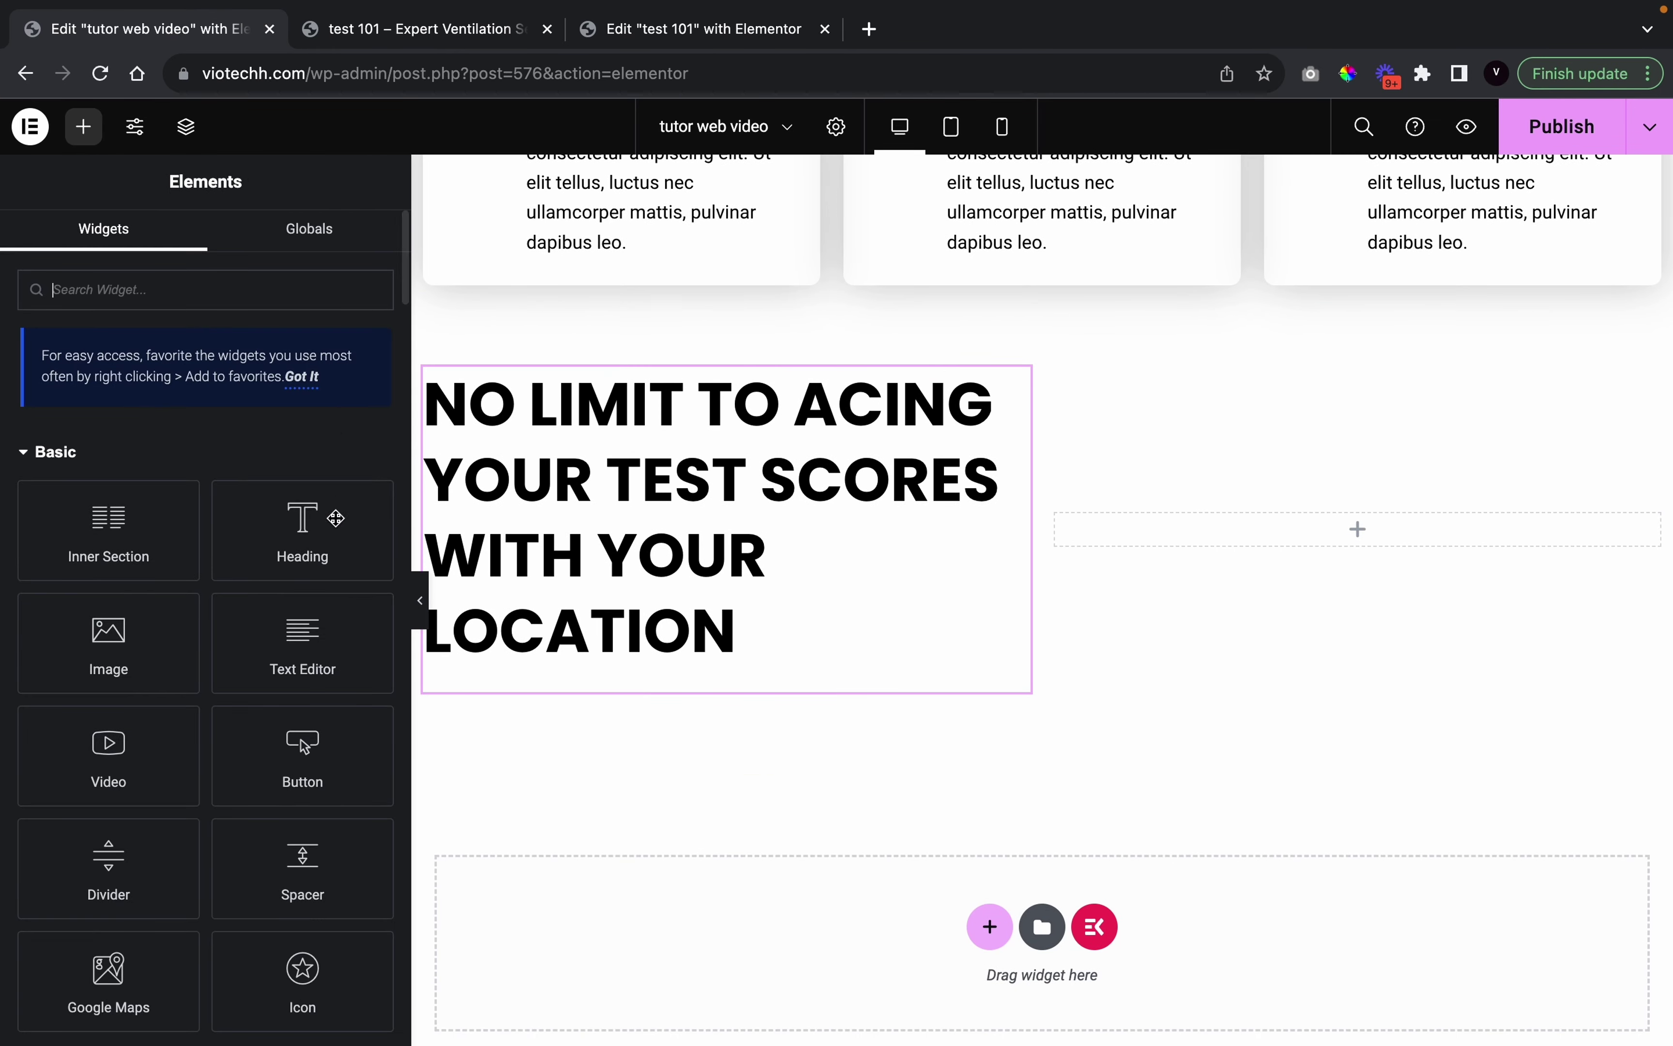
pyautogui.moveTo(302, 636); pyautogui.dragTo(568, 683)
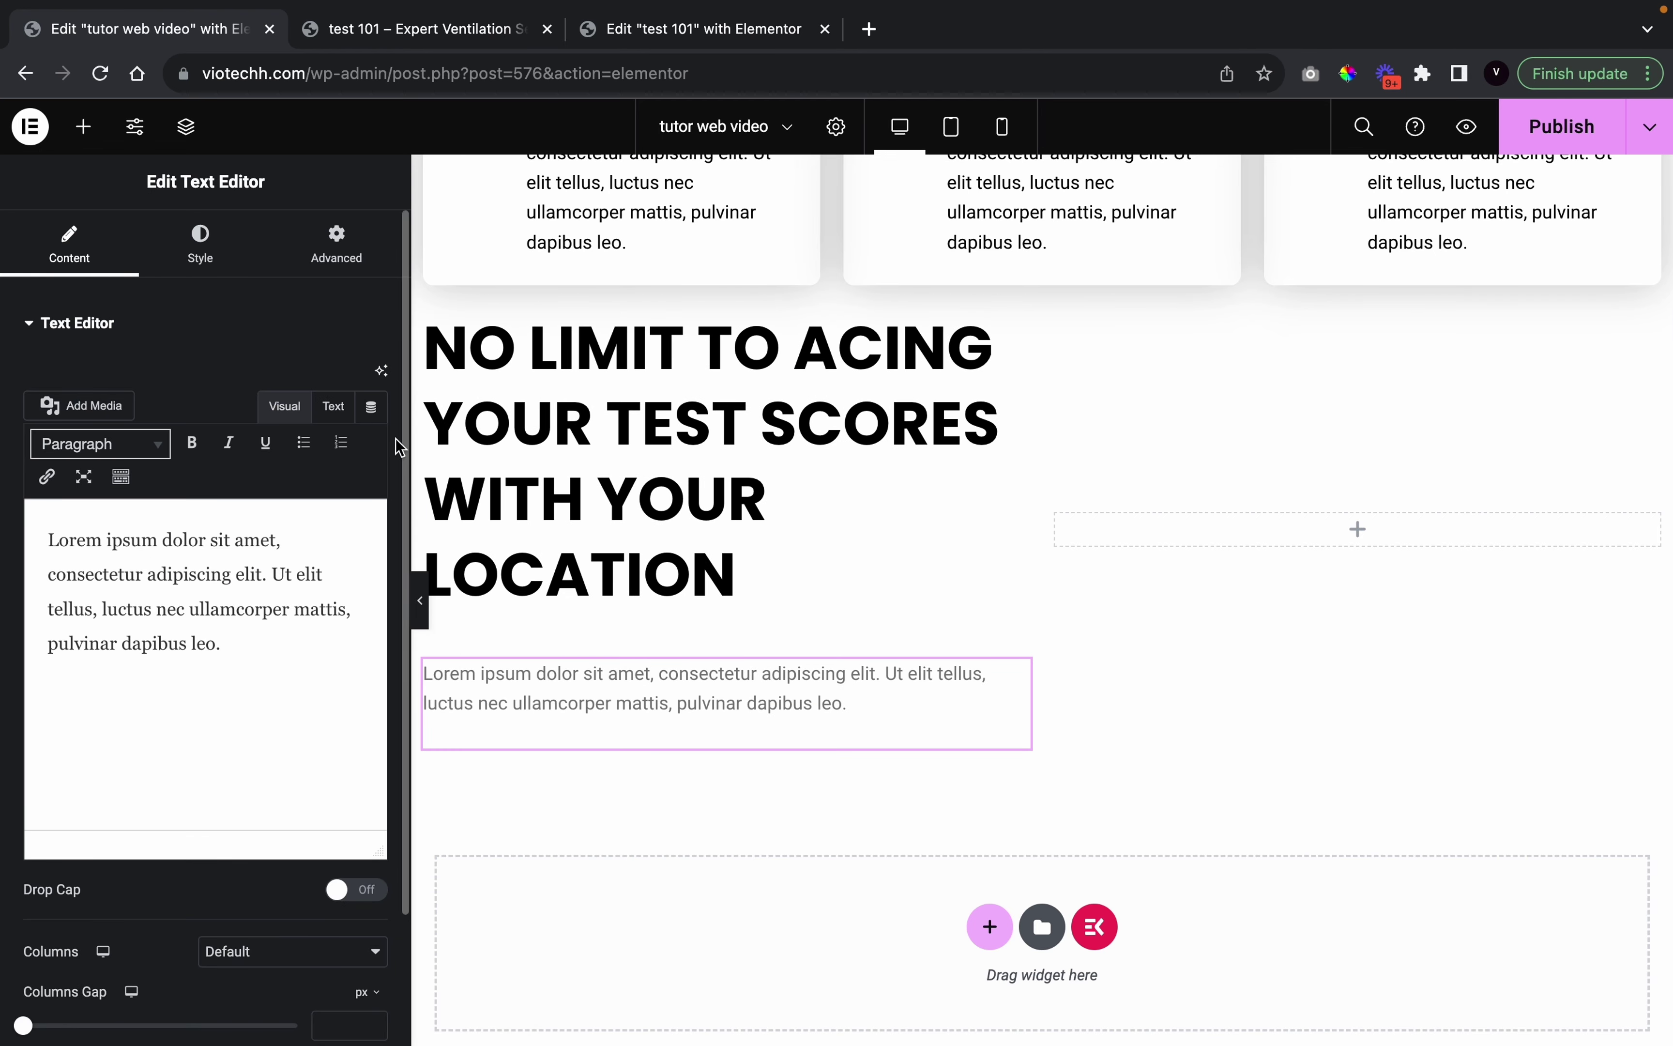
# Replace the placeholder text with the reference page's paragraph beginning "Our innovative online tutoring platform transcends borders"
pyautogui.click(439, 28)
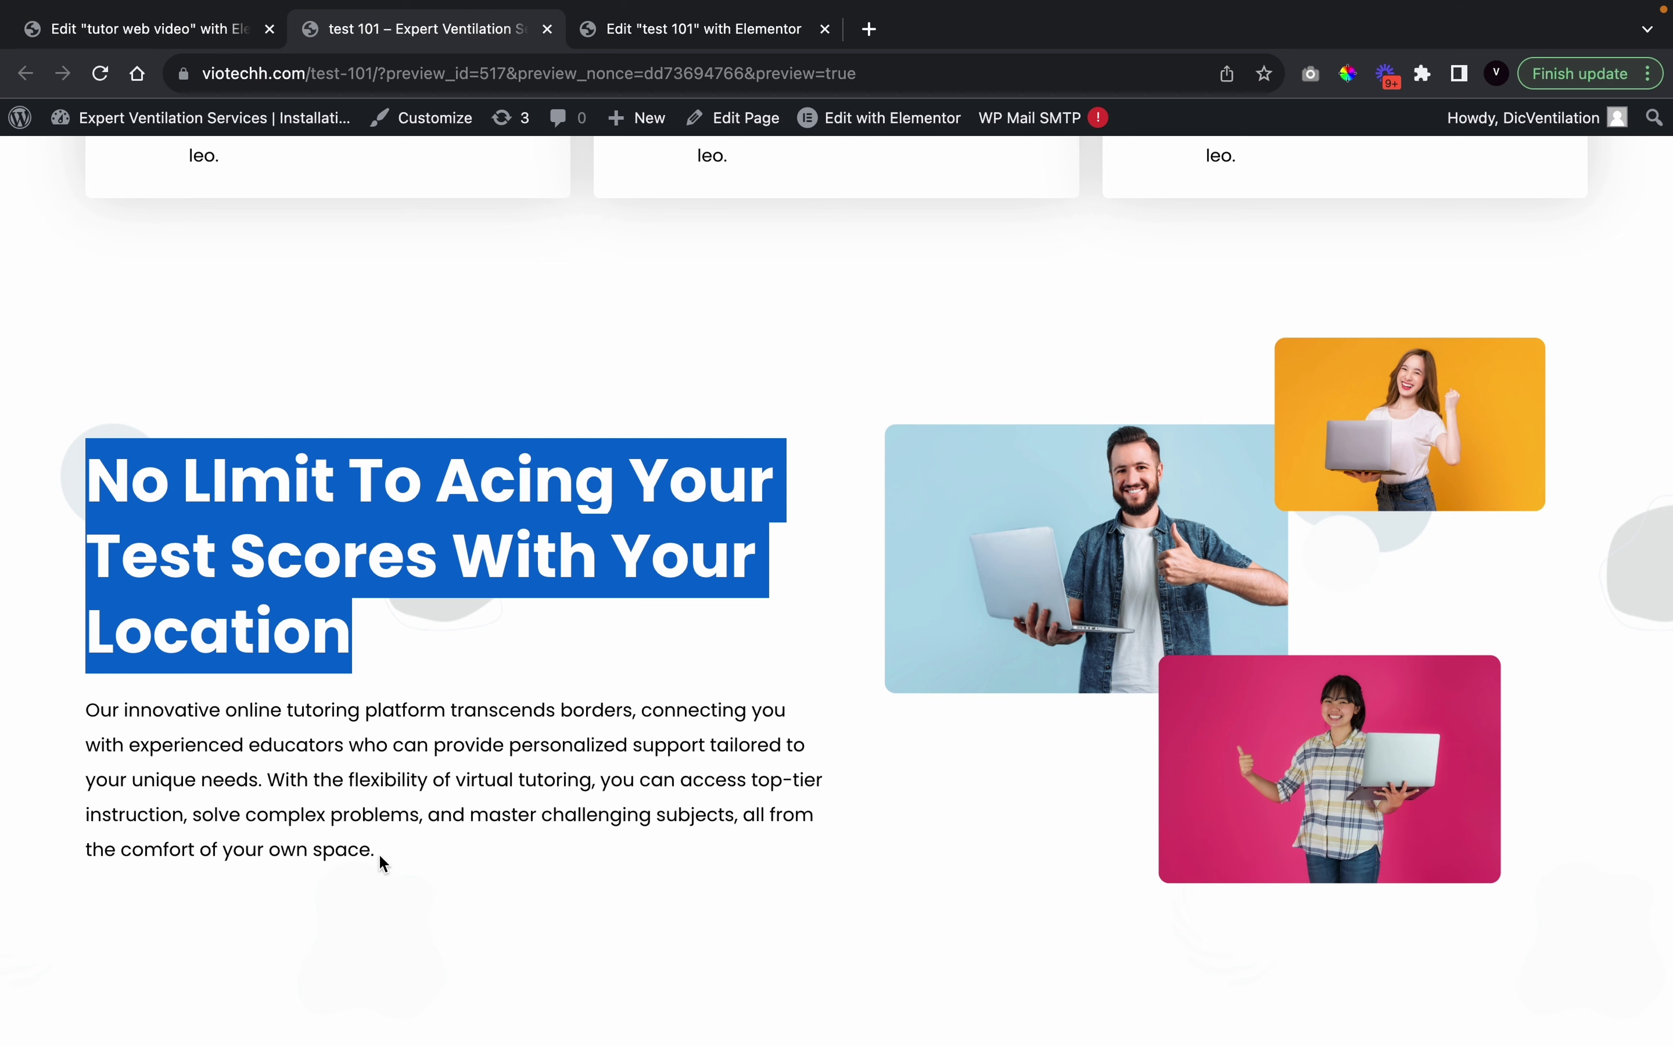
pyautogui.moveTo(379, 854); pyautogui.dragTo(82, 728)
pyautogui.hotkey('ctrl', 'c')
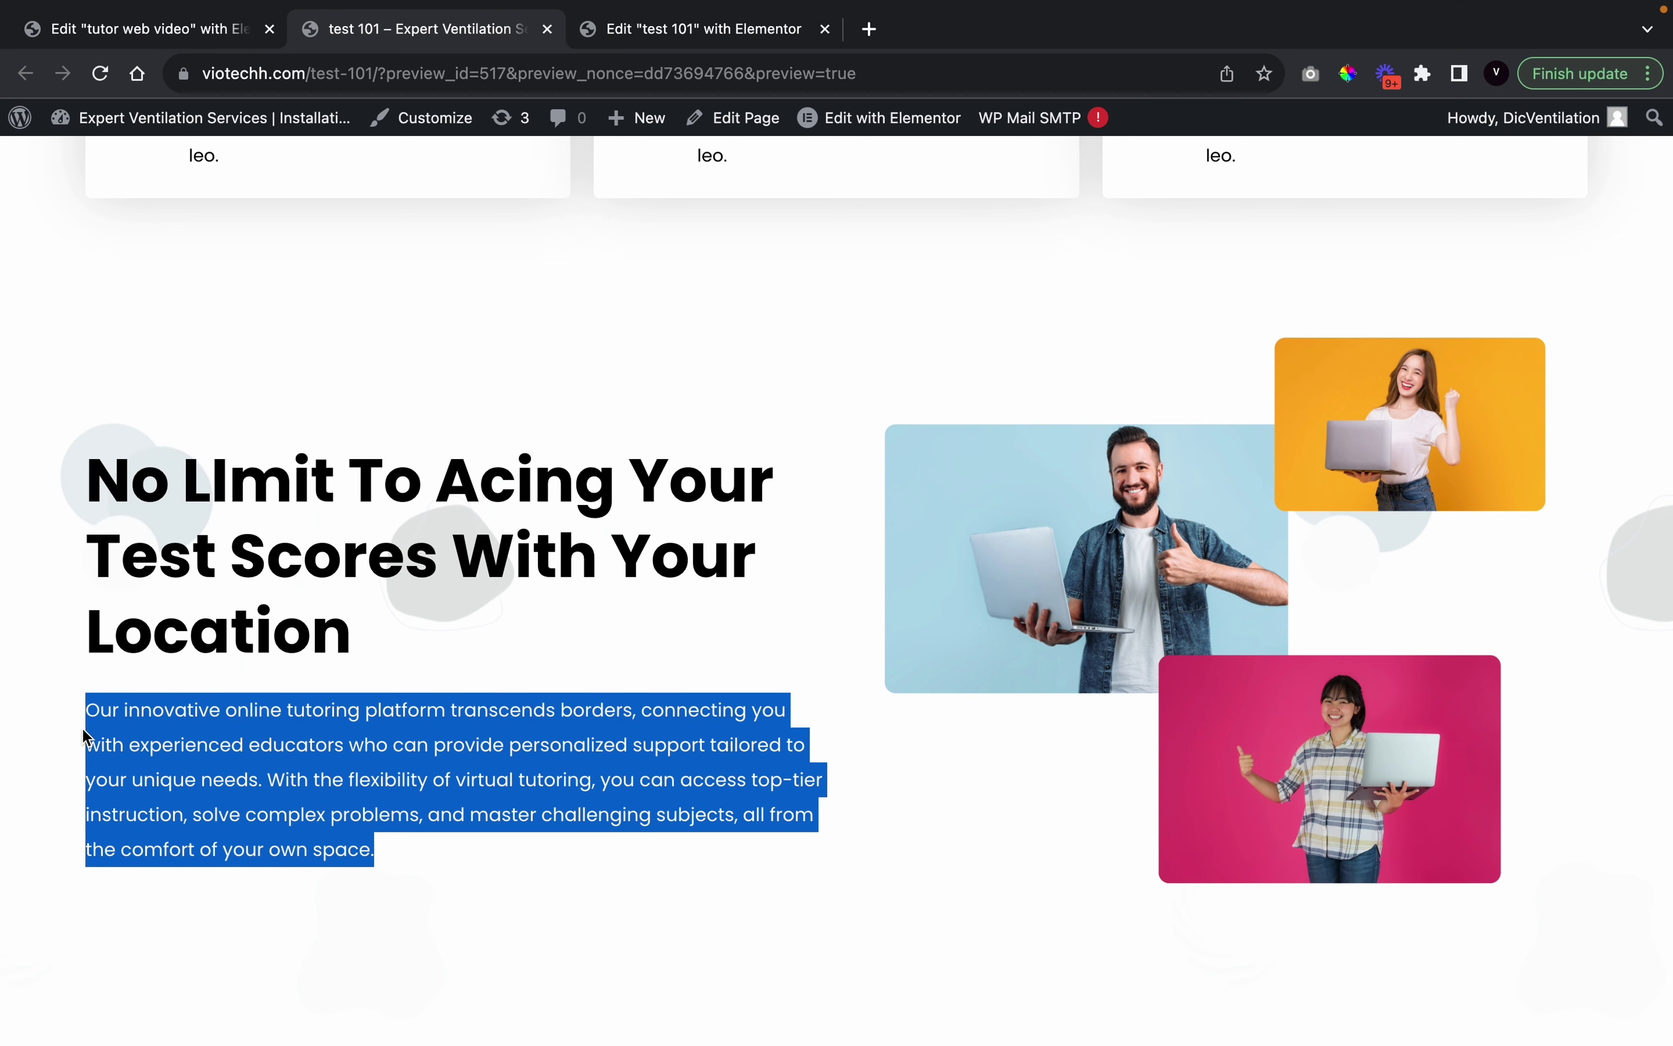
pyautogui.click(148, 28)
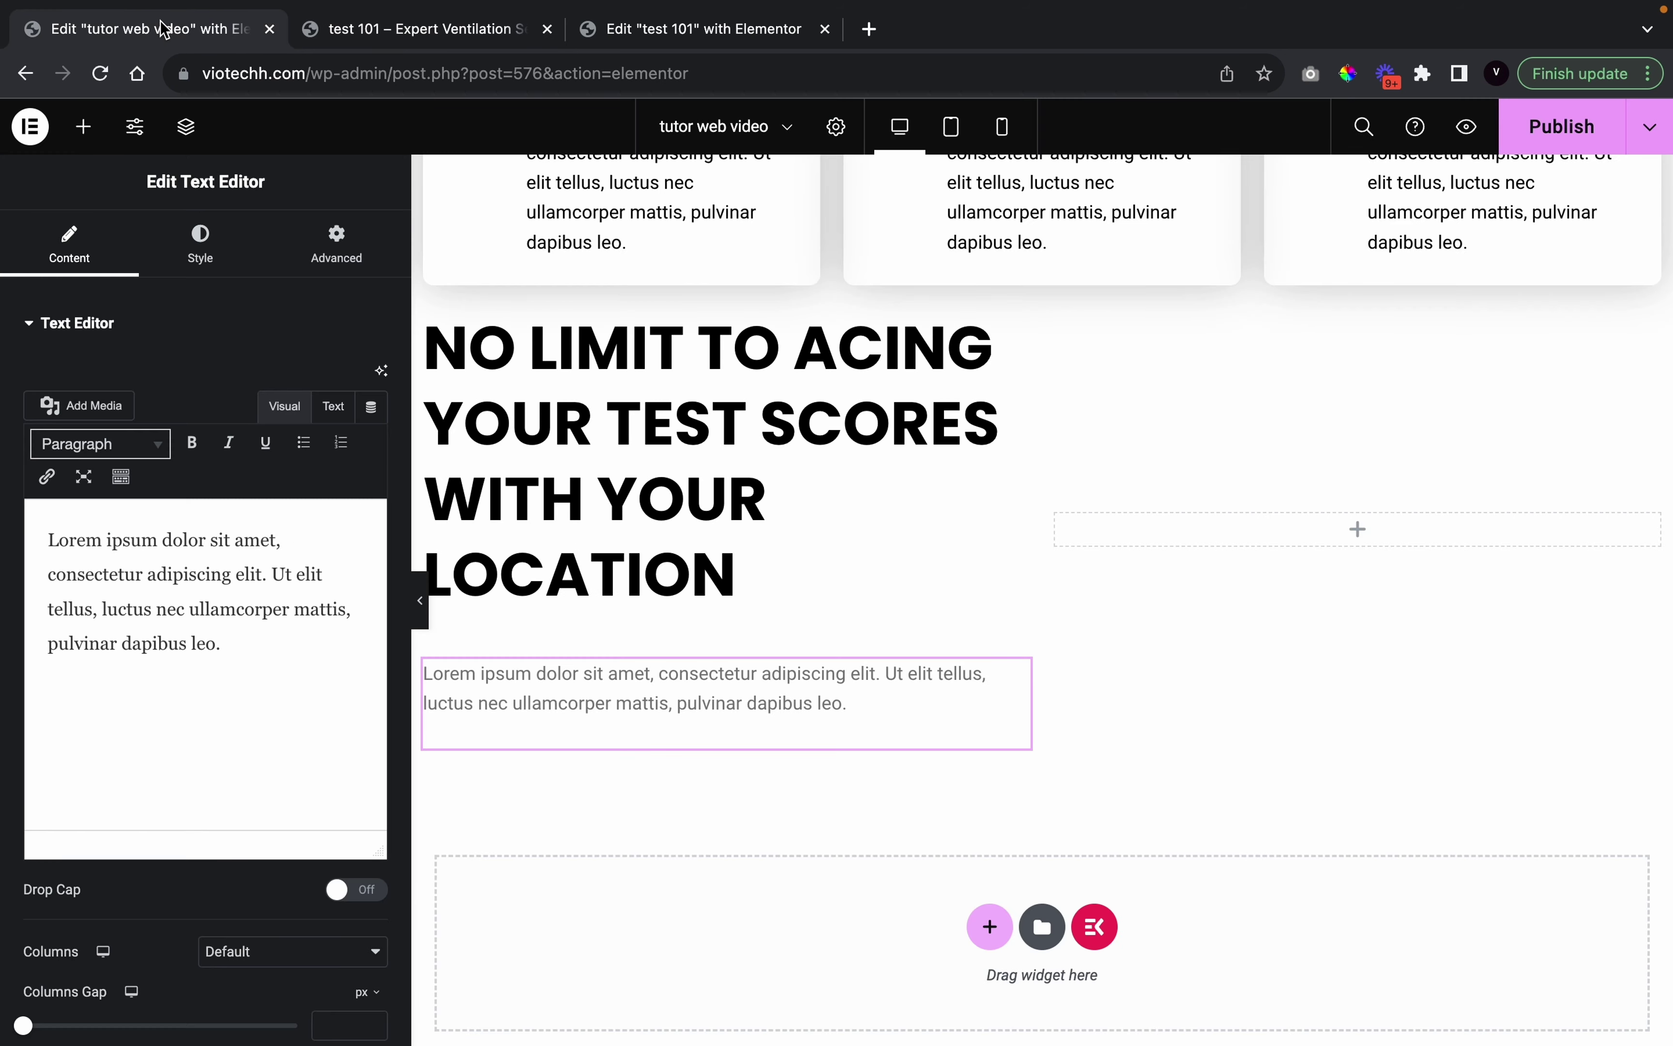
pyautogui.click(183, 515)
pyautogui.hotkey('ctrl', 'a')
pyautogui.hotkey('ctrl', 'v')
# Set the paragraph's text color to the global color Black
pyautogui.click(200, 242)
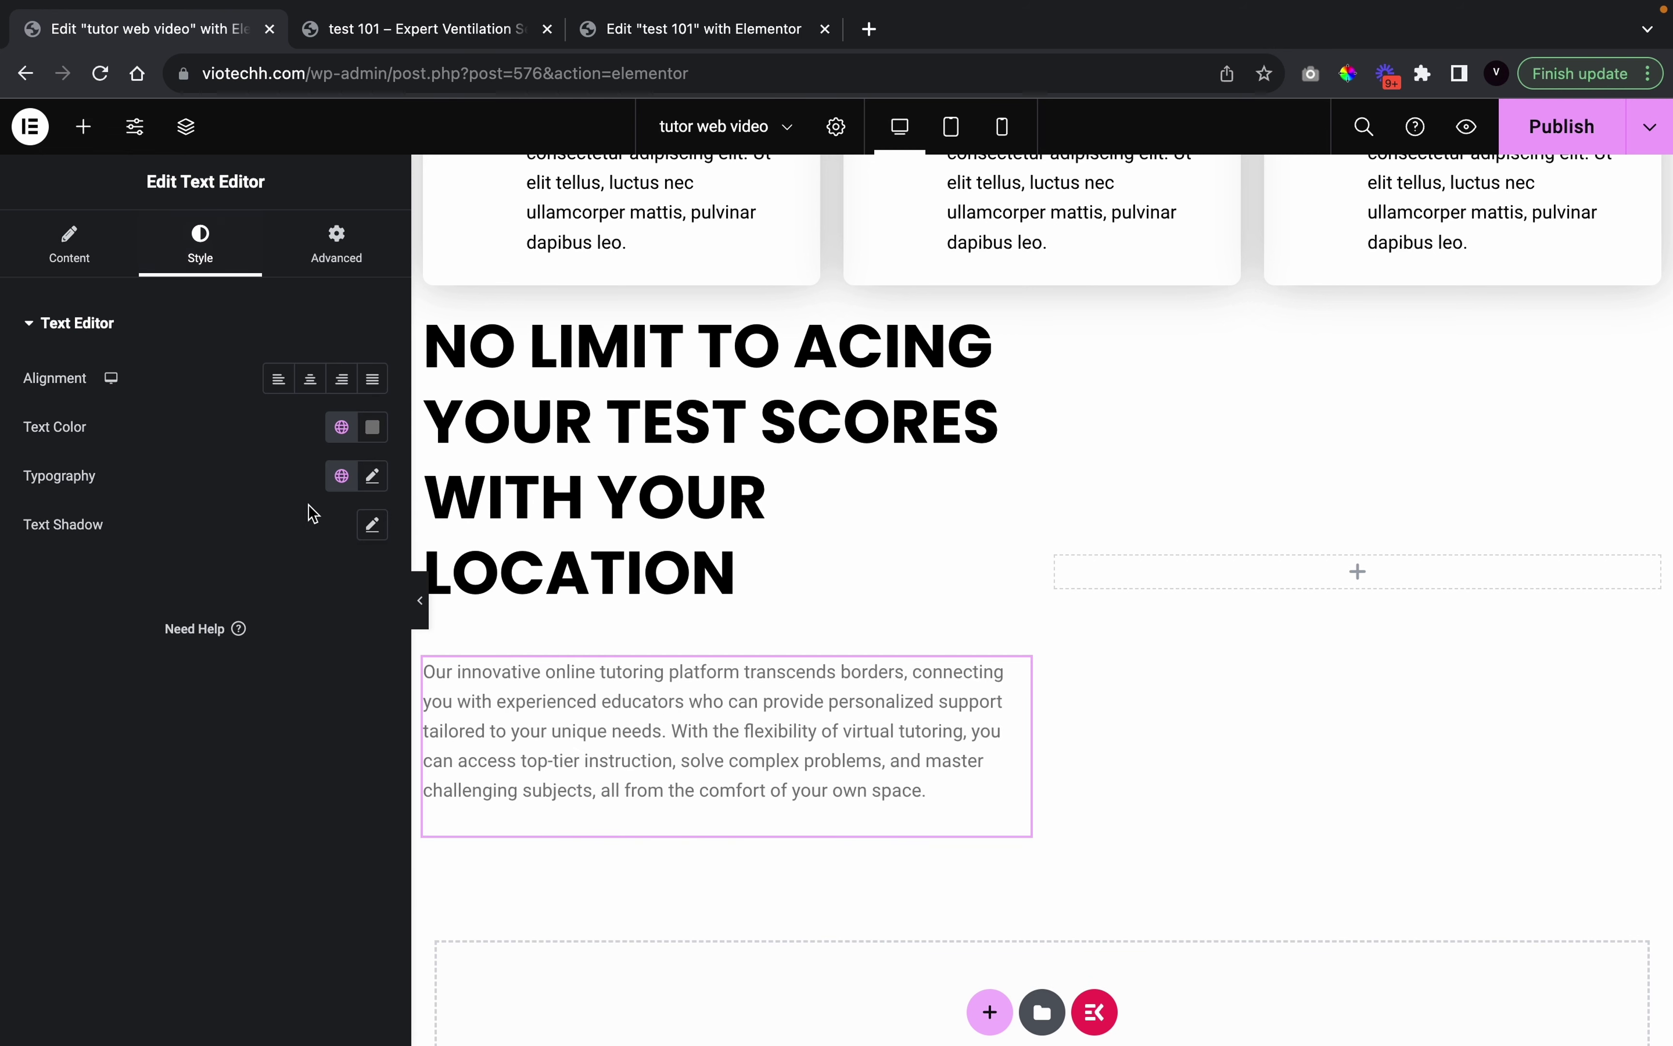
pyautogui.click(341, 427)
pyautogui.scroll(-3, 198, 733)
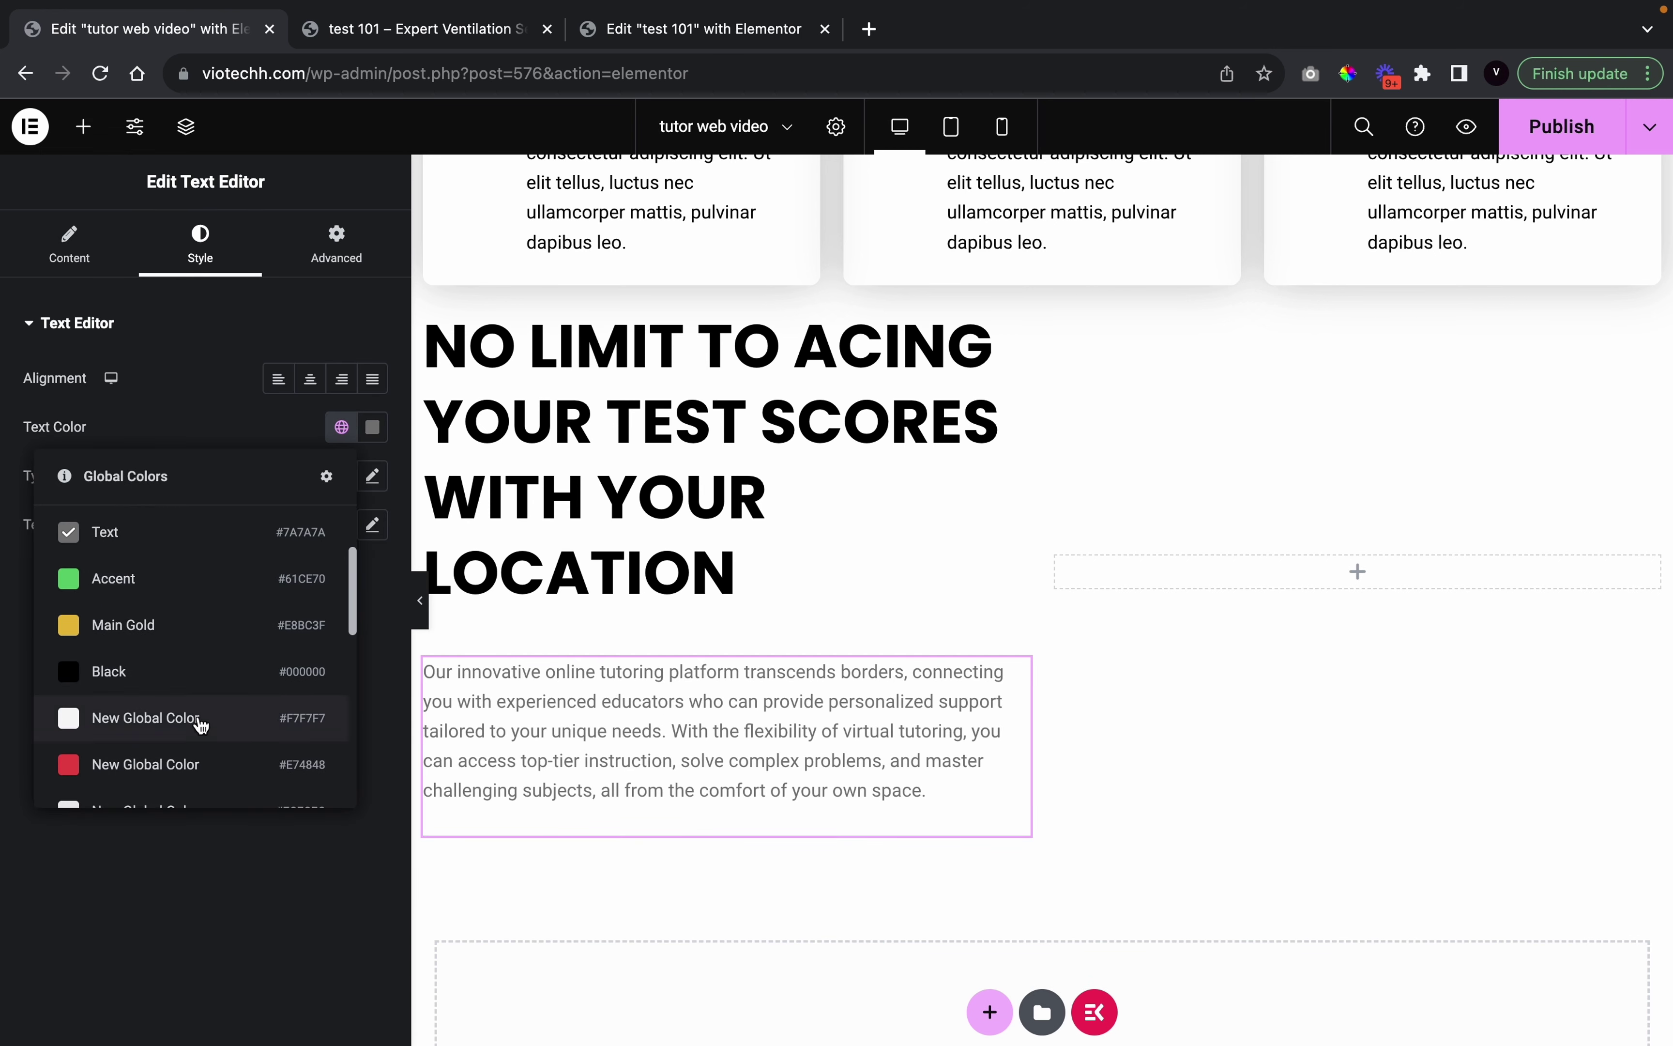
pyautogui.click(198, 721)
# Set the paragraph's typography to Poppins, 16 px, and preview the section at full width
pyautogui.click(373, 476)
pyautogui.click(270, 586)
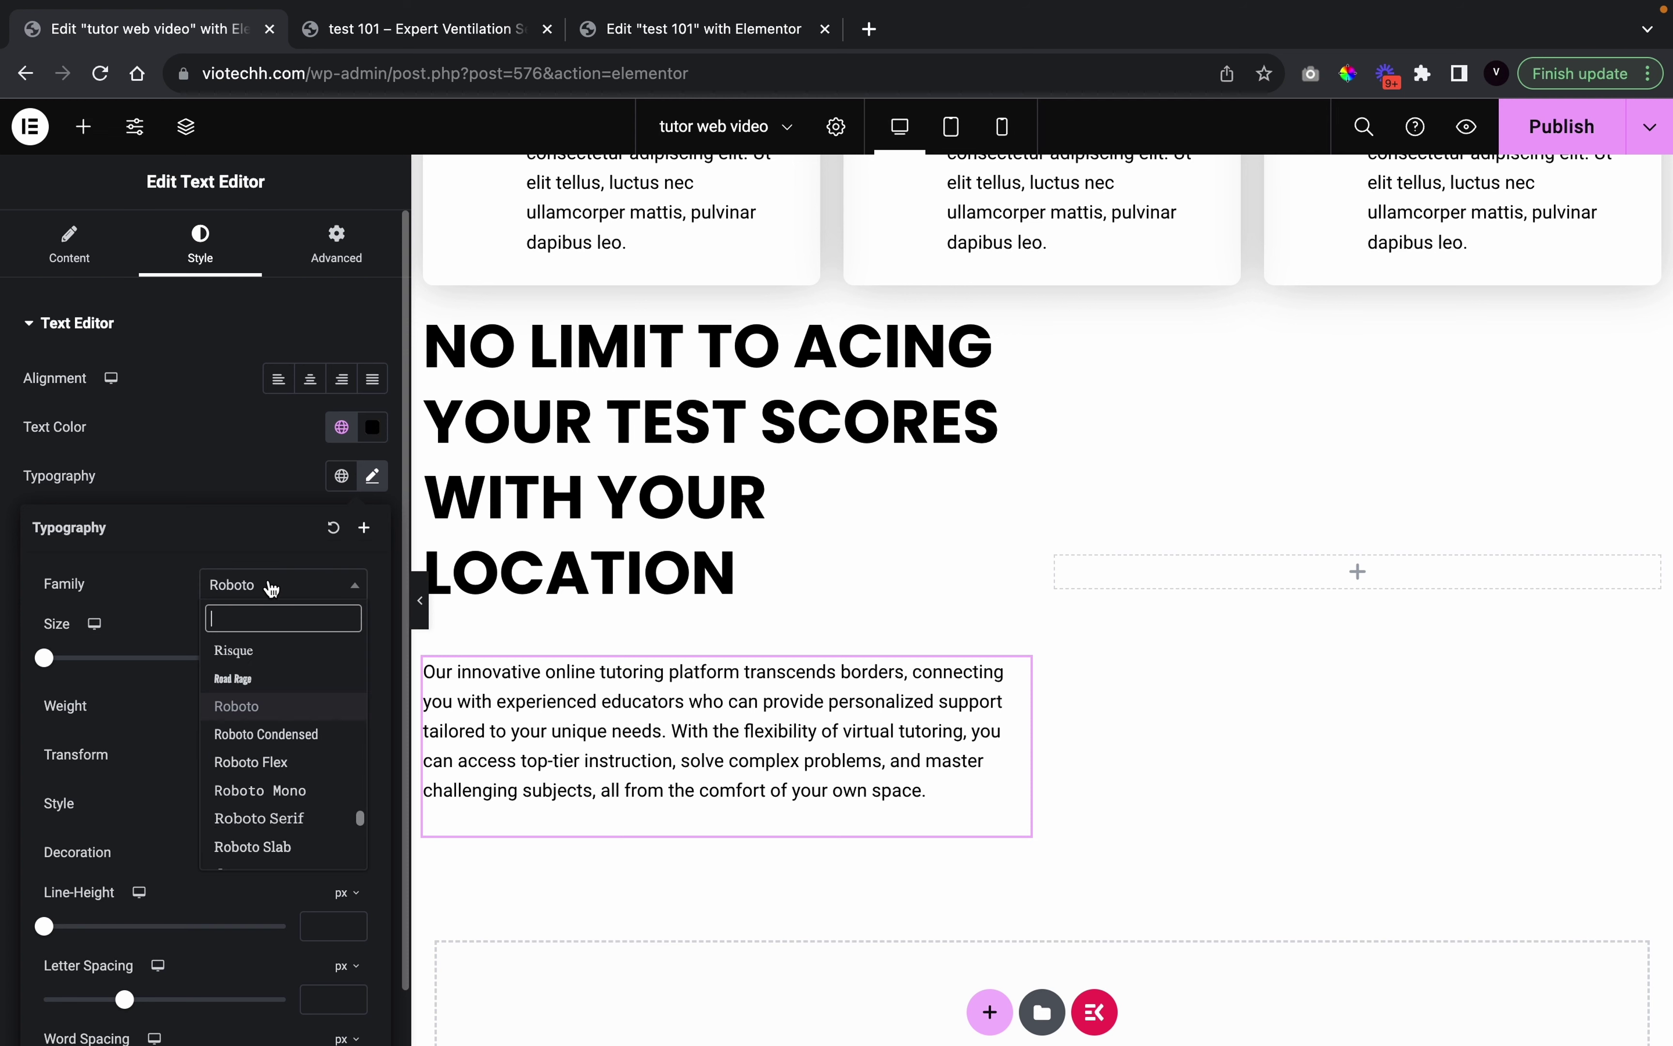
pyautogui.write('popp')
pyautogui.click(255, 674)
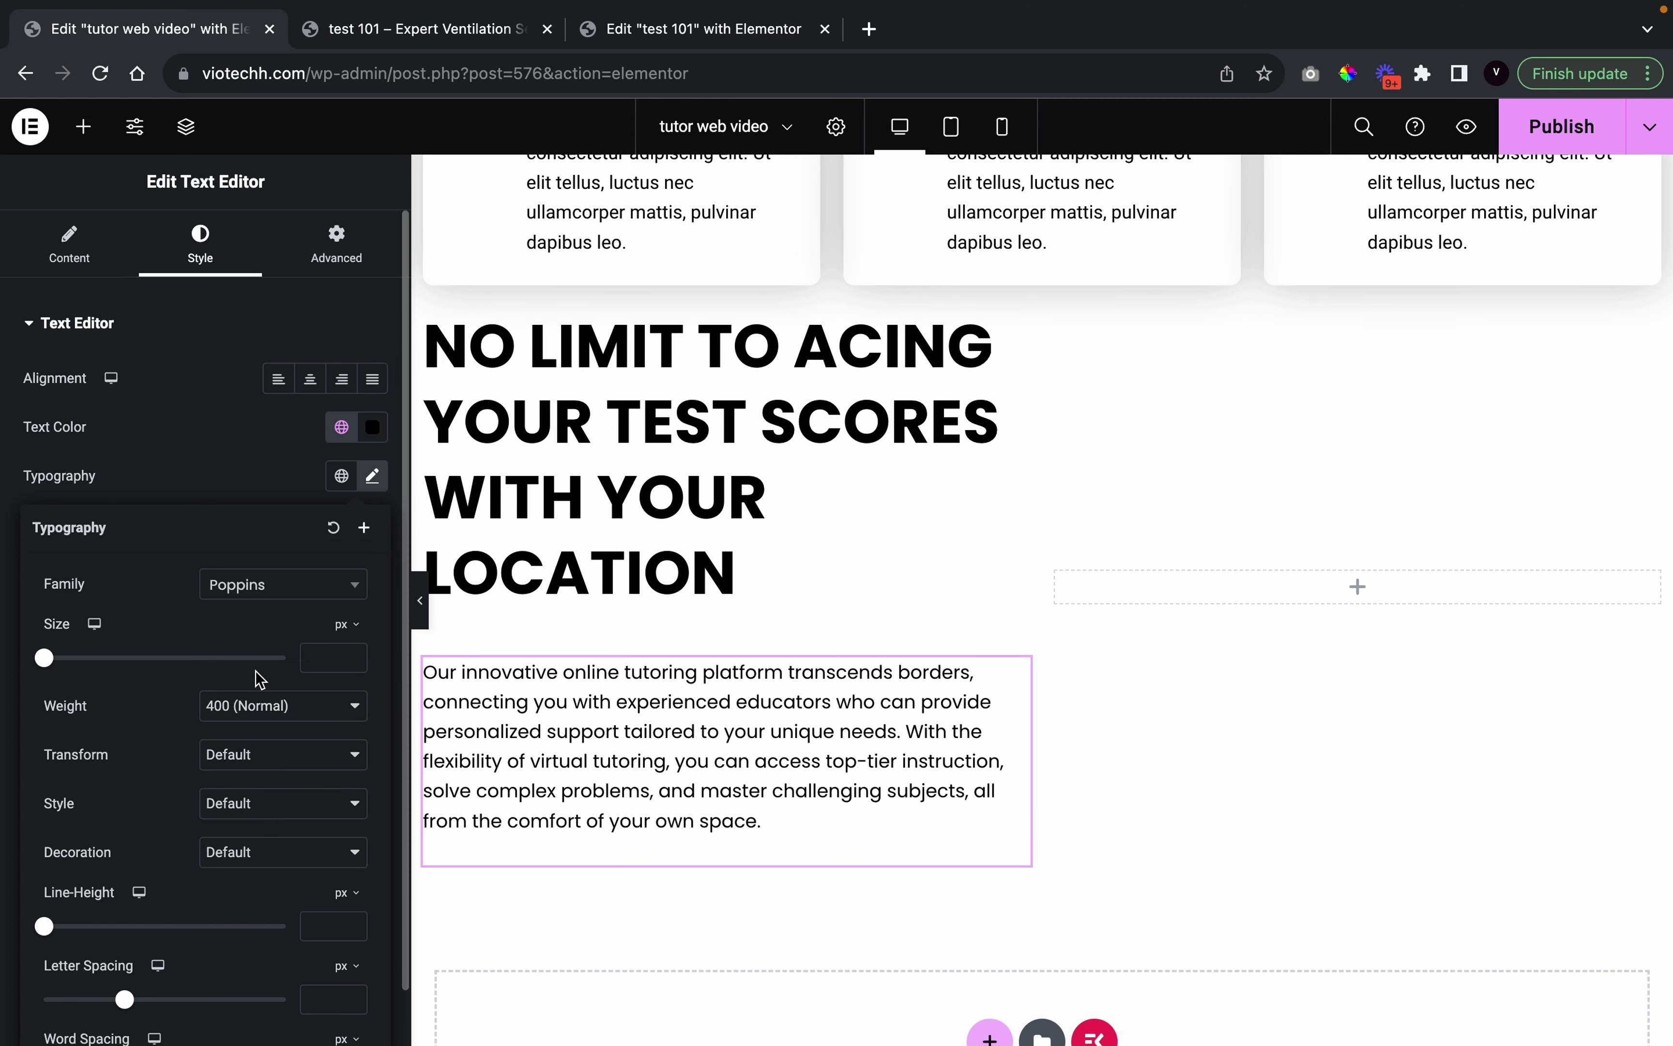
pyautogui.click(333, 658)
pyautogui.write('16')
pyautogui.click(422, 609)
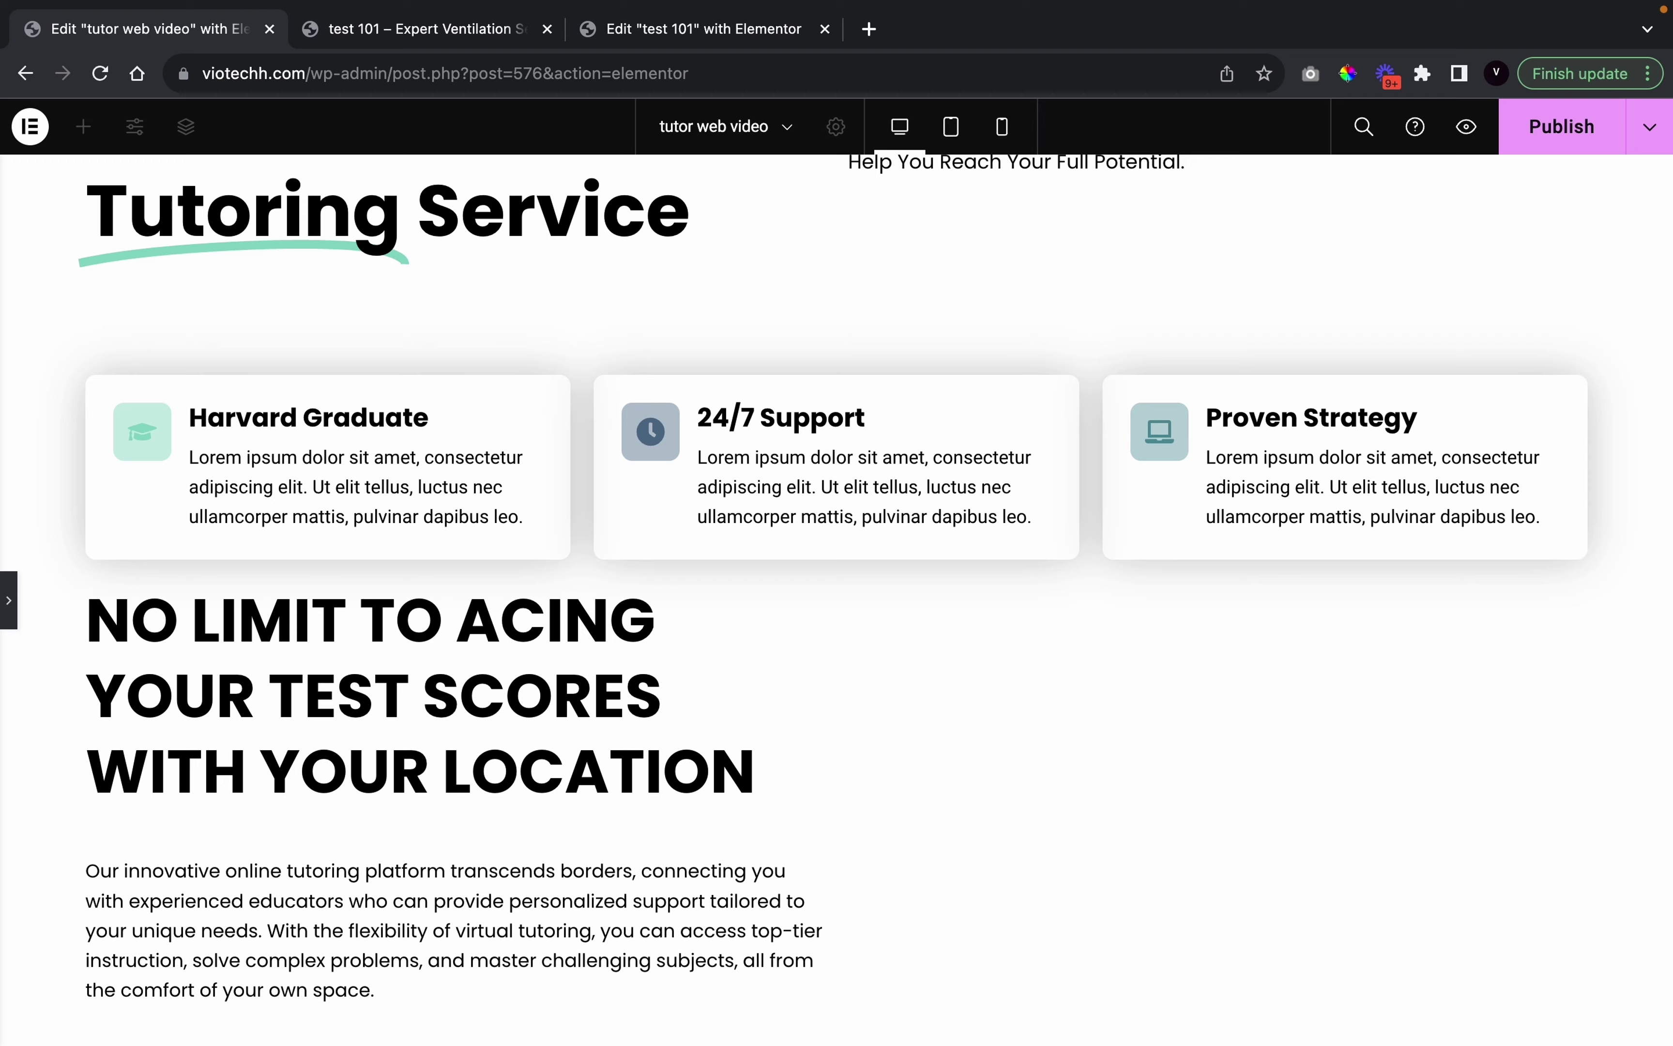
pyautogui.click(6, 582)
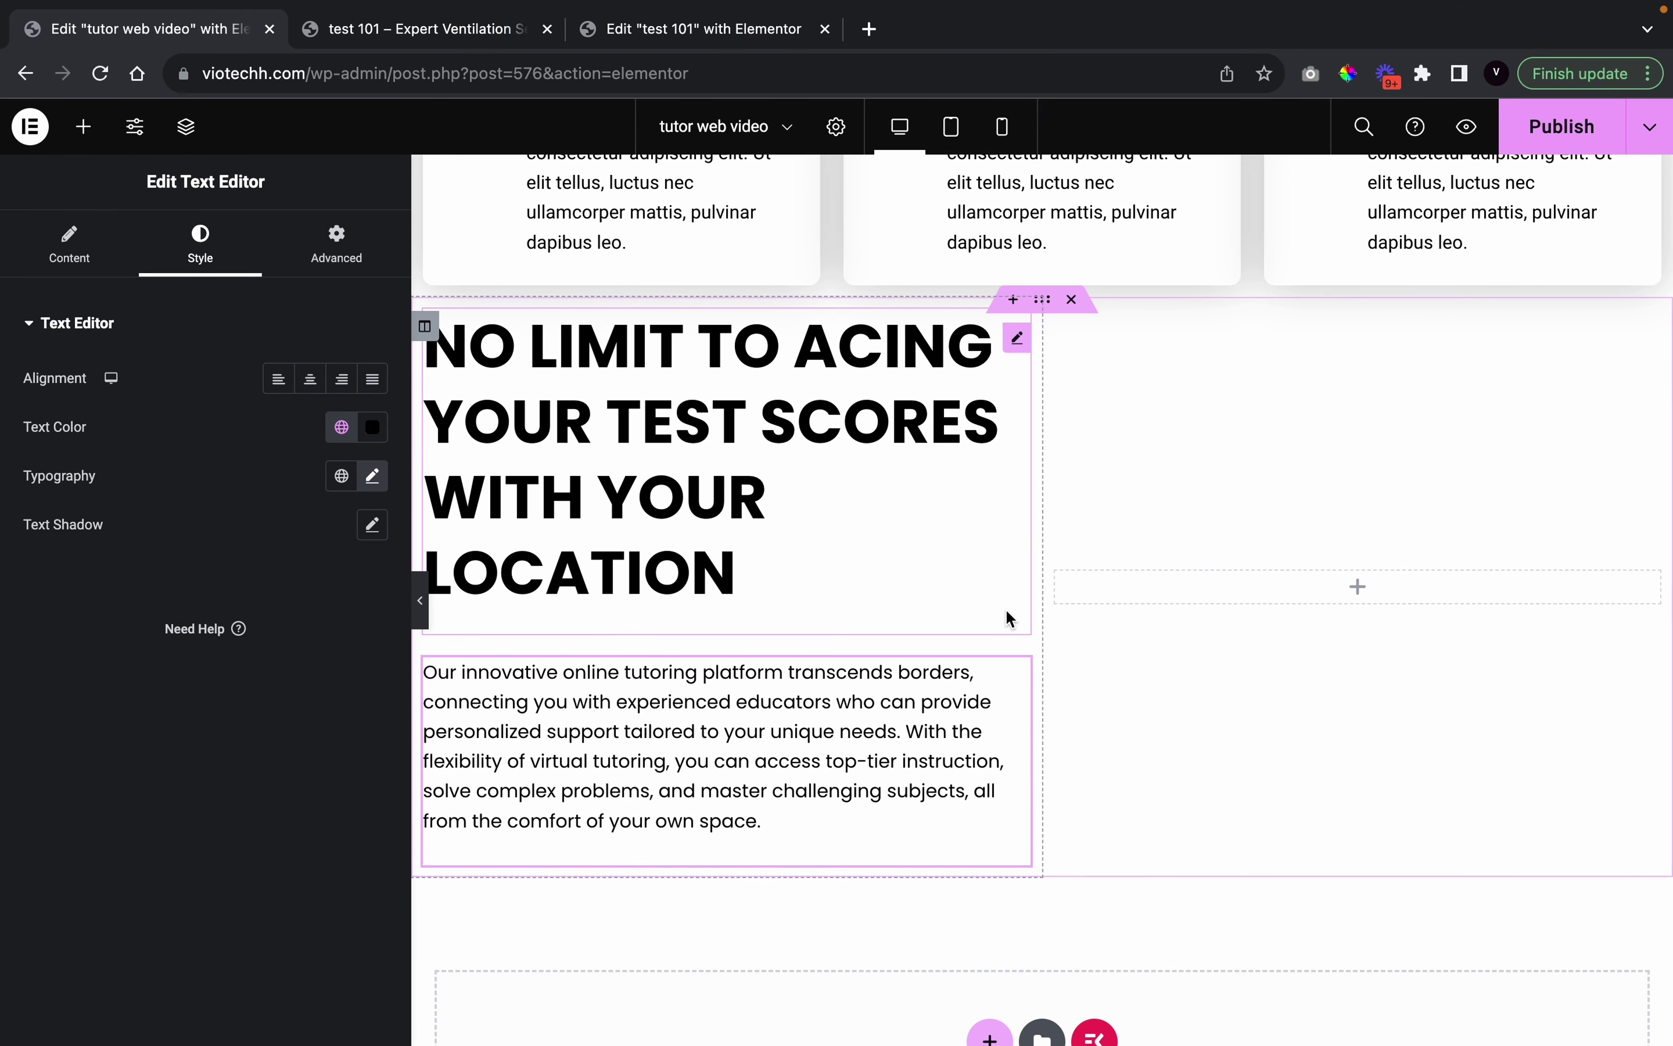
# Increase the minimum height of the "No Limit" section to 553 px and preview it at full width
pyautogui.click(1044, 306)
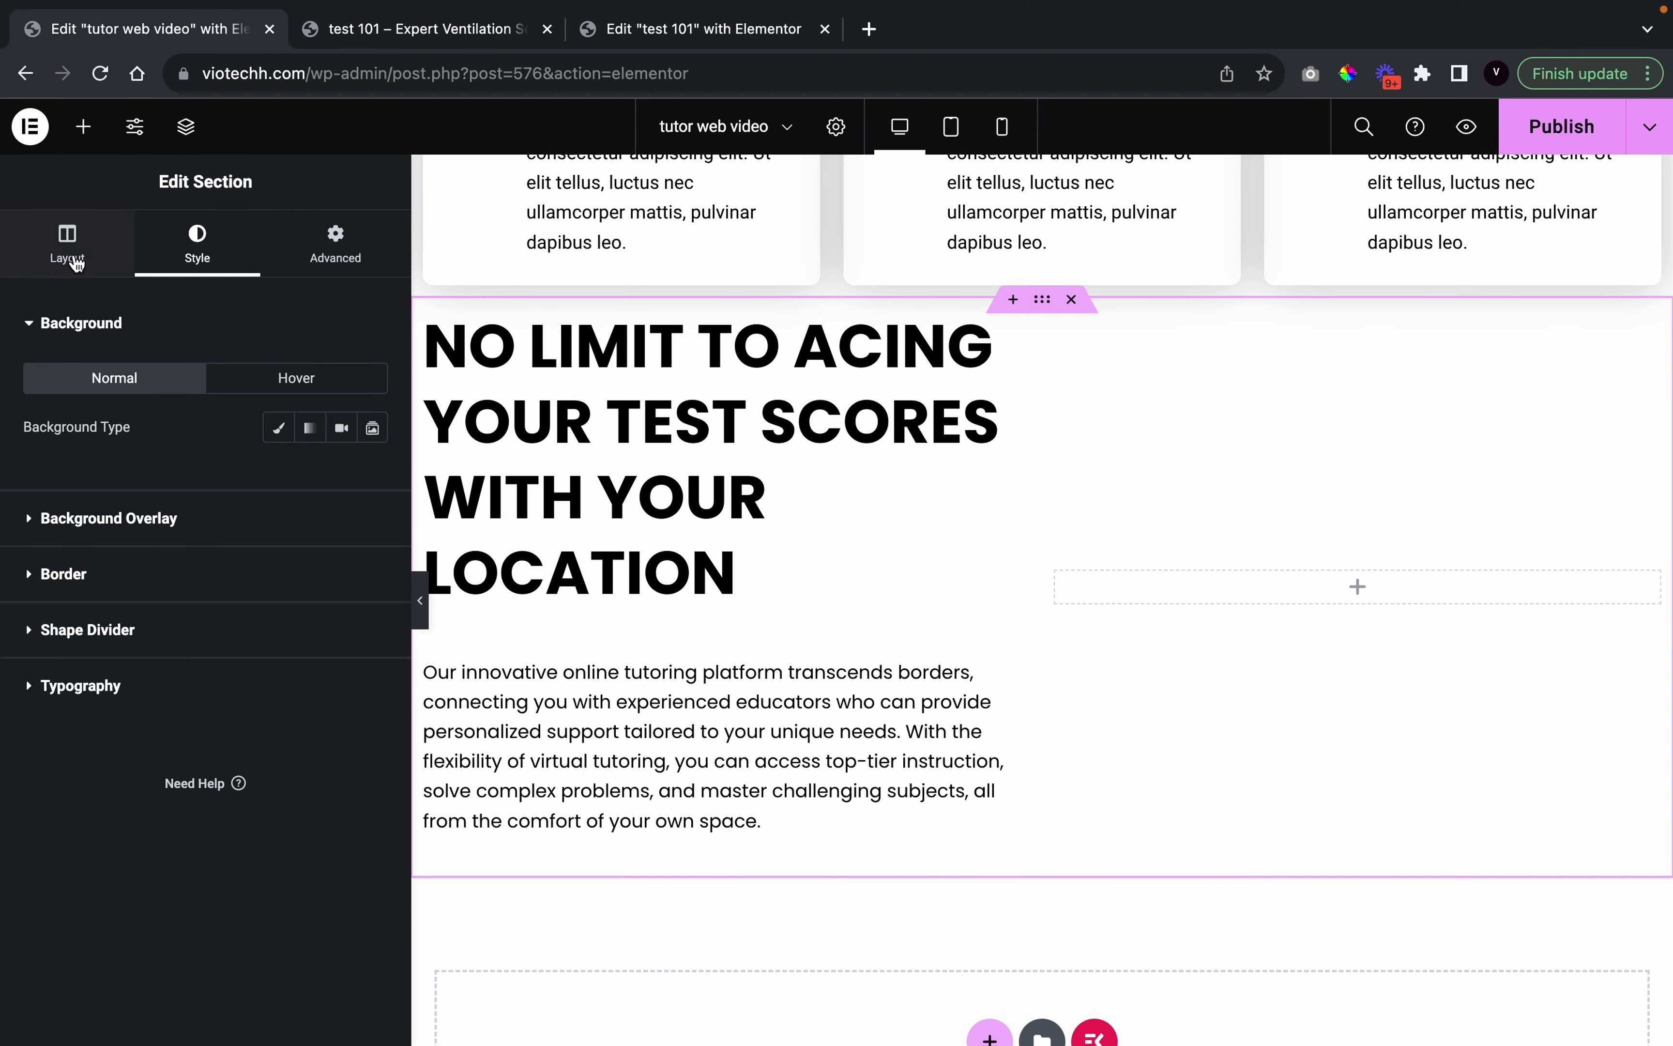
pyautogui.click(116, 261)
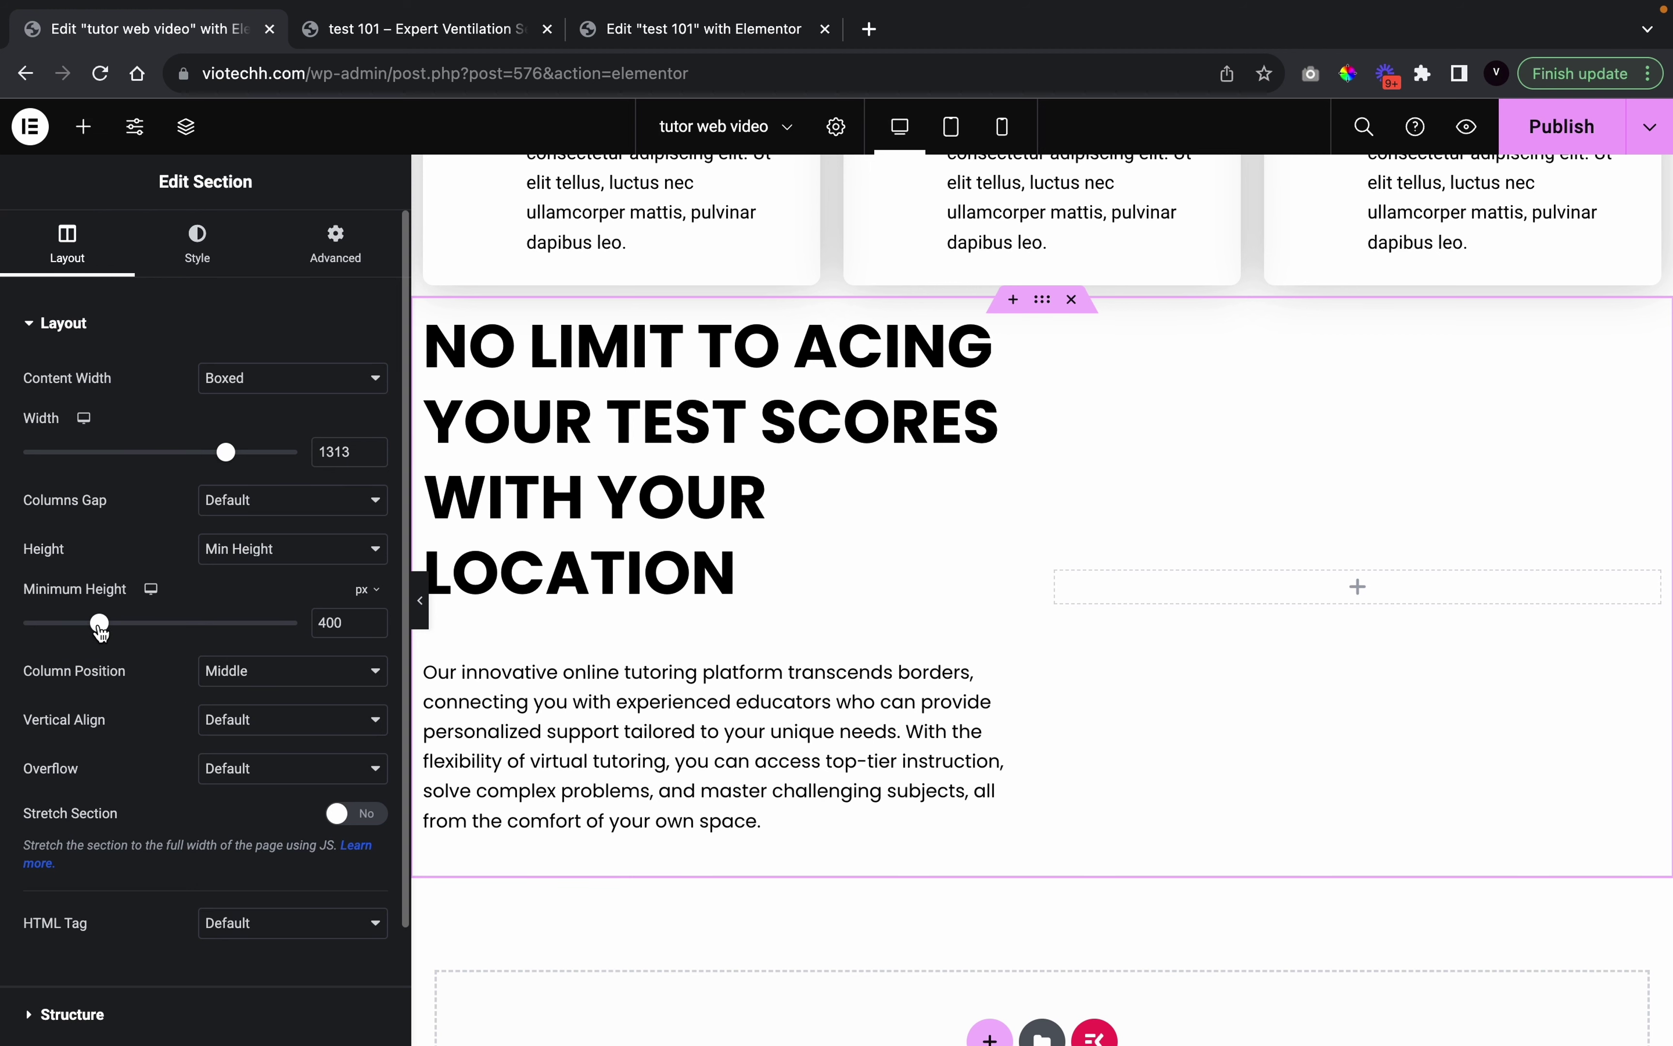
pyautogui.moveTo(116, 628); pyautogui.dragTo(129, 625)
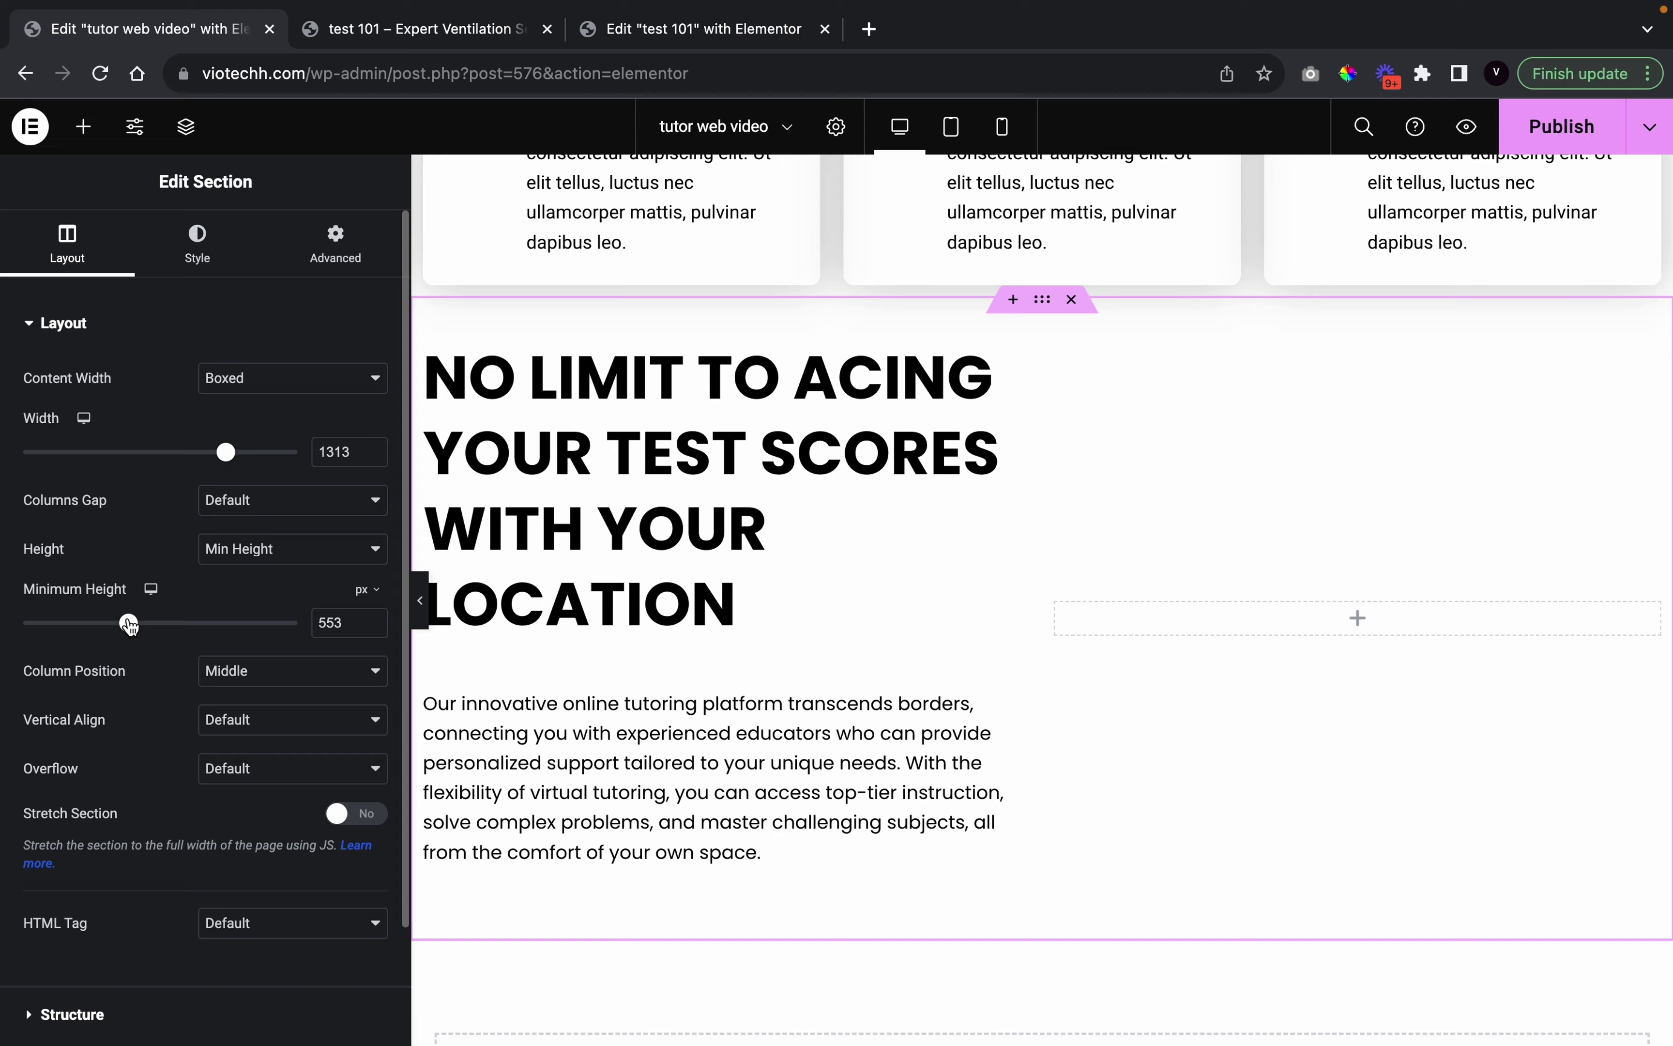
pyautogui.click(420, 600)
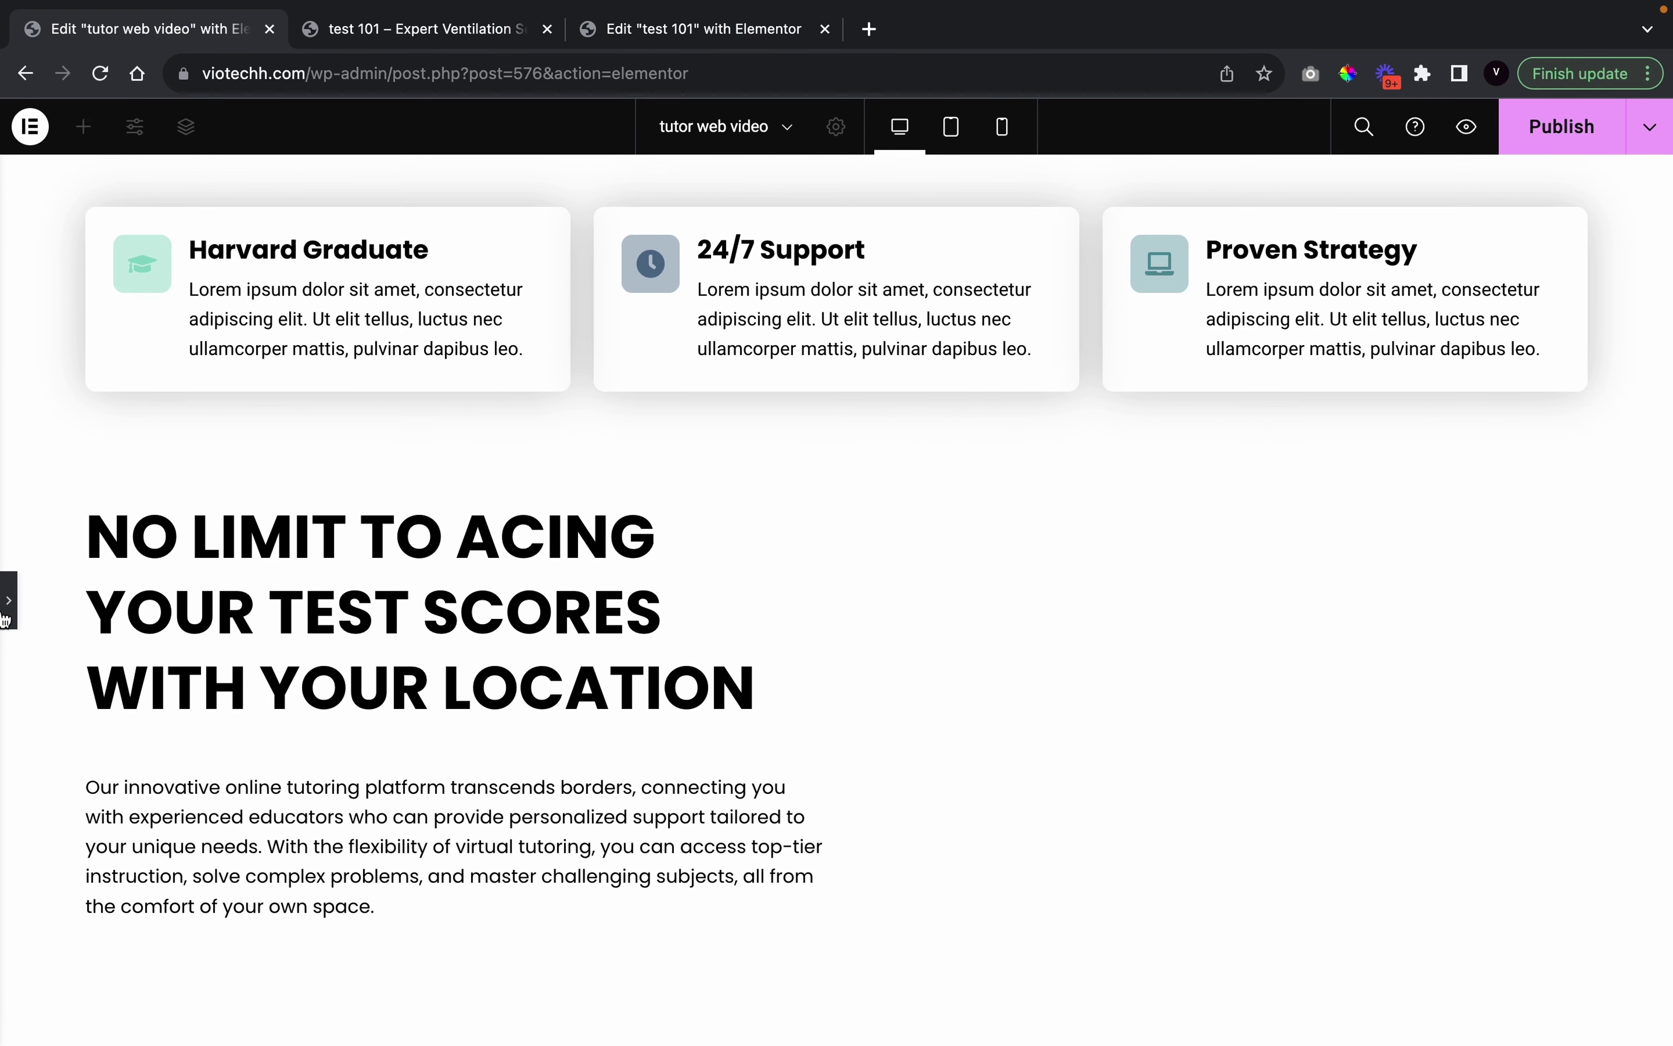
pyautogui.click(5, 609)
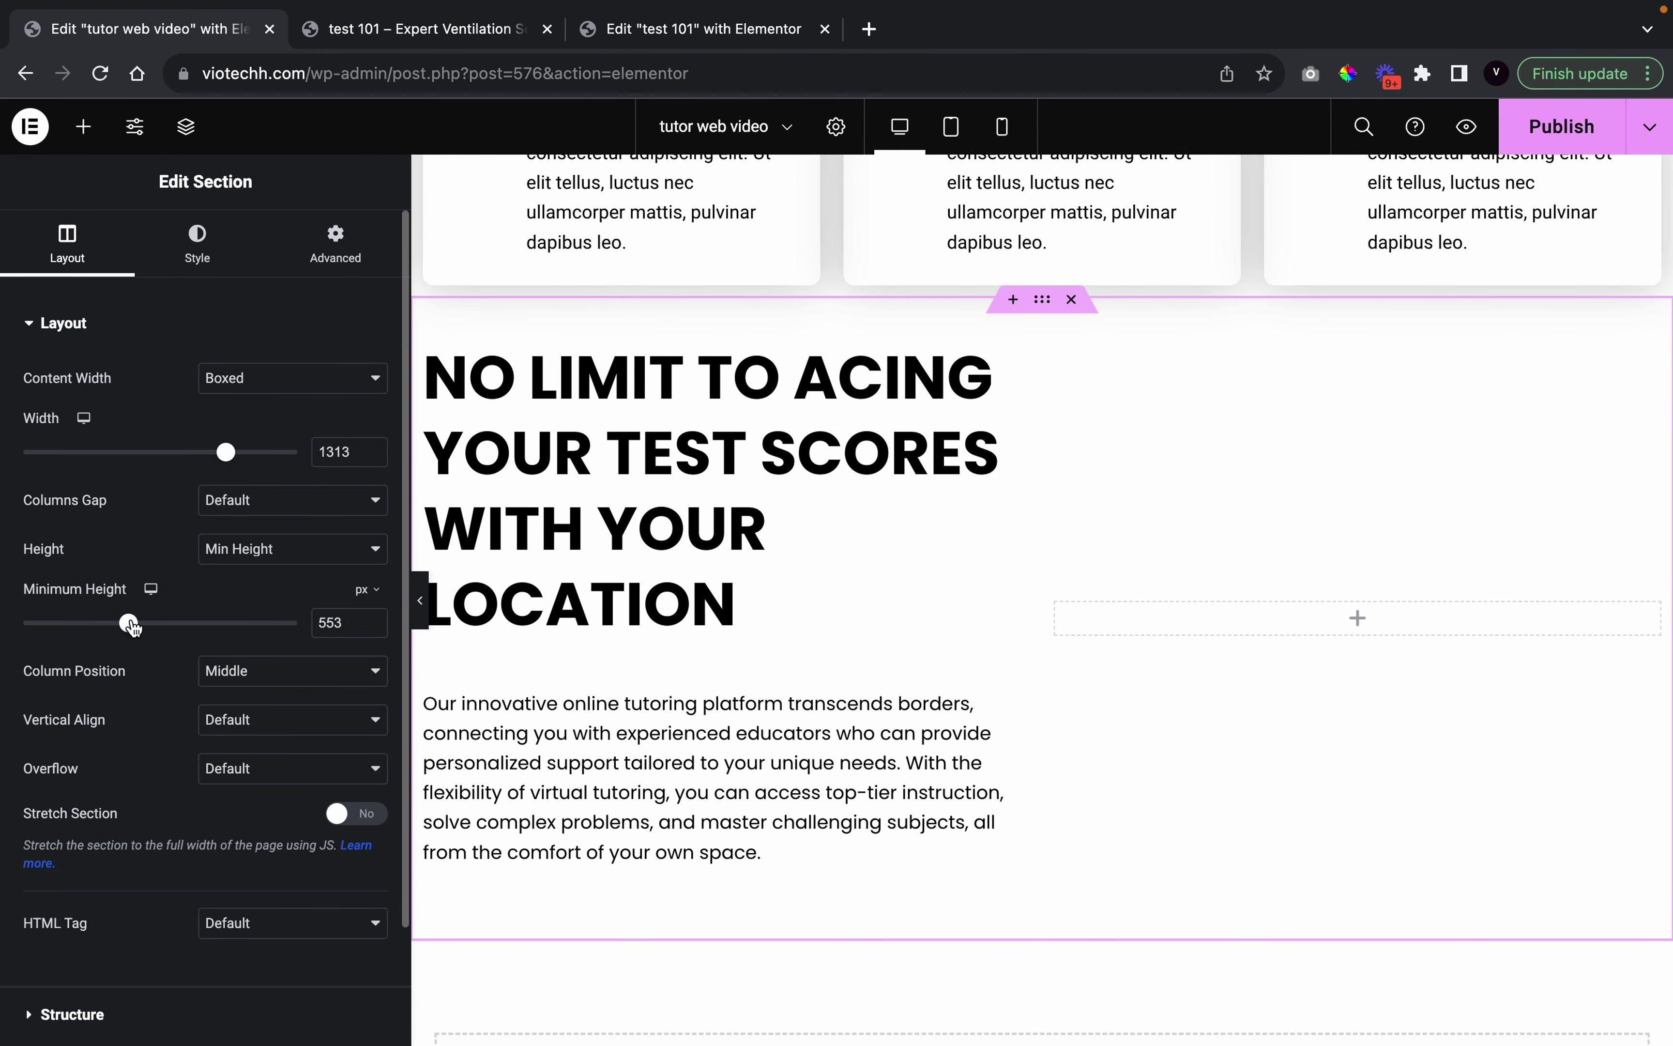
# Raise the section's minimum height to 614 px and check its spacing below the benefits cards
pyautogui.moveTo(132, 626); pyautogui.dragTo(143, 625)
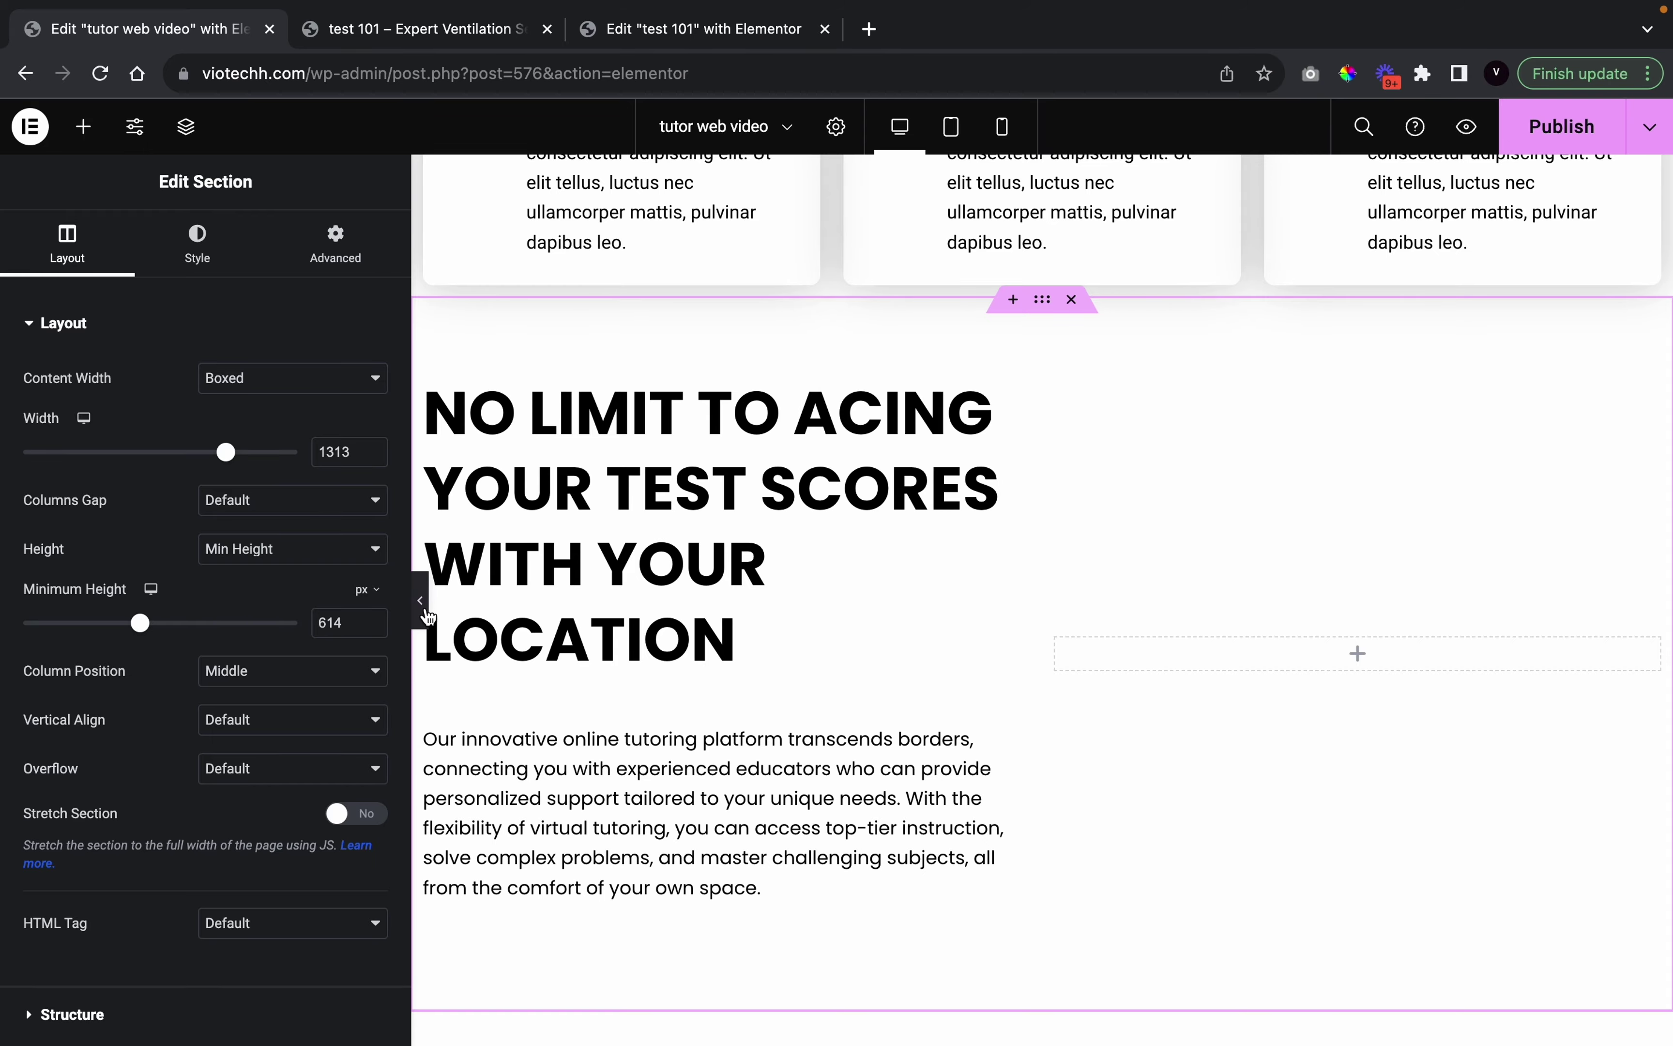
pyautogui.click(423, 603)
pyautogui.scroll(5, 872, 827)
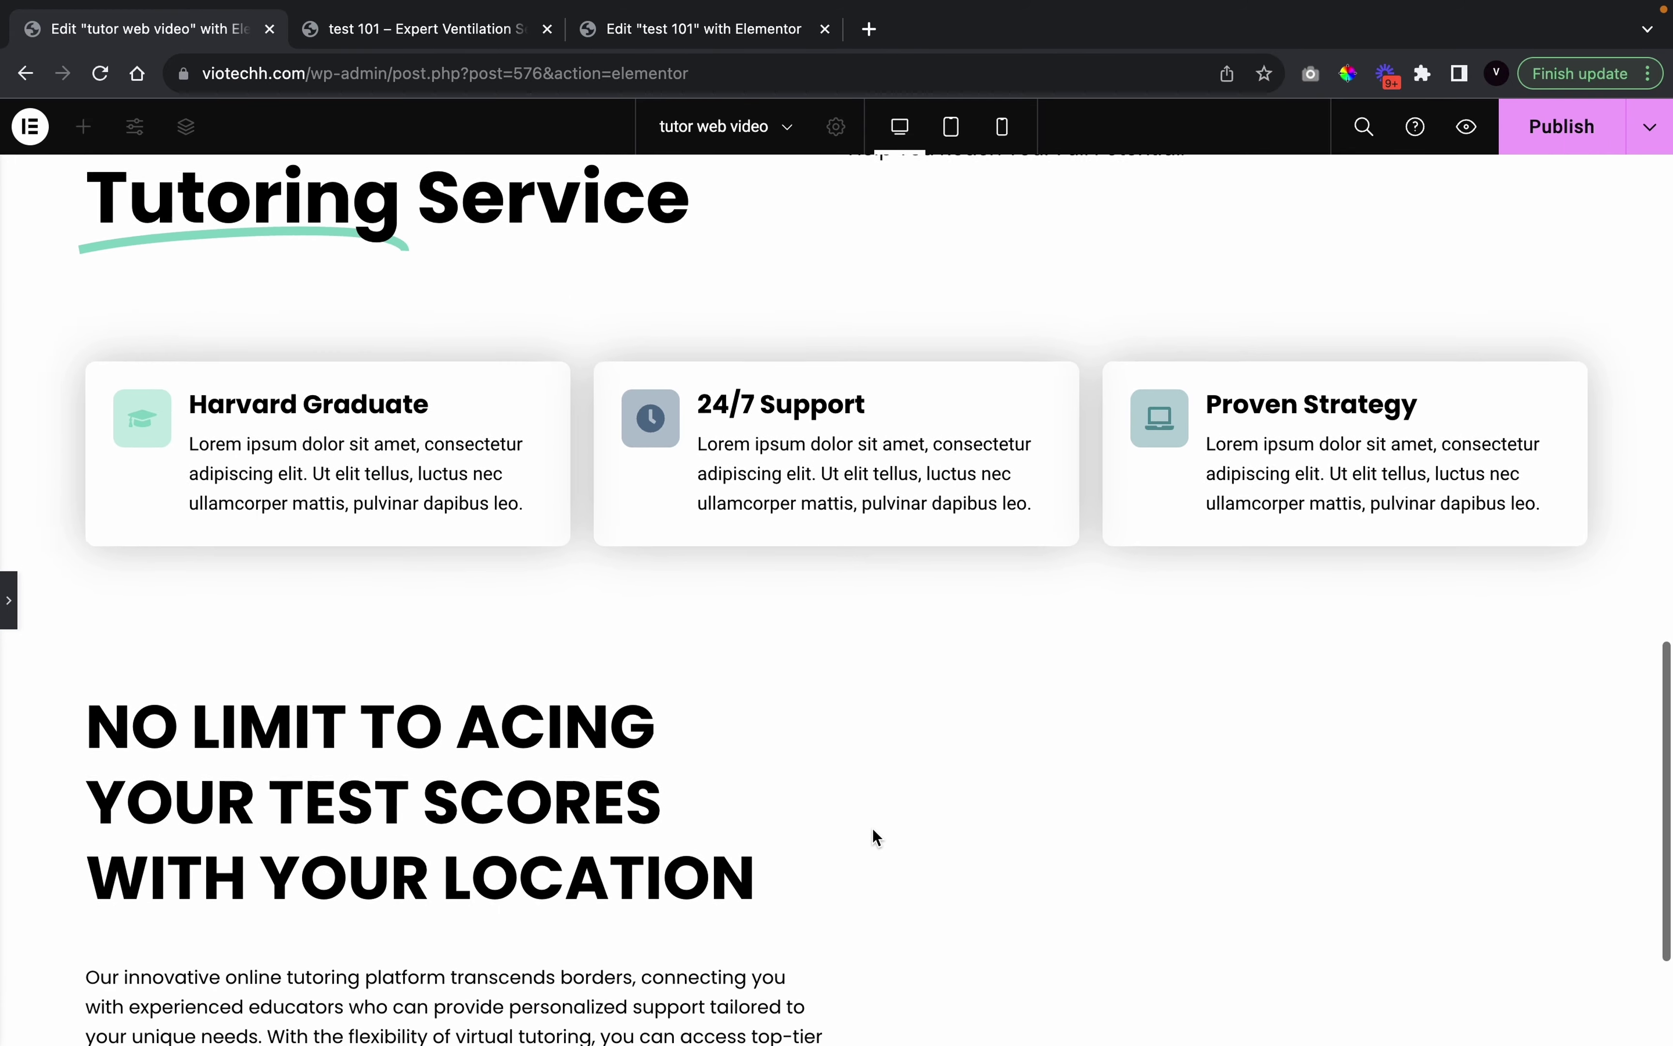
pyautogui.scroll(-3, 872, 828)
pyautogui.click(7, 600)
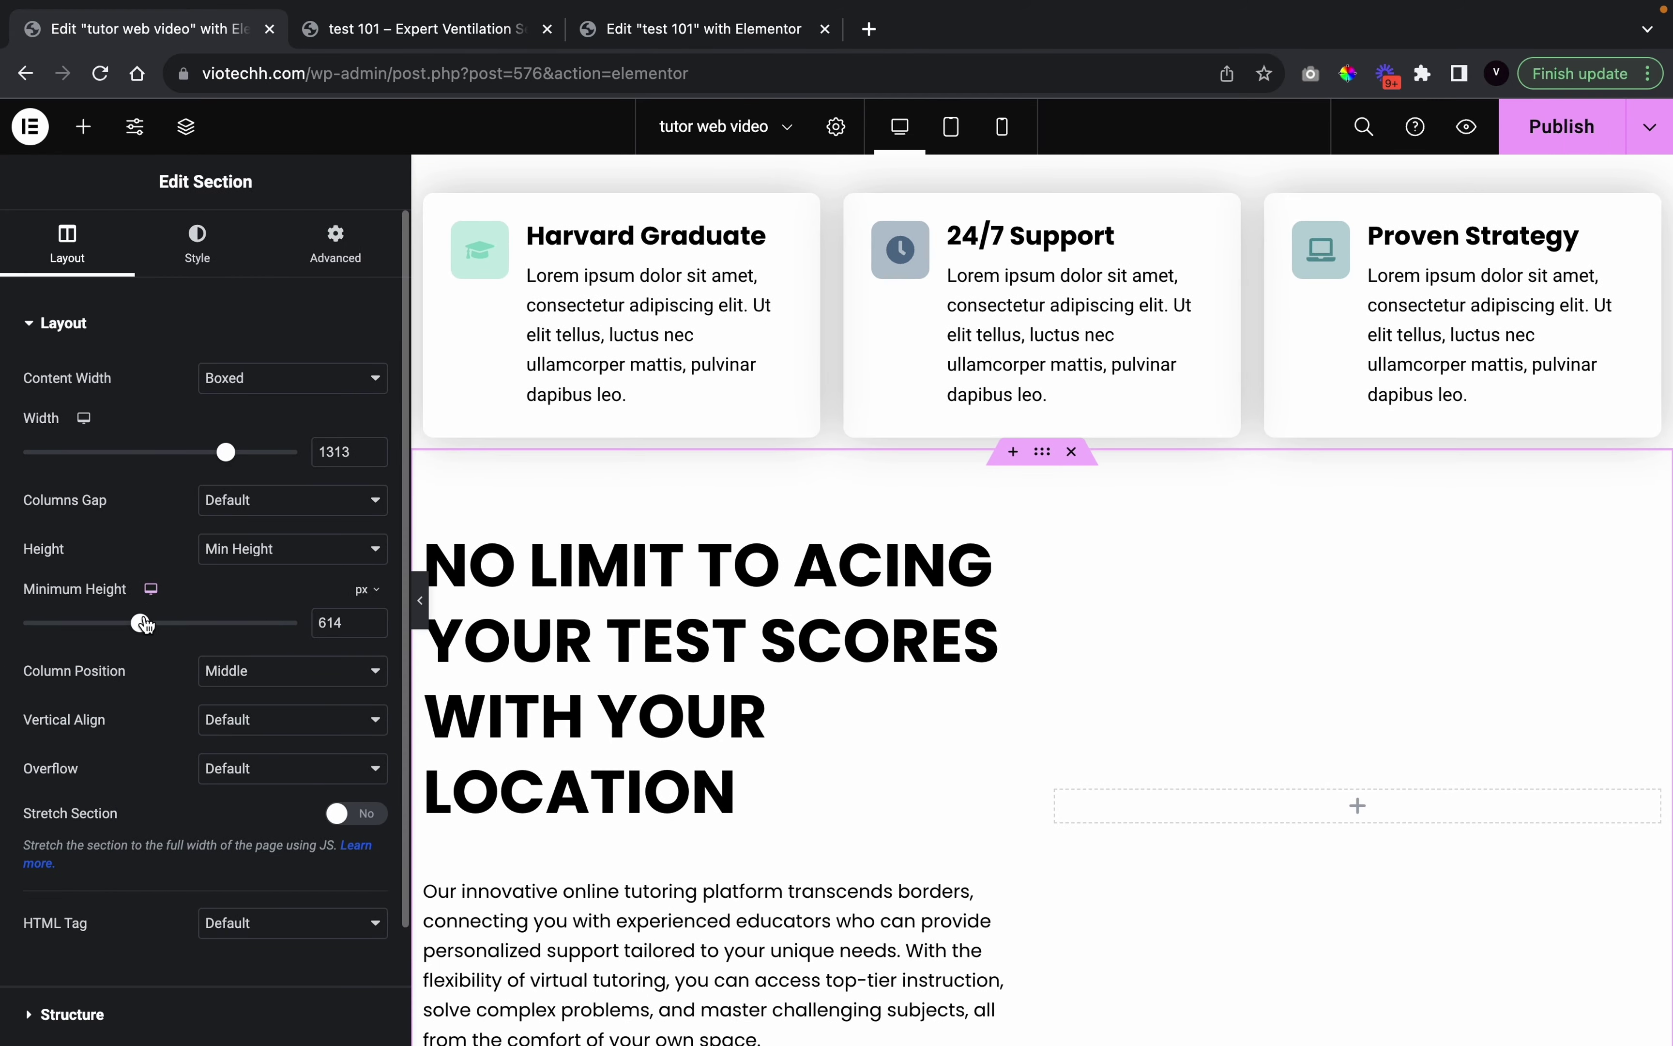
# Fine-tune the section's minimum height to 630 px and compare its spacing with the sections above
pyautogui.moveTo(142, 625); pyautogui.dragTo(146, 625)
pyautogui.click(368, 626)
pyautogui.click(368, 627)
pyautogui.click(368, 626)
pyautogui.click(368, 626)
pyautogui.click(368, 626)
pyautogui.click(367, 626)
pyautogui.click(367, 626)
pyautogui.click(371, 627)
pyautogui.click(420, 600)
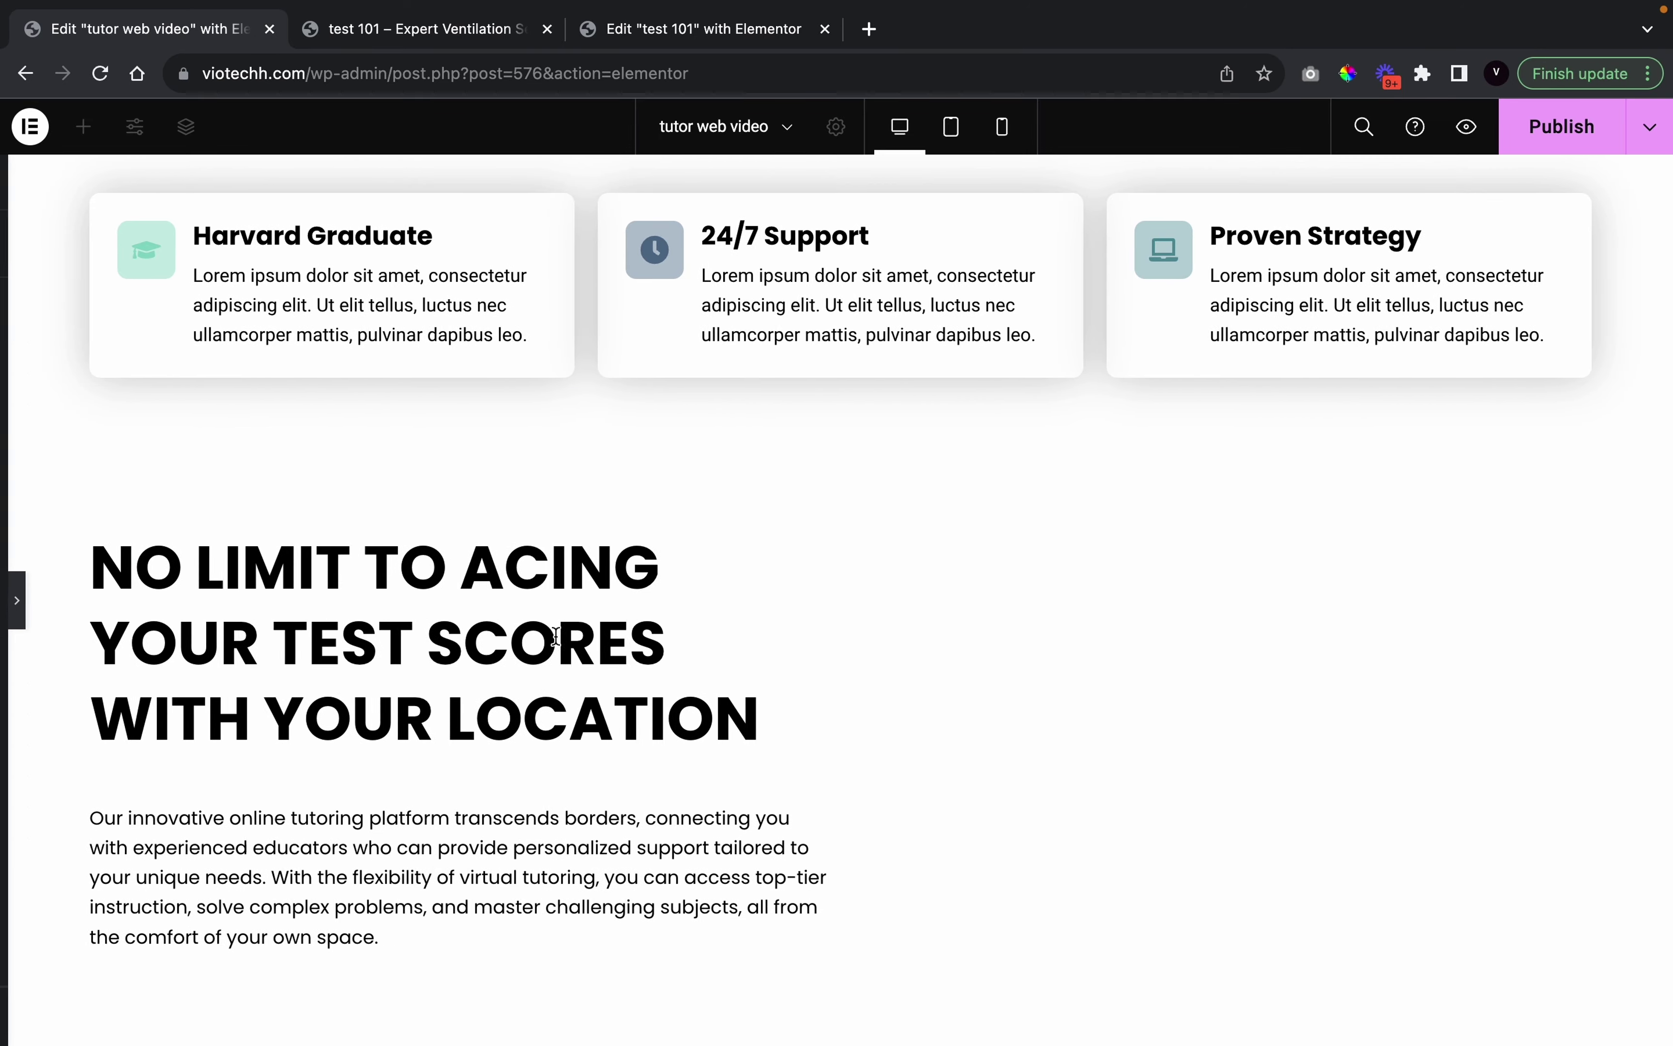
pyautogui.scroll(10, 916, 899)
pyautogui.scroll(-7, 916, 899)
pyautogui.scroll(-4, 916, 896)
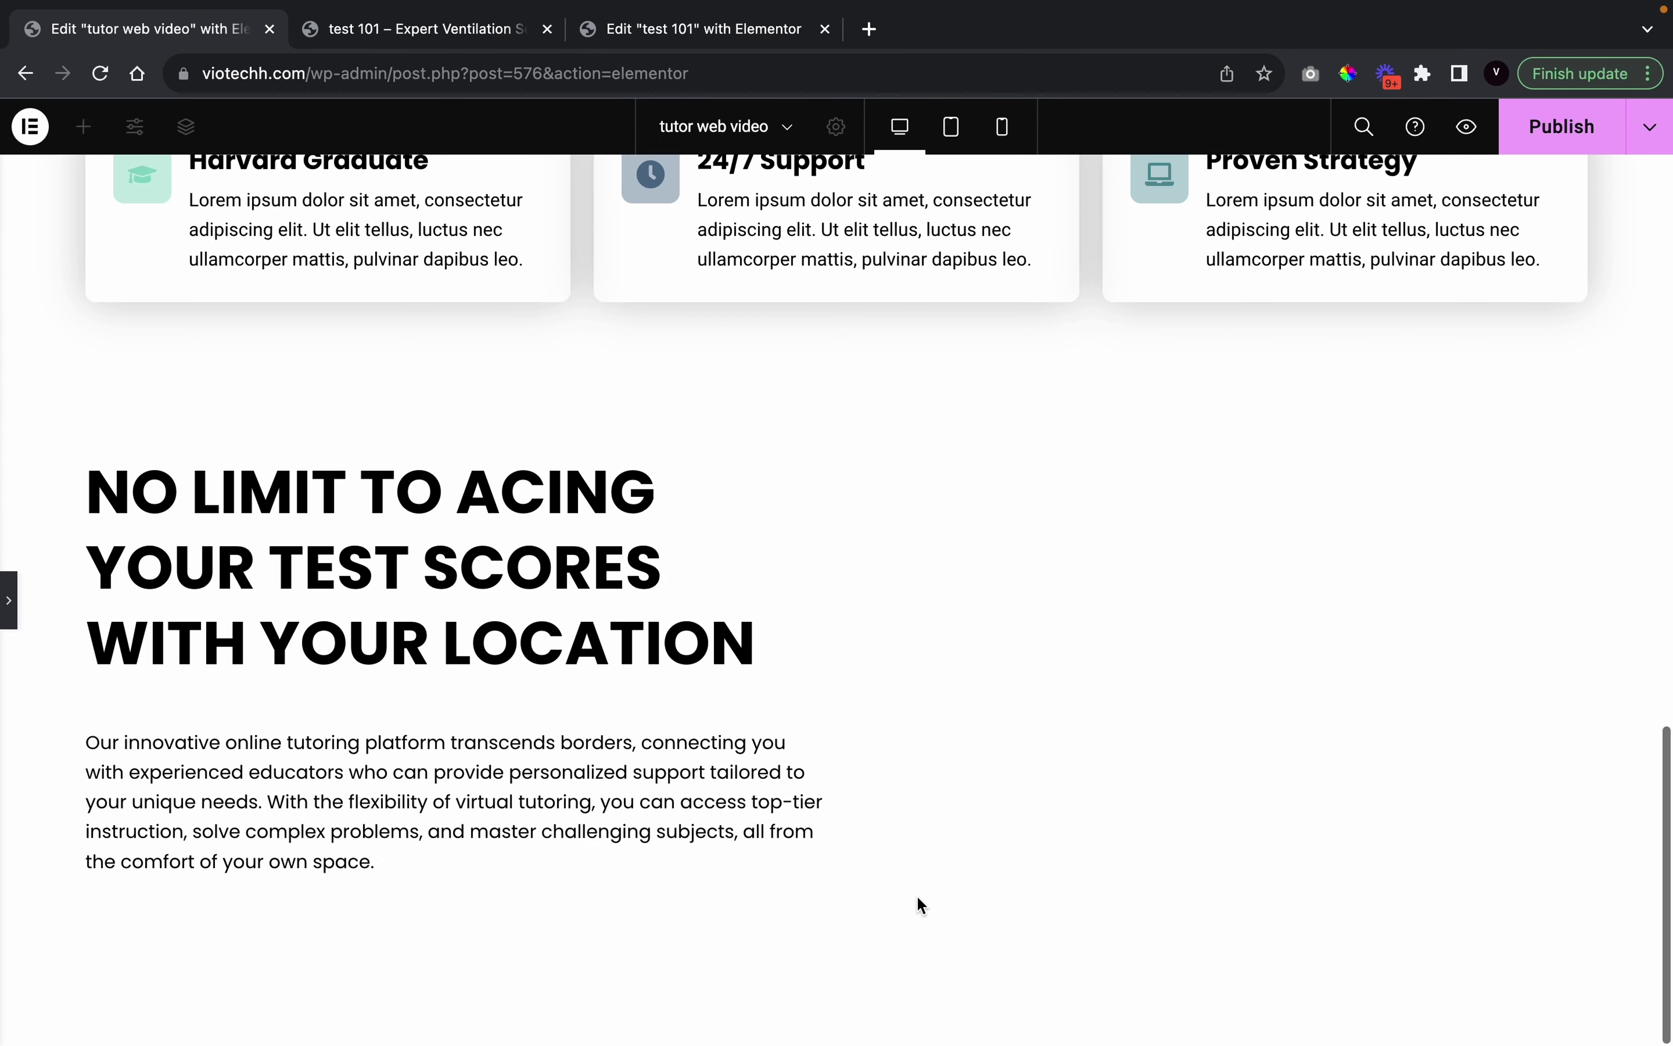
pyautogui.click(9, 600)
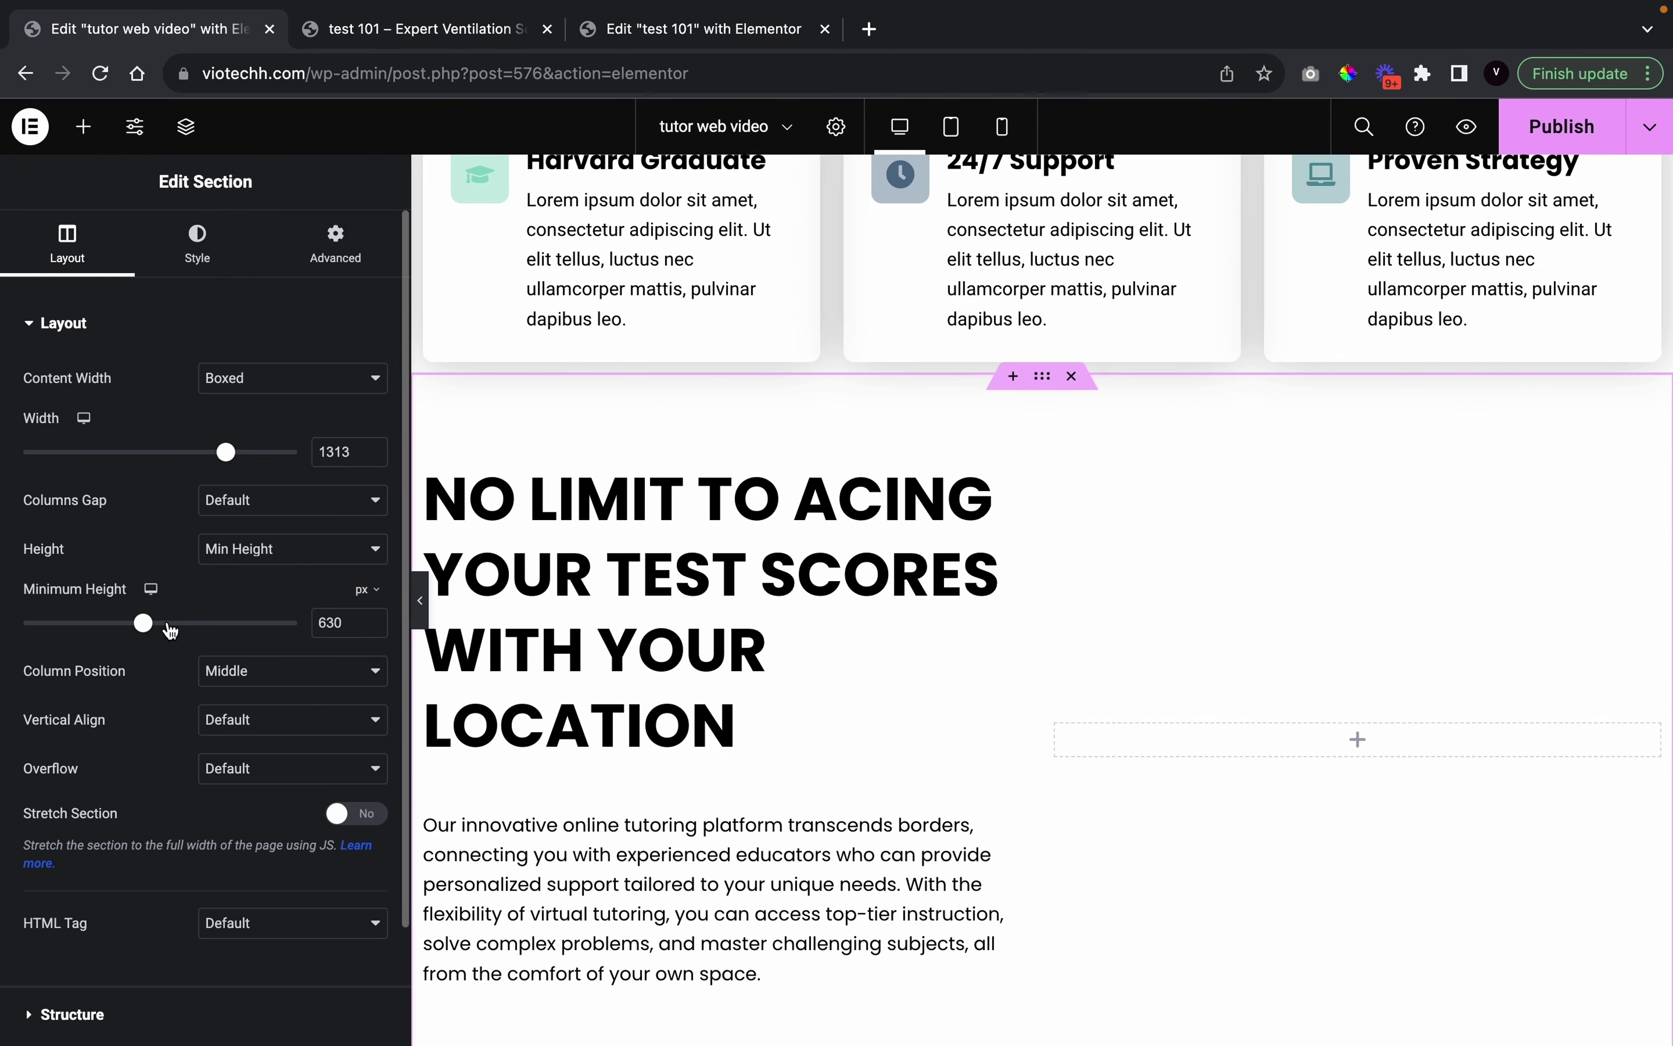
# Increase the section's minimum height to 673 px and preview the page at full width
pyautogui.moveTo(148, 628); pyautogui.dragTo(156, 629)
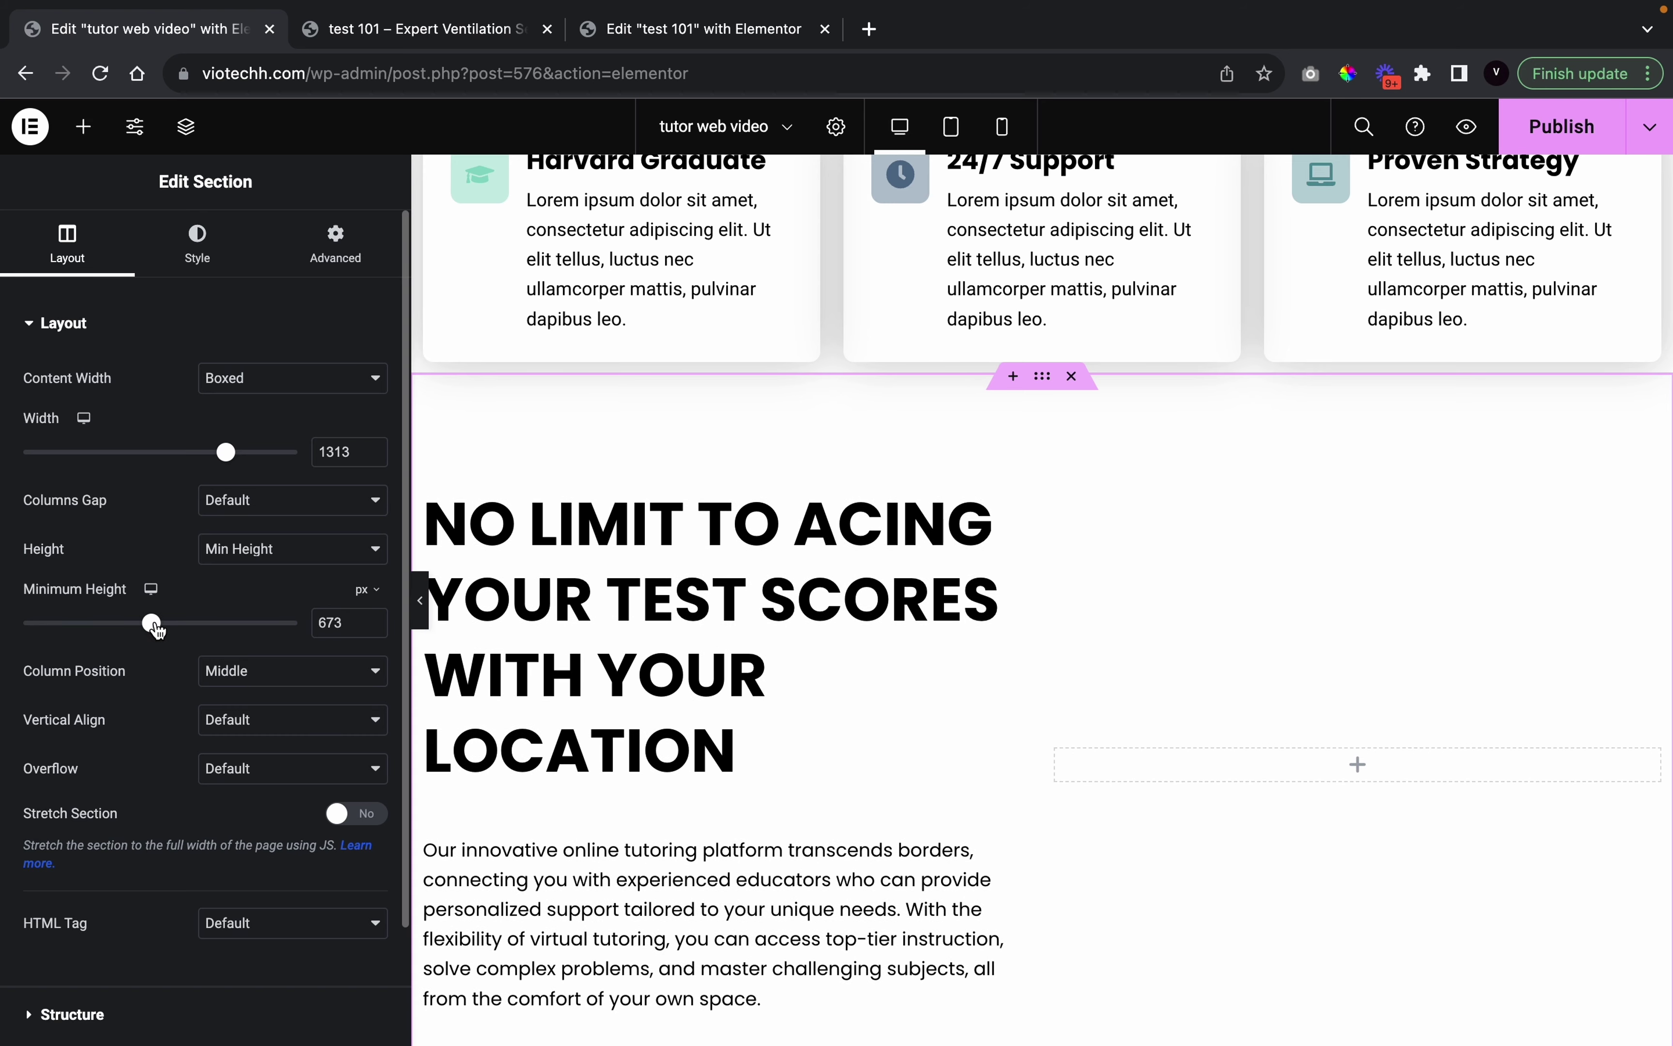
pyautogui.click(421, 609)
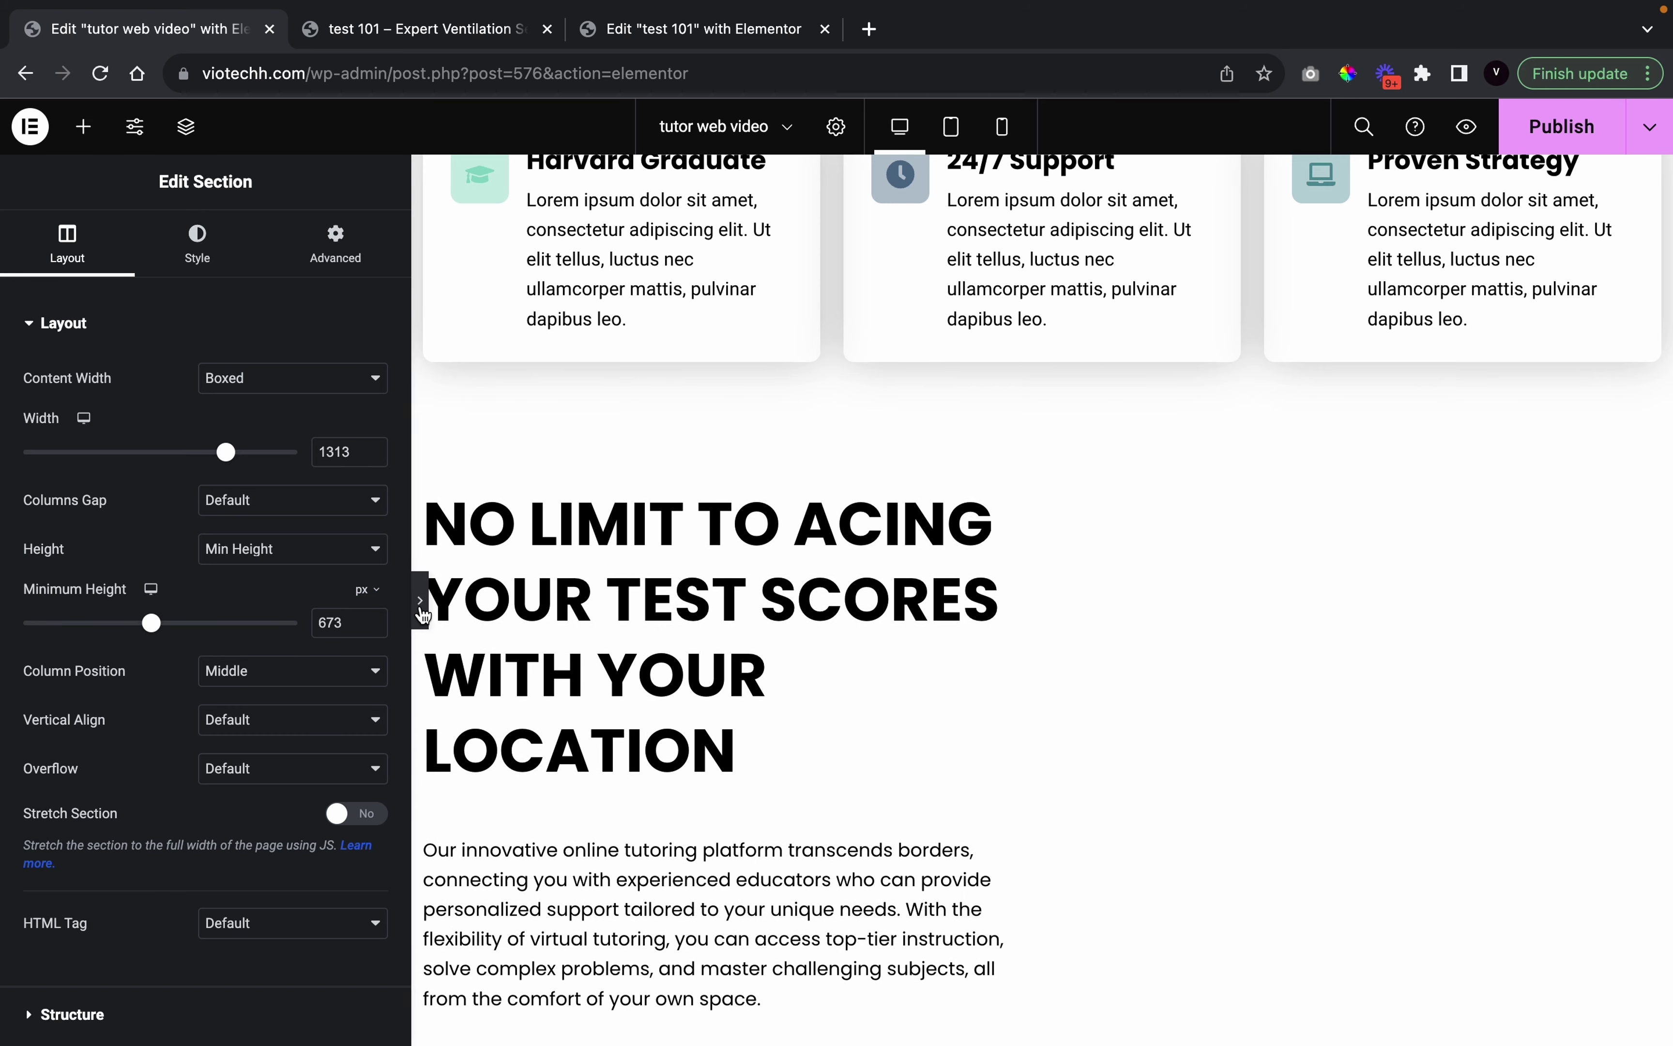
pyautogui.scroll(5, 870, 818)
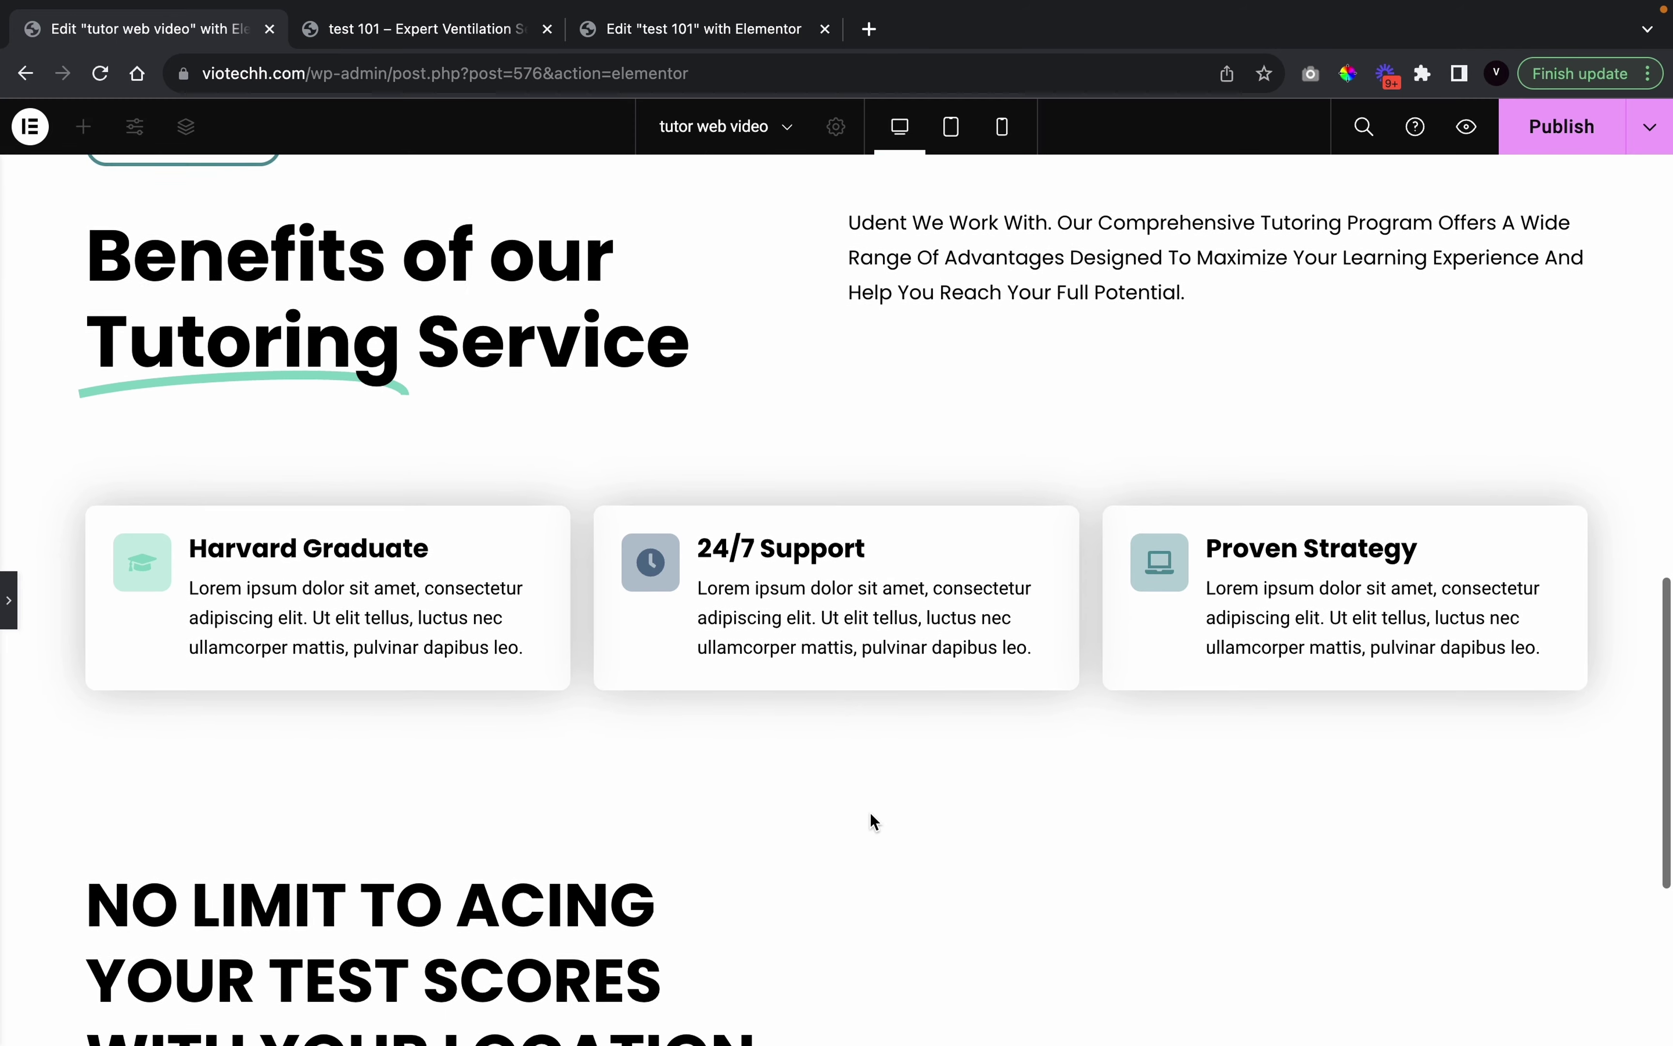
pyautogui.scroll(-5, 870, 818)
pyautogui.click(8, 600)
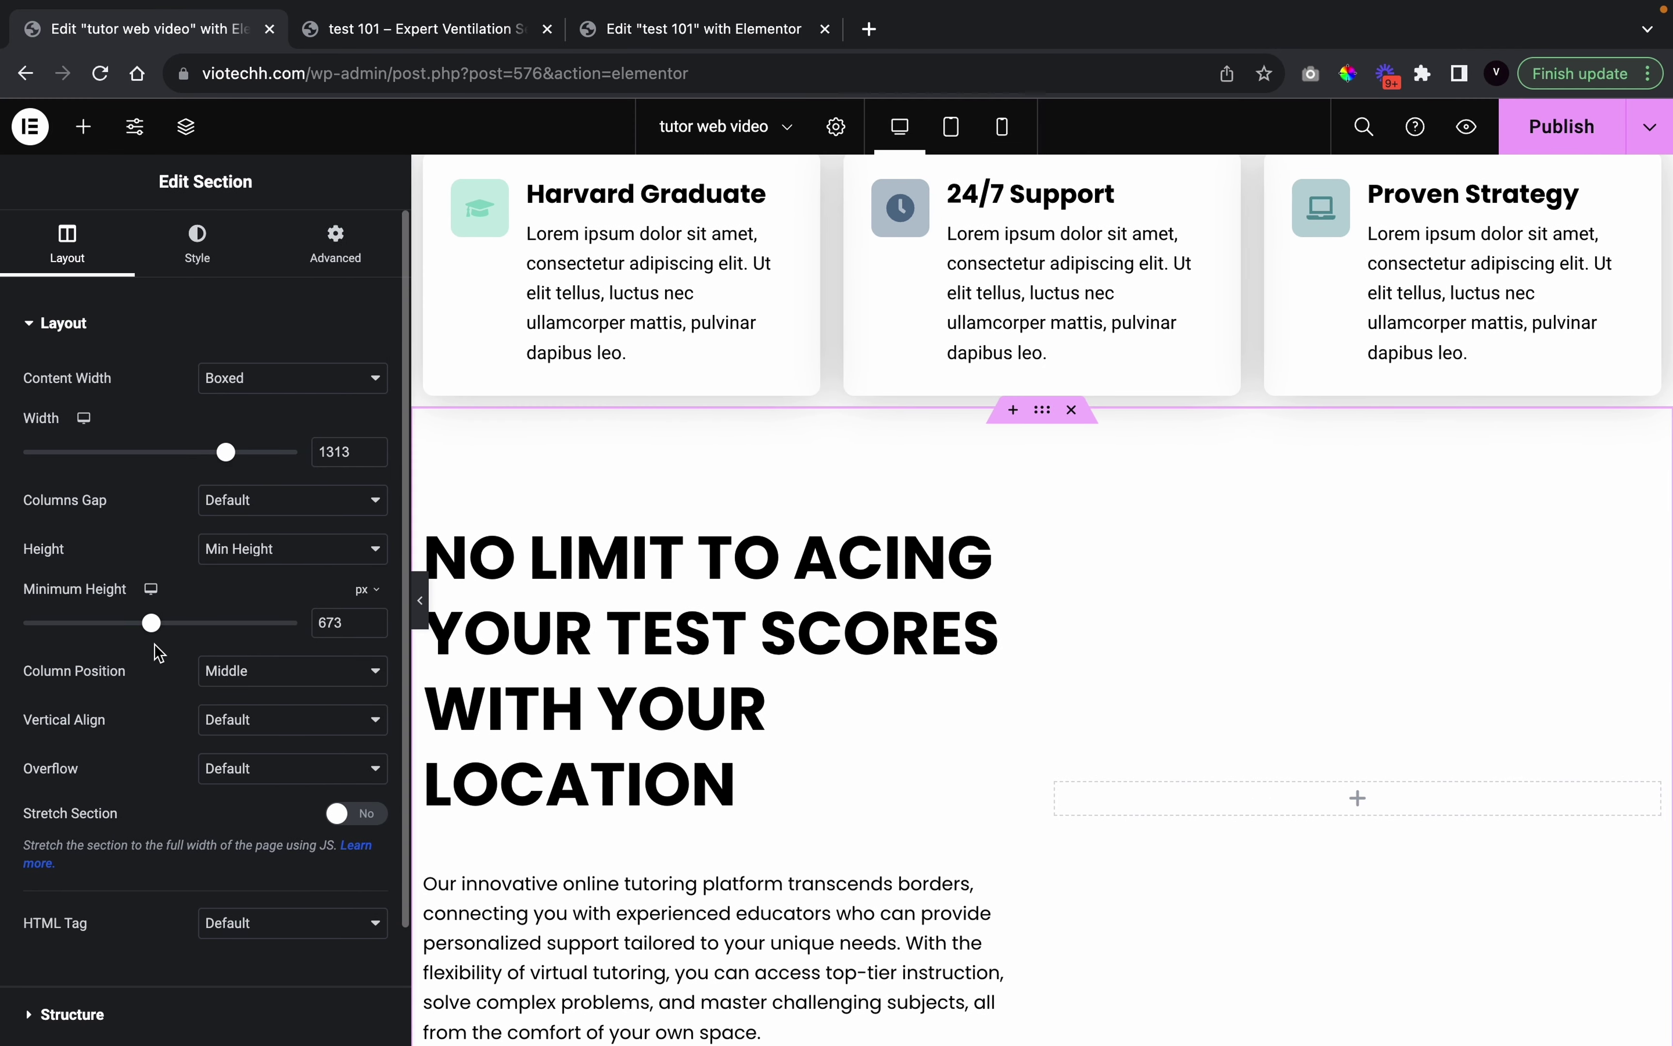
# Set the "No Limit" section's minimum height to 716 px and check the spacing at full width
pyautogui.moveTo(151, 626); pyautogui.dragTo(160, 626)
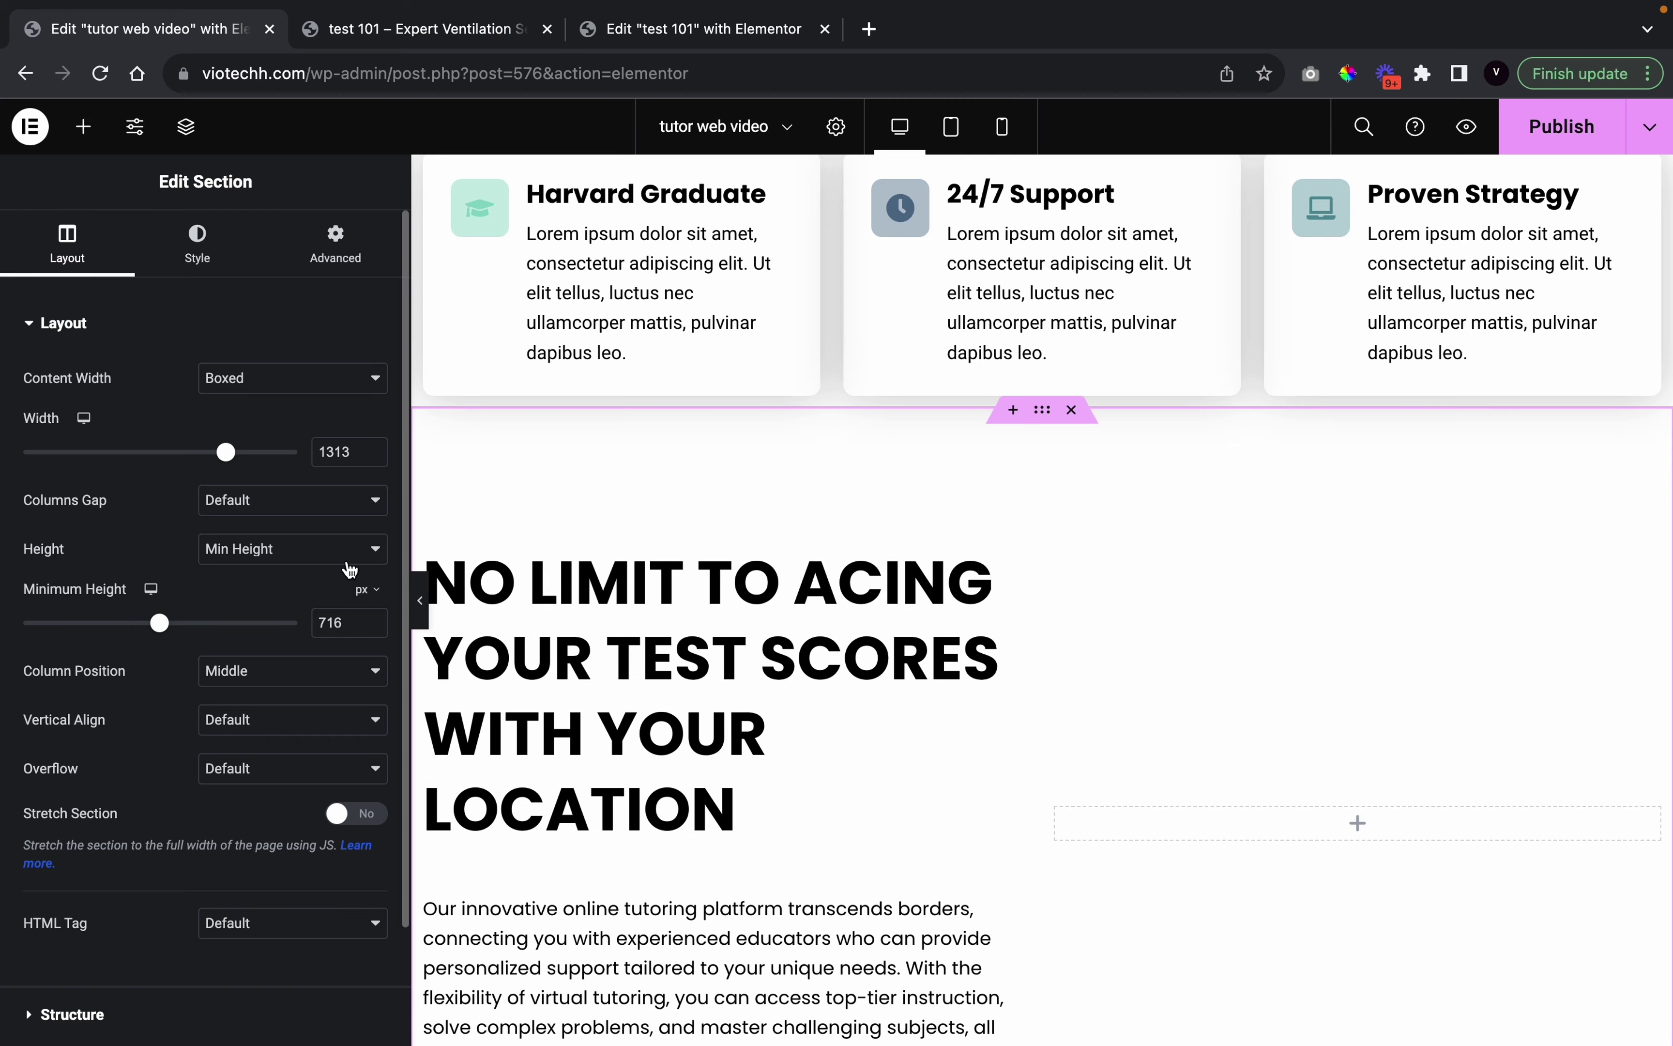
pyautogui.click(416, 595)
pyautogui.scroll(5, 817, 729)
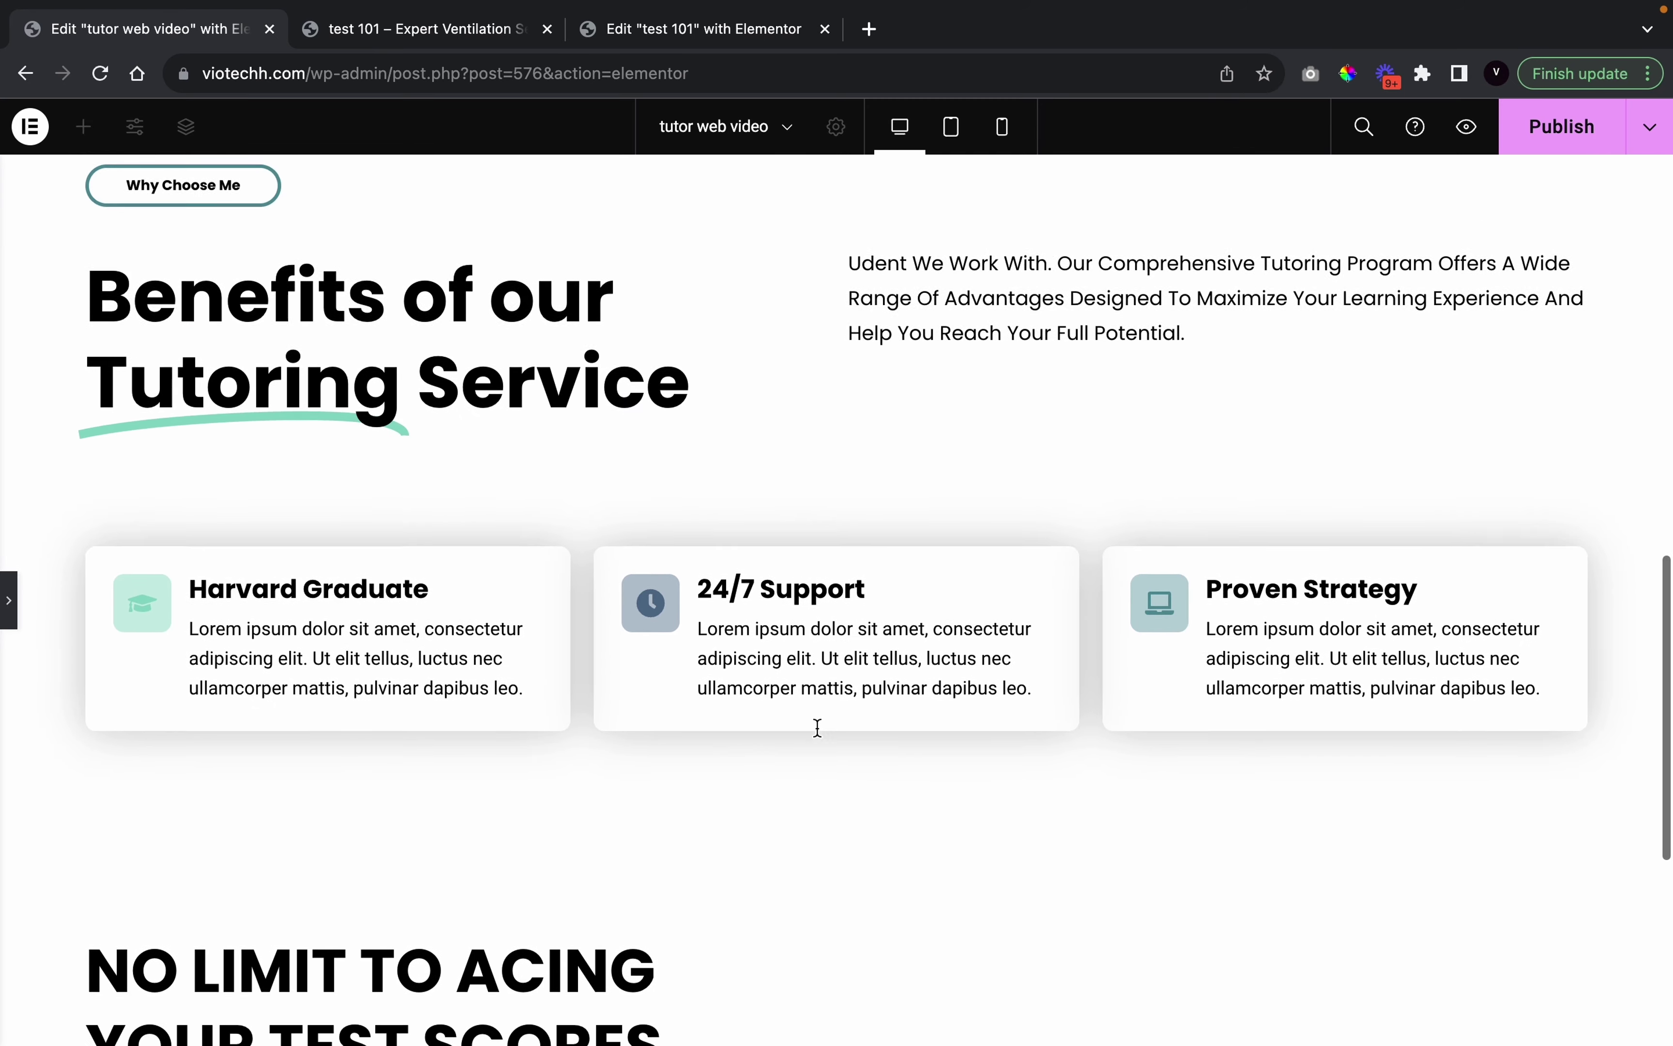
pyautogui.scroll(-5, 817, 729)
pyautogui.click(8, 598)
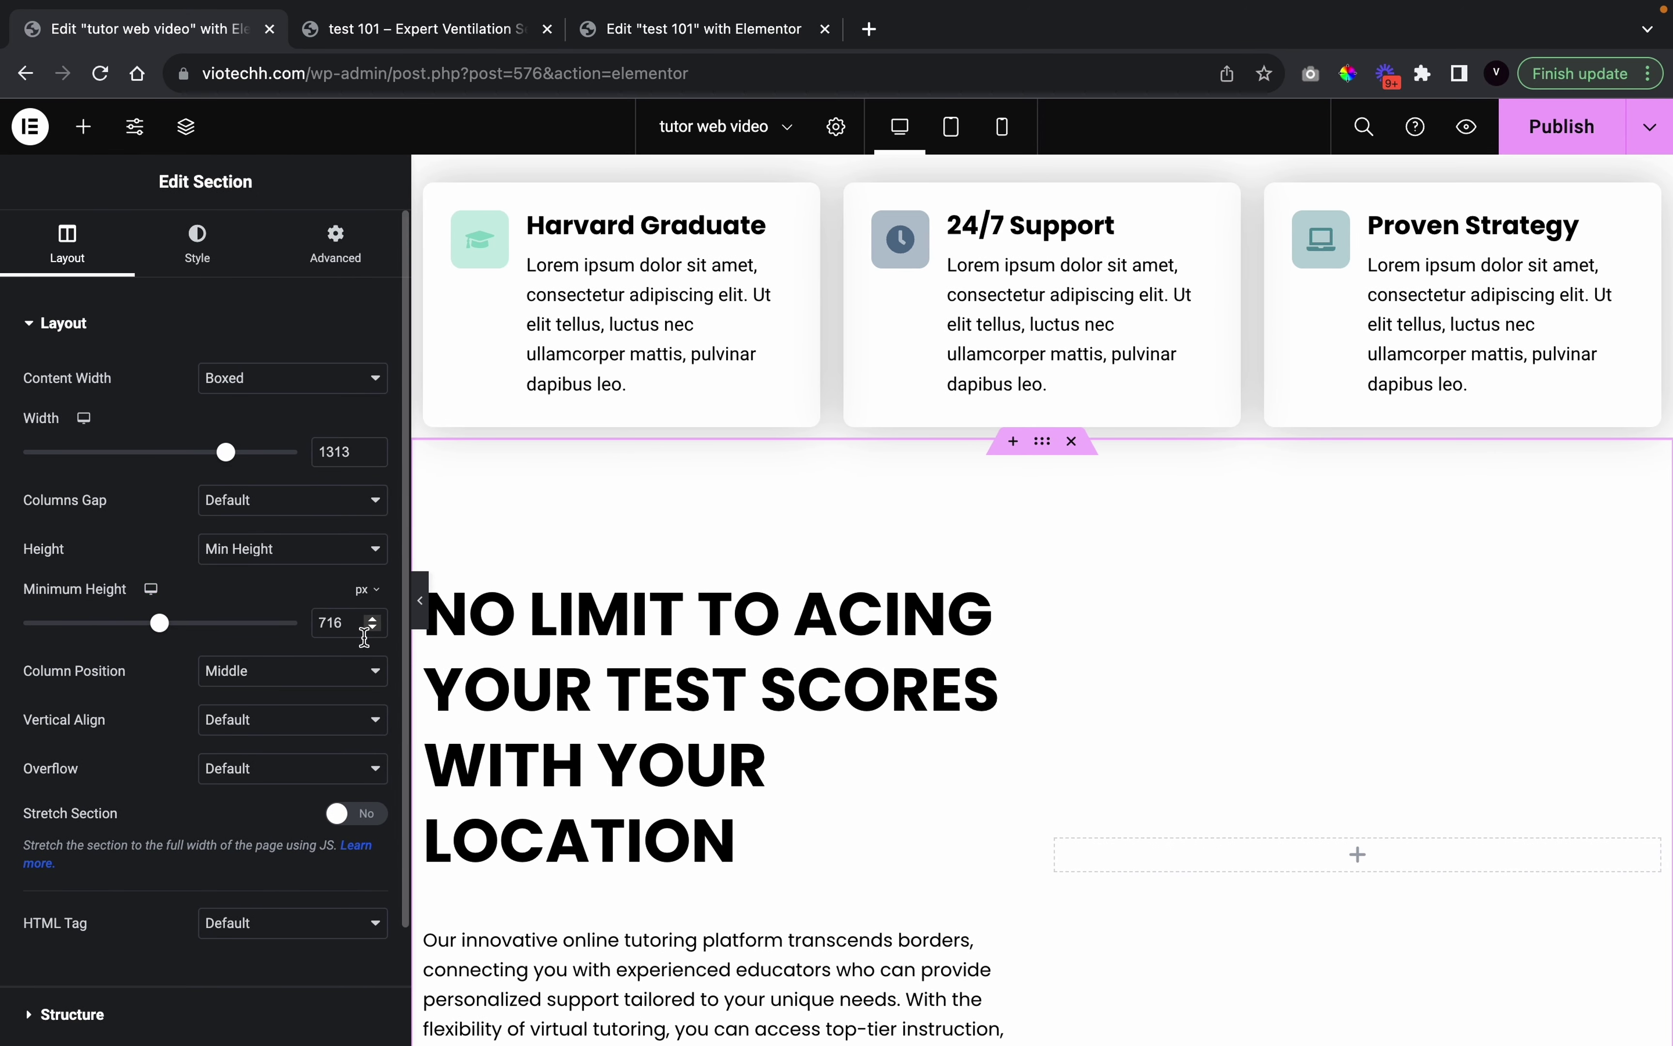
# Add an Image widget to the empty column beside the "No Limit" heading and paragraph
pyautogui.scroll(-3, 691, 692)
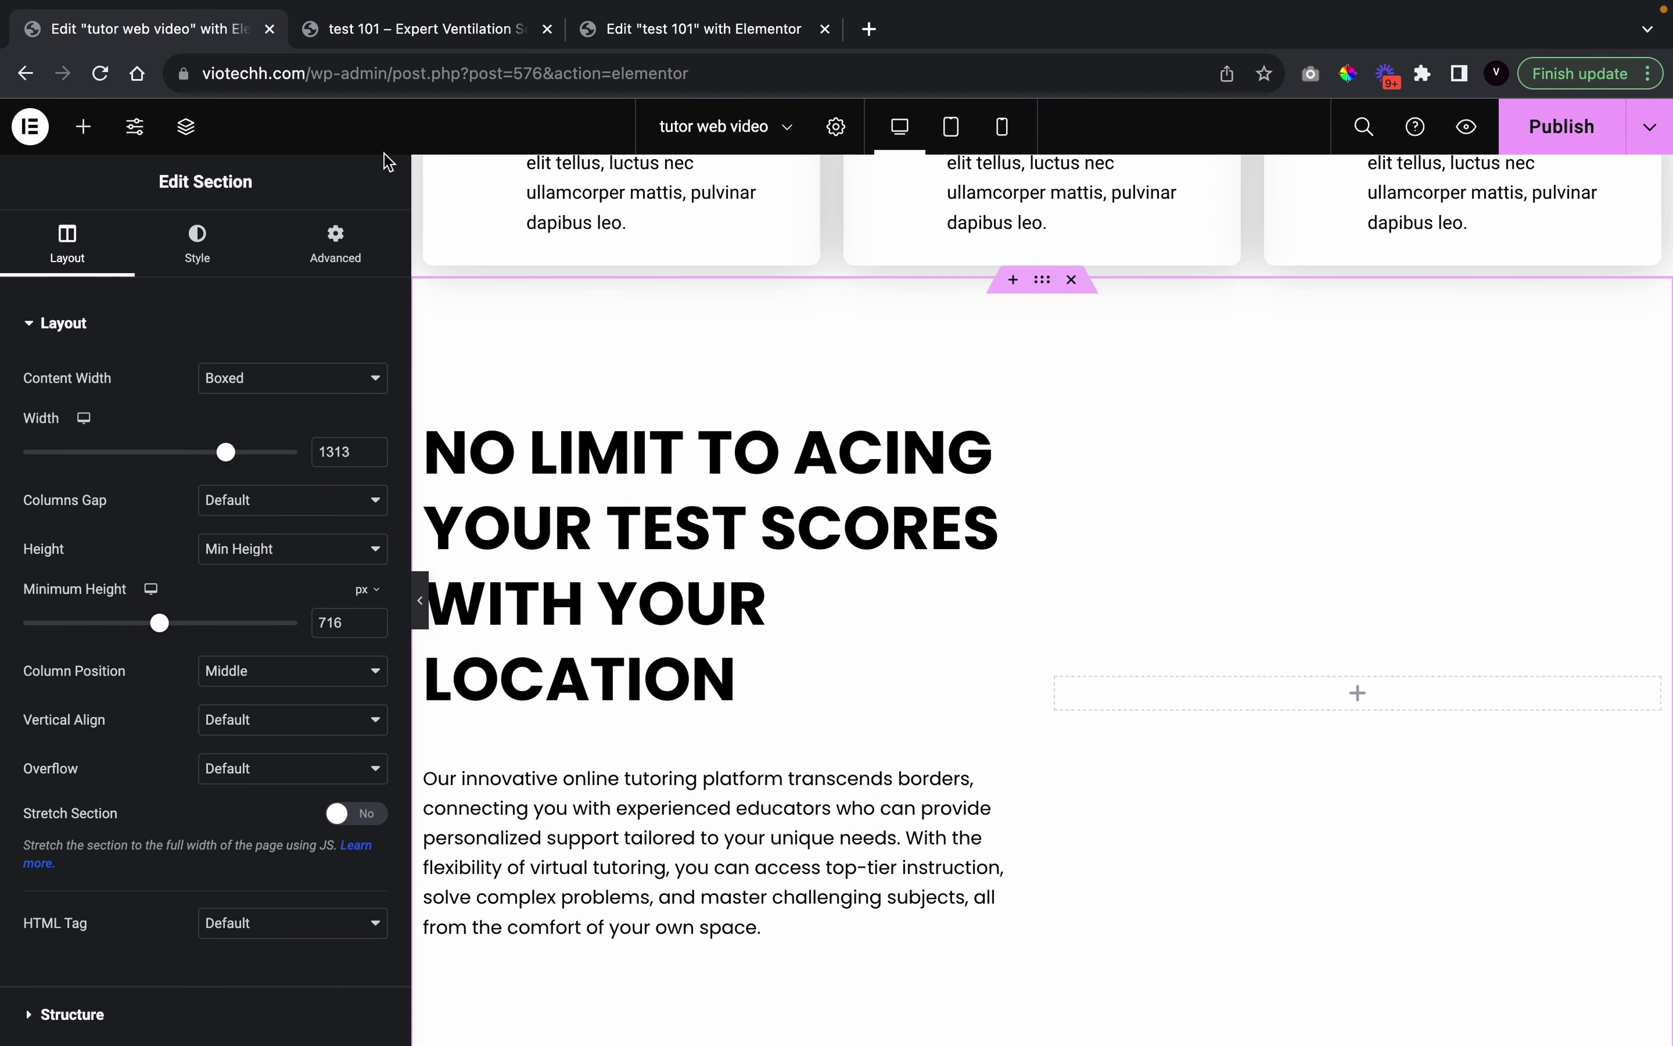
pyautogui.click(82, 126)
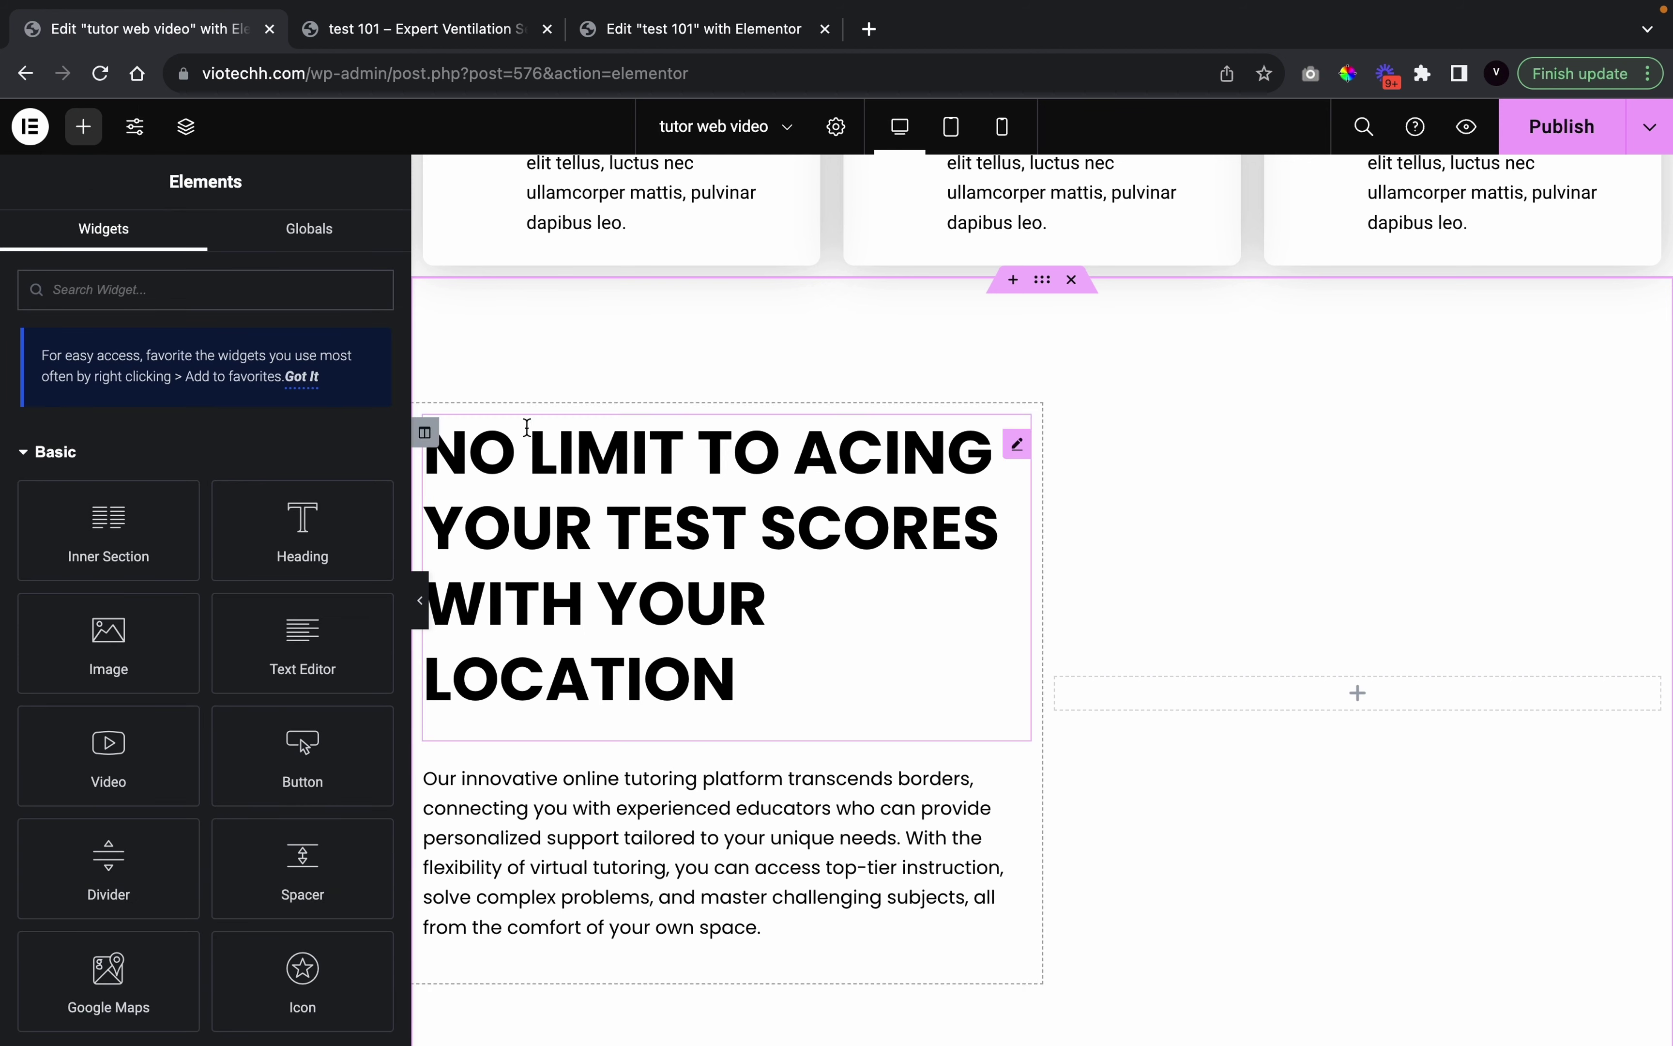
pyautogui.moveTo(146, 660); pyautogui.dragTo(1437, 721)
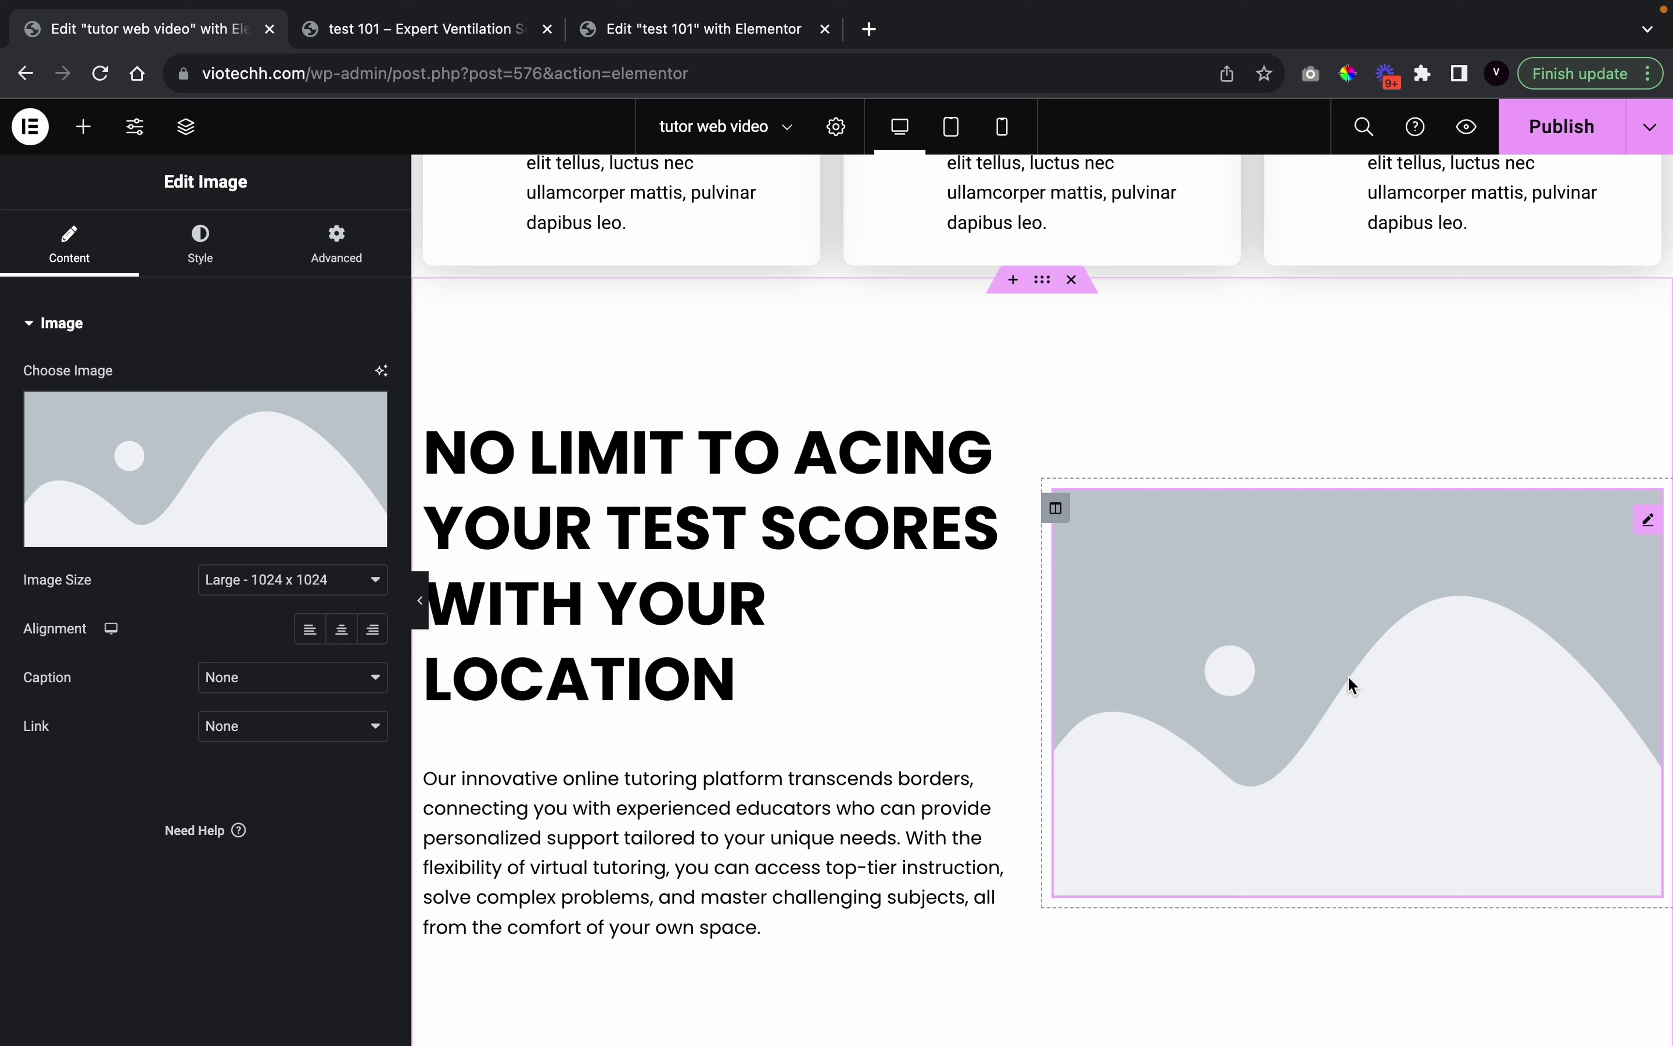
# Replace the placeholder image with the media library's collage of three people holding laptops on blue, orange and pink backgrounds
pyautogui.click(123, 446)
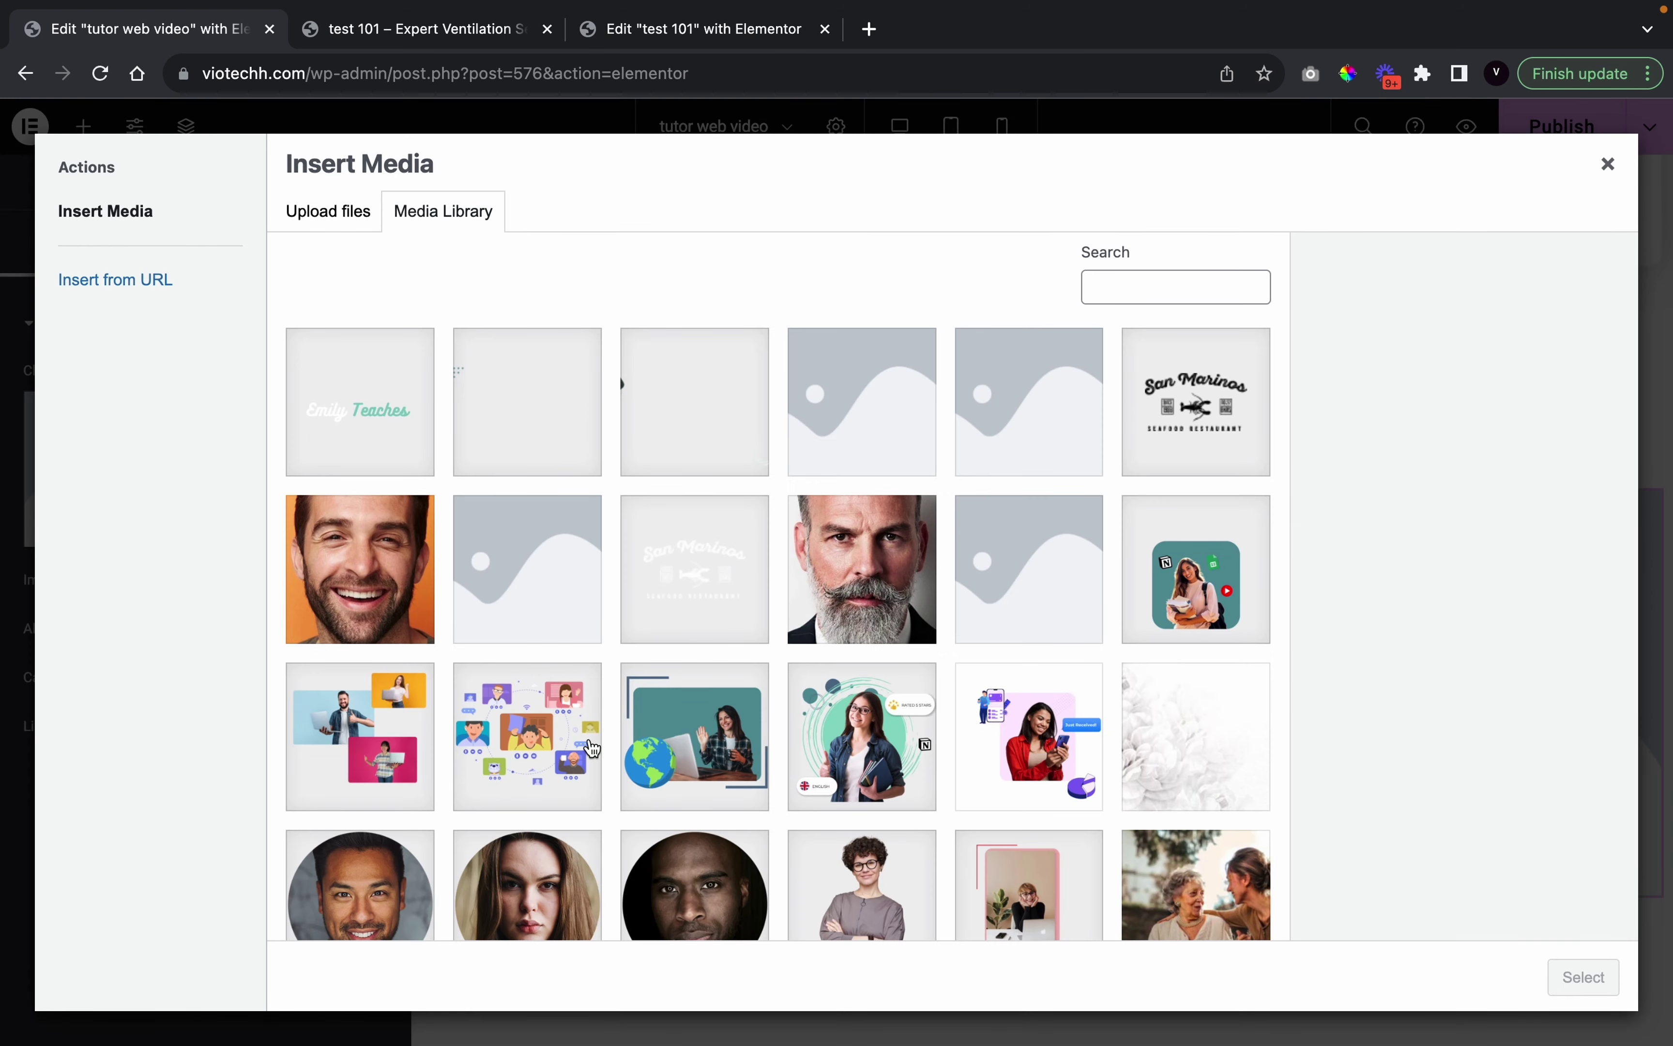
pyautogui.click(356, 735)
pyautogui.click(1616, 974)
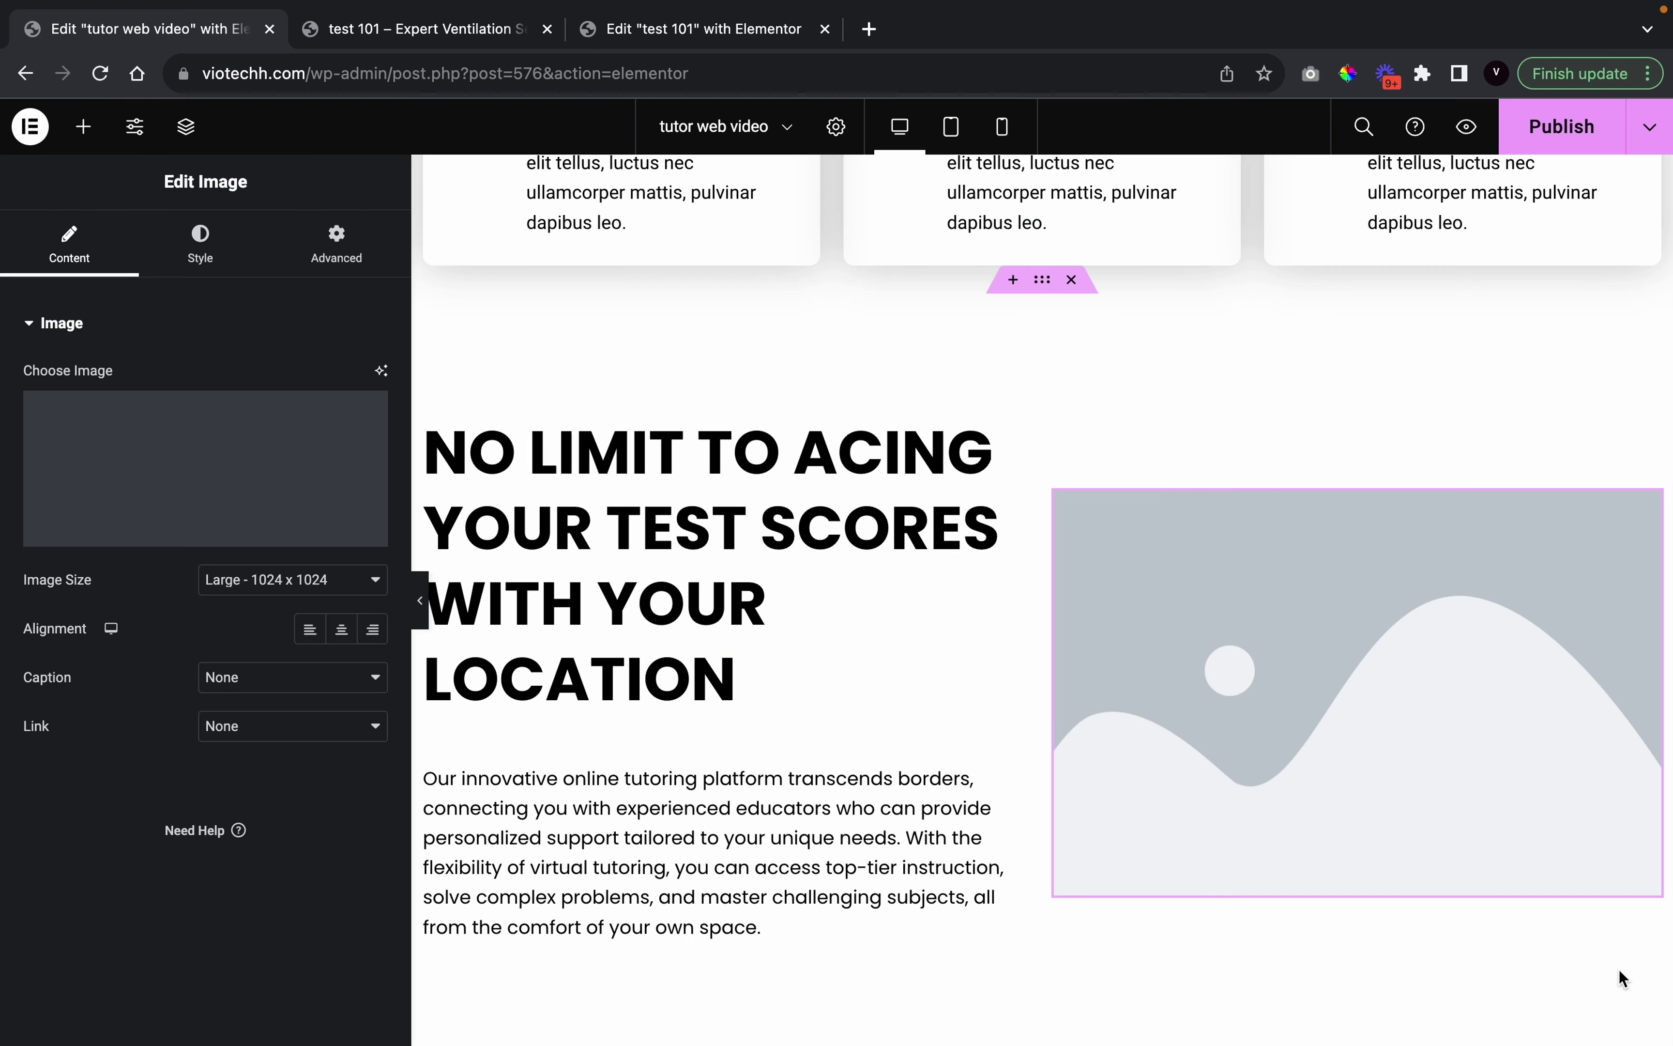
# Preview the cards and the new collage image beside the "No Limit" heading at full page width
pyautogui.click(423, 612)
pyautogui.scroll(8, 1070, 915)
pyautogui.scroll(-5, 1070, 915)
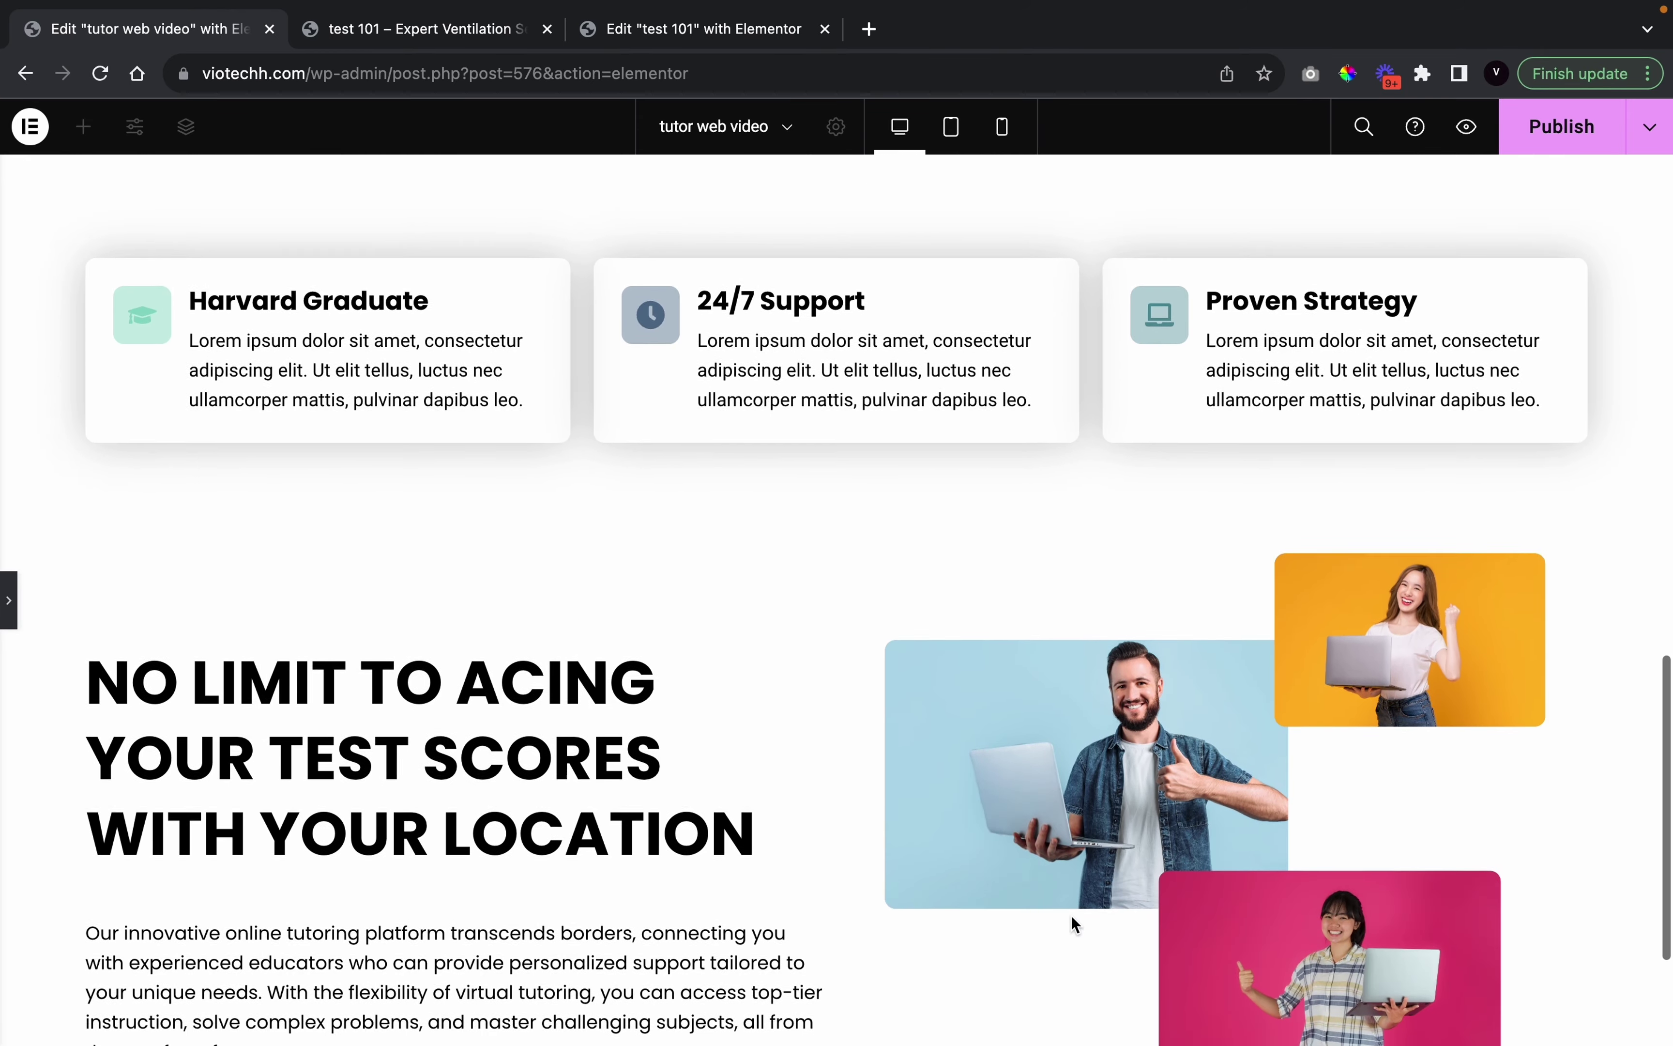
pyautogui.scroll(-1, 1070, 915)
pyautogui.click(8, 600)
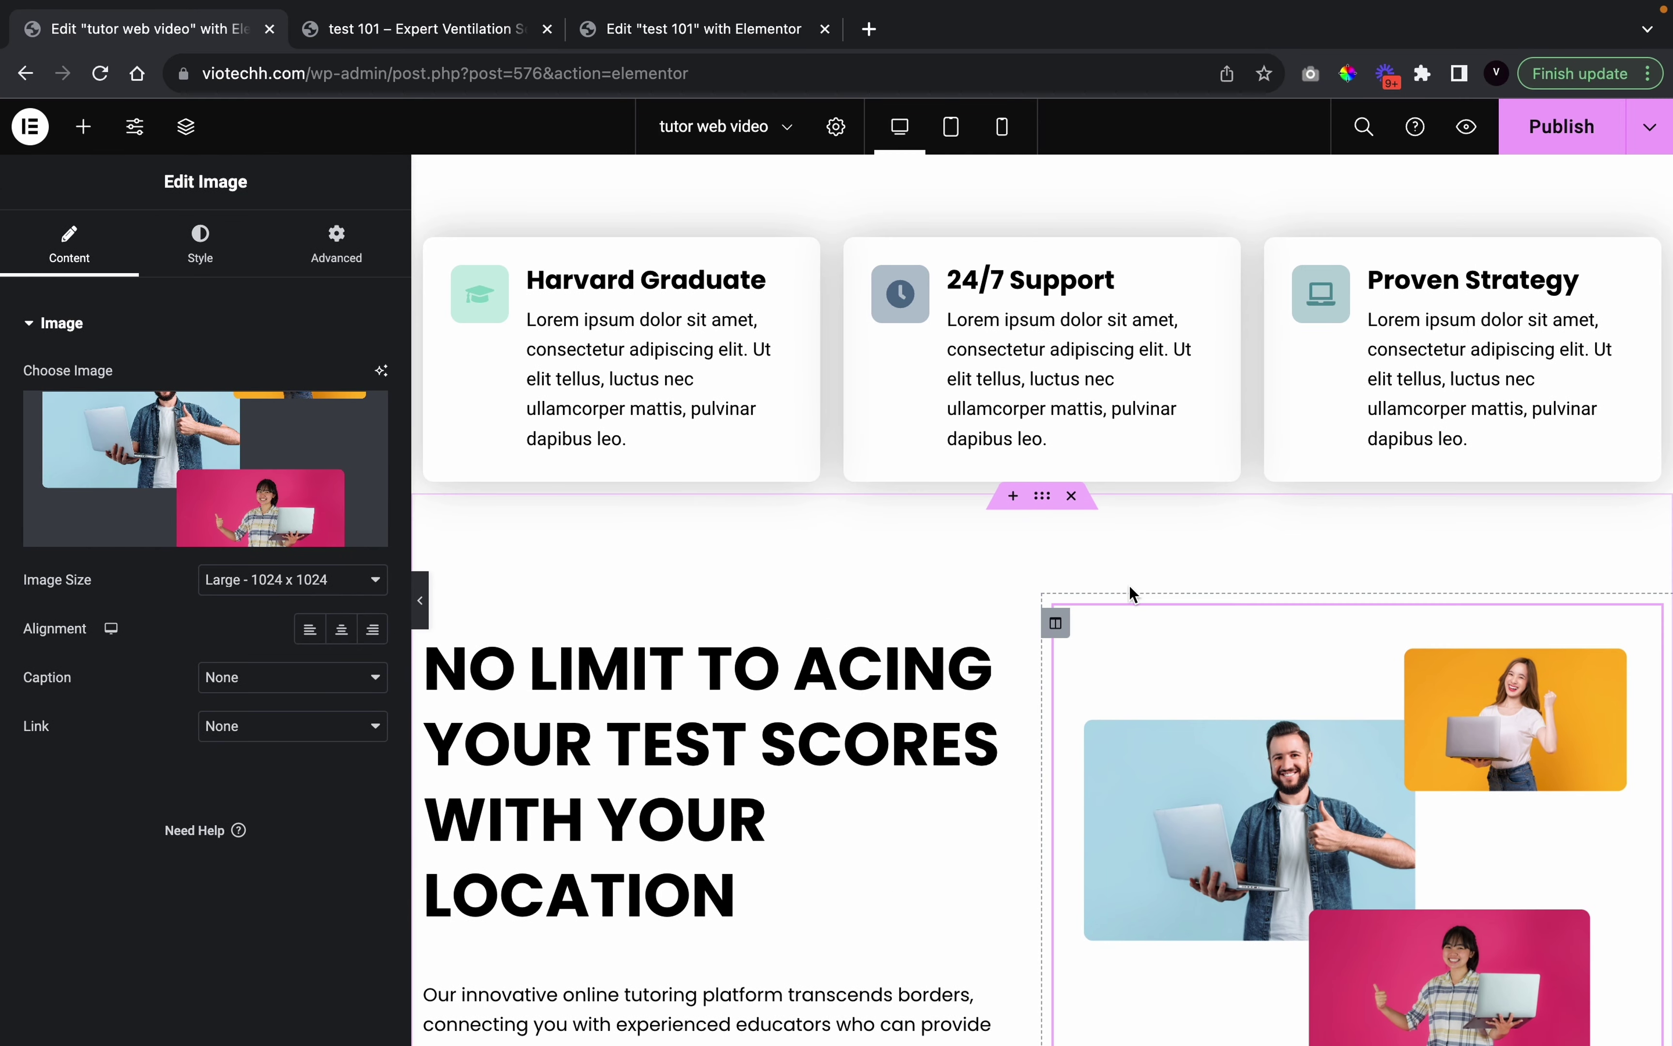
# Give the "No Limit" section a classic background using the media library's image of teal circles and dark blob shapes
pyautogui.click(1045, 504)
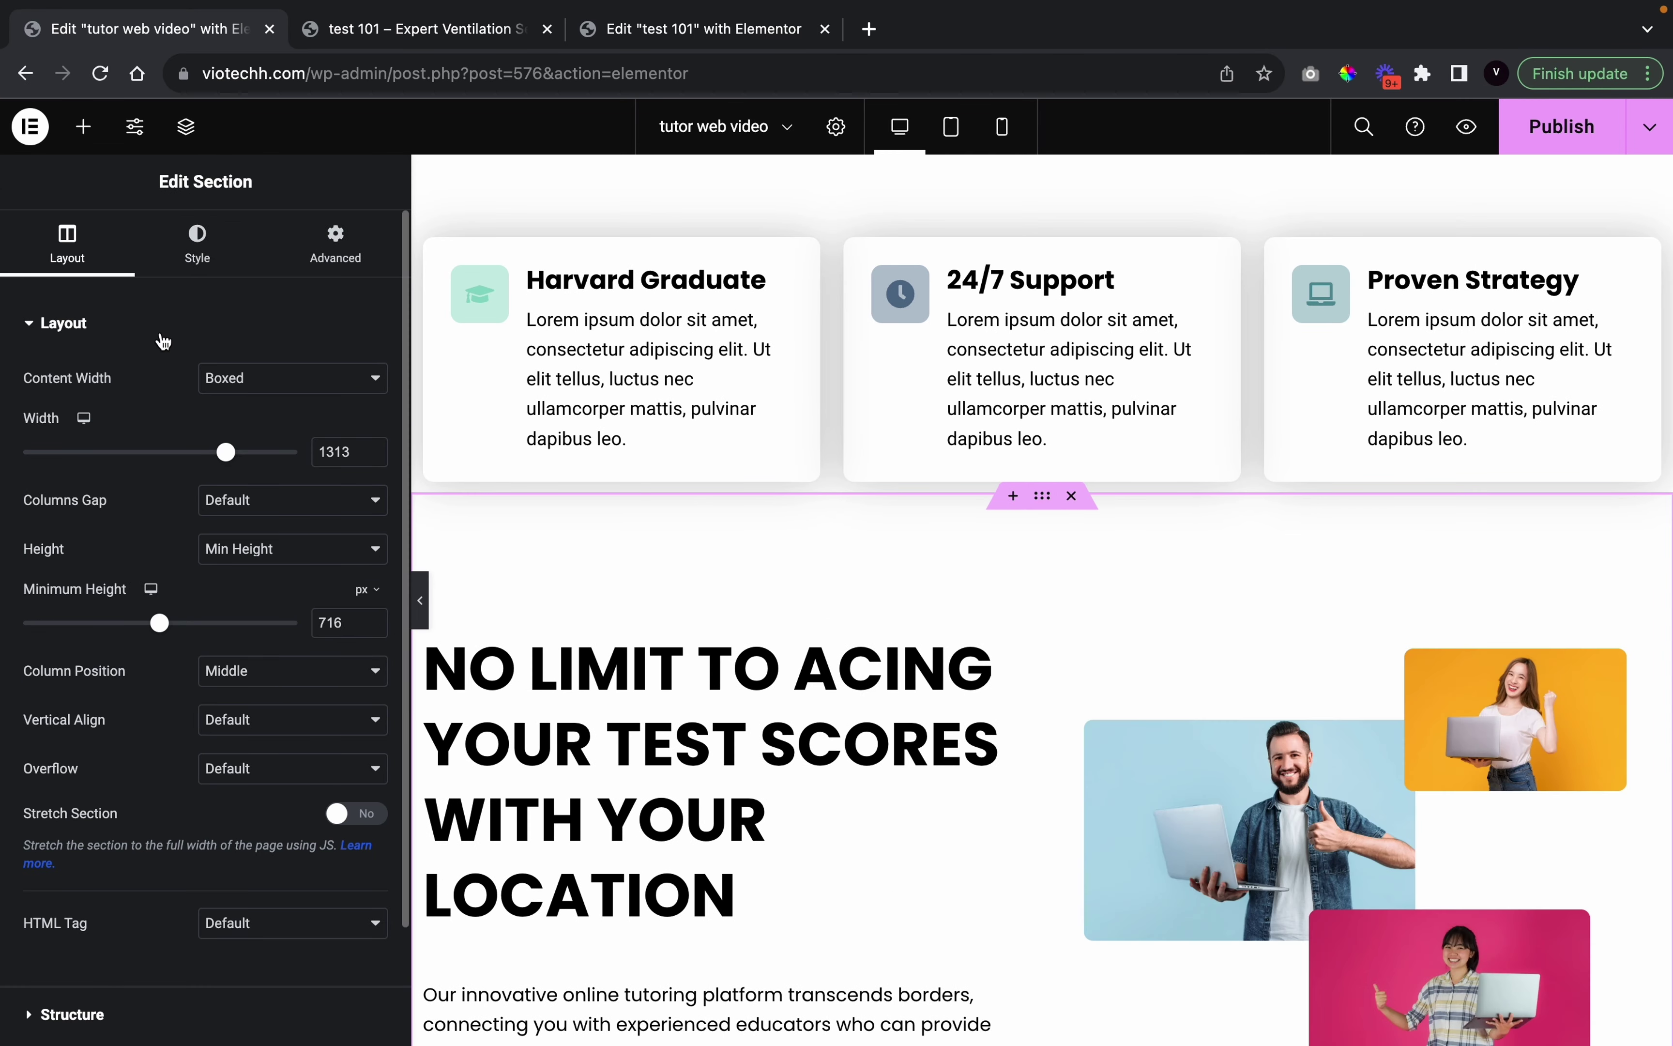
pyautogui.click(199, 262)
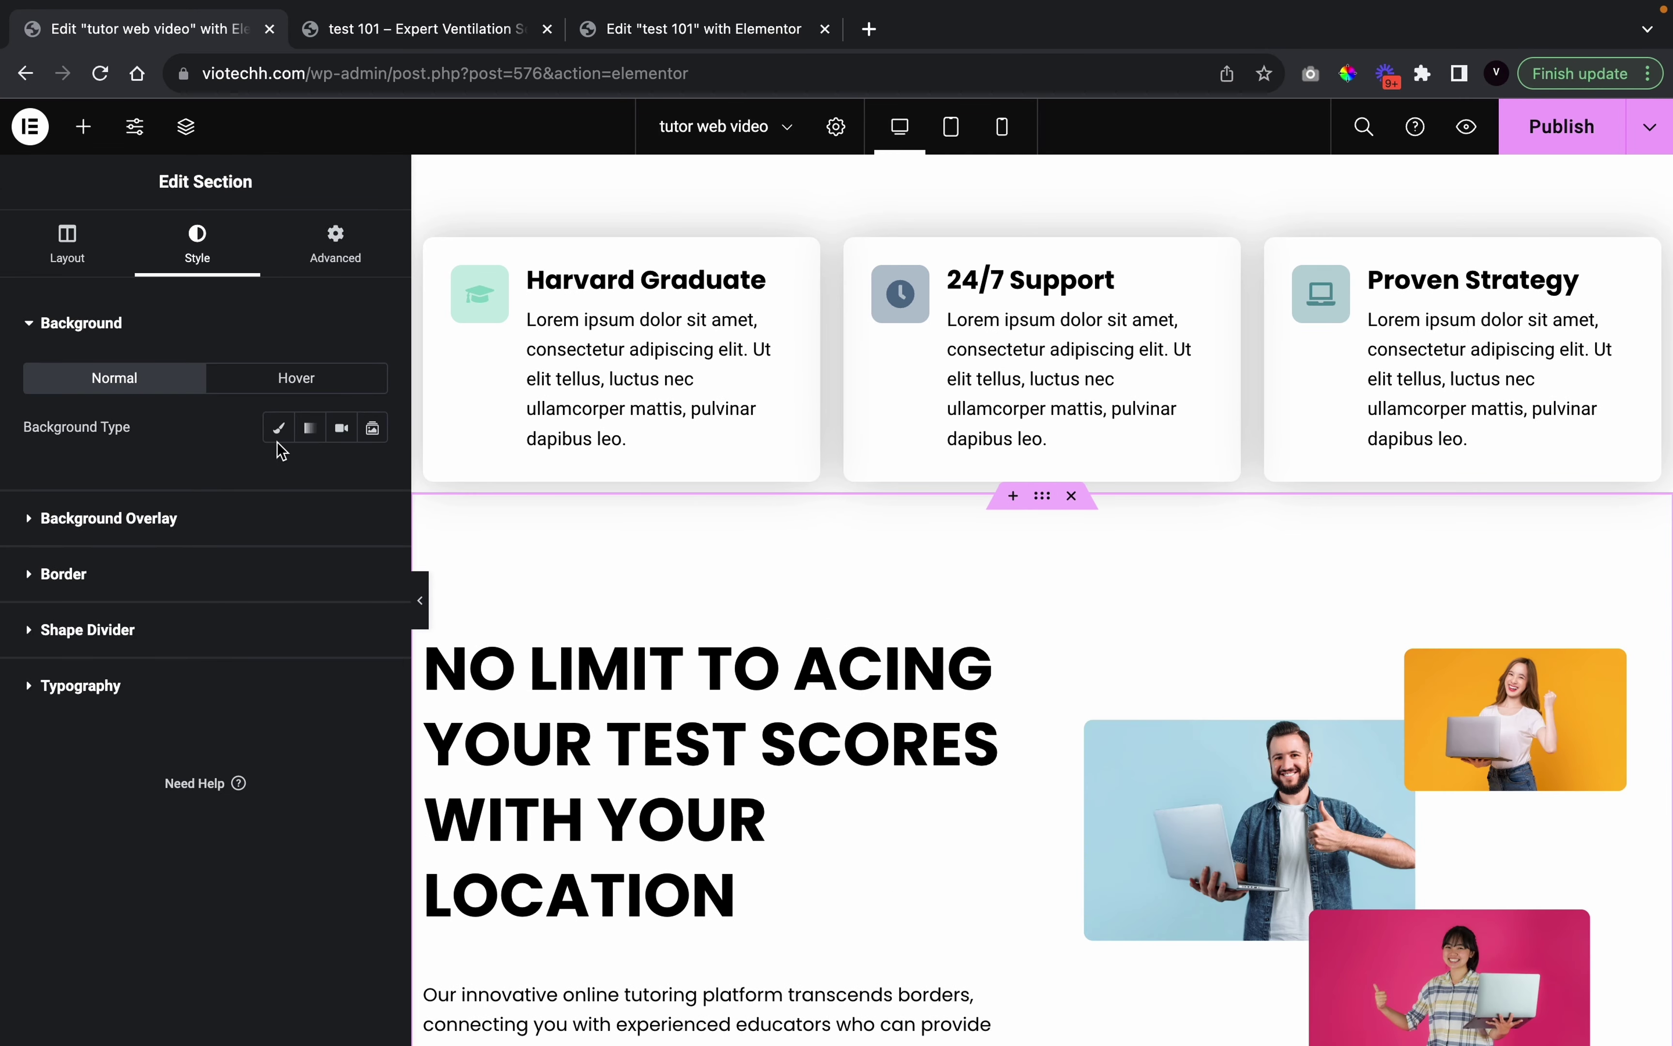
pyautogui.click(278, 428)
pyautogui.click(251, 586)
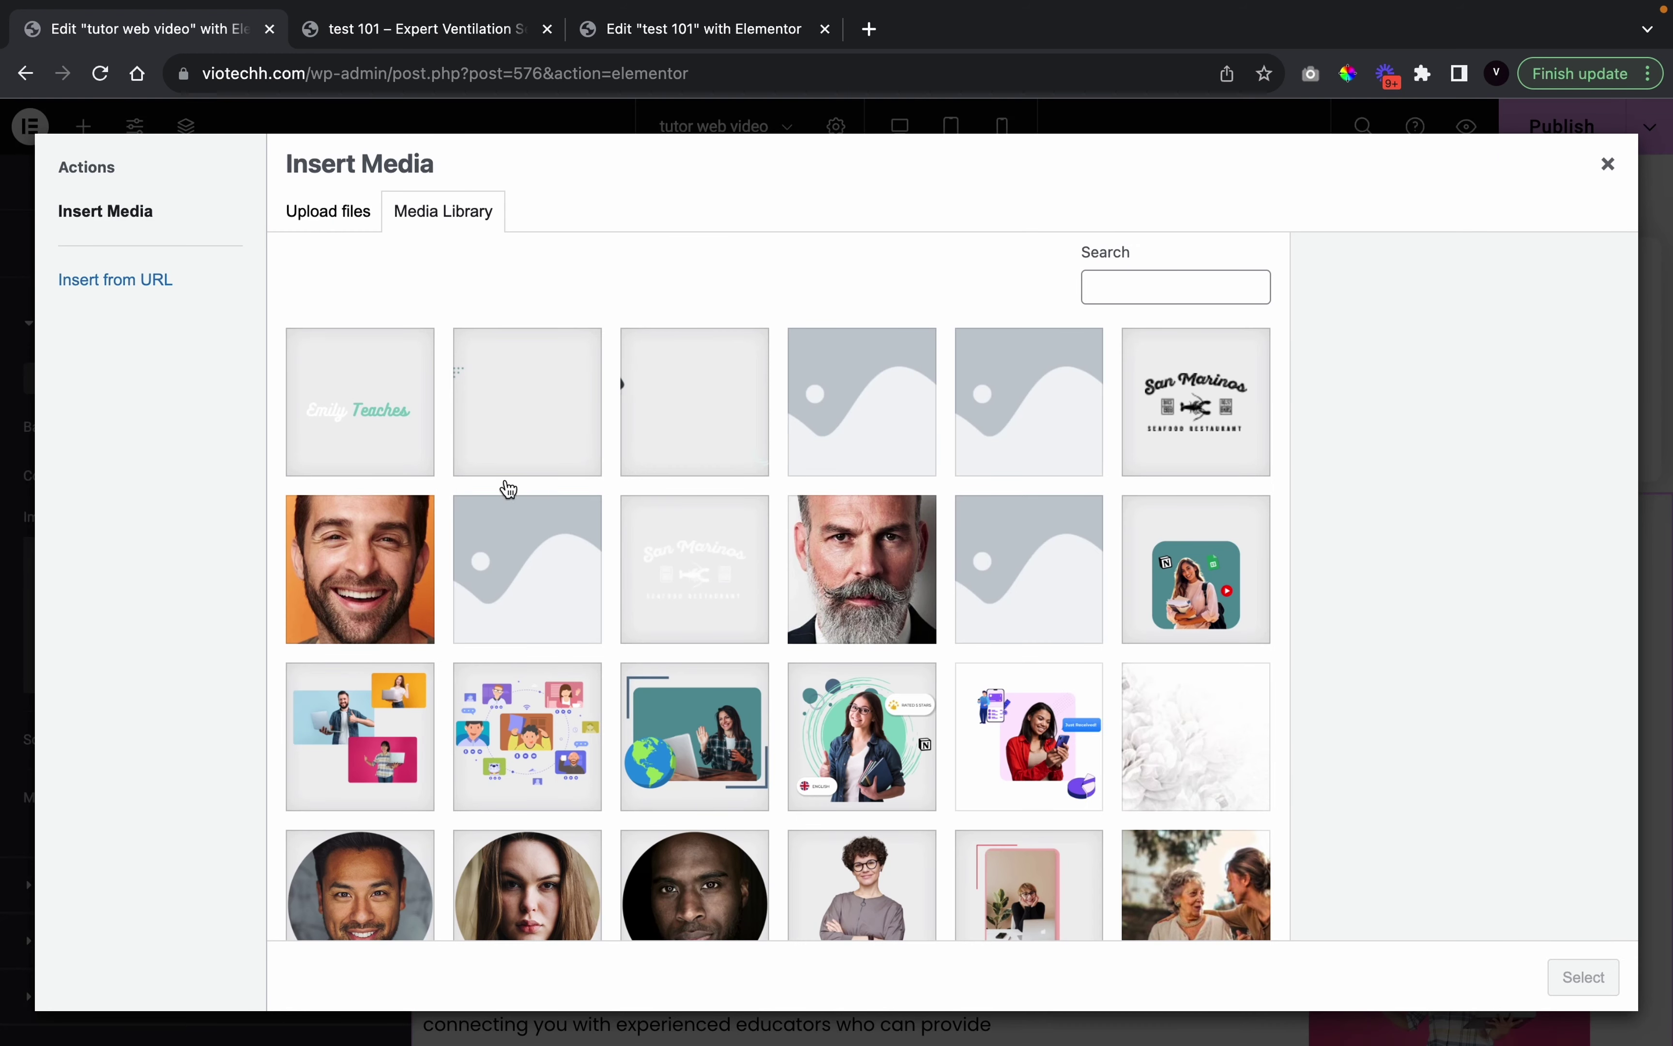
pyautogui.click(574, 469)
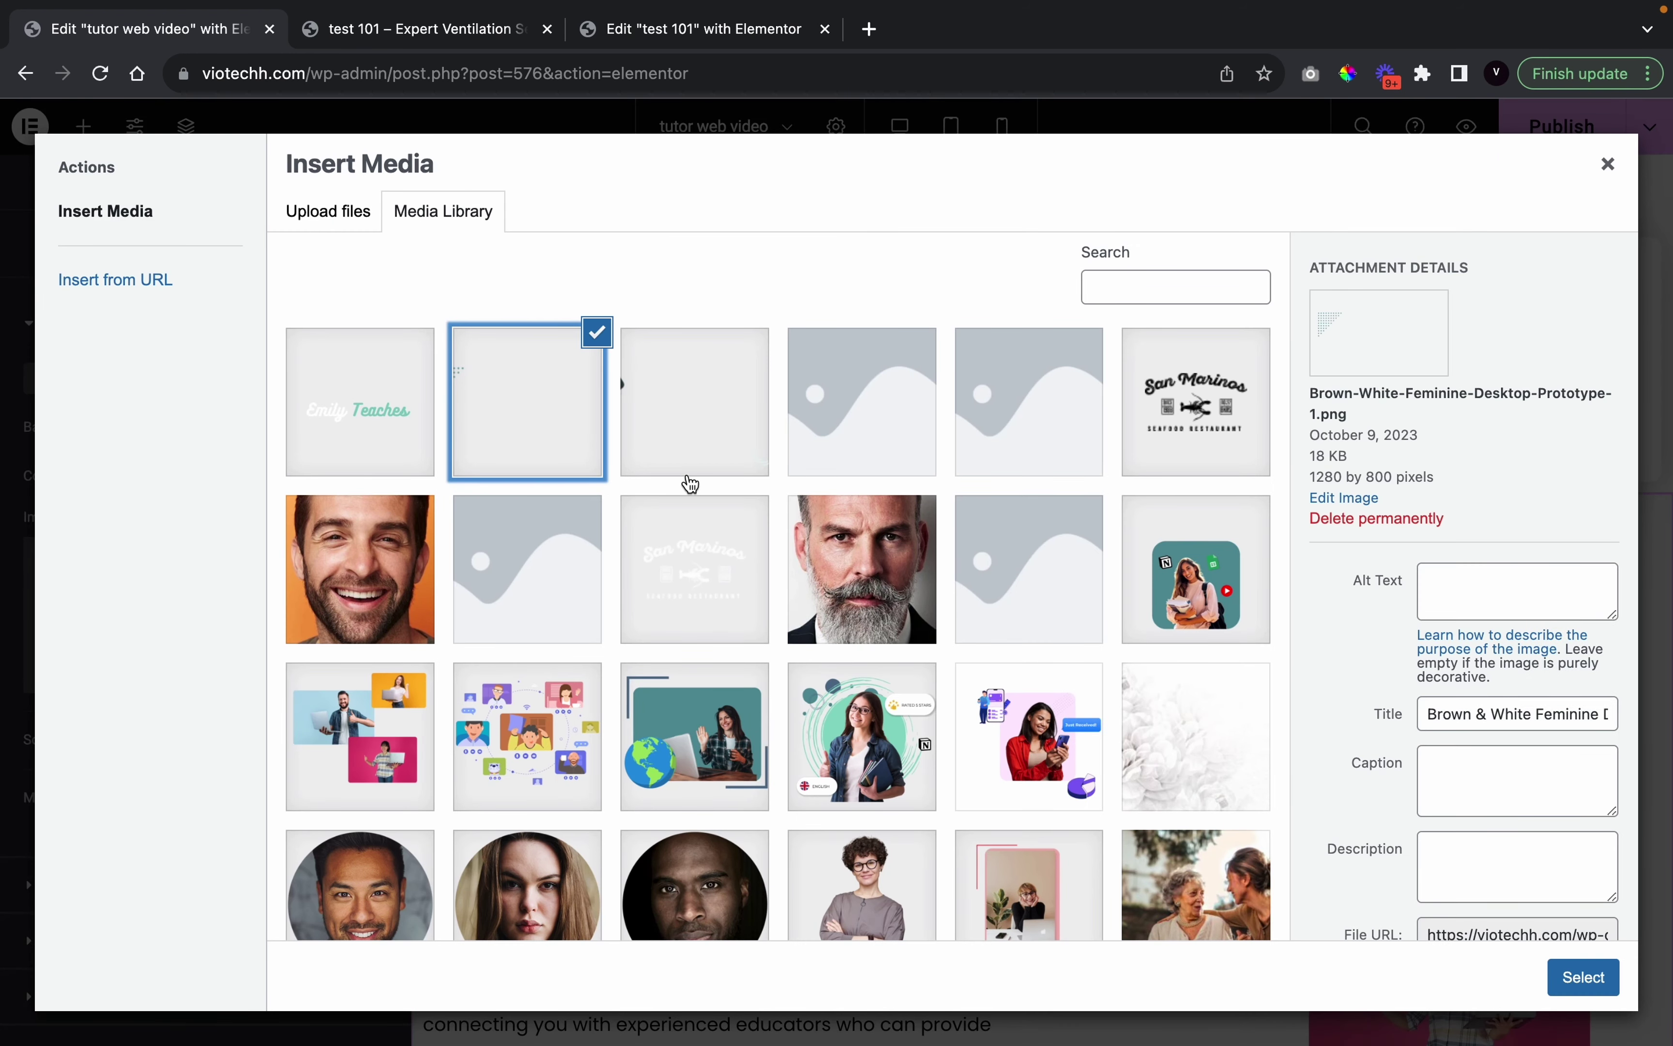
pyautogui.click(710, 448)
pyautogui.click(1583, 976)
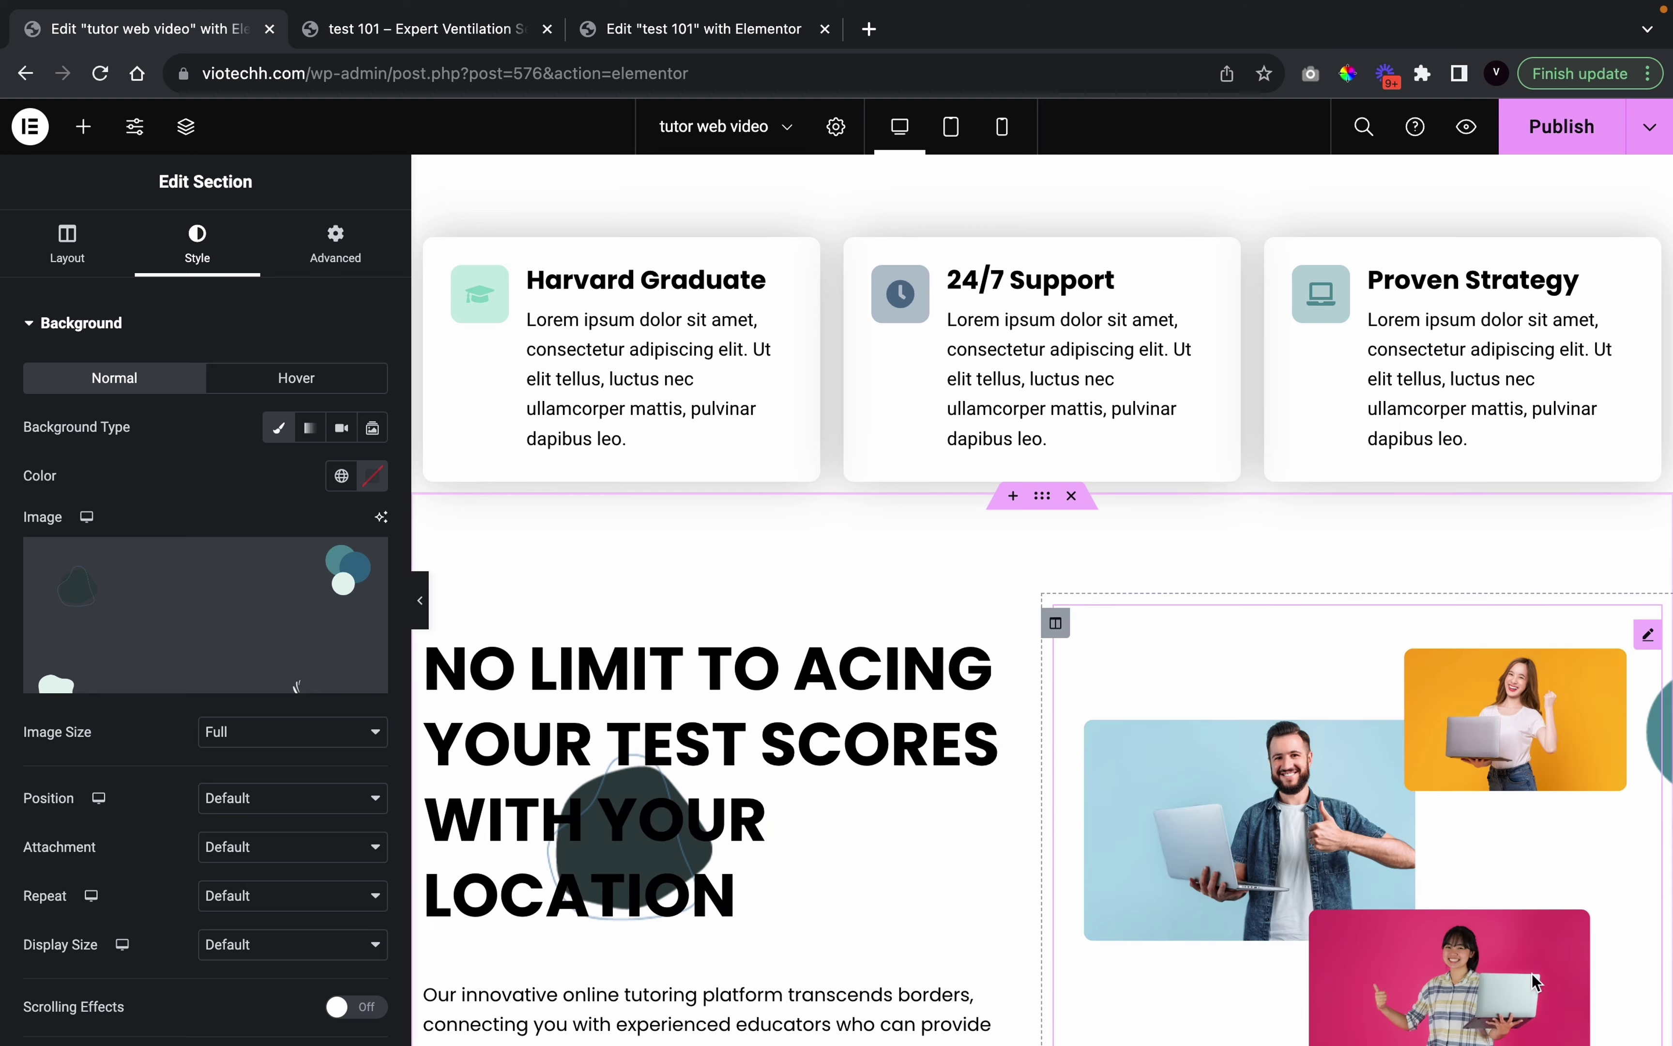
# Add a classic background overlay to the section in white Theme Color 6 (#FFFFFF) with opacity 0.87
pyautogui.scroll(-3, 959, 862)
pyautogui.scroll(-5, 138, 740)
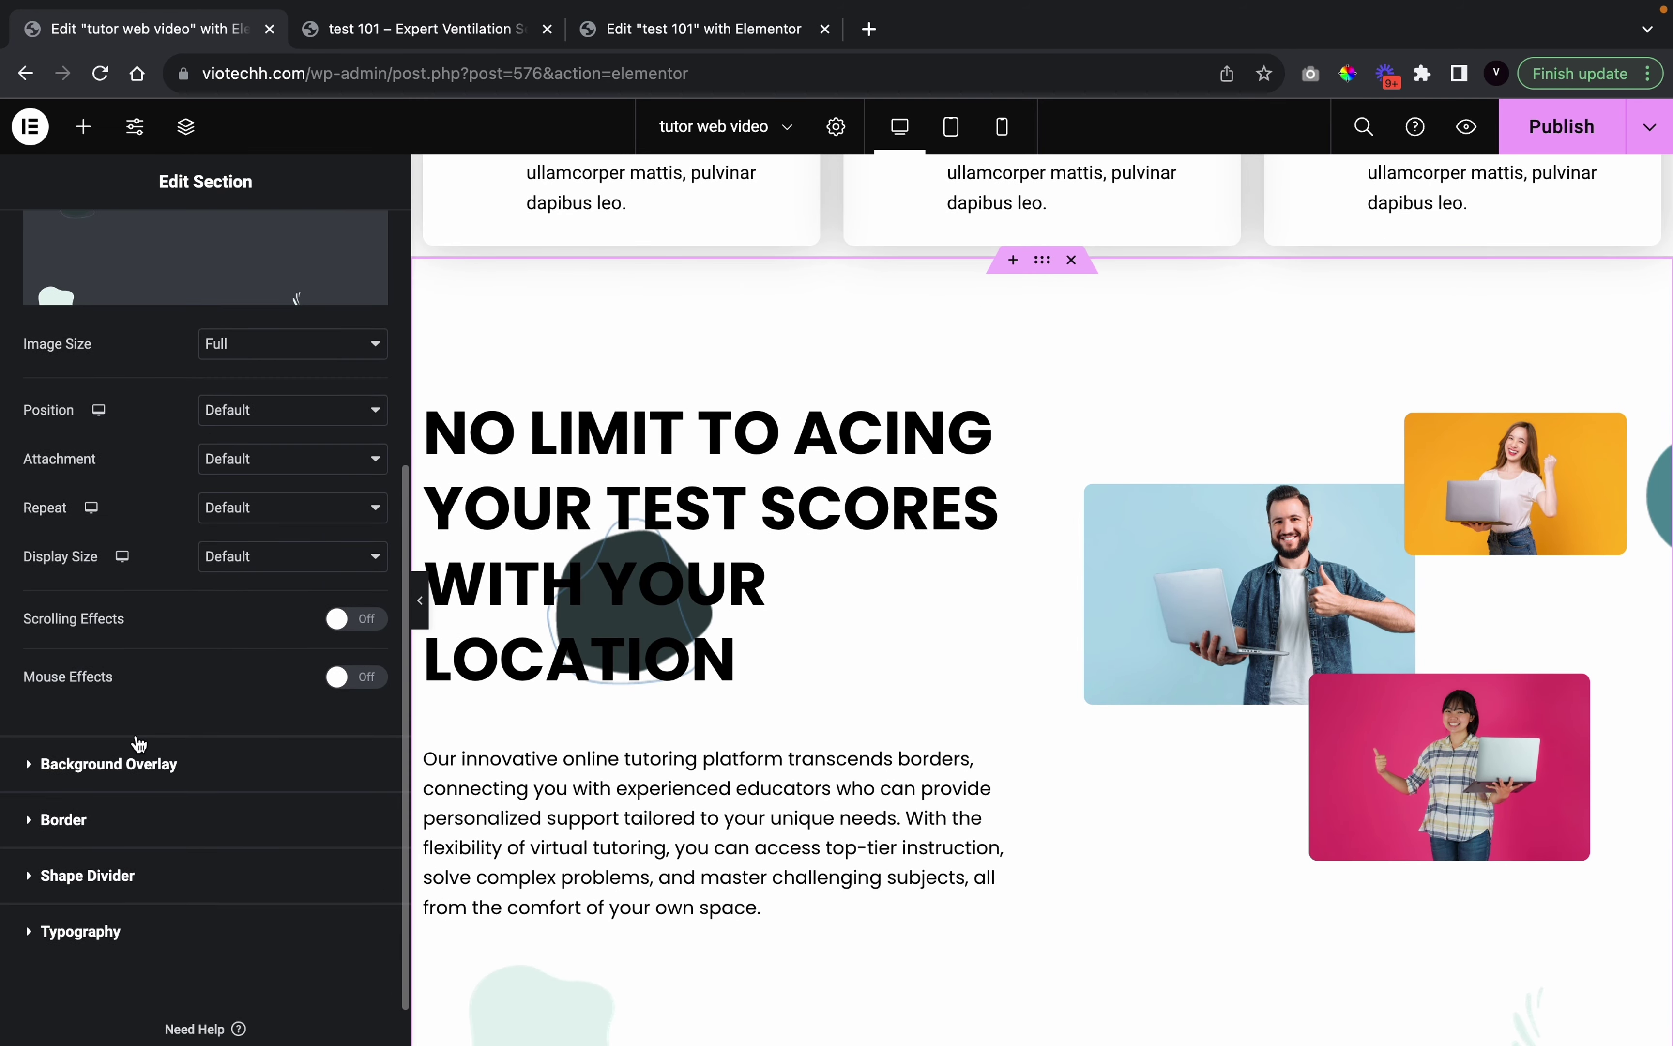
pyautogui.click(156, 758)
pyautogui.click(341, 513)
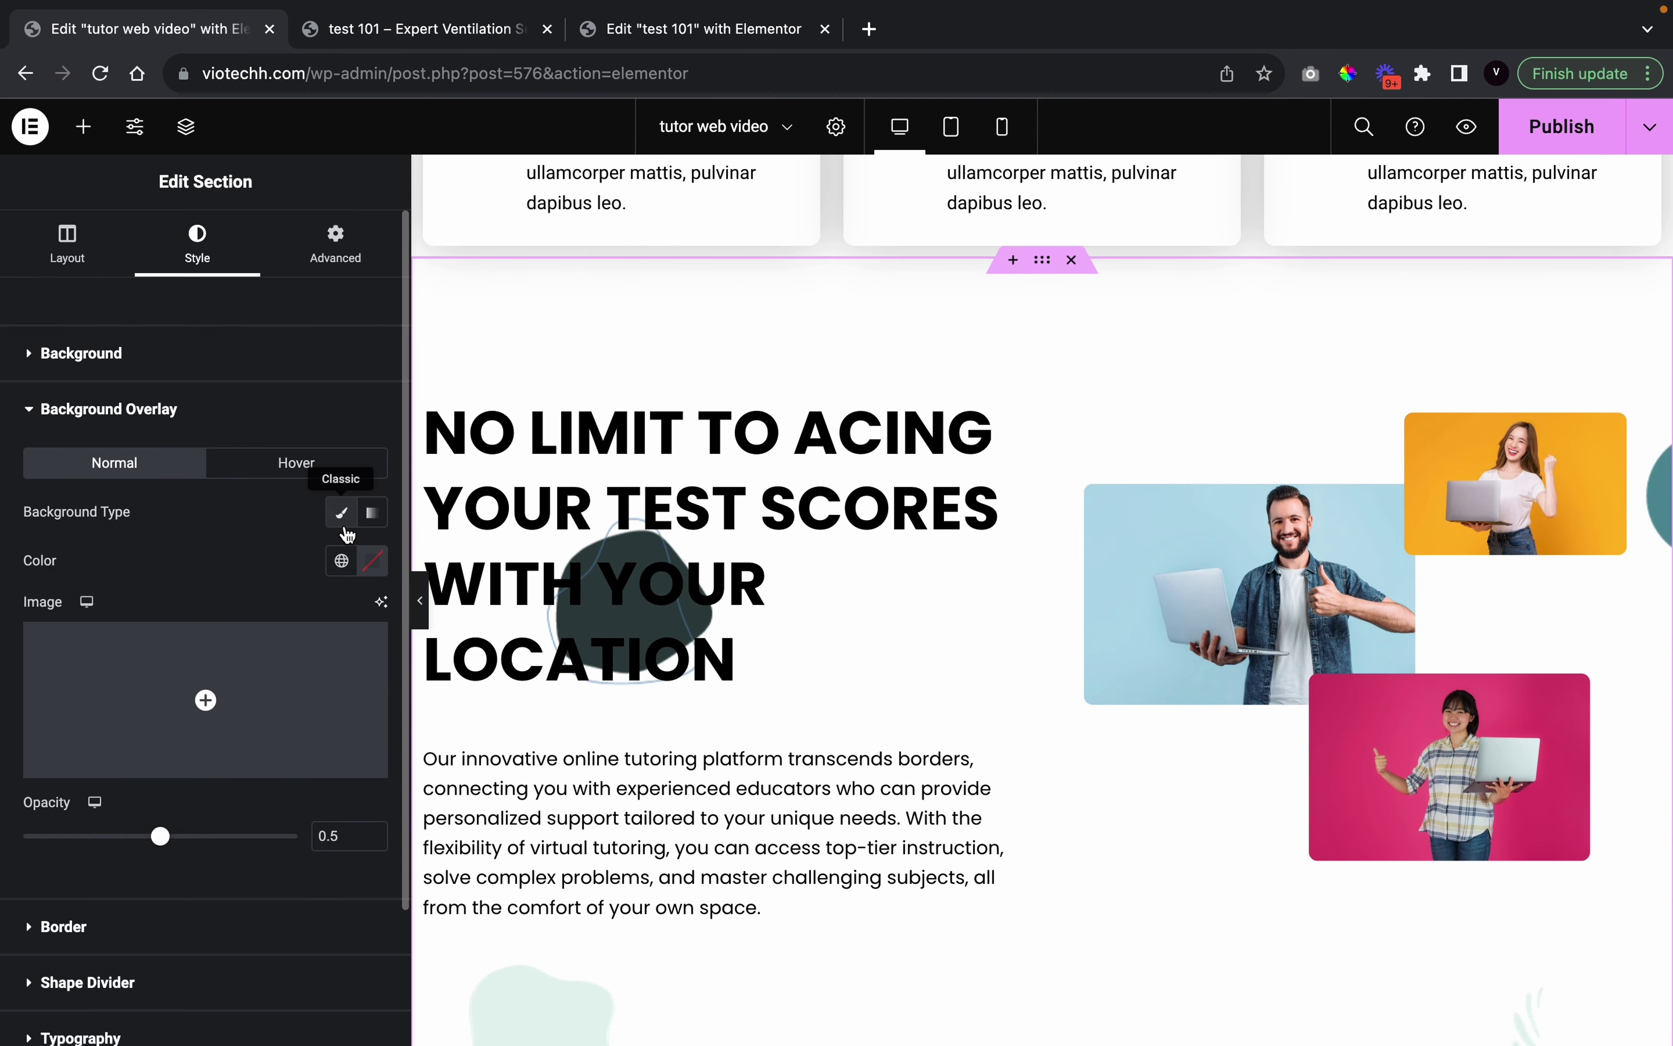
pyautogui.click(341, 560)
pyautogui.scroll(-3, 198, 795)
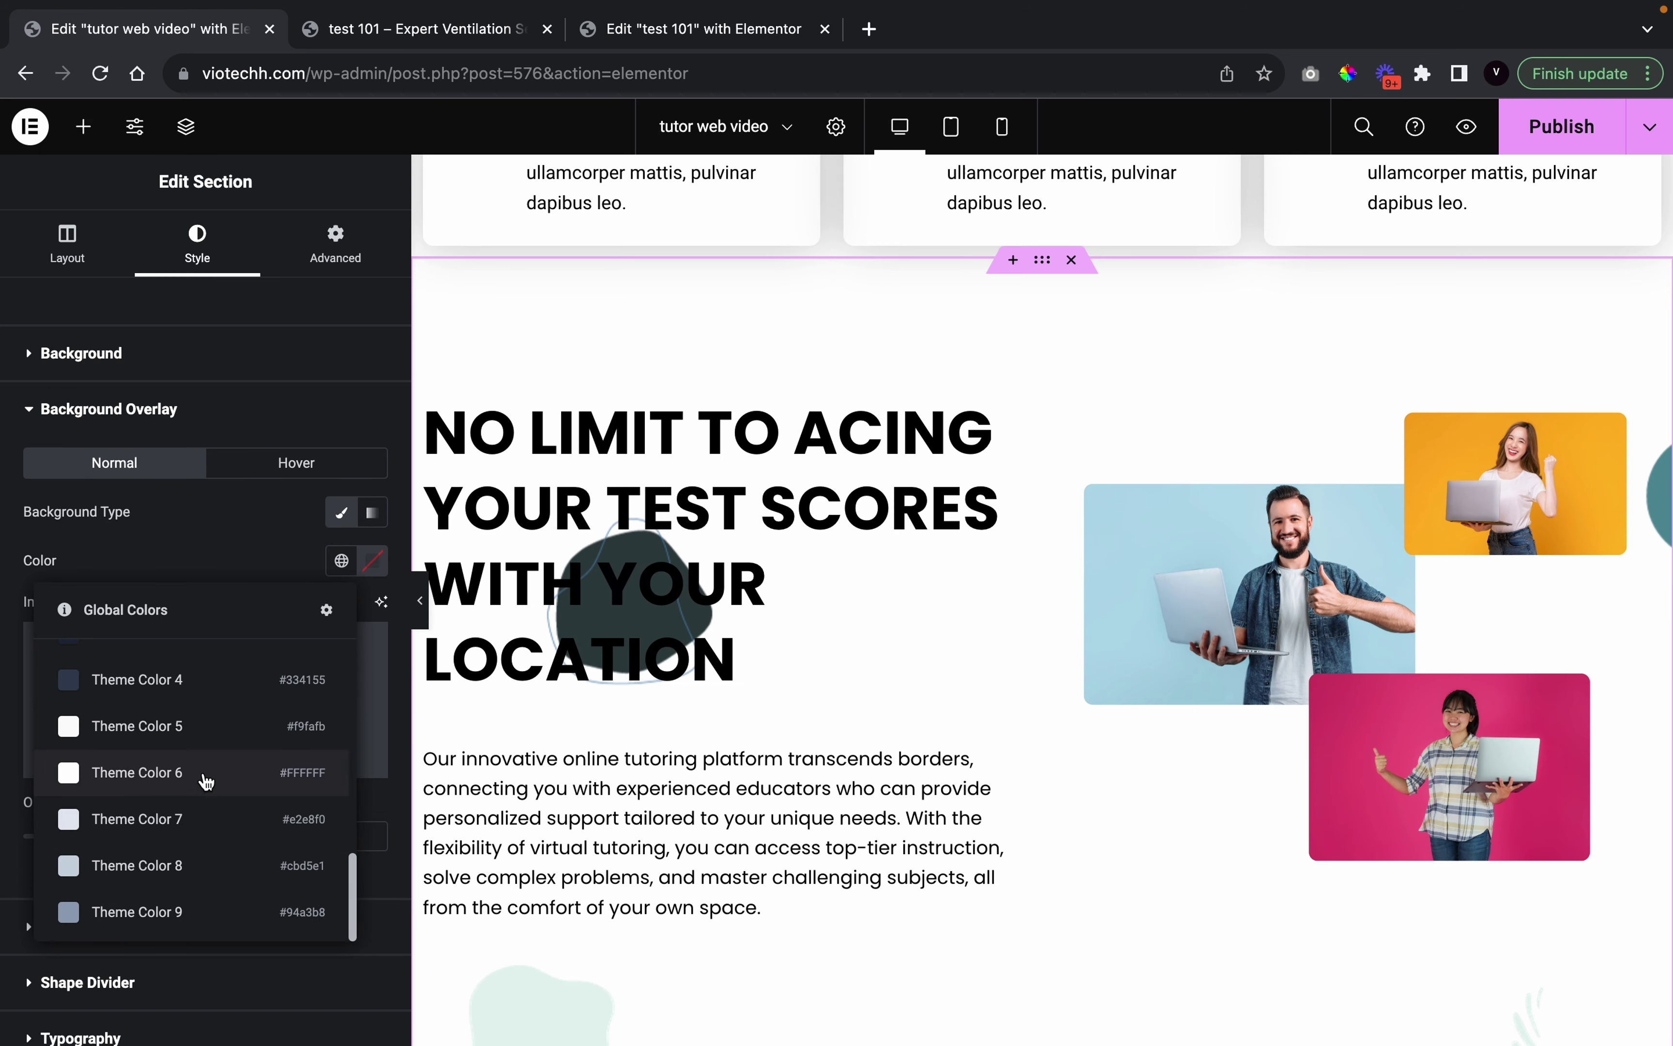
pyautogui.click(203, 773)
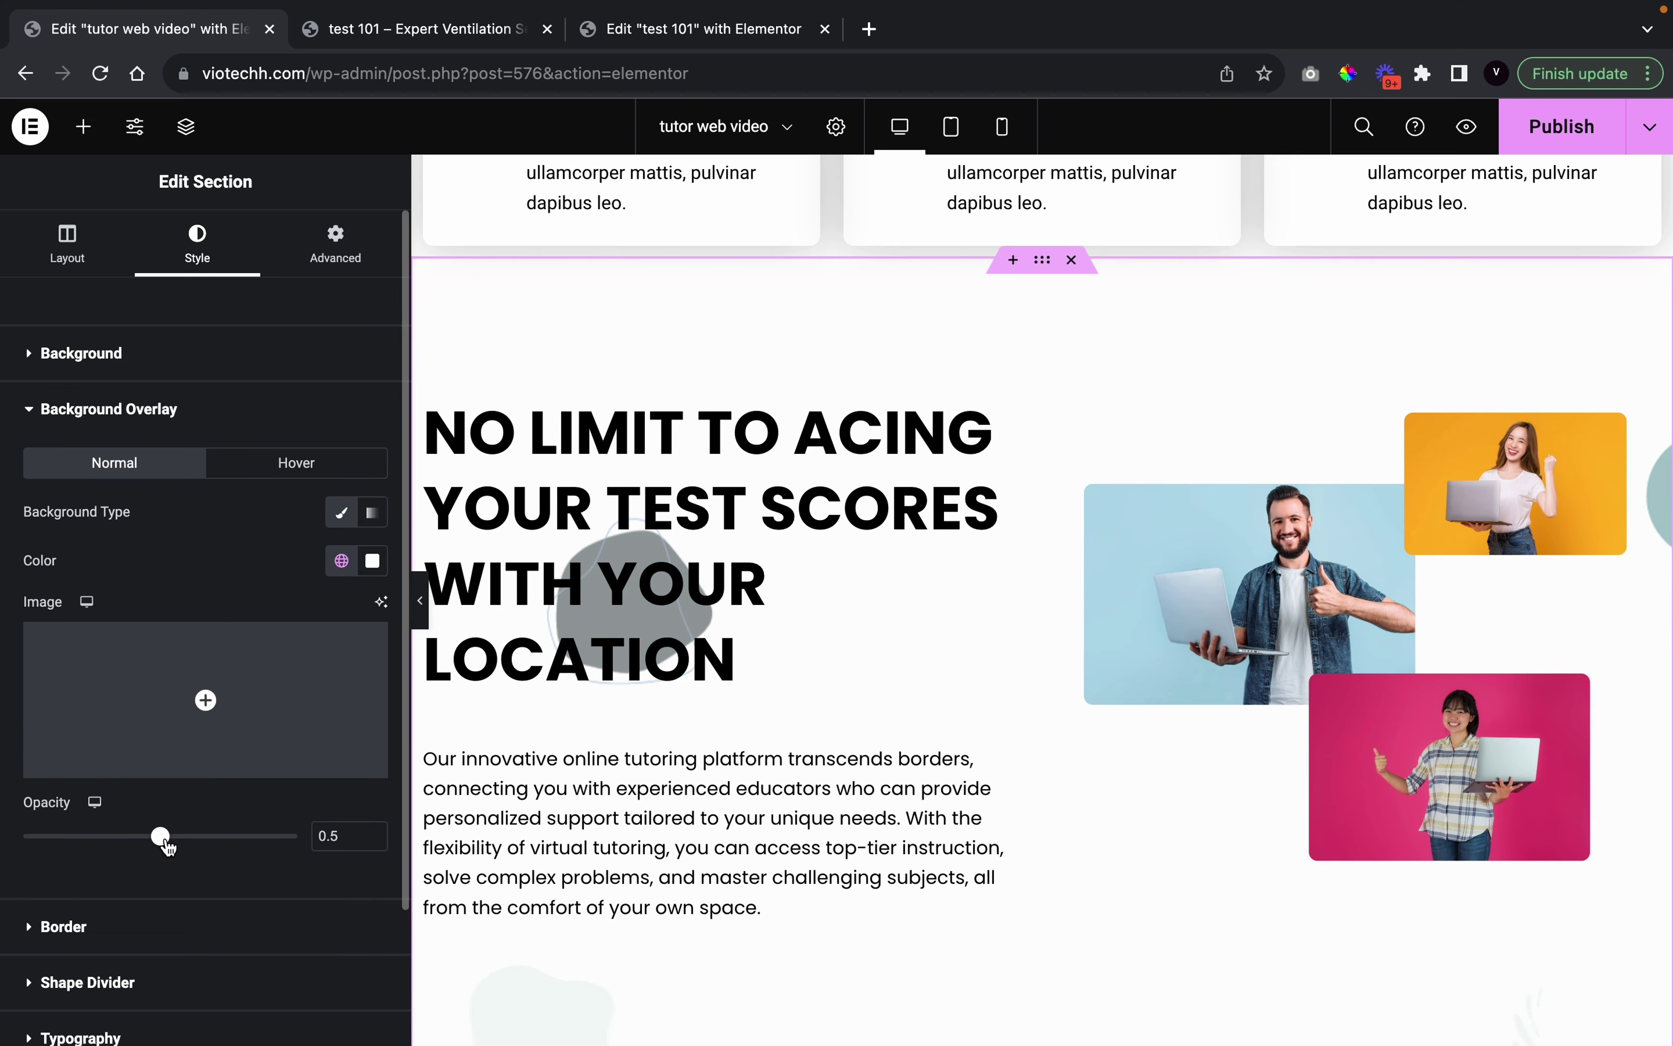
pyautogui.moveTo(170, 840); pyautogui.dragTo(252, 840)
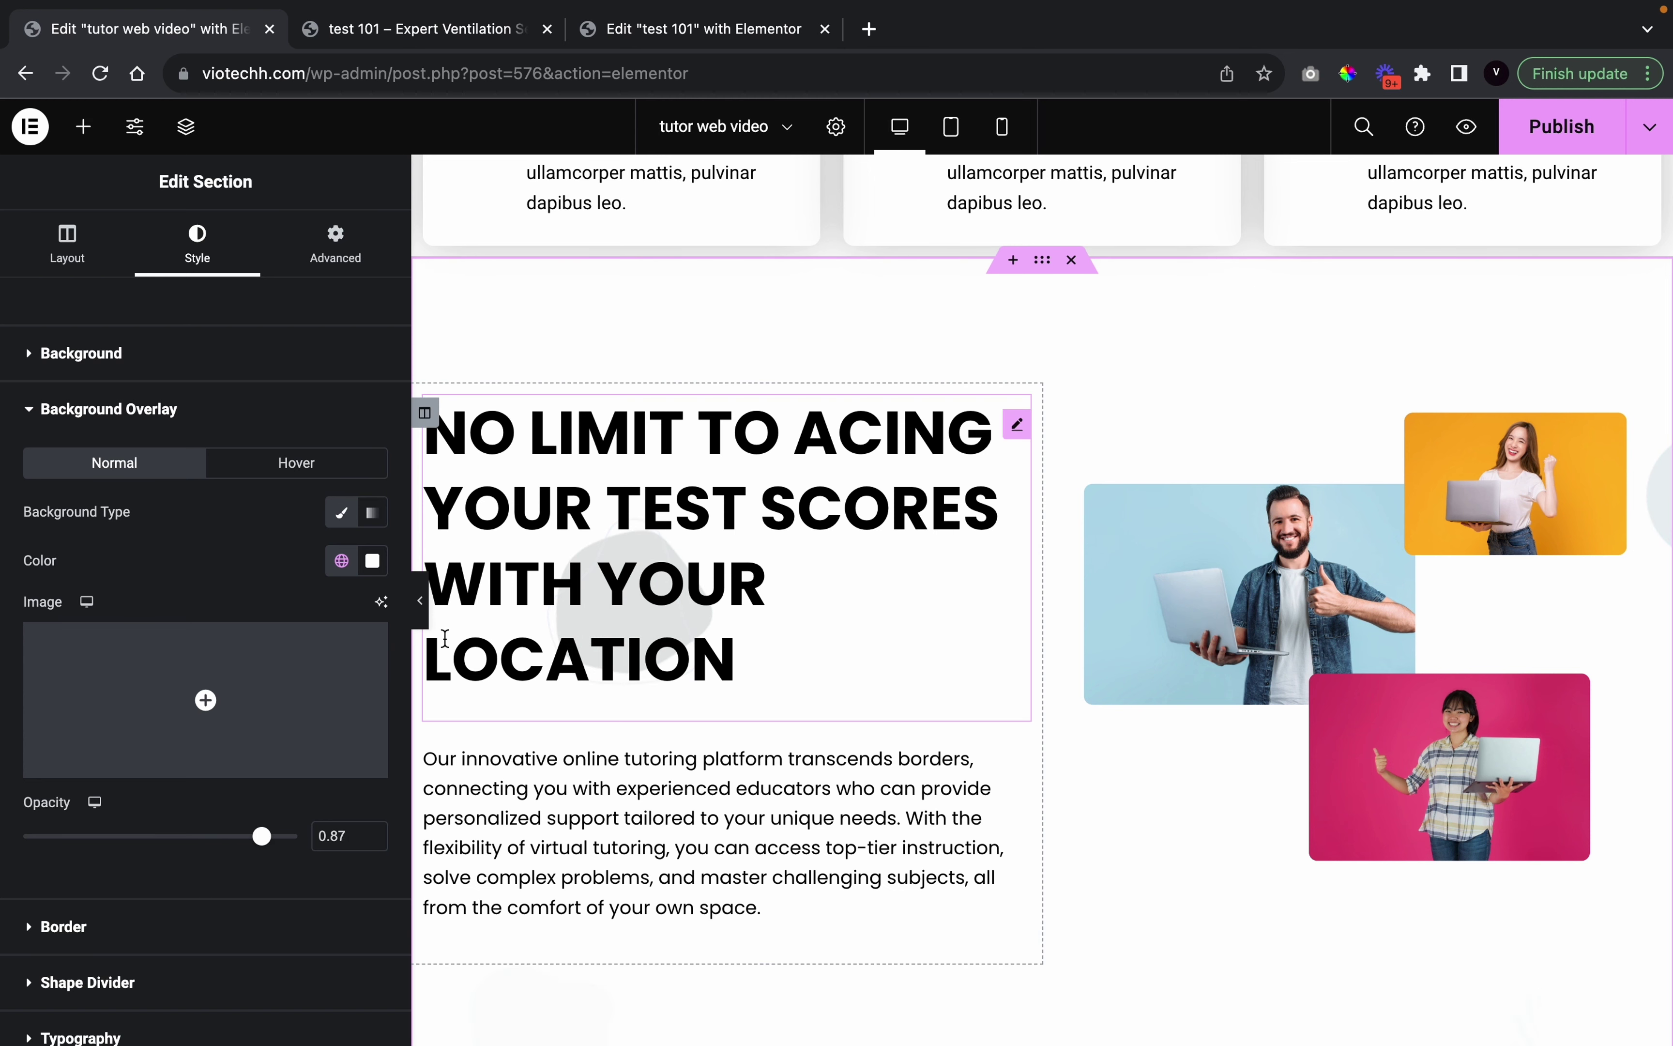
# Set the section's background image to a custom position with X 230 px and Y 6 px
pyautogui.click(215, 379)
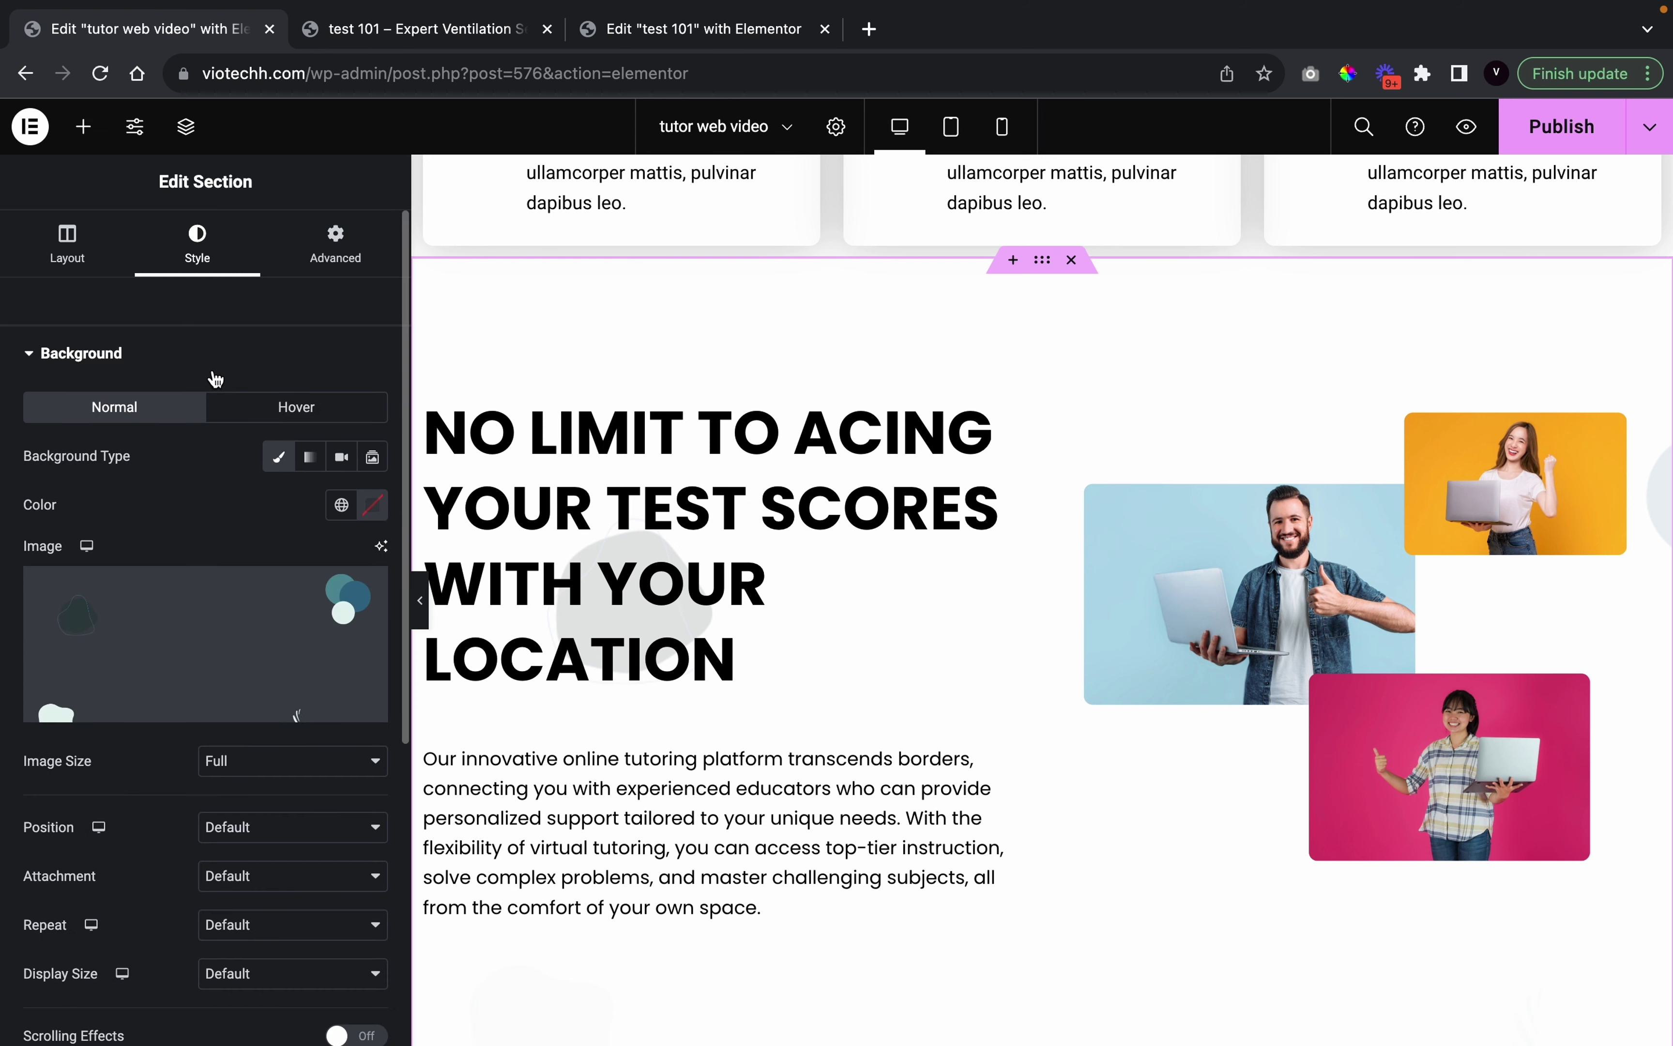
pyautogui.scroll(-3, 207, 723)
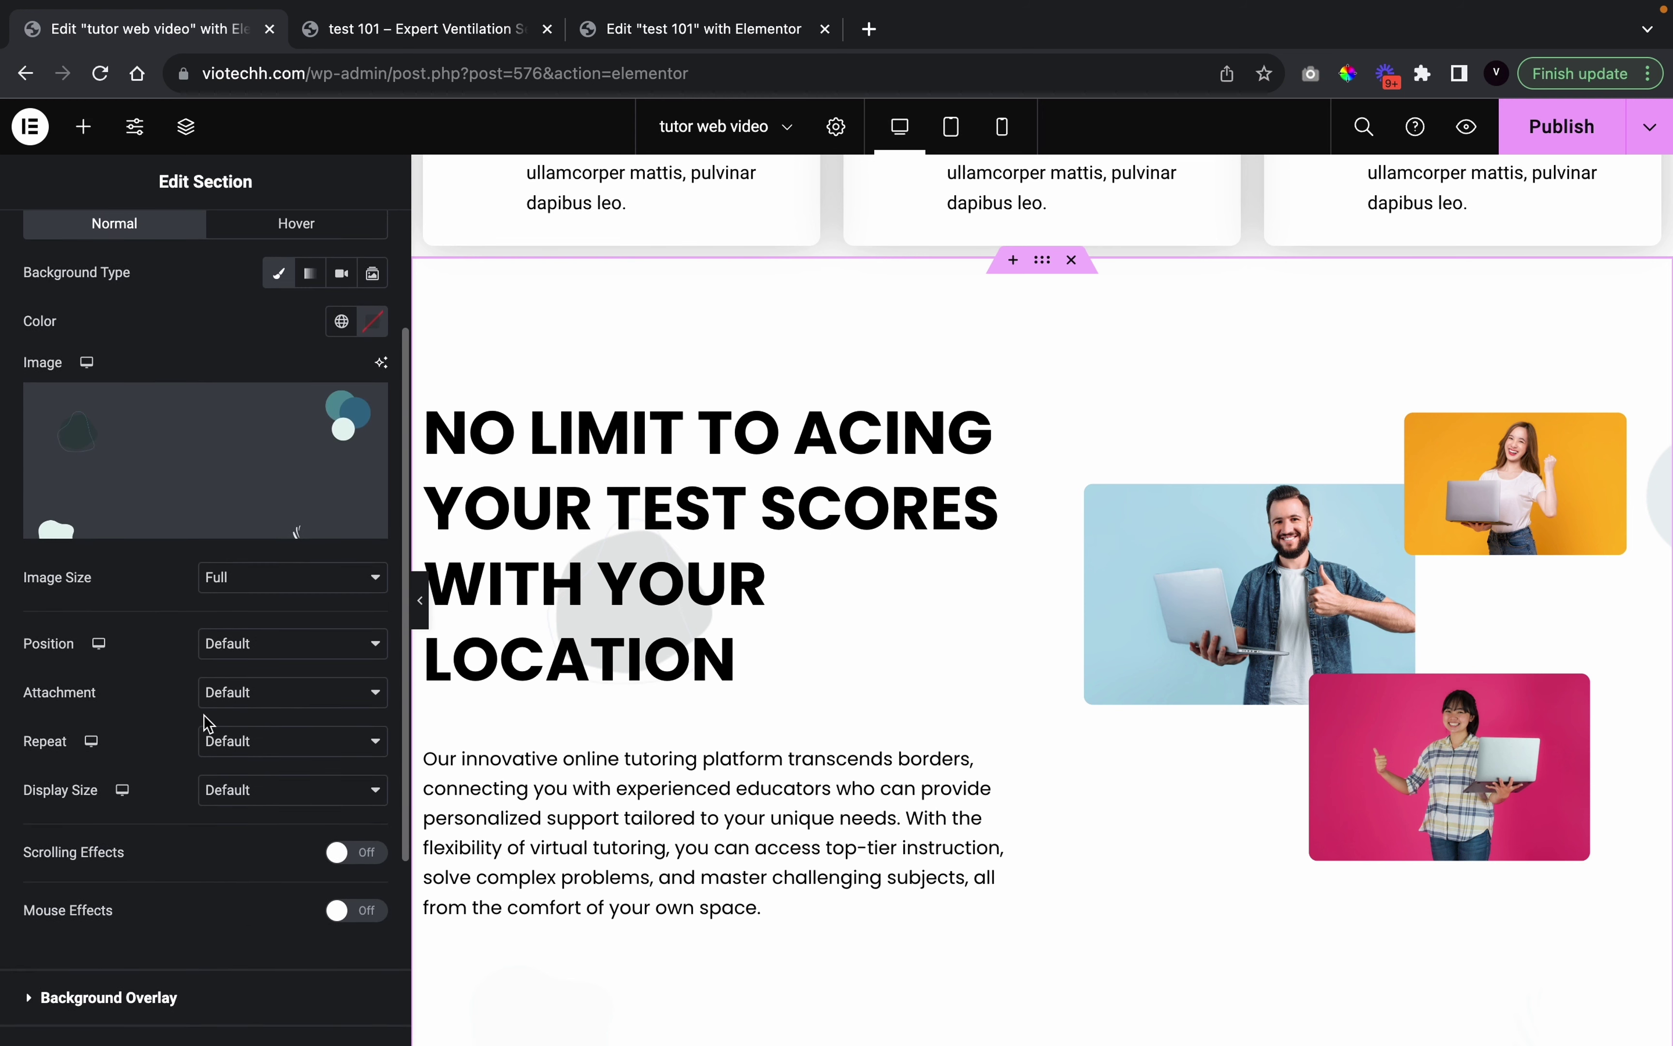
pyautogui.click(207, 648)
pyautogui.click(257, 890)
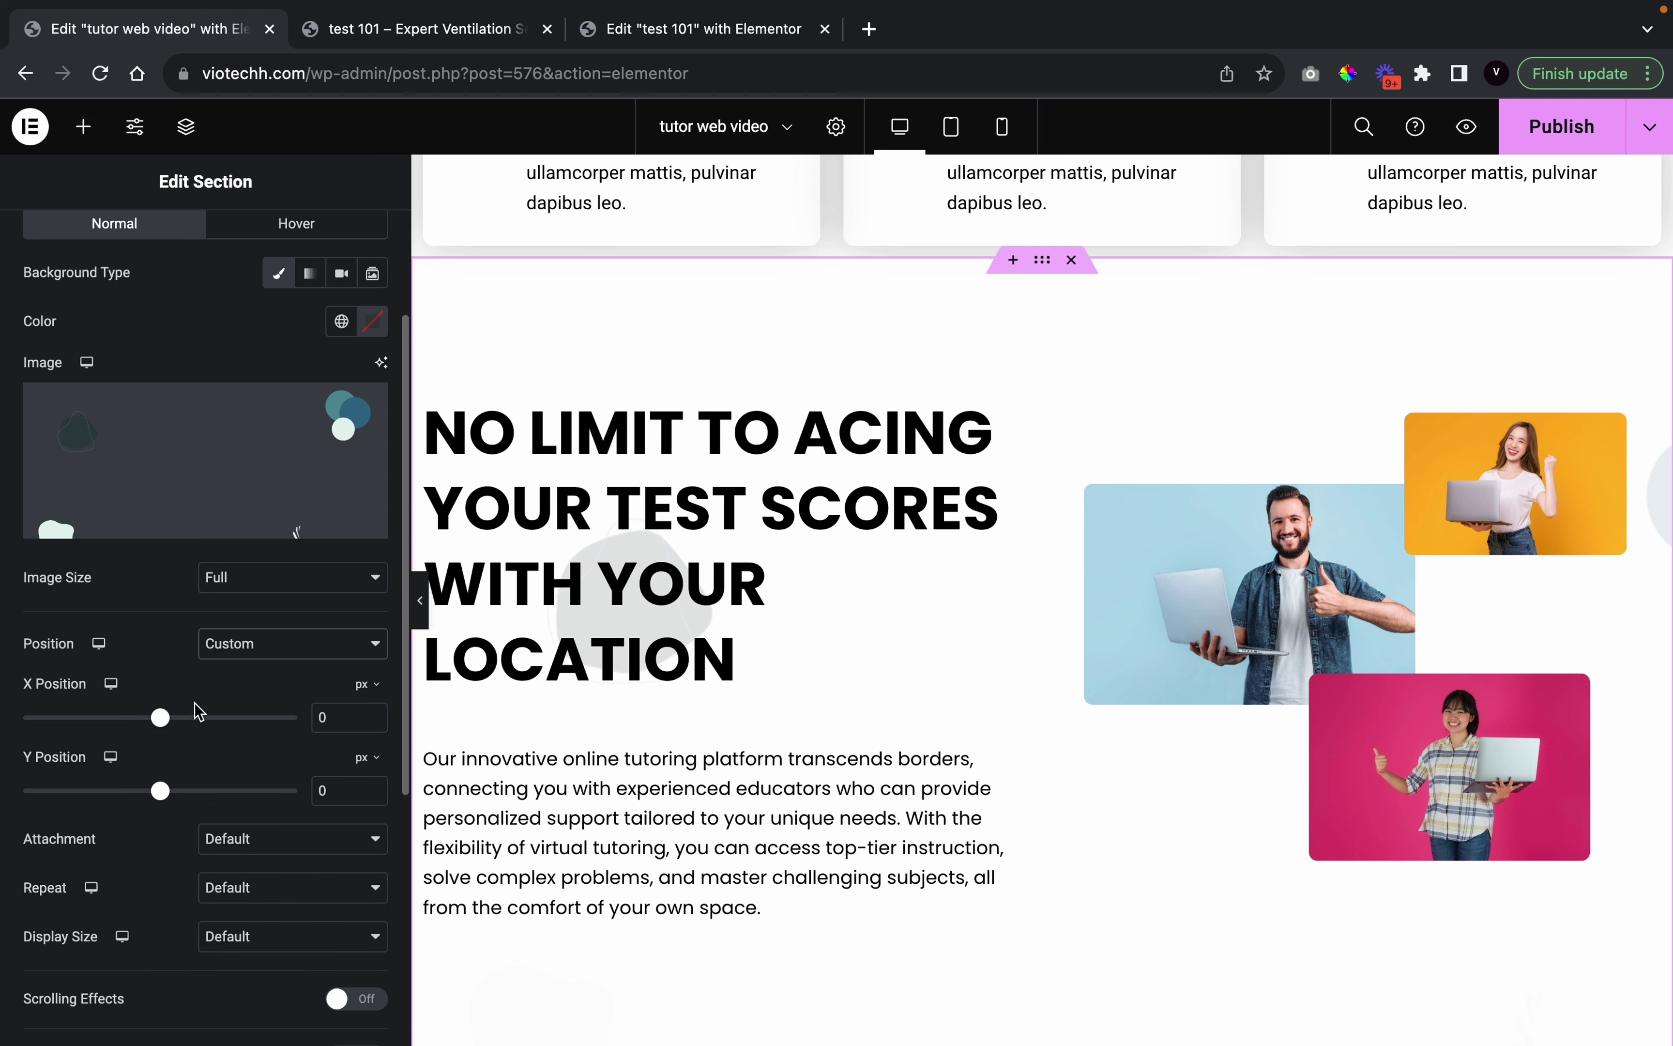
pyautogui.moveTo(171, 724); pyautogui.dragTo(214, 729)
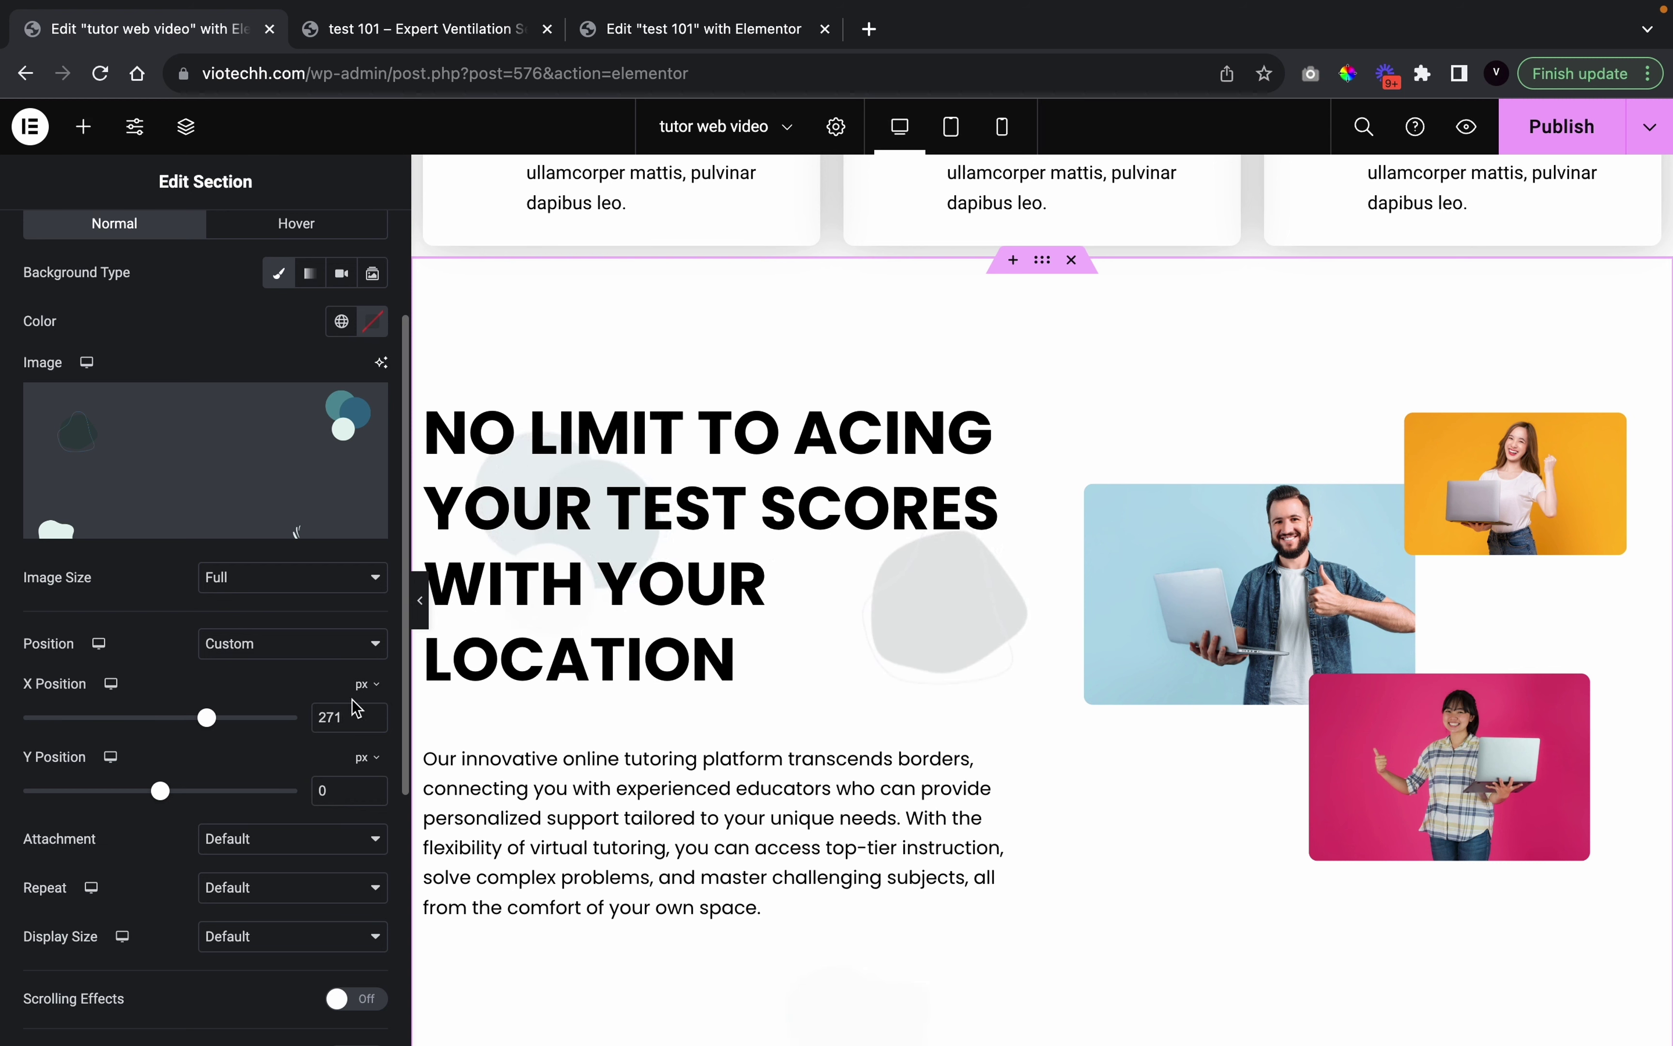
pyautogui.press('BackSpace')
pyautogui.press('BackSpace')
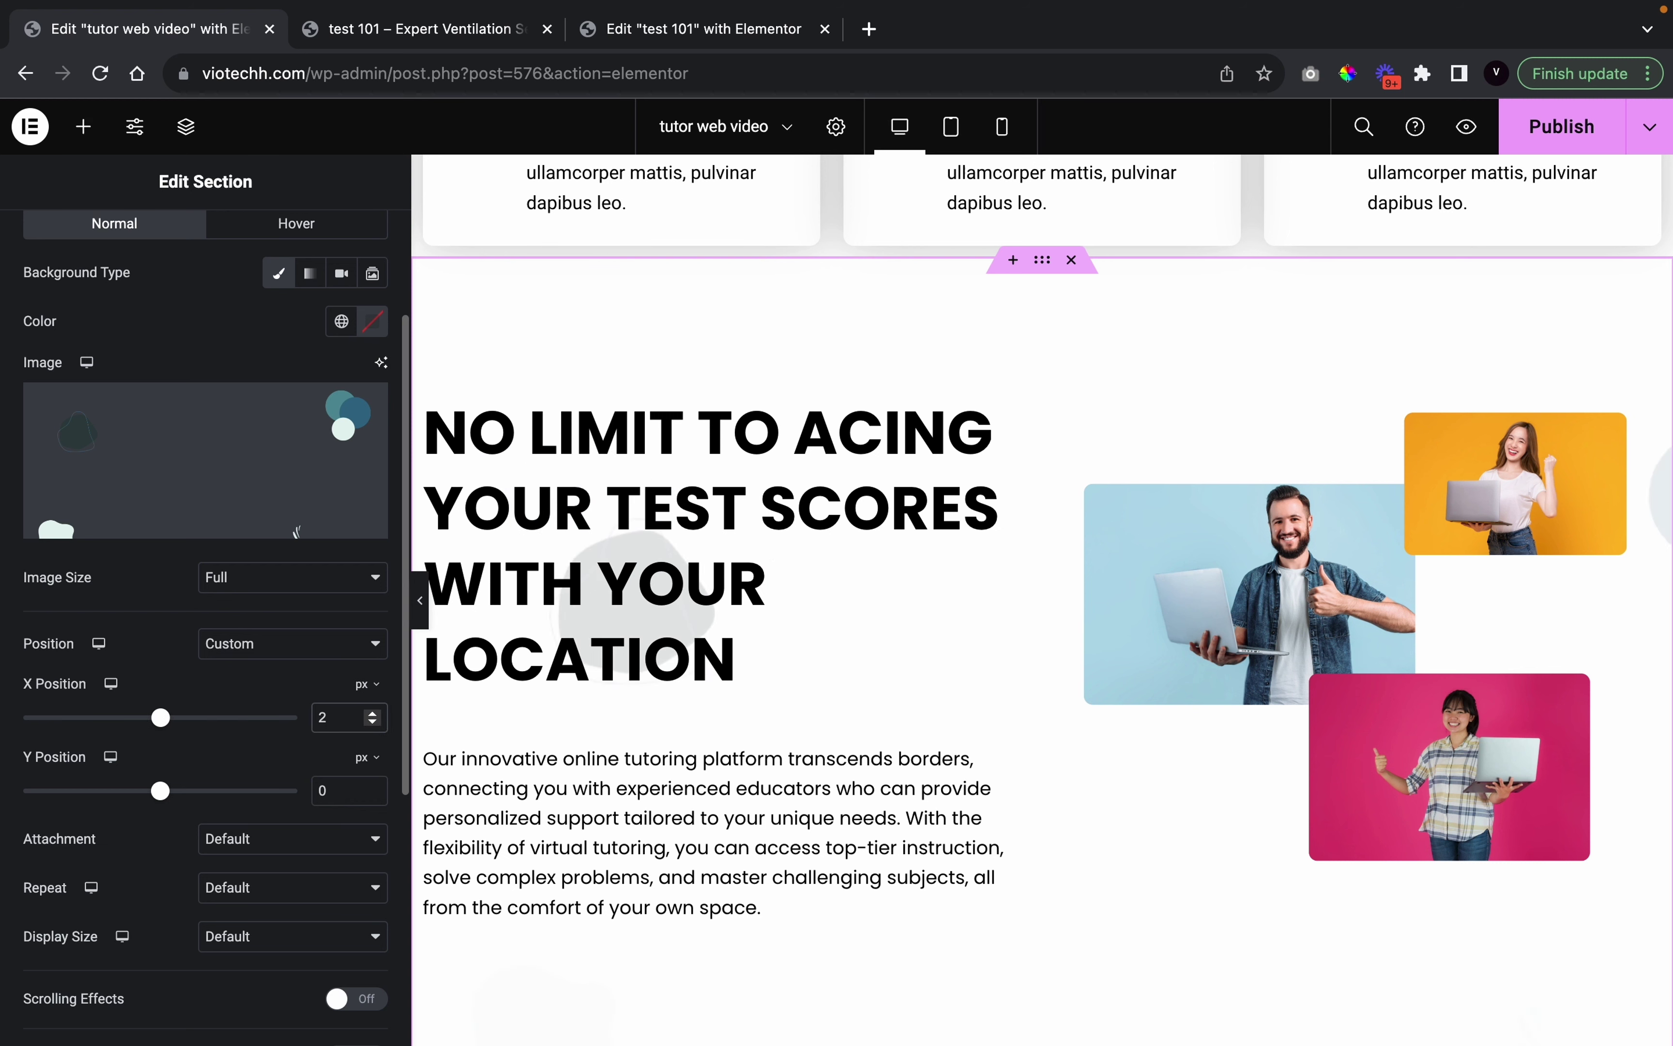
pyautogui.write('30')
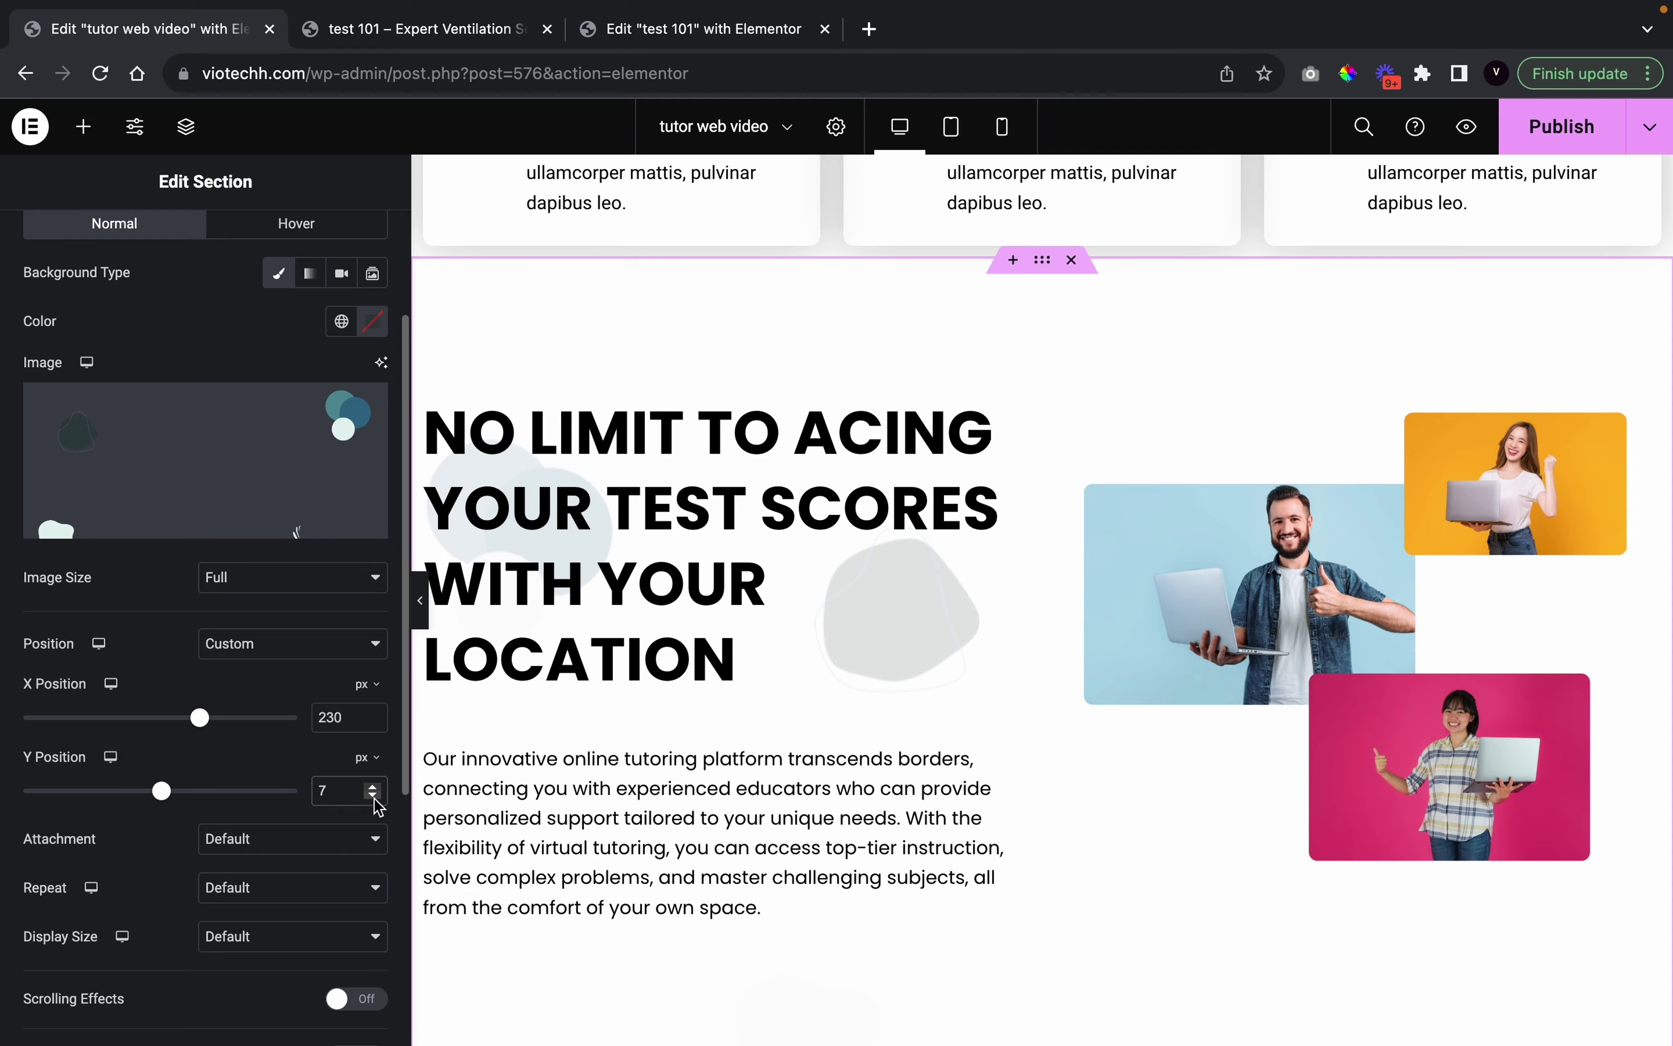
pyautogui.write('6')
# Examine the faded background shapes and the spacing between the benefit cards and the "No Limit" section at full width
pyautogui.click(419, 600)
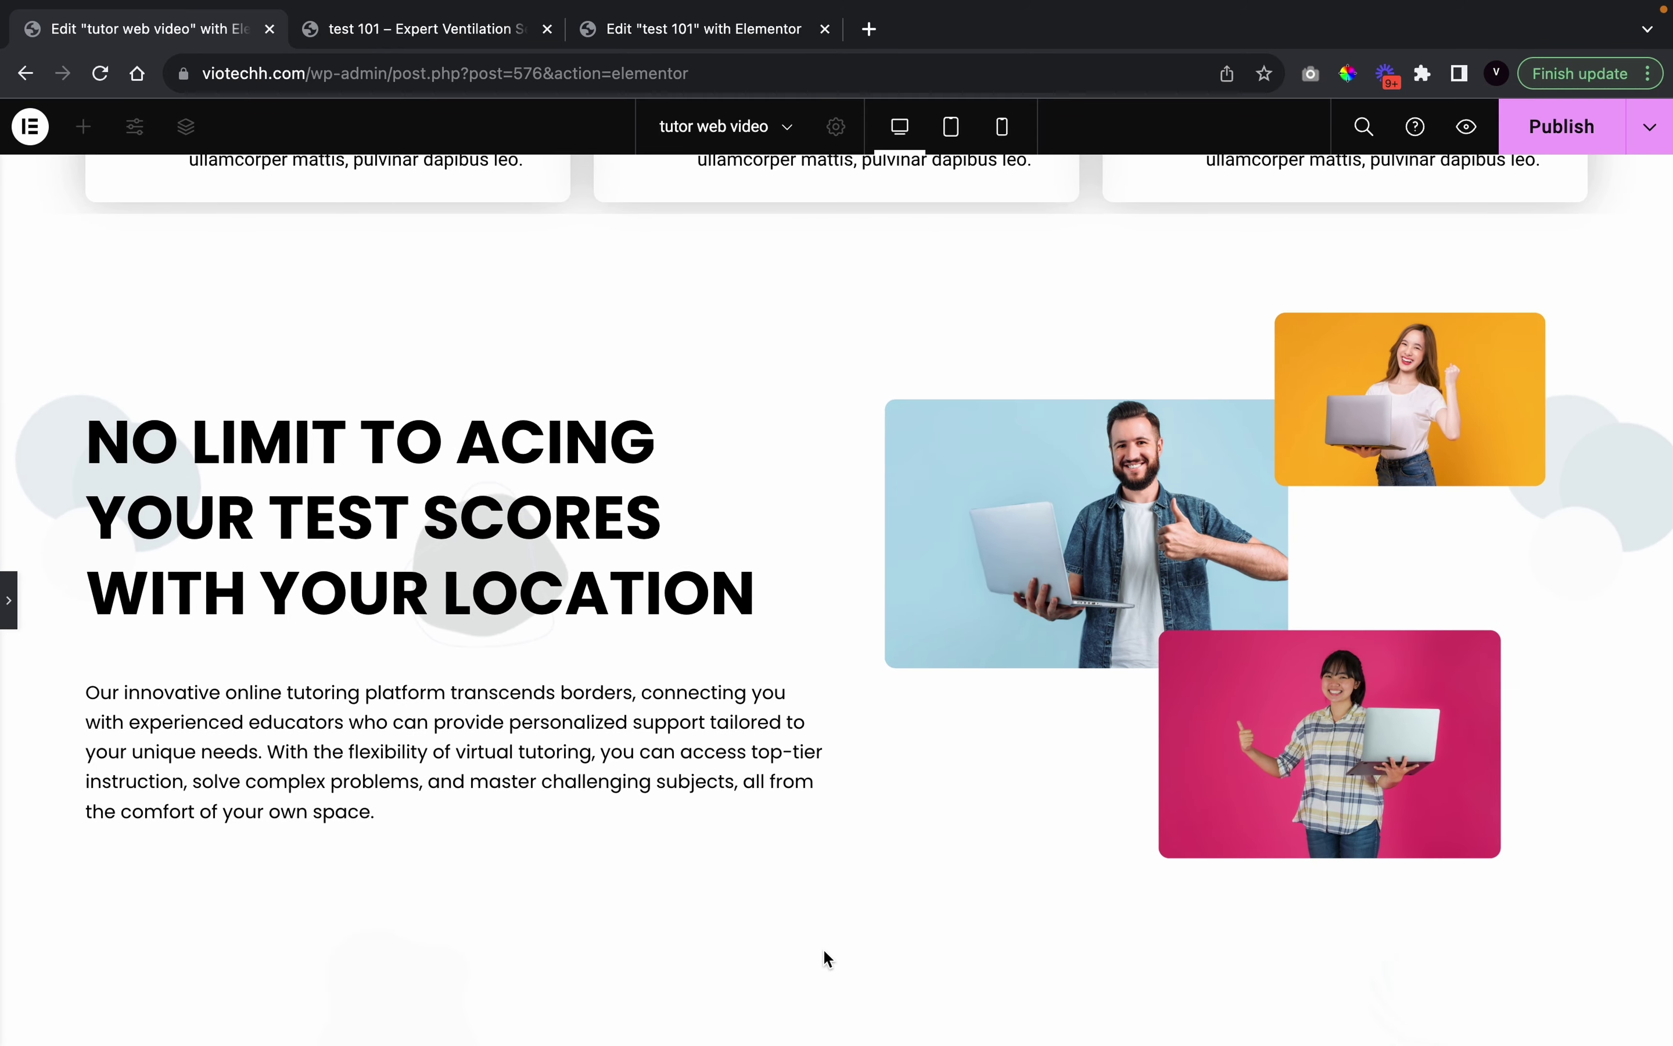
pyautogui.scroll(3, 826, 958)
pyautogui.scroll(-2, 823, 949)
pyautogui.scroll(6, 824, 950)
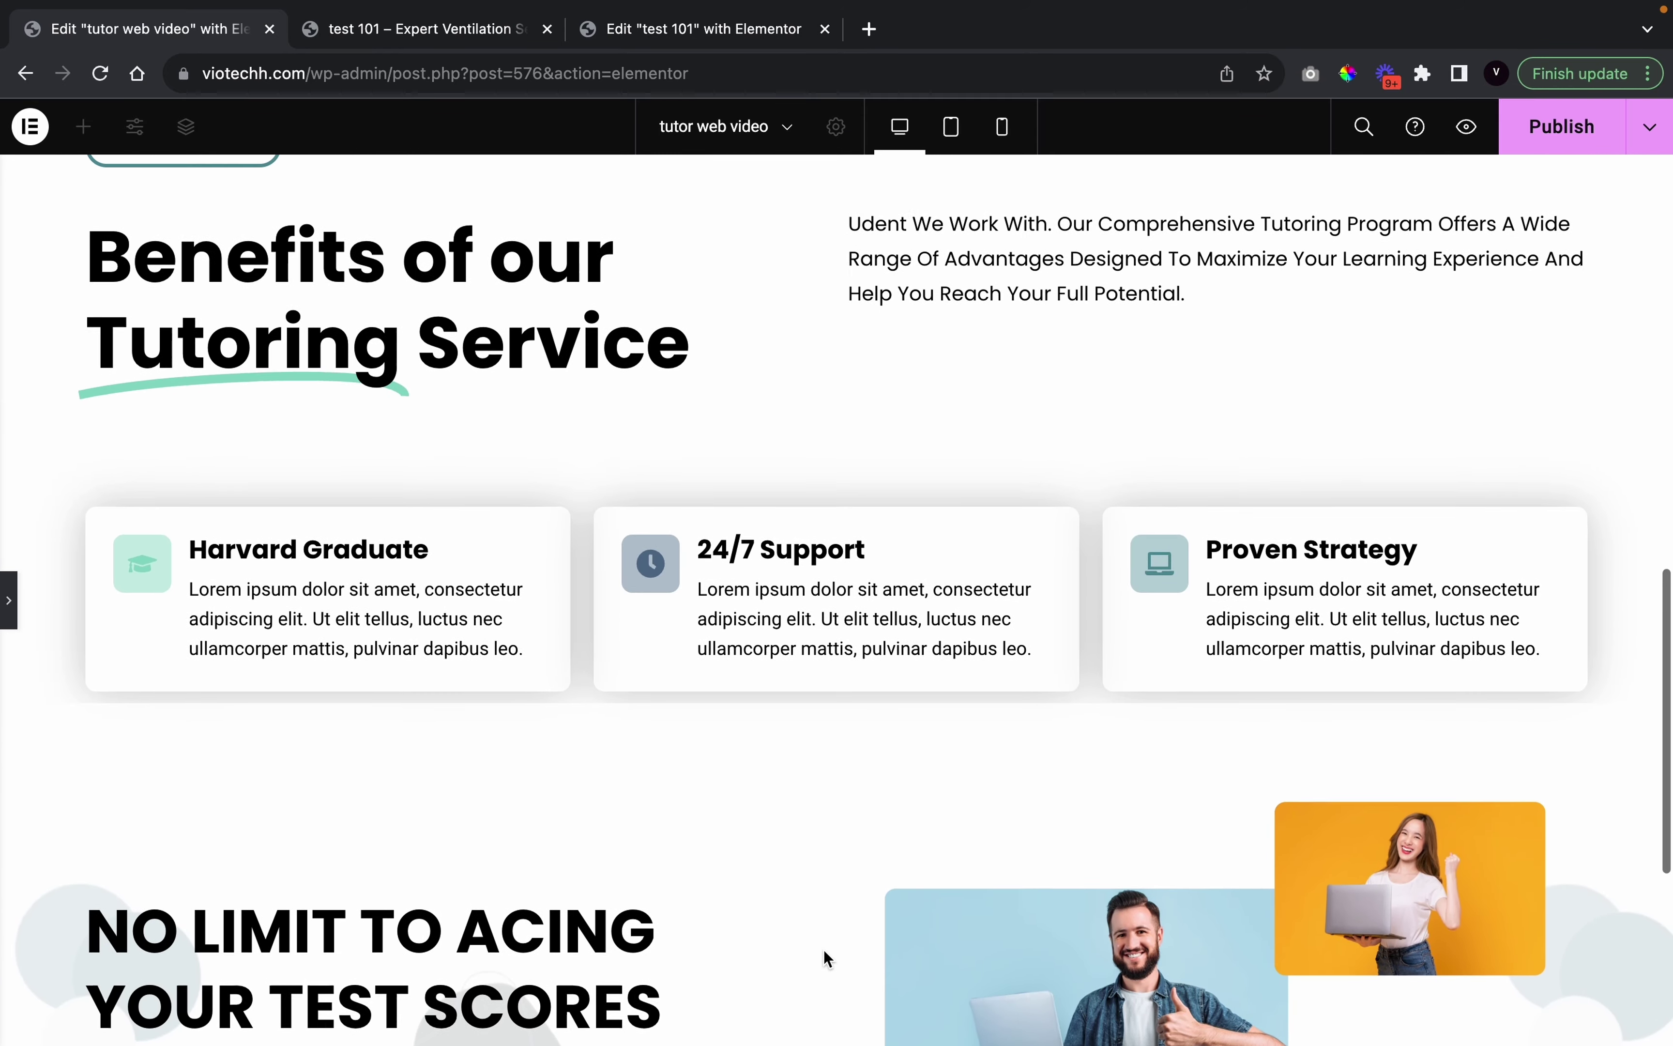
pyautogui.scroll(-2, 824, 948)
pyautogui.scroll(4, 824, 948)
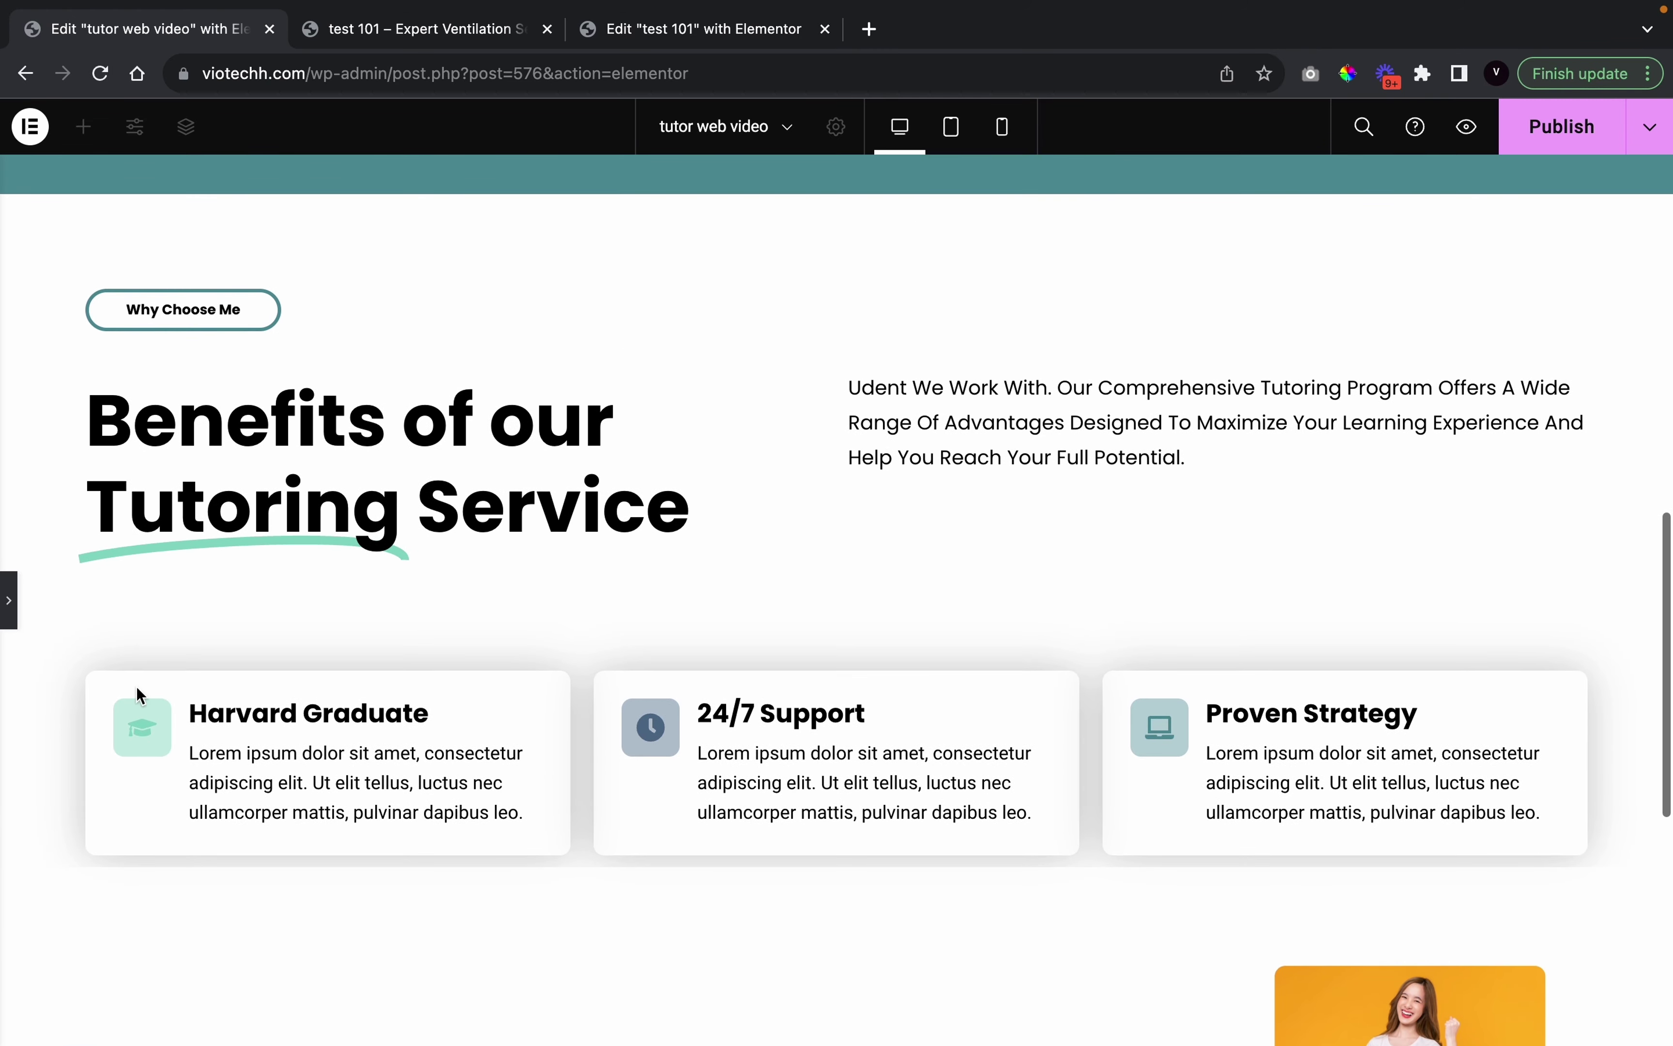
pyautogui.scroll(-5, 601, 975)
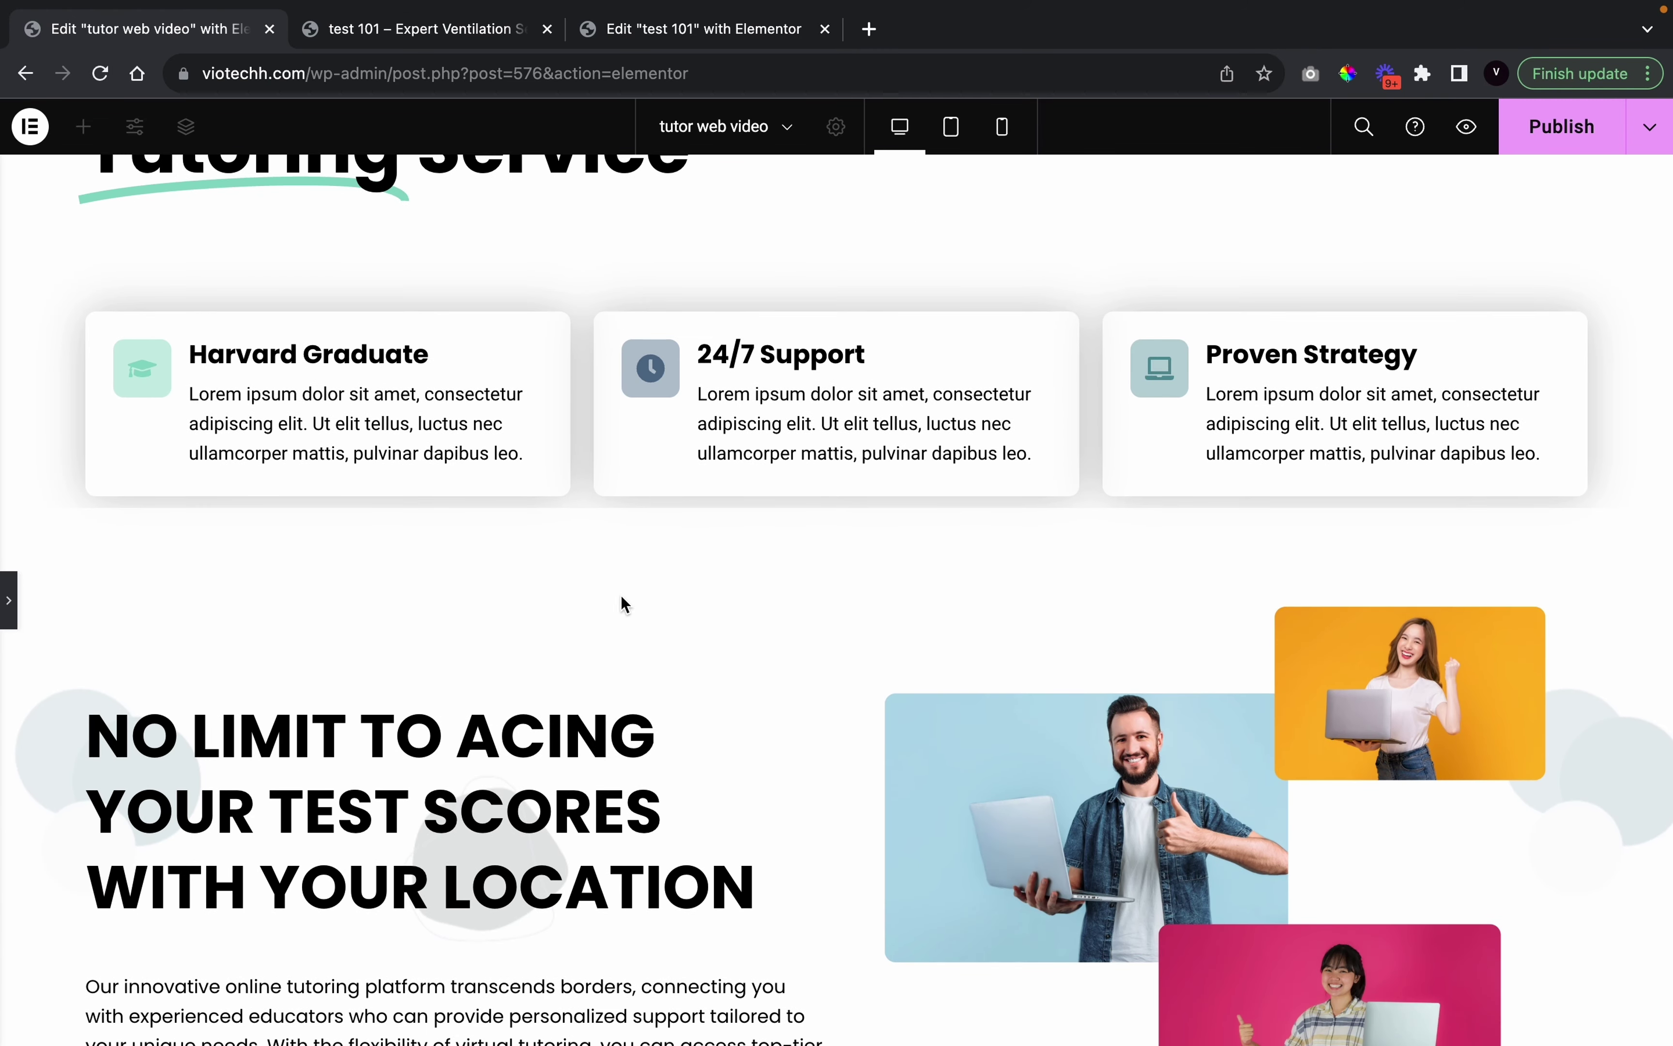
pyautogui.scroll(-4, 377, 737)
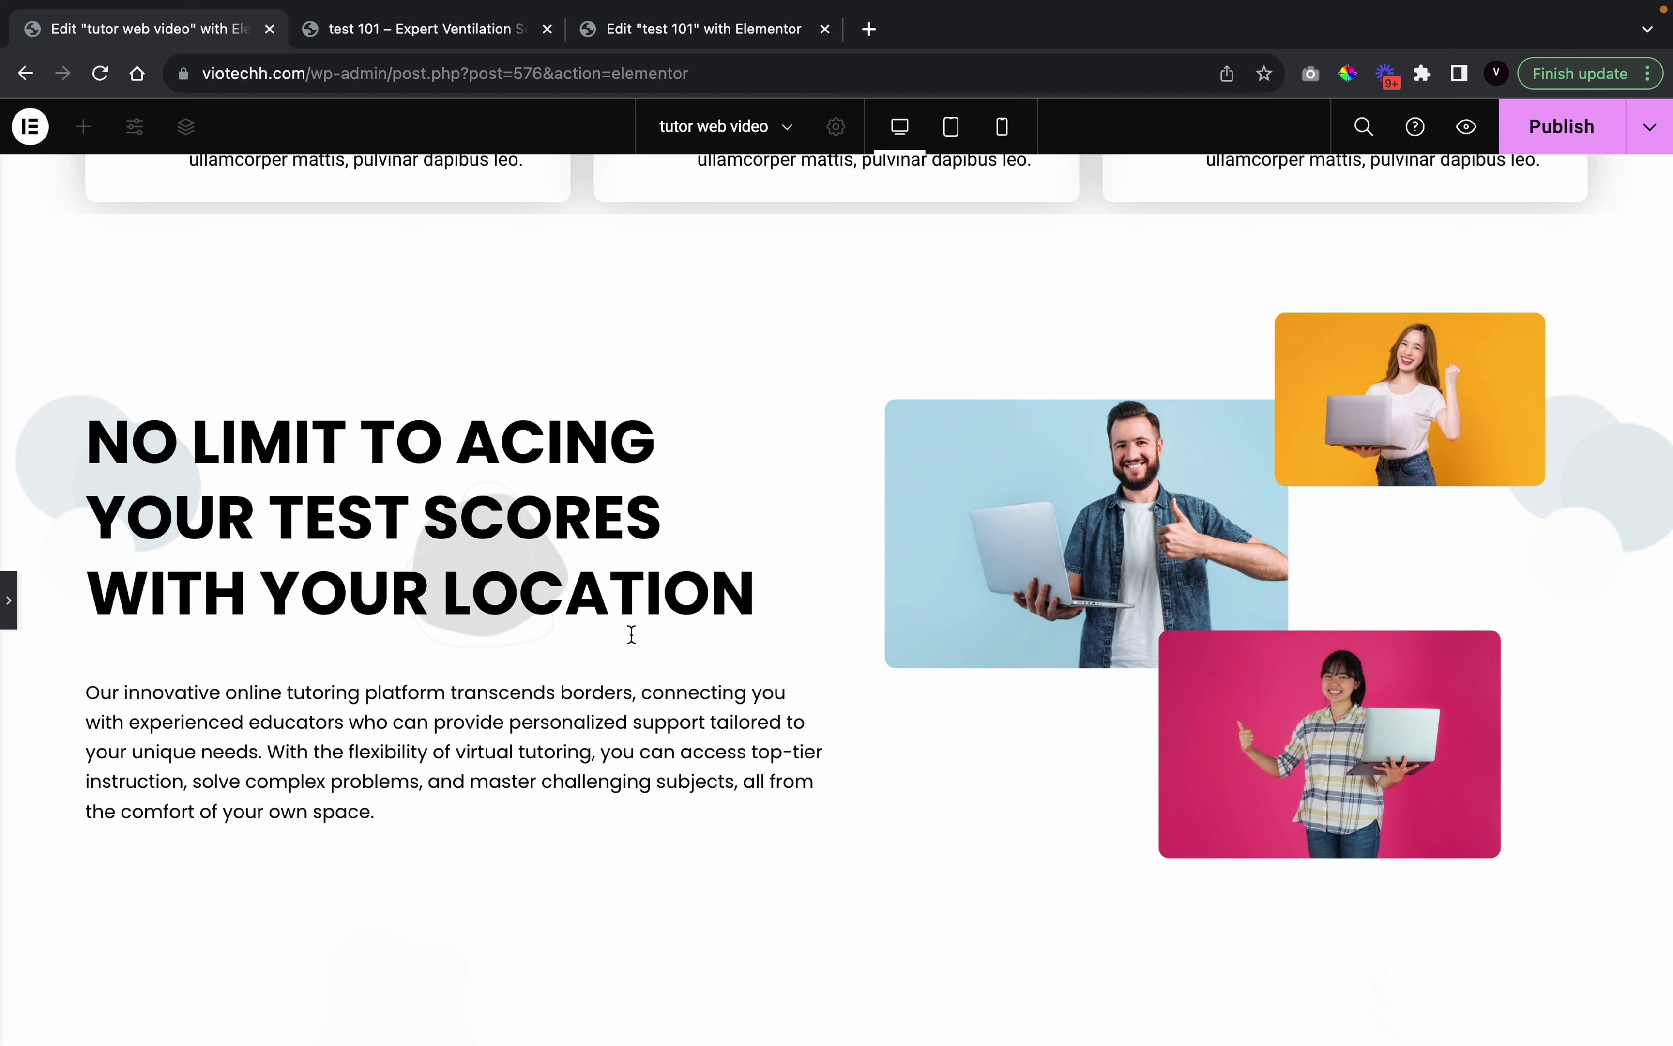
# Set the "No Limit" heading's title margin to 0 on all sides and check the page at full width
pyautogui.click(7, 612)
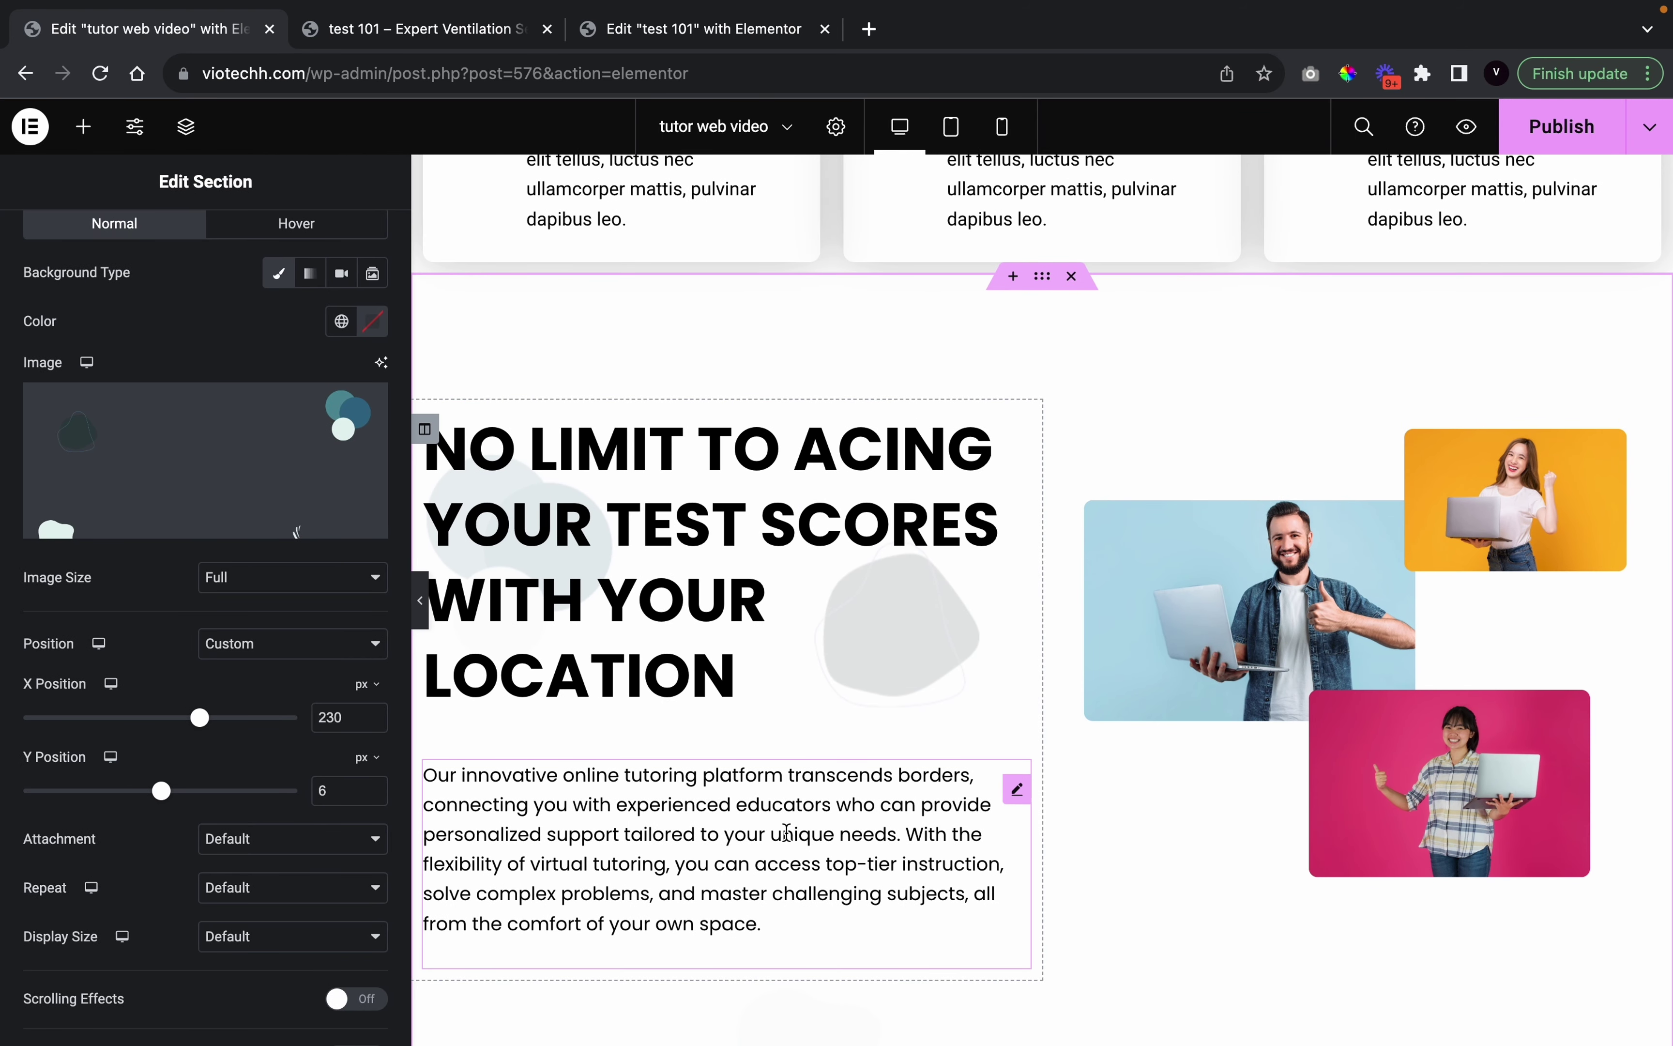
pyautogui.click(839, 802)
pyautogui.click(603, 611)
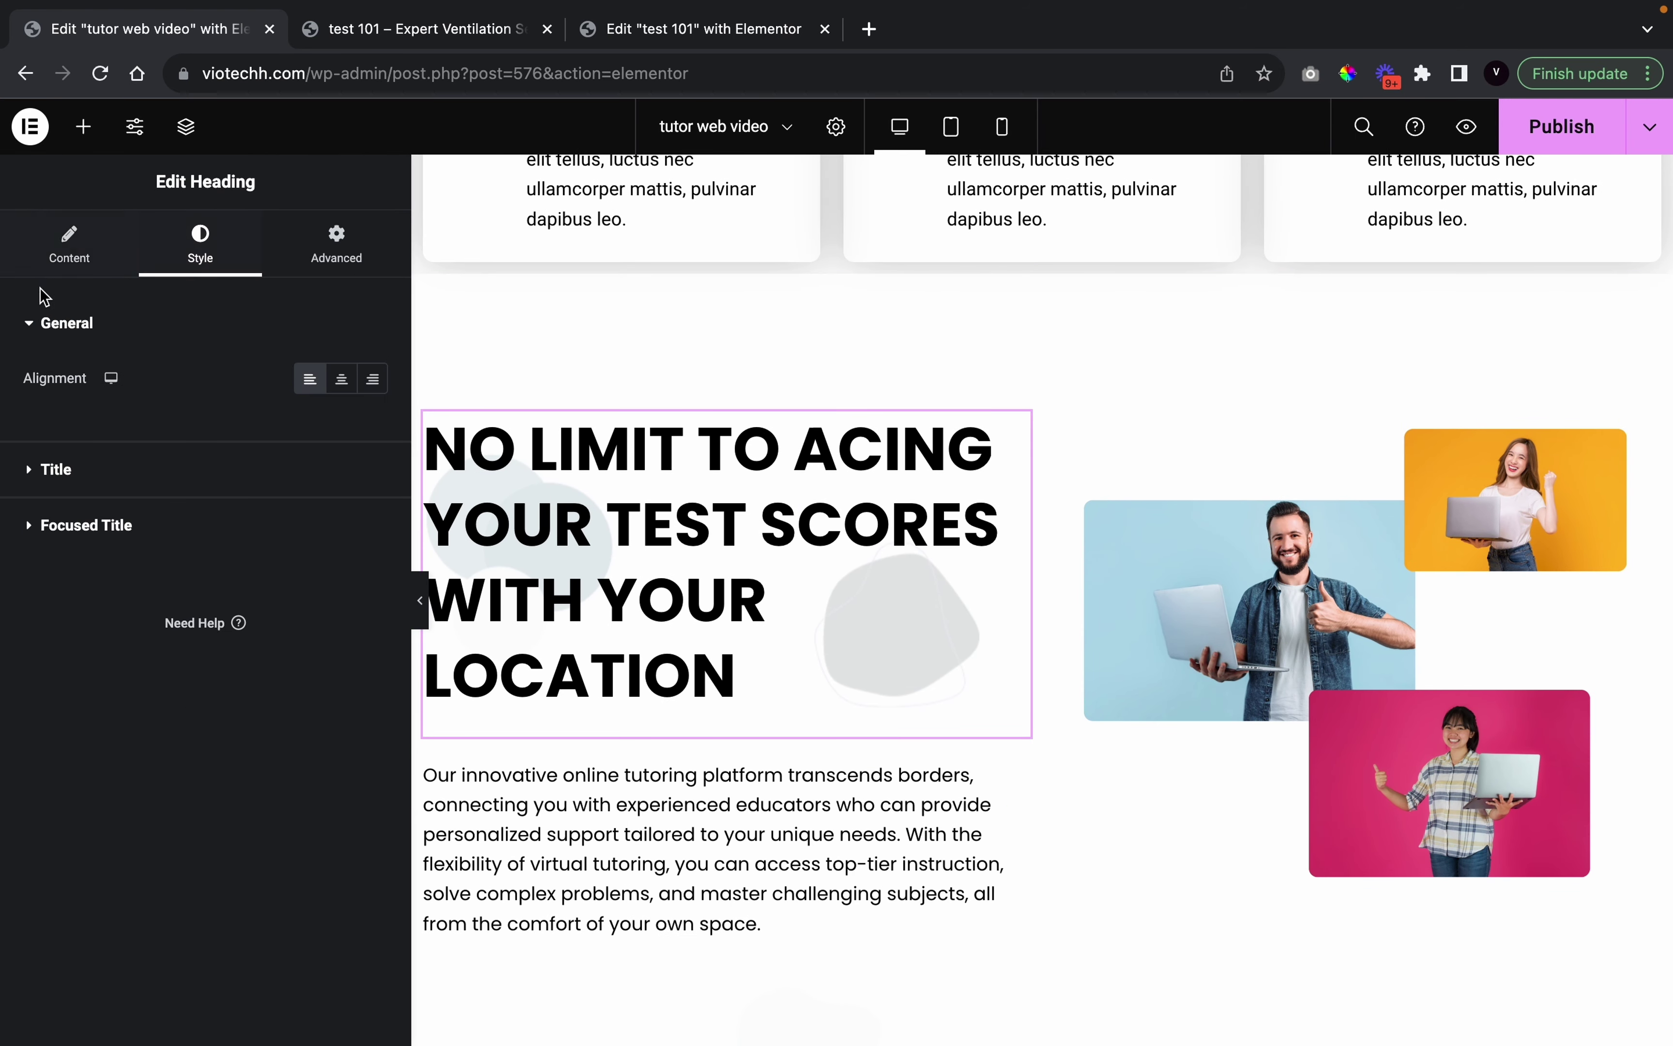
pyautogui.click(99, 484)
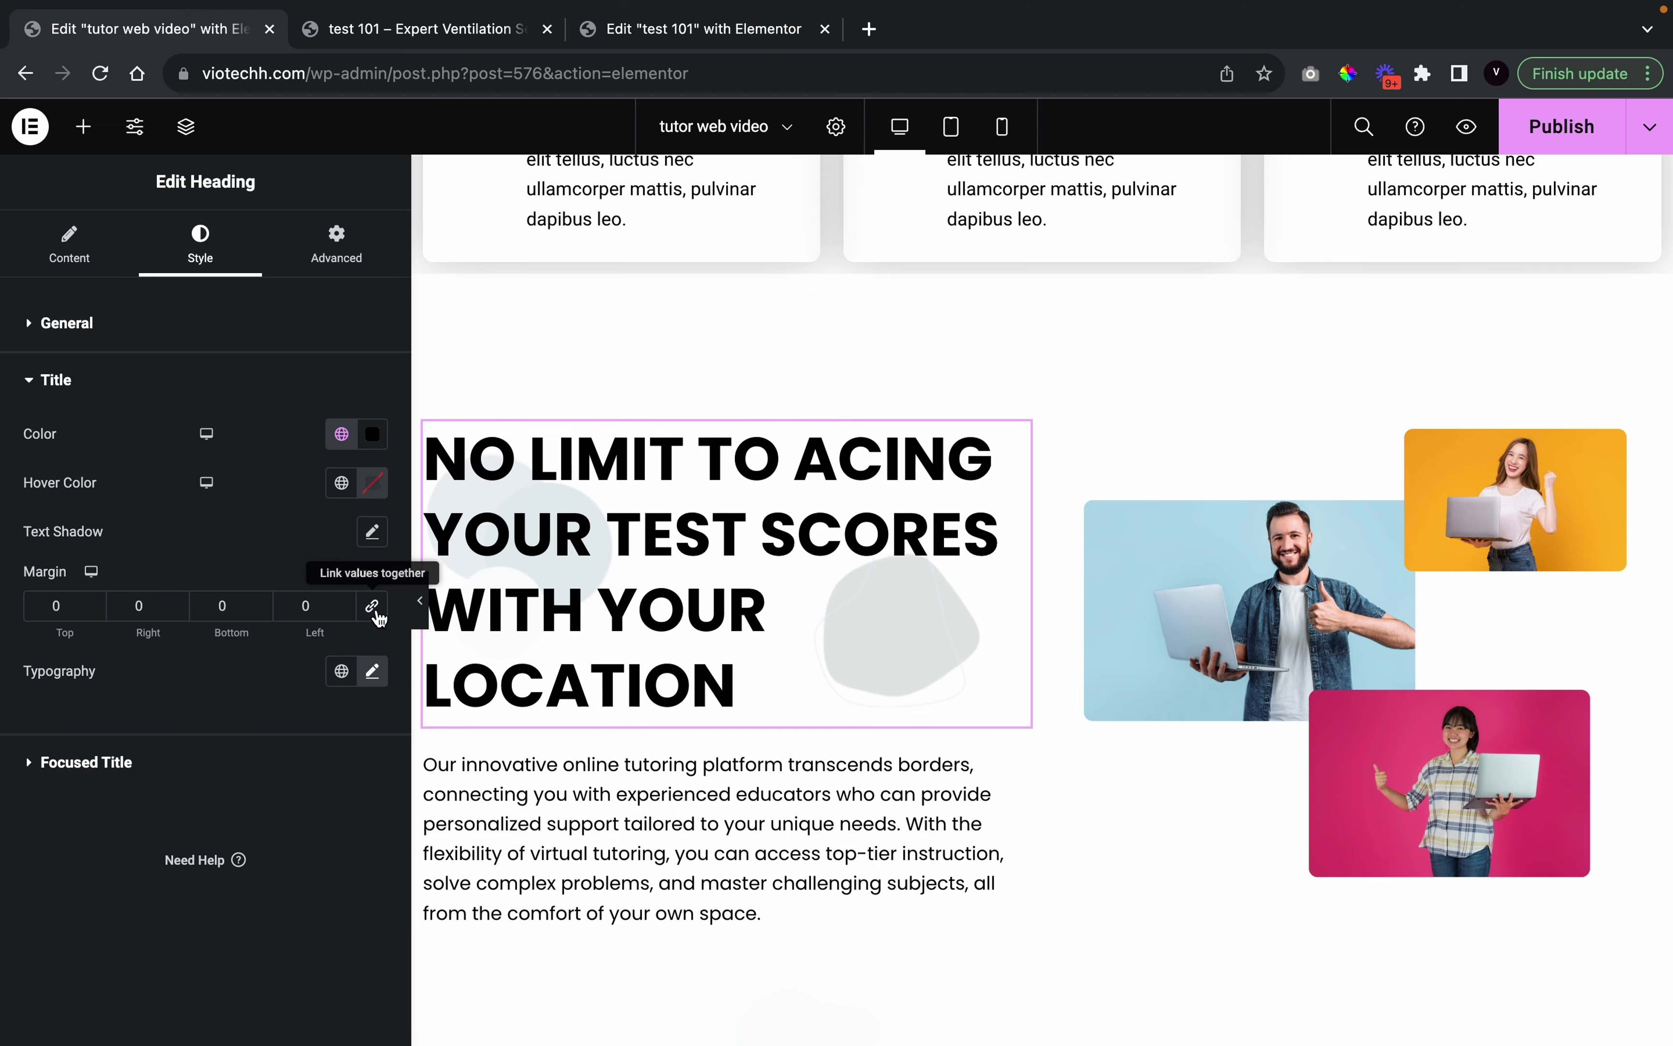
pyautogui.click(421, 601)
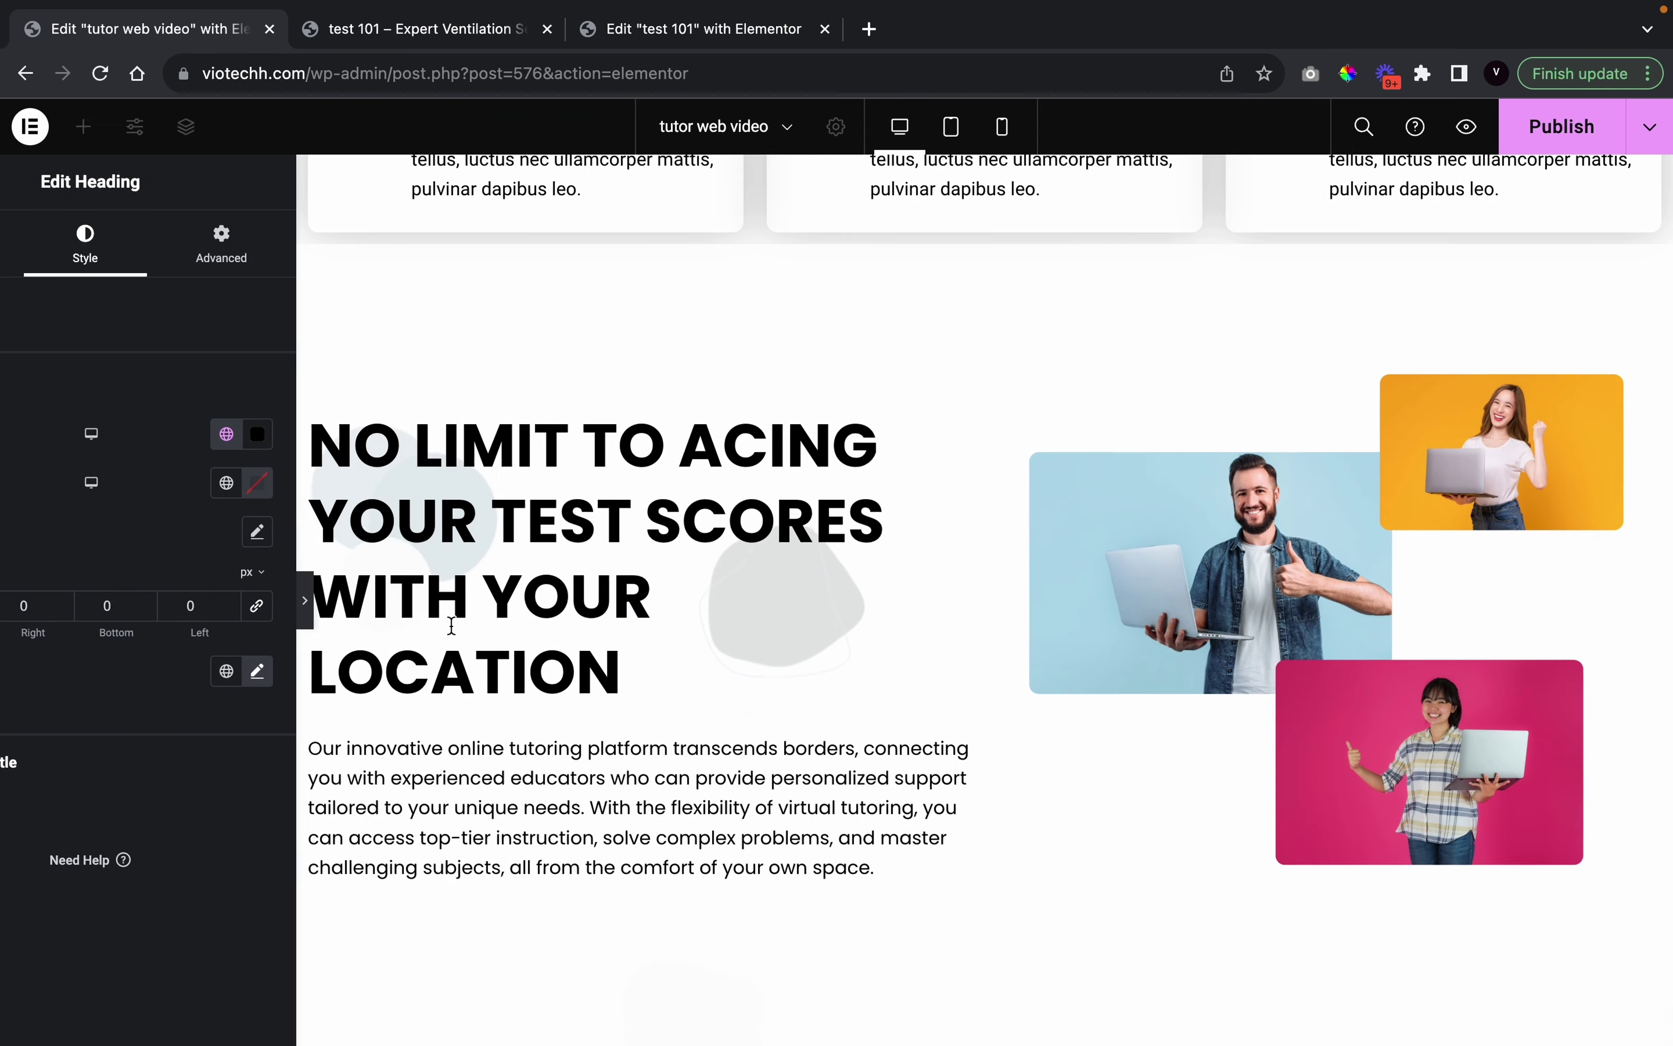
pyautogui.scroll(5, 594, 668)
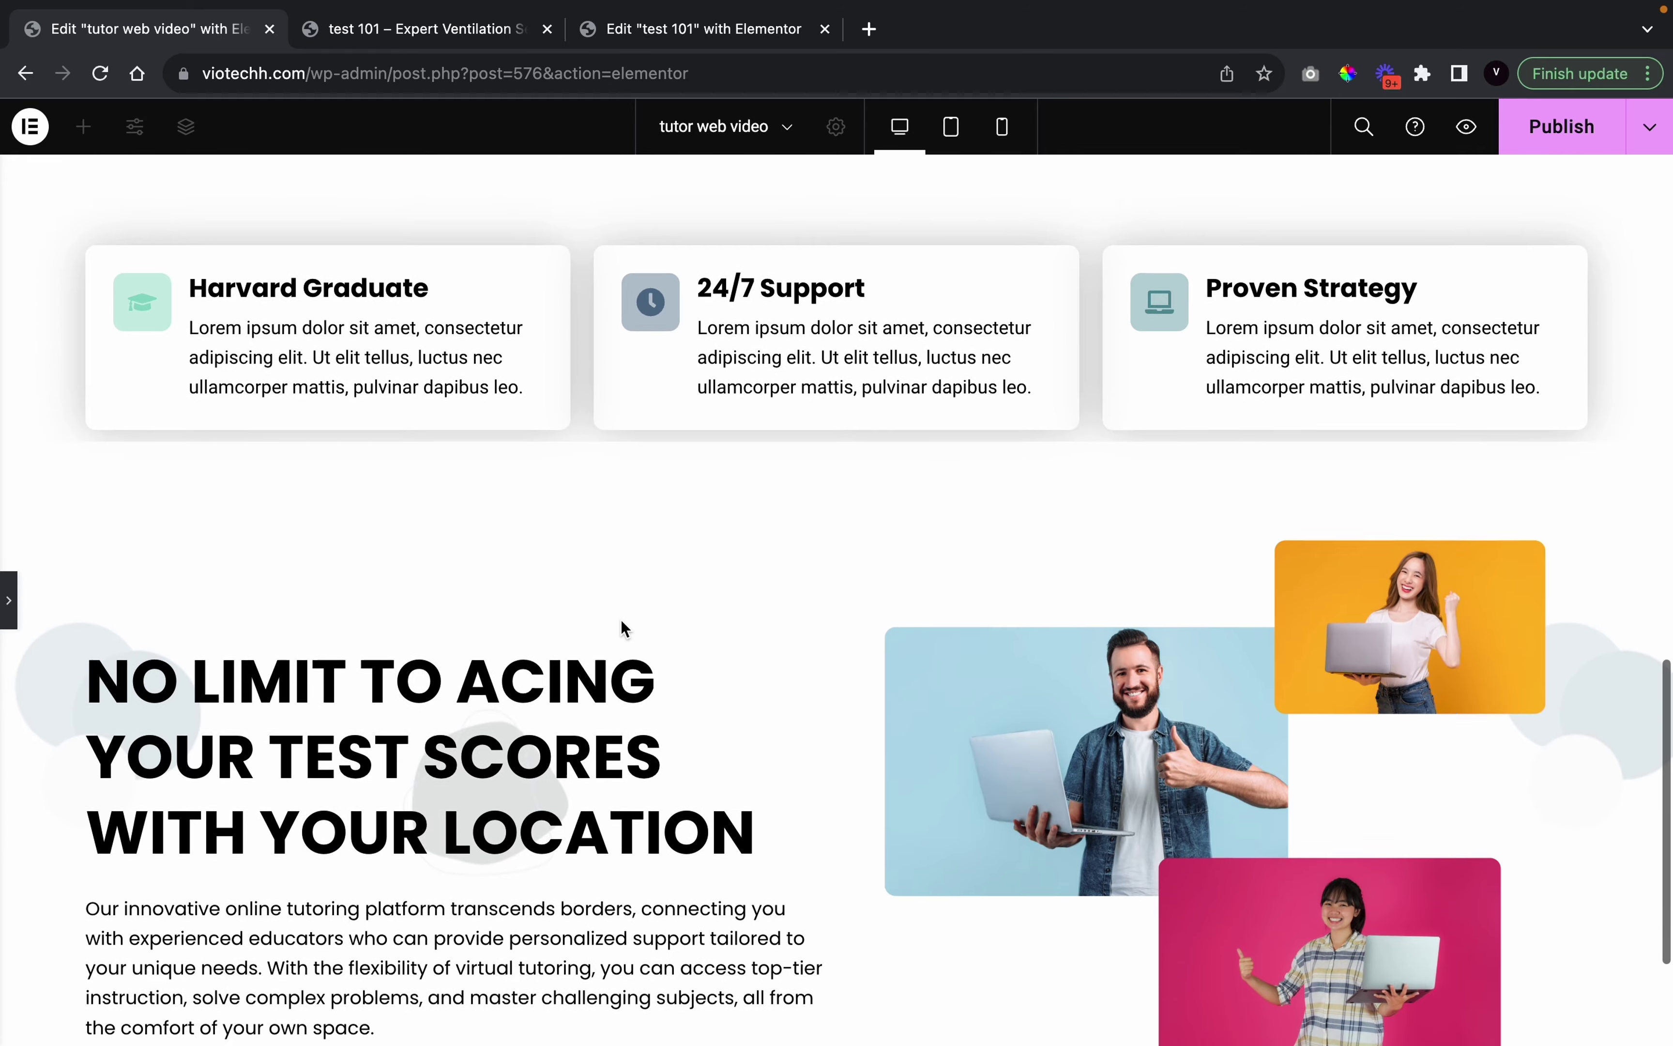
pyautogui.scroll(4, 617, 624)
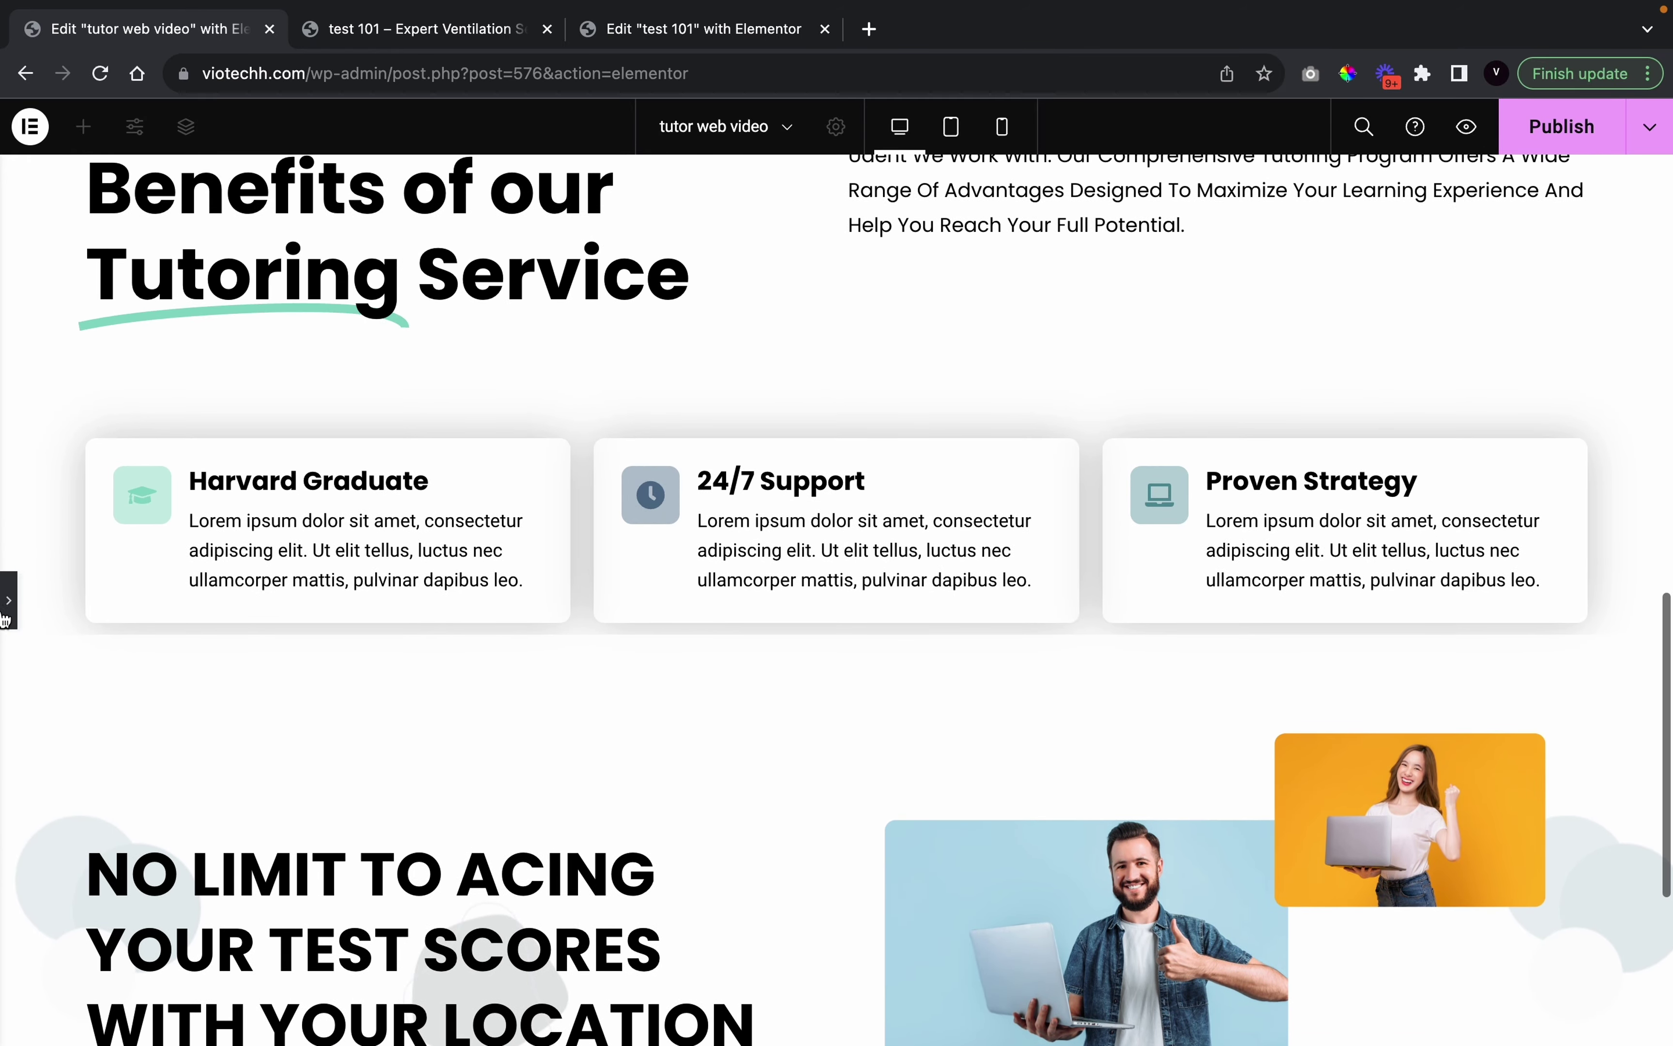
# Set the three benefit cards section's top margin to 0 and bottom margin to 55 px, and check the spacing at full width
pyautogui.click(8, 600)
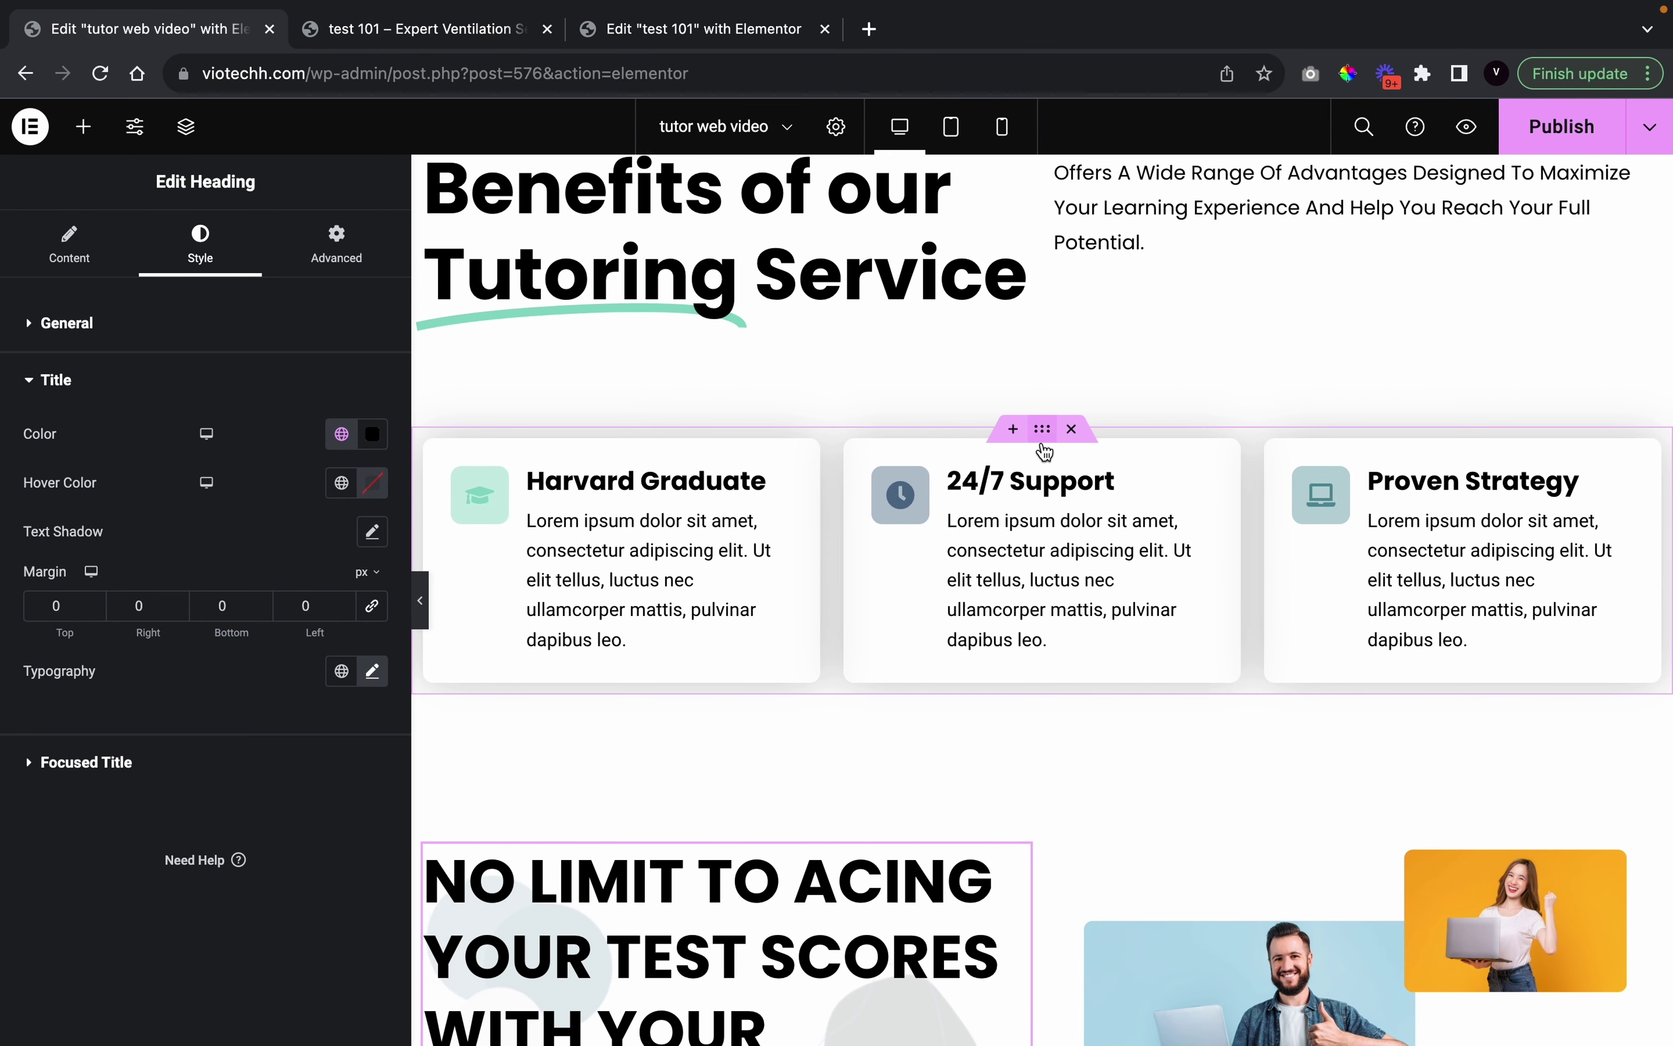
pyautogui.click(1041, 431)
pyautogui.click(335, 245)
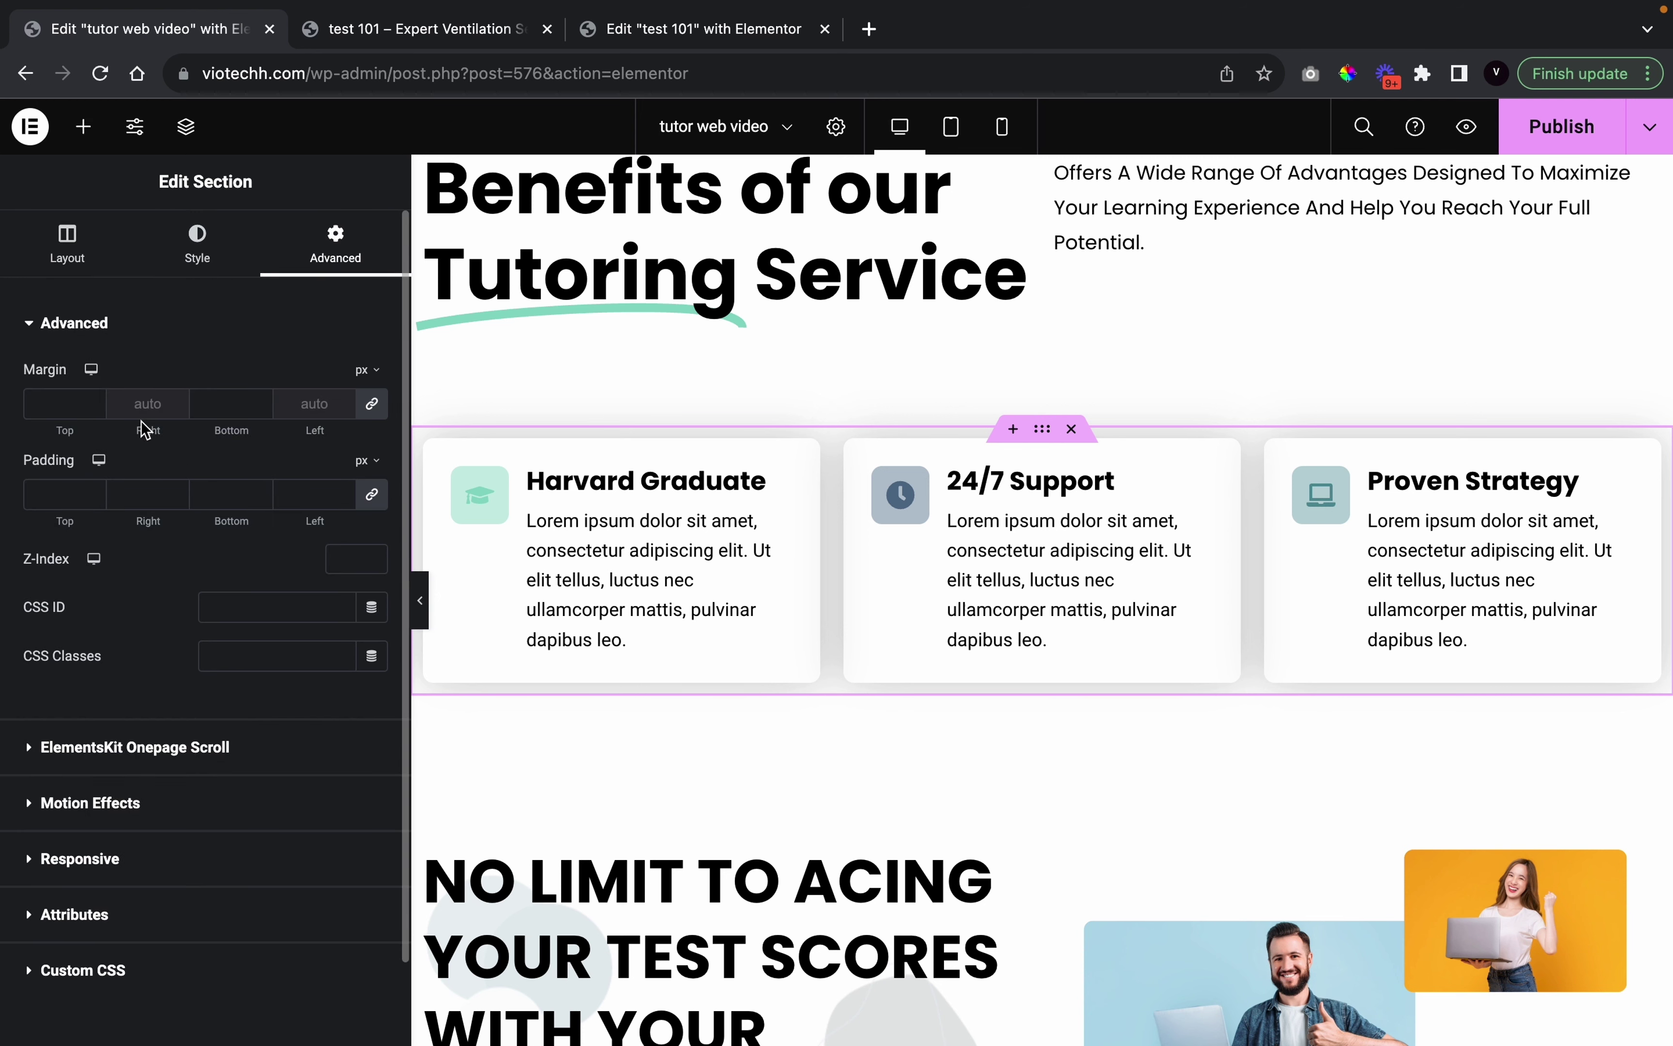
pyautogui.click(94, 409)
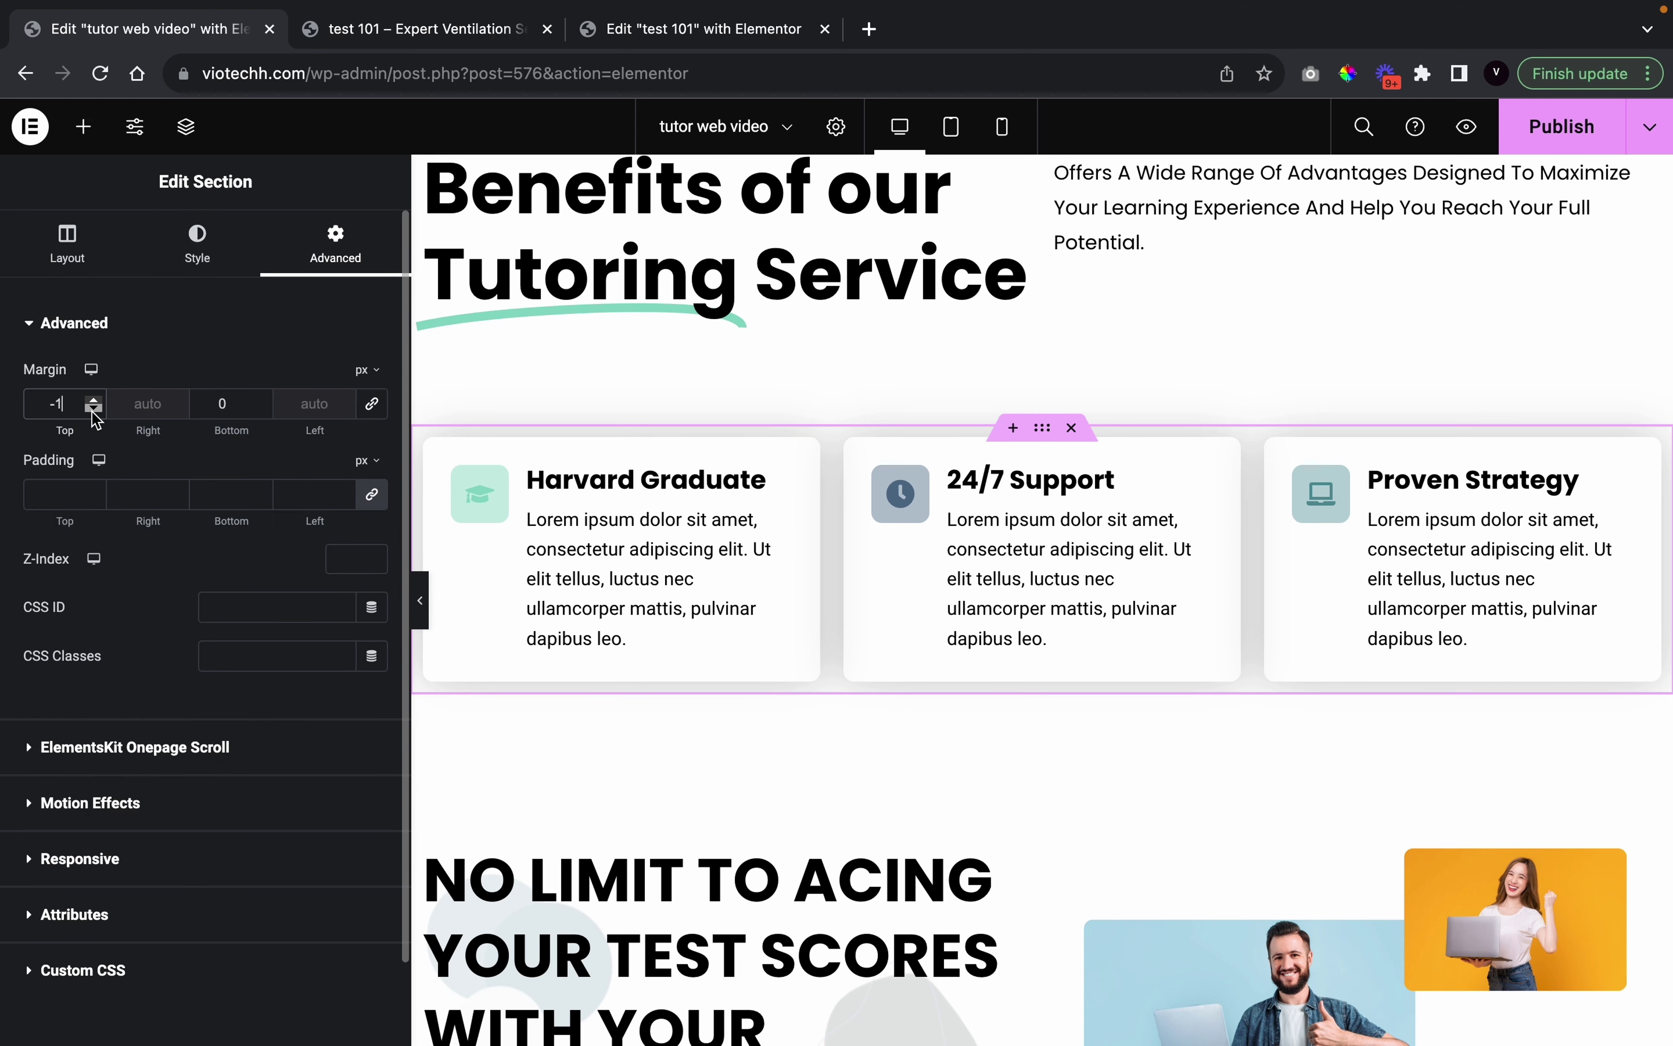
pyautogui.press('Up')
pyautogui.press('Up')
pyautogui.press('Up')
pyautogui.press('Up')
pyautogui.press('Up')
pyautogui.press('Up')
pyautogui.press('Up')
pyautogui.press('Up')
pyautogui.press('Up')
pyautogui.press('Up')
pyautogui.press('Up')
pyautogui.press('Up')
pyautogui.press('Up')
pyautogui.press('Up')
pyautogui.click(265, 400)
pyautogui.moveTo(266, 401); pyautogui.dragTo(266, 401)
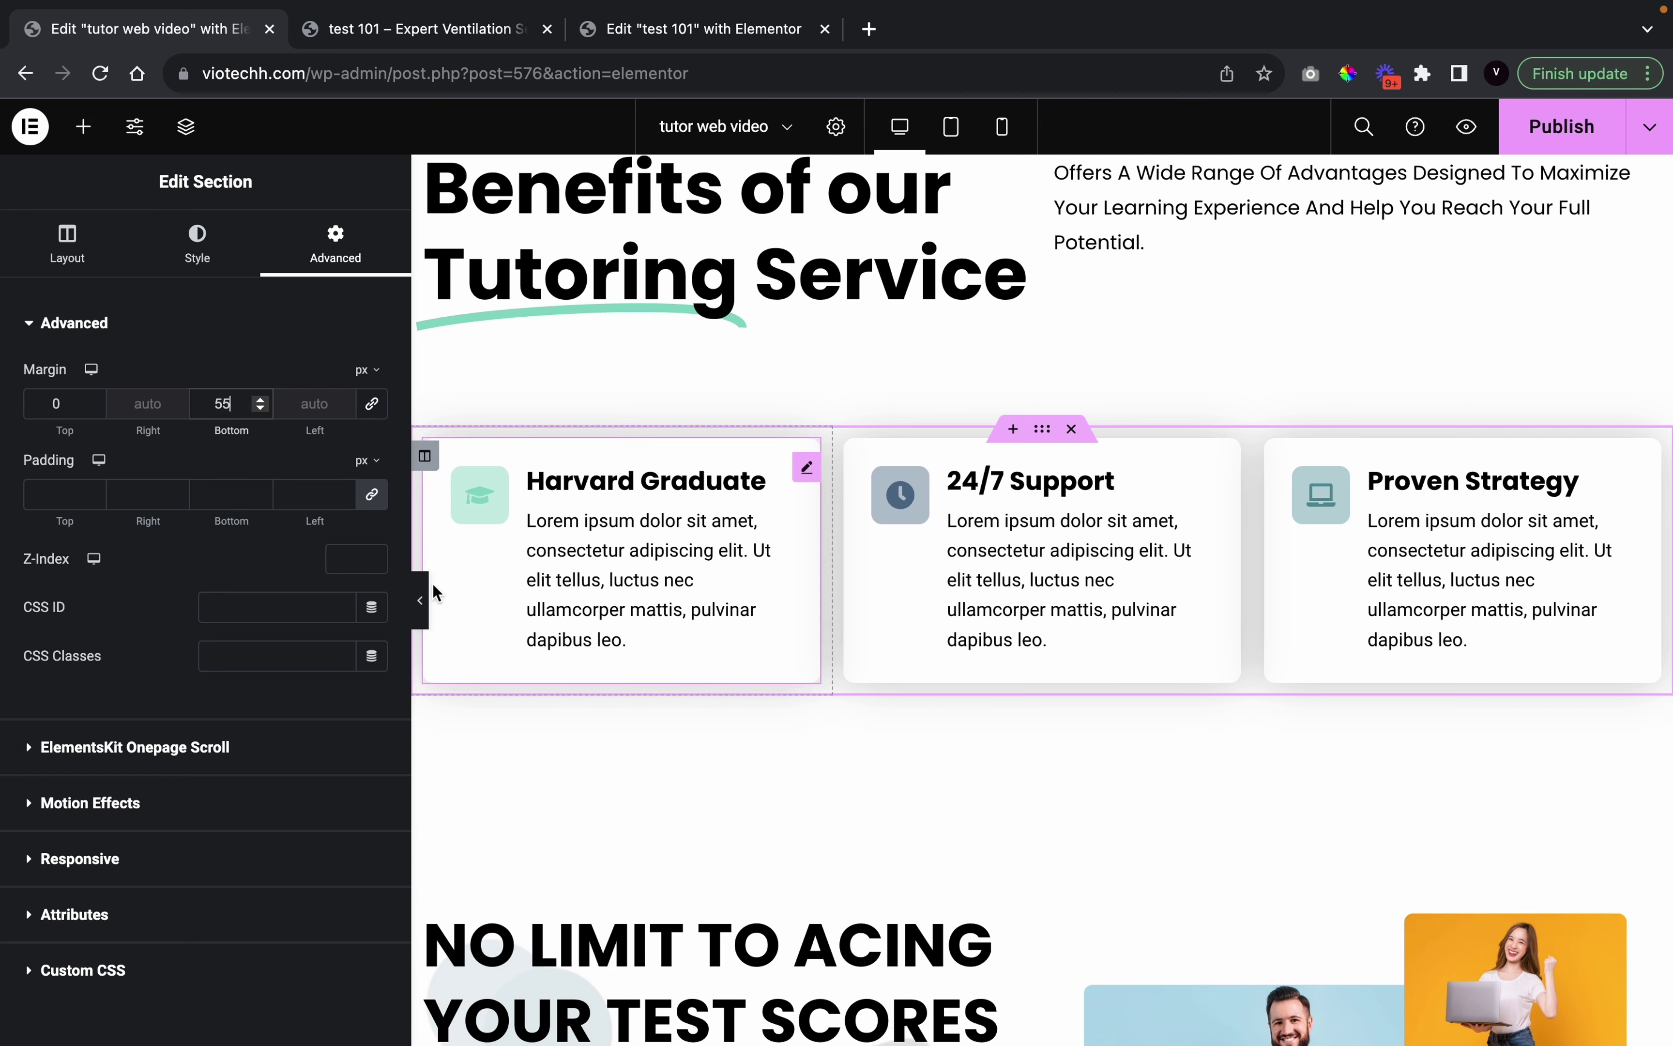
pyautogui.click(419, 596)
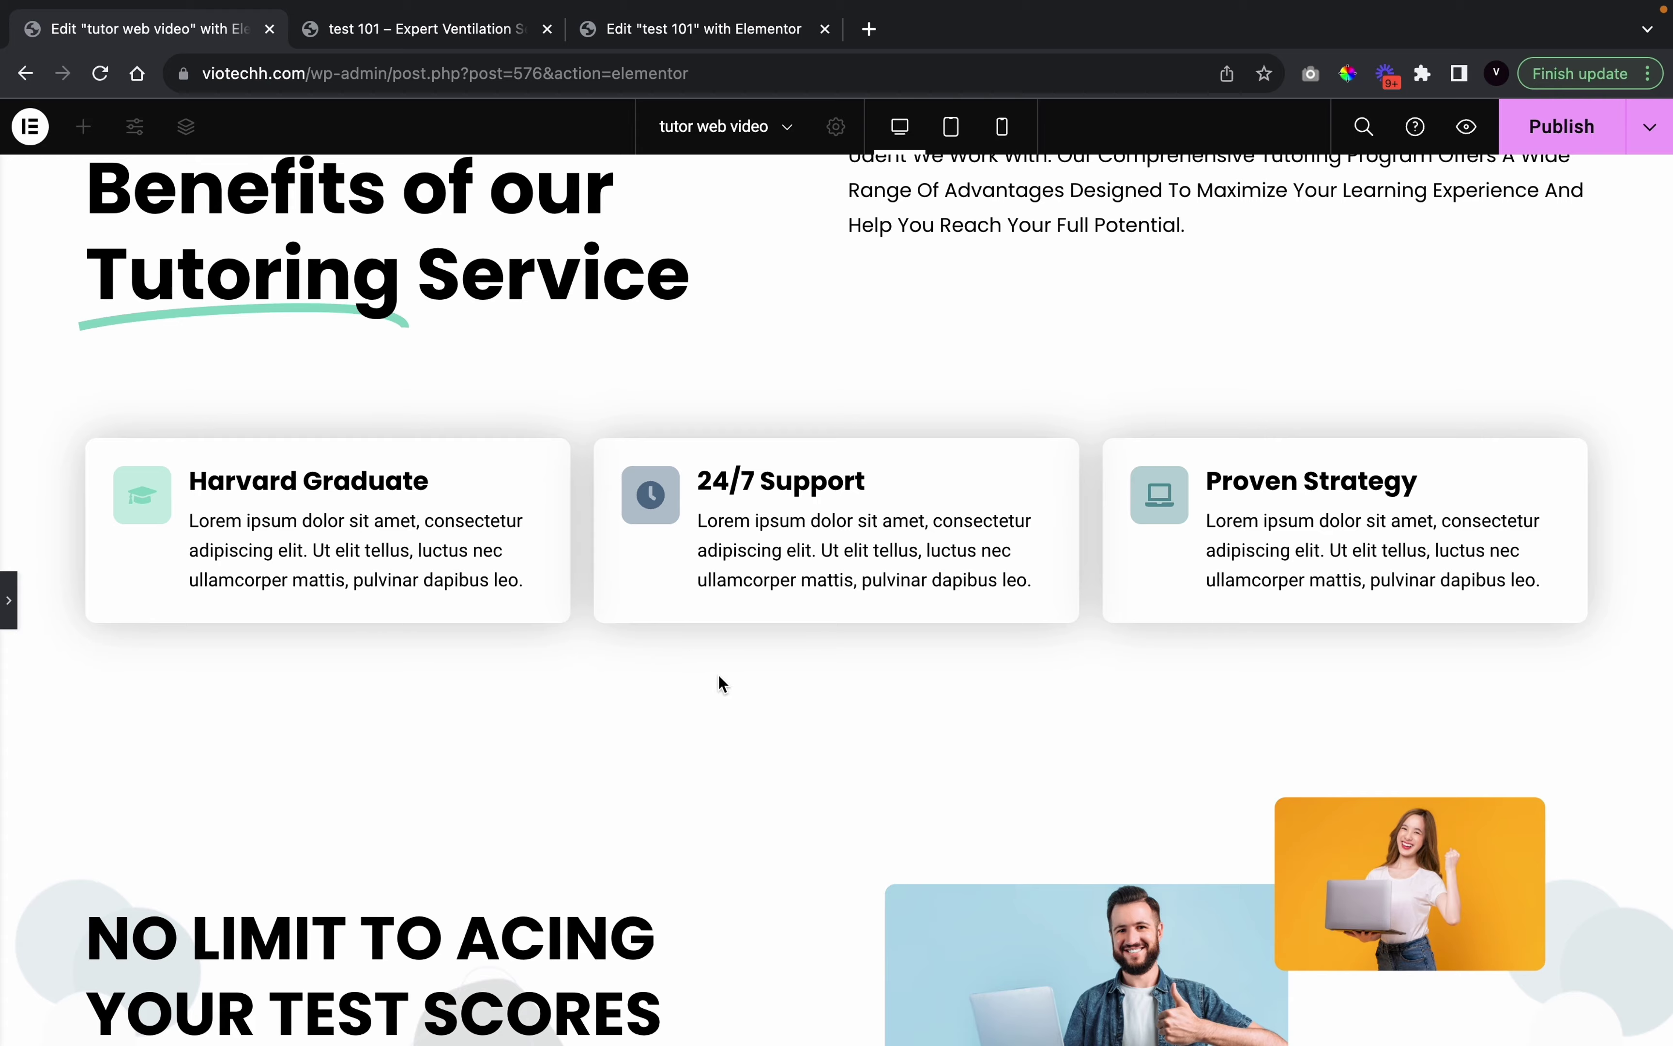
pyautogui.scroll(-3, 612, 750)
pyautogui.scroll(4, 612, 748)
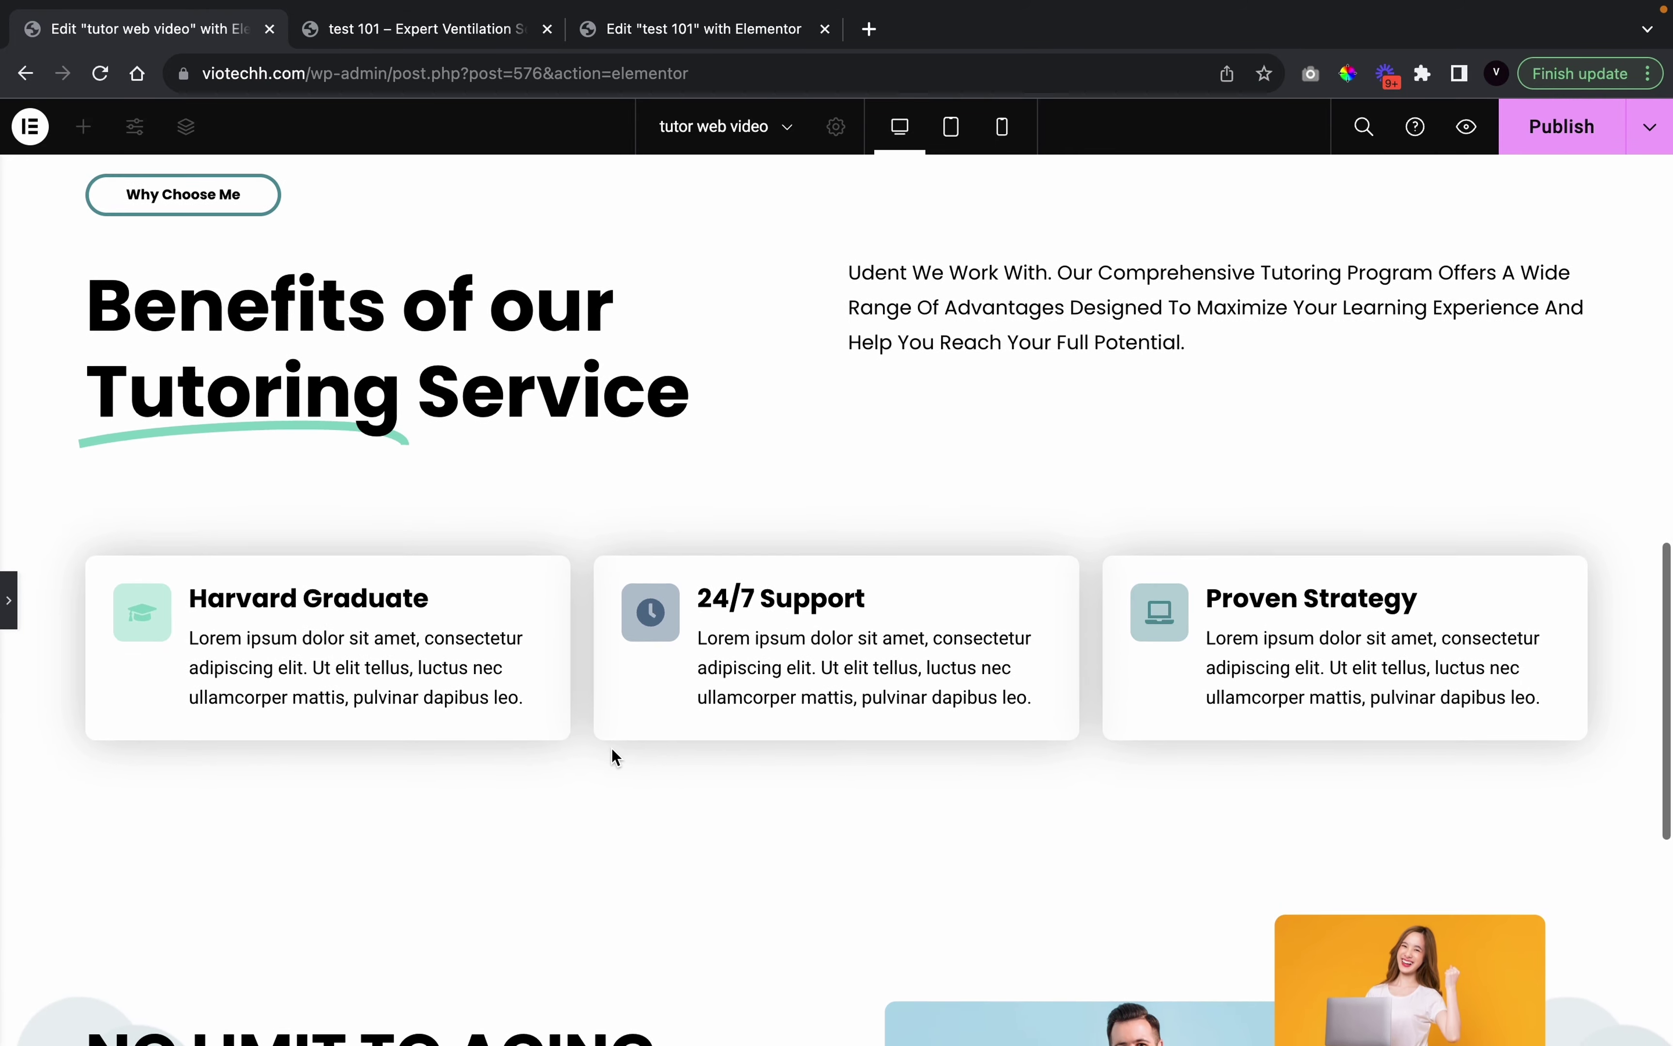
# Examine the full-width page from the hero down, especially the spacing between the benefit cards and the "No Limit" section
pyautogui.scroll(-8, 612, 747)
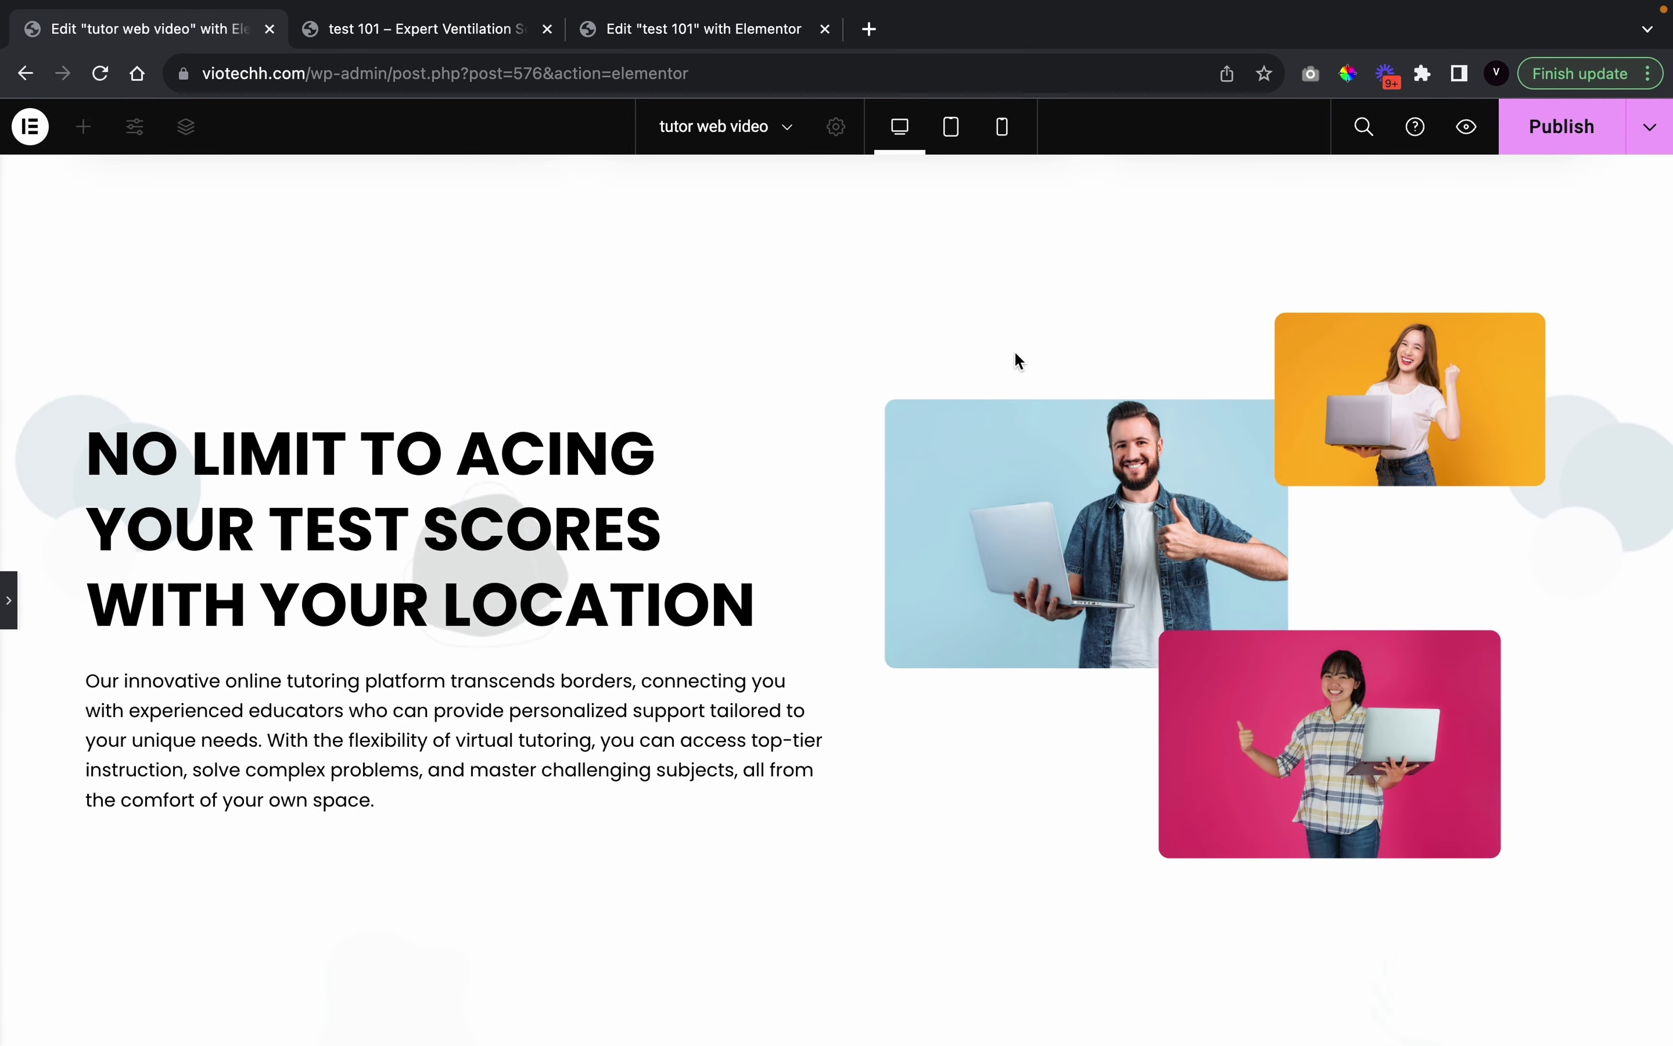
pyautogui.scroll(4, 1070, 477)
pyautogui.scroll(4, 927, 729)
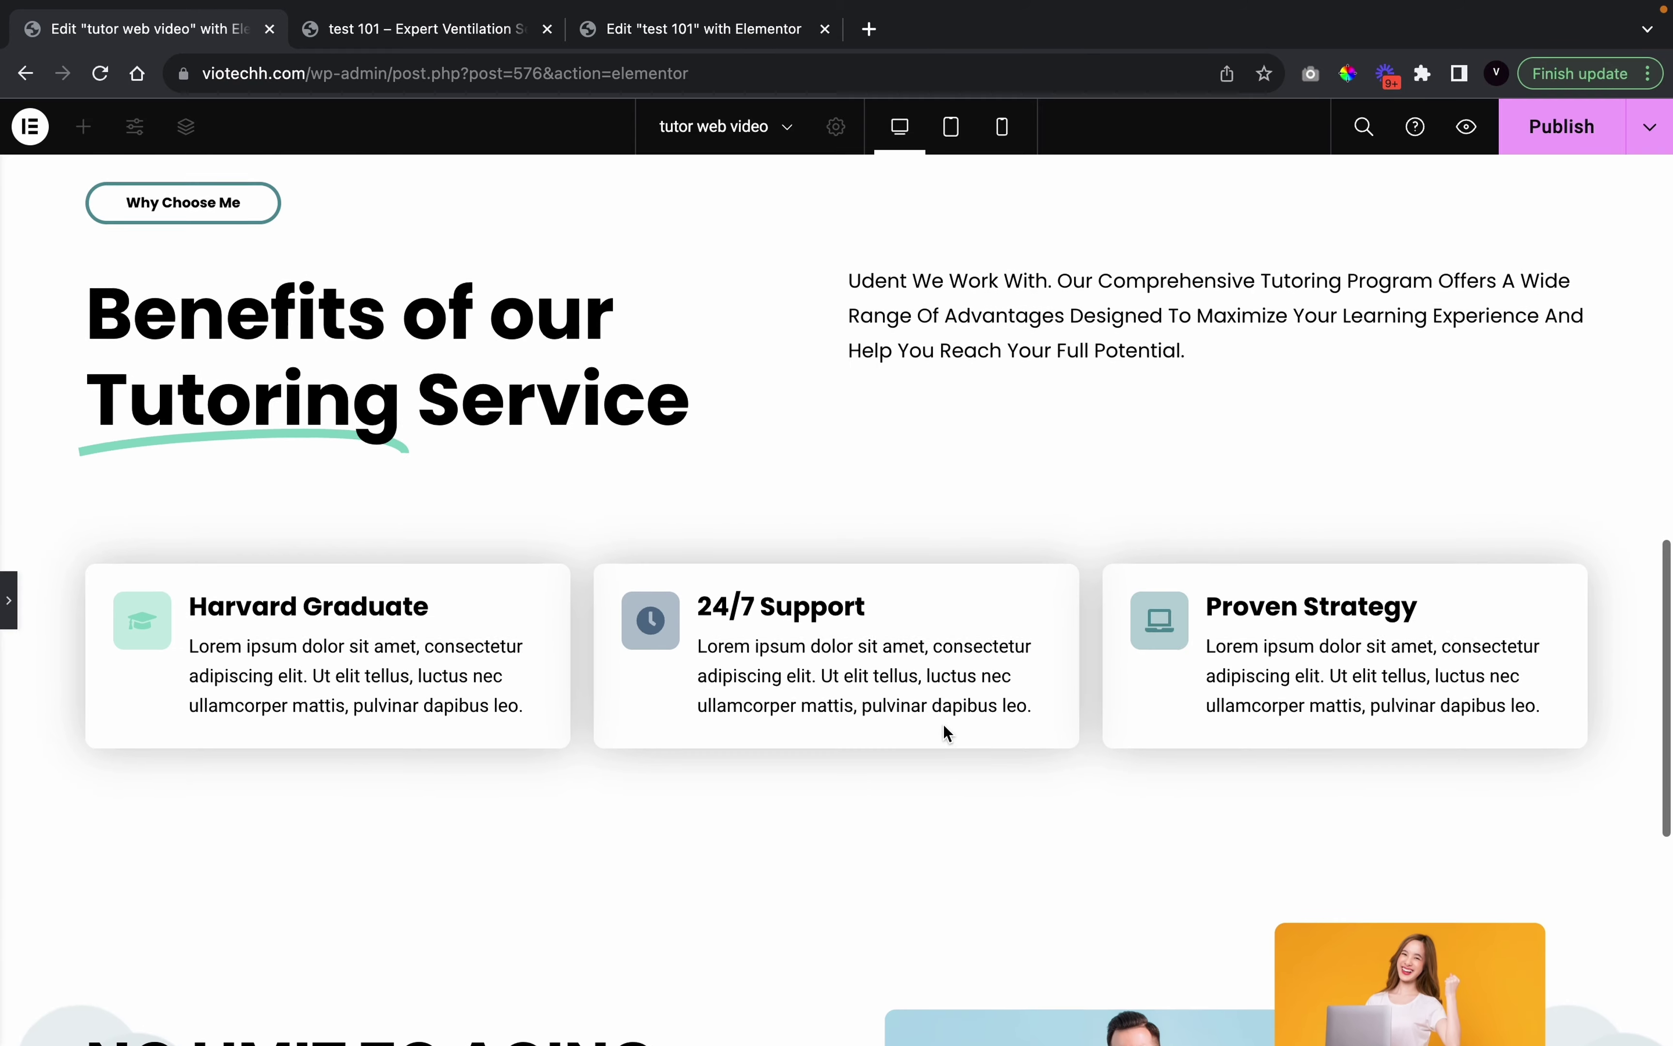
pyautogui.scroll(-7, 943, 732)
pyautogui.scroll(4, 943, 724)
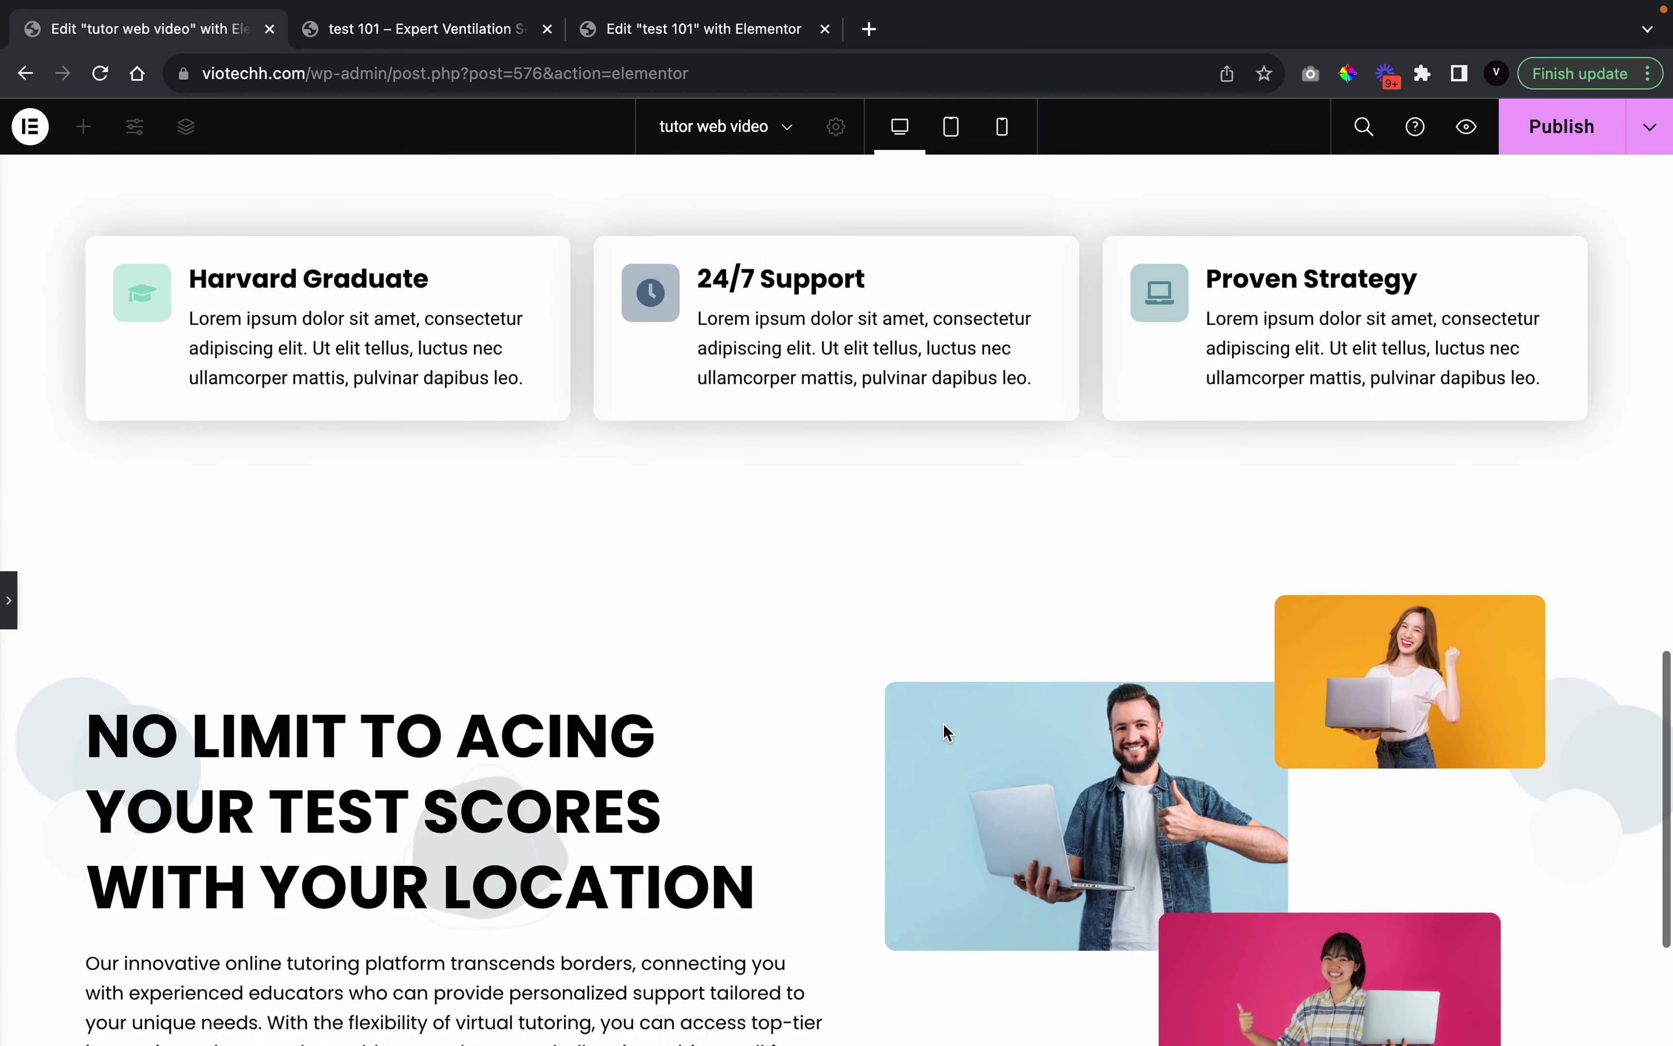
pyautogui.scroll(-4, 943, 724)
pyautogui.scroll(6, 943, 732)
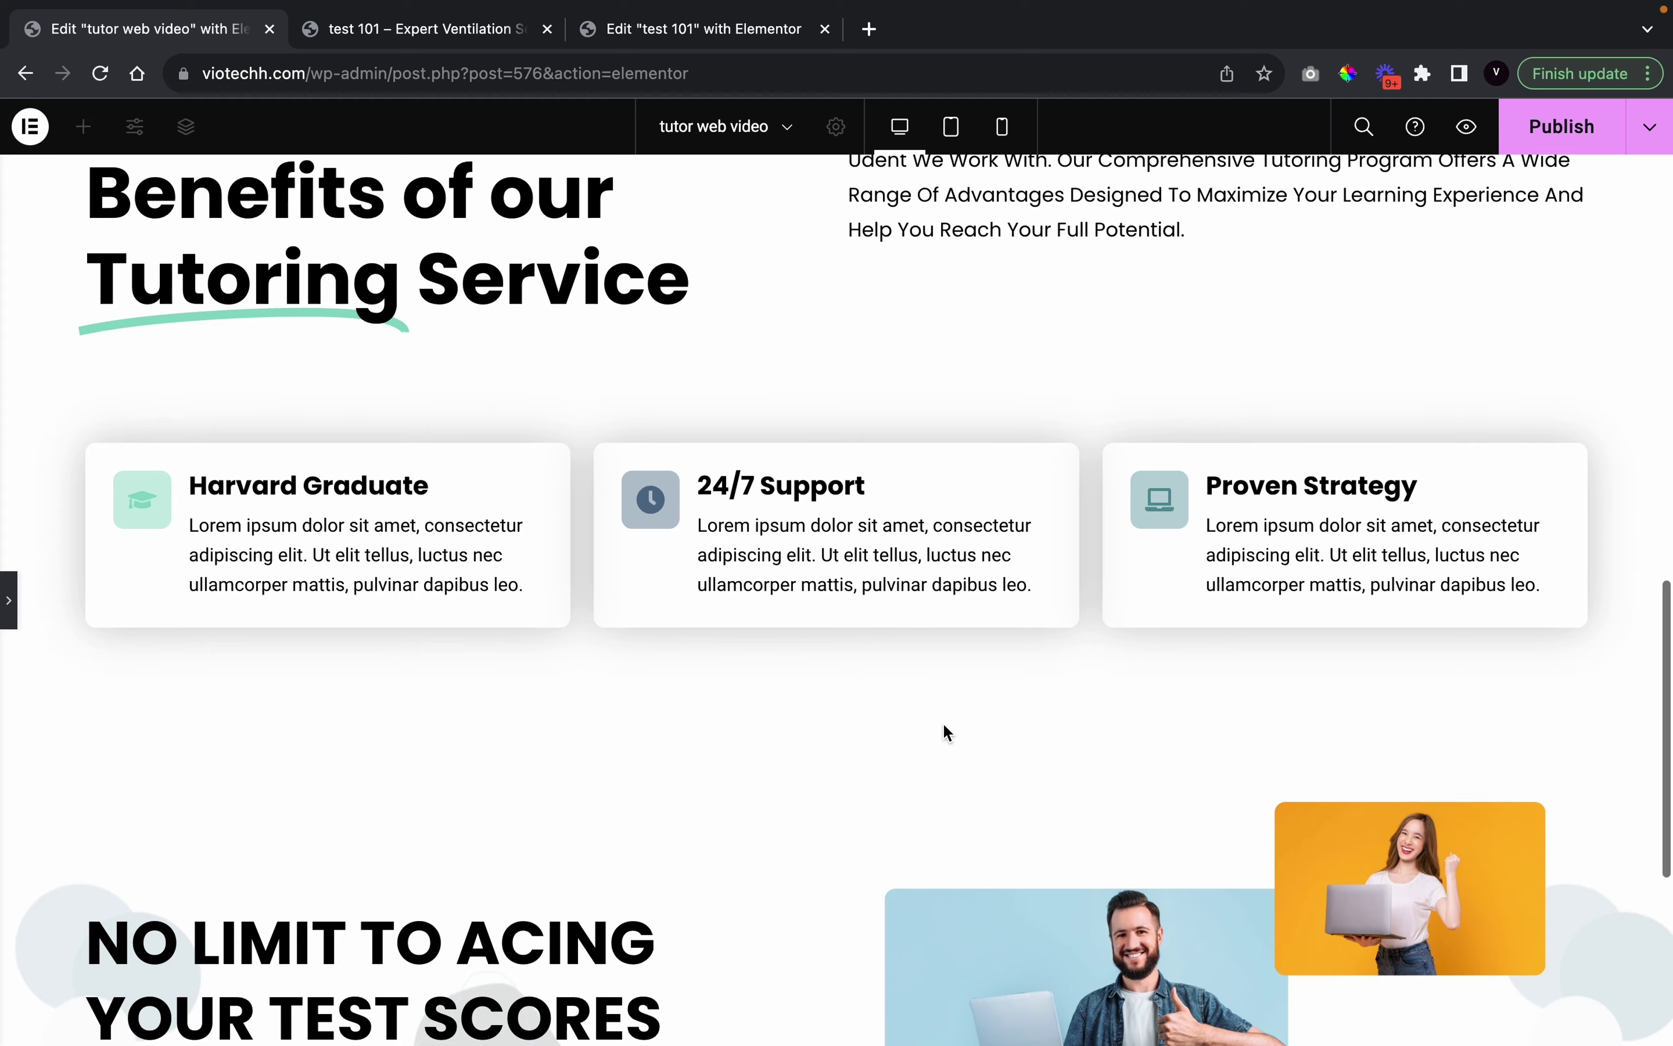
pyautogui.scroll(-4, 944, 732)
pyautogui.scroll(-3, 687, 700)
pyautogui.scroll(3, 688, 699)
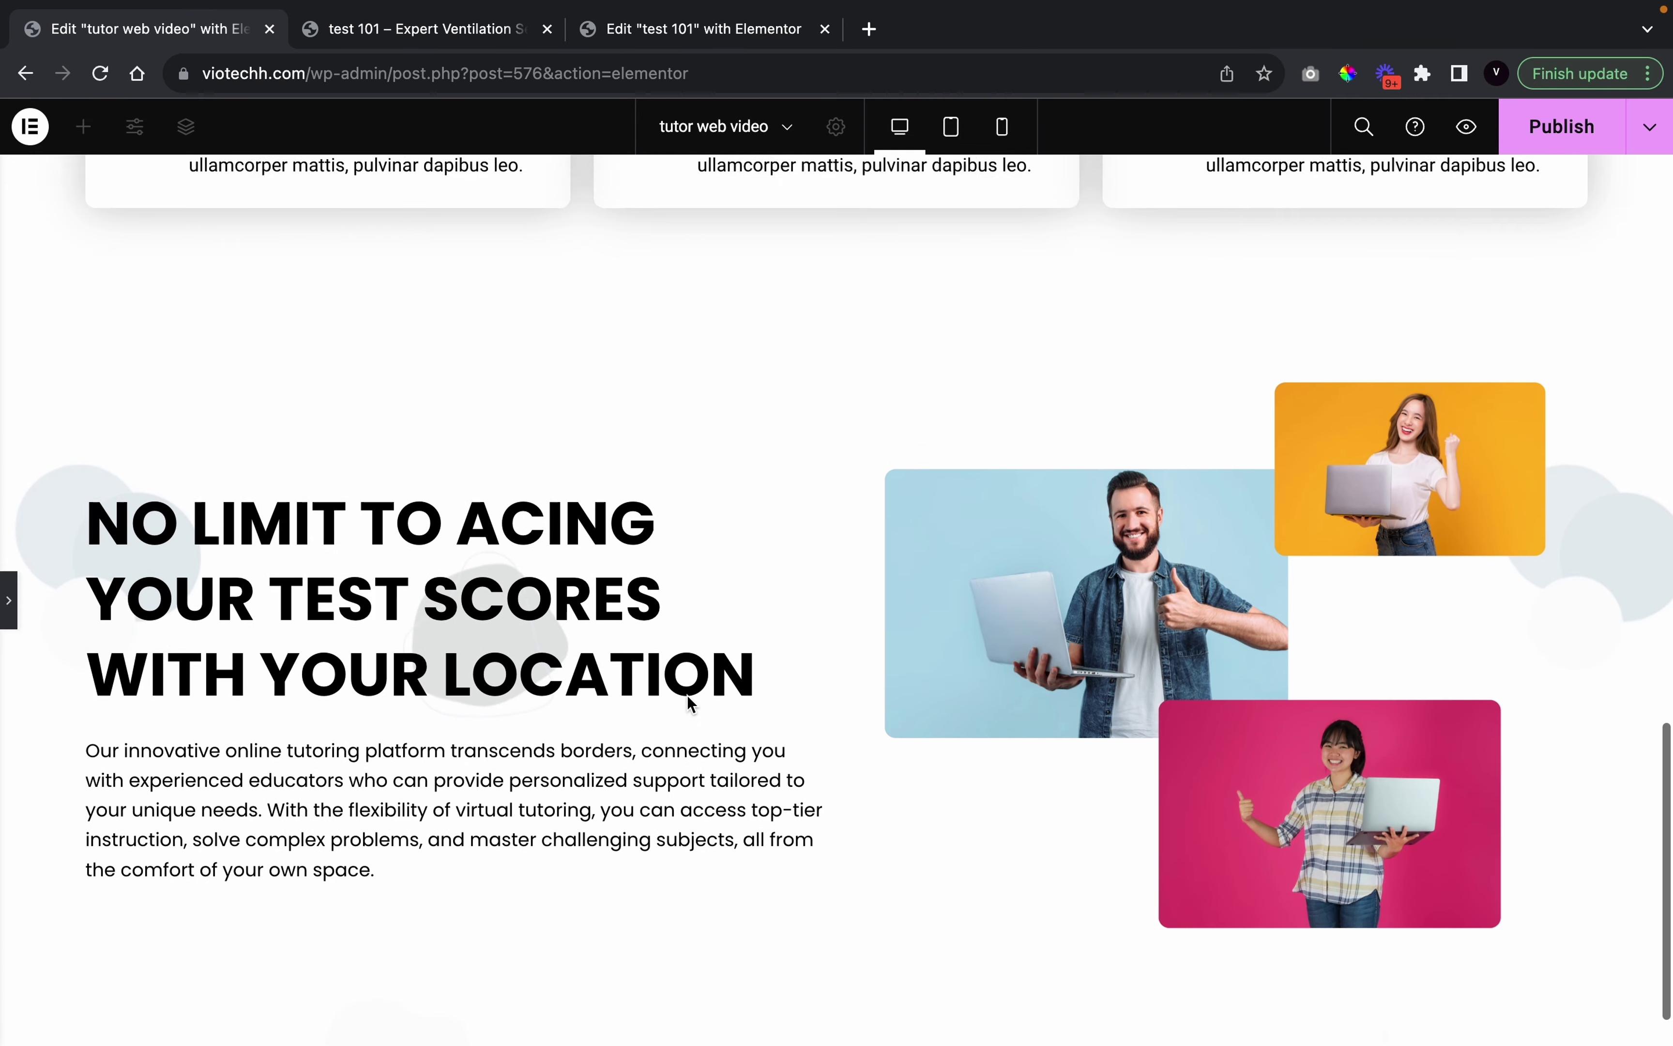
pyautogui.scroll(-3, 688, 698)
pyautogui.scroll(5, 687, 694)
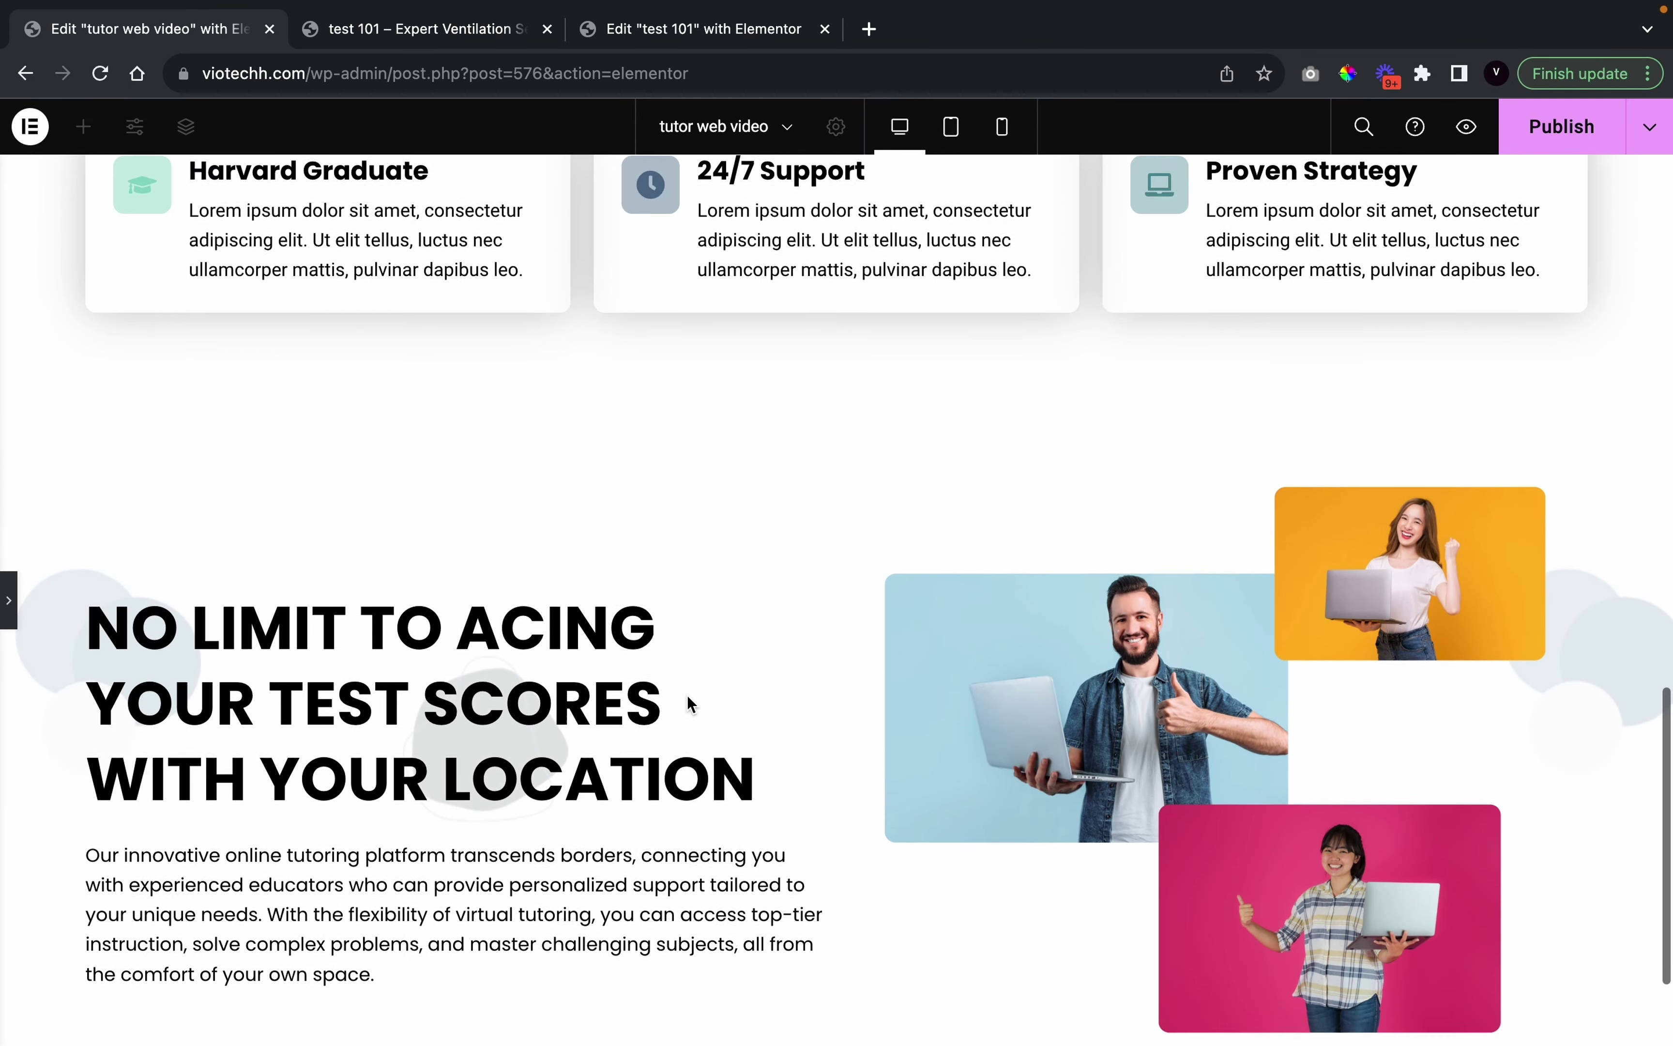
pyautogui.scroll(6, 688, 700)
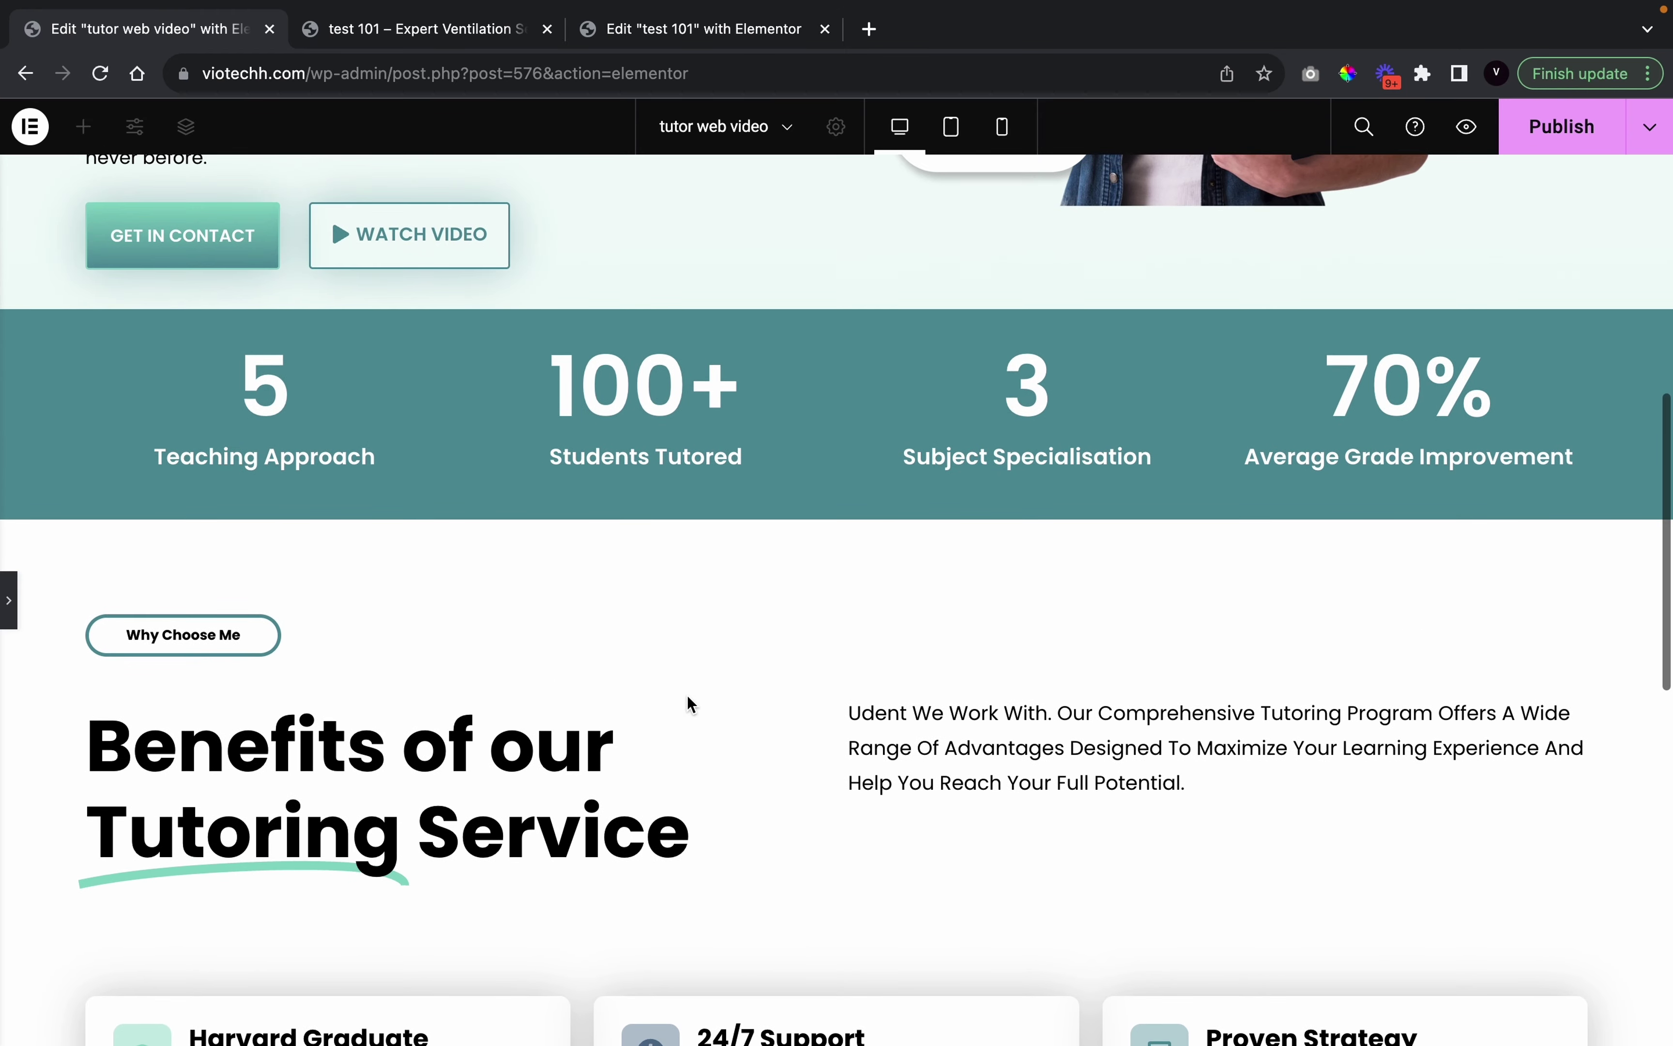
pyautogui.scroll(8, 688, 694)
pyautogui.scroll(2, 688, 700)
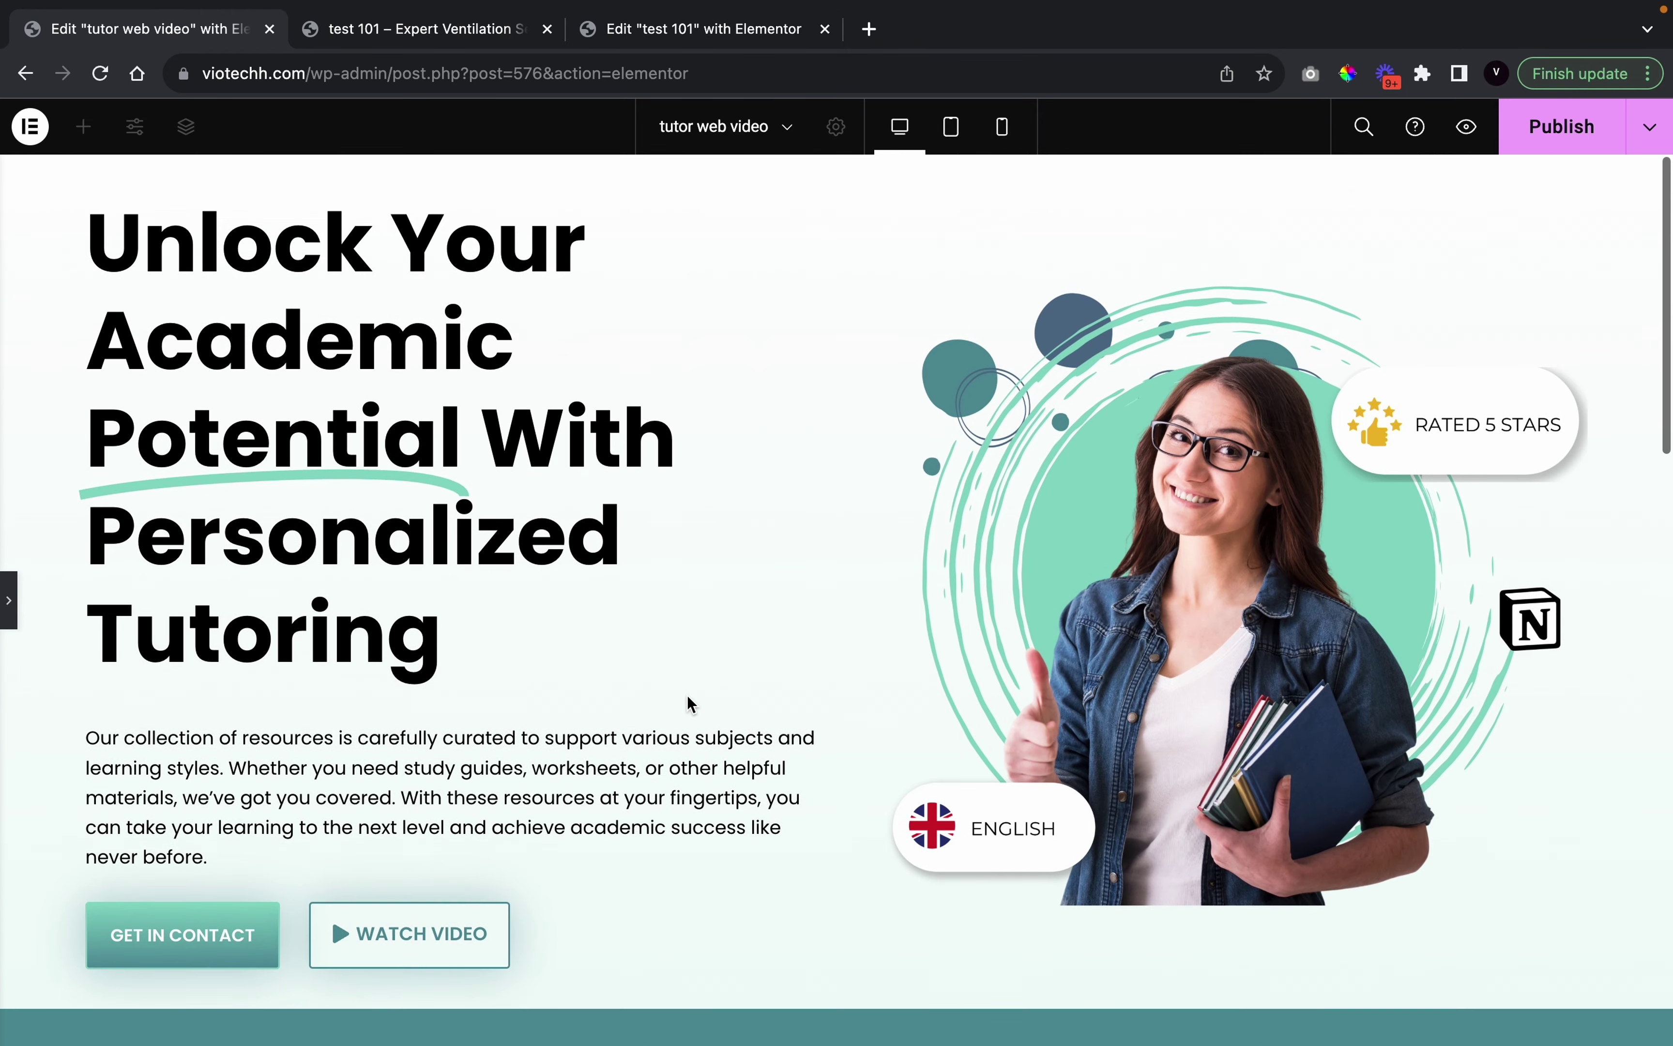
pyautogui.scroll(-15, 689, 700)
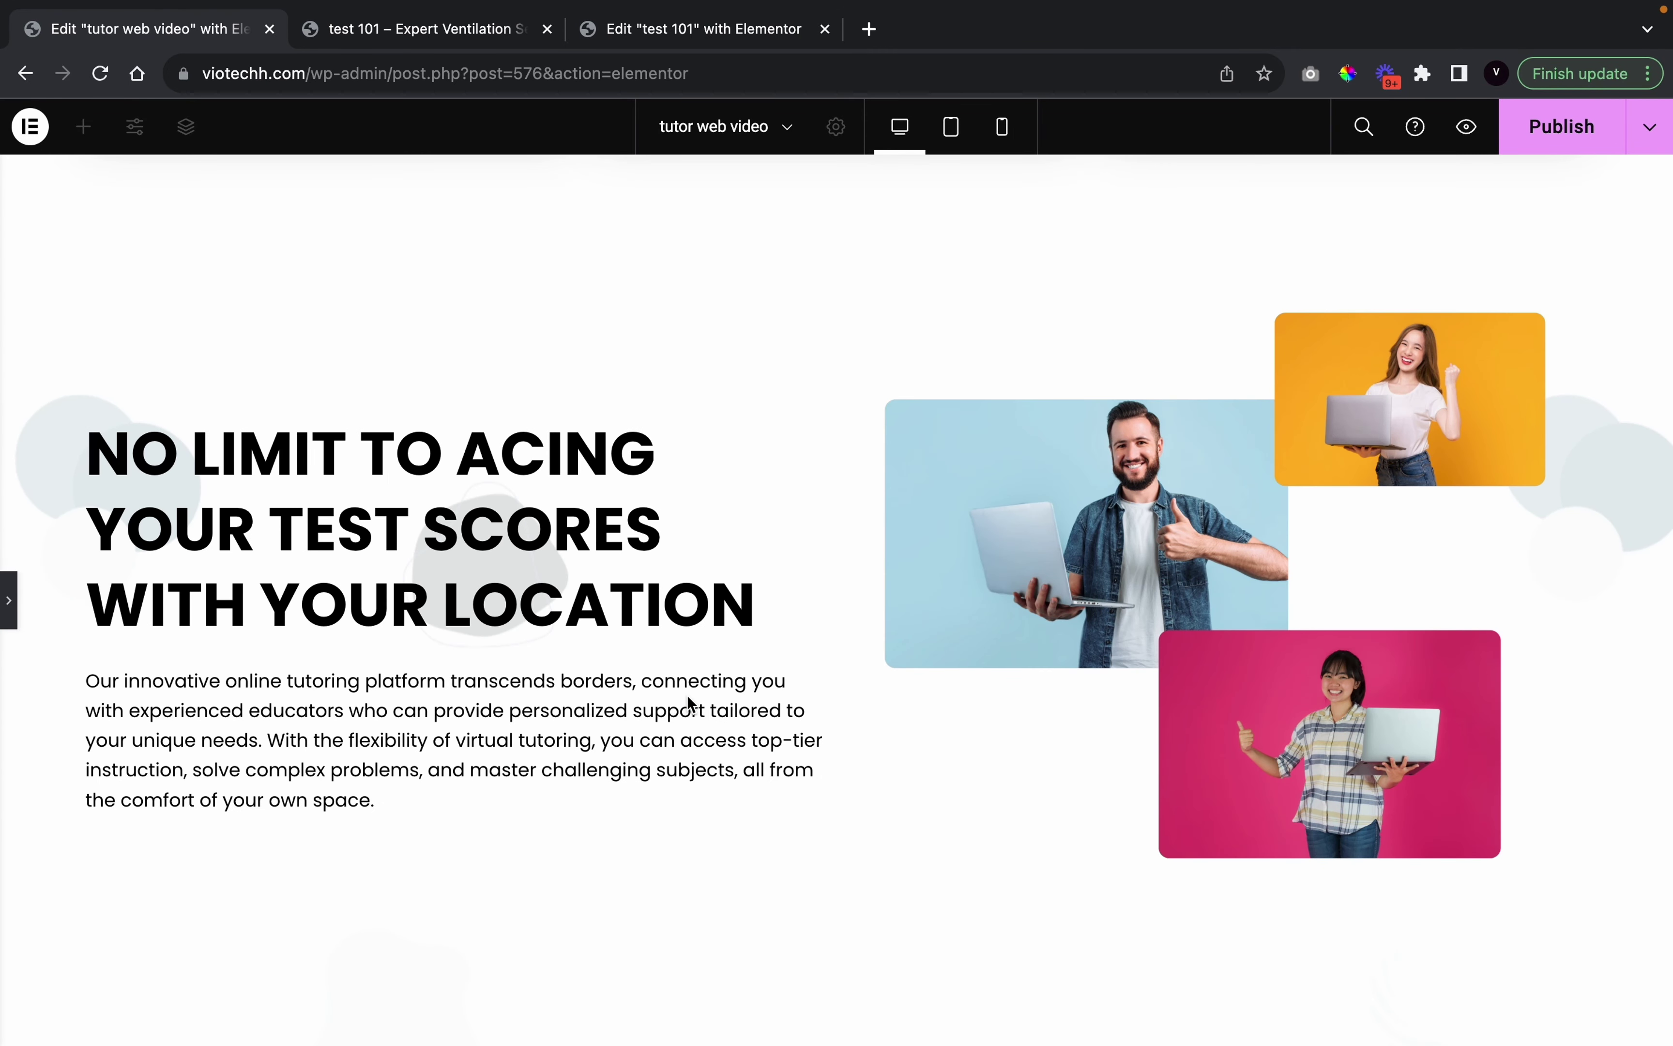
pyautogui.scroll(5, 687, 694)
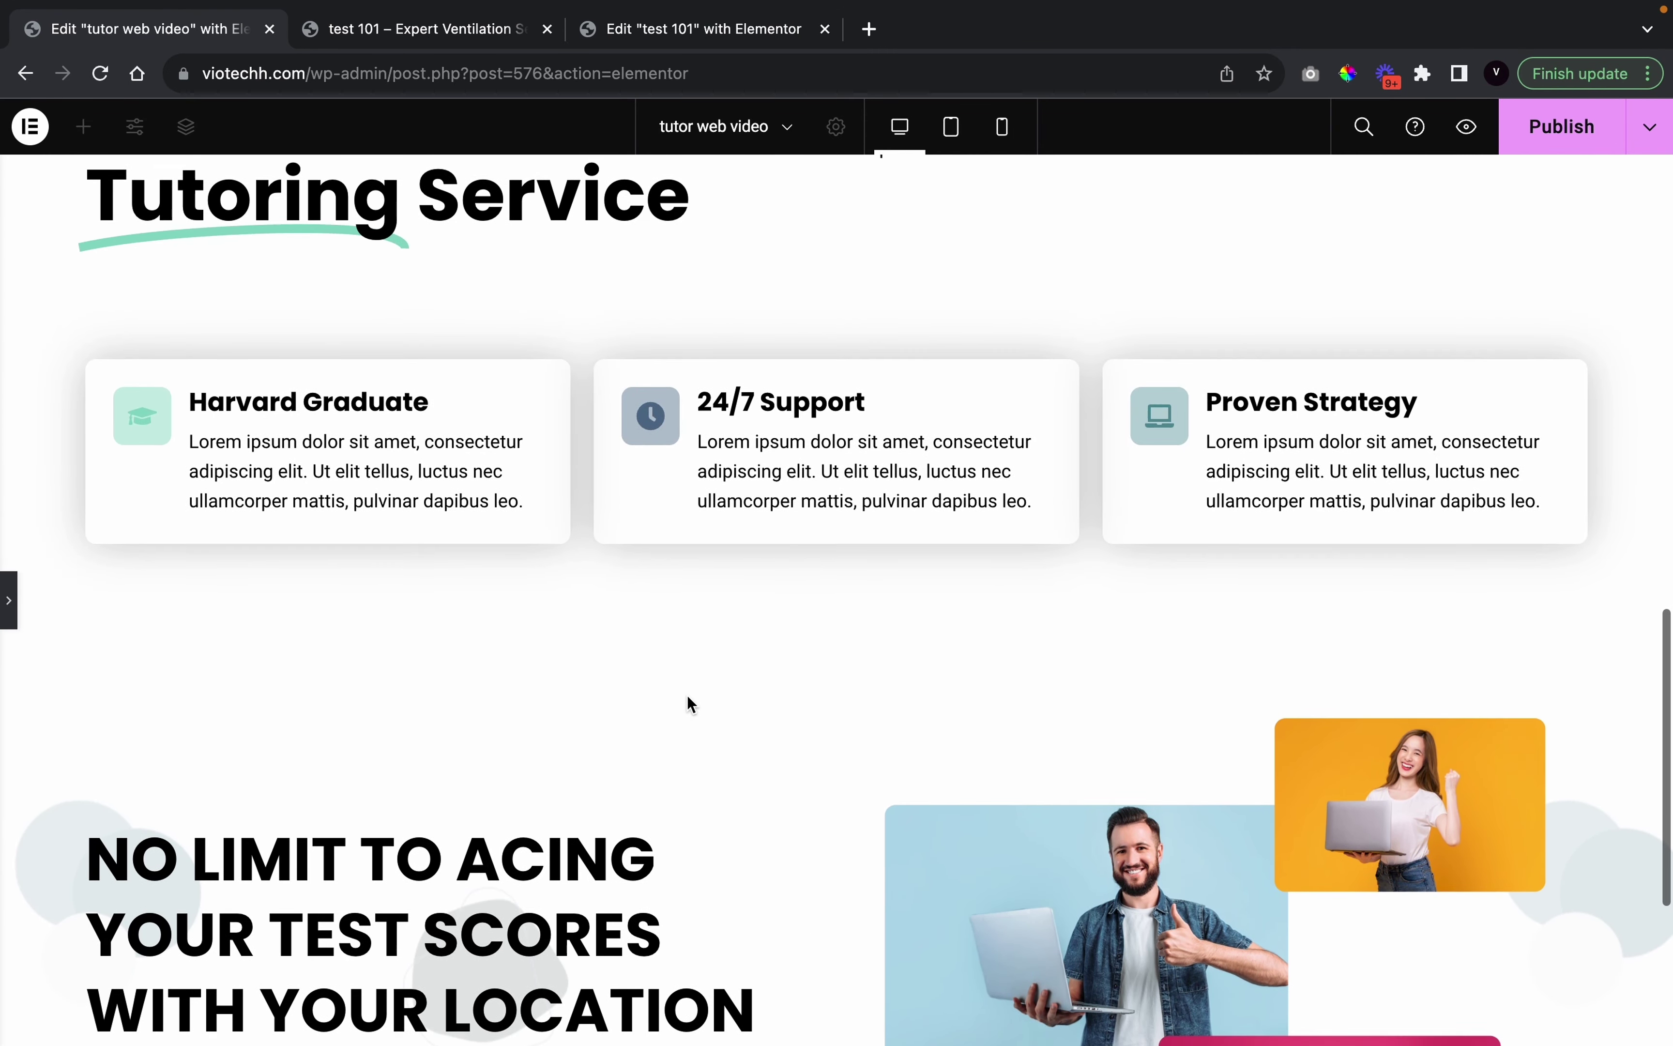
pyautogui.scroll(-3, 687, 694)
pyautogui.scroll(-1, 688, 694)
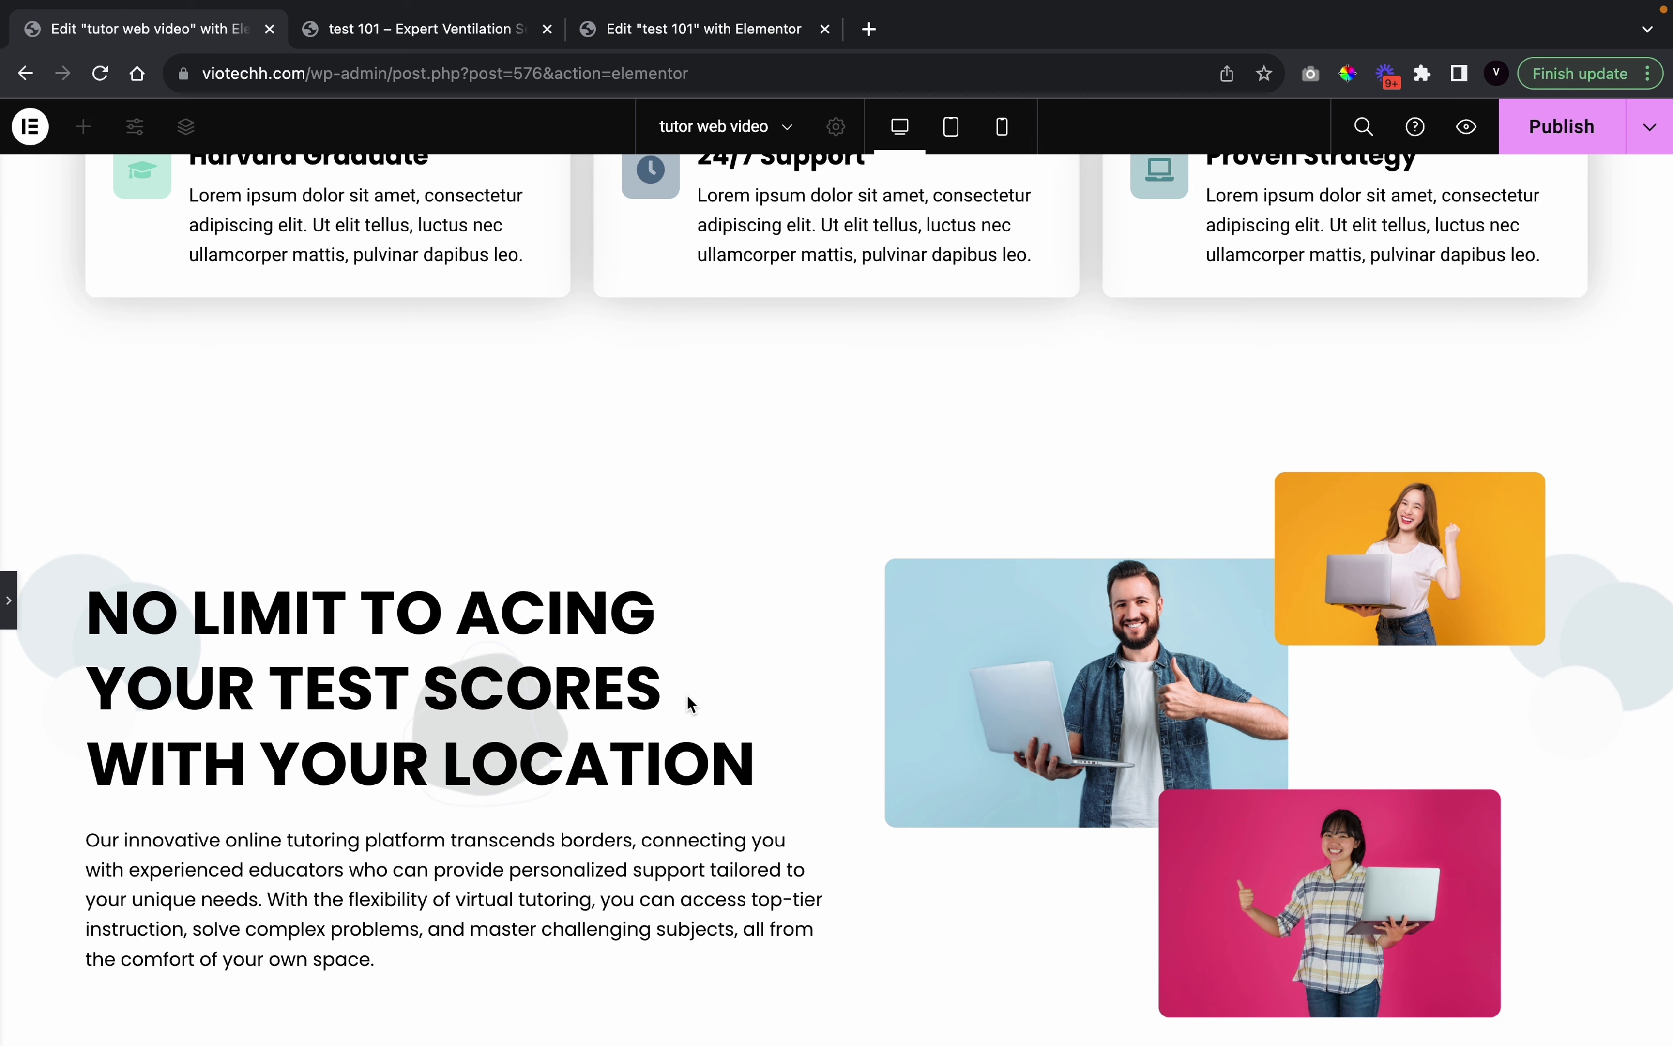
pyautogui.scroll(6, 687, 695)
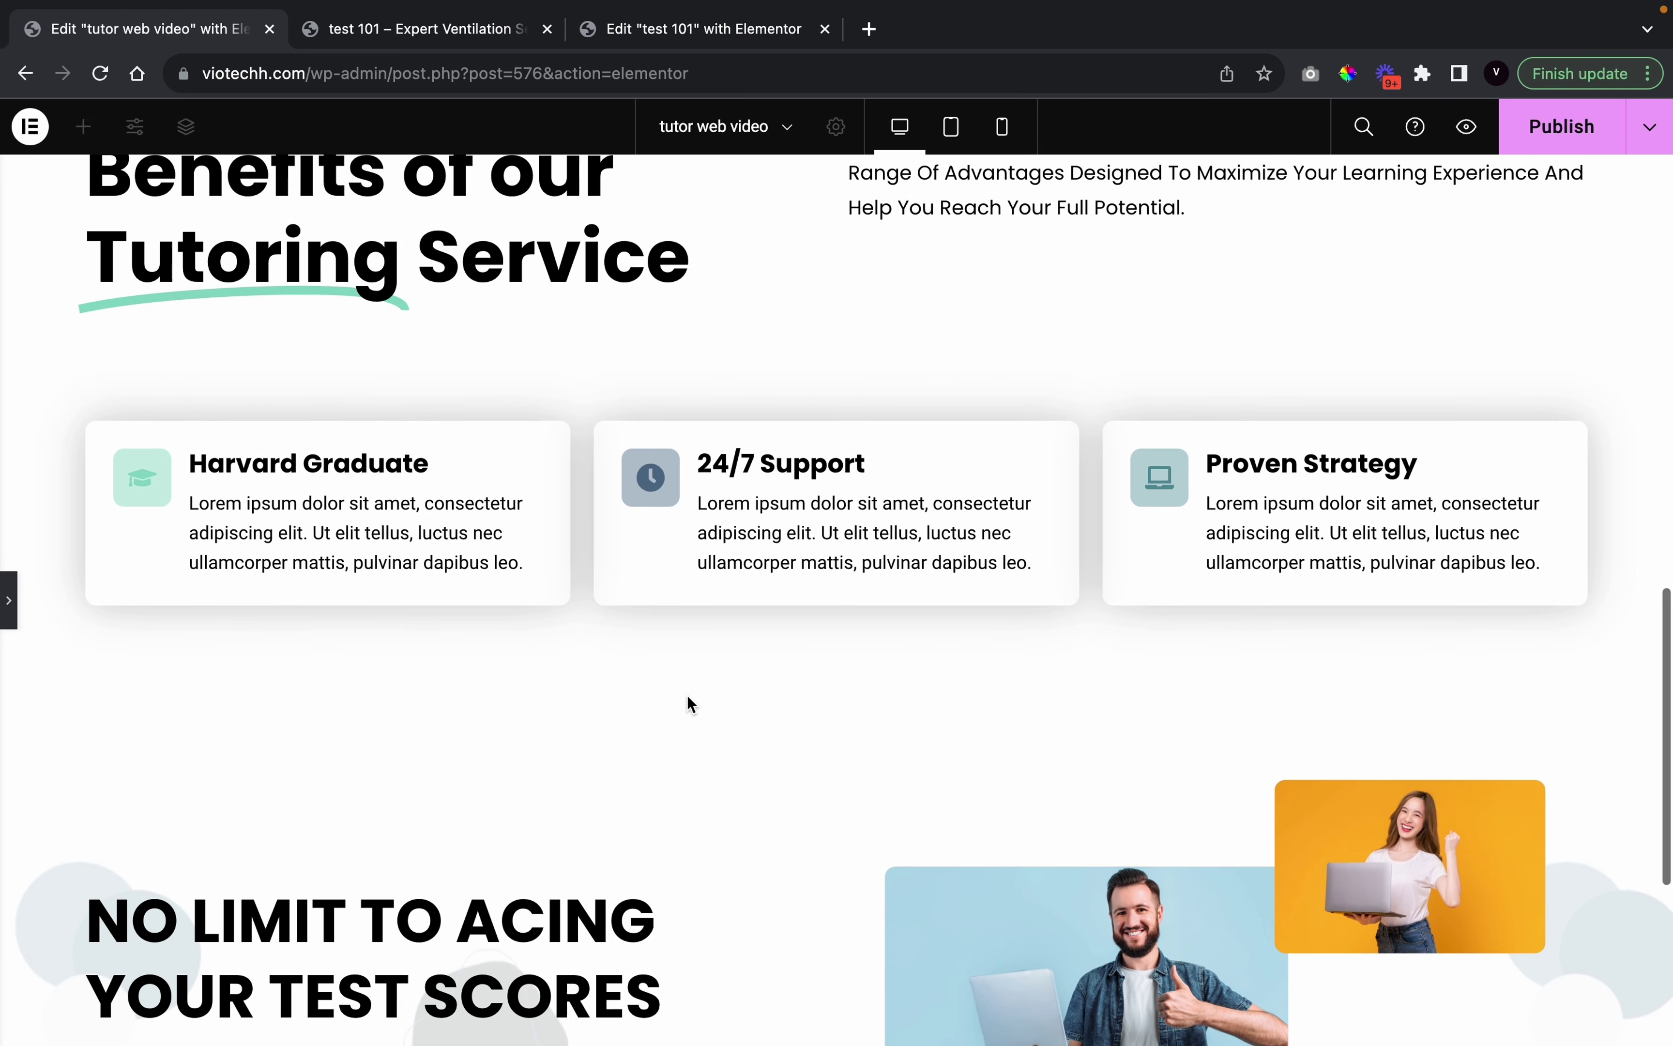
pyautogui.scroll(-1, 688, 694)
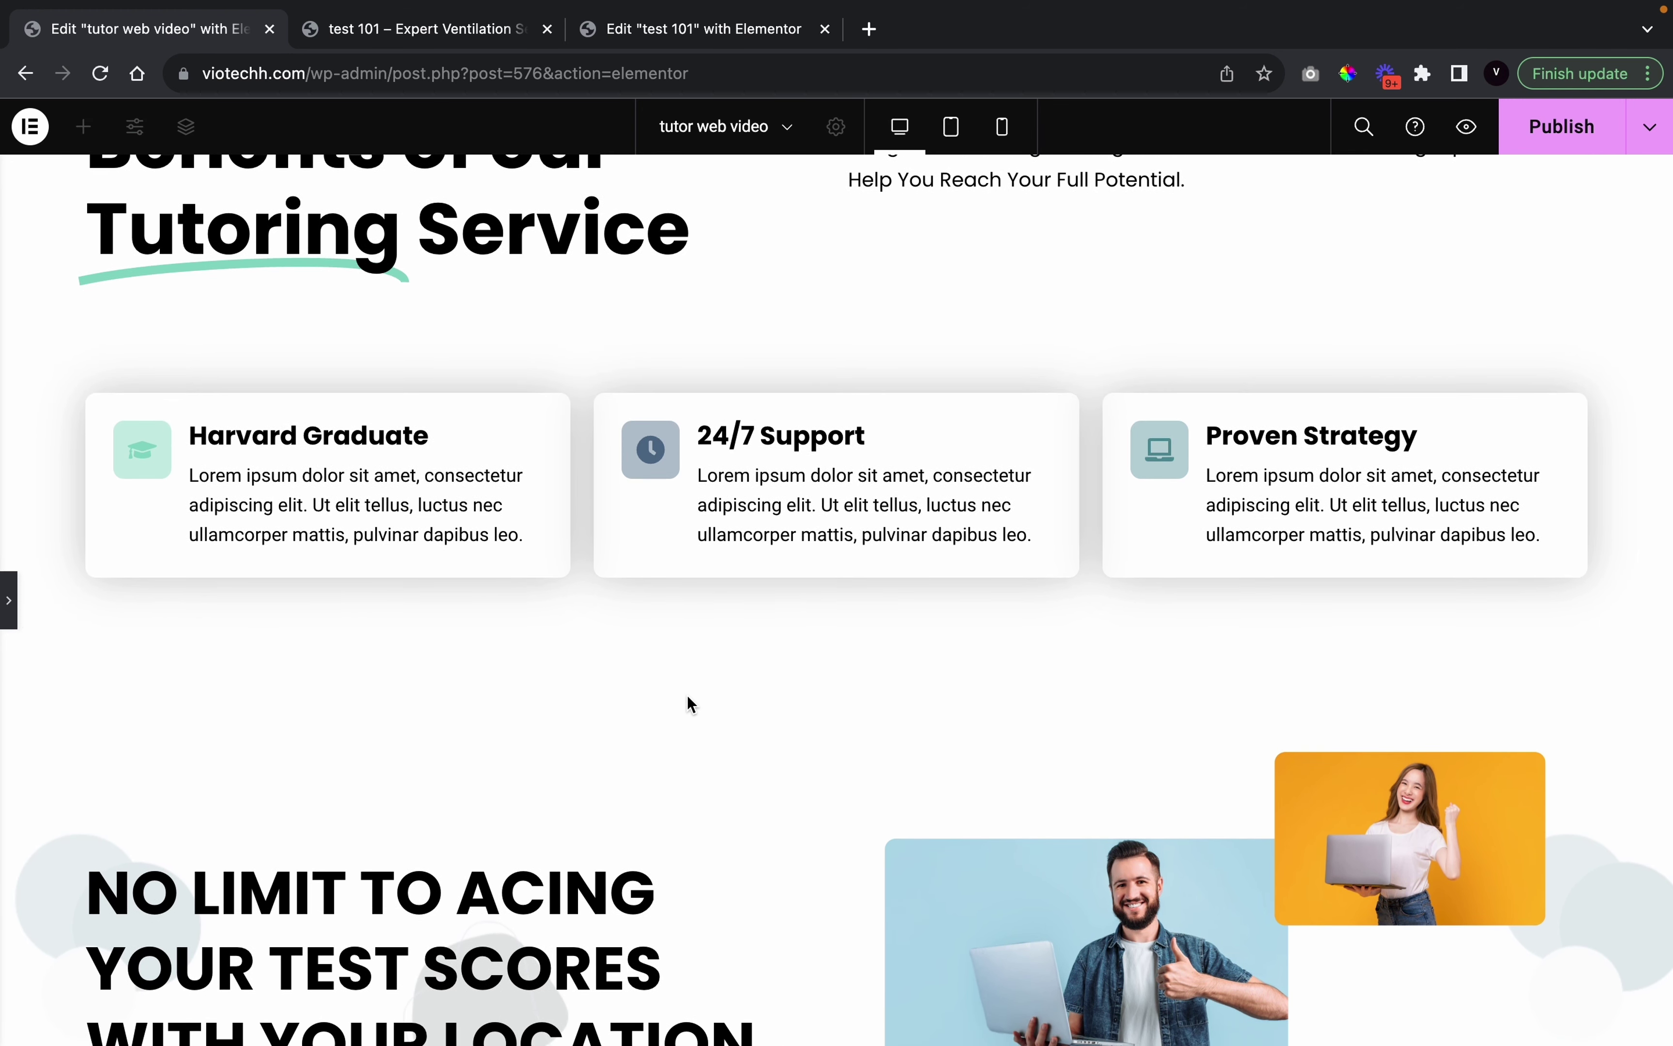
pyautogui.scroll(-5, 688, 694)
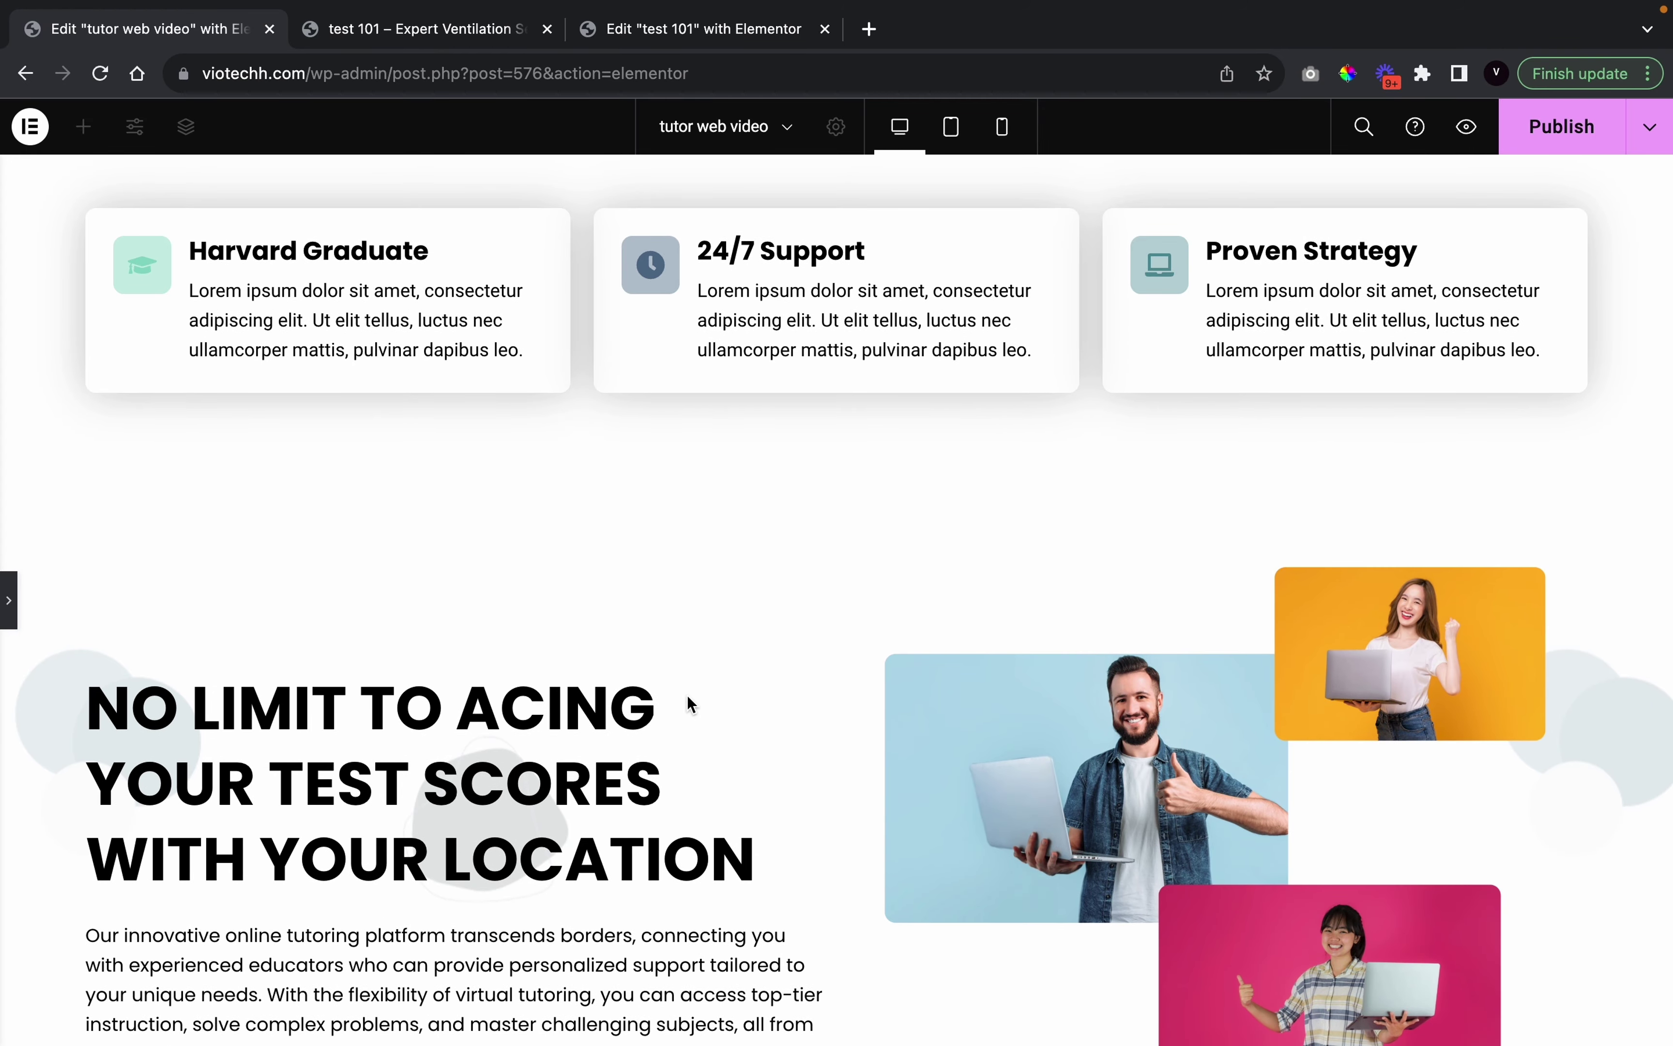
pyautogui.scroll(-5, 687, 694)
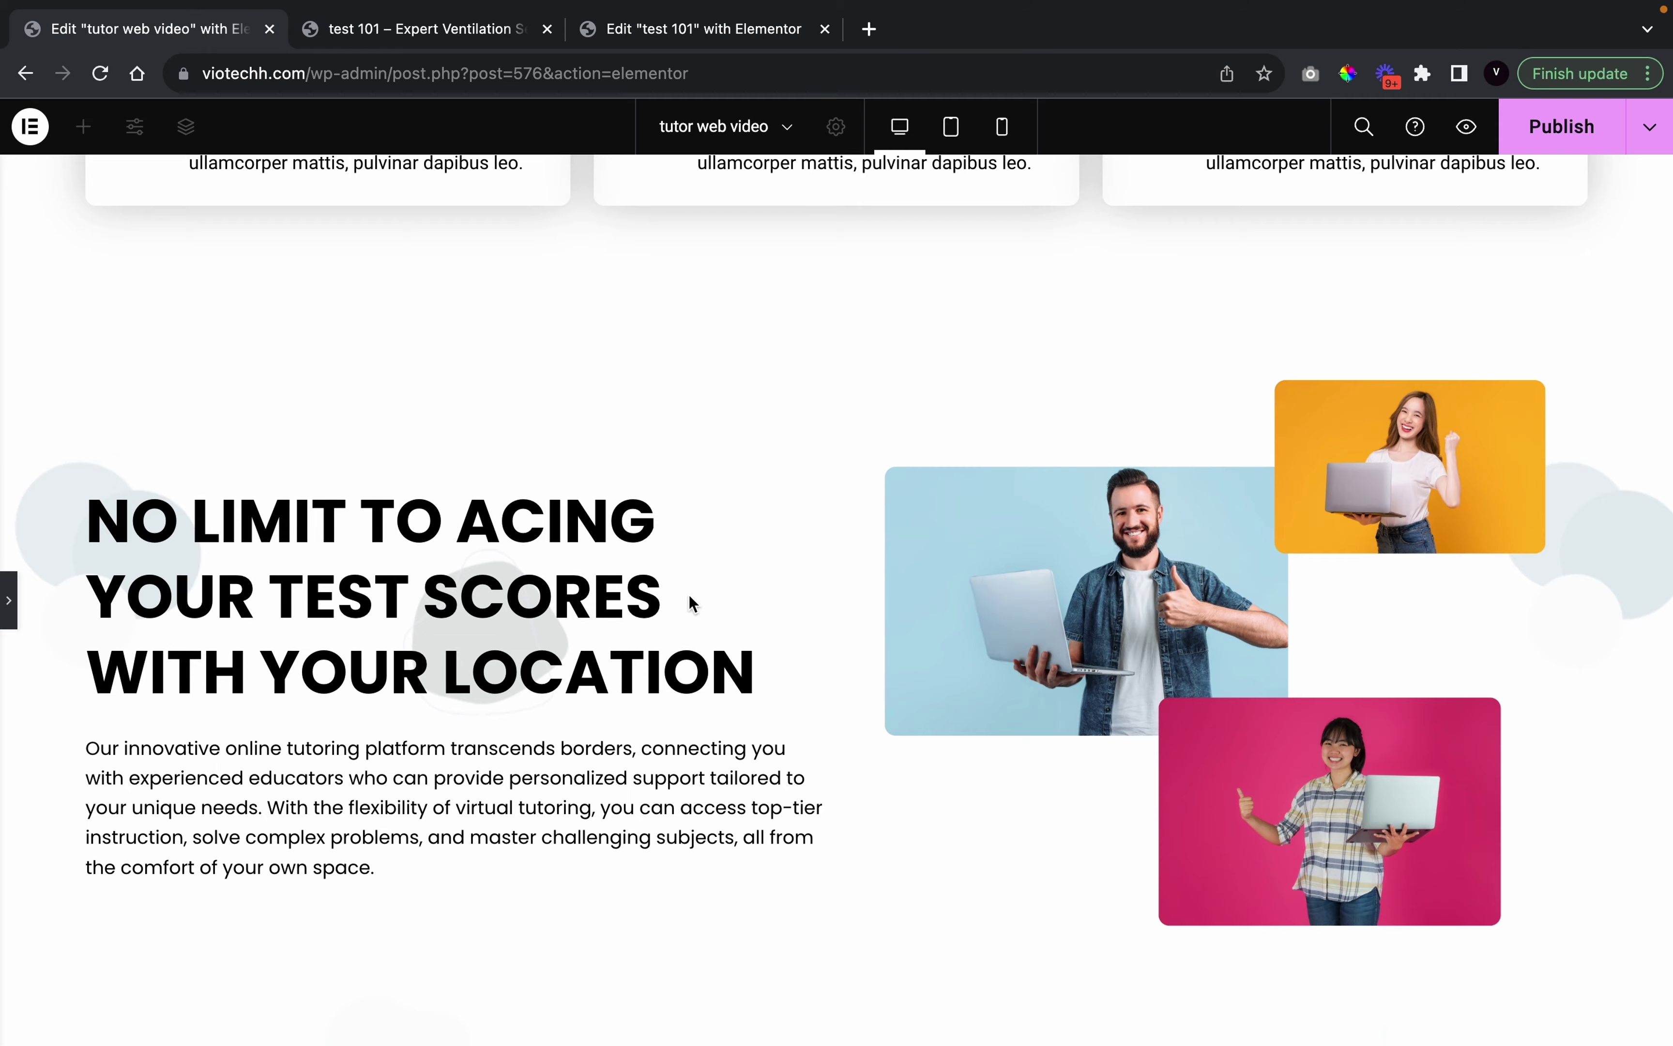
pyautogui.scroll(3, 832, 681)
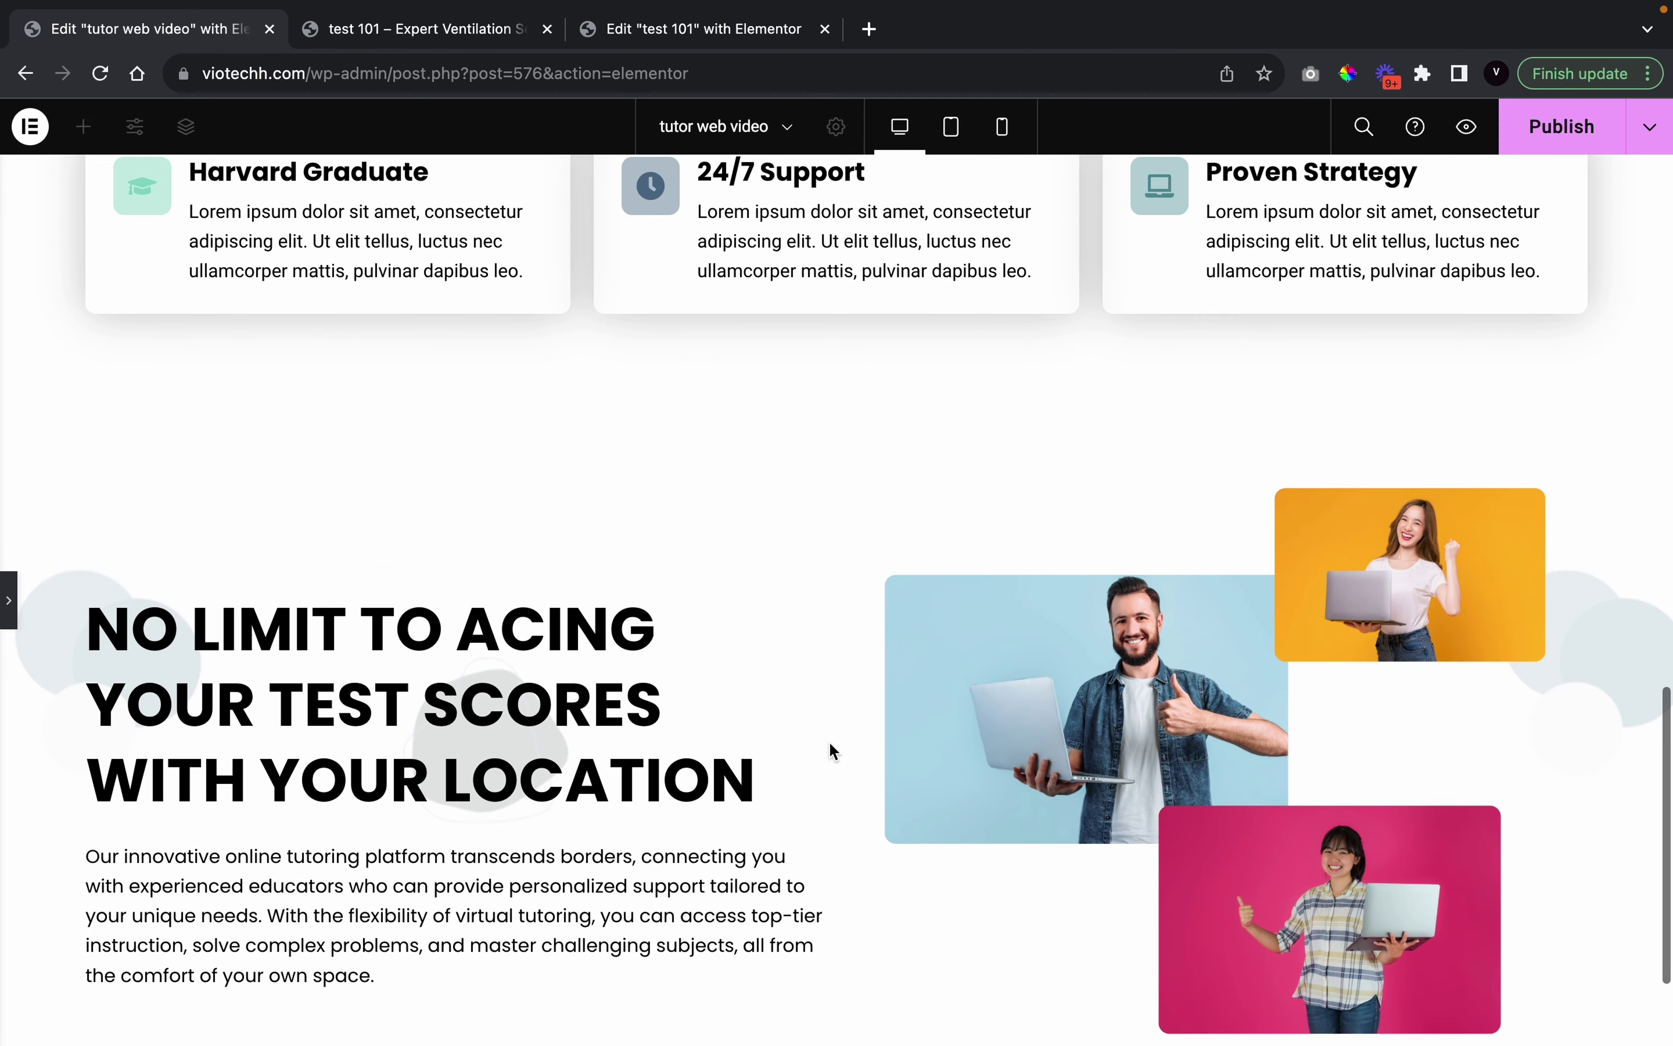
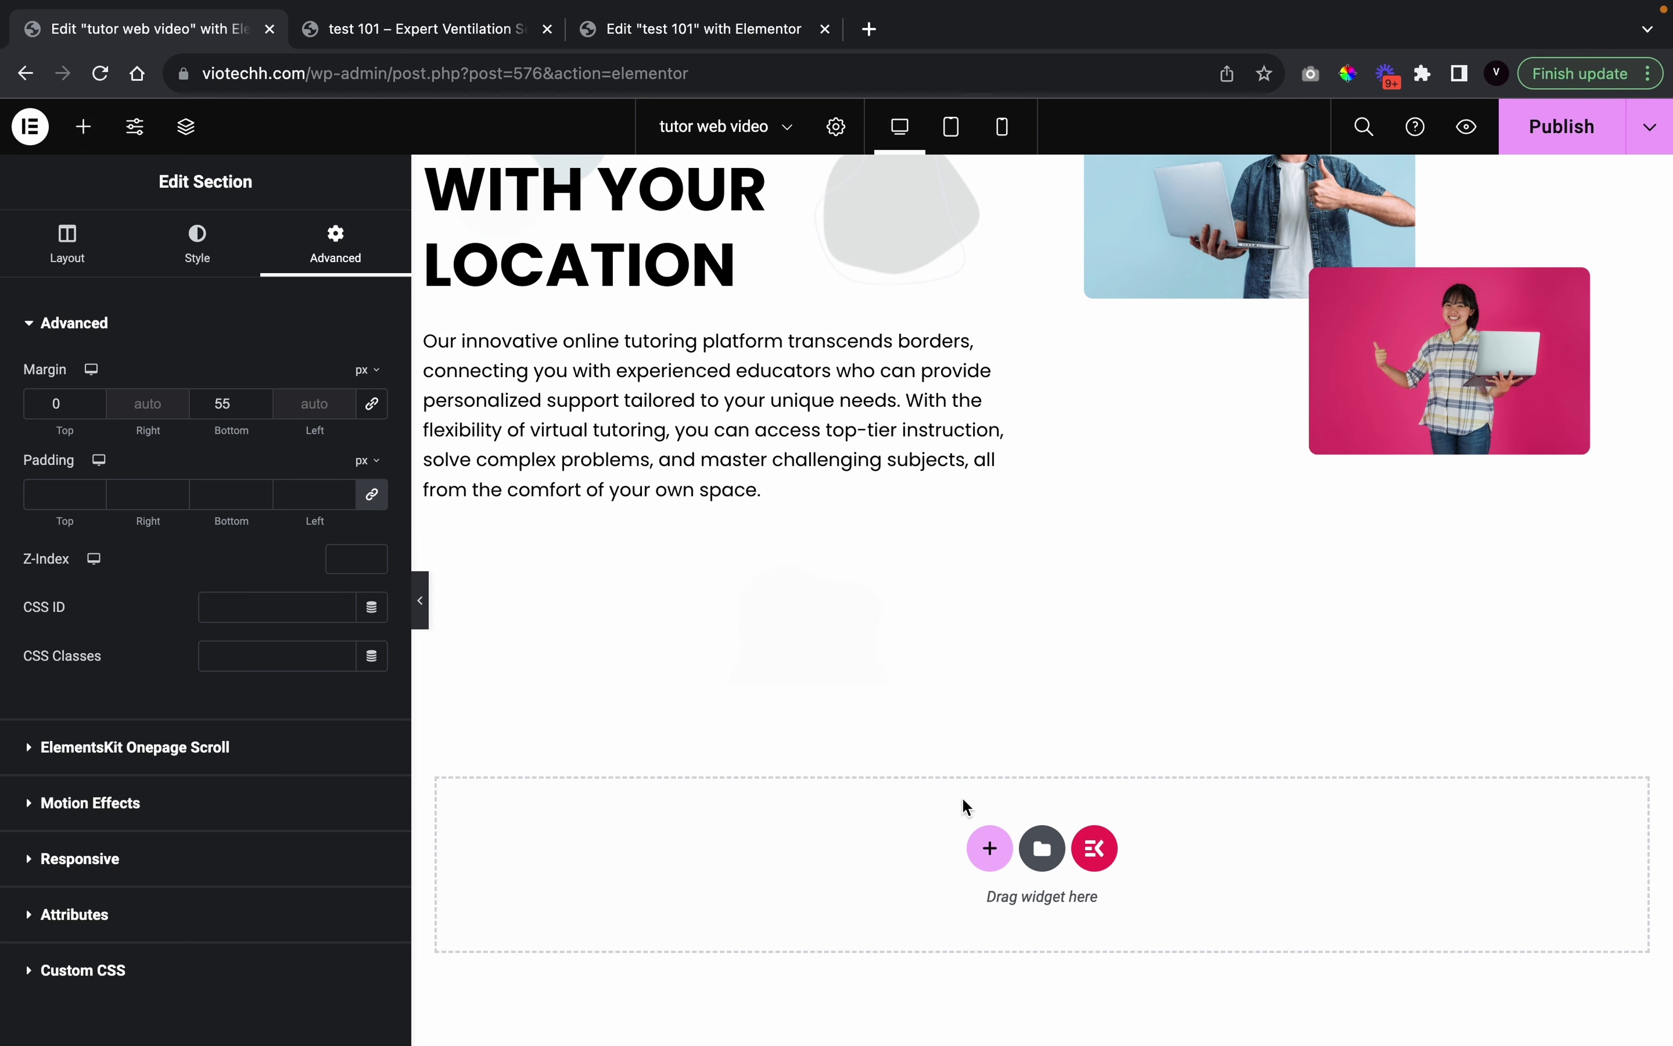
# Add a two-column section below the "No Limit" section with a boxed width of 1313 and a minimum height of 400 px
pyautogui.click(995, 855)
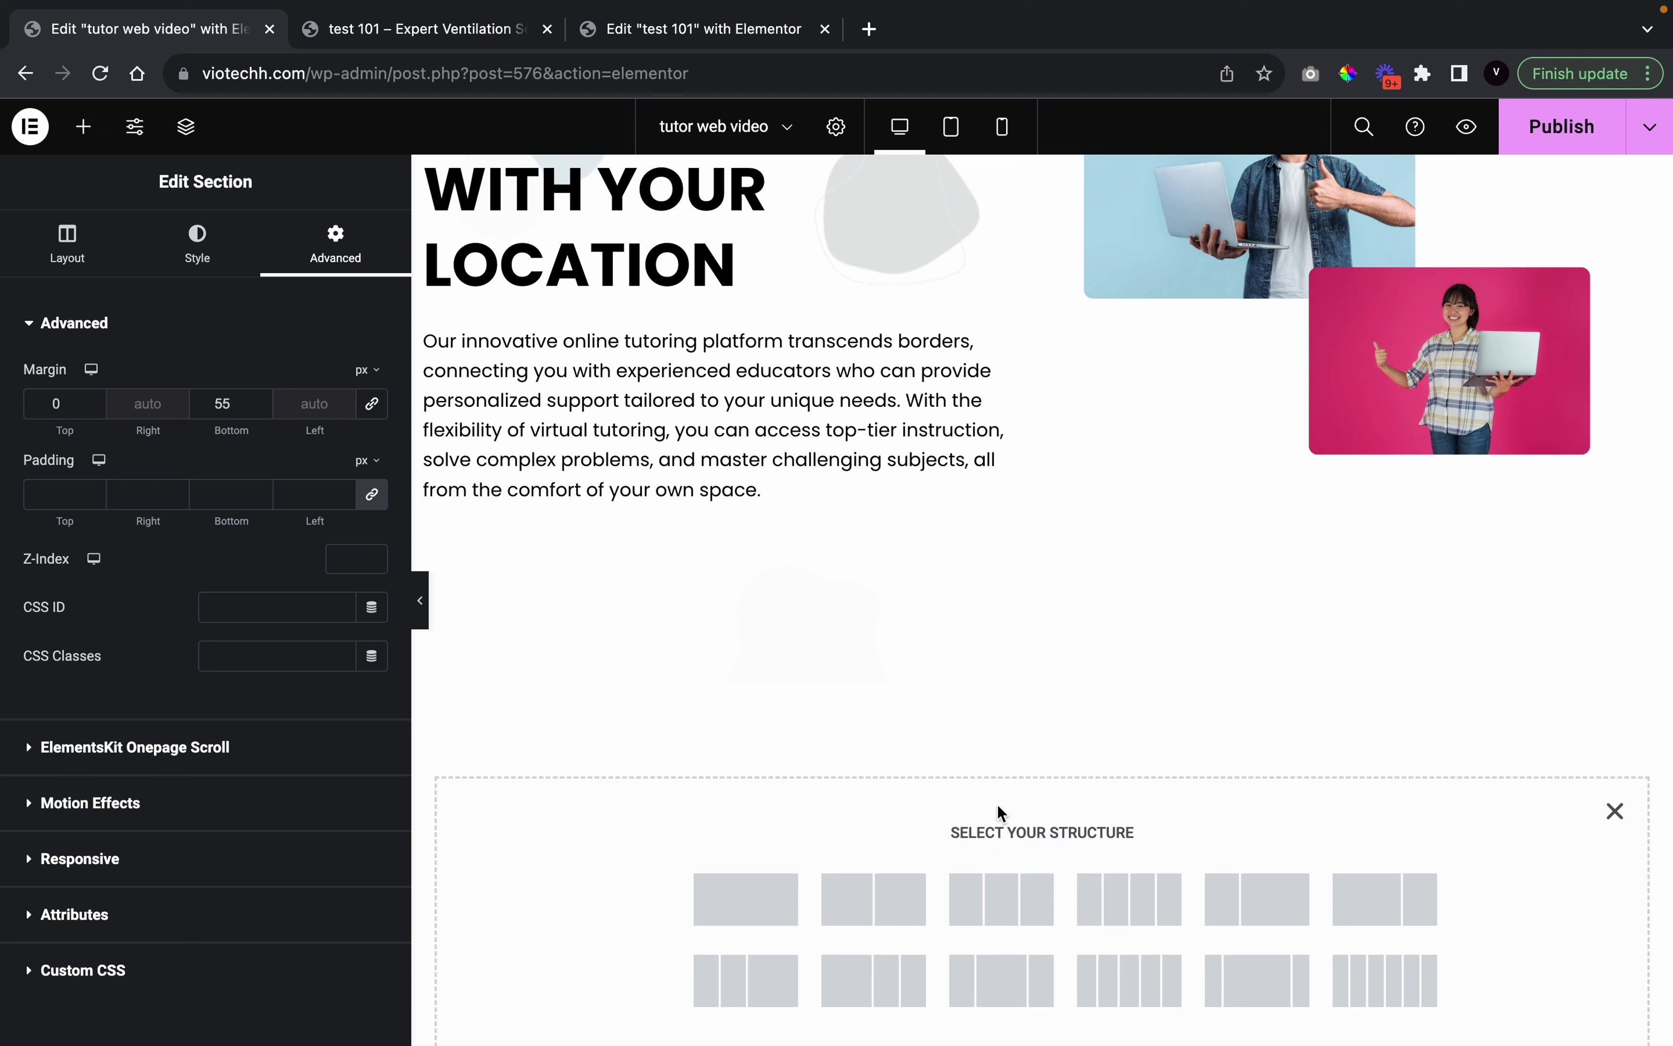
pyautogui.click(876, 903)
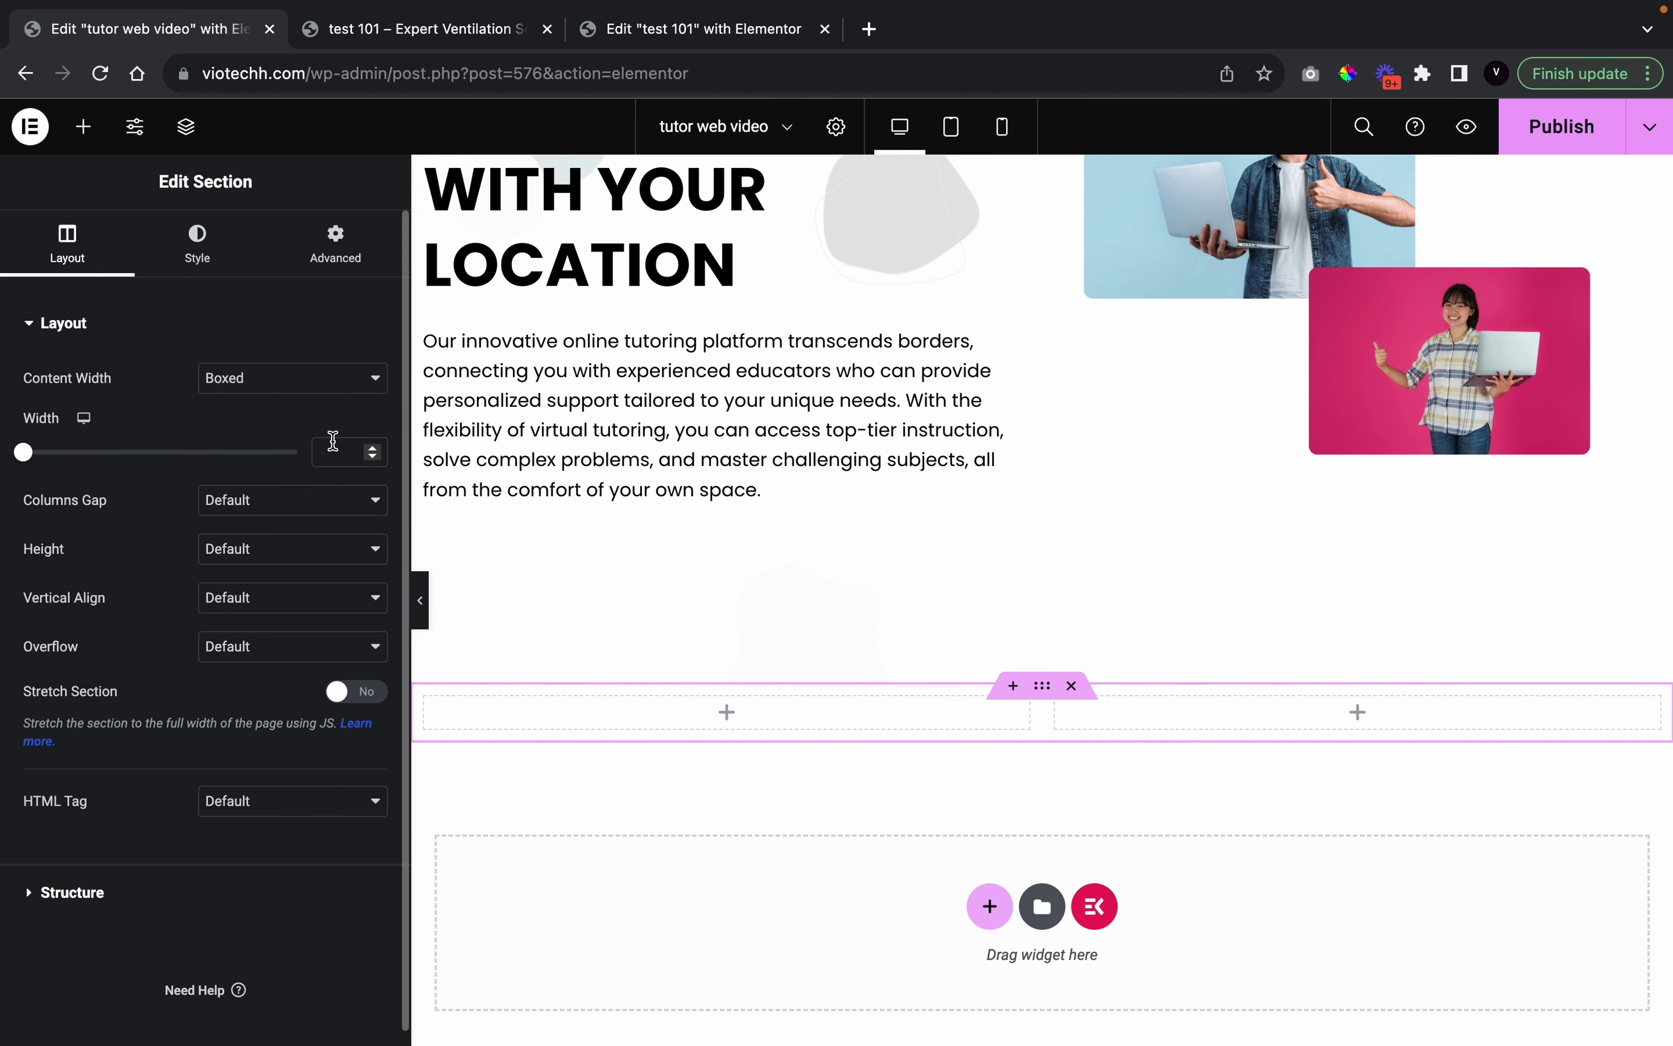
pyautogui.click(309, 552)
pyautogui.click(301, 599)
pyautogui.scroll(-5, 866, 914)
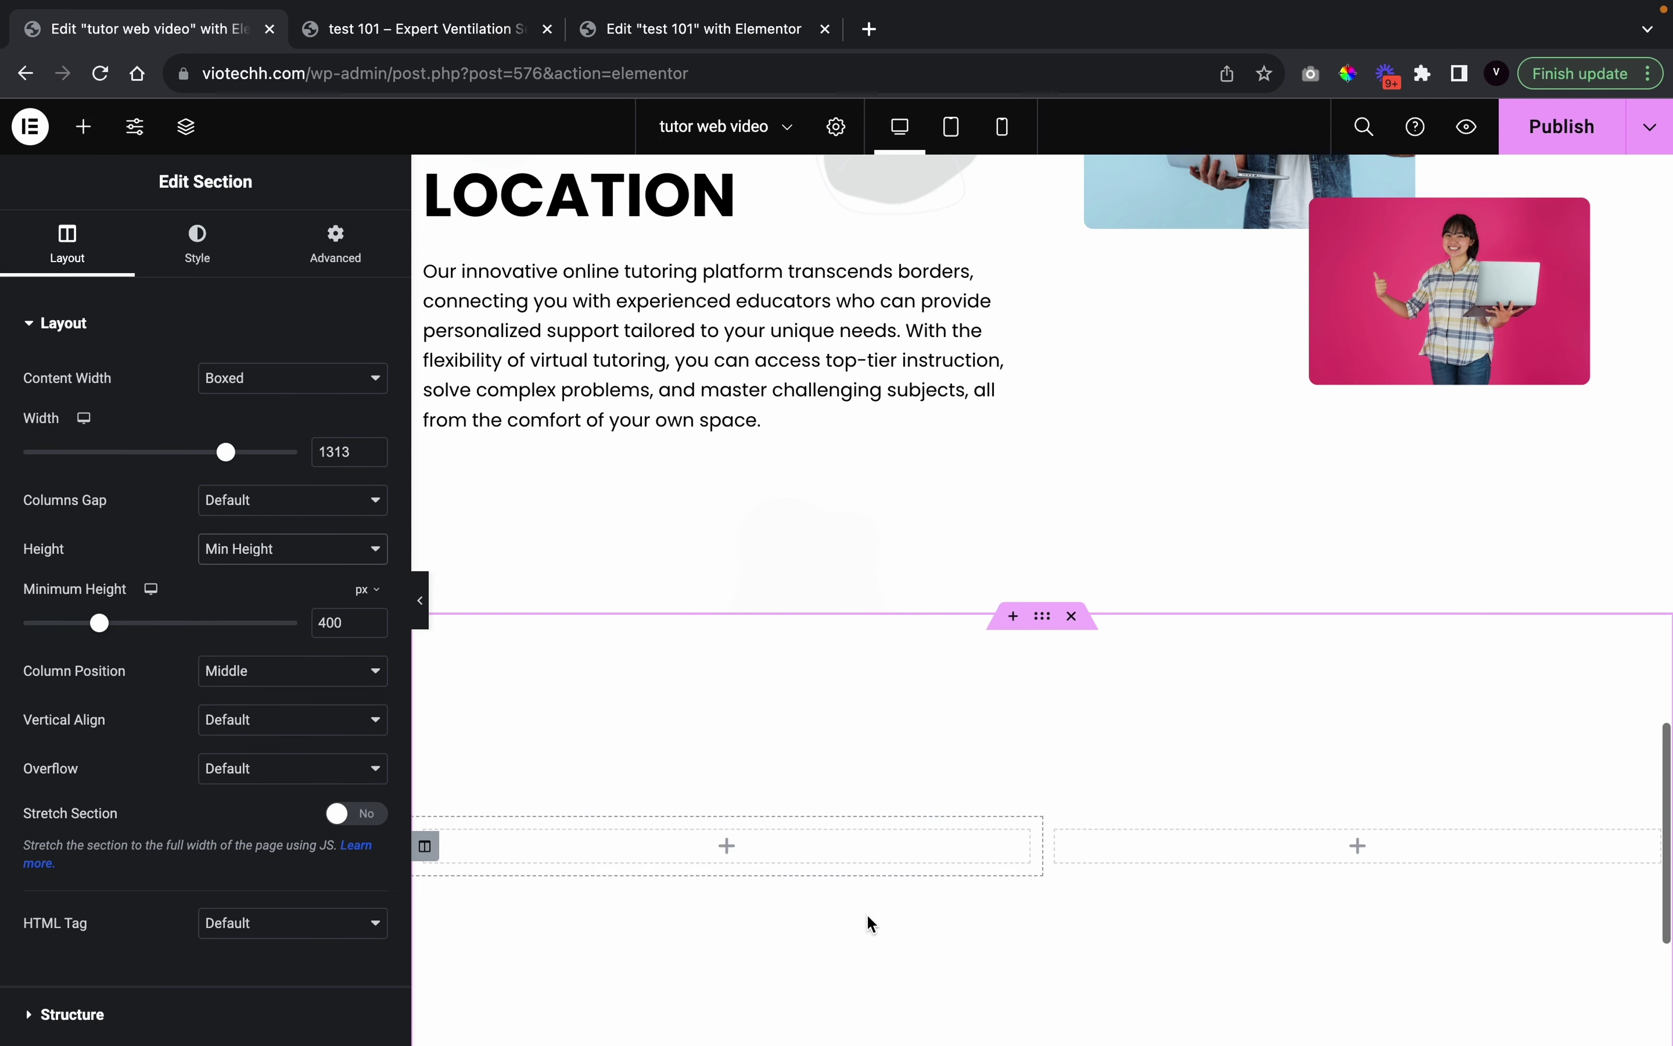
pyautogui.scroll(4, 866, 915)
pyautogui.scroll(-4, 763, 762)
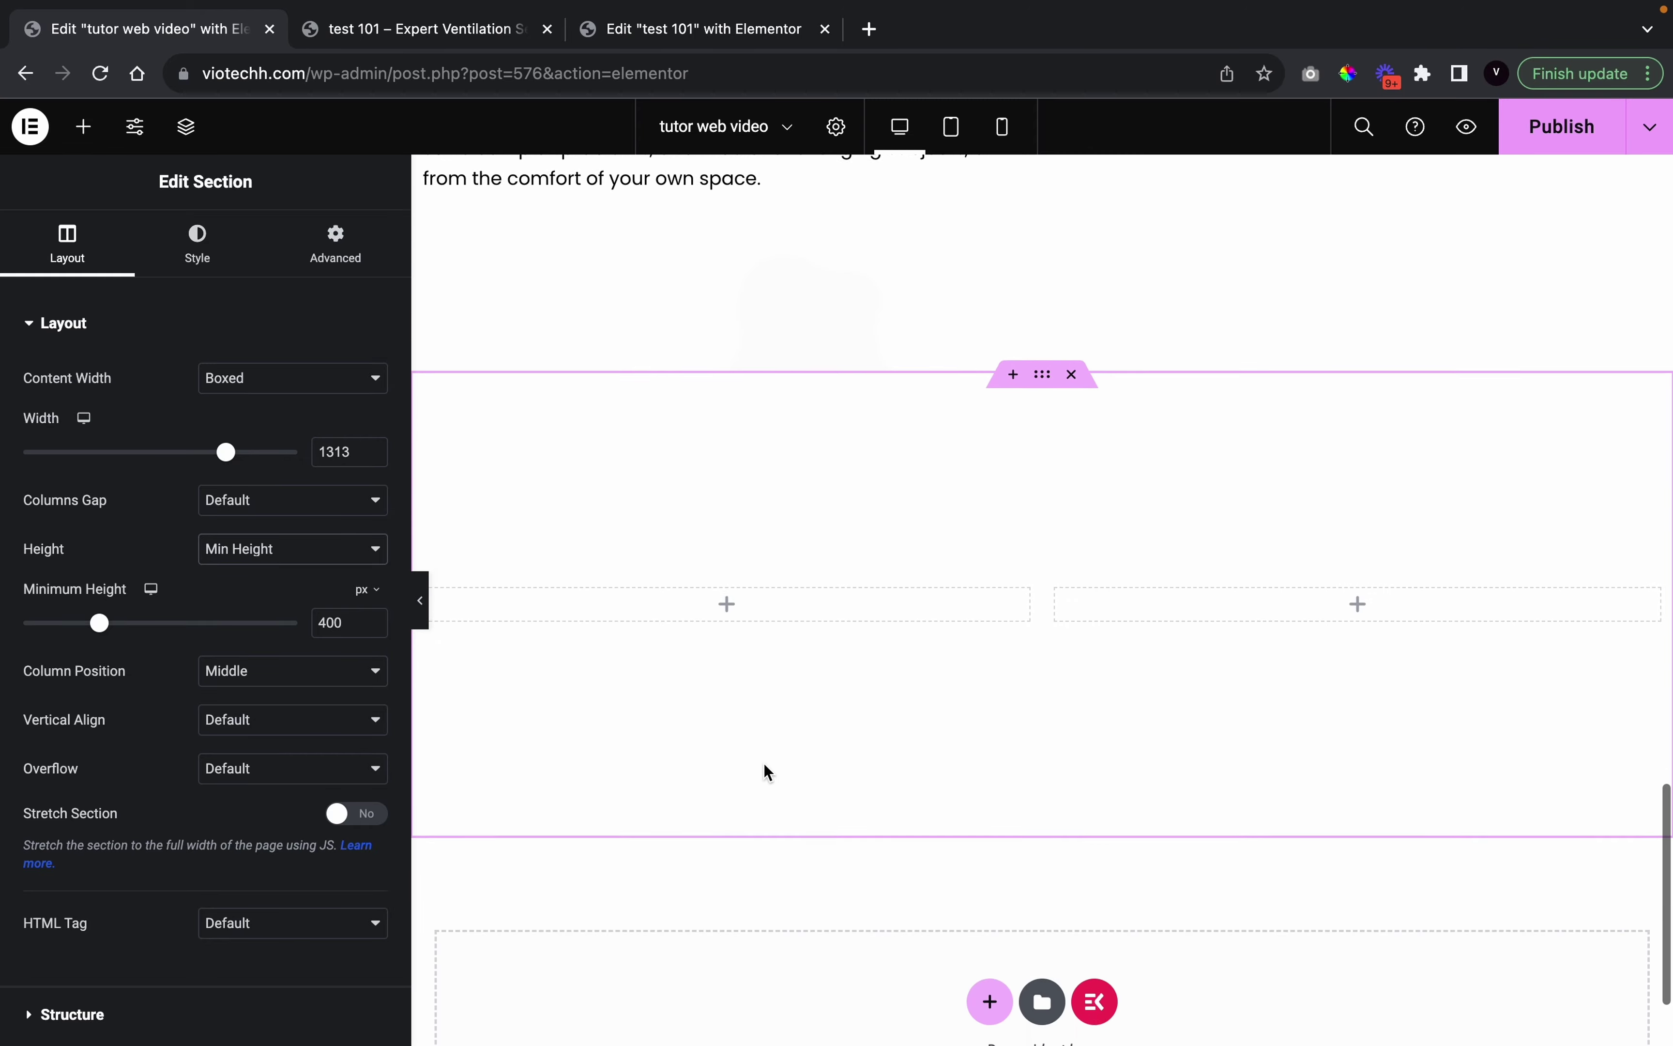
# Examine the reference page's "Complimentary Tool Templates Included" section and look over the sections built so far for reusable elements
pyautogui.click(443, 31)
pyautogui.scroll(-15, 841, 678)
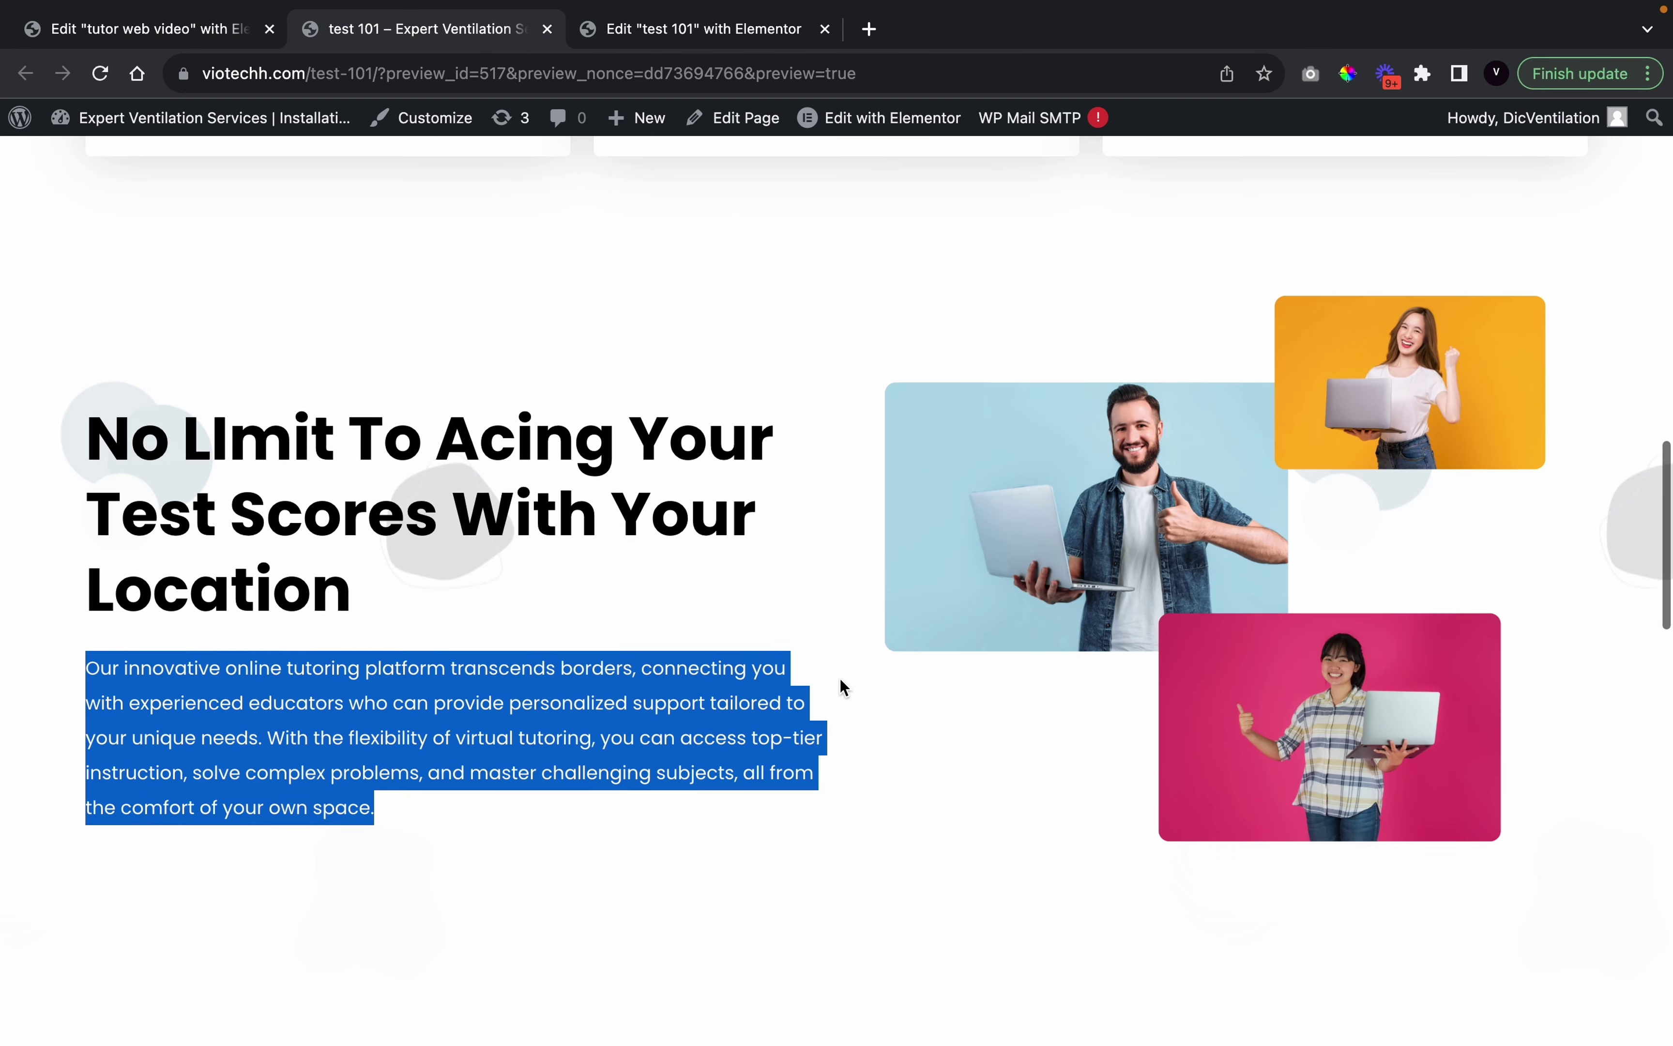
pyautogui.scroll(7, 841, 683)
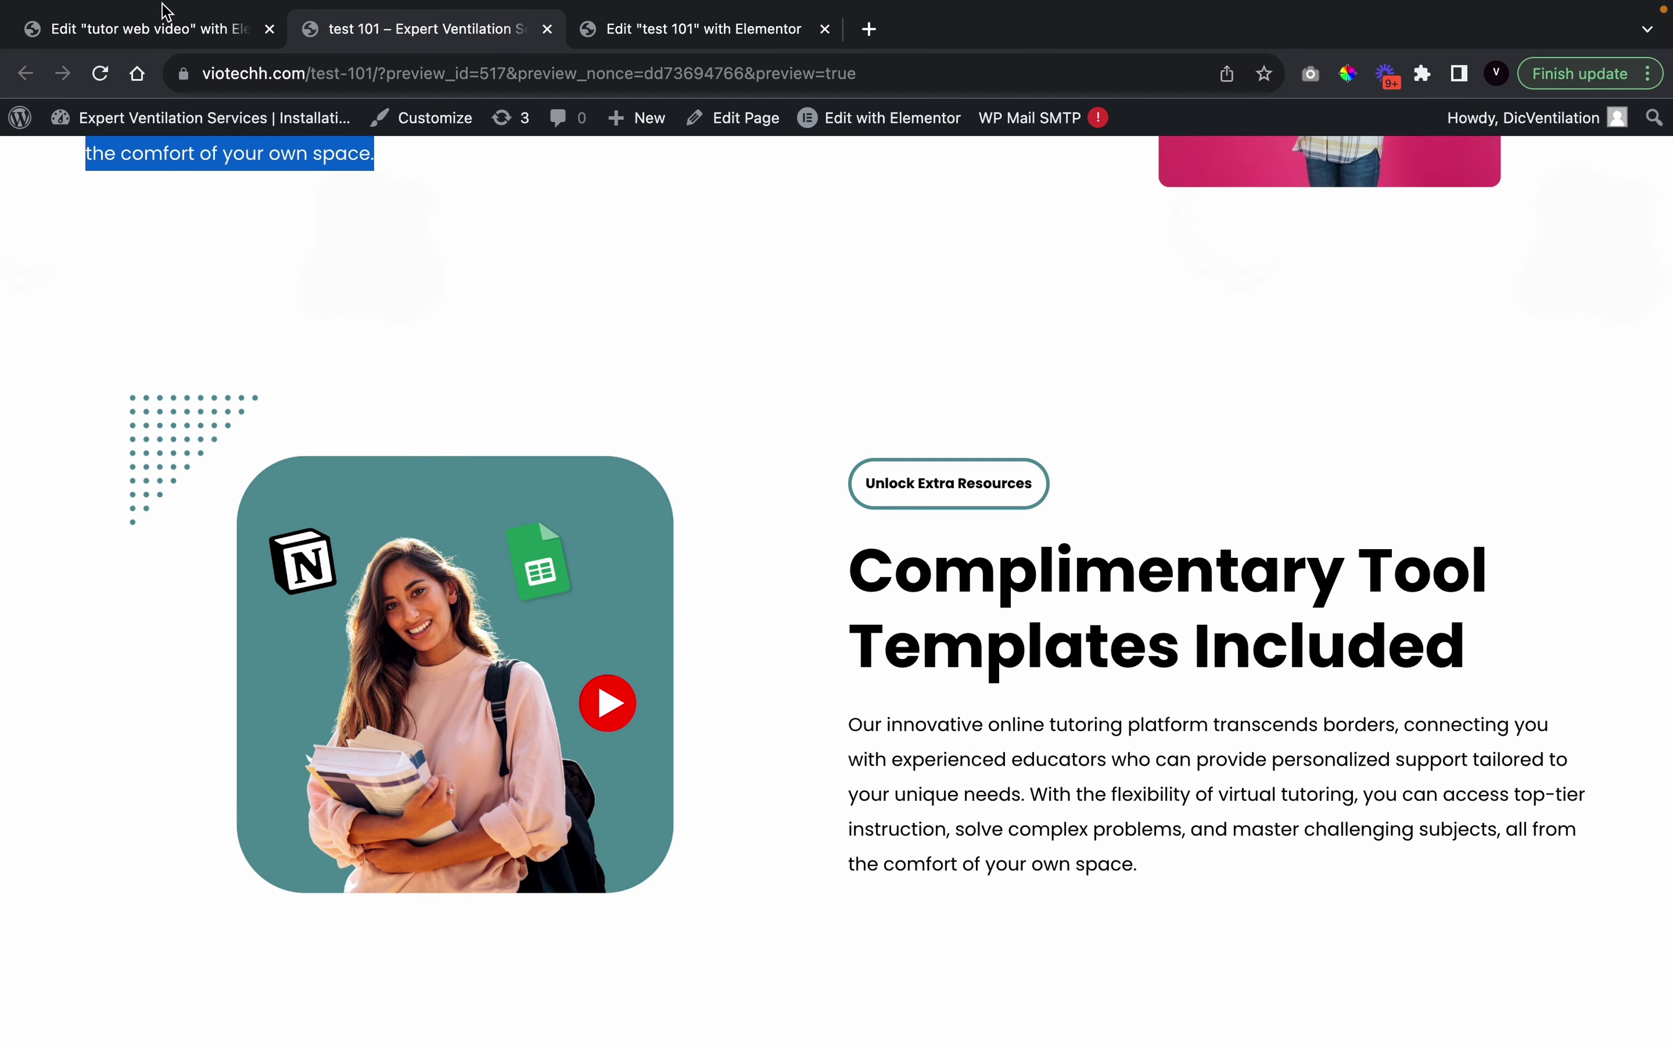
pyautogui.click(187, 31)
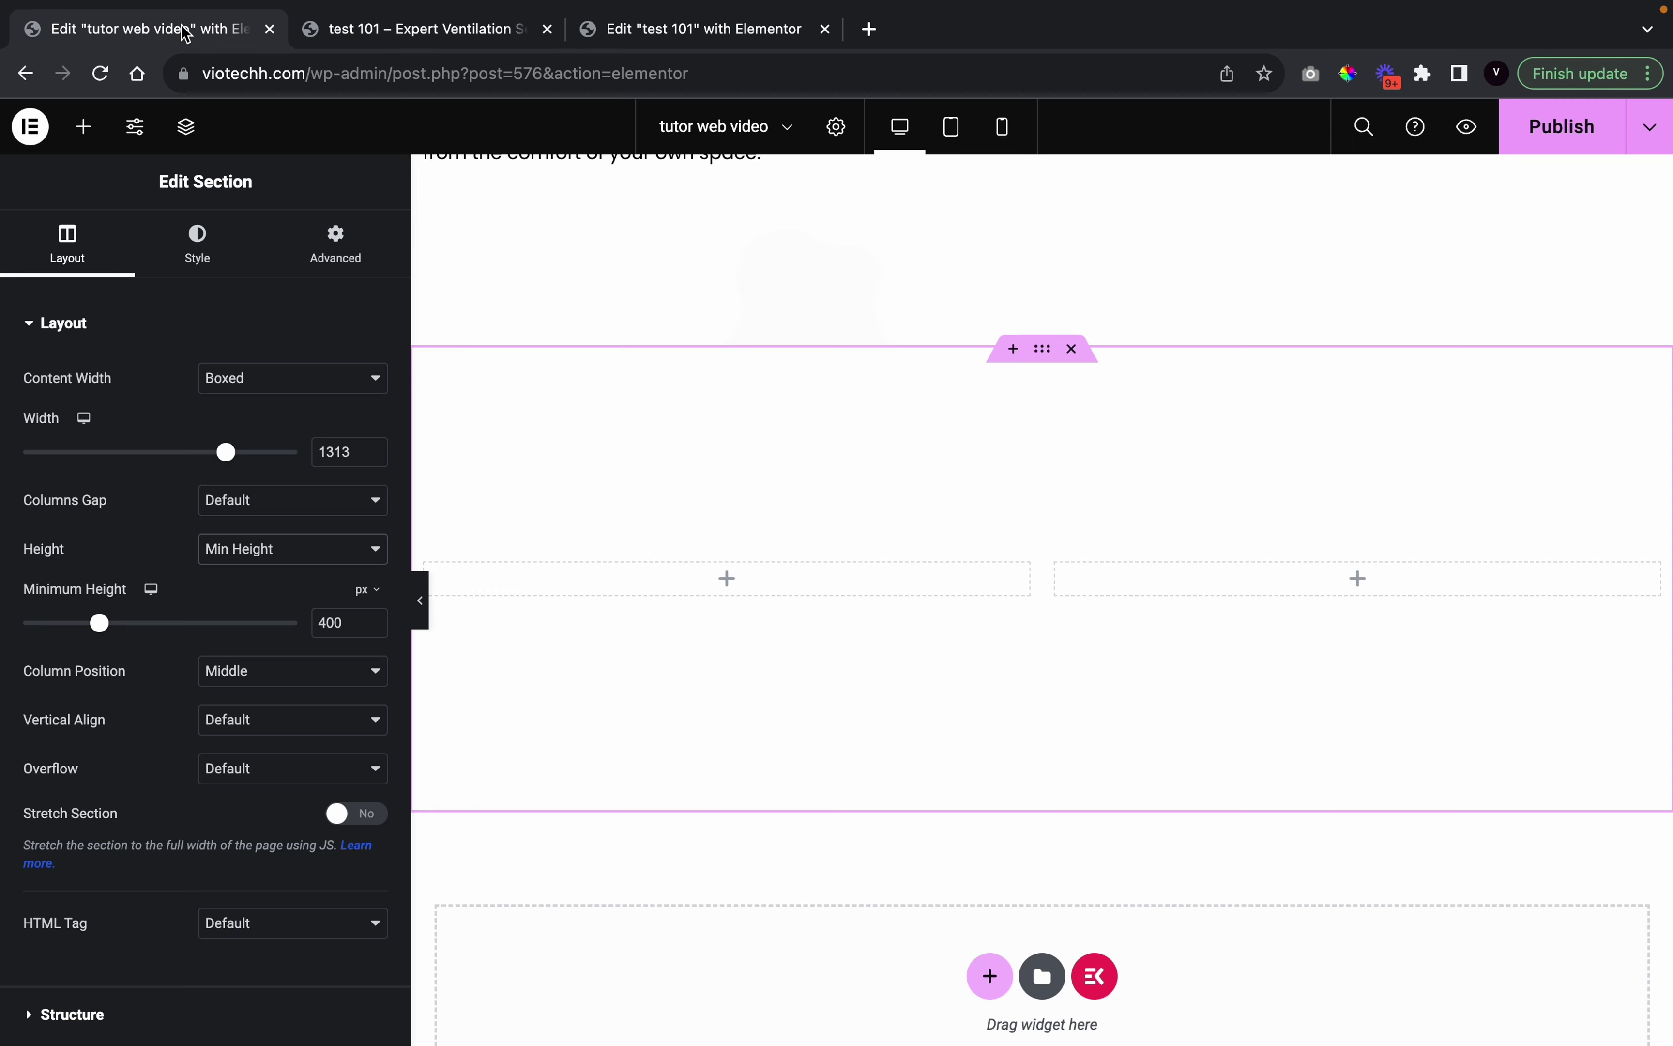
pyautogui.scroll(9, 812, 660)
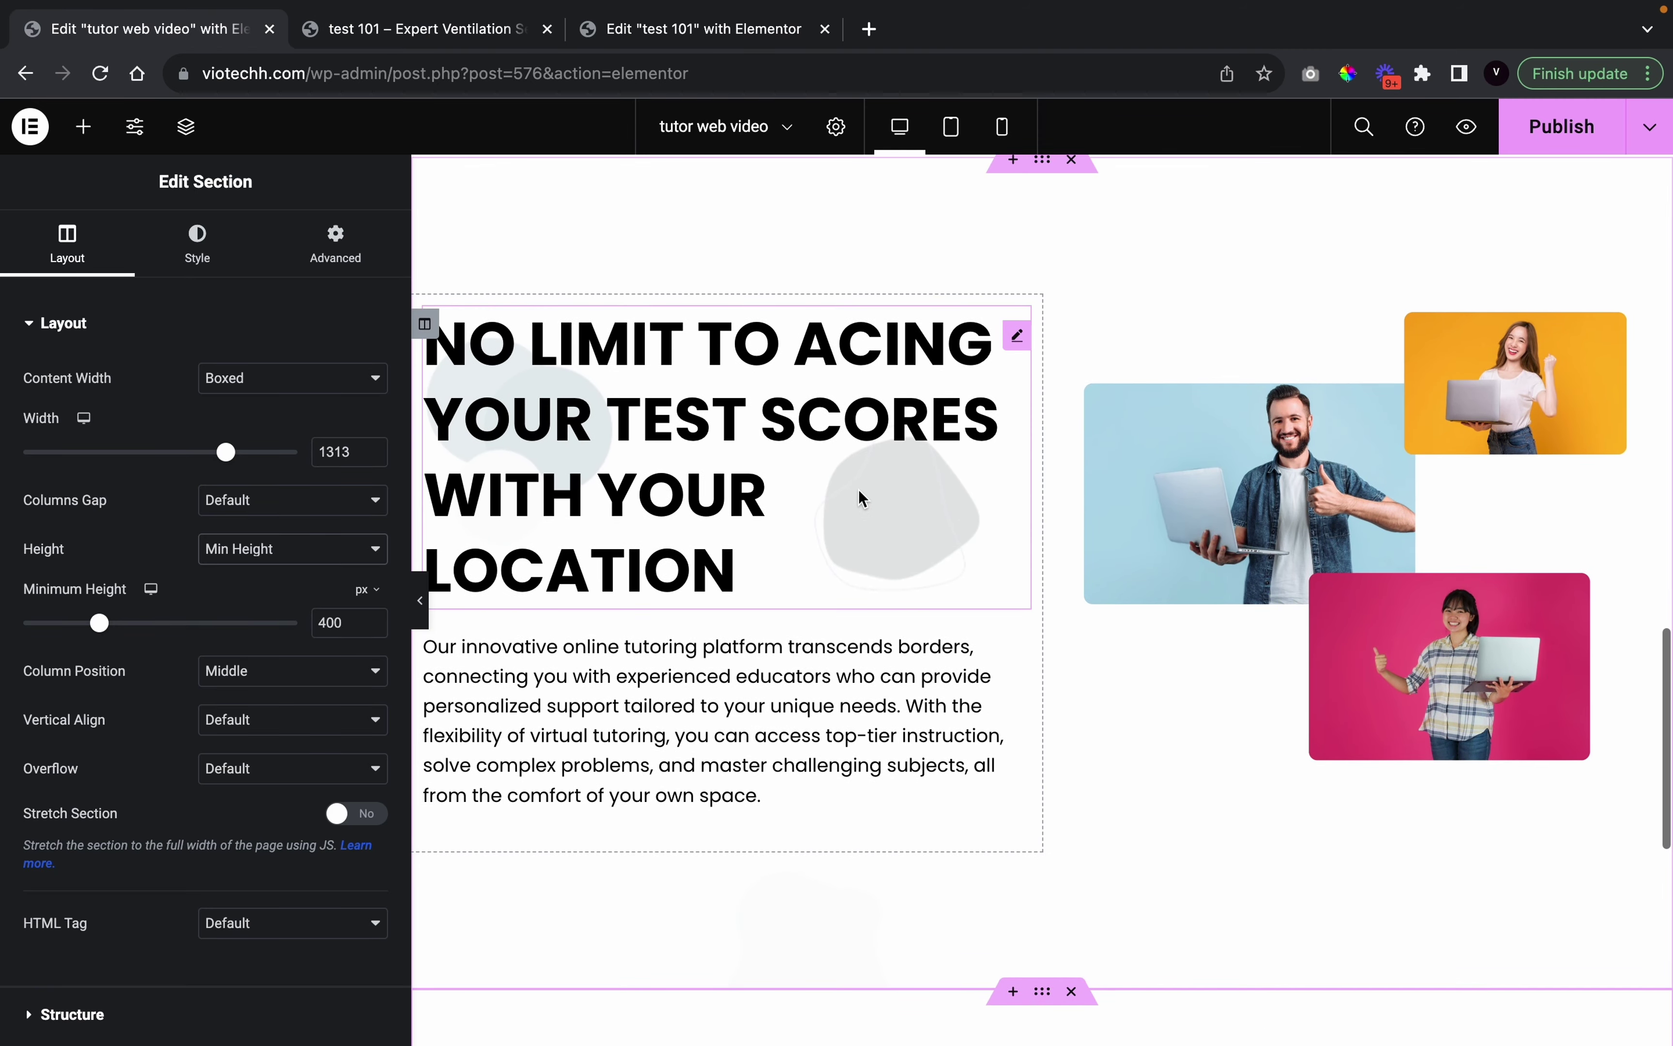
pyautogui.scroll(5, 908, 622)
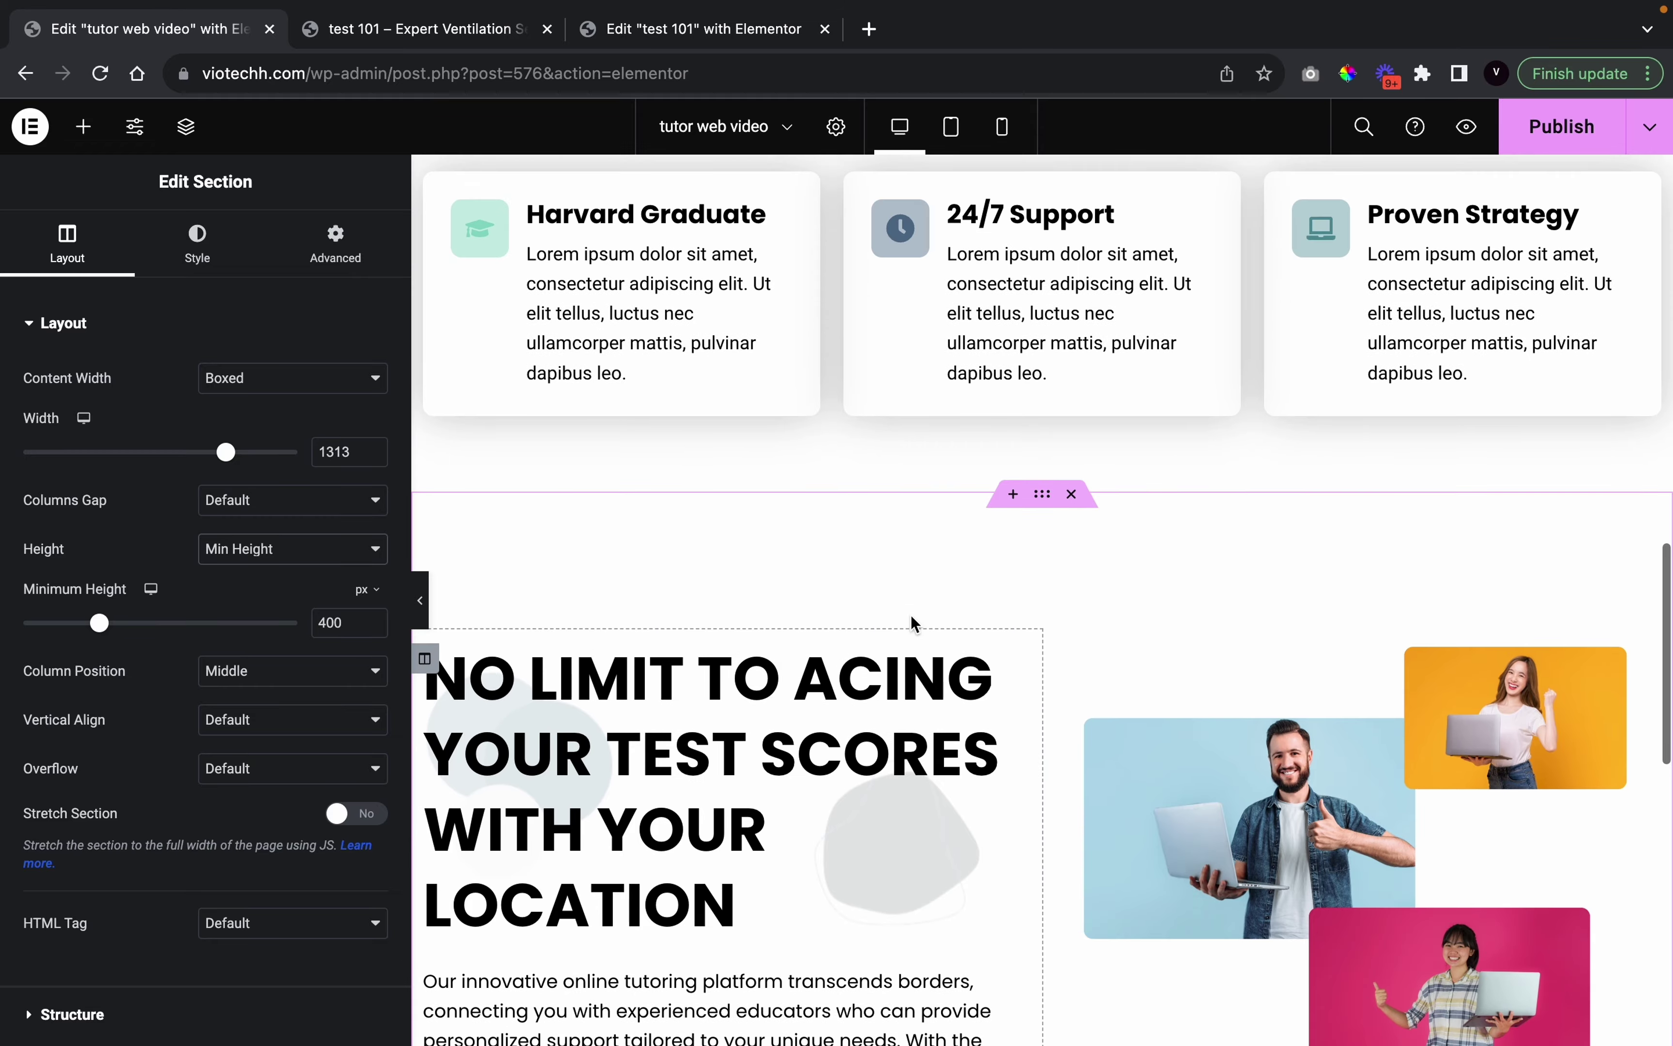
pyautogui.scroll(-15, 942, 779)
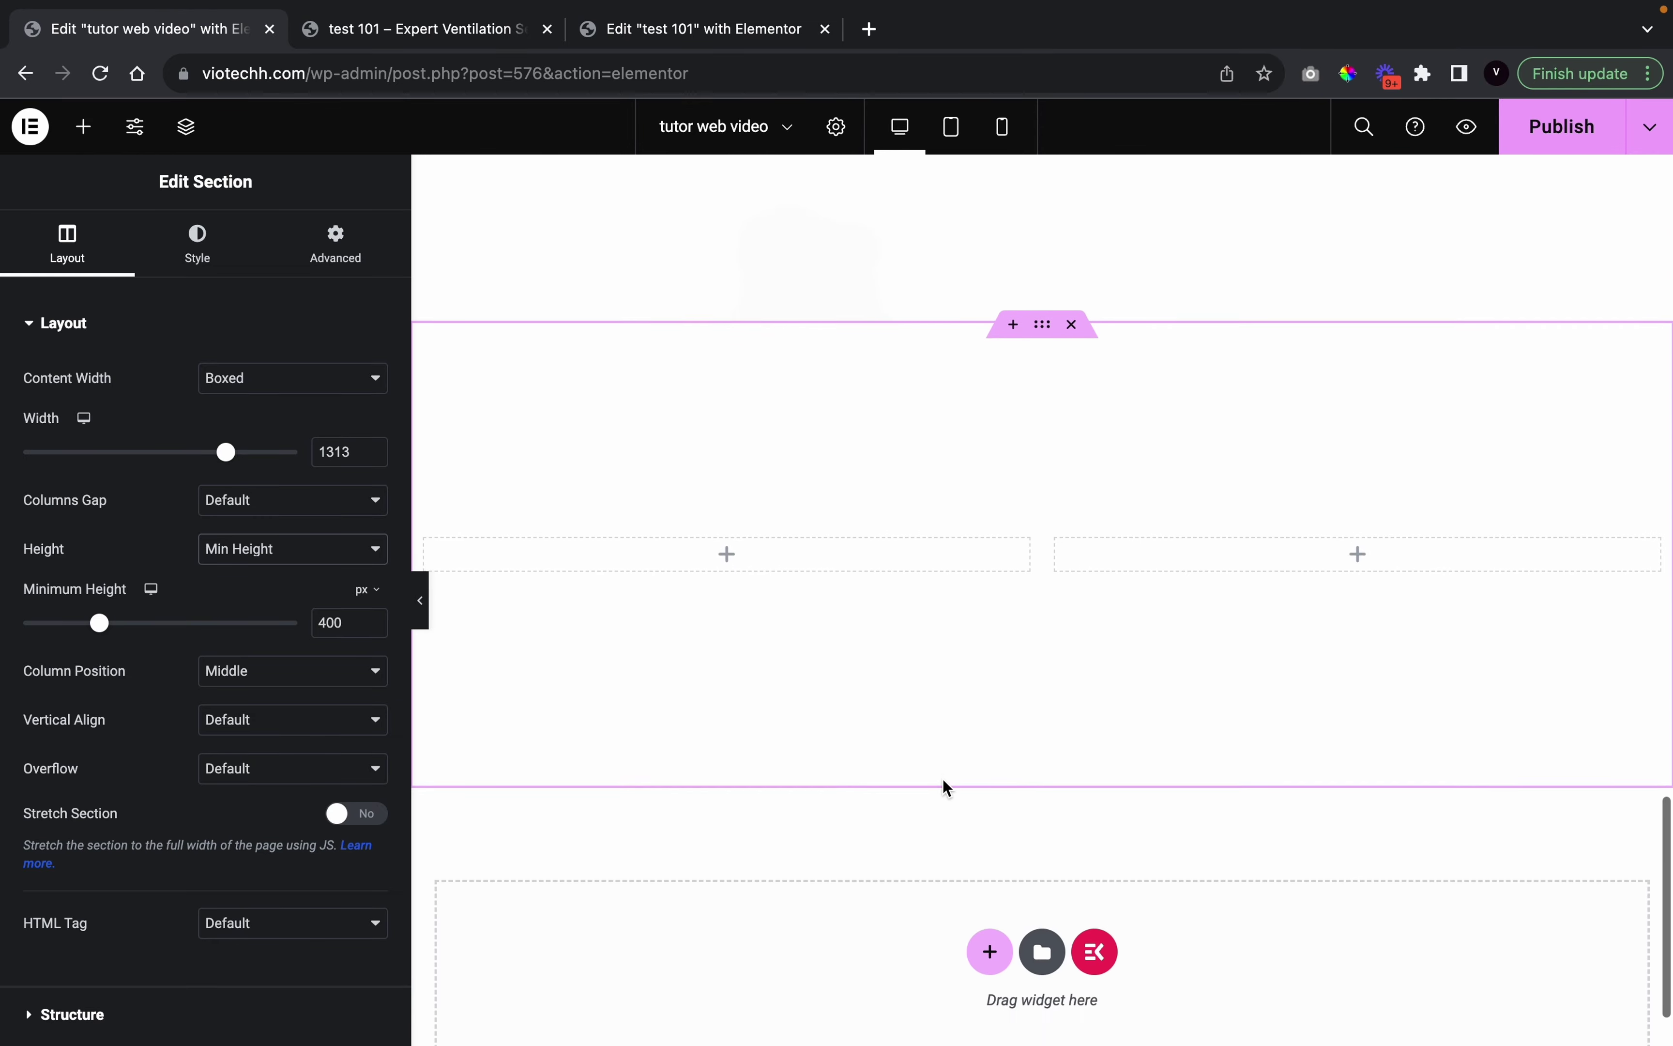
pyautogui.scroll(10, 941, 780)
pyautogui.scroll(6, 942, 779)
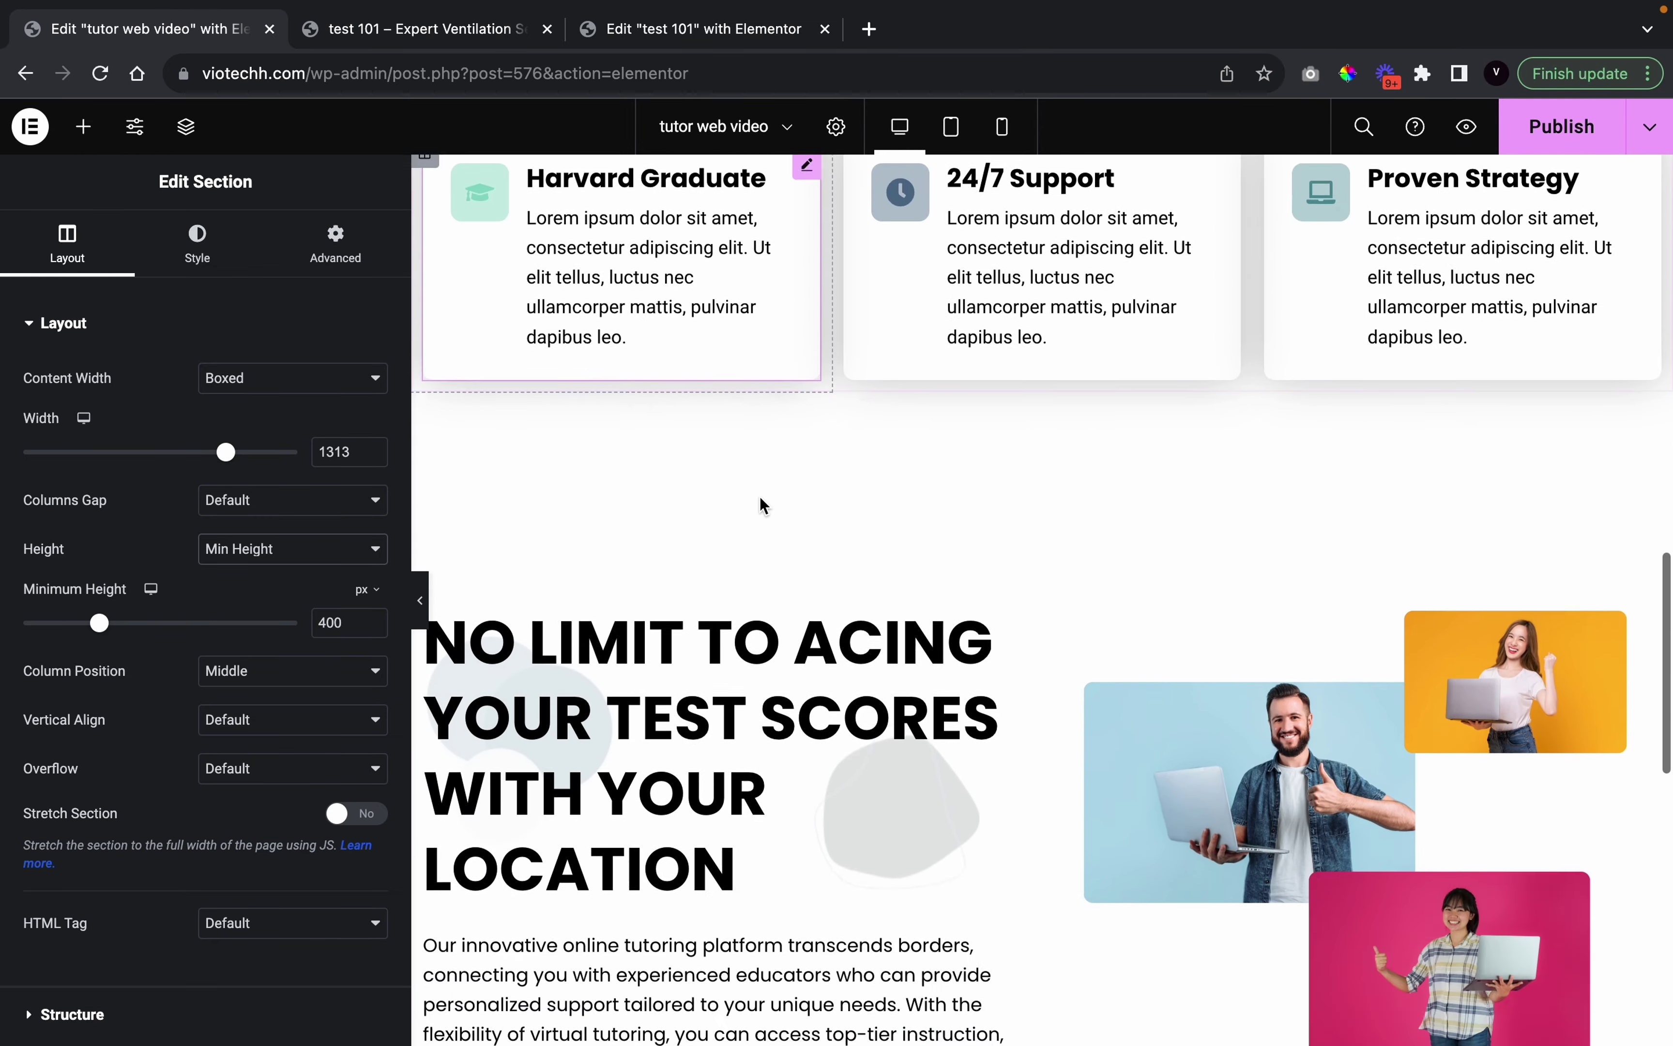
pyautogui.scroll(-16, 759, 497)
pyautogui.scroll(9, 762, 504)
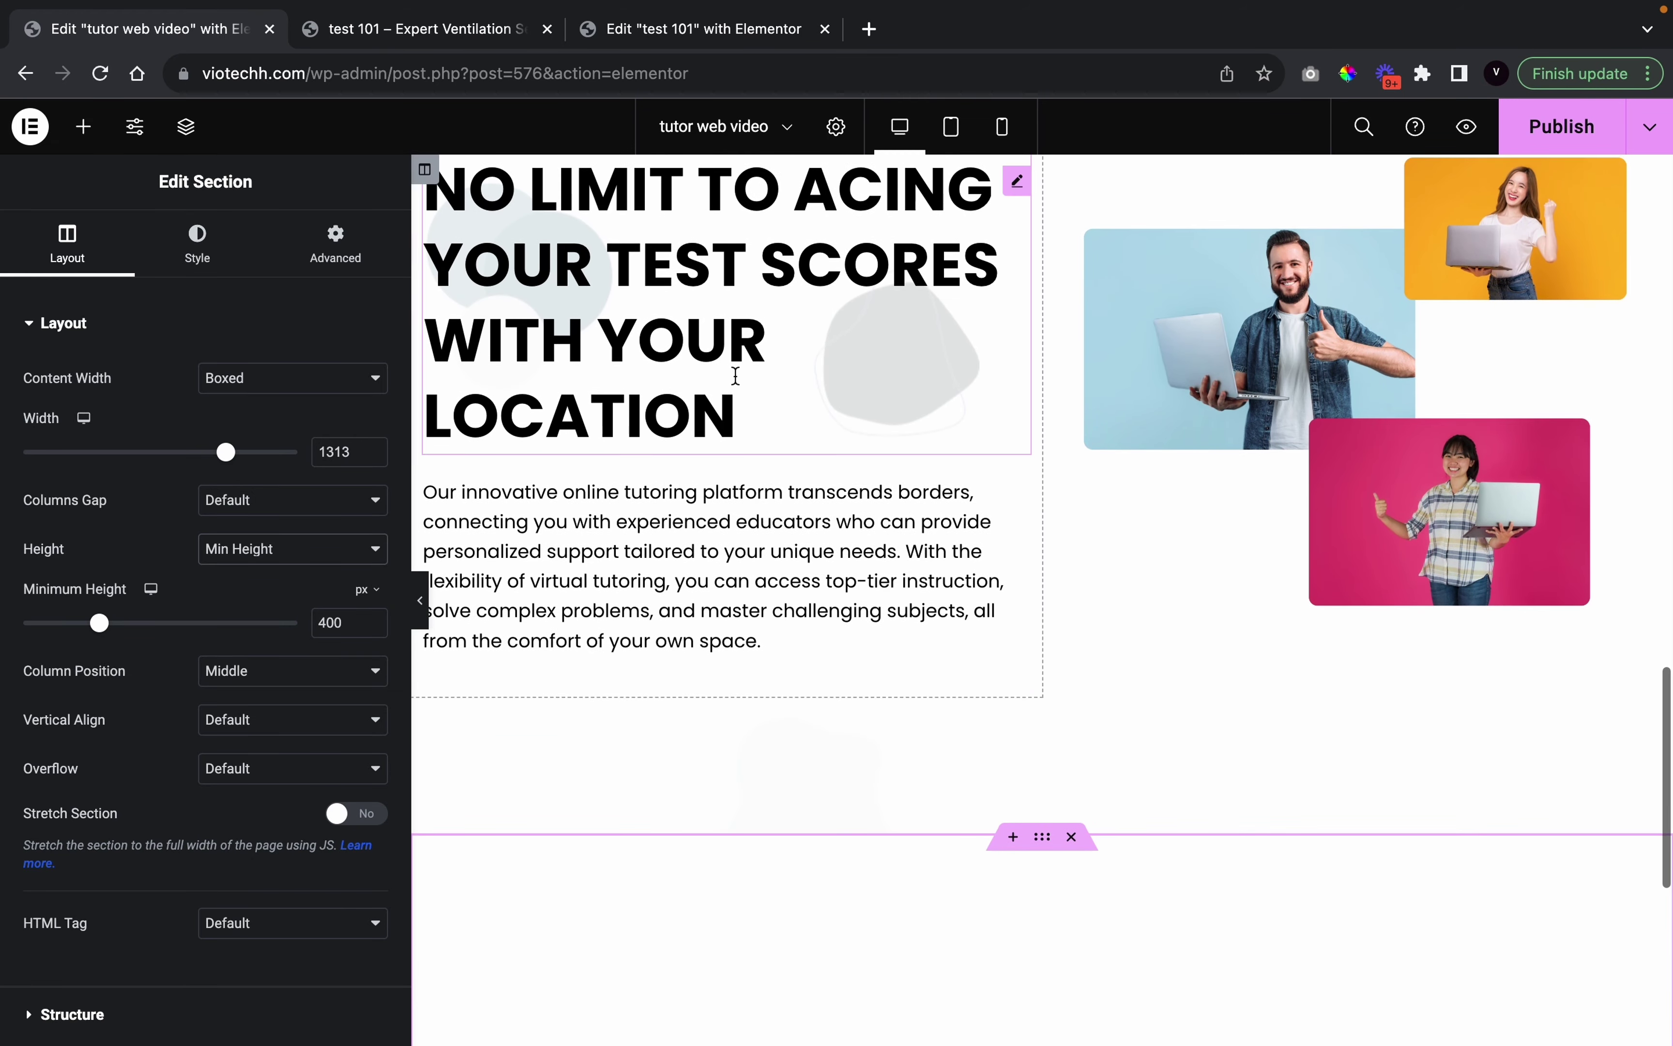
# Copy the "No Limit To Acing Your Test Scores" heading into the right column of the new two-column section
pyautogui.rightClick(753, 396)
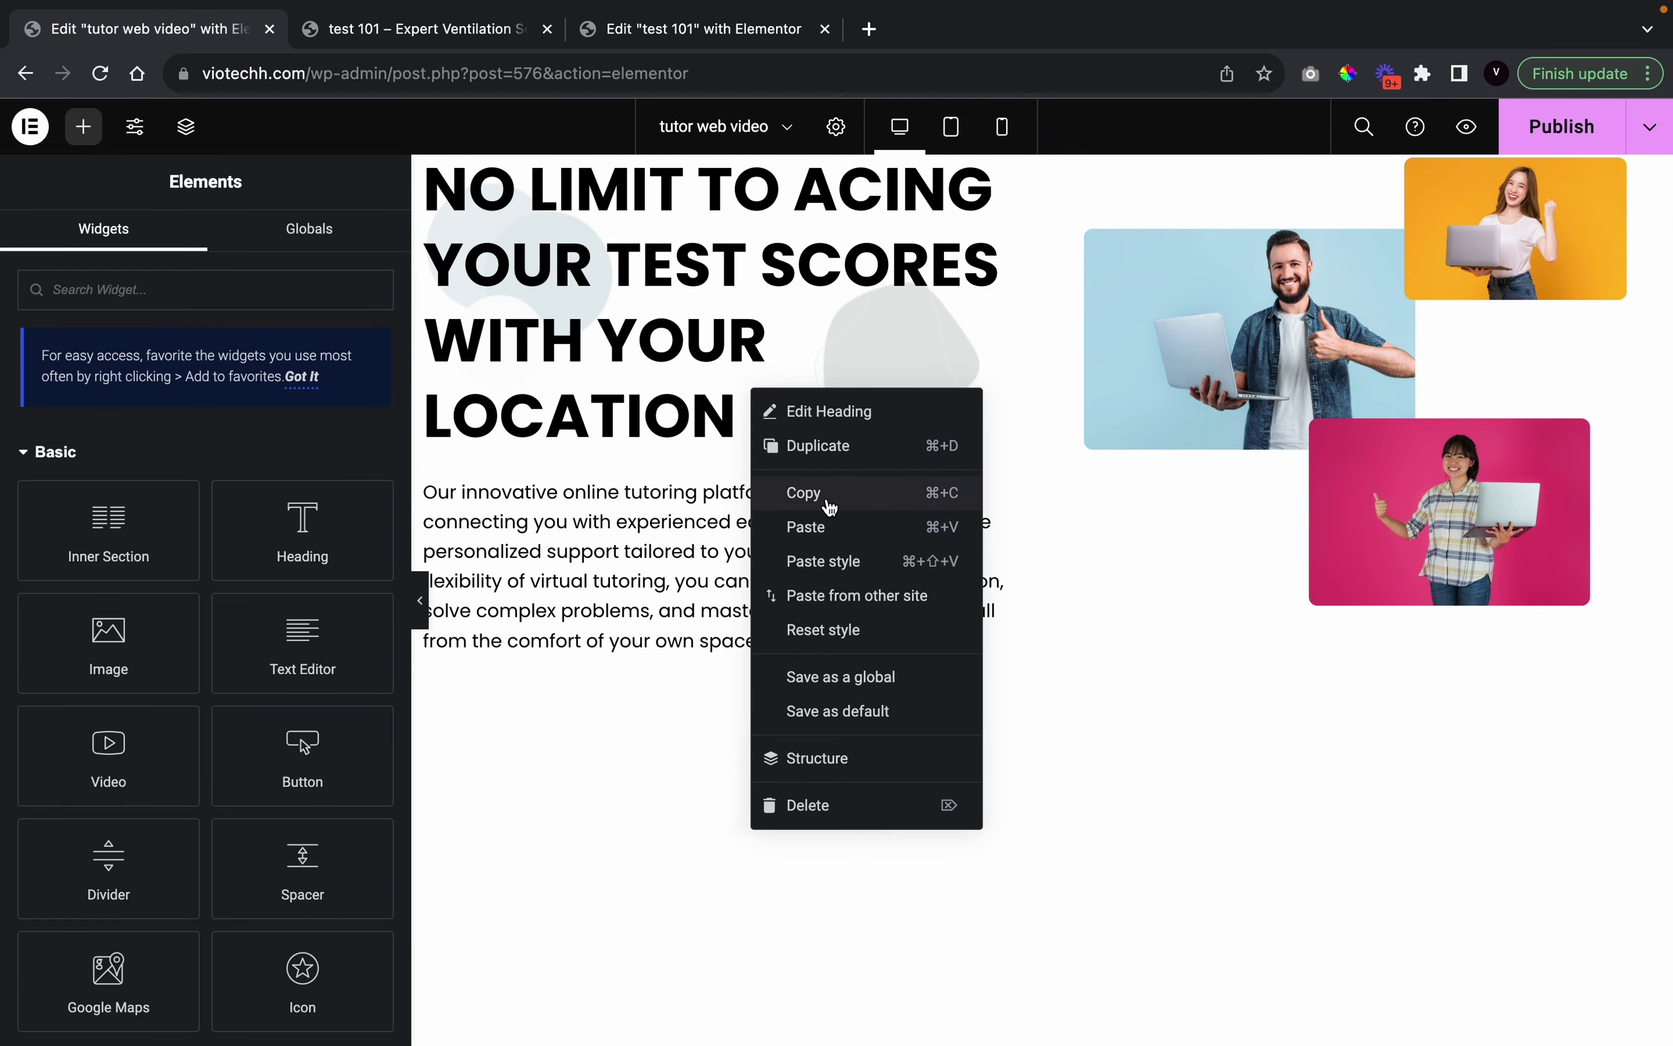
pyautogui.click(827, 497)
pyautogui.scroll(-5, 827, 496)
pyautogui.rightClick(1356, 753)
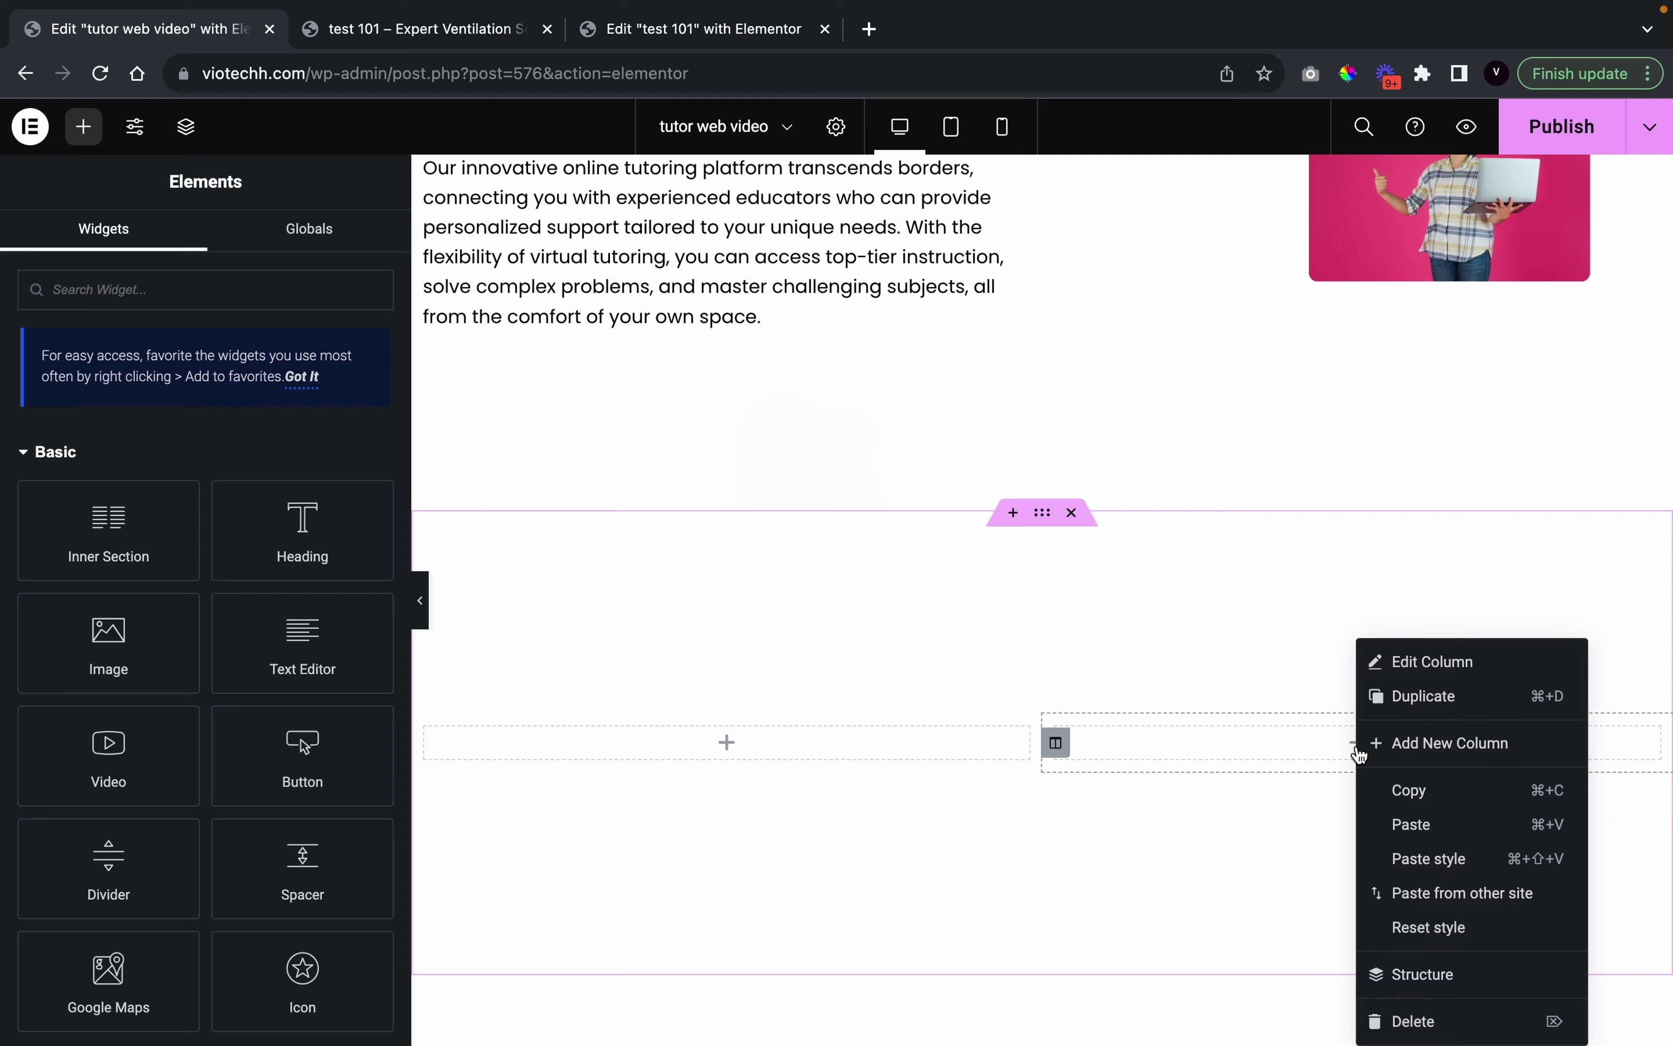
pyautogui.click(1414, 827)
# Copy the "Our innovative online tutoring platform" paragraph and paste it below the heading in the new section's right column
pyautogui.click(695, 241)
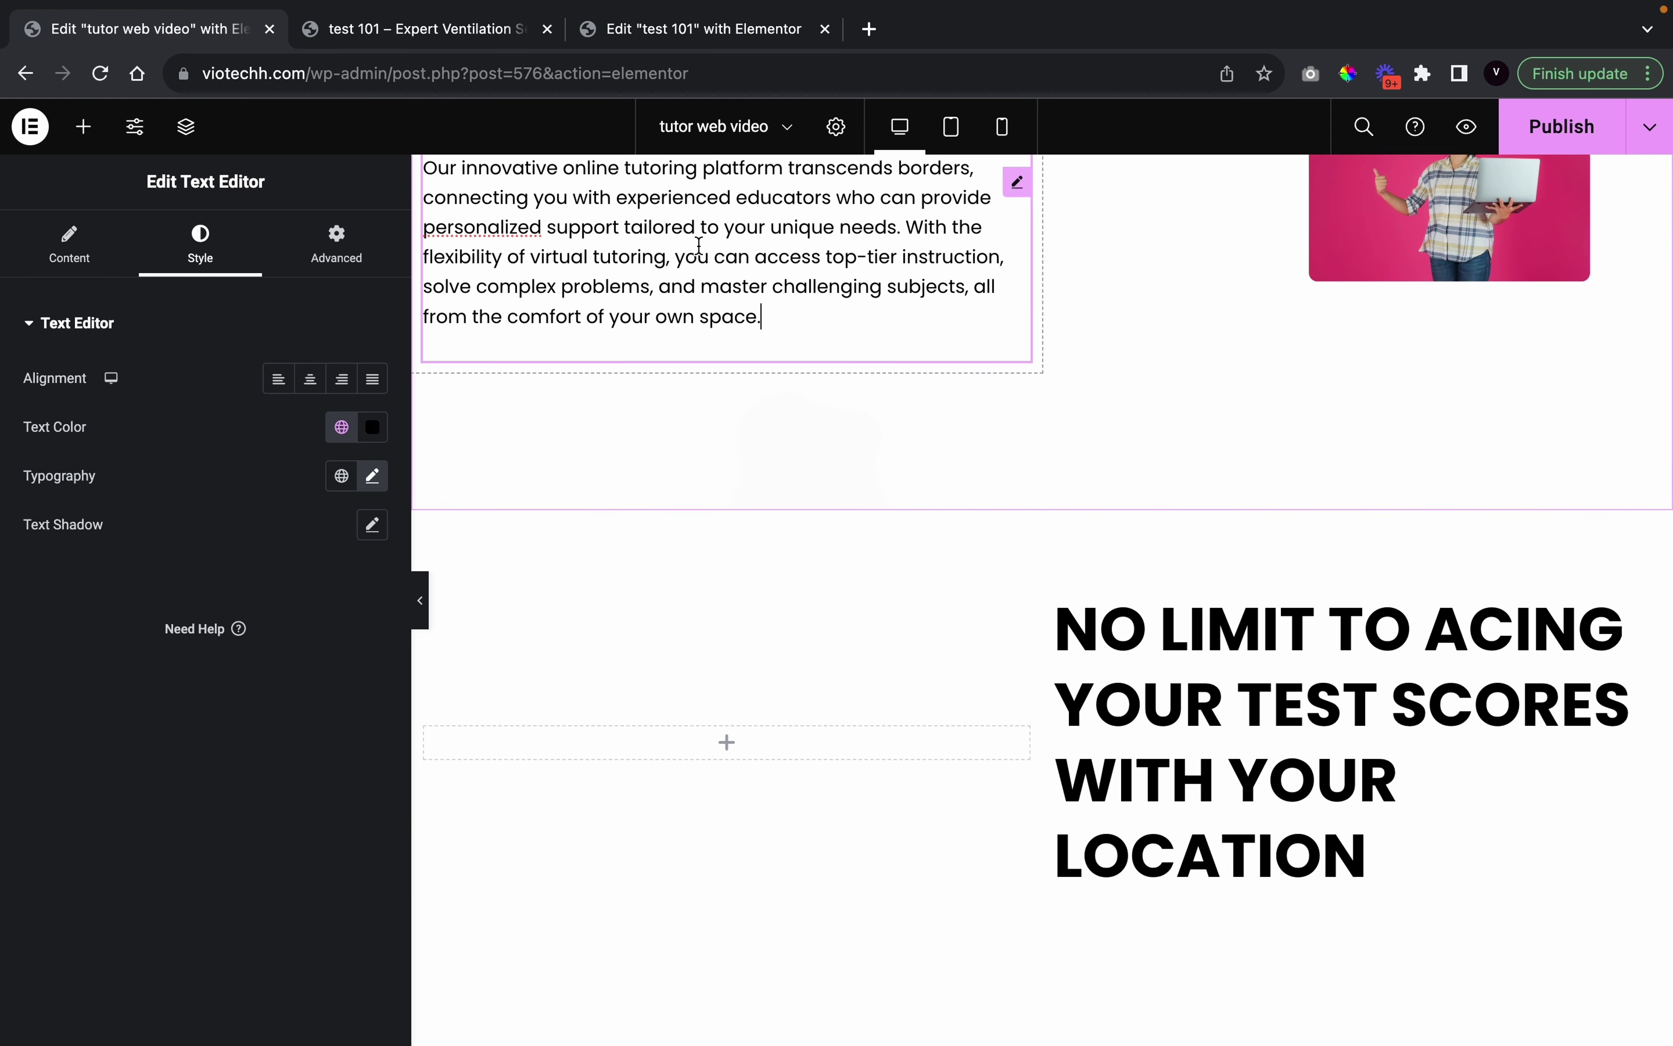
pyautogui.rightClick(698, 247)
pyautogui.click(780, 362)
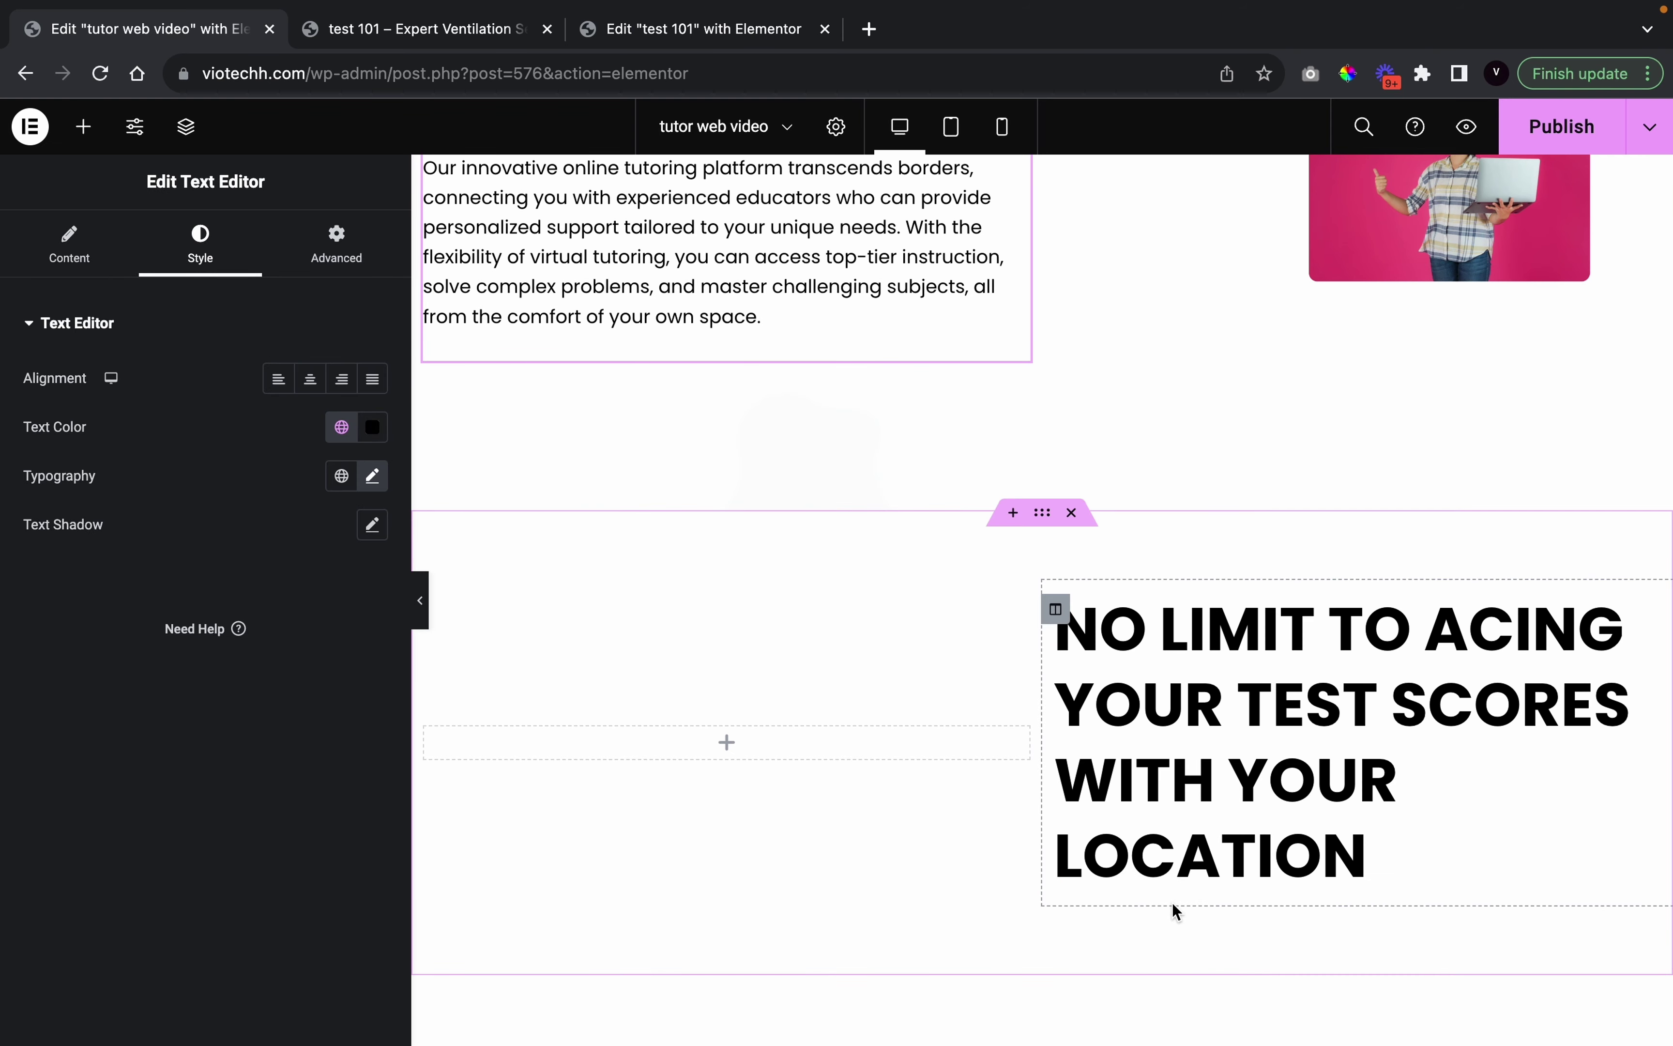
pyautogui.rightClick(1175, 899)
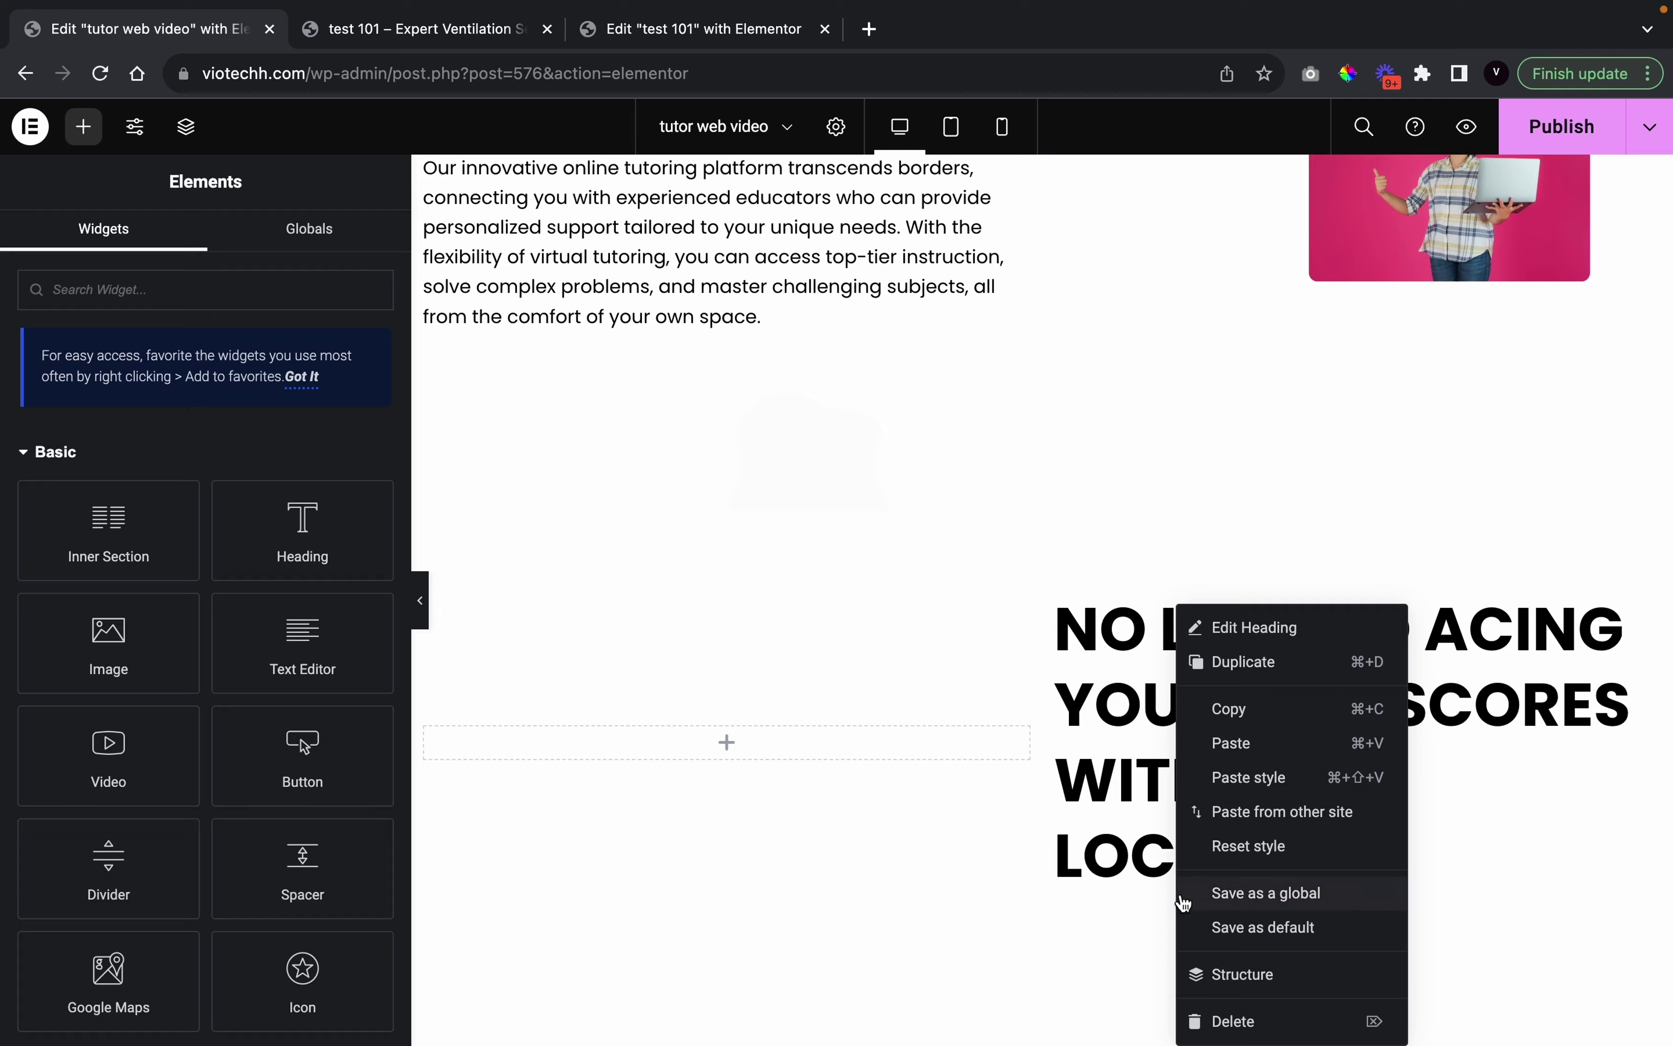
pyautogui.click(1255, 744)
# Copy the "Why Choose Me" badge from the benefits section and place it above the heading in the new section's right column
pyautogui.scroll(10, 878, 609)
pyautogui.scroll(12, 838, 505)
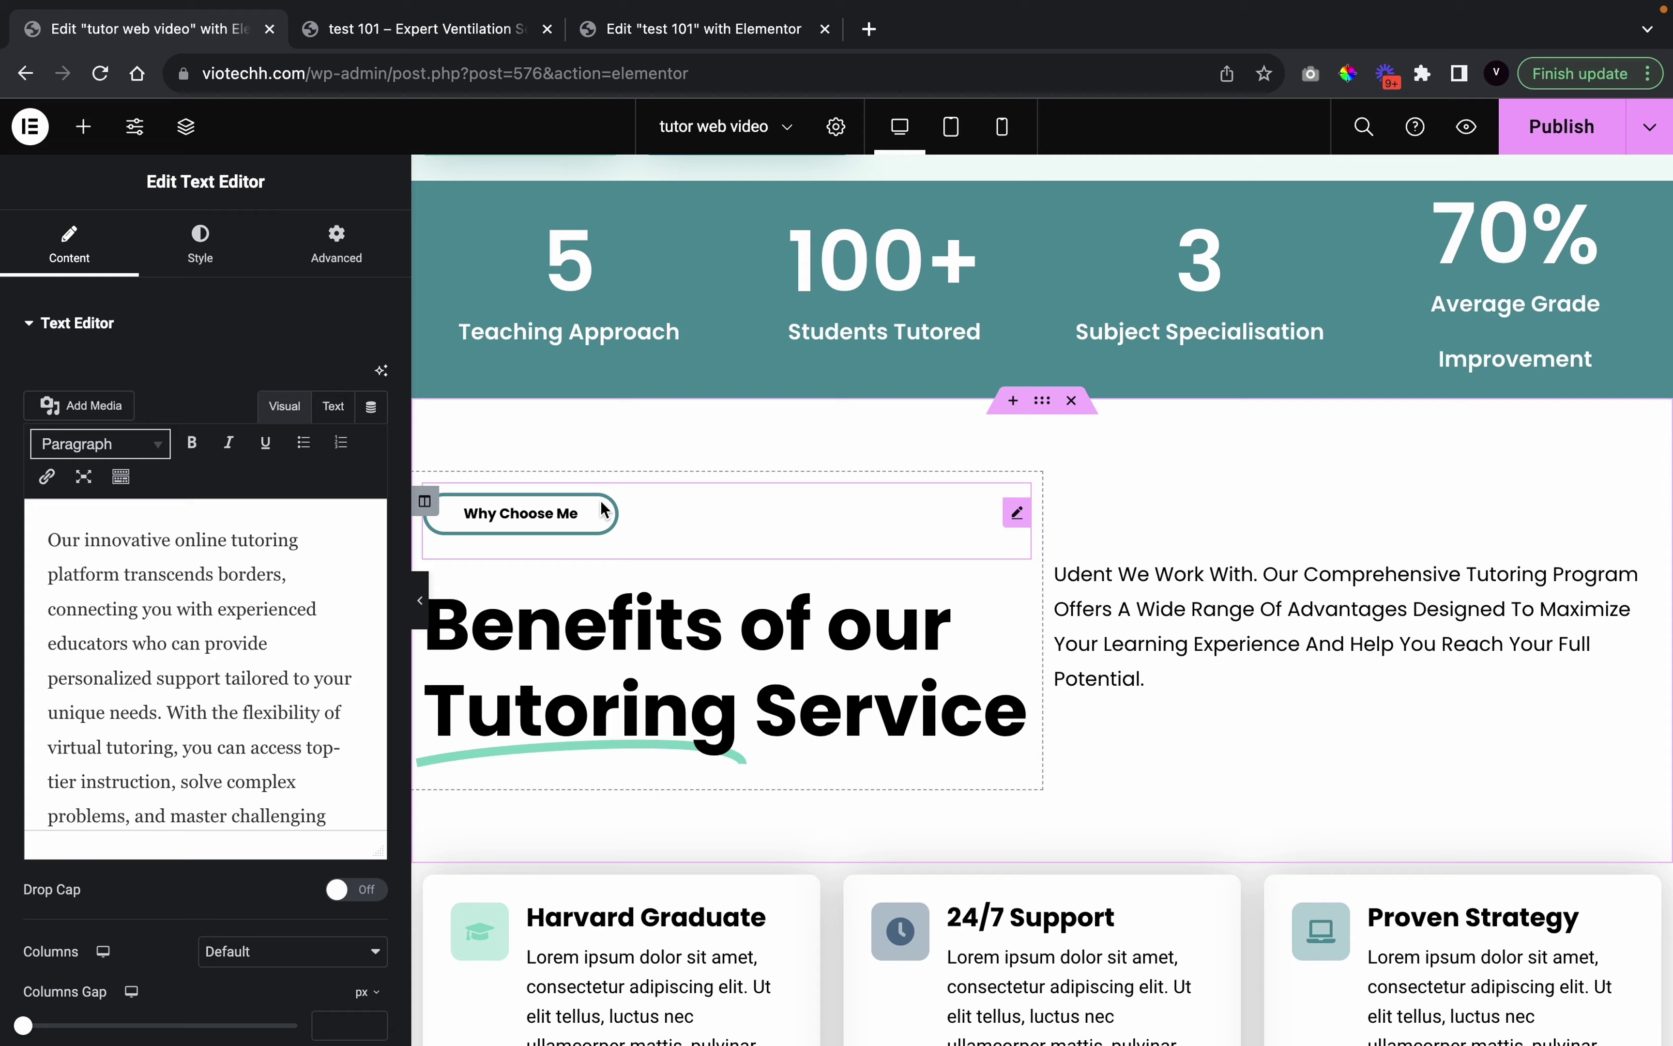
pyautogui.rightClick(602, 510)
pyautogui.click(641, 605)
pyautogui.scroll(-15, 1146, 721)
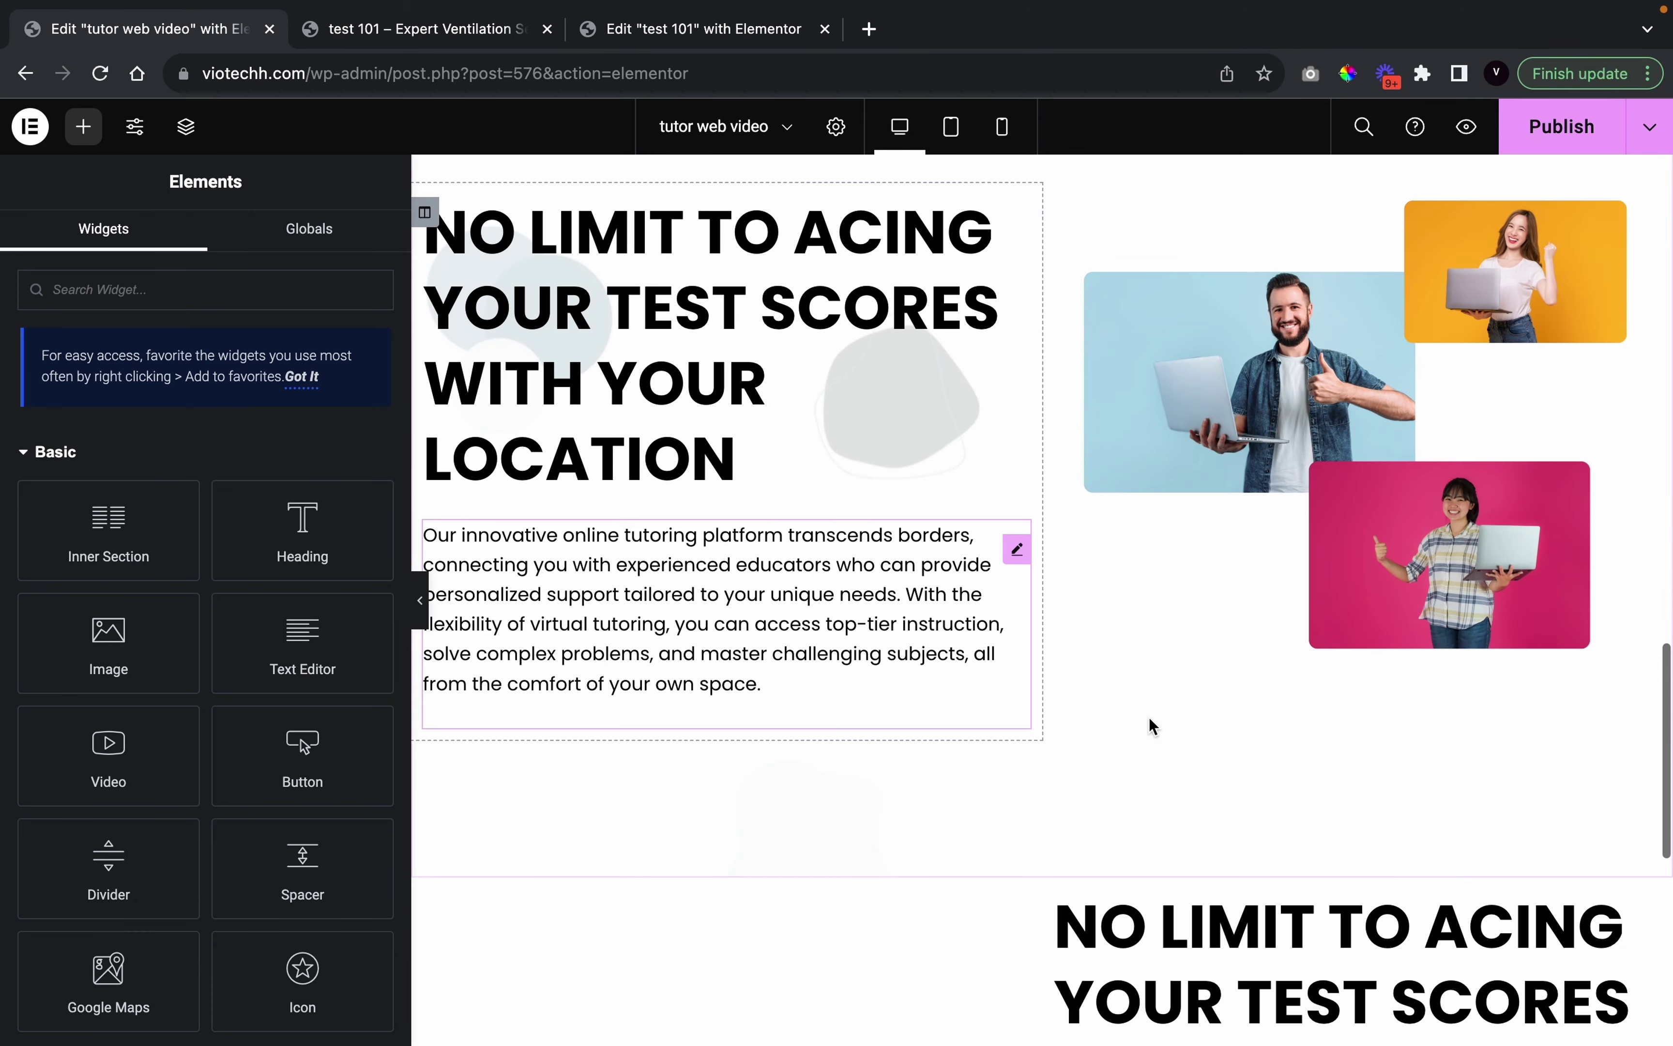
pyautogui.rightClick(1159, 349)
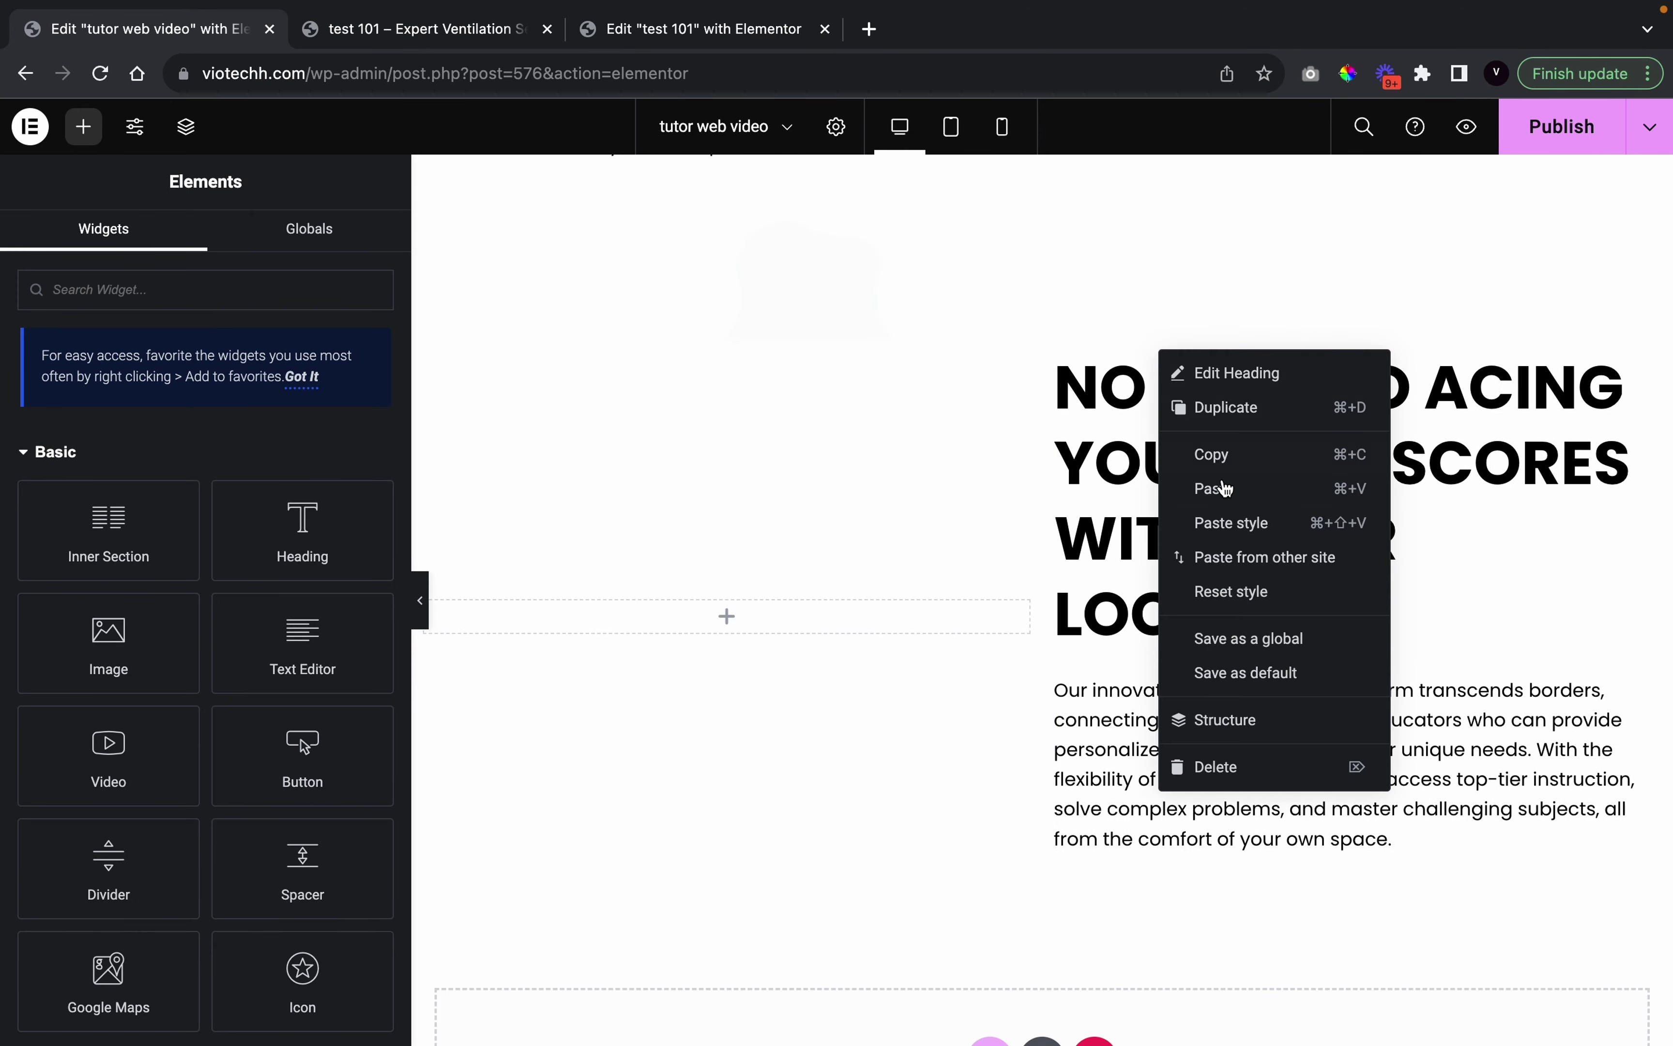
pyautogui.click(1216, 487)
pyautogui.moveTo(1152, 705); pyautogui.dragTo(1240, 355)
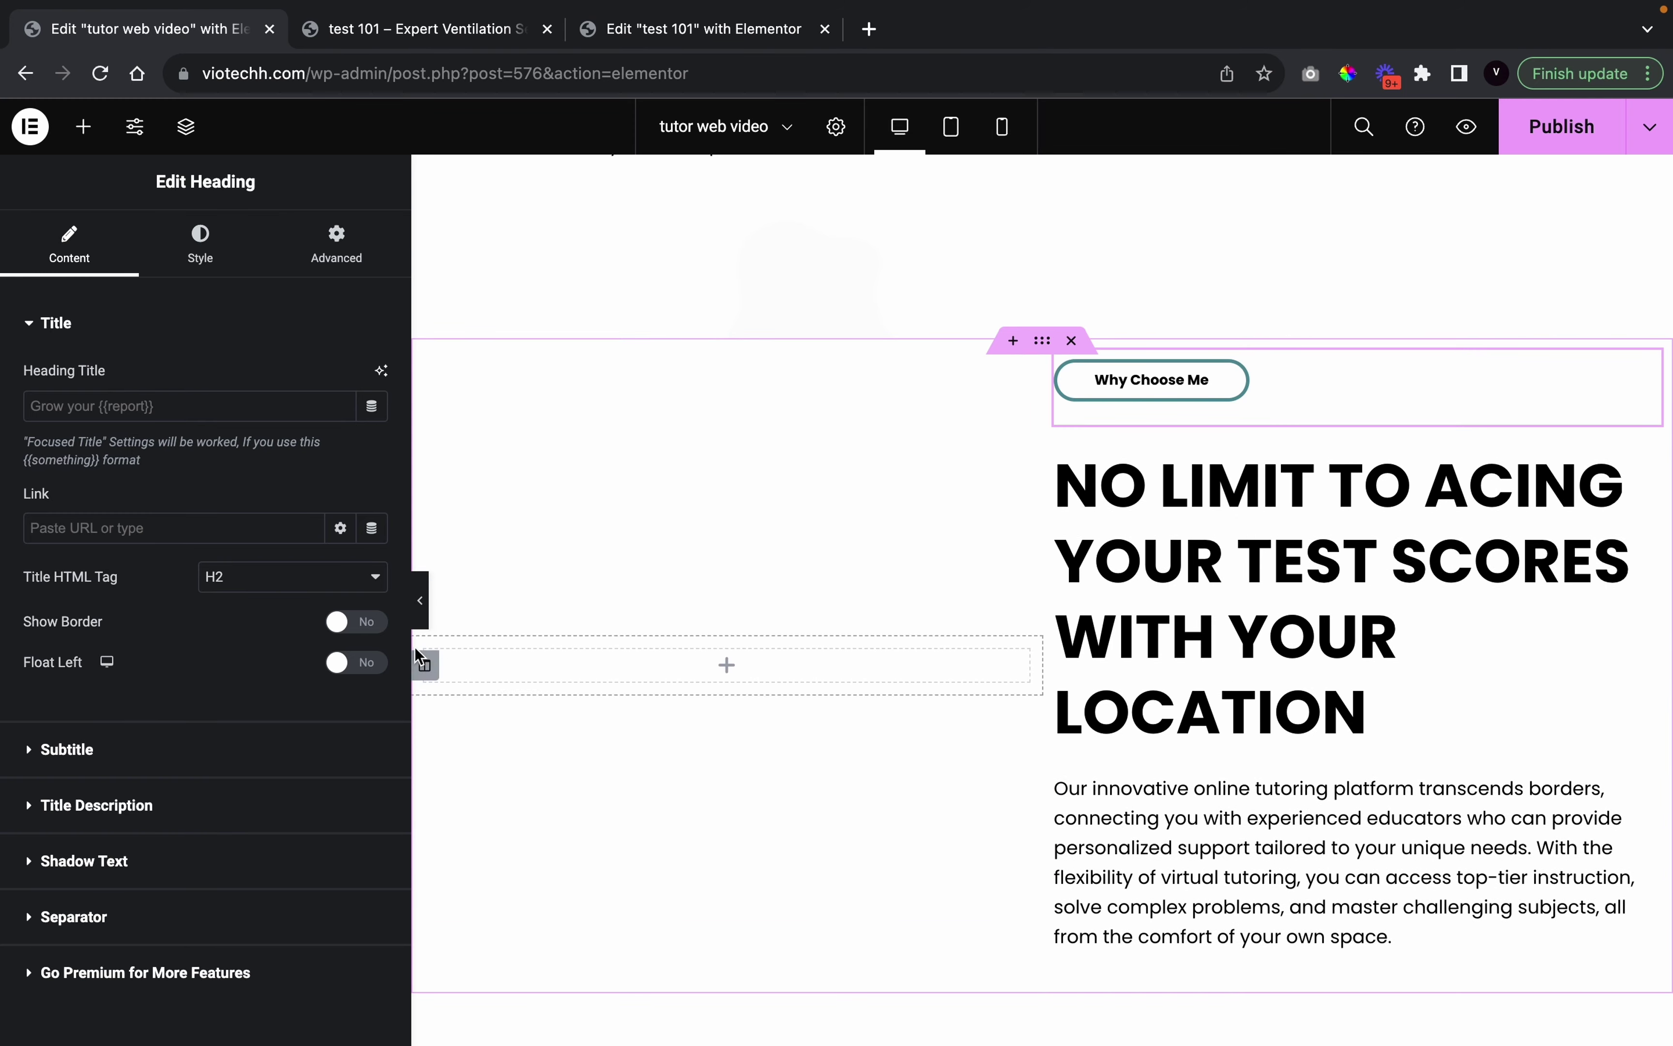
pyautogui.click(423, 607)
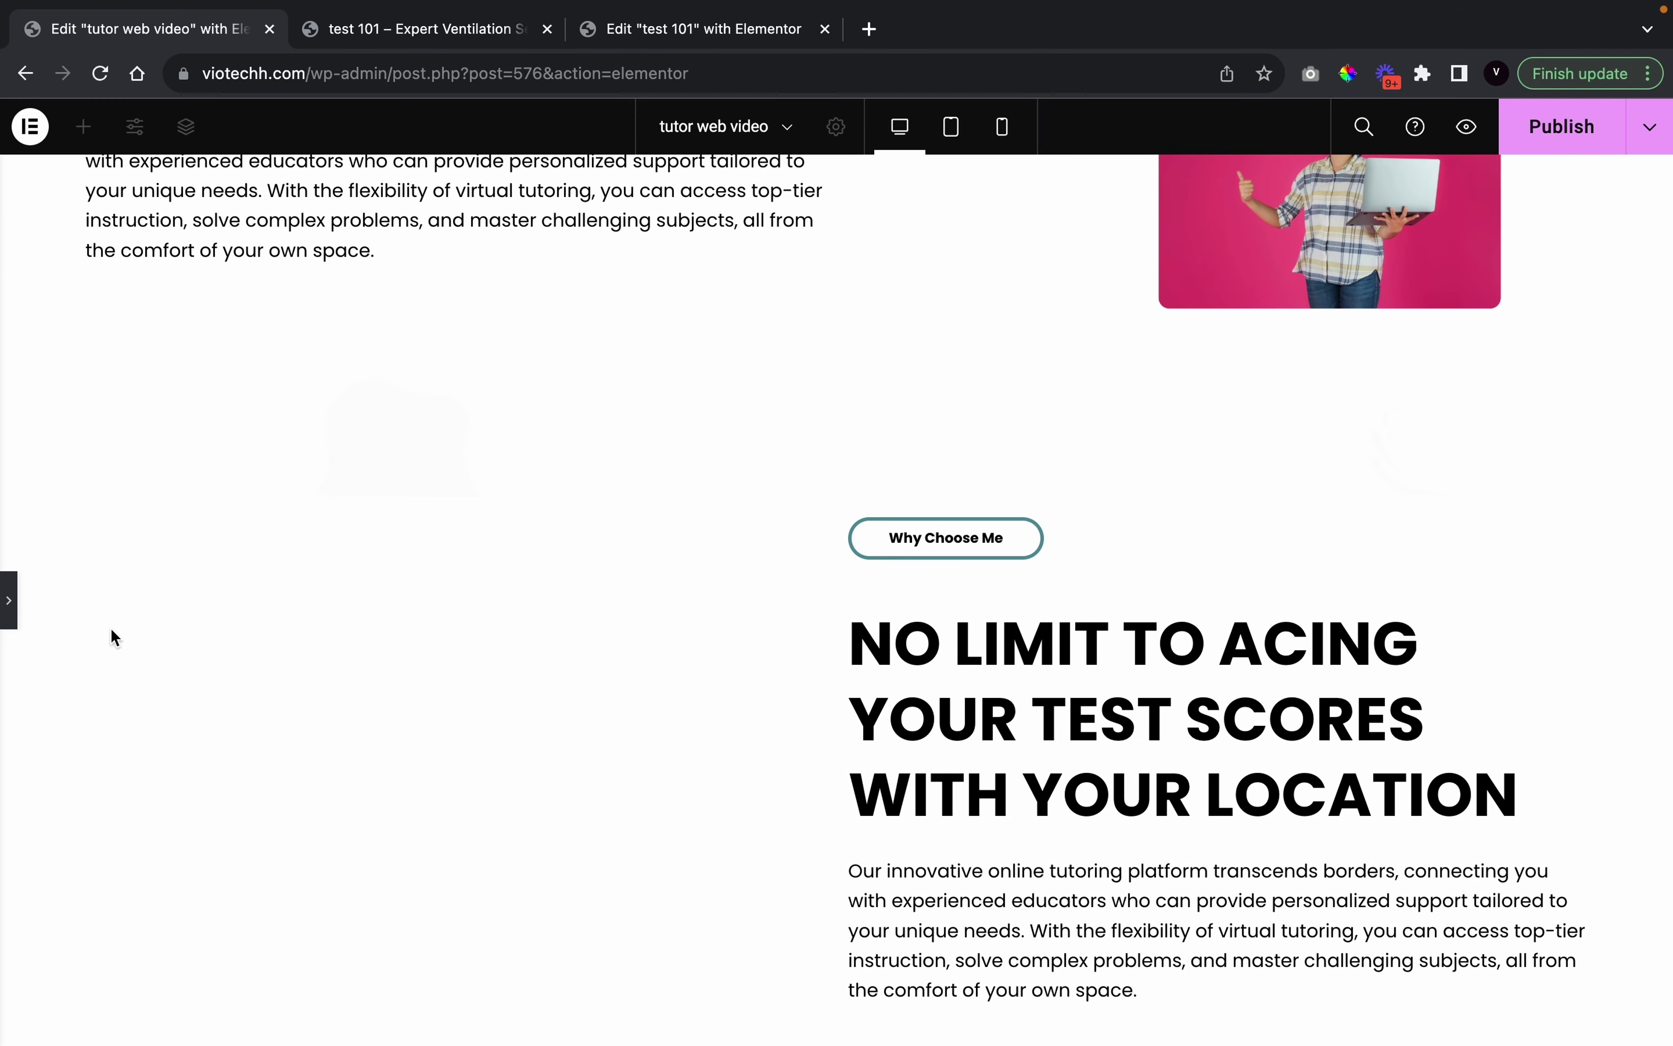
pyautogui.click(7, 619)
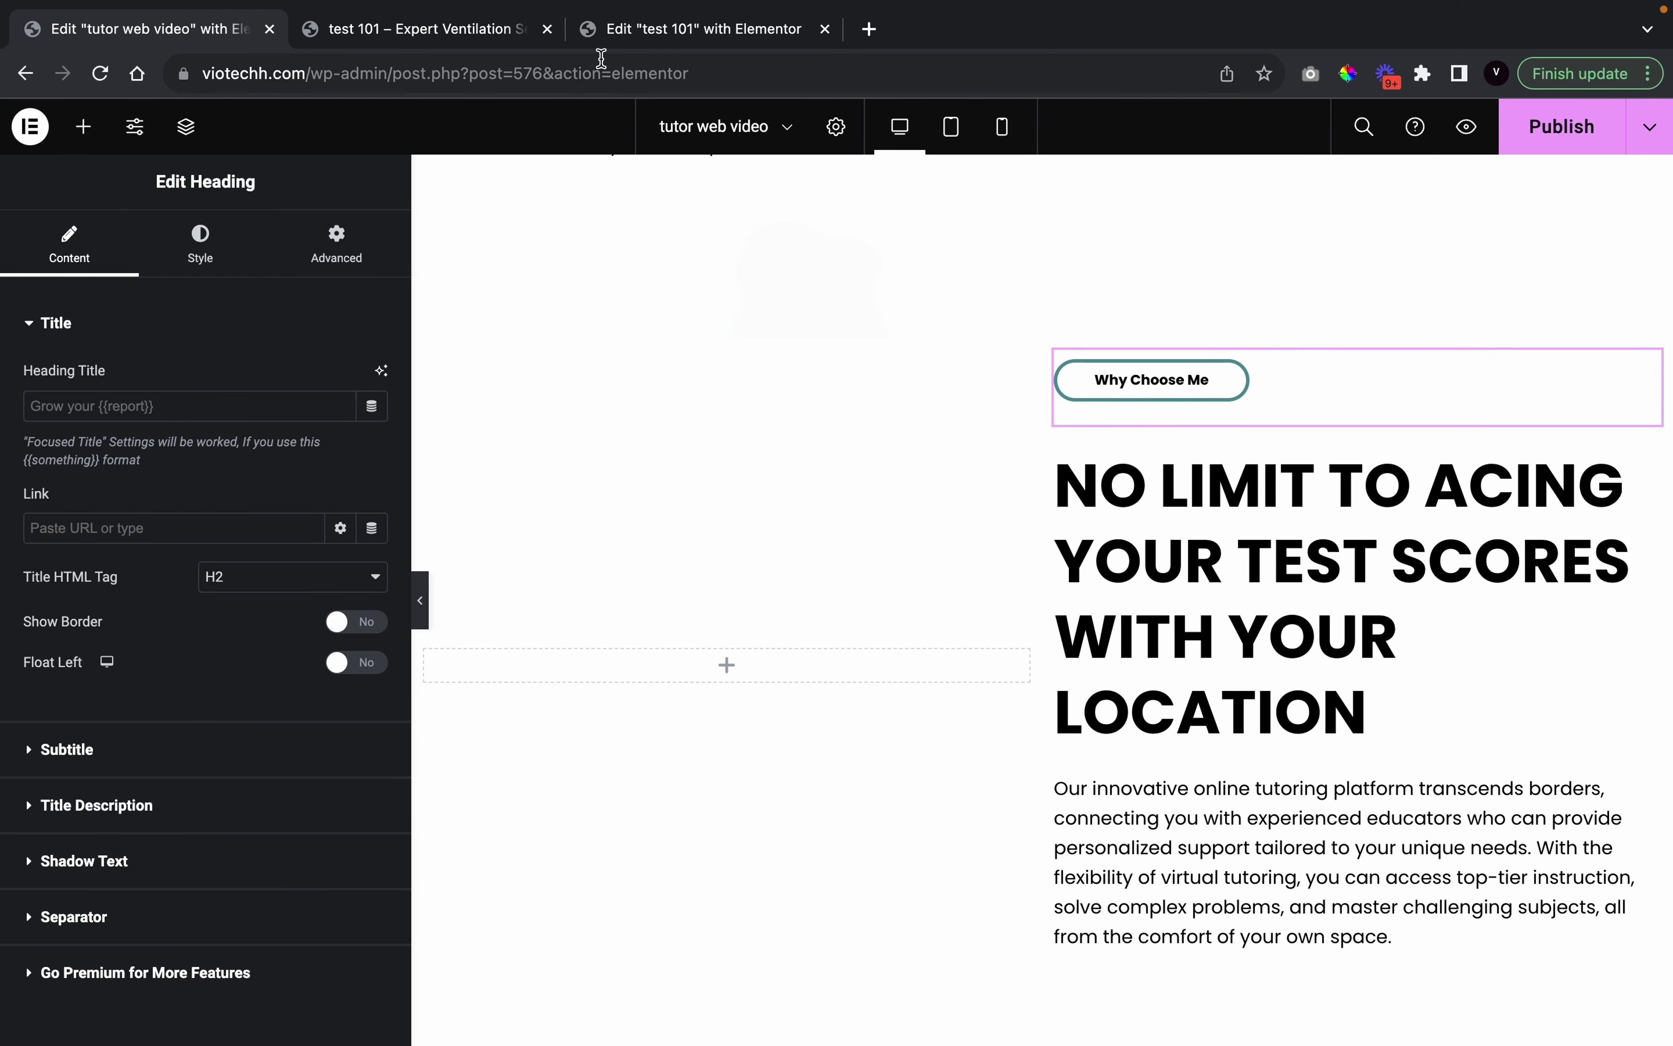
# Change the pasted badge's subtitle text to "Unlock Extra Resources", following the reference page
pyautogui.click(411, 34)
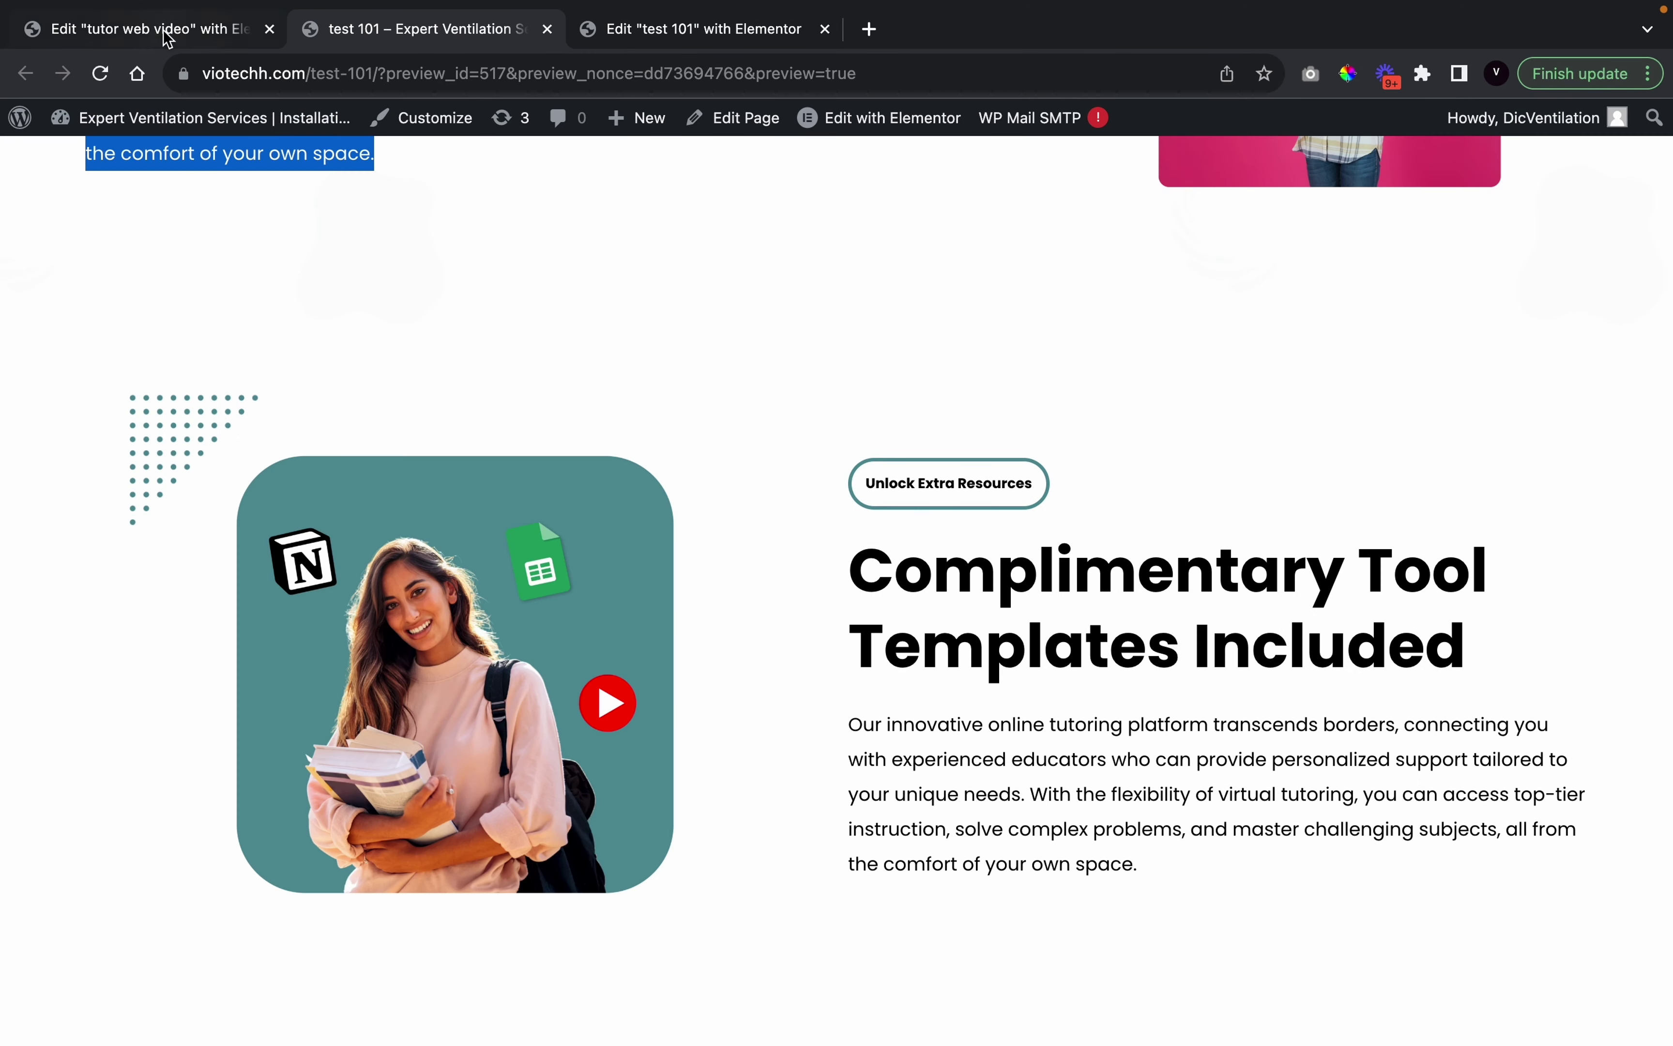
pyautogui.click(139, 29)
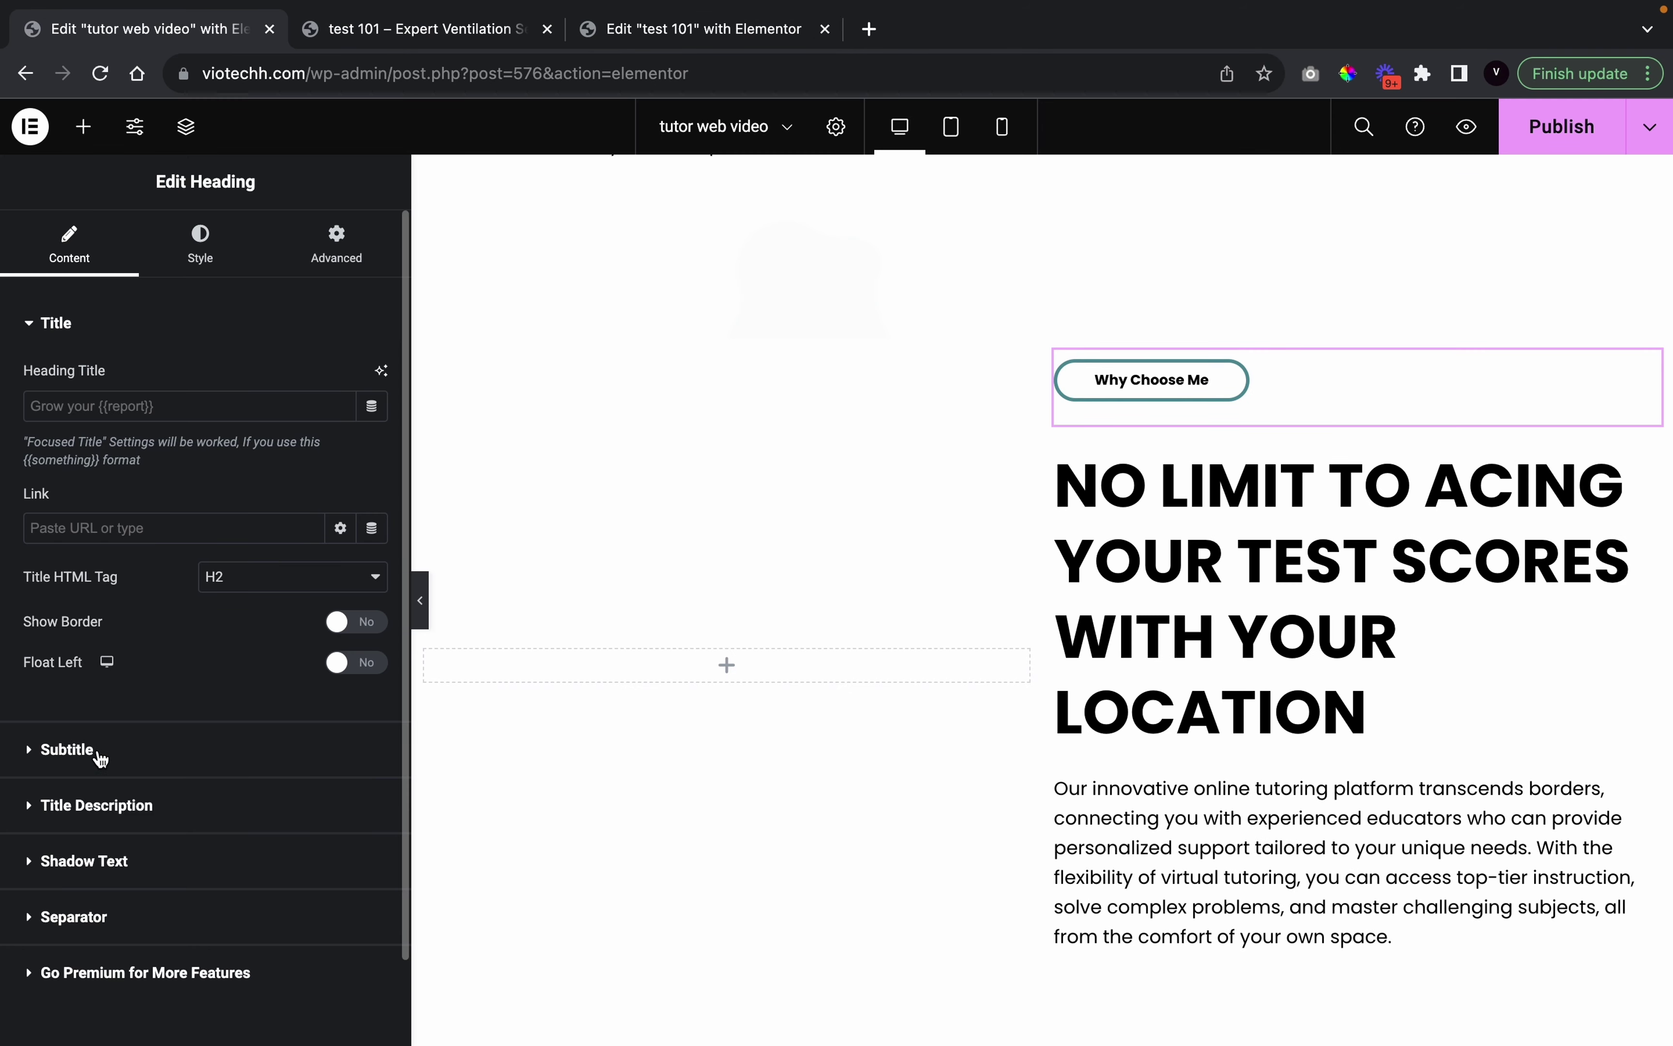
pyautogui.click(67, 749)
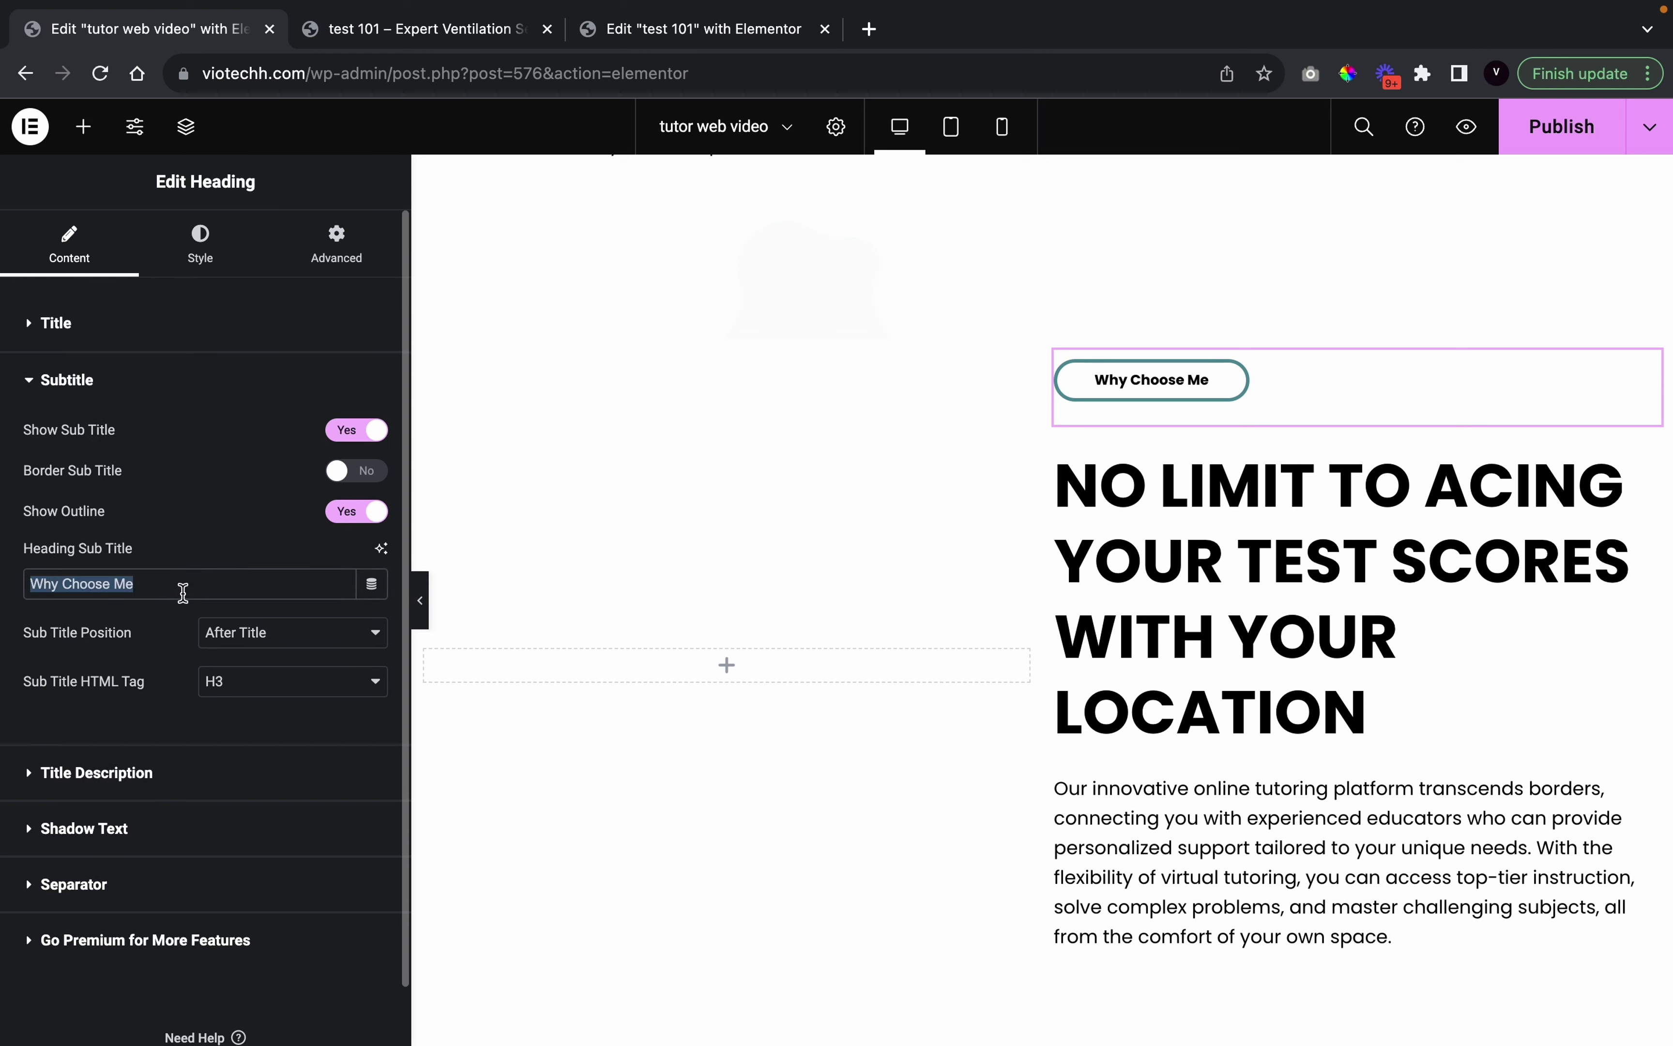
pyautogui.write('Unlock E')
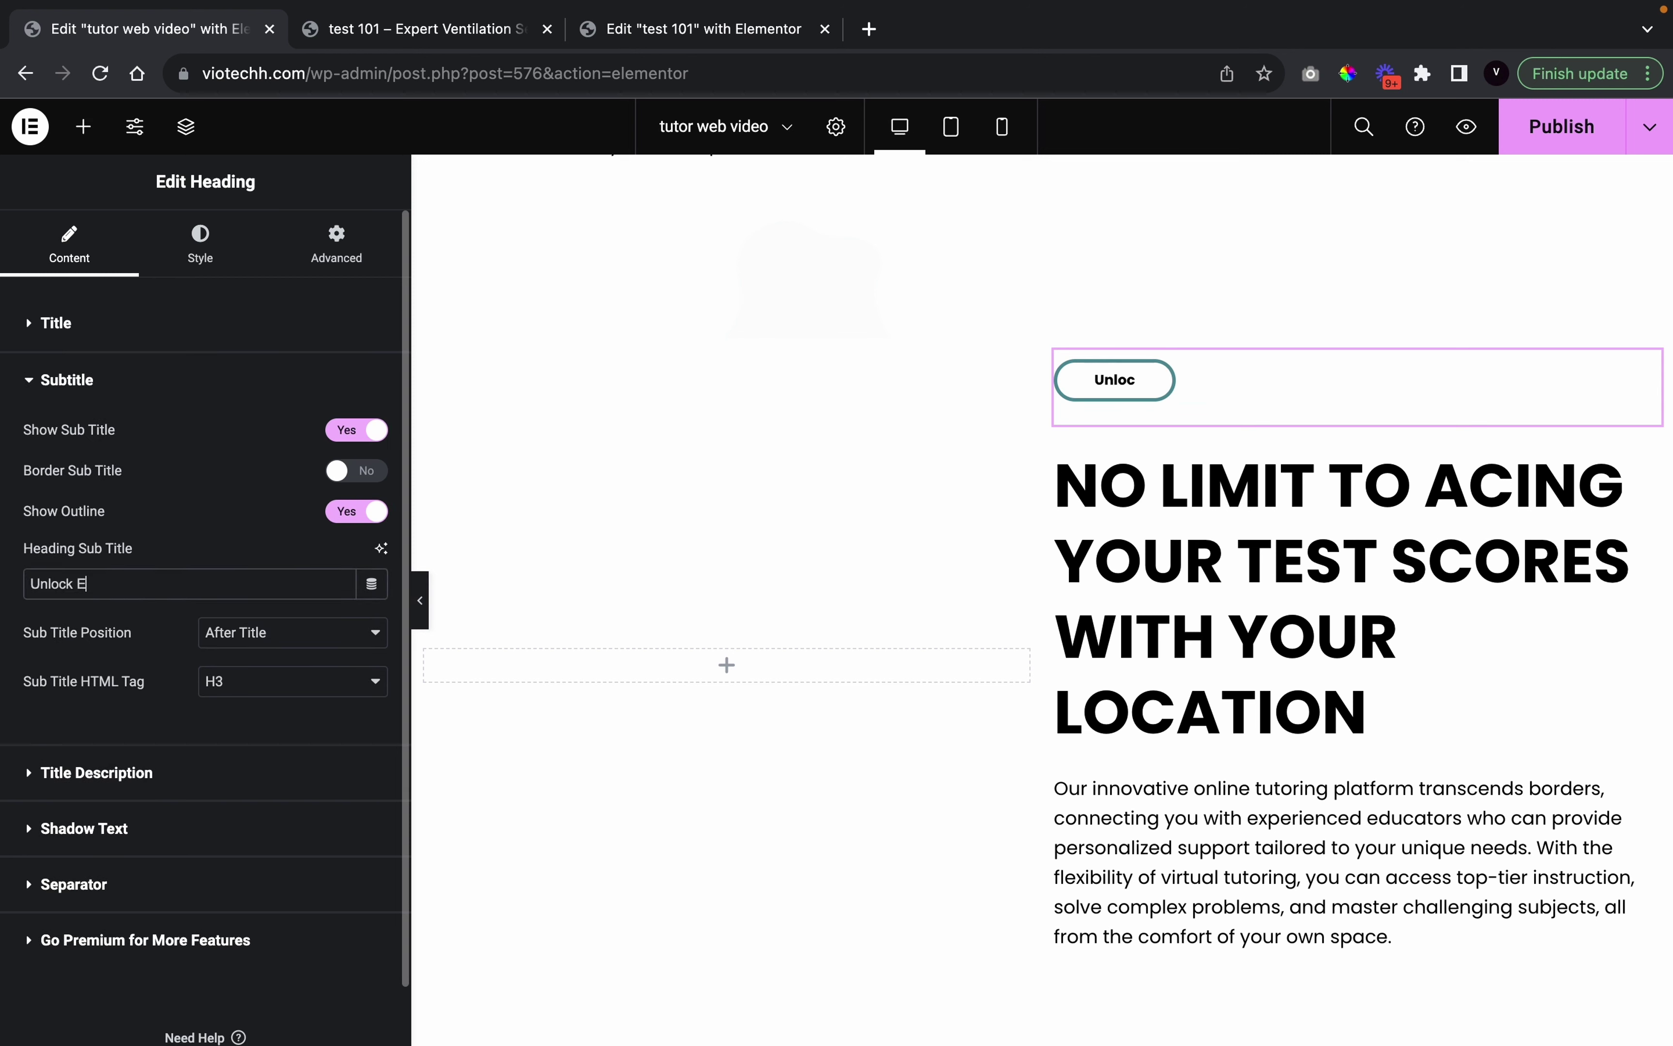
pyautogui.write('xtra Resources')
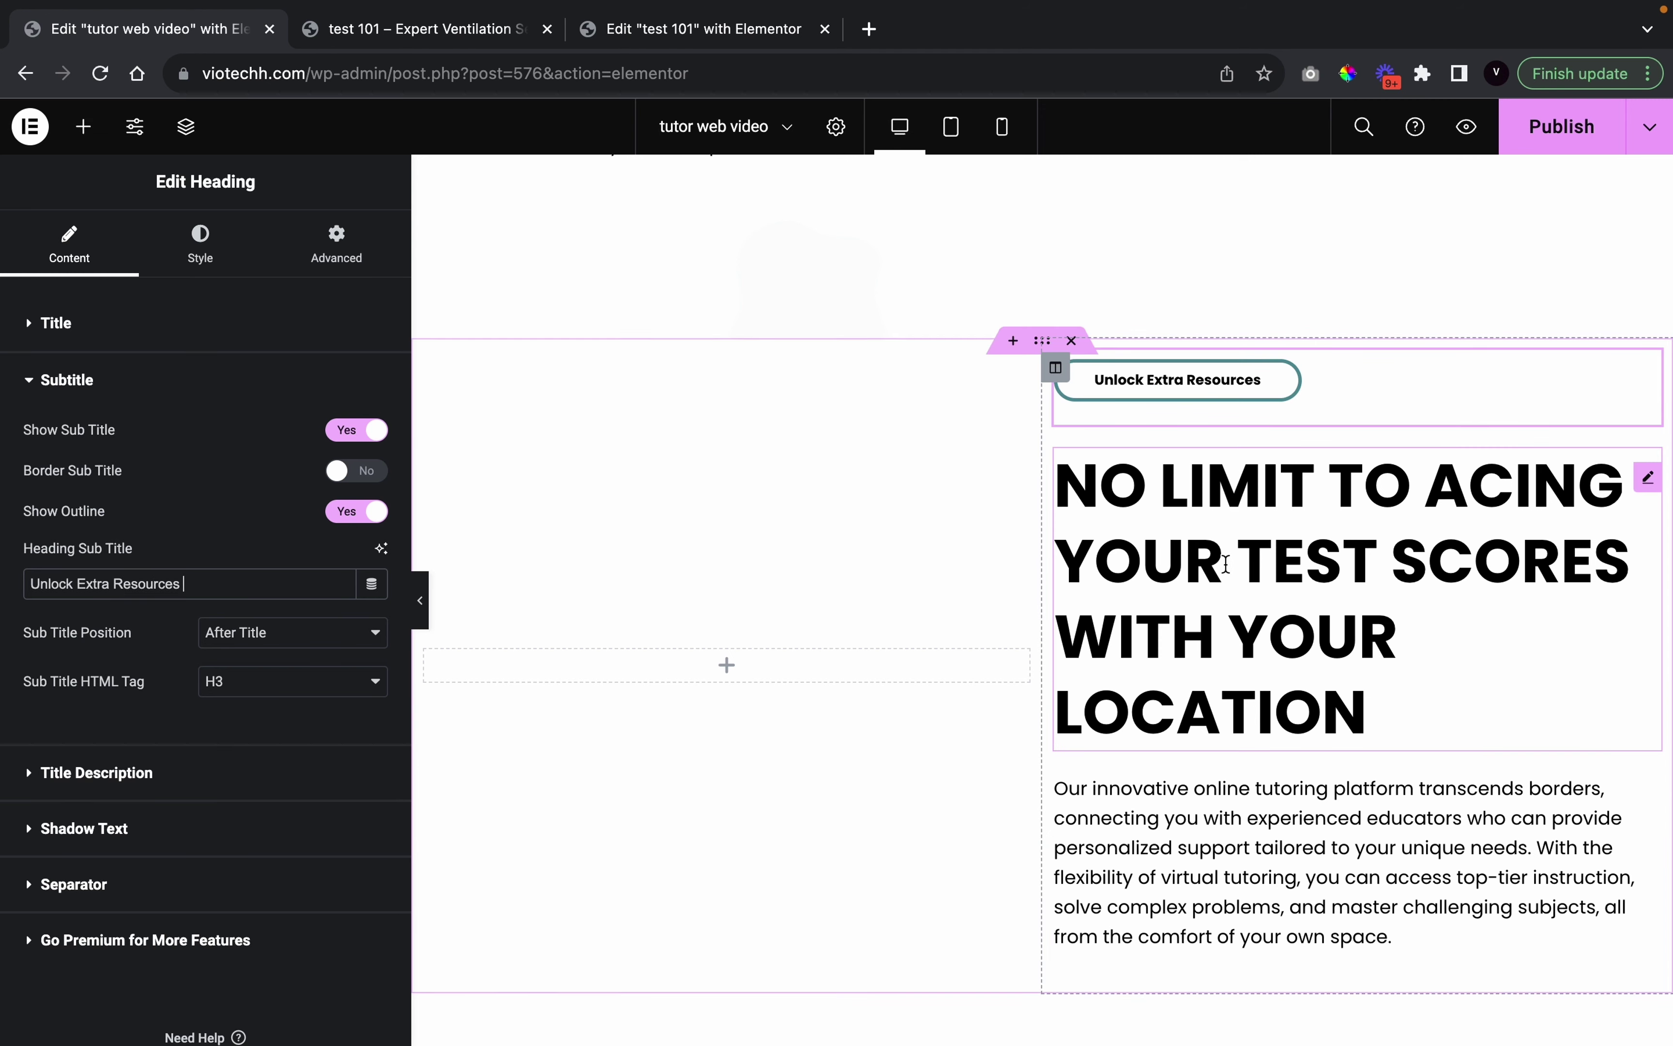
# Replace the new section's heading title with "Complimentary Tool Templates Included", copied from the reference page
pyautogui.click(1225, 563)
pyautogui.click(472, 42)
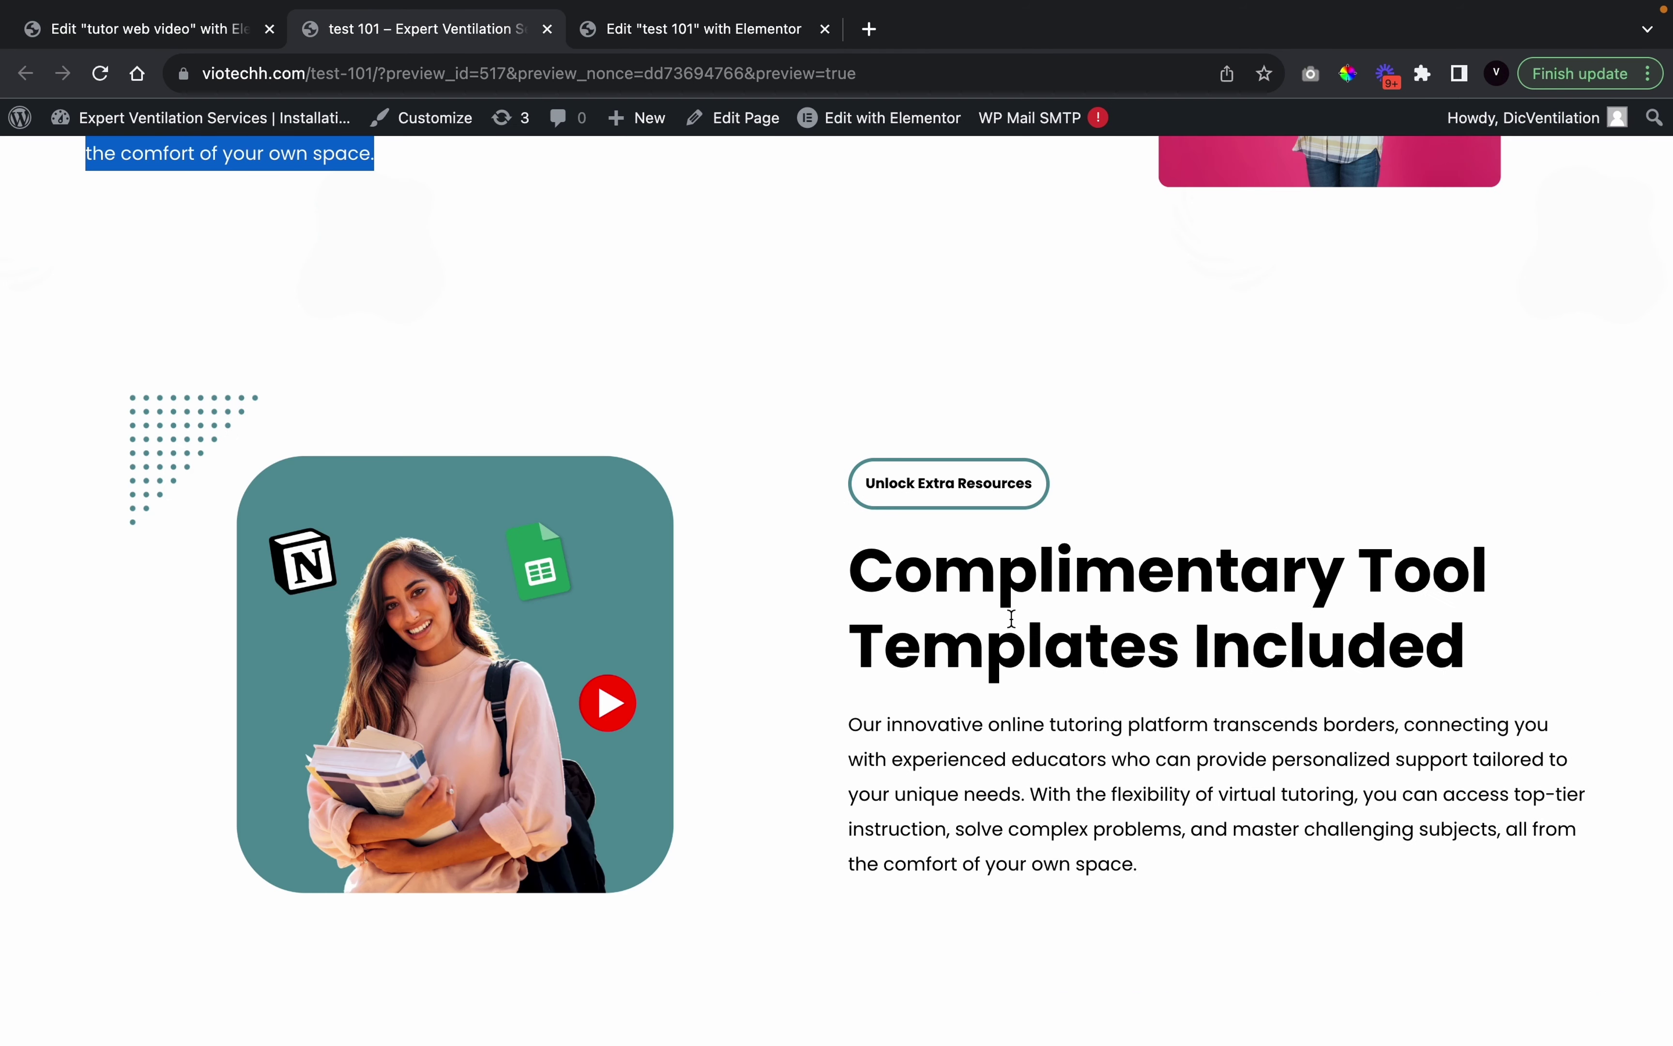
pyautogui.tripleClick(1024, 631)
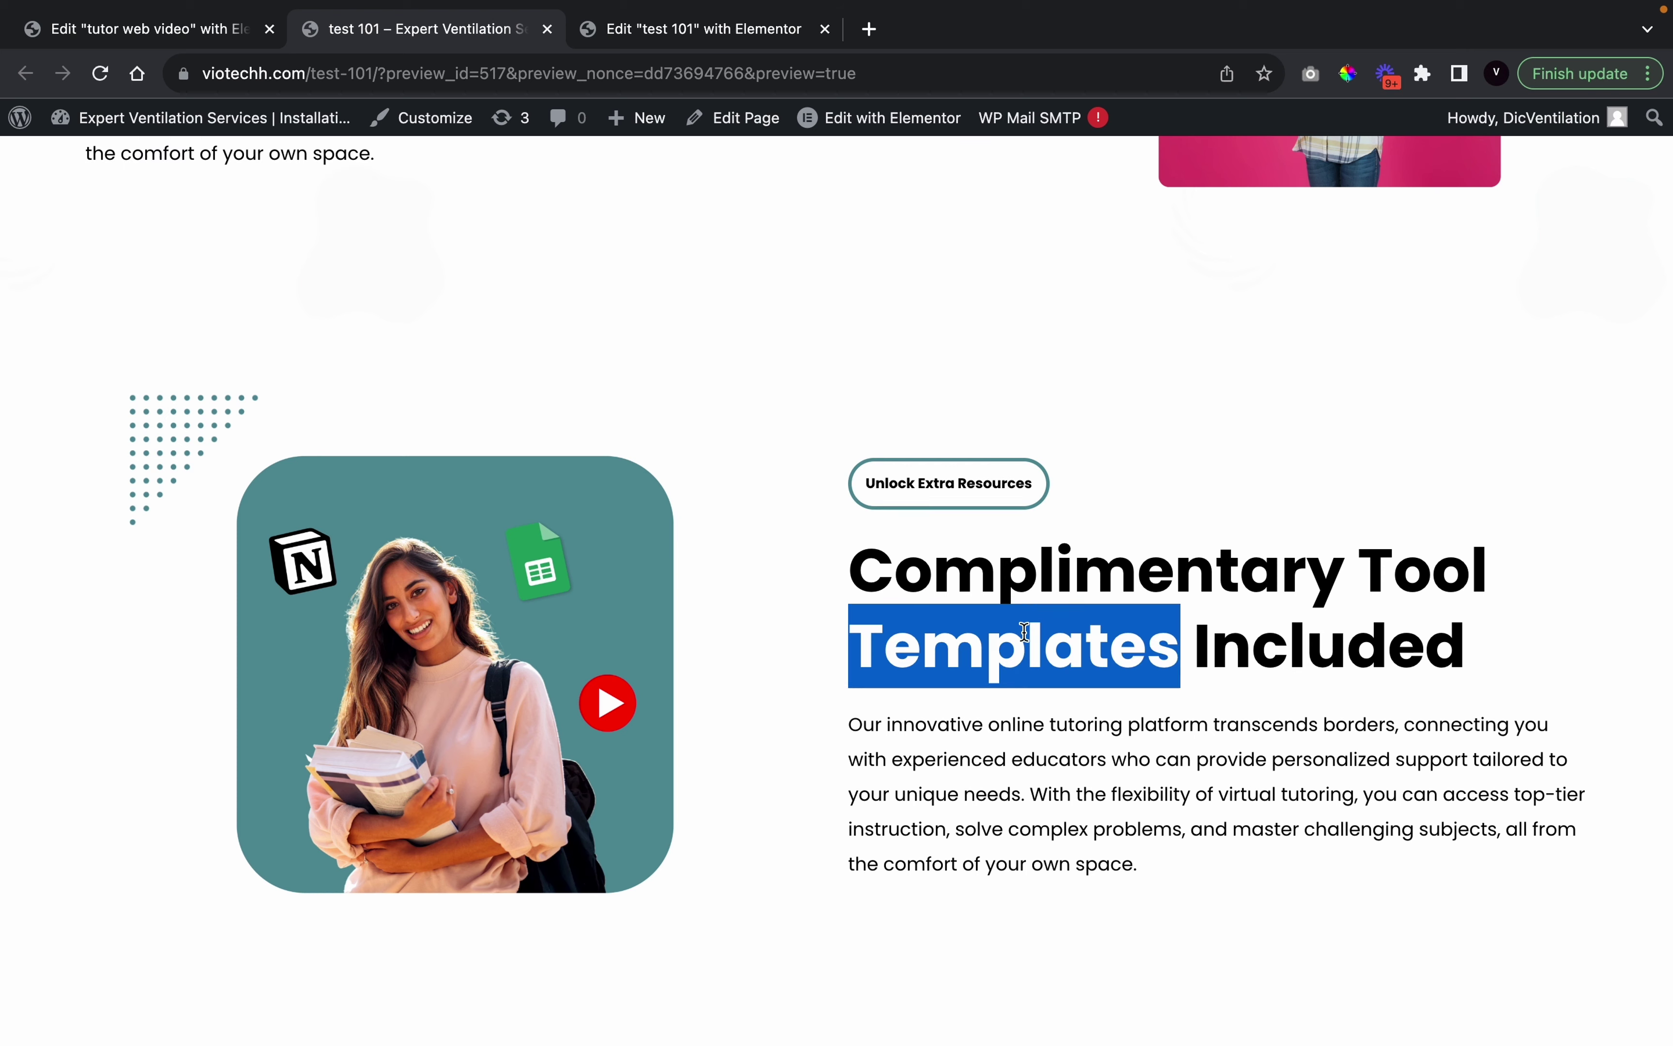
pyautogui.click(230, 43)
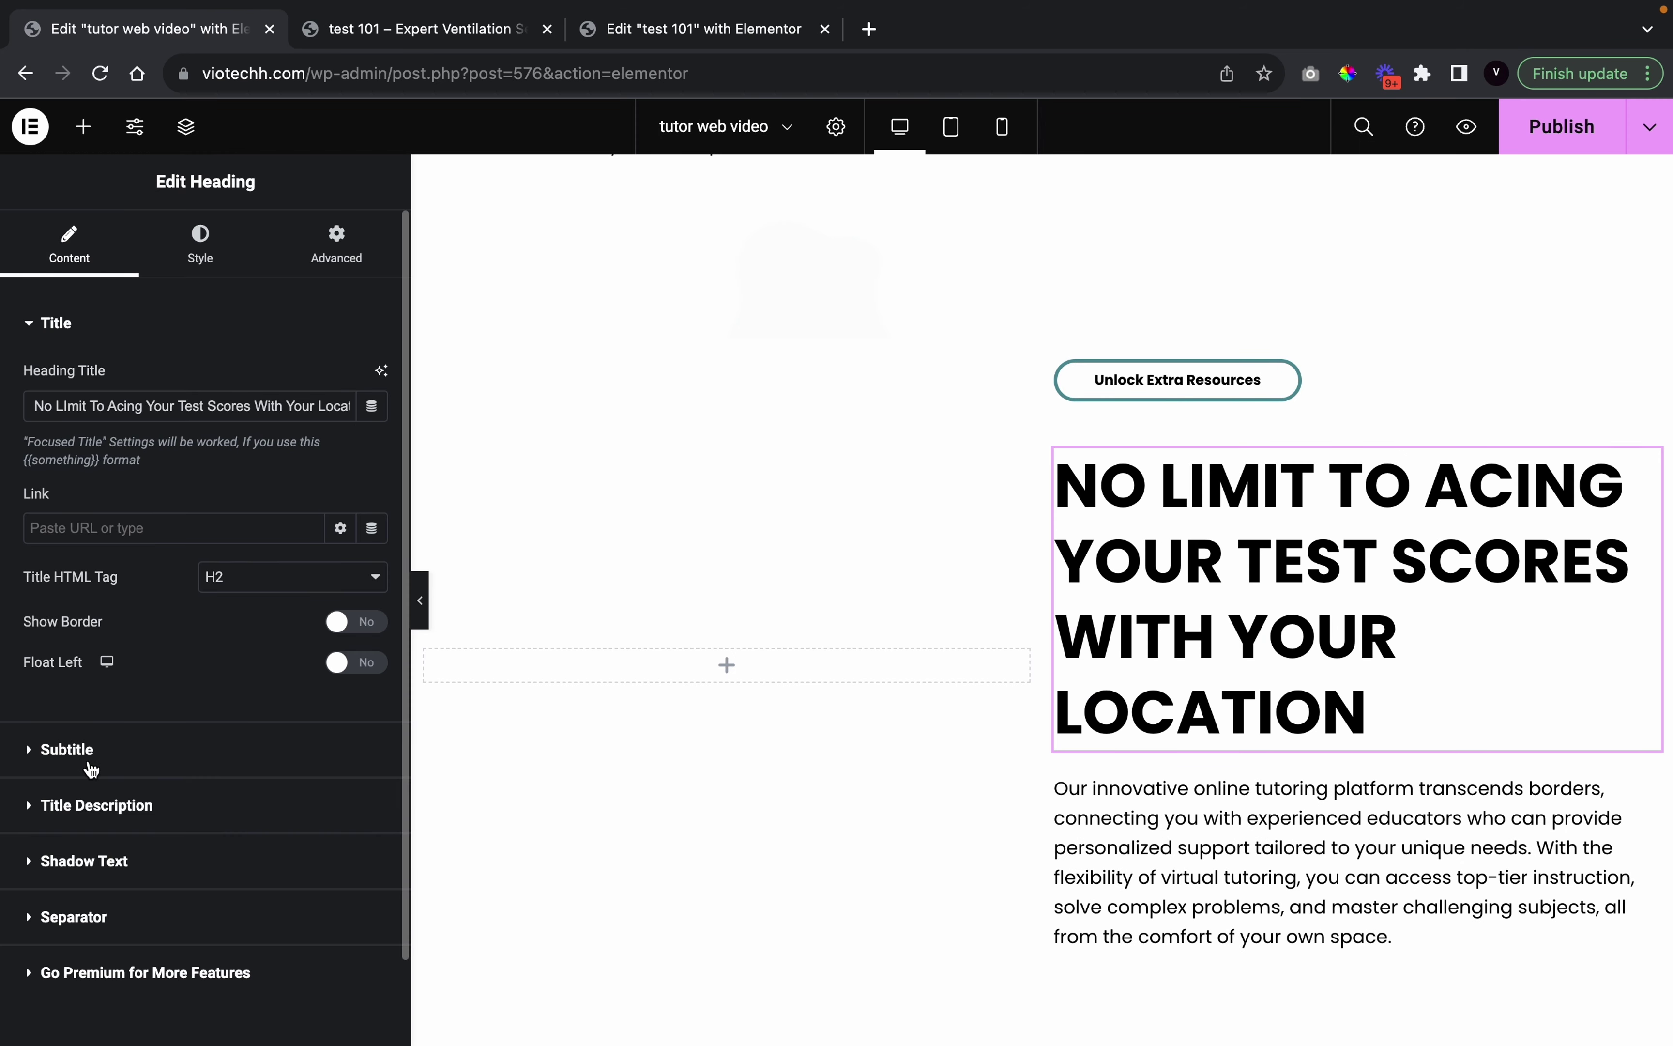
pyautogui.tripleClick(129, 392)
pyautogui.press('super+v')
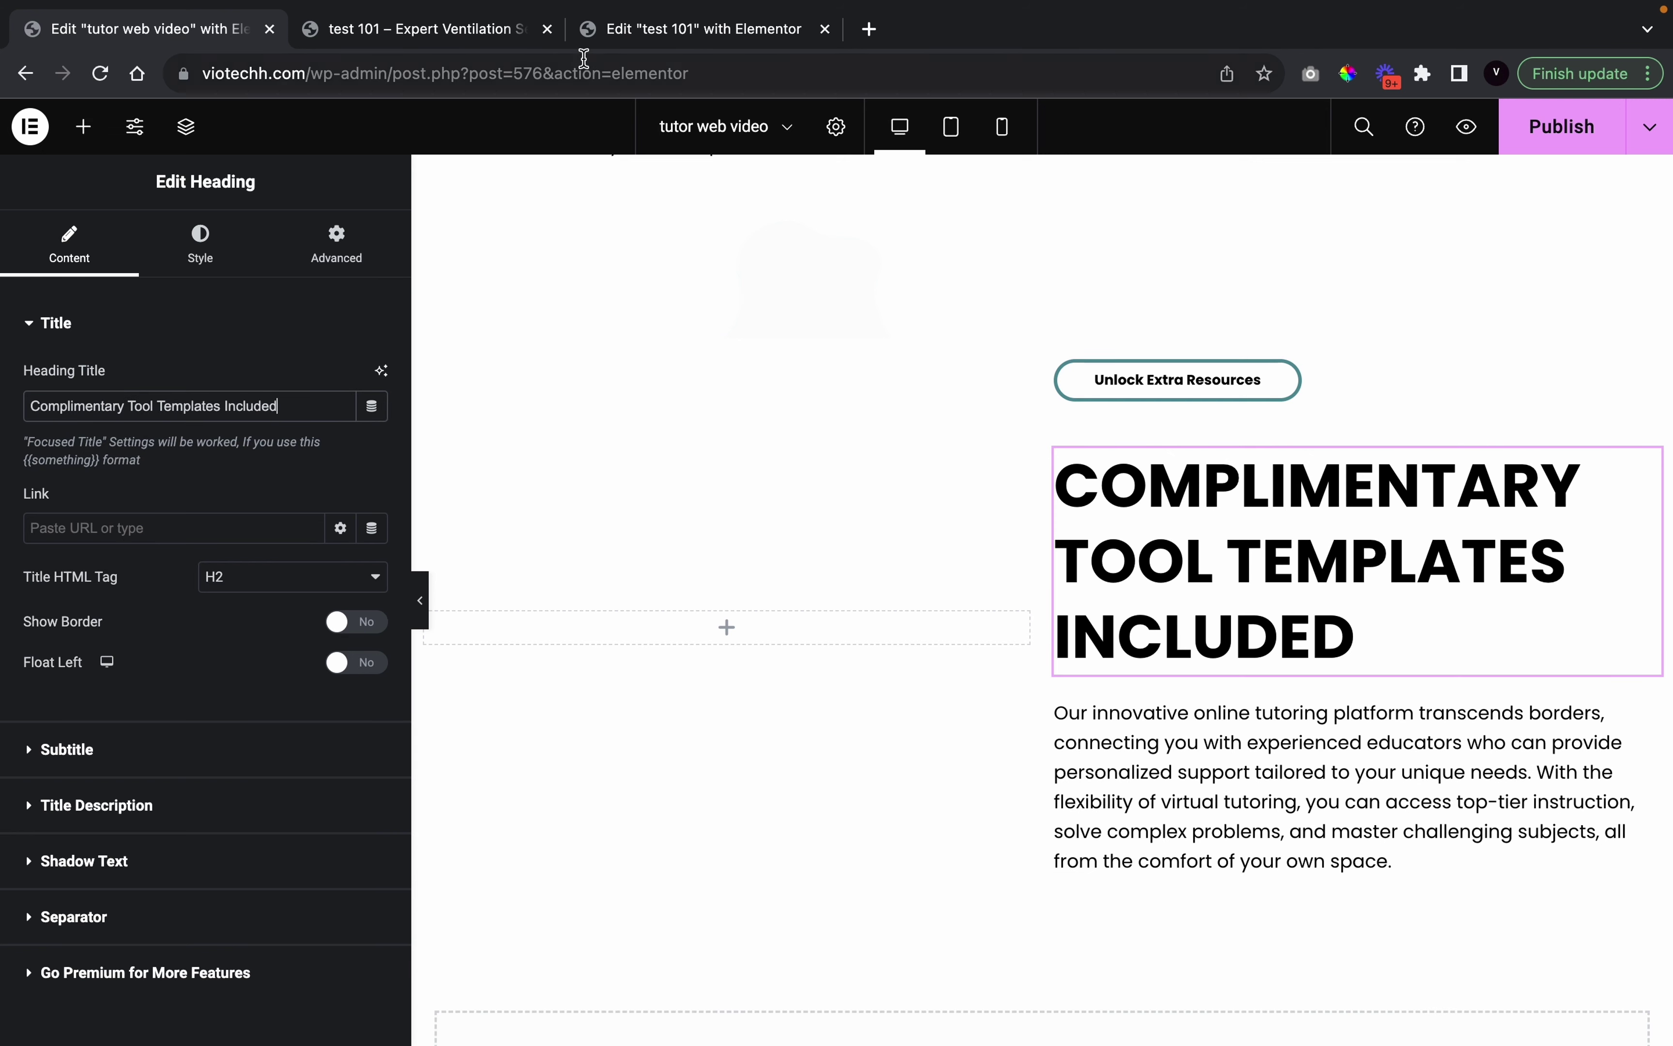
# Try to replace the paragraph below the heading with the paragraph copied from the reference page, and undo the paste
pyautogui.click(434, 25)
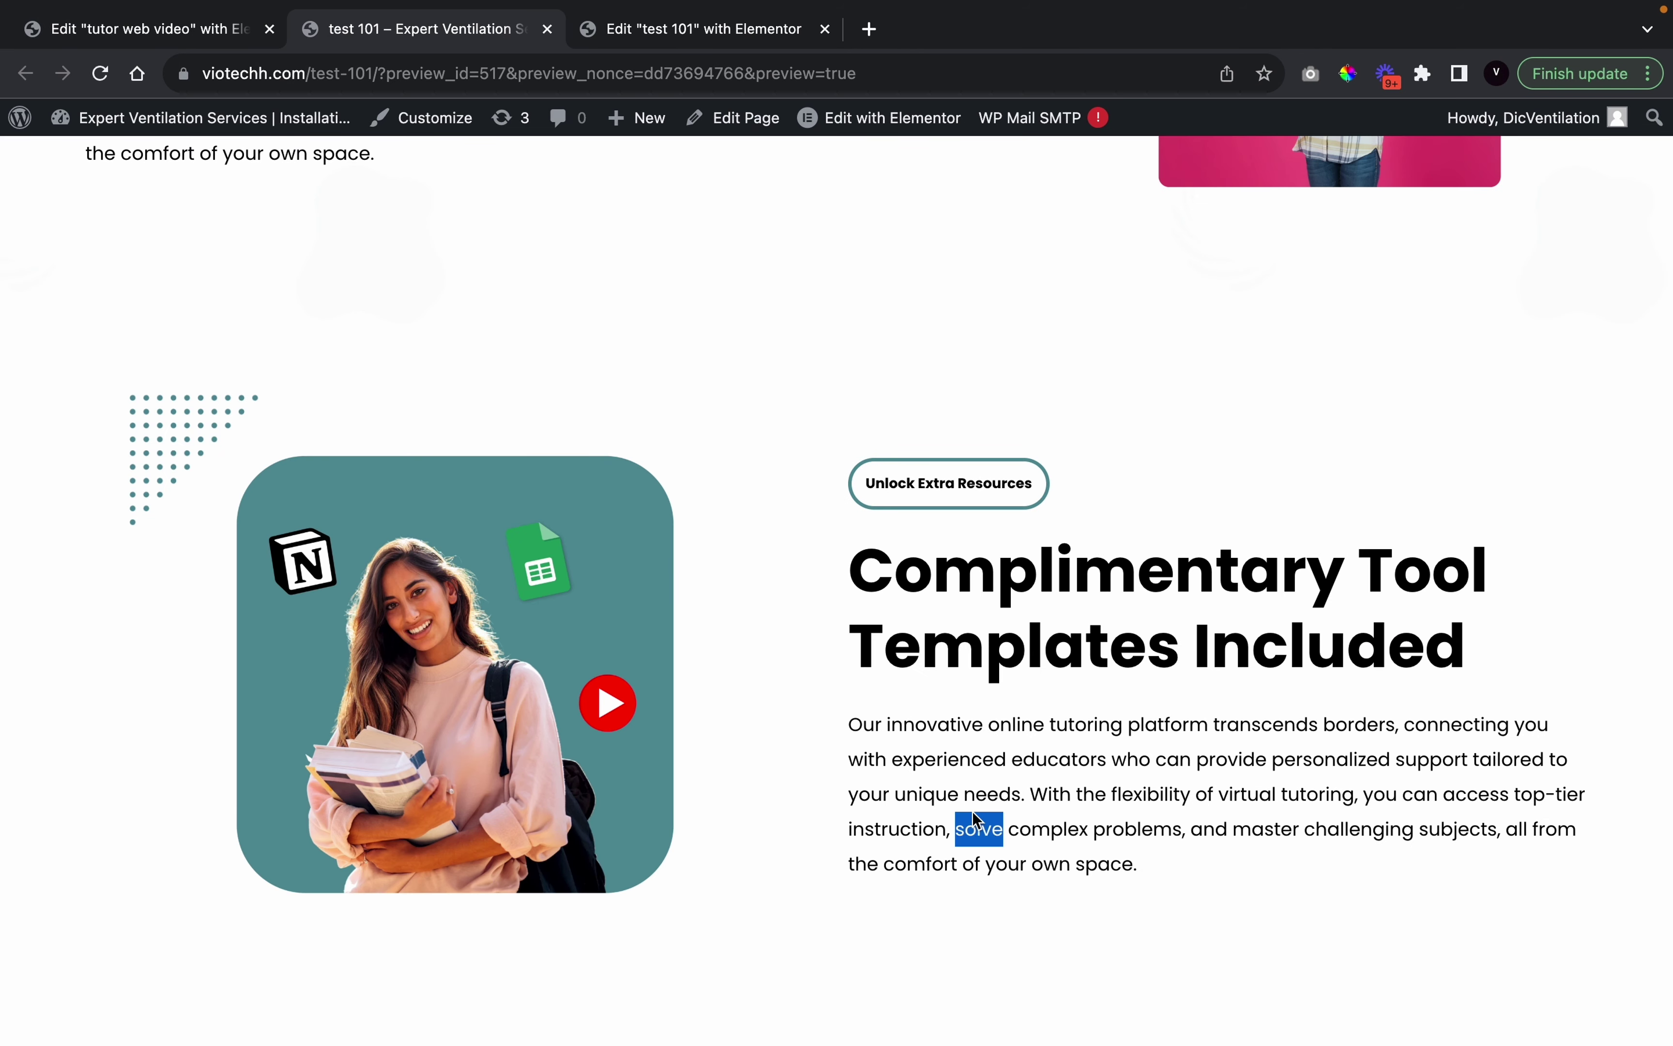
pyautogui.tripleClick(978, 828)
pyautogui.click(185, 39)
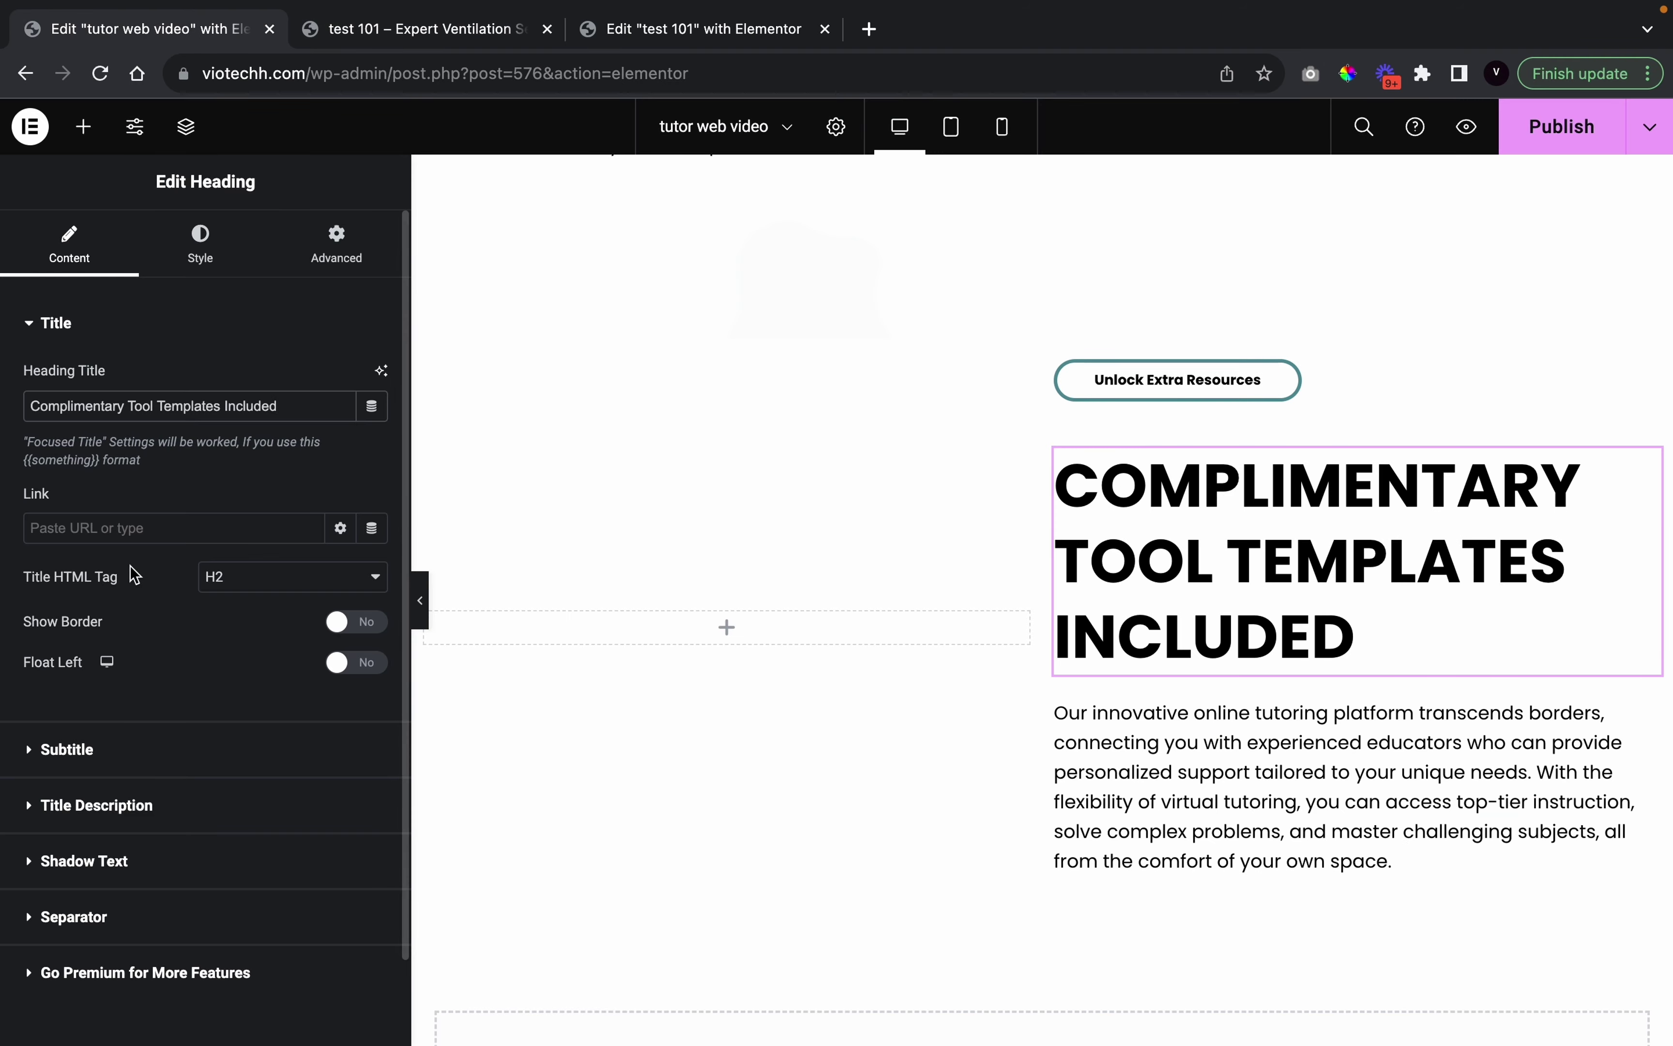
pyautogui.click(1286, 823)
pyautogui.doubleClick(74, 562)
pyautogui.press('super+a')
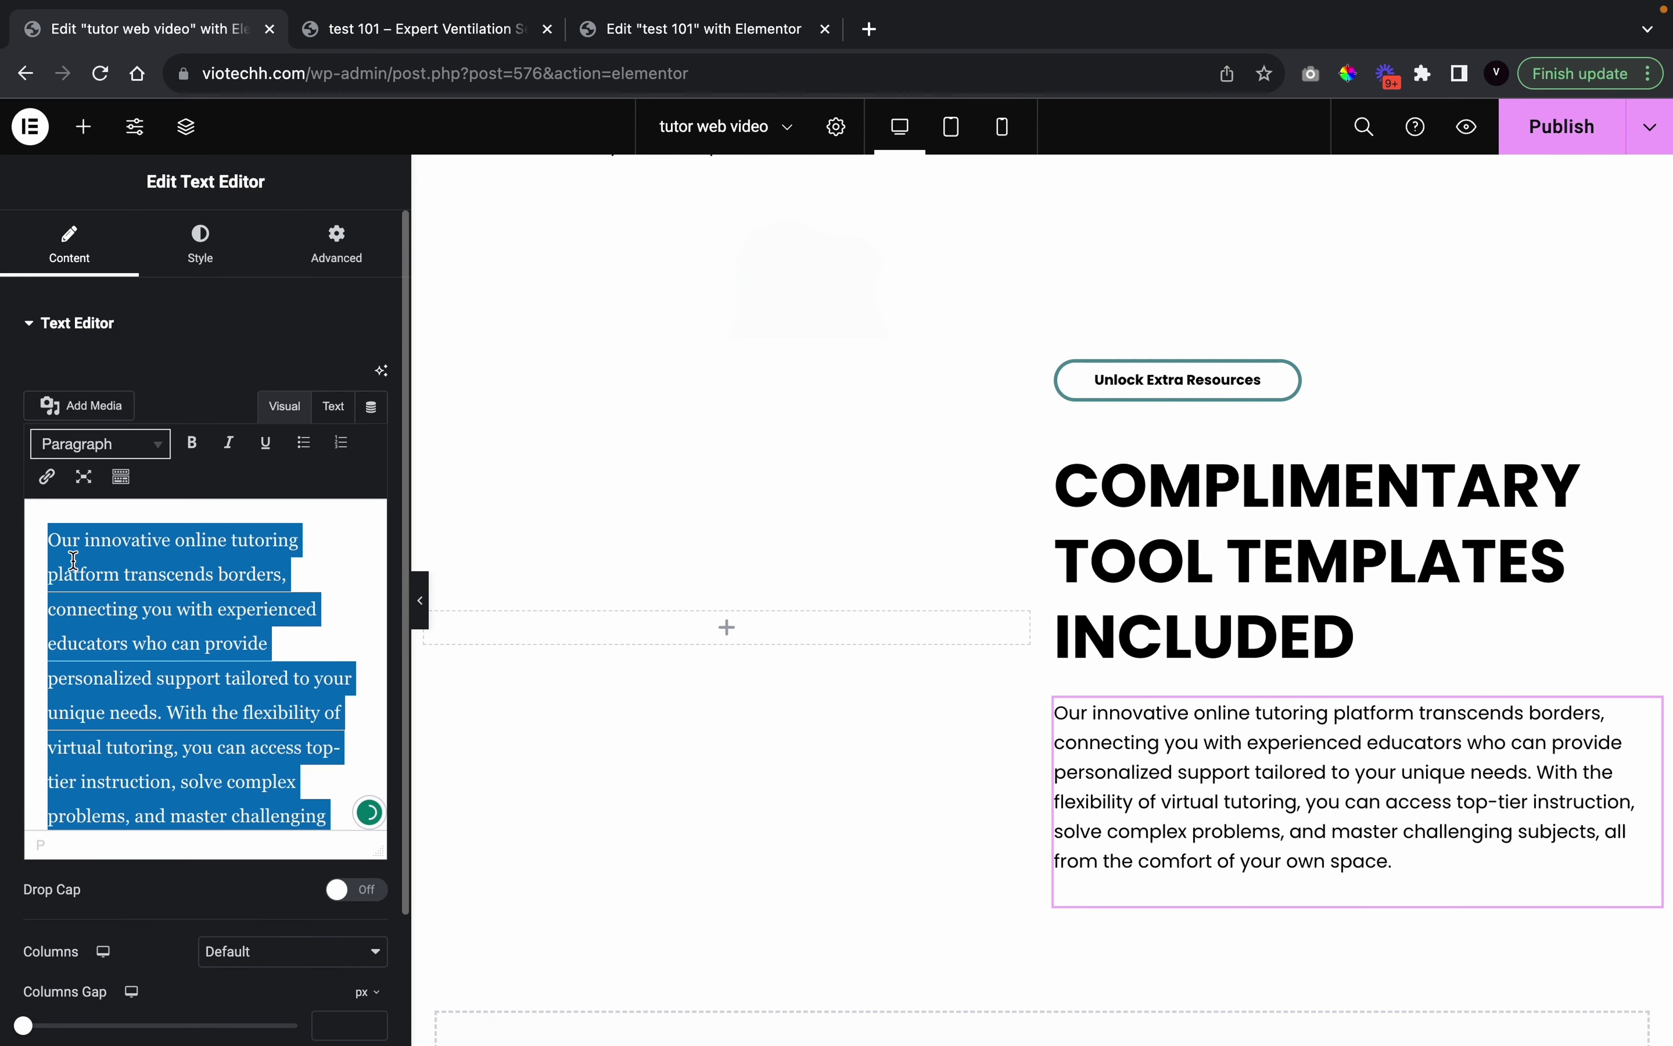
pyautogui.press('super+v')
pyautogui.press('super+z')
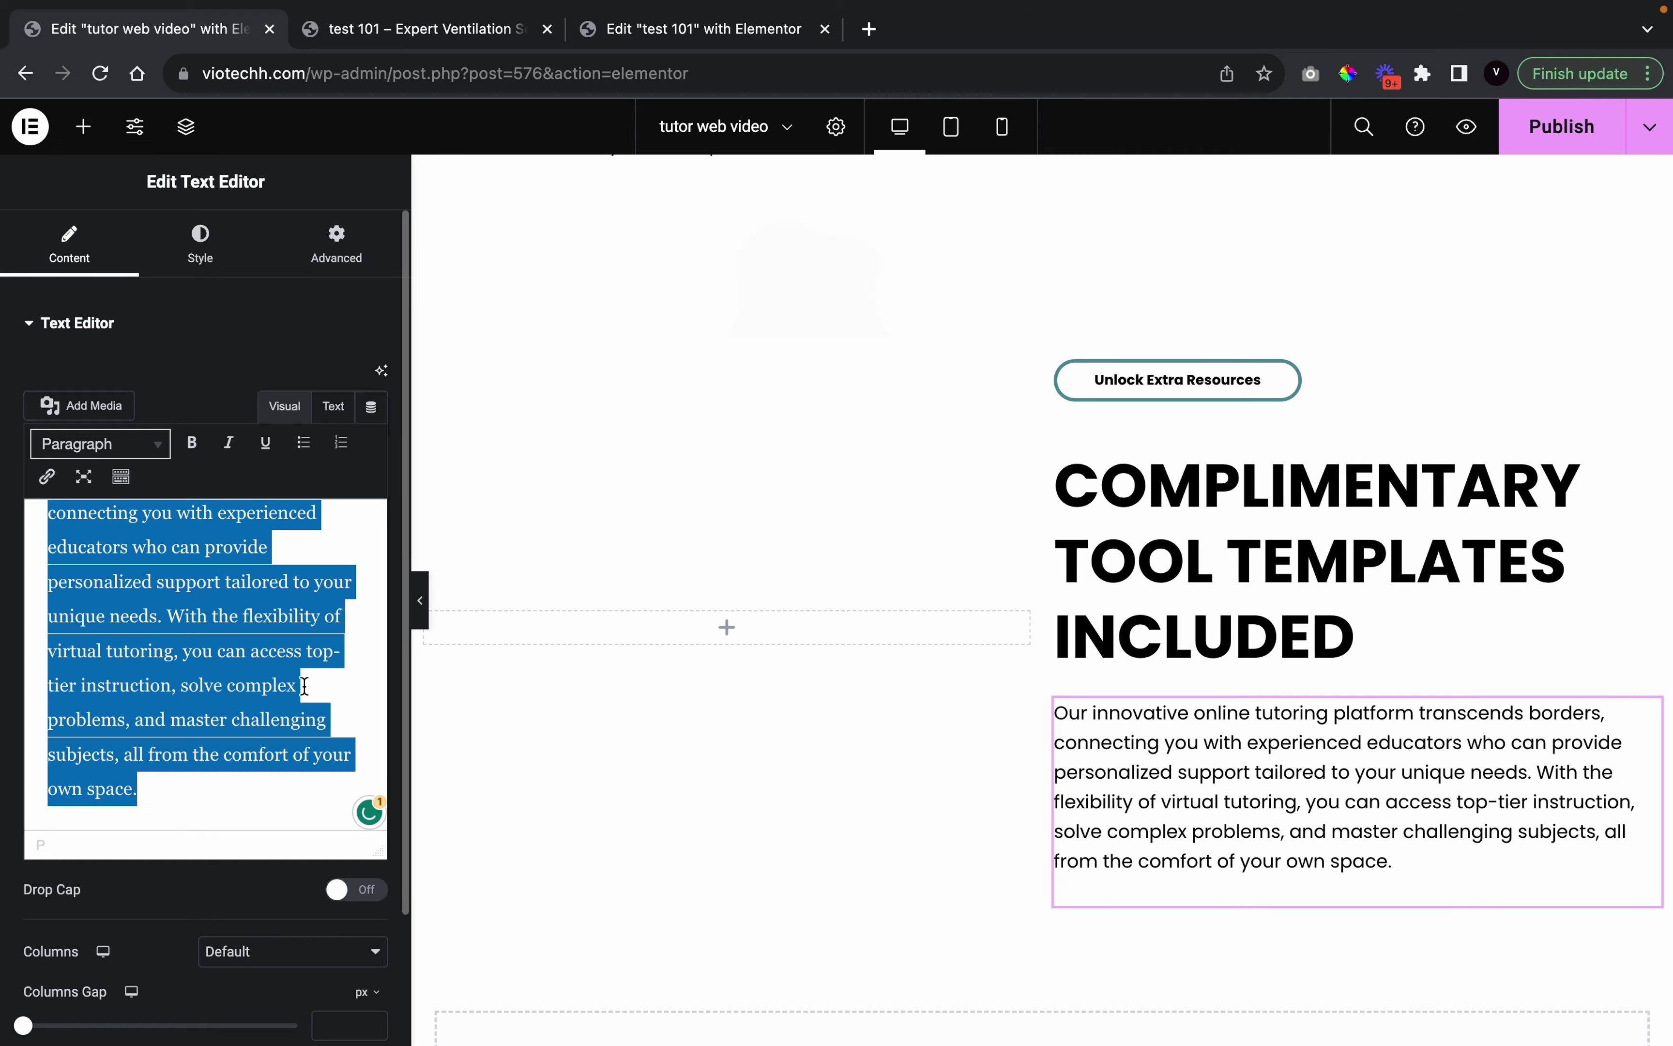
pyautogui.click(363, 586)
# Preview the "Complimentary Tool Templates Included" section at full page width to check its badge, heading and paragraph
pyautogui.click(420, 600)
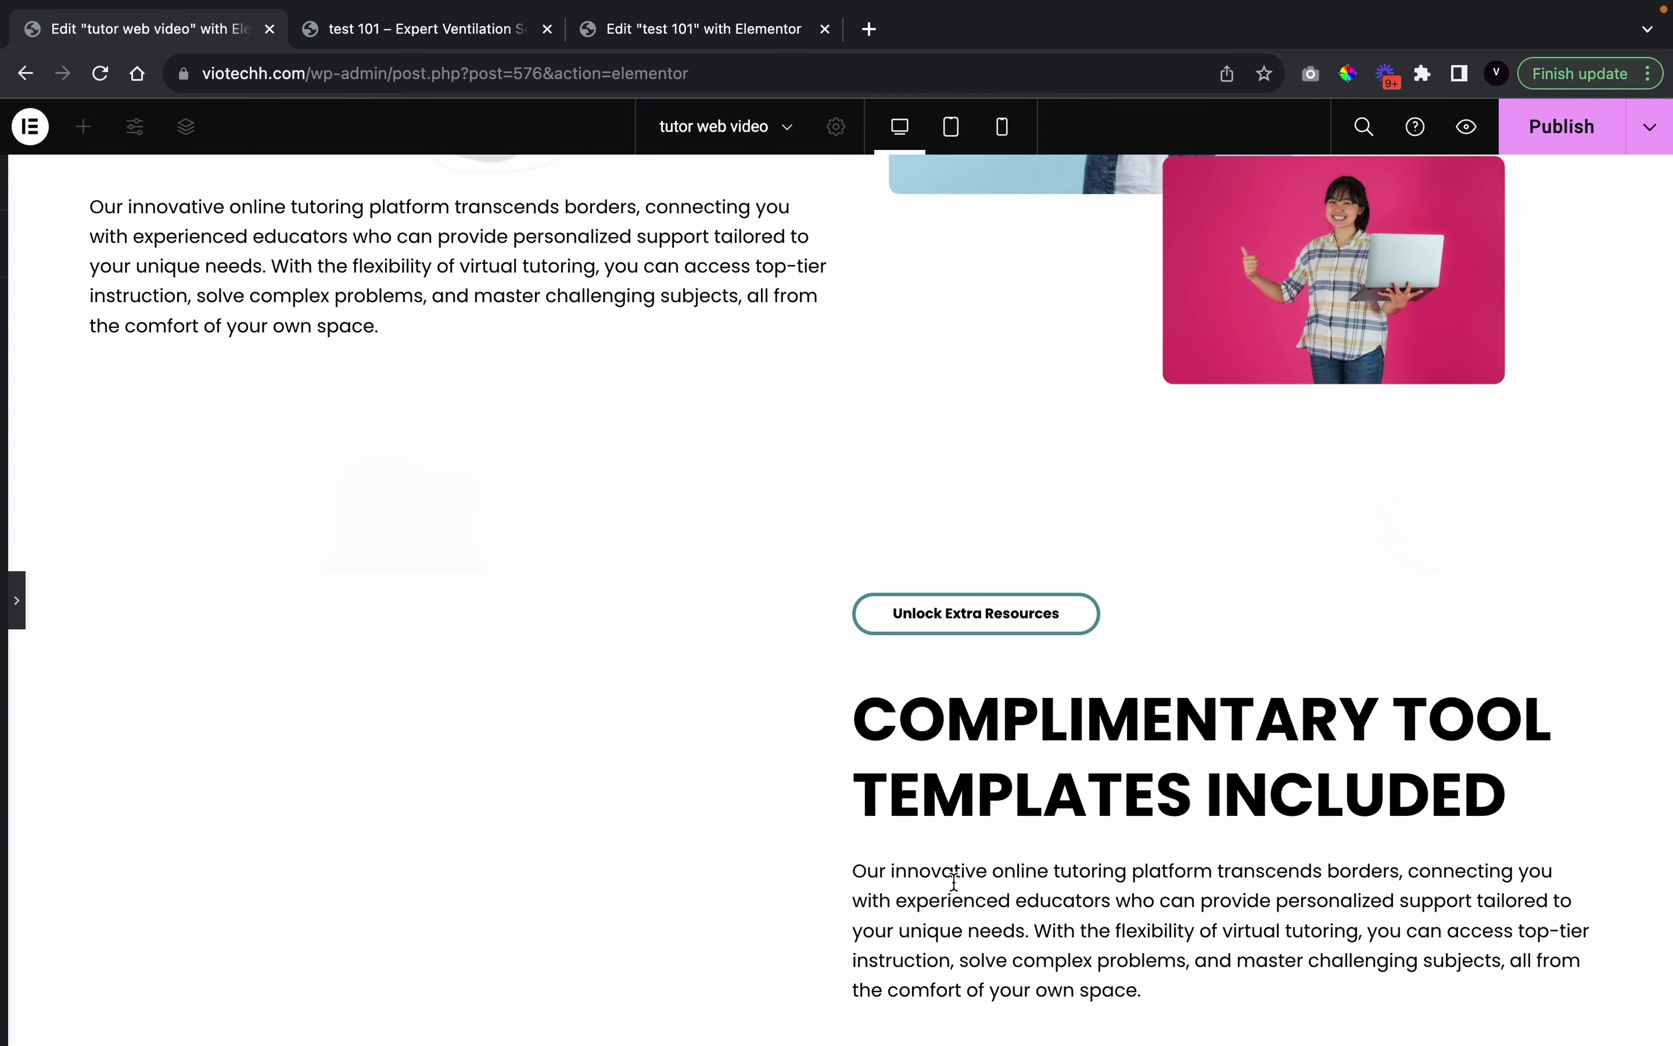
pyautogui.scroll(2, 957, 881)
pyautogui.scroll(-2, 899, 875)
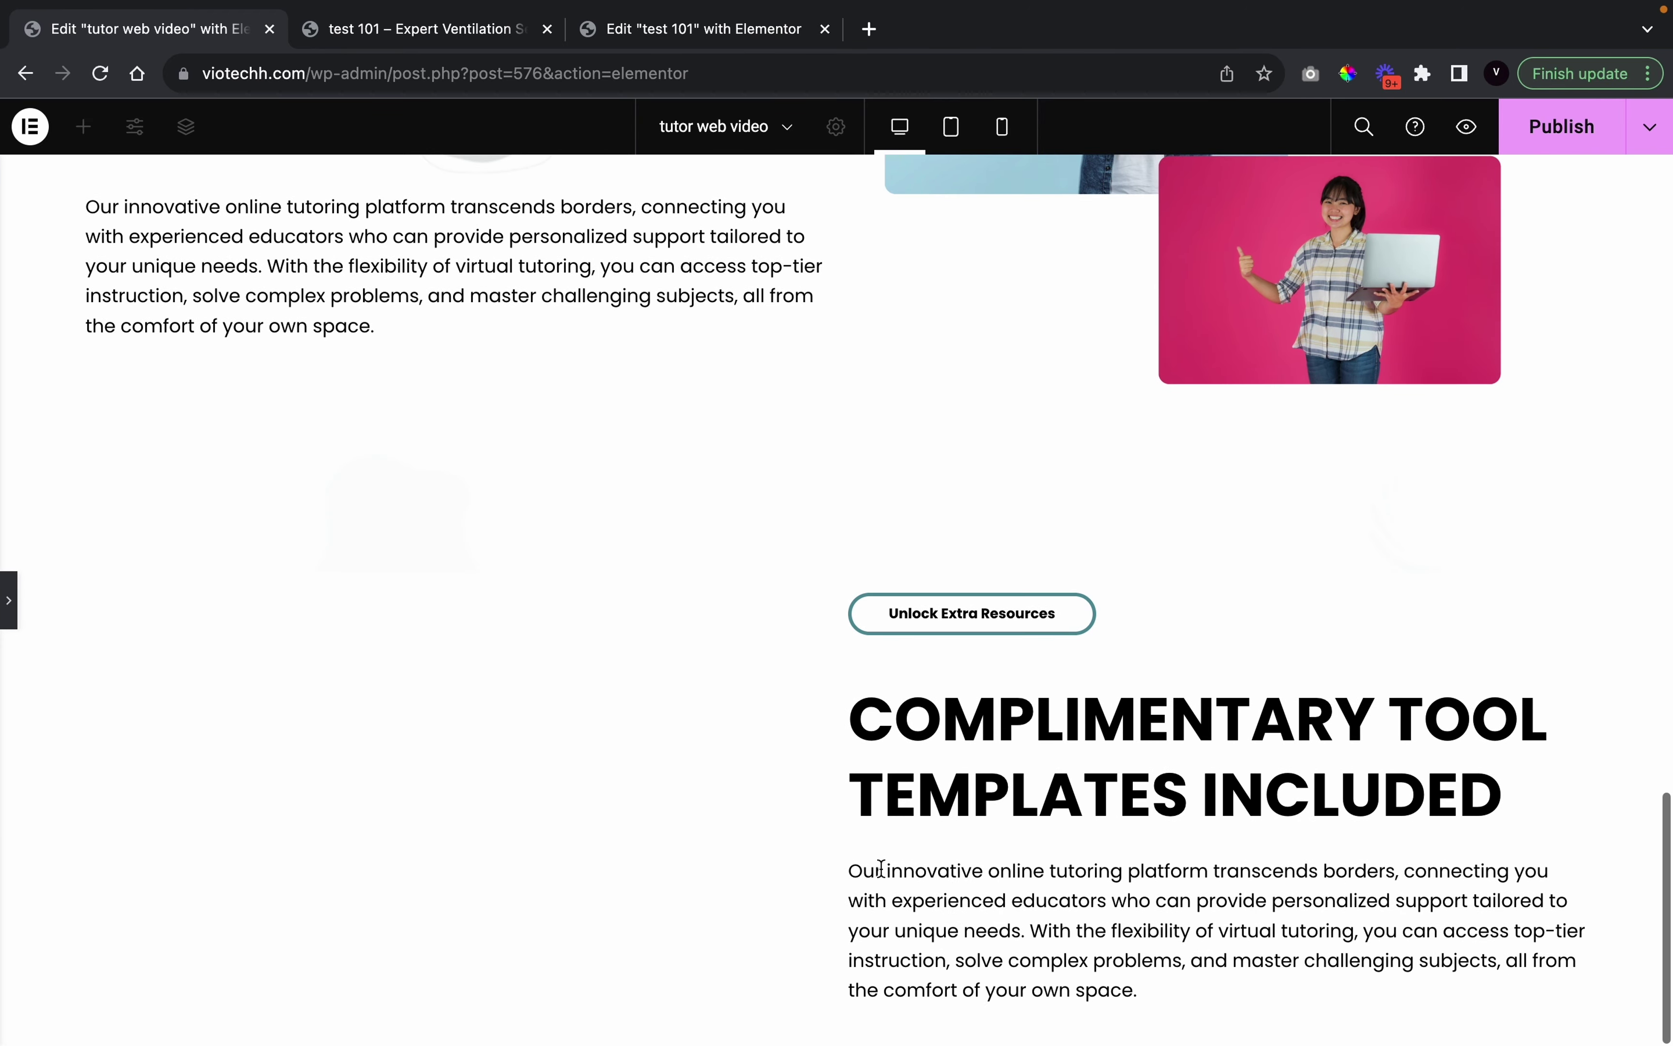
# Add an Image widget to the empty column beside the Complimentary Tool Templates text, using Copy-of-Polkeen-construction-website-design-5.png, and preview the layout
pyautogui.click(8, 619)
pyautogui.scroll(-3, 628, 789)
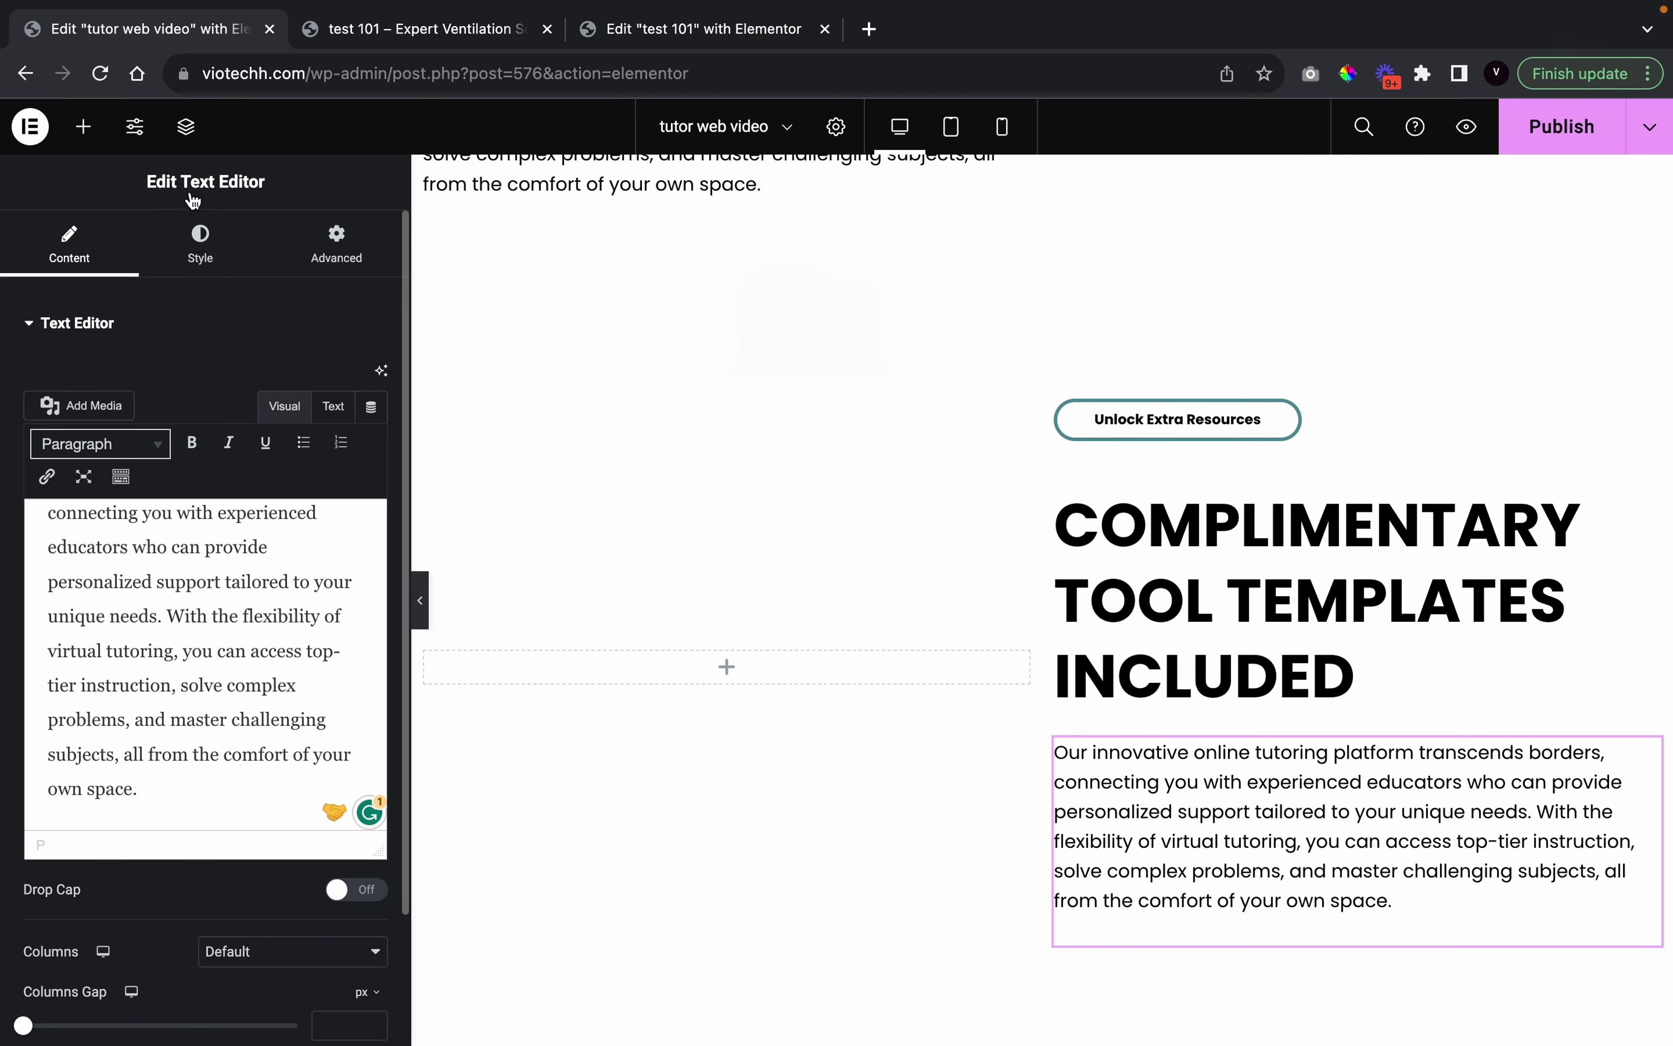
pyautogui.click(84, 129)
pyautogui.moveTo(109, 639); pyautogui.dragTo(597, 643)
pyautogui.click(128, 456)
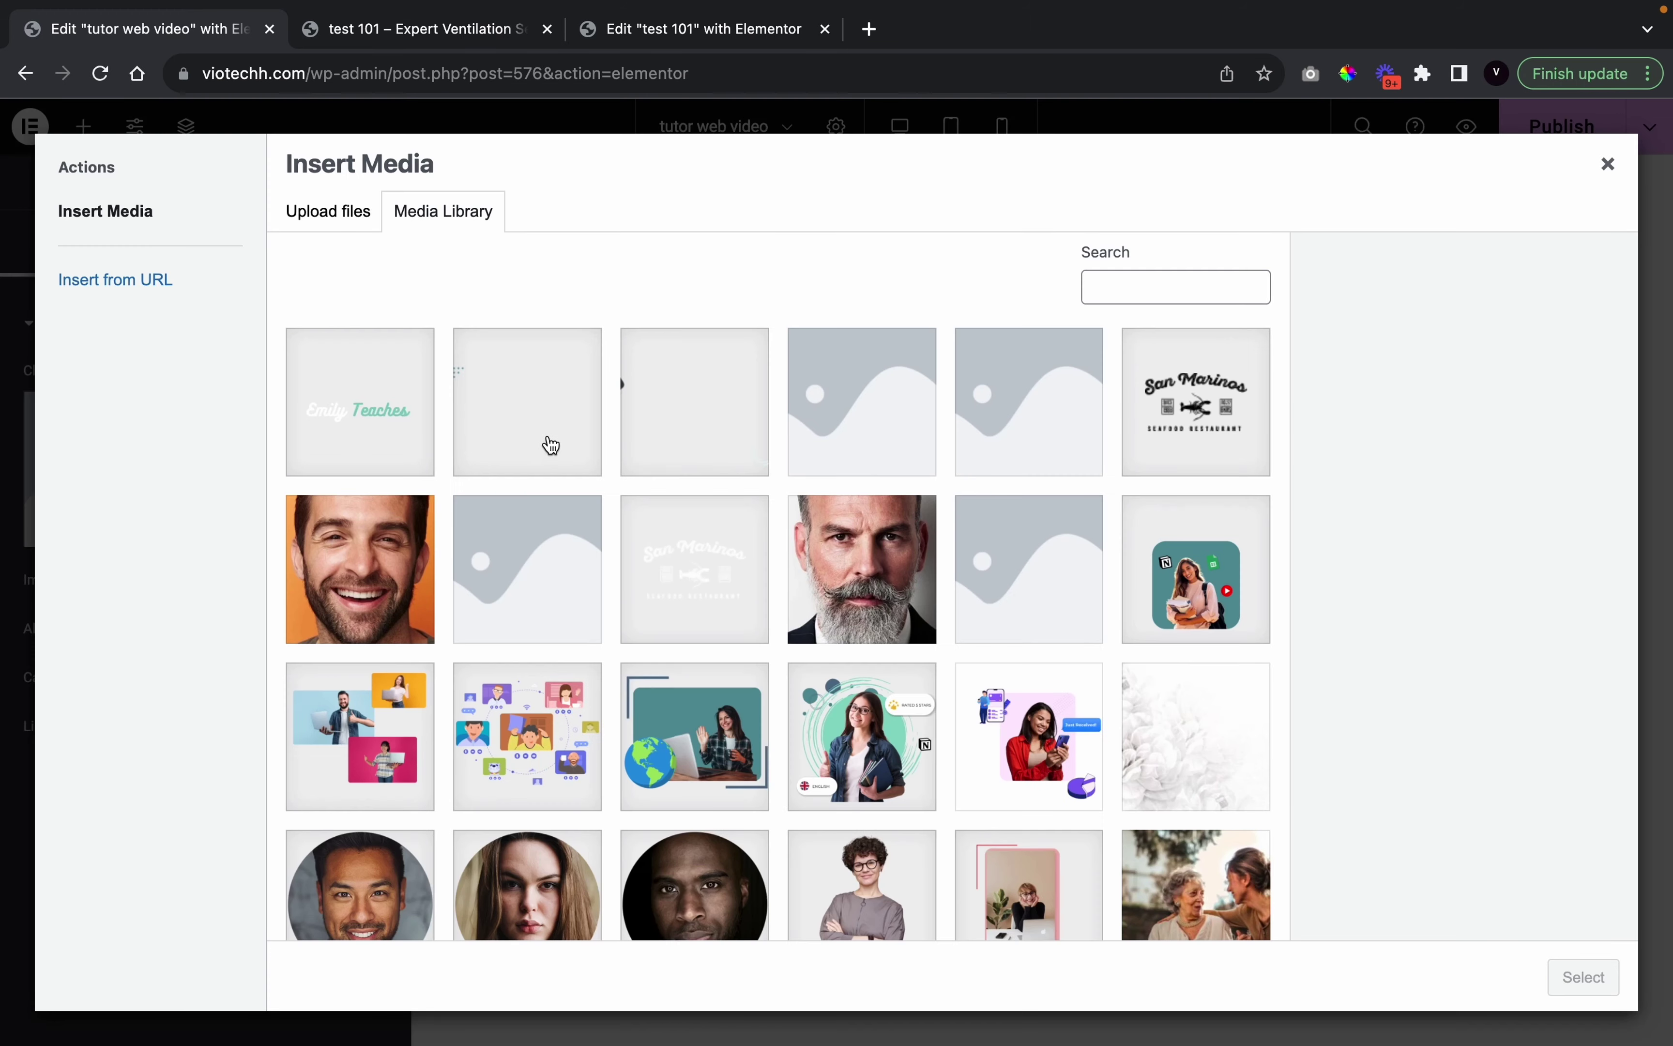
pyautogui.click(1216, 613)
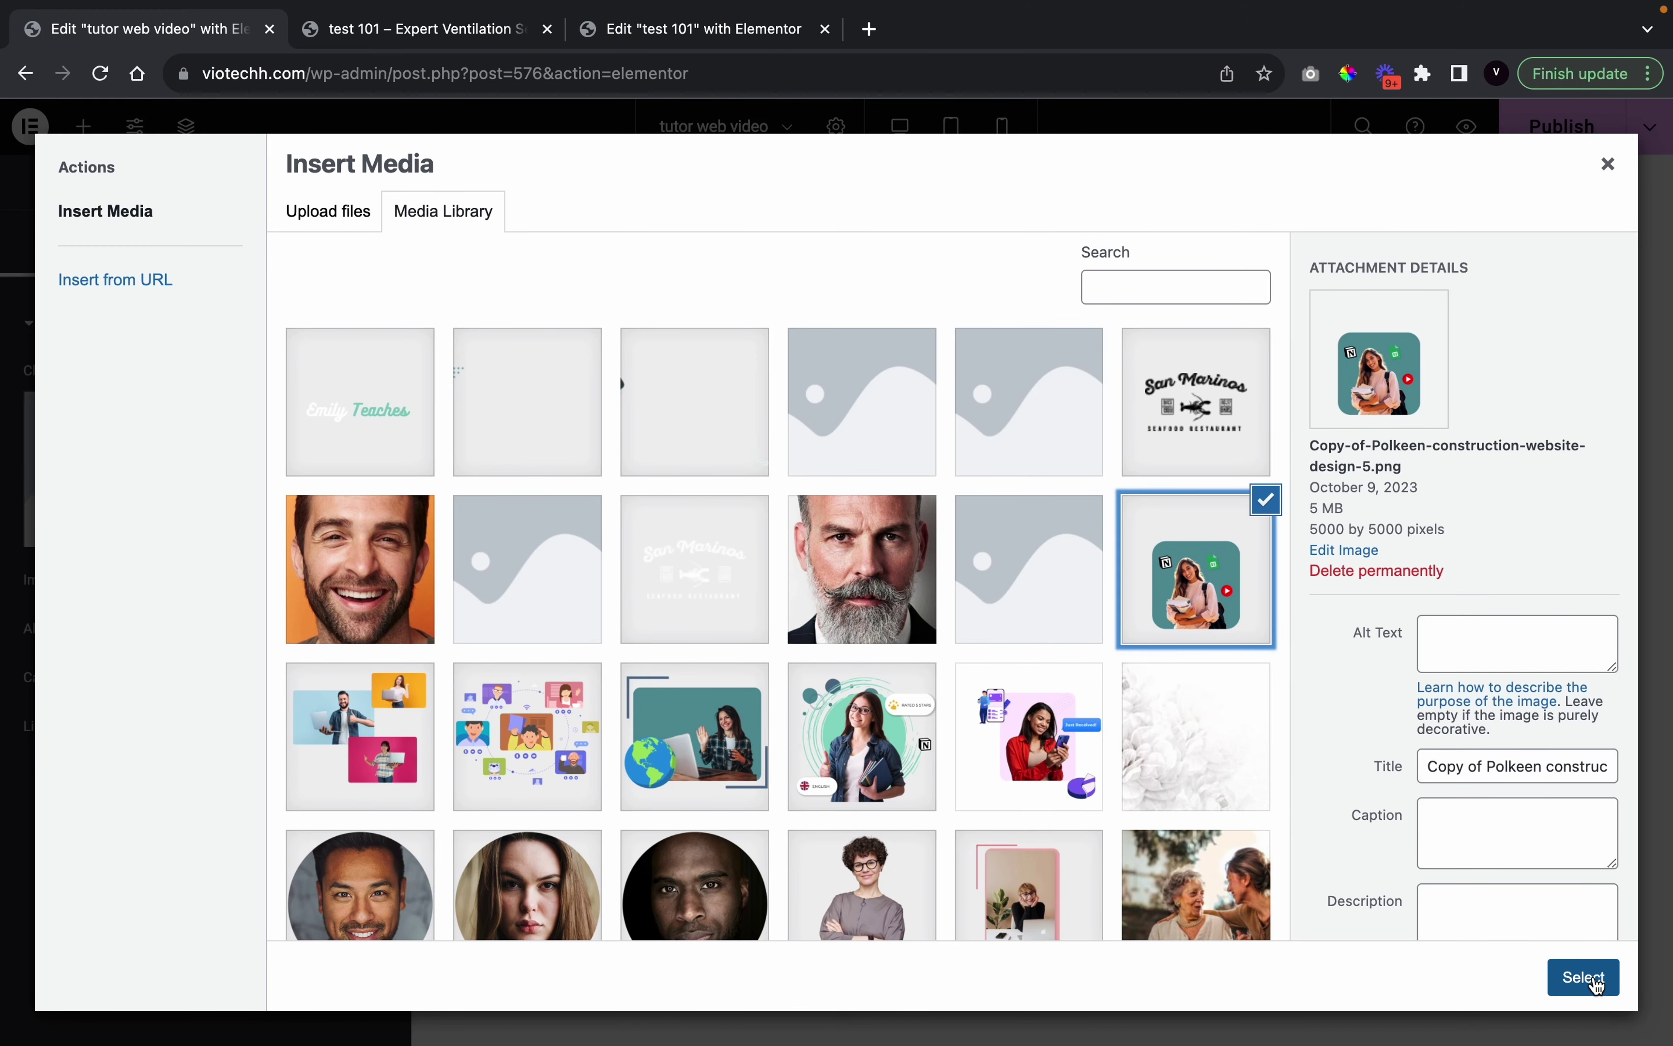
pyautogui.click(1584, 976)
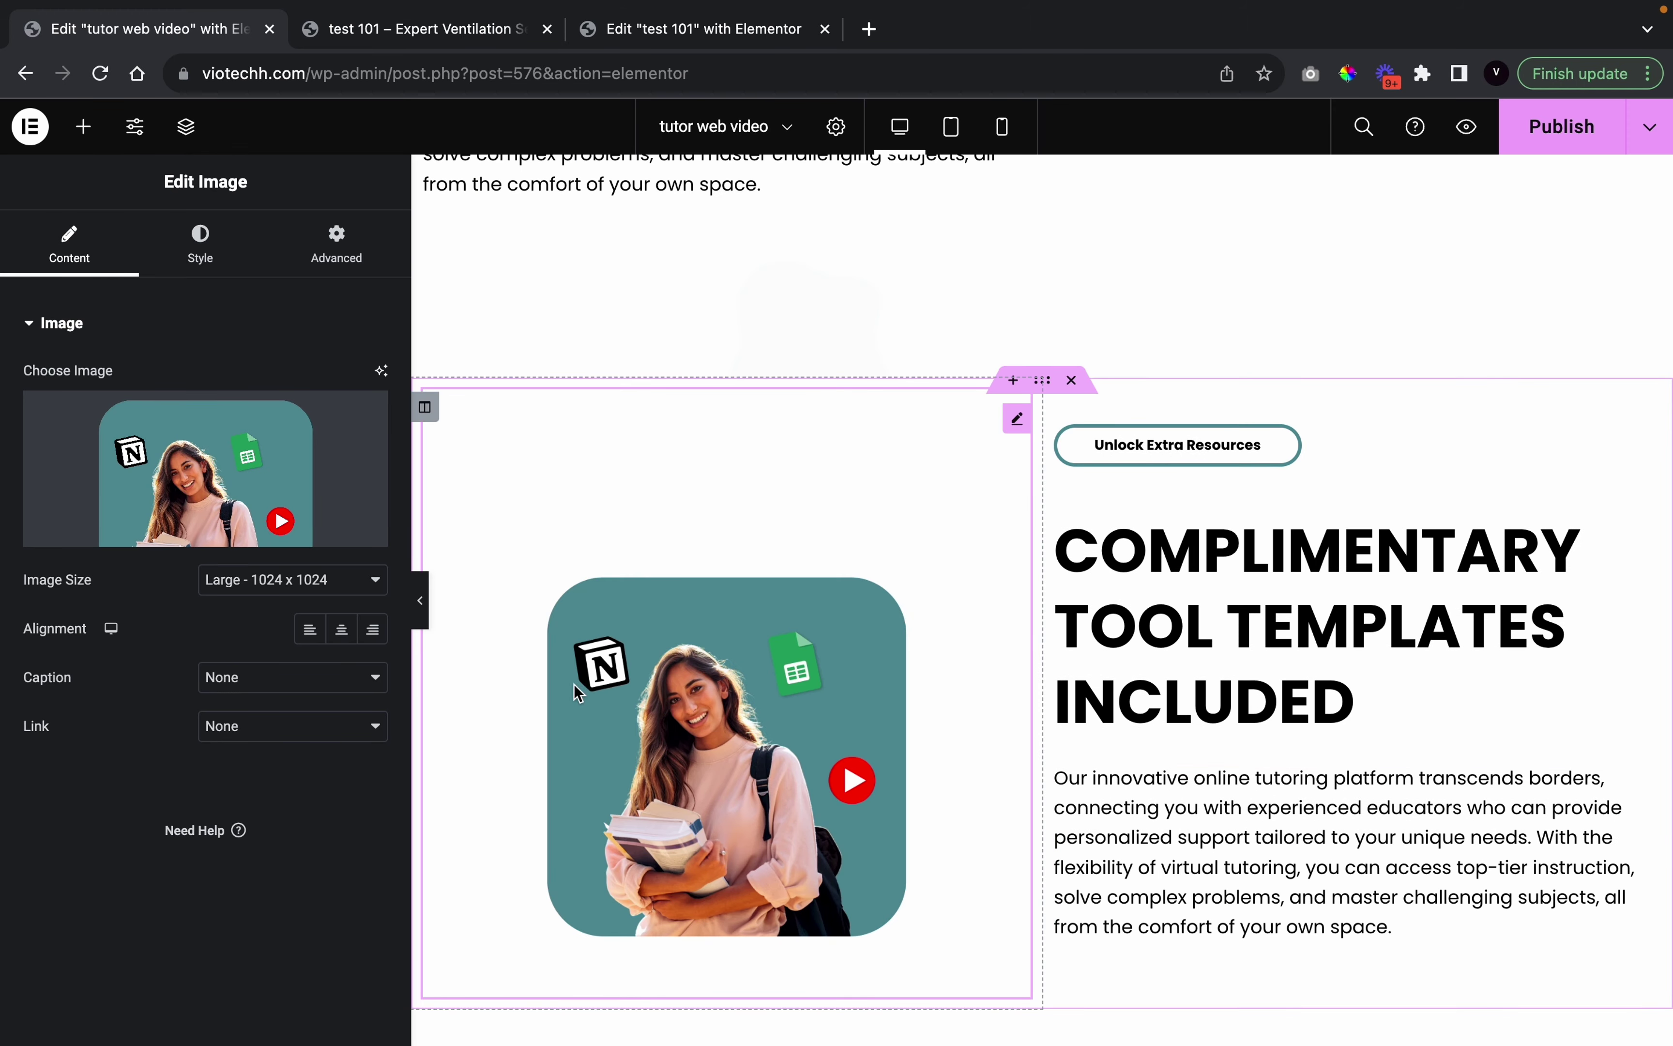
pyautogui.click(420, 600)
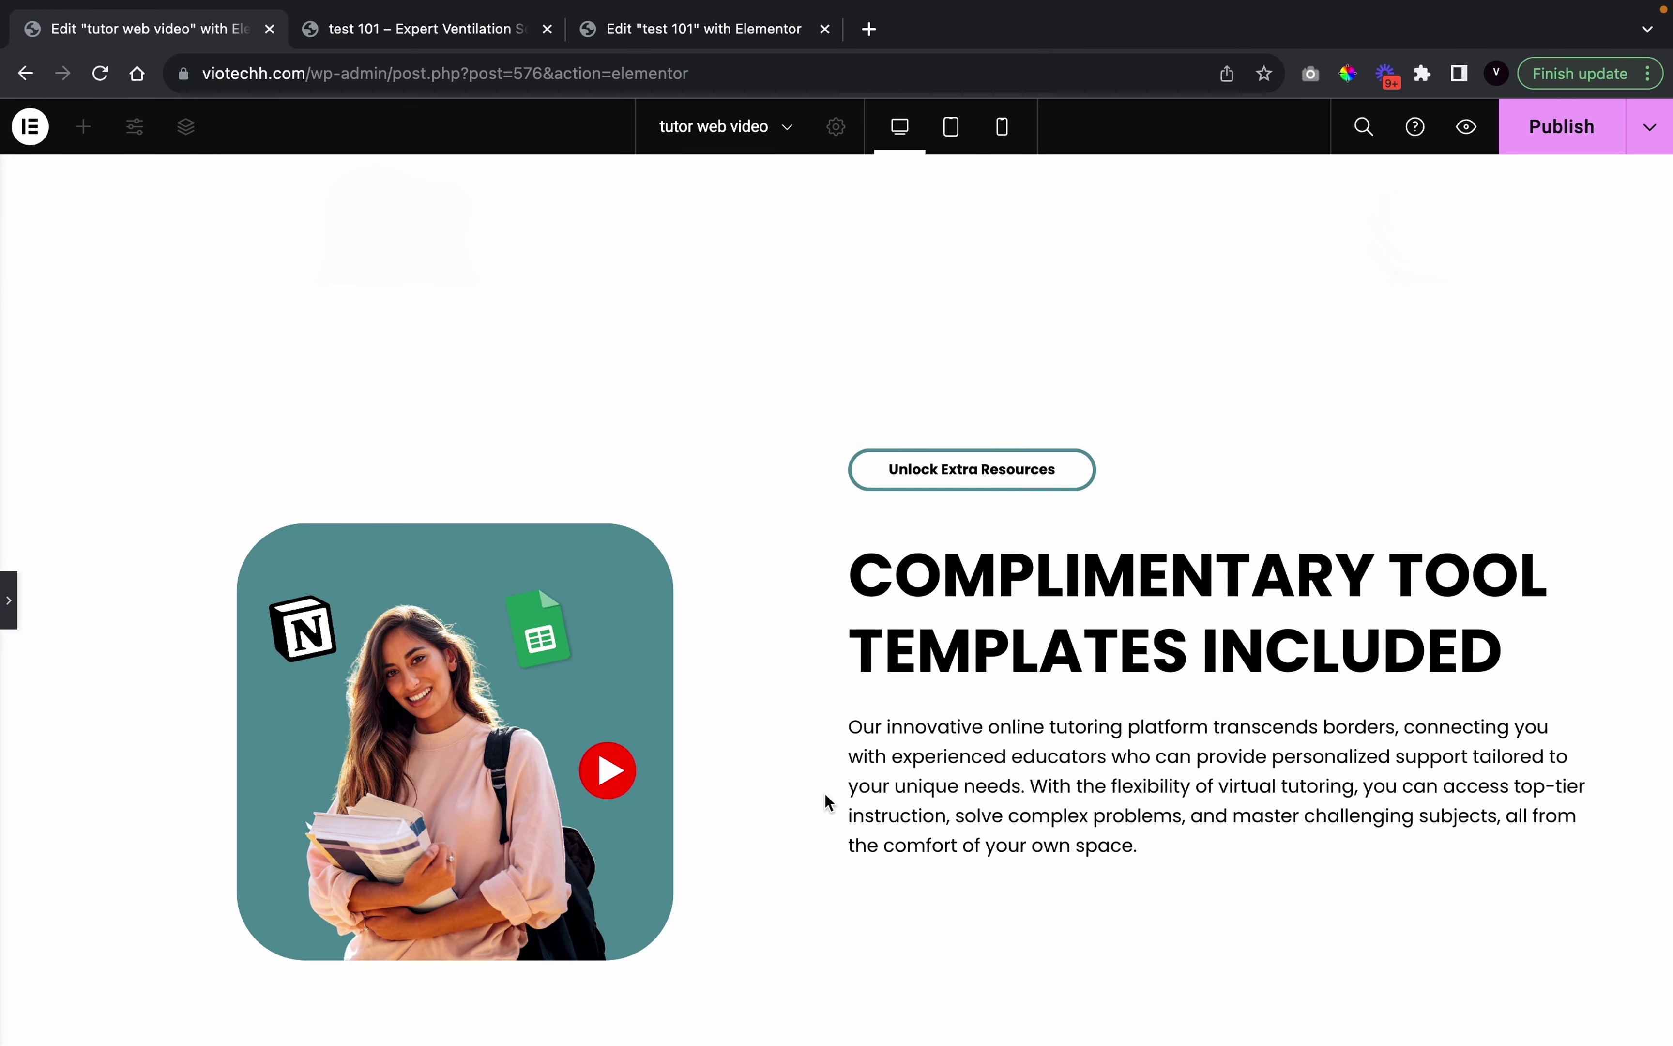
pyautogui.scroll(2, 828, 802)
pyautogui.click(8, 599)
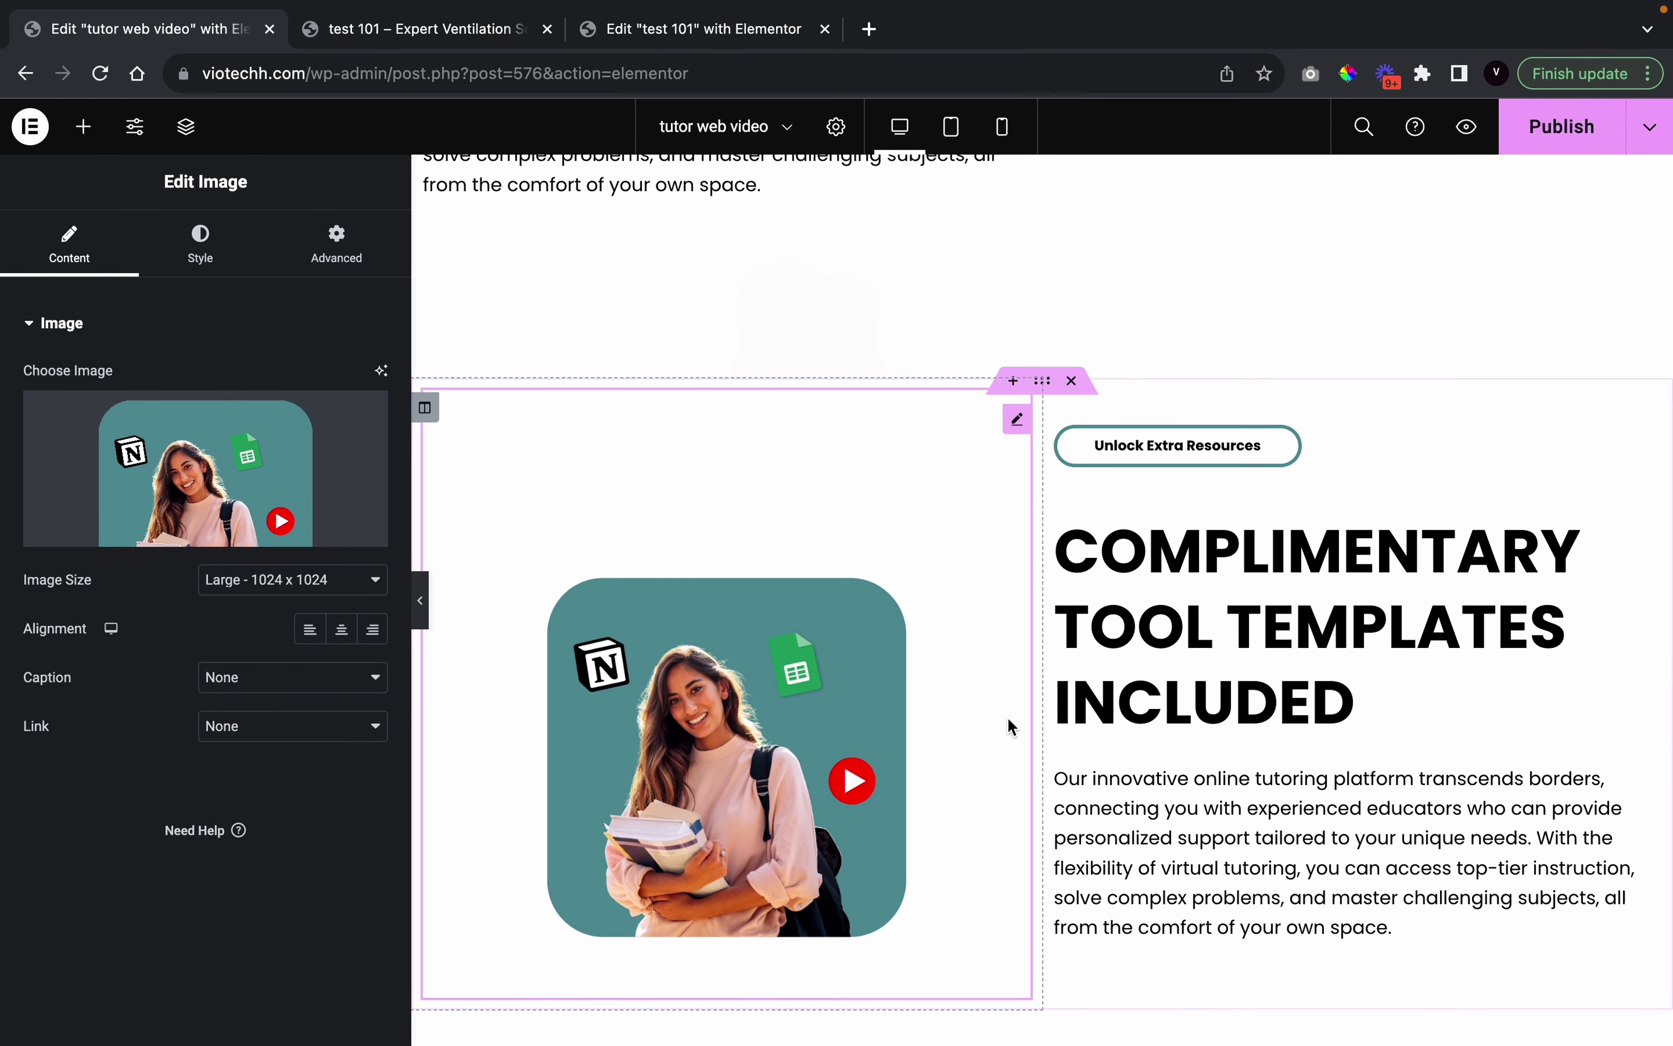
# Check the test 101 reference page, then add an Image widget above the student photo using Brown-White-Feminine-Desktop-Prototype-1.png
pyautogui.scroll(3, 1008, 721)
pyautogui.click(476, 39)
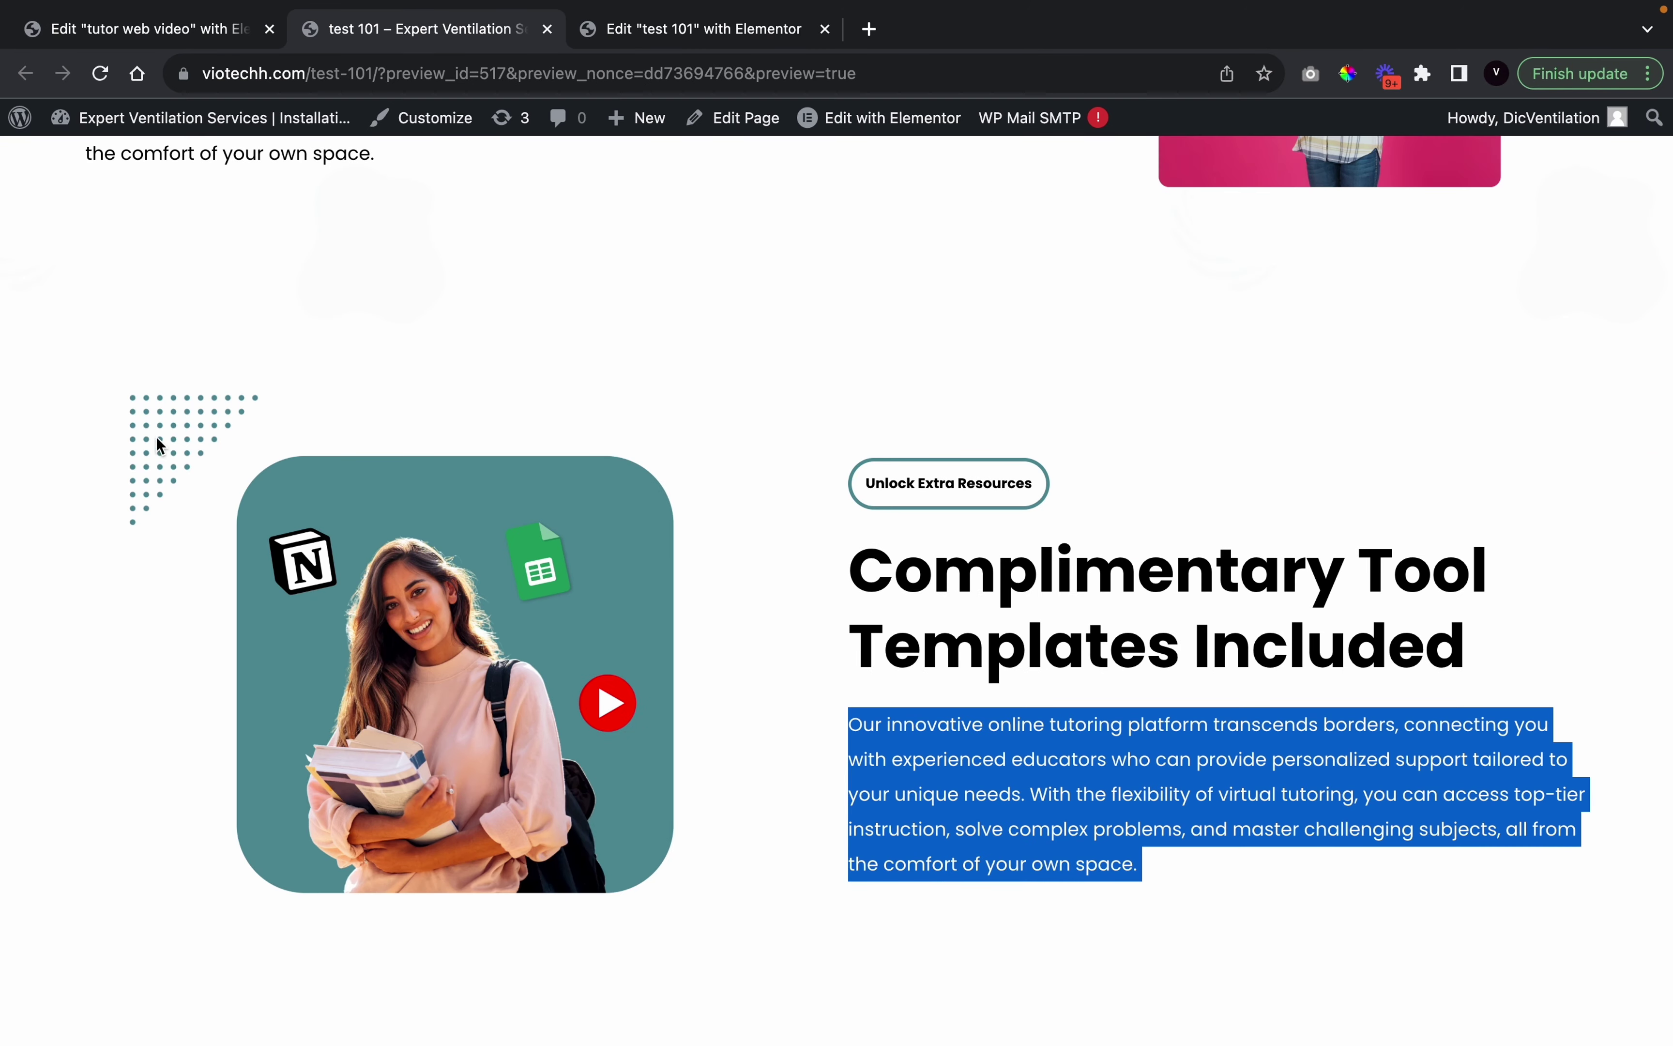
pyautogui.click(194, 36)
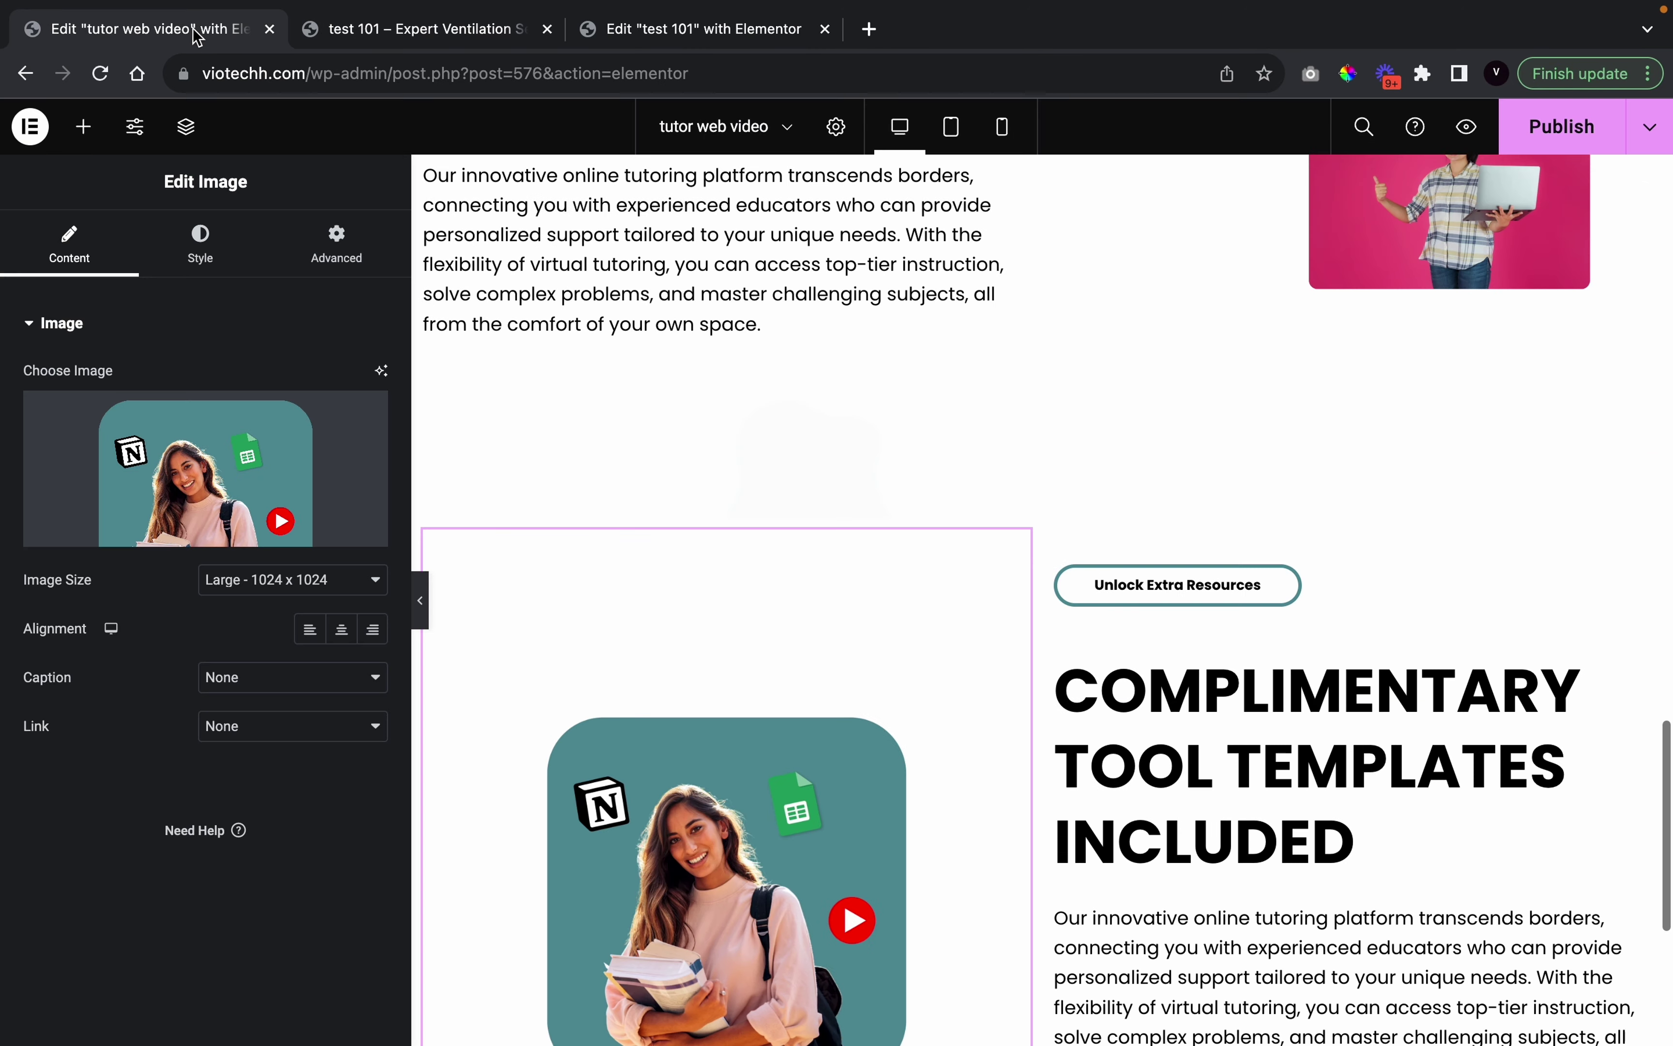
pyautogui.click(68, 136)
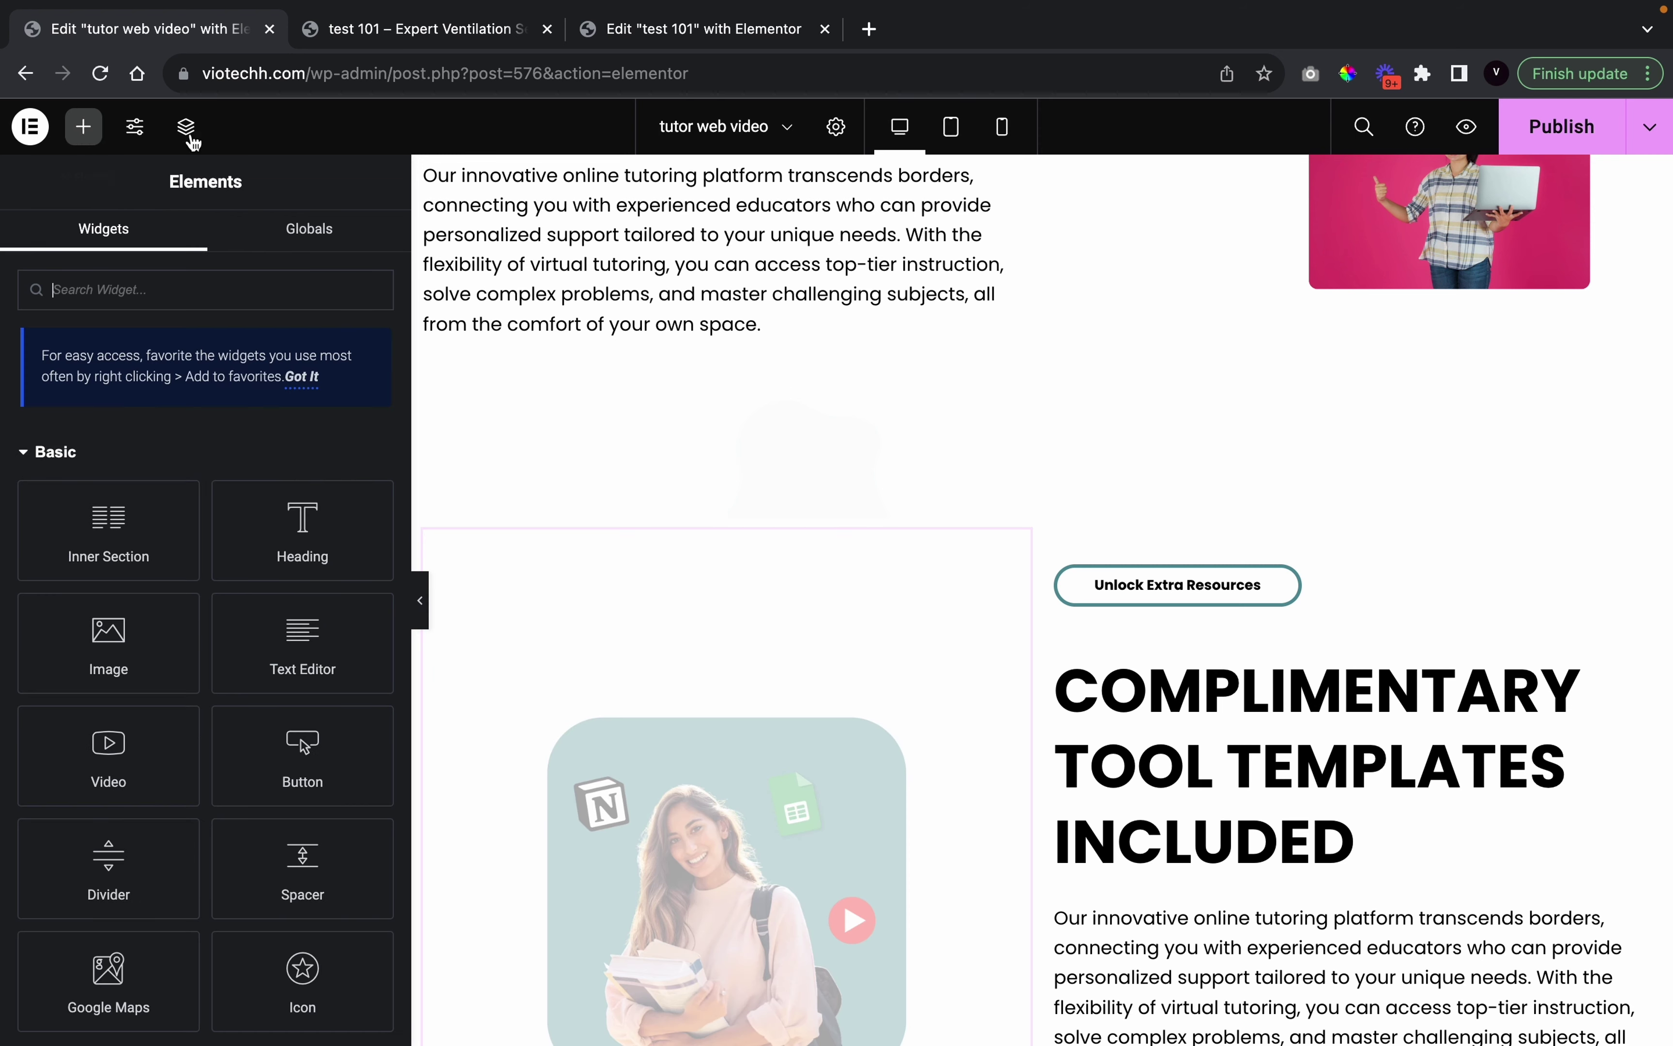
pyautogui.moveTo(142, 619); pyautogui.dragTo(664, 560)
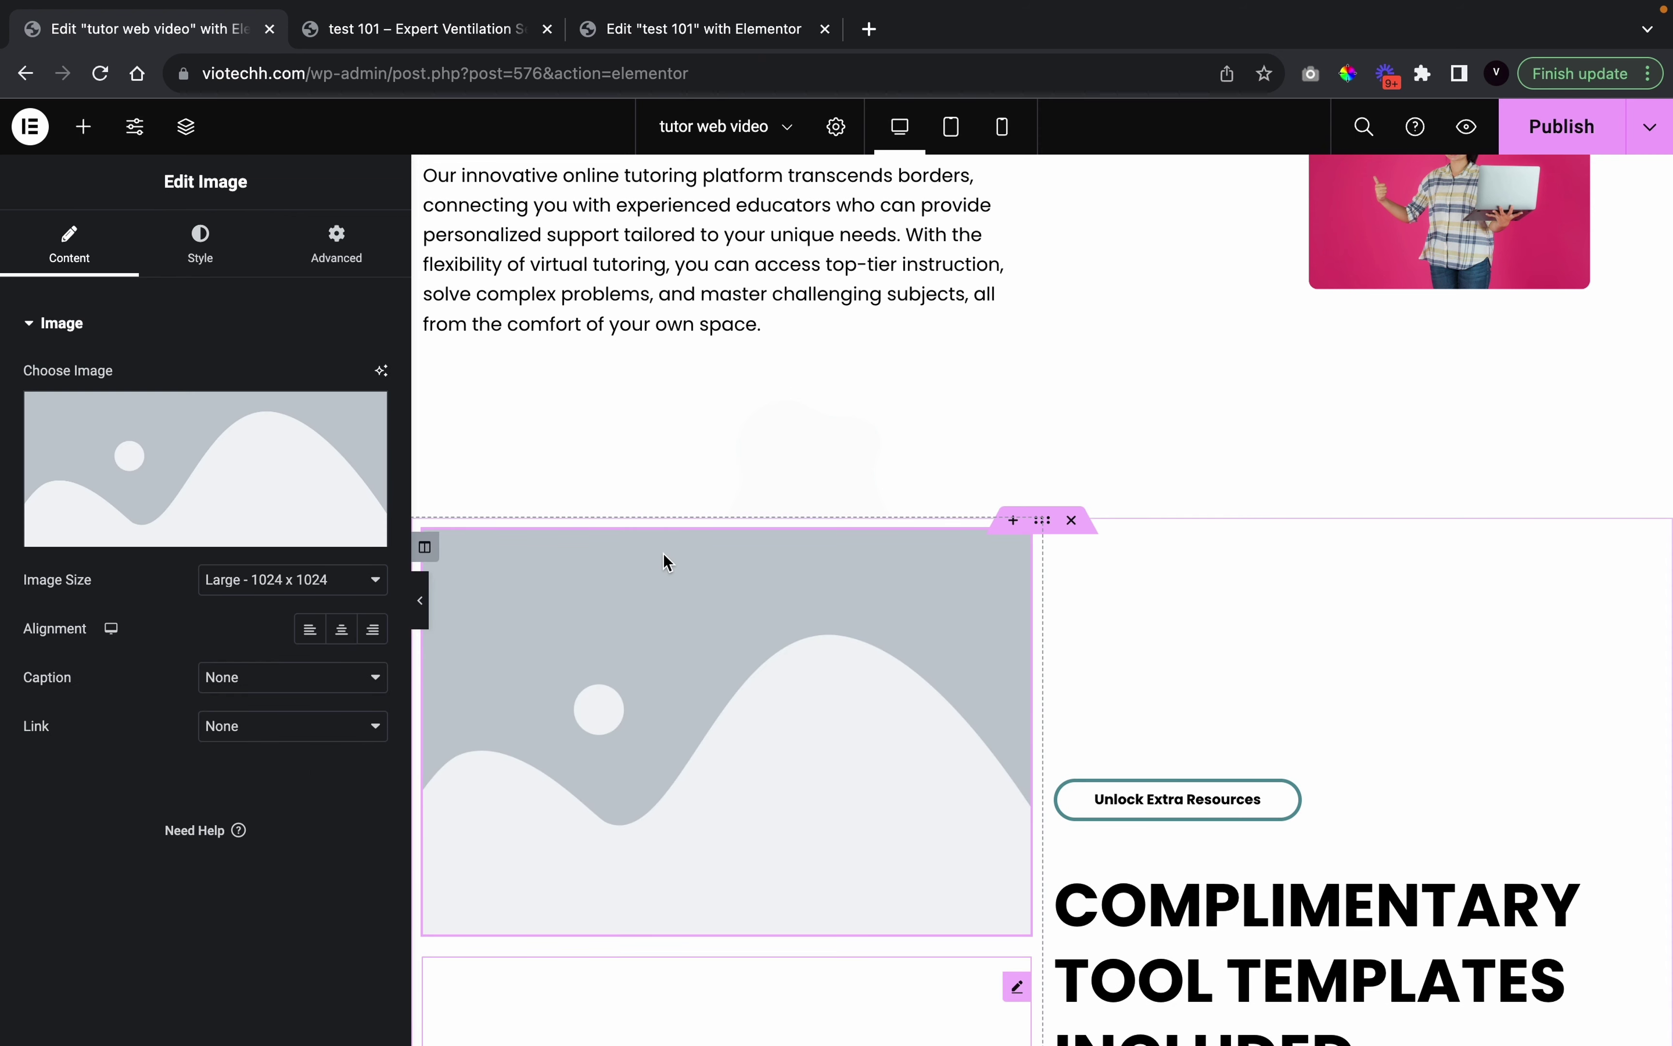
pyautogui.click(235, 482)
pyautogui.click(538, 427)
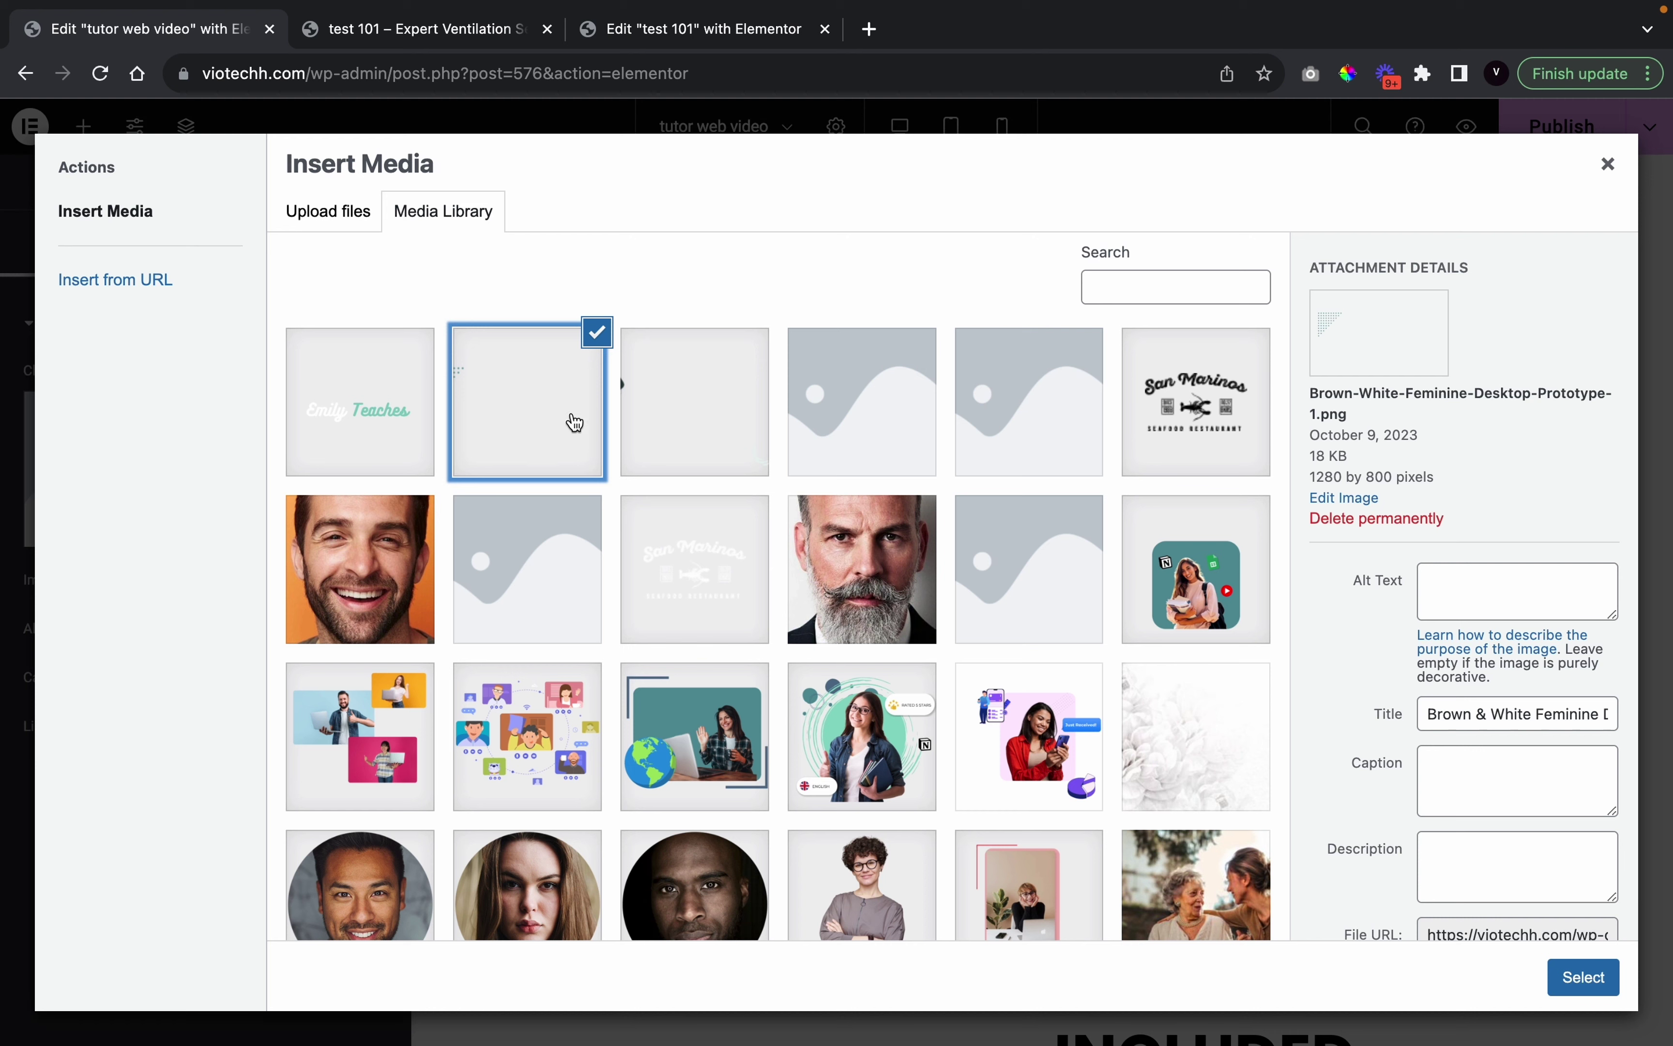
pyautogui.click(1583, 976)
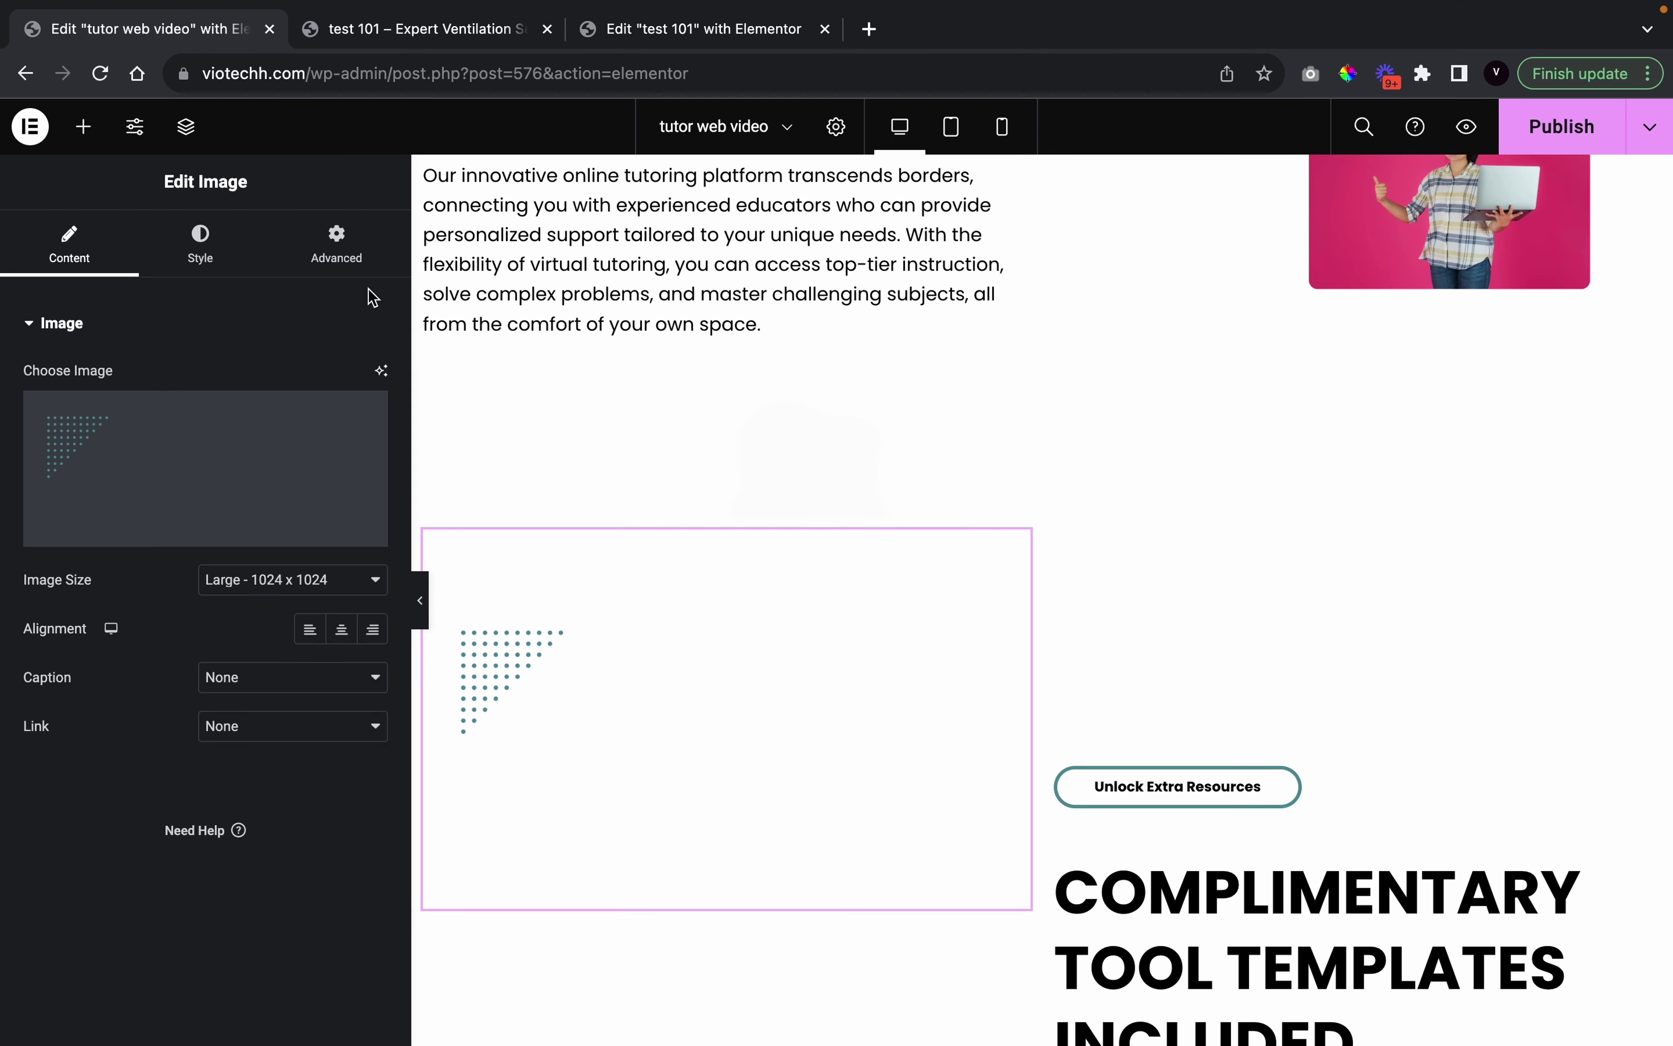
# Set the dotted image's position to Absolute with a horizontal offset of 7 px
pyautogui.click(336, 257)
pyautogui.scroll(-3, 197, 815)
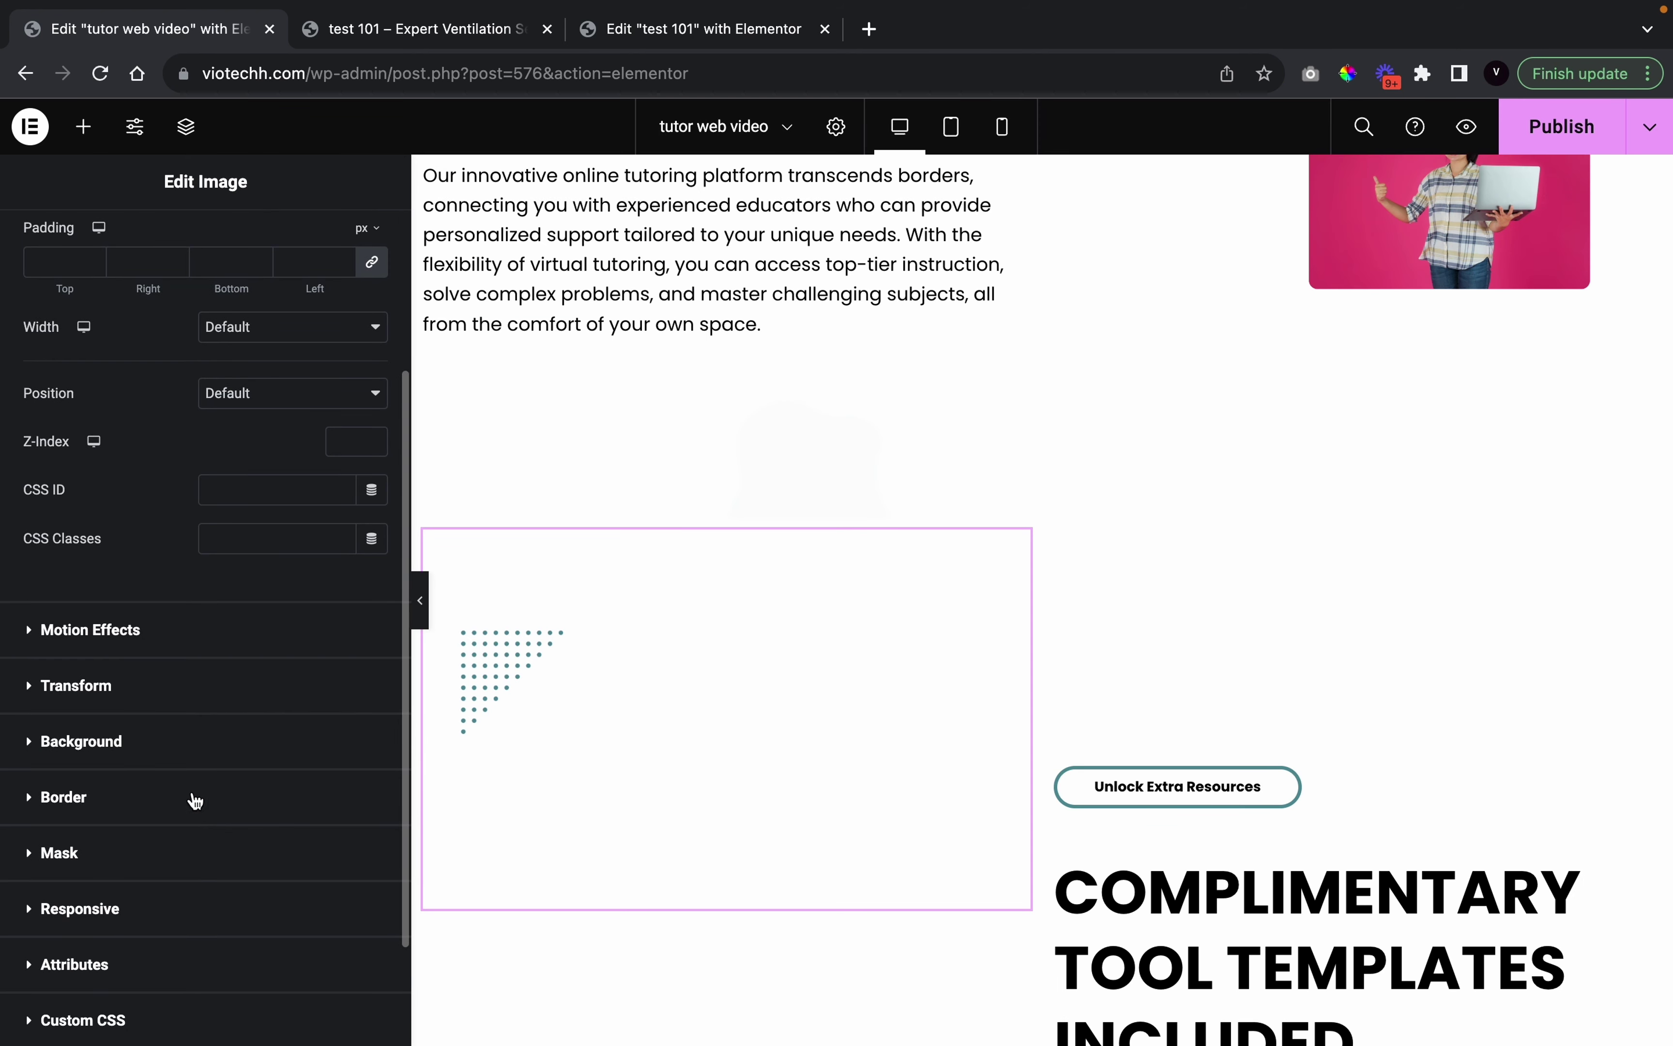
pyautogui.click(232, 397)
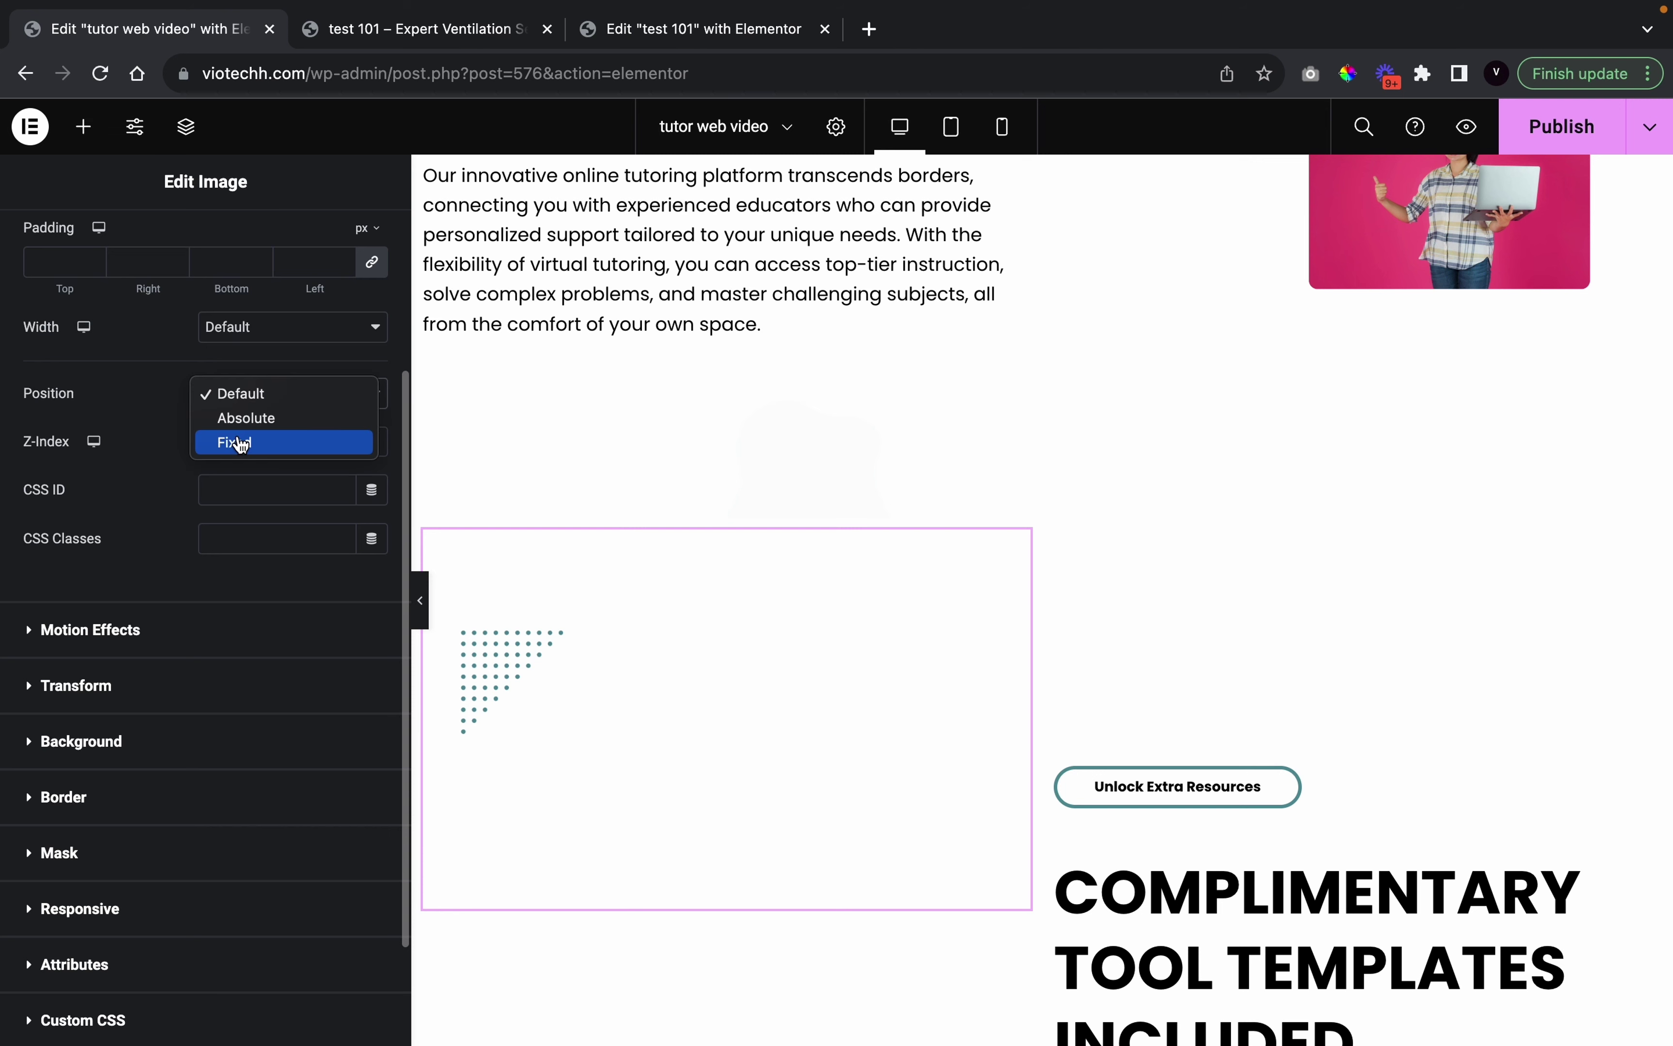
pyautogui.click(247, 422)
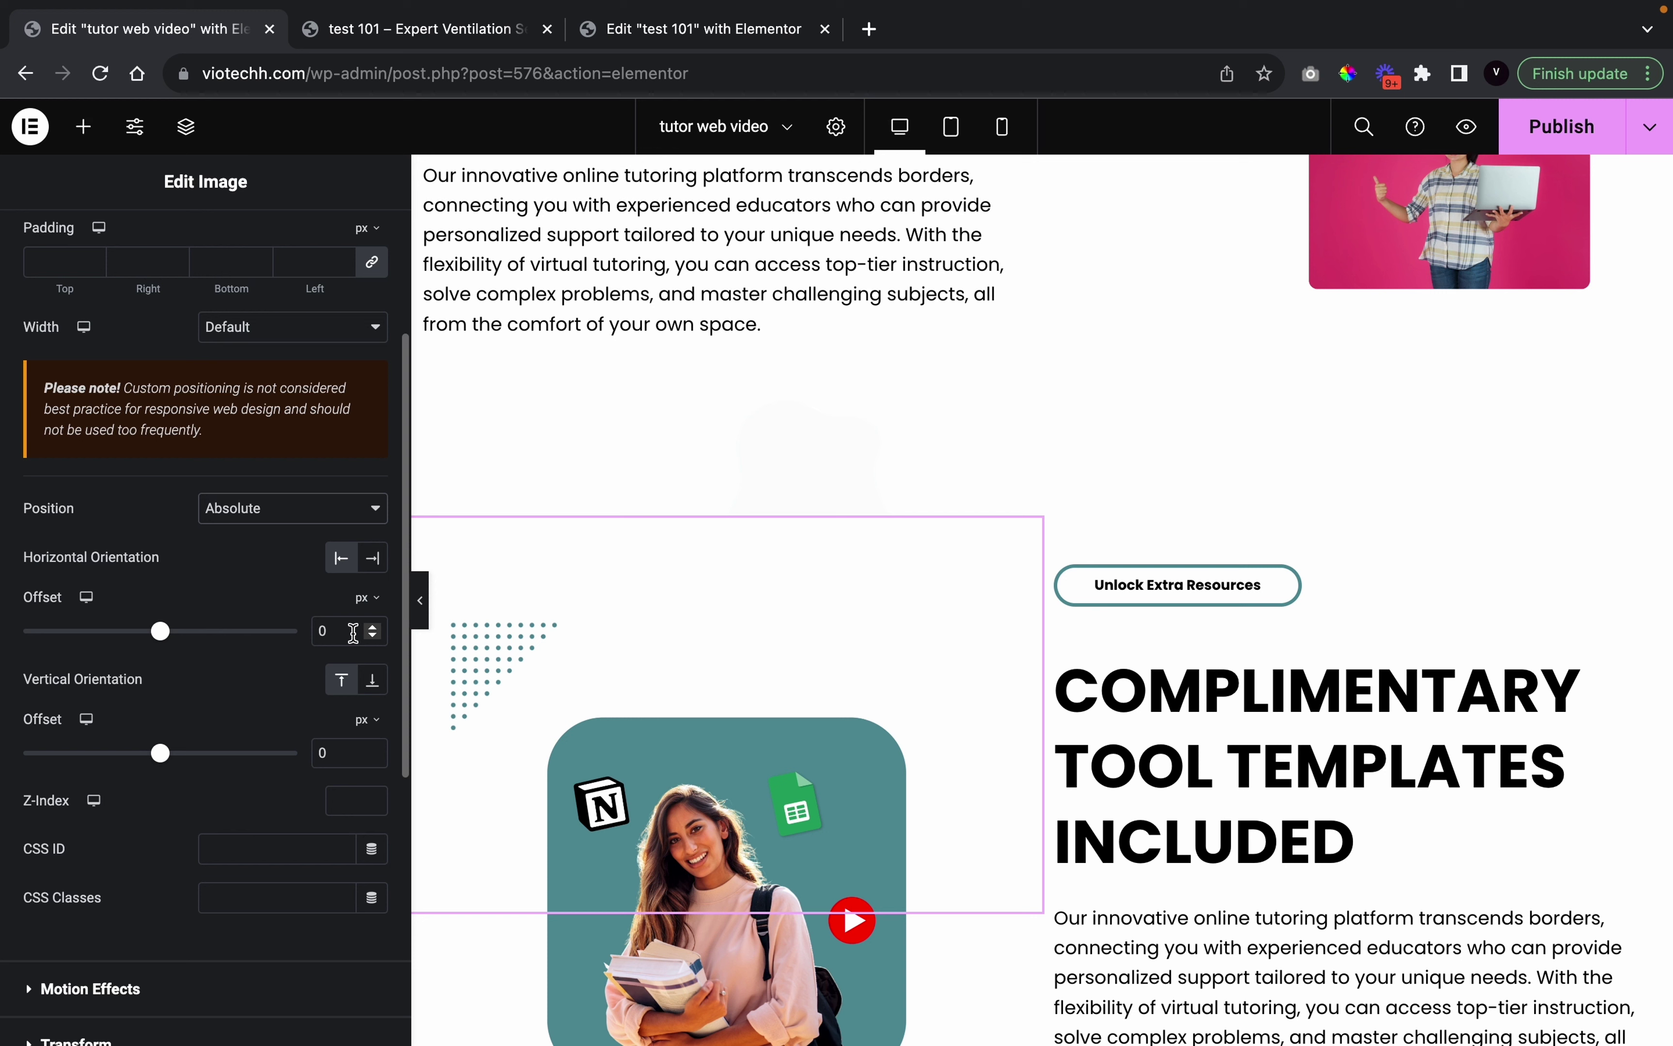
pyautogui.scroll(7, 377, 631)
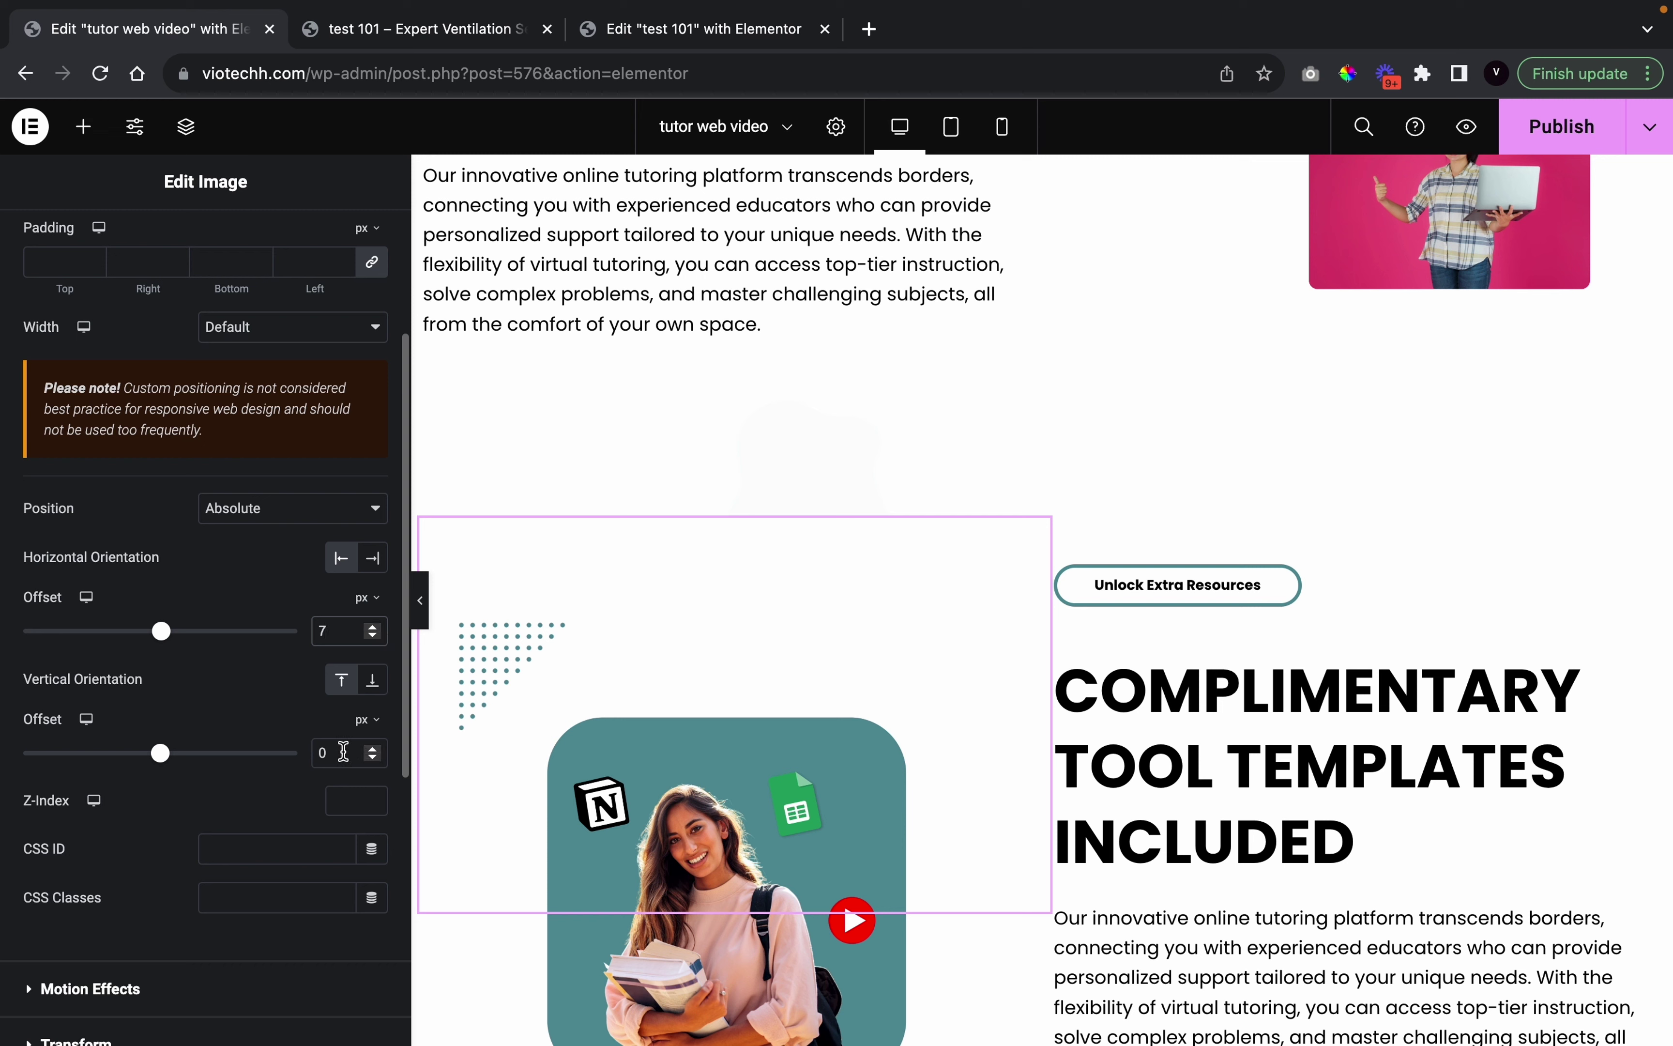
# Try a vertical offset of -153 px for the dotted image and preview the section at full width
pyautogui.click(373, 759)
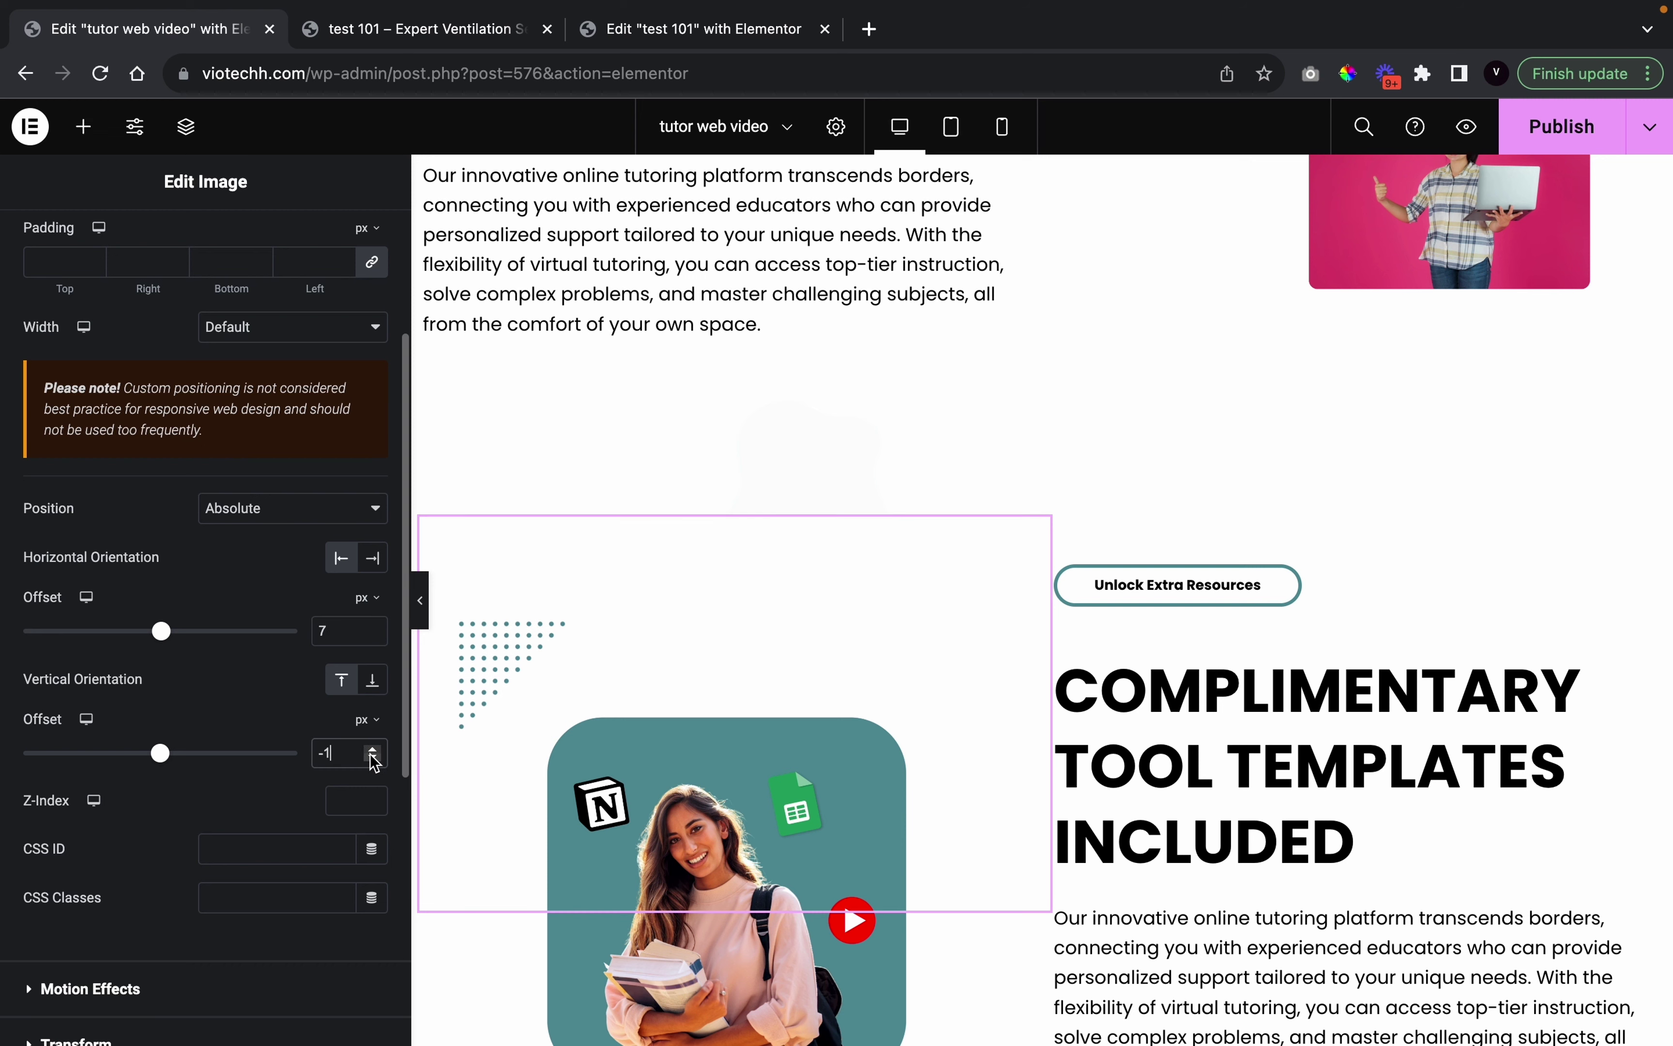
pyautogui.write('53')
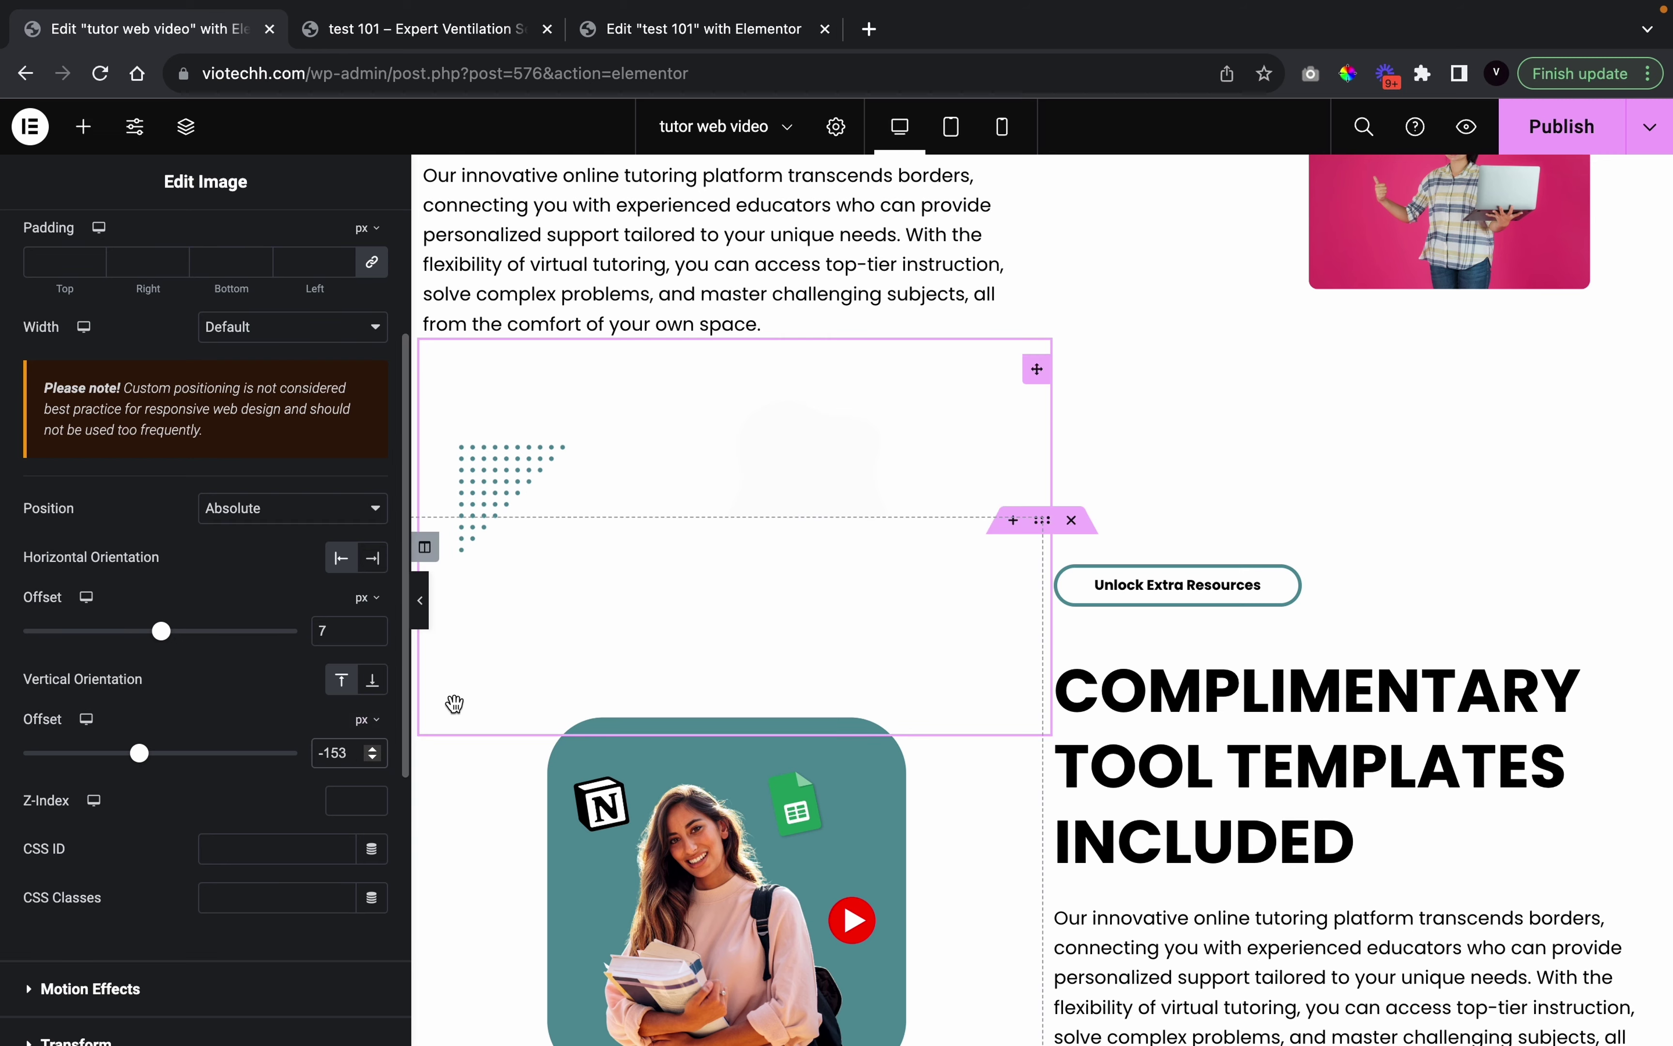
pyautogui.click(422, 620)
pyautogui.scroll(-3, 807, 996)
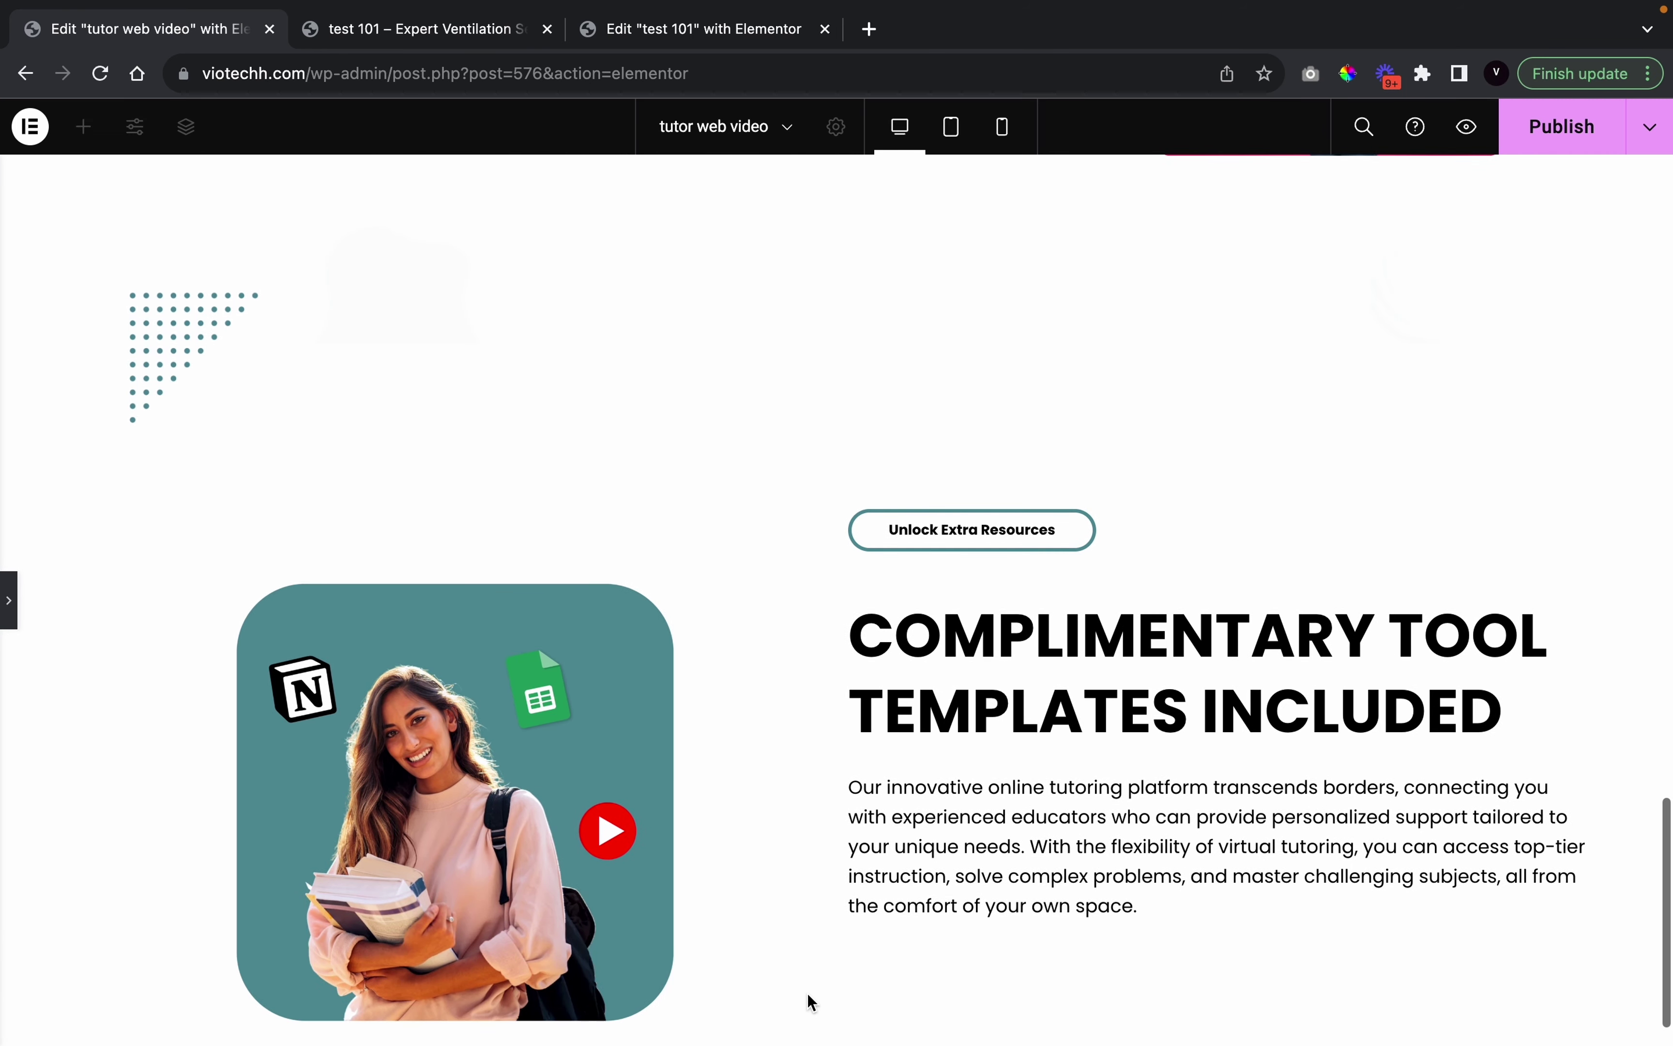
pyautogui.scroll(3, 807, 995)
pyautogui.scroll(3, 807, 994)
pyautogui.scroll(-5, 807, 994)
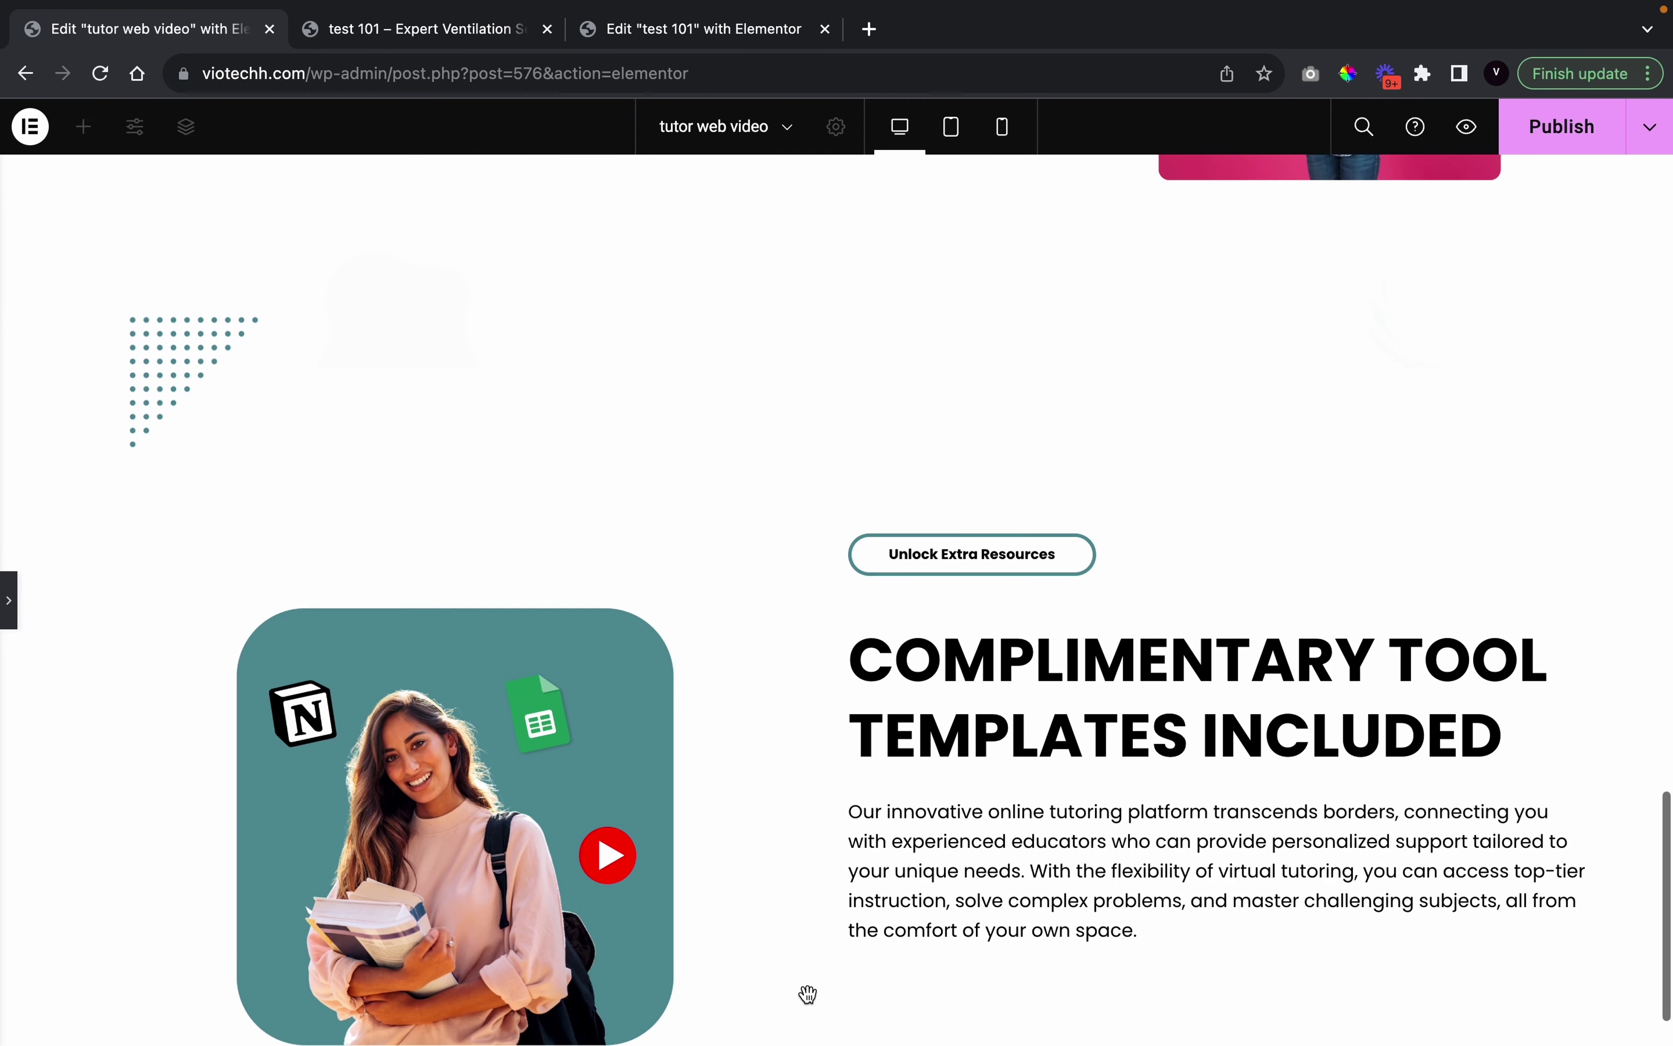
pyautogui.click(7, 622)
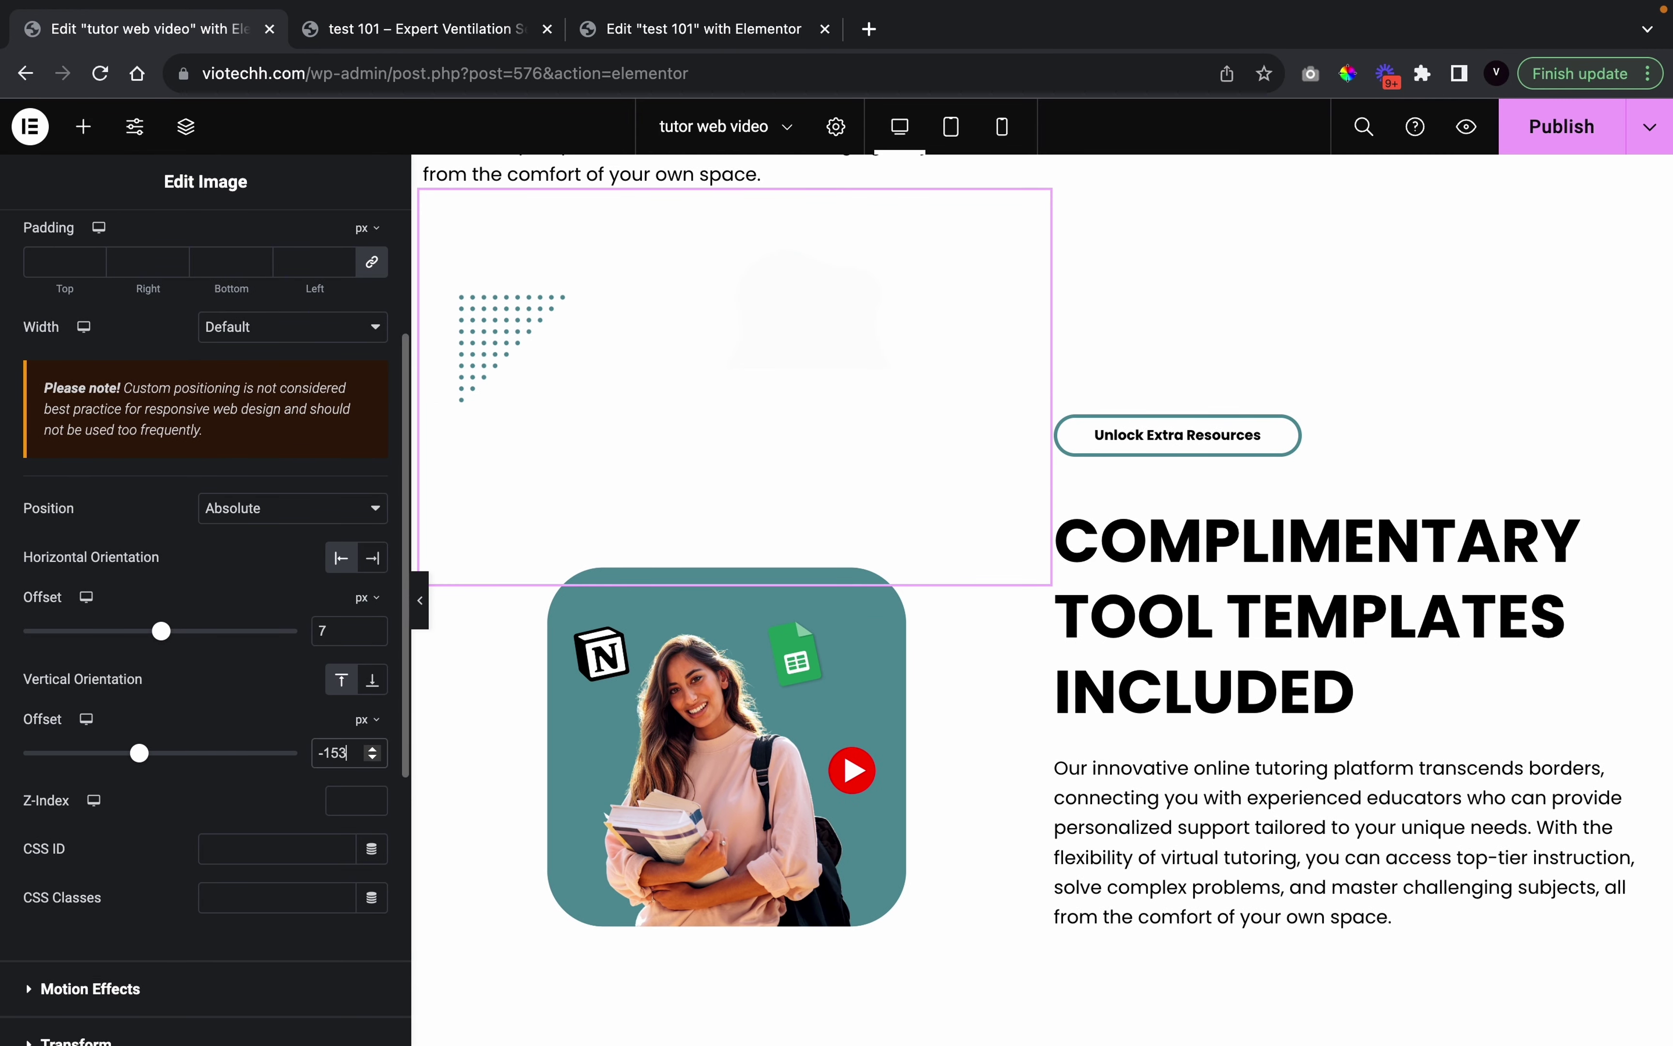
# Set the dotted image's vertical offset to -1 px and preview its placement
pyautogui.press('BackSpace')
pyautogui.press('BackSpace')
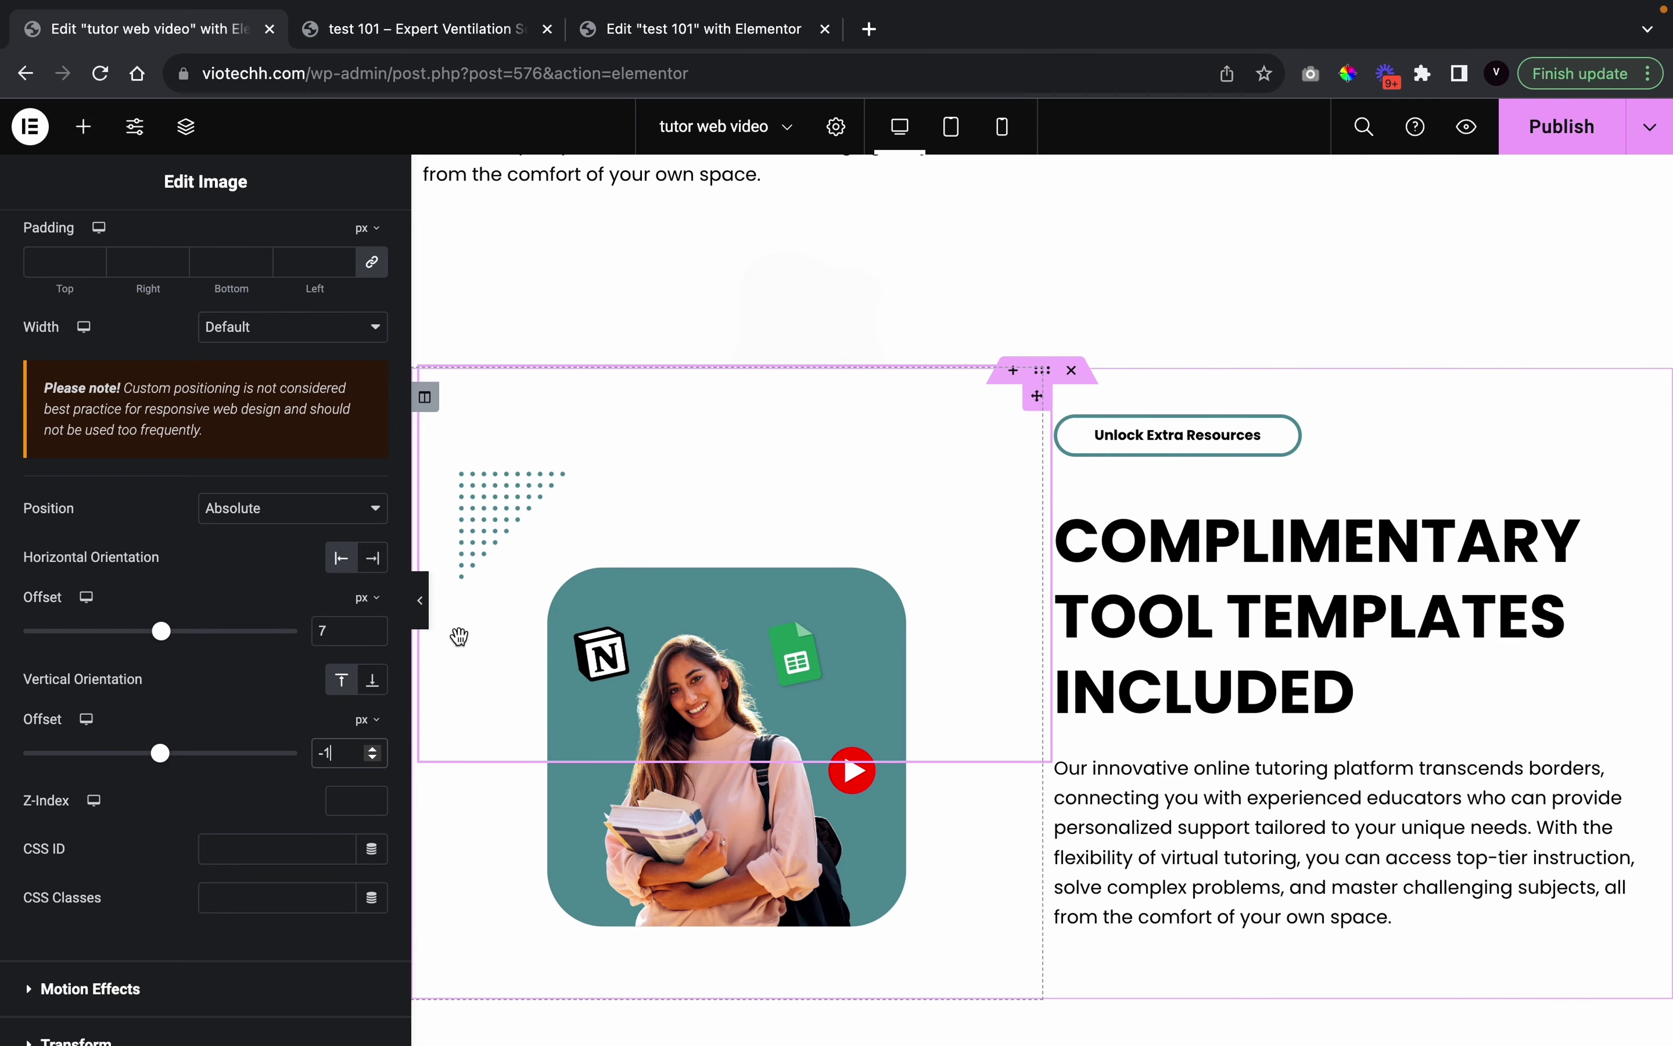
pyautogui.click(419, 599)
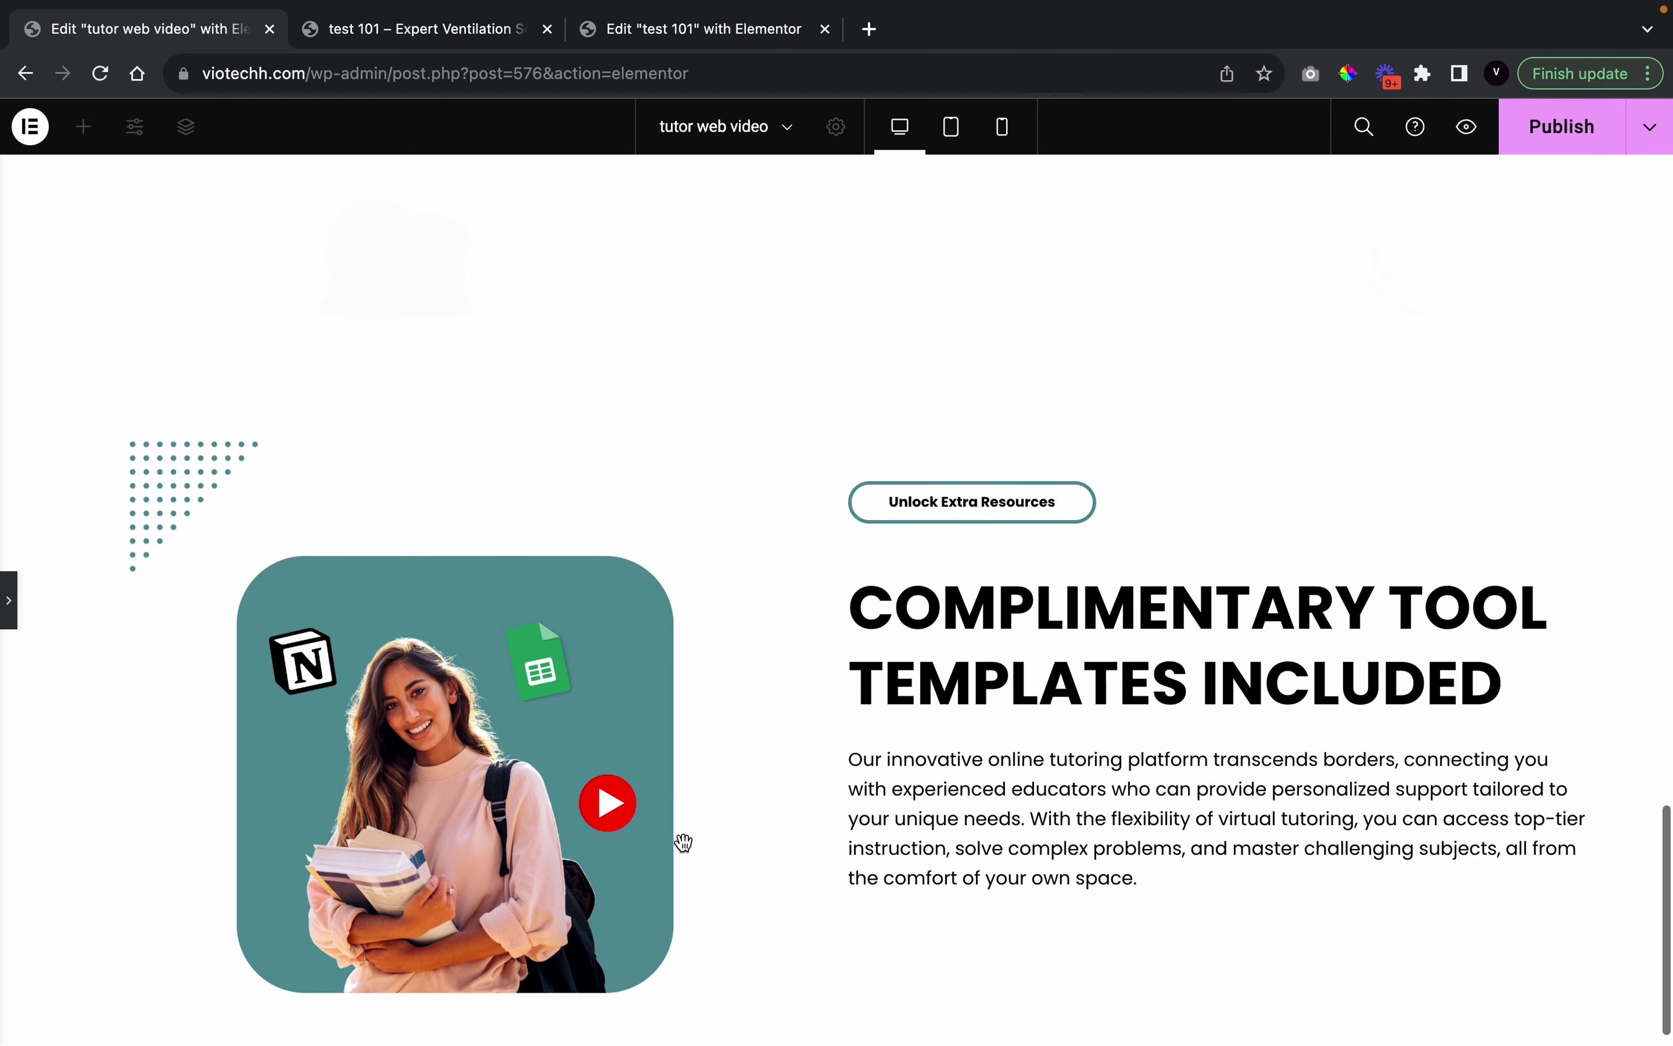
pyautogui.click(9, 600)
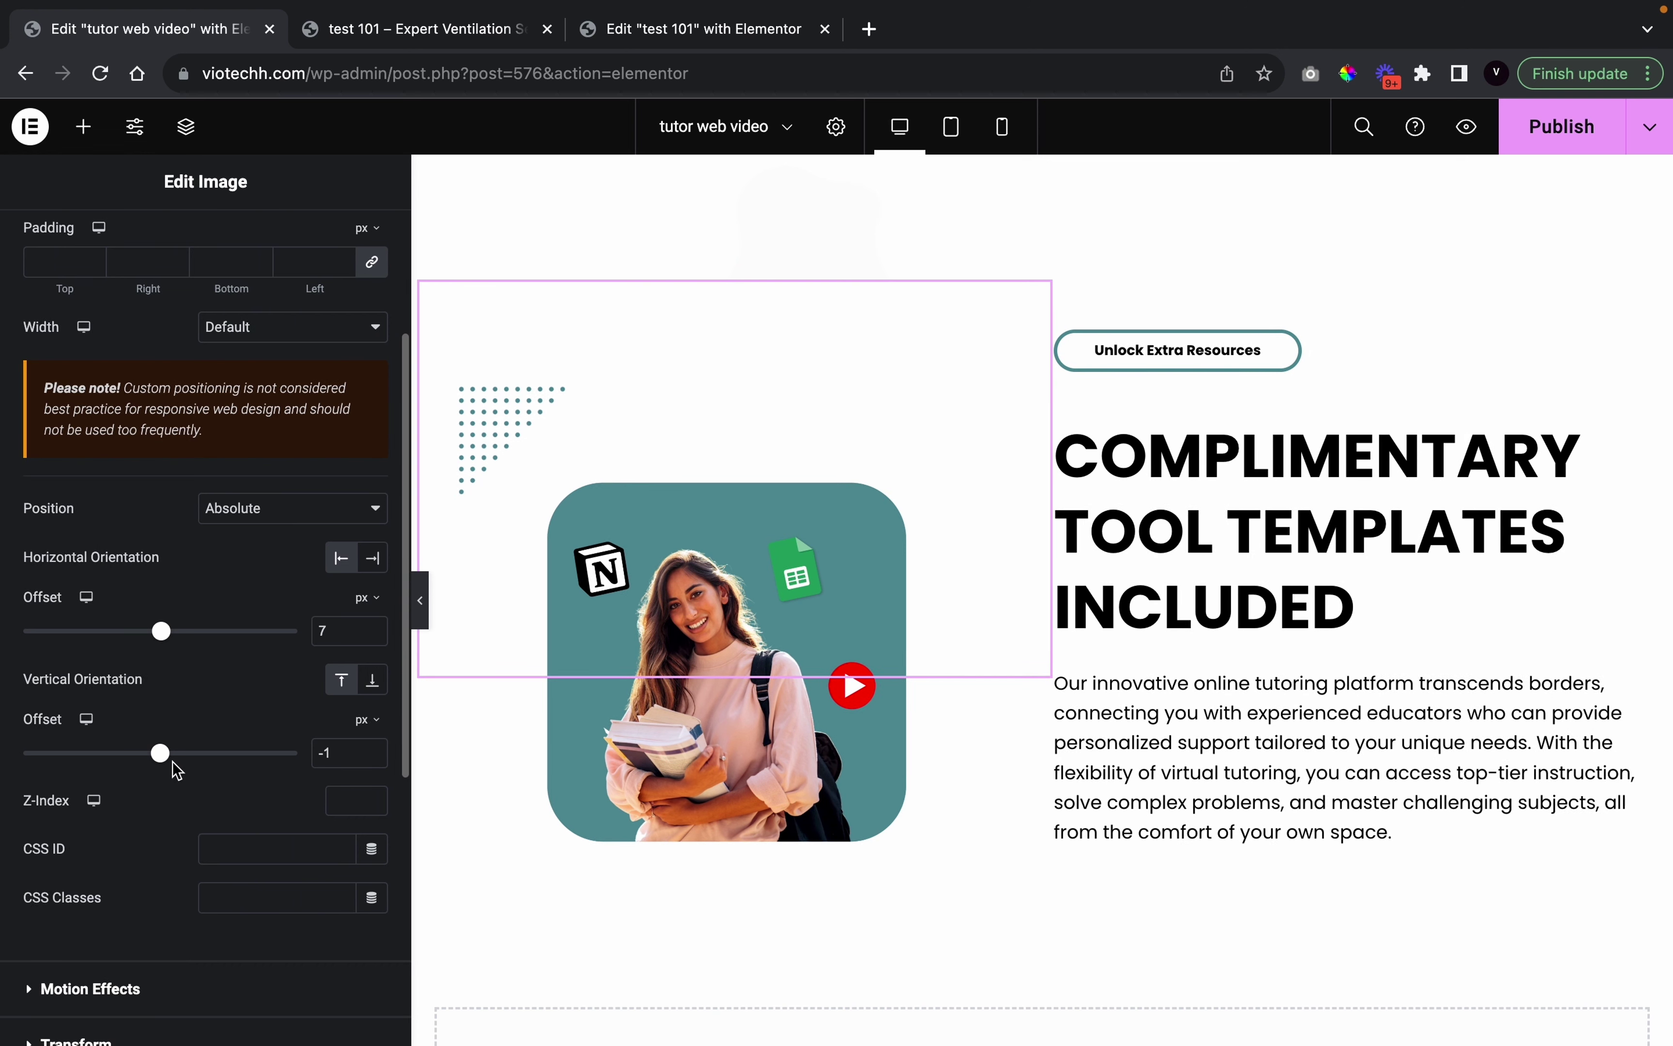
# Move the dotted image closer to the photo's upper corner, at about 18 px horizontal and 31 px vertical offset, and preview the page
pyautogui.moveTo(164, 765)
pyautogui.mouseDown()
pyautogui.moveTo(178, 765)
pyautogui.moveTo(163, 765)
pyautogui.mouseUp()
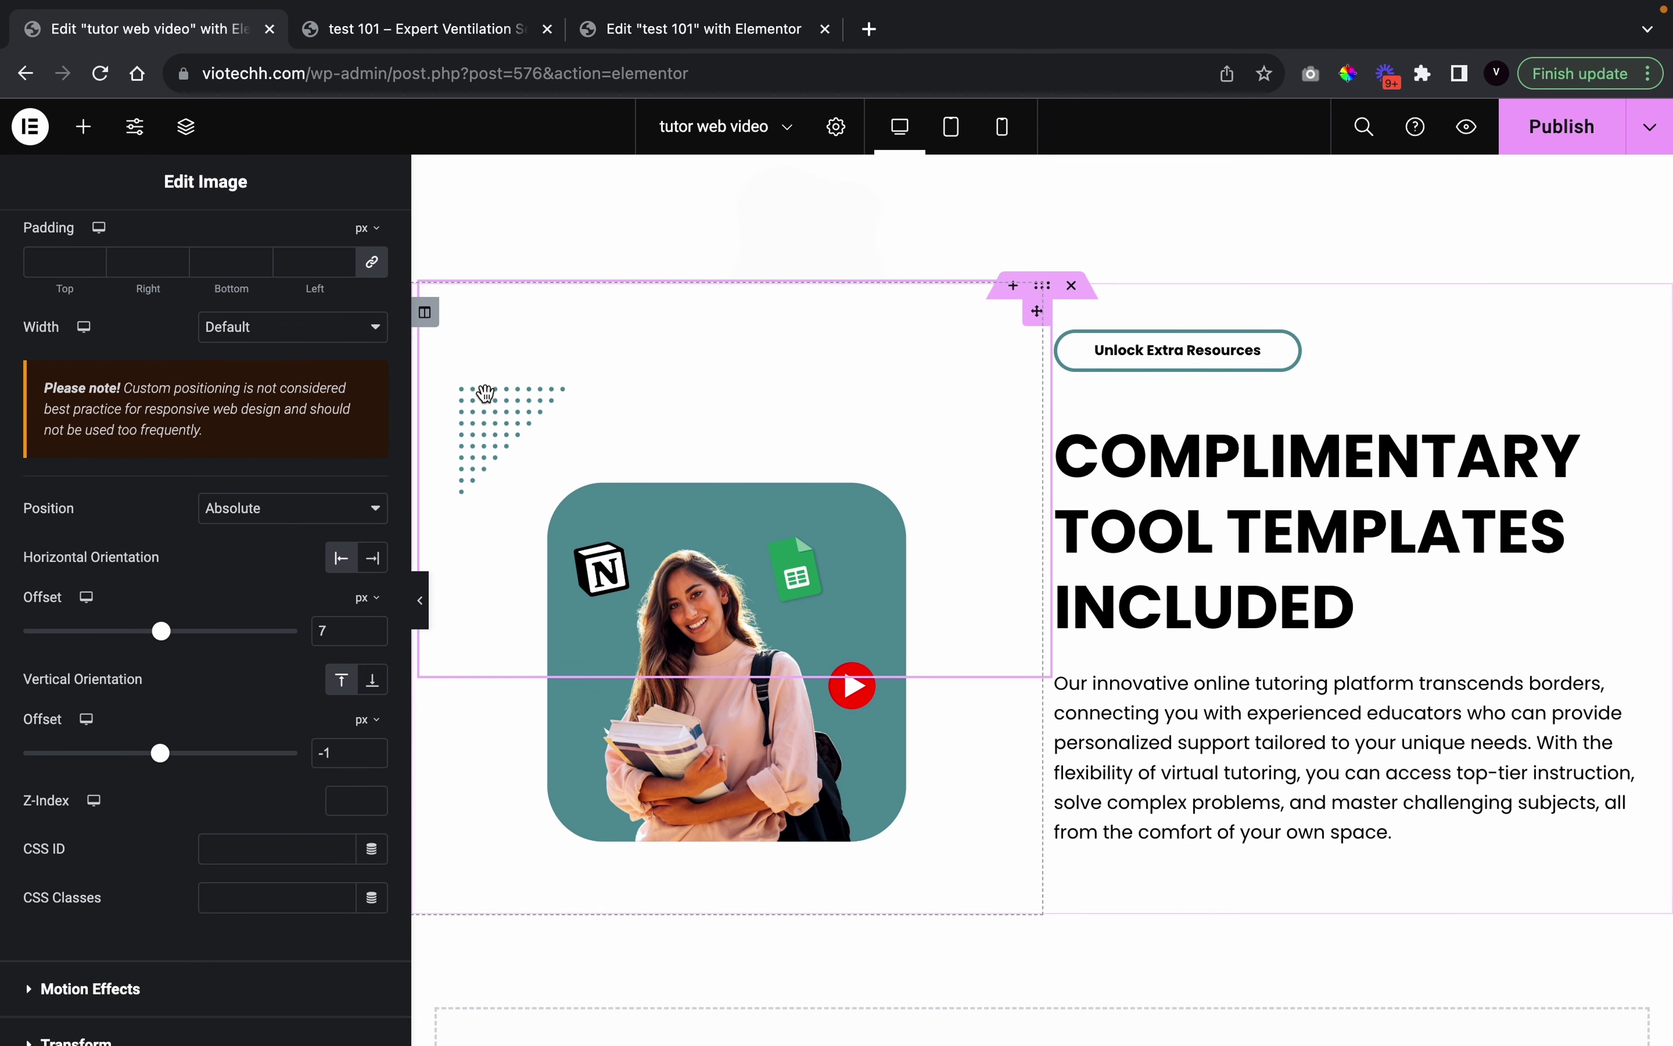
pyautogui.moveTo(497, 484); pyautogui.dragTo(510, 519)
pyautogui.click(420, 600)
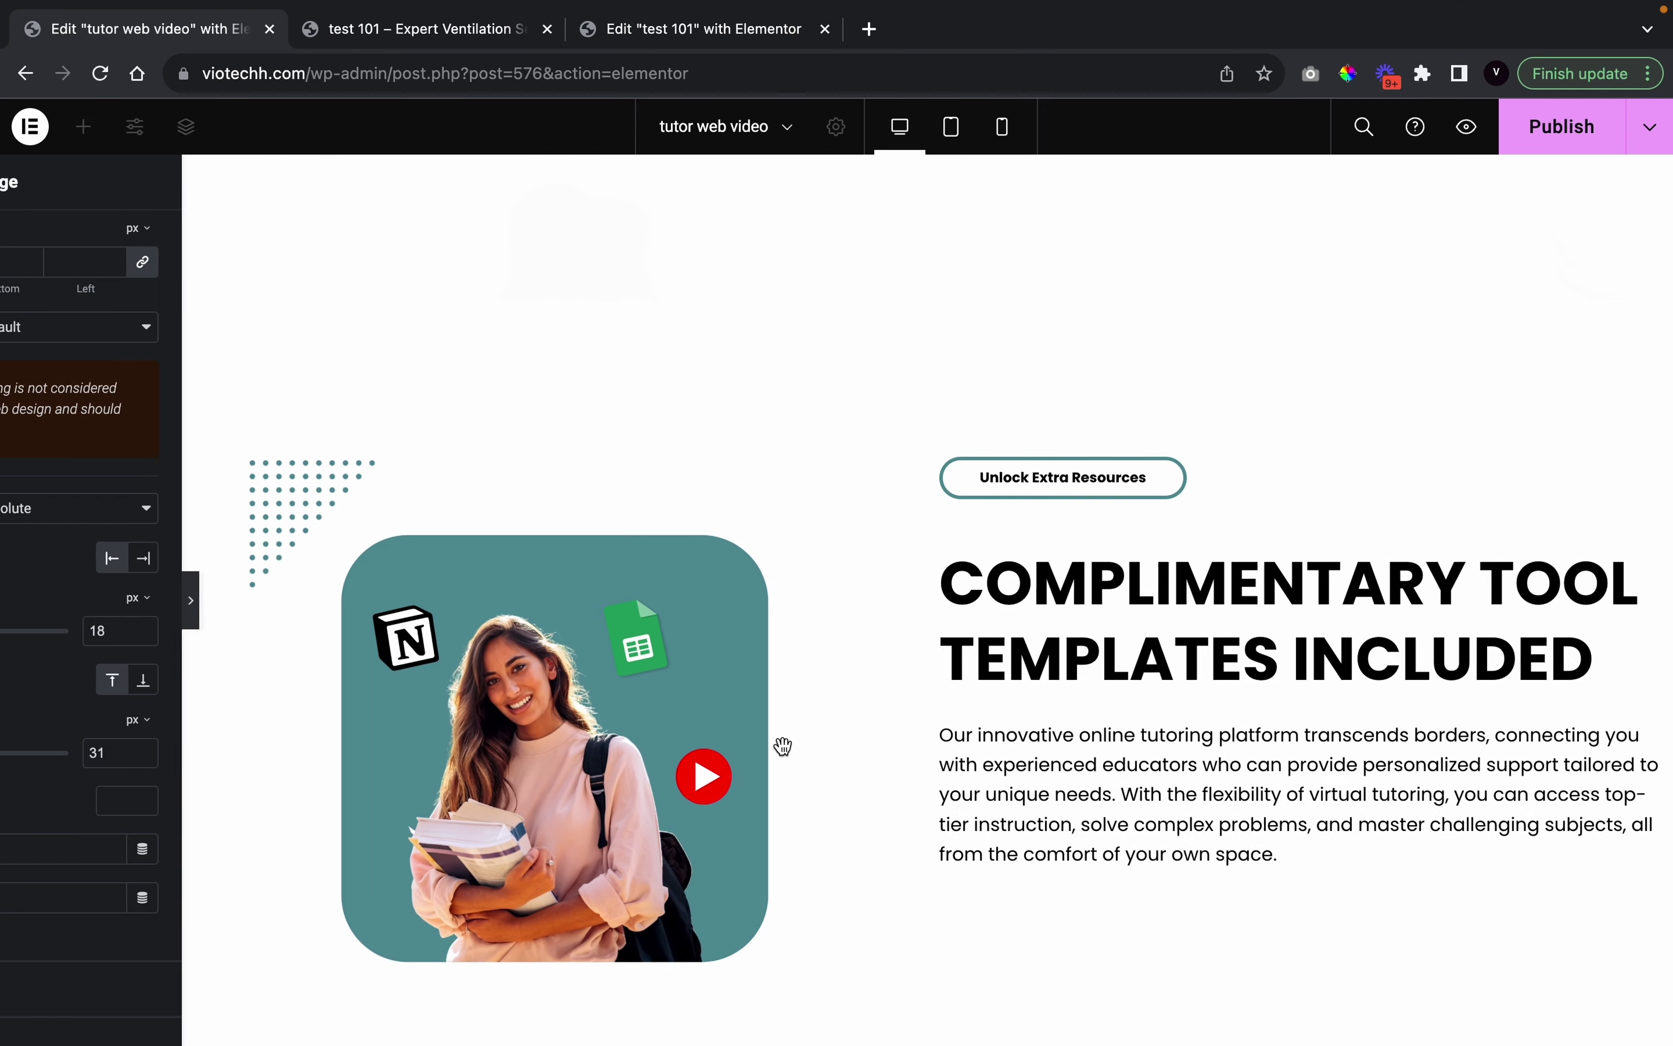
pyautogui.scroll(10, 829, 776)
pyautogui.scroll(-6, 829, 777)
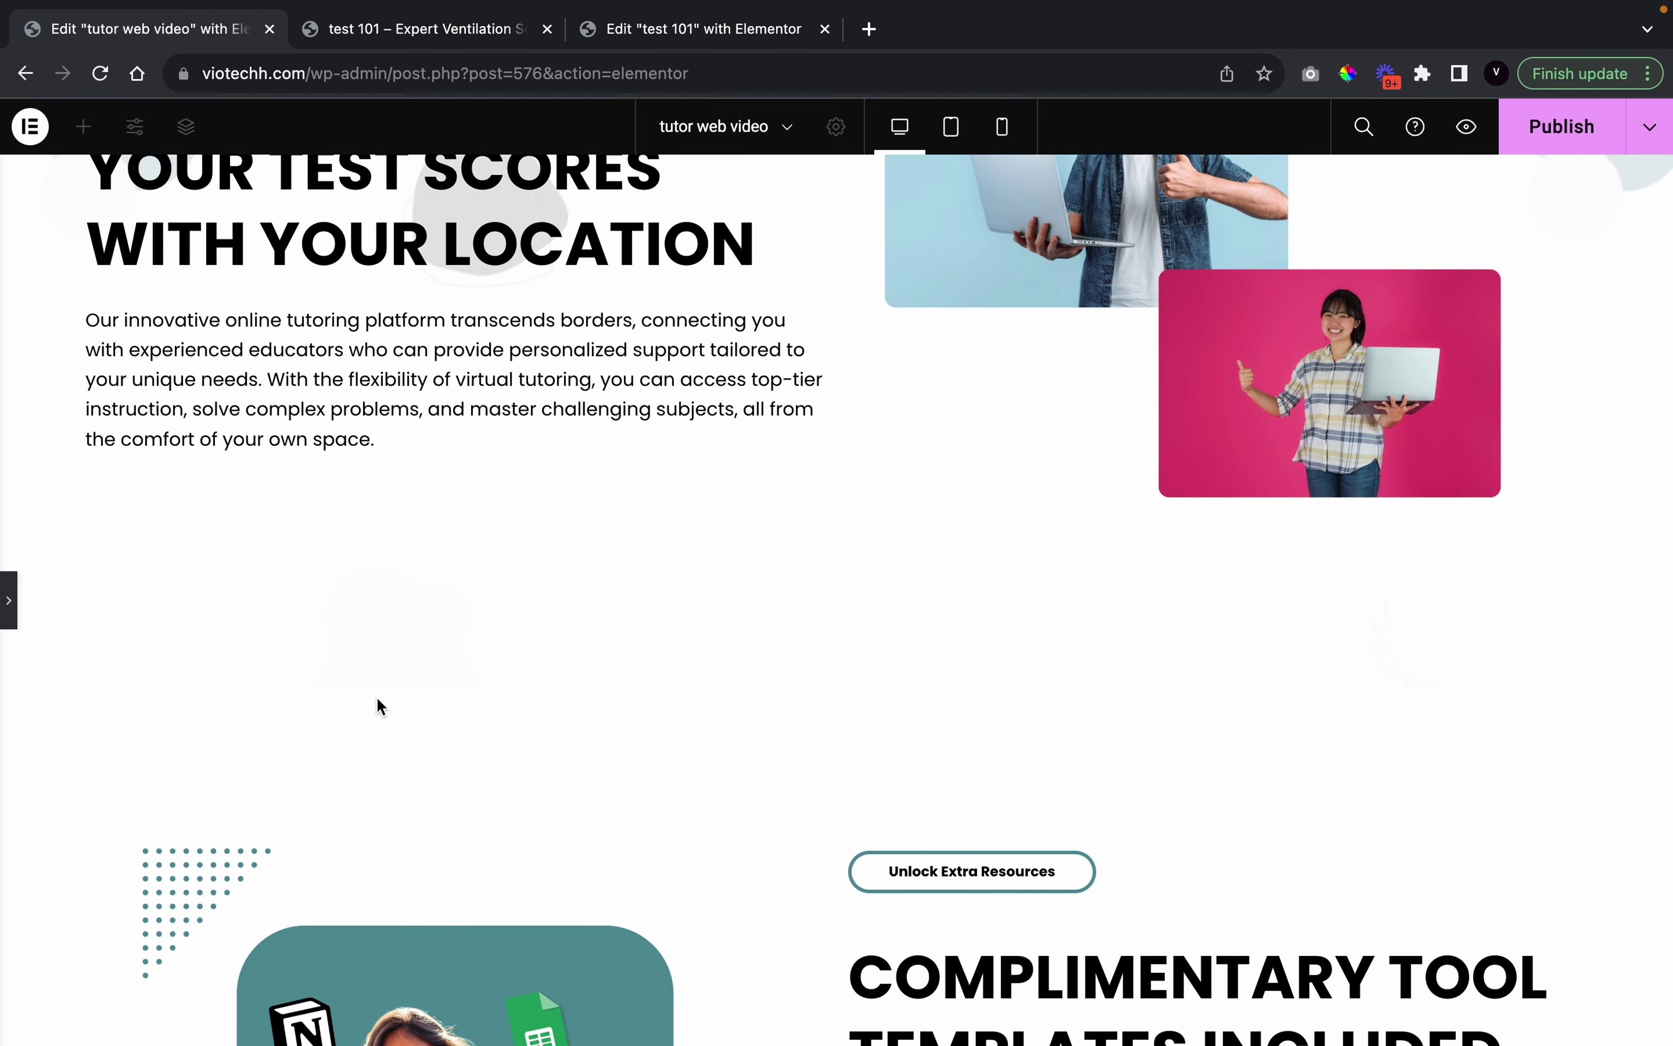
# Unlink the margin values of the "No limit to acing your test scores" section and clear its bottom margin
pyautogui.click(5, 599)
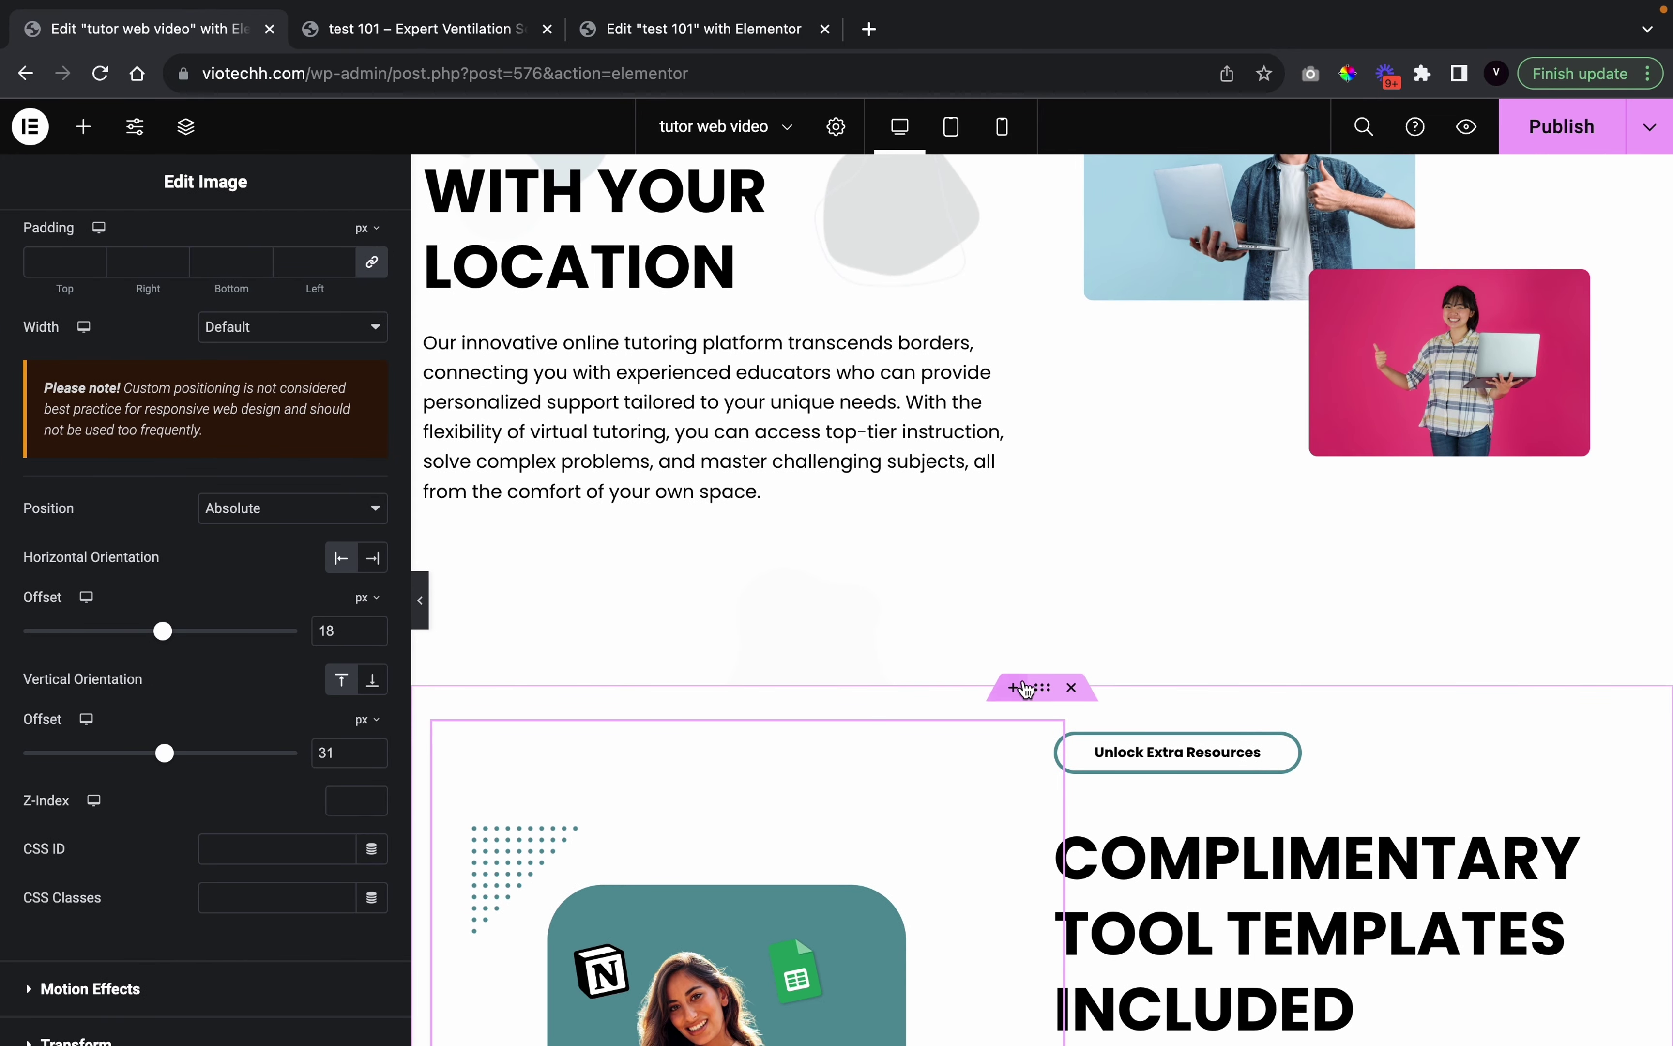
pyautogui.scroll(10, 1010, 695)
pyautogui.scroll(-6, 1006, 653)
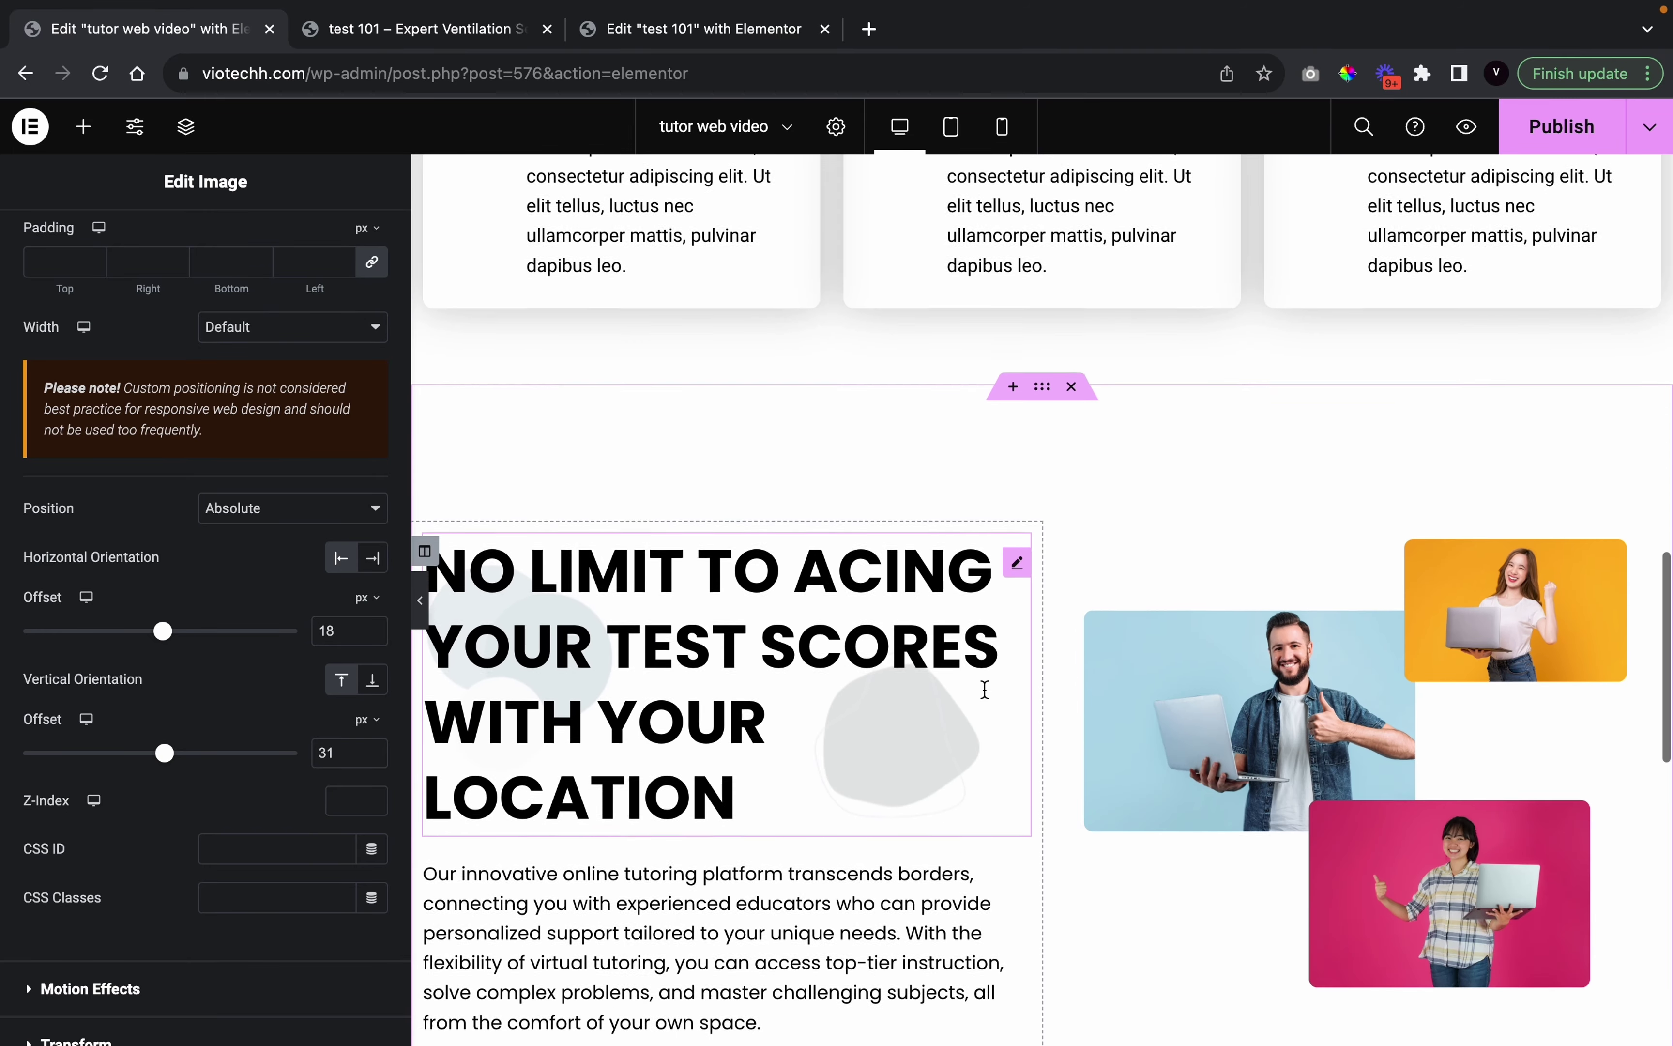
pyautogui.scroll(4, 985, 698)
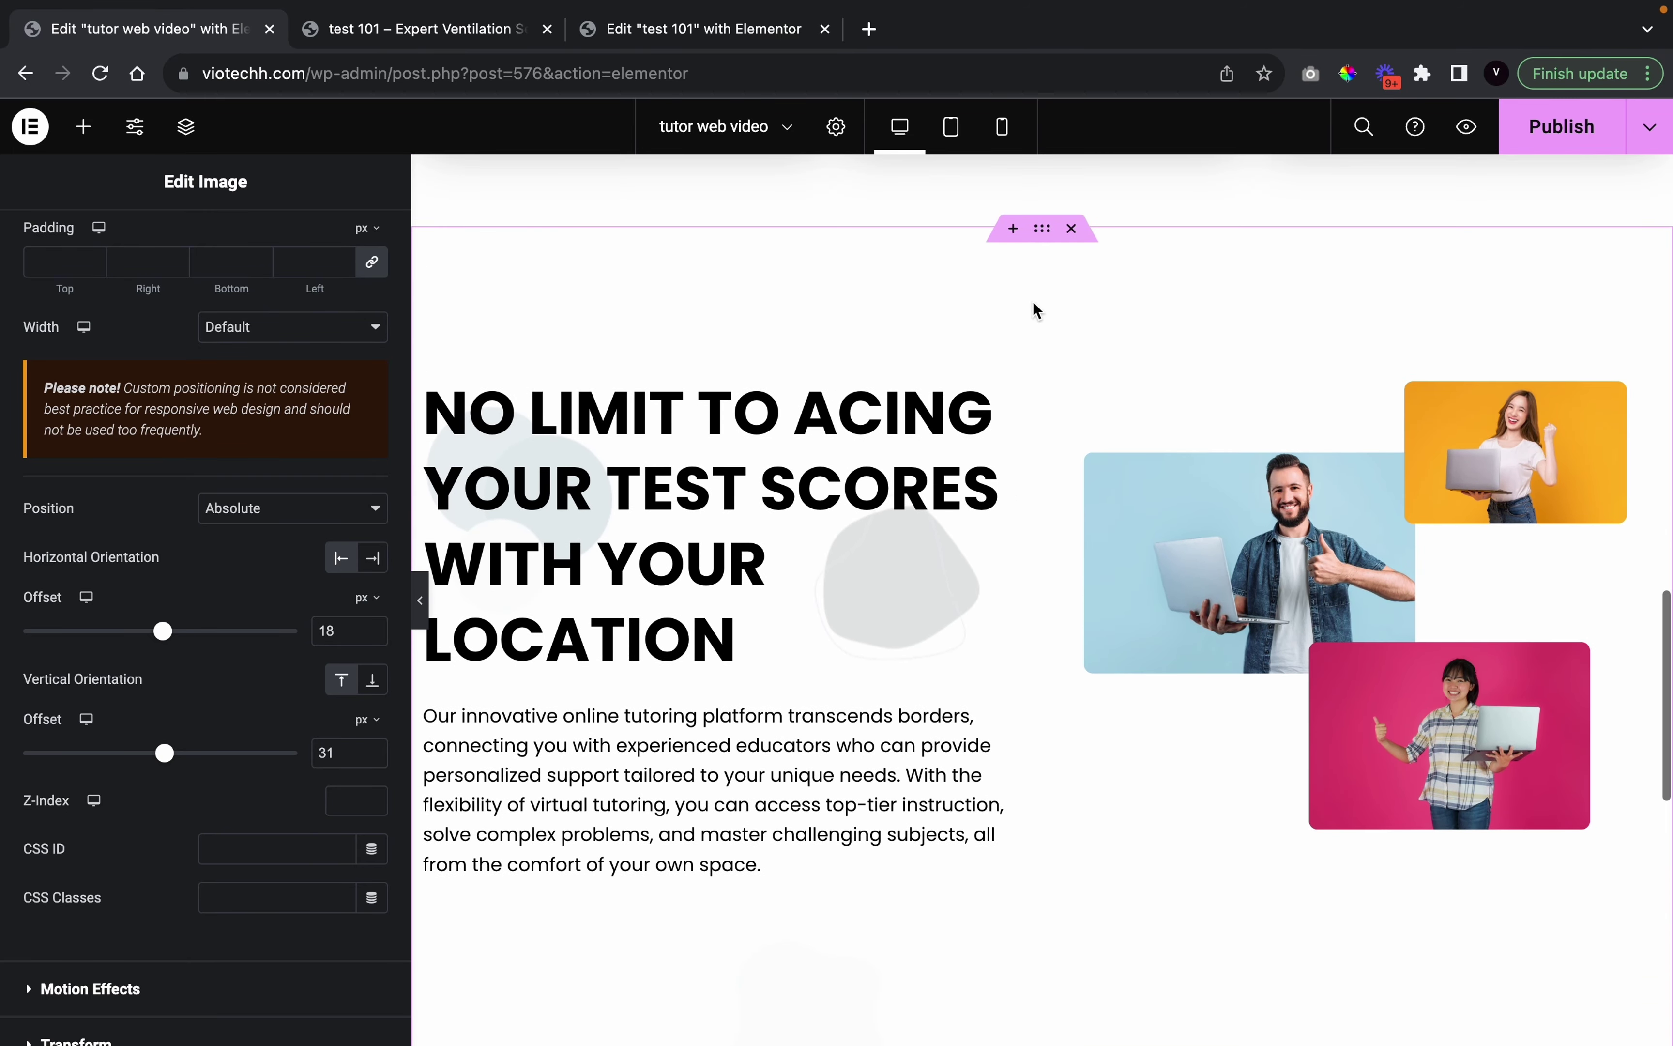
pyautogui.click(1041, 228)
pyautogui.scroll(-2, 841, 934)
pyautogui.scroll(-5, 841, 934)
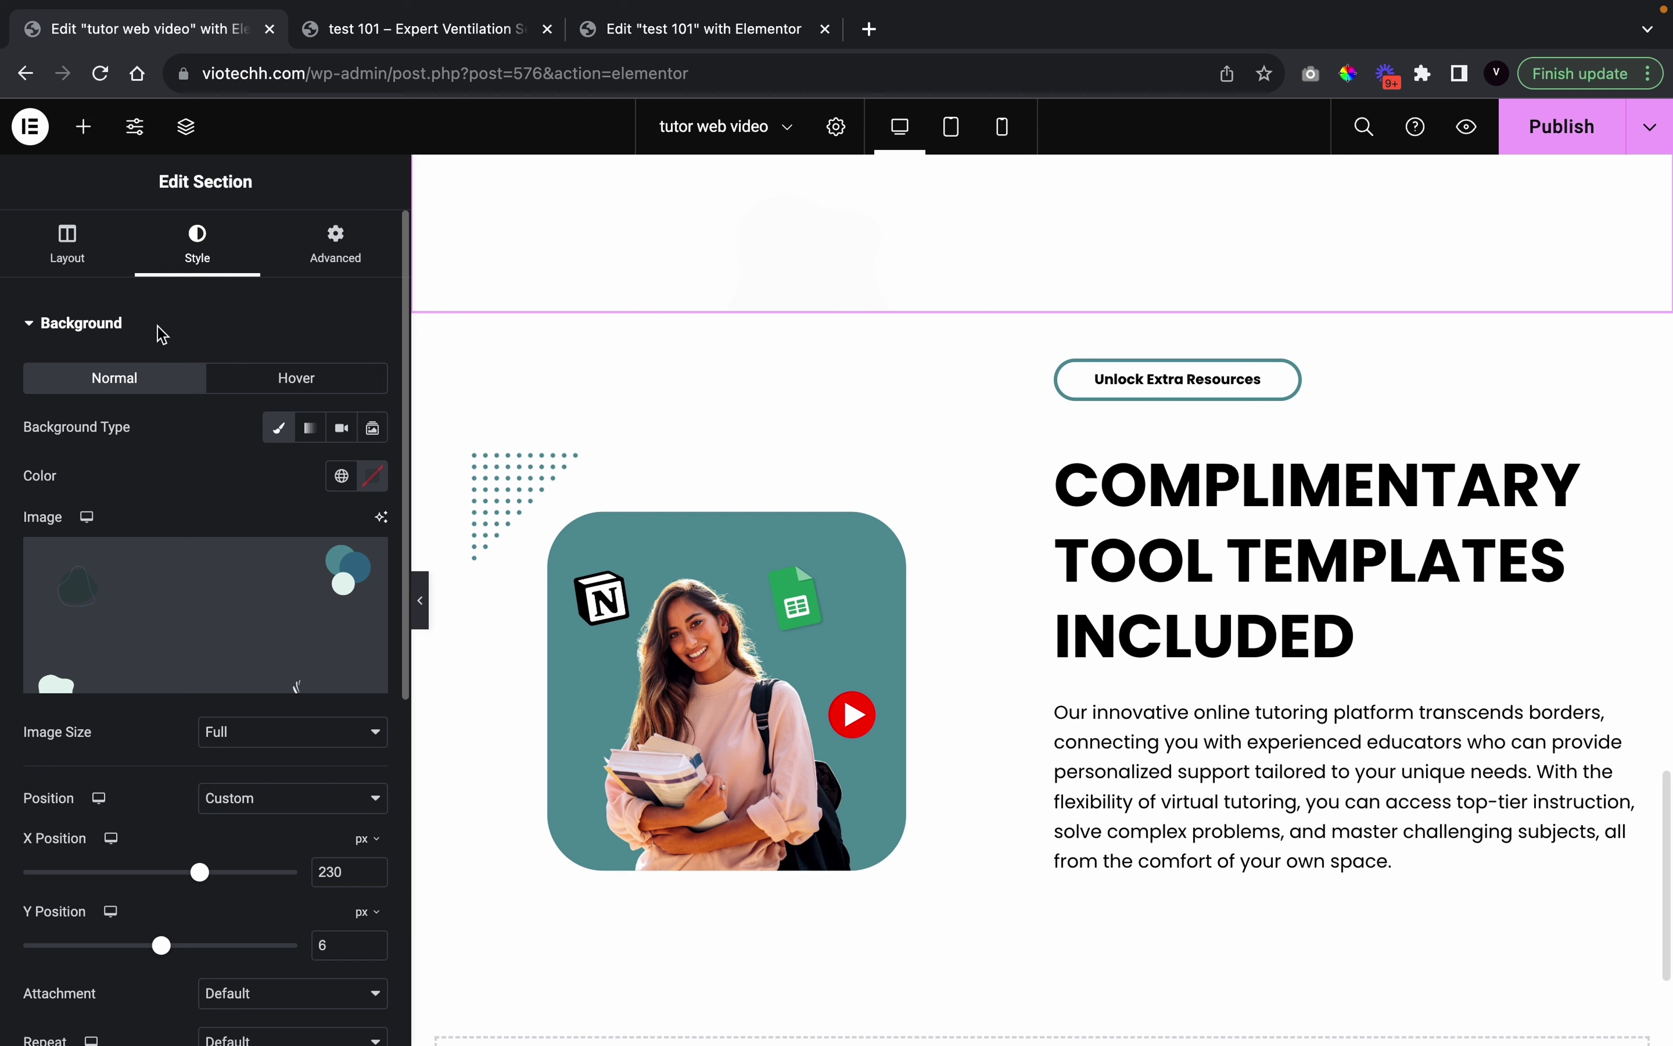
pyautogui.click(325, 242)
pyautogui.click(371, 403)
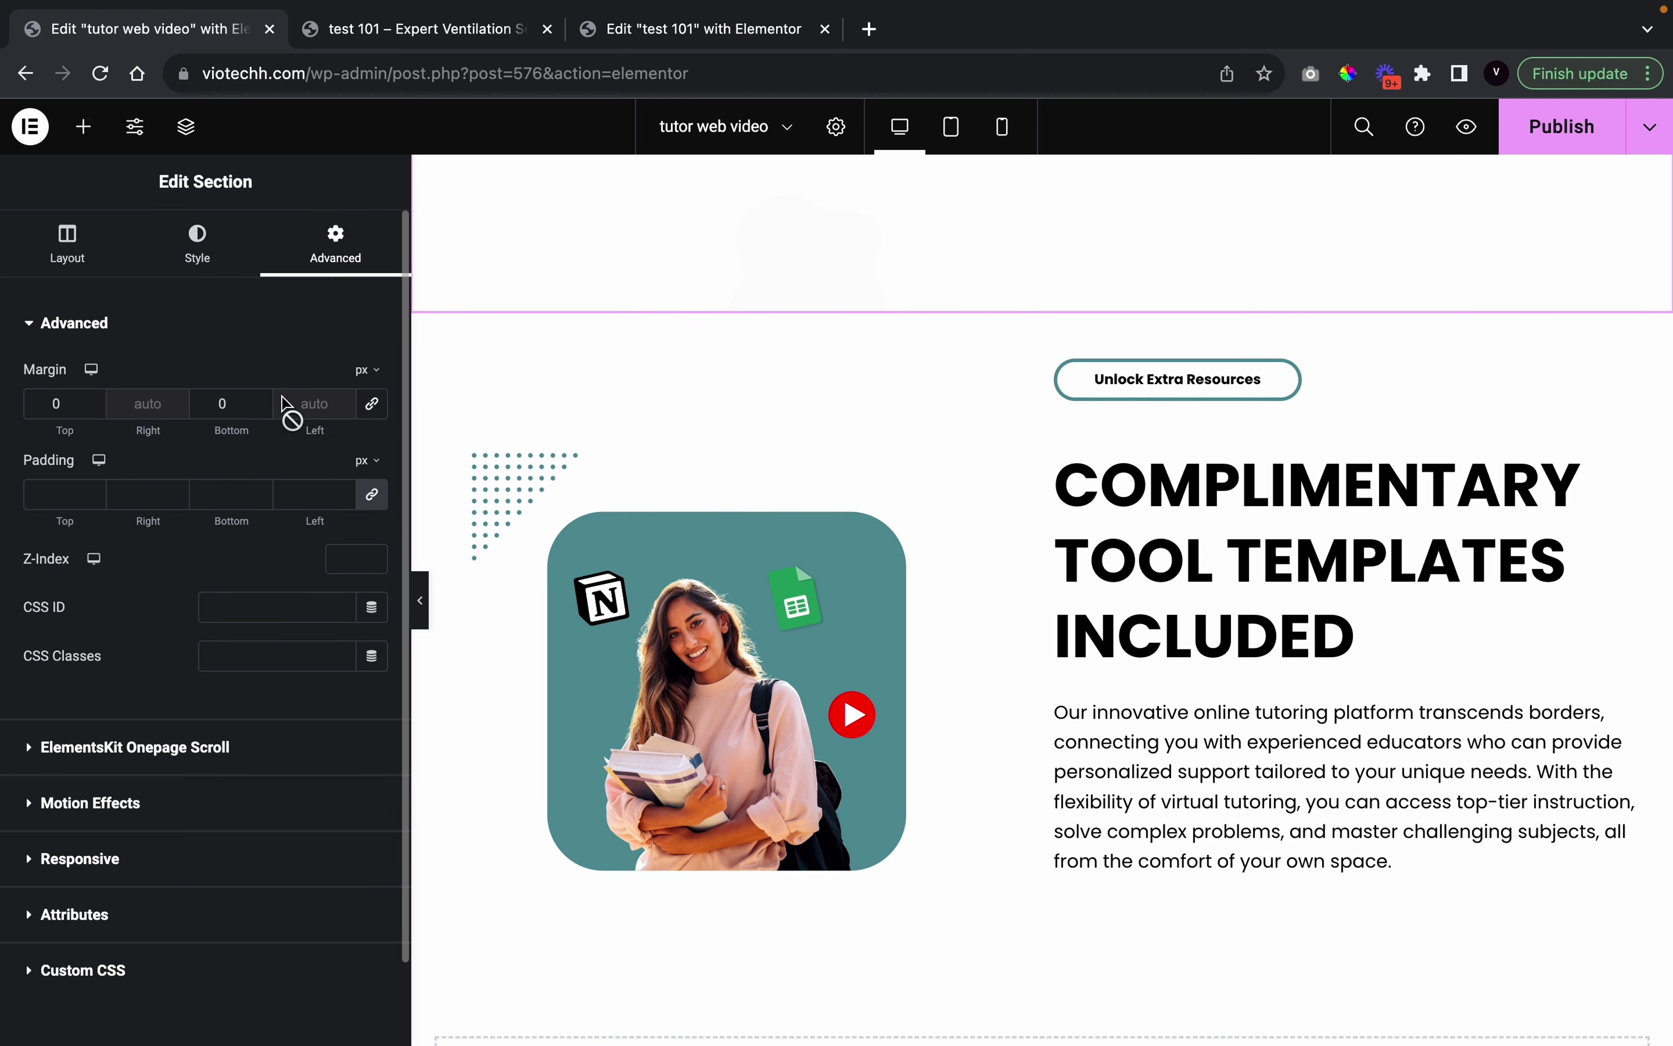
pyautogui.click(261, 409)
pyautogui.press('BackSpace')
# Reduce the test scores section's minimum height to 667 px and preview the spacing
pyautogui.click(96, 260)
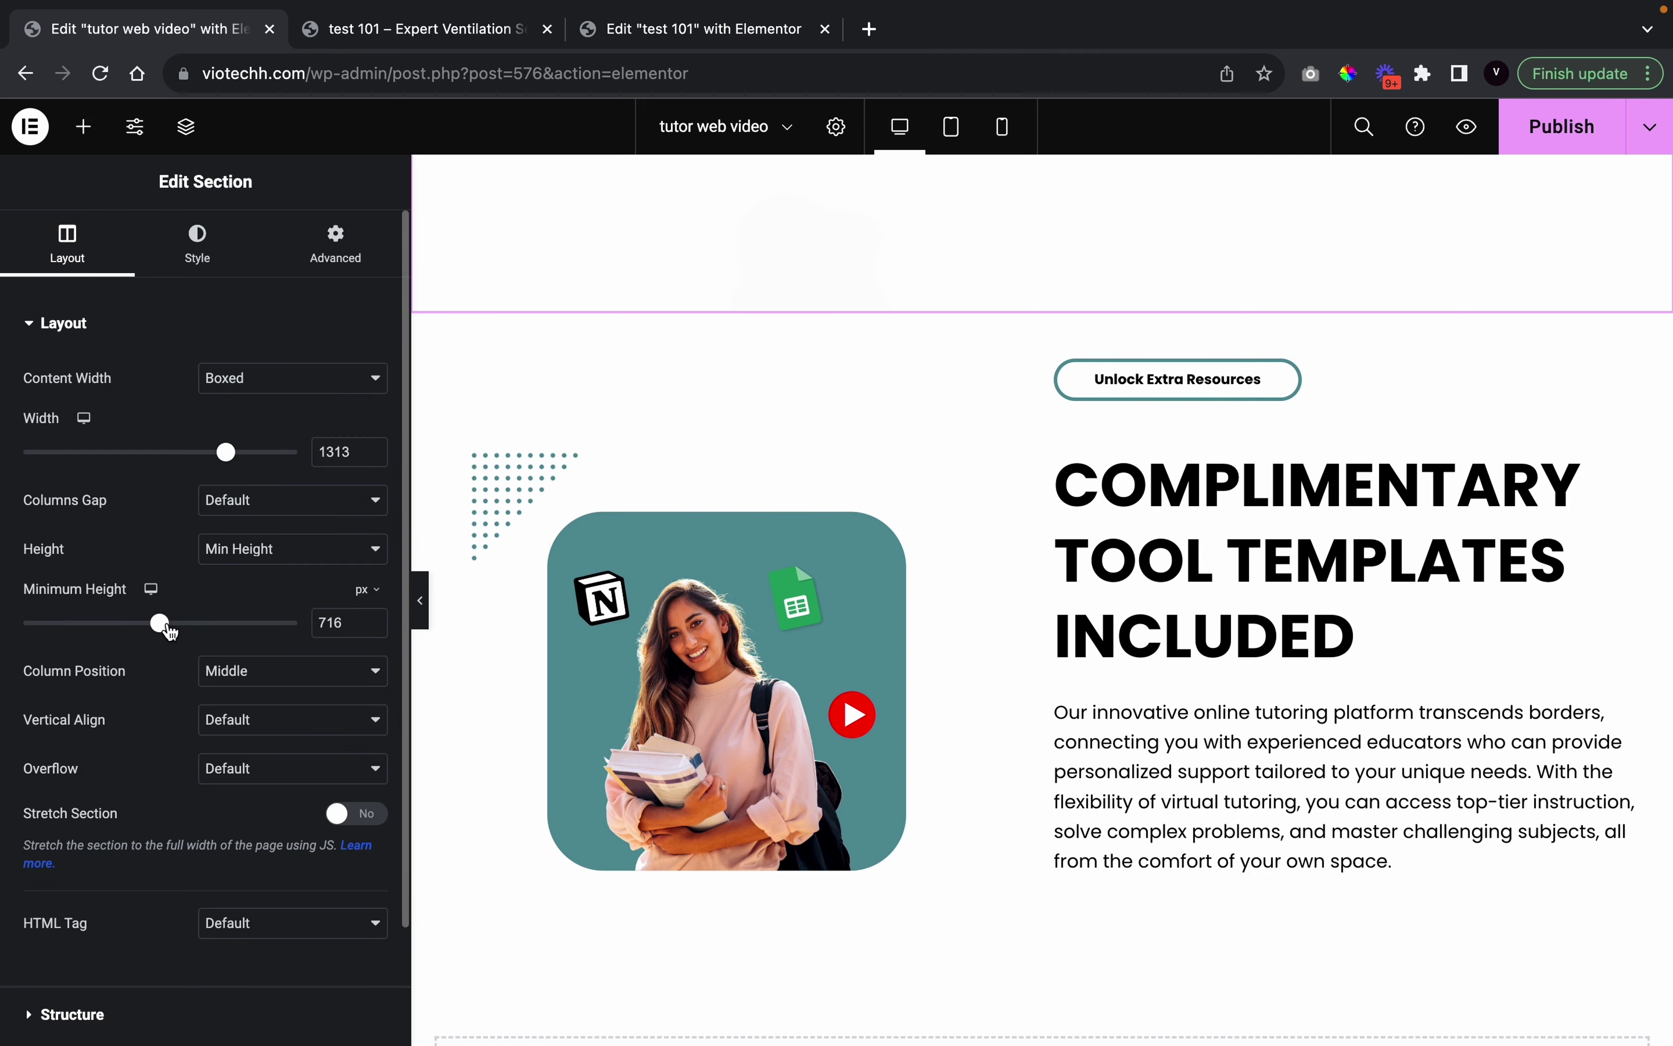
pyautogui.moveTo(166, 627); pyautogui.dragTo(151, 625)
pyautogui.scroll(5, 705, 650)
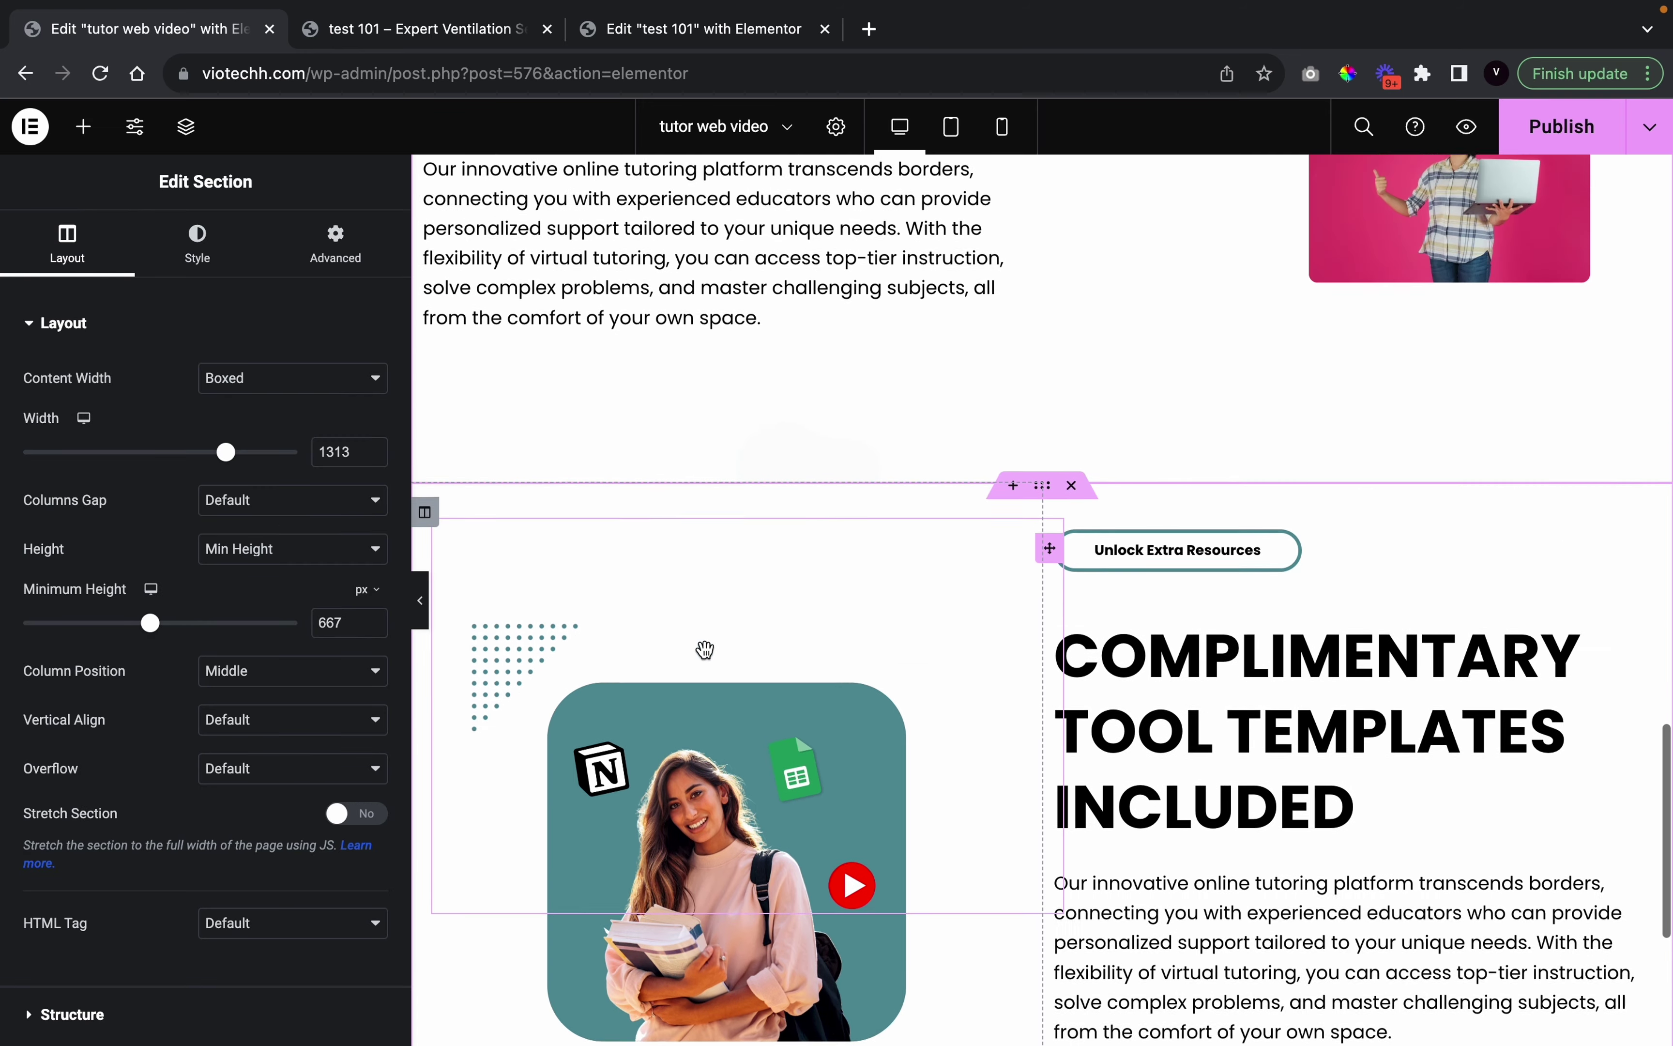
pyautogui.click(420, 600)
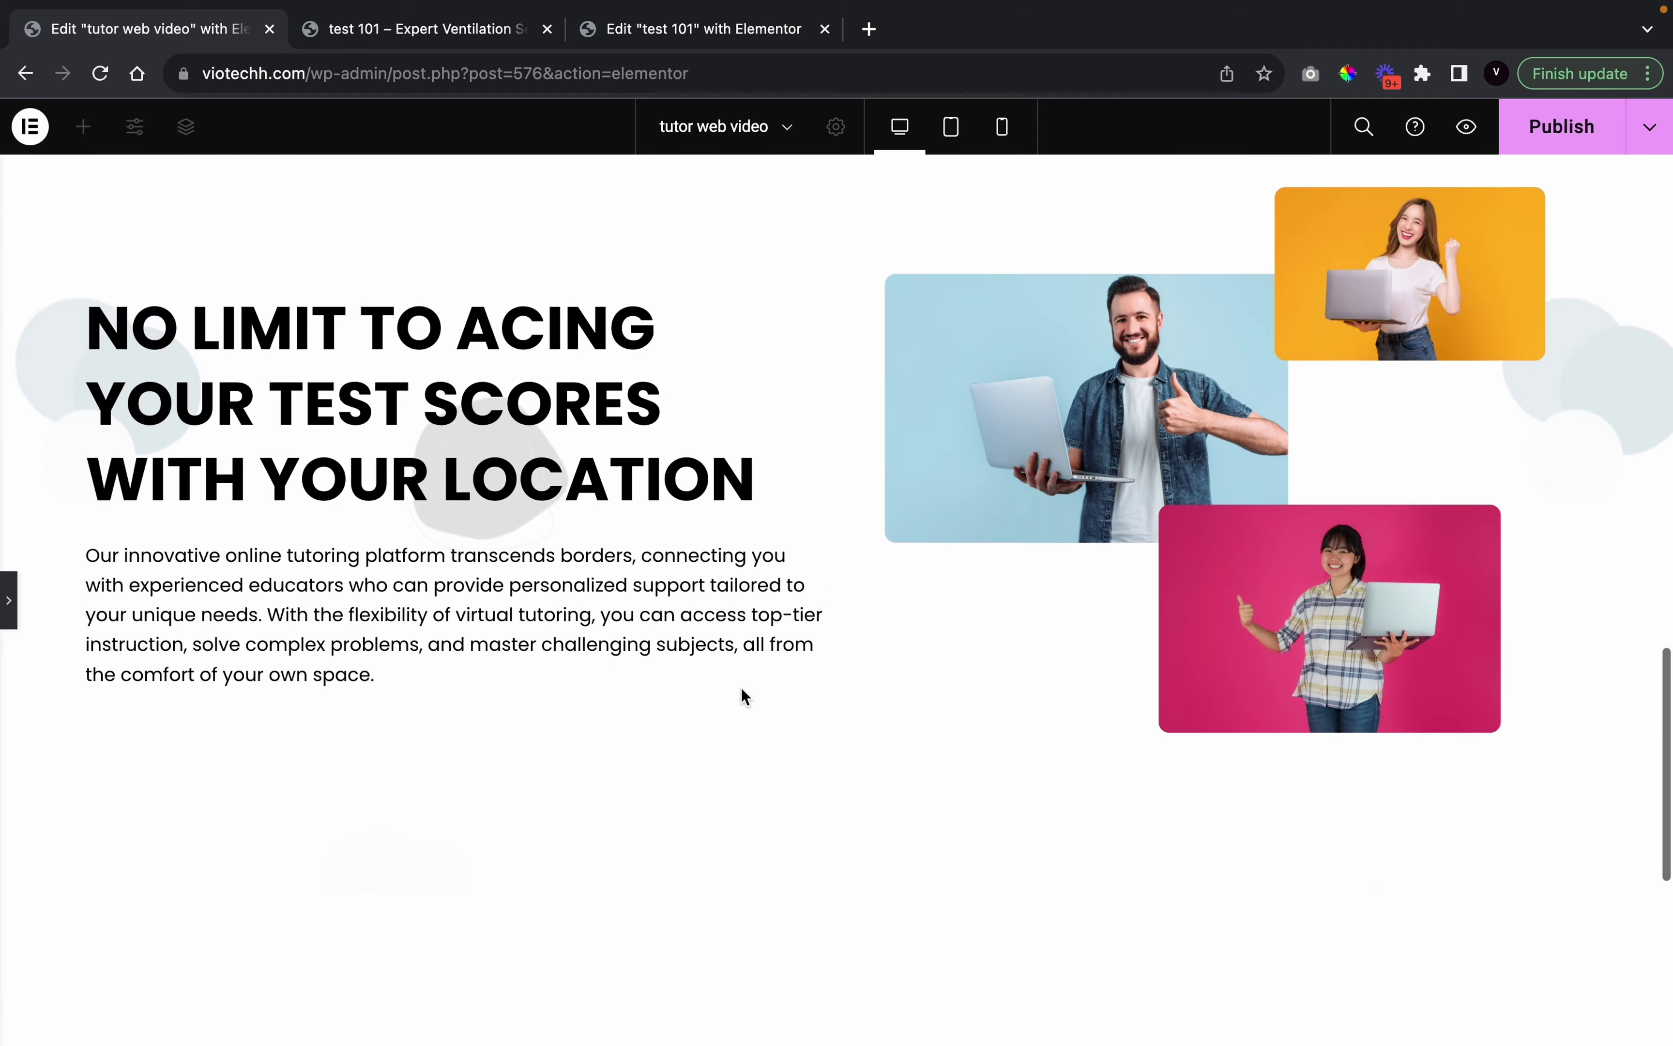
# Unlink the margin values of the Complimentary Tool Templates section and set its top margin to -40 px
pyautogui.scroll(5, 741, 692)
pyautogui.scroll(-2, 741, 688)
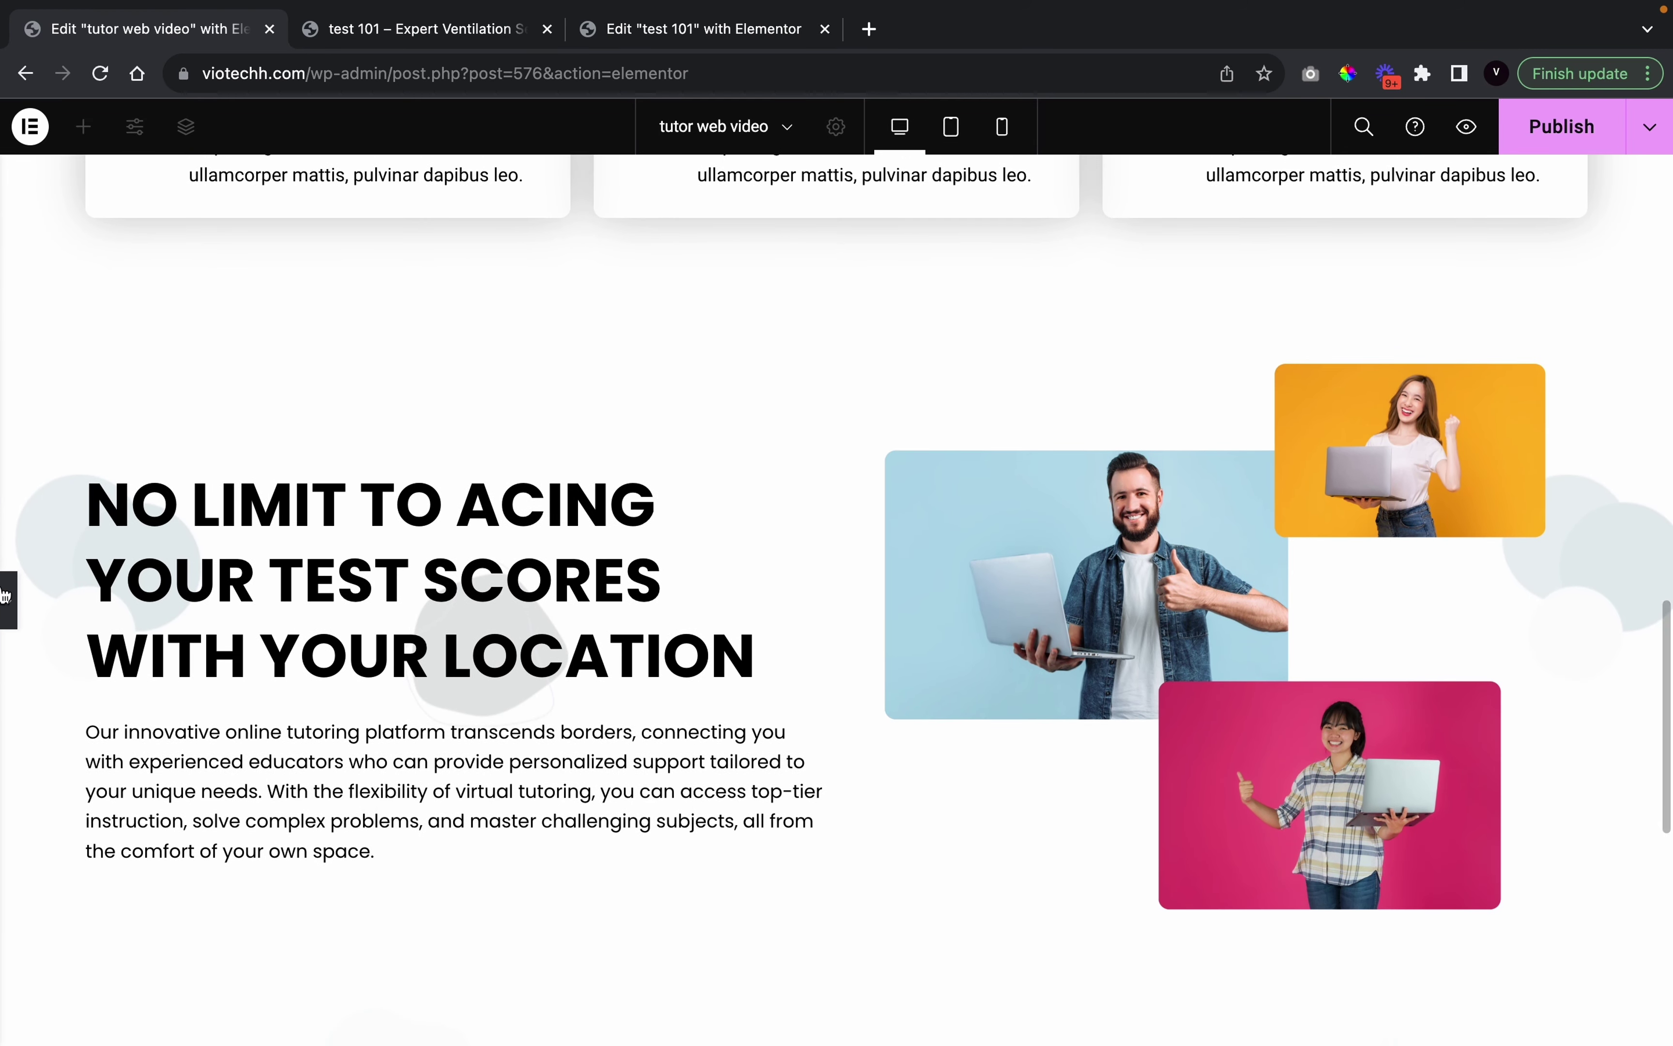
pyautogui.click(769, 694)
pyautogui.scroll(-6, 769, 695)
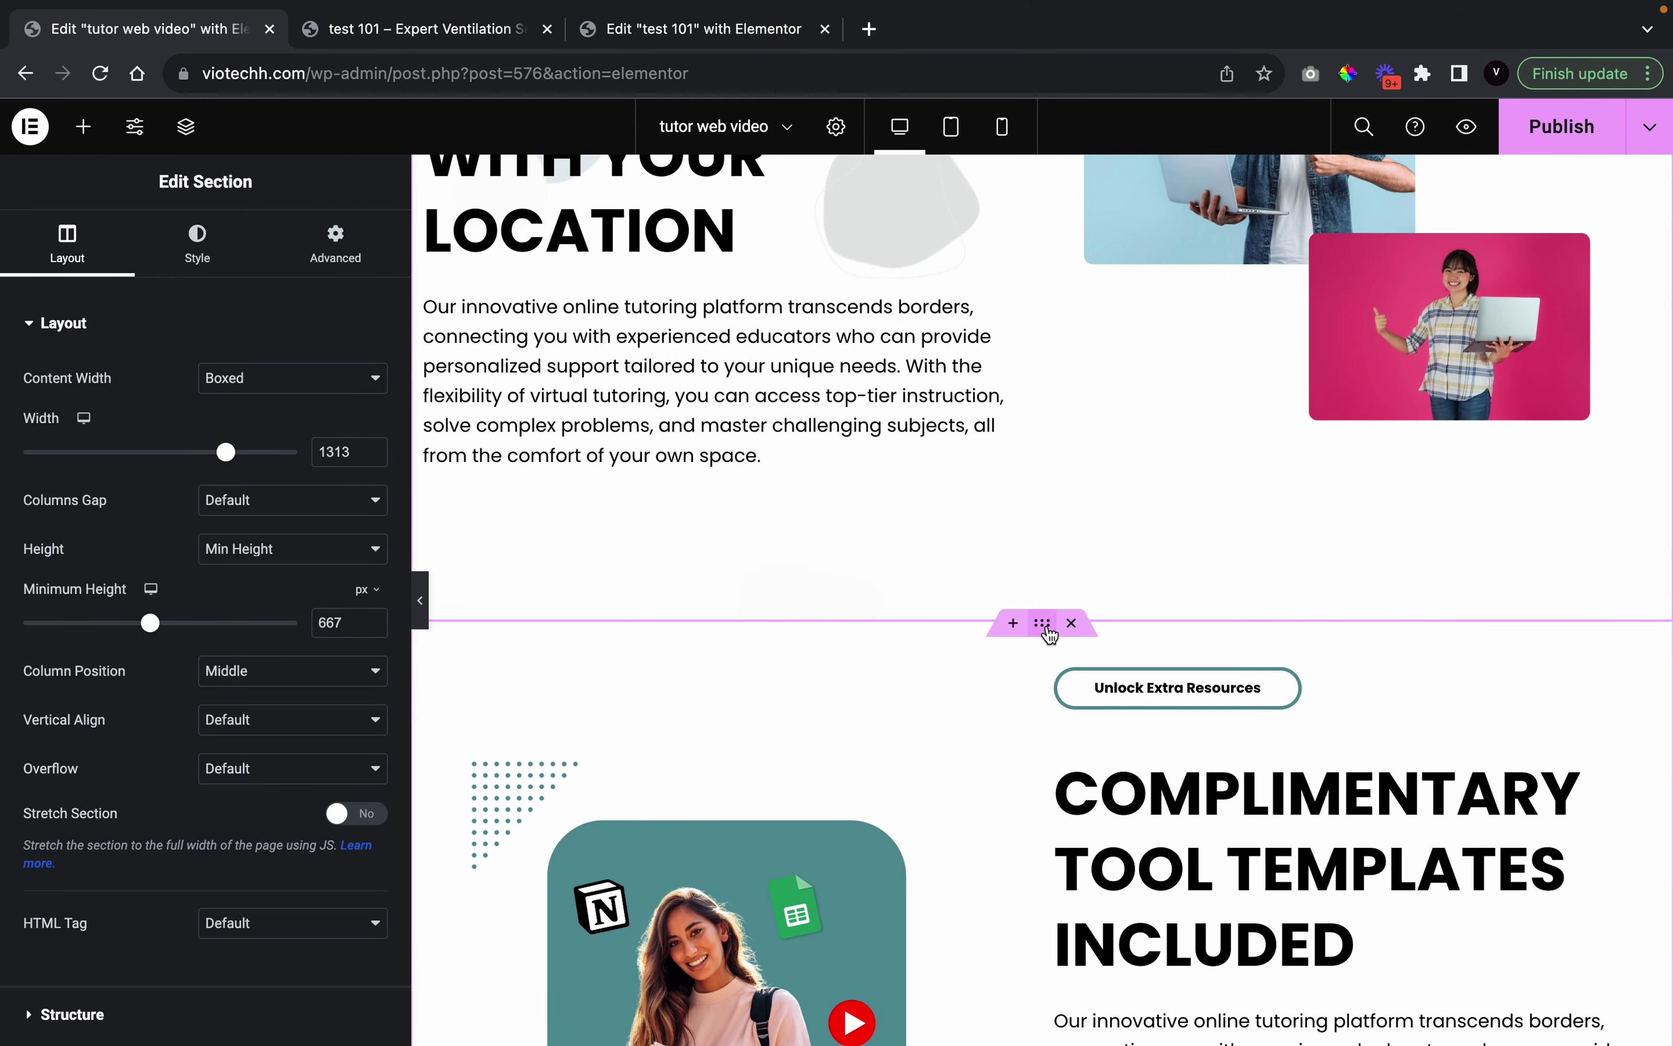
pyautogui.click(1044, 625)
pyautogui.click(336, 238)
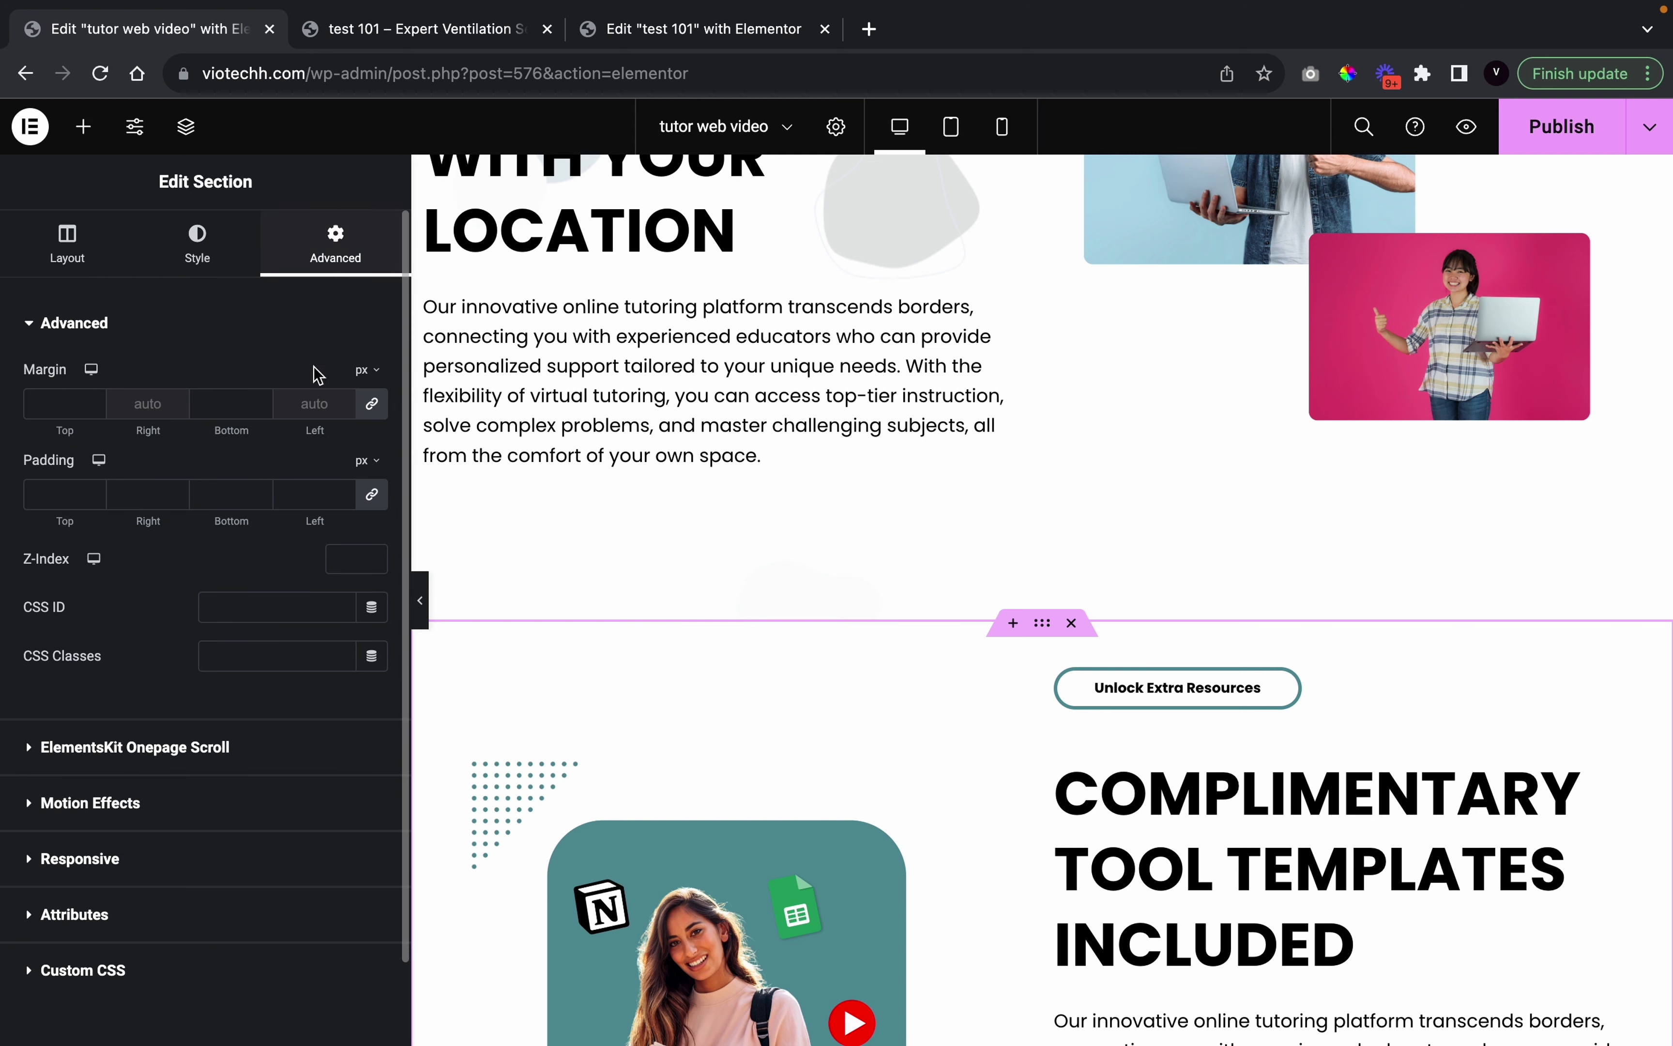
pyautogui.click(372, 405)
pyautogui.moveTo(96, 407); pyautogui.dragTo(103, 406)
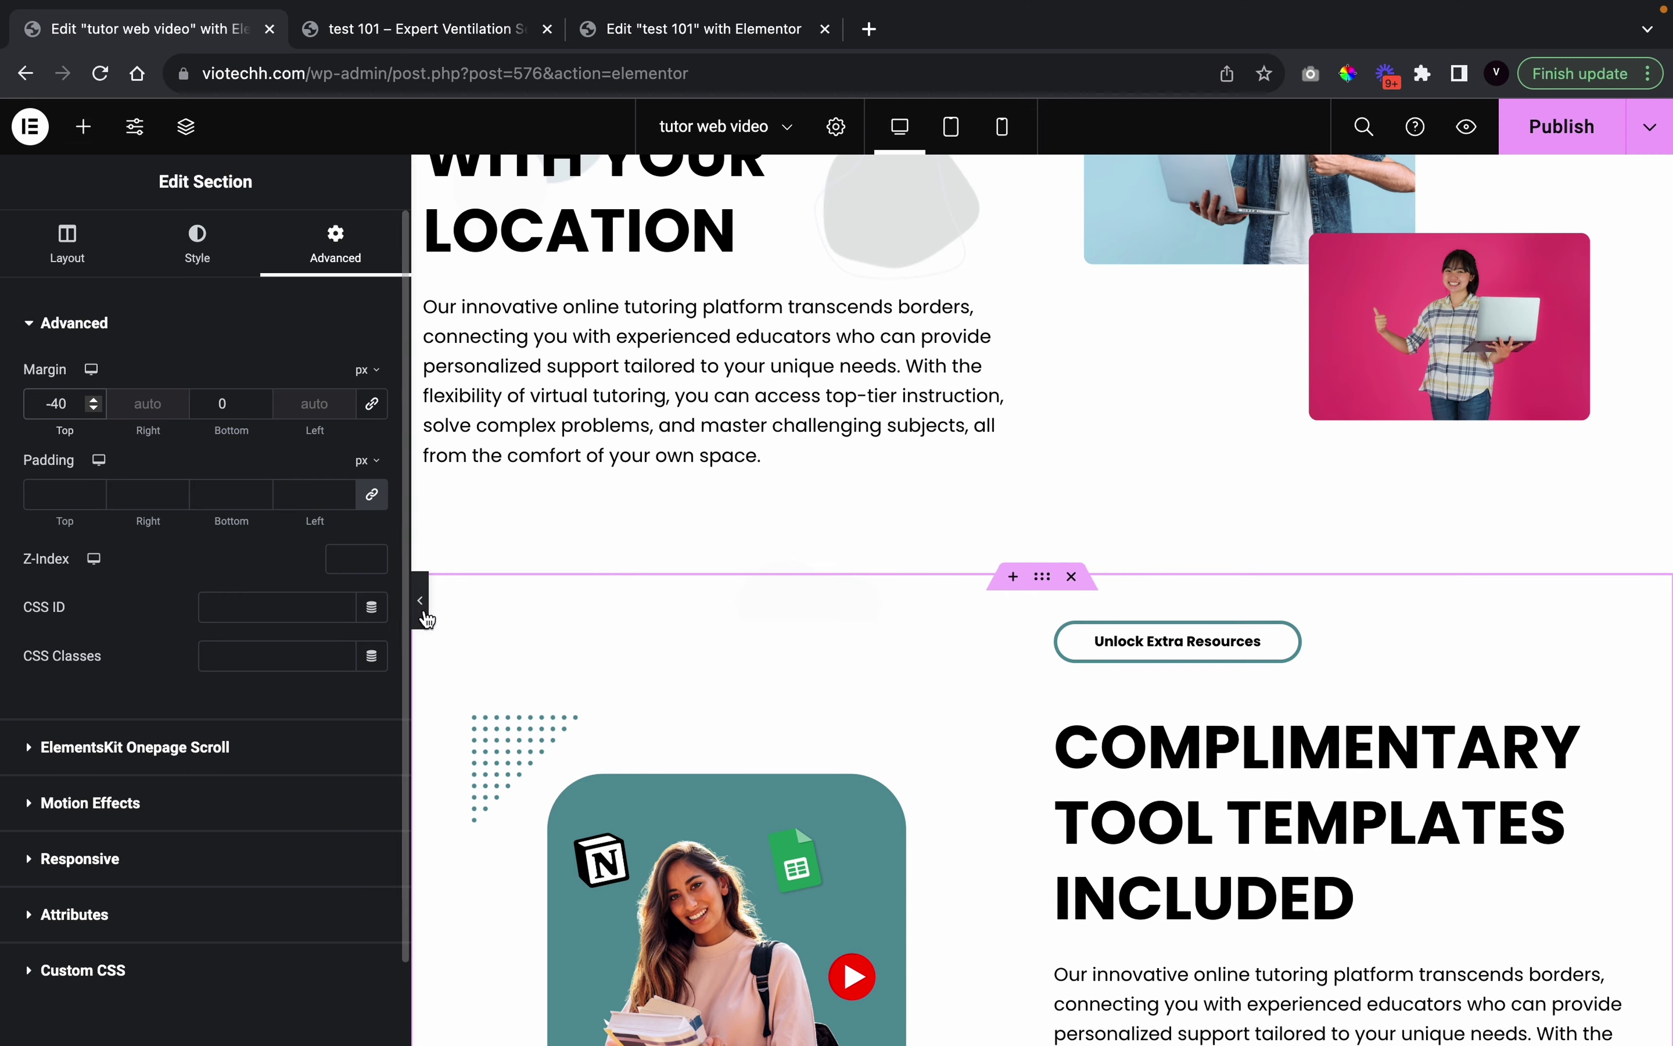
# Preview the page and examine the spacing from the Harvard Graduate cards through to the Complimentary Tool Templates section
pyautogui.click(419, 600)
pyautogui.scroll(5, 767, 788)
pyautogui.scroll(3, 767, 787)
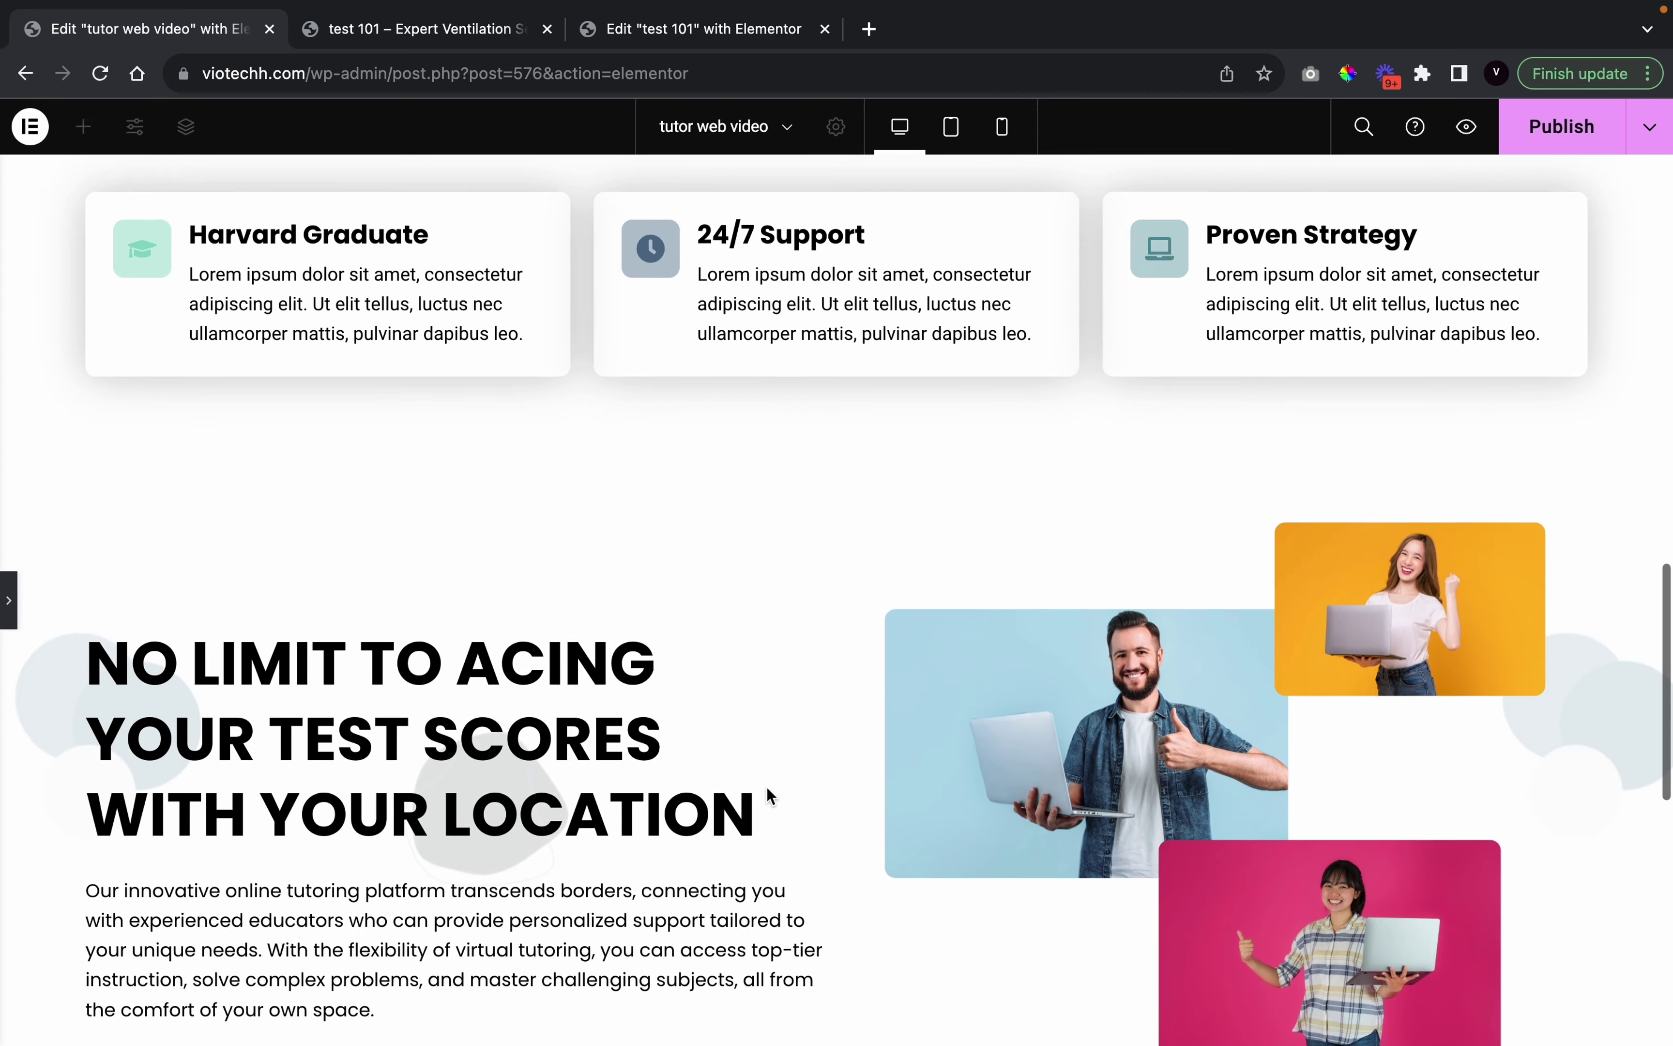
pyautogui.scroll(-8, 767, 788)
pyautogui.scroll(-2, 765, 787)
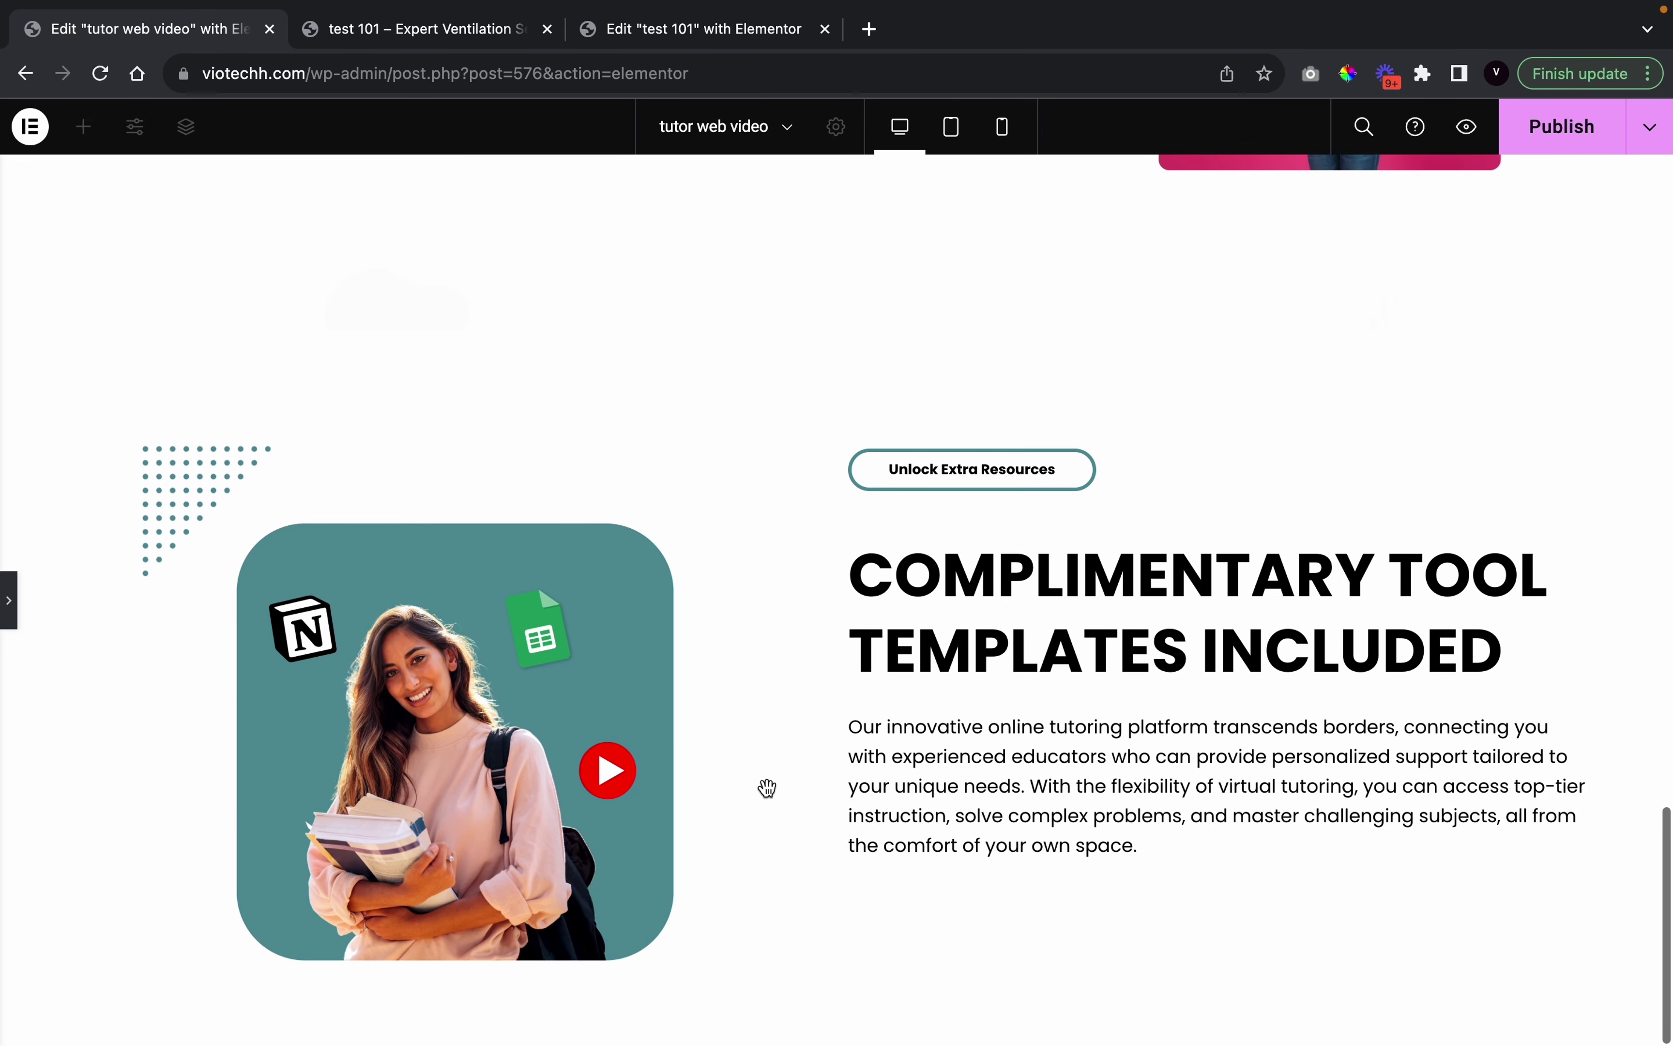
pyautogui.scroll(1, 766, 787)
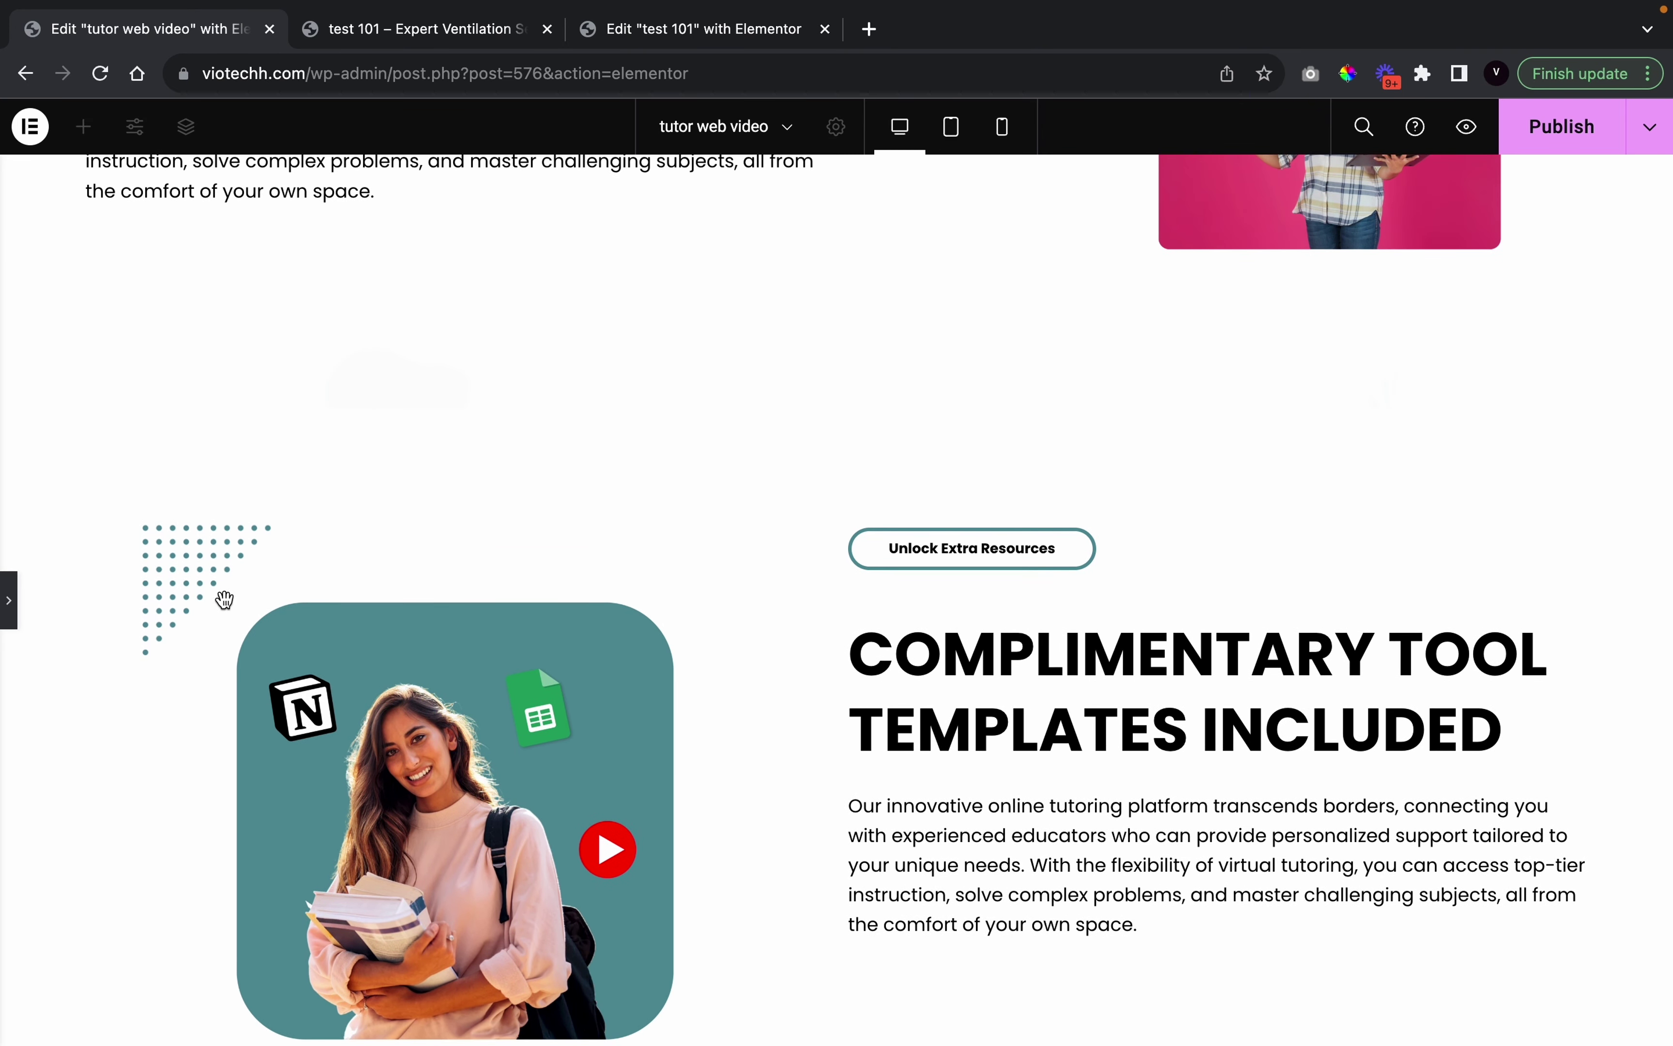
pyautogui.scroll(-1, 608, 767)
pyautogui.scroll(5, 608, 768)
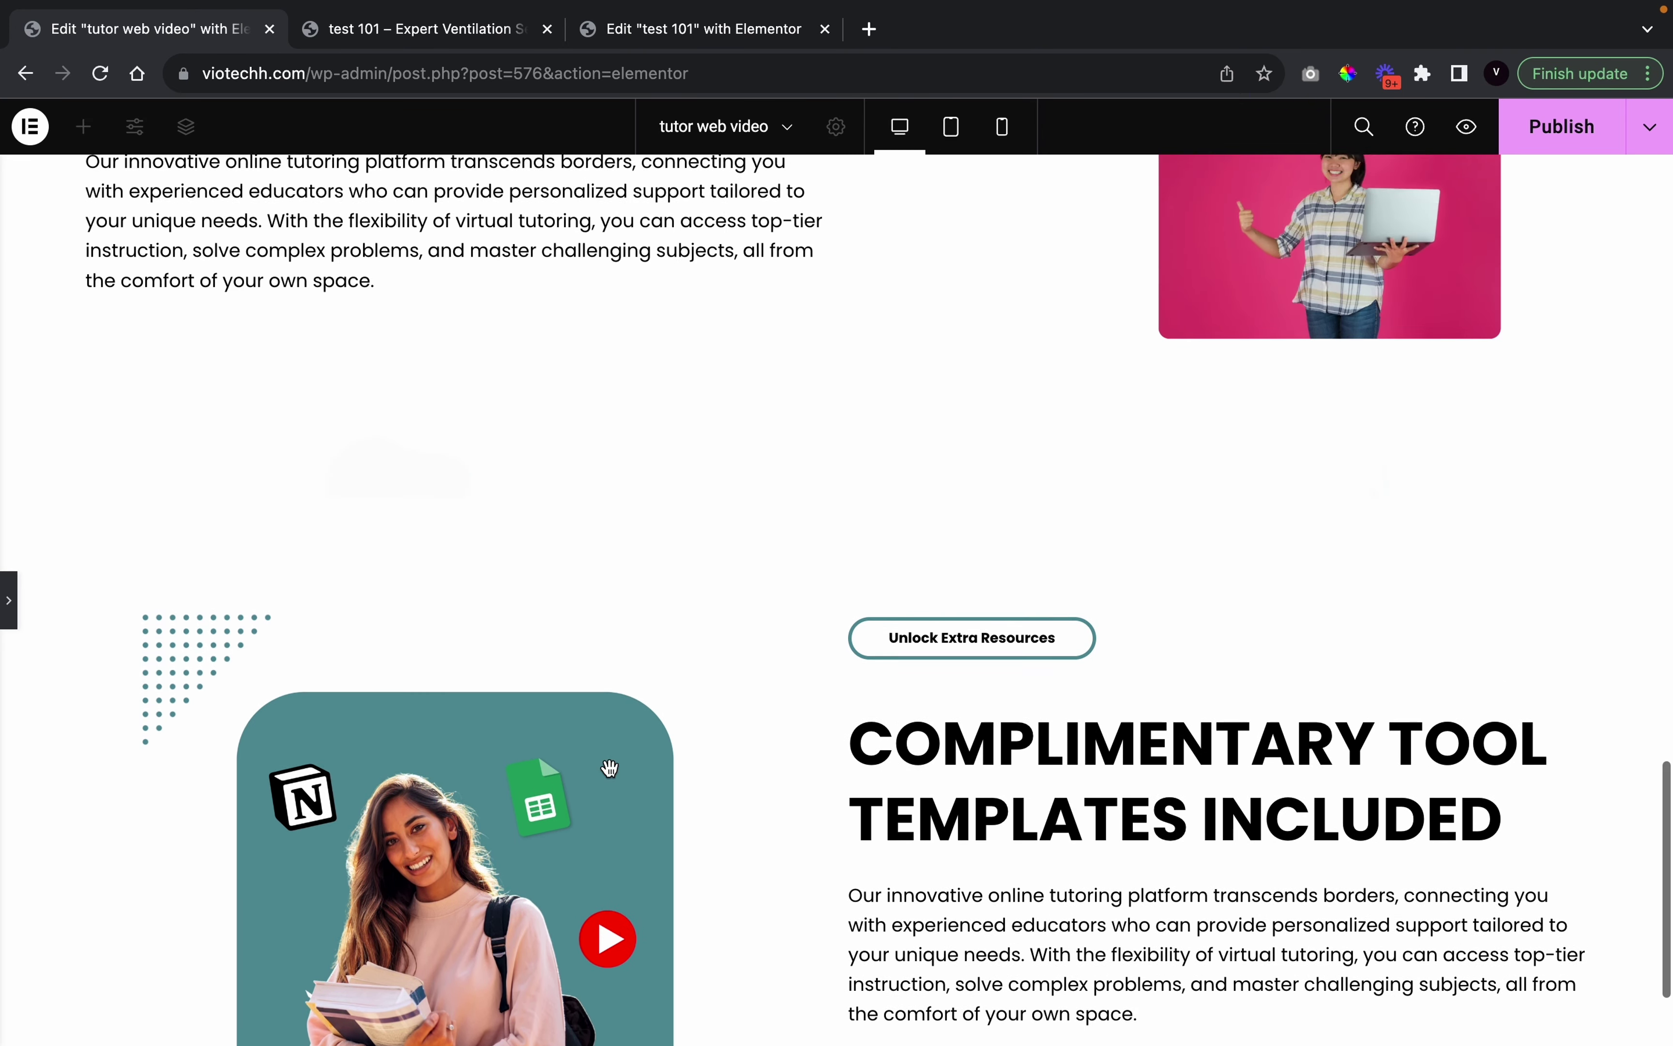
pyautogui.scroll(-4, 691, 678)
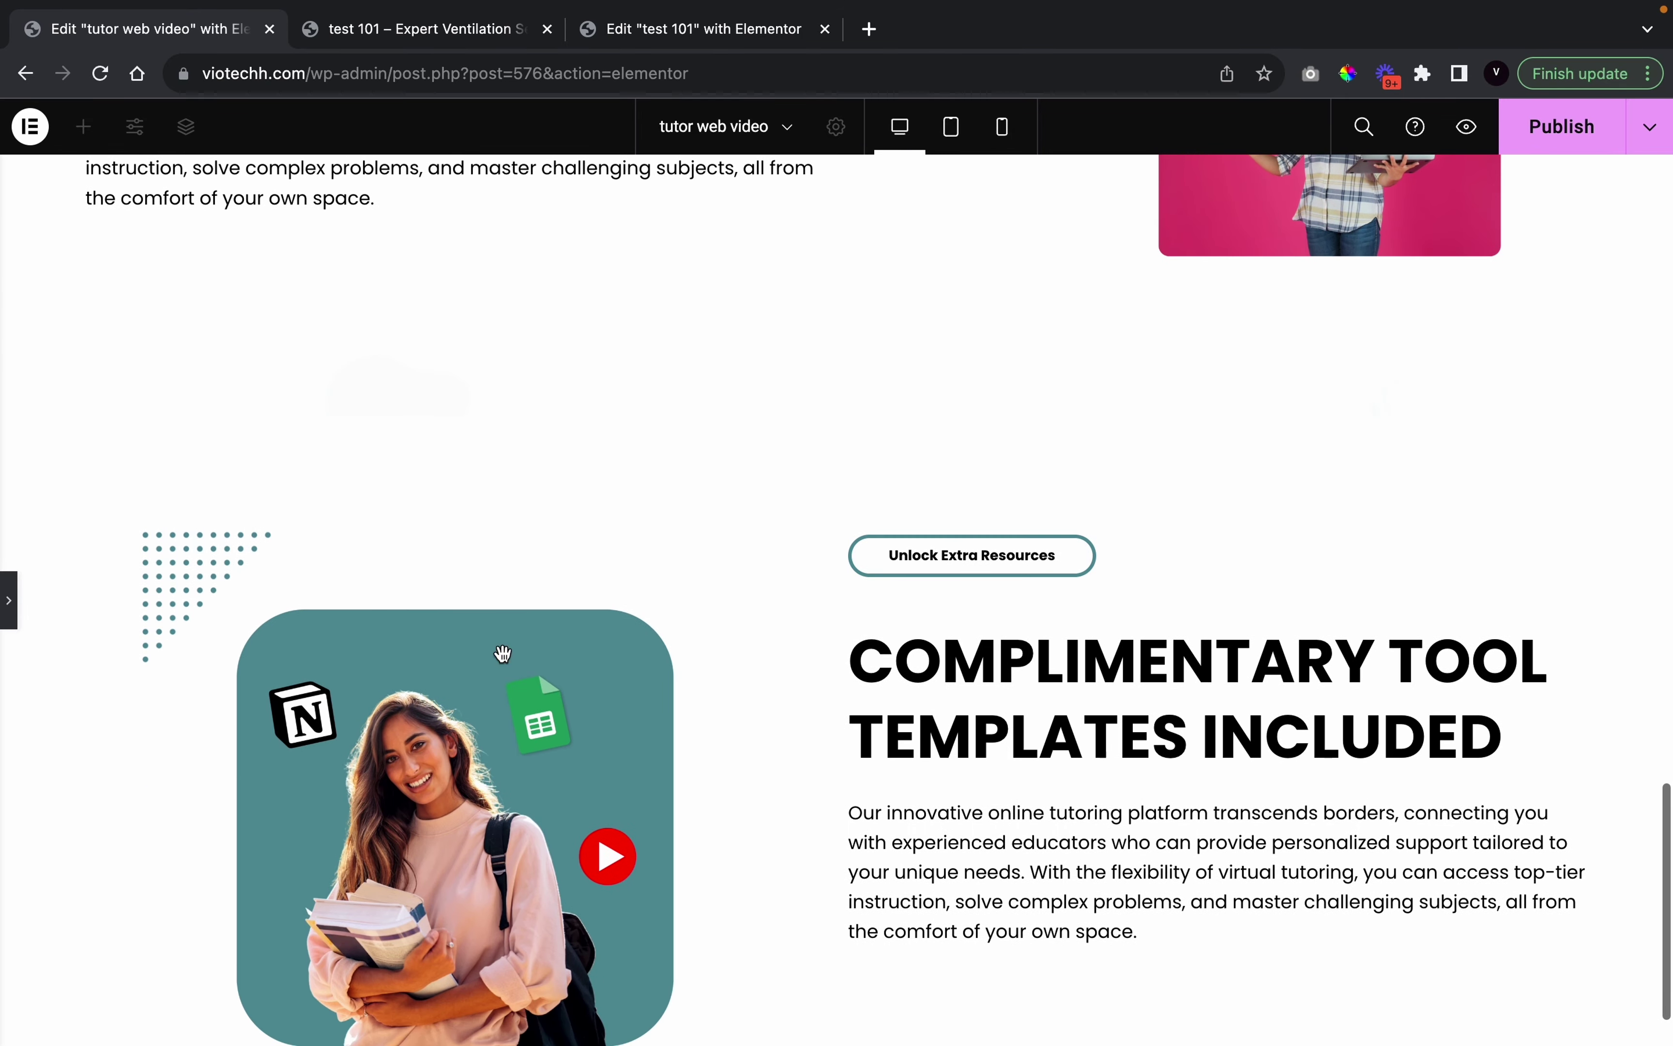
# Review the dotted image's position settings and check its placement beside the photo in the page preview
pyautogui.click(7, 622)
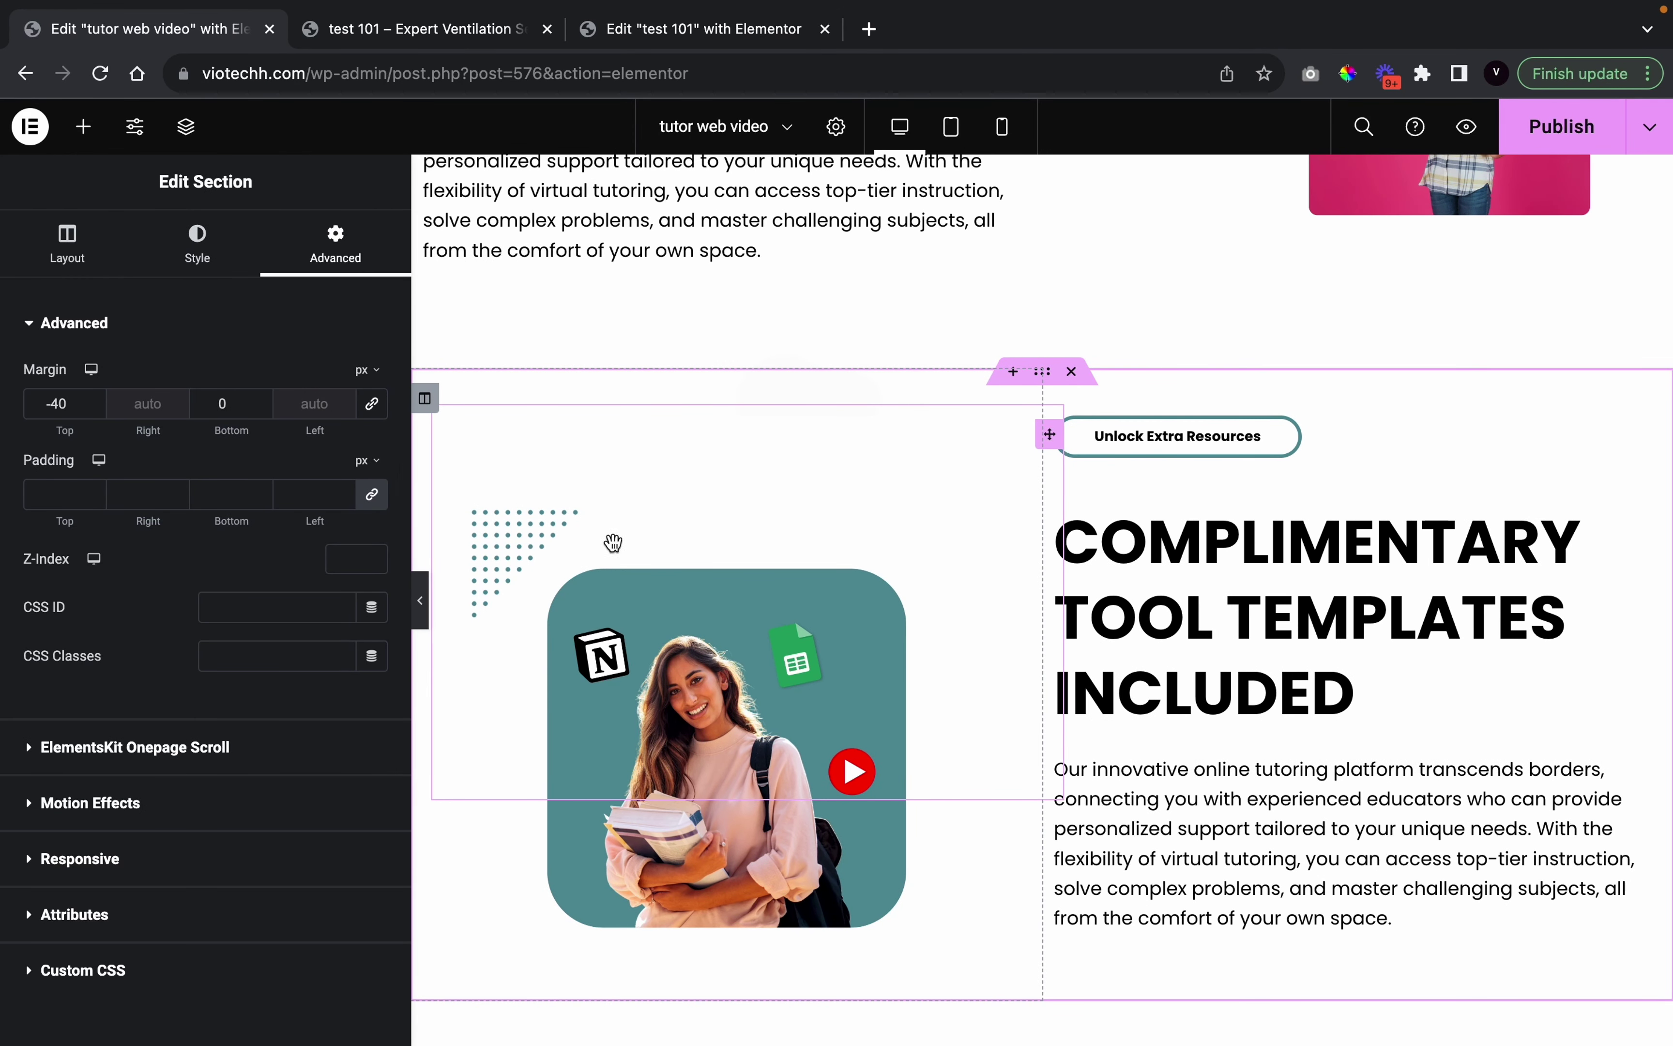
pyautogui.click(541, 519)
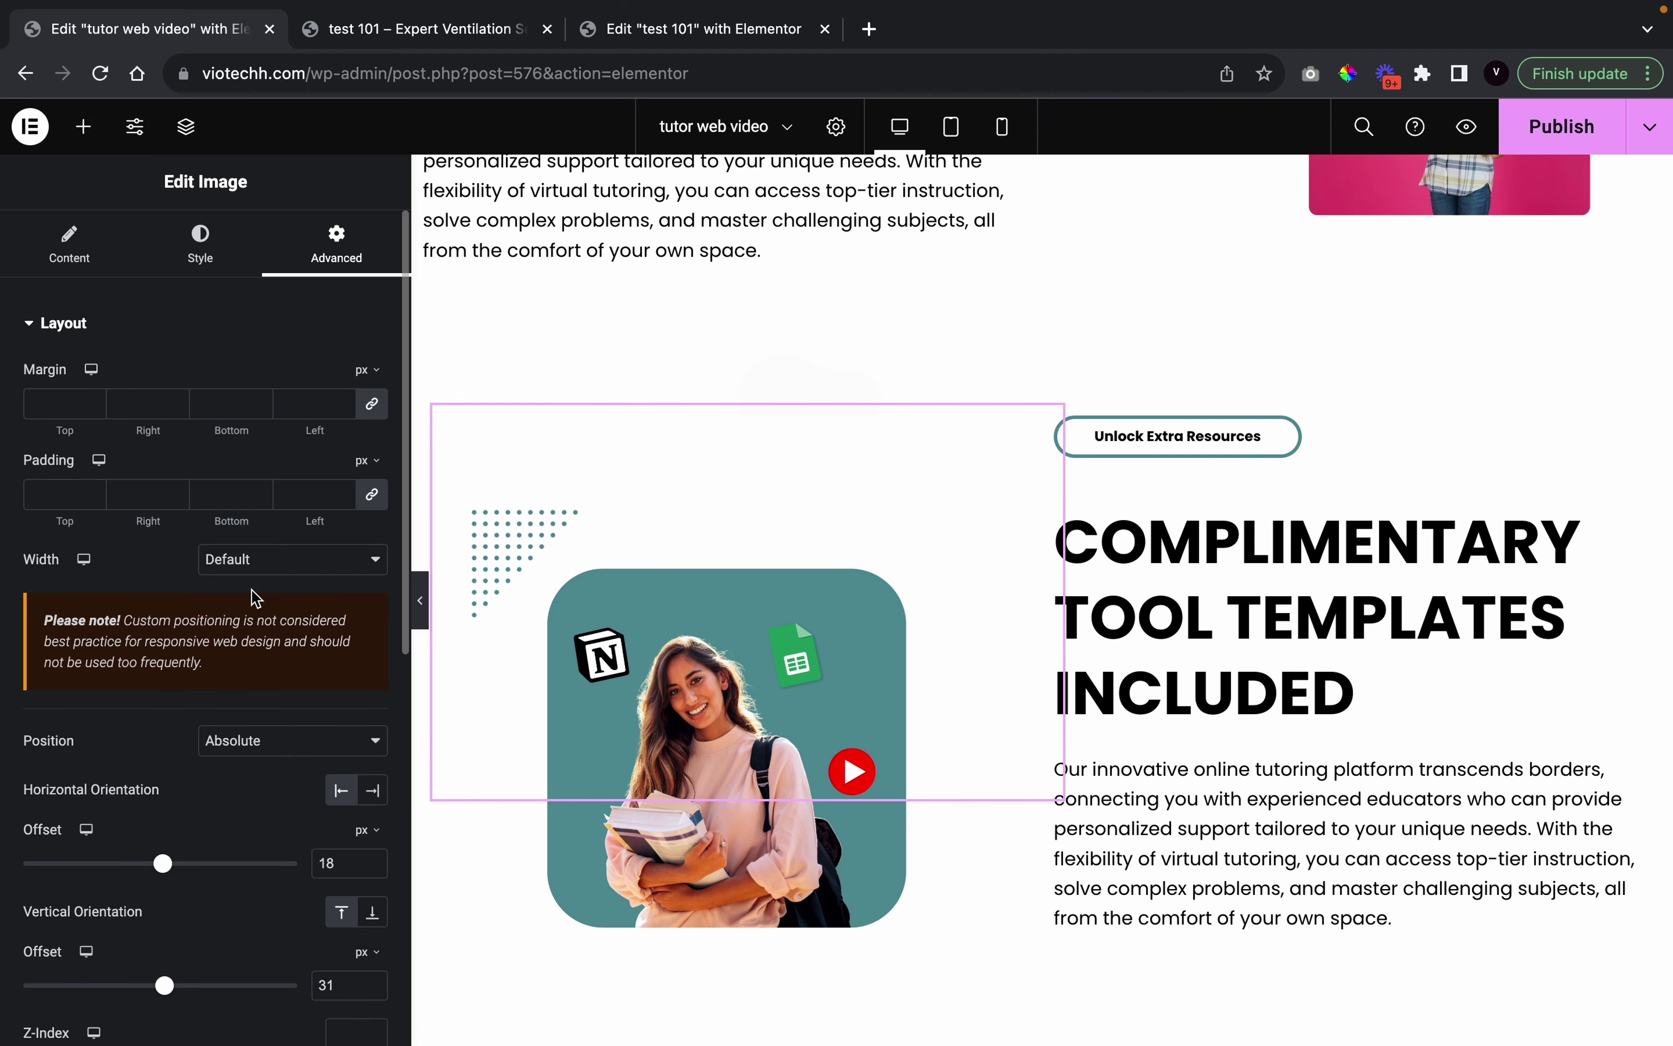
pyautogui.scroll(-6, 256, 598)
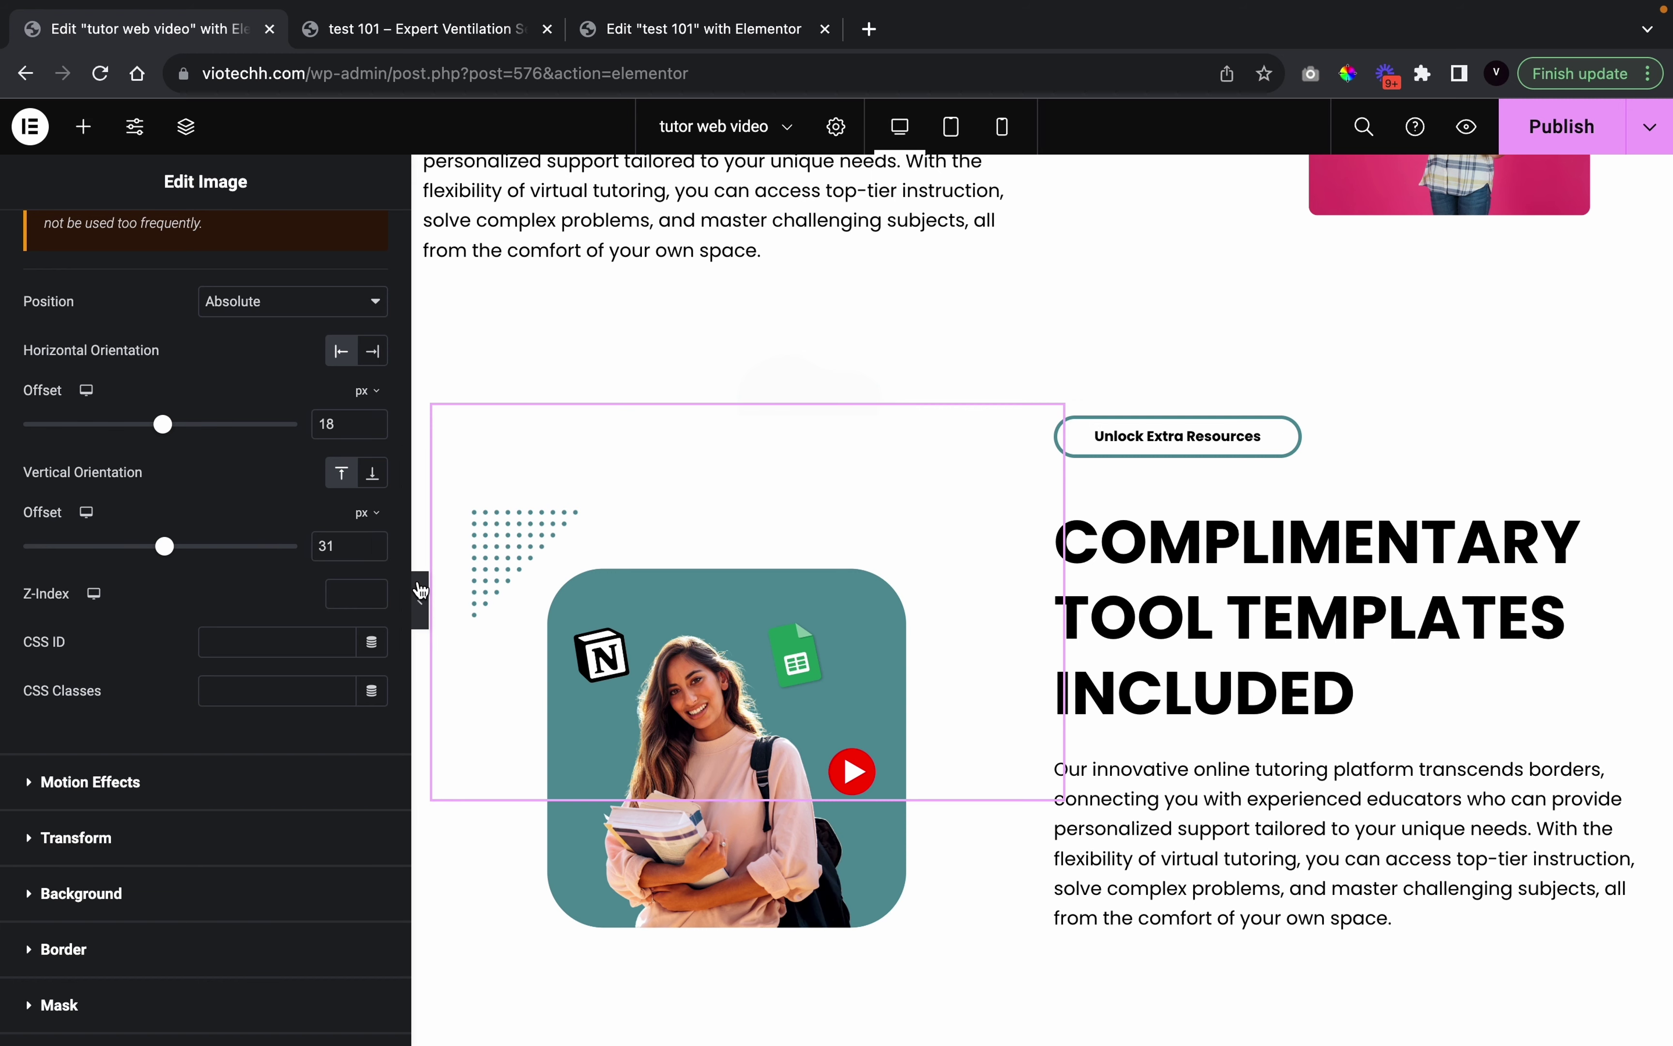
pyautogui.click(420, 595)
pyautogui.scroll(-1, 814, 827)
pyautogui.scroll(4, 814, 825)
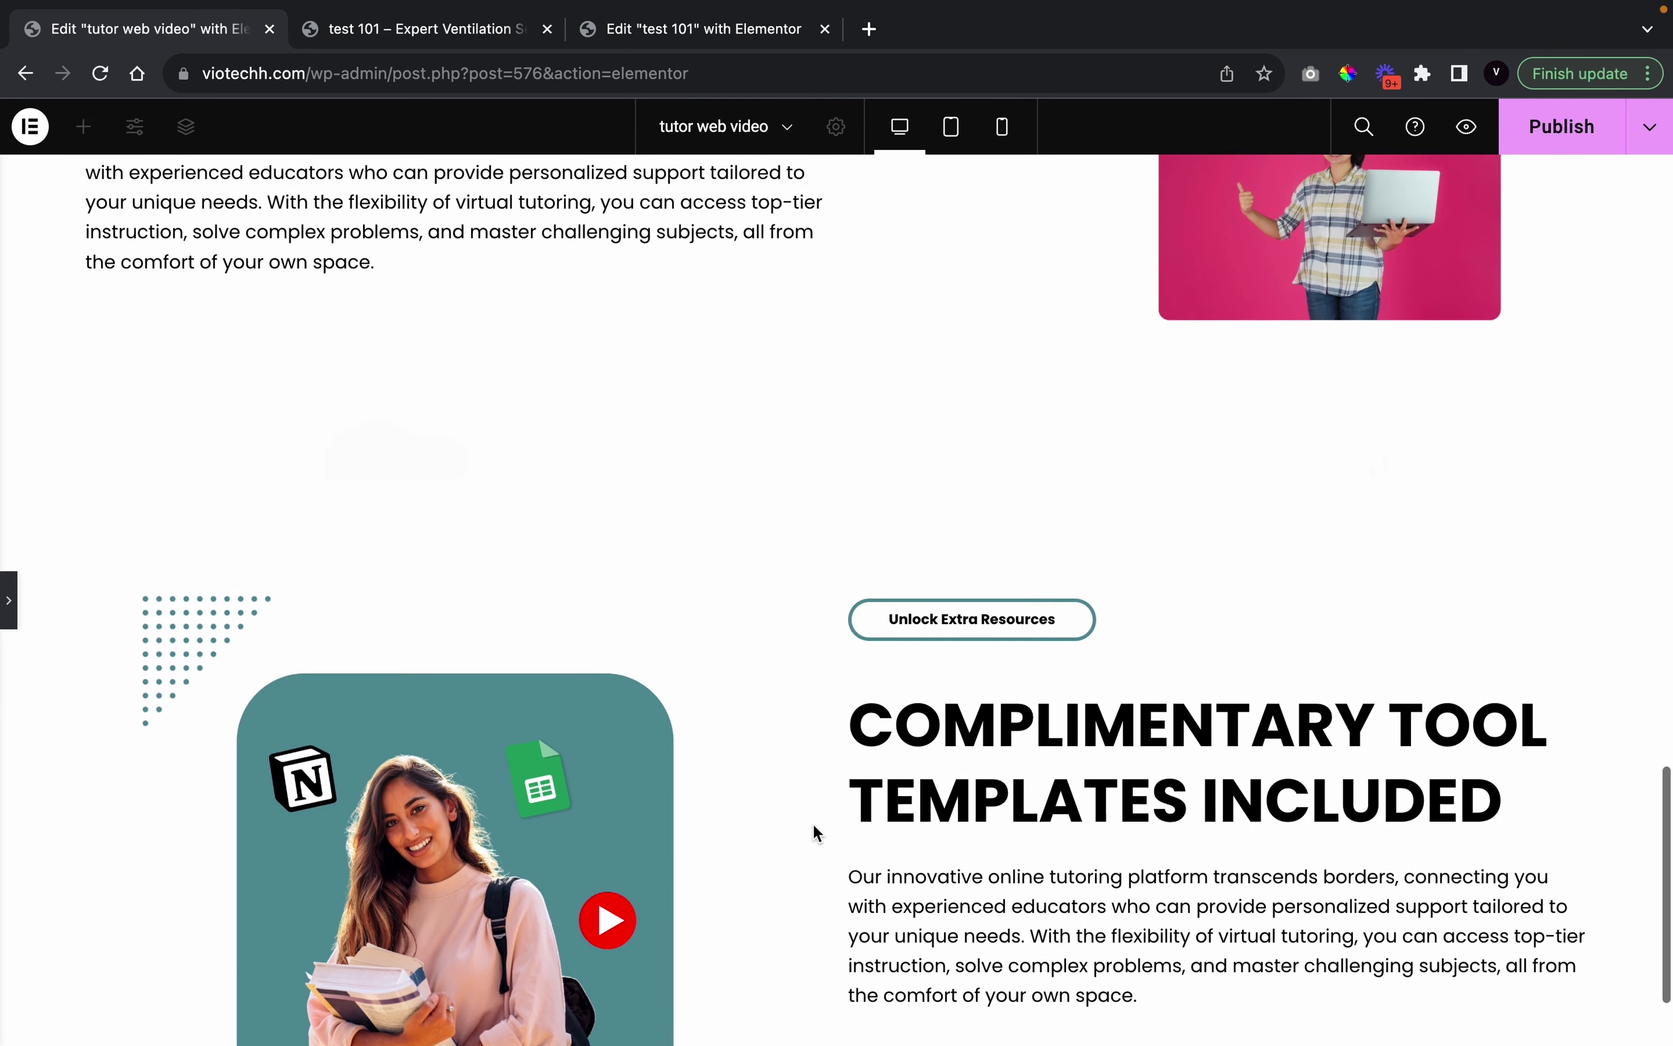
pyautogui.scroll(-4, 813, 825)
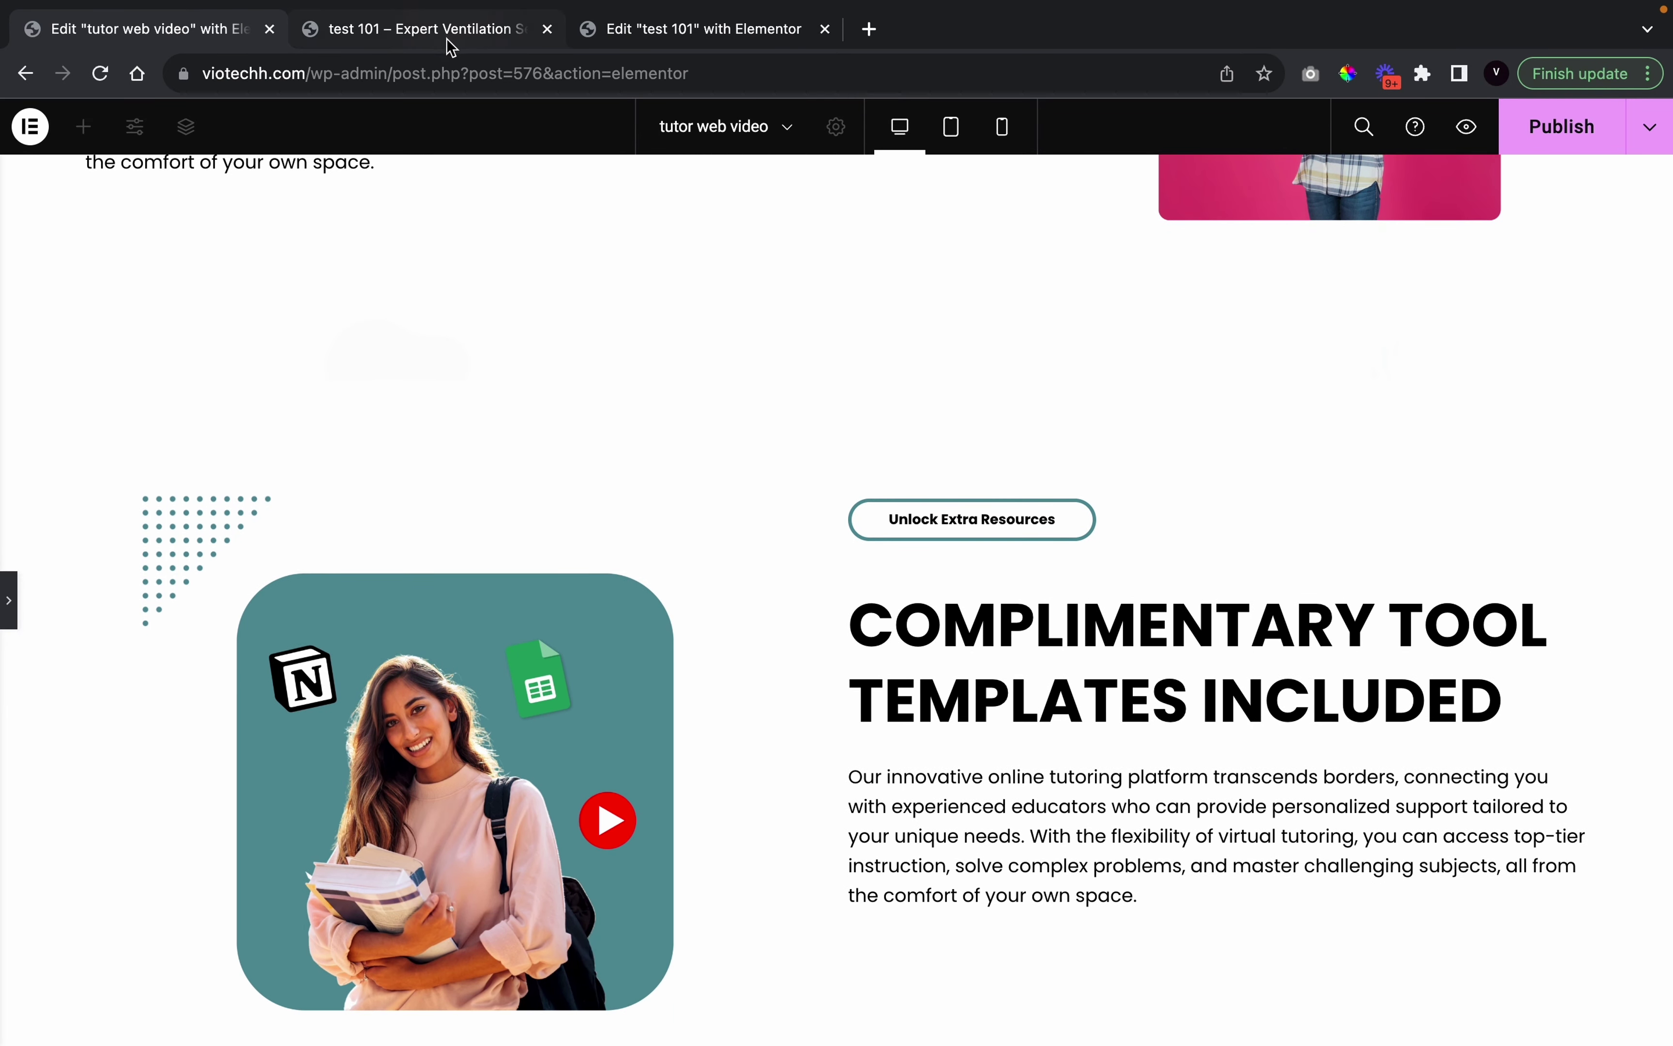
# Compare the section spacing with the test 101 reference page and examine its "Ready To Excel In Your Studies?" banner
pyautogui.click(449, 31)
pyautogui.moveTo(263, 28)
pyautogui.click(197, 87)
pyautogui.scroll(5, 747, 721)
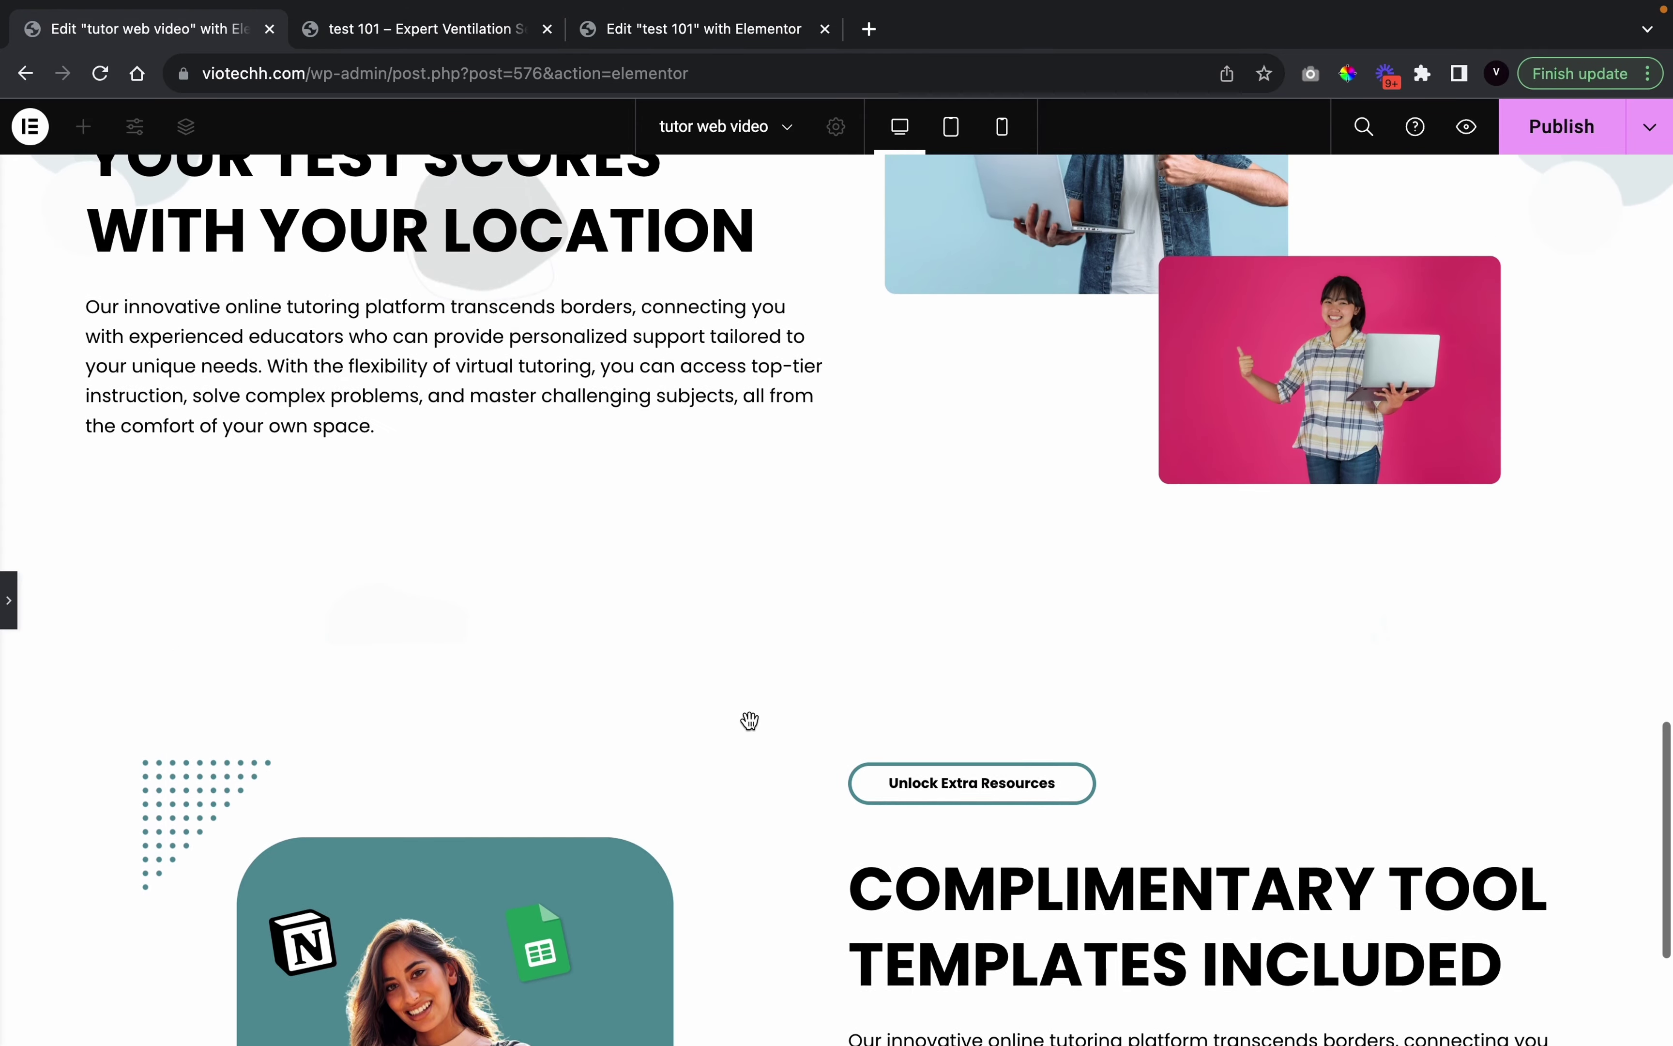
pyautogui.scroll(2, 747, 720)
pyautogui.scroll(-7, 760, 678)
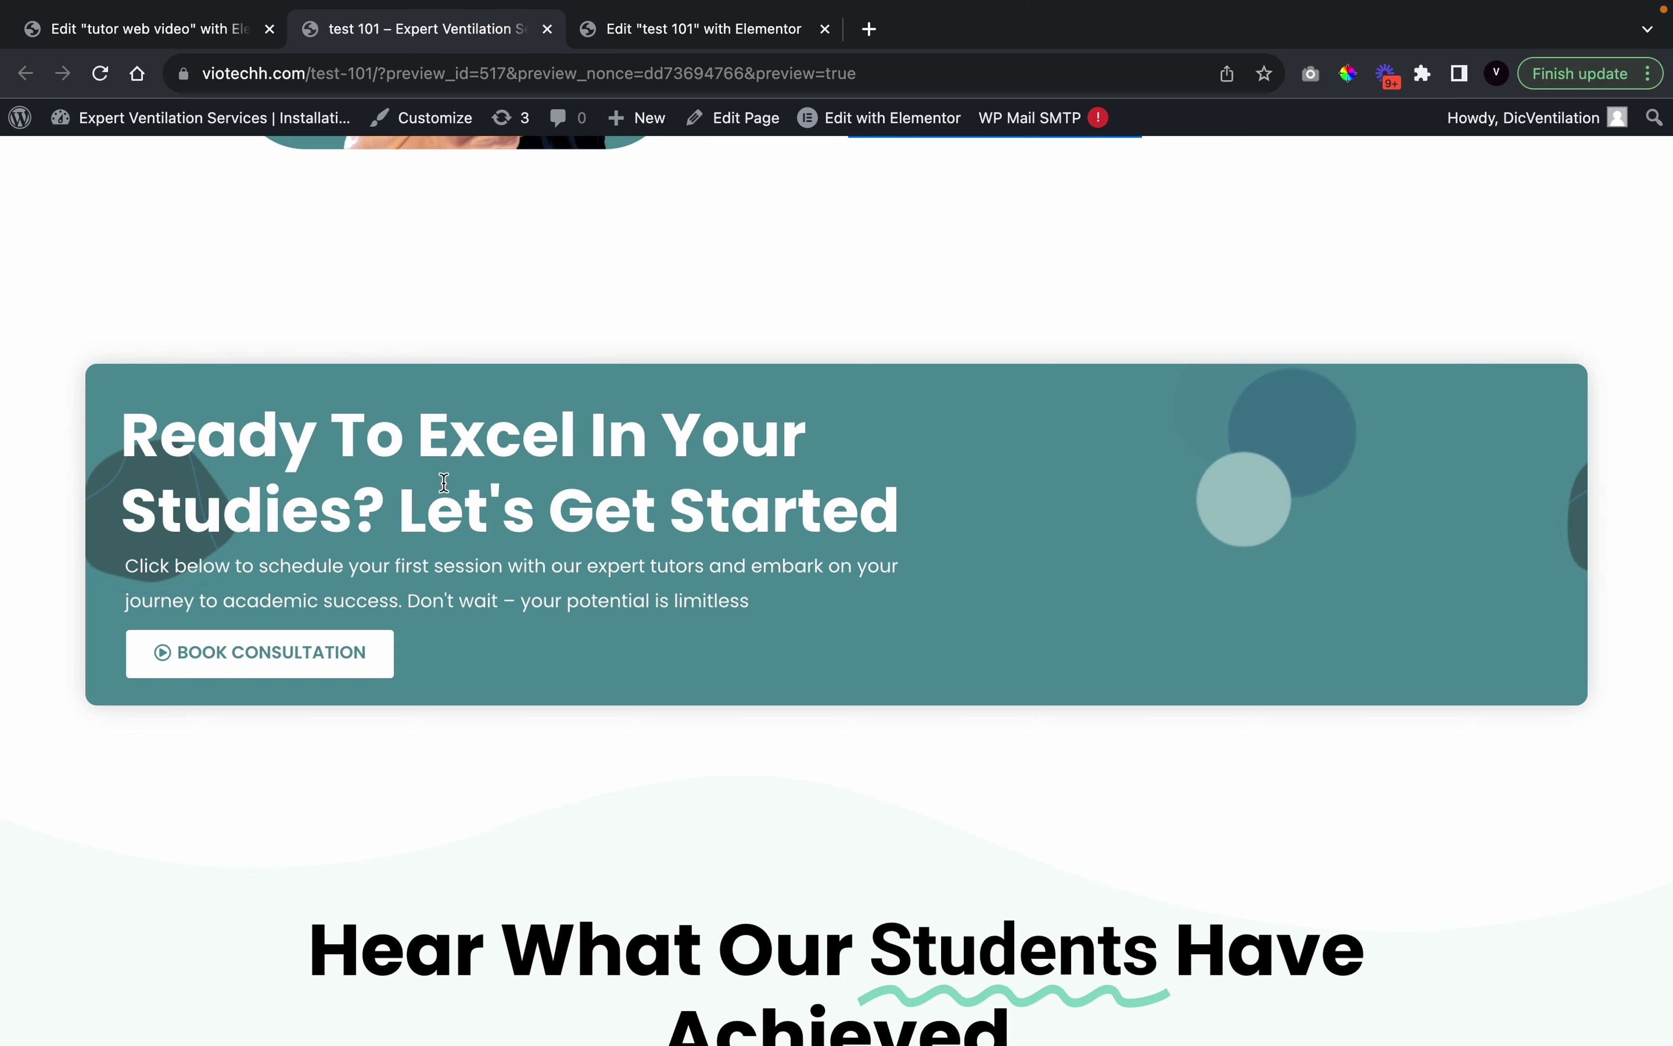
# Back in the tutor page editor, add a one-column section below Complimentary Tool Templates and set its width to 1313
pyautogui.click(89, 40)
pyautogui.click(4, 609)
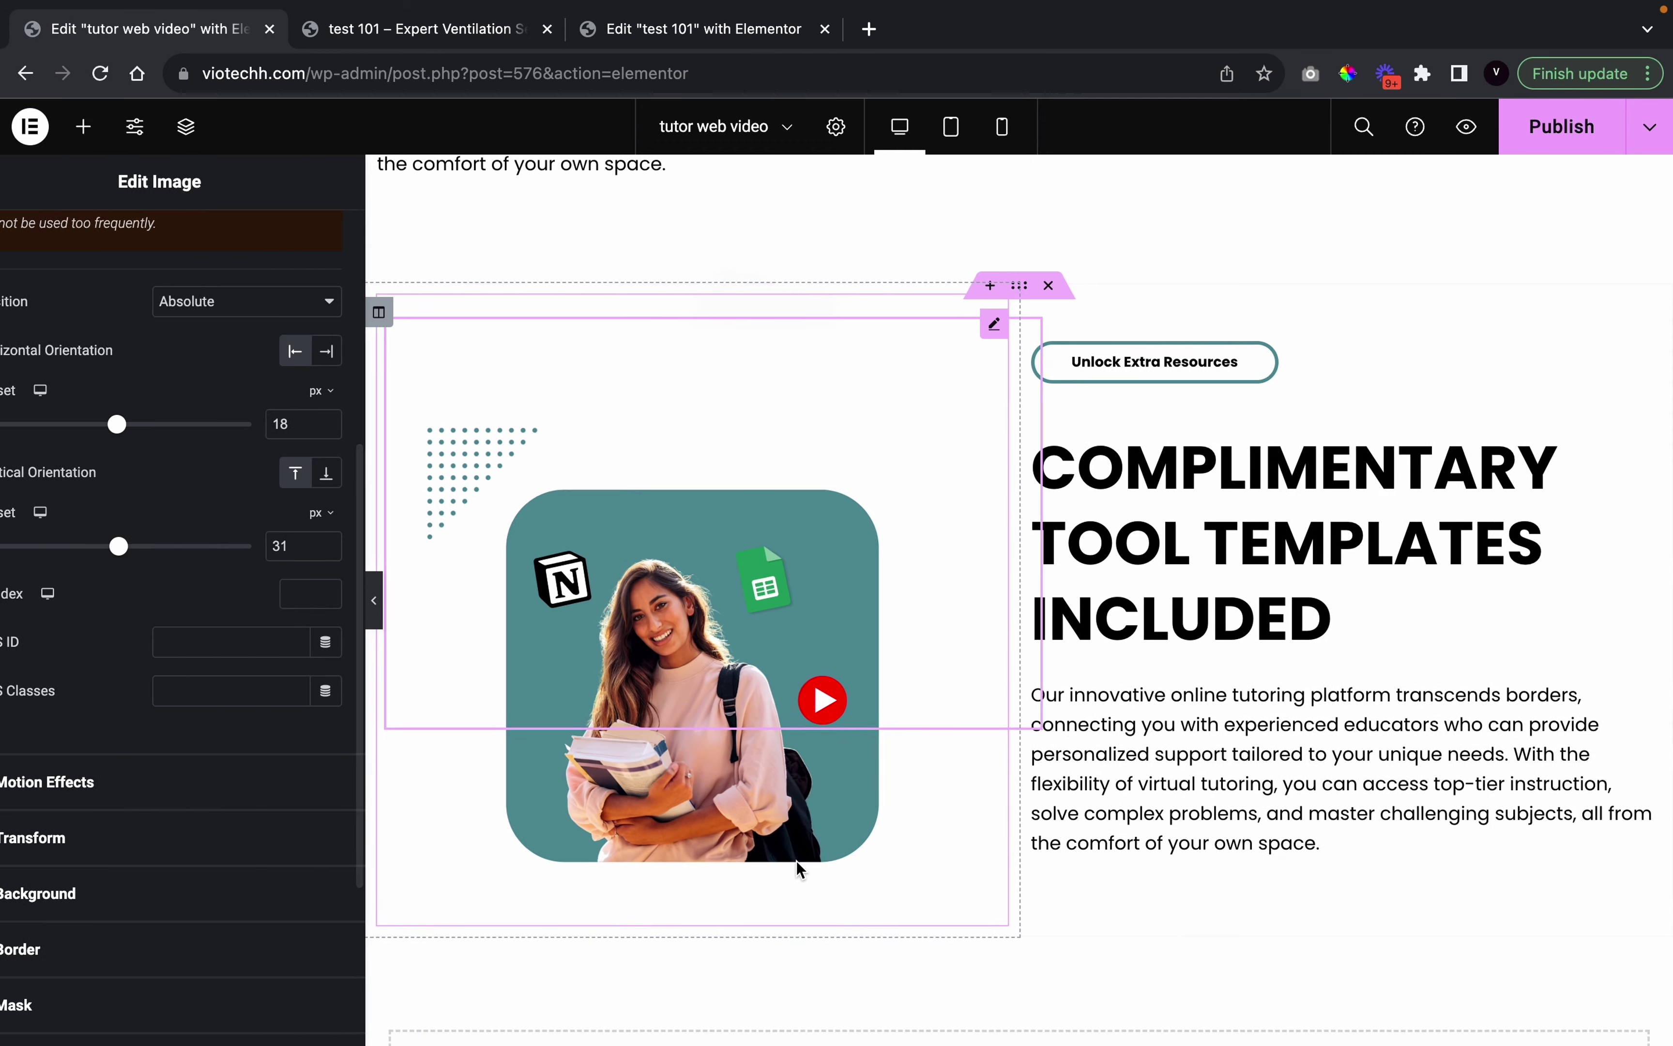
pyautogui.scroll(-2, 814, 878)
pyautogui.click(991, 849)
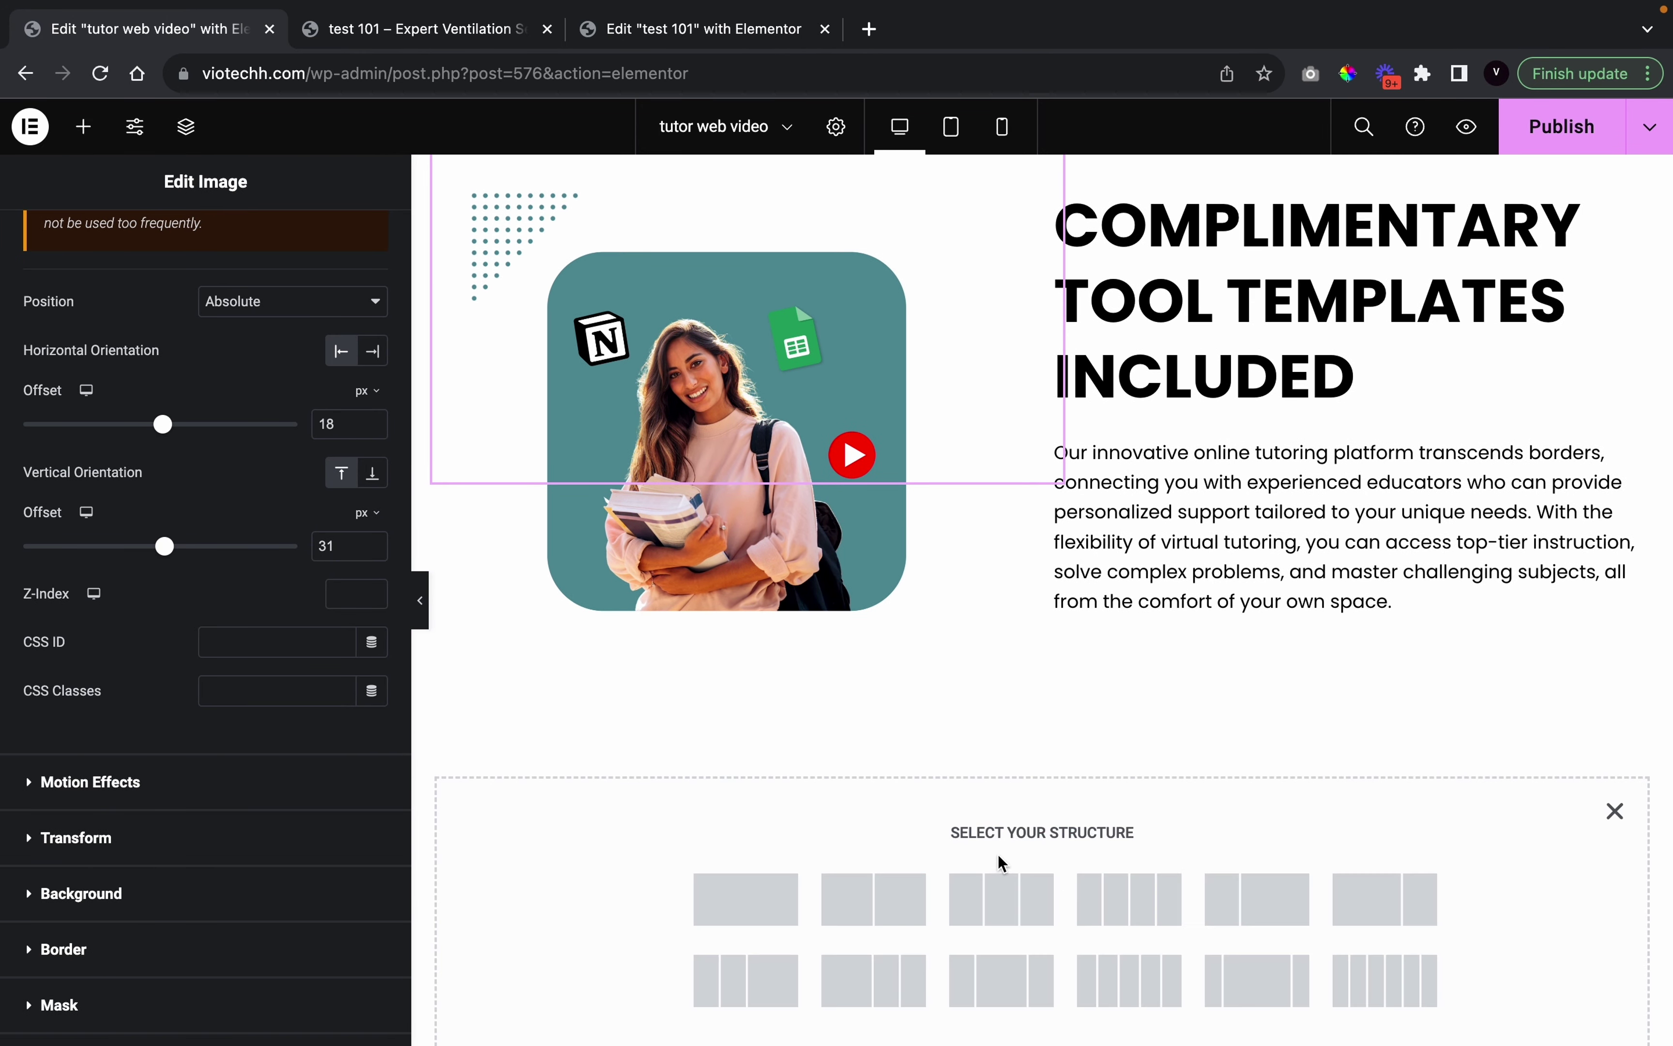
pyautogui.click(801, 897)
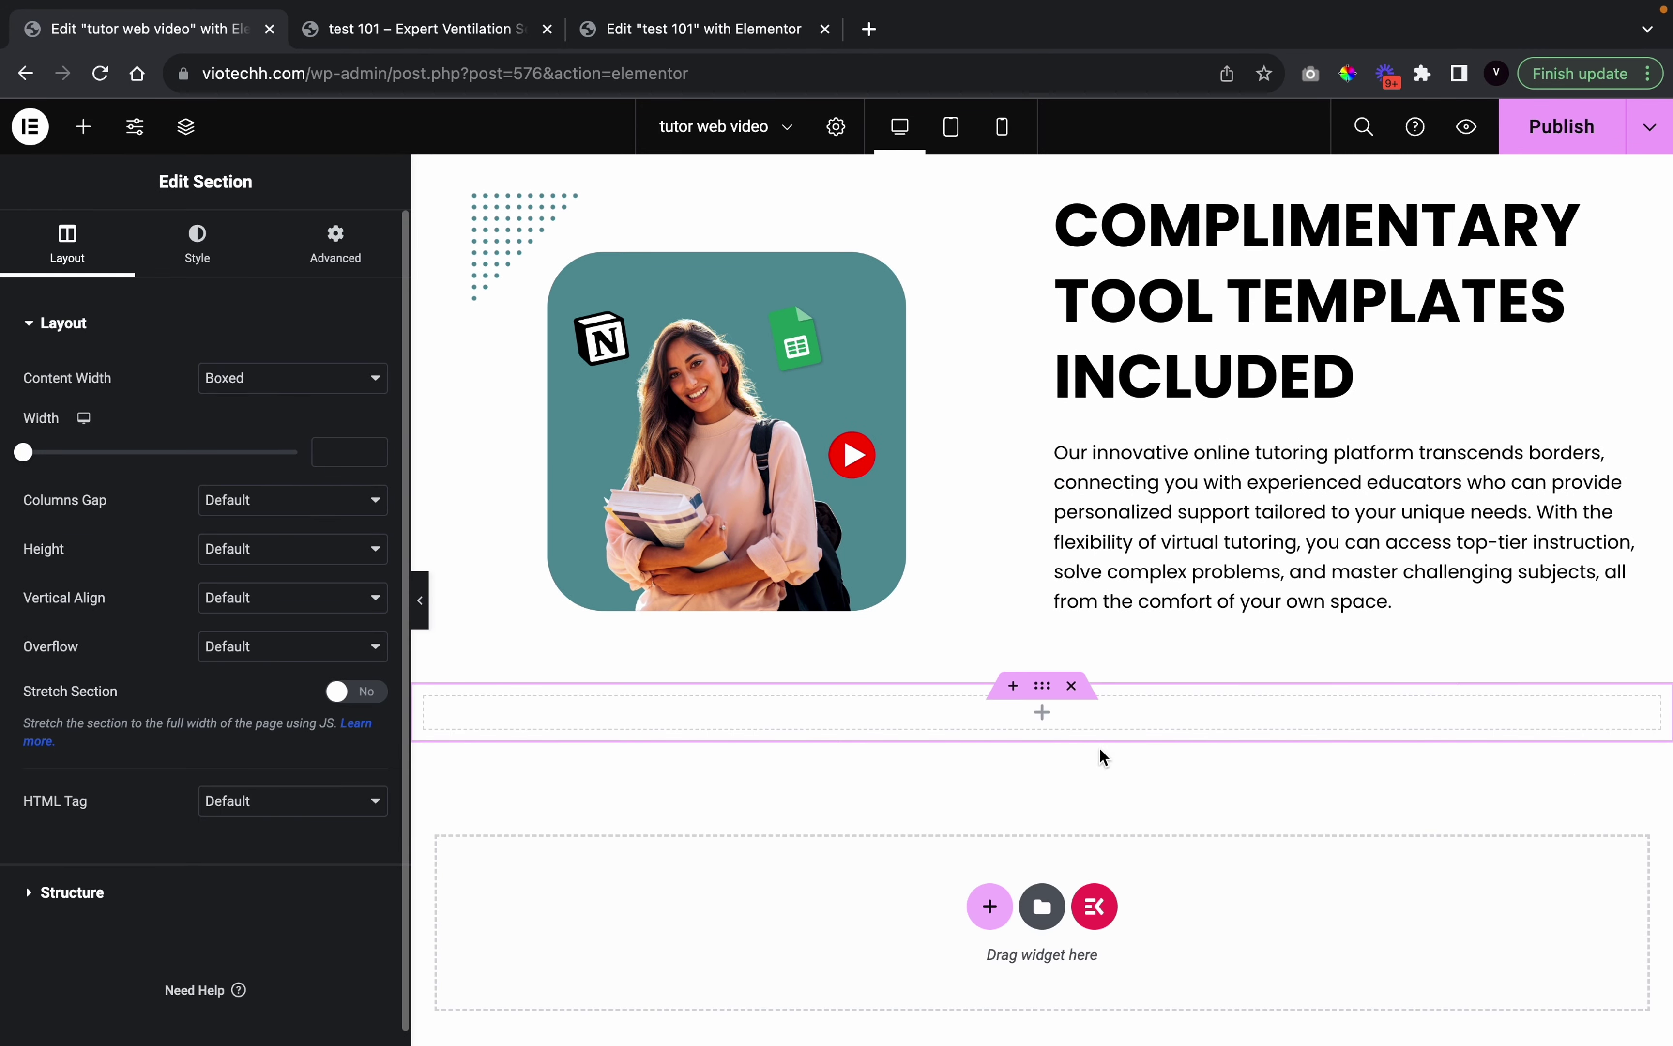
pyautogui.click(357, 455)
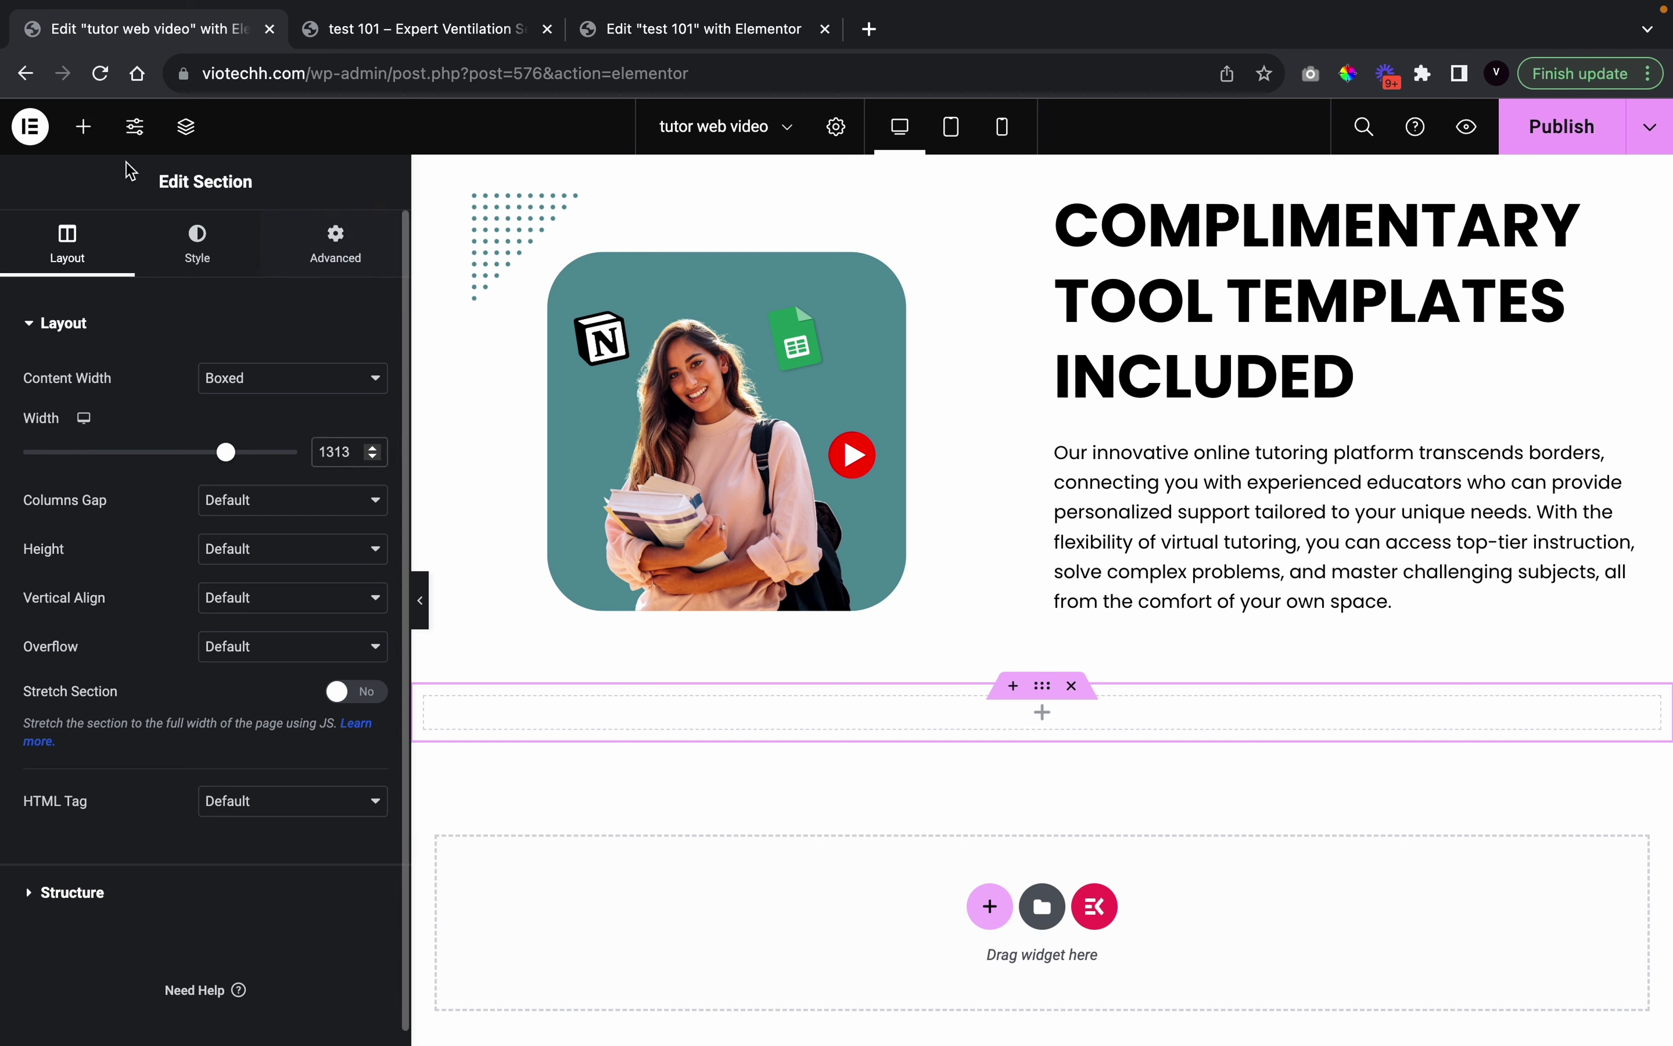
# Insert an Inner Section into the new section and delete one of its two columns
pyautogui.click(83, 127)
pyautogui.moveTo(194, 550); pyautogui.dragTo(690, 724)
pyautogui.moveTo(687, 724); pyautogui.dragTo(687, 725)
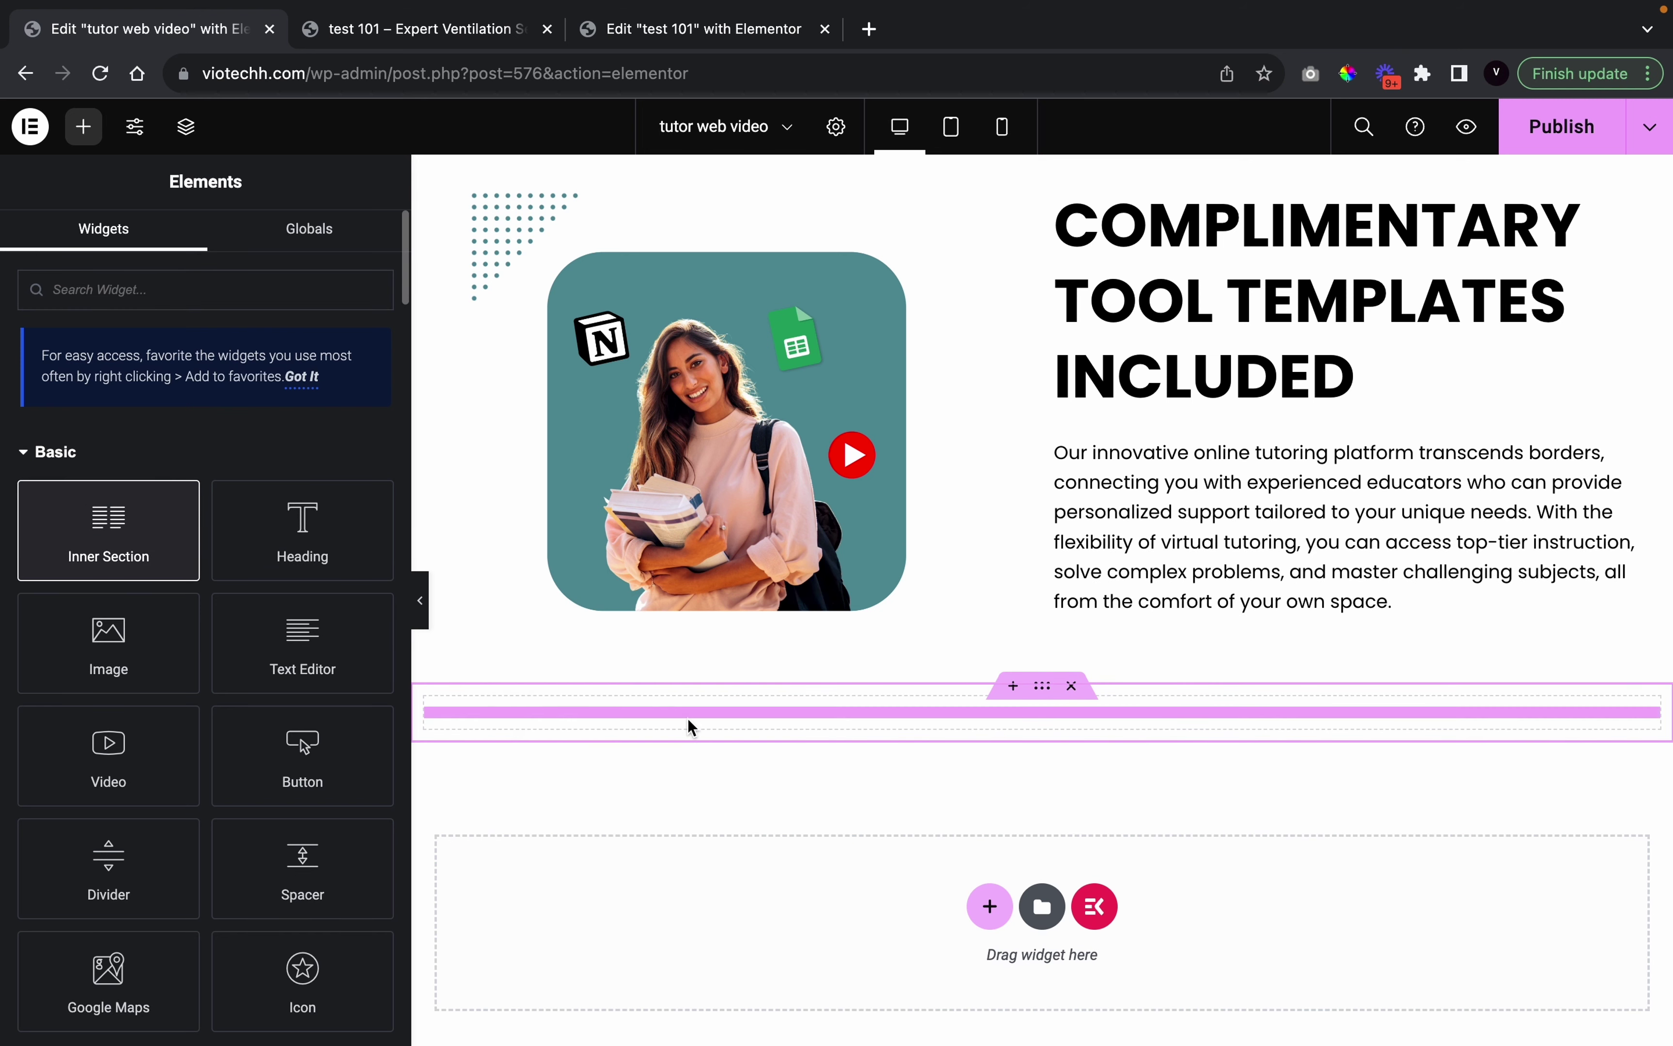
pyautogui.rightClick(1062, 733)
pyautogui.click(1148, 1014)
# Set the inner section's width to 1313 and give it a minimum height of 284 px
pyautogui.click(1026, 707)
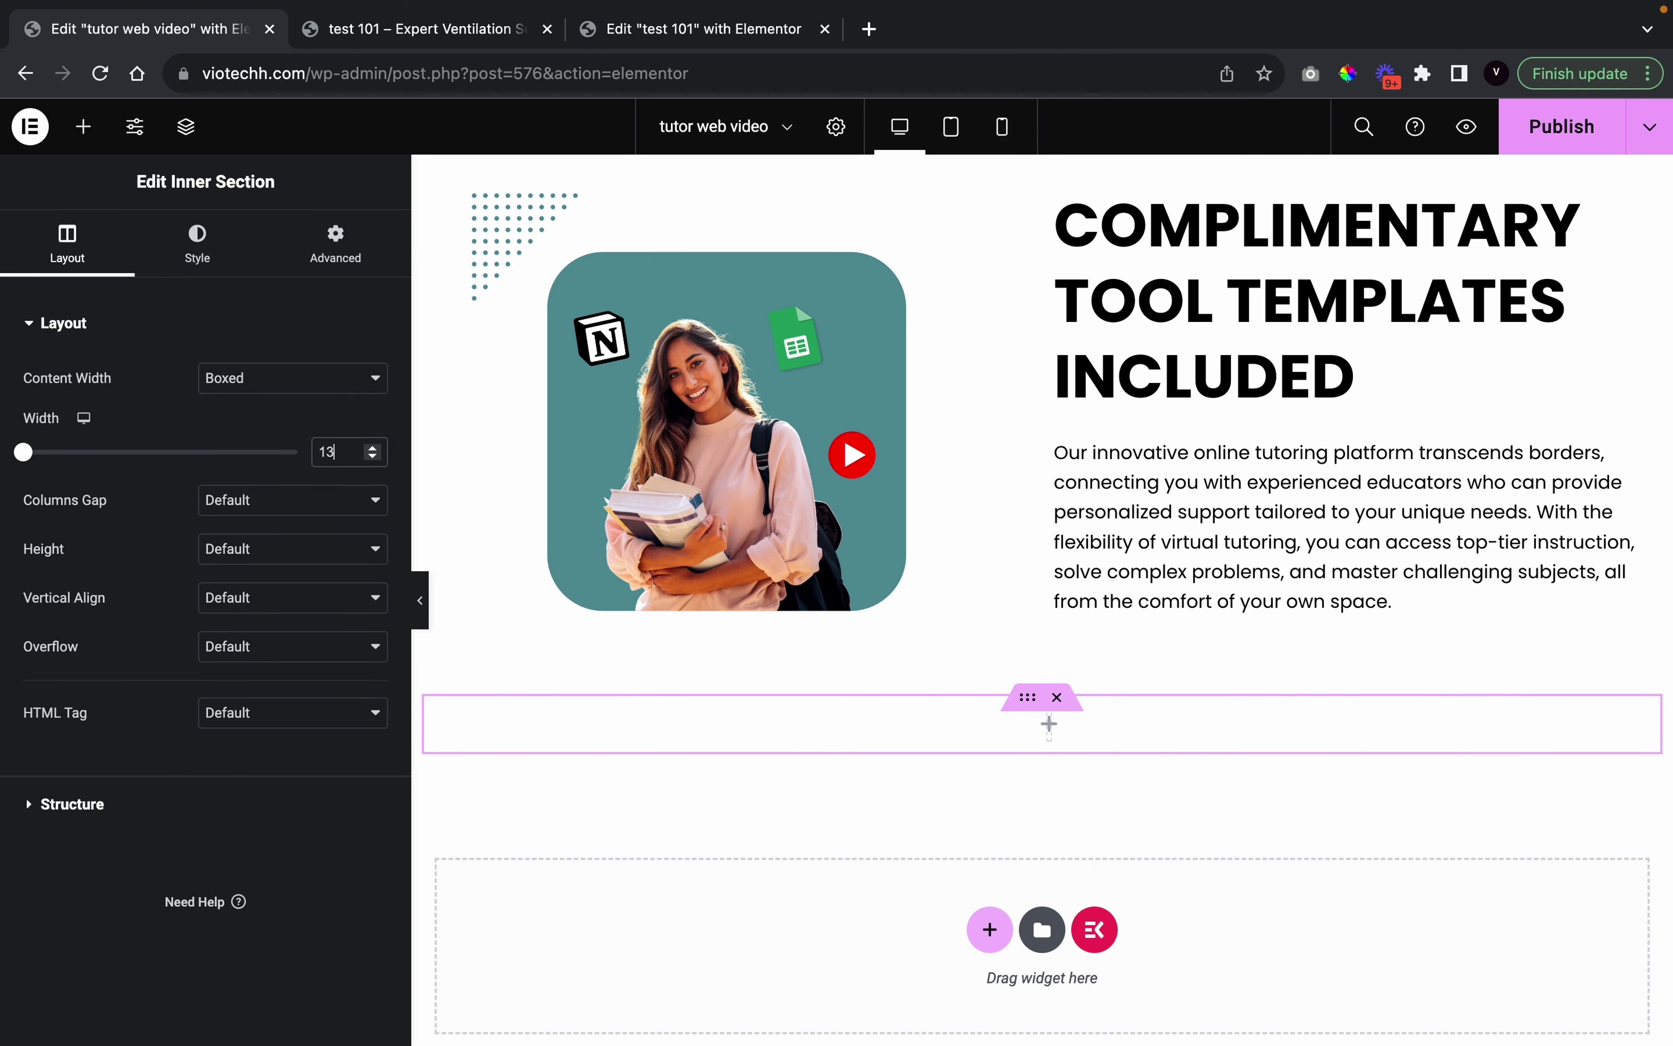
pyautogui.write('1313')
pyautogui.click(263, 555)
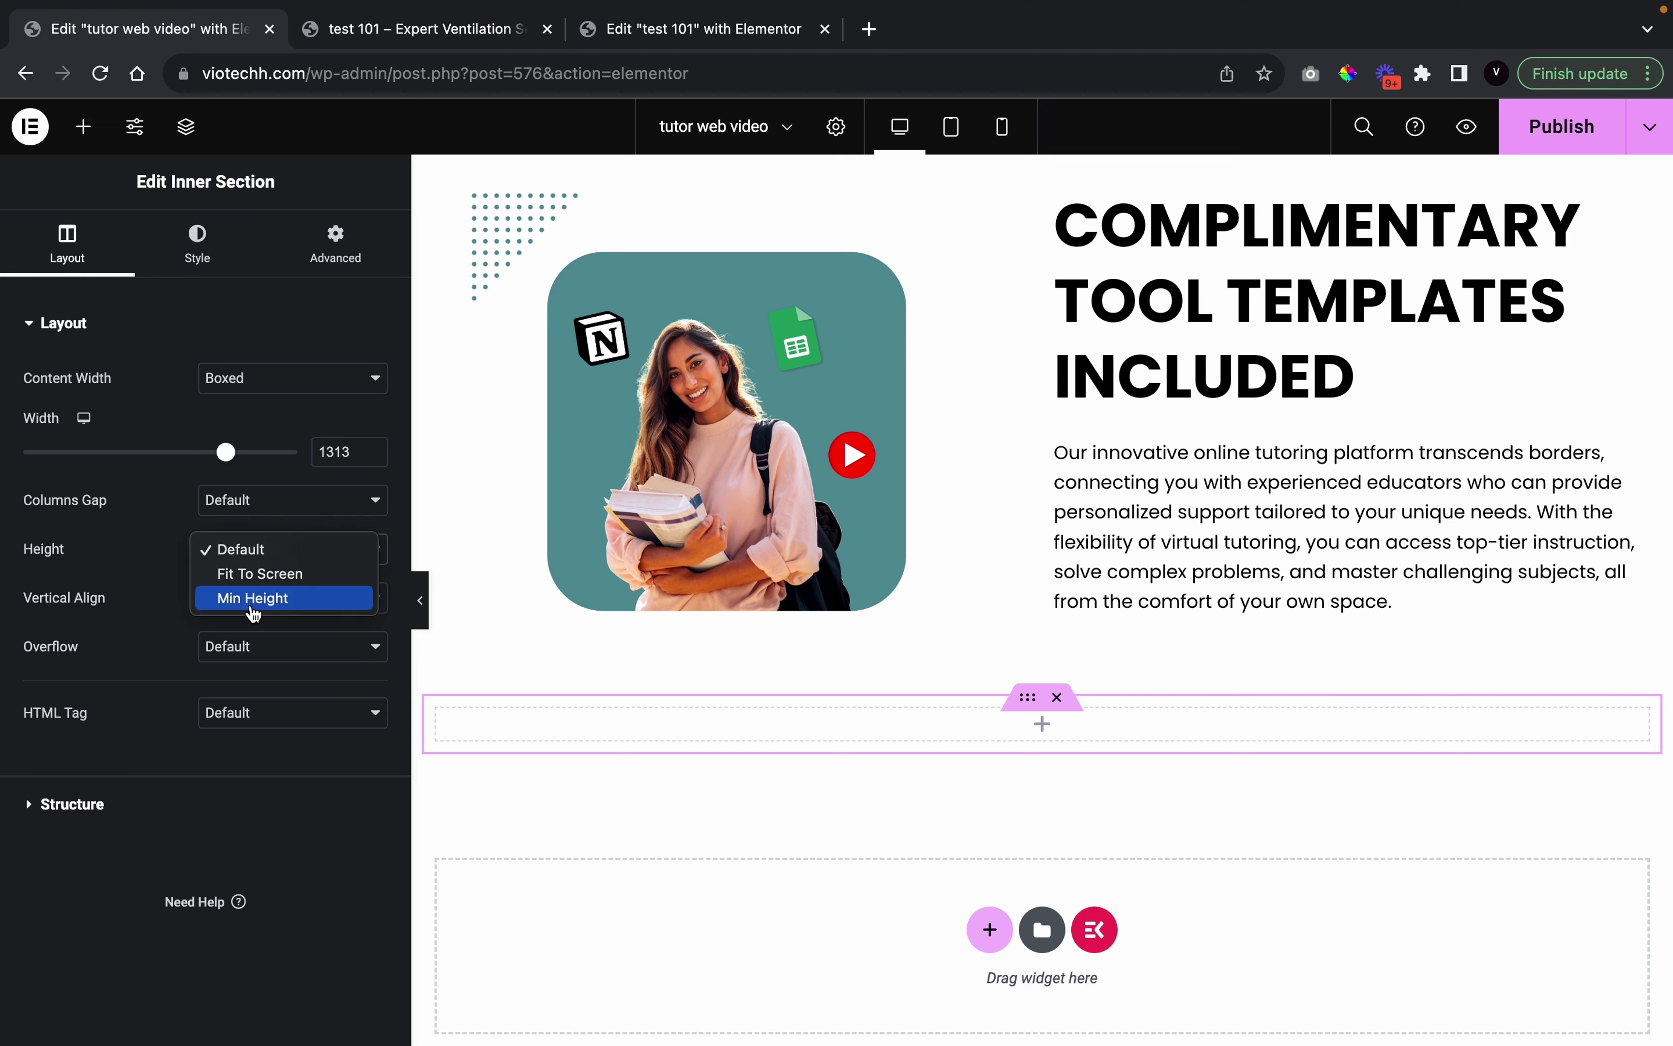
pyautogui.click(254, 599)
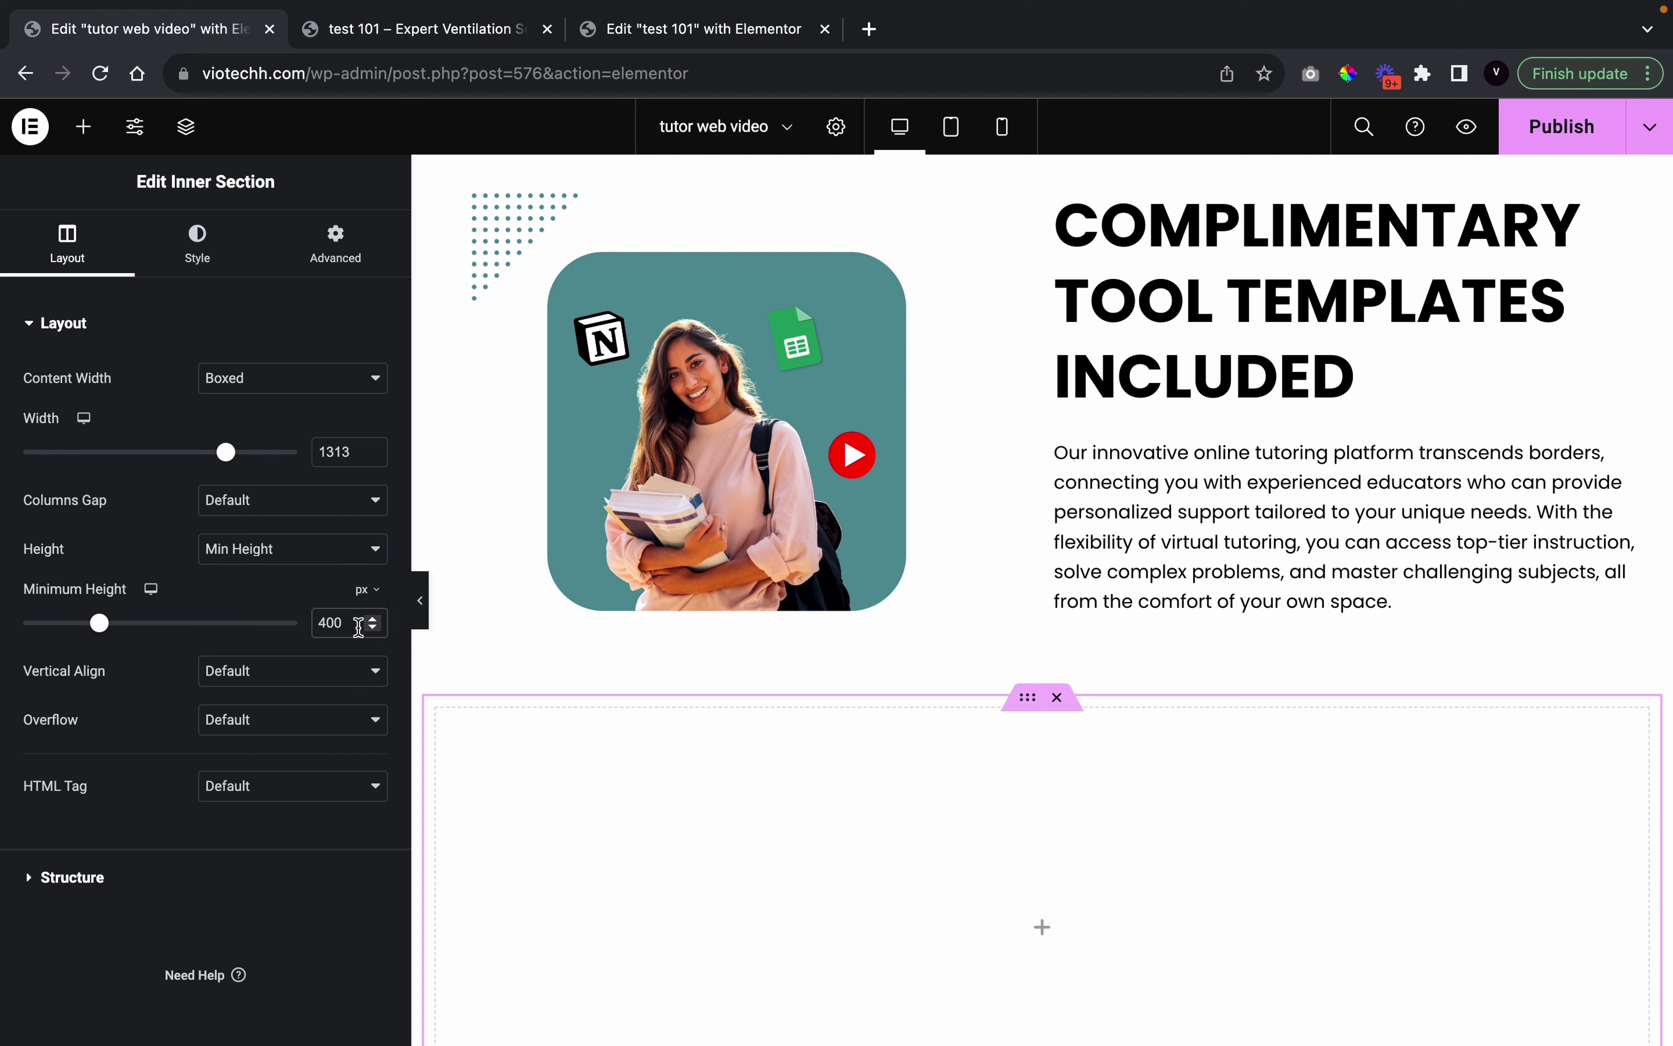
pyautogui.press('BackSpace')
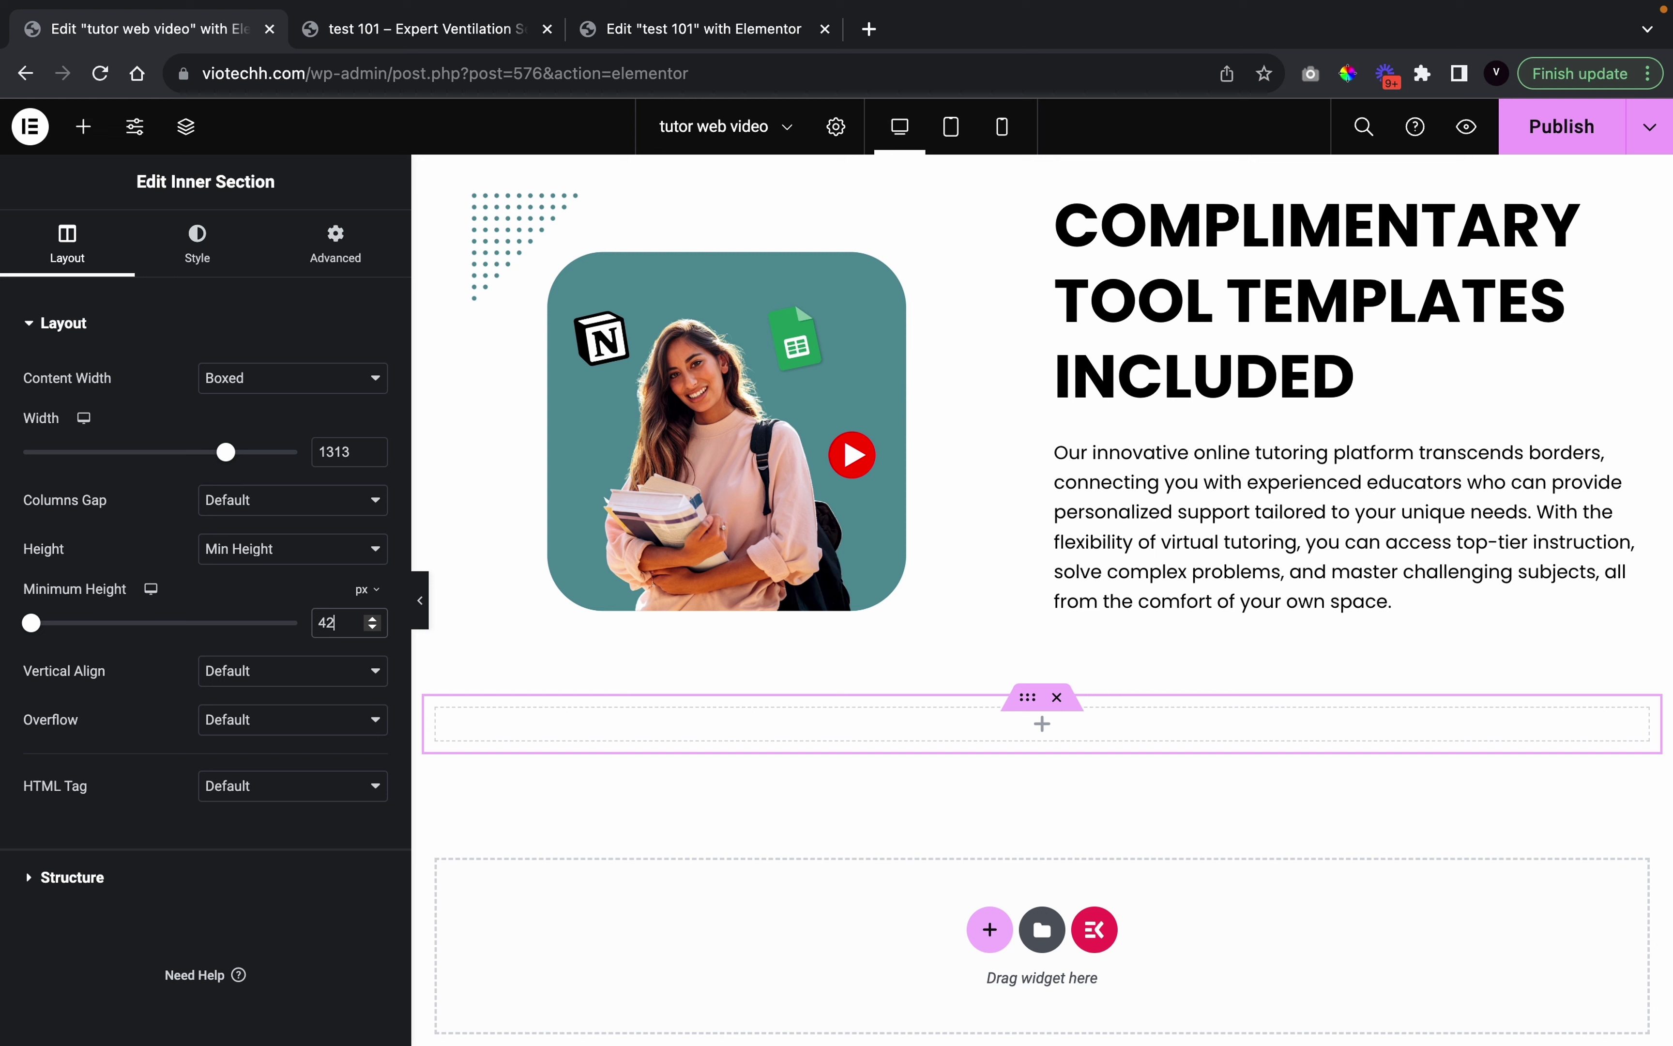
pyautogui.write('84')
pyautogui.press('BackSpace')
pyautogui.press('BackSpace')
pyautogui.press('BackSpace')
pyautogui.press('BackSpace')
pyautogui.write('284')
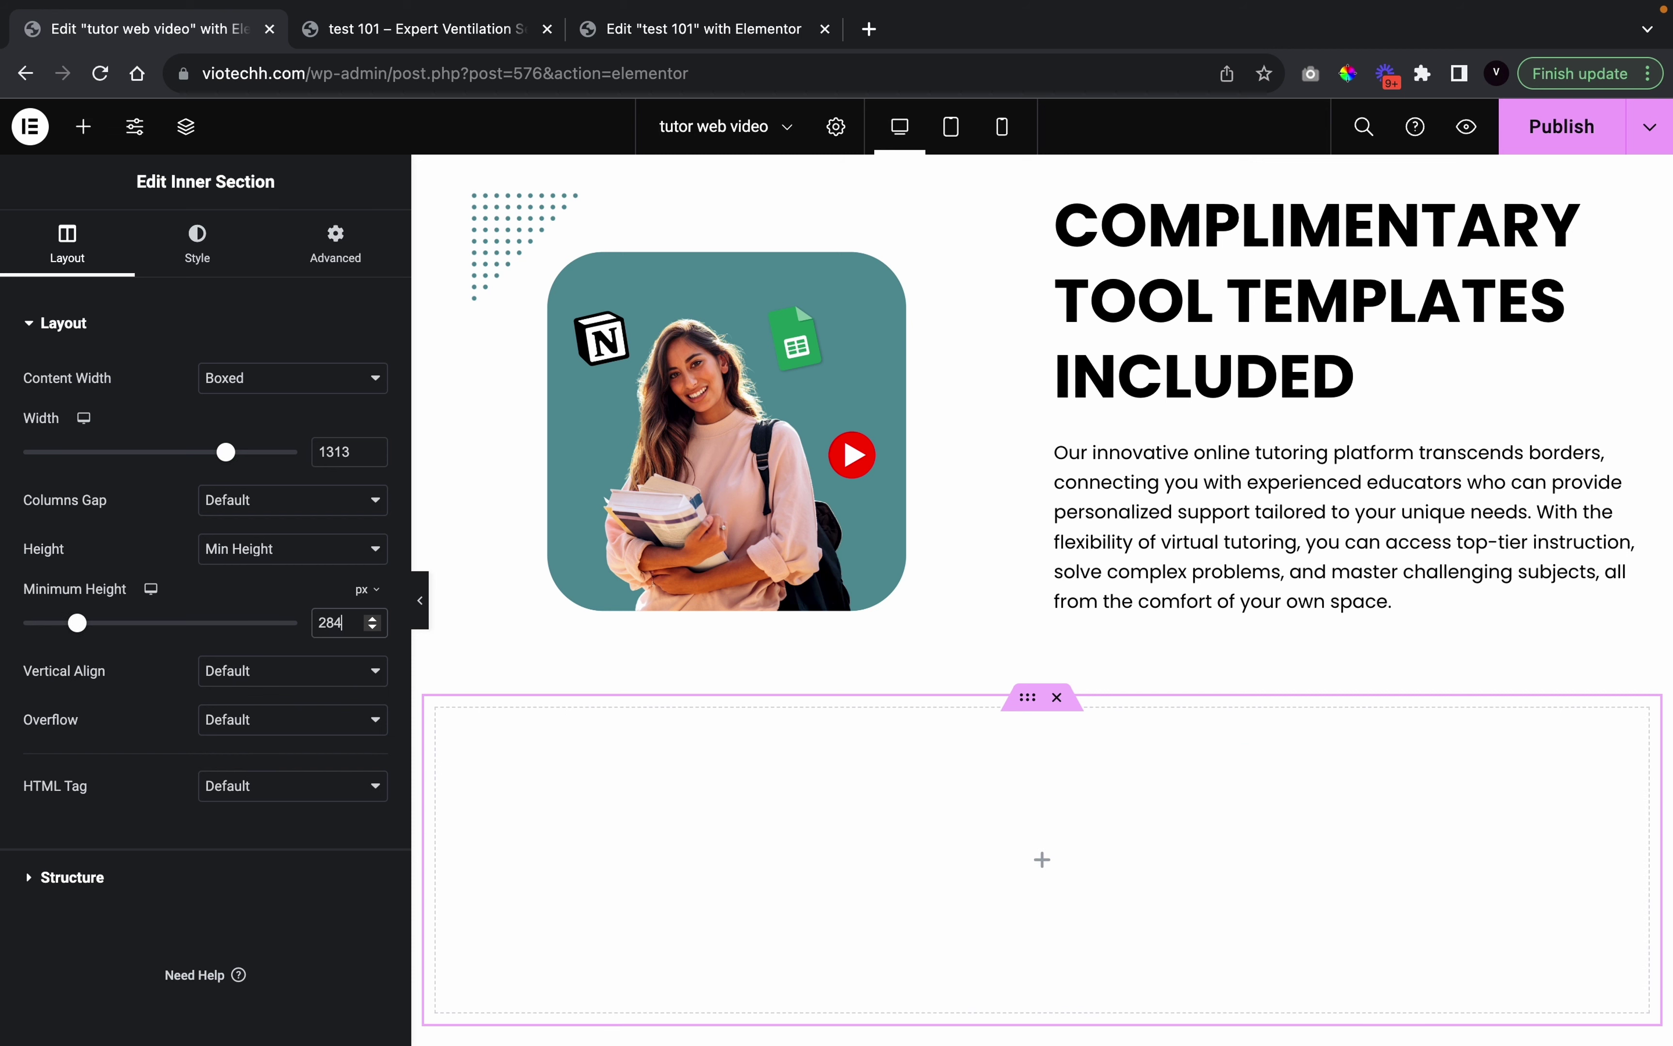
# Fill the inner section's background with the global color "main dark" and preview the banner
pyautogui.click(244, 246)
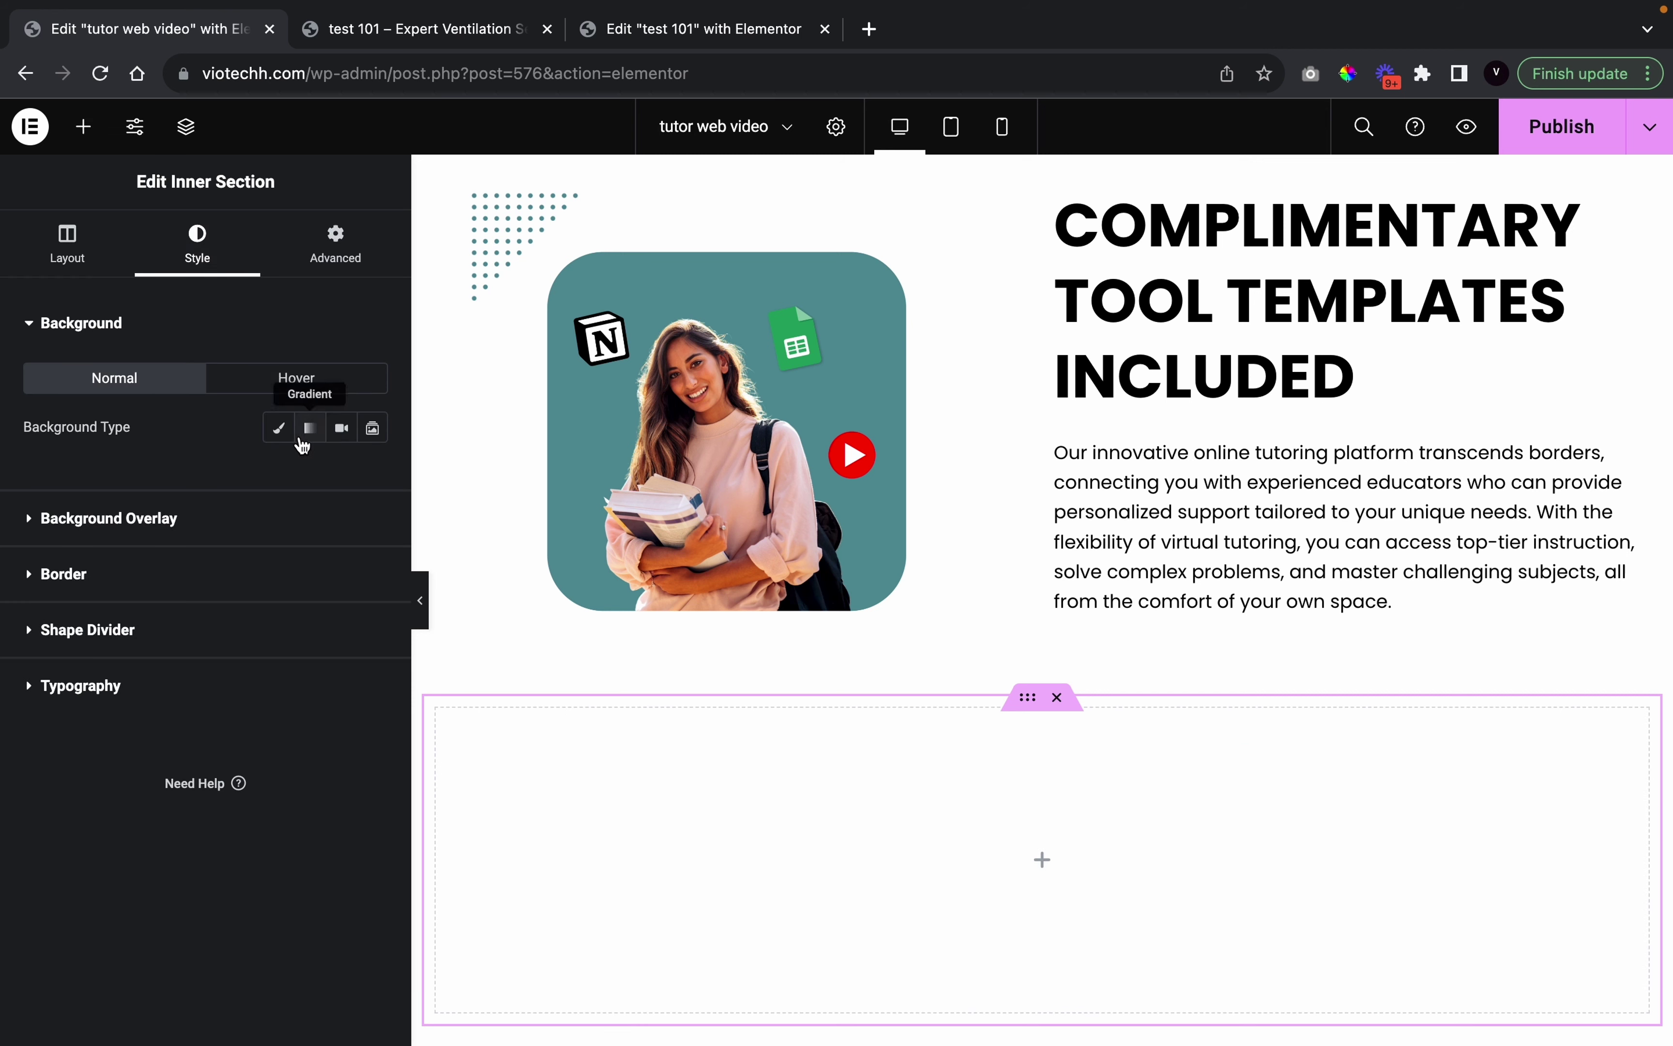
pyautogui.click(279, 428)
pyautogui.click(341, 475)
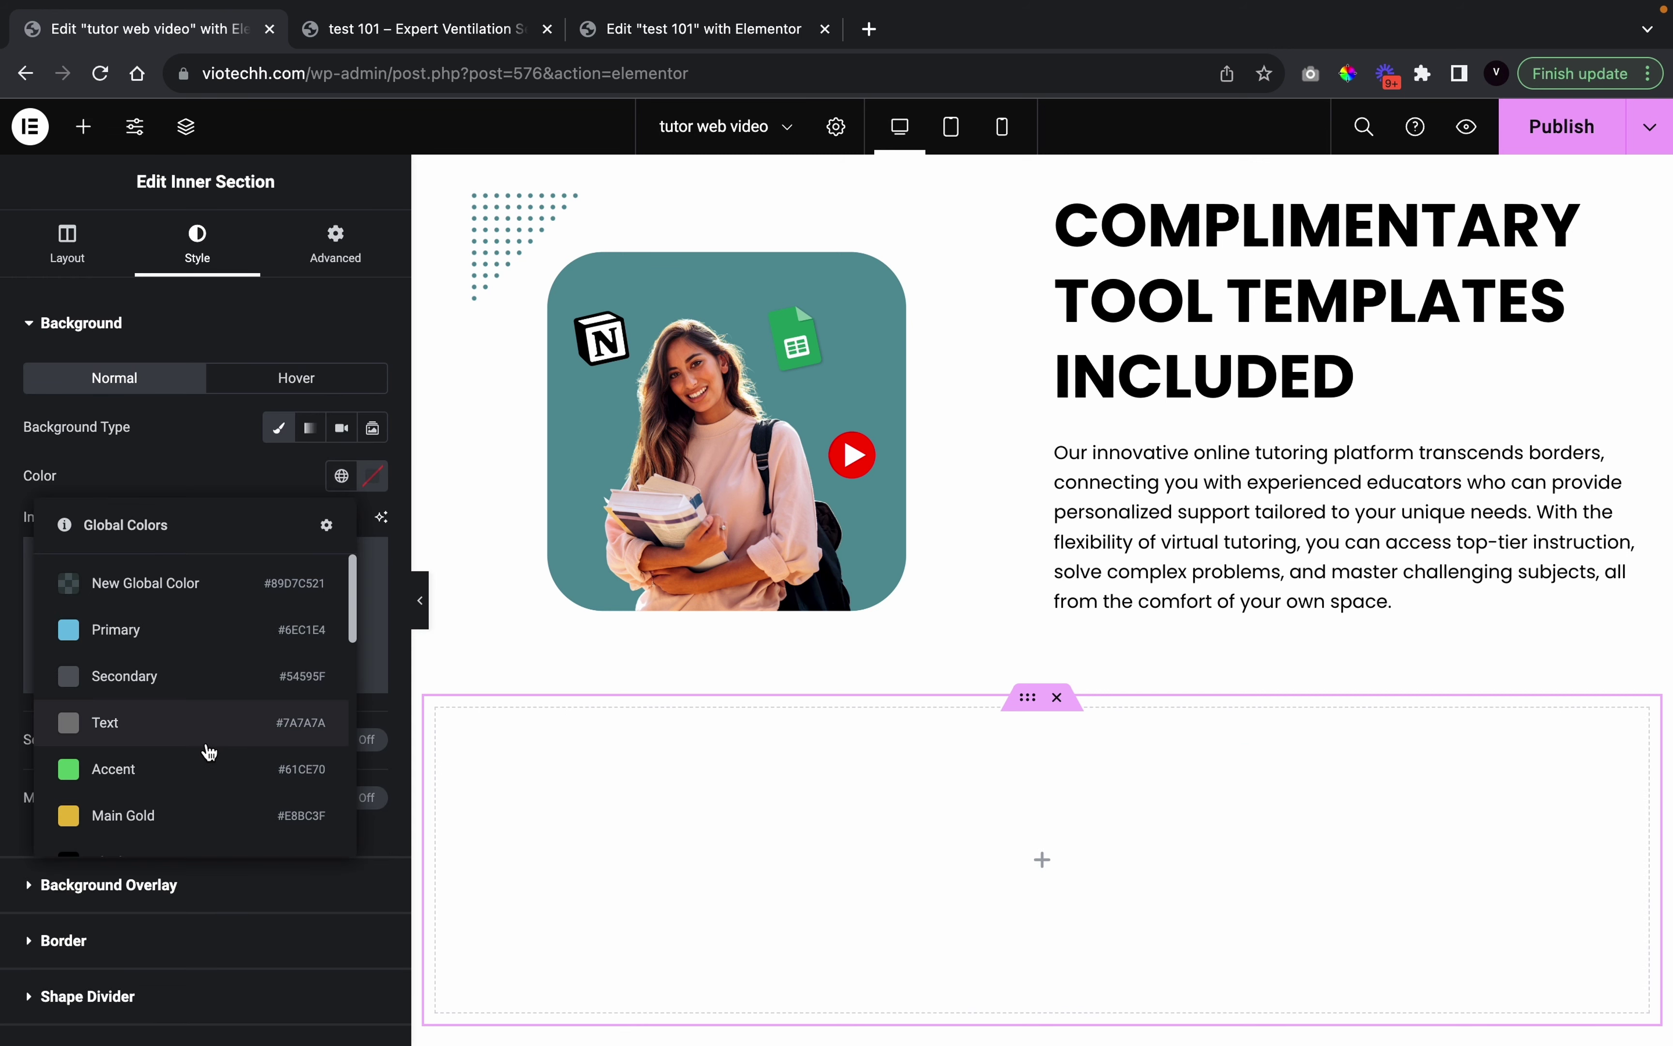
pyautogui.scroll(-3, 208, 752)
pyautogui.scroll(-4, 208, 753)
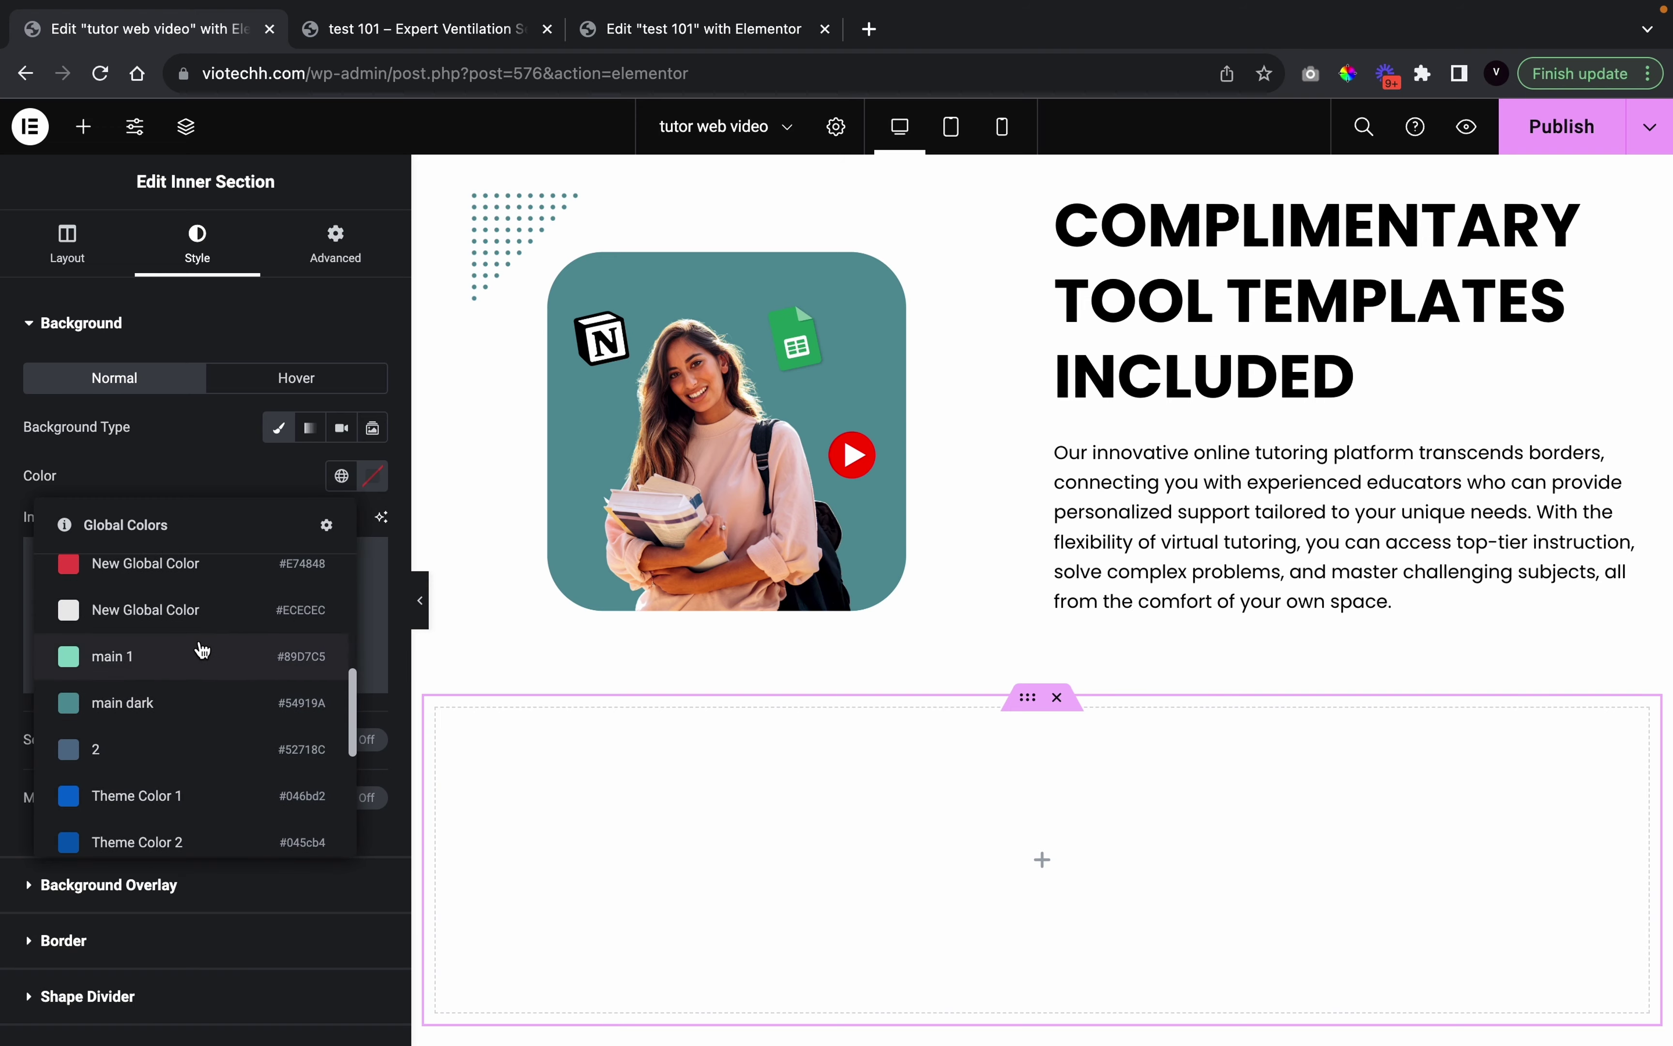
pyautogui.click(194, 700)
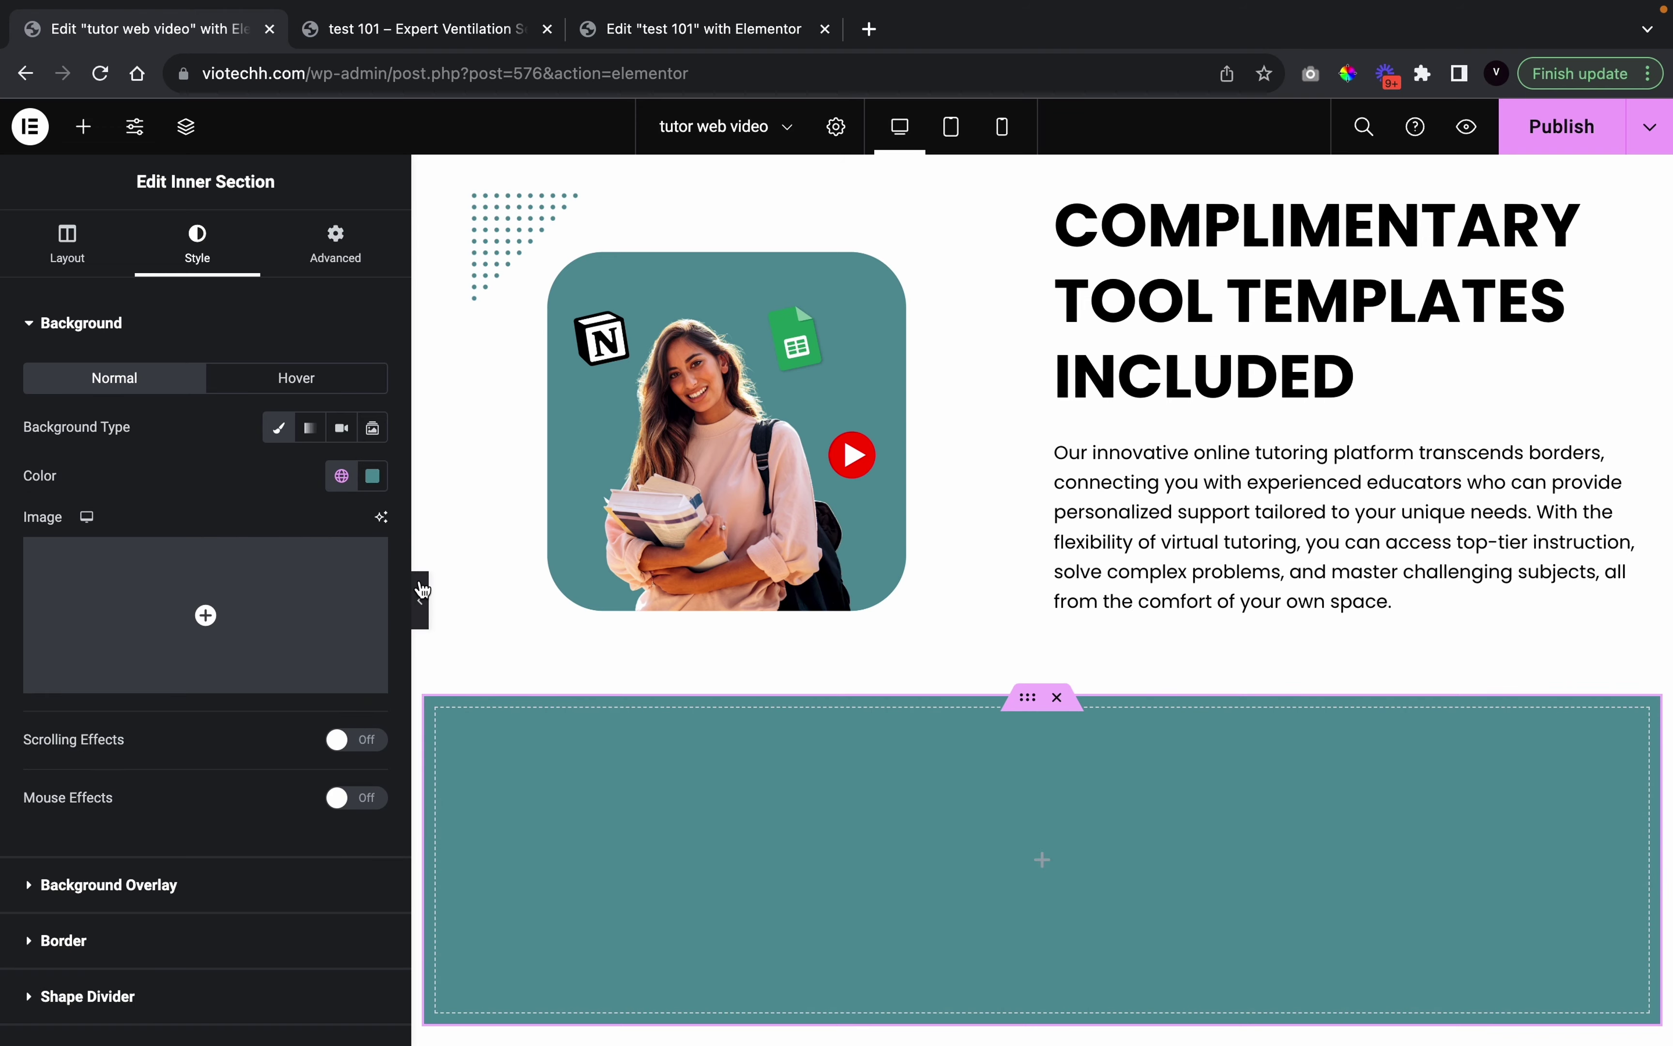
pyautogui.click(420, 600)
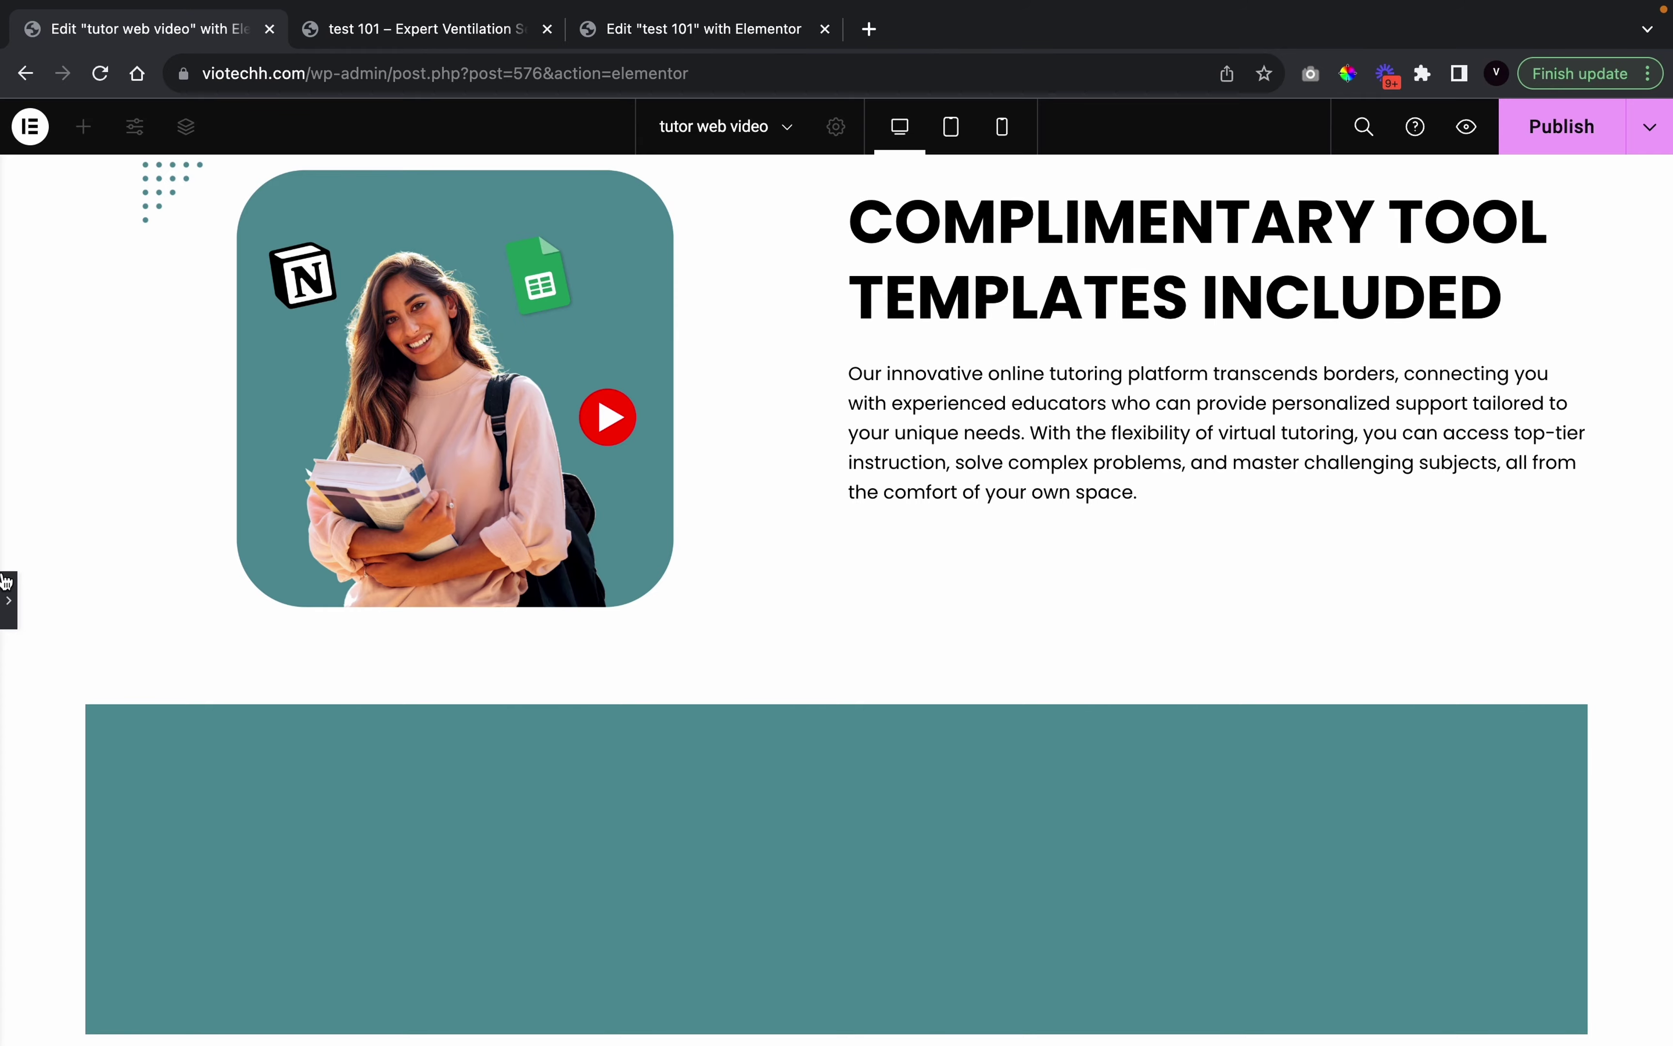
# Find the ElementsKit Heading widget and place it inside the teal inner section
pyautogui.click(728, 745)
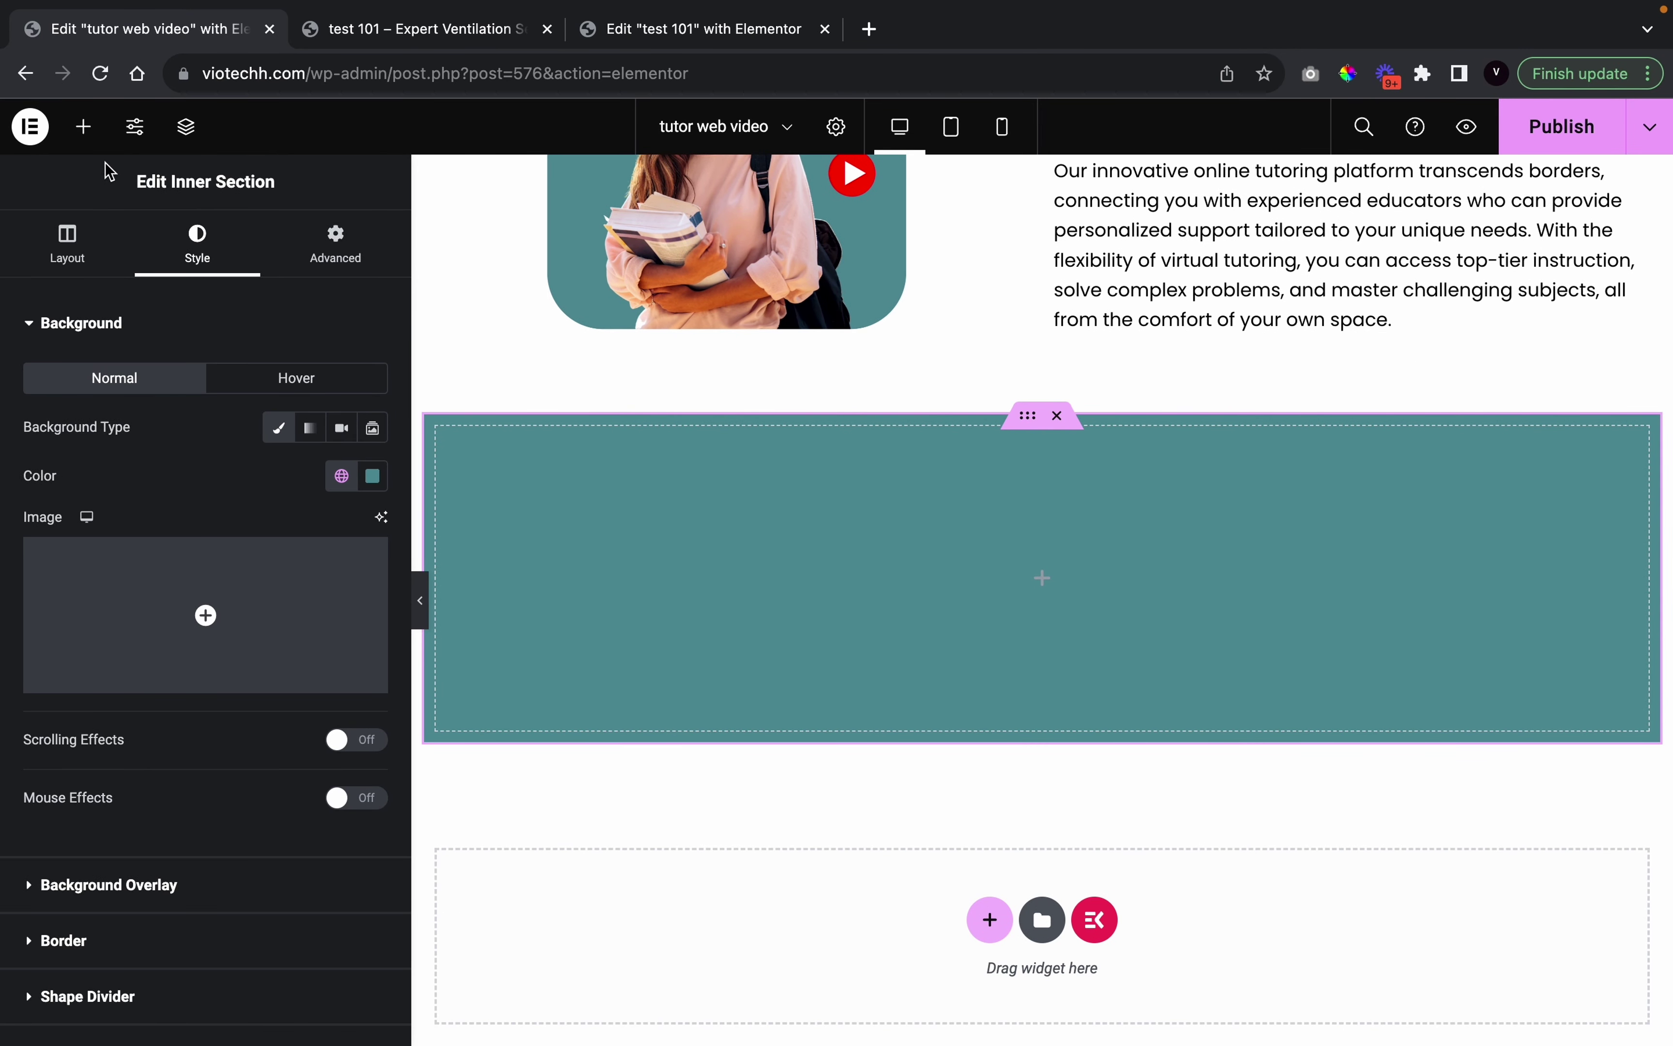
pyautogui.click(84, 126)
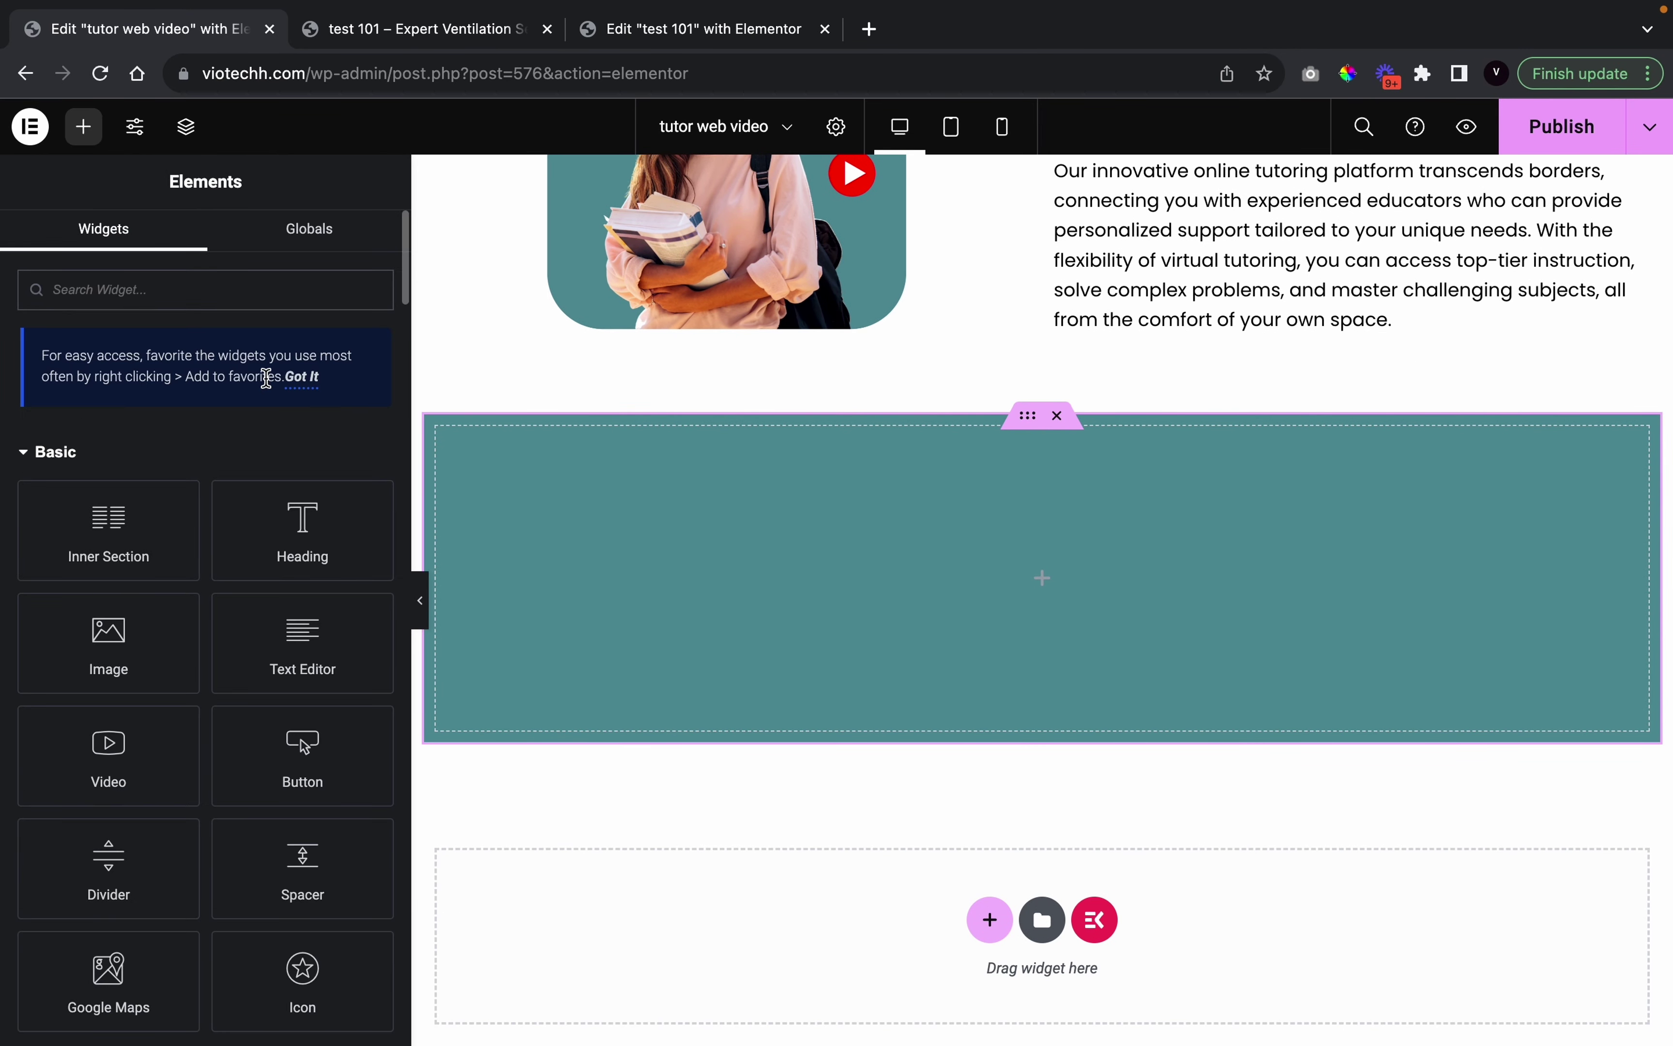
pyautogui.write('head')
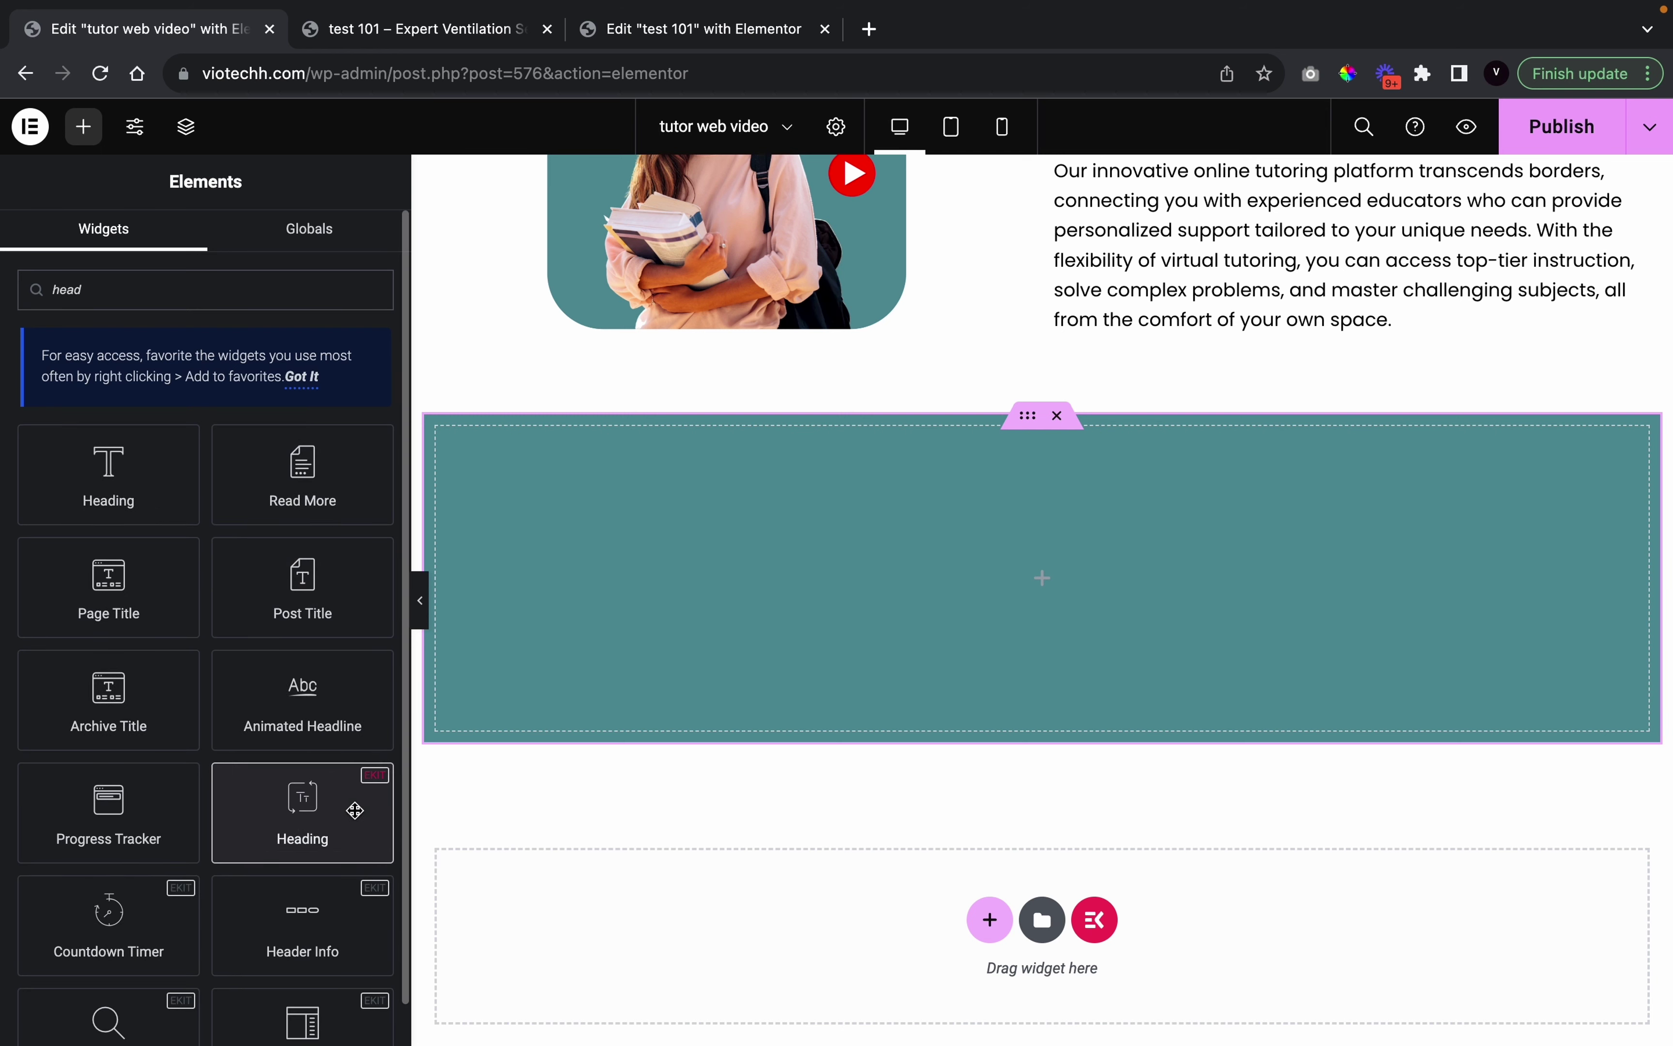
pyautogui.moveTo(355, 807); pyautogui.dragTo(802, 552)
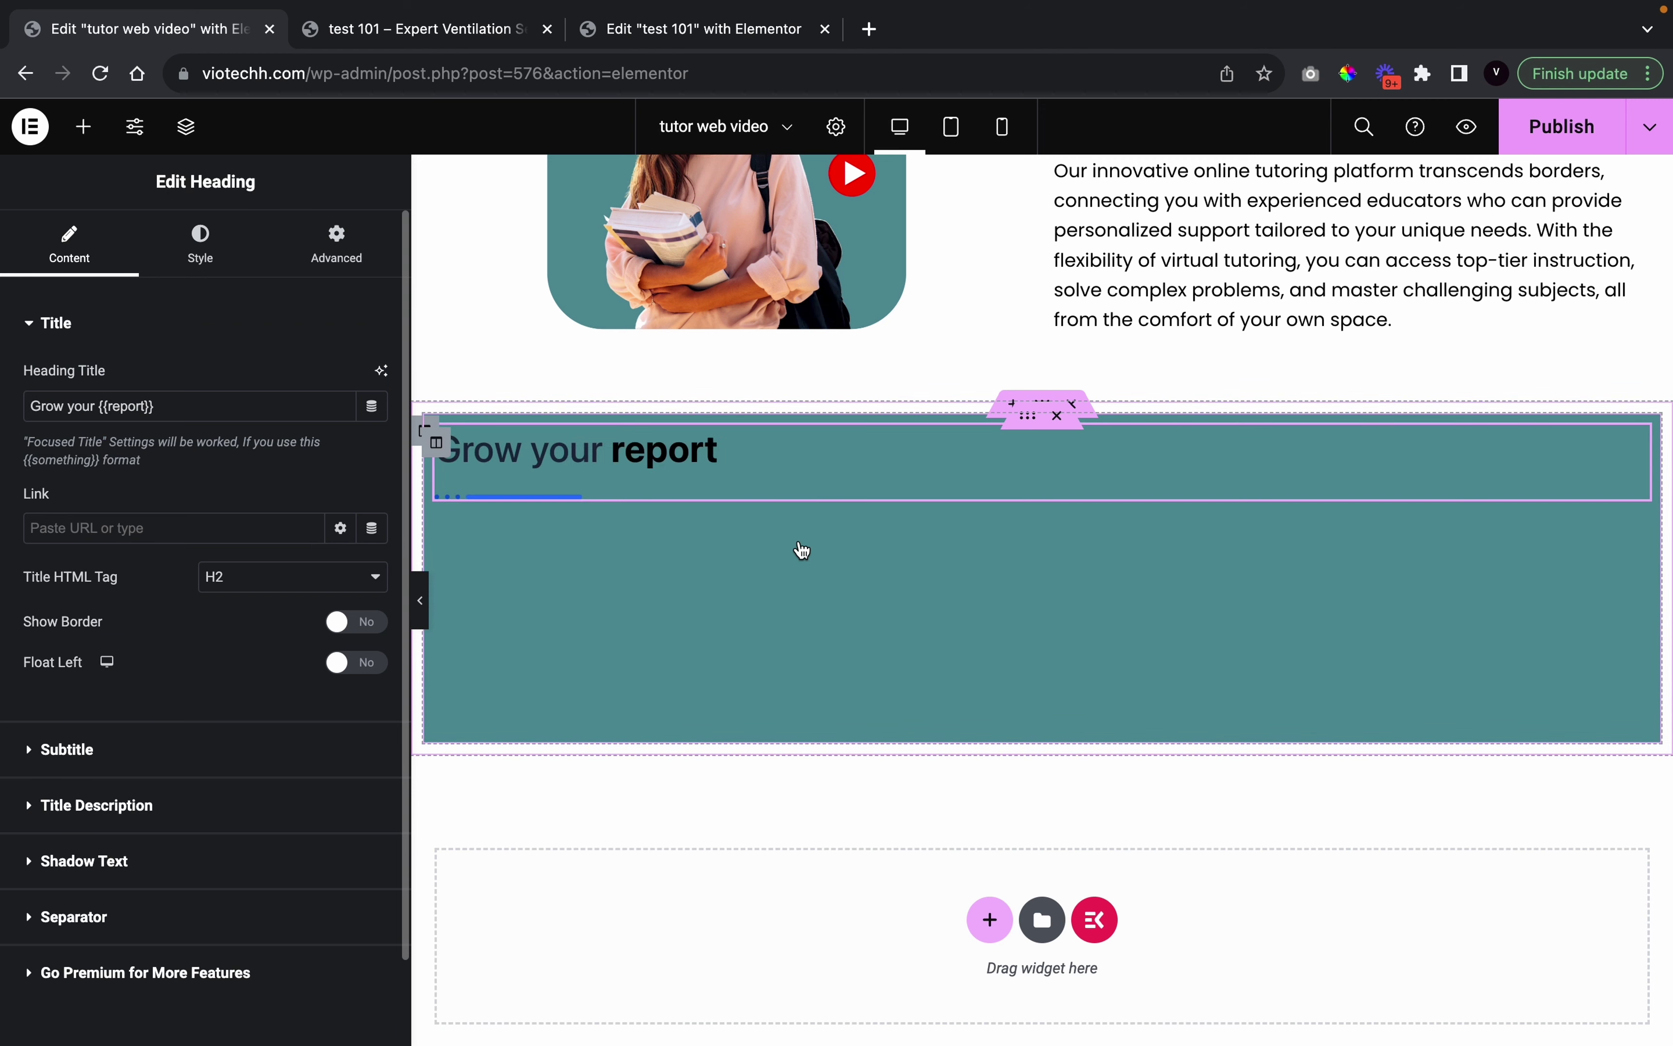
# Copy the reference banner's headline "Ready To Excel In Your Studies? Let's Get Started" into the heading title and hide the heading's separator
pyautogui.click(687, 46)
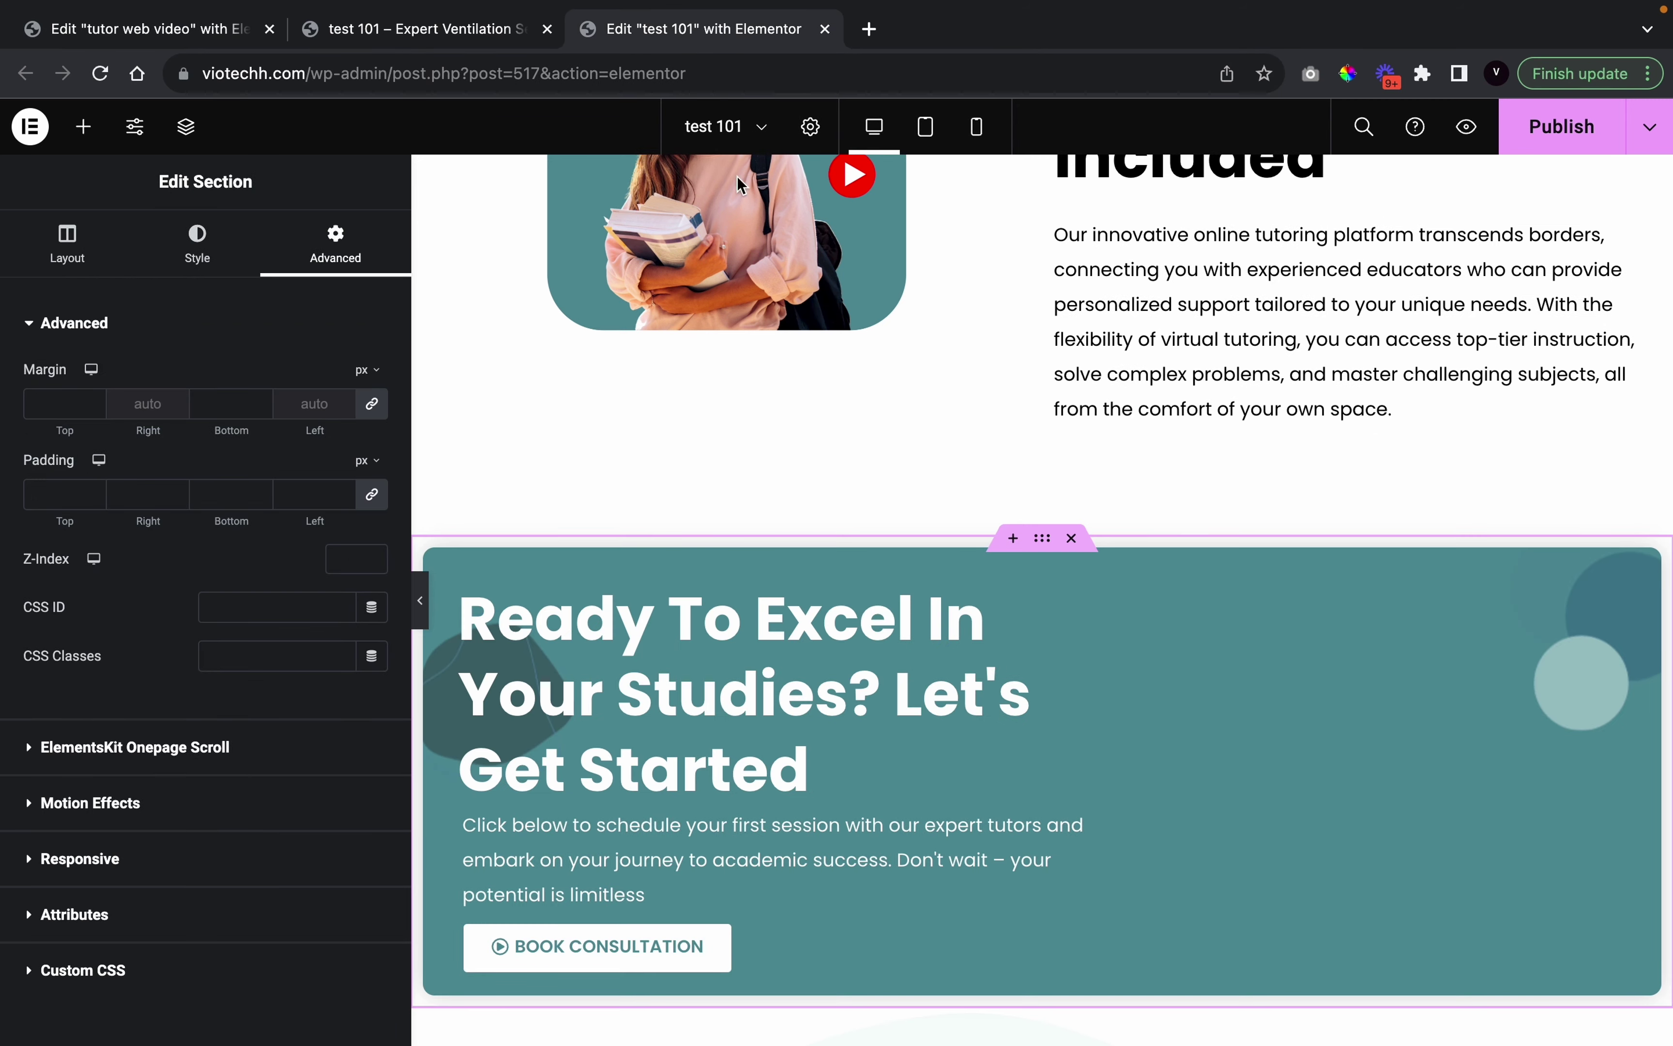
pyautogui.moveTo(824, 779); pyautogui.dragTo(137, 429)
pyautogui.press('super+c')
pyautogui.click(502, 35)
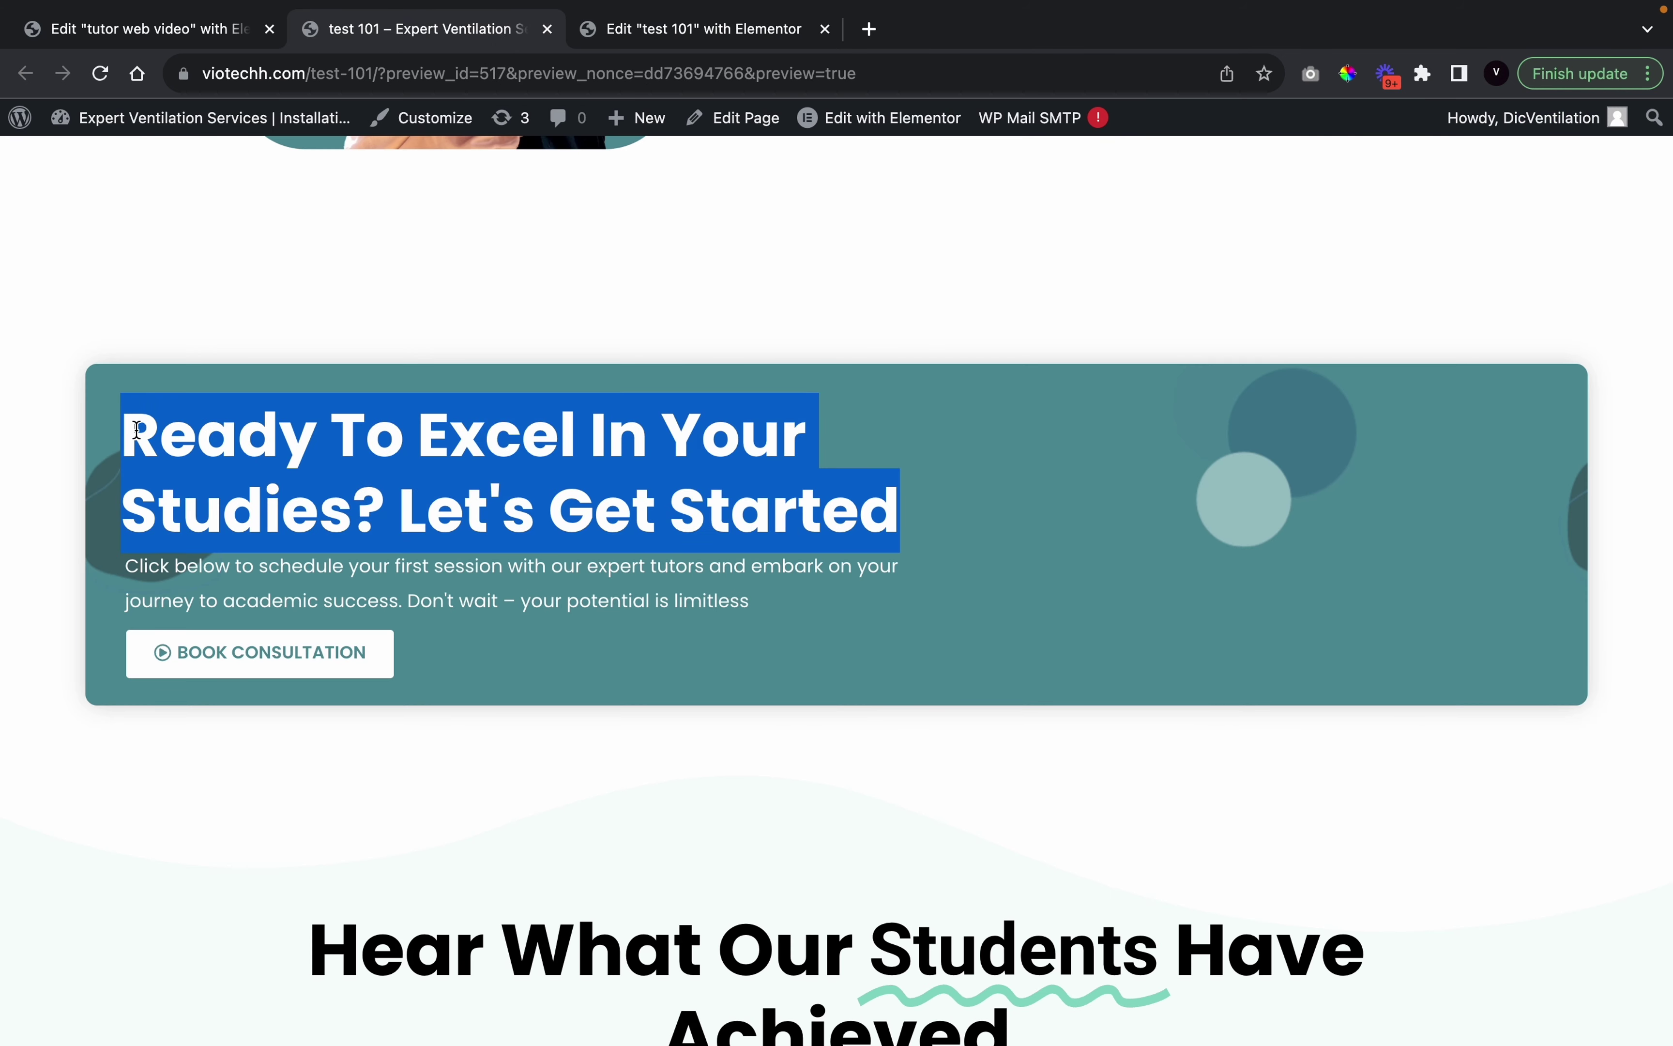
pyautogui.click(49, 24)
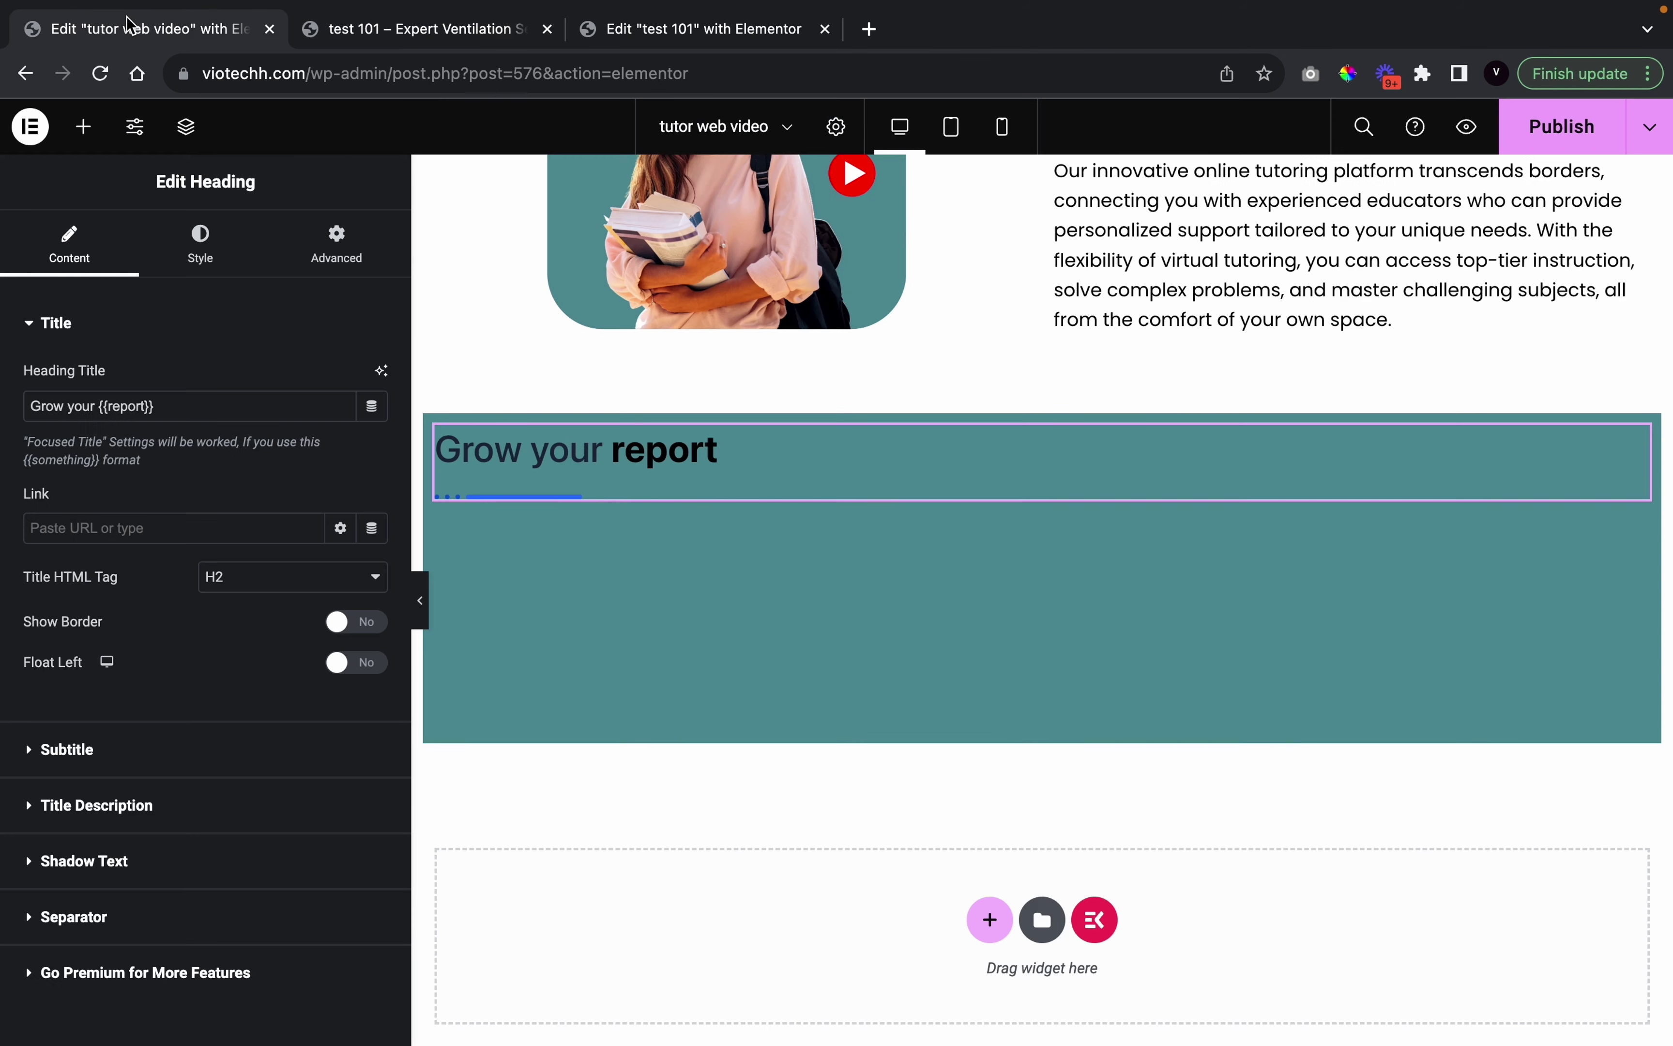
pyautogui.tripleClick(243, 402)
pyautogui.press('super+v')
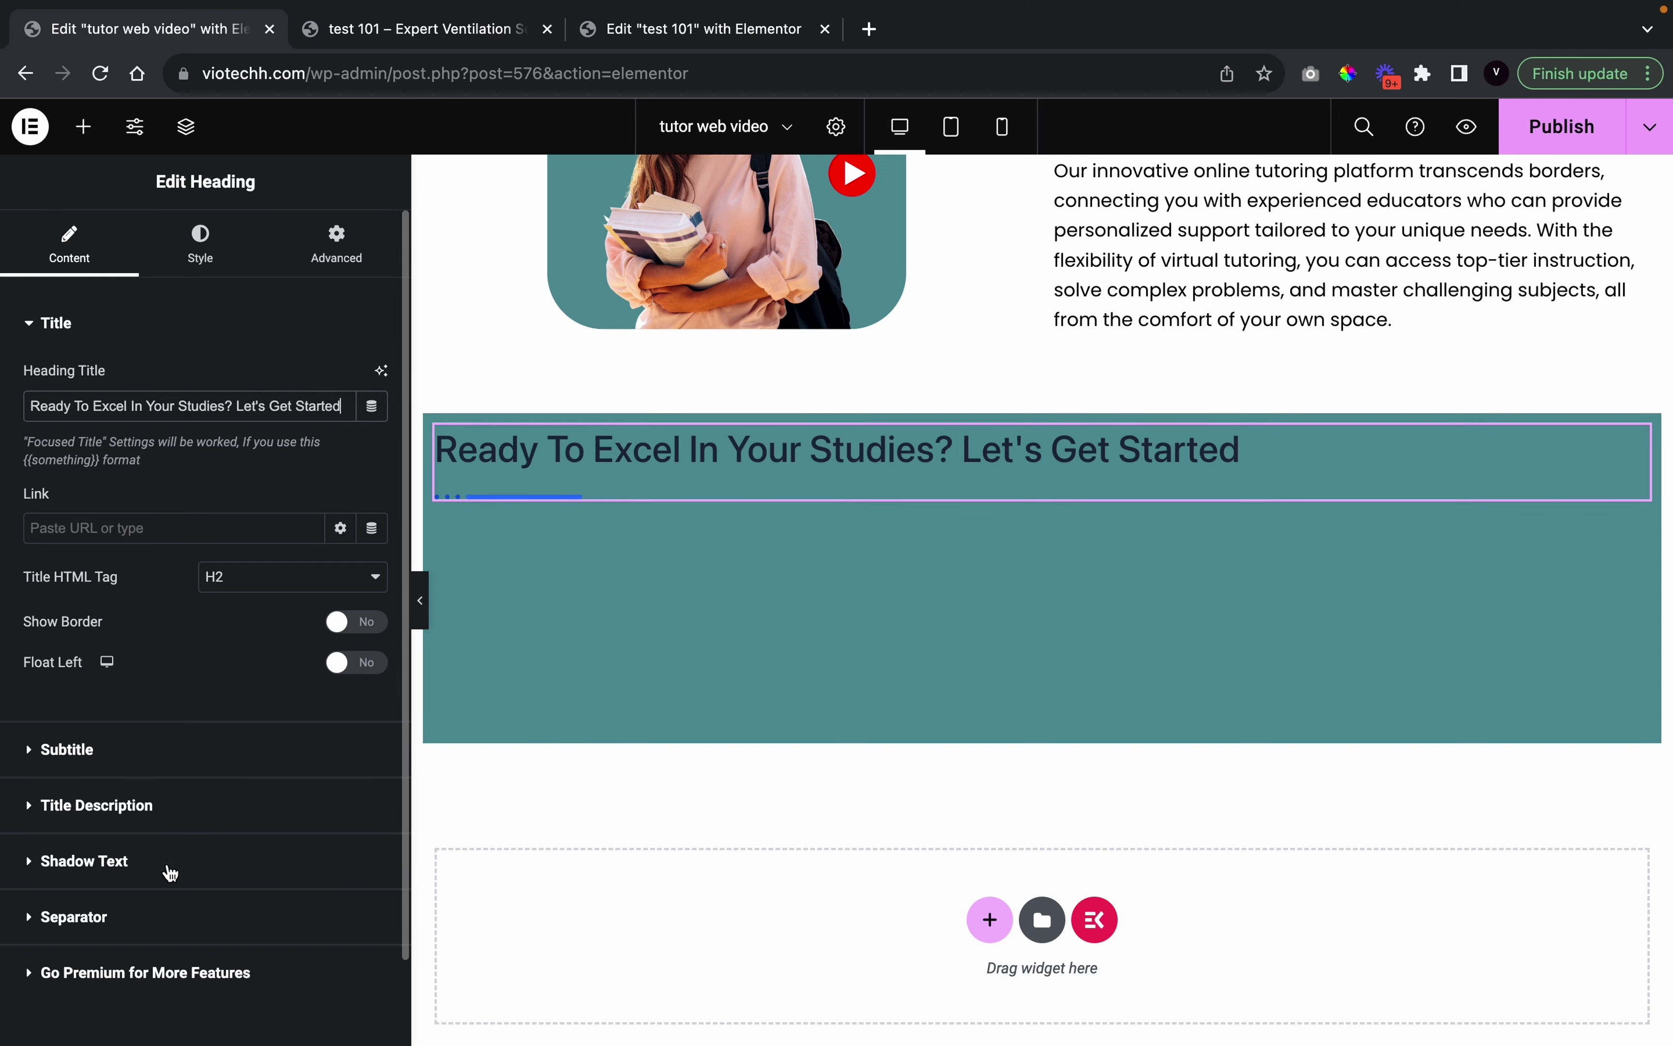
pyautogui.click(123, 922)
pyautogui.click(353, 597)
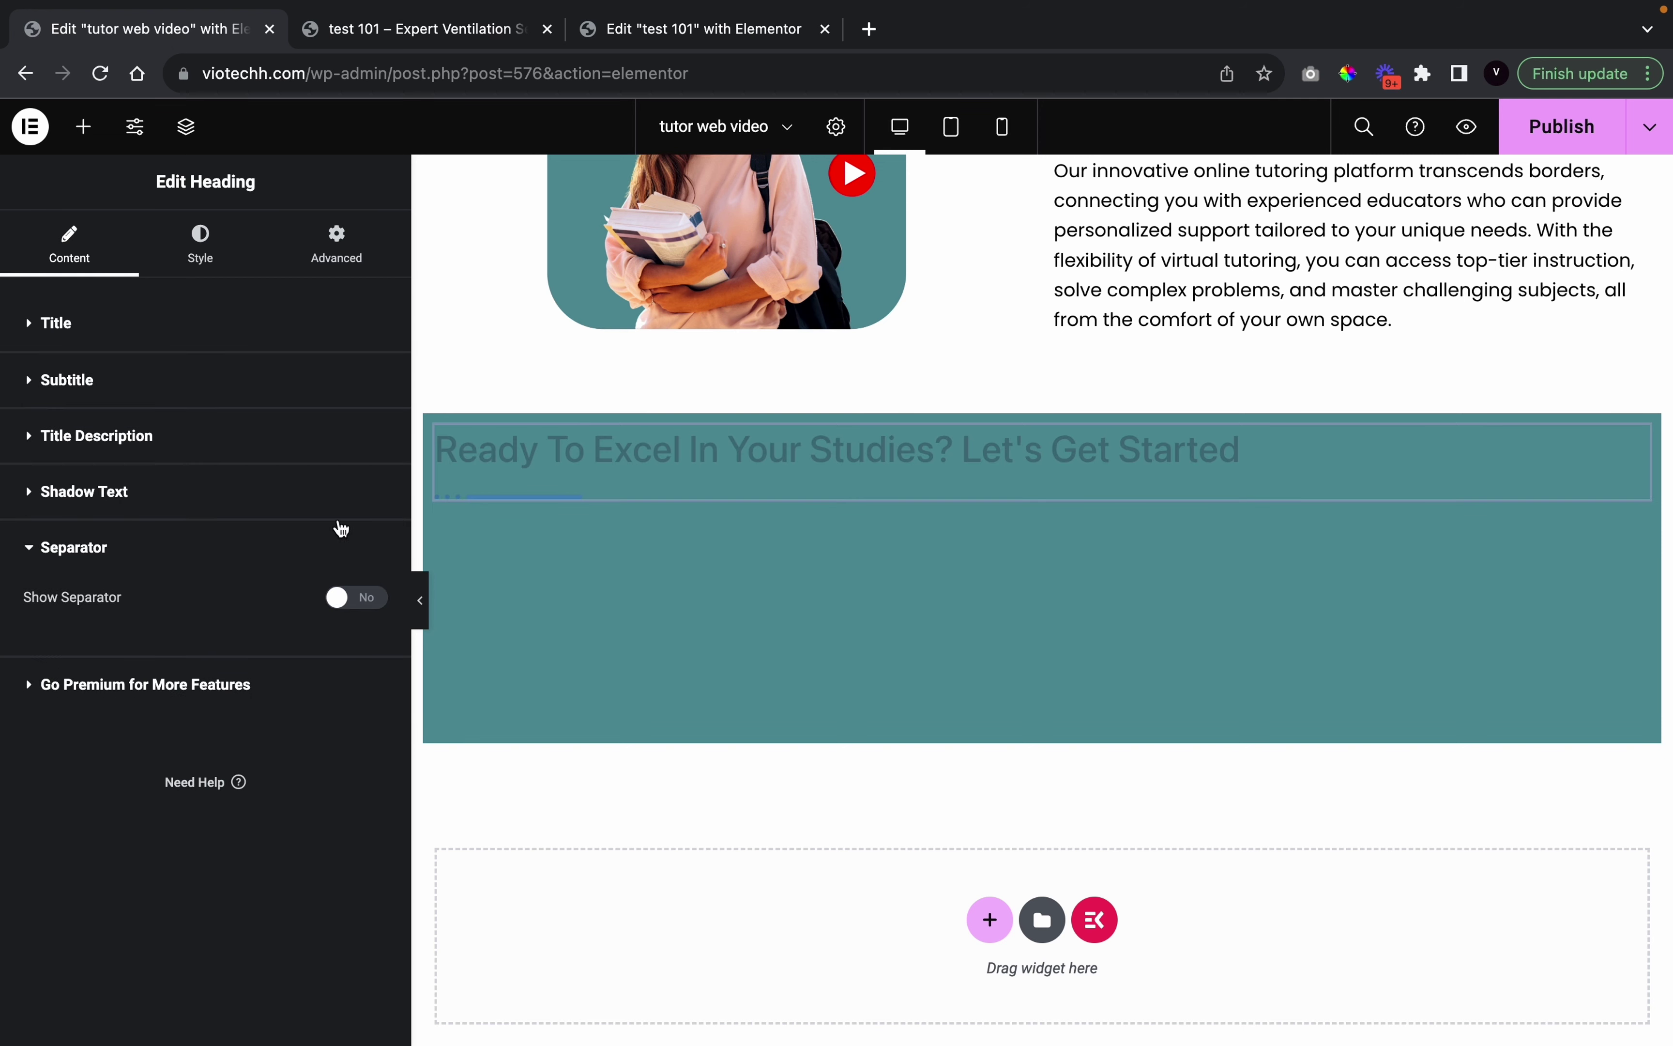
# Set the heading title's color to the white global color
pyautogui.click(219, 261)
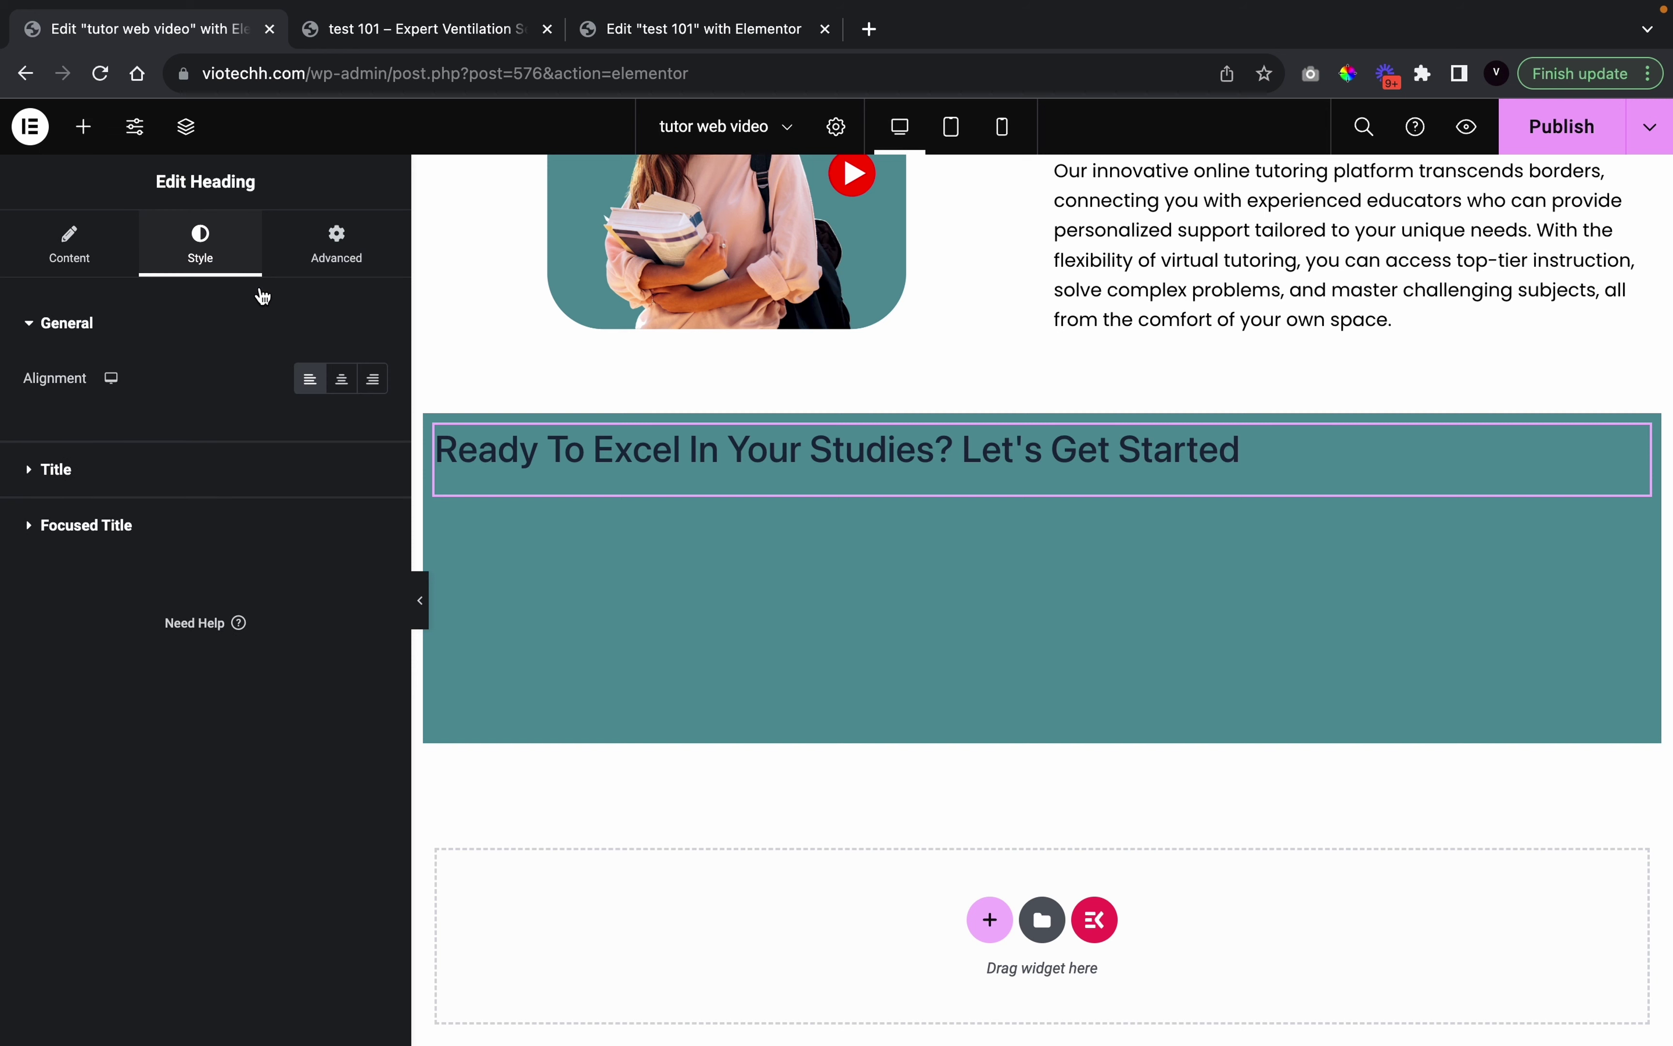
pyautogui.click(143, 490)
pyautogui.click(341, 436)
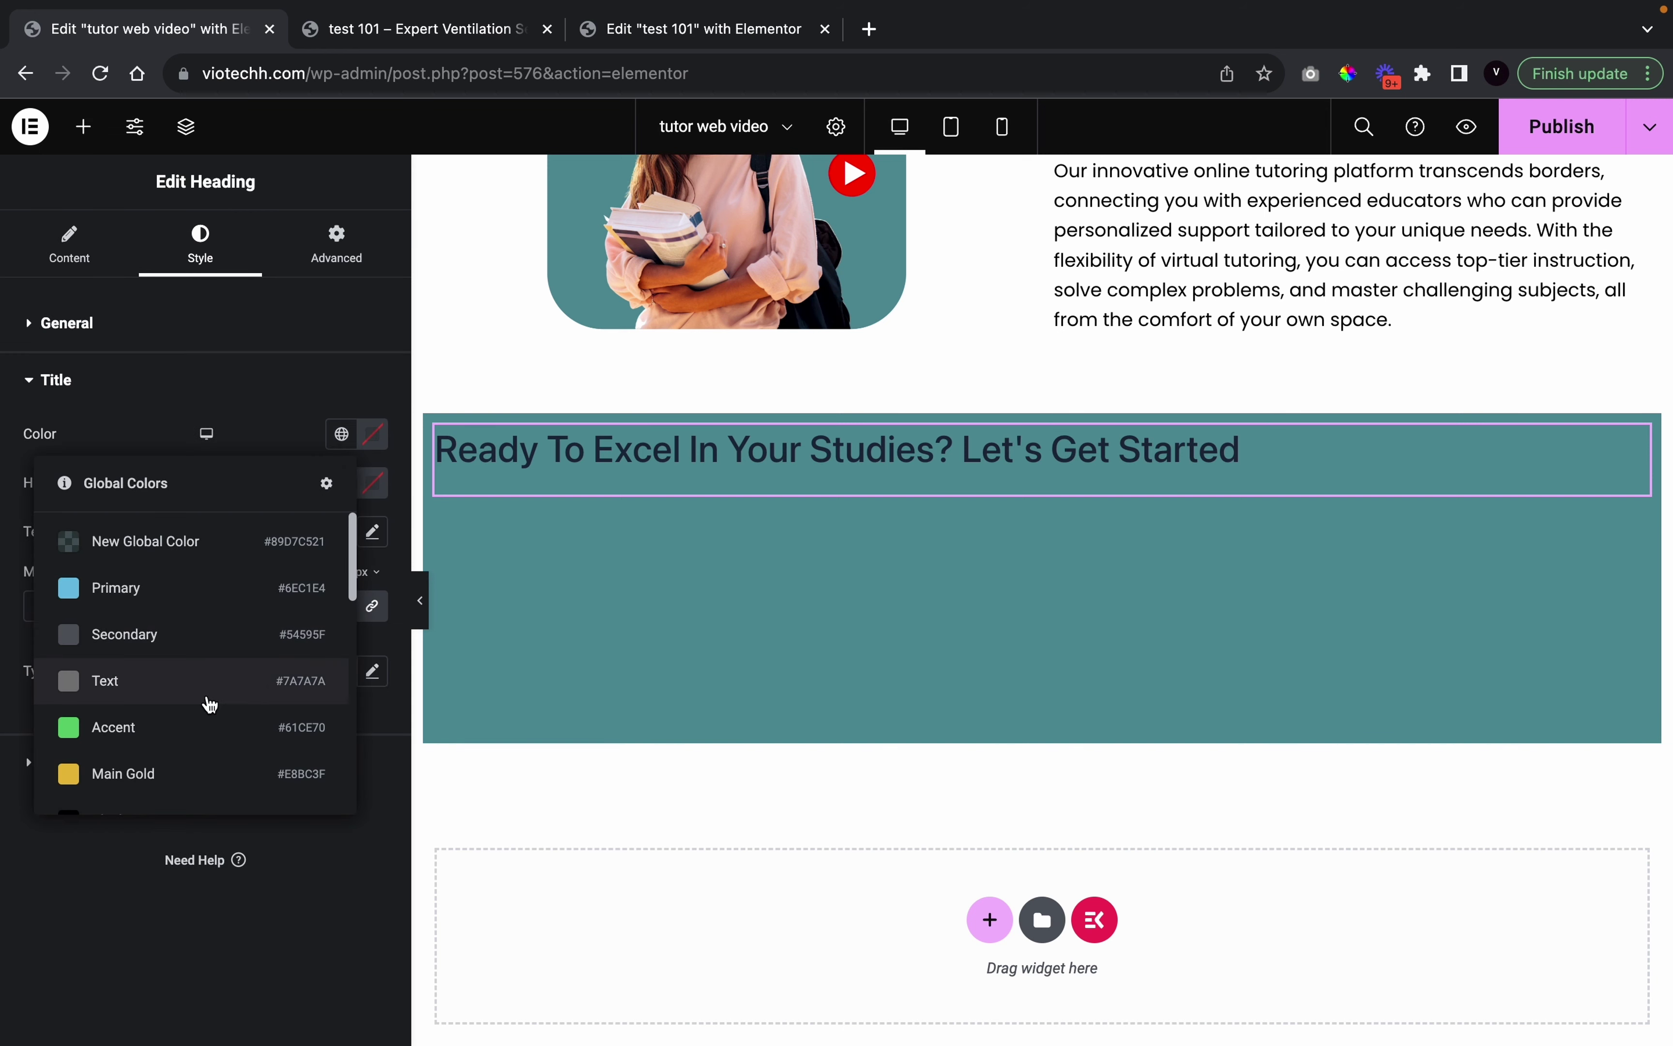
pyautogui.scroll(-5, 211, 704)
pyautogui.click(223, 650)
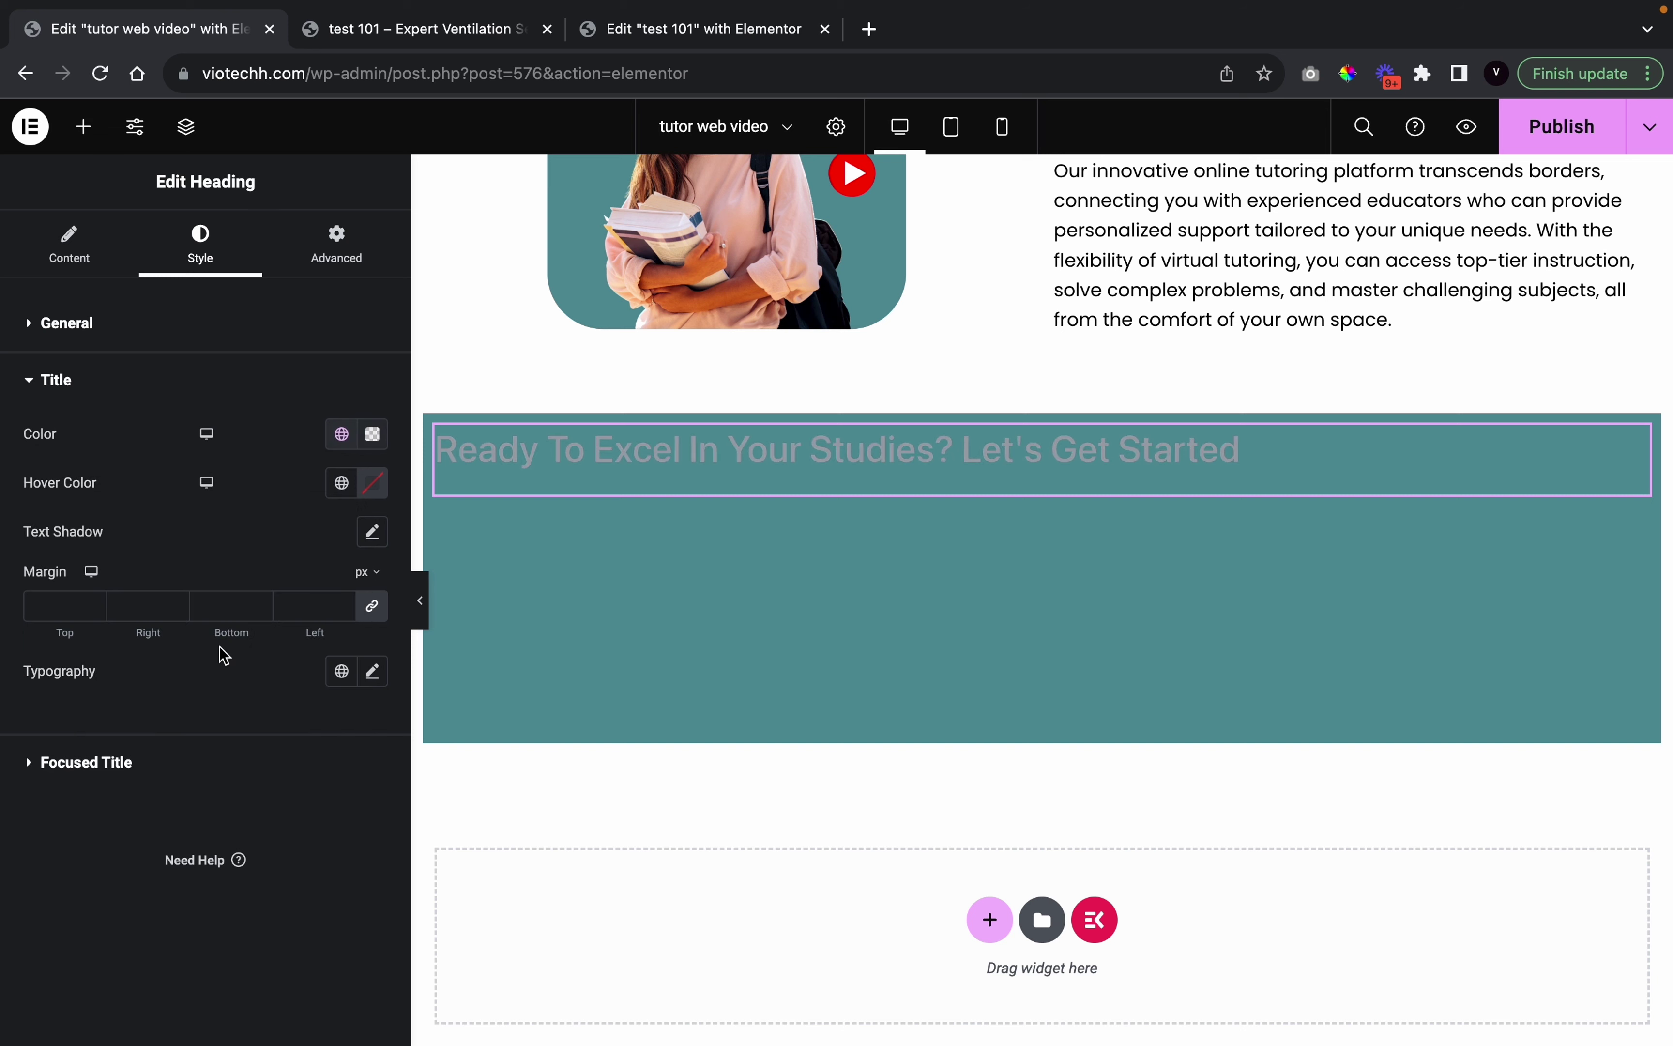
# Set the title typography to Poppins, size 52 px, weight 700 (Bold), uppercase, and preview the banner at full width
pyautogui.click(372, 671)
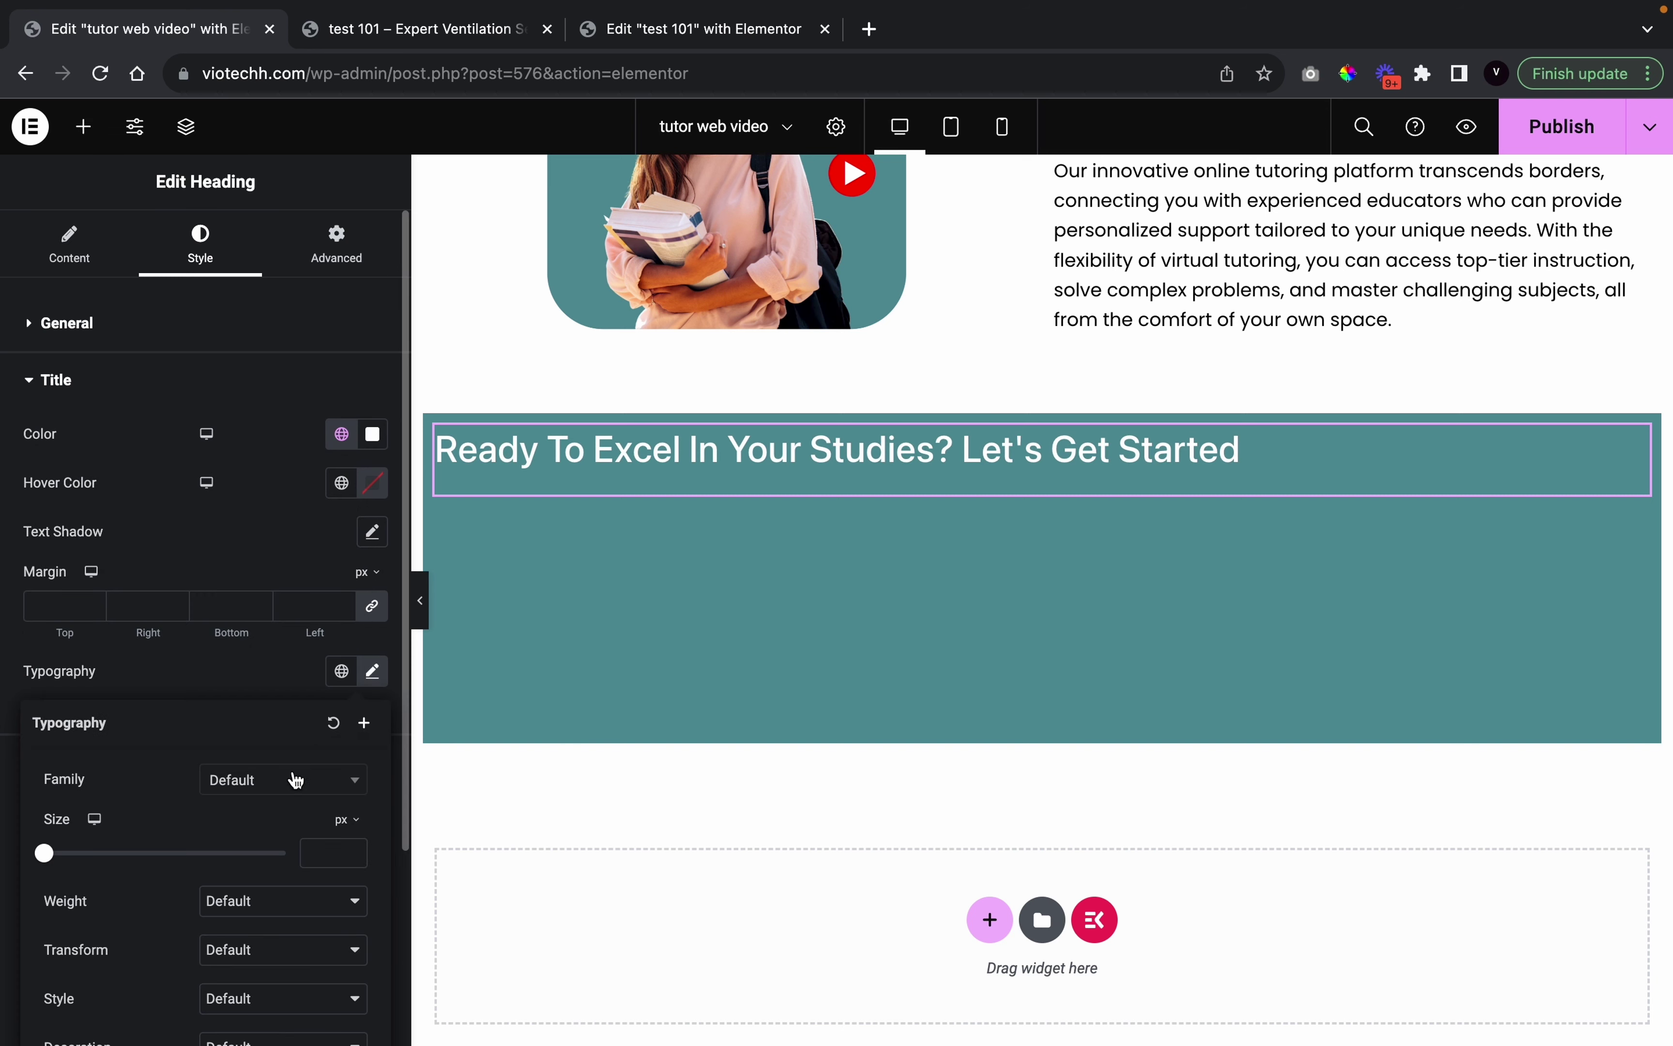
pyautogui.click(294, 780)
pyautogui.write('poppin')
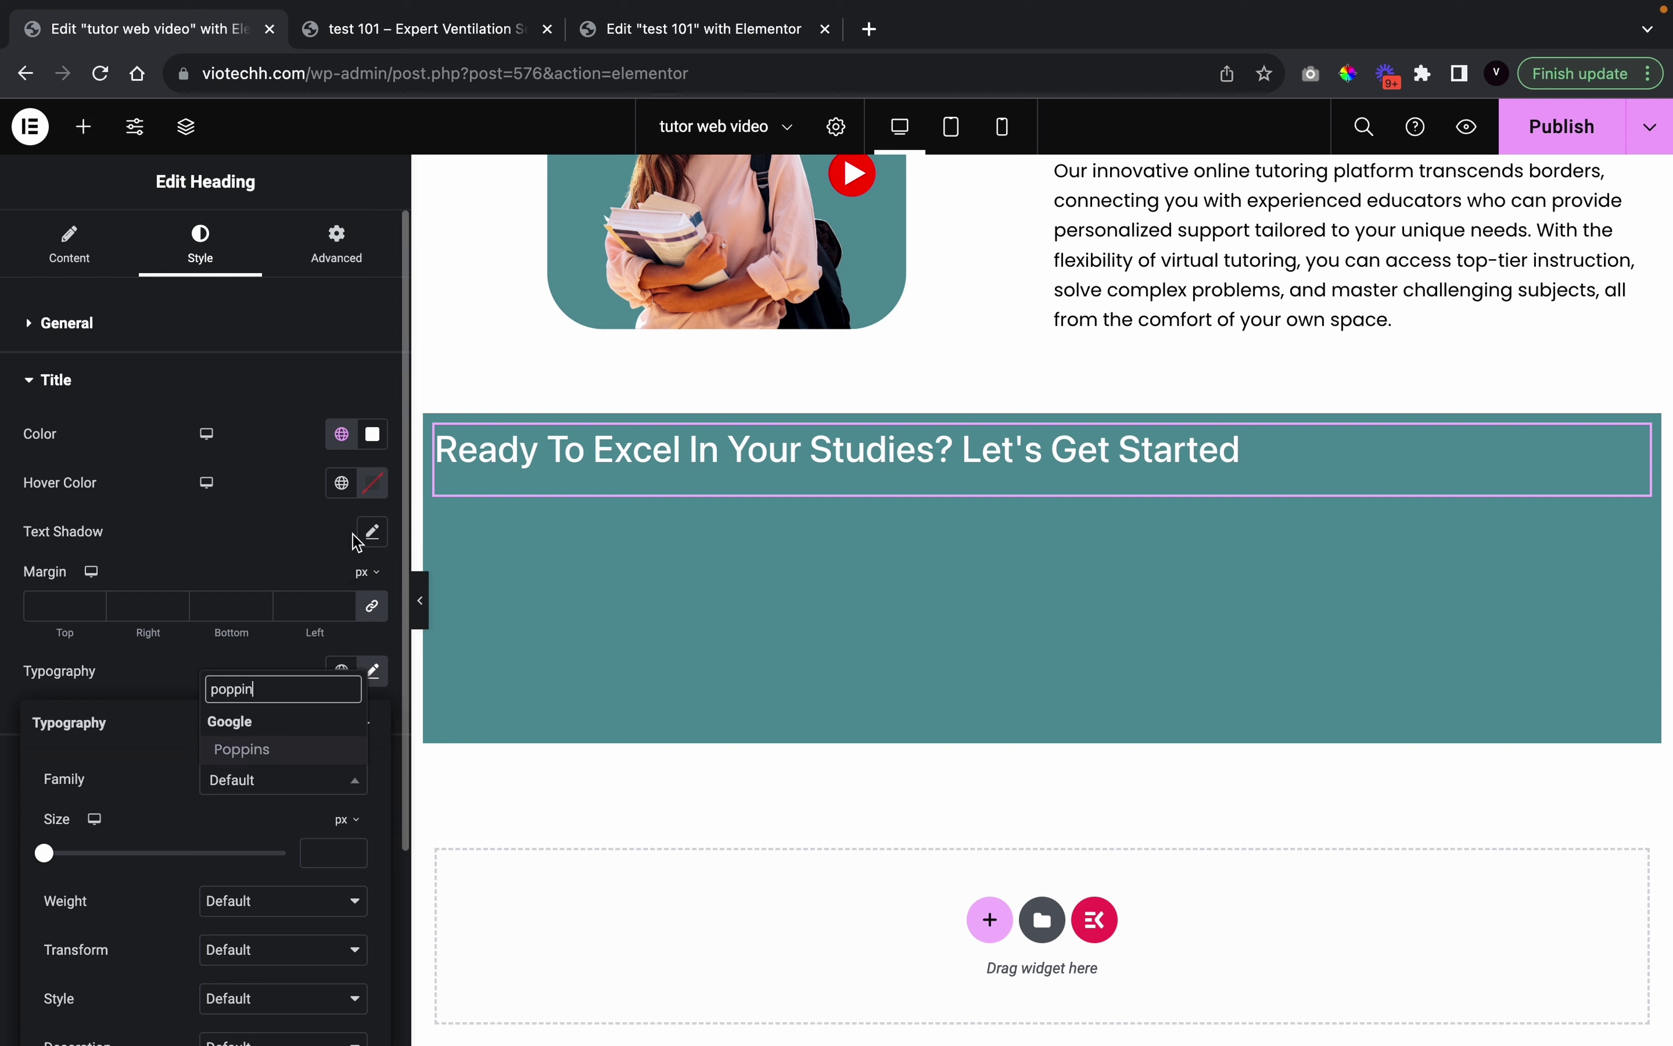
pyautogui.click(239, 749)
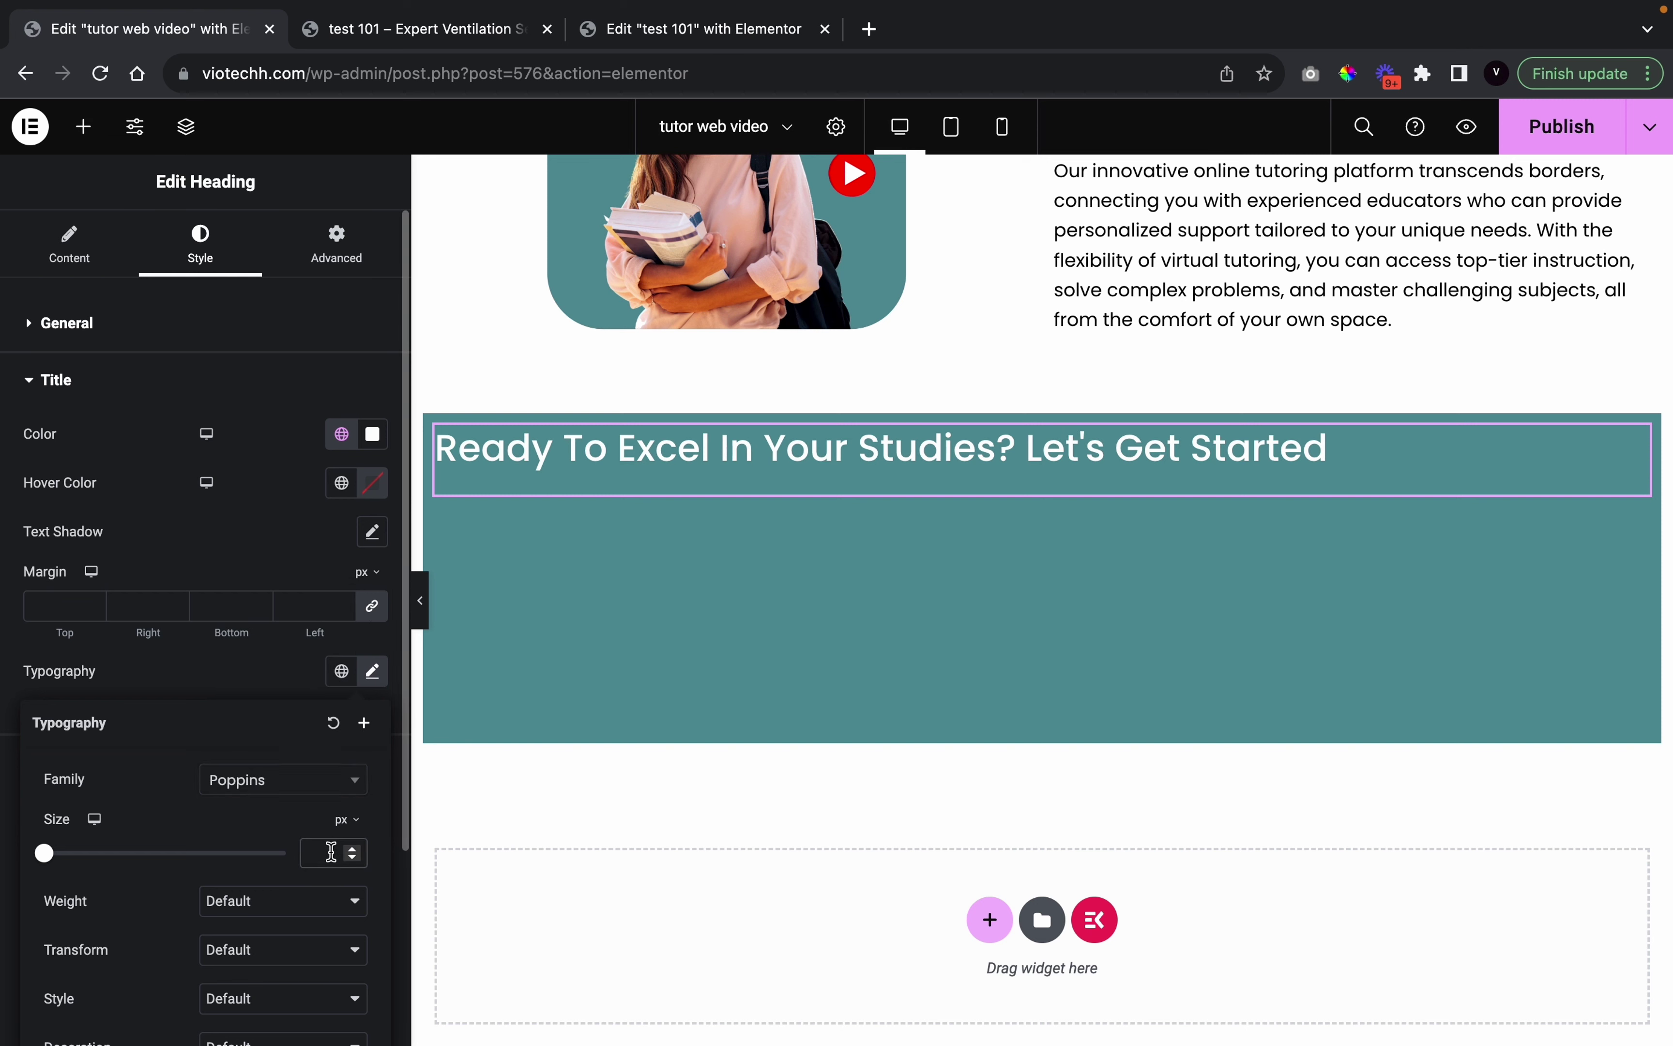
pyautogui.click(331, 852)
pyautogui.write('50')
pyautogui.click(238, 900)
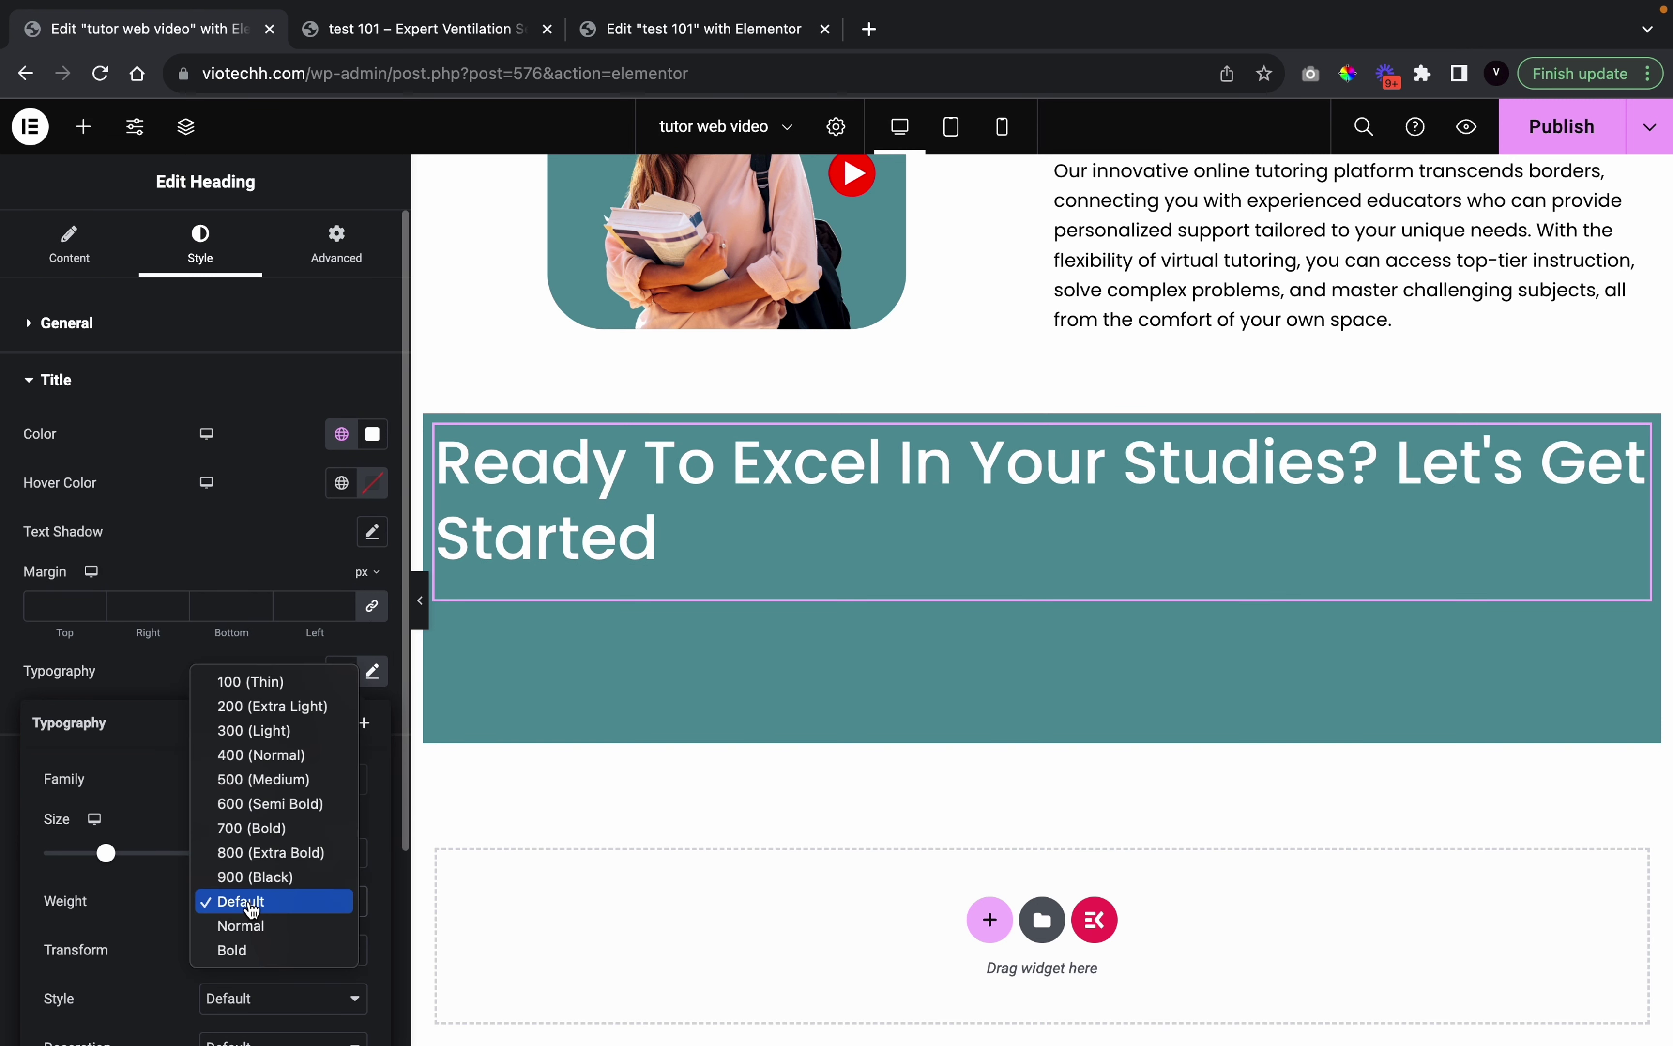
pyautogui.click(249, 828)
pyautogui.click(227, 954)
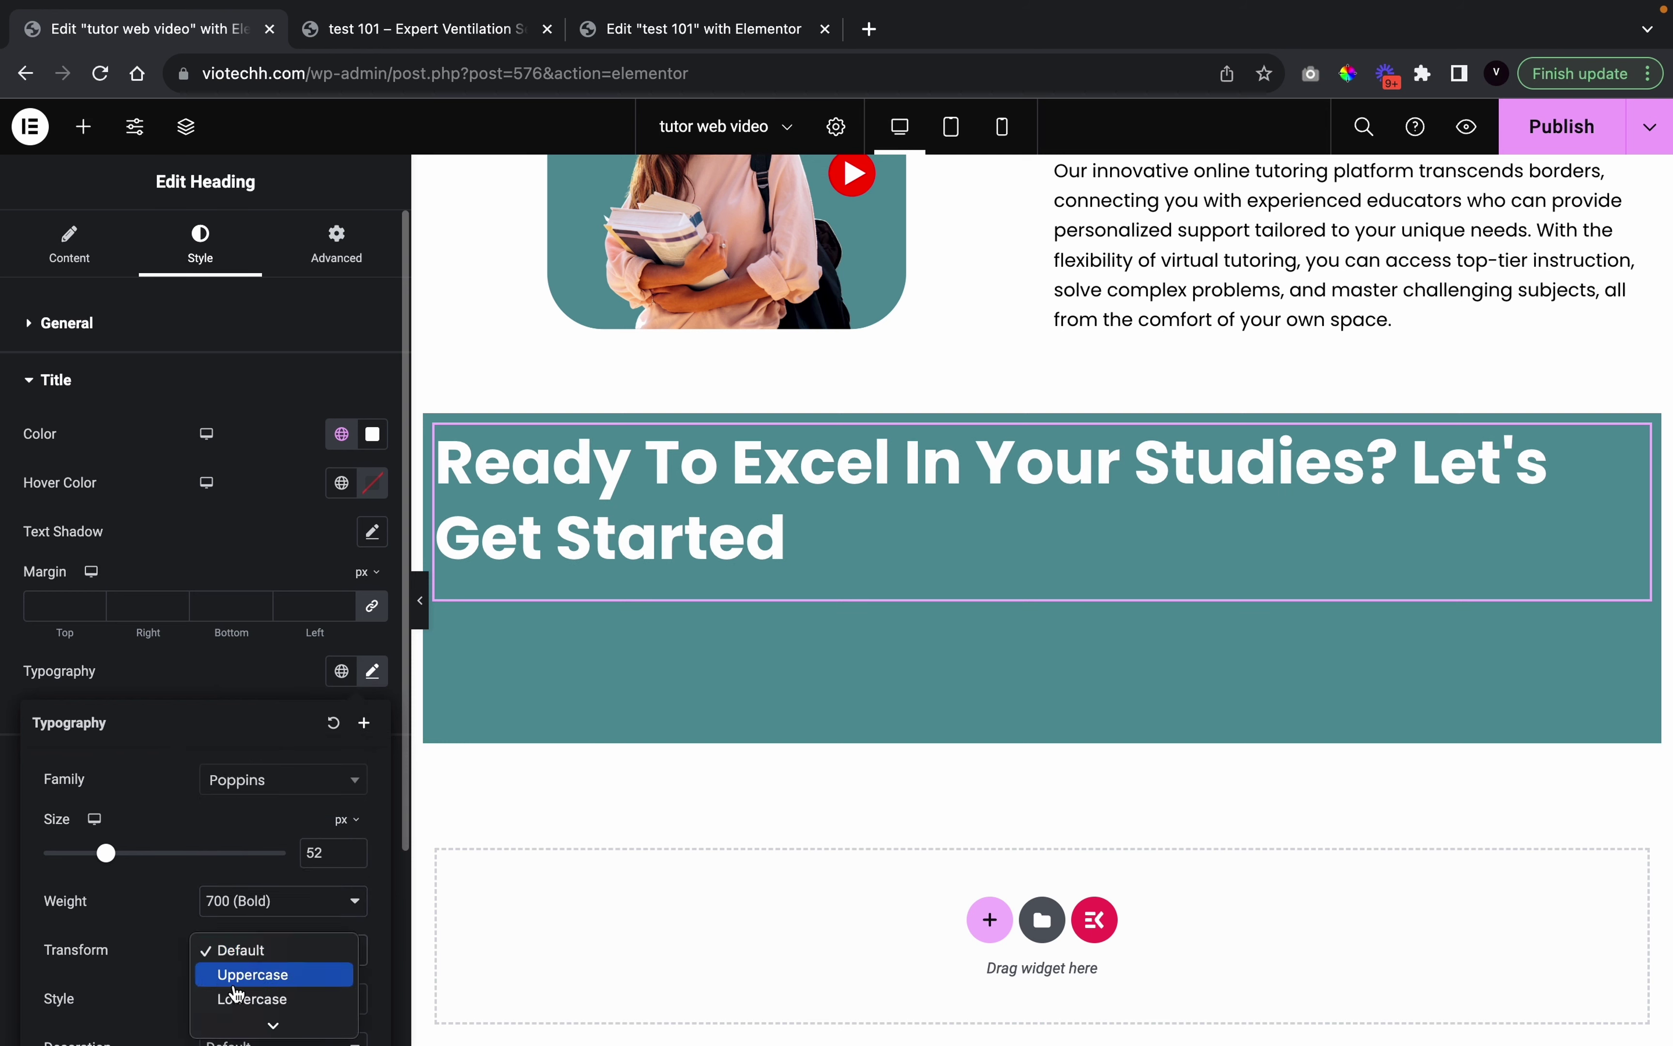
pyautogui.click(230, 977)
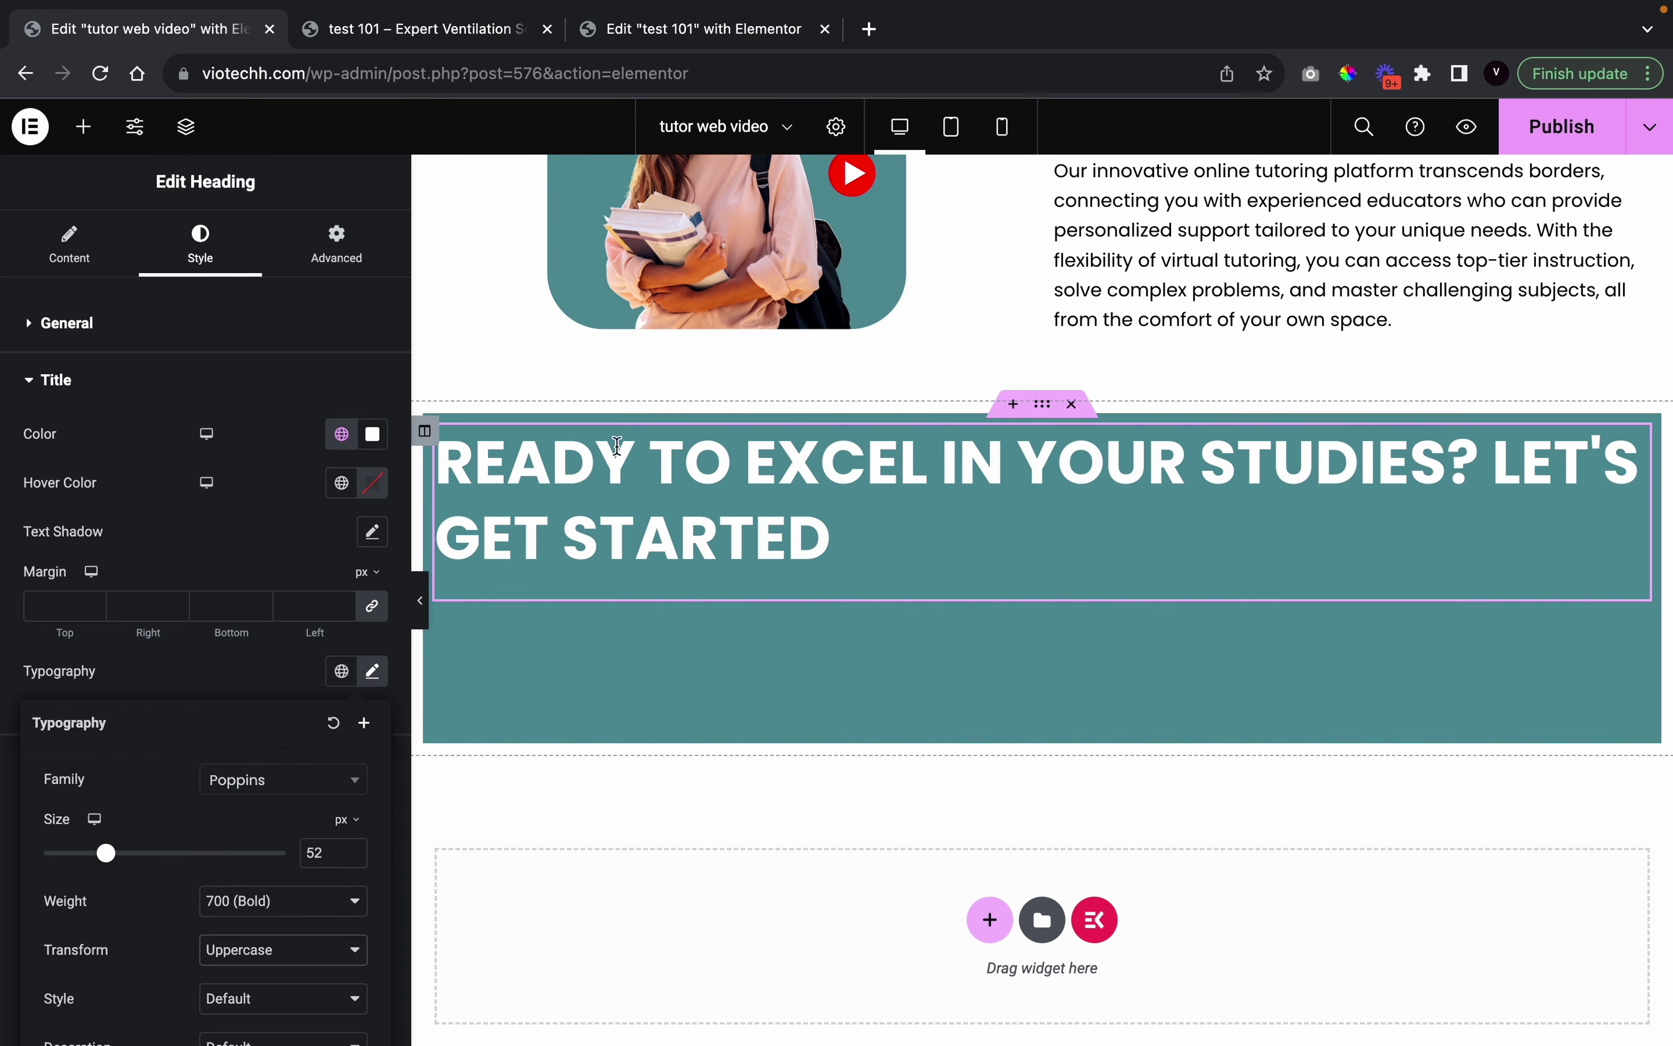
pyautogui.click(421, 600)
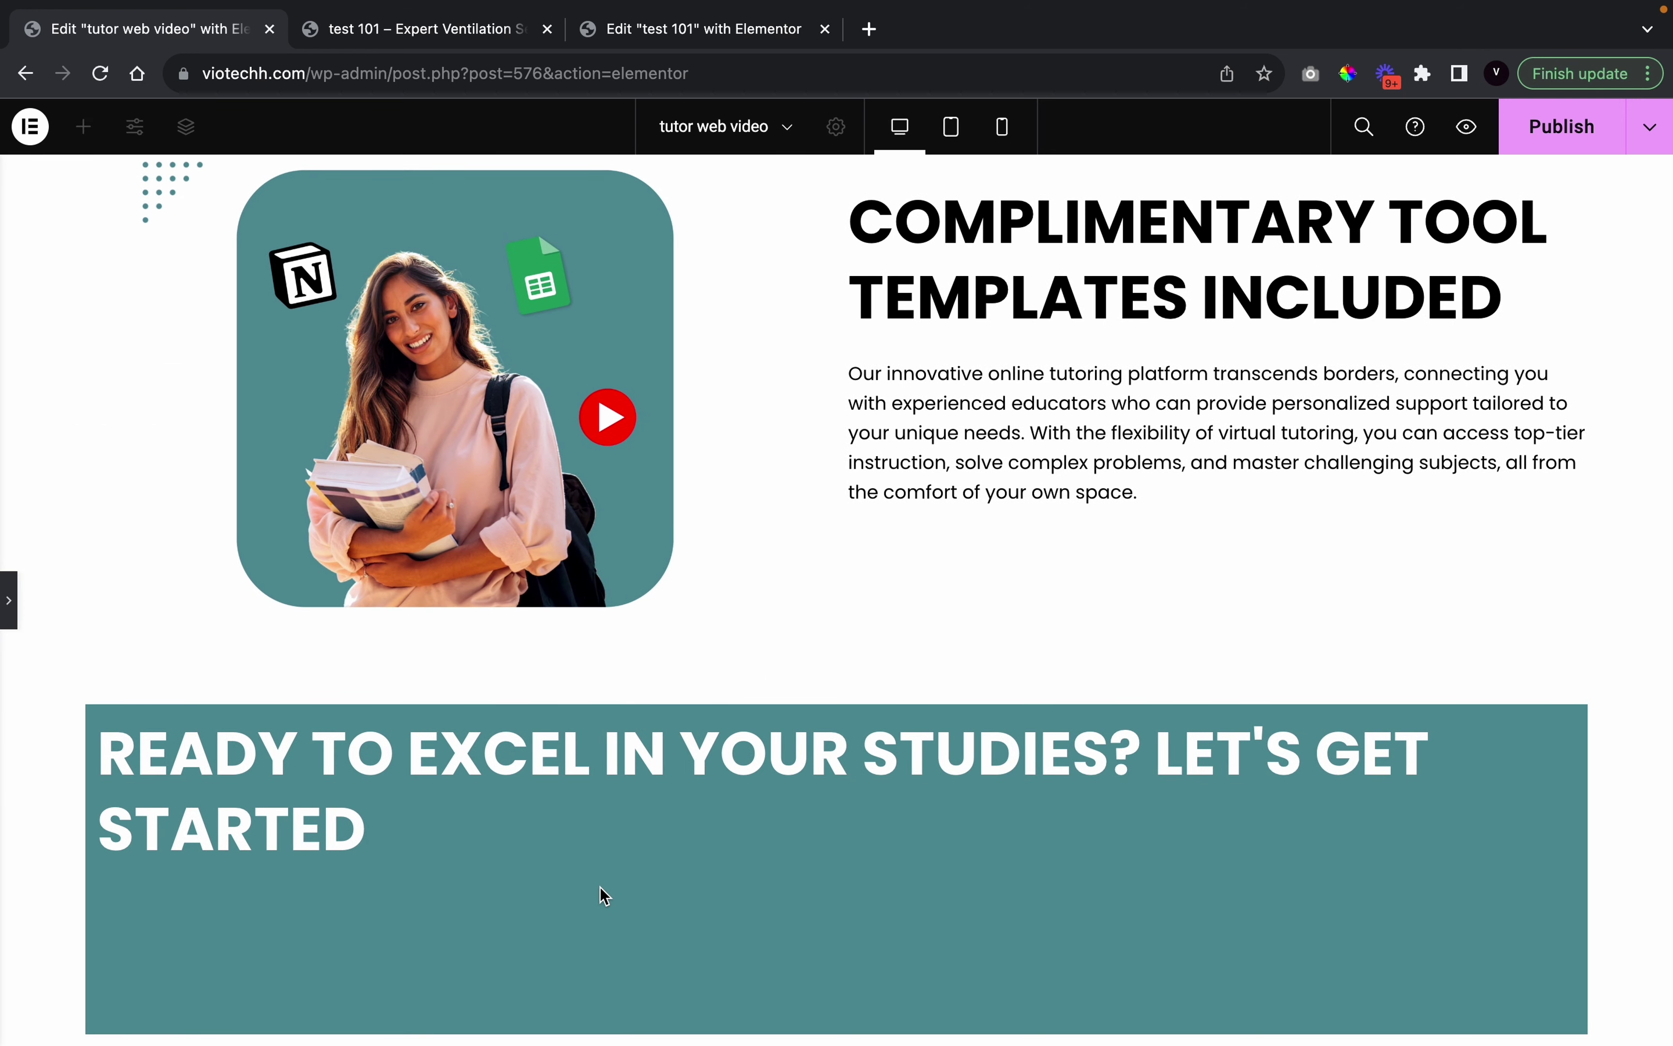
pyautogui.click(6, 600)
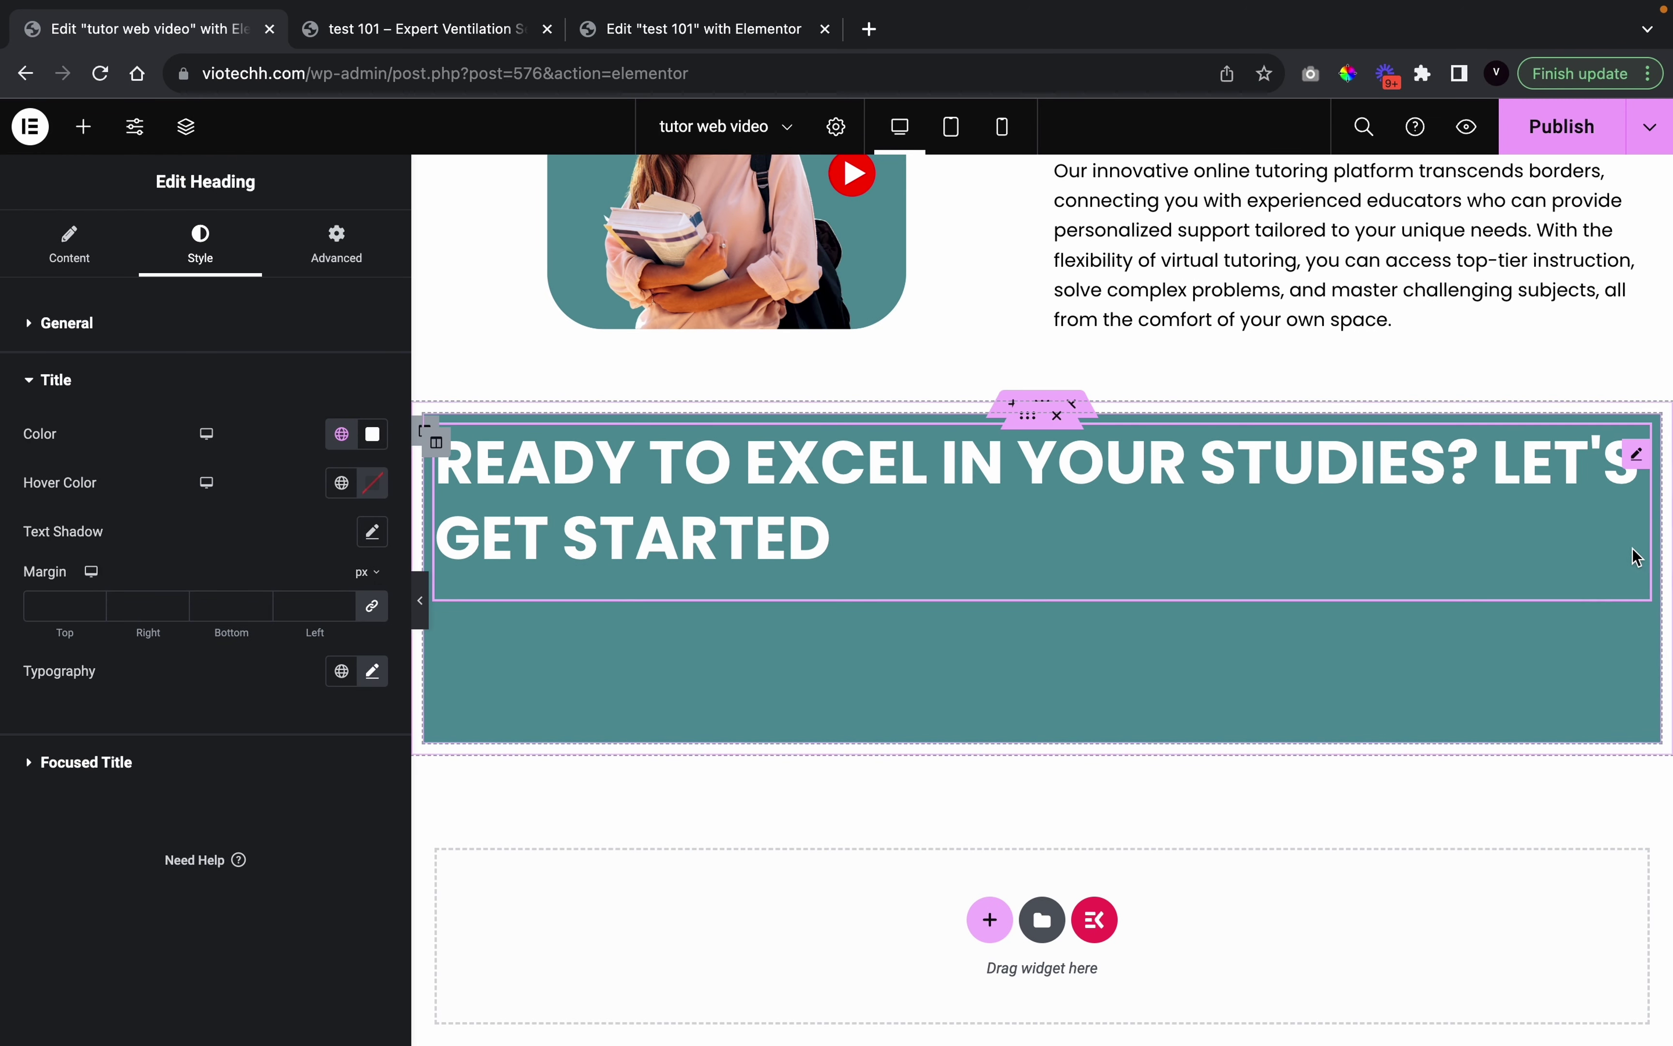
# Give the heading widget a custom width of 55.736%
pyautogui.click(348, 268)
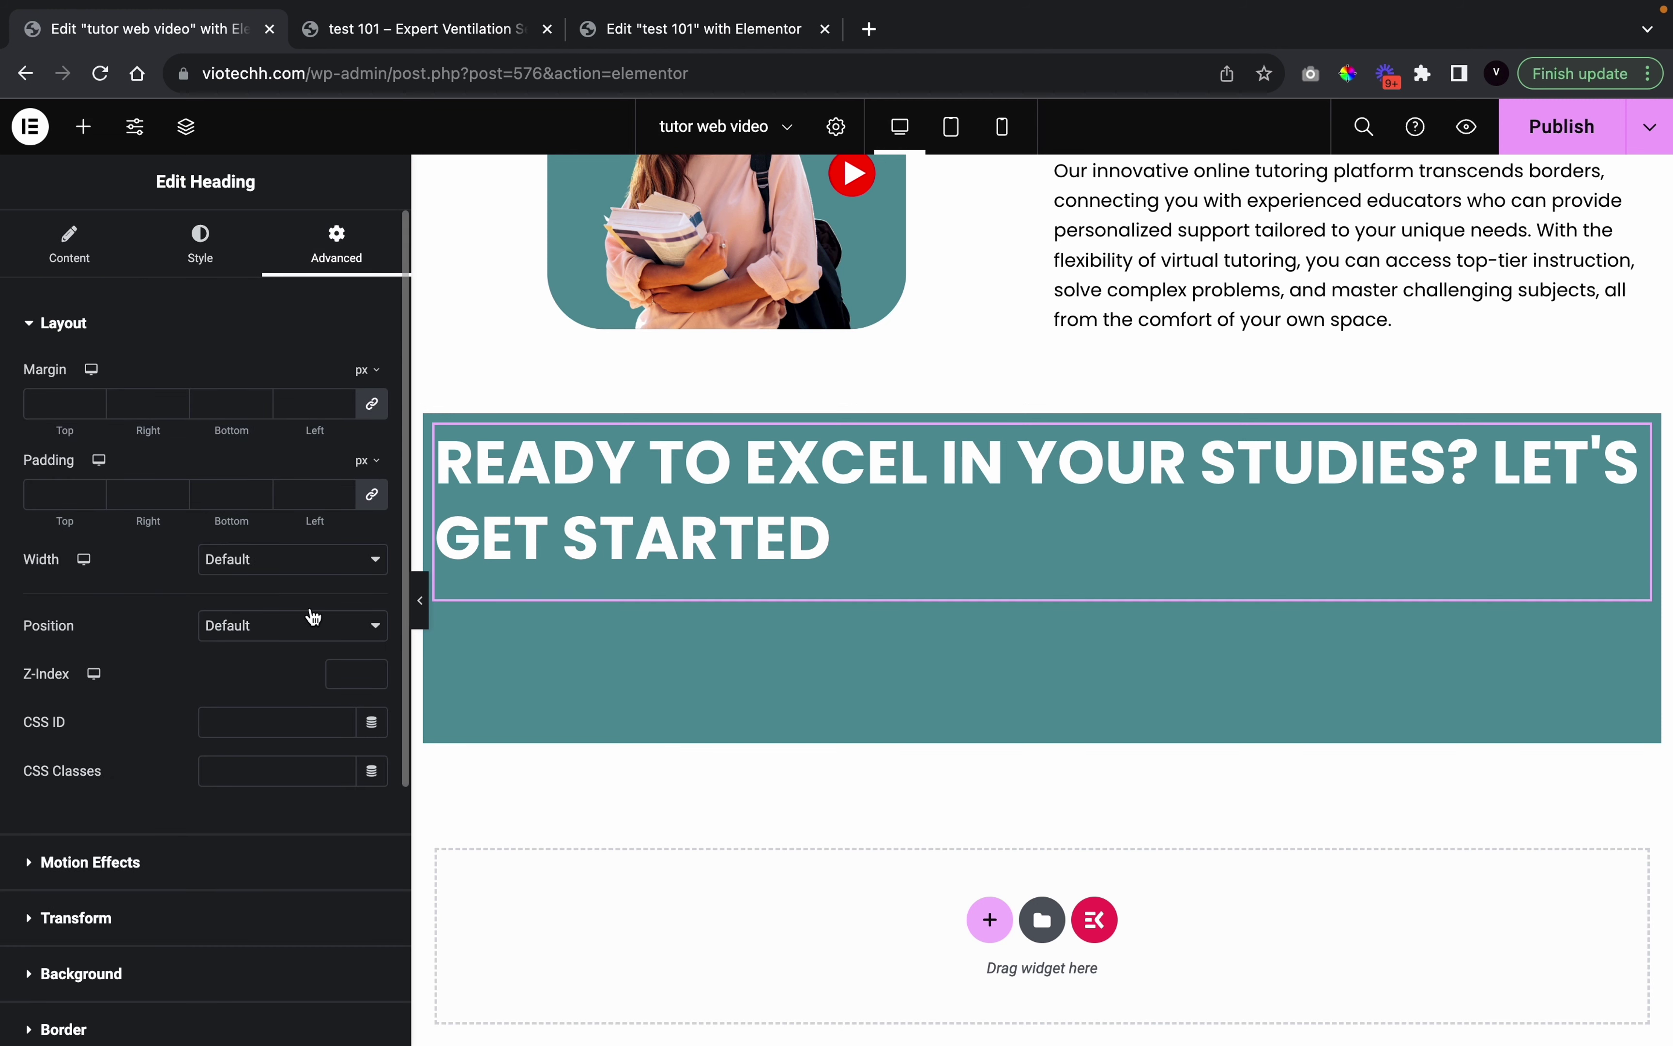
pyautogui.click(291, 560)
pyautogui.click(284, 632)
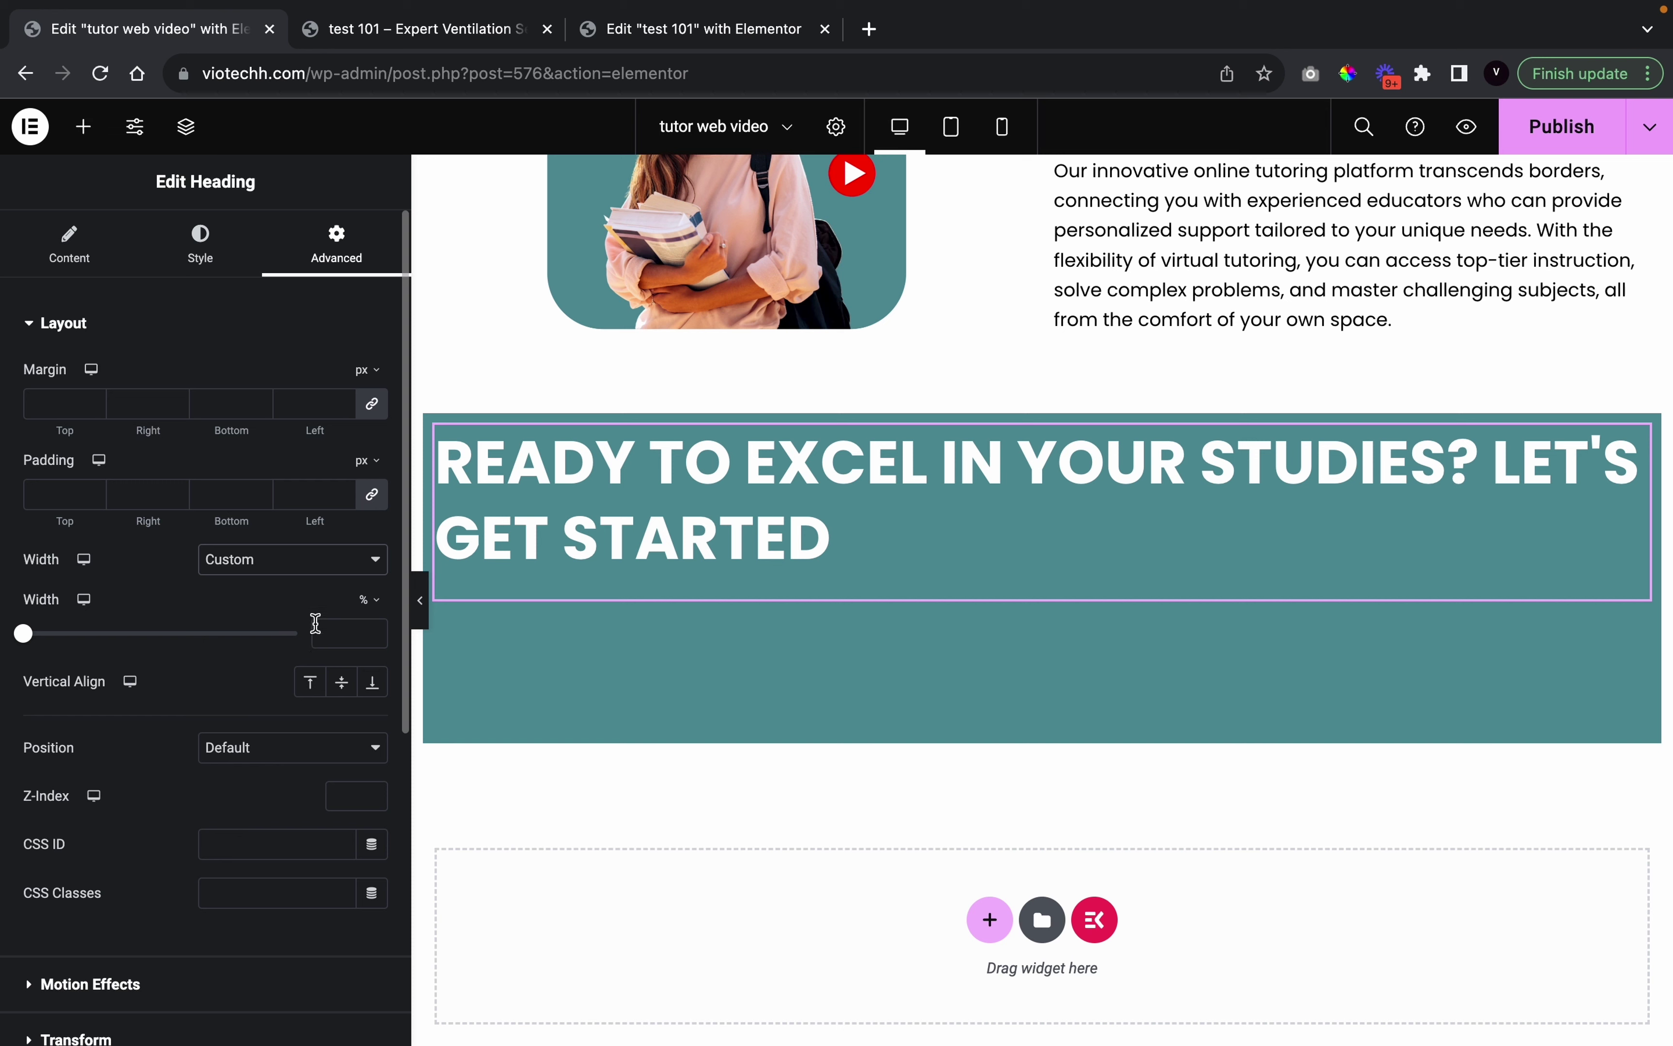
pyautogui.click(344, 634)
pyautogui.write('55.736')
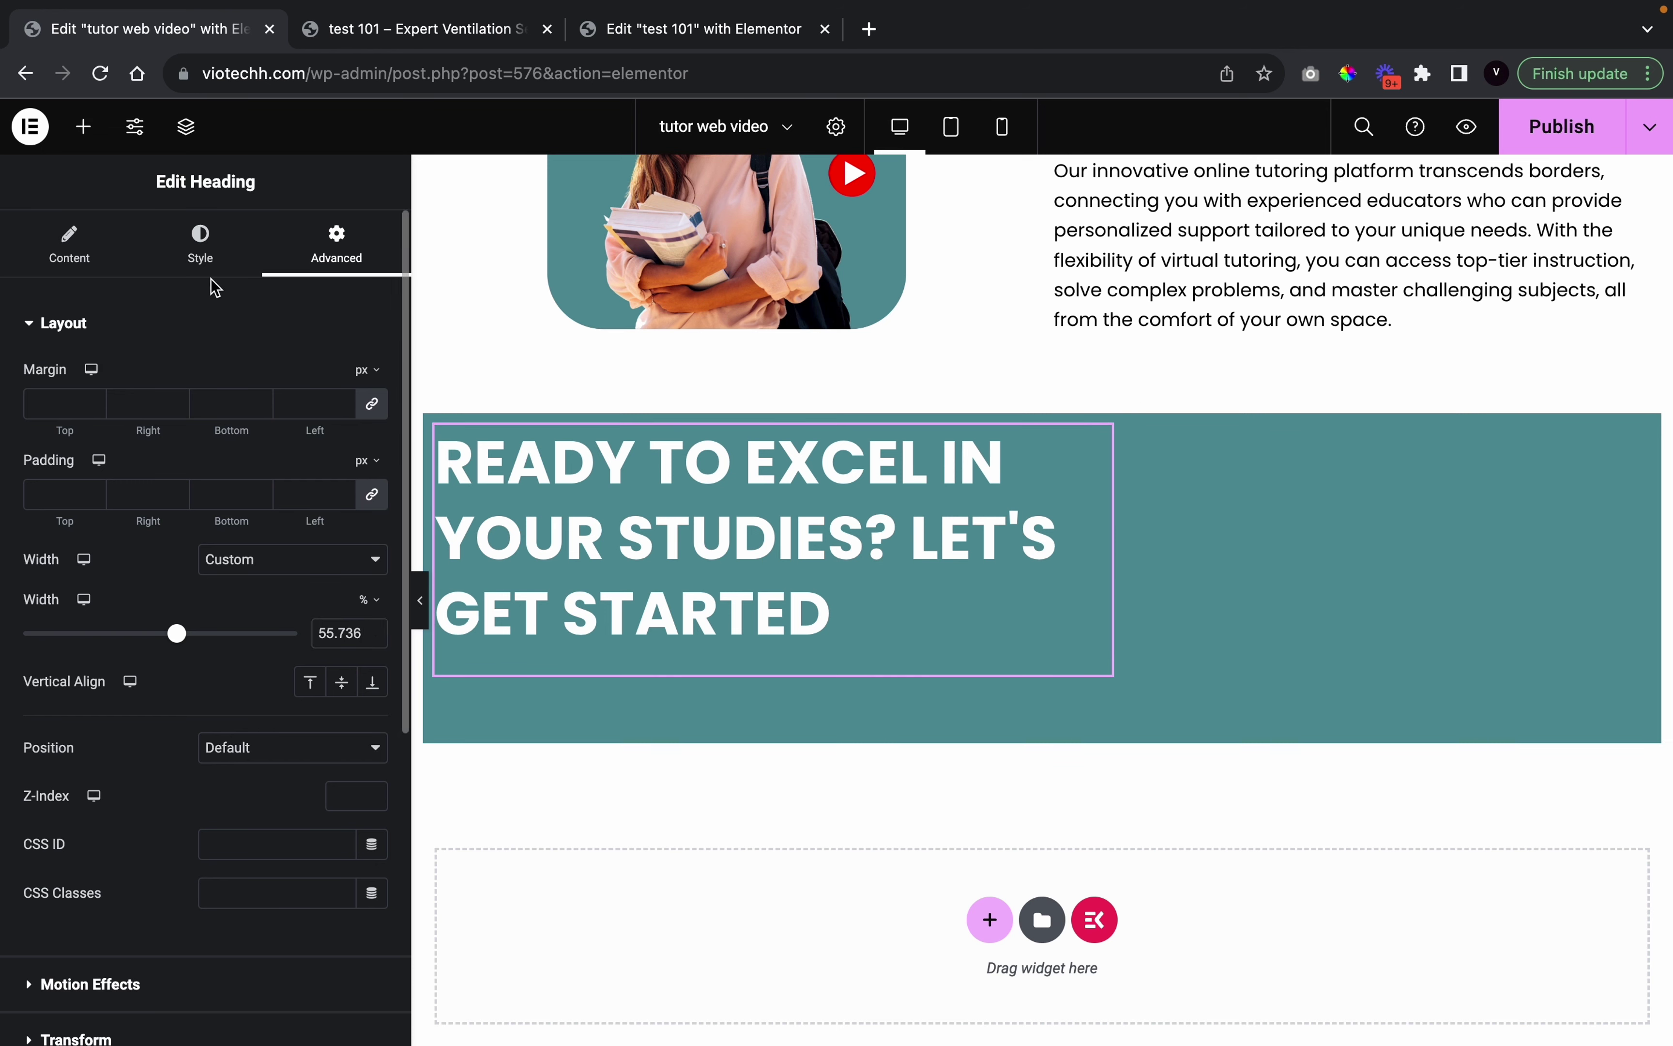
# Unlink the title margins, set 19 px at the top and about 20 px at the left, and preview the banner
pyautogui.click(201, 239)
pyautogui.click(58, 478)
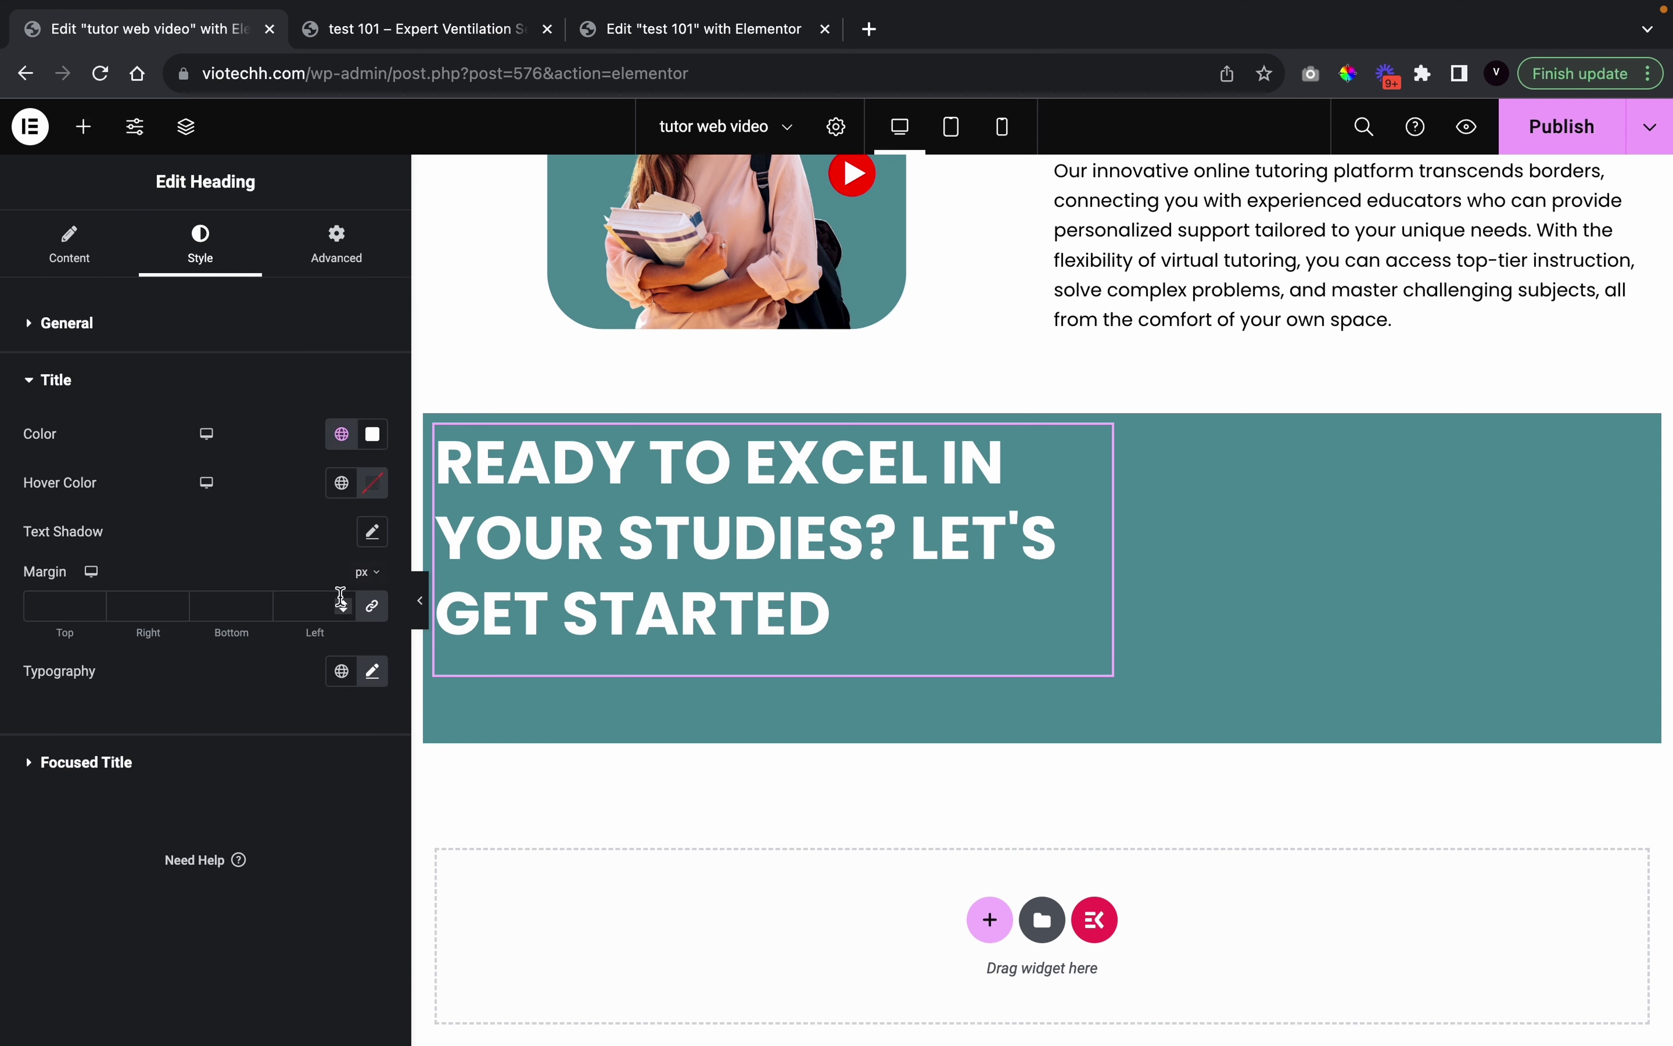
pyautogui.click(373, 607)
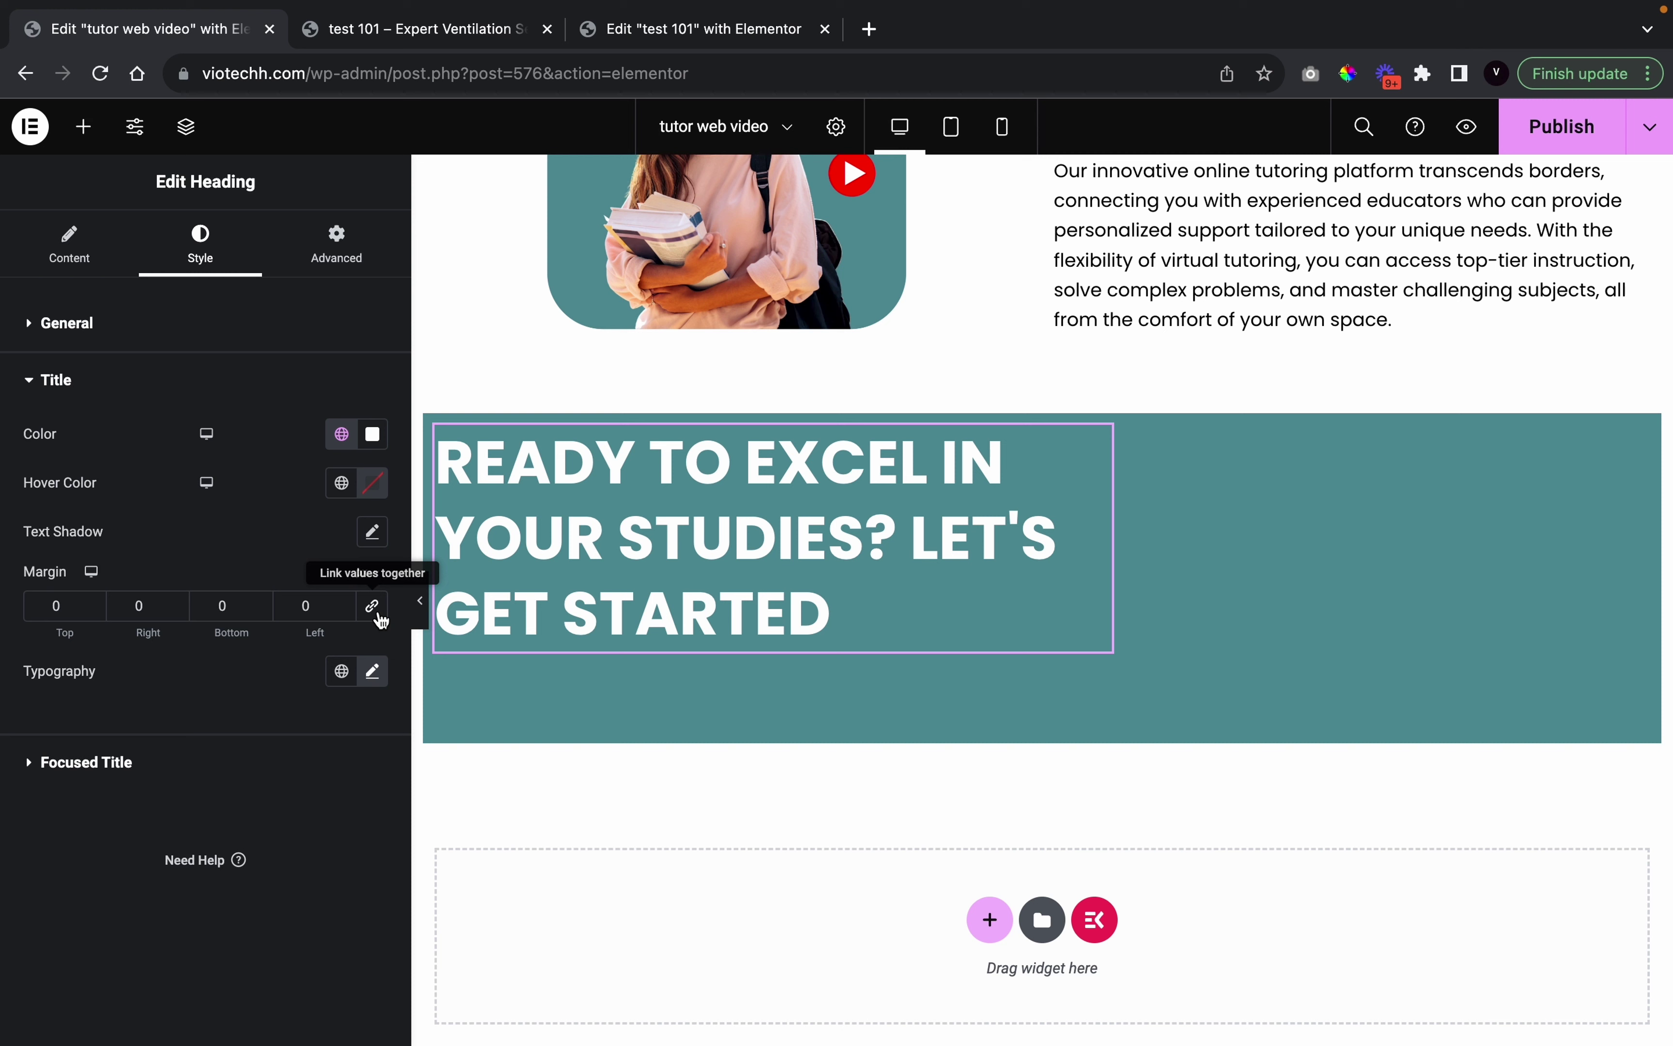
pyautogui.click(97, 601)
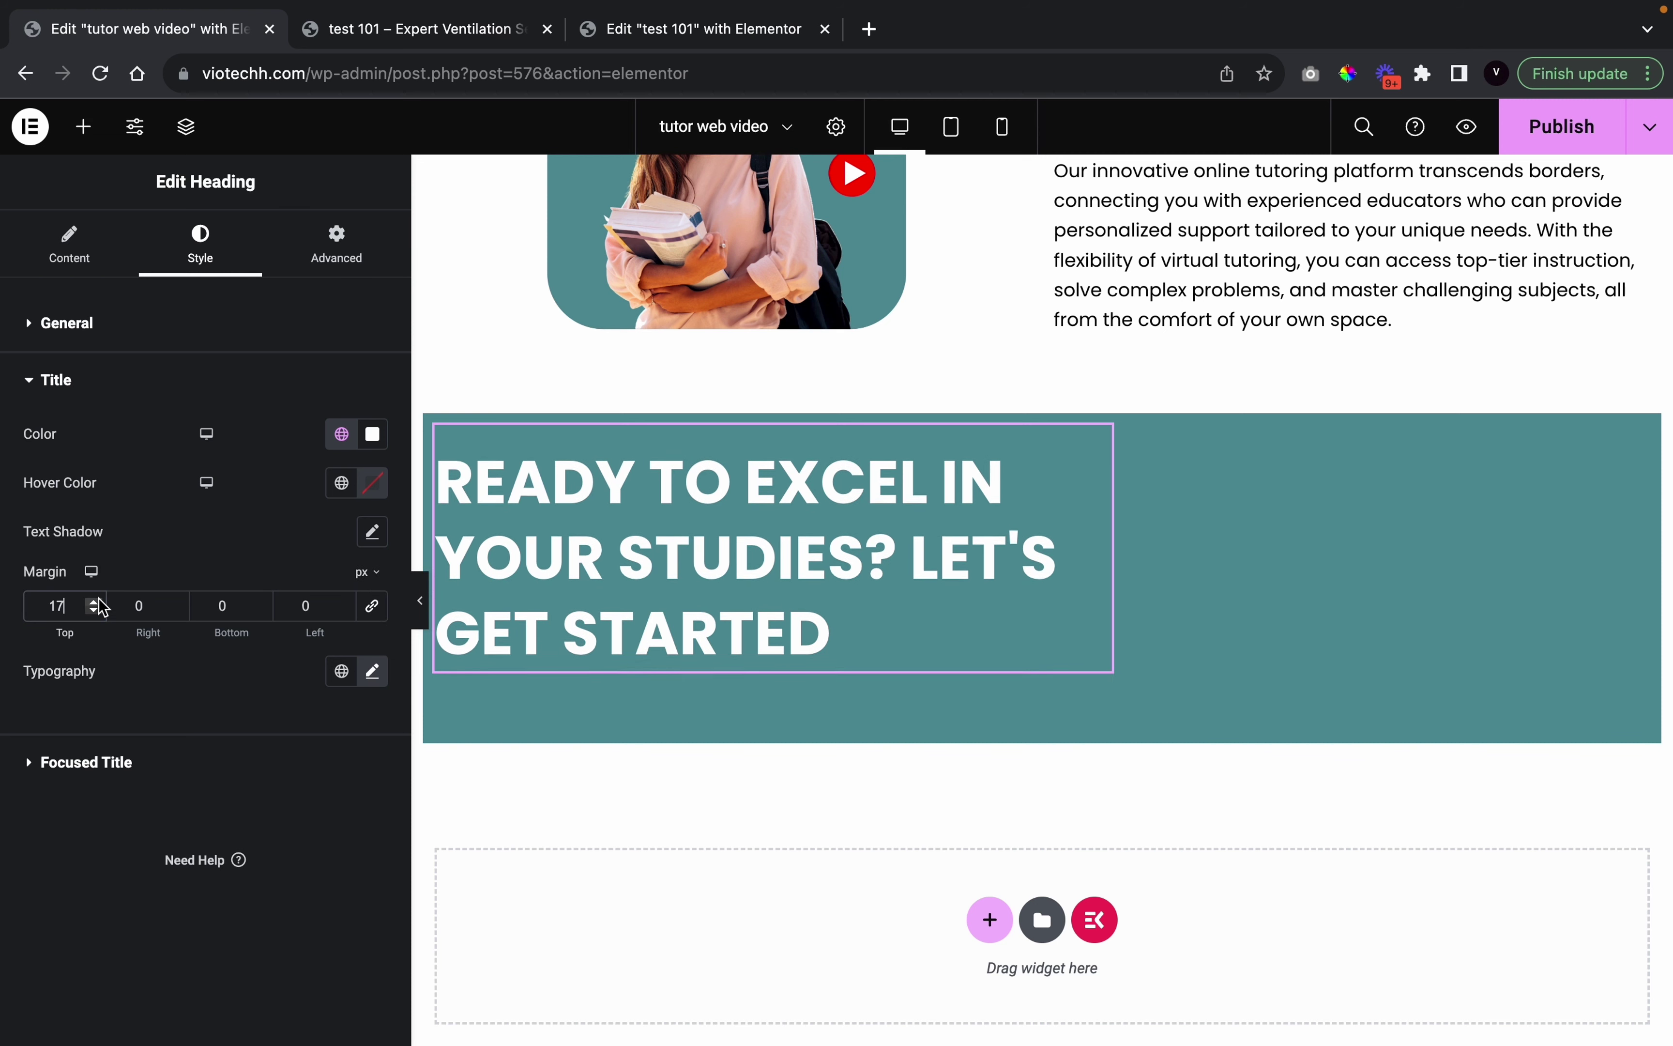
pyautogui.click(97, 601)
pyautogui.click(97, 601)
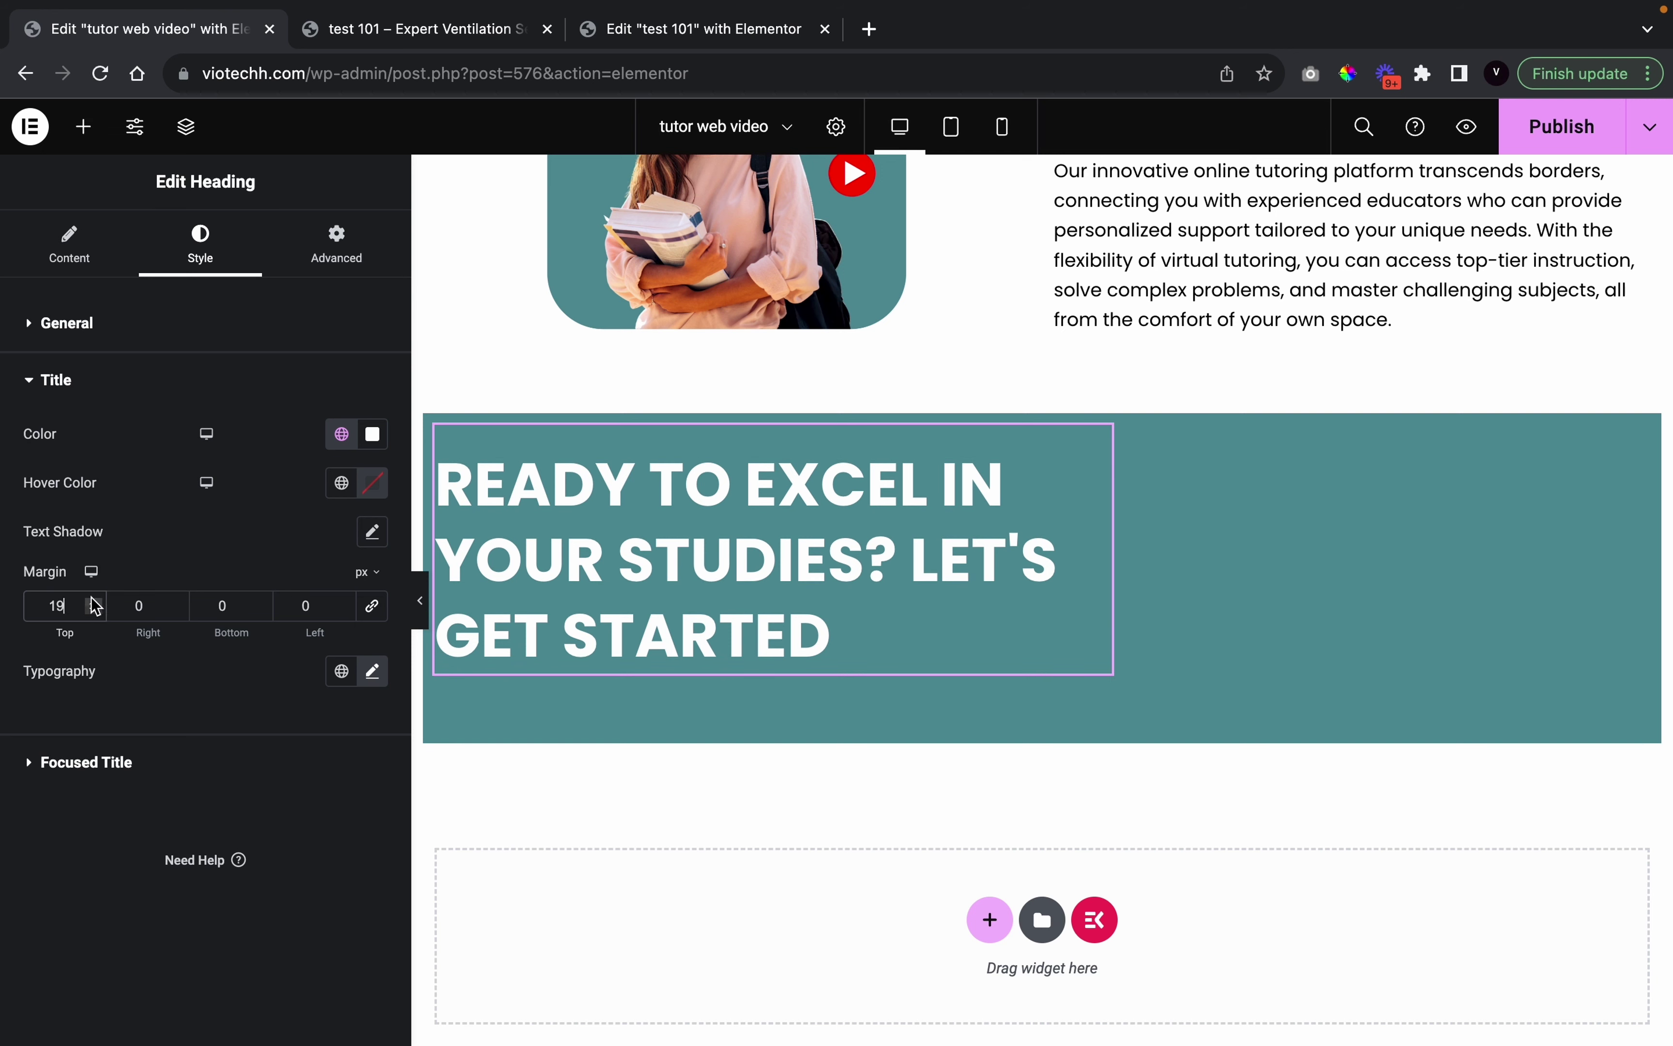
pyautogui.click(343, 601)
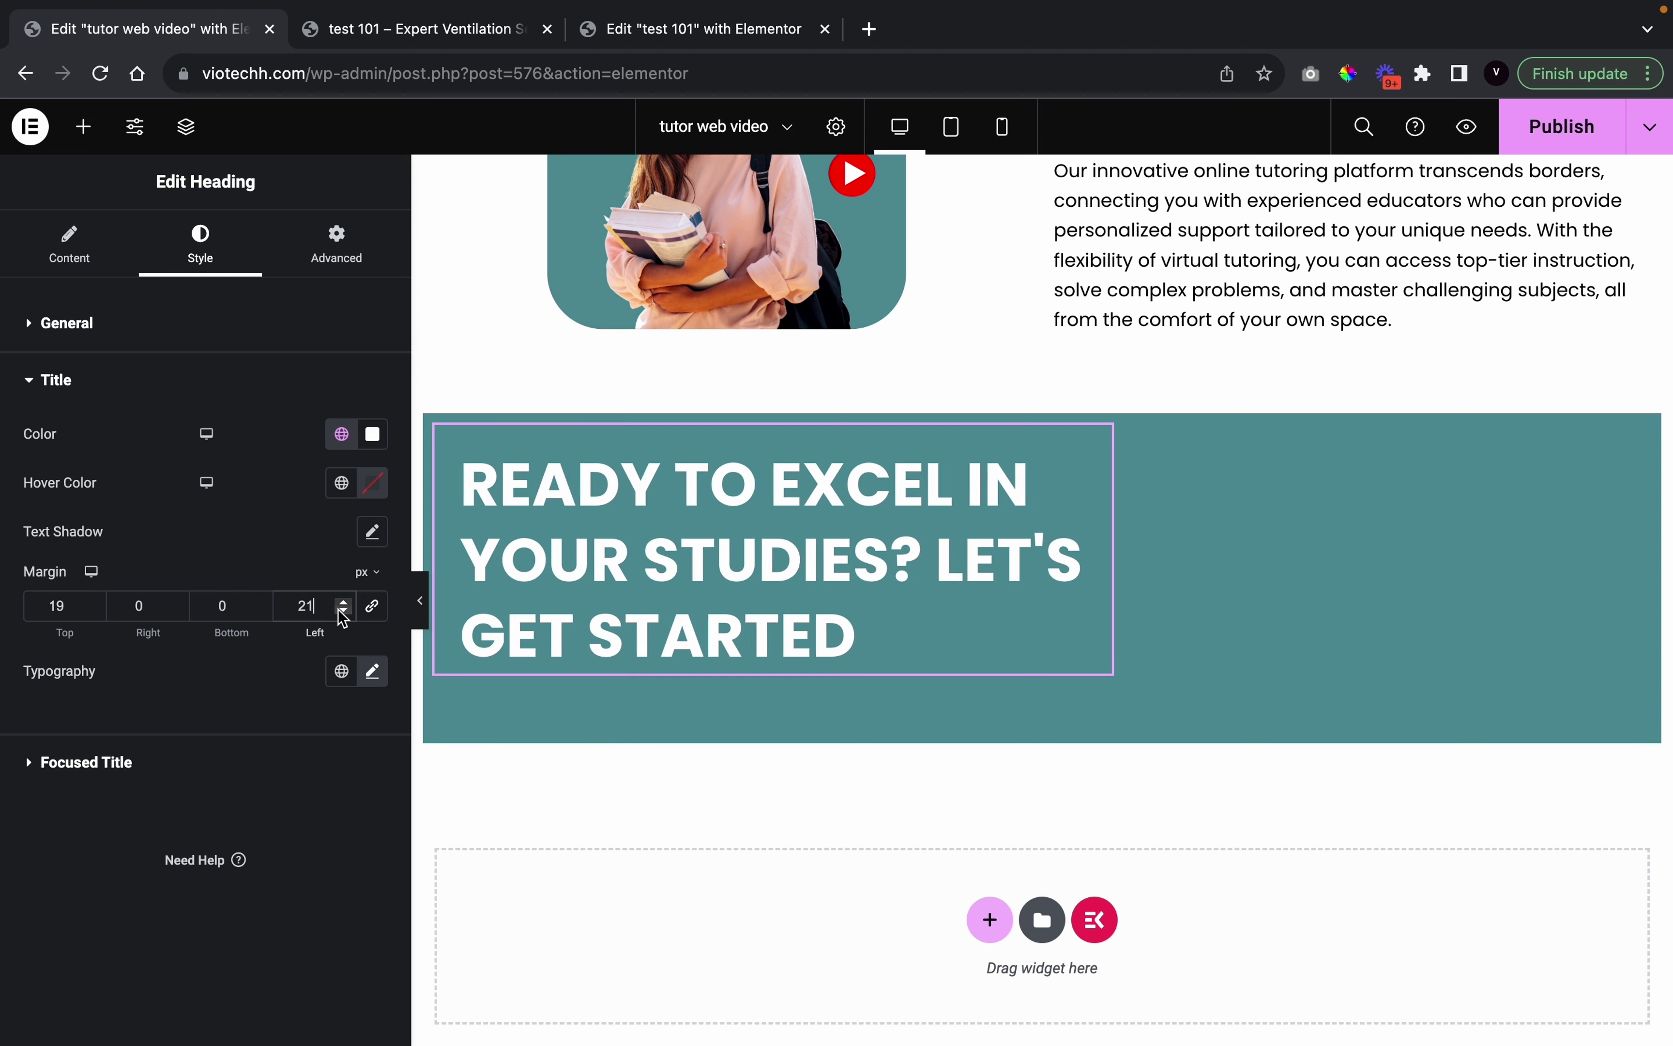
pyautogui.click(341, 611)
pyautogui.click(419, 600)
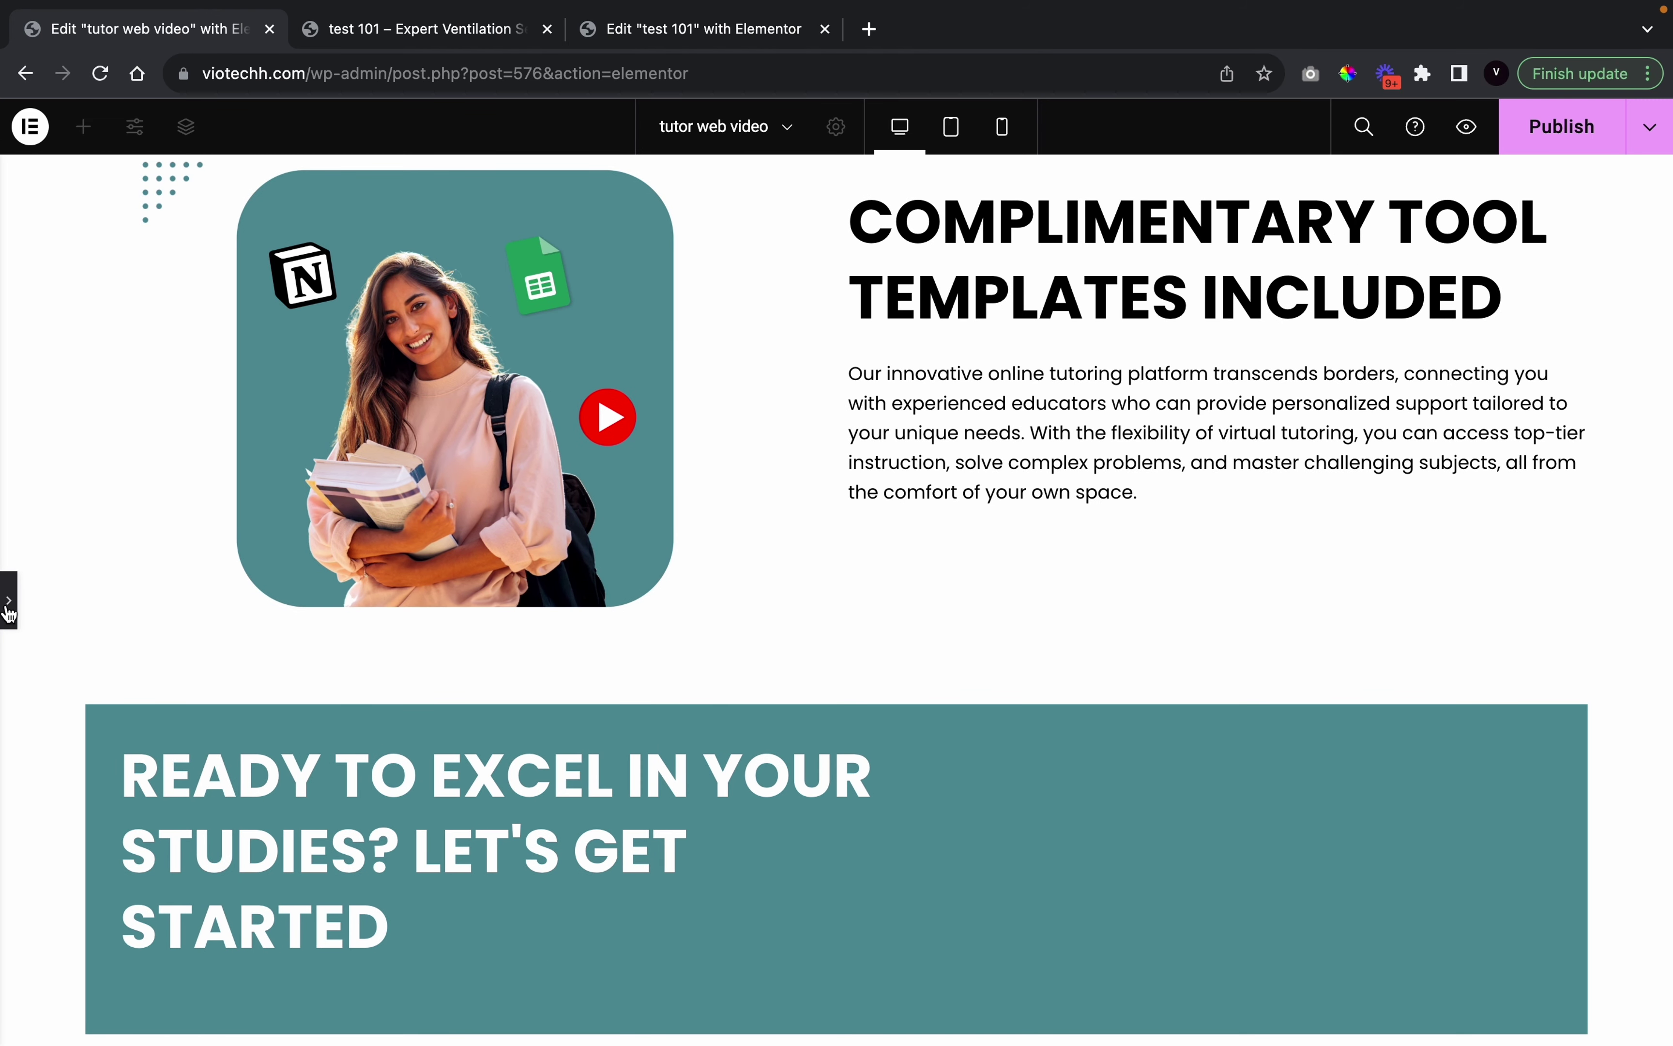
pyautogui.click(8, 599)
# Enable the heading's description and replace its text with the reference banner's paragraph starting "Click below to schedule your first session"
pyautogui.click(73, 270)
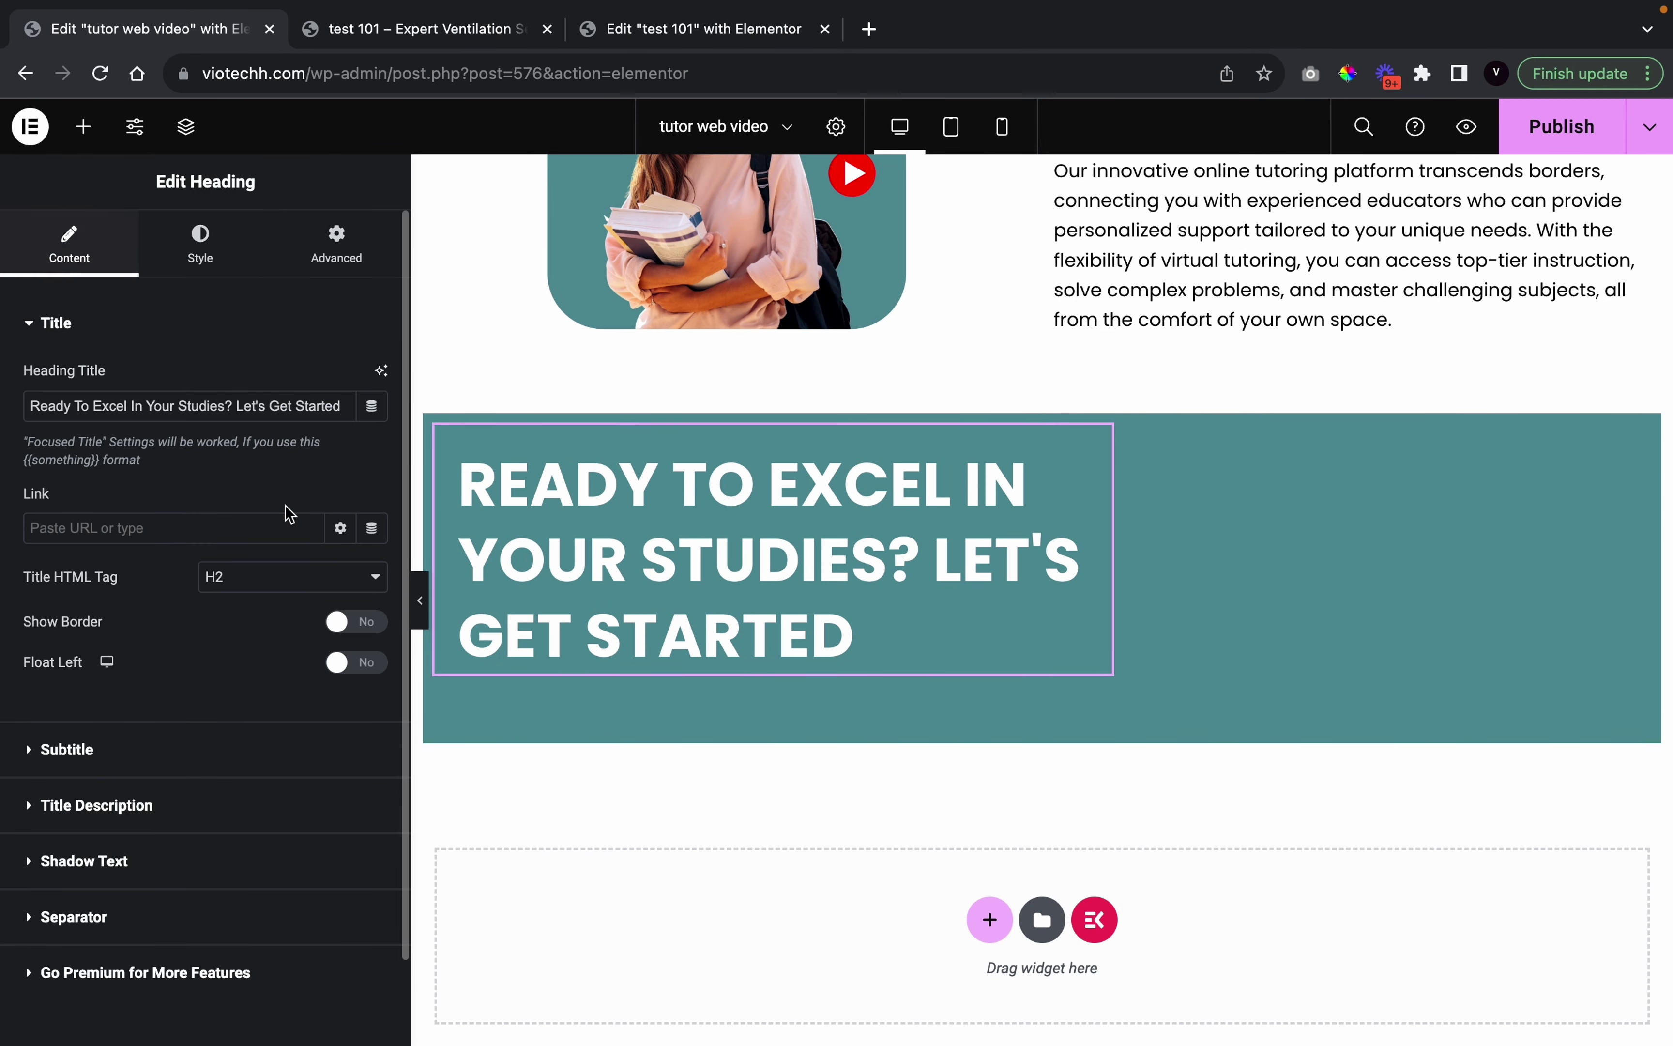
pyautogui.click(161, 816)
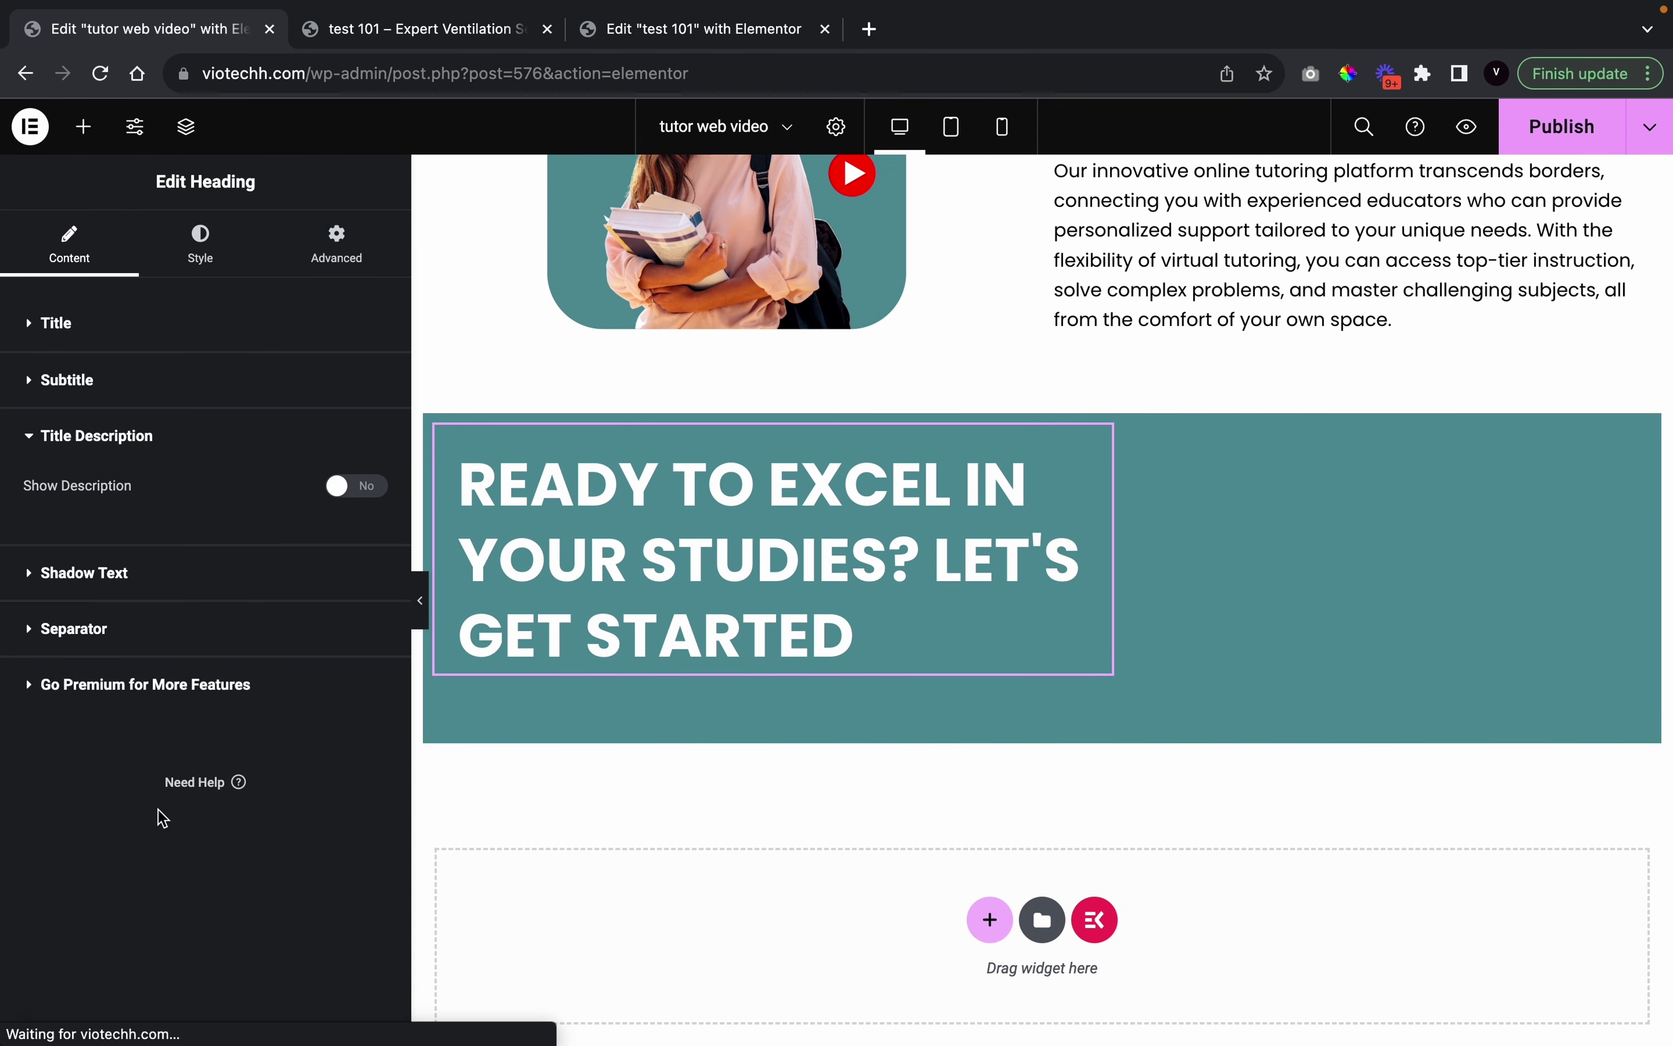
pyautogui.click(361, 489)
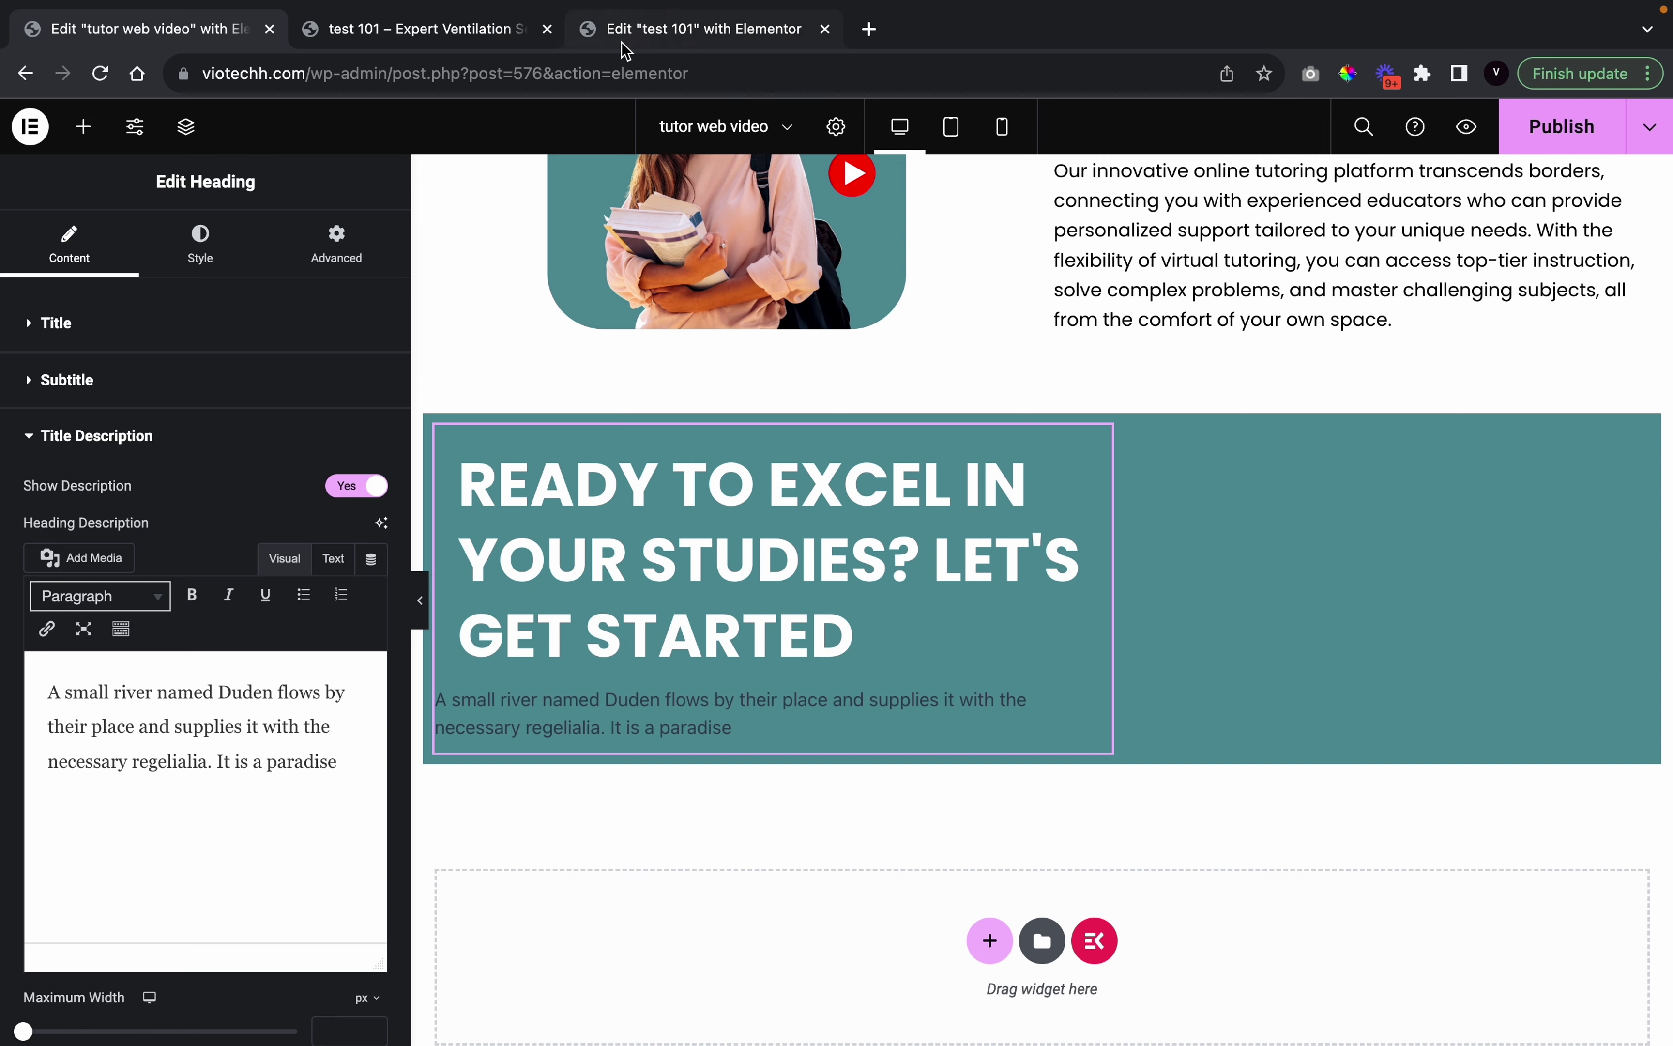
pyautogui.click(450, 31)
pyautogui.click(617, 587)
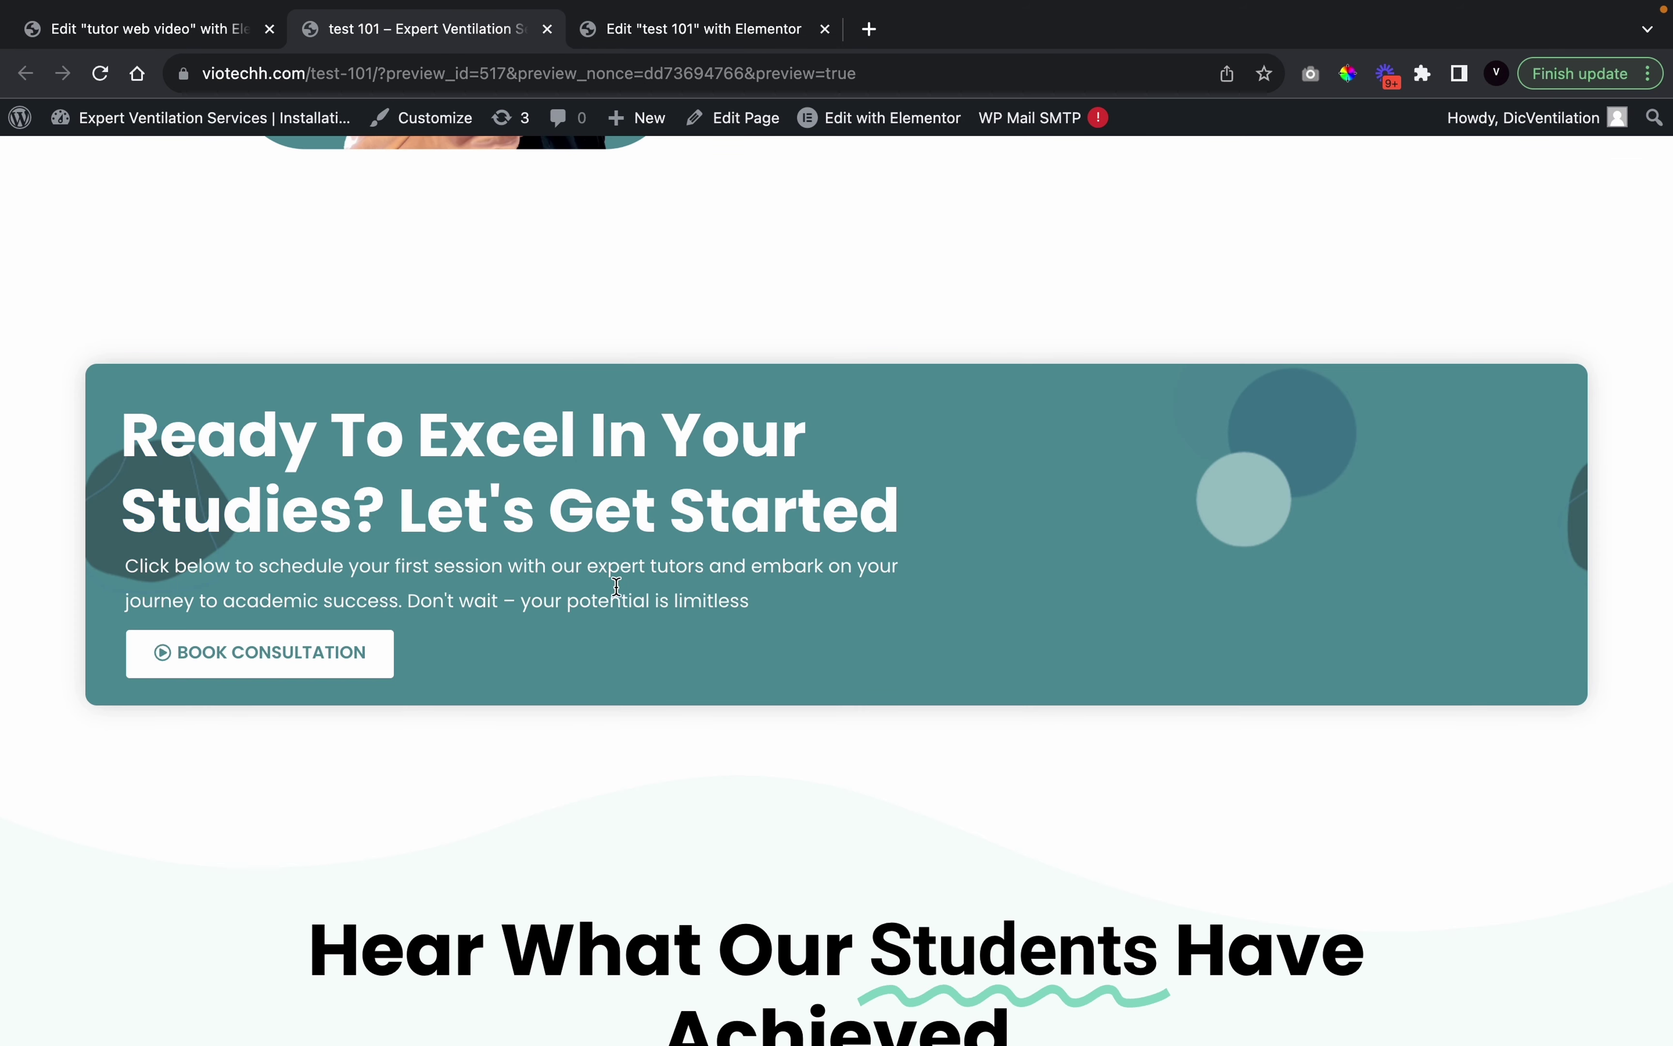
pyautogui.moveTo(759, 606); pyautogui.dragTo(152, 569)
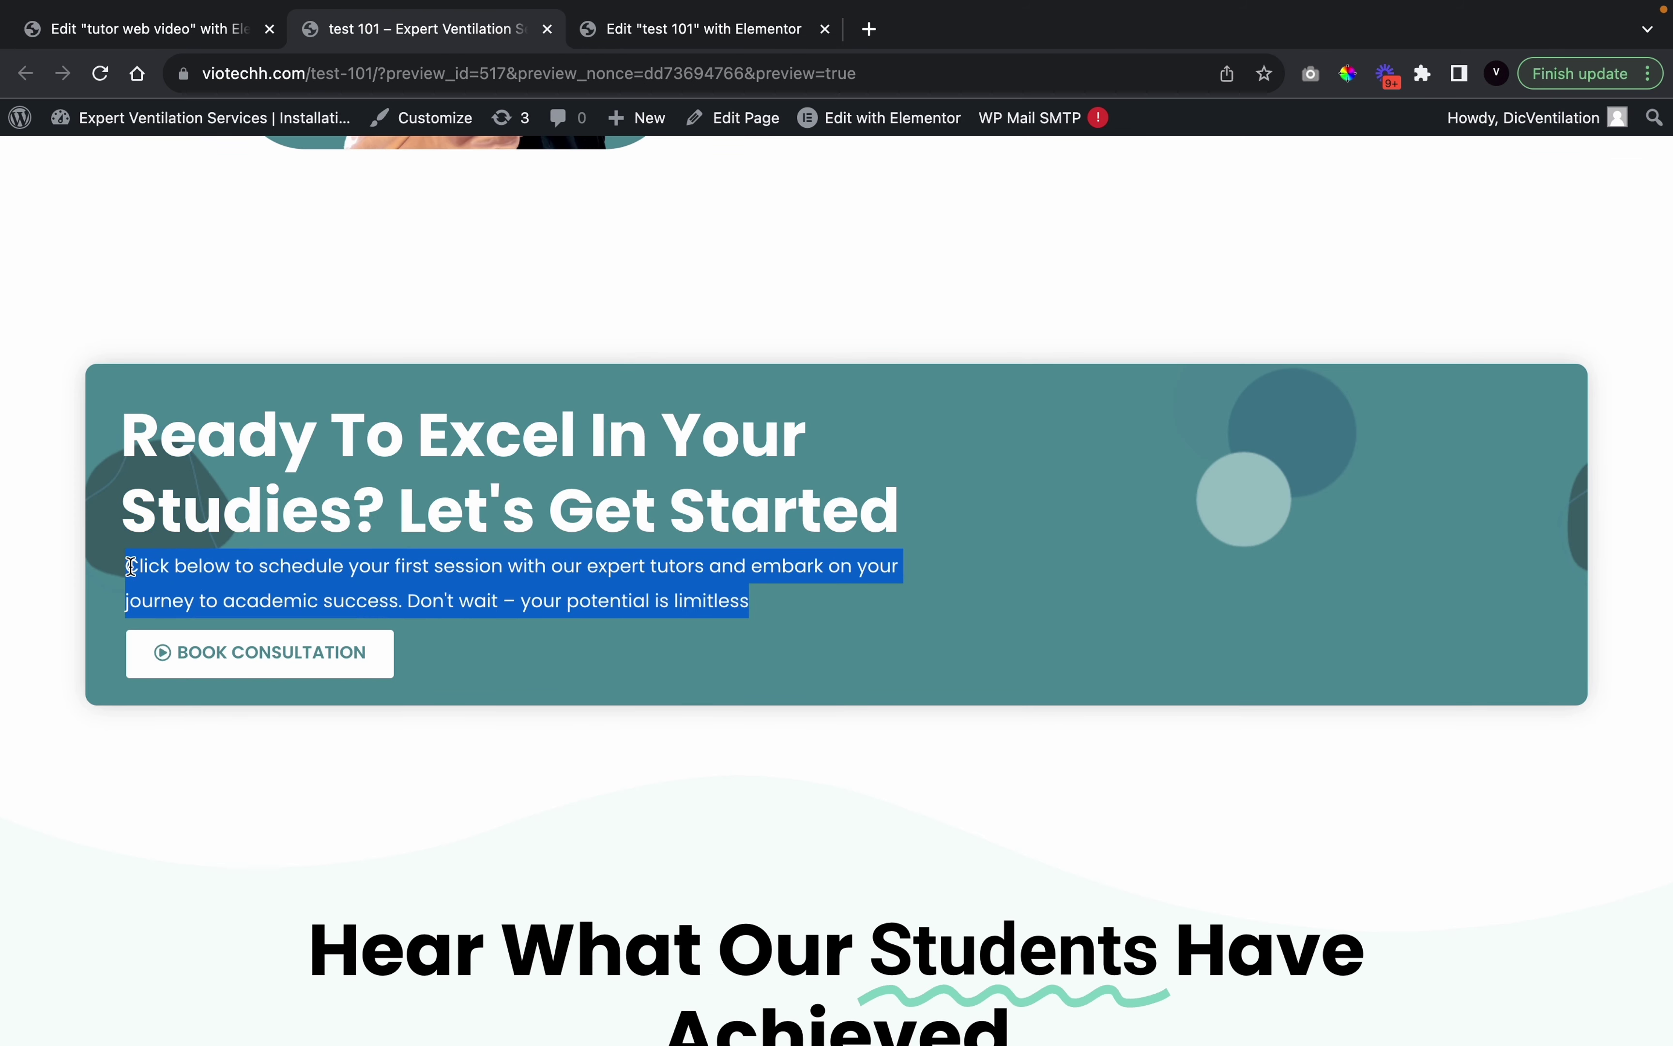
pyautogui.click(154, 23)
pyautogui.tripleClick(218, 719)
pyautogui.write("Click below to schedule your first session with our expert tutors and embark on your journey to academic success. Don't wait – your potential is limitless")
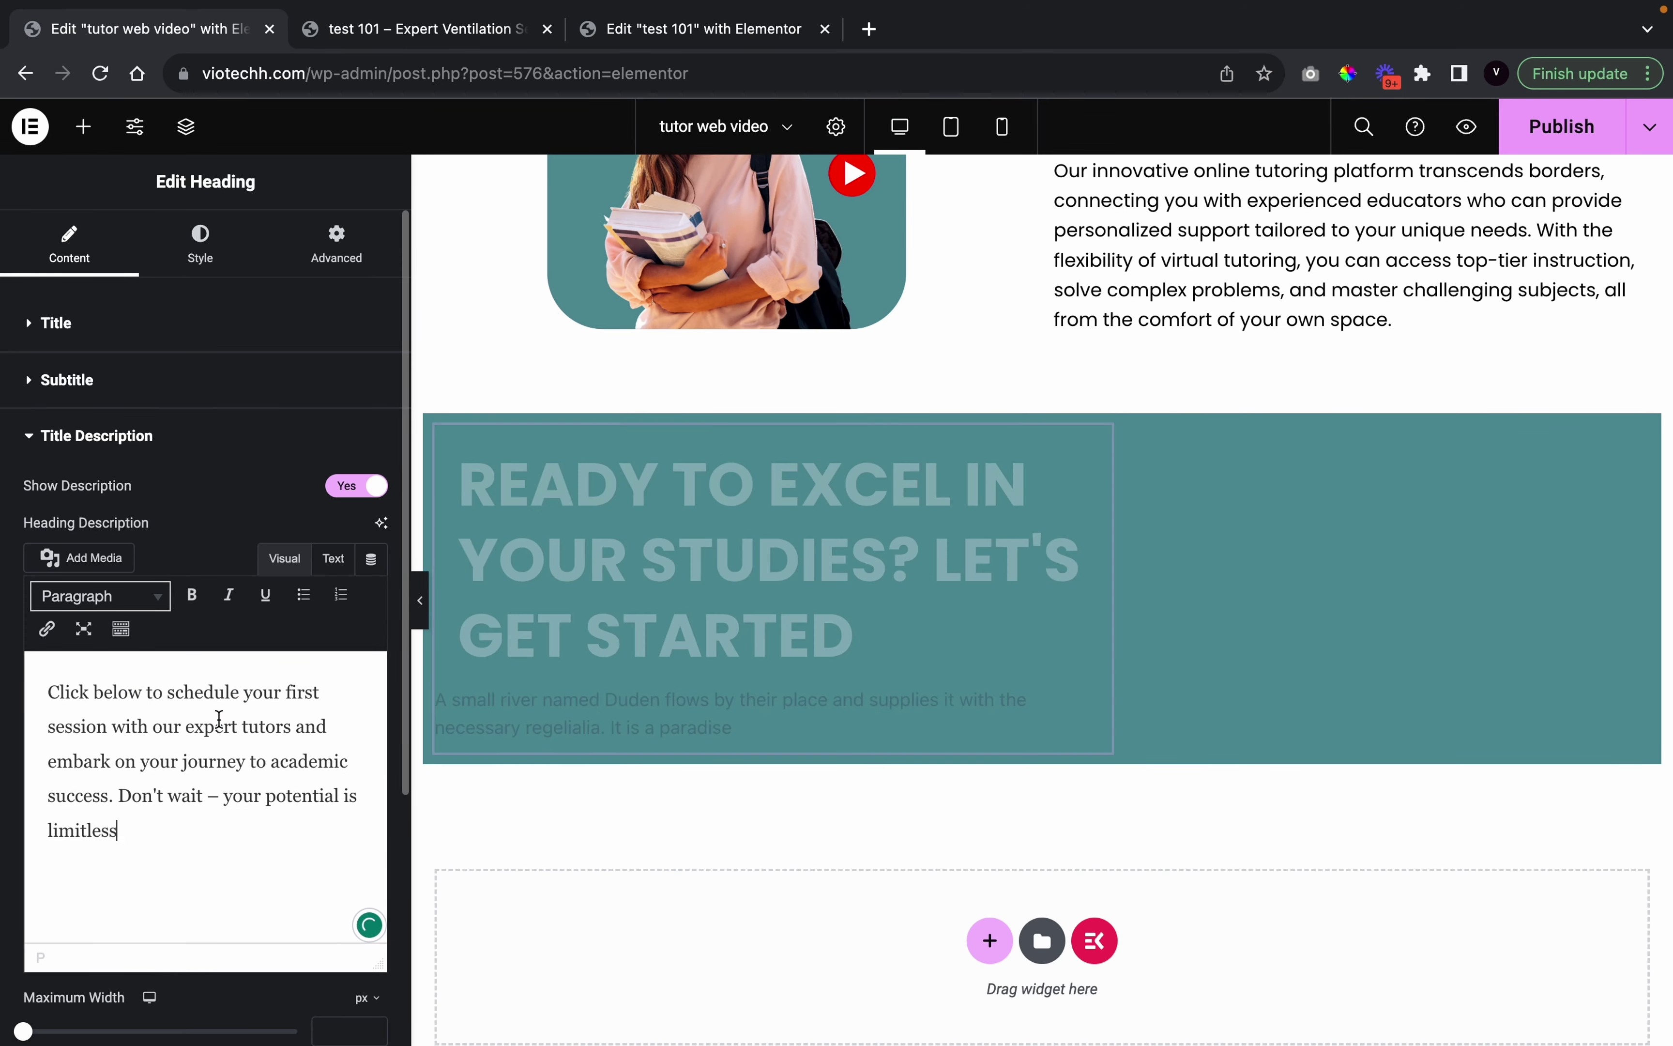
# Set the title description's color to the global color Theme Color 6 (#FFFFFF)
pyautogui.click(200, 242)
pyautogui.click(221, 581)
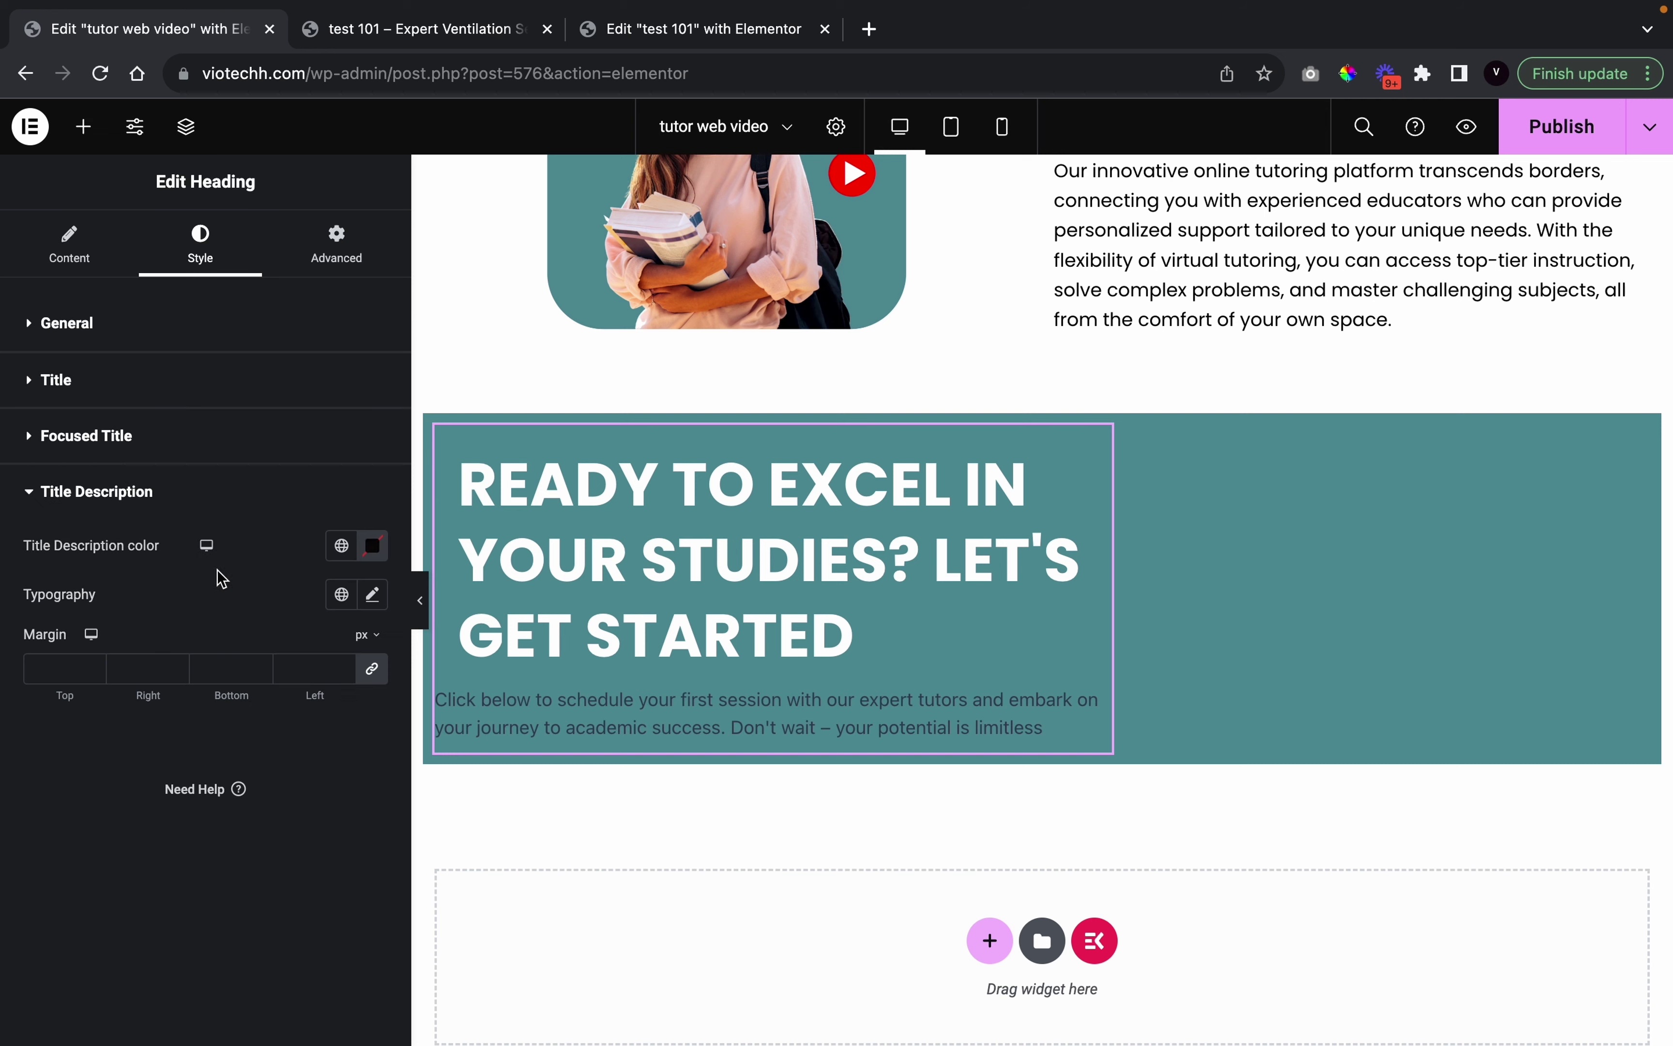
pyautogui.click(338, 550)
pyautogui.scroll(-3, 176, 816)
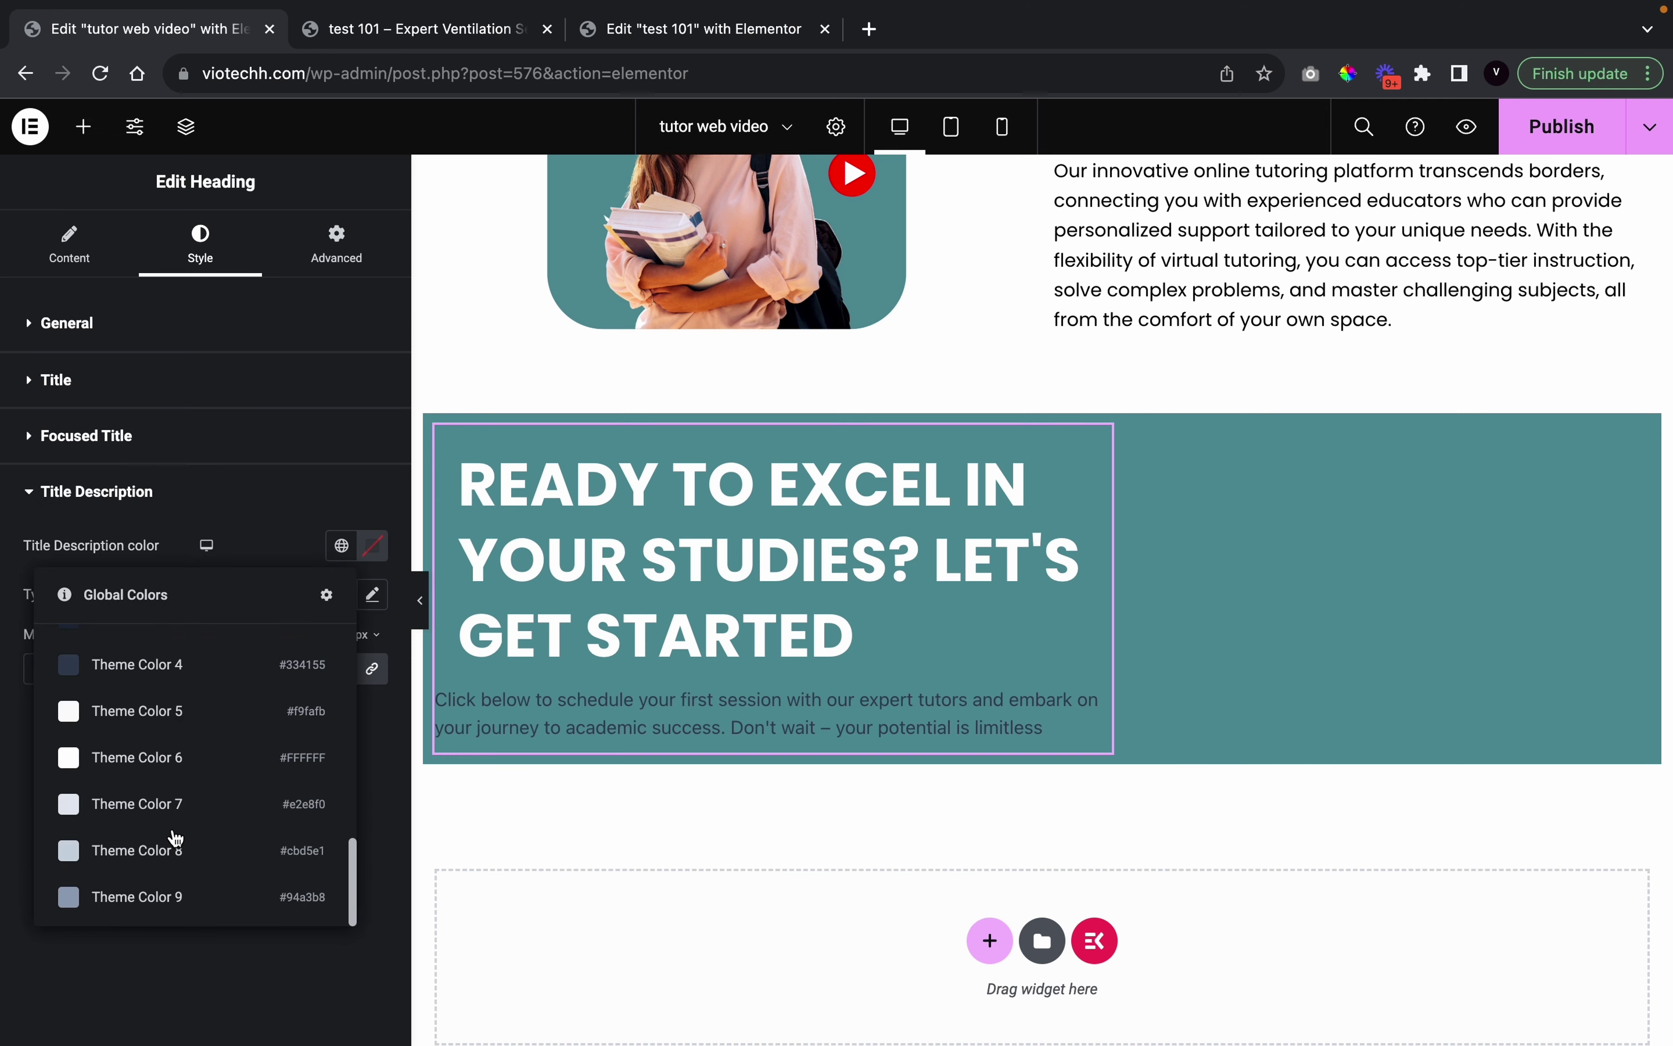
pyautogui.click(211, 769)
# Set the title description's typography to the Poppins family, 16 px size and 400 (Normal) weight
pyautogui.click(373, 595)
pyautogui.click(313, 701)
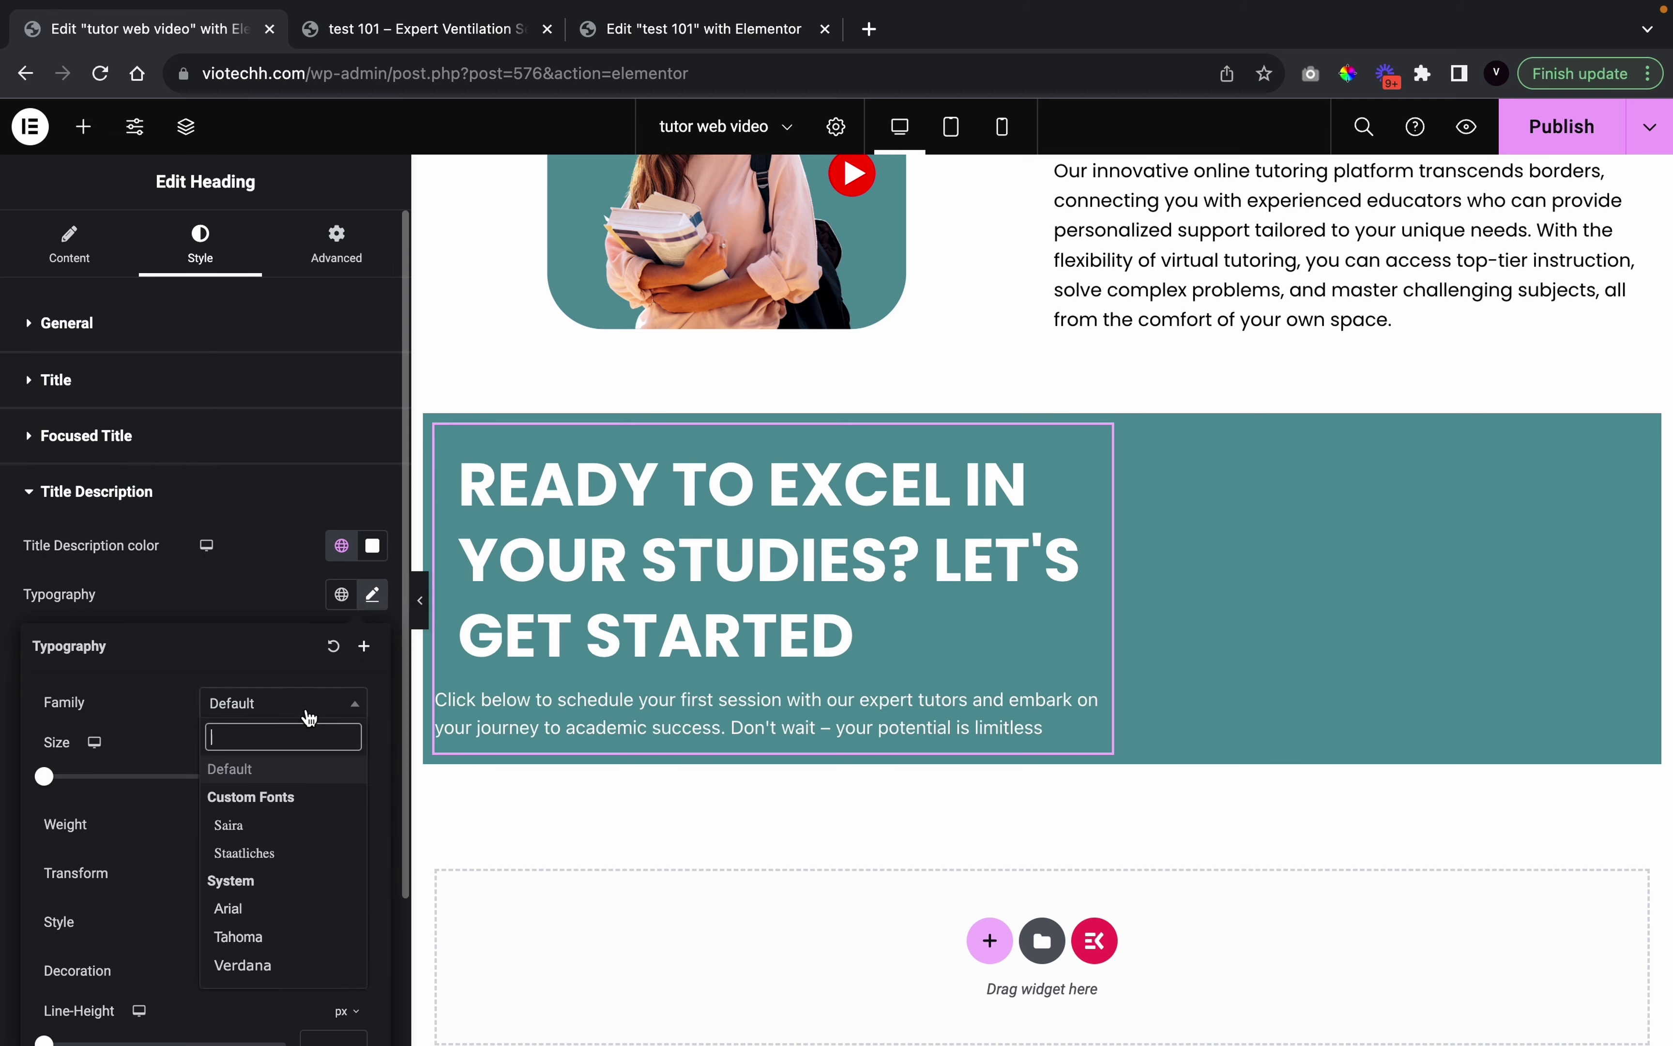
pyautogui.write('popp')
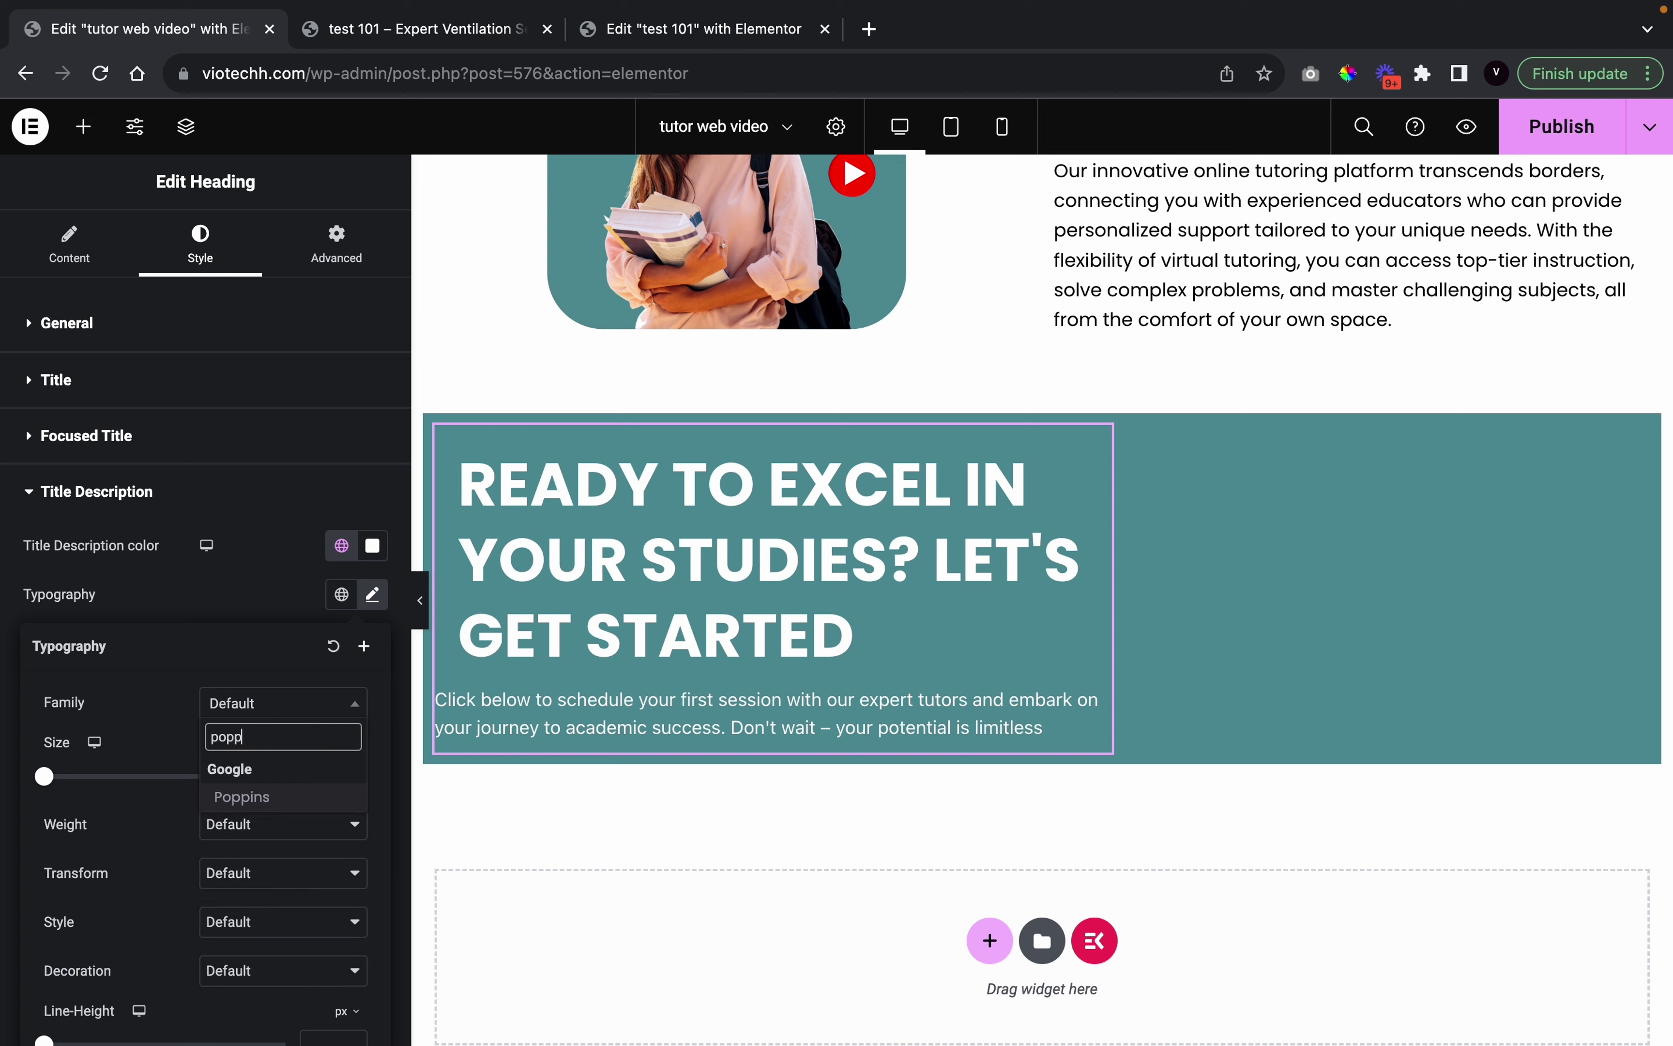
pyautogui.click(226, 796)
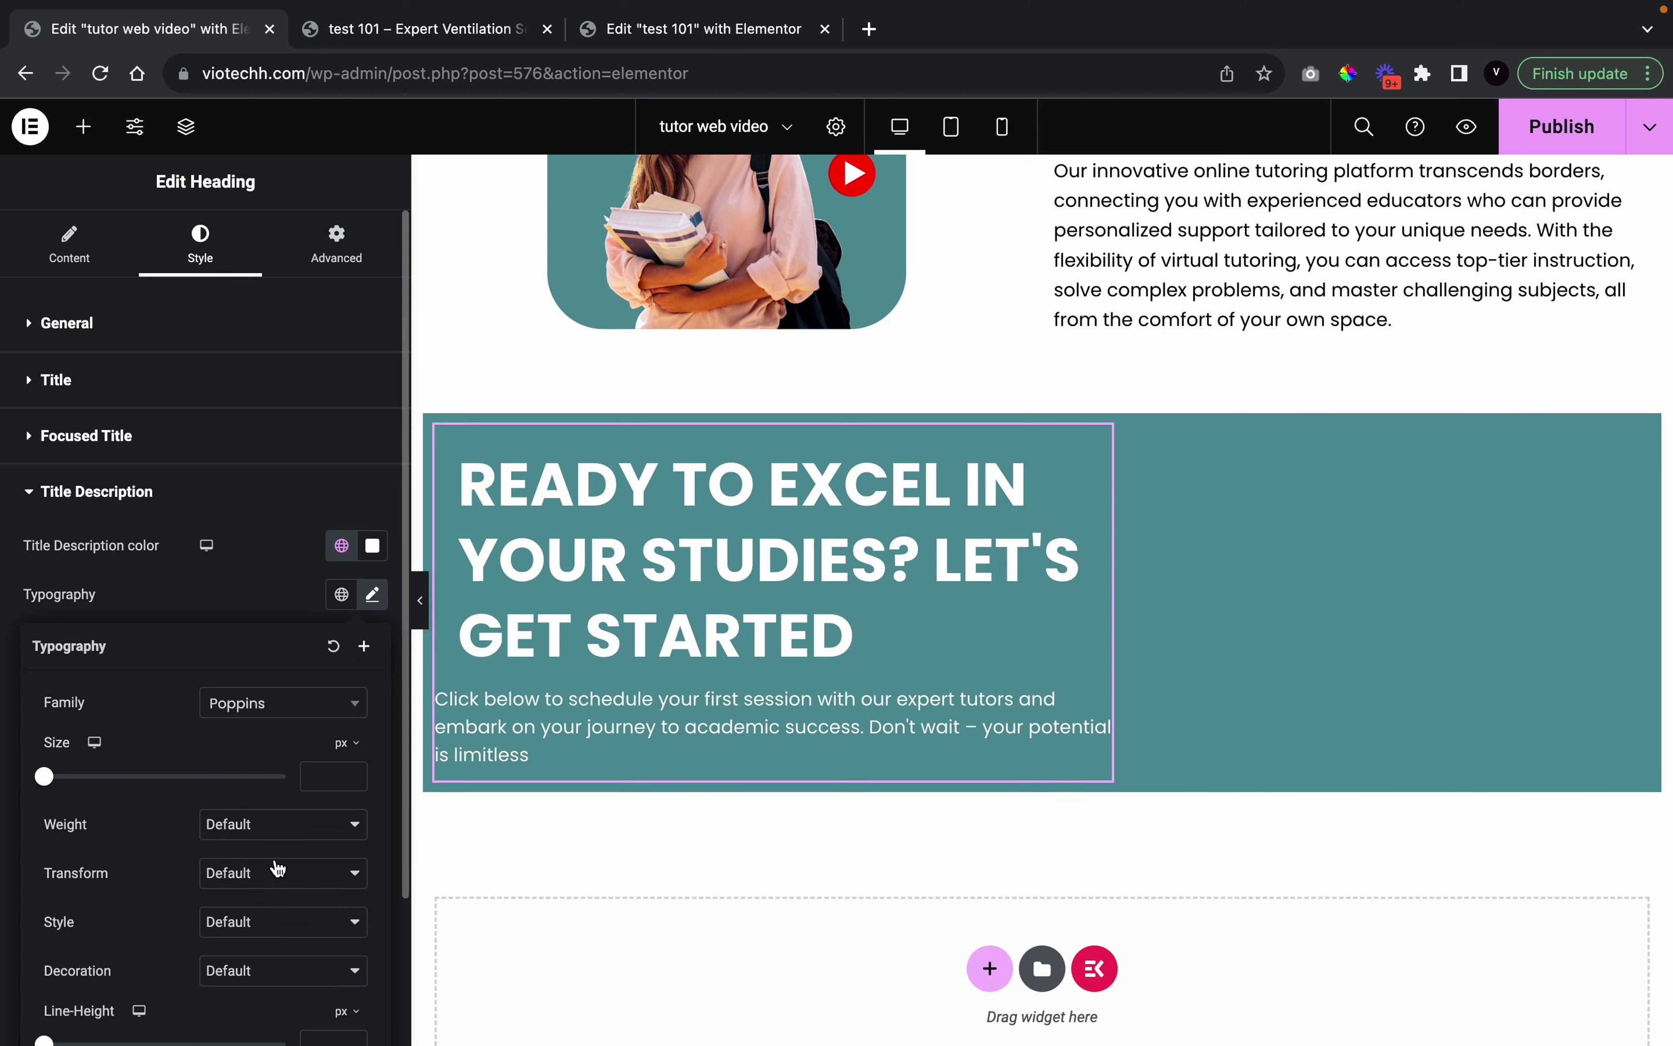
pyautogui.click(327, 776)
pyautogui.write('16')
pyautogui.click(267, 837)
pyautogui.click(276, 677)
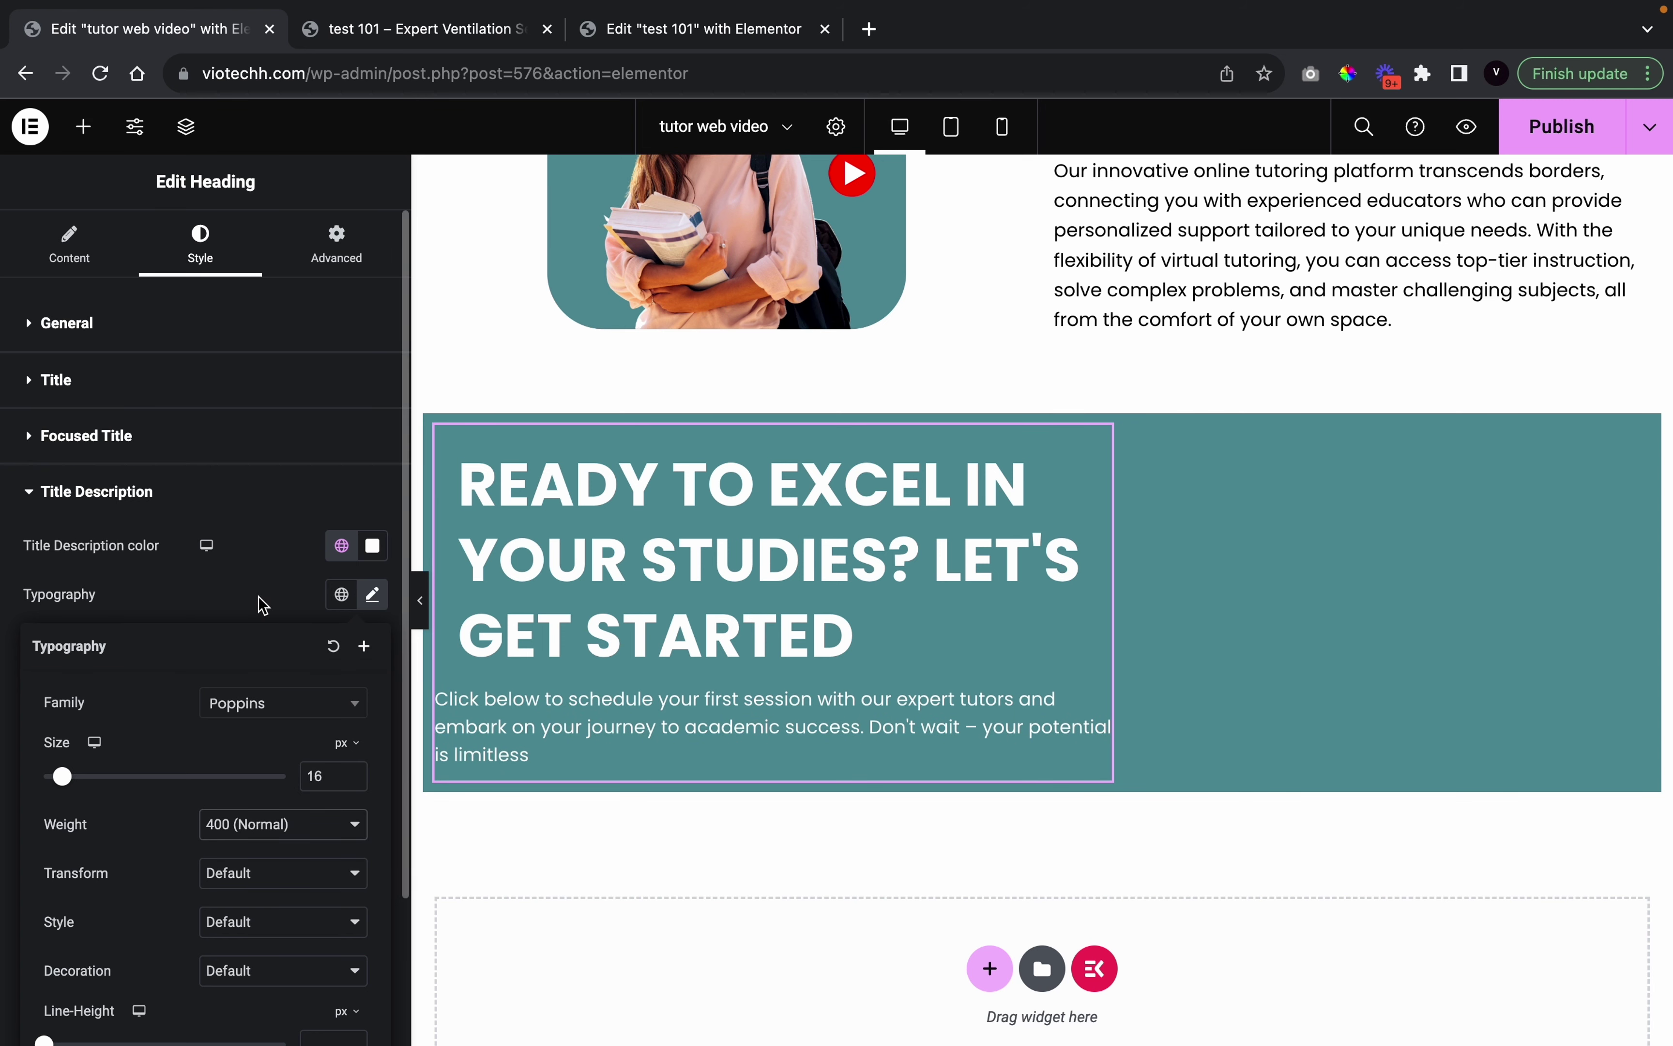
pyautogui.click(263, 605)
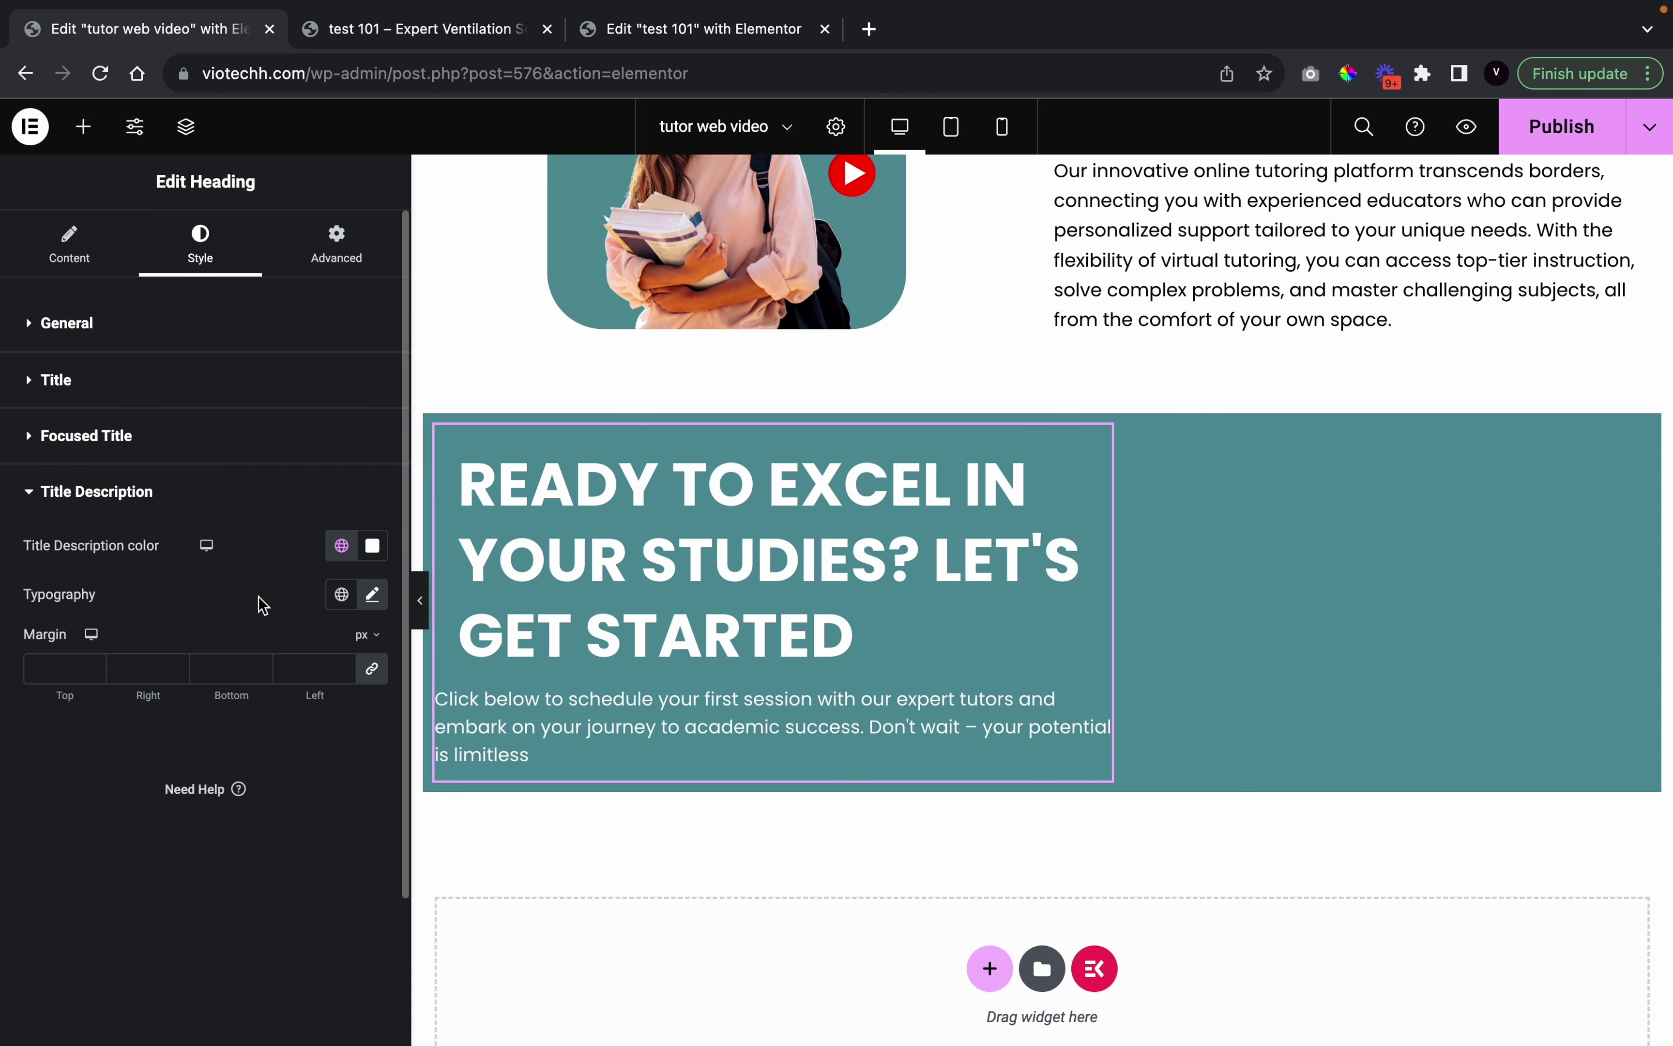
# Unlink the title description margins, set 10 px at the bottom and 24 px at the left, and compare the banner with the reference page
pyautogui.click(375, 671)
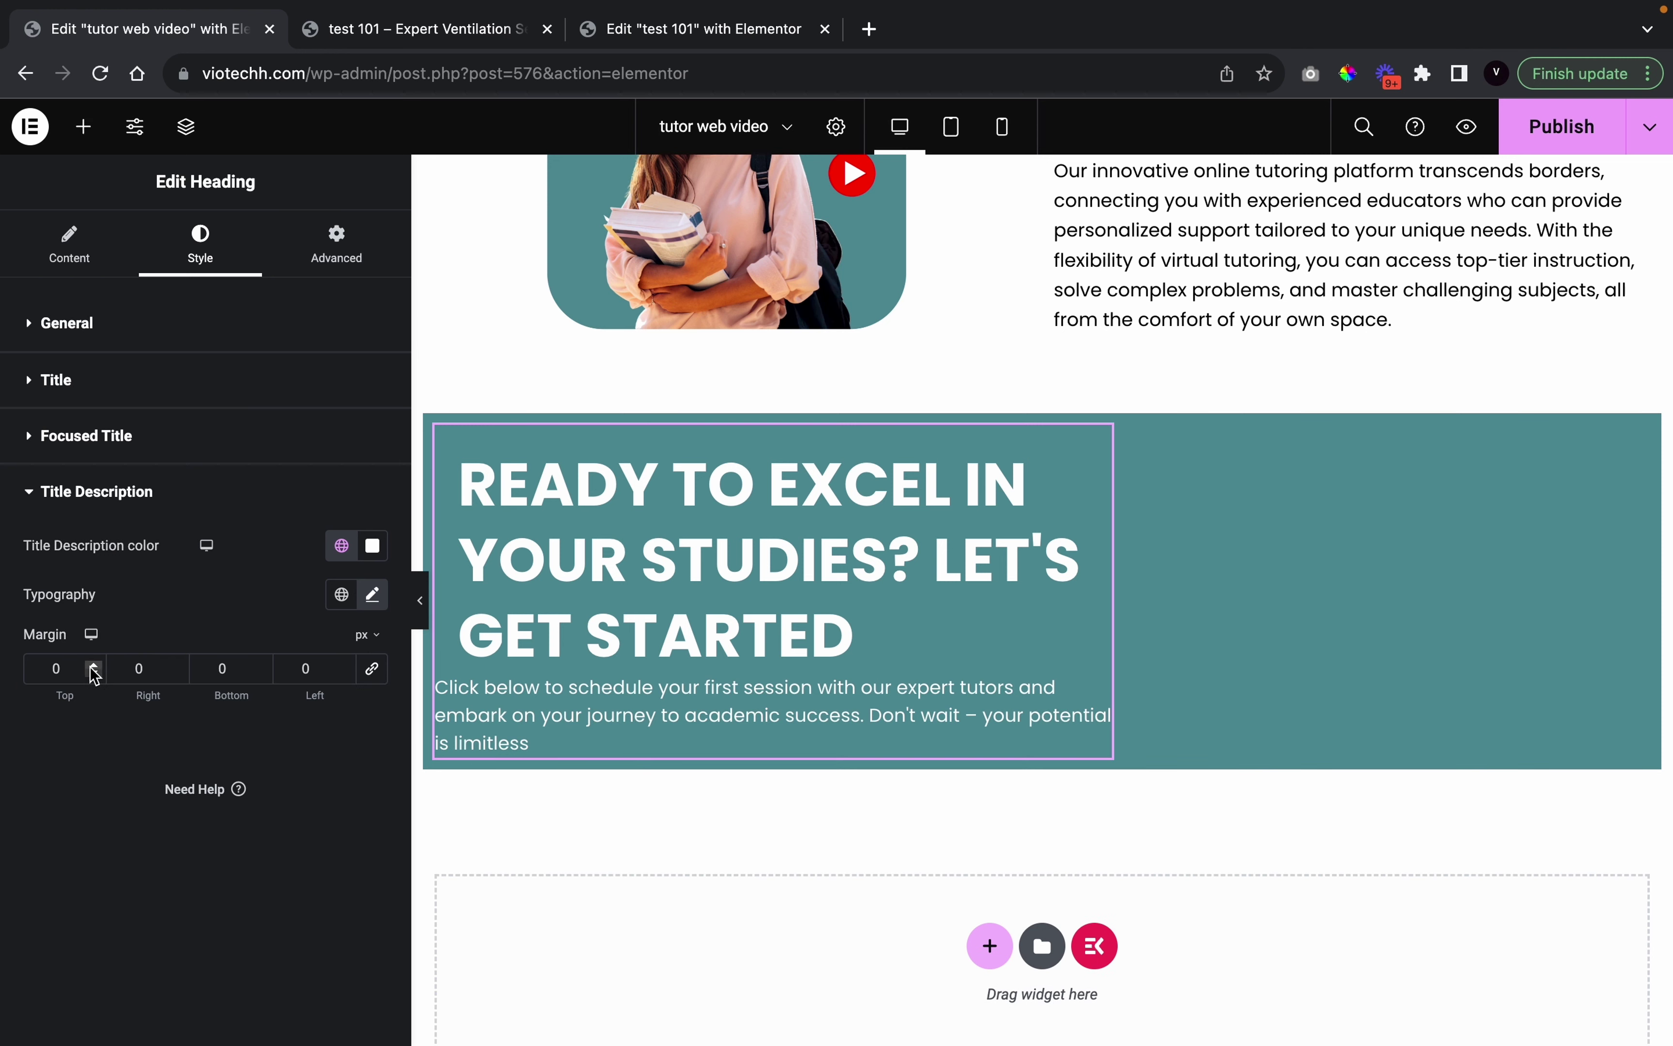
pyautogui.click(262, 665)
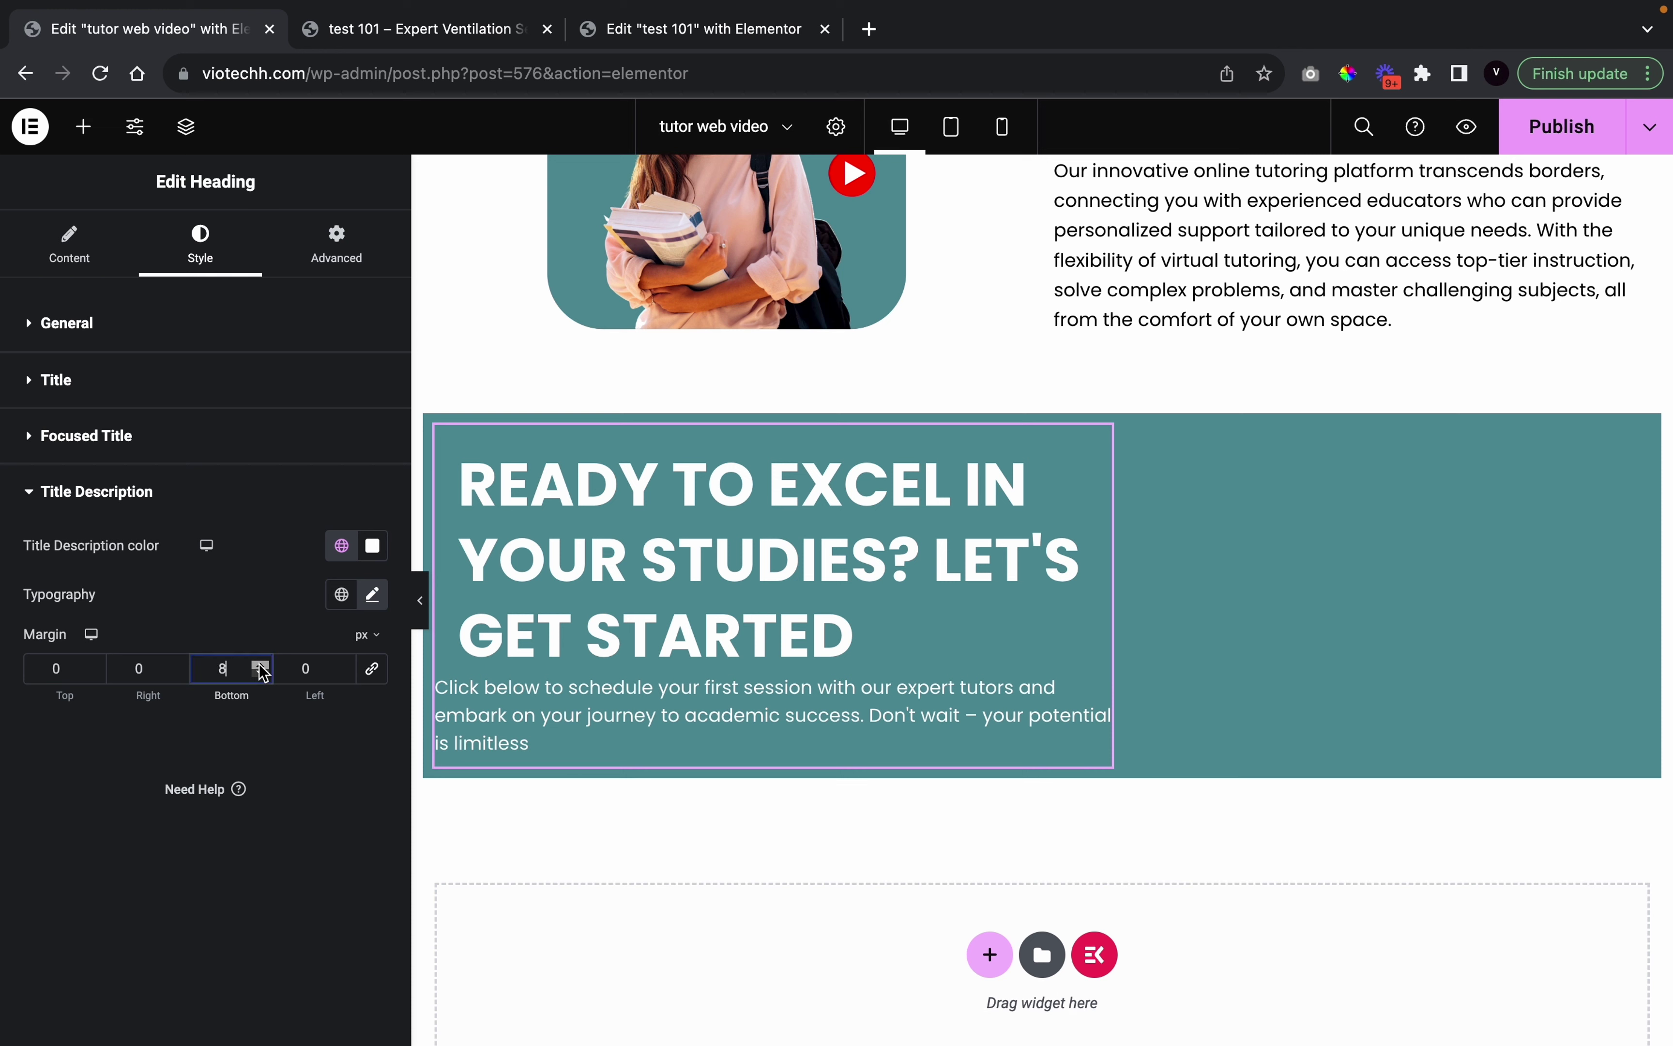
pyautogui.click(261, 673)
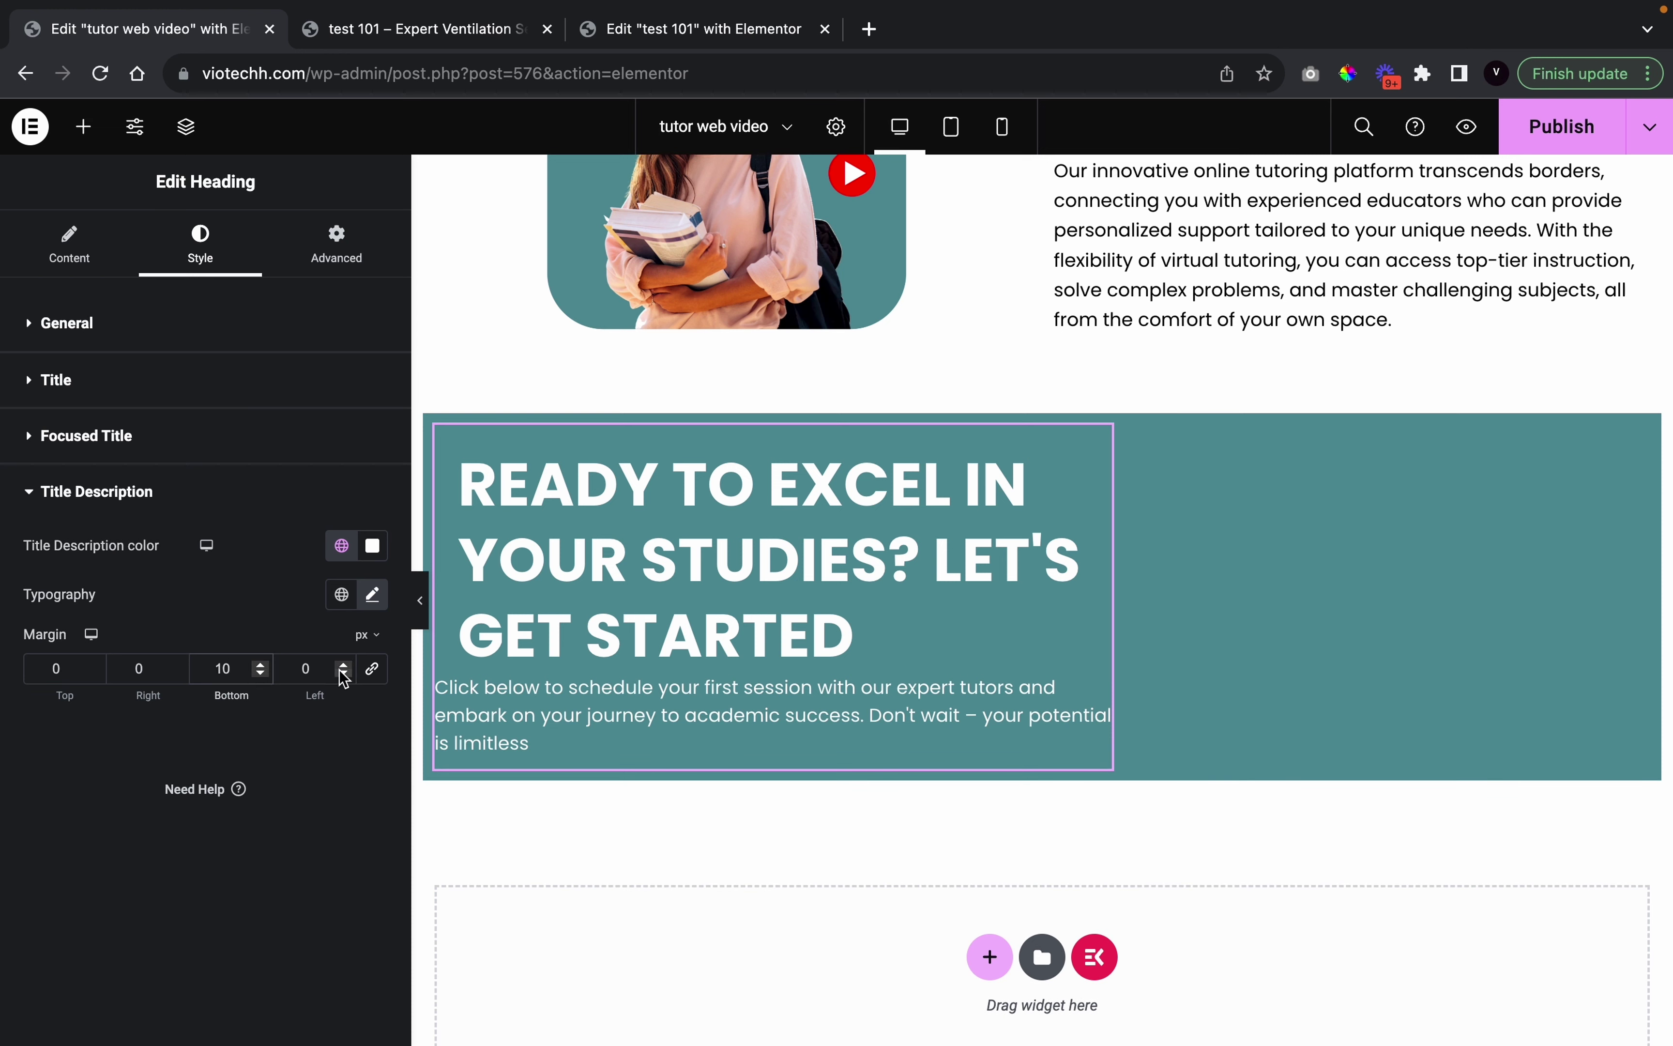
pyautogui.click(342, 667)
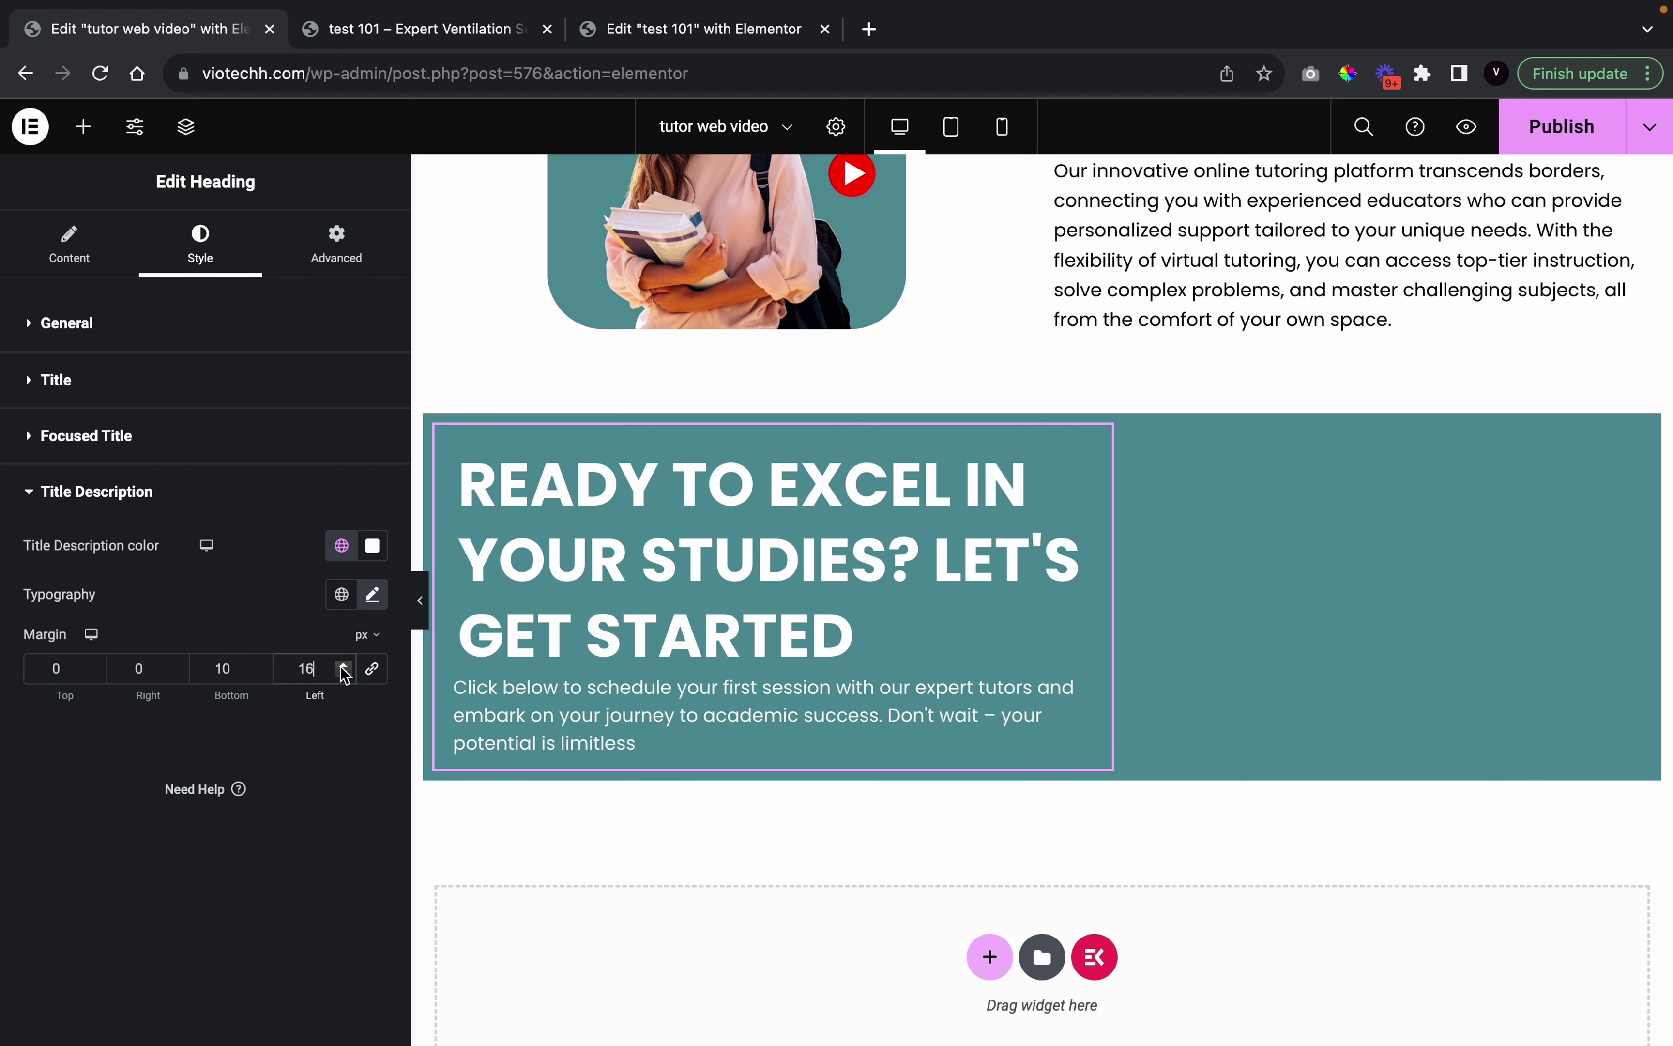
pyautogui.click(343, 667)
pyautogui.click(343, 666)
pyautogui.click(343, 667)
pyautogui.click(343, 666)
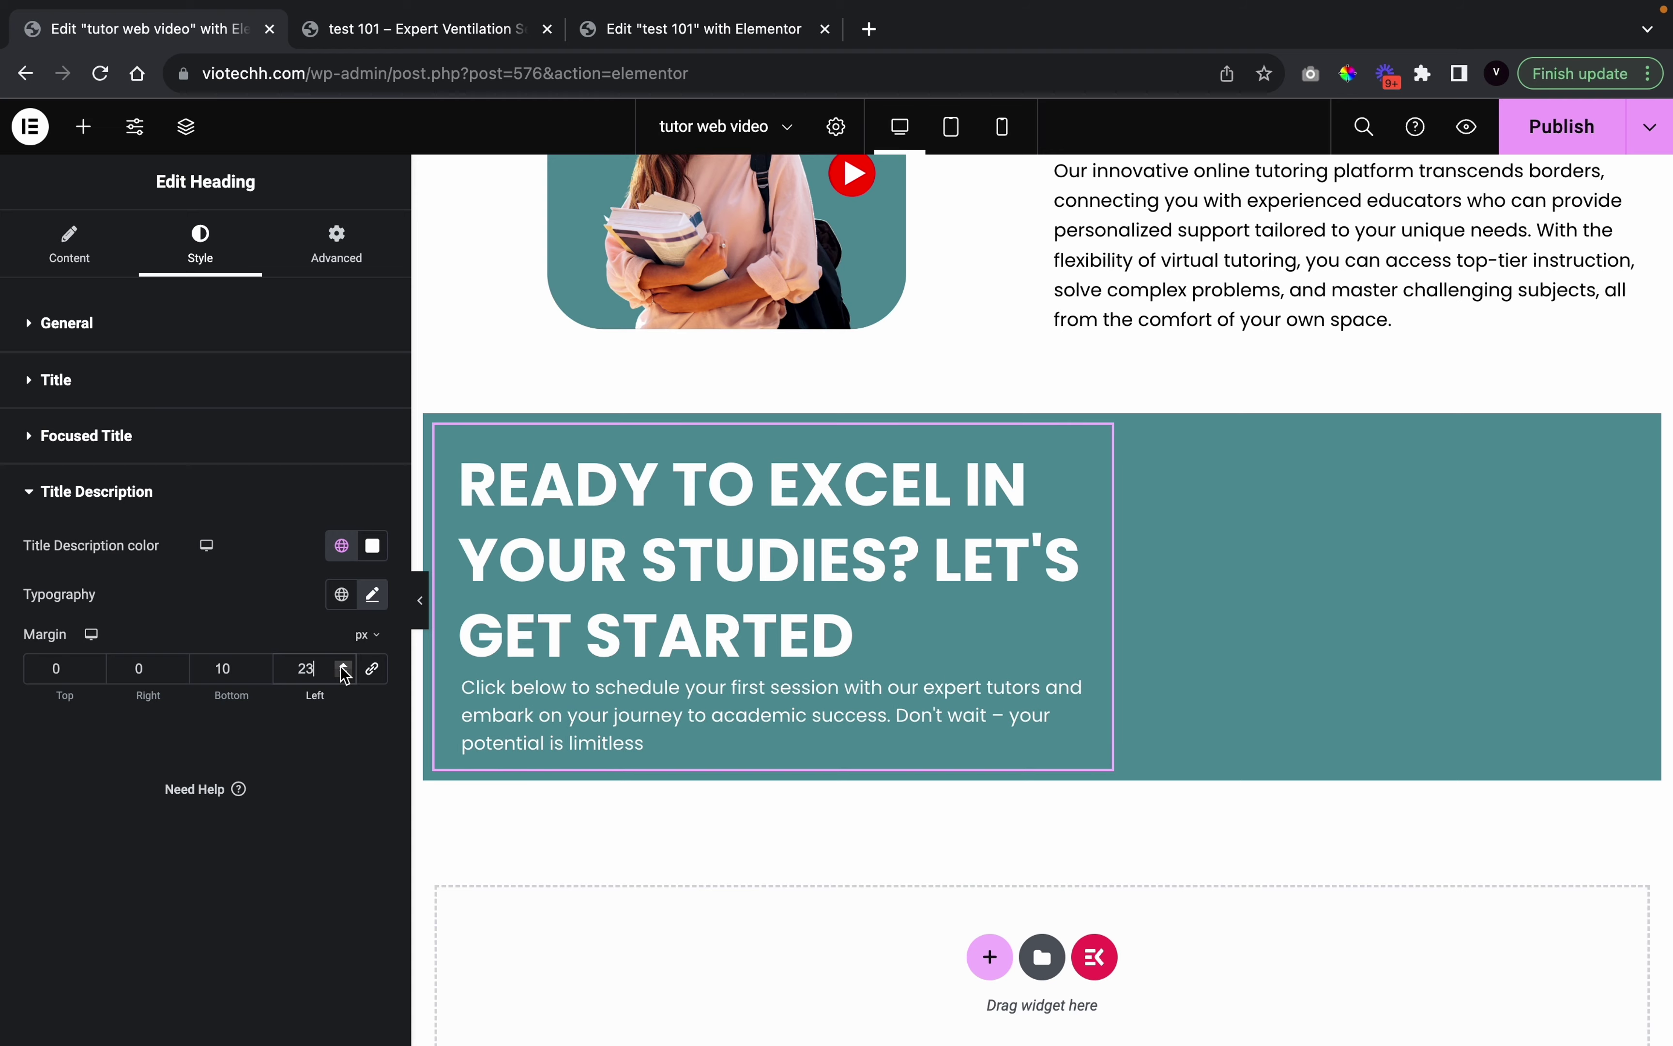
pyautogui.click(422, 602)
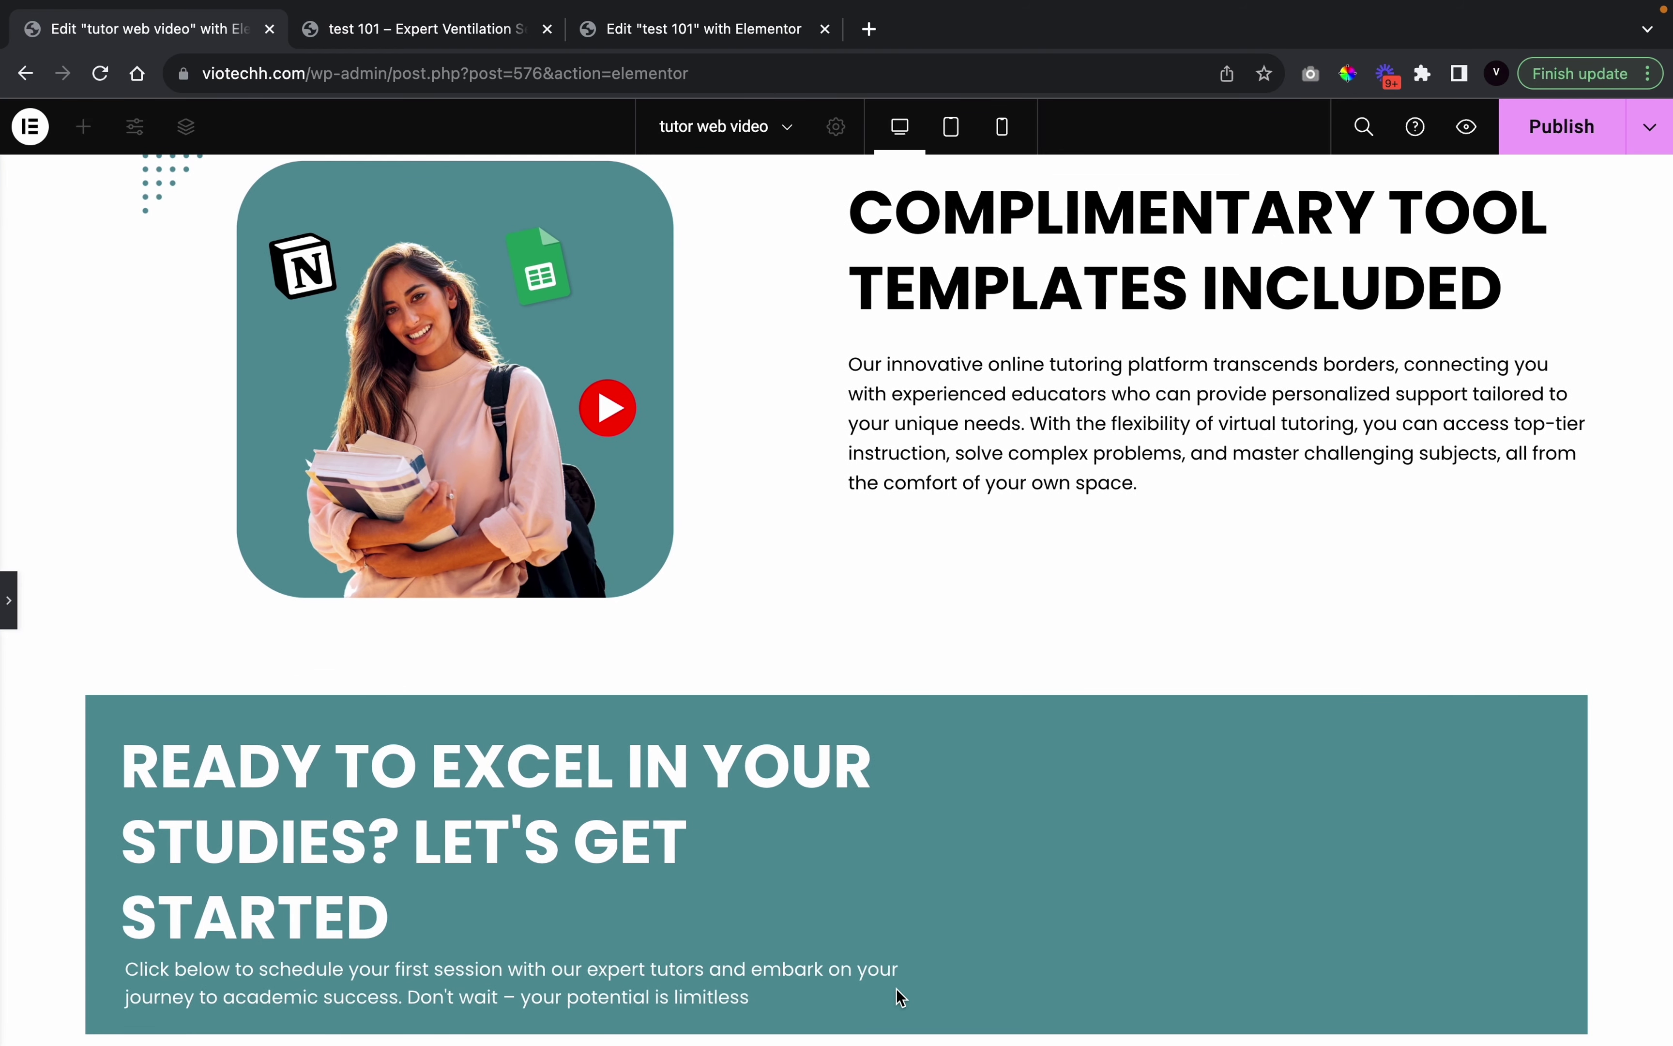
pyautogui.click(6, 593)
pyautogui.click(392, 41)
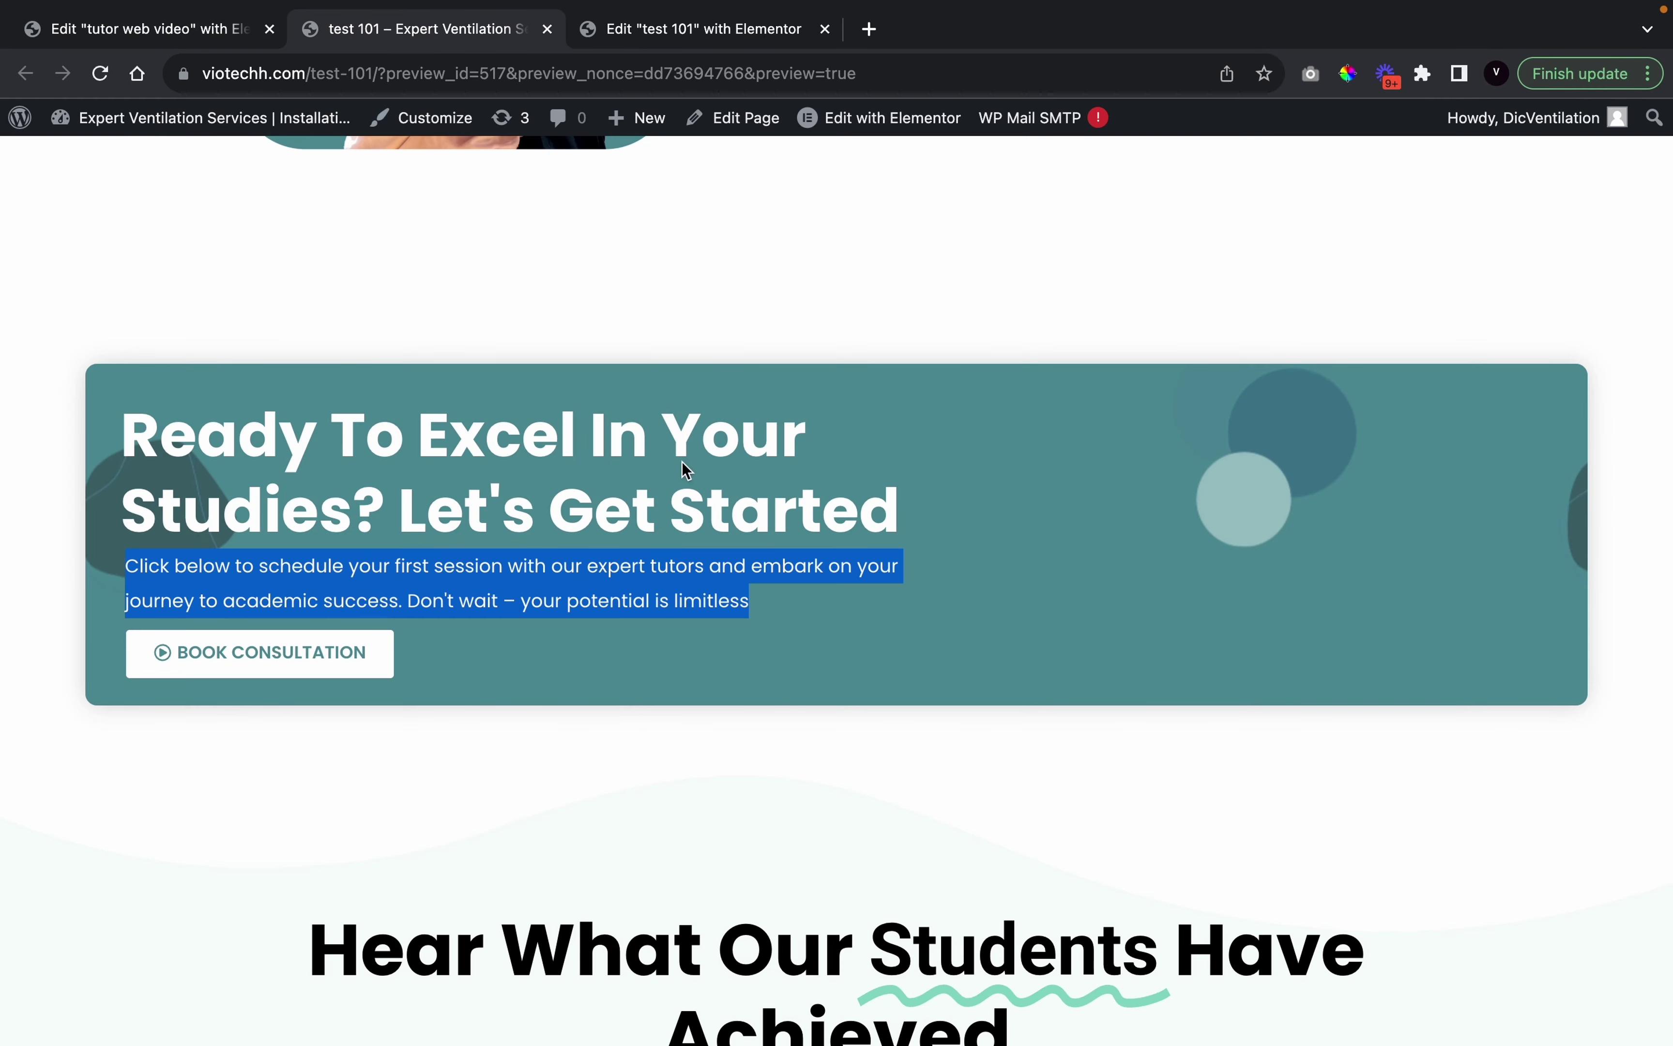
pyautogui.click(158, 41)
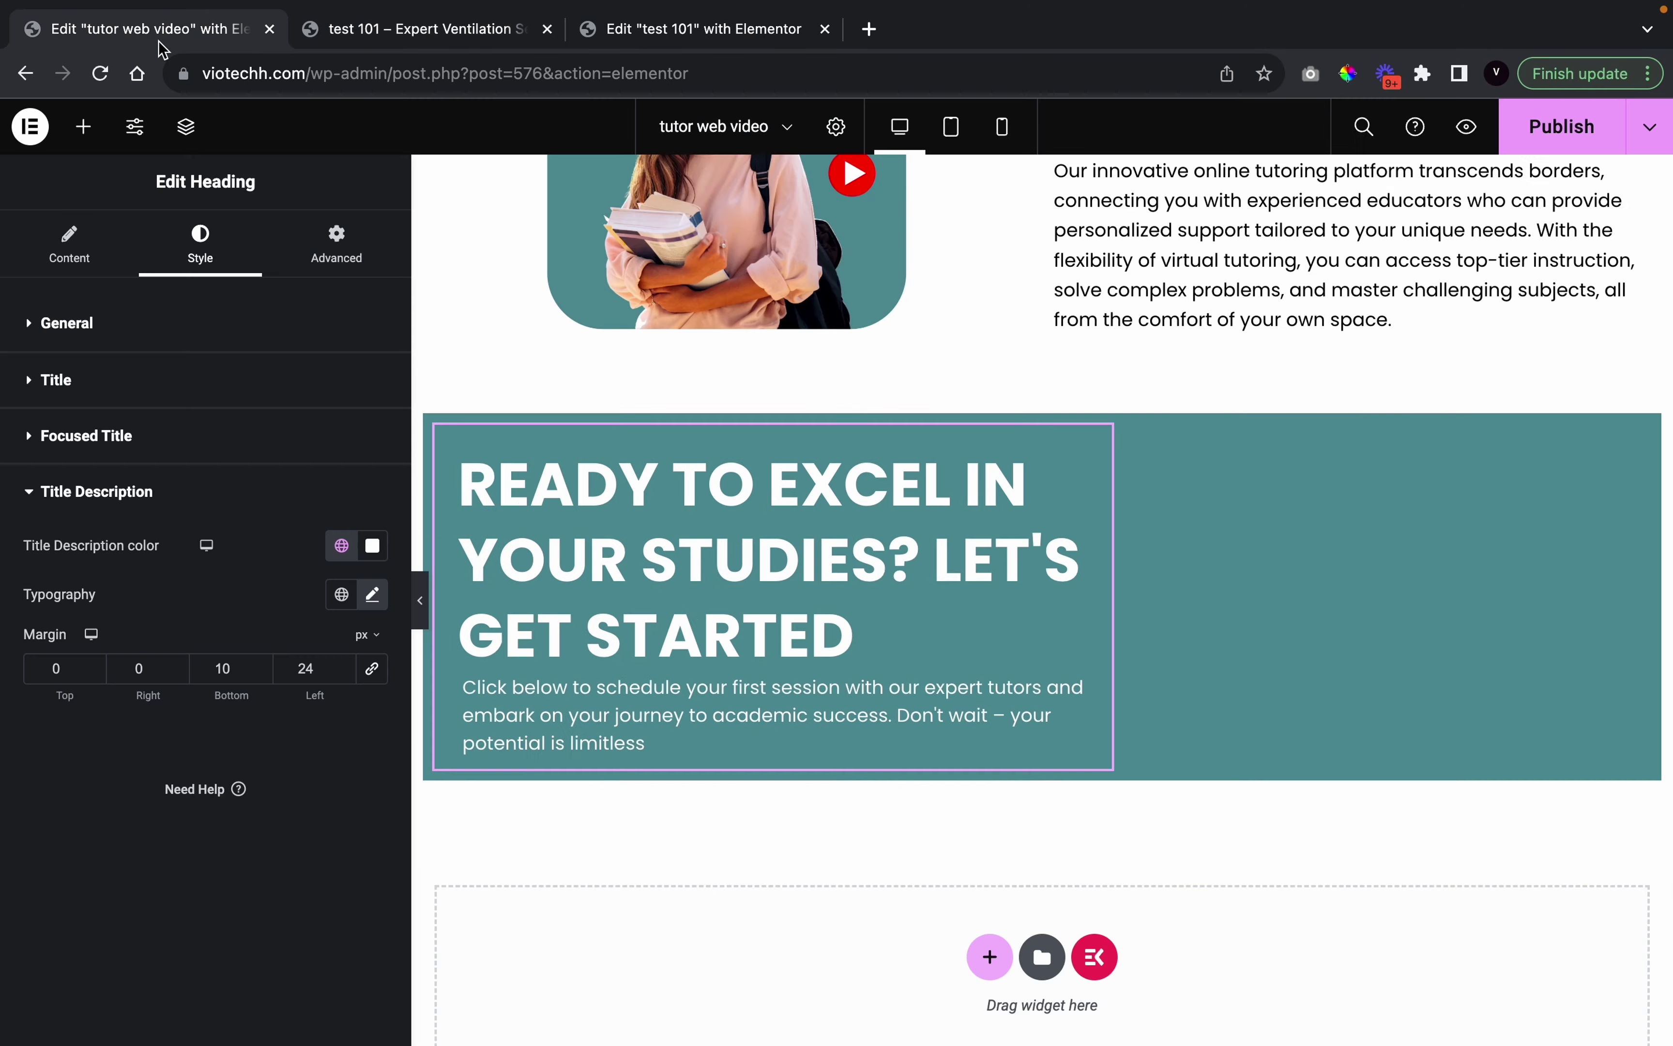
# Copy the hero section's Watch Video button and paste it into the teal call-to-action banner
pyautogui.scroll(15, 709, 597)
pyautogui.scroll(-5, 720, 590)
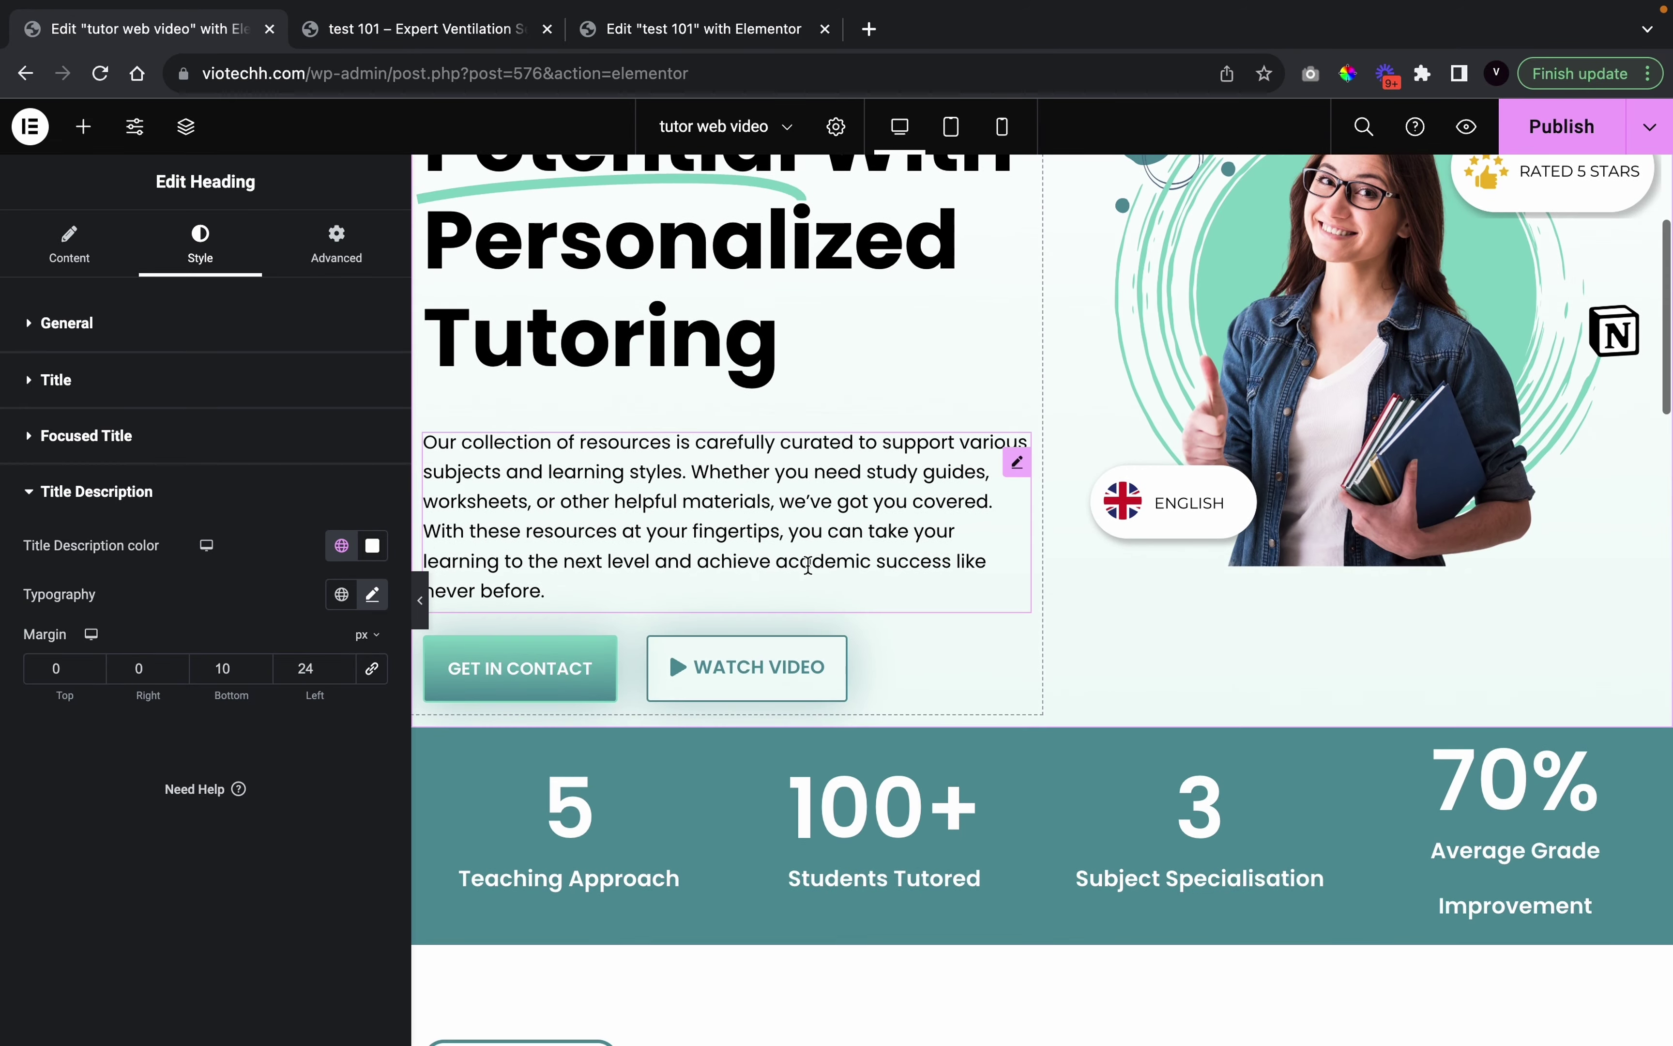
pyautogui.rightClick(817, 681)
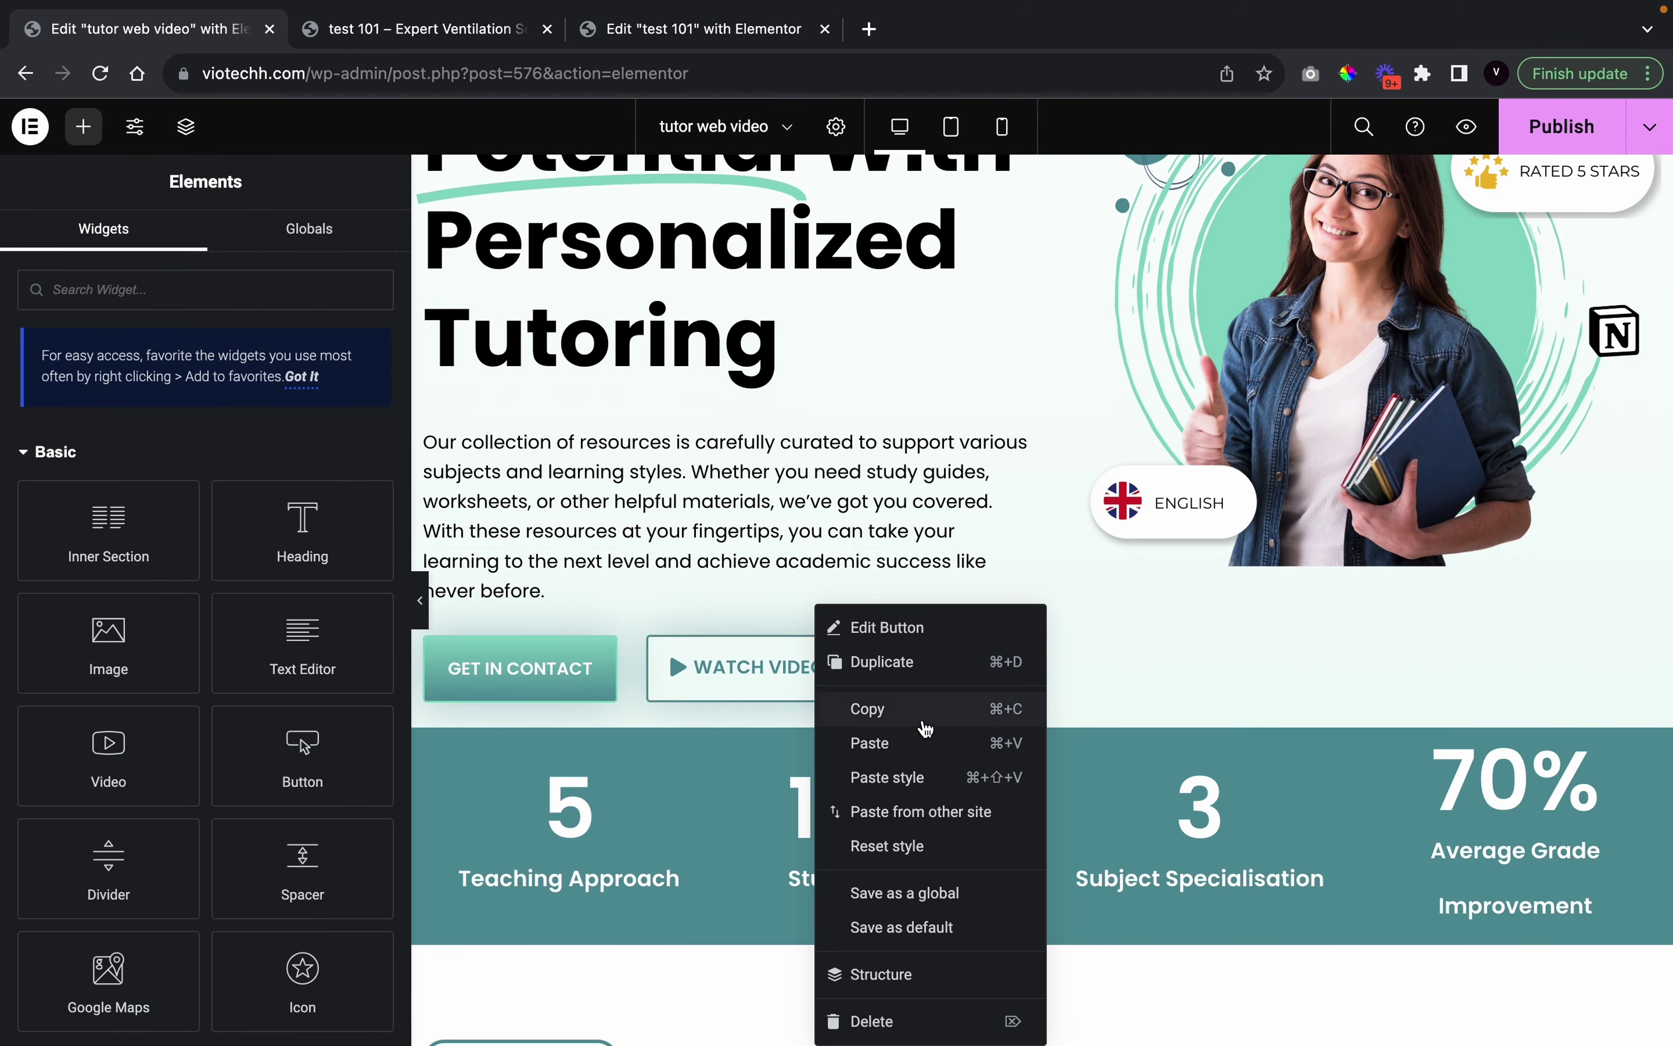
pyautogui.click(915, 713)
pyautogui.scroll(-15, 915, 716)
pyautogui.scroll(-10, 915, 709)
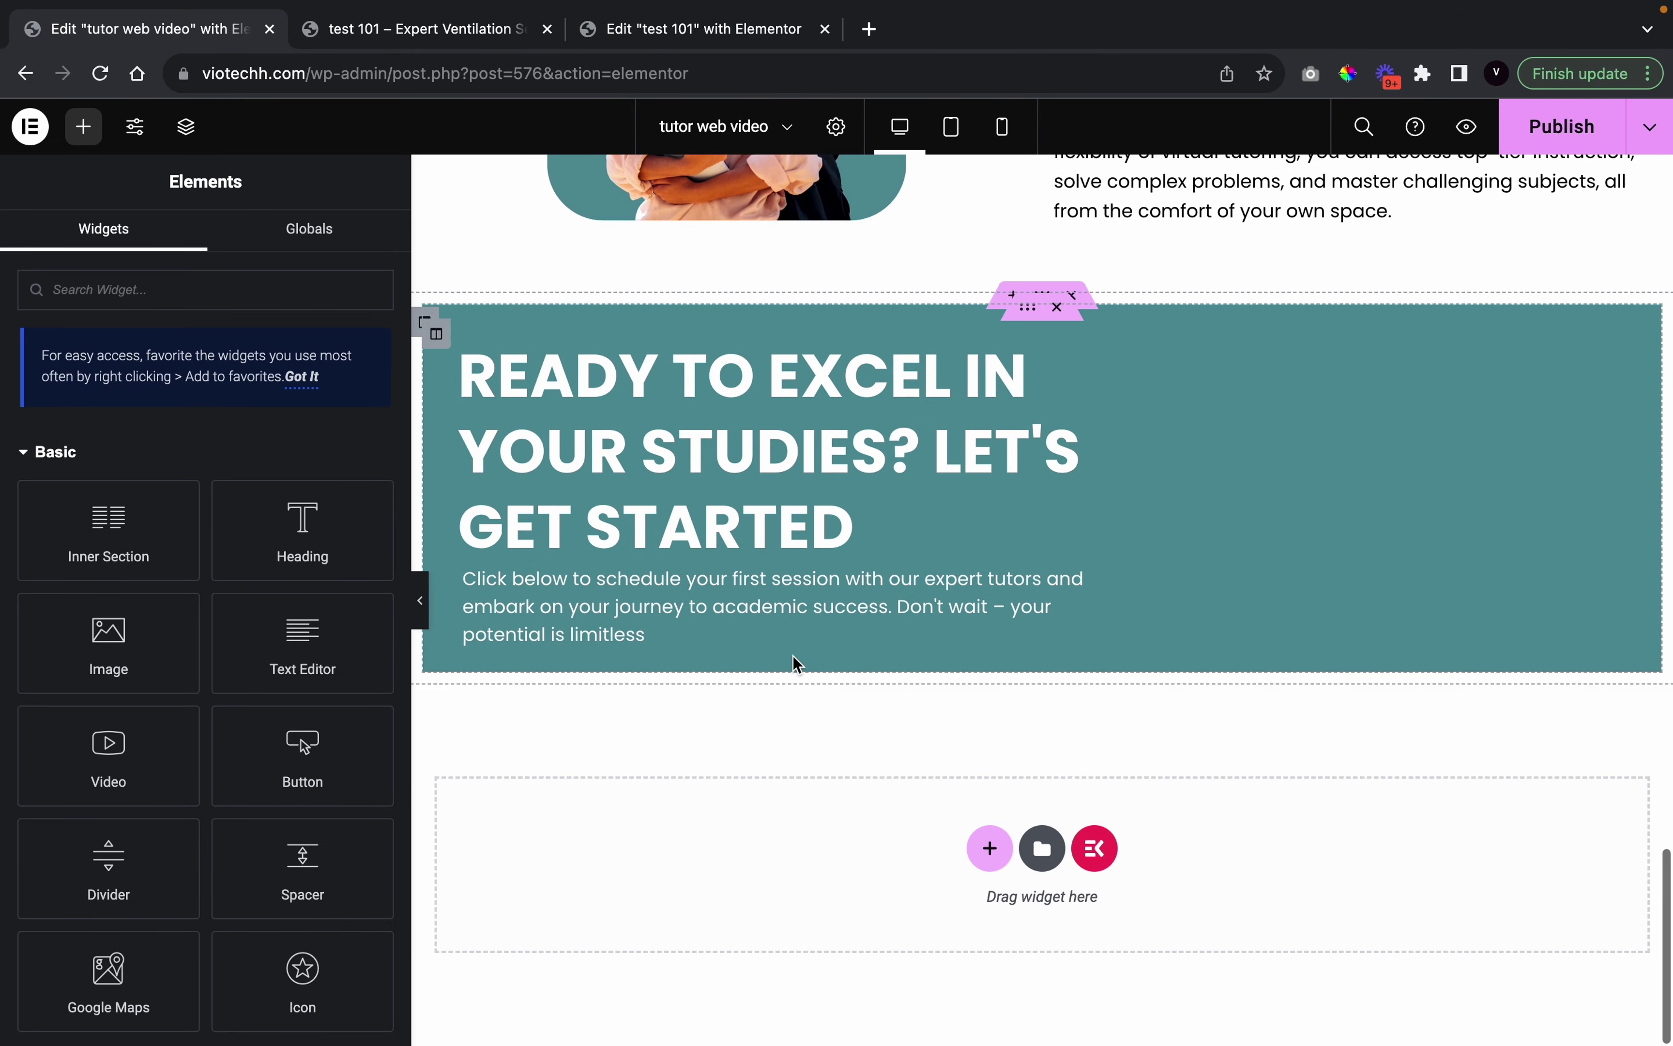
pyautogui.rightClick(719, 605)
pyautogui.click(790, 748)
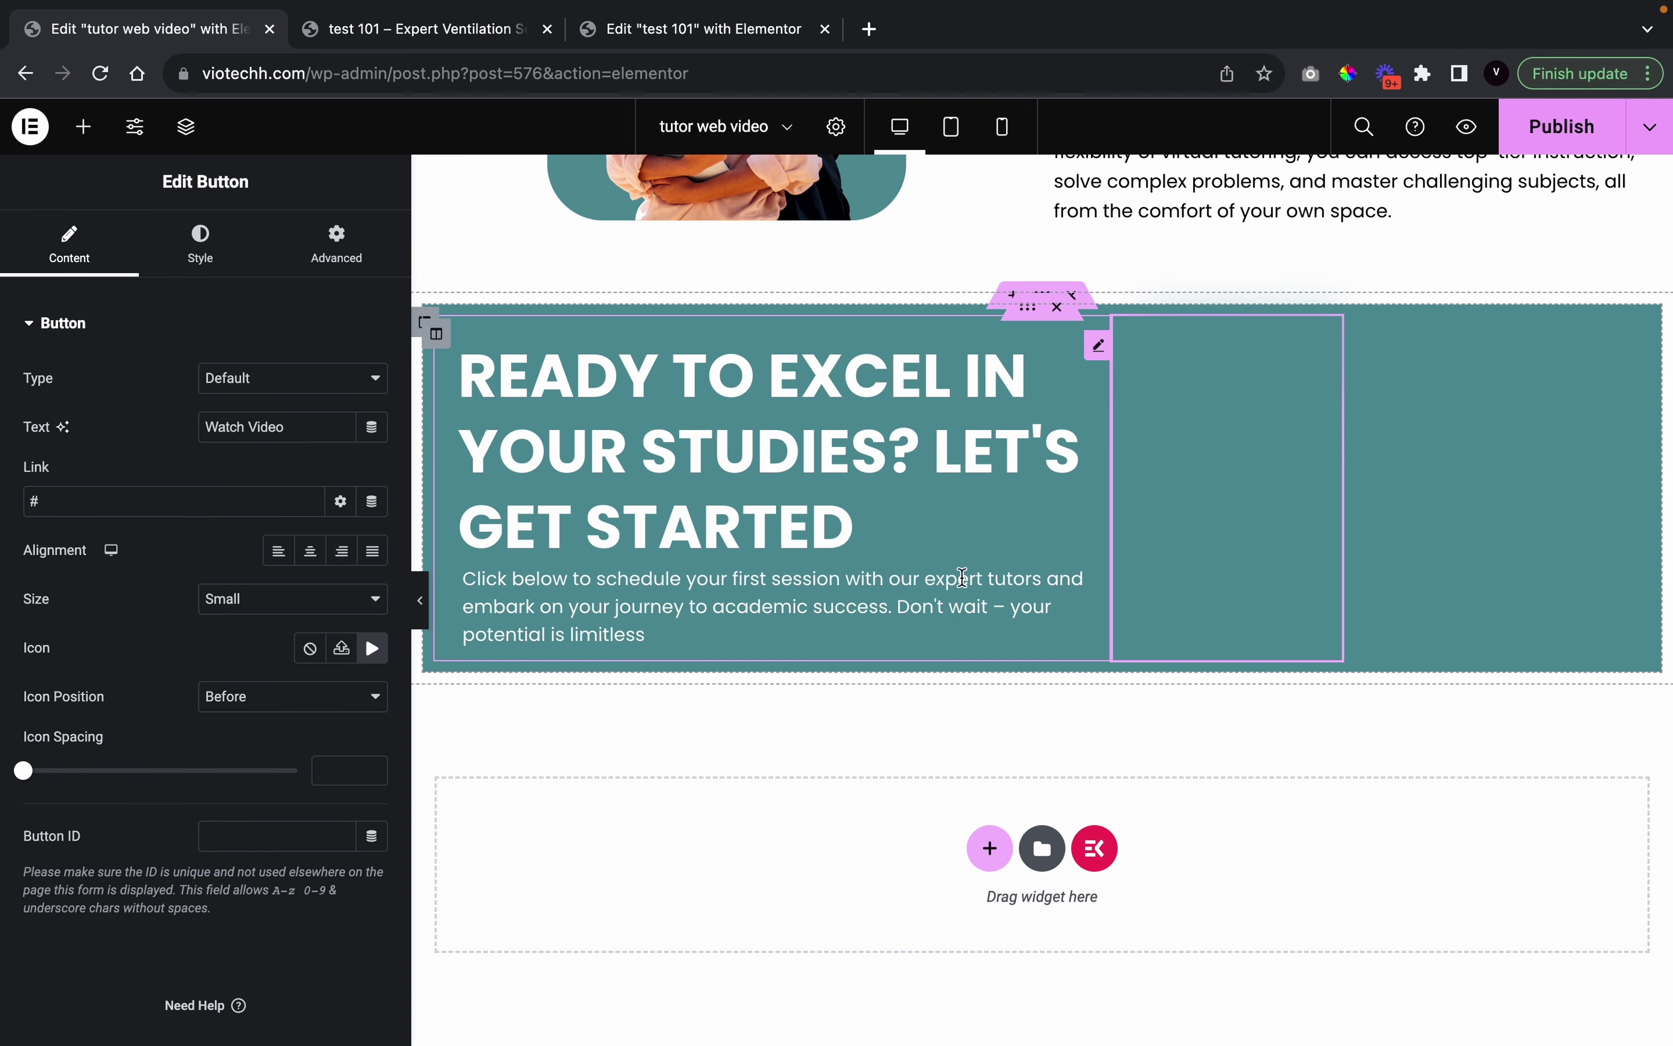
# Set the pasted button's width to Default so it sits on its own row below the banner's description
pyautogui.click(337, 245)
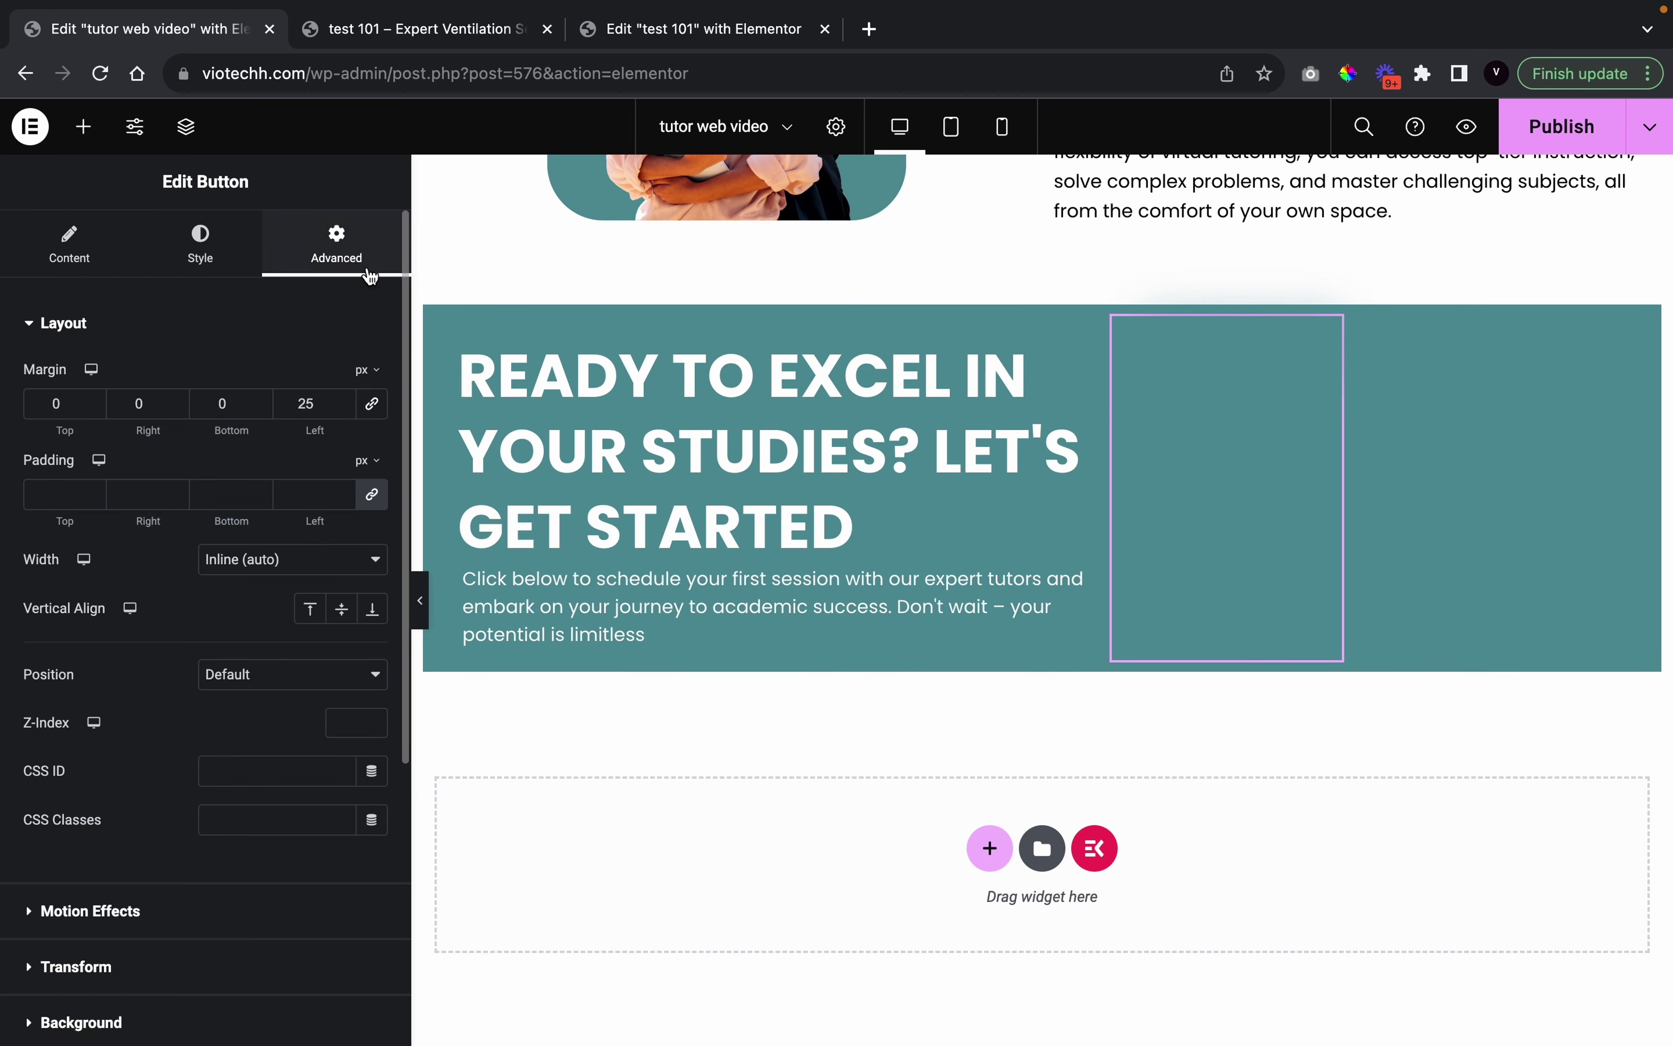
pyautogui.click(307, 560)
pyautogui.click(249, 508)
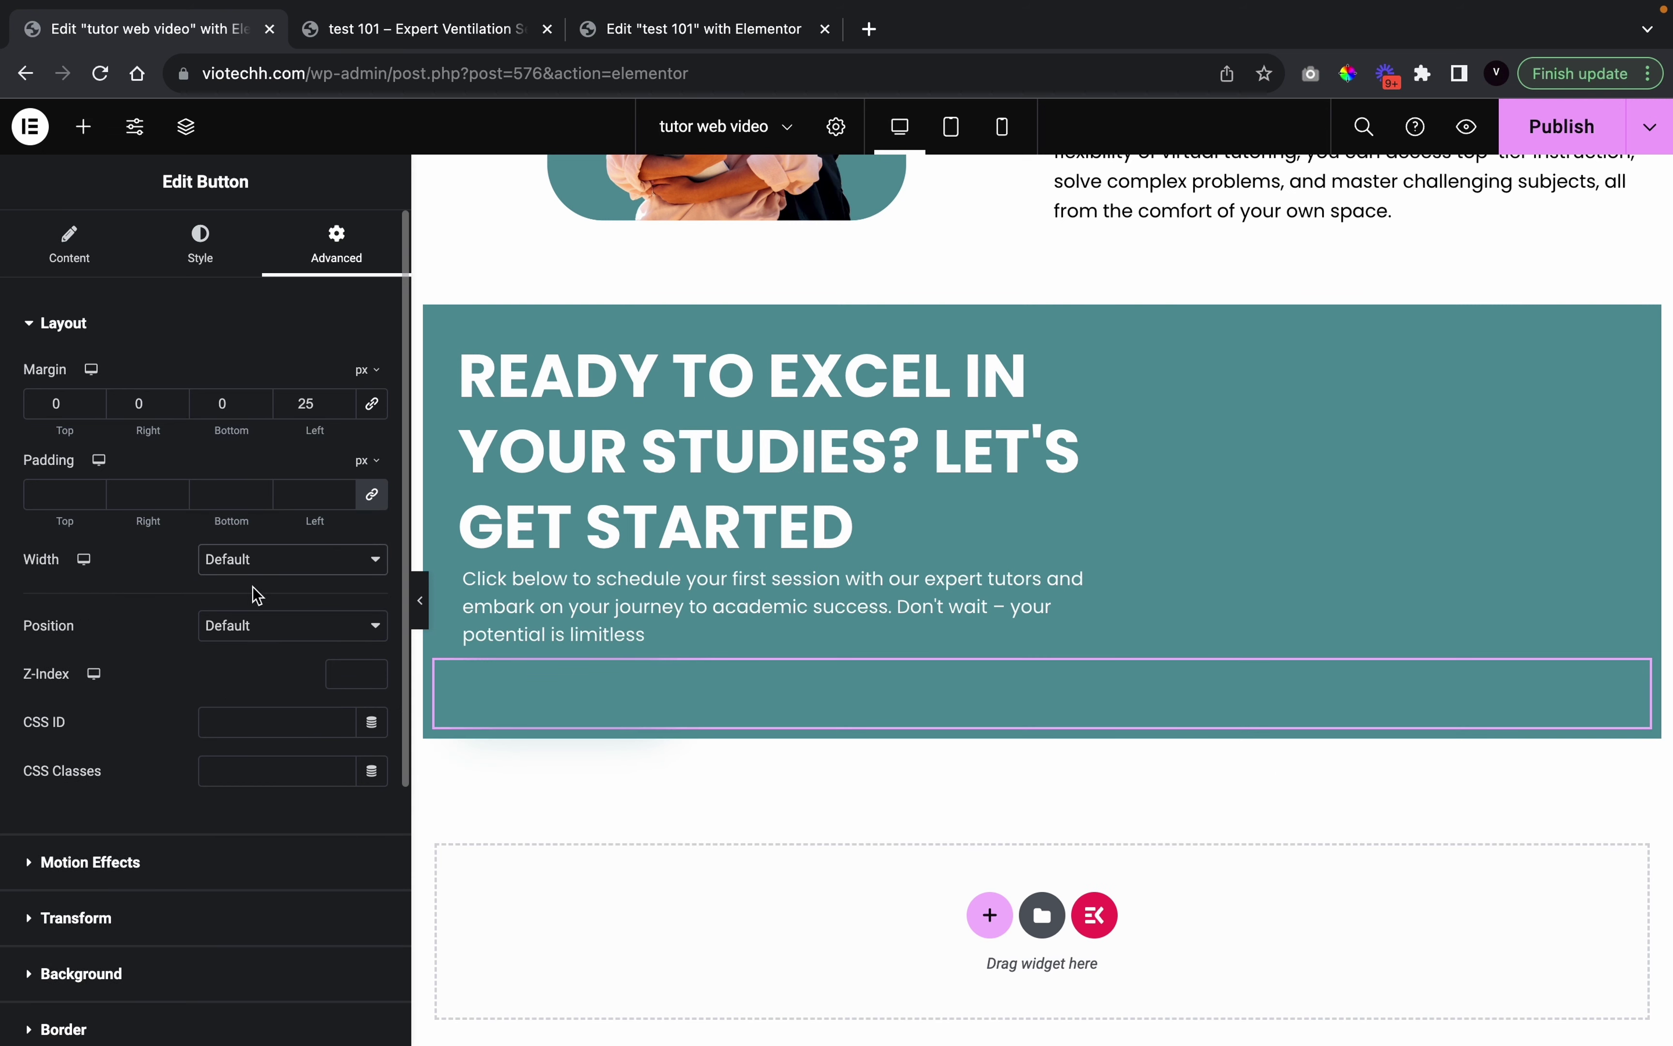
# Give the banner button the teal global text color and a white global background color, and preview the banner
pyautogui.click(191, 265)
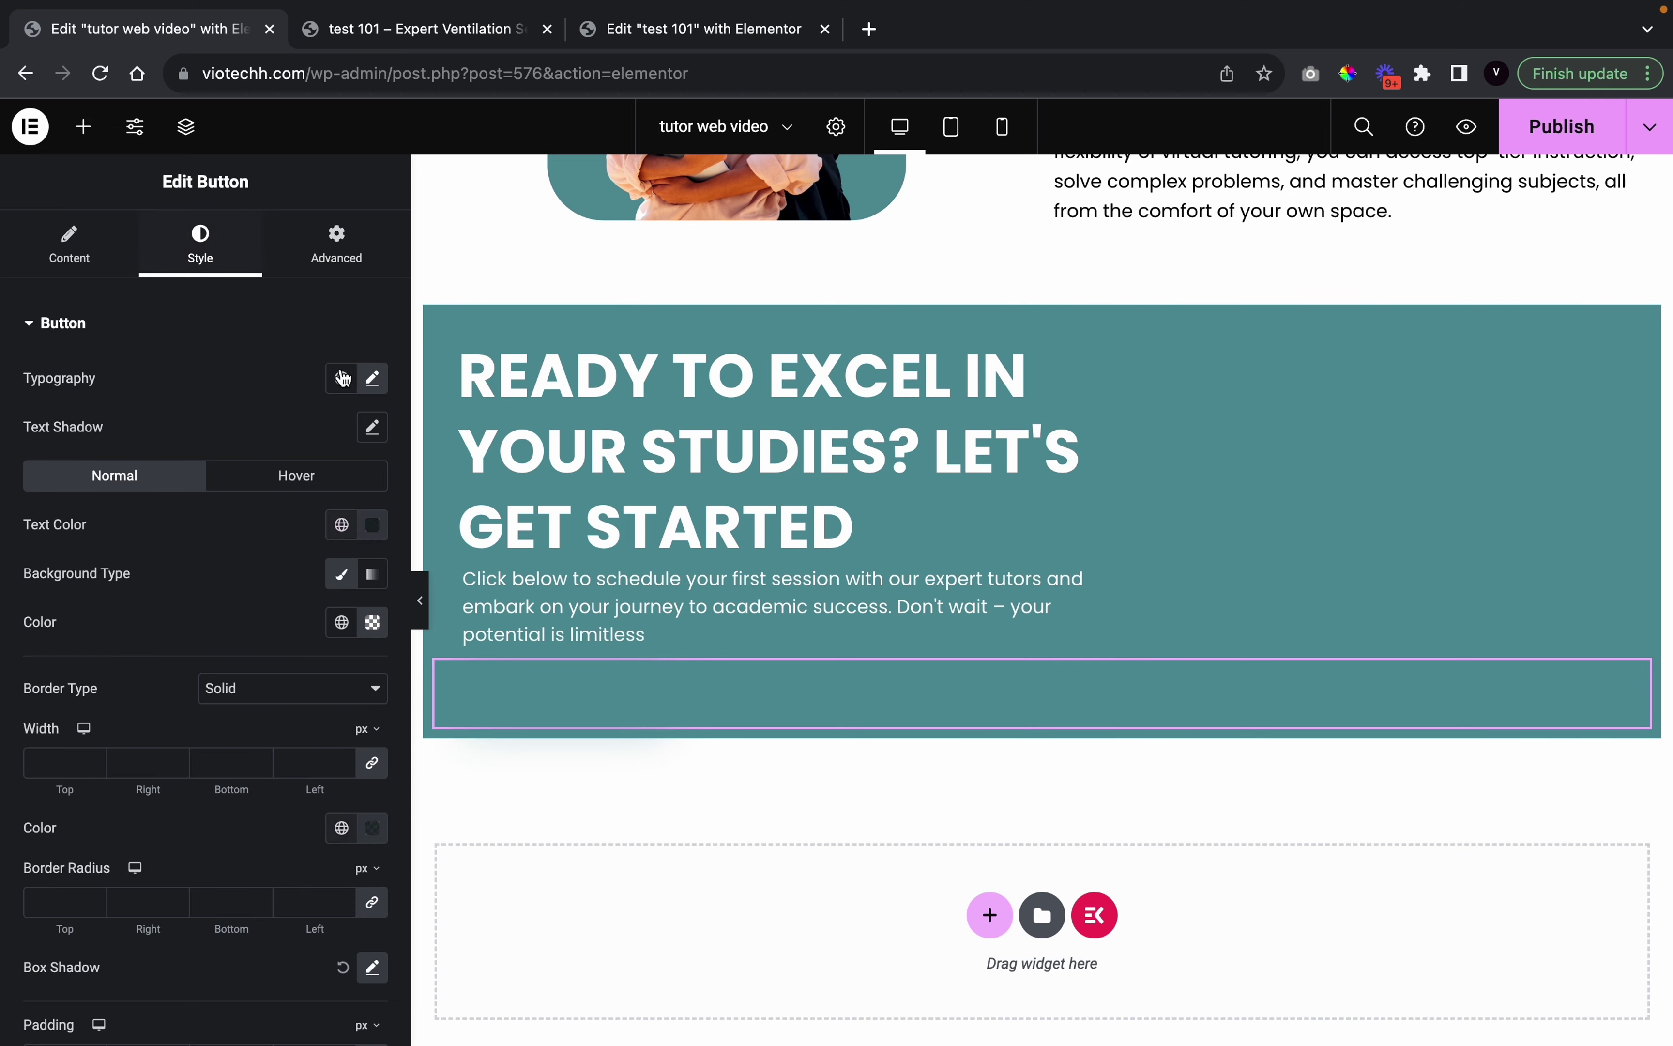
pyautogui.click(342, 526)
pyautogui.click(228, 548)
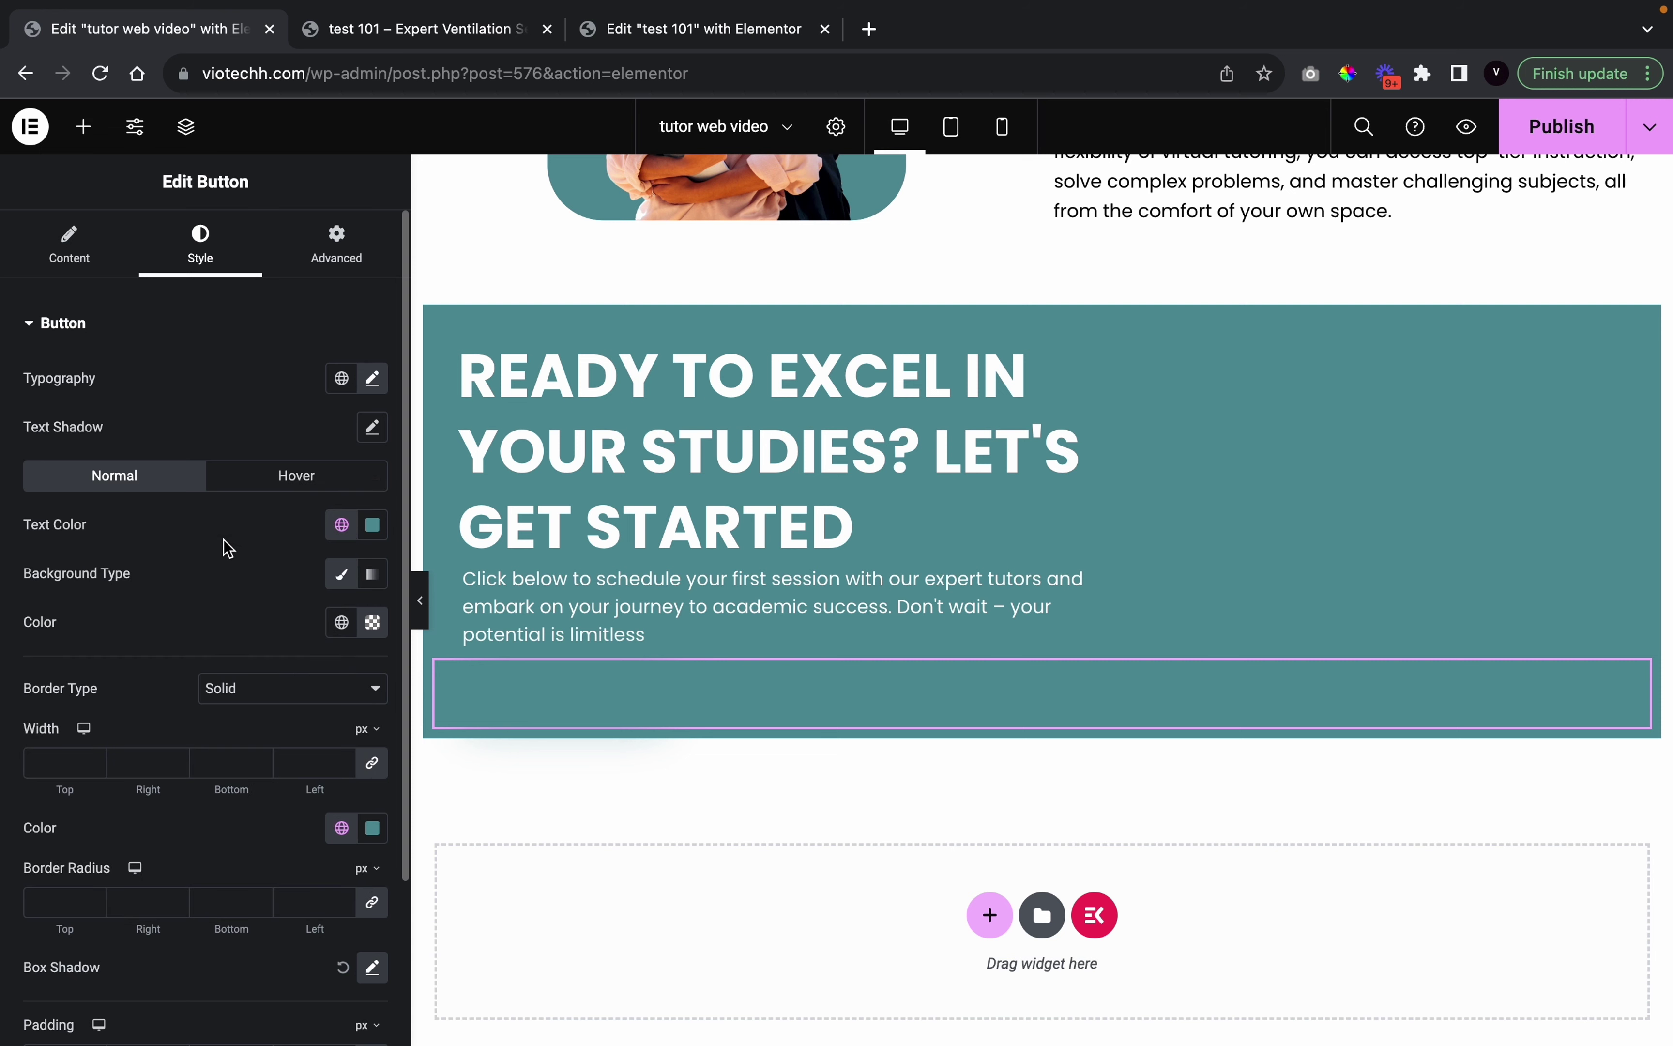
pyautogui.click(331, 622)
pyautogui.scroll(-5, 194, 814)
pyautogui.click(196, 833)
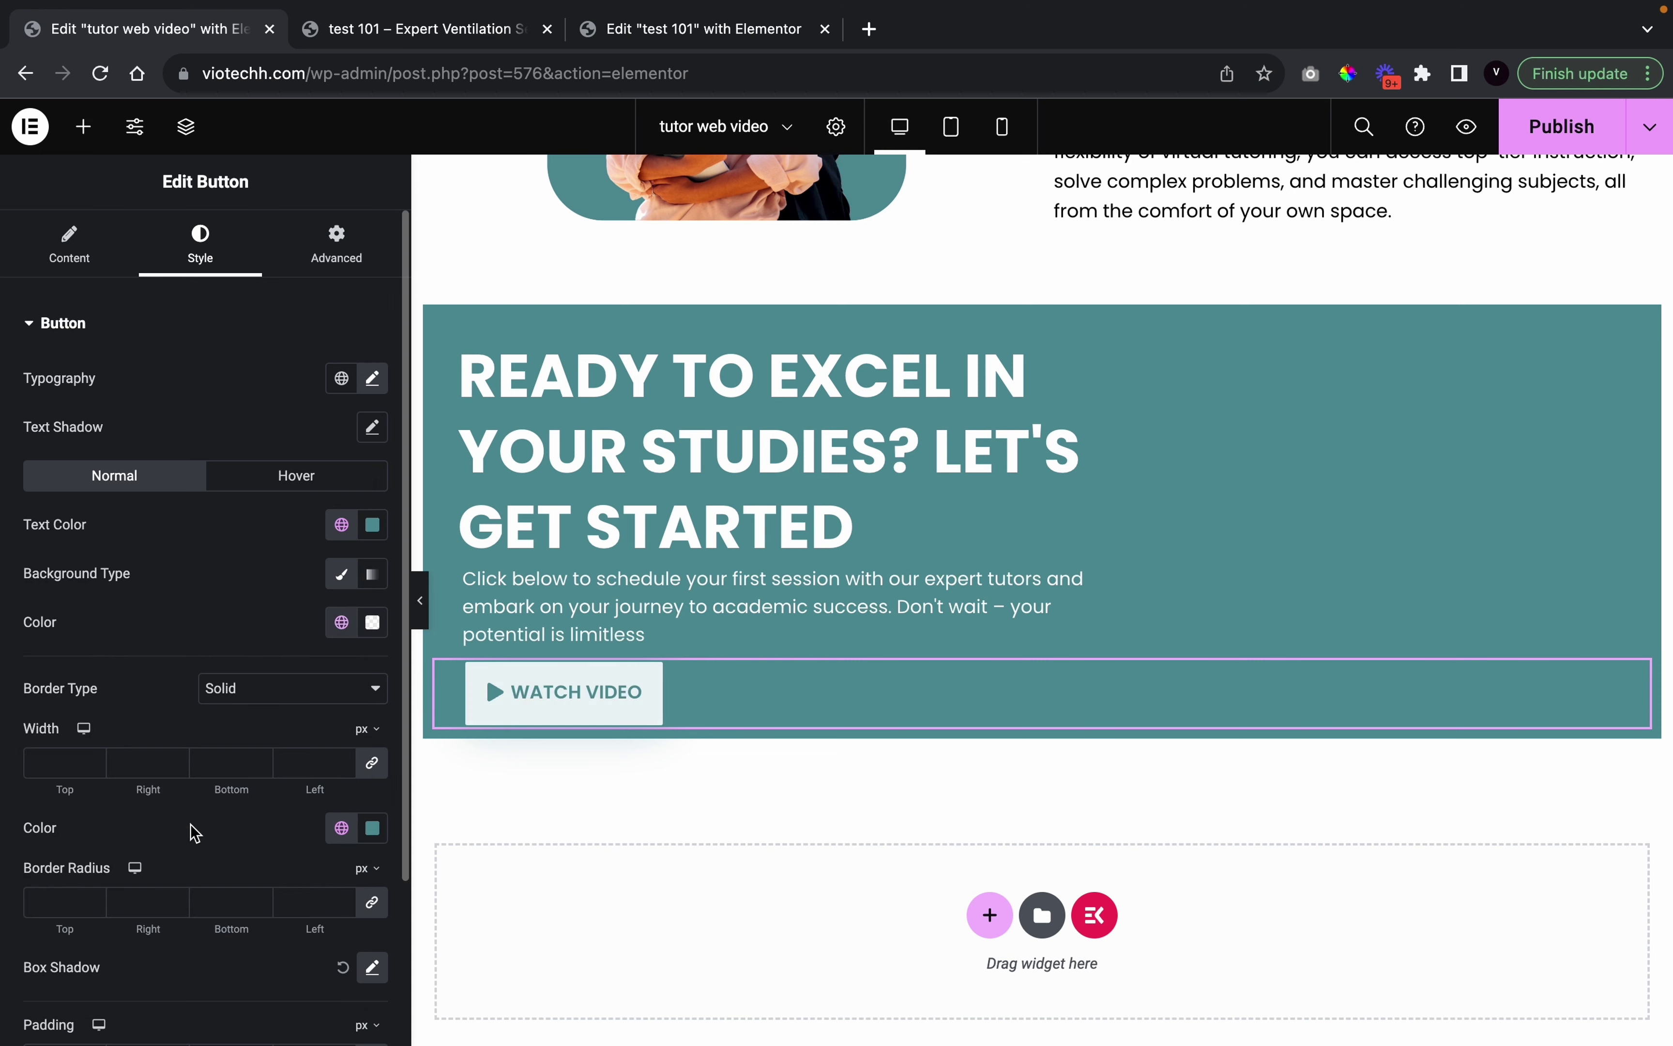
pyautogui.click(431, 622)
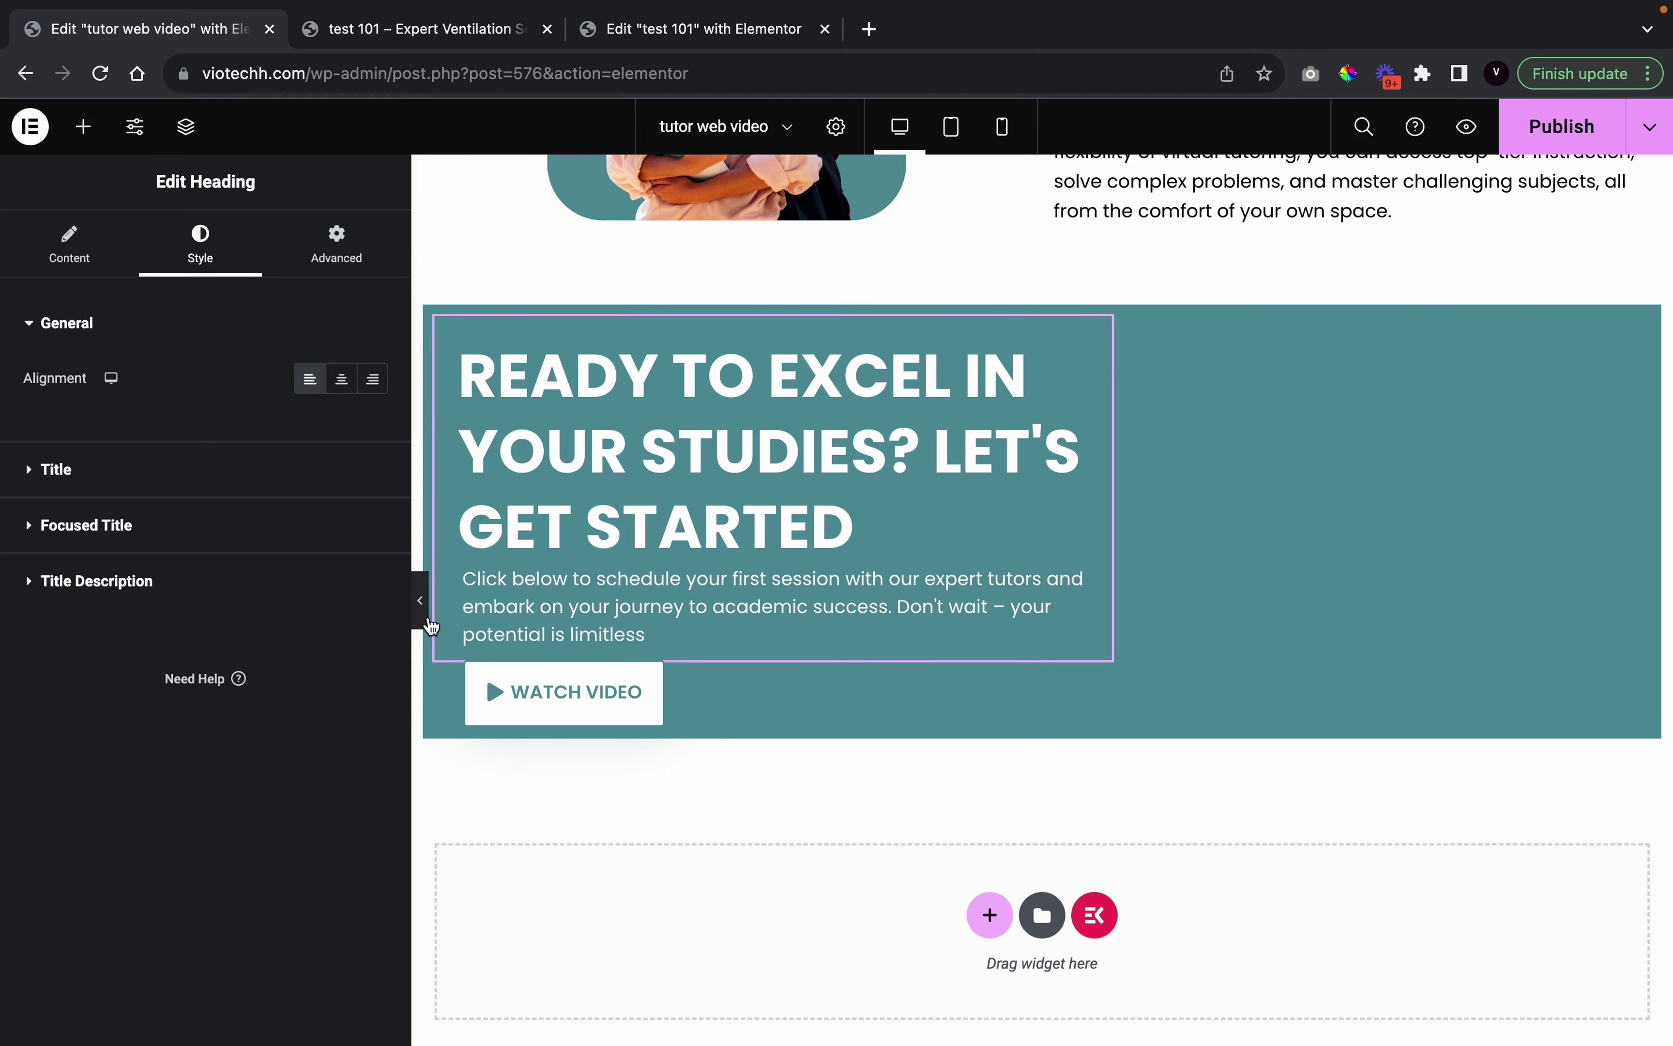
pyautogui.click(428, 620)
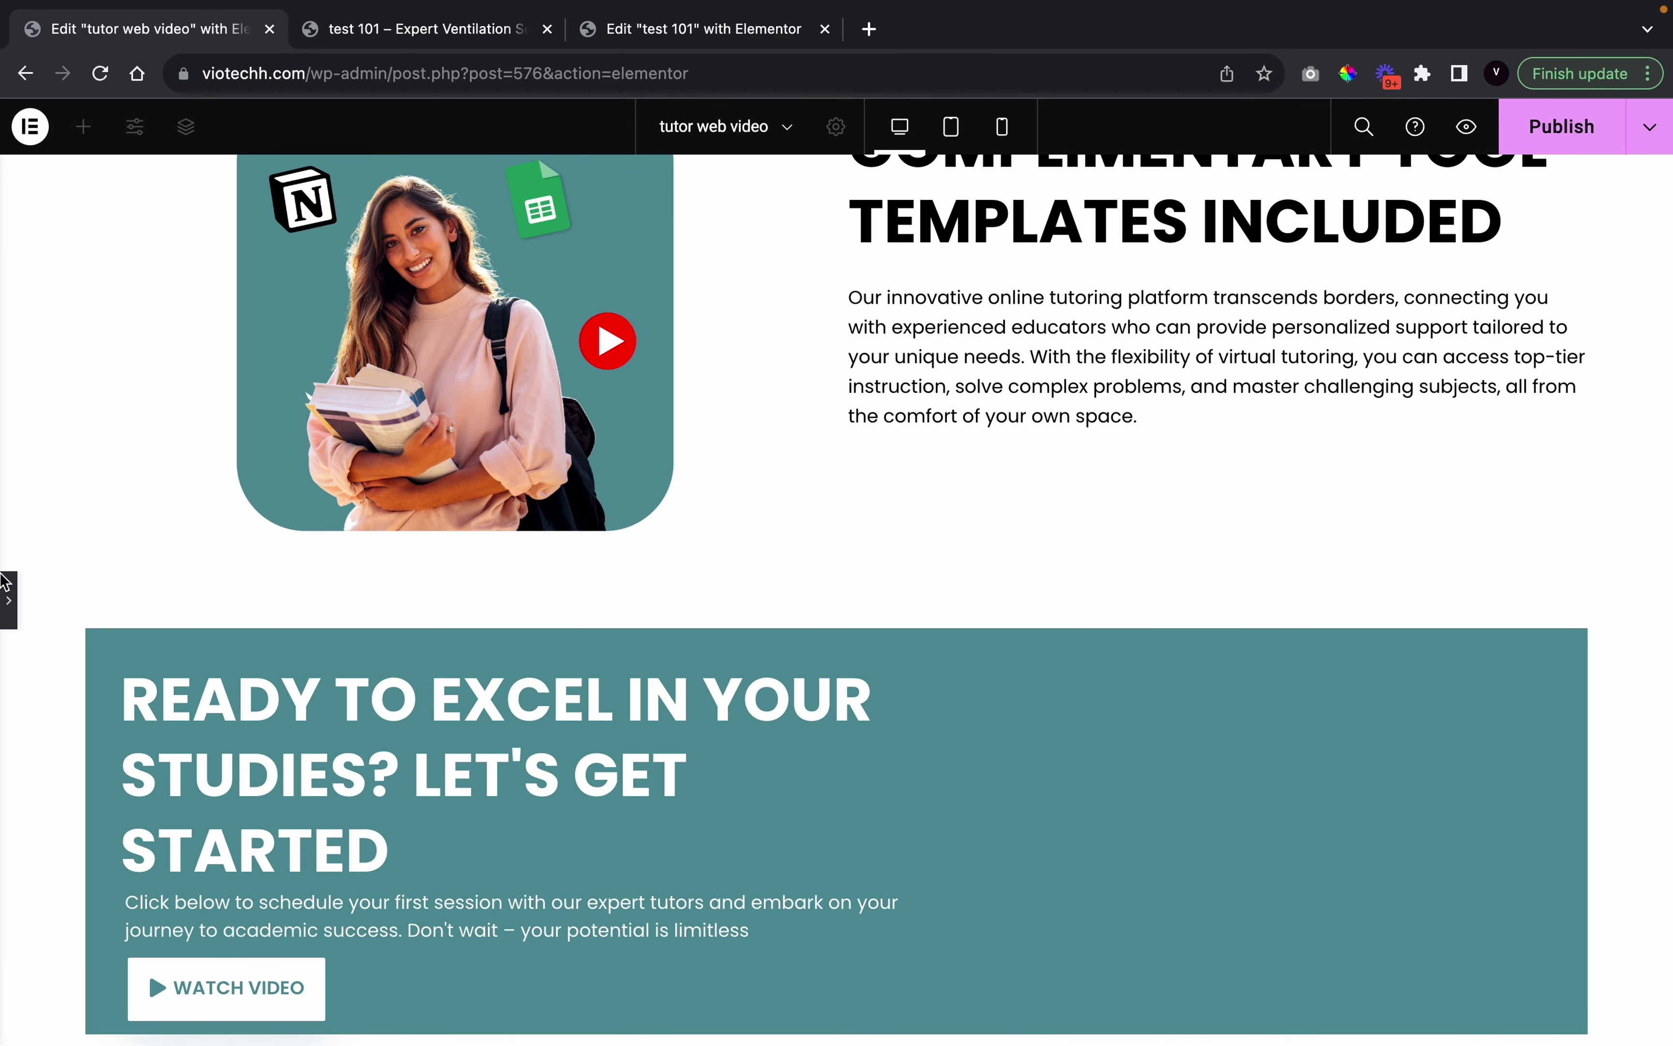
pyautogui.click(6, 581)
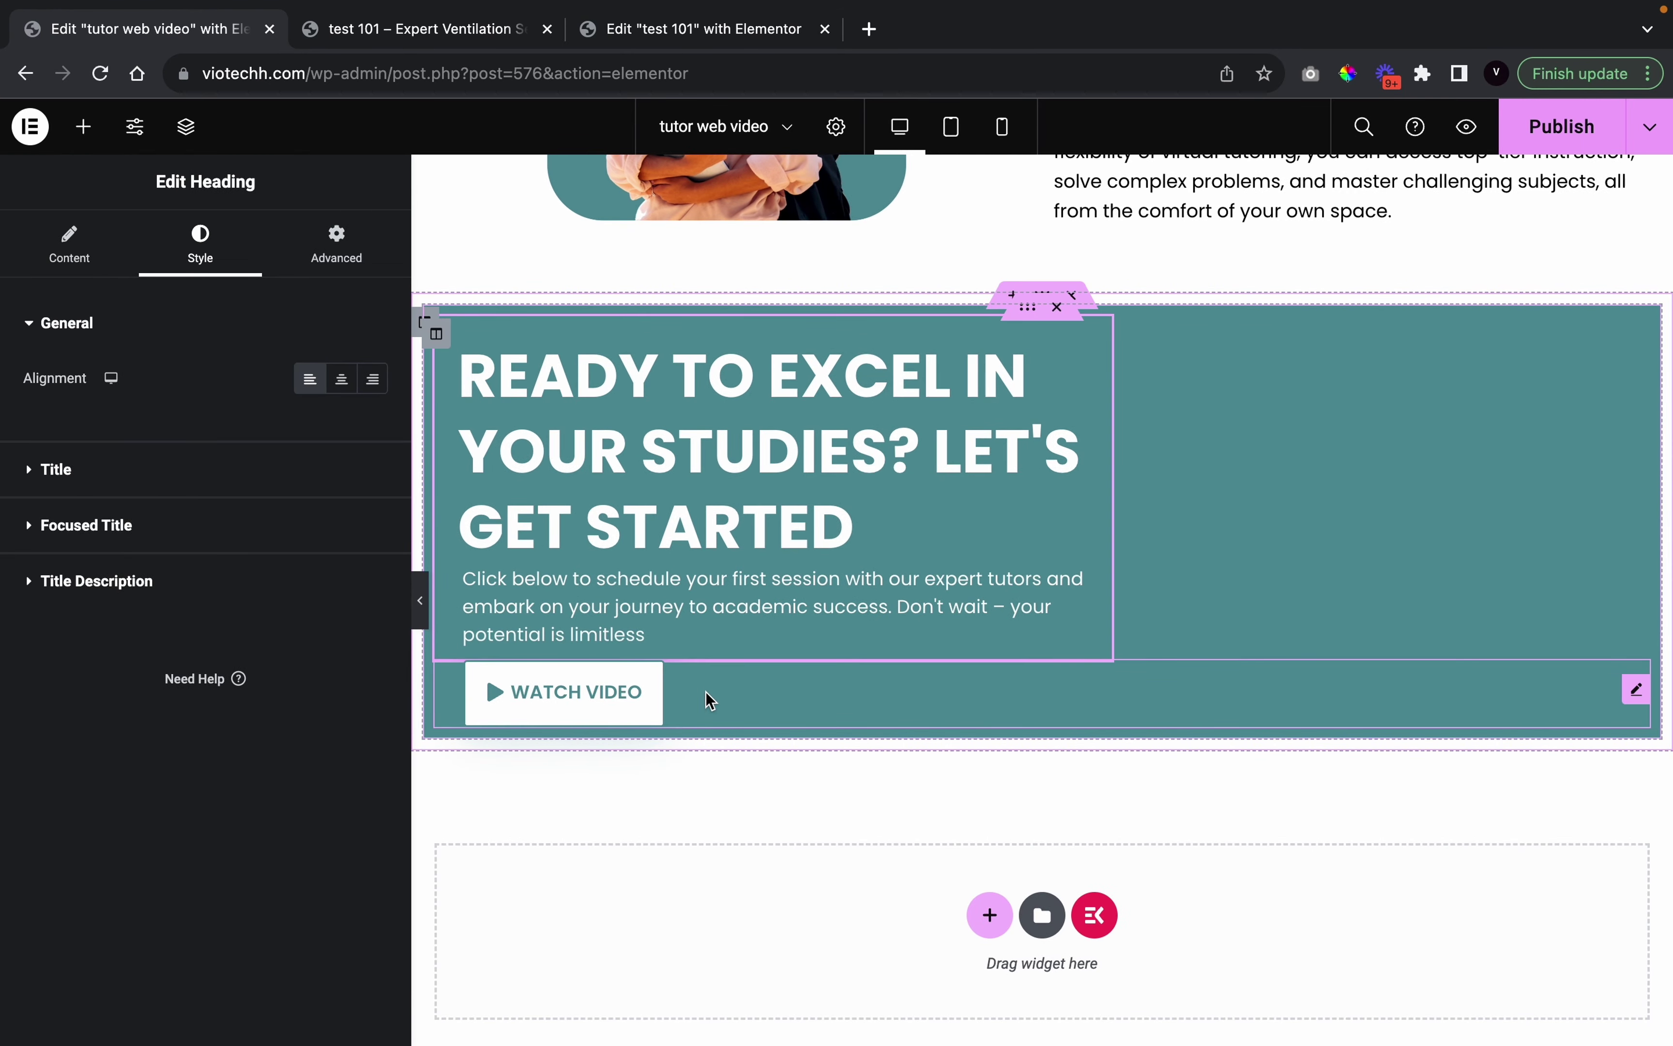
# Change the banner button's text to "Book A Consultation", remove its icon, and preview the banner
pyautogui.click(698, 695)
pyautogui.click(70, 245)
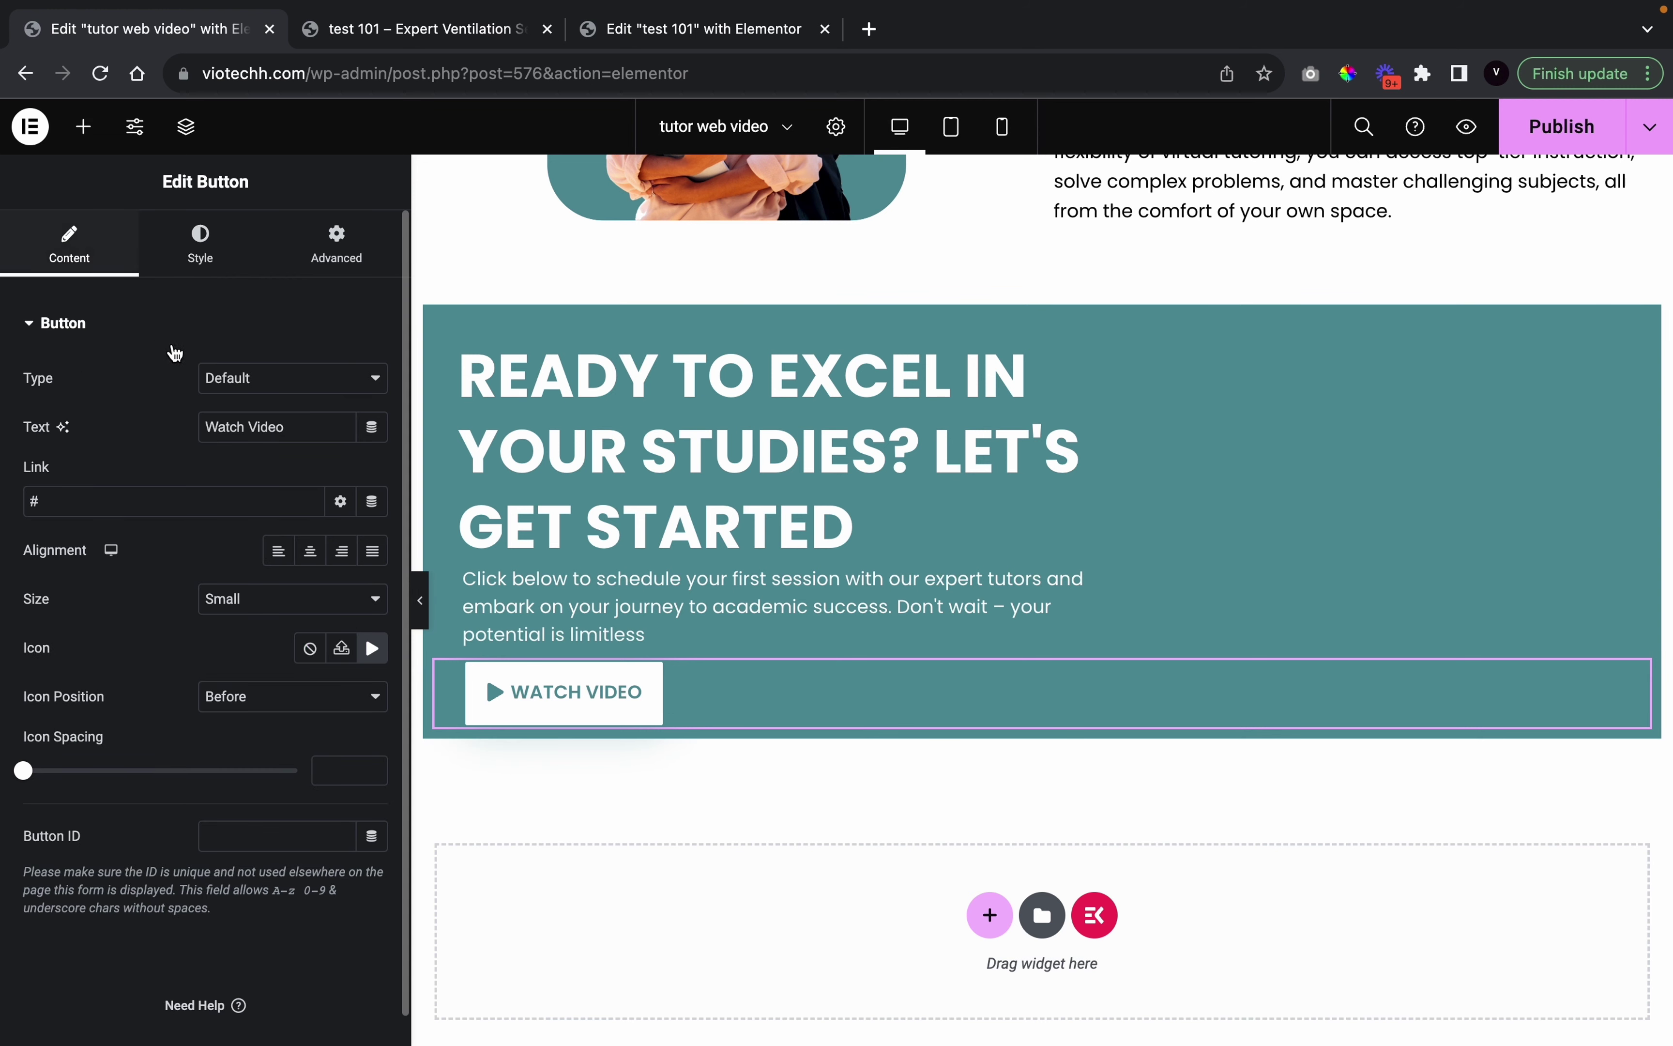
pyautogui.hotkey('alt', 'shift', 'Left')
pyautogui.hotkey('alt', 'shift', 'Left')
pyautogui.write('B')
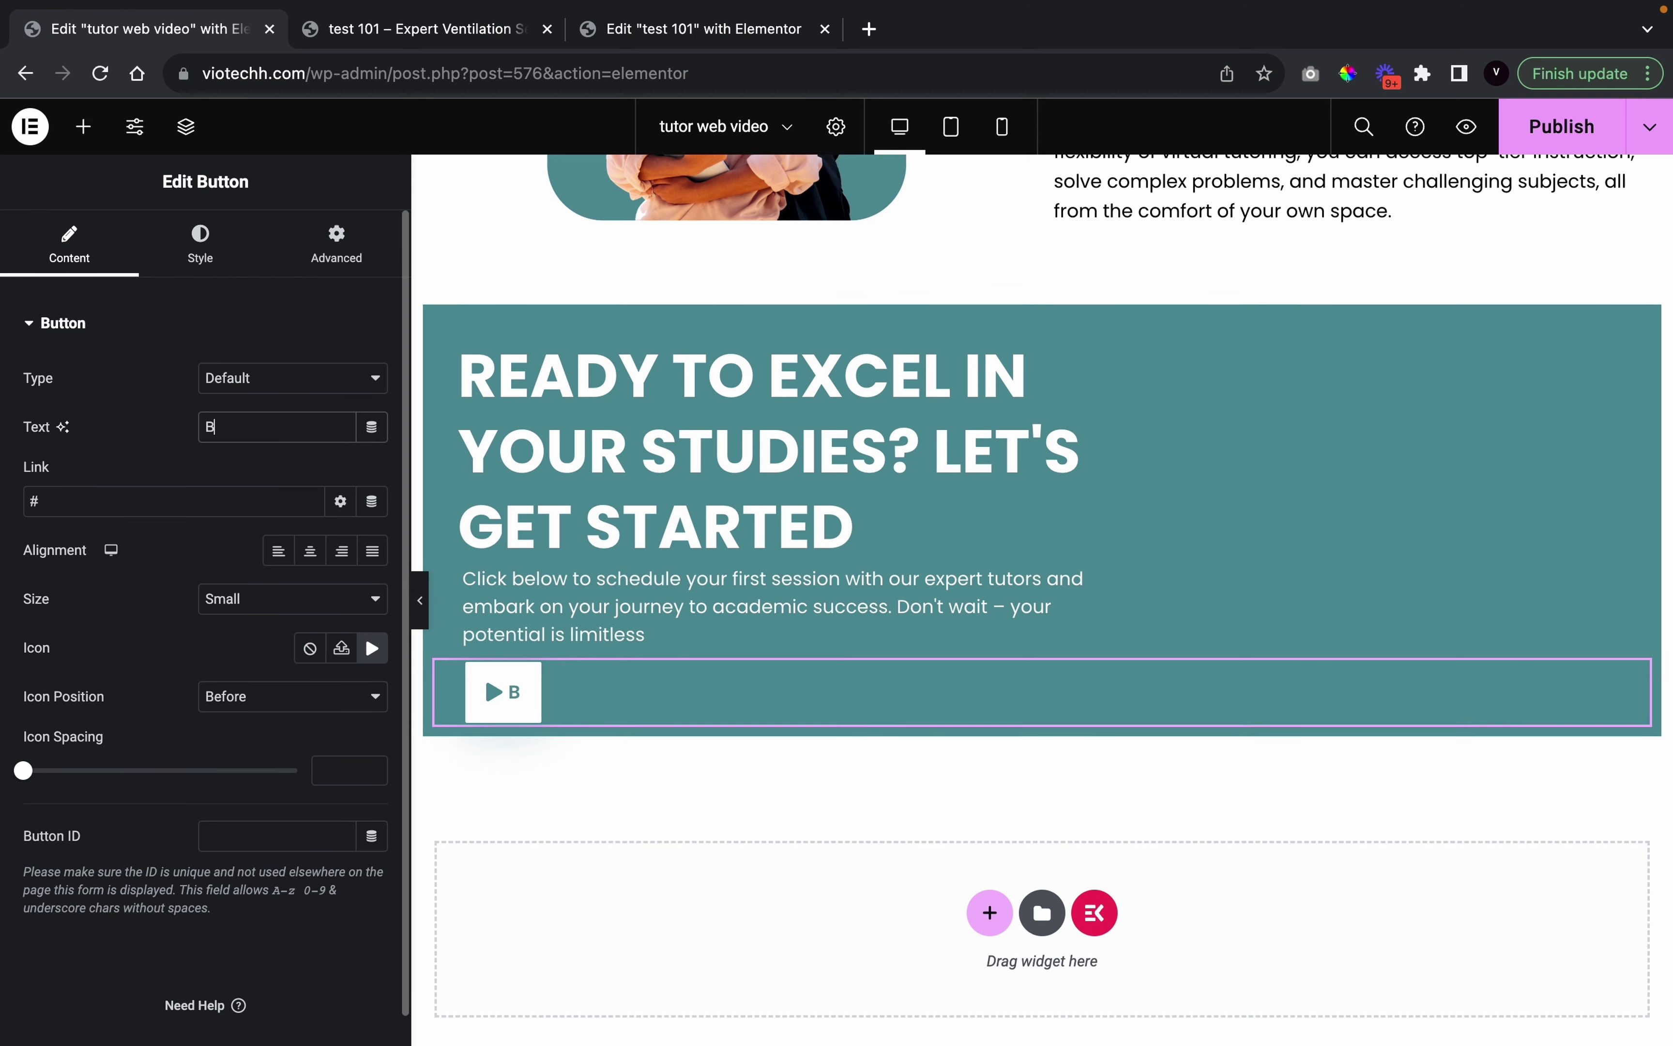
pyautogui.write('ook A C')
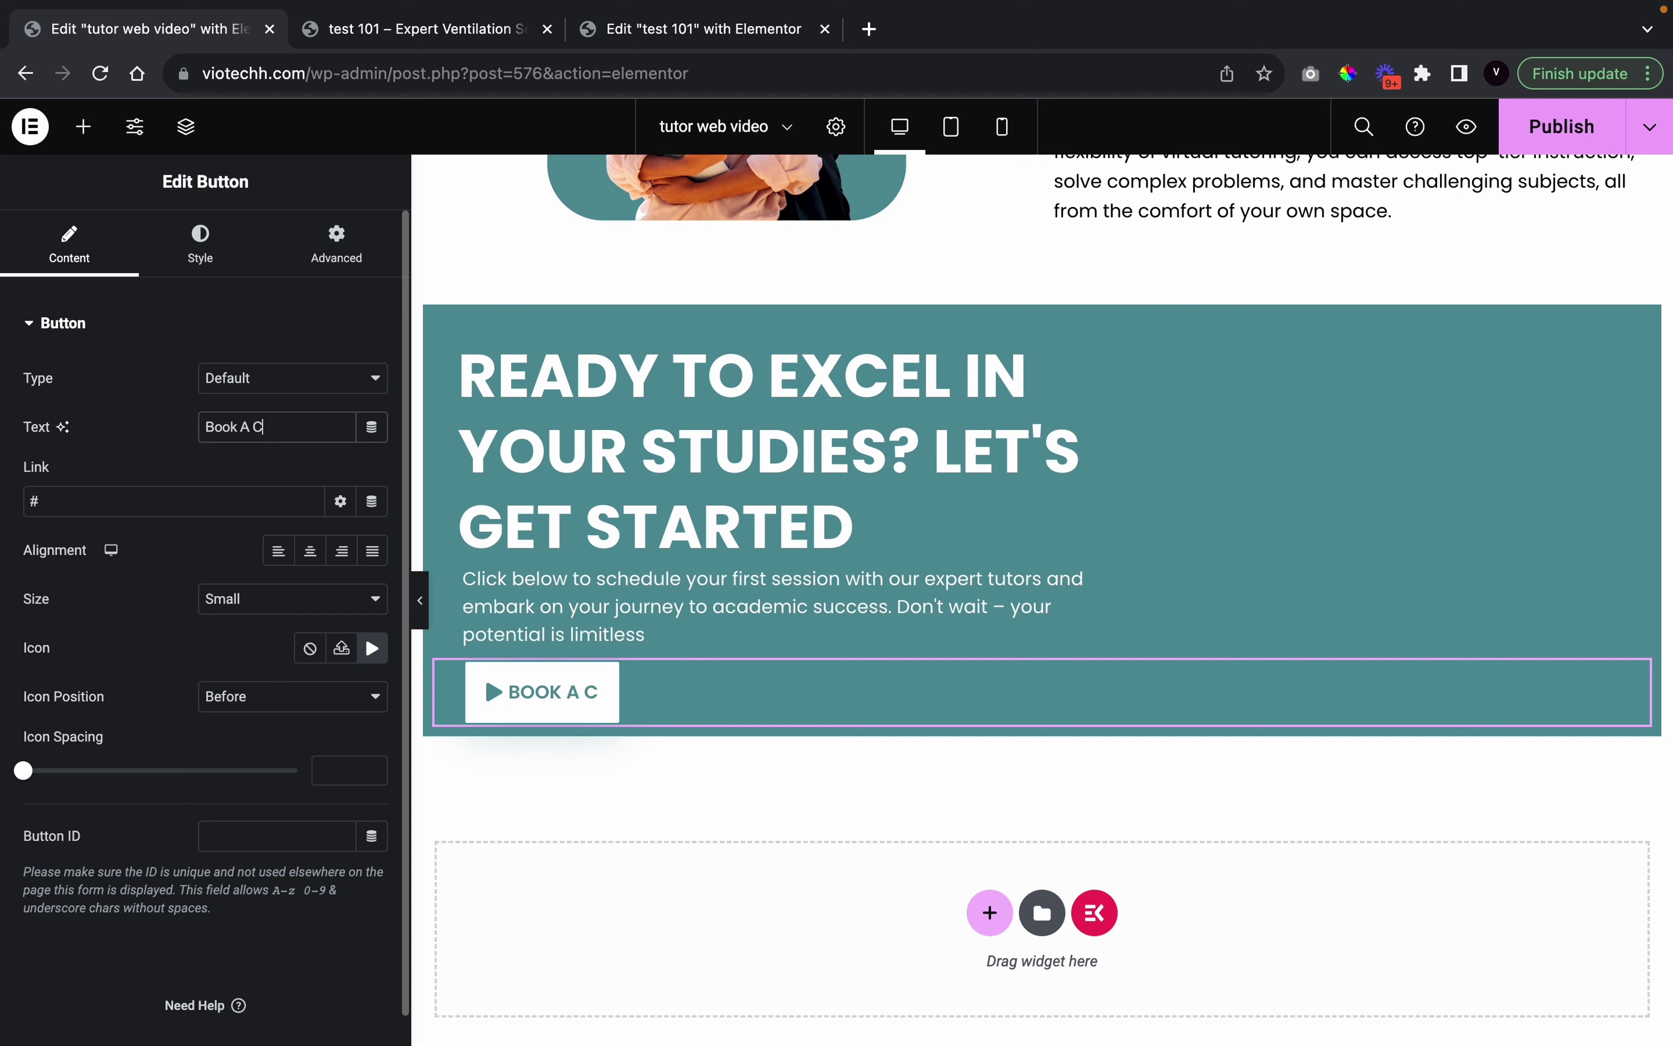
pyautogui.write('onsulta')
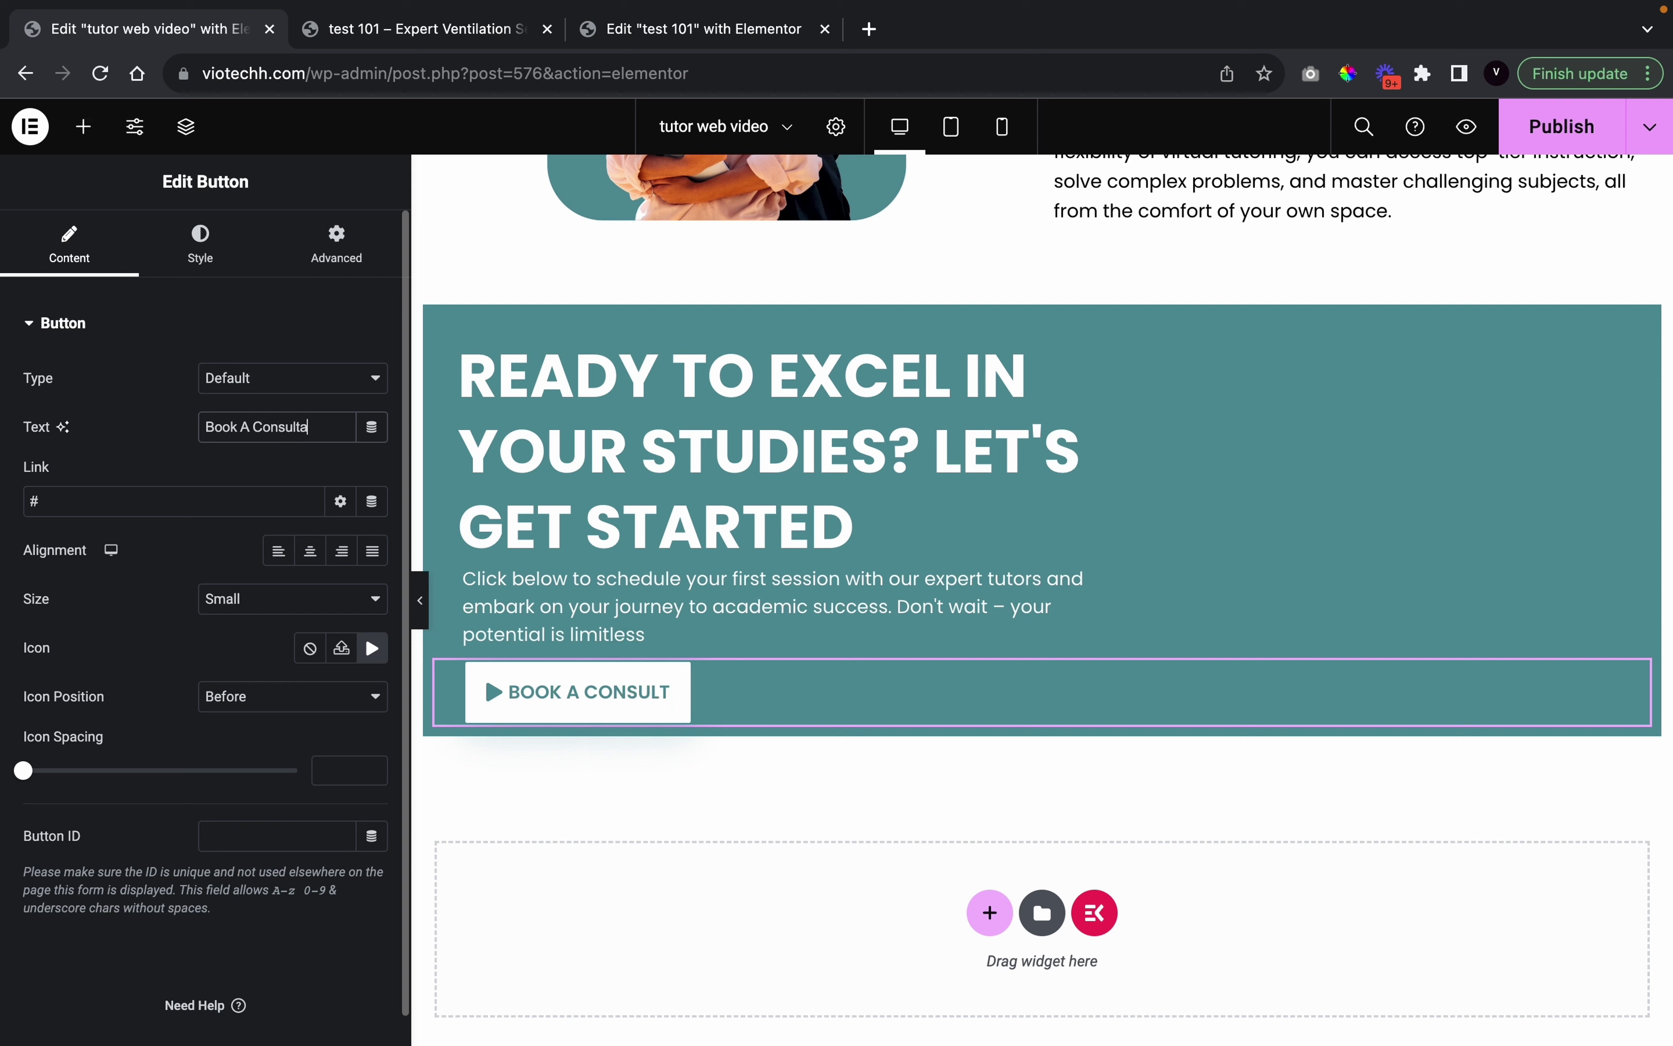
pyautogui.write('tion')
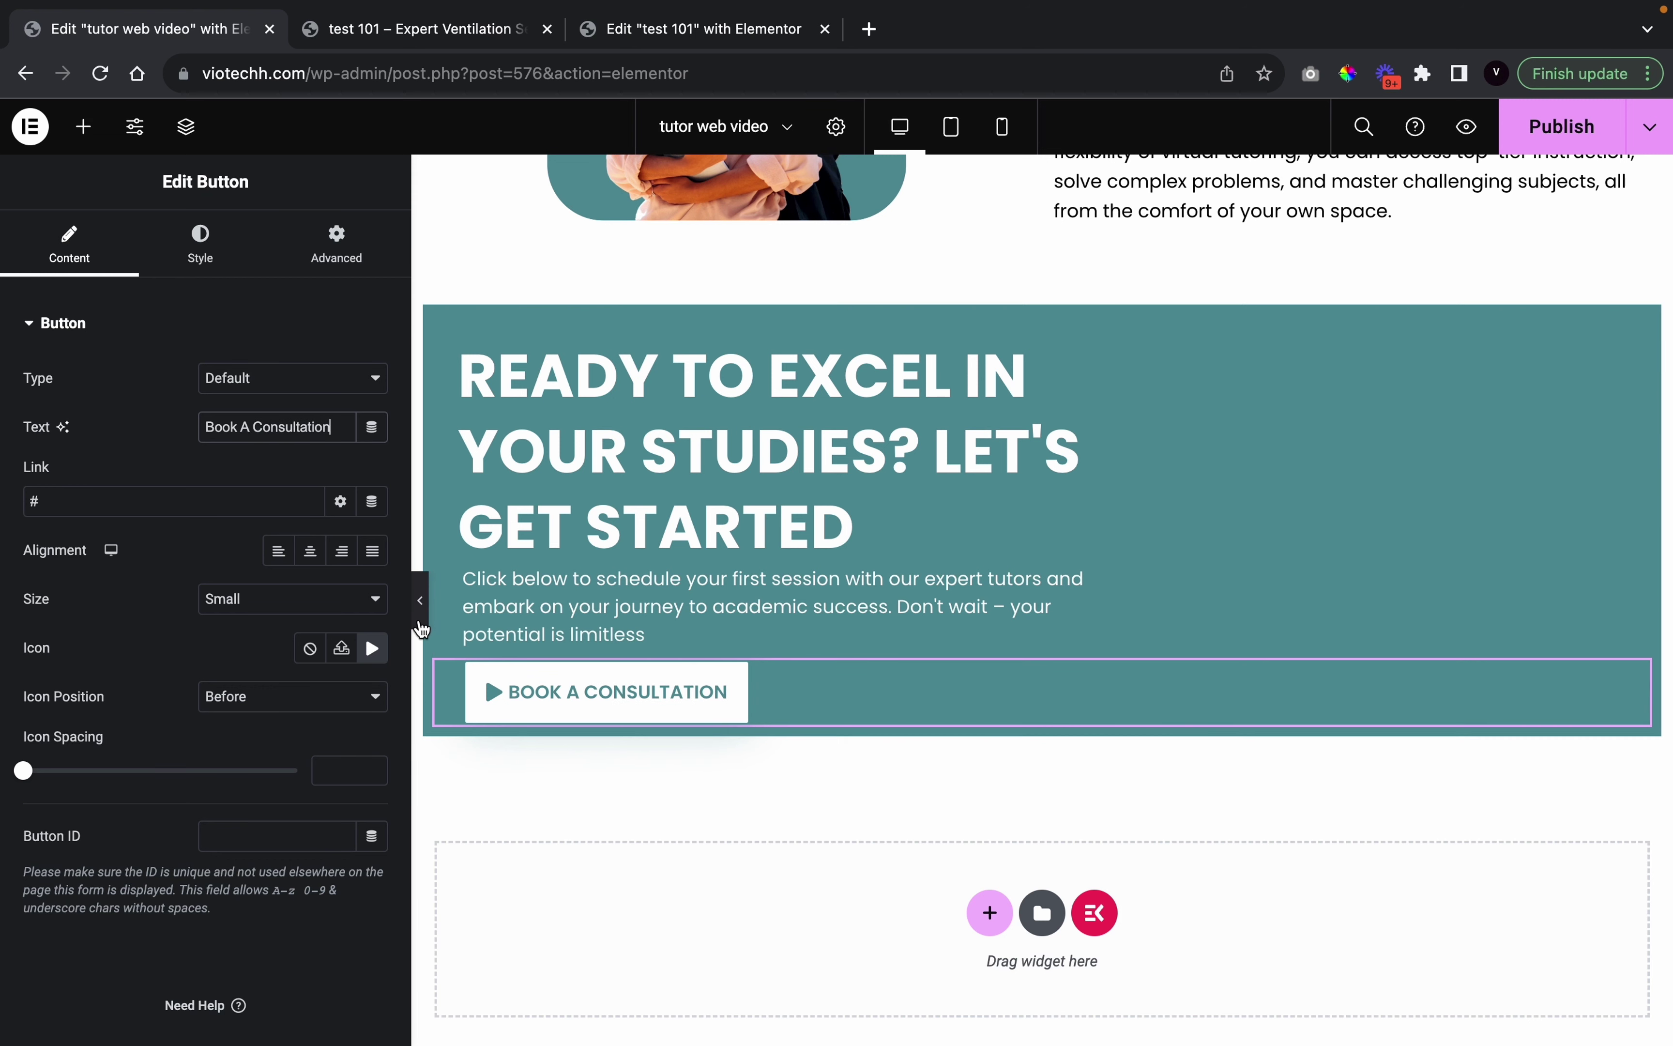
pyautogui.click(309, 648)
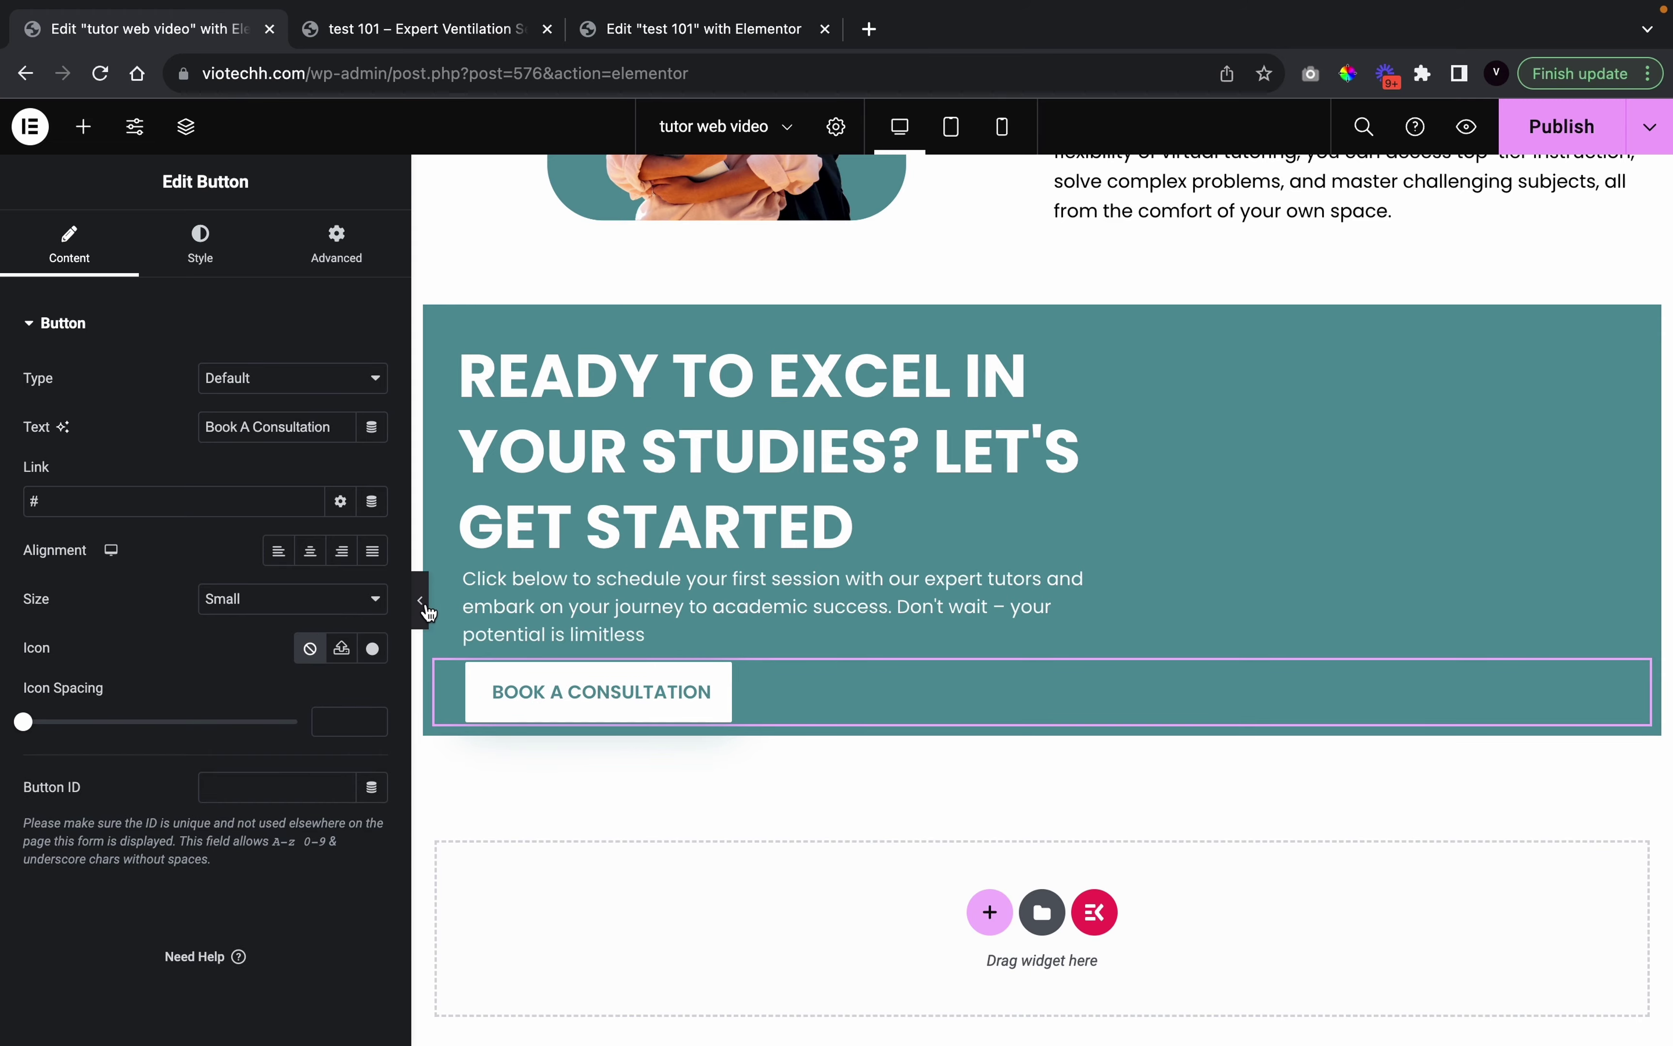
pyautogui.click(420, 600)
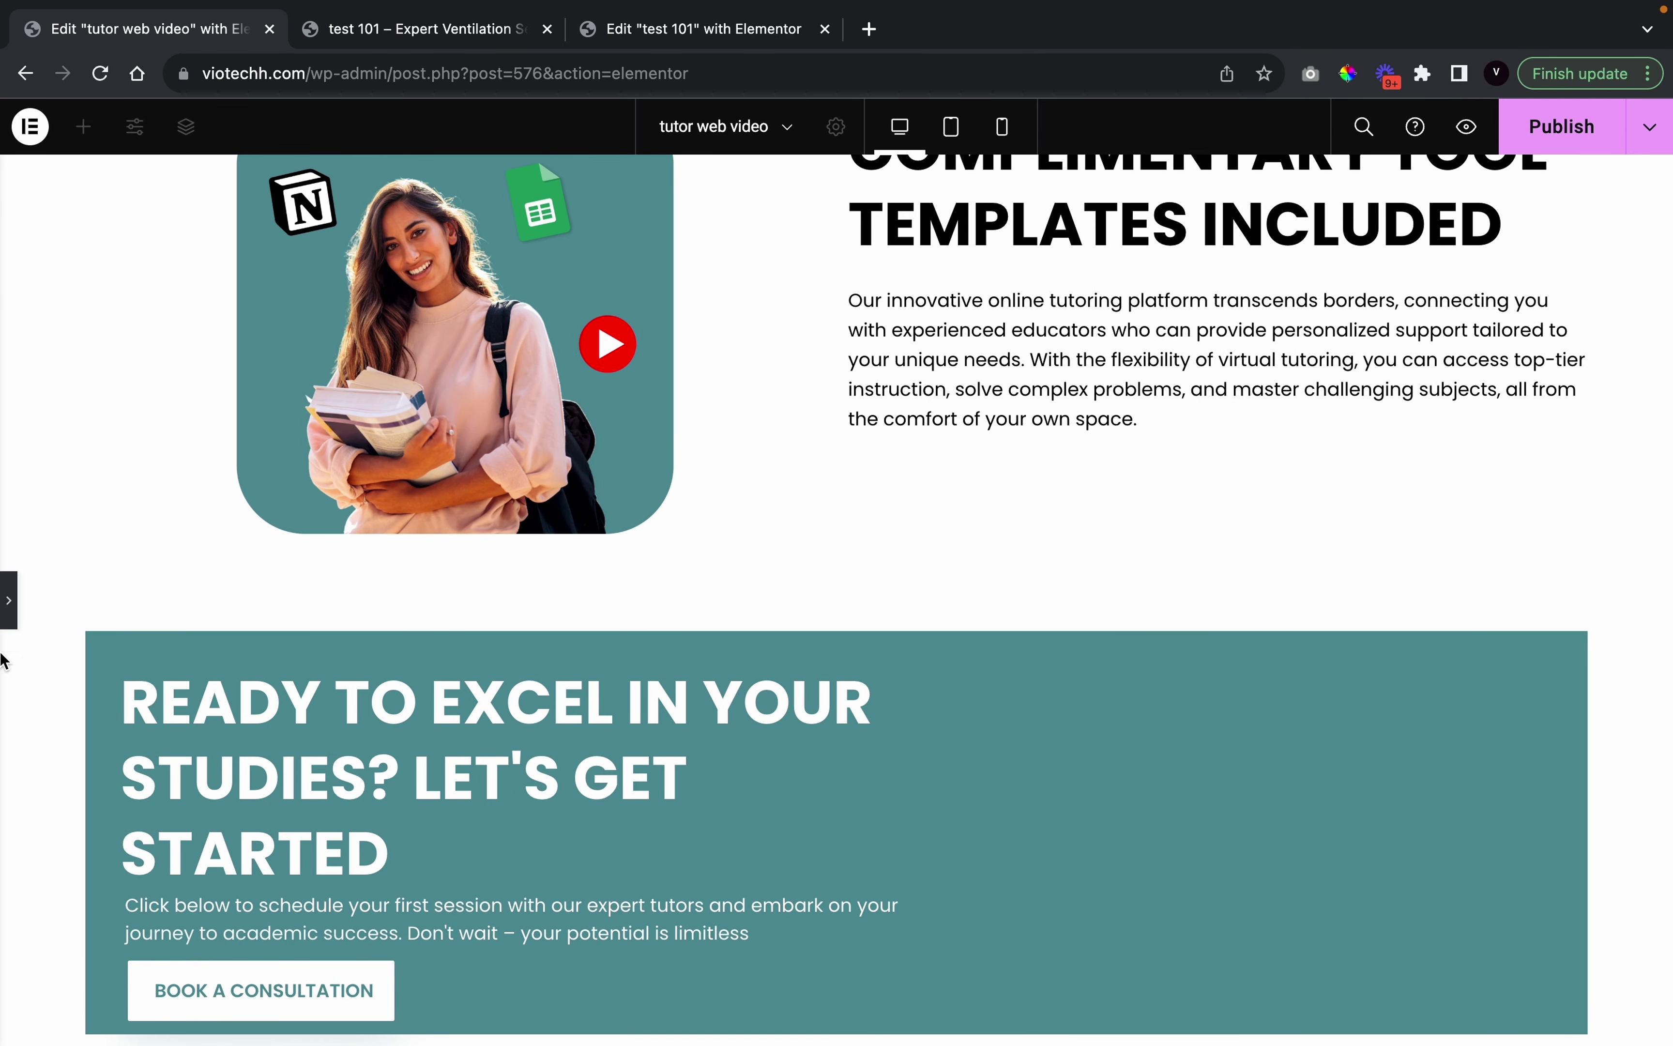
pyautogui.click(8, 599)
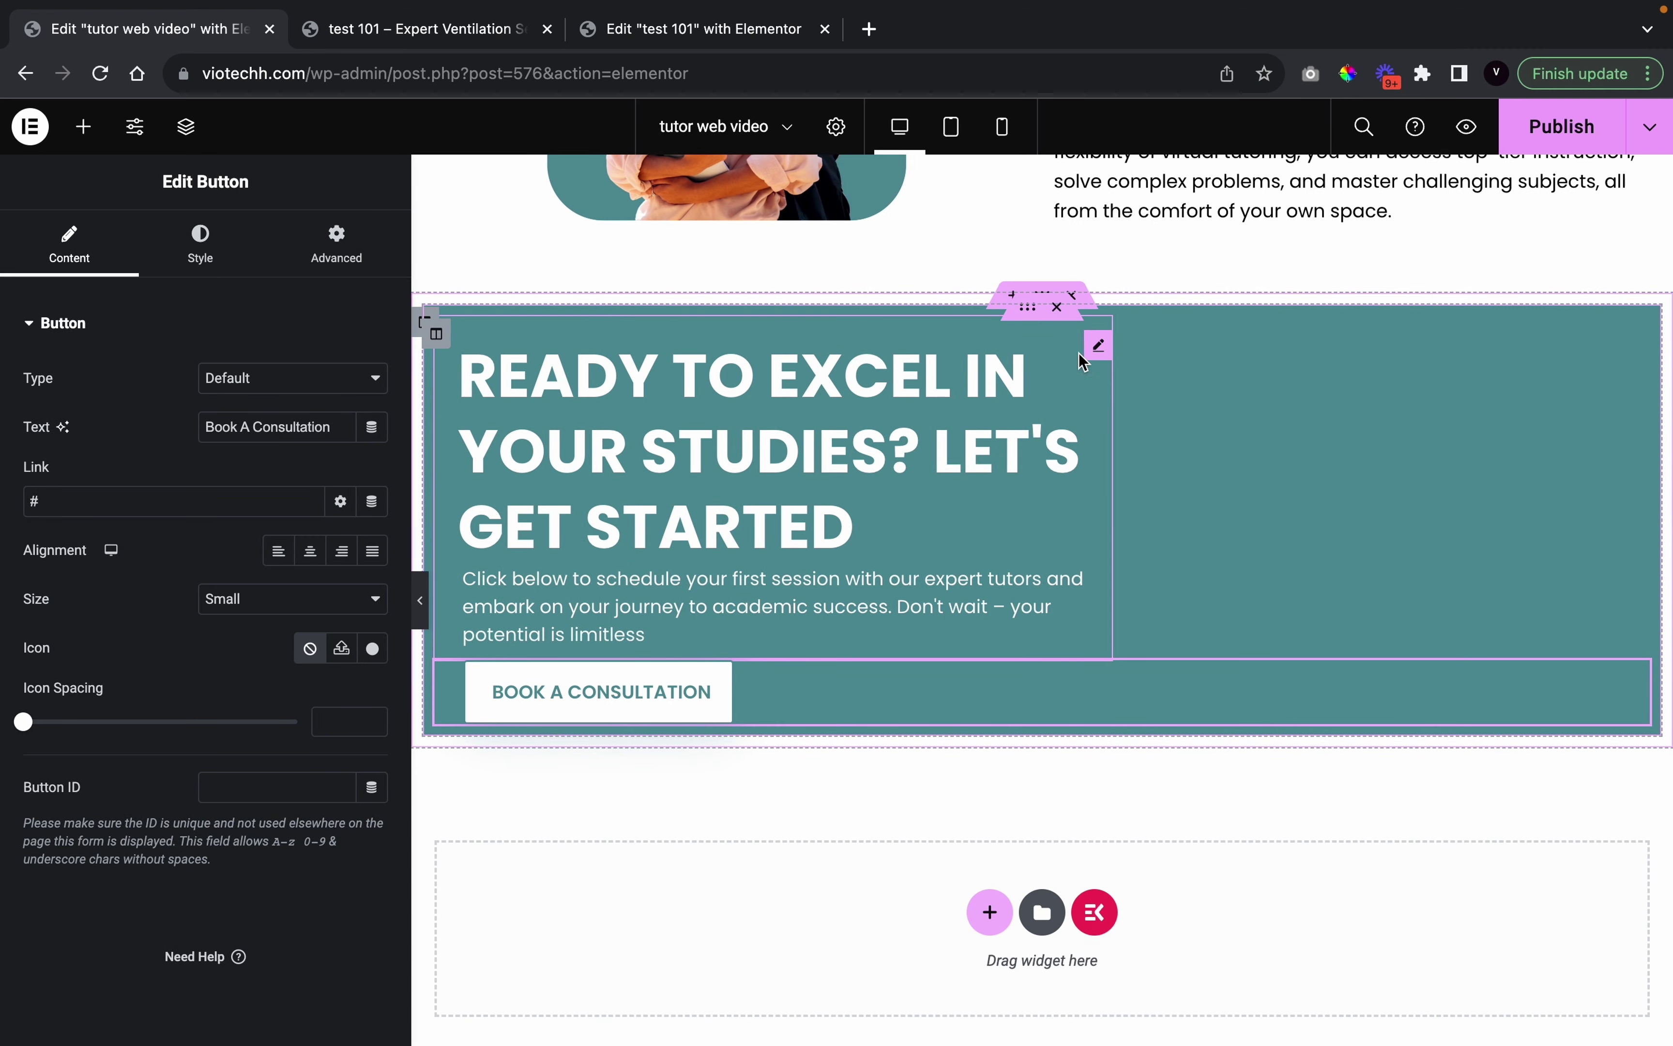
# Give the teal banner's inner section a 9 px border radius on all corners and preview it
pyautogui.click(1028, 307)
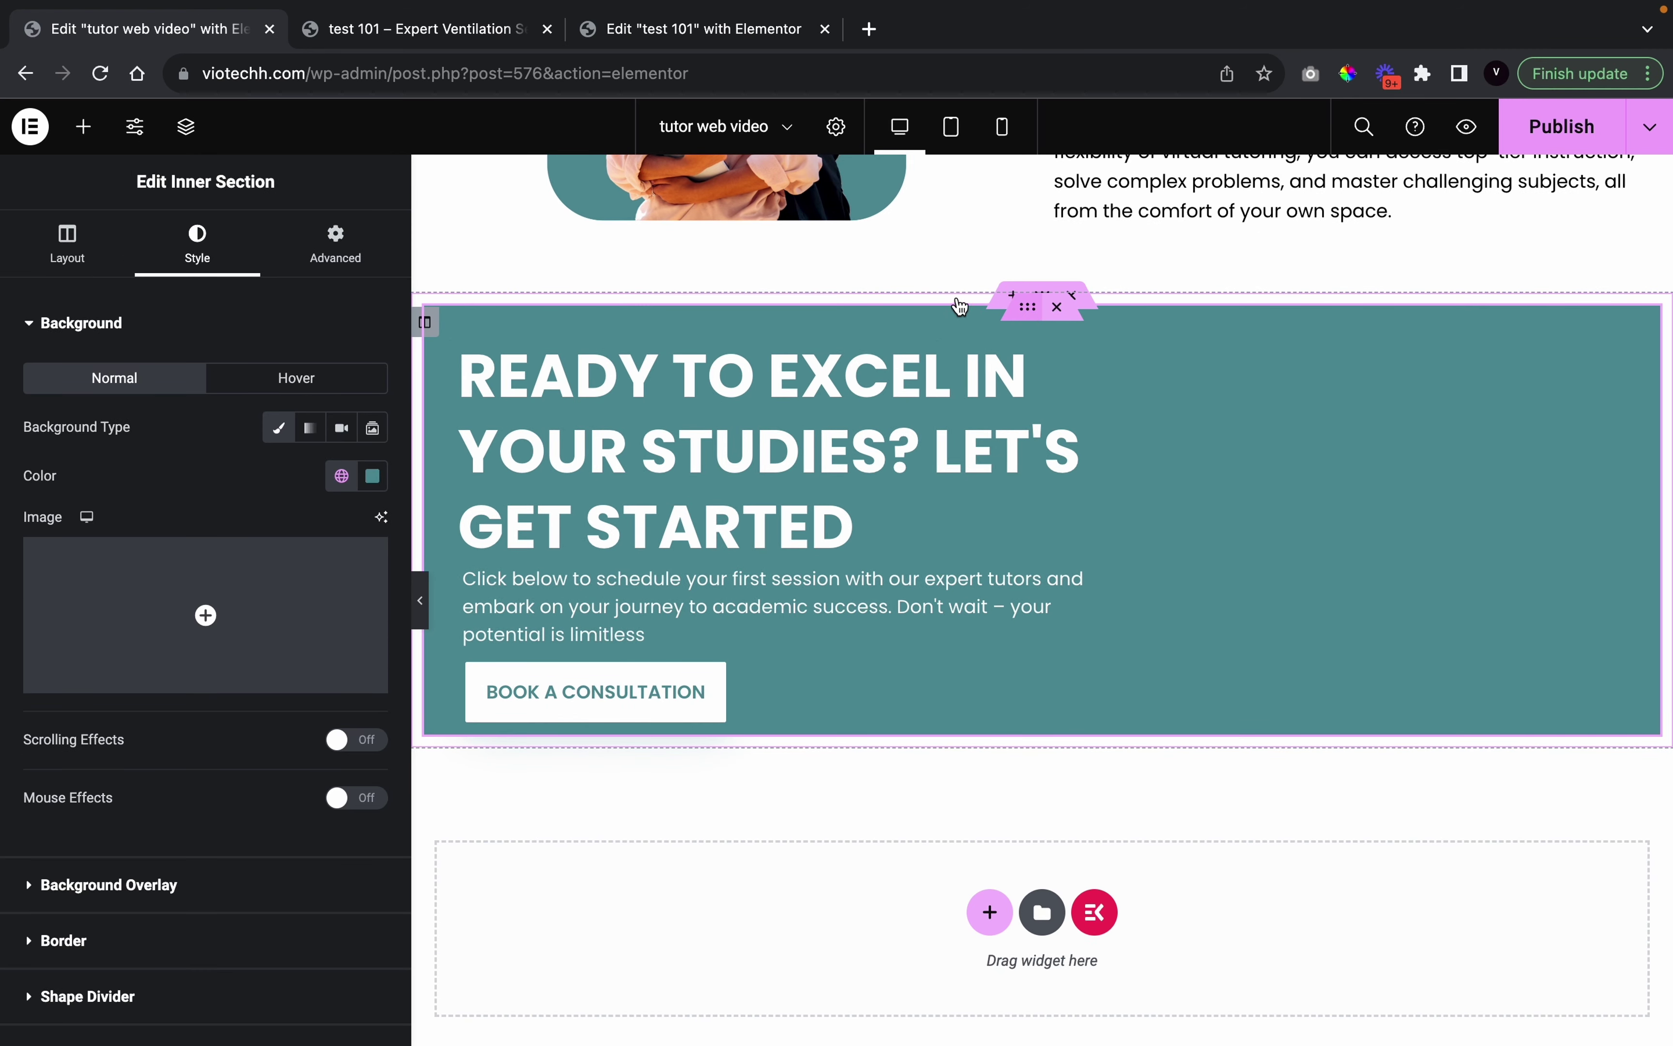
pyautogui.click(358, 261)
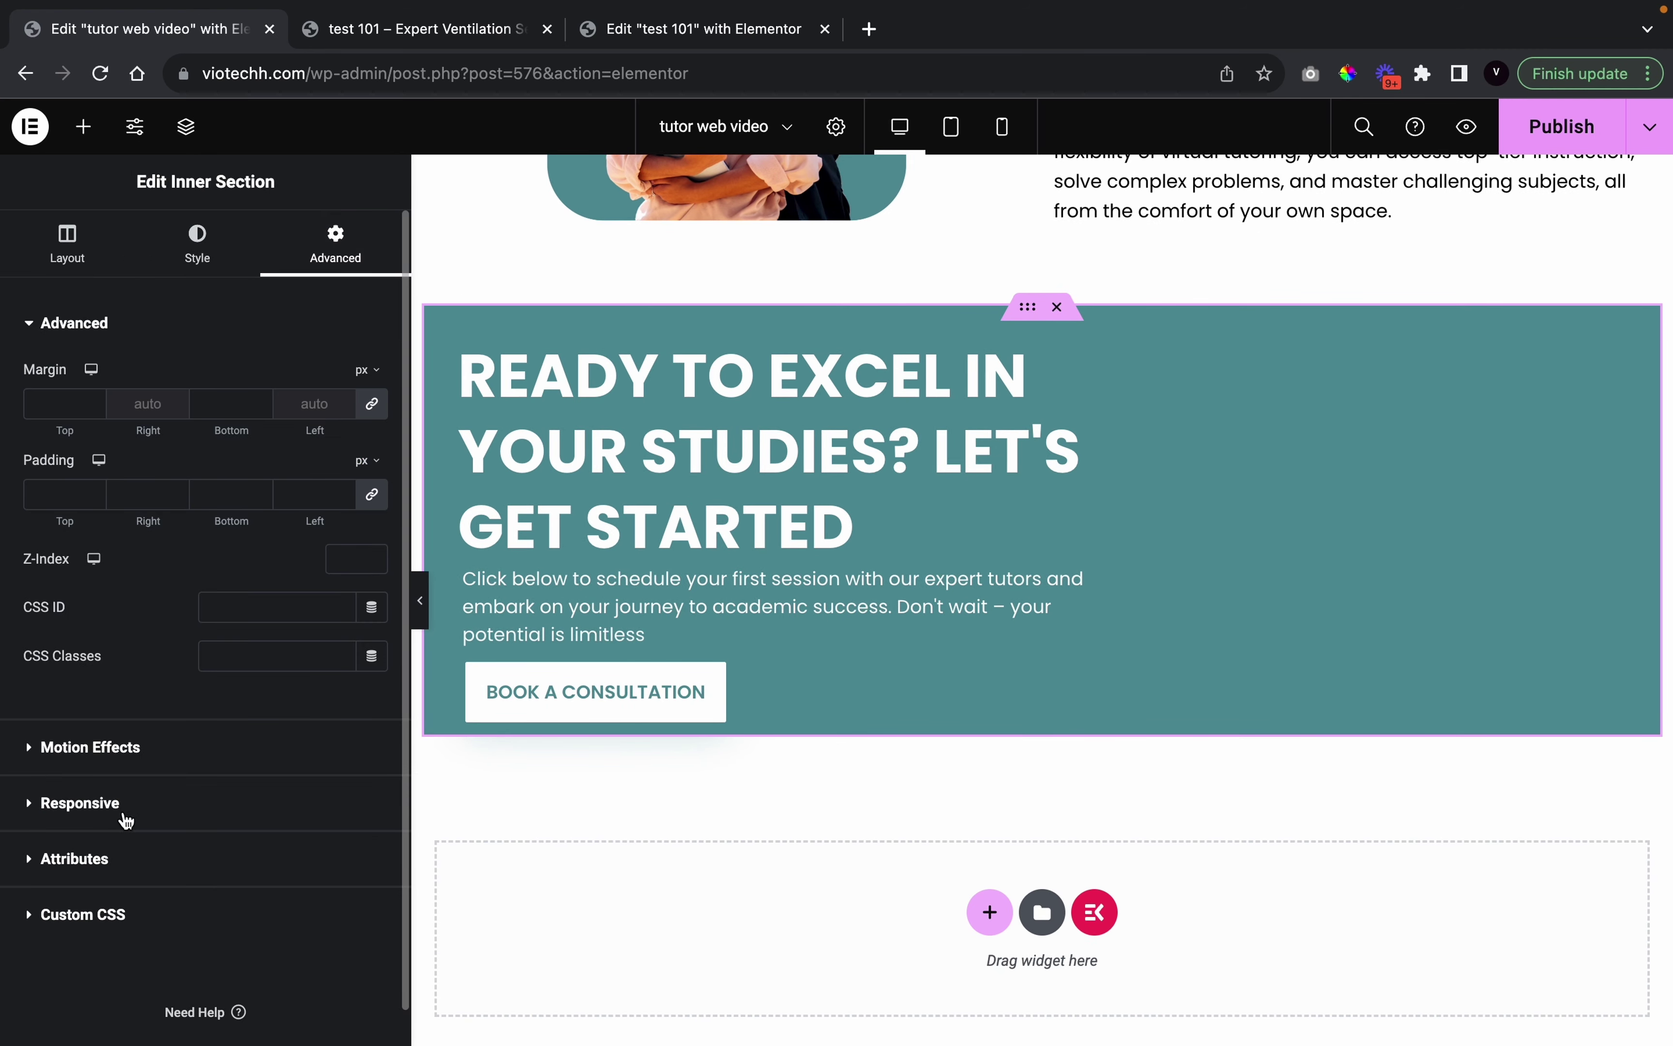
pyautogui.click(235, 248)
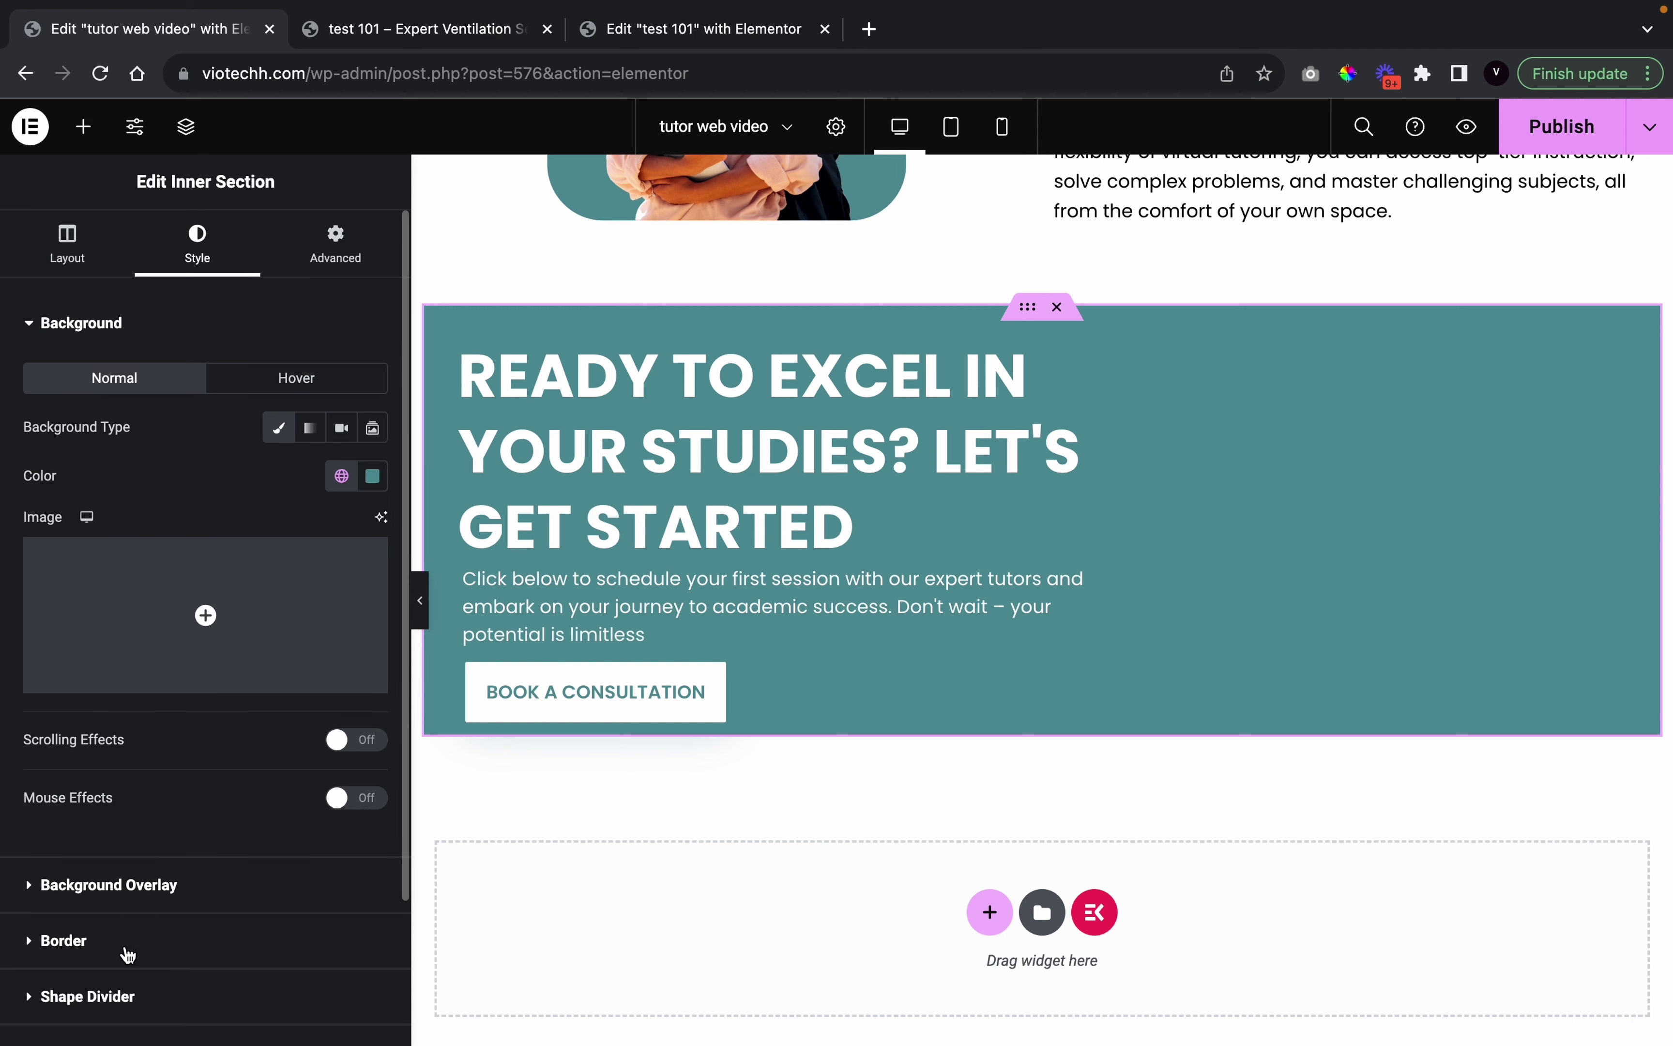
pyautogui.click(64, 939)
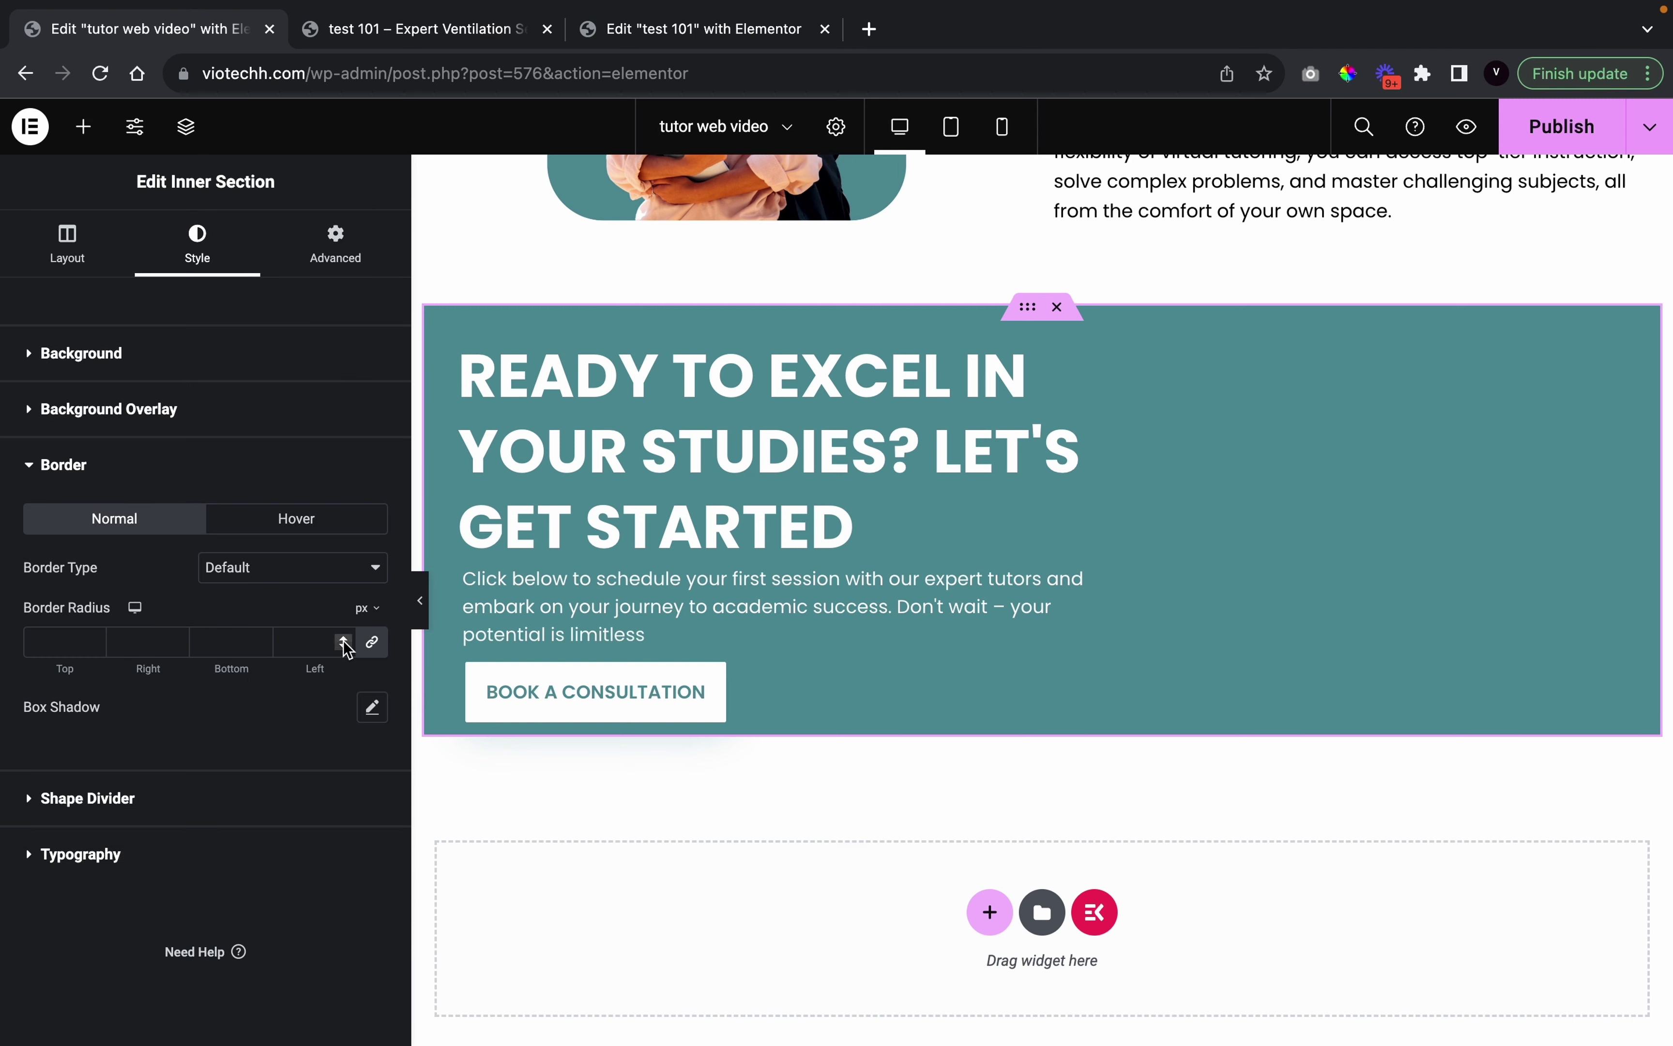
pyautogui.moveTo(344, 640); pyautogui.dragTo(343, 641)
pyautogui.click(420, 600)
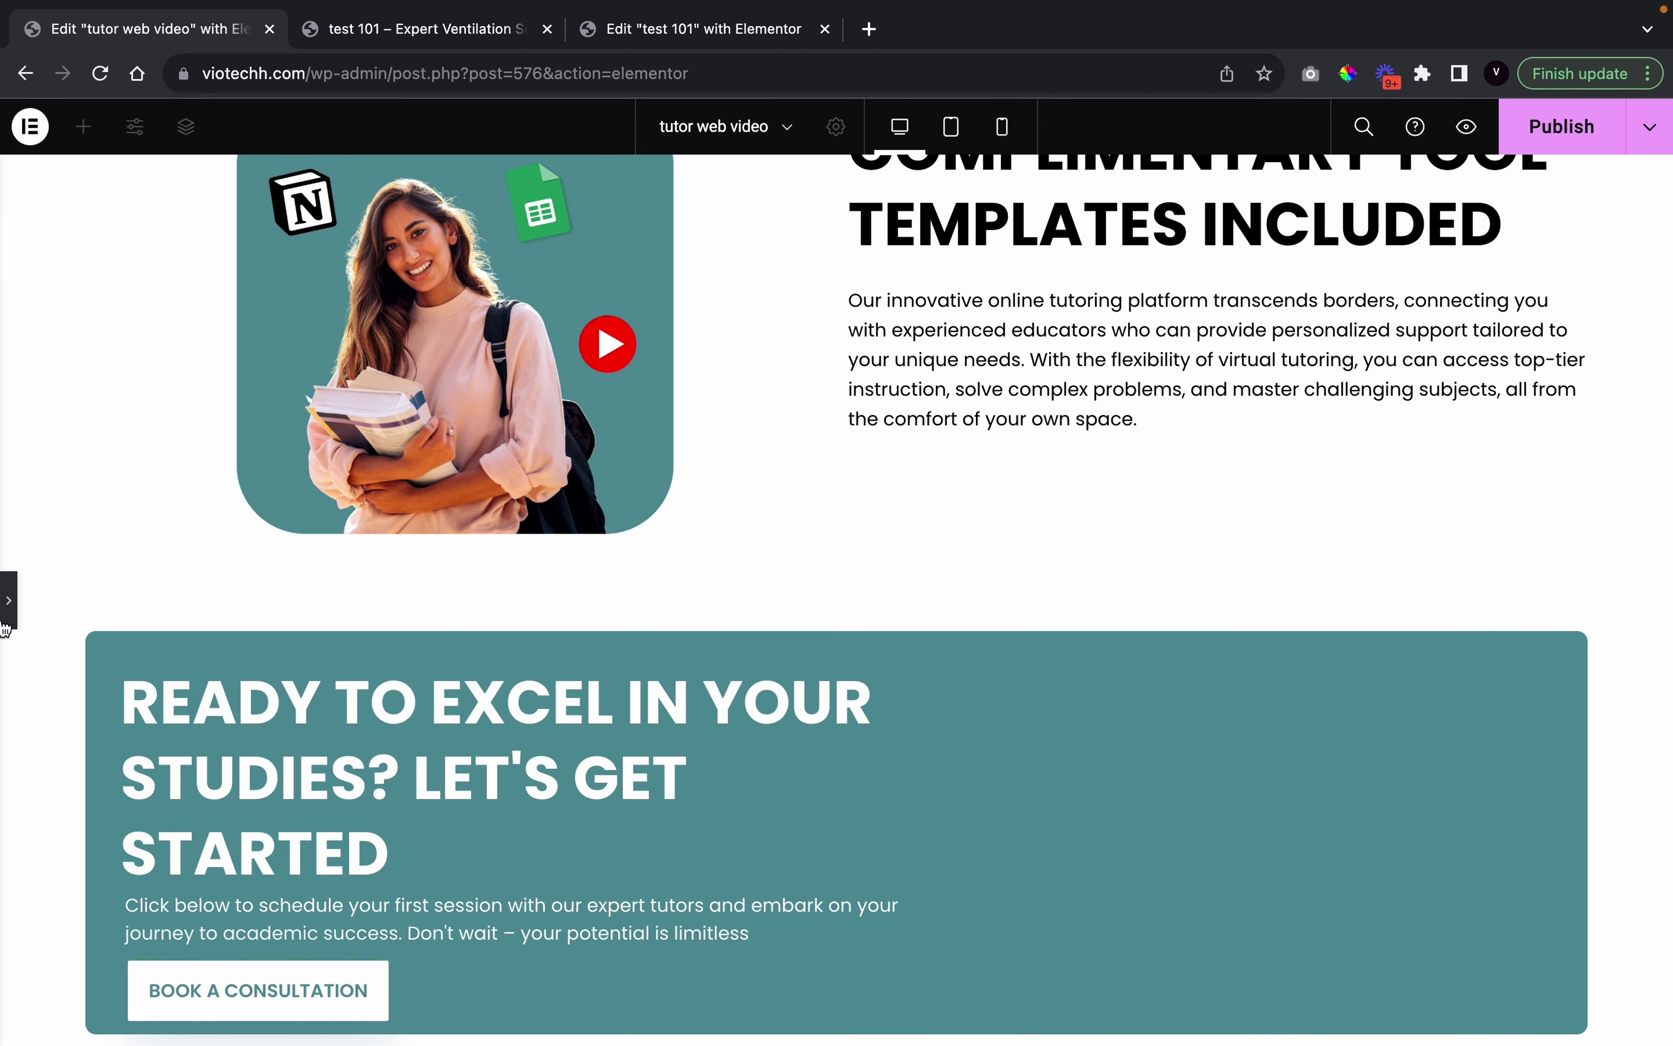
pyautogui.click(6, 595)
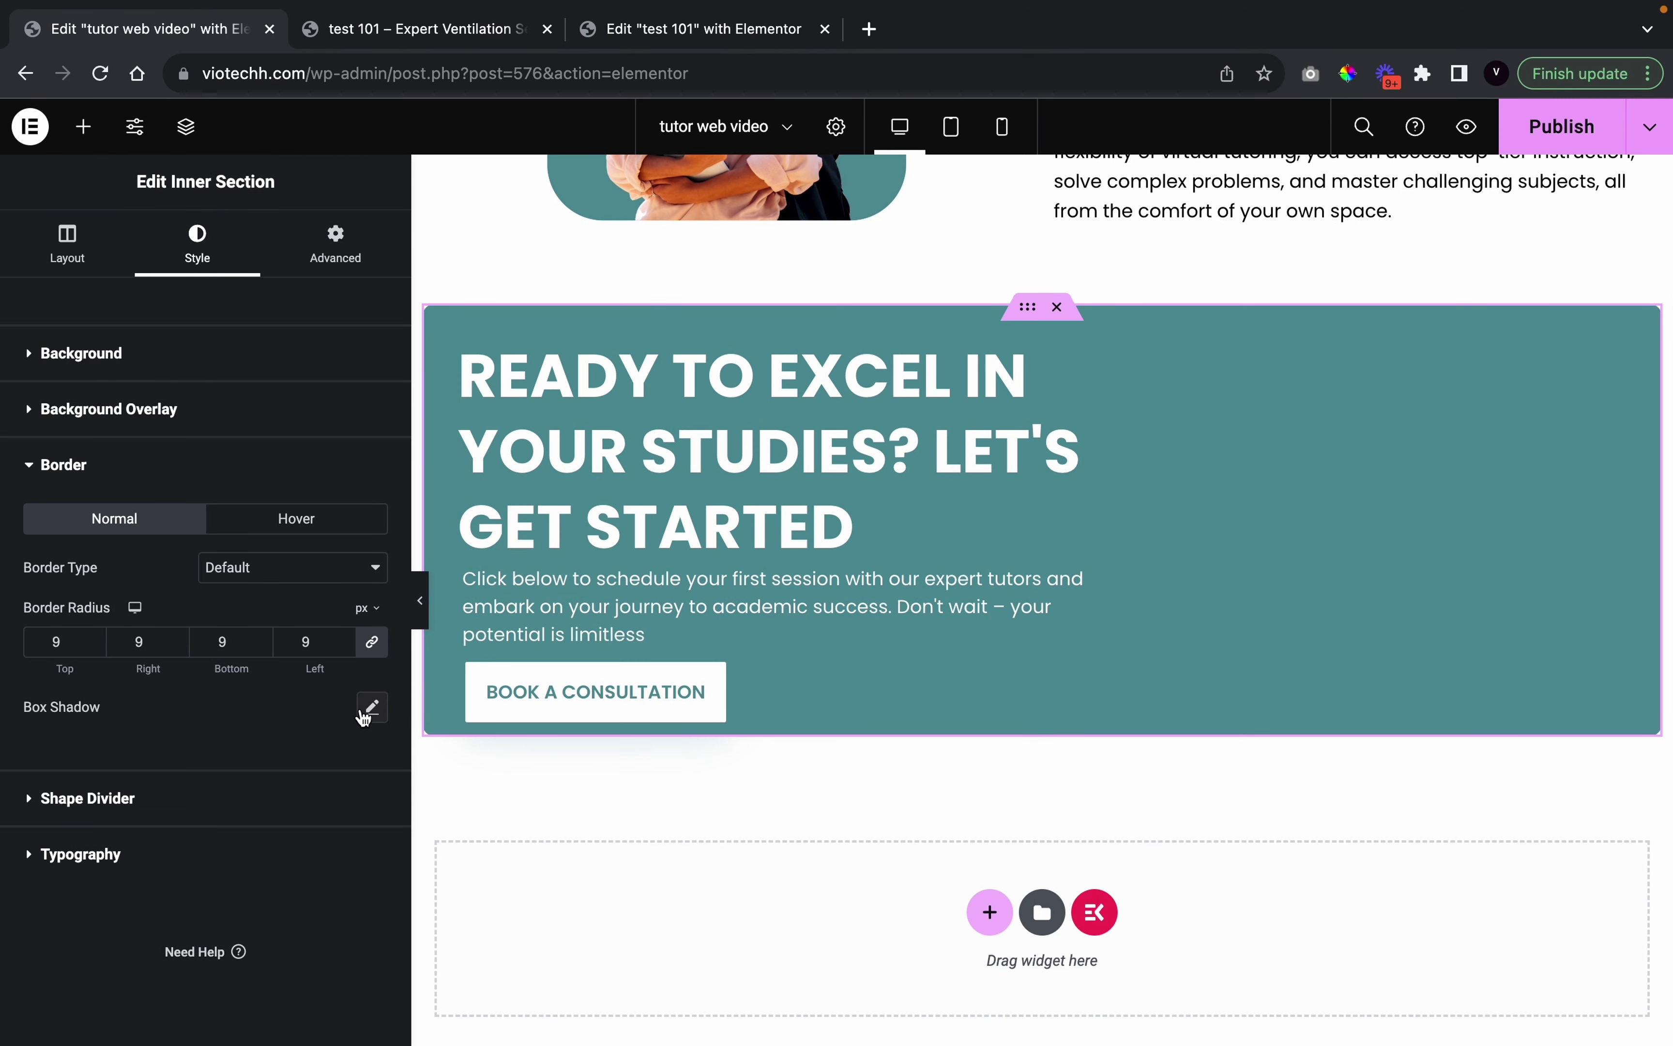
# Add a box shadow to the banner's inner section with the color rgba(0, 0, 0, 0.29)
pyautogui.click(372, 706)
pyautogui.click(352, 768)
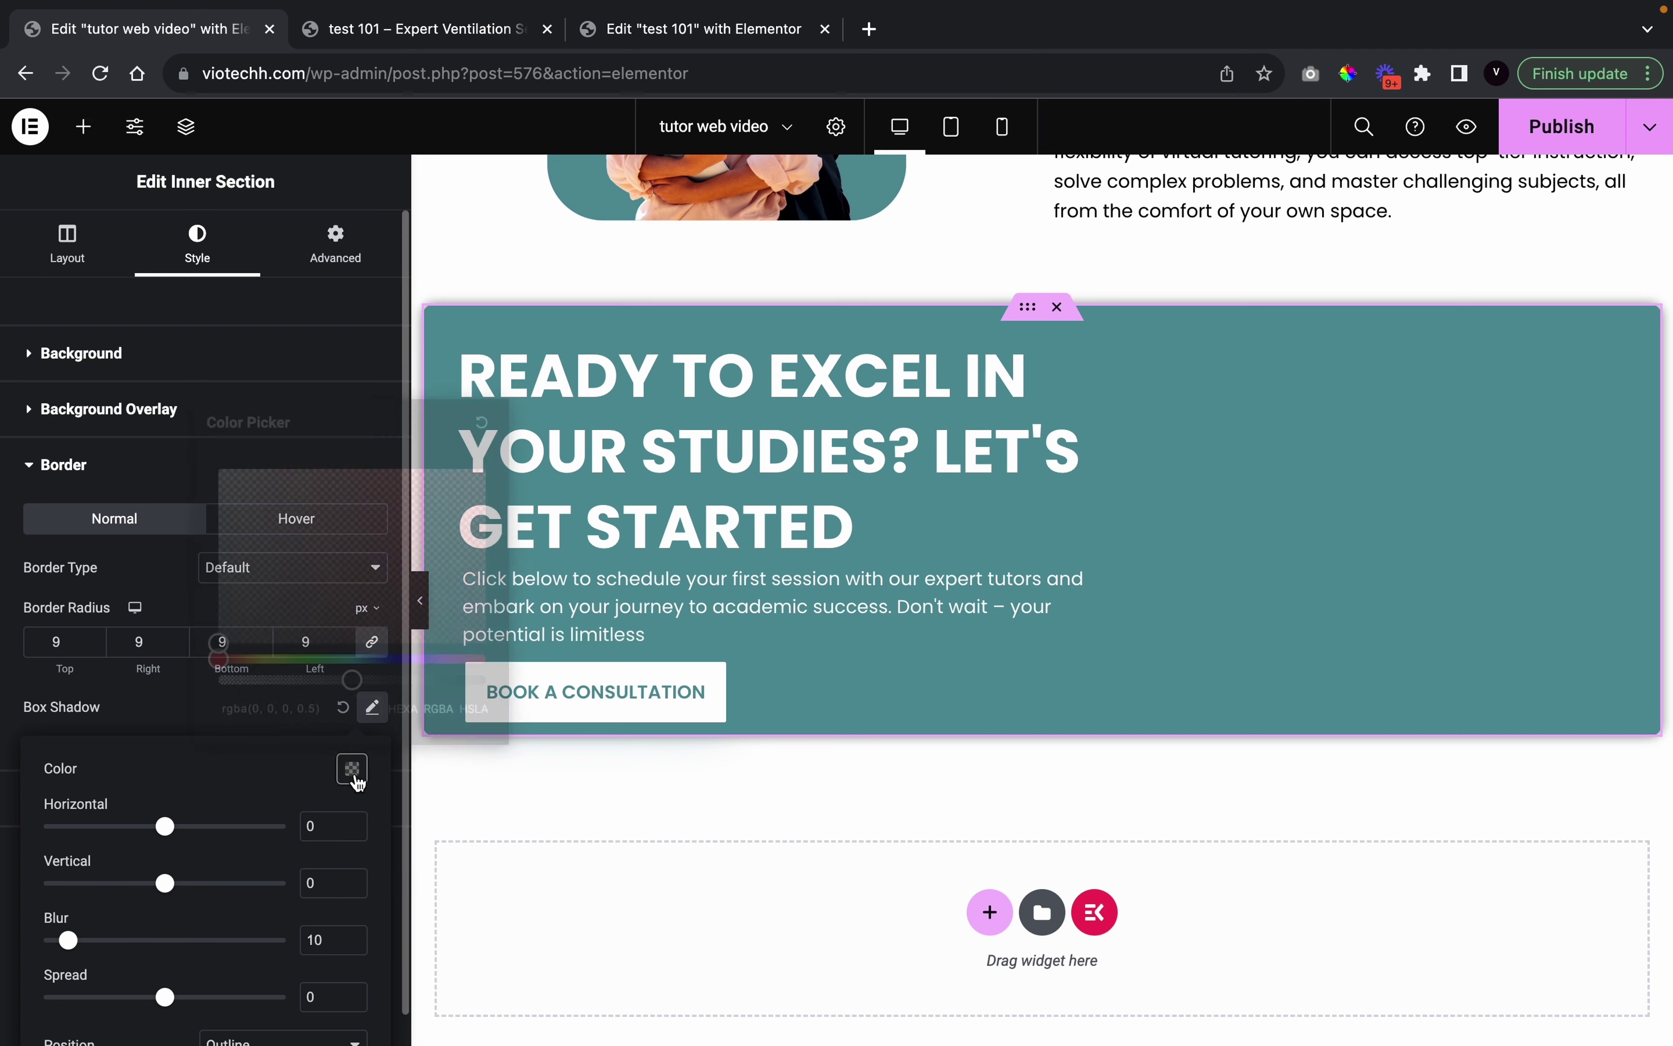
pyautogui.moveTo(349, 680); pyautogui.dragTo(298, 685)
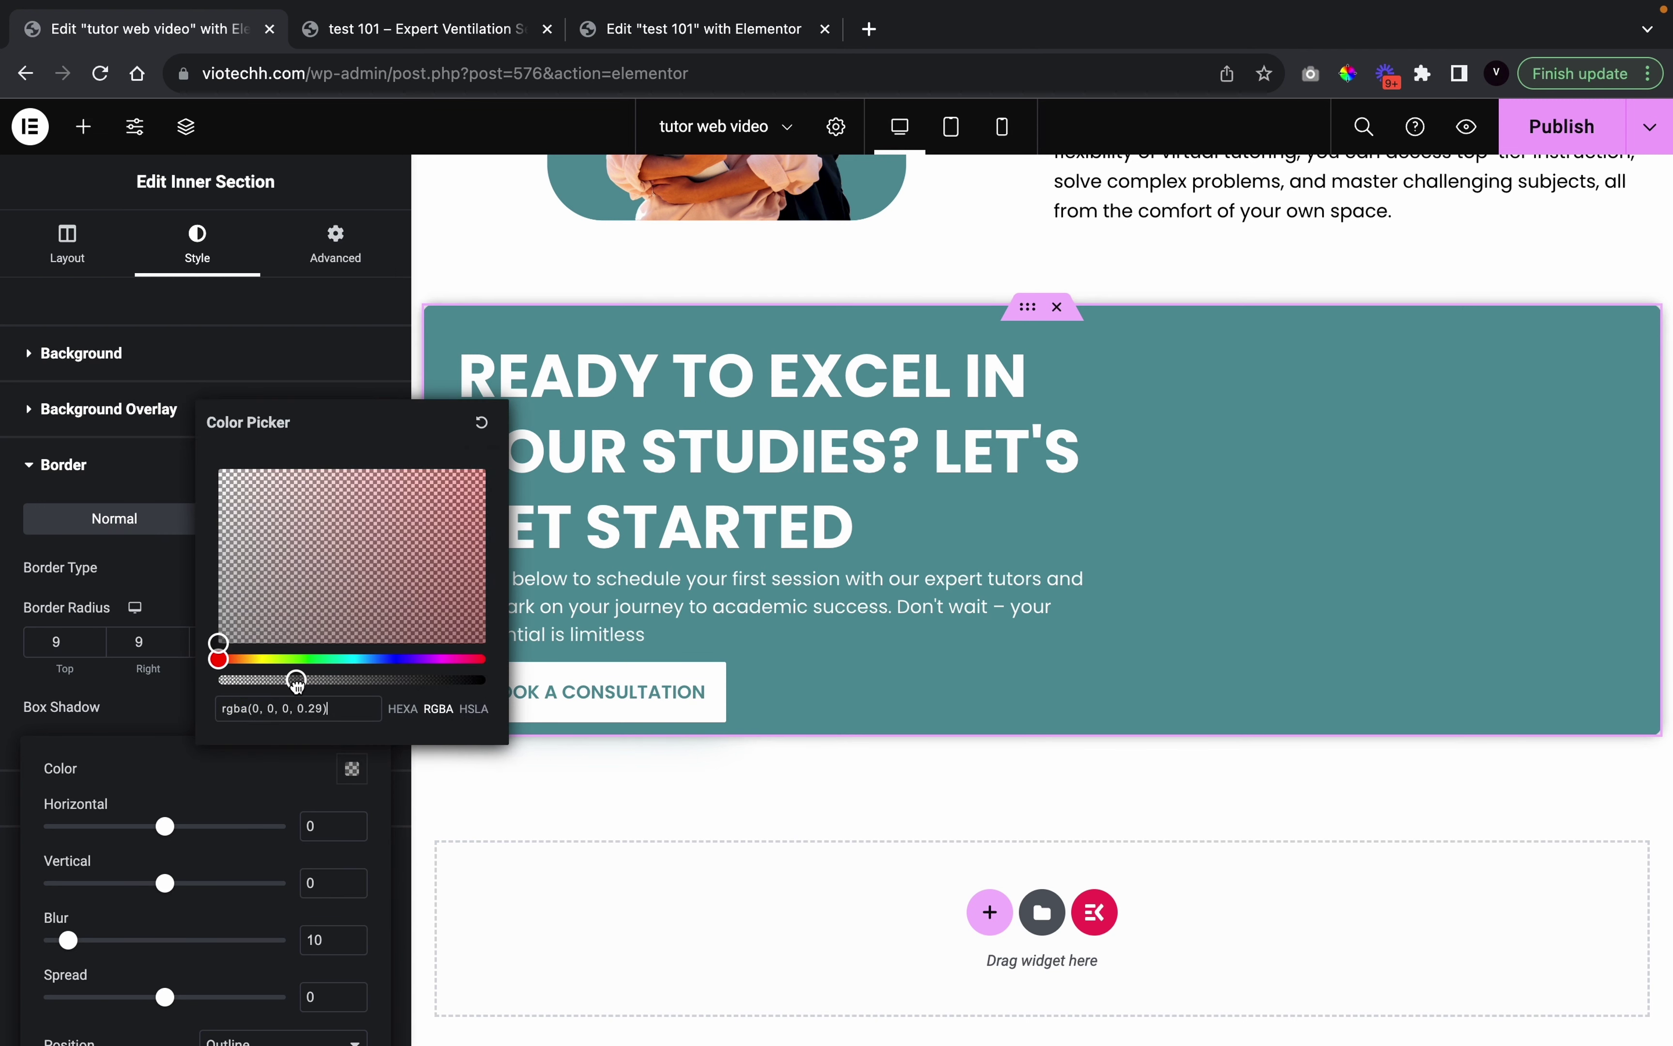
pyautogui.click(178, 721)
# Set the banner's box shadow blur to 30 and preview the banner
pyautogui.click(372, 706)
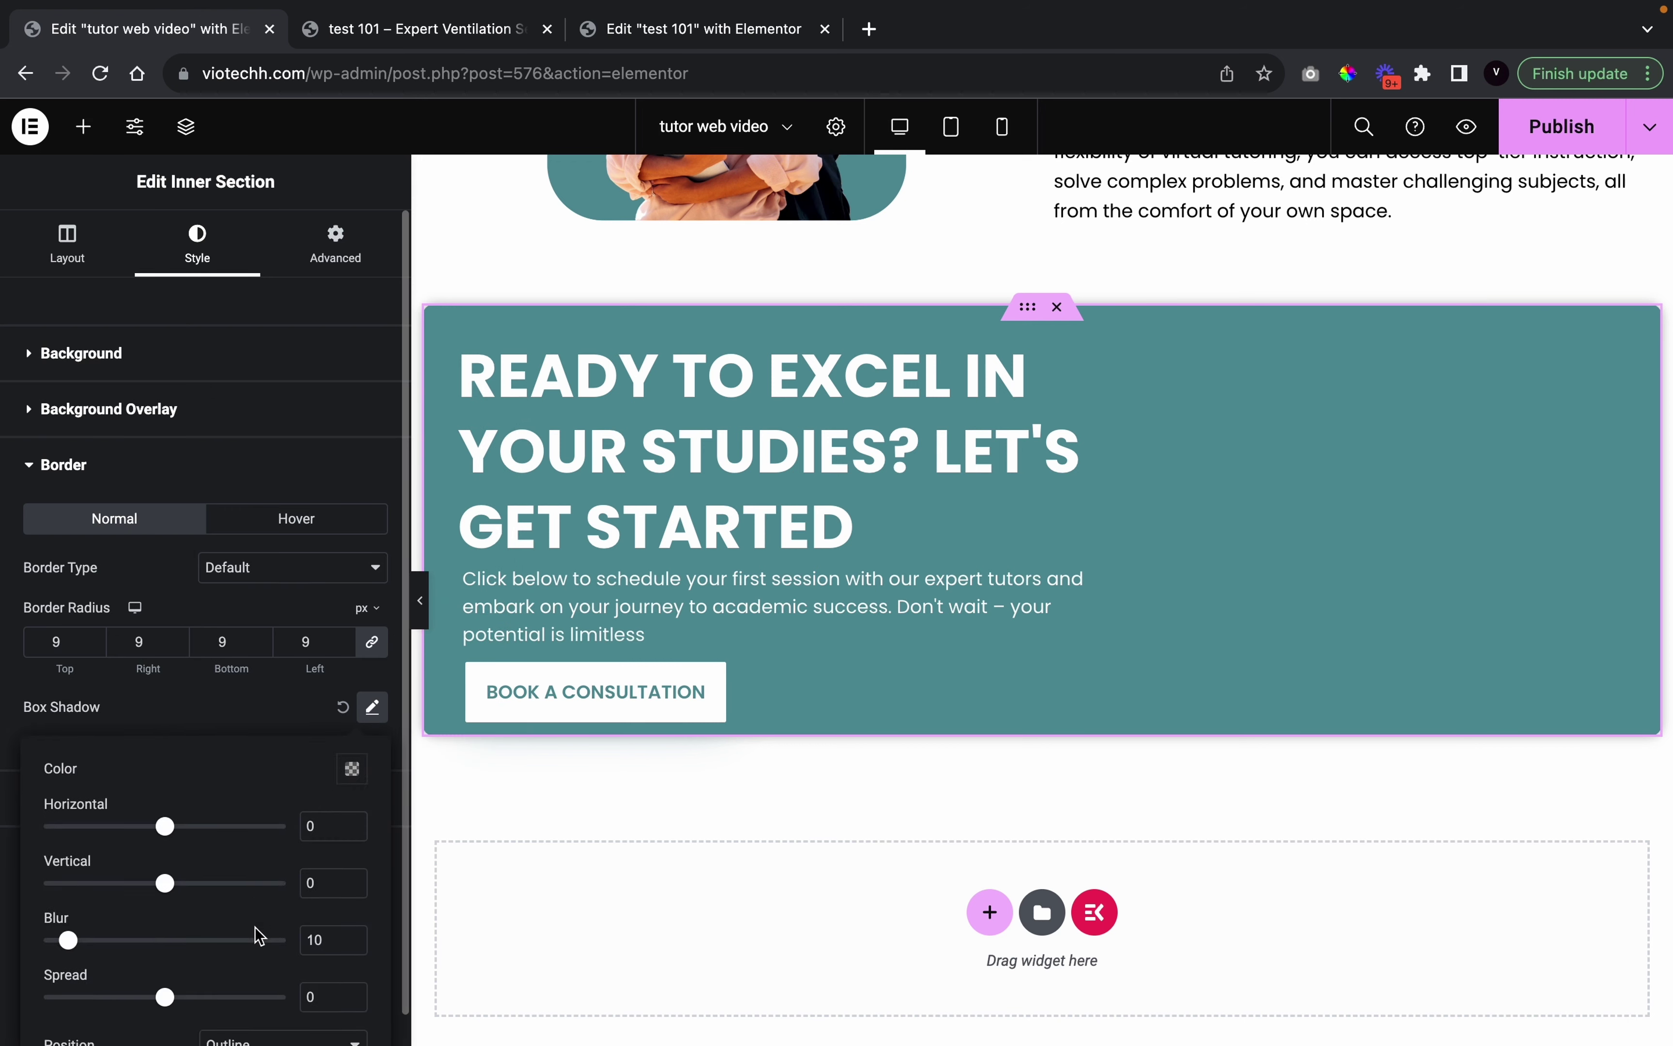
pyautogui.scroll(-1, 259, 936)
pyautogui.moveTo(61, 911); pyautogui.dragTo(57, 910)
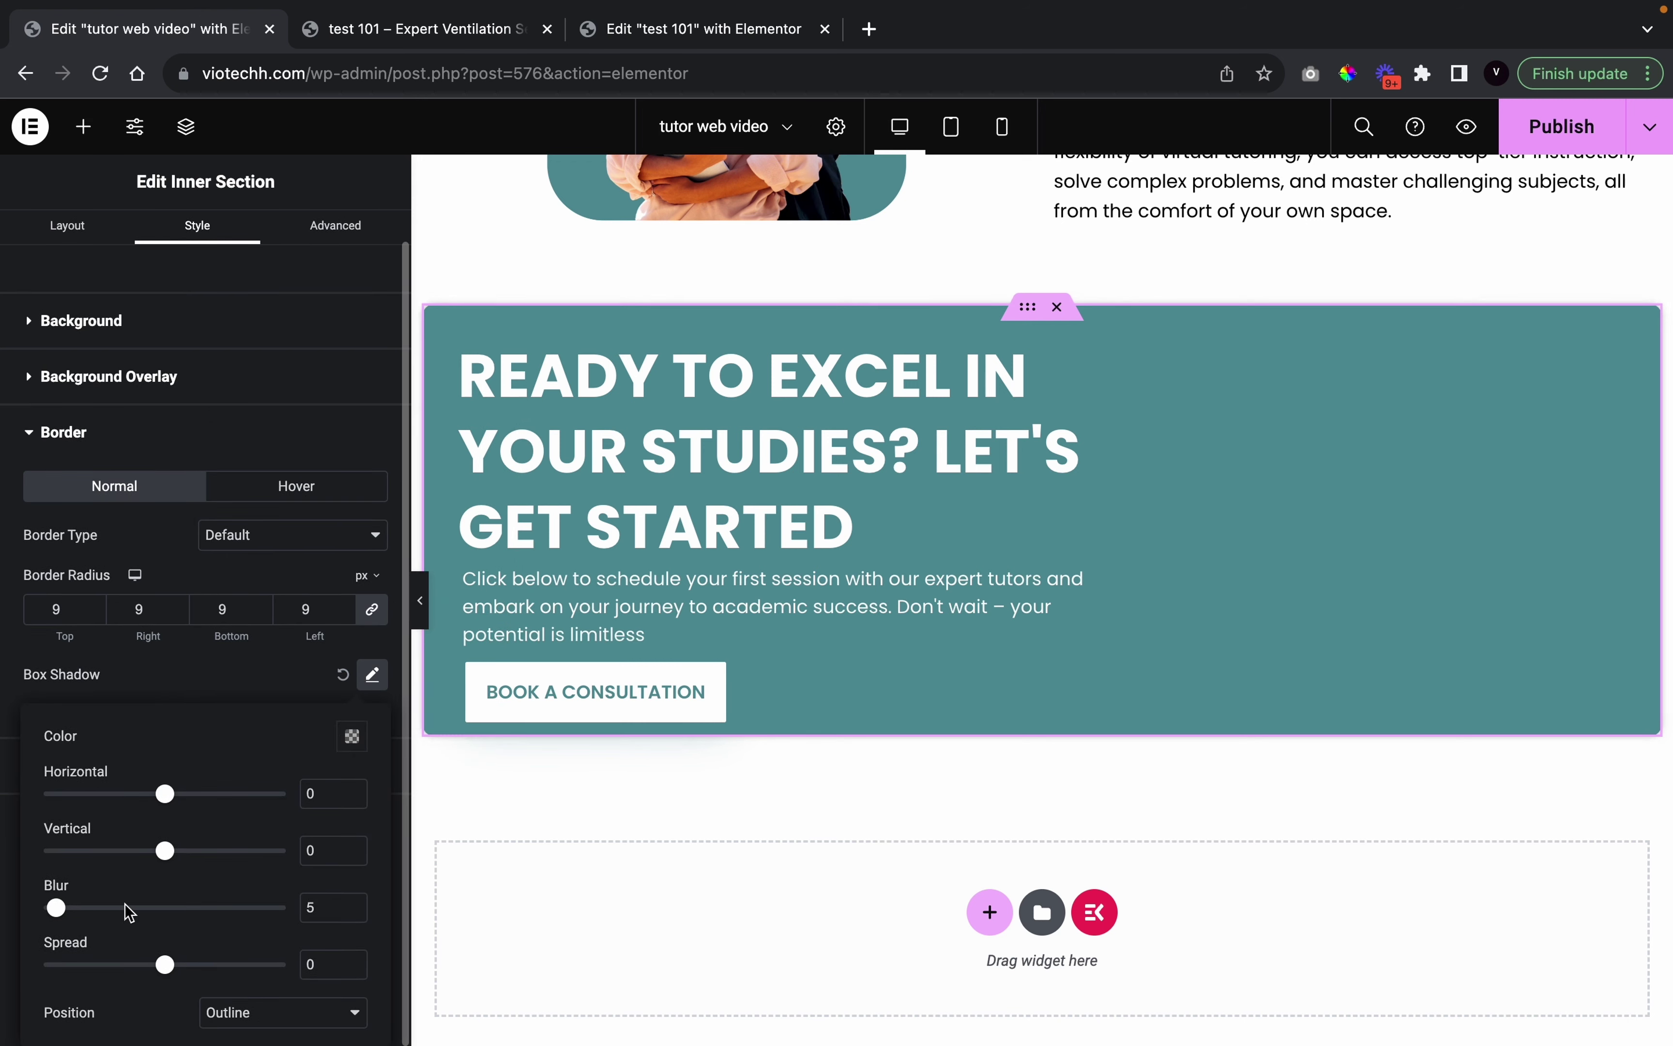
pyautogui.click(126, 909)
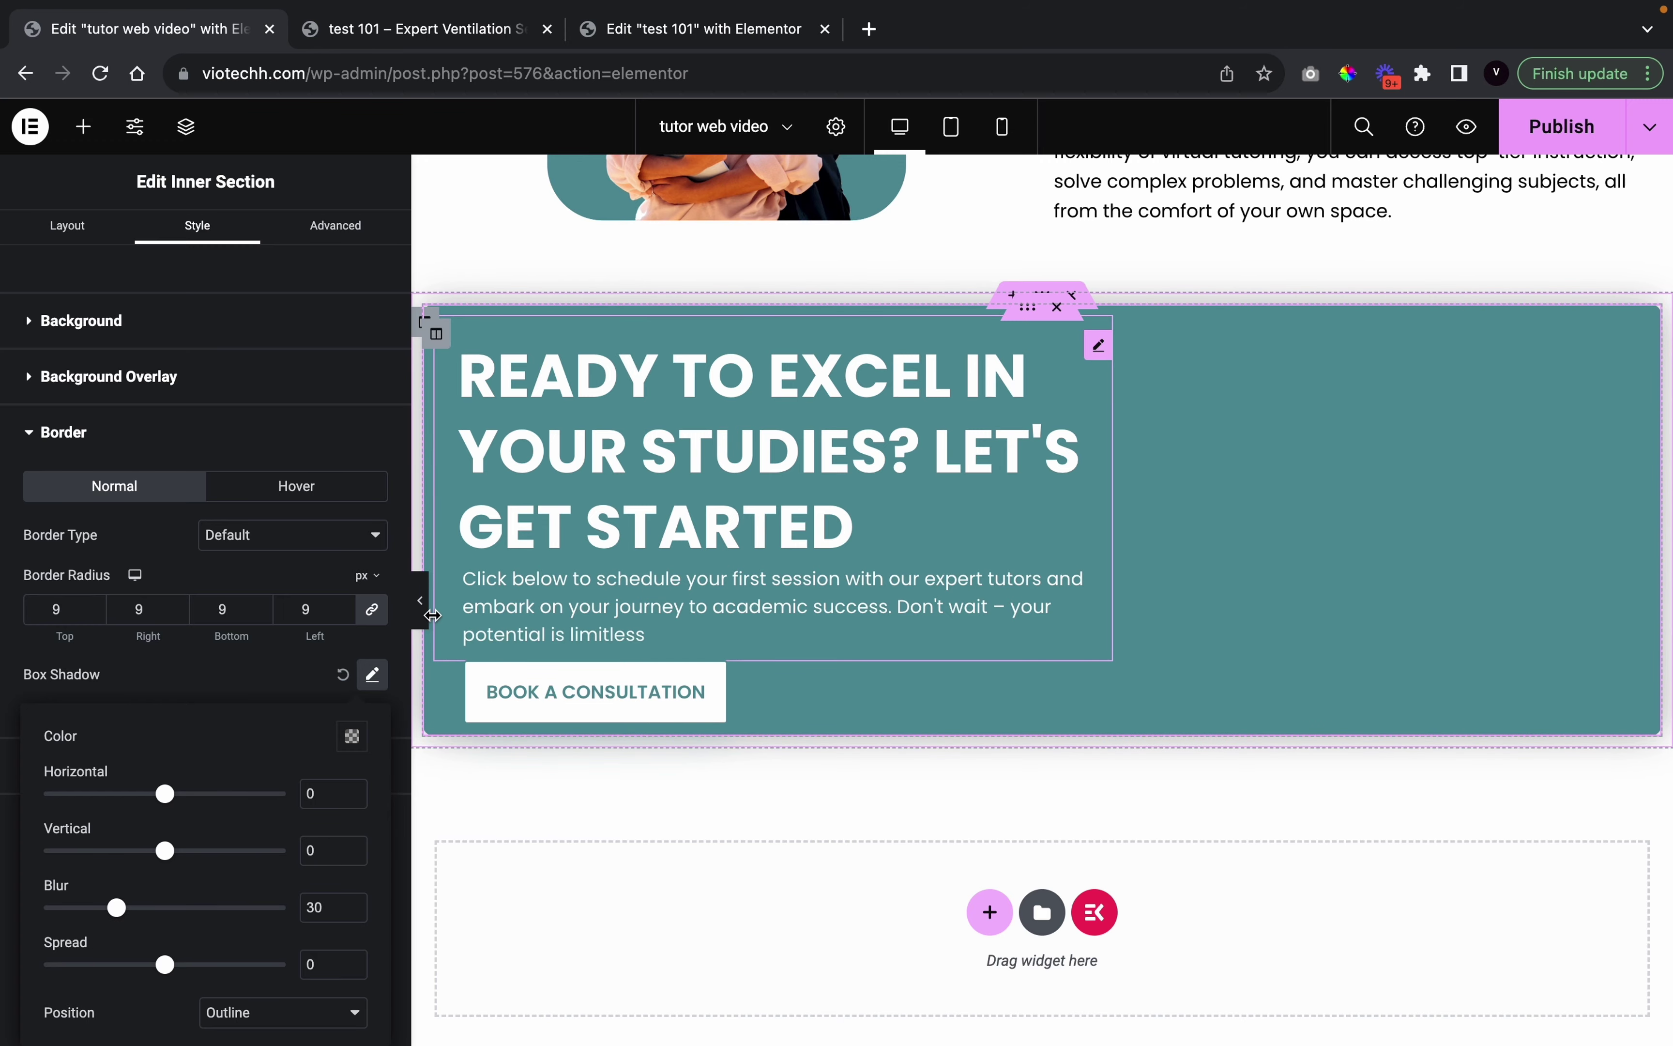
pyautogui.click(420, 600)
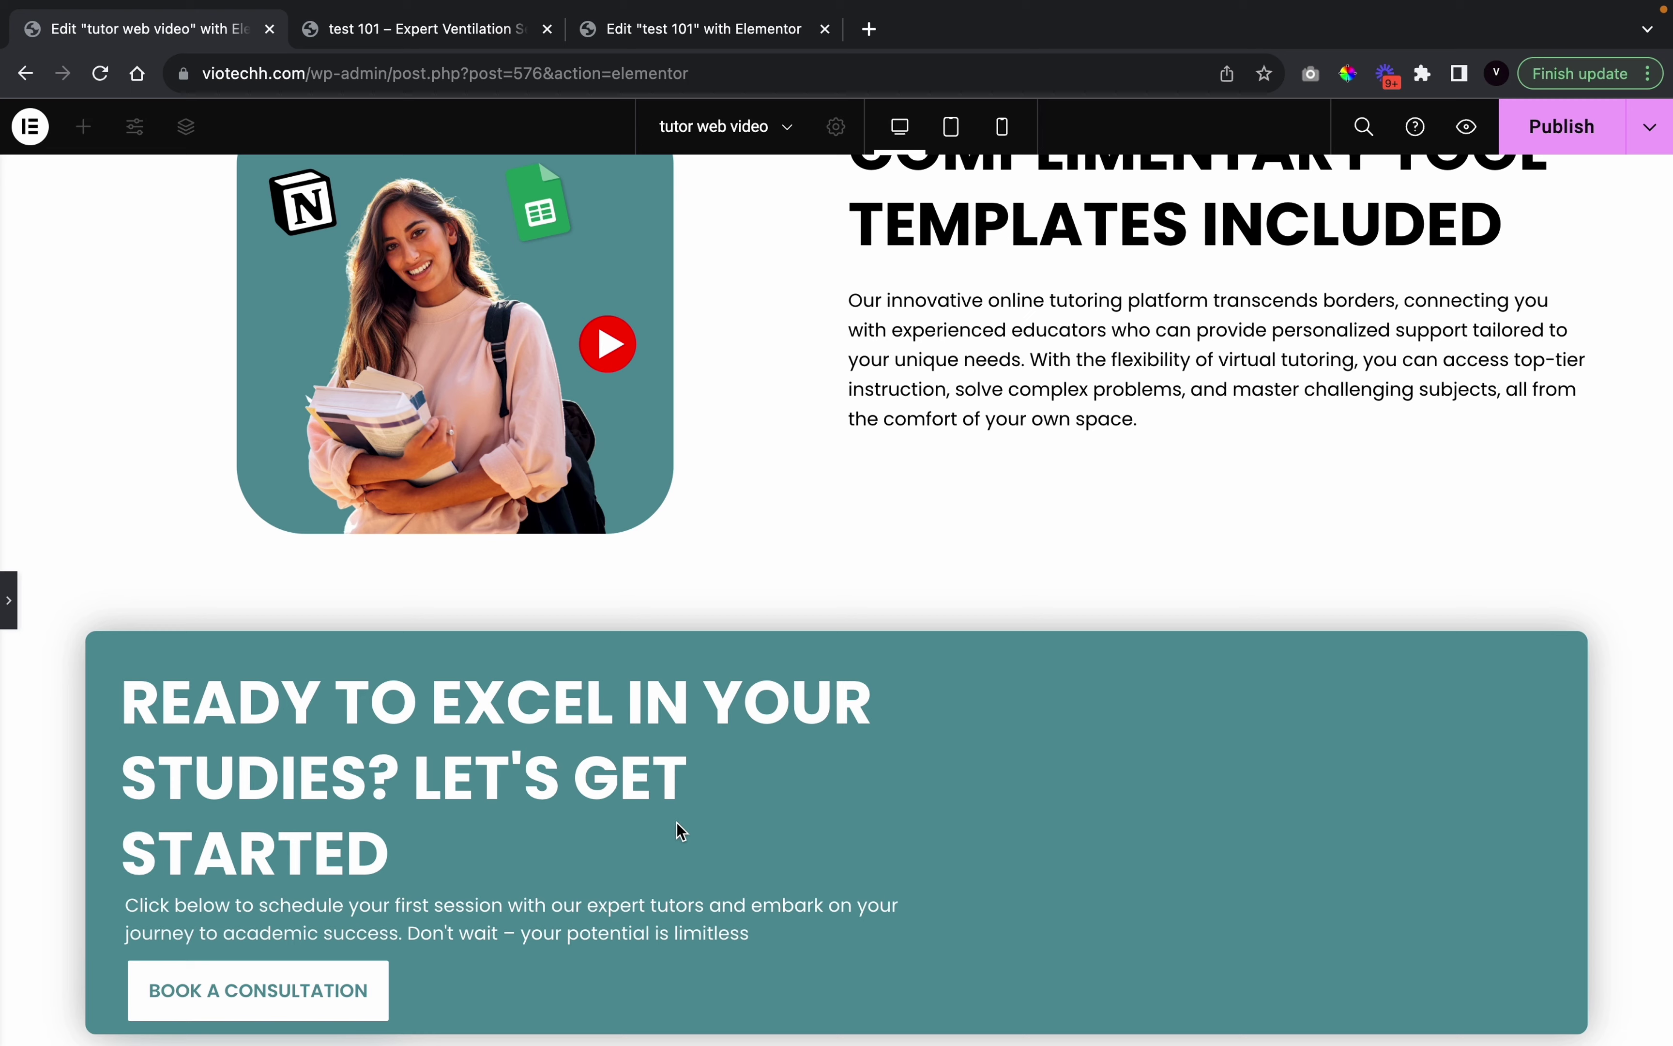
pyautogui.click(7, 609)
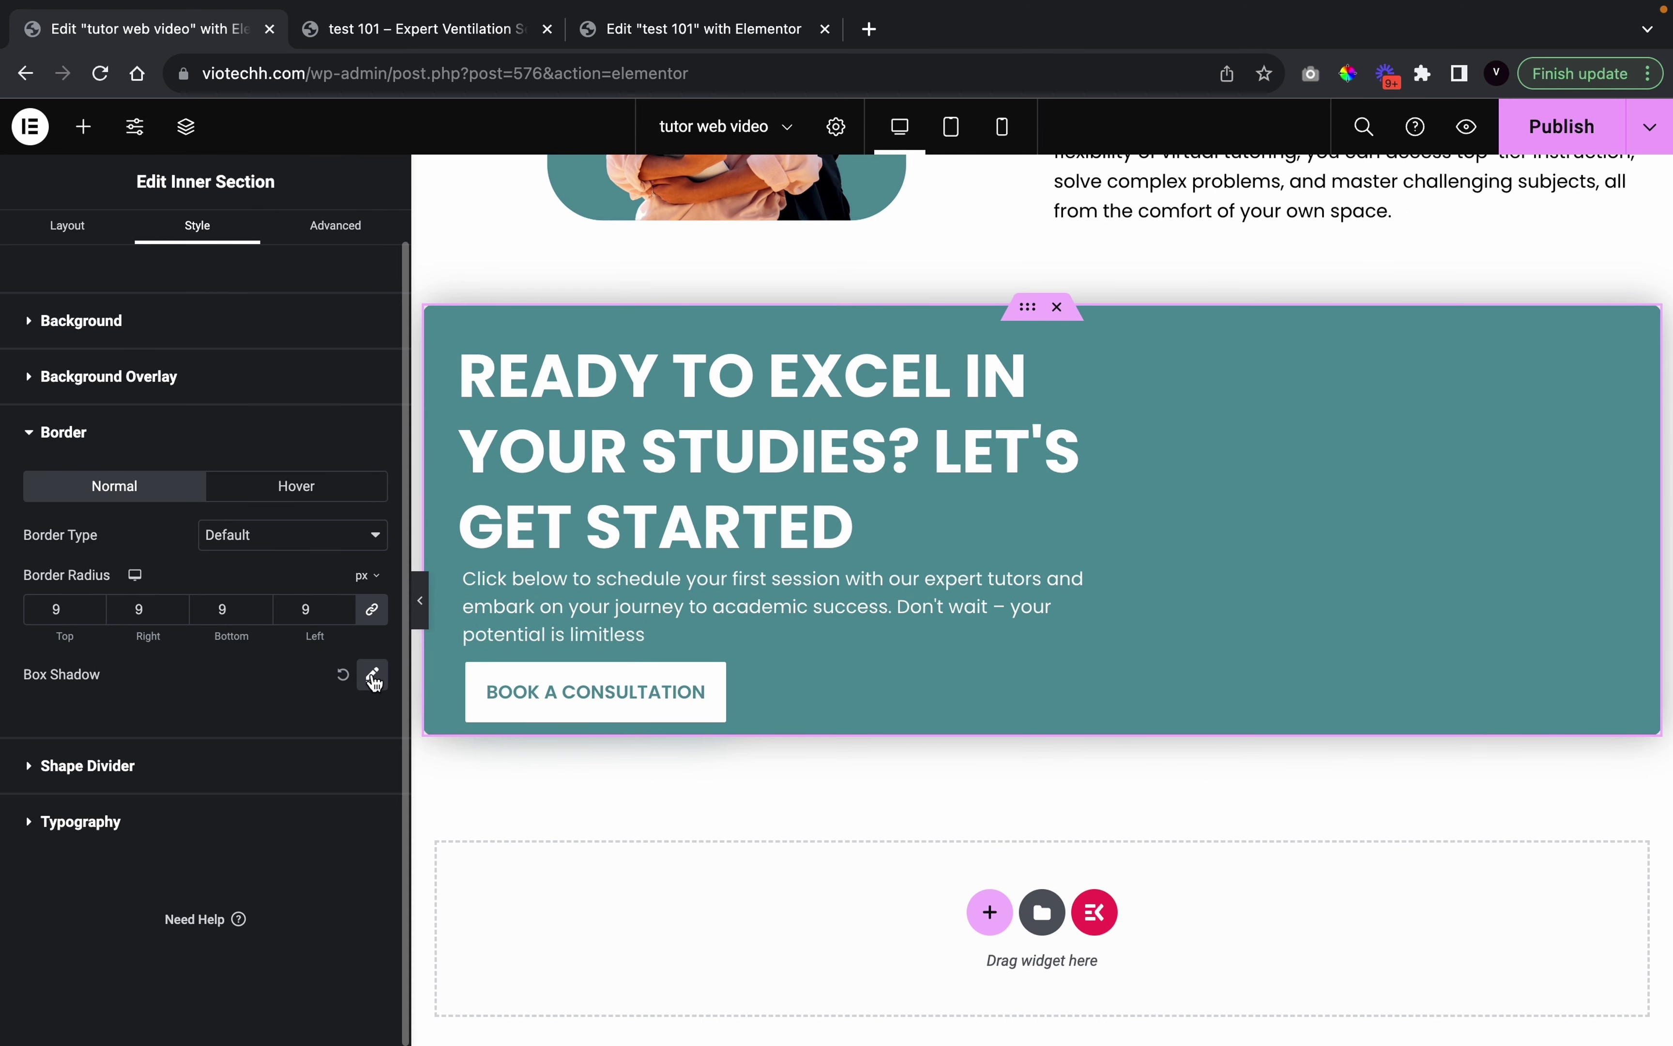
# Lighten the banner's box shadow color to rgba(0, 0, 0, 0.21) and preview the banner
pyautogui.click(377, 678)
pyautogui.click(352, 737)
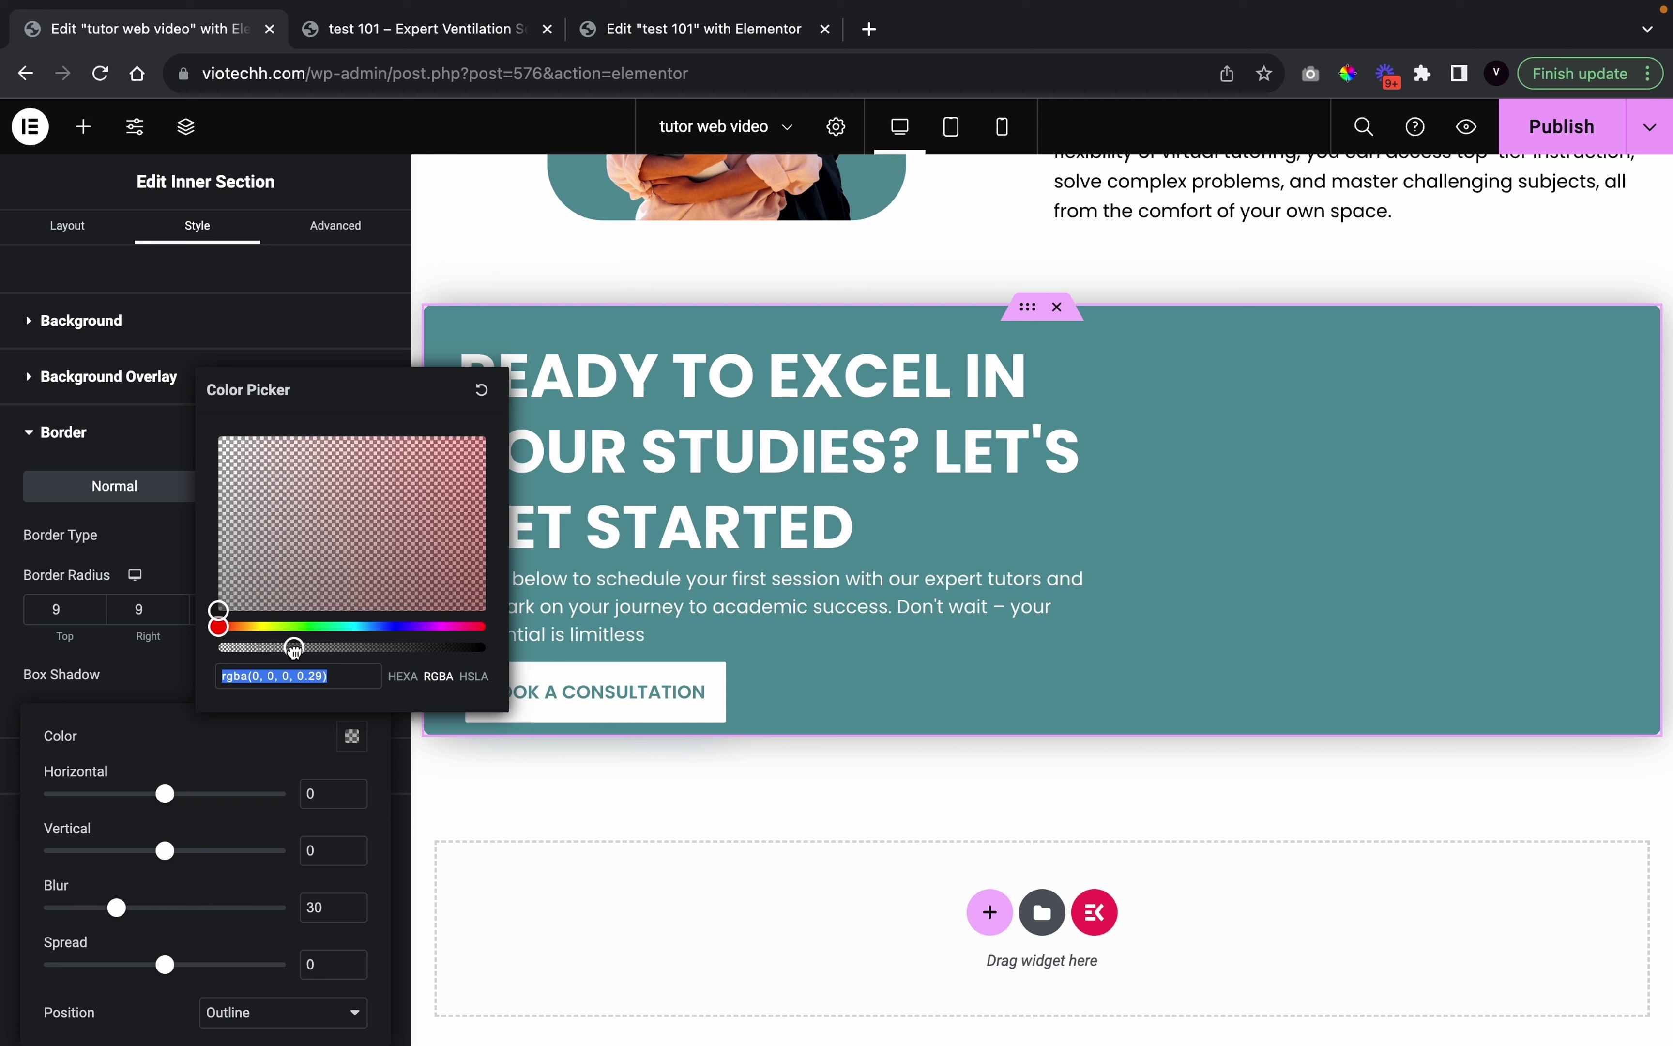
pyautogui.moveTo(296, 647); pyautogui.dragTo(282, 649)
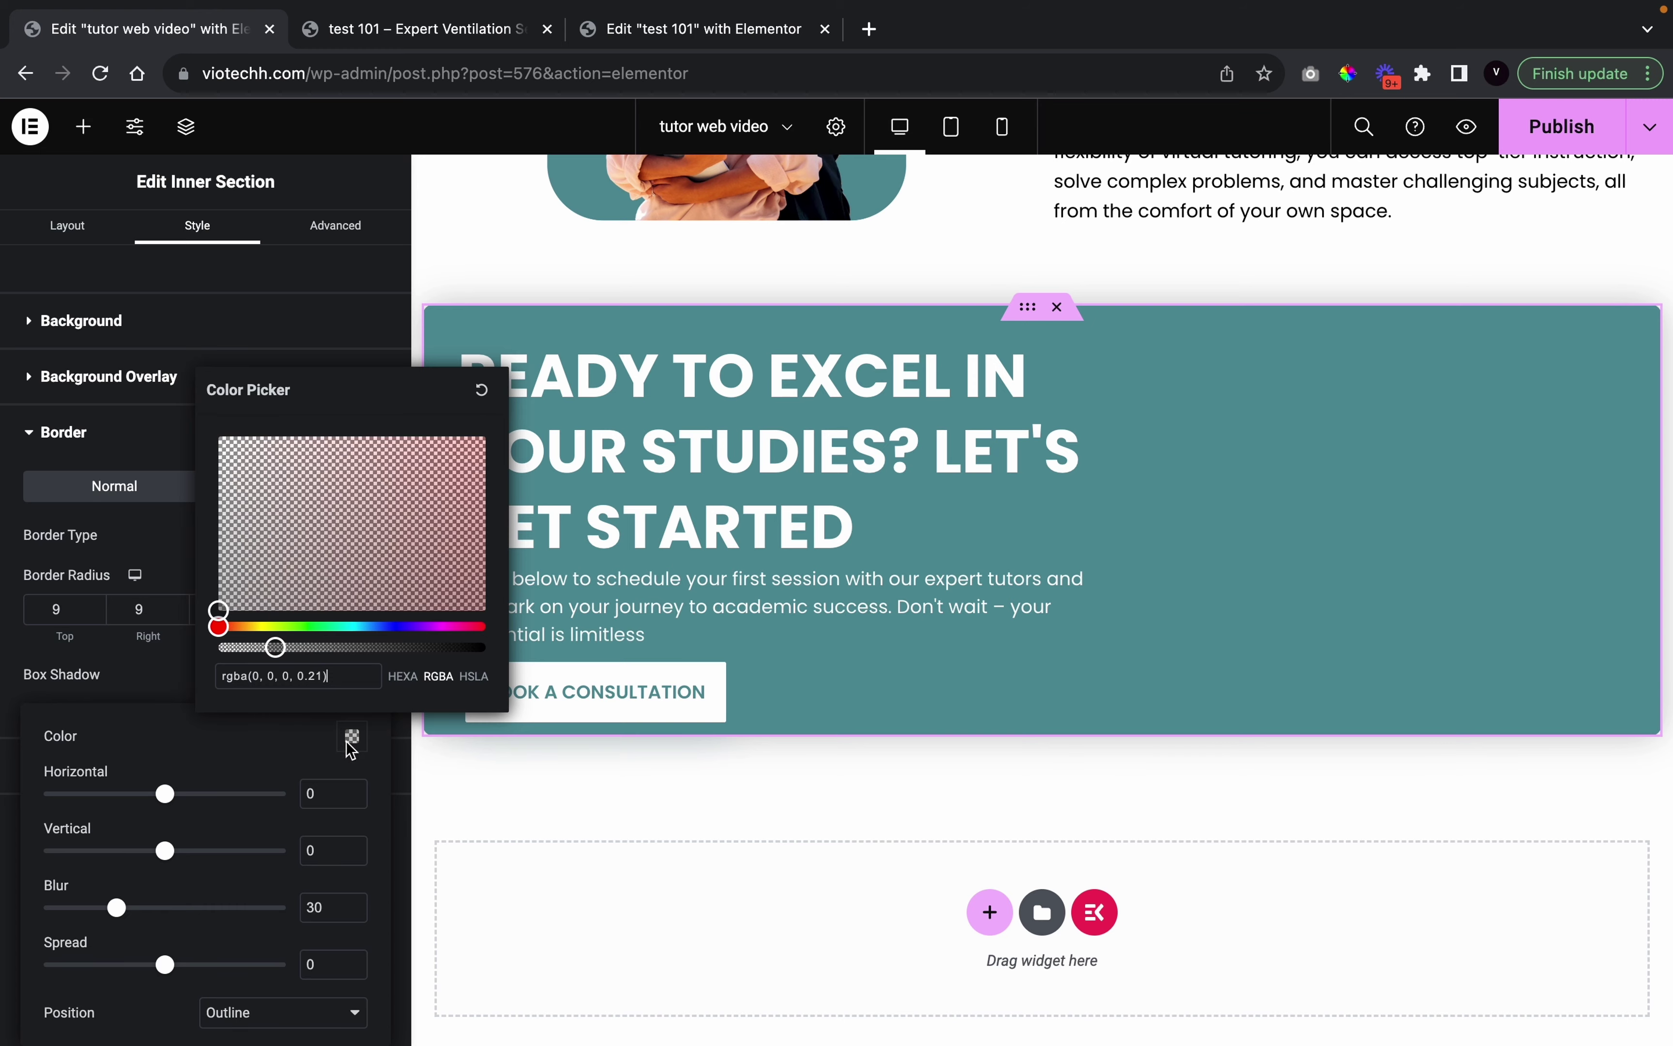
pyautogui.click(160, 674)
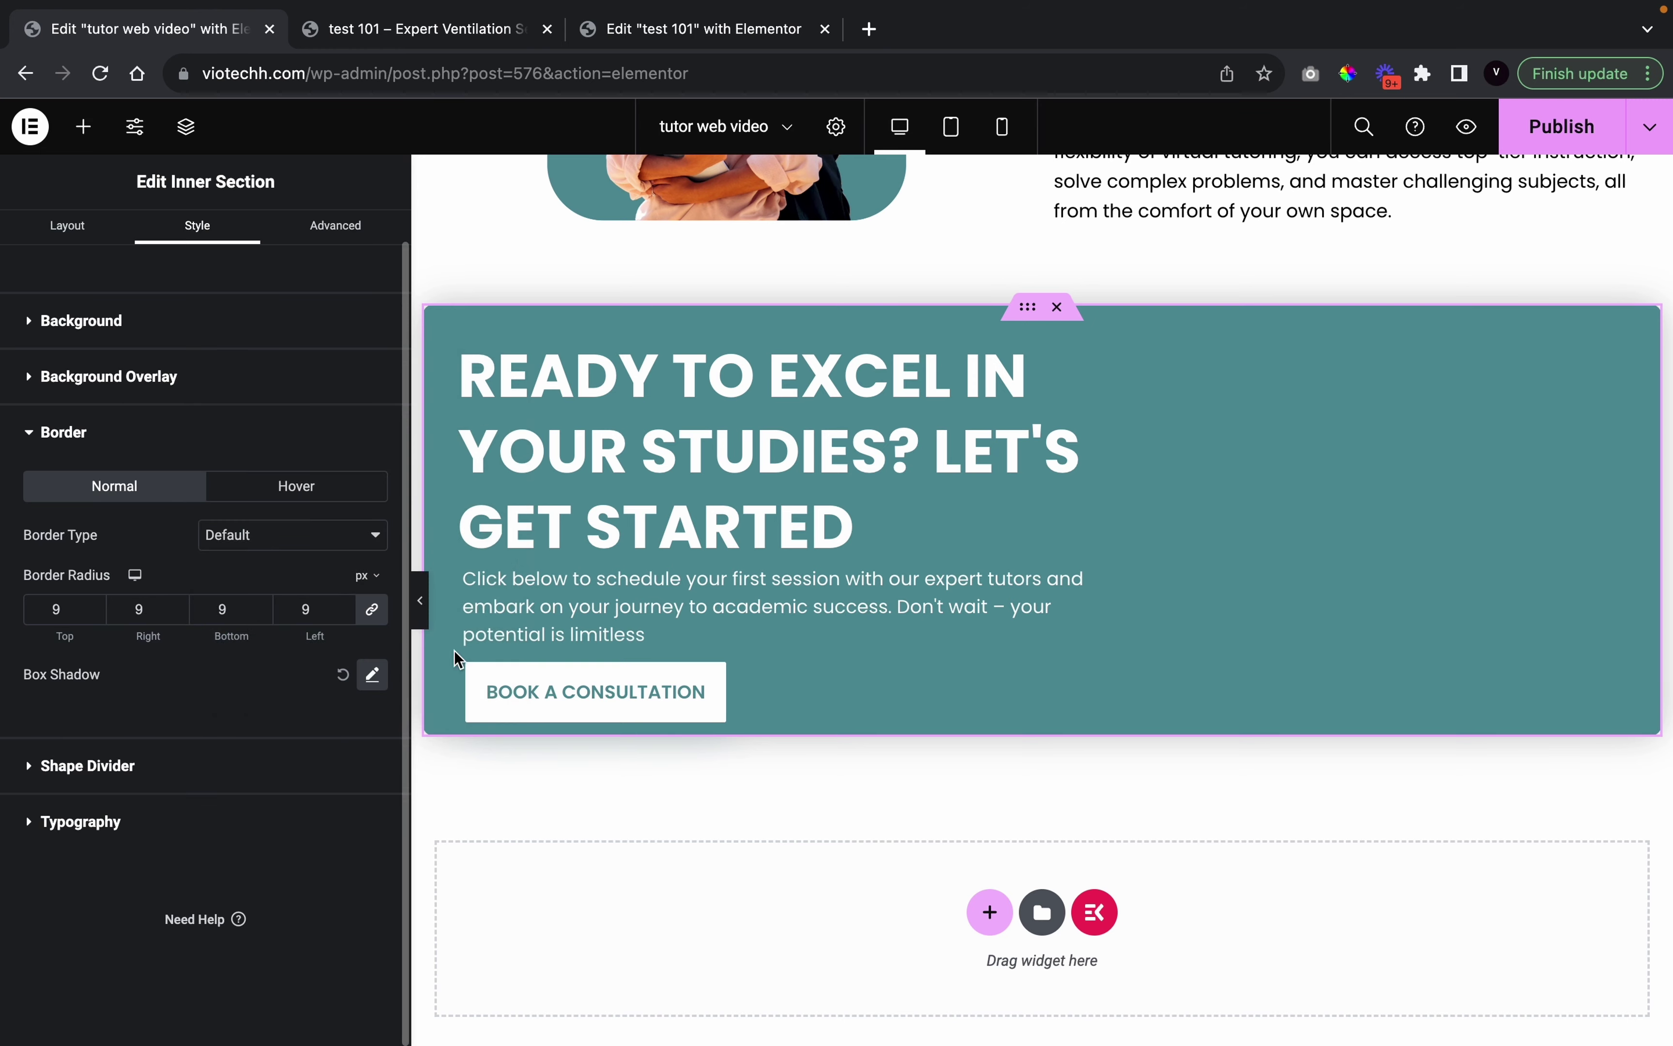
pyautogui.click(422, 615)
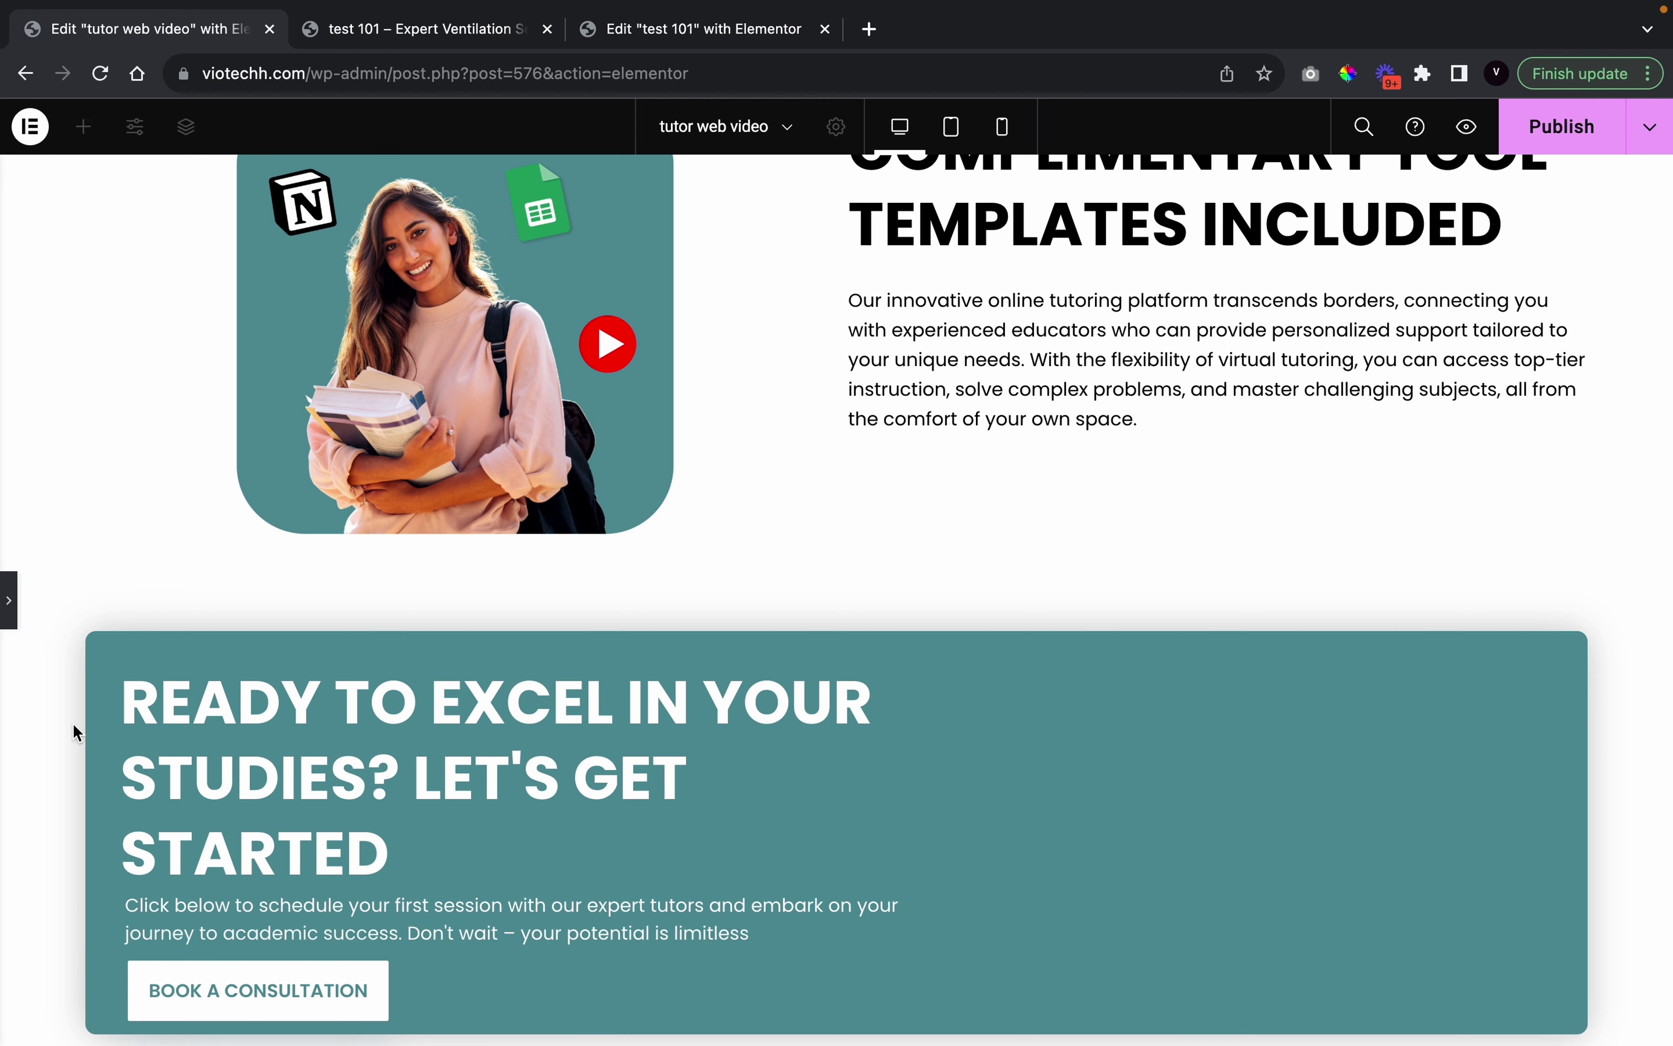
pyautogui.click(8, 619)
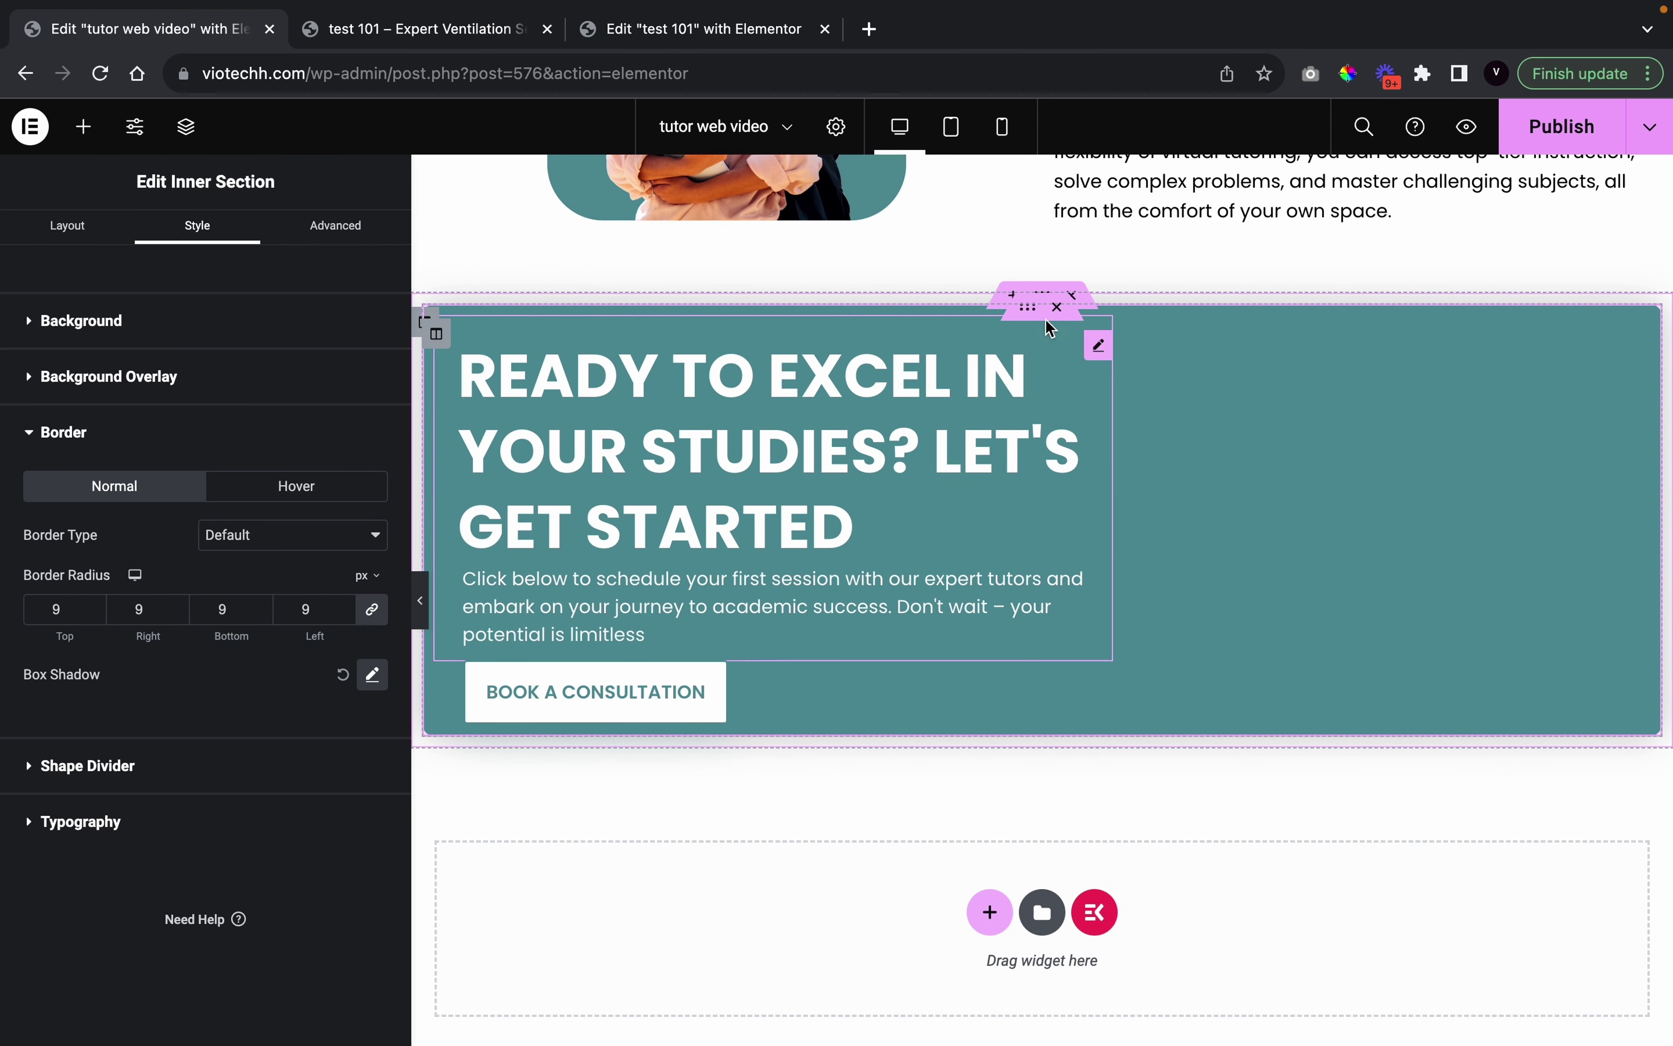
# Set the banner inner section's top and bottom margins to 0 px
pyautogui.scroll(1, 320, 314)
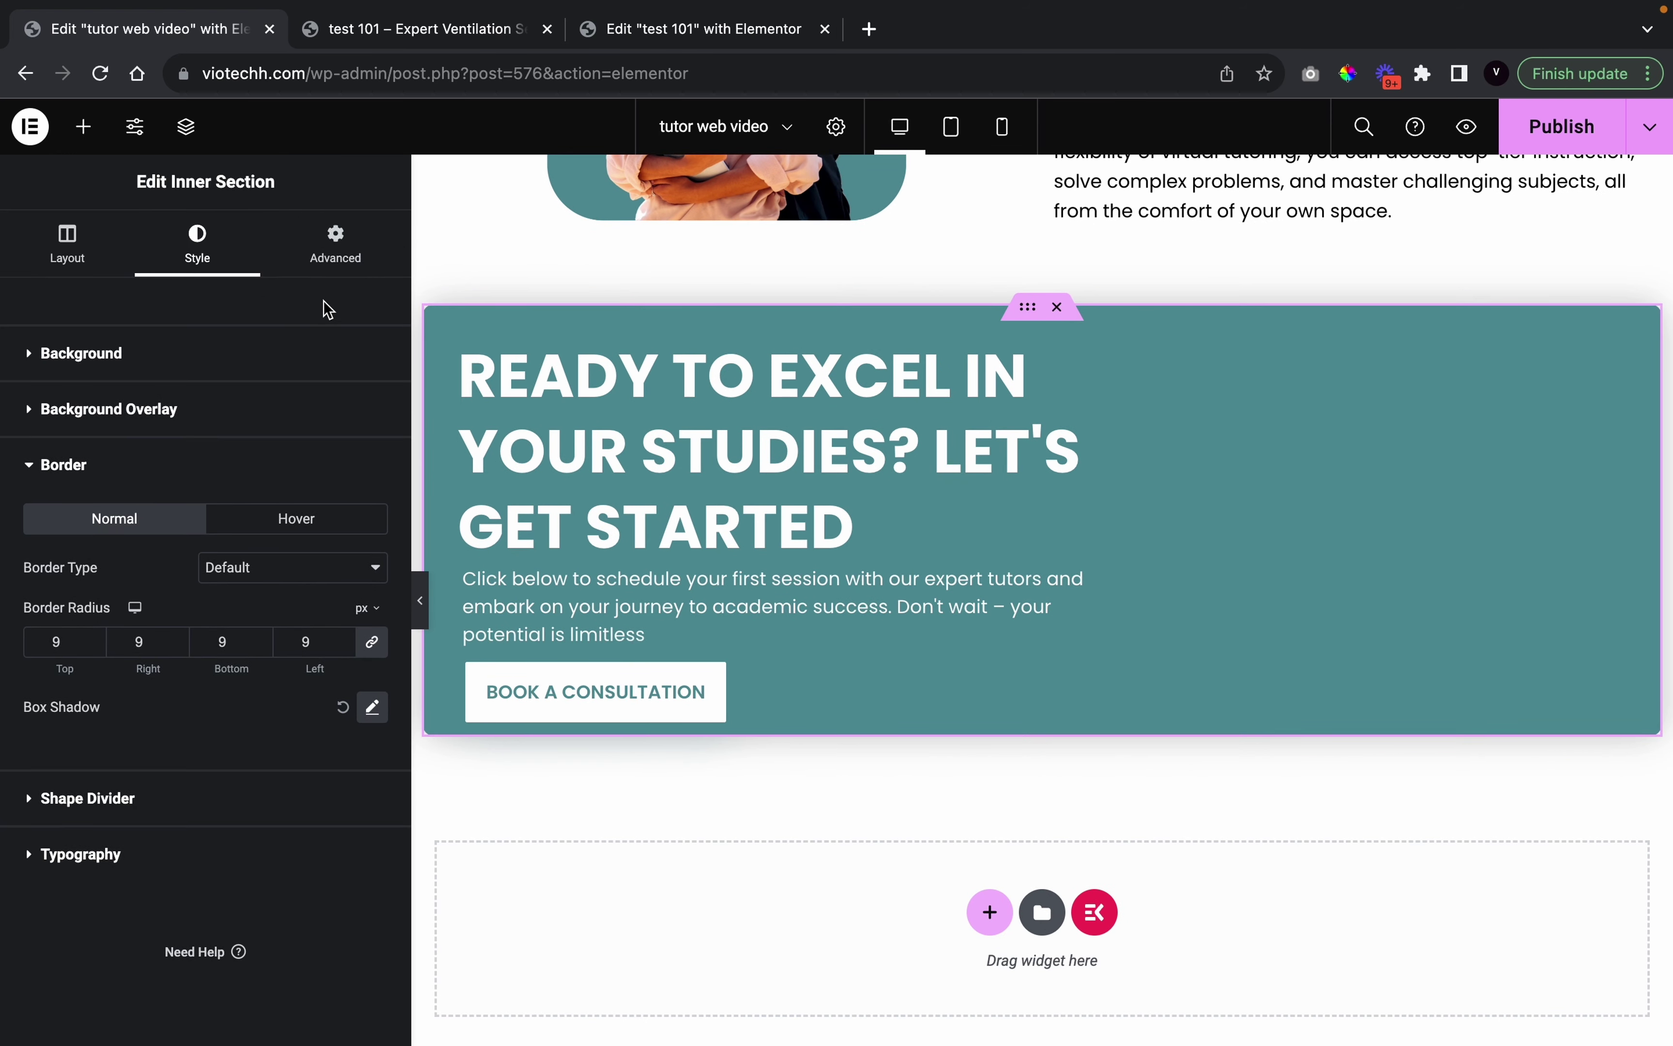
pyautogui.click(335, 242)
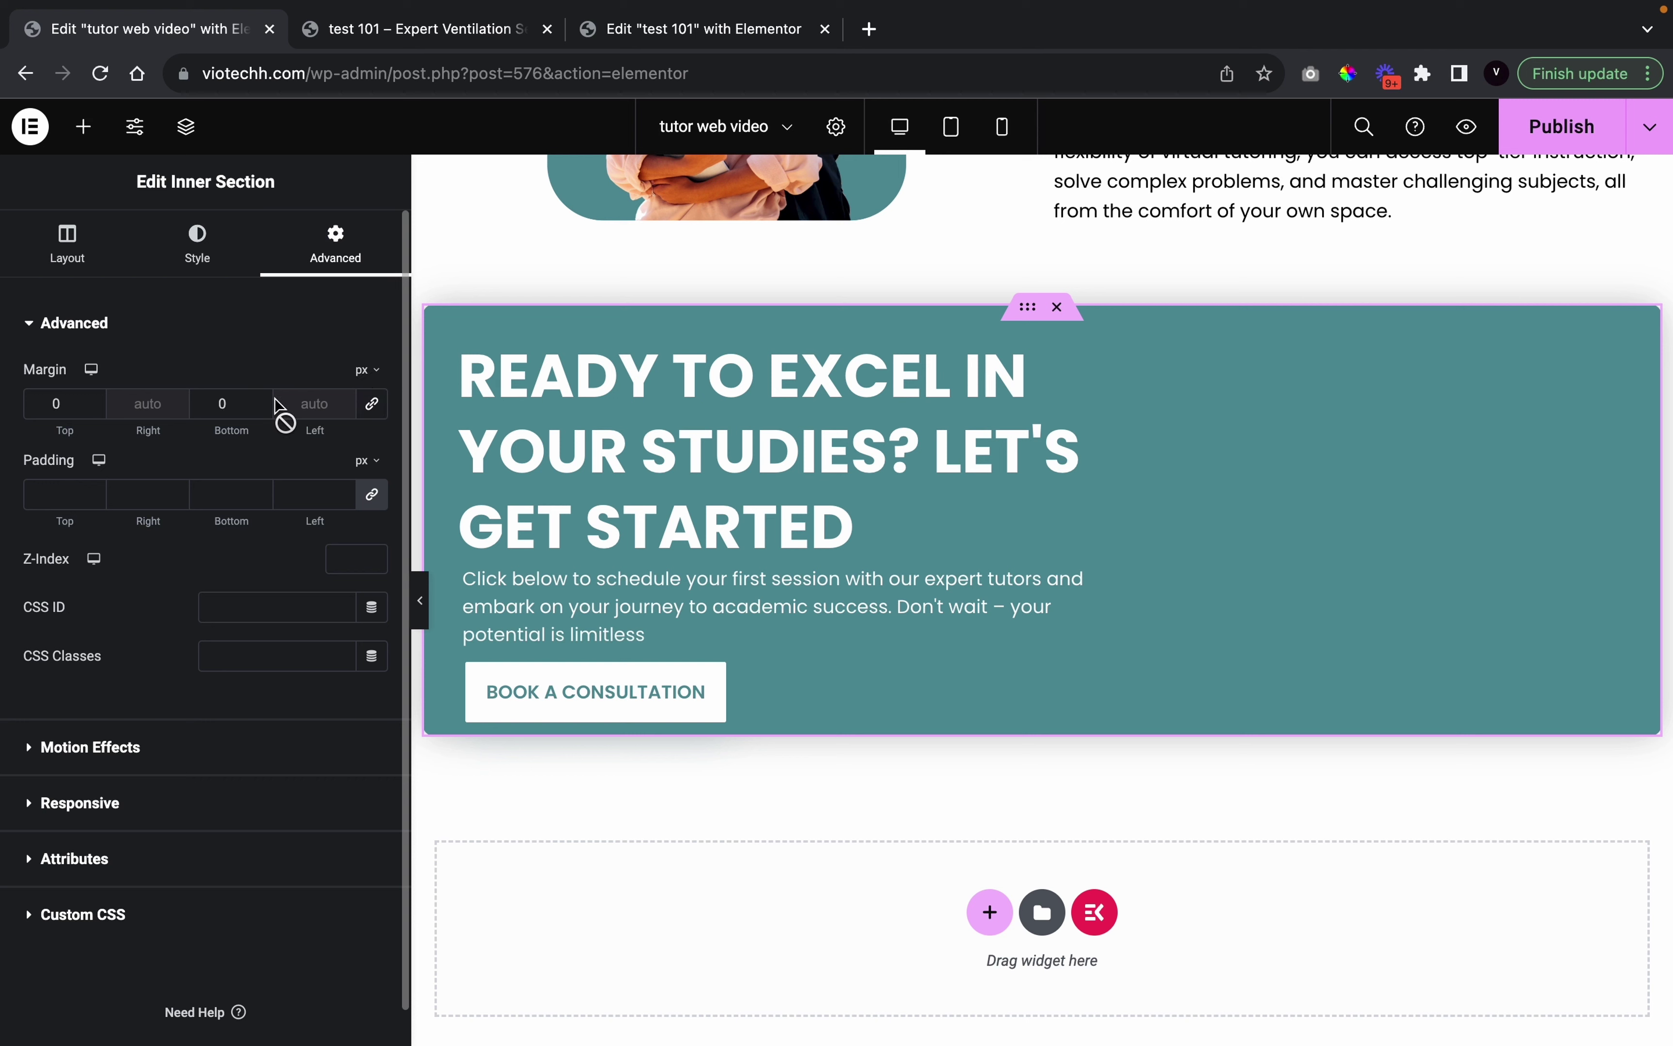
pyautogui.doubleClick(223, 403)
pyautogui.write('1')
pyautogui.press('BackSpace')
pyautogui.write('0')
# Unlink the banner inner section's padding, set the bottom padding to 15 px with the other sides at 0, and preview
pyautogui.click(372, 493)
pyautogui.click(251, 495)
pyautogui.write('0')
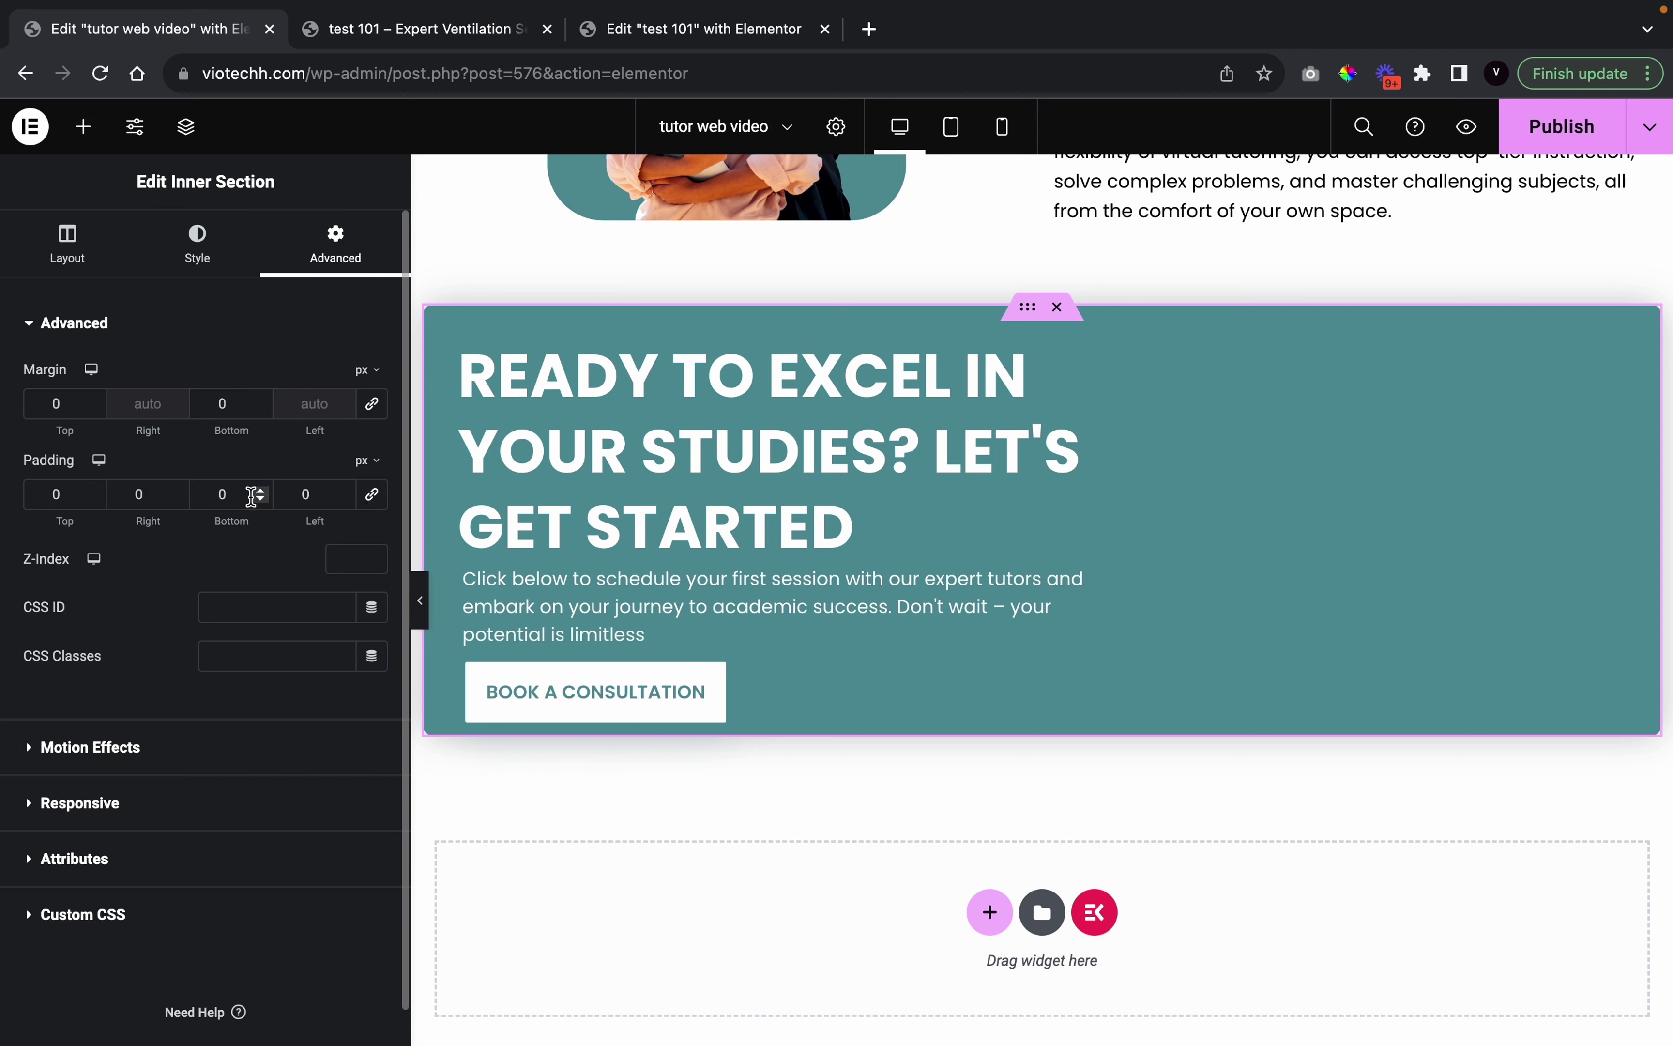
pyautogui.click(262, 491)
pyautogui.click(261, 491)
pyautogui.click(262, 491)
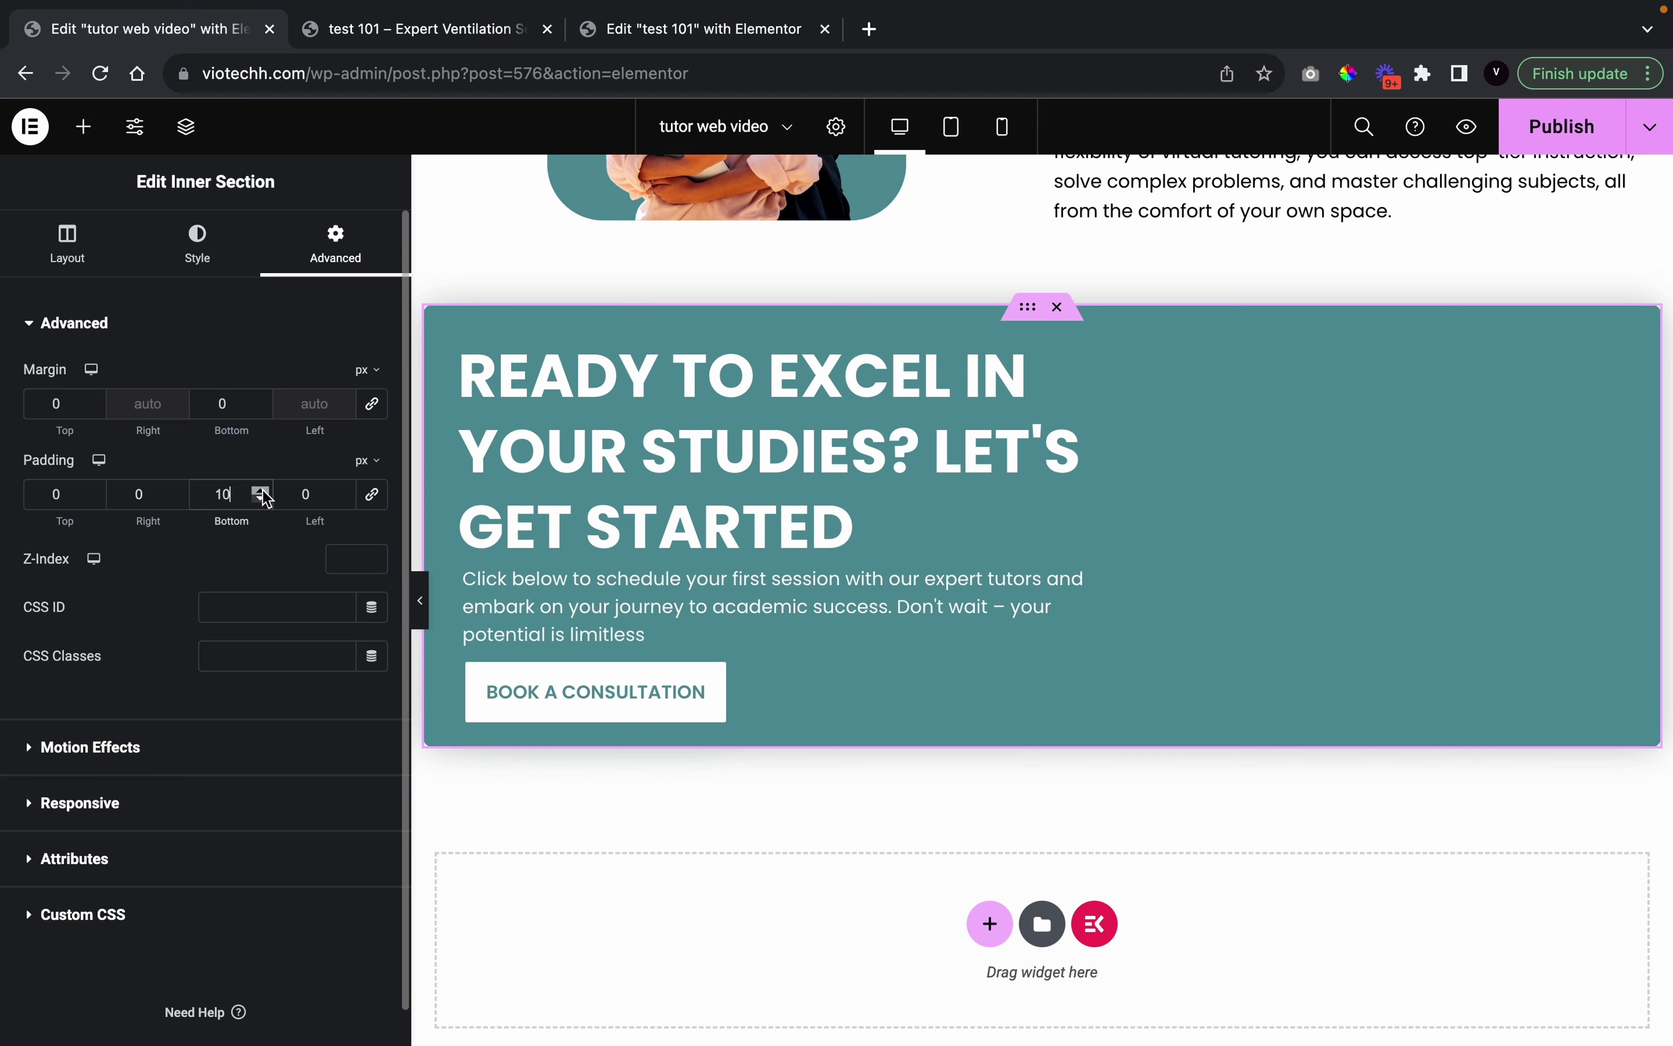
pyautogui.click(262, 491)
pyautogui.click(261, 491)
pyautogui.click(262, 491)
pyautogui.click(262, 490)
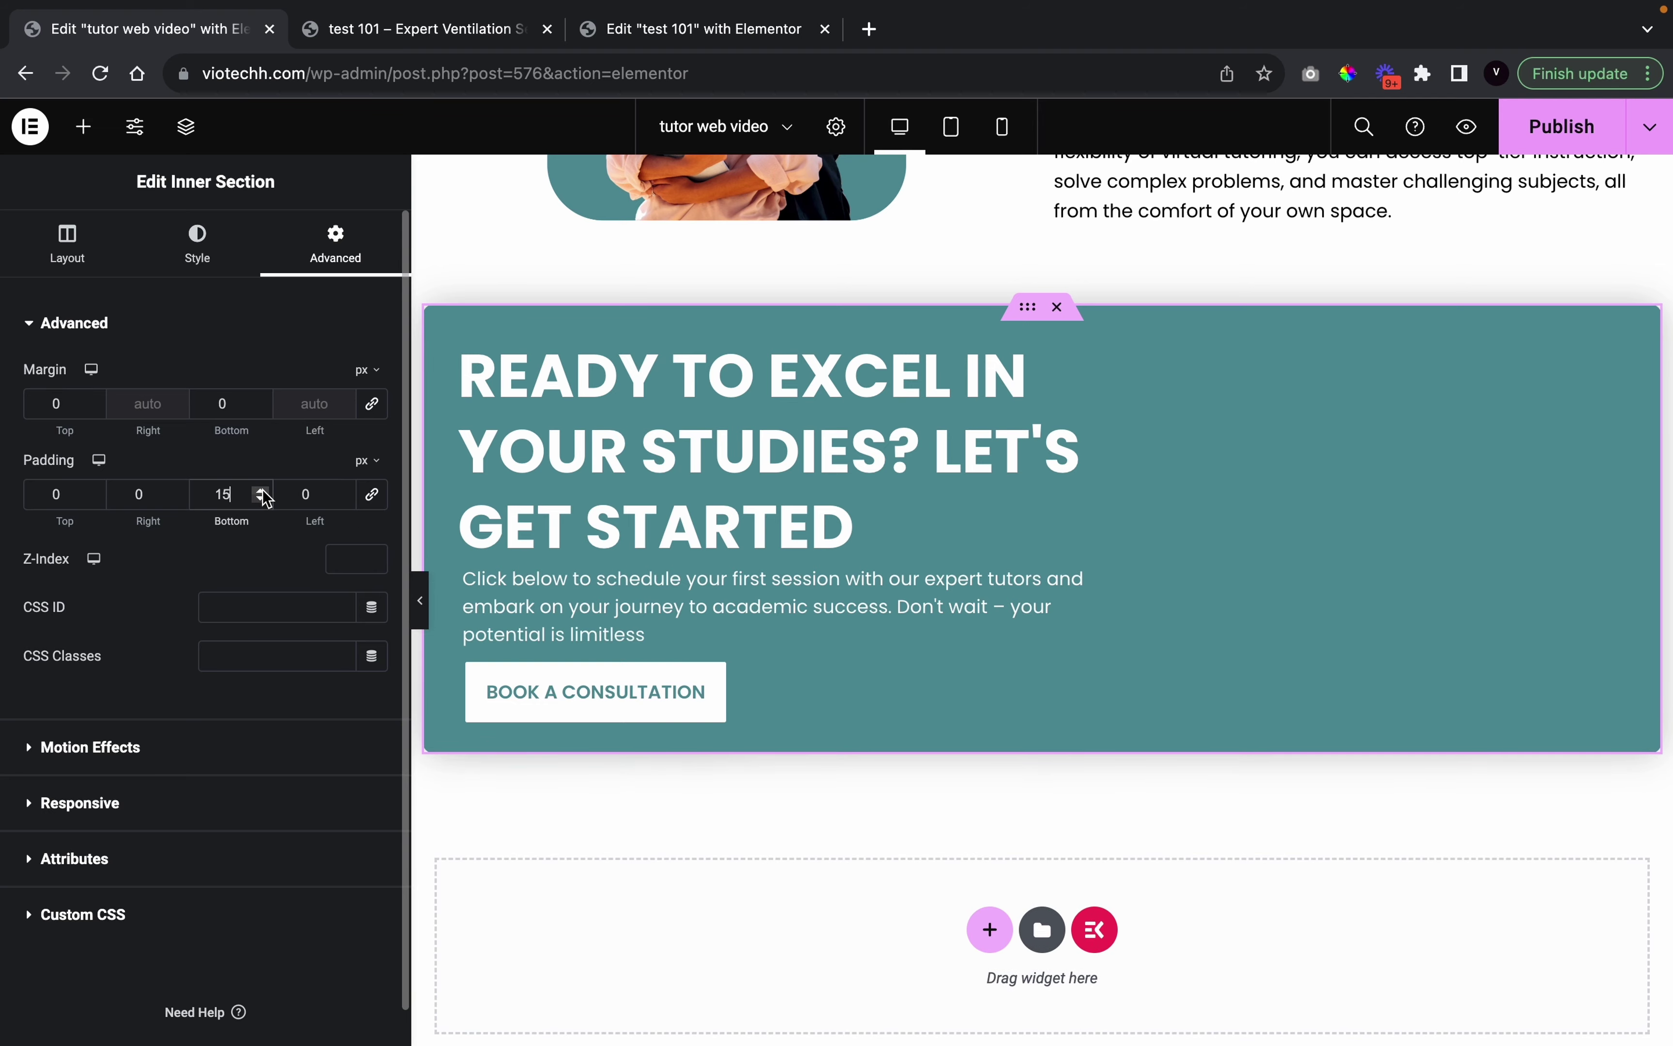
pyautogui.click(421, 599)
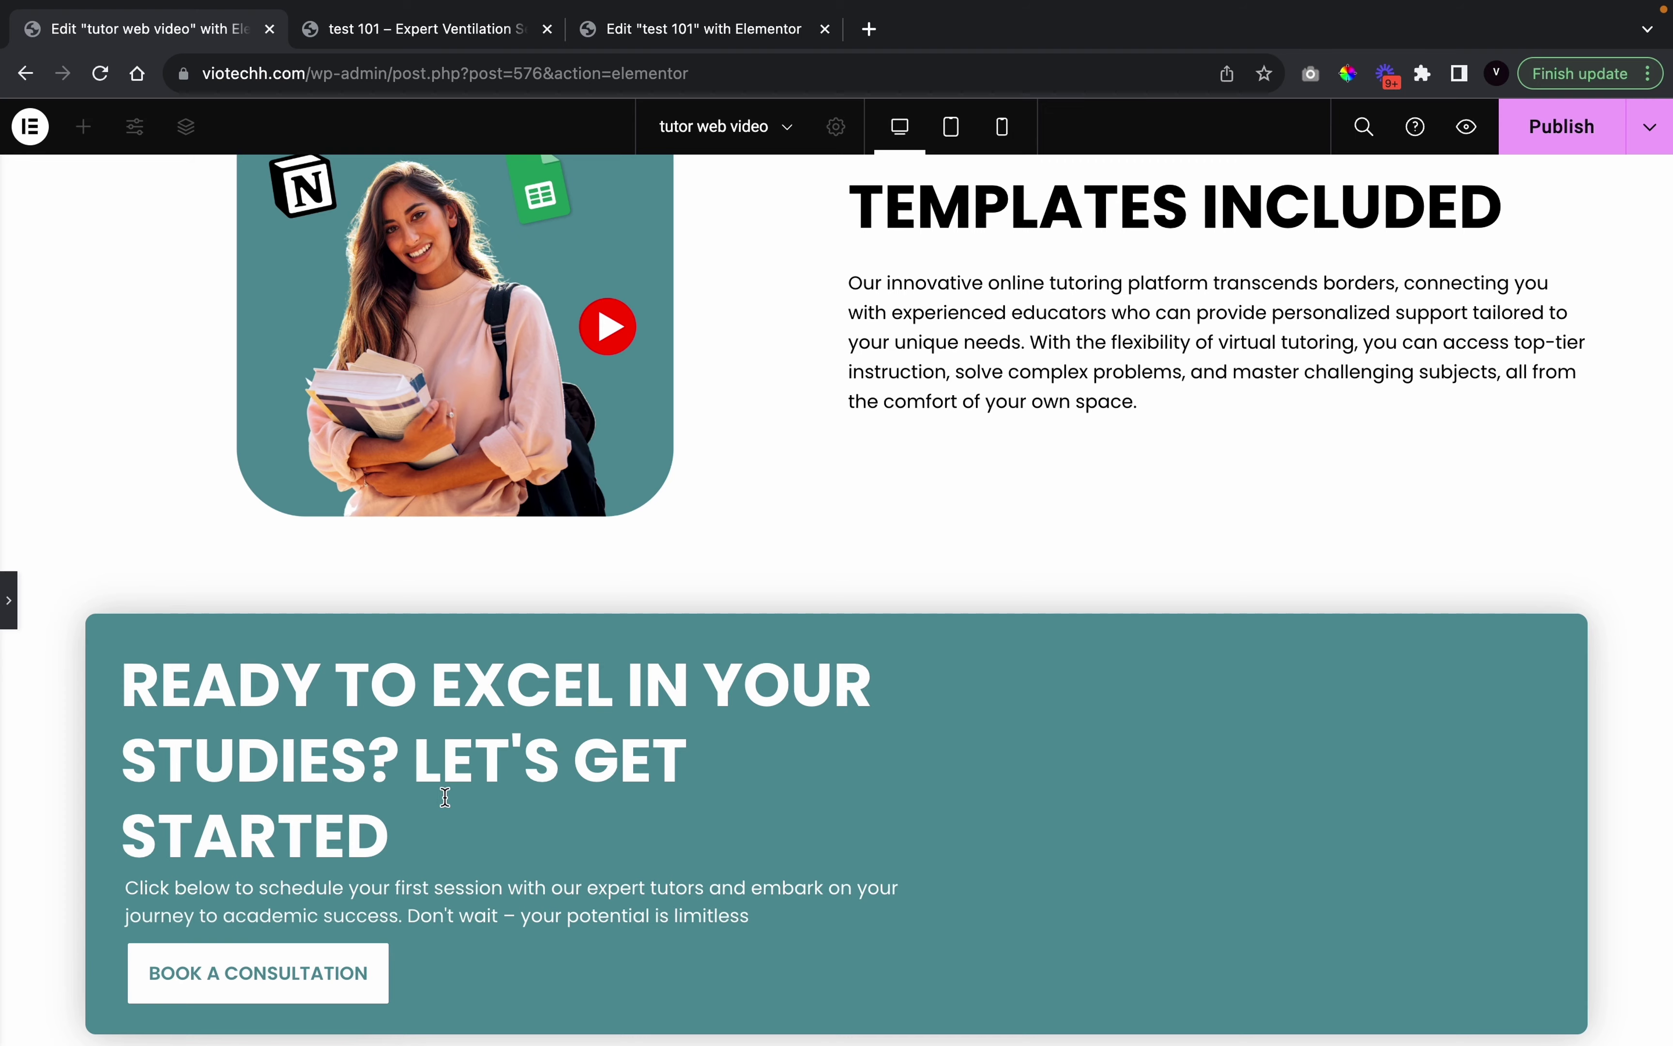
pyautogui.click(6, 600)
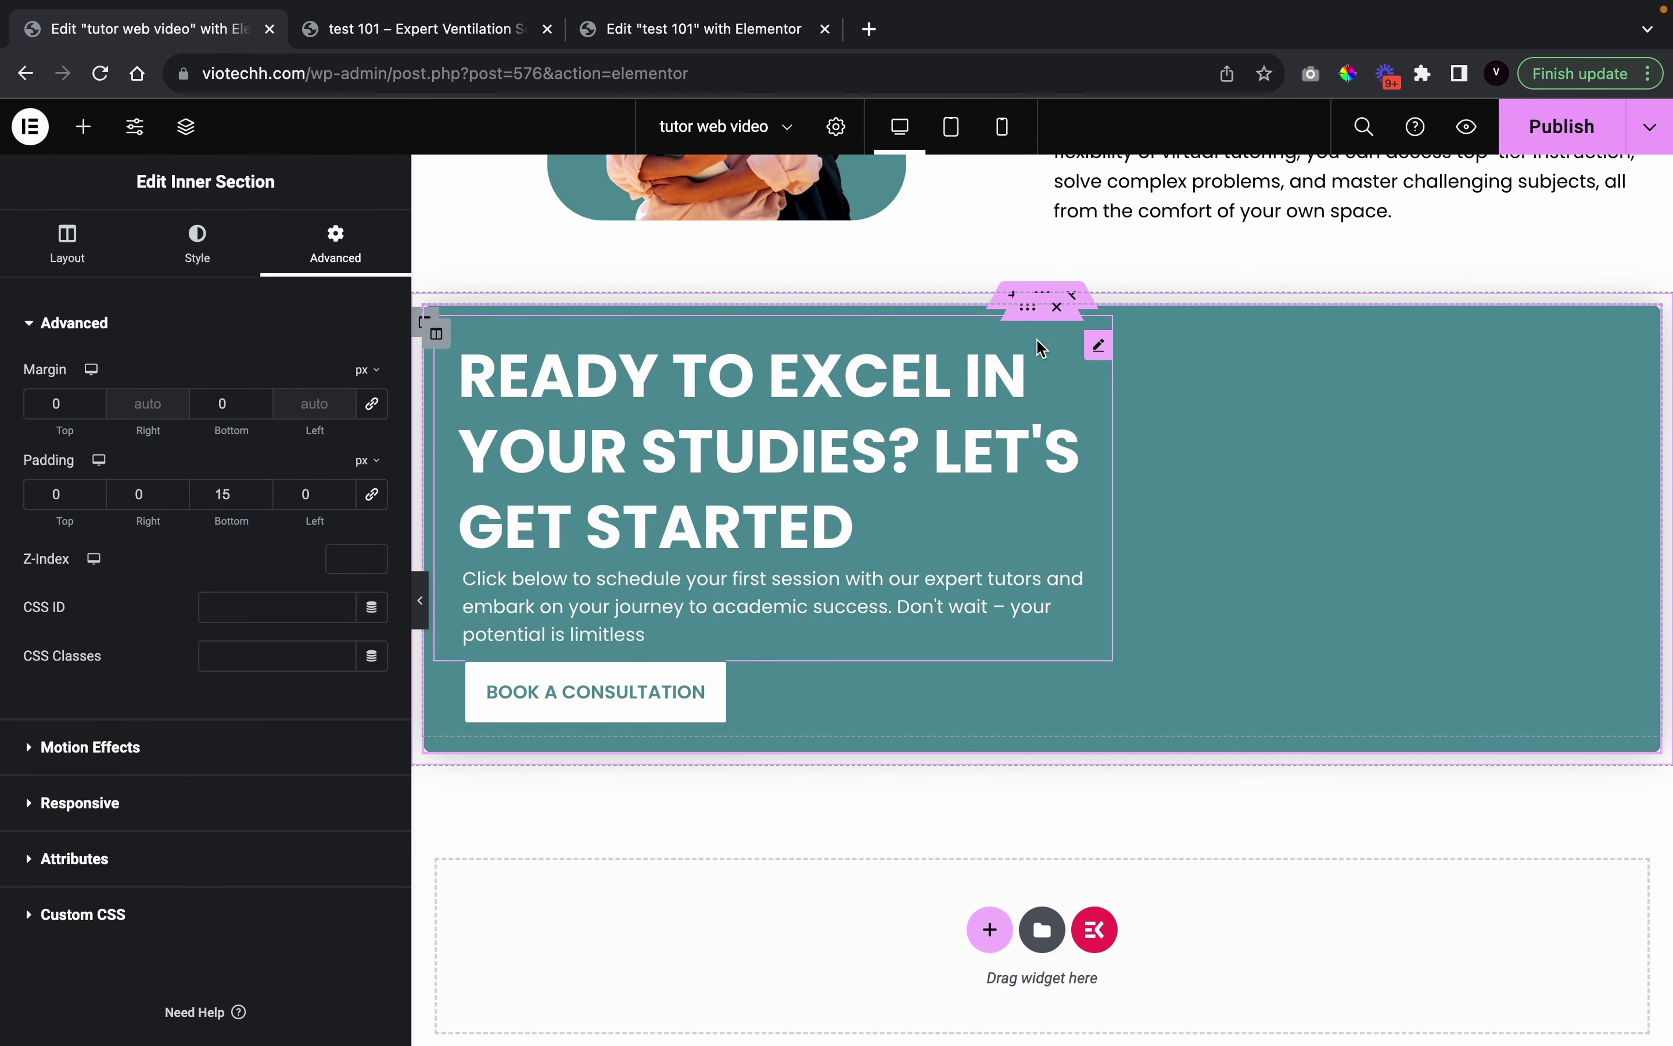
# Set Brown-White-Feminine-Desktop-Prototype.png from the media library as the banner inner section's background image
pyautogui.click(241, 261)
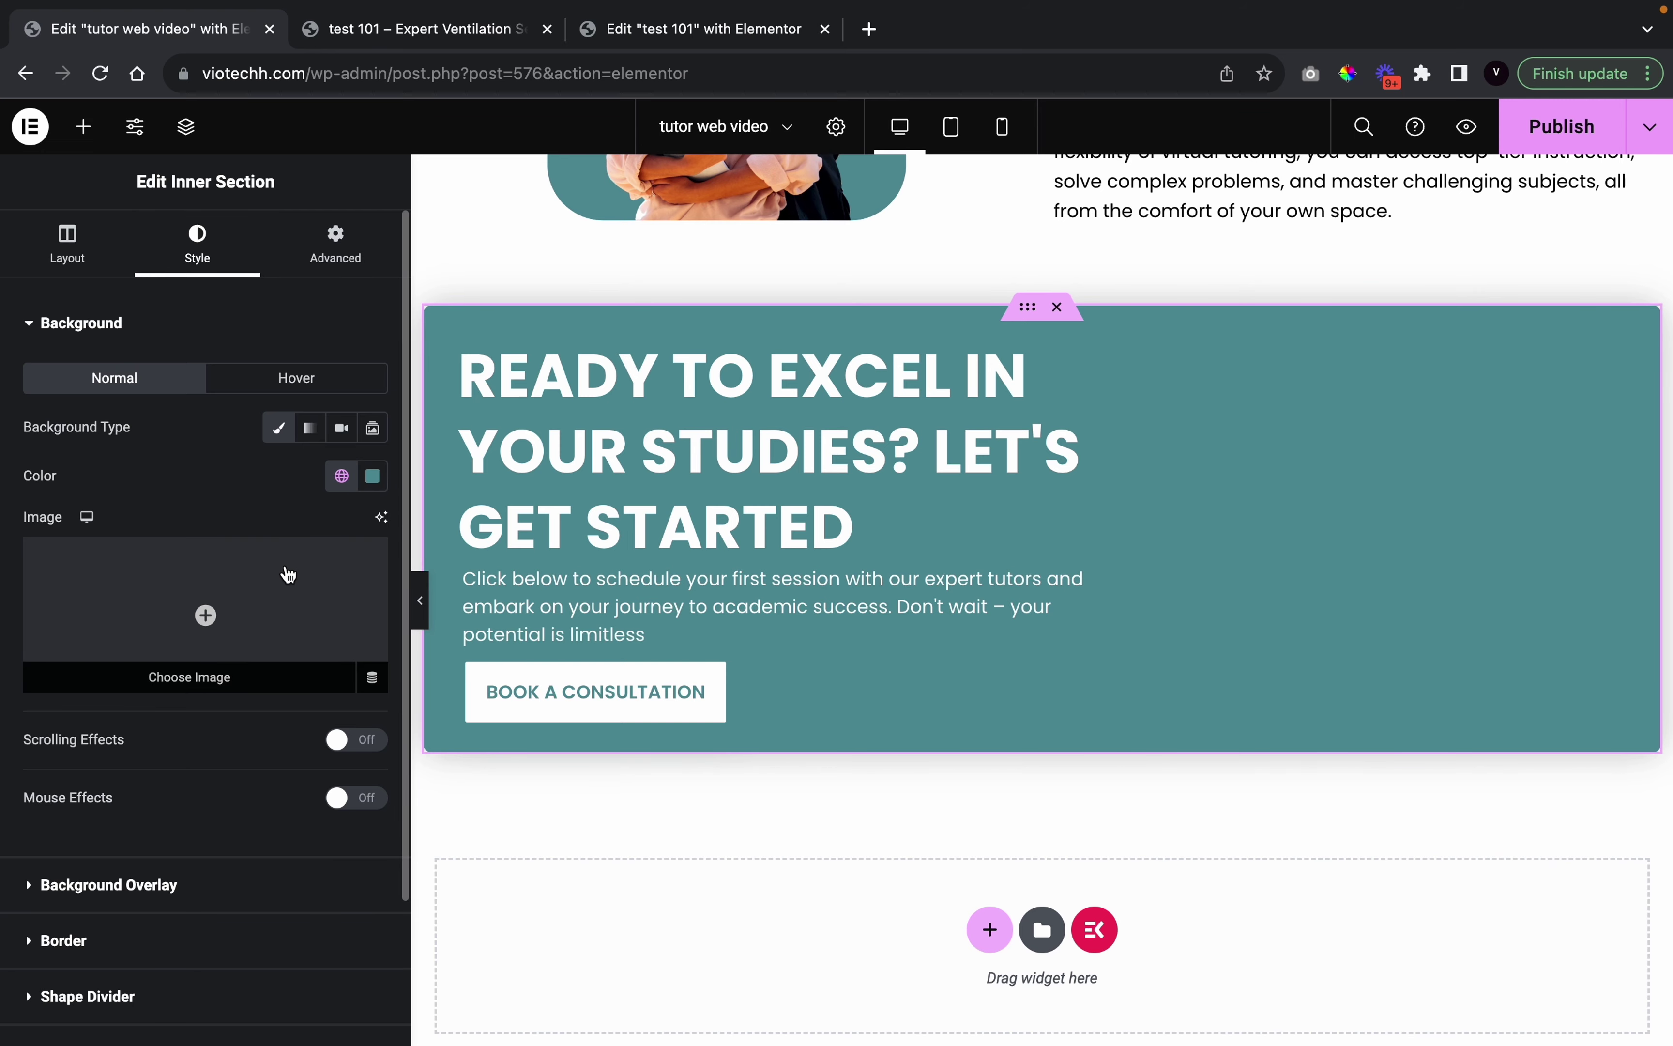
pyautogui.click(288, 574)
pyautogui.click(695, 464)
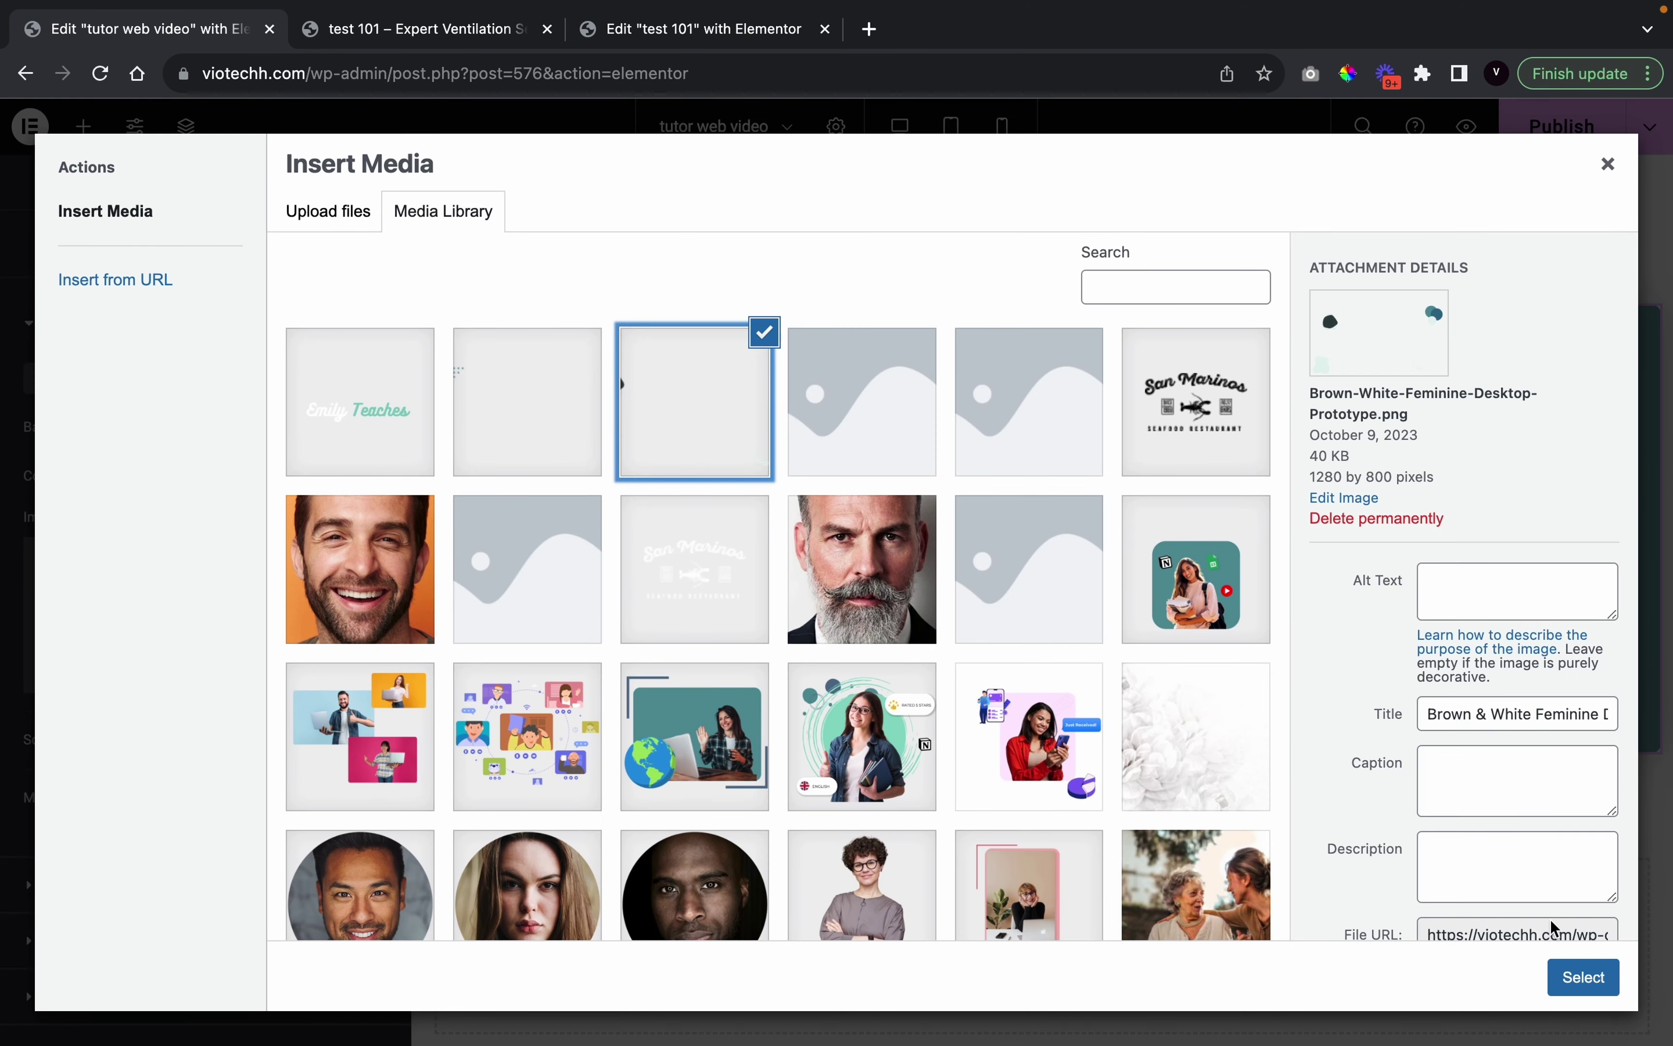
pyautogui.click(1577, 973)
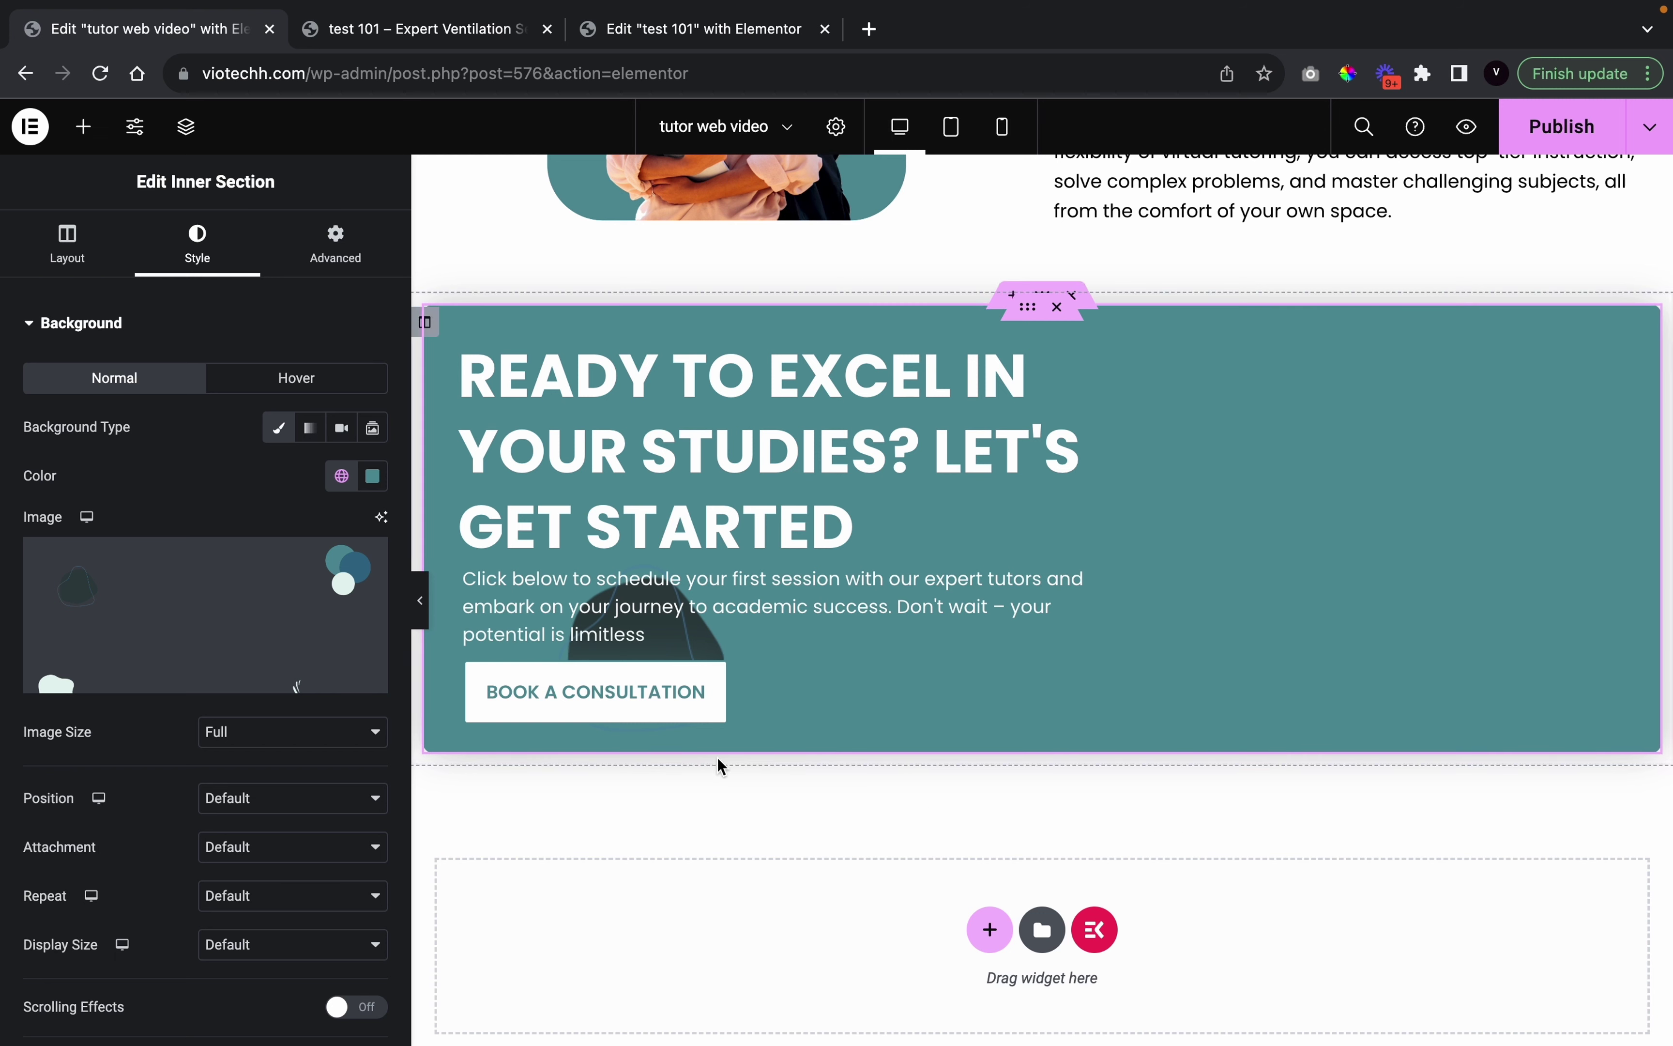
# Set the banner inner section's background overlay type to Classic
pyautogui.scroll(-5, 179, 829)
pyautogui.scroll(-2, 179, 829)
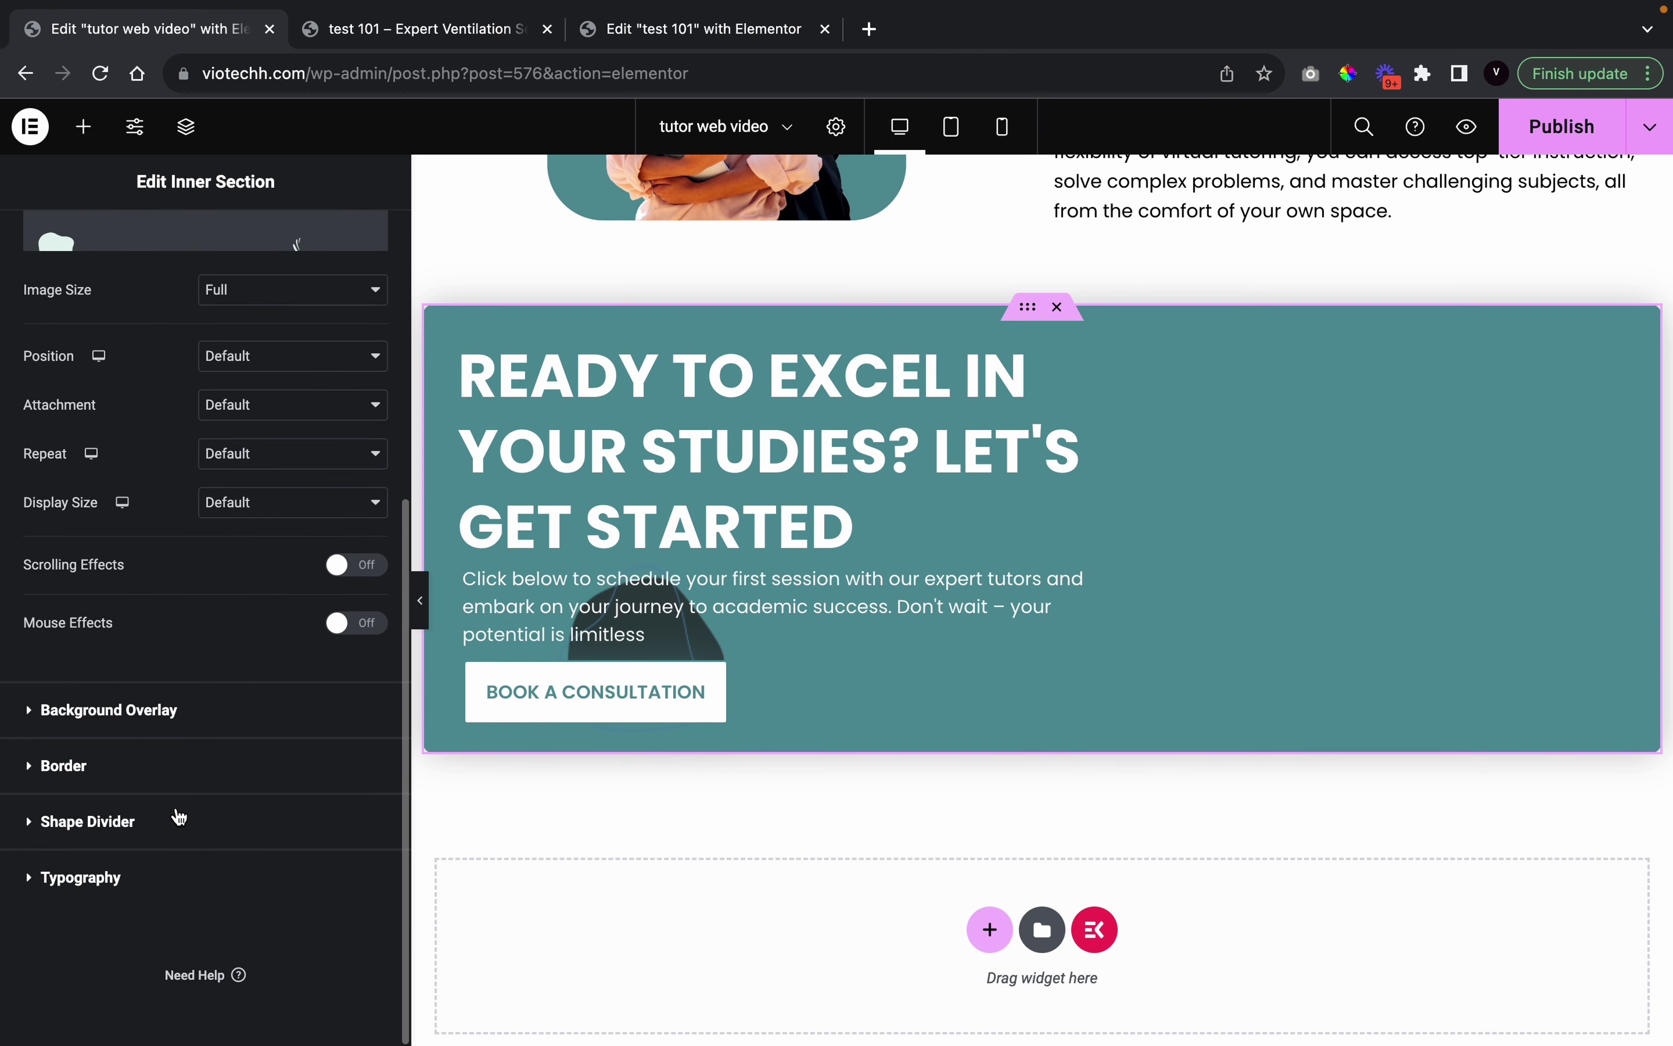
pyautogui.scroll(10, 163, 717)
pyautogui.scroll(-10, 163, 717)
pyautogui.click(163, 695)
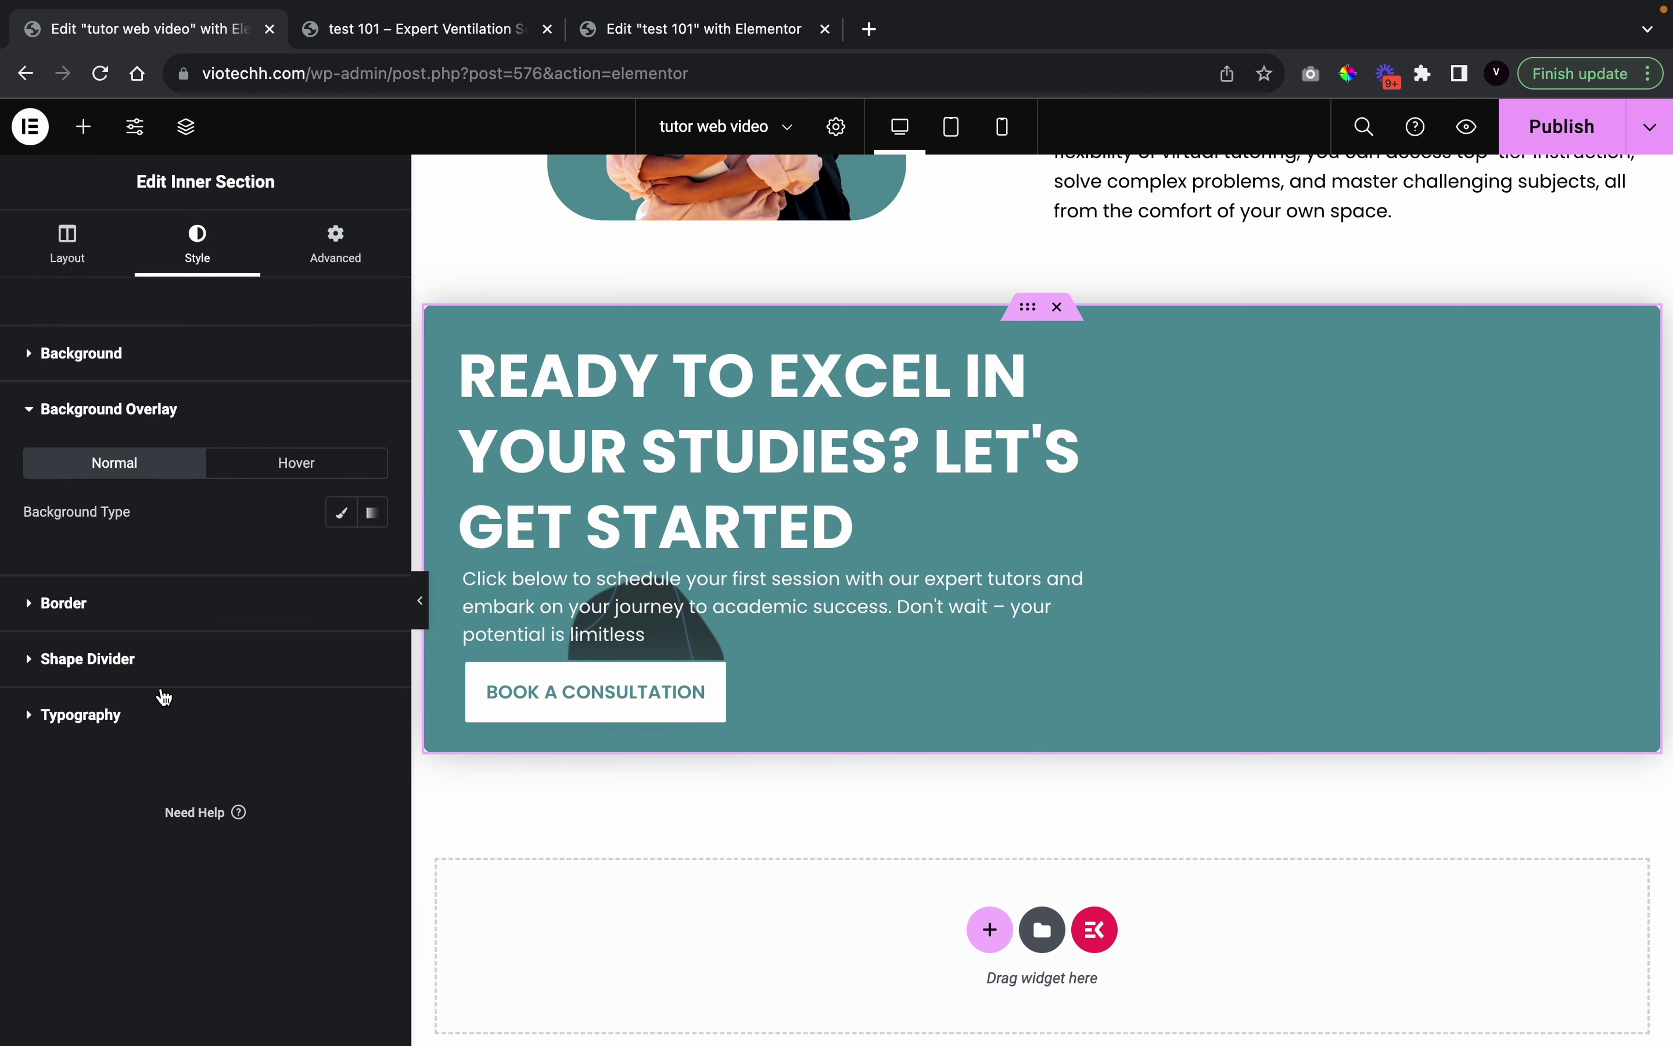
pyautogui.click(341, 529)
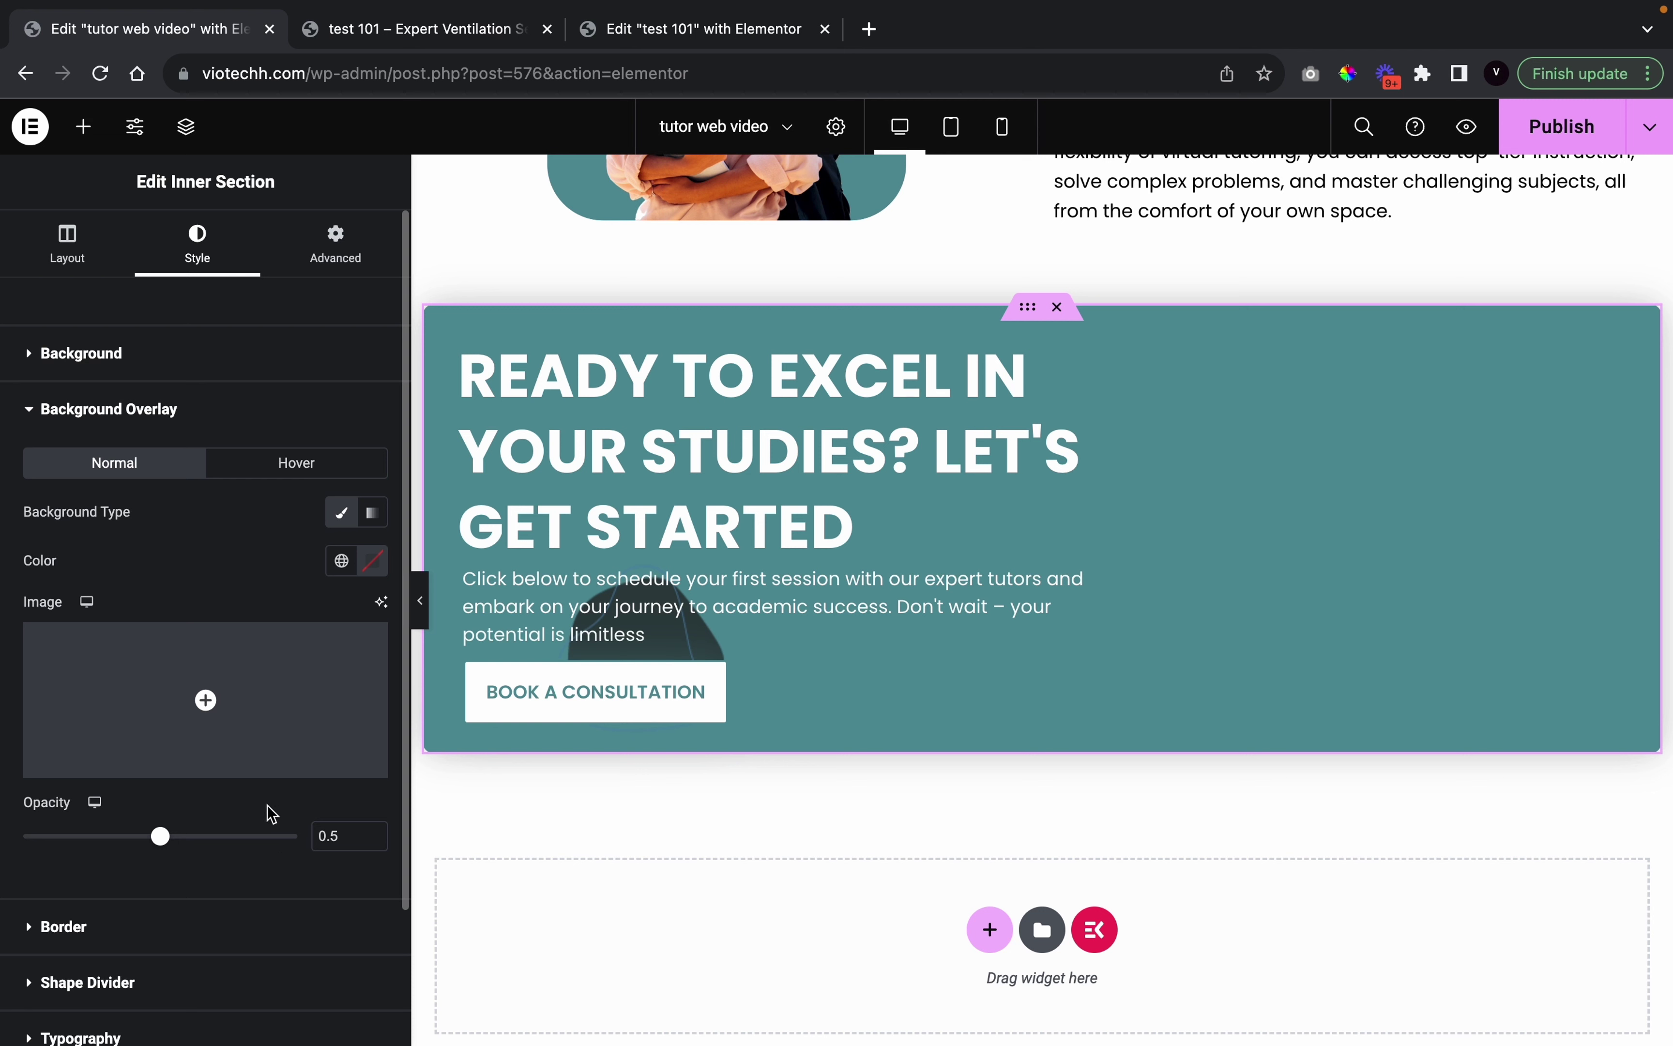
# Set the banner background image's position to Custom with X -129 px and Y 630 px, and preview the banner
pyautogui.click(204, 366)
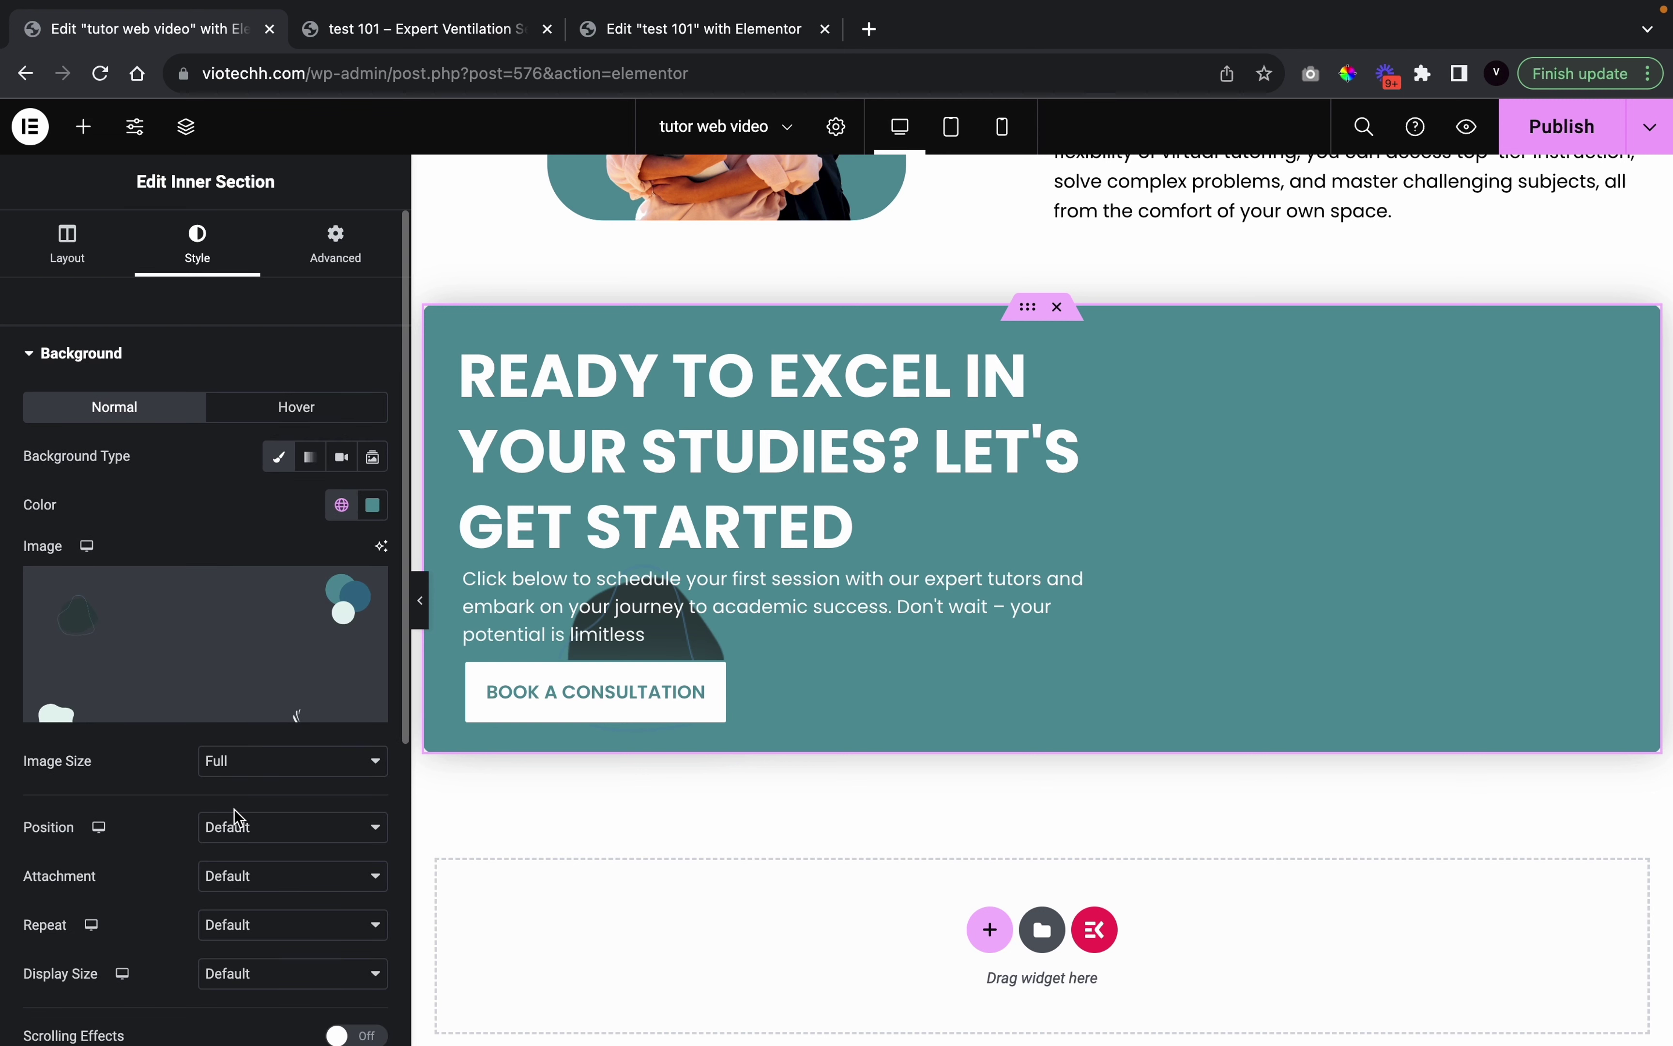
pyautogui.scroll(-4, 236, 816)
pyautogui.click(239, 597)
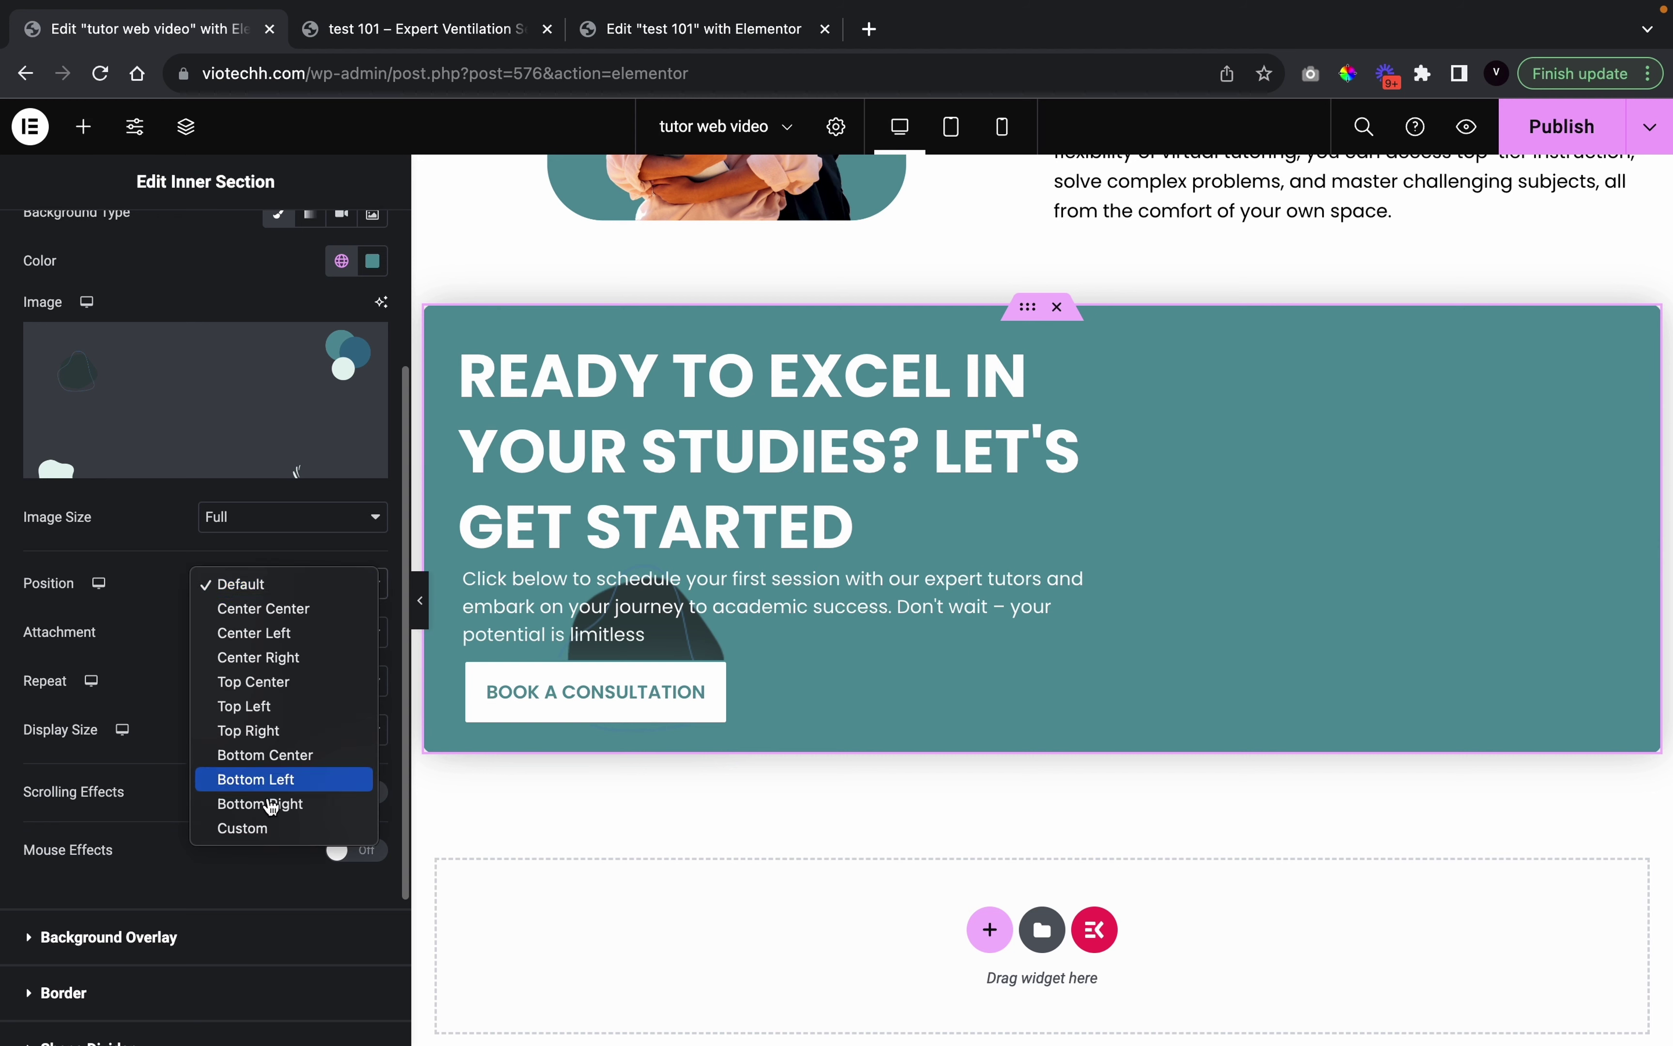
pyautogui.click(279, 830)
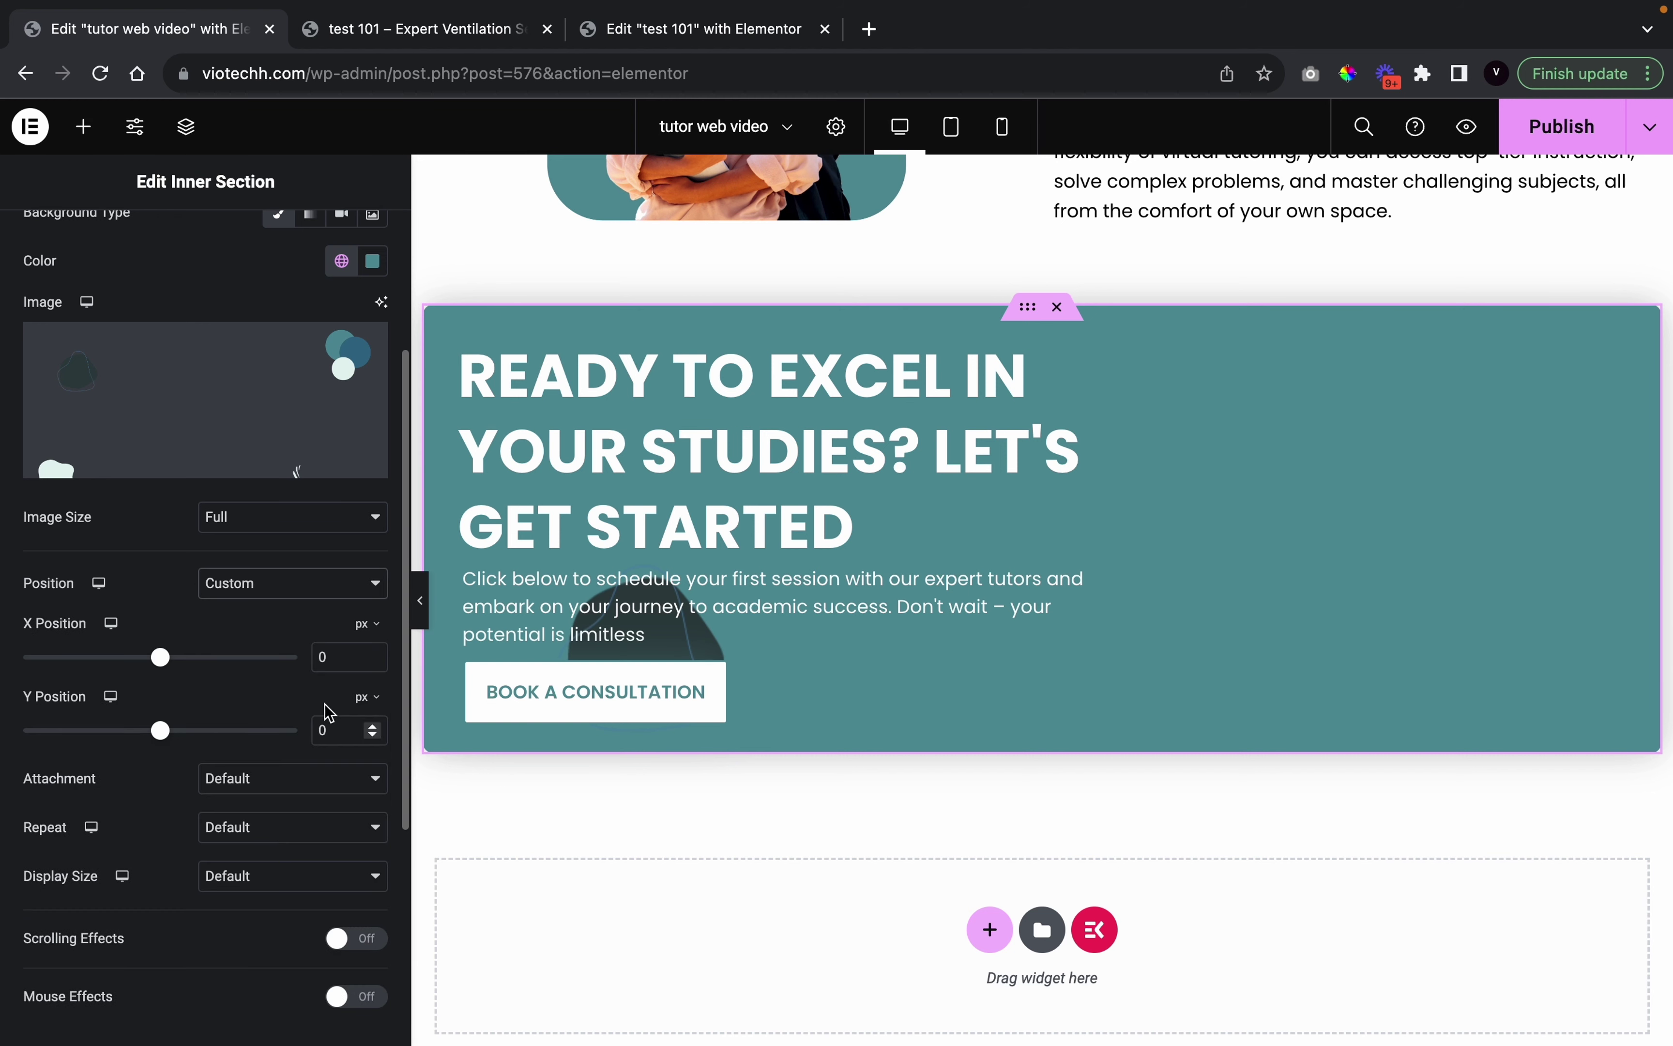
pyautogui.click(377, 665)
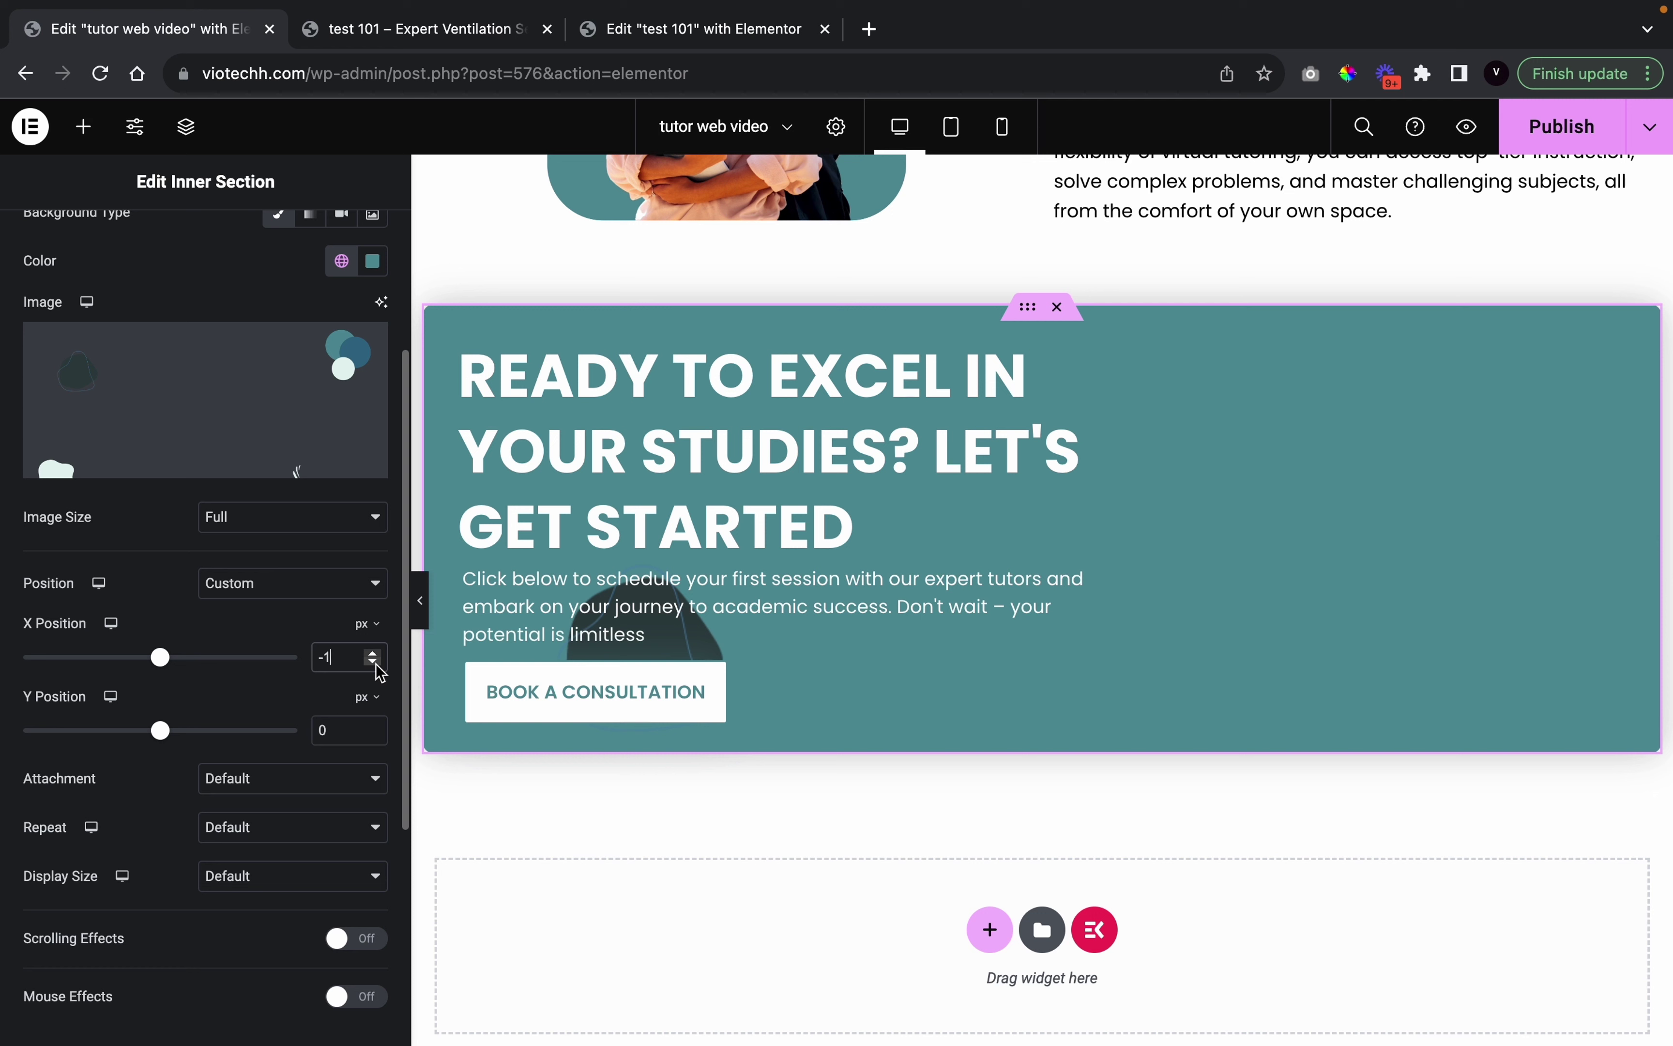
pyautogui.write('29')
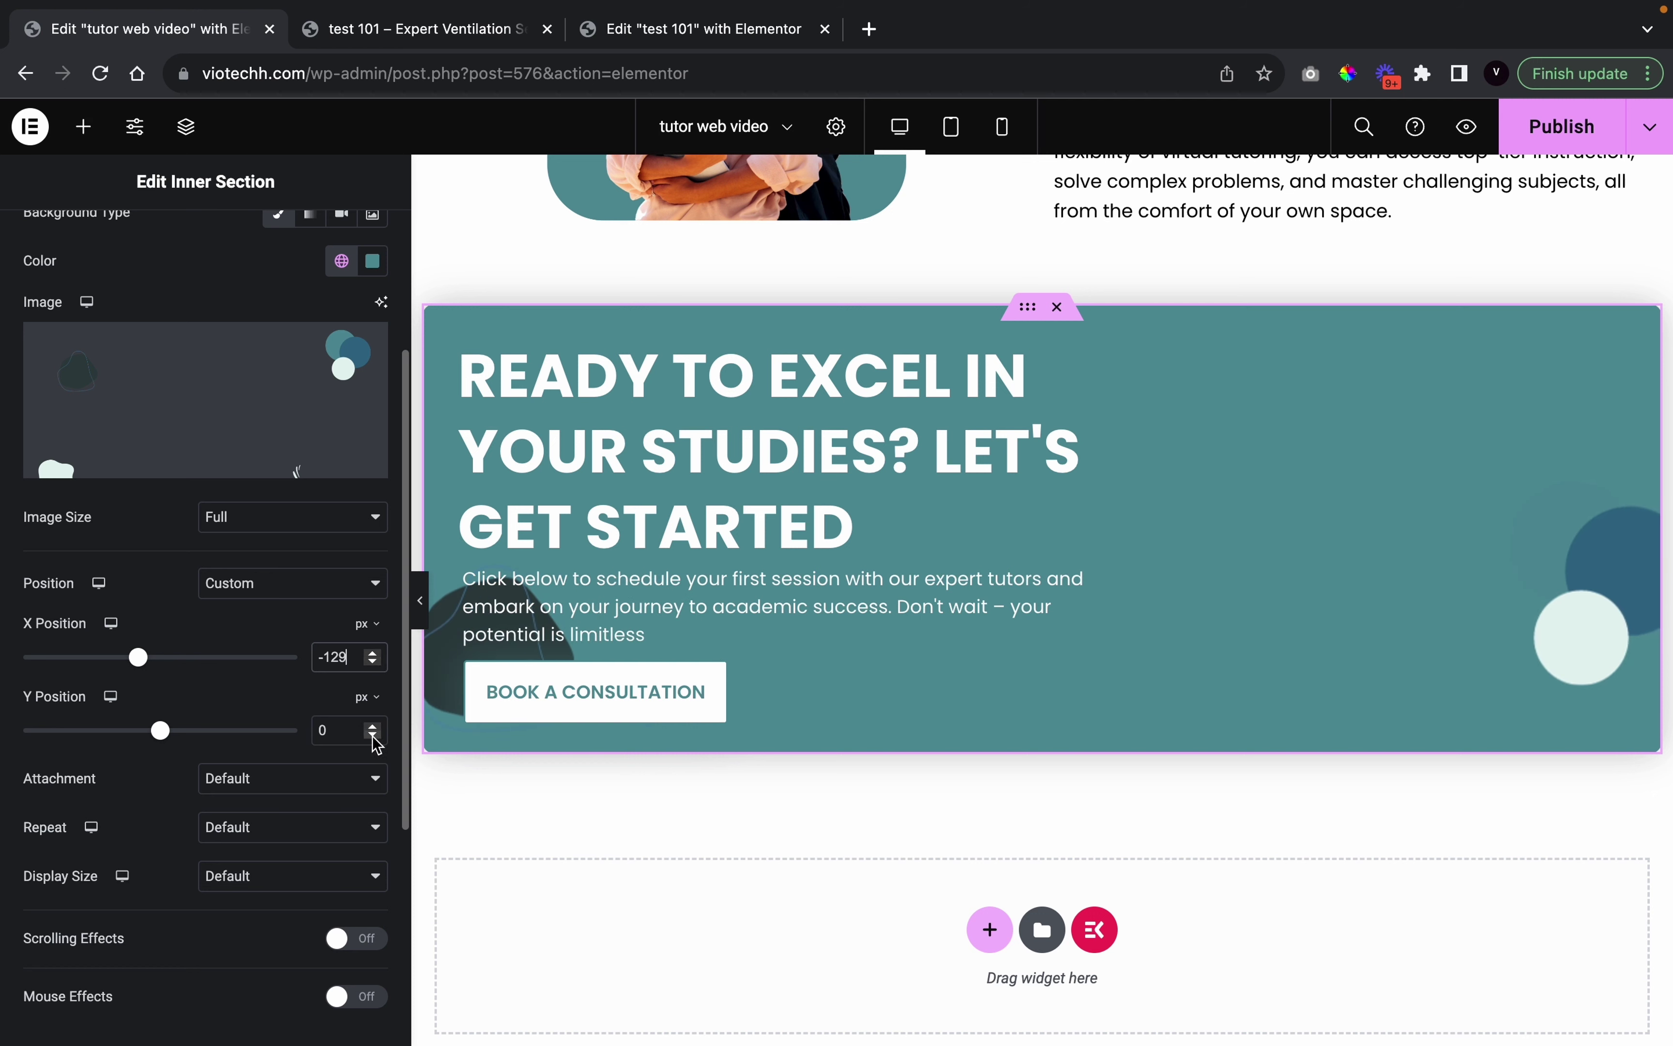
pyautogui.click(342, 731)
pyautogui.write('630')
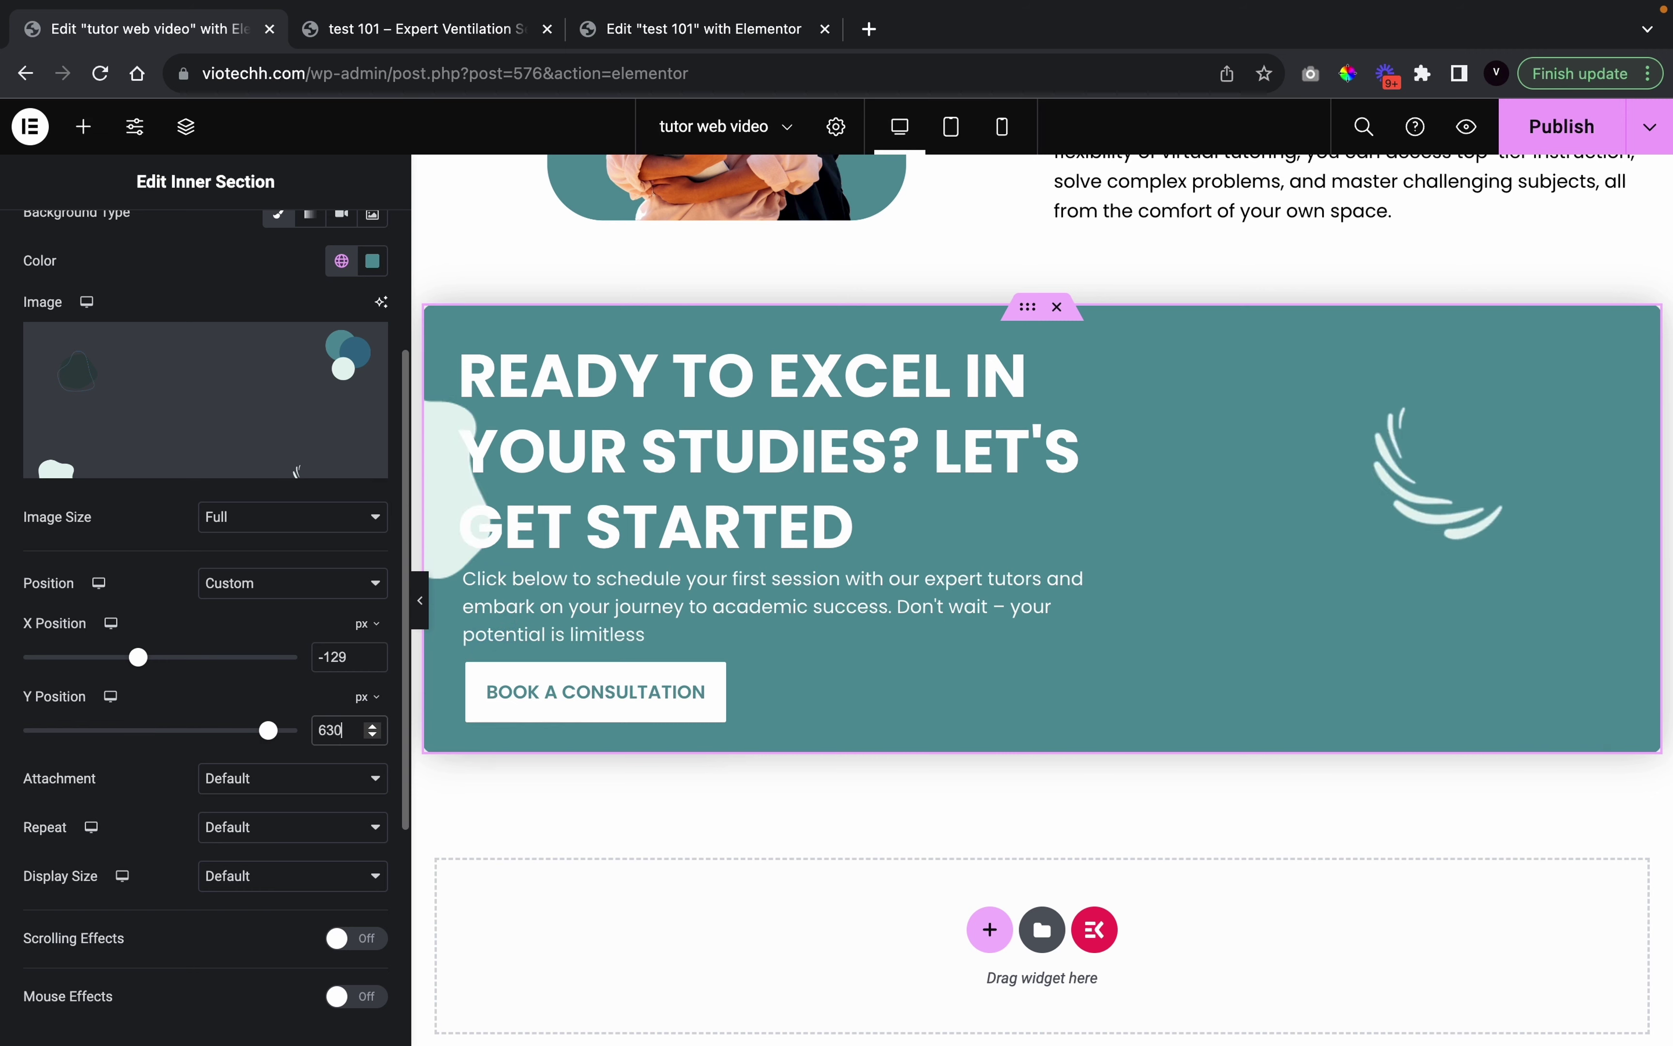
pyautogui.click(420, 600)
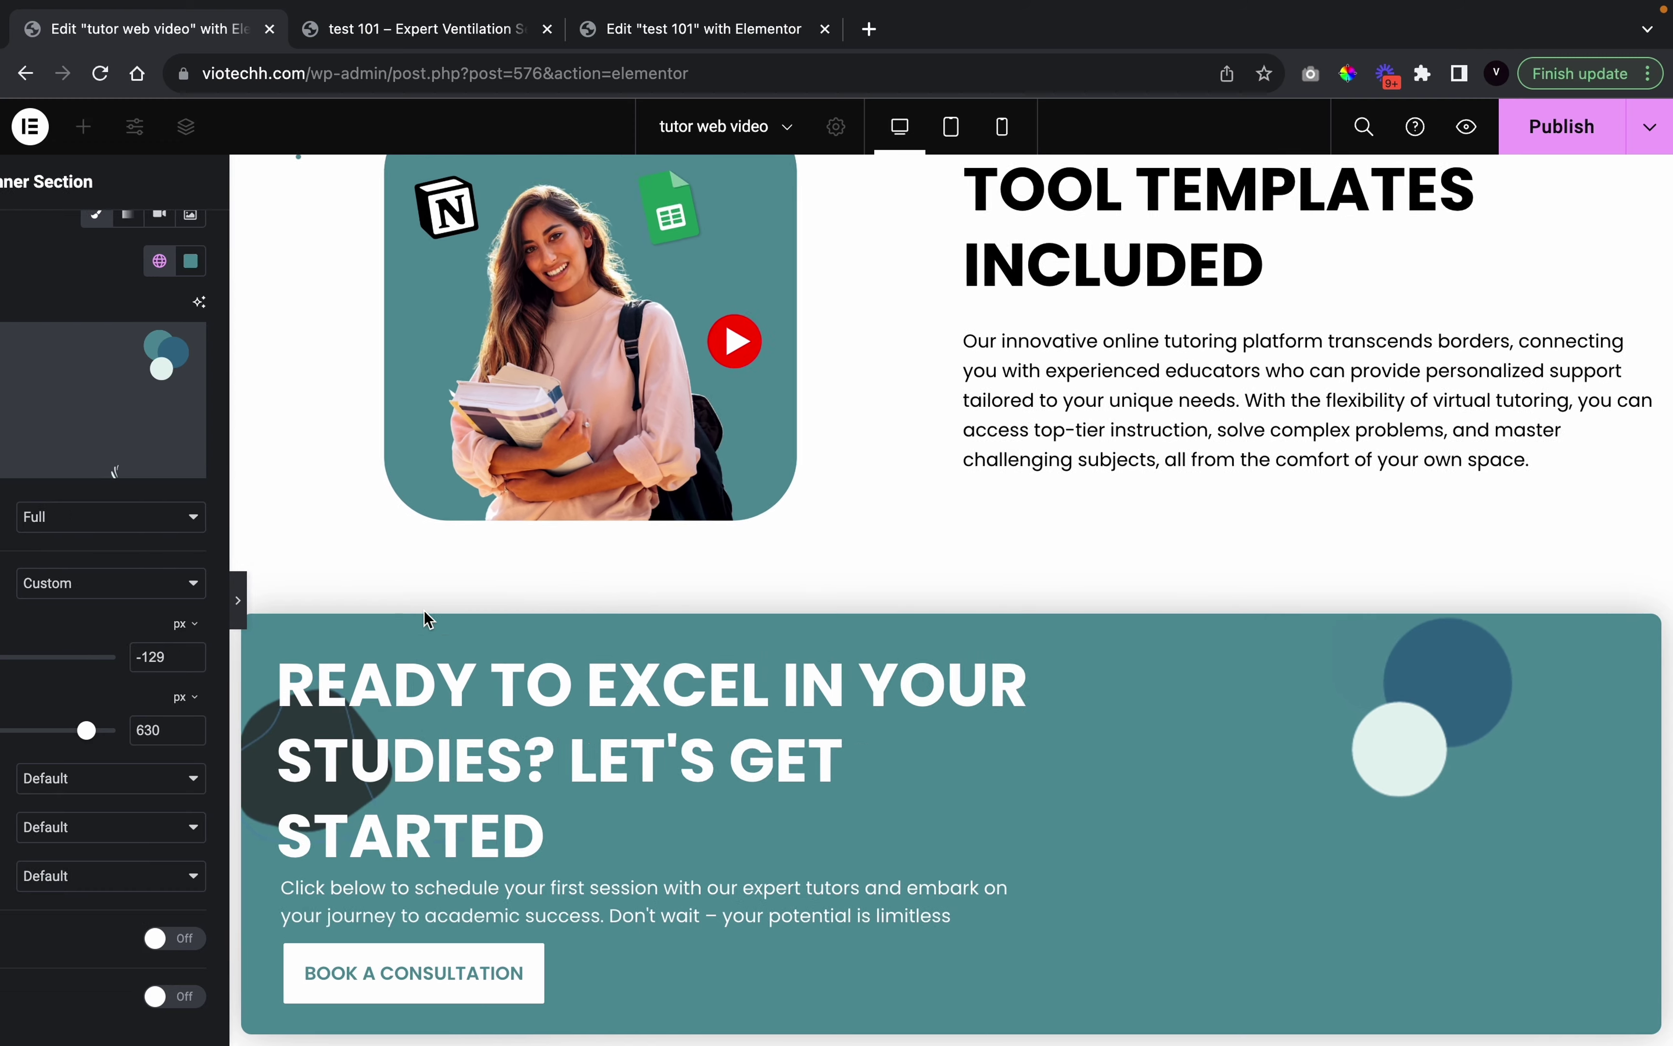
pyautogui.click(6, 595)
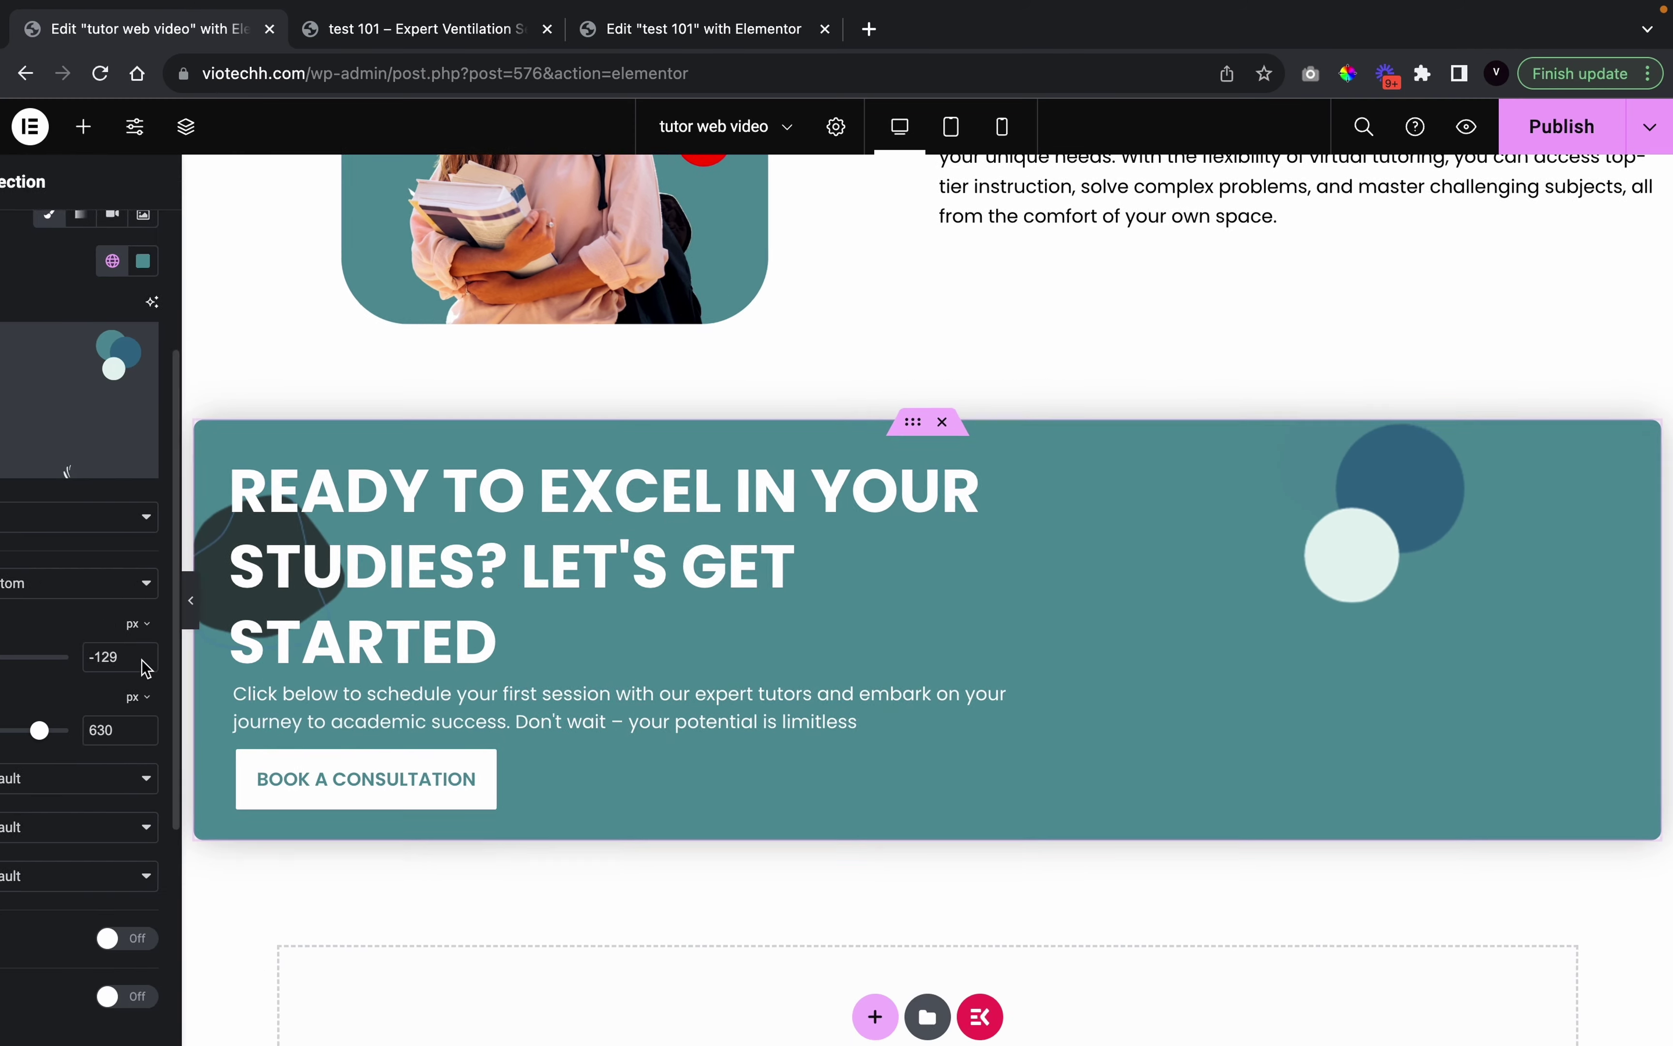
# Set the banner background image's display size to Cover and preview the result
pyautogui.click(200, 875)
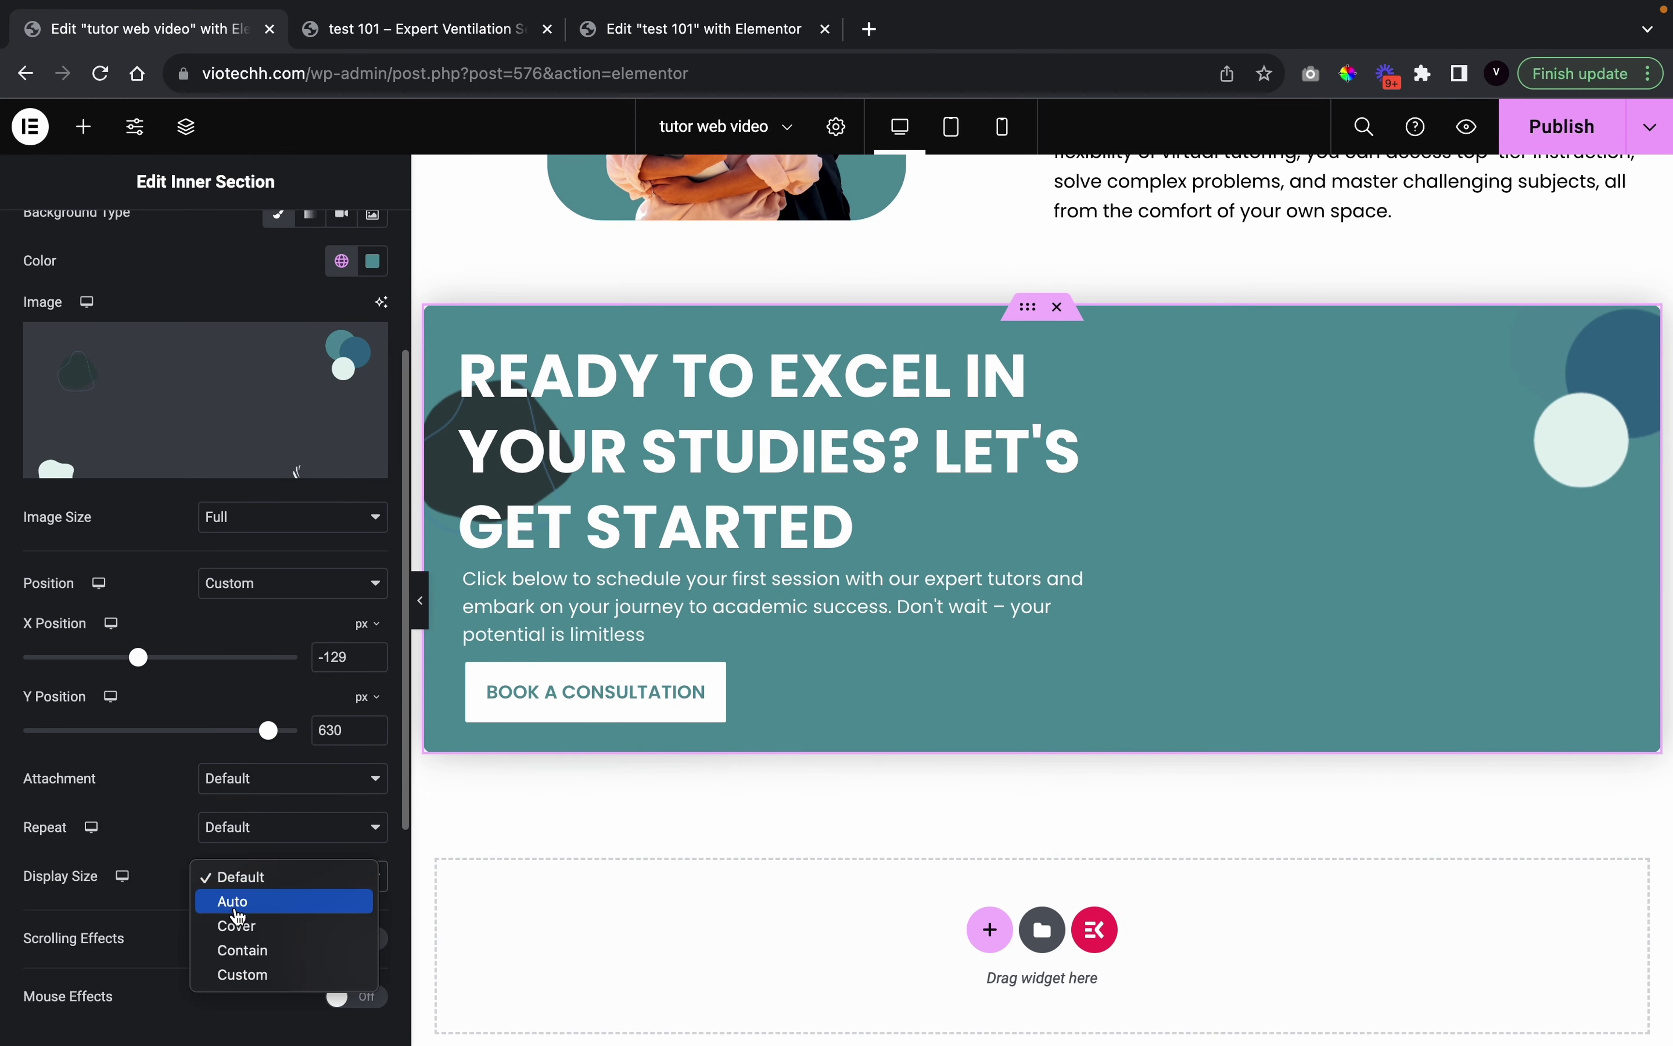
pyautogui.click(238, 921)
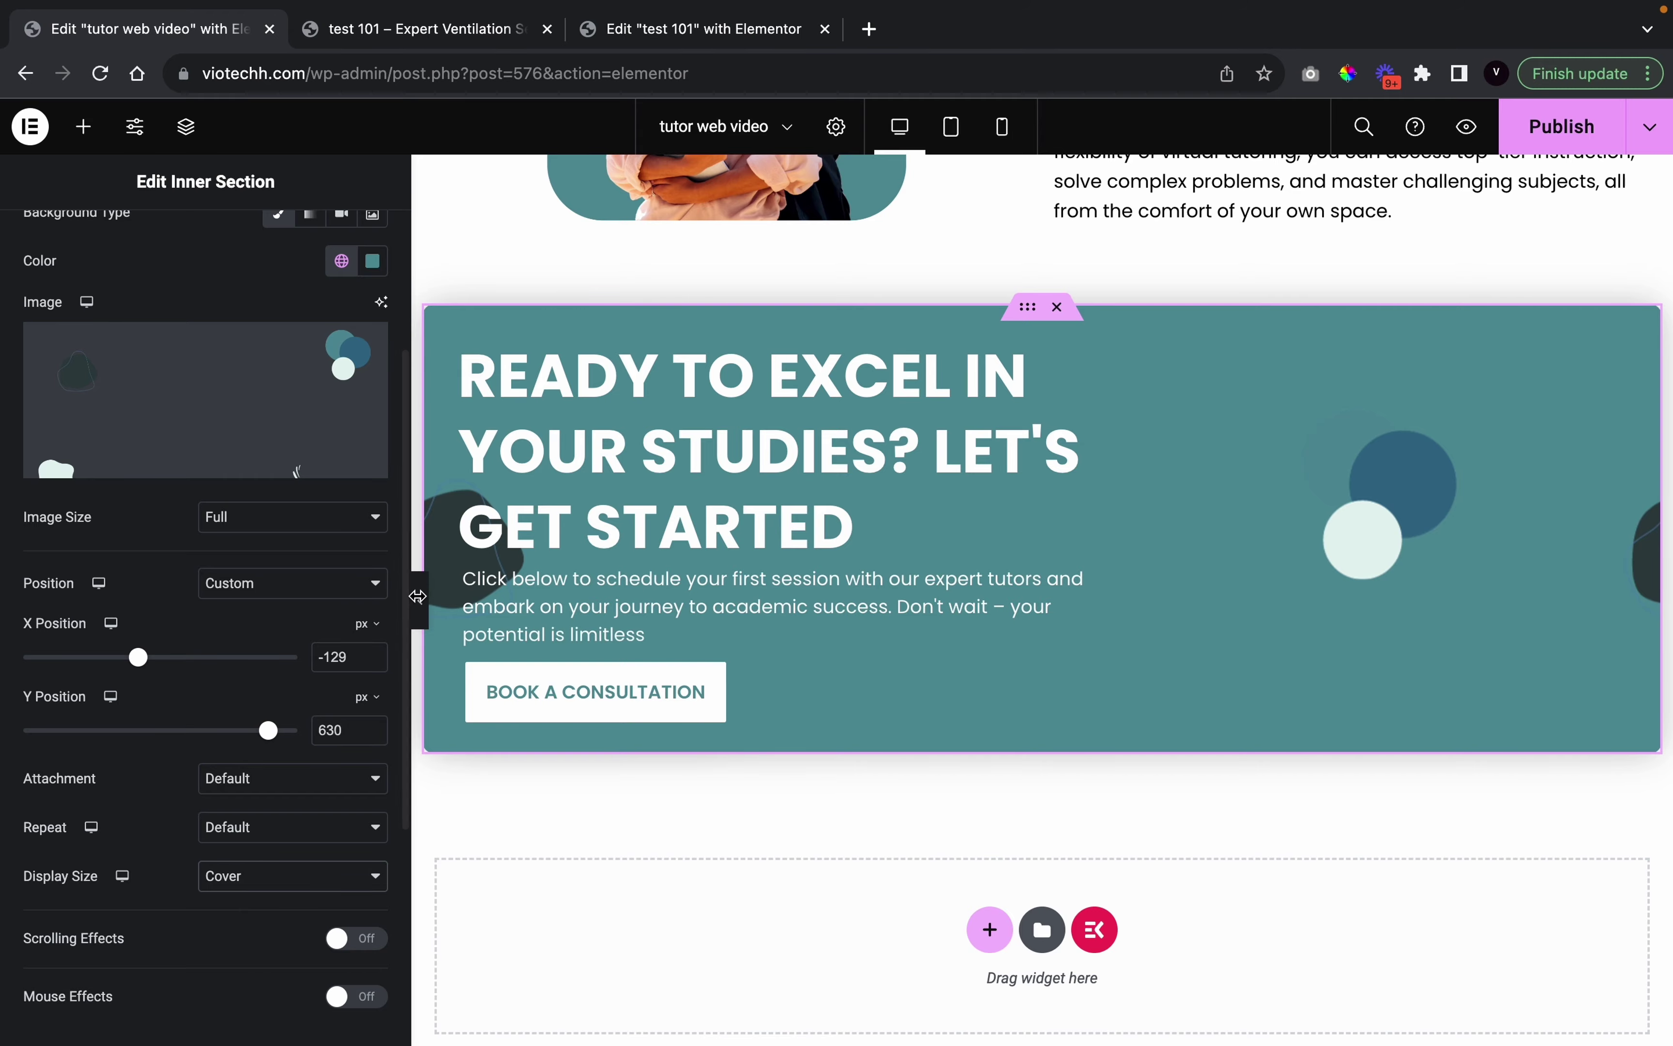
pyautogui.click(420, 600)
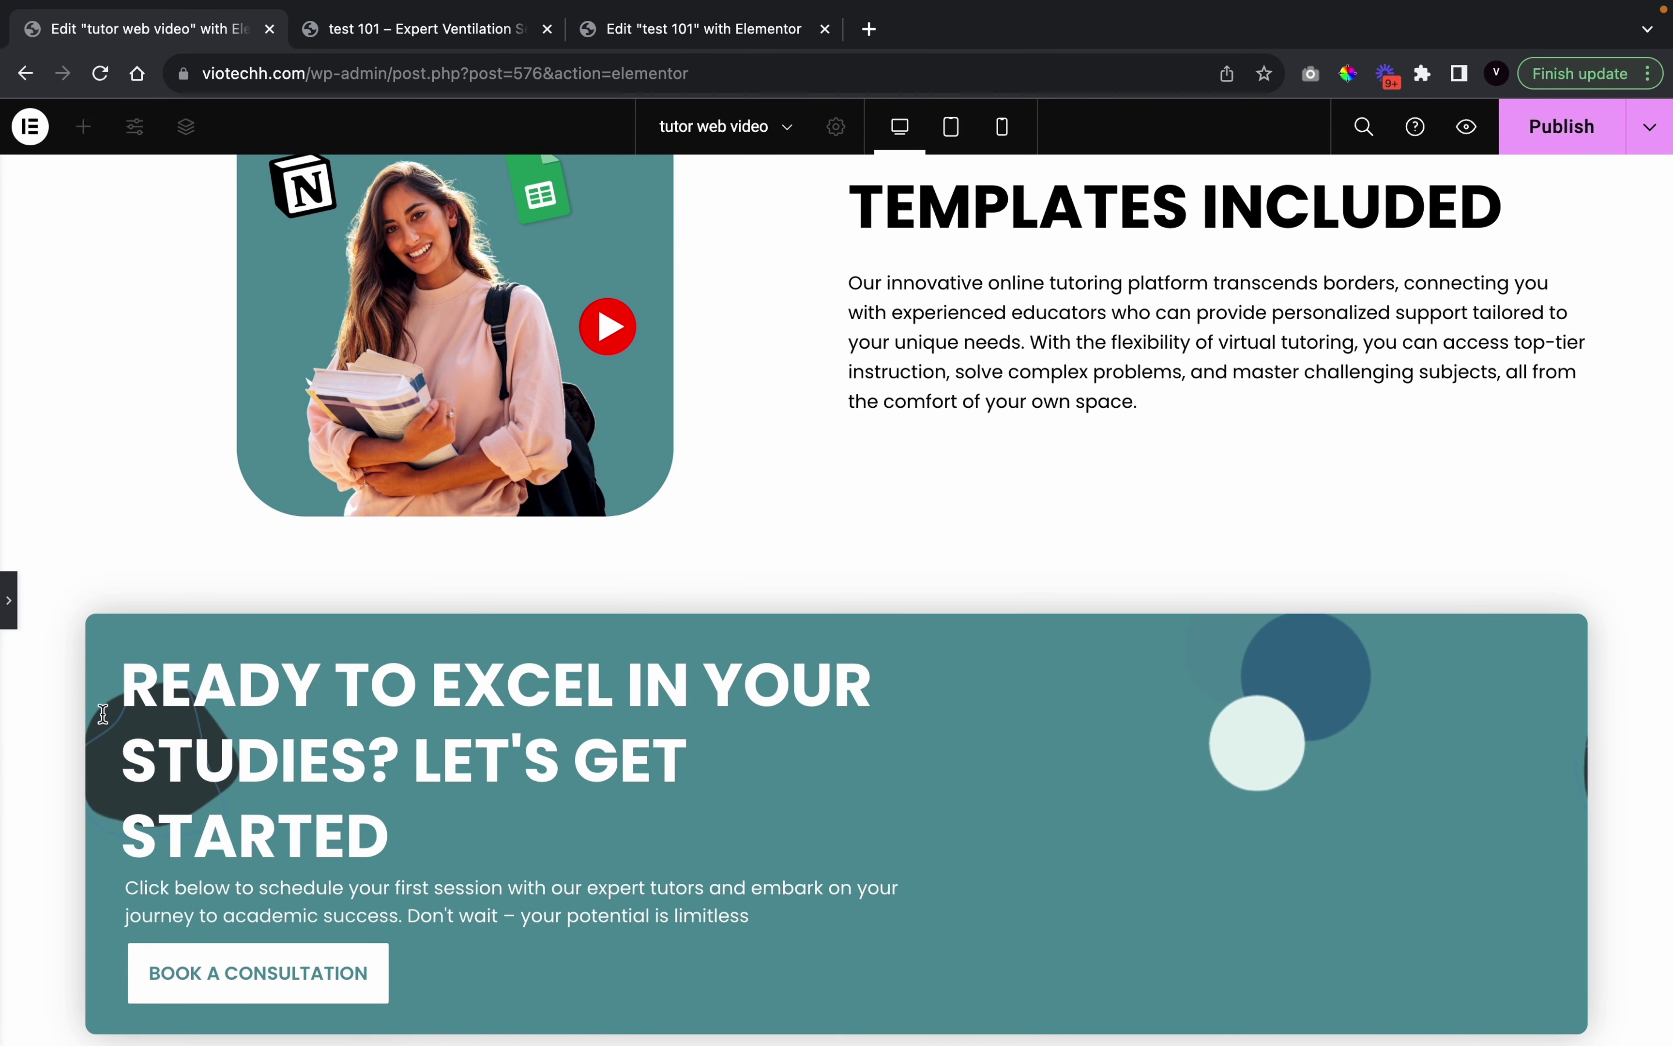
pyautogui.click(5, 600)
# Give the banner's background overlay the global teal color matching its background, set the opacity to 0.51, and preview
pyautogui.scroll(-5, 269, 859)
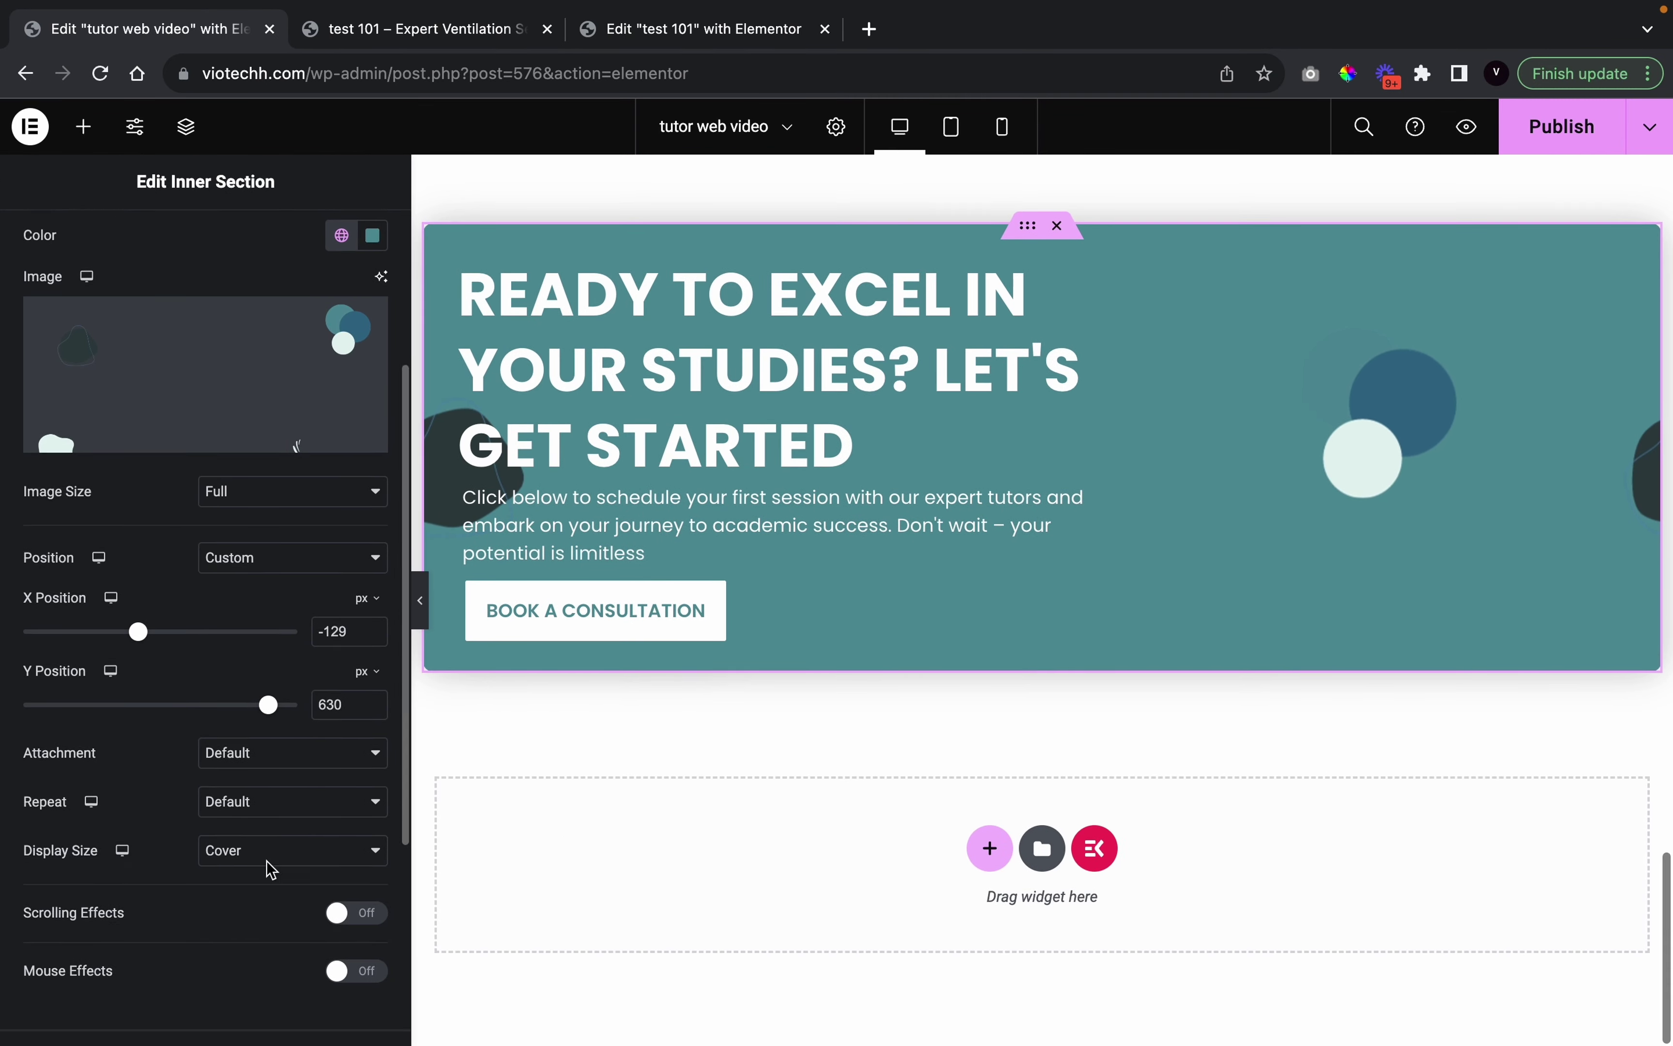
pyautogui.click(216, 708)
pyautogui.moveTo(160, 837); pyautogui.dragTo(158, 837)
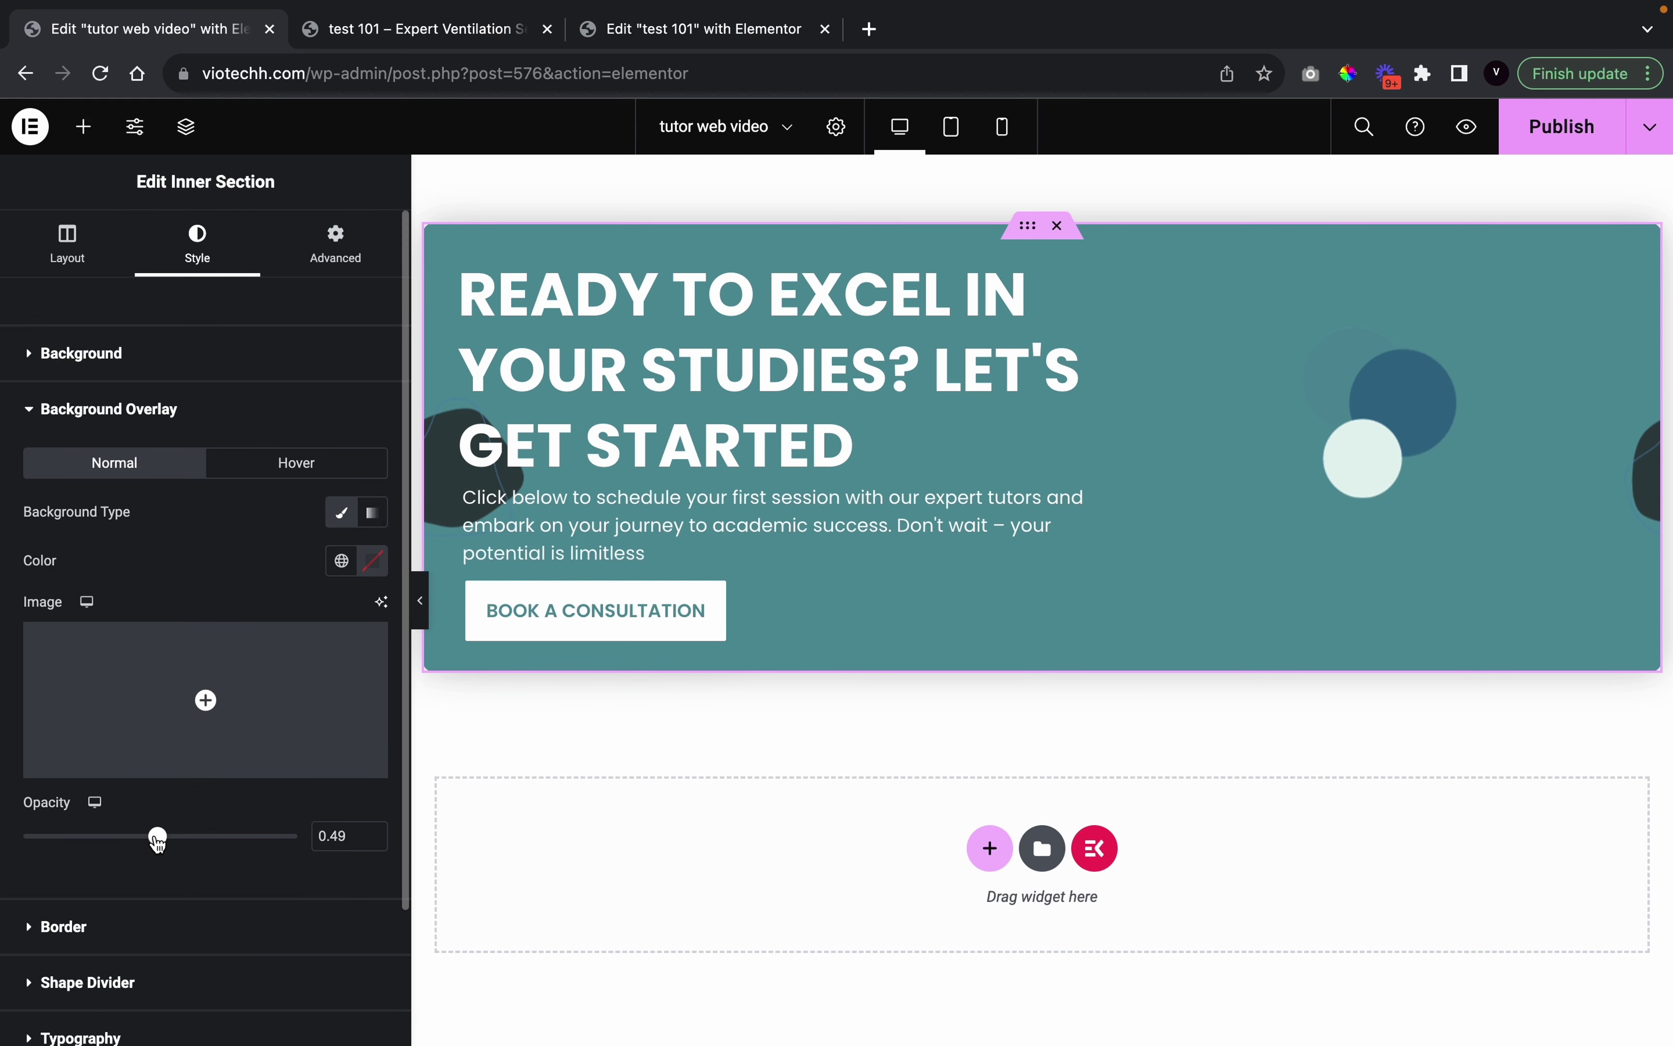
pyautogui.moveTo(154, 843); pyautogui.dragTo(221, 838)
pyautogui.click(342, 560)
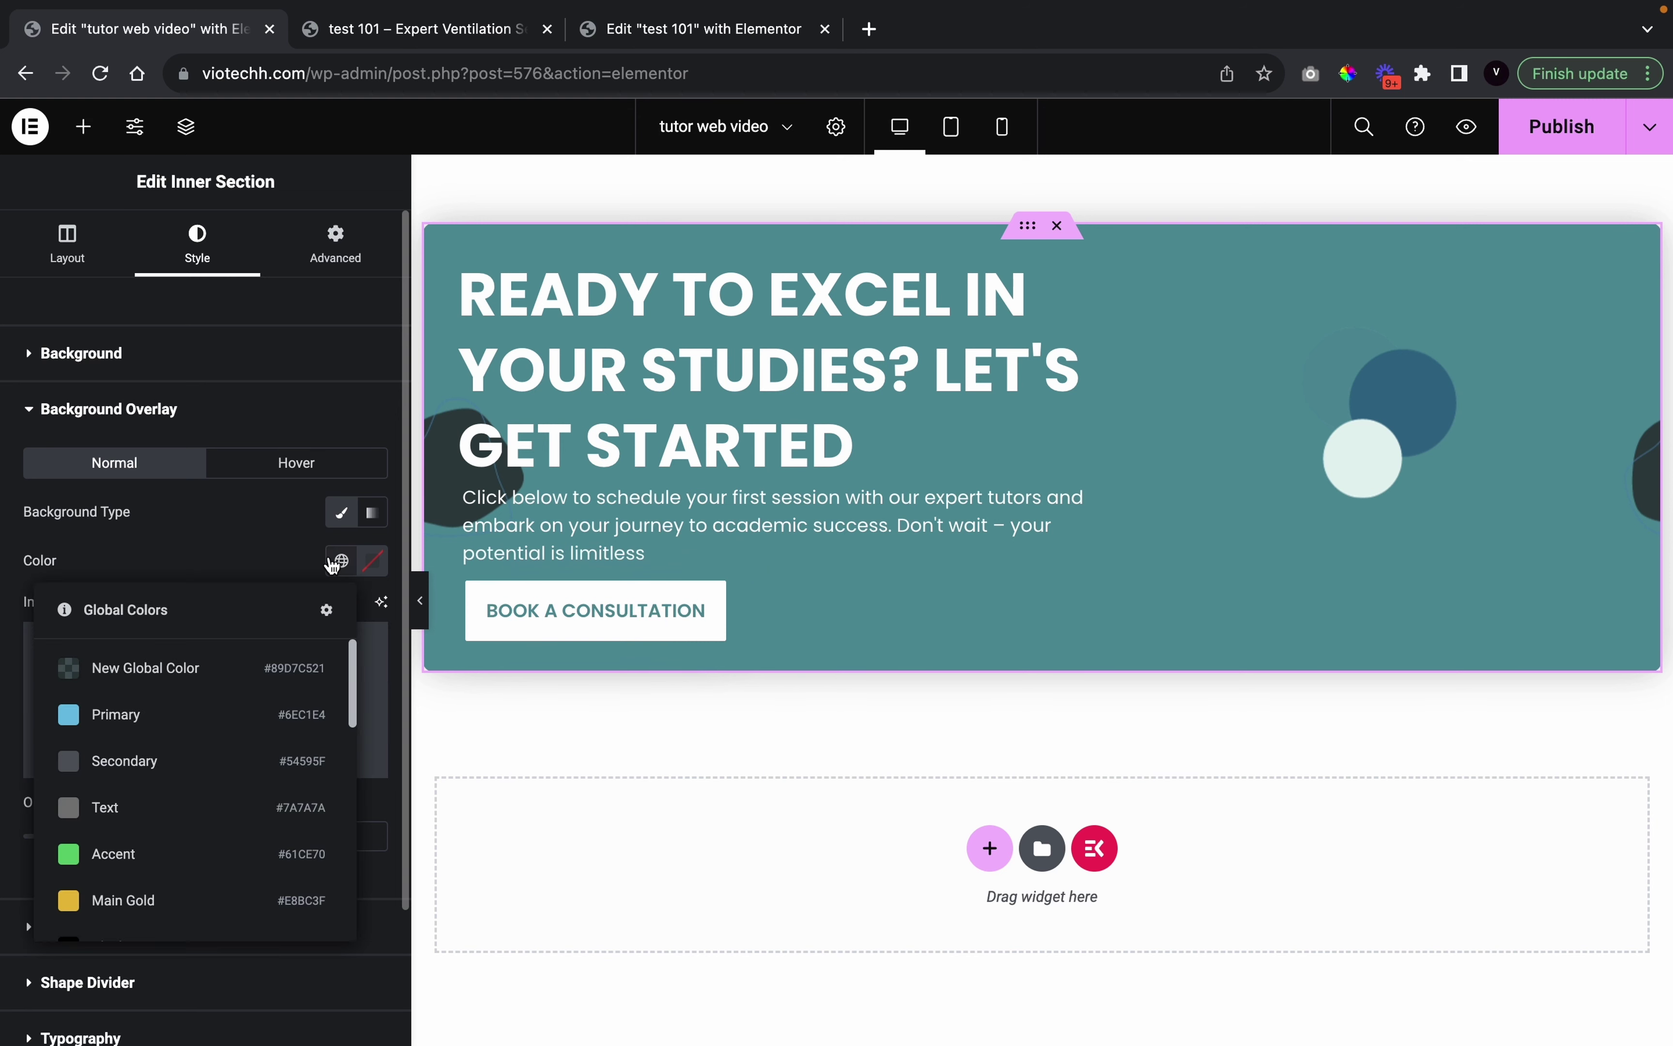
pyautogui.scroll(-5, 187, 804)
pyautogui.scroll(5, 165, 719)
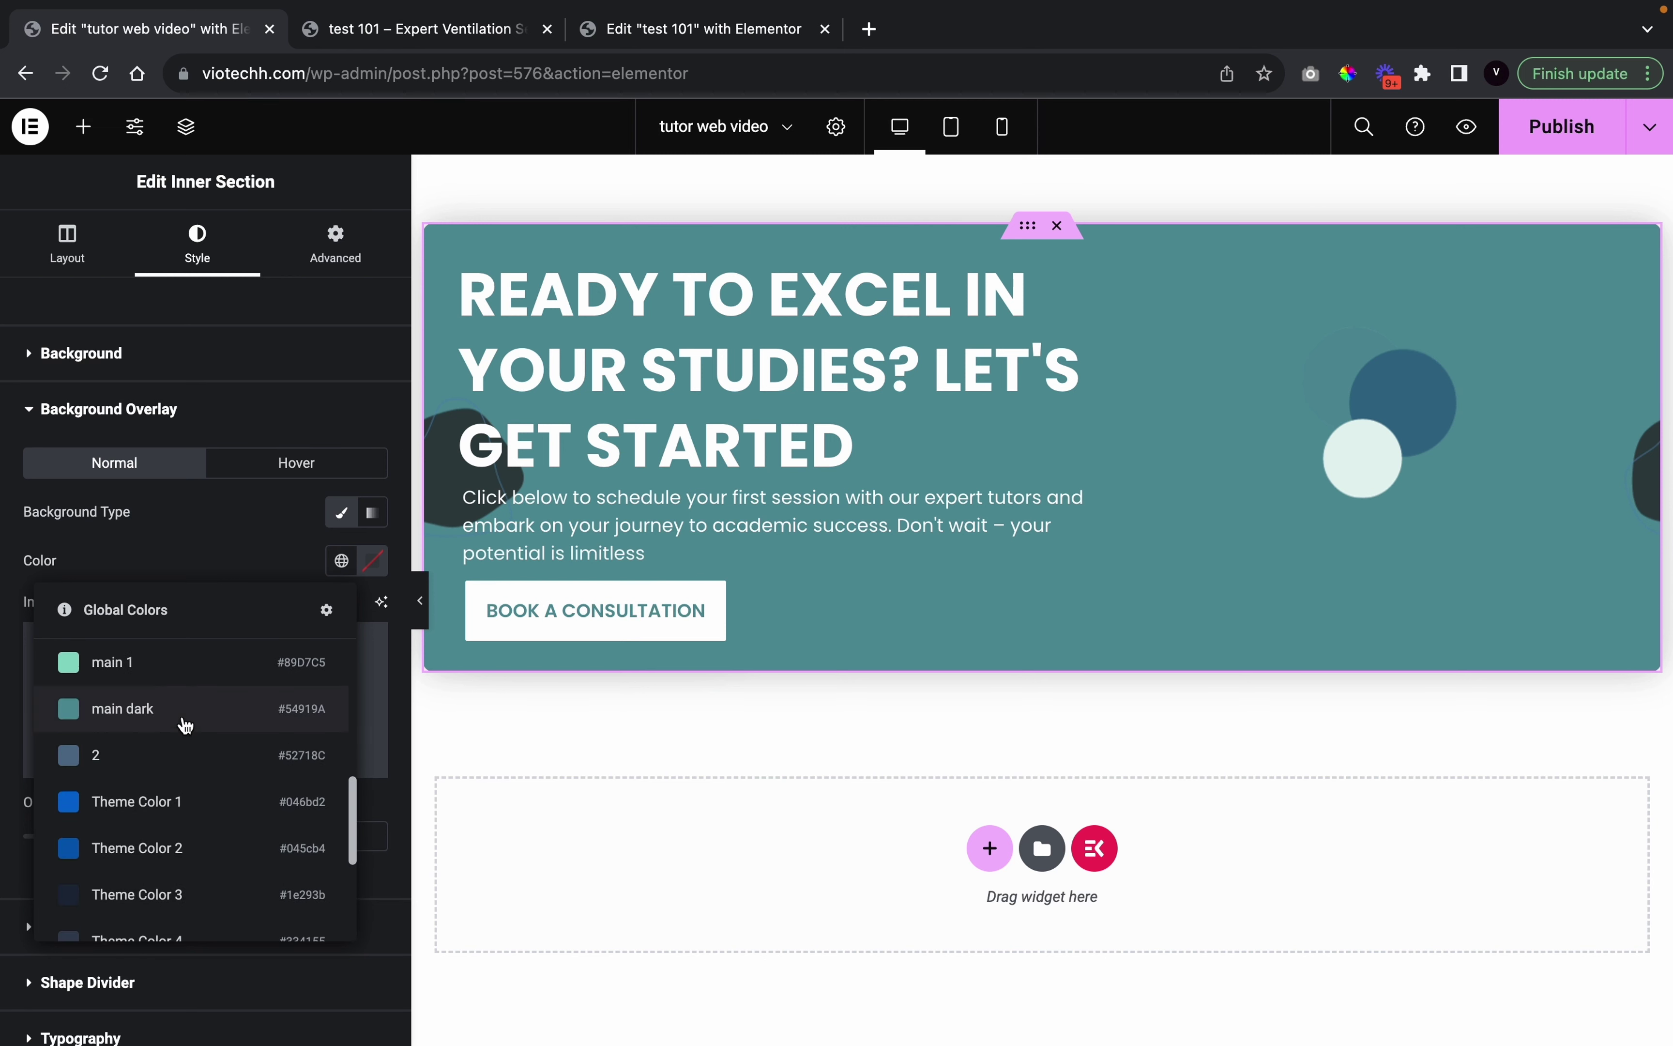
pyautogui.click(161, 776)
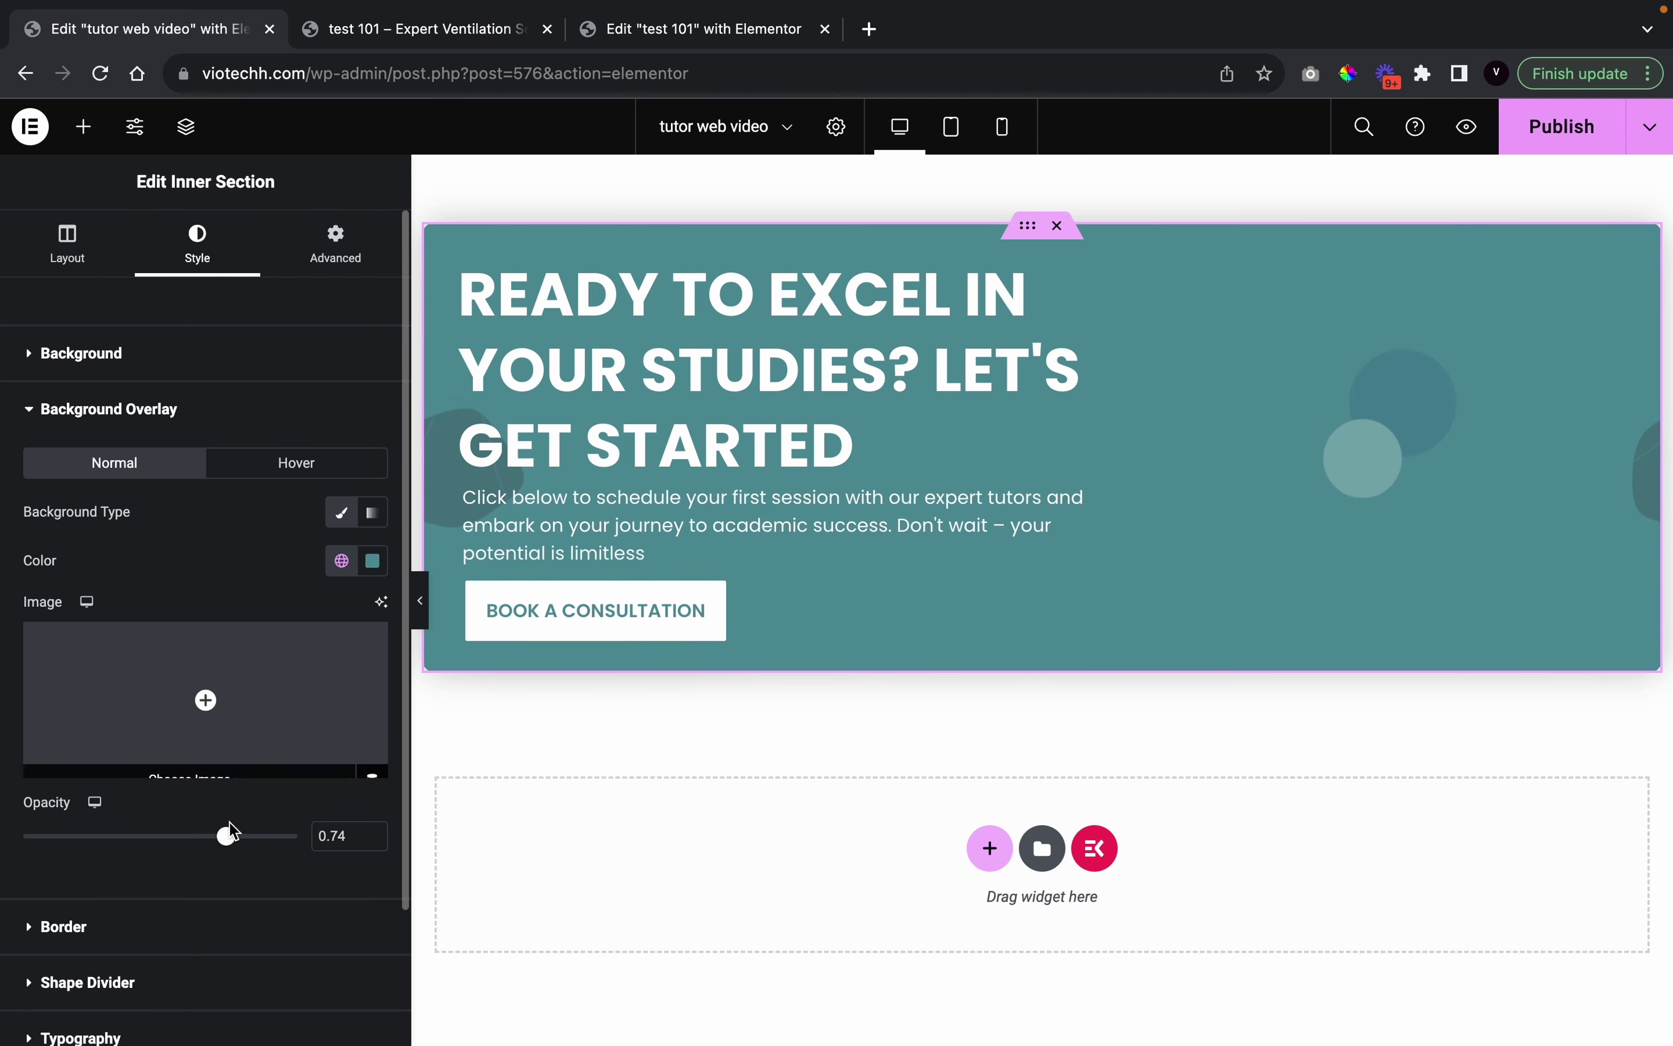
pyautogui.moveTo(225, 845); pyautogui.dragTo(160, 852)
pyautogui.click(421, 604)
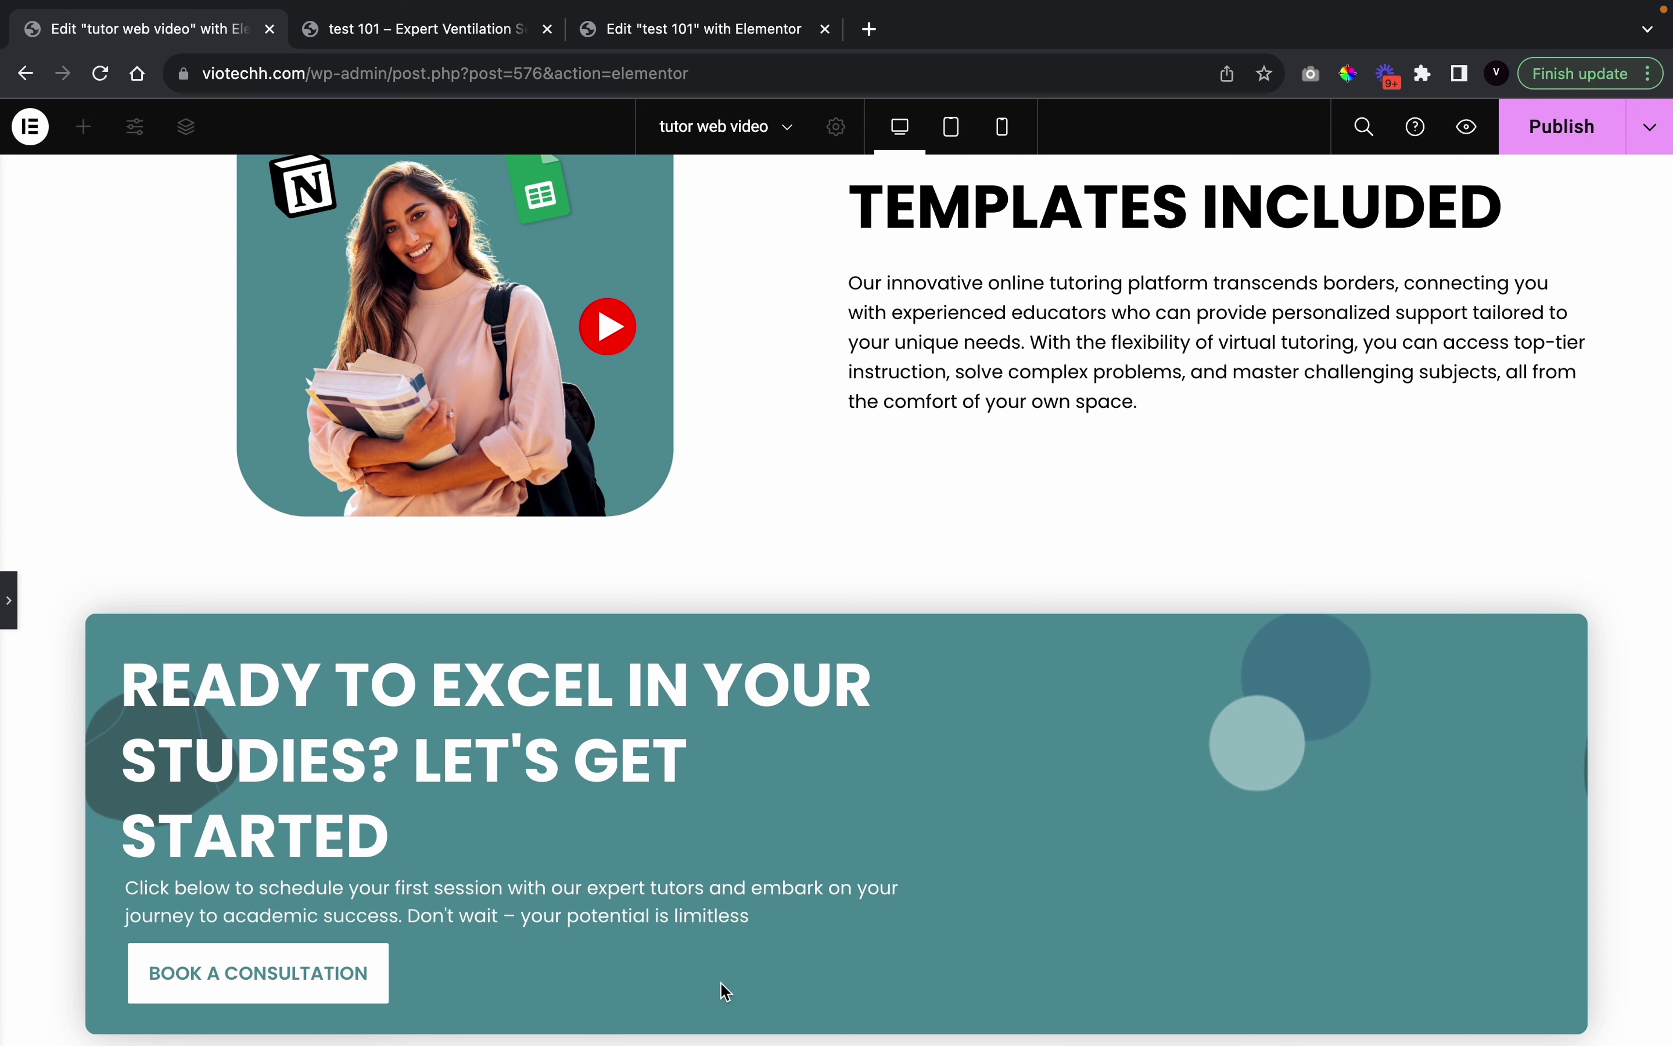
pyautogui.click(8, 601)
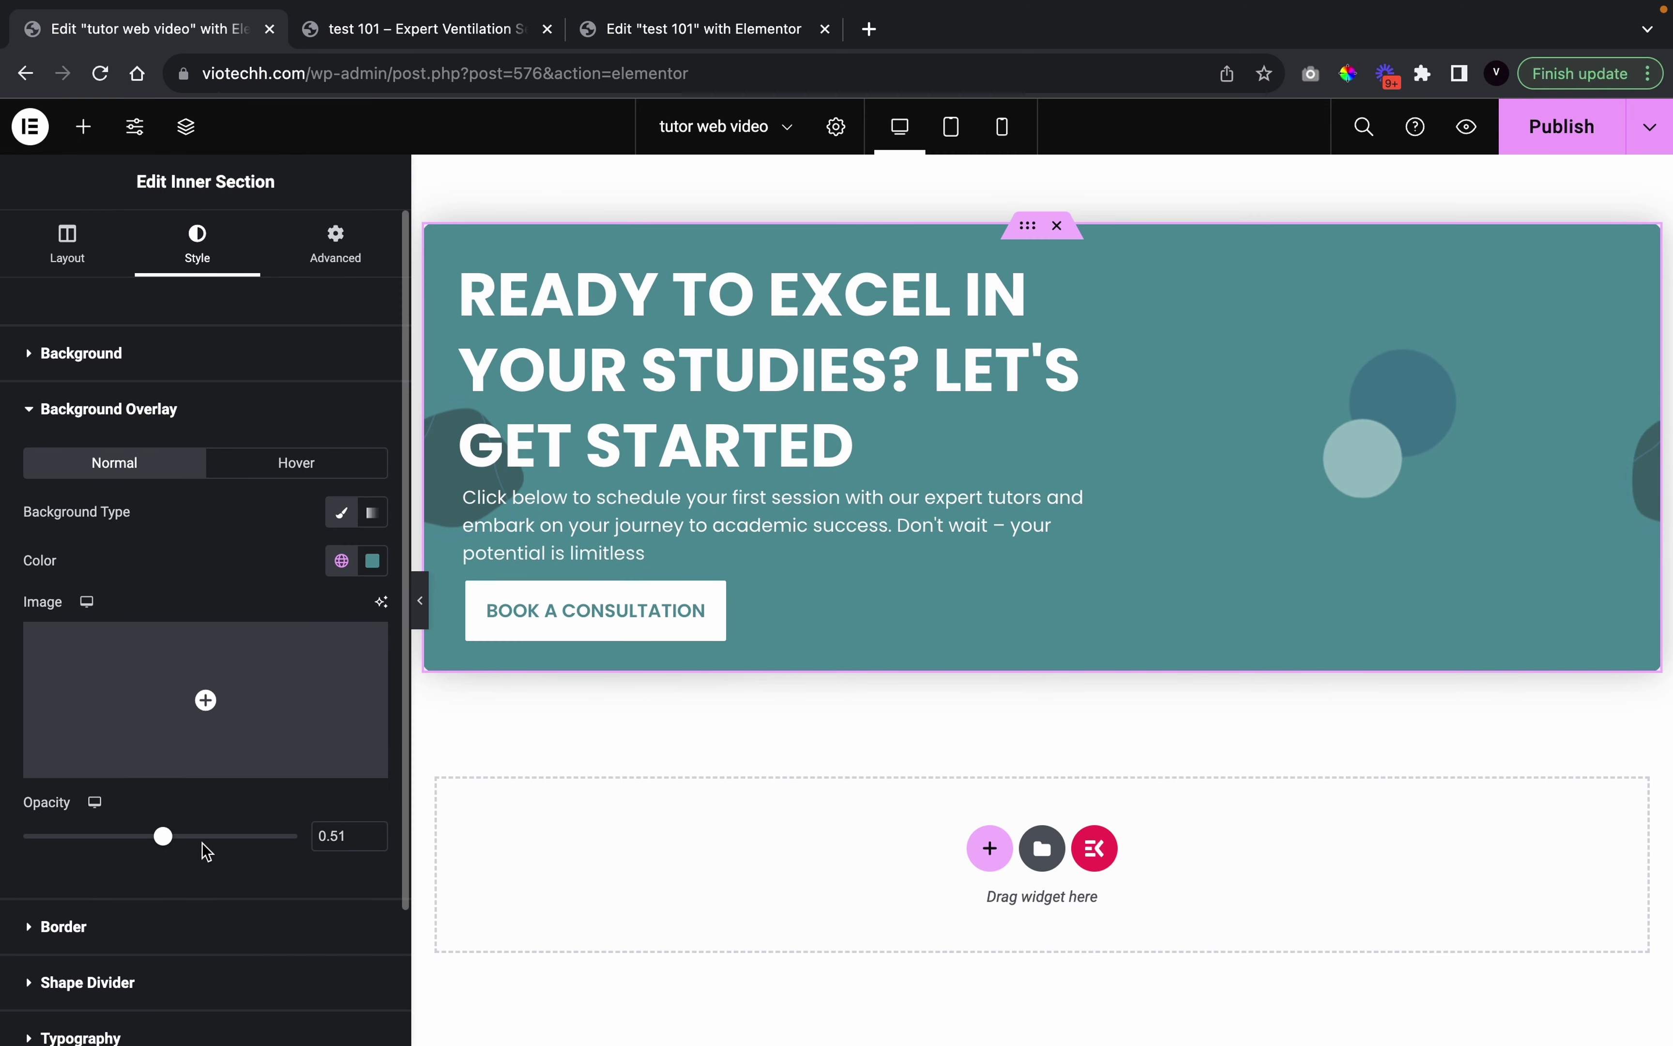
# Raise the banner's background overlay opacity to 0.6 and preview the full-width page
pyautogui.moveTo(161, 840)
pyautogui.mouseDown()
pyautogui.moveTo(120, 839)
pyautogui.moveTo(190, 837)
pyautogui.mouseUp()
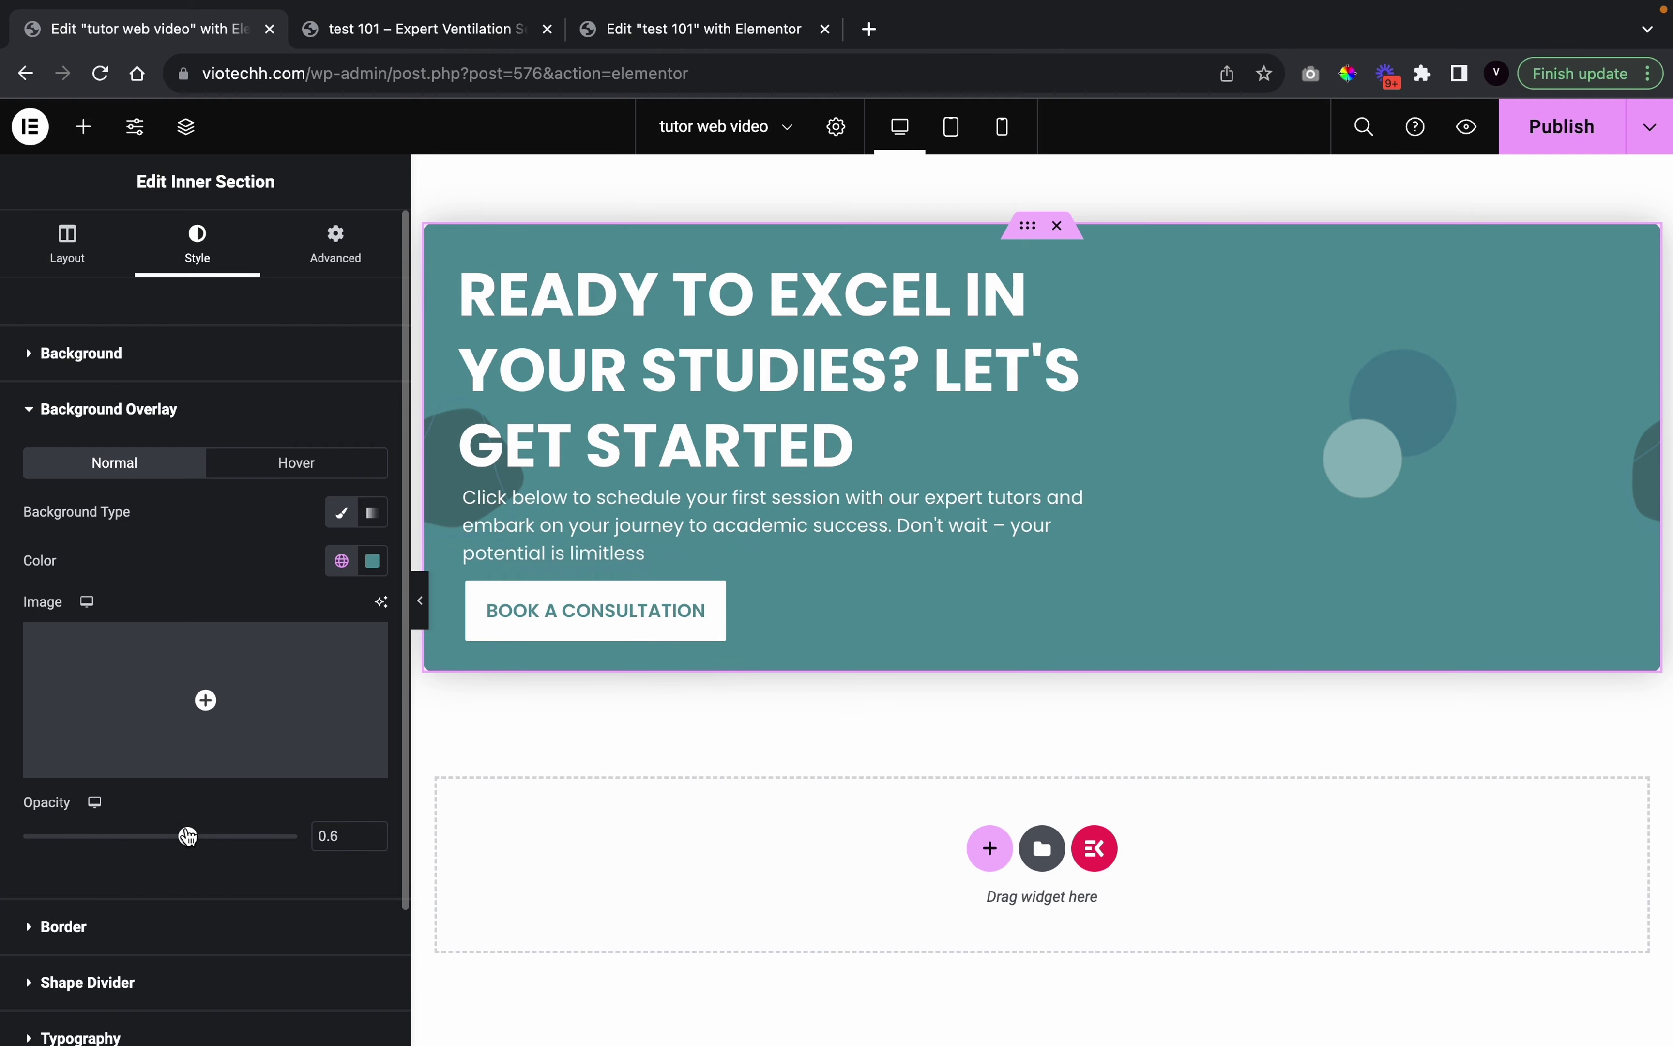
pyautogui.click(420, 601)
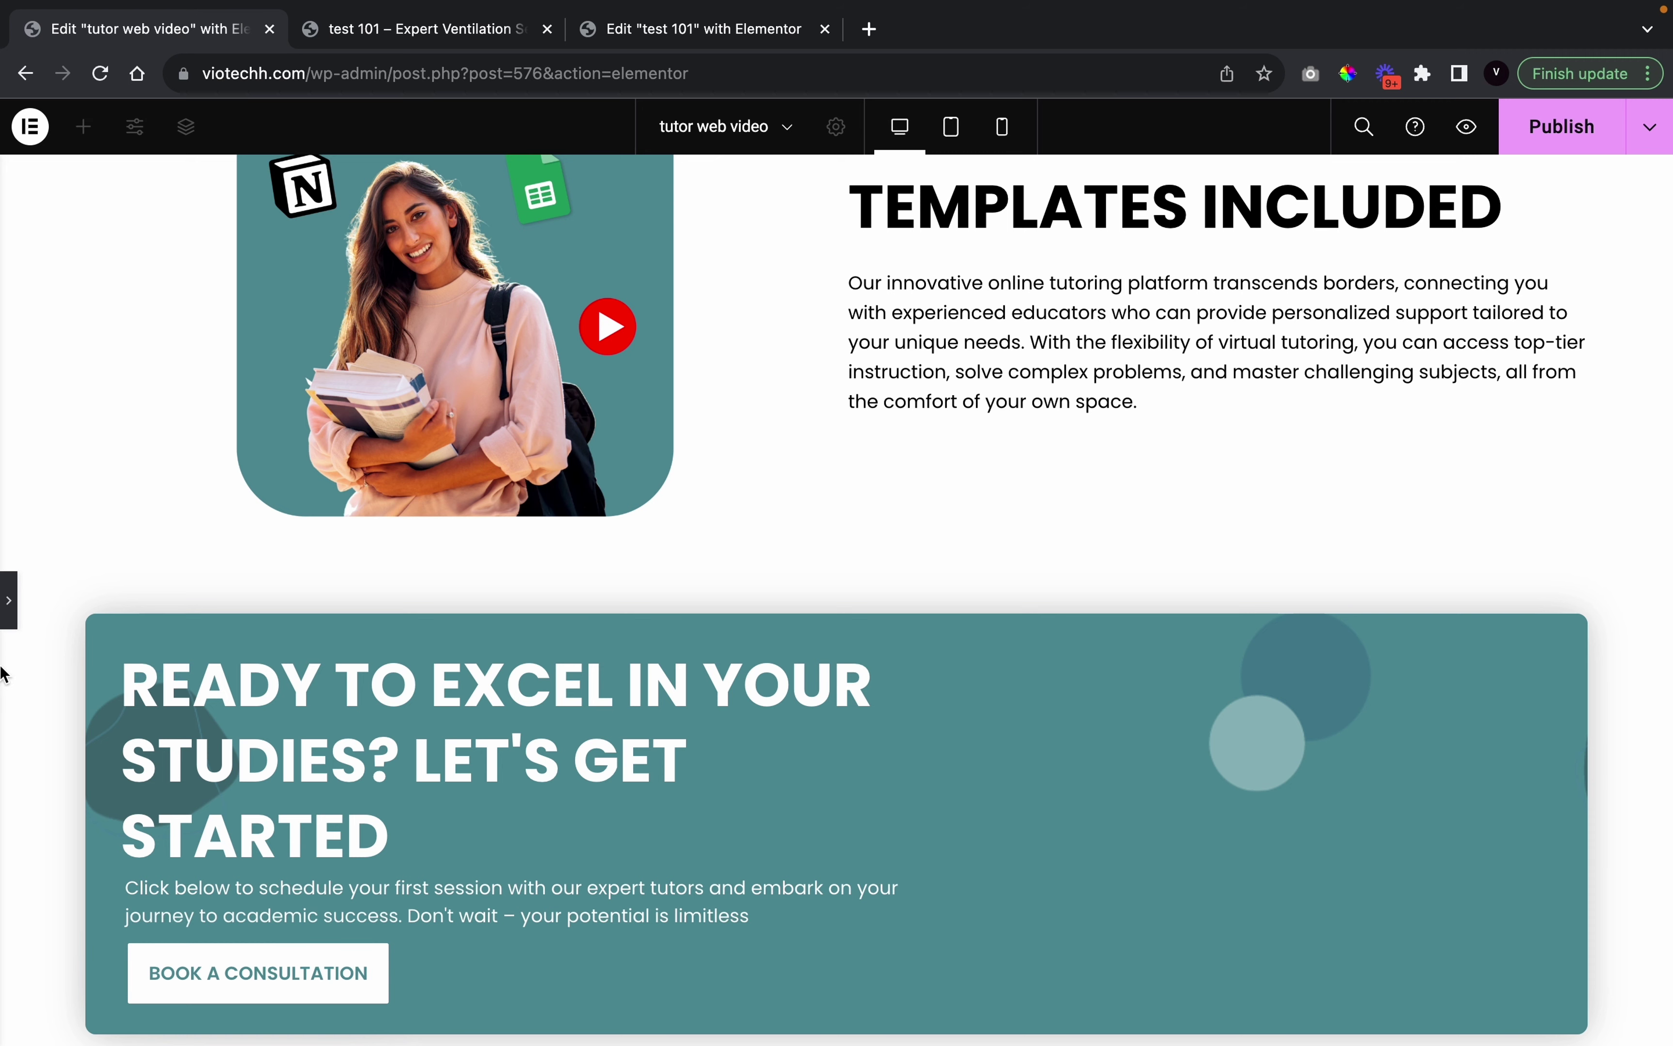
pyautogui.click(7, 619)
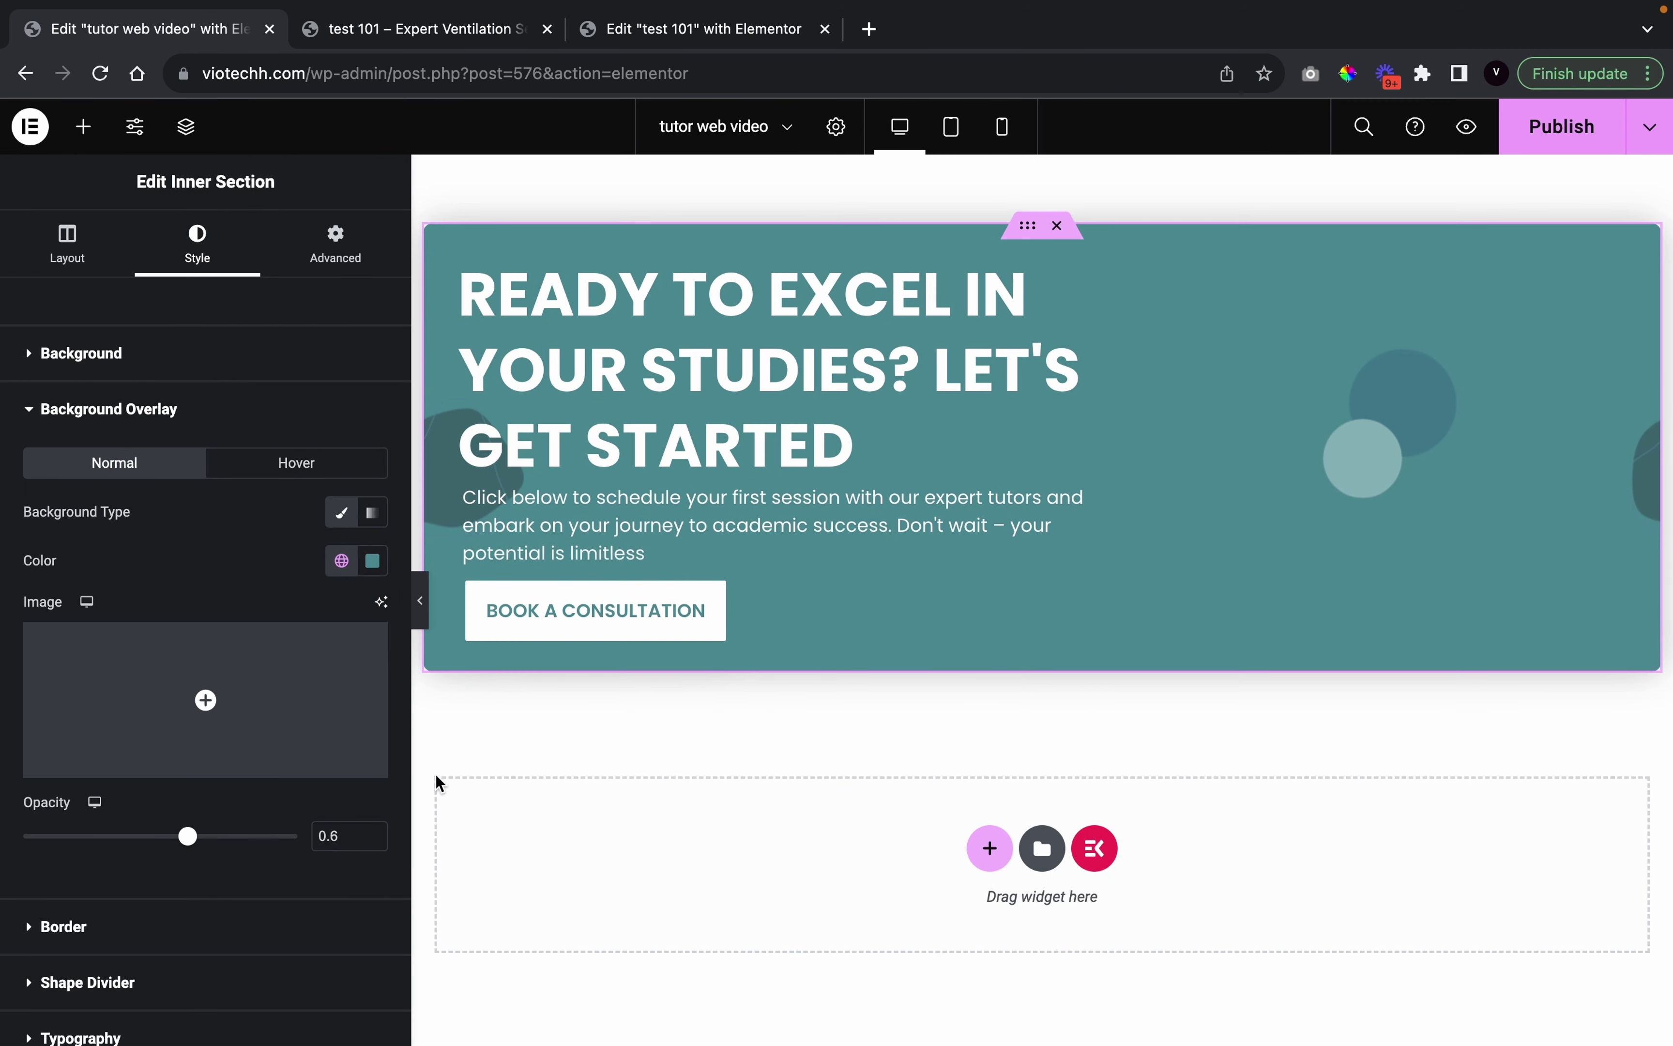
pyautogui.click(420, 602)
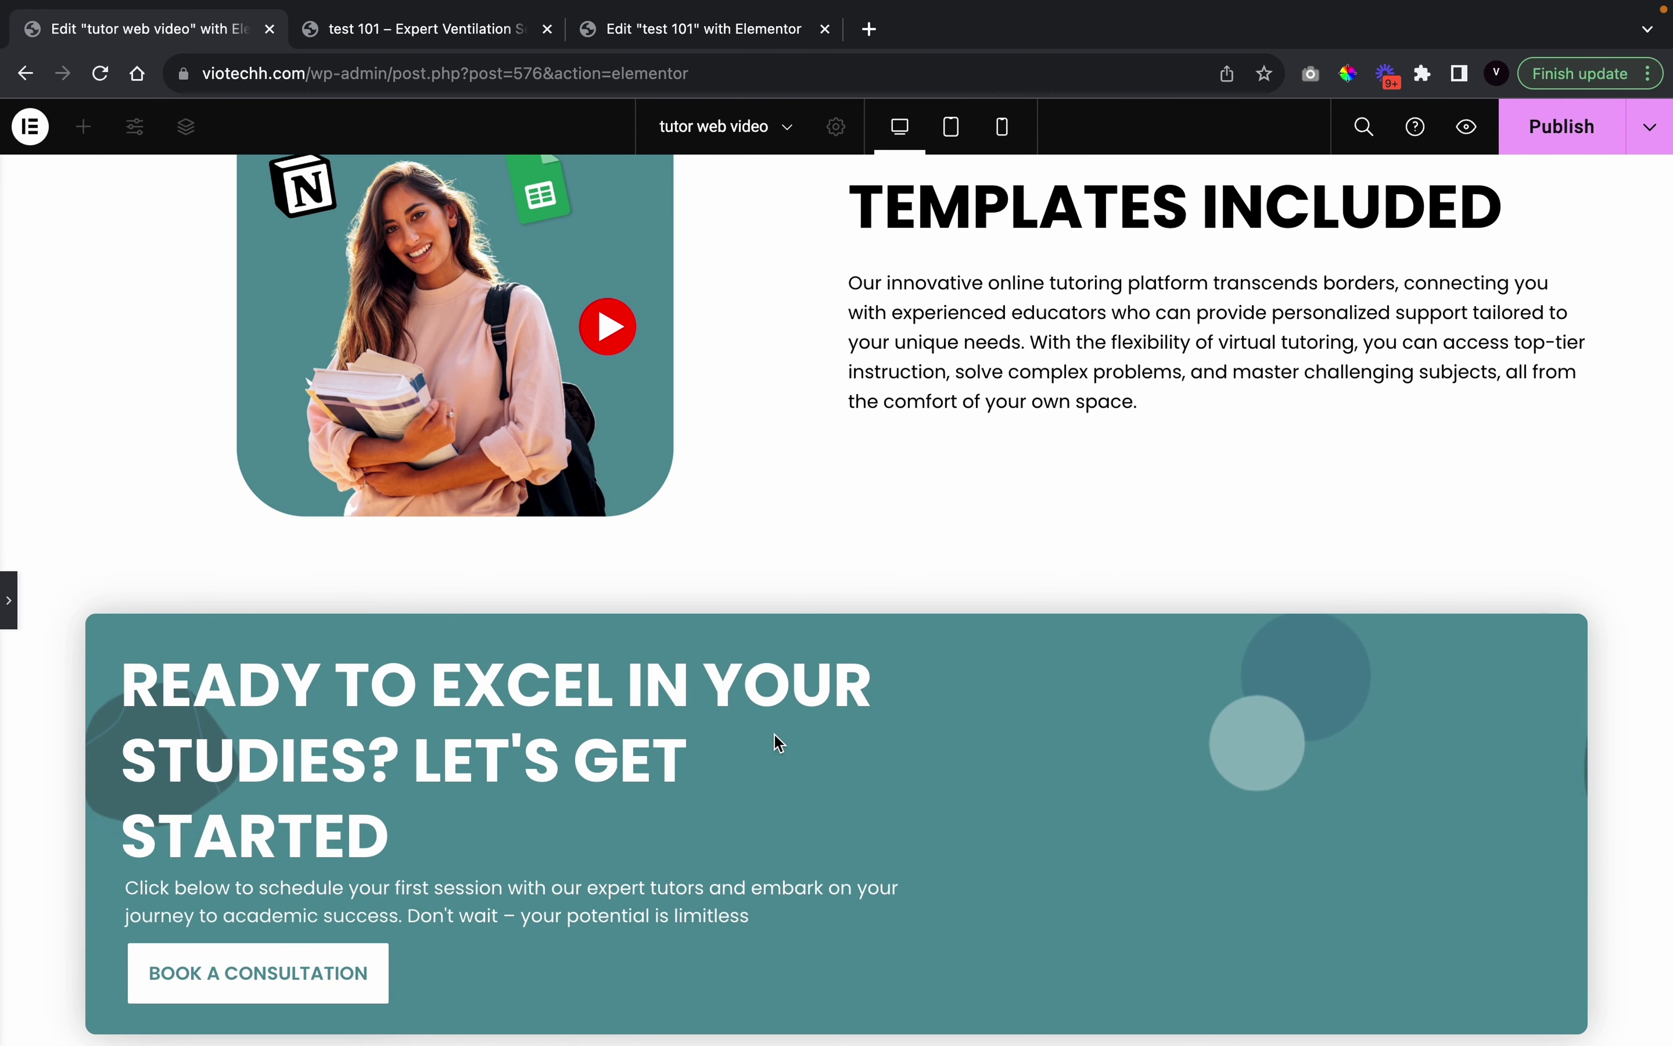
# Check the reference page's testimonial heading, add a single-column section below the banner, and place an Animated Headline widget in it
pyautogui.hotkey('ctrl', 'Tab')
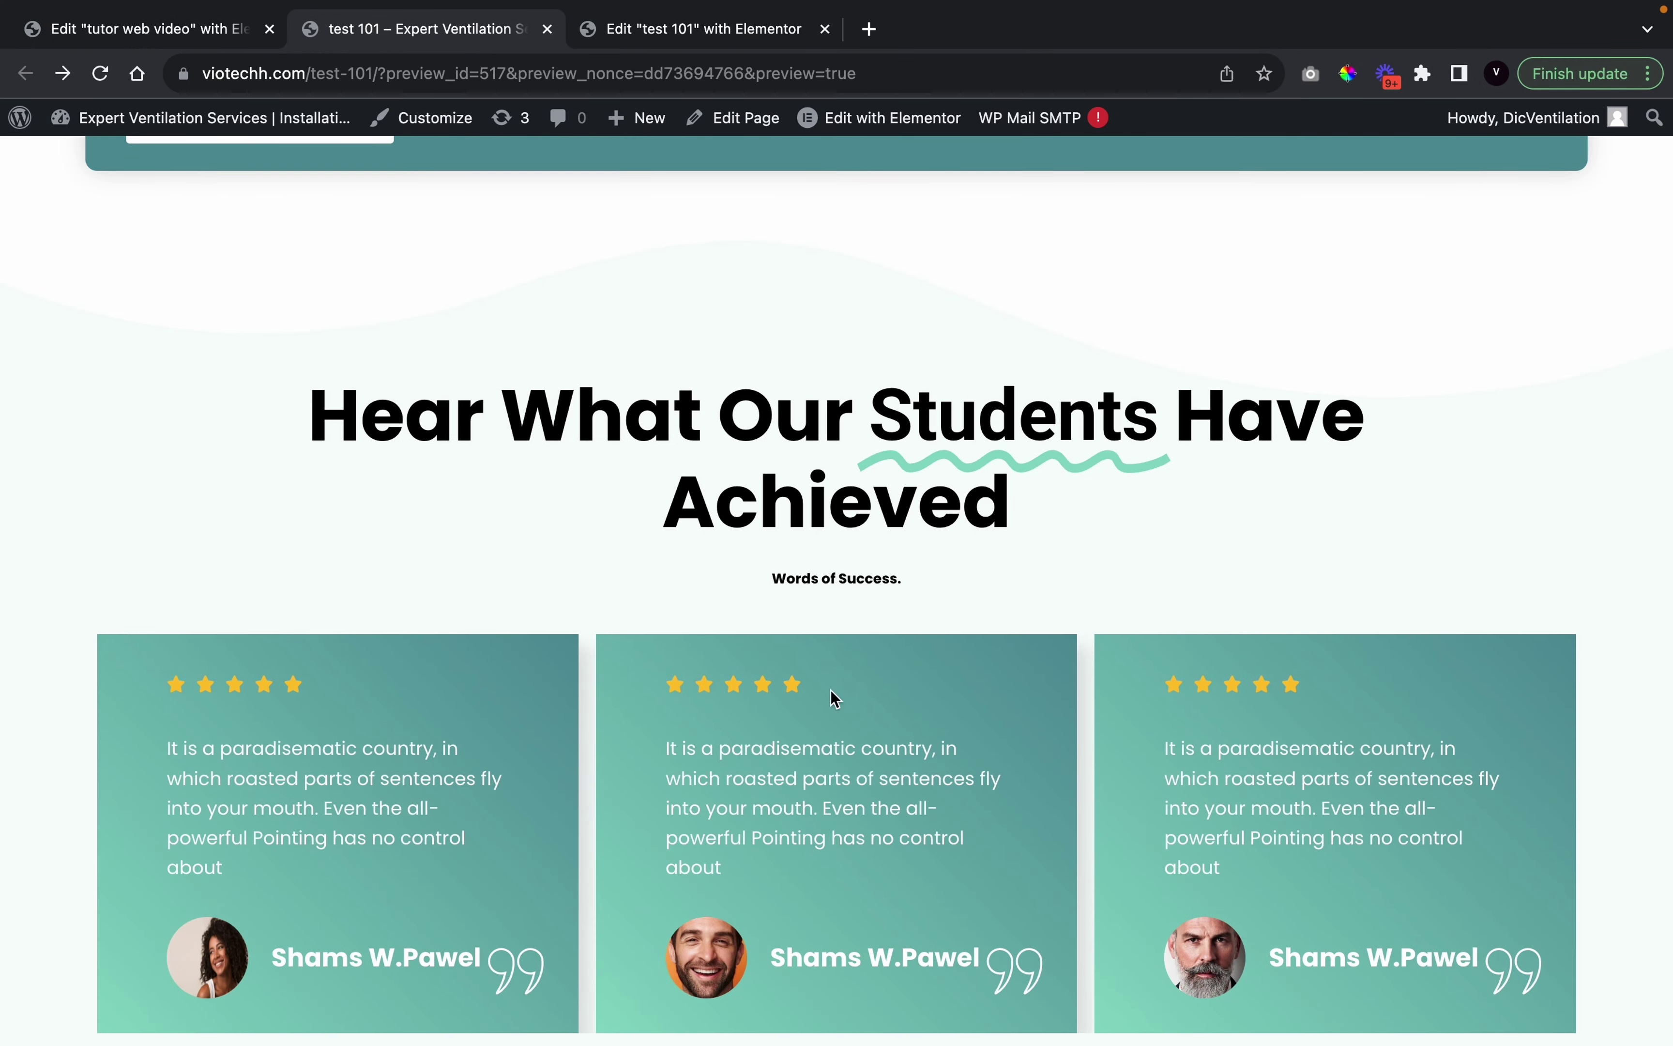
pyautogui.click(169, 31)
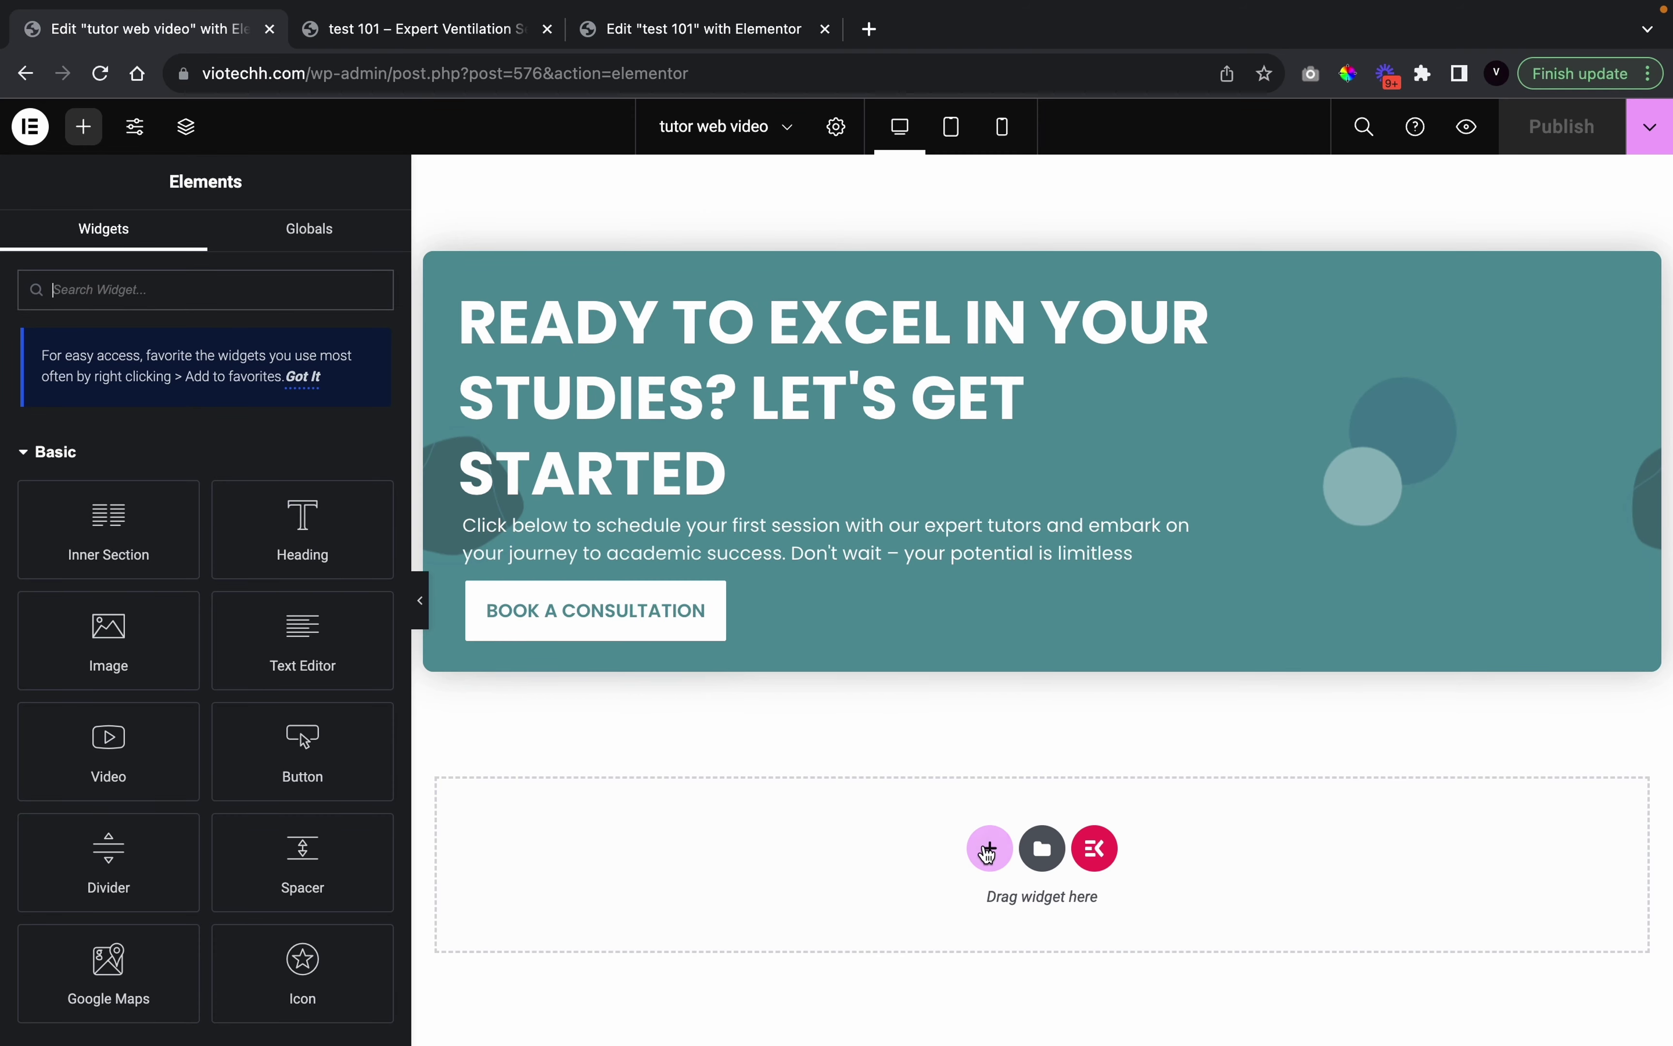
pyautogui.click(988, 849)
pyautogui.click(749, 912)
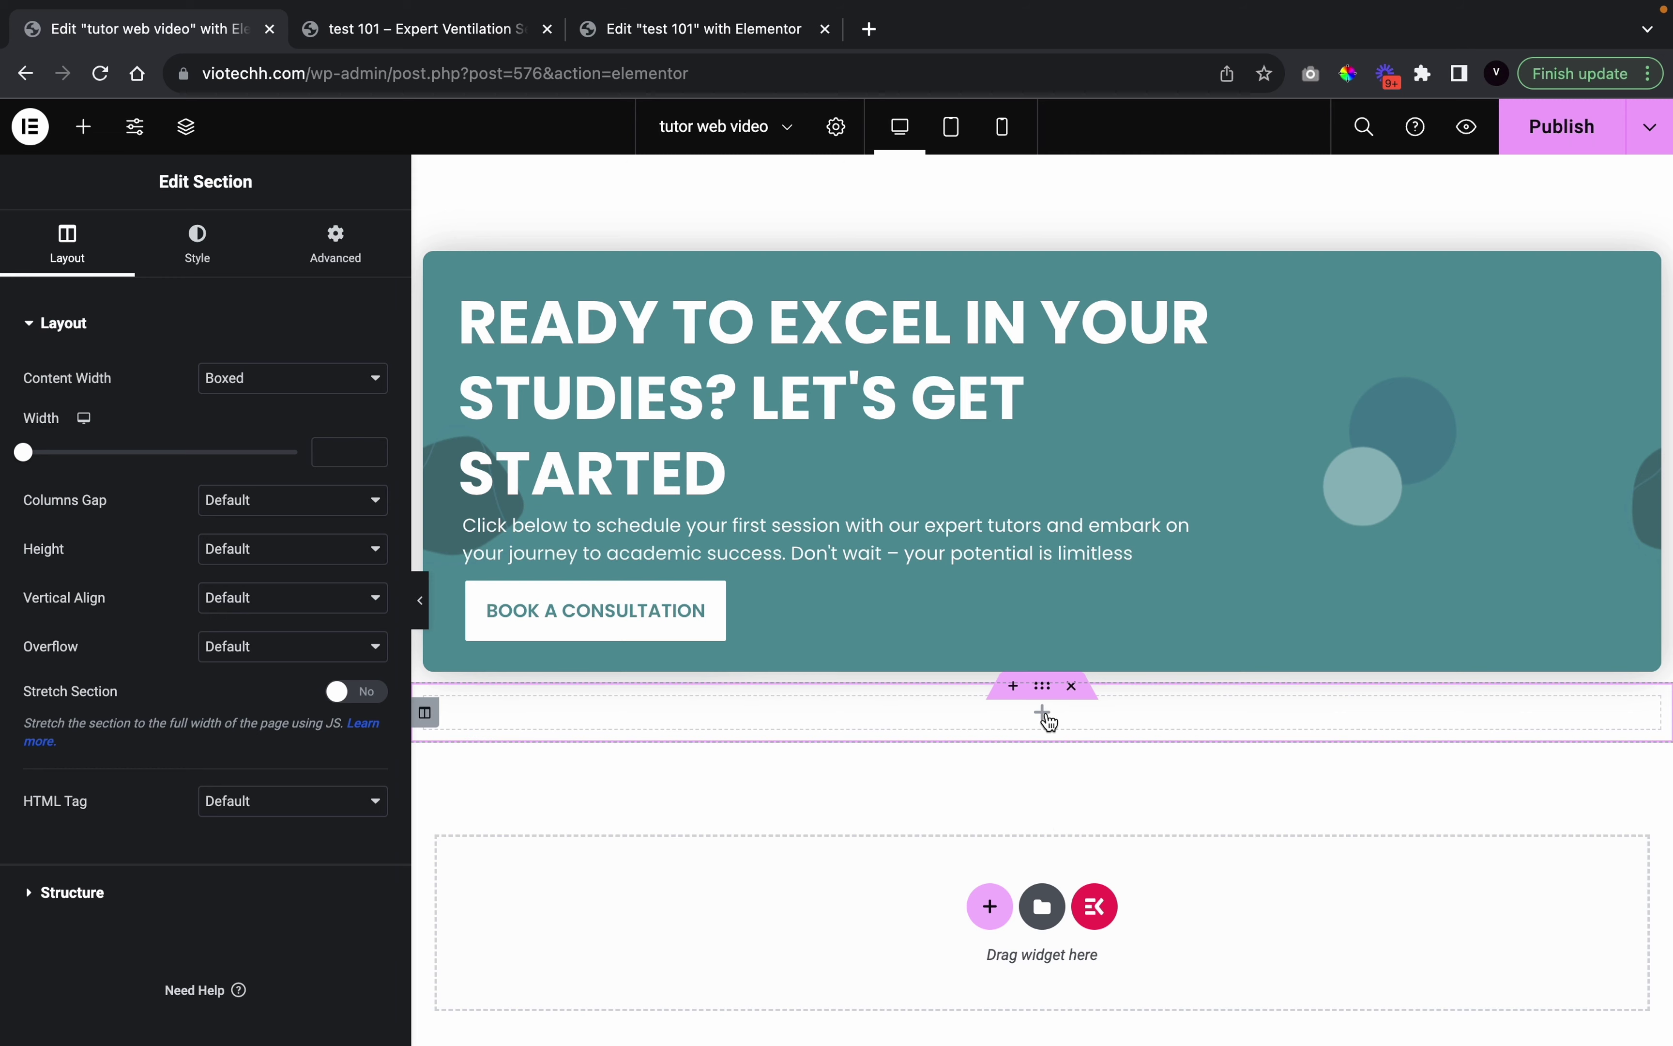
pyautogui.click(83, 138)
pyautogui.write('animate')
pyautogui.moveTo(109, 477); pyautogui.dragTo(799, 708)
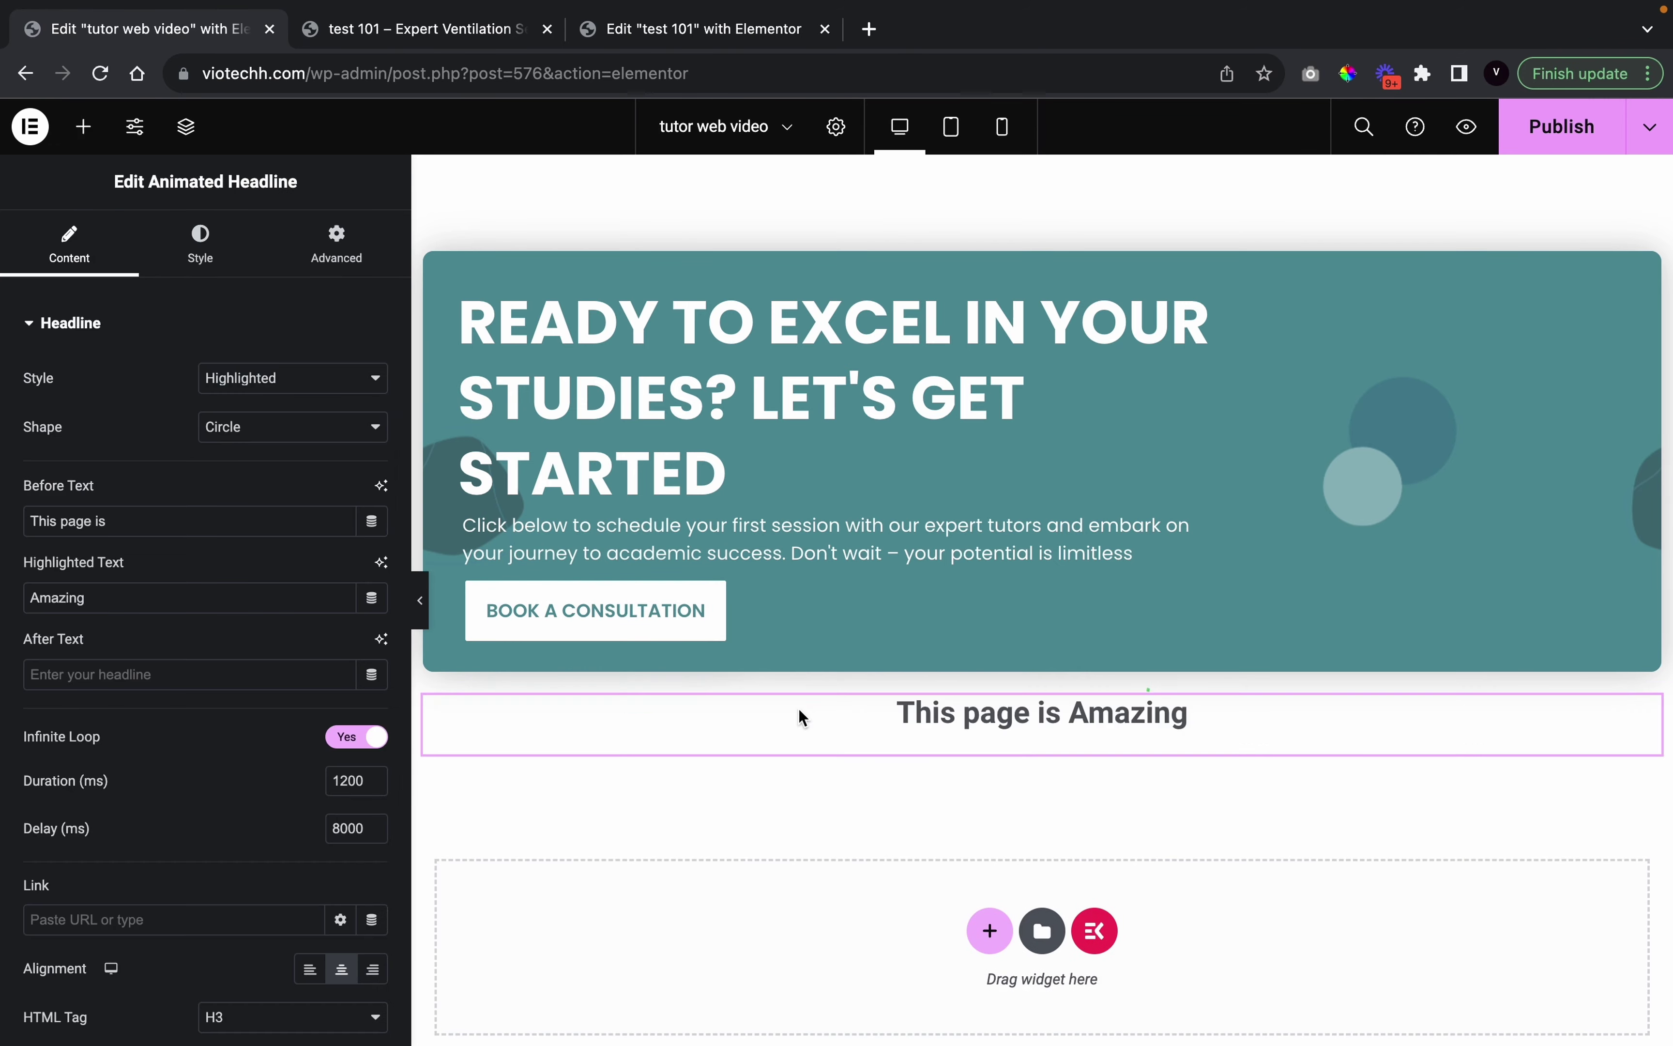
# Copy the heading "Hear What Our Students Have Achieved" from the reference page into the animated headline's before text
pyautogui.click(467, 10)
pyautogui.moveTo(1007, 520); pyautogui.dragTo(320, 412)
pyautogui.press('super+c')
pyautogui.click(146, 31)
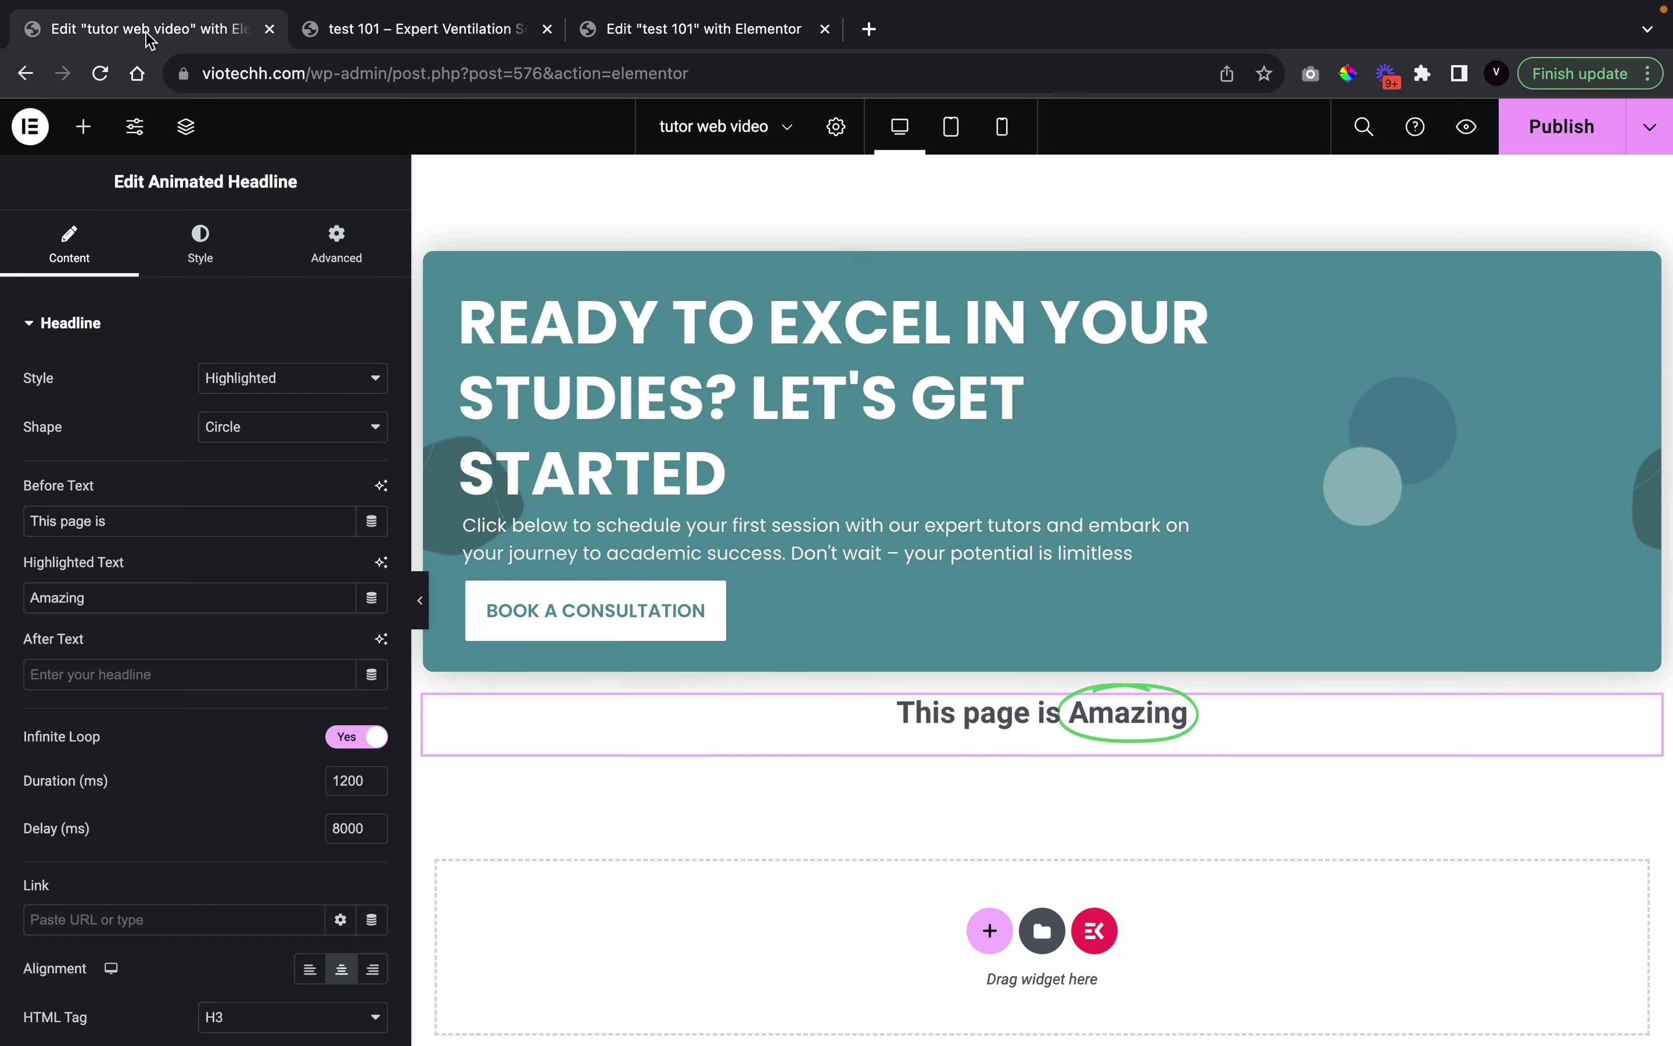
pyautogui.tripleClick(159, 515)
pyautogui.press('super+v')
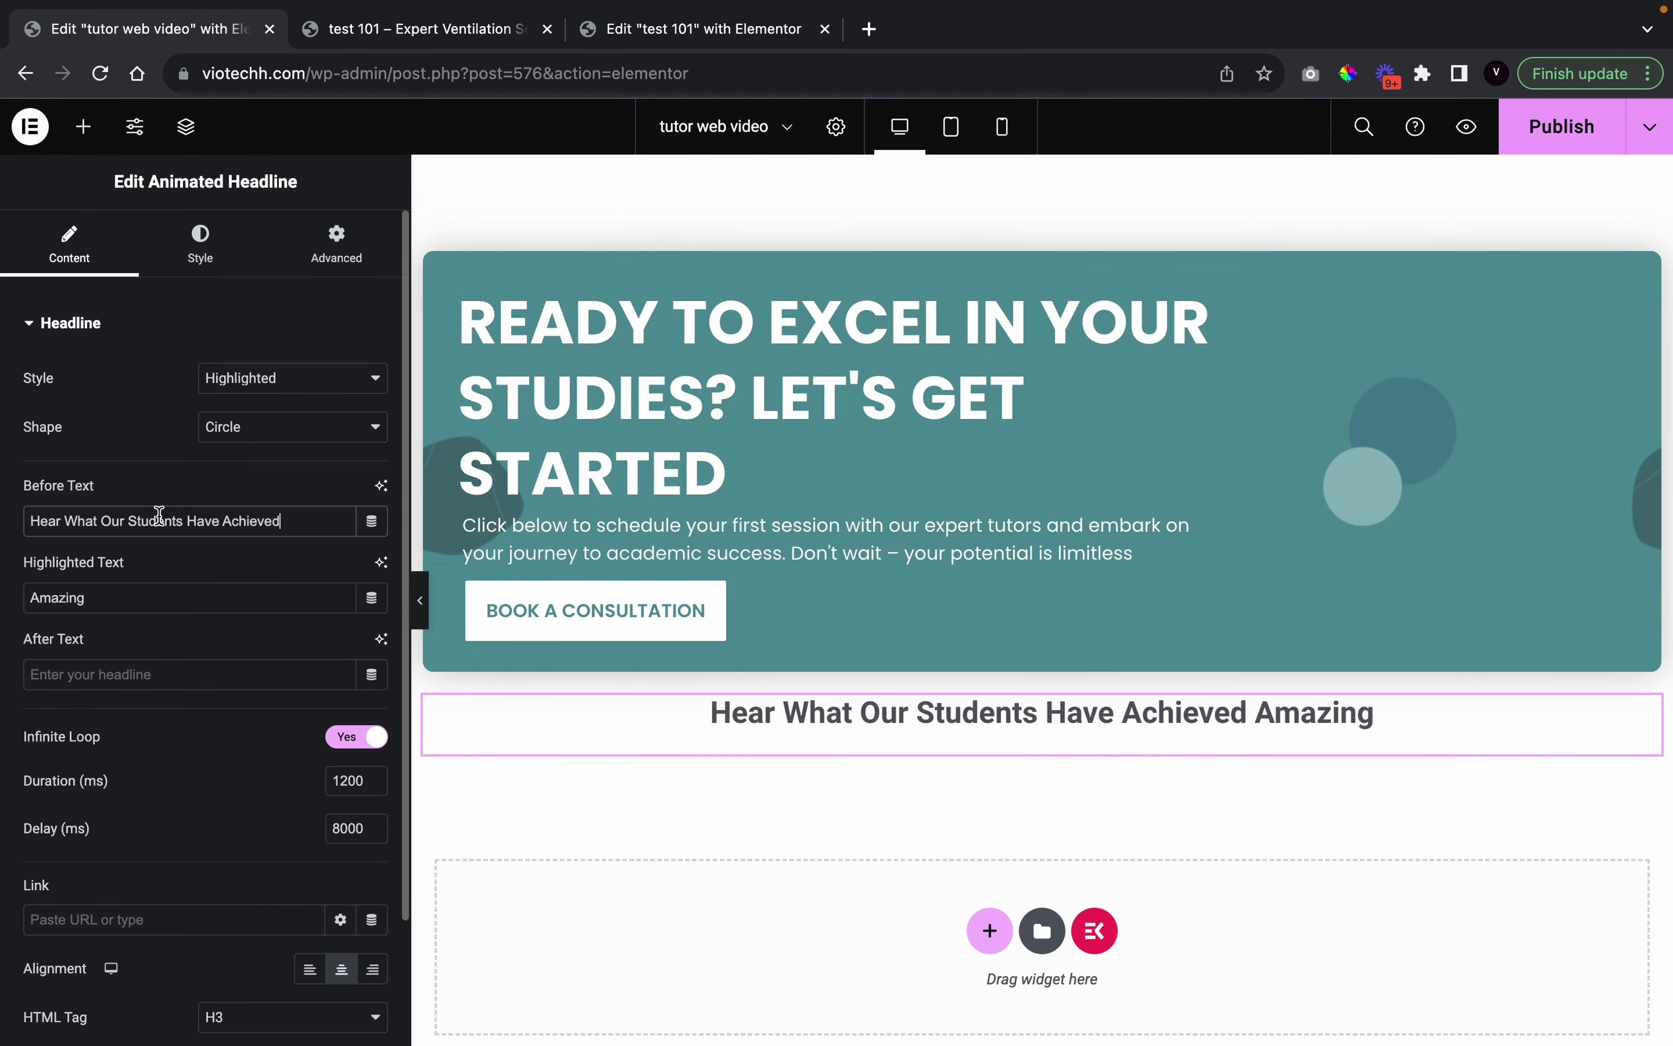
# Check the reference heading again and copy "Students" from the before text into the headline's highlighted text
pyautogui.click(429, 29)
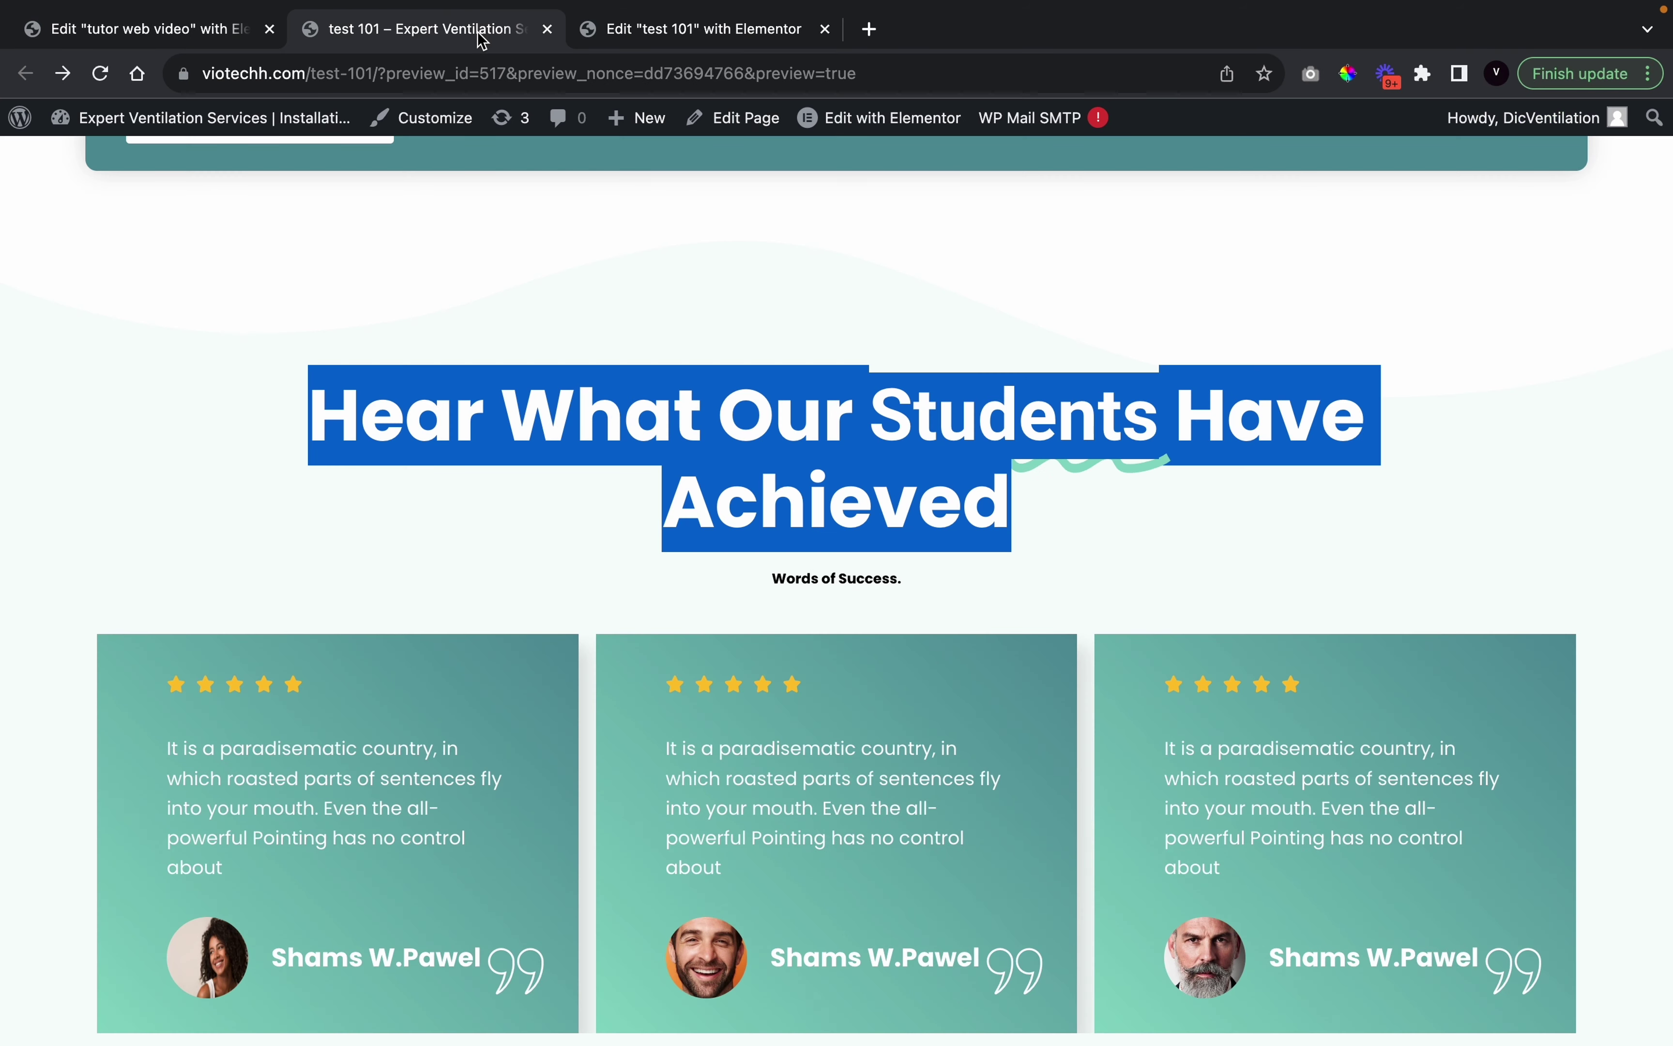
pyautogui.click(154, 31)
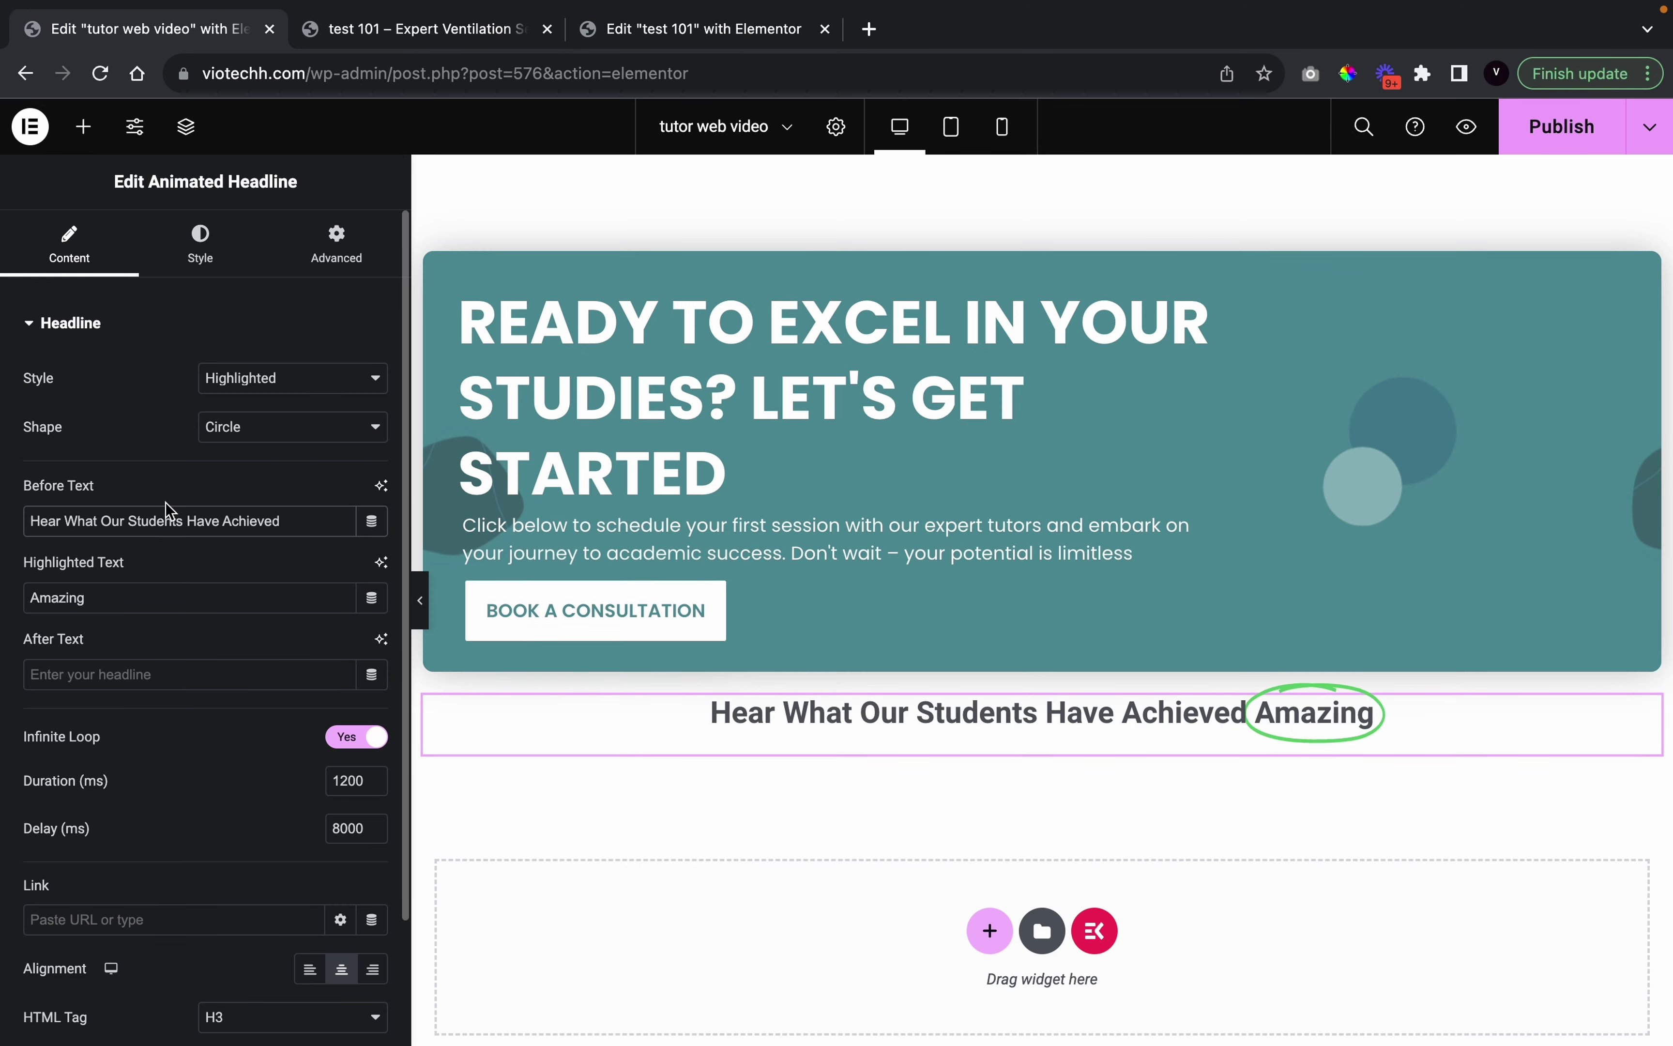
pyautogui.doubleClick(160, 525)
pyautogui.press('super+c')
pyautogui.doubleClick(101, 605)
pyautogui.press('super+v')
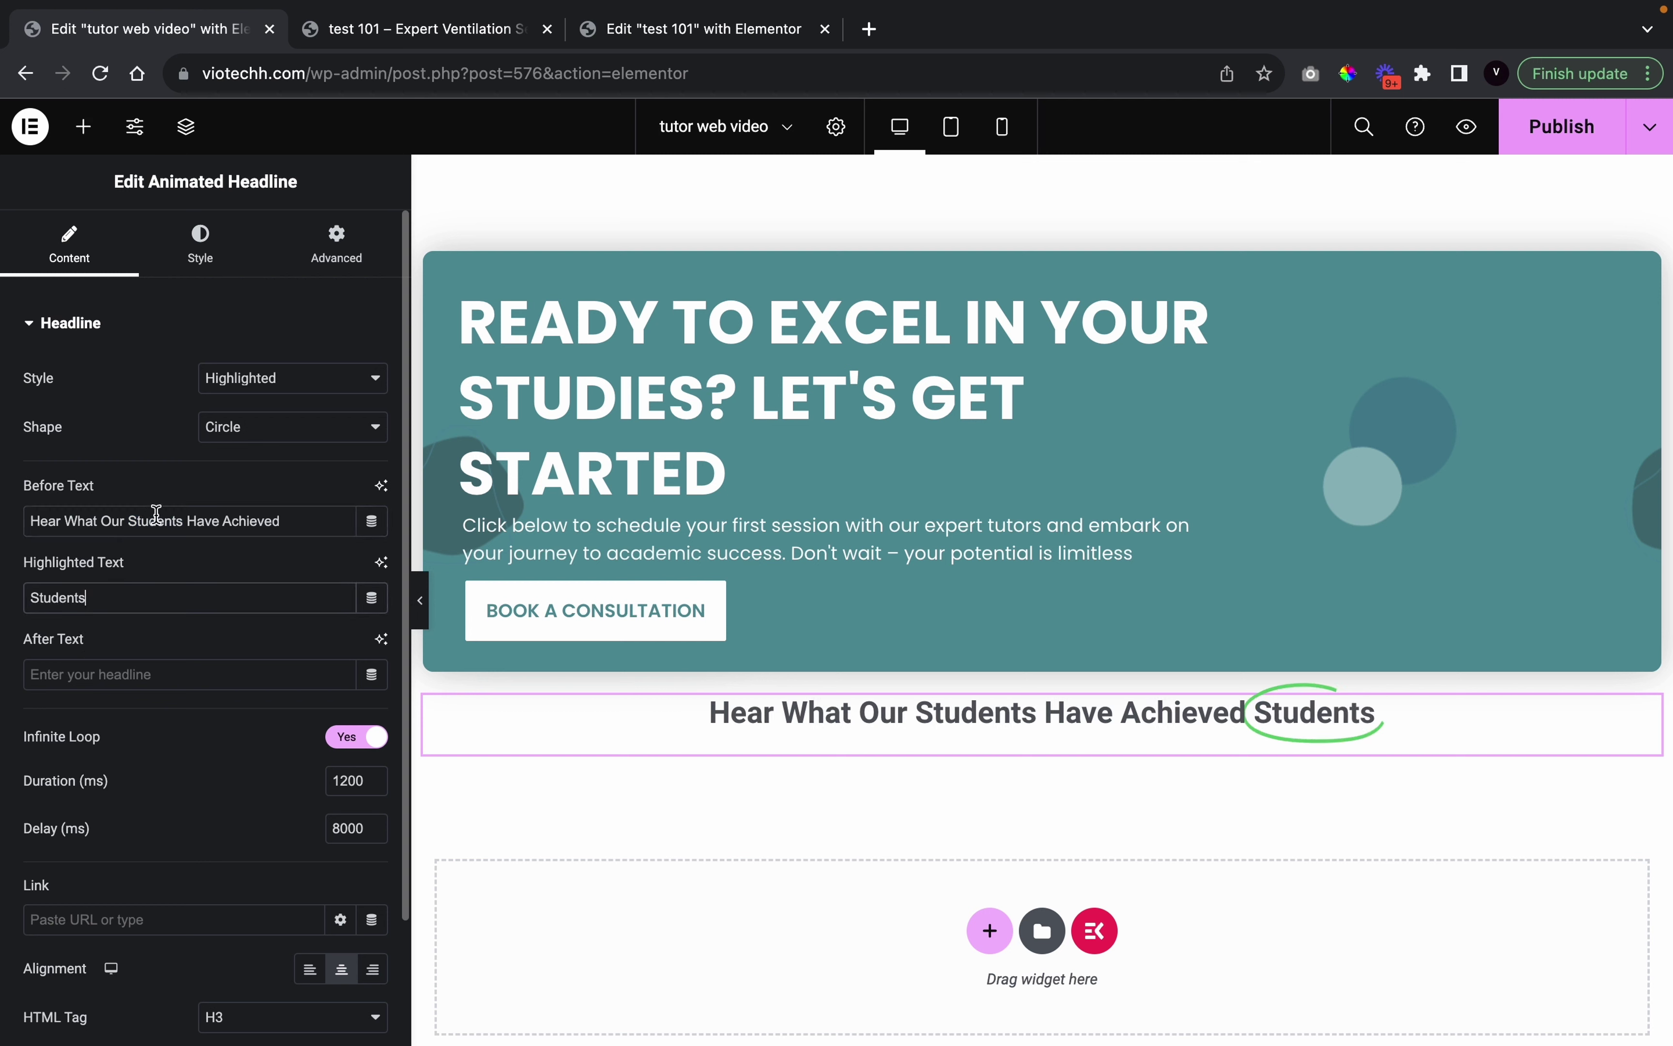
# Shorten the headline's before text to "Hear What Our" and set its after text to "Have Achieved"
pyautogui.press('BackSpace')
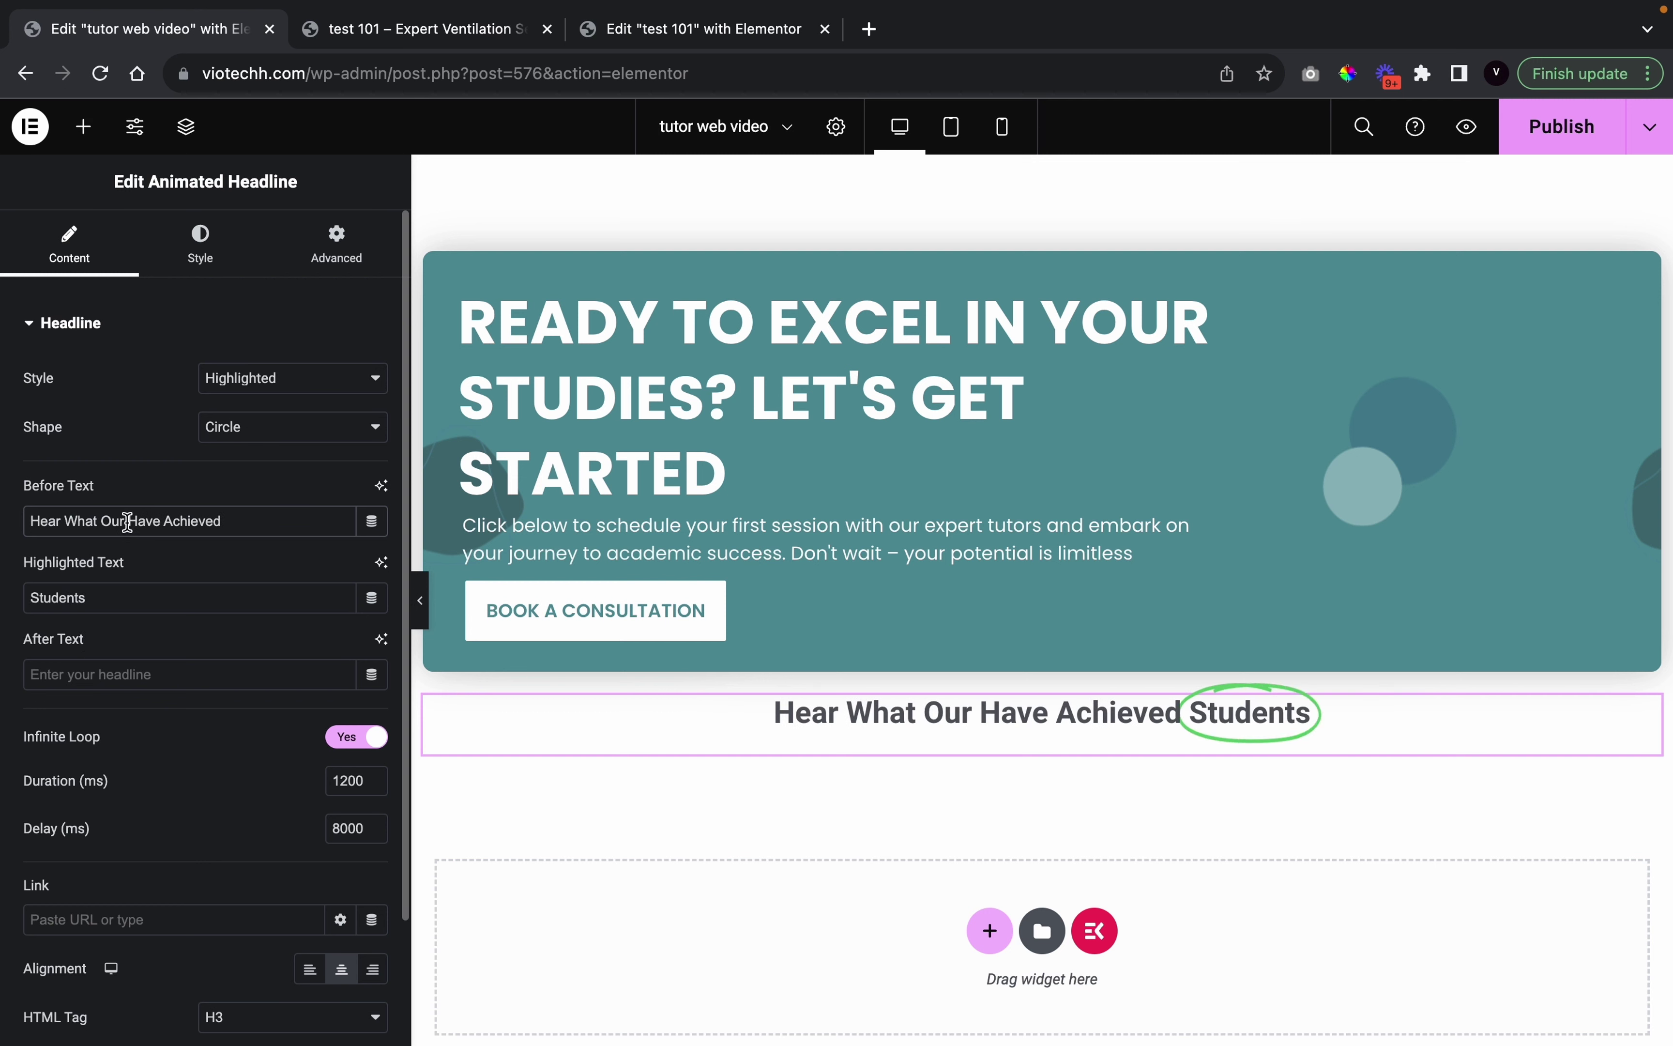
pyautogui.press('BackSpace')
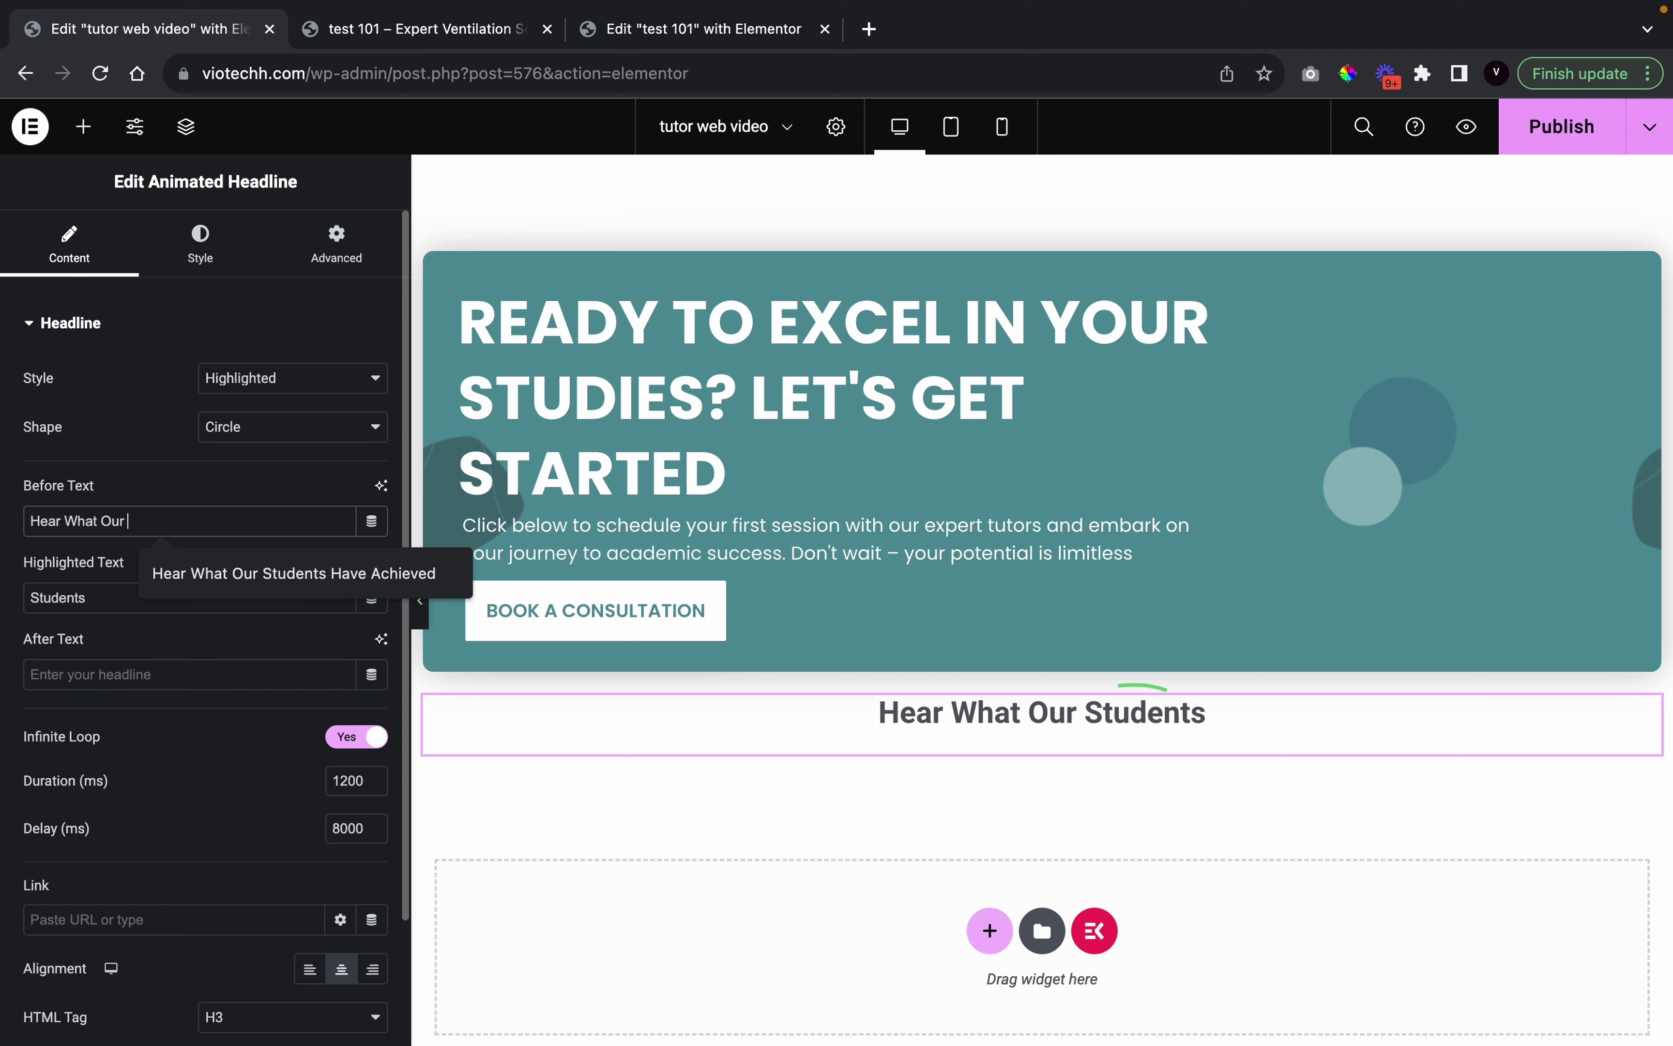
pyautogui.click(177, 674)
pyautogui.write('Have Achieved')
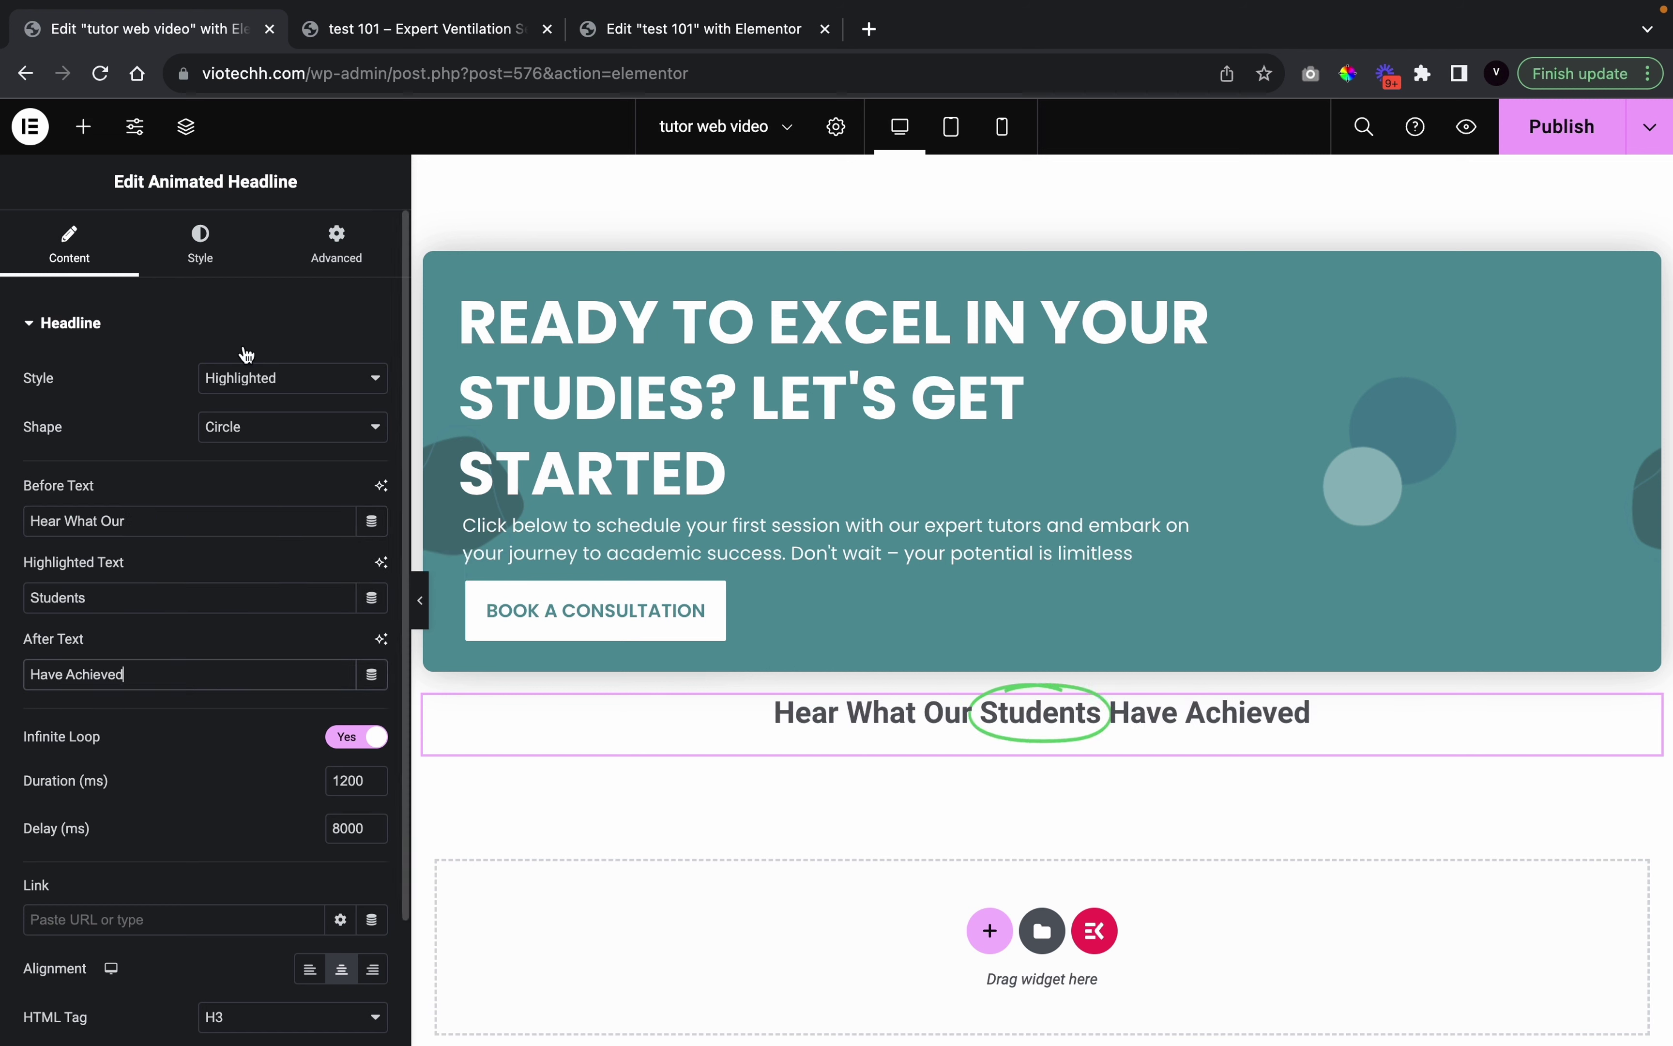
# Change the animated headline's highlight shape to Curly and set the shape's color to the global color "main 1"
pyautogui.click(235, 442)
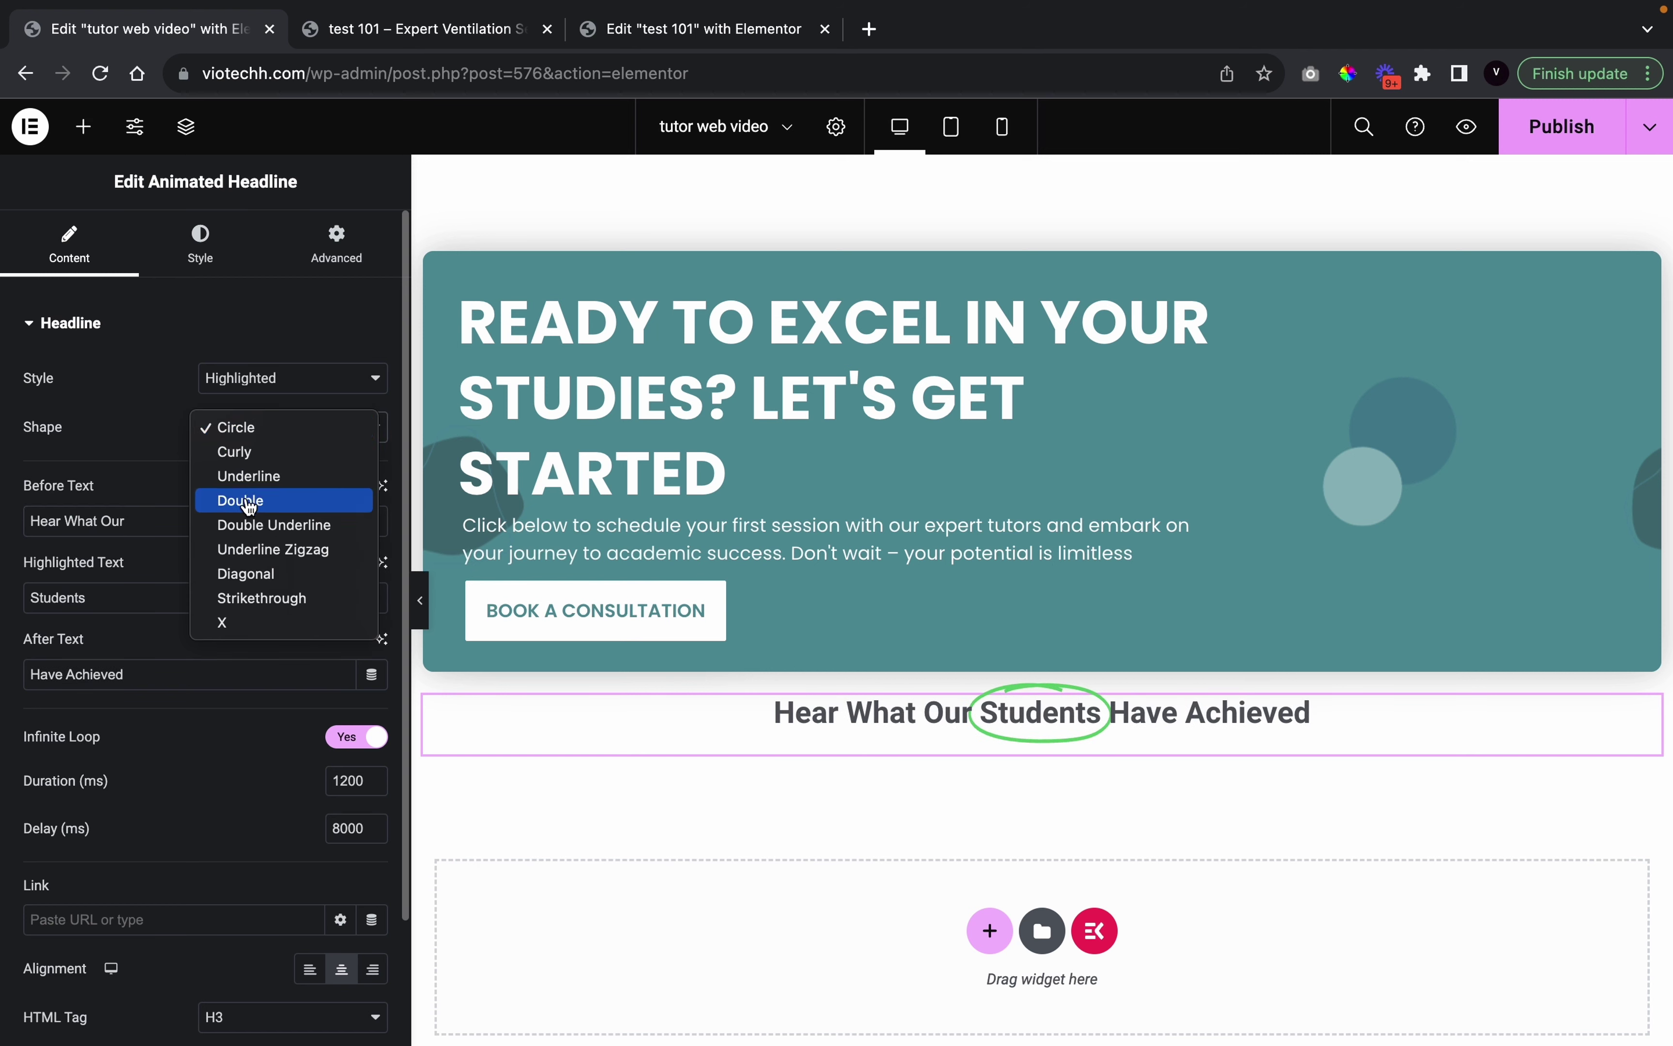
pyautogui.click(274, 458)
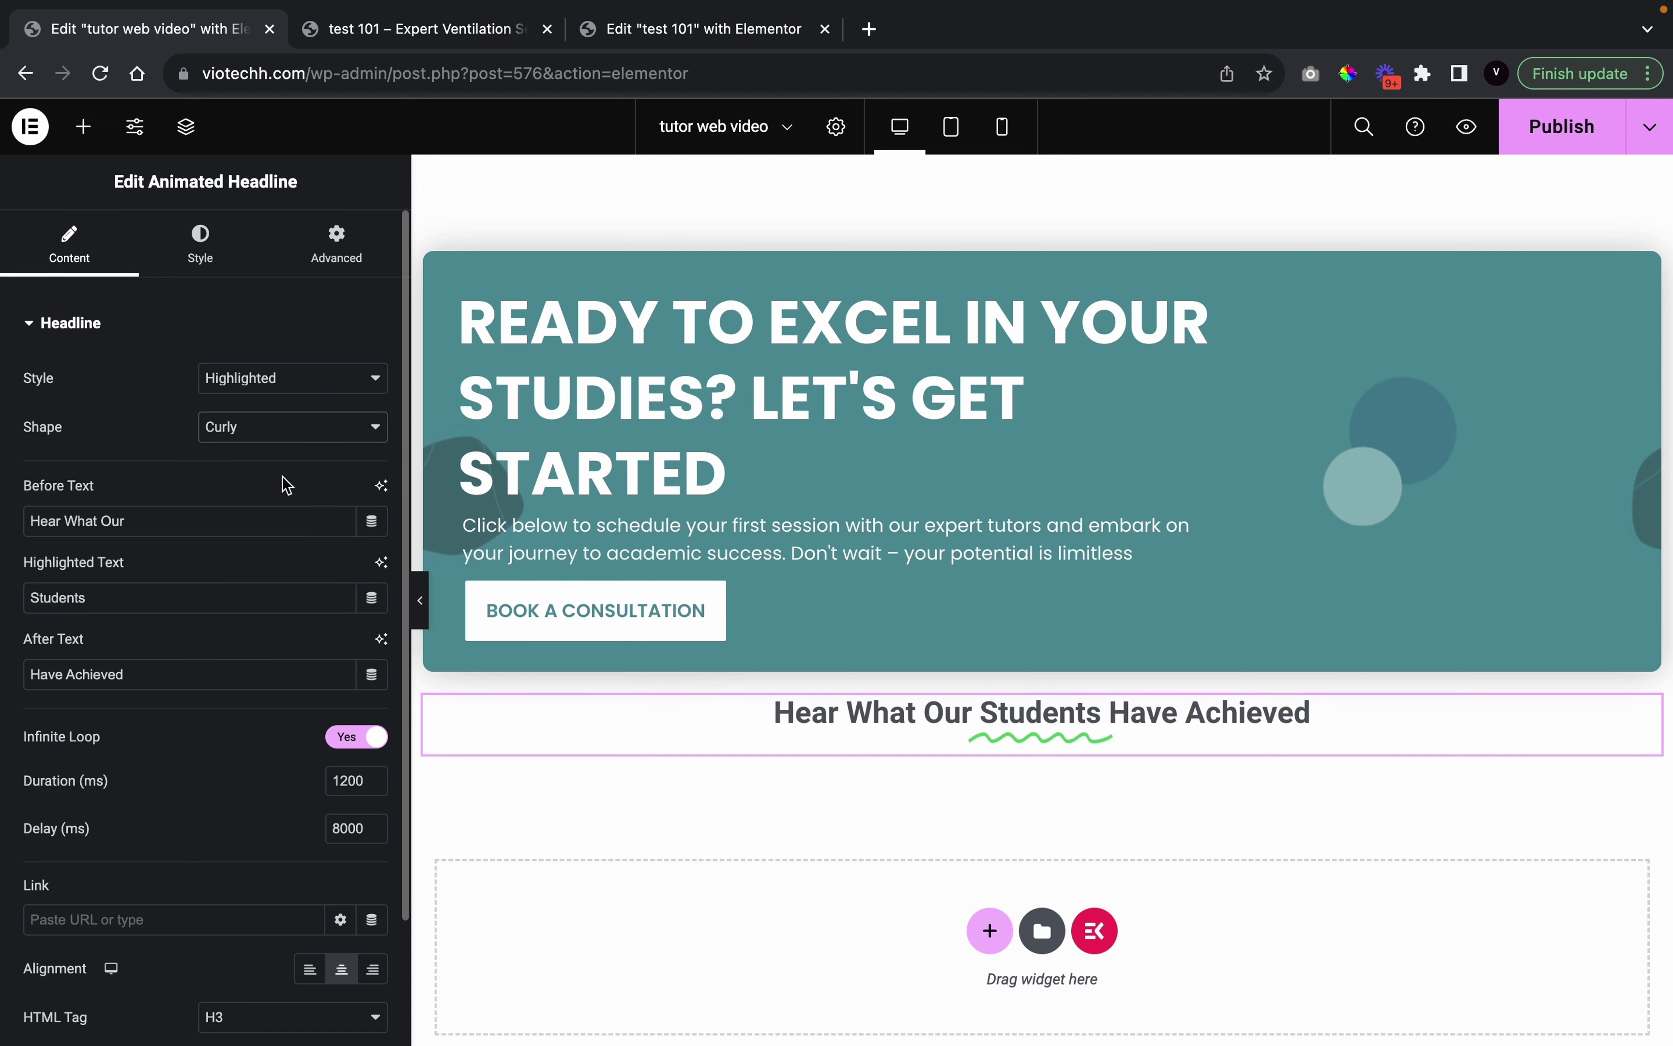
pyautogui.click(200, 246)
pyautogui.click(341, 378)
pyautogui.scroll(-5, 211, 743)
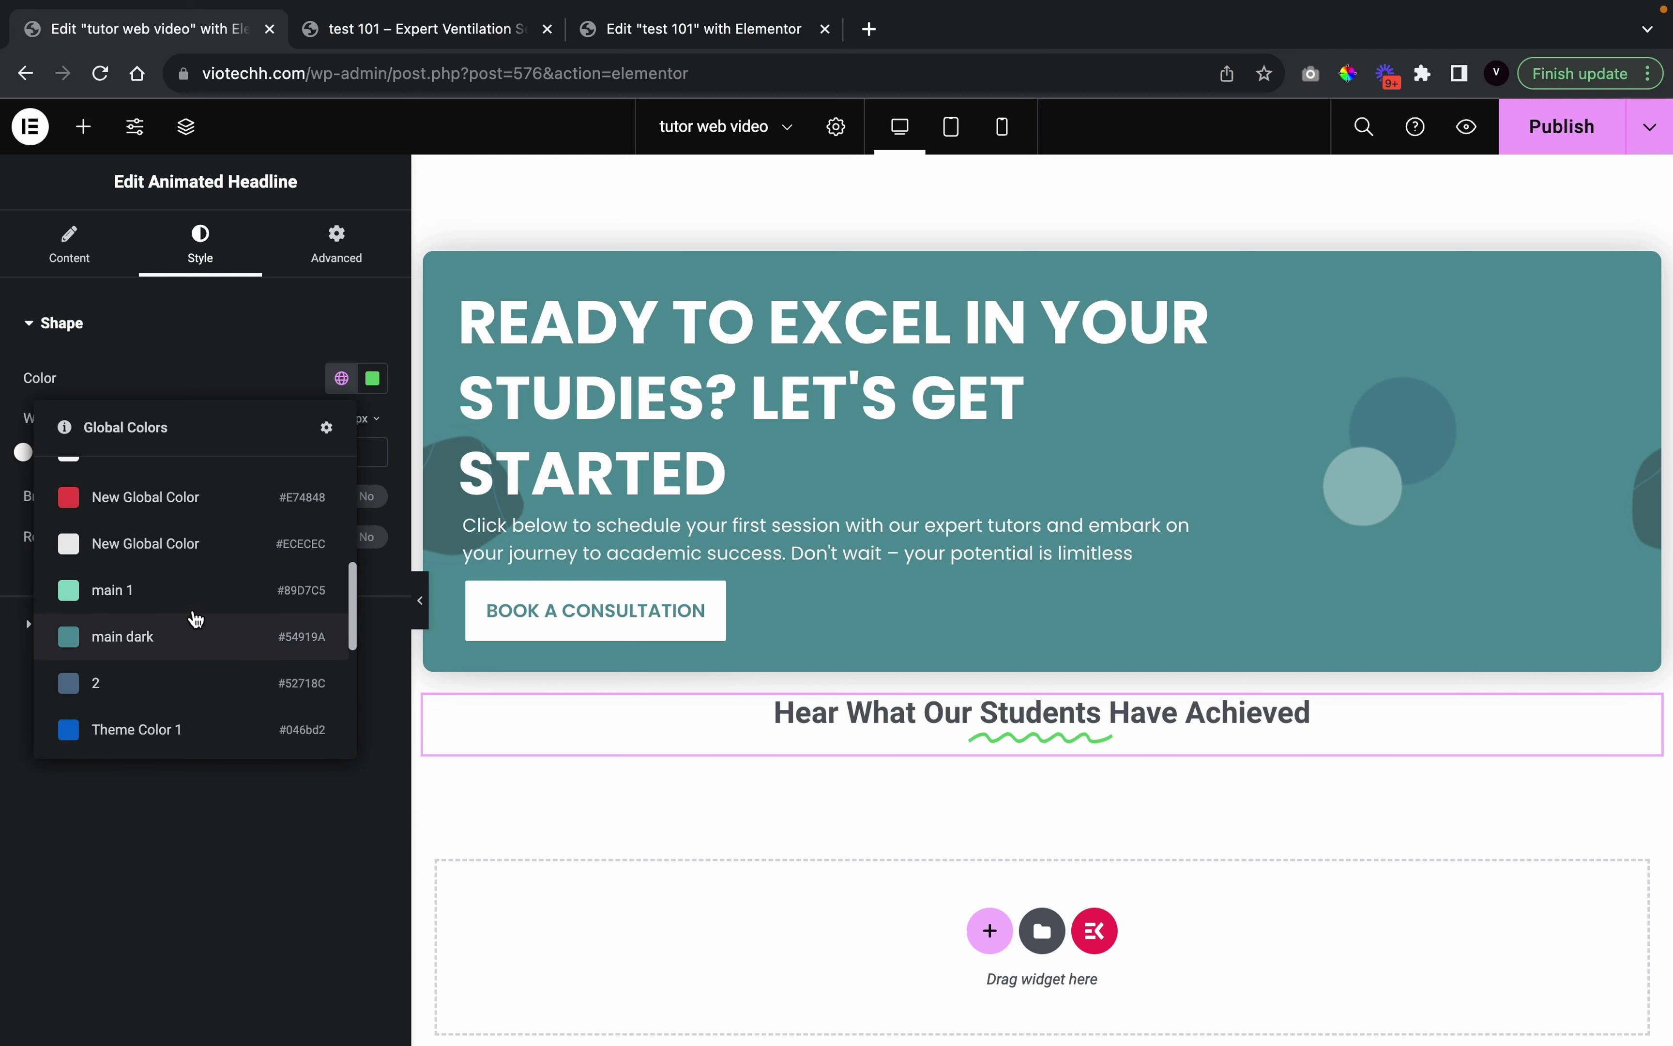
pyautogui.click(196, 594)
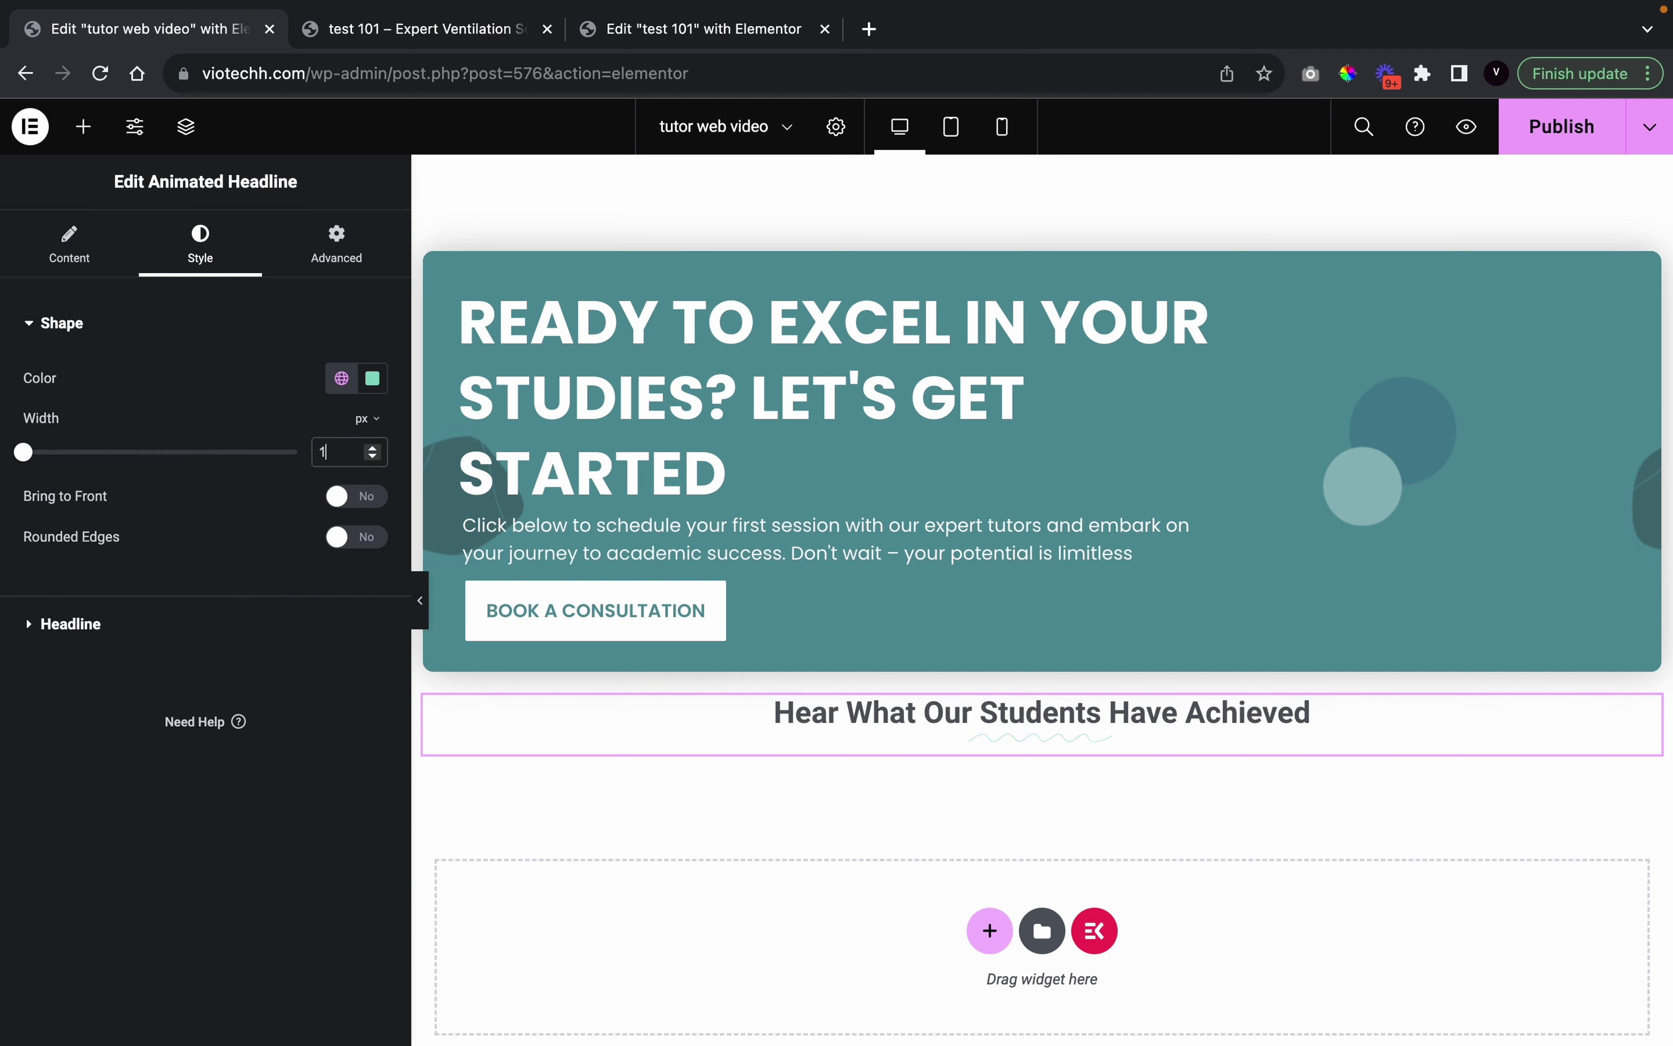
# Set the animated headline's main text color to the global color Black
pyautogui.click(97, 630)
pyautogui.click(341, 434)
pyautogui.scroll(-2, 152, 744)
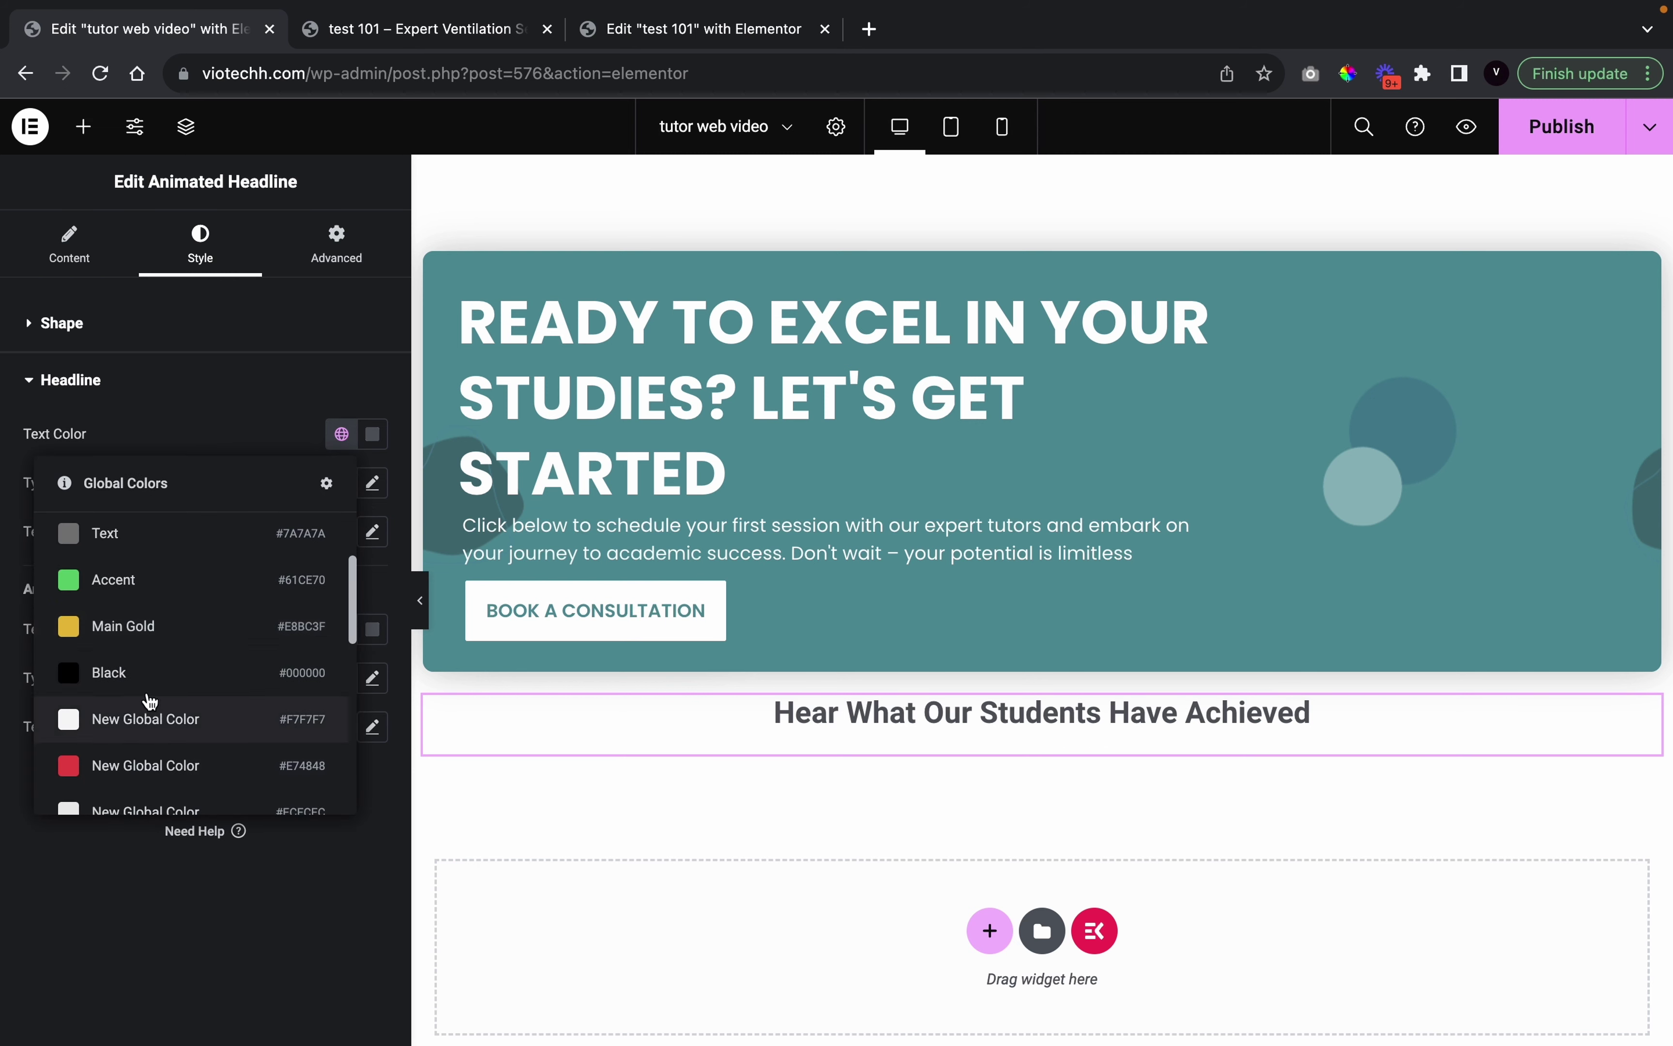
pyautogui.click(170, 671)
# Set the headline's typography to Poppins at 62 px with a 700 (Bold) weight
pyautogui.click(373, 482)
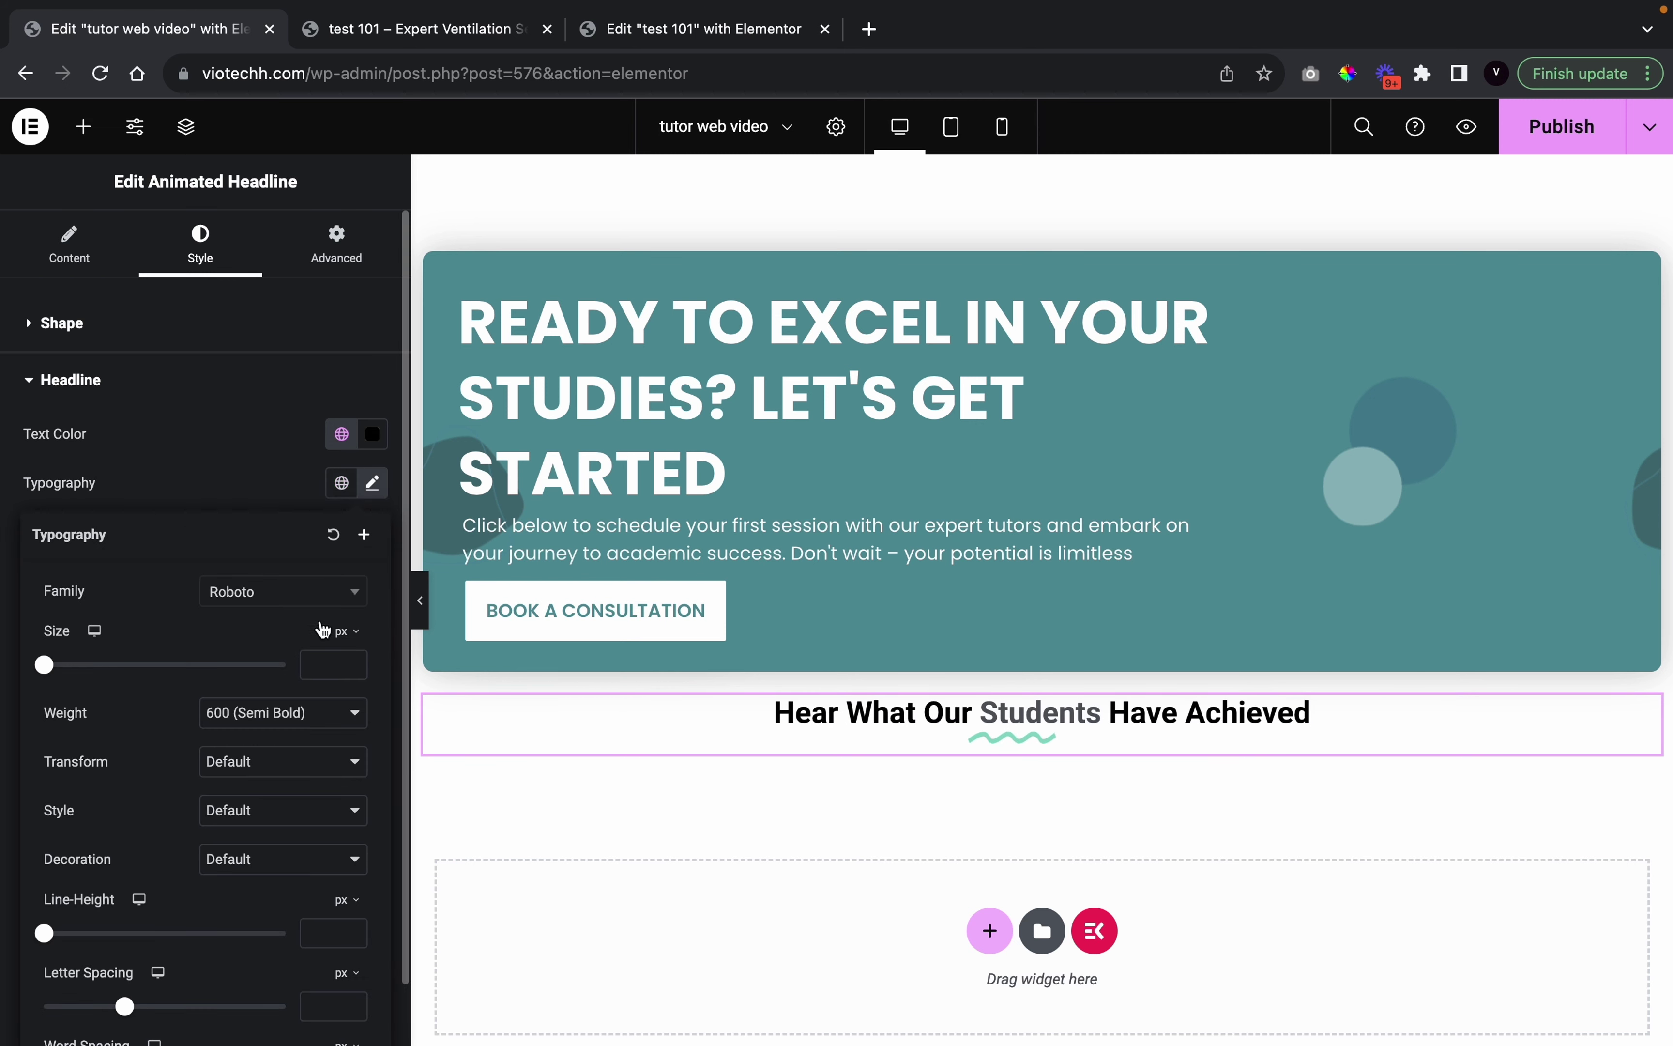
pyautogui.click(335, 664)
pyautogui.write('62')
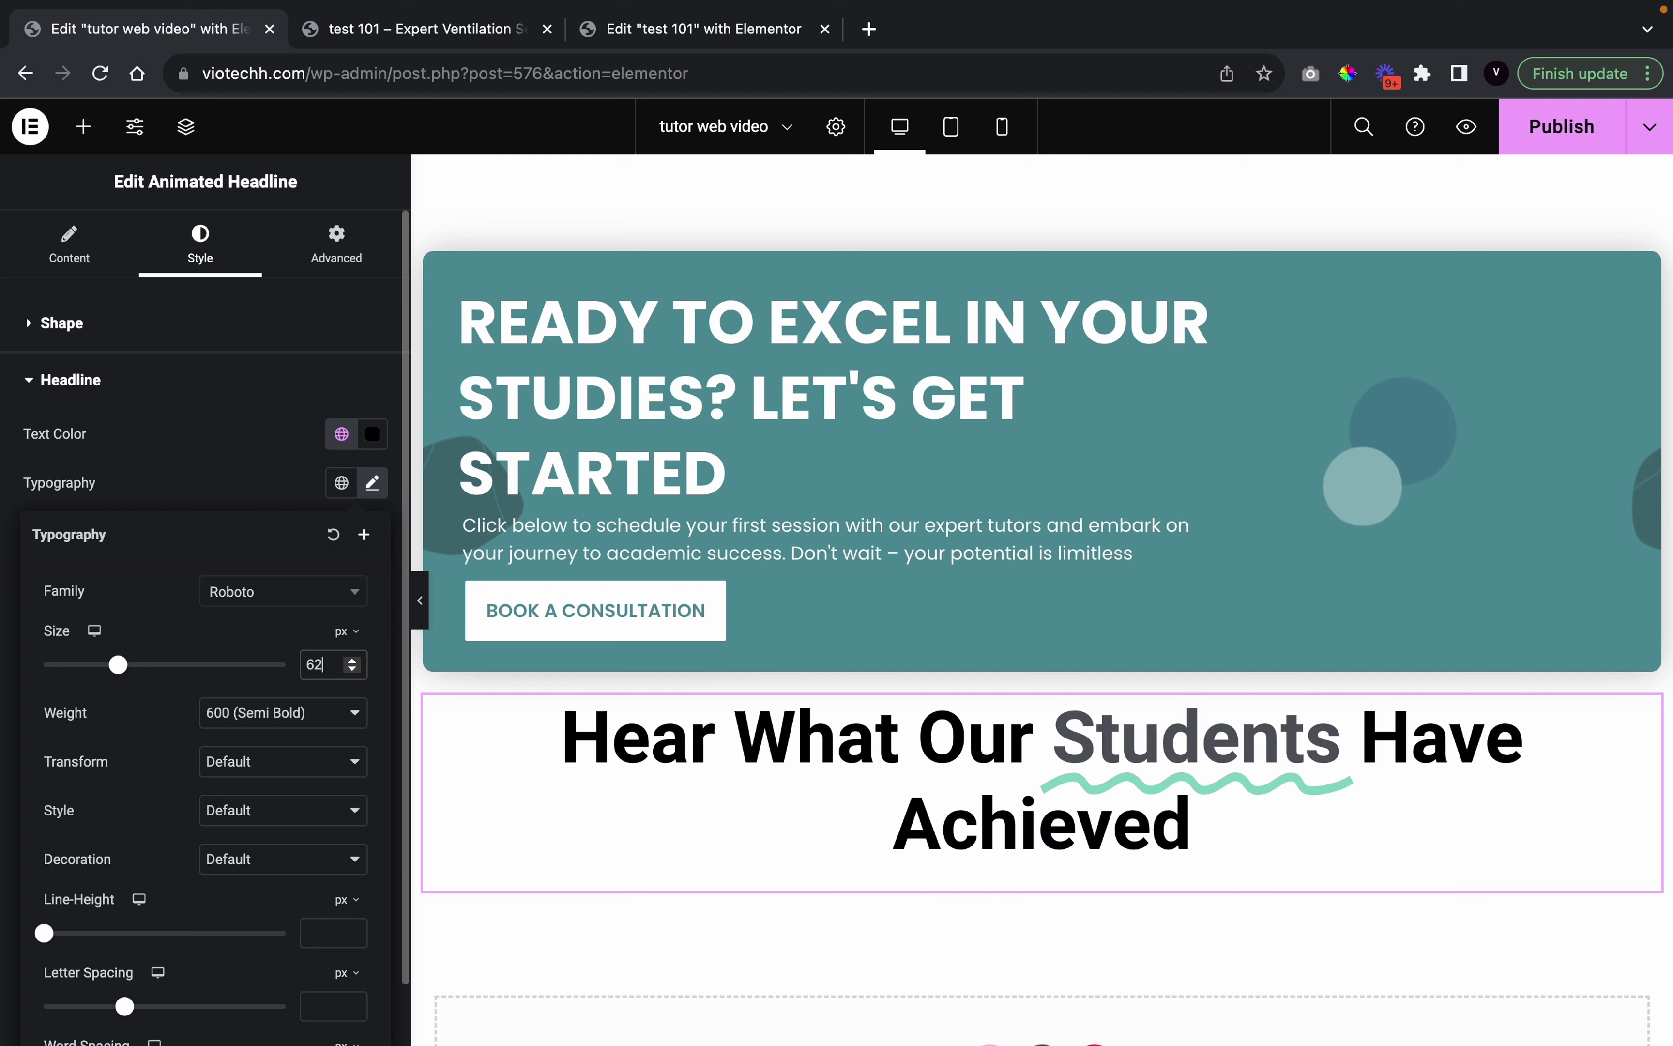
pyautogui.click(332, 603)
pyautogui.write('popp')
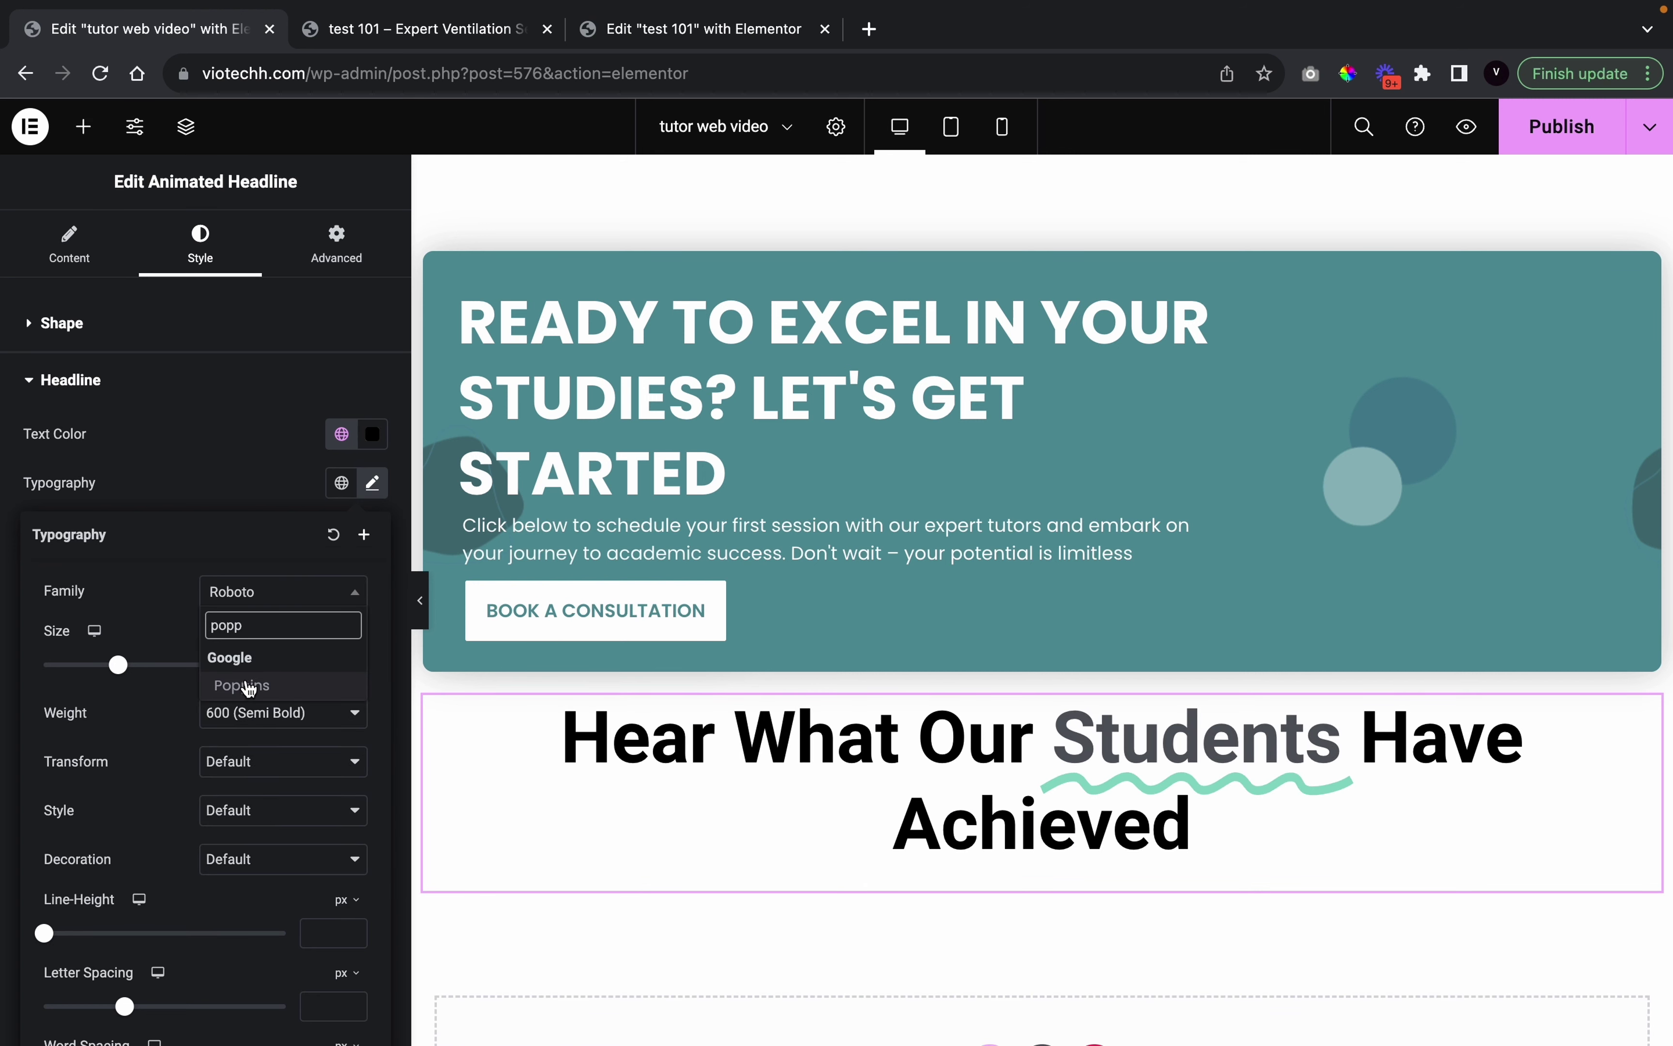
pyautogui.click(247, 684)
pyautogui.click(246, 712)
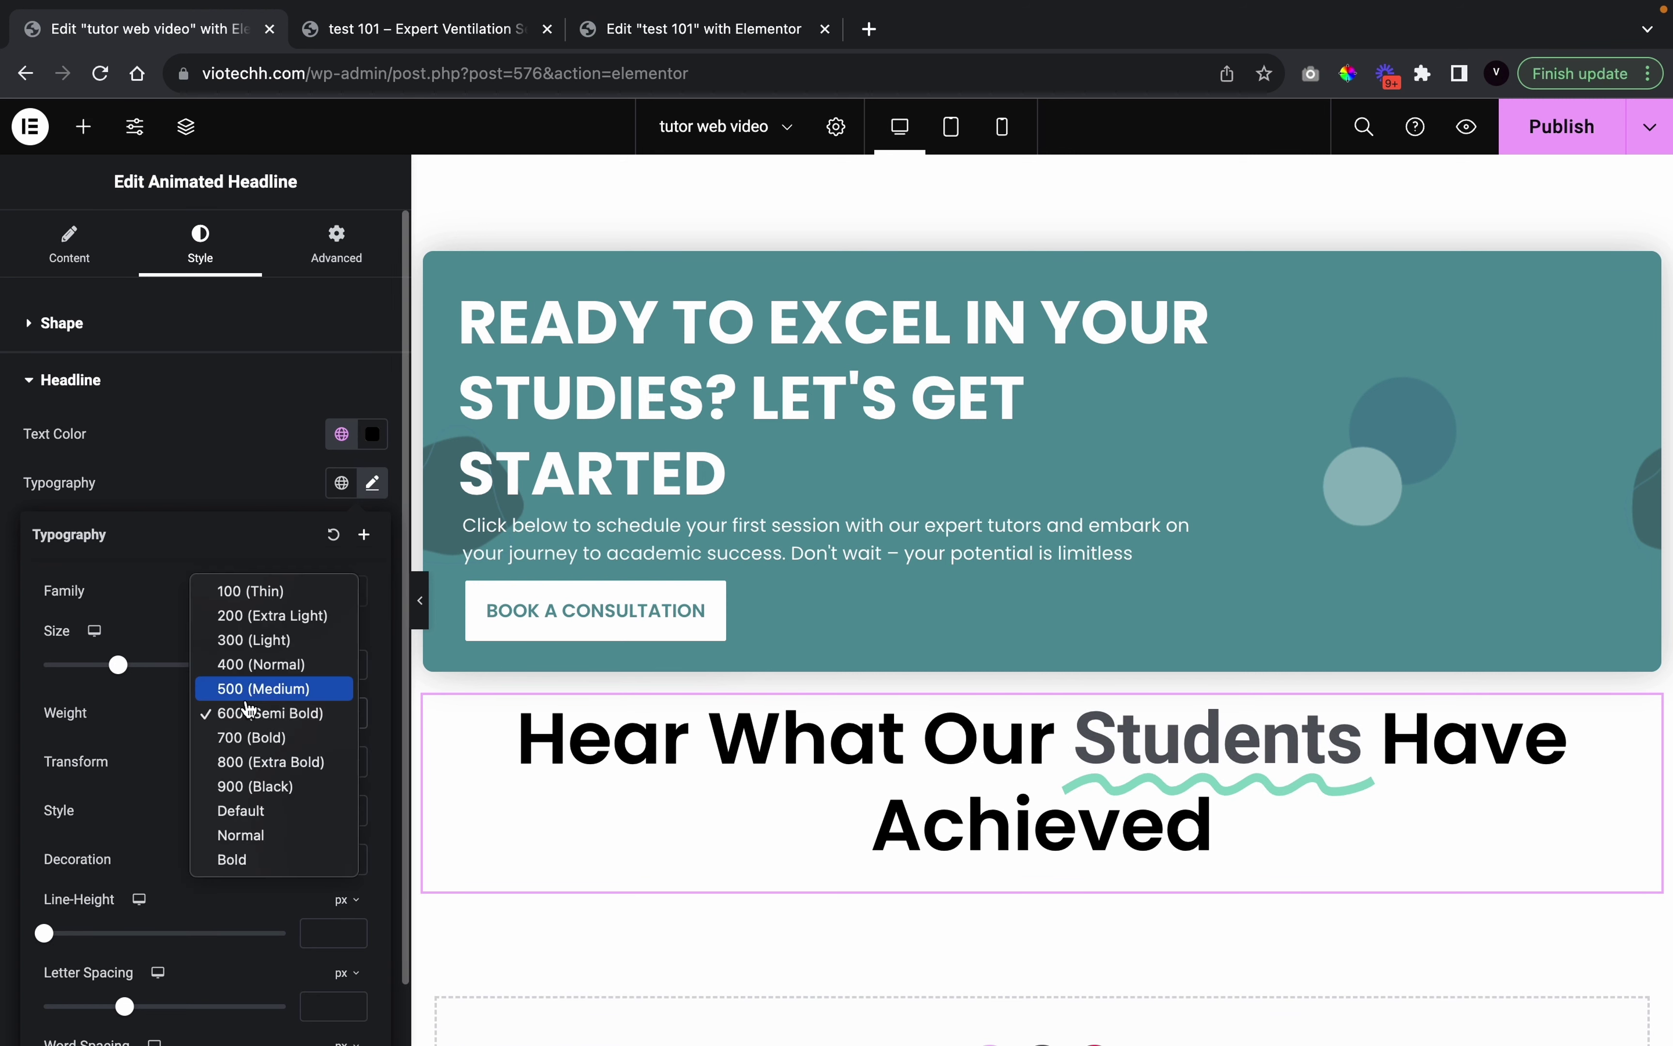
pyautogui.click(232, 738)
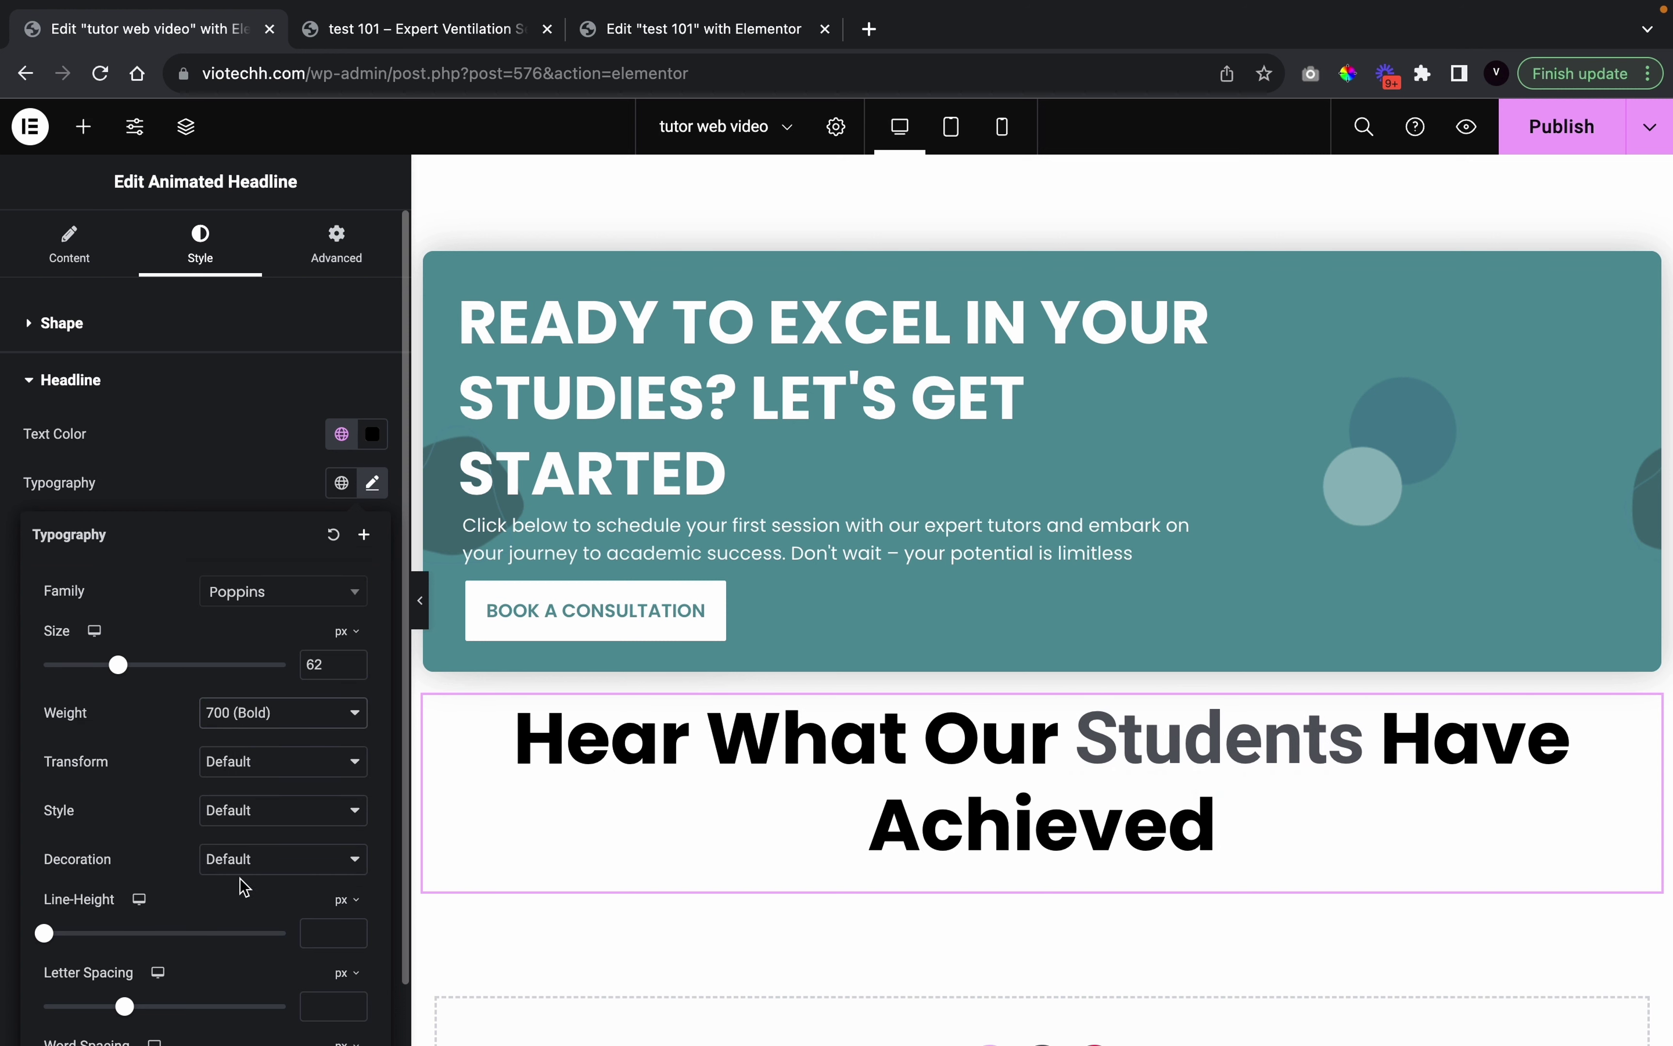
pyautogui.click(229, 495)
# Set the color of the headline's animated text, "Students", to the global color Black
pyautogui.click(341, 630)
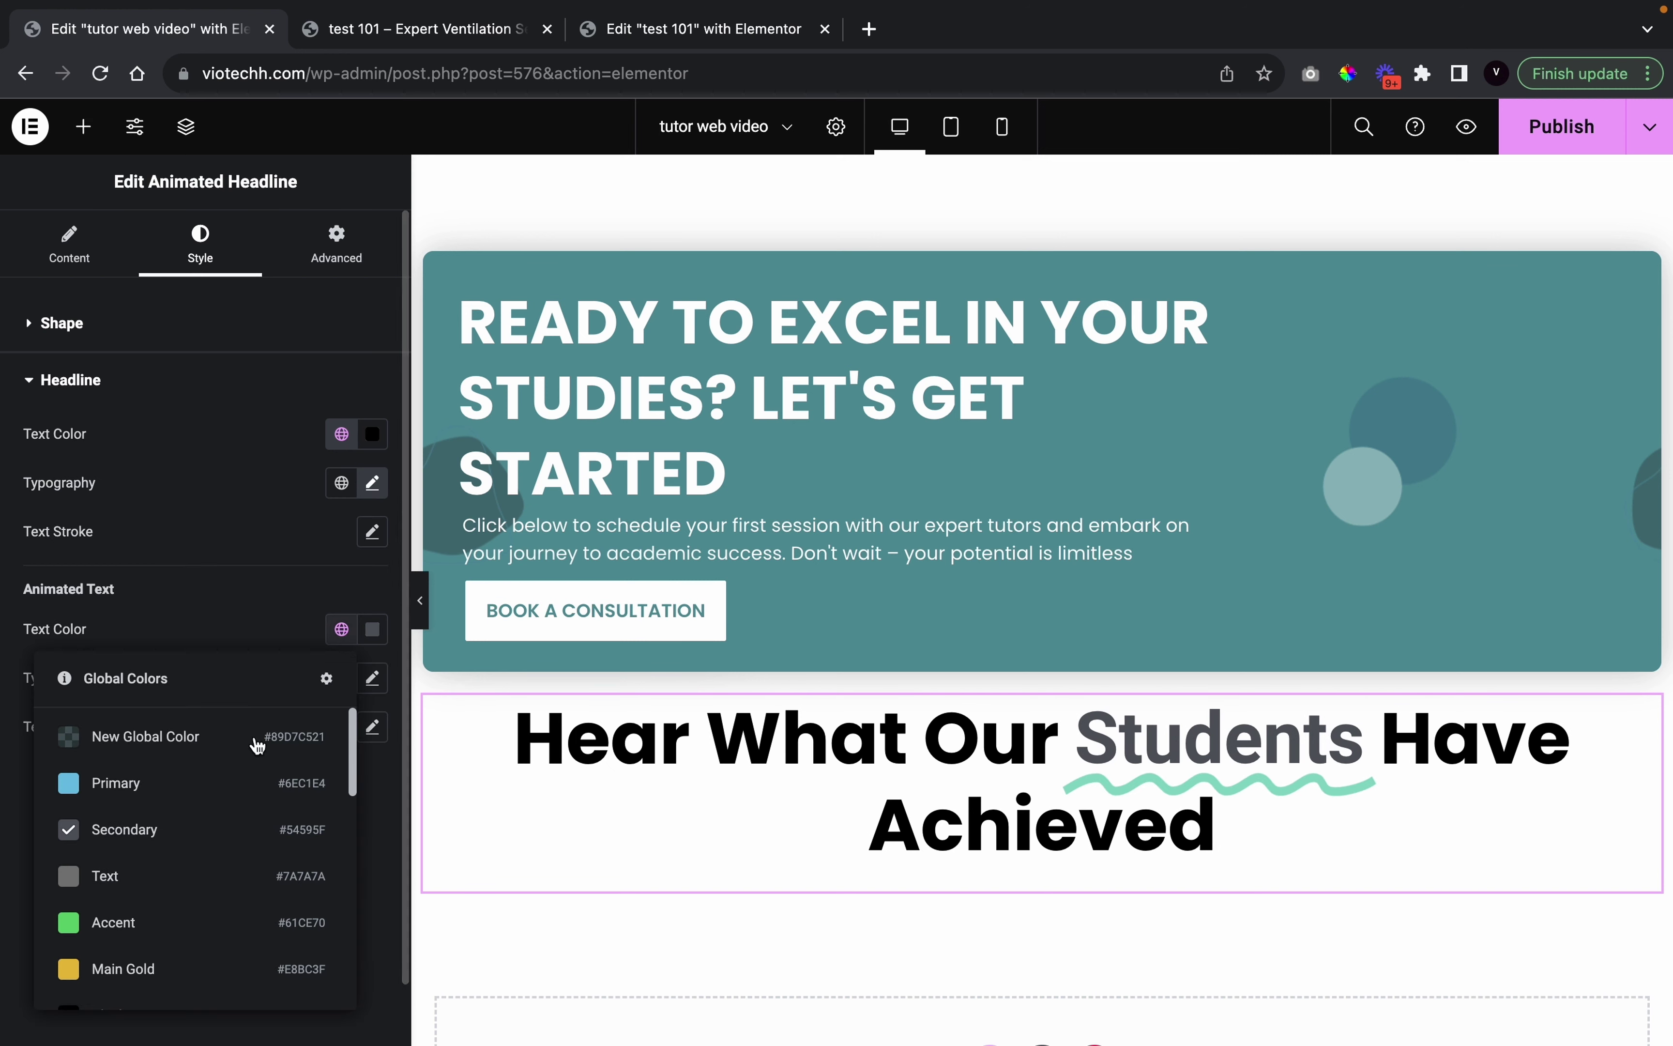
pyautogui.scroll(-5, 190, 913)
pyautogui.scroll(10, 185, 843)
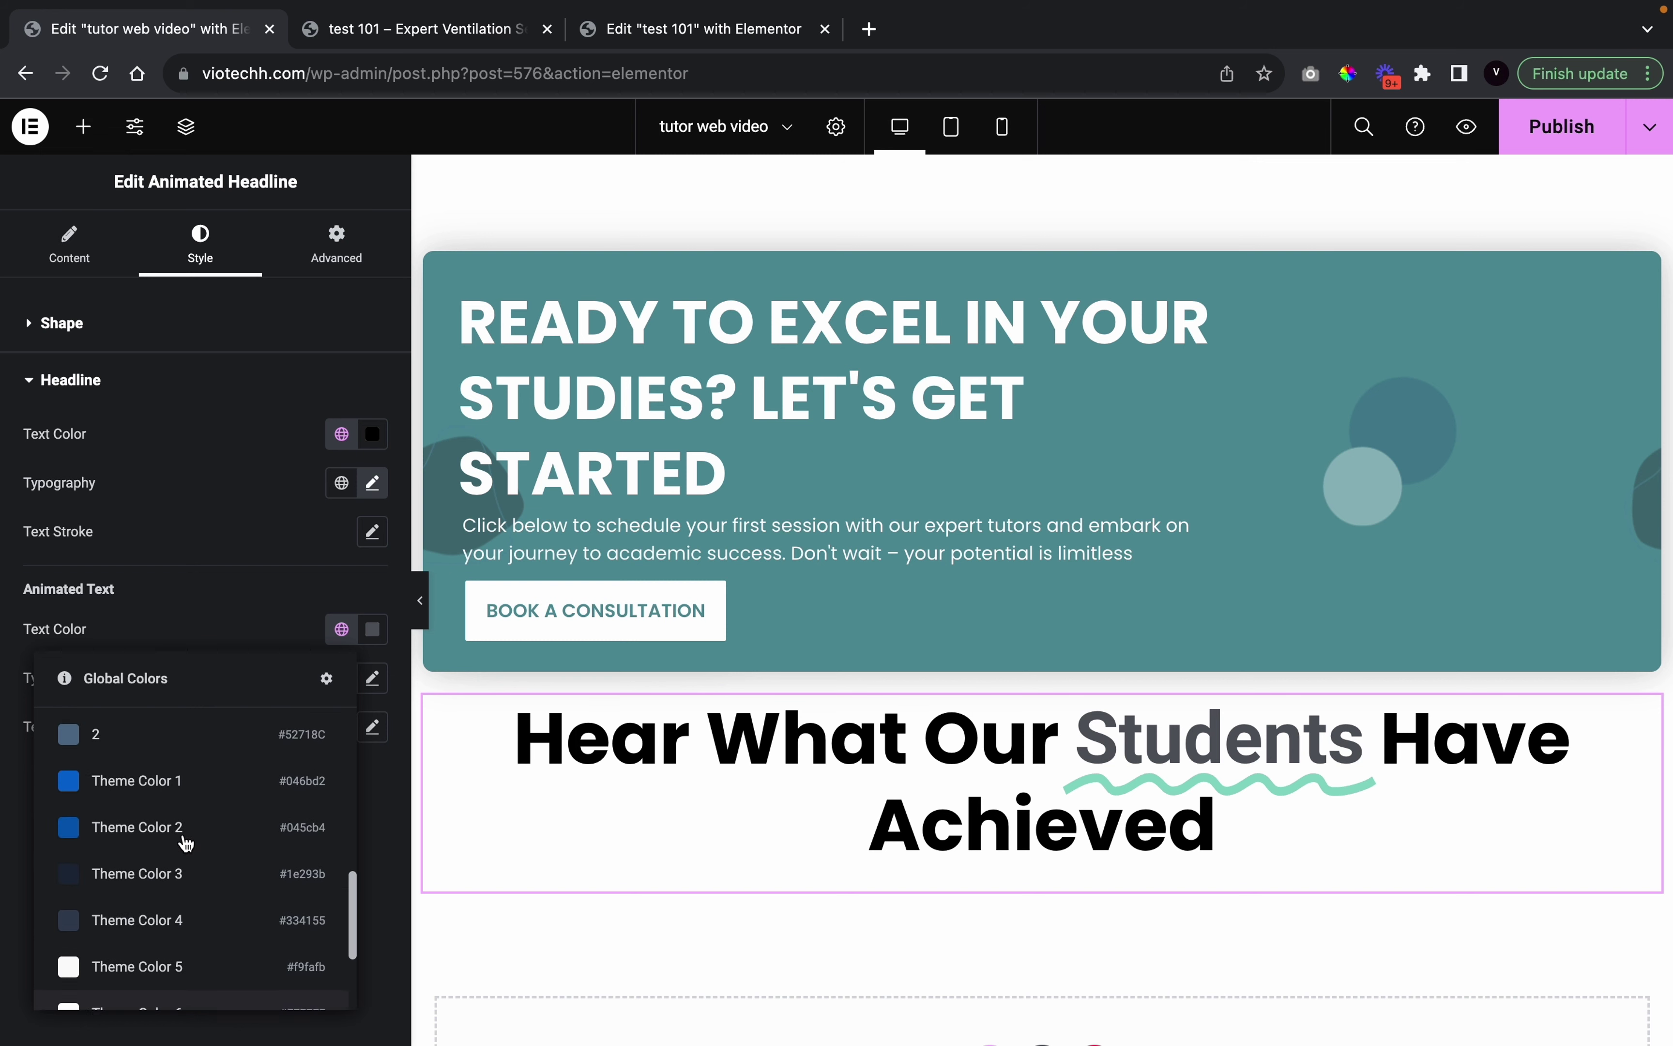
pyautogui.scroll(-4, 178, 885)
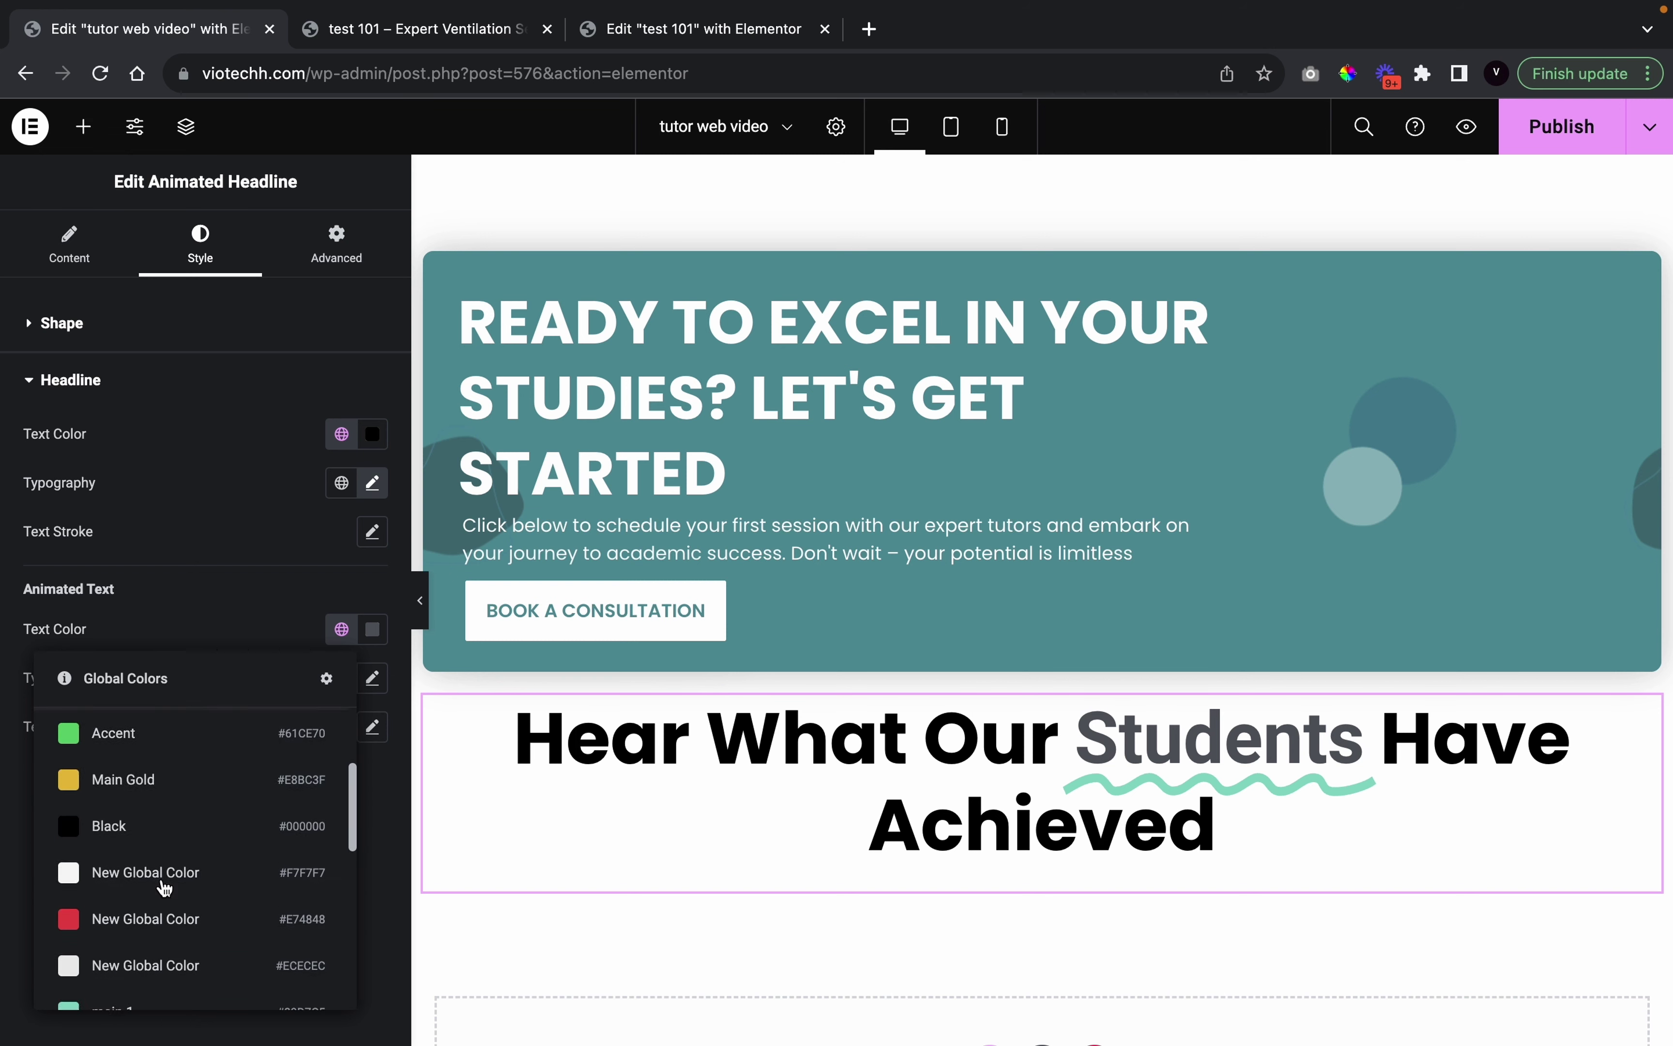
pyautogui.click(188, 766)
# Set the animated text's typography to Poppins with a bold weight and check the headline at full page width
pyautogui.click(372, 678)
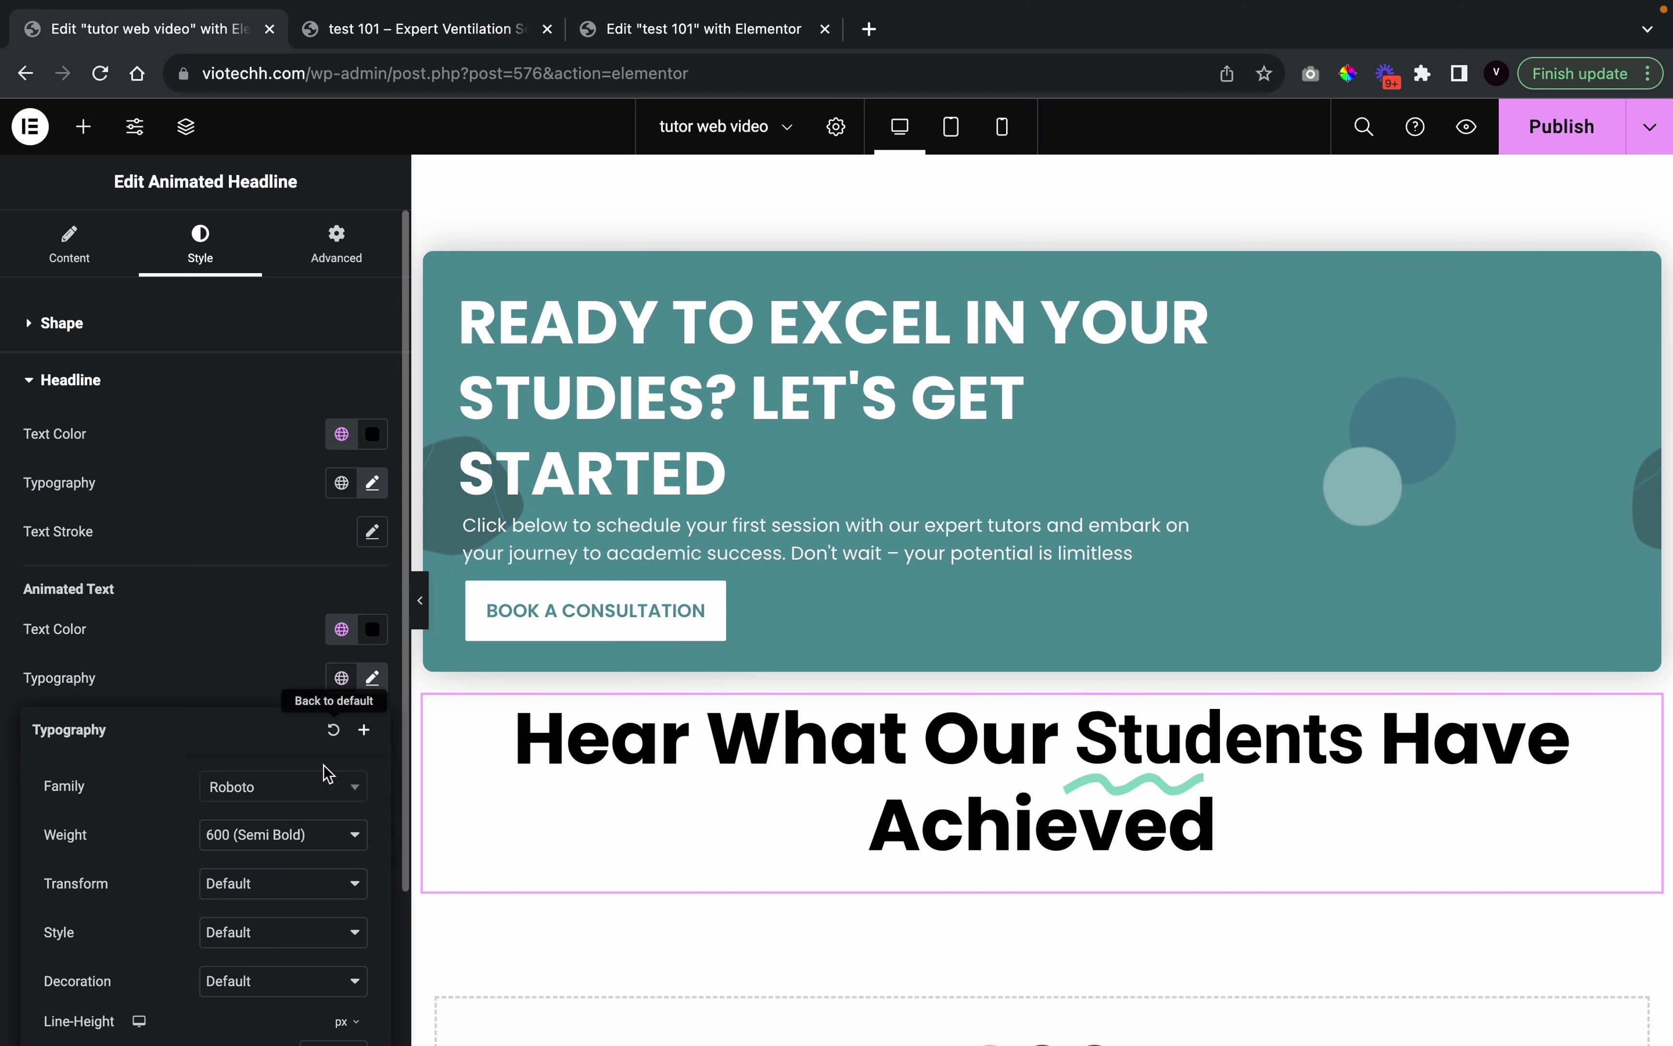
pyautogui.click(289, 786)
pyautogui.write('popp')
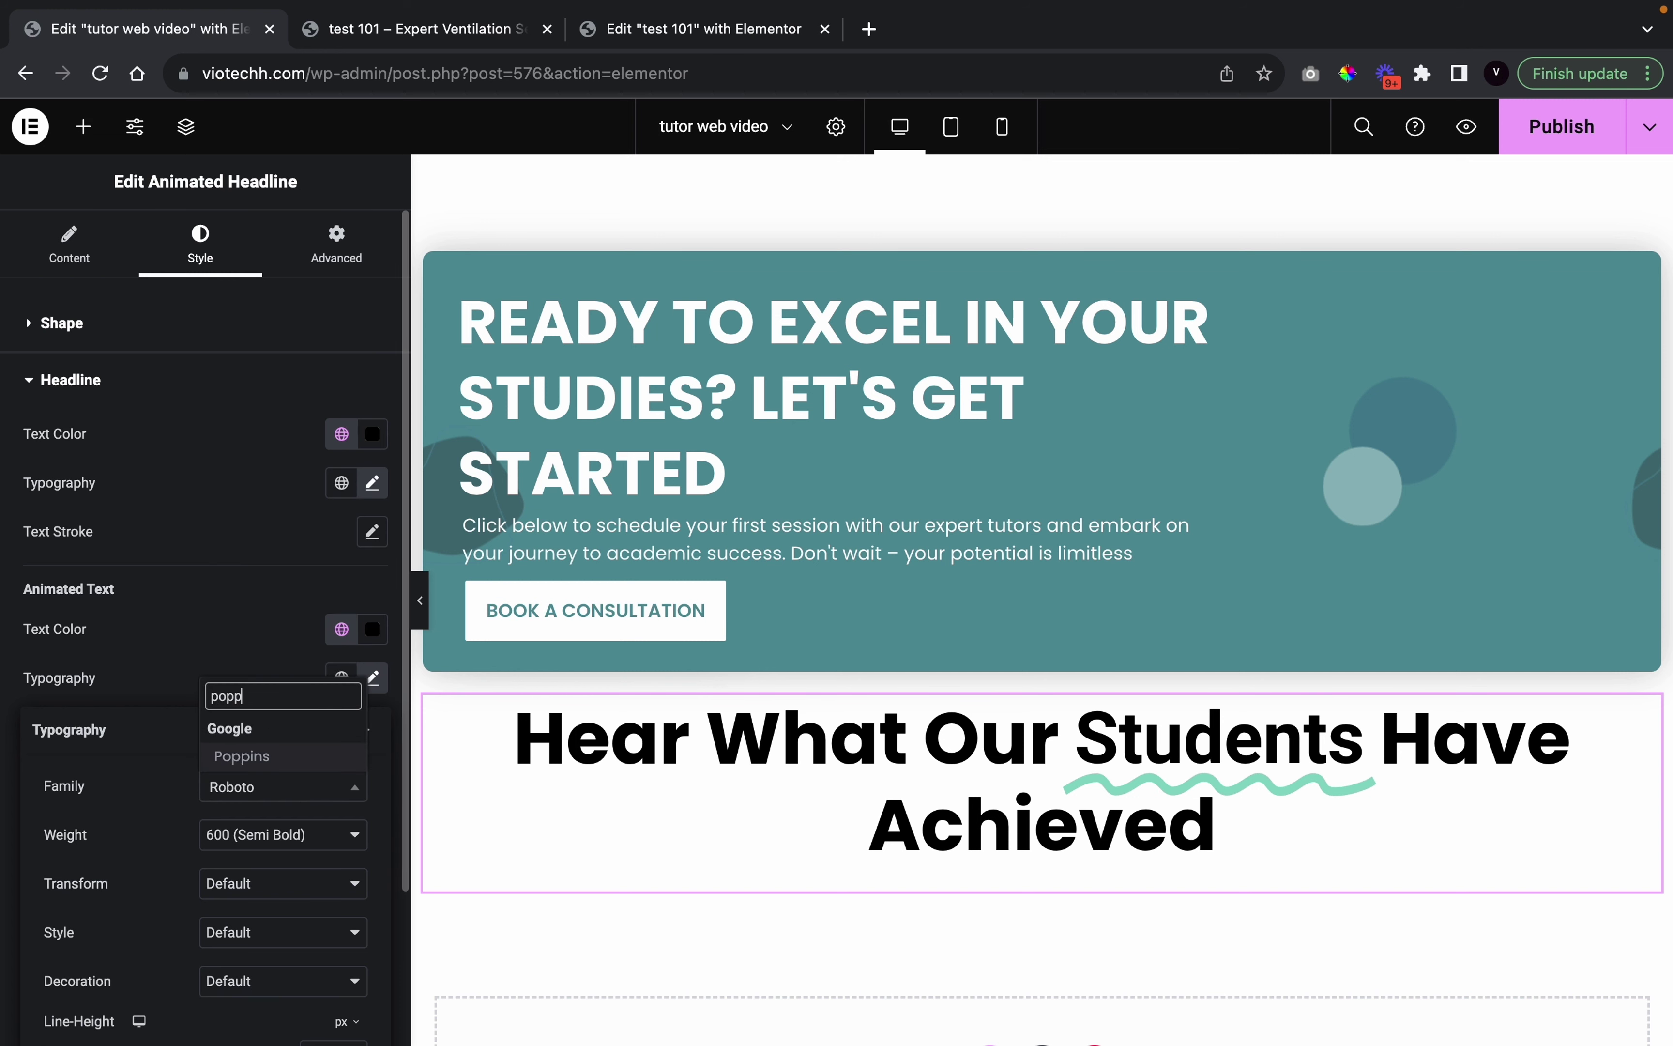
pyautogui.click(241, 755)
pyautogui.click(249, 787)
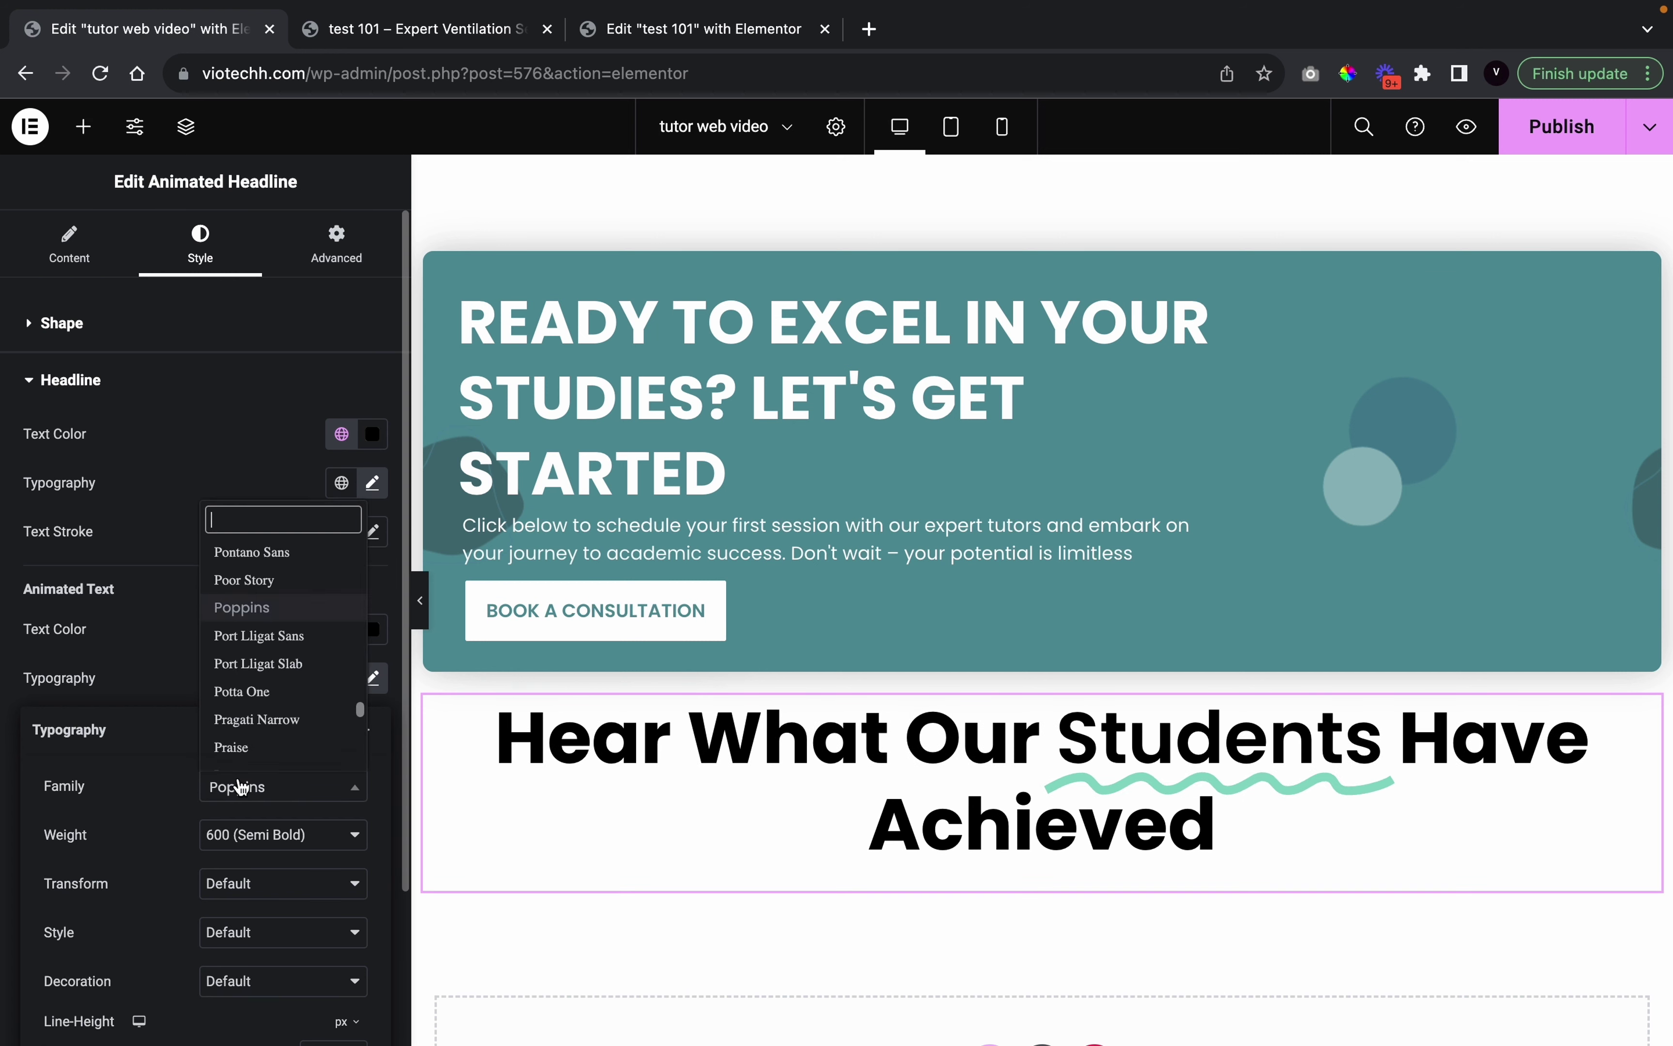
pyautogui.click(123, 788)
pyautogui.click(218, 829)
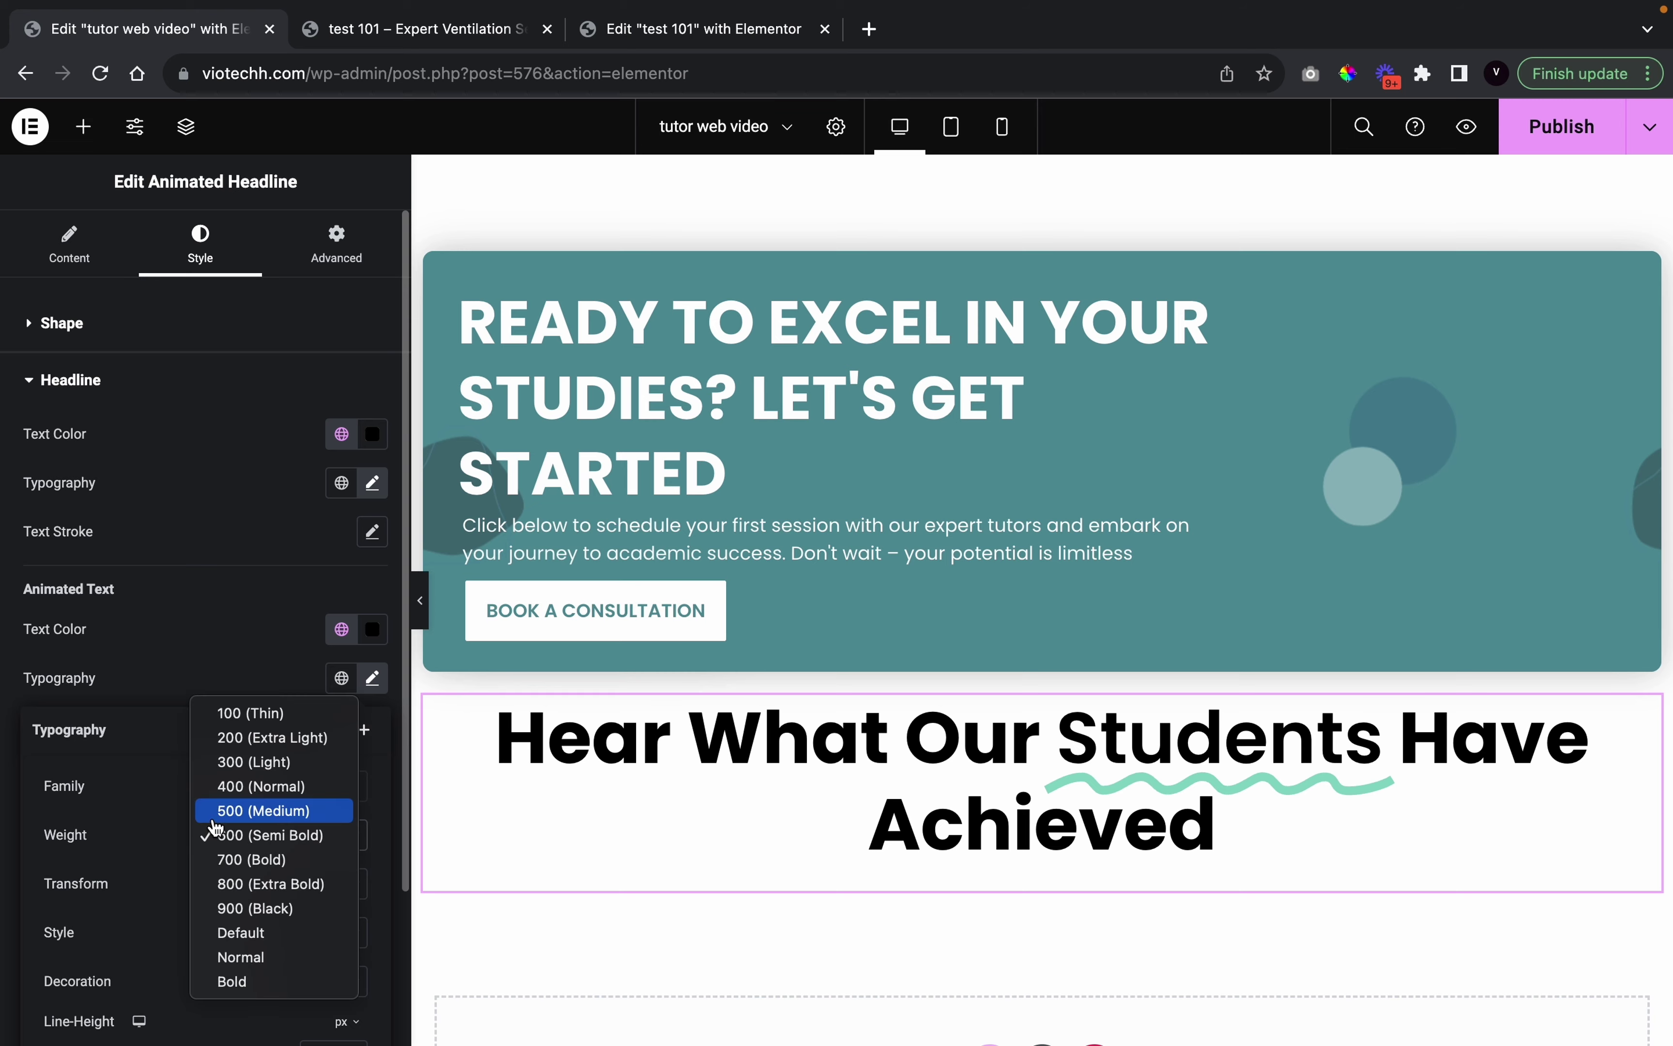
pyautogui.click(242, 636)
pyautogui.click(254, 590)
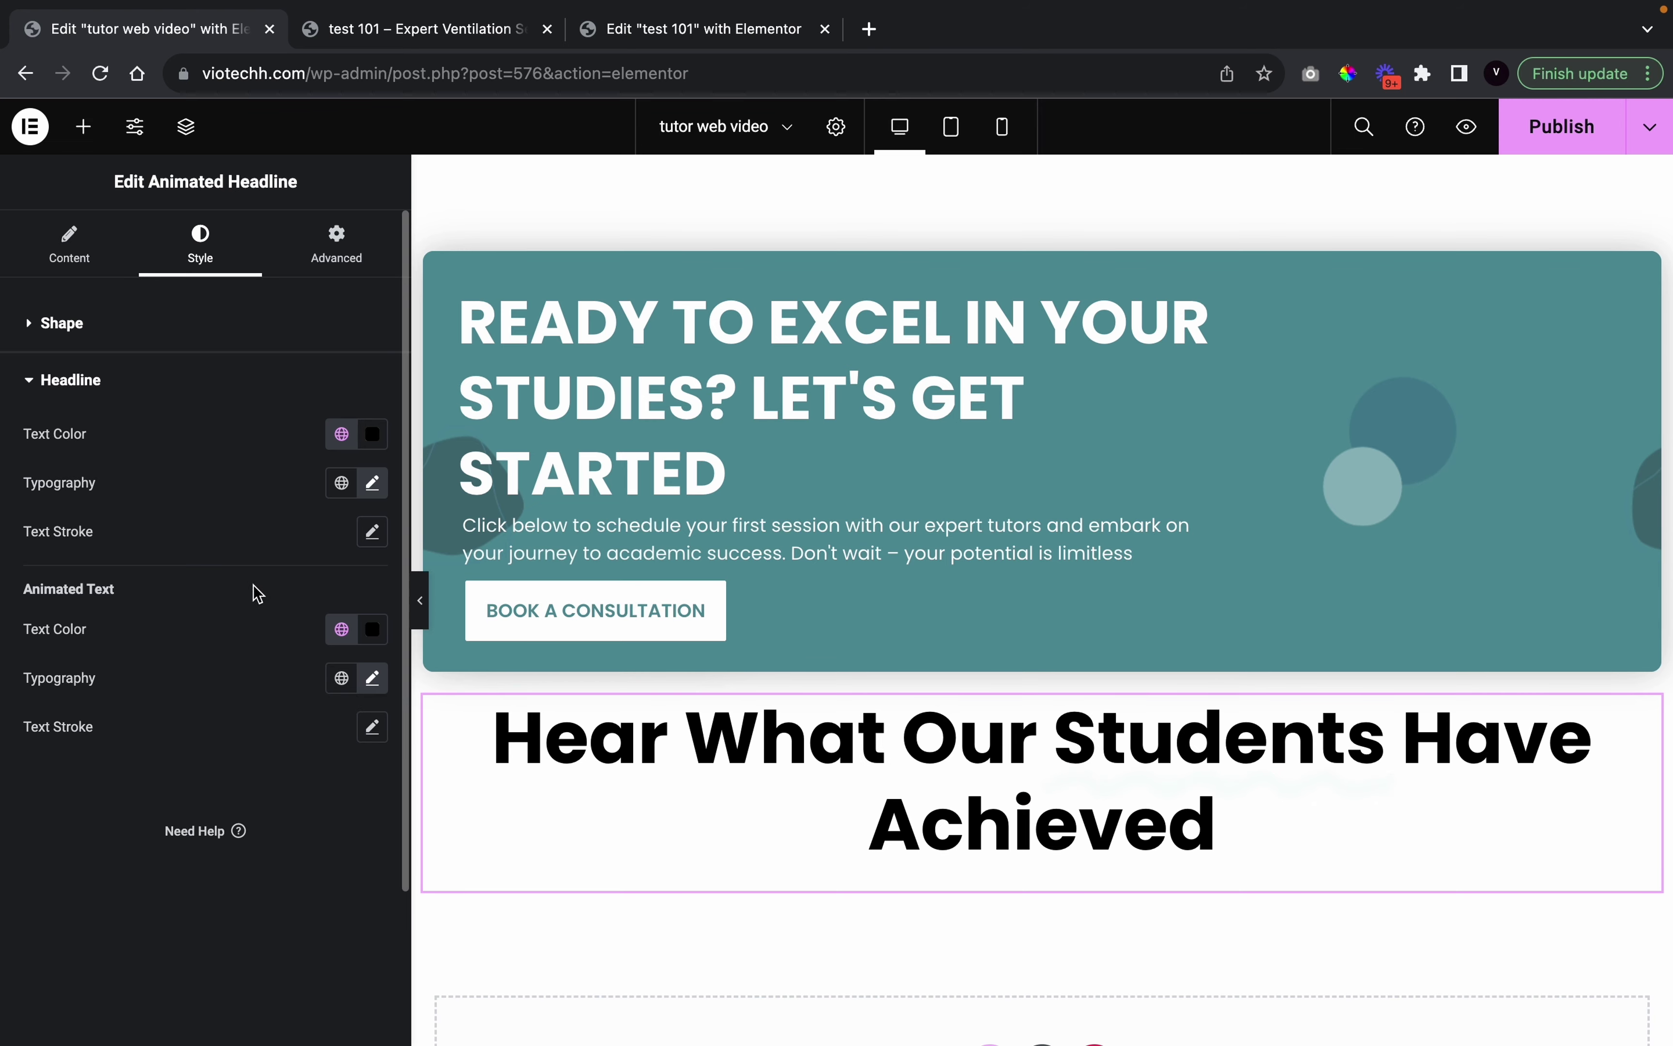
pyautogui.click(422, 618)
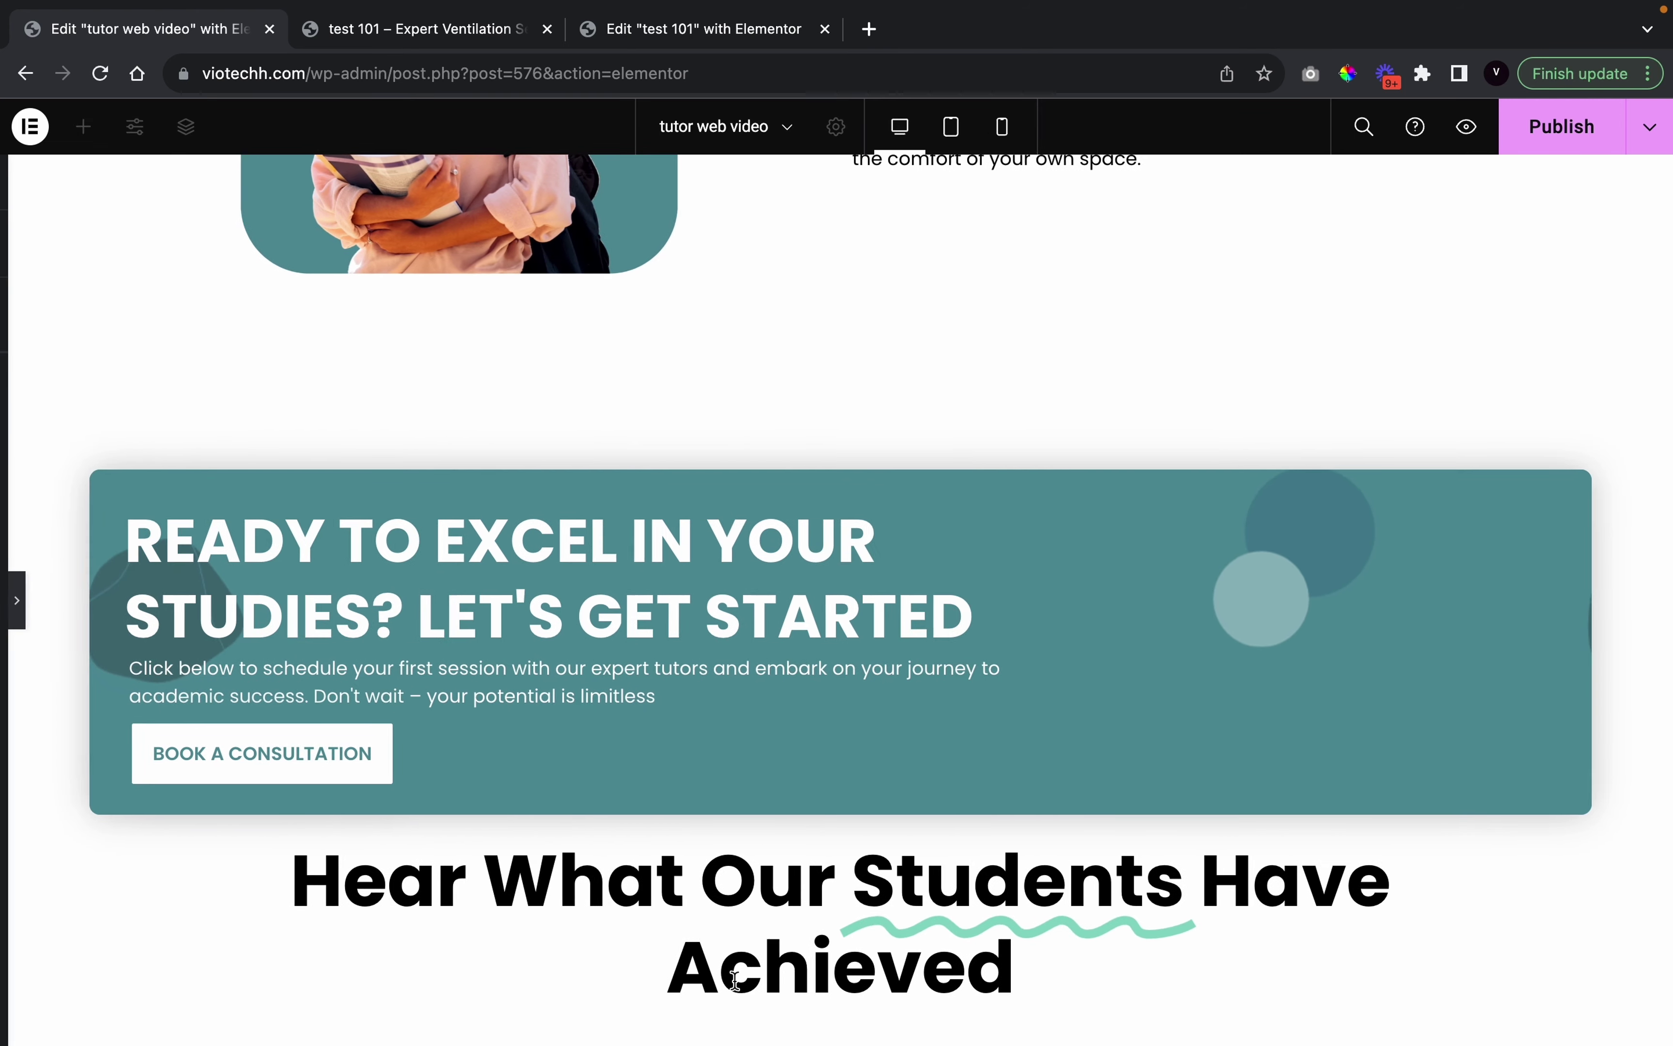
pyautogui.click(6, 601)
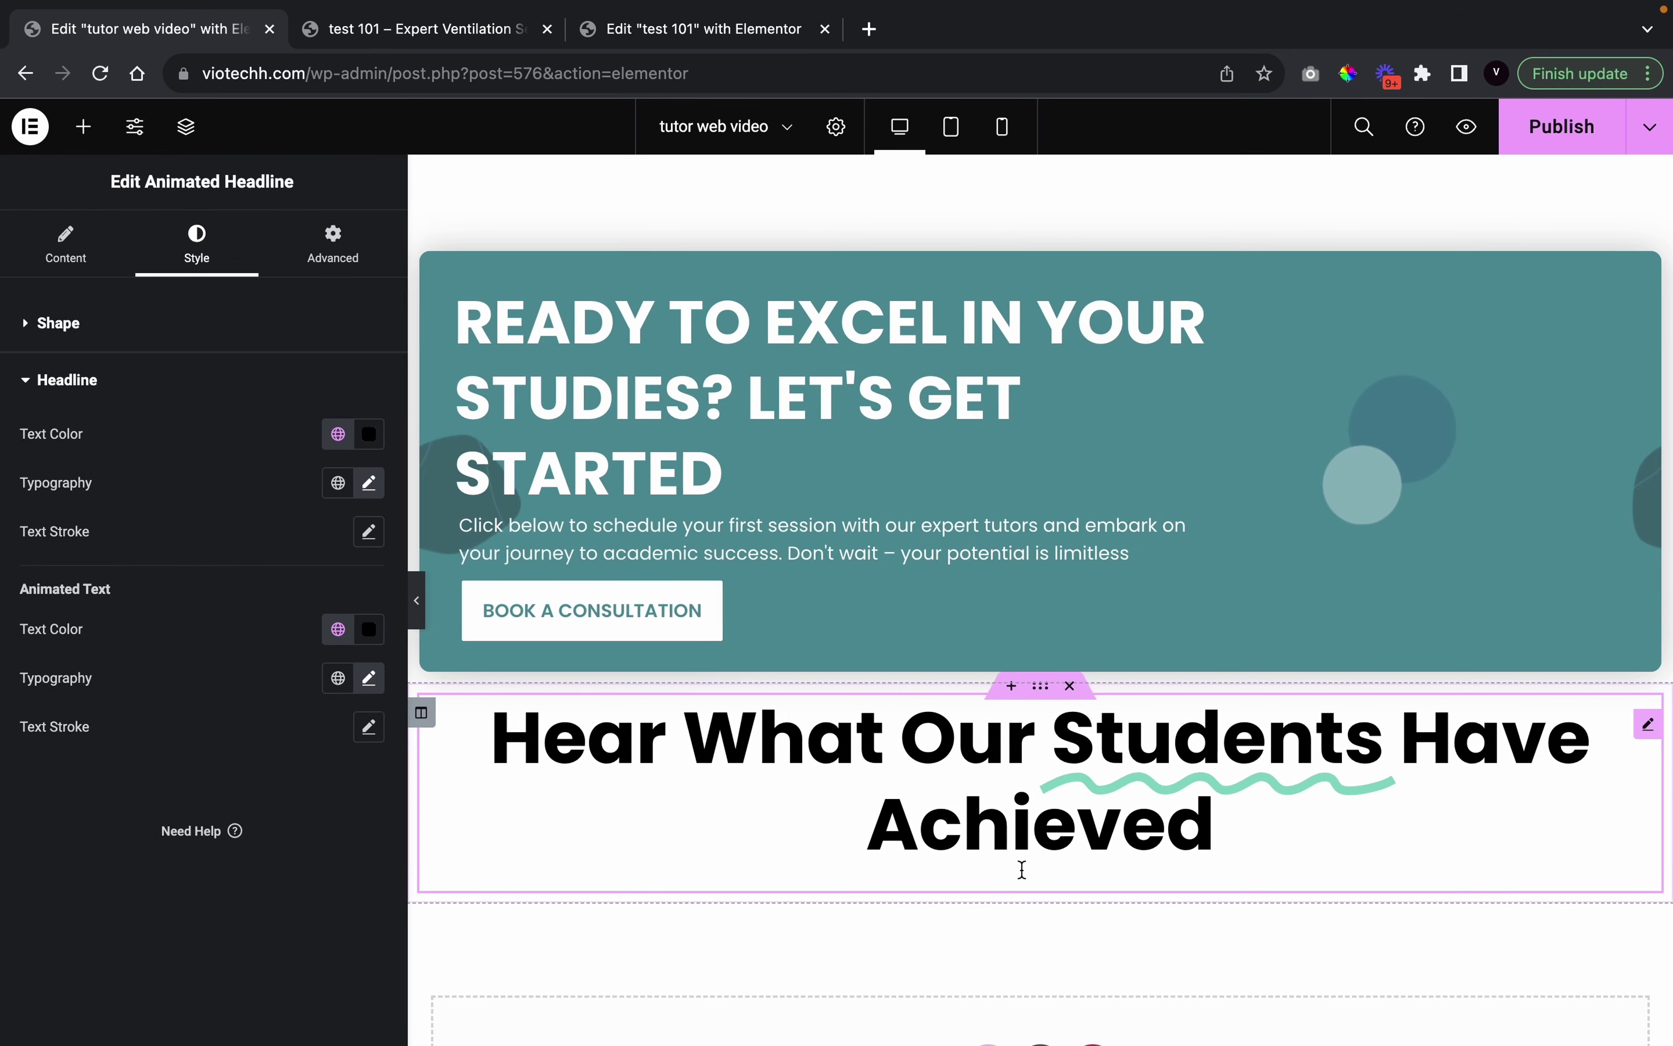
# Add a Heading widget below the animated headline and align it to the center
pyautogui.scroll(-2, 1019, 866)
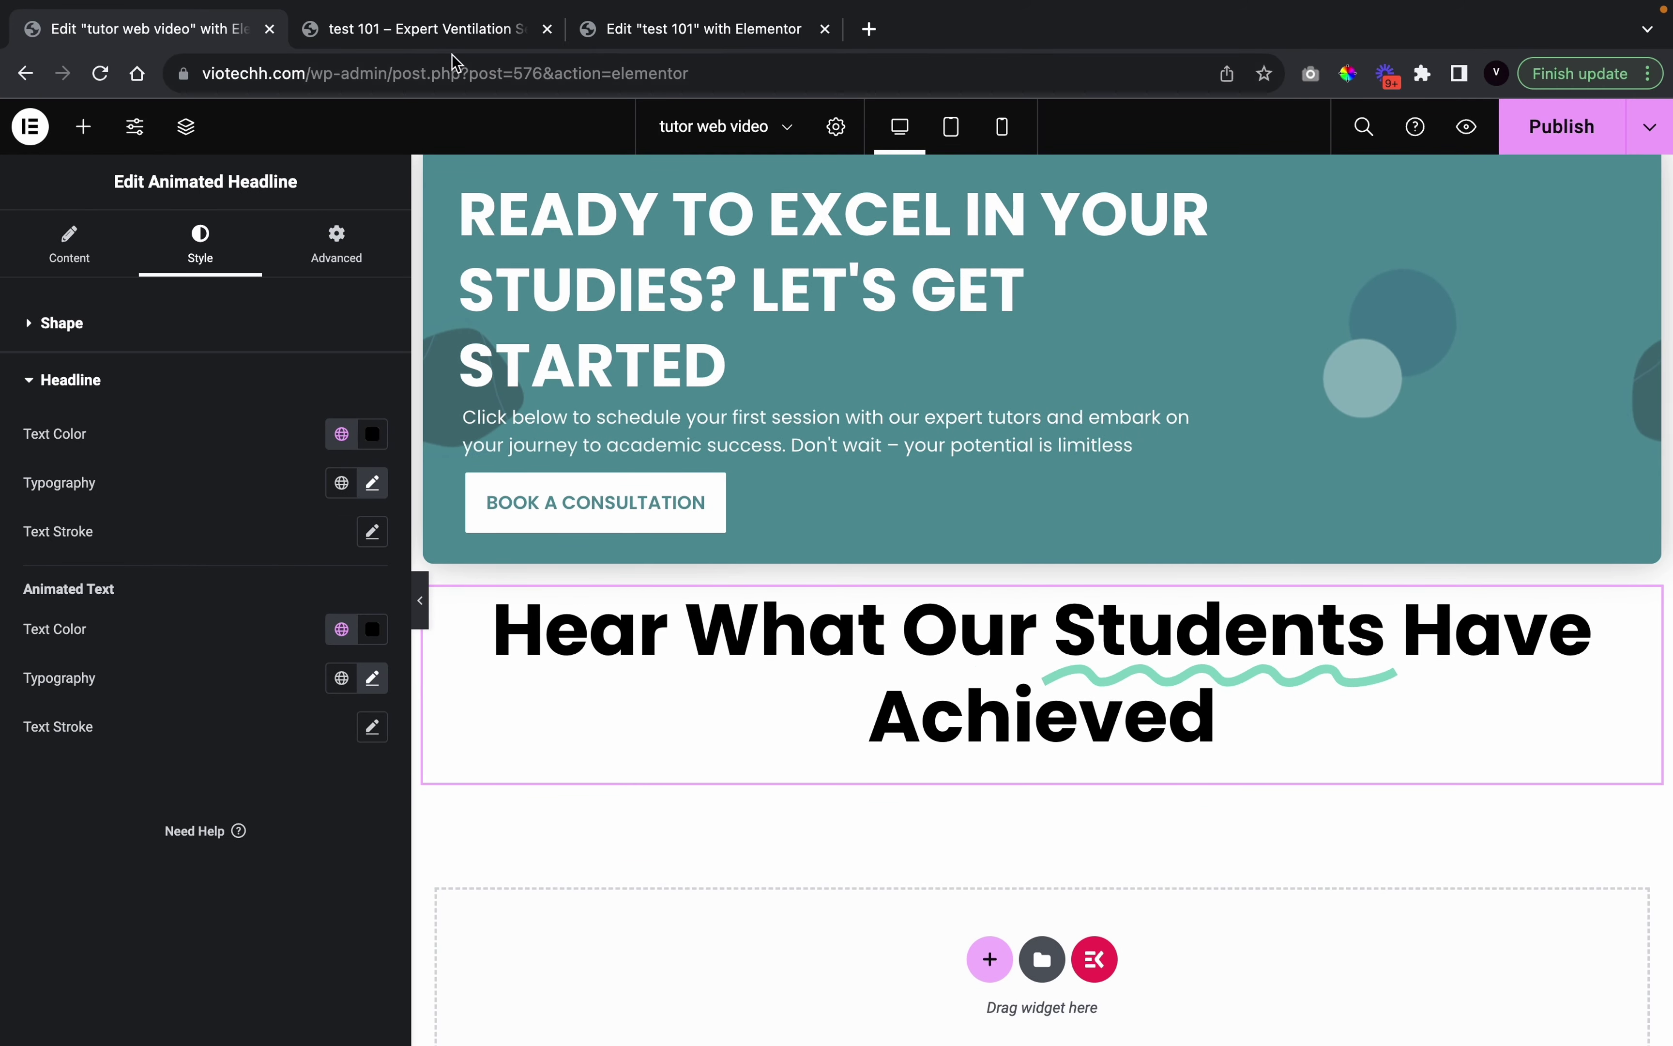
pyautogui.click(85, 125)
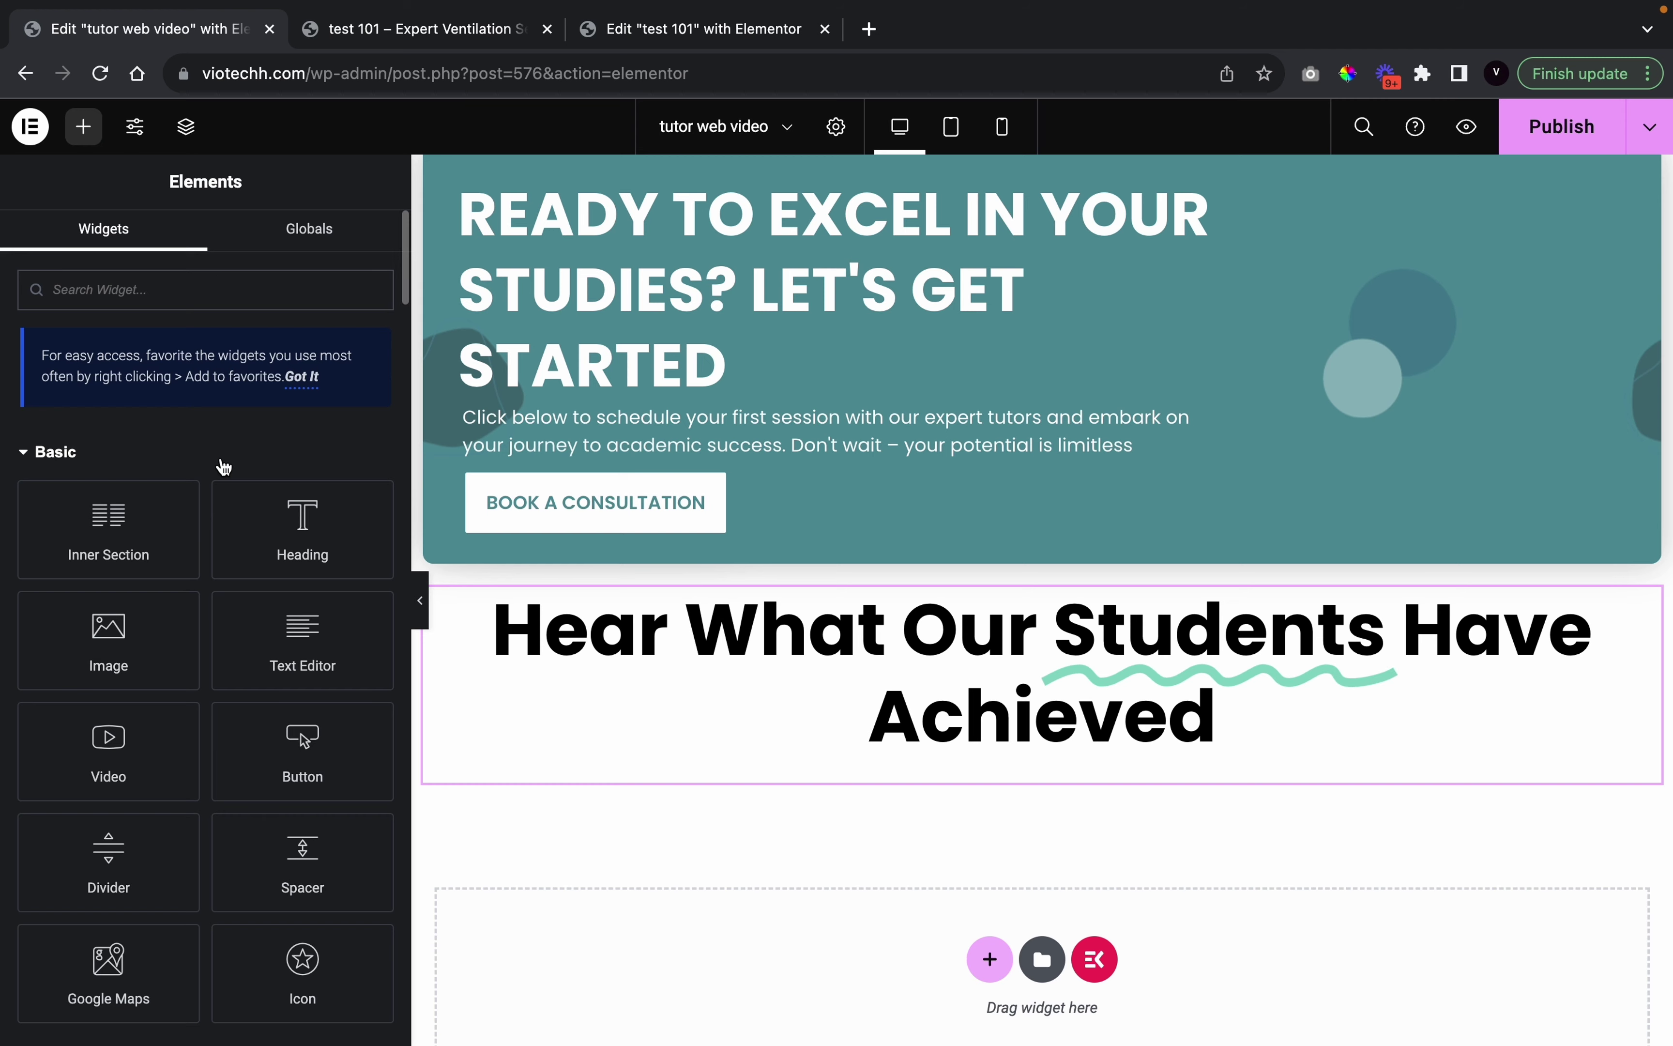
pyautogui.moveTo(297, 566); pyautogui.dragTo(1027, 766)
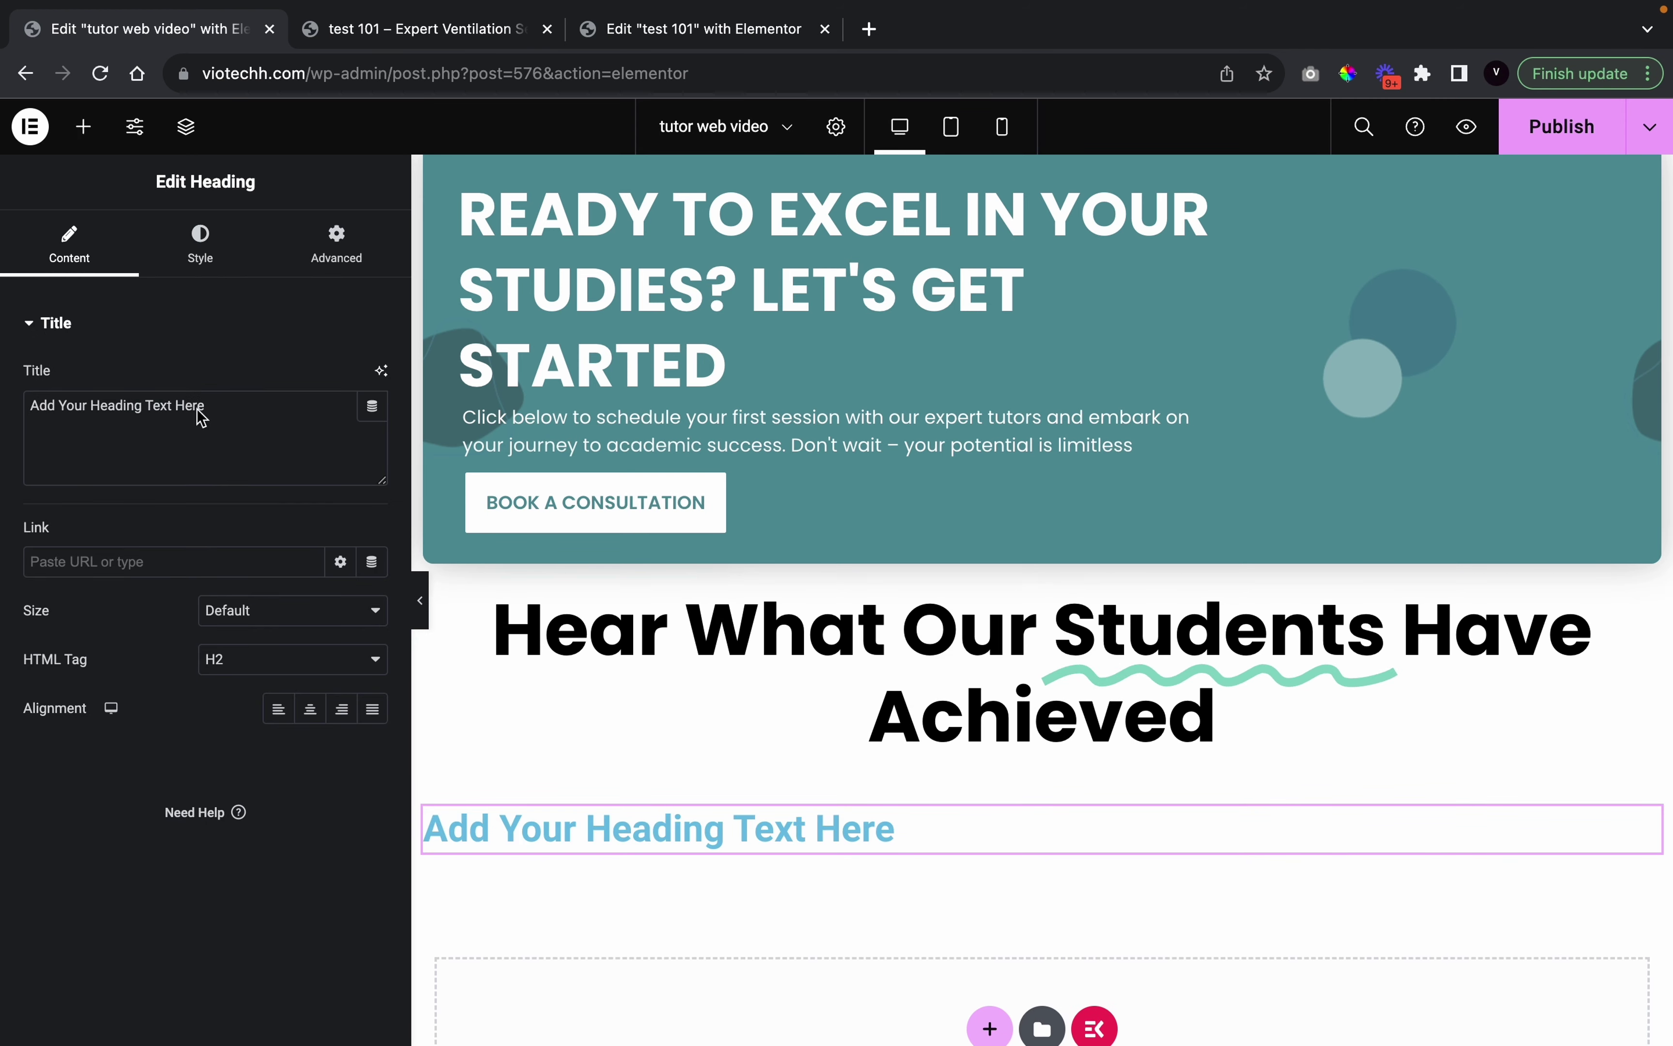
pyautogui.click(311, 712)
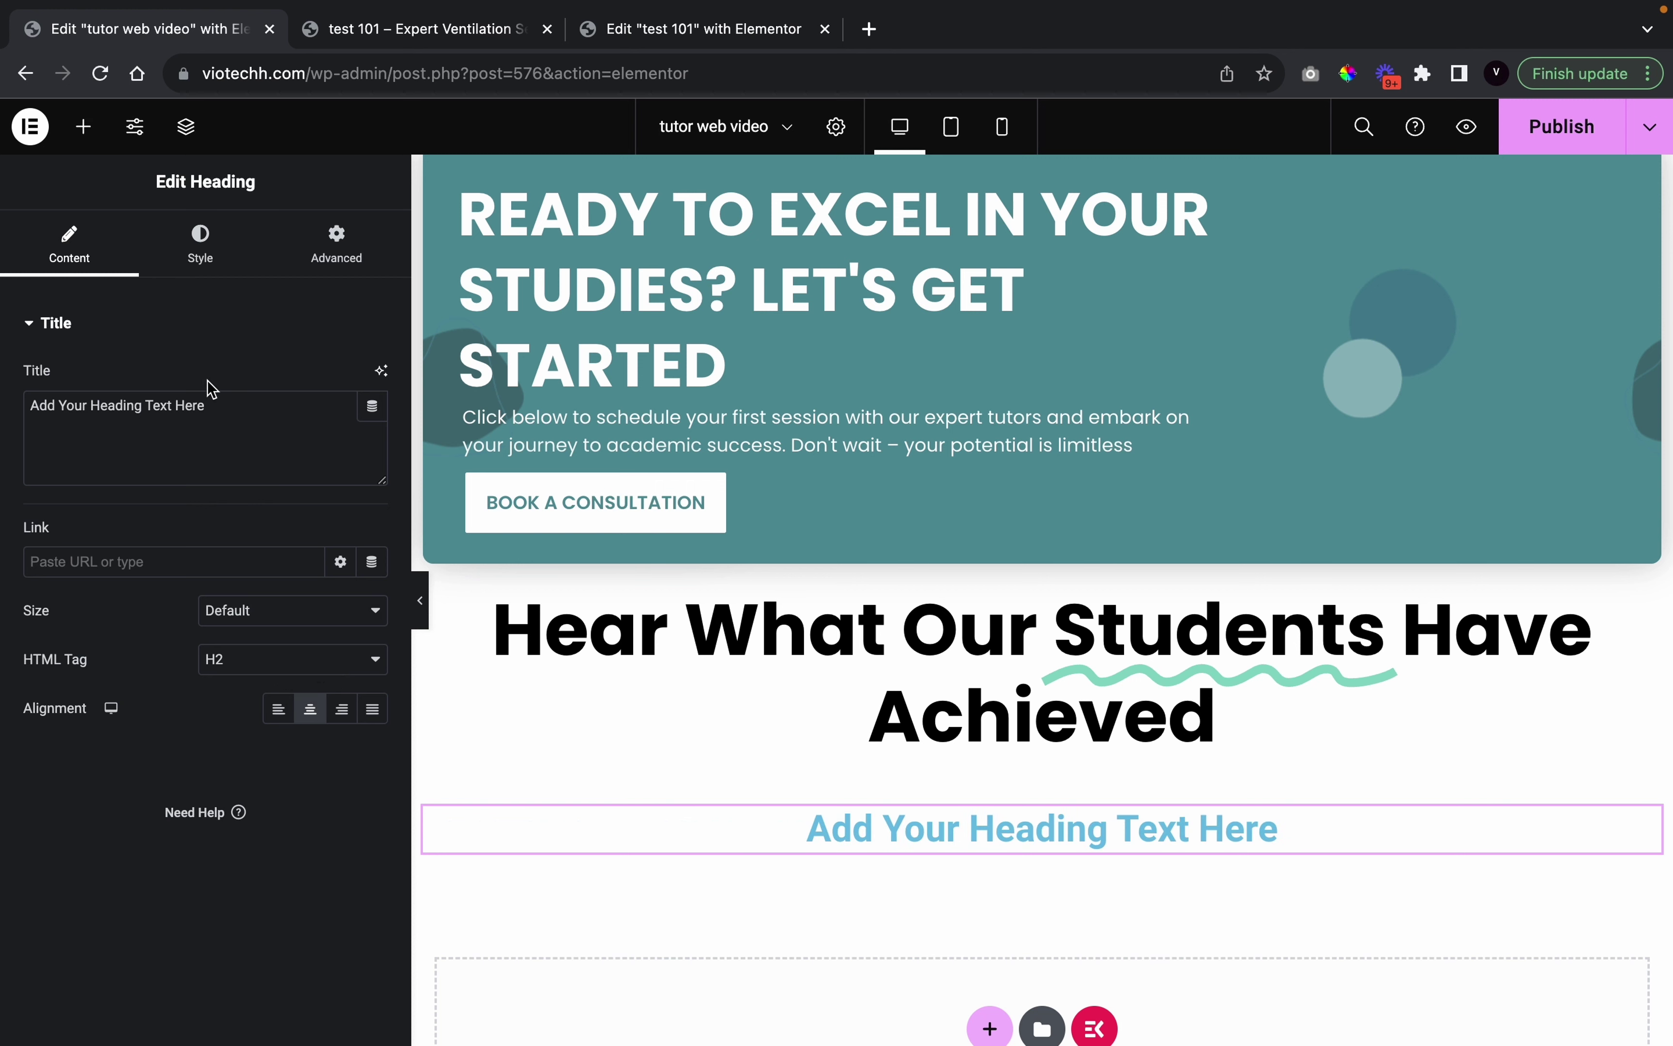
# Replace the new heading's placeholder title with "Words of success"
pyautogui.write('Wp')
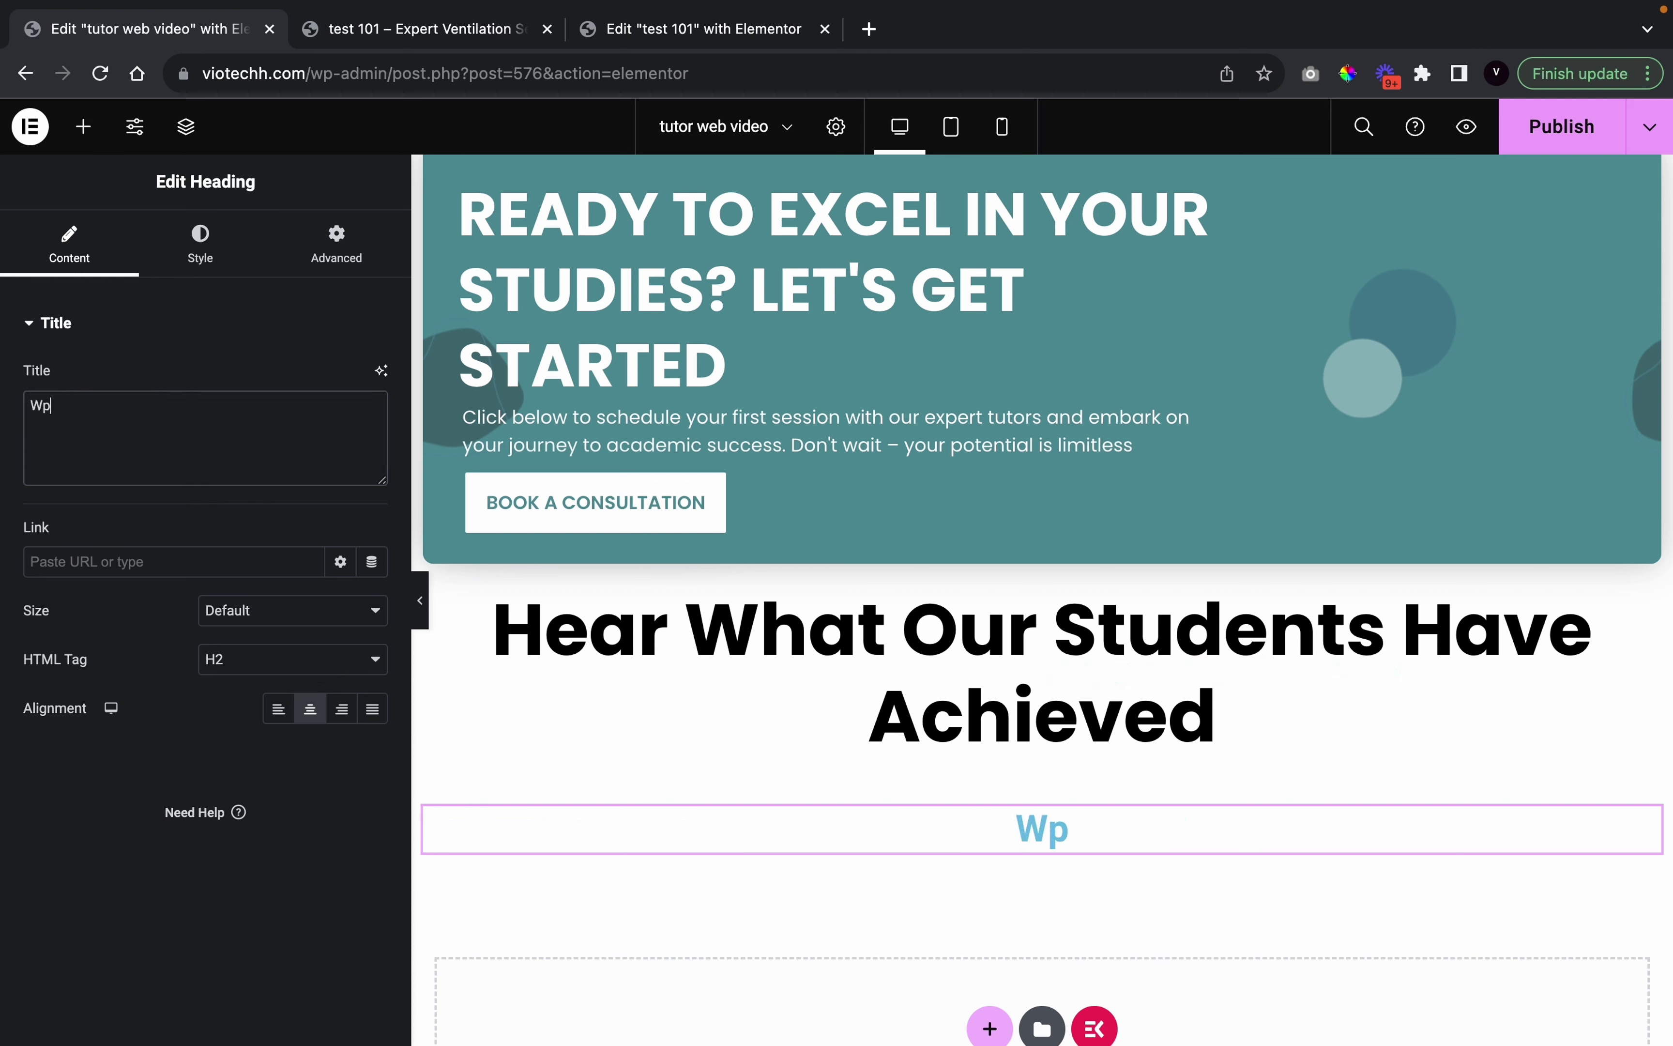
pyautogui.write('rds Of s')
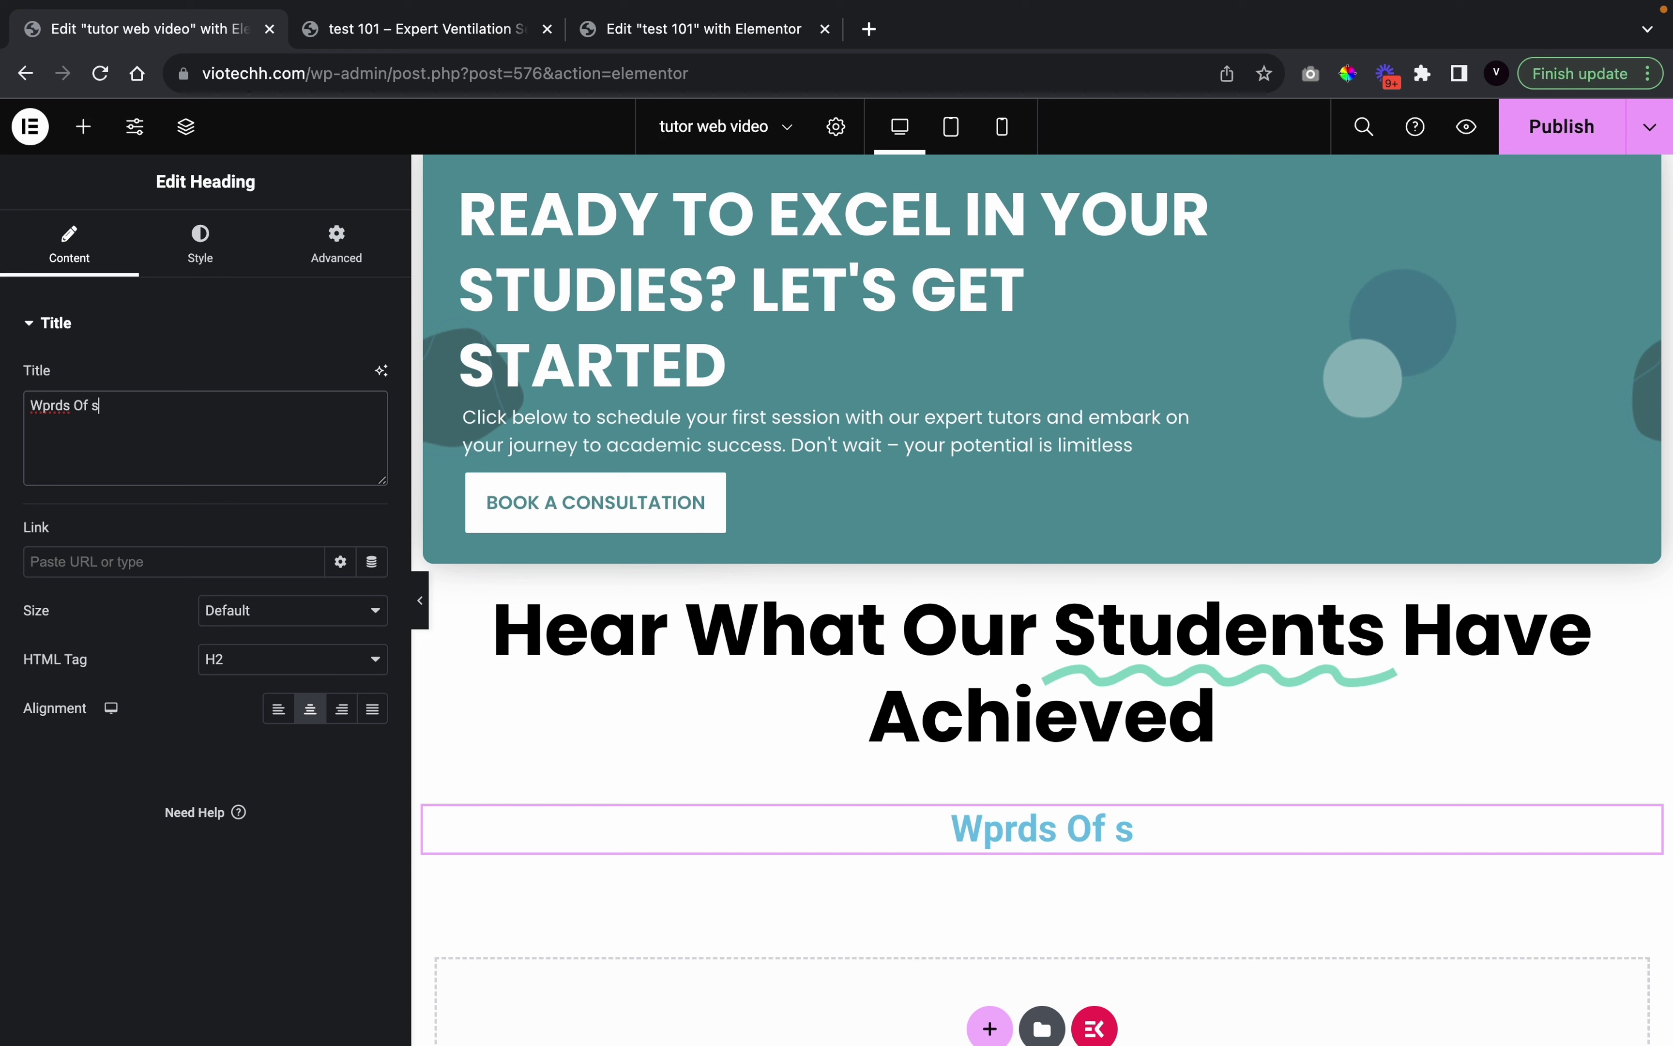
pyautogui.write('UCCESS')
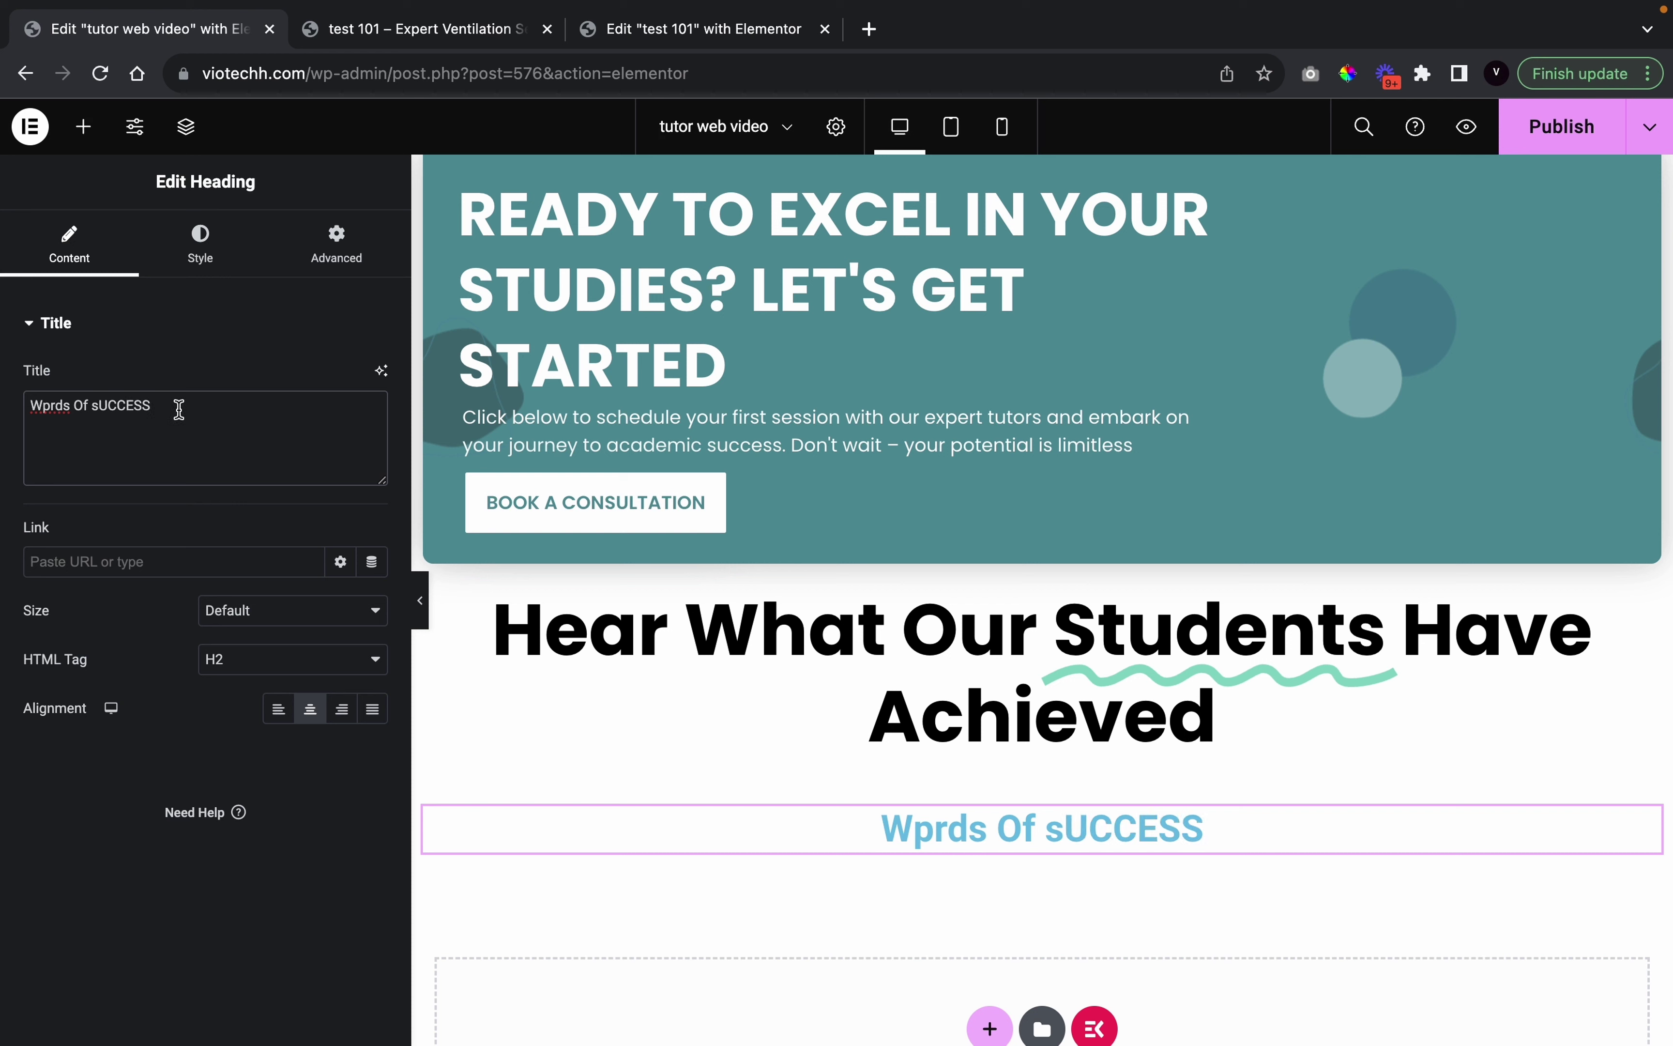
pyautogui.write('Words O')
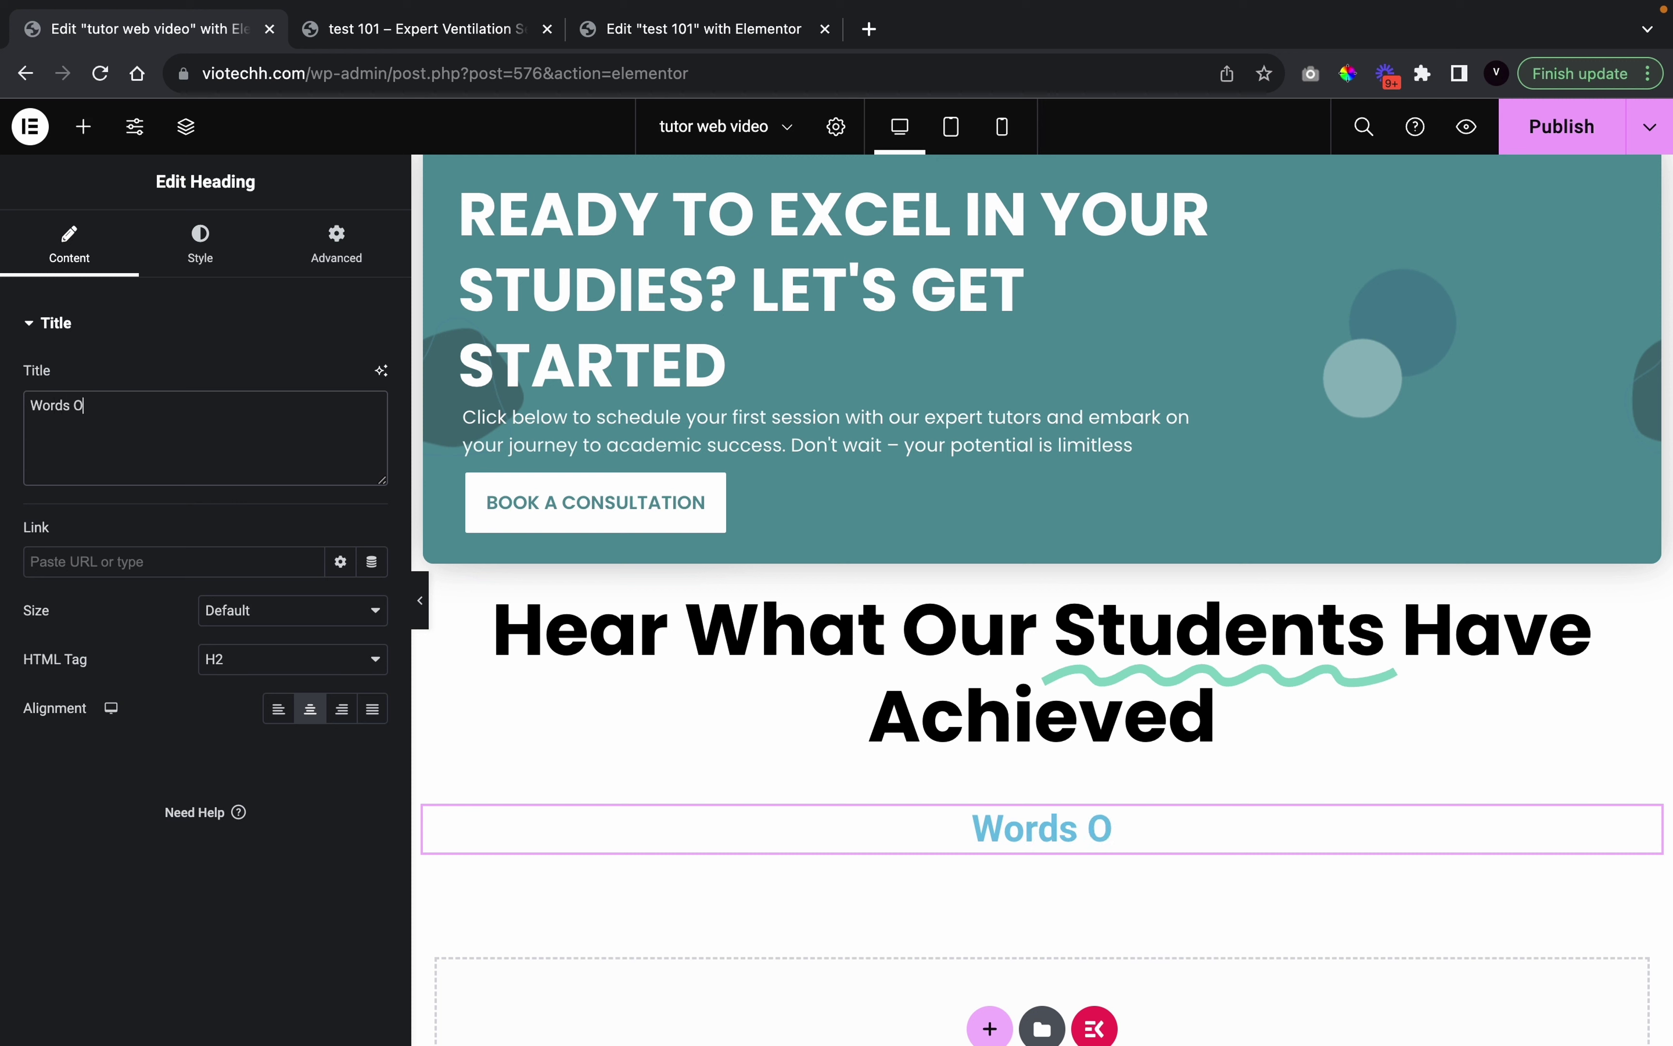
pyautogui.write('f Success')
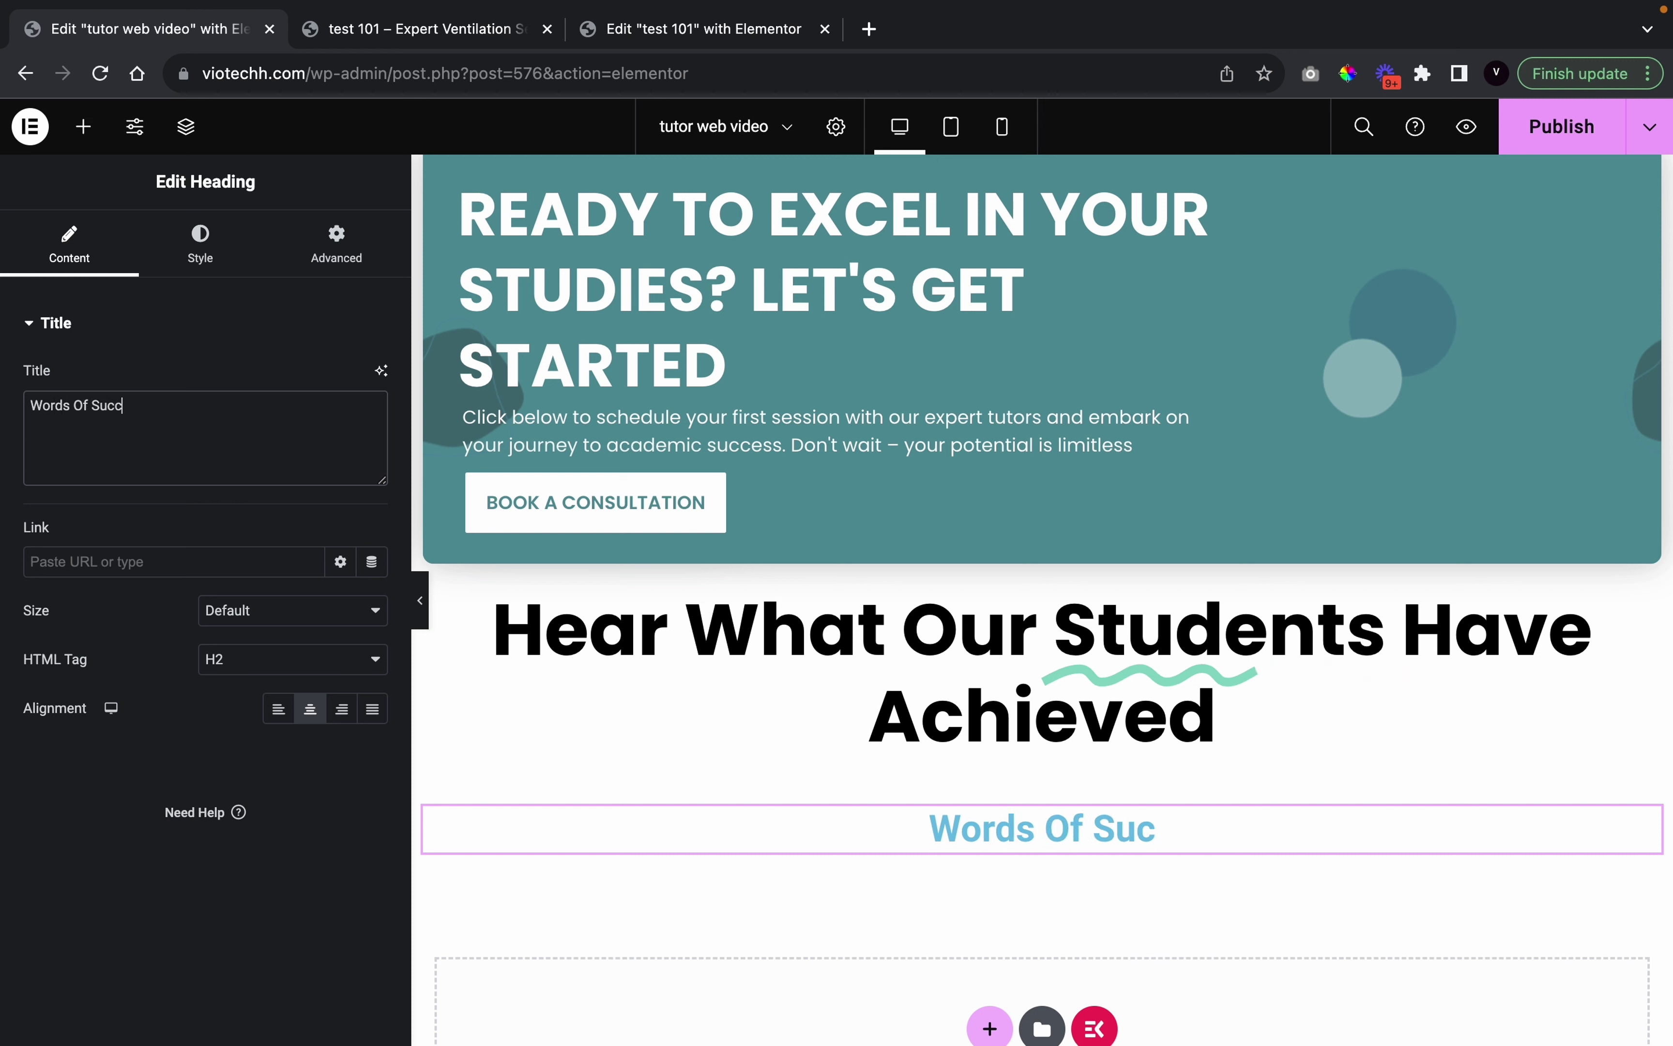
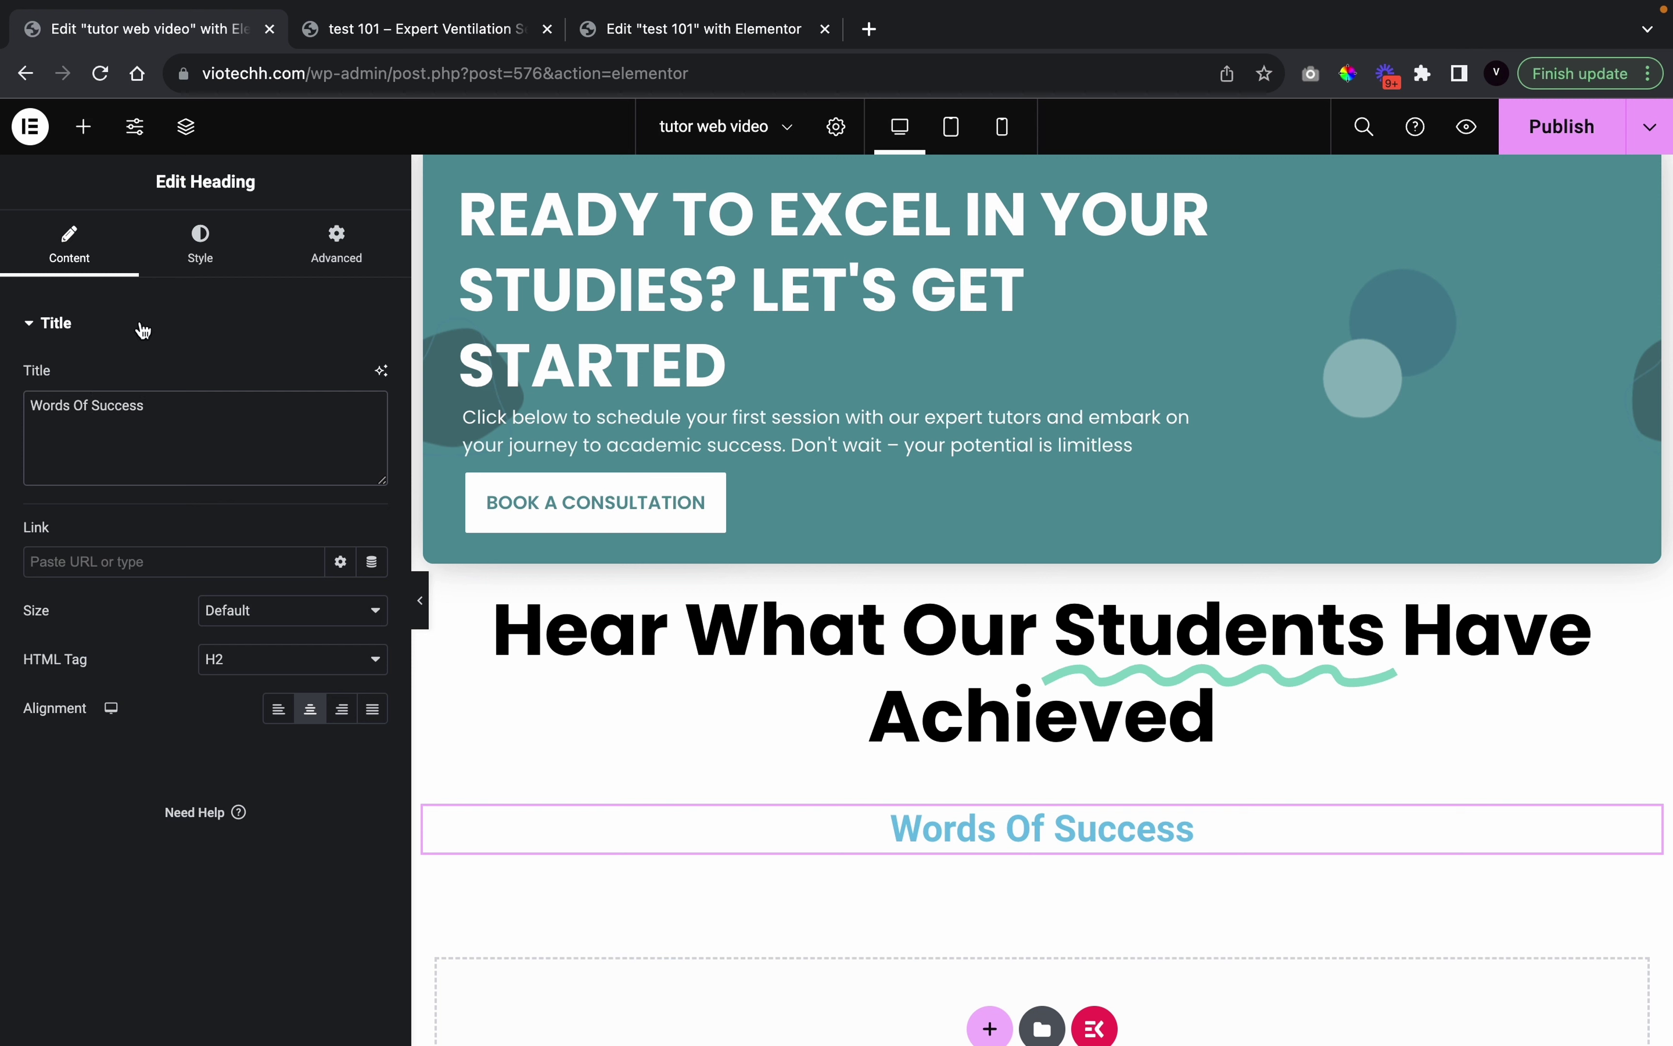
pyautogui.click(202, 247)
pyautogui.click(69, 246)
pyautogui.press('BackSpace')
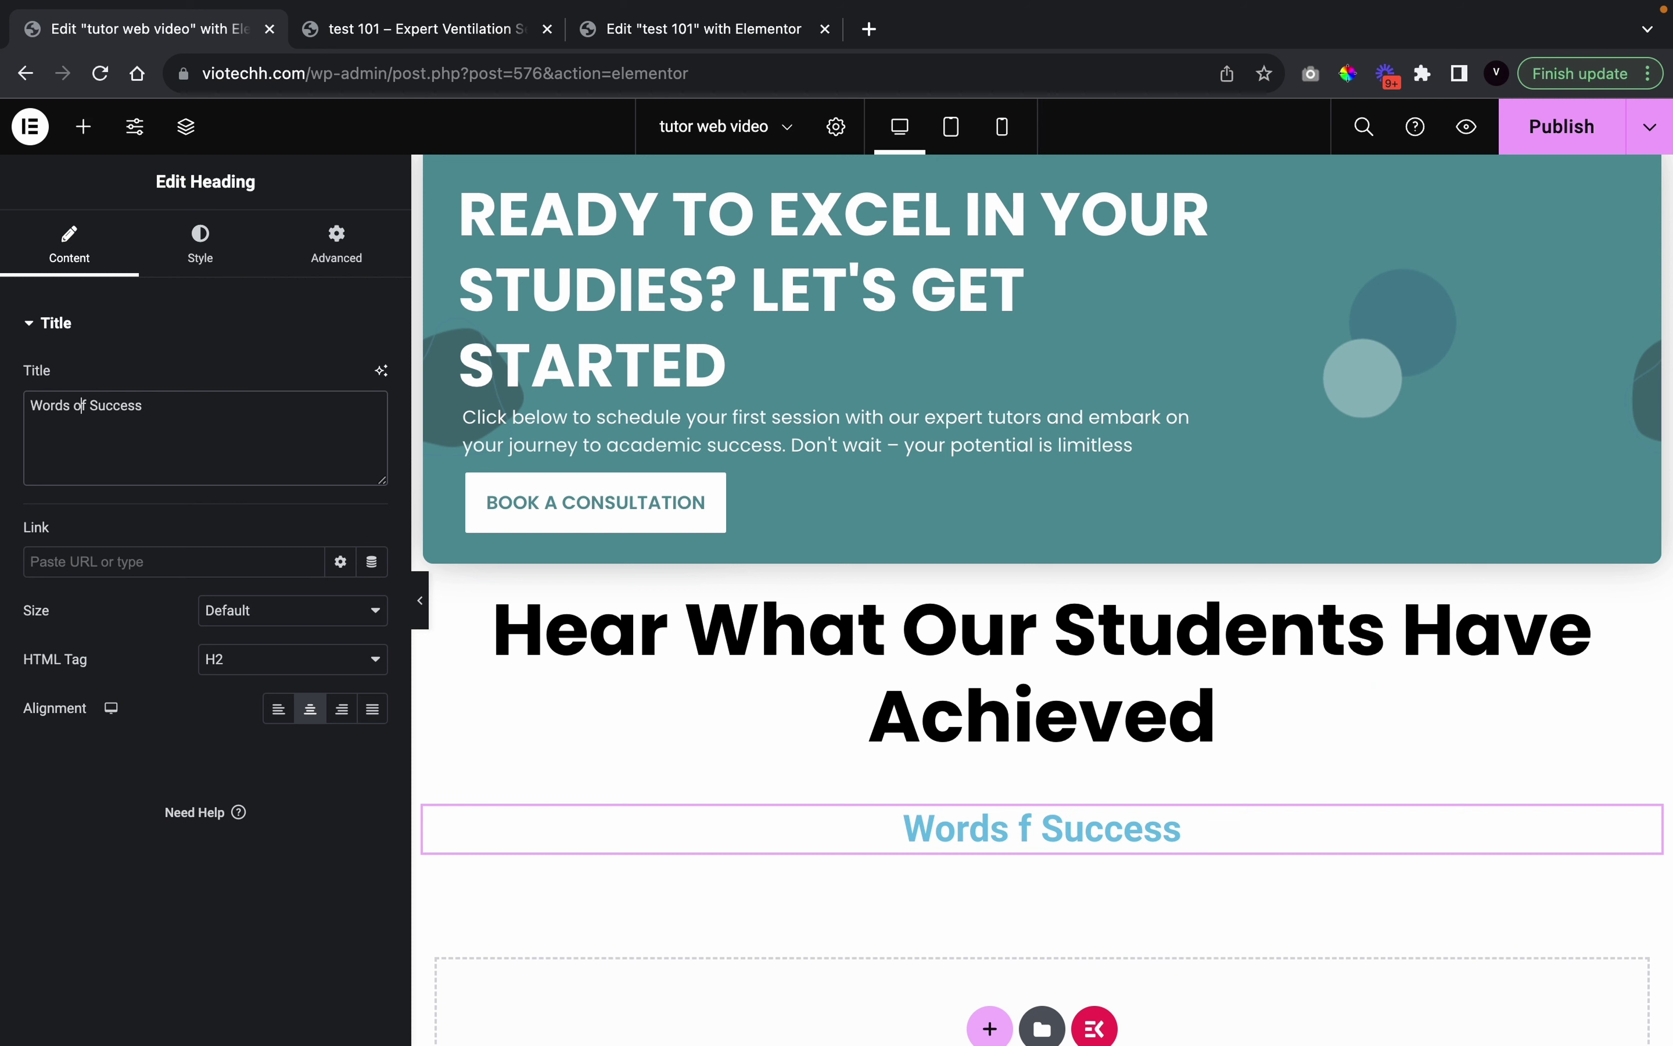
pyautogui.write('o')
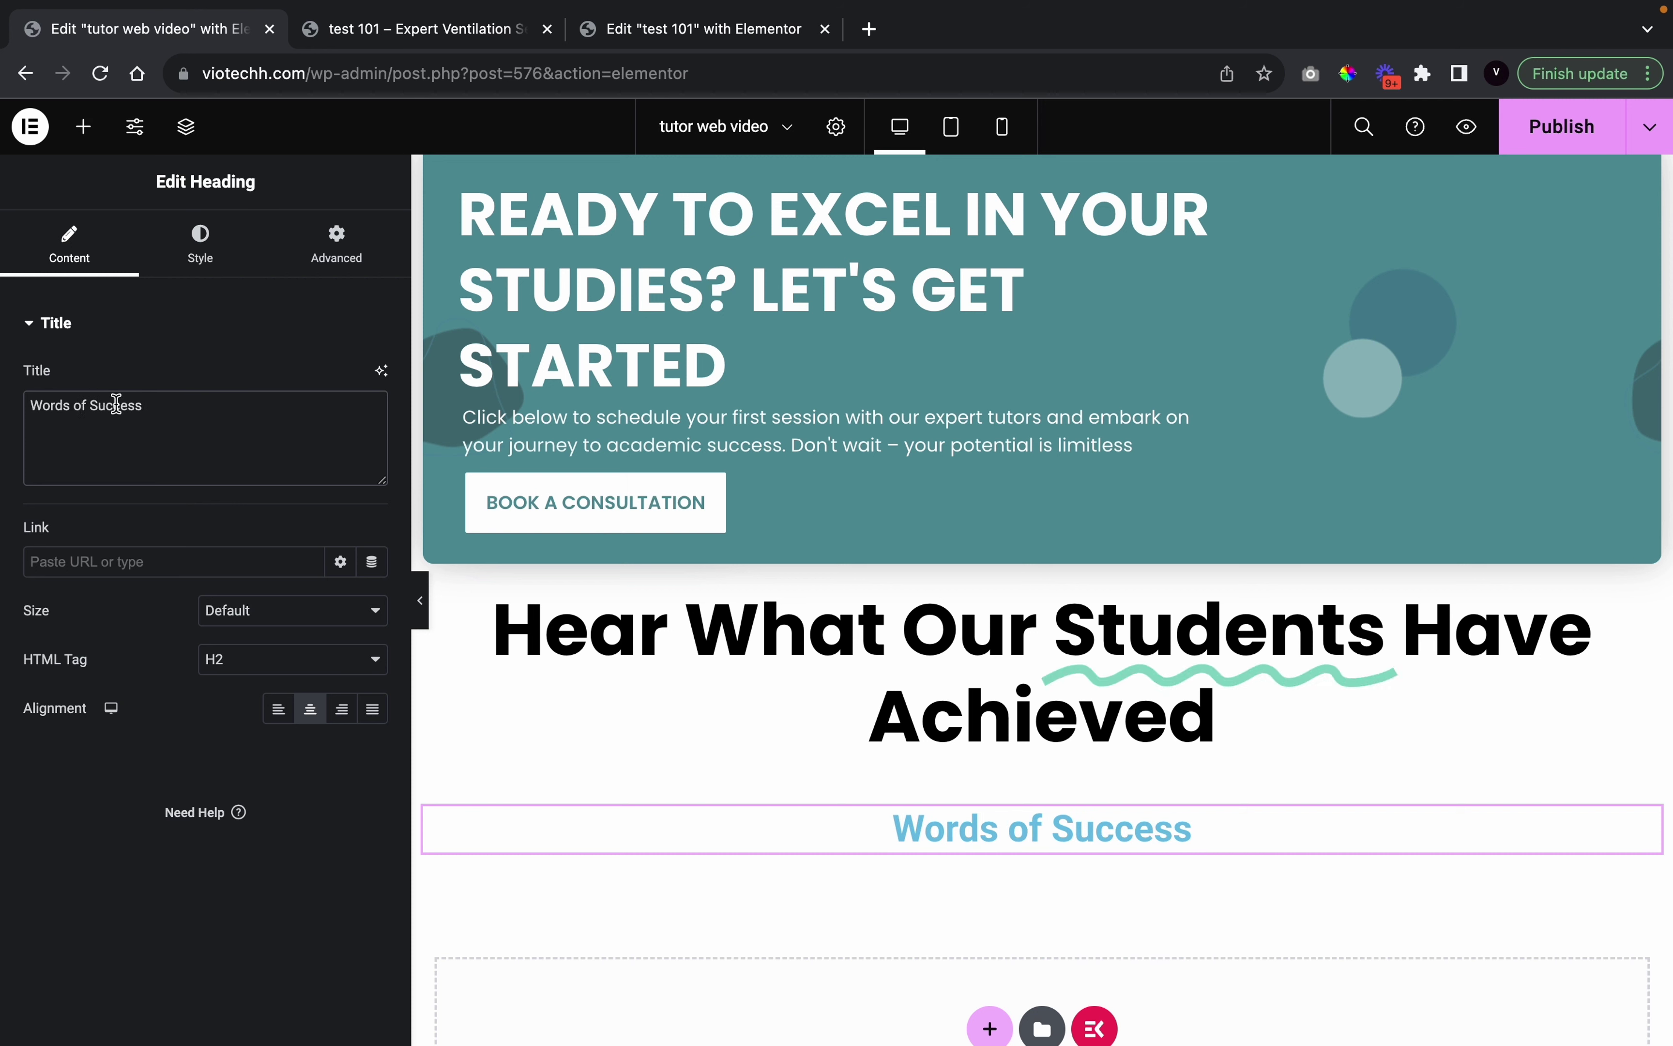
pyautogui.press('BackSpace')
pyautogui.write('s')
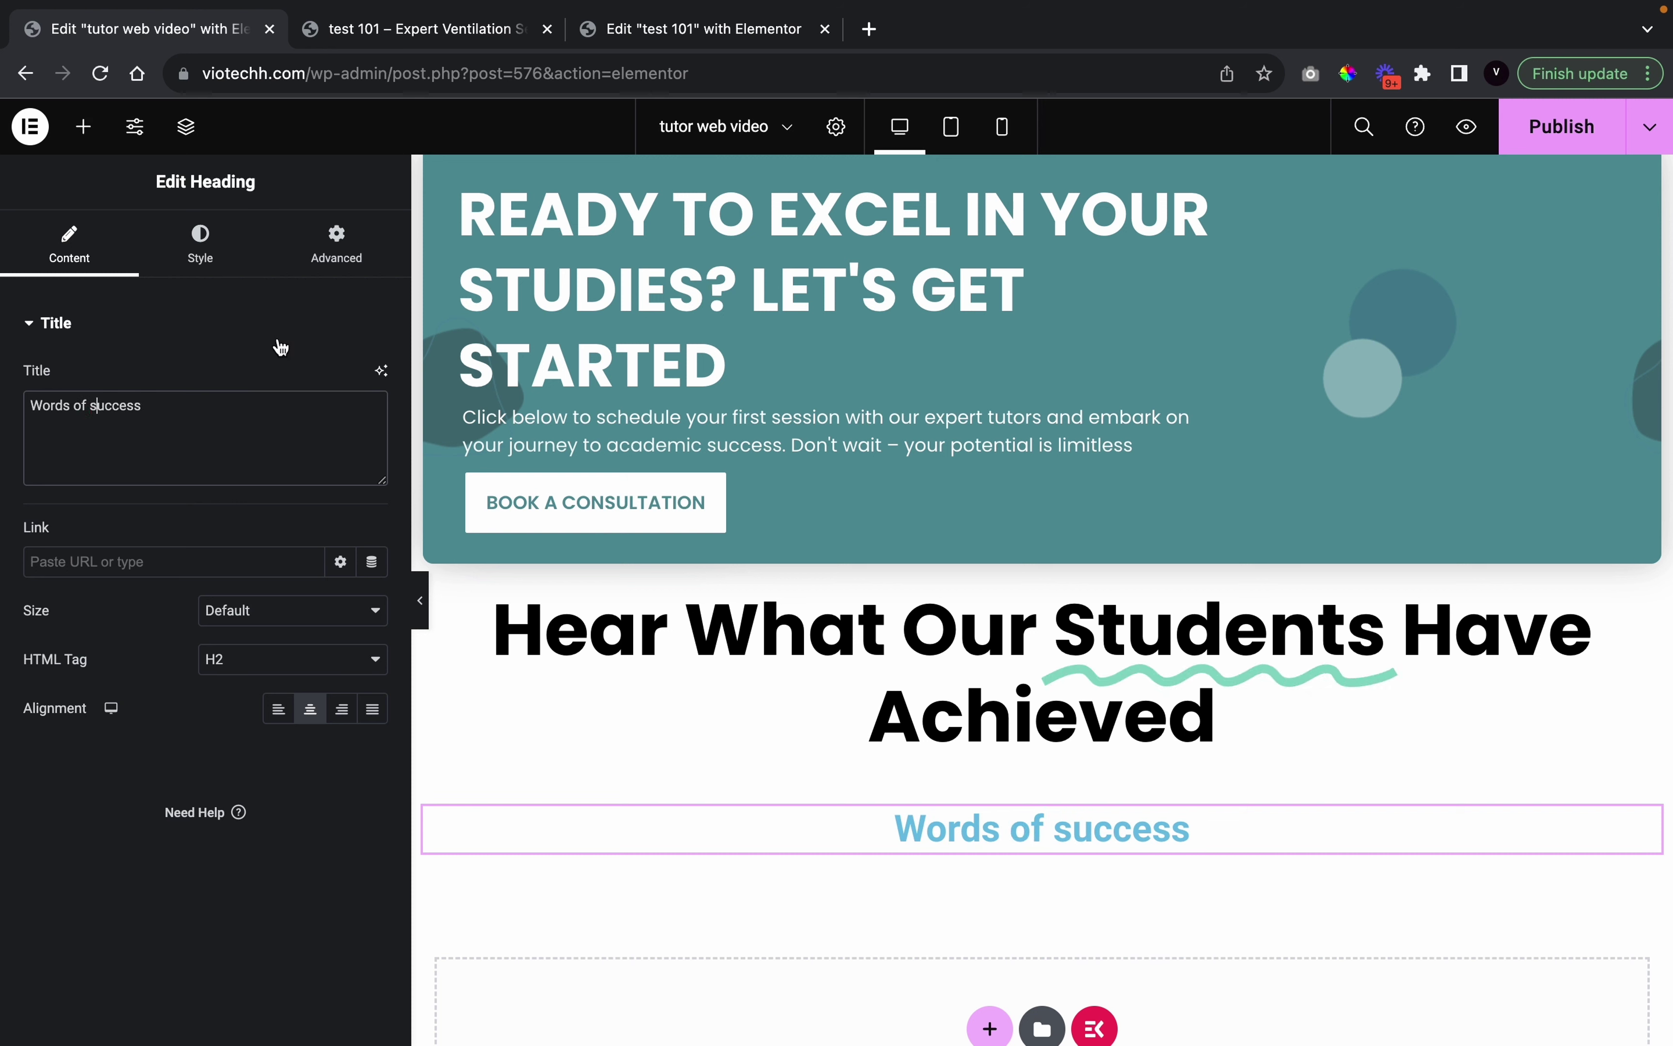
# Set the "Words of success" heading's text color to the global color Black
pyautogui.click(194, 237)
pyautogui.click(339, 392)
pyautogui.scroll(-5, 187, 601)
pyautogui.scroll(3, 190, 608)
pyautogui.click(188, 644)
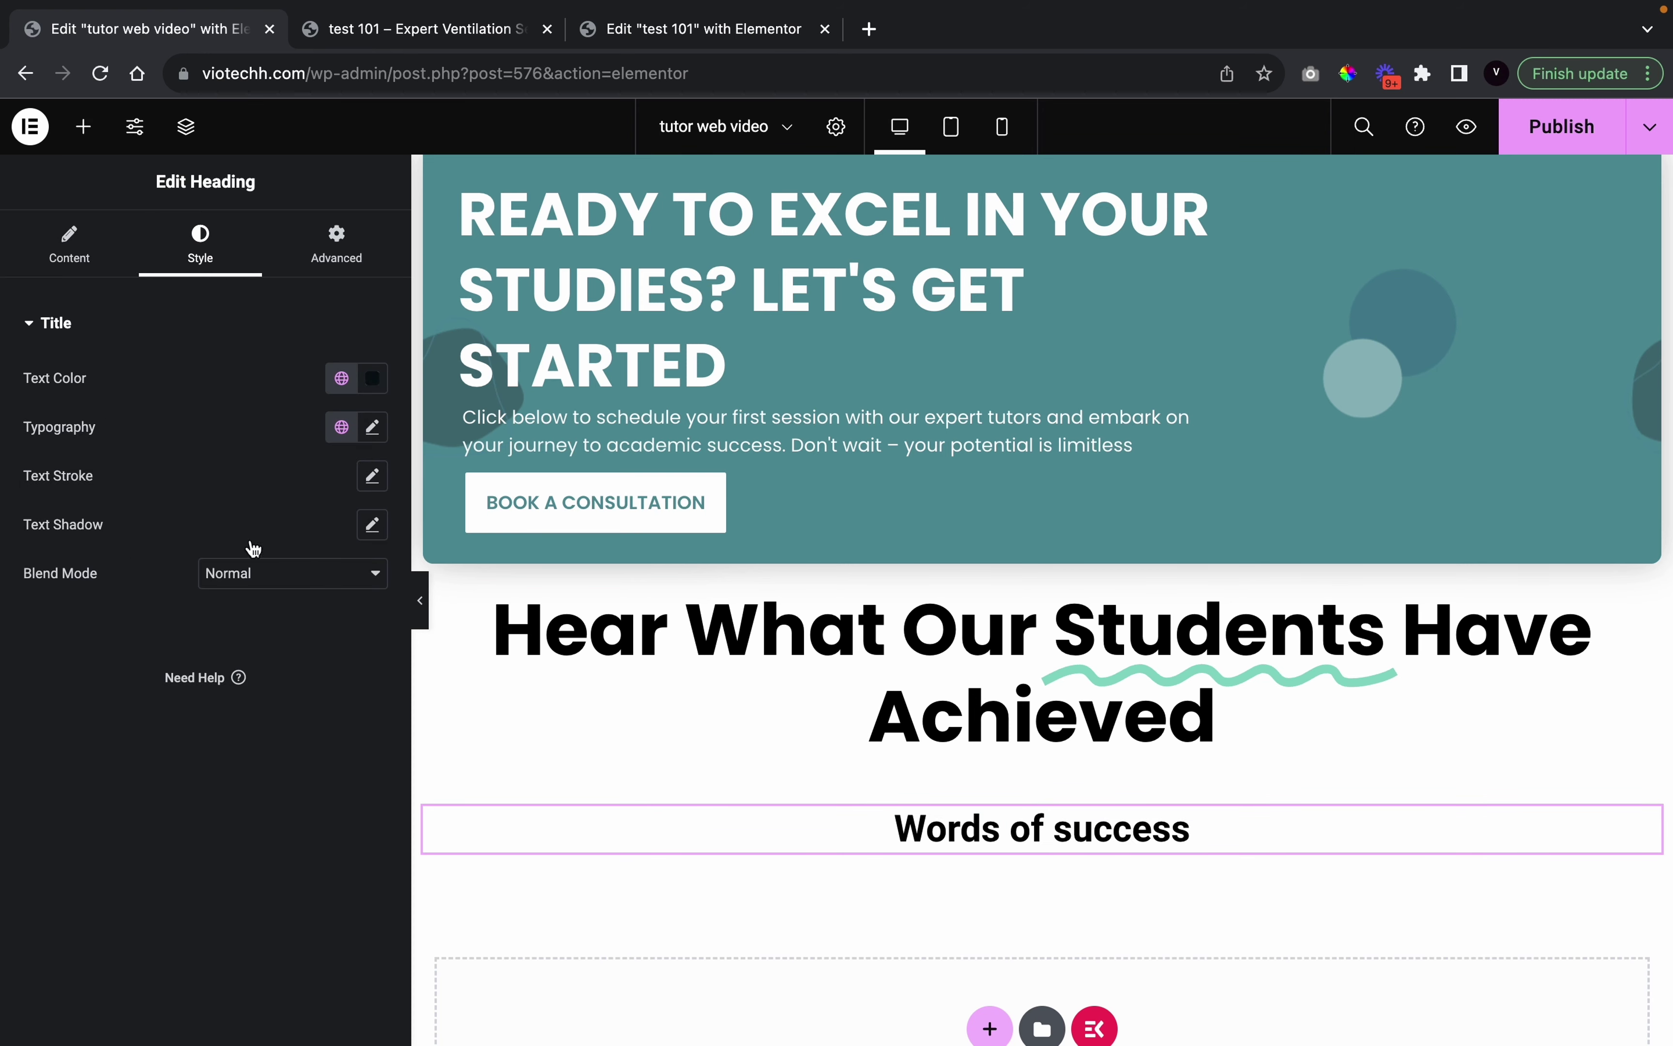
# Set the "Words of success" heading's font family to Poppins
pyautogui.click(373, 427)
pyautogui.click(298, 537)
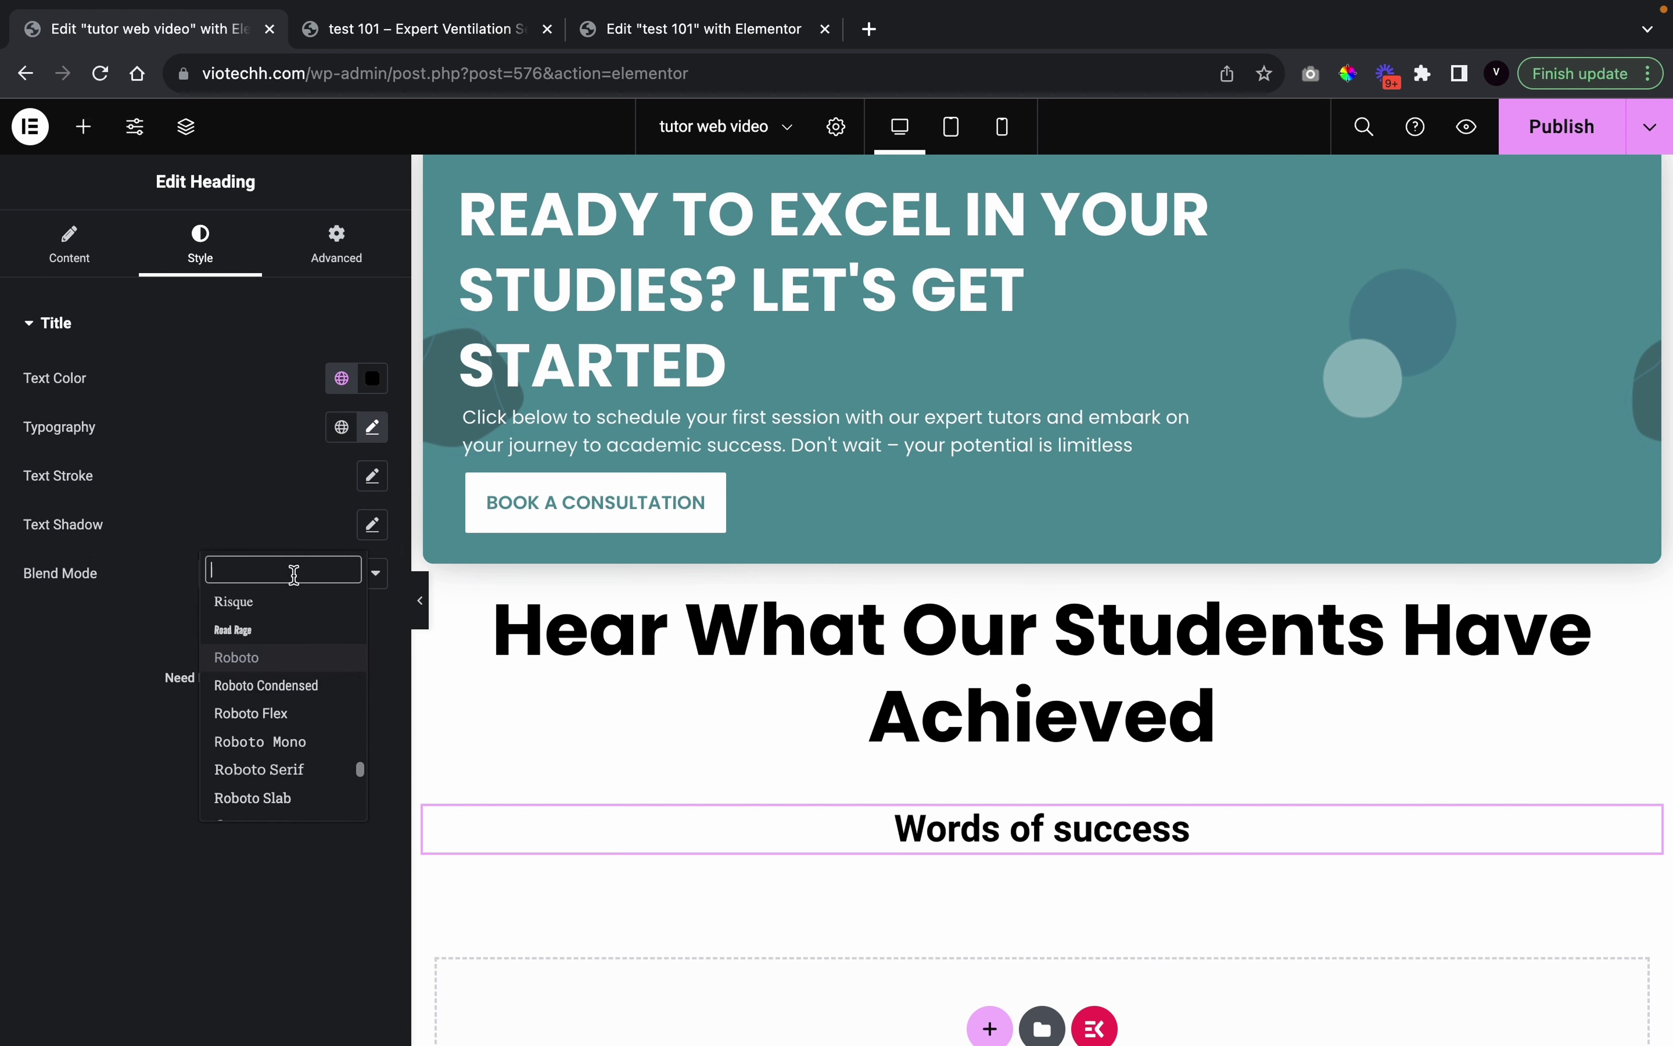
pyautogui.press('Escape')
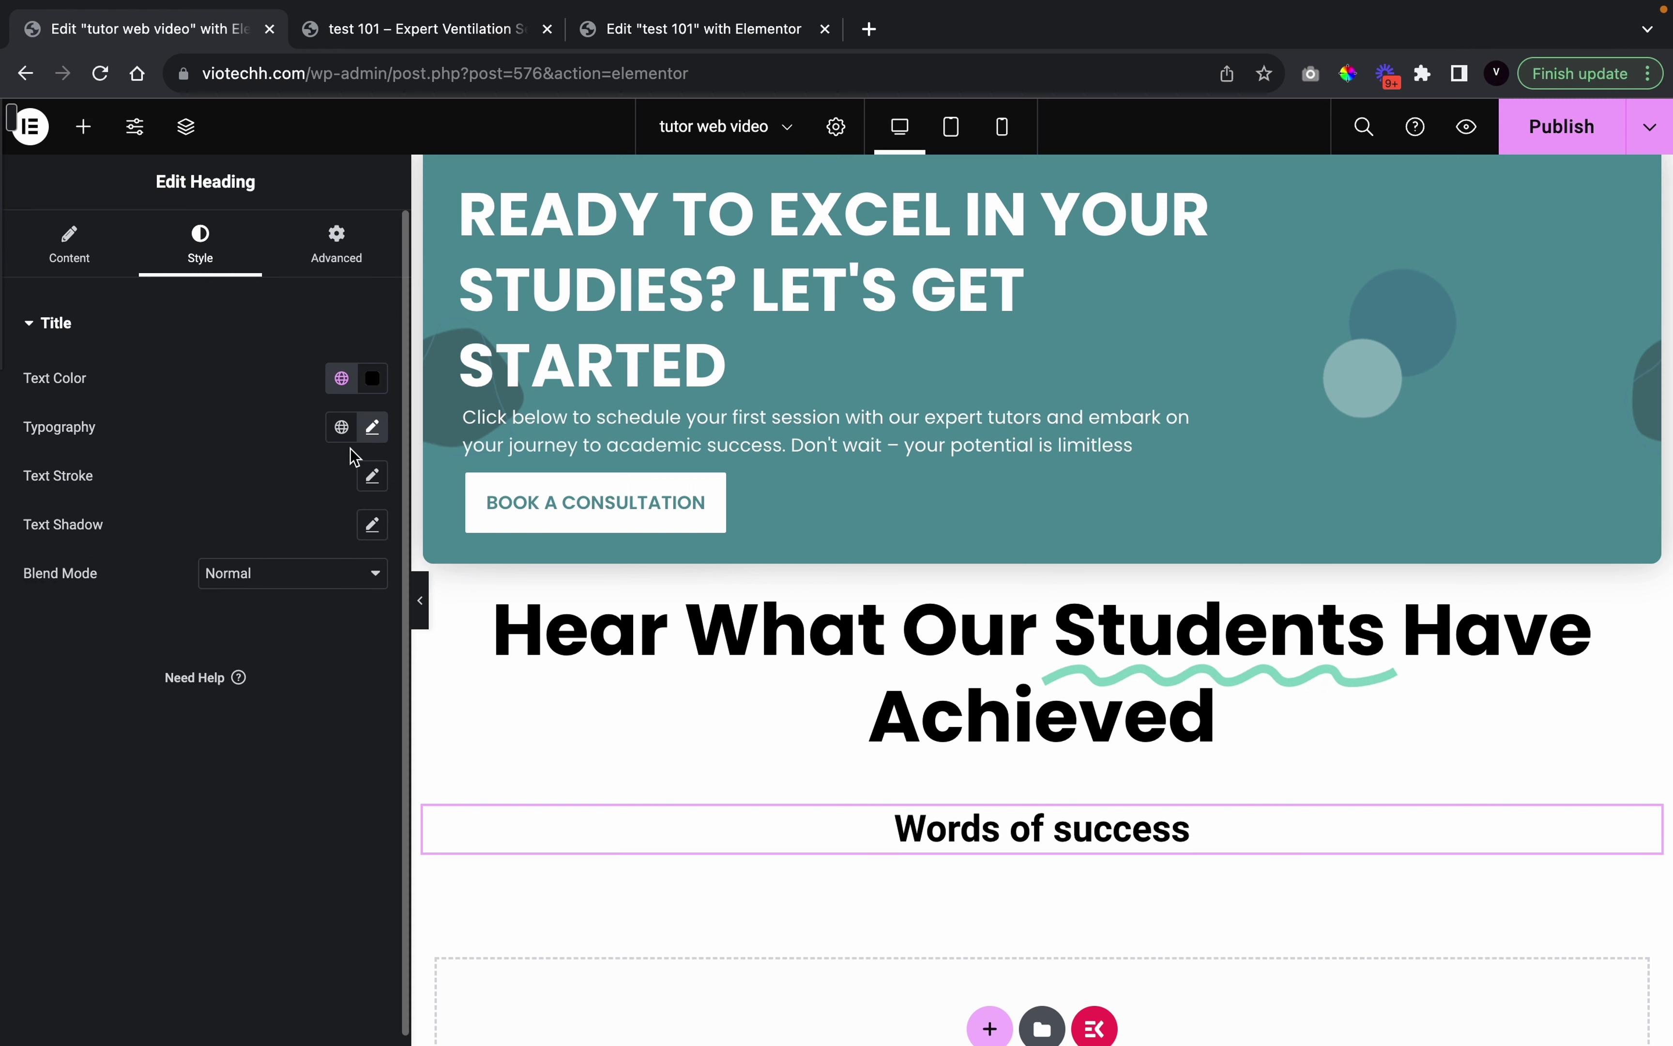
pyautogui.click(373, 428)
pyautogui.click(284, 536)
pyautogui.write('p')
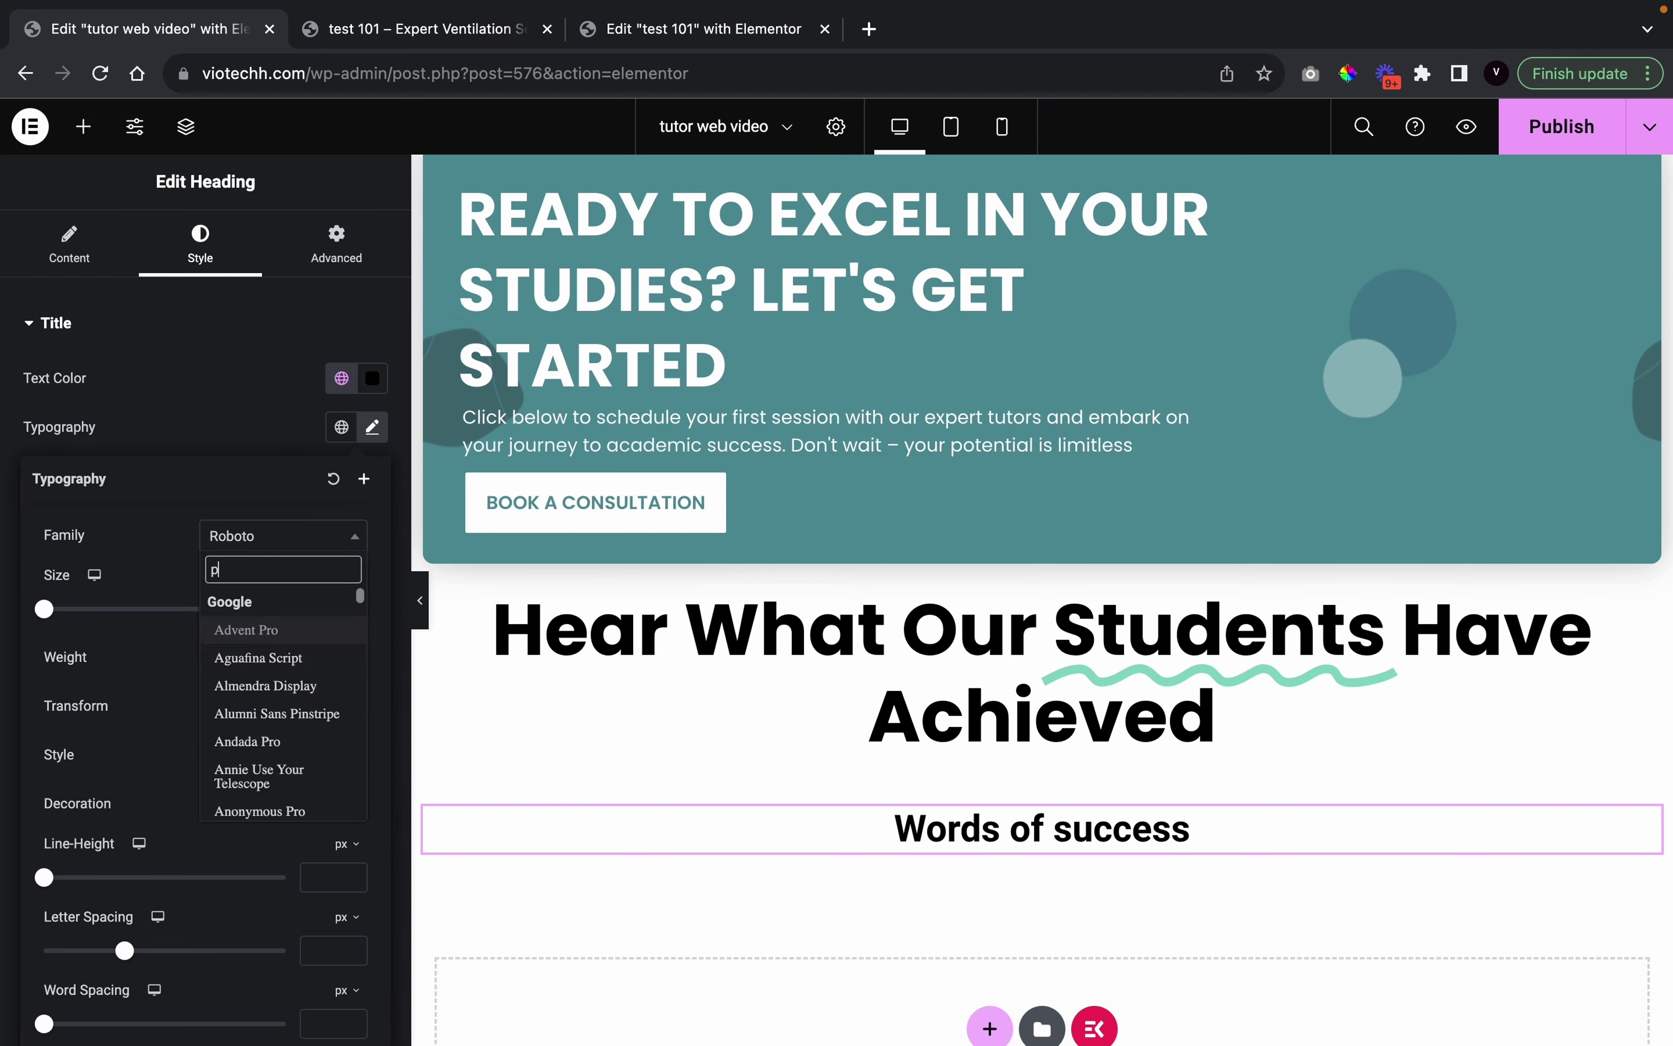
pyautogui.write('oppi')
pyautogui.click(256, 631)
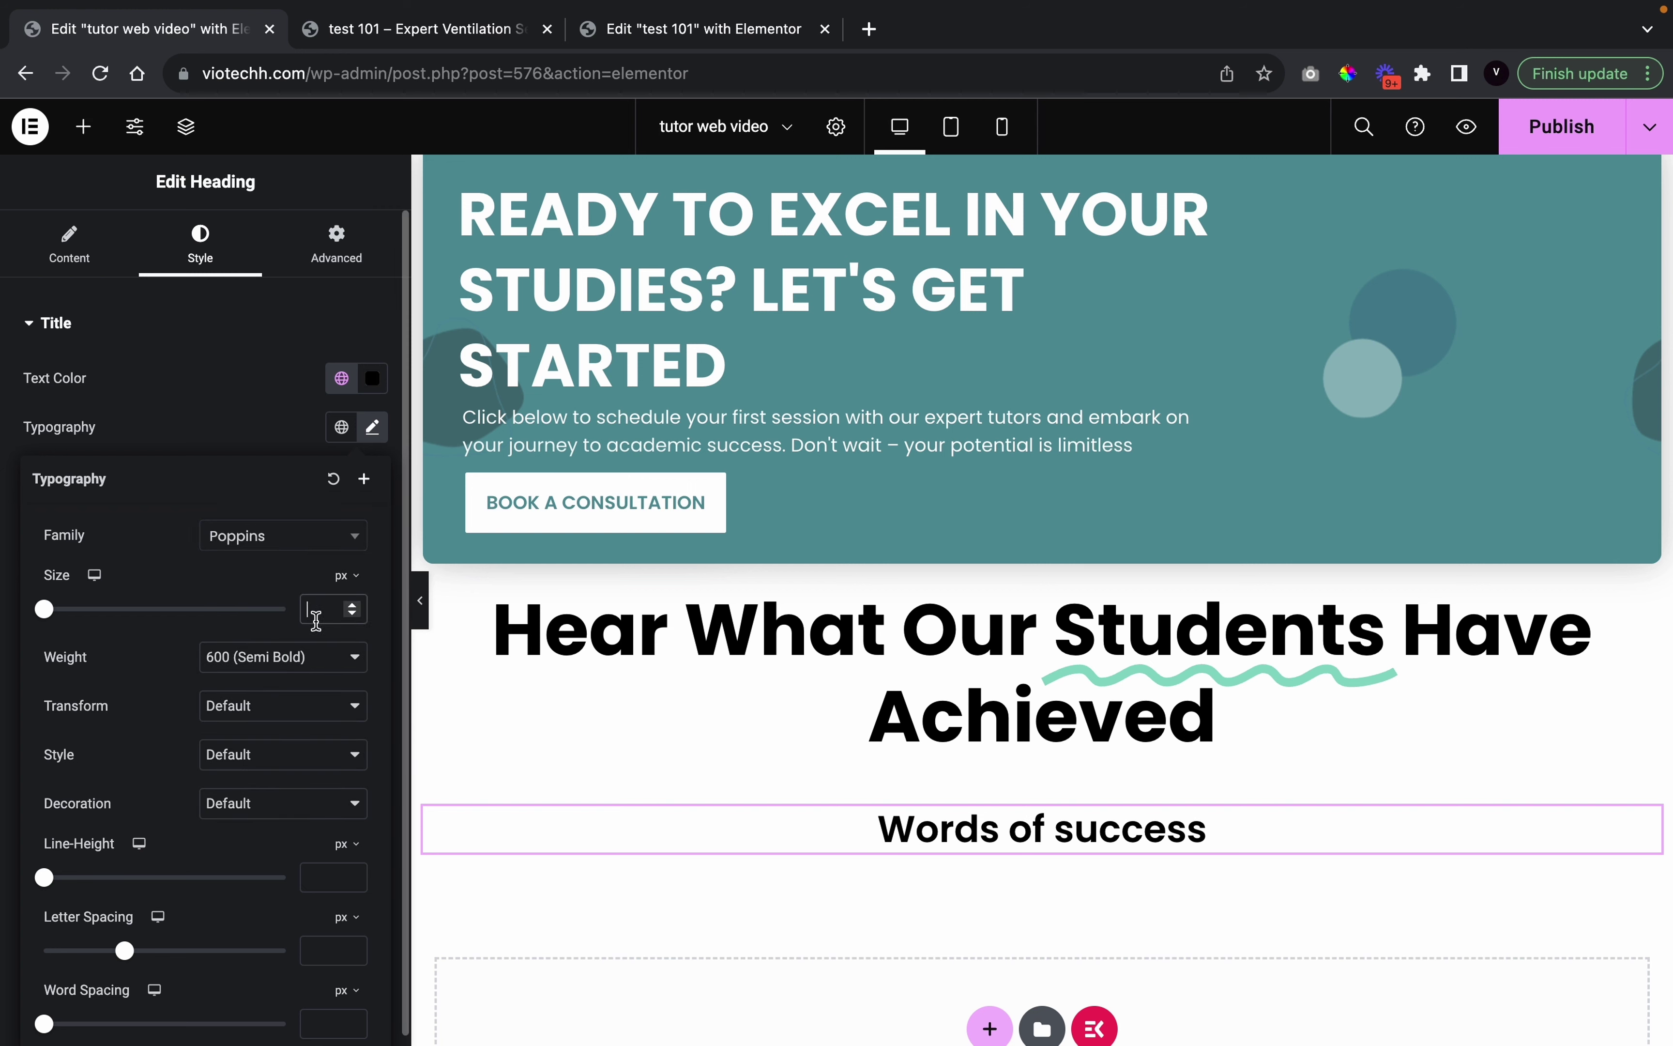
# Set the "Words of success" heading's font size to 13 px and its weight to 700 (Bold)
pyautogui.write('14')
pyautogui.click(310, 658)
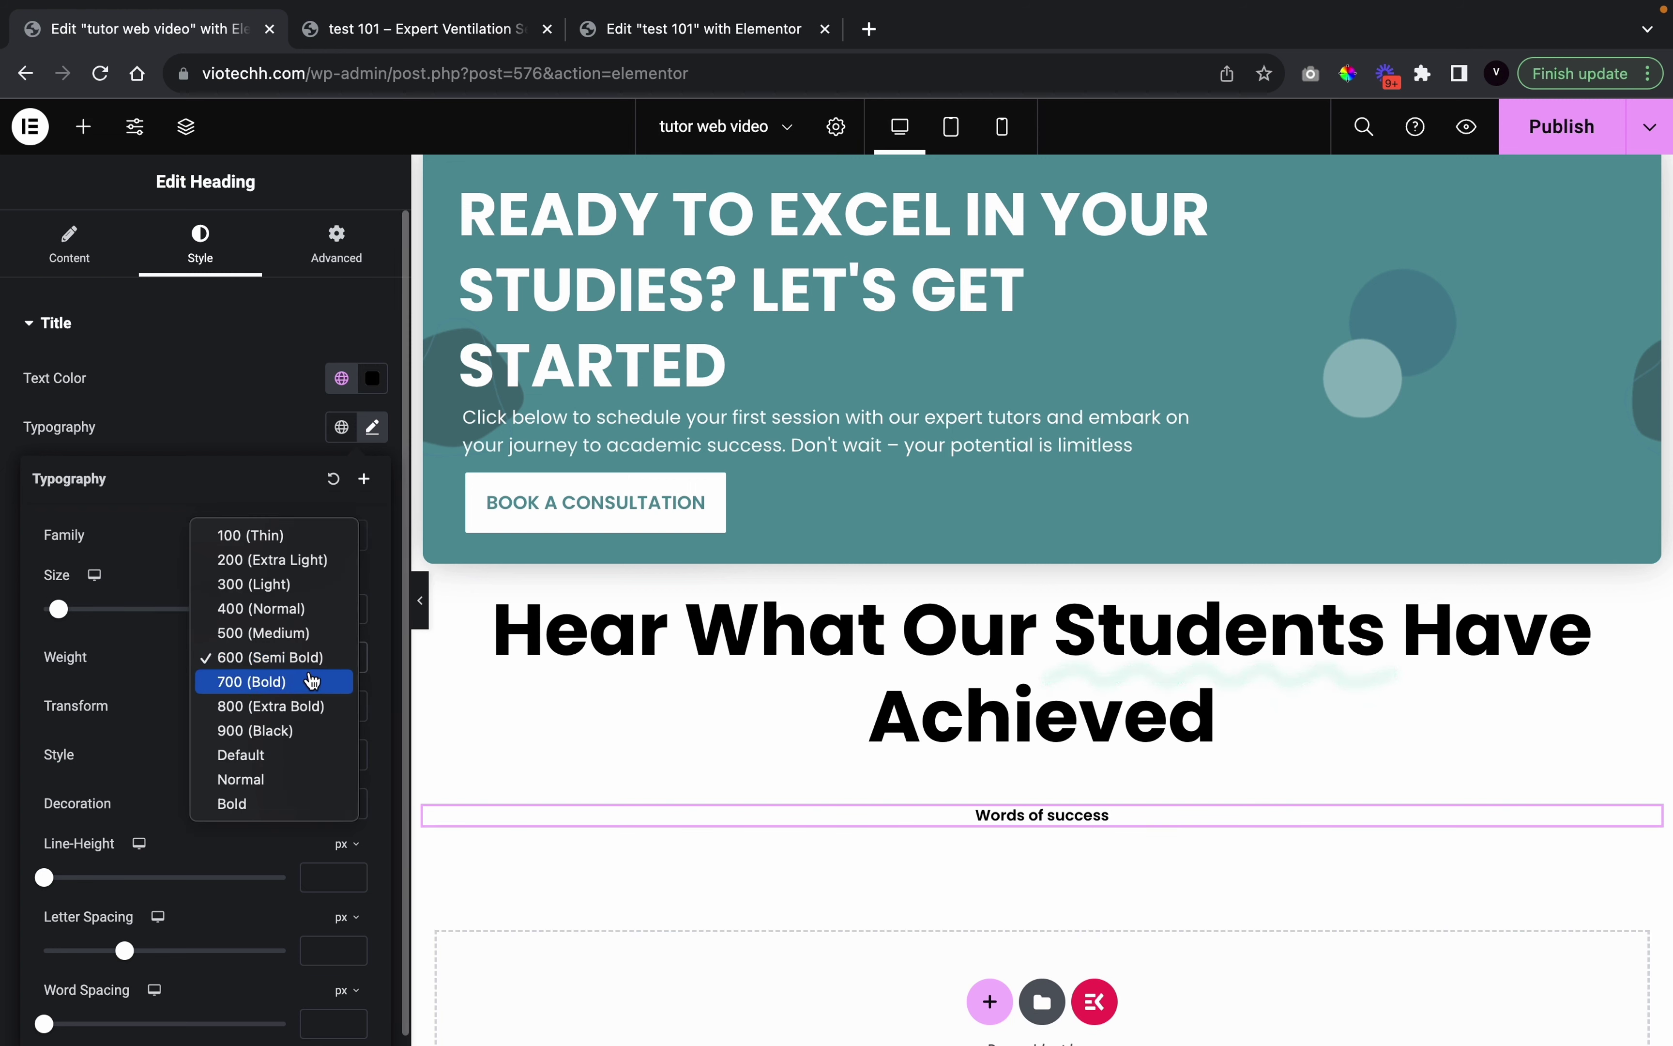
pyautogui.press('Escape')
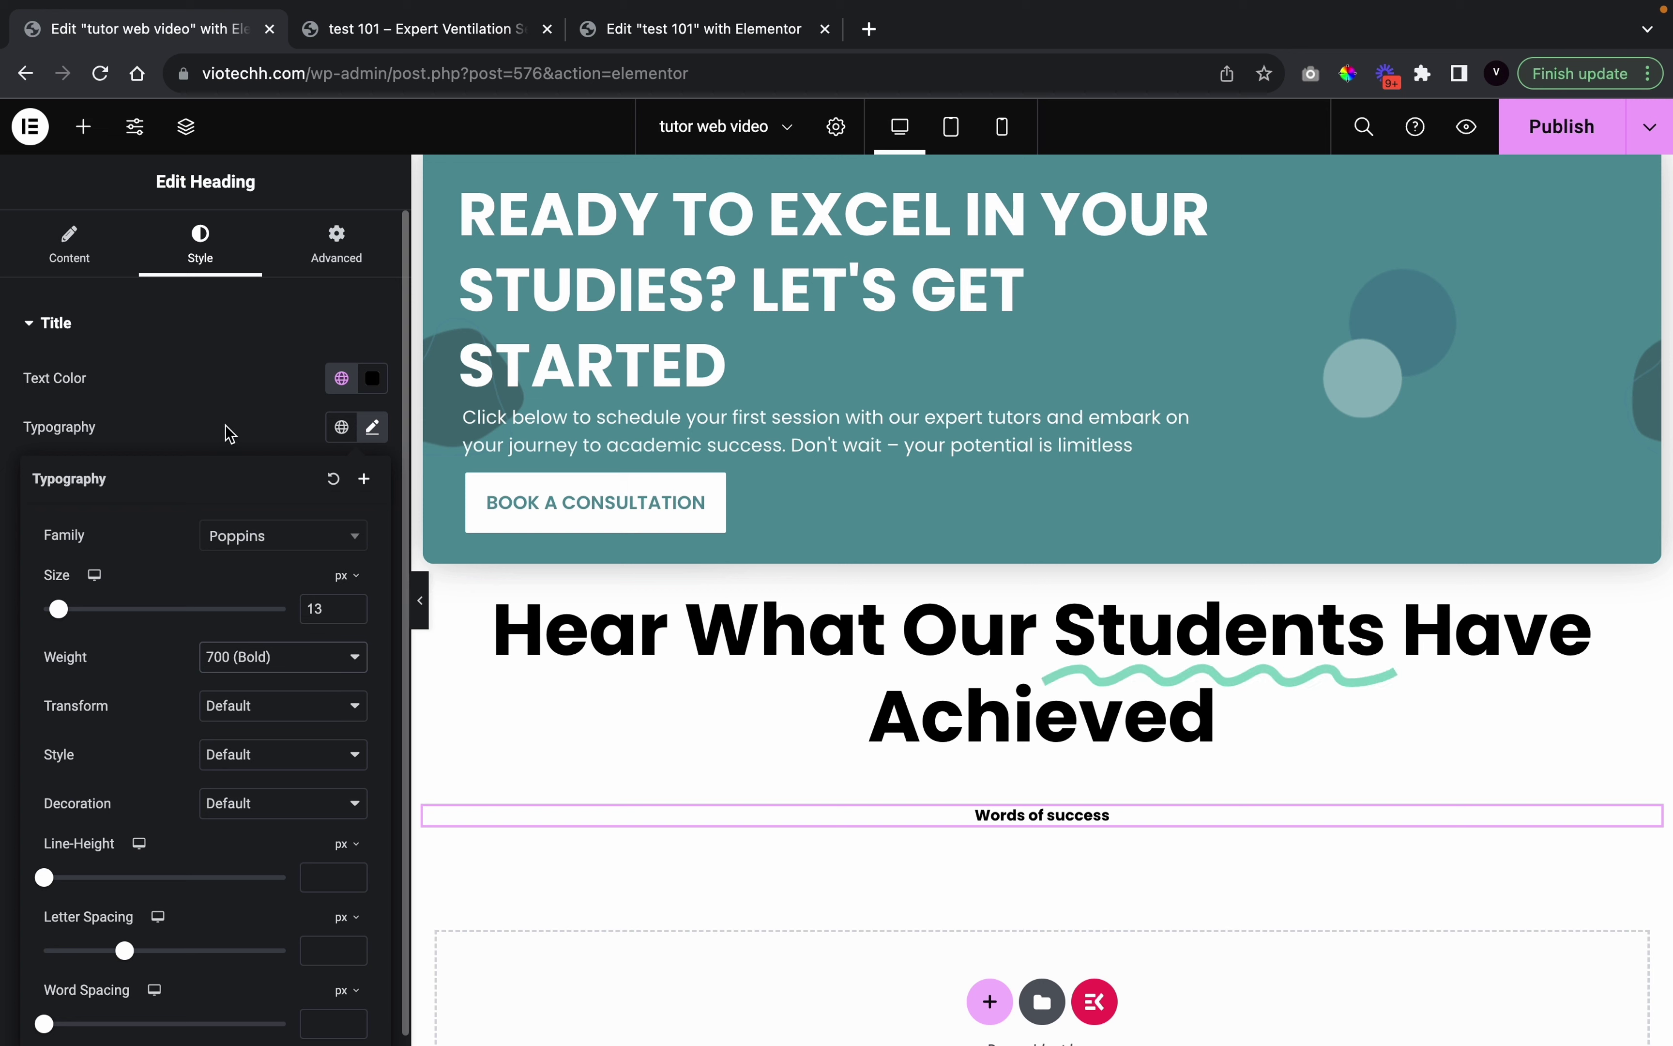
pyautogui.click(230, 433)
# Unlink the heading's margin values, set the top margin to -35 px, and check the spacing at full page width
pyautogui.click(336, 246)
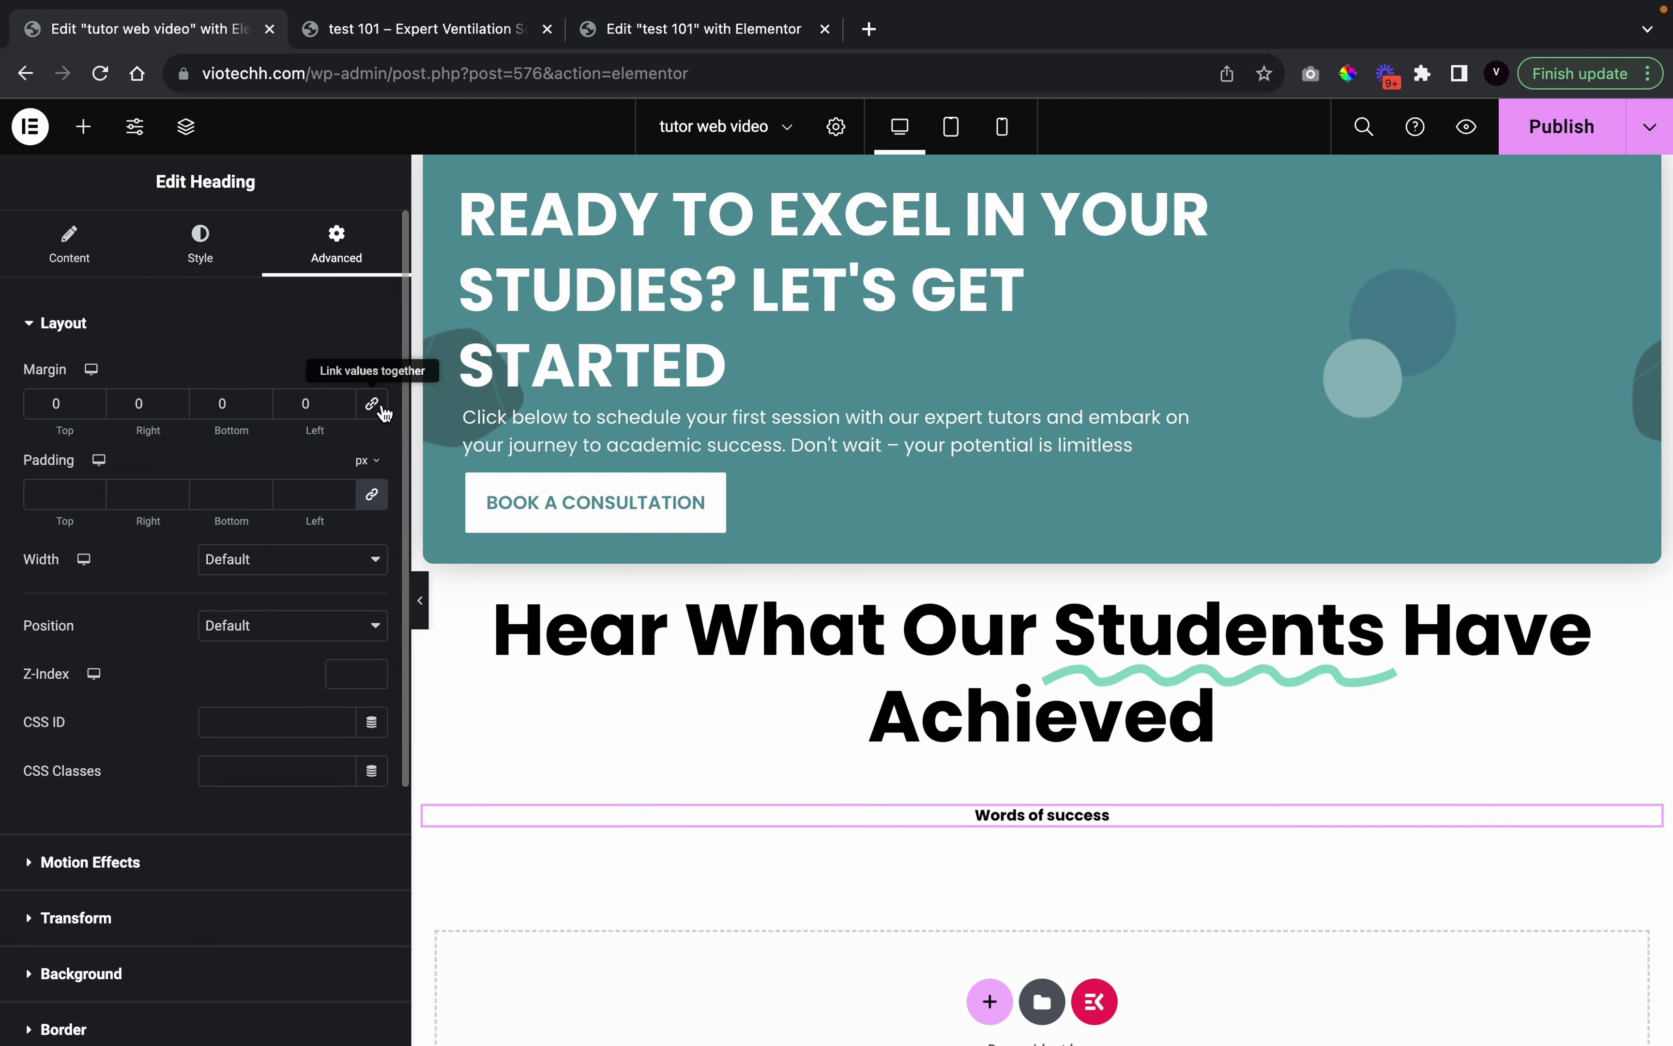
pyautogui.click(93, 408)
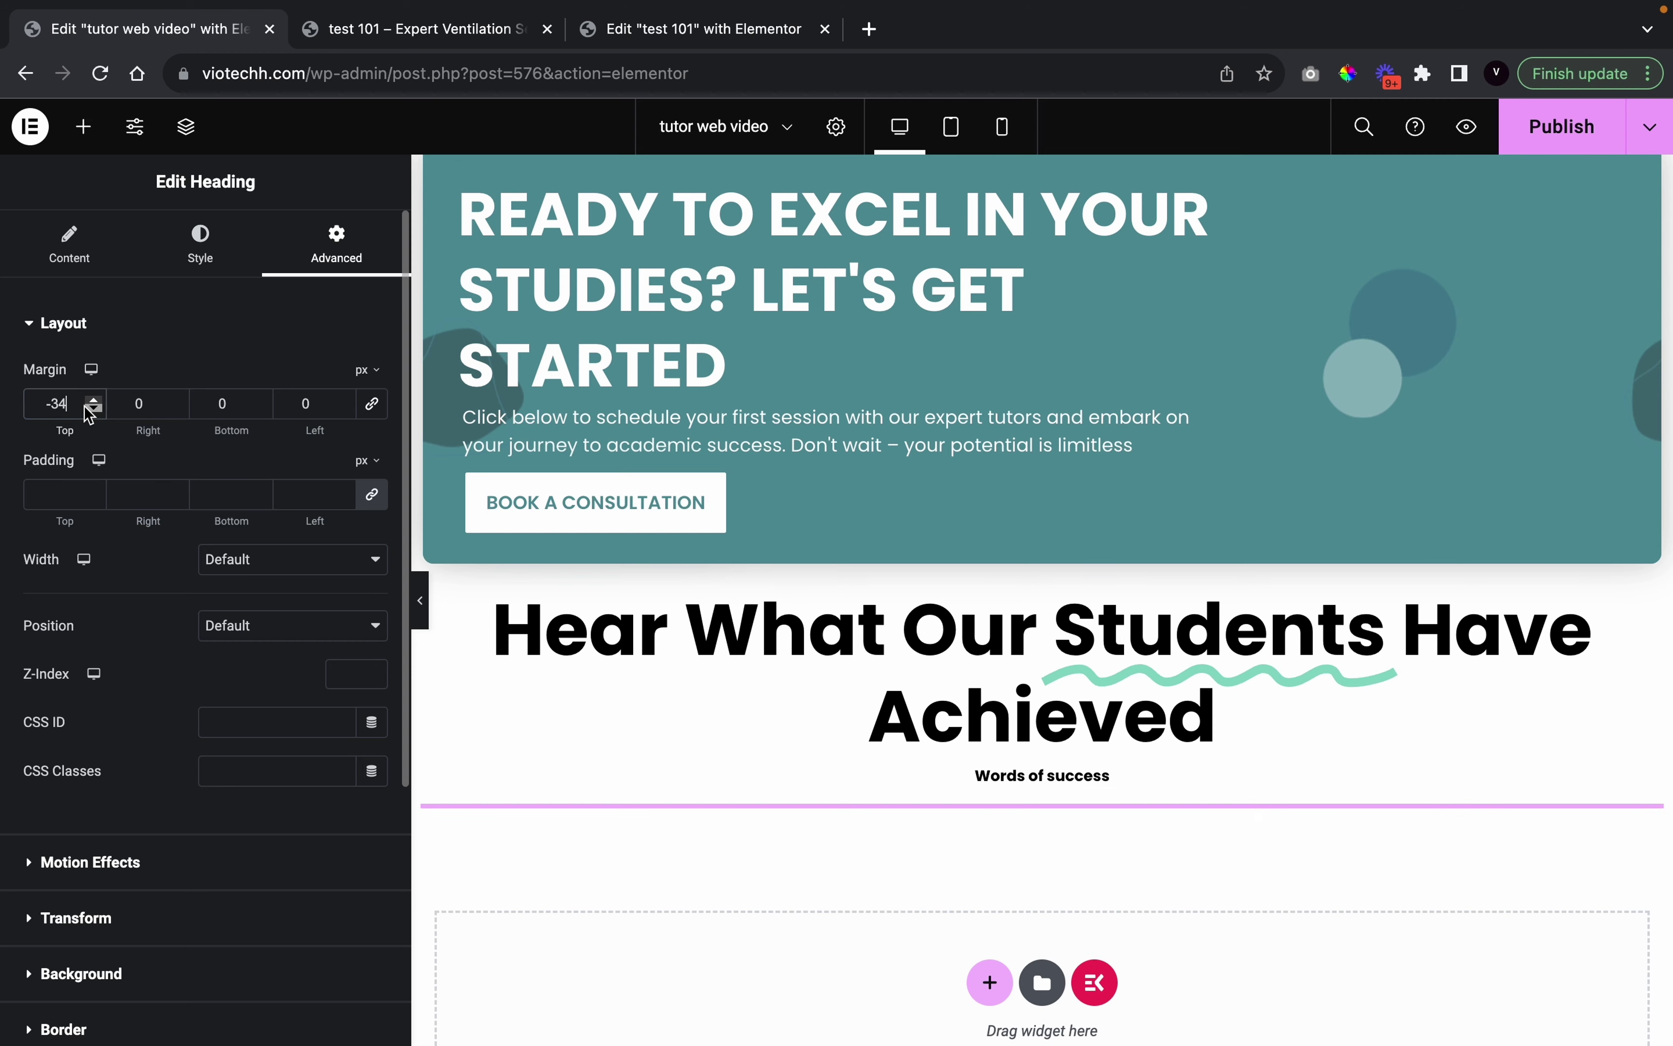
pyautogui.click(420, 601)
pyautogui.click(7, 601)
# Insert the "Company Logo with Image & Gradient Fill Style" testimonial section from the ElementsKit section library's Testimonial category below the heading
pyautogui.scroll(-4, 830, 622)
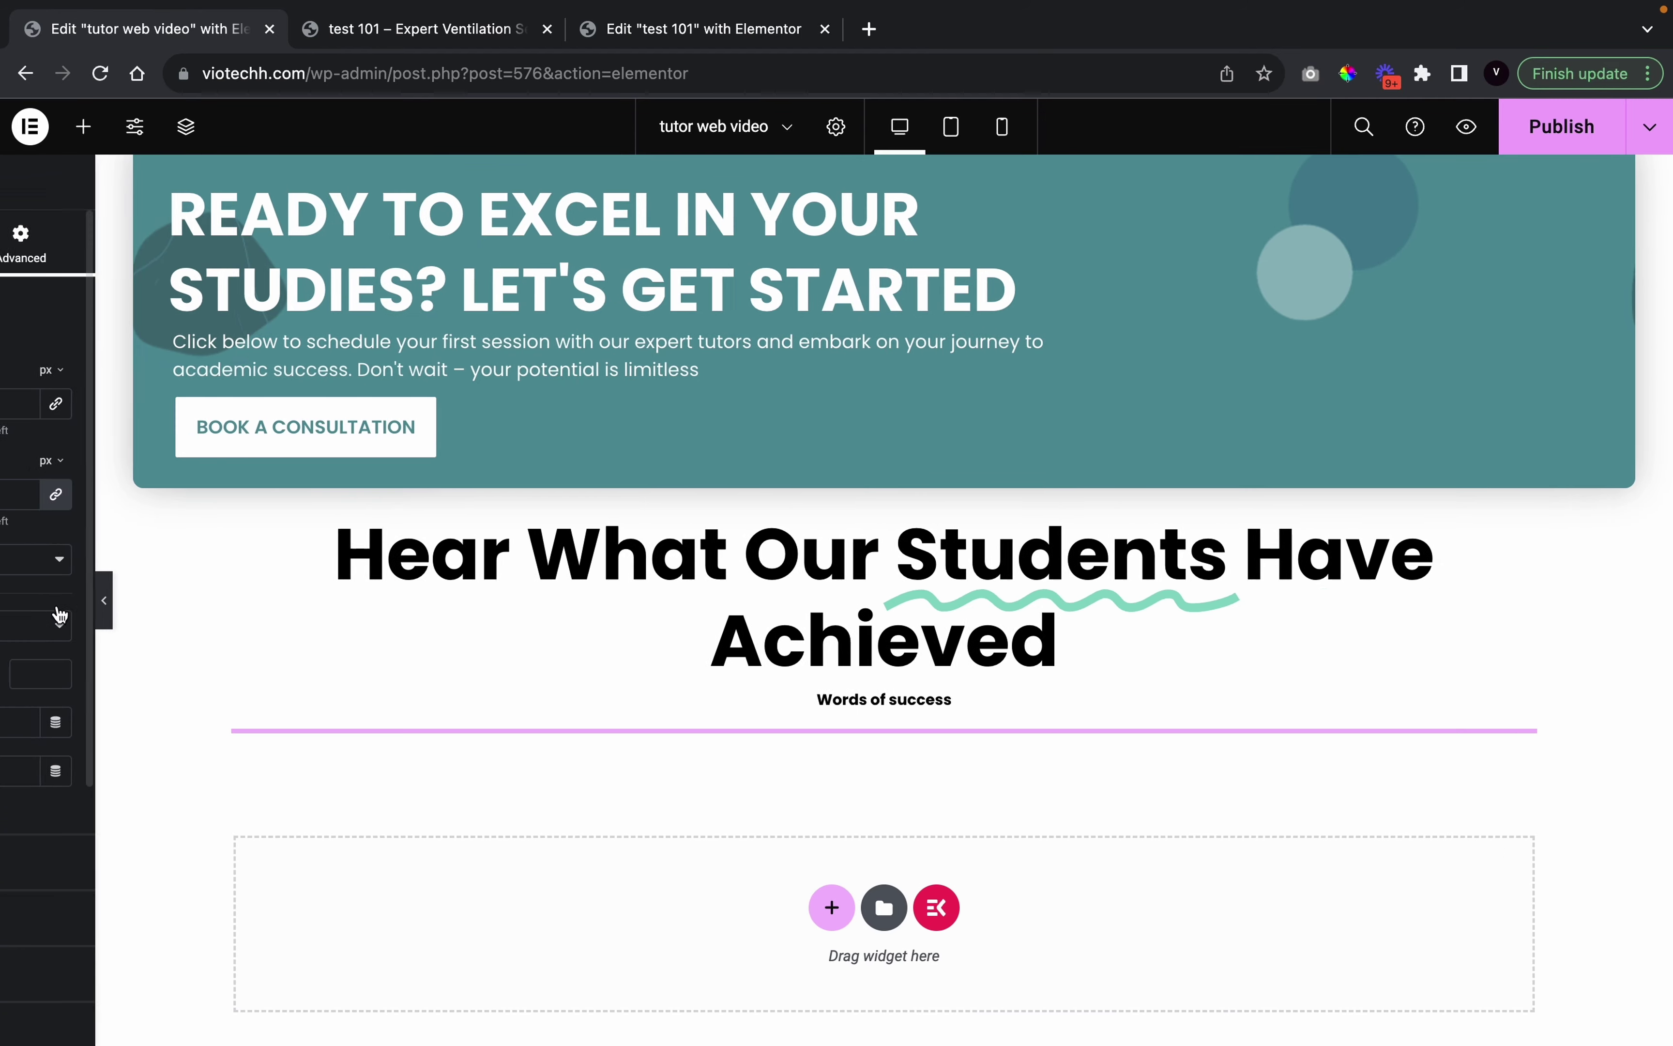
pyautogui.scroll(-2, 1033, 960)
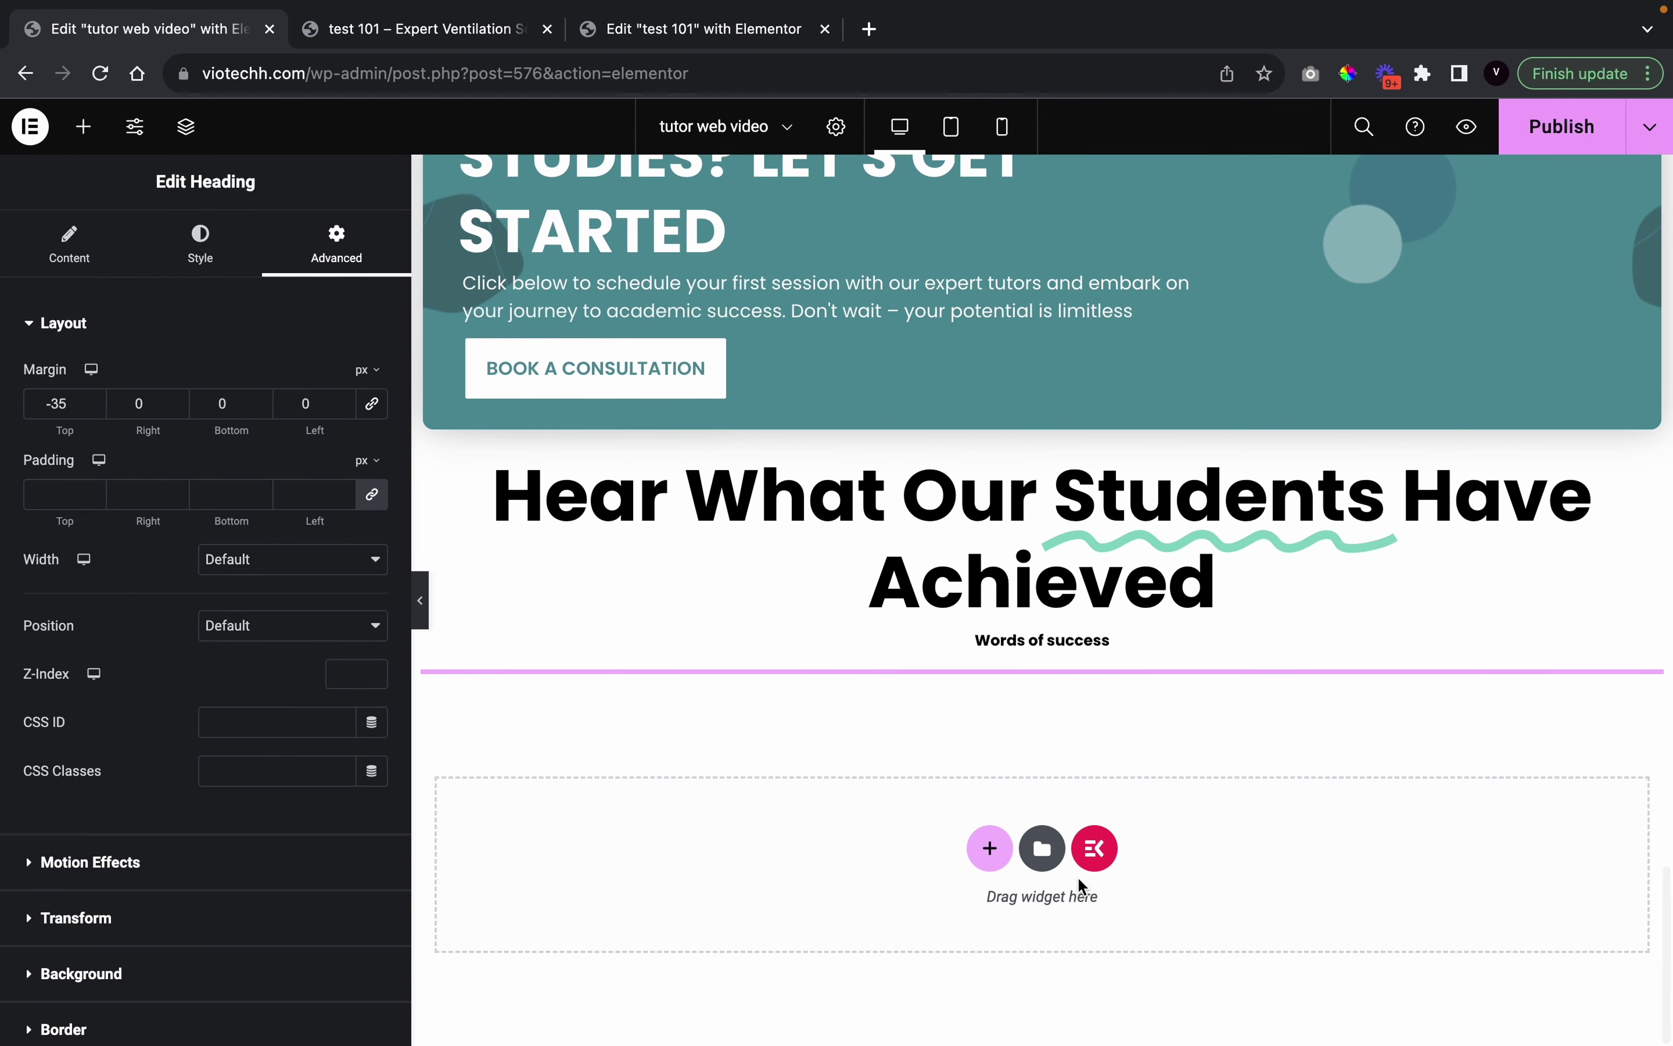
pyautogui.click(1095, 849)
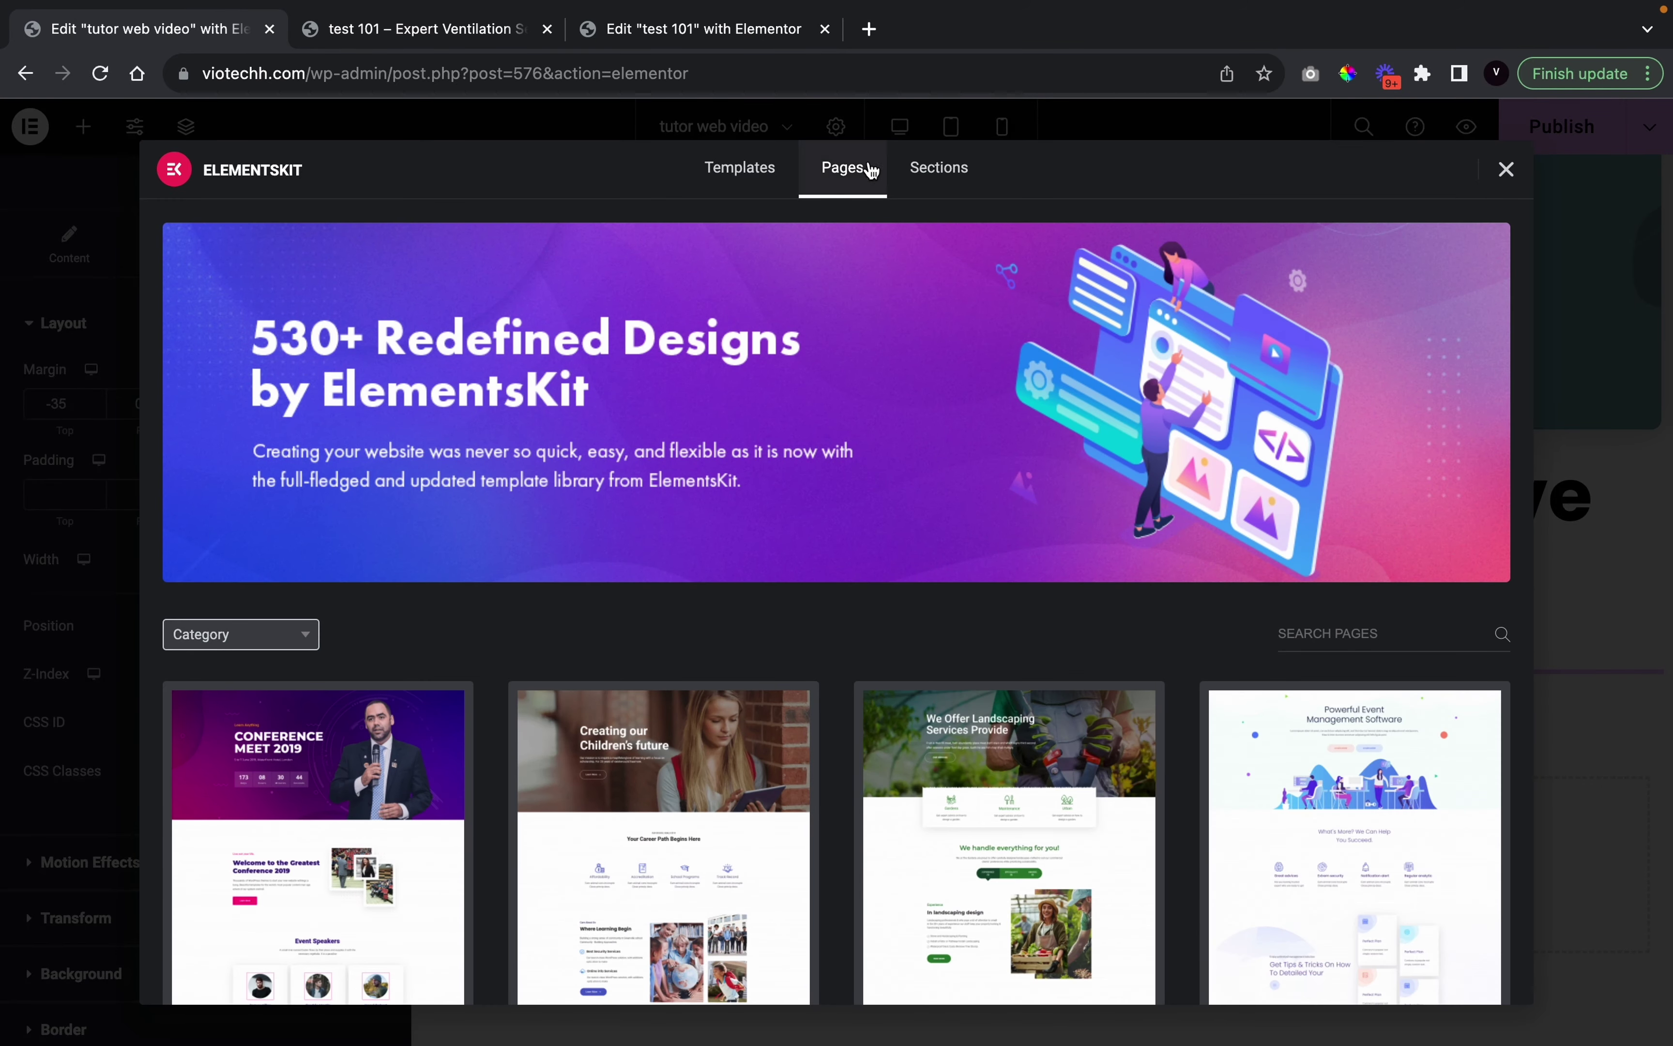
pyautogui.click(929, 181)
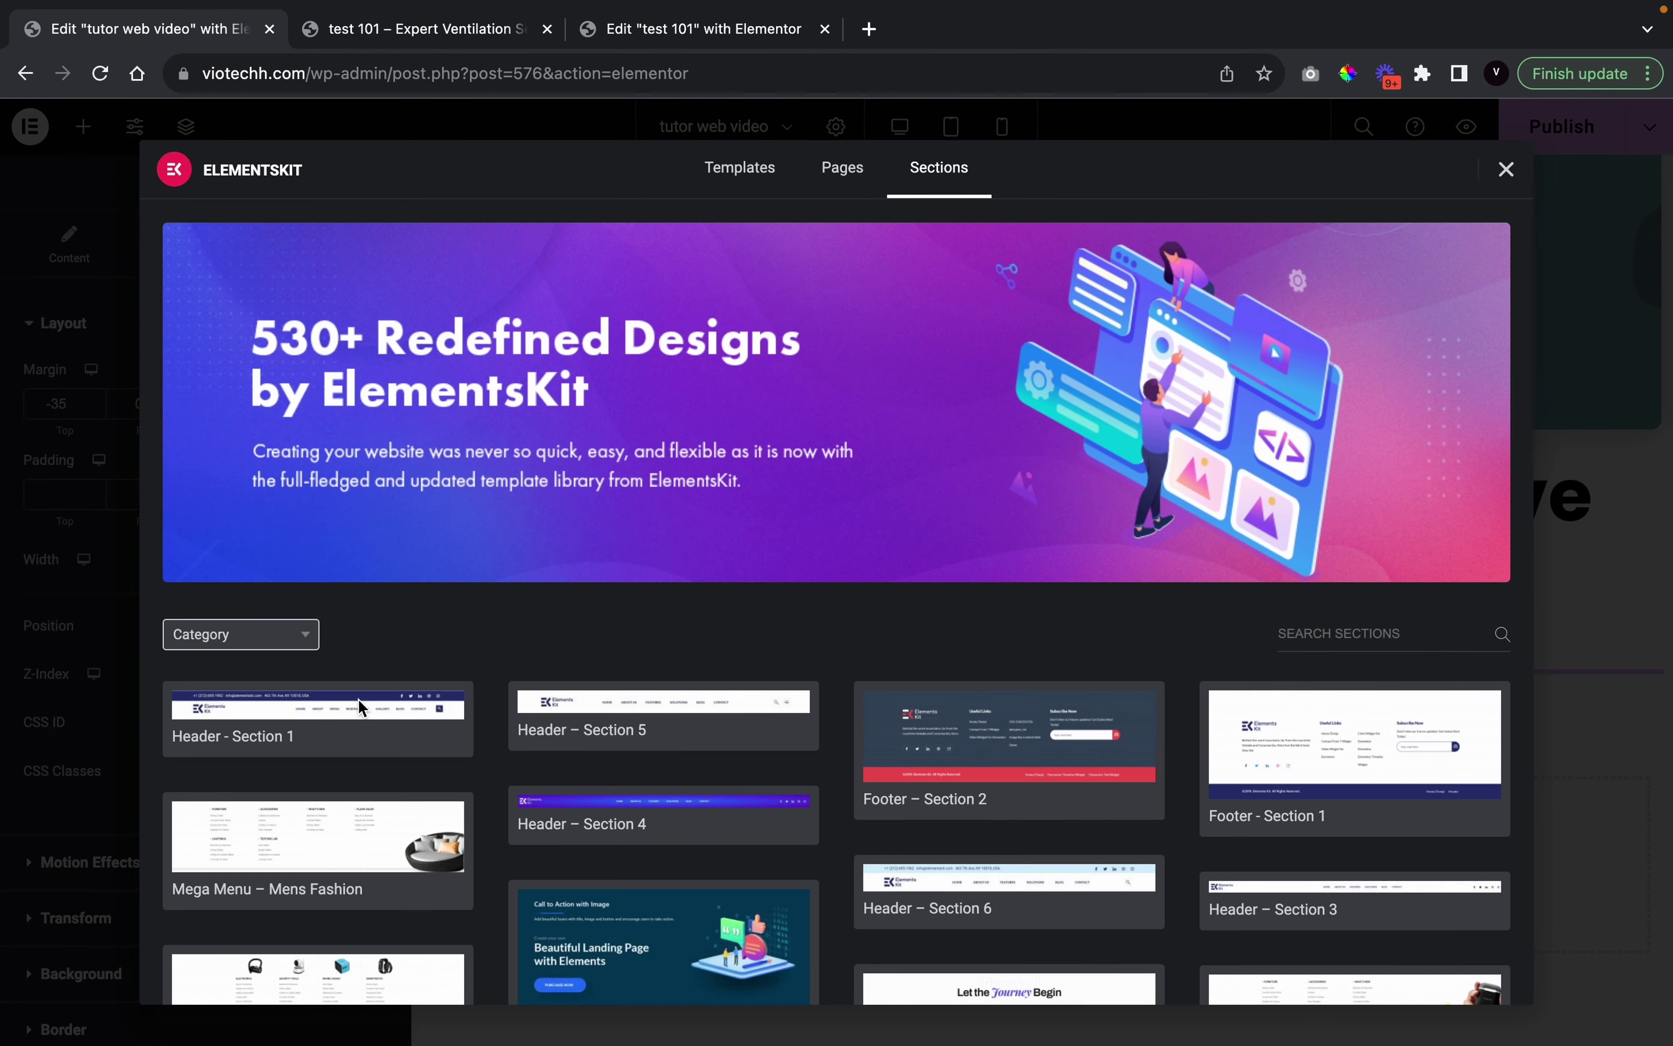
pyautogui.click(280, 634)
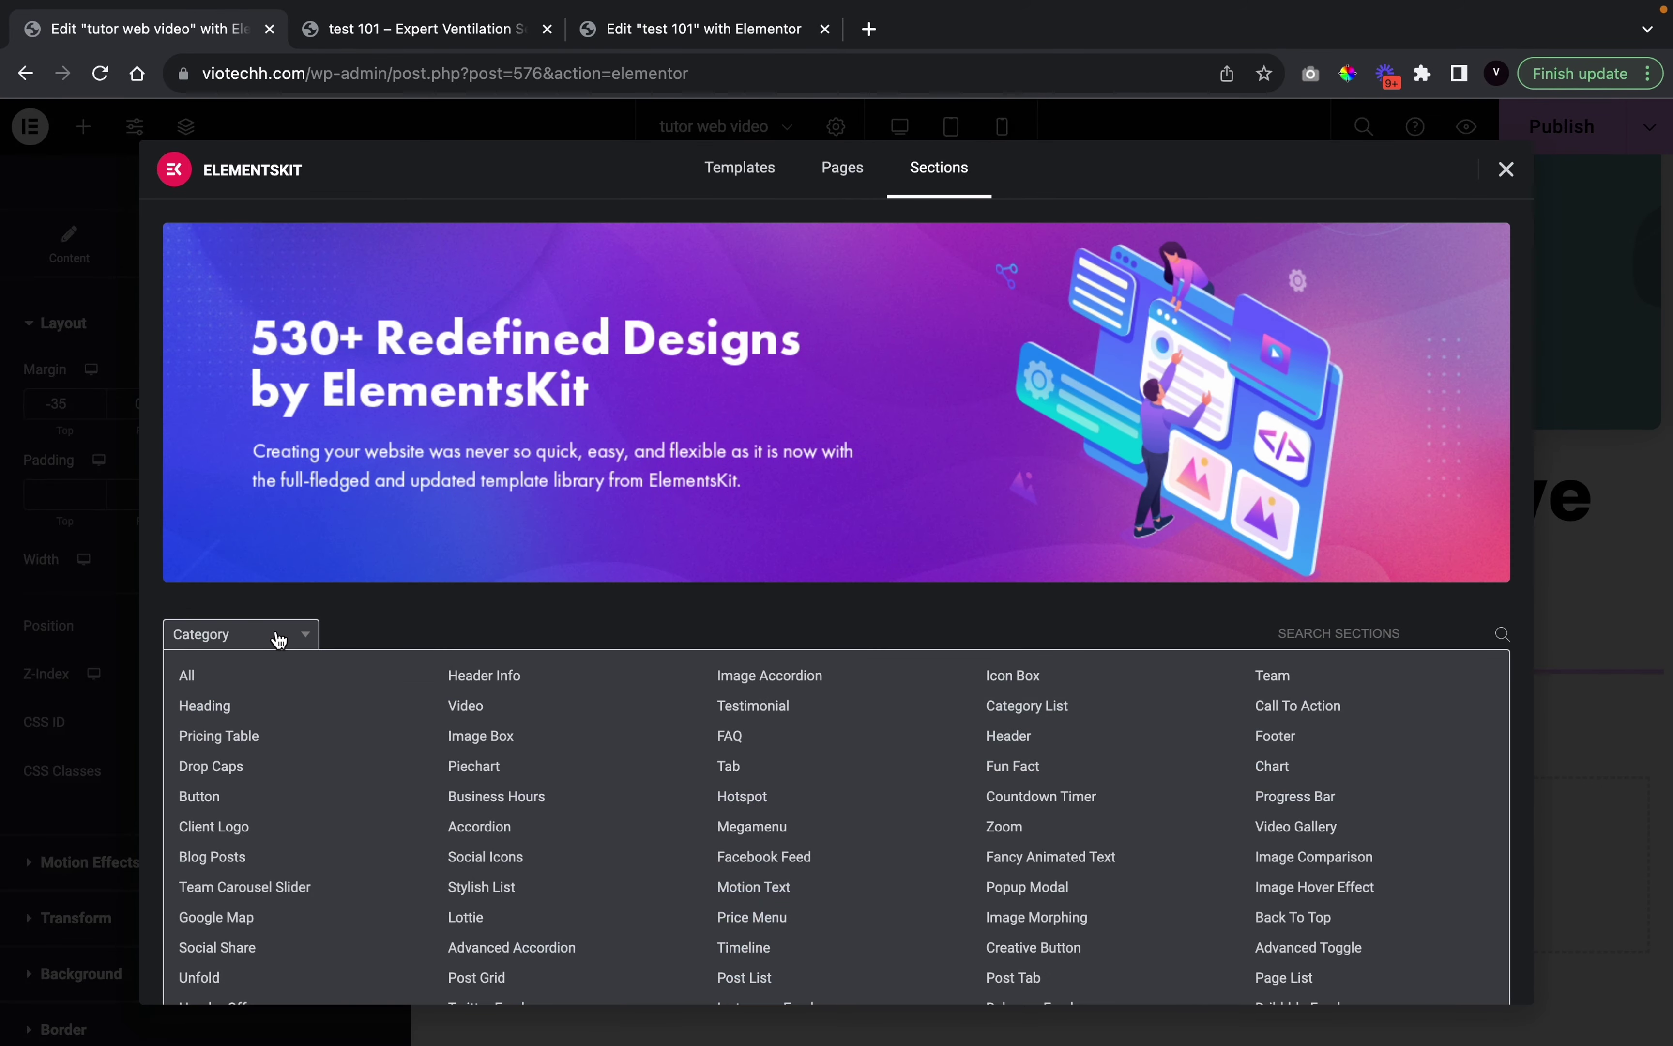
pyautogui.click(776, 712)
pyautogui.scroll(-8, 799, 798)
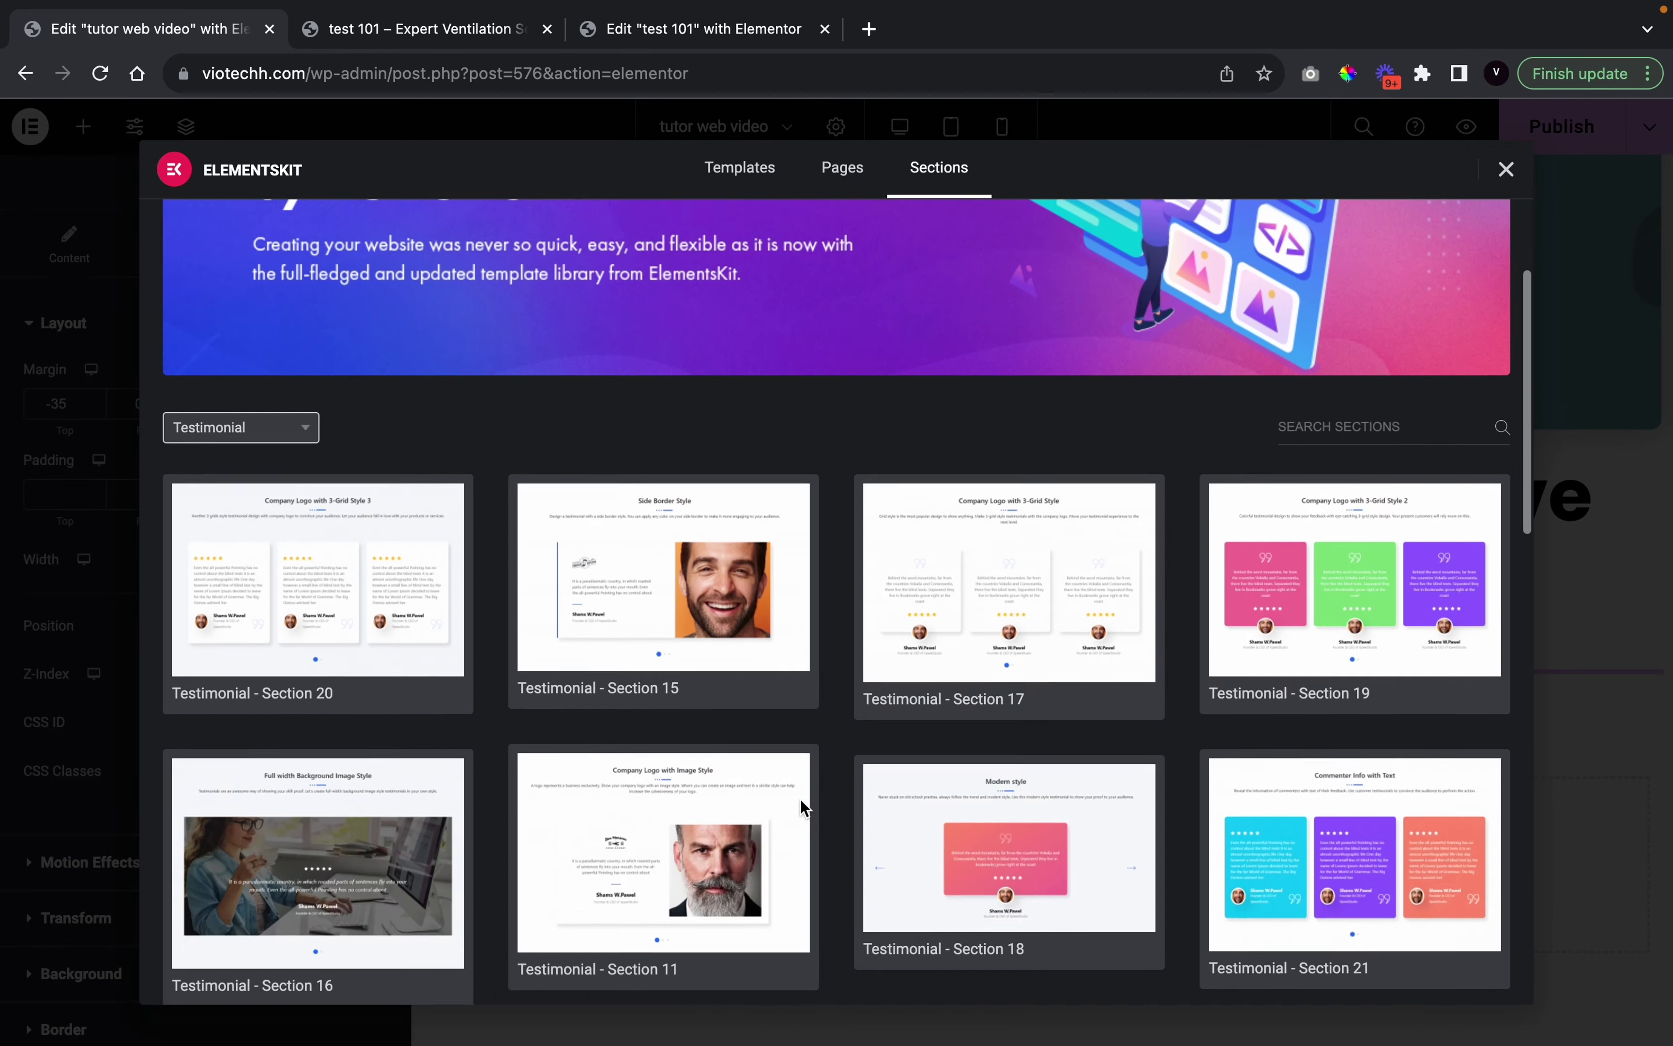
pyautogui.moveTo(273, 962)
pyautogui.click(201, 985)
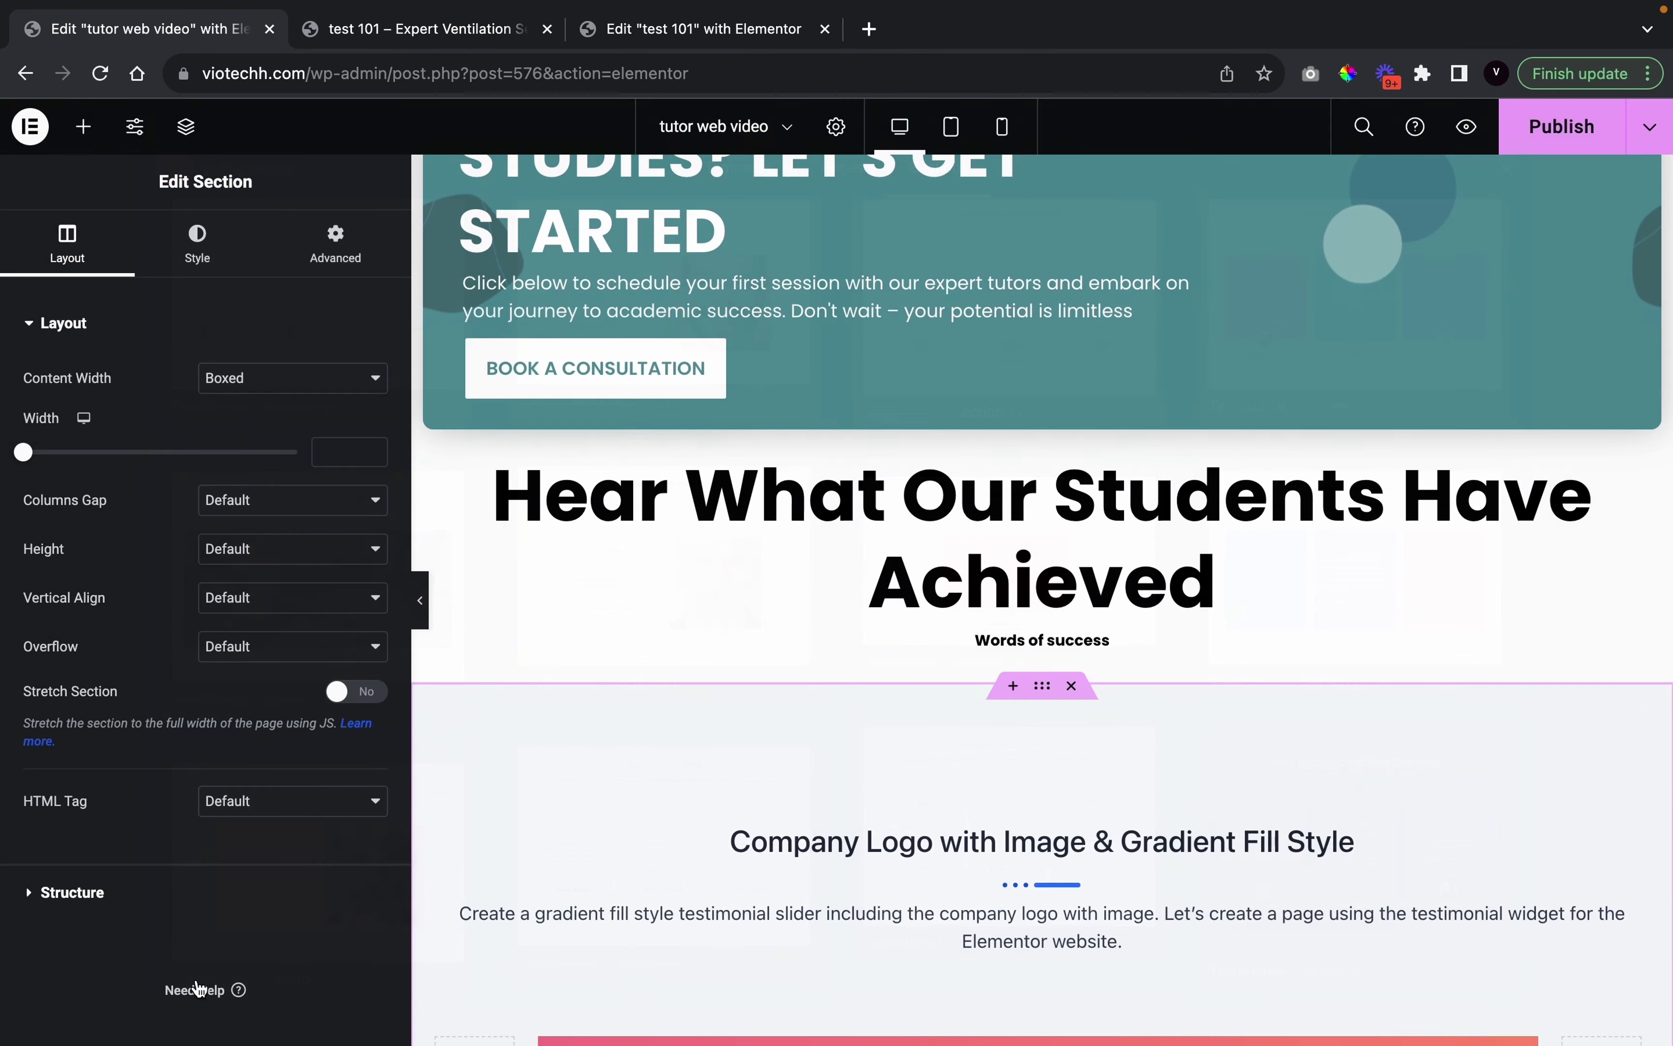
# Delete the inserted section's title and description and the empty columns on both sides of the testimonial
pyautogui.scroll(-3, 897, 891)
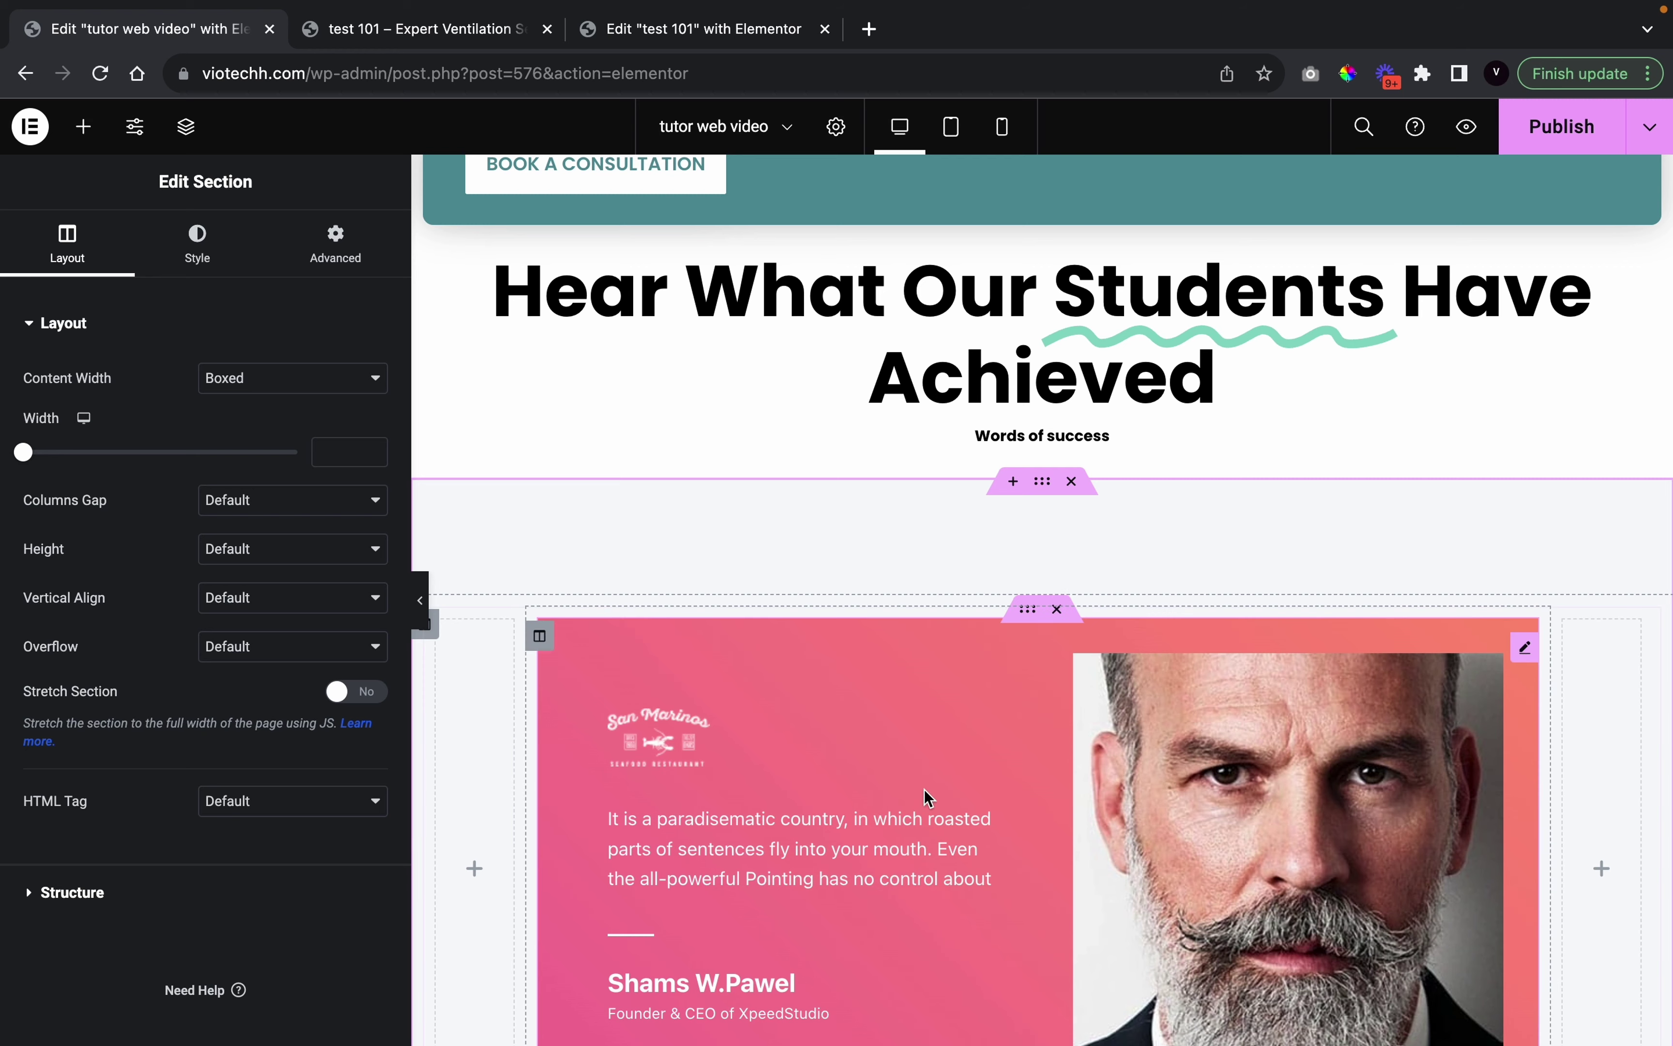
pyautogui.scroll(-3, 1008, 709)
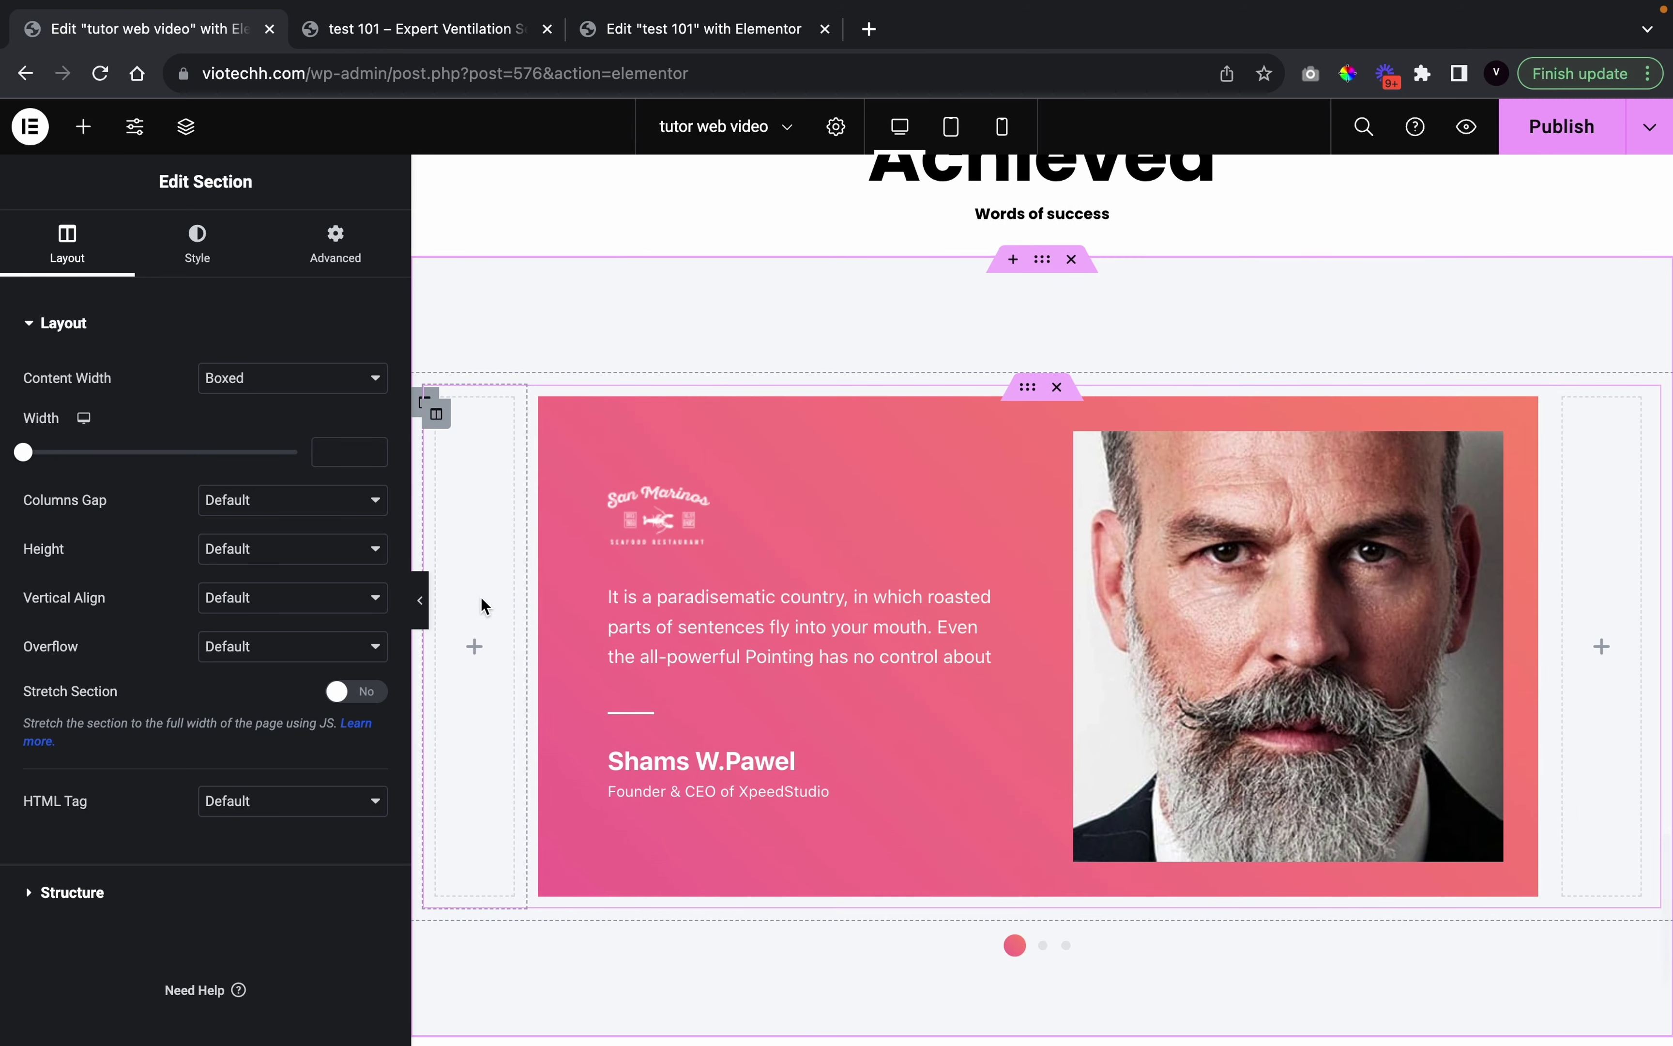
pyautogui.rightClick(483, 605)
pyautogui.click(574, 983)
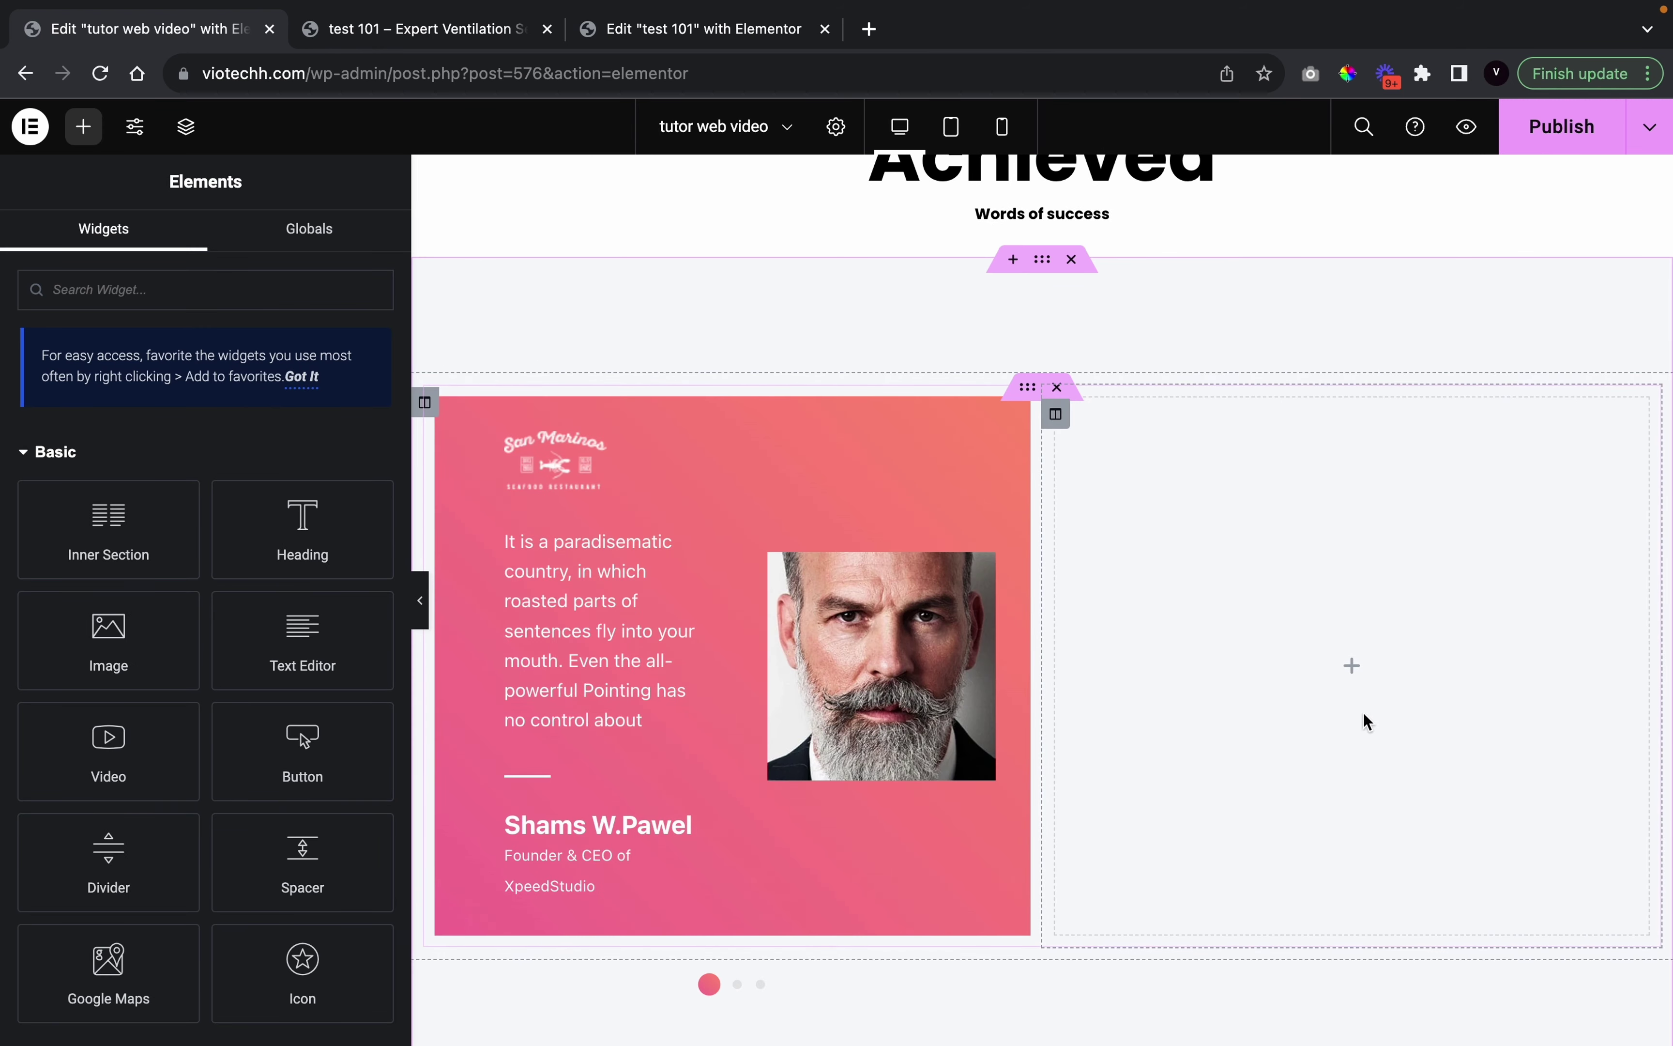
pyautogui.rightClick(1221, 620)
pyautogui.click(1345, 996)
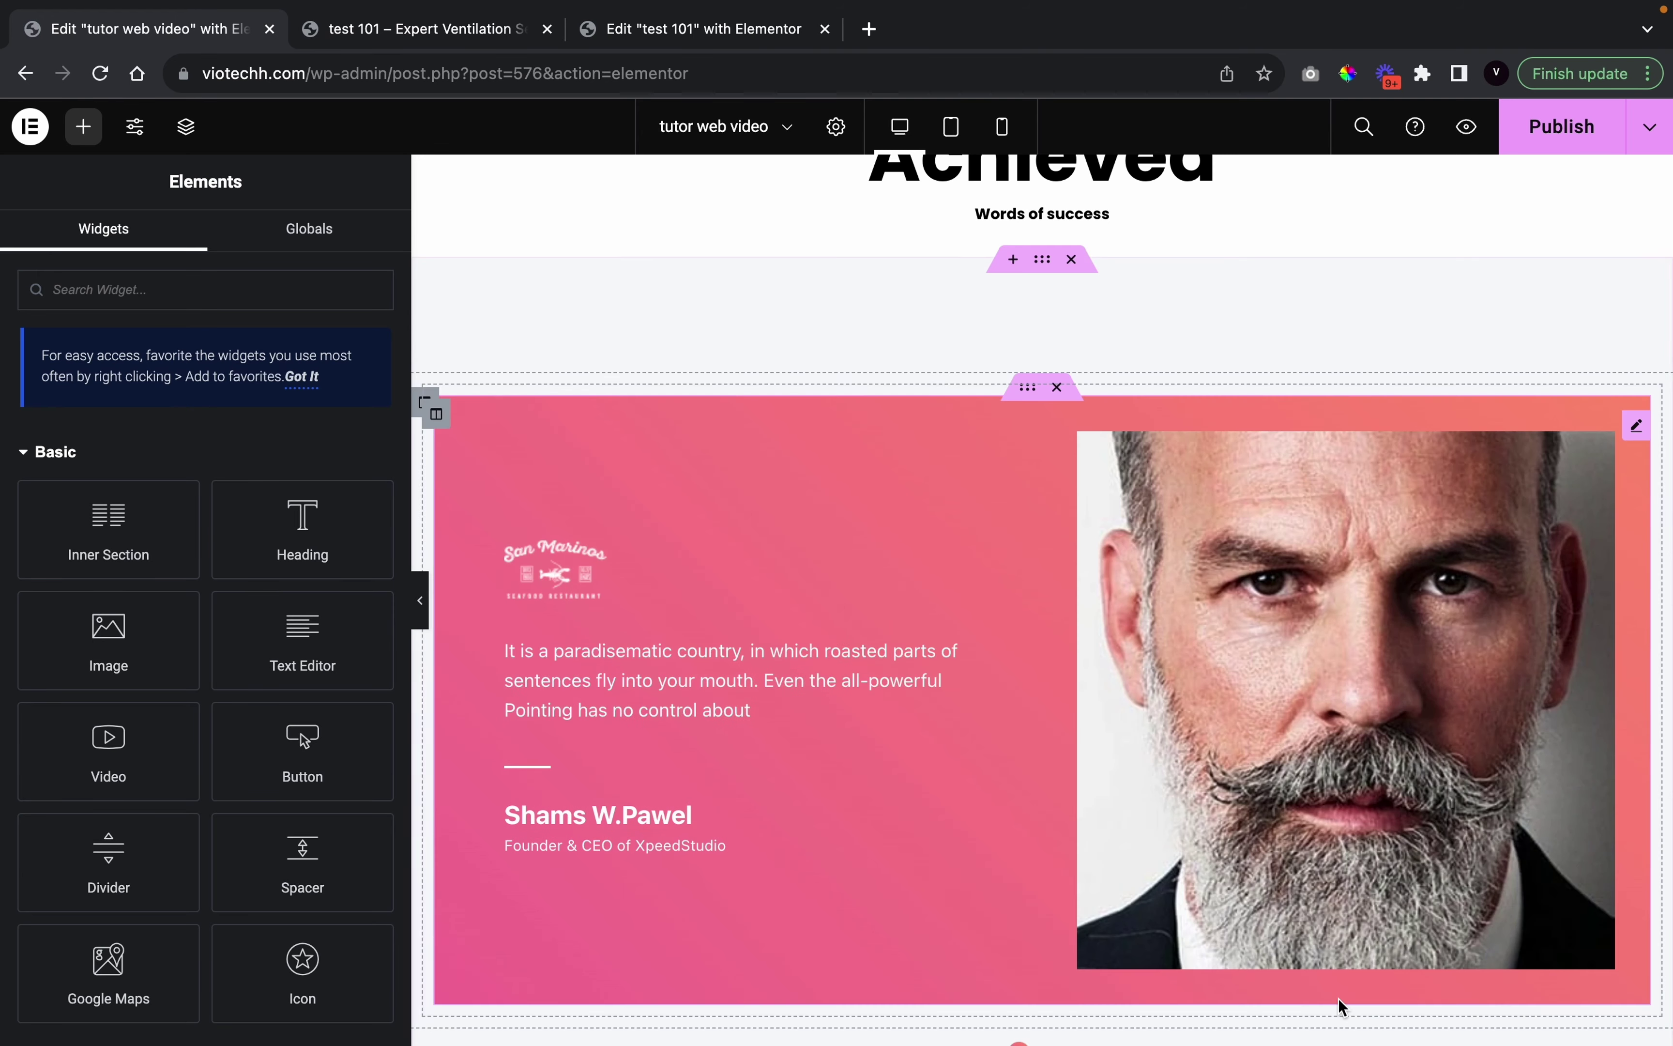
# Switch the testimonial to the star-rating card style with the photo below the text and set Slides To Show to 3
pyautogui.click(645, 522)
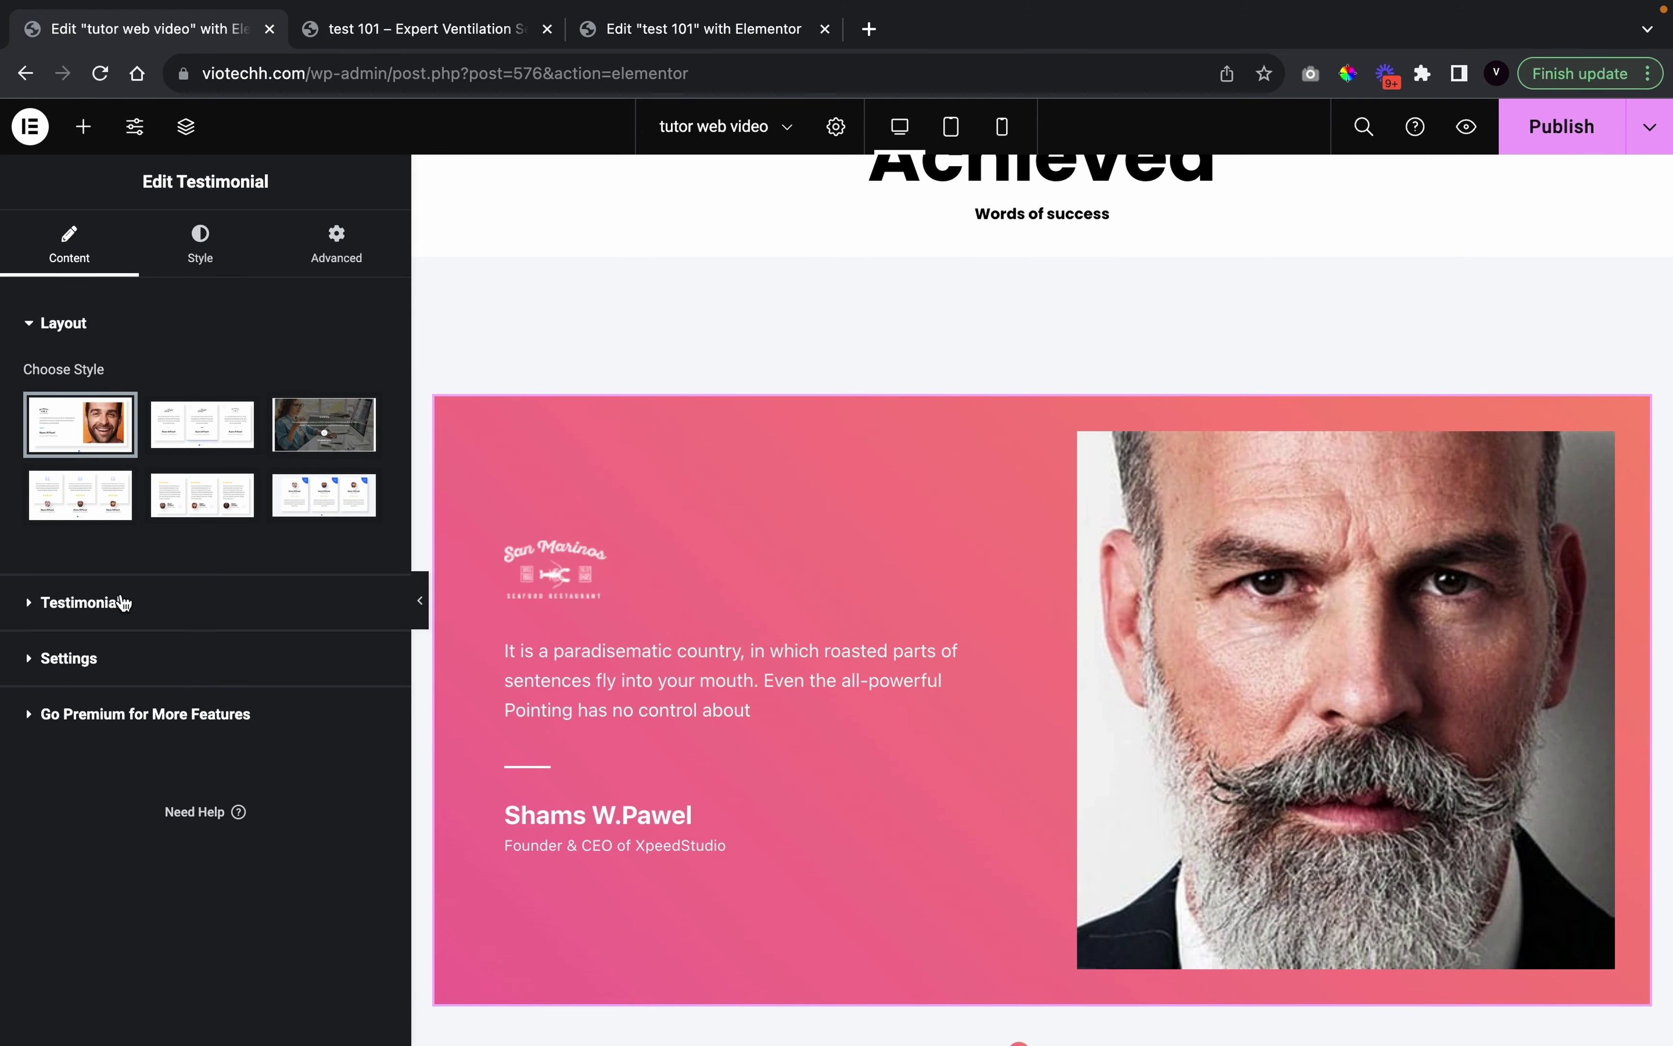
pyautogui.click(178, 494)
pyautogui.moveTo(184, 507)
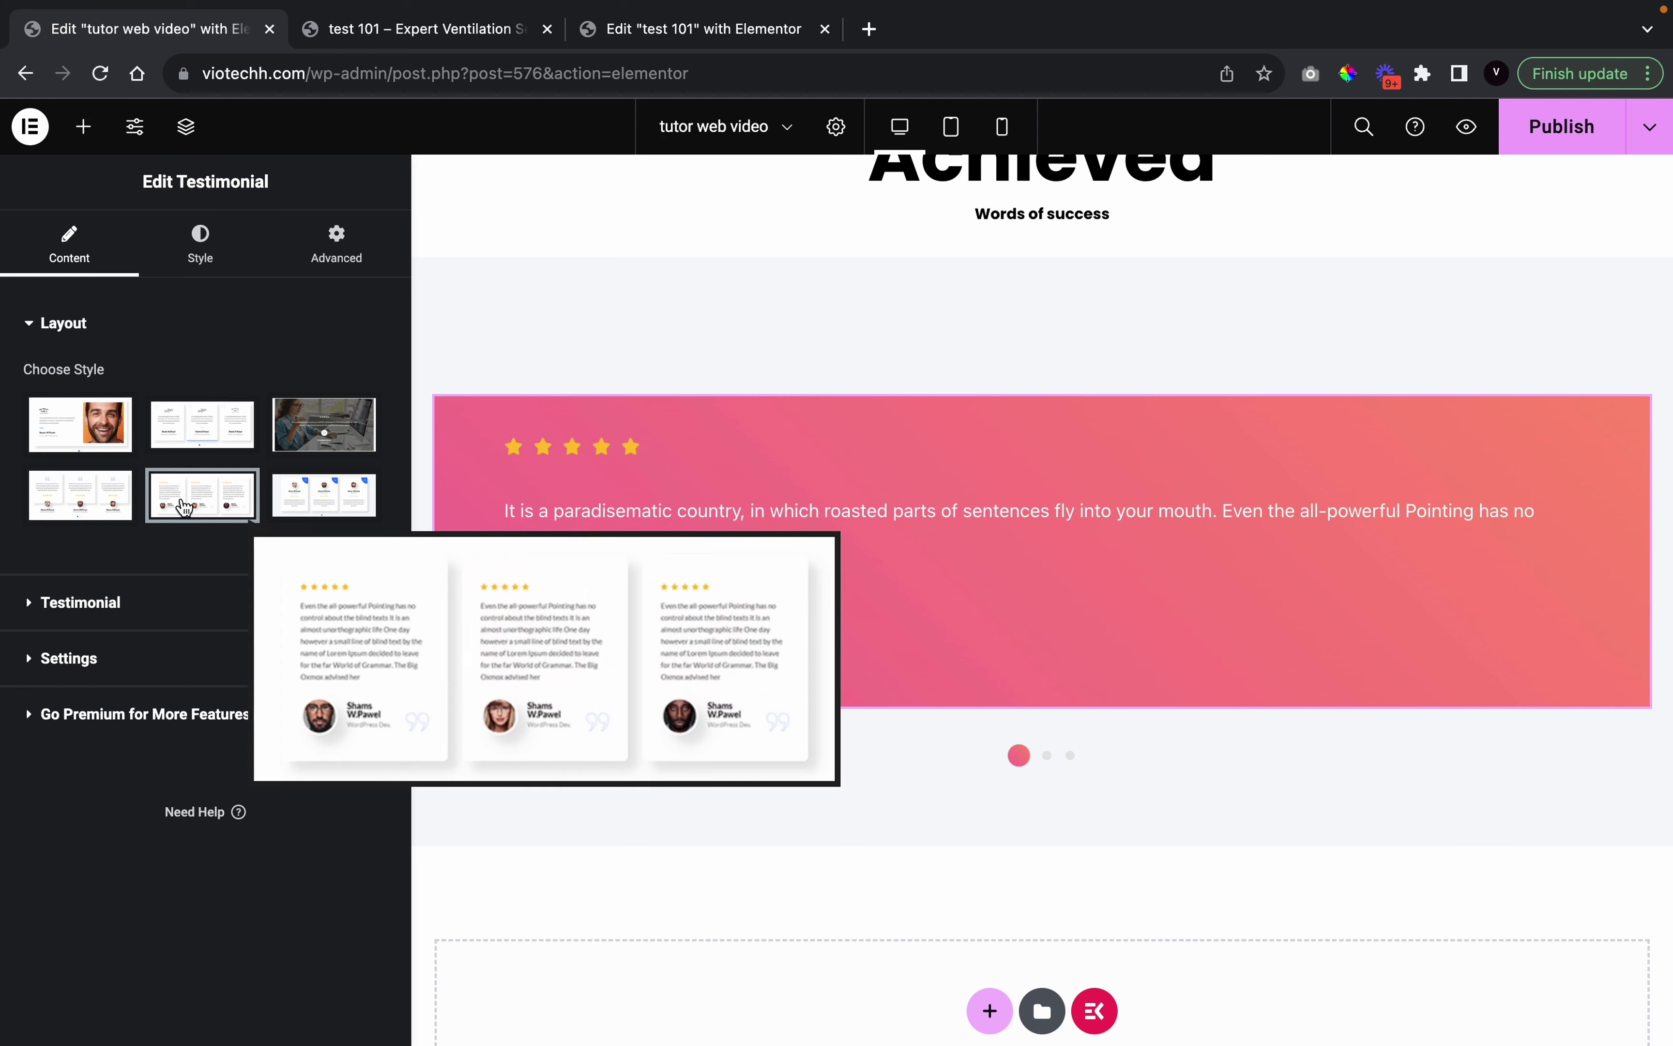
pyautogui.click(131, 605)
pyautogui.click(132, 835)
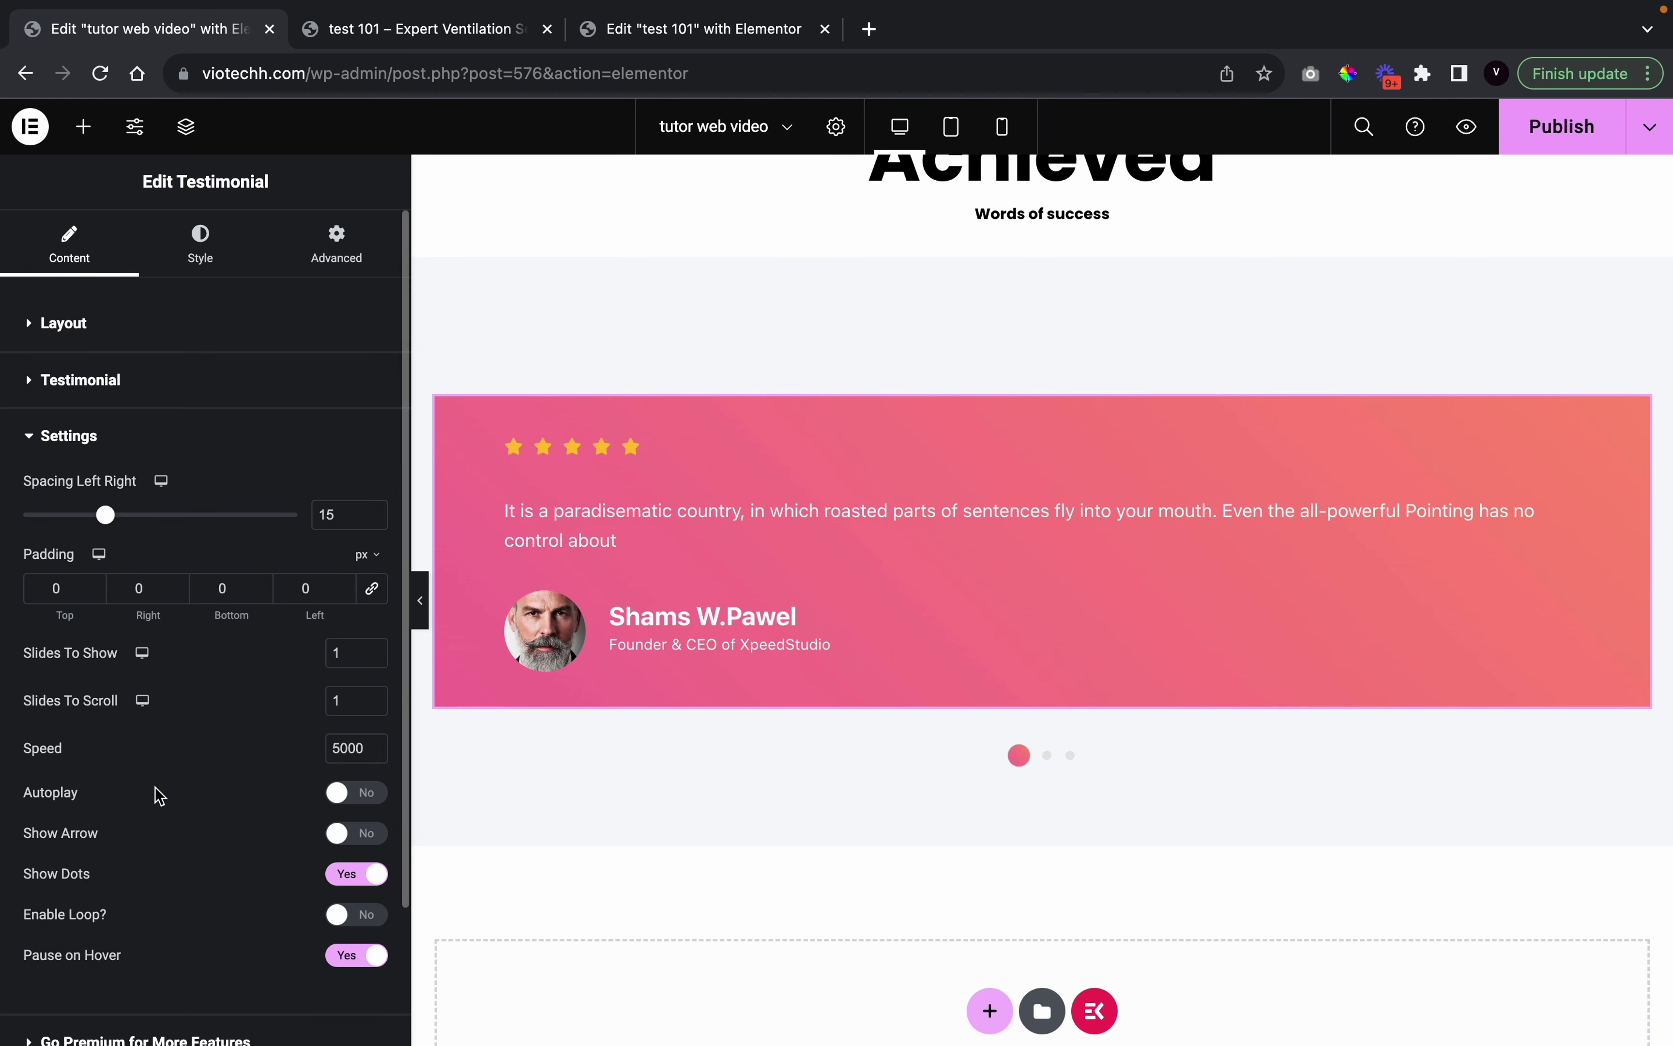
pyautogui.click(375, 649)
pyautogui.click(374, 649)
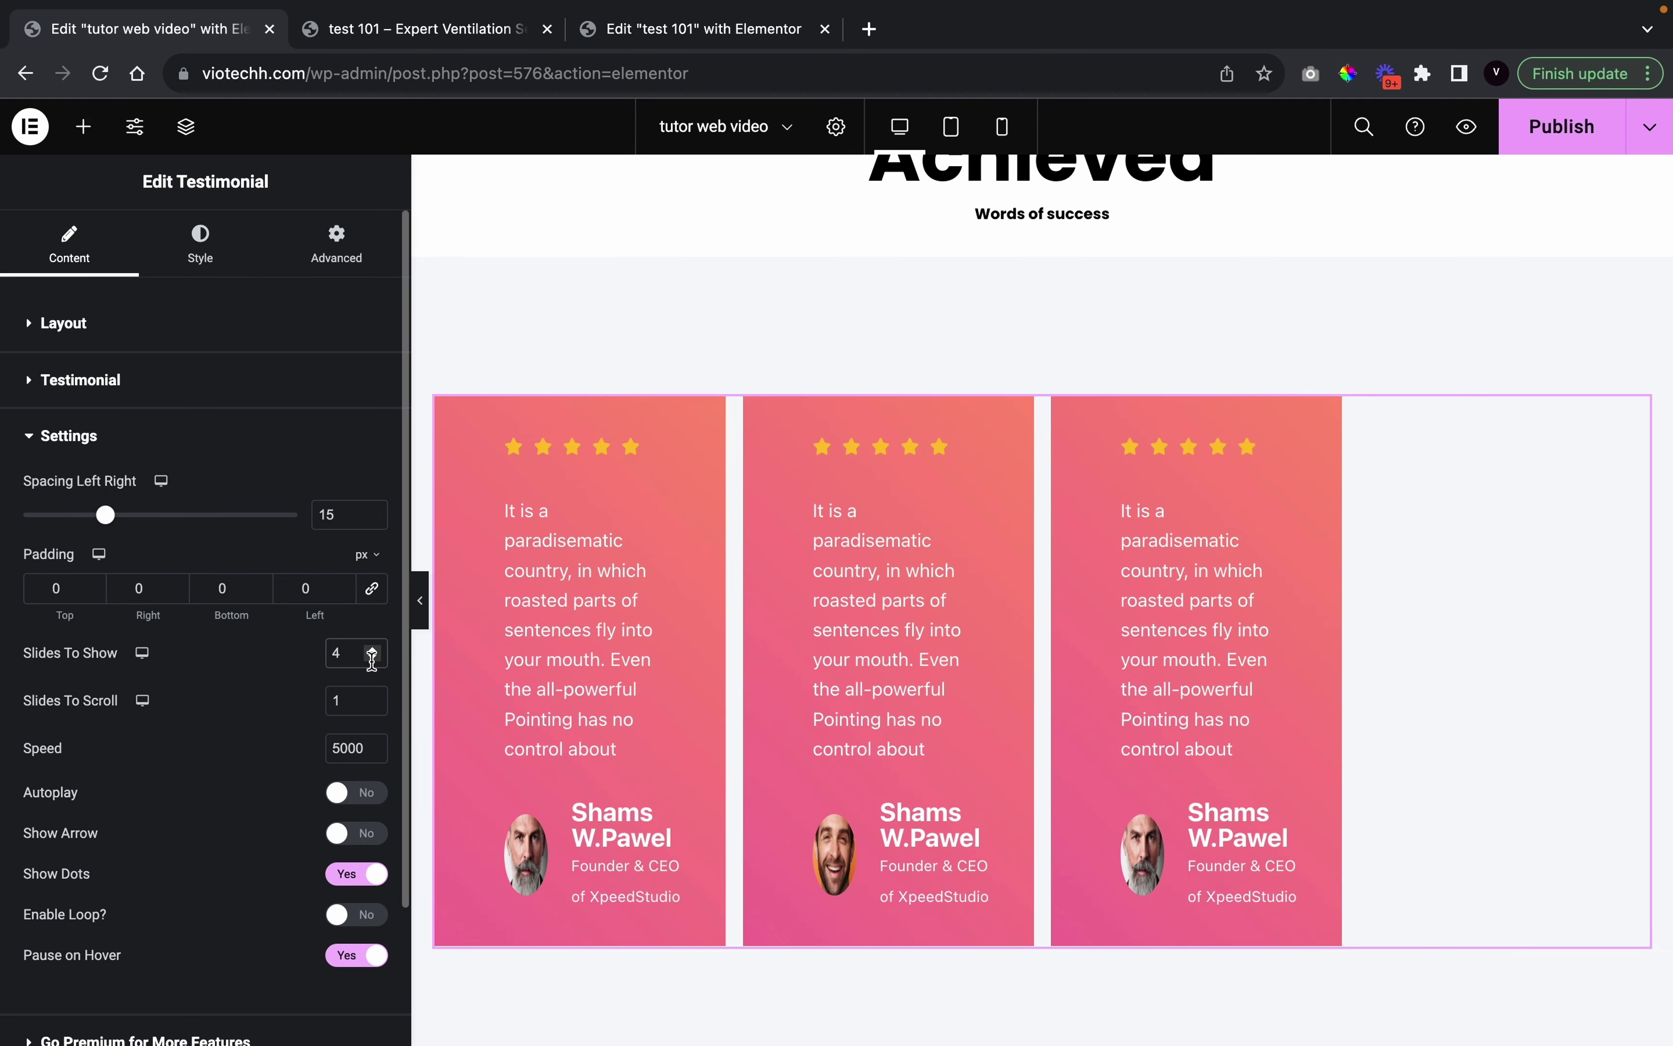
pyautogui.click(372, 658)
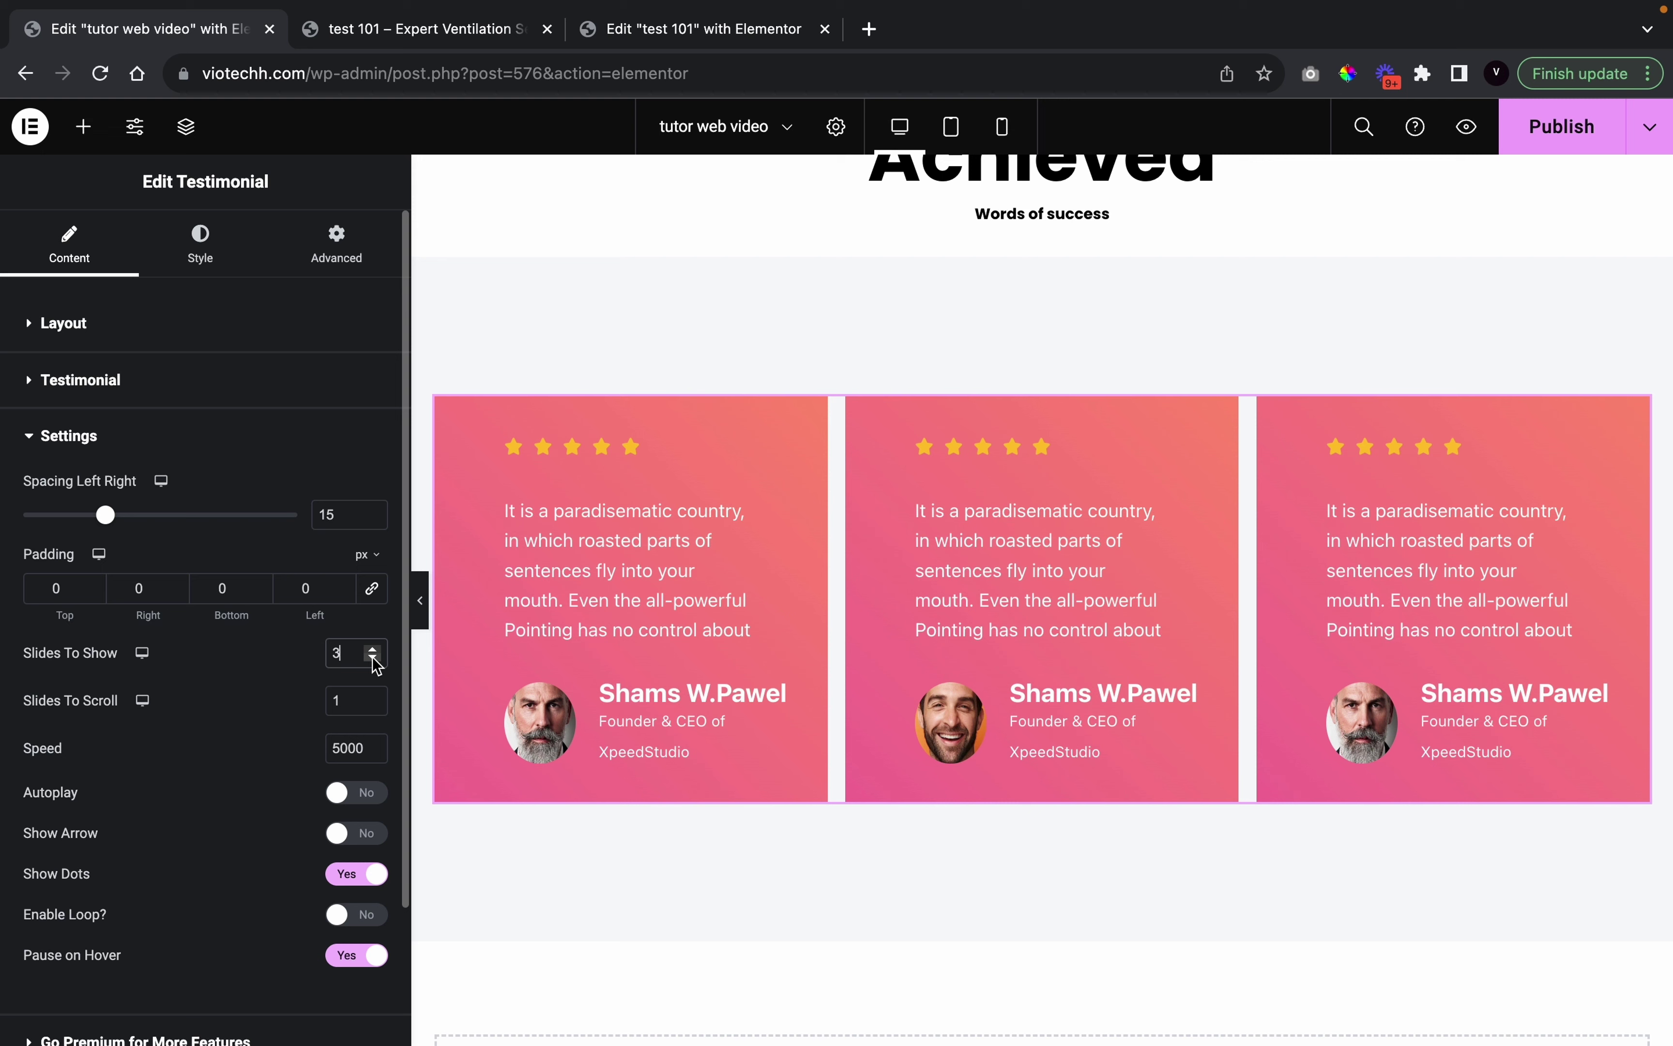
# Set the first gradient color of the testimonial cards' background to the global color "main 1"
pyautogui.click(197, 270)
pyautogui.scroll(-6, 209, 354)
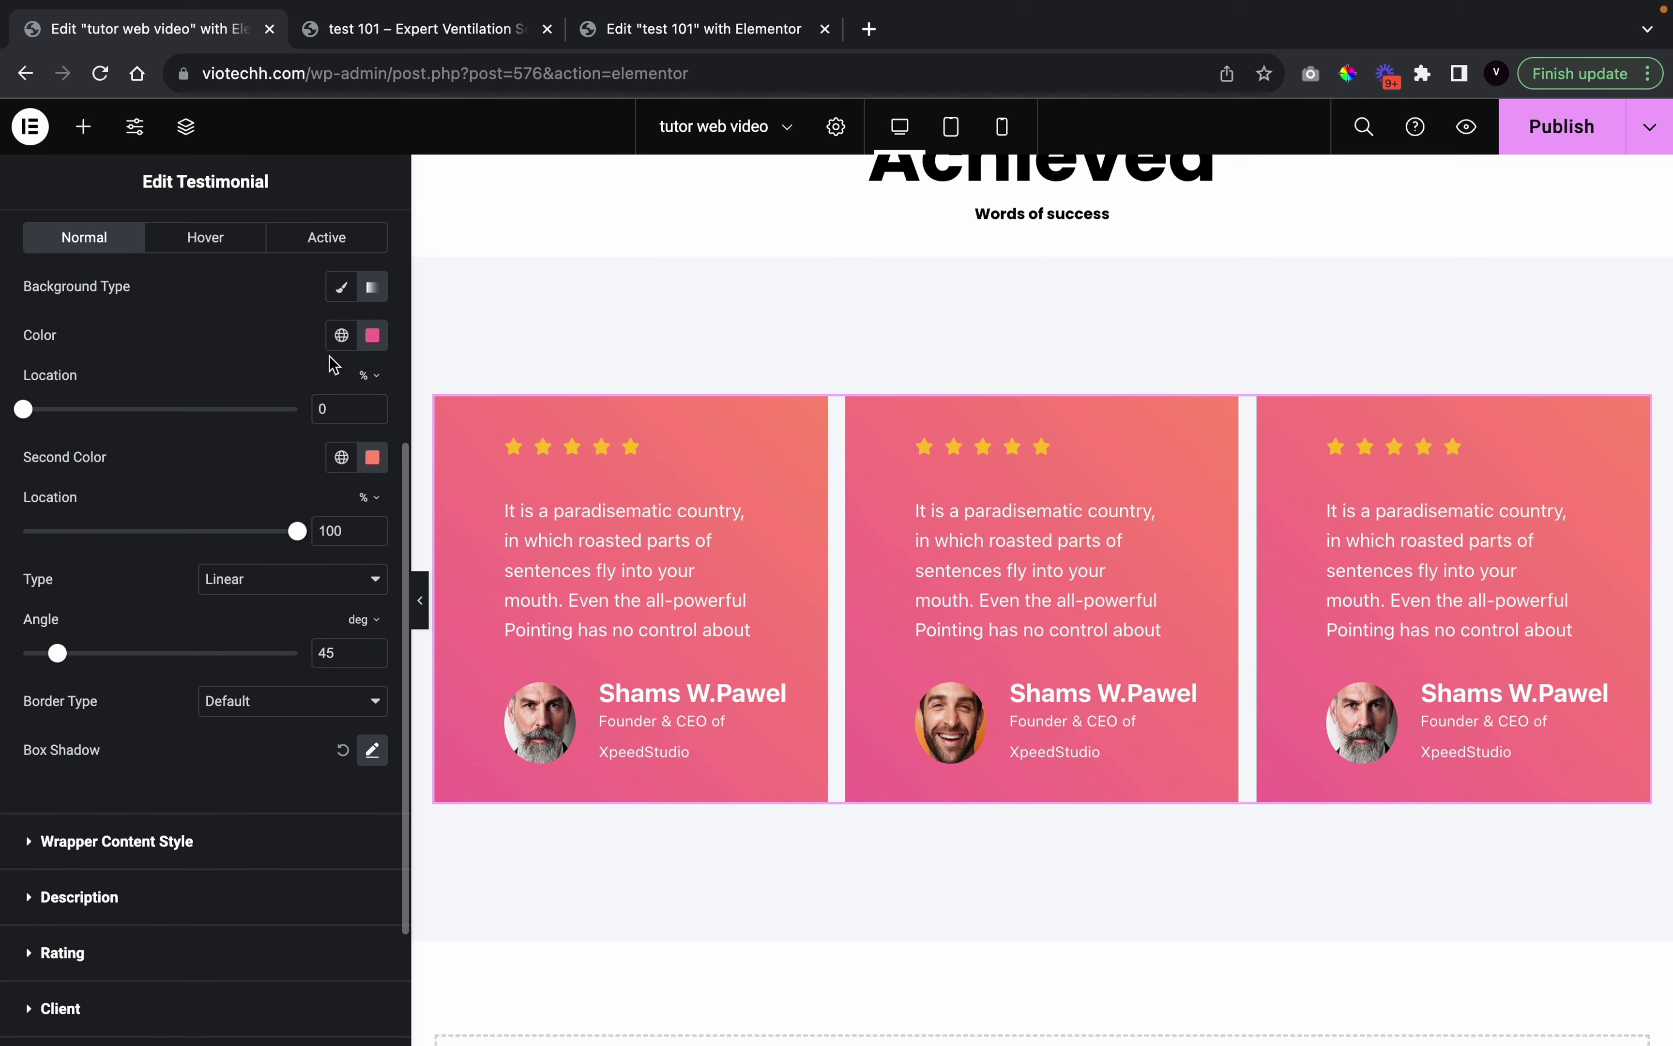
pyautogui.click(342, 334)
pyautogui.scroll(-3, 207, 643)
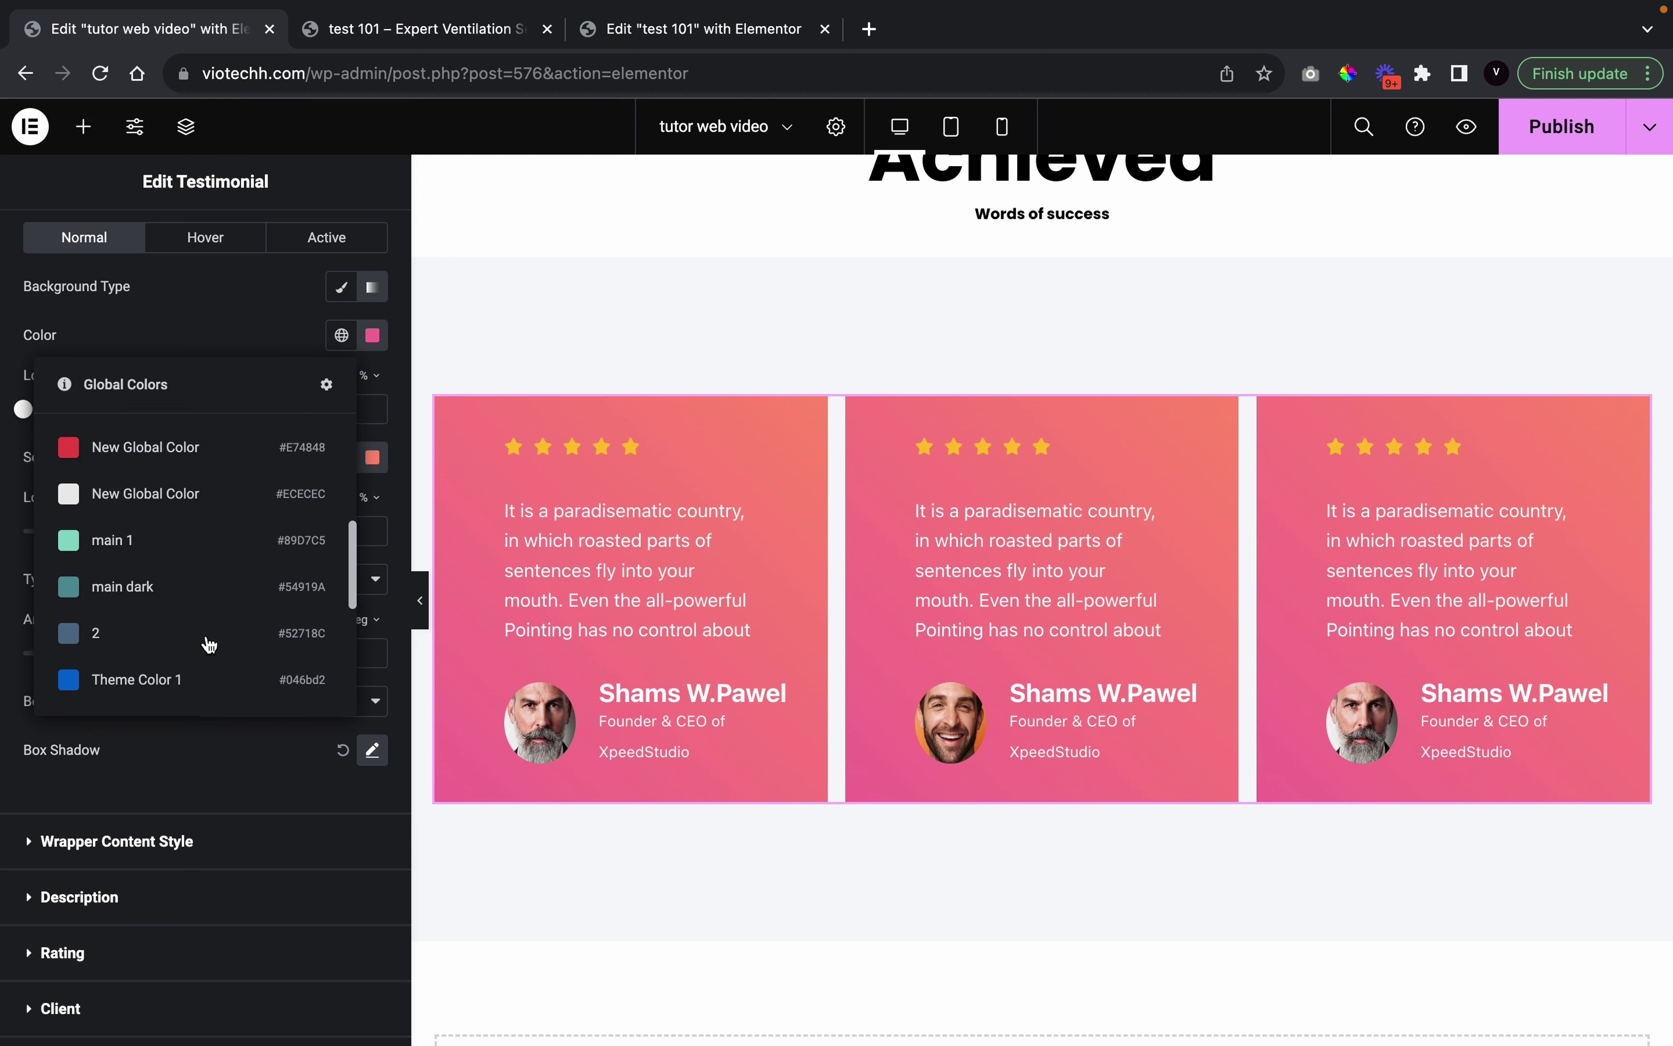
pyautogui.scroll(-2, 209, 645)
pyautogui.scroll(3, 193, 588)
pyautogui.click(173, 543)
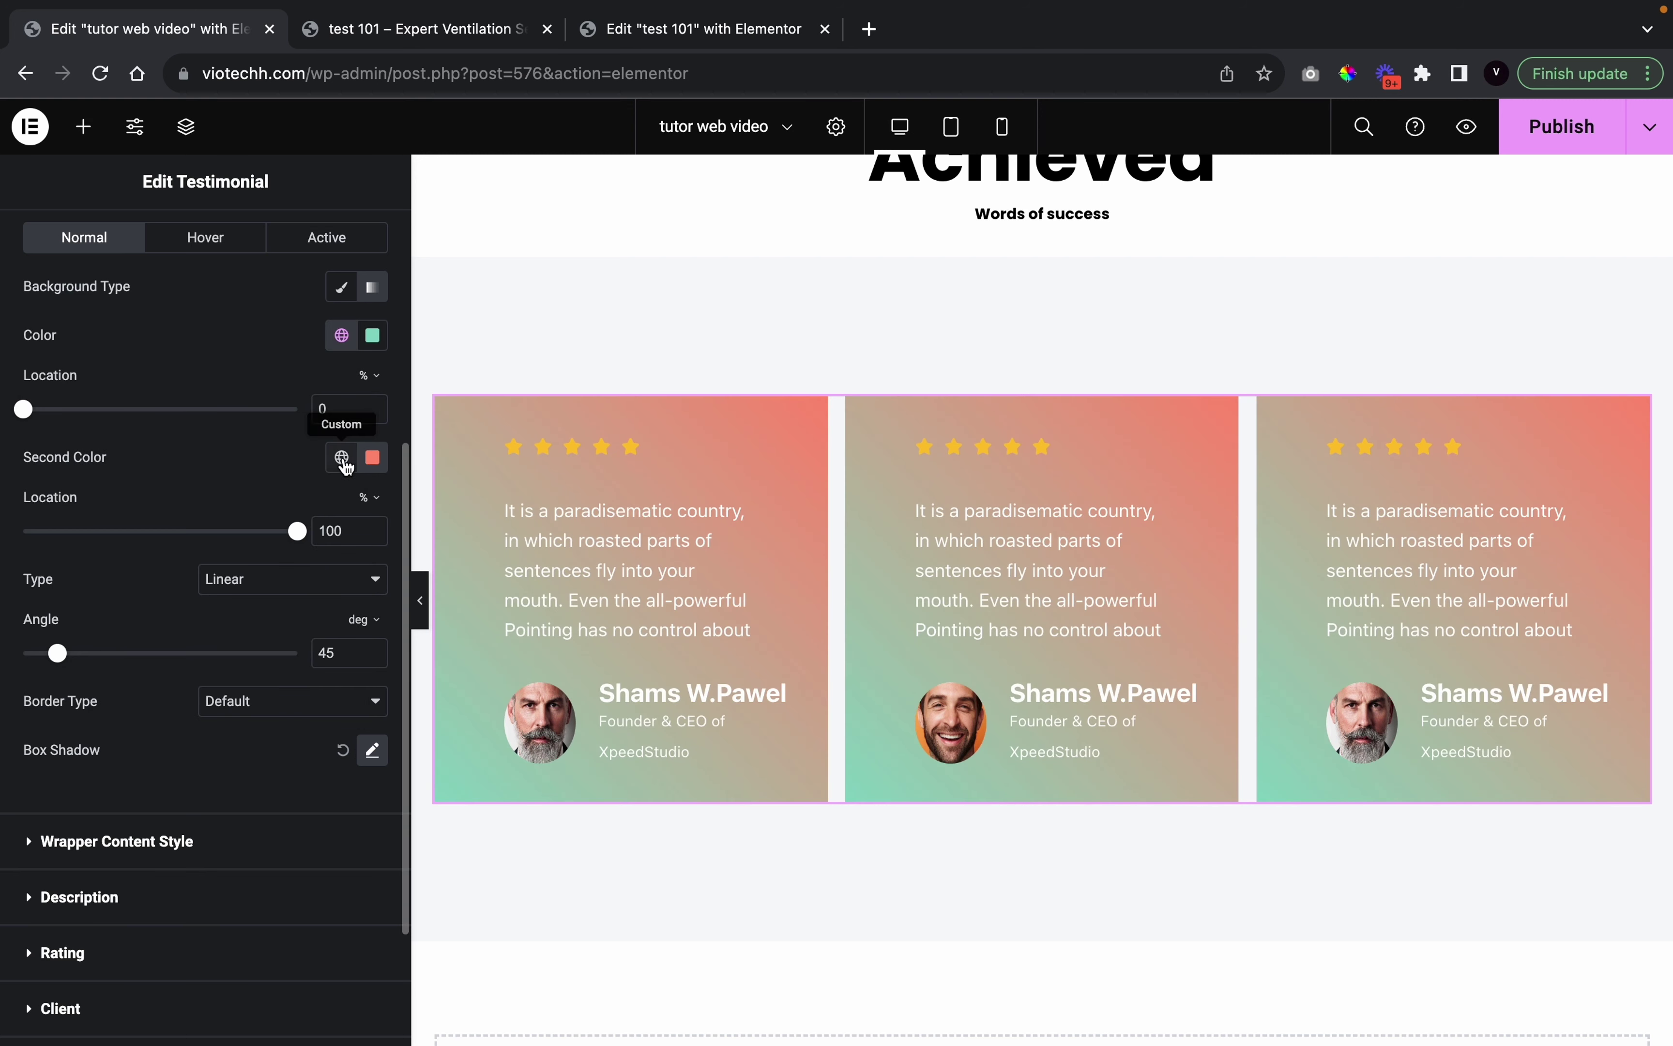
# Set the cards' second gradient color to the global color "main dark" and check the section at full page width
pyautogui.click(342, 457)
pyautogui.scroll(-5, 163, 767)
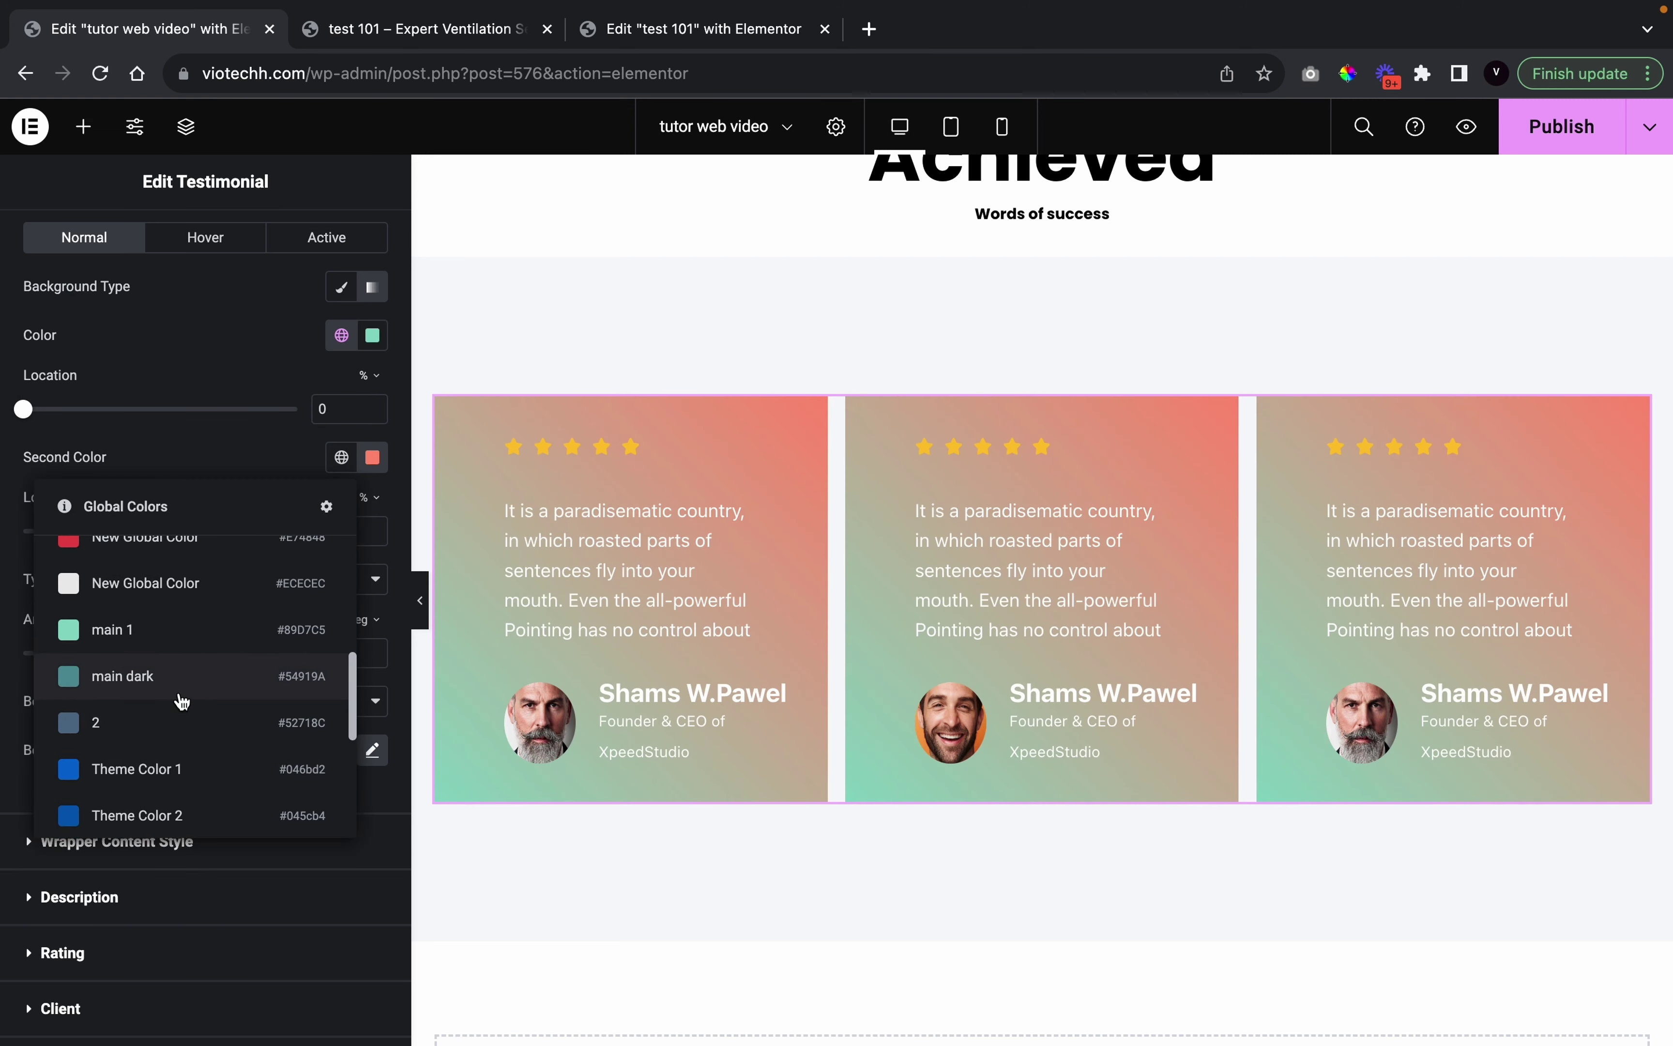
pyautogui.click(182, 700)
pyautogui.click(420, 600)
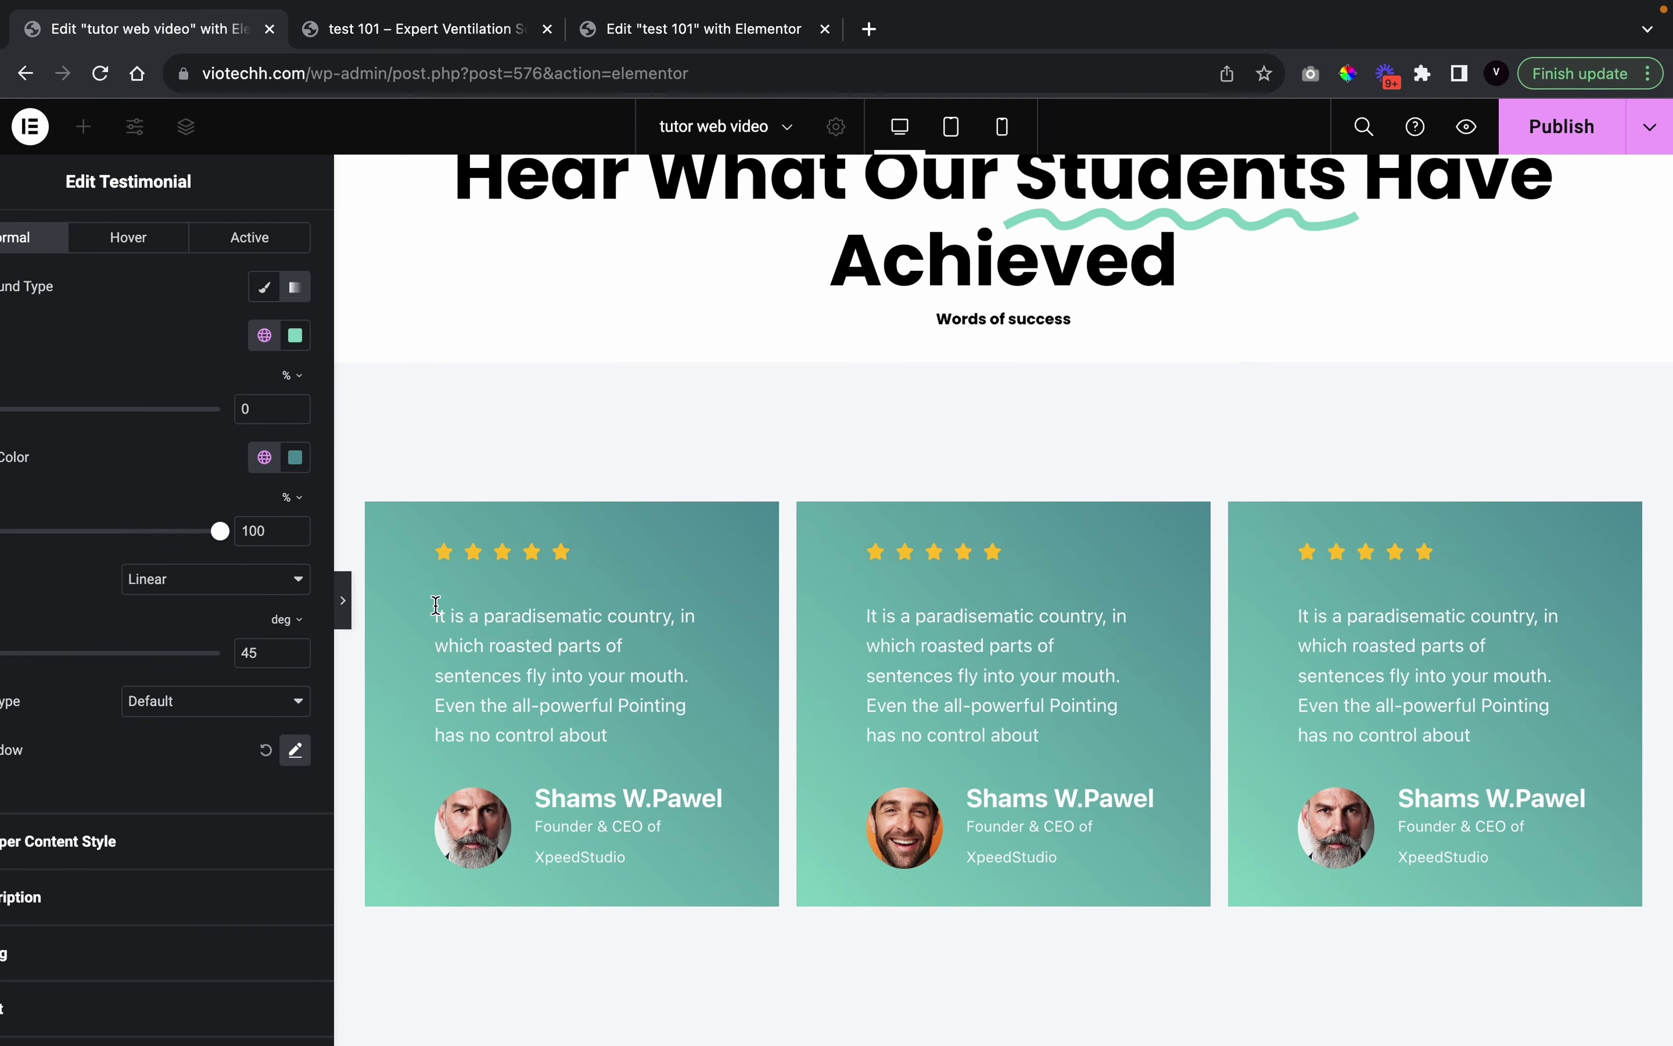
pyautogui.scroll(5, 691, 622)
pyautogui.scroll(-4, 566, 567)
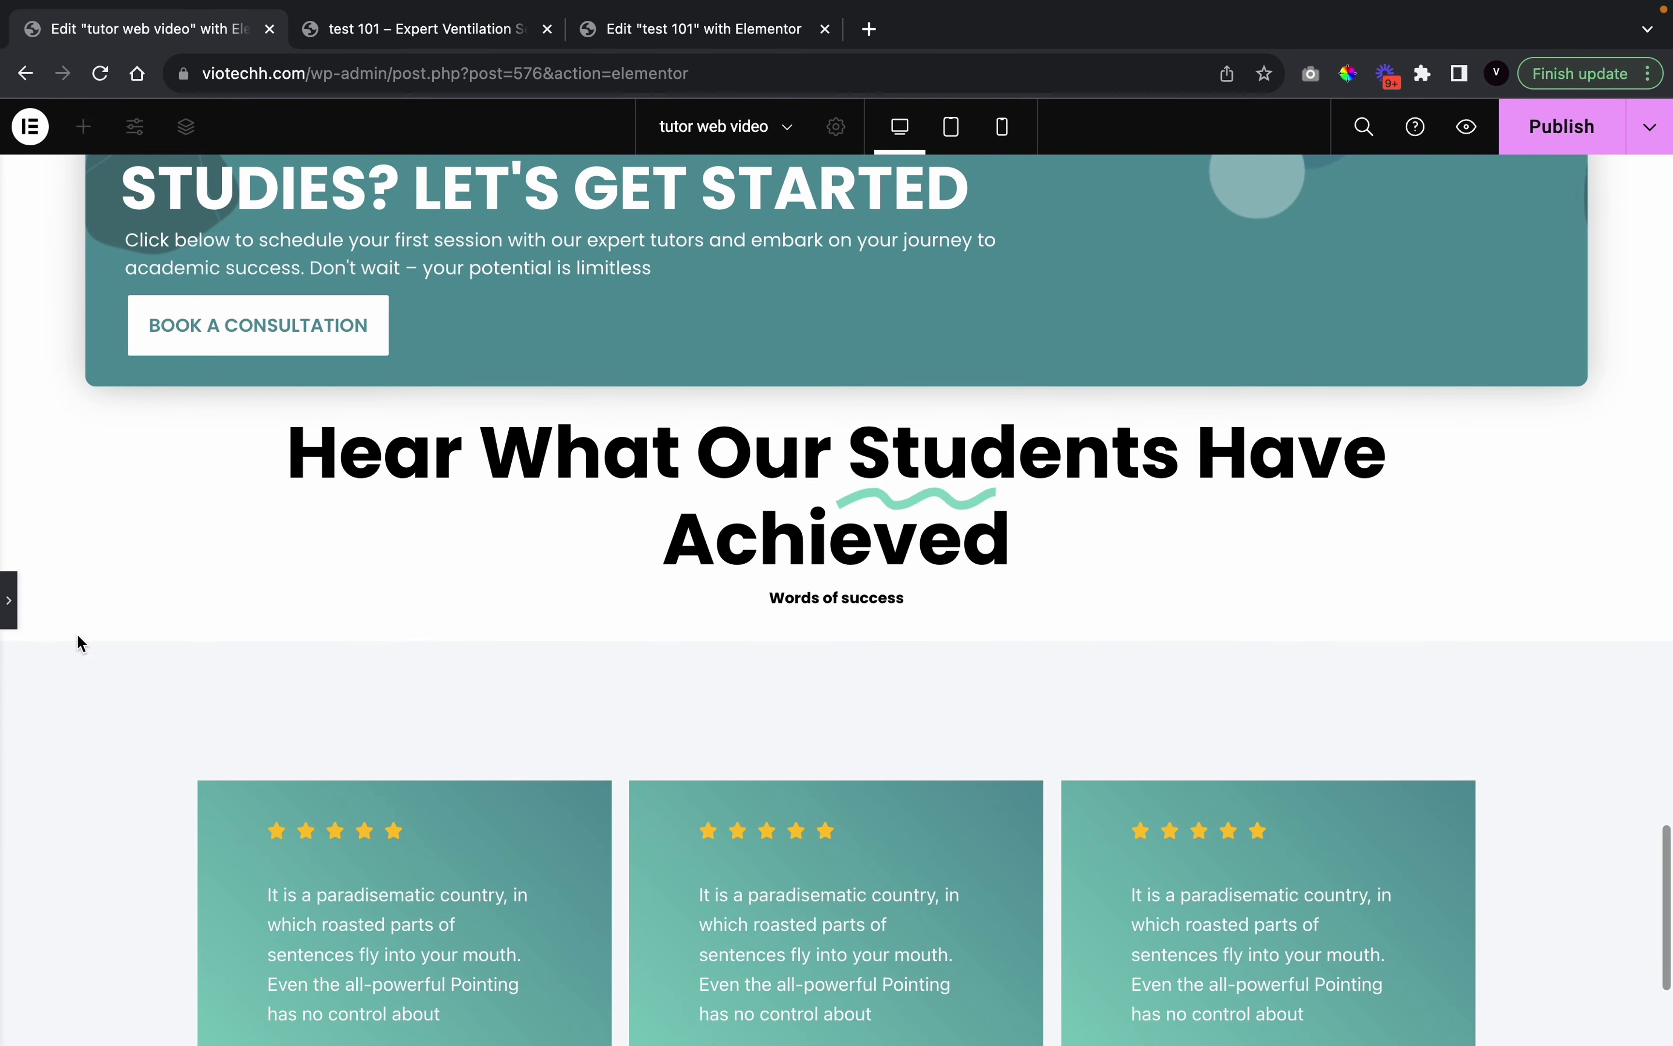
# Move the animated headline into the testimonial section's inner column, directly above the testimonial cards
pyautogui.click(8, 600)
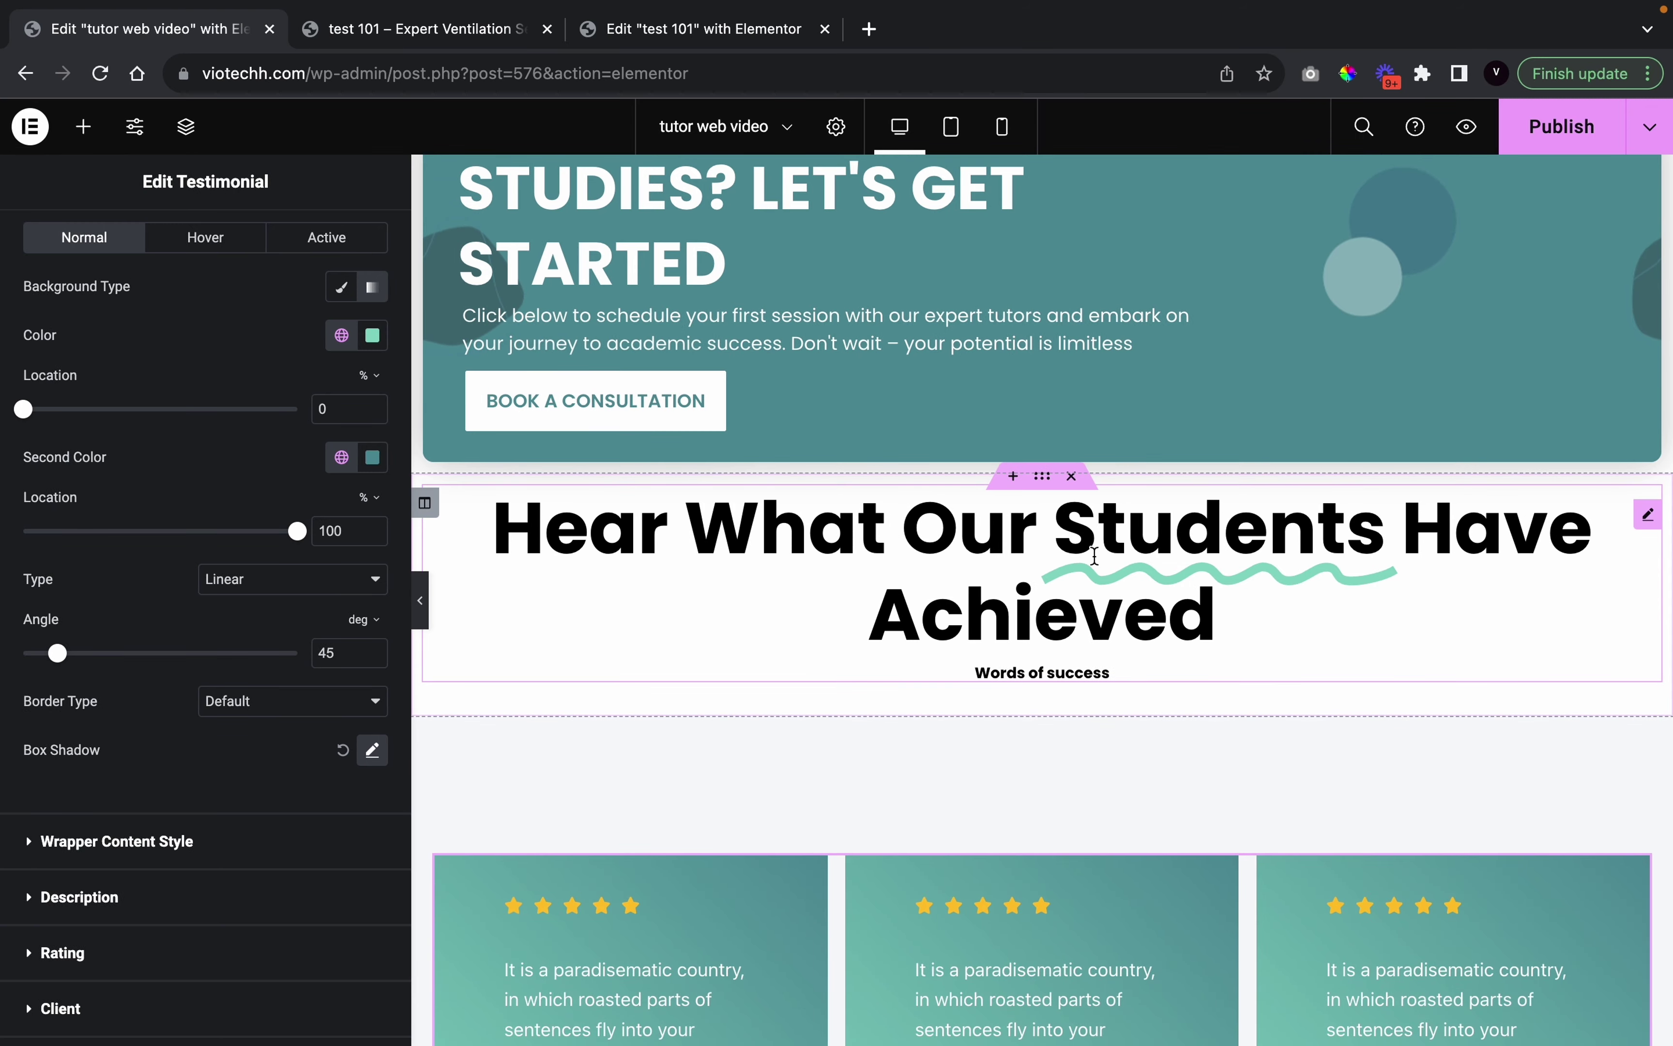
pyautogui.moveTo(1043, 476)
pyautogui.mouseDown()
pyautogui.moveTo(1019, 751)
pyautogui.moveTo(1044, 613)
pyautogui.moveTo(1011, 437)
pyautogui.moveTo(1011, 464)
pyautogui.mouseUp()
pyautogui.moveTo(1037, 547); pyautogui.dragTo(1067, 681)
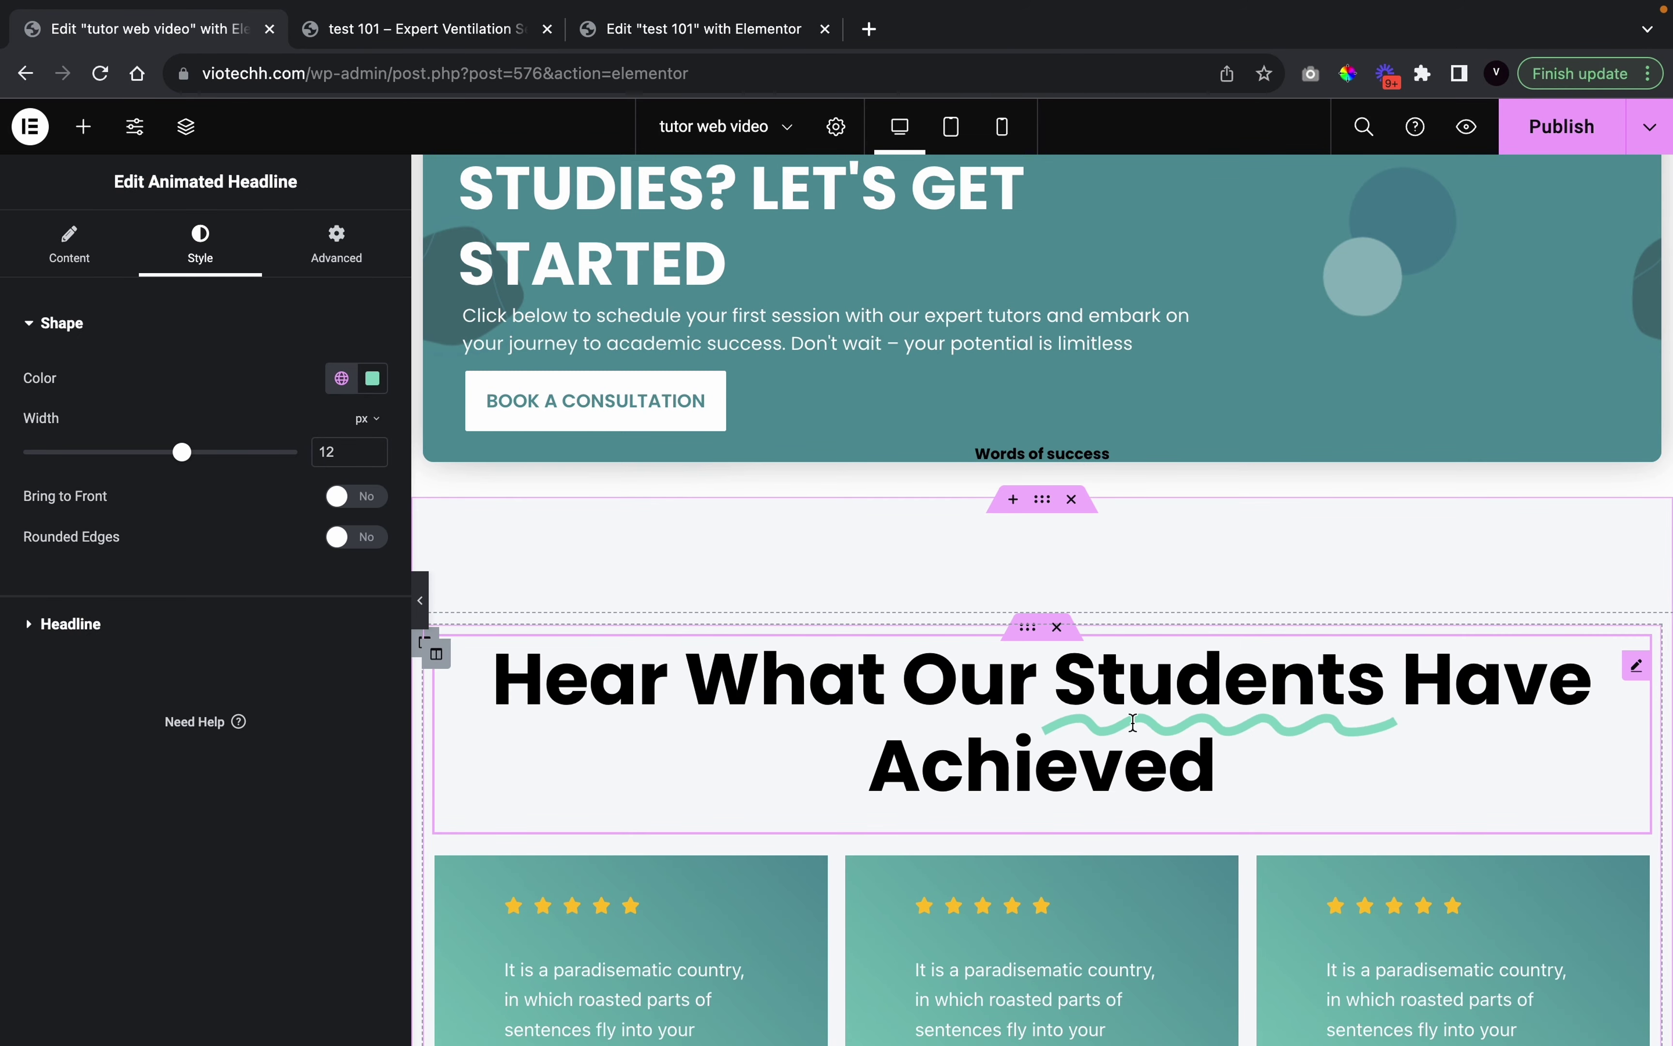
# Move the "Words of success" heading between the animated headline and the testimonial cards, and check the section at full page width
pyautogui.tripleClick(1131, 462)
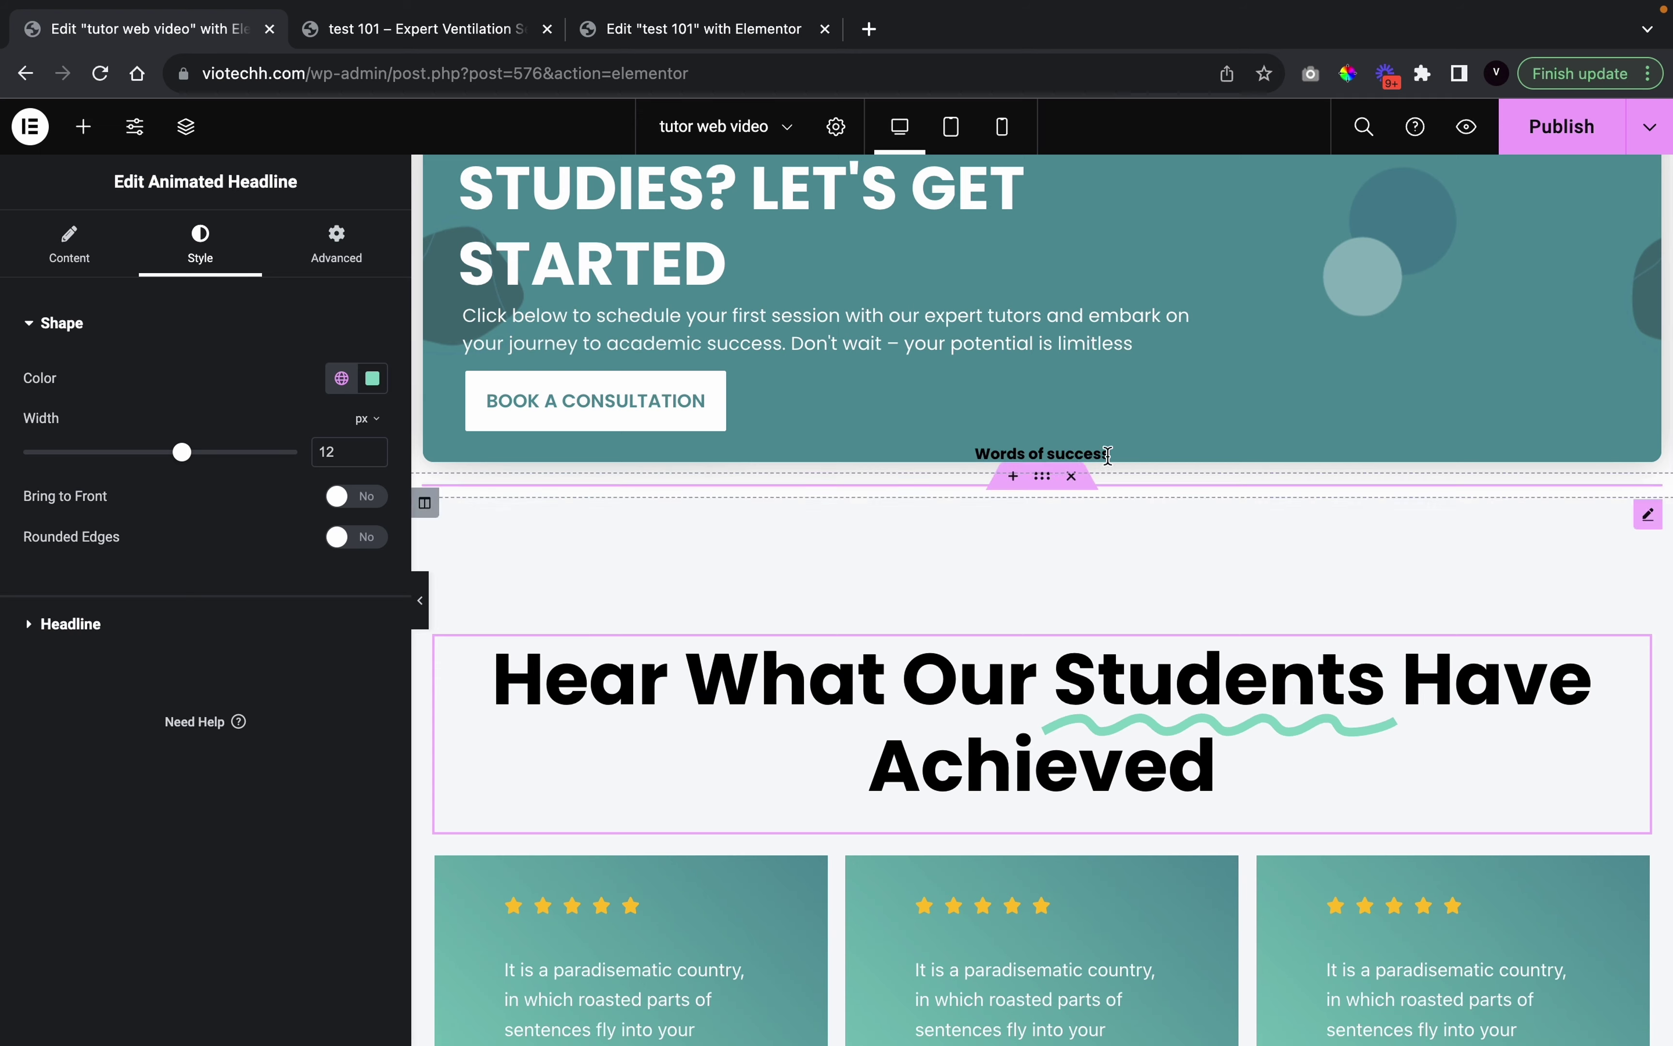
pyautogui.press('super+i')
pyautogui.click(1471, 453)
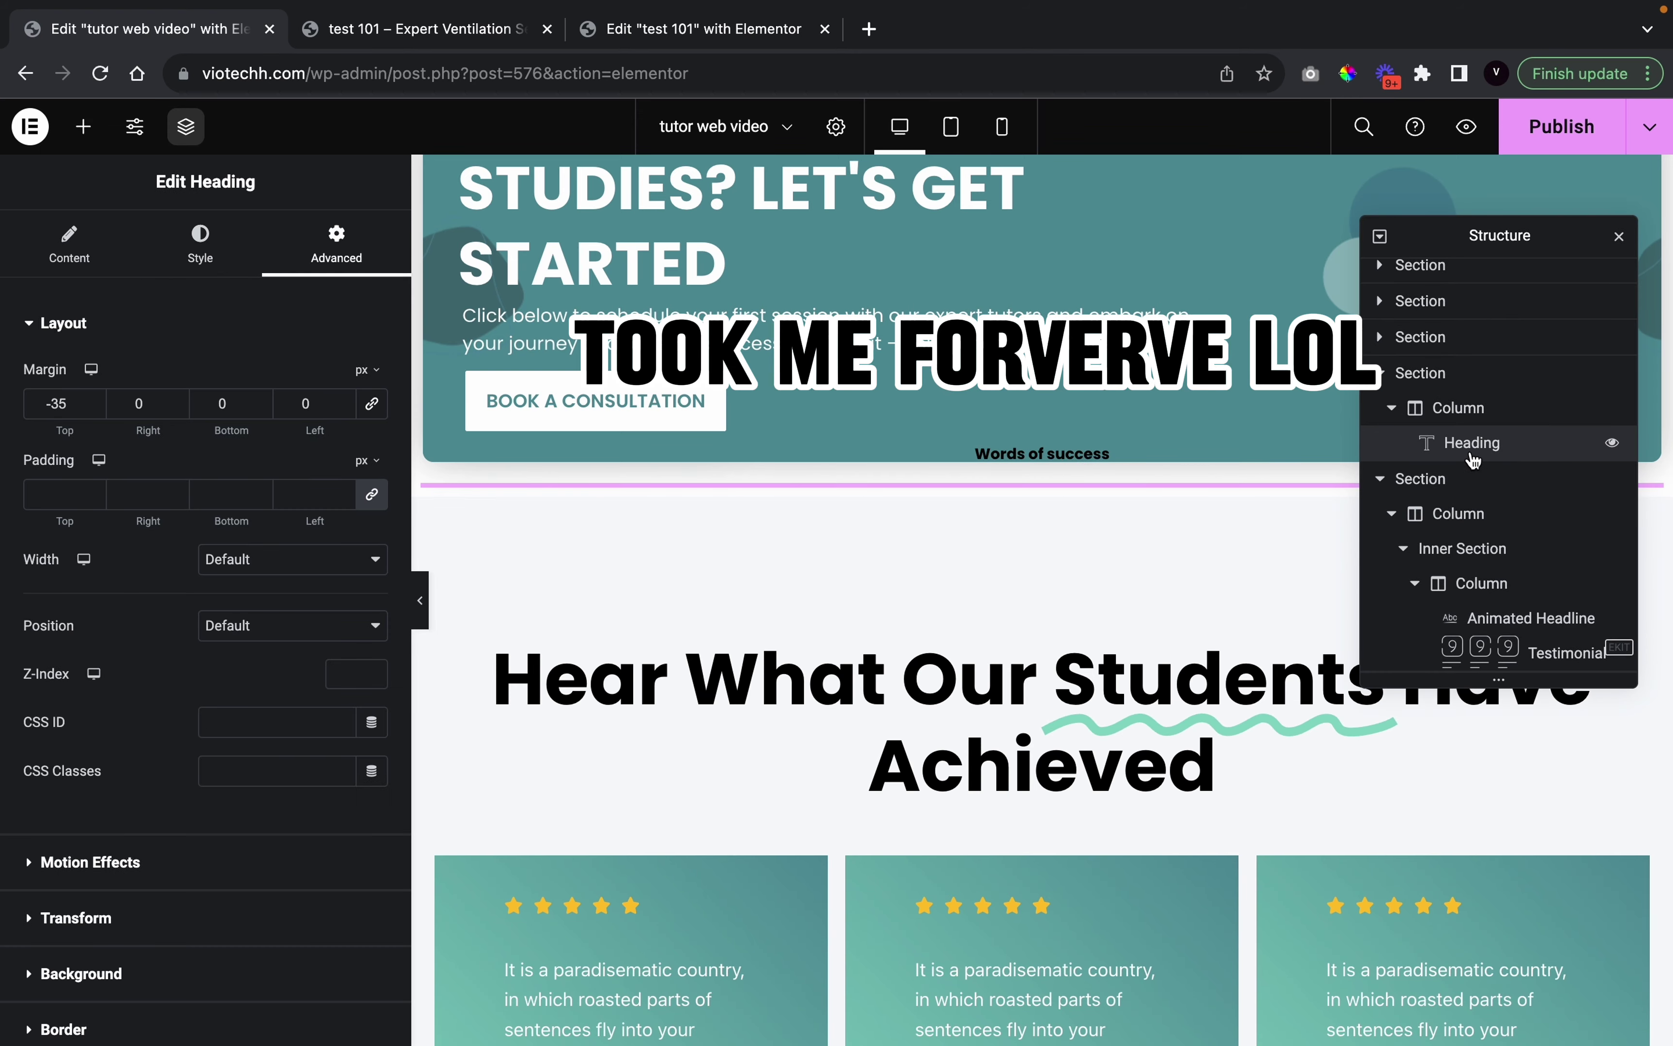
pyautogui.click(1392, 516)
pyautogui.click(1651, 482)
pyautogui.moveTo(1464, 586); pyautogui.dragTo(1452, 441)
pyautogui.press('super+i')
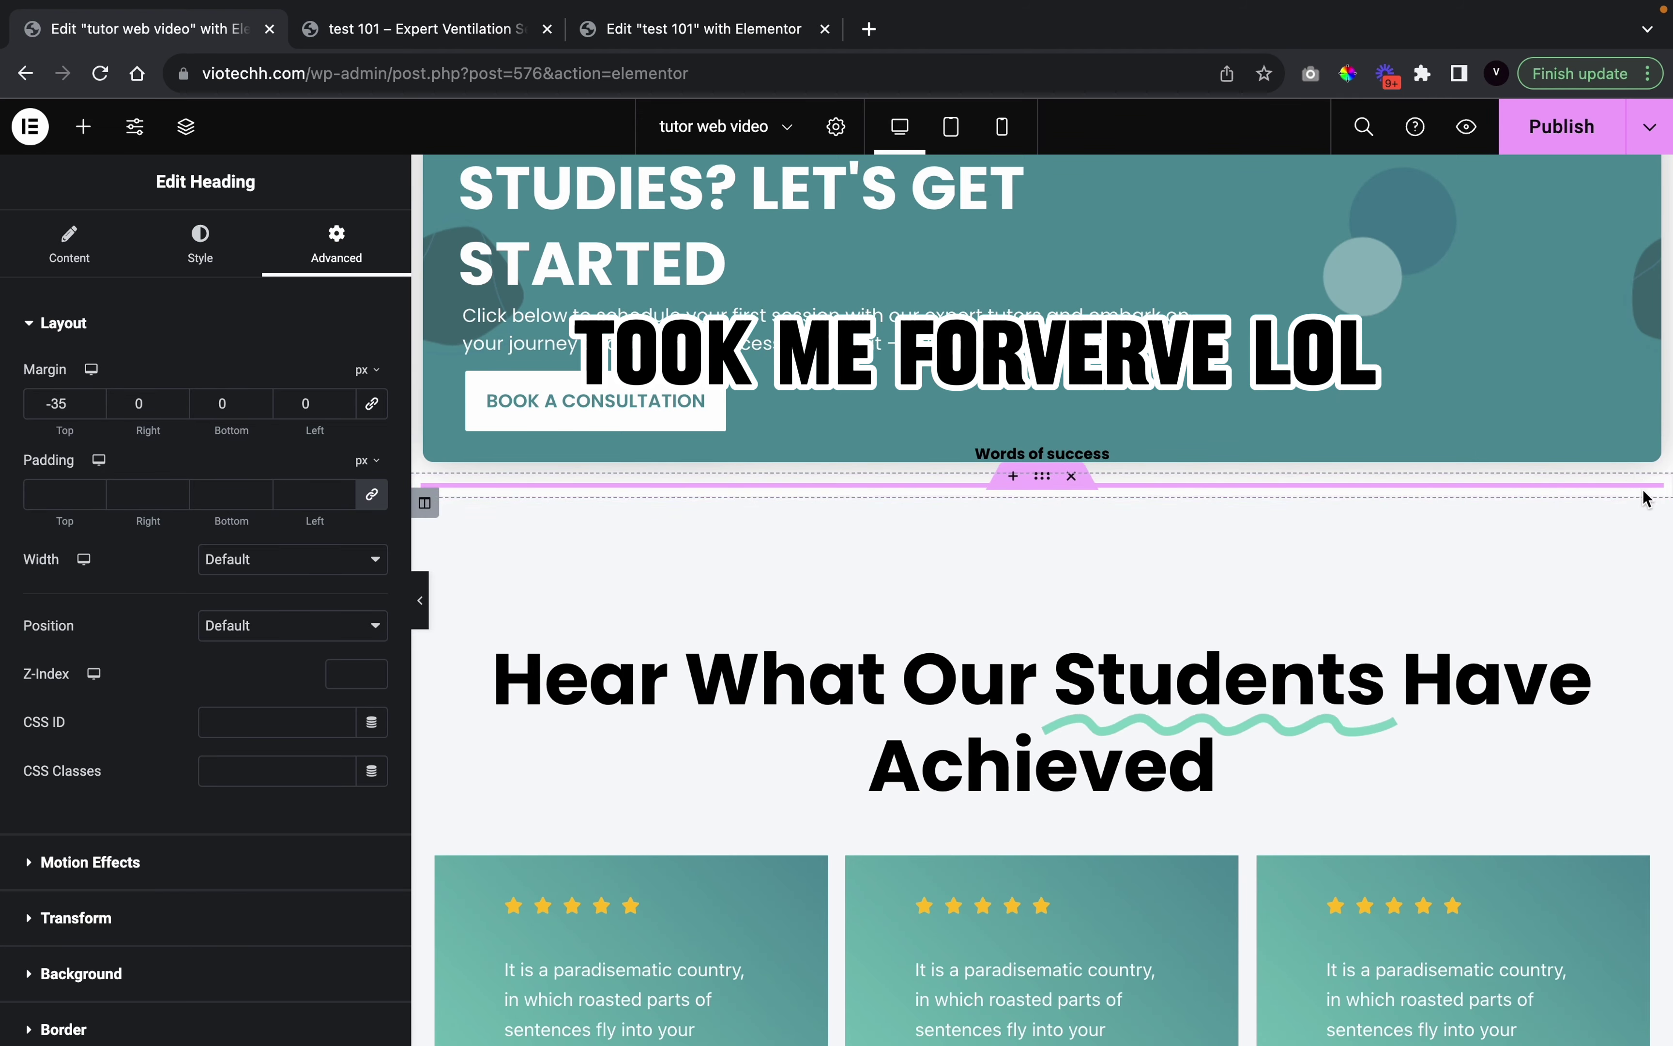
pyautogui.click(186, 126)
pyautogui.click(1514, 618)
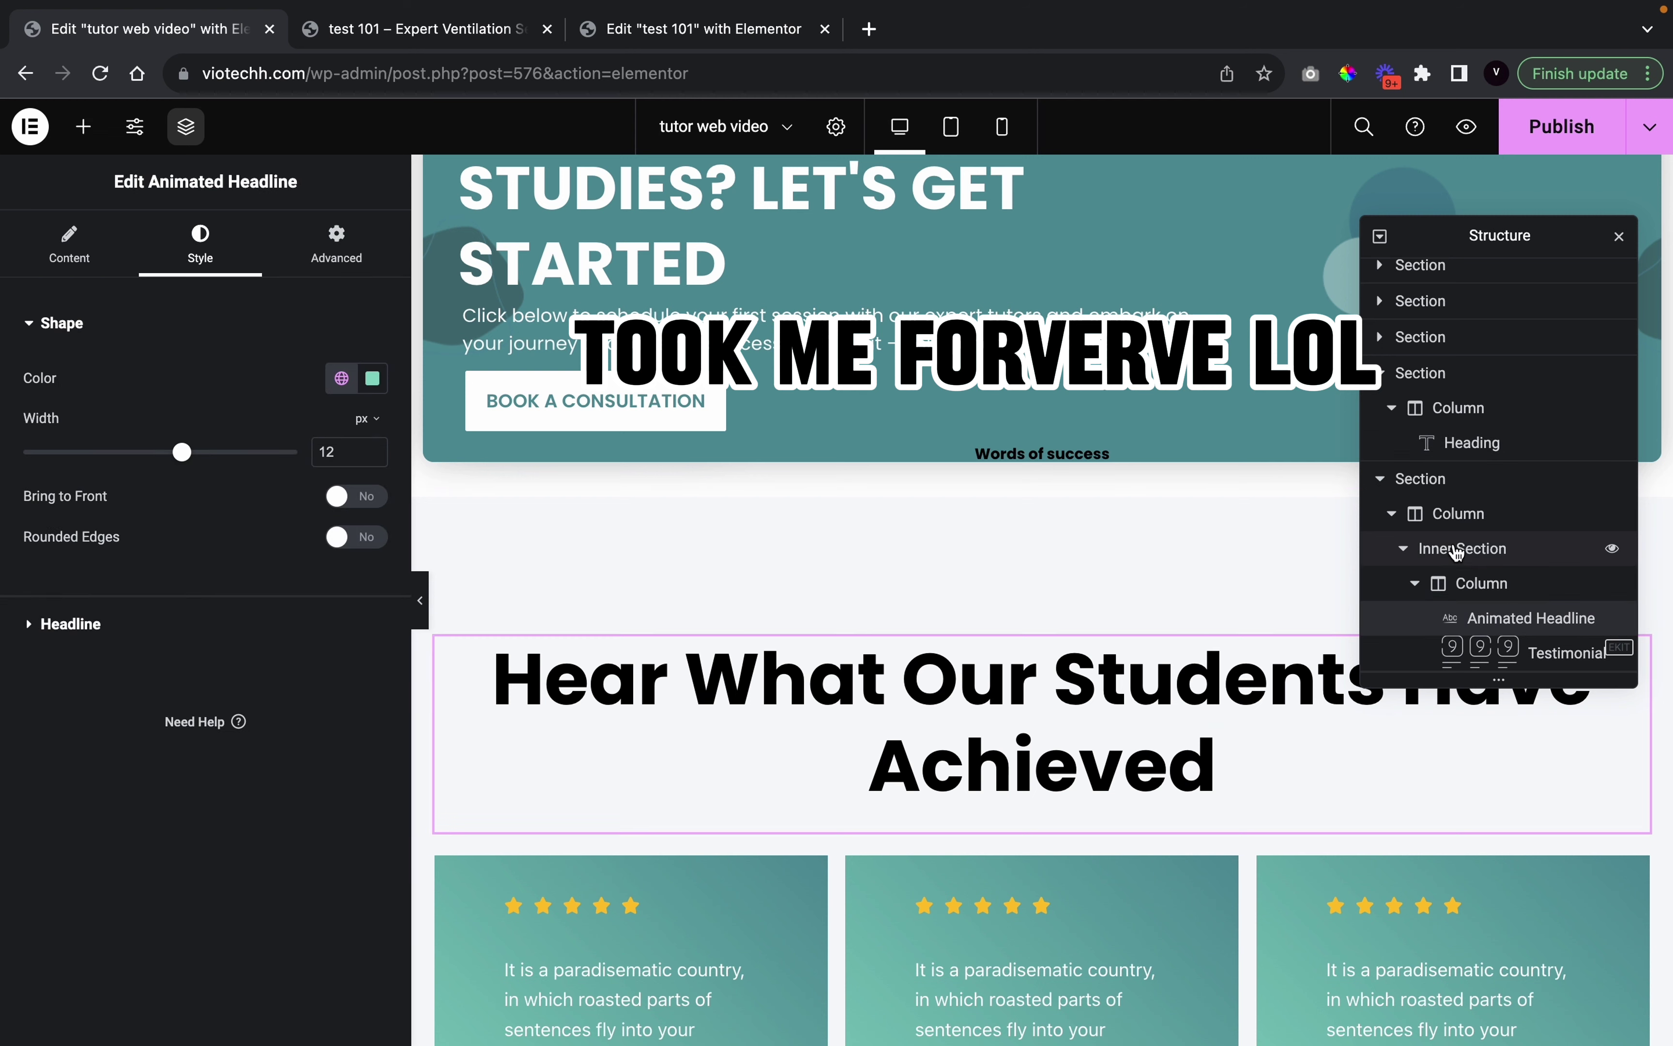
pyautogui.click(1474, 446)
pyautogui.moveTo(1474, 450); pyautogui.dragTo(1486, 637)
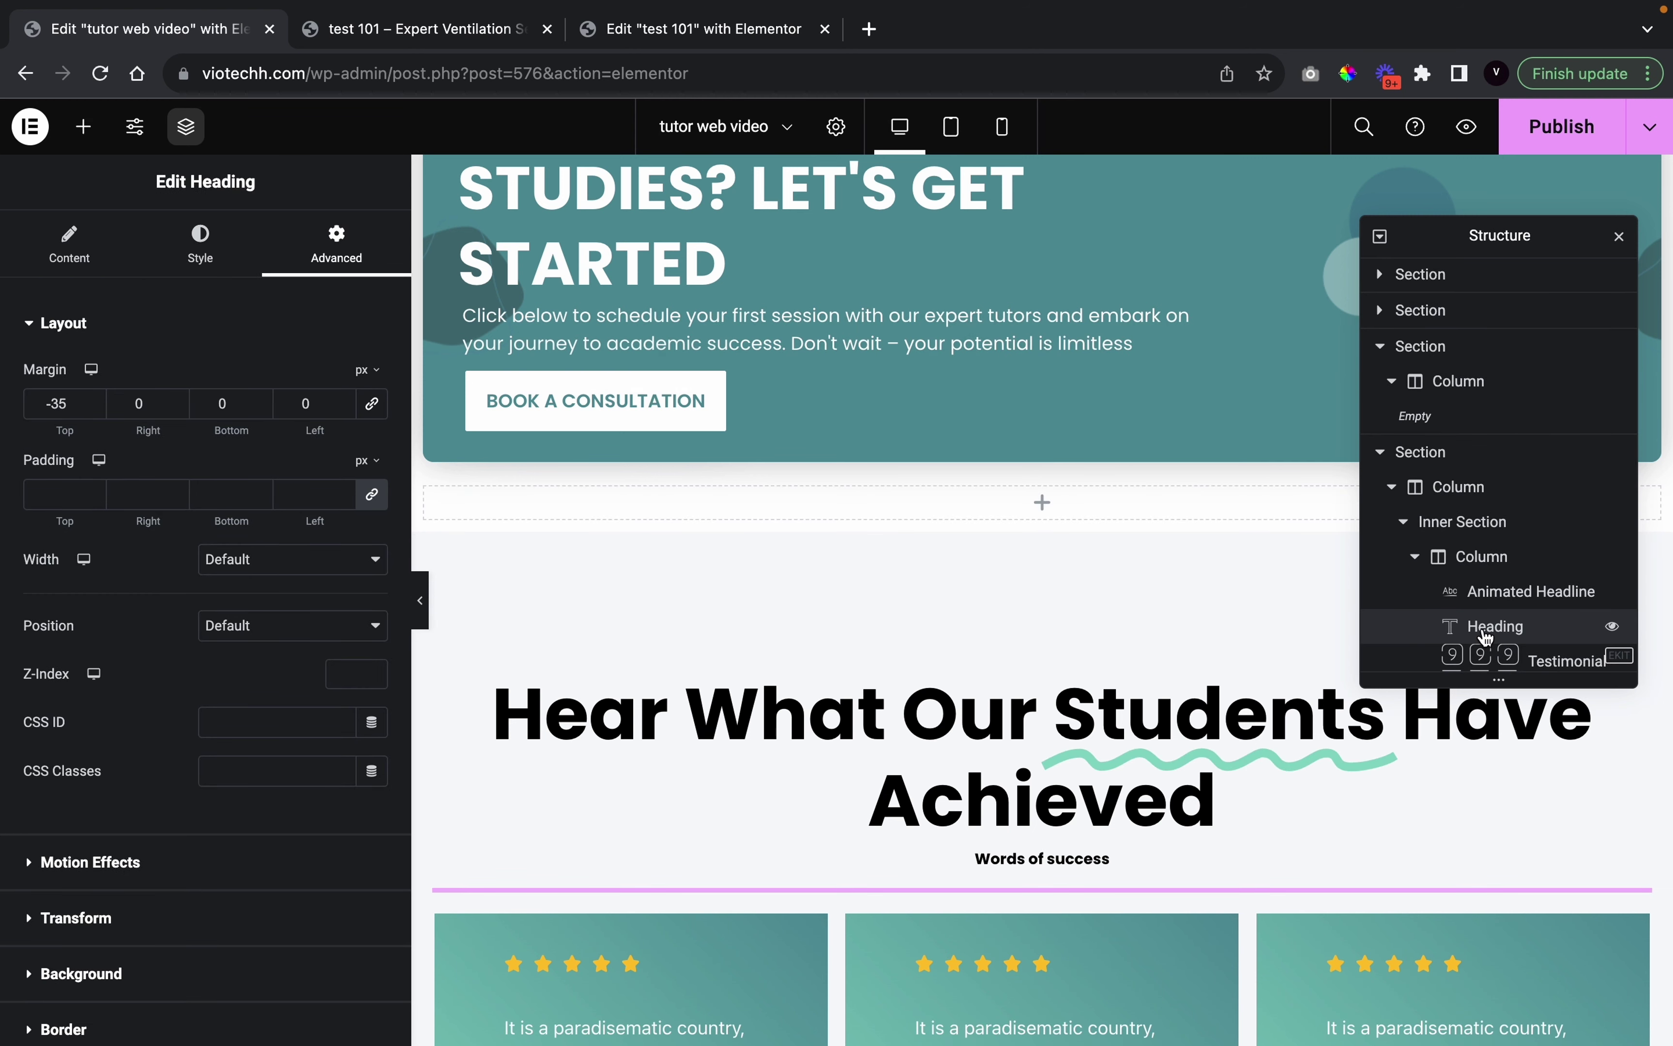
pyautogui.click(1618, 237)
pyautogui.scroll(-3, 1148, 795)
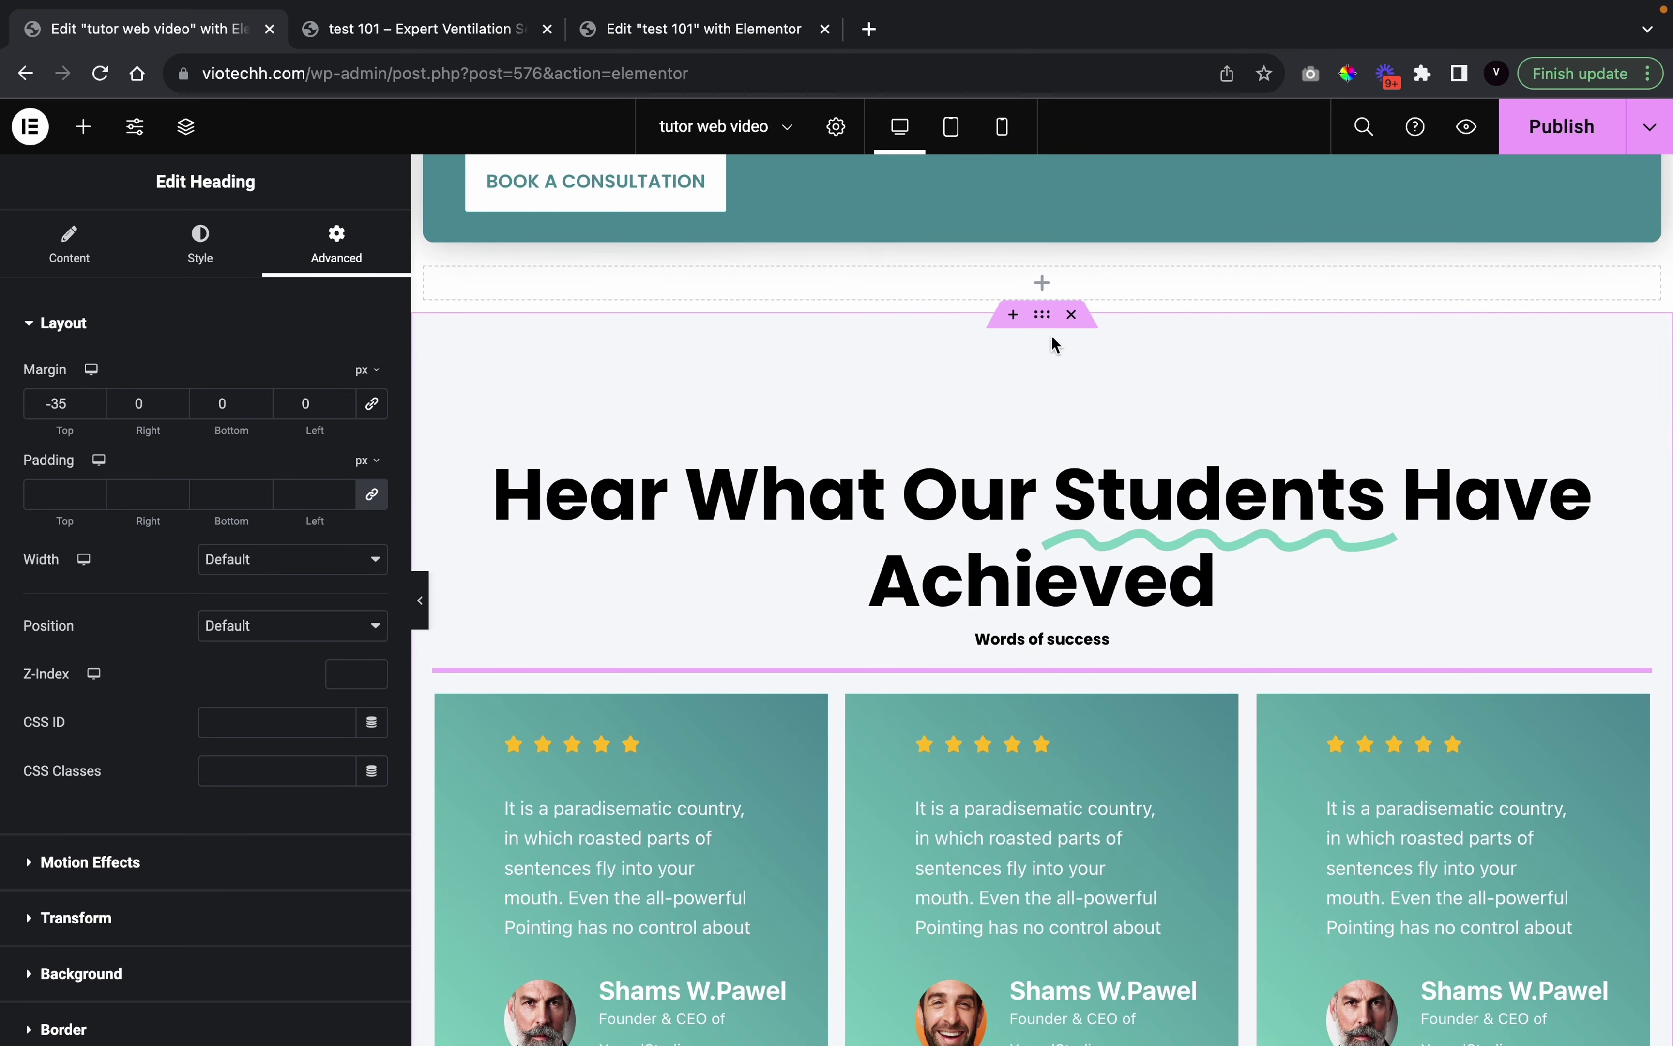
pyautogui.click(433, 599)
pyautogui.click(425, 602)
# Set the font family of the testimonial cards' description text to Poppins
pyautogui.scroll(4, 7, 553)
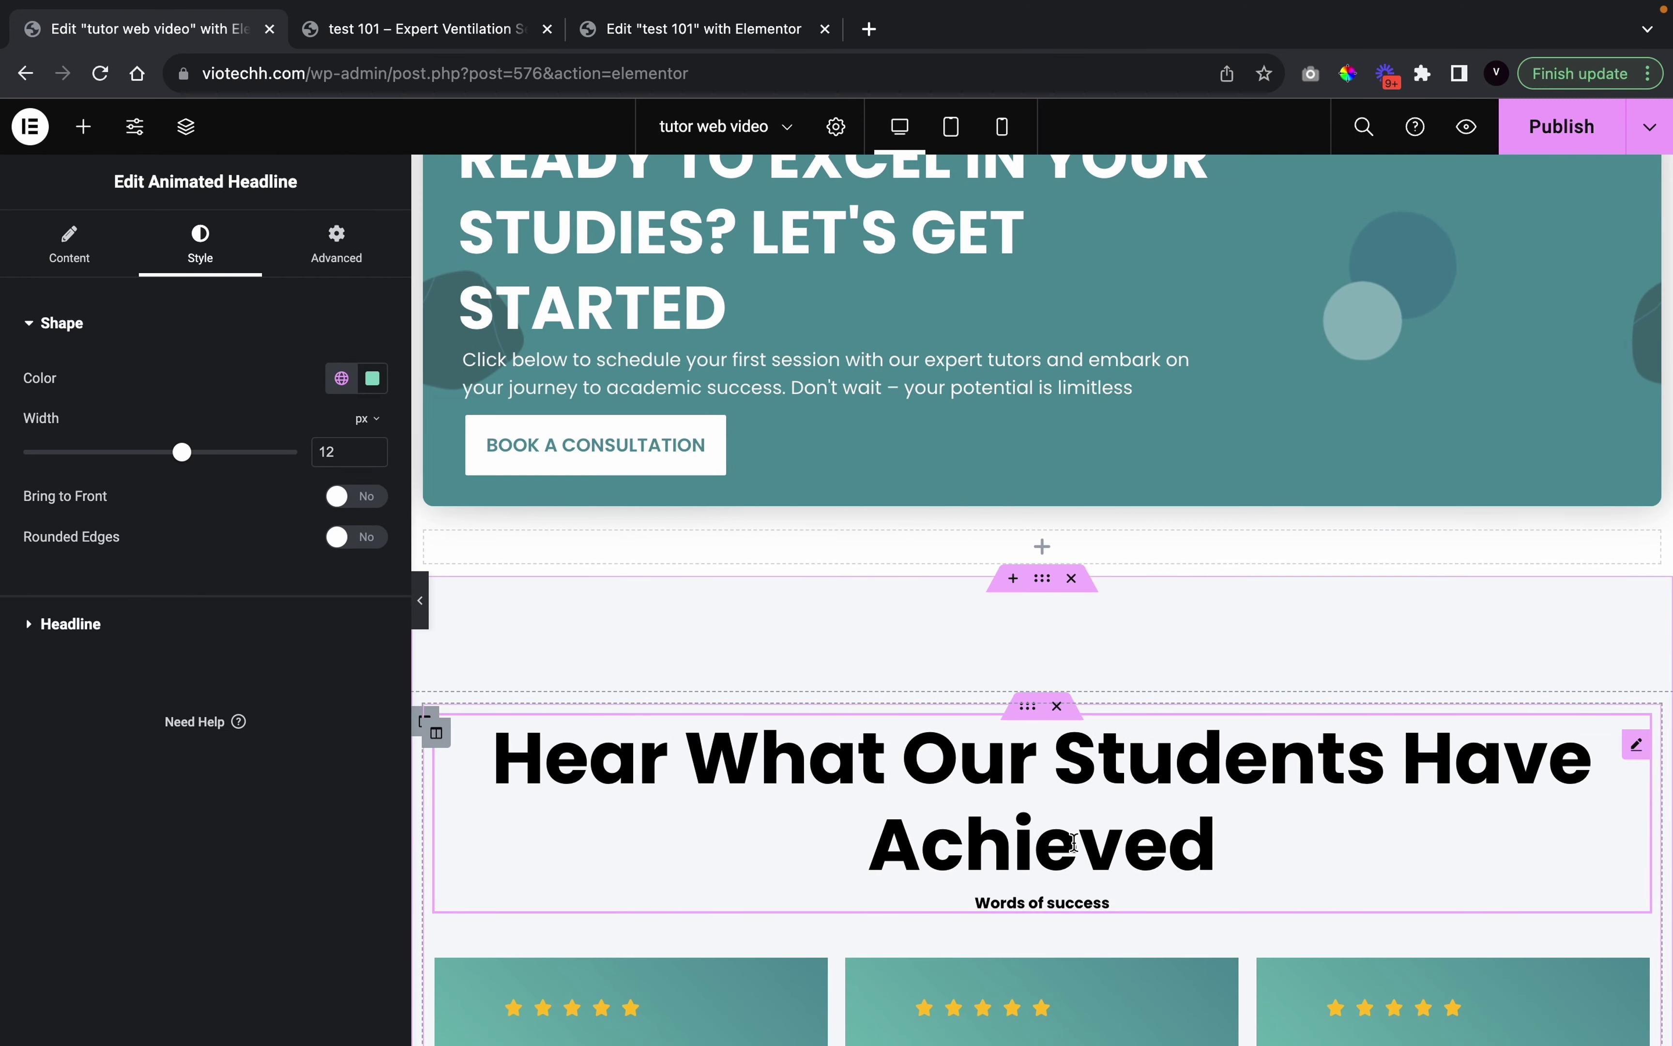
pyautogui.scroll(-3, 1065, 823)
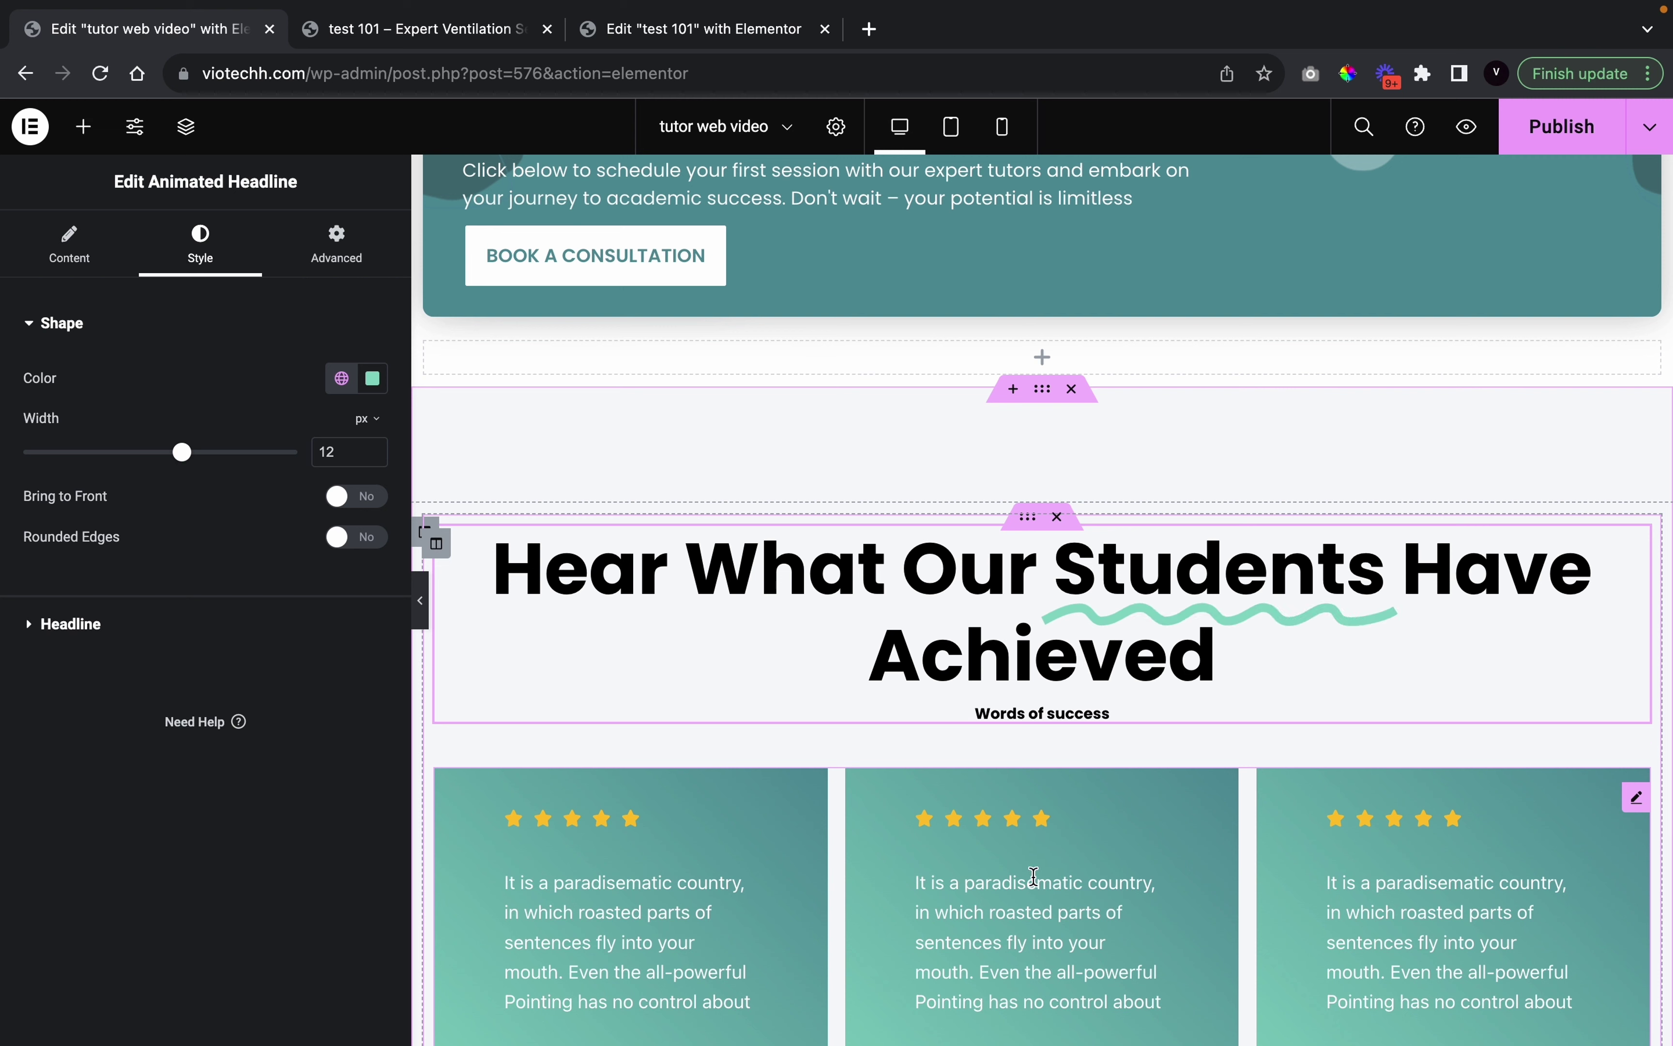
pyautogui.click(675, 786)
pyautogui.scroll(-2, 197, 316)
pyautogui.scroll(-6, 197, 317)
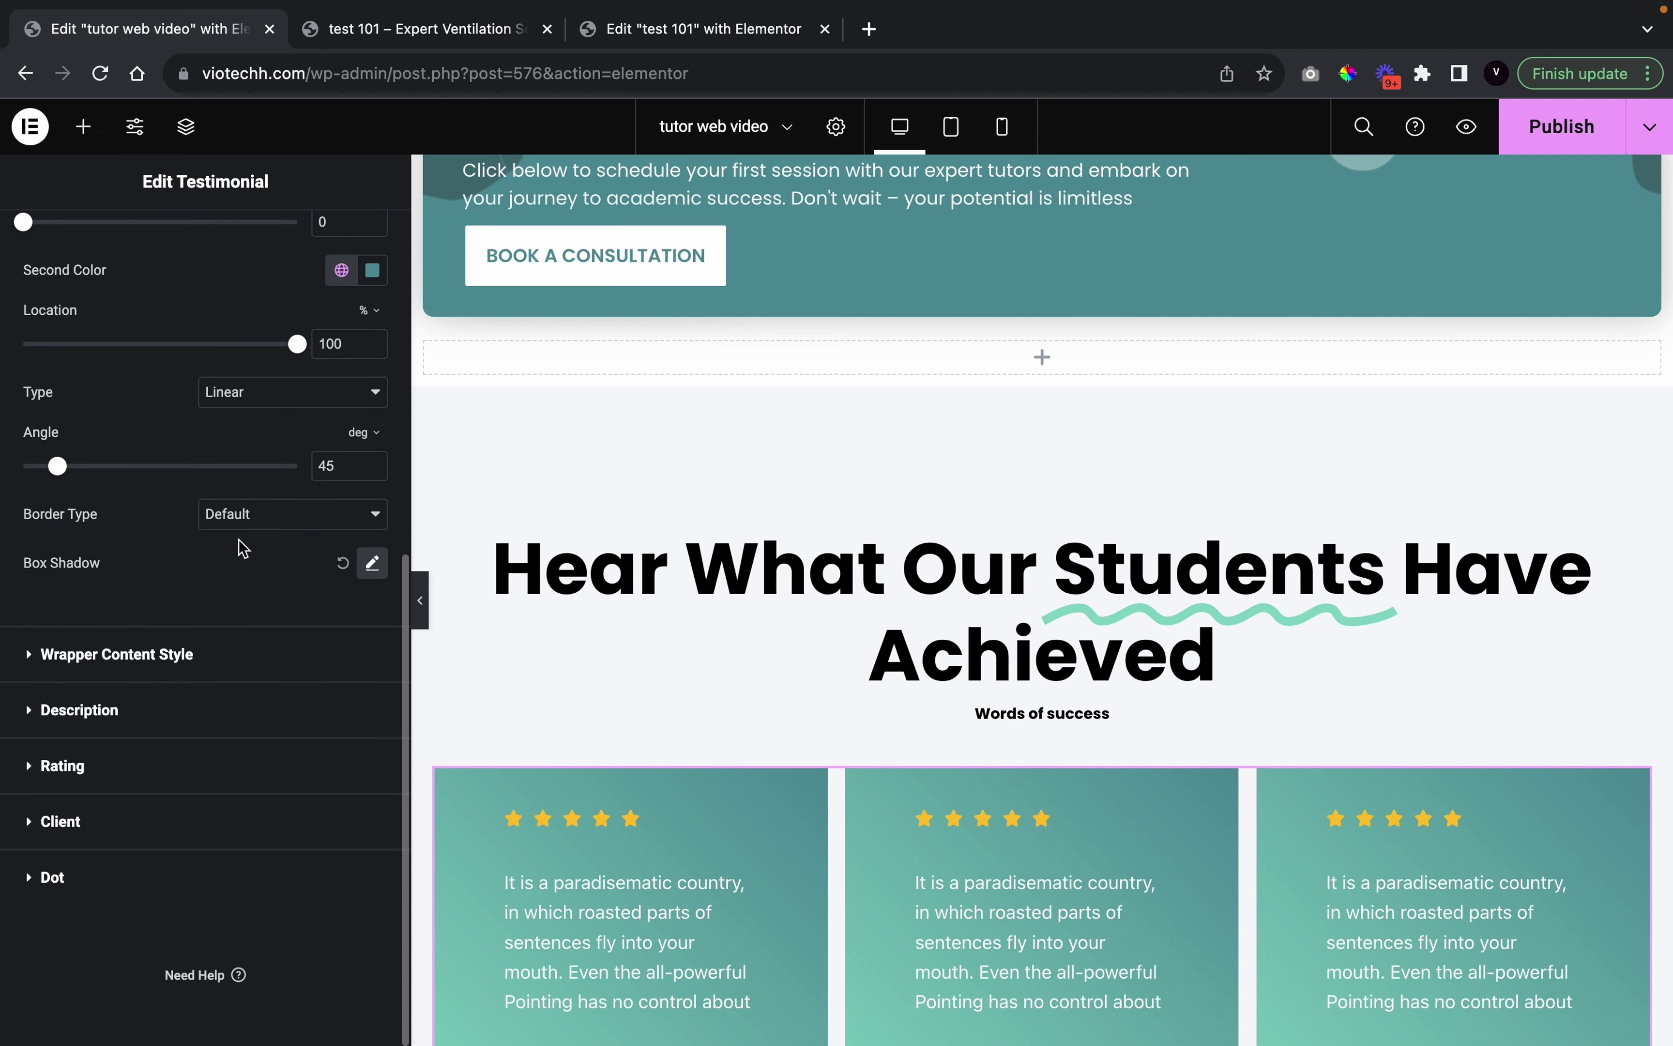
pyautogui.click(108, 726)
pyautogui.scroll(-4, 634, 694)
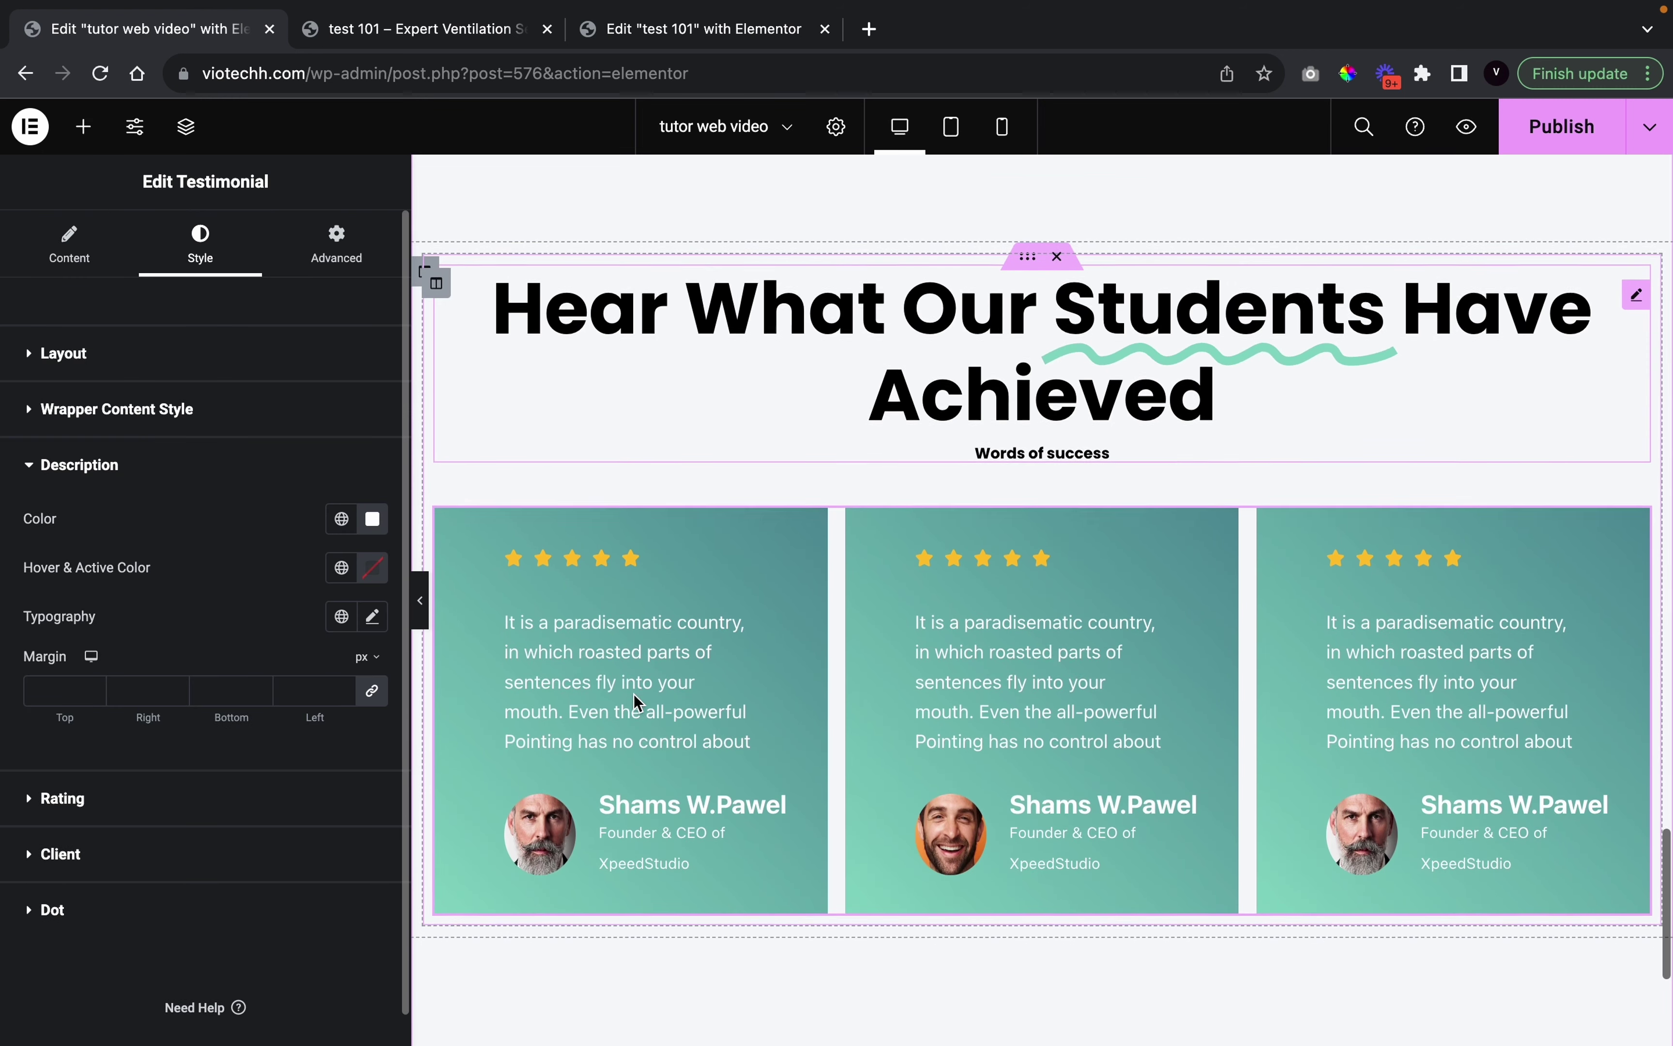
pyautogui.click(372, 616)
pyautogui.click(313, 726)
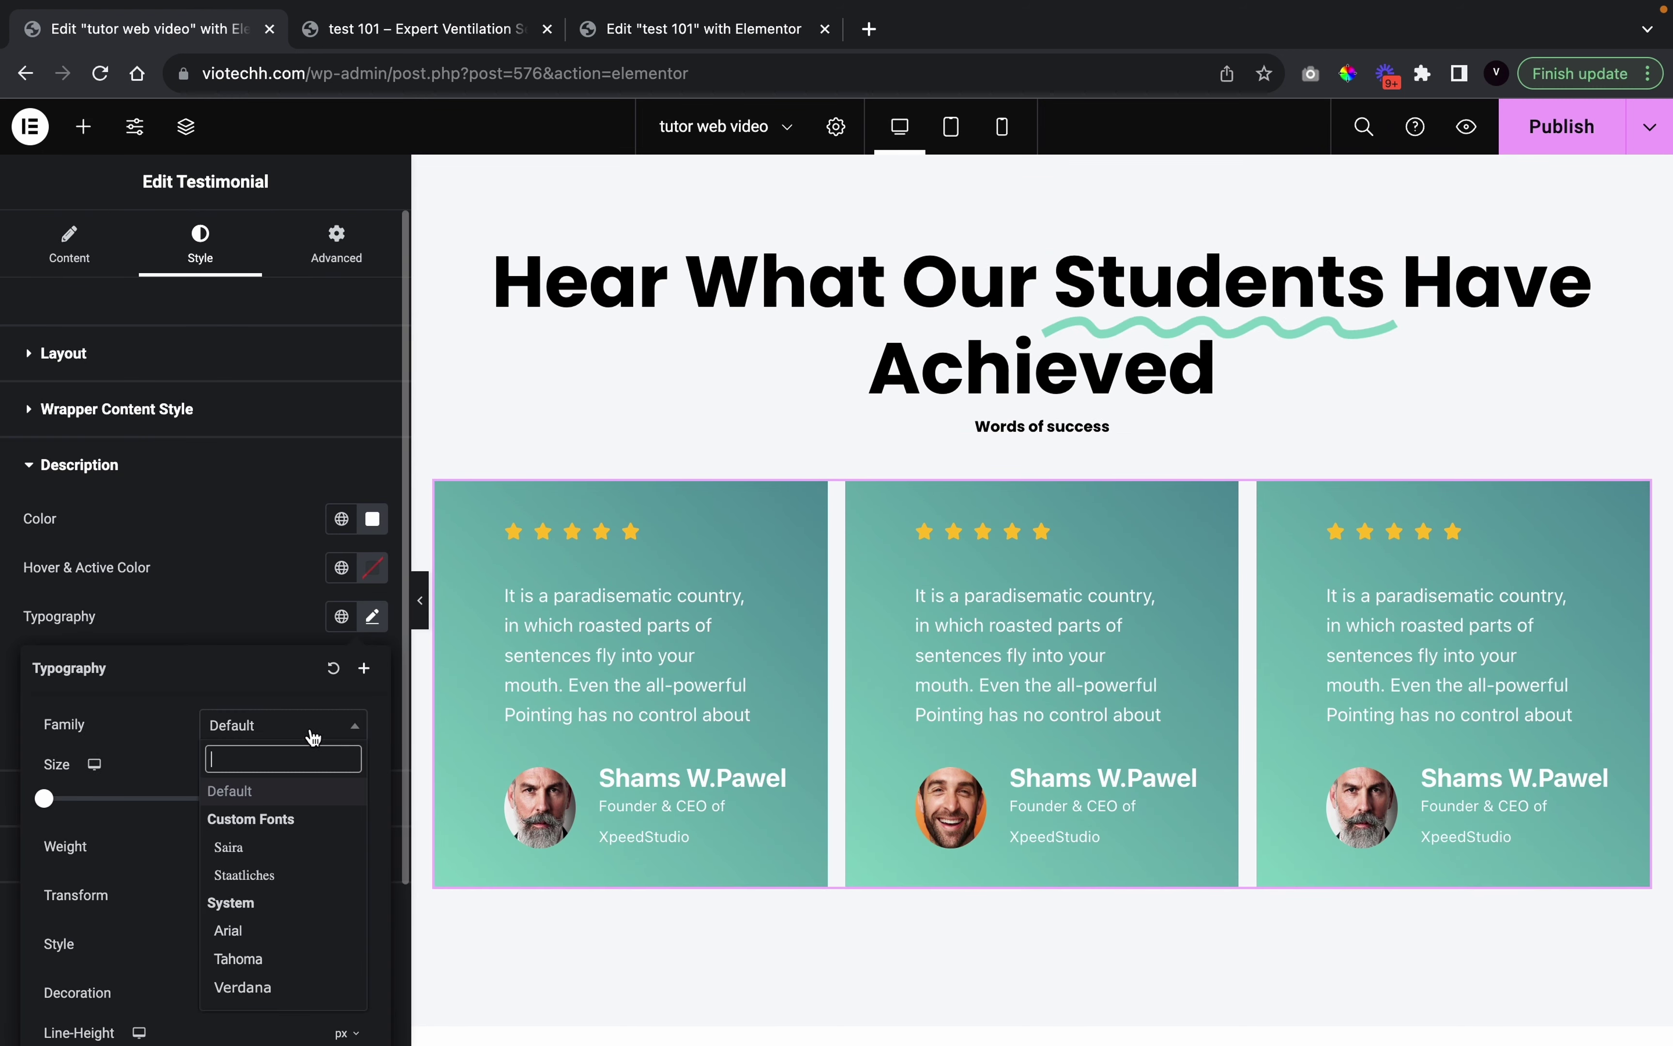
pyautogui.write('poppins')
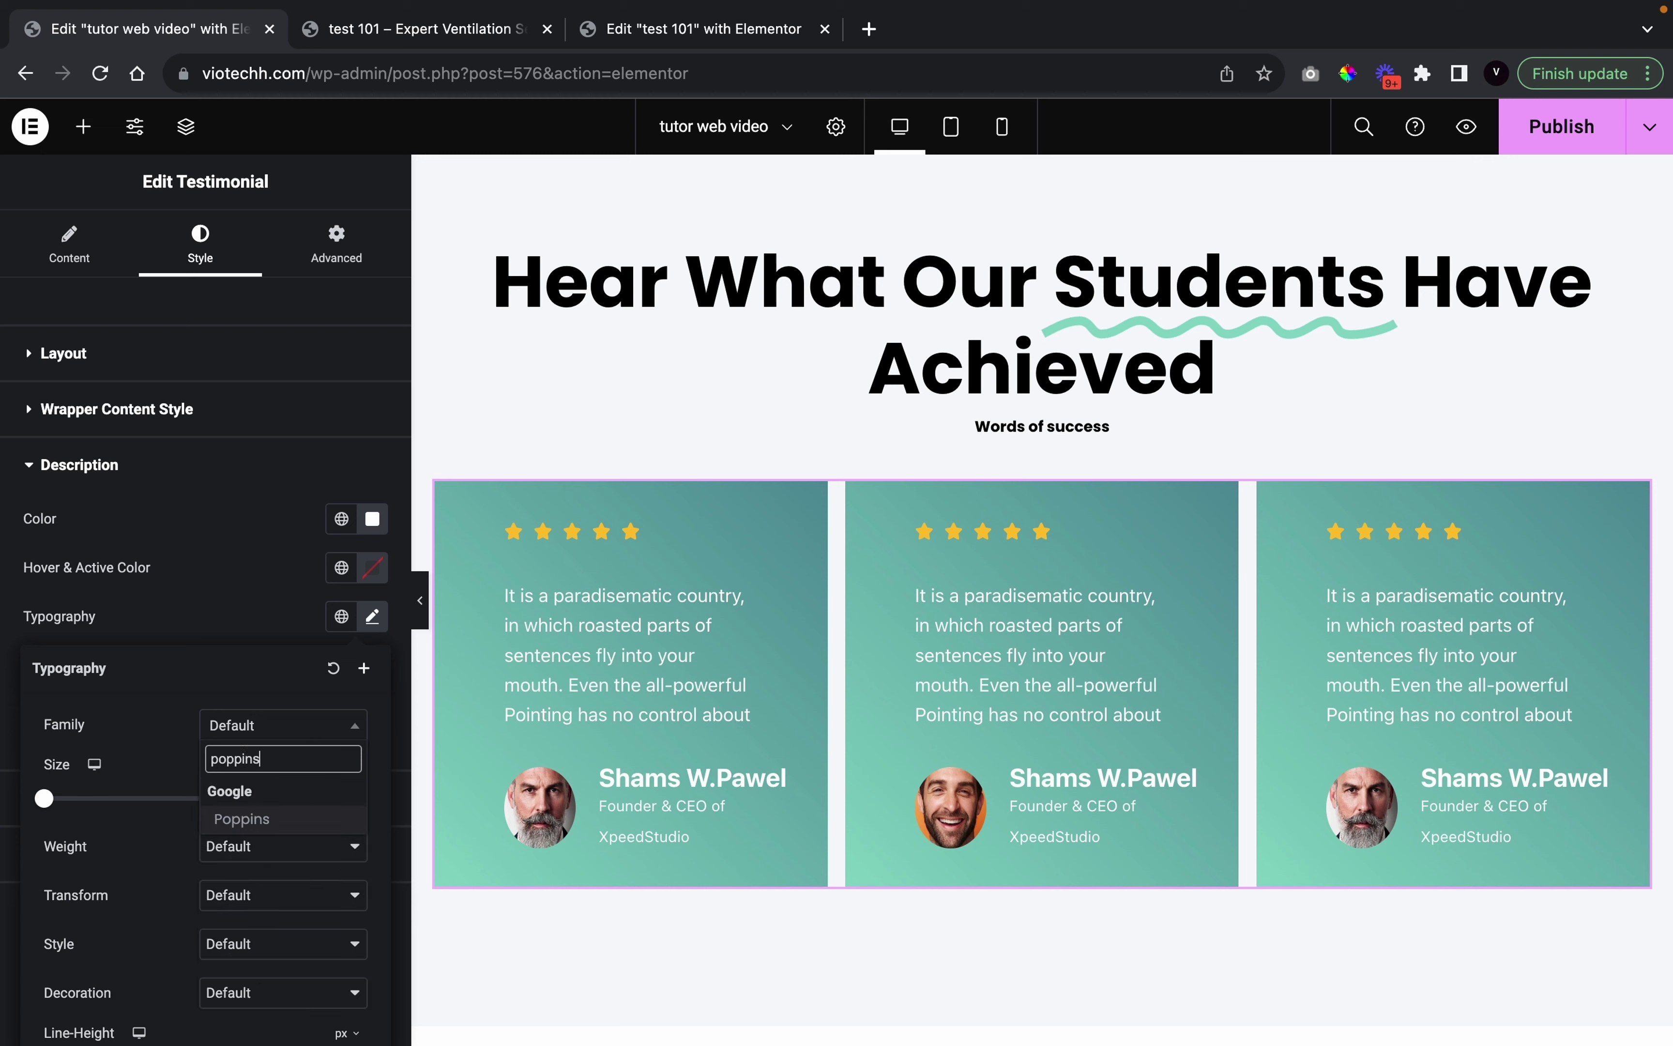
pyautogui.click(253, 818)
# Set the testimonial description to weight 500 (Medium) and size 17 px, and check it at full page width
pyautogui.click(246, 846)
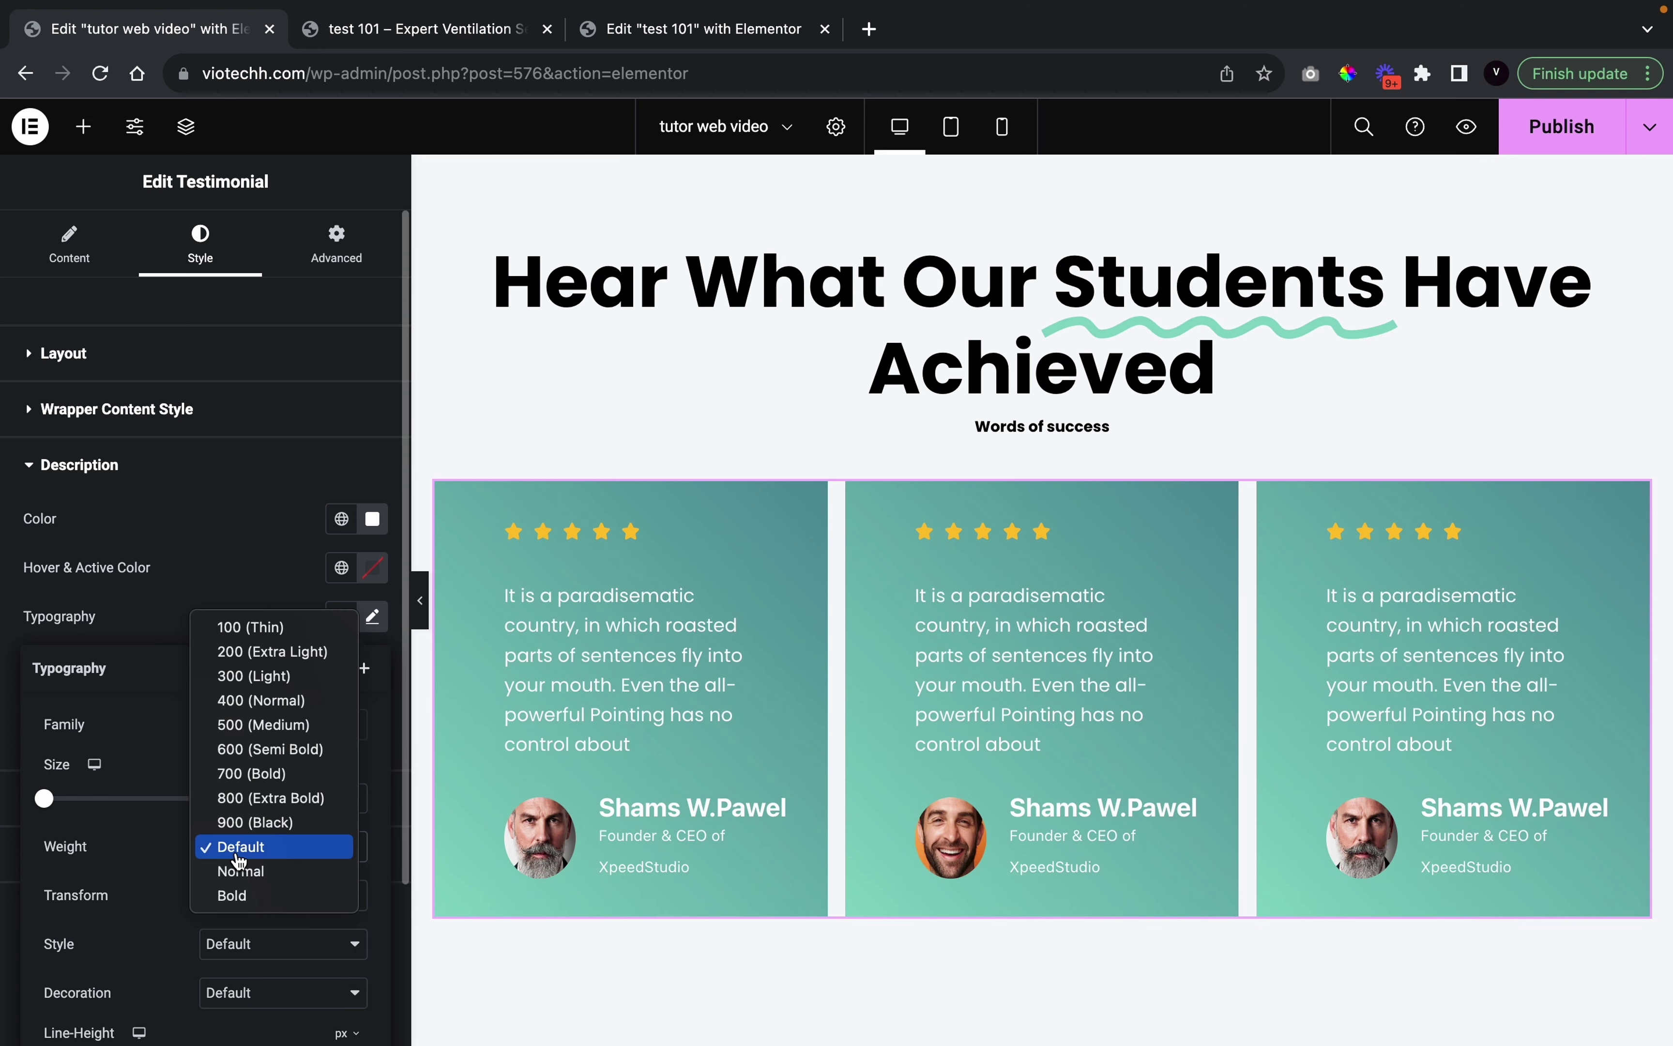
pyautogui.click(273, 726)
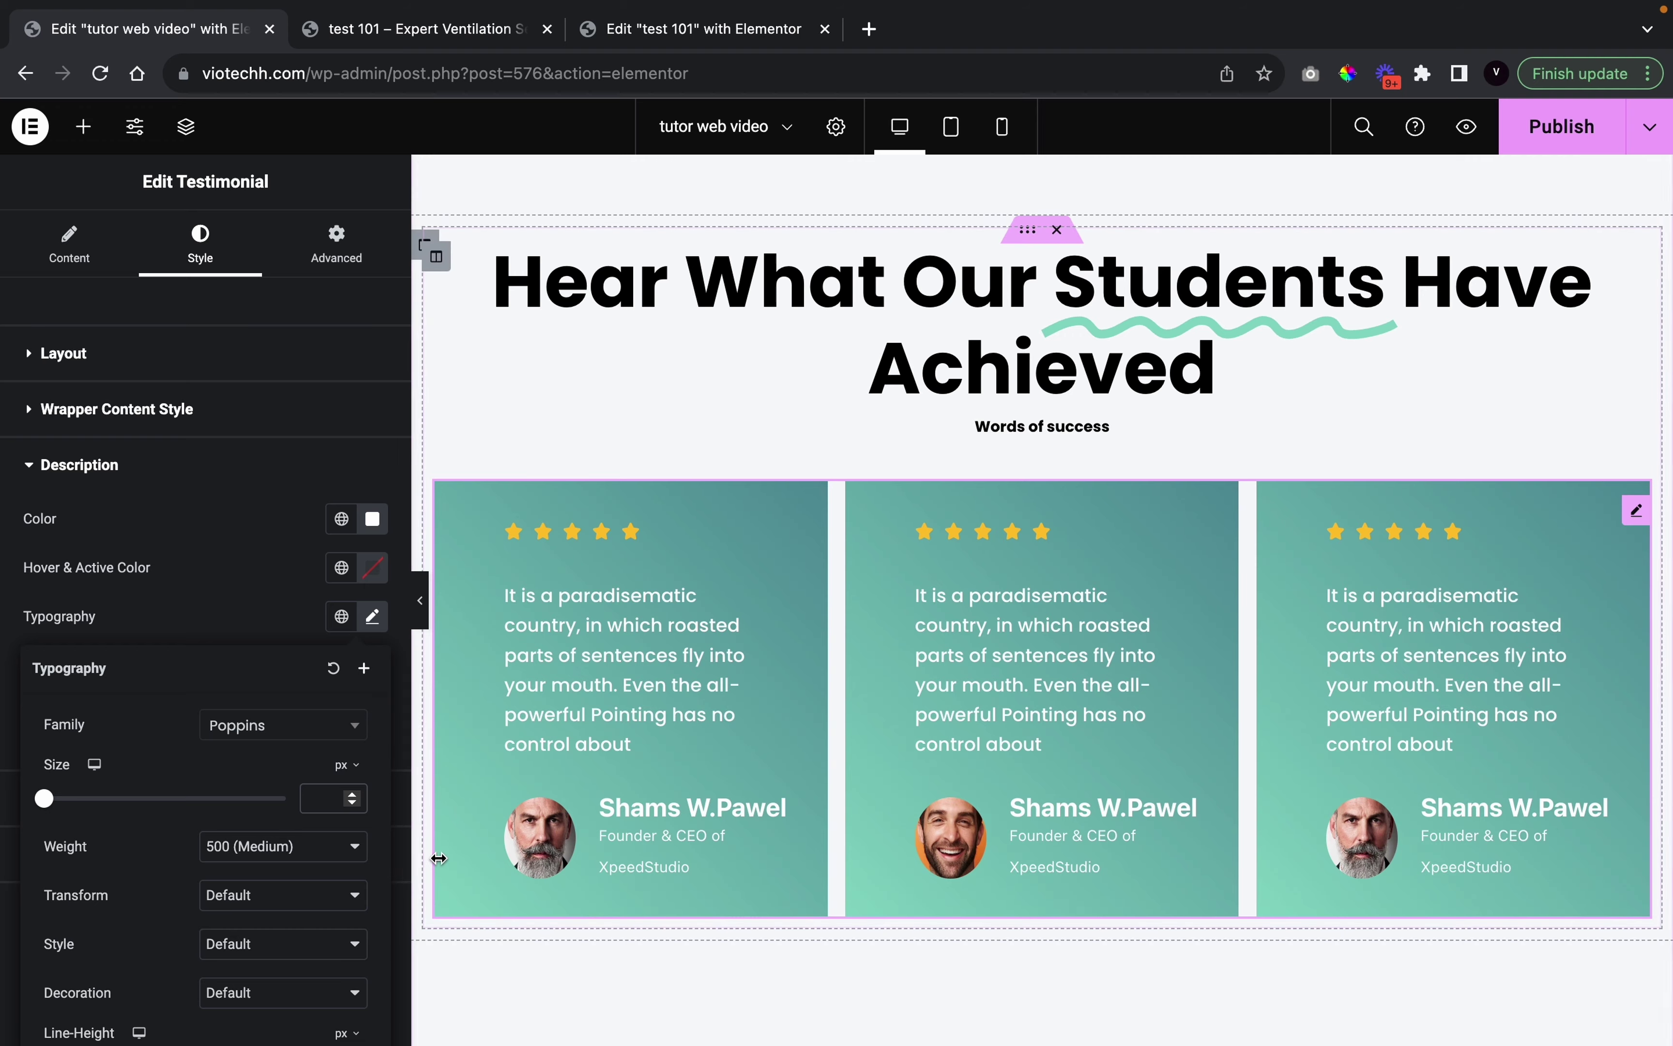
pyautogui.write('17')
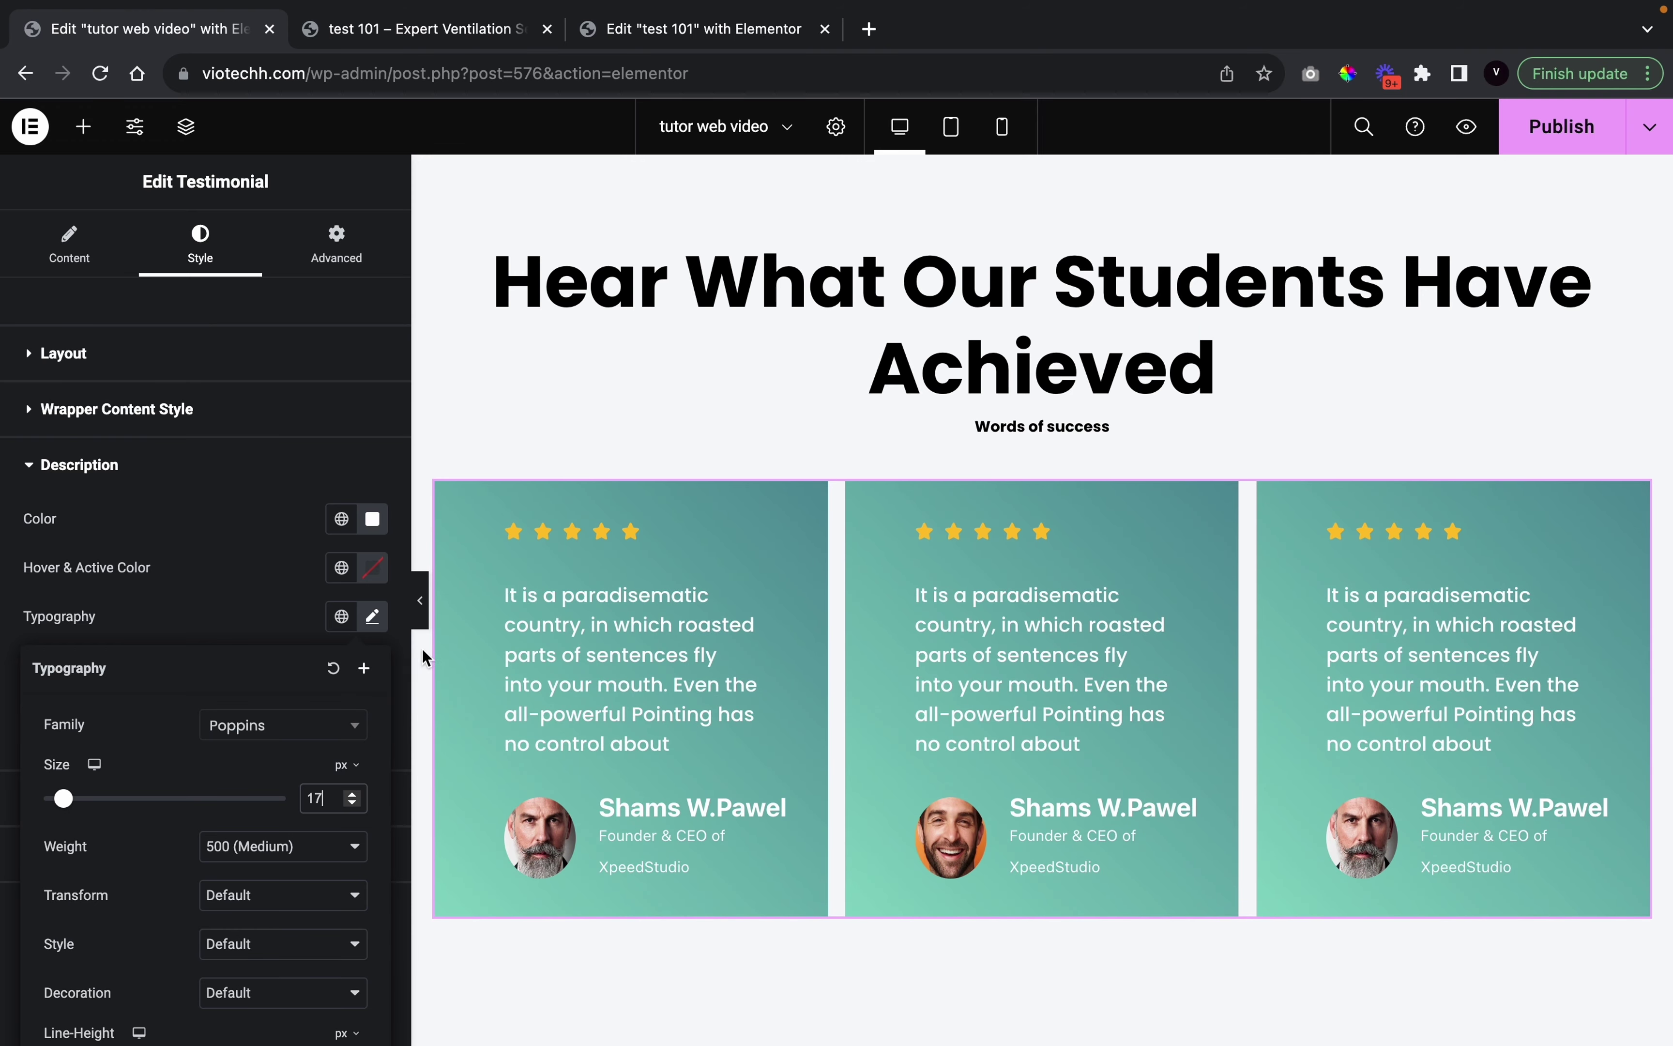
pyautogui.click(424, 619)
pyautogui.scroll(3, 855, 989)
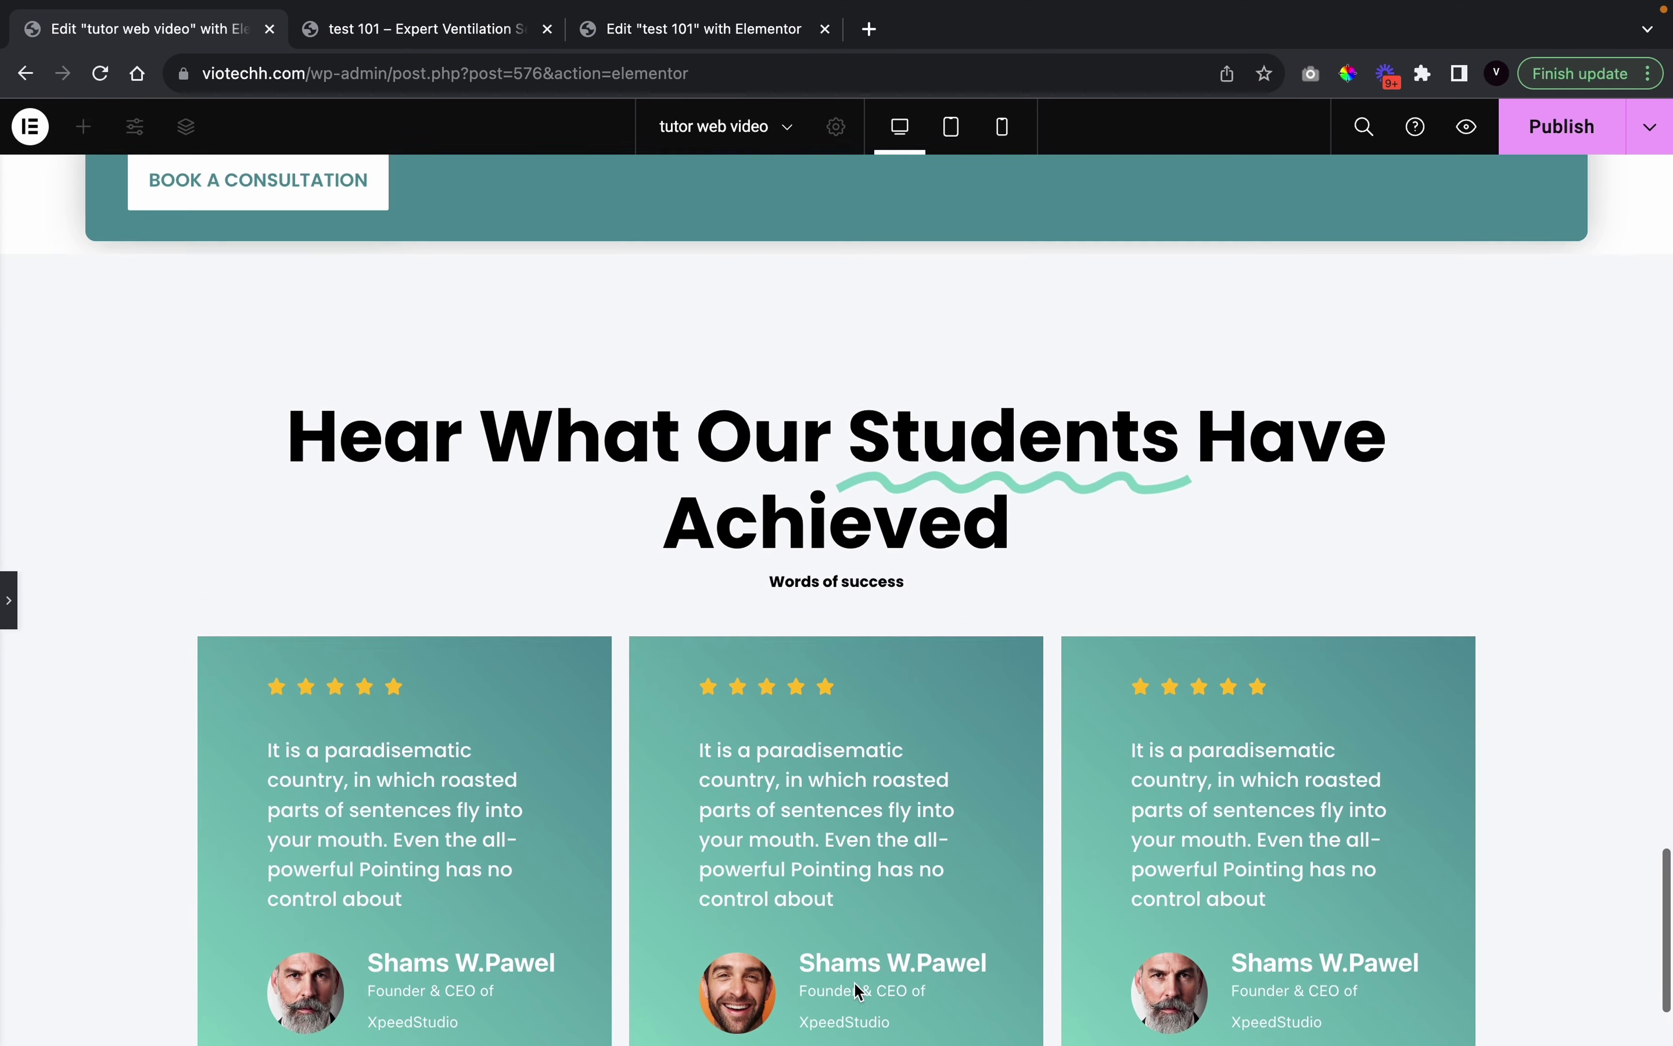
pyautogui.click(5, 593)
# Set the font family of the client names in the testimonial cards to Poppins
pyautogui.scroll(-5, 1187, 848)
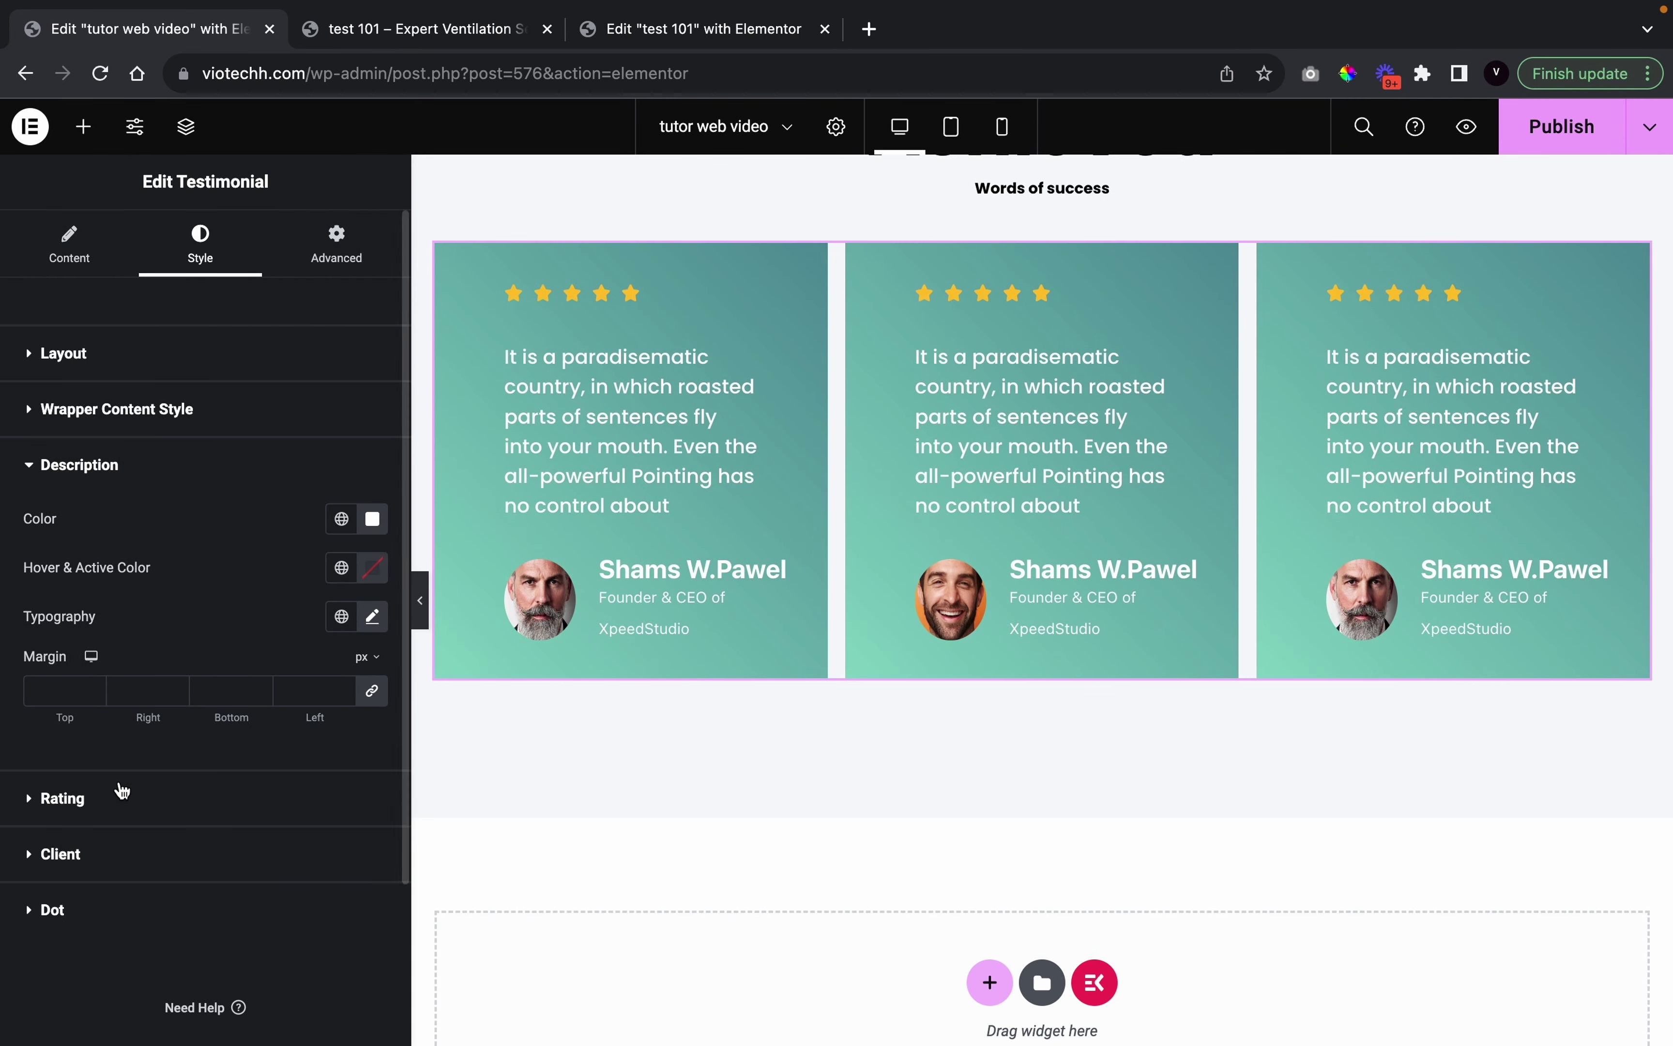
pyautogui.click(114, 862)
pyautogui.scroll(-5, 315, 772)
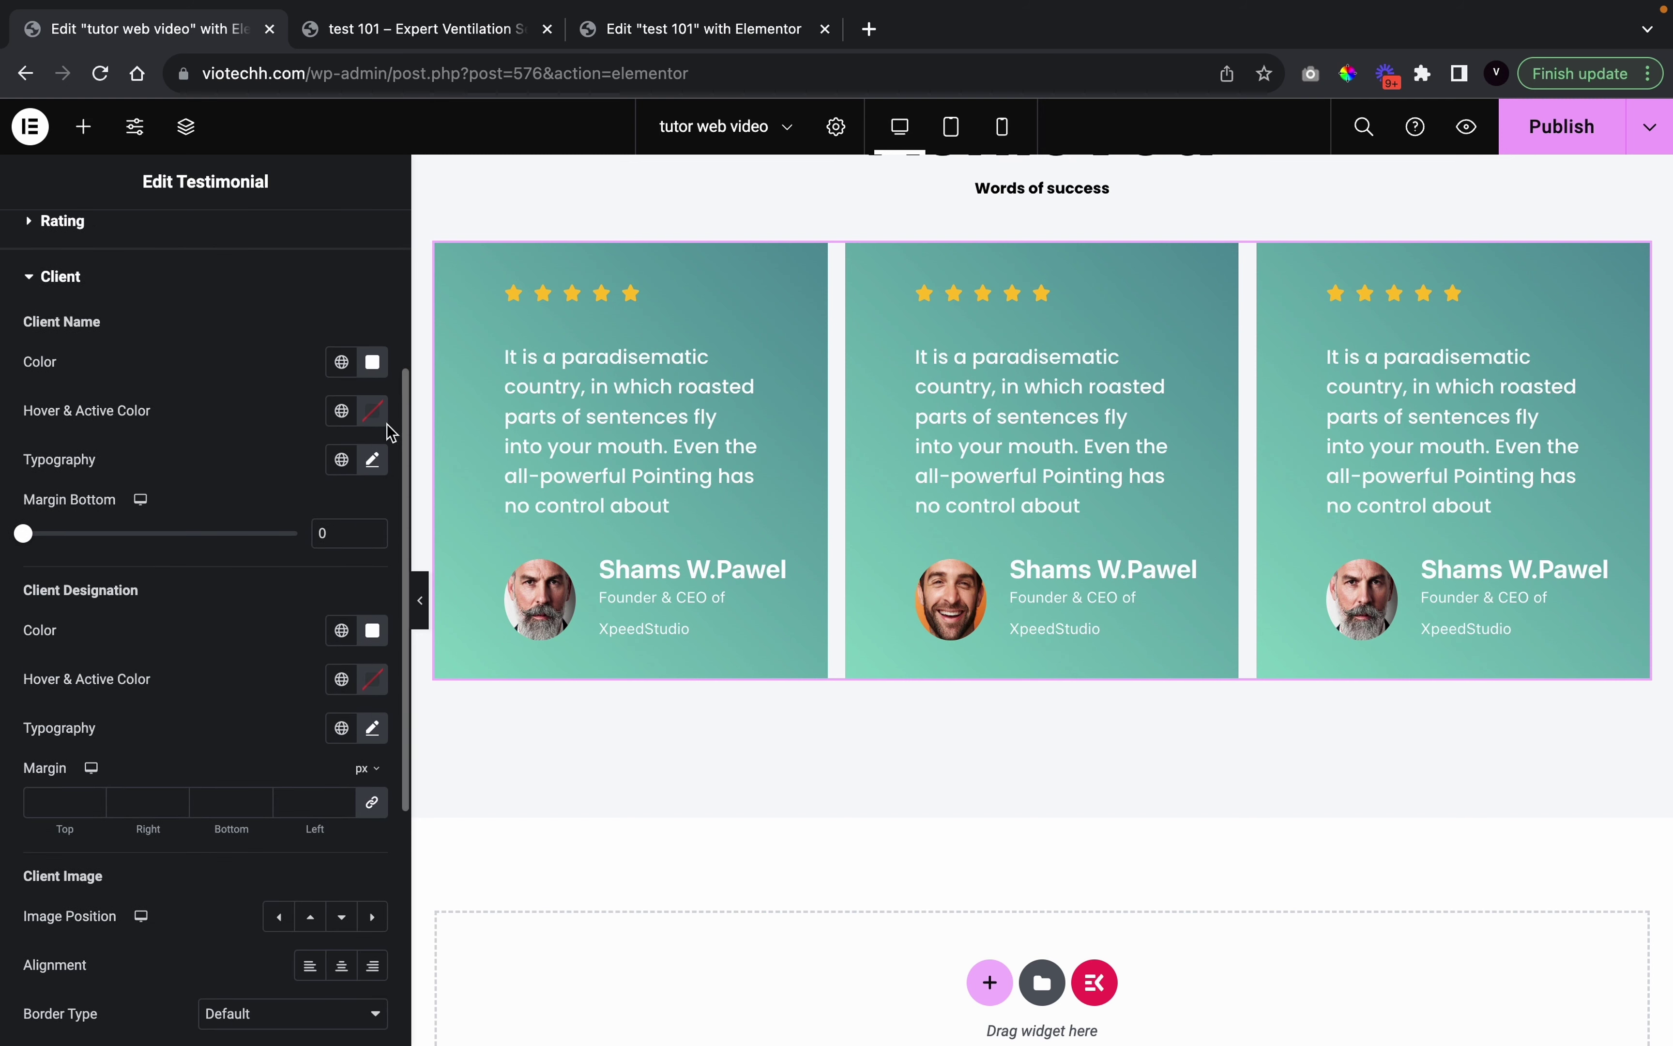
pyautogui.click(373, 461)
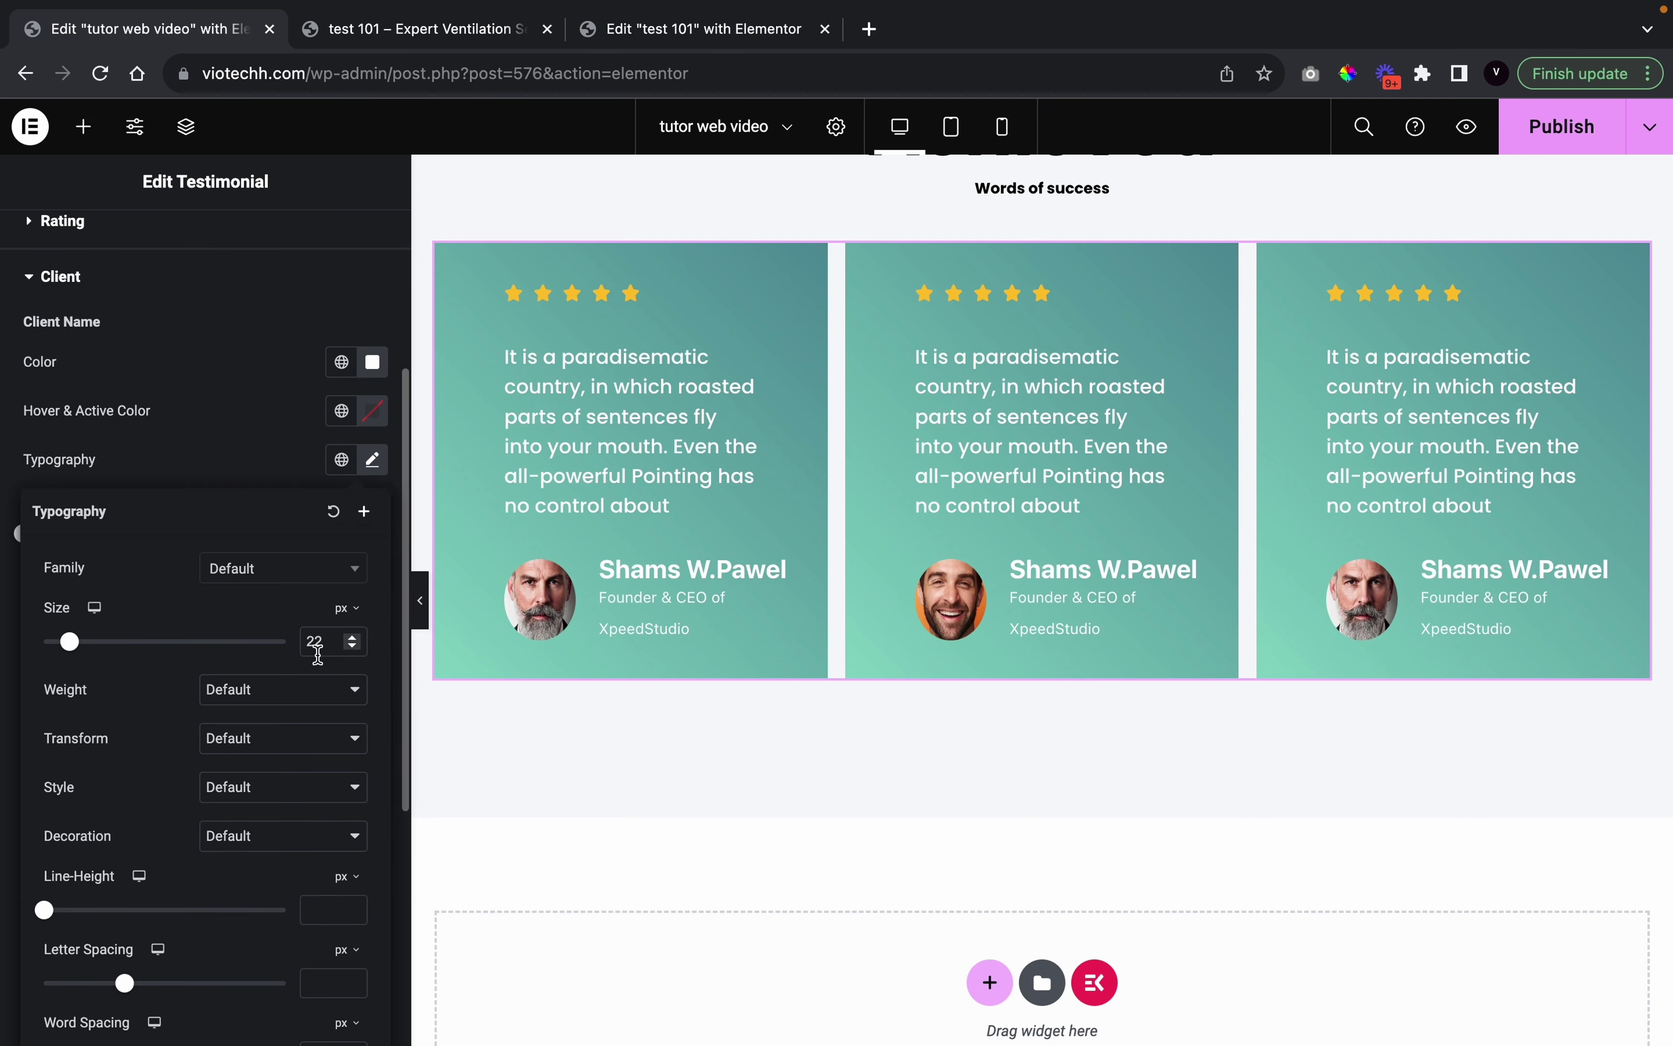
pyautogui.click(297, 580)
pyautogui.write('popp')
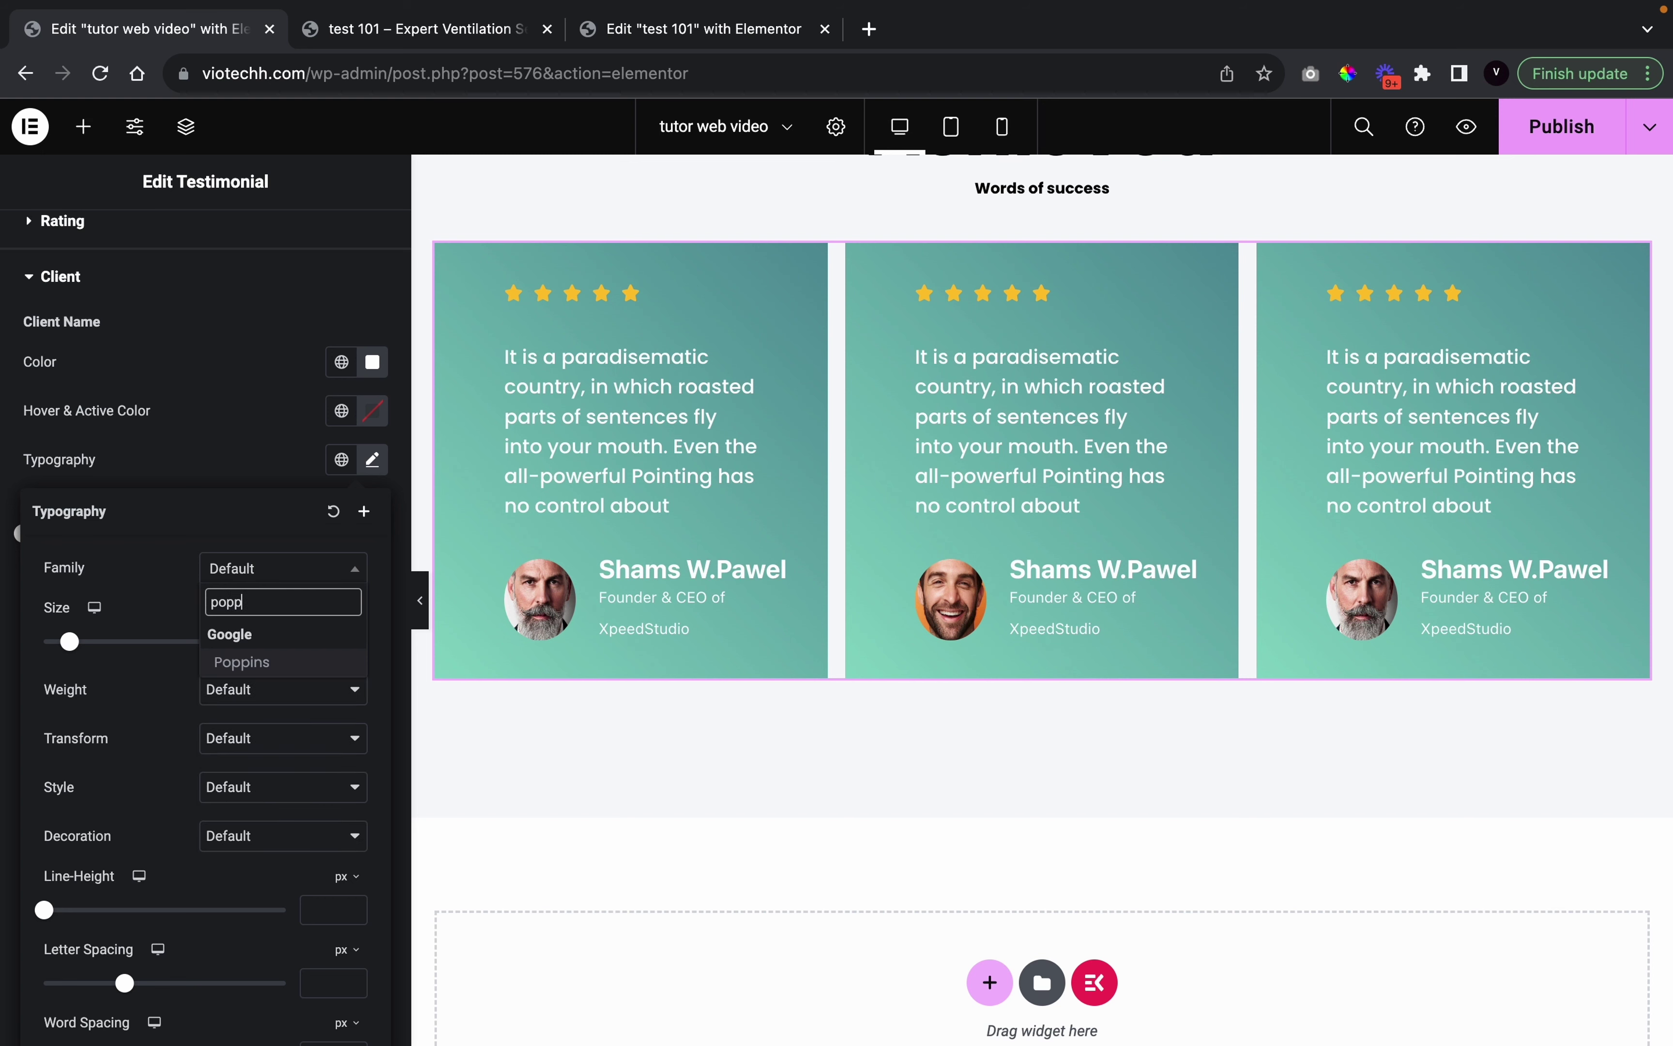
pyautogui.click(242, 663)
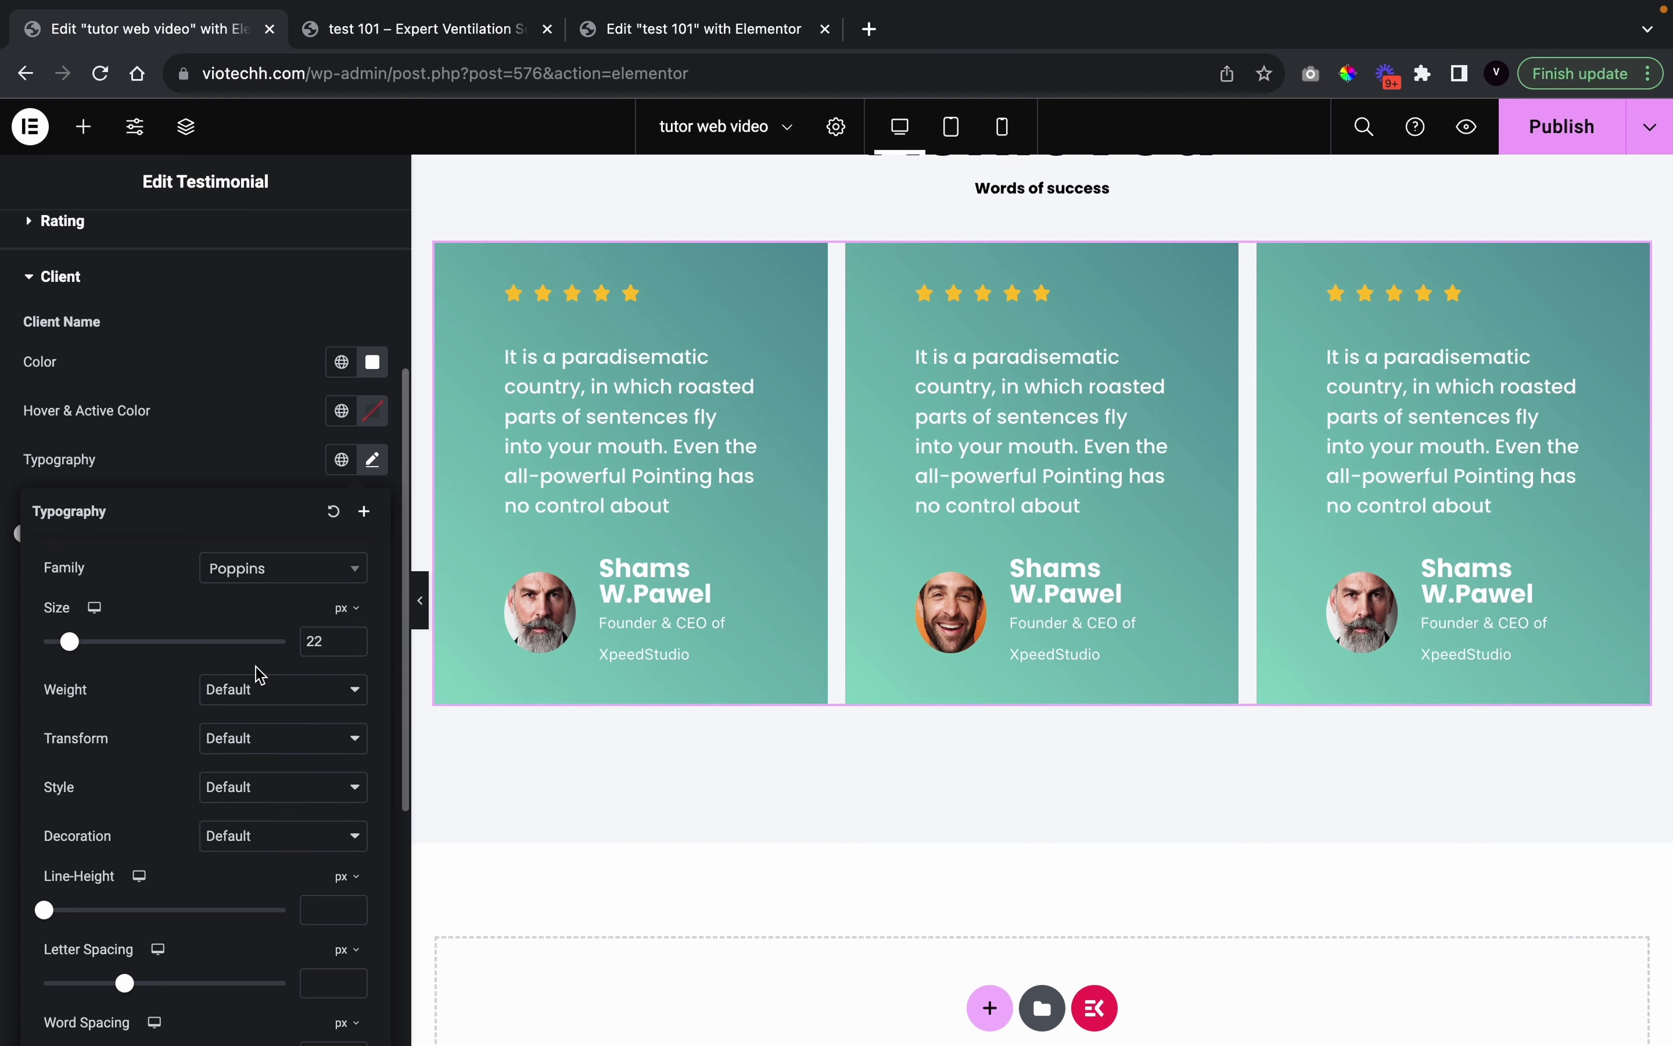
# Set the client name size to 20 px and check the cards at full page width
pyautogui.click(354, 648)
pyautogui.click(354, 649)
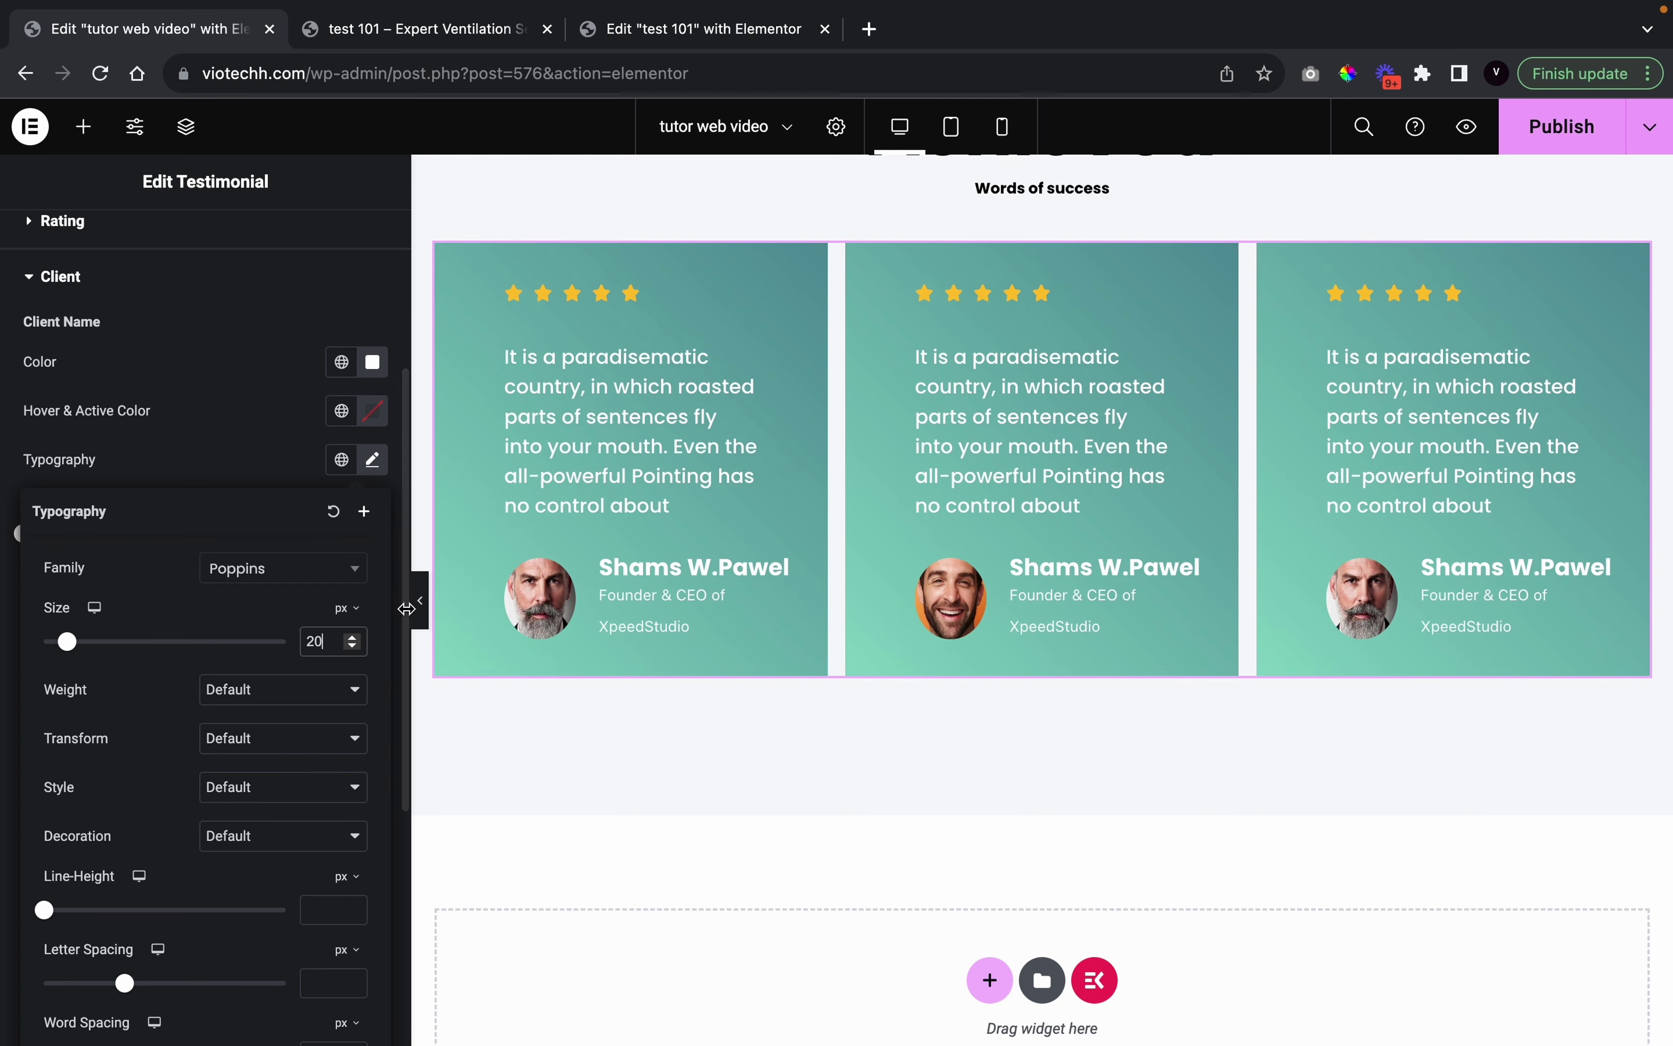
pyautogui.click(423, 608)
pyautogui.click(423, 608)
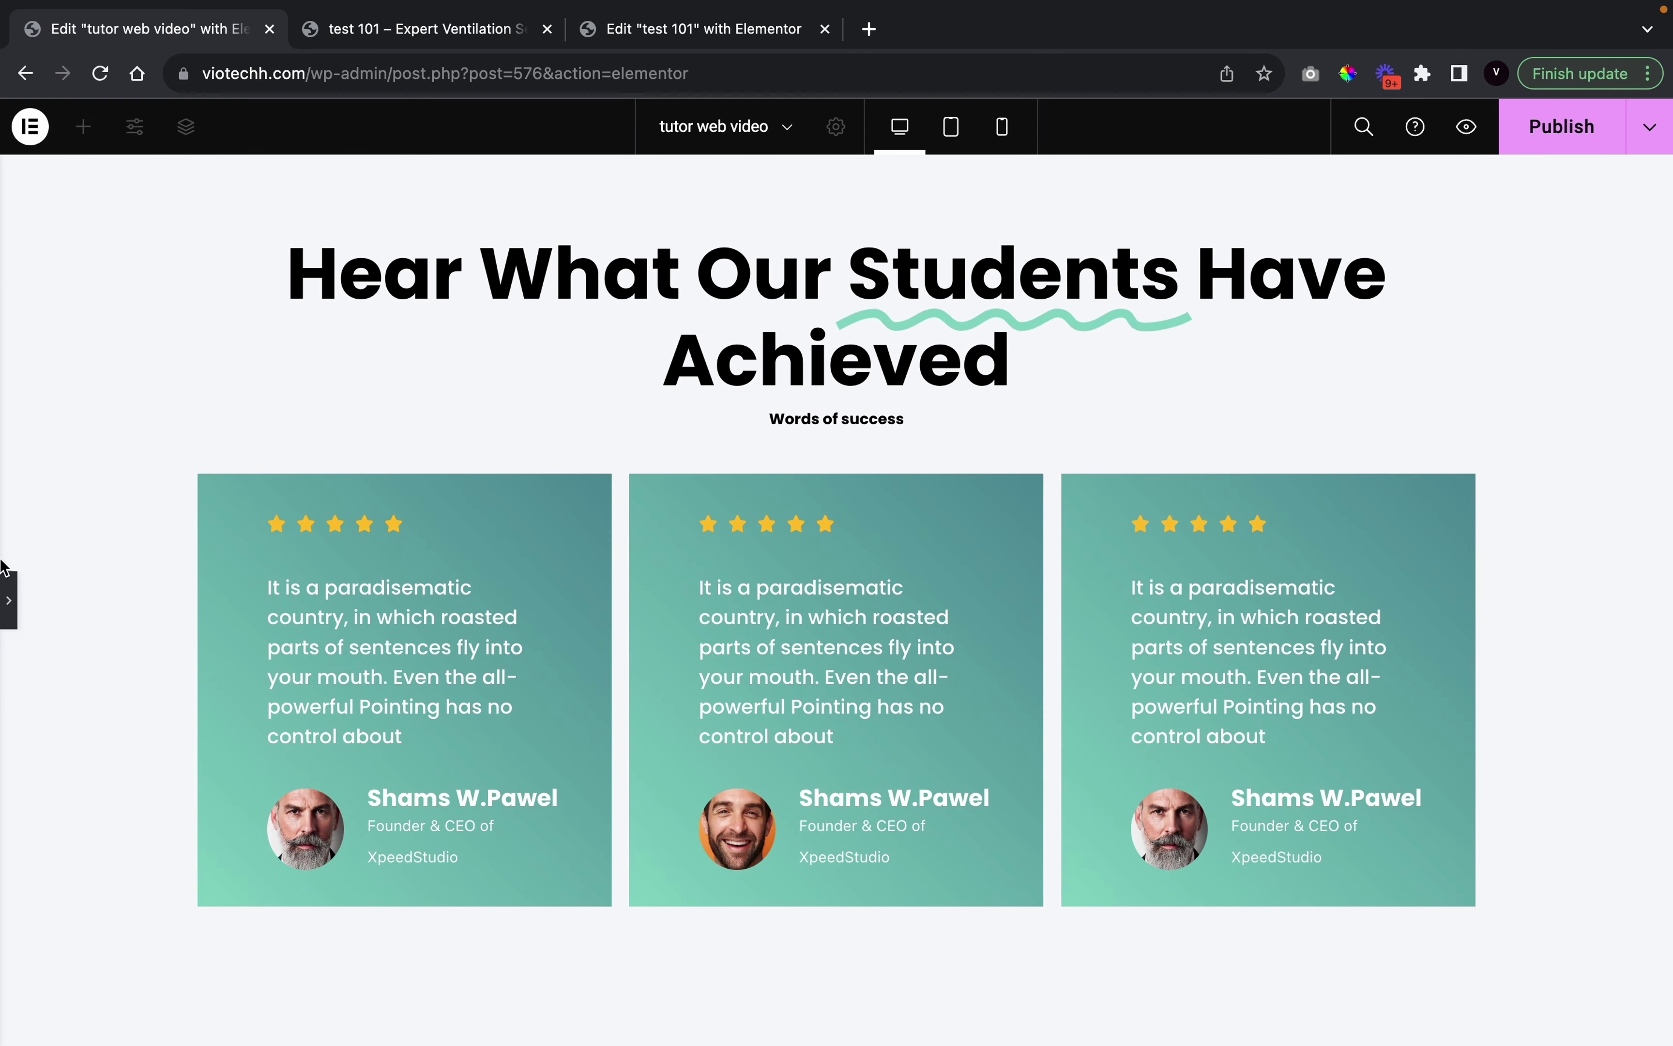
pyautogui.click(6, 601)
# Set the boxed width of the testimonials' inner section to 1313 and check it at full page width
pyautogui.scroll(3, 1083, 417)
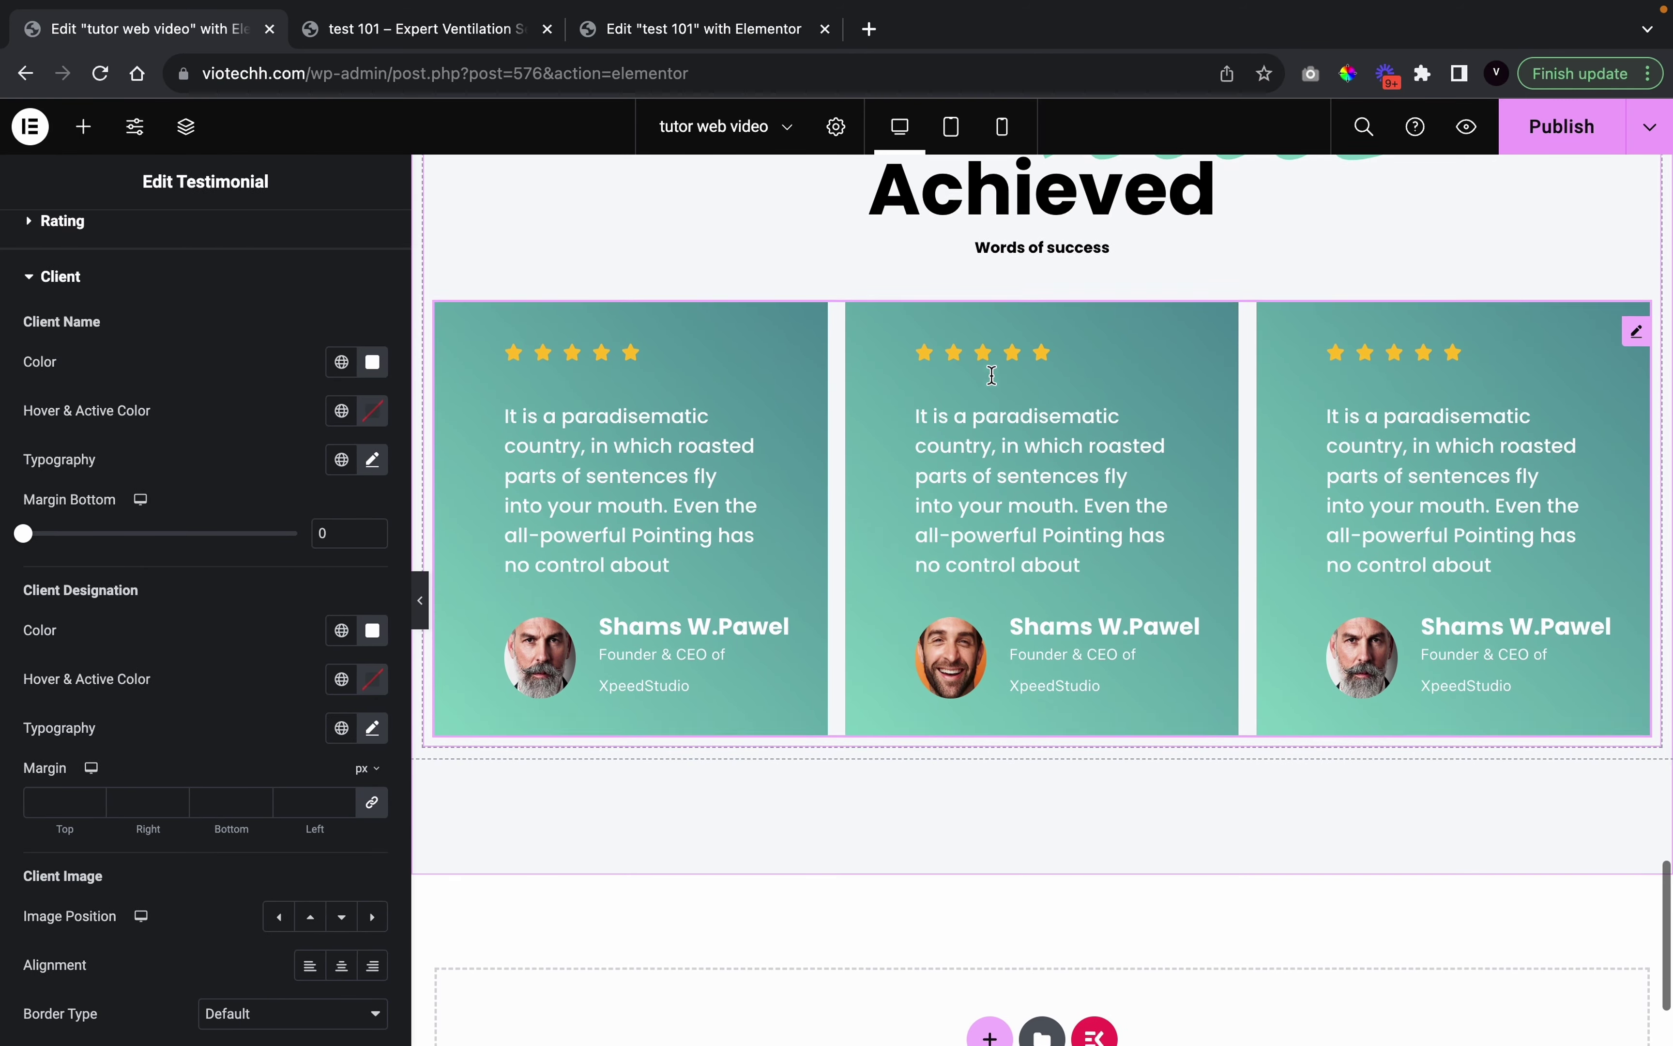
pyautogui.scroll(3, 1083, 417)
pyautogui.click(1029, 384)
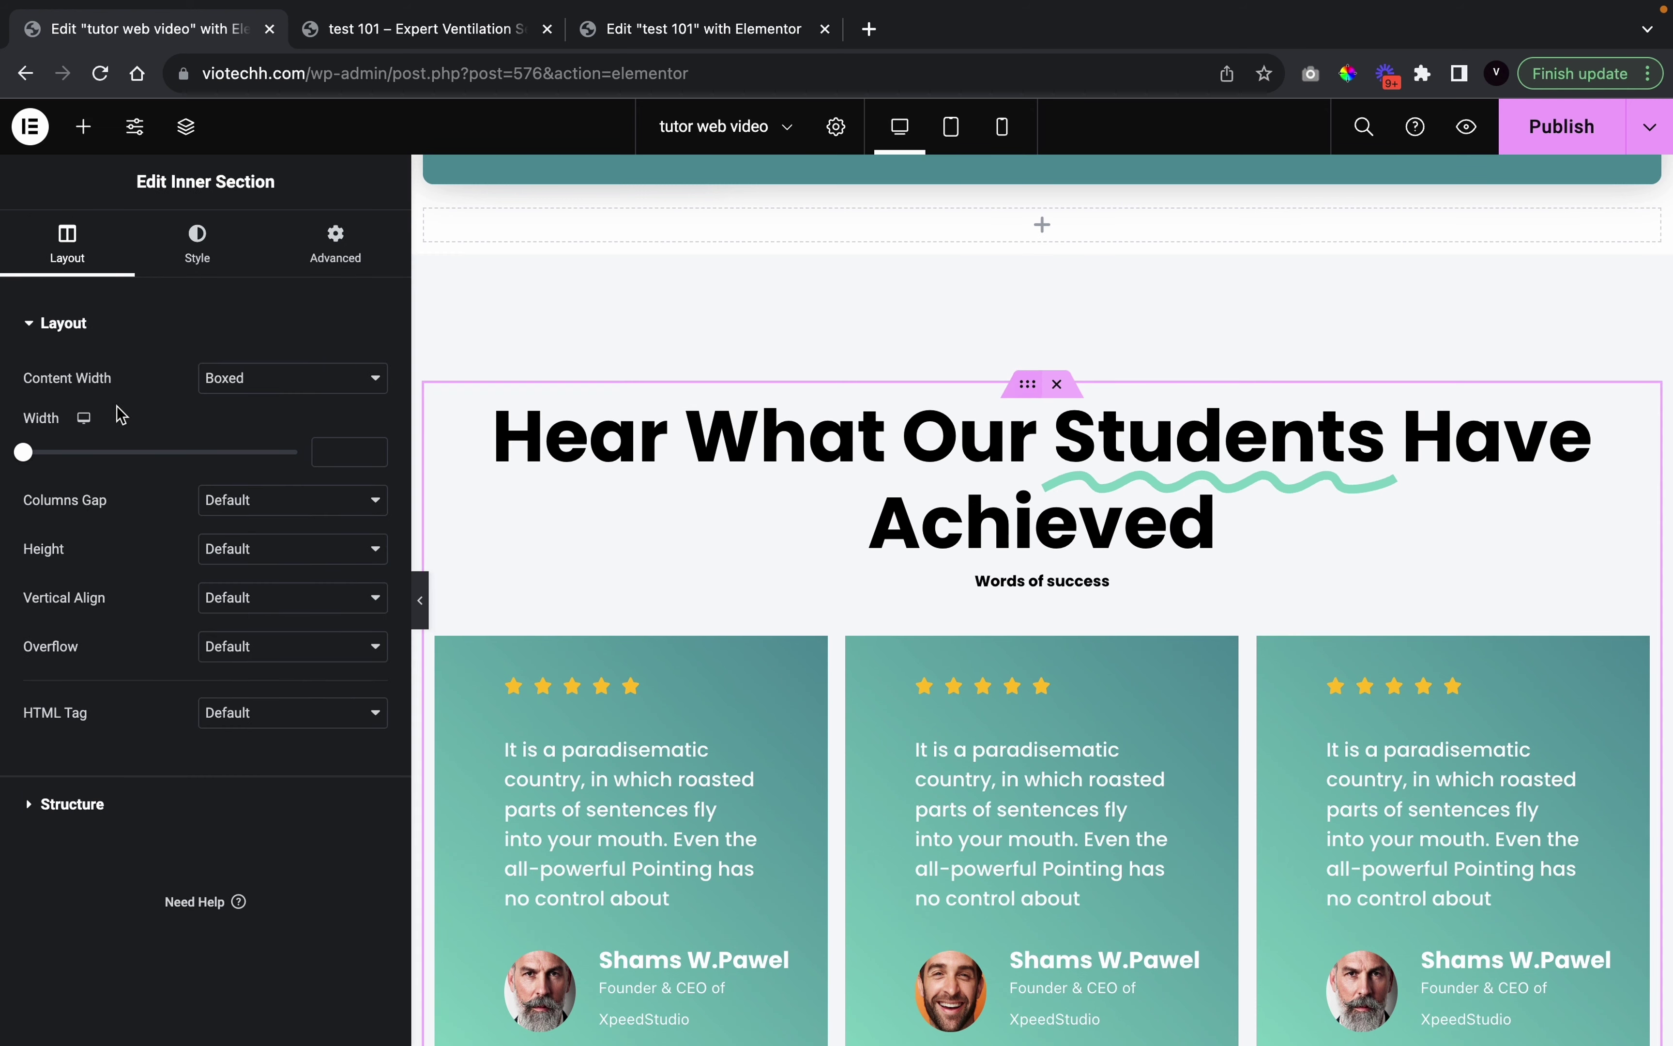
pyautogui.write('1313')
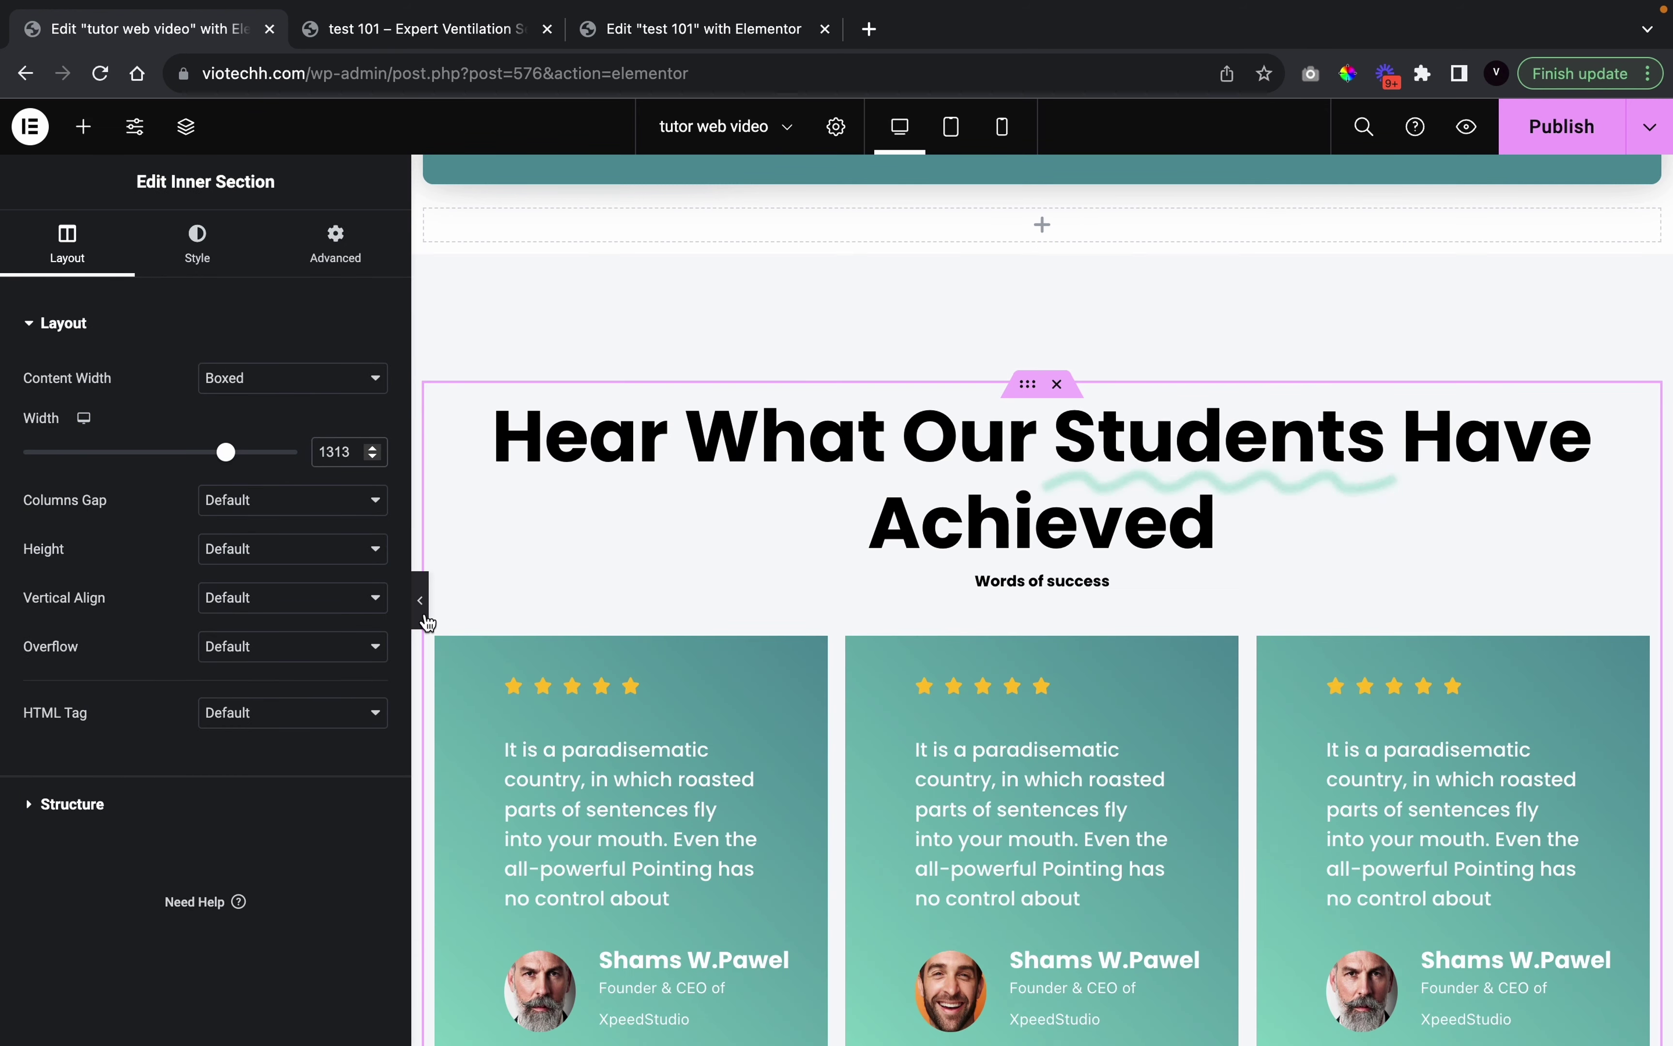
pyautogui.click(423, 618)
pyautogui.scroll(5, 728, 786)
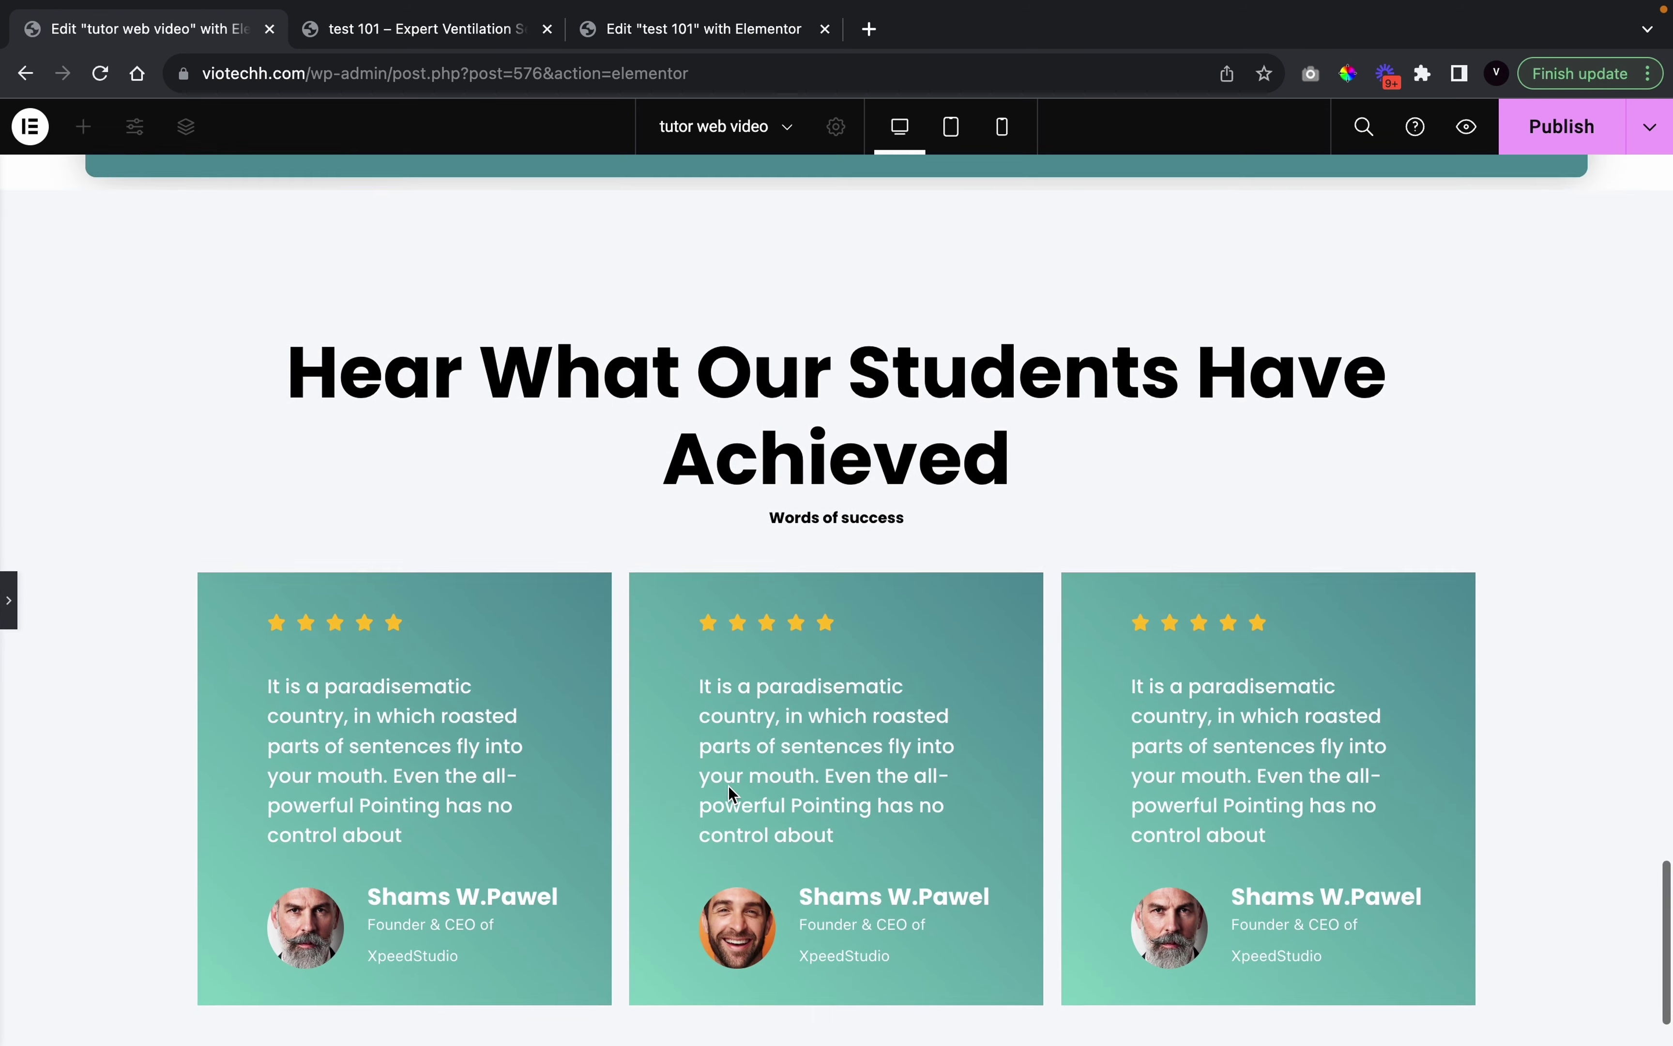
pyautogui.click(7, 591)
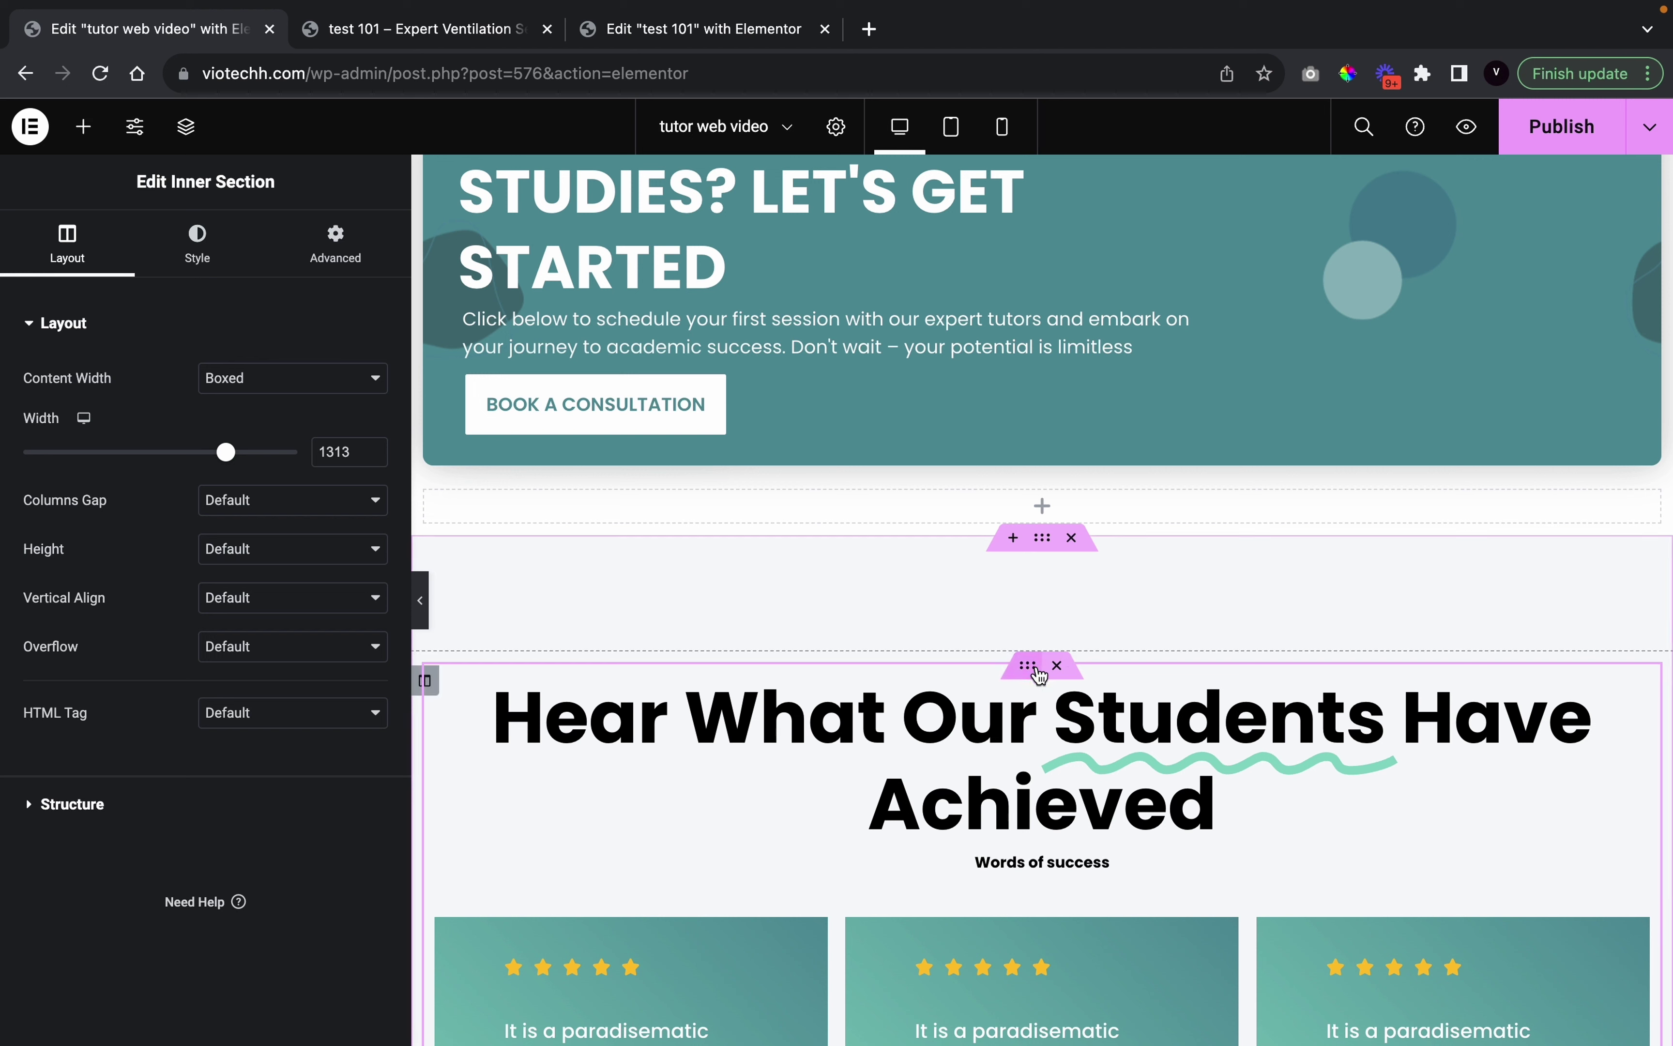
# Set the boxed width of the outer testimonial section to 1313 and check it at full page width
pyautogui.click(1037, 538)
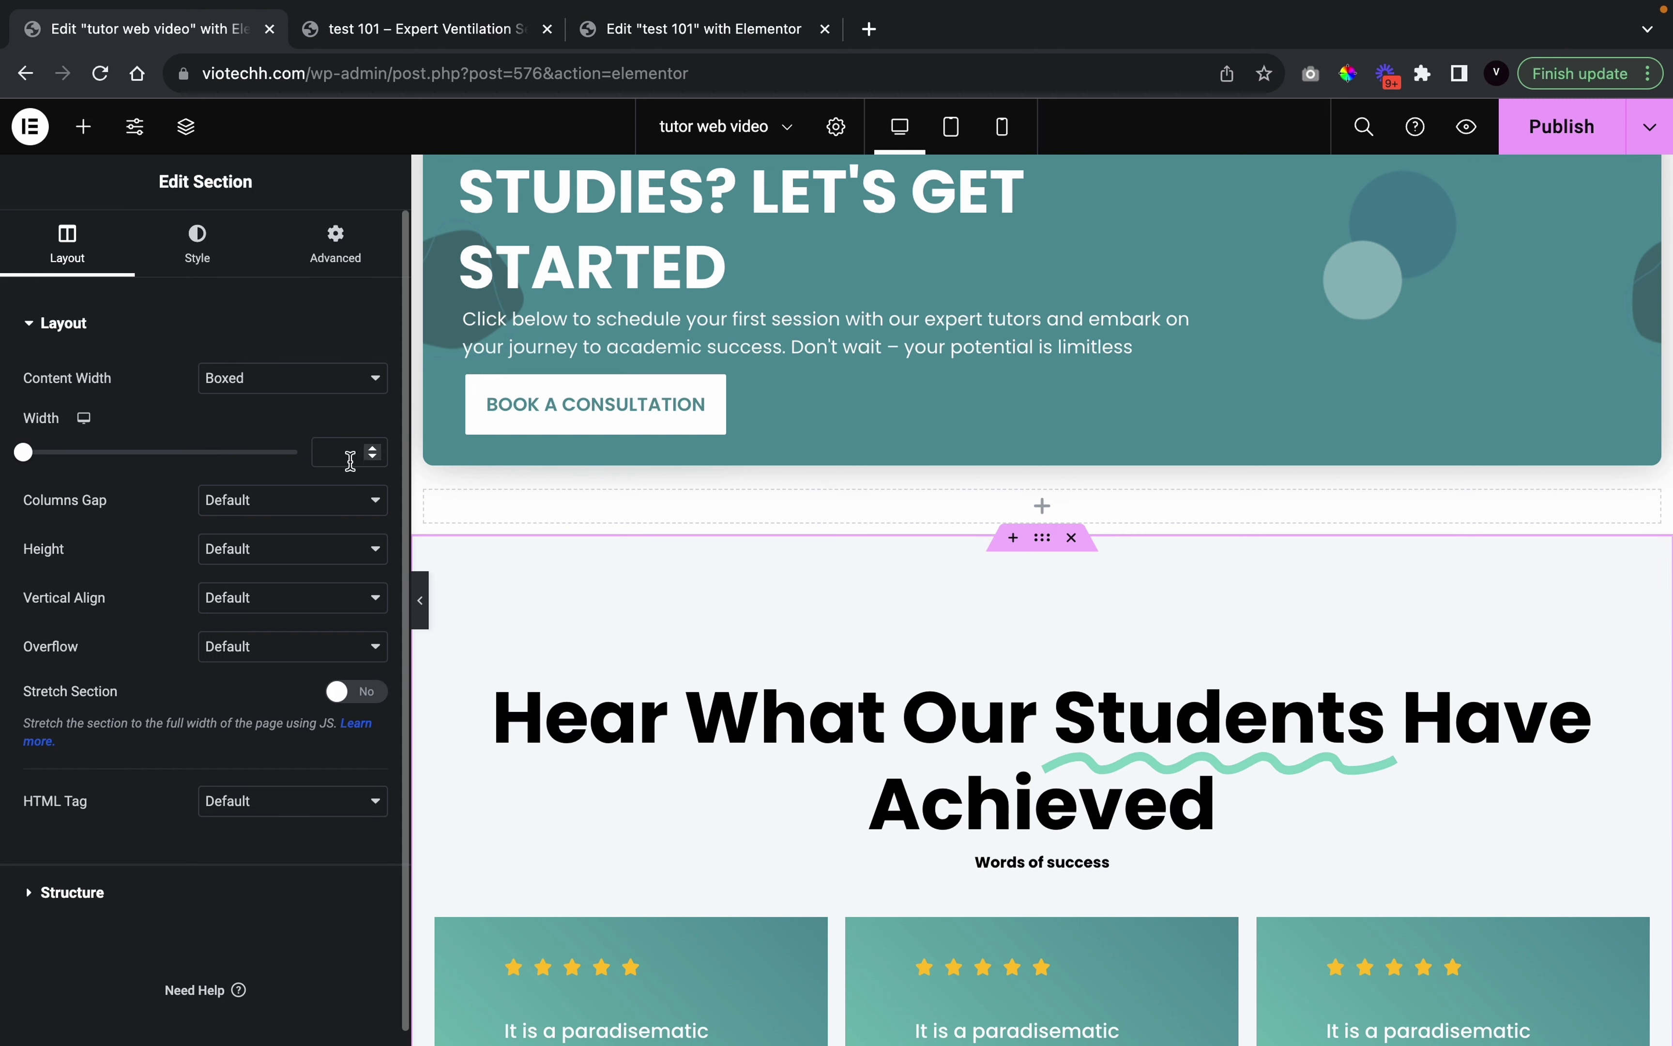
pyautogui.write('1313')
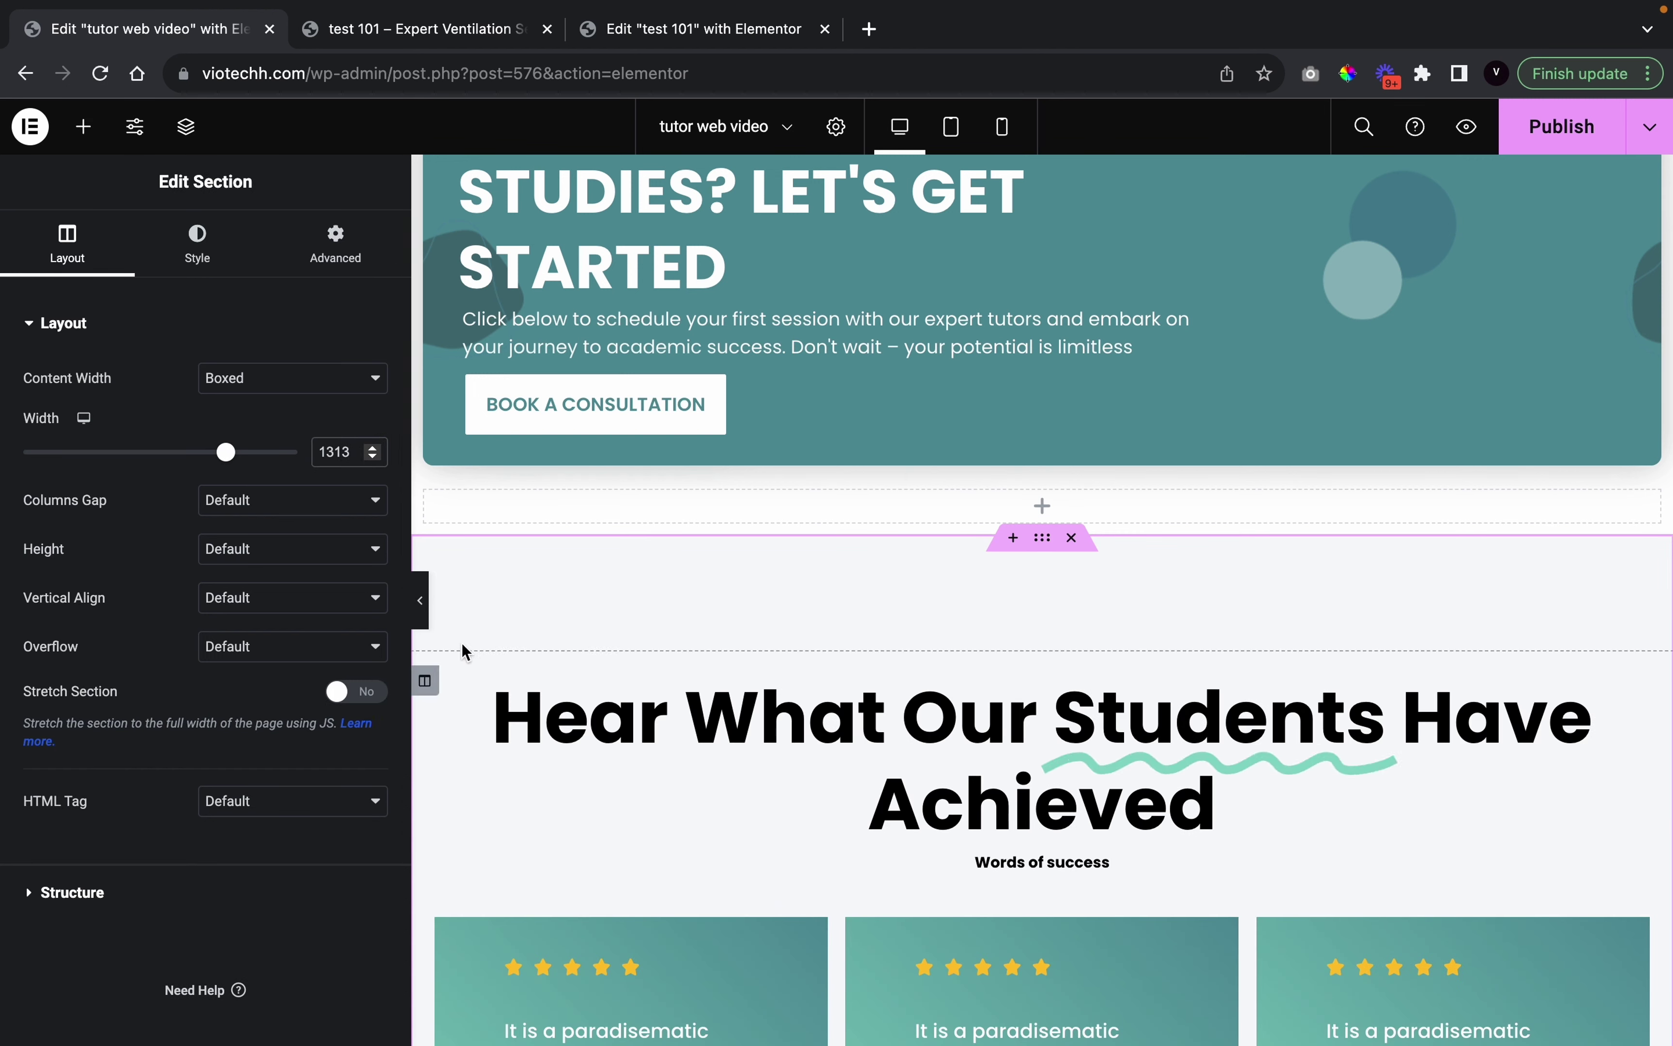
pyautogui.click(423, 608)
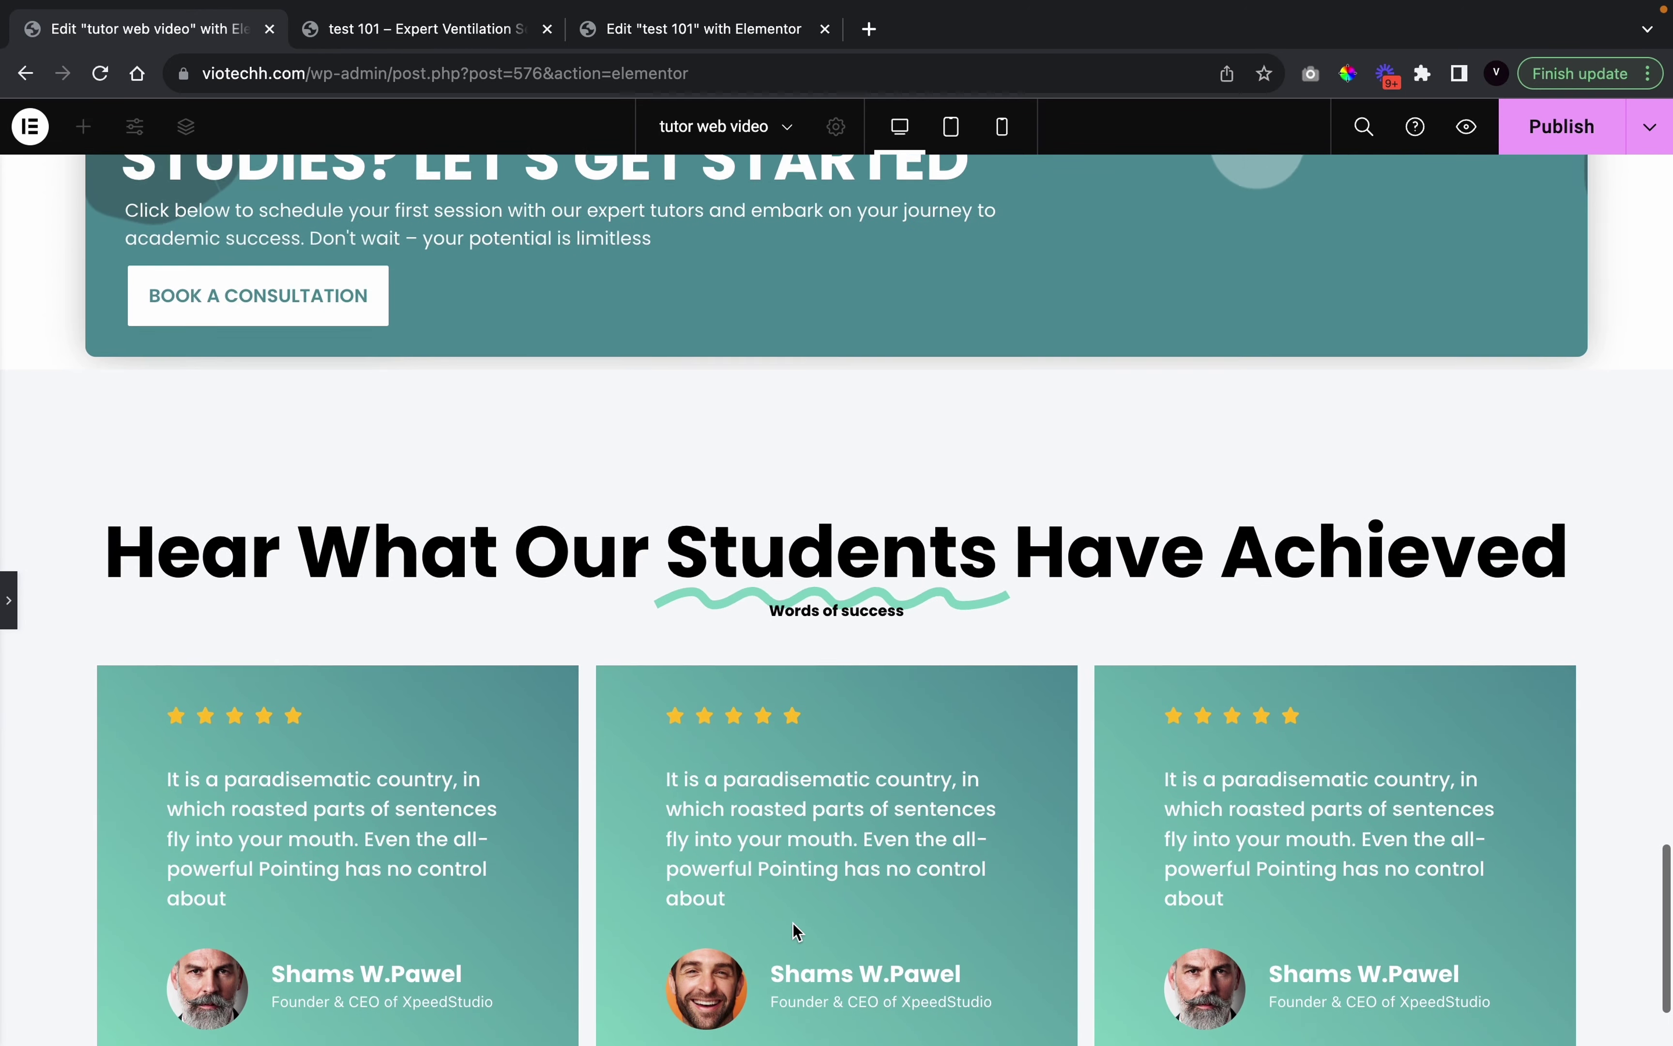
pyautogui.click(8, 585)
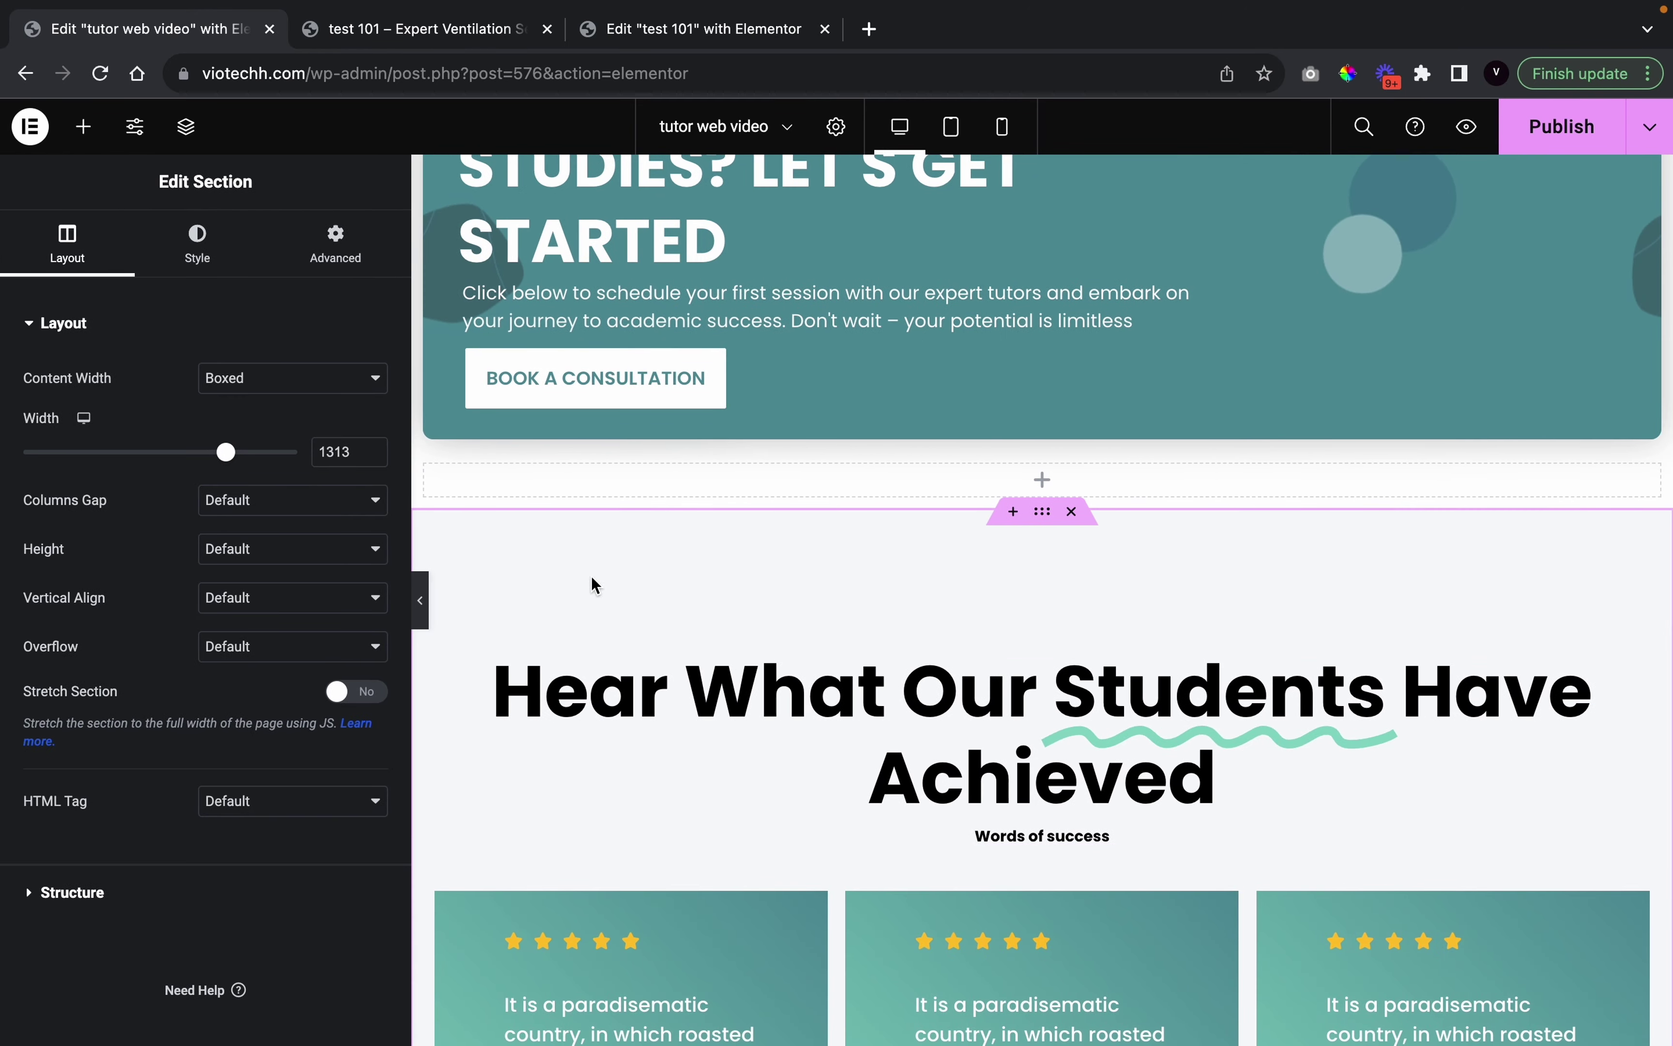
# Clear the outer testimonial section's width value and check the section at full page width
pyautogui.doubleClick(361, 453)
pyautogui.write('11')
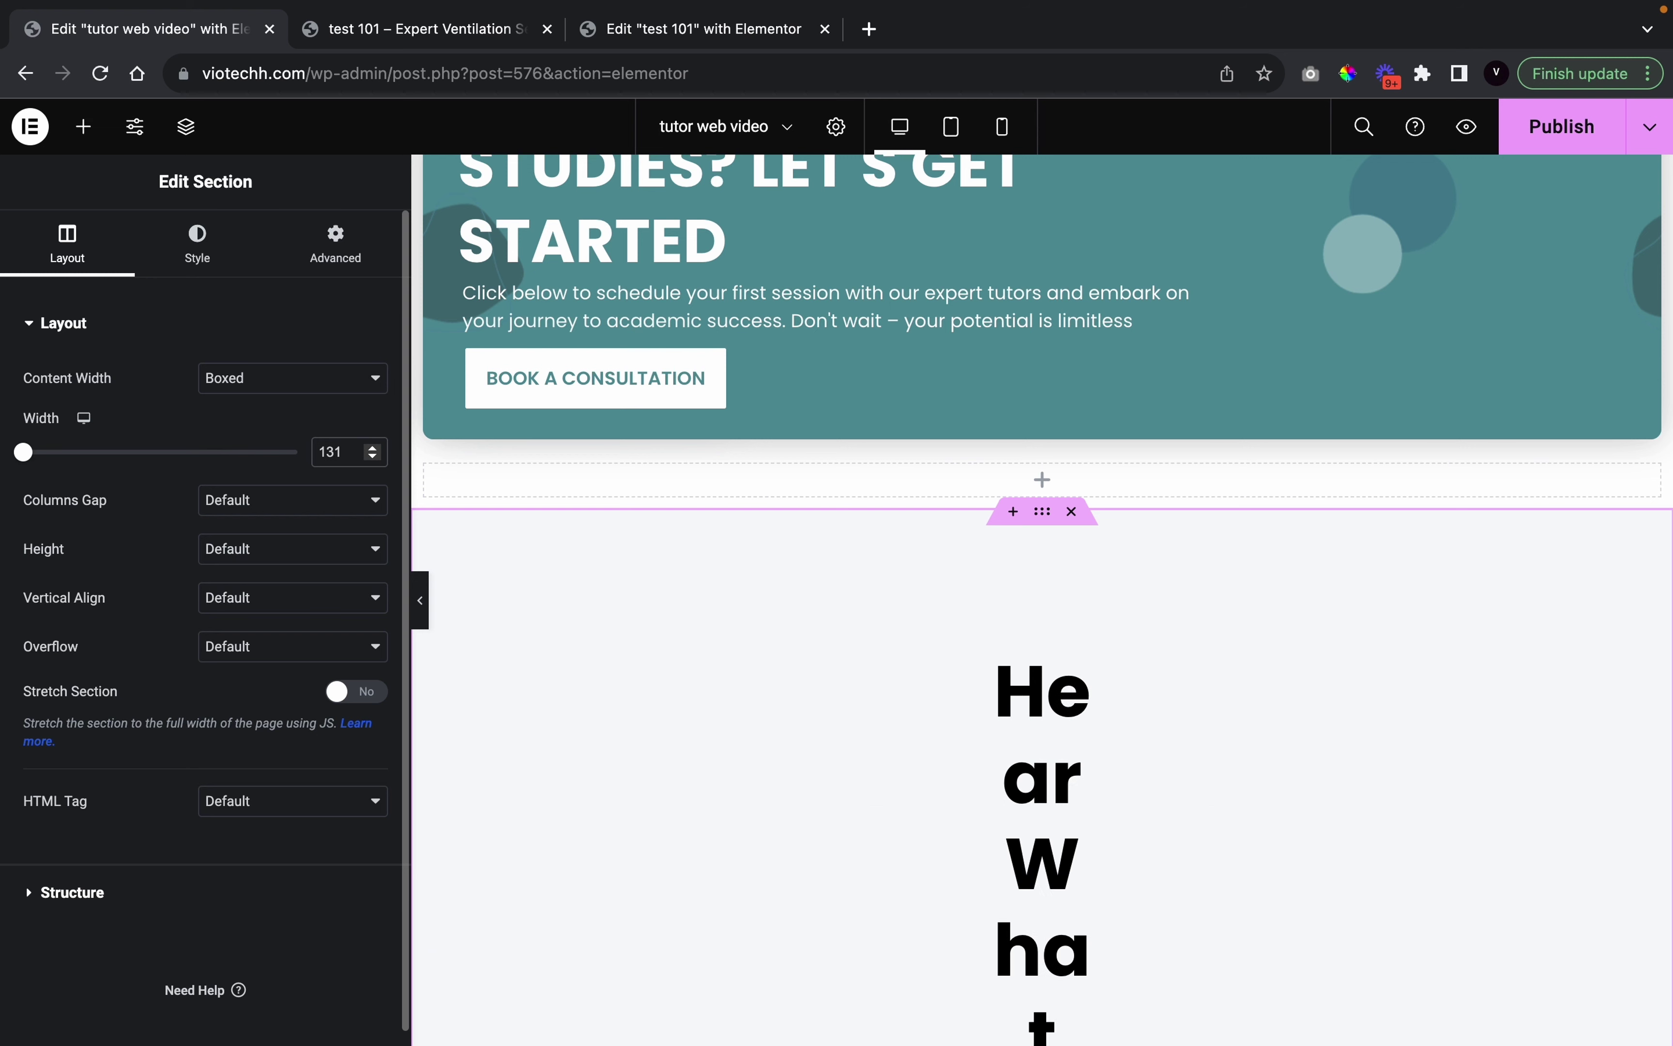
pyautogui.press('BackSpace')
pyautogui.press('BackSpace')
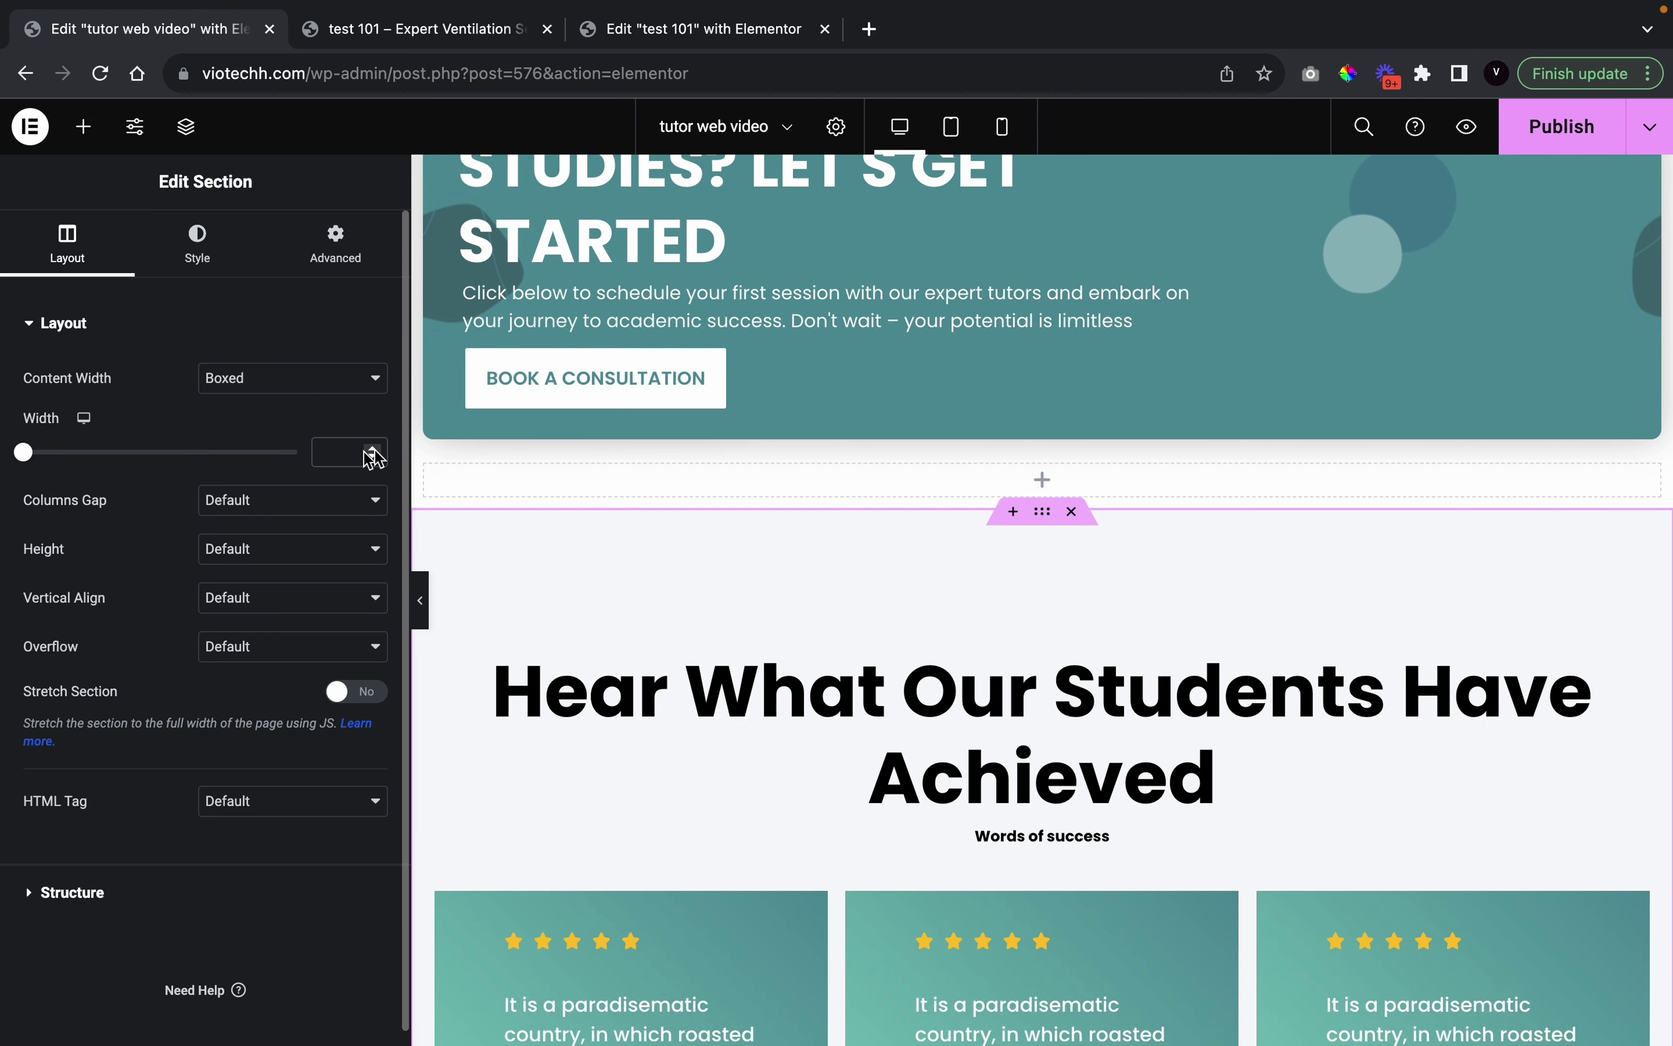
pyautogui.click(428, 610)
pyautogui.scroll(-4, 941, 991)
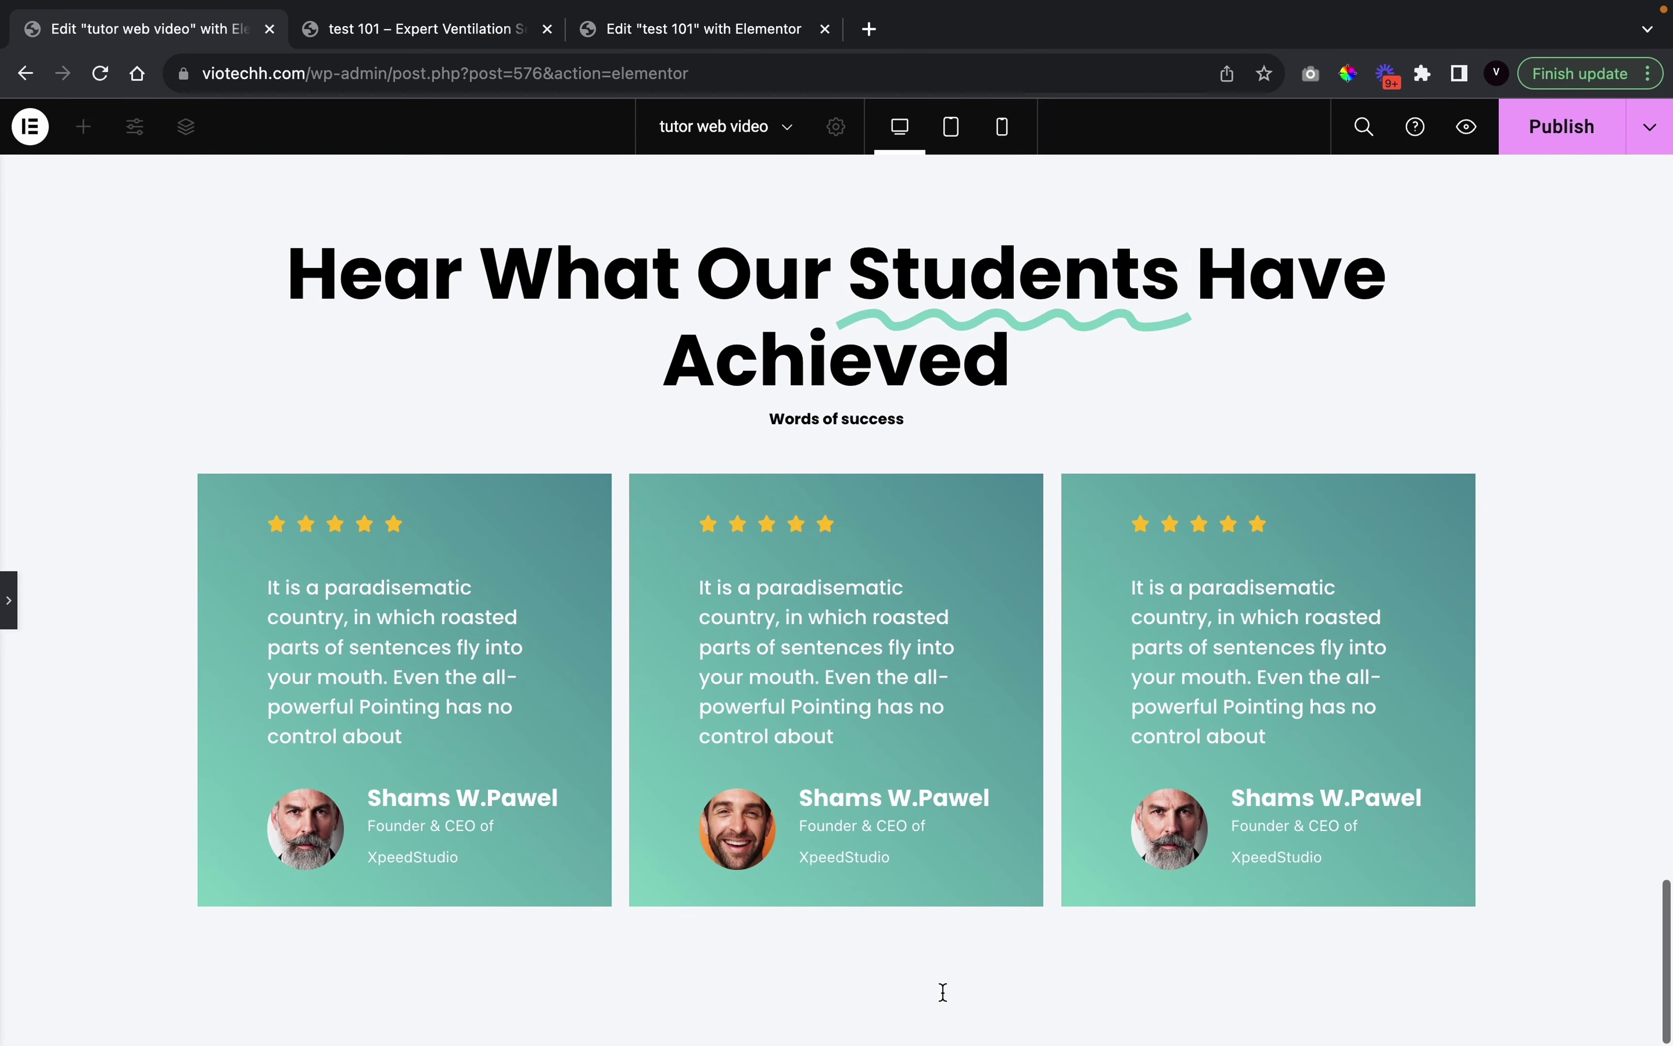
# Add a Waves shape divider to the top edge of the outer testimonial section and check it at full page width
pyautogui.scroll(12, 941, 991)
pyautogui.scroll(-5, 927, 987)
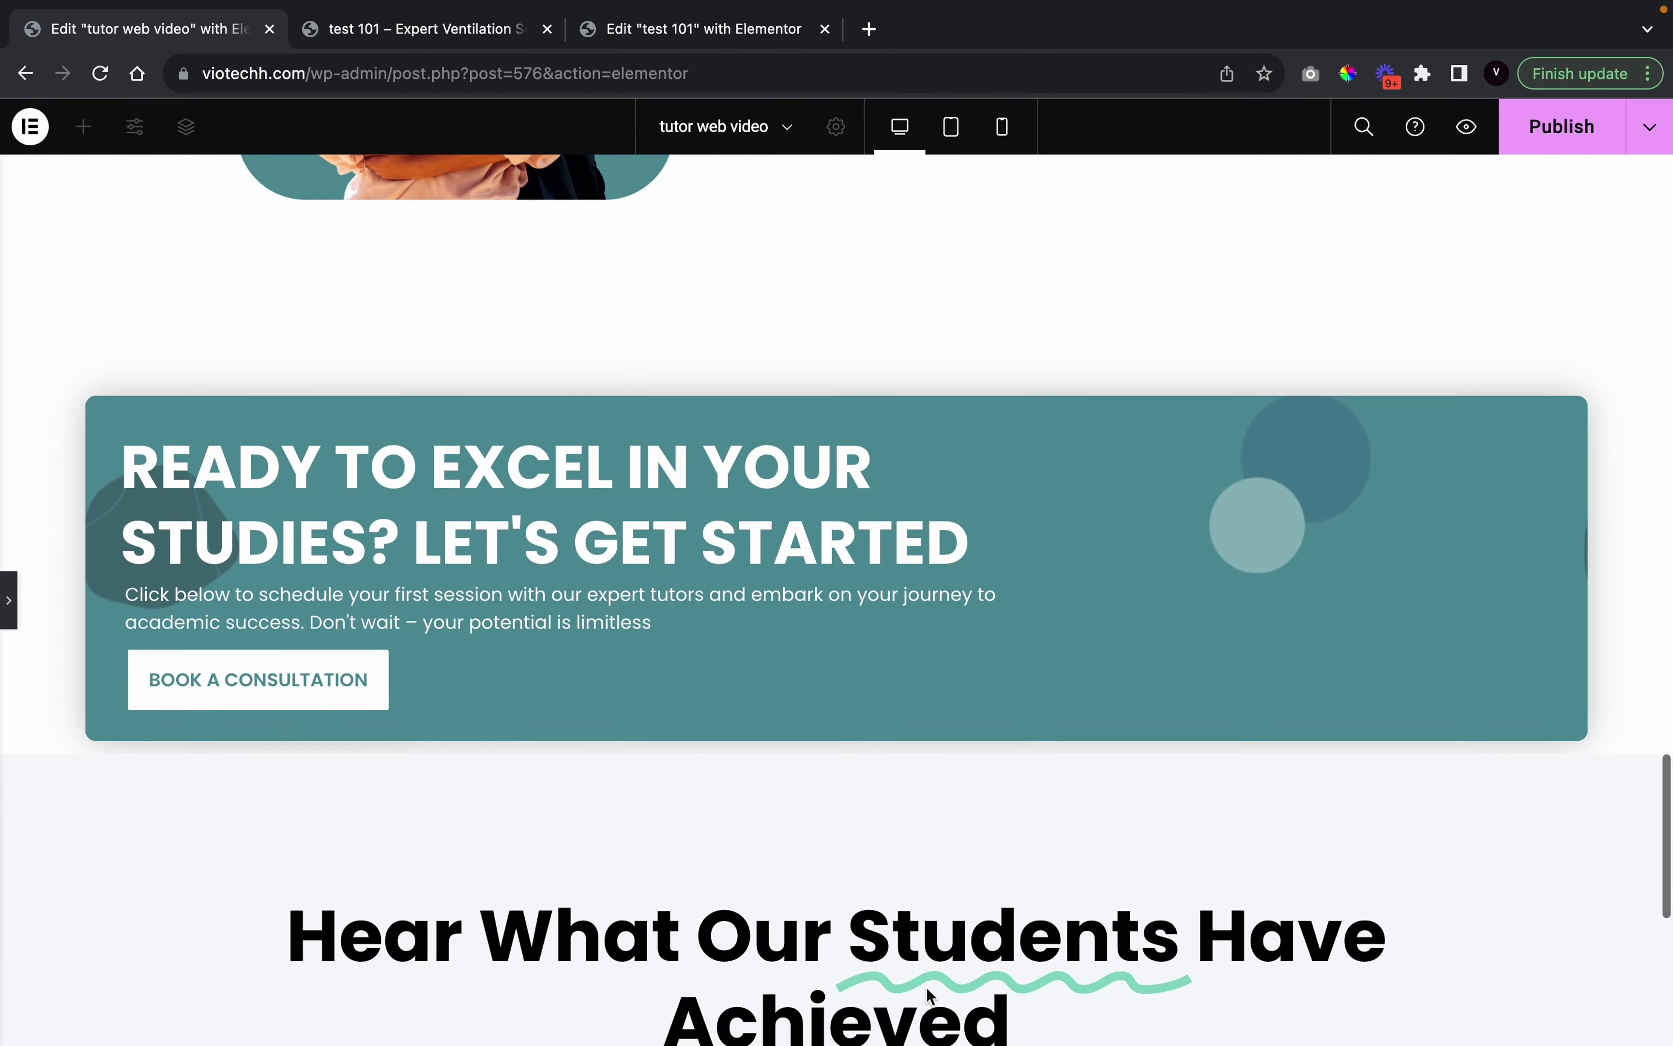
pyautogui.click(7, 600)
pyautogui.scroll(-3, 1016, 543)
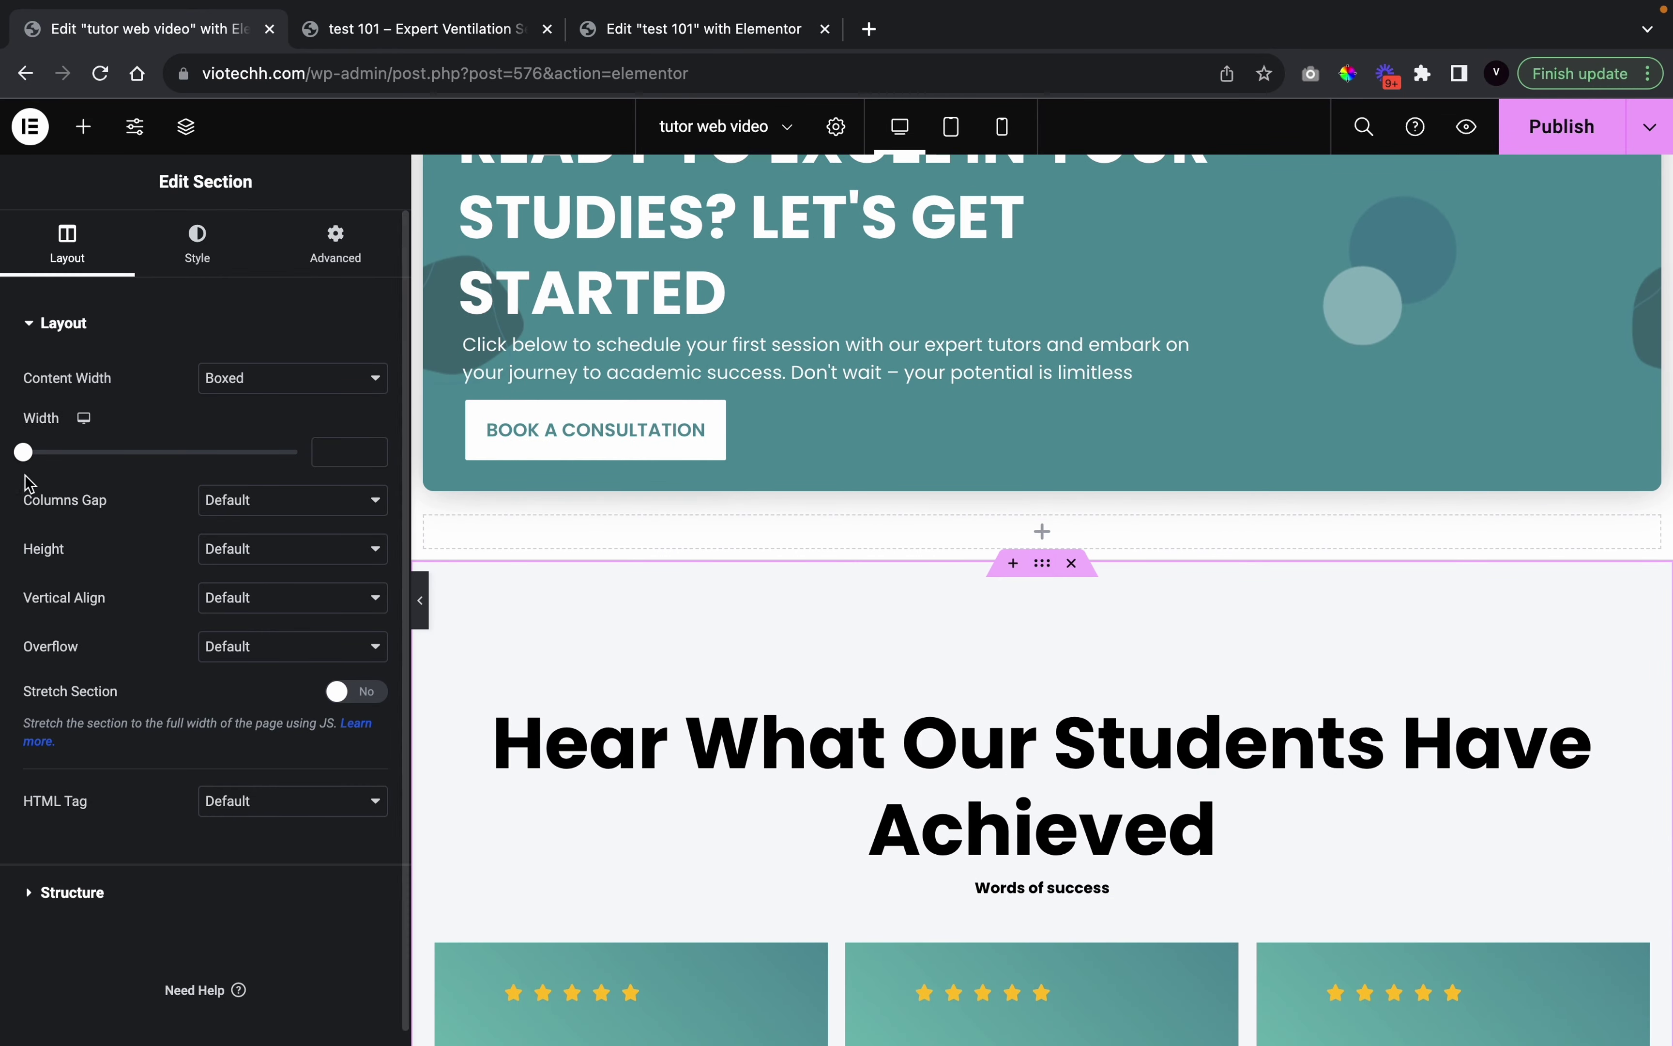
pyautogui.click(183, 272)
pyautogui.scroll(-3, 207, 899)
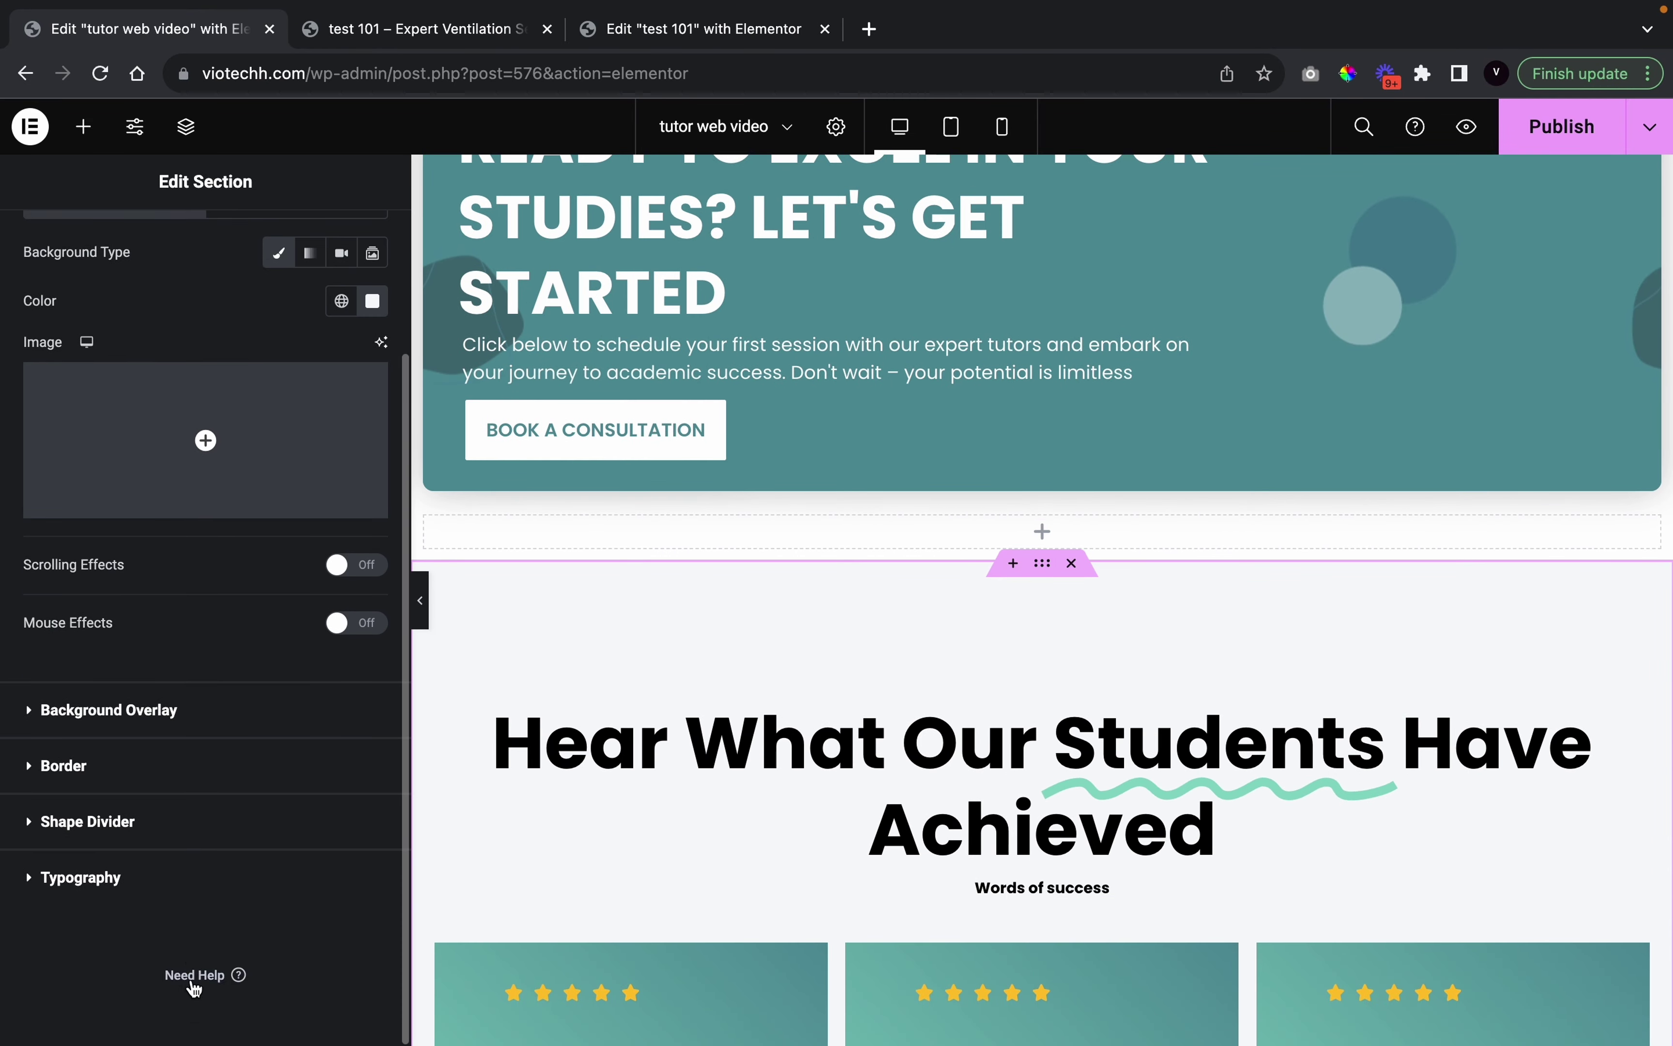
pyautogui.click(179, 807)
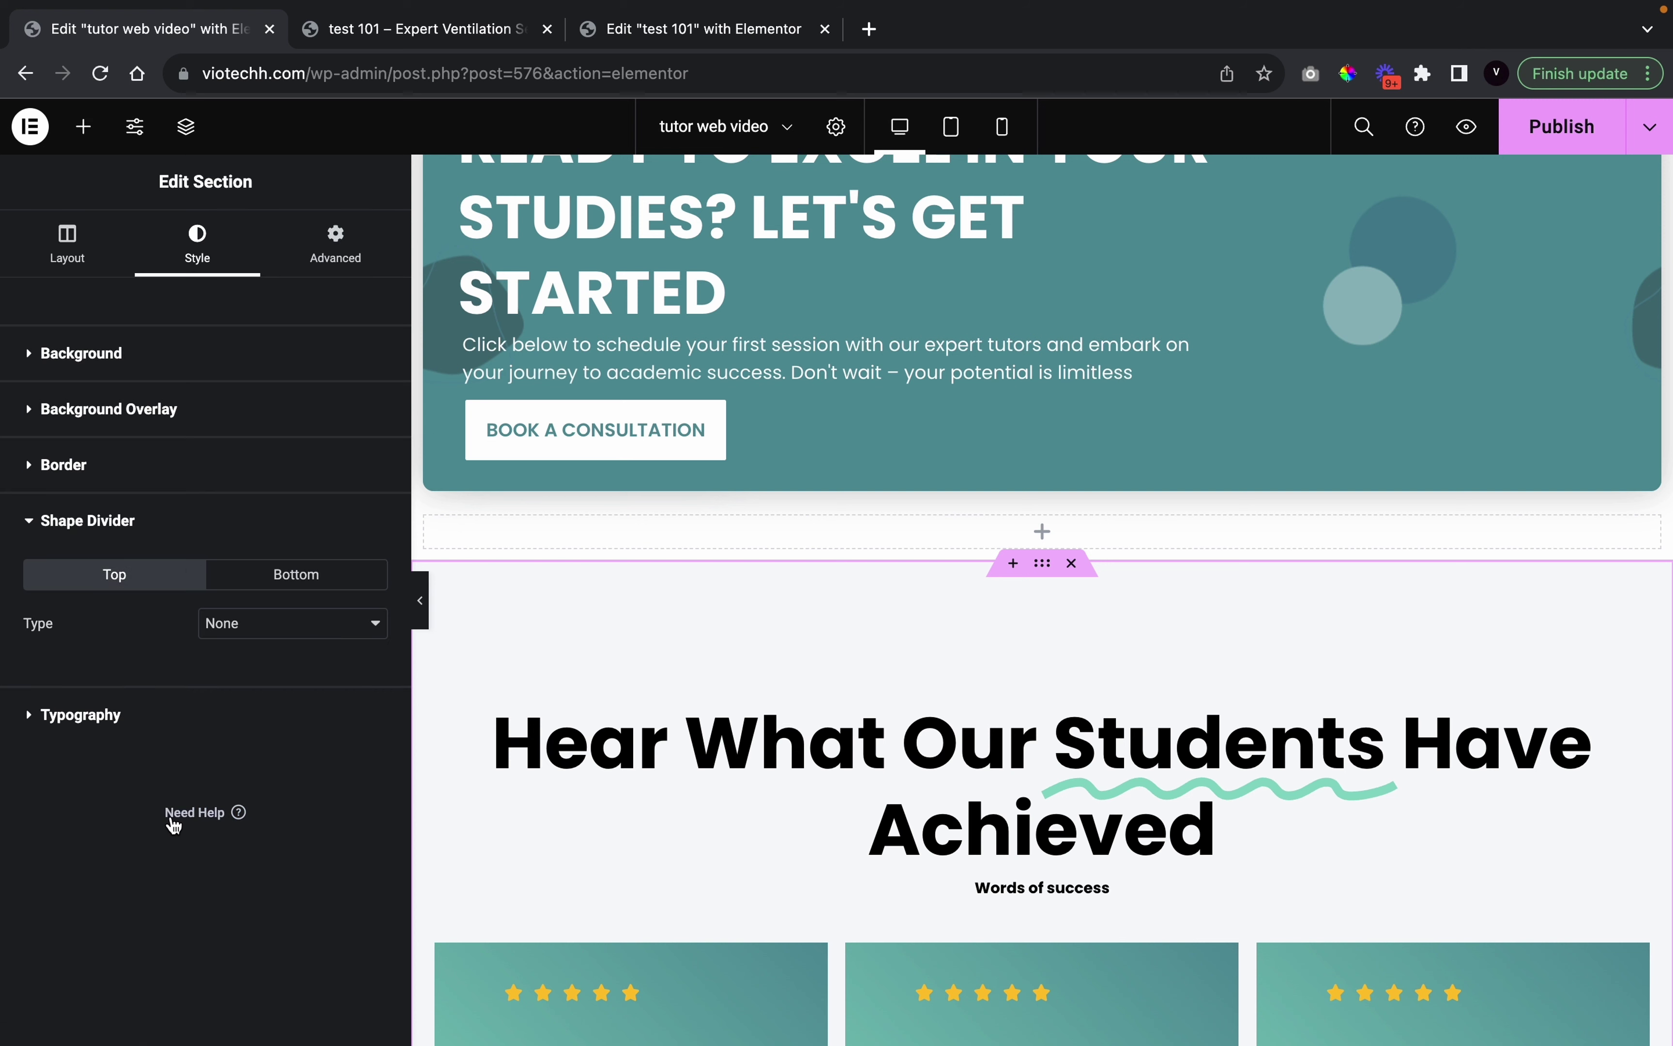
pyautogui.click(278, 625)
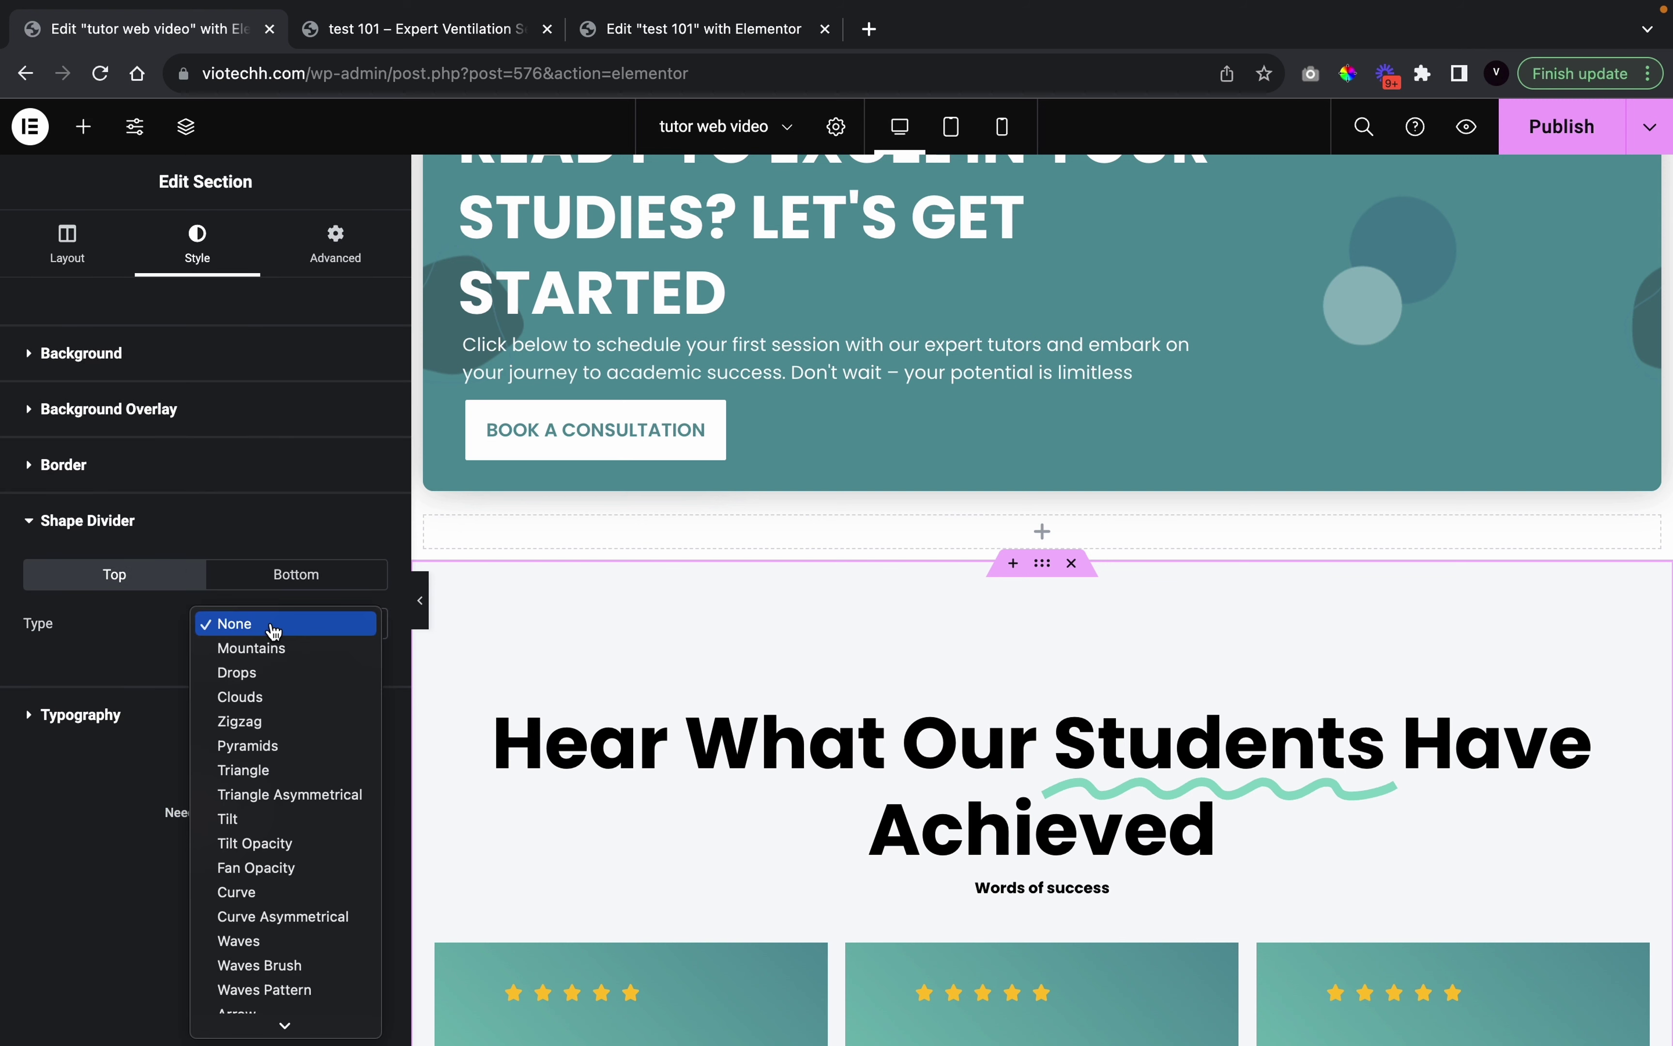
pyautogui.click(270, 942)
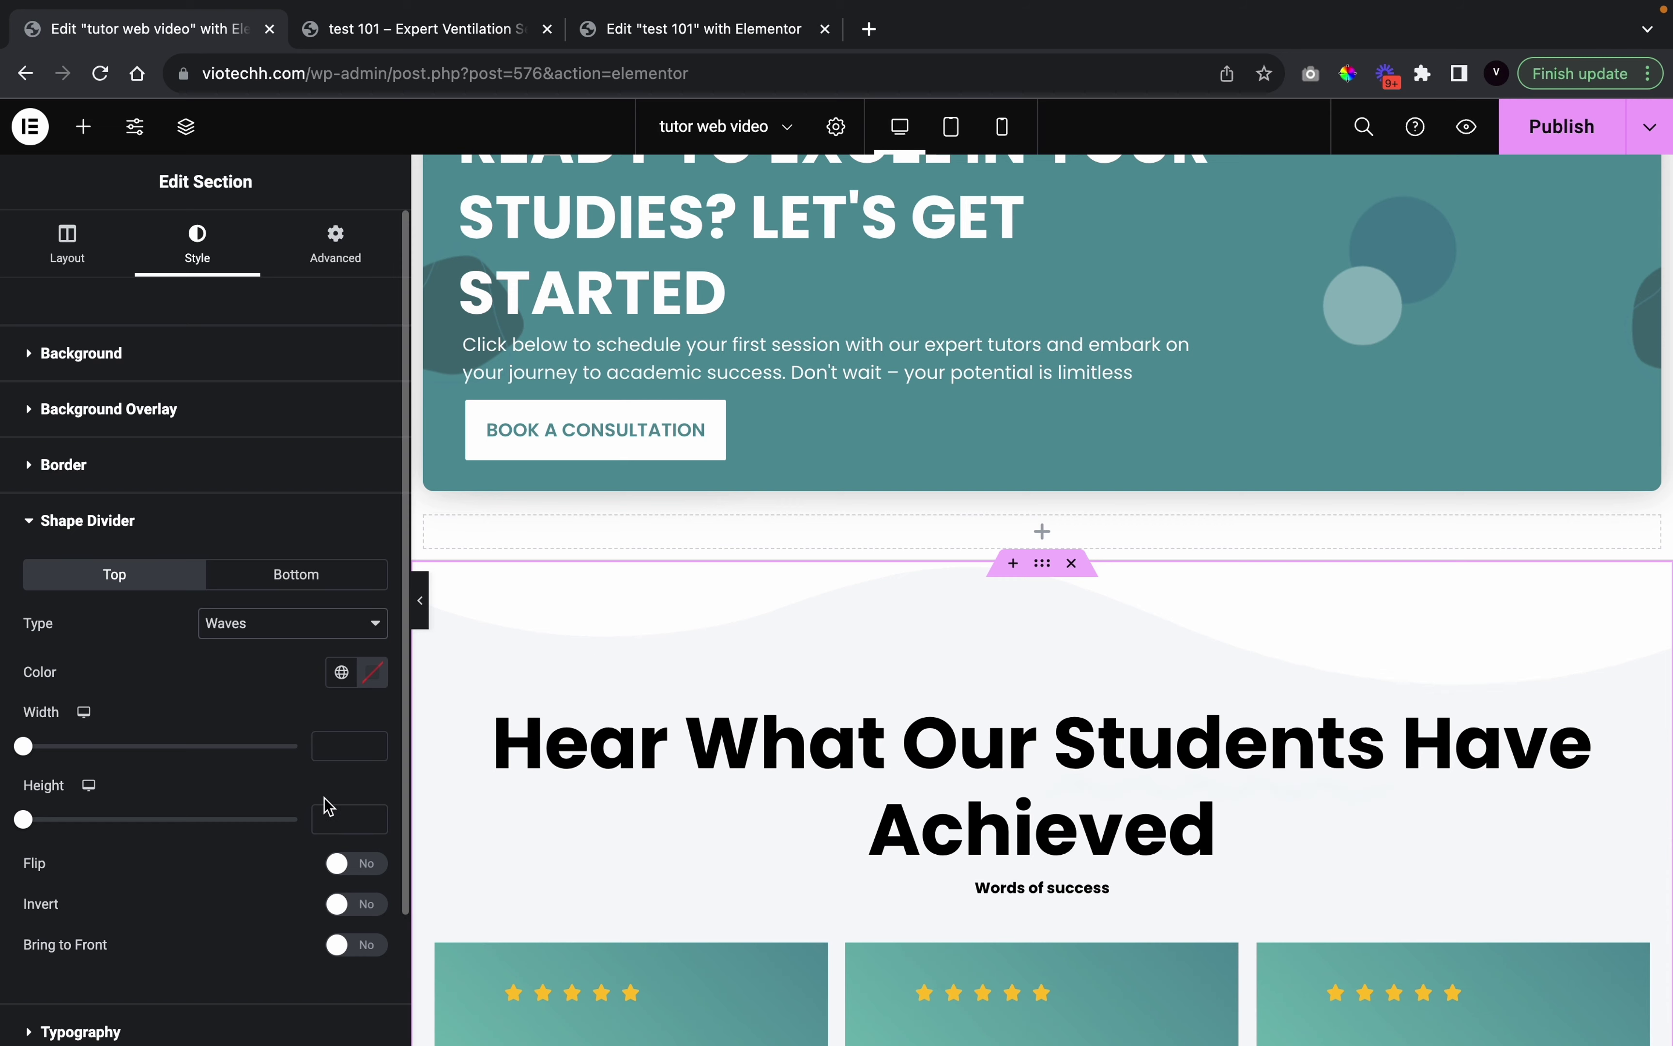
pyautogui.click(422, 603)
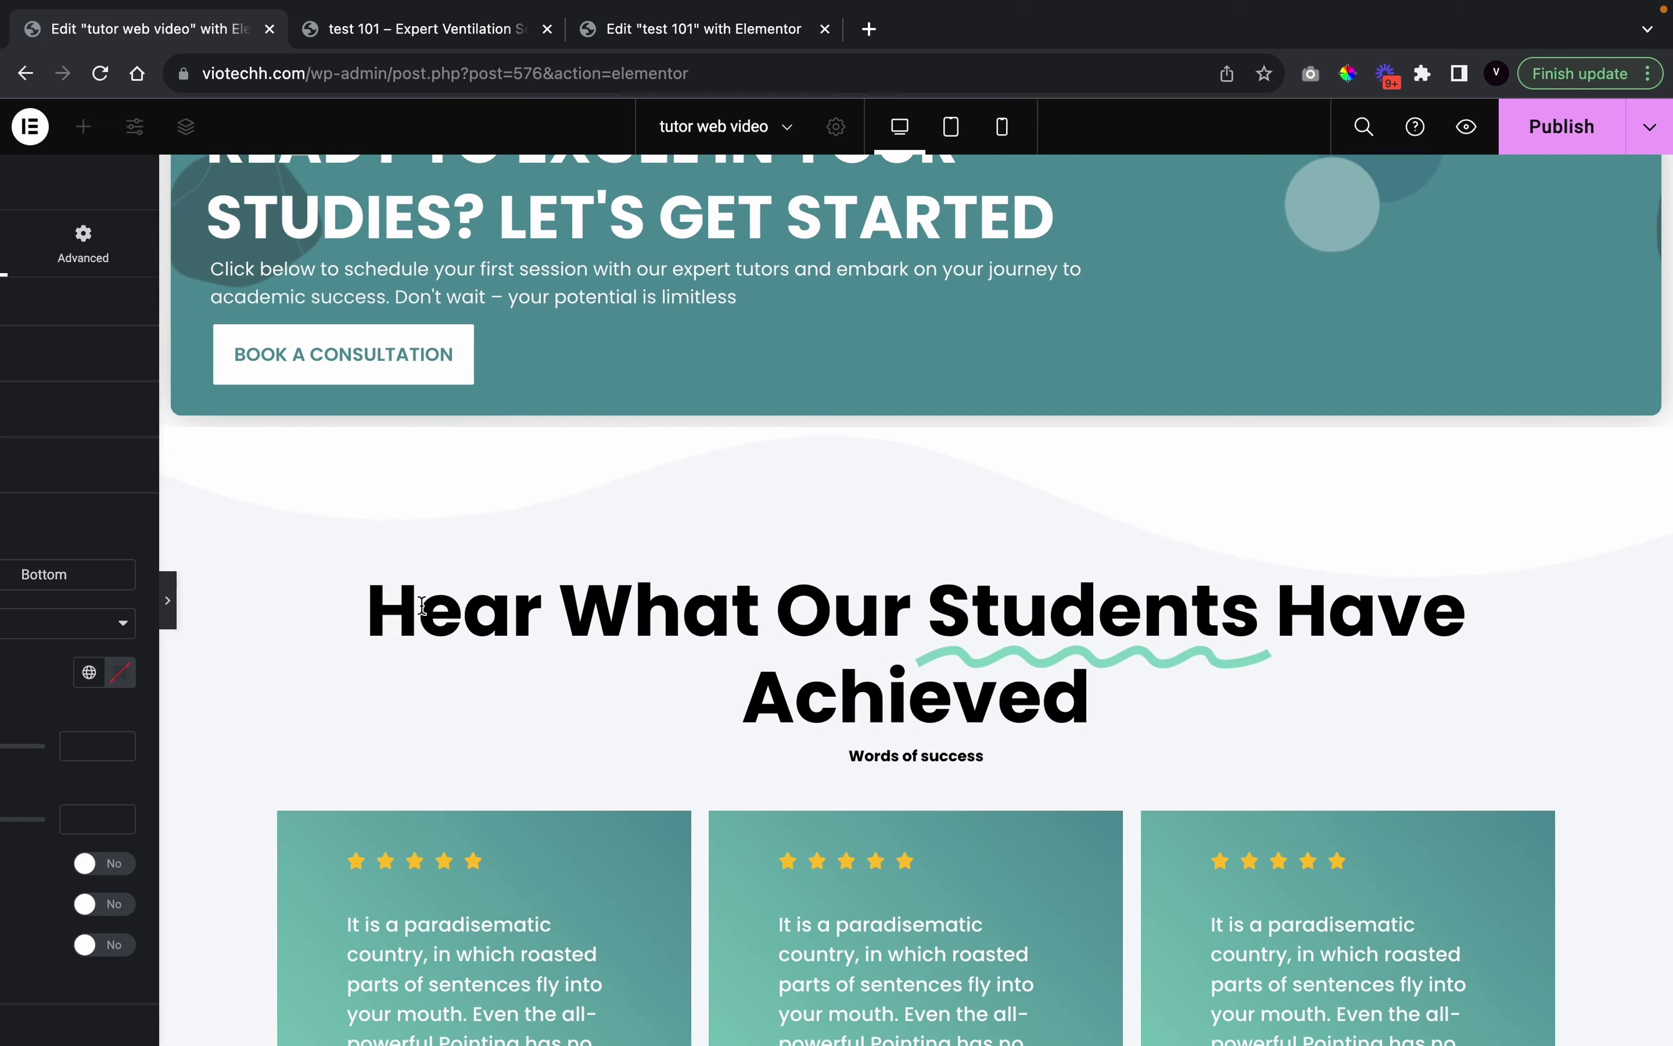
pyautogui.scroll(4, 1069, 737)
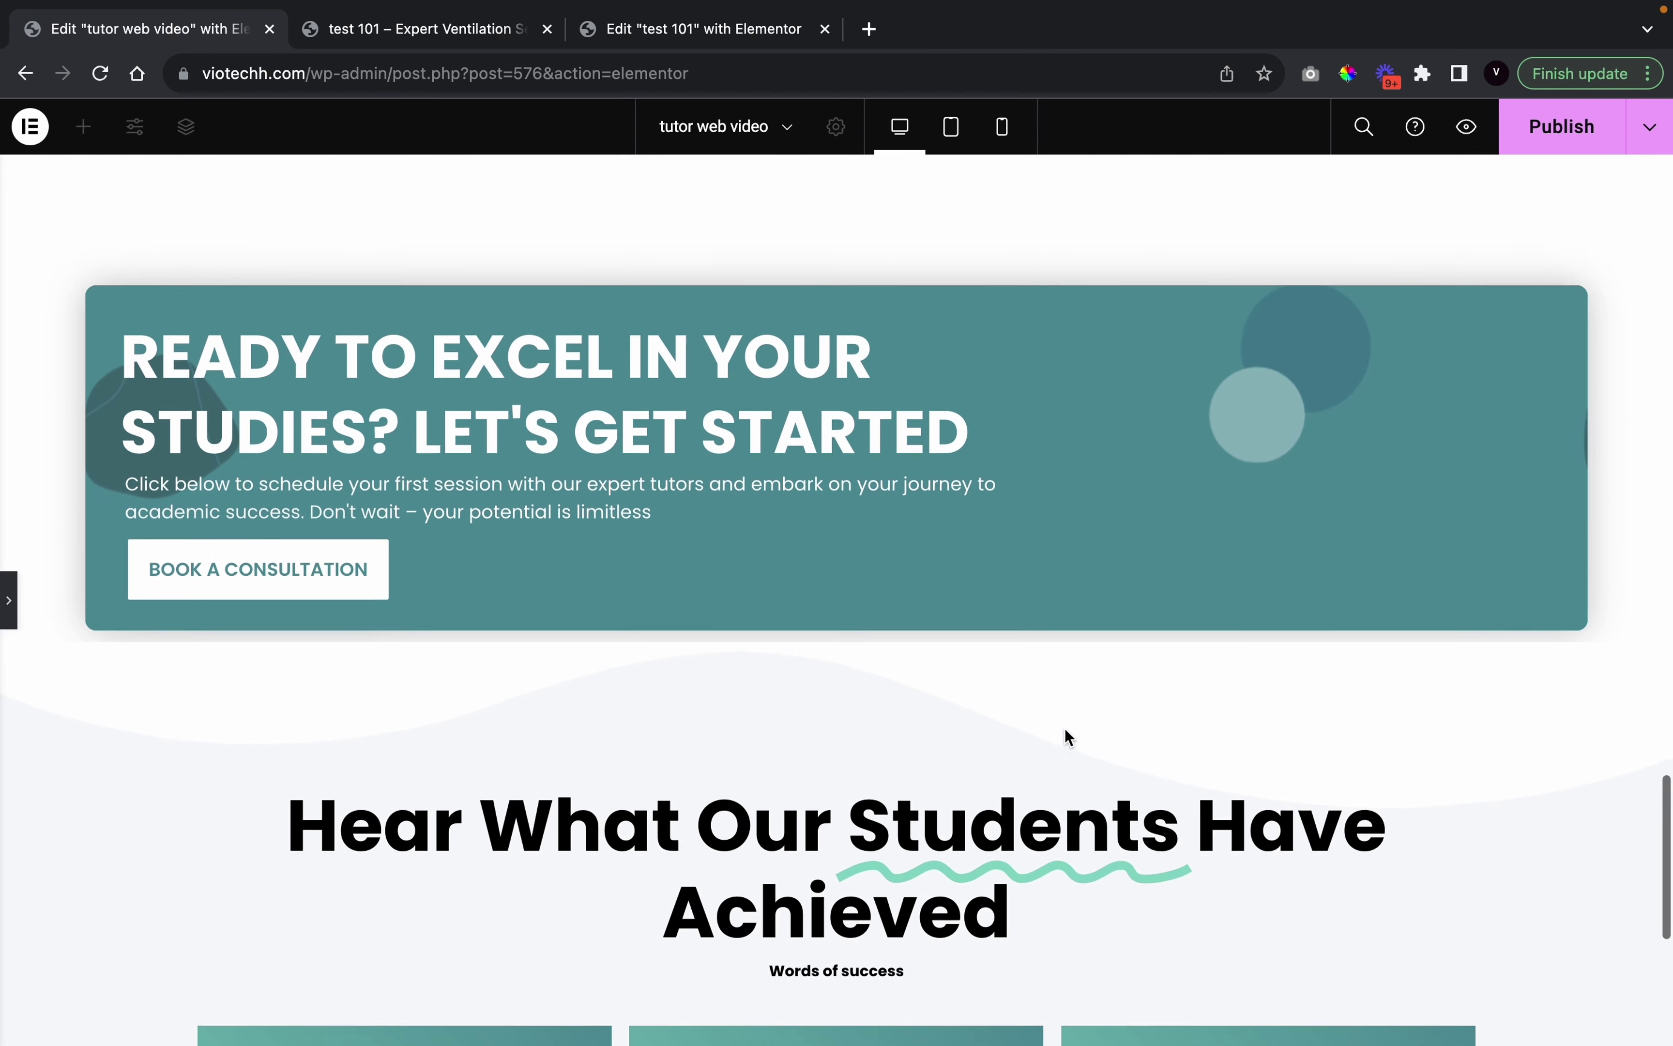
pyautogui.scroll(-4, 709, 788)
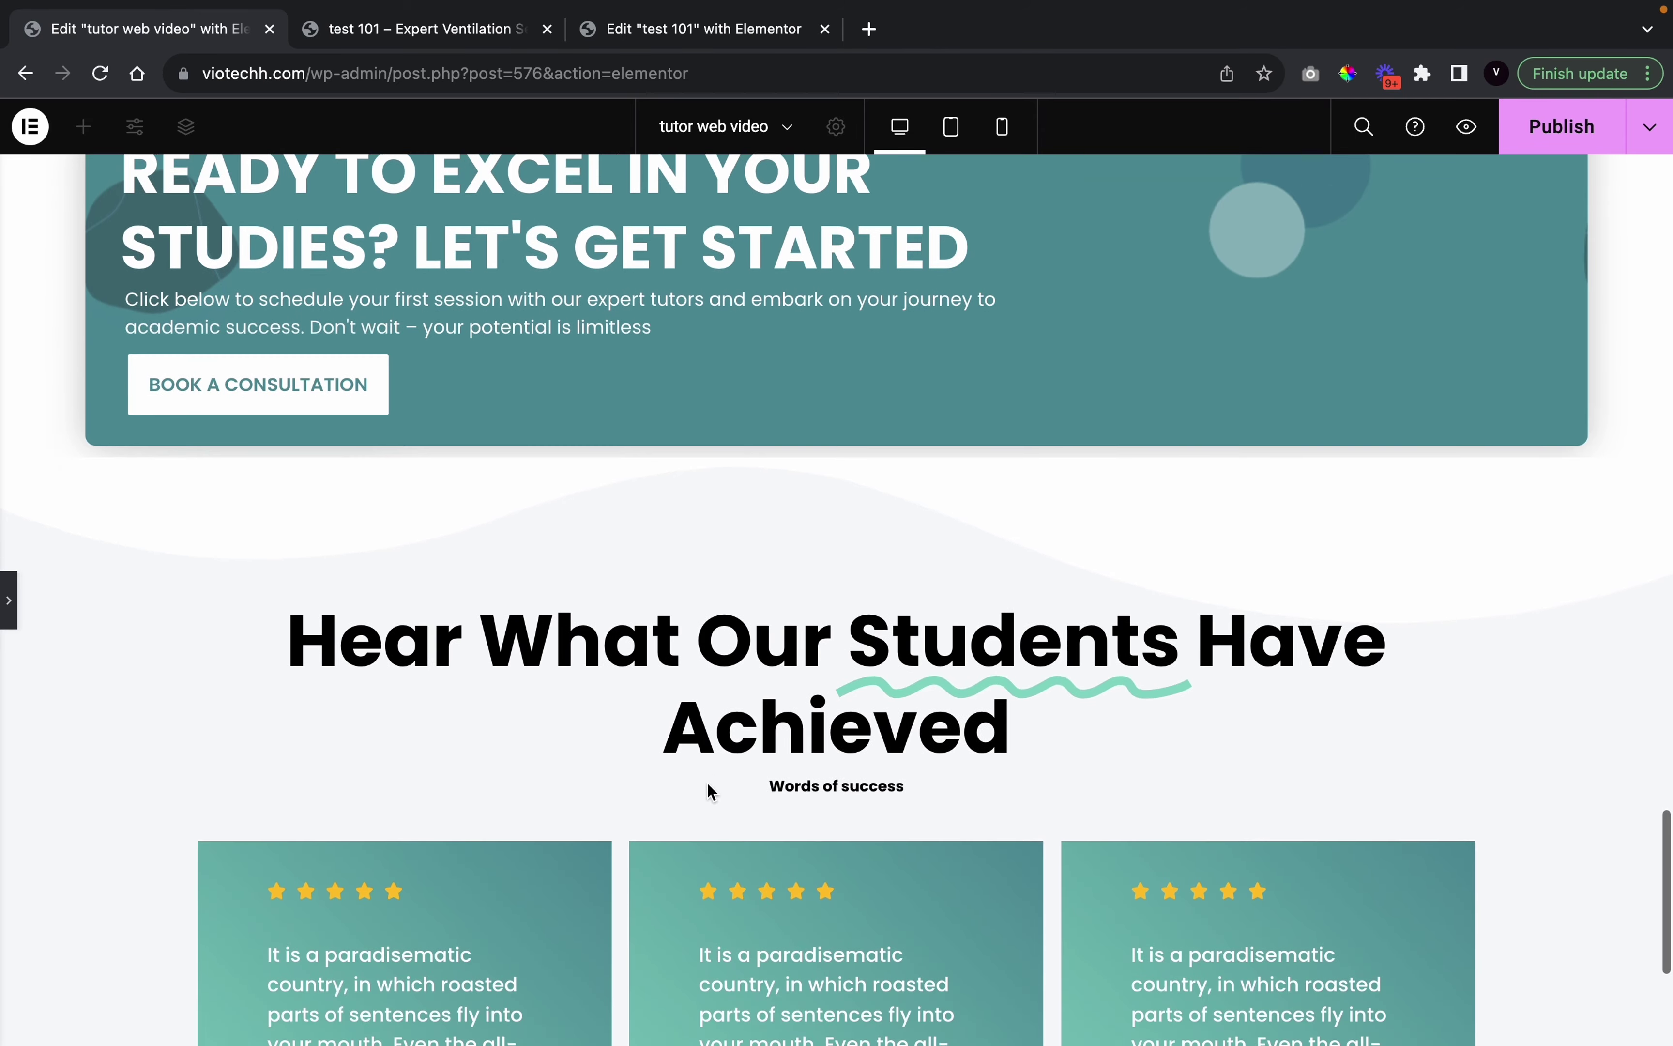
# Unlink the testimonial section's margins, set its top margin to 85 px and check the spacing at full page width
pyautogui.click(8, 609)
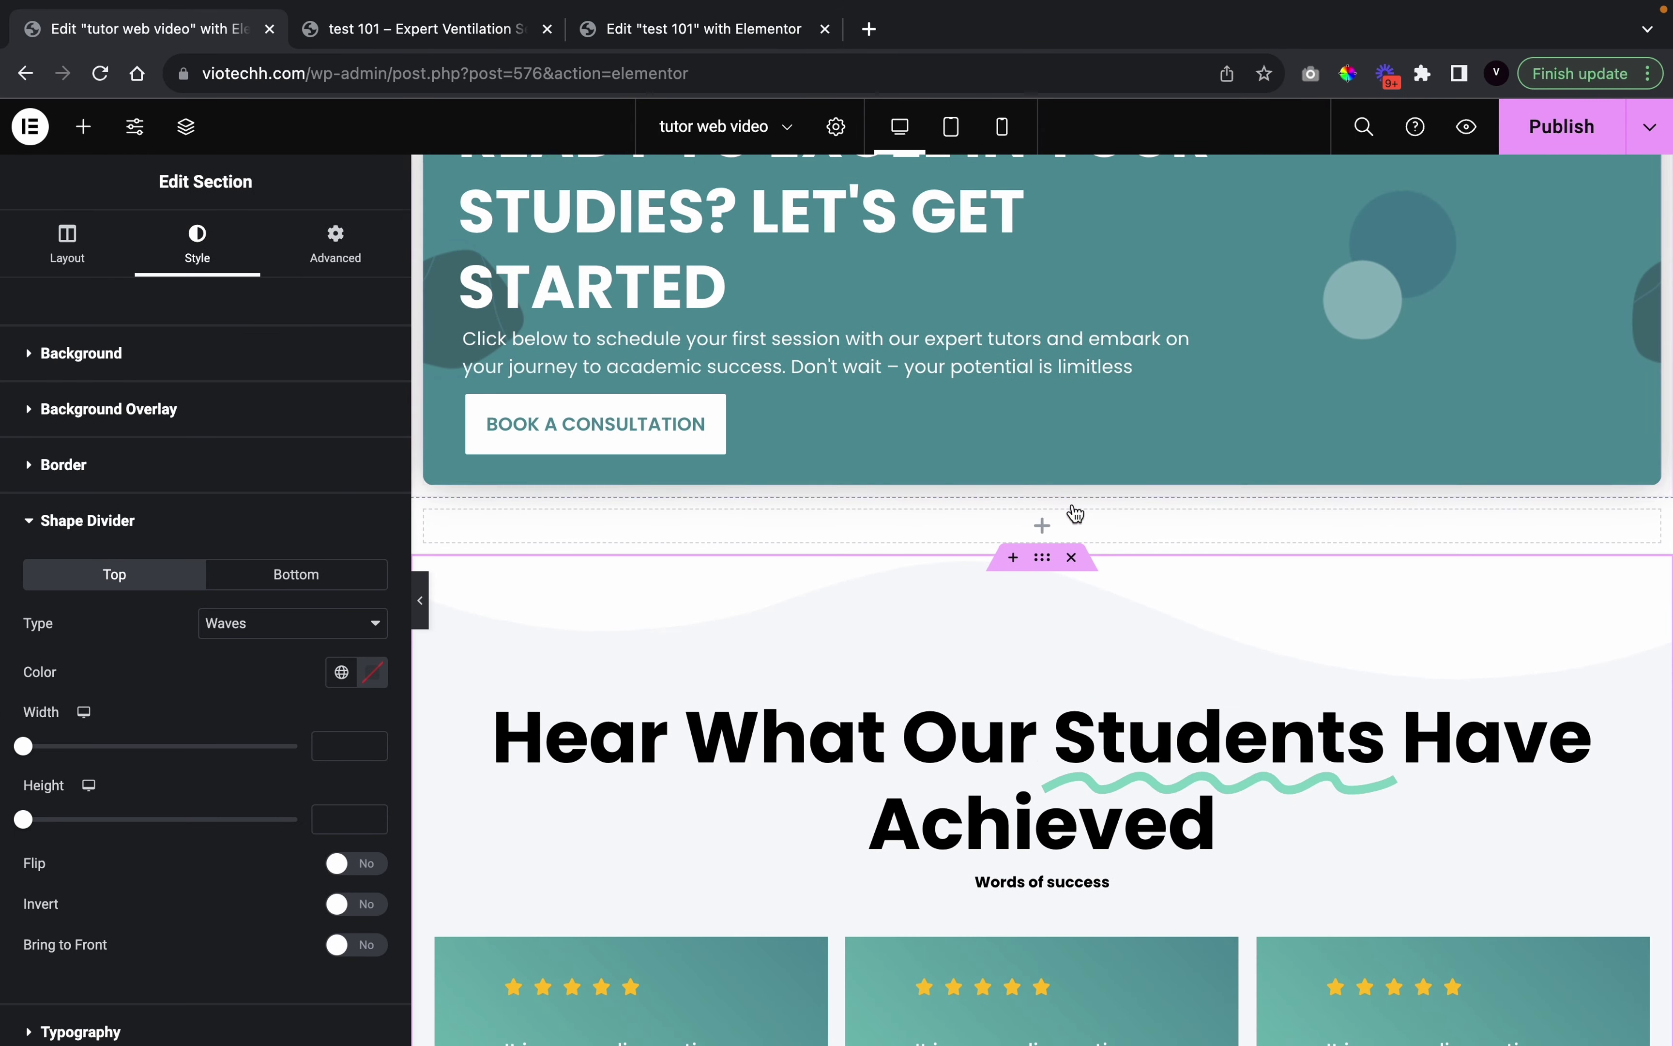
pyautogui.click(325, 261)
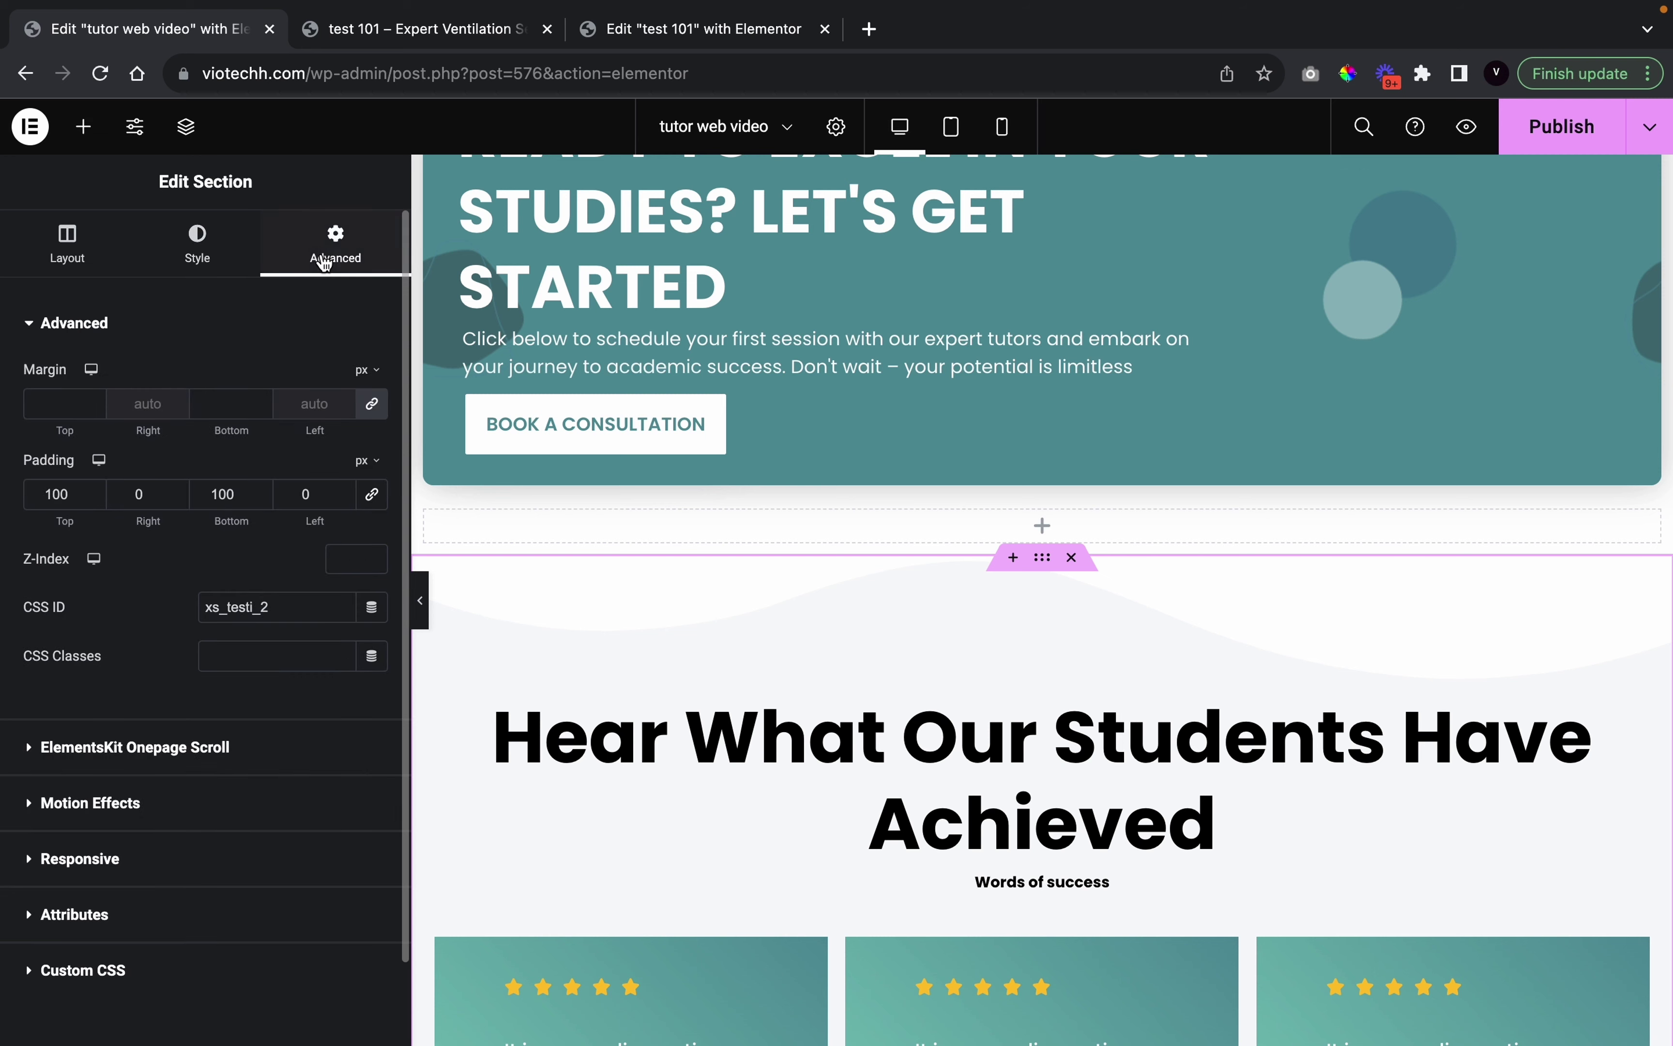
pyautogui.click(371, 407)
pyautogui.moveTo(94, 400); pyautogui.dragTo(95, 401)
pyautogui.click(95, 408)
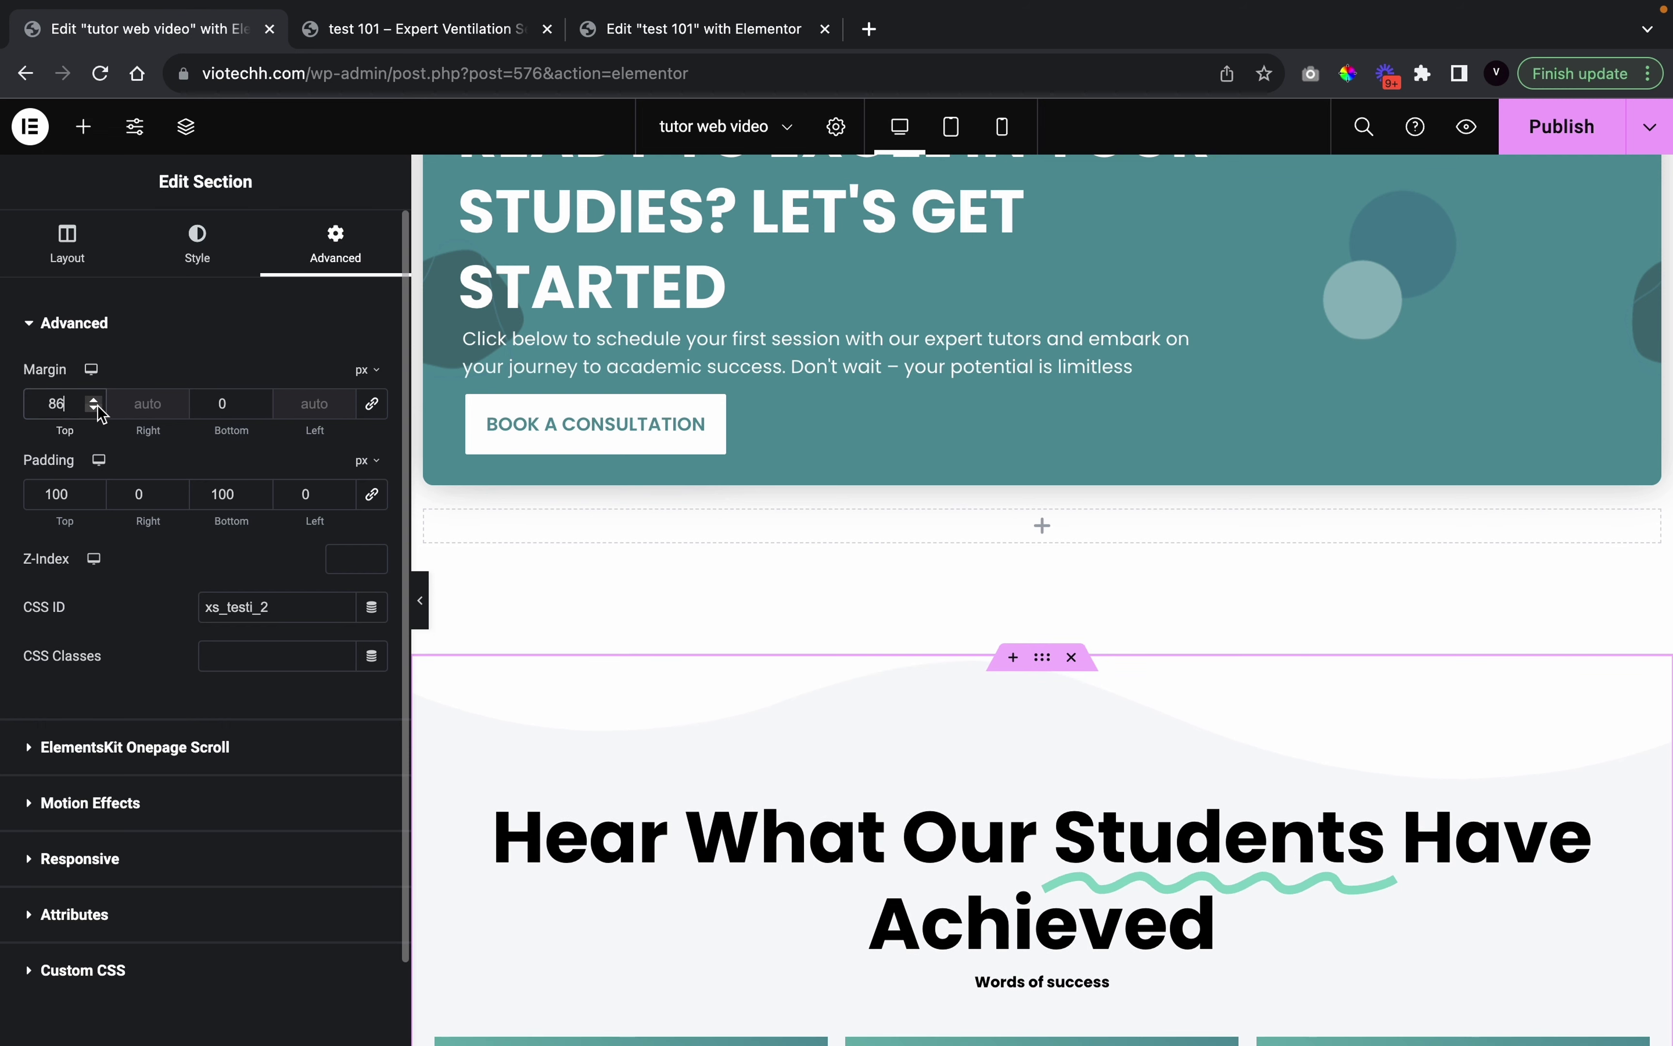
pyautogui.click(95, 408)
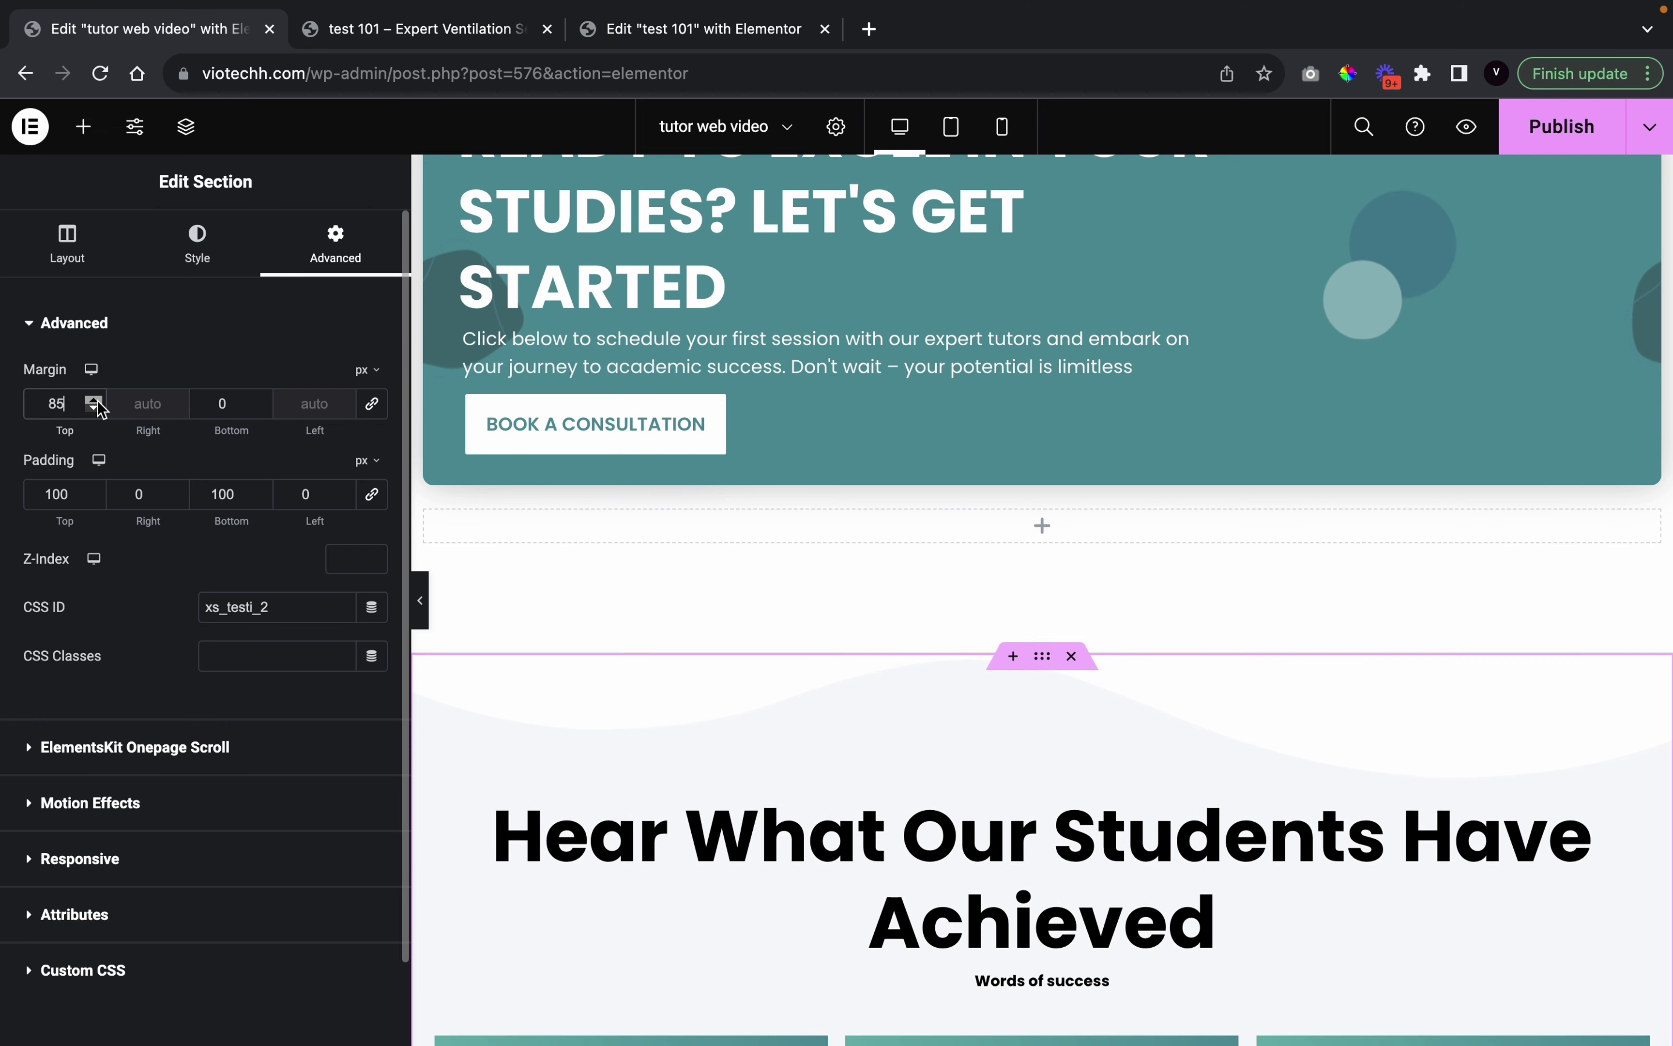
pyautogui.click(420, 600)
pyautogui.scroll(-1, 896, 889)
pyautogui.scroll(-5, 899, 891)
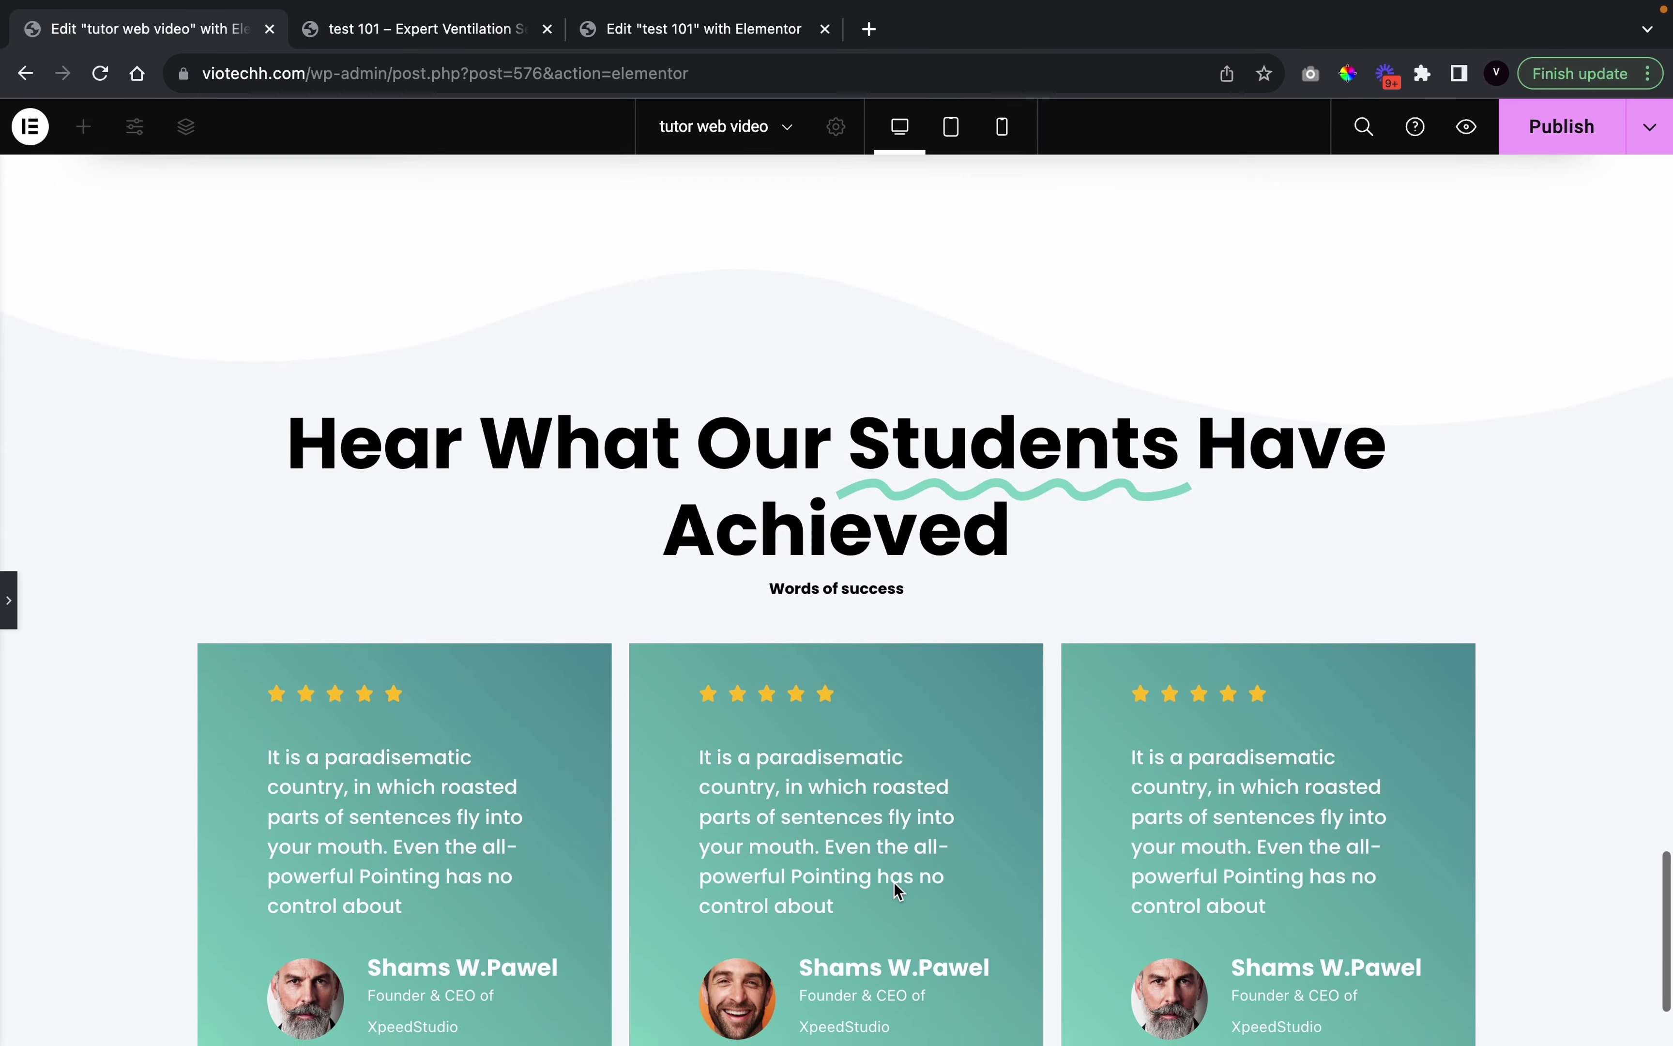
pyautogui.scroll(6, 896, 891)
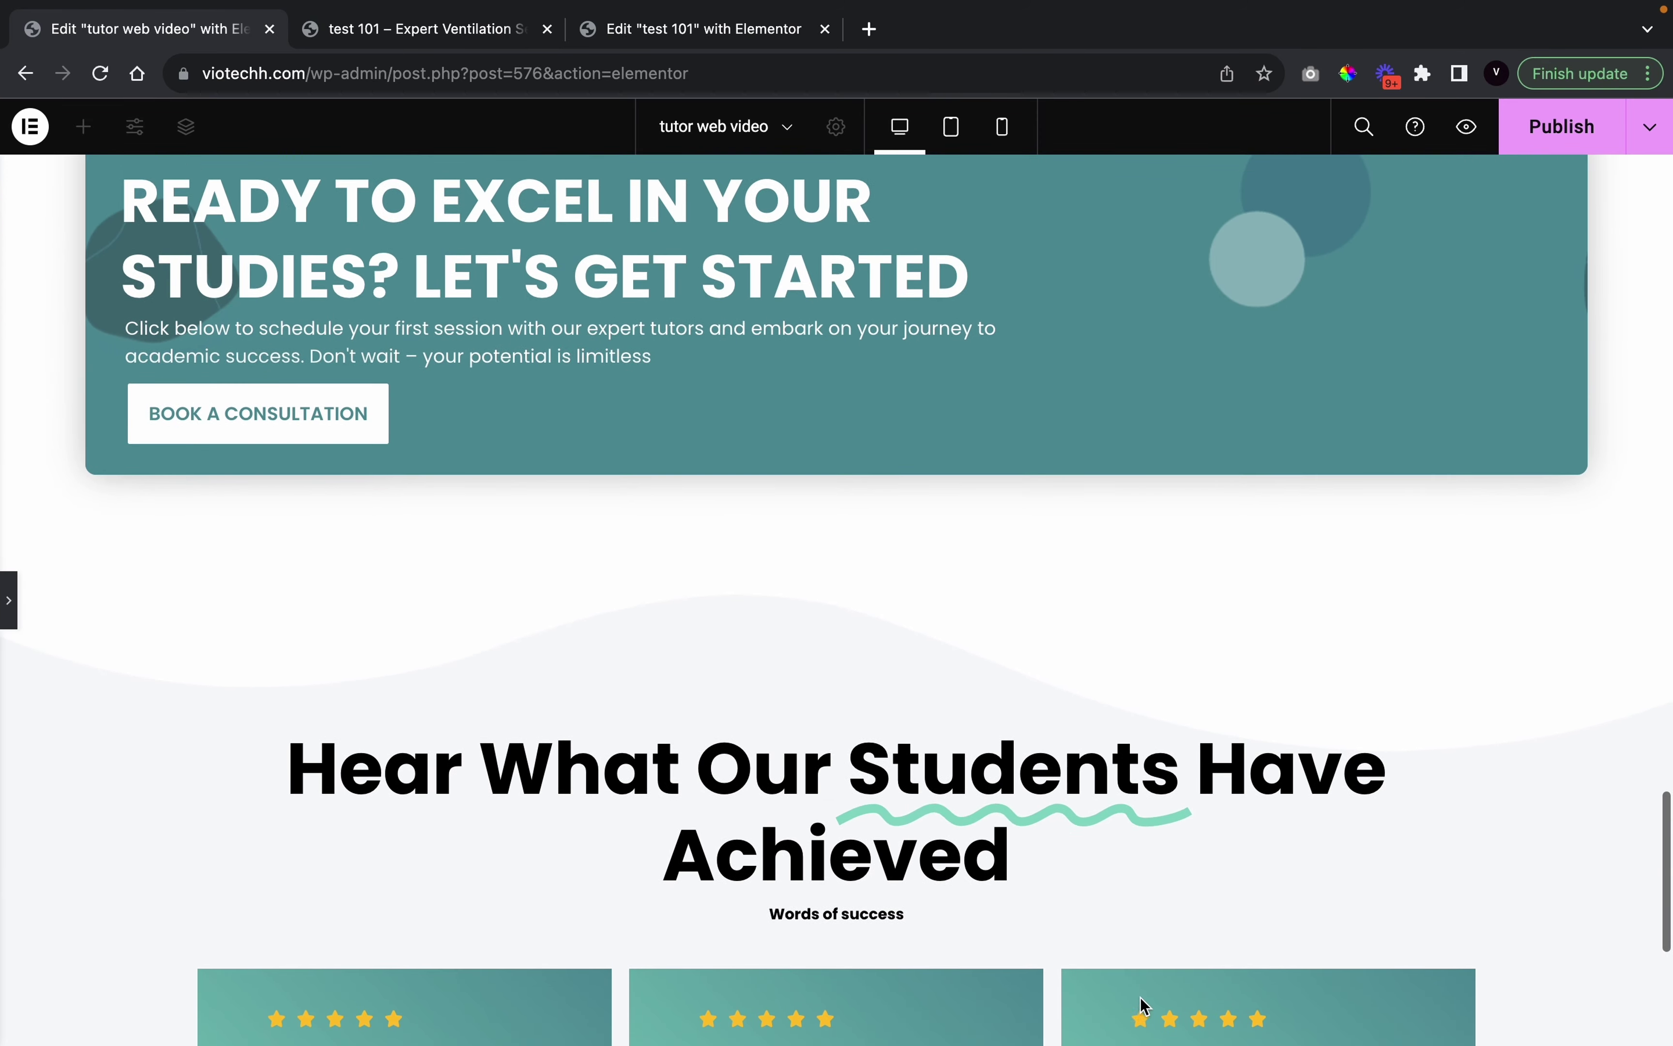
pyautogui.scroll(-6, 1086, 902)
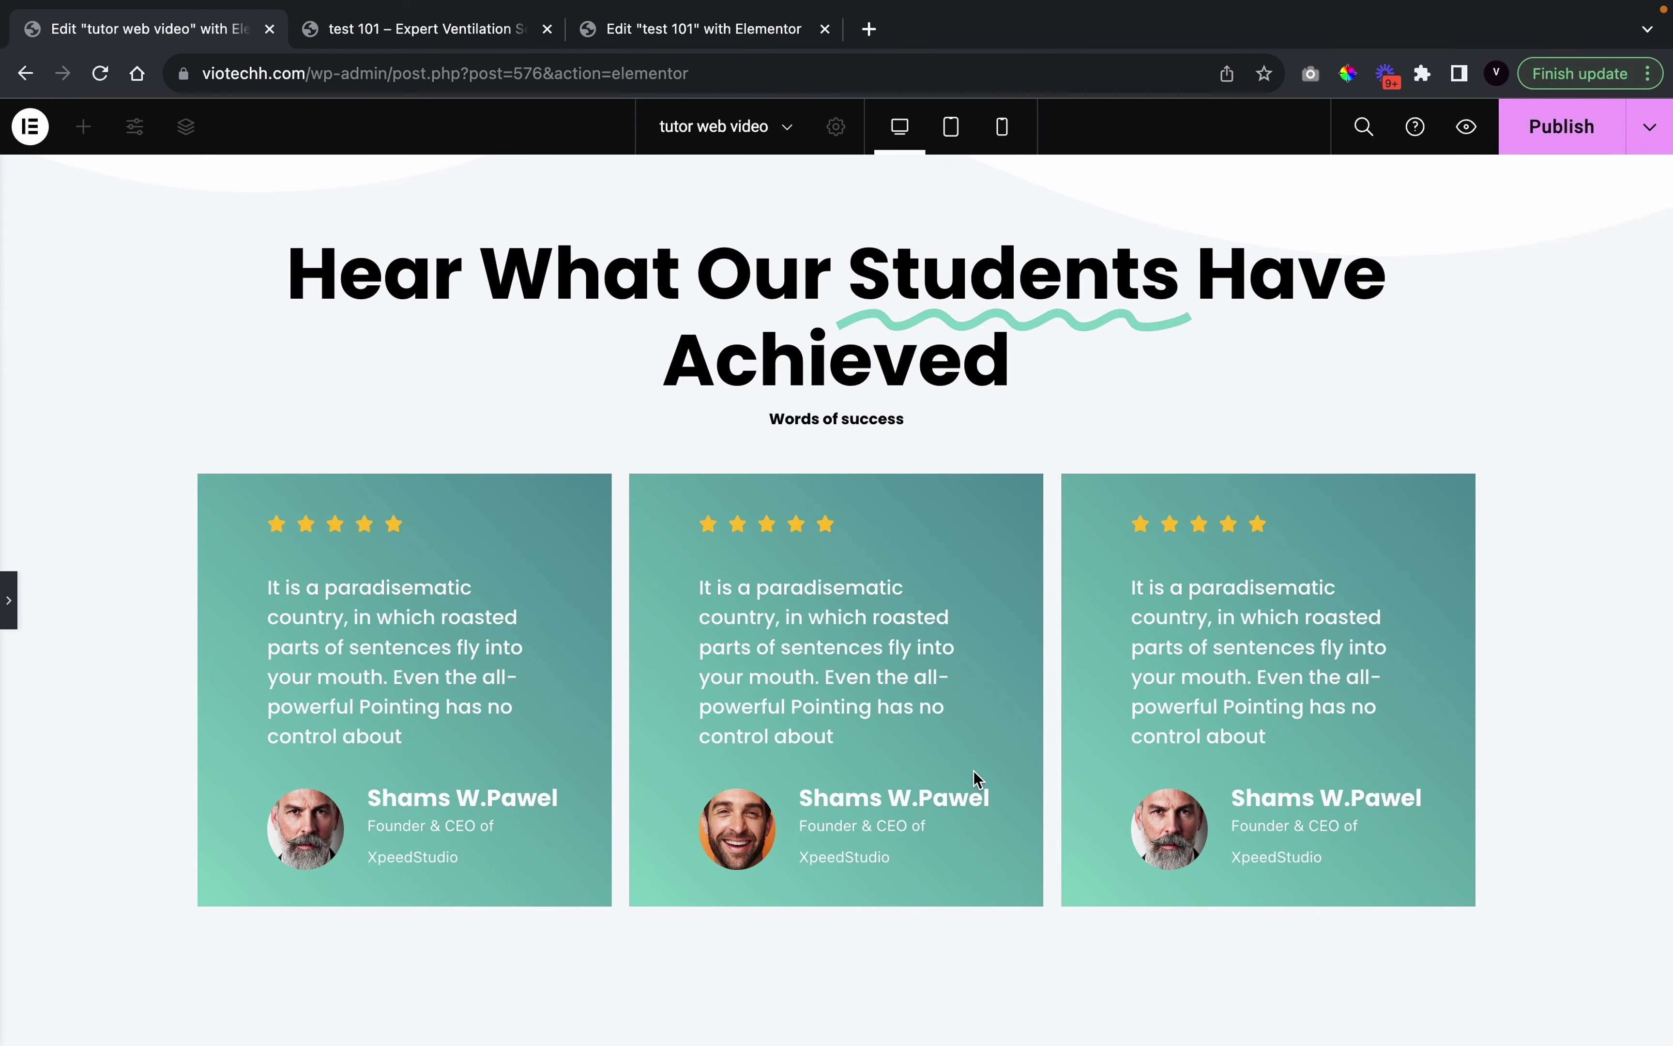
# Clear the designation text of the first item in the testimonial widget
pyautogui.click(5, 605)
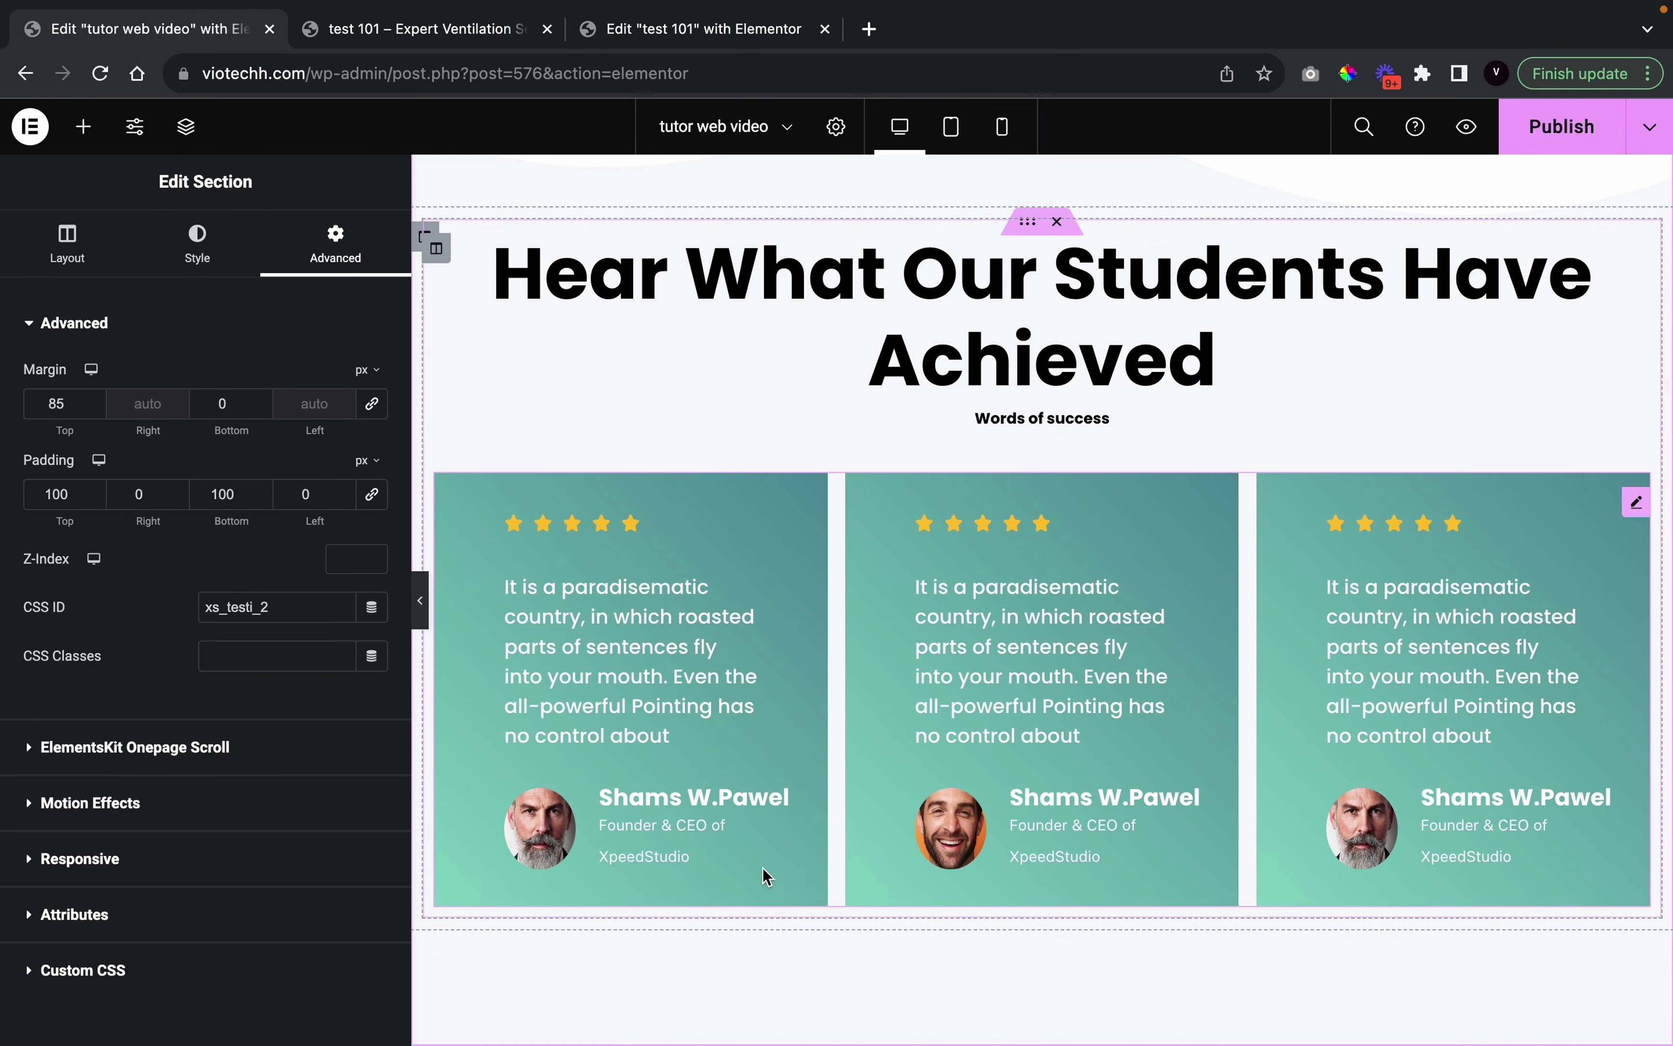
pyautogui.click(678, 826)
pyautogui.moveTo(678, 826); pyautogui.dragTo(127, 668)
pyautogui.click(135, 614)
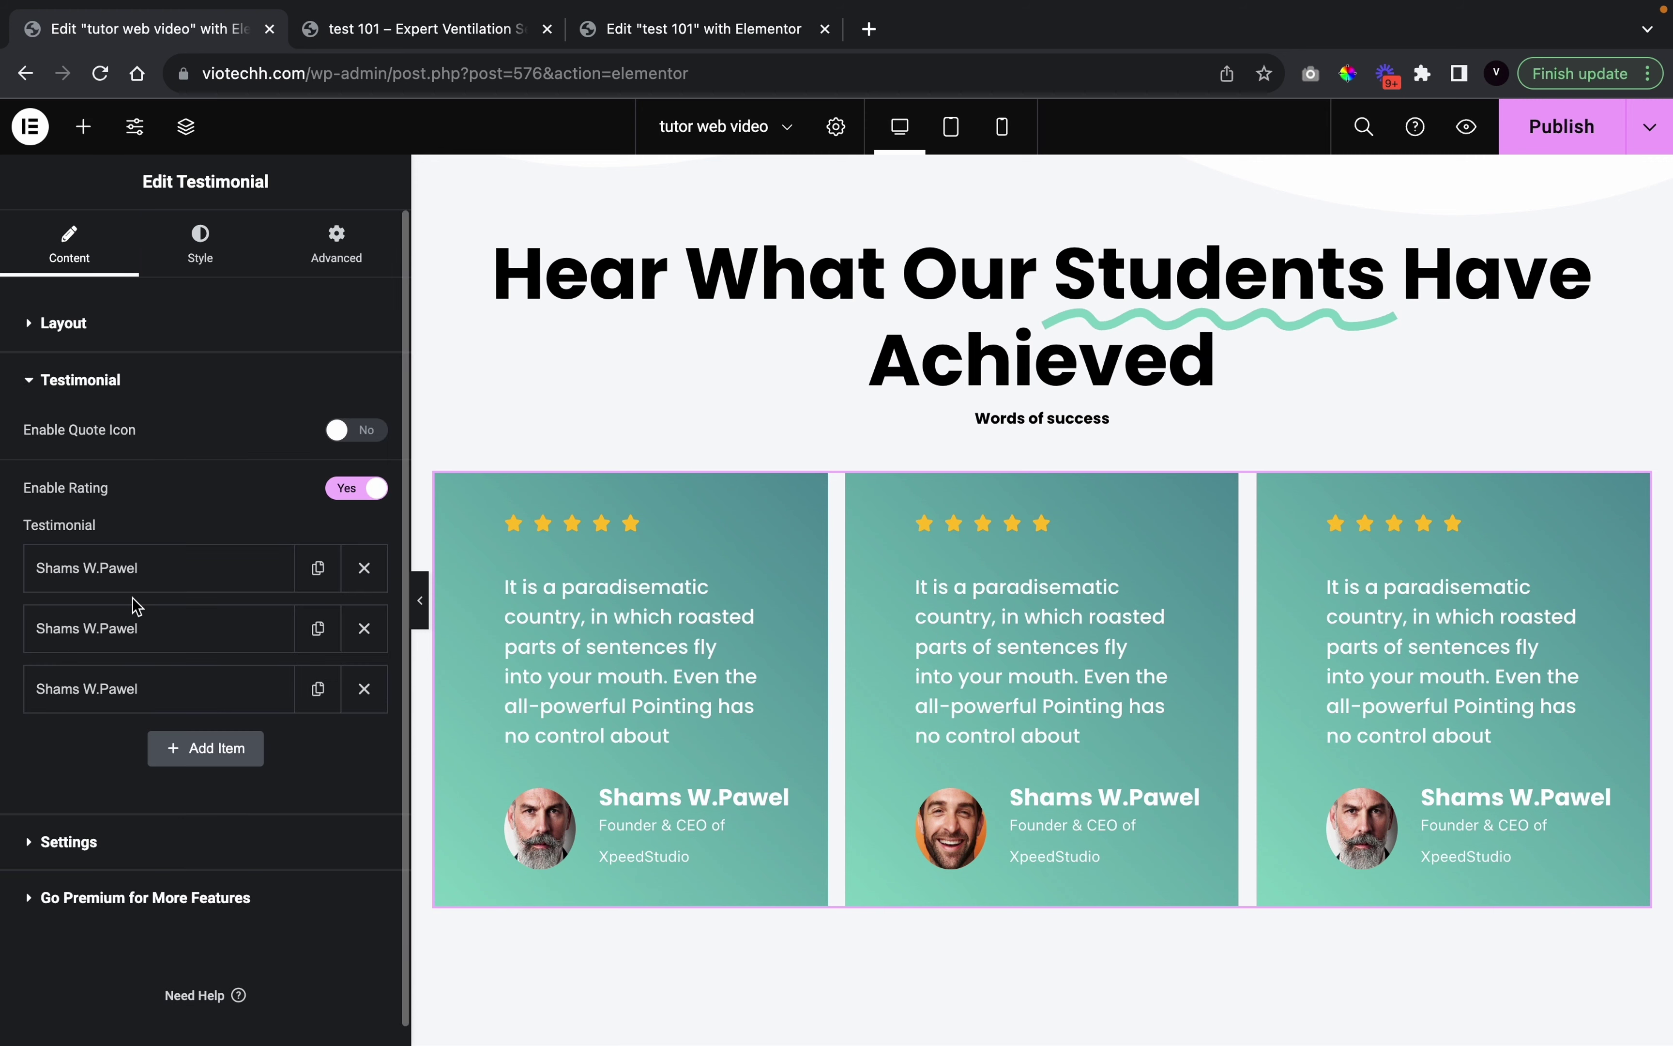
pyautogui.click(183, 574)
pyautogui.scroll(-1, 207, 747)
pyautogui.press('BackSpace')
# Clear the designation text of the second and third testimonial items
pyautogui.scroll(-12, 208, 677)
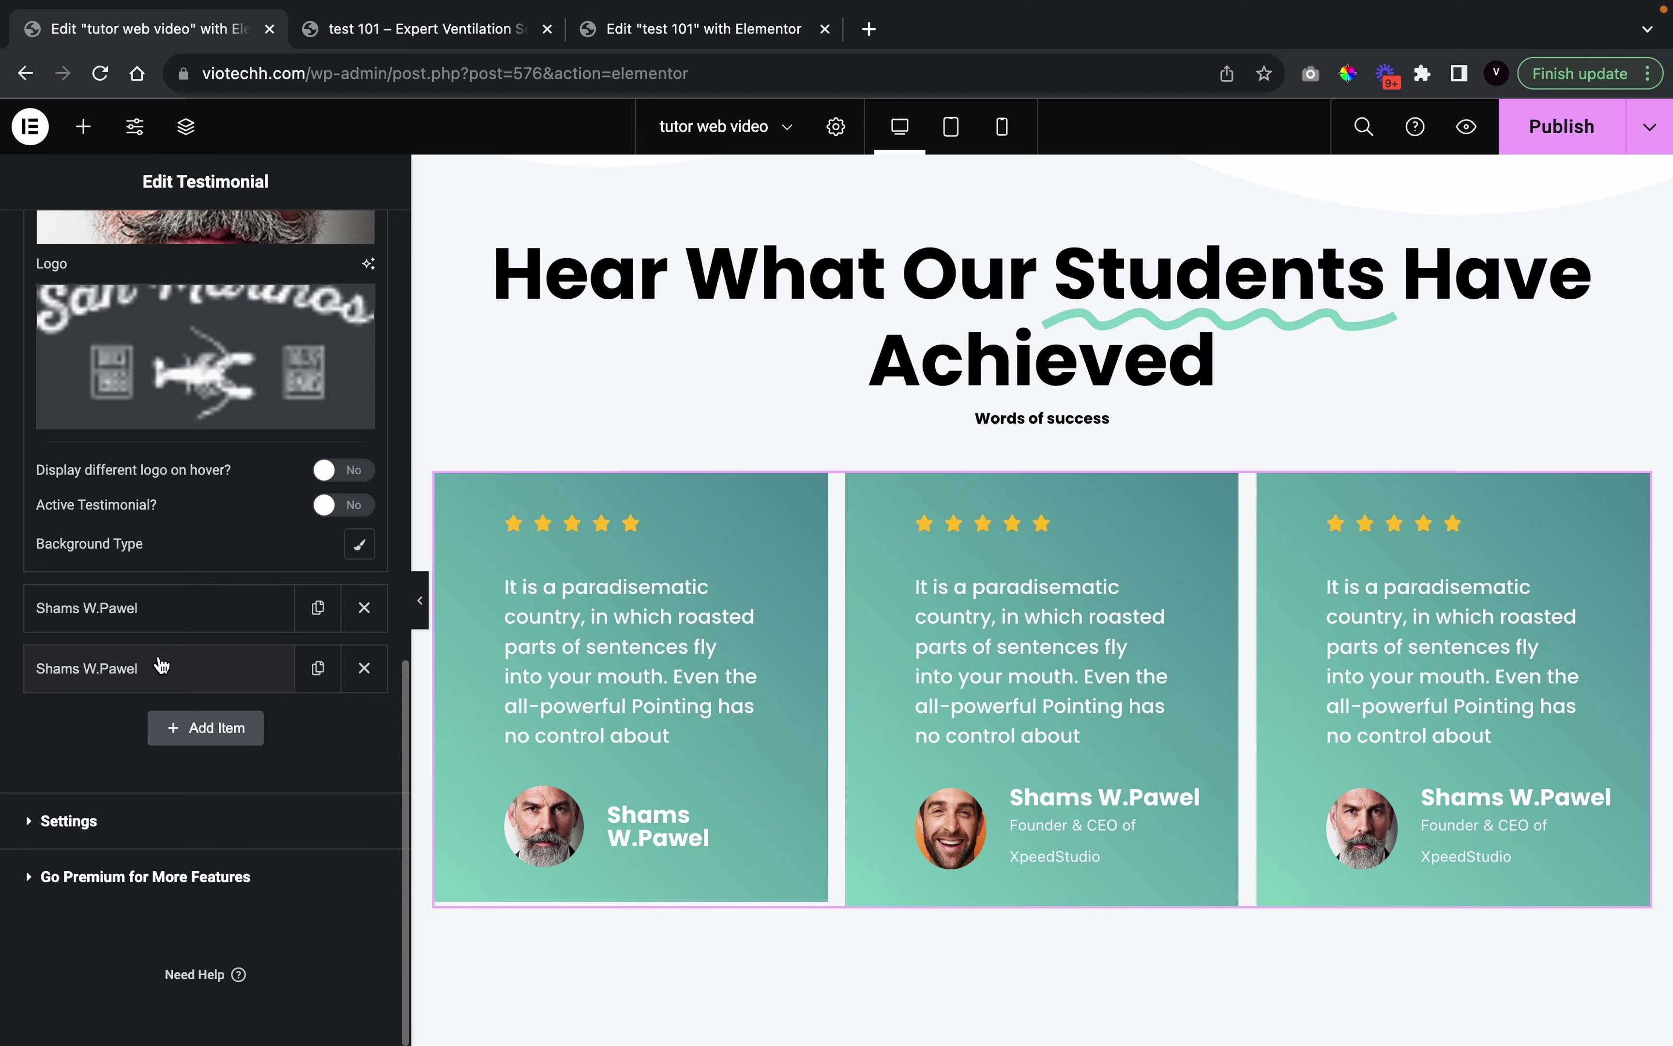
pyautogui.click(166, 608)
pyautogui.scroll(8, 168, 523)
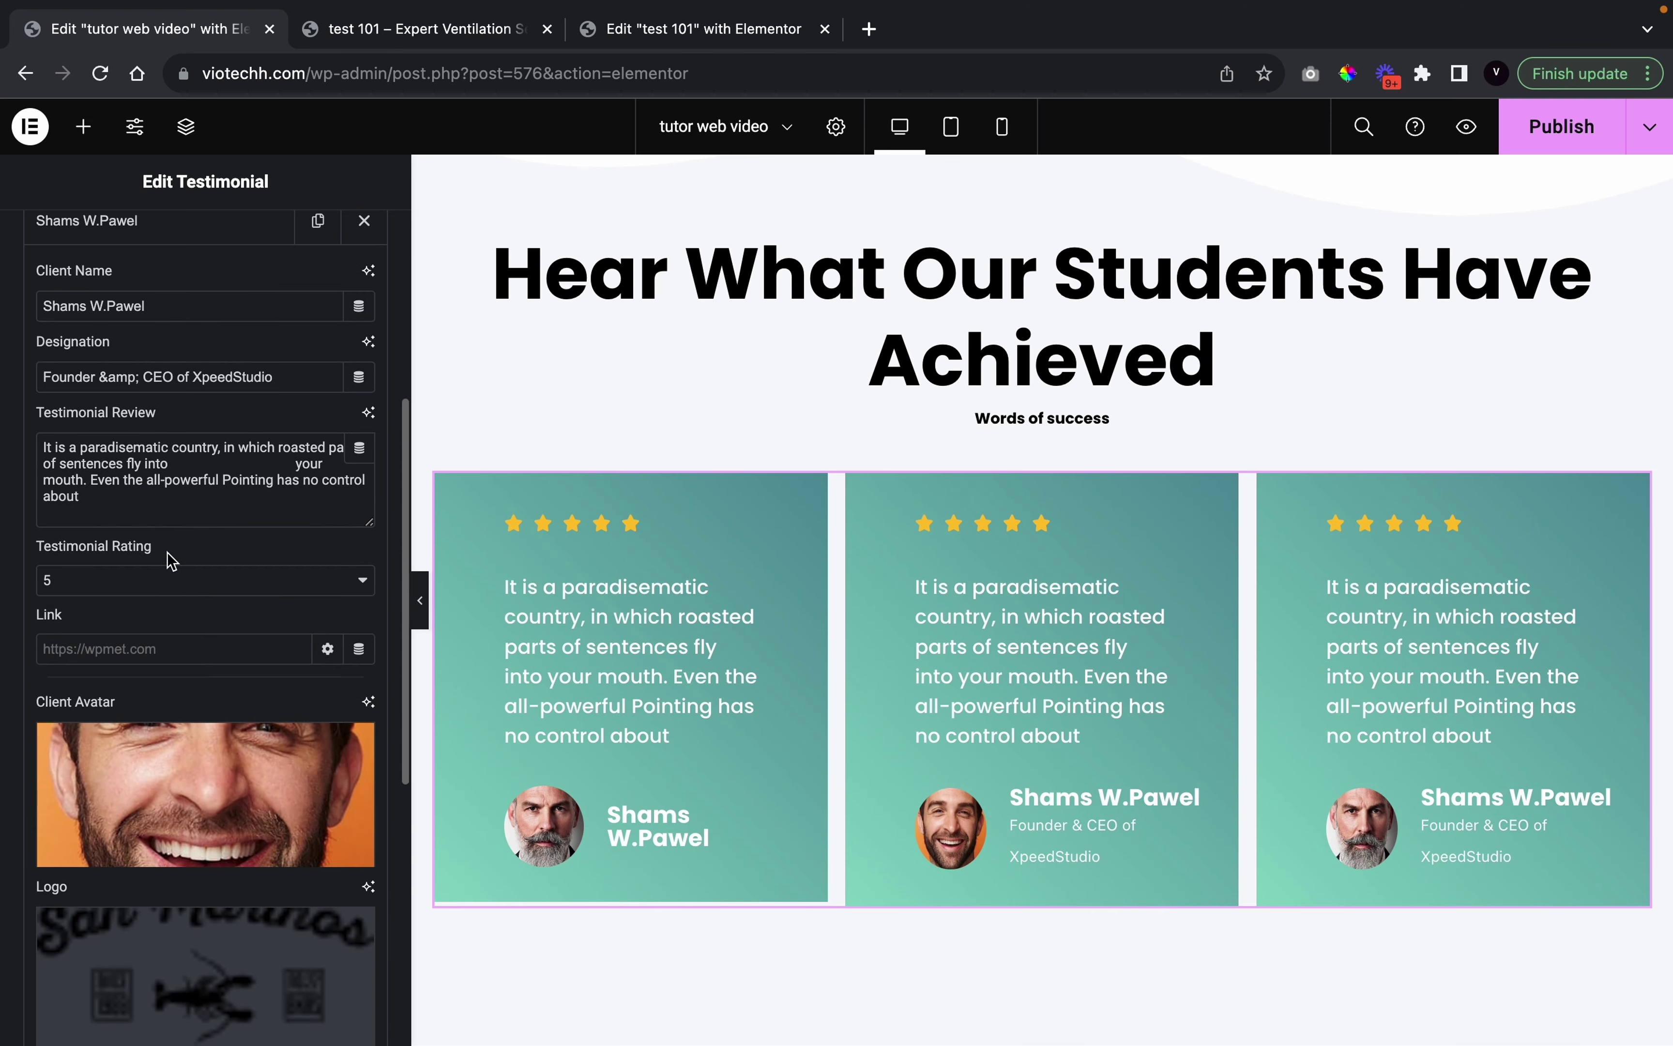
pyautogui.press('BackSpace')
pyautogui.scroll(-10, 186, 553)
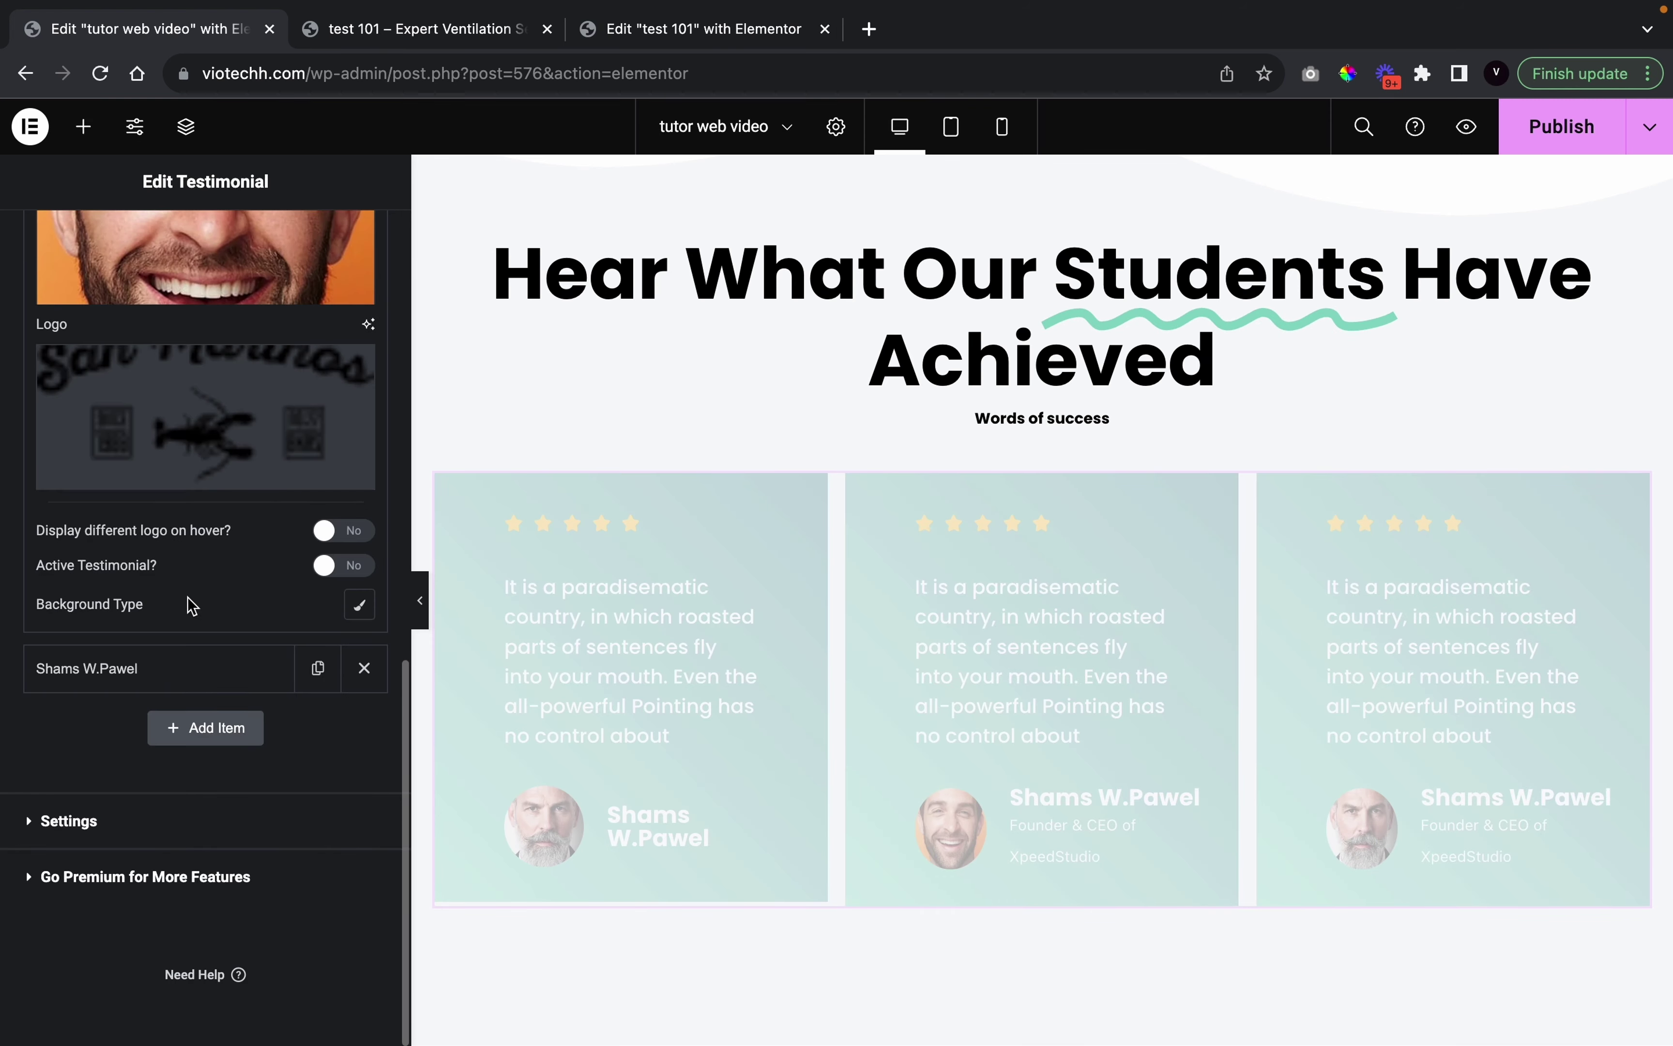
pyautogui.scroll(10, 207, 594)
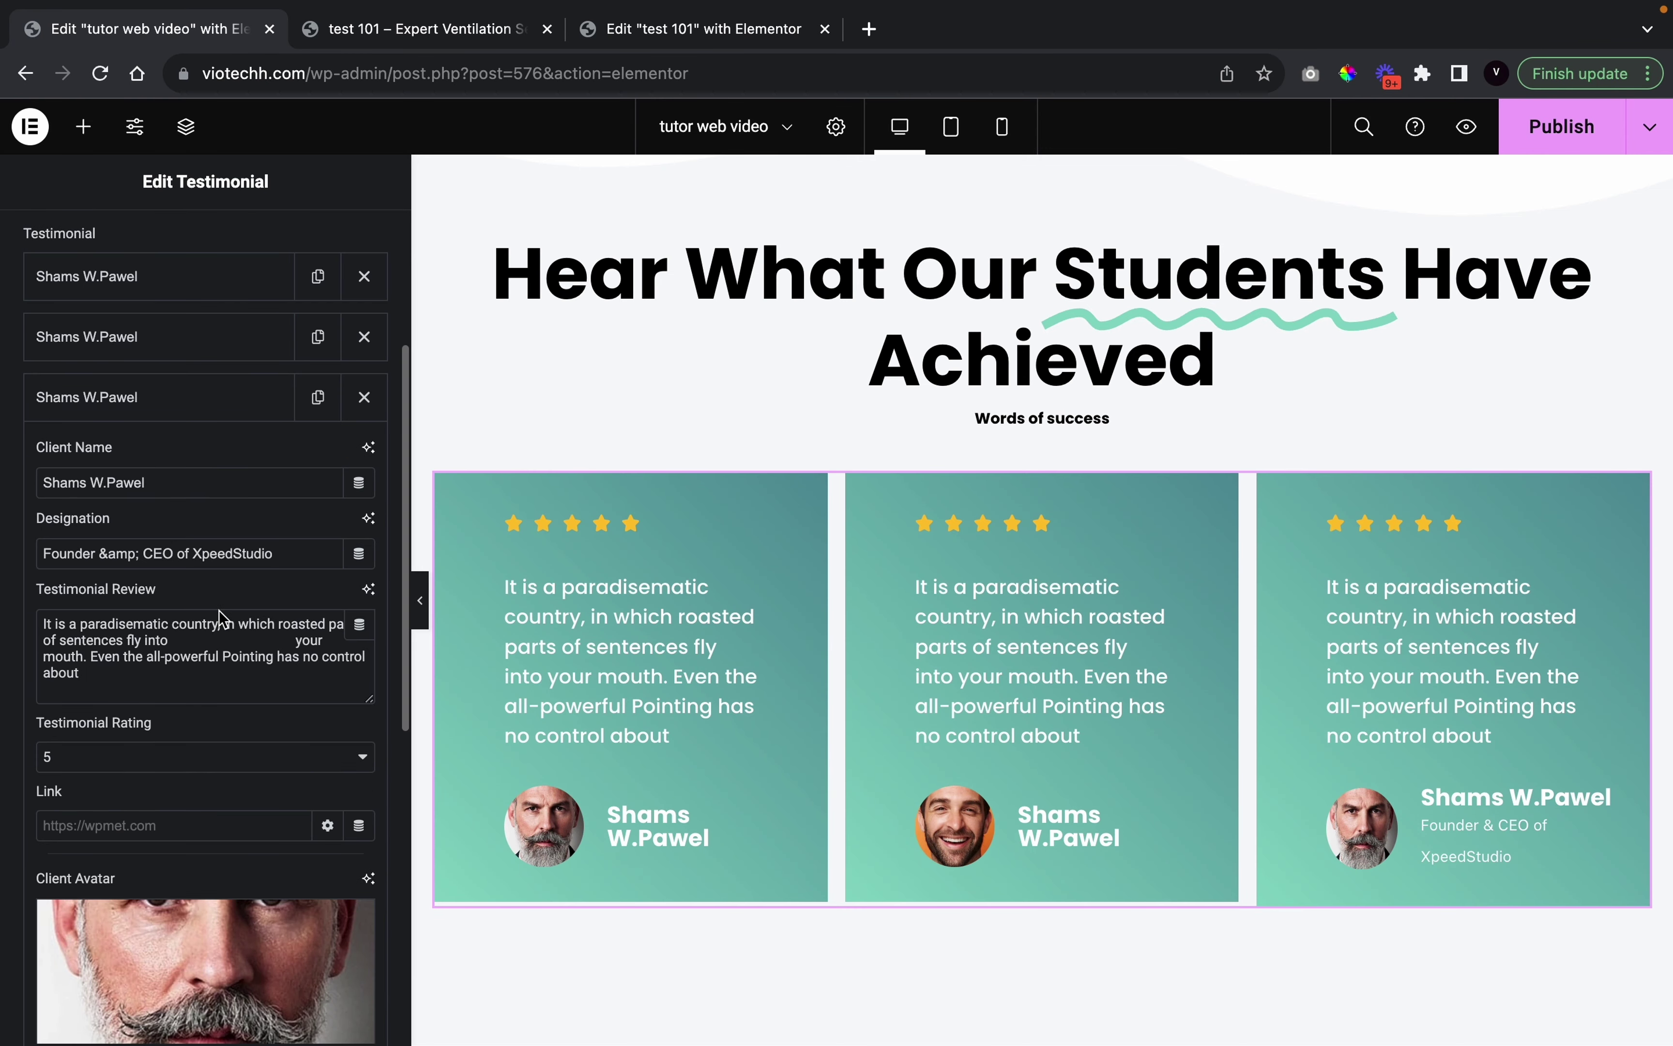
pyautogui.press('BackSpace')
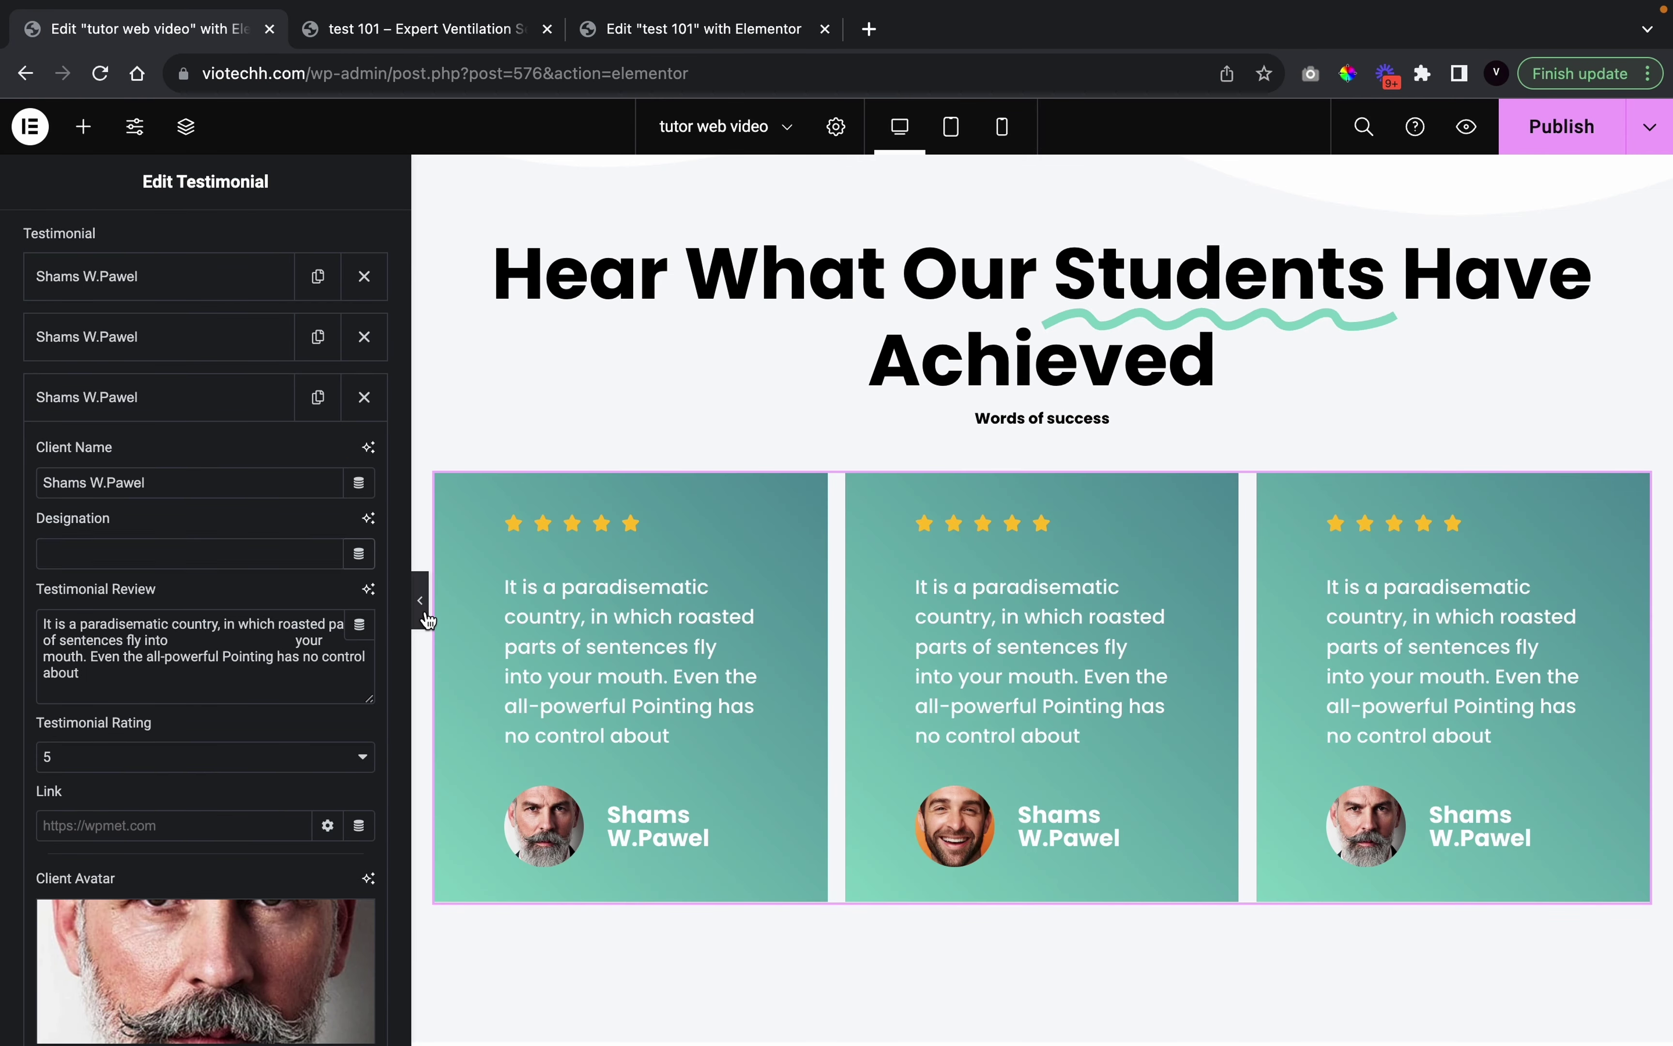
# Review the page at full width from the testimonials up to the hero section and back down
pyautogui.click(419, 601)
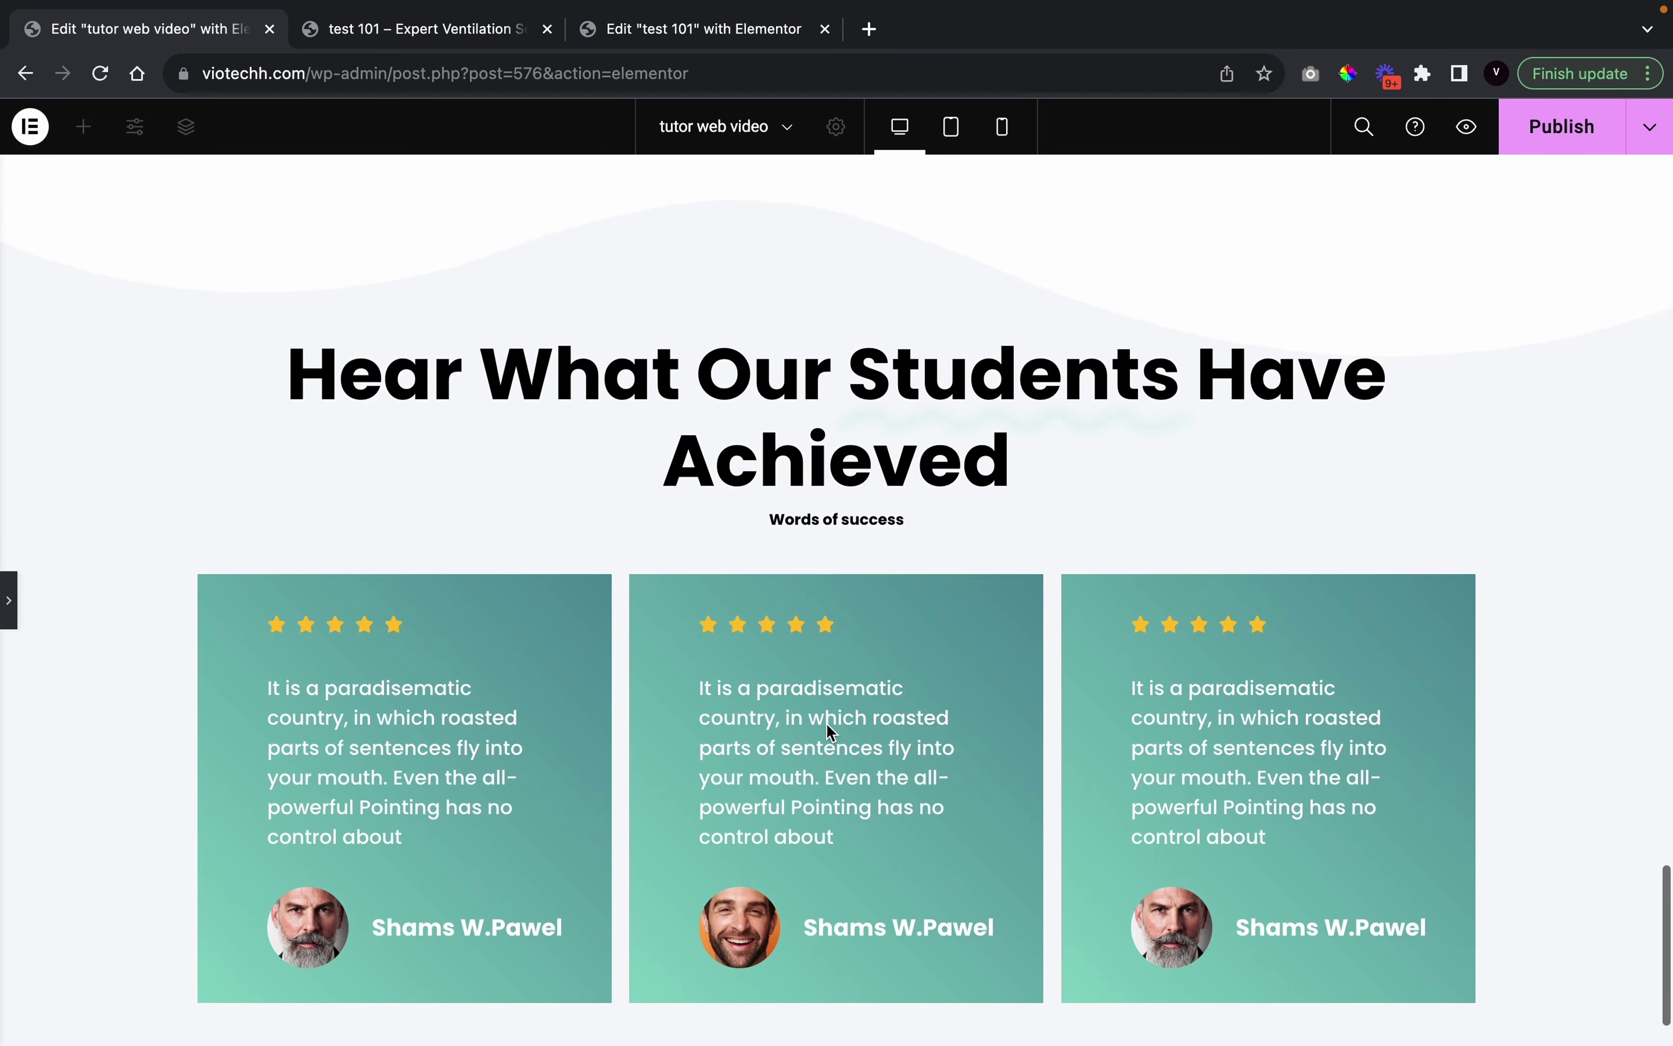
pyautogui.scroll(8, 827, 725)
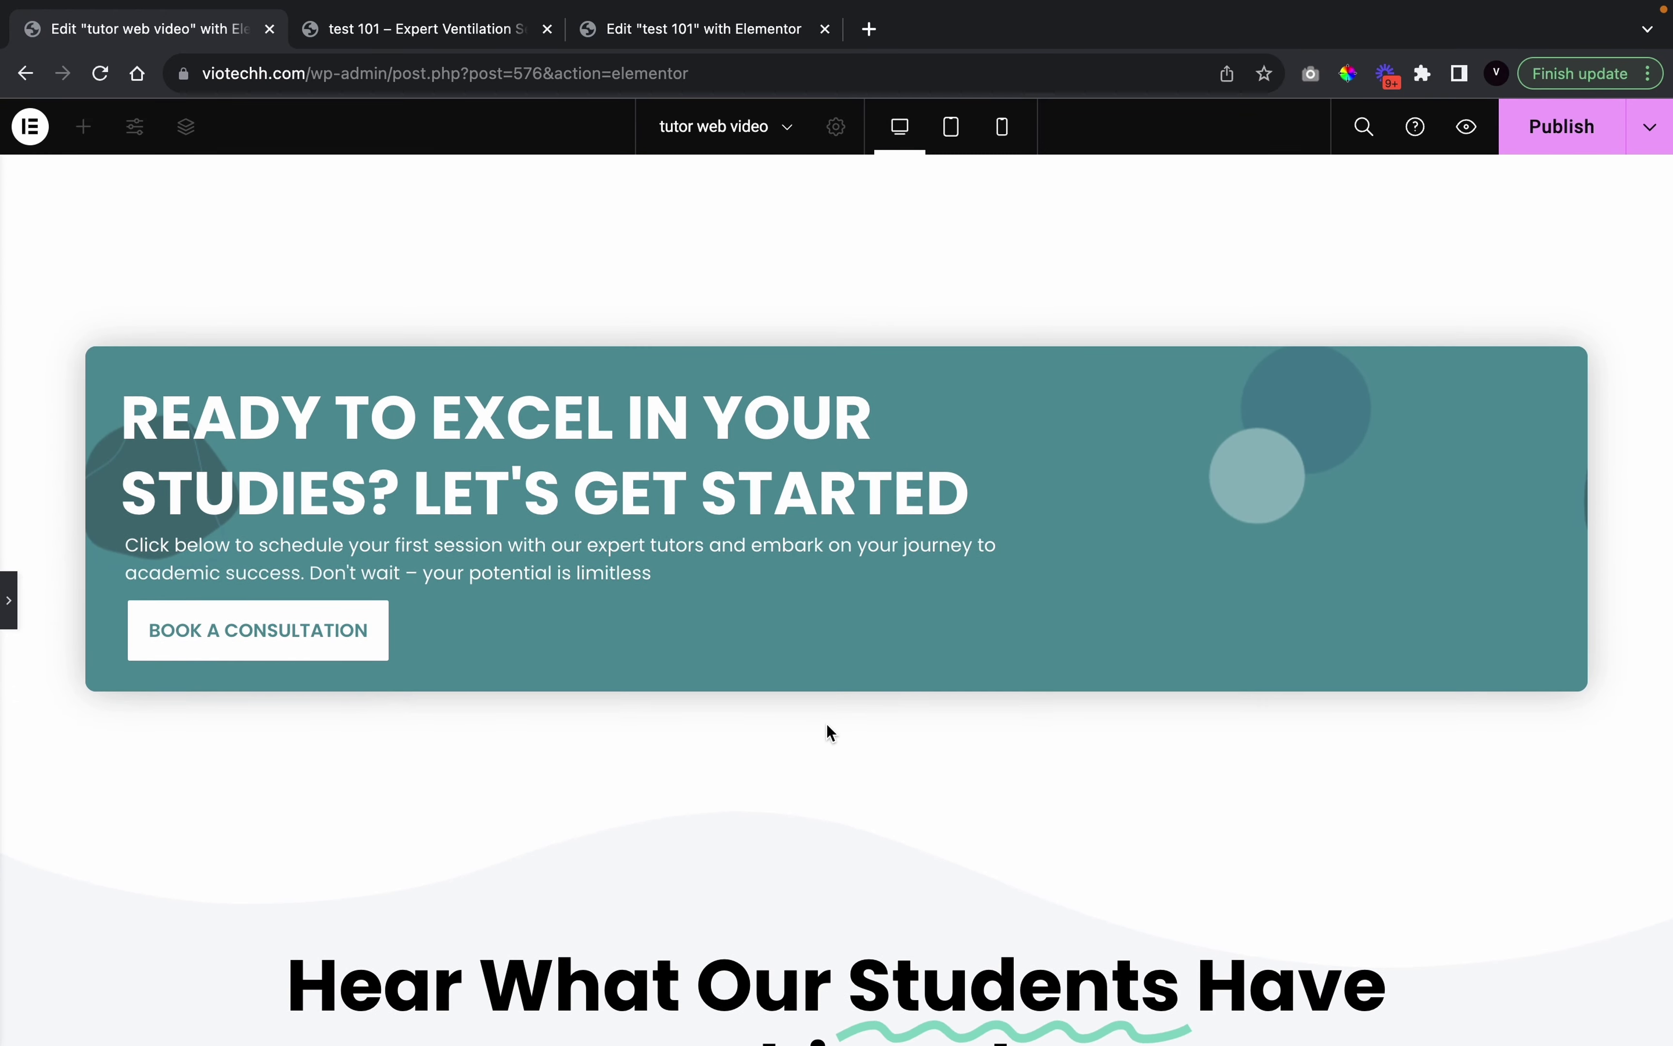
pyautogui.scroll(5, 827, 723)
pyautogui.scroll(15, 826, 723)
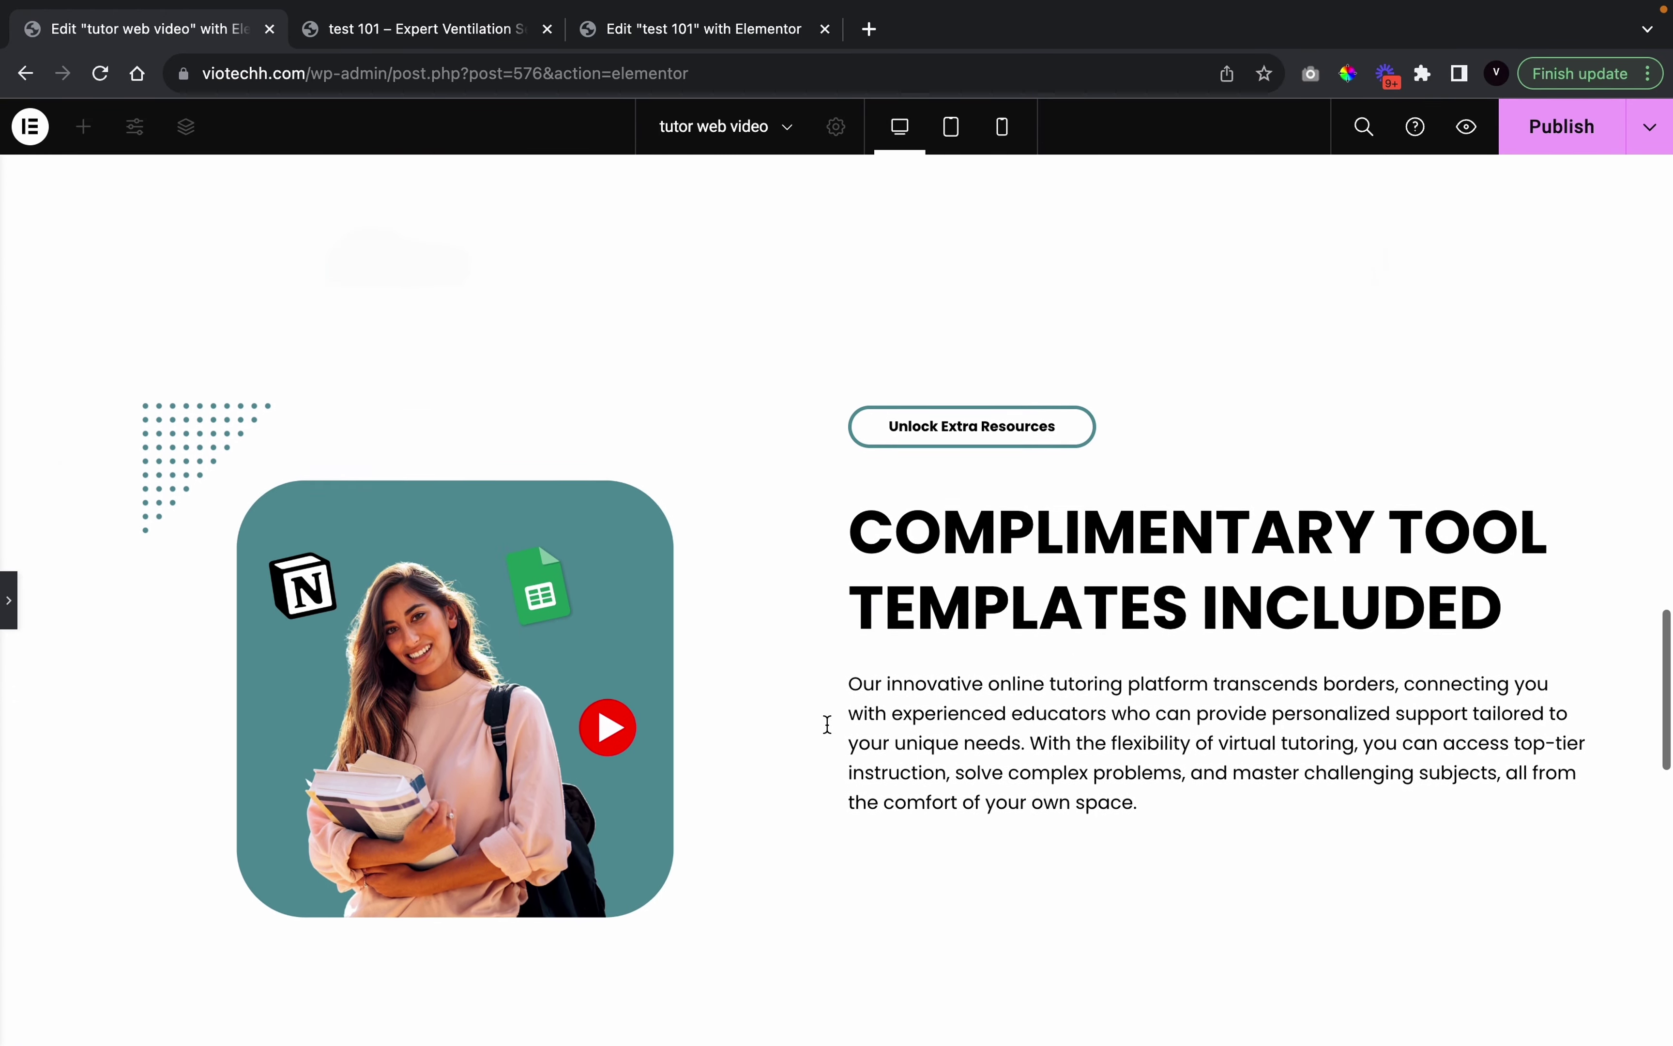
pyautogui.scroll(-18, 823, 715)
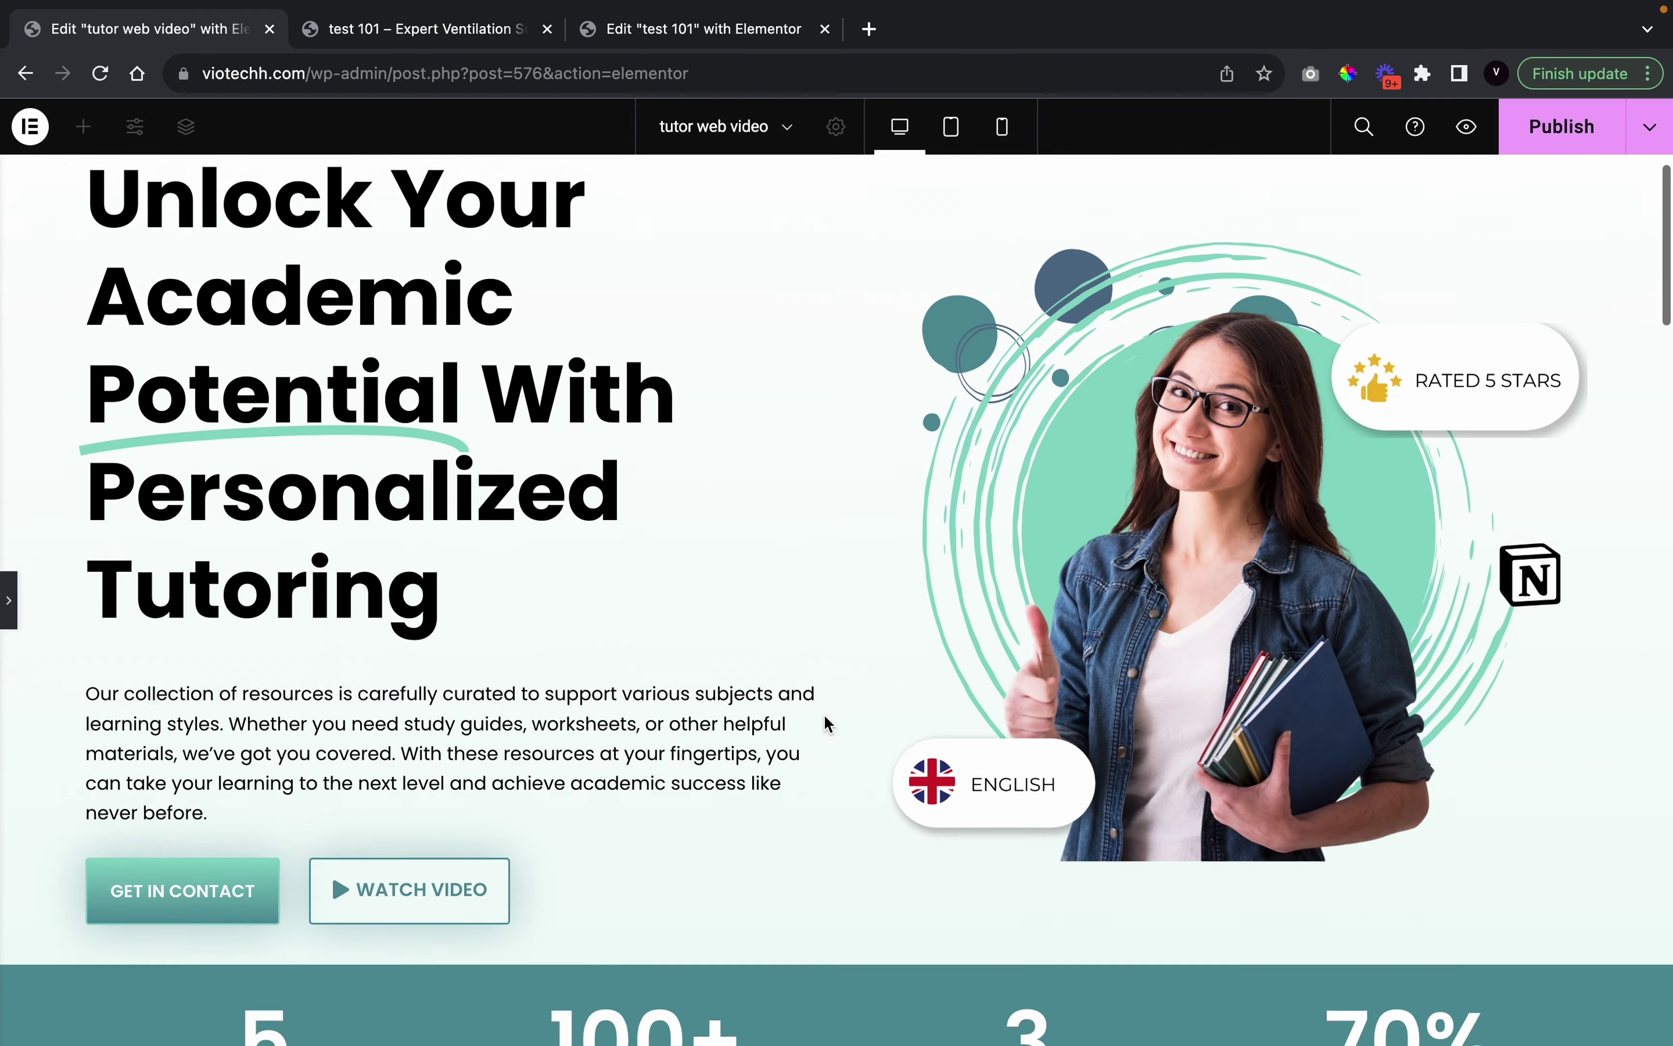
pyautogui.scroll(-8, 824, 714)
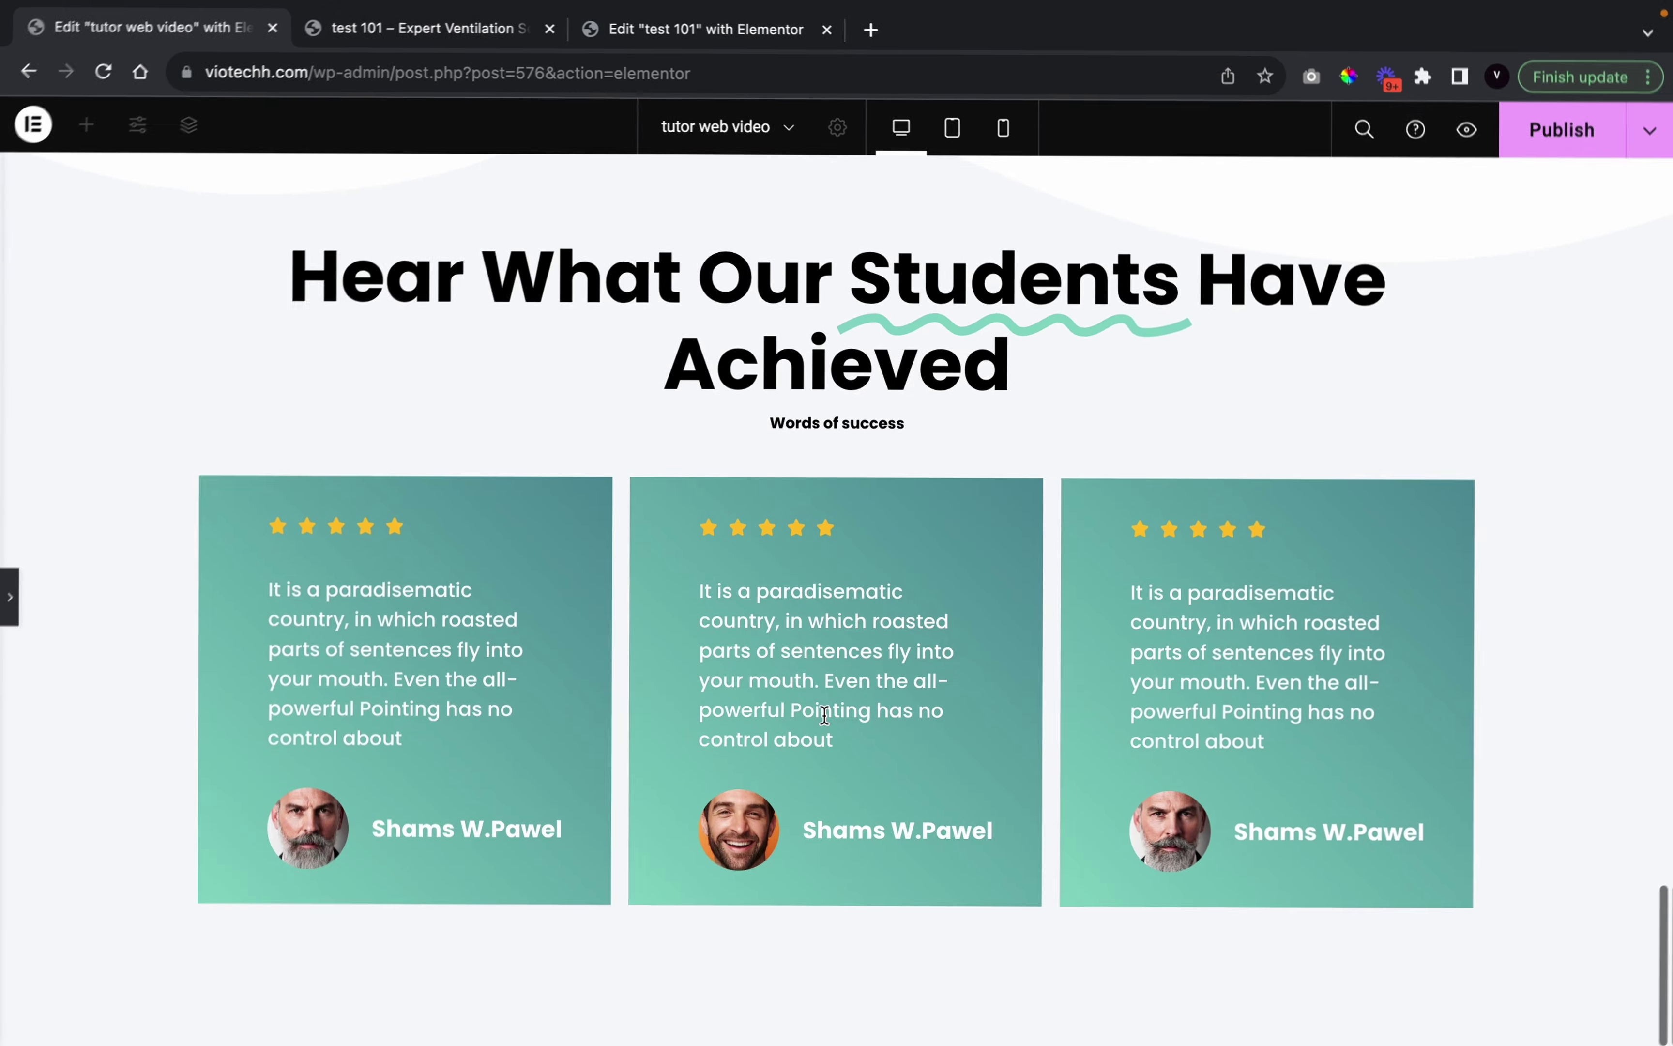